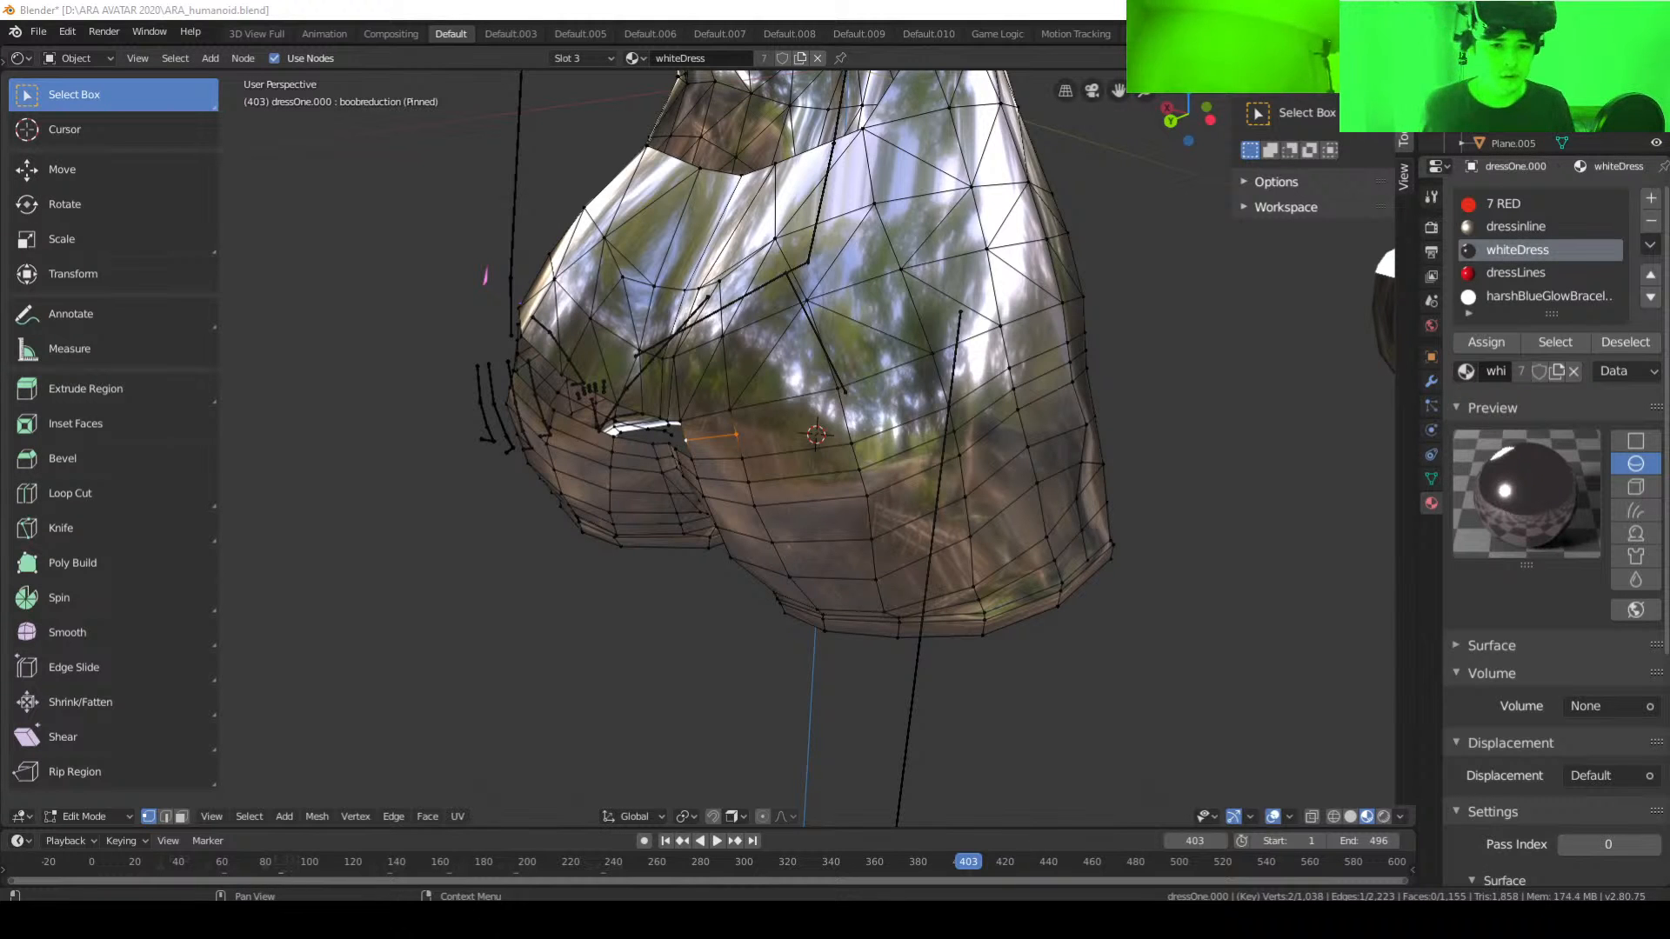
Step: Connect the middle vertex in the dress's under-bust gap with an edge to the corner vertex of the already closed side
scroll(807, 470, up, 1)
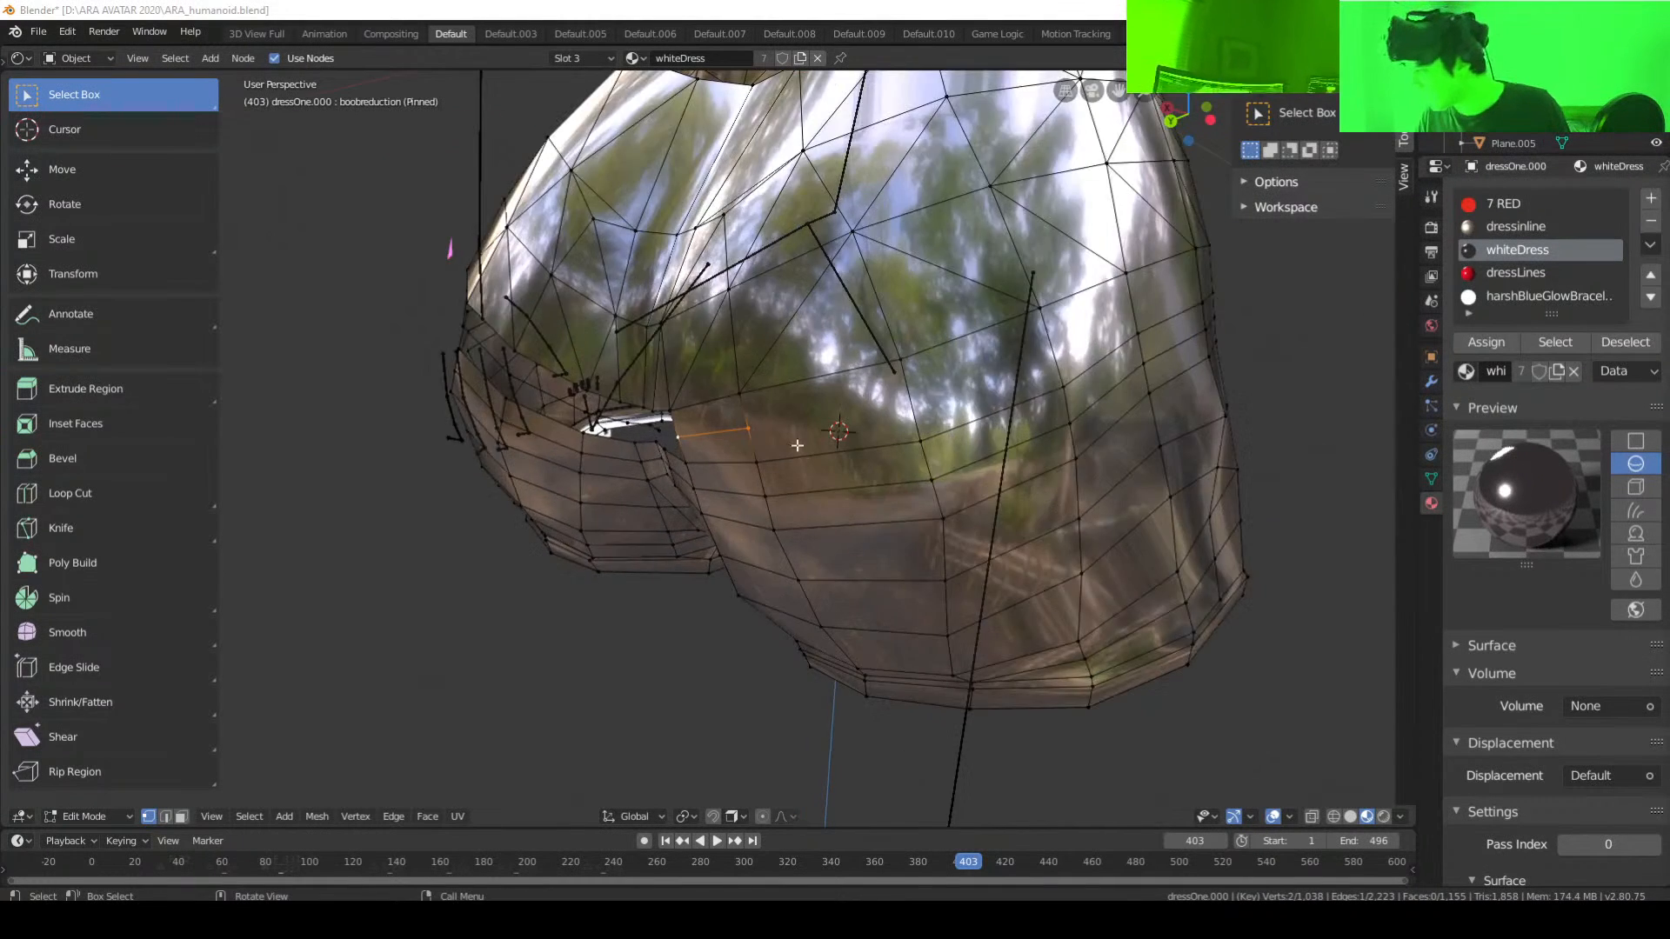
middle_drag(798, 443, 961, 478)
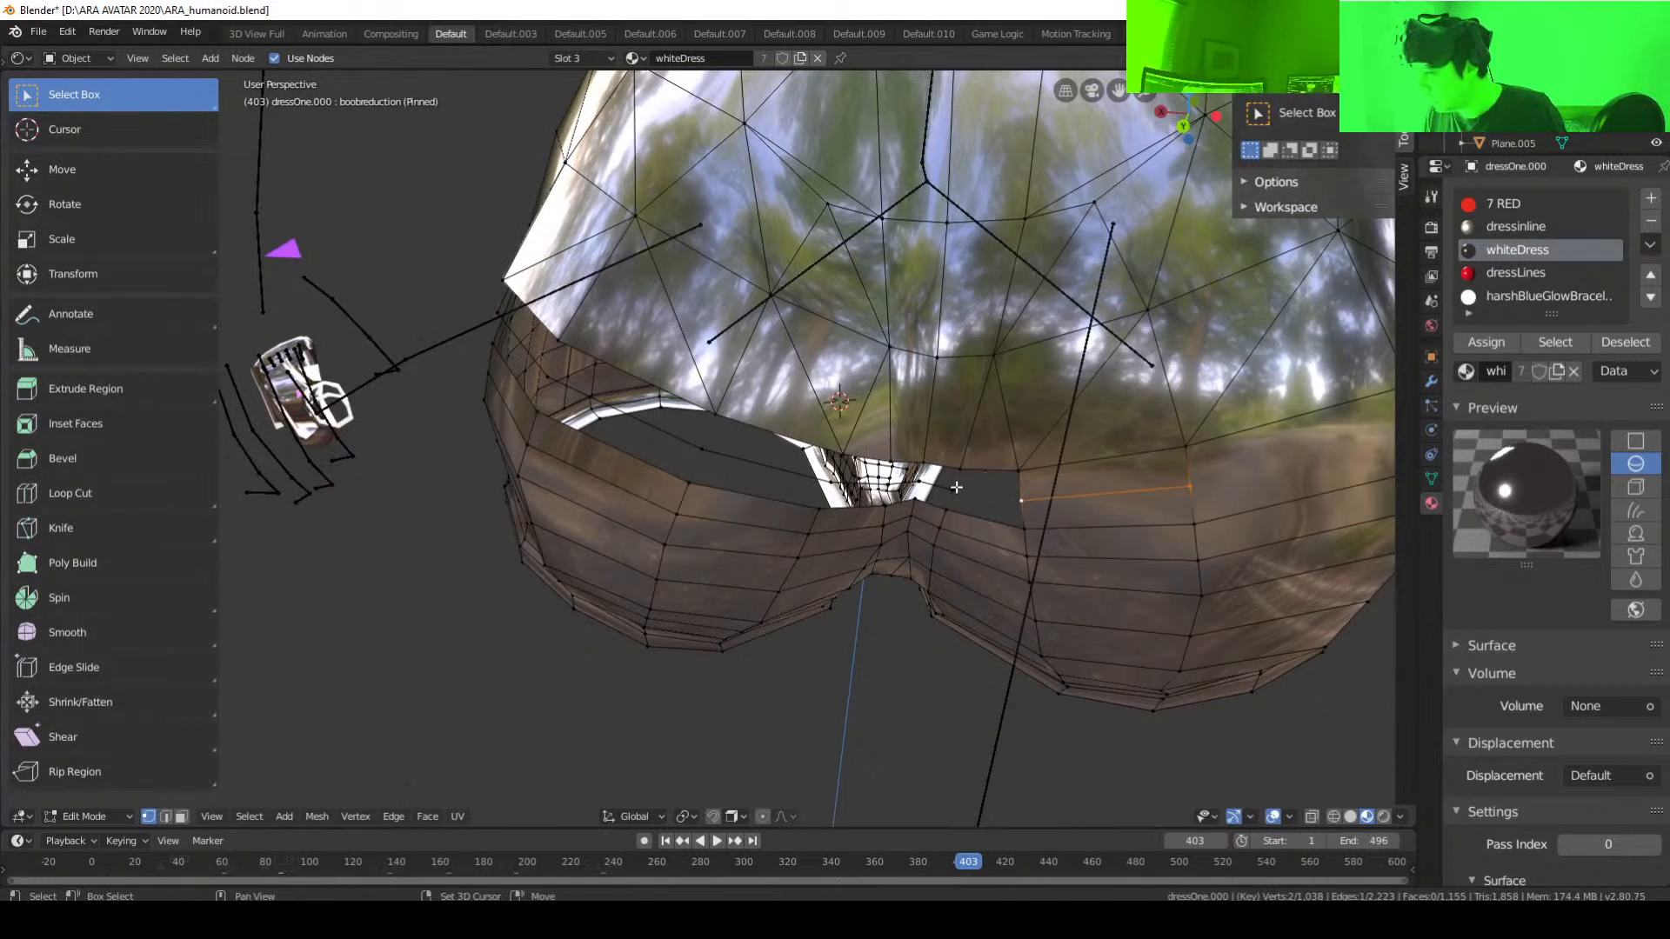
shift+click(952, 489)
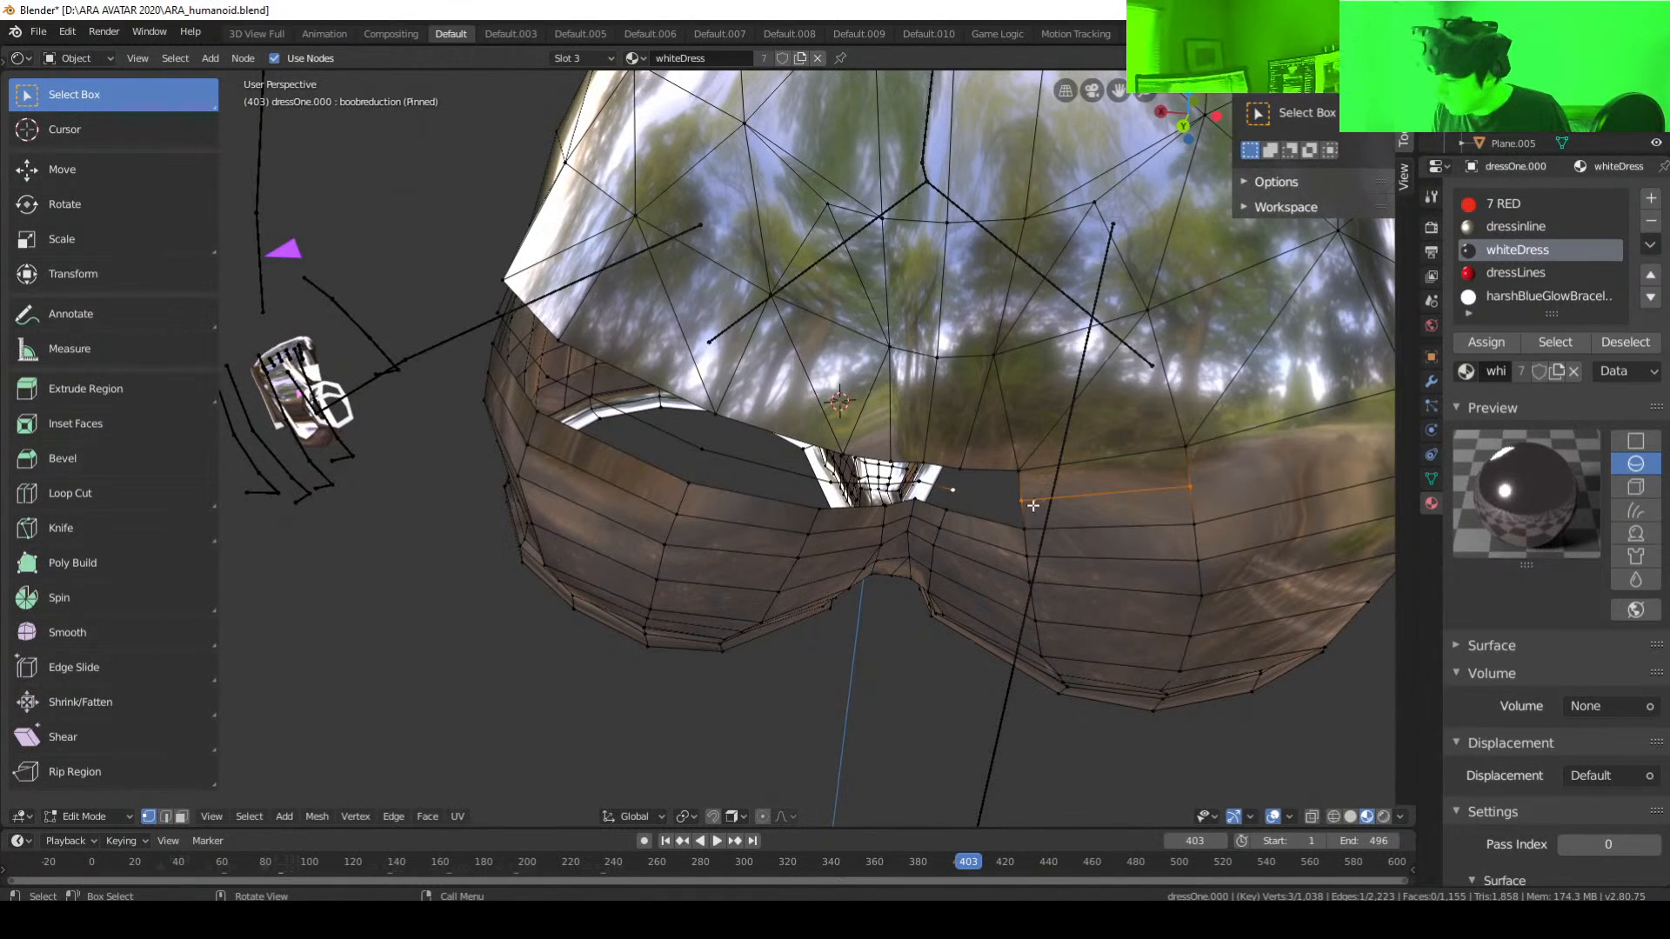
click(1026, 503)
shift+click(953, 490)
key(f)
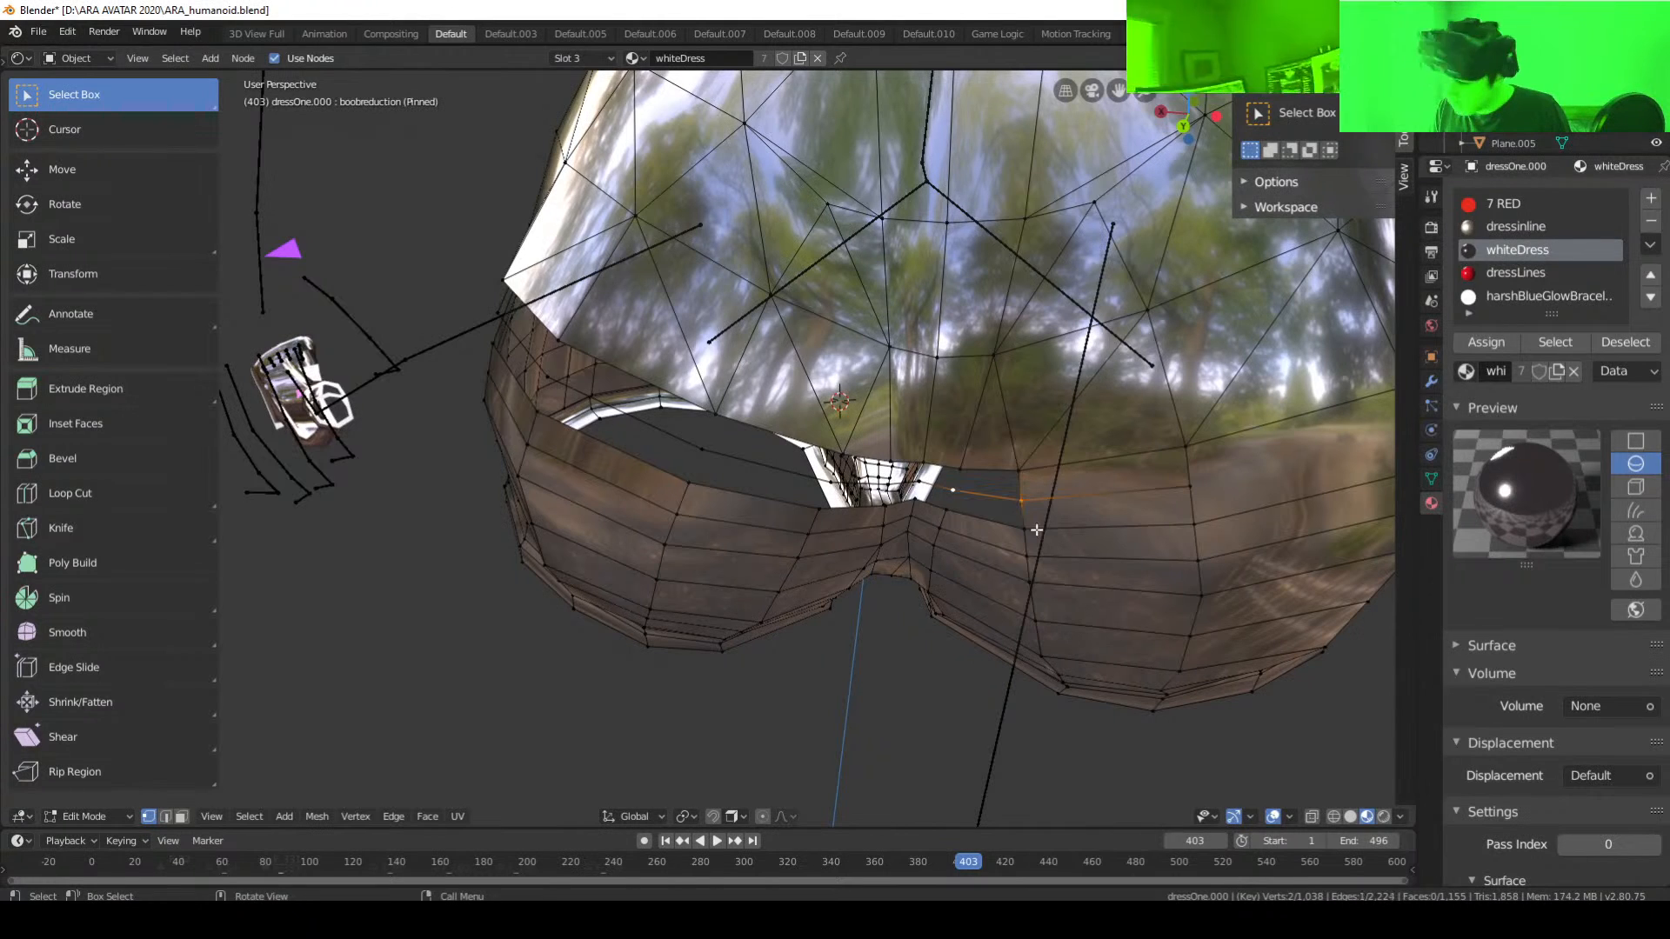
Step: Join the gap's middle vertex to the upper and lower rims with edges, then fill the upper-row quad at the centre
click(962, 463)
shift+click(950, 496)
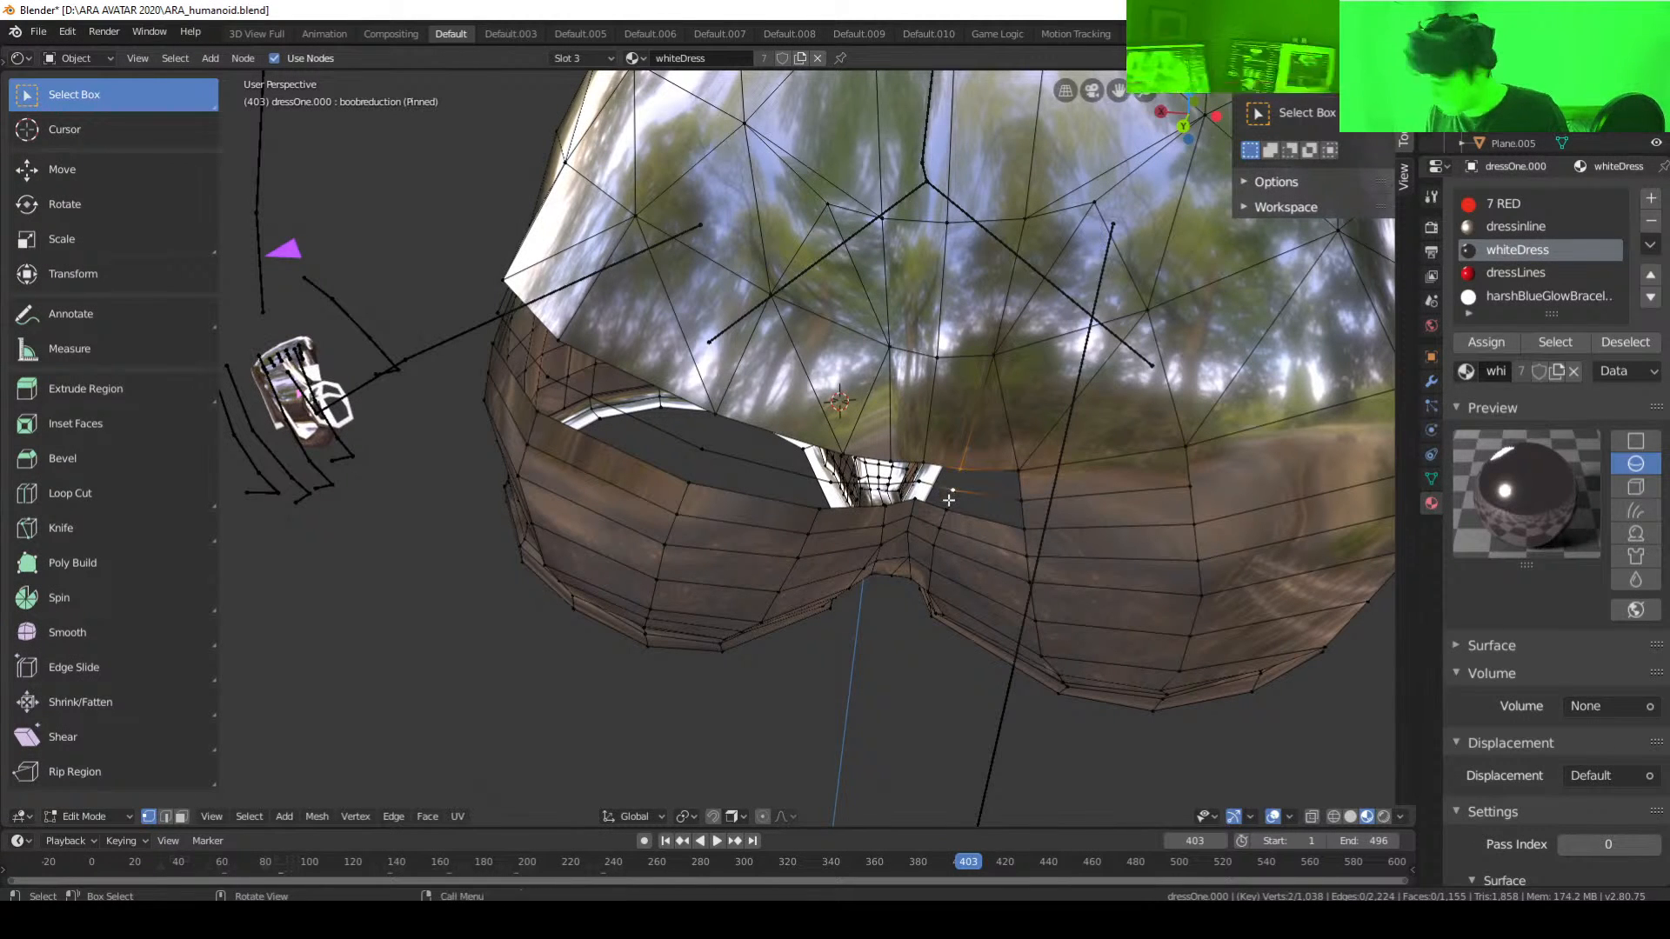
click(954, 489)
shift+click(941, 511)
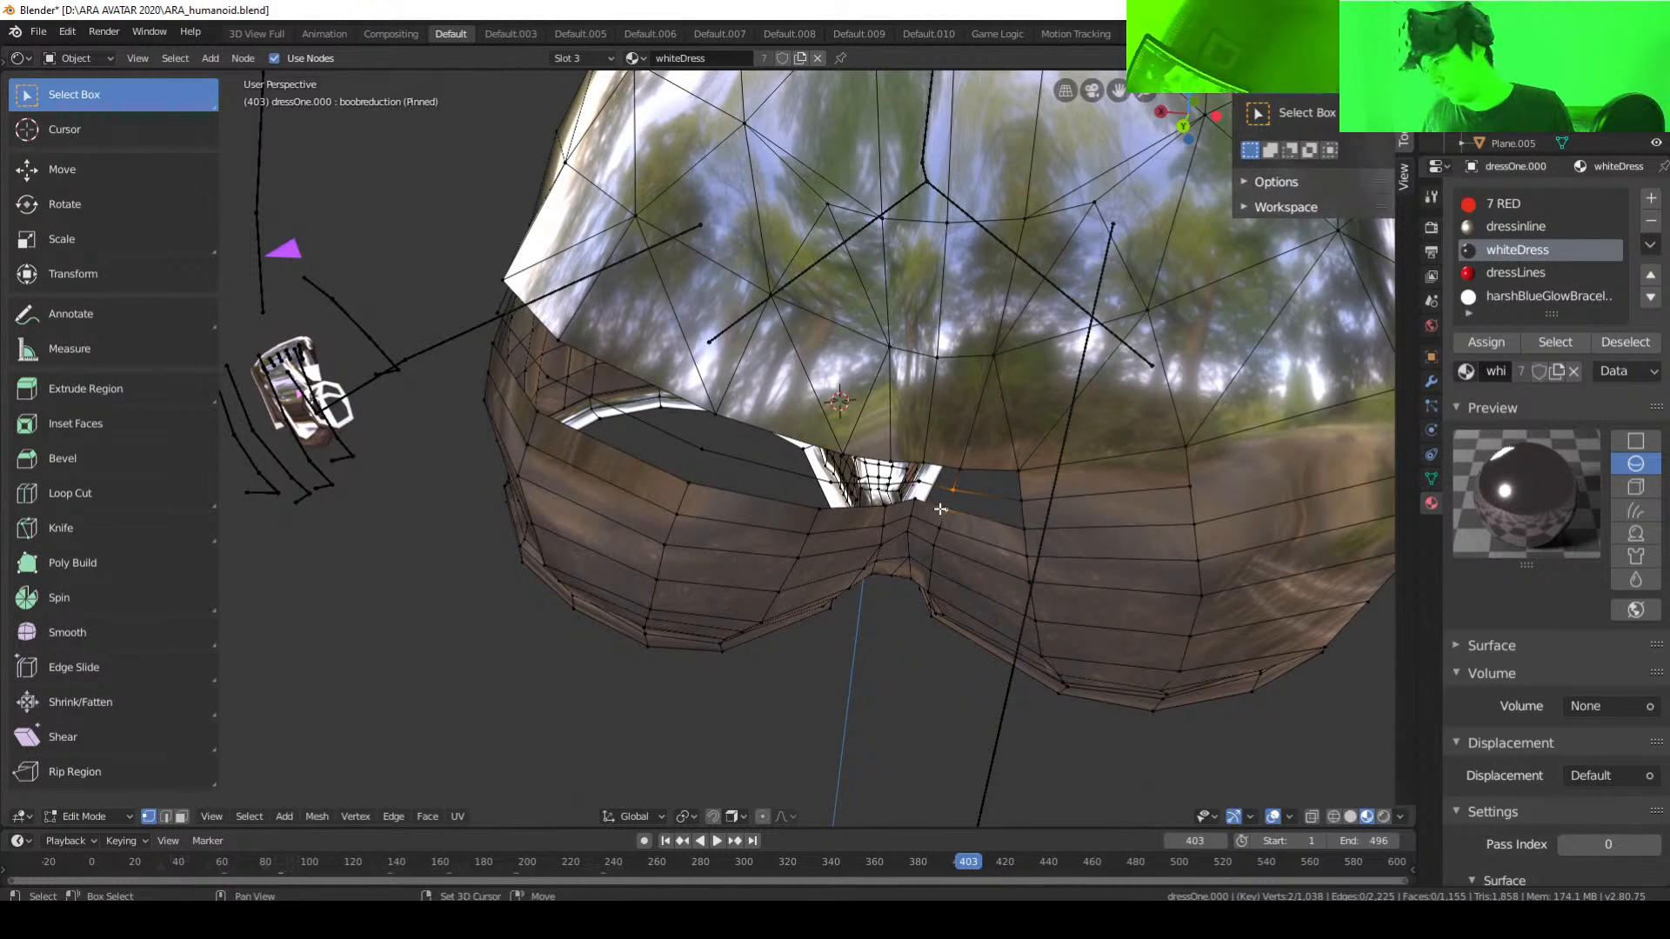
key(f)
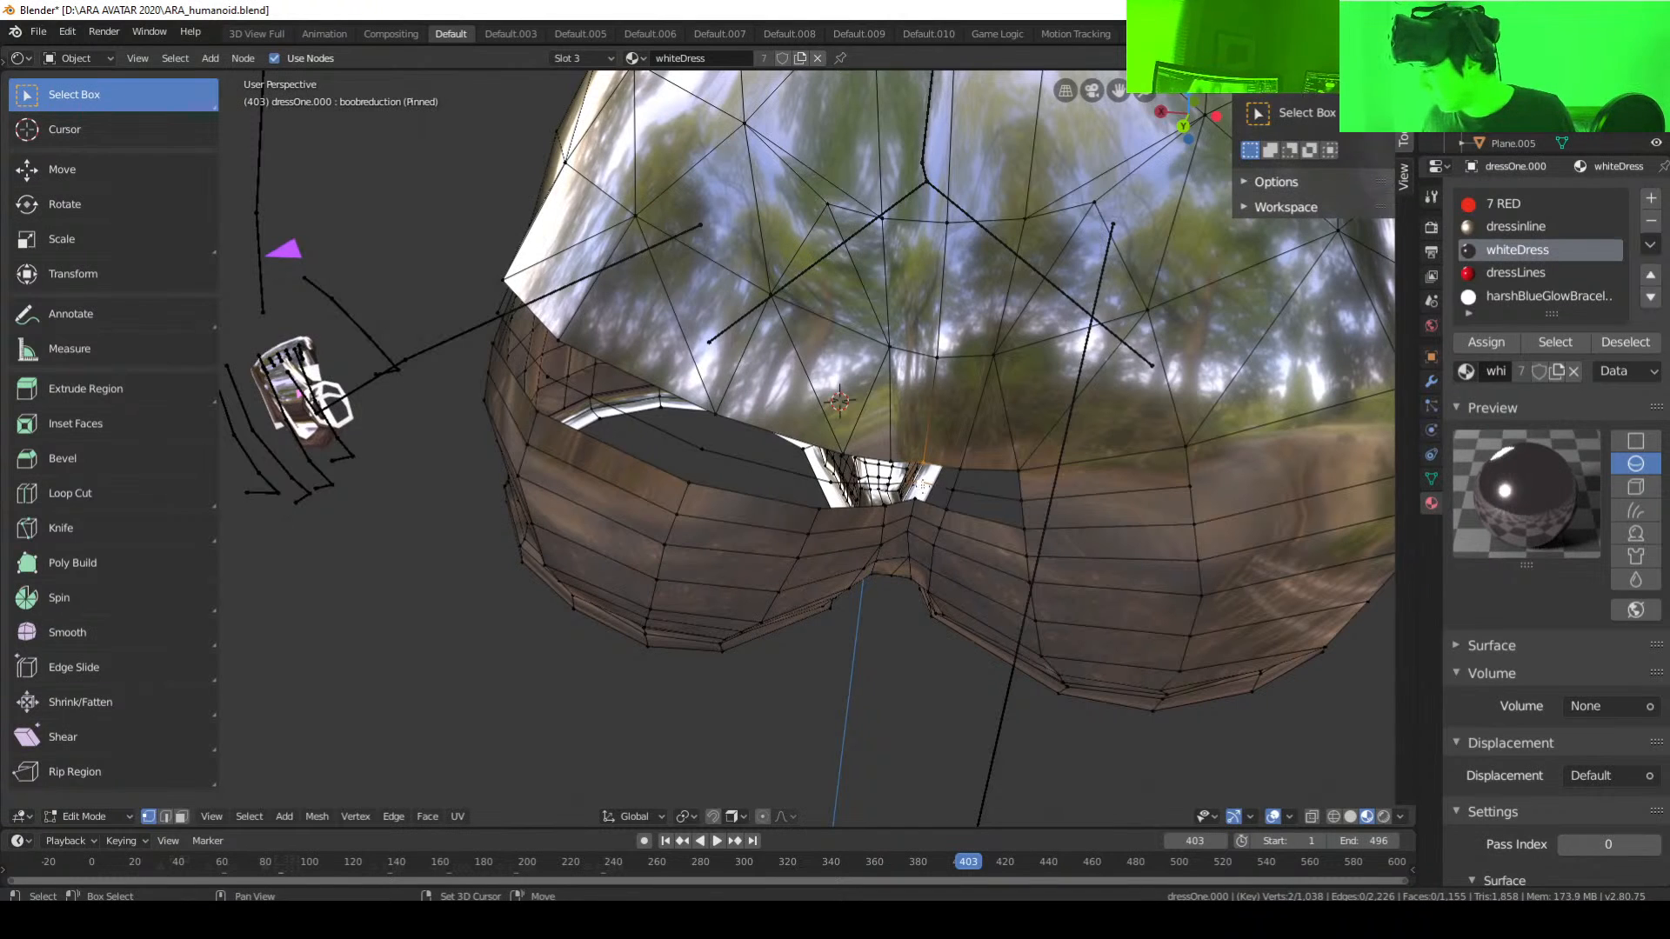
shift+click(961, 468)
key(f)
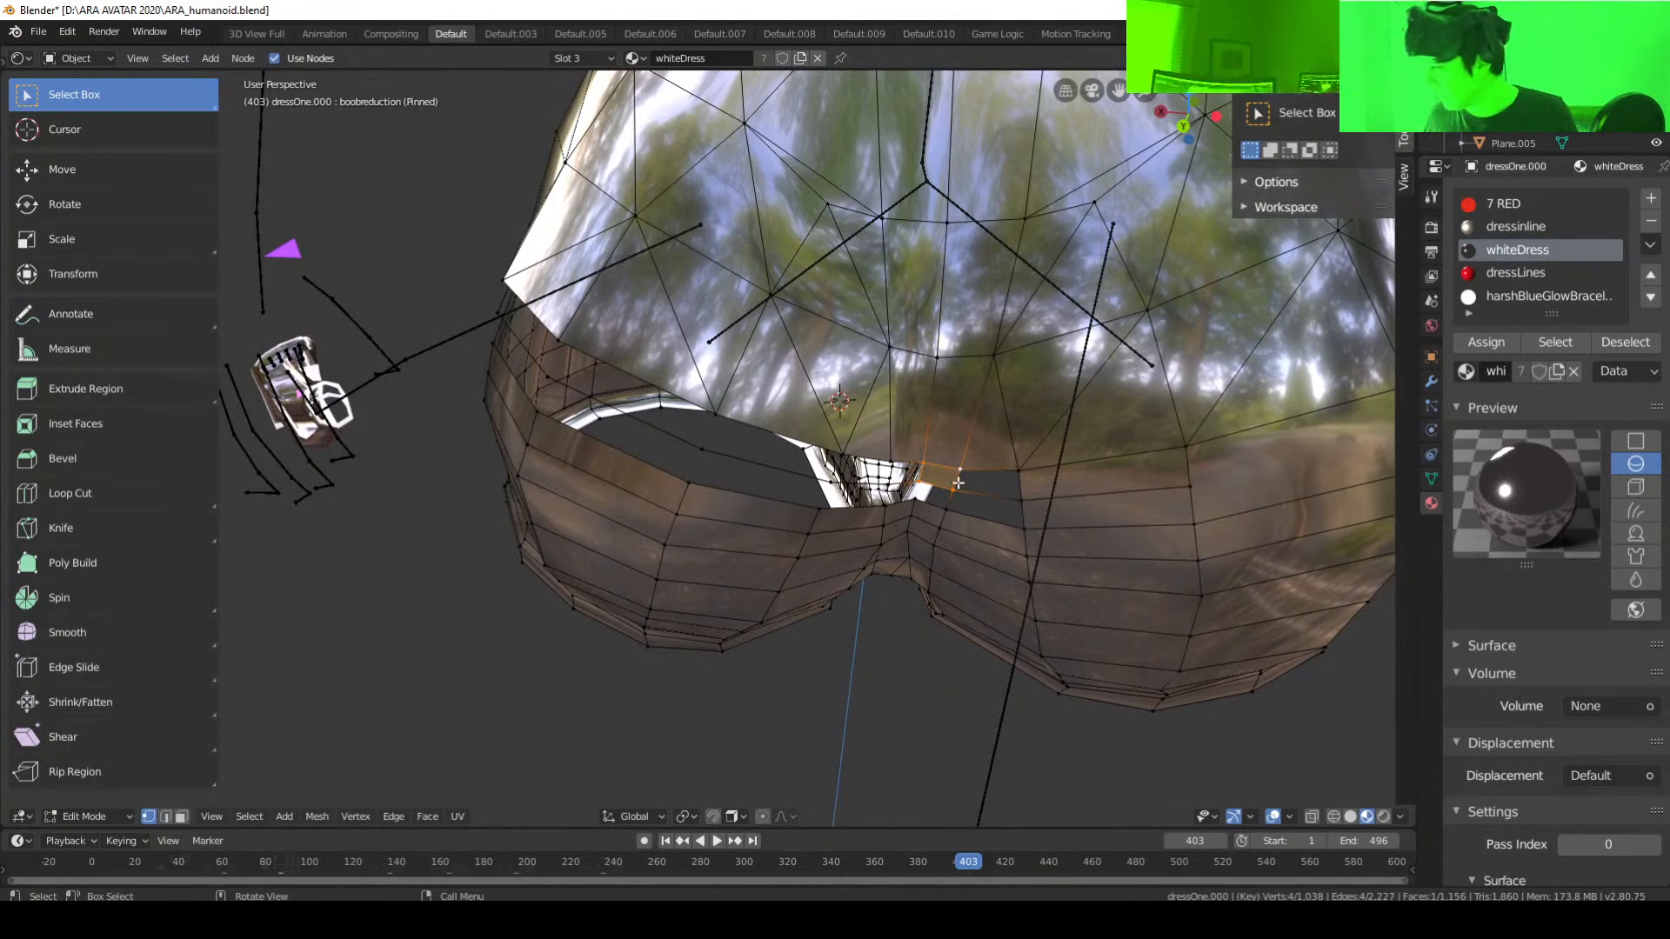
Step: Fill the lower-row quad directly beneath the new central face, between the middle vertices and the lower rim
click(954, 489)
shift+click(948, 510)
shift+click(912, 502)
shift+click(920, 482)
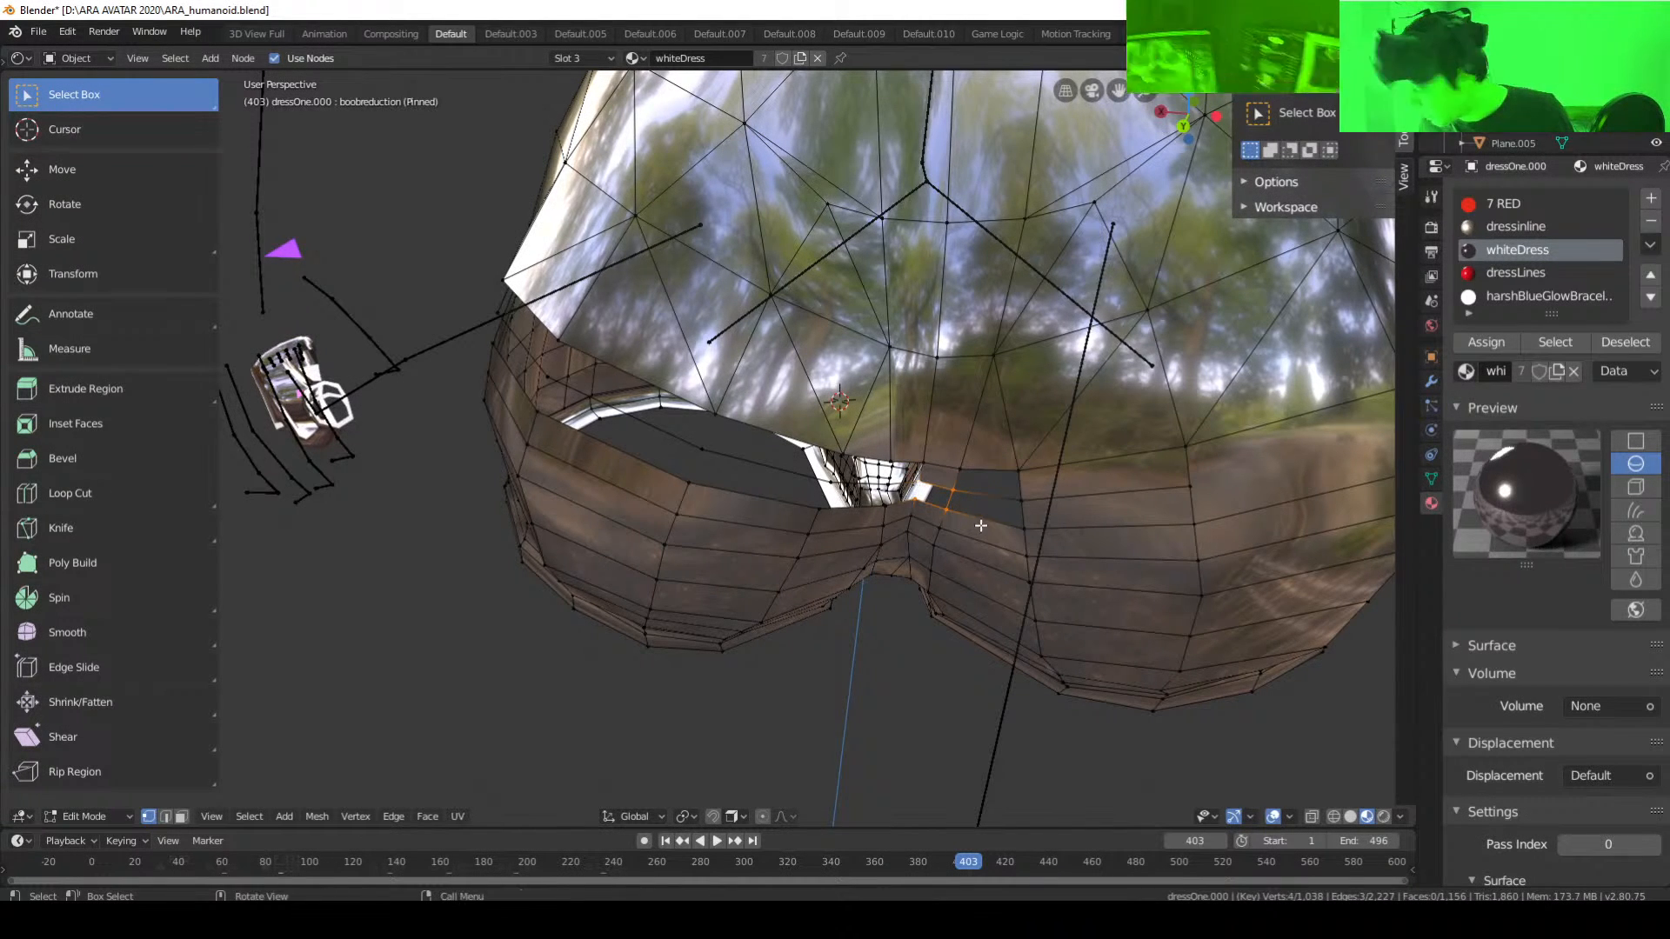
middle_drag(1023, 541, 1154, 516)
key(f)
Step: Fill the remaining upper-row quad between the central face and the already closed side of the dress
click(1144, 435)
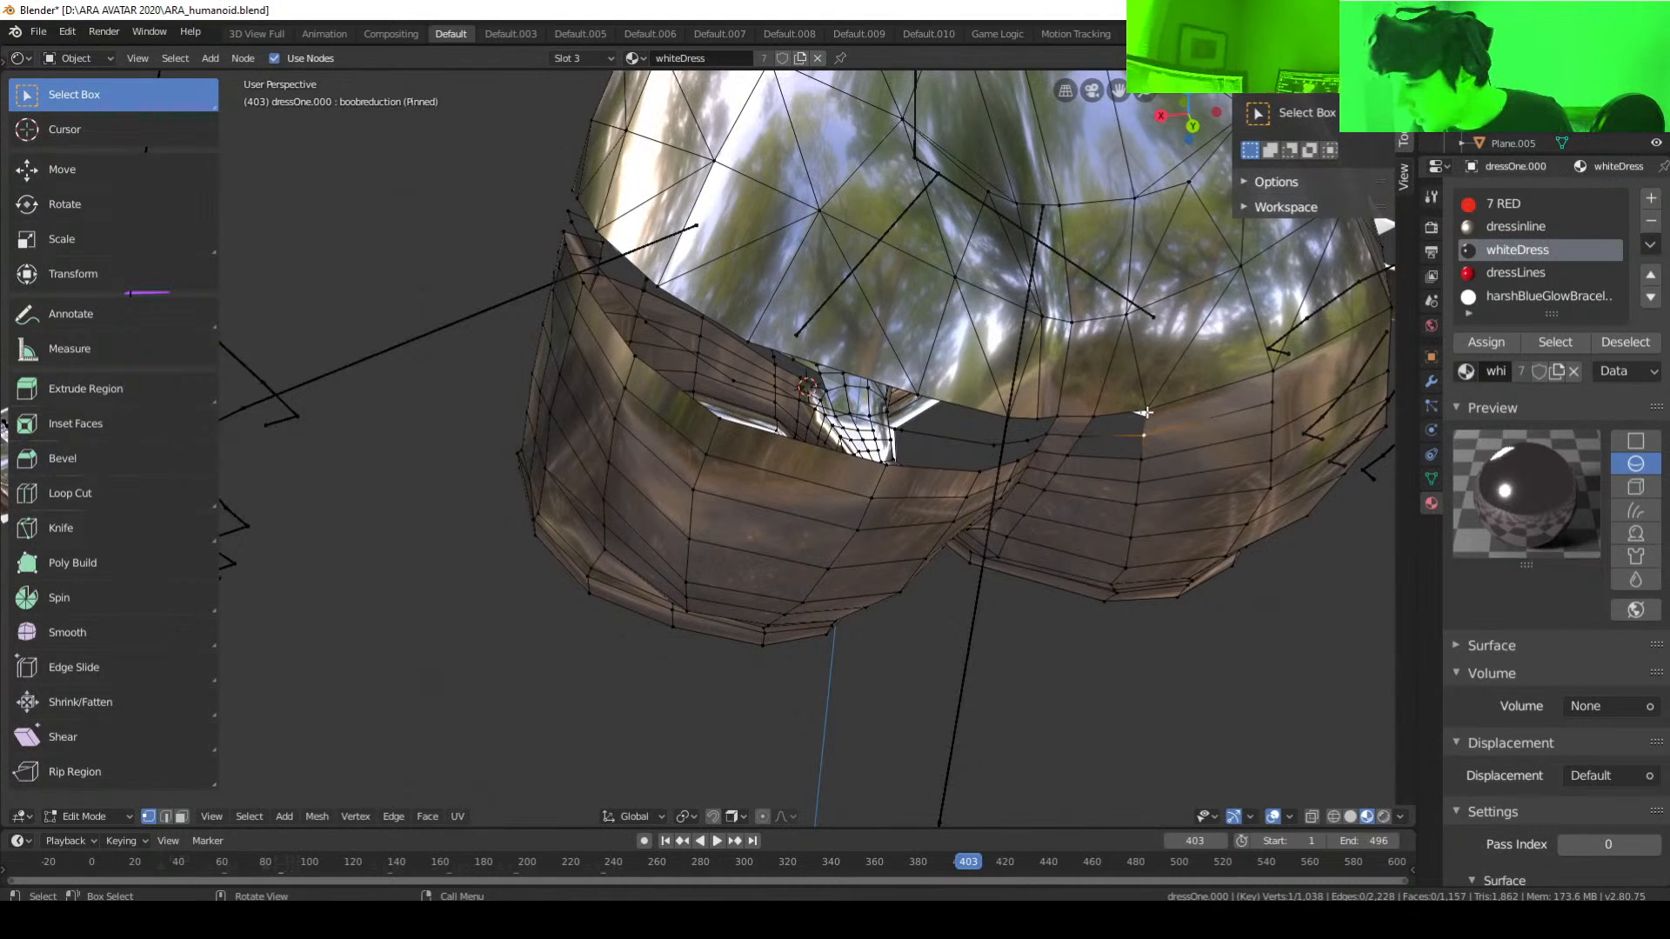
shift+click(1147, 411)
shift+click(1094, 417)
shift+click(1081, 436)
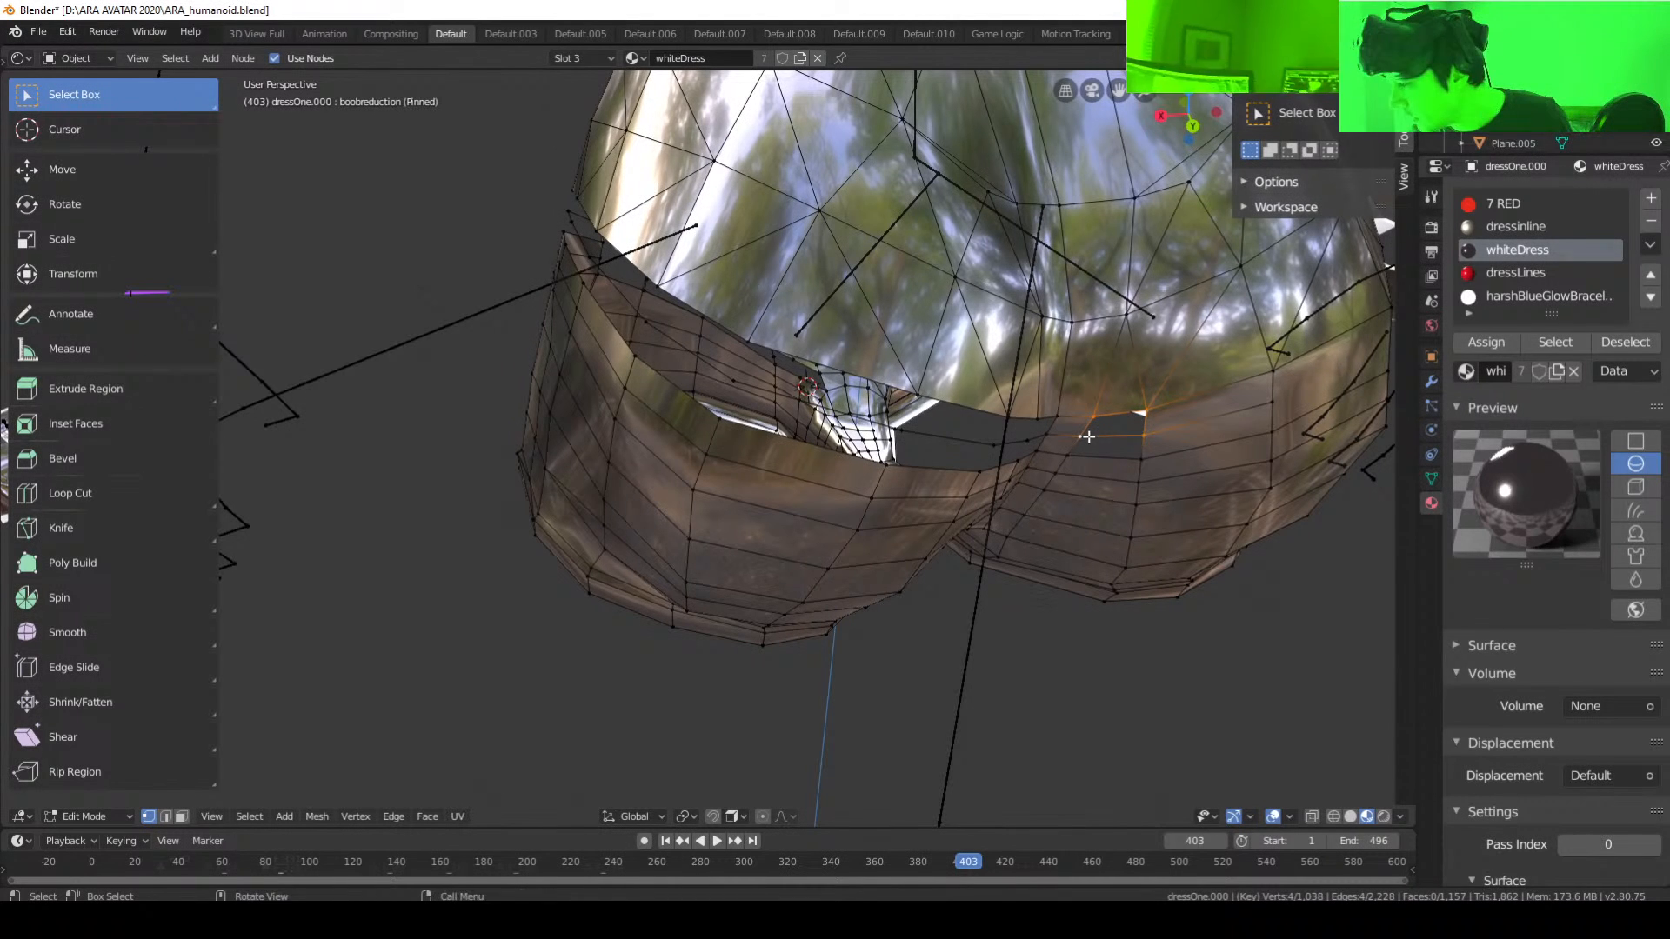
key(f)
Step: Fill the lower-row quad between the centre and the closed side, completing that part of the under-bust strip
click(1147, 438)
shift+click(1143, 459)
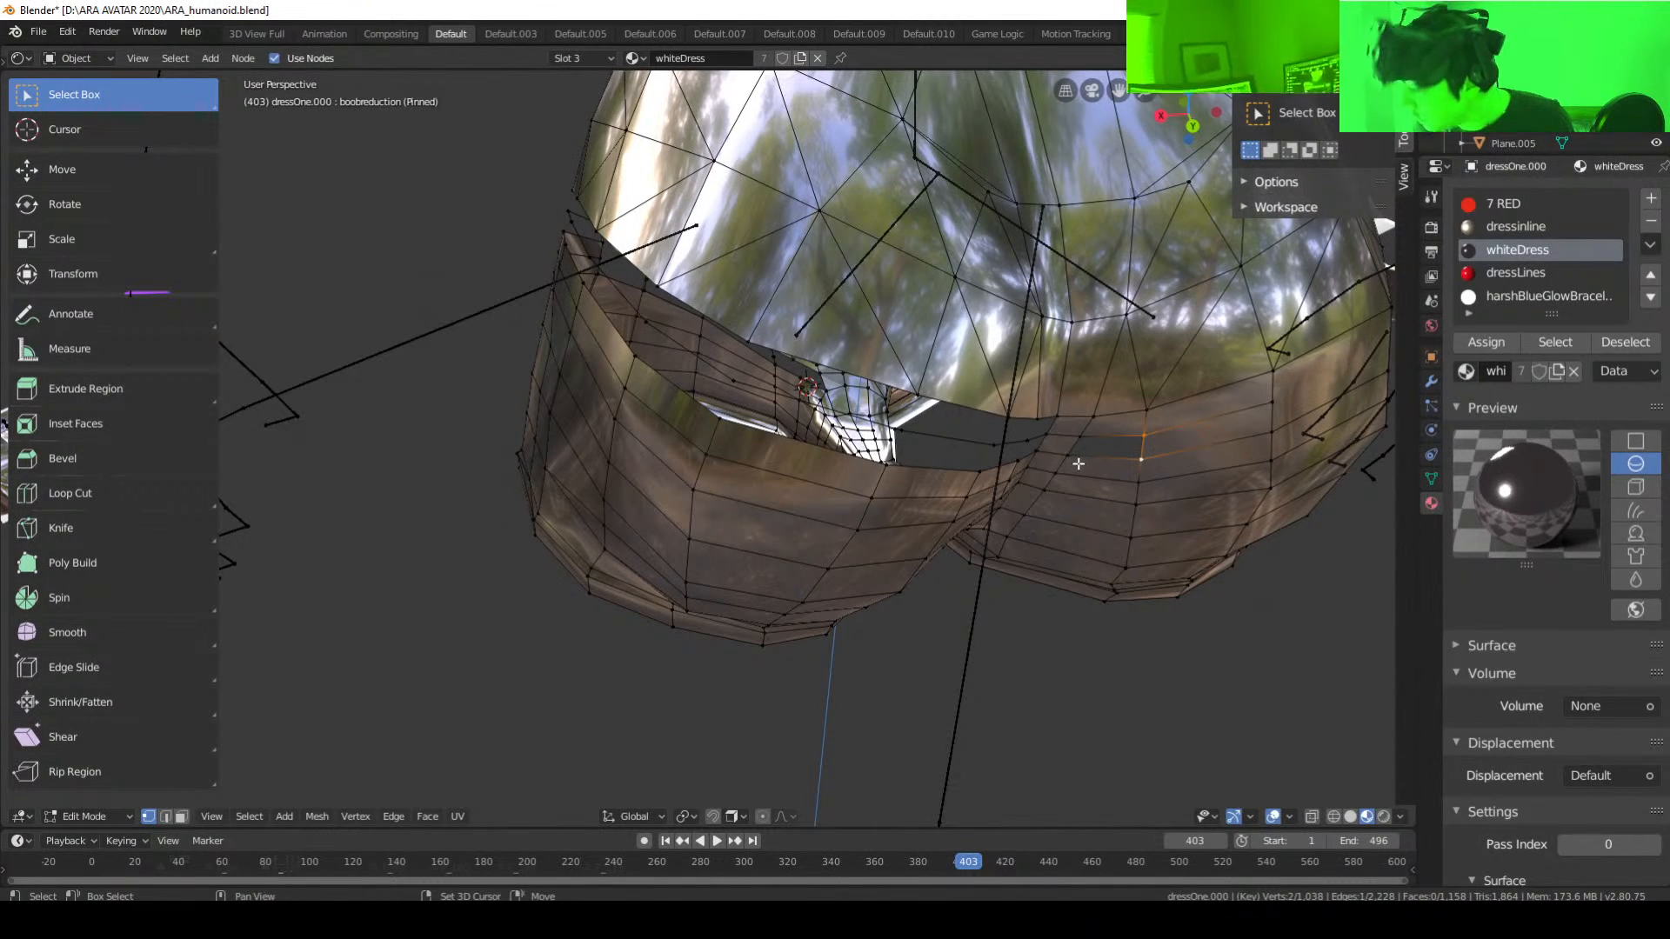
shift+click(1068, 457)
shift+click(1080, 438)
key(f)
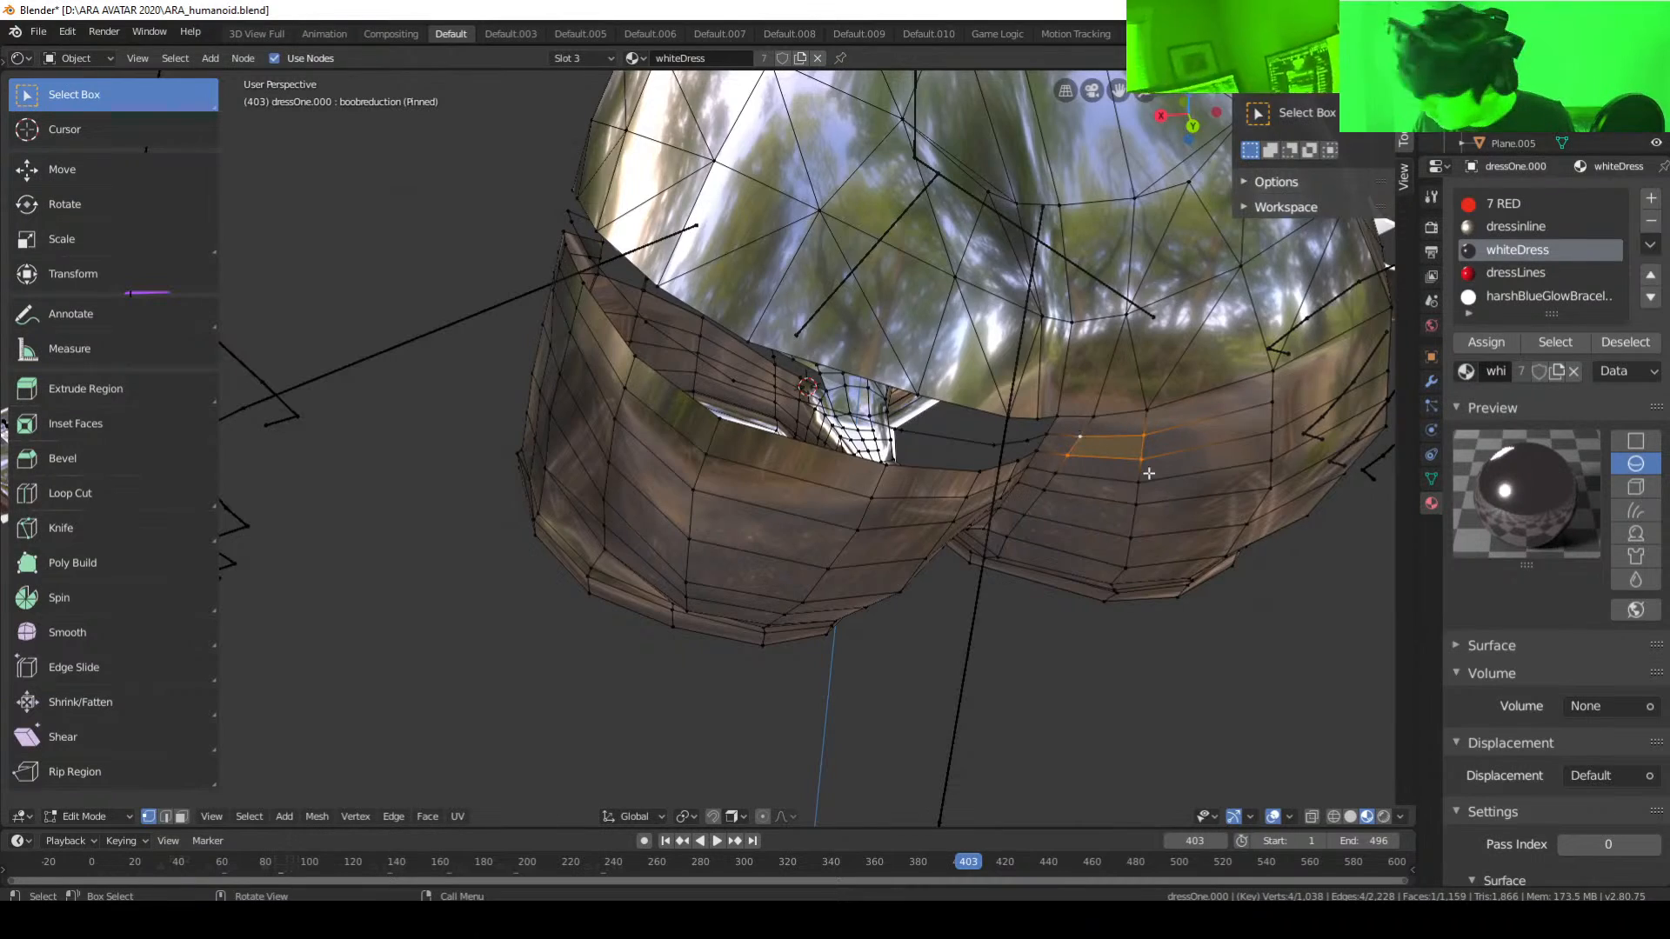
Step: Fill the small lower-row quad beside the centre, on the still open side of the under-bust gap
middle_drag(1079, 438, 995, 529)
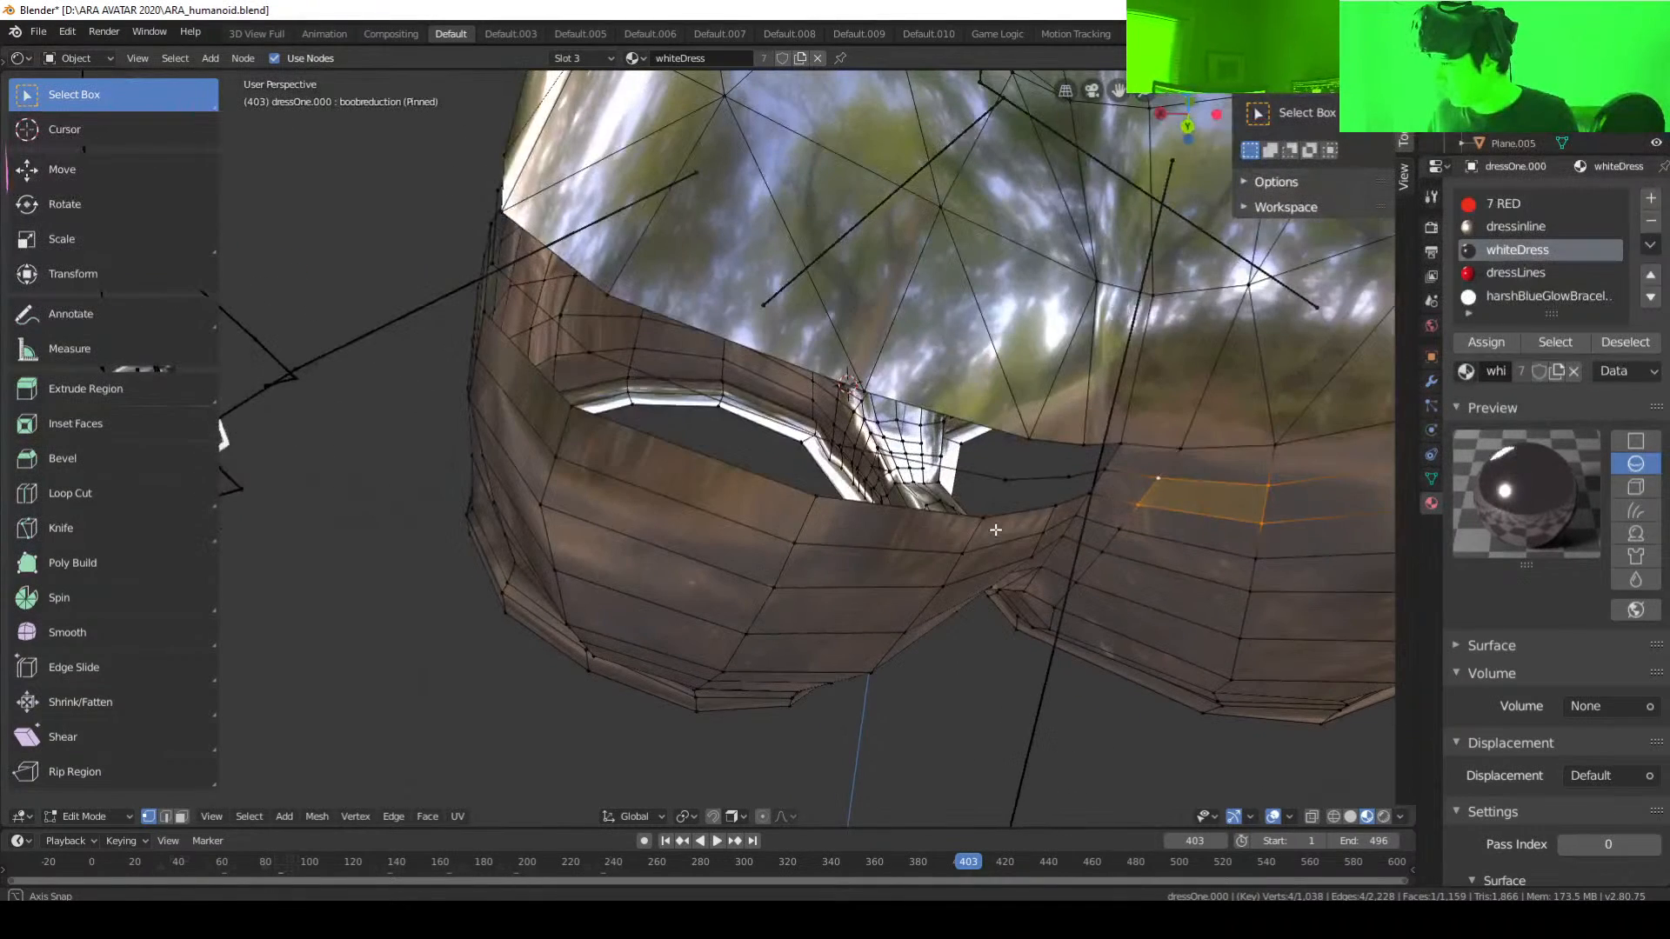
click(1061, 487)
shift+click(1061, 502)
shift+click(1112, 467)
shift+click(1098, 492)
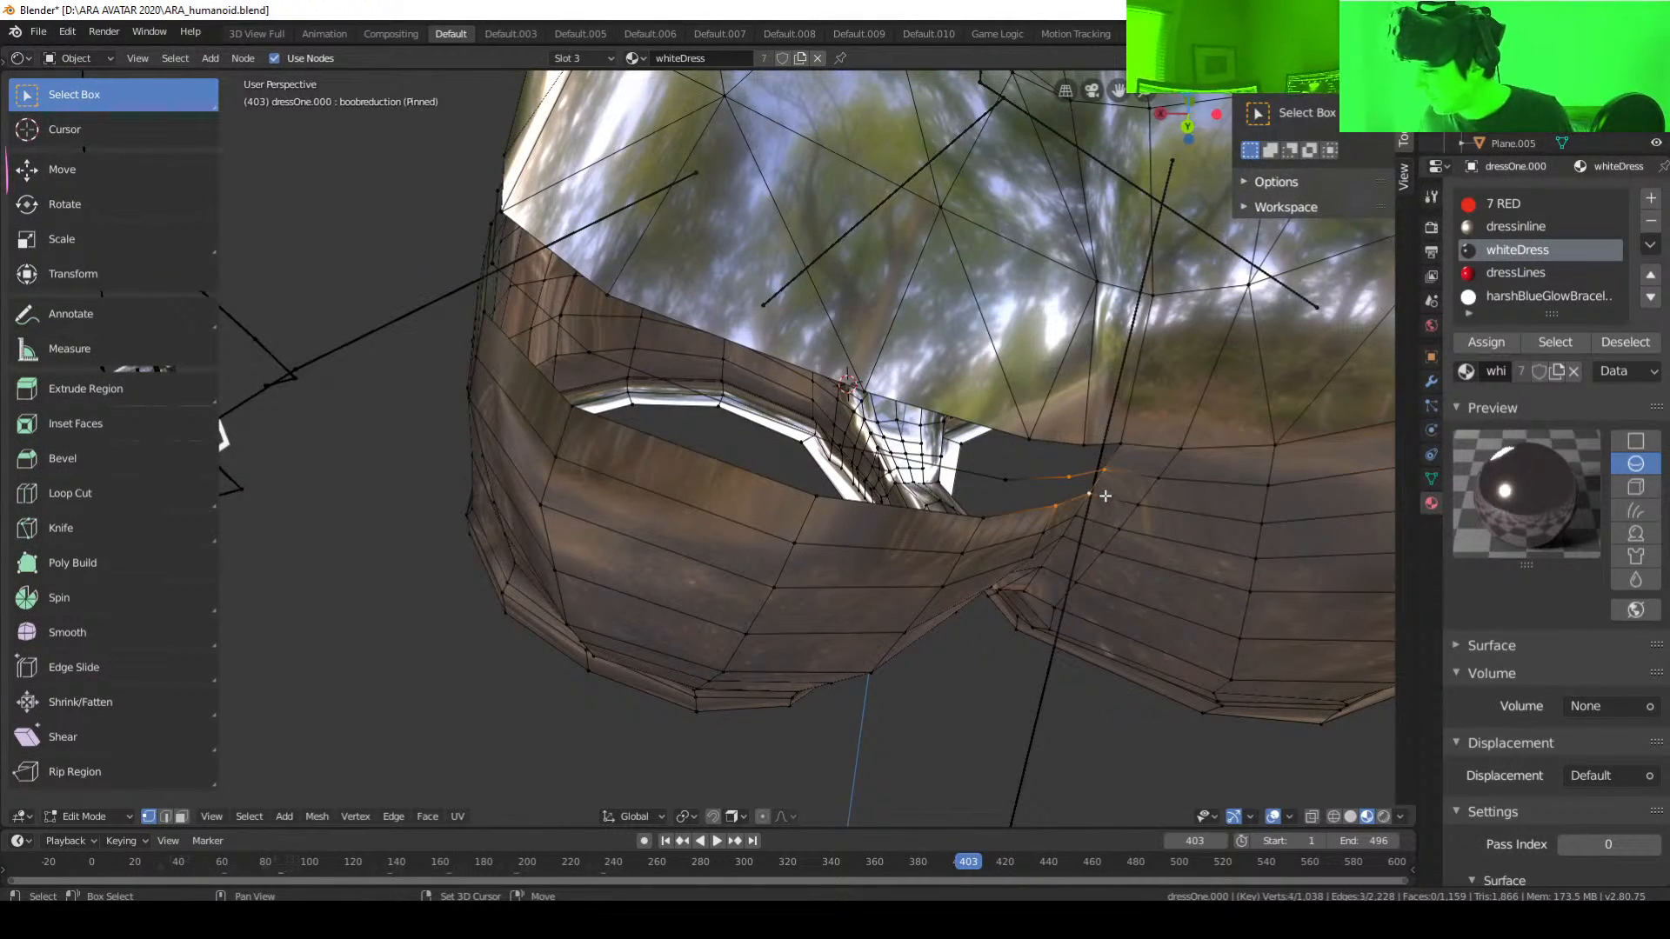
key(f)
Step: Fill the upper-row quad above that small lower face, joining it to the upper rim of the gap
middle_drag(1166, 537, 1052, 514)
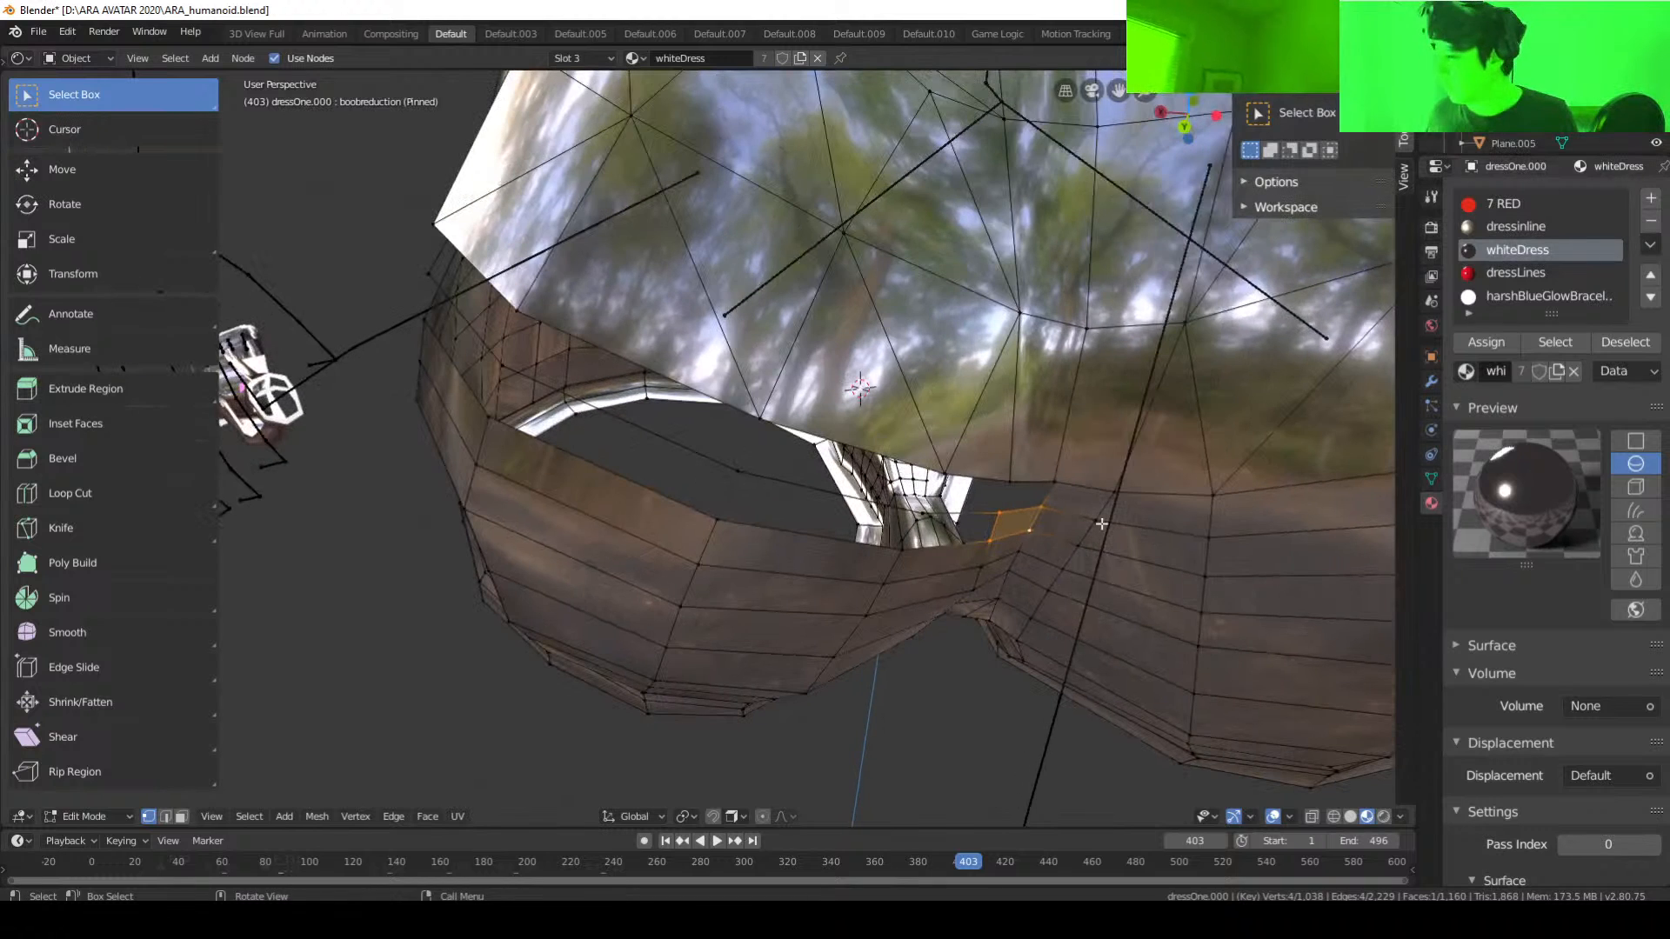
click(1047, 511)
shift+click(1042, 507)
shift+click(999, 513)
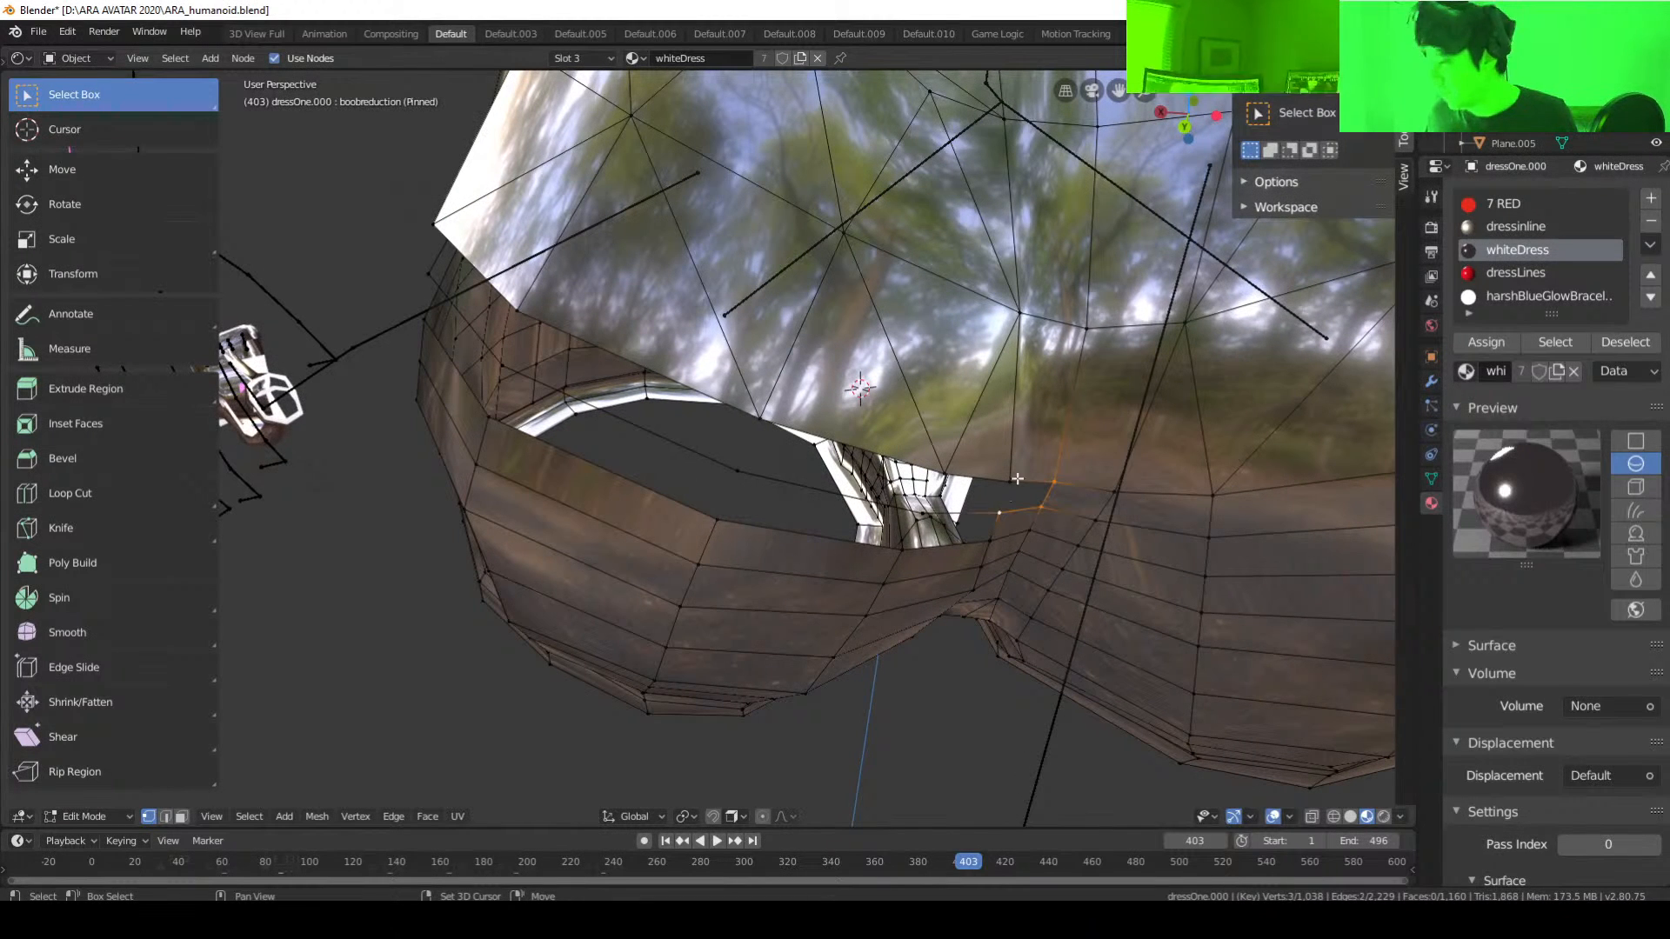
shift+click(1015, 479)
key(f)
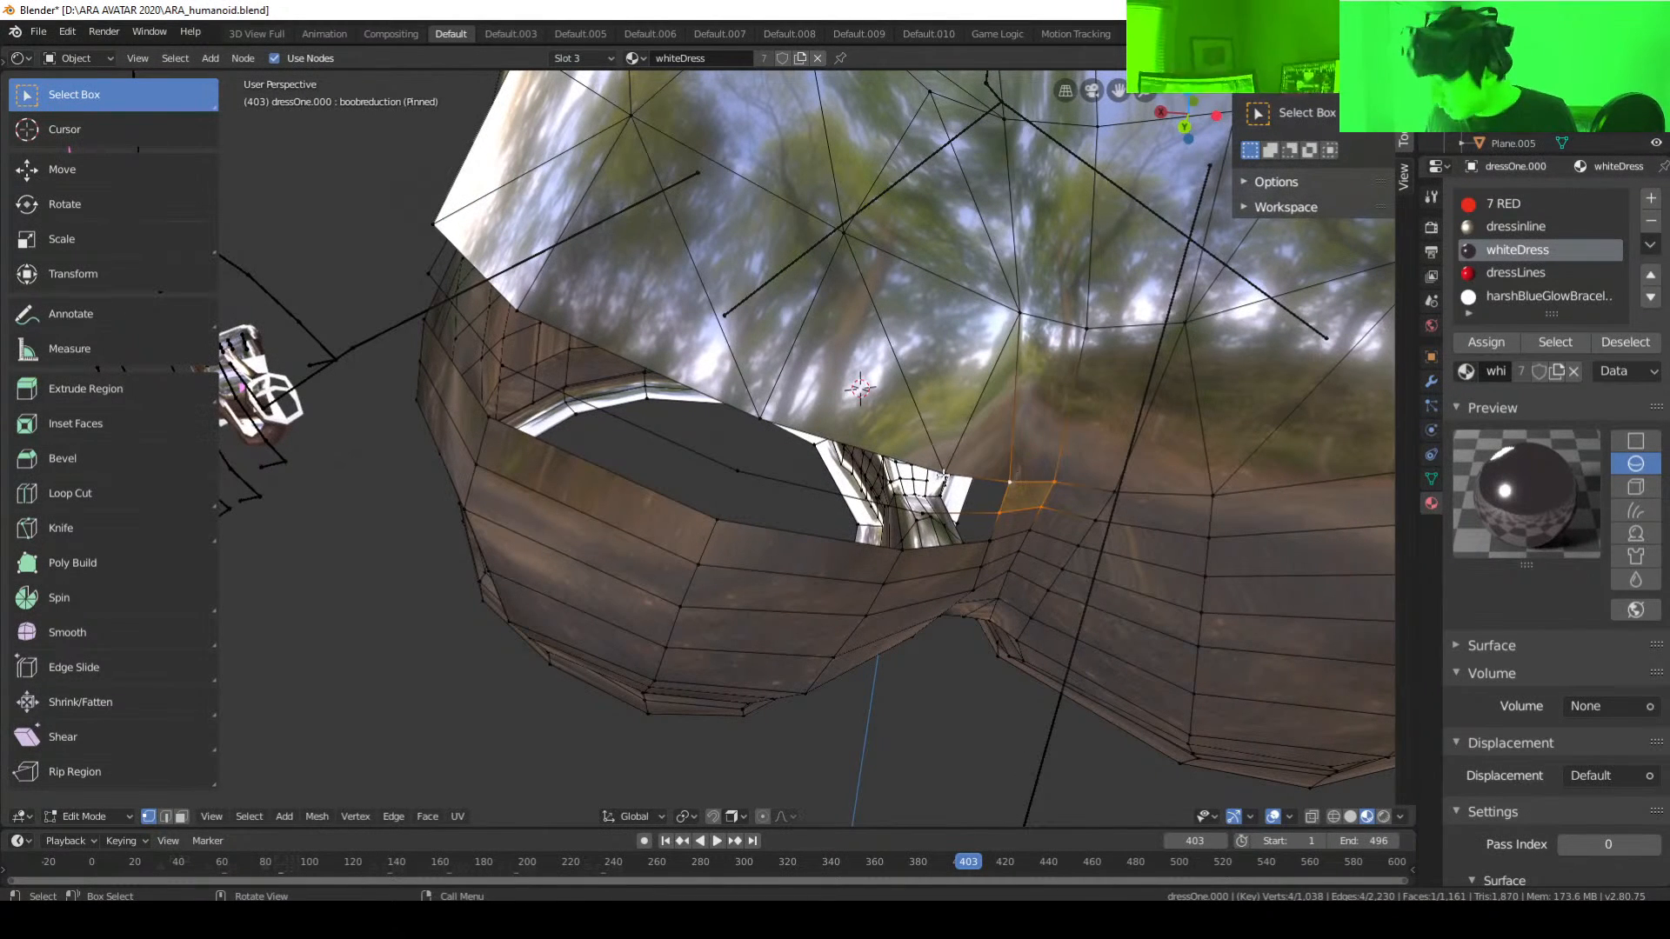
click(945, 476)
shift+click(923, 519)
shift+click(999, 514)
shift+click(1009, 481)
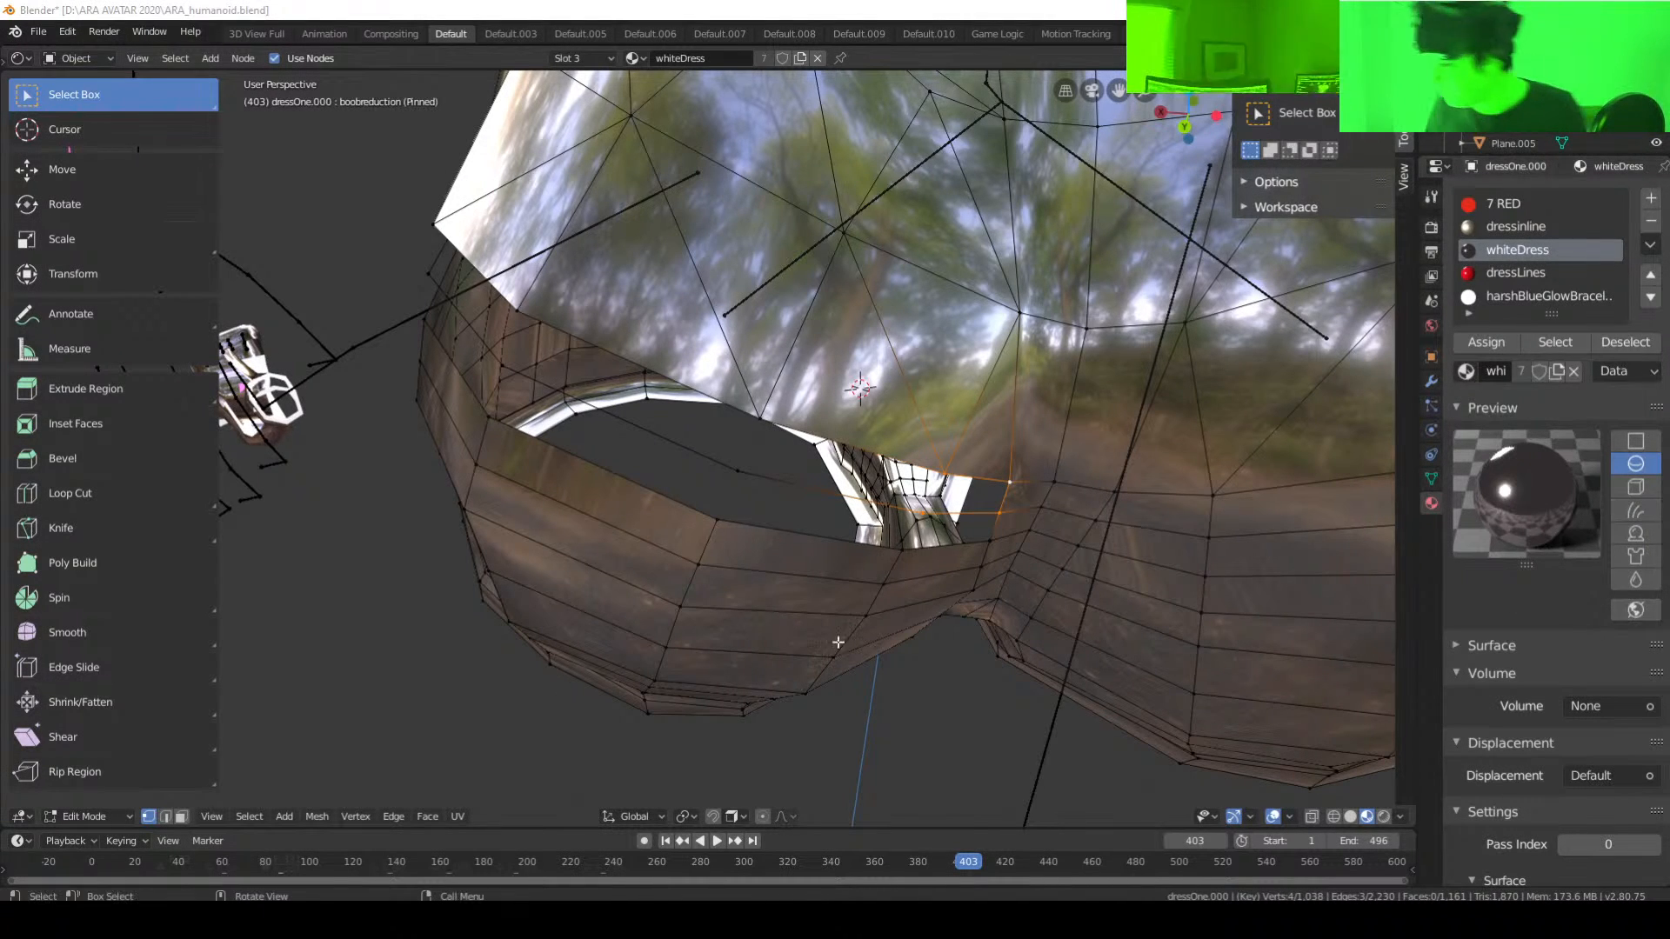
Step: Fill the next upper-row quad toward the open side, between two upper rim vertices and two middle-row vertices
click(947, 481)
shift+click(916, 519)
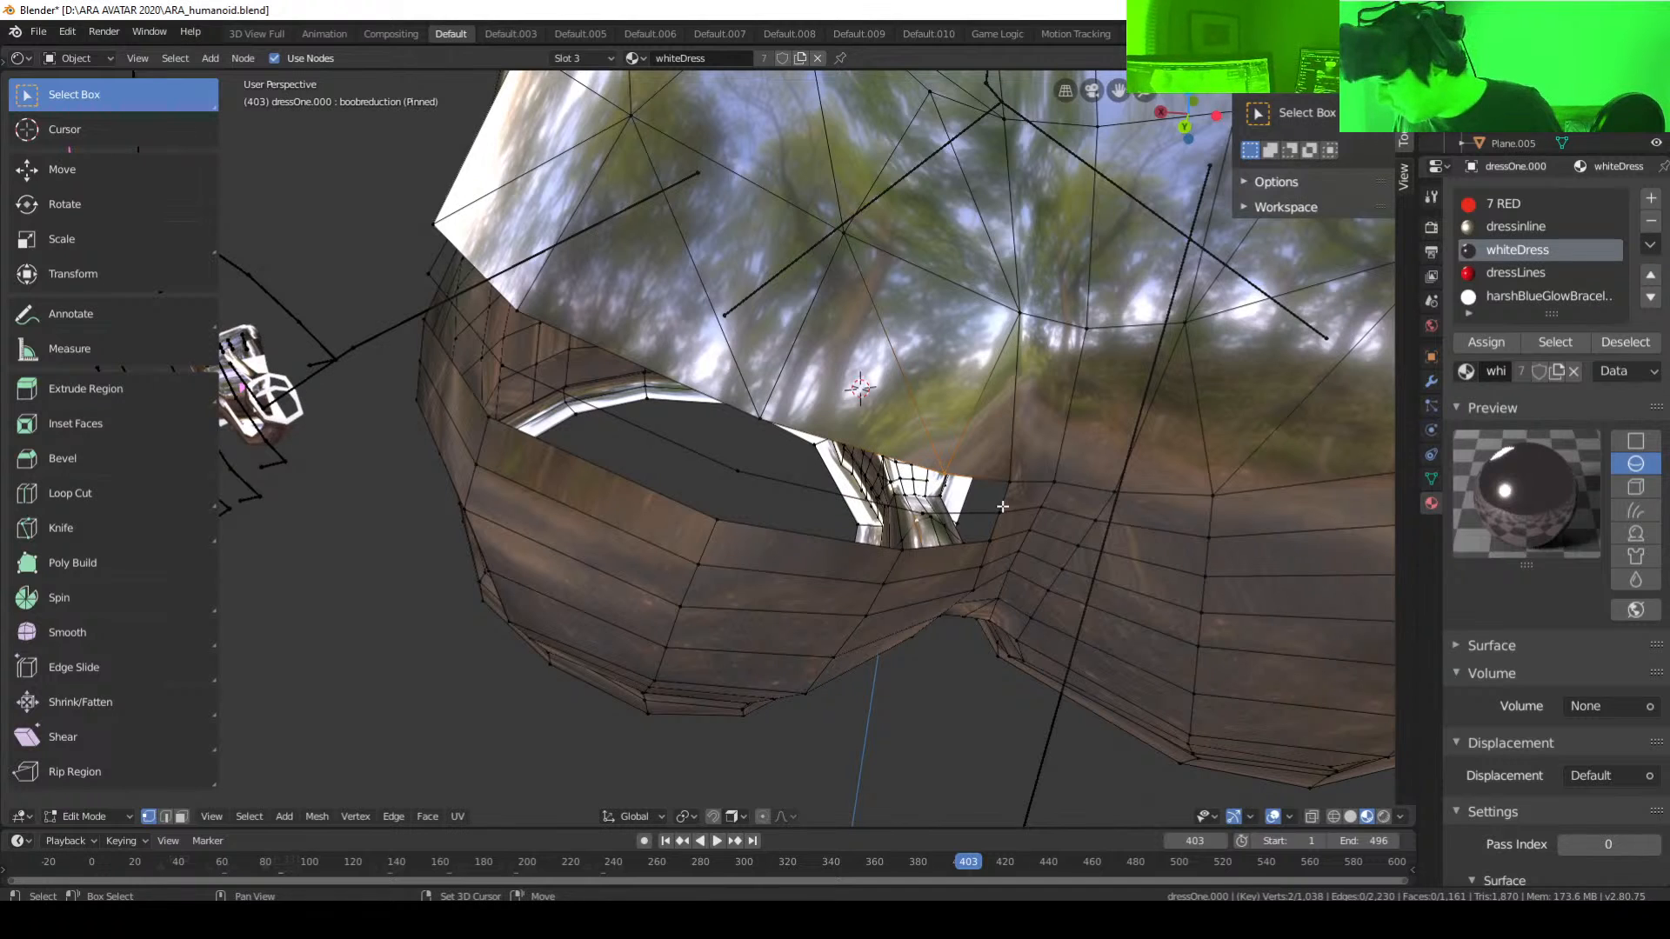
shift+click(1003, 506)
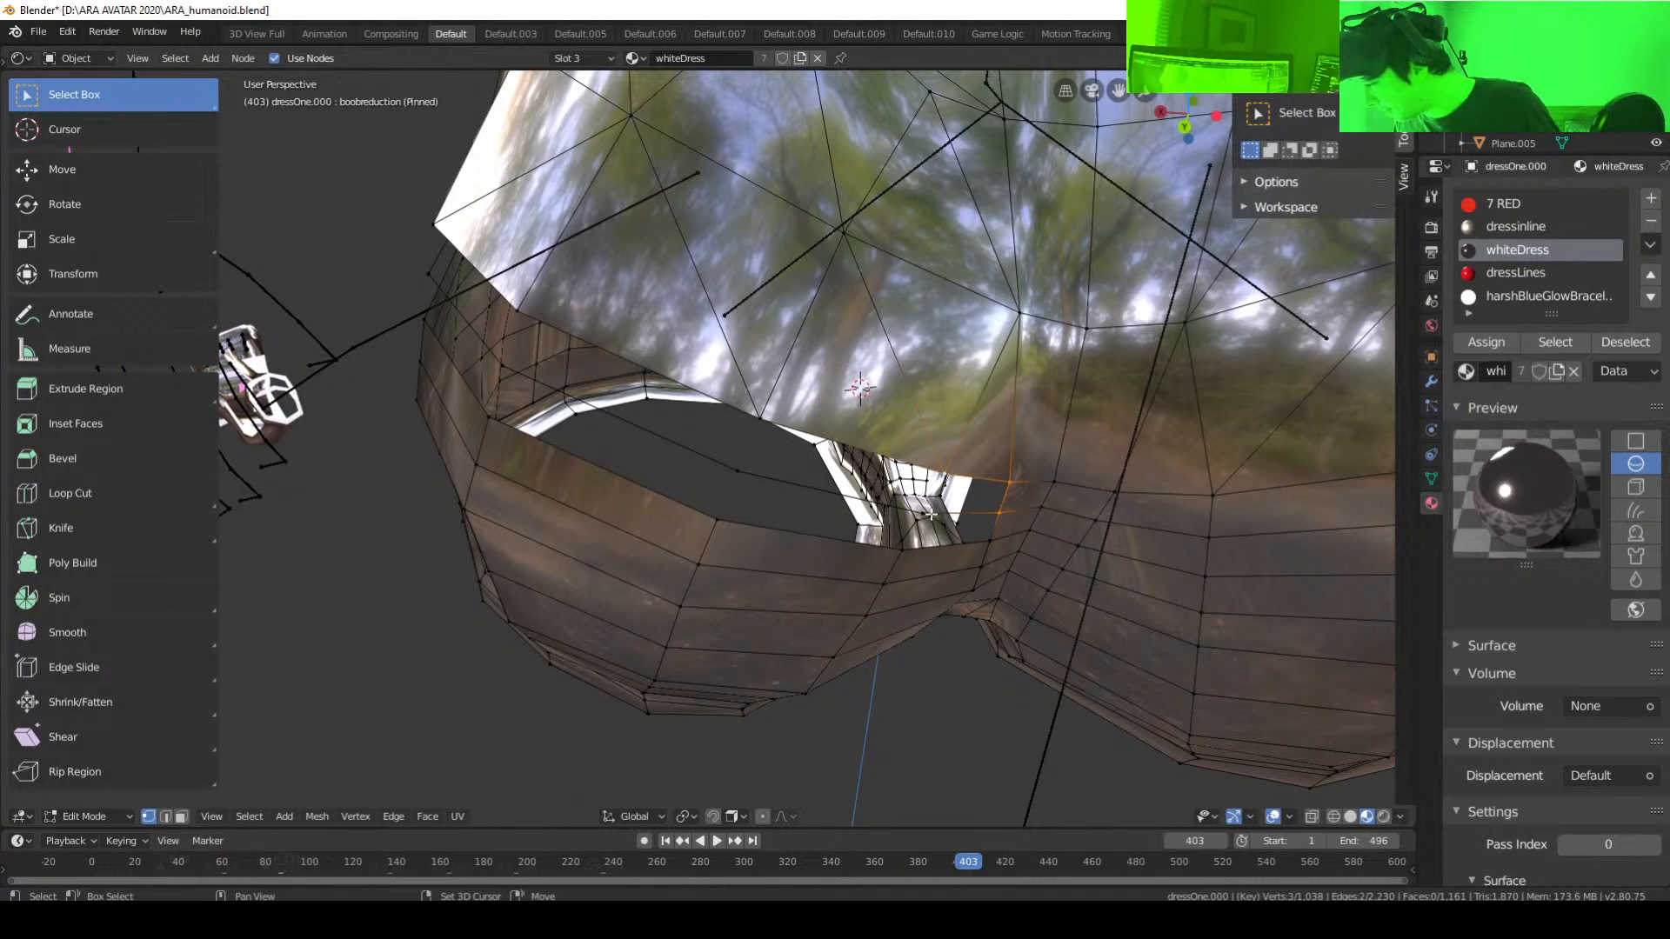
middle_drag(931, 514, 1035, 526)
shift+click(1060, 516)
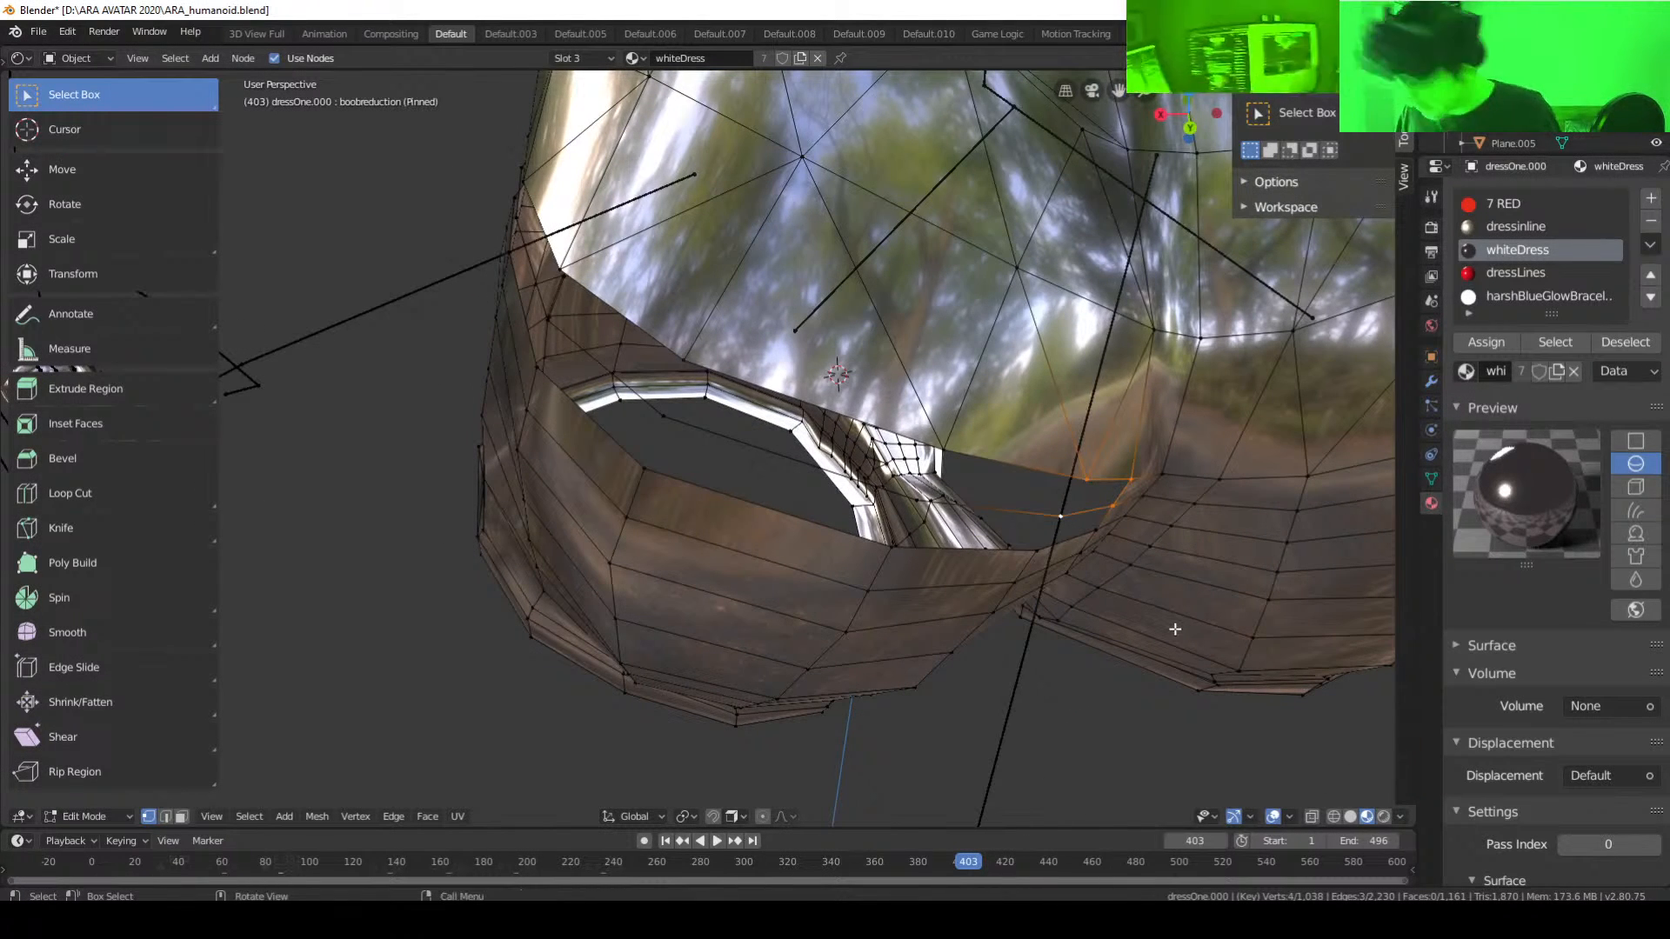
key(f)
Step: Fill the lower-row quad beneath the last upper face, connecting the middle row to the lower band's rim
middle_drag(1312, 649, 1282, 649)
click(1033, 532)
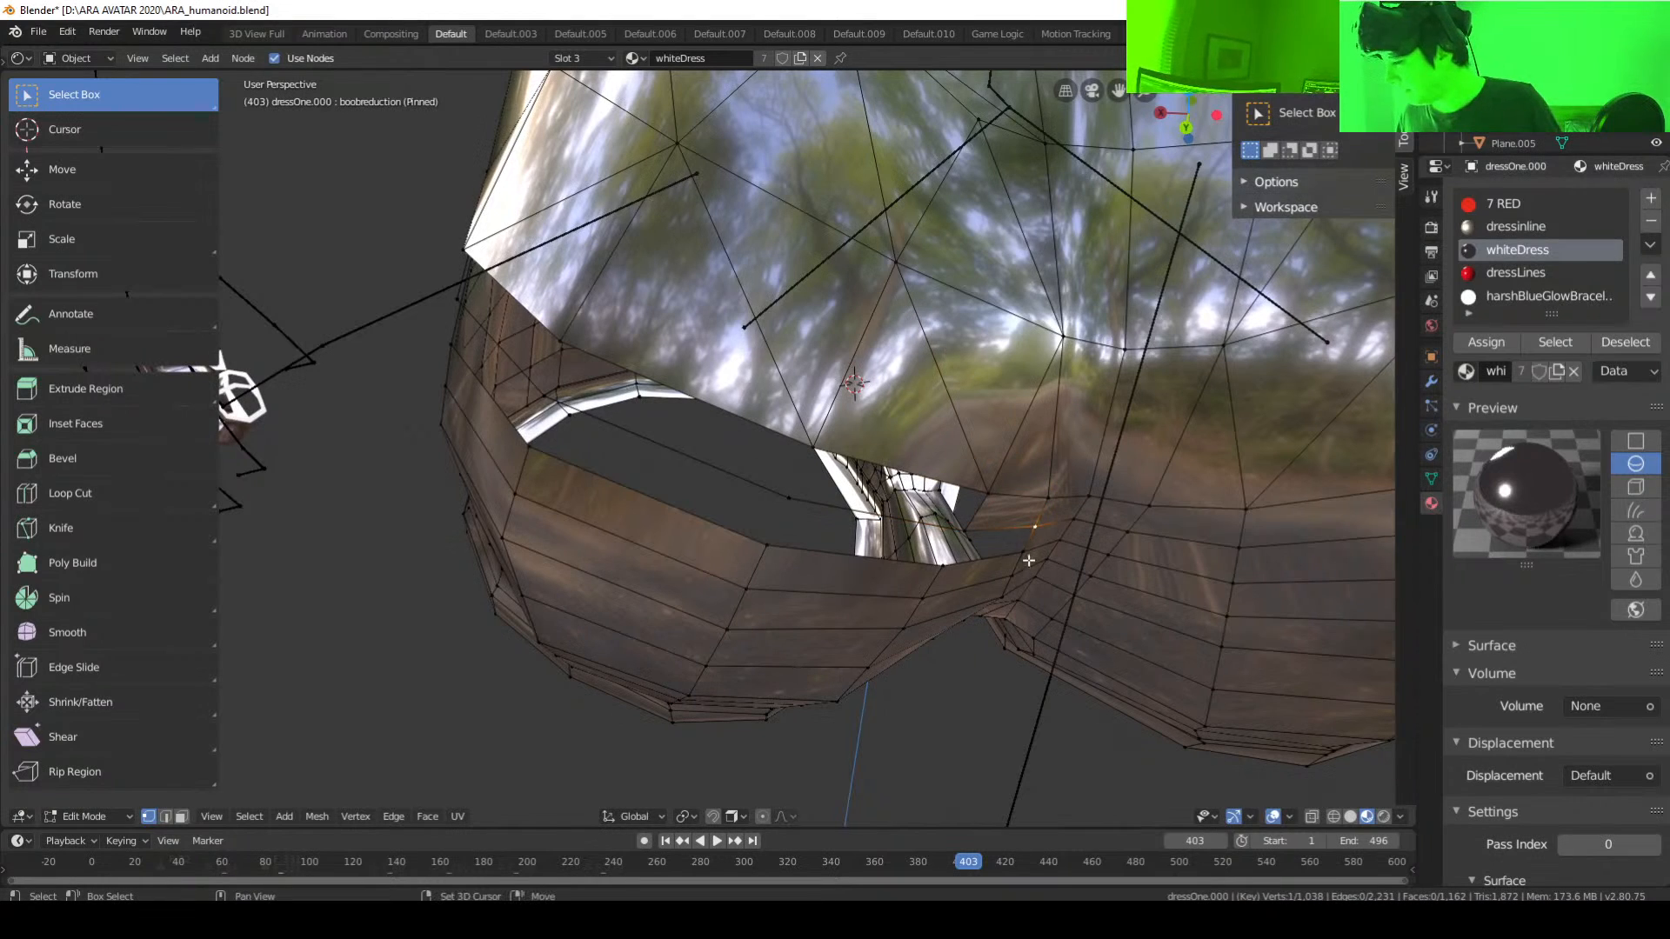
shift+click(1027, 558)
middle_drag(1043, 578, 1062, 566)
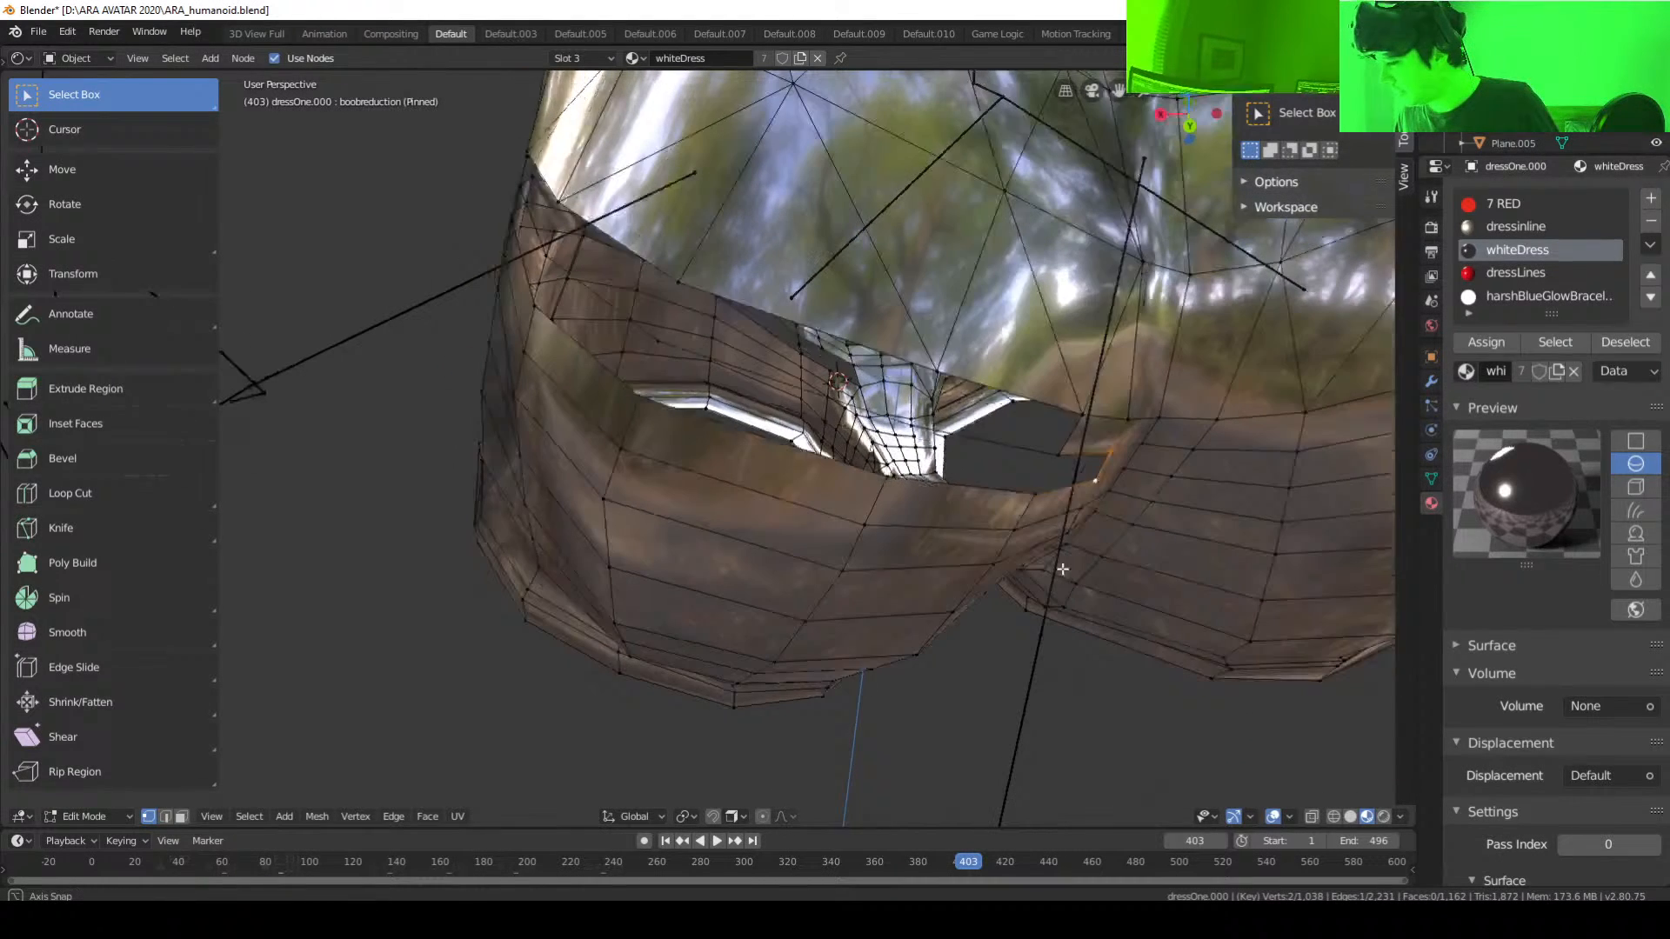
shift+click(1039, 499)
shift+click(1057, 460)
key(f)
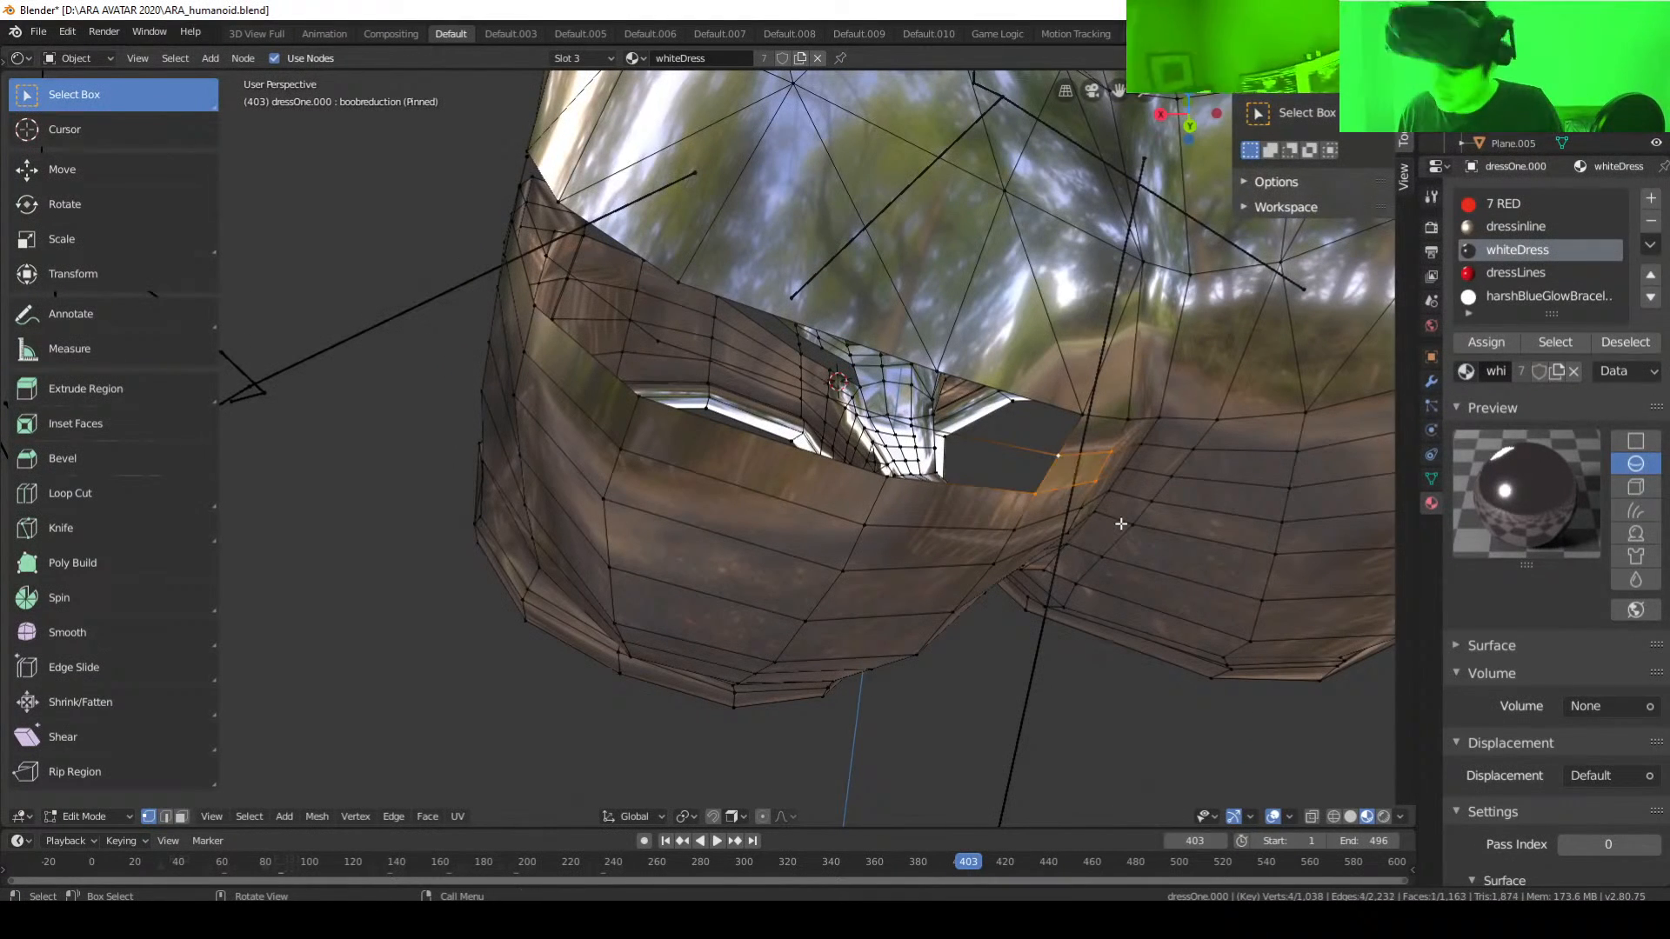
Step: Extend the upper row with another, wider quad face between the bodice rim and the middle edge line
click(1059, 458)
shift+click(1078, 416)
middle_drag(1046, 430, 1062, 443)
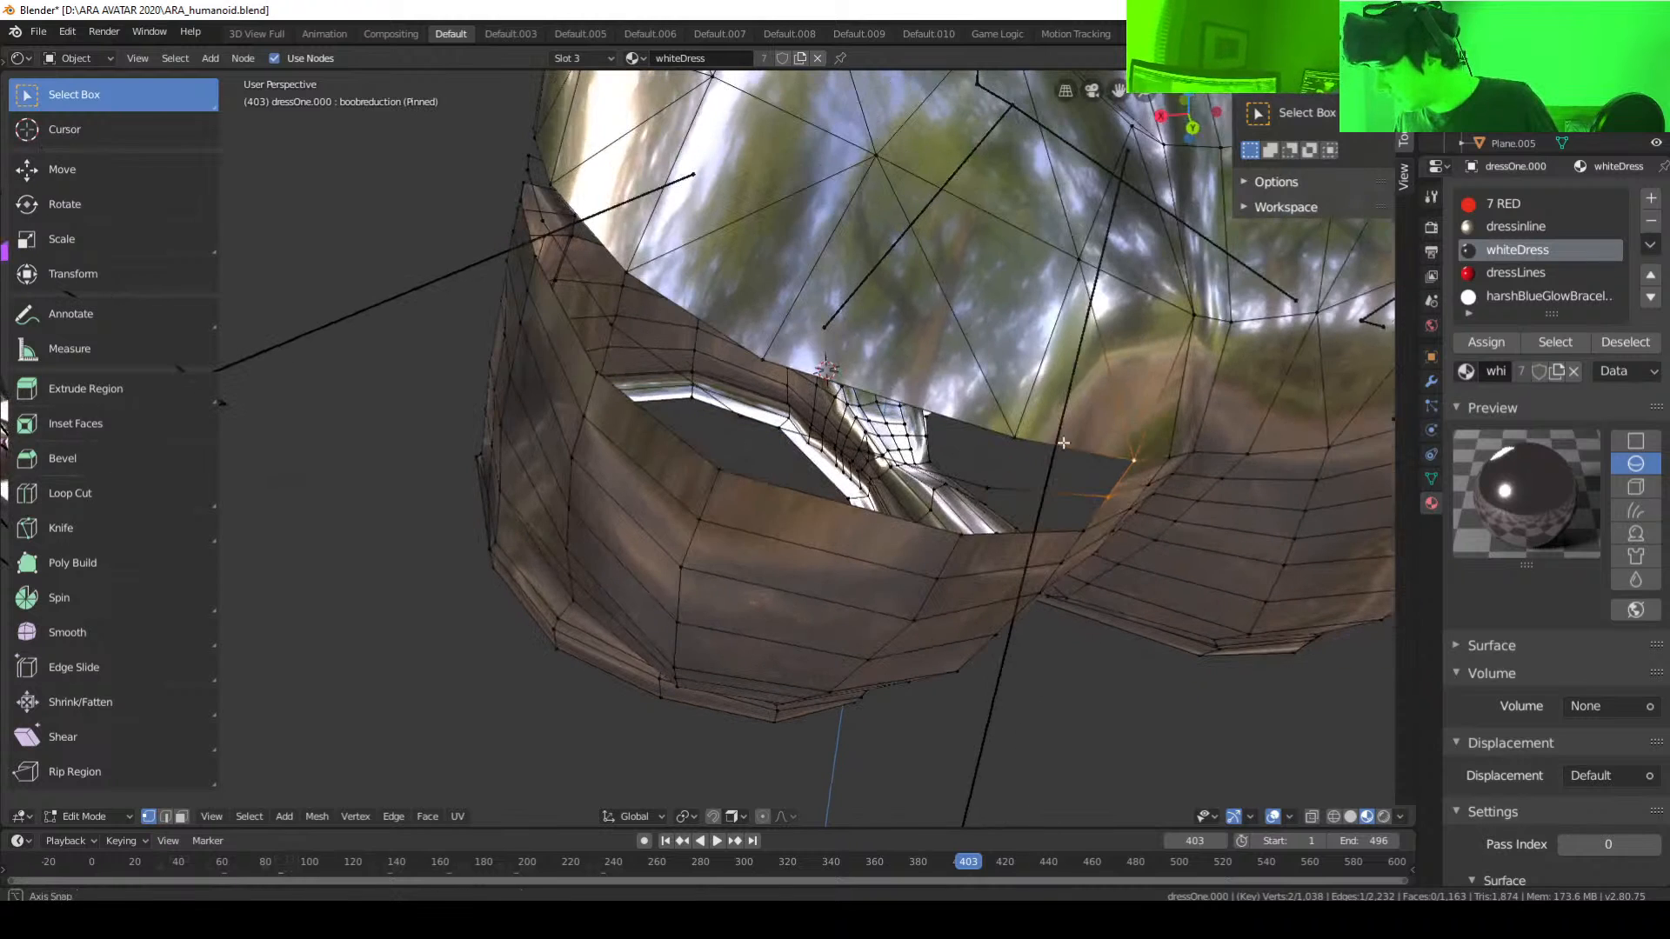
click(1015, 437)
shift+click(988, 488)
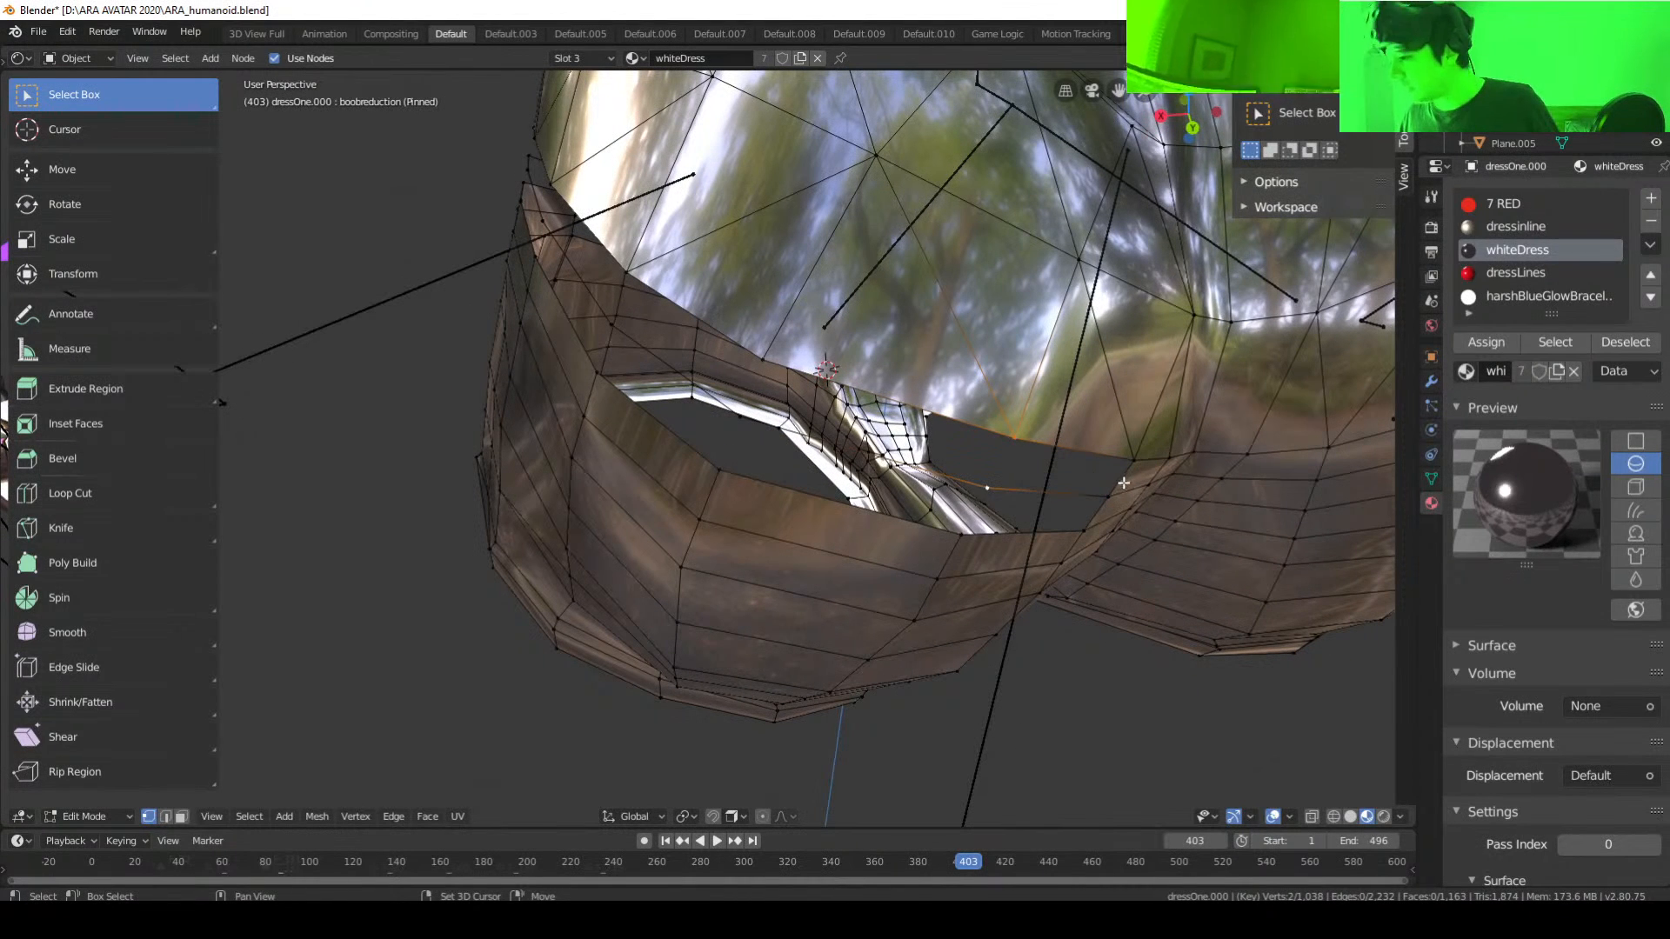
shift+click(1108, 496)
shift+click(1137, 459)
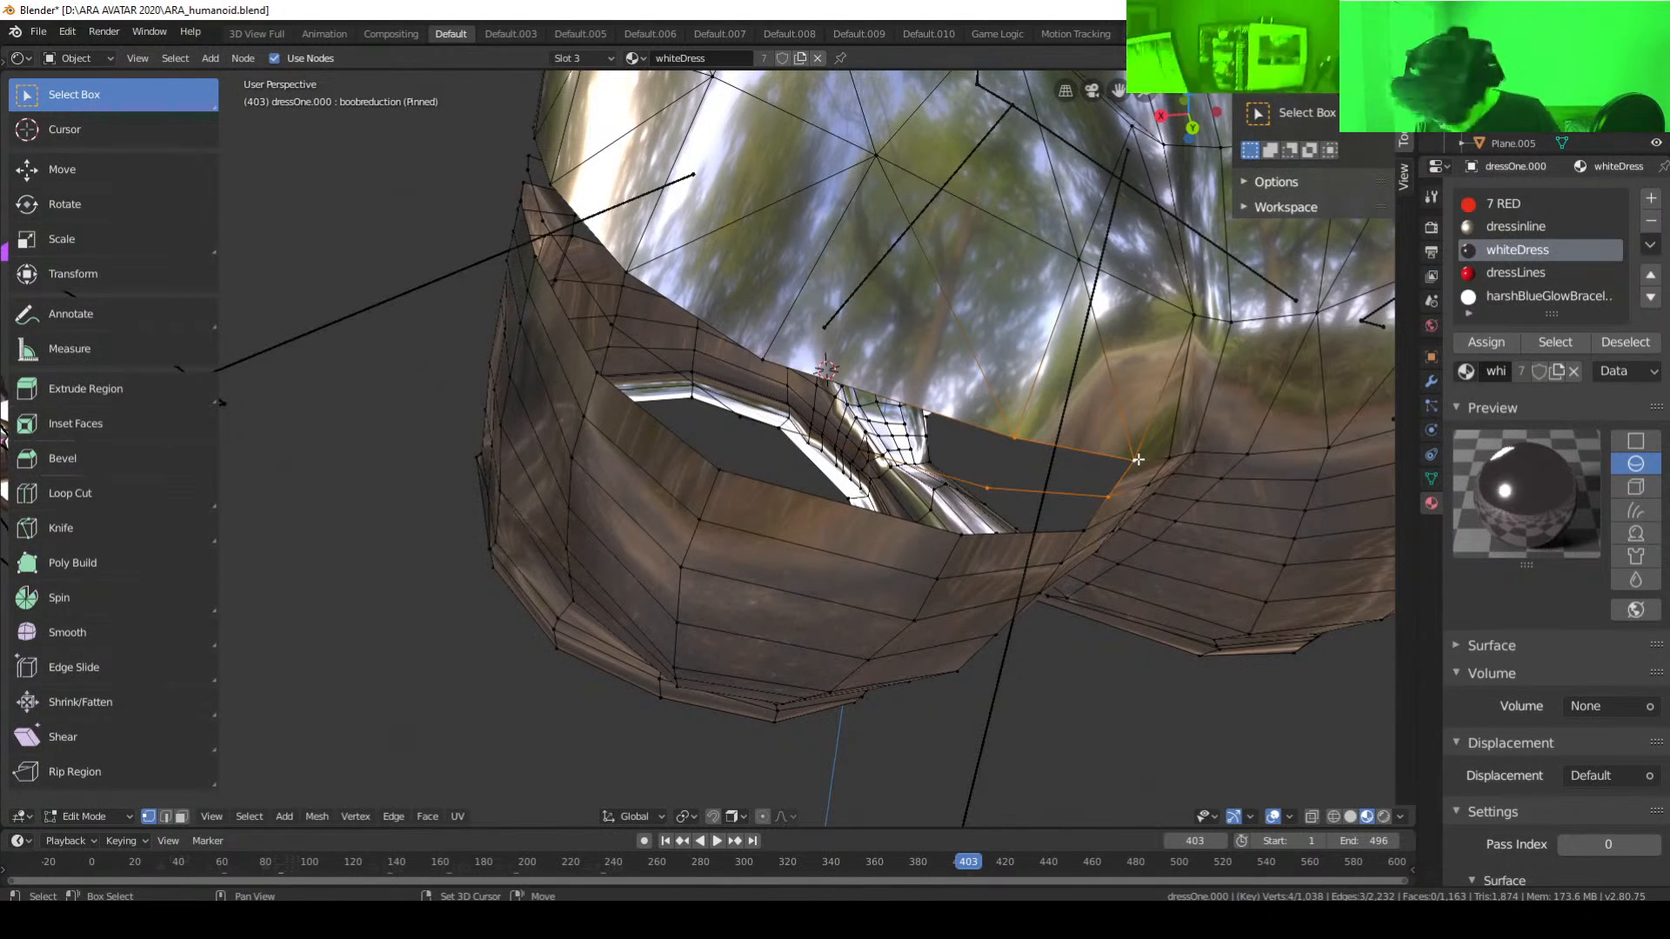
key(f)
Step: Fill the wide lower-row quad under the last face, between the middle edge line and the lower band
click(1116, 490)
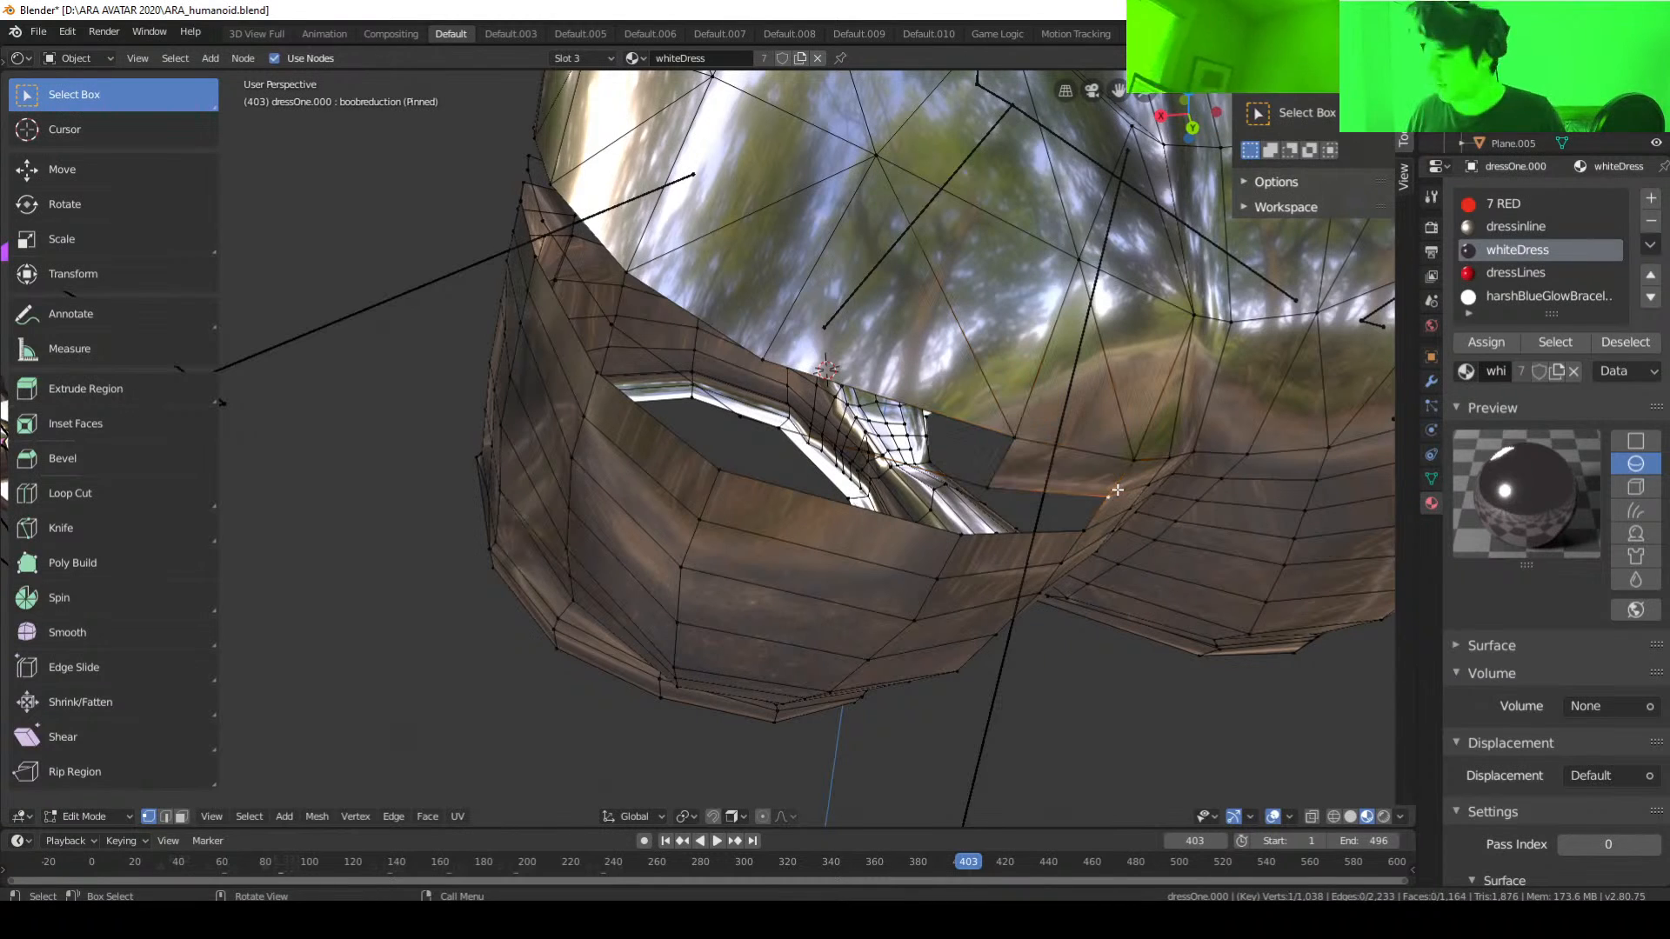
shift+click(1089, 532)
shift+click(961, 534)
shift+click(988, 488)
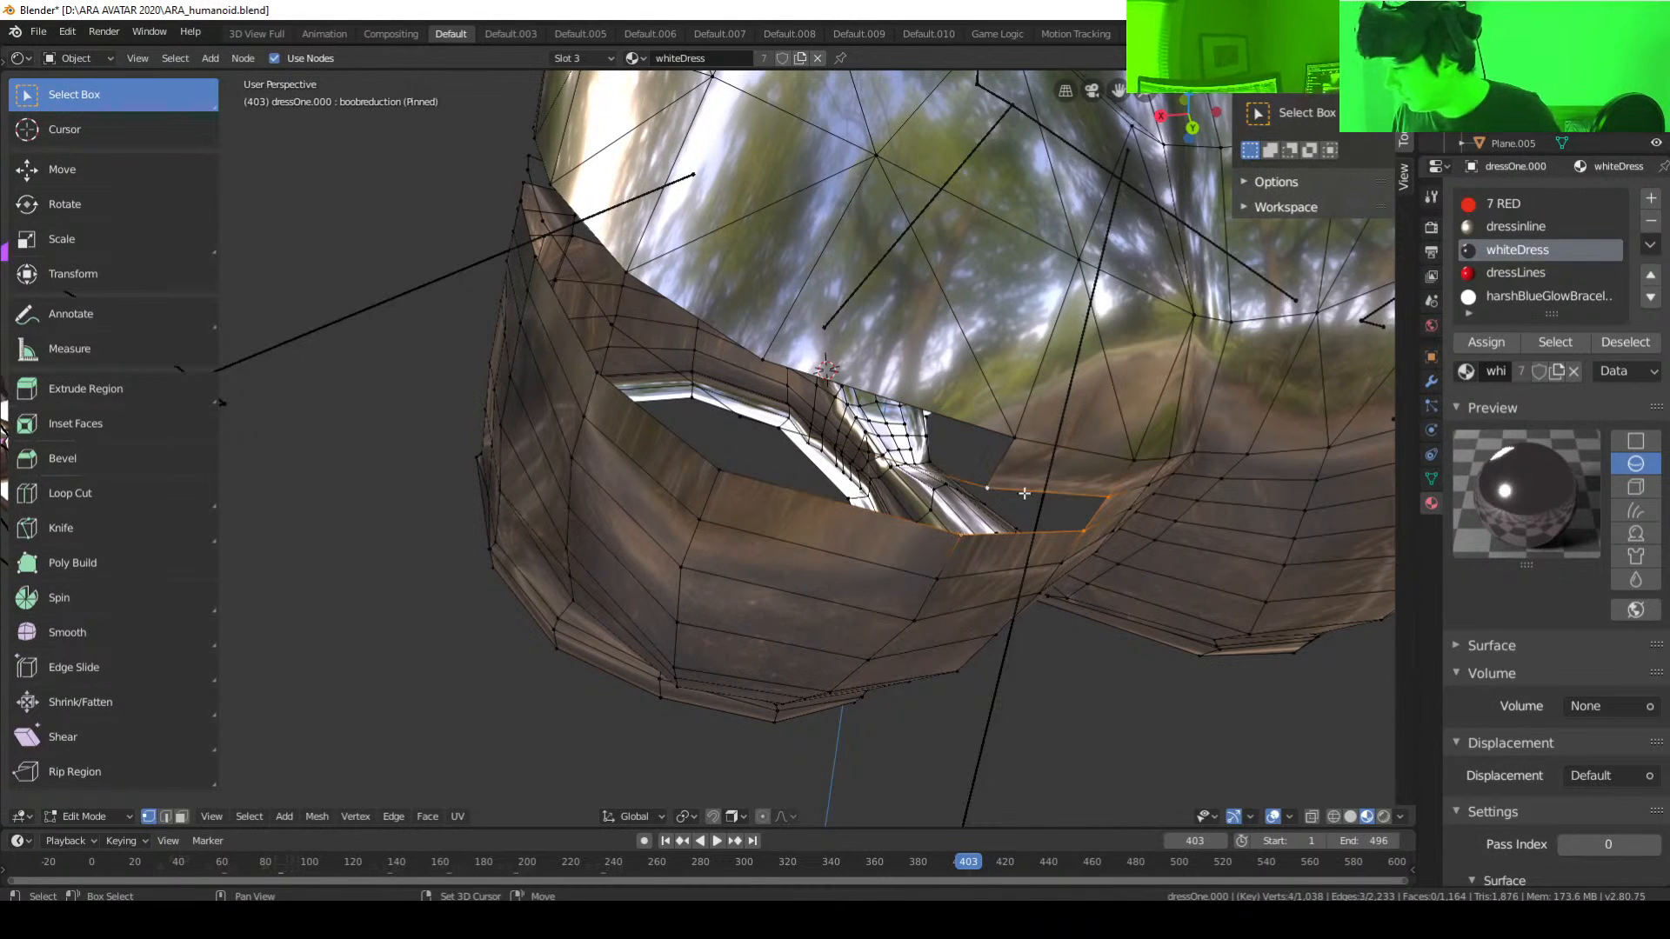
key(f)
click(1015, 442)
middle_drag(1063, 491, 1174, 552)
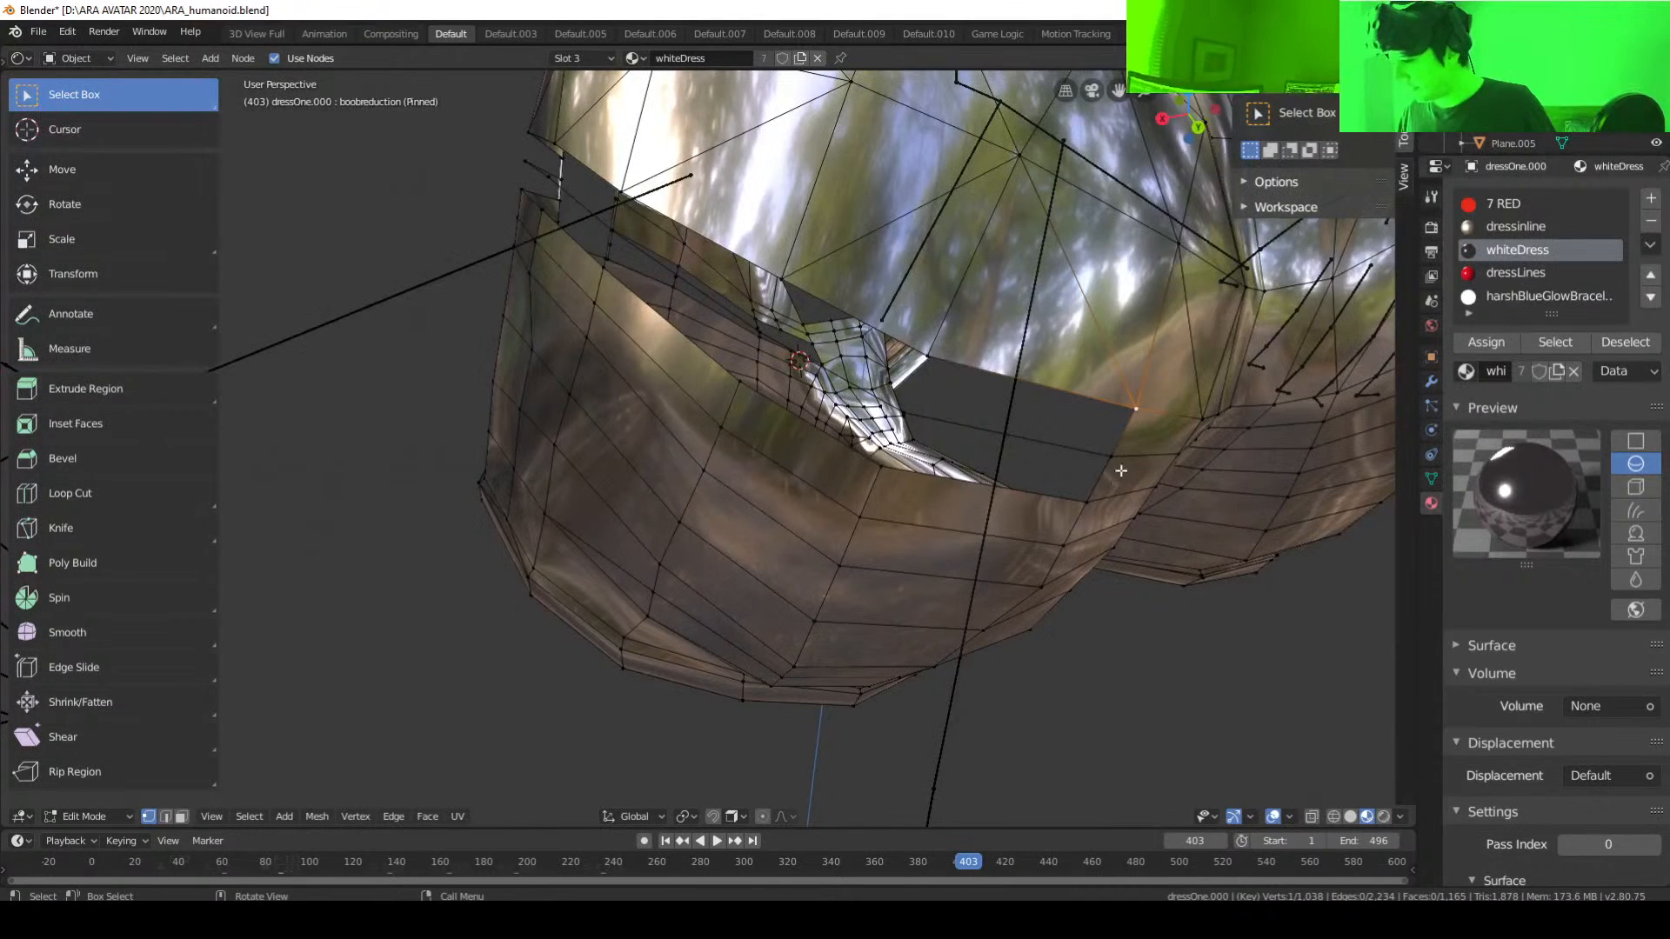
shift+click(1134, 410)
shift+click(928, 358)
shift+click(906, 417)
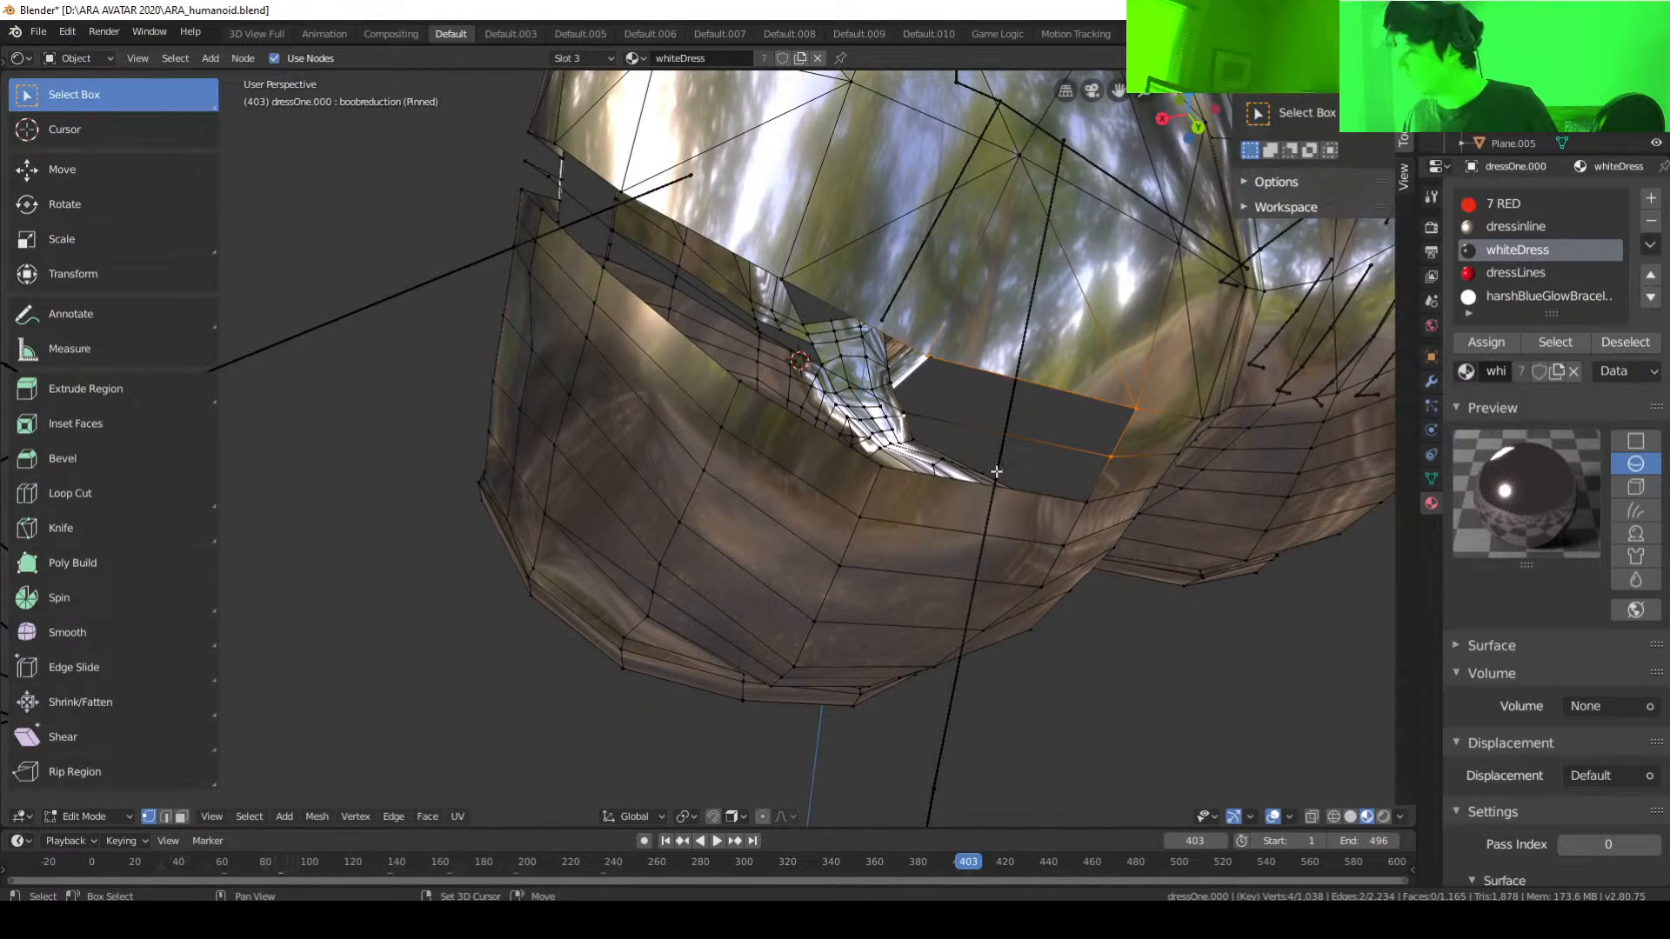
middle_drag(1078, 436, 1072, 413)
Step: Connect an upper rim vertex to the middle edge line and fill the upper-row quad beside that edge
click(991, 363)
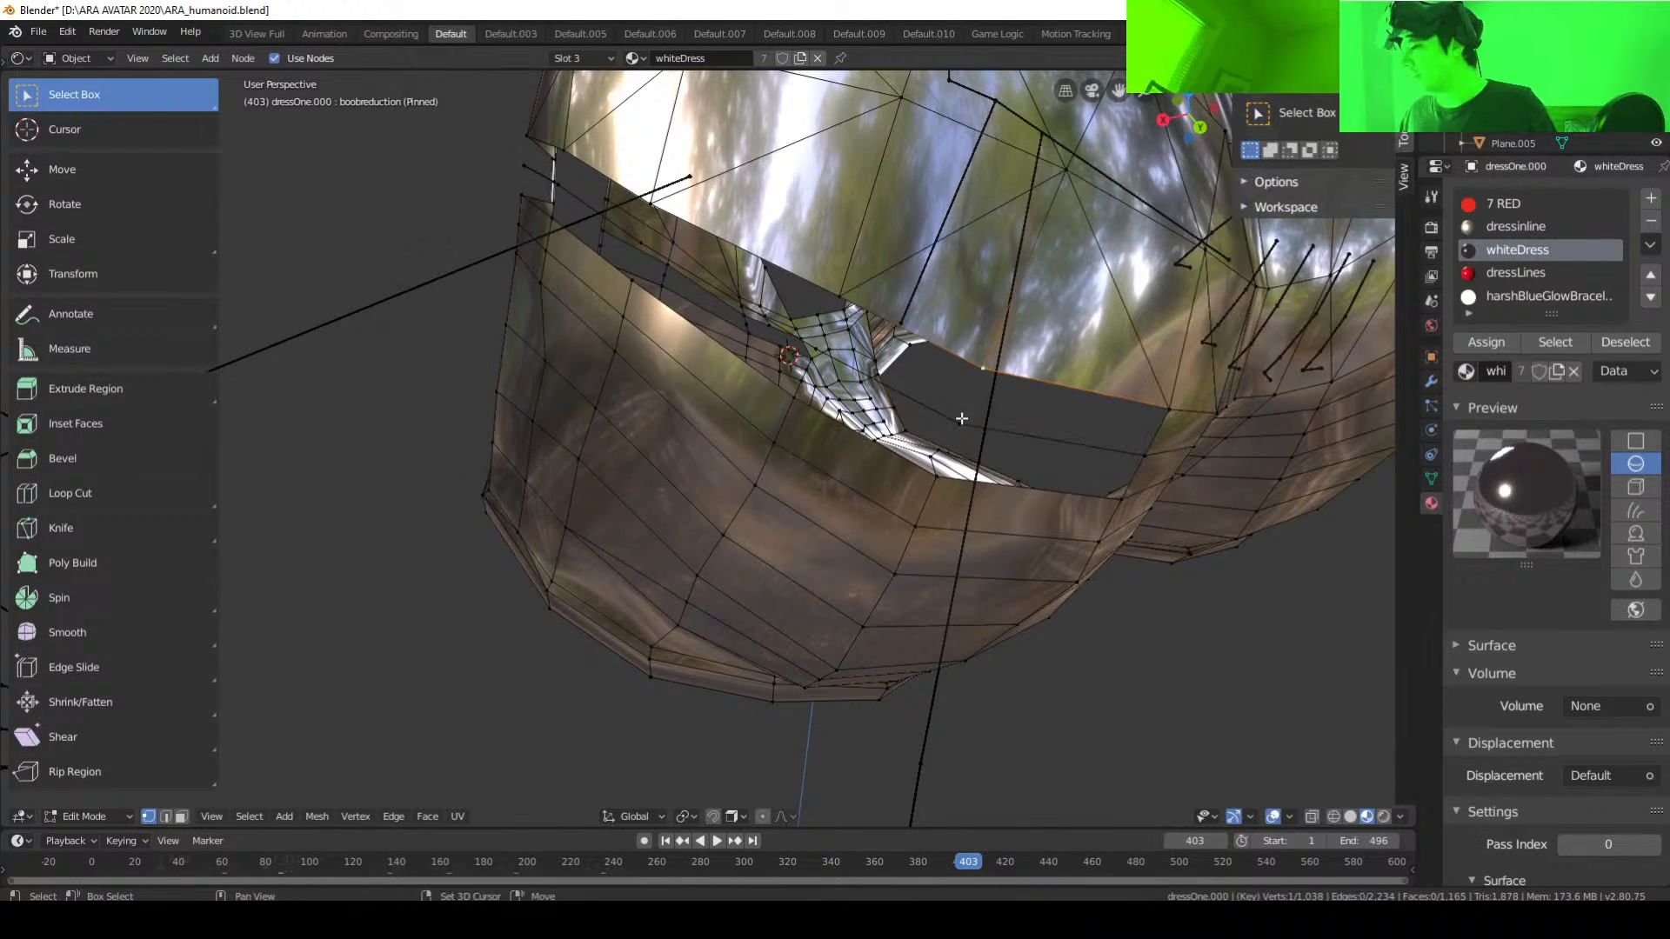
shift+click(961, 420)
click(996, 356)
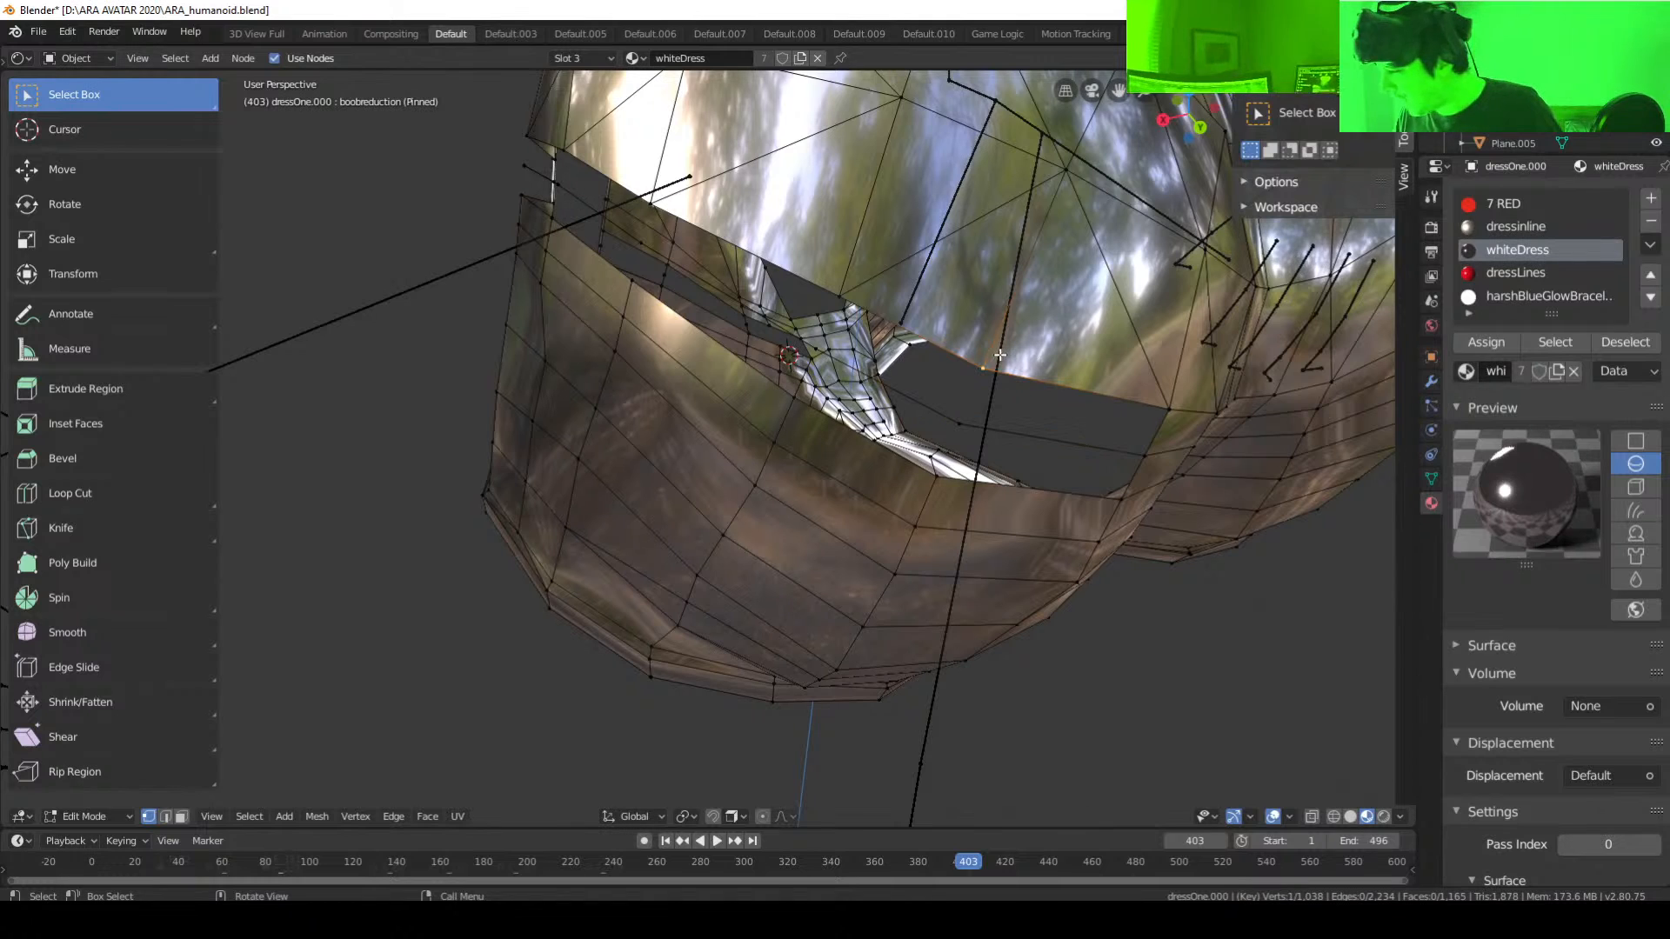
shift+click(961, 422)
key(f)
shift+click(1168, 410)
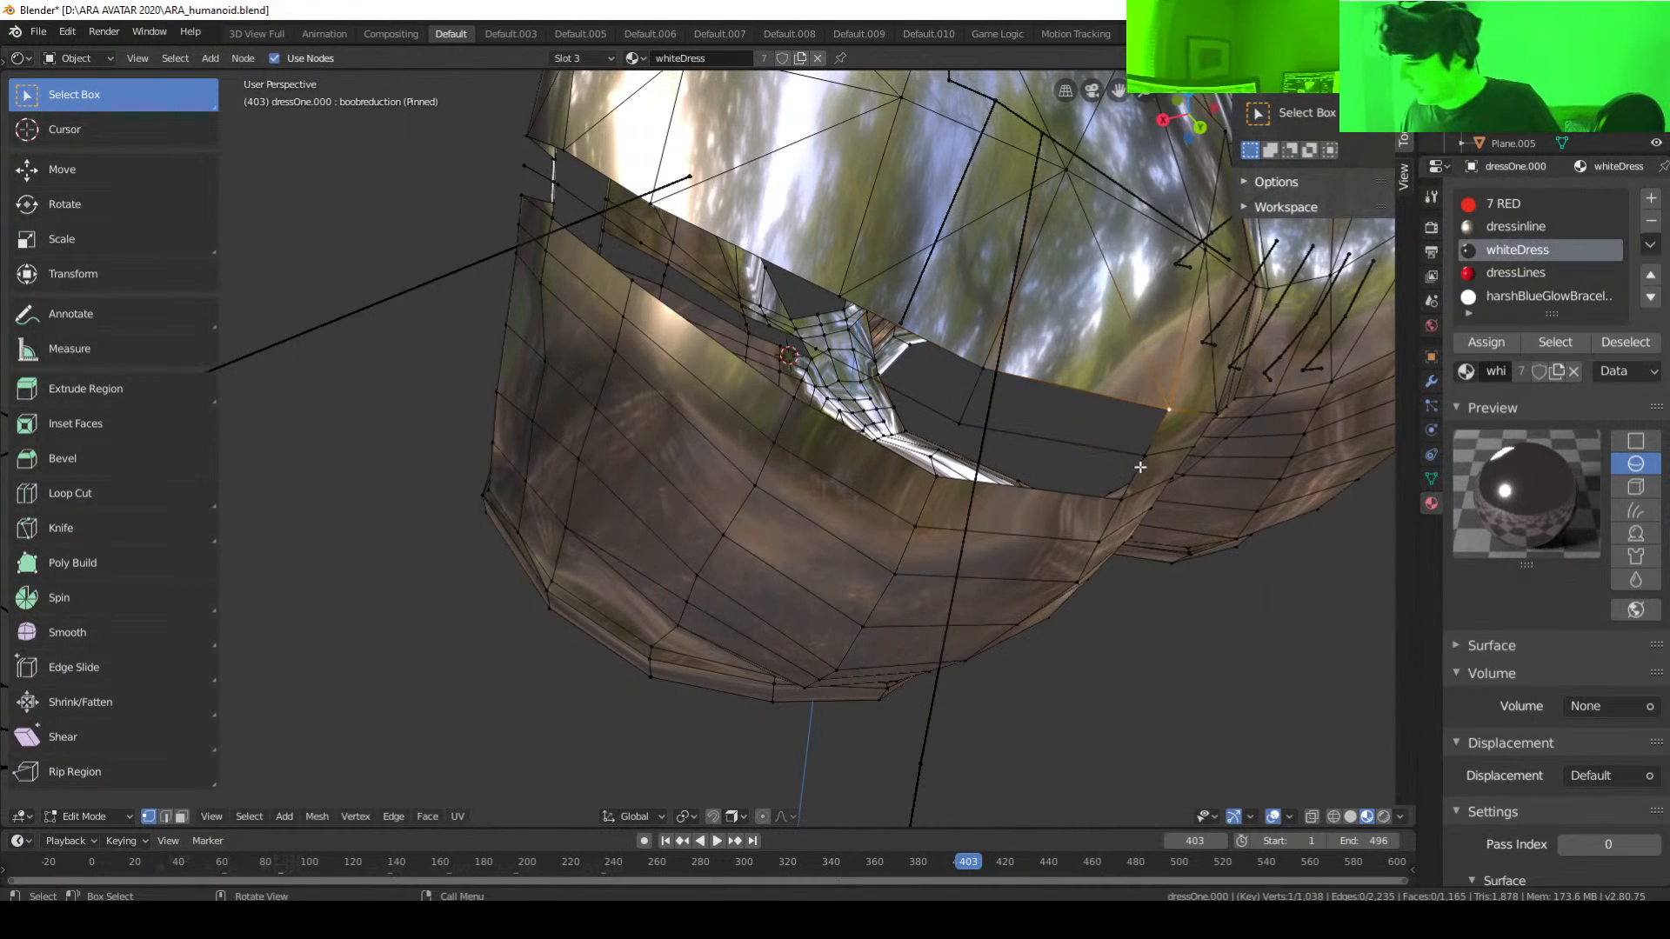
shift+click(1145, 455)
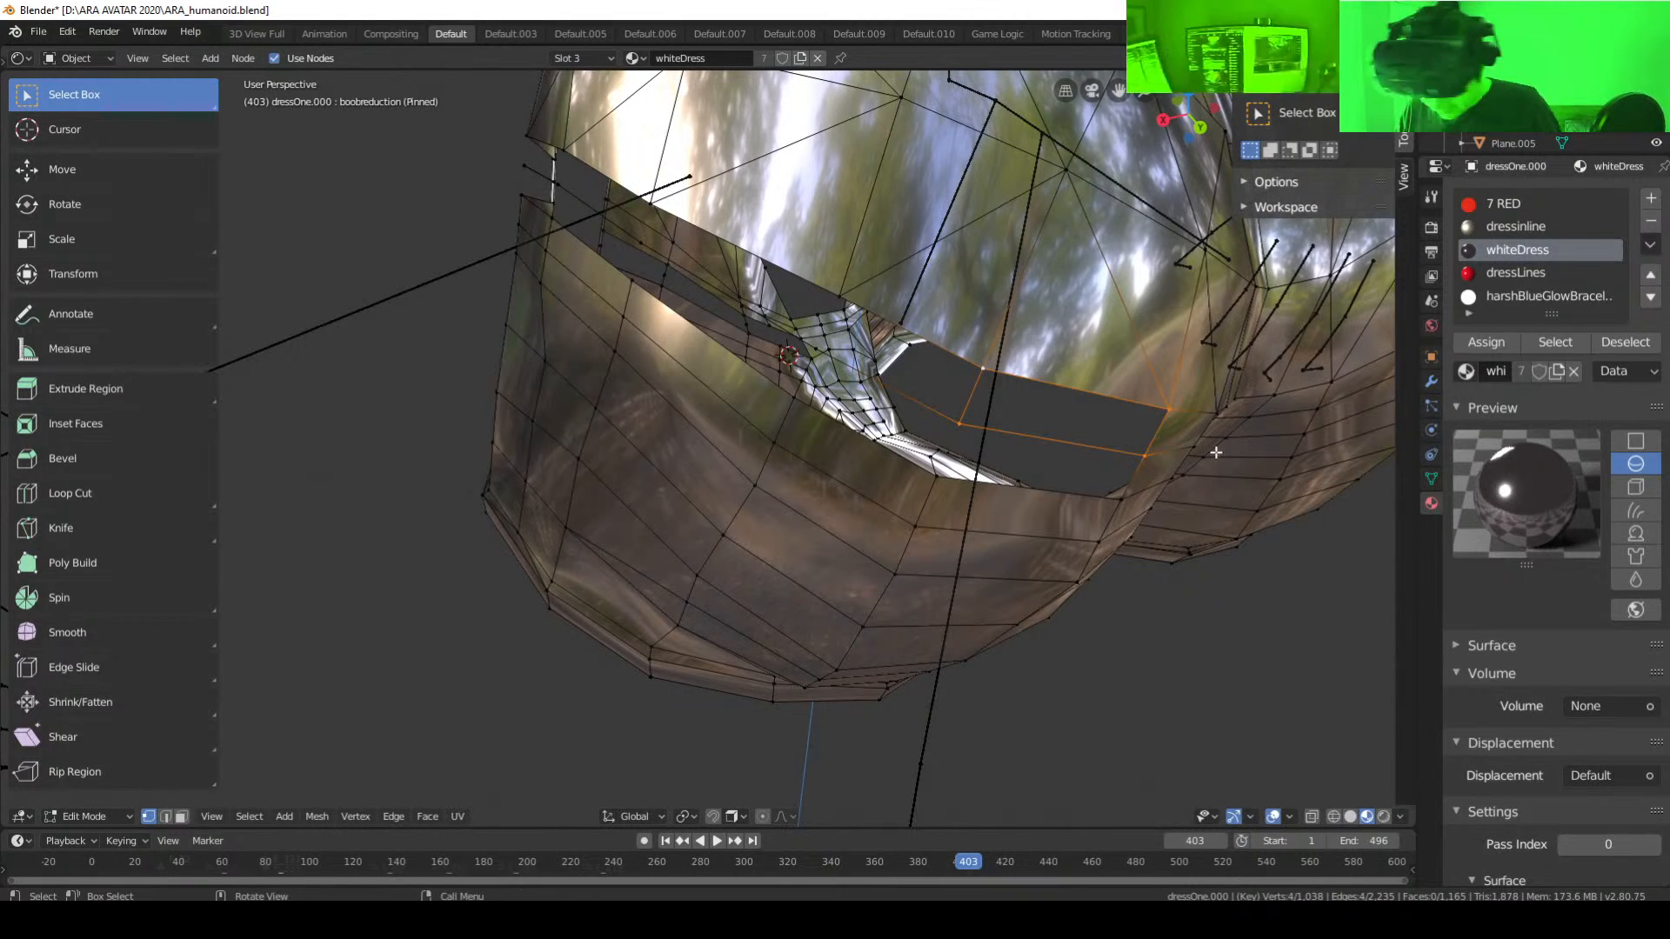
key(f)
click(1145, 457)
middle_drag(1122, 507, 1109, 441)
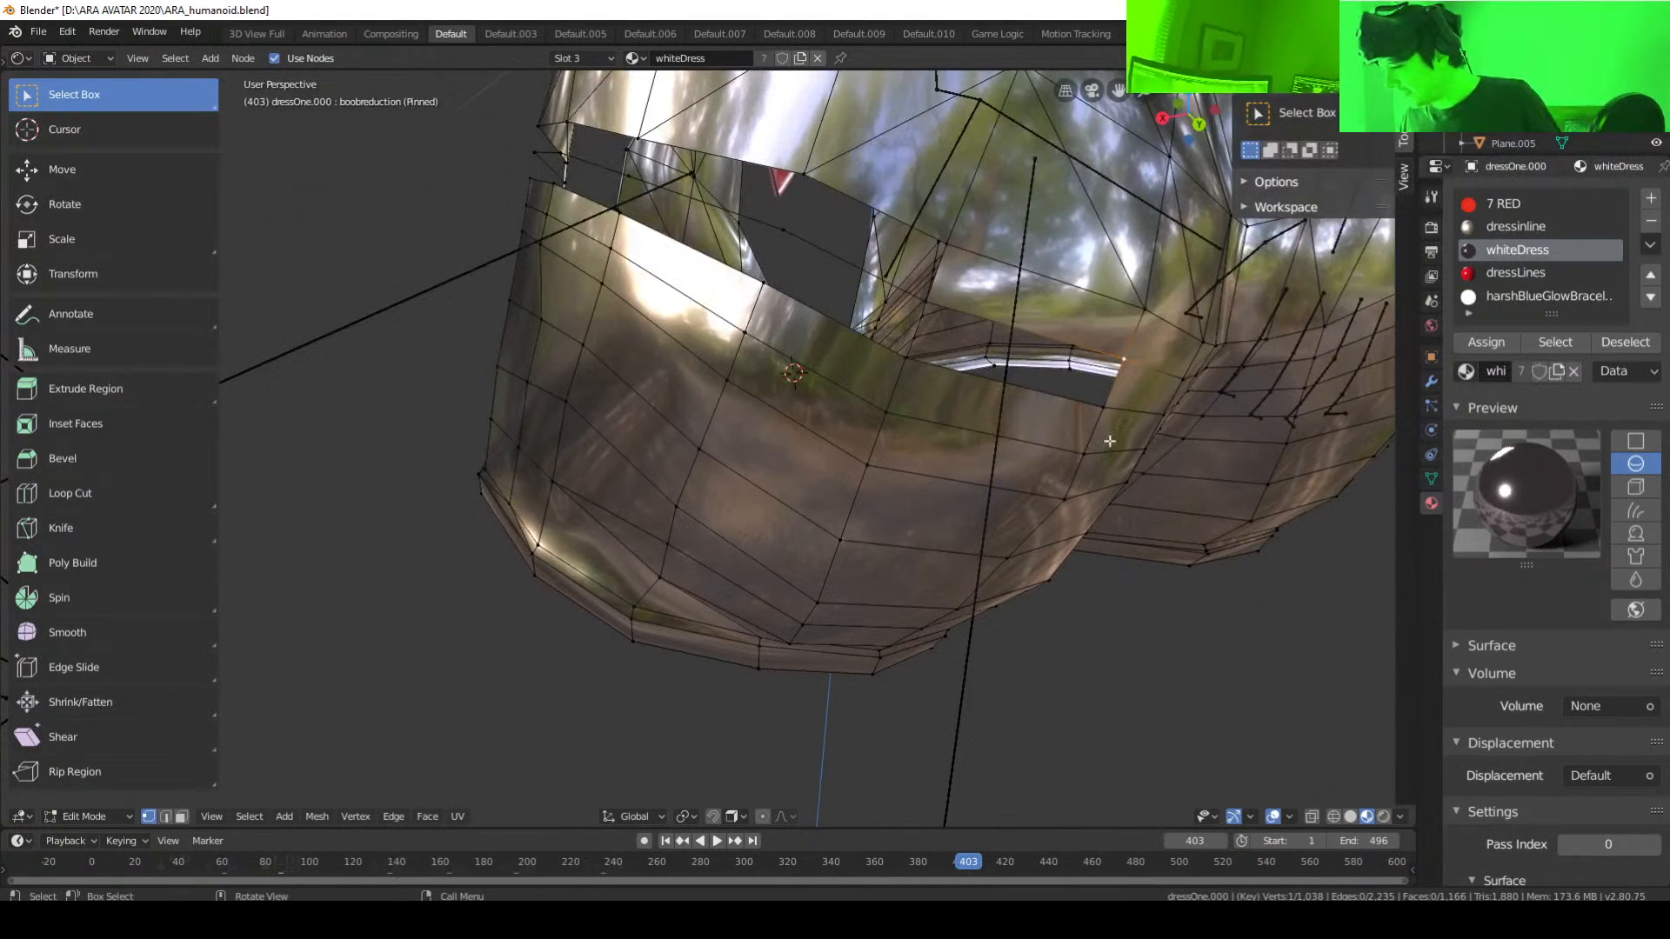
click(1108, 425)
middle_drag(1032, 392, 1040, 397)
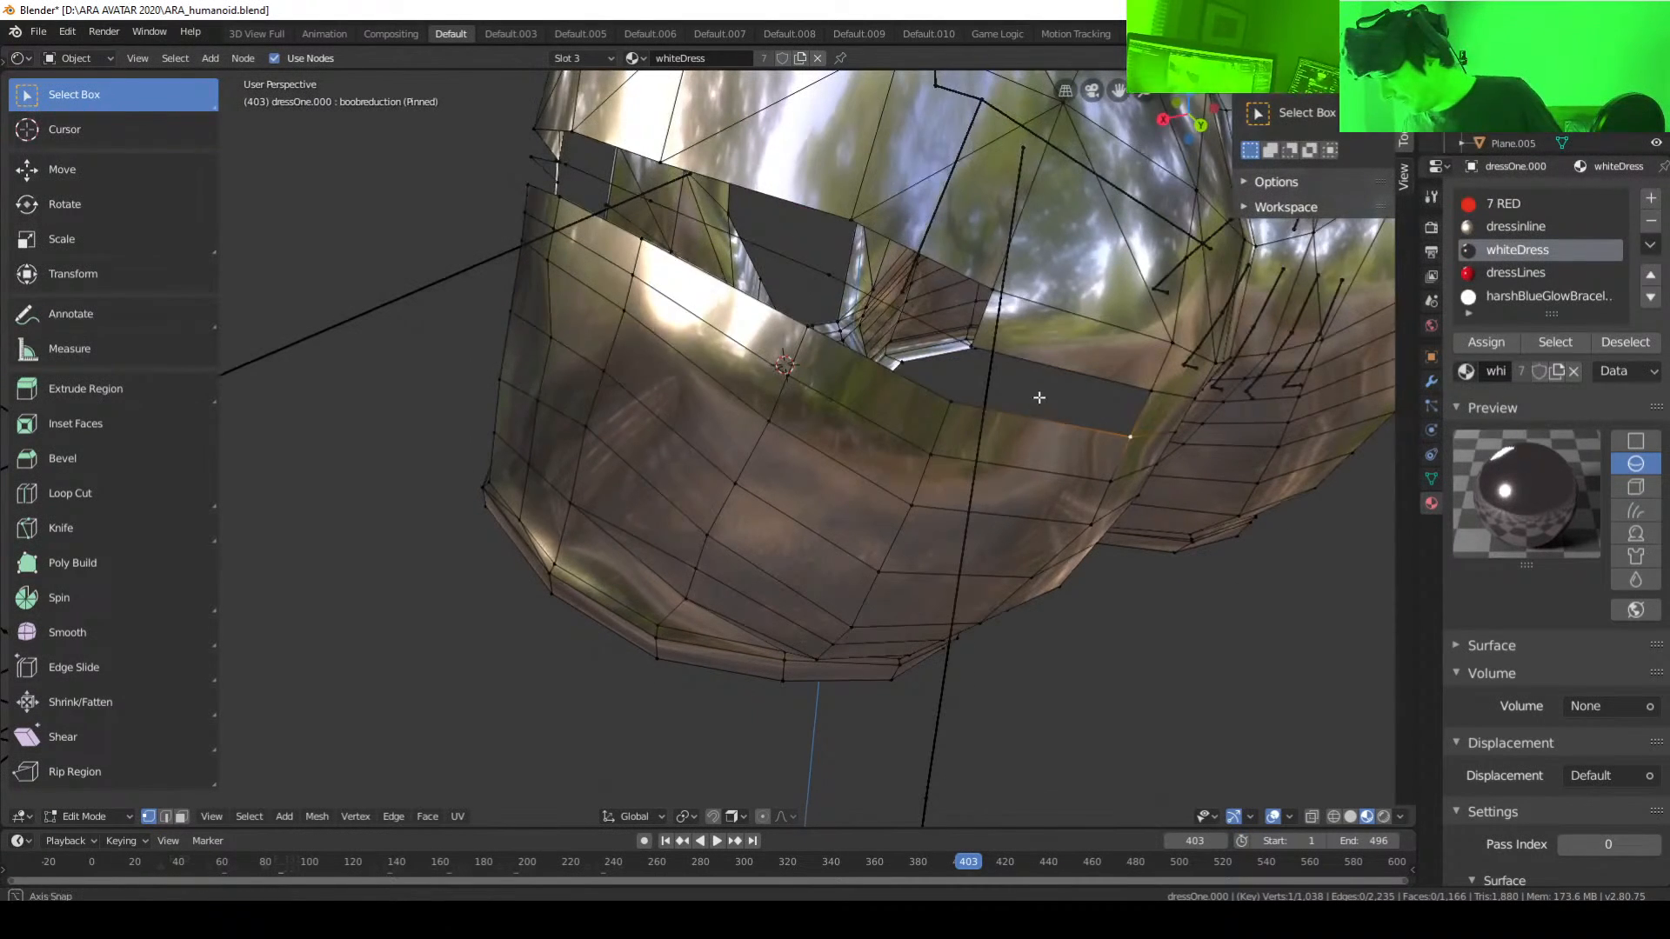
shift+click(953, 399)
shift+click(975, 364)
Step: Fill the lower-row quad beneath the last upper face, between two middle-row vertices and two lower band rim vertices
middle_drag(1155, 420, 1155, 442)
click(1158, 415)
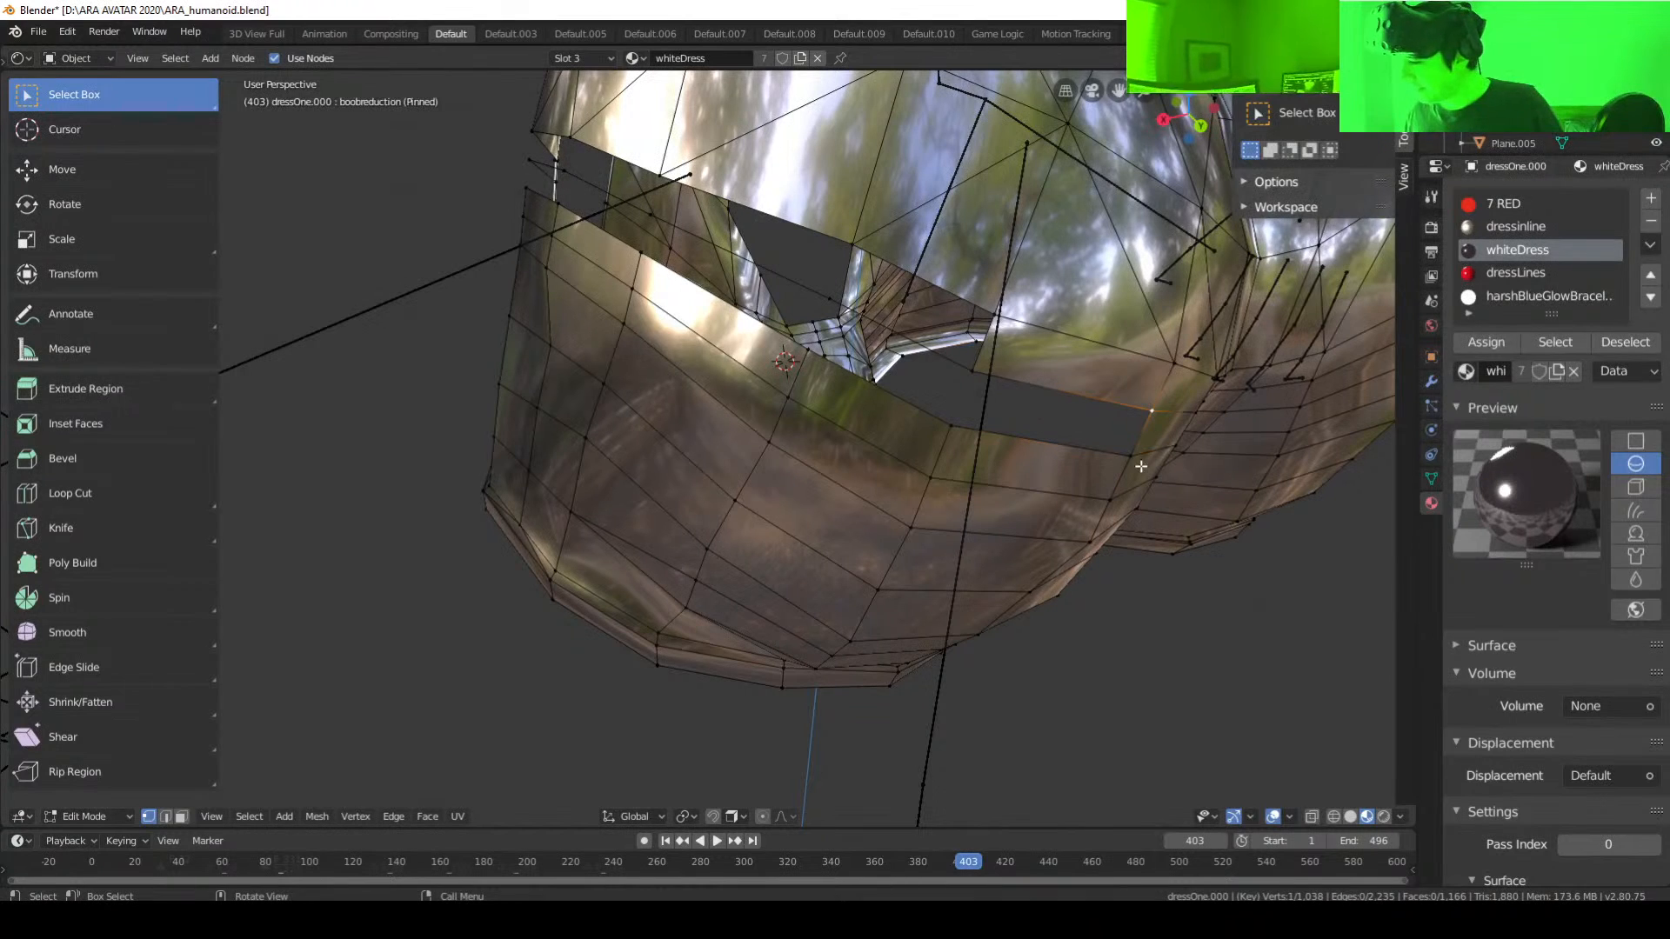
shift+click(1132, 455)
shift+click(951, 426)
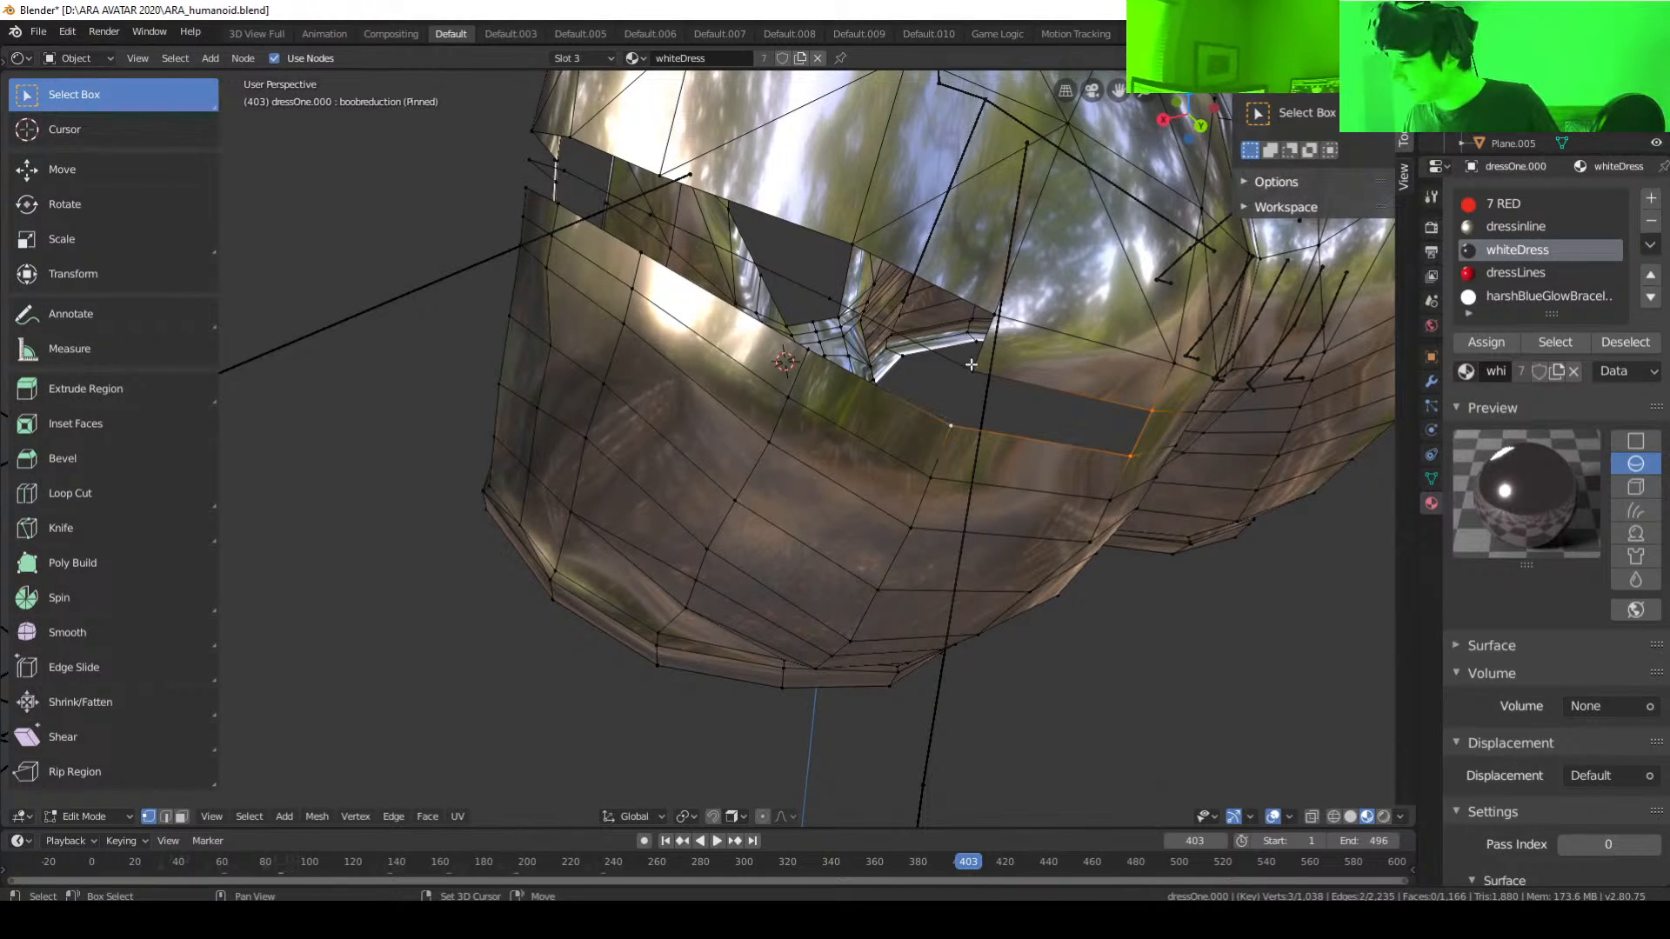
shift+click(973, 372)
key(f)
Step: Fill the adjacent lower-row quad toward the open side, between the middle edge line and the lower band's rim
middle_drag(922, 415, 958, 426)
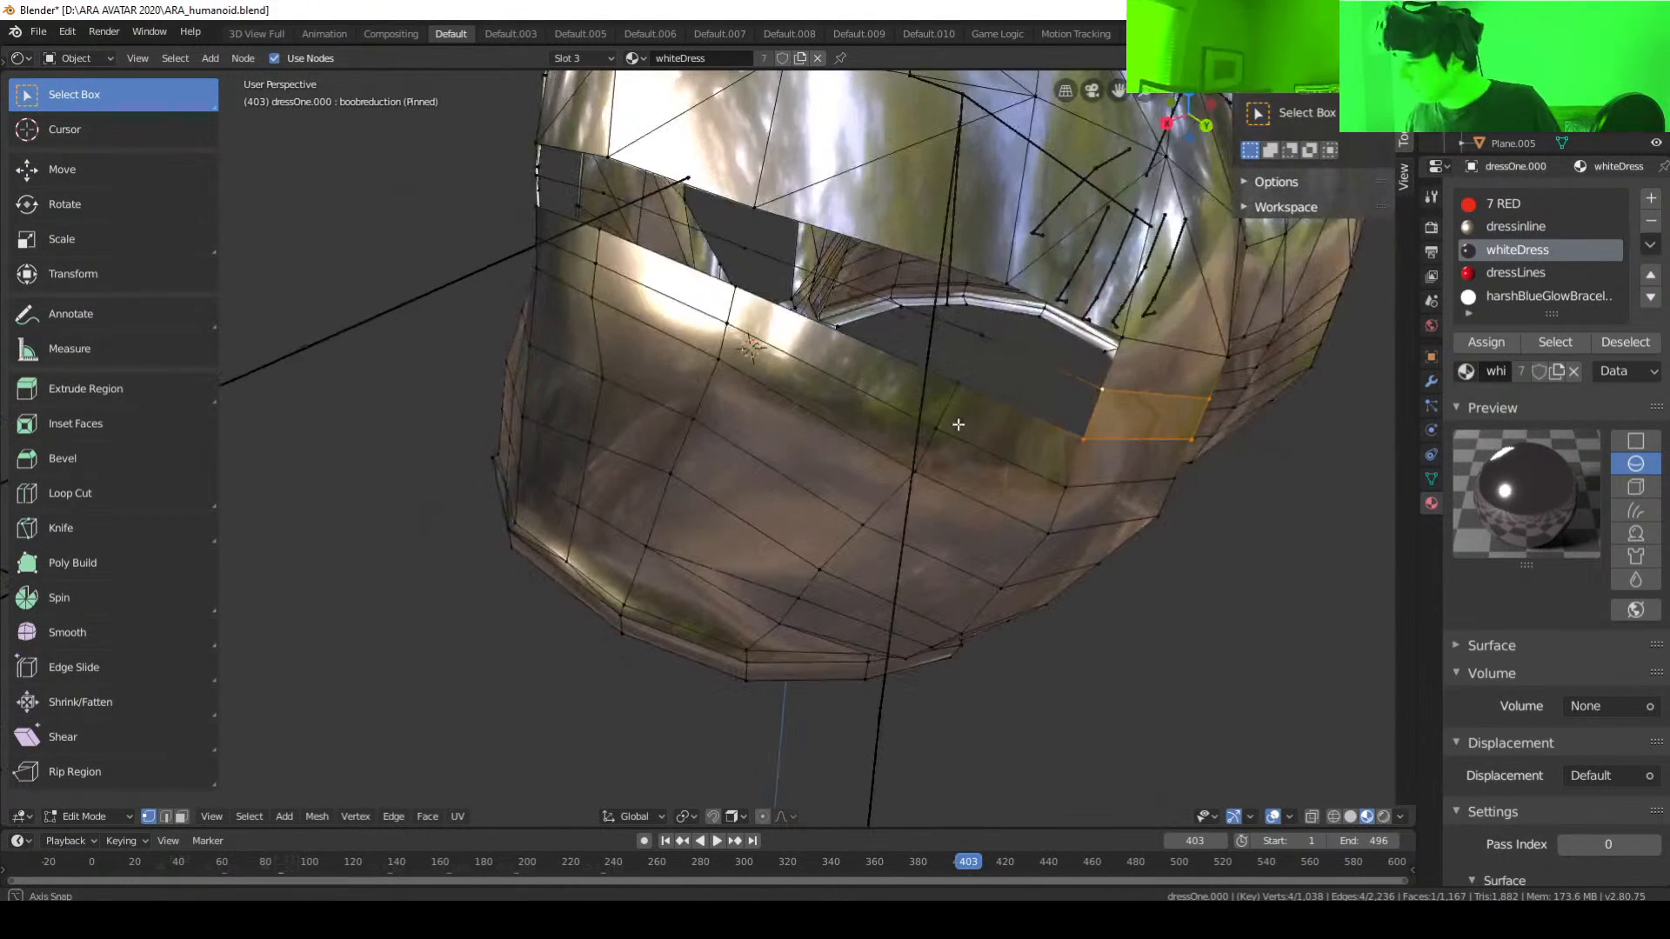
click(958, 381)
shift+click(980, 336)
shift+click(1103, 390)
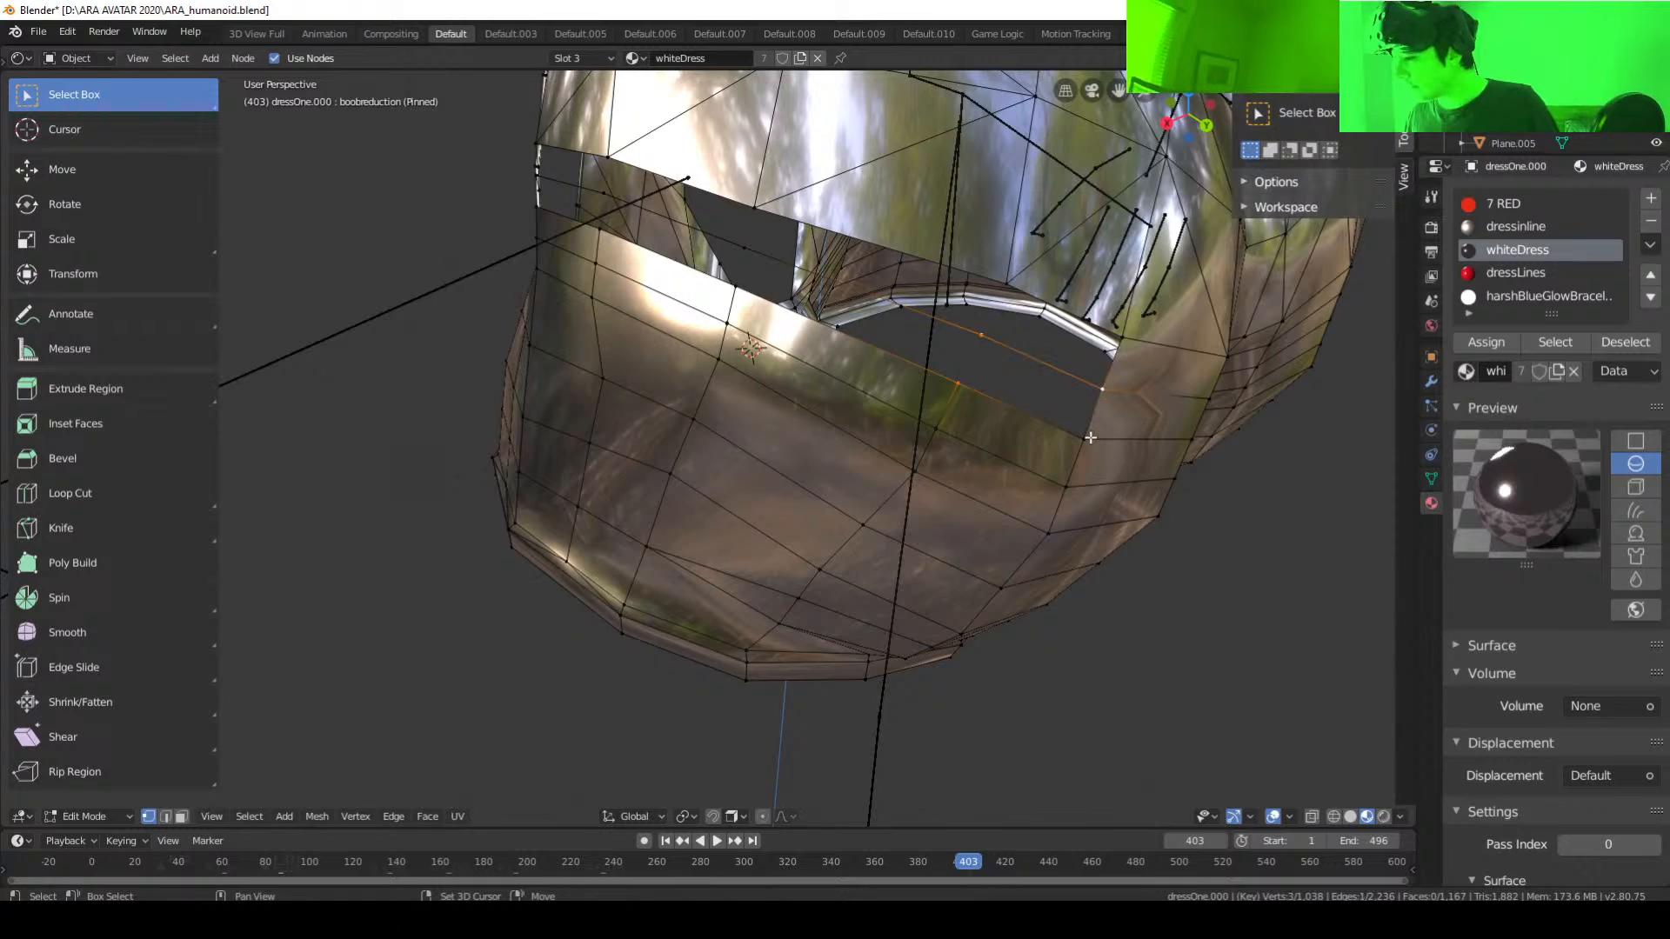
shift+click(1089, 438)
key(f)
middle_drag(1089, 437, 946, 354)
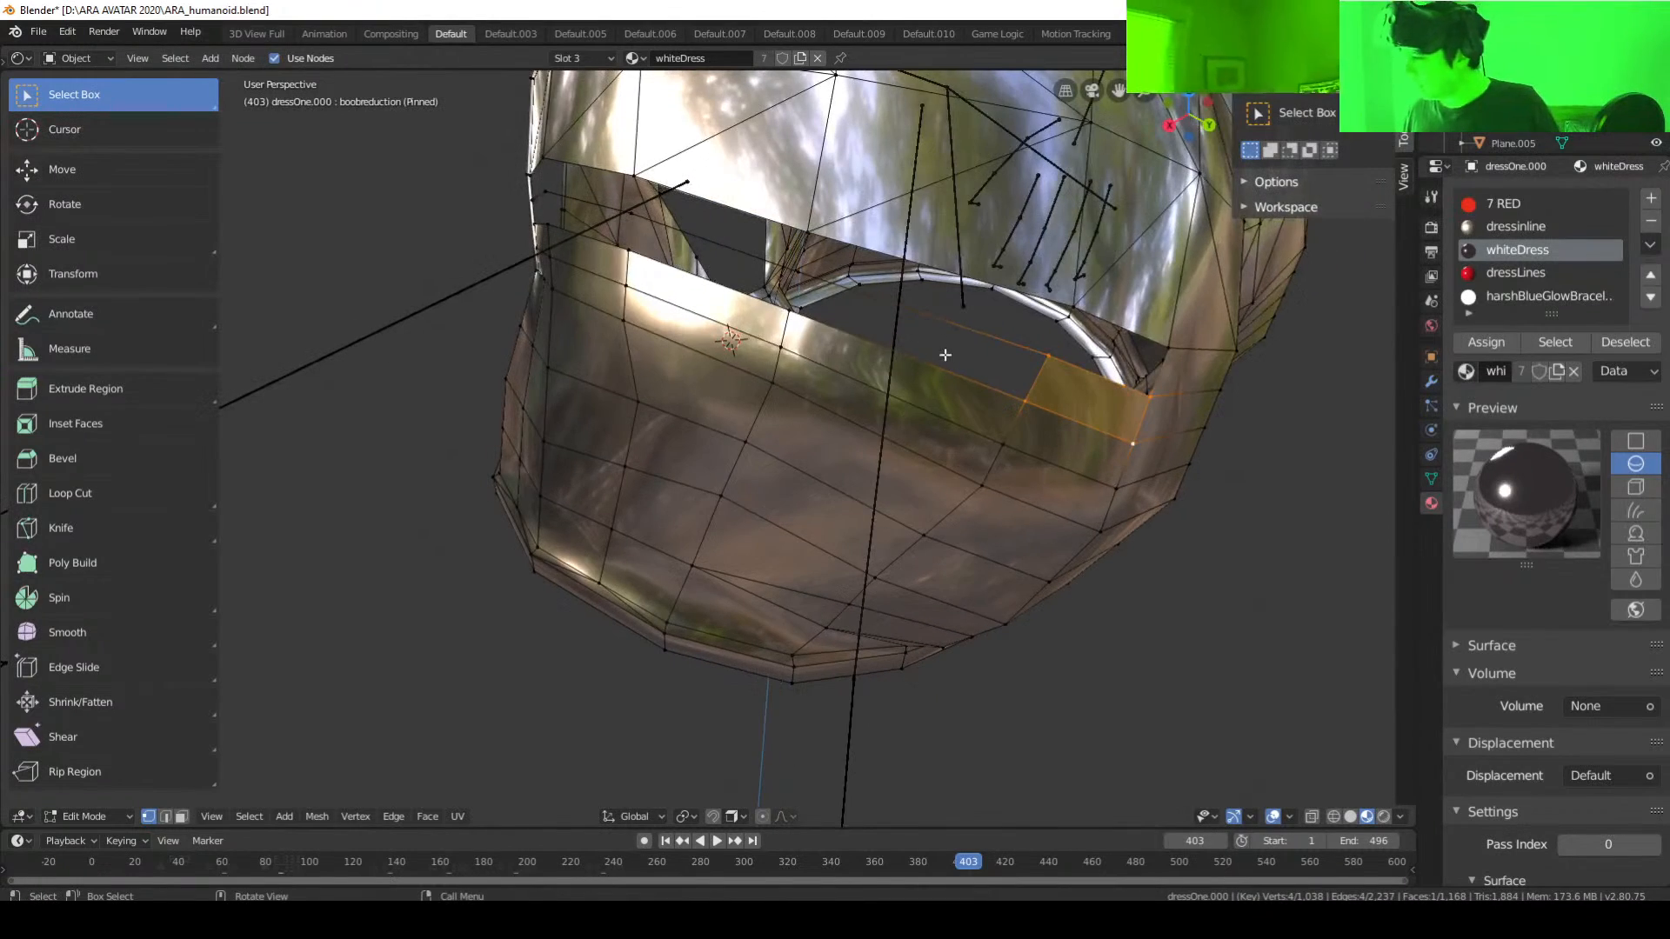
middle_drag(846, 346, 978, 401)
click(978, 400)
shift+click(962, 452)
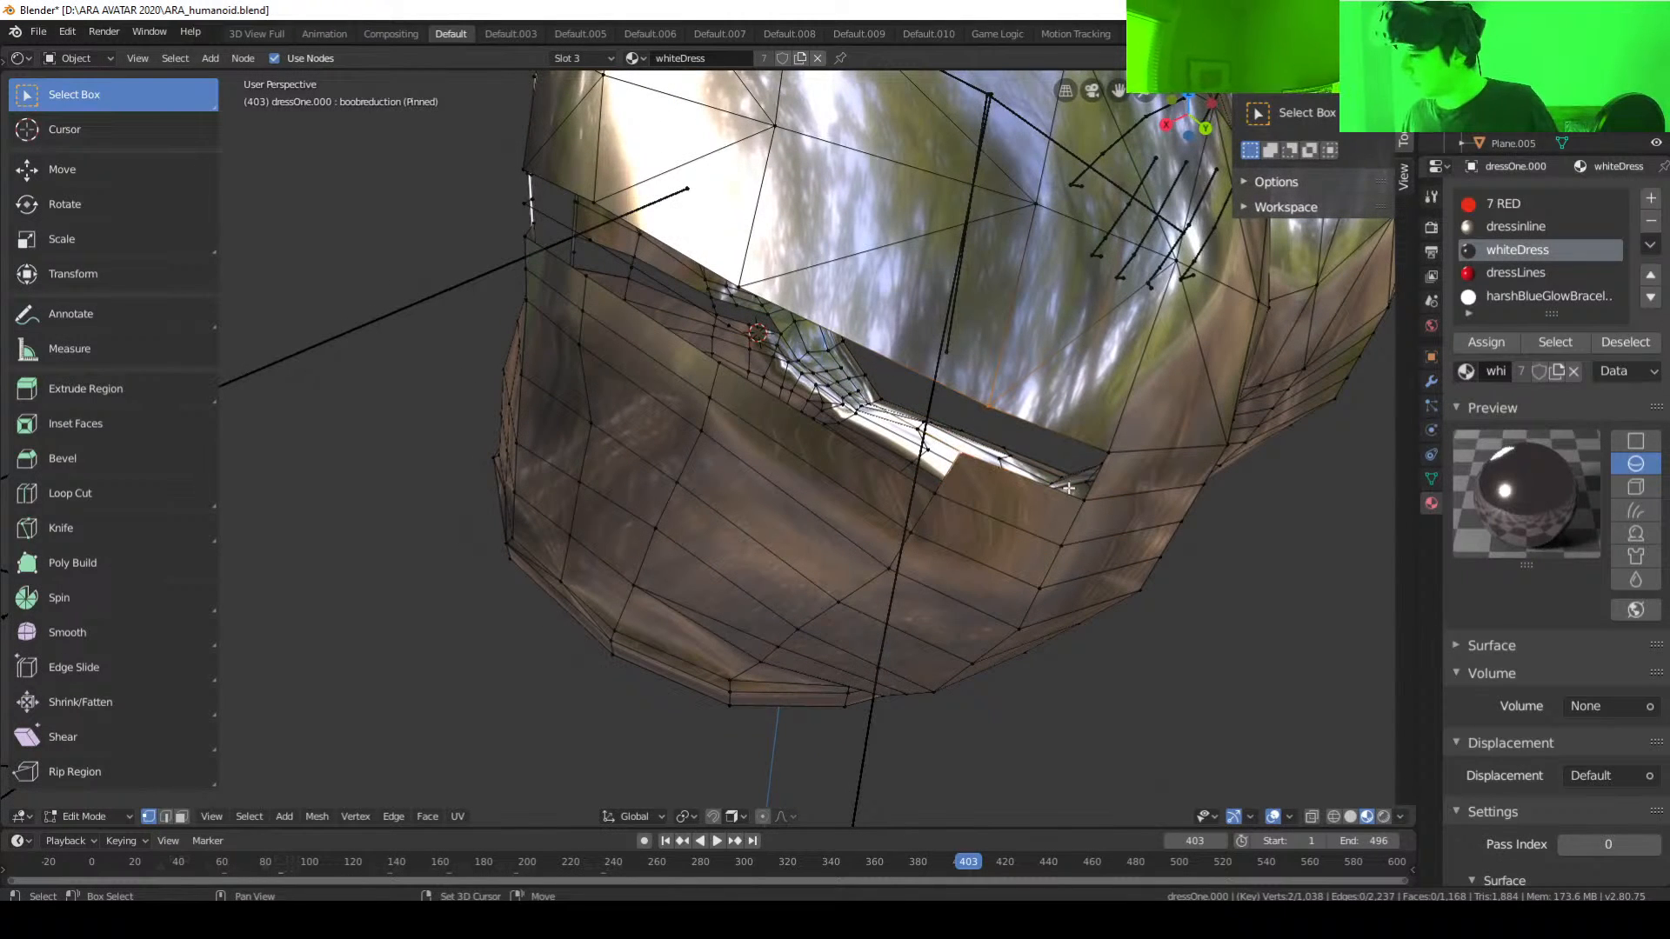
shift+click(1067, 488)
Step: Fill the upper-row quad above the last lower face, between two bodice rim vertices and two middle-row vertices
middle_drag(1109, 515, 1091, 488)
click(1012, 355)
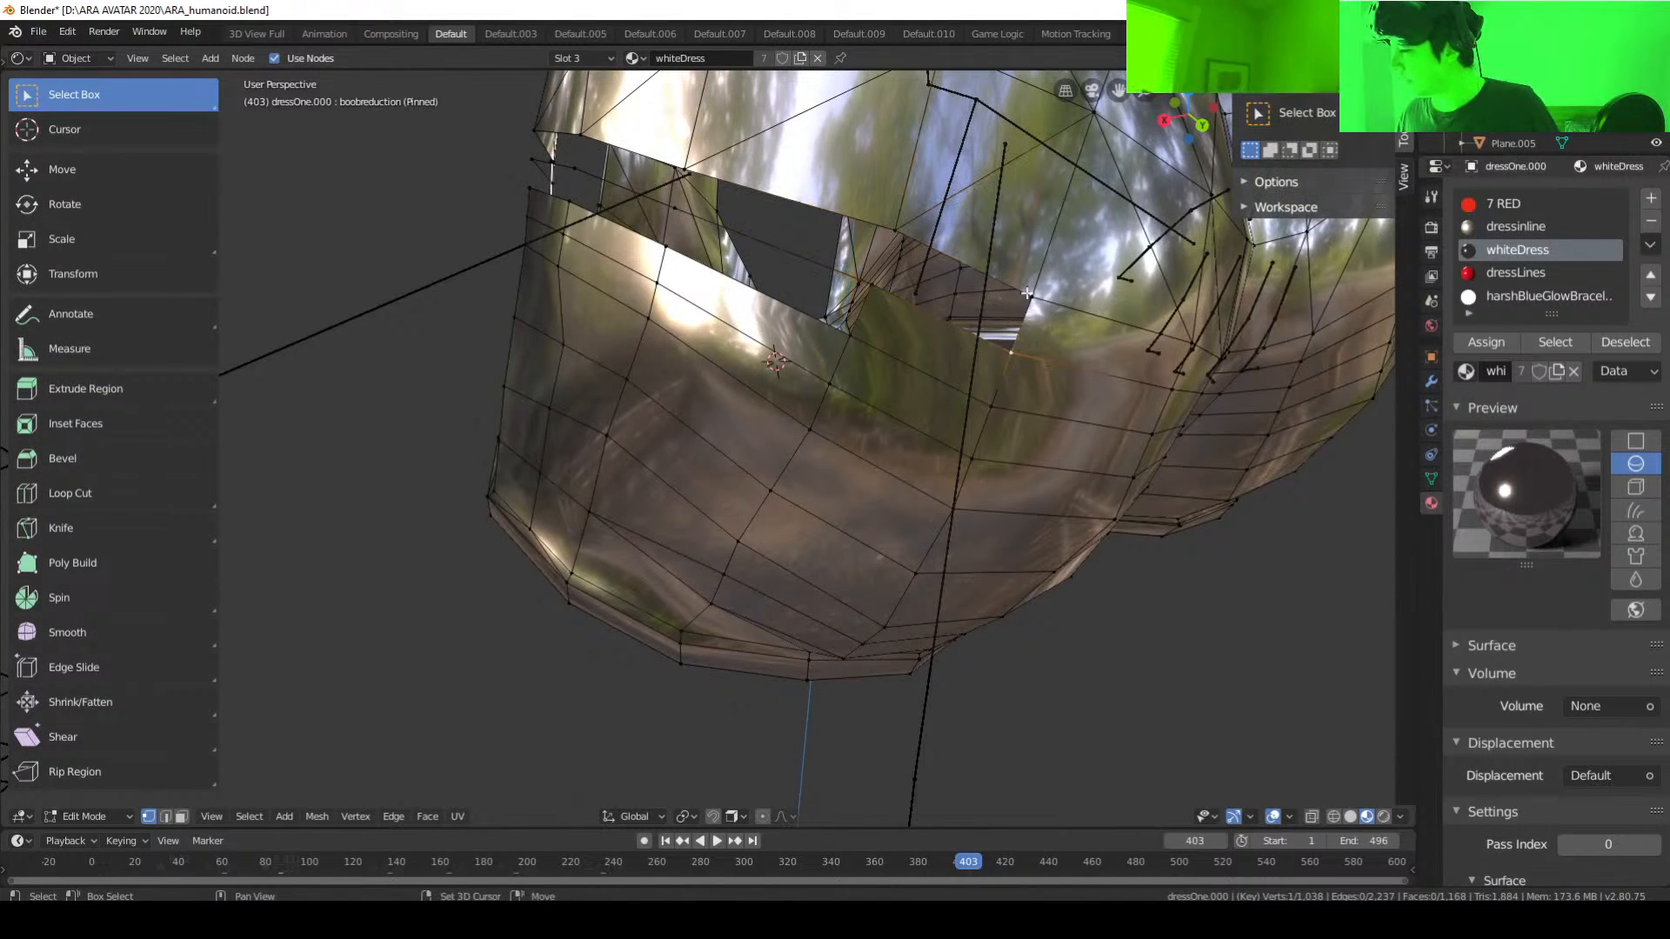
shift+click(1031, 291)
shift+click(904, 243)
middle_drag(929, 274, 971, 363)
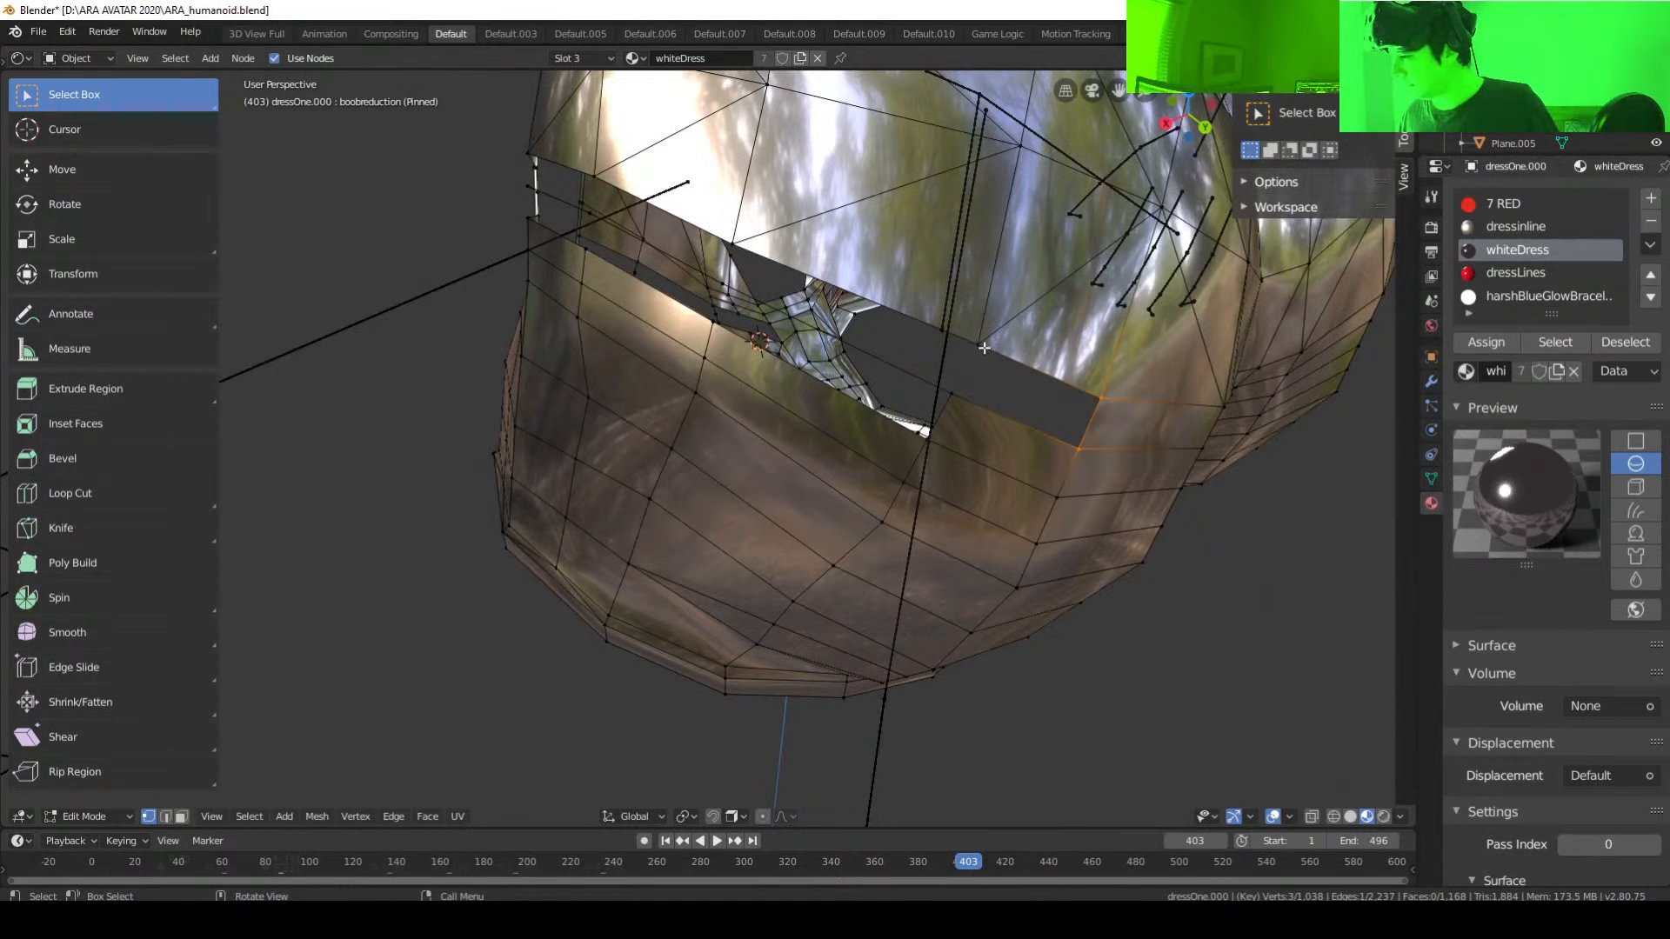
shift+click(1092, 389)
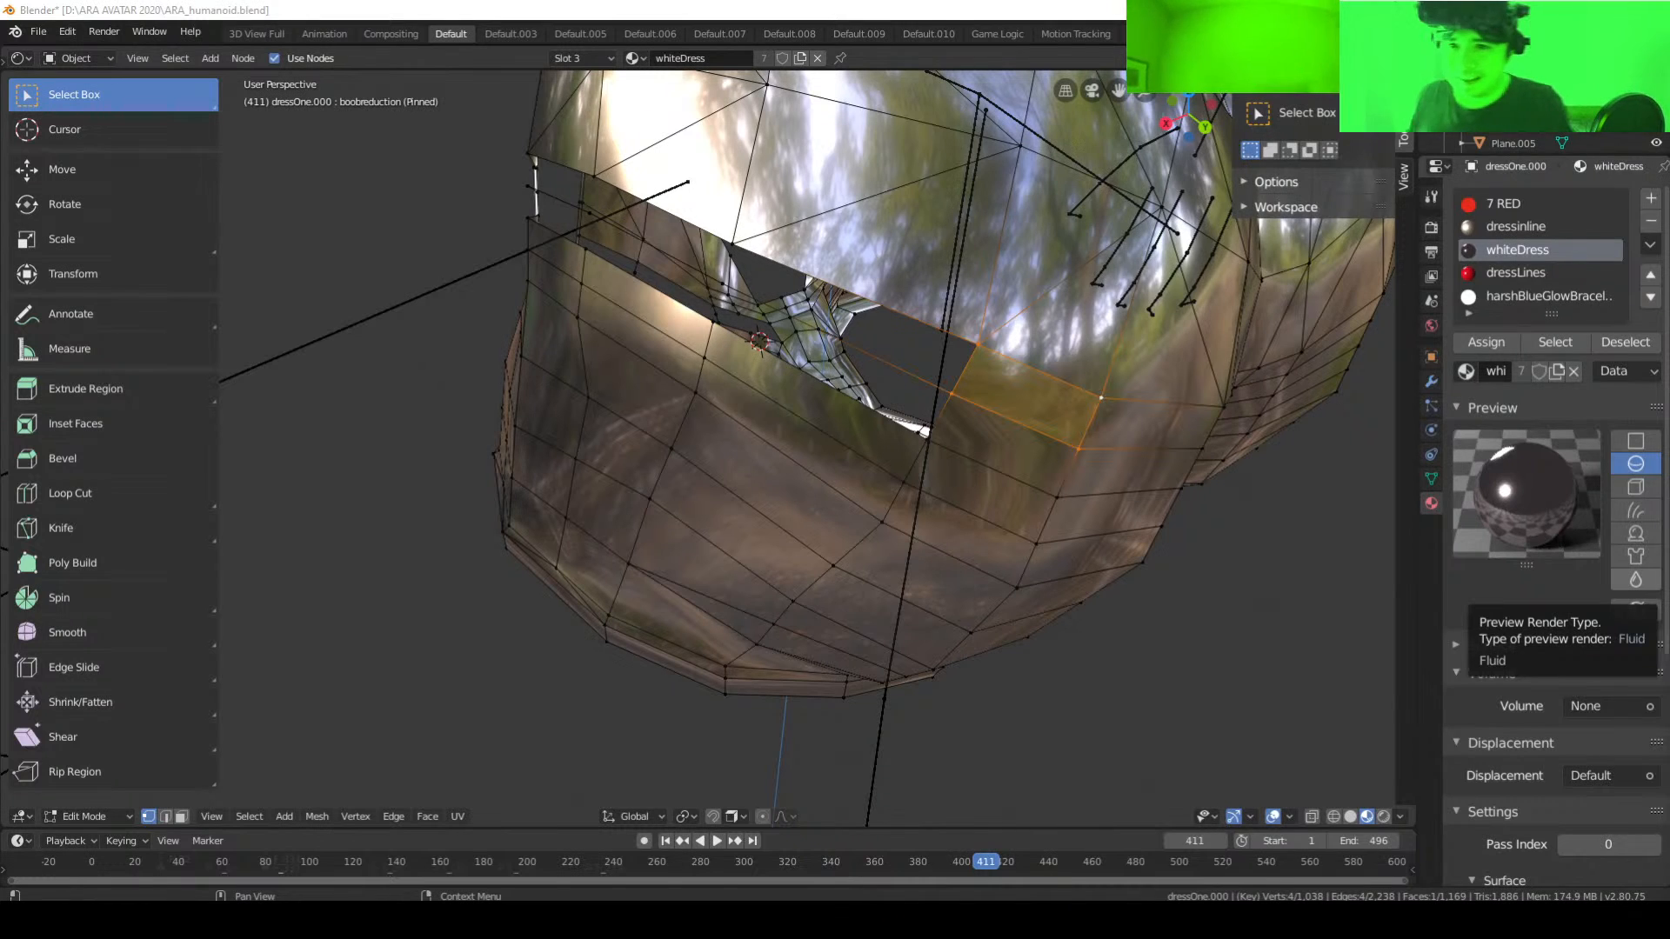
Step: Switch to Twitch's Broadcast Options in the browser and set the stream title to "Adding polygons to butt area in Blender"
drag(1669, 188, 948, 27)
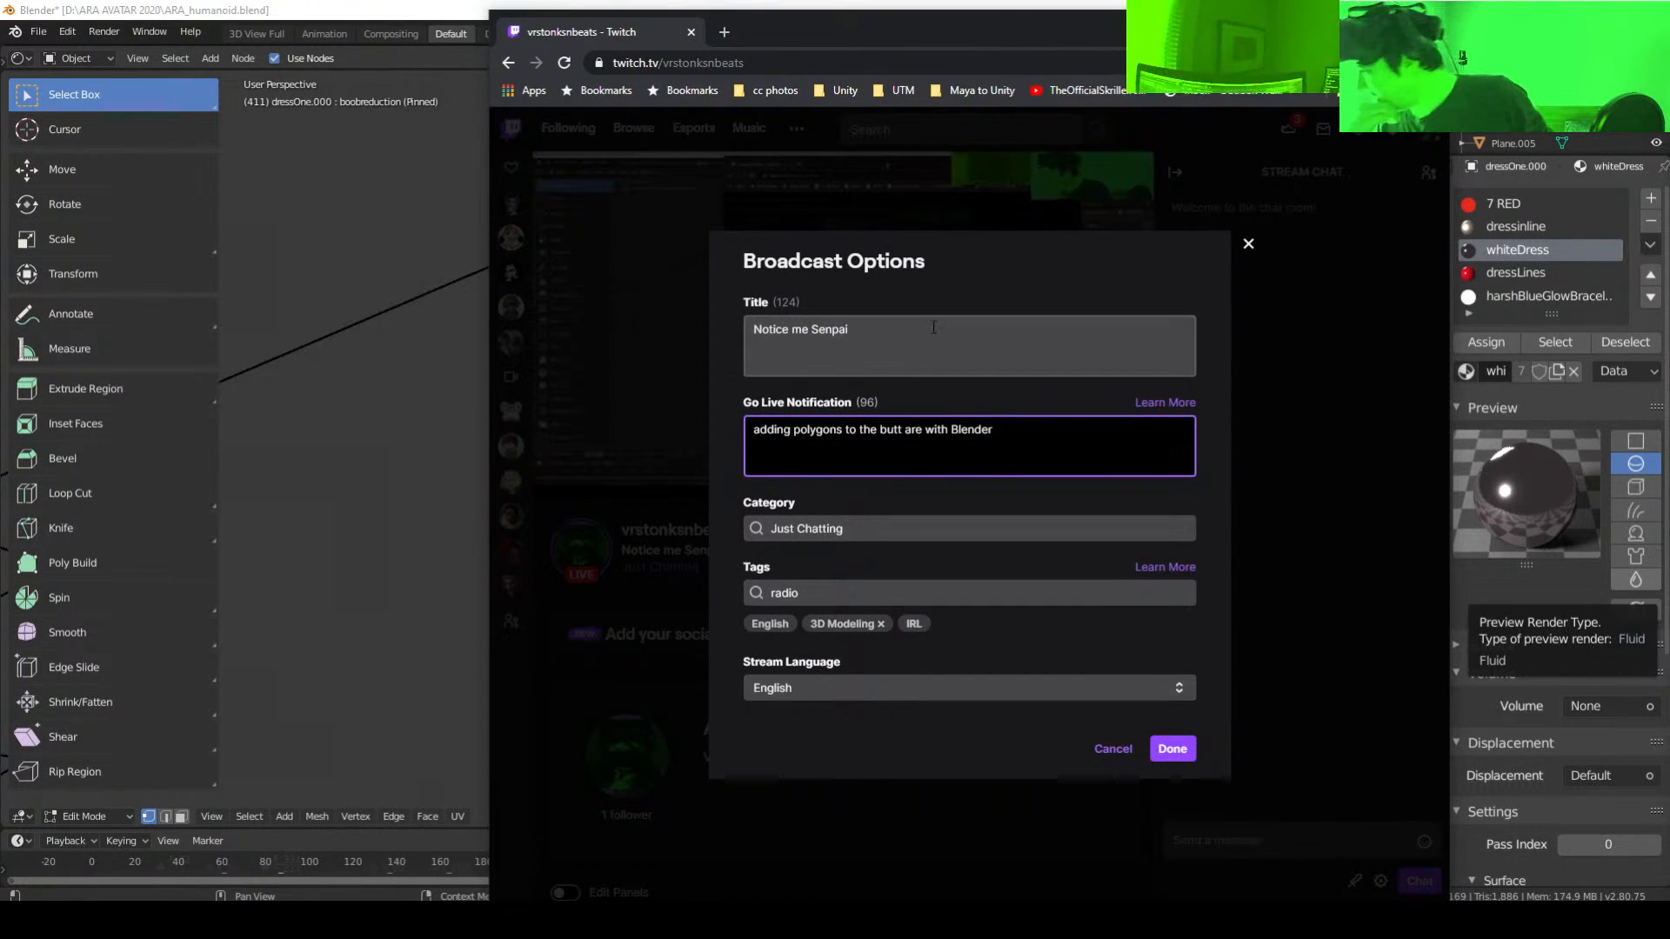
key(shift+Tab)
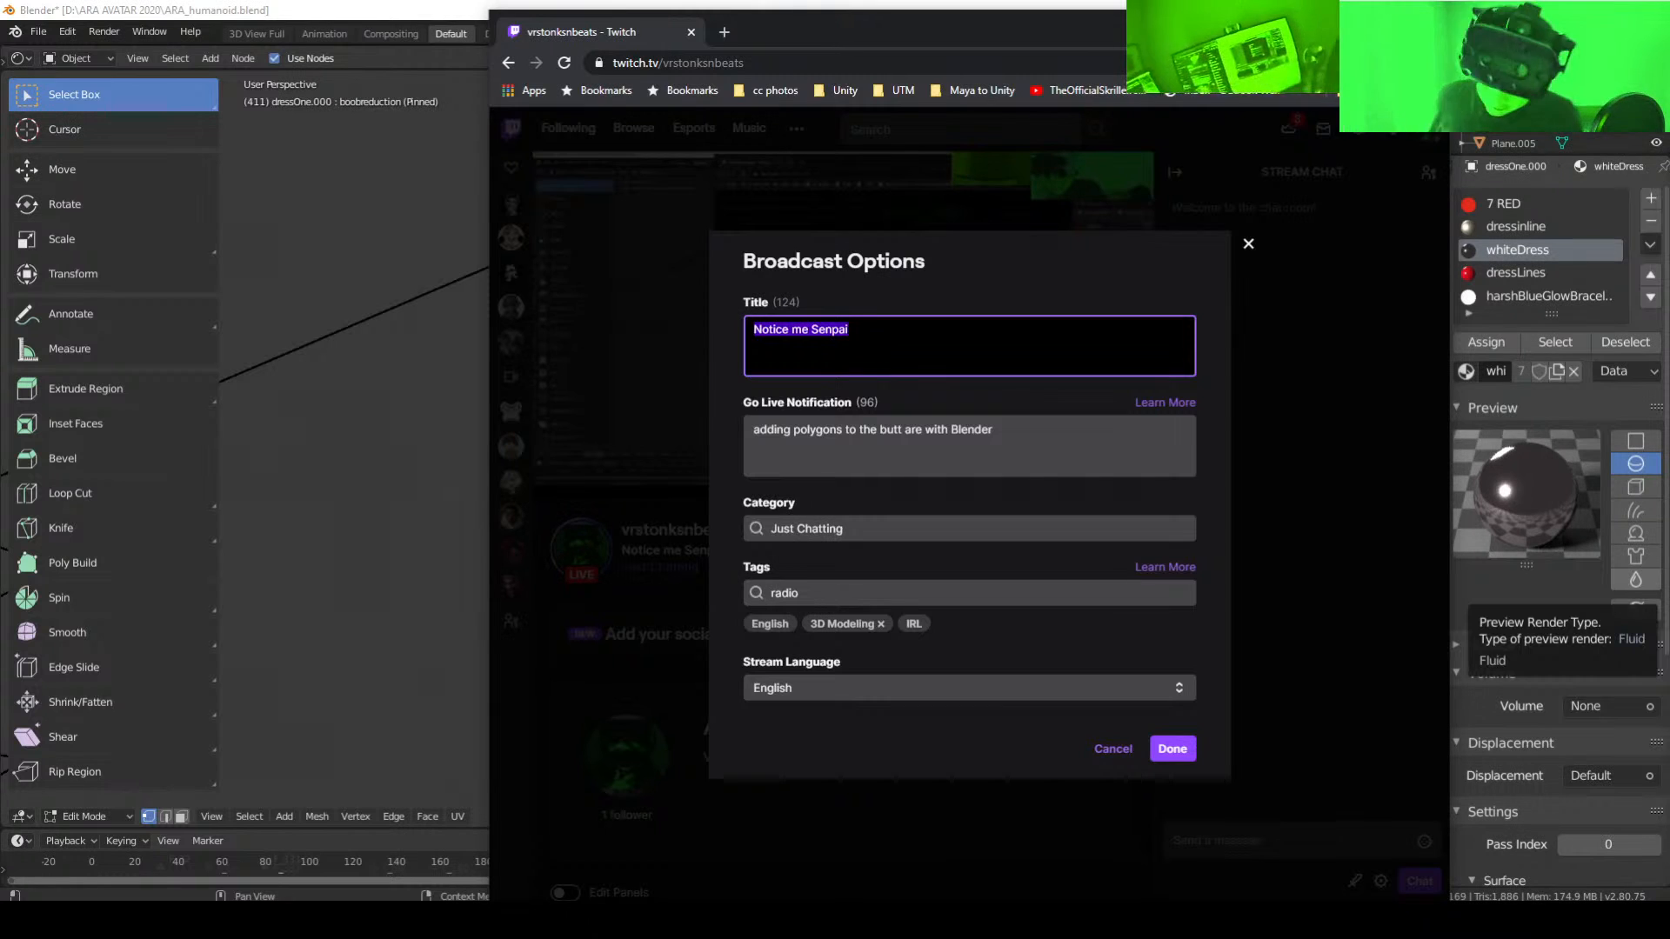
text(afd)
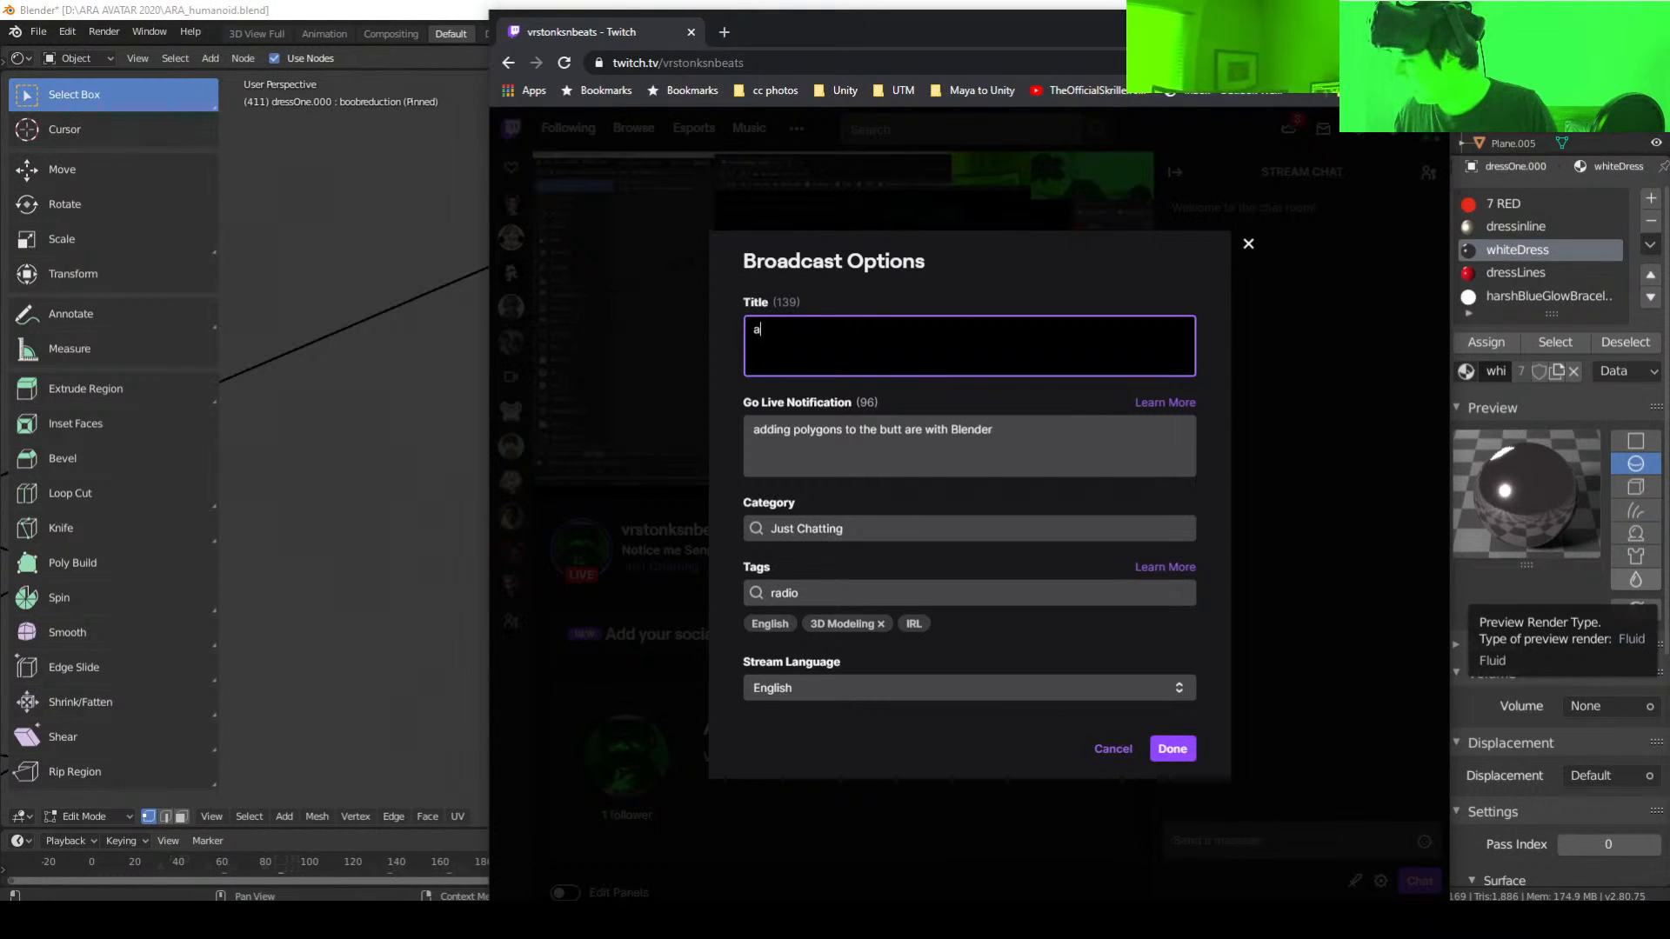
key(BackSpace)
key(BackSpace)
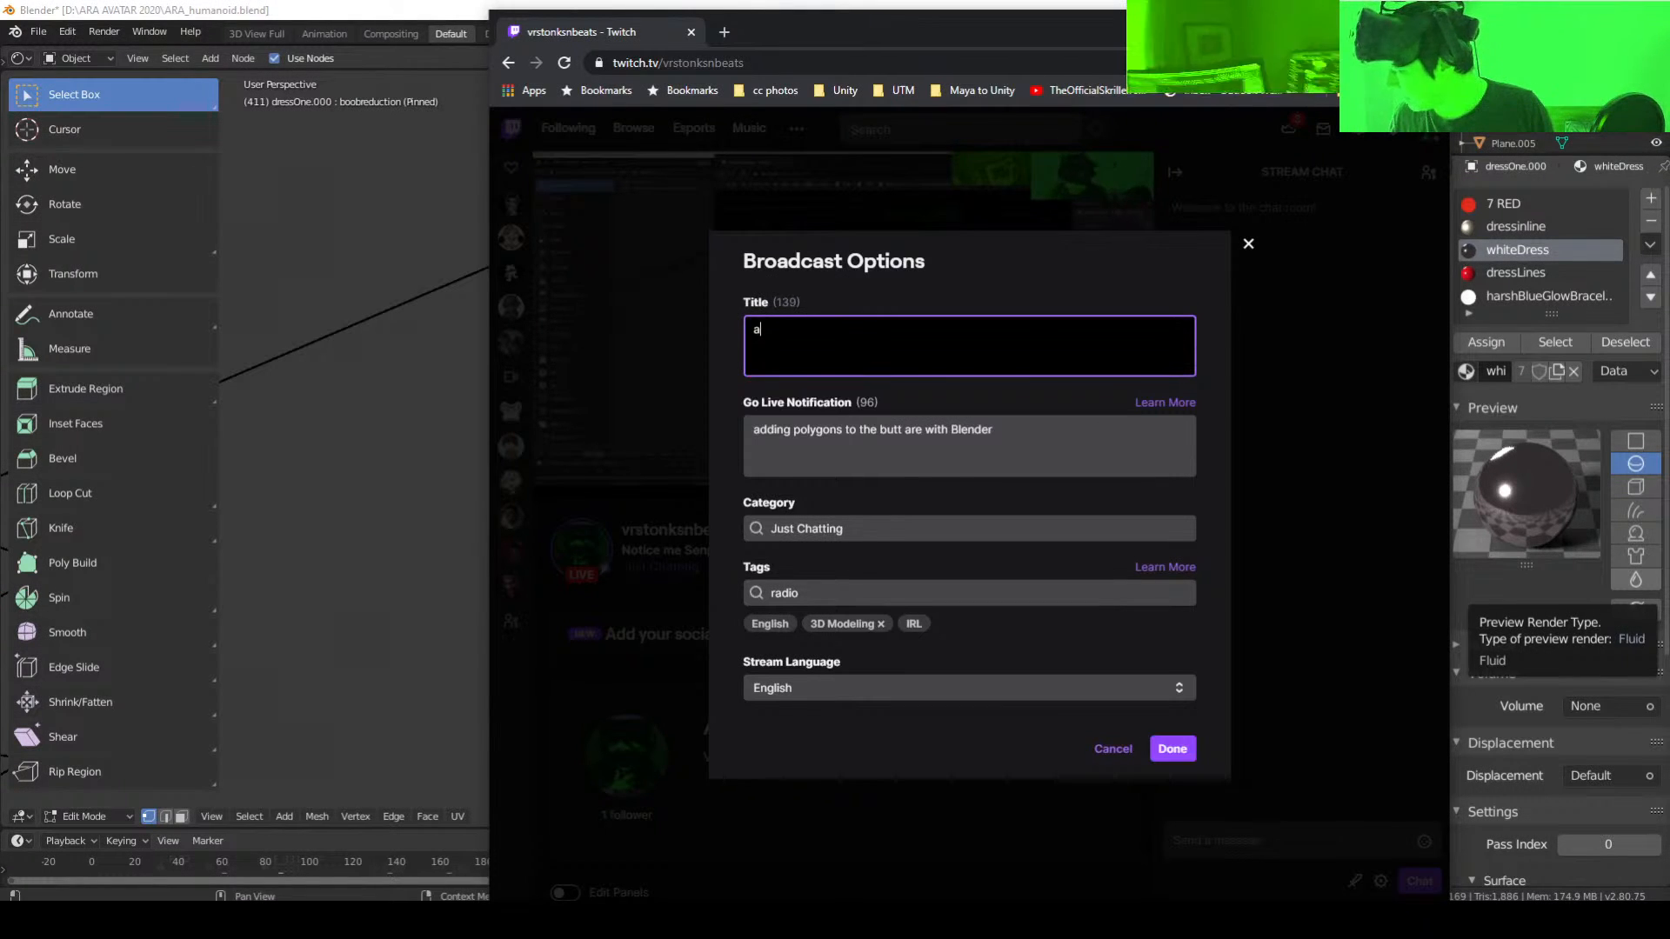
key(BackSpace)
text(Adding )
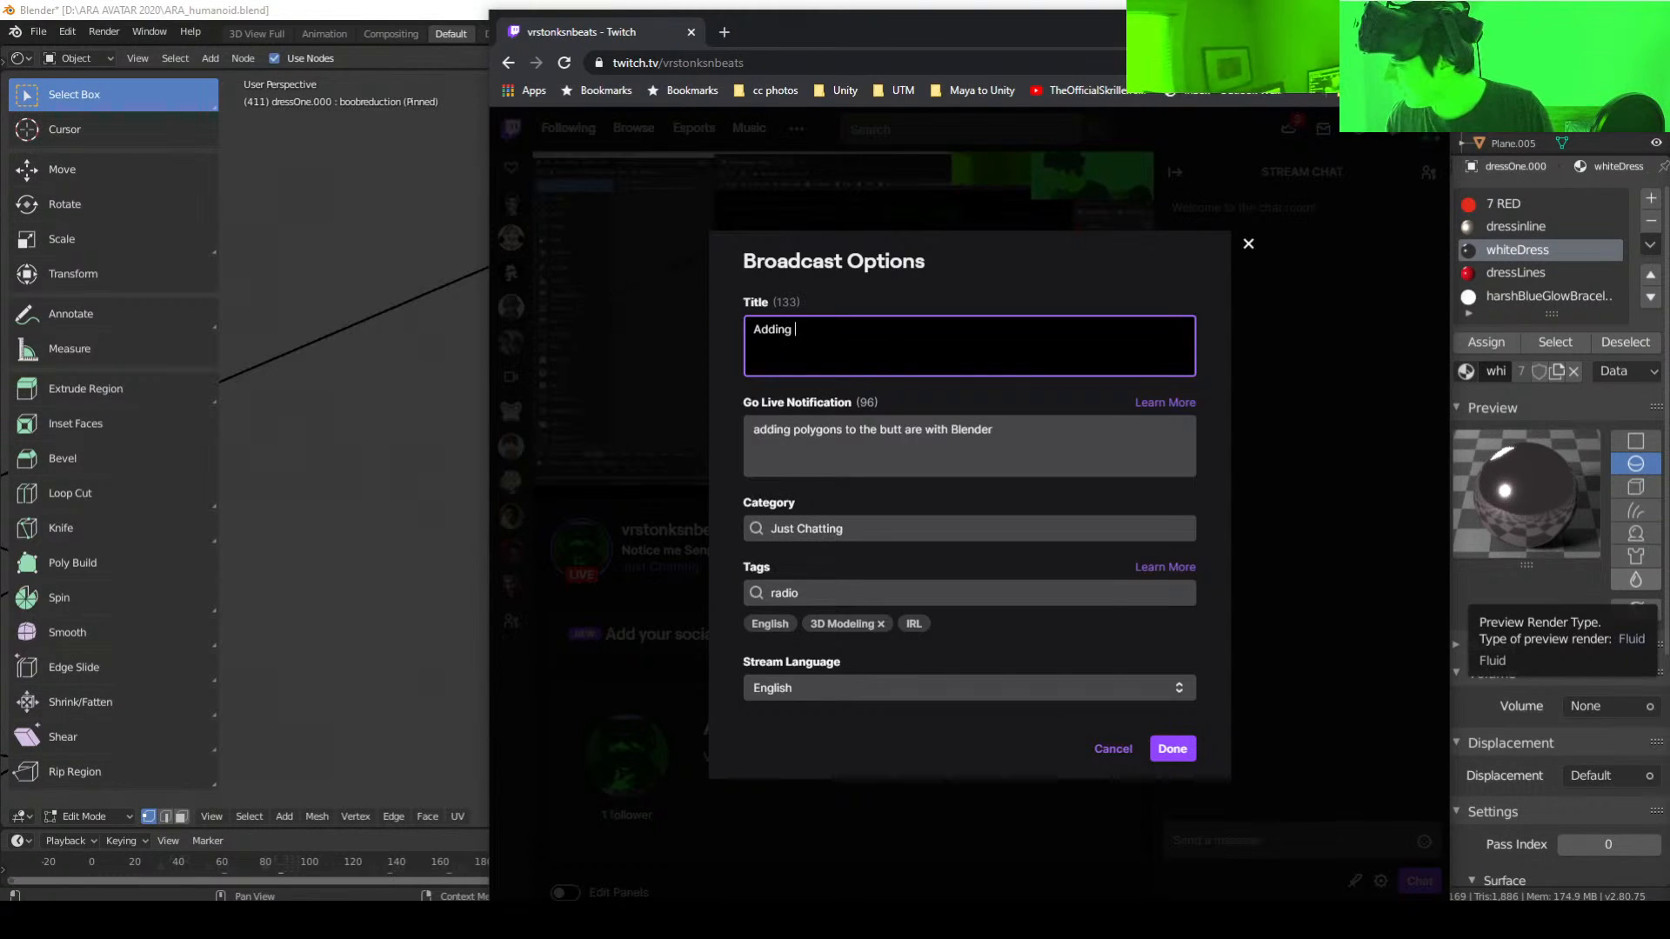
text(polyo)
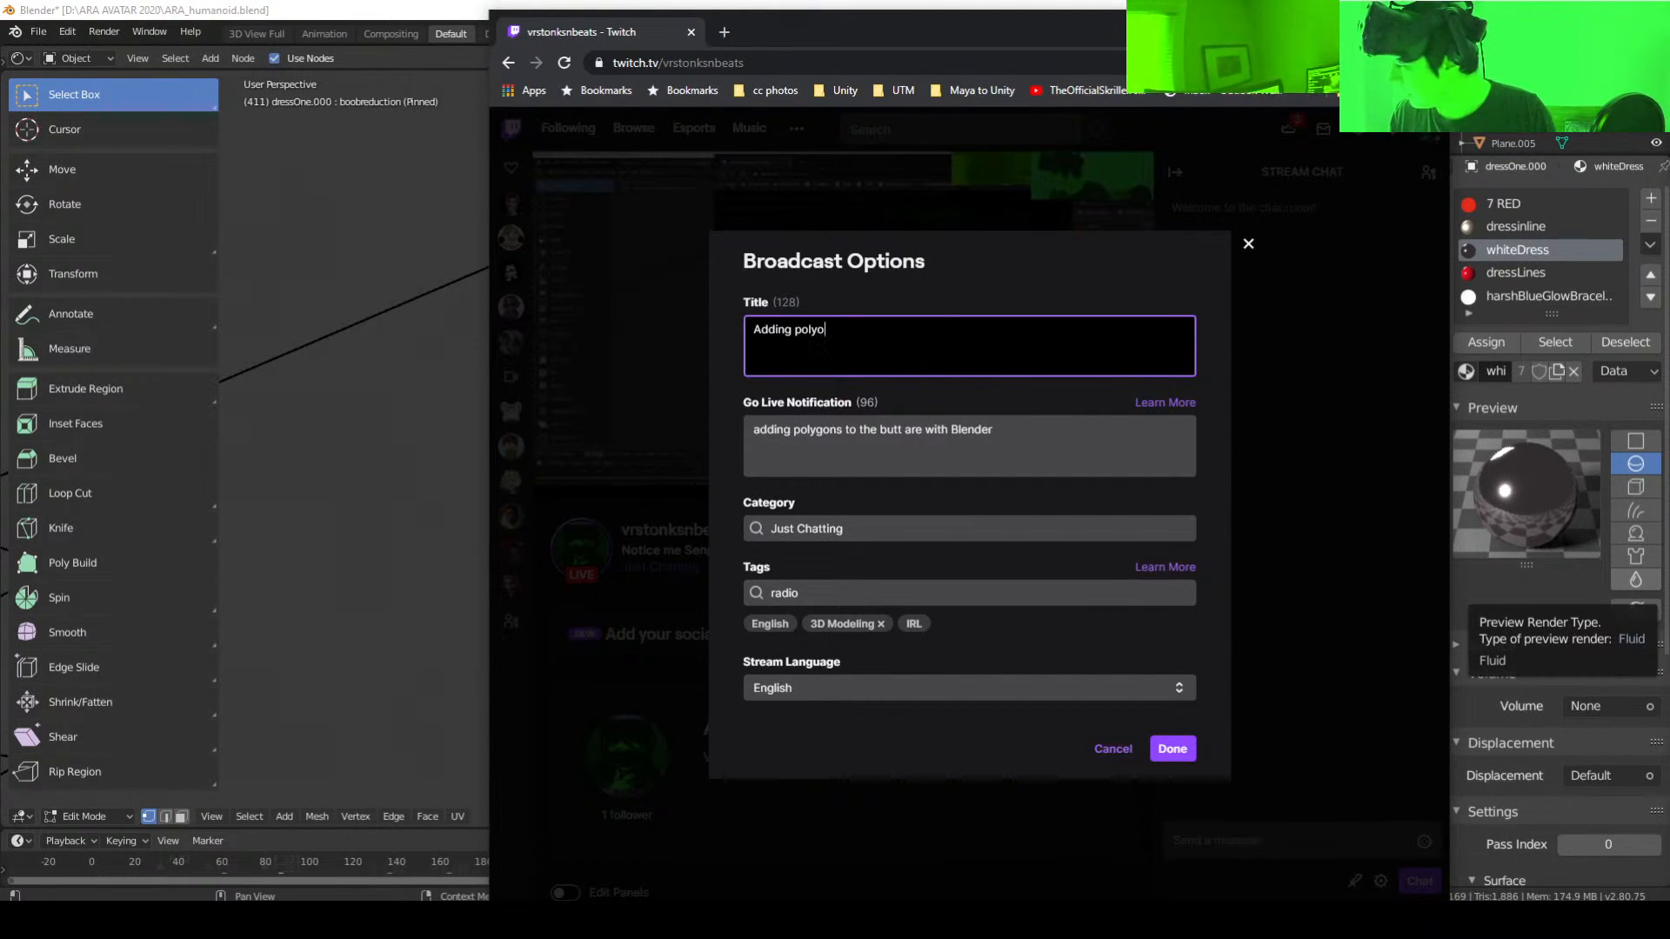
key(BackSpace)
text(gons )
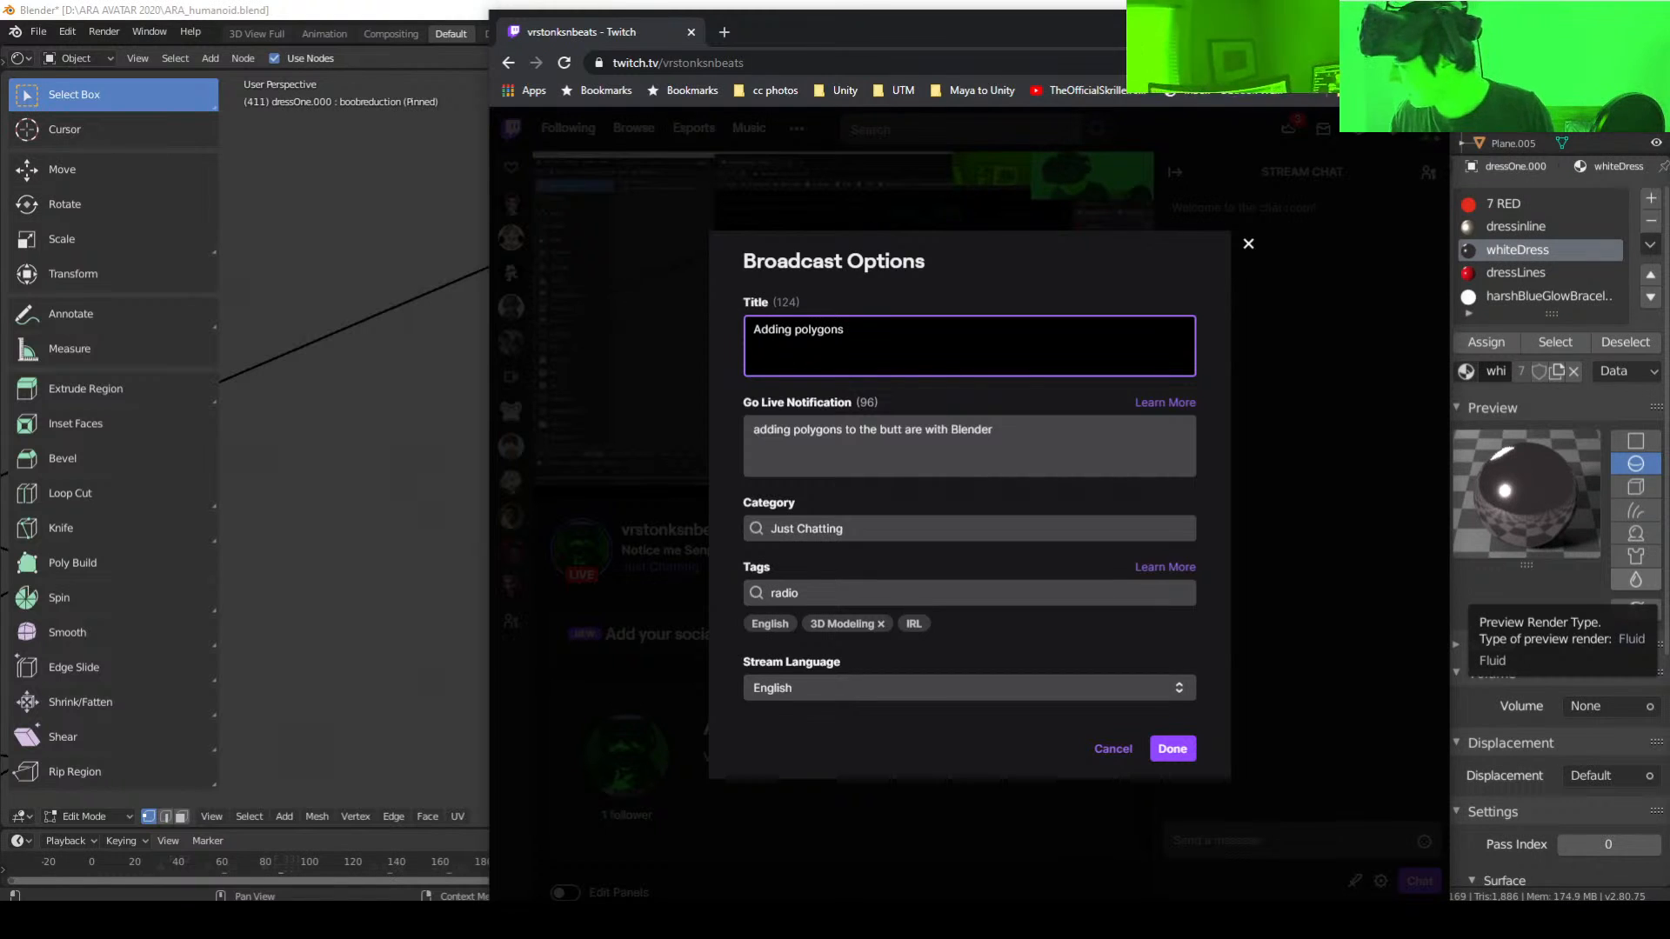
text(to butt )
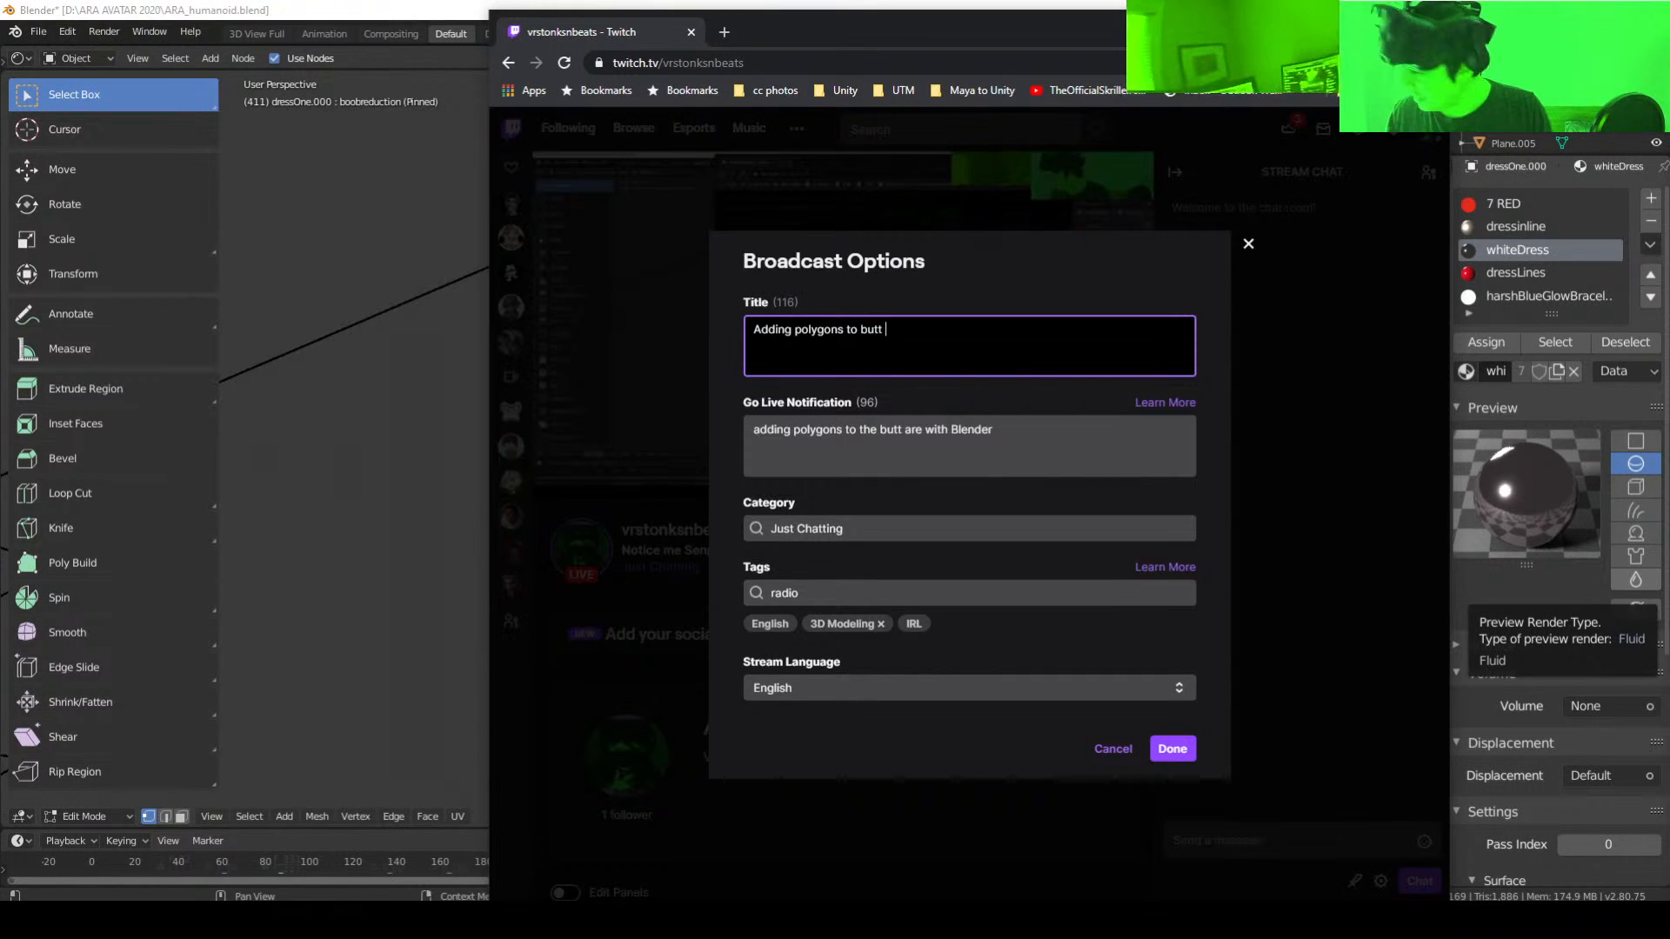
text(area )
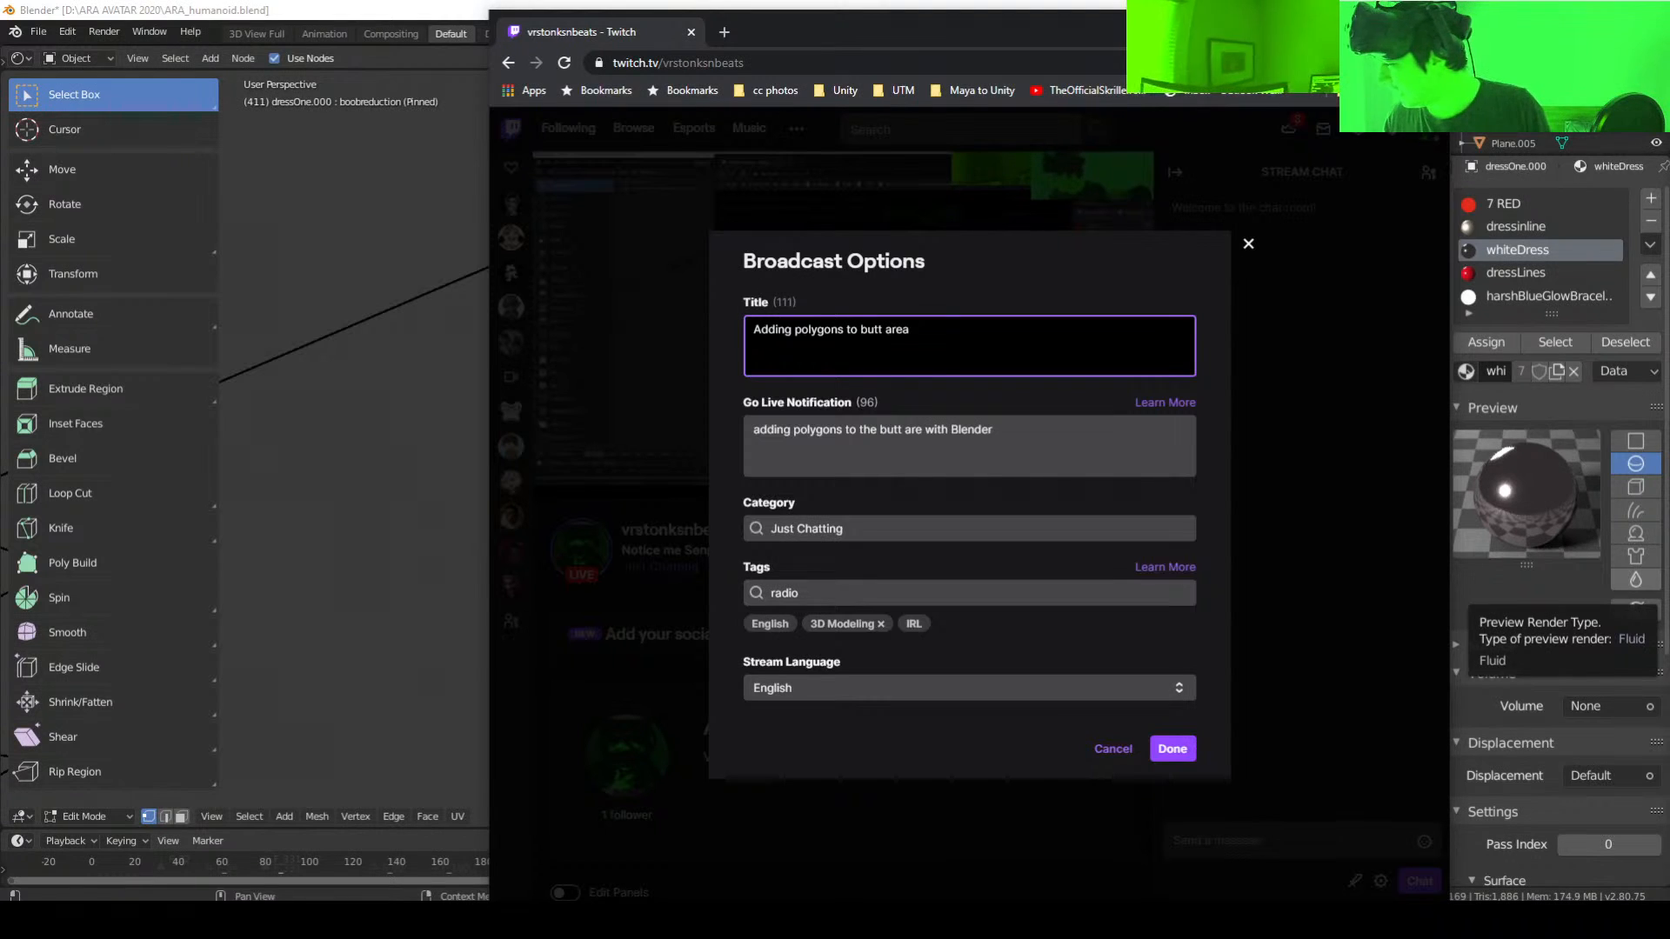
text(in Blender)
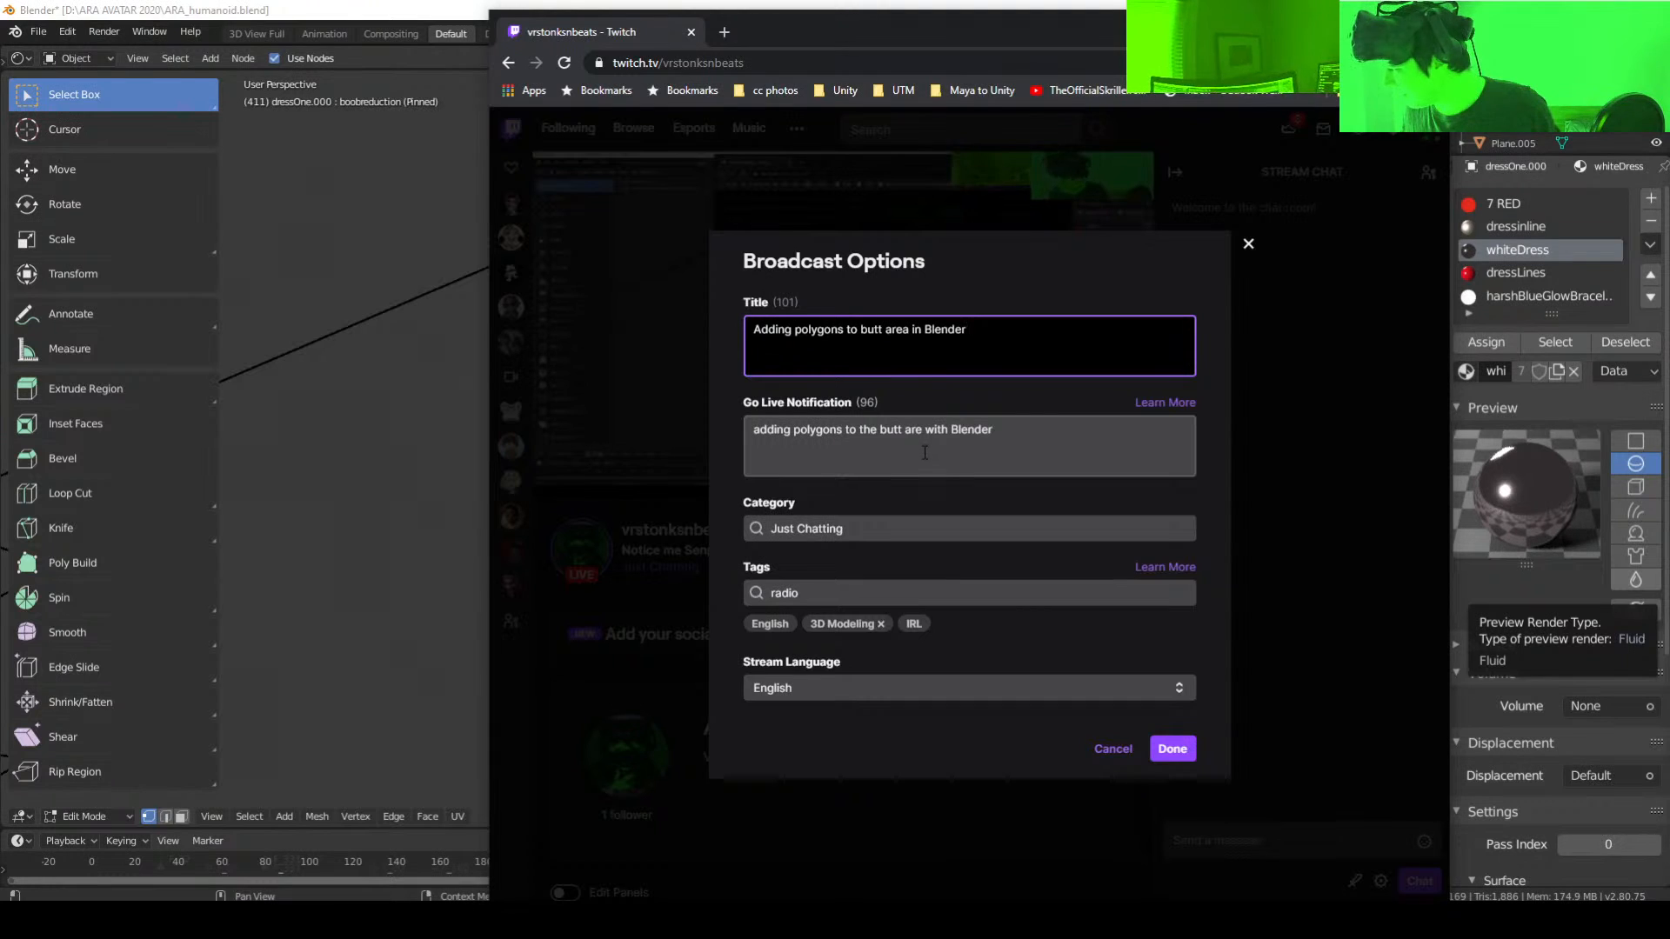
Step: Clear the Go Live Notification text and try to enter the channel name in its place
click(1005, 441)
key(ctrl+a)
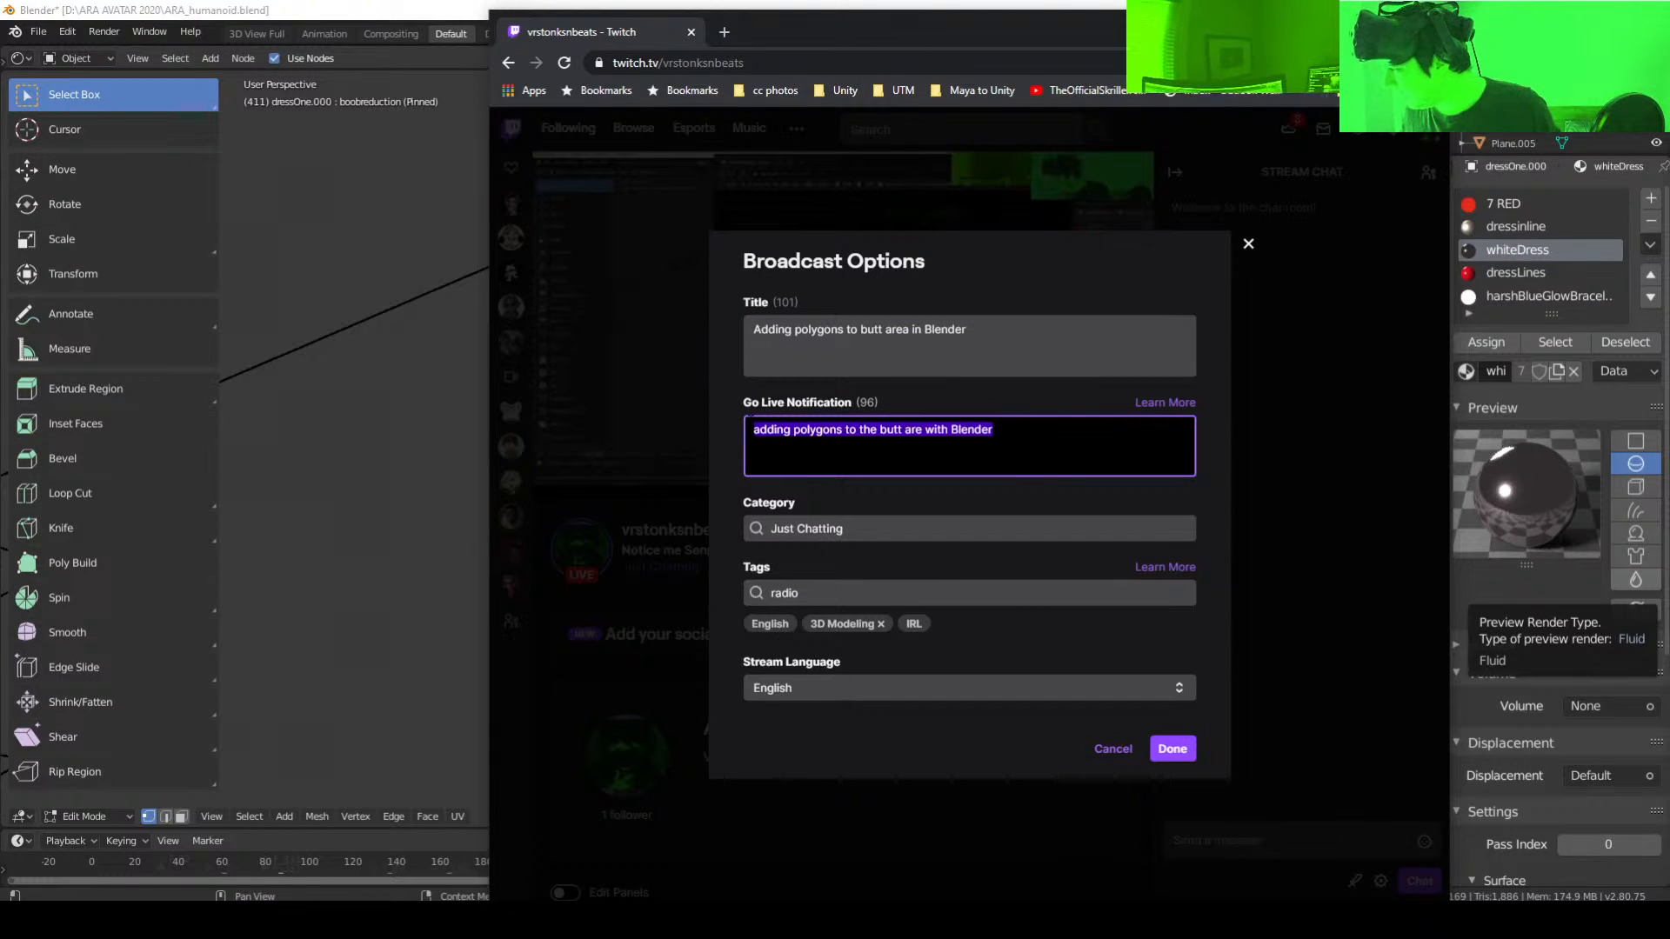
key(BackSpace)
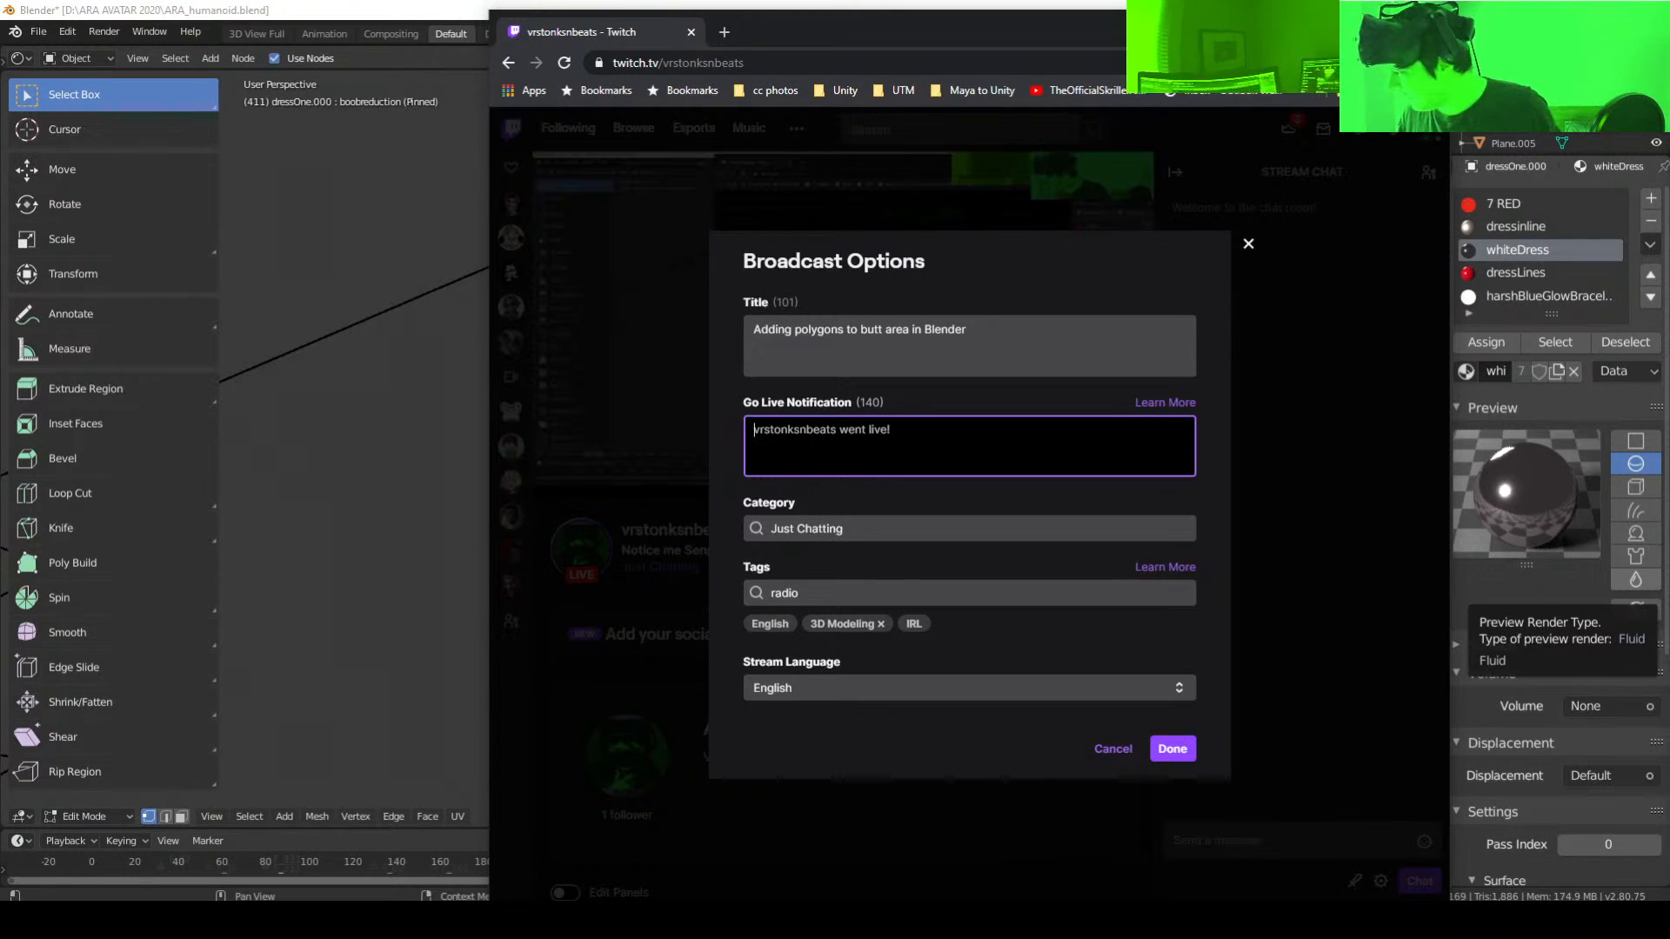
text(vrst)
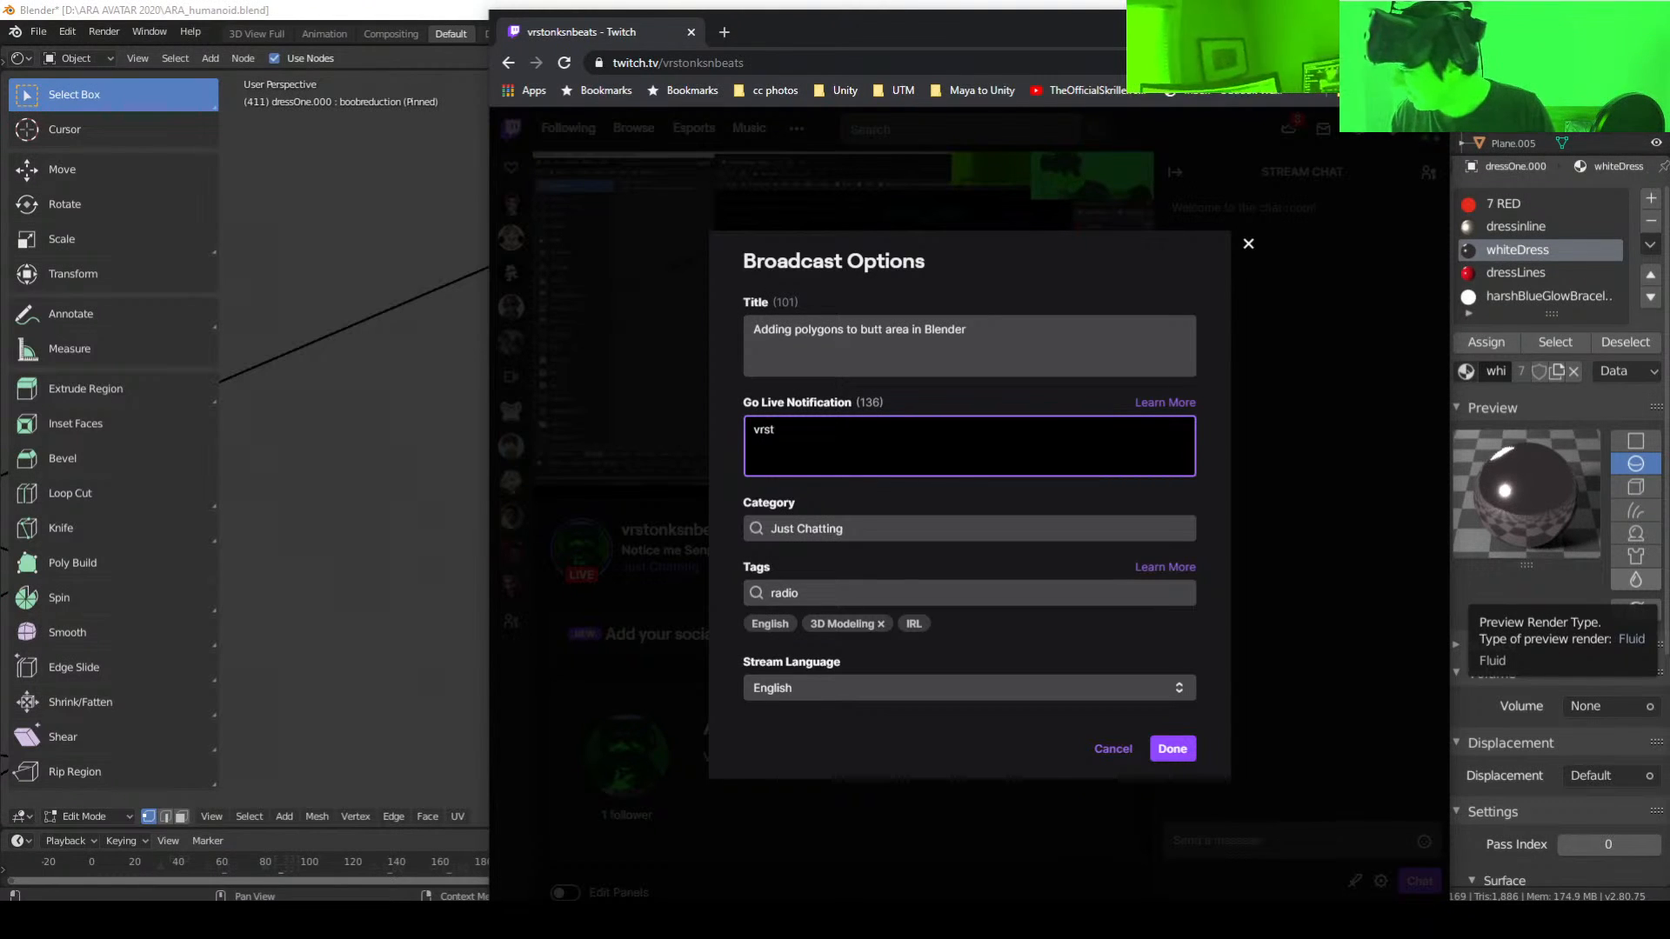
key(BackSpace)
key(BackSpace)
key(BackSpace)
text(rstonk)
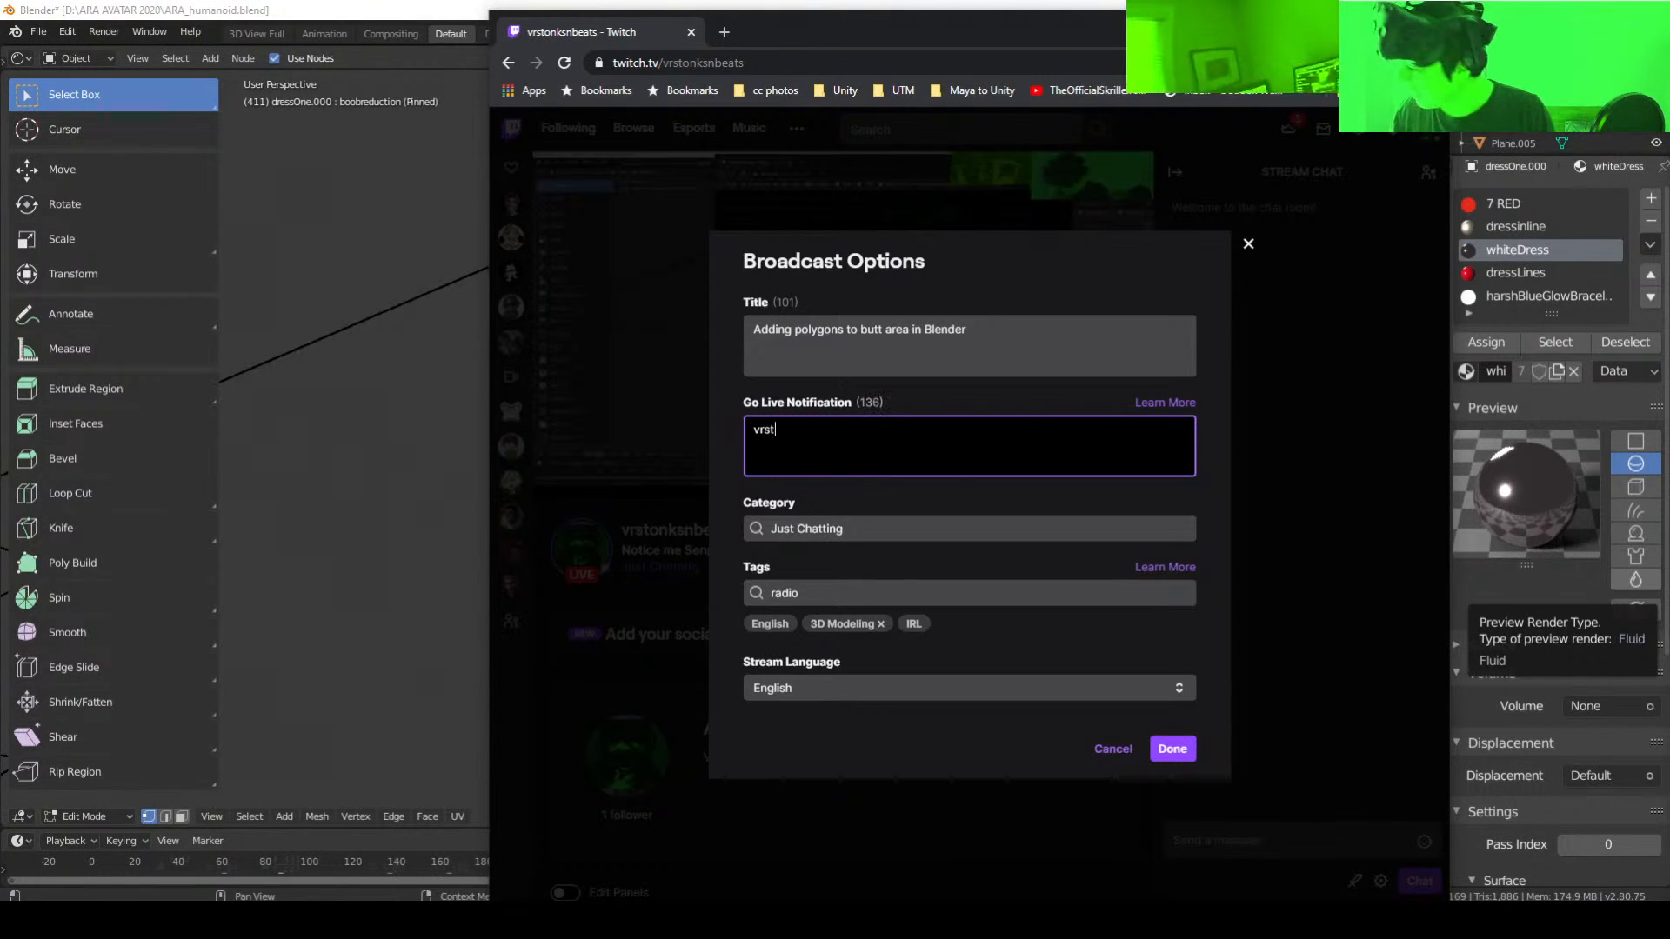
key(BackSpace)
key(BackSpace)
key(BackSpace)
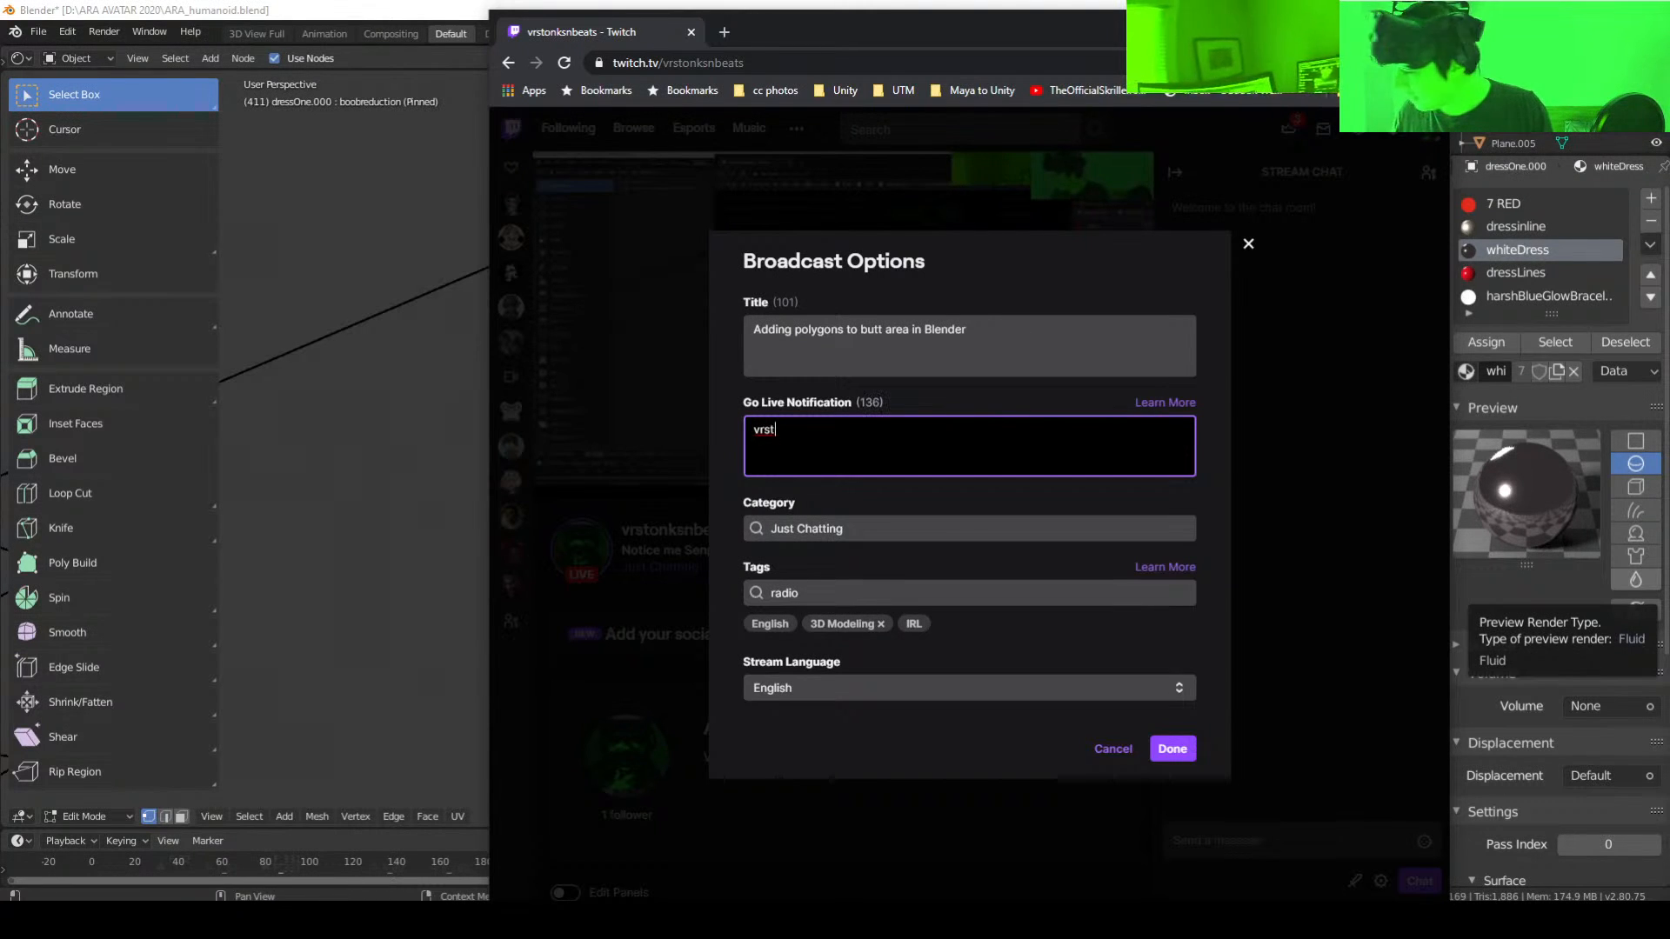
Step: Undo the text edits back to an empty Go Live Notification and complete the title again with "Blender"
key(ctrl+z)
key(ctrl+z)
key(ctrl+z)
key(ctrl+z)
key(ctrl+z)
key(ctrl+z)
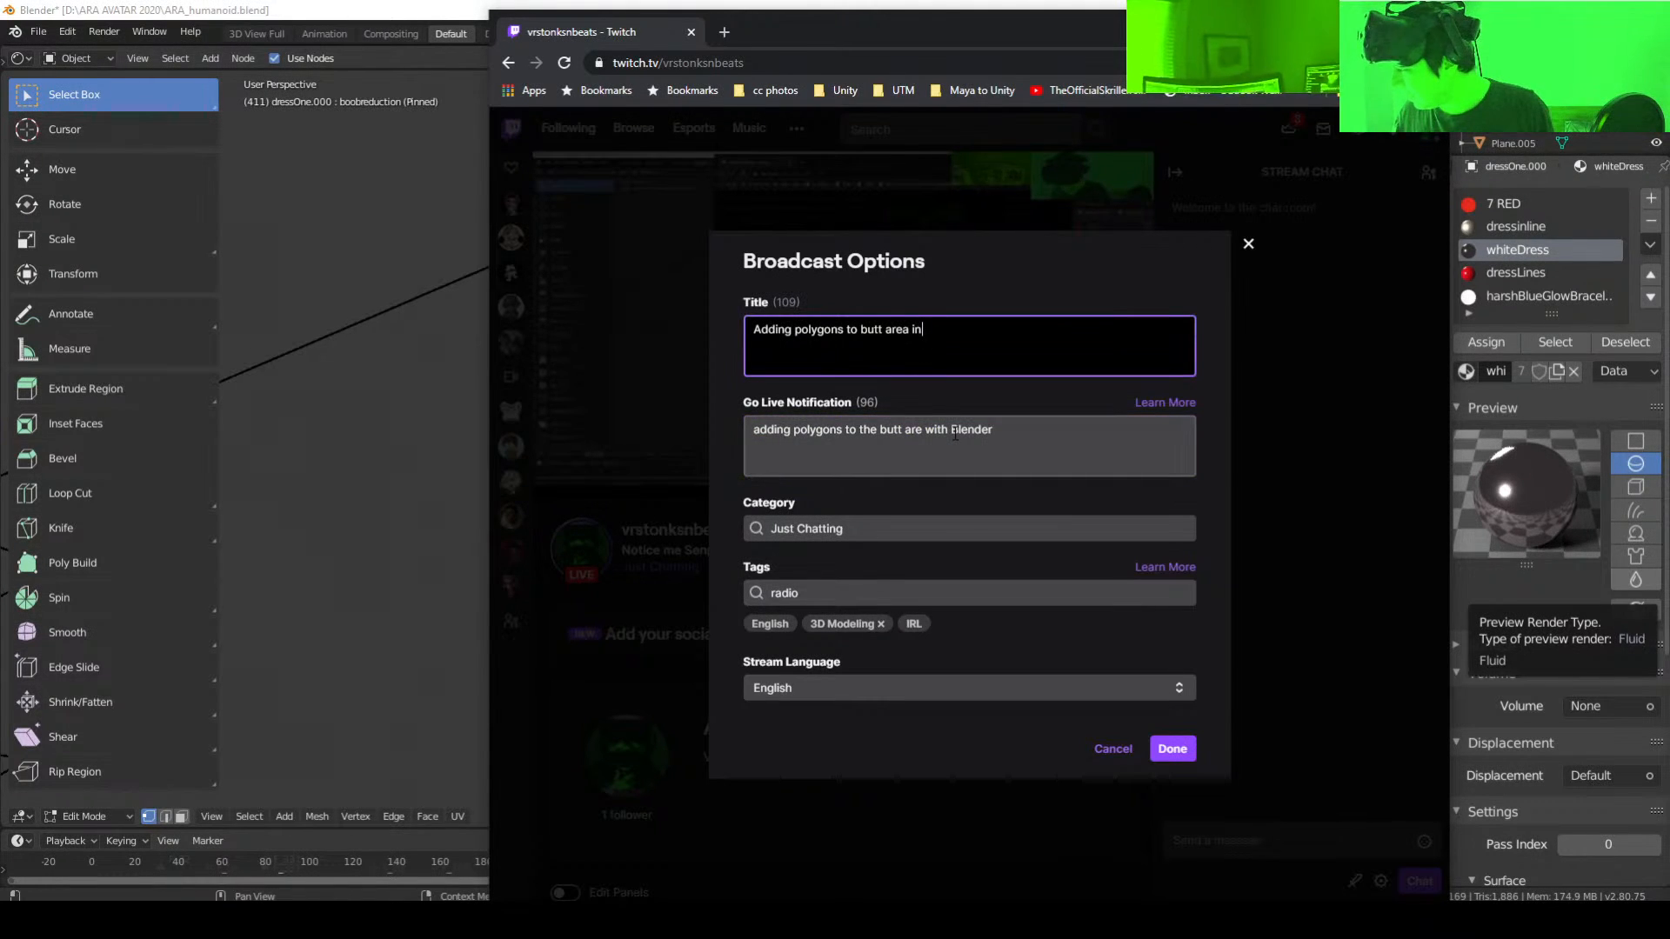
key(ctrl+z)
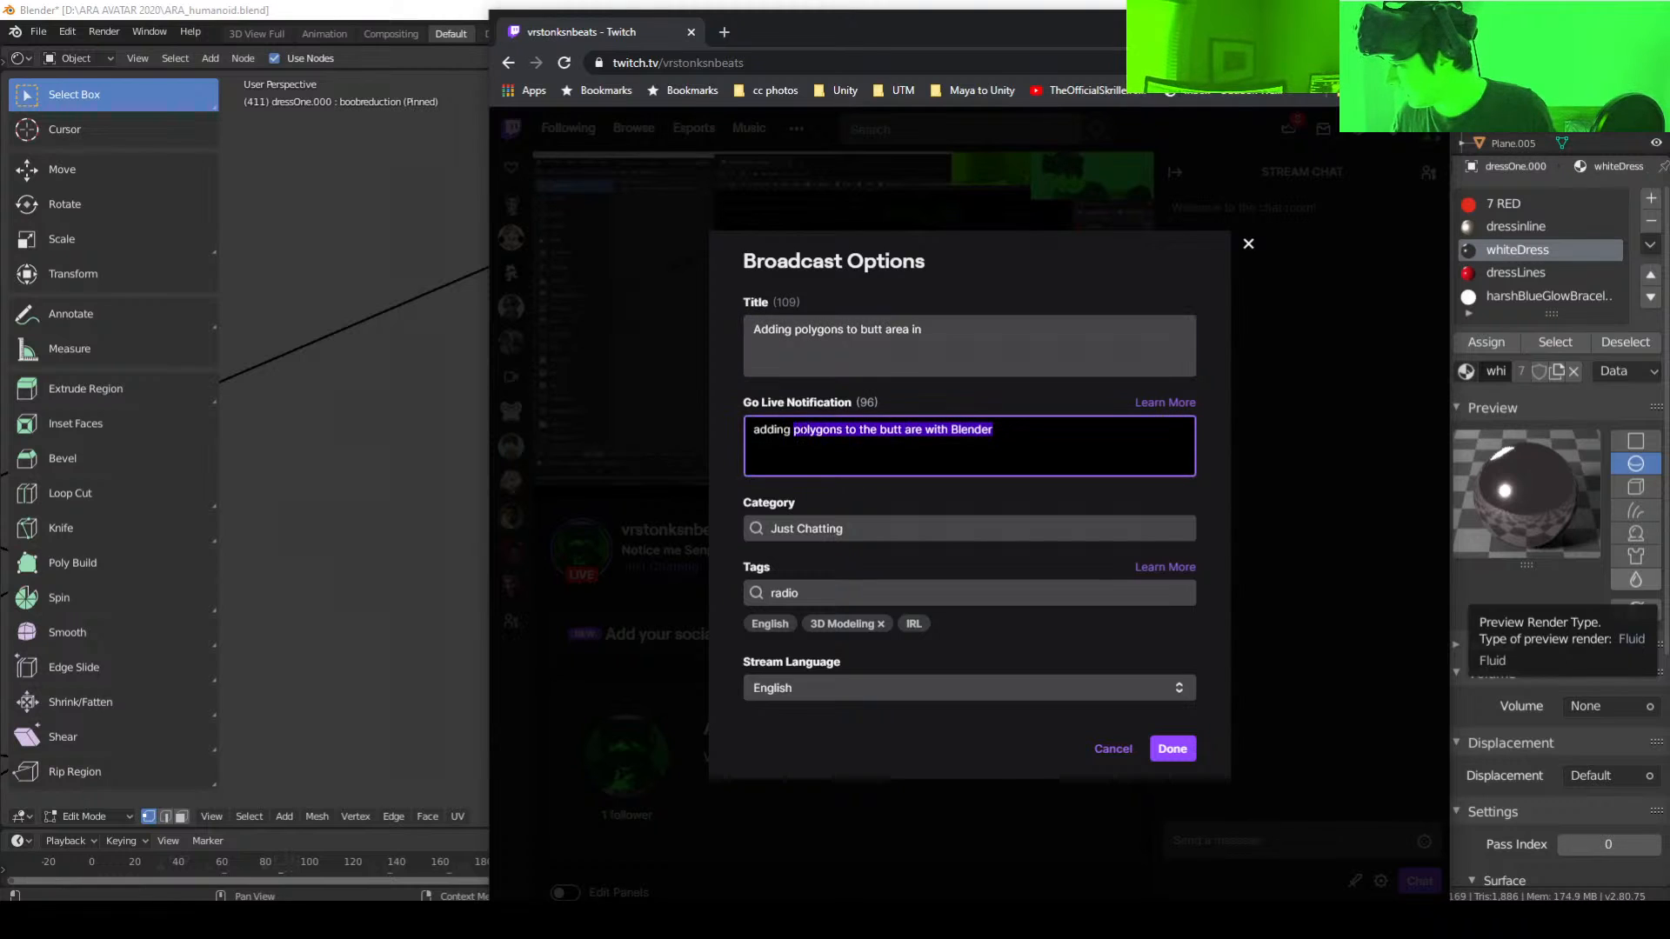
key(ctrl+z)
key(ctrl+z)
key(ctrl+z)
key(ctrl+z)
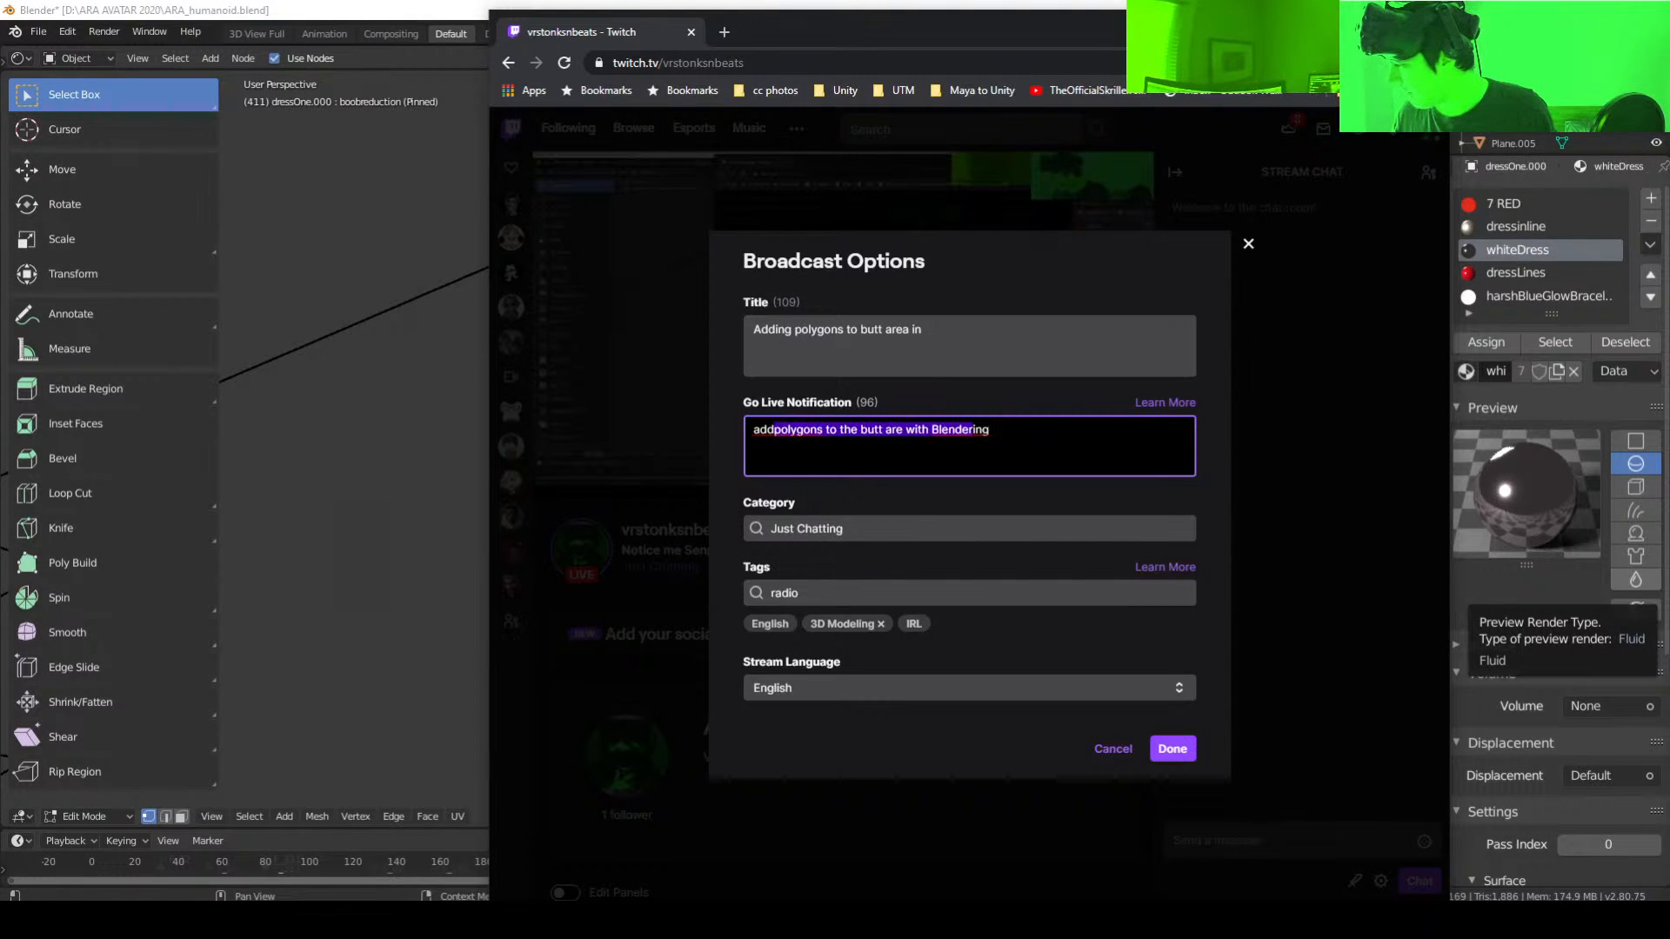
key(ctrl+z)
key(ctrl+z)
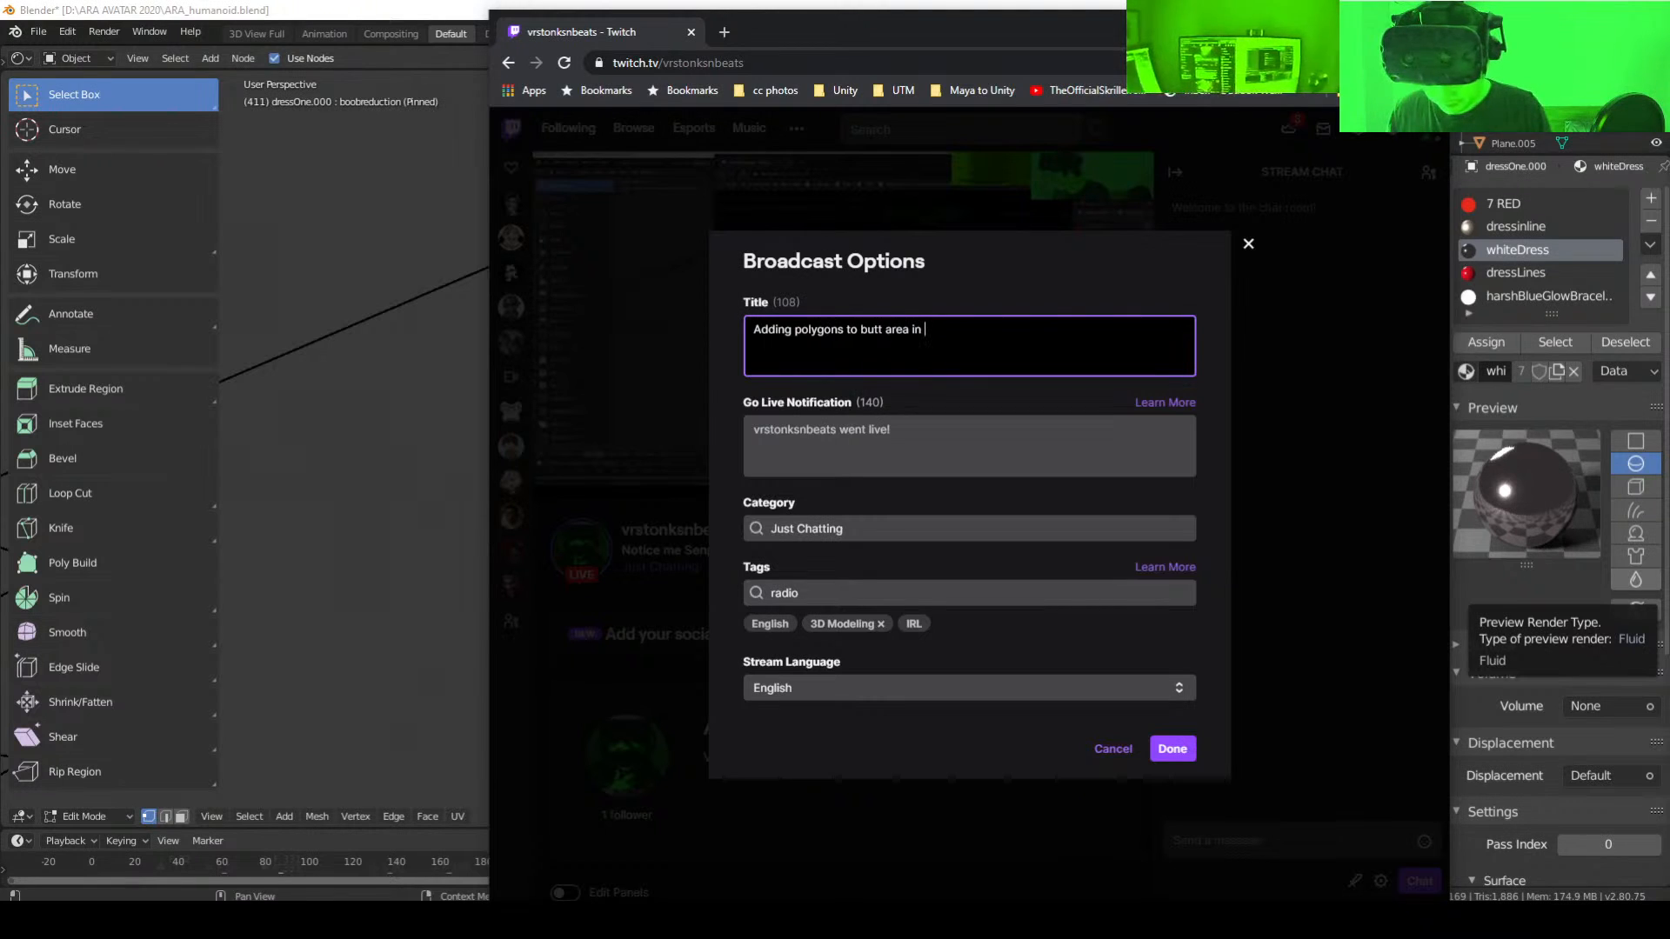
text(Blender)
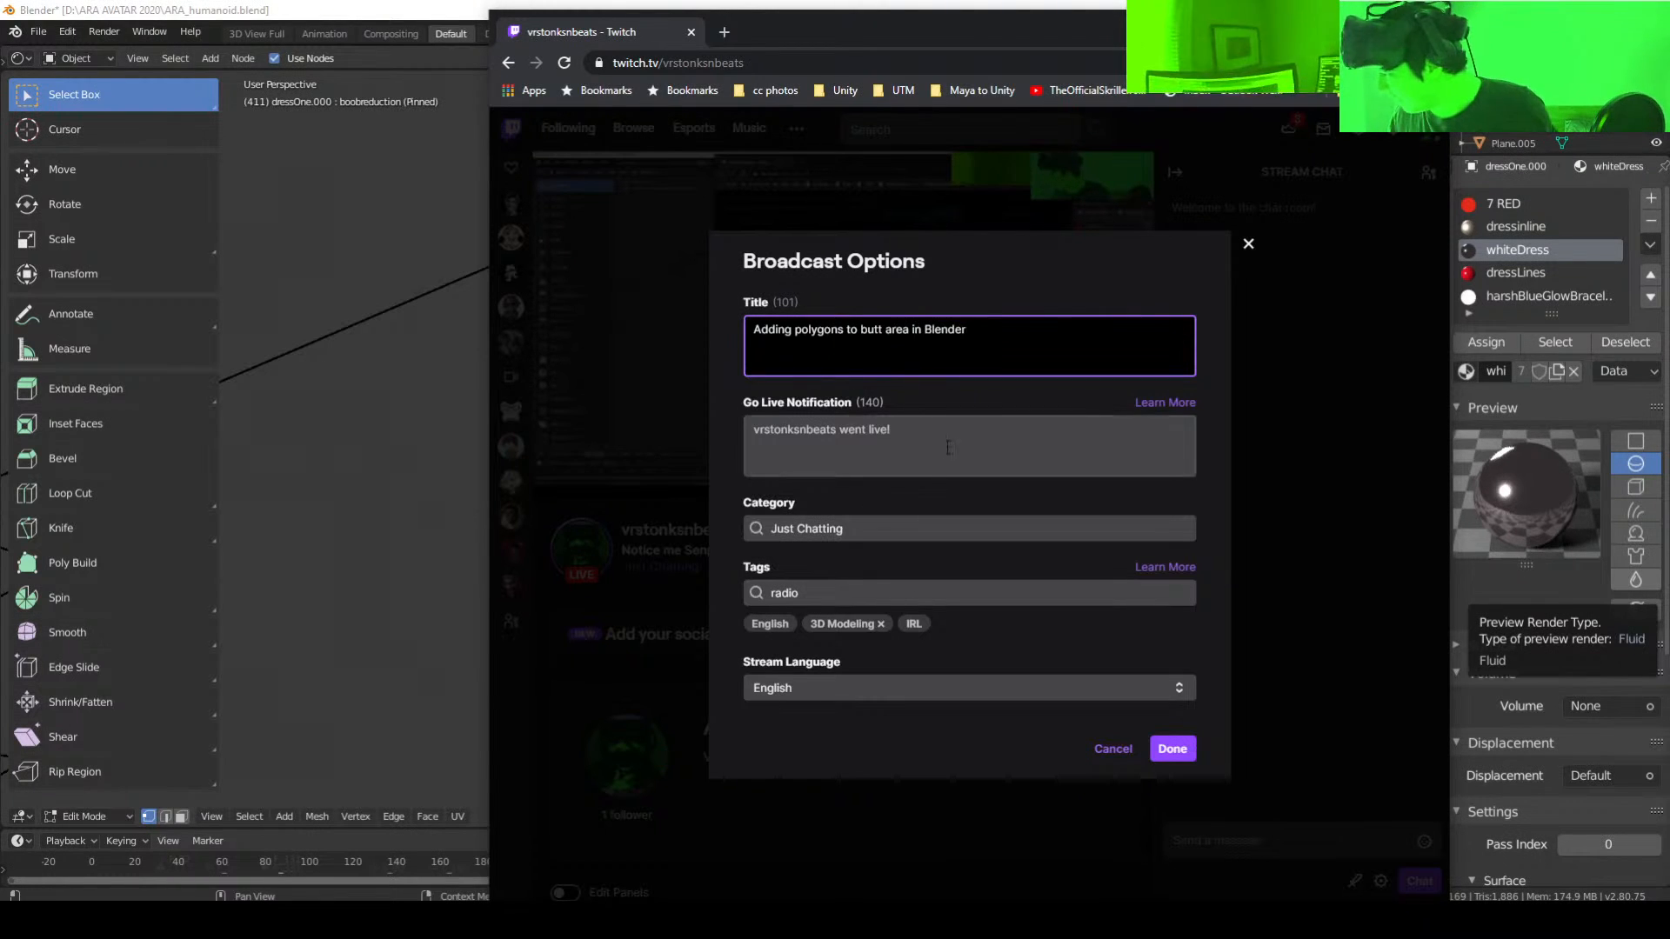
Step: Add the Radio tag to the stream in the Broadcast Options
click(948, 447)
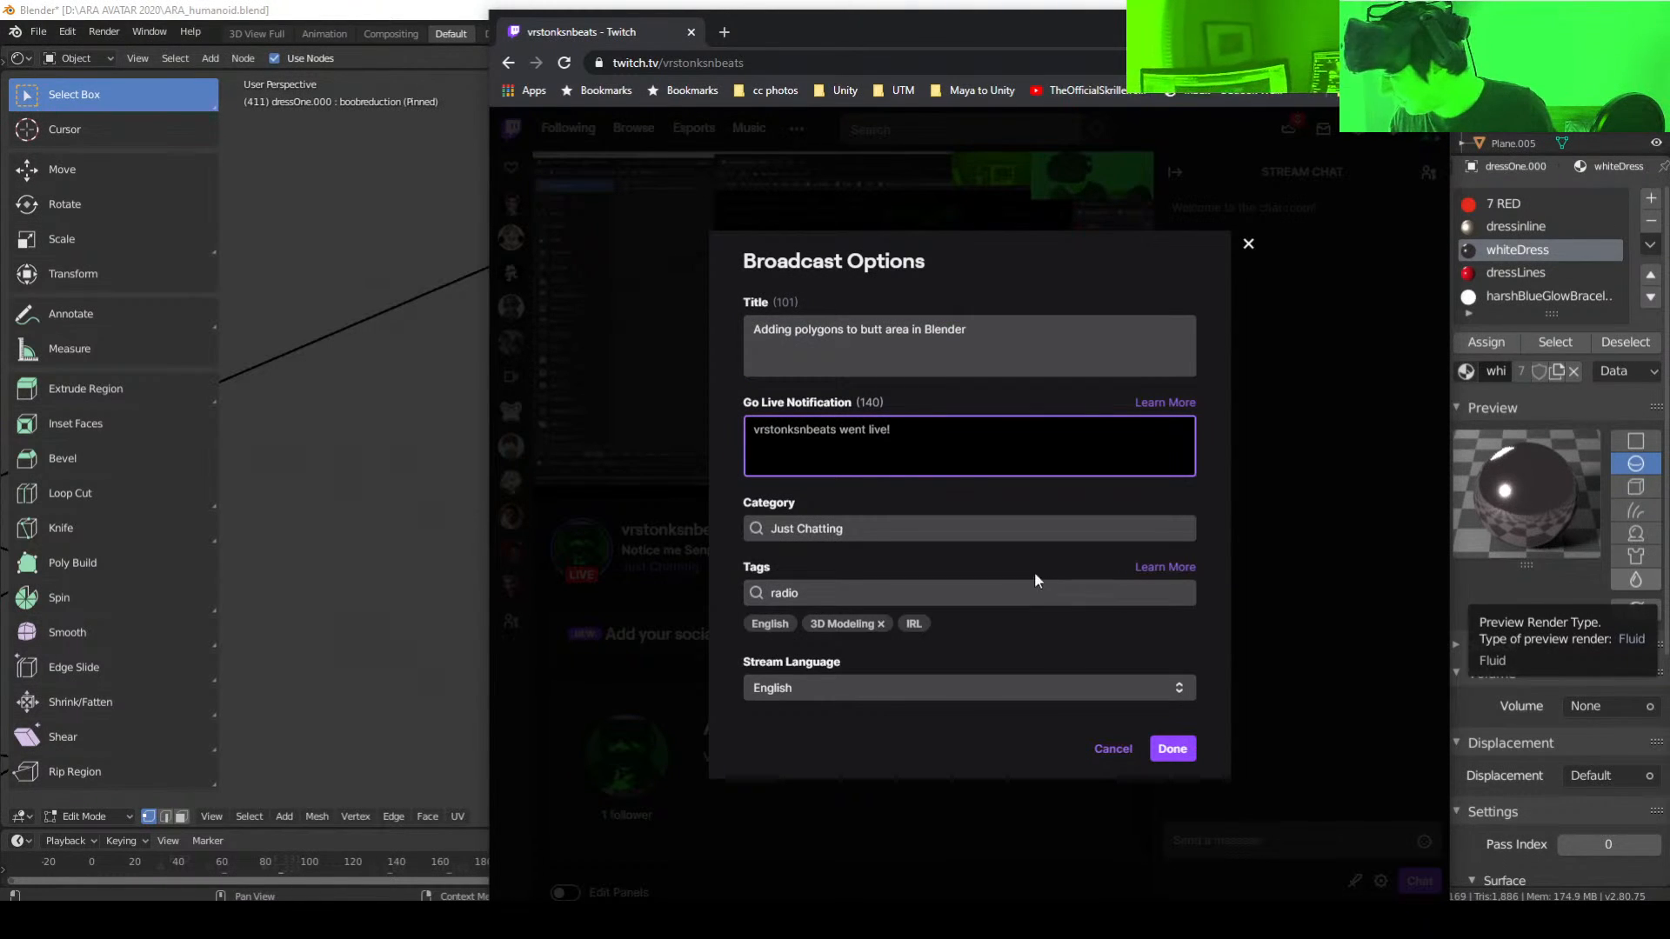
click(814, 597)
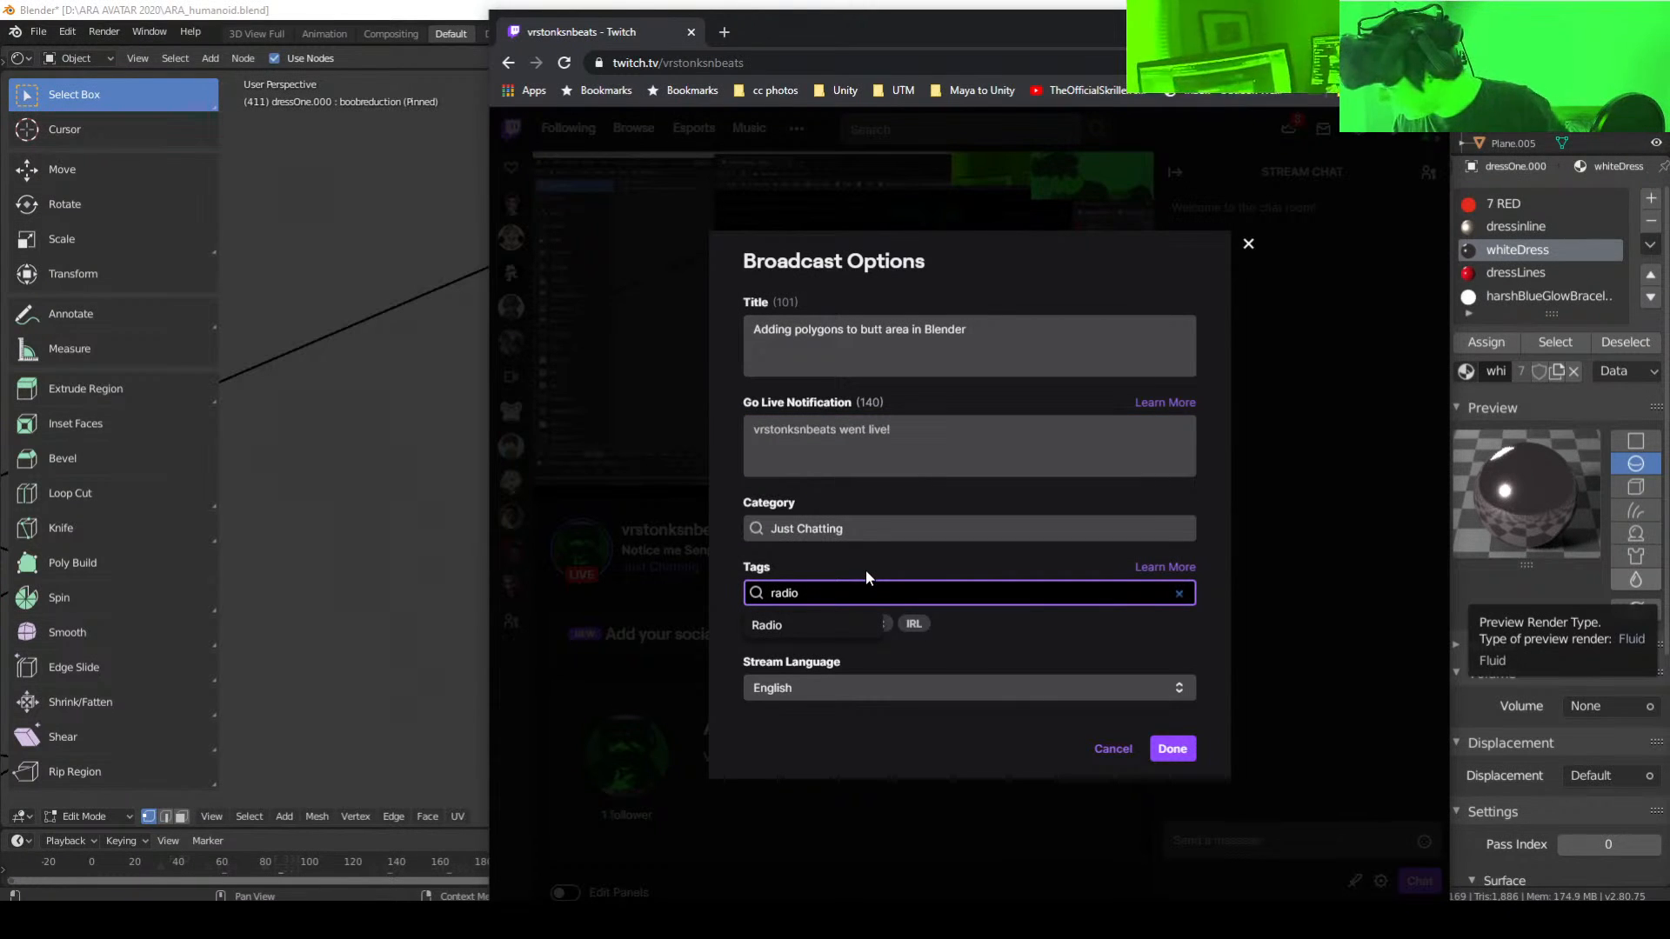
click(770, 626)
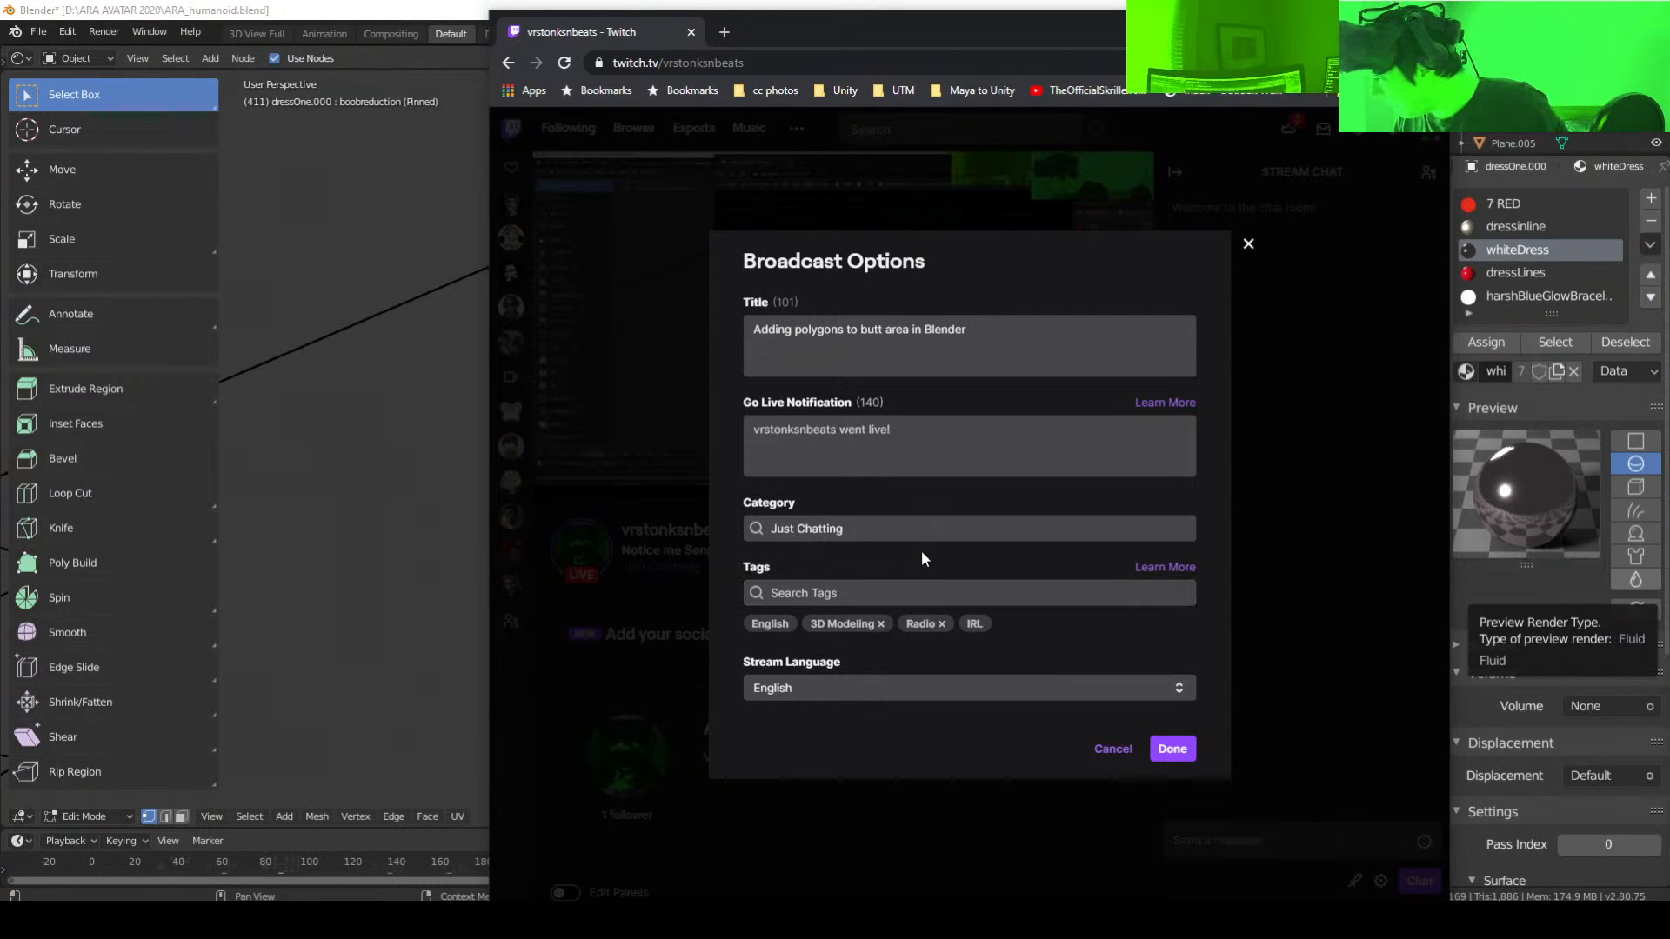
Step: Change the end of the stream title from "in Blender" to "with #Blender", putting "#Blender" on its own line
click(908, 329)
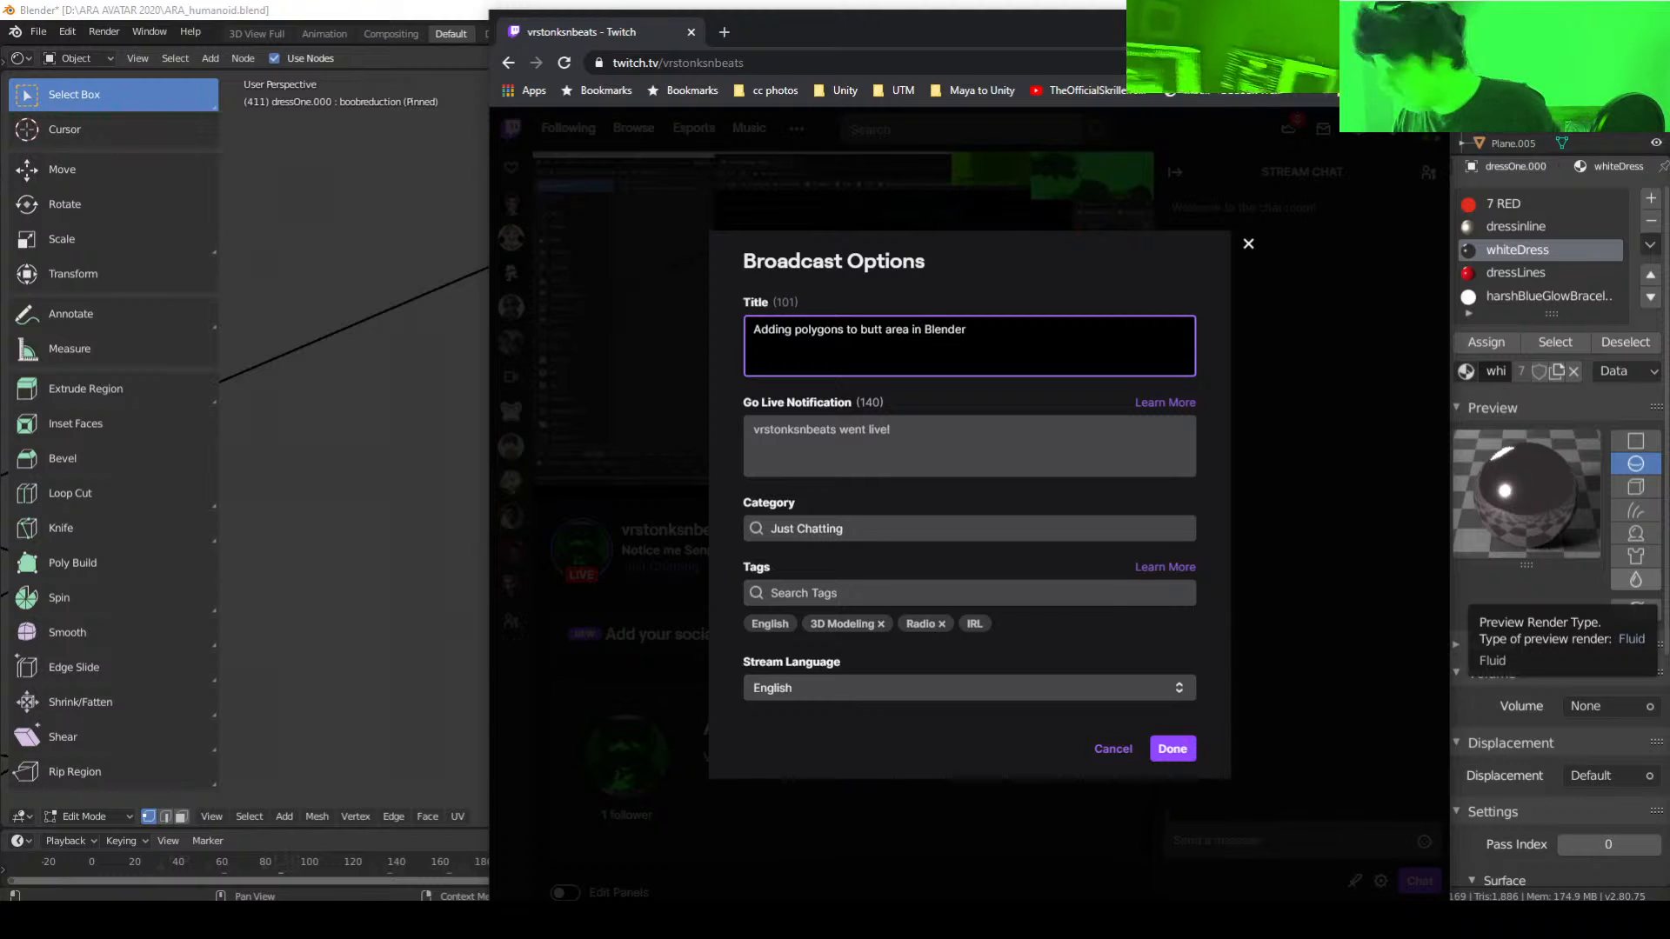
key(BackSpace)
key(BackSpace)
text(with )
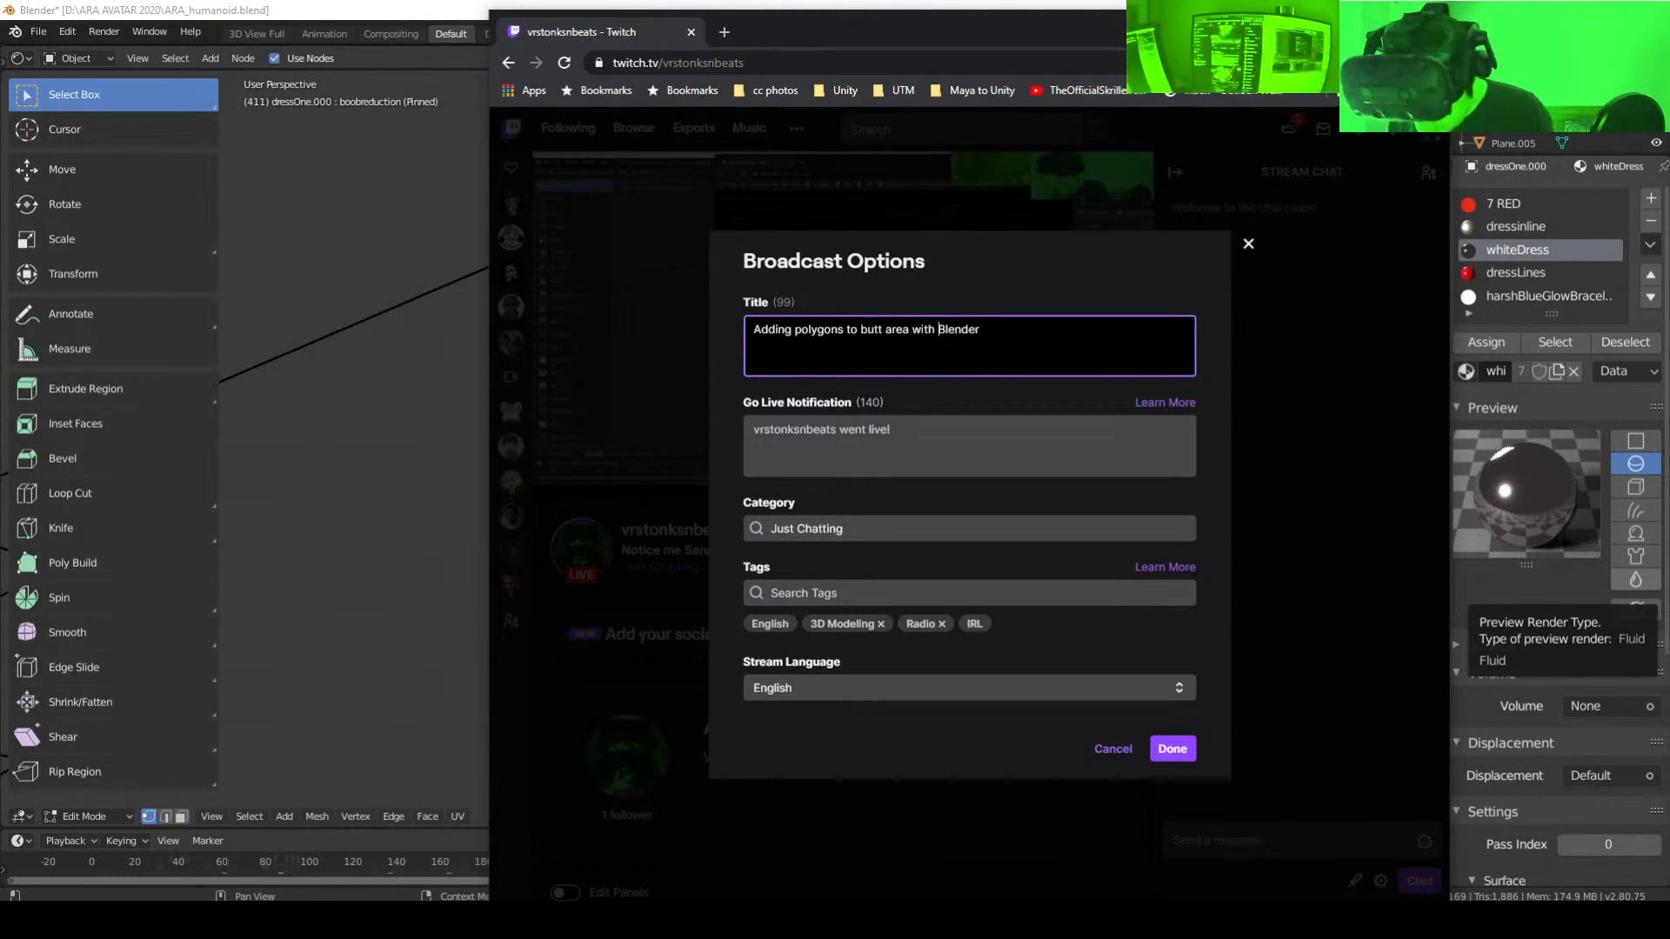
text(#)
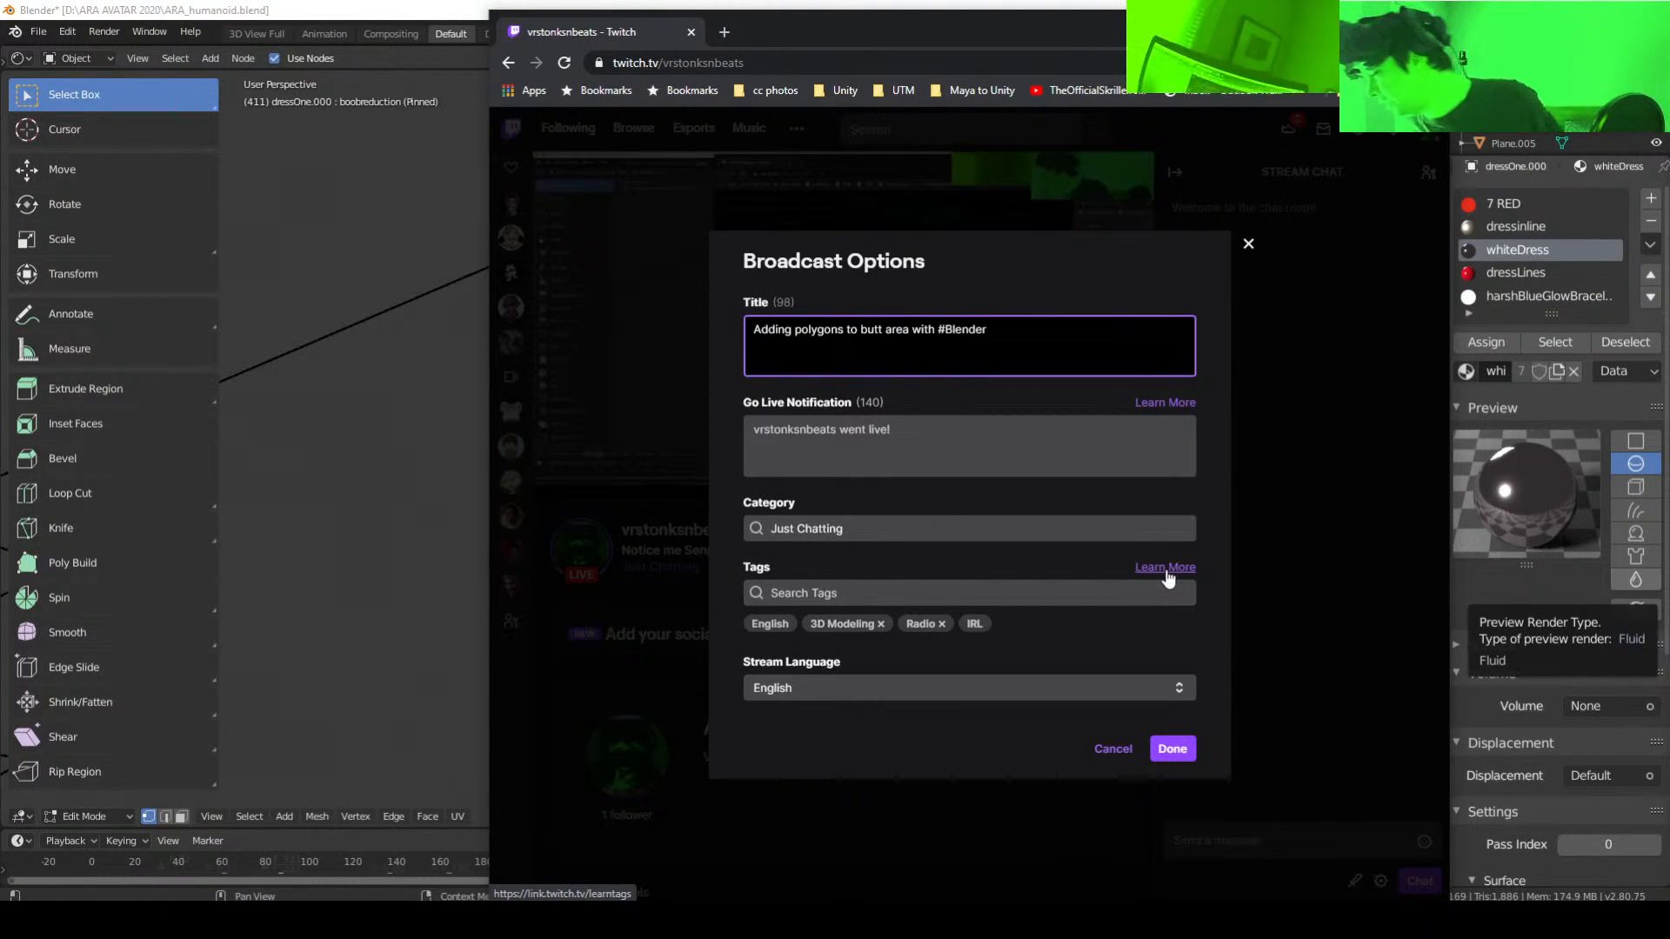
key(Return)
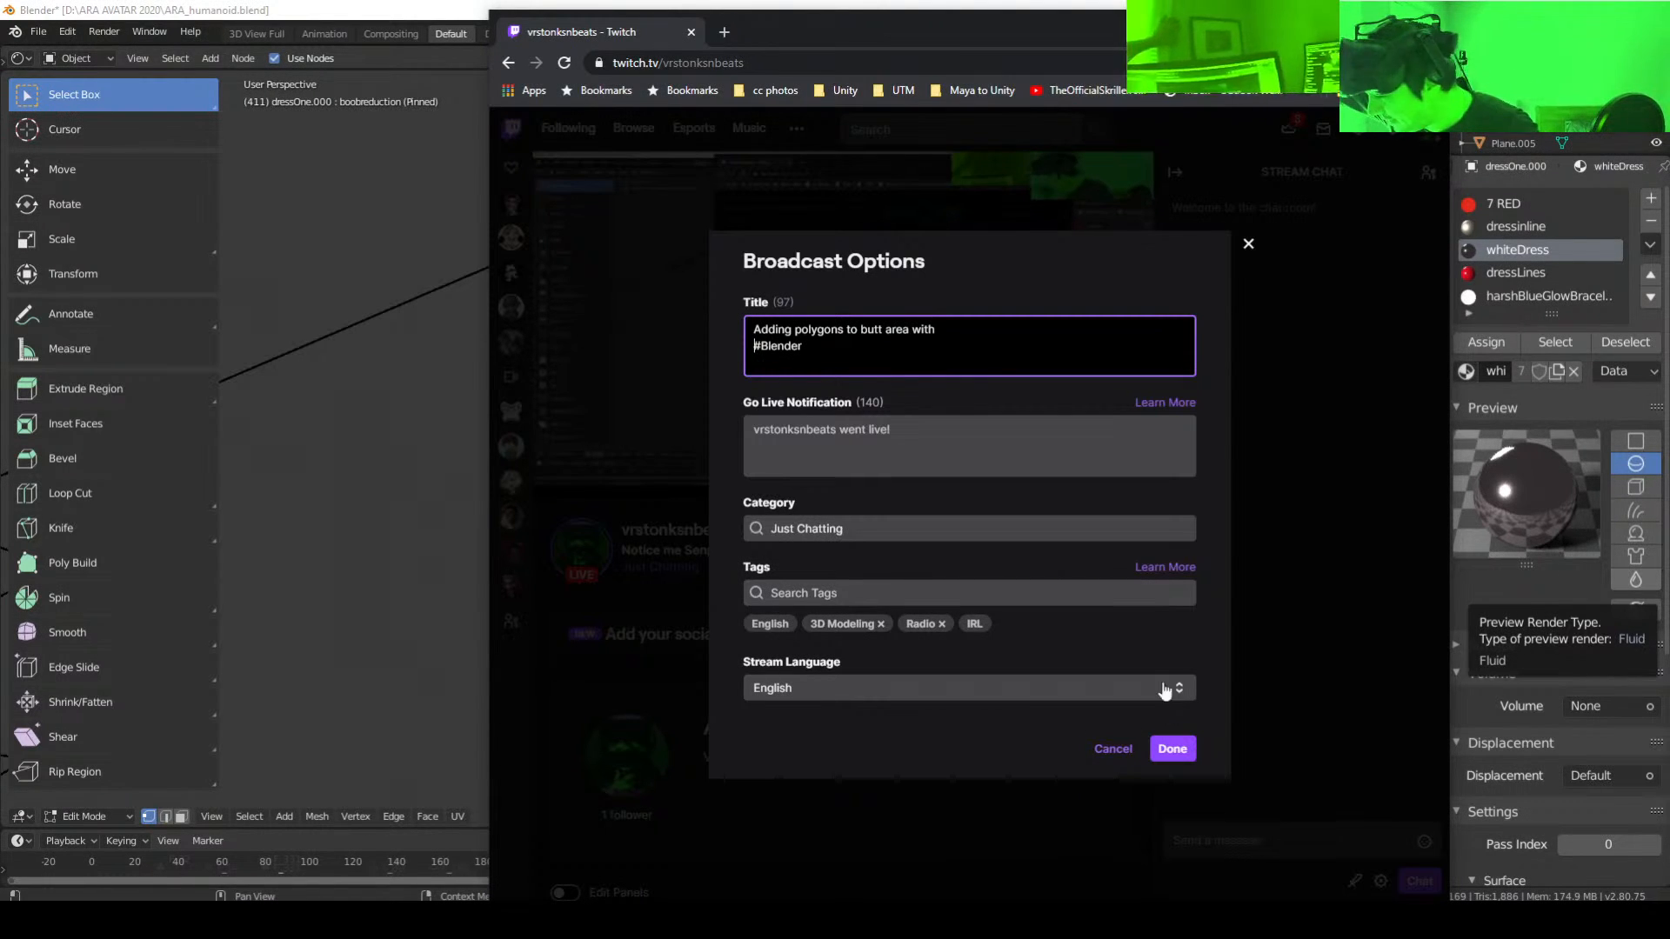
Step: Look at Twitch's guide to tags, and search the stream tags for "weight" before clearing the search
click(1162, 567)
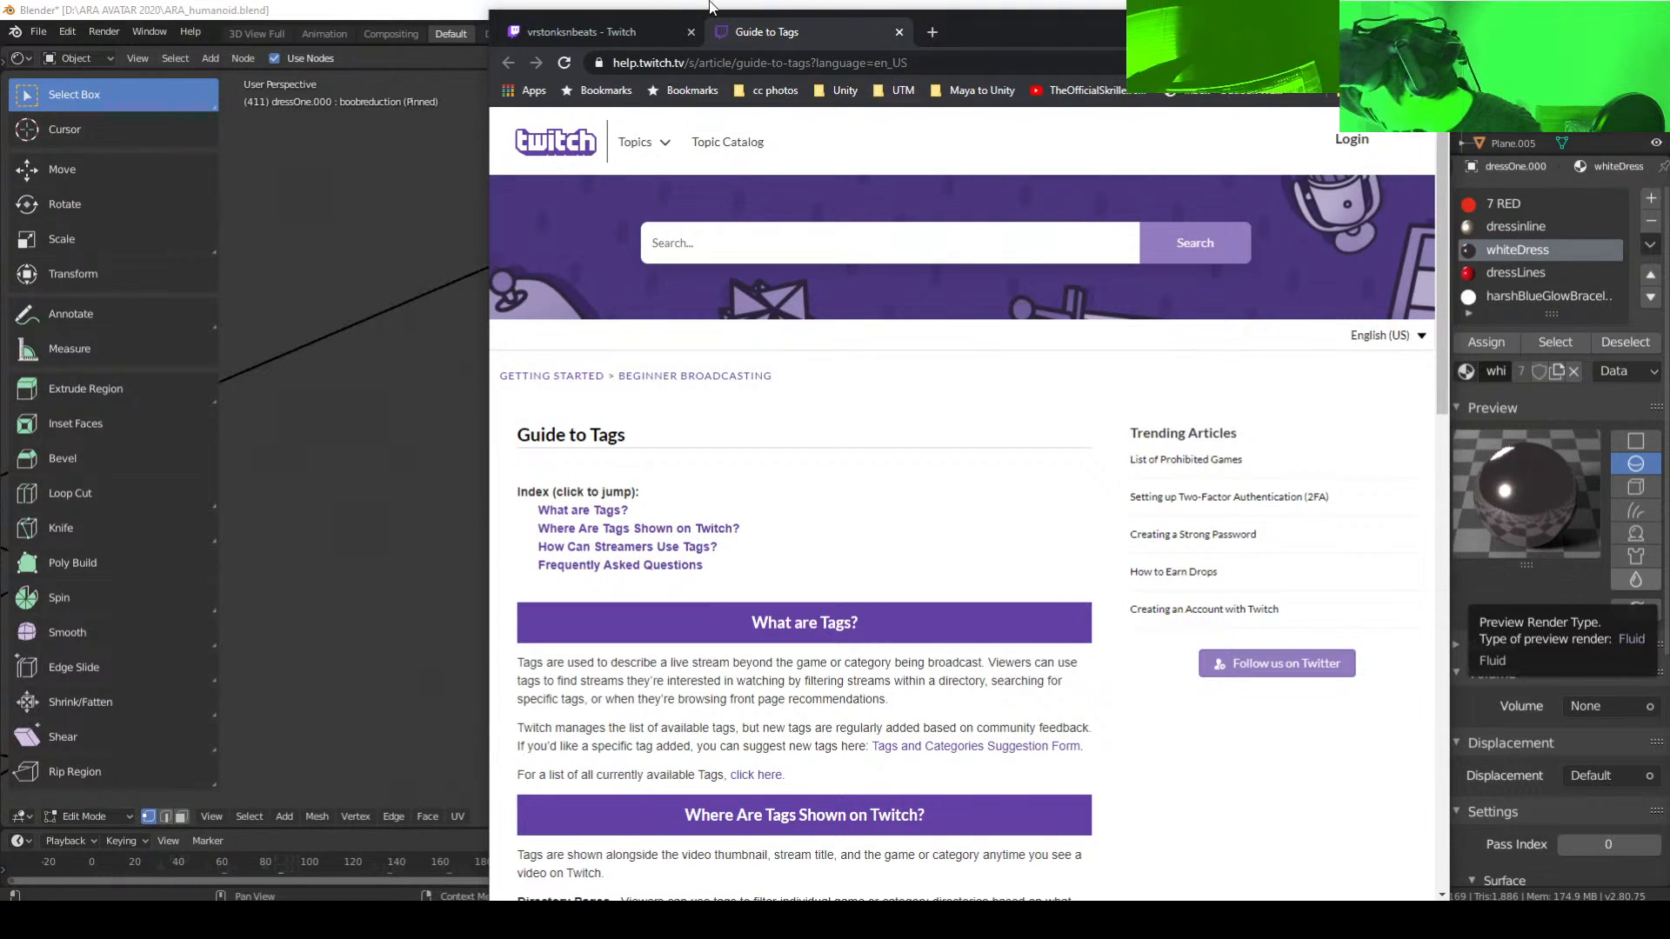
click(900, 33)
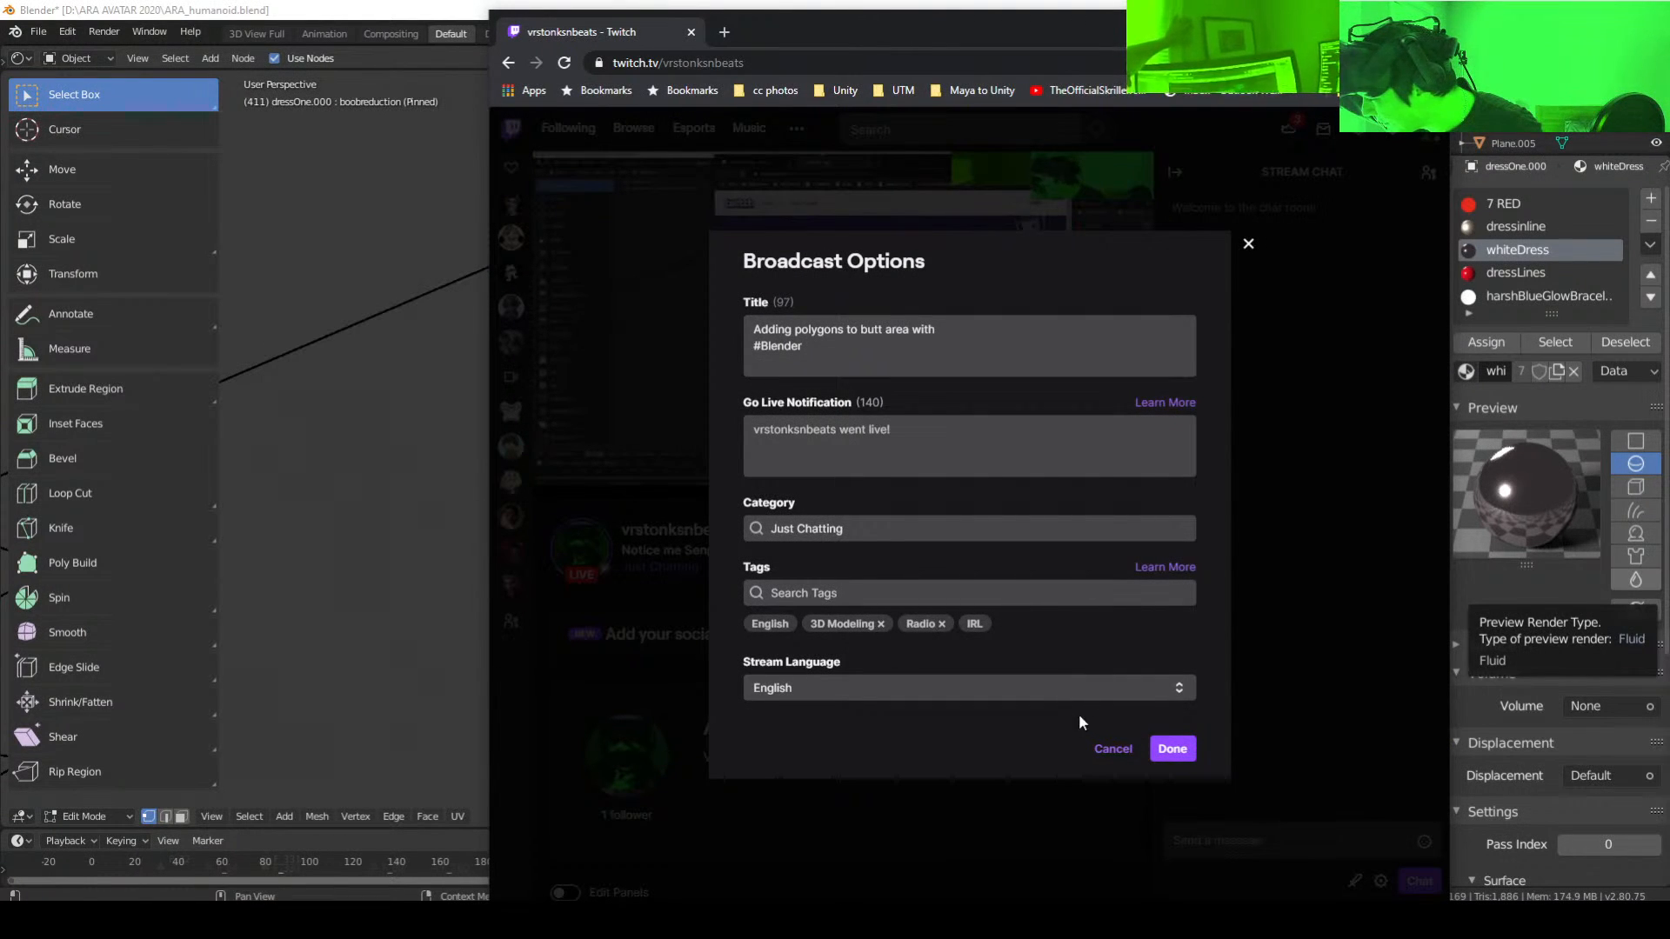
click(835, 594)
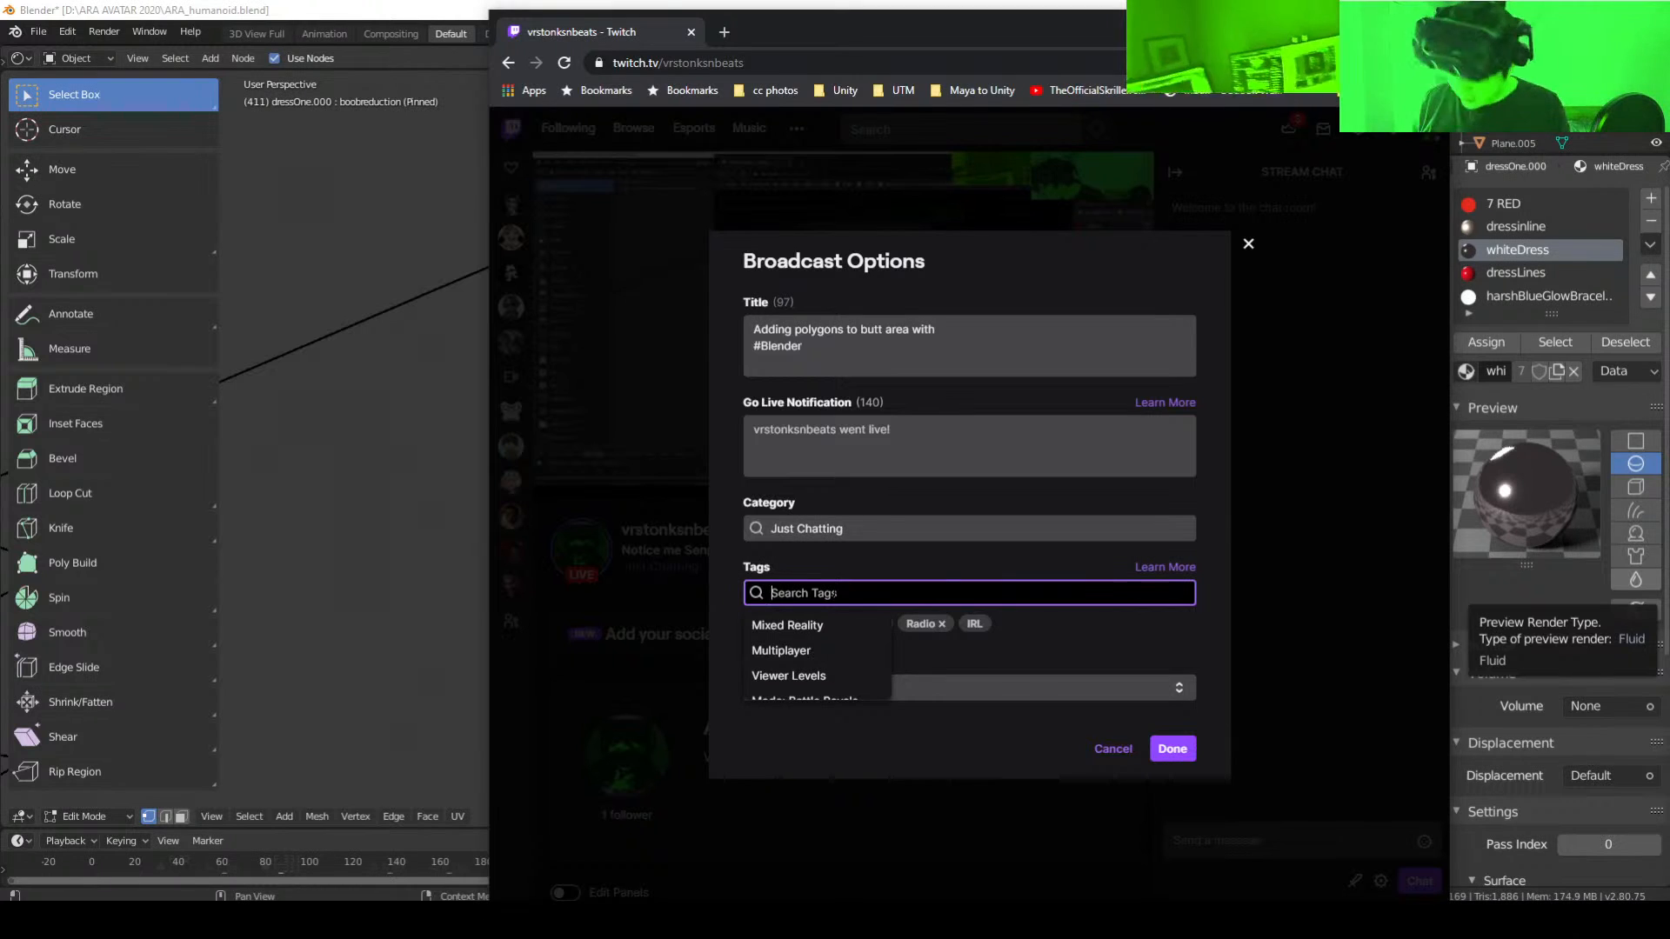
text(weight)
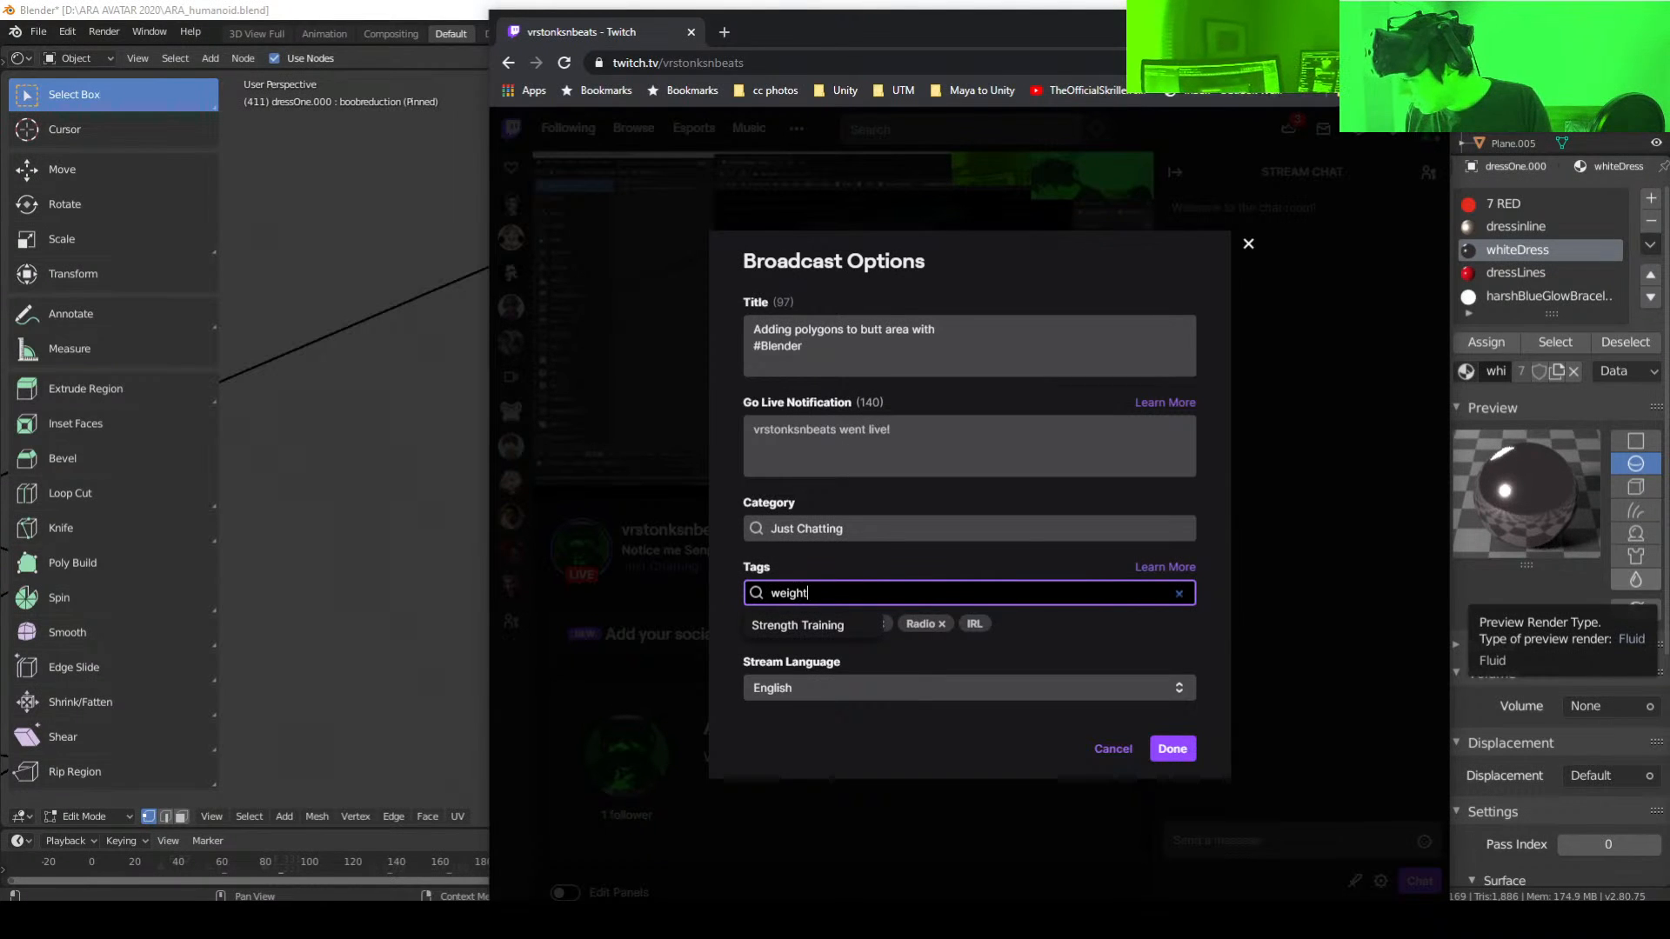
key(BackSpace)
key(BackSpace)
key(BackSpace)
key(BackSpace)
key(BackSpace)
key(BackSpace)
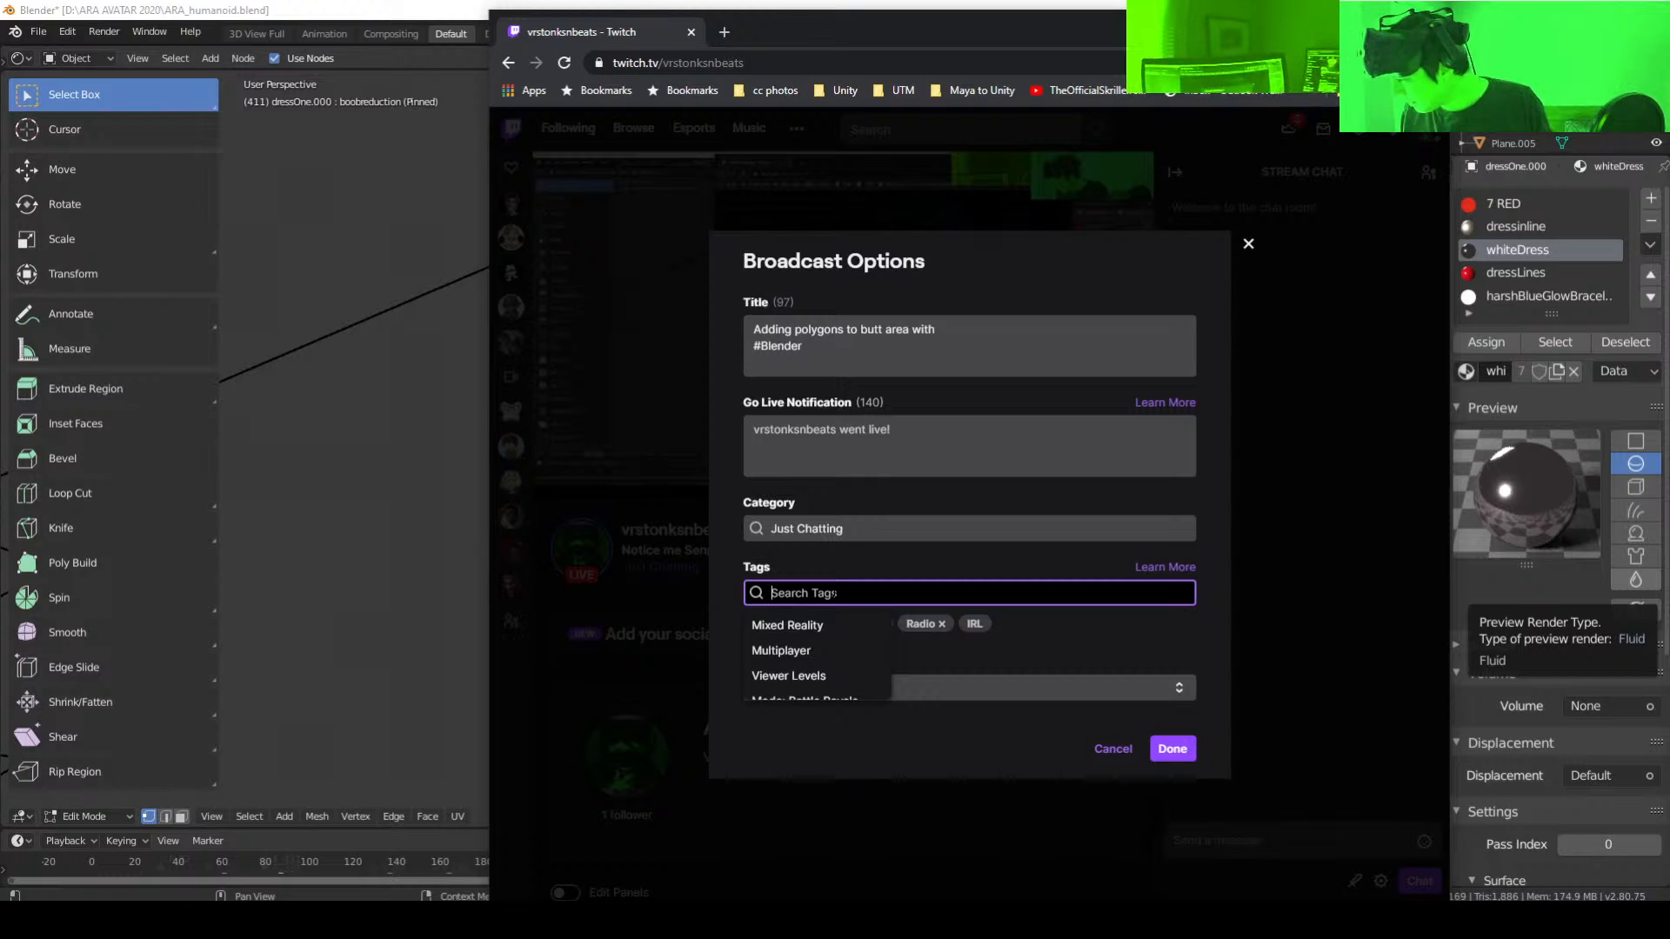
Step: Browse the list of available stream tags for others that suit the broadcast
scroll(807, 642, down, 2)
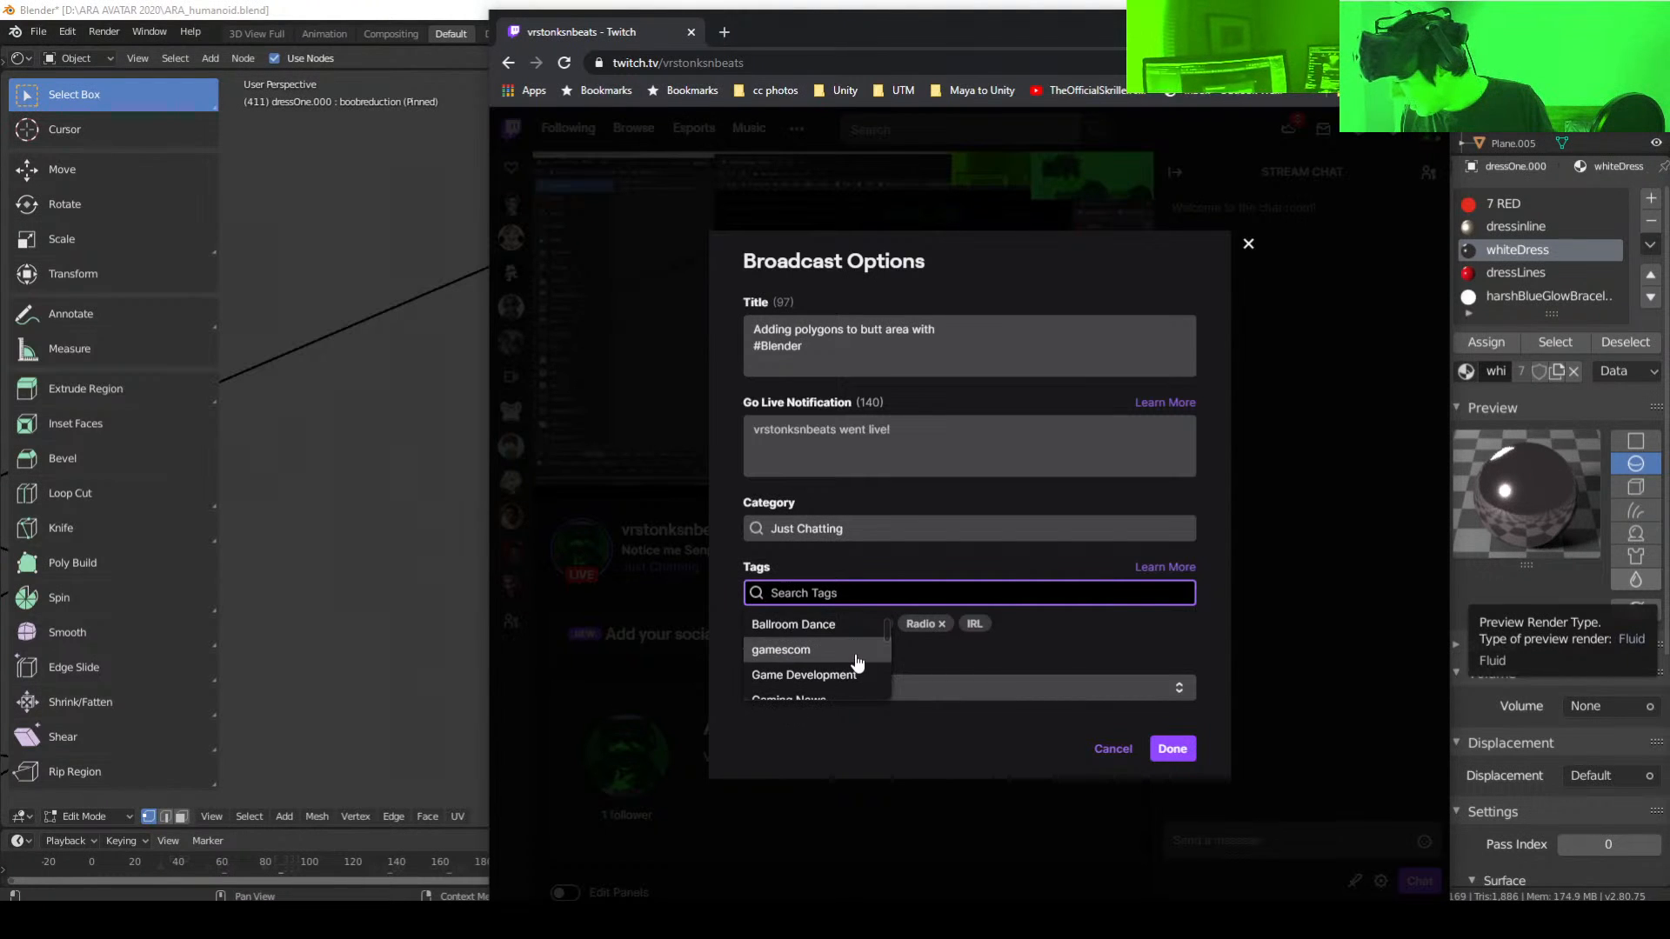
scroll(857, 663, down, 3)
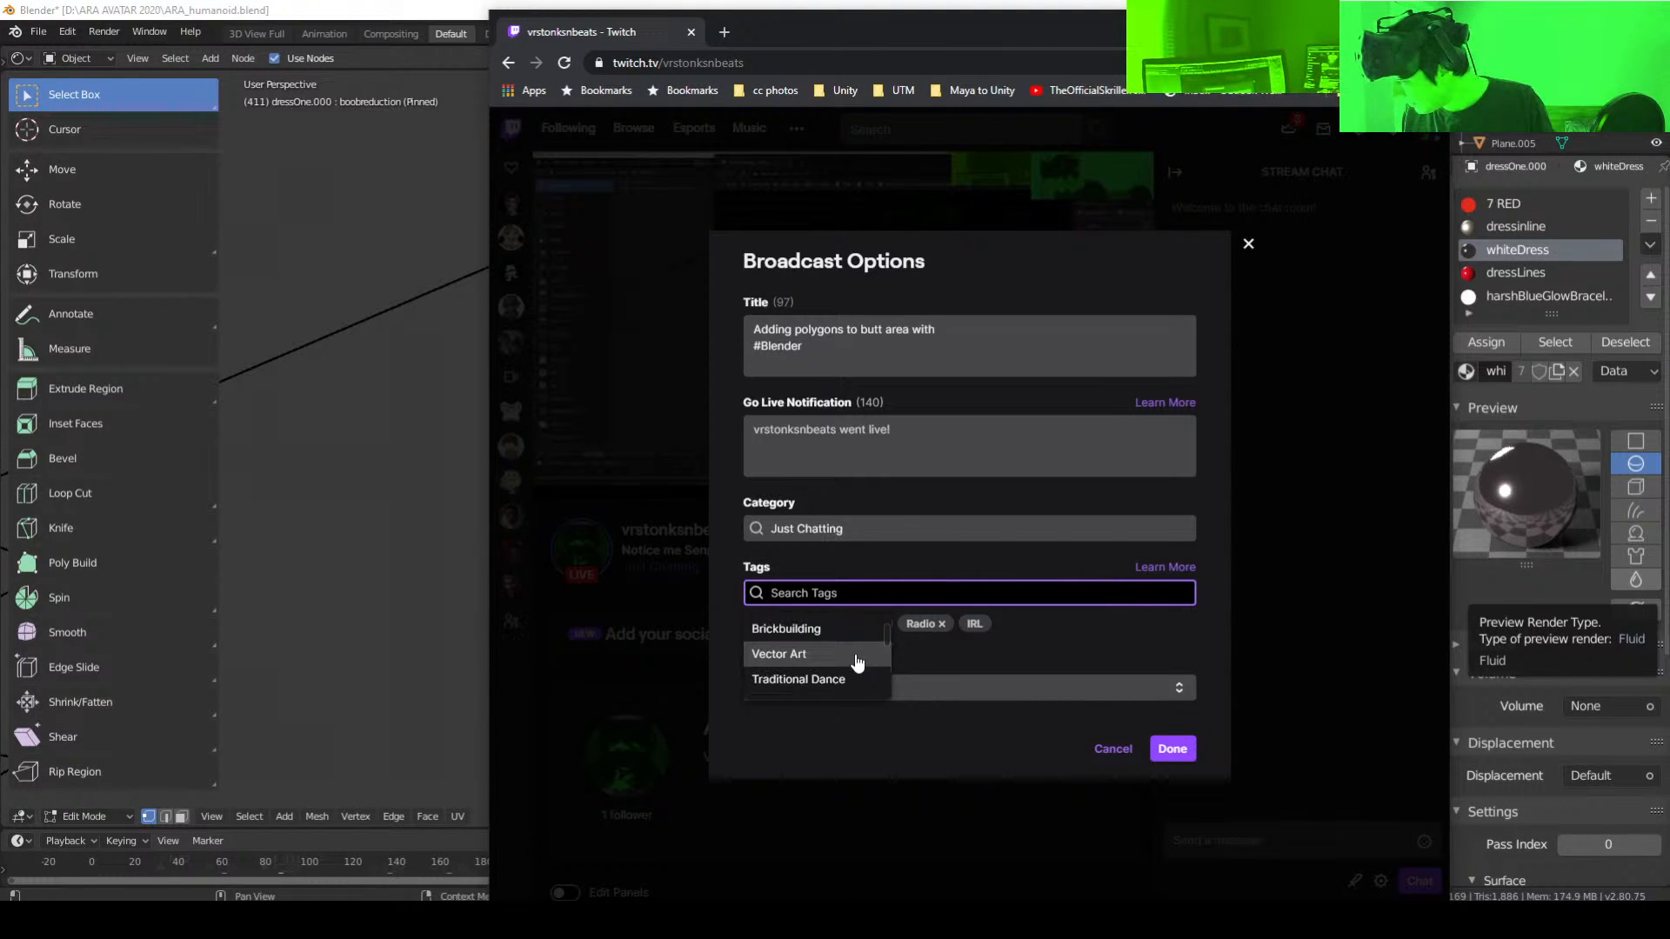
scroll(857, 664, down, 1)
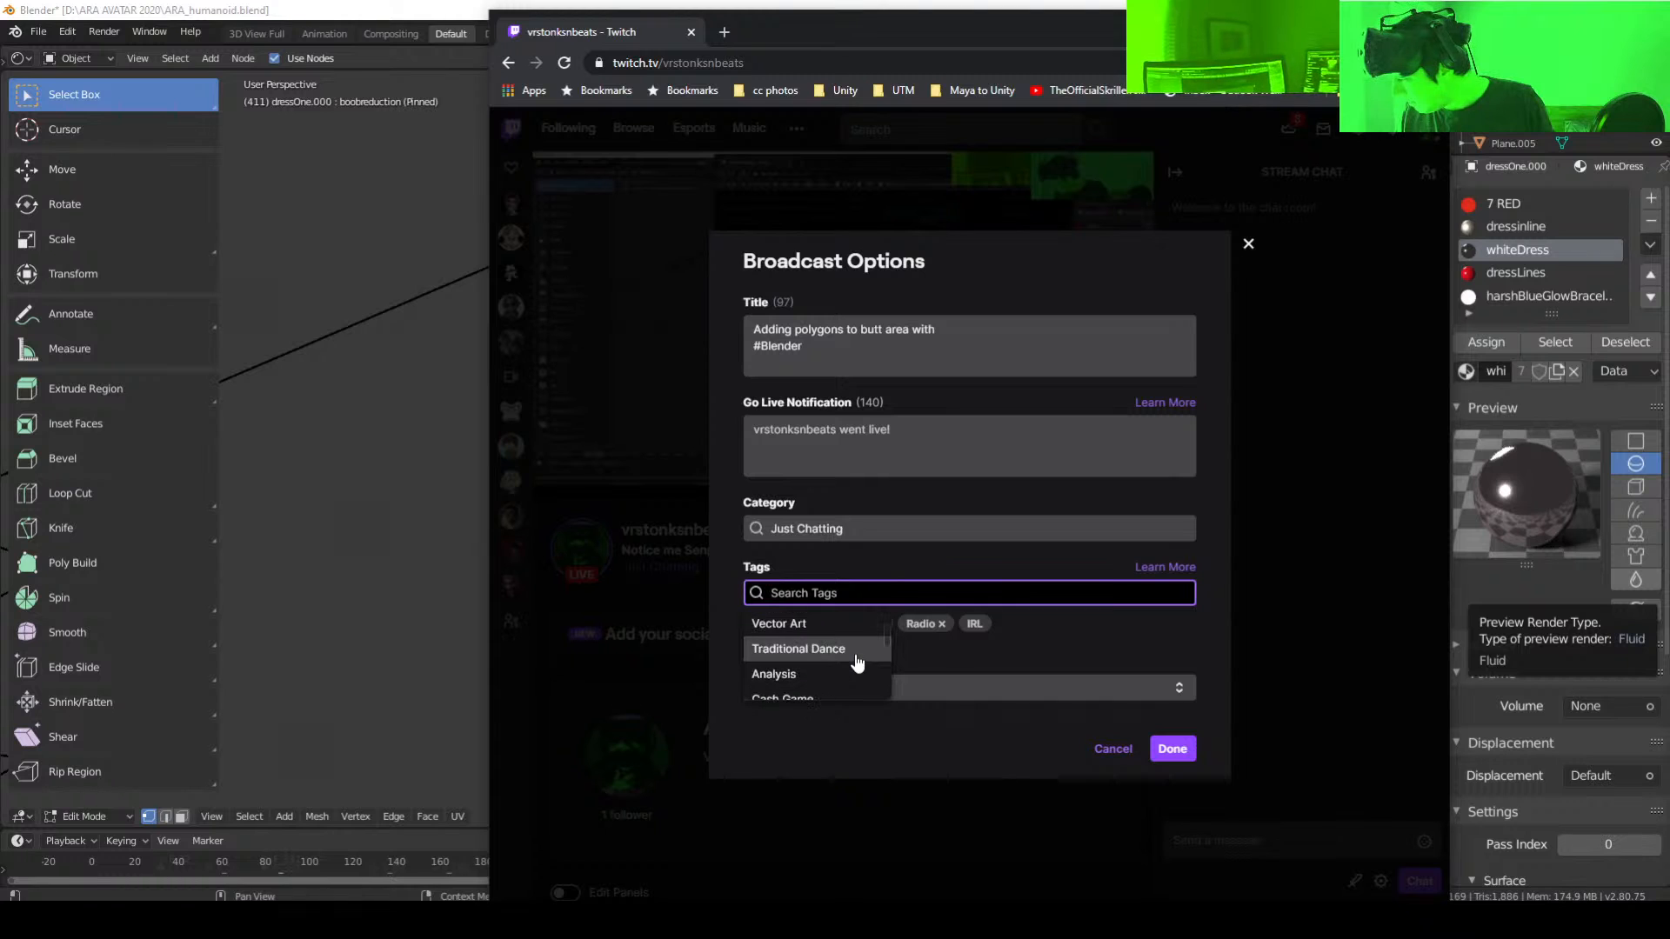
scroll(856, 663, down, 3)
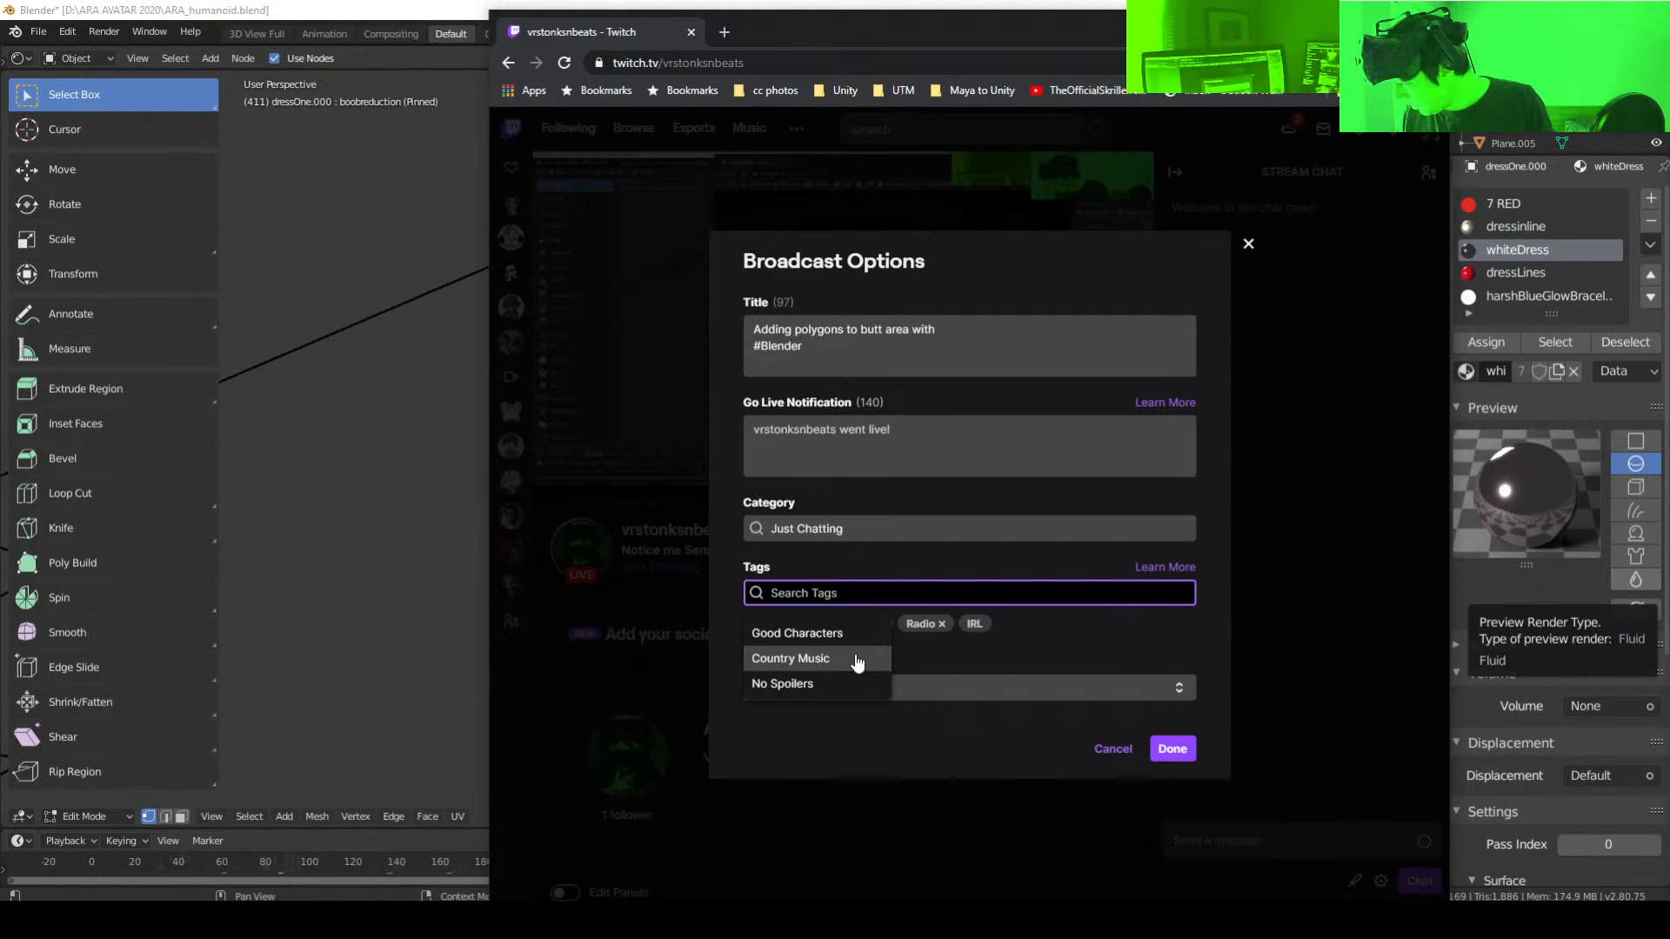
scroll(857, 663, up, 3)
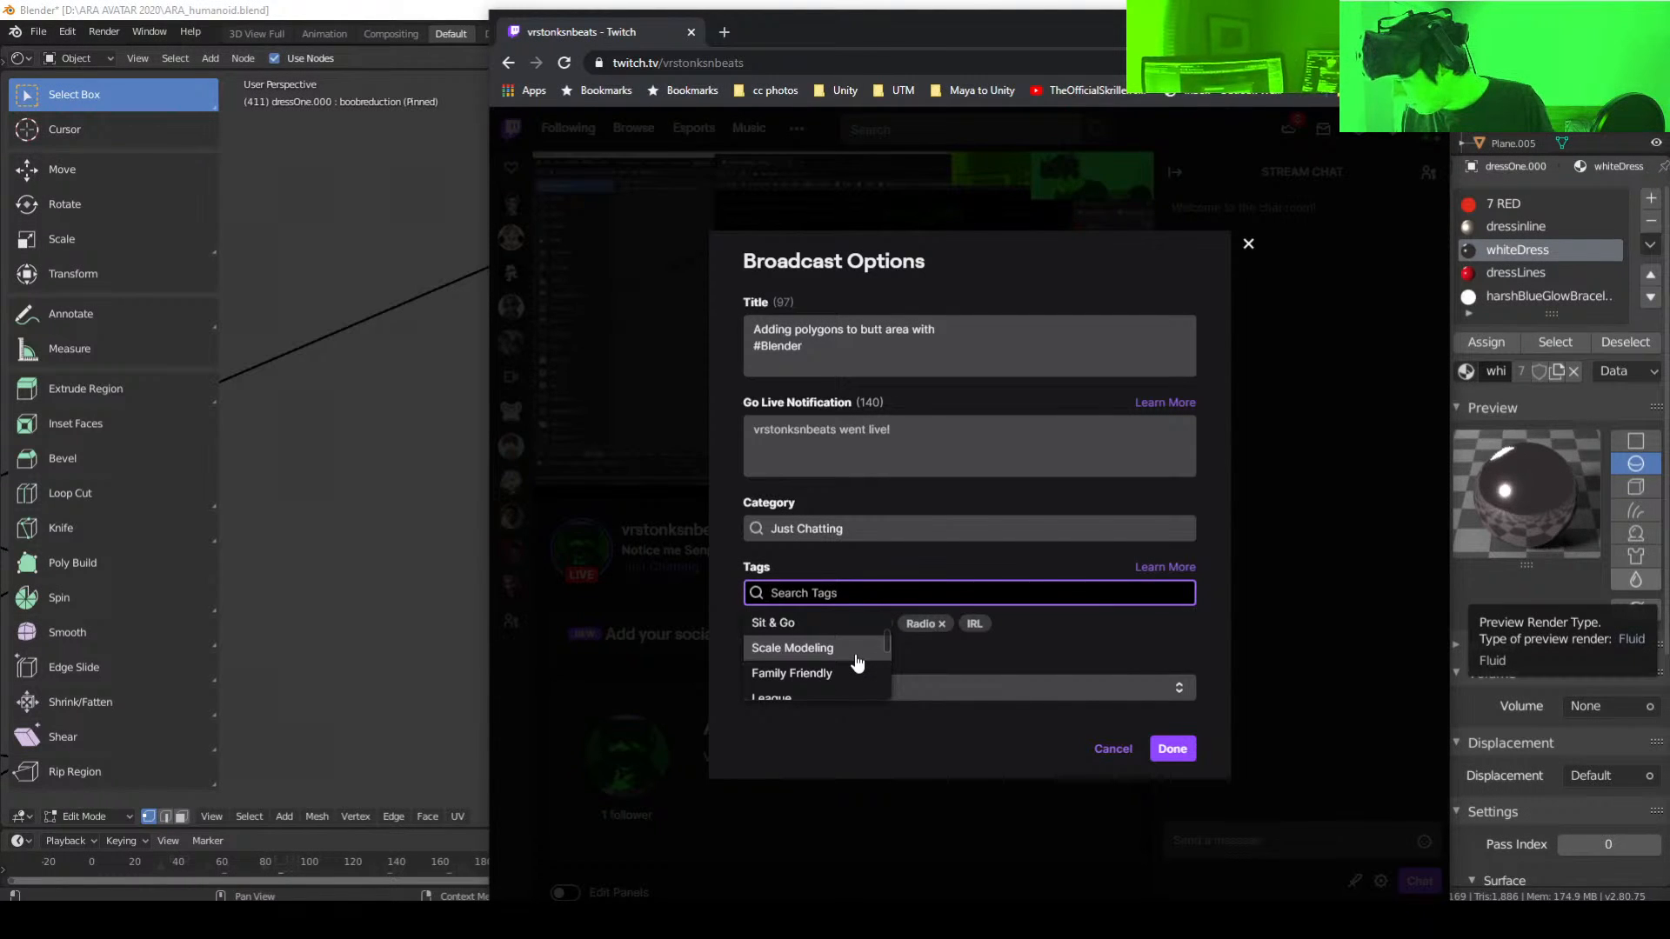
scroll(858, 663, down, 2)
scroll(858, 662, up, 2)
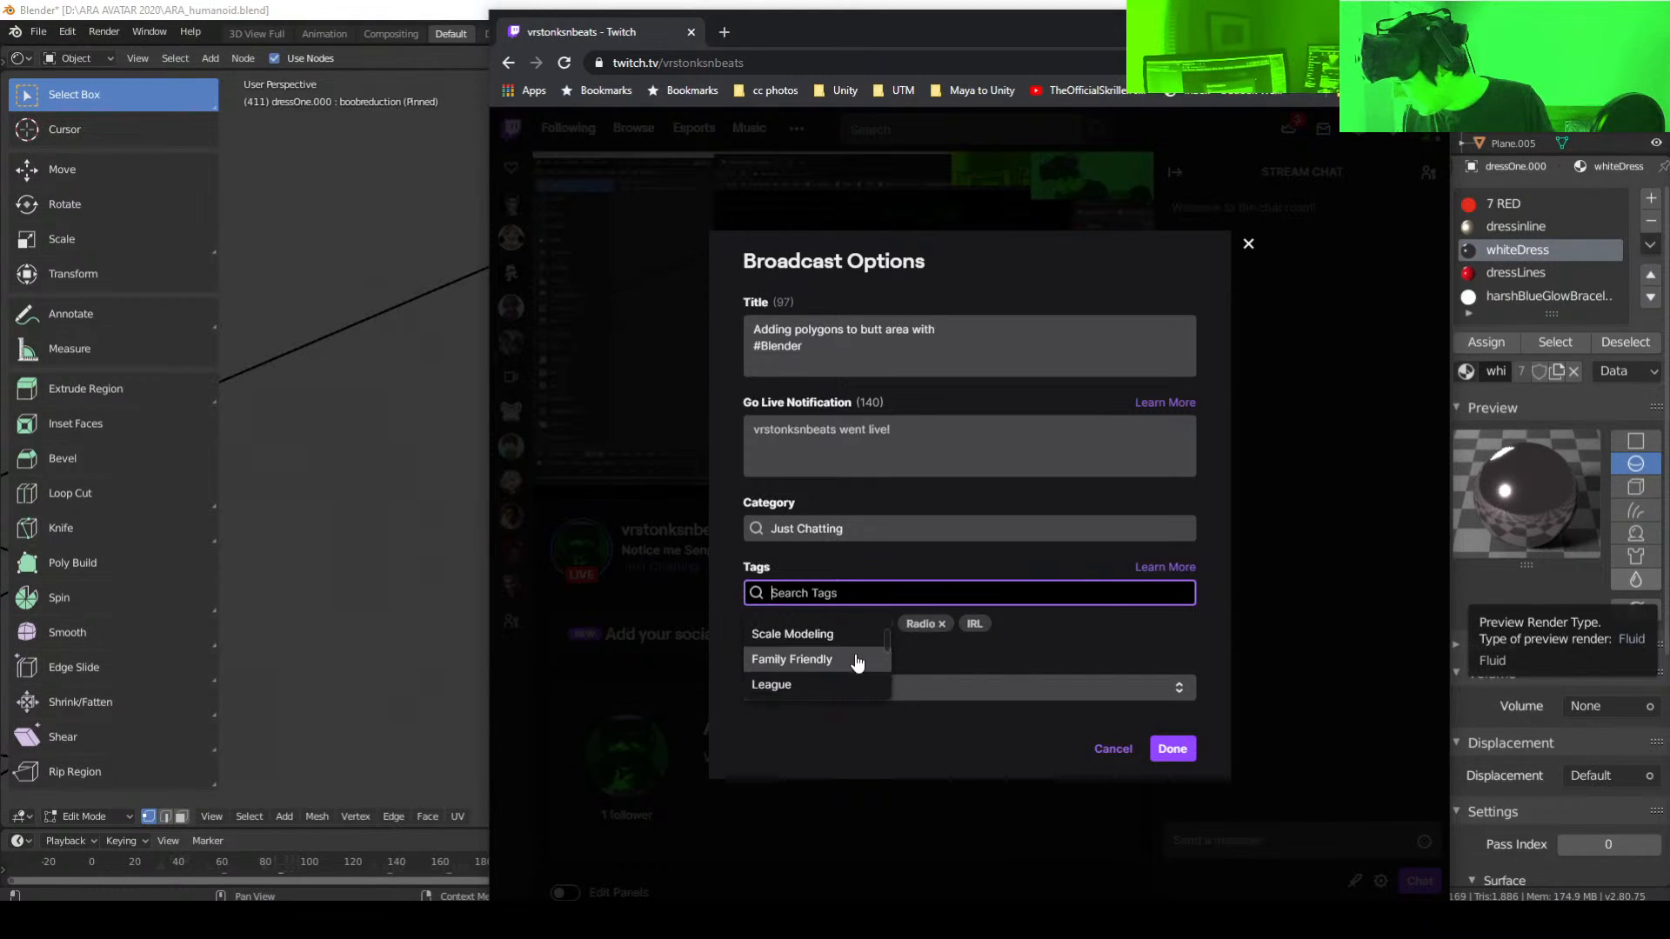
scroll(858, 663, down, 4)
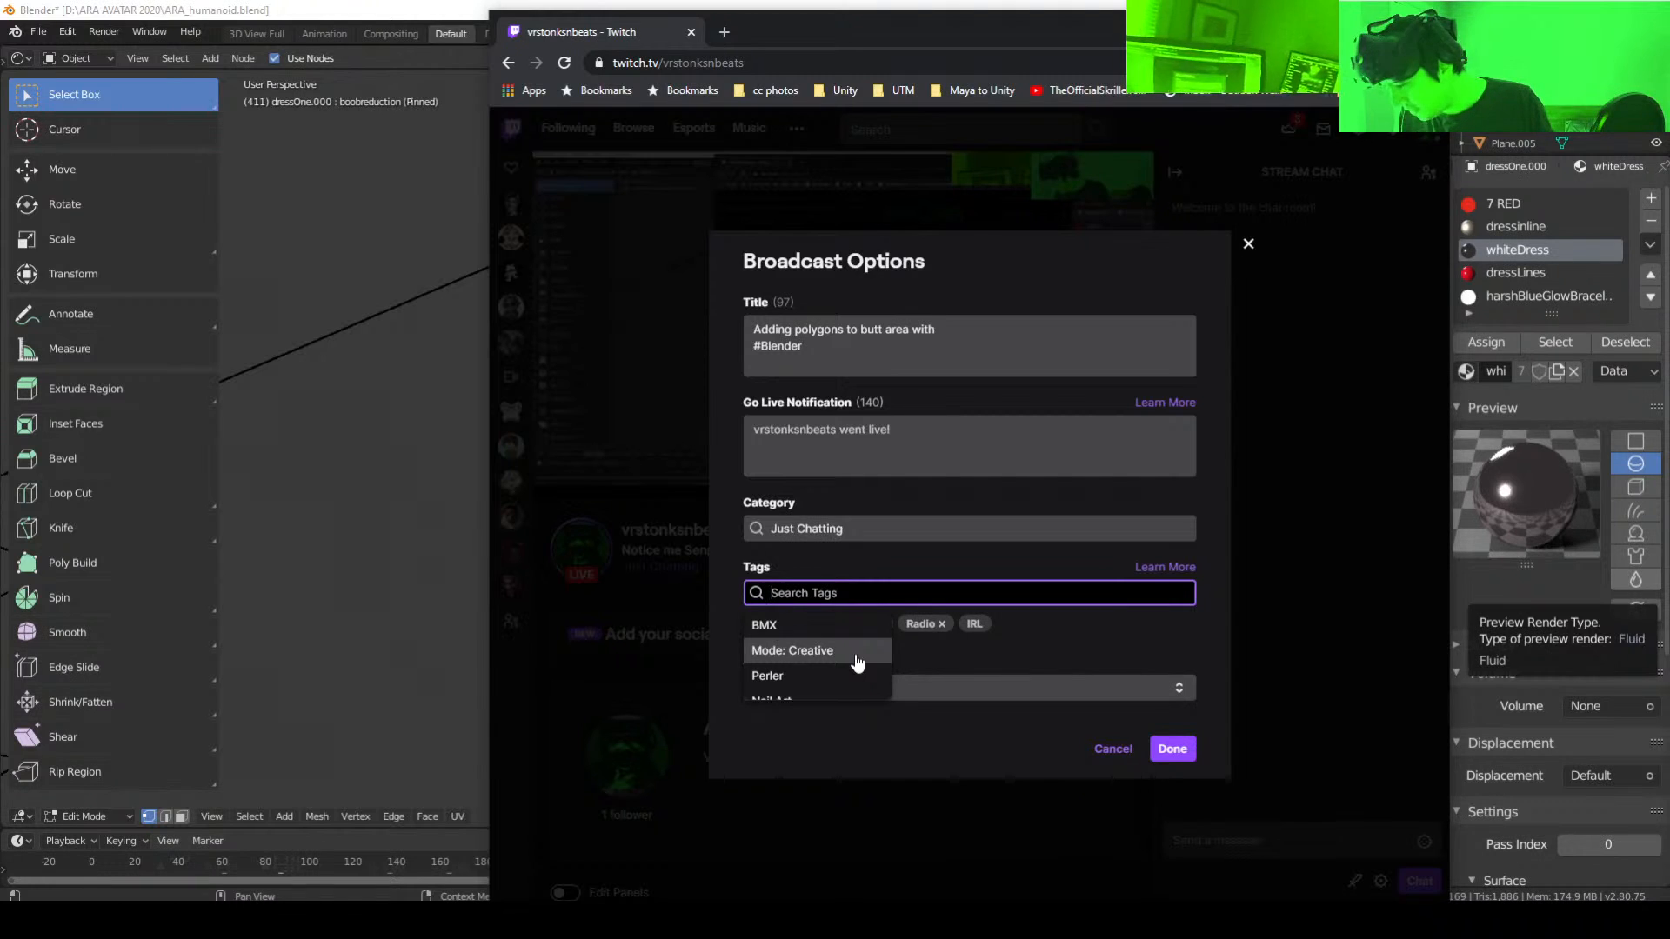
scroll(858, 662, down, 4)
scroll(858, 663, up, 4)
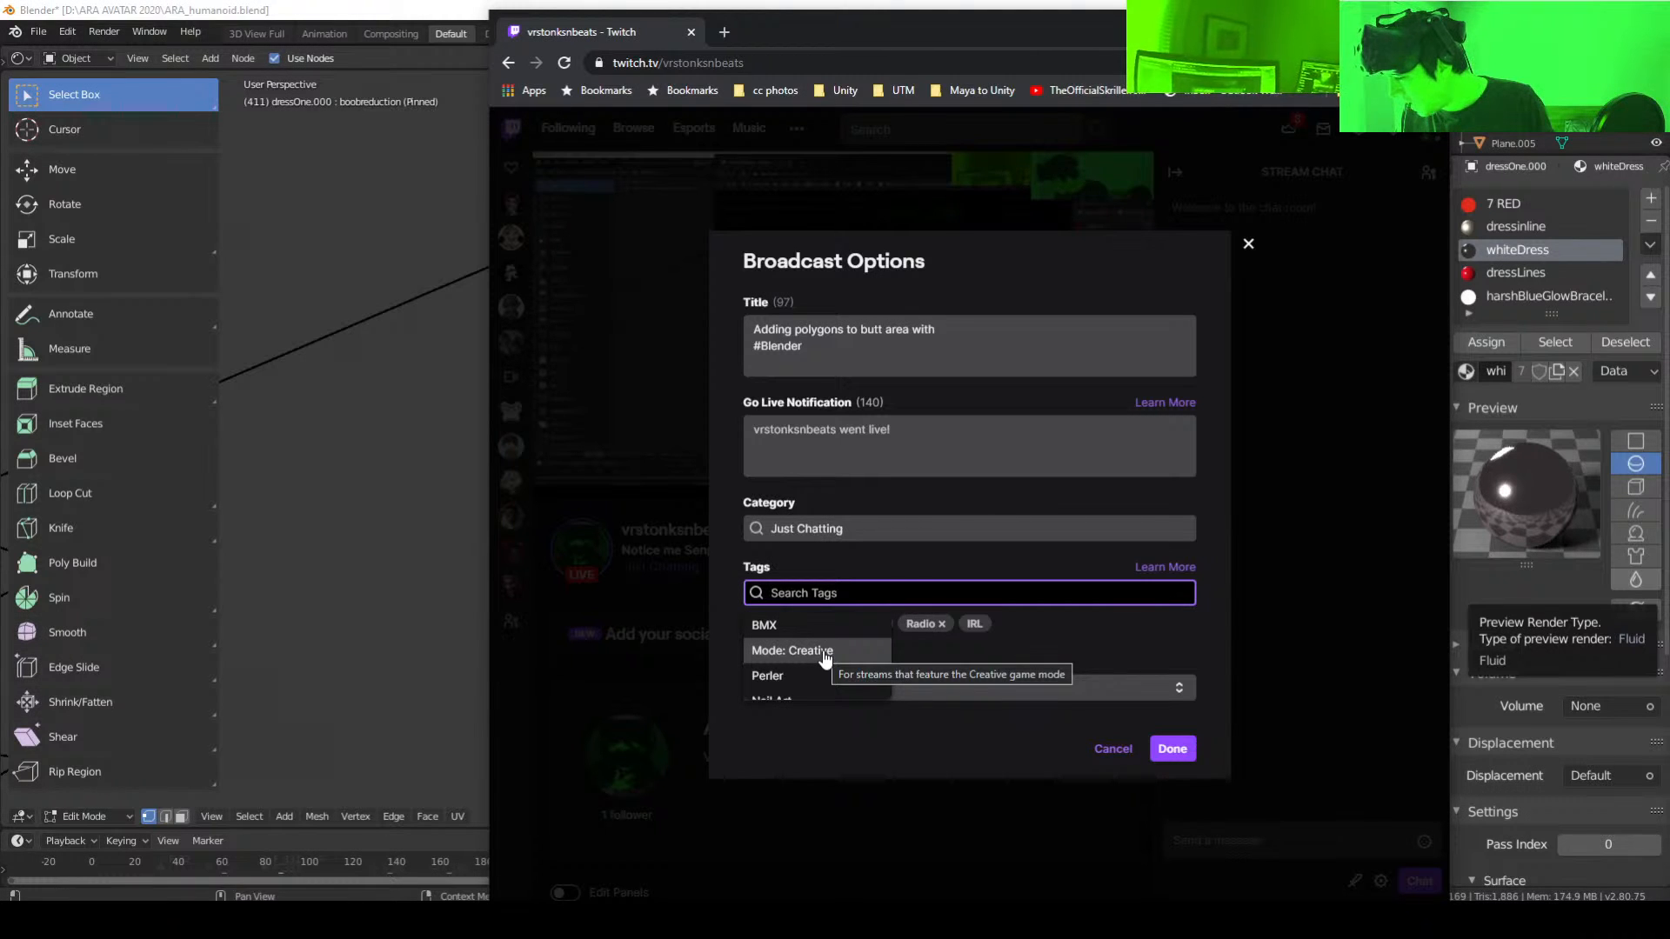
scroll(842, 657, down, 2)
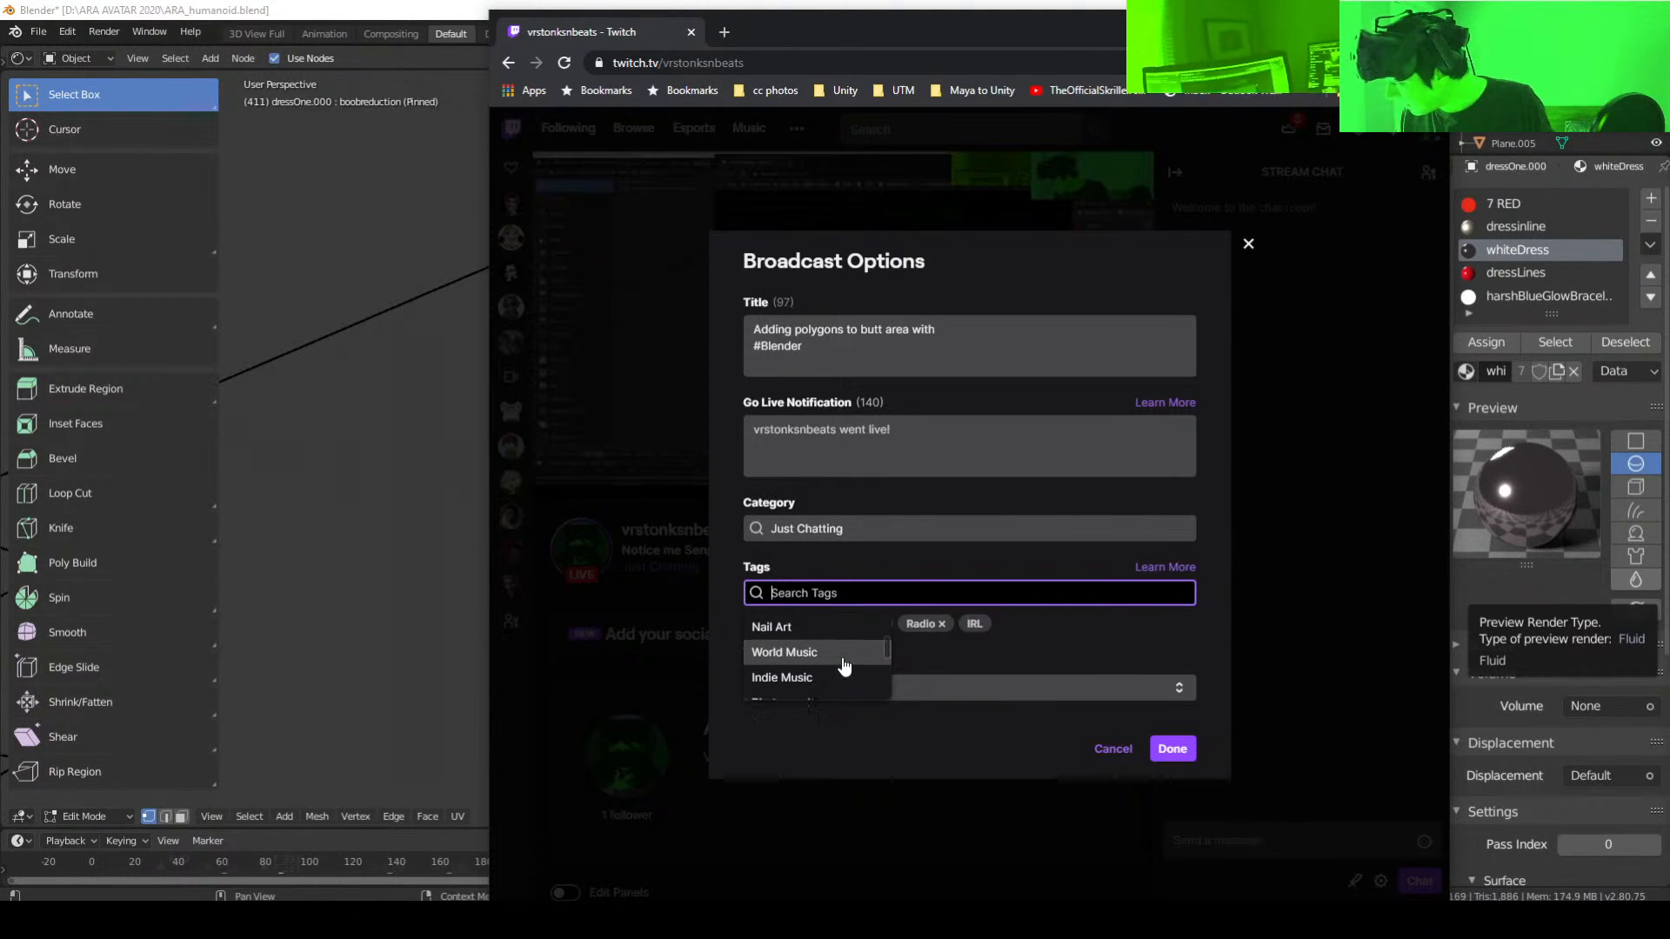
scroll(844, 665, down, 2)
scroll(843, 666, down, 2)
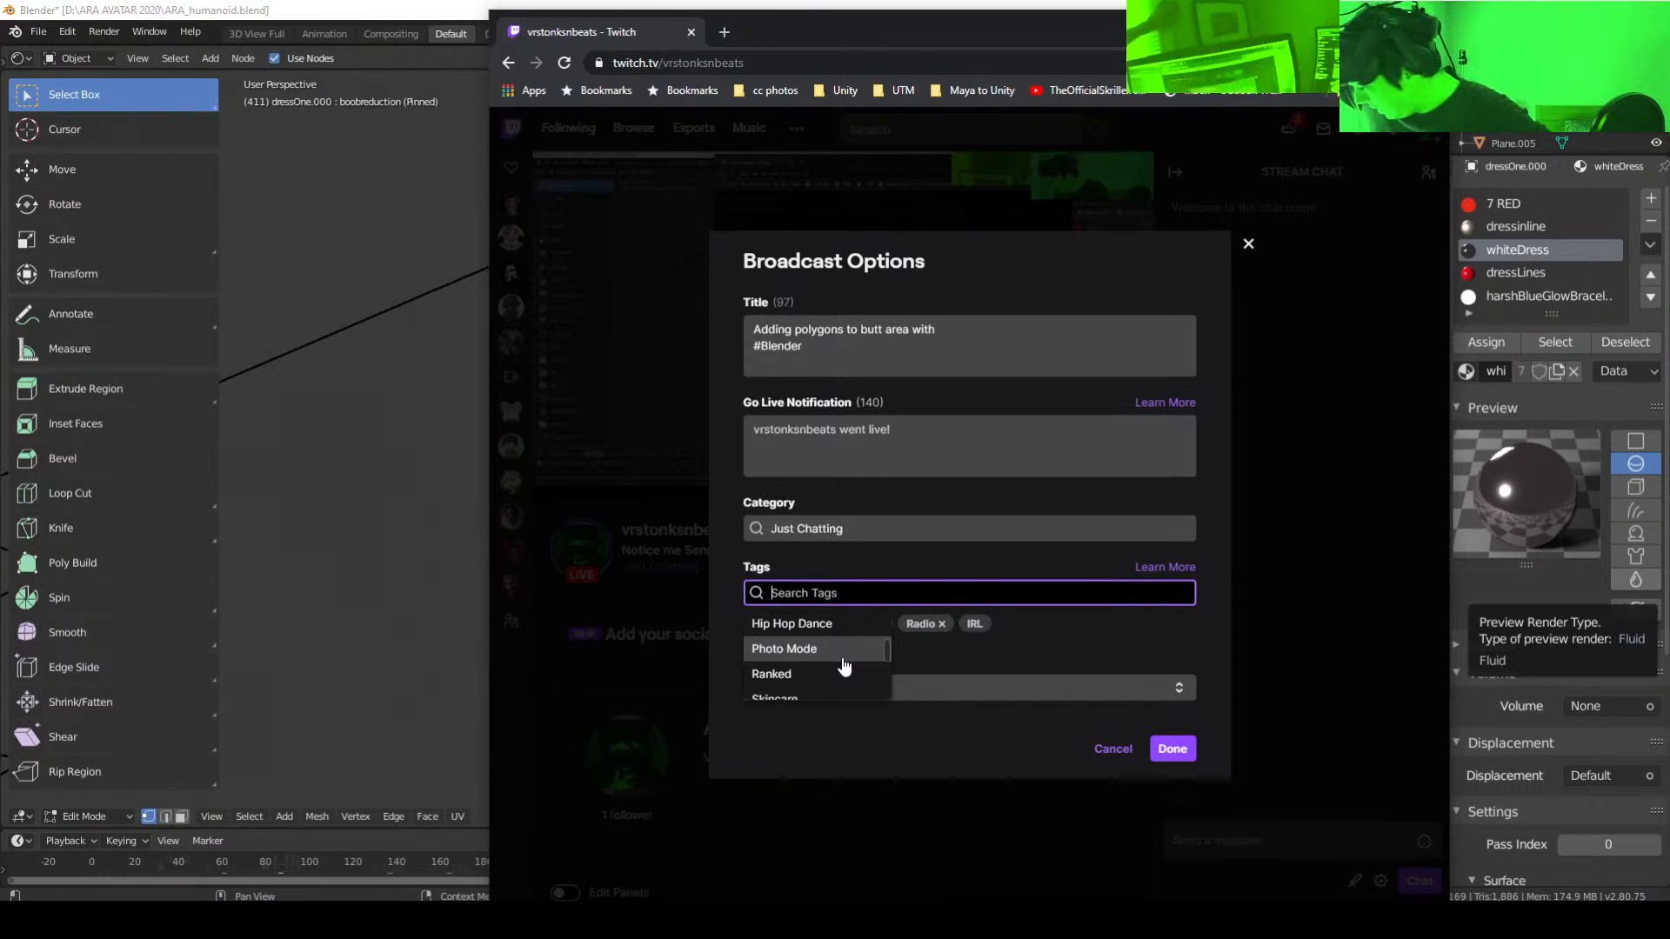
scroll(844, 666, down, 4)
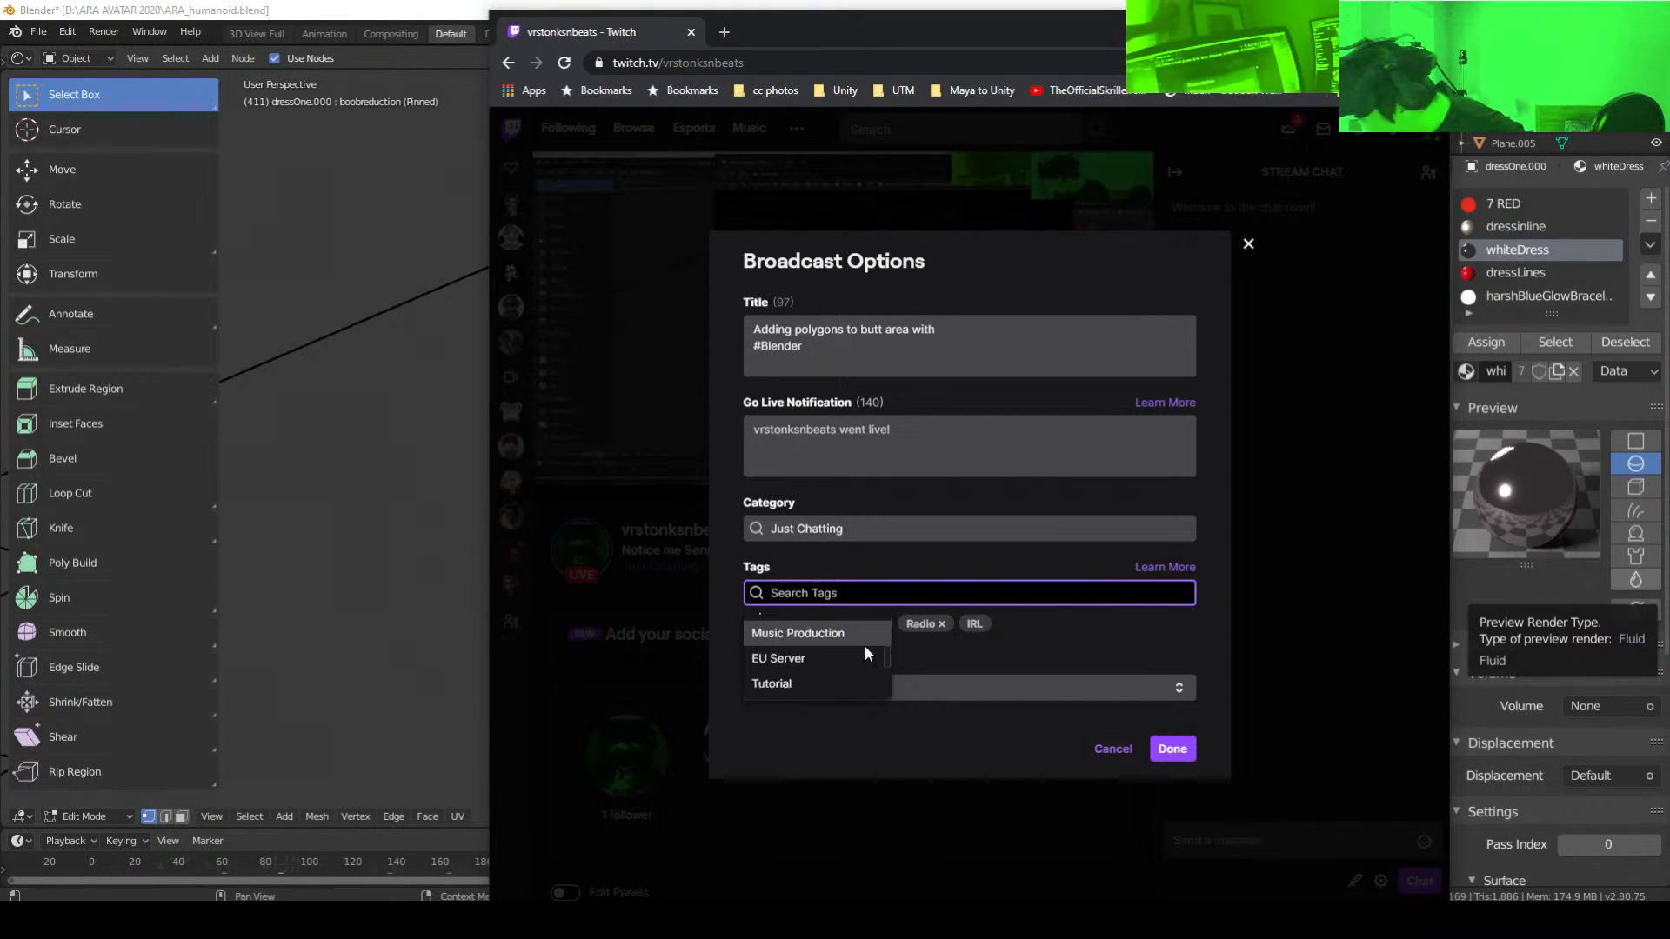
scroll(866, 650, down, 1)
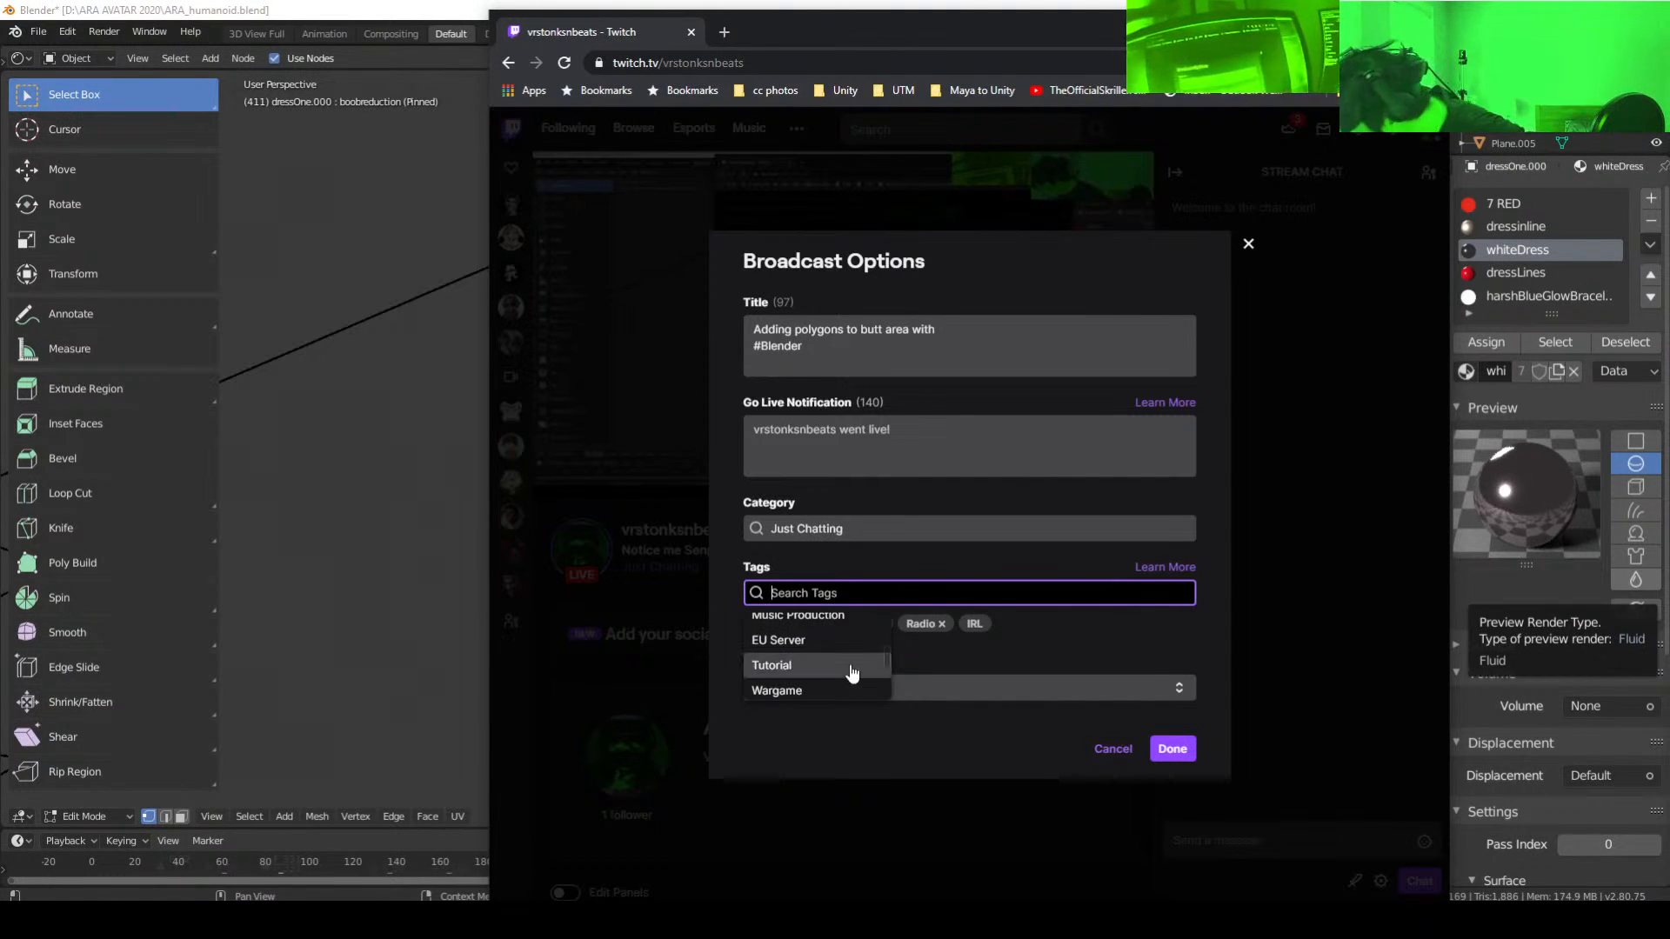
scroll(850, 674, up, 2)
scroll(850, 674, down, 5)
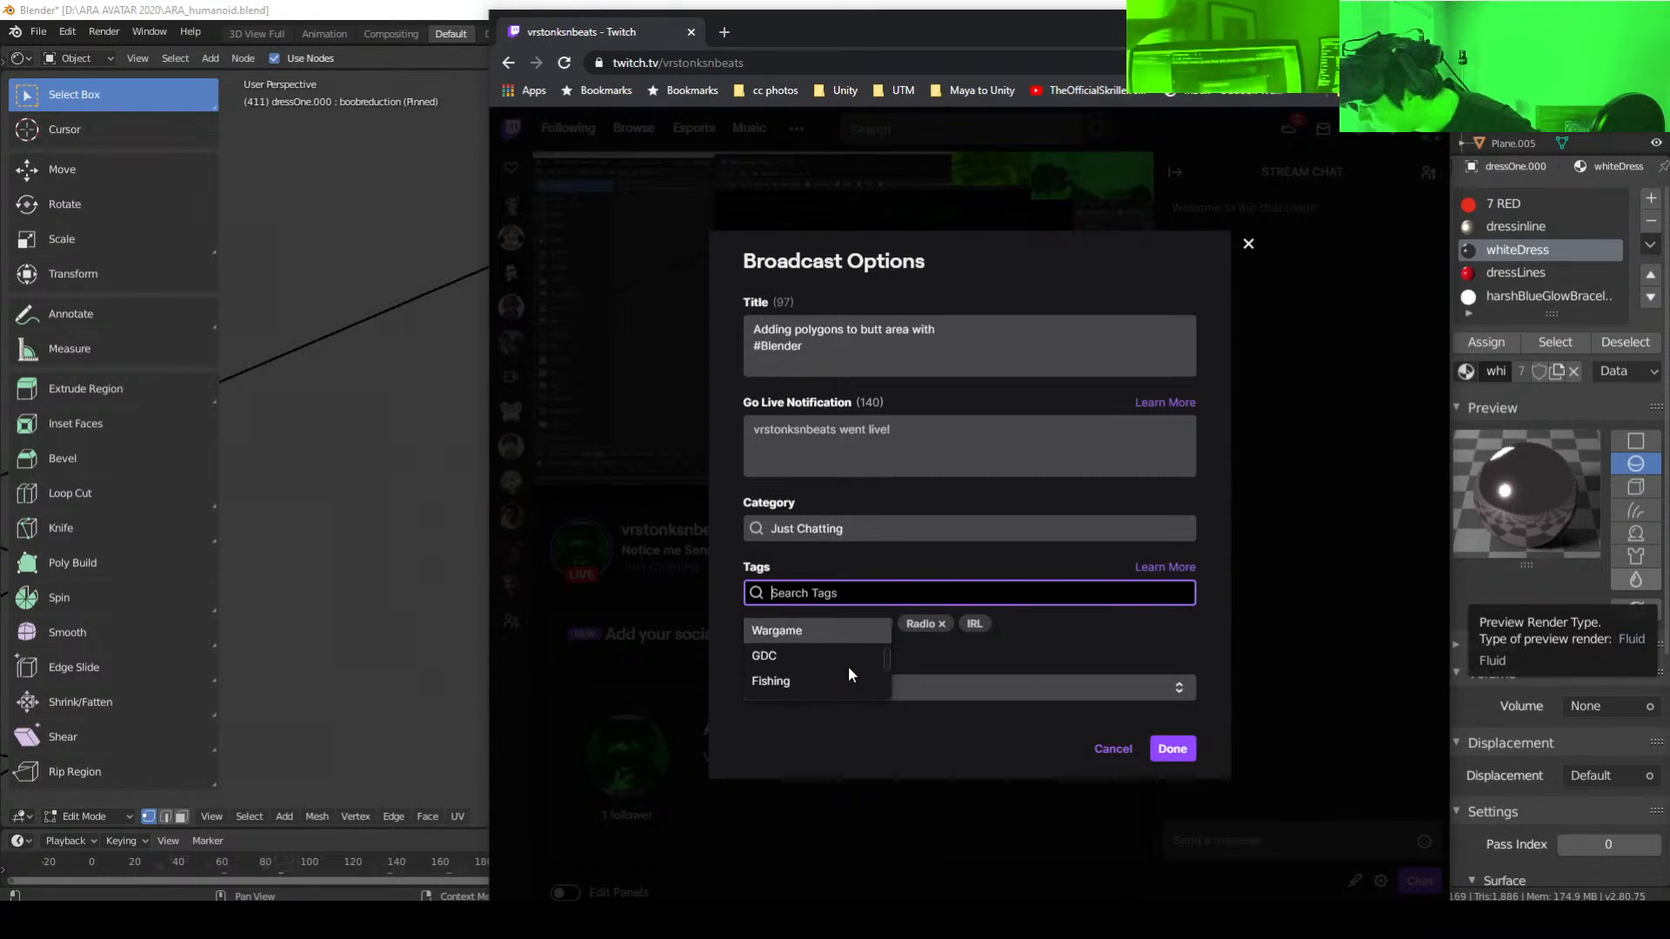
scroll(848, 666, down, 4)
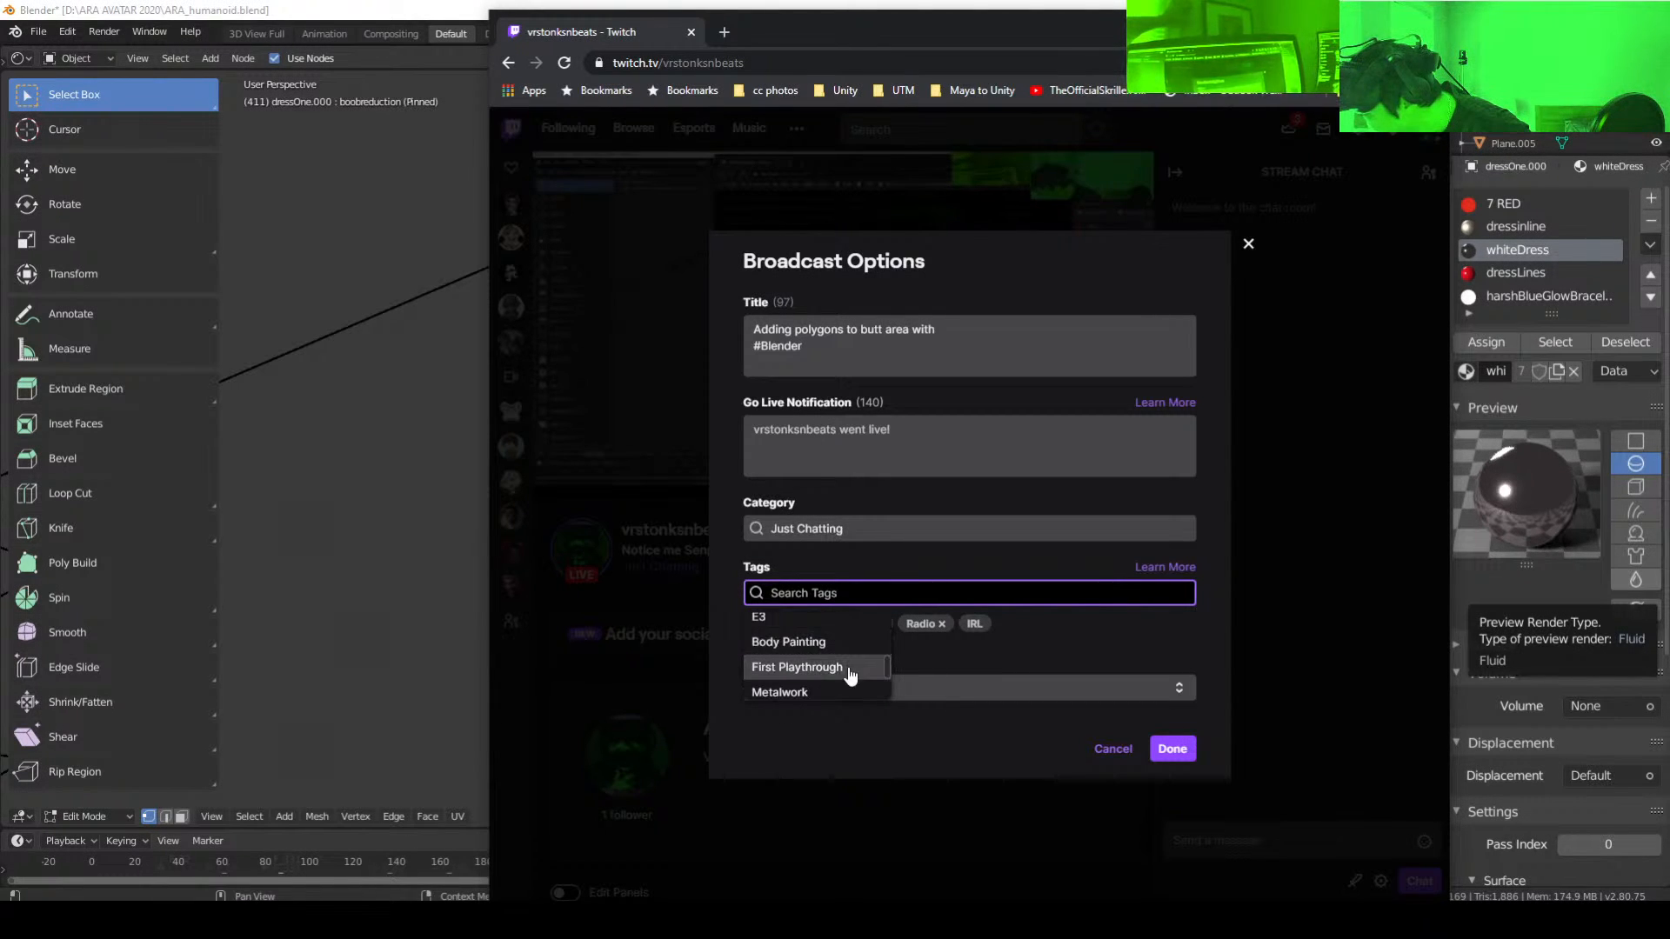
scroll(861, 674, down, 1)
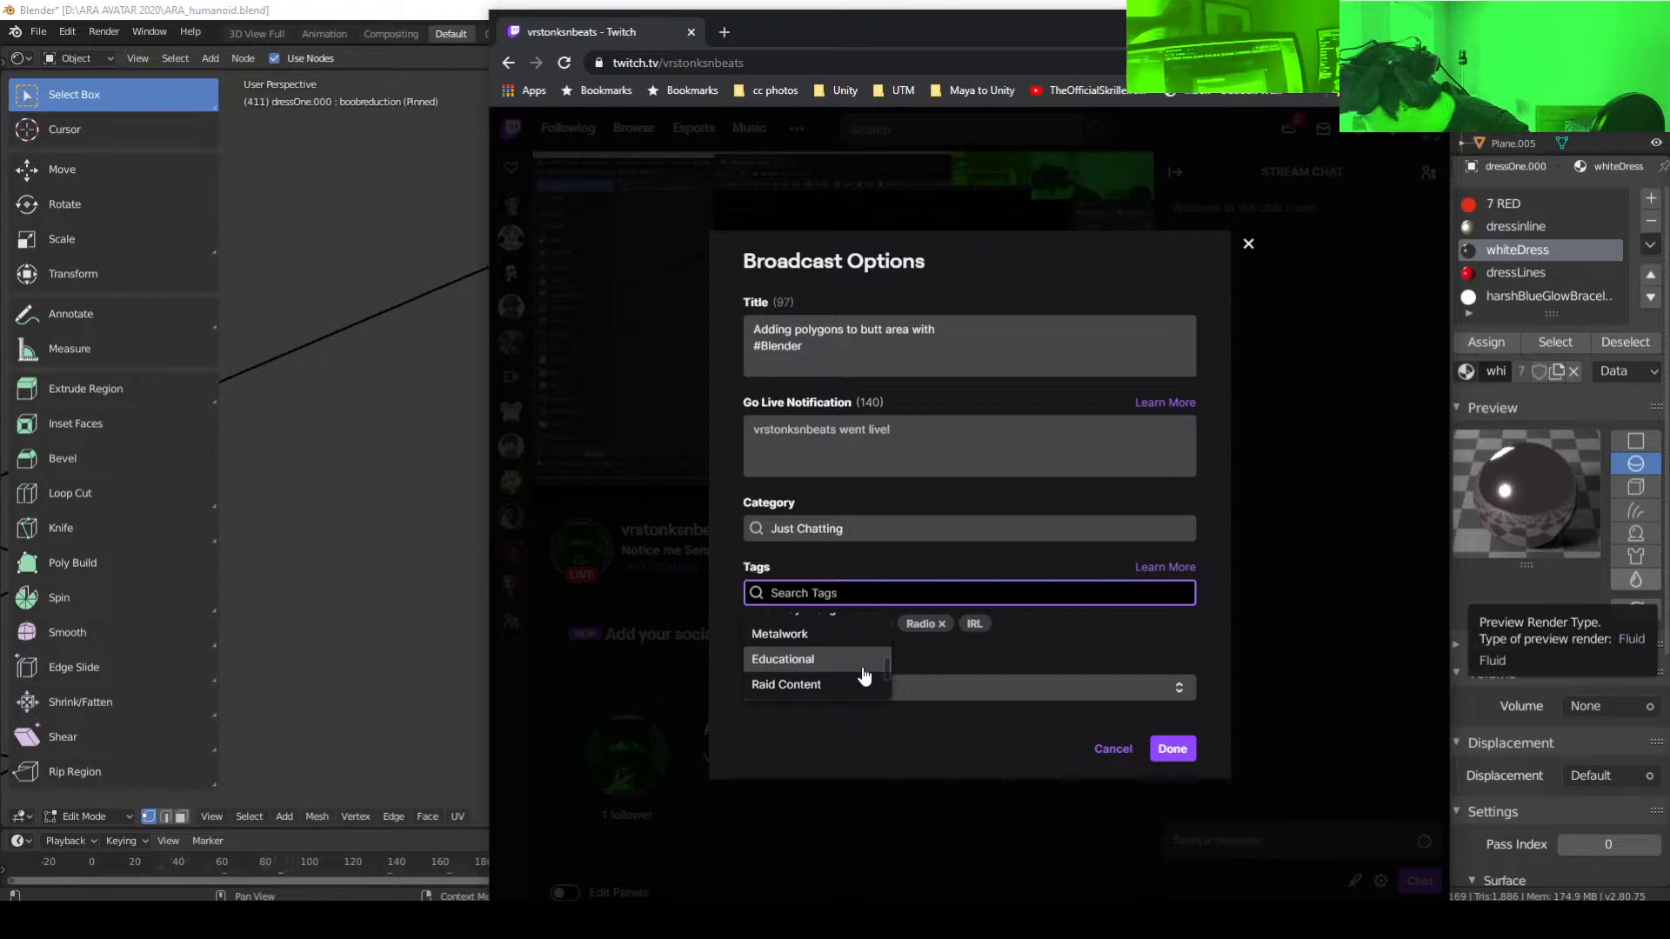
scroll(863, 675, down, 7)
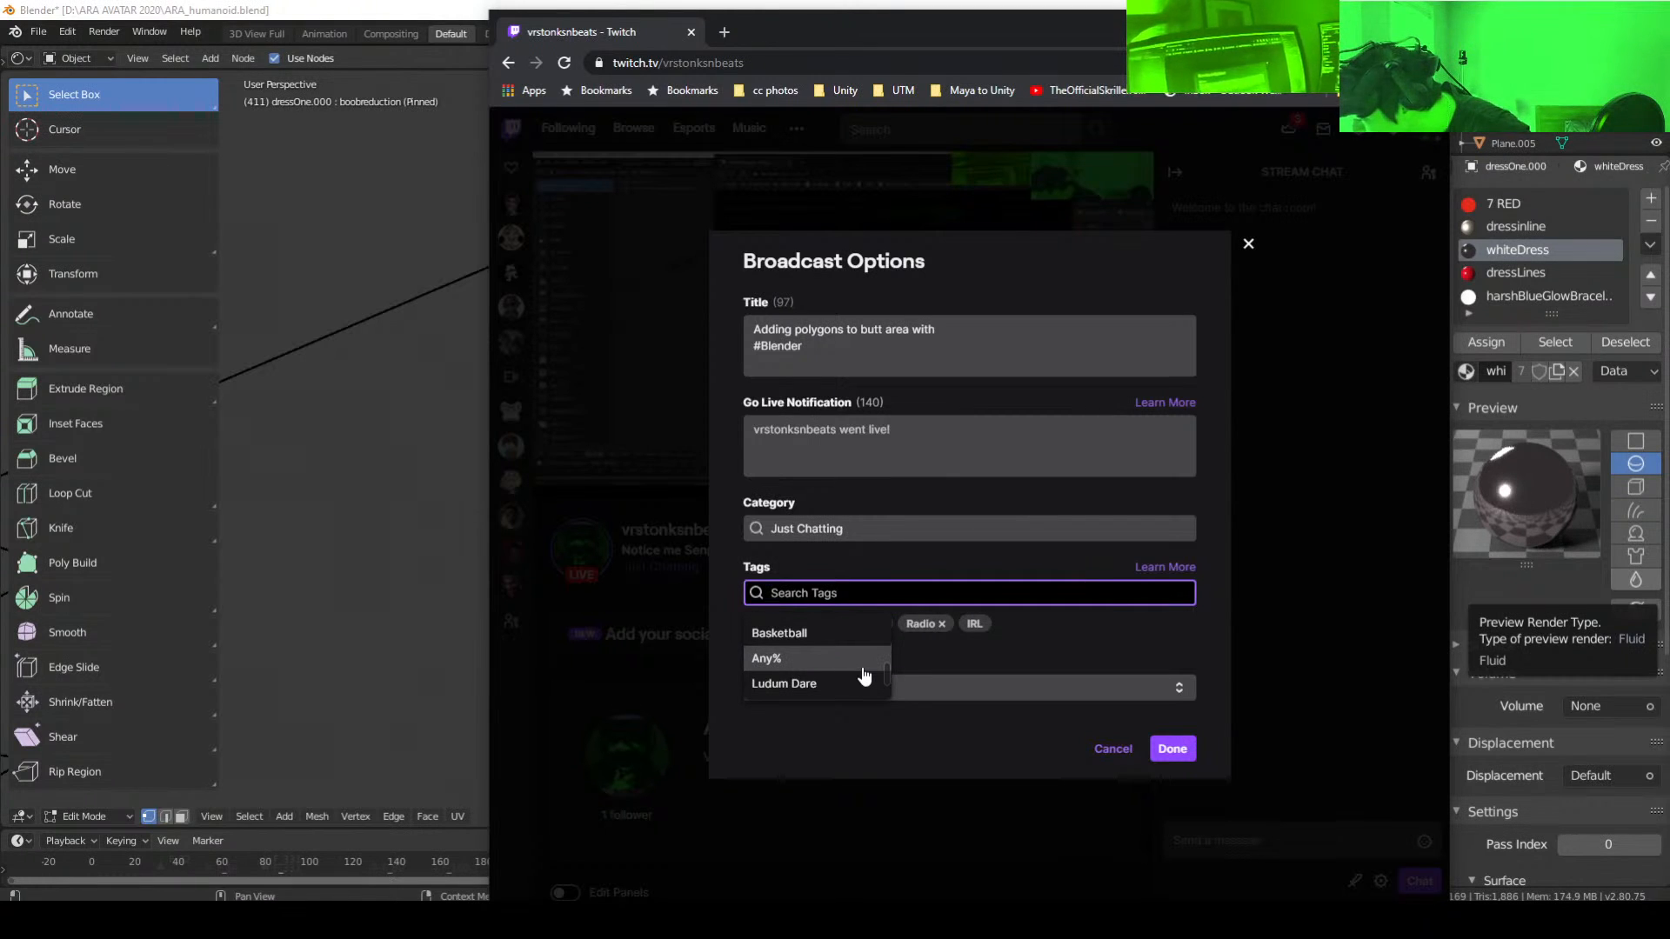
scroll(864, 676, down, 3)
scroll(864, 676, down, 8)
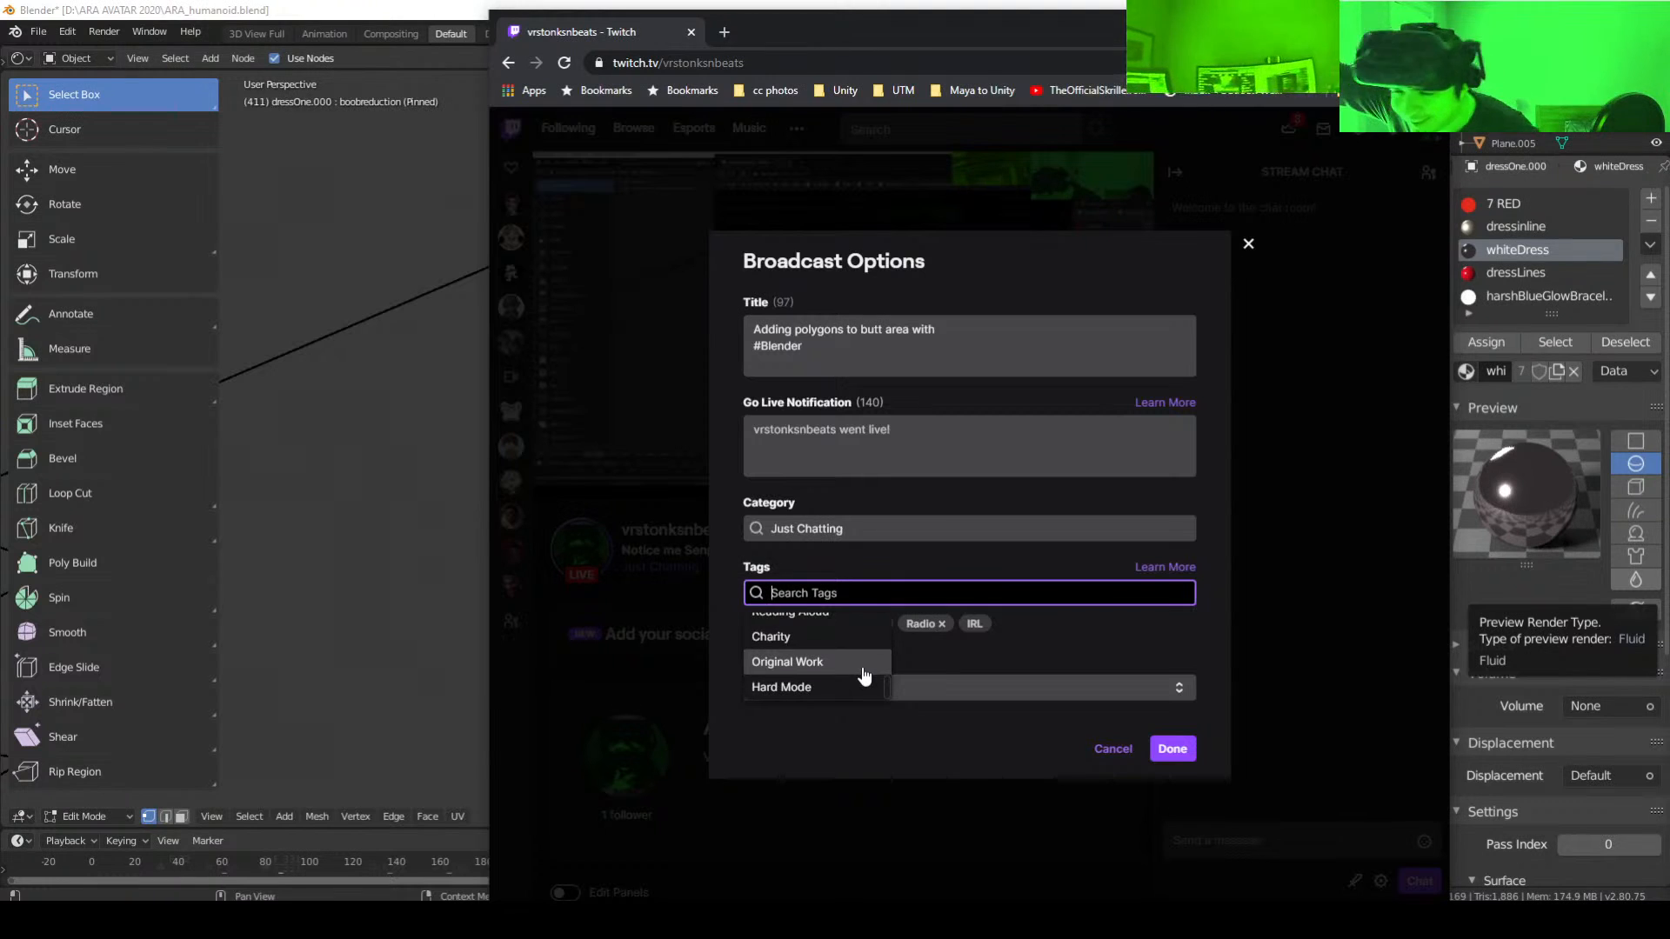
scroll(855, 678, up, 1)
scroll(823, 684, down, 1)
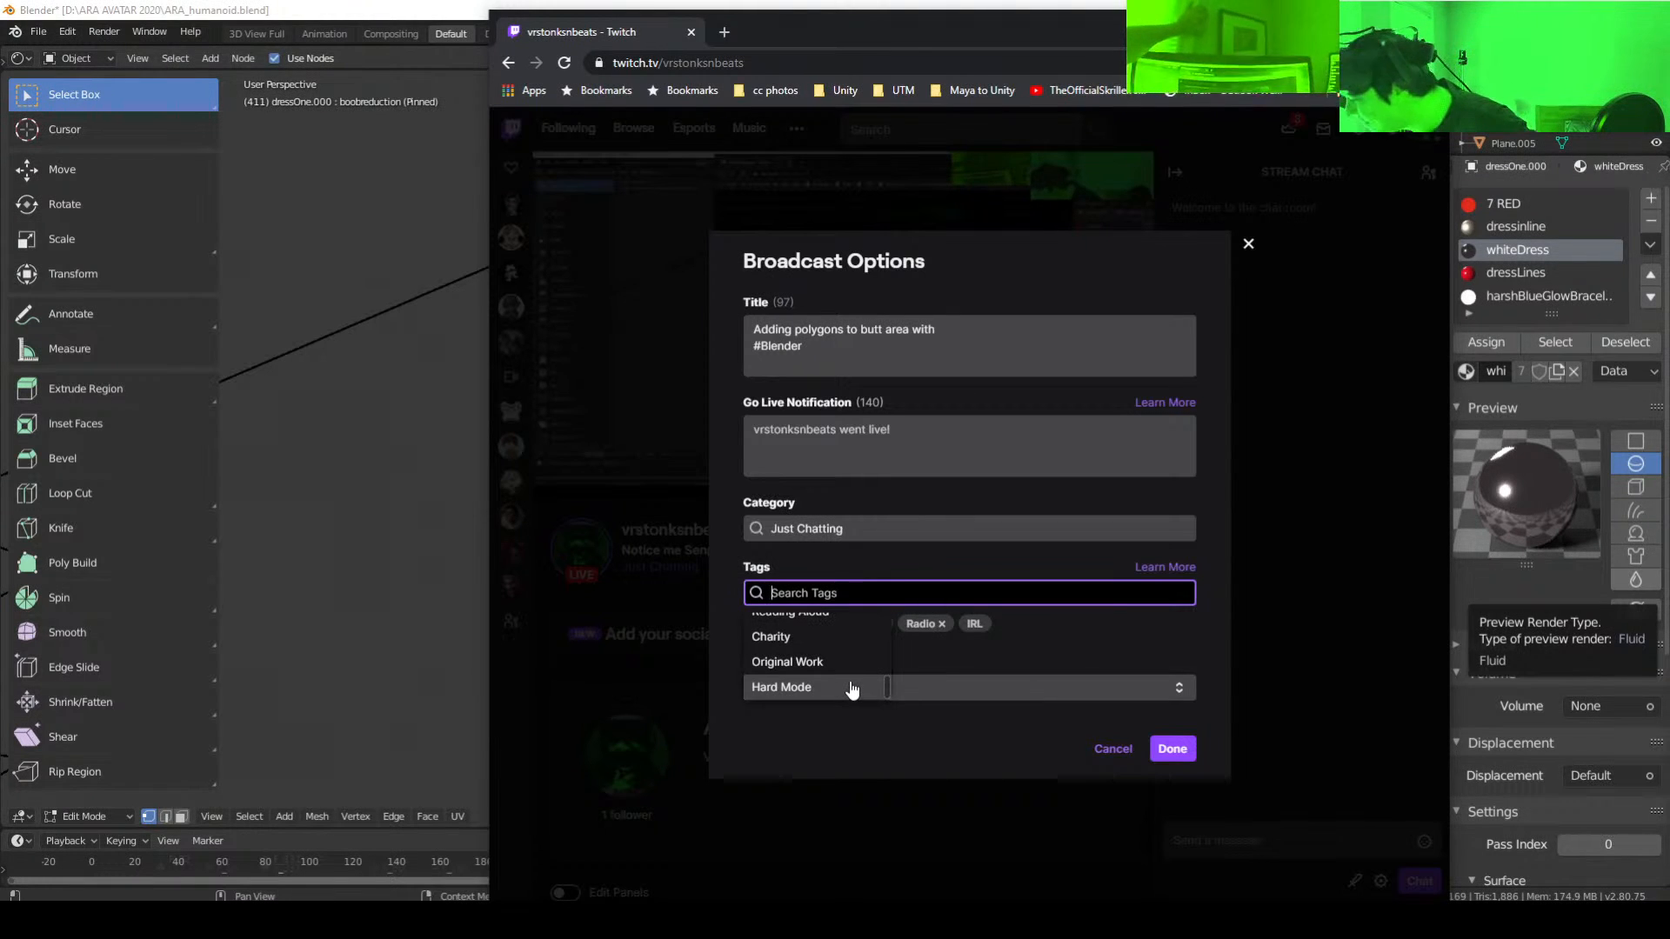
scroll(852, 689, down, 6)
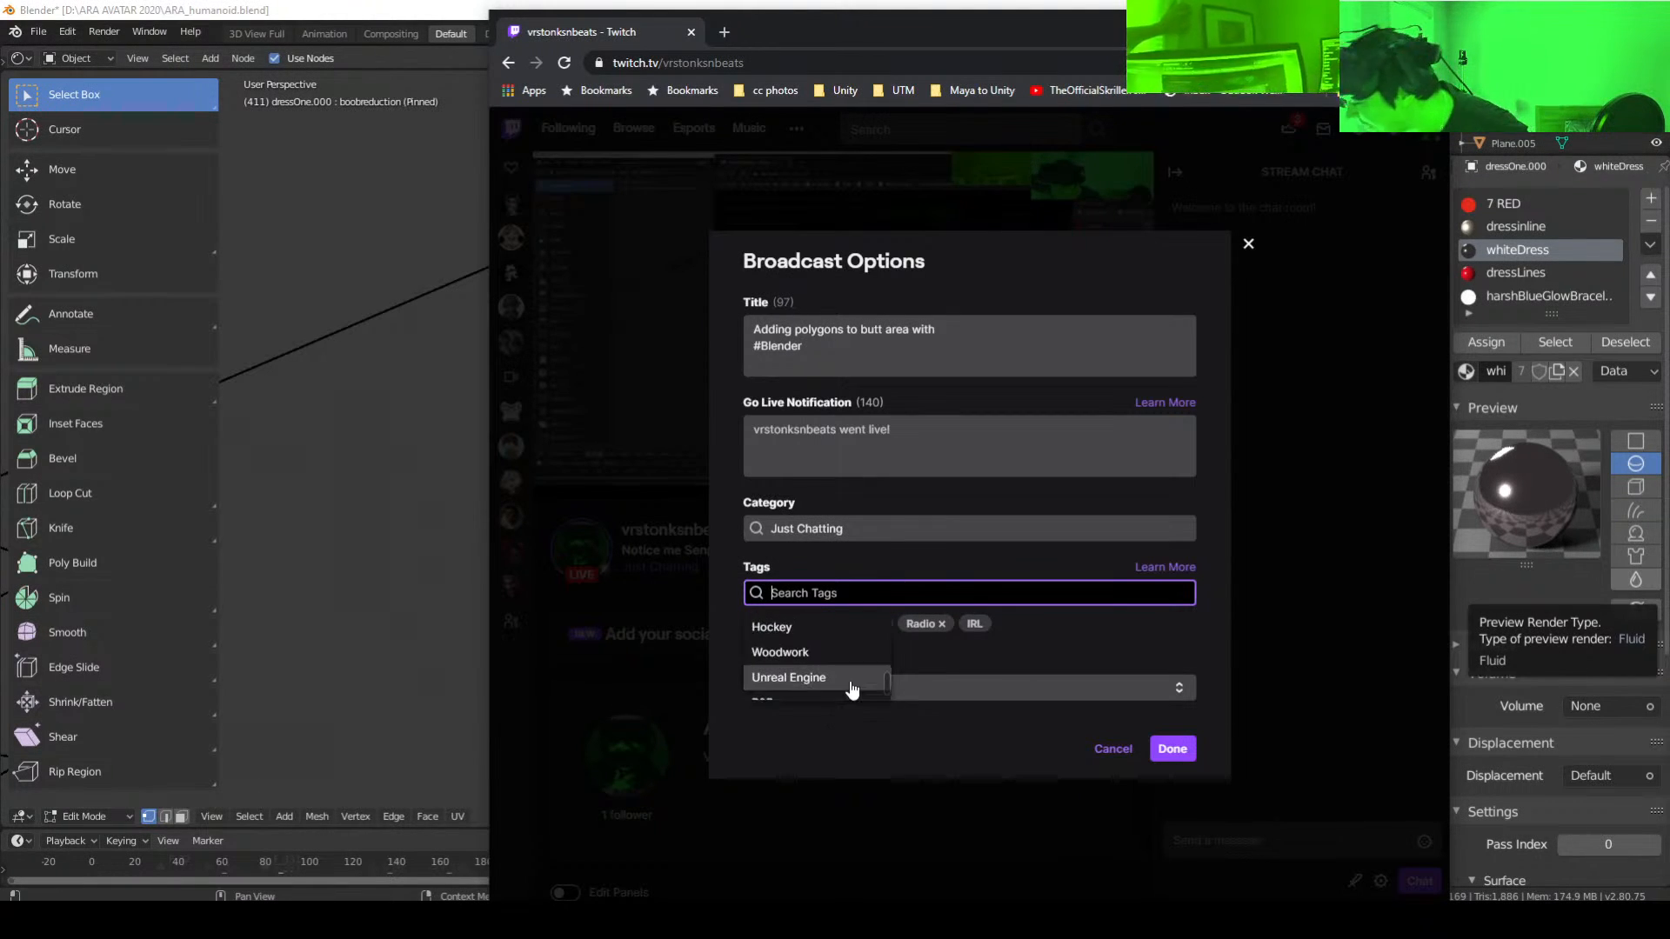
scroll(851, 689, up, 3)
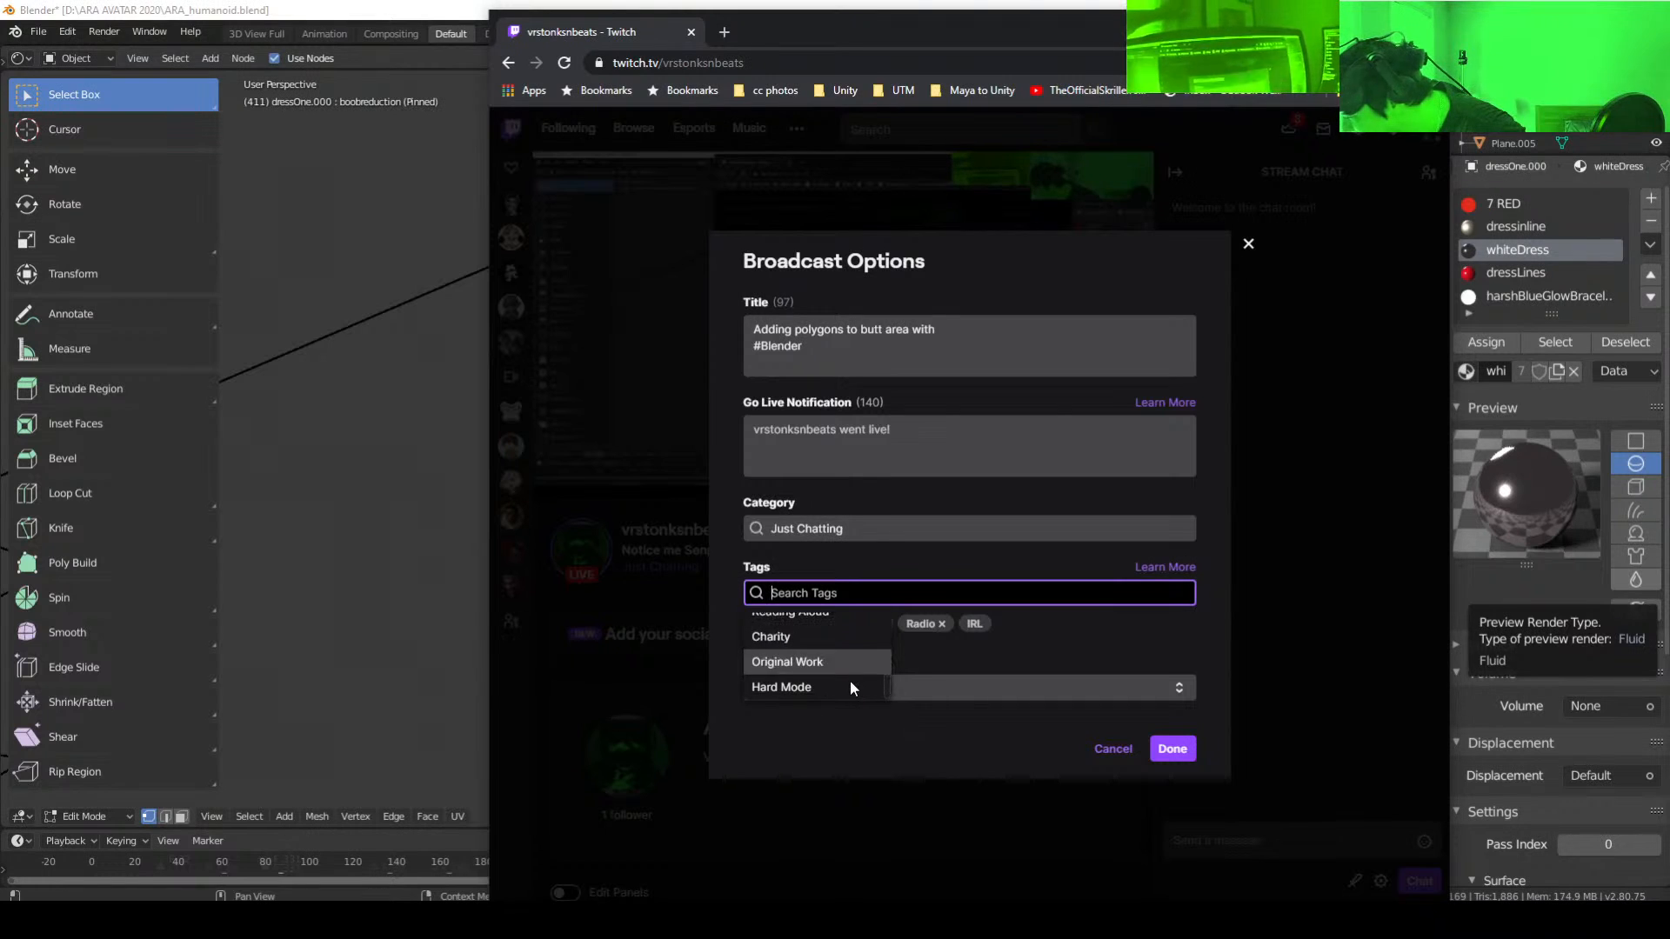
scroll(850, 689, down, 3)
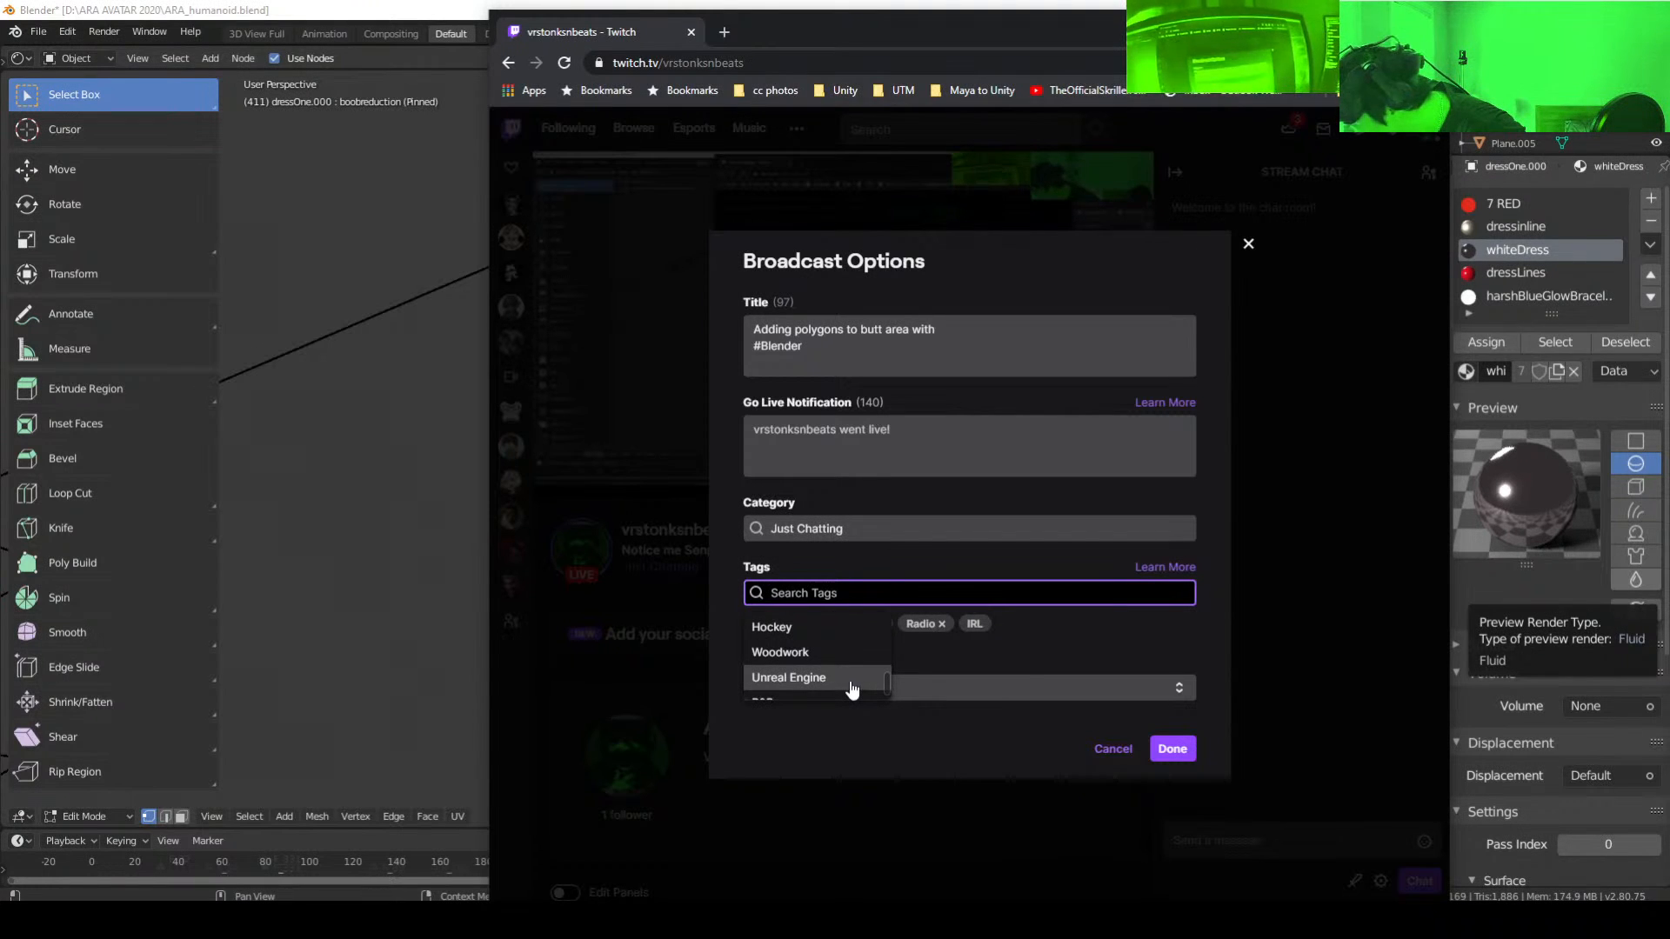
scroll(852, 690, down, 1)
scroll(851, 690, up, 2)
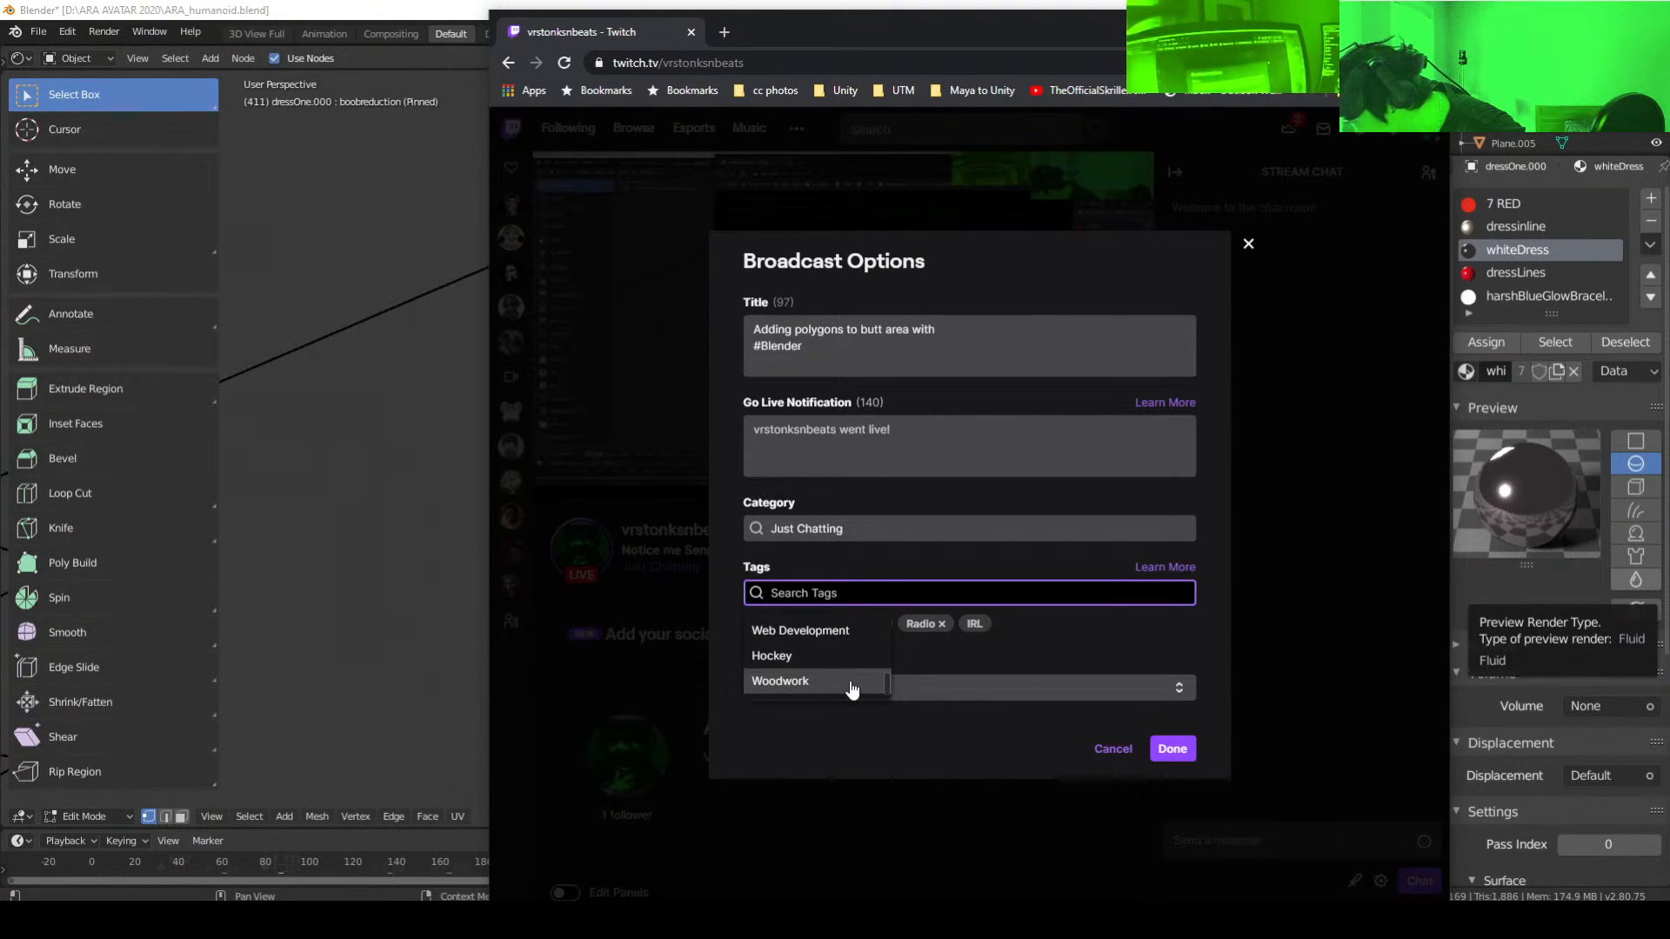
scroll(851, 690, up, 3)
scroll(851, 688, down, 4)
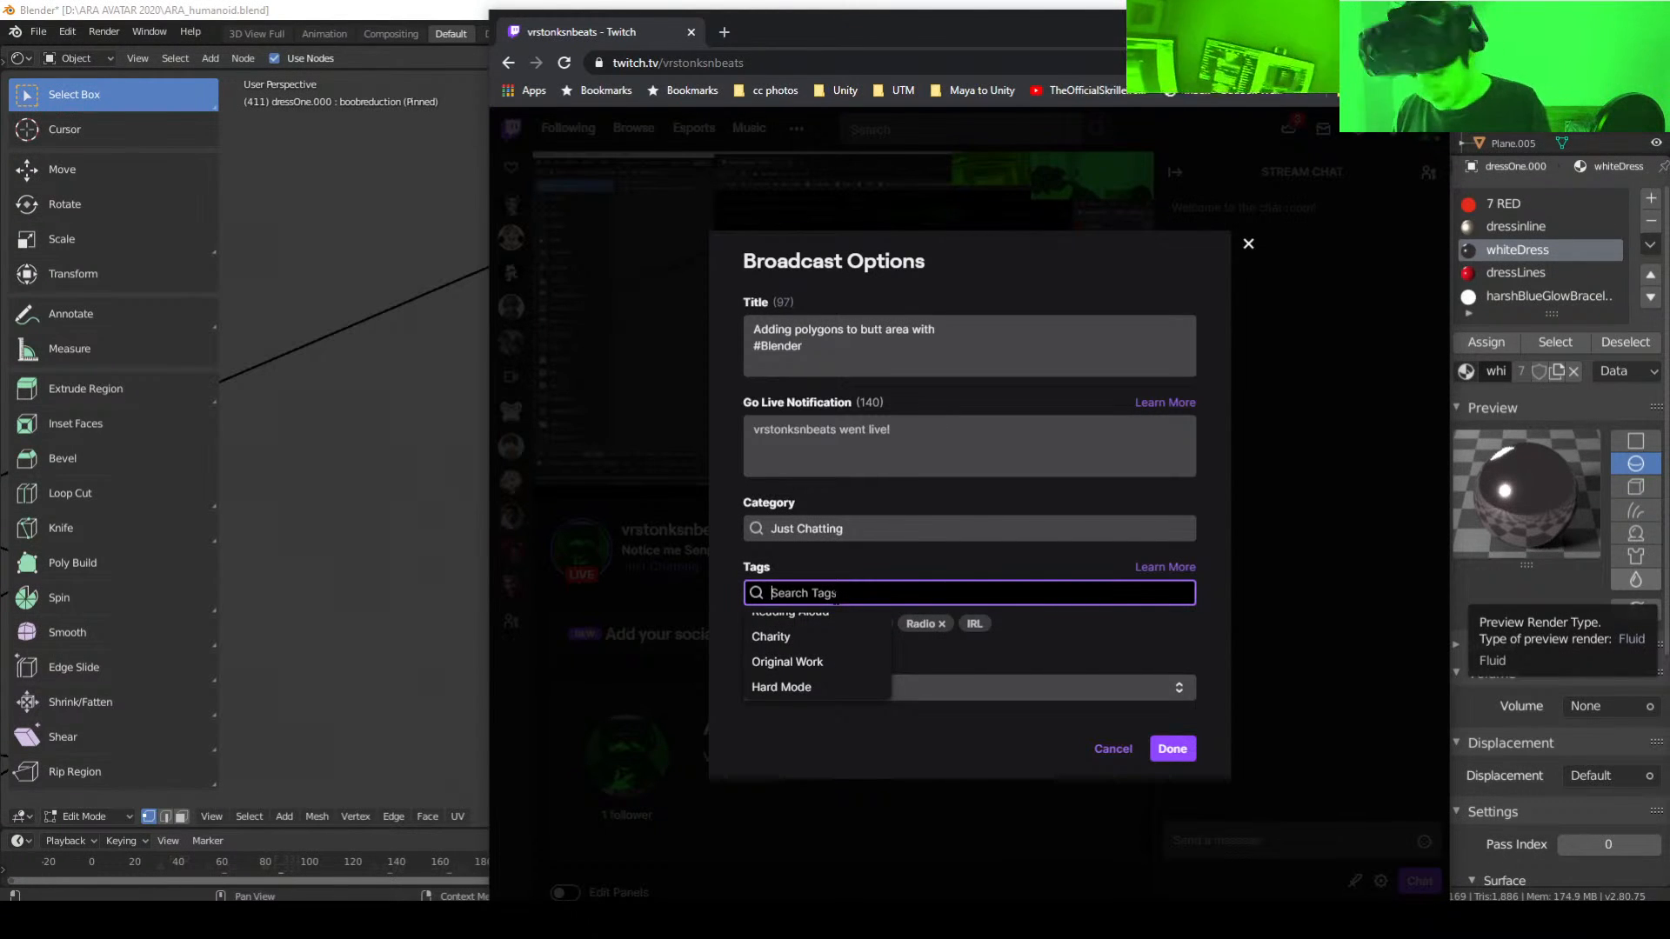
Step: Search the stream tags for "blender" and "unity", clearing each search and closing the tag list
text(blender)
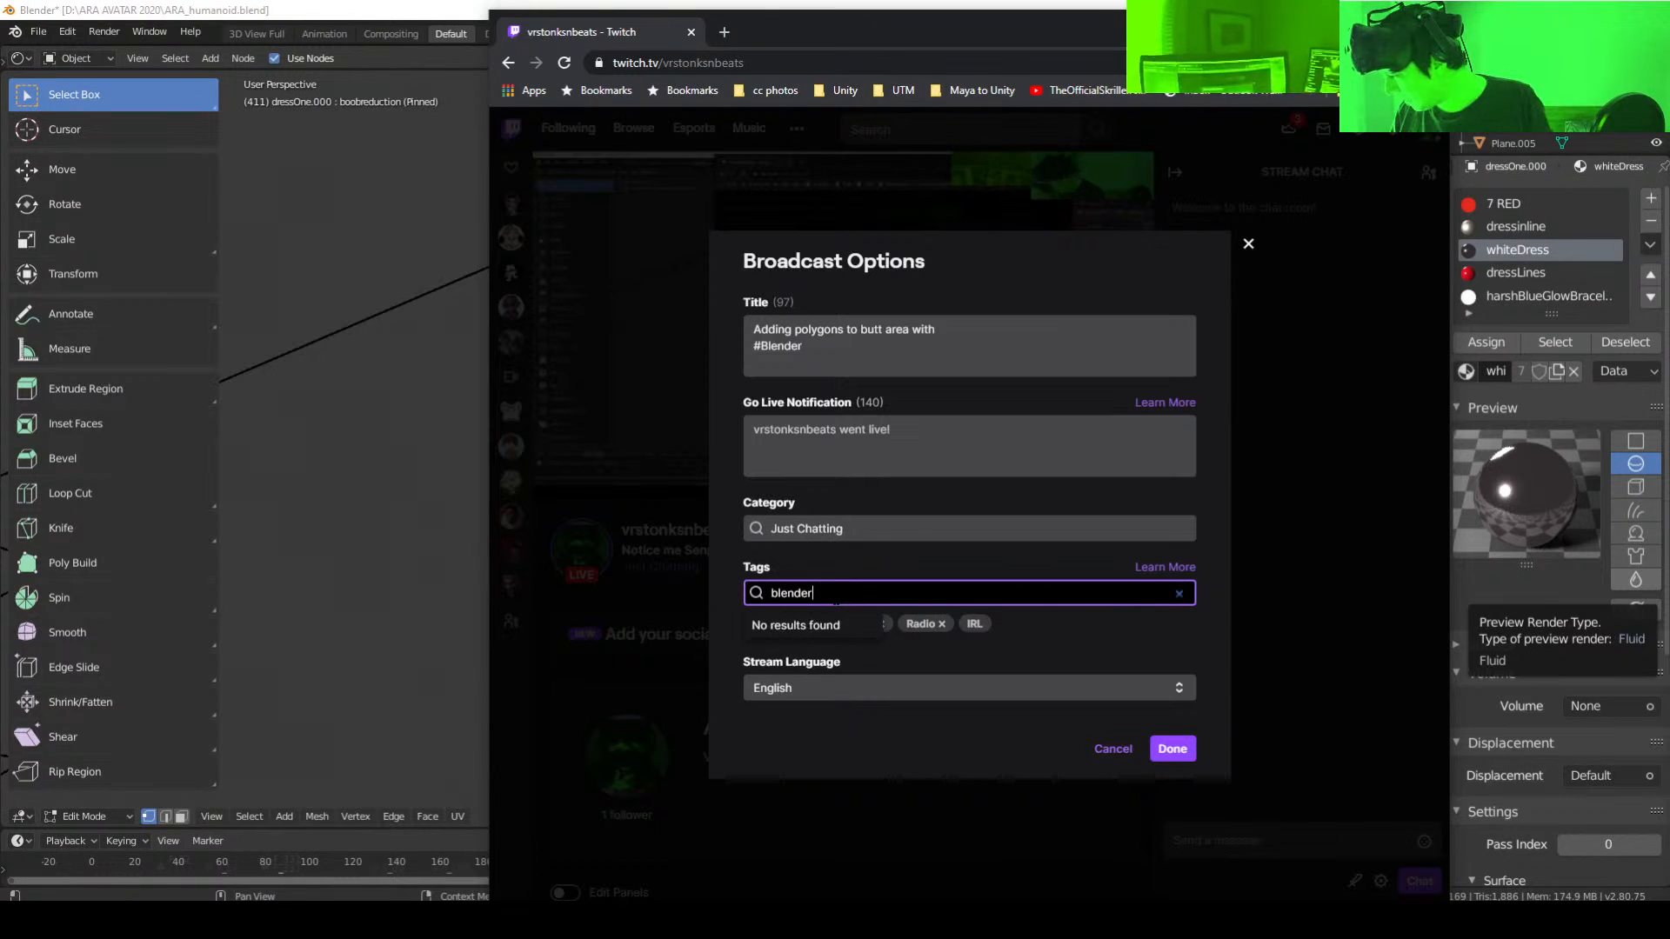
key(BackSpace)
key(BackSpace)
key(BackSpace)
key(BackSpace)
key(BackSpace)
key(BackSpace)
key(BackSpace)
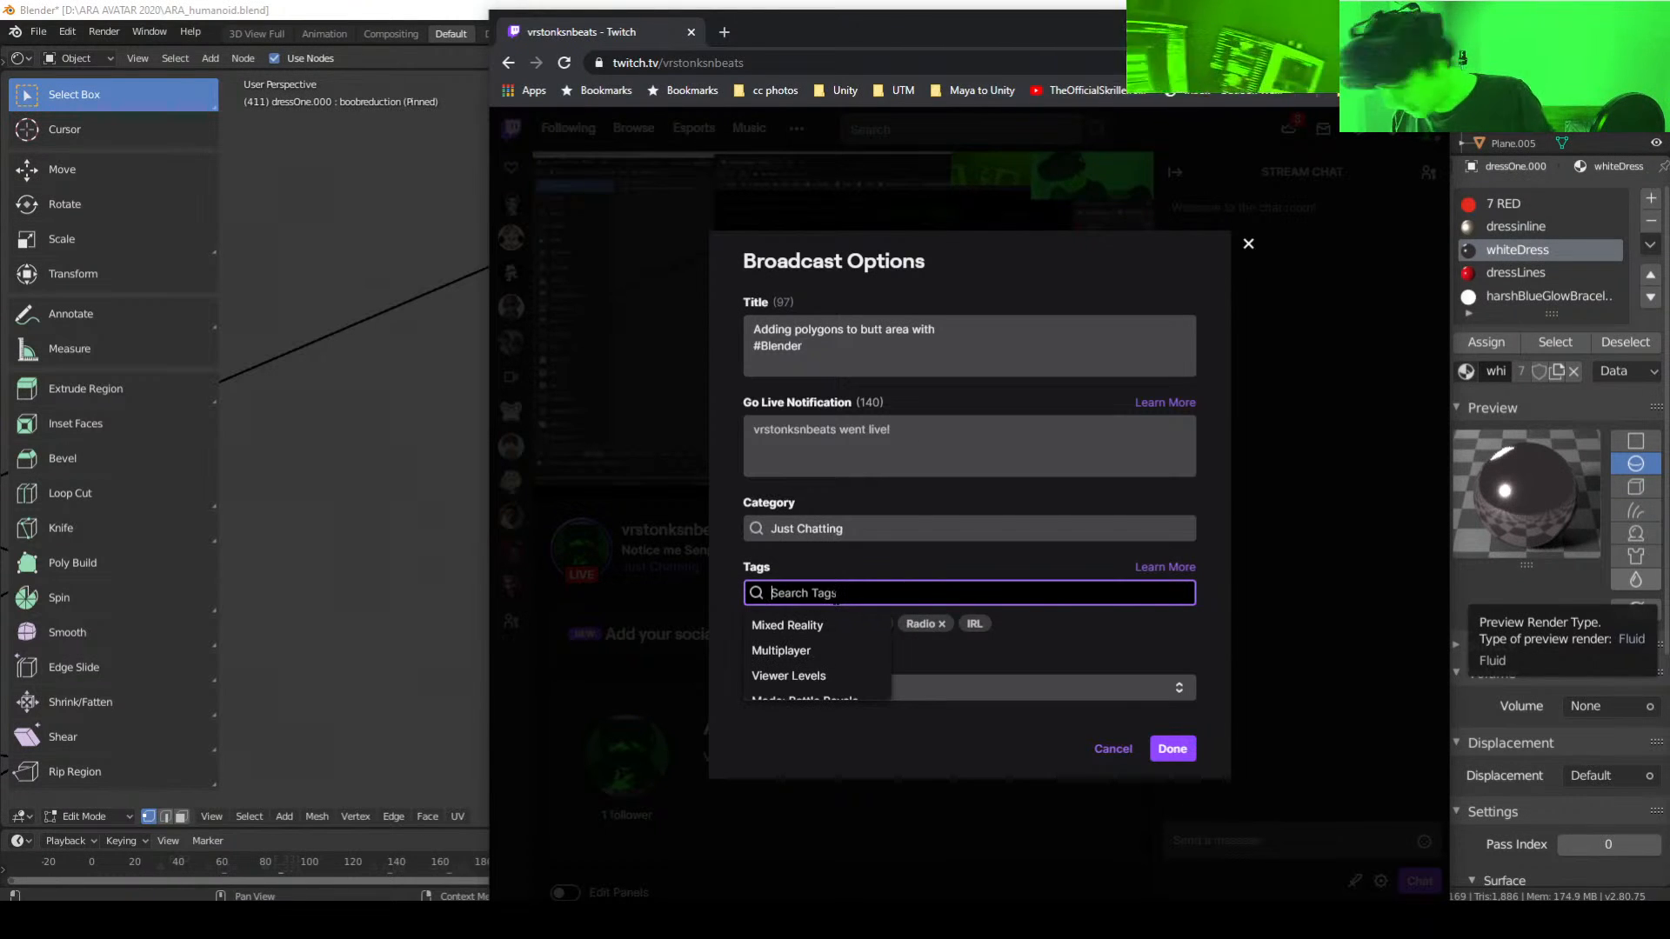
text(unity)
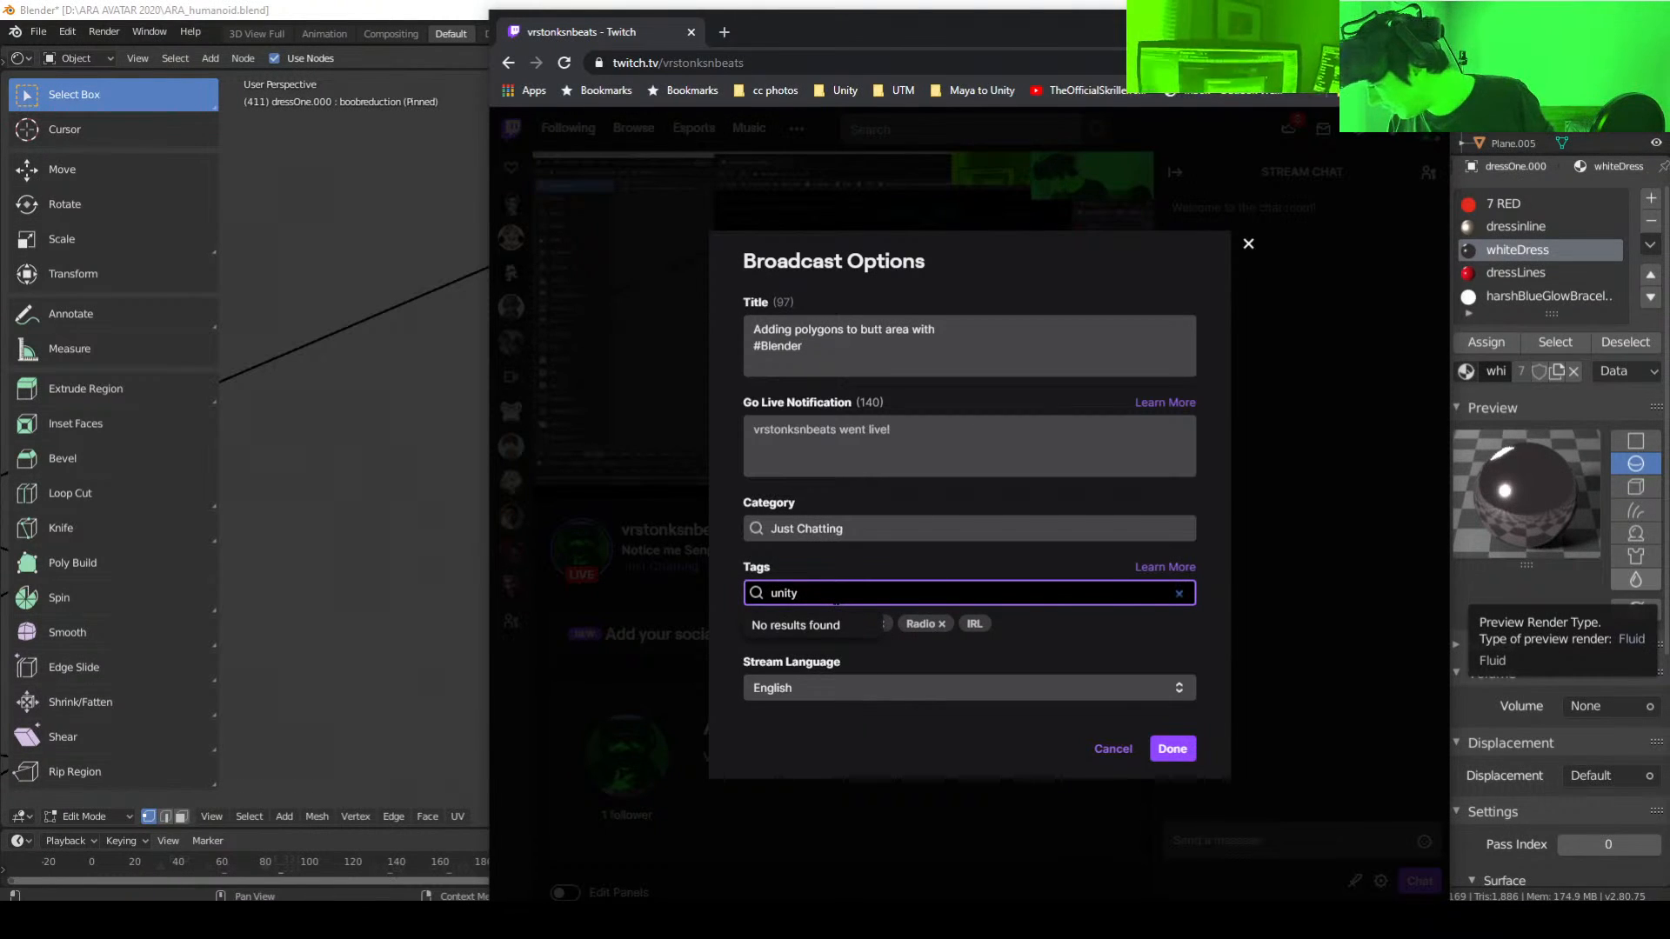
key(BackSpace)
key(BackSpace)
key(BackSpace)
key(BackSpace)
key(BackSpace)
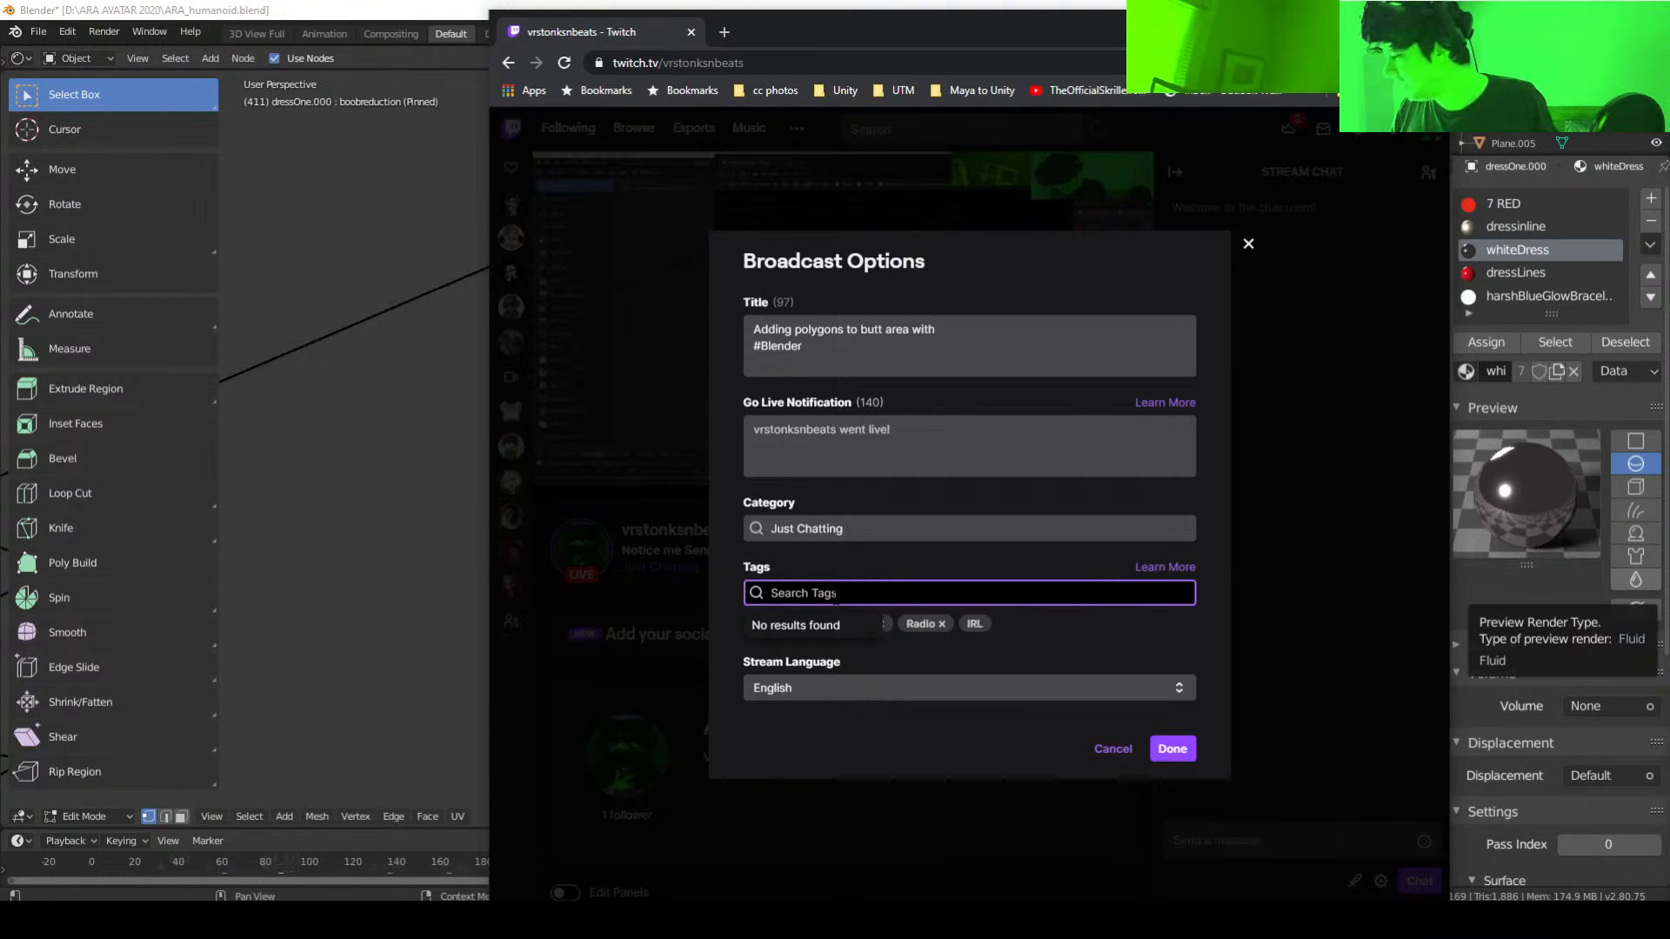
click(889, 548)
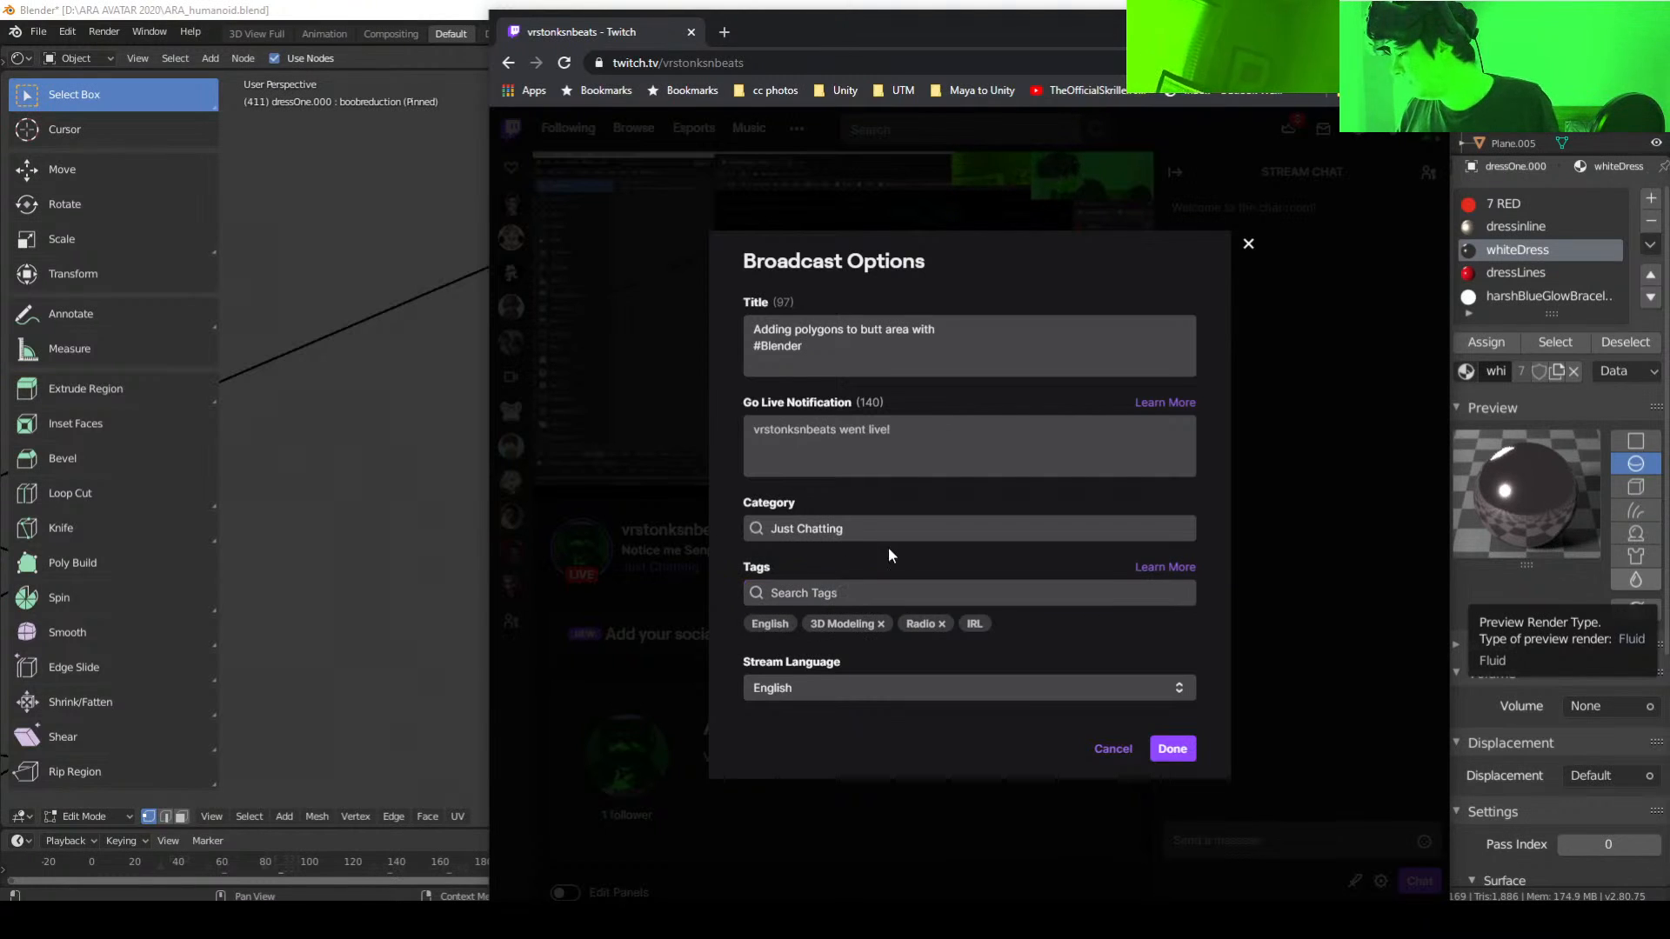
Step: Save the broadcast options and switch back to Blender
click(1174, 751)
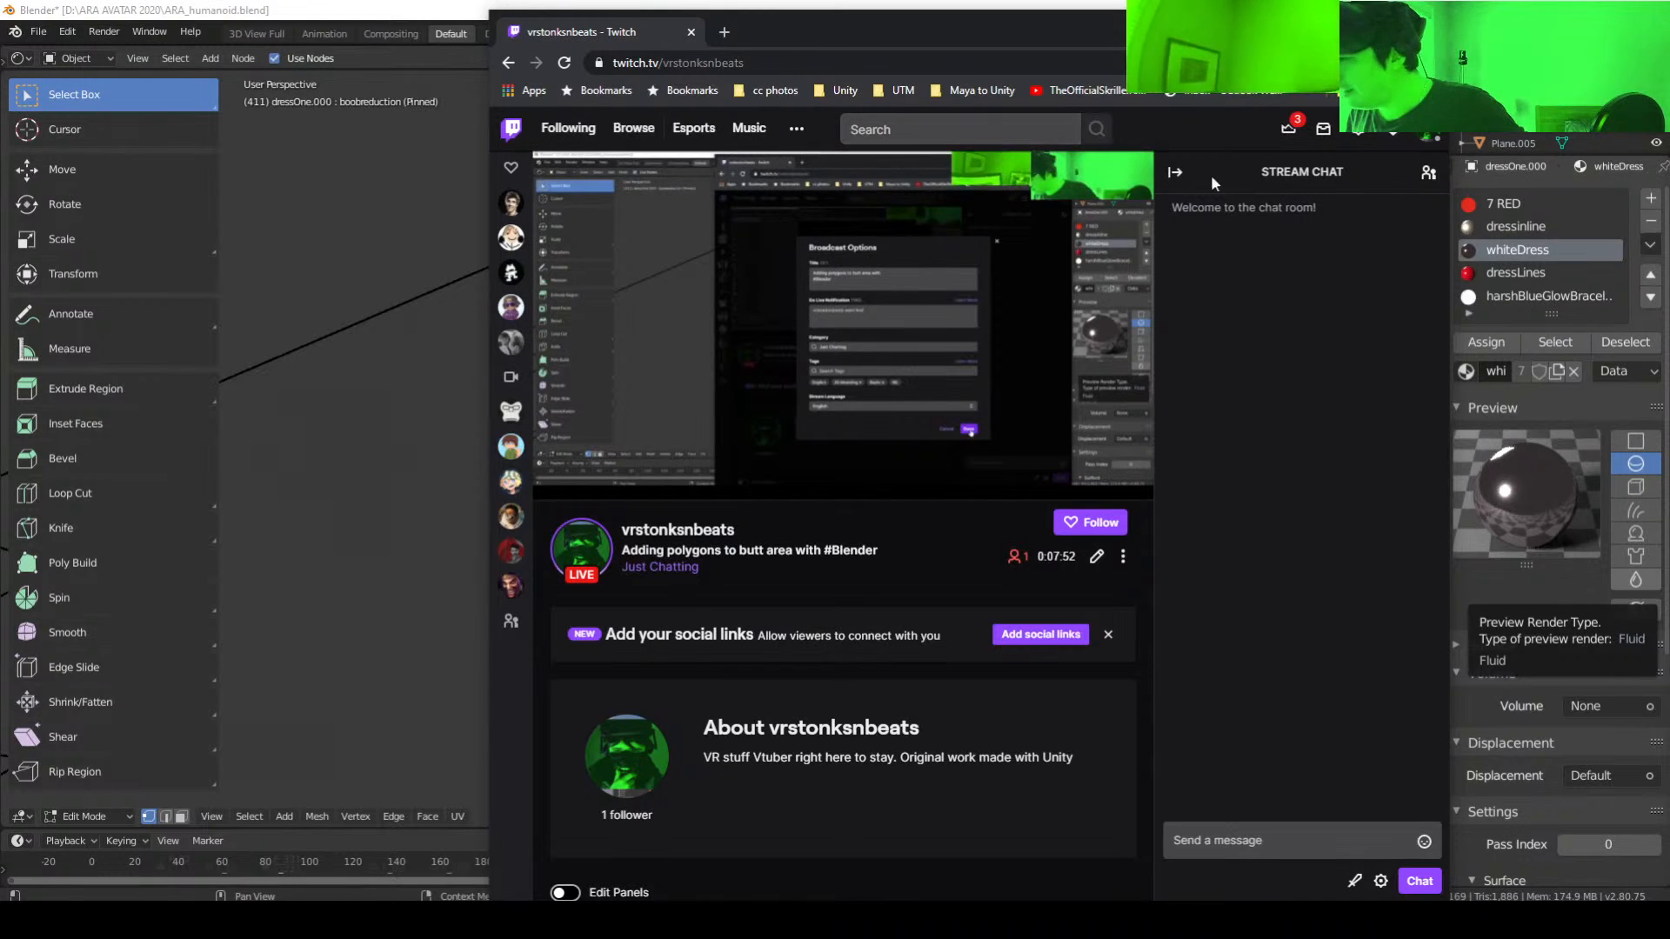
key(alt+Tab)
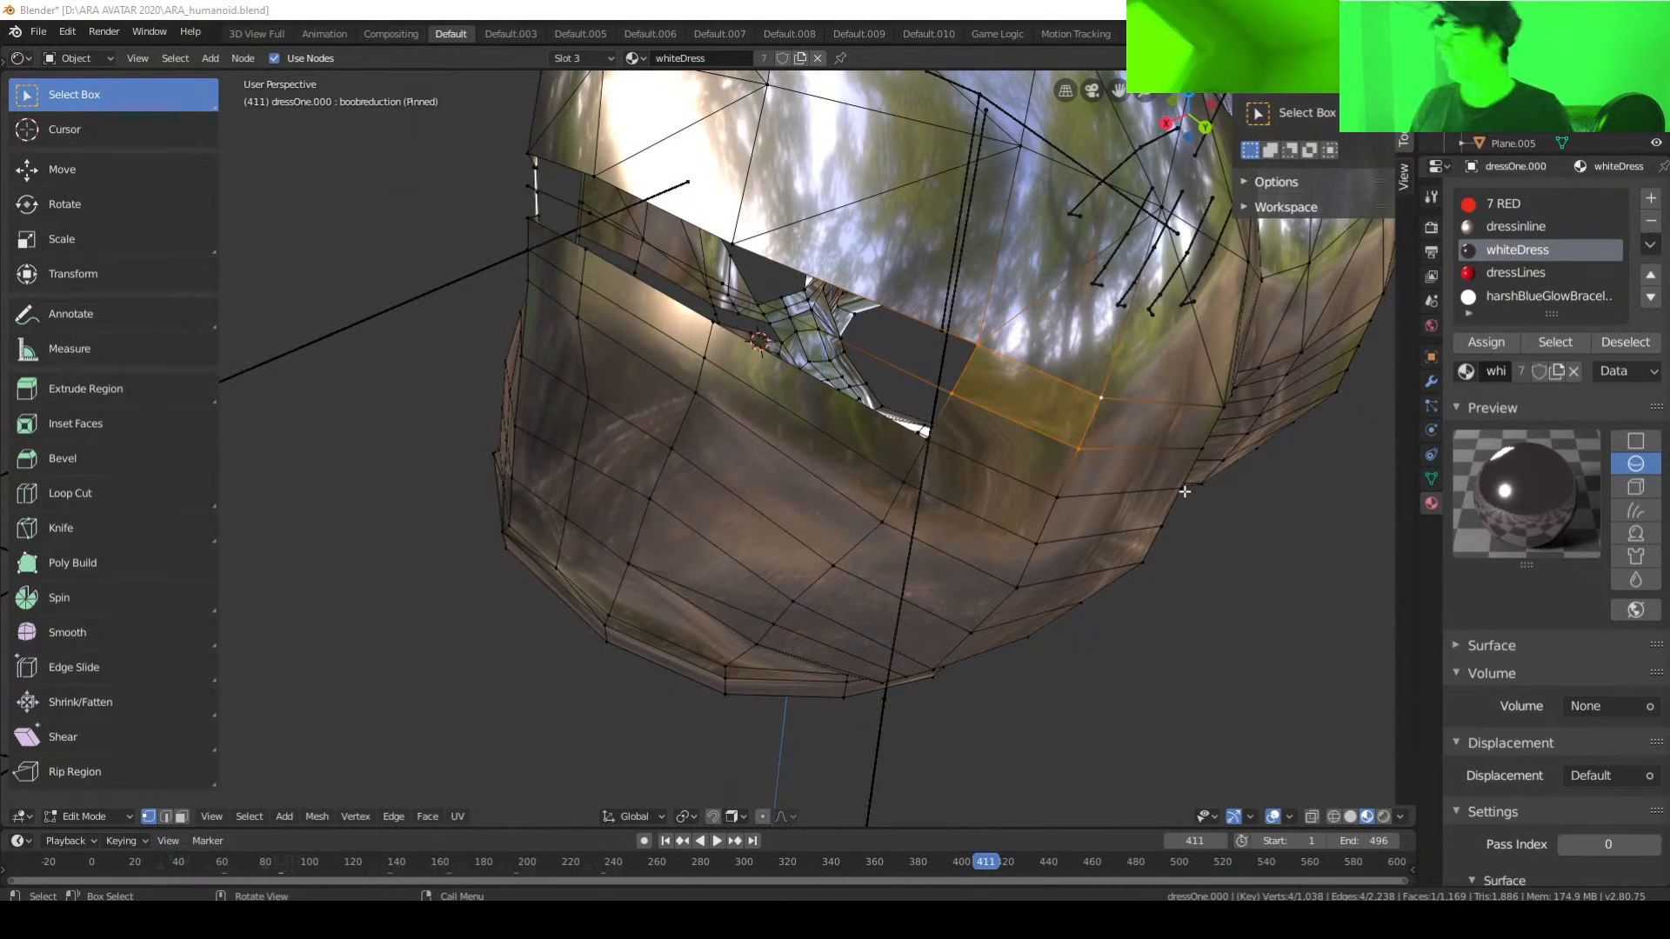
Step: In face selection mode, examine individual faces in the strip around the dress's lower bulges for ones with more than four sides
middle_drag(1170, 478, 1142, 465)
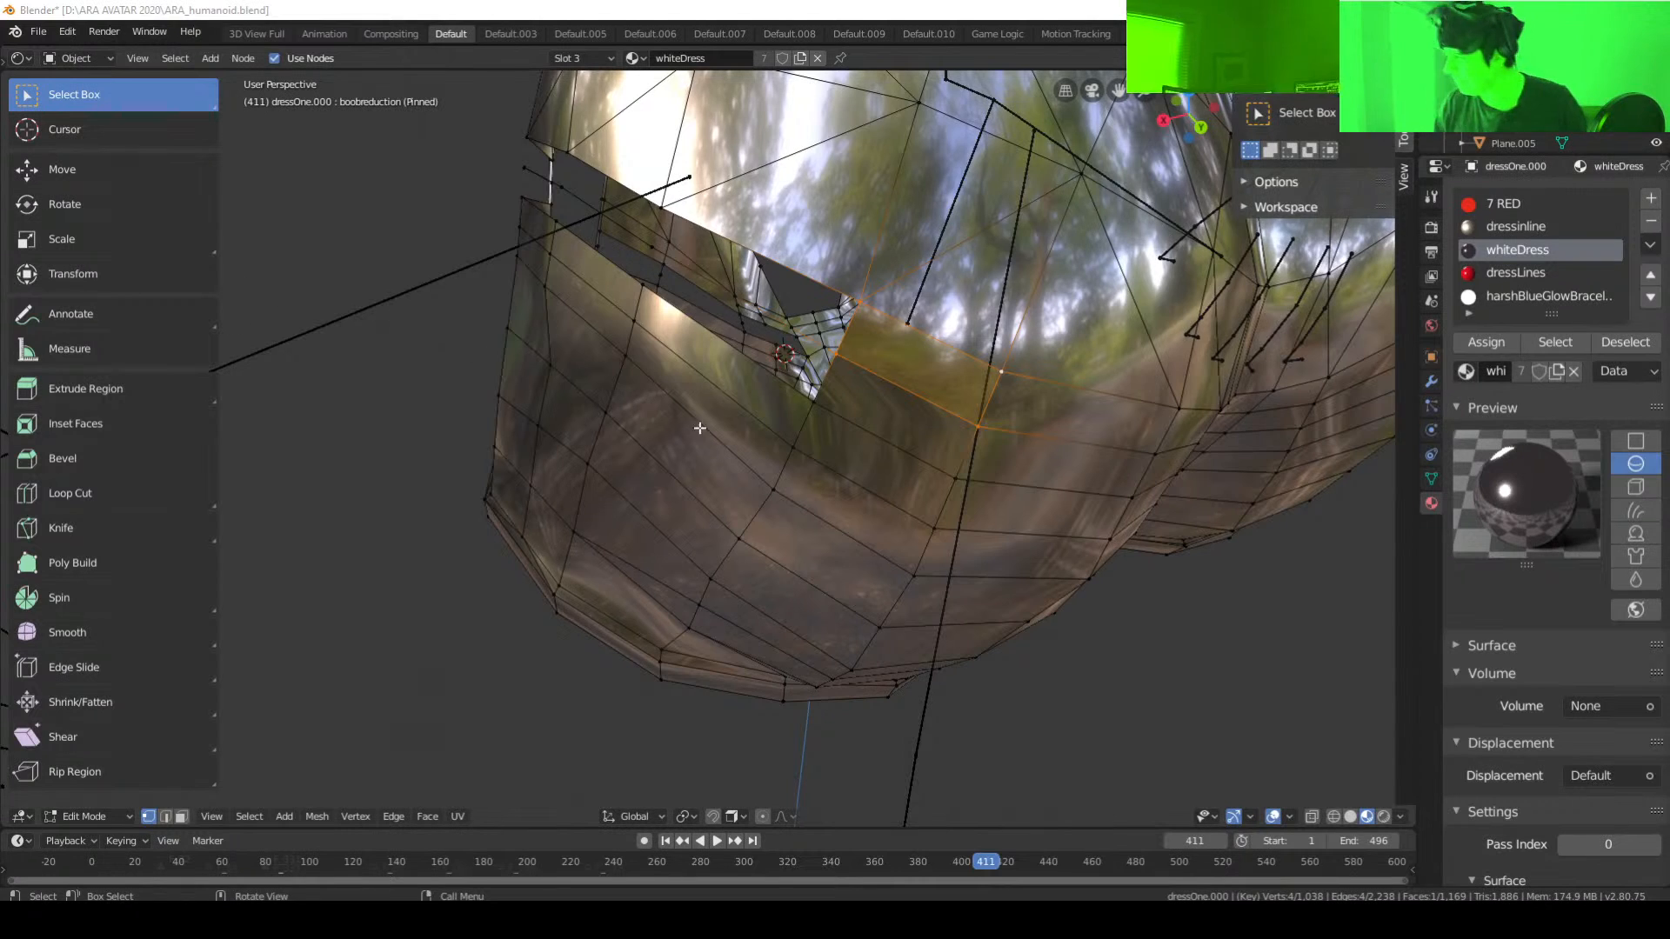
middle_drag(694, 421, 995, 444)
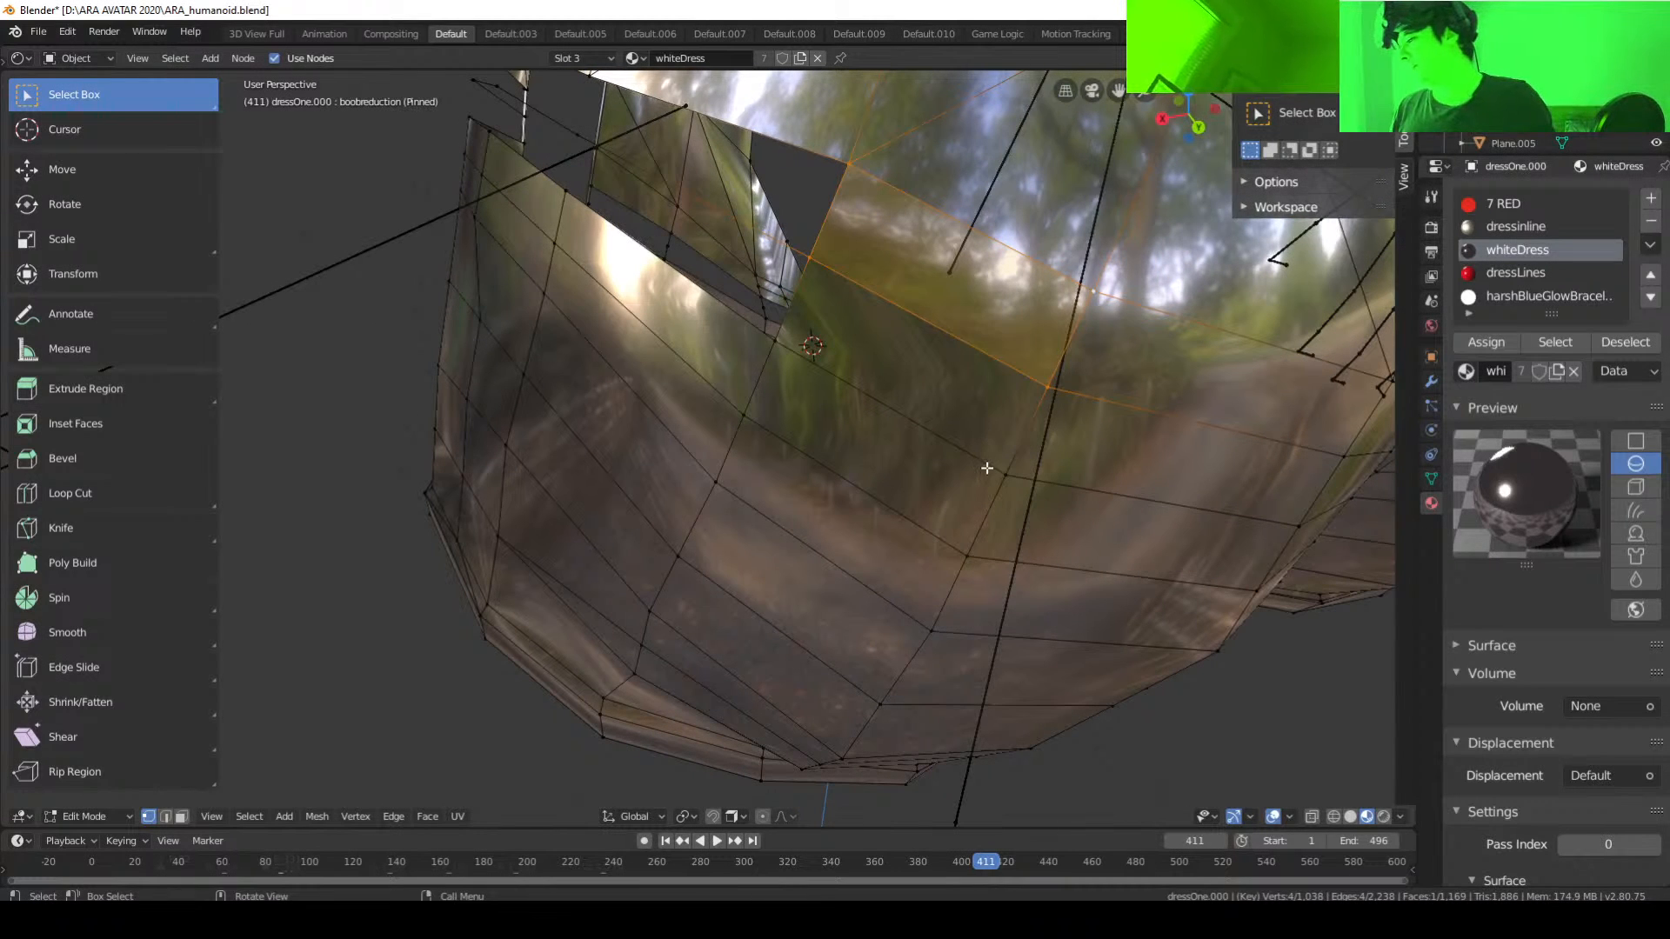
click(987, 468)
middle_drag(835, 376, 909, 396)
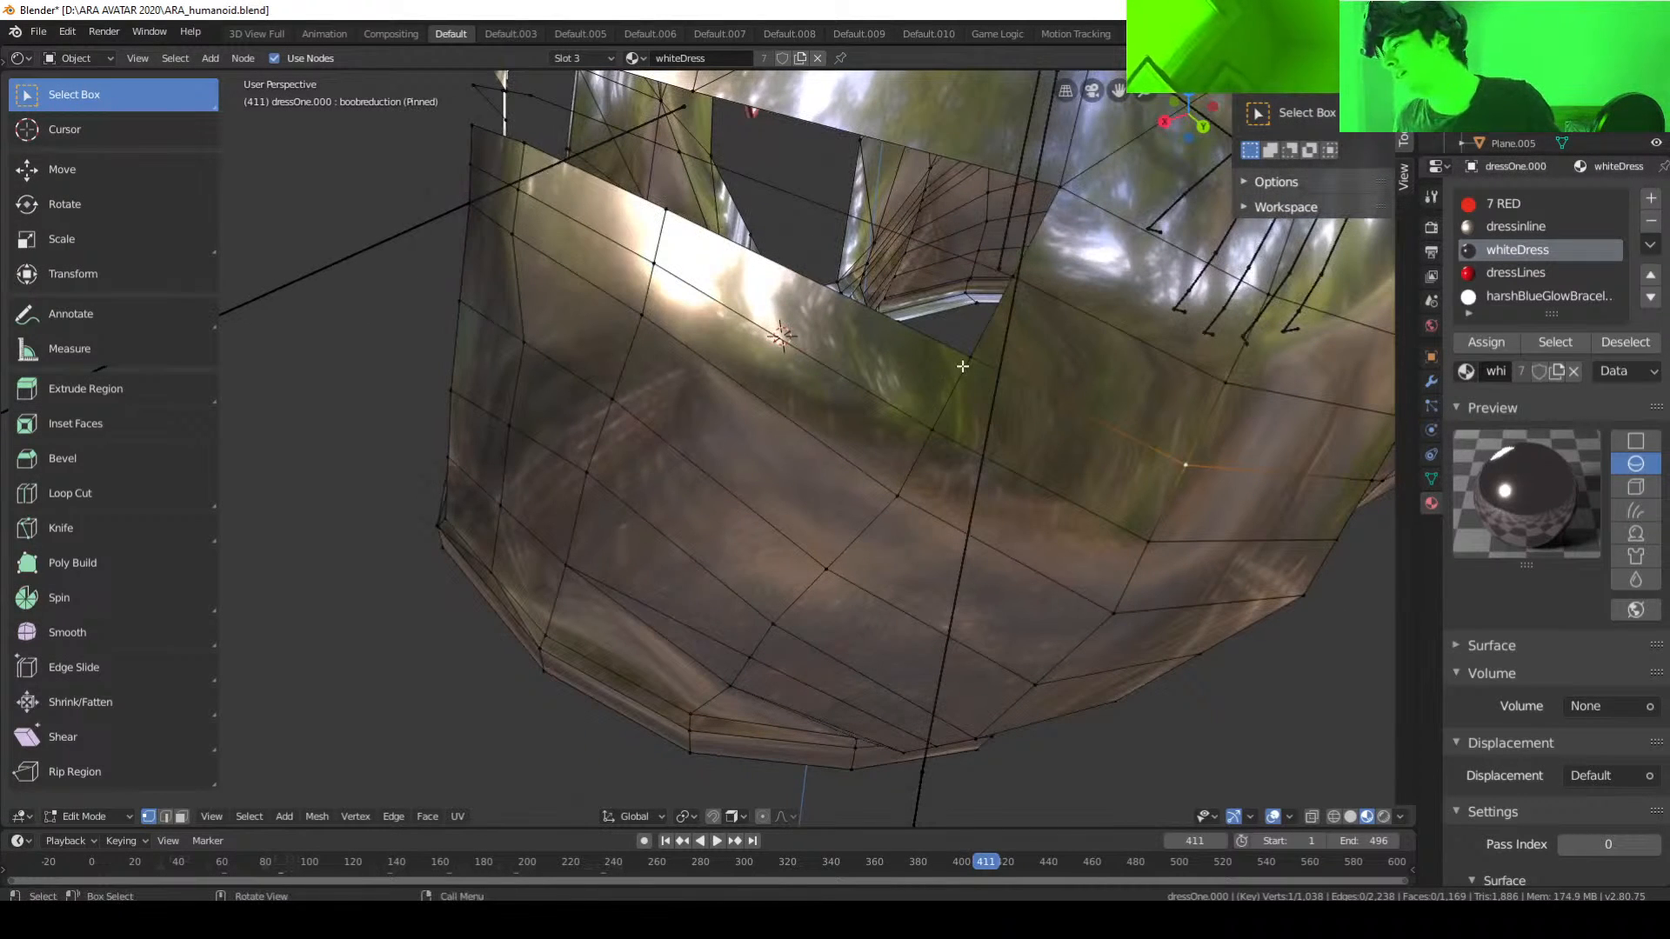
click(1013, 277)
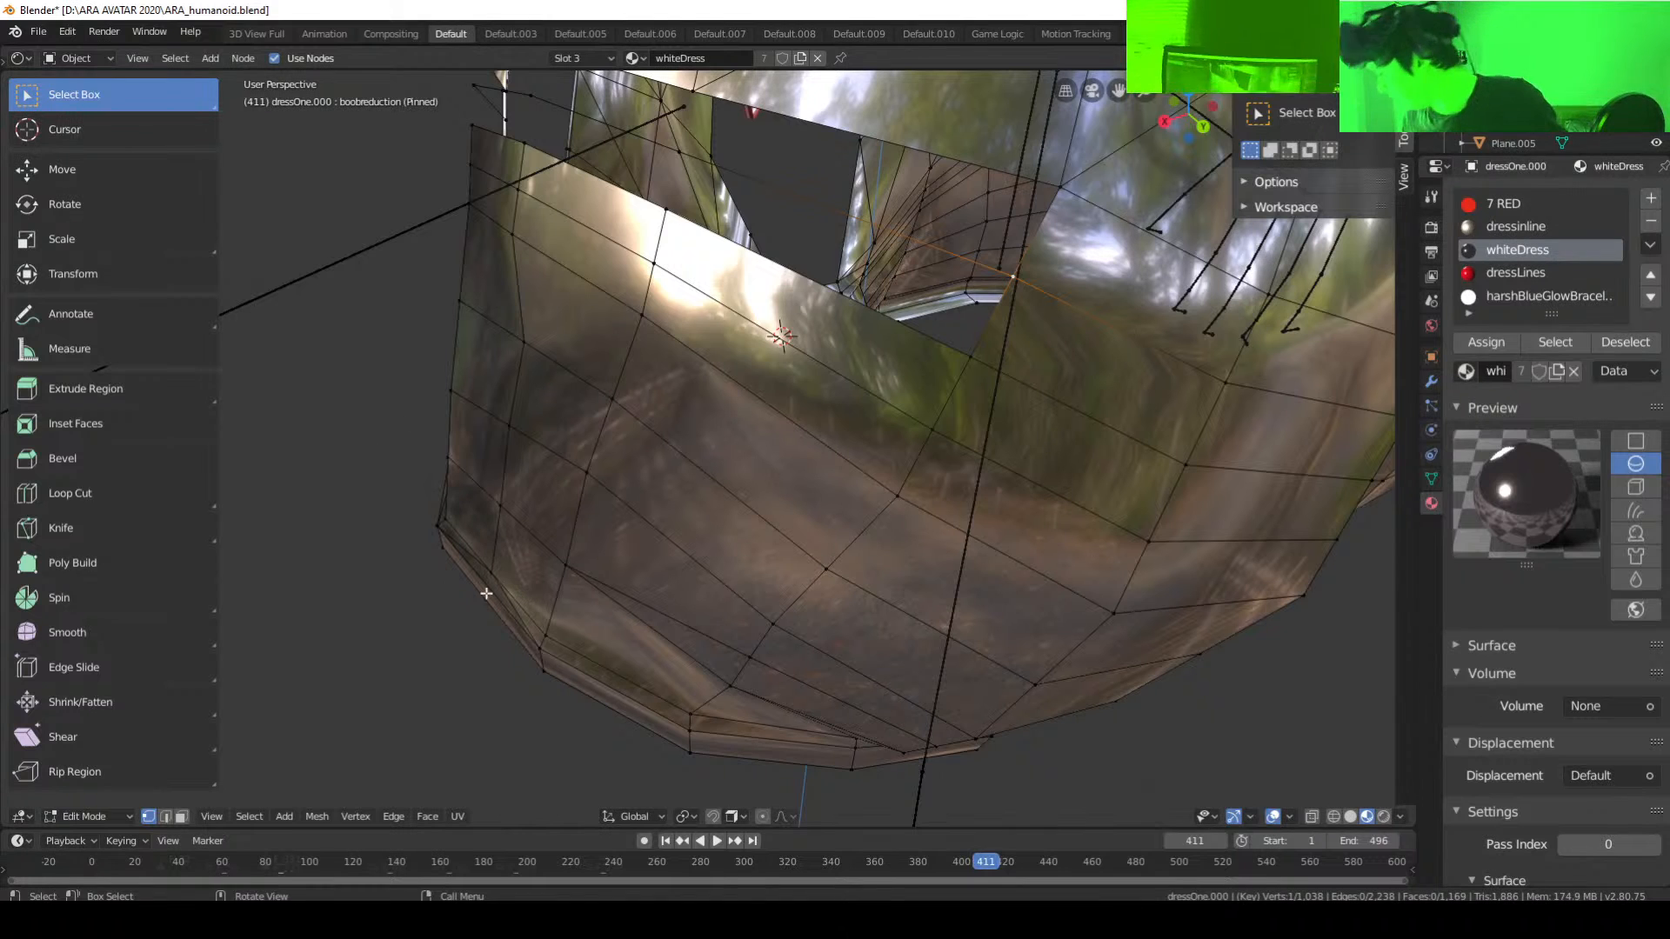
click(181, 816)
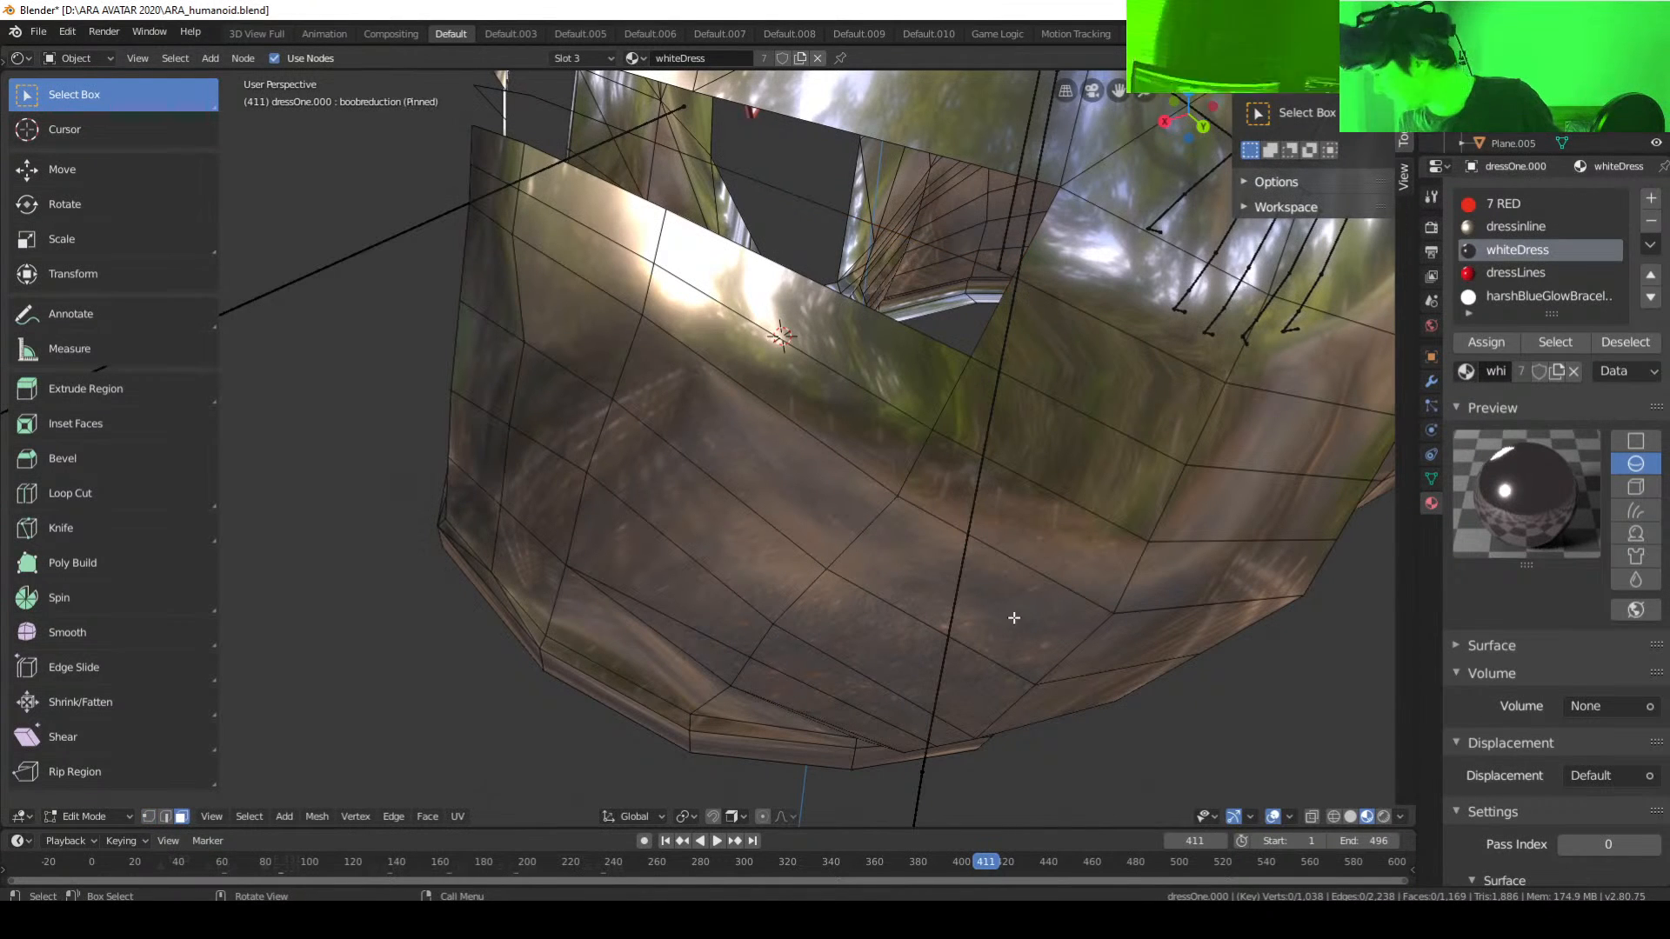
click(1124, 377)
click(1167, 326)
click(1276, 458)
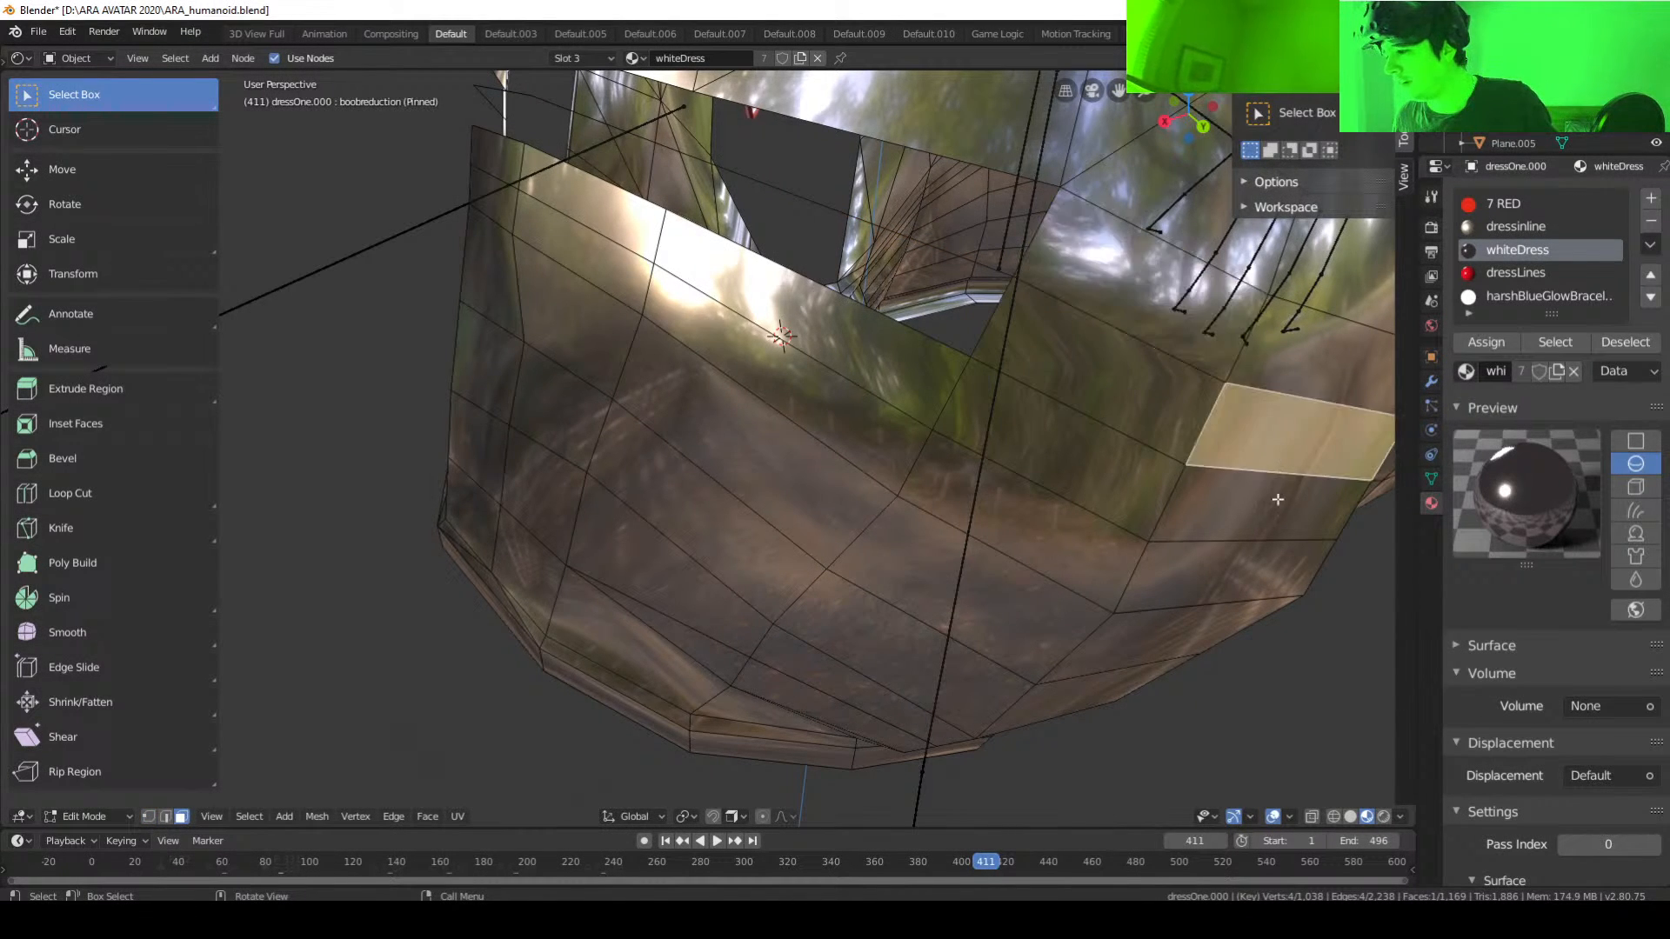
middle_drag(1277, 499, 1142, 503)
click(755, 570)
click(645, 569)
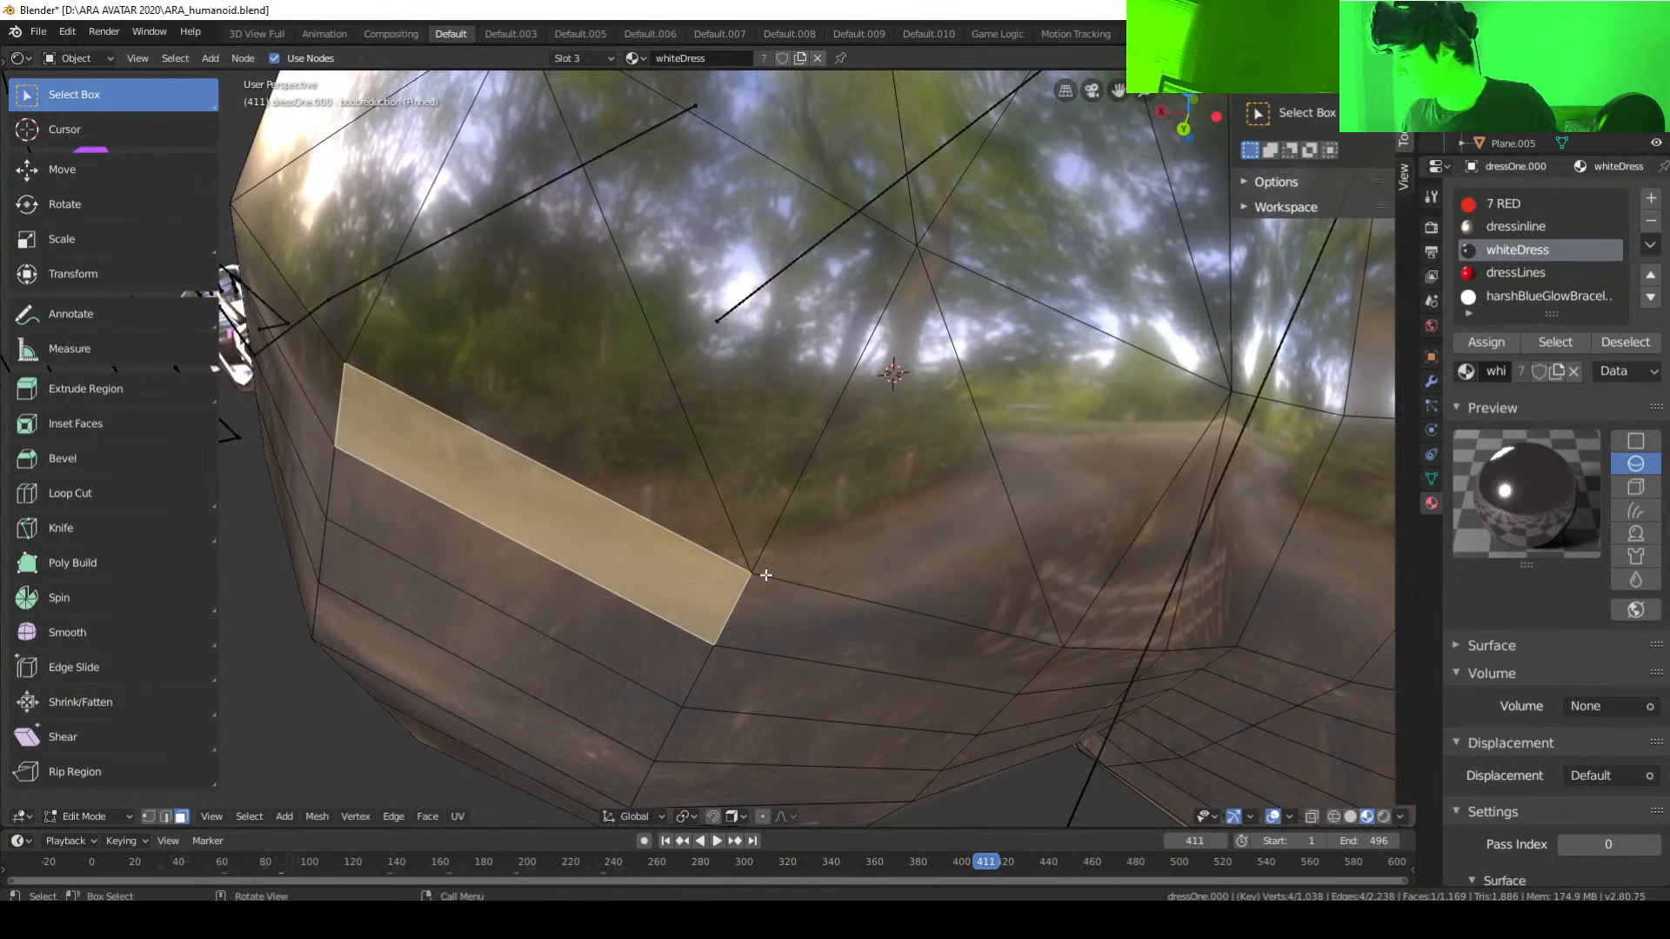
scroll(809, 568, down, 3)
middle_drag(856, 563, 869, 548)
click(723, 491)
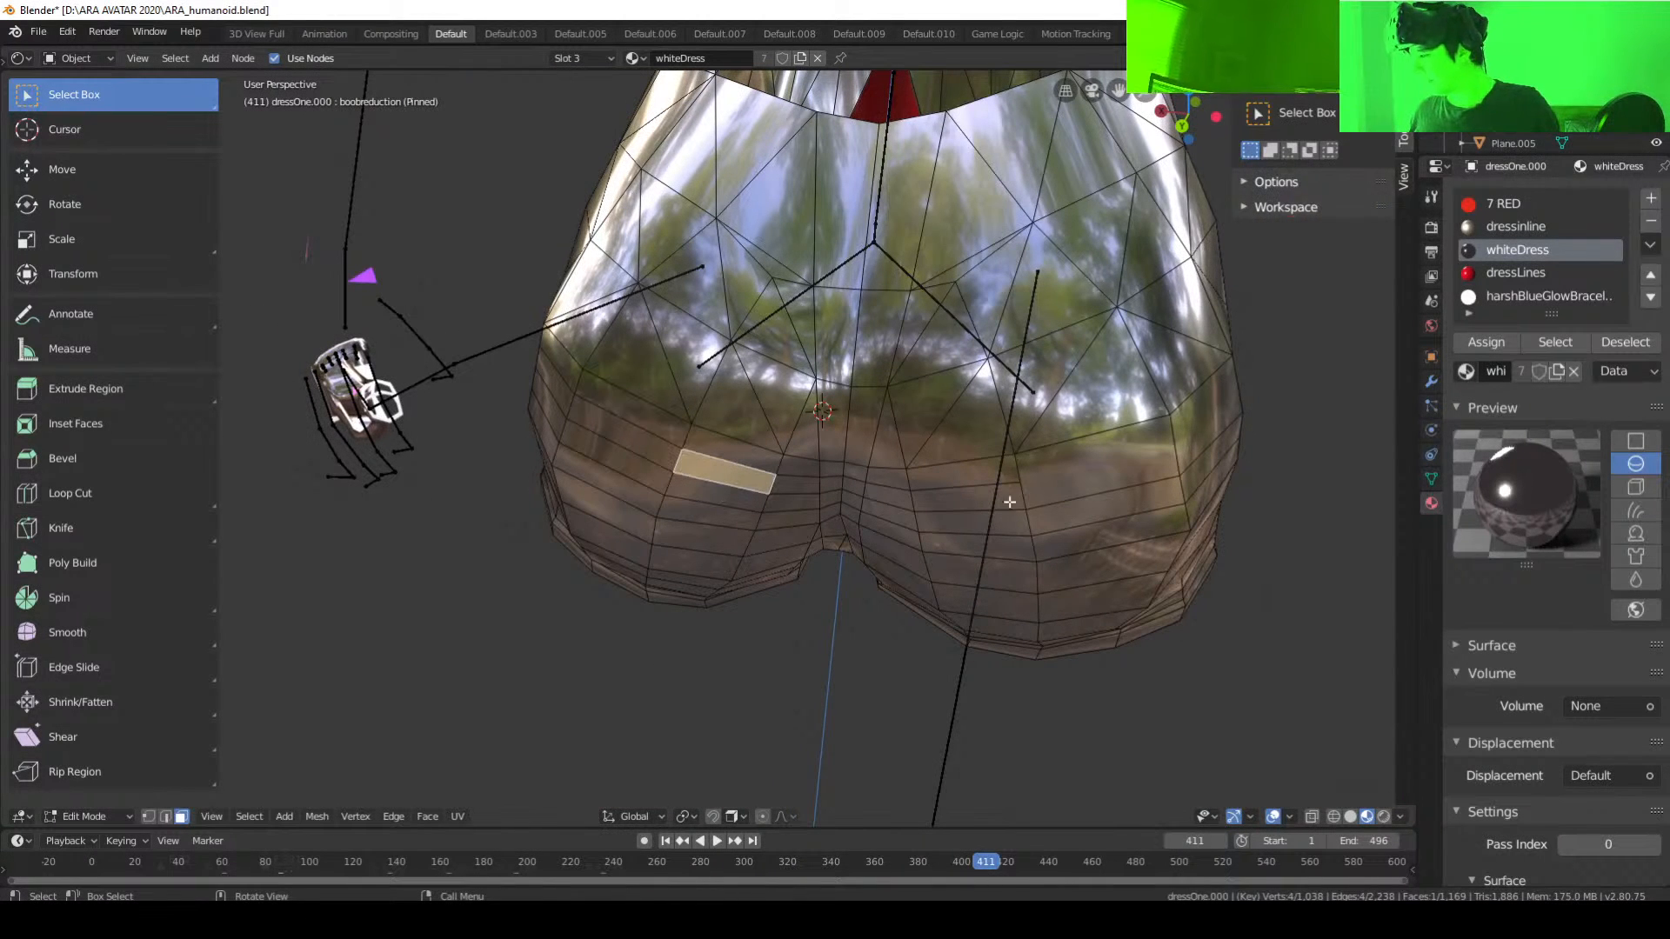
click(1063, 468)
click(967, 493)
click(883, 498)
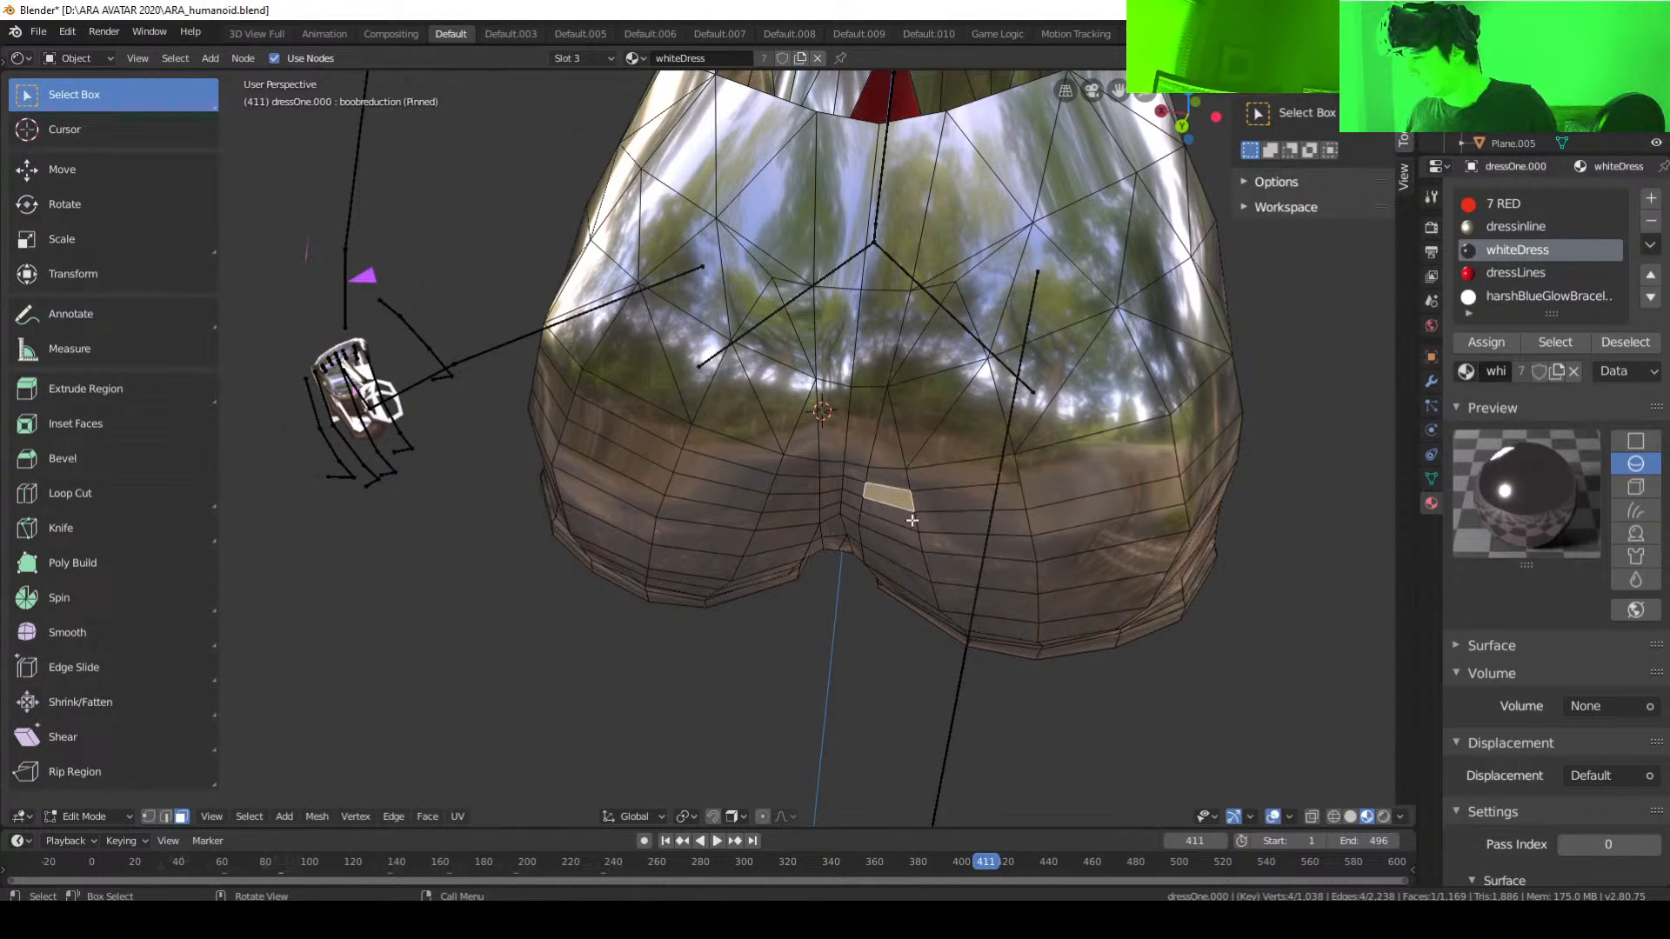
Step: Delete the six-sided face beside the centre cleft on the right bulge, keeping its edges and vertices
click(948, 481)
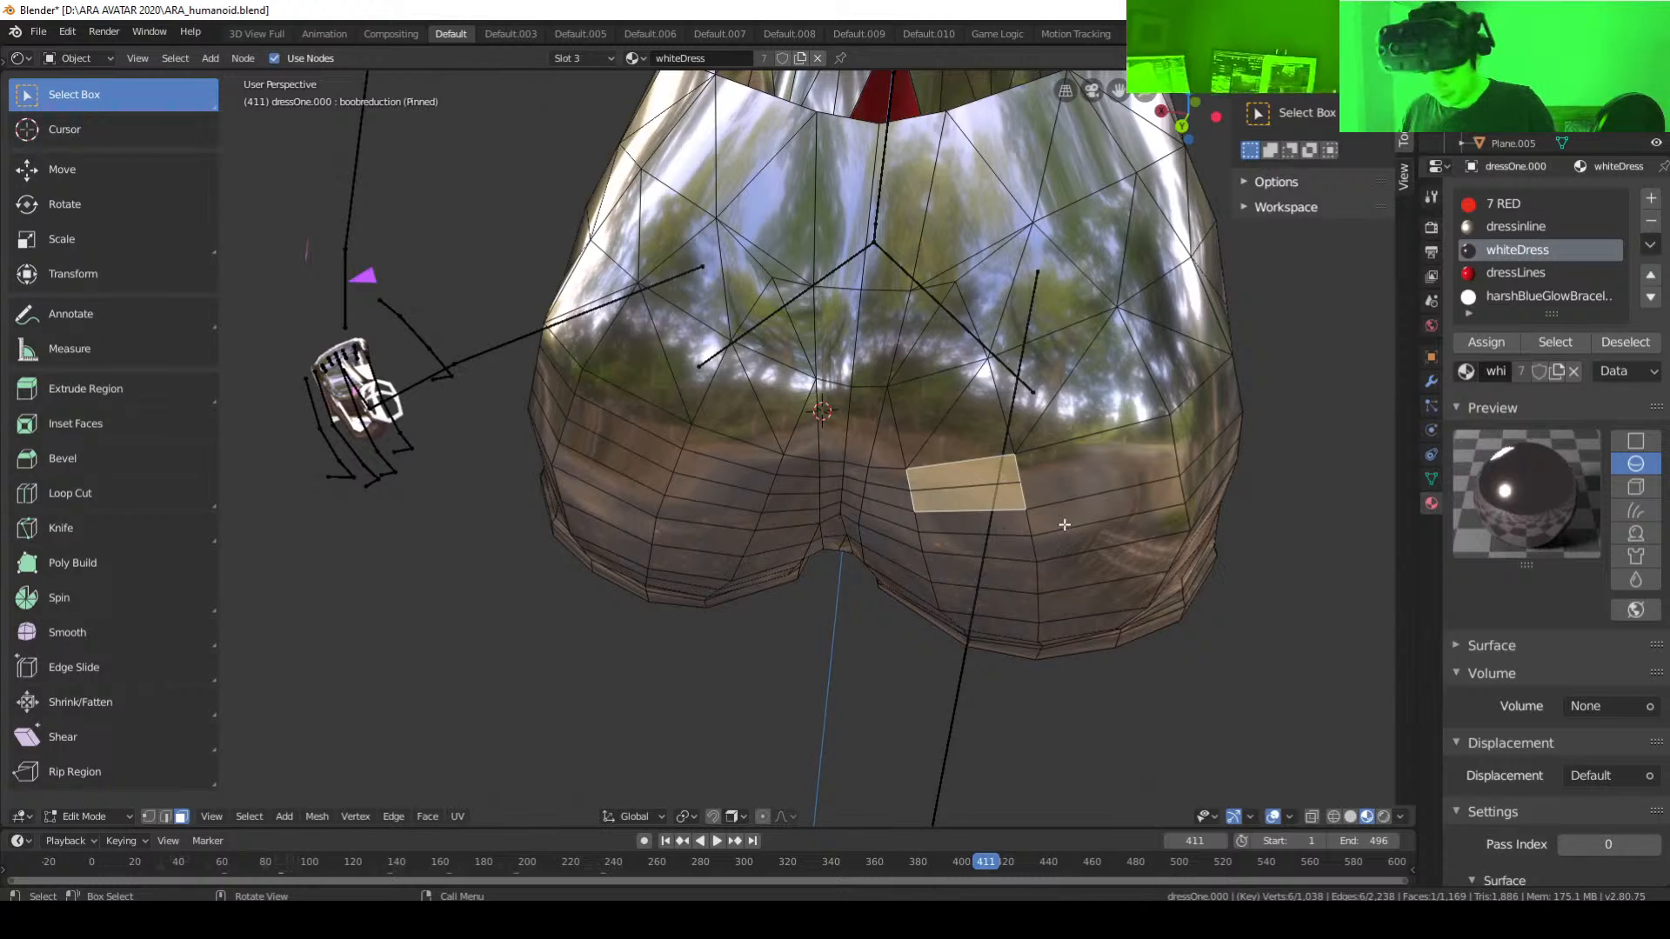
key(x)
click(1033, 492)
Step: In vertex selection mode, subdivide the next two vertical edges outward from the hole in the strip's upper row to add midpoints
middle_drag(1079, 494, 972, 542)
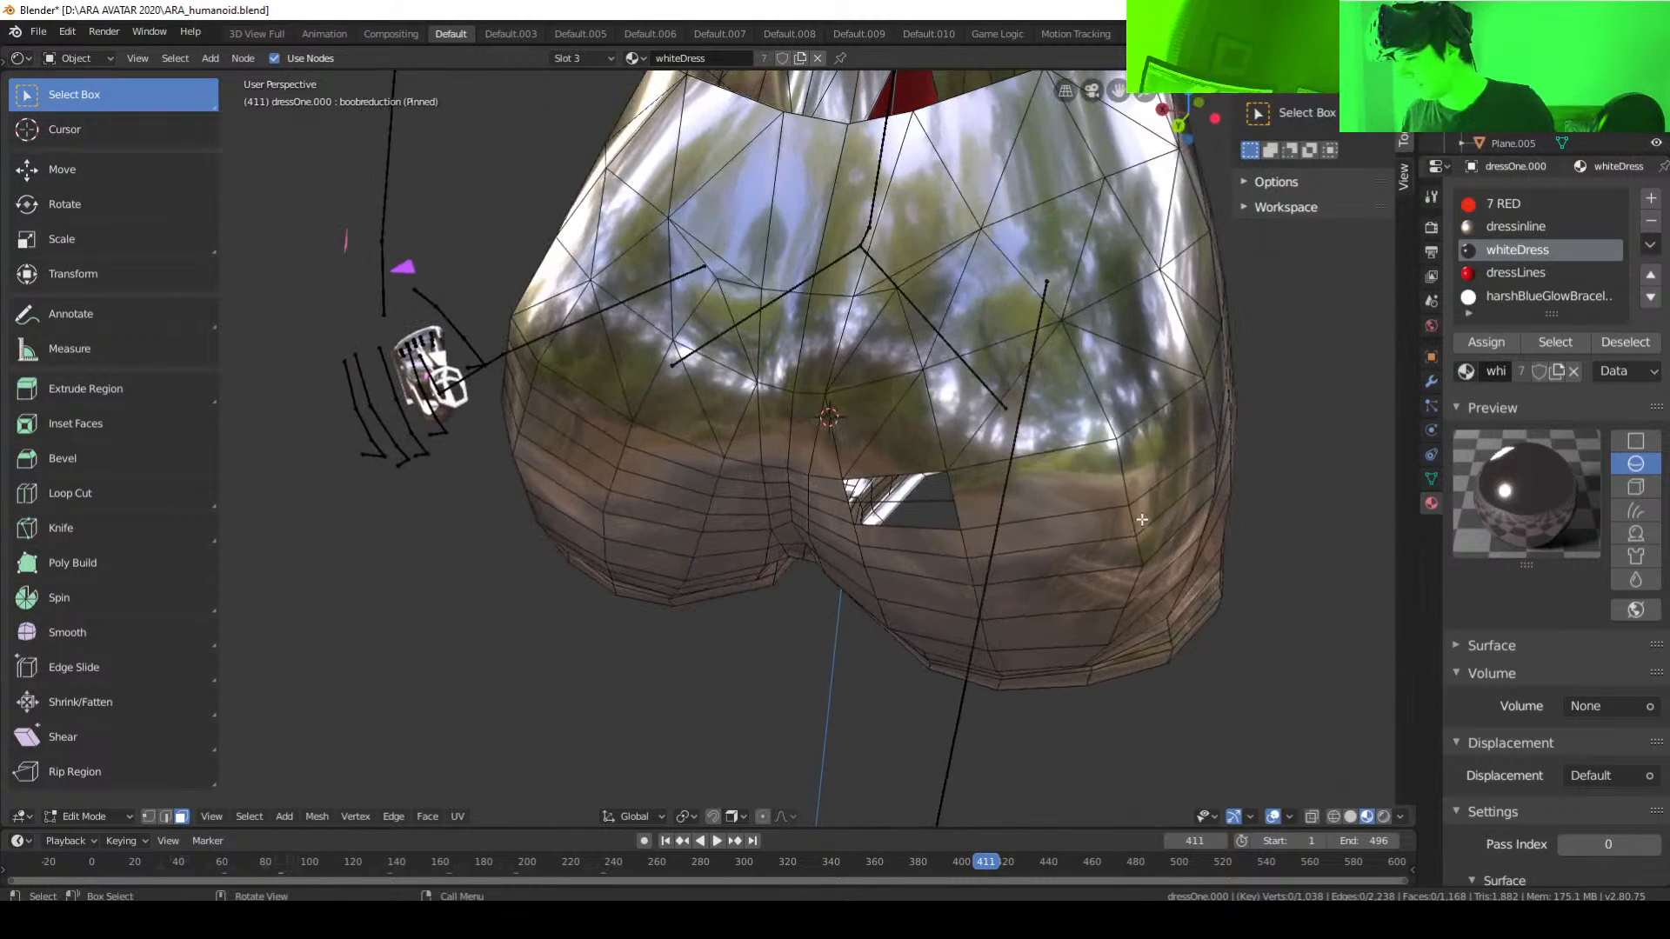
key(1)
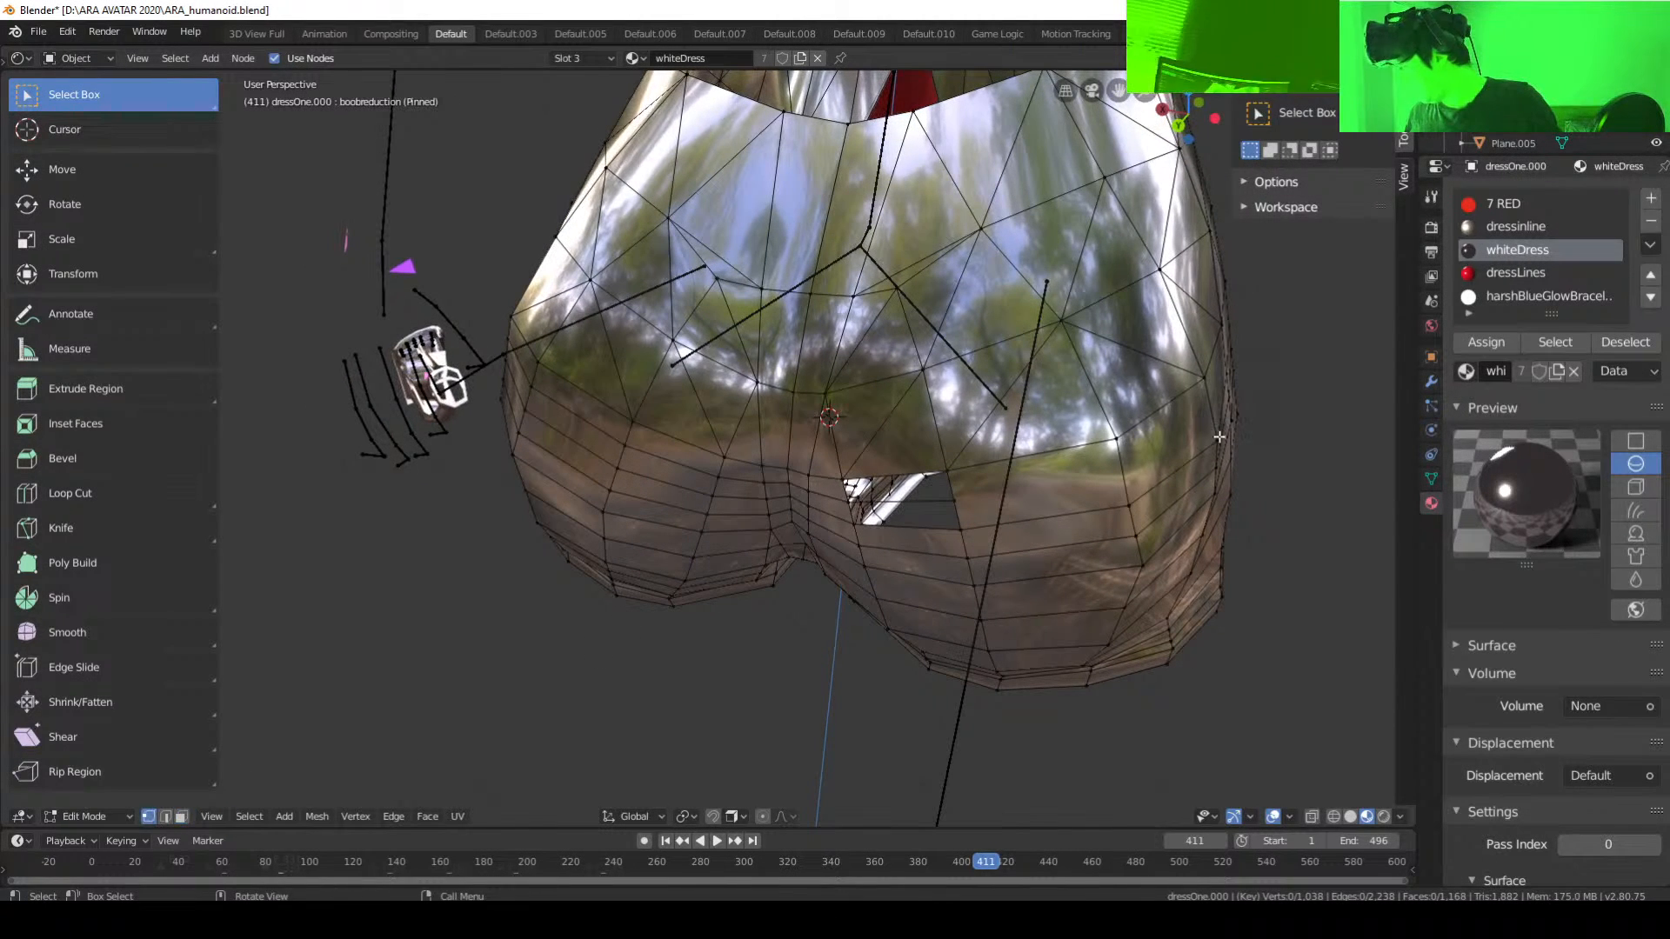
click(1118, 445)
shift+click(1129, 503)
right_click(1127, 472)
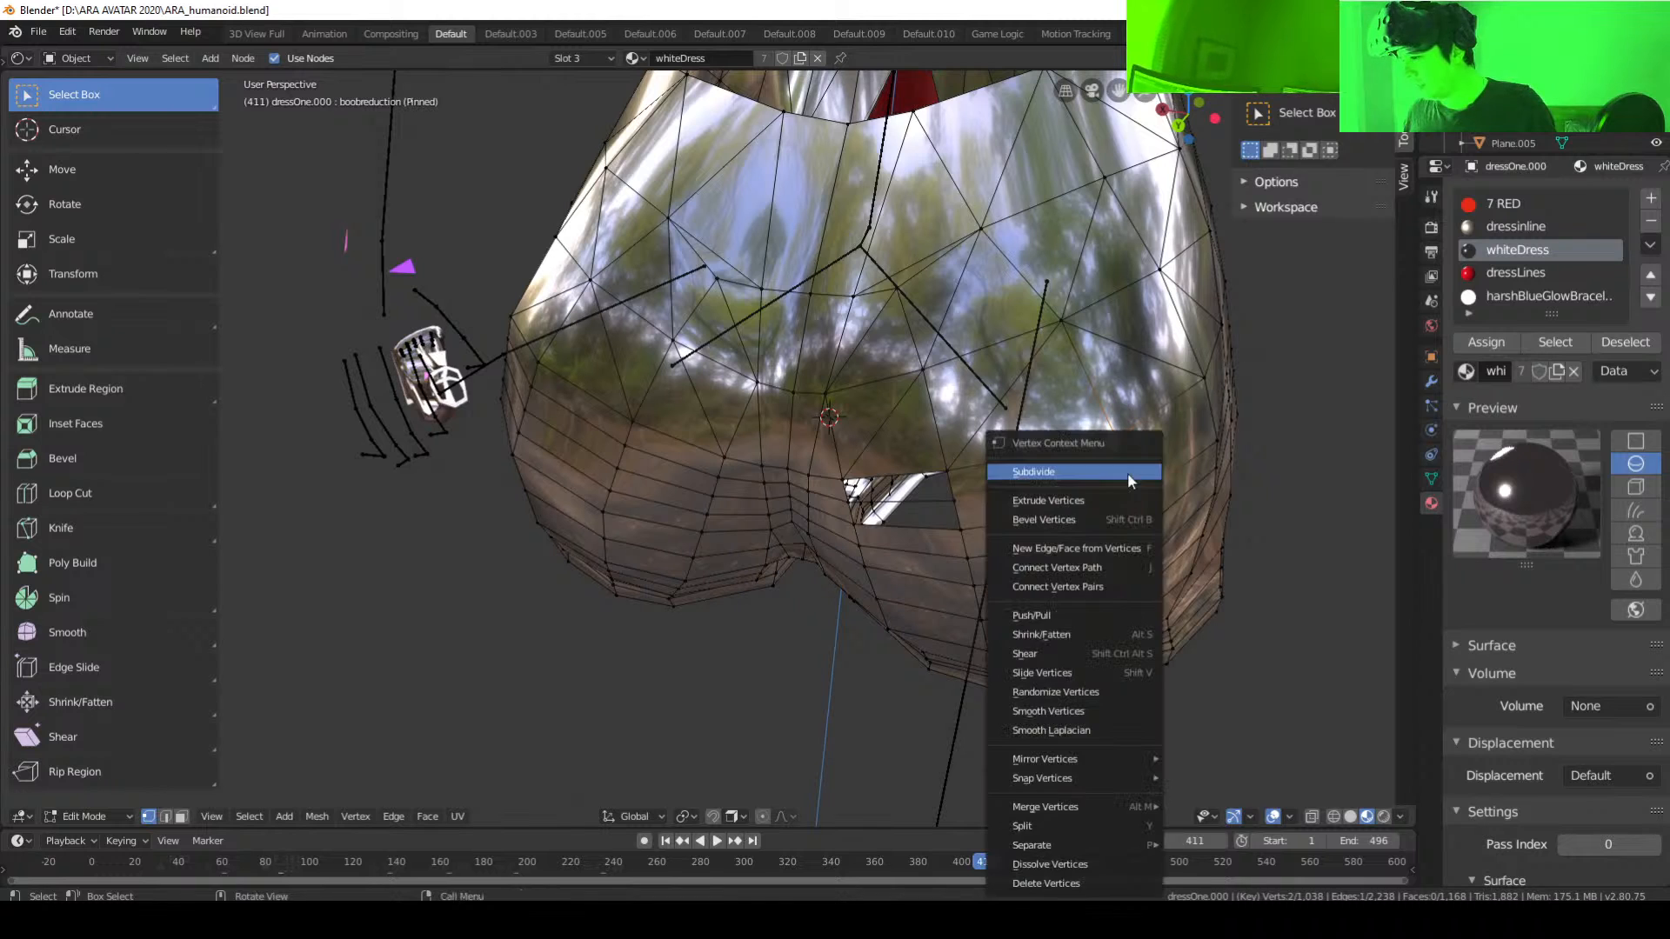
click(1128, 473)
middle_drag(1201, 497, 1130, 487)
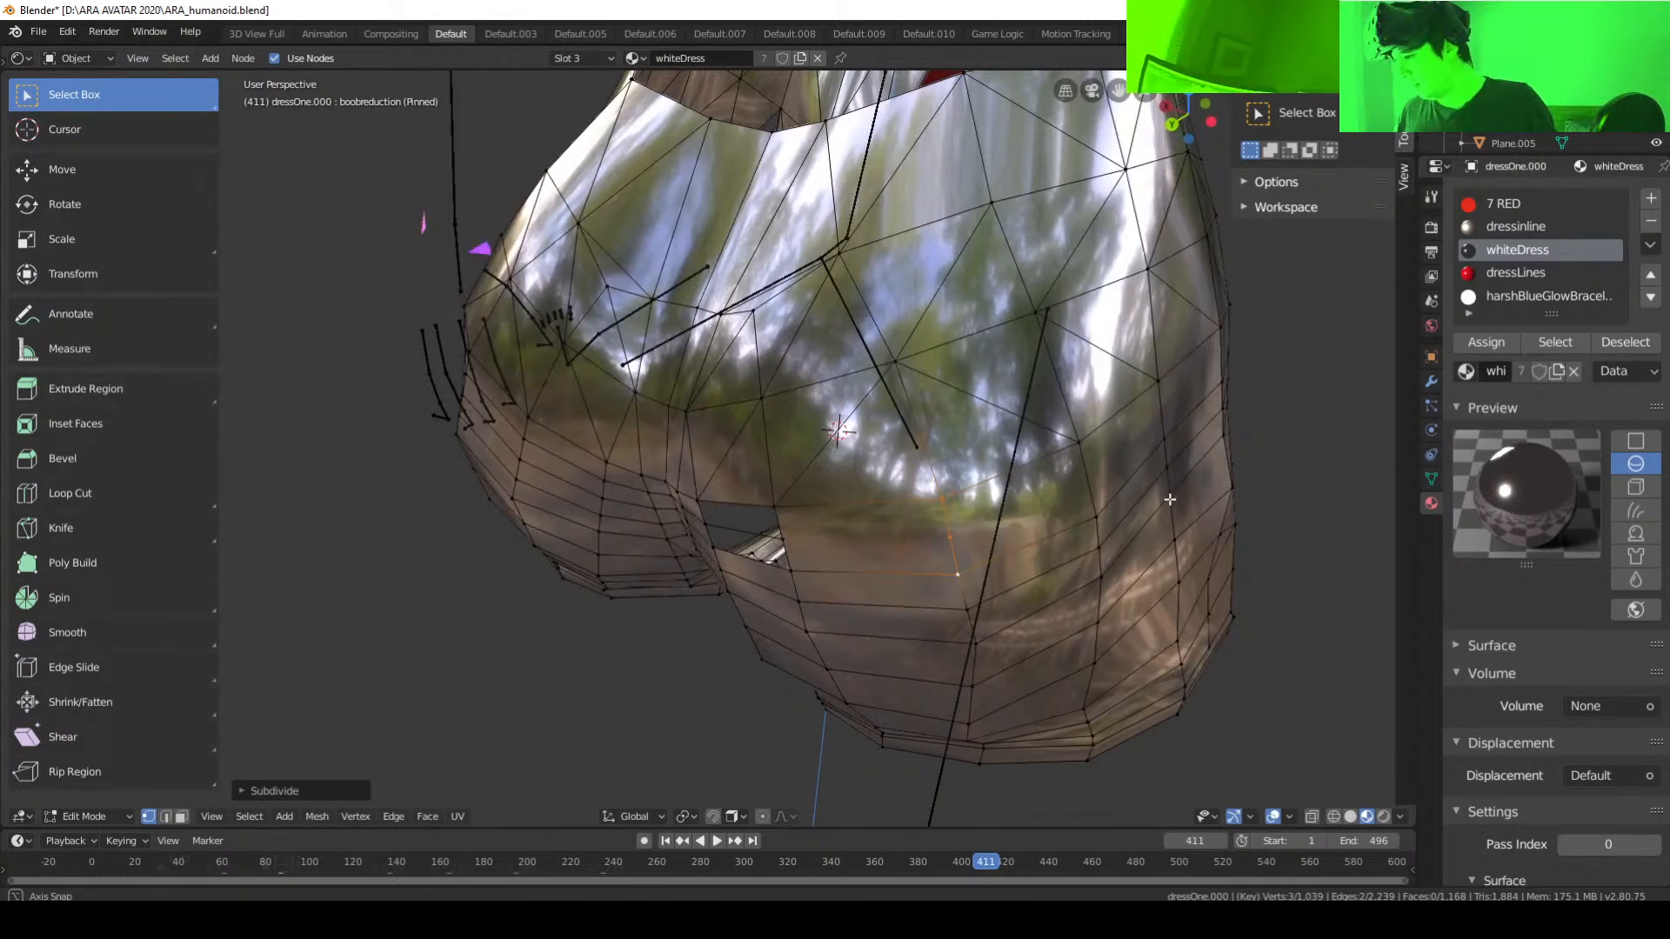
click(1081, 444)
shift+click(1098, 519)
right_click(1096, 478)
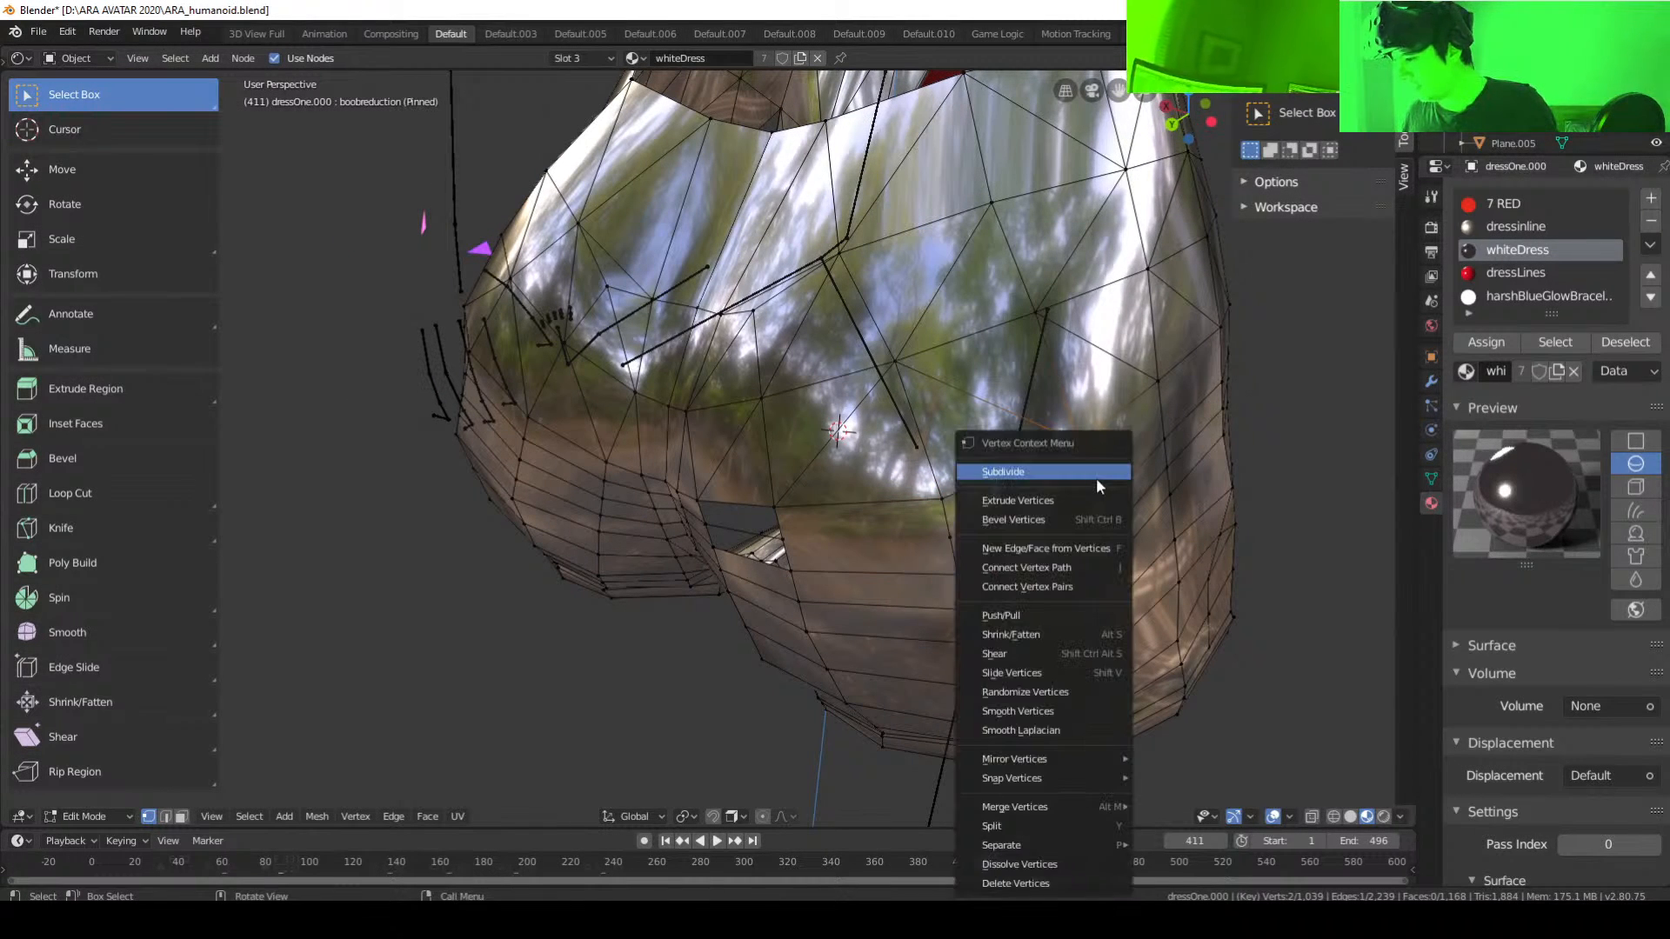
click(1096, 477)
Step: Add edges joining the hole's side vertex to the first new midpoint and that midpoint to the second
click(784, 540)
shift+click(952, 538)
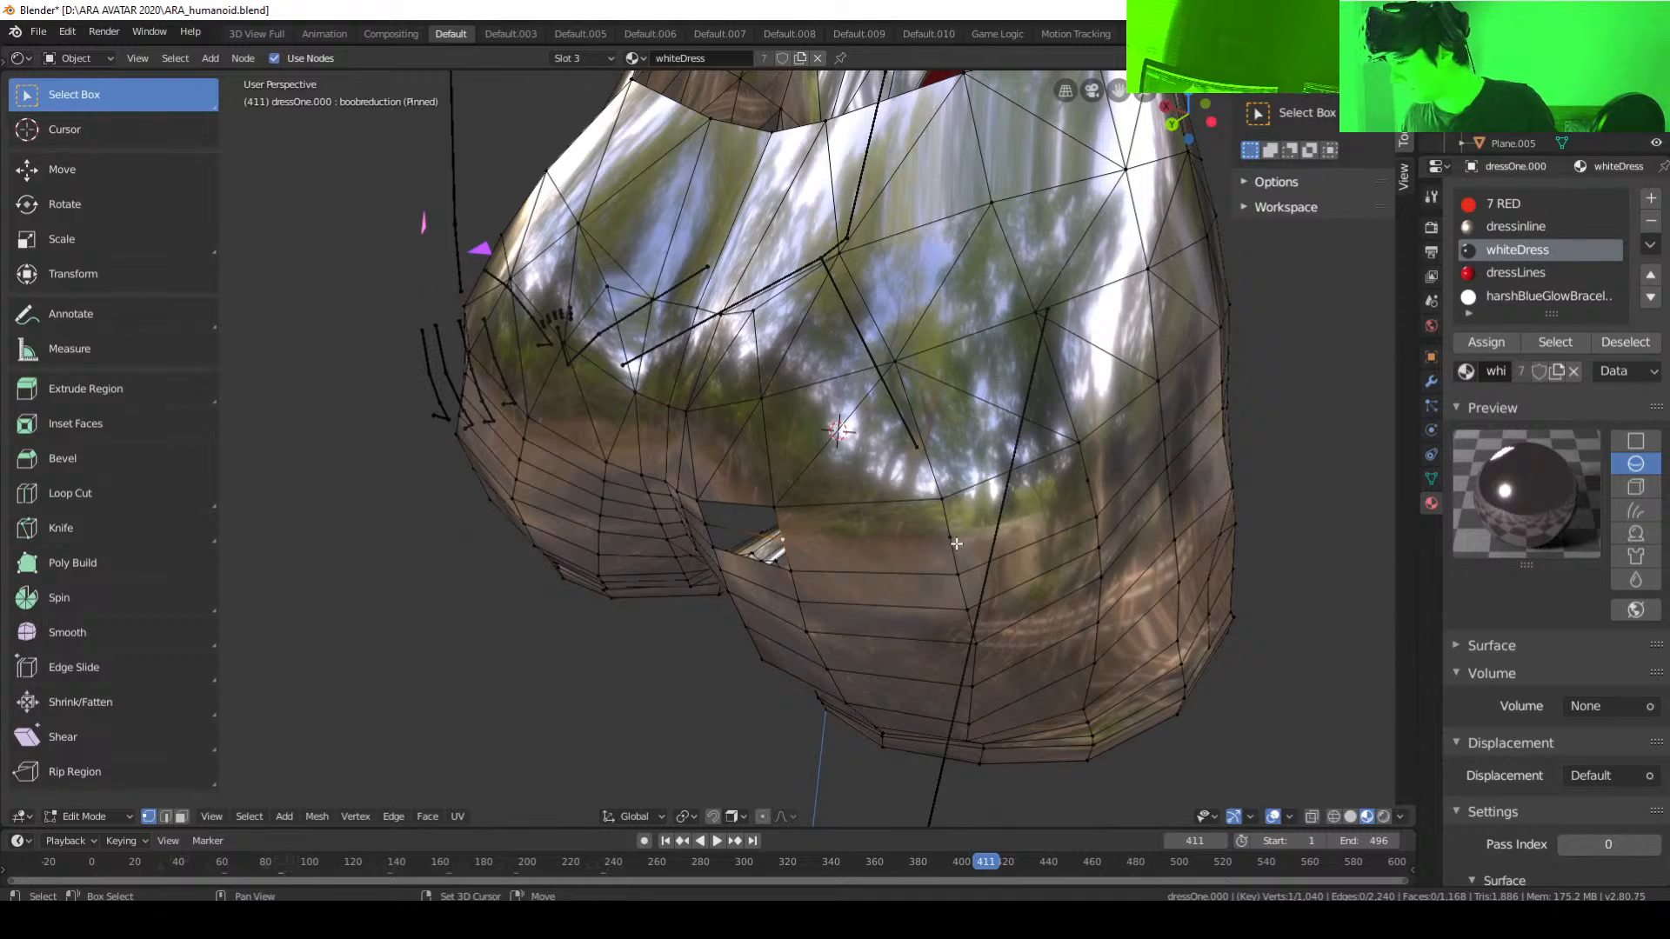
right_click(950, 533)
key(Escape)
key(f)
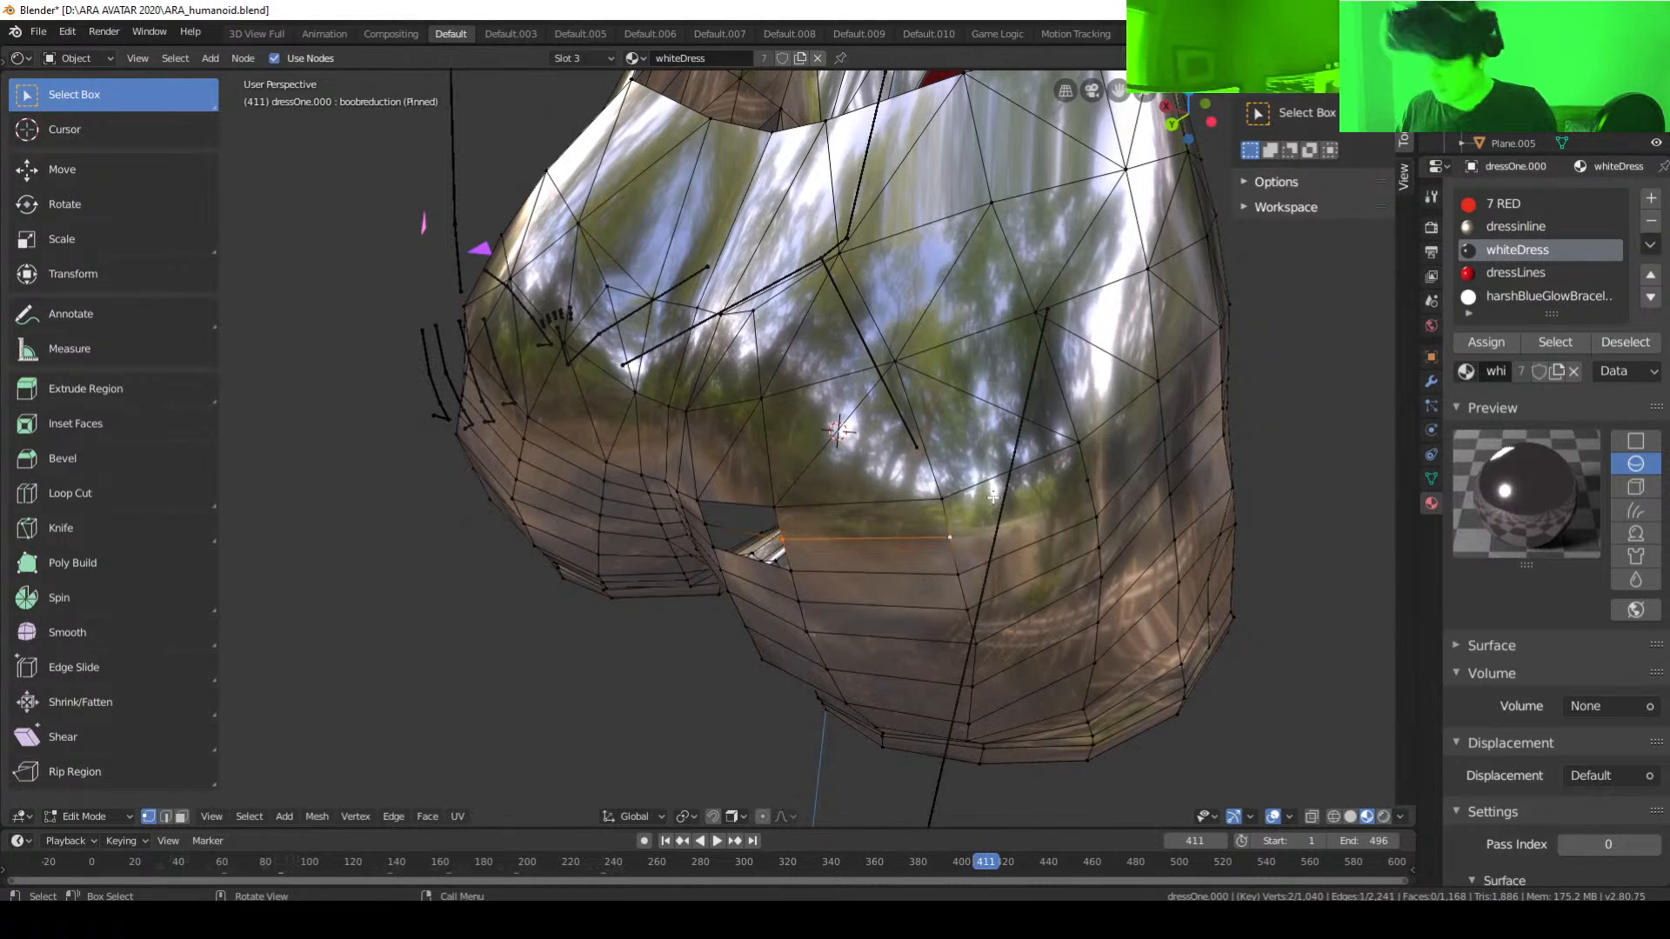
click(1098, 506)
shift+click(948, 534)
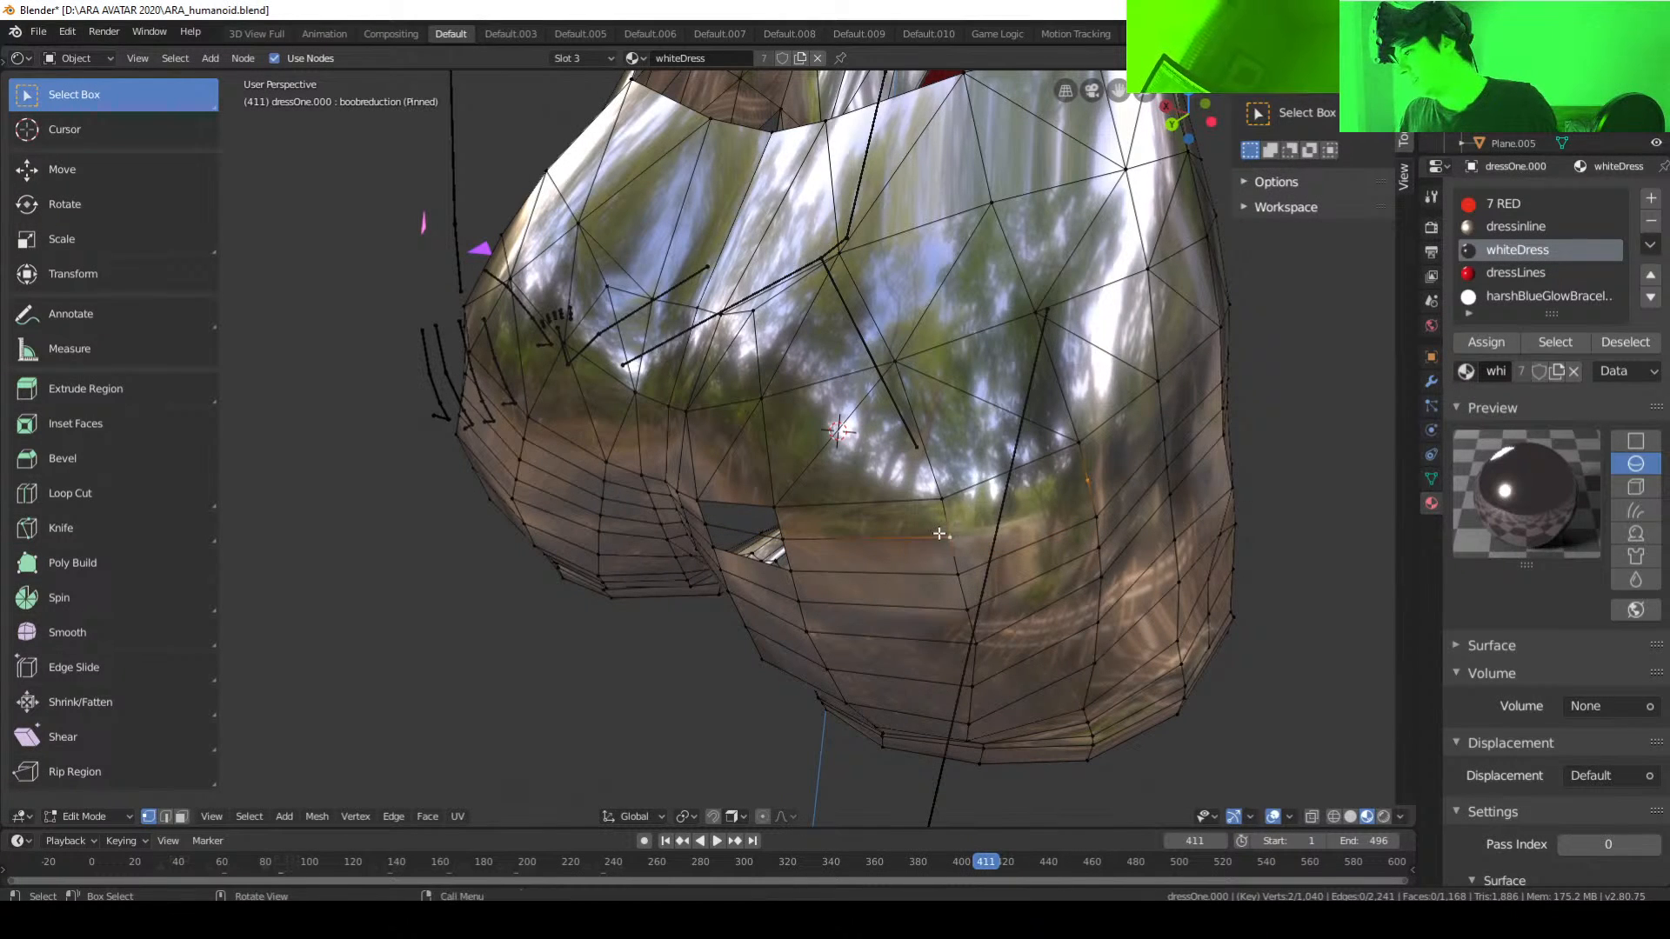
right_click(948, 533)
key(Escape)
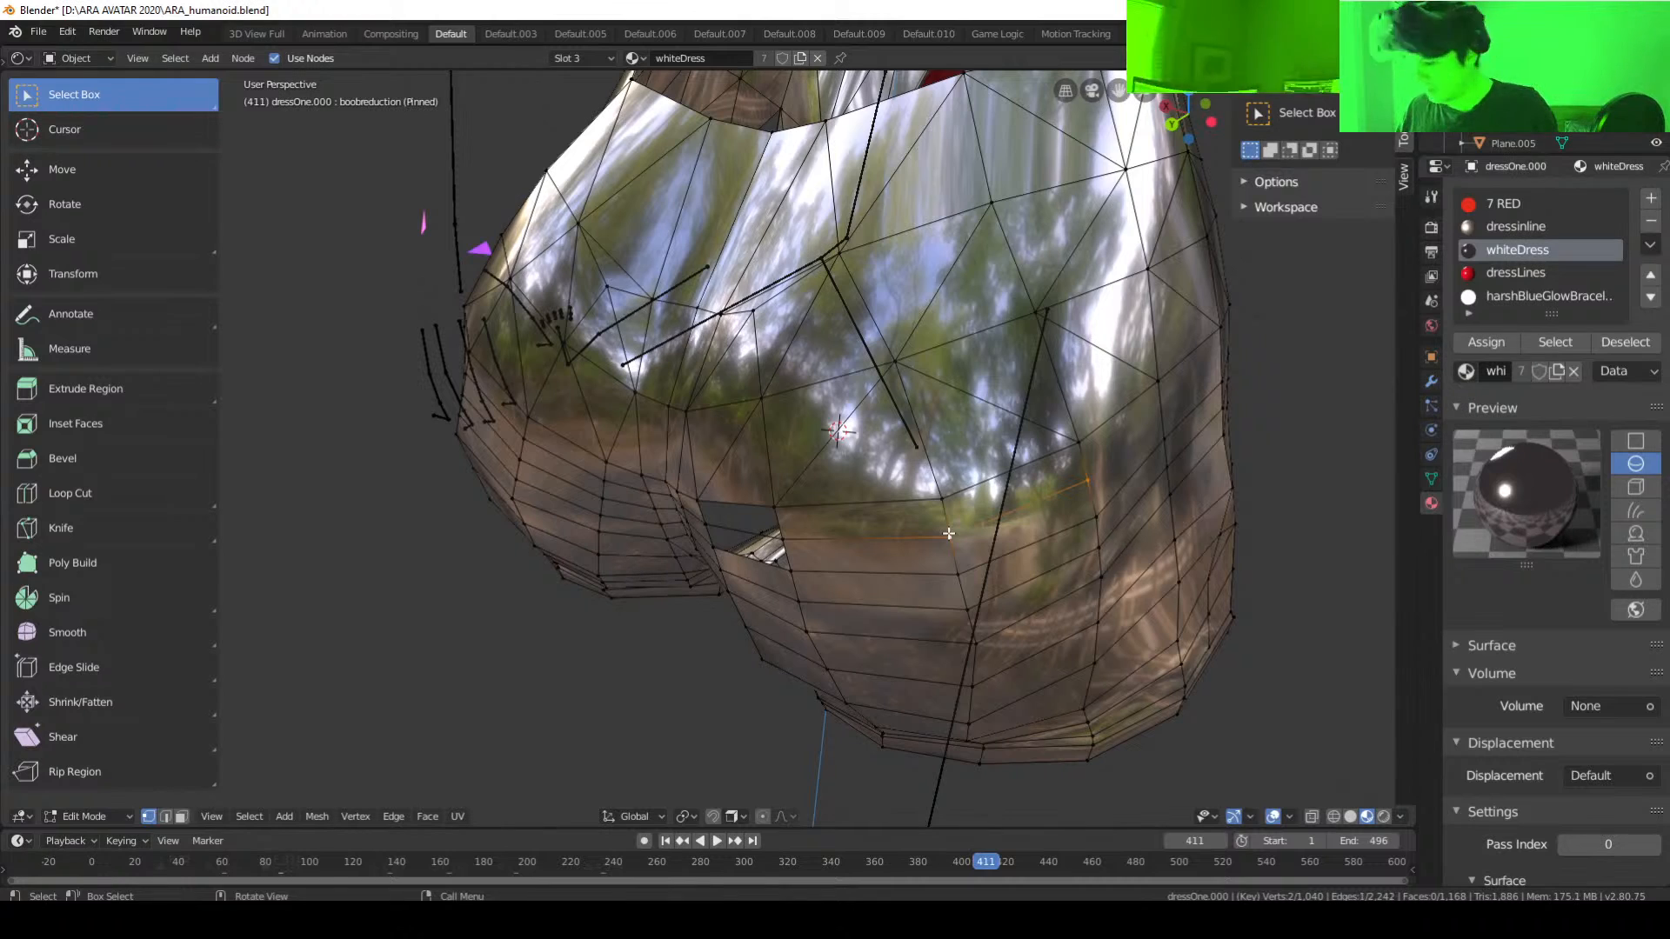
Step: Subdivide the third vertical edge around the dress's side and join its midpoint to the previous one with an edge
middle_drag(1094, 488, 817, 575)
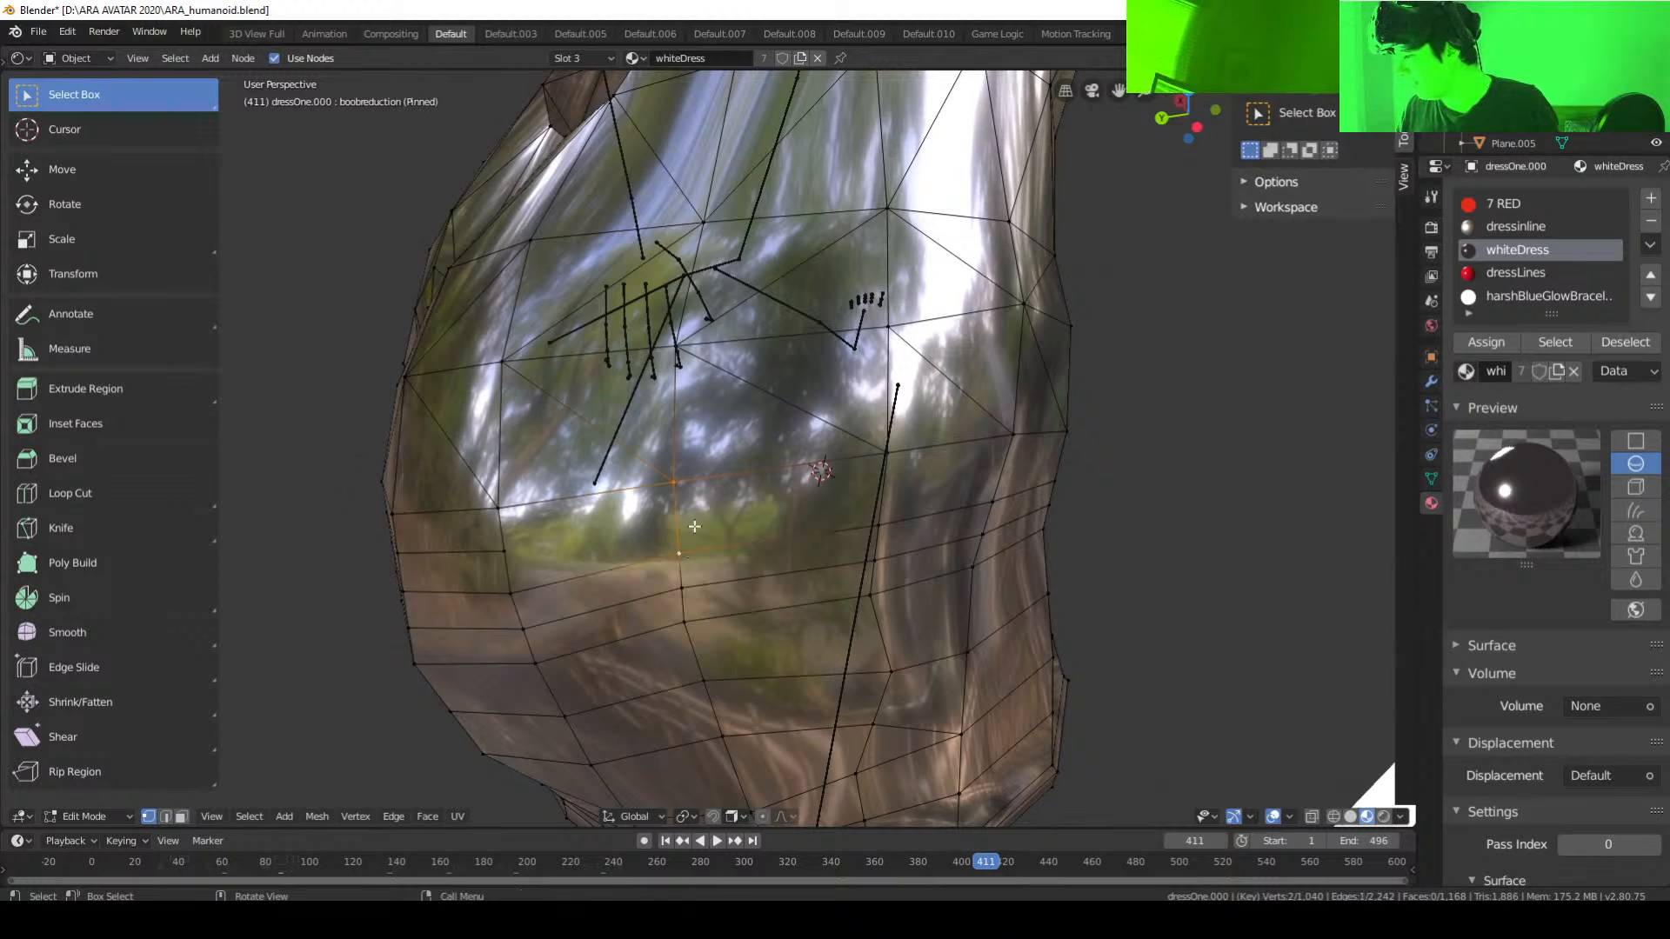
right_click(688, 524)
click(648, 471)
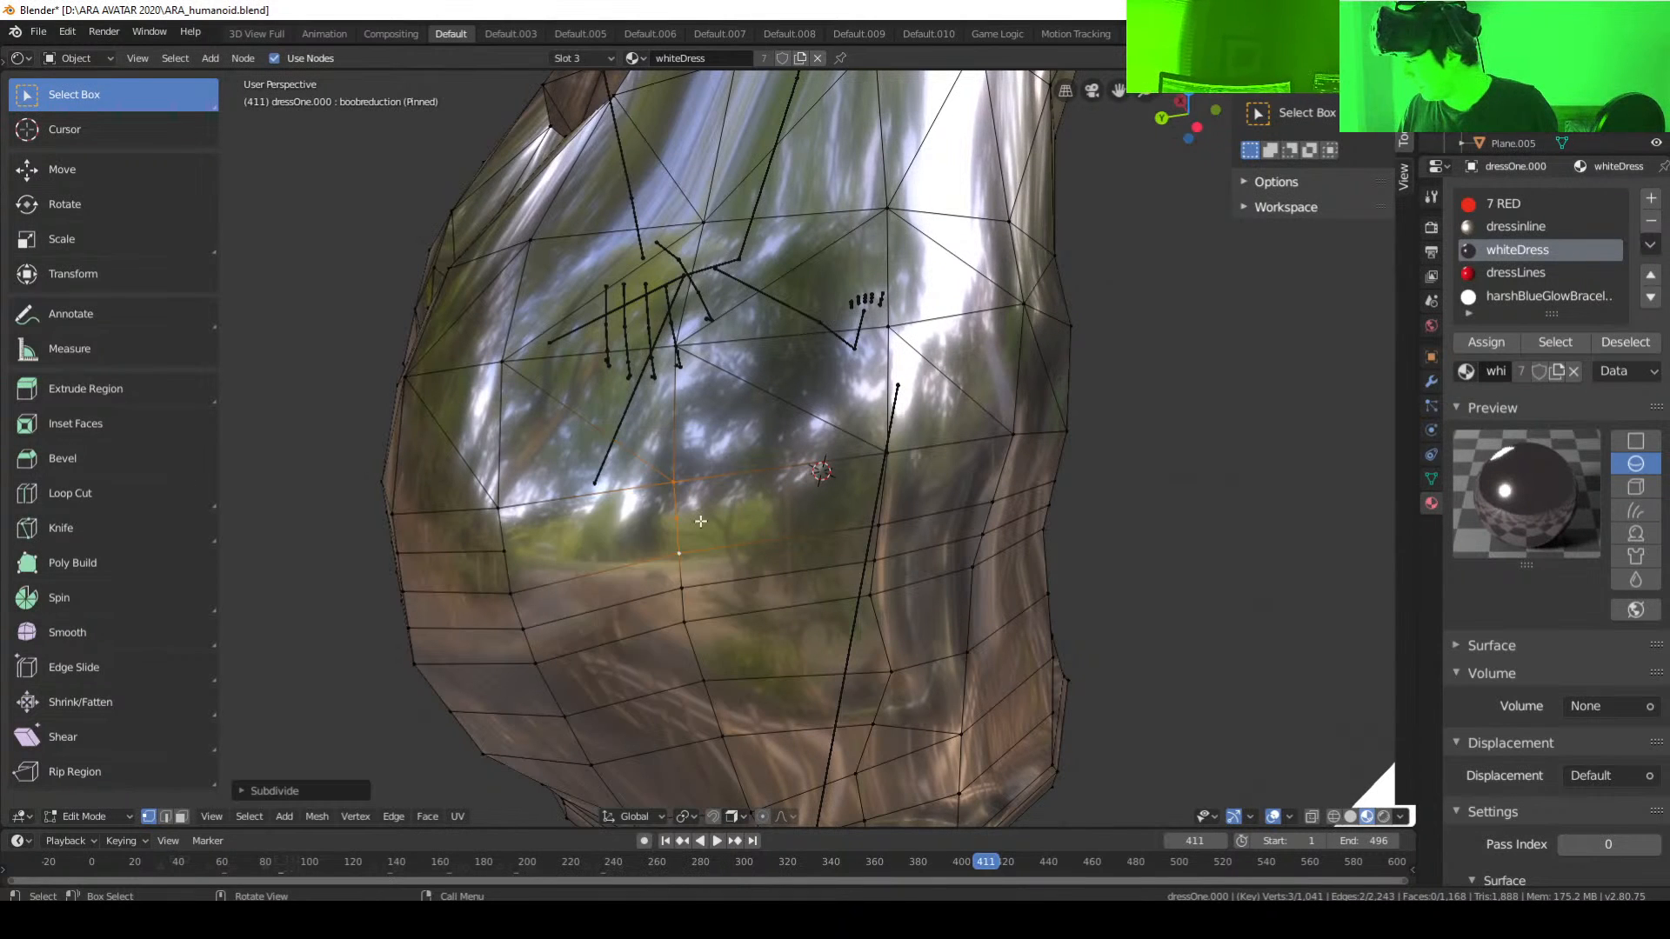
shift+click(677, 519)
middle_drag(677, 519, 543, 600)
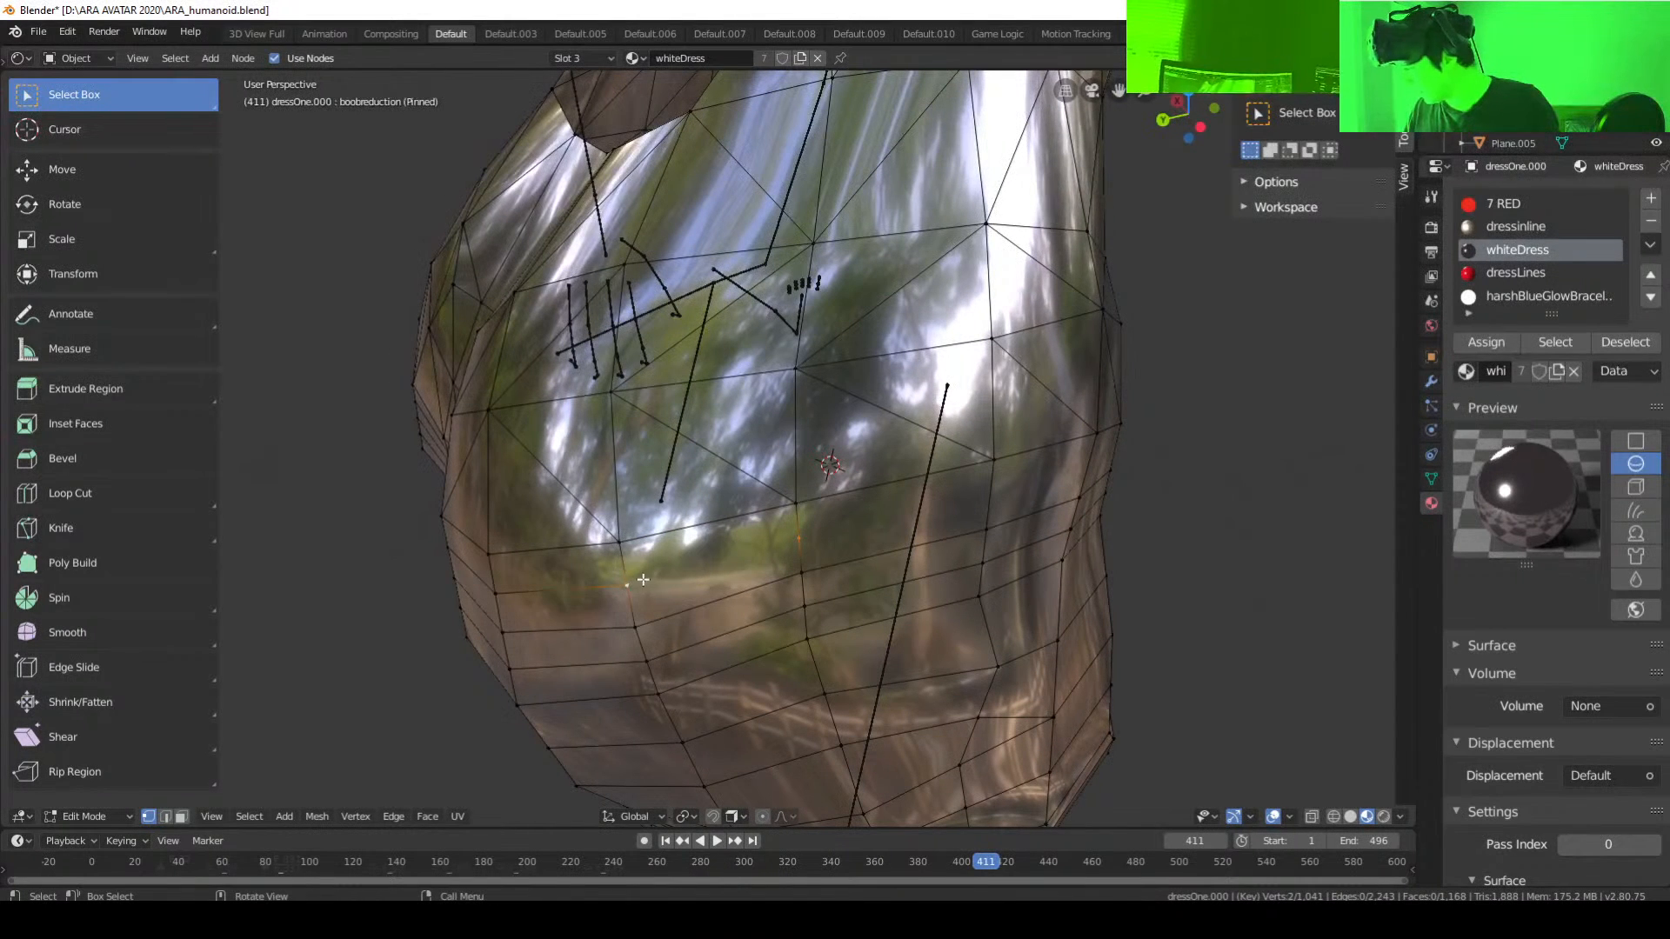
key(f)
Step: Continue the new row by subdividing the fourth vertical edge and joining its midpoint to the third midpoint with an edge
middle_drag(848, 566, 788, 574)
click(783, 539)
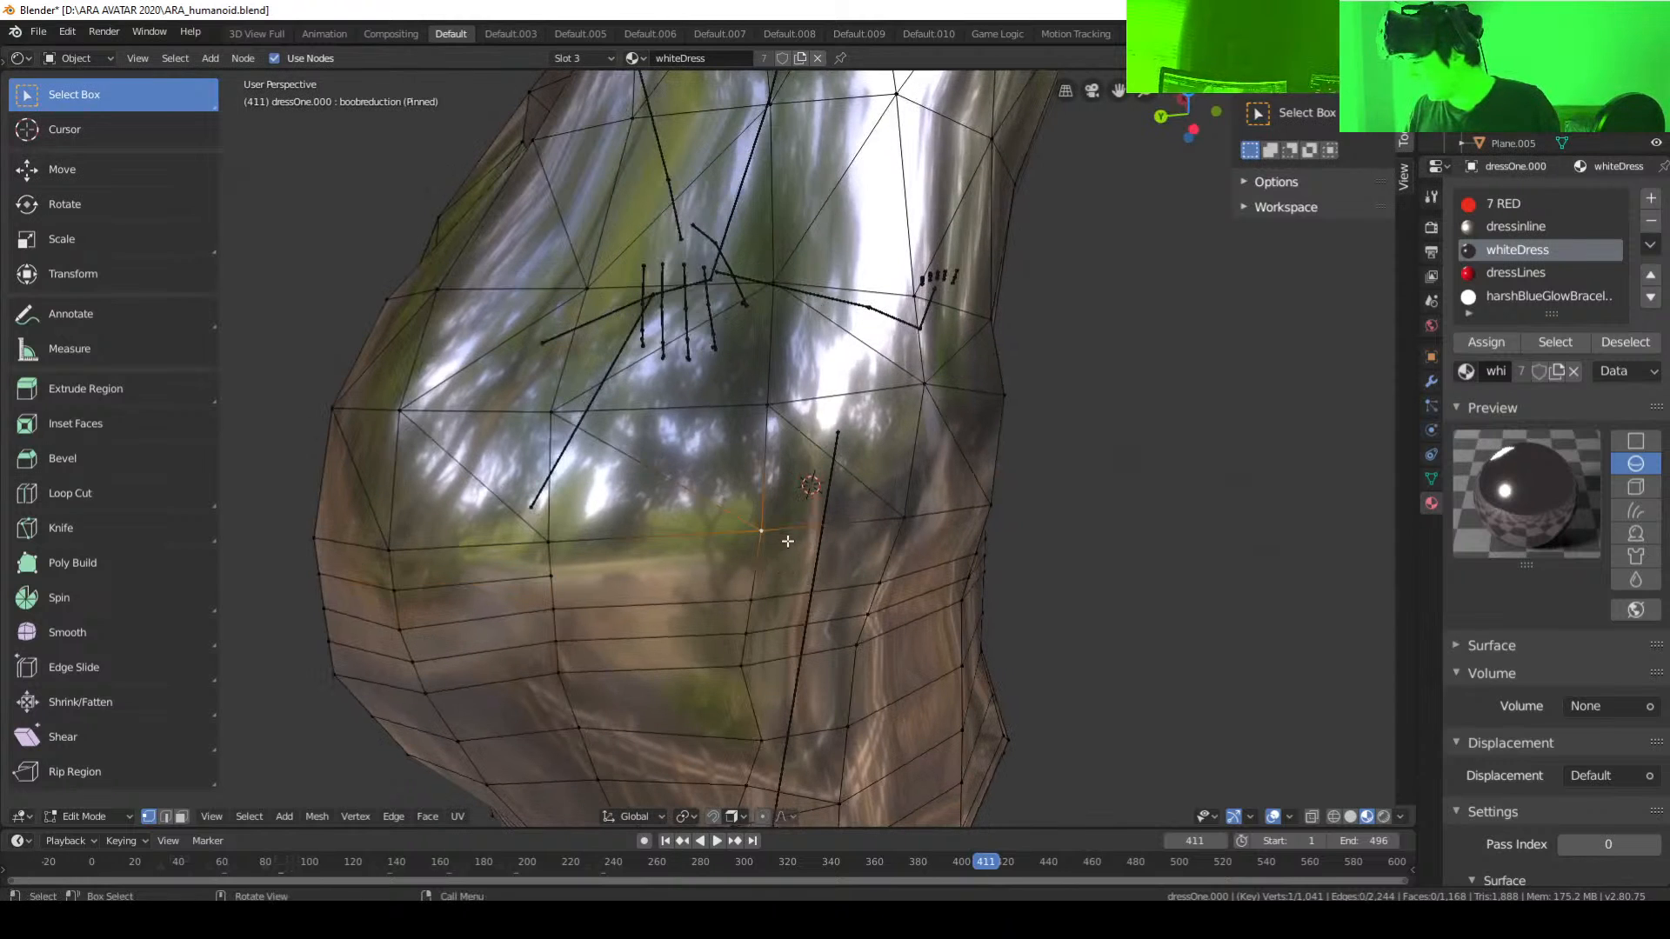
shift+click(749, 594)
right_click(751, 579)
click(695, 470)
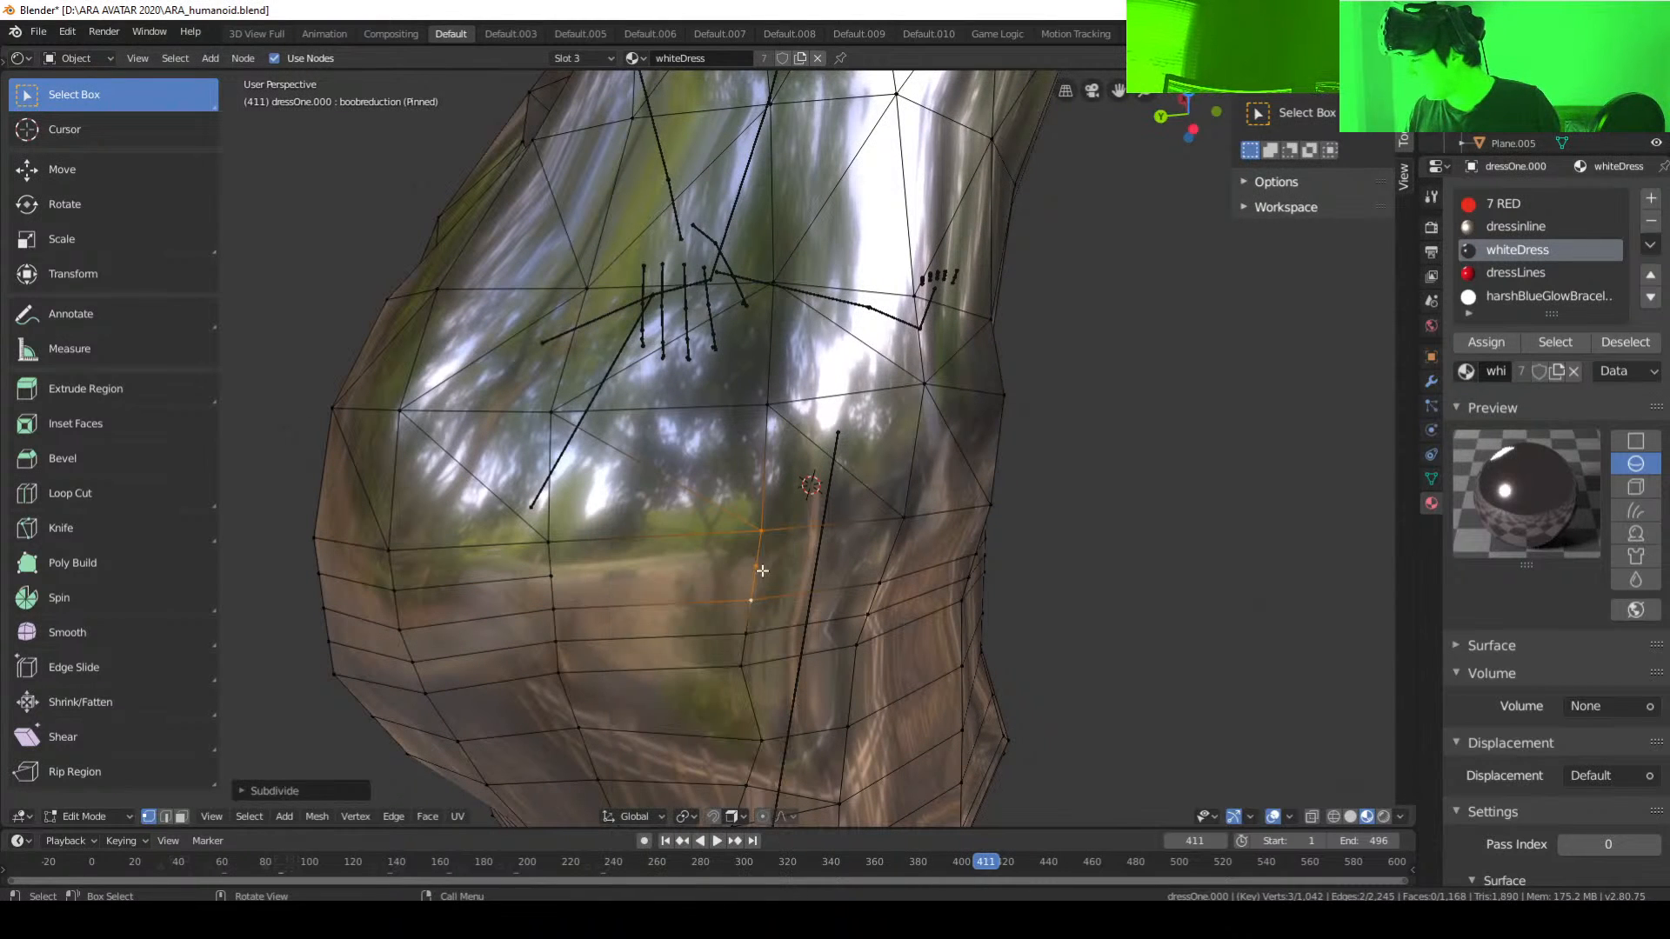
click(759, 568)
shift+click(551, 576)
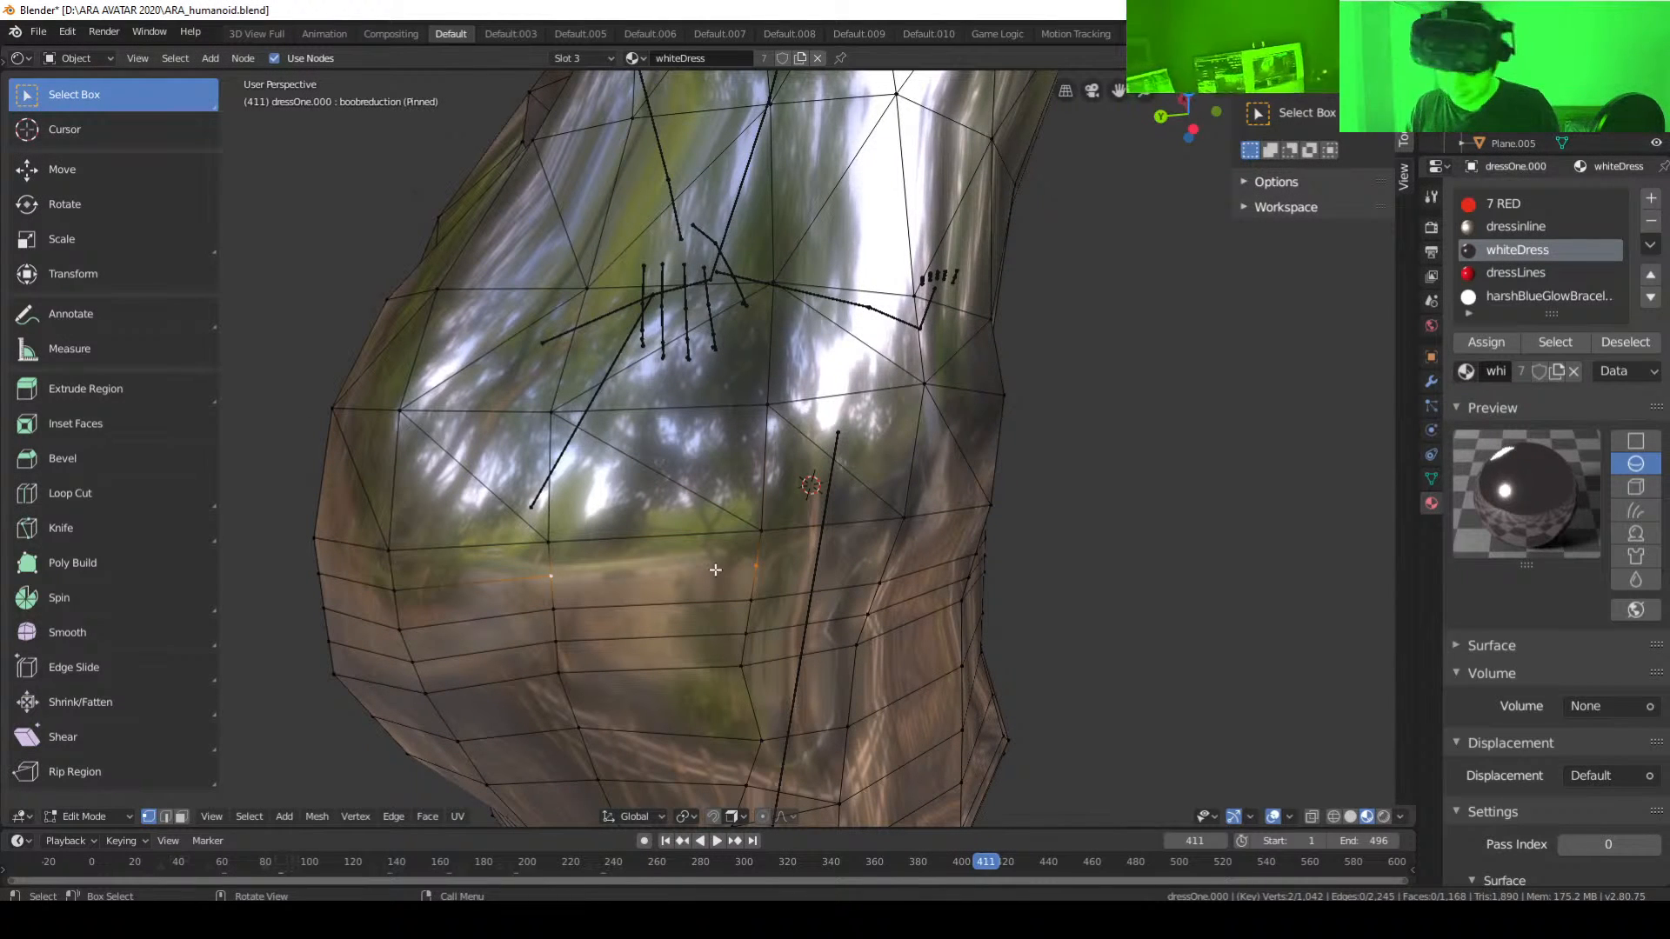
key(f)
Step: Subdivide the fifth vertical edge around the dress's side and join its midpoint to the fourth midpoint with an edge
middle_drag(831, 584, 746, 560)
click(712, 543)
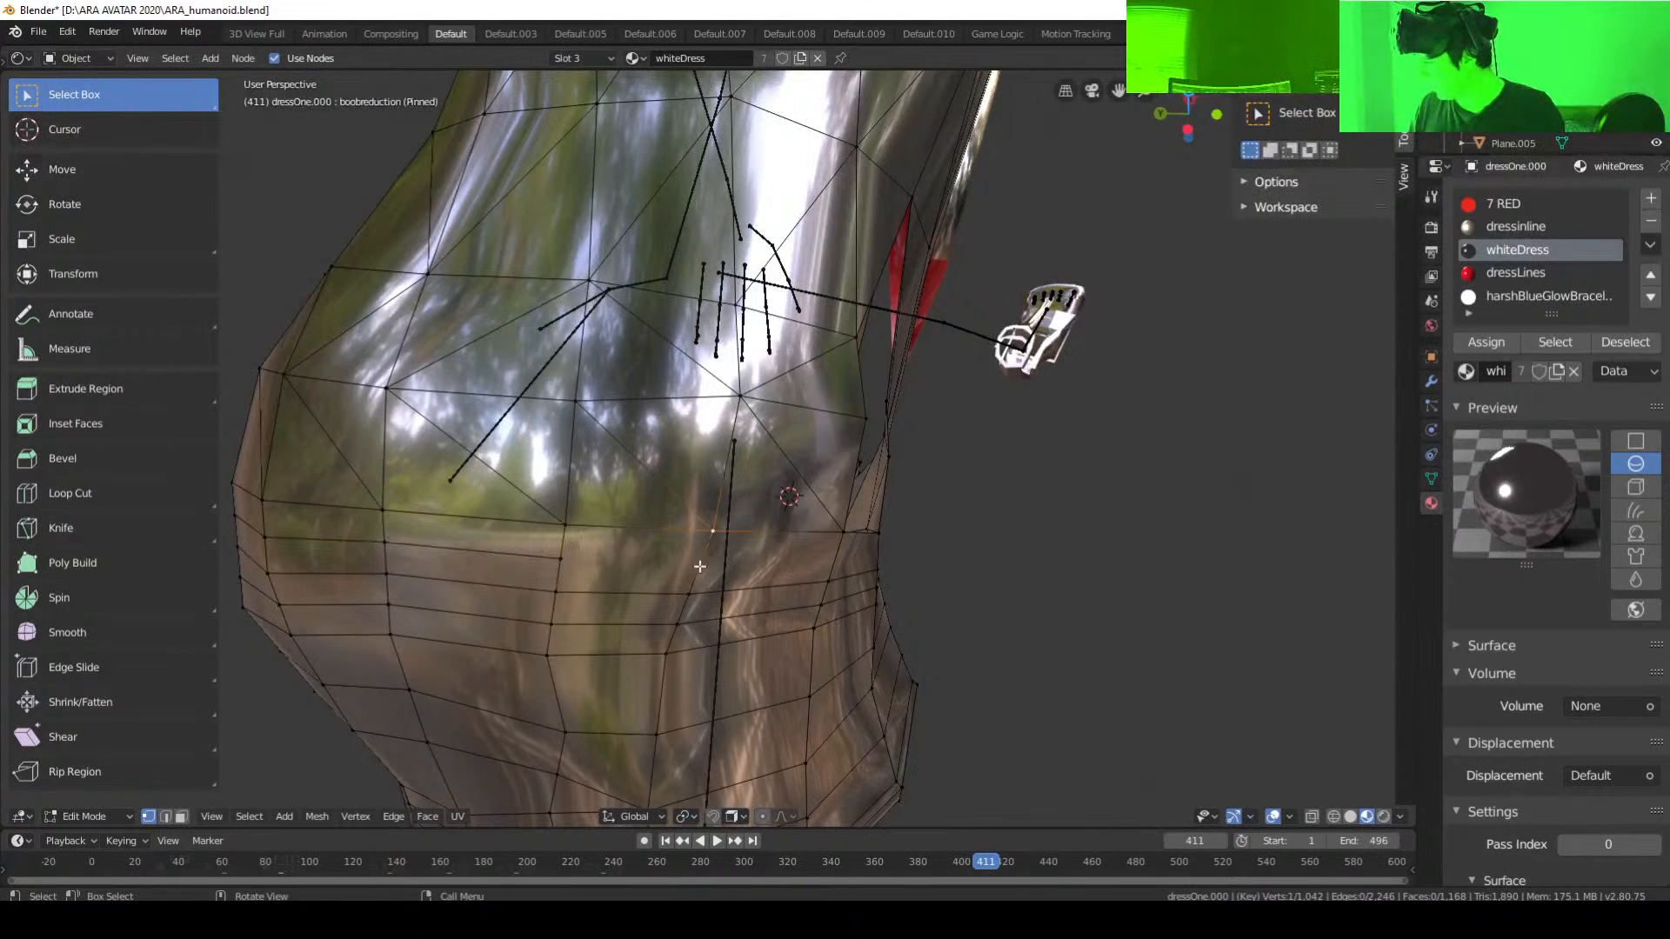
shift+click(689, 594)
right_click(701, 567)
click(637, 469)
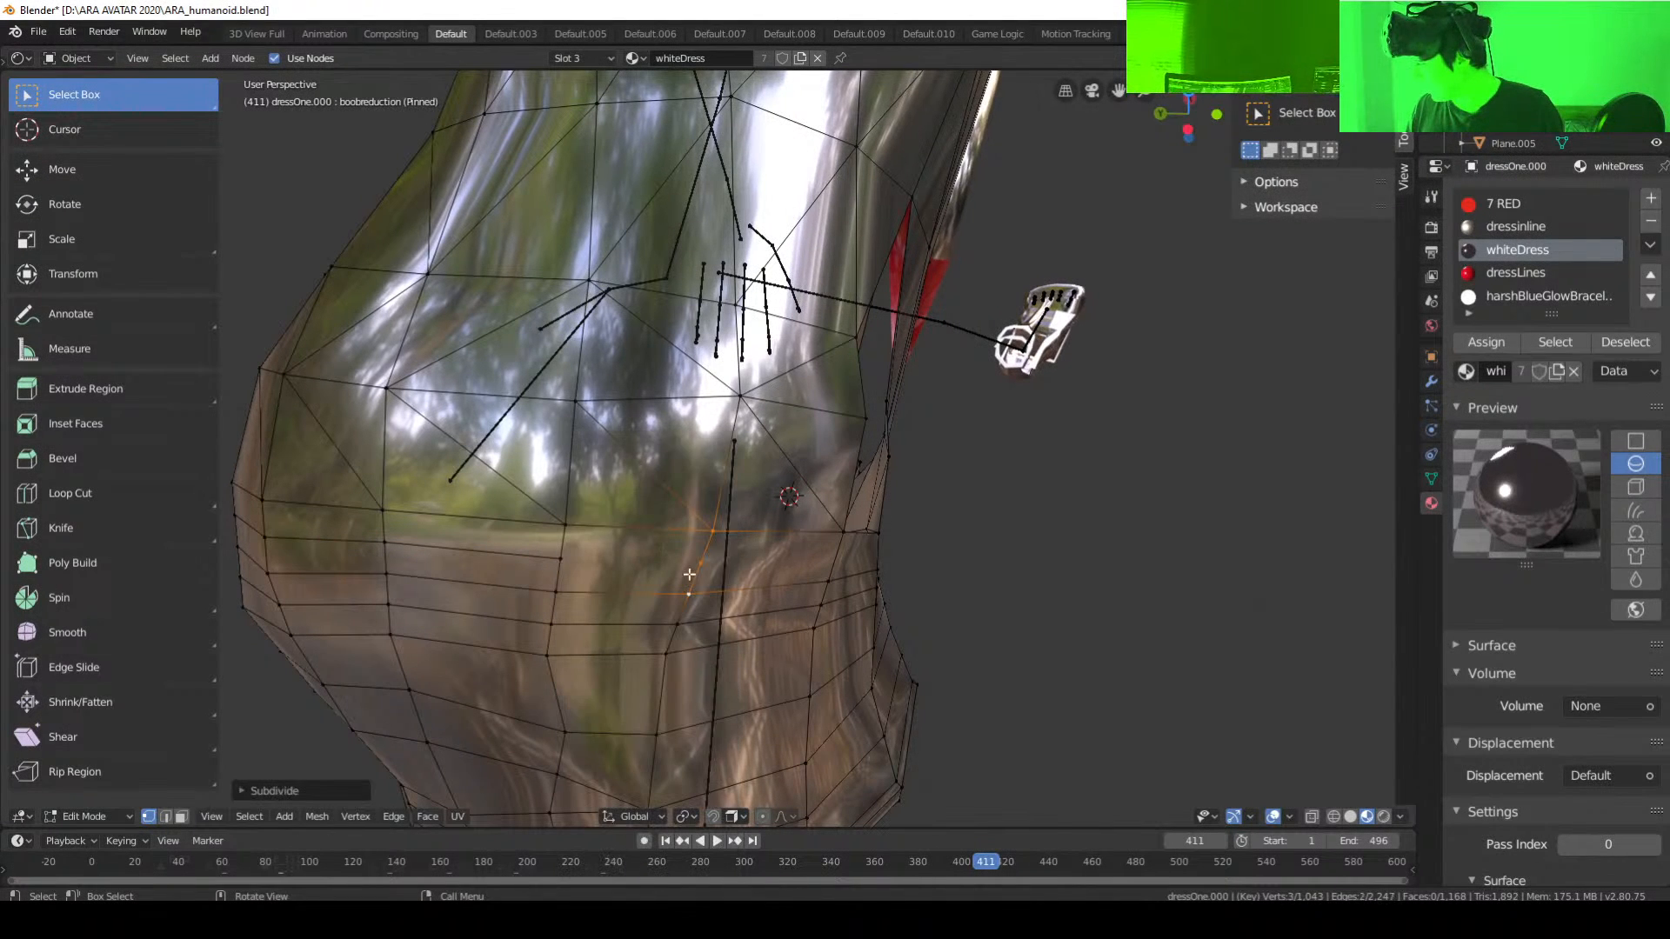
click(701, 563)
shift+click(561, 559)
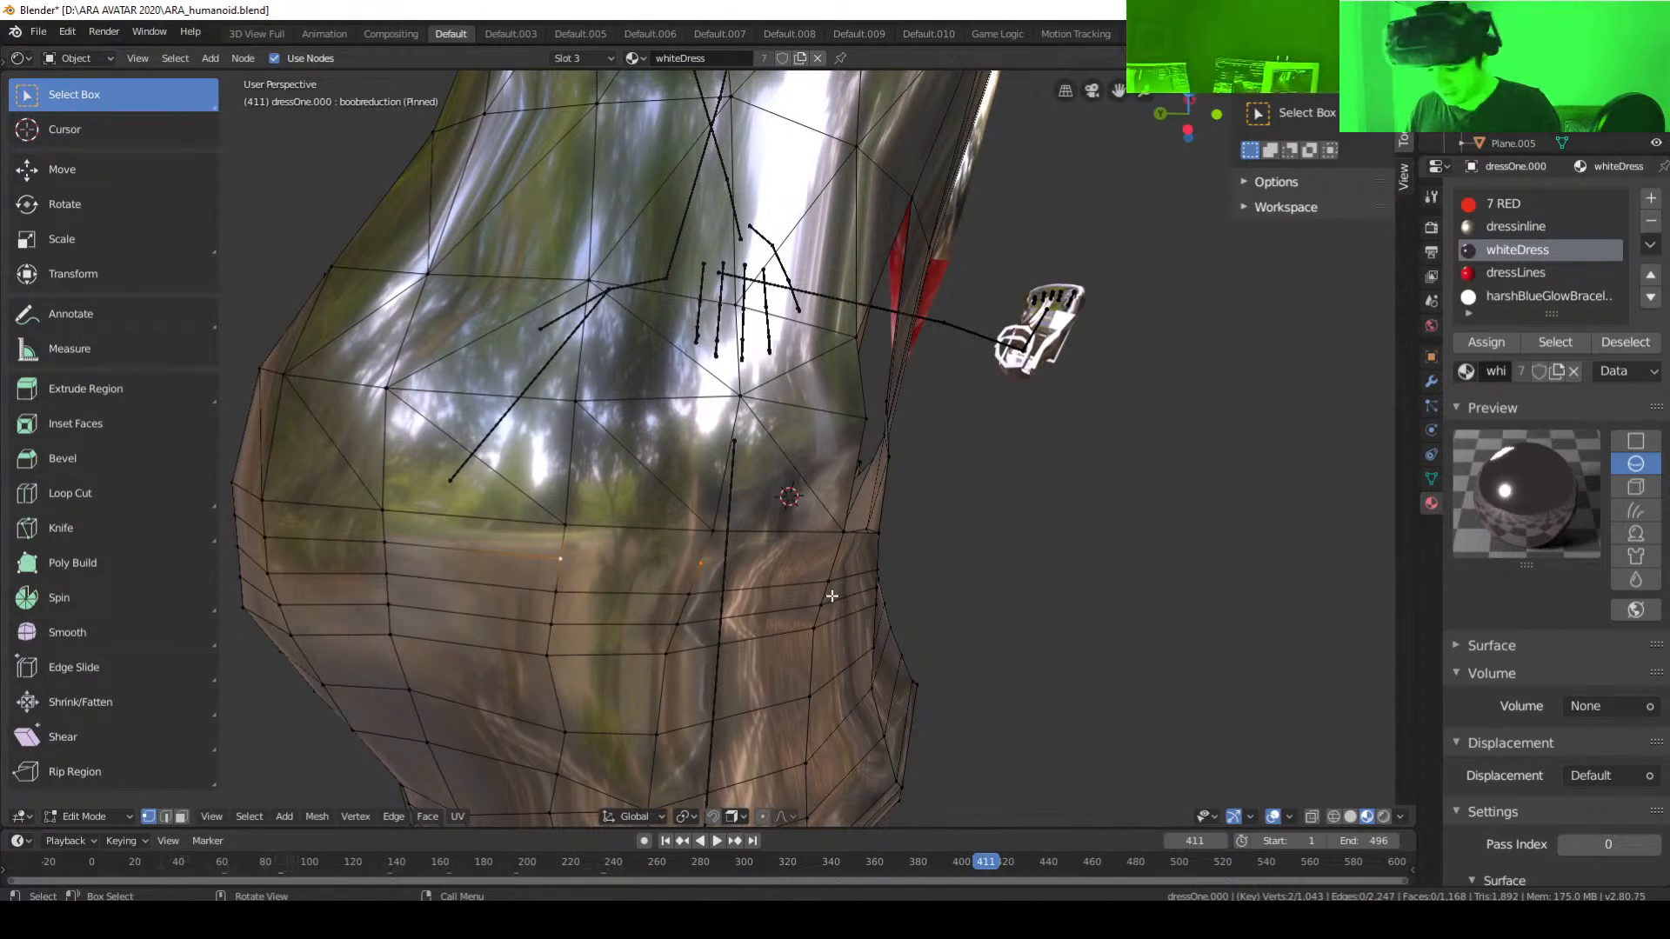
key(f)
Step: Subdivide the sixth vertical edge, beside the side opening, and join its midpoint to the fifth midpoint with an edge
middle_drag(832, 595, 596, 573)
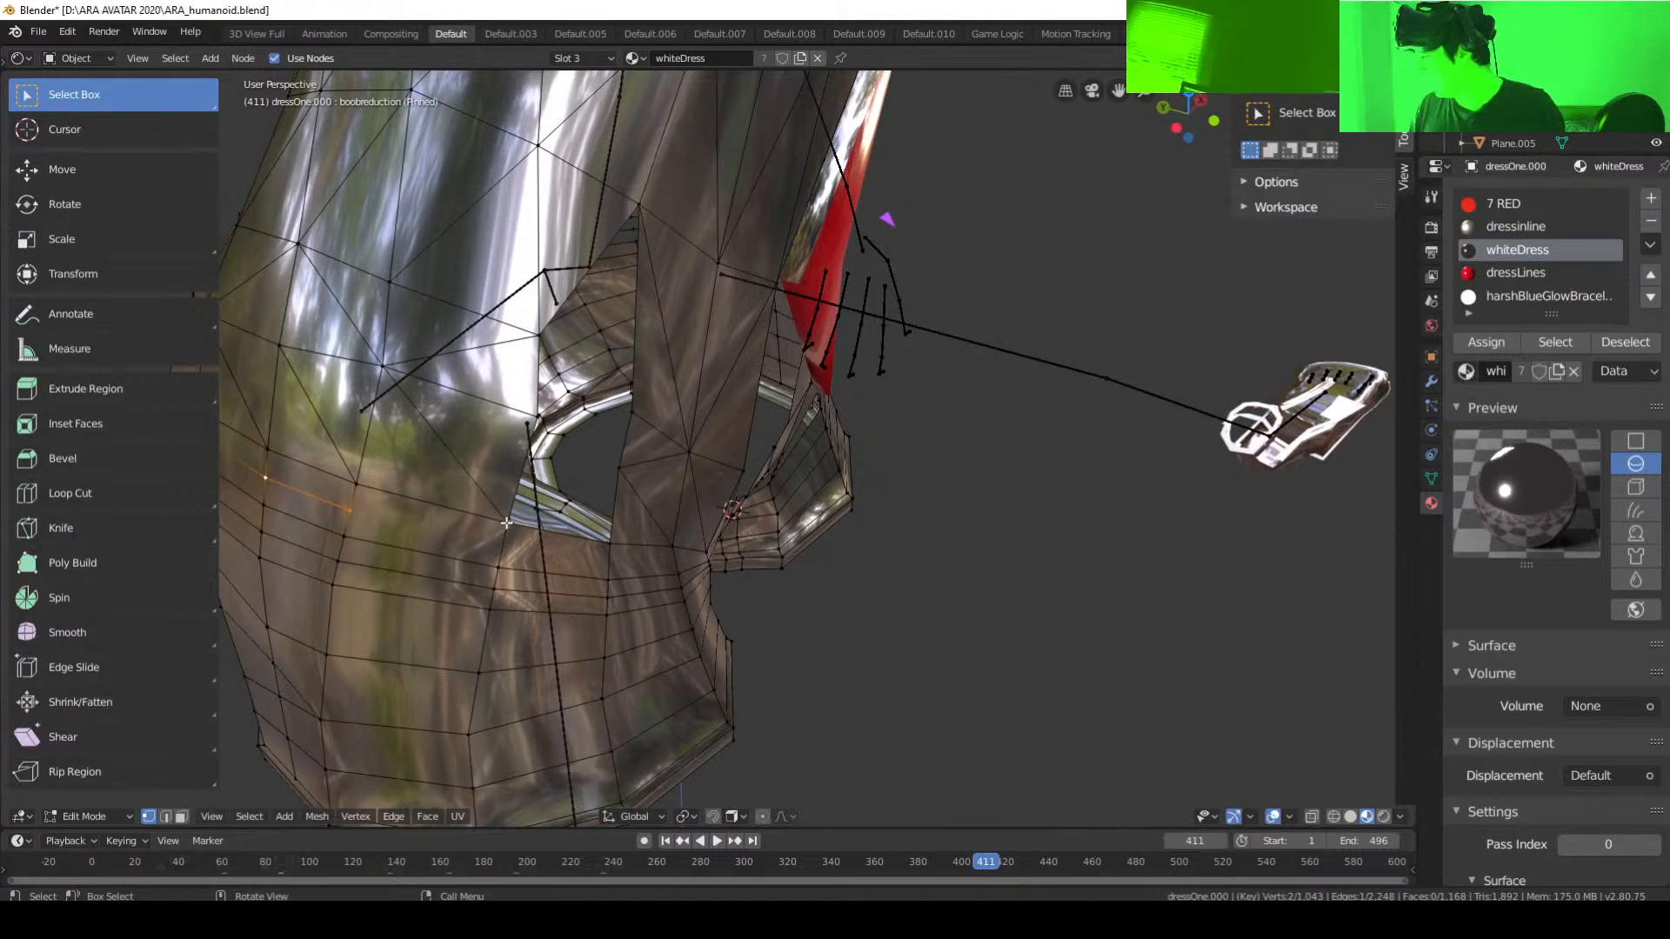
right_click(504, 556)
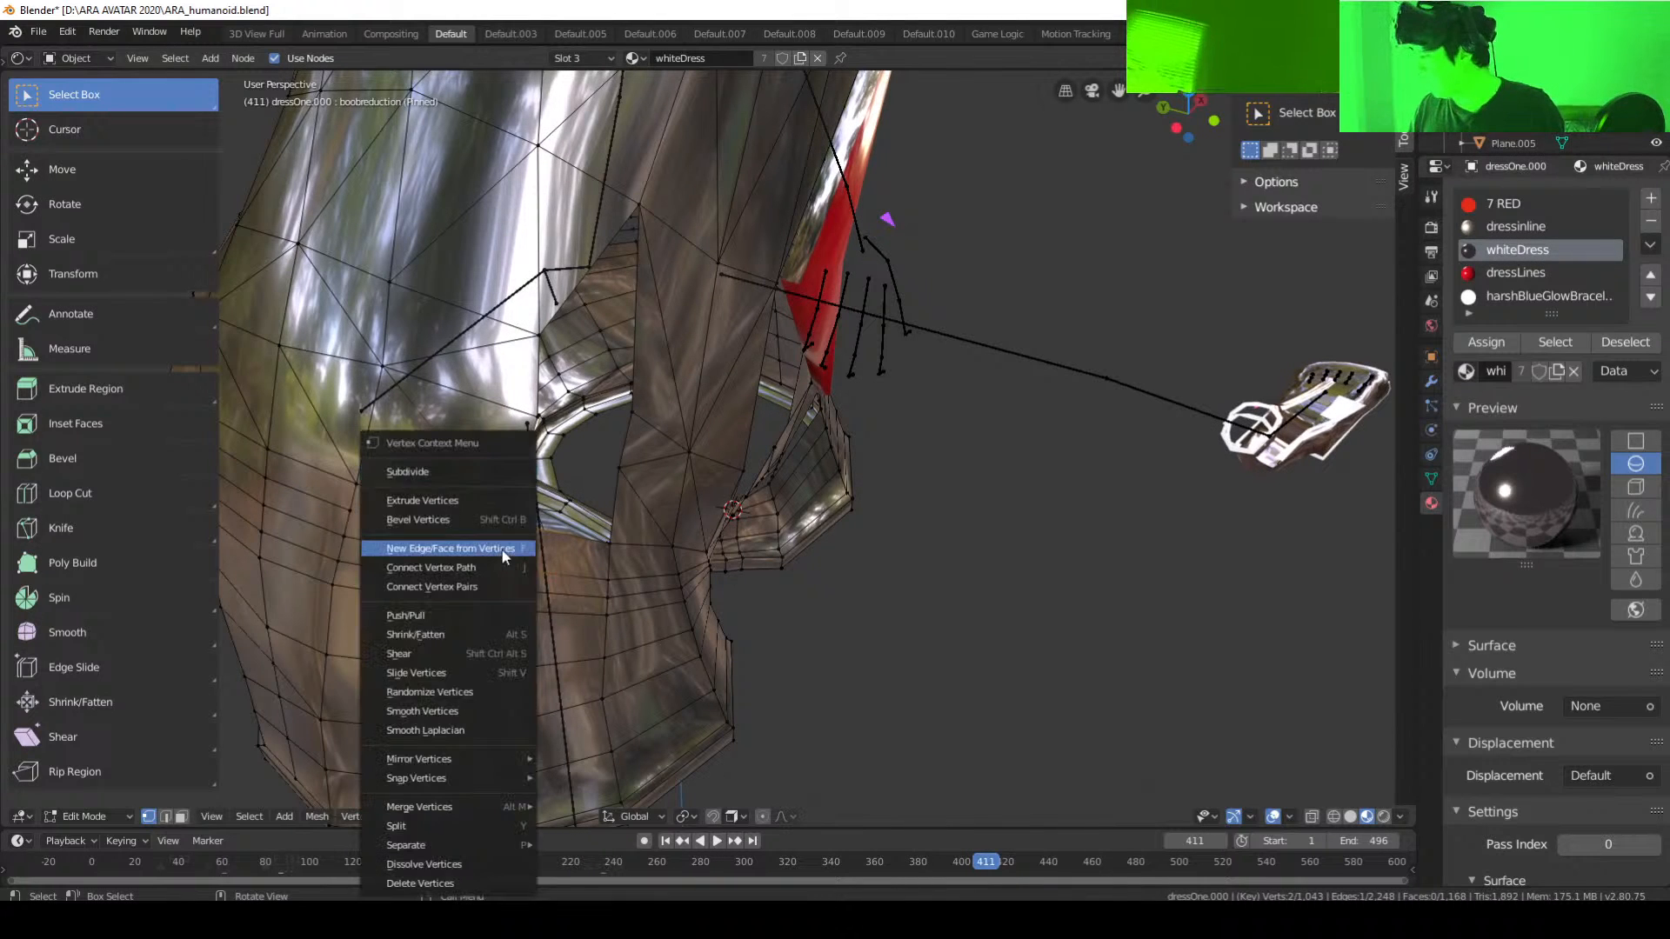
click(409, 472)
click(502, 546)
shift+click(348, 511)
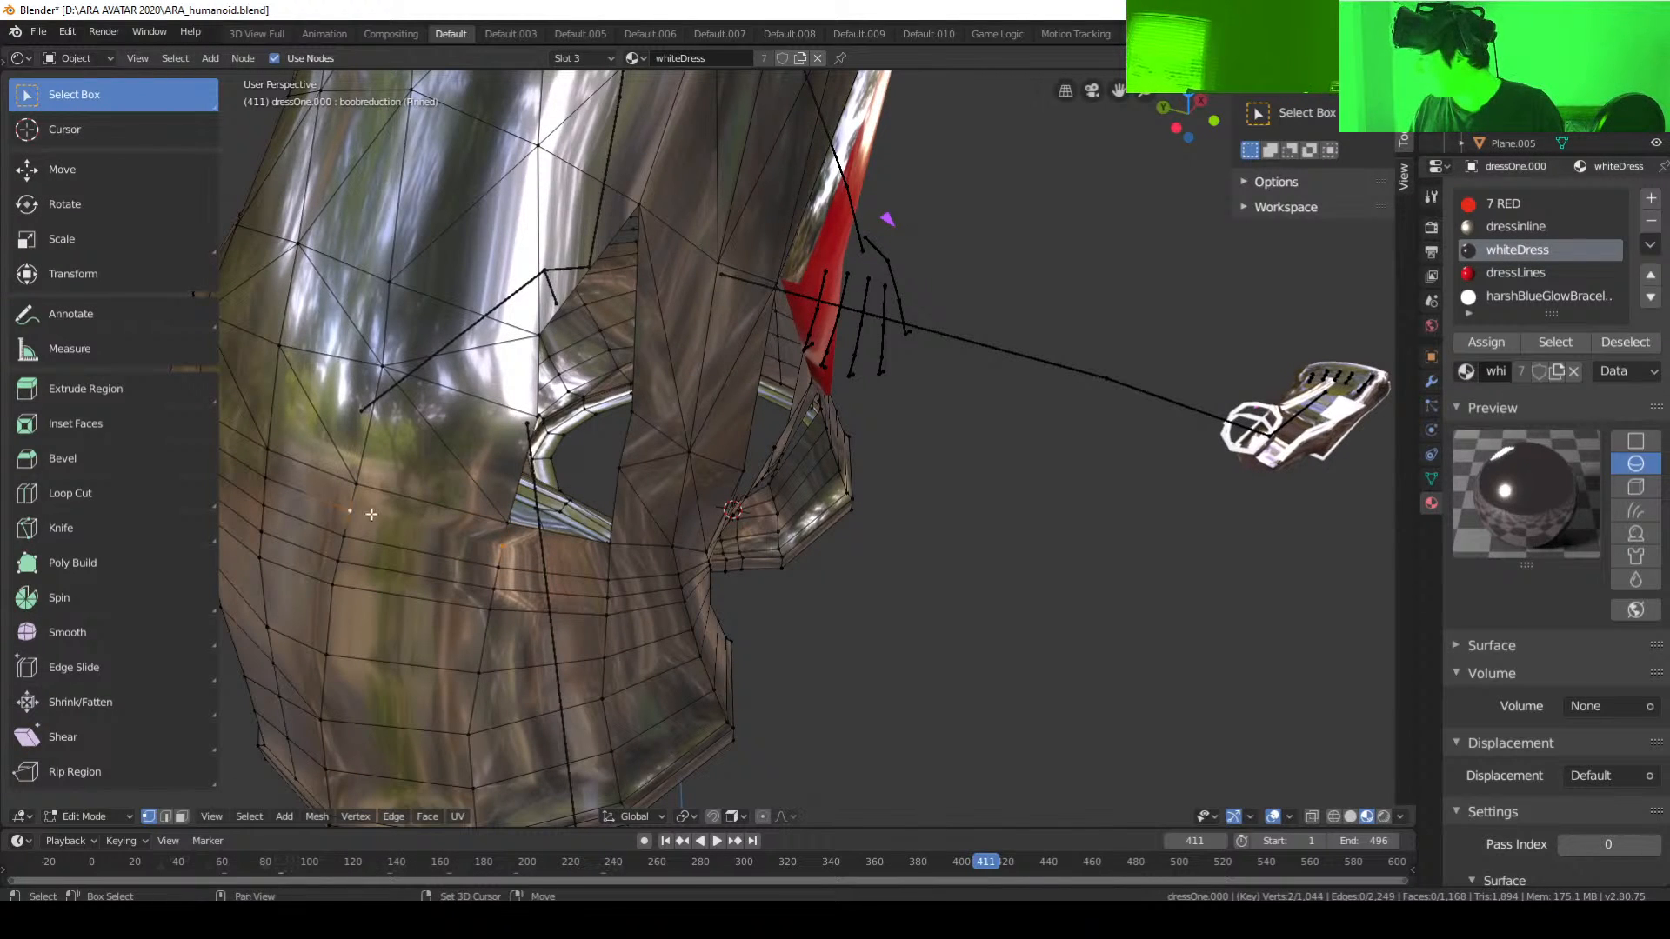
key(f)
Step: Extend the new row by subdividing the seventh vertical edge and joining its midpoint to the sixth midpoint with an edge
middle_drag(887, 656, 443, 481)
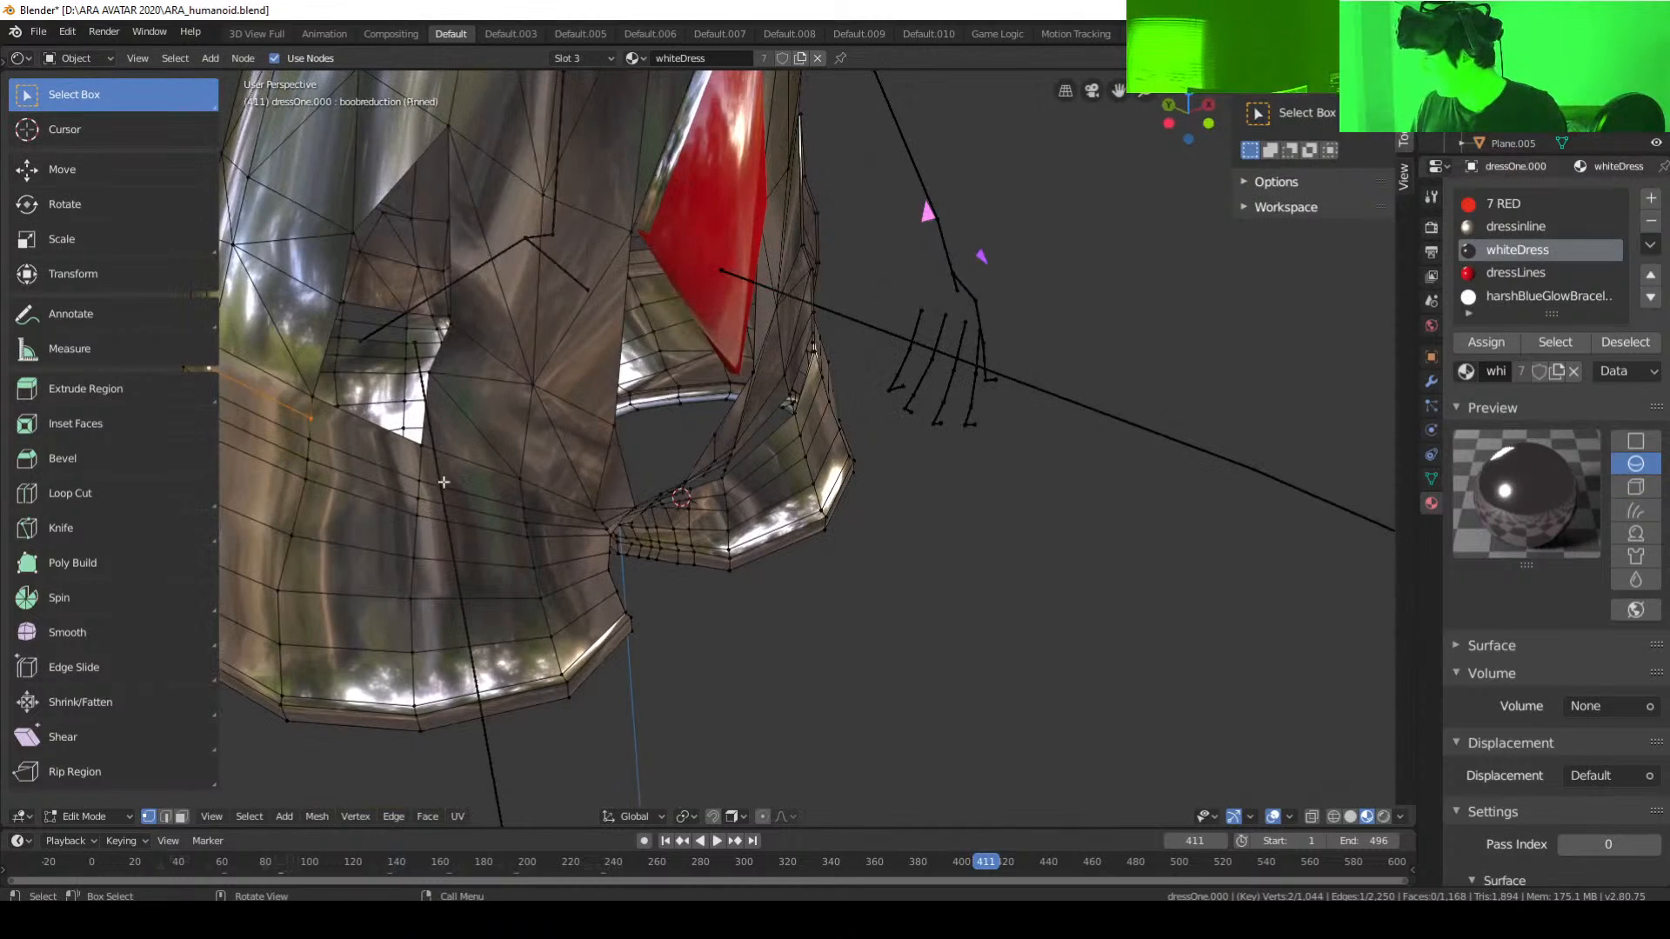
right_click(420, 466)
click(419, 468)
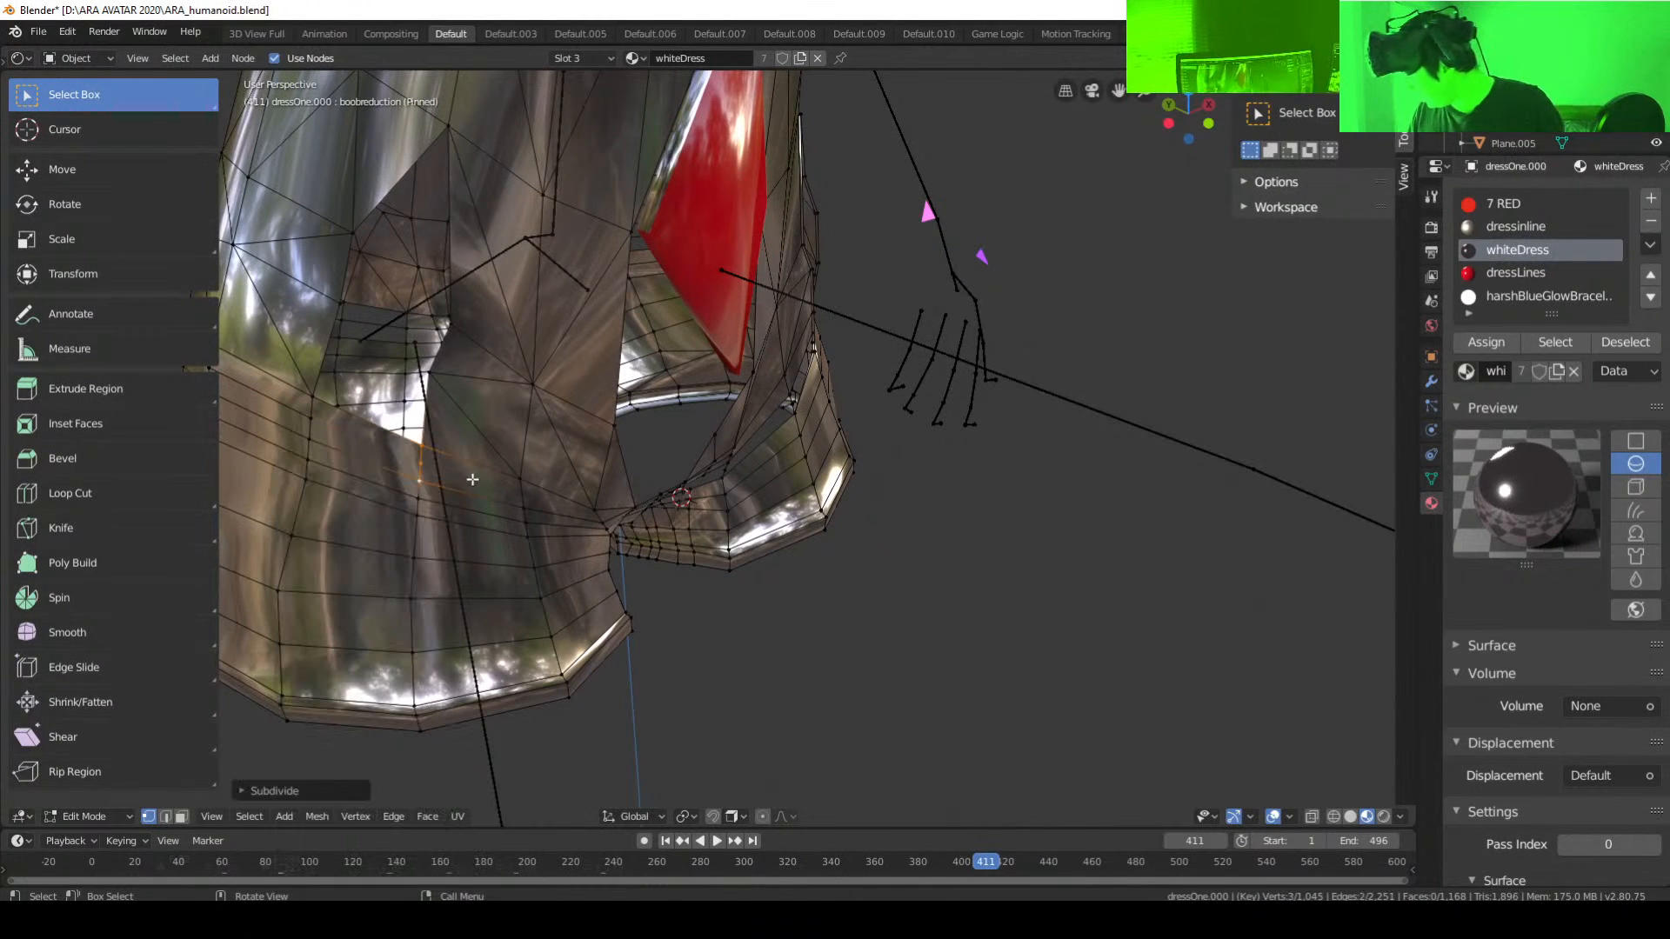
click(423, 464)
shift+click(301, 414)
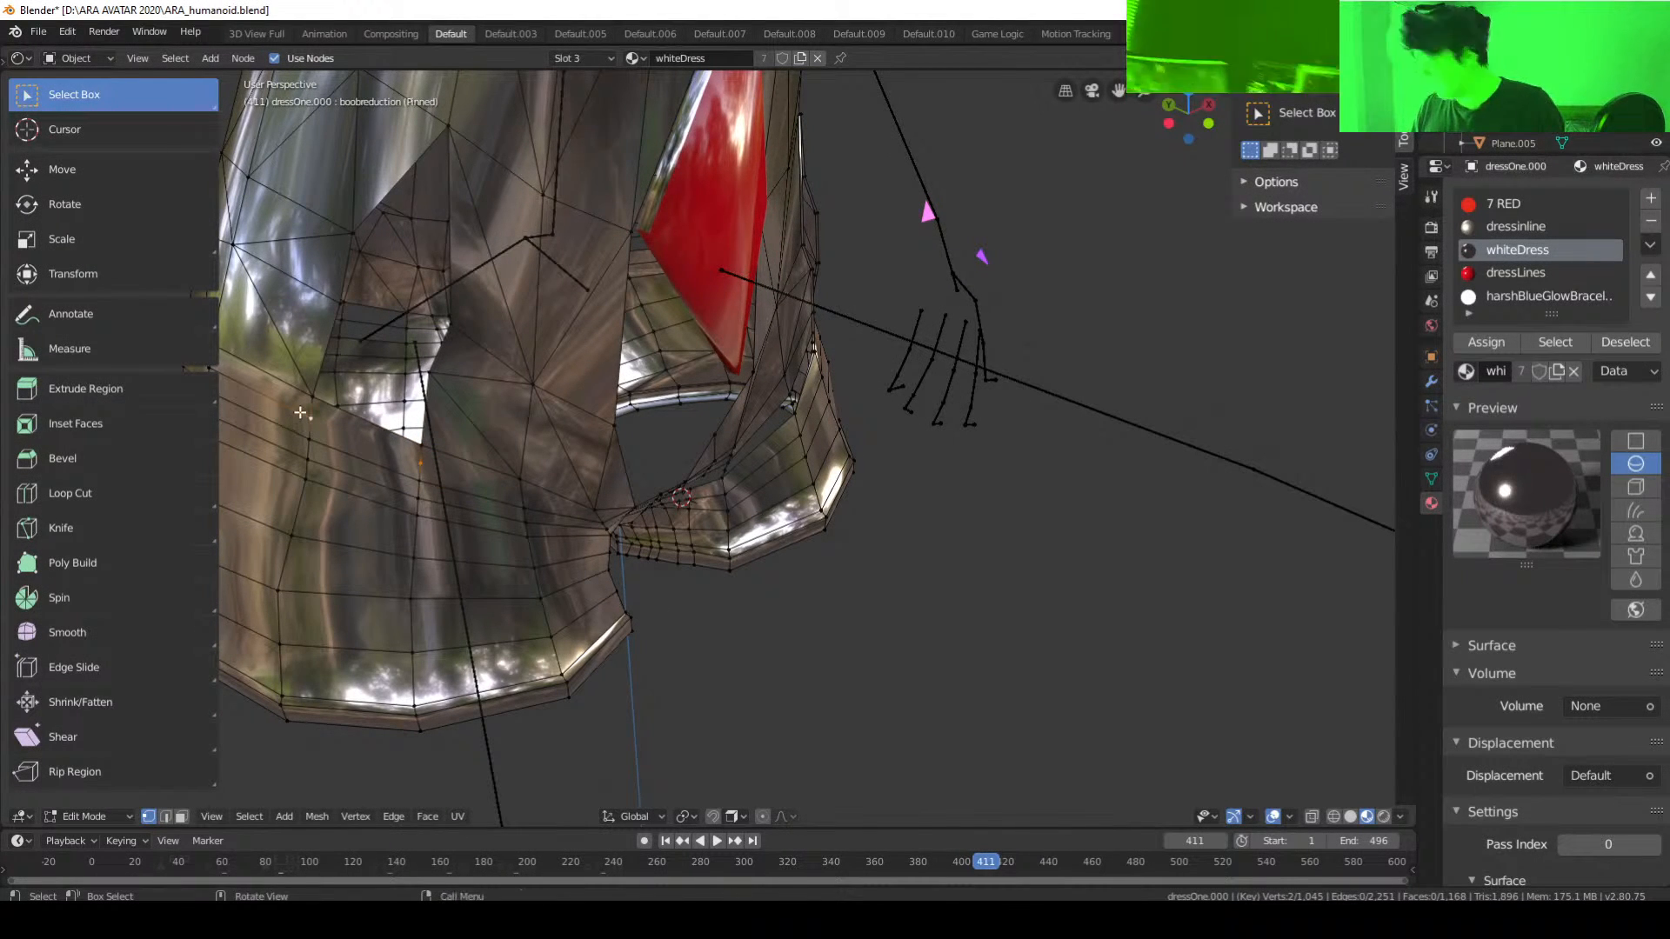
key(f)
Step: Subdivide the eighth vertical edge, toward the dress's centre opening, and join its midpoint to the seventh midpoint
click(521, 476)
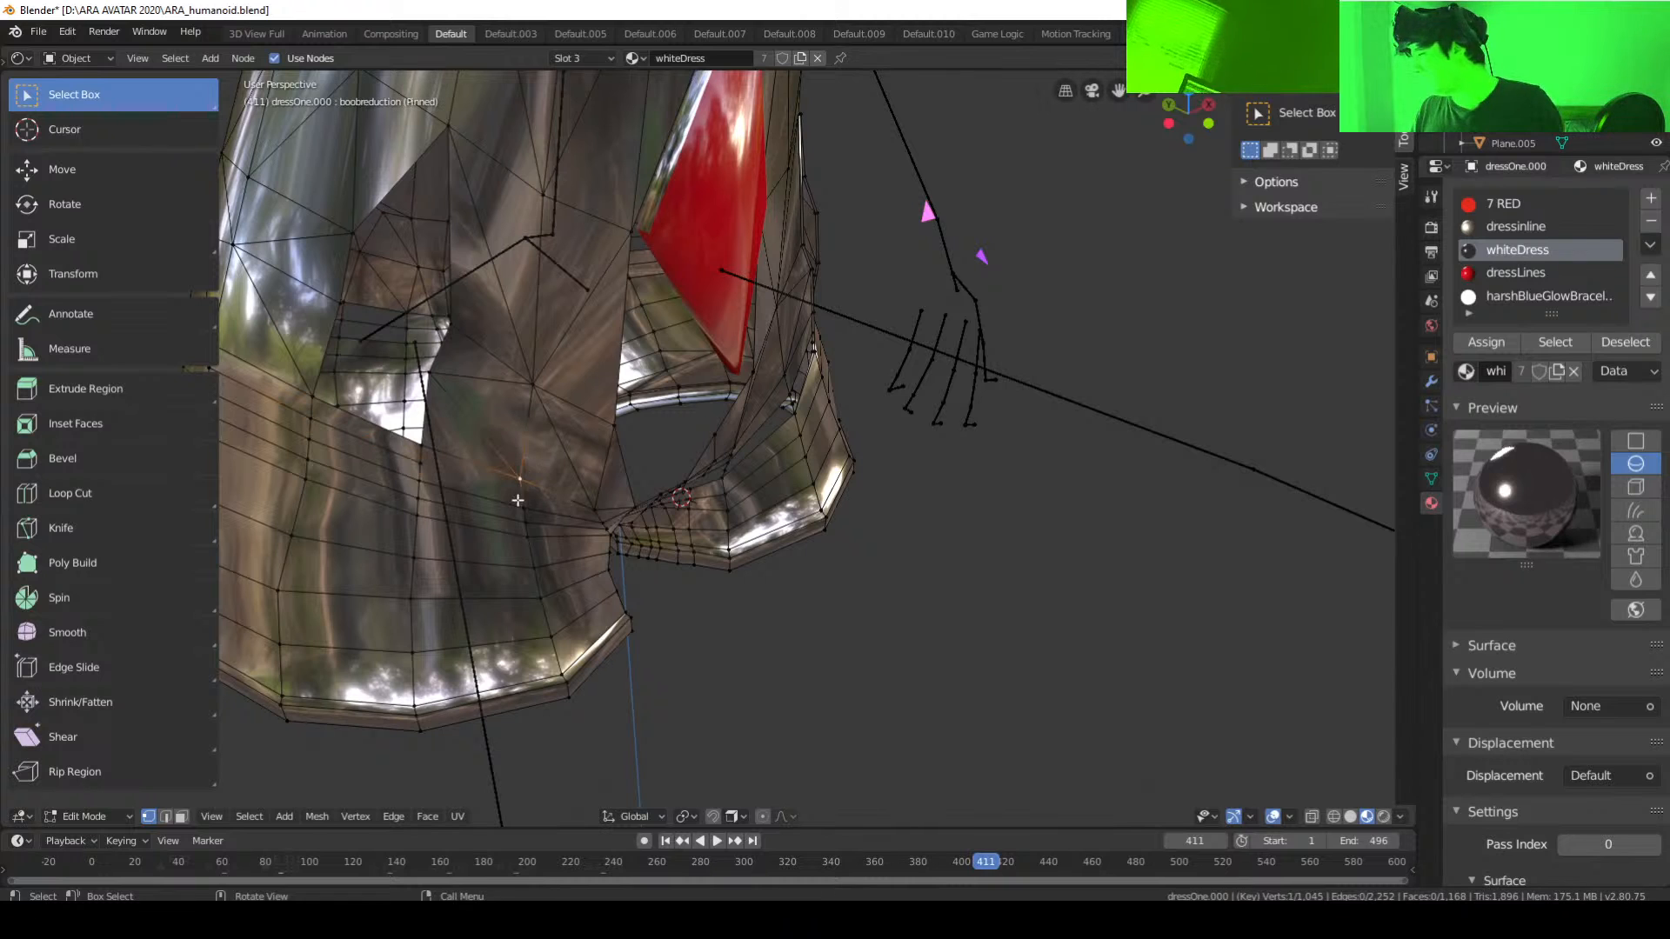
shift+click(525, 508)
right_click(530, 498)
click(503, 477)
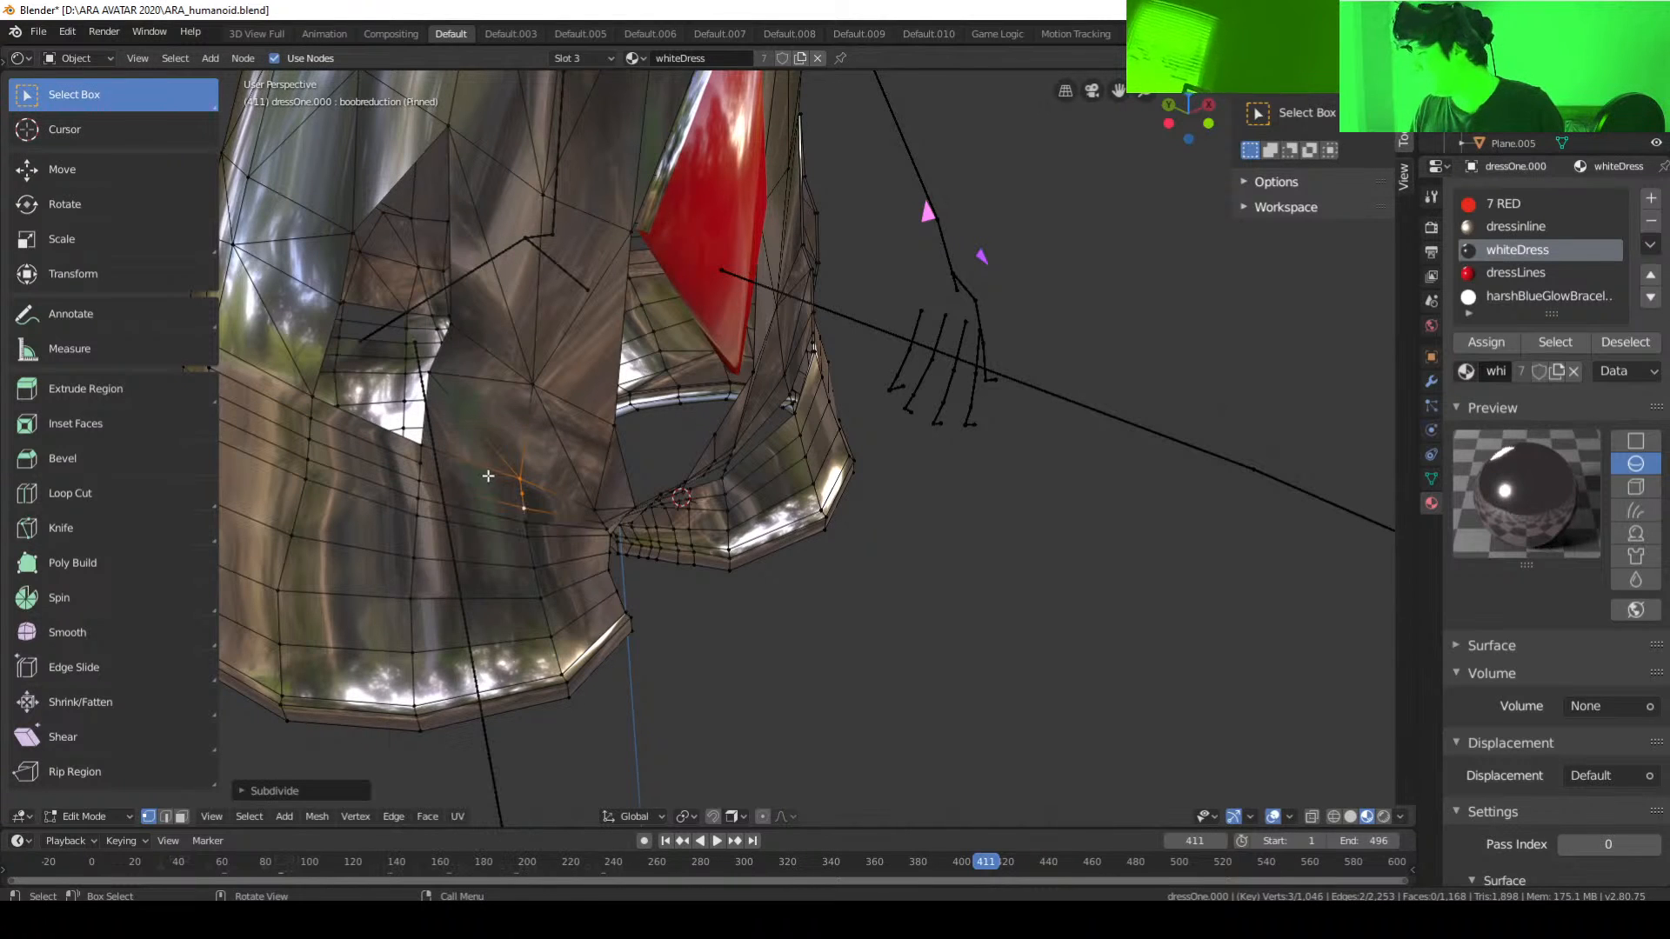
click(521, 493)
shift+click(421, 462)
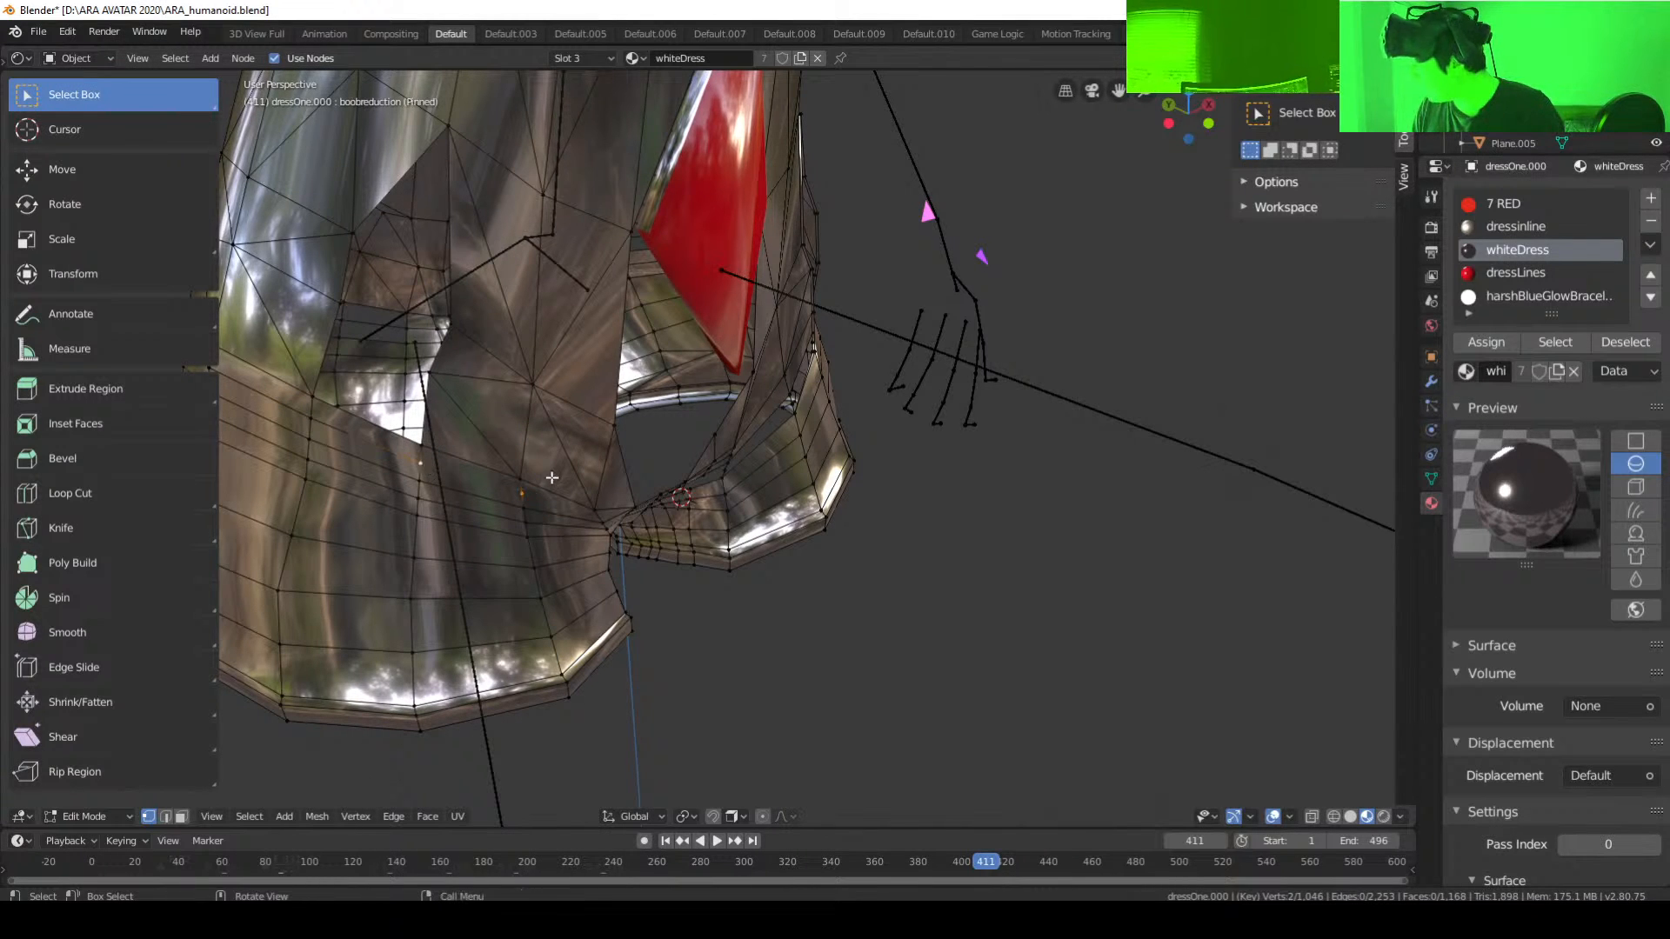
key(f)
Step: Subdivide the short ninth vertical edge near the crotch and join its midpoint to the eighth midpoint with an edge
middle_drag(549, 479, 522, 543)
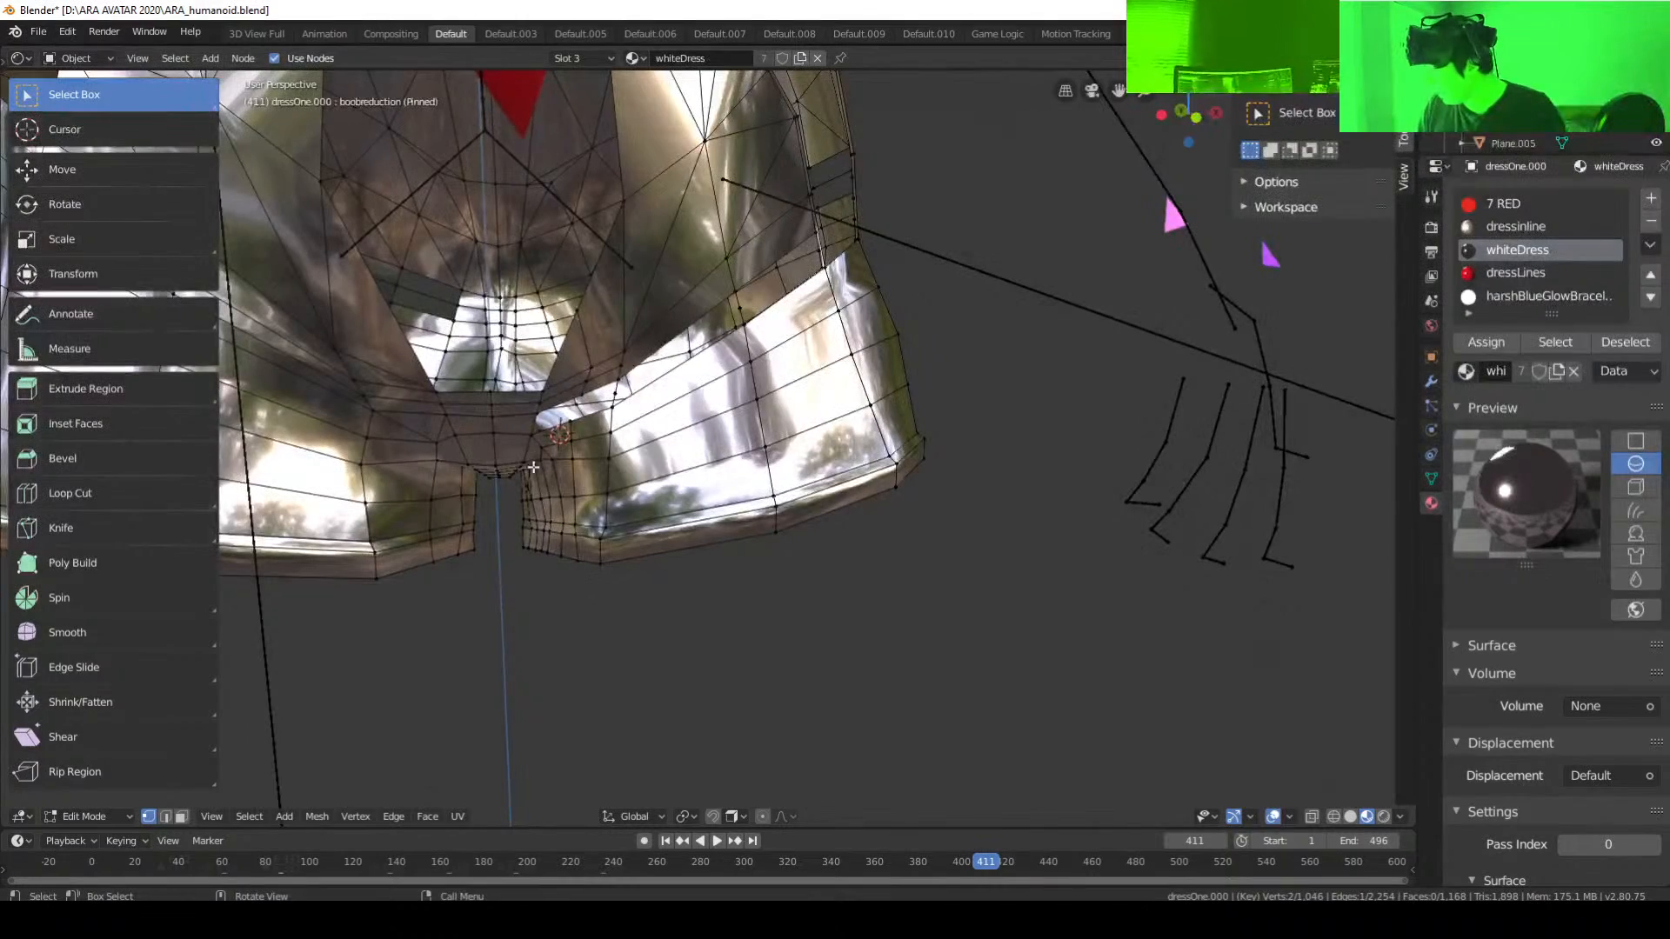
middle_drag(592, 568, 639, 406)
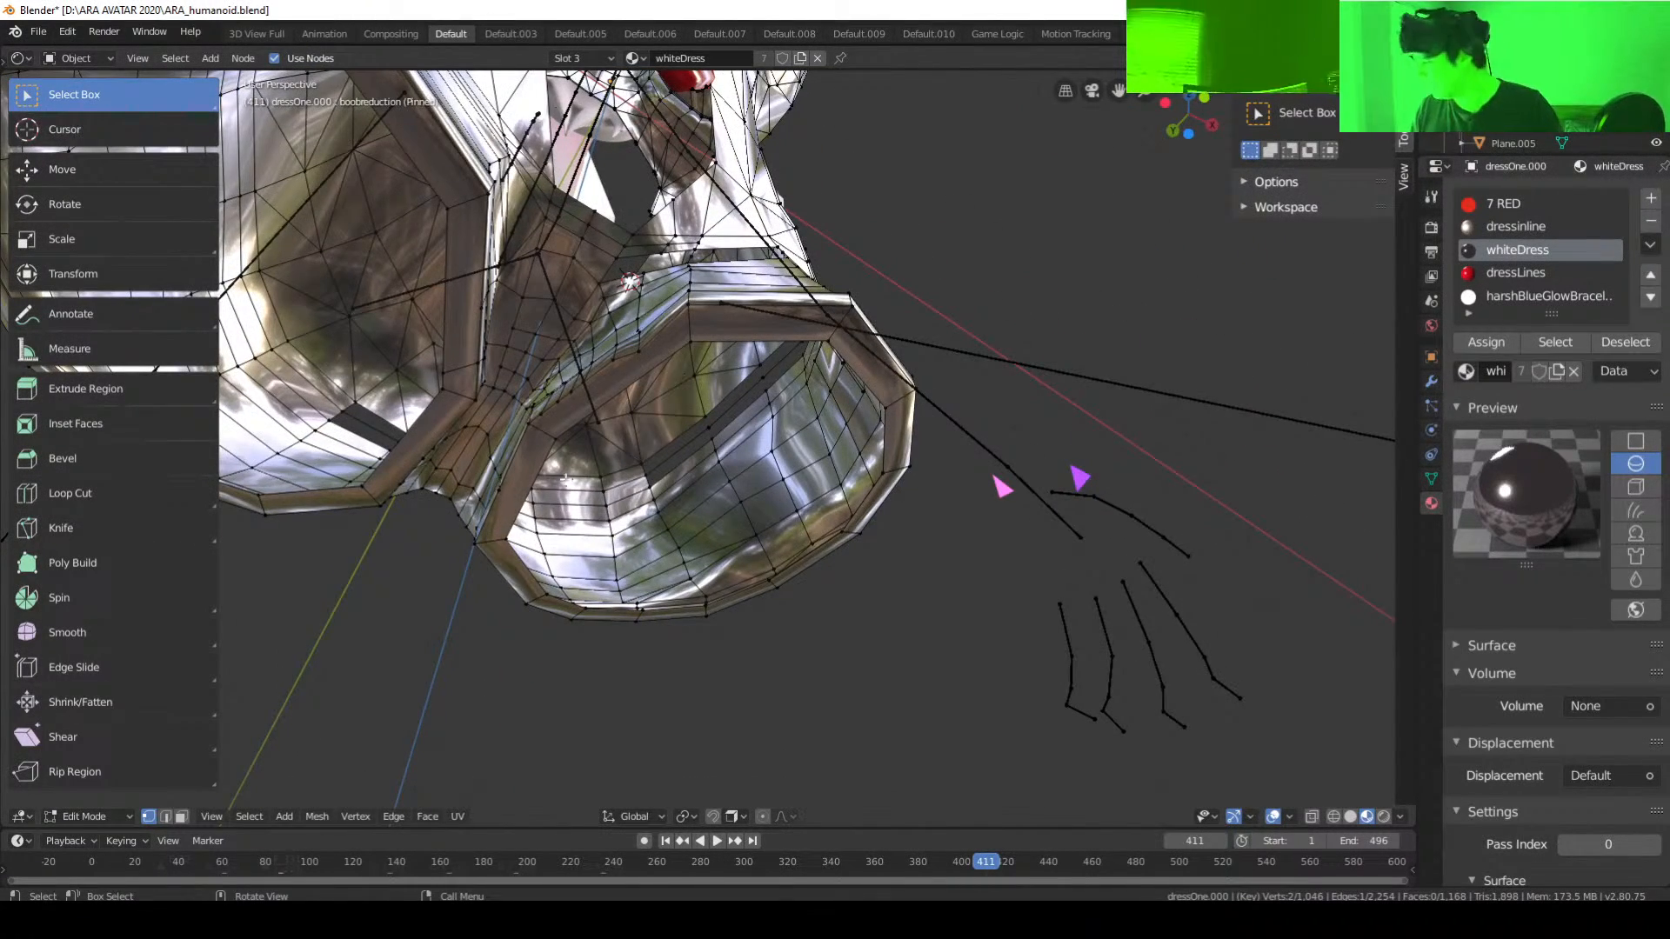
middle_drag(567, 478, 550, 465)
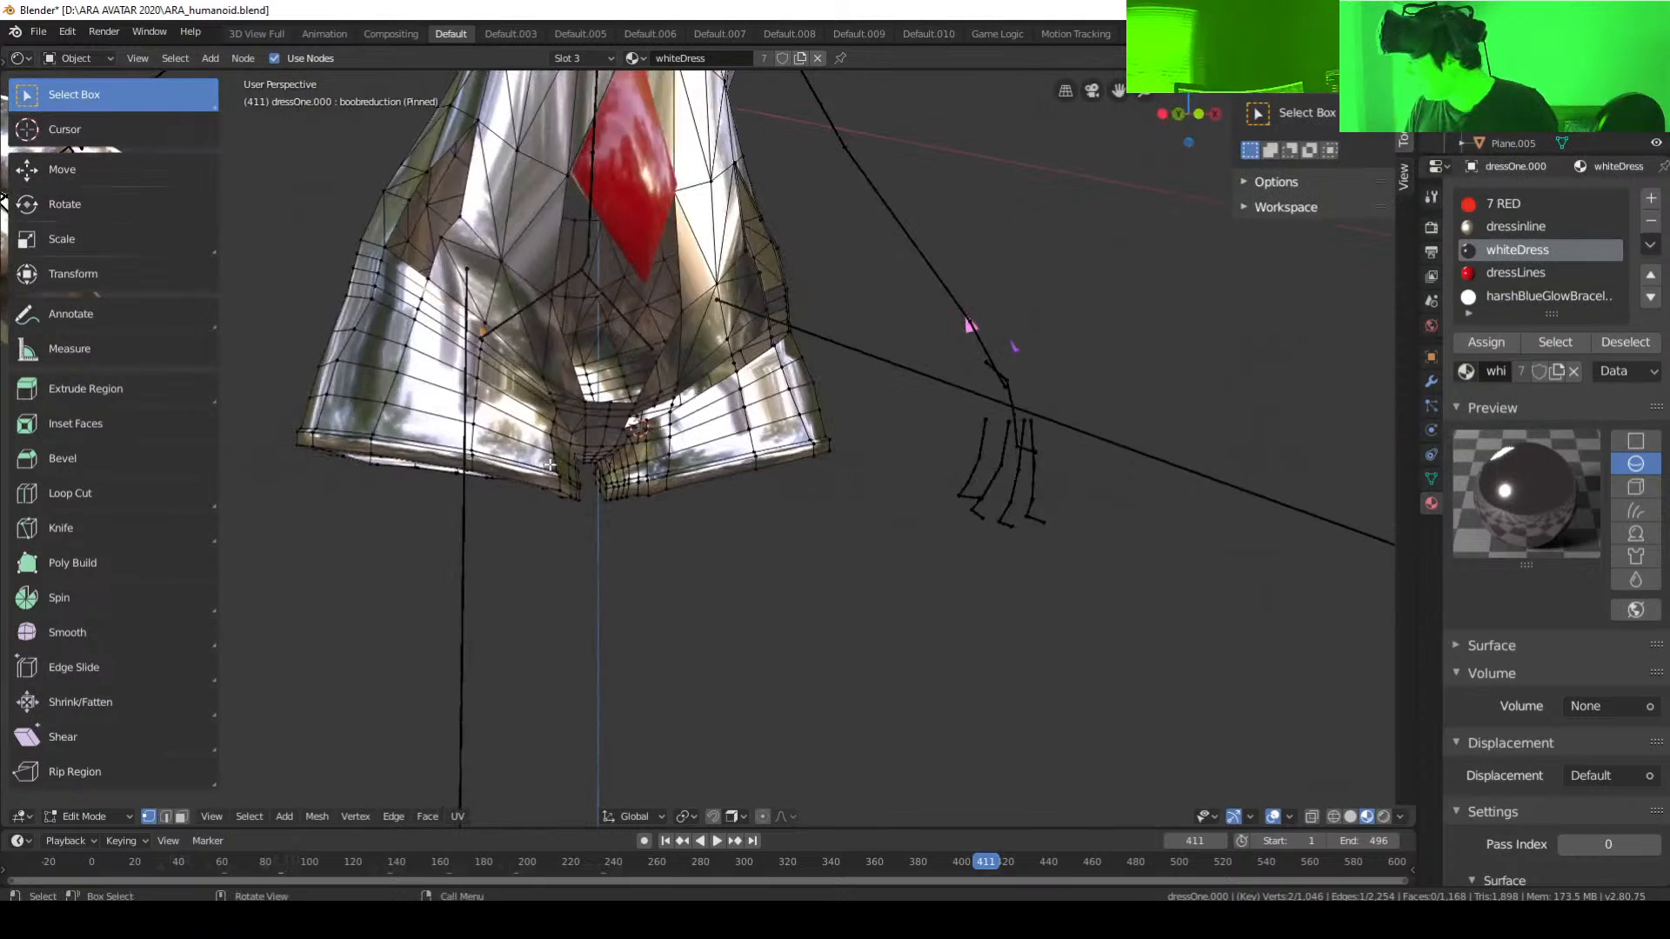
scroll(551, 465, up, 4)
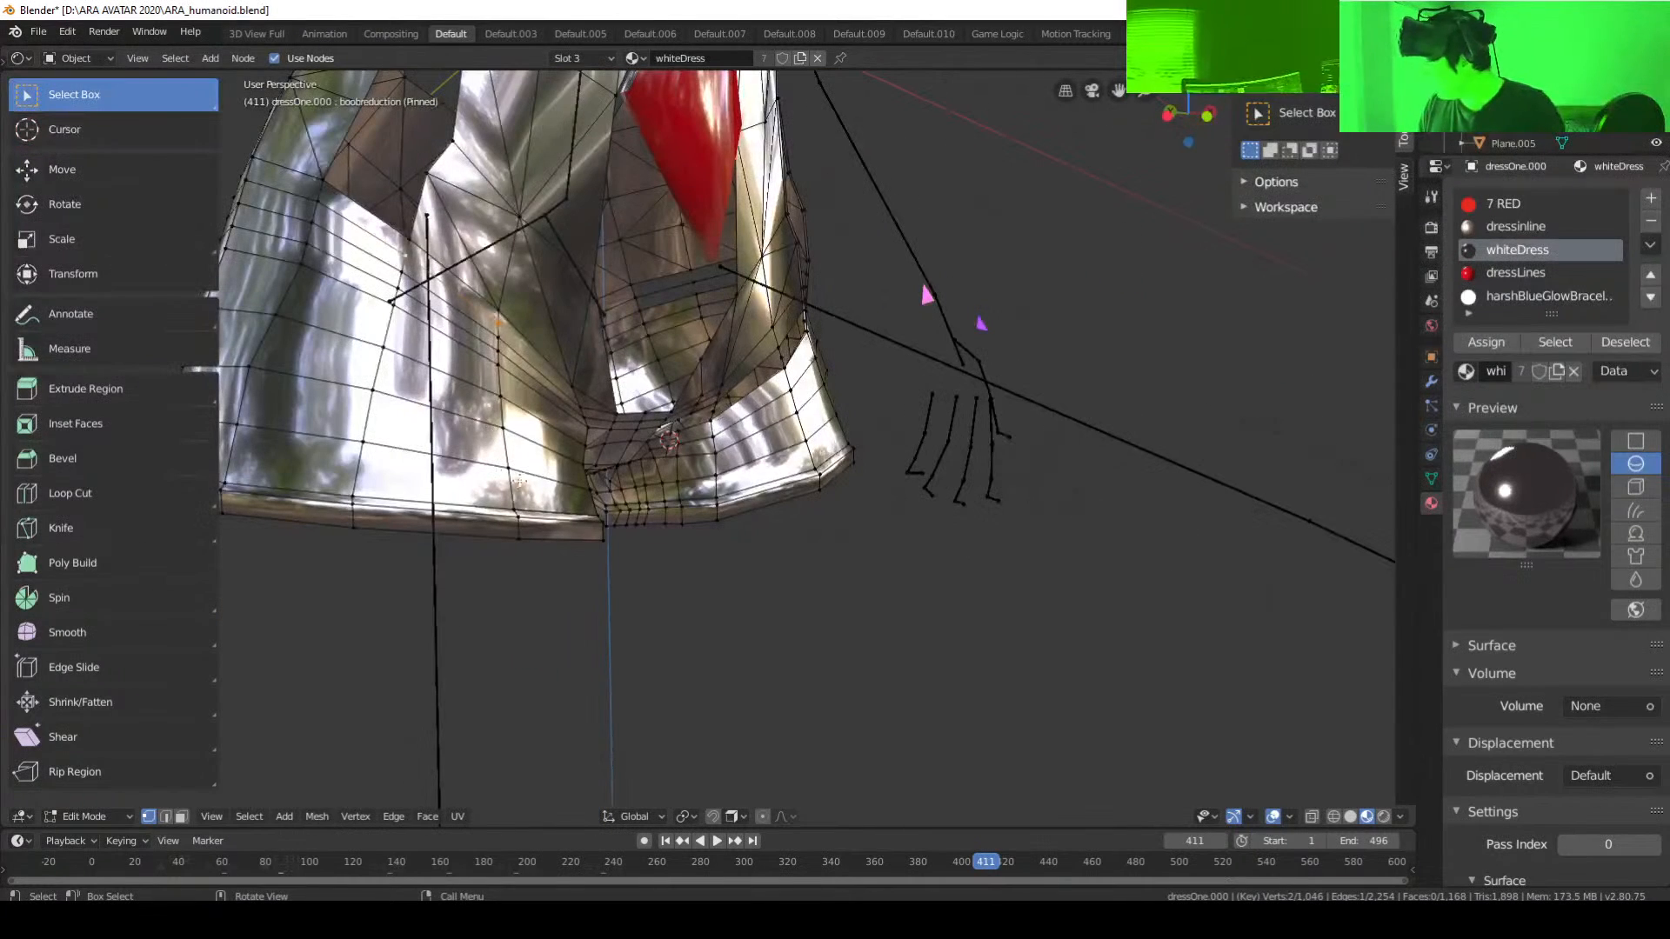
click(570, 384)
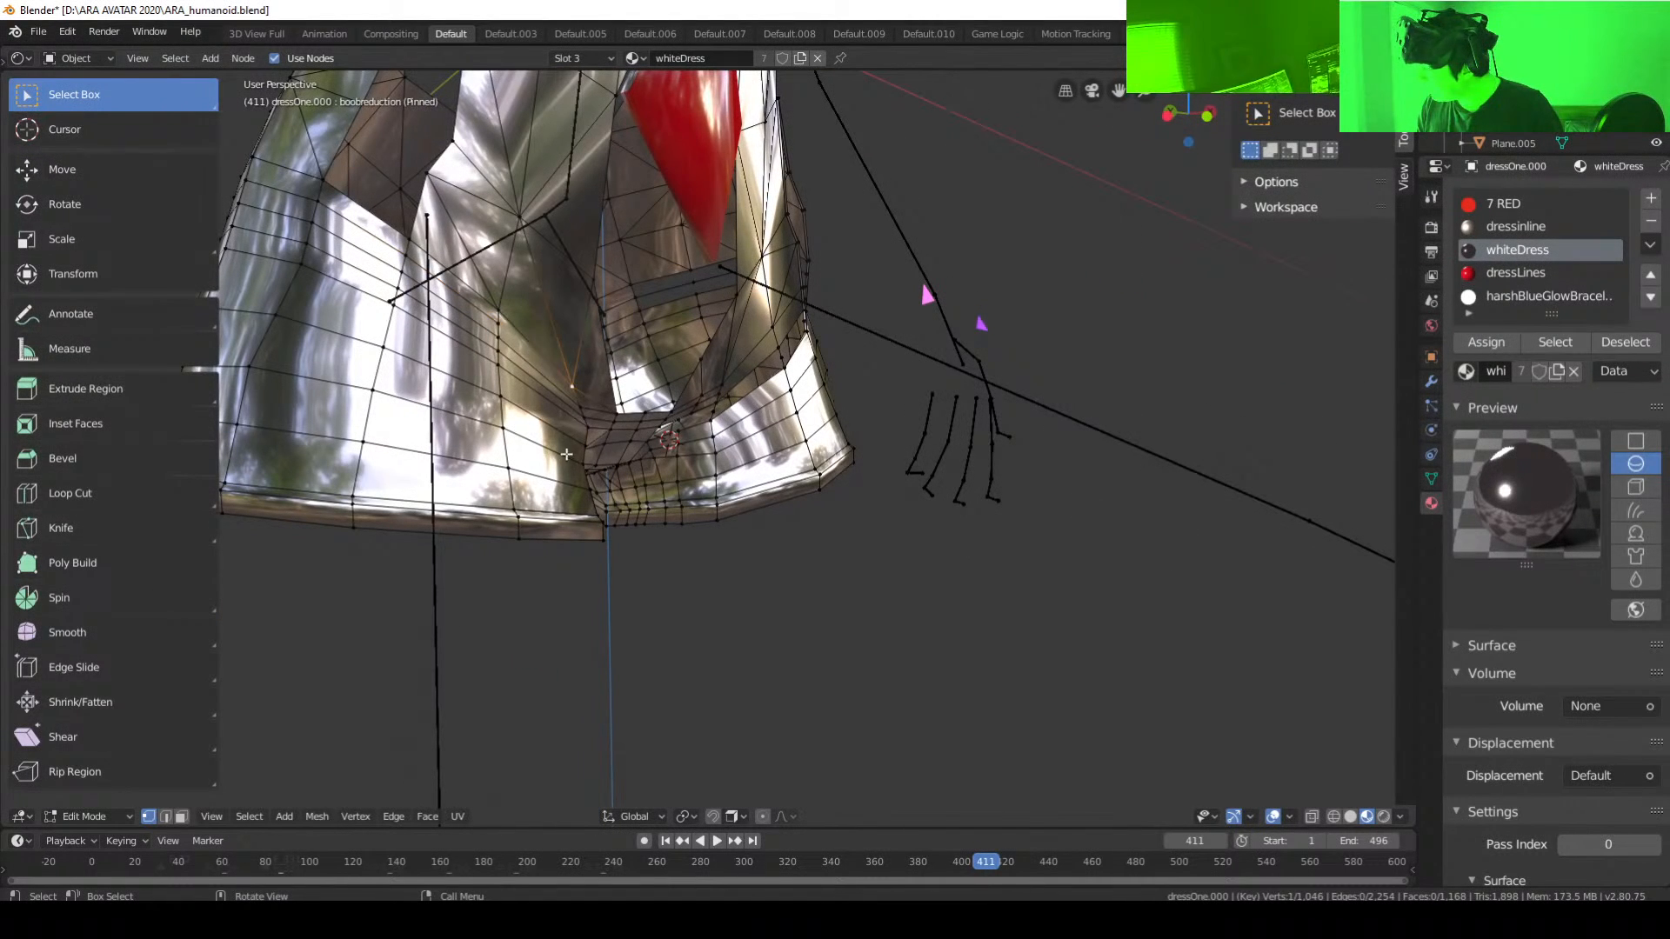
shift+click(579, 403)
right_click(570, 395)
click(551, 398)
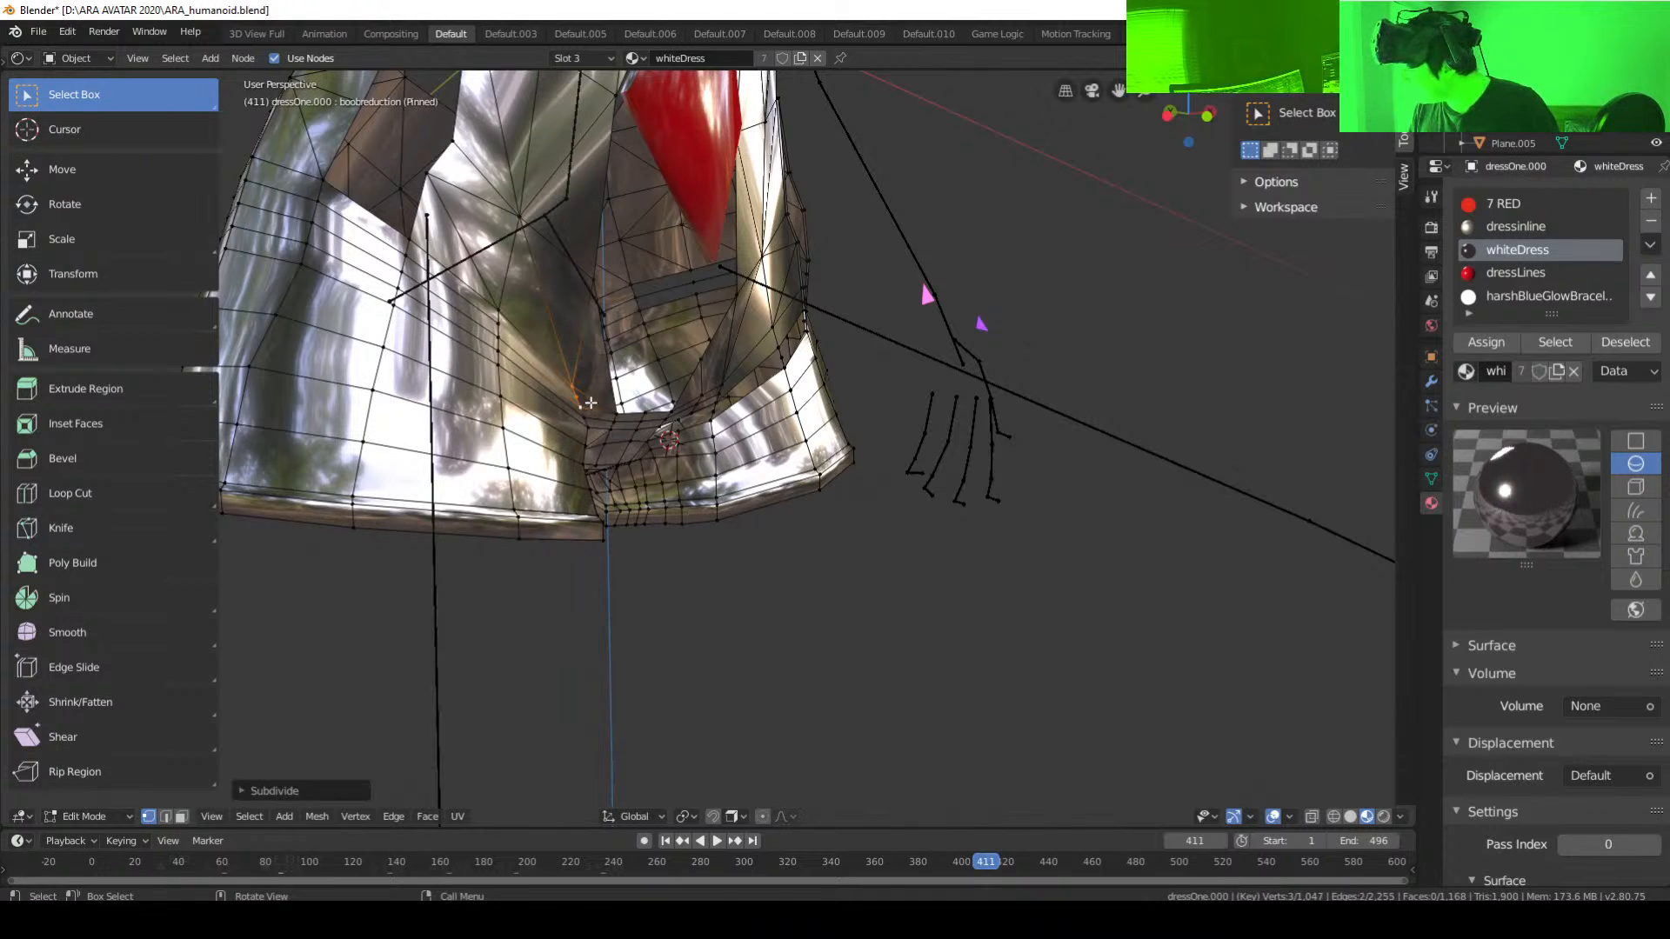
click(575, 398)
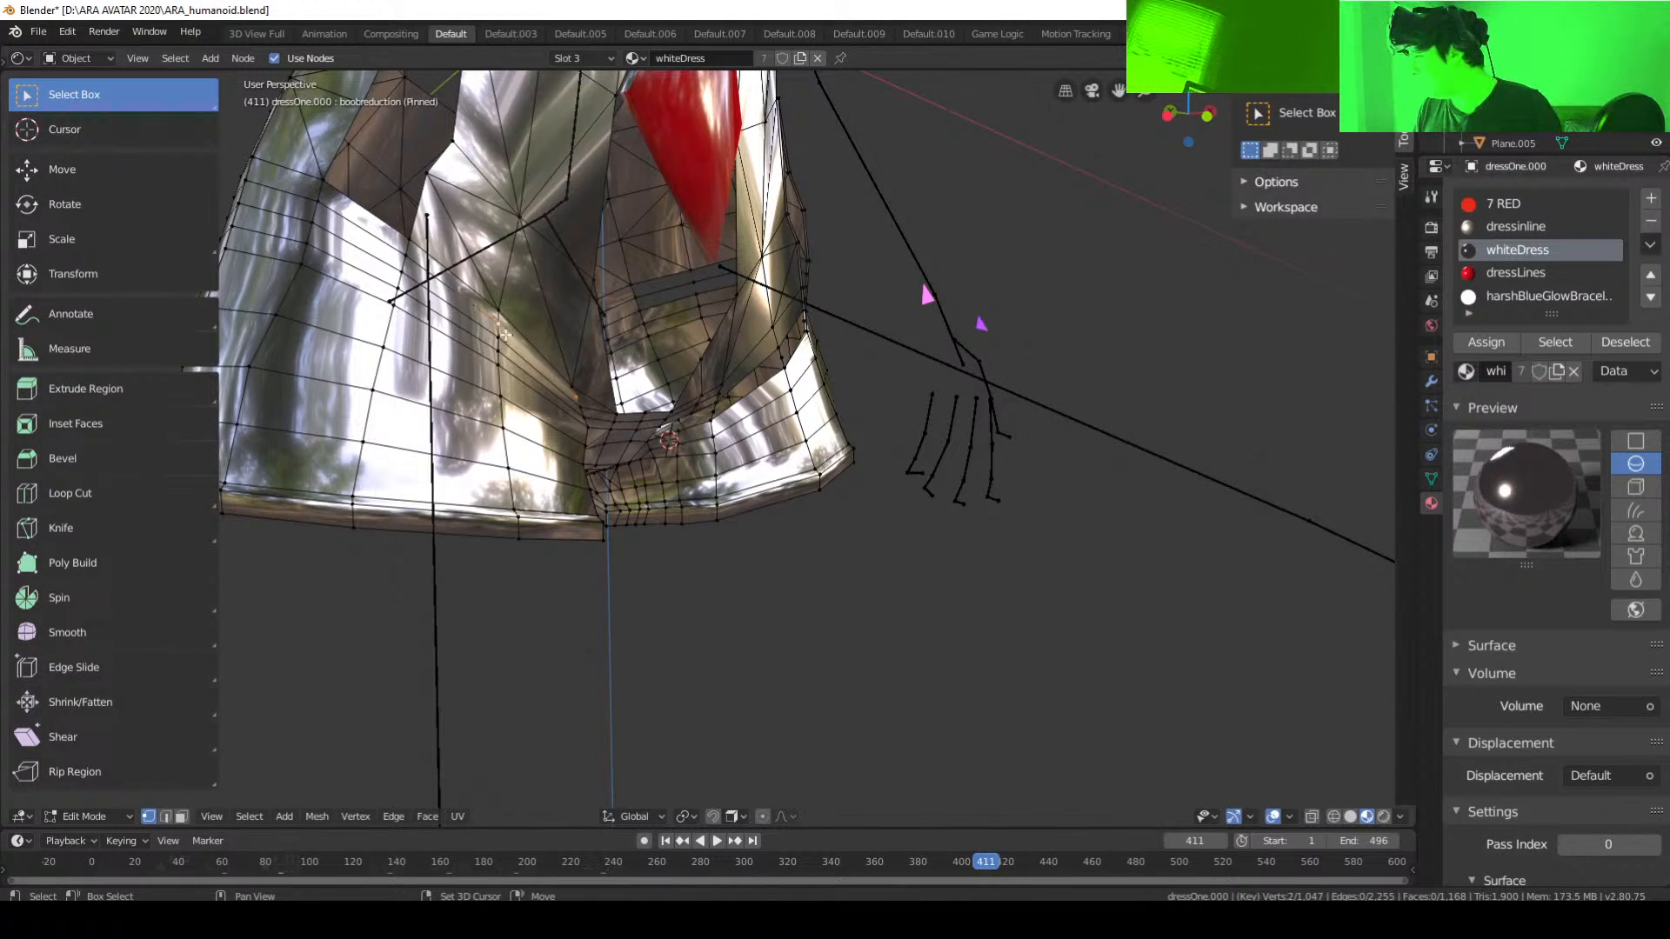
Step: End the new row by joining the ninth midpoint to the lower corner vertex of the dress's centre opening
middle_drag(671, 441, 633, 484)
scroll(600, 444, up, 2)
scroll(632, 515, down, 4)
scroll(632, 515, up, 4)
scroll(813, 513, up, 3)
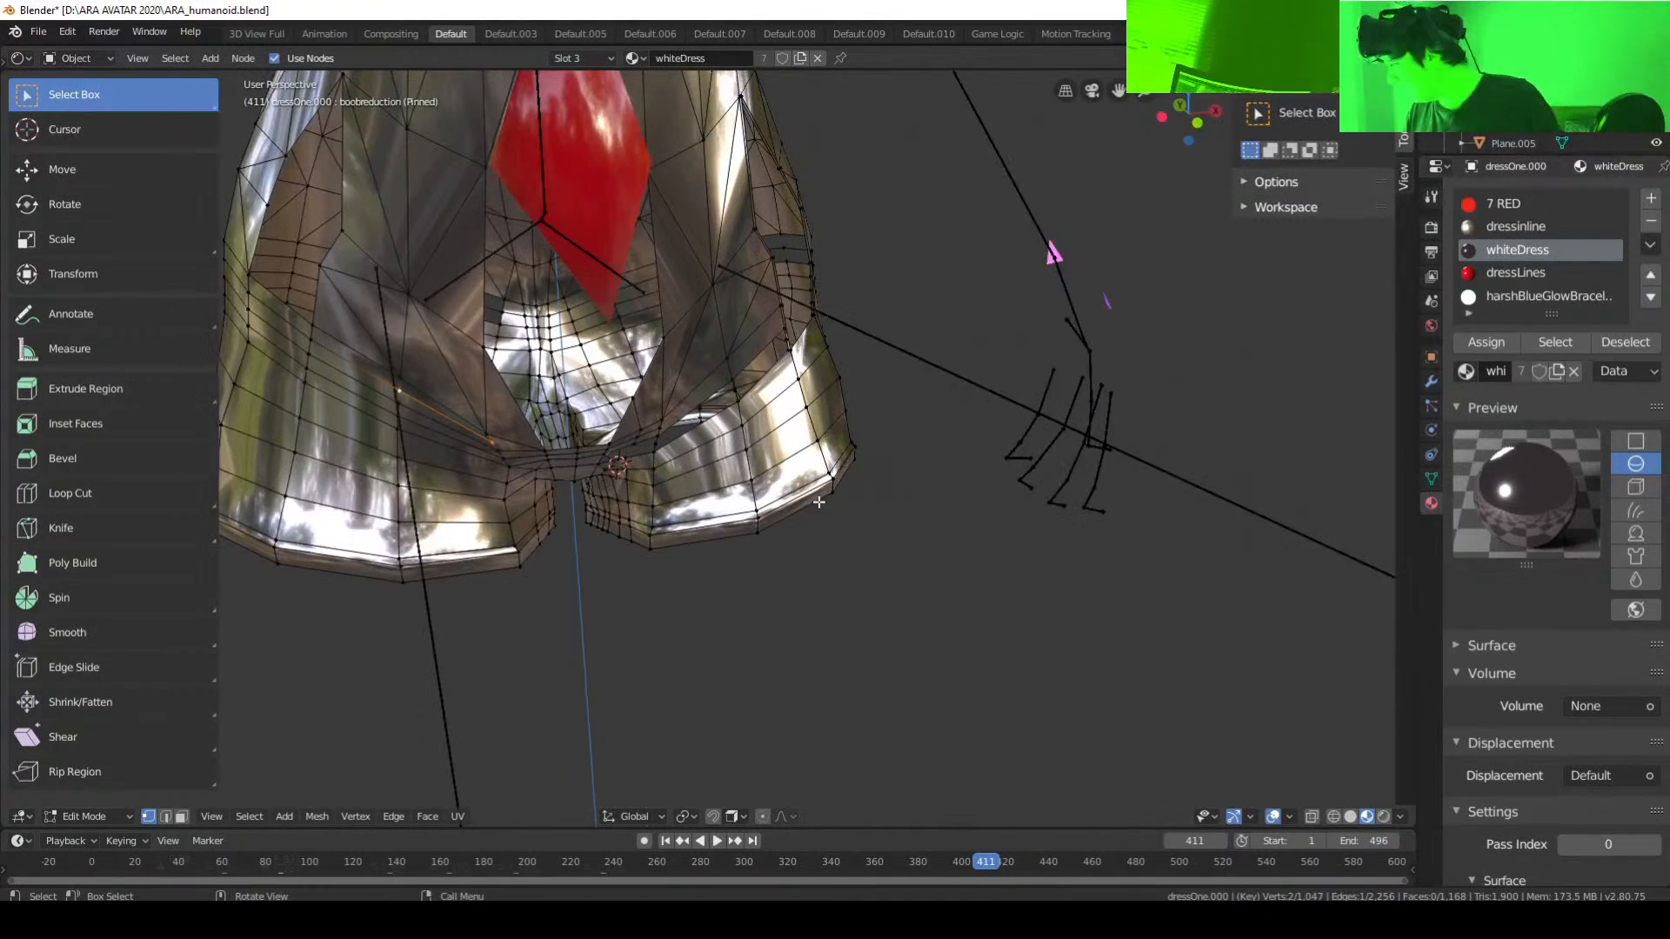
middle_drag(814, 507, 781, 502)
scroll(698, 507, up, 3)
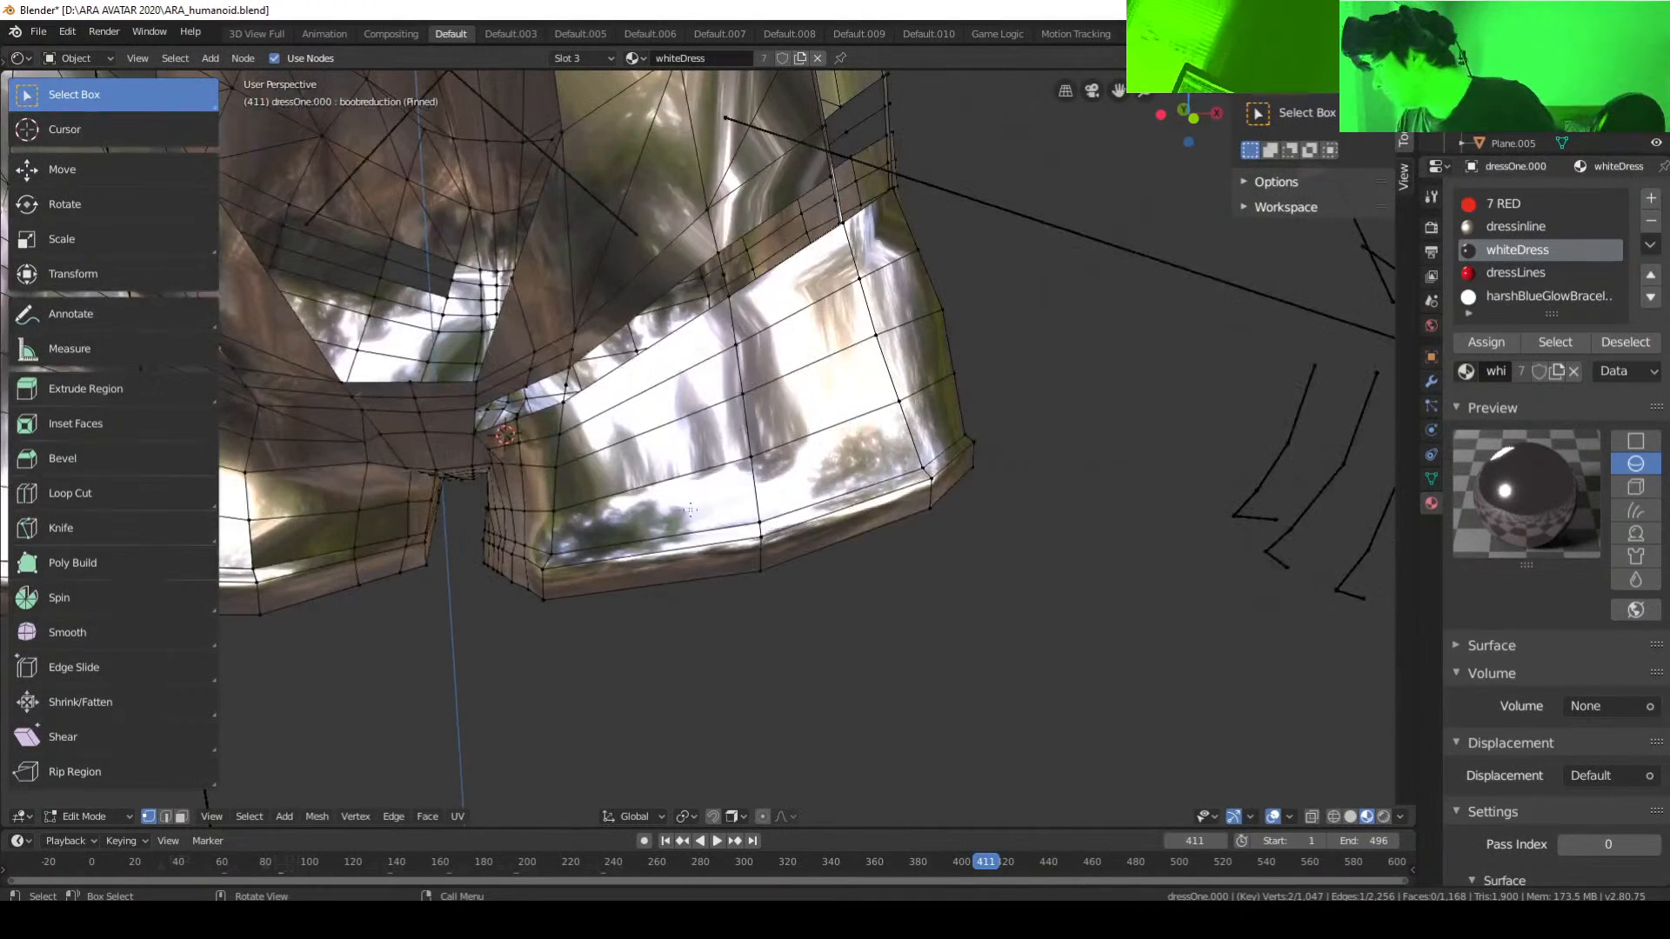
middle_drag(376, 412, 437, 413)
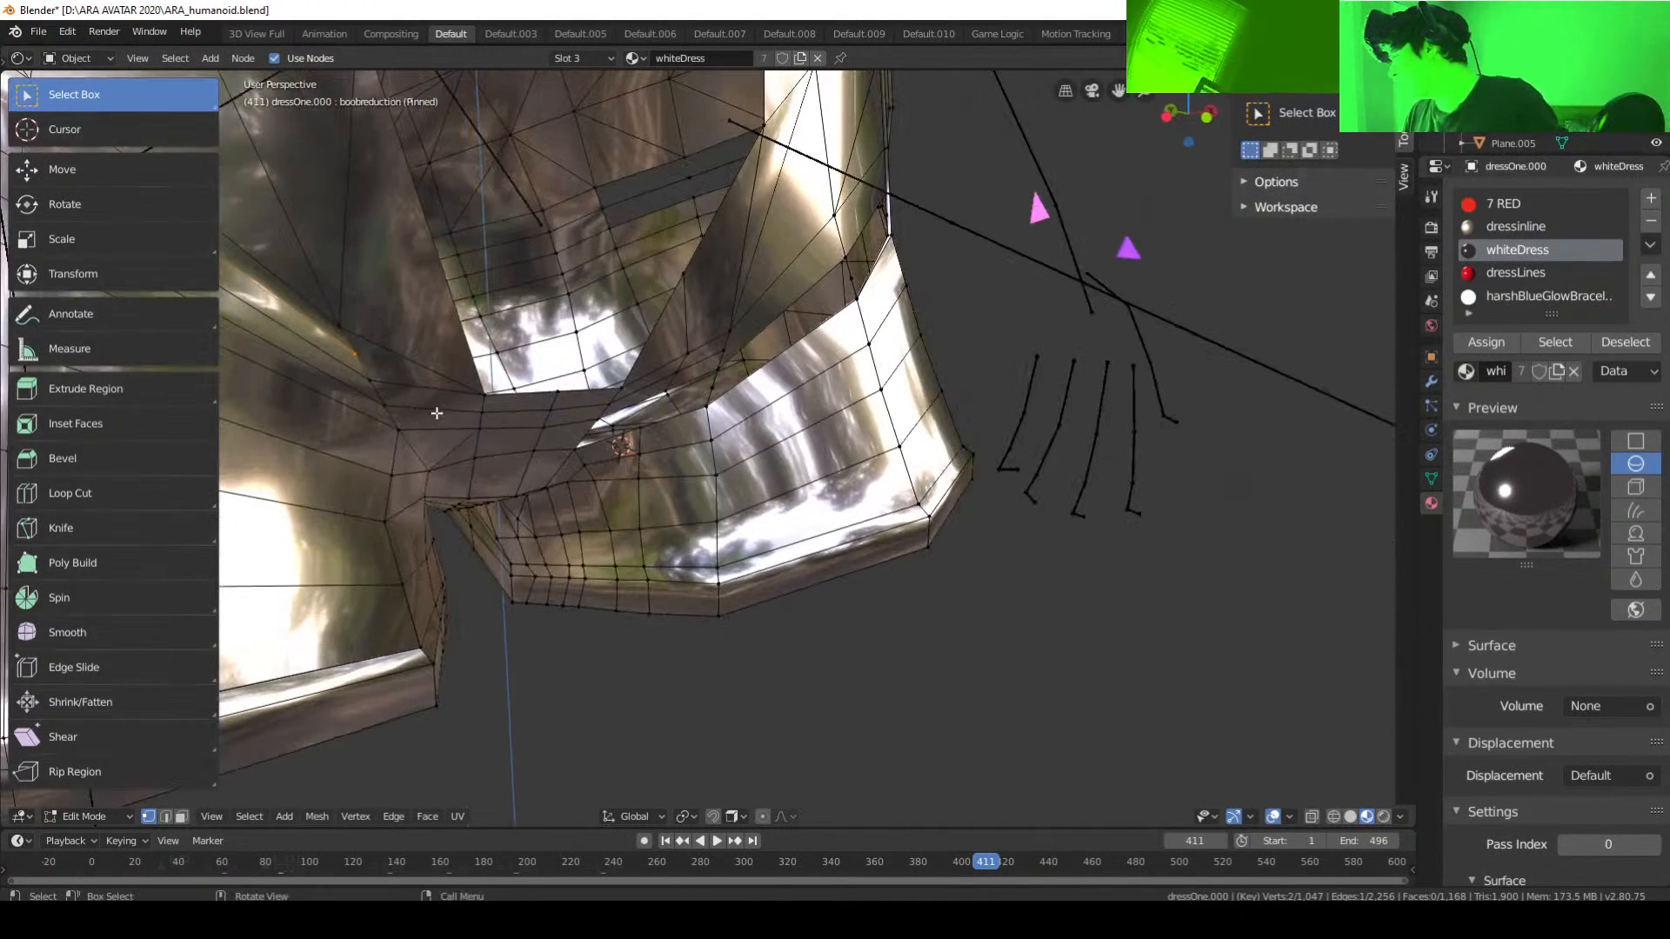
click(485, 396)
shift+click(355, 354)
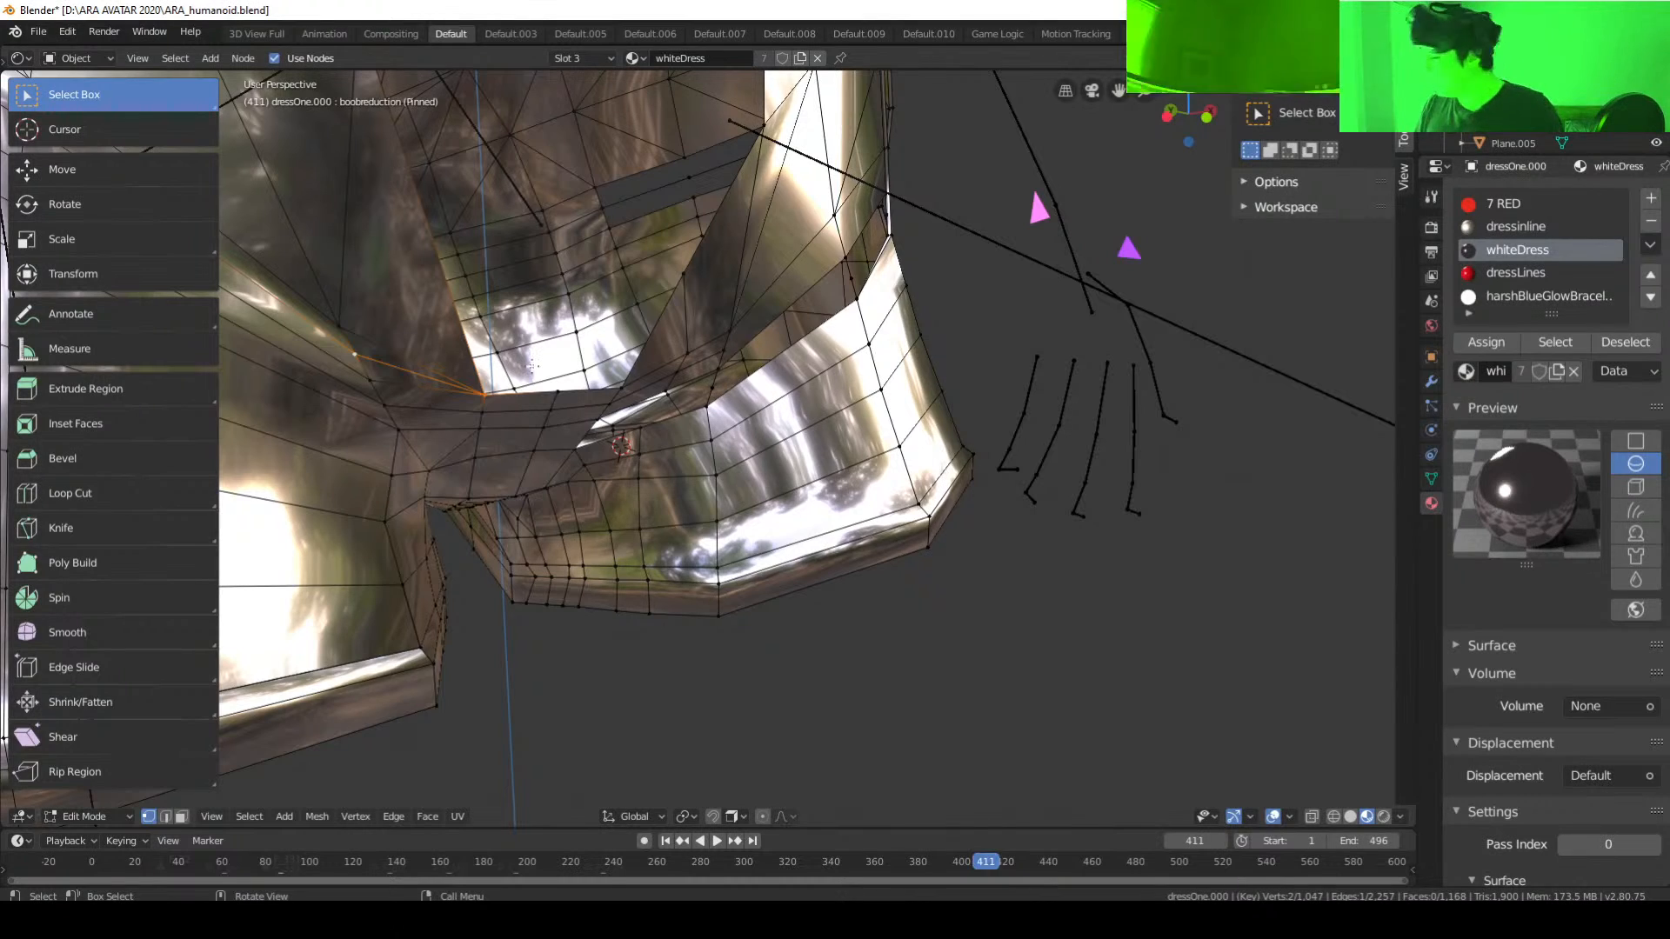
Step: In face selection mode, delete the narrow face behind the new row's last edge, beside the centre opening
scroll(473, 357, down, 4)
middle_drag(472, 357, 418, 355)
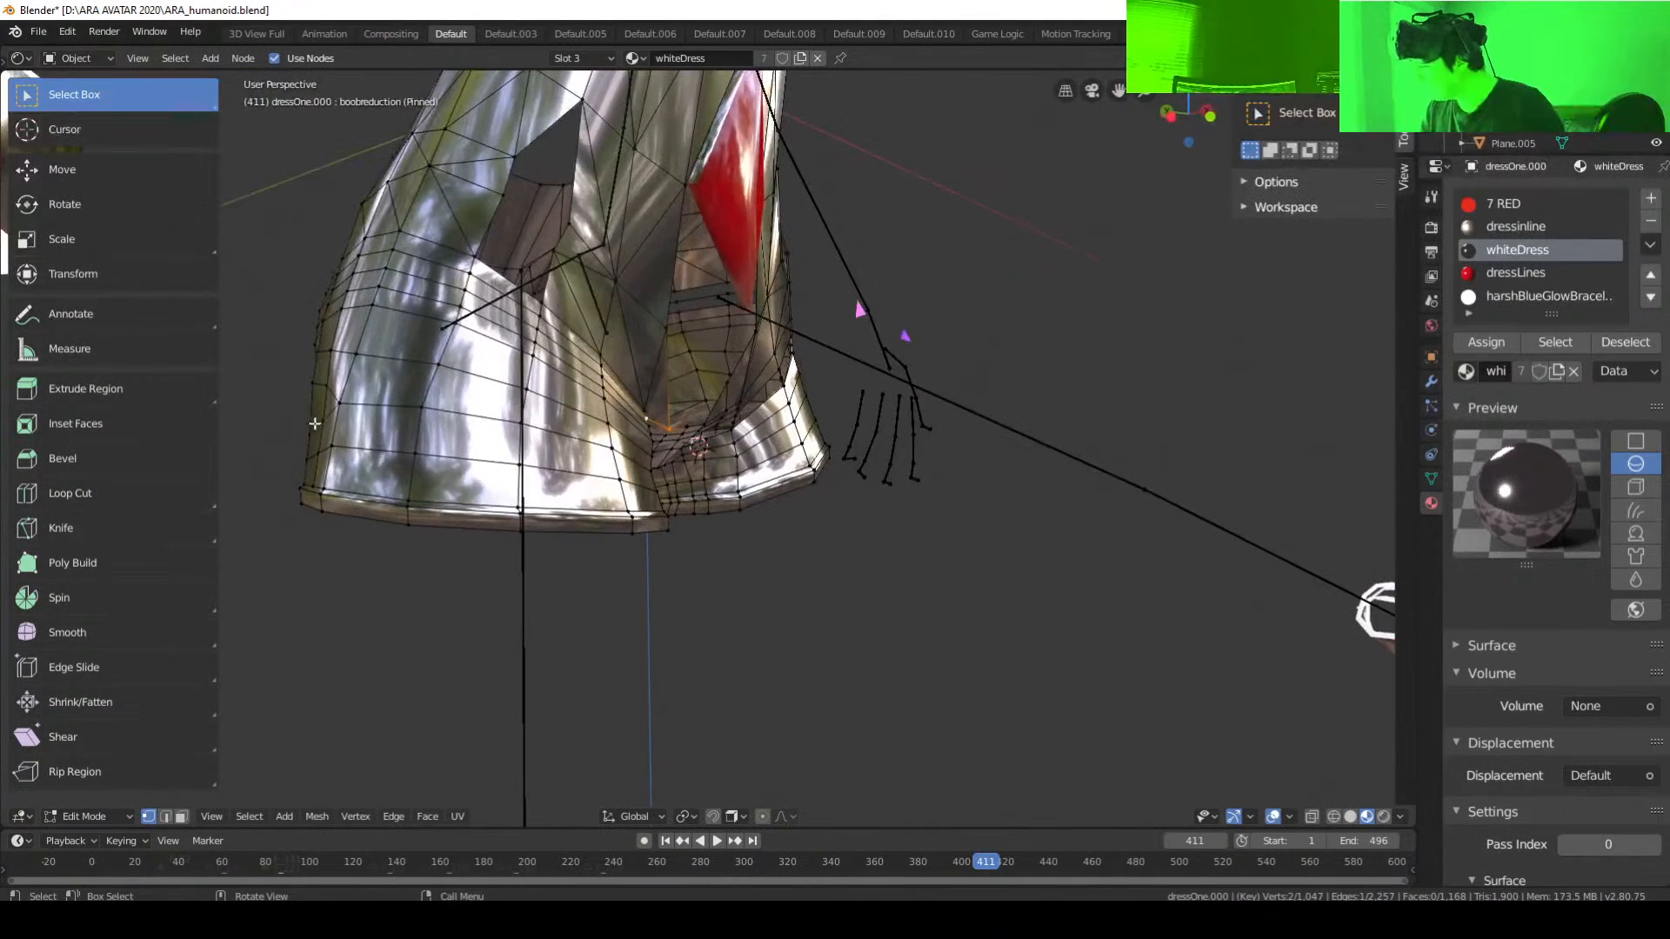
scroll(562, 428, up, 3)
scroll(562, 428, up, 2)
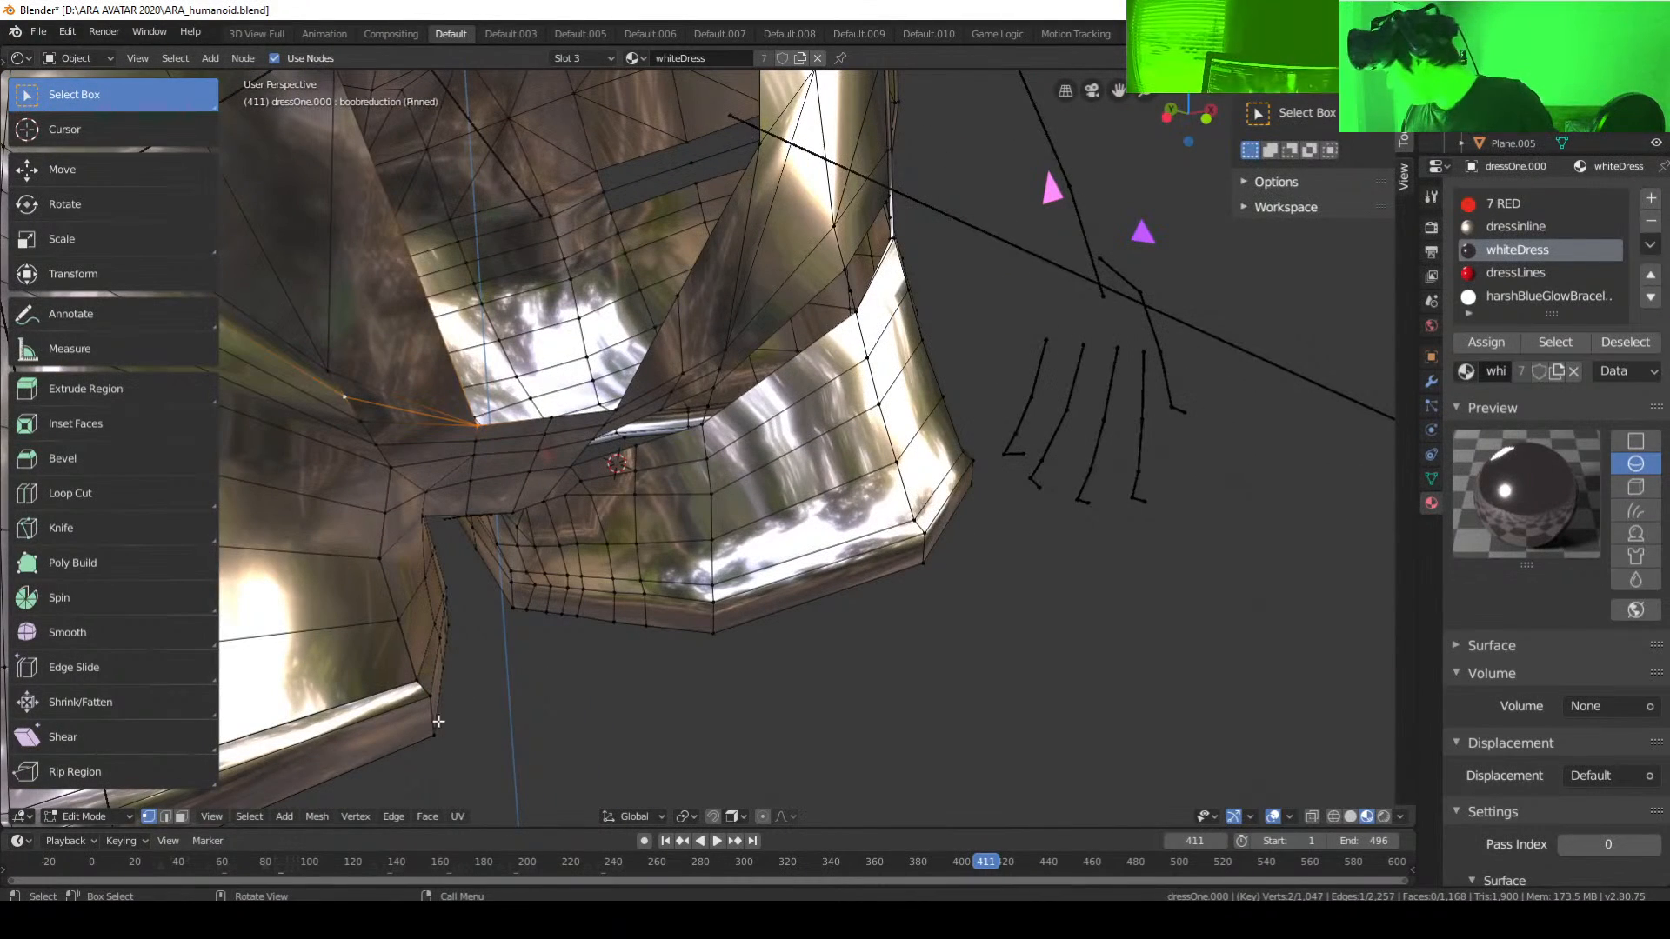
click(182, 817)
click(381, 410)
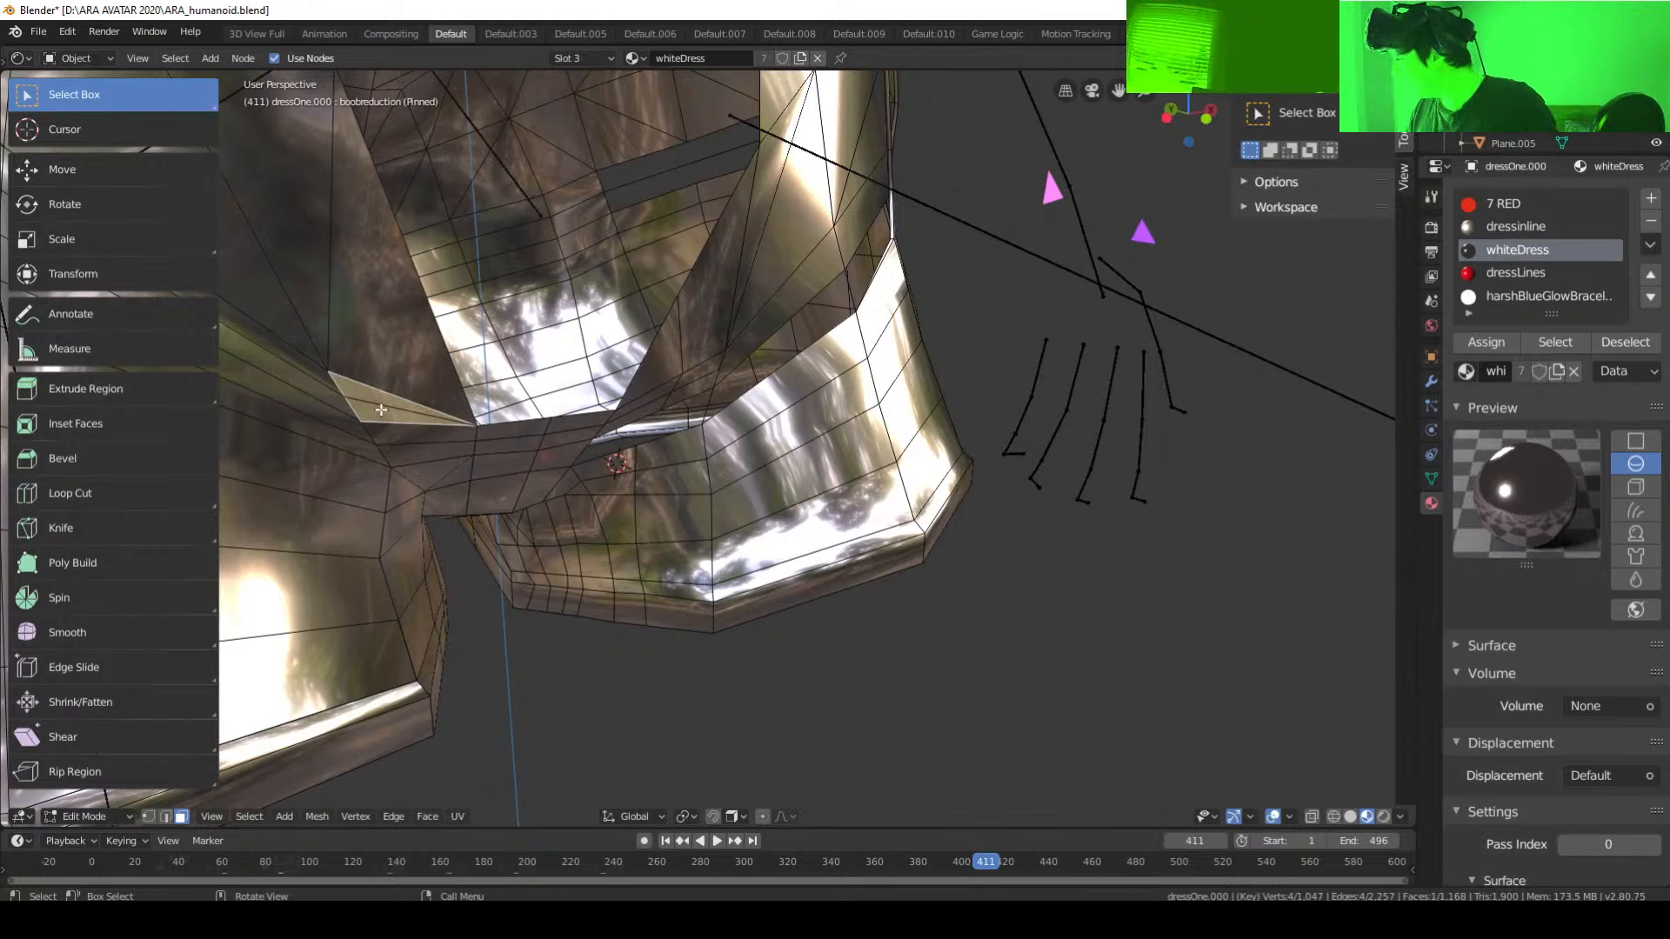
key(x)
click(380, 410)
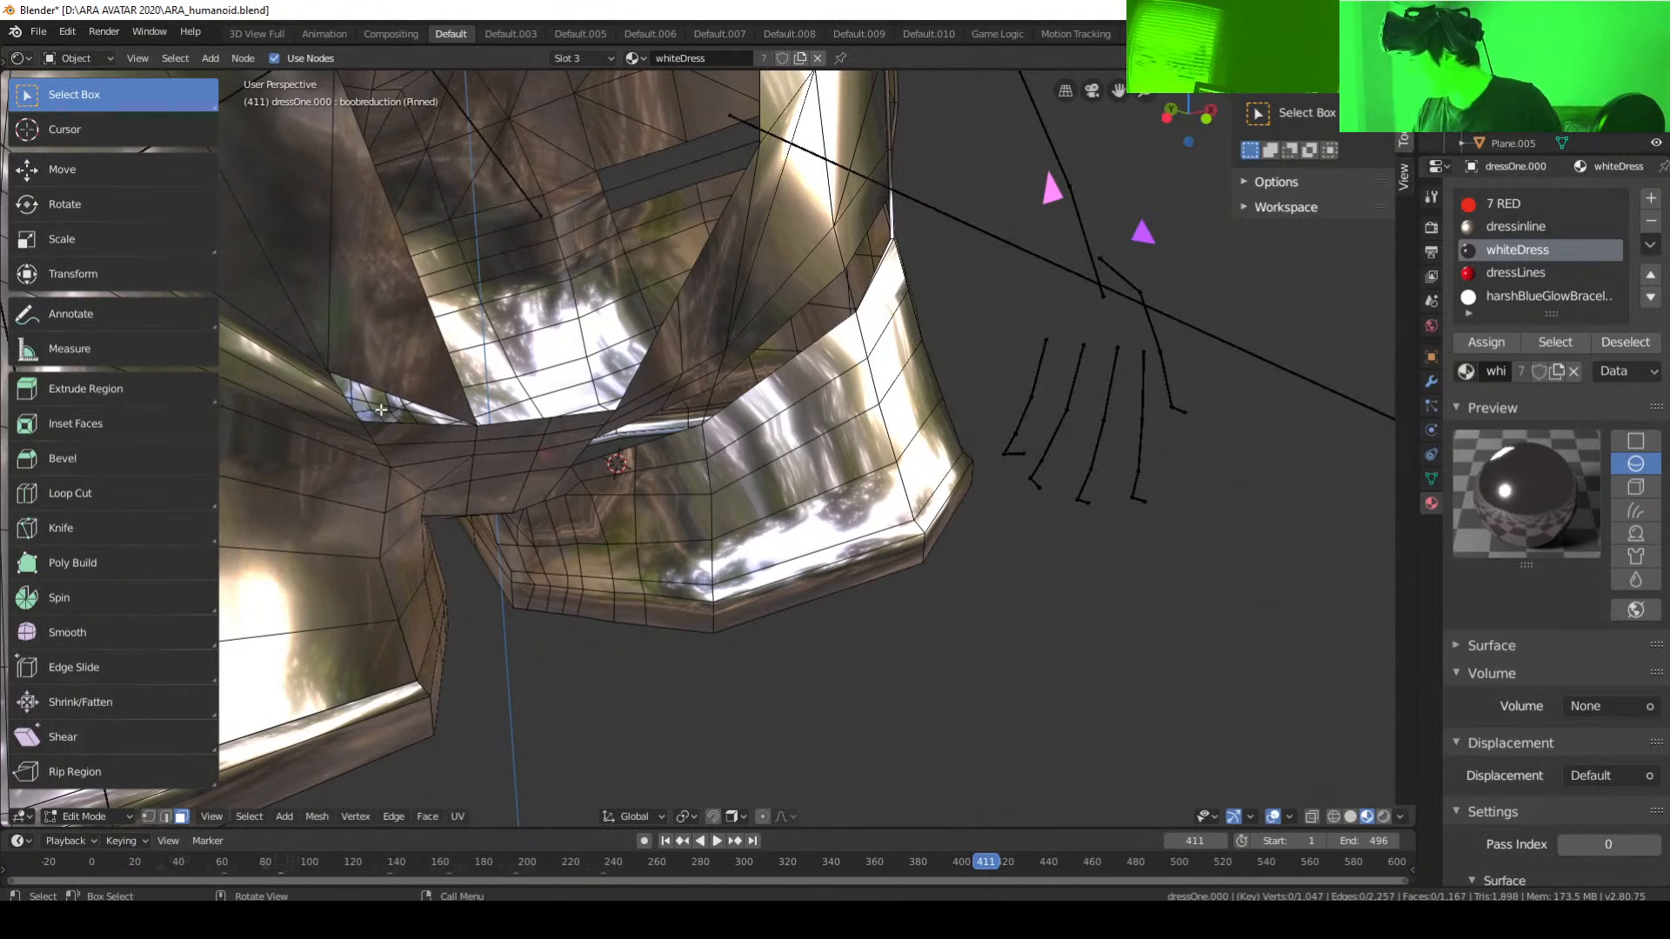
Step: Delete the next two faces crossed by the new edge row, moving outward from the centre opening
scroll(355, 411, down, 4)
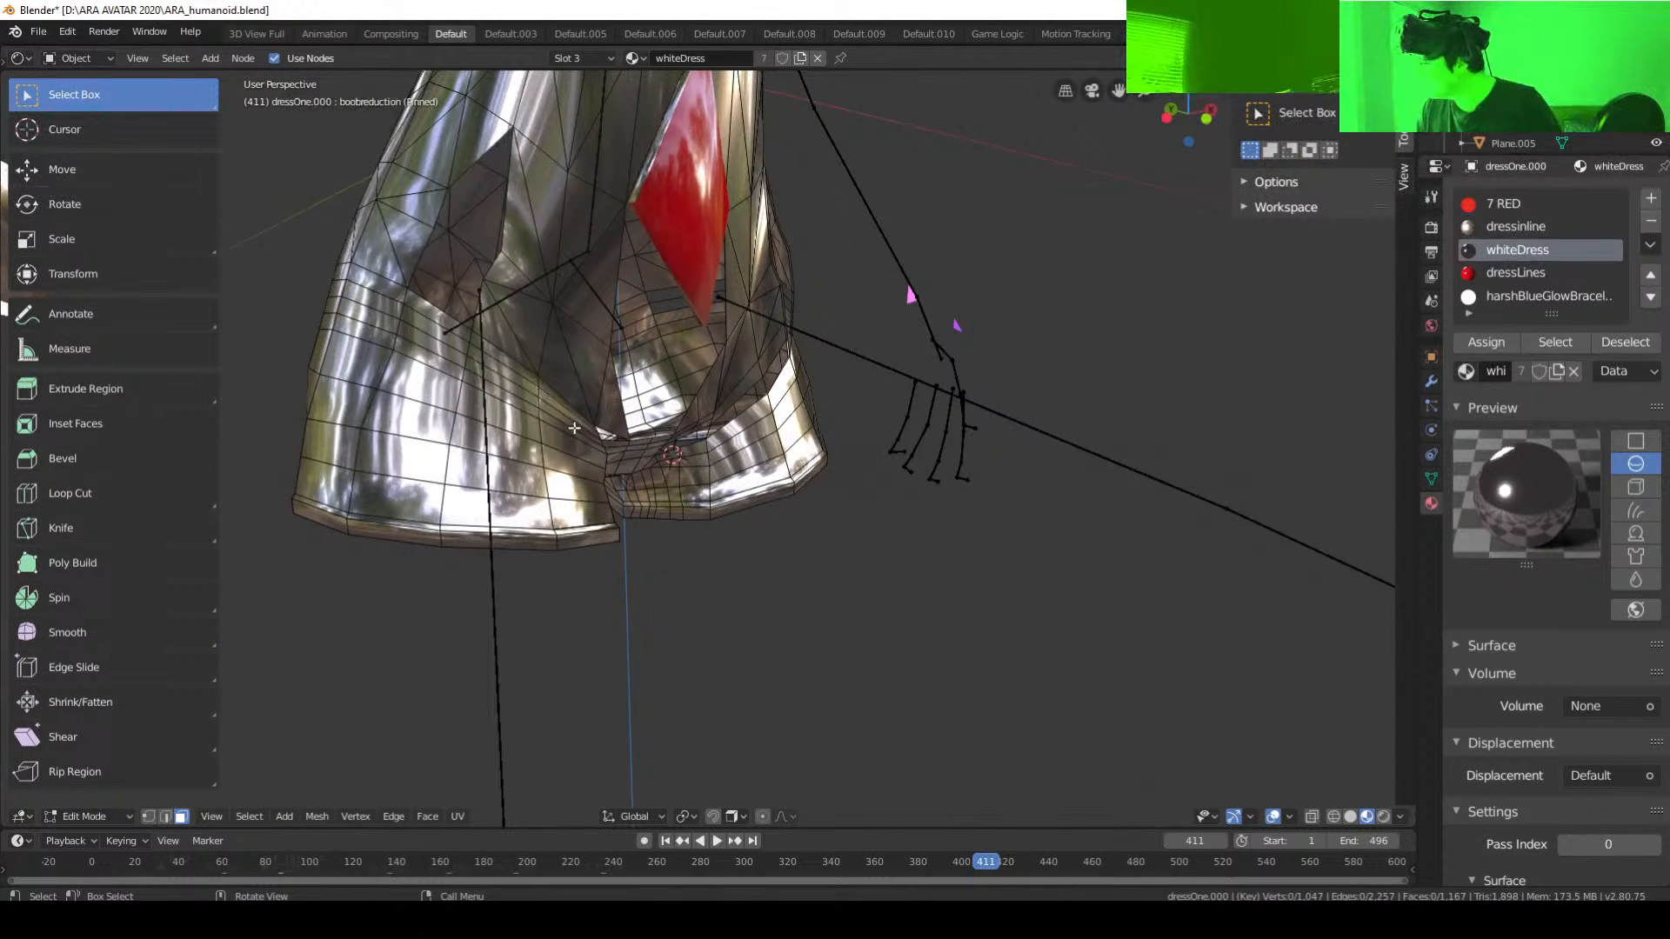
scroll(557, 433, up, 1)
click(518, 399)
key(x)
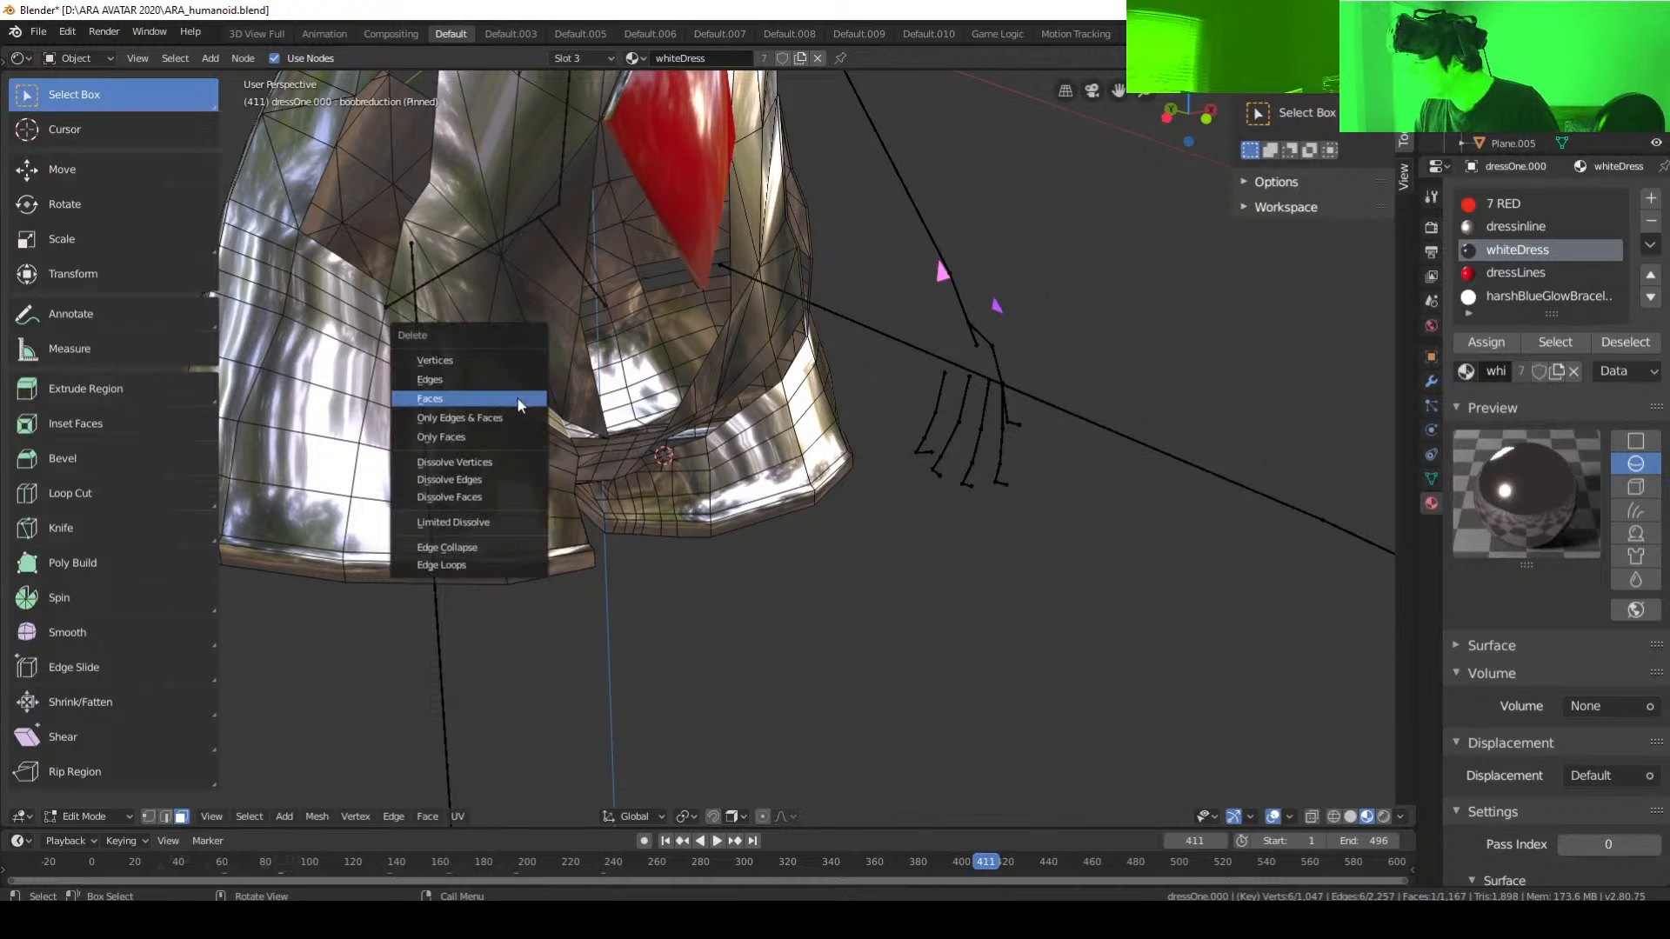
click(520, 398)
click(452, 355)
key(x)
click(453, 356)
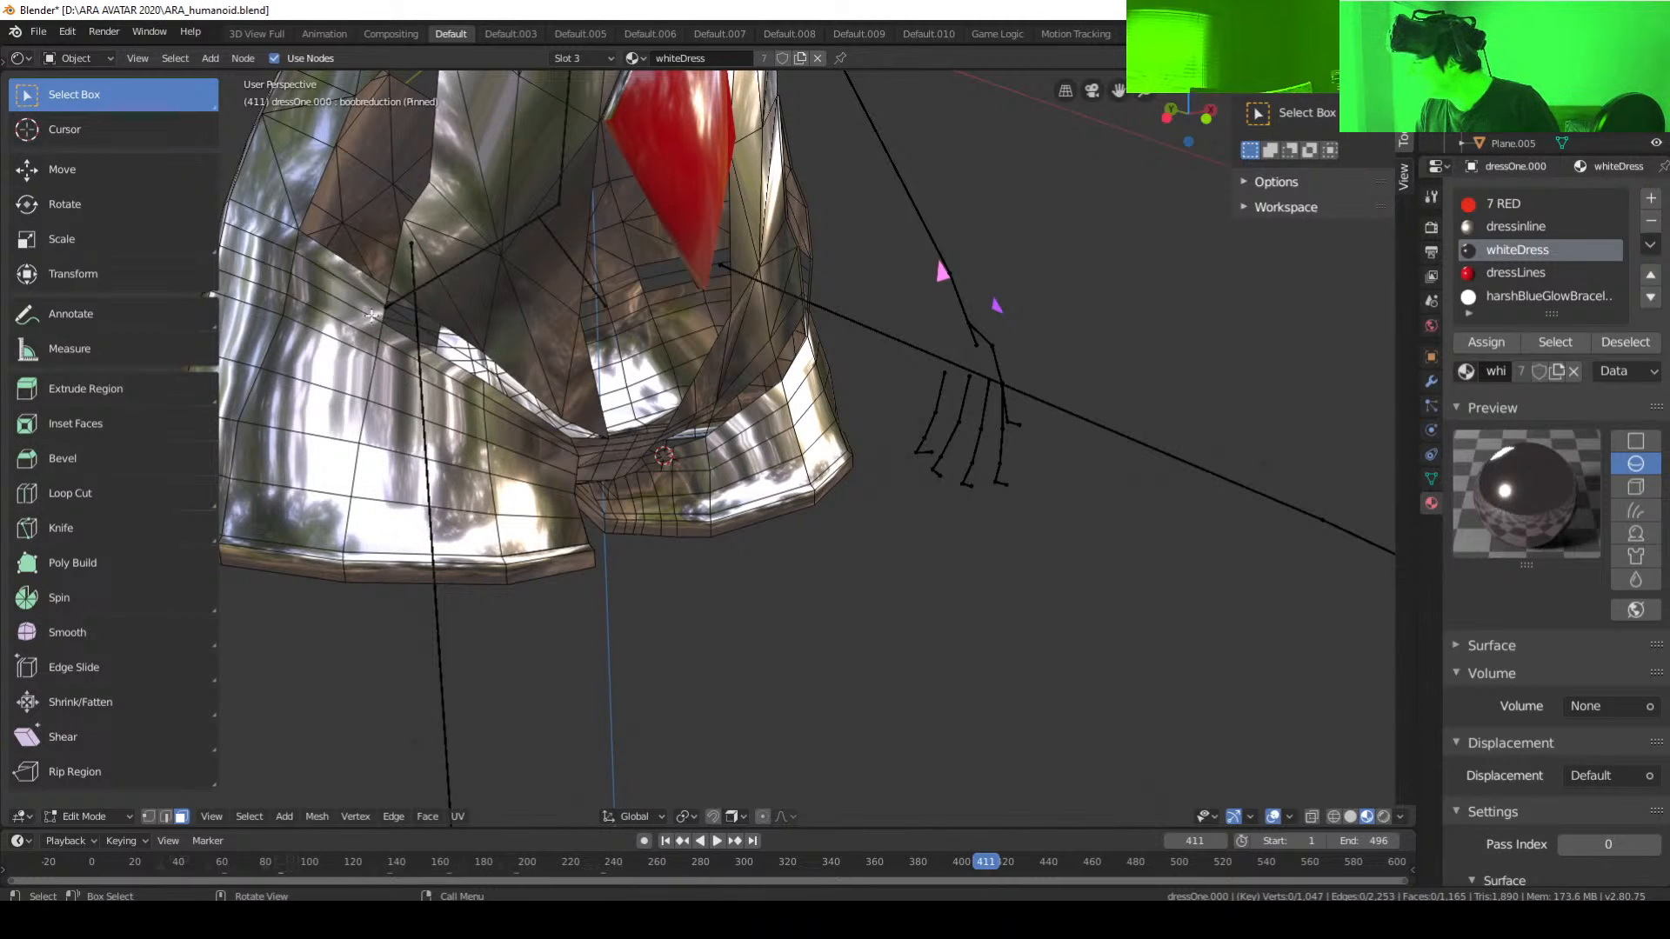
Step: Continue around the dress's side, deleting two more of the old faces overlapping the new edge row
scroll(404, 342, up, 2)
click(327, 374)
key(x)
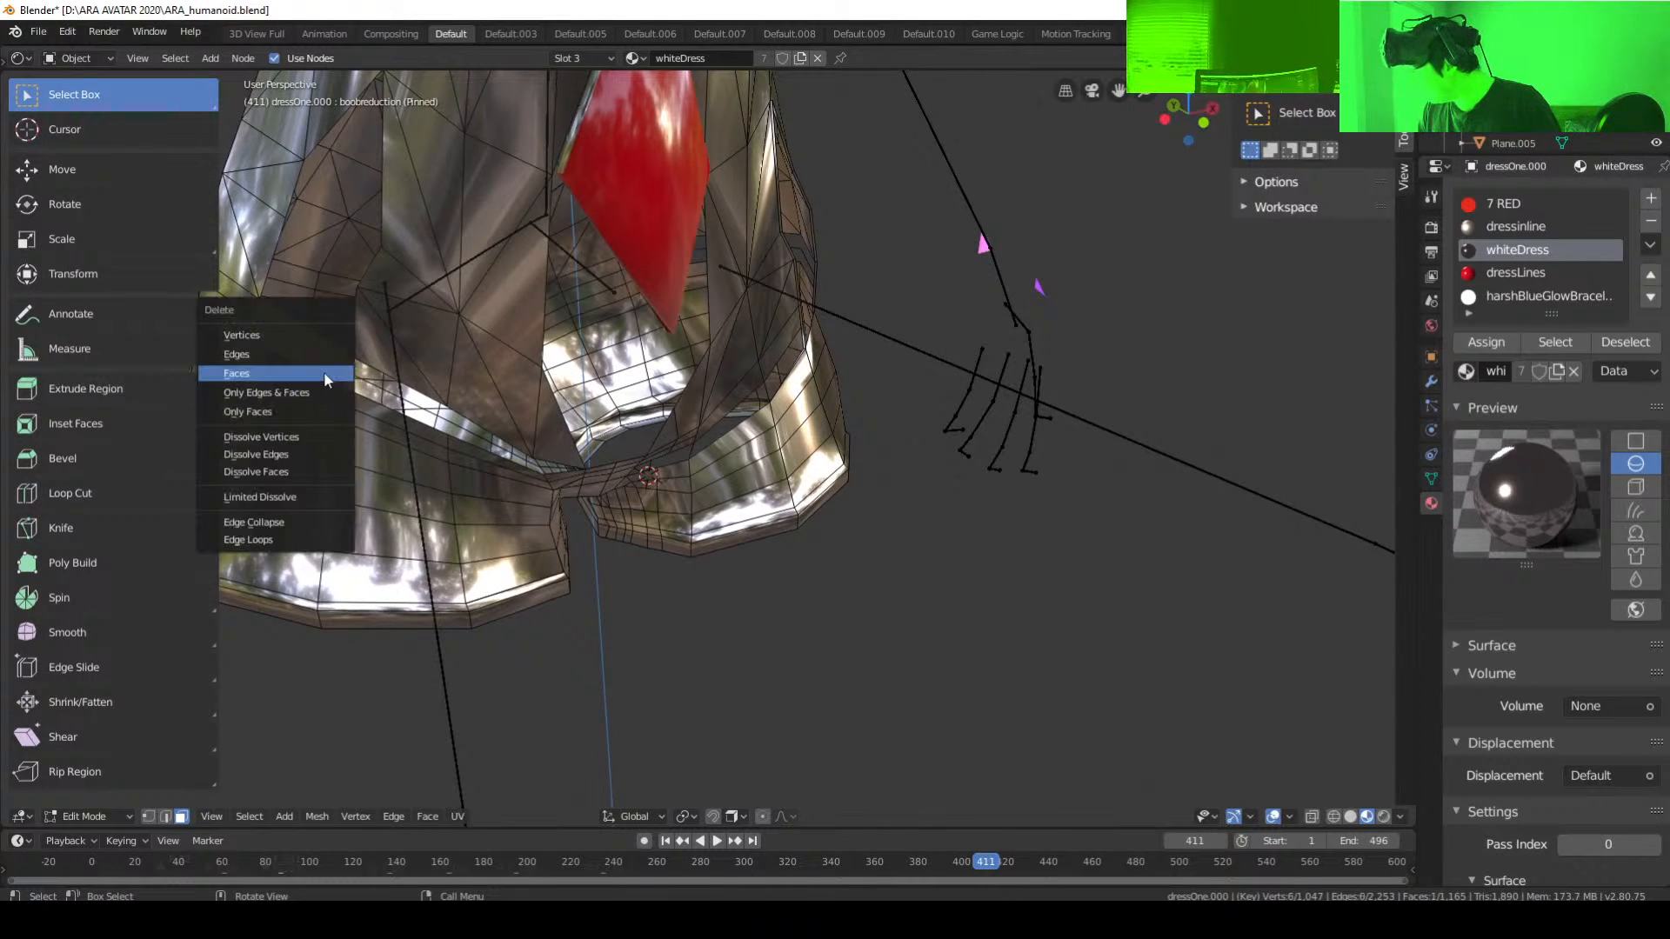
click(323, 373)
middle_drag(341, 369, 461, 426)
click(299, 353)
key(x)
click(299, 357)
Step: Delete the following three old faces along the new edge row on the outer side of the dress
click(362, 435)
key(x)
click(360, 438)
click(491, 420)
key(x)
click(493, 420)
click(399, 421)
key(x)
click(400, 421)
Step: Delete the last two old faces spanning the new edge row next to the original hole, and return to vertex selection mode
click(479, 500)
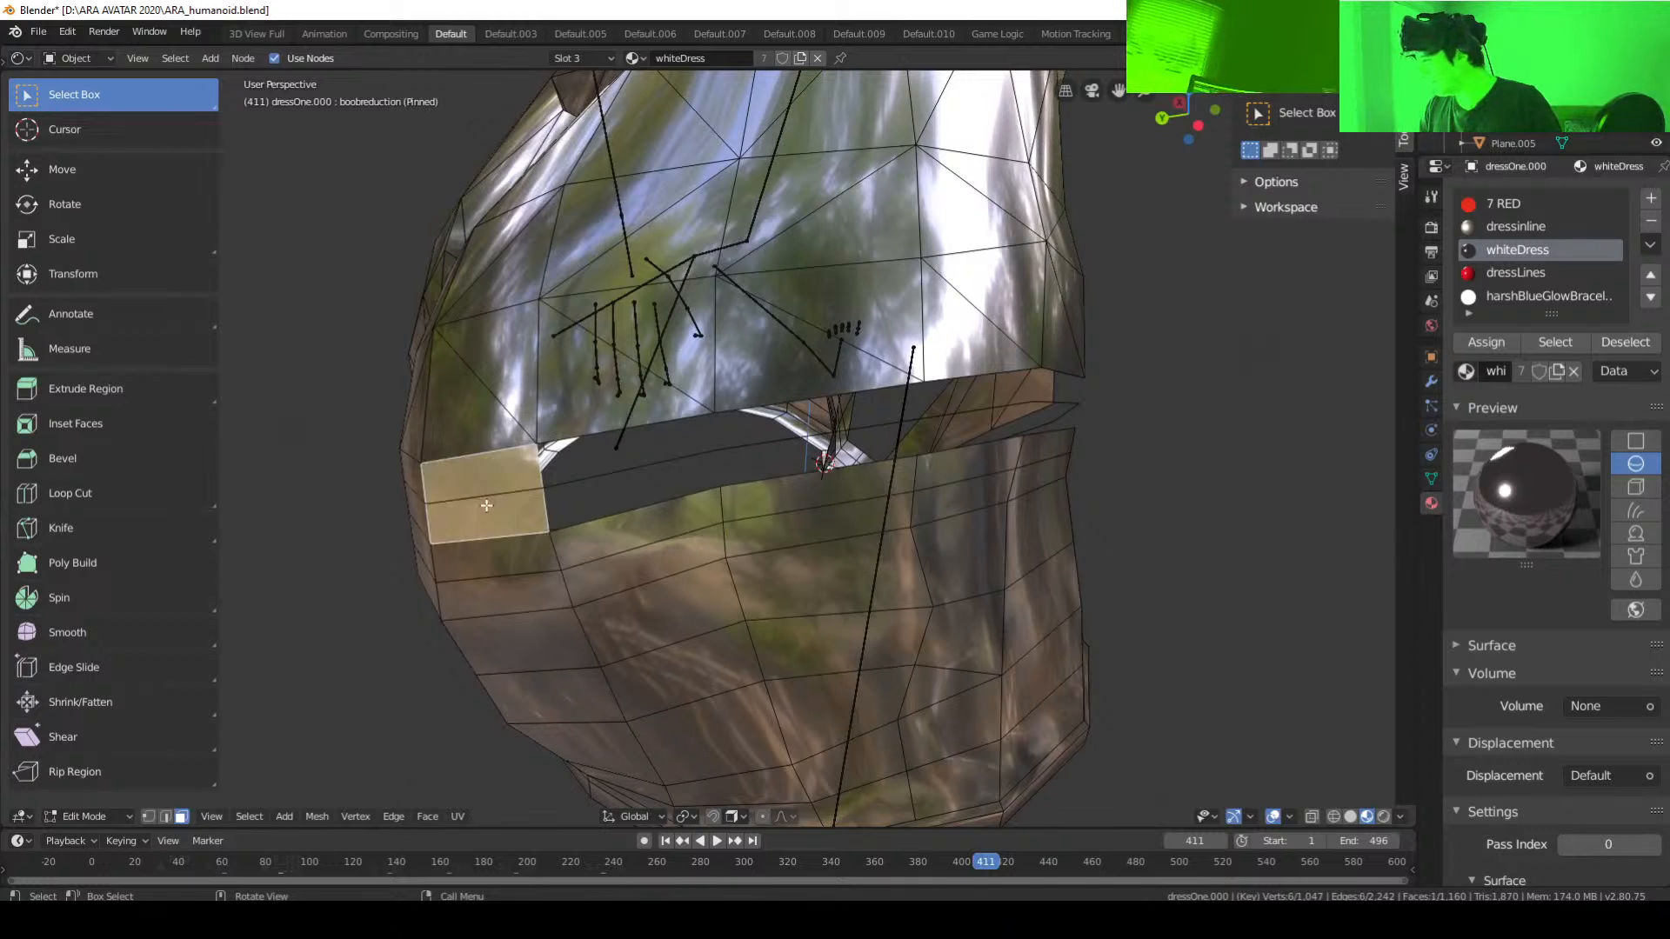
key(x)
click(479, 500)
middle_drag(478, 500, 646, 475)
click(839, 446)
key(x)
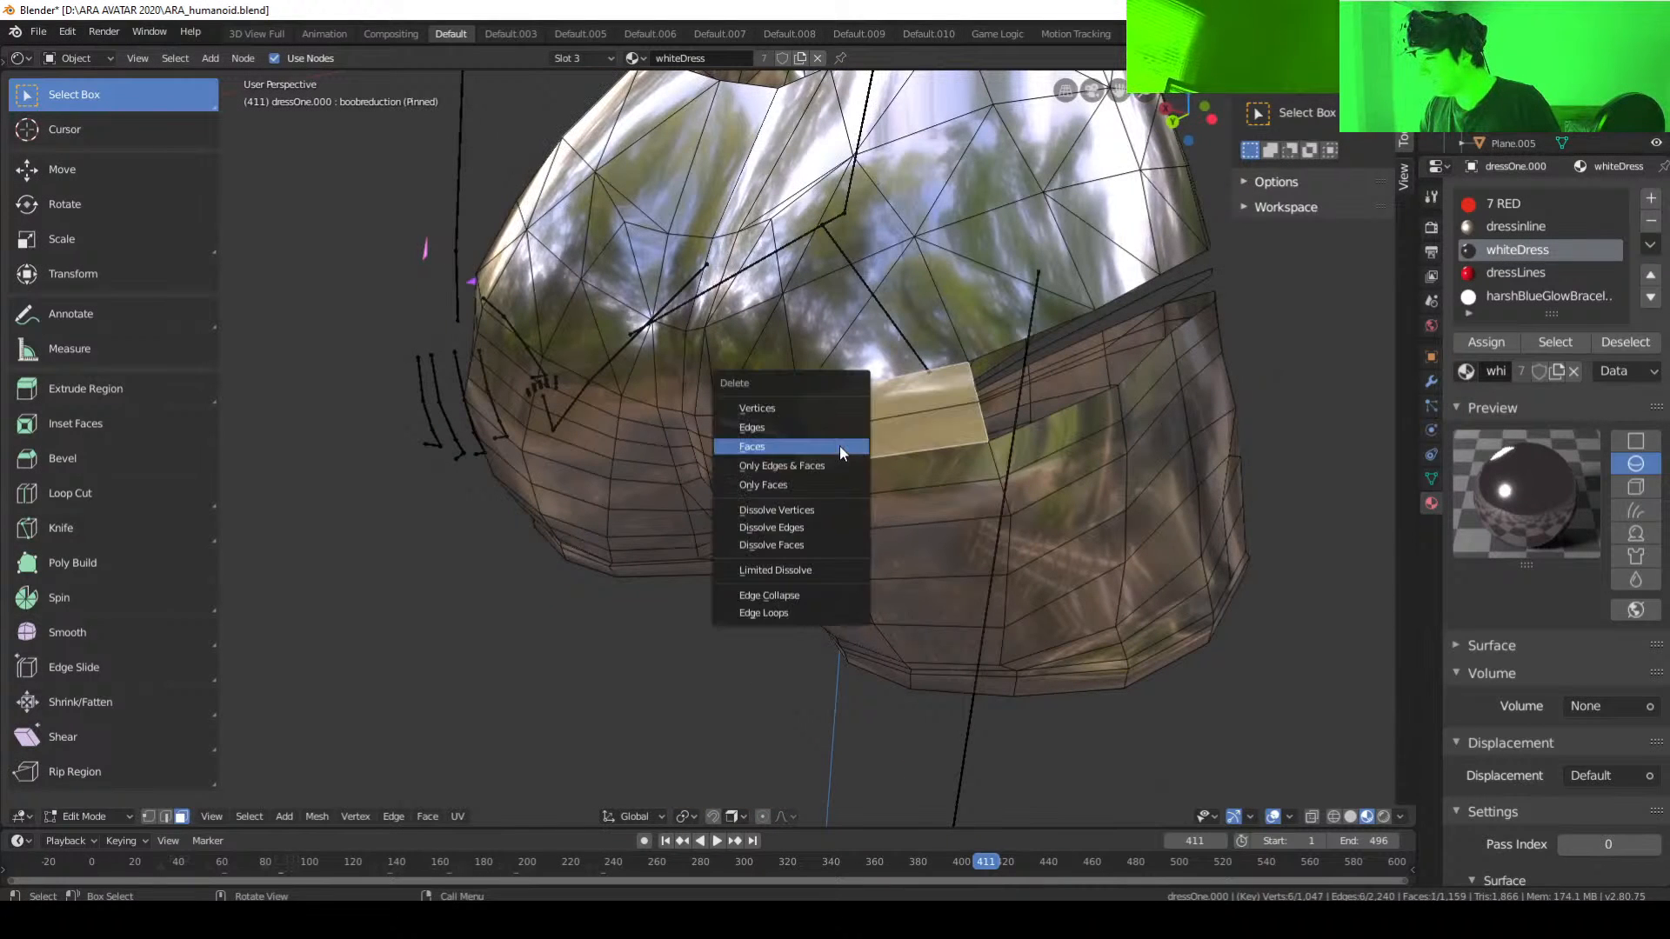
click(790, 446)
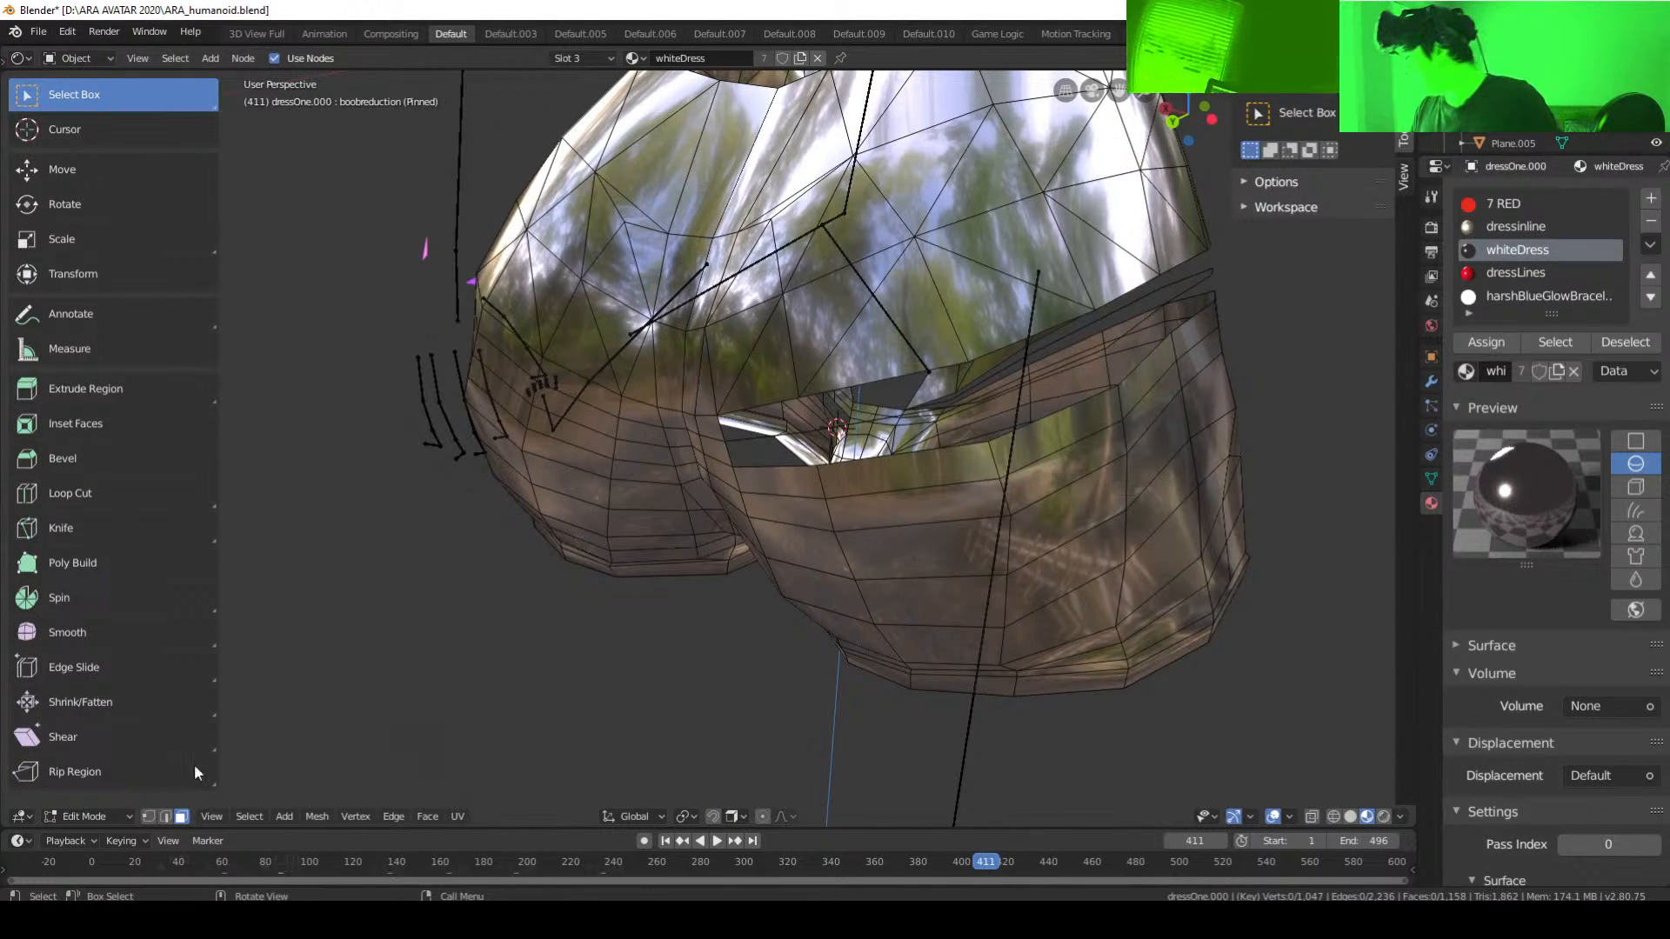
click(149, 815)
scroll(915, 625, up, 2)
middle_drag(917, 618, 888, 610)
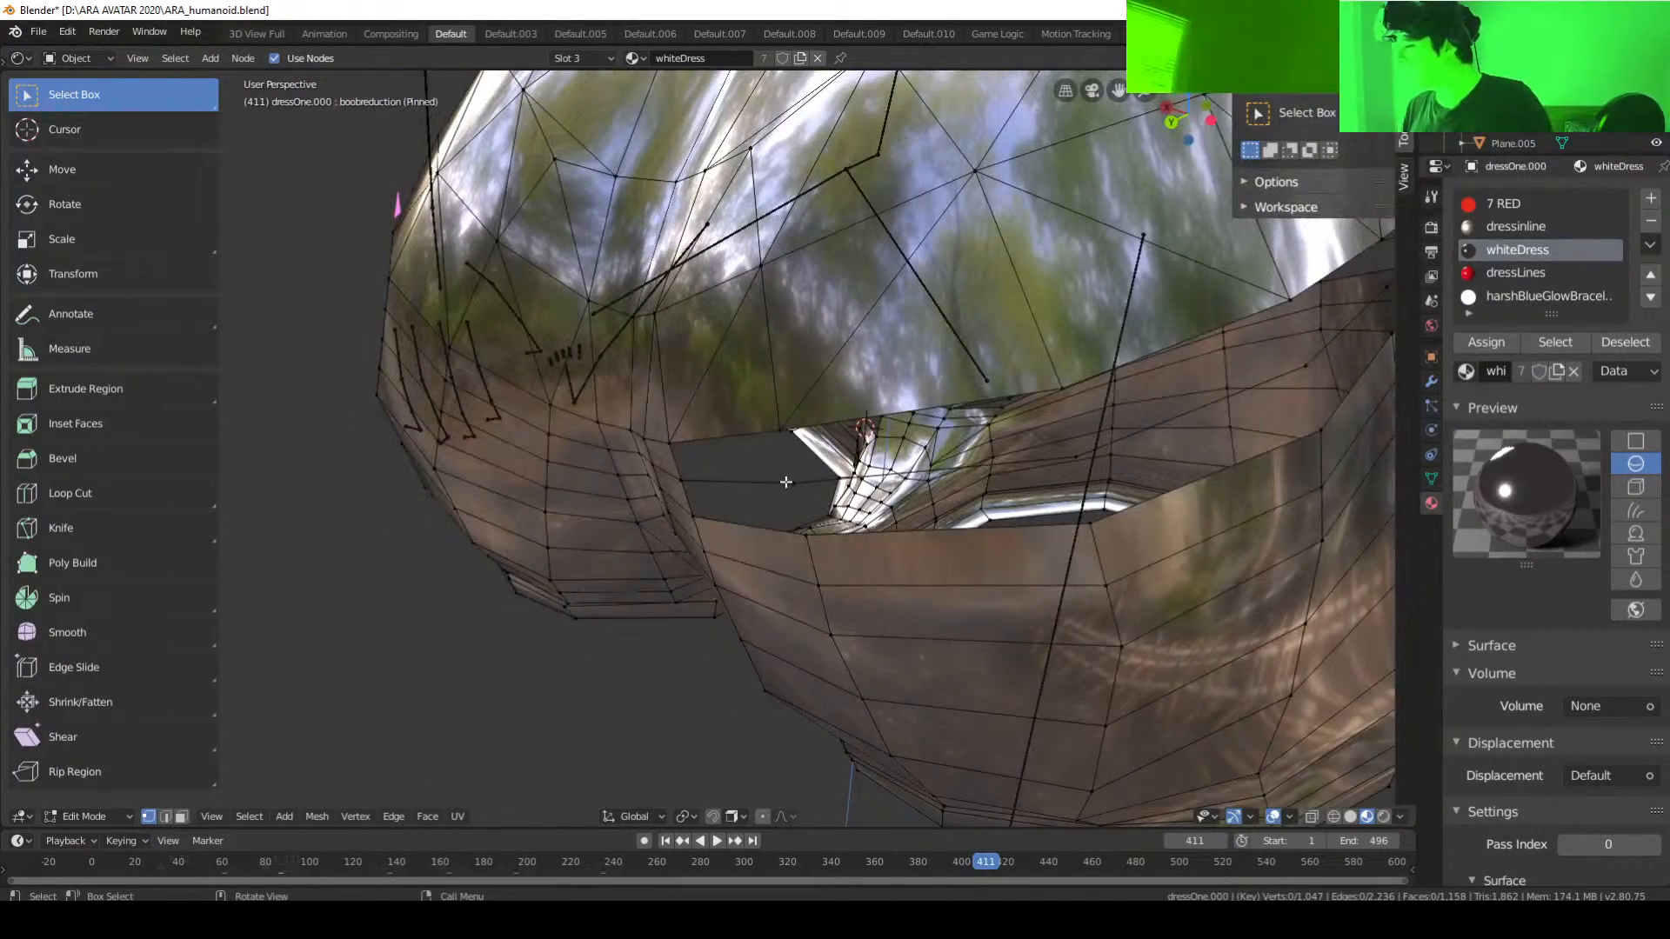
Step: Connect the new edge row's first vertex to the matching upper and lower rim vertices with two edges
middle_drag(823, 558, 793, 546)
click(788, 543)
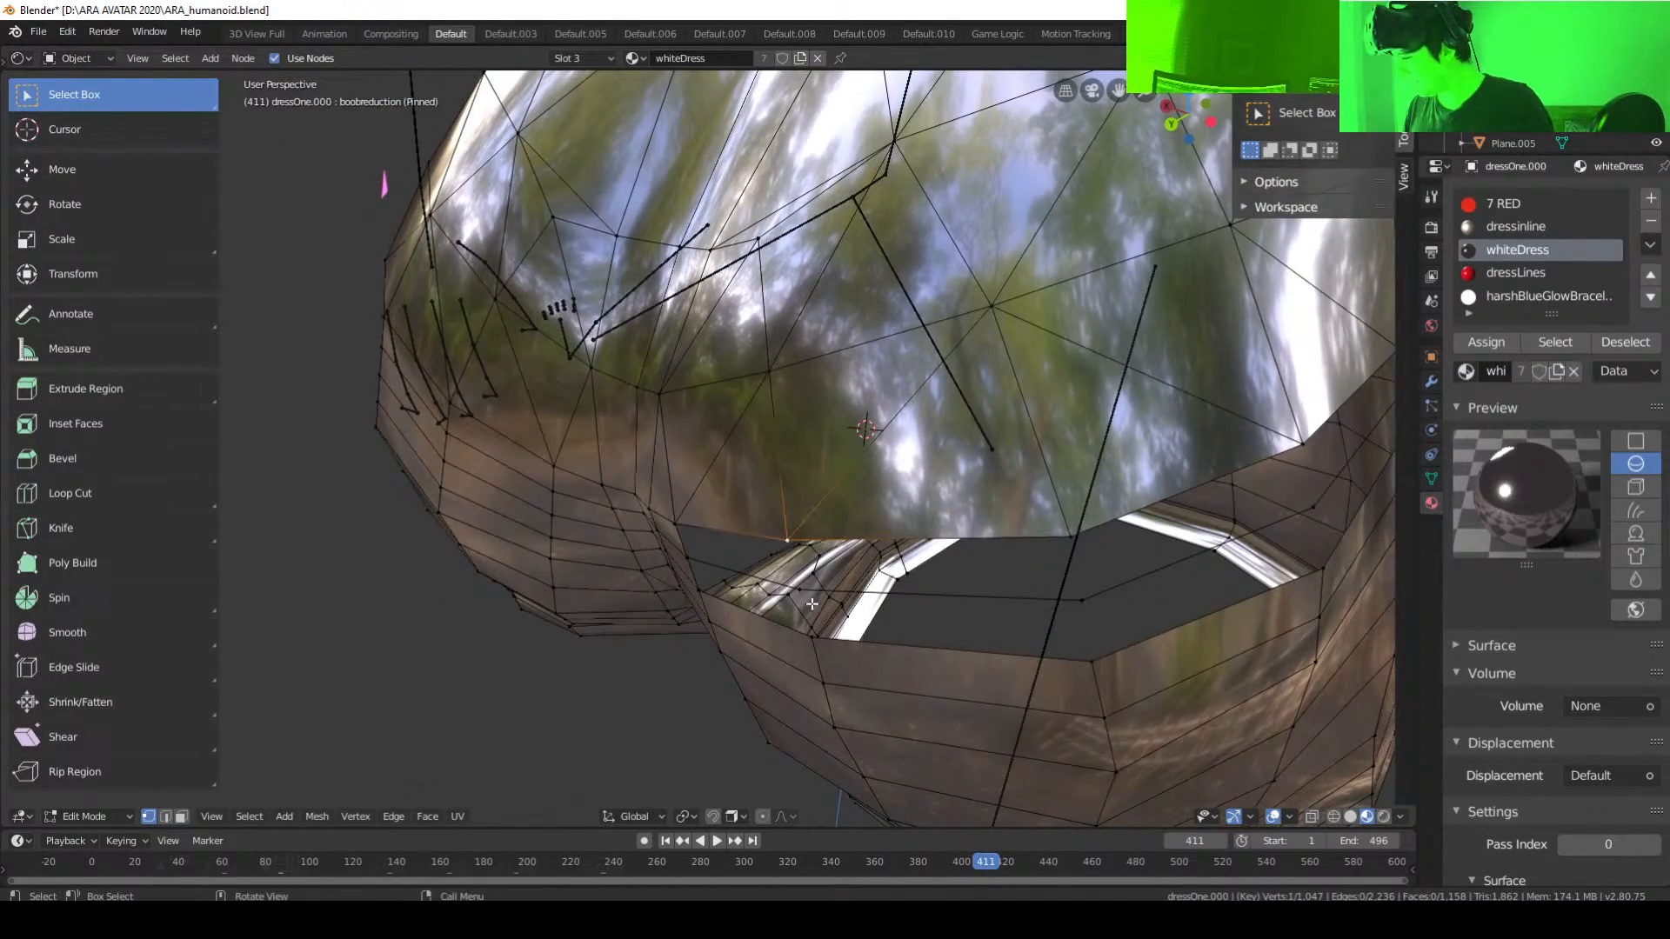
middle_drag(811, 604, 857, 585)
shift+click(762, 359)
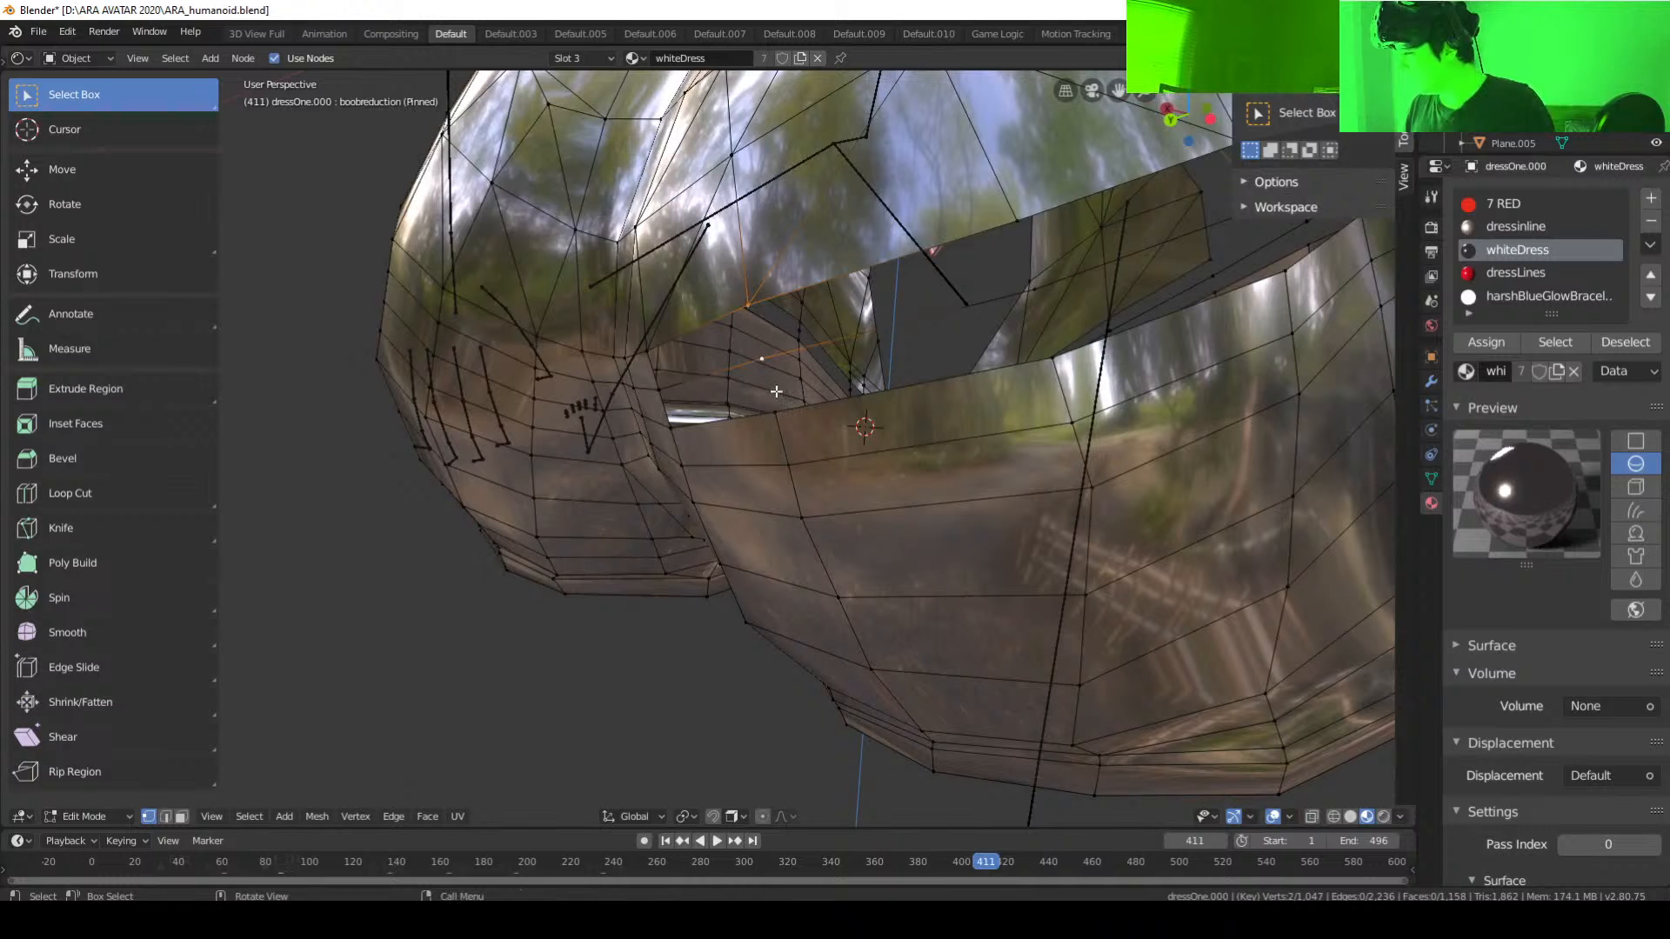
click(762, 358)
shift+click(775, 412)
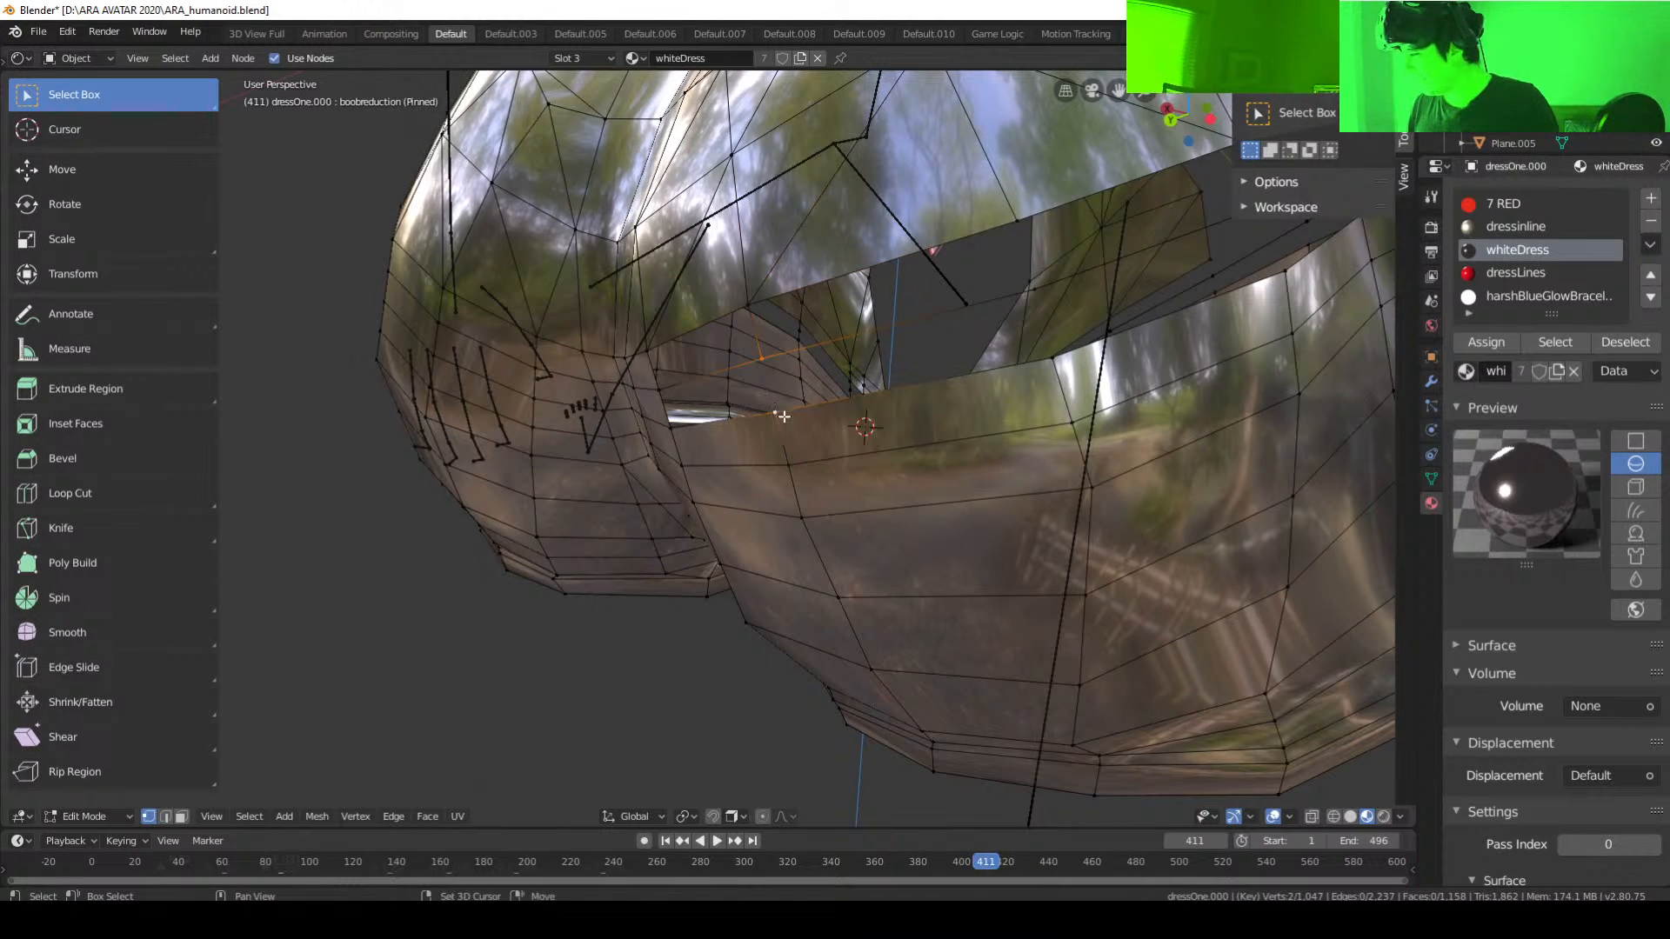
middle_drag(824, 441, 838, 419)
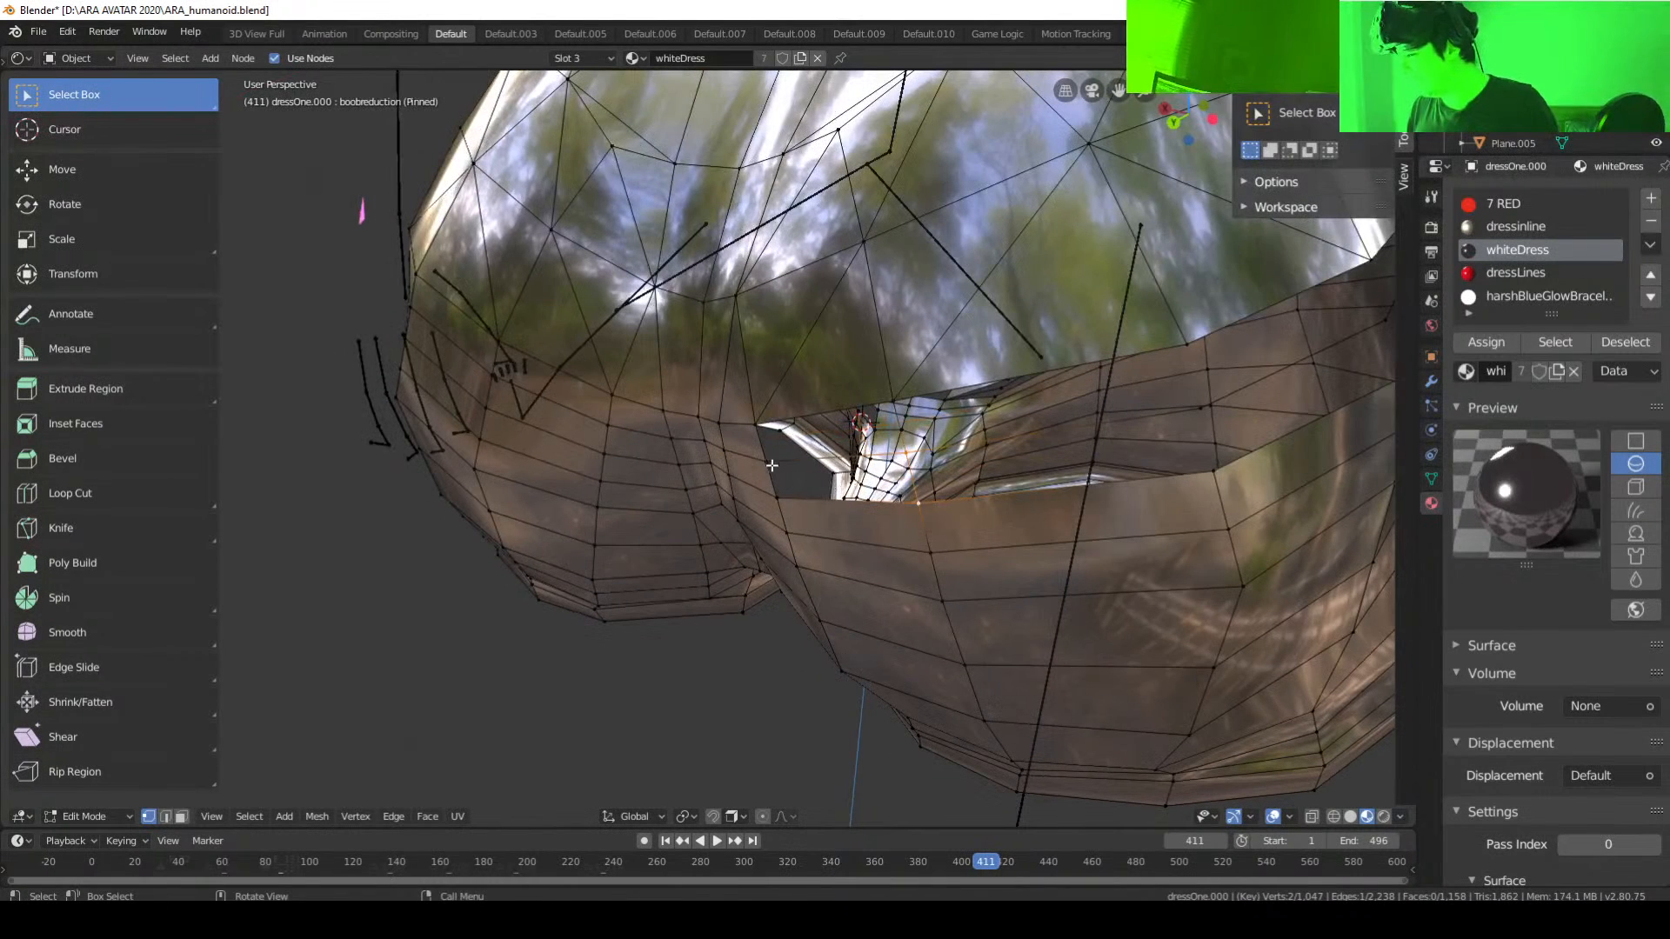
Step: Fill the first quad between the upper rim and the new edge row at the closed end of the gap
shift+click(895, 400)
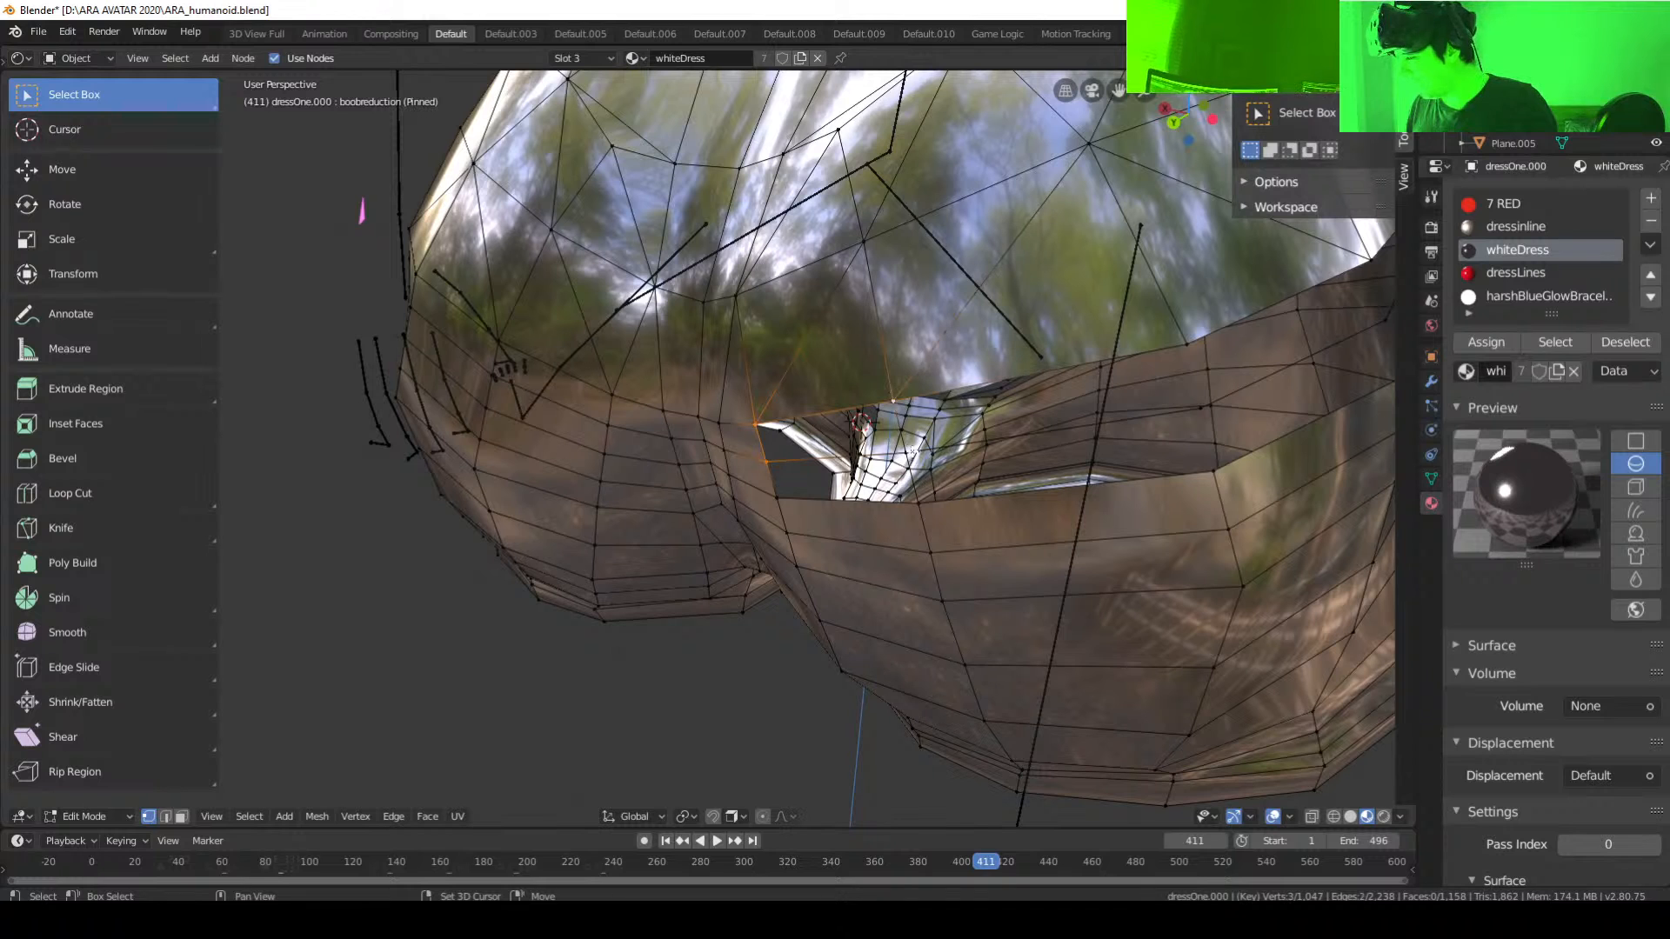
shift+click(904, 446)
key(f)
Step: Fill the quad directly below it, between the new edge row and the lower rim
middle_drag(887, 460, 736, 437)
click(733, 453)
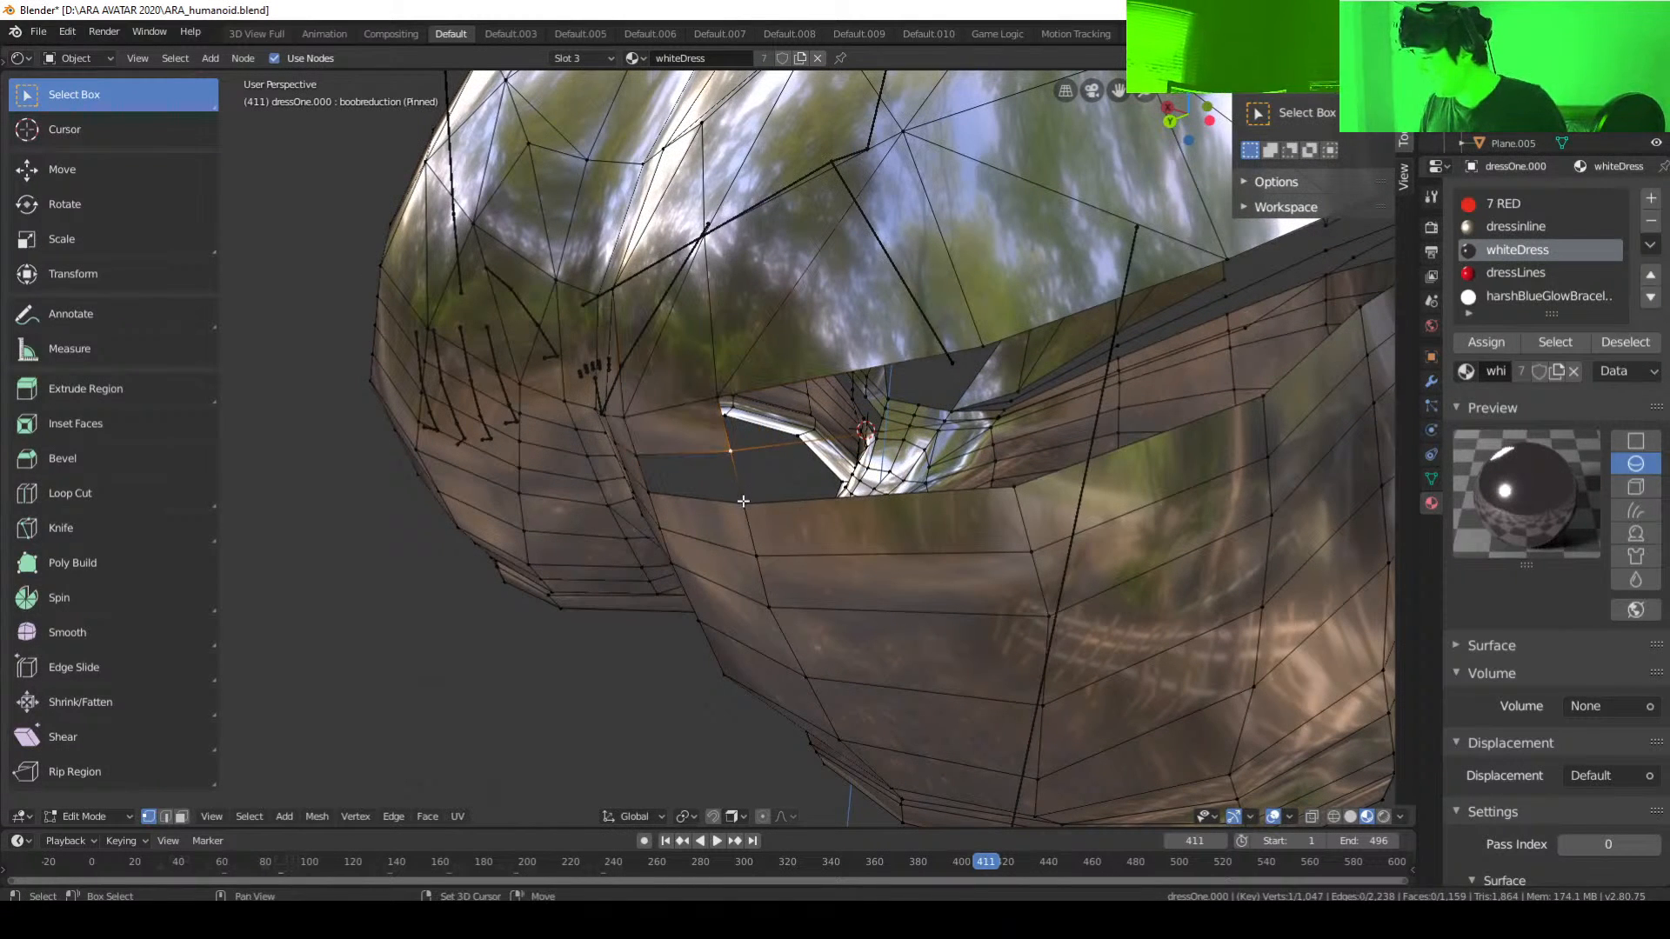
shift+click(762, 501)
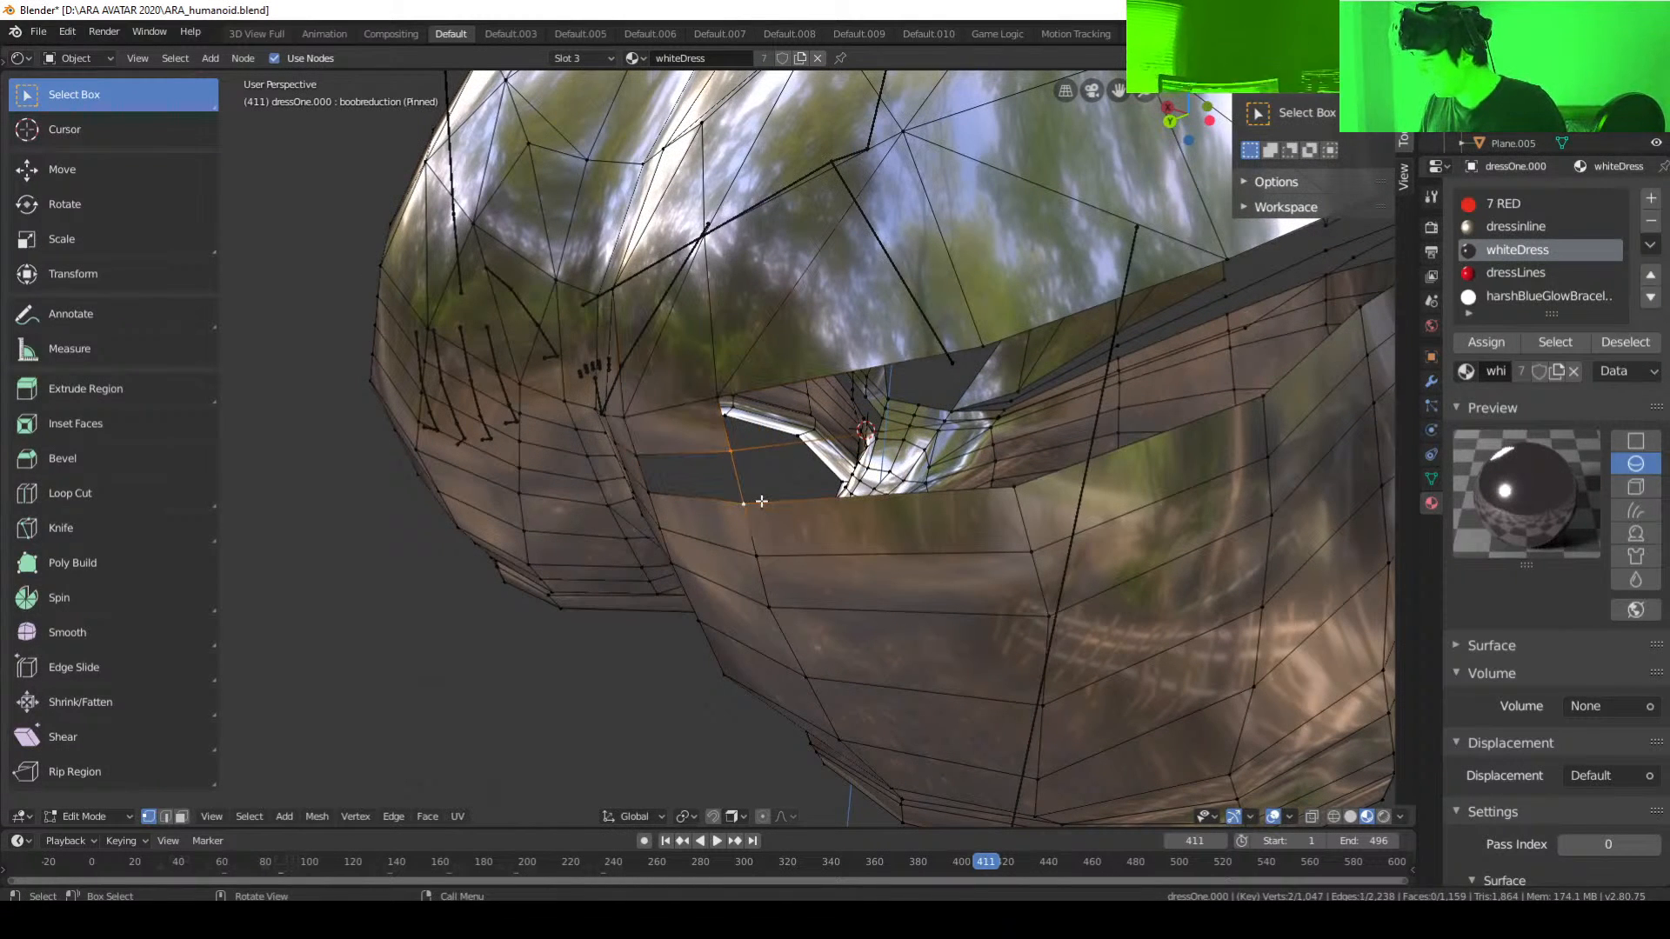
click(637, 457)
shift+click(744, 505)
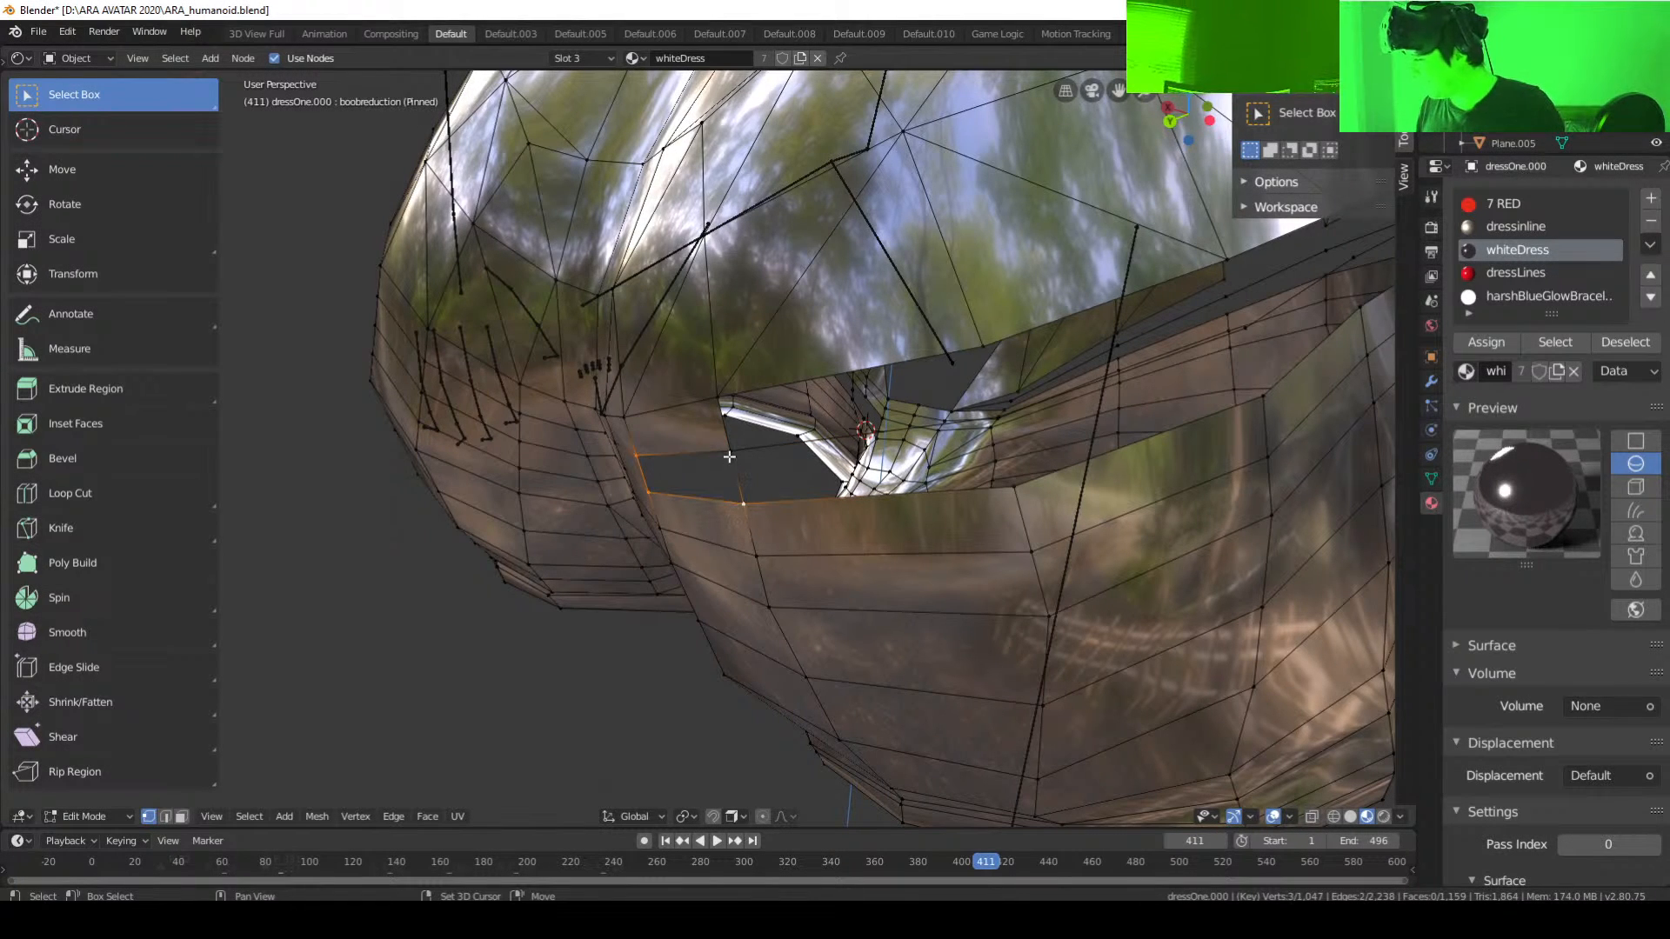
shift+click(729, 455)
key(f)
Step: Fill the second quad along the lower rim, from the finished quad to the next vertex of the edge row
middle_drag(817, 520, 760, 498)
click(730, 474)
shift+click(738, 538)
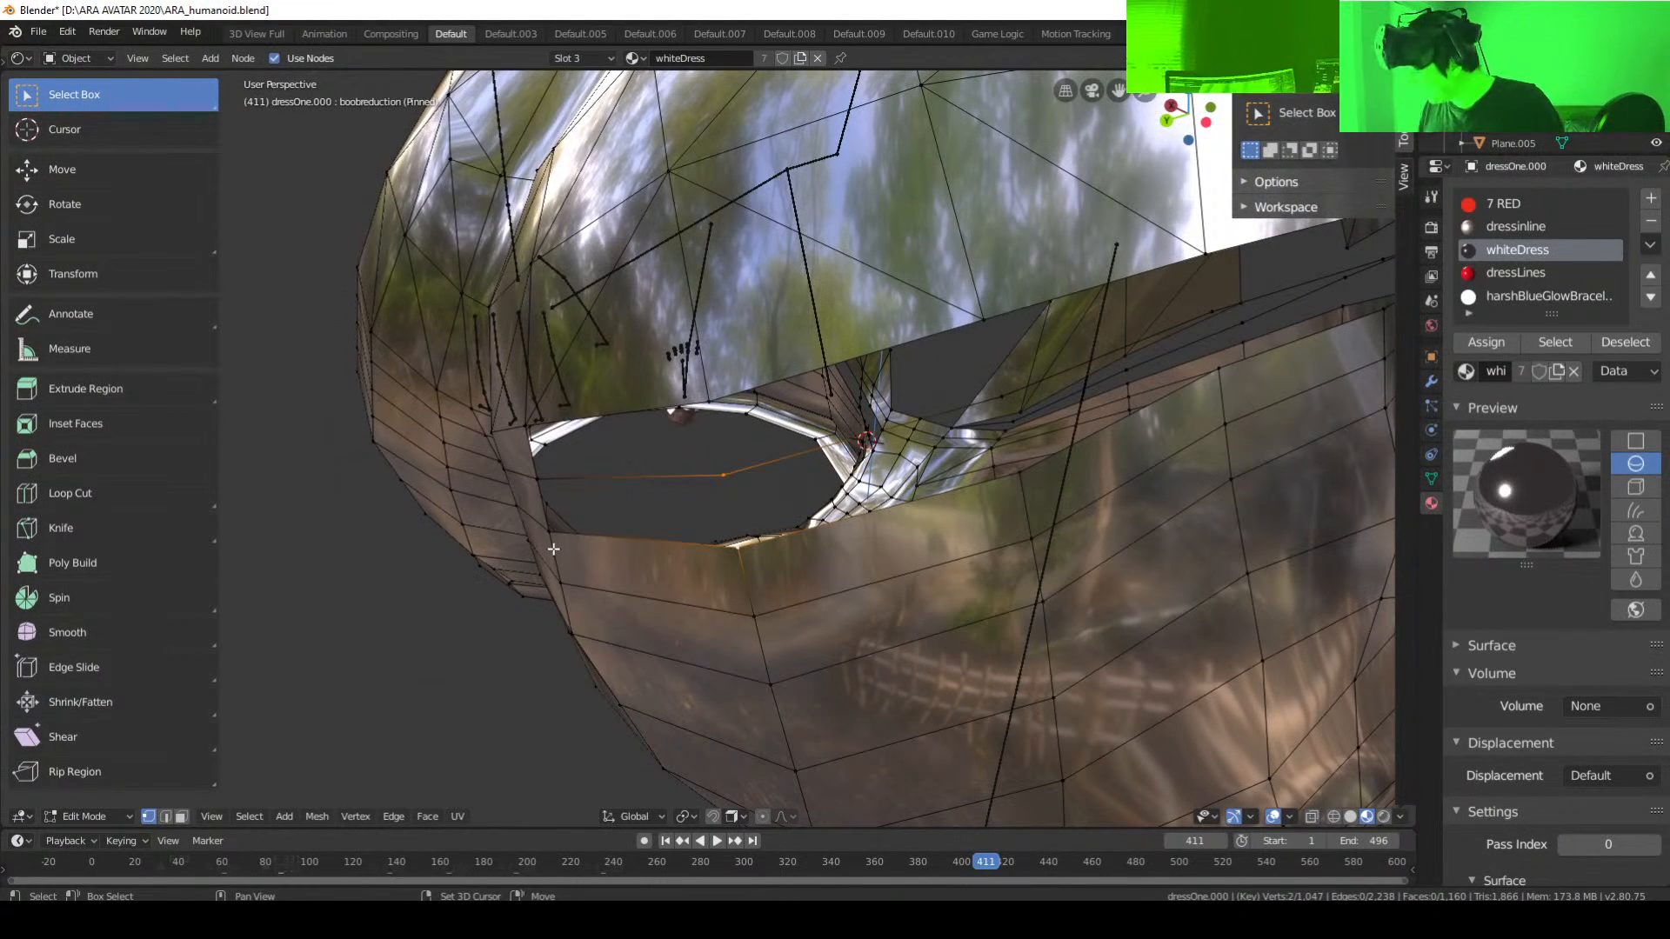
shift+click(553, 538)
key(f)
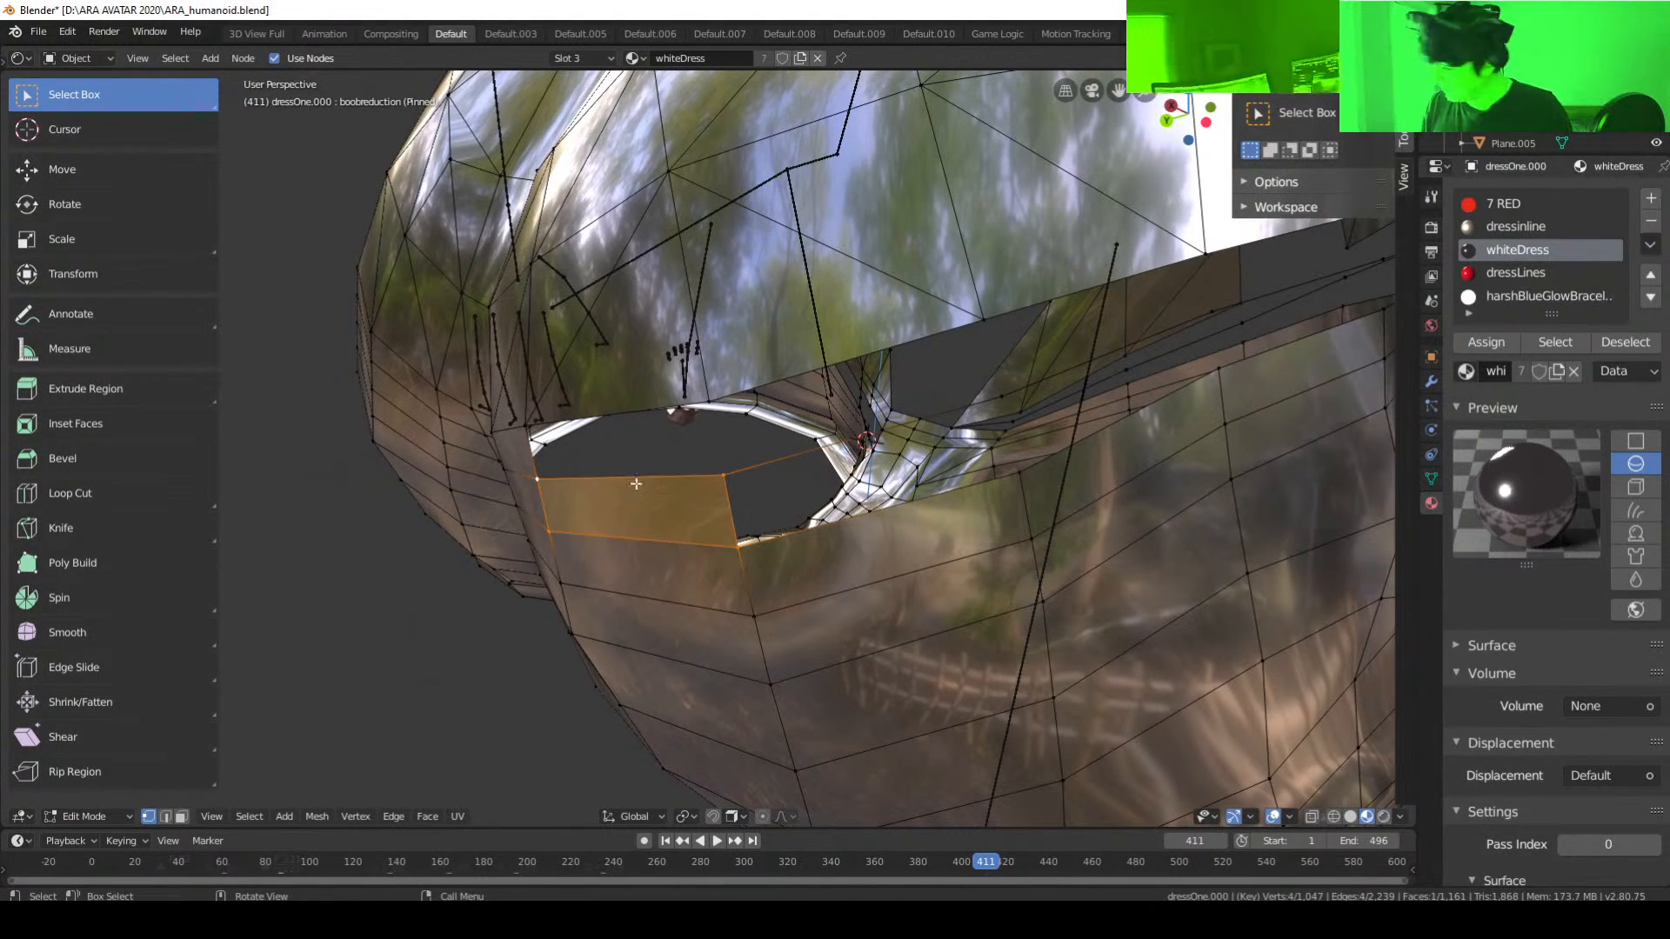
Step: Fill the second quad along the upper rim, directly above the newest lower quad
click(721, 472)
middle_drag(722, 473, 654, 494)
shift+click(554, 489)
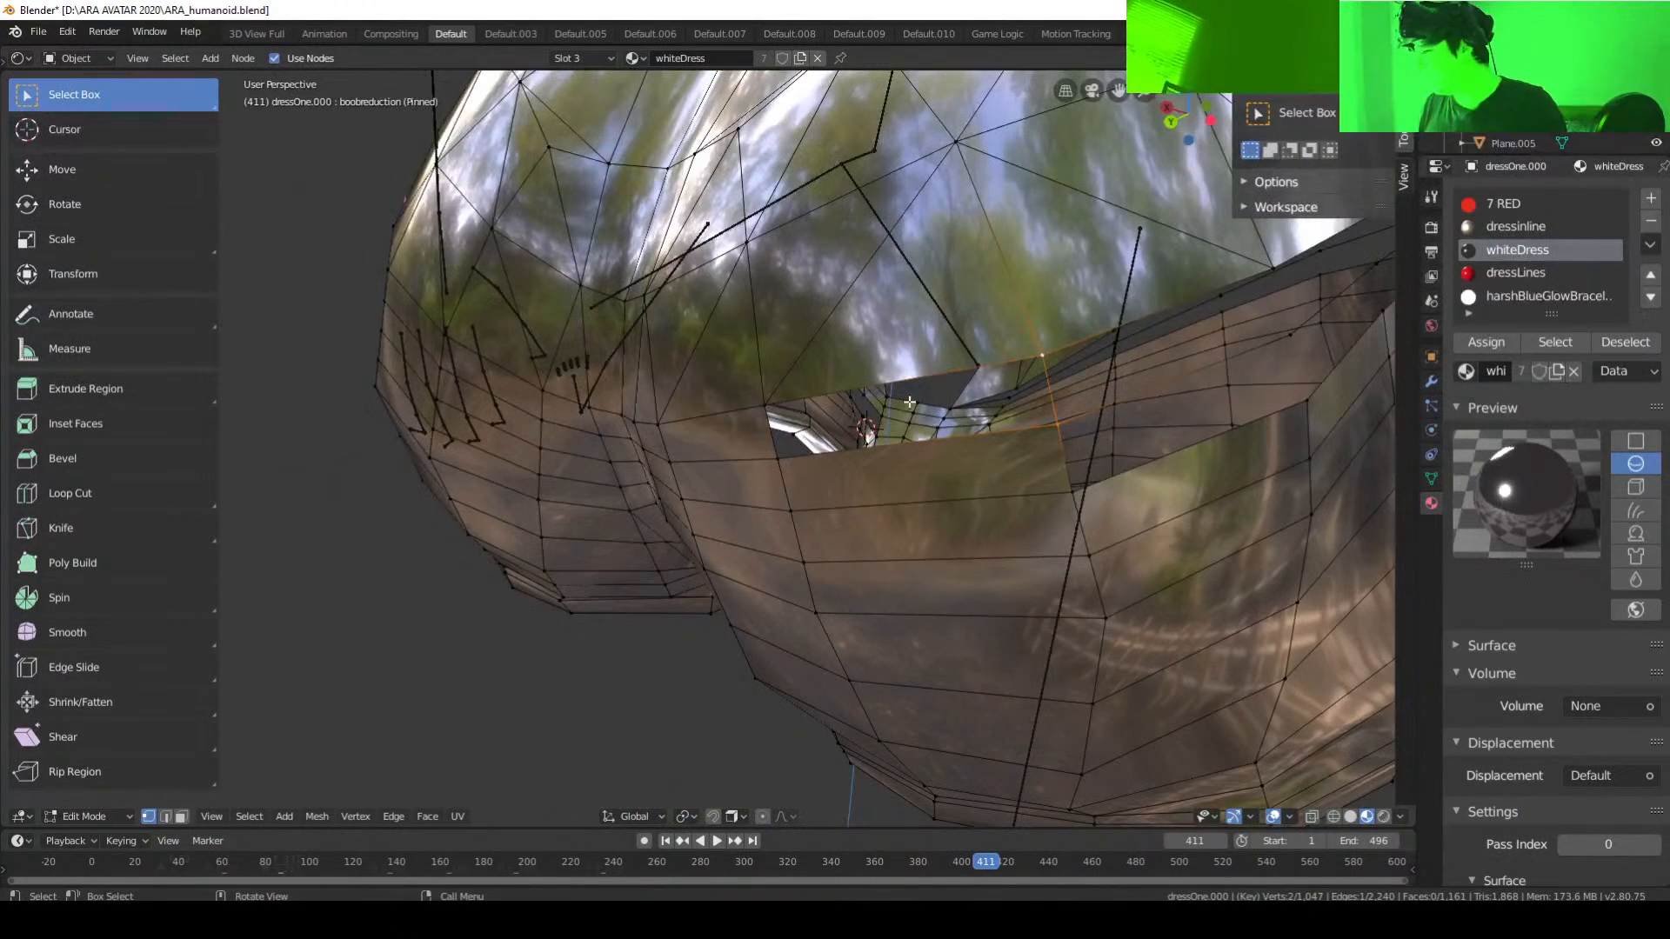
shift+click(765, 406)
shift+click(777, 459)
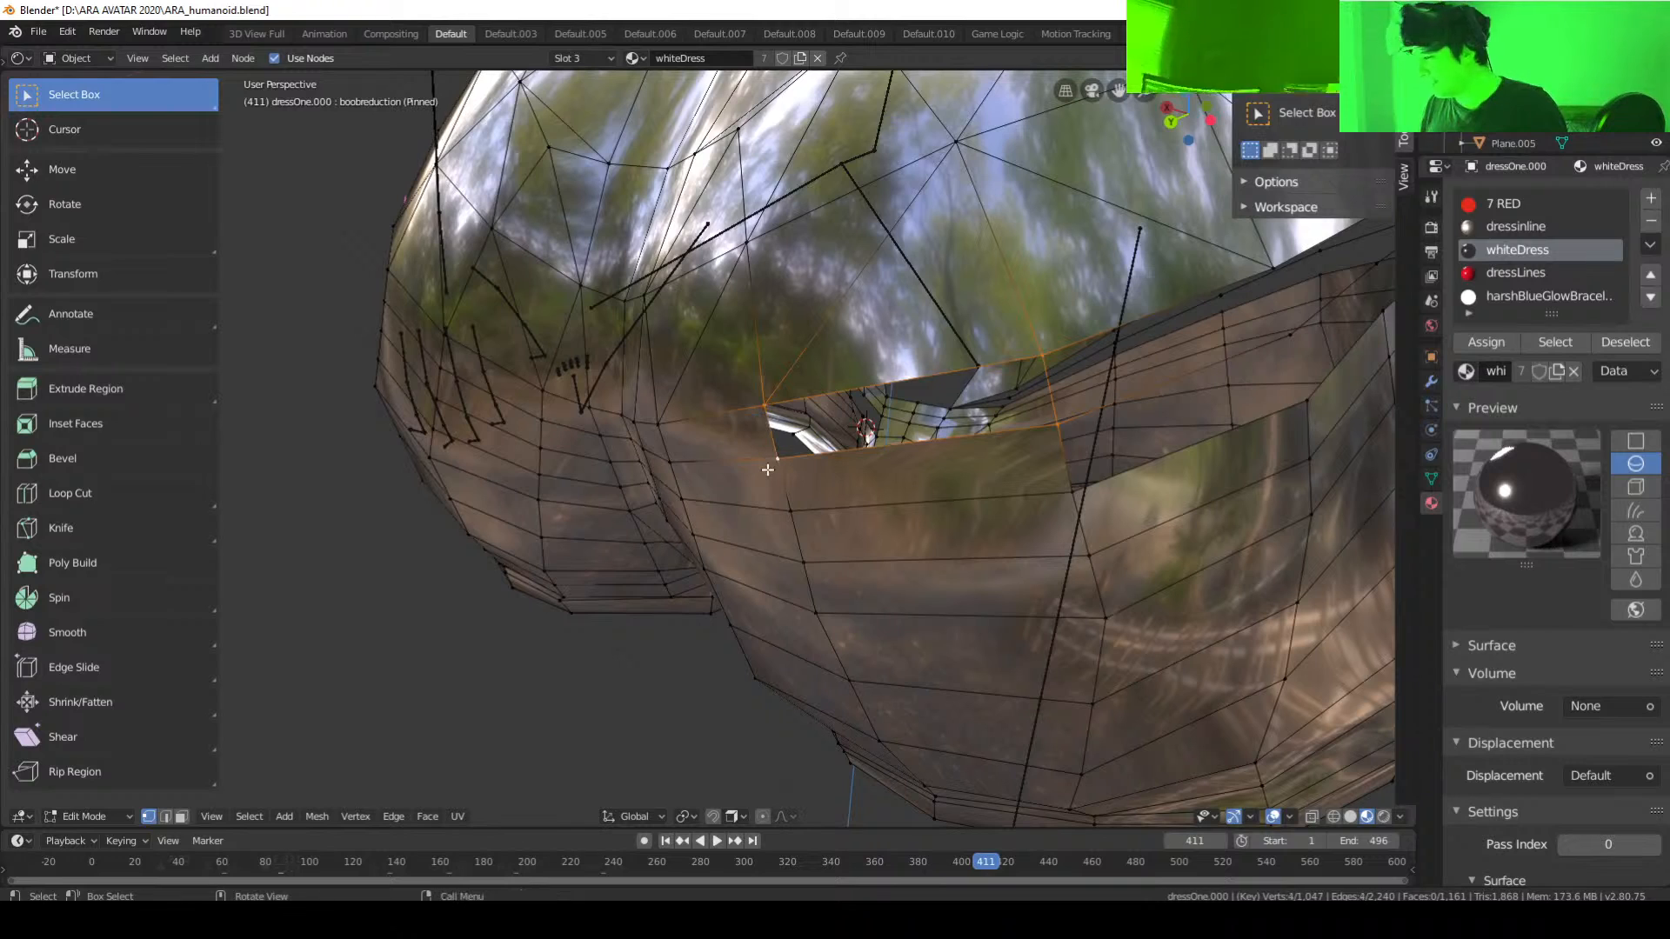
key(f)
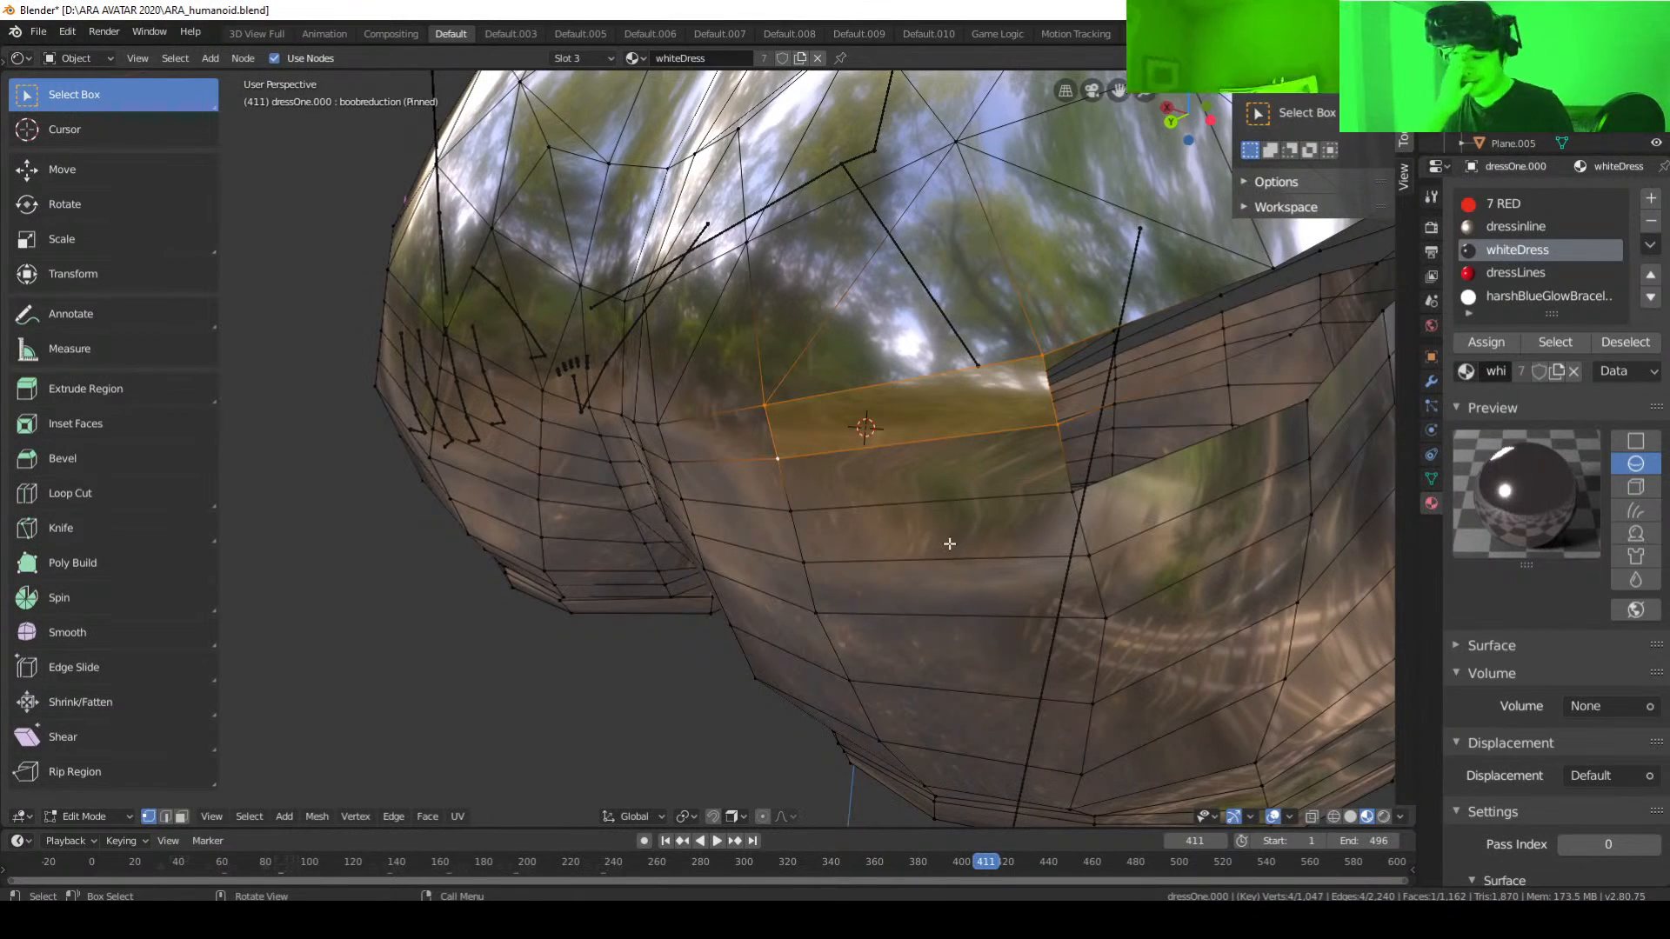
Step: Continue around the dress's side by filling the third quad between the upper rim and the edge row
middle_drag(1091, 510, 1081, 528)
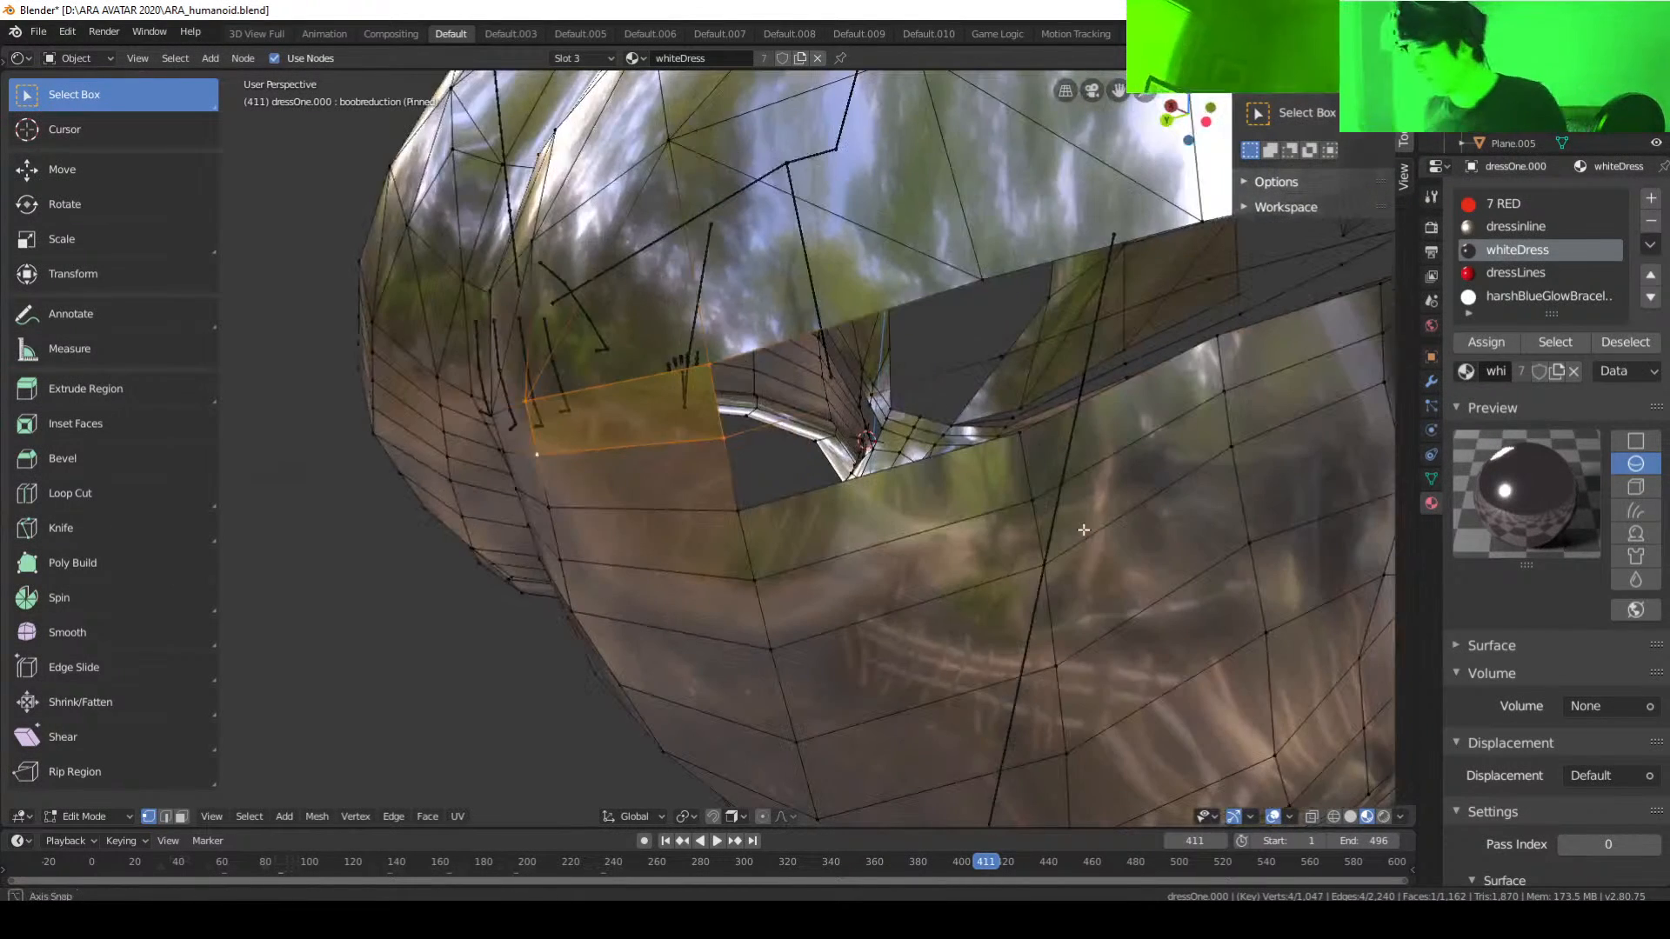
middle_drag(1191, 512, 996, 449)
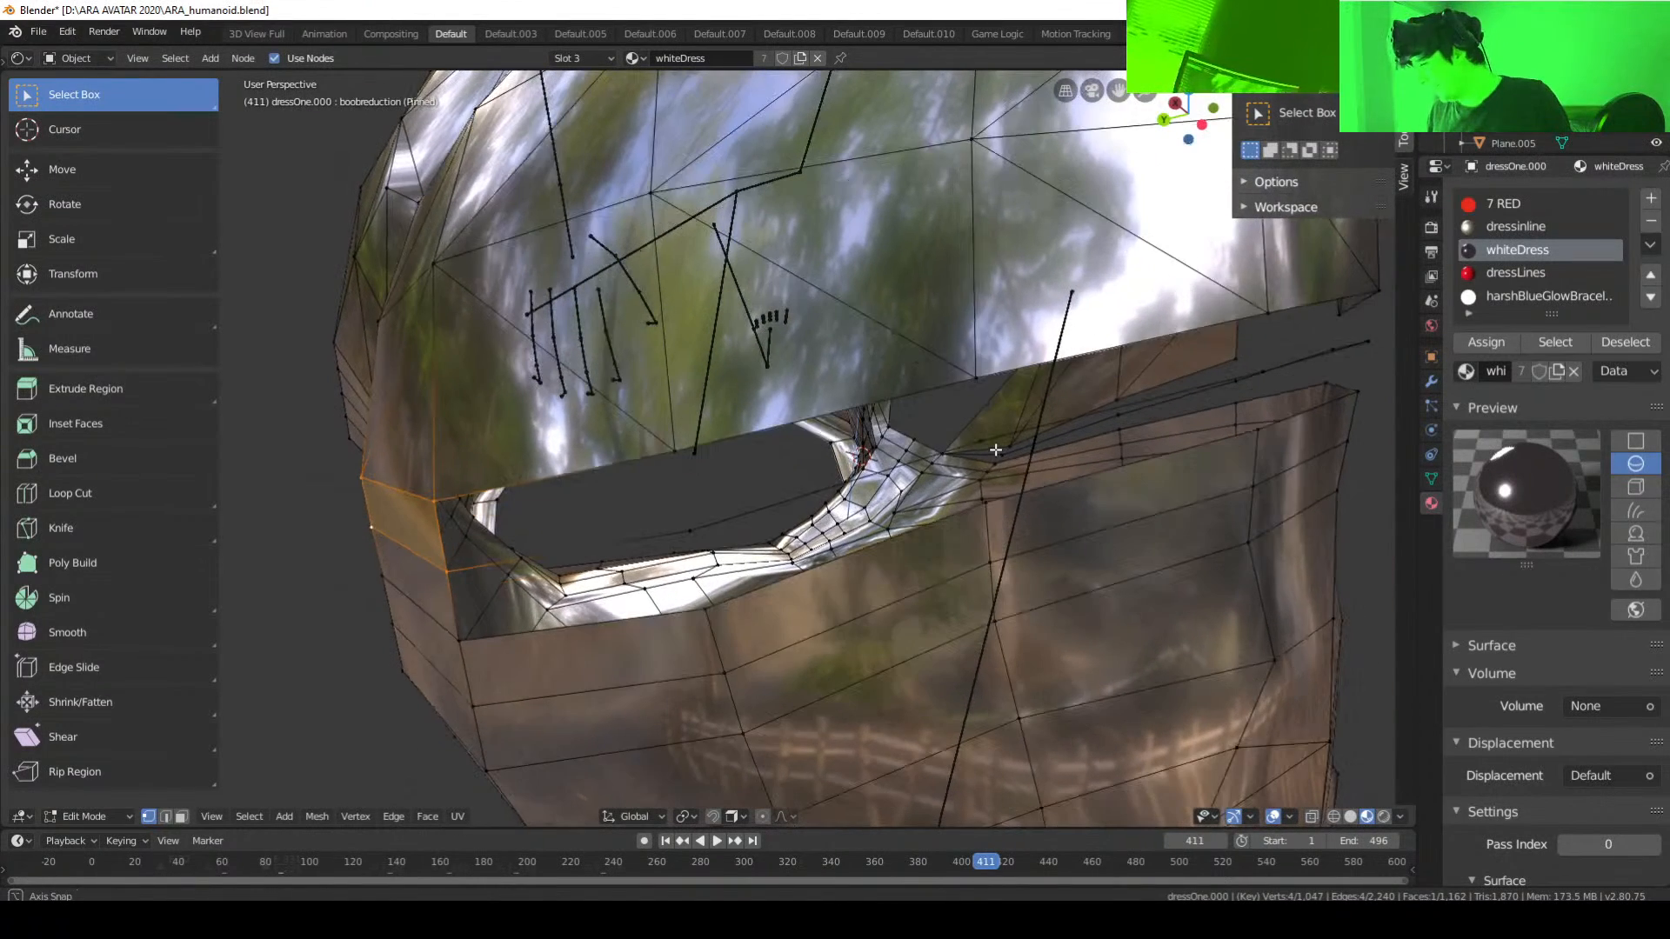
click(683, 450)
shift+click(705, 525)
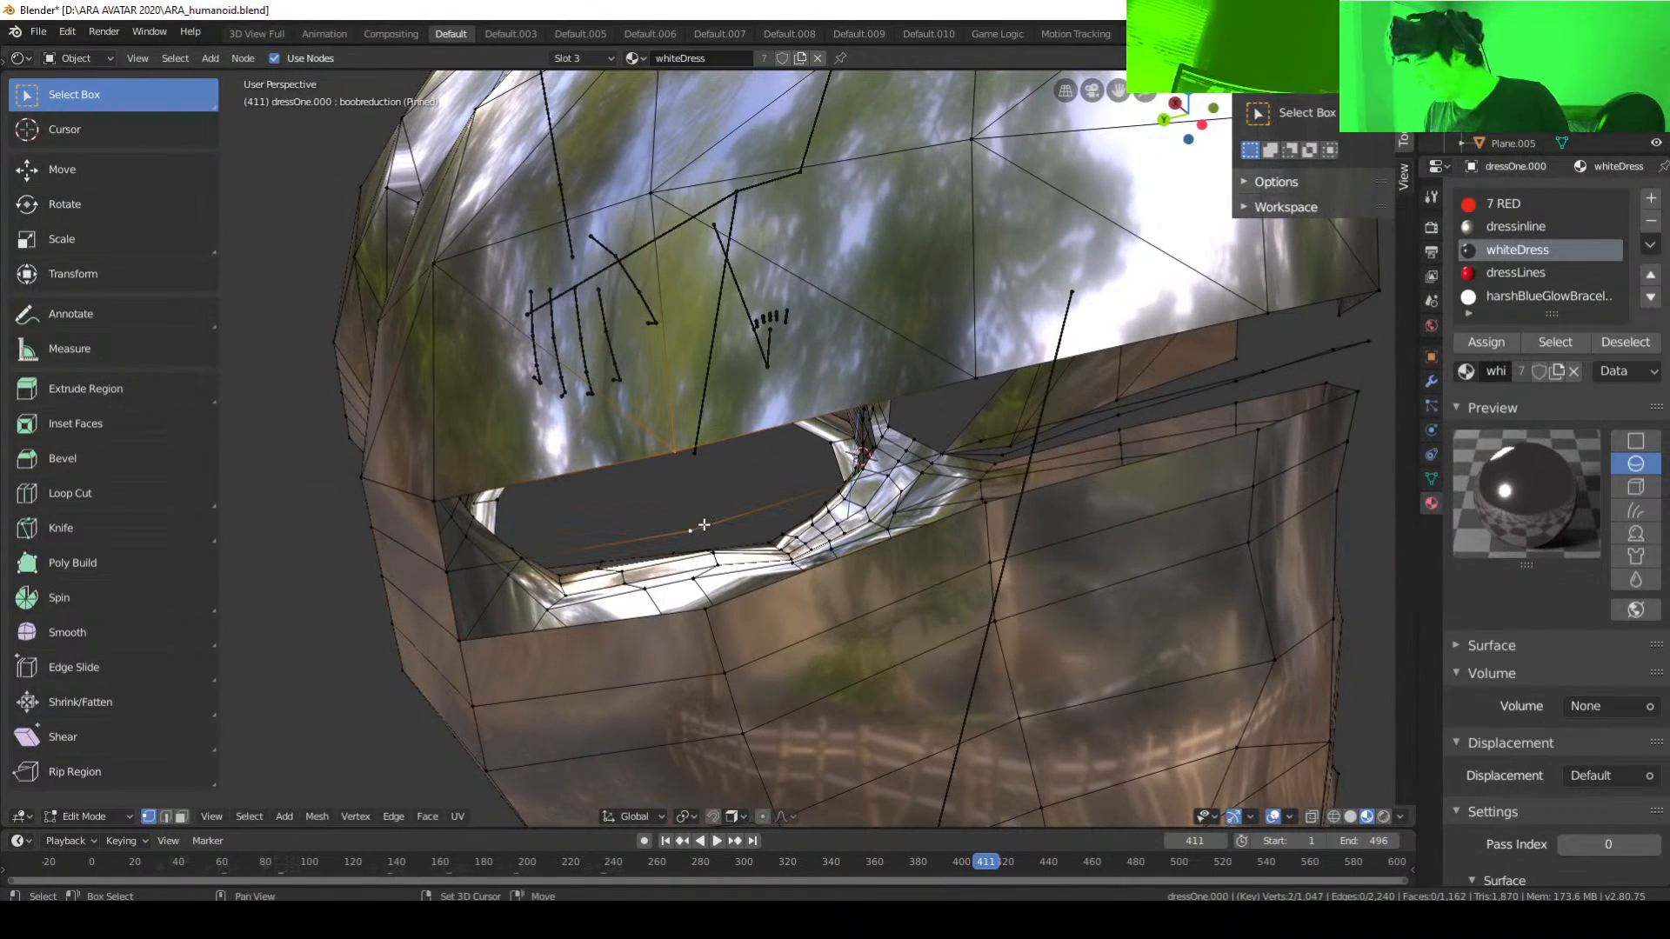
shift+click(446, 570)
shift+click(435, 500)
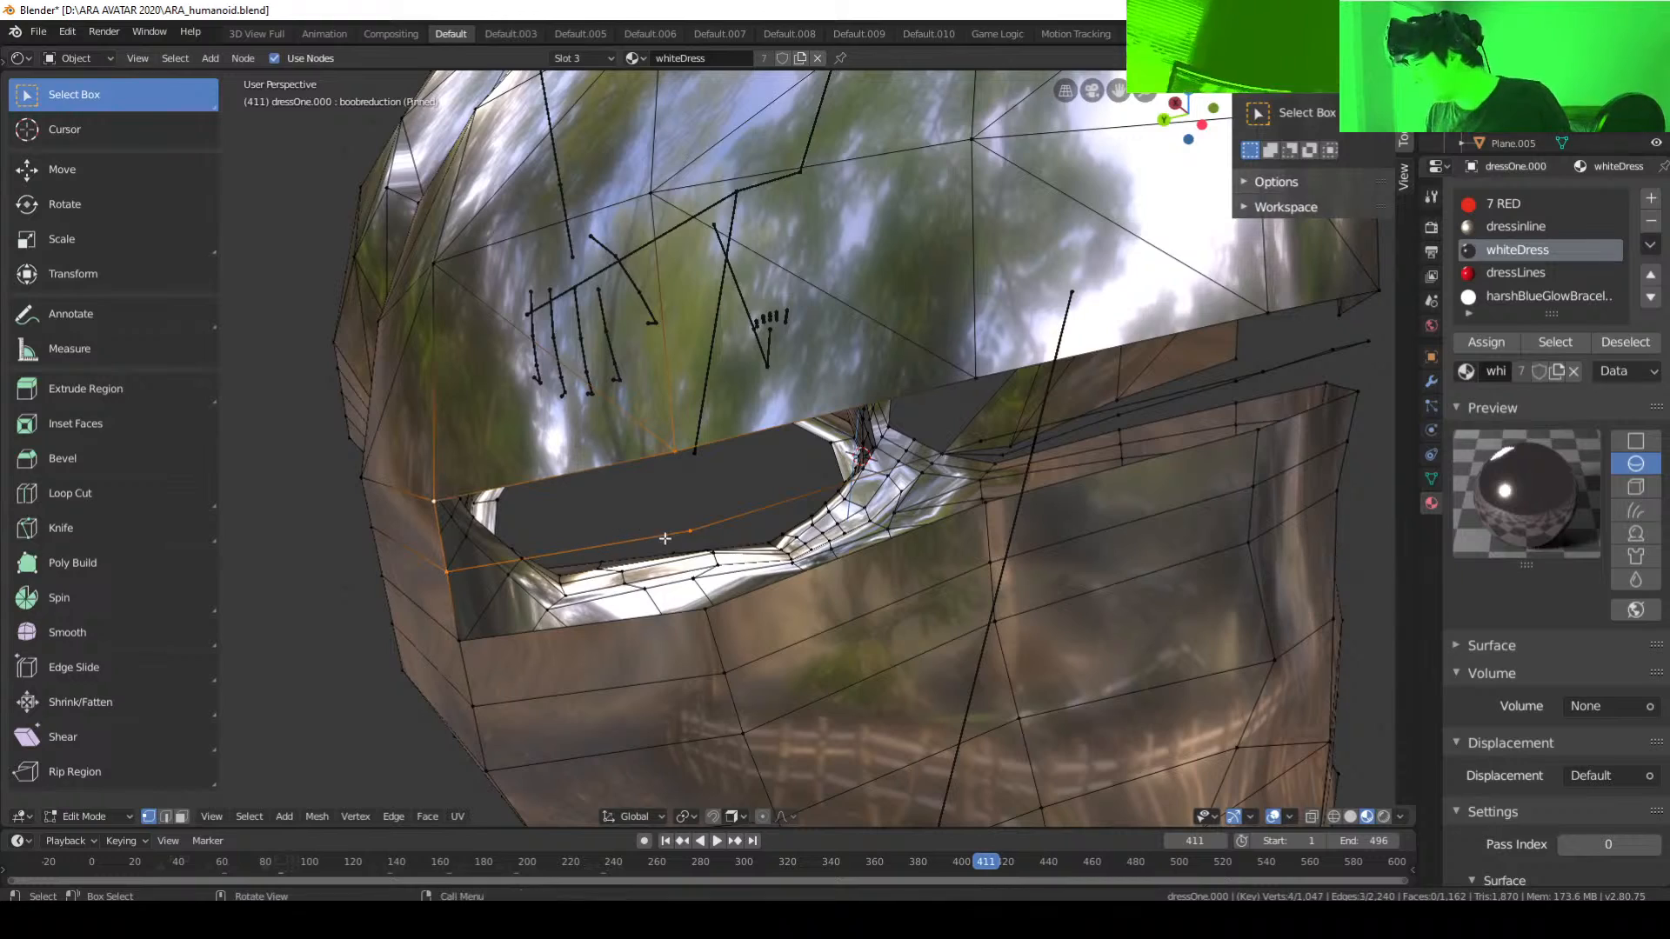
key(f)
Step: Fill the third quad between the edge row and the lower rim, beneath the newest upper quad
middle_drag(697, 550, 763, 589)
mouse_move(754, 487)
middle_down()
mouse_move(660, 544)
mouse_move(733, 500)
middle_up()
click(658, 465)
shift+click(671, 539)
shift+click(560, 608)
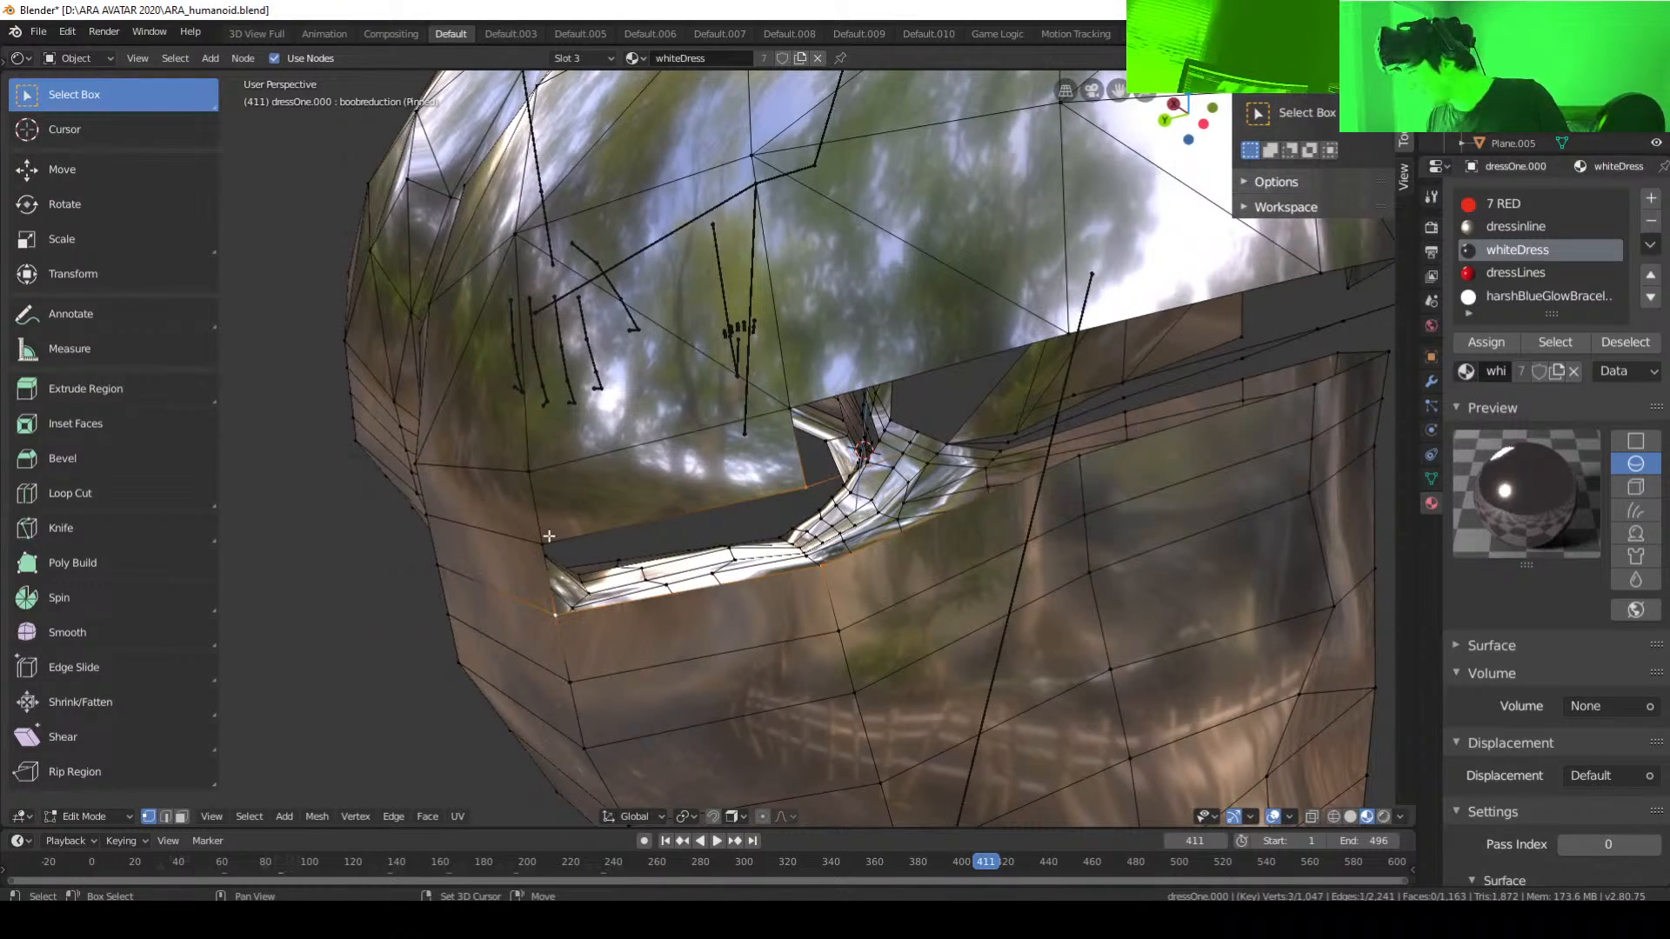
shift+click(548, 541)
key(f)
Step: Join the next edge-row vertex to the upper rim and fill the fourth upper quad of the gap
middle_drag(687, 563, 736, 504)
click(733, 533)
shift+click(735, 506)
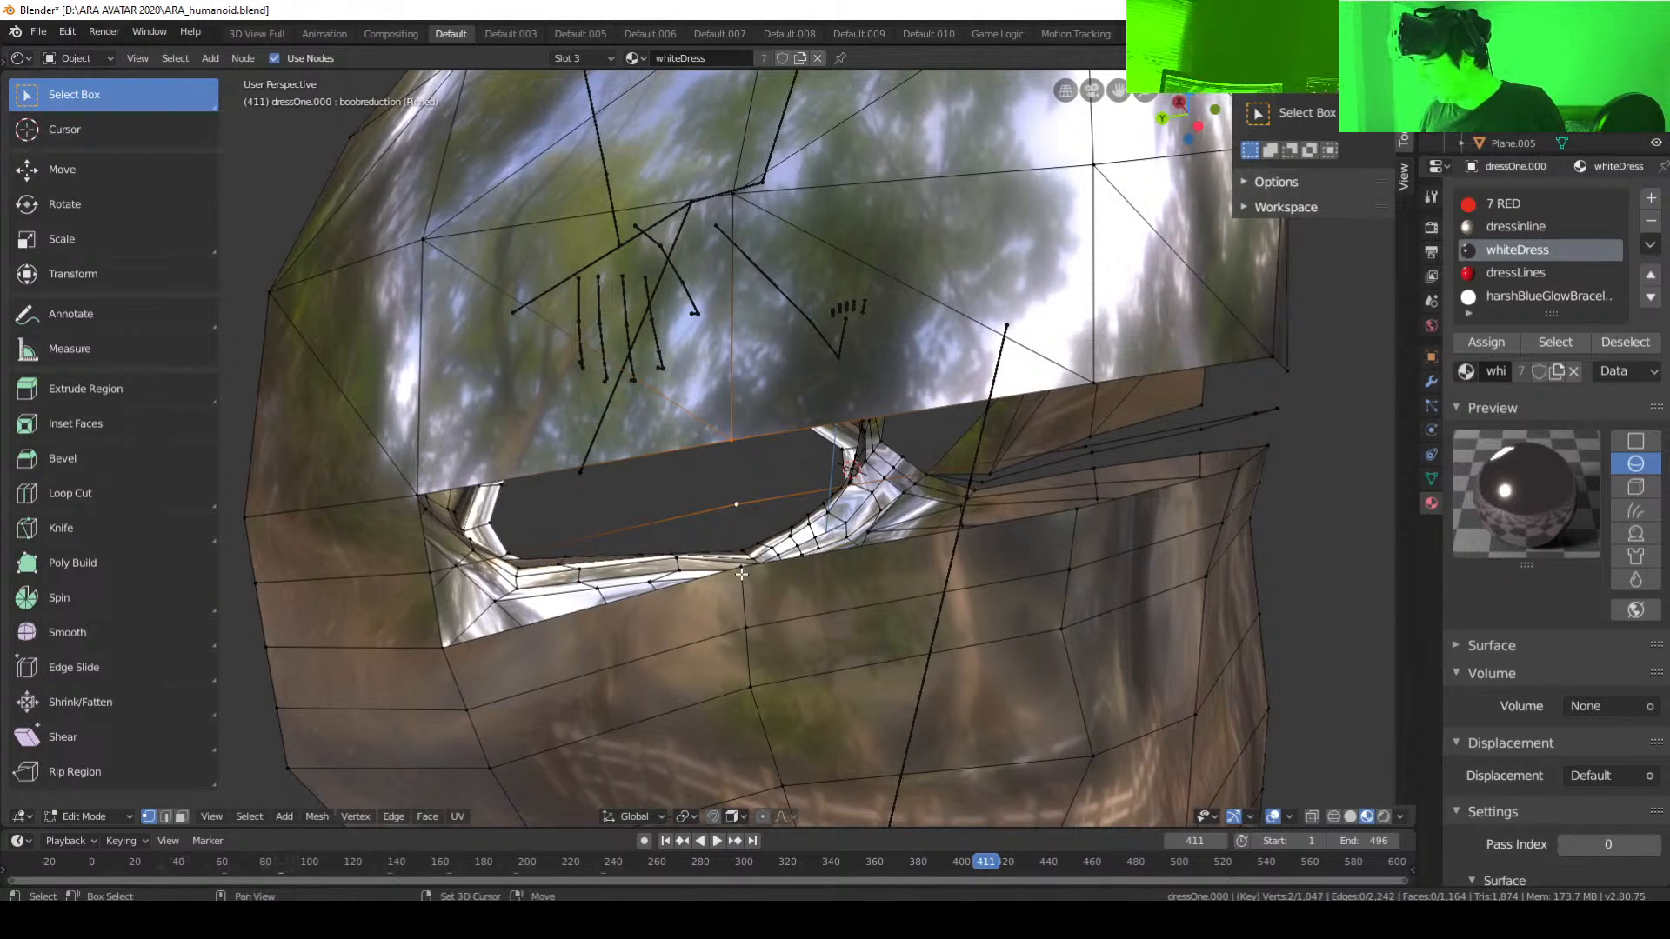
shift+click(739, 567)
click(740, 499)
shift+click(739, 449)
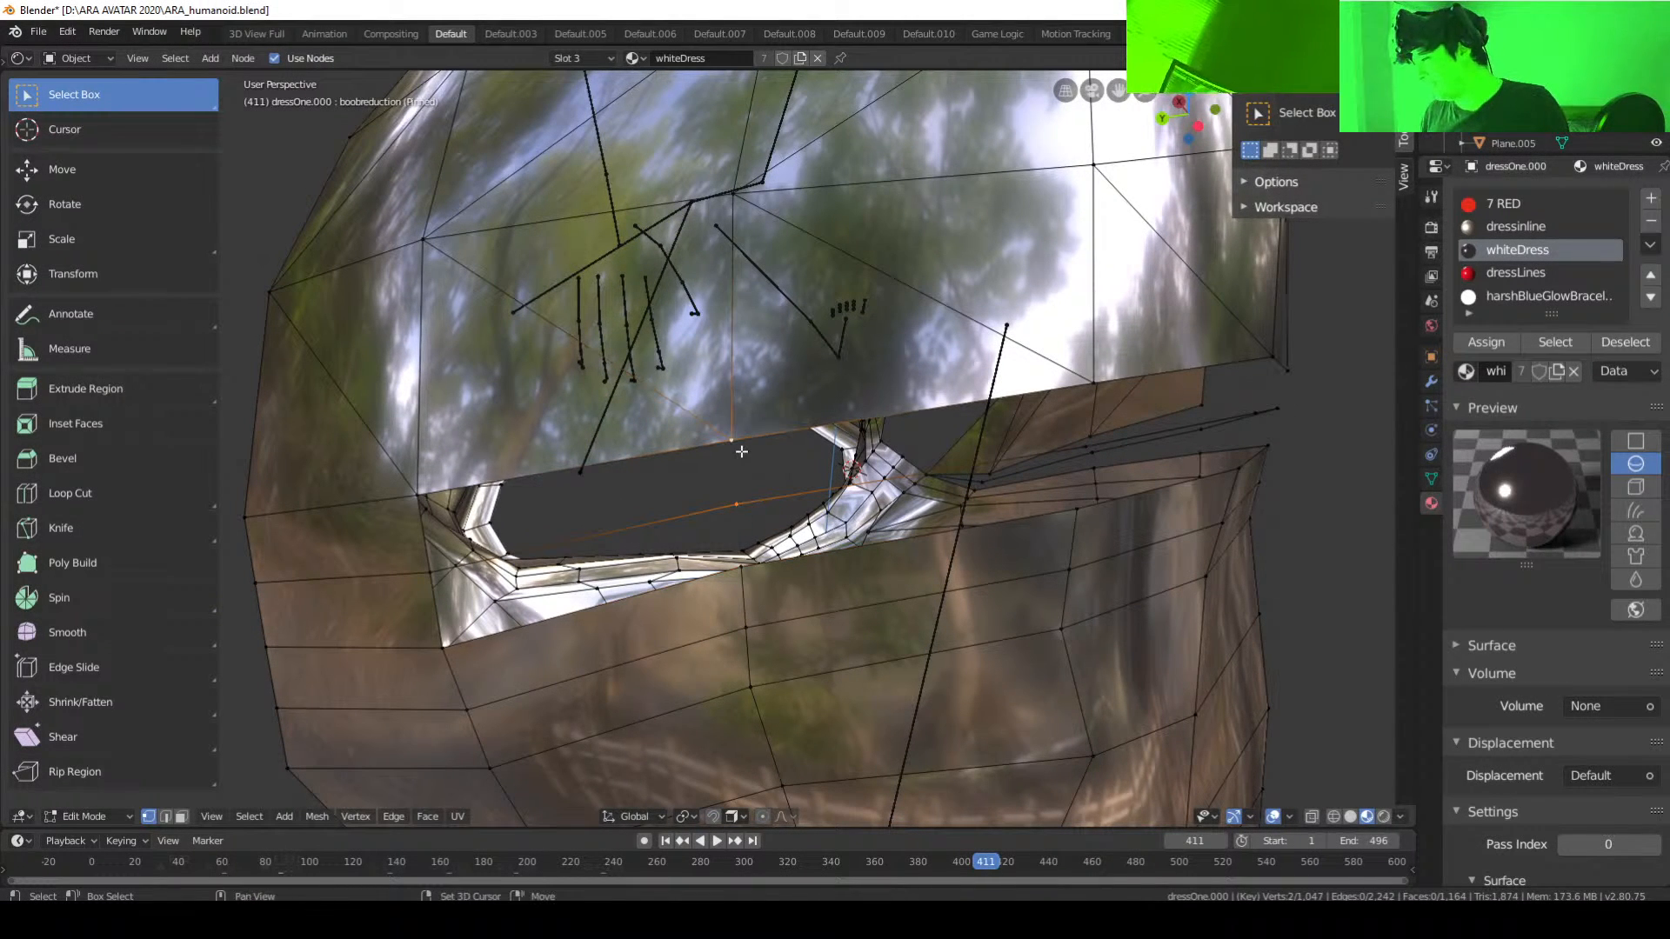
middle_drag(614, 522, 582, 500)
shift+click(444, 445)
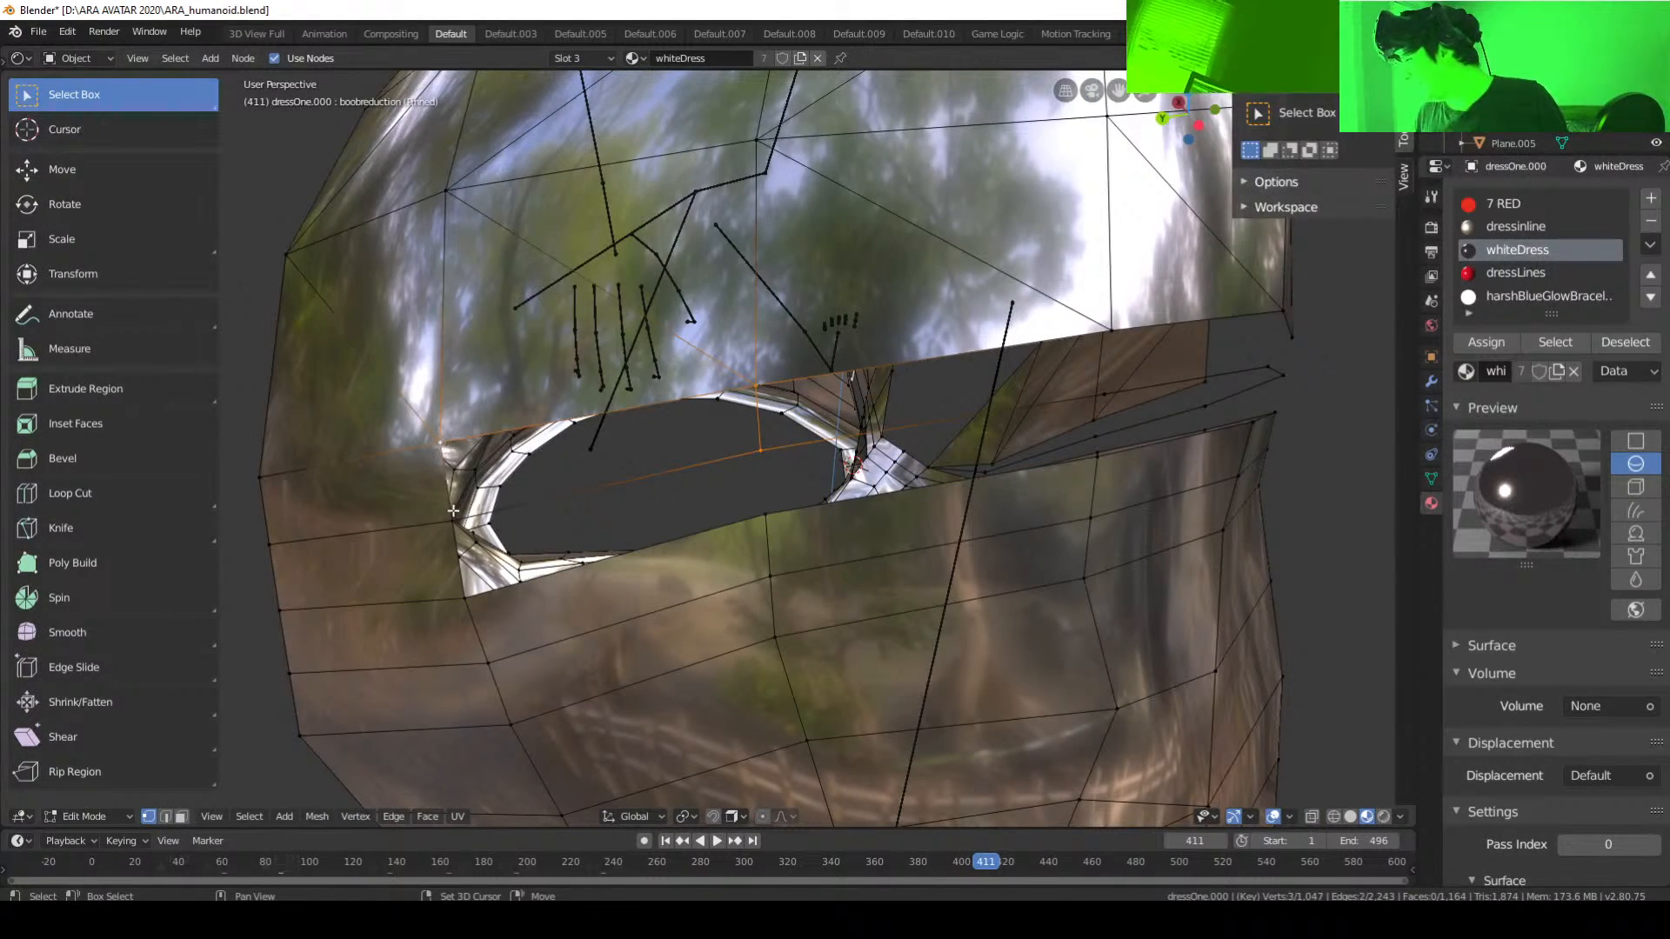
shift+click(452, 520)
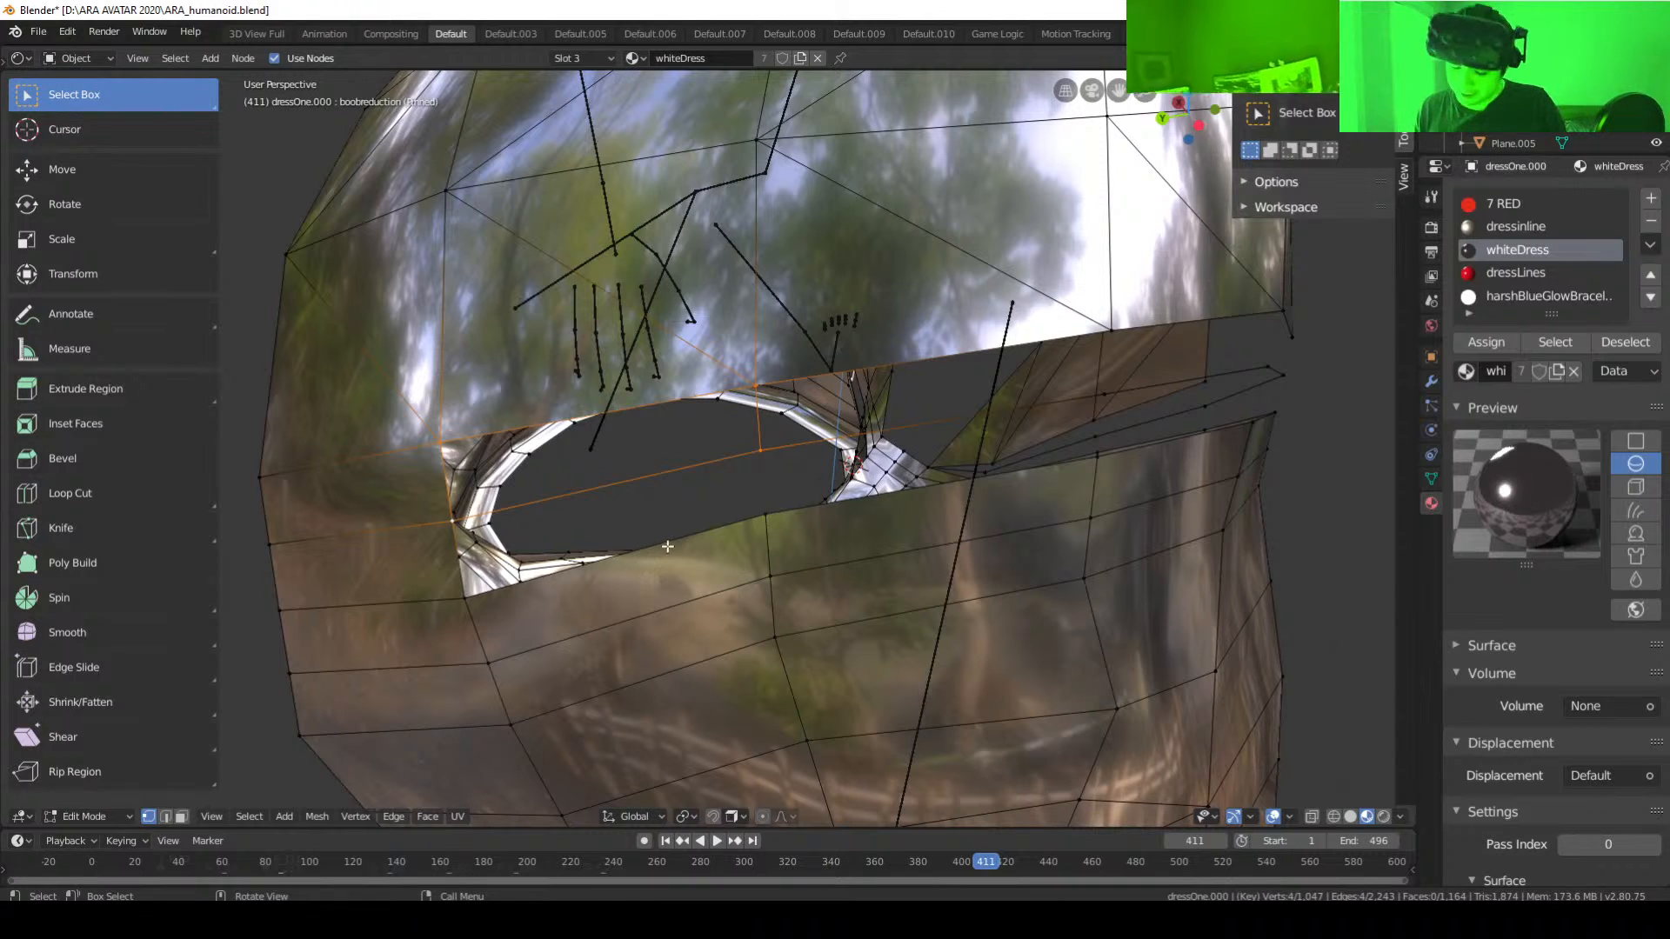
key(f)
Step: Fill the fourth lower quad, closing the gap beneath the newest upper face
middle_drag(731, 540, 732, 497)
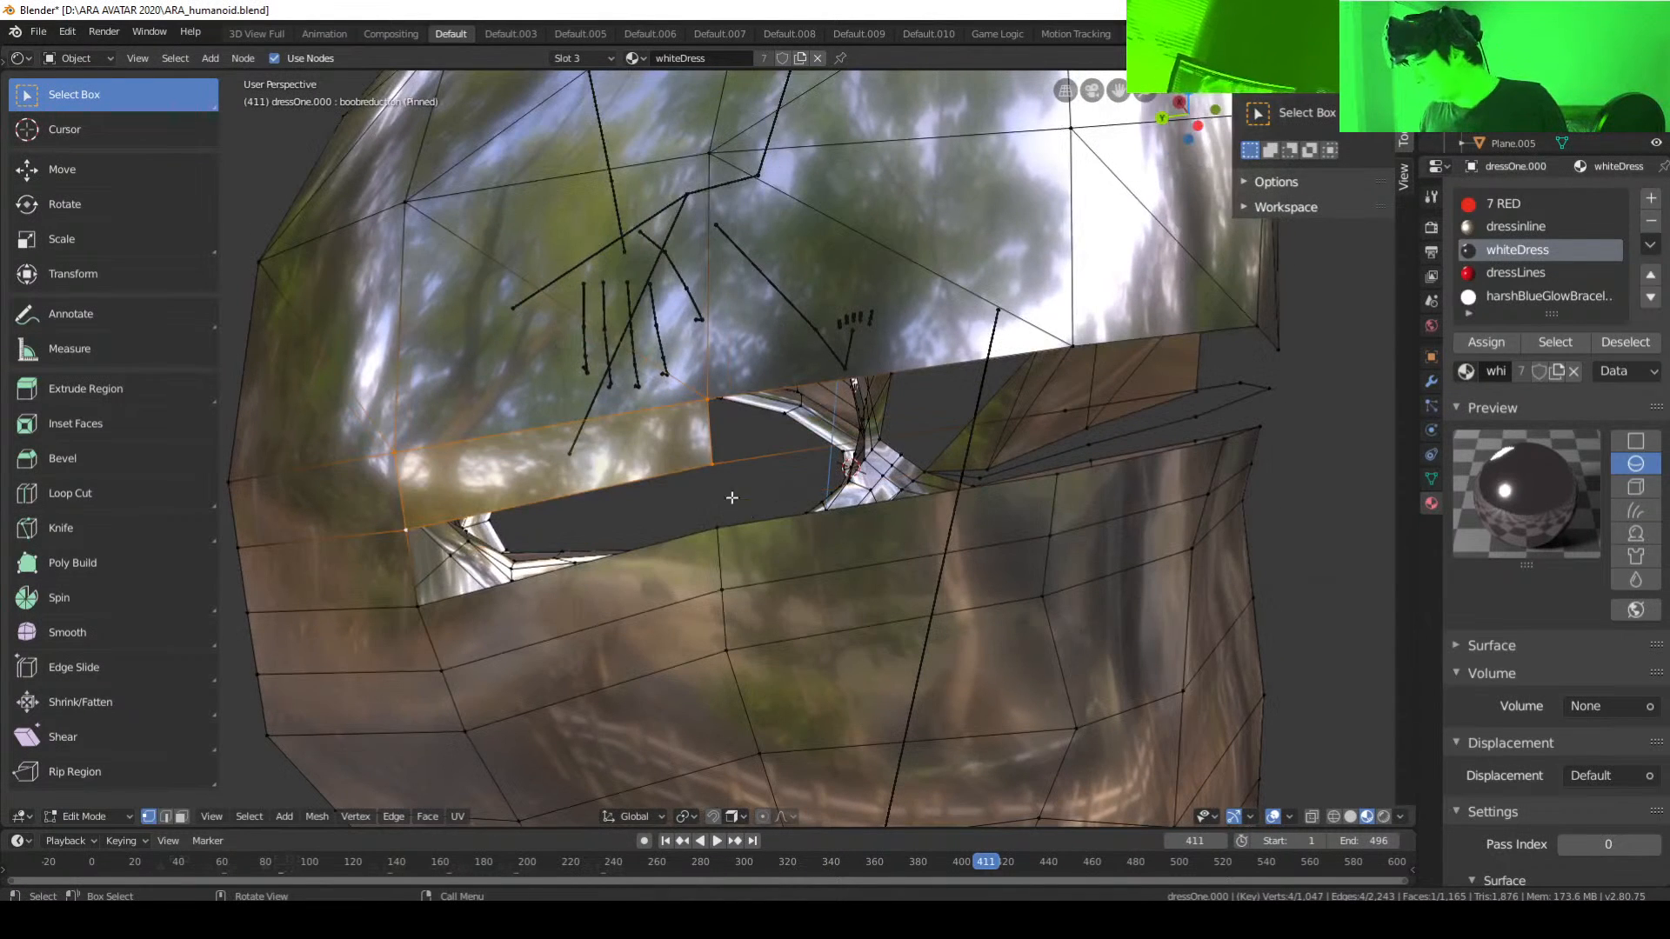
click(713, 463)
shift+click(716, 528)
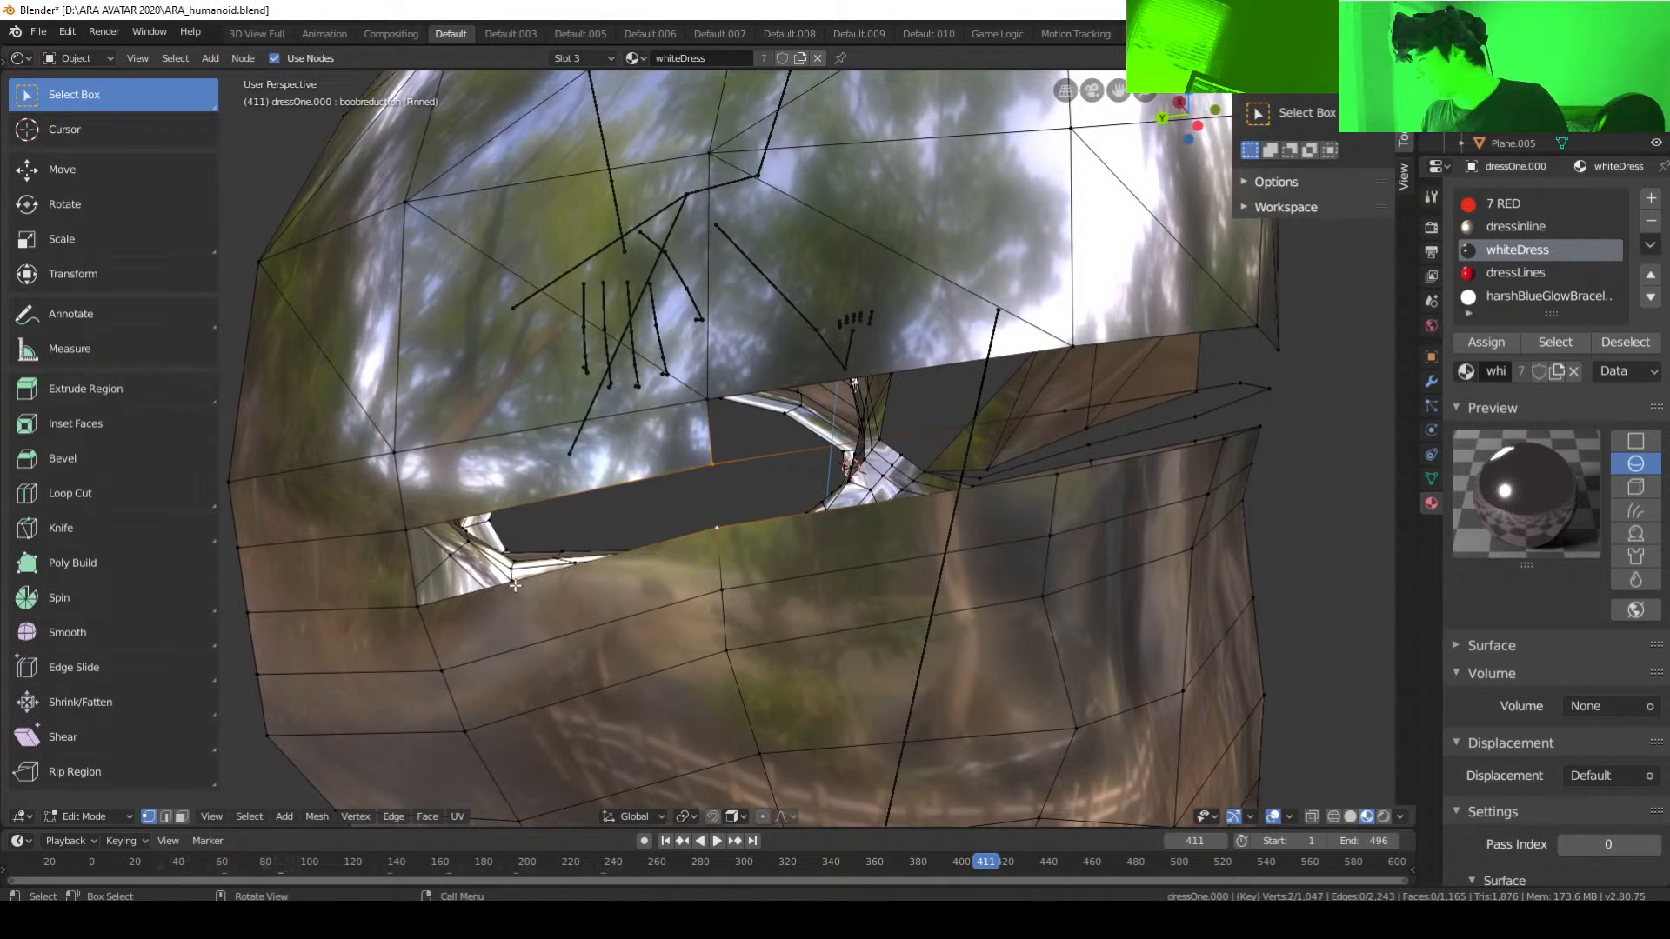
shift+click(419, 611)
shift+click(407, 532)
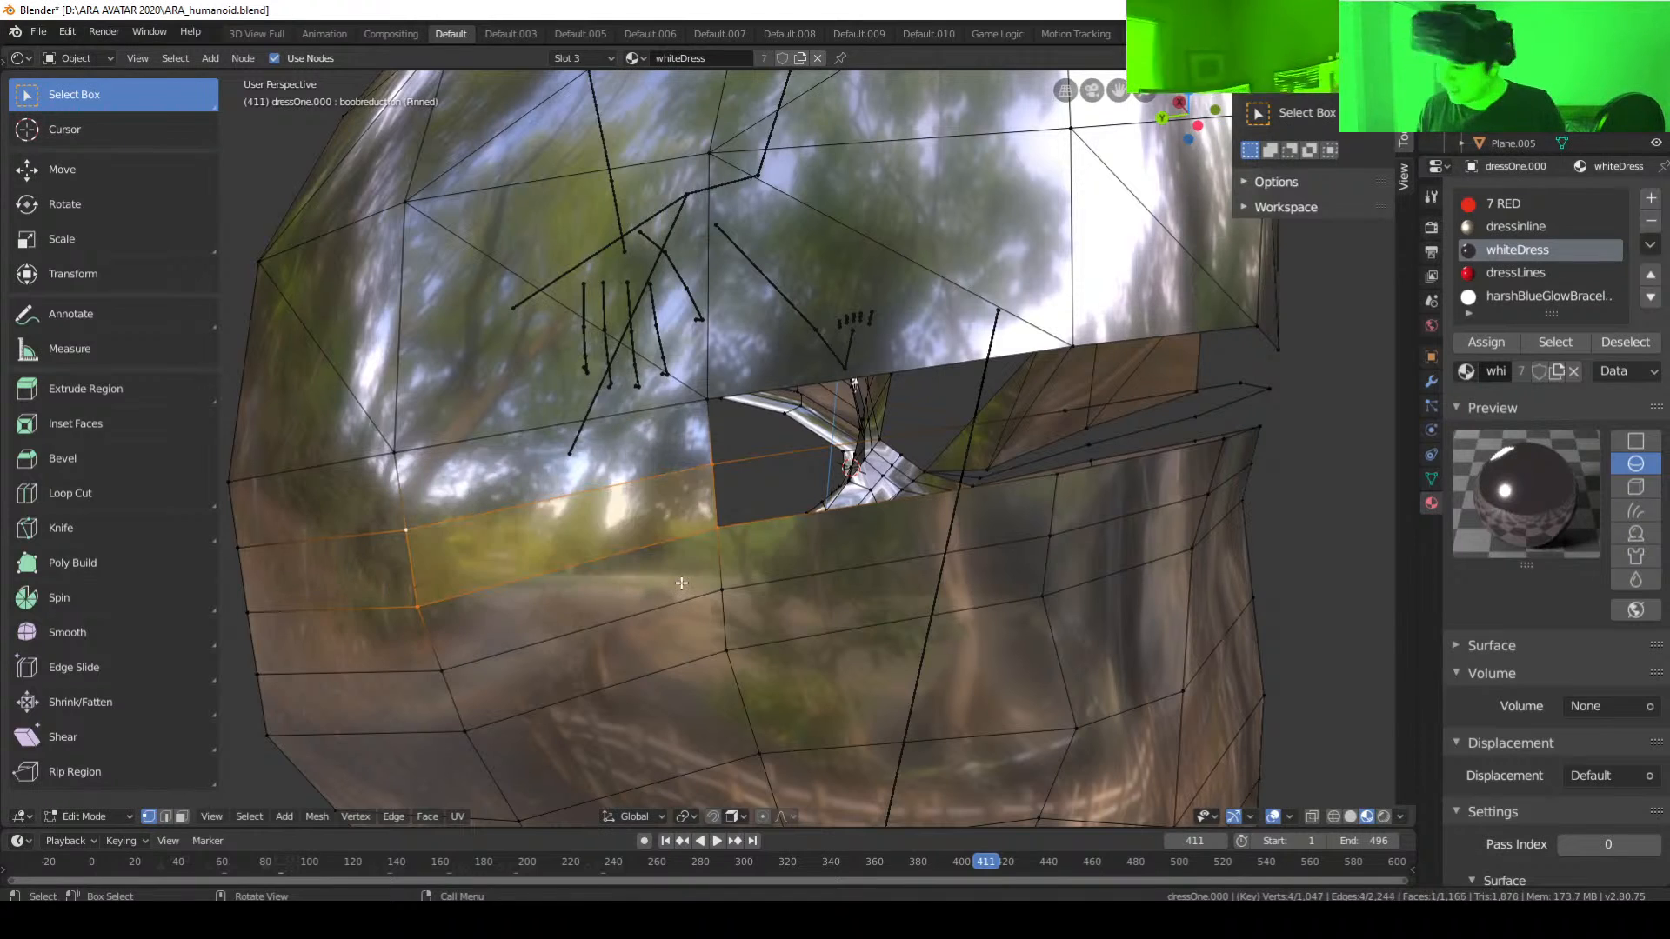
Step: Extend the lower strip around the side with a fifth quad between the edge row and the lower rim
middle_drag(682, 583, 783, 608)
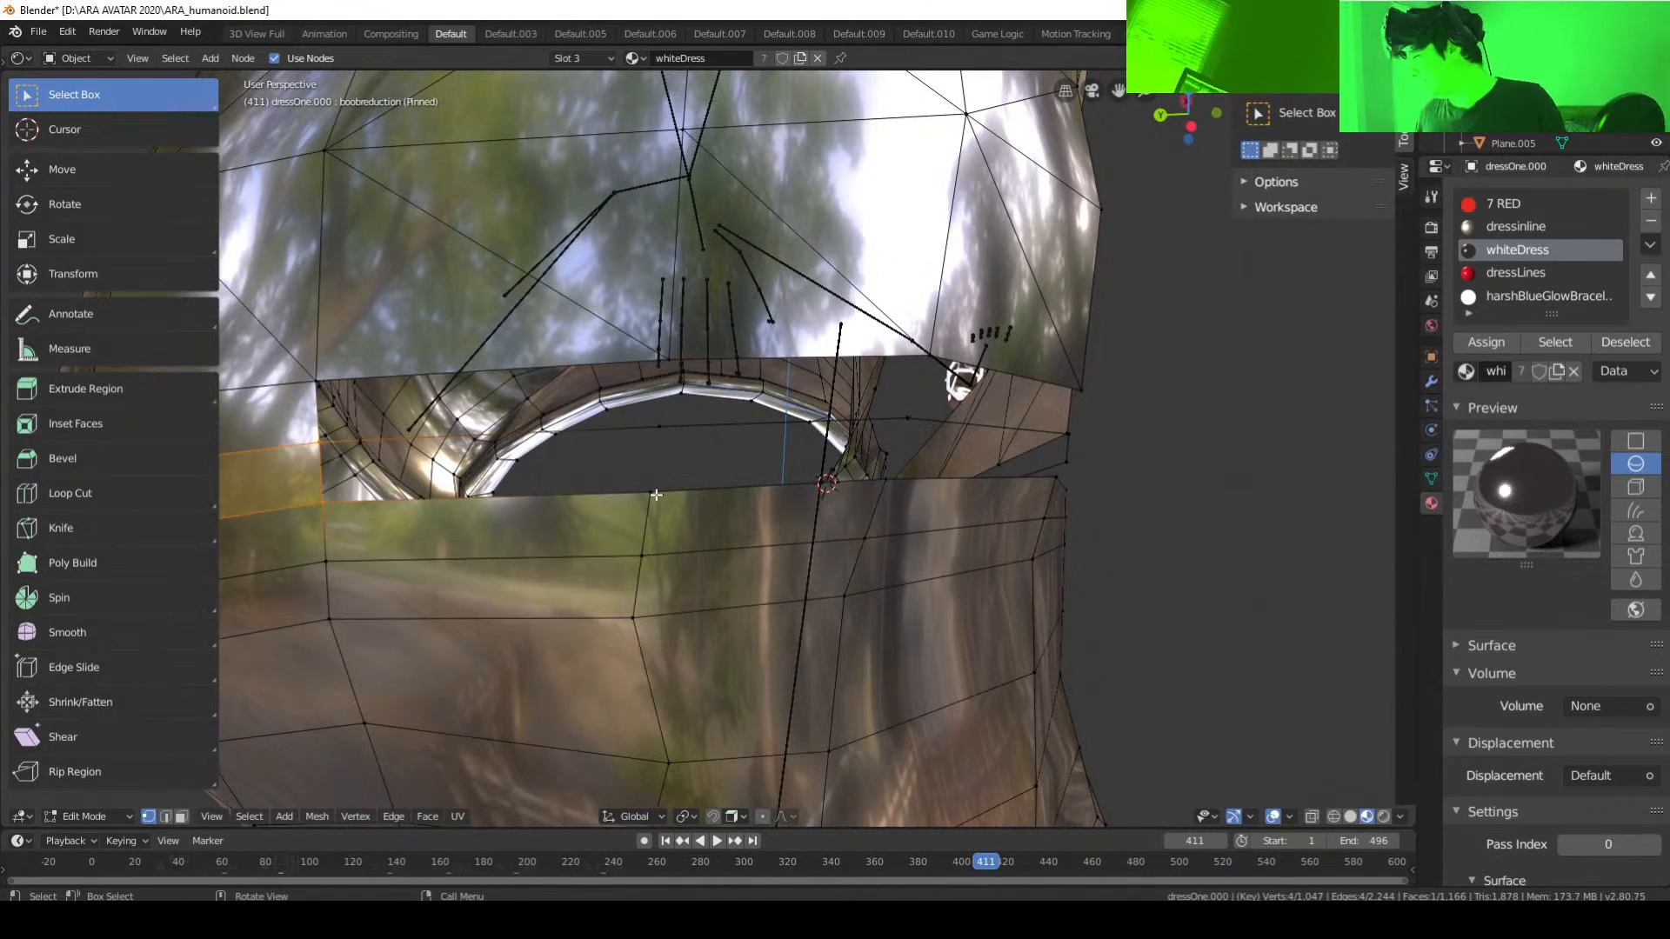
click(656, 494)
shift+click(660, 426)
shift+click(311, 447)
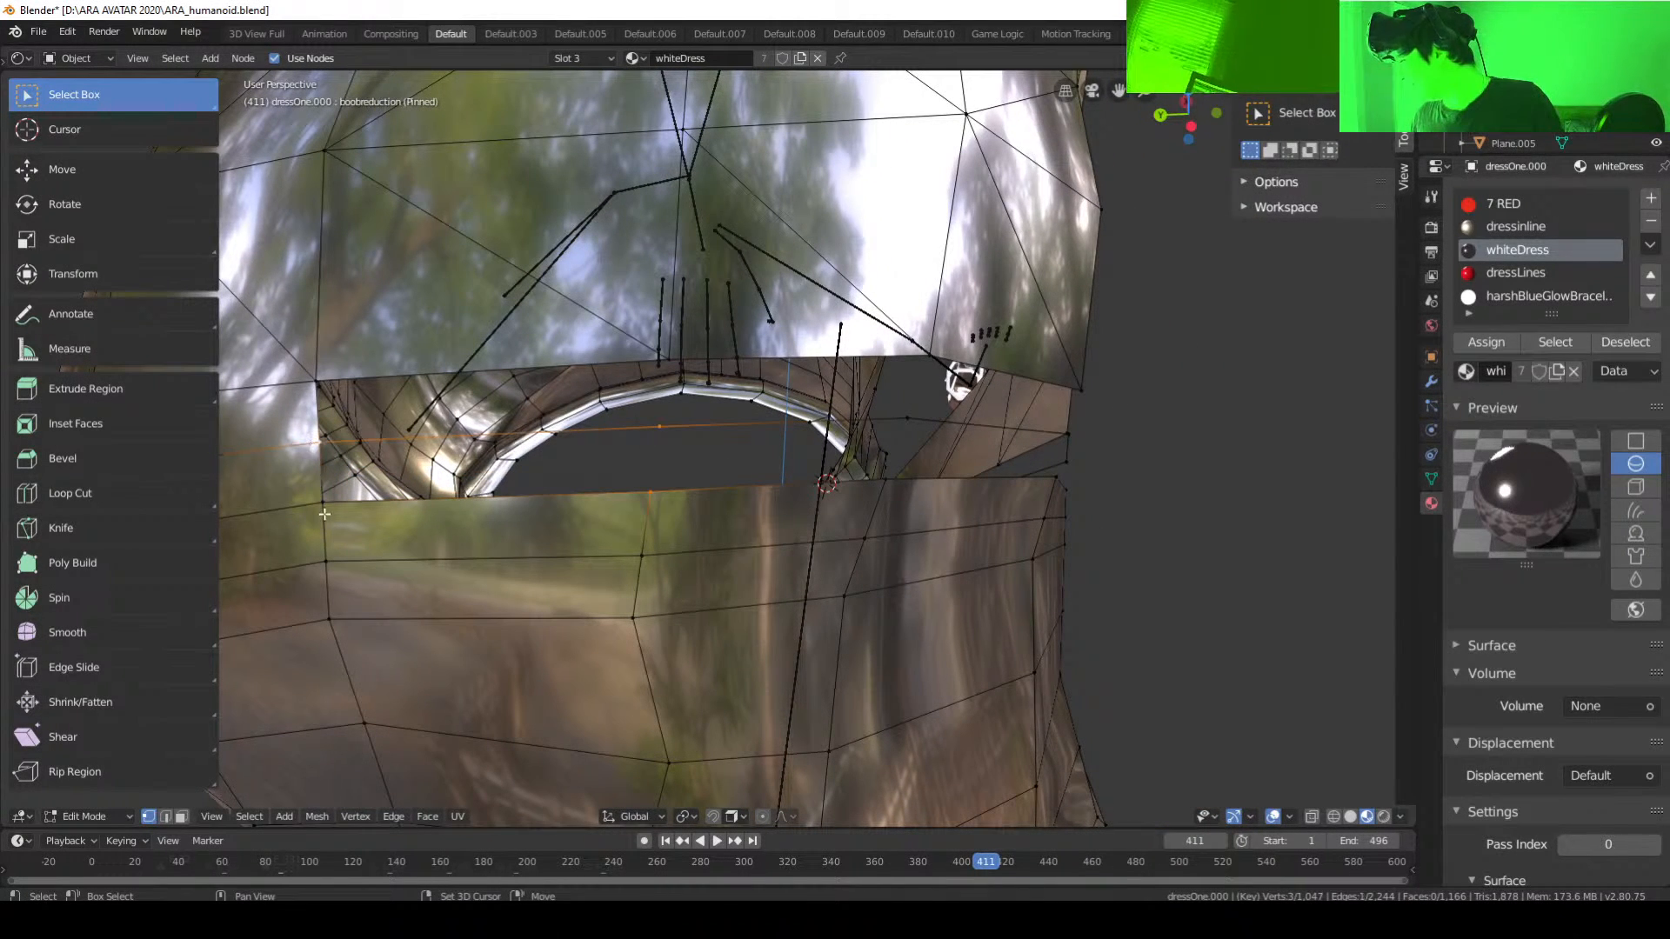
shift+click(325, 513)
key(f)
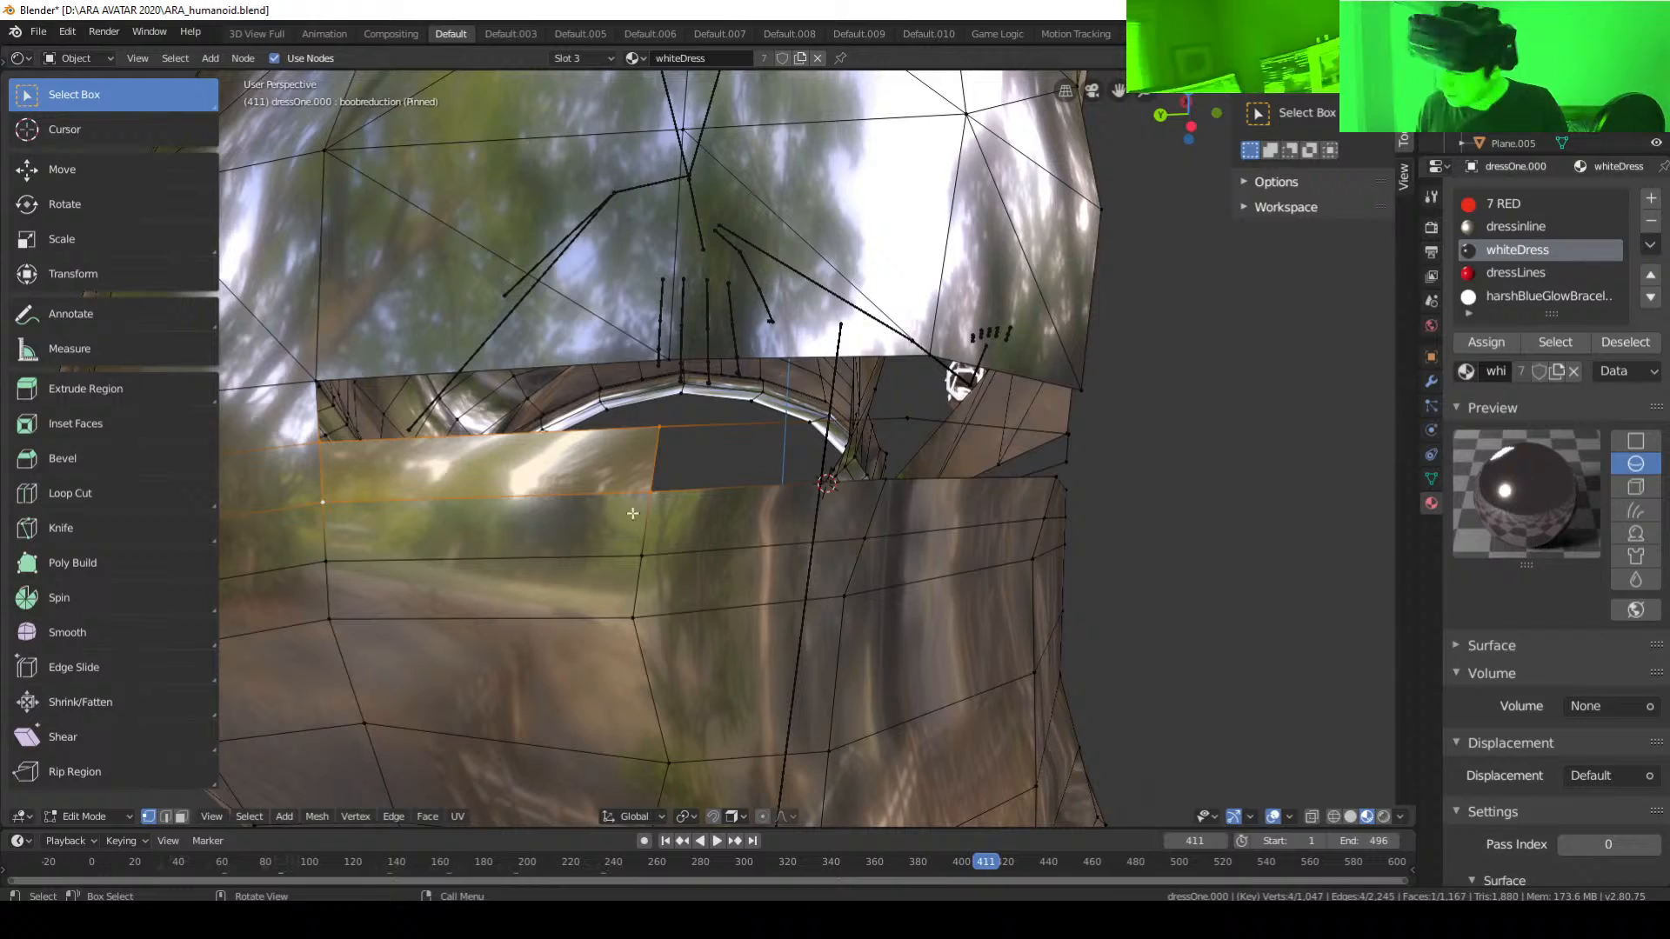
Step: Fill the fifth upper quad between the edge row and the upper rim, above the newest lower face
click(656, 432)
middle_drag(661, 439, 624, 586)
scroll(655, 525, up, 2)
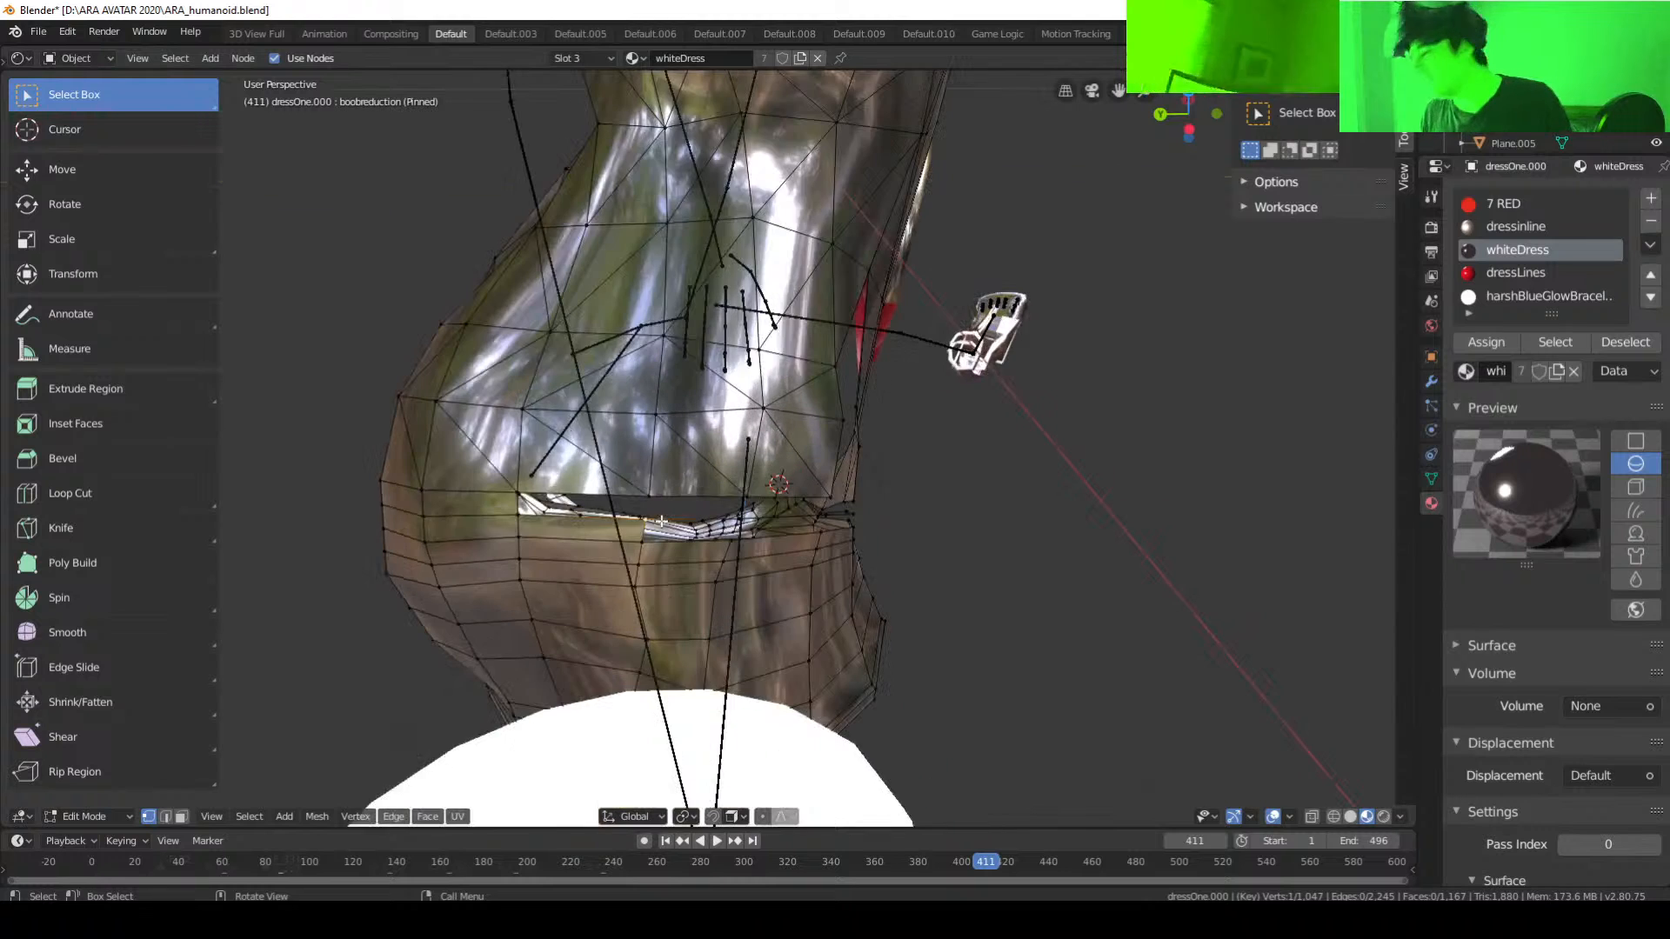
scroll(665, 579, up, 2)
middle_drag(666, 578, 667, 576)
shift+click(632, 477)
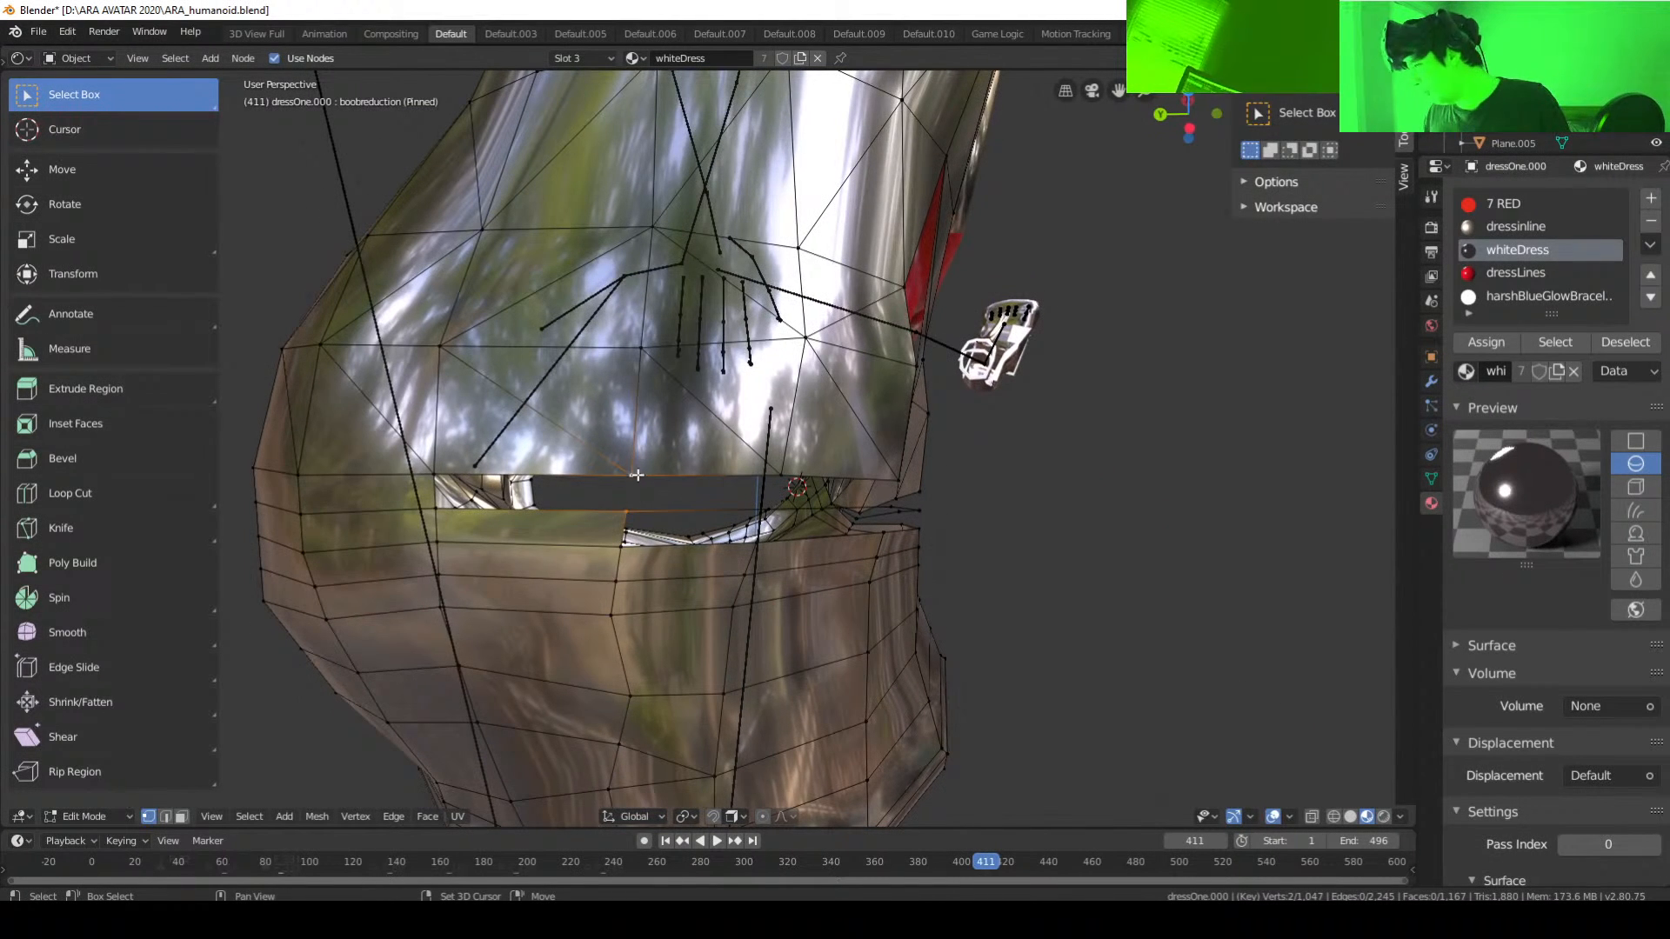
shift+click(436, 475)
shift+click(437, 509)
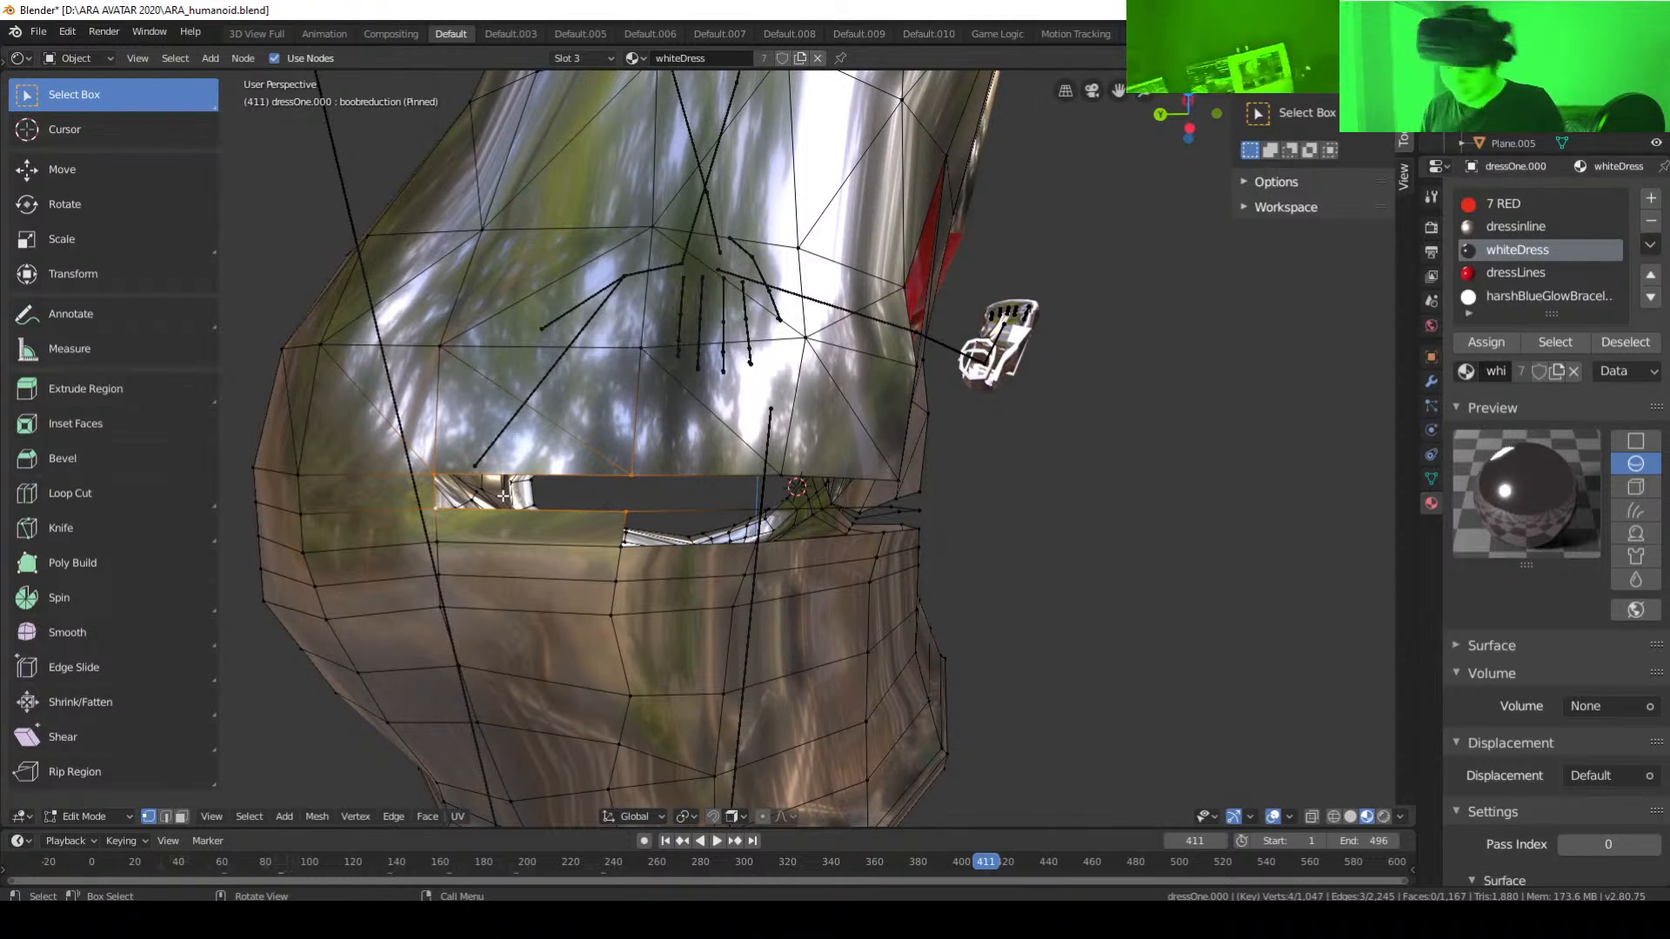
key(f)
Step: Fill the sixth lower quad between the edge row and the lower rim, moving toward the remaining opening
middle_drag(503, 495, 646, 449)
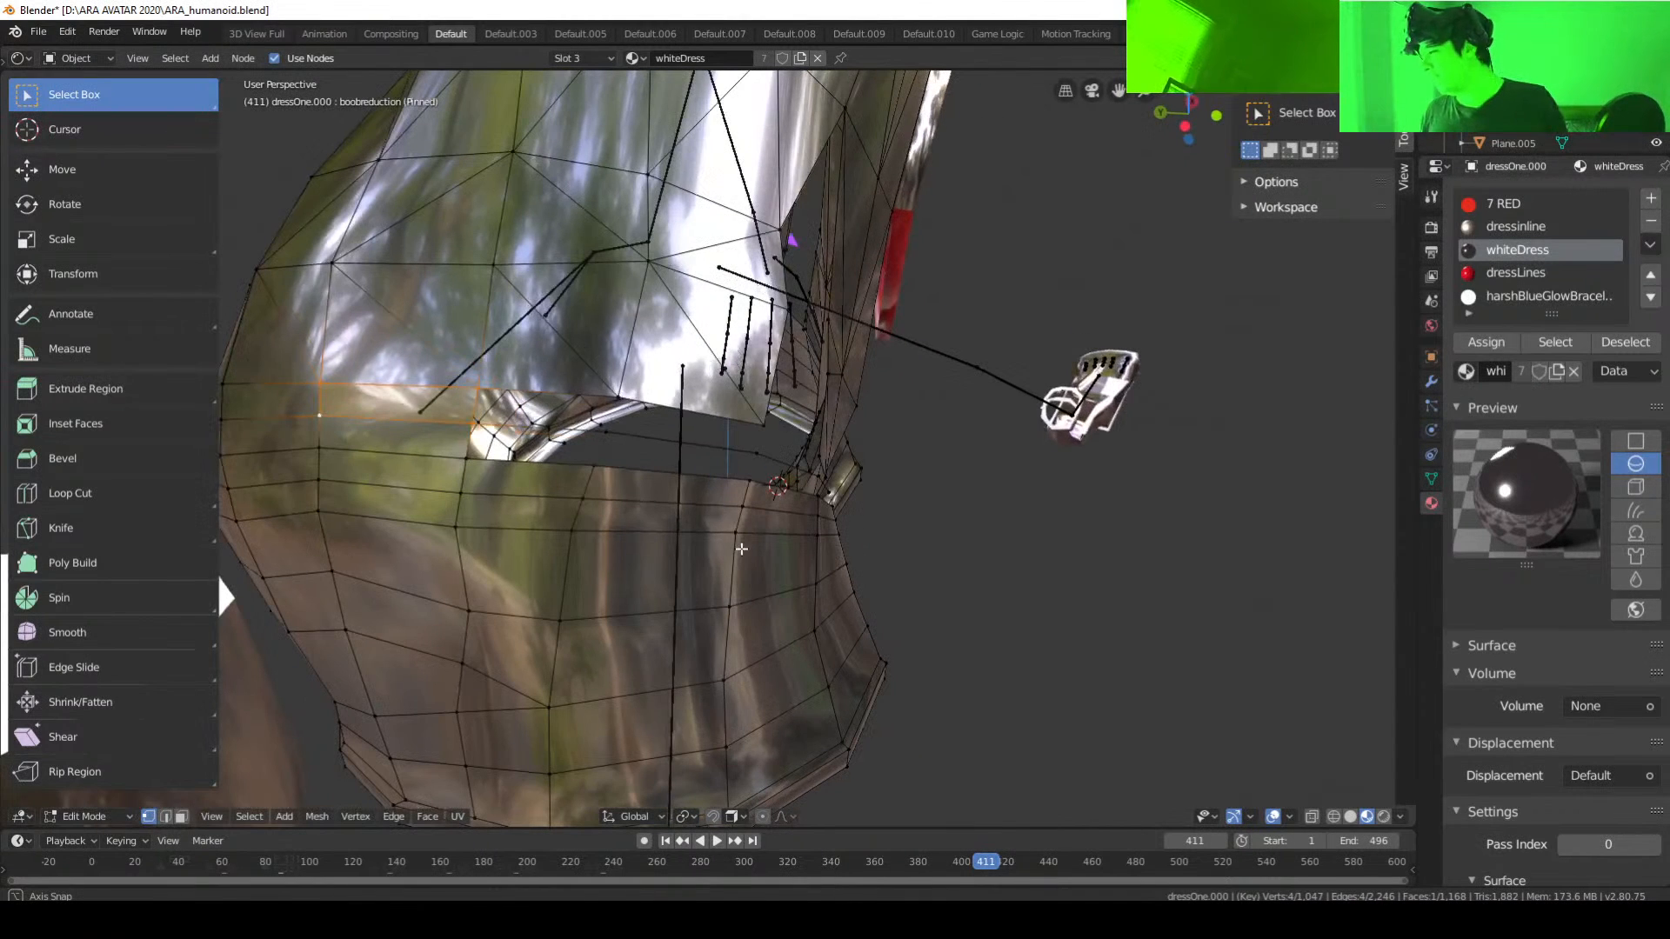
click(612, 435)
shift+click(580, 471)
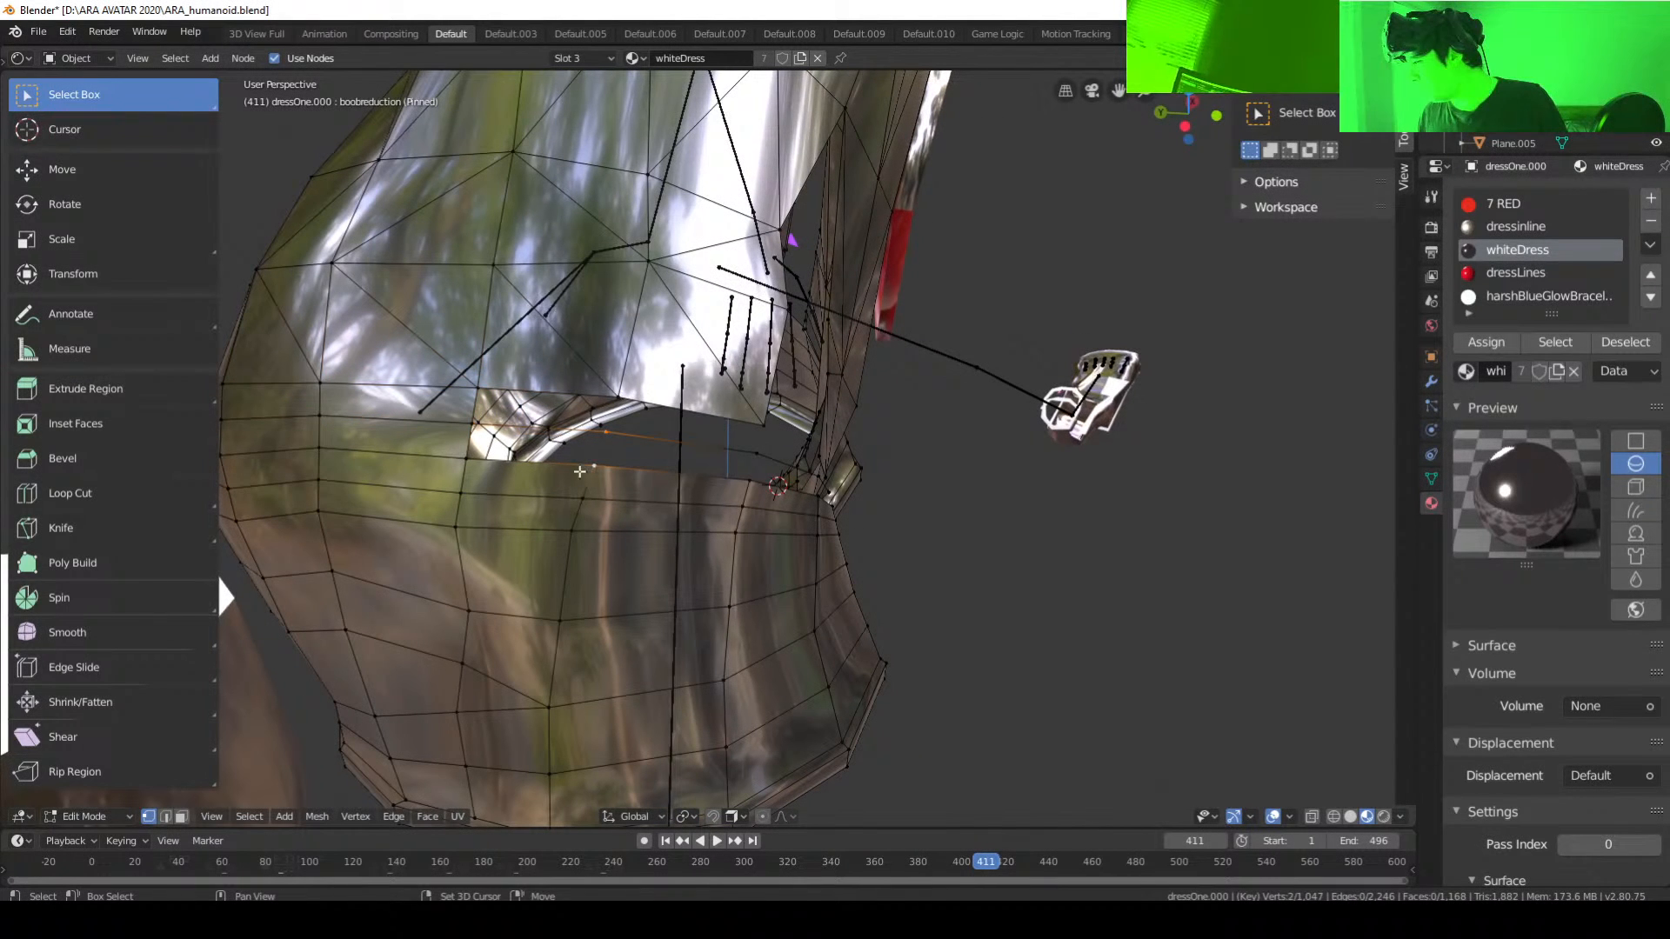
shift+click(457, 469)
shift+click(462, 433)
key(f)
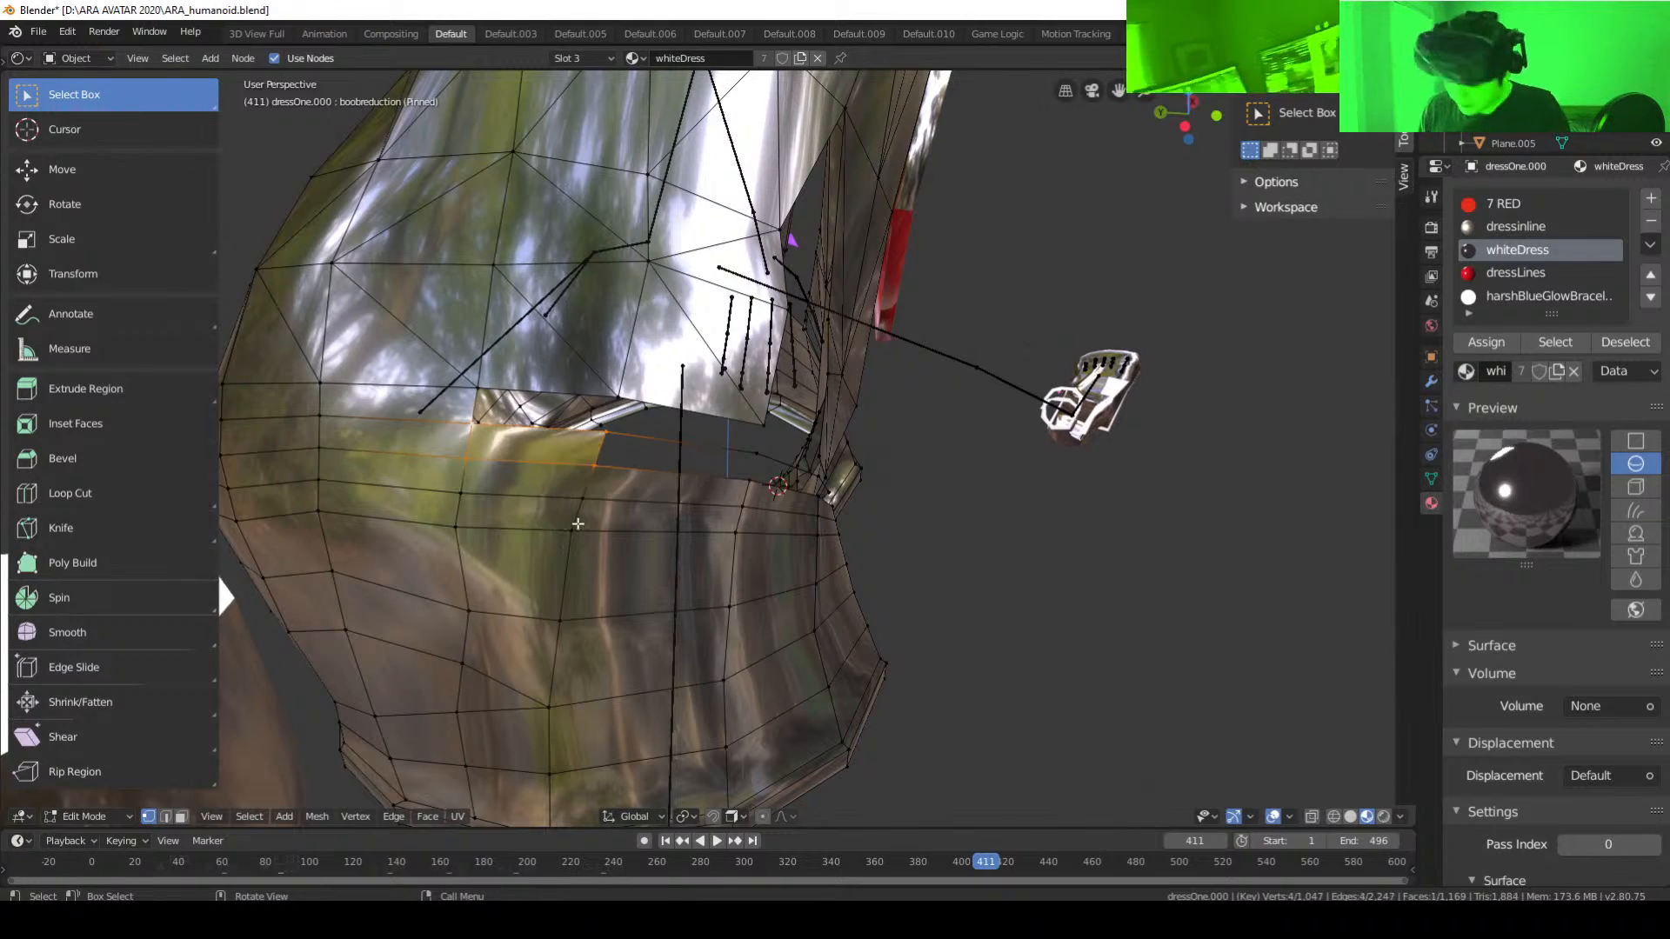
middle_drag(462, 433, 661, 533)
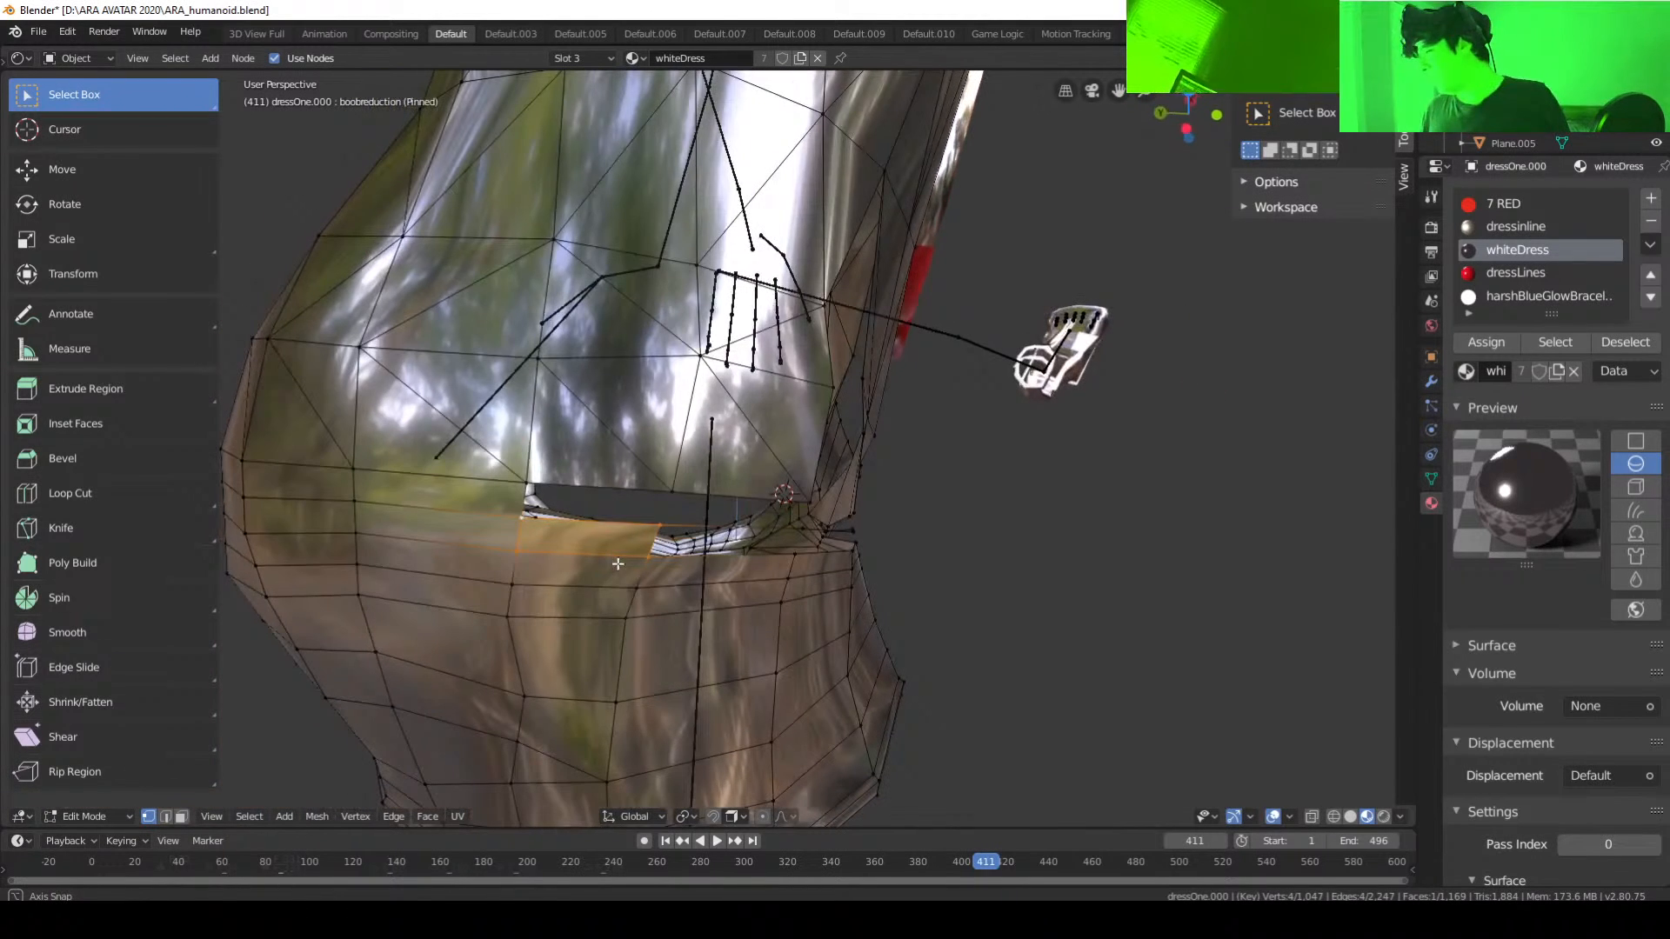
Step: Fill the sixth upper quad between the edge row and the upper rim, above the newest lower face
click(665, 533)
shift+click(672, 491)
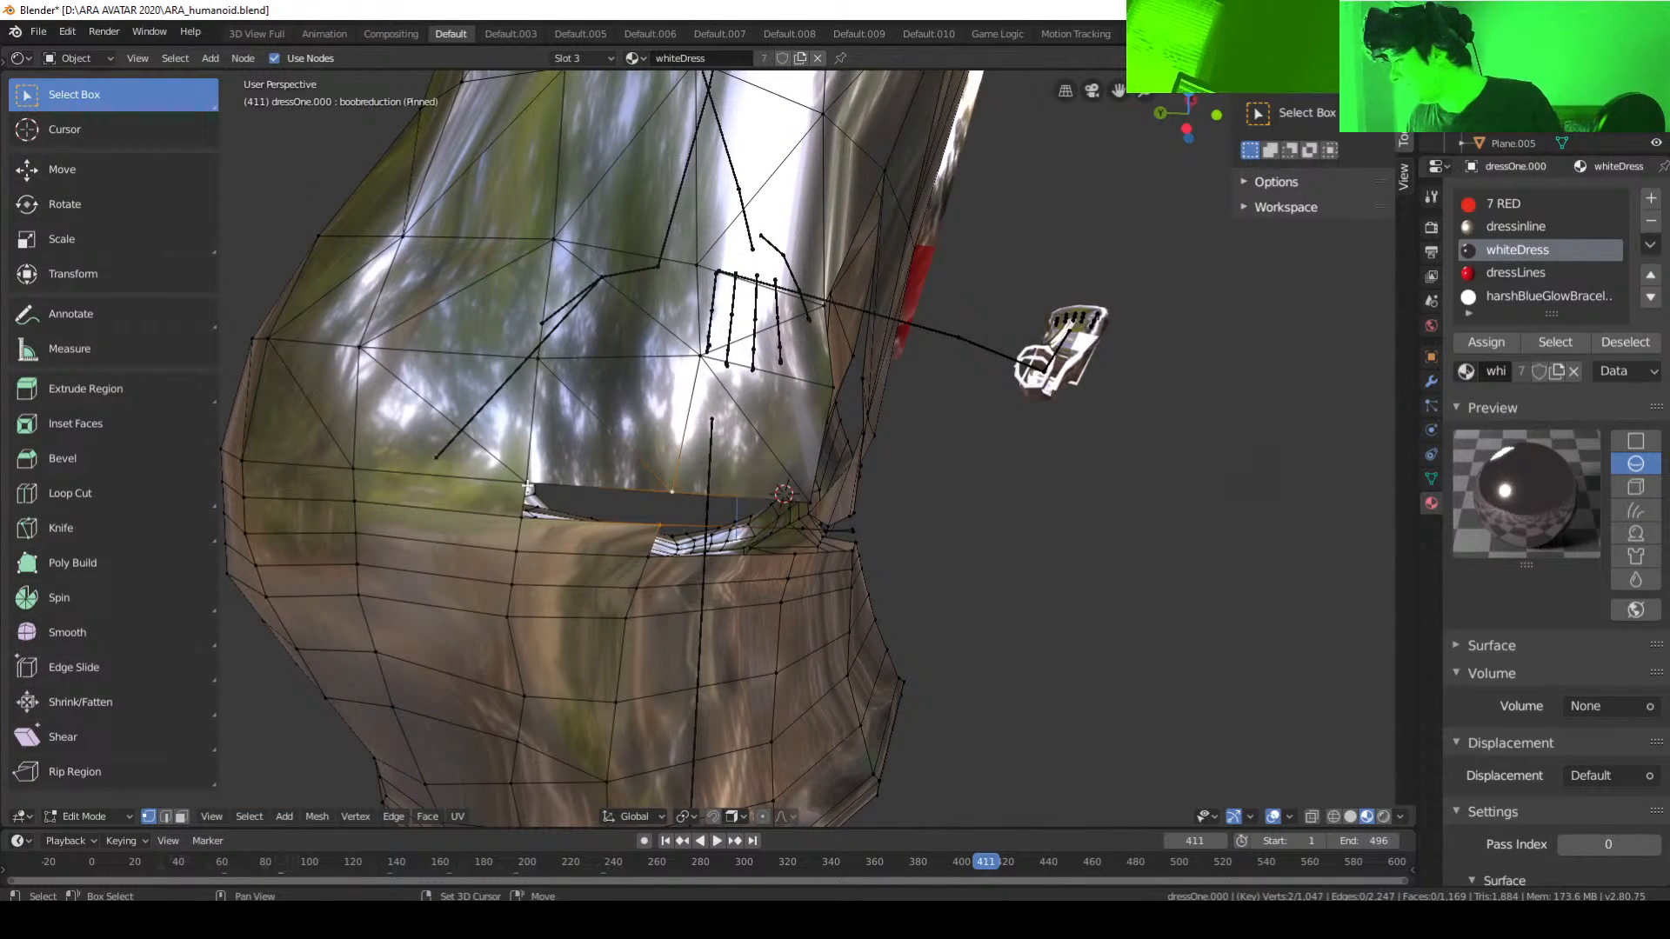
shift+click(526, 484)
shift+click(521, 515)
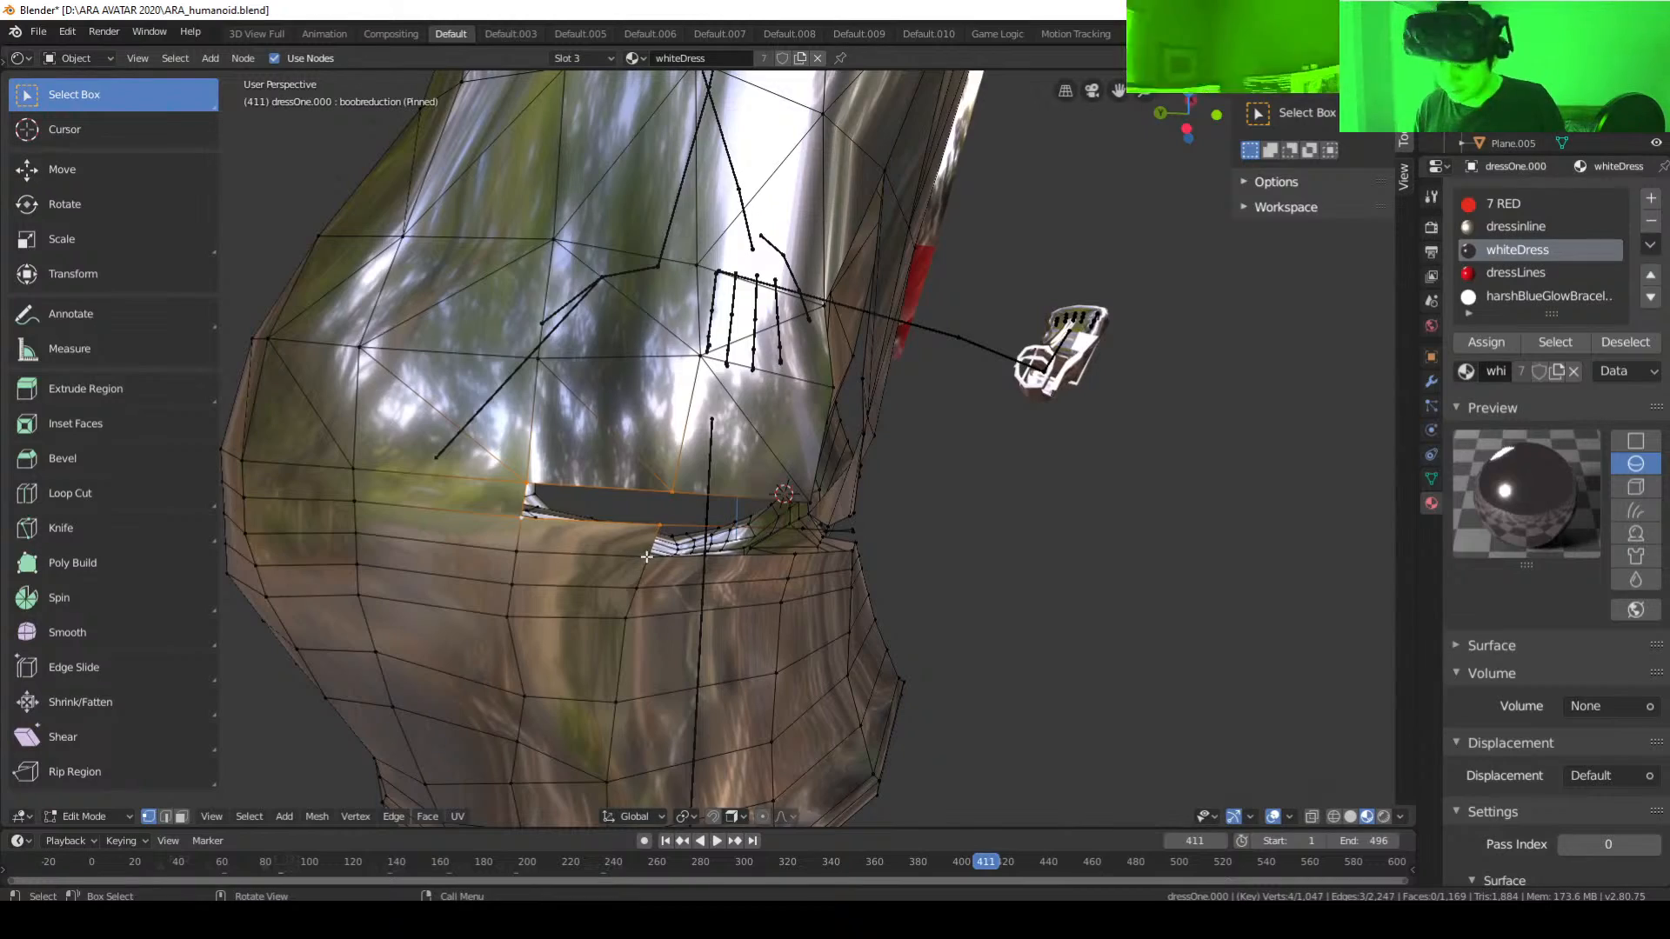
key(f)
Step: Extend the upper strip around the side with a seventh quad between the edge row and the upper rim
middle_drag(785, 591, 742, 544)
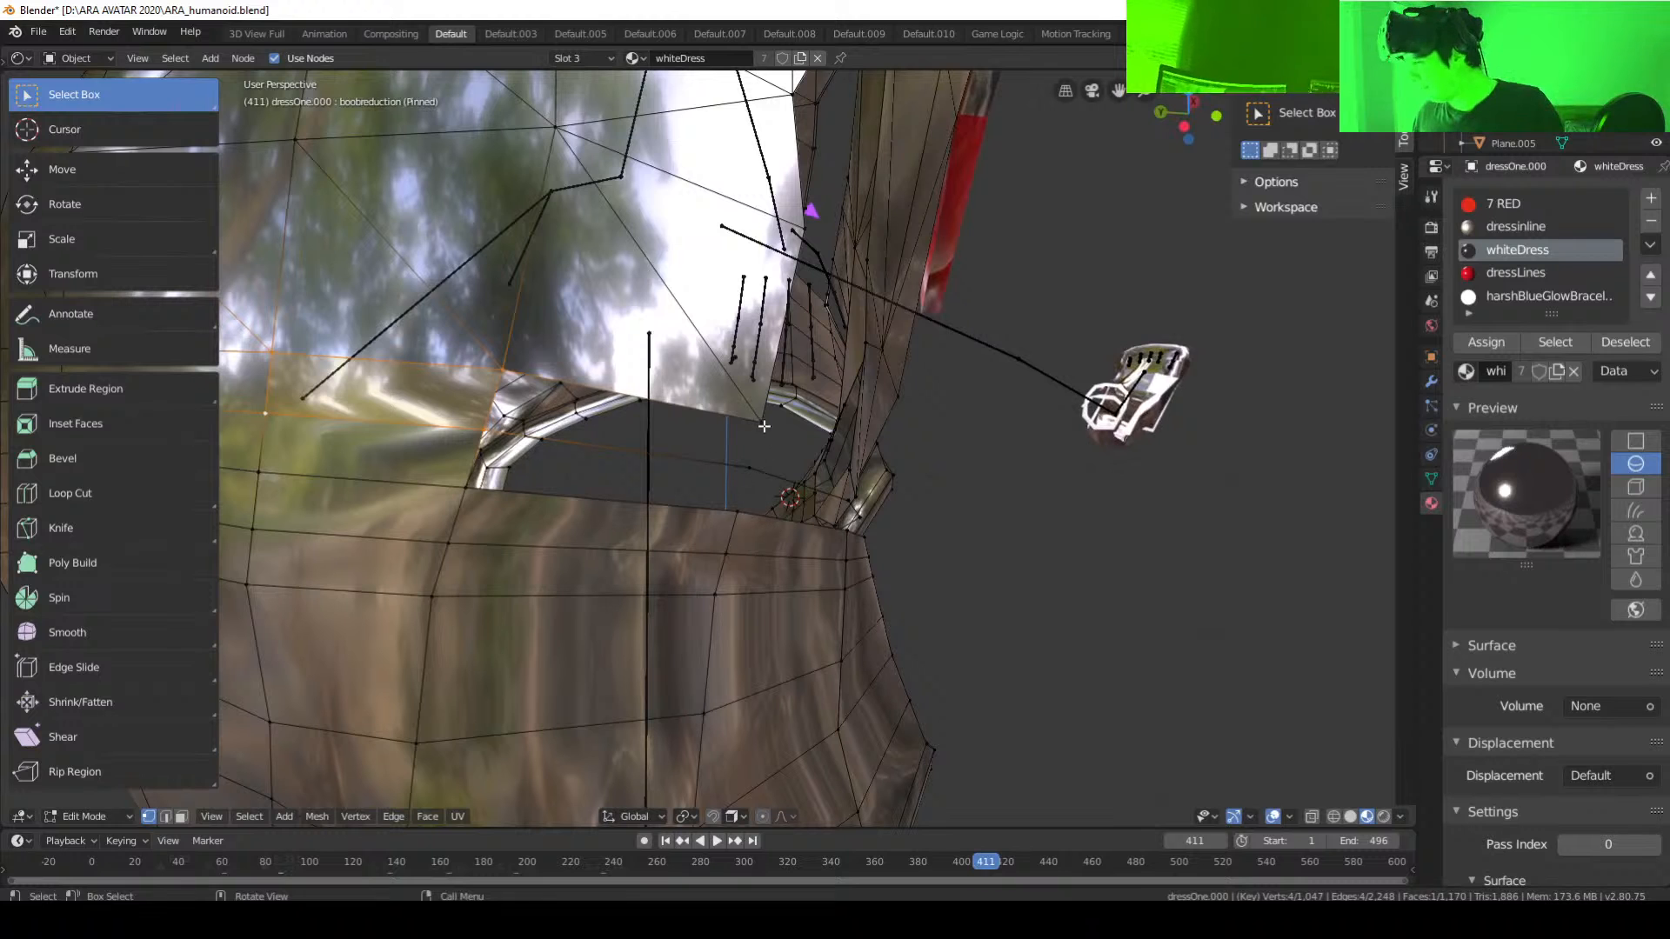
click(762, 423)
shift+click(749, 468)
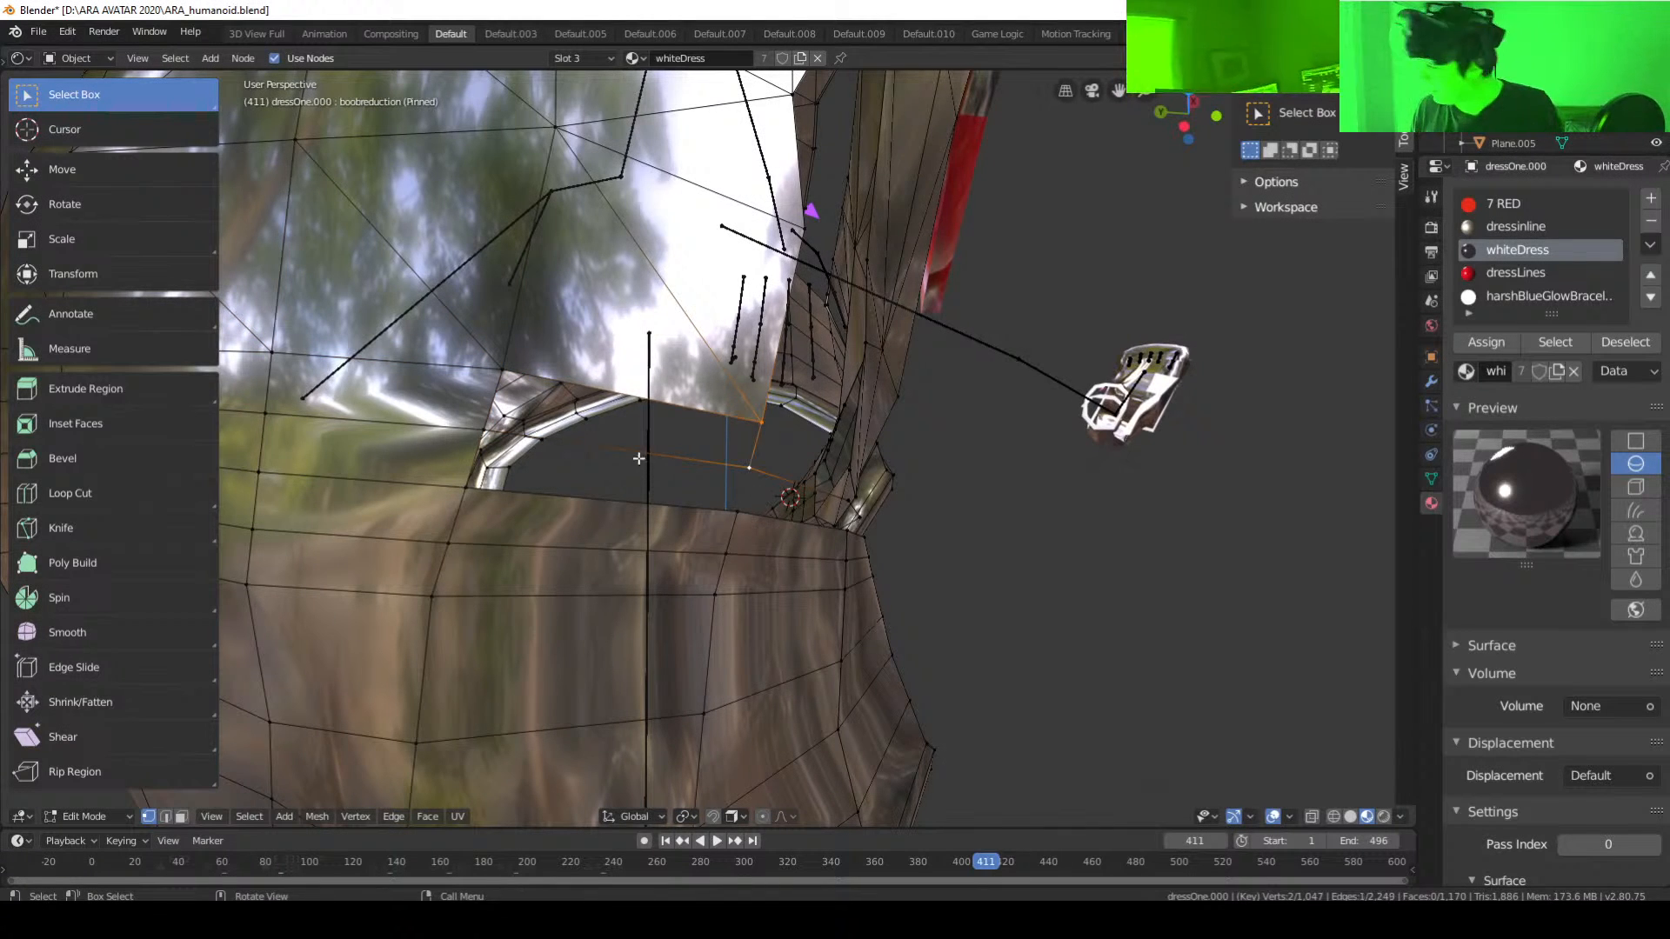
mouse_move(639, 458)
middle_down()
mouse_move(589, 454)
mouse_move(613, 477)
middle_up()
shift+click(630, 489)
shift+click(623, 542)
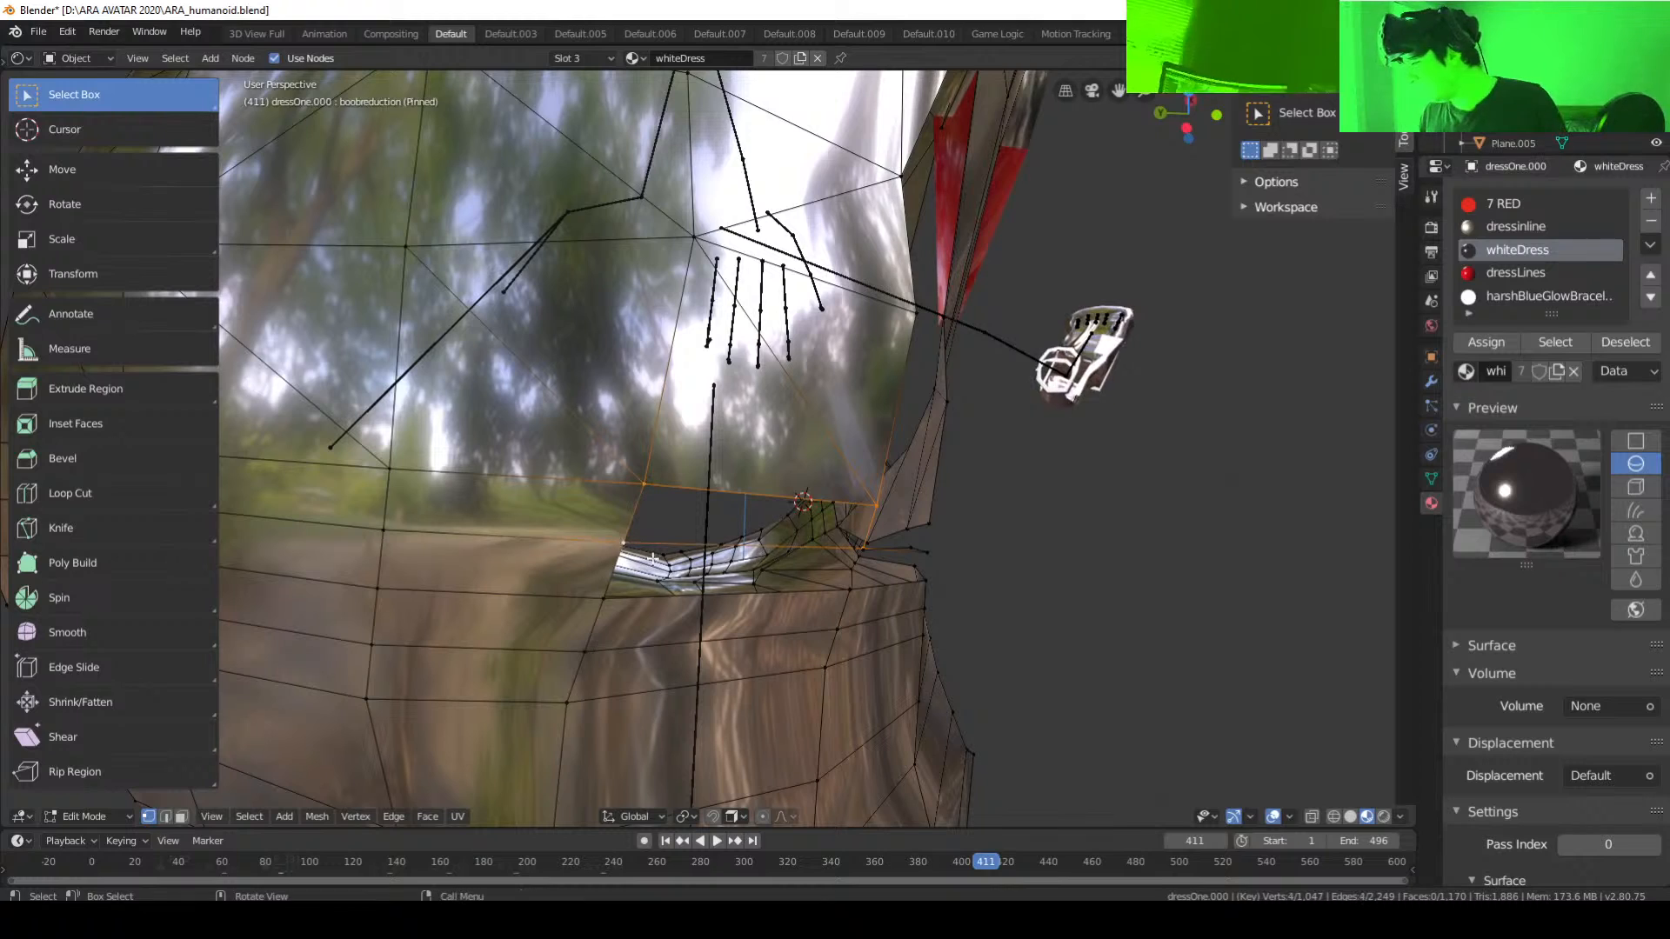
key(f)
Step: Create an edge joining the edge row to the lower rim beneath the far end of the newest upper face
middle_drag(718, 627, 693, 451)
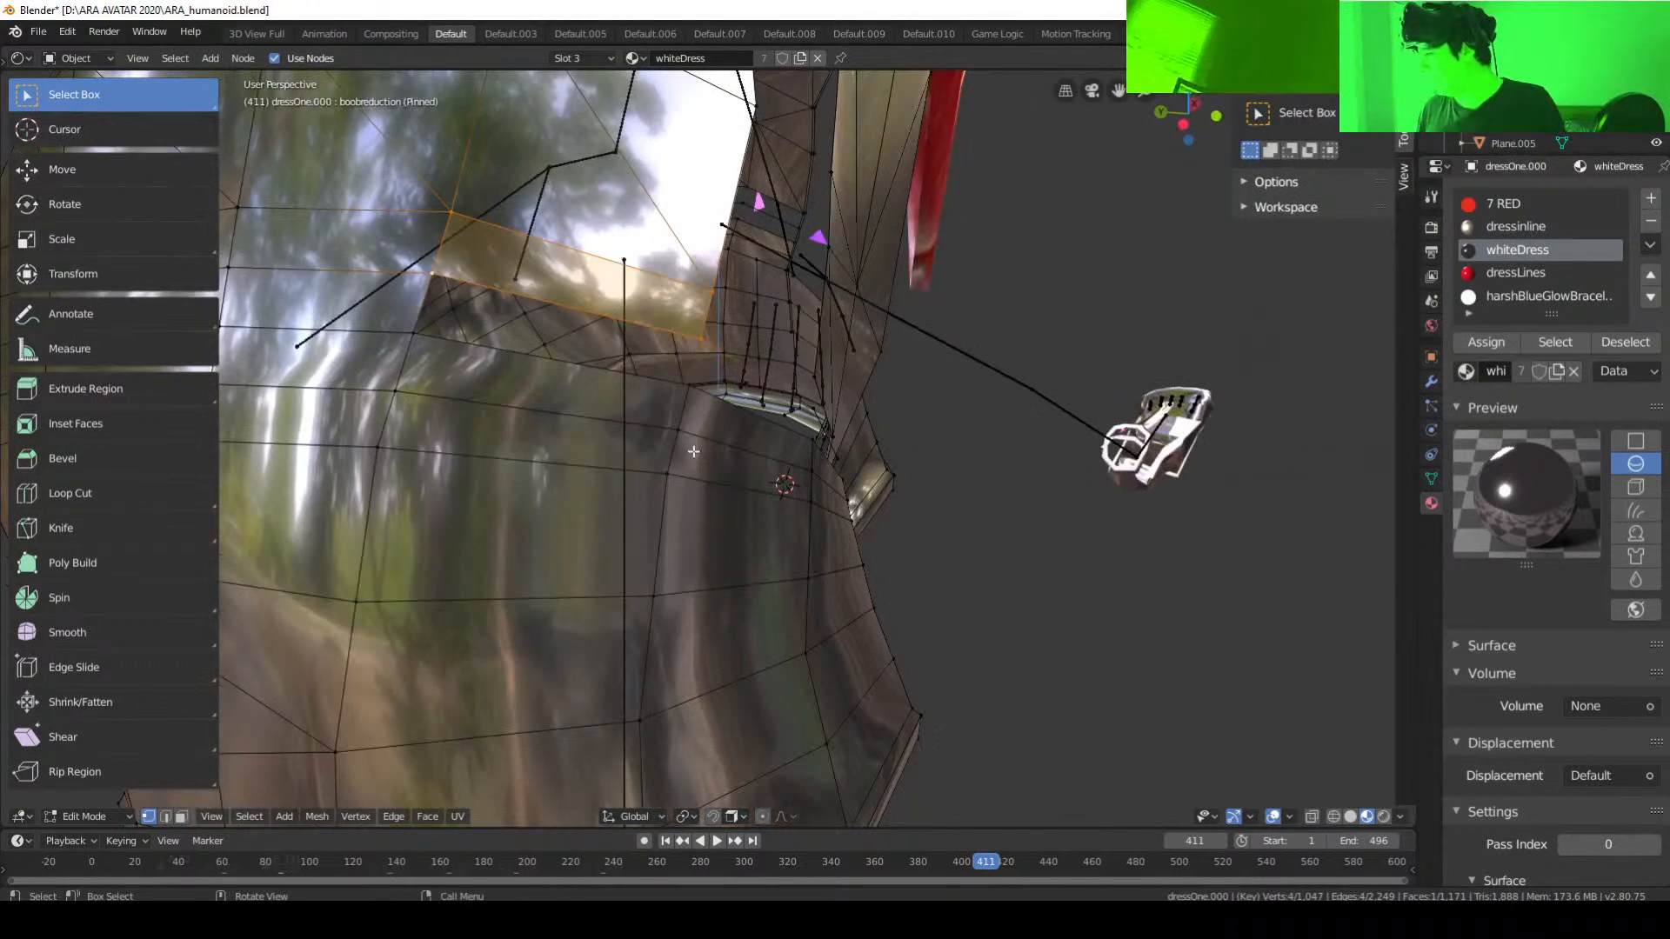
click(691, 377)
middle_drag(694, 362, 659, 509)
shift+click(632, 546)
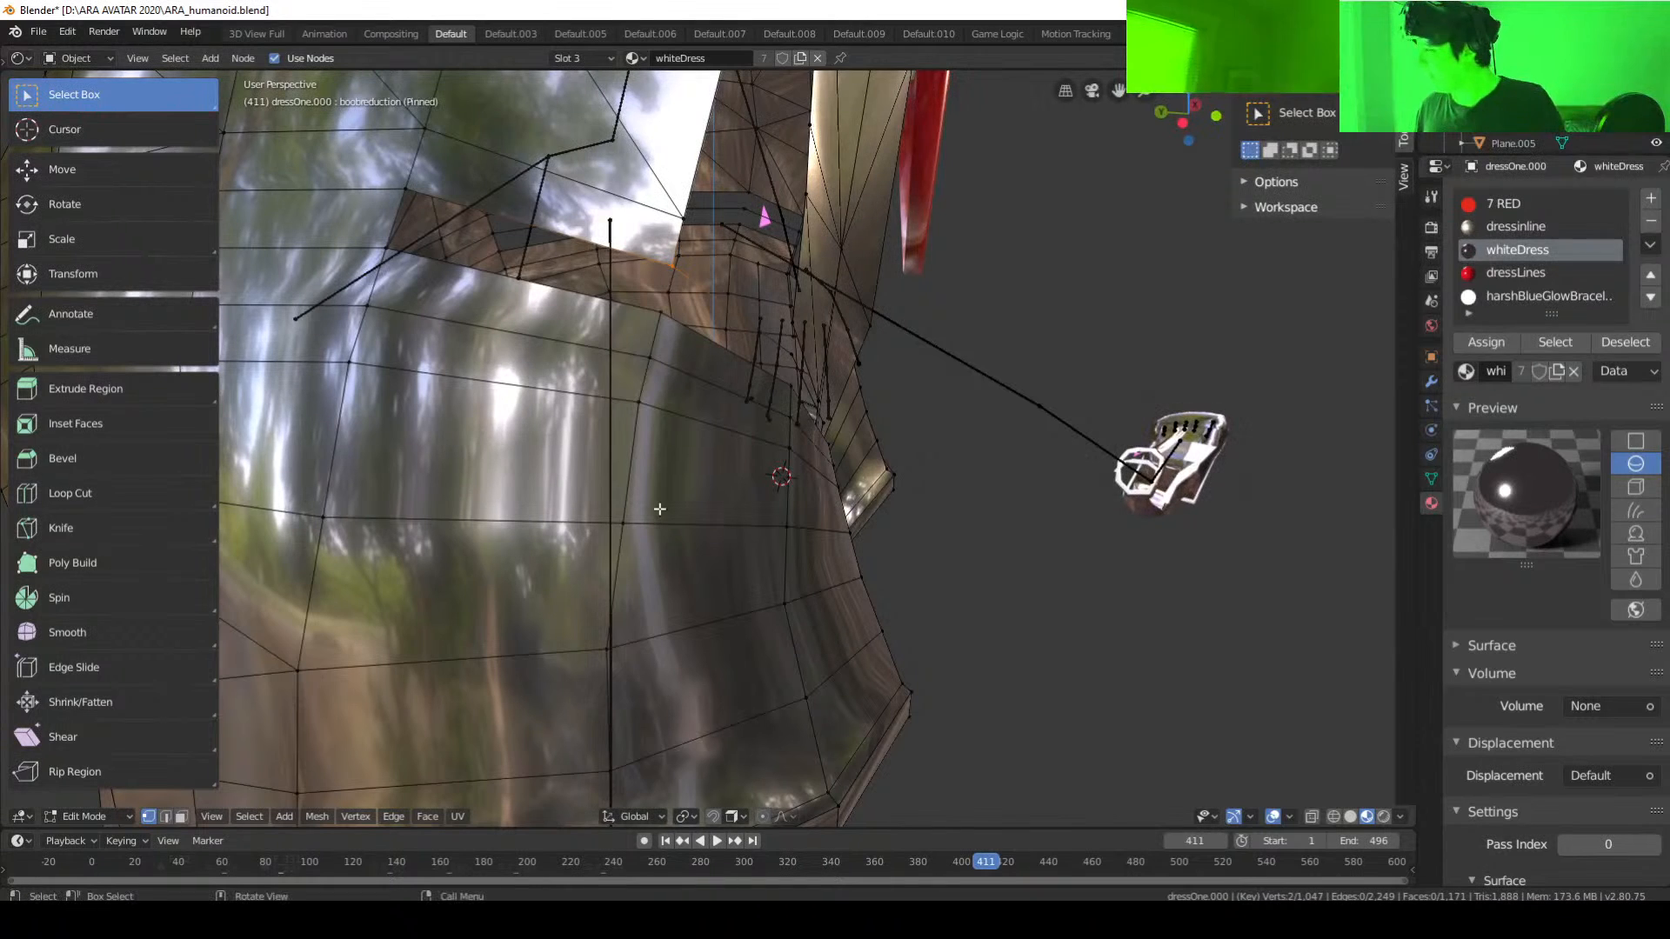
click(662, 319)
shift+click(675, 271)
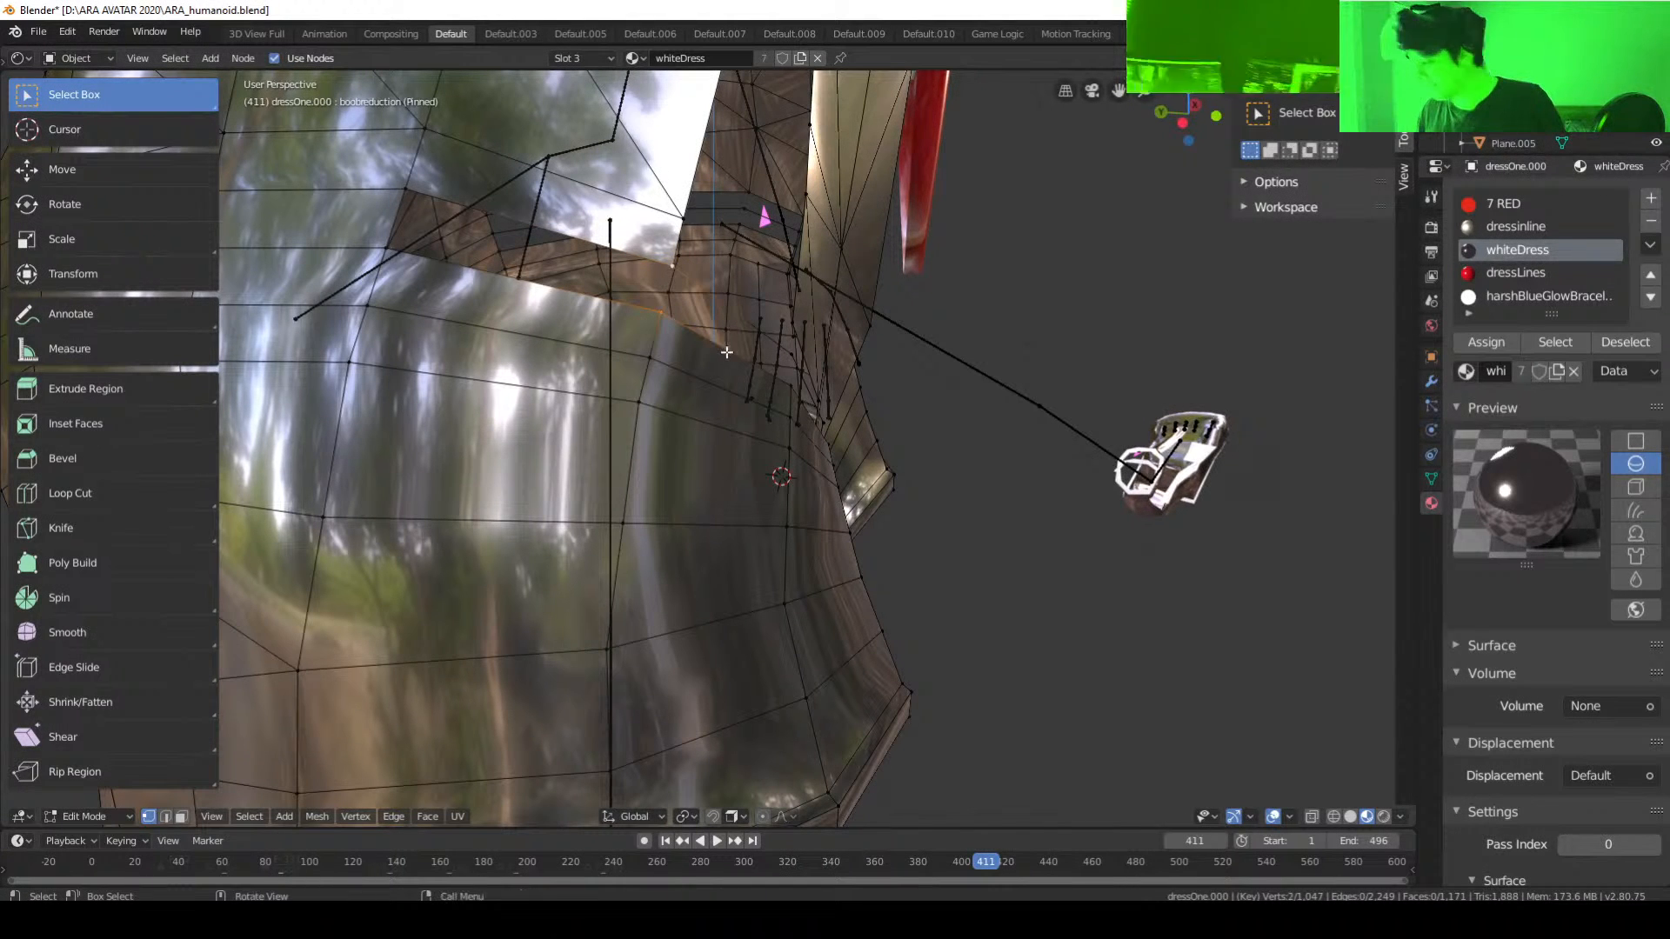
key(f)
Step: Fill the seventh lower quad between the edge row and the lower rim, using the new connecting edge
middle_drag(686, 348, 700, 363)
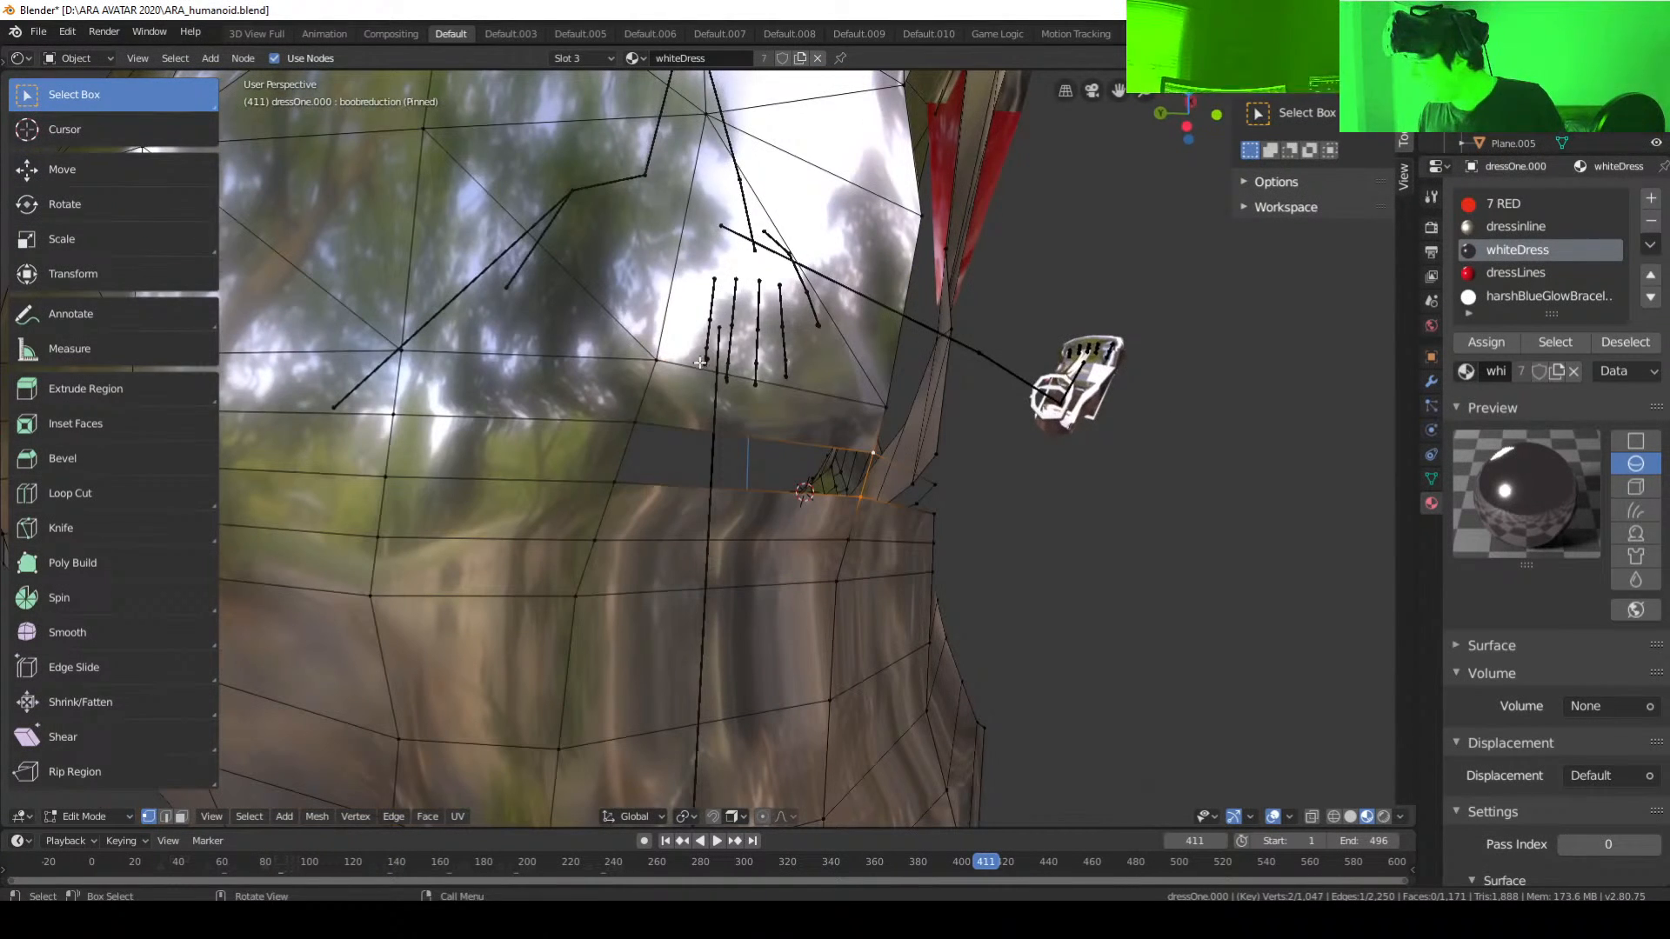
click(634, 426)
shift+click(614, 487)
shift+click(862, 504)
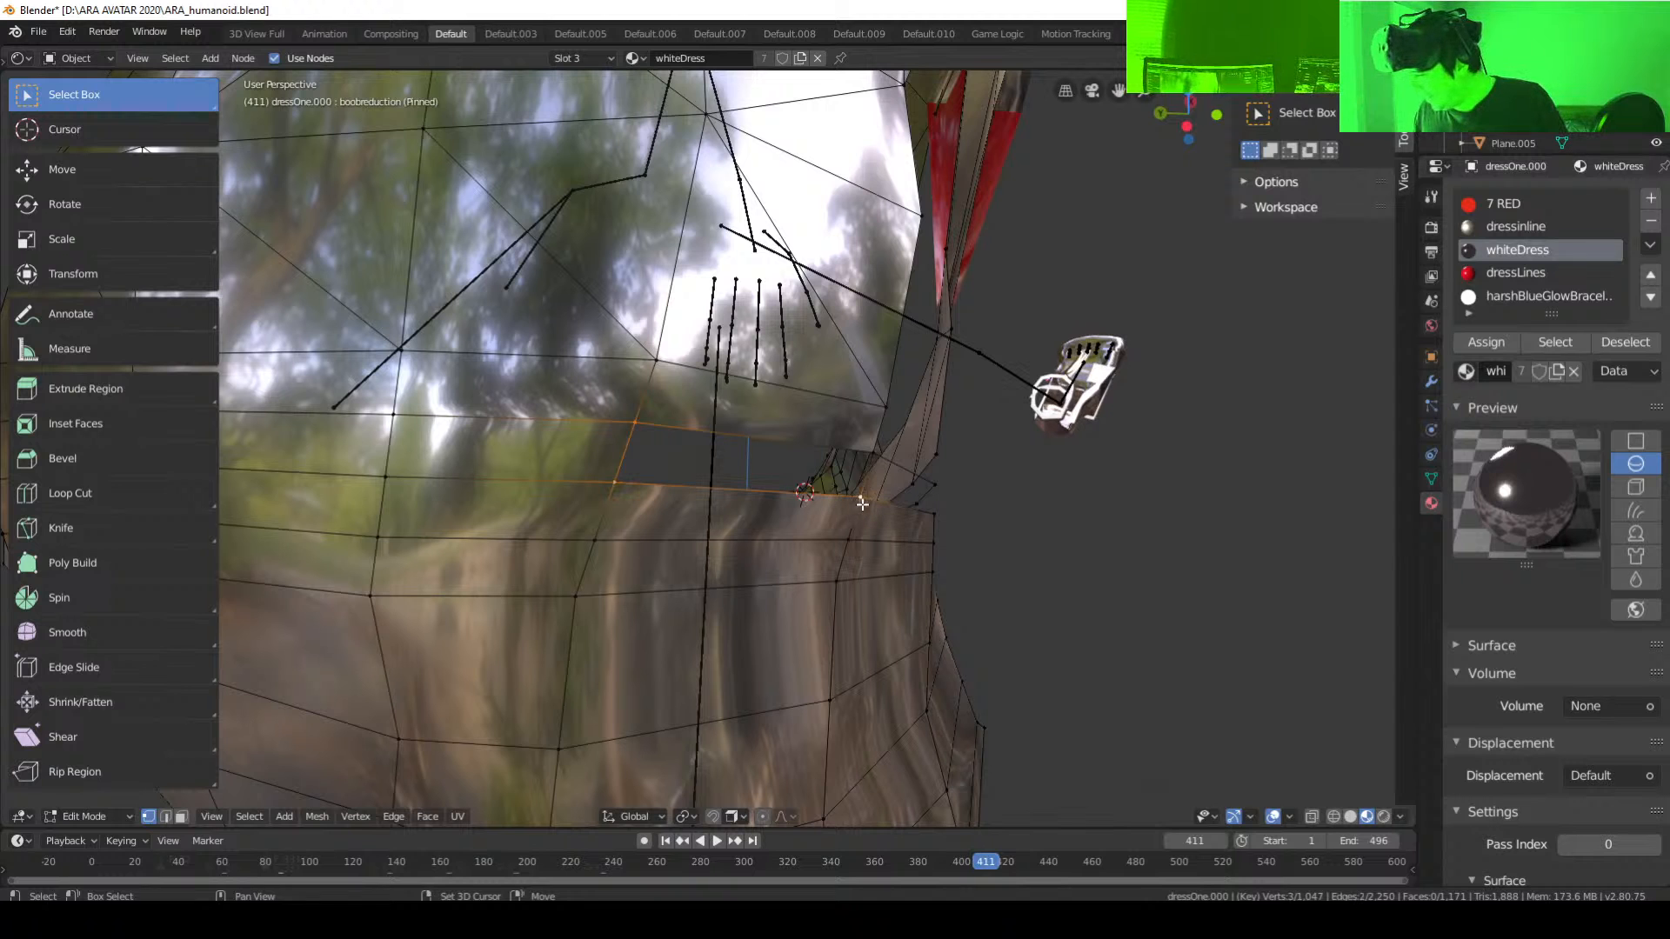
shift+click(863, 469)
middle_drag(863, 470, 642, 556)
Step: Fill the eighth lower quad between the edge row and the lower rim, continuing toward the crotch
click(643, 530)
middle_drag(591, 631, 571, 611)
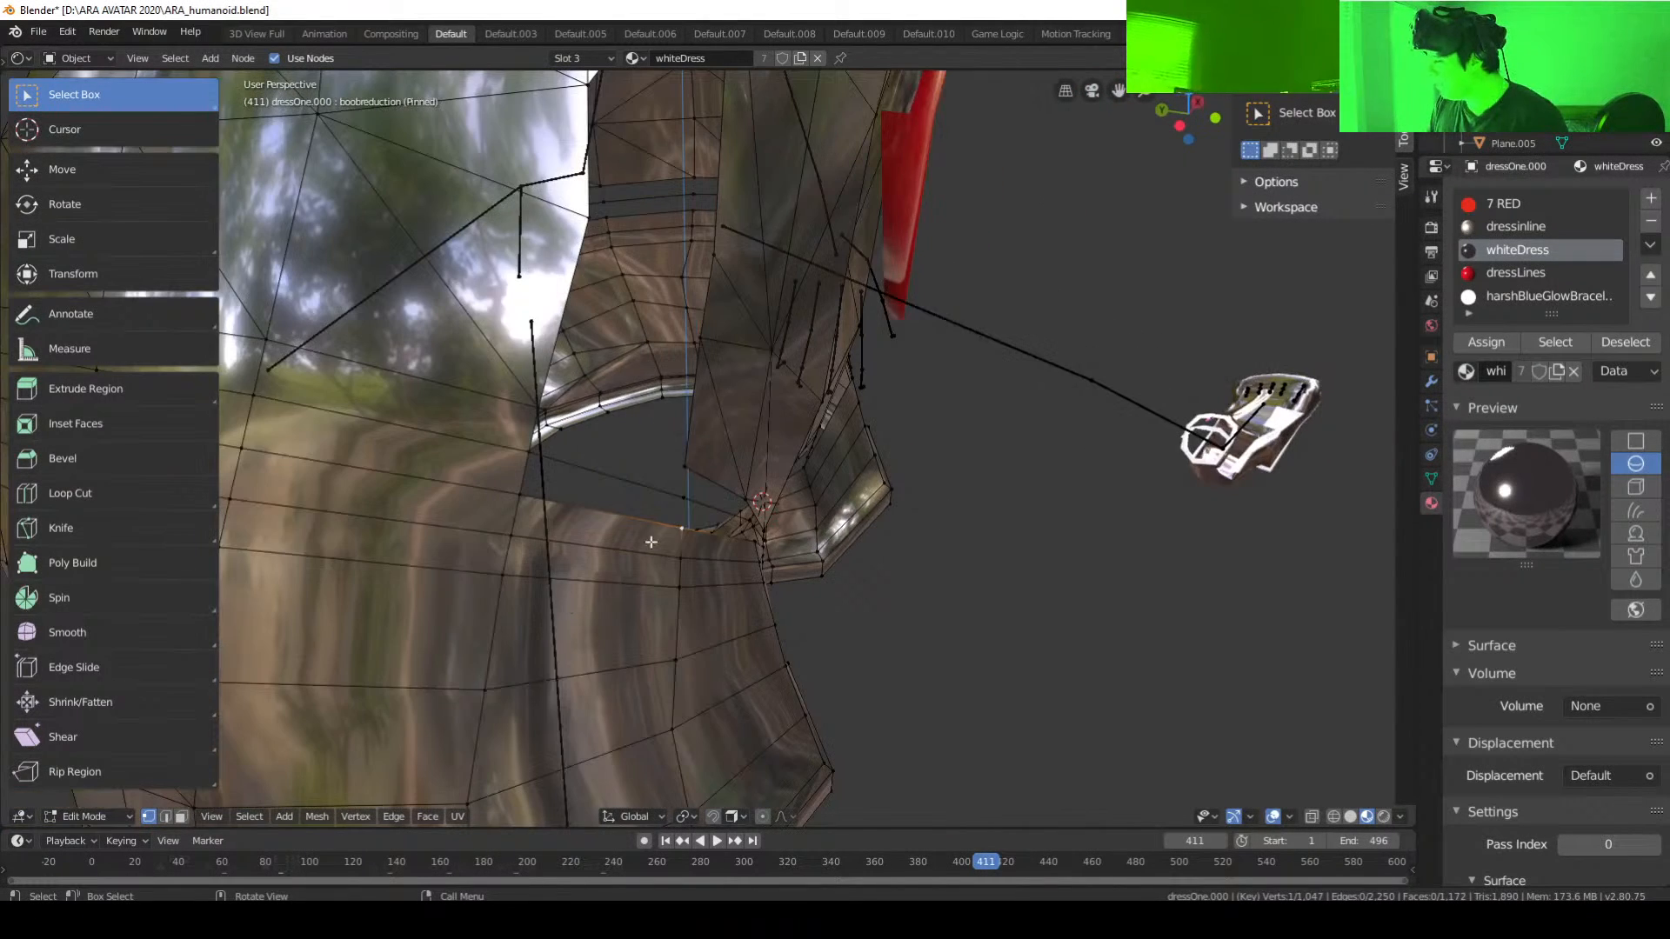
shift+click(684, 497)
shift+click(534, 454)
shift+click(520, 494)
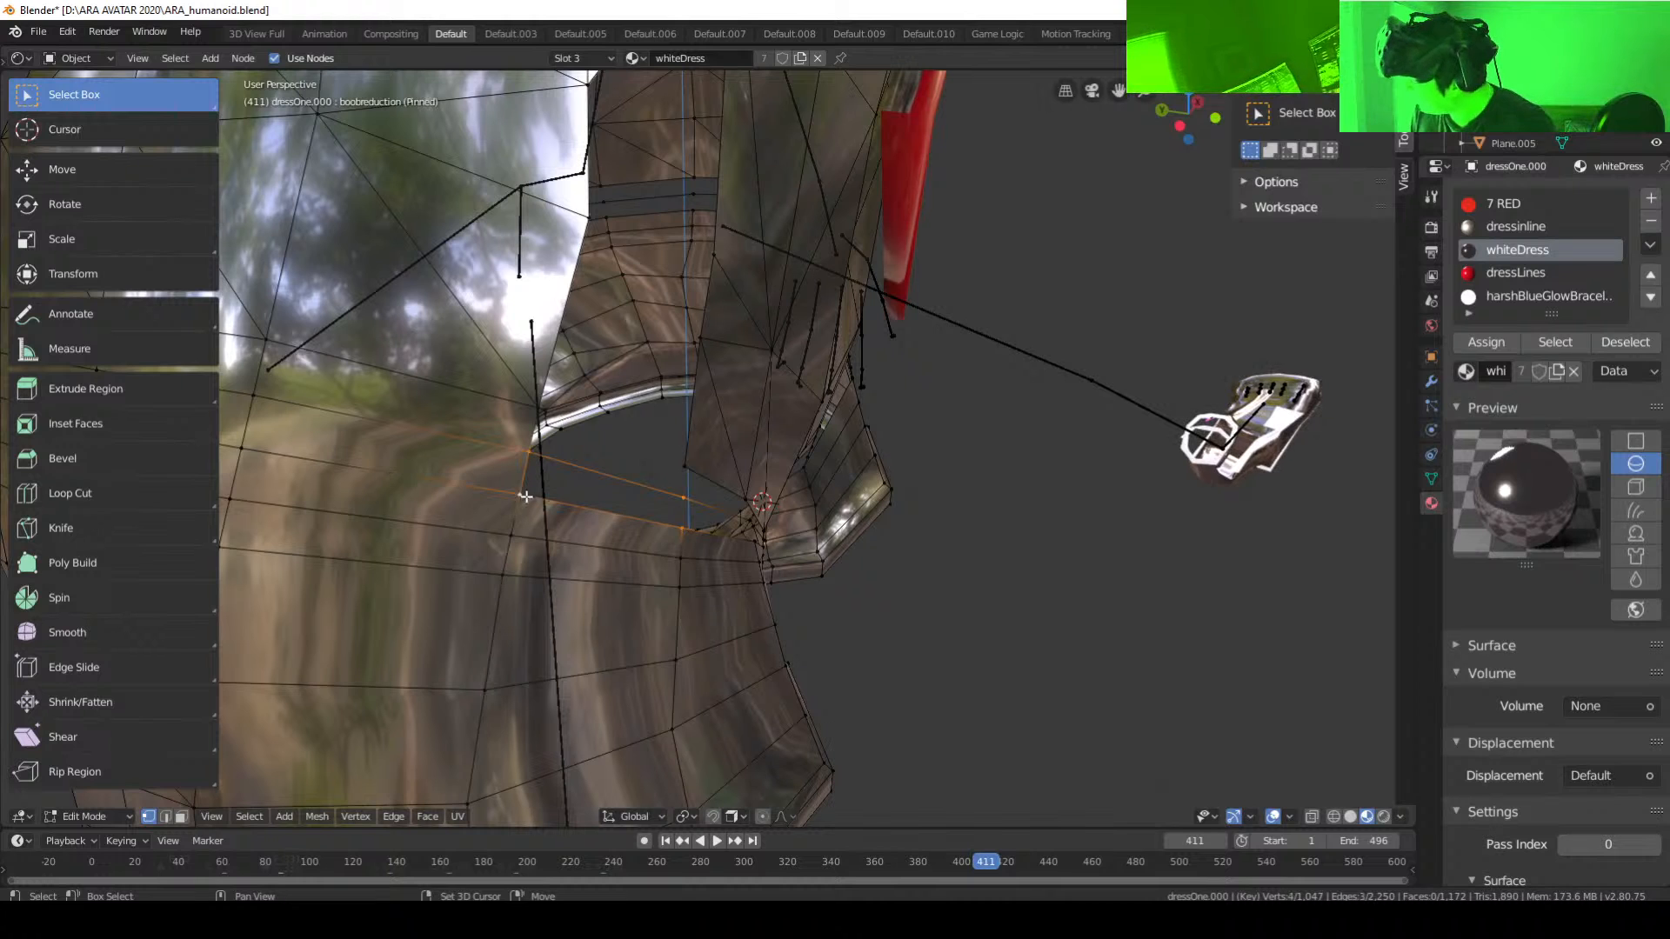
key(f)
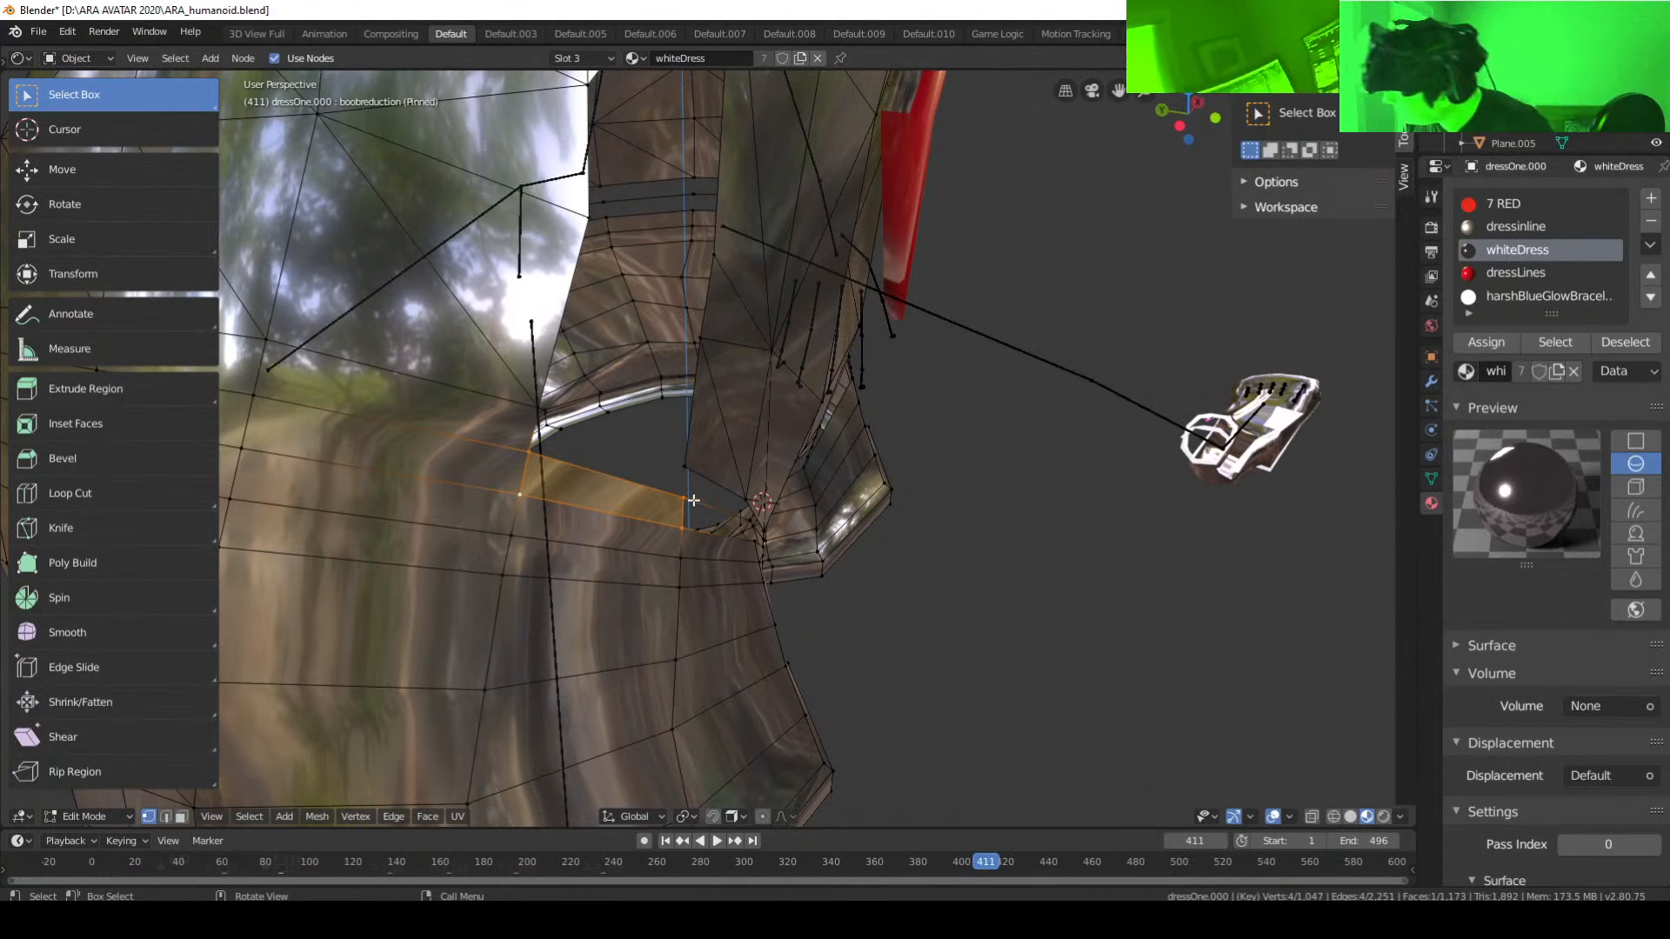
Step: Fill the eighth upper quad between the edge row and the upper rim, above the newest lower face
click(684, 498)
middle_drag(589, 458, 670, 474)
shift+click(682, 478)
shift+click(674, 524)
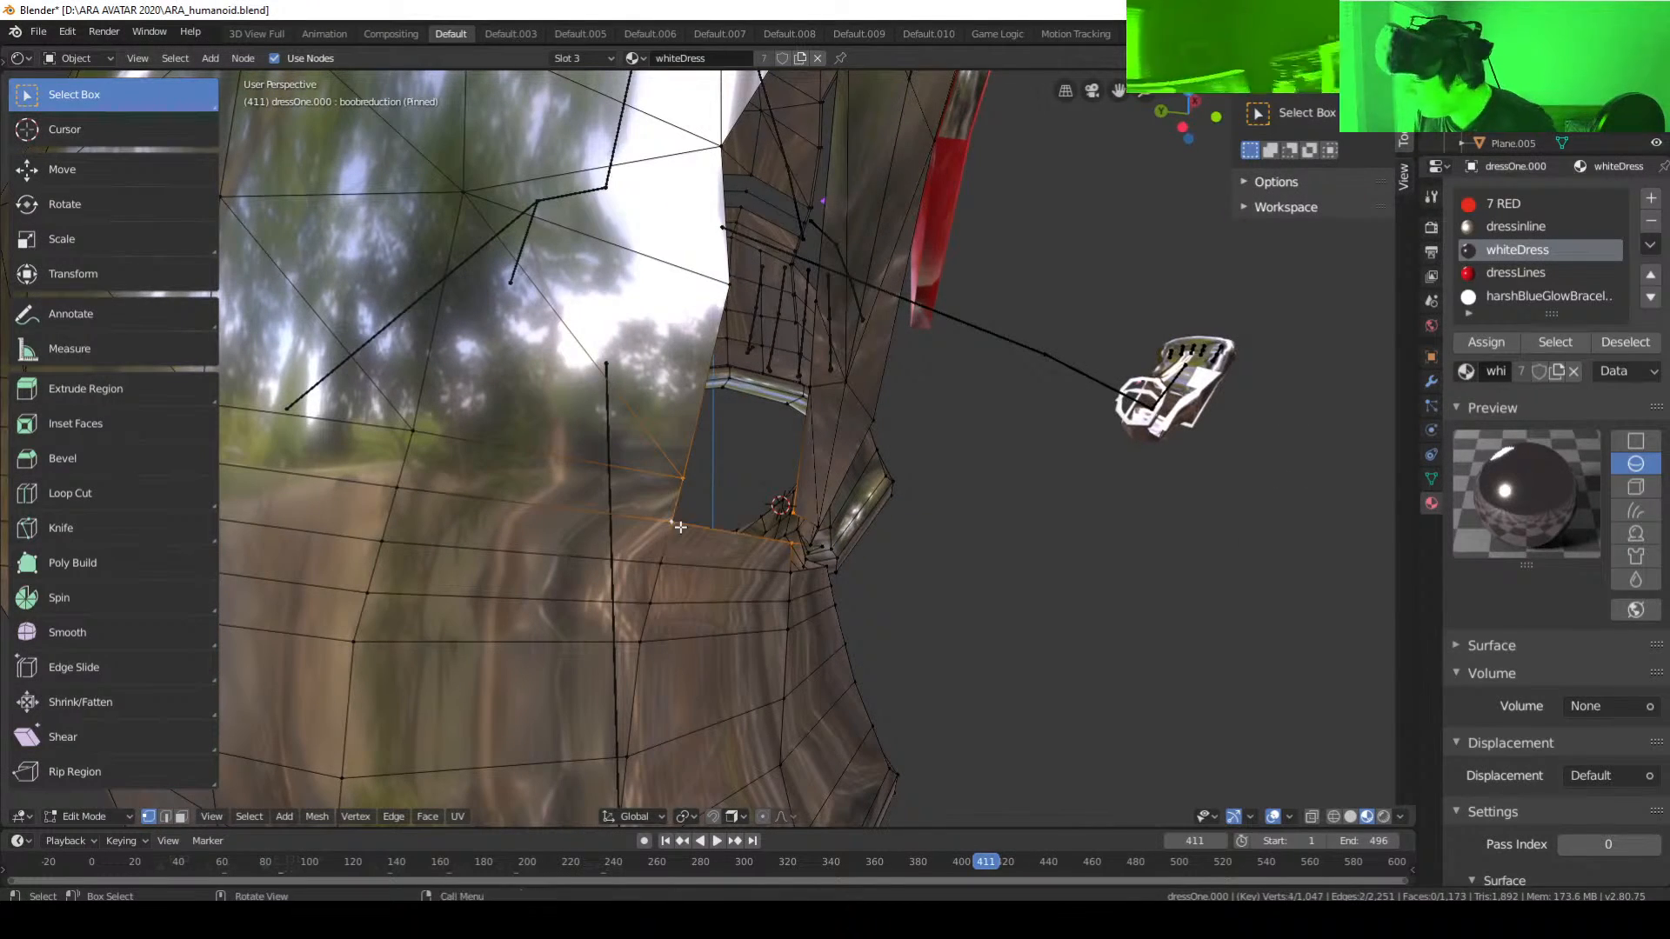
key(f)
Step: Extend the upper strip toward the crotch with a ninth quad between the edge row and the upper rim
middle_drag(680, 527, 566, 486)
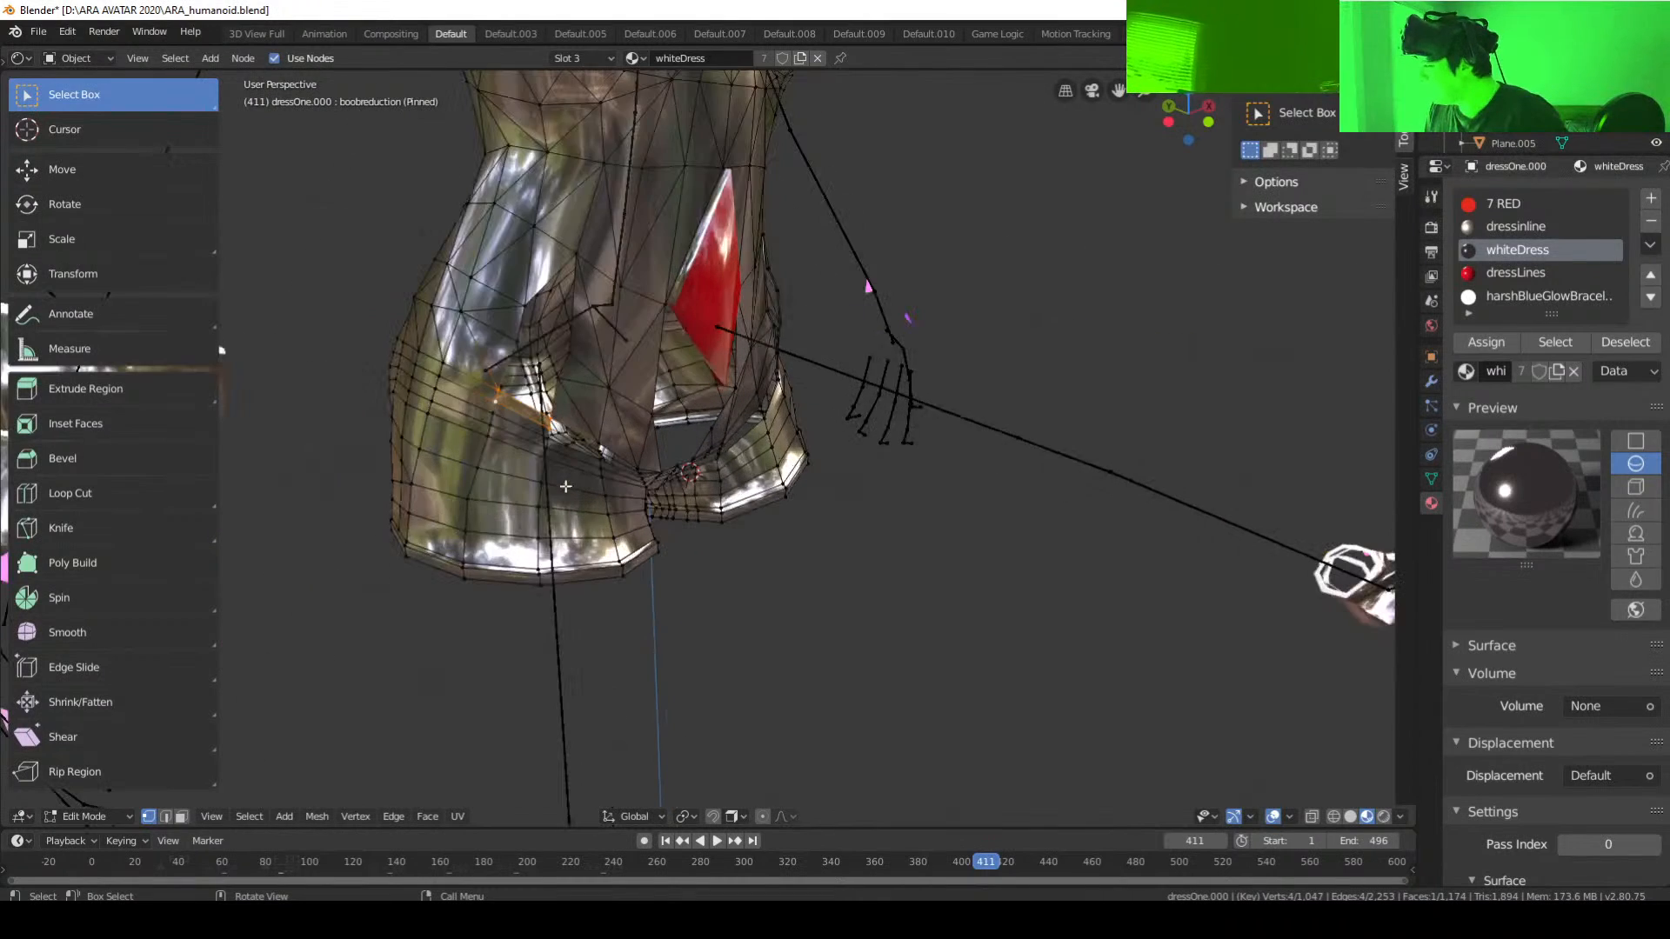
scroll(623, 518, up, 5)
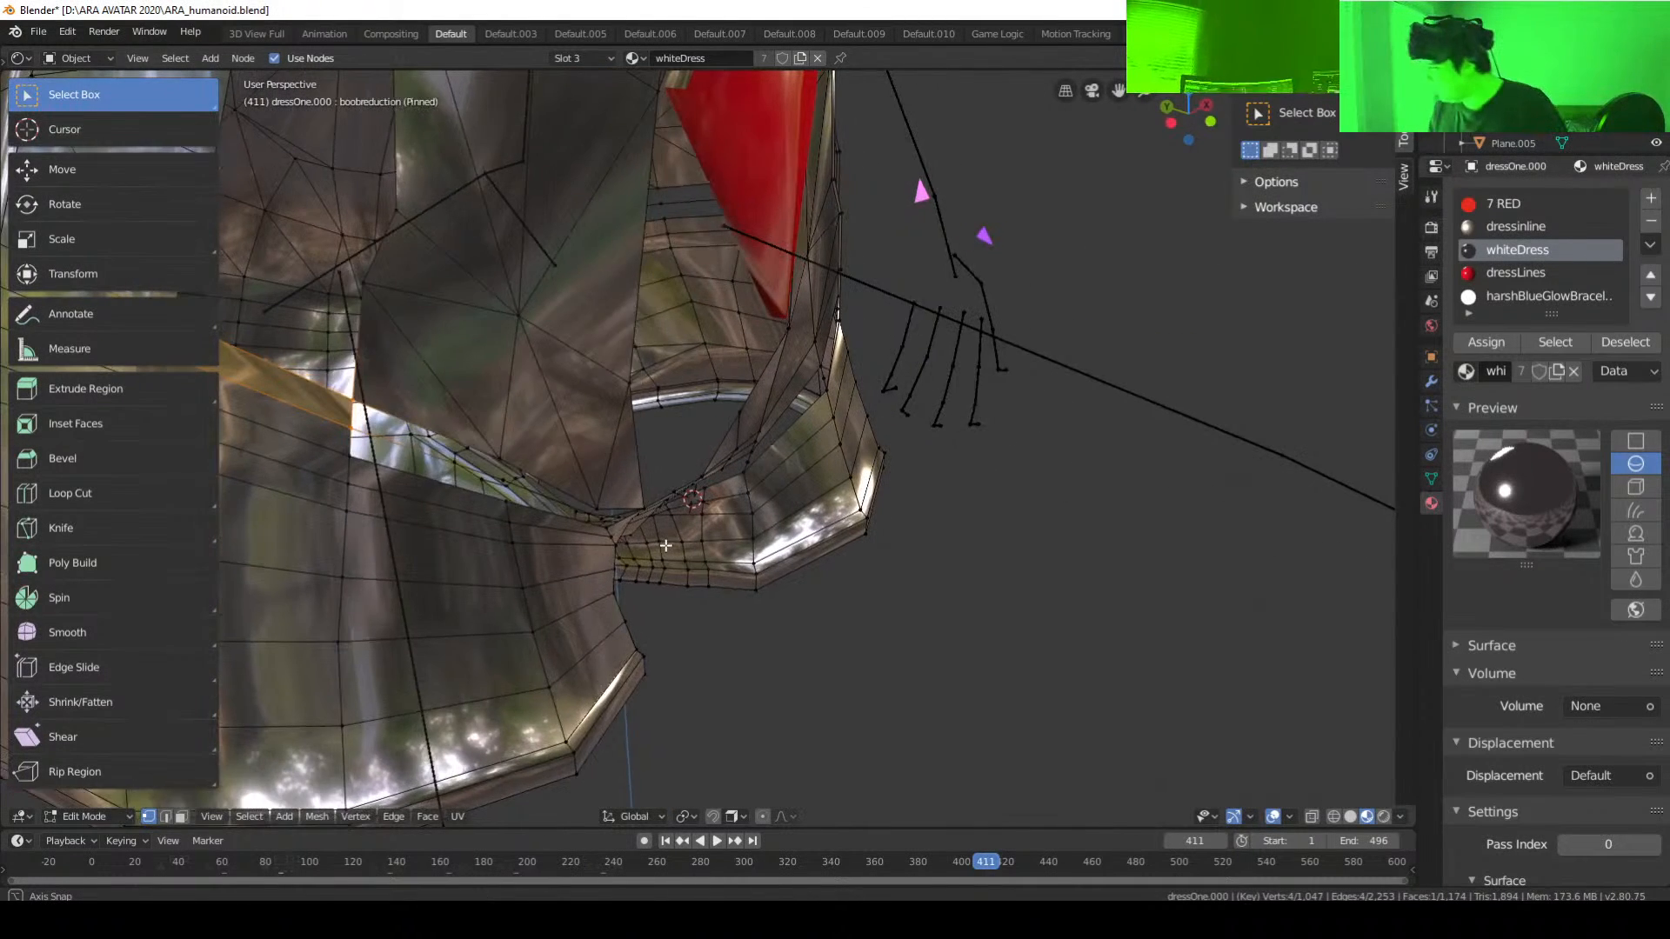
click(562, 471)
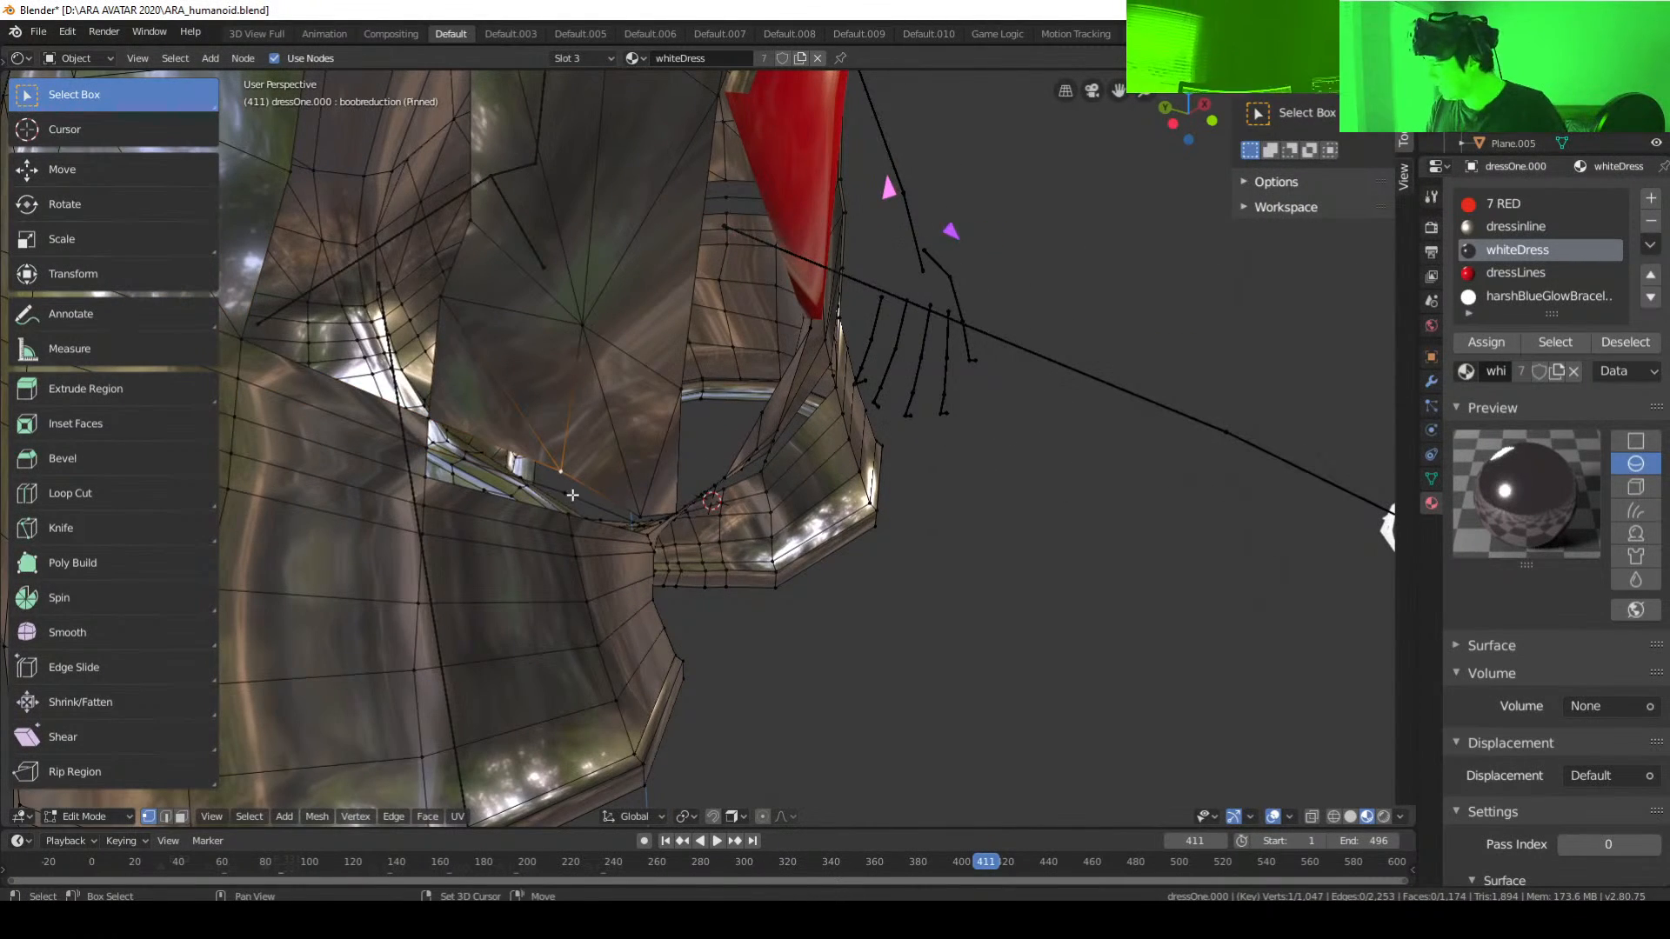
shift+click(566, 495)
middle_drag(614, 510, 637, 521)
shift+click(567, 501)
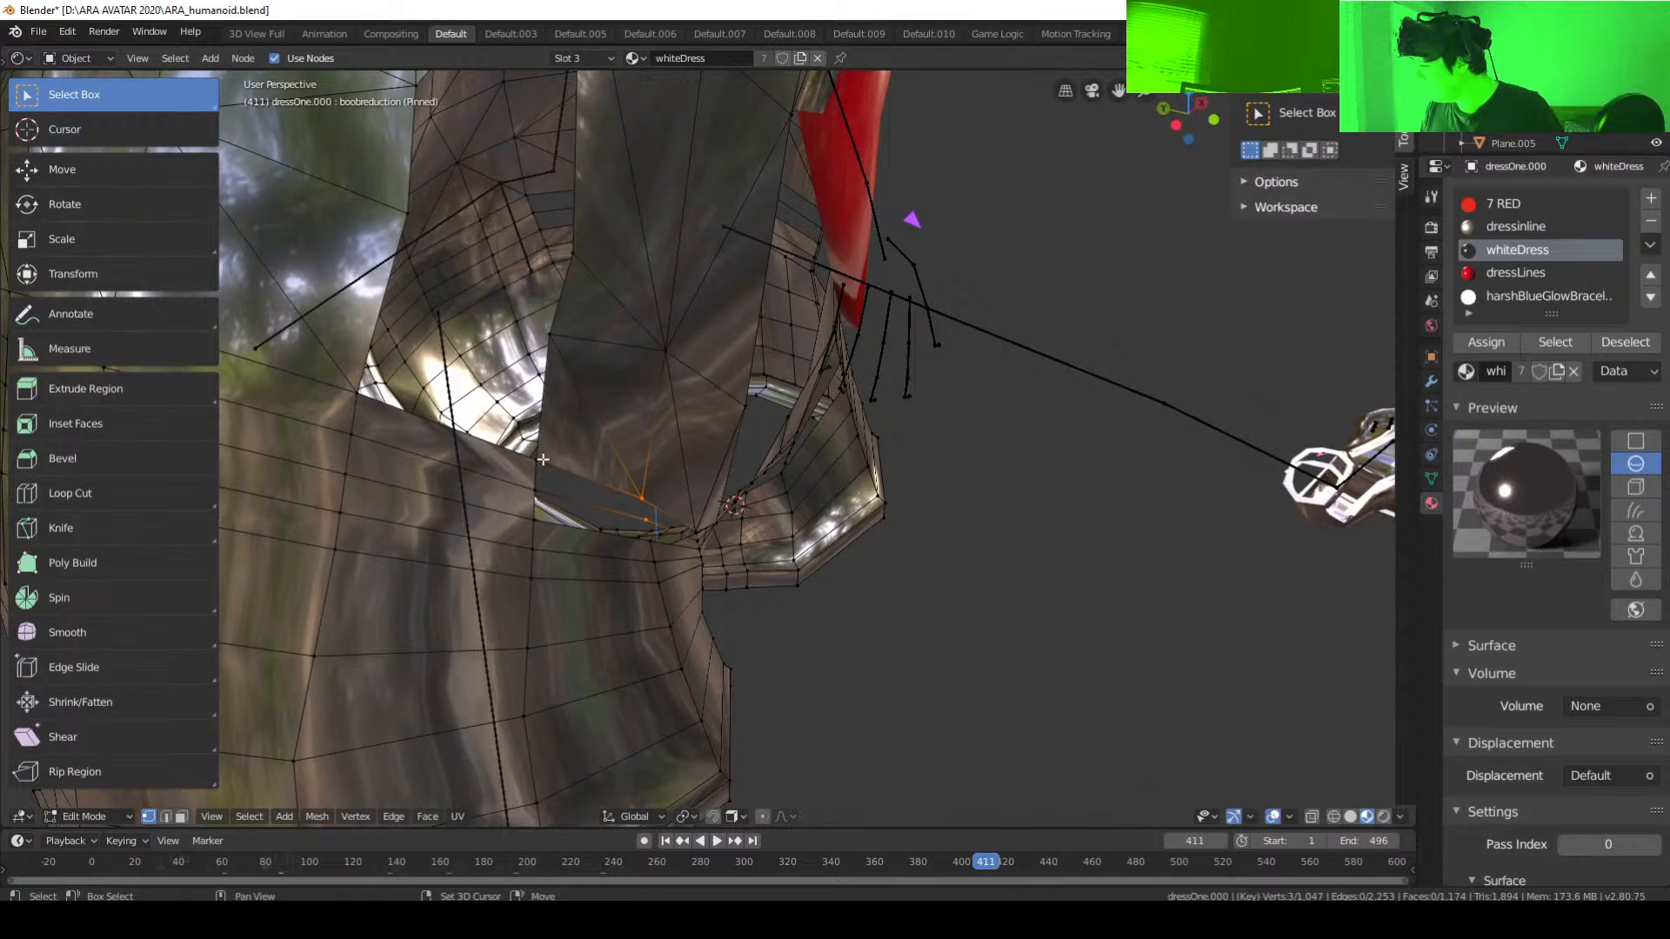
click(642, 500)
shift+click(629, 510)
shift+click(532, 487)
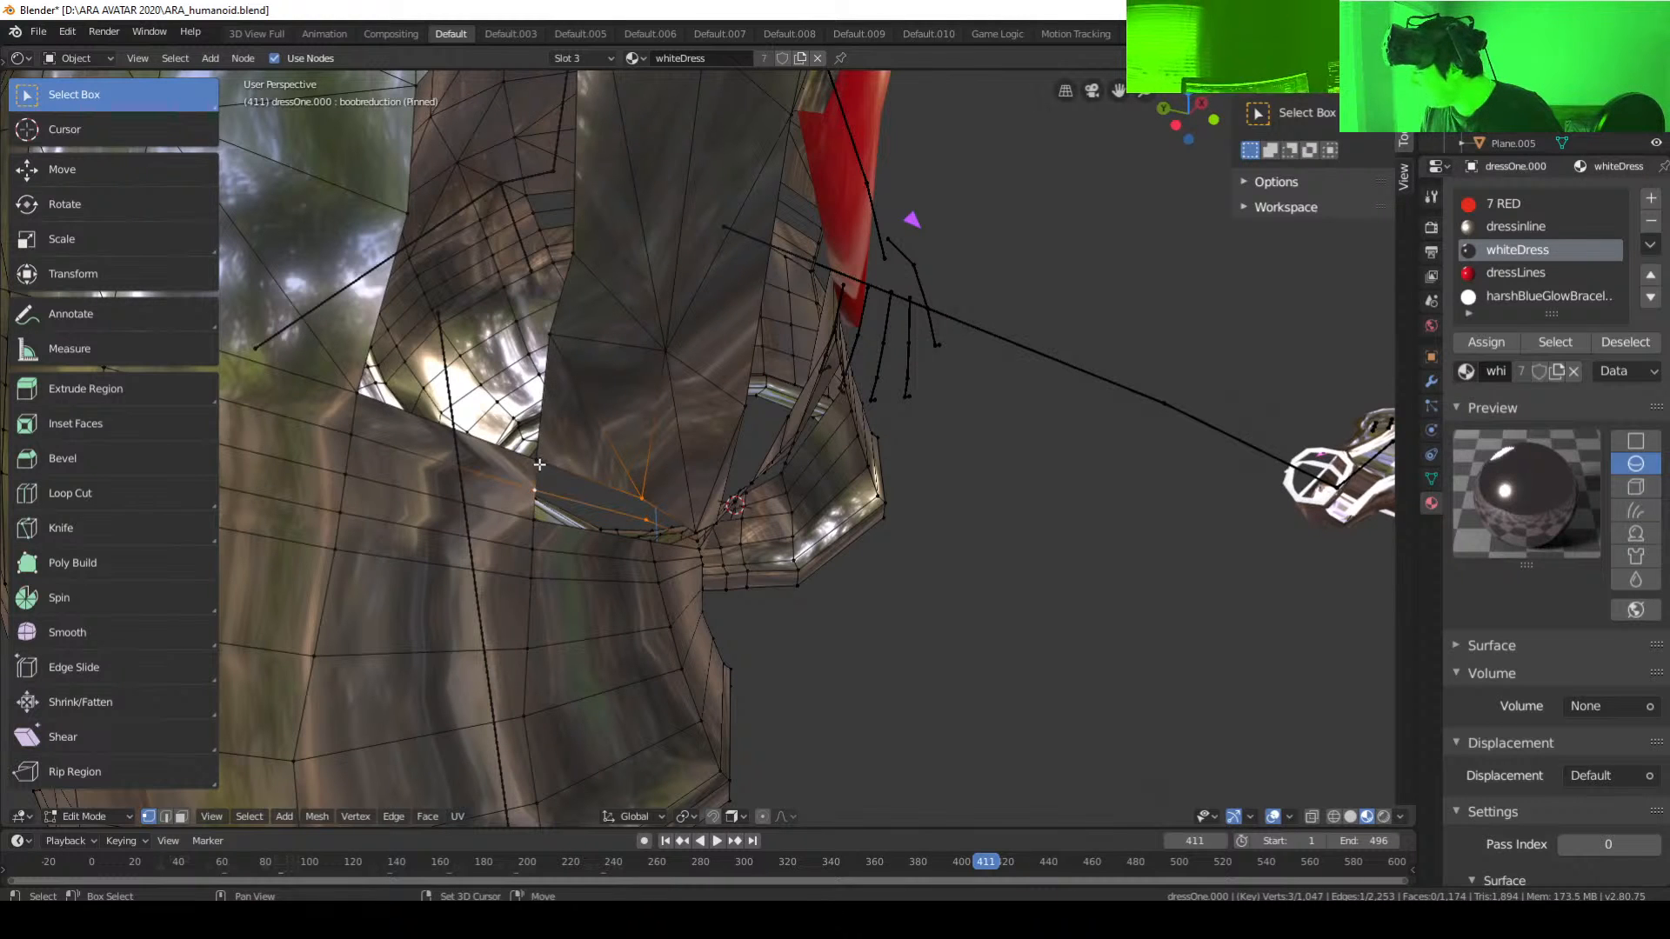
shift+click(536, 462)
key(f)
Step: Fill the ninth lower quad, closing the gap beneath the newest upper face
middle_drag(640, 517, 597, 470)
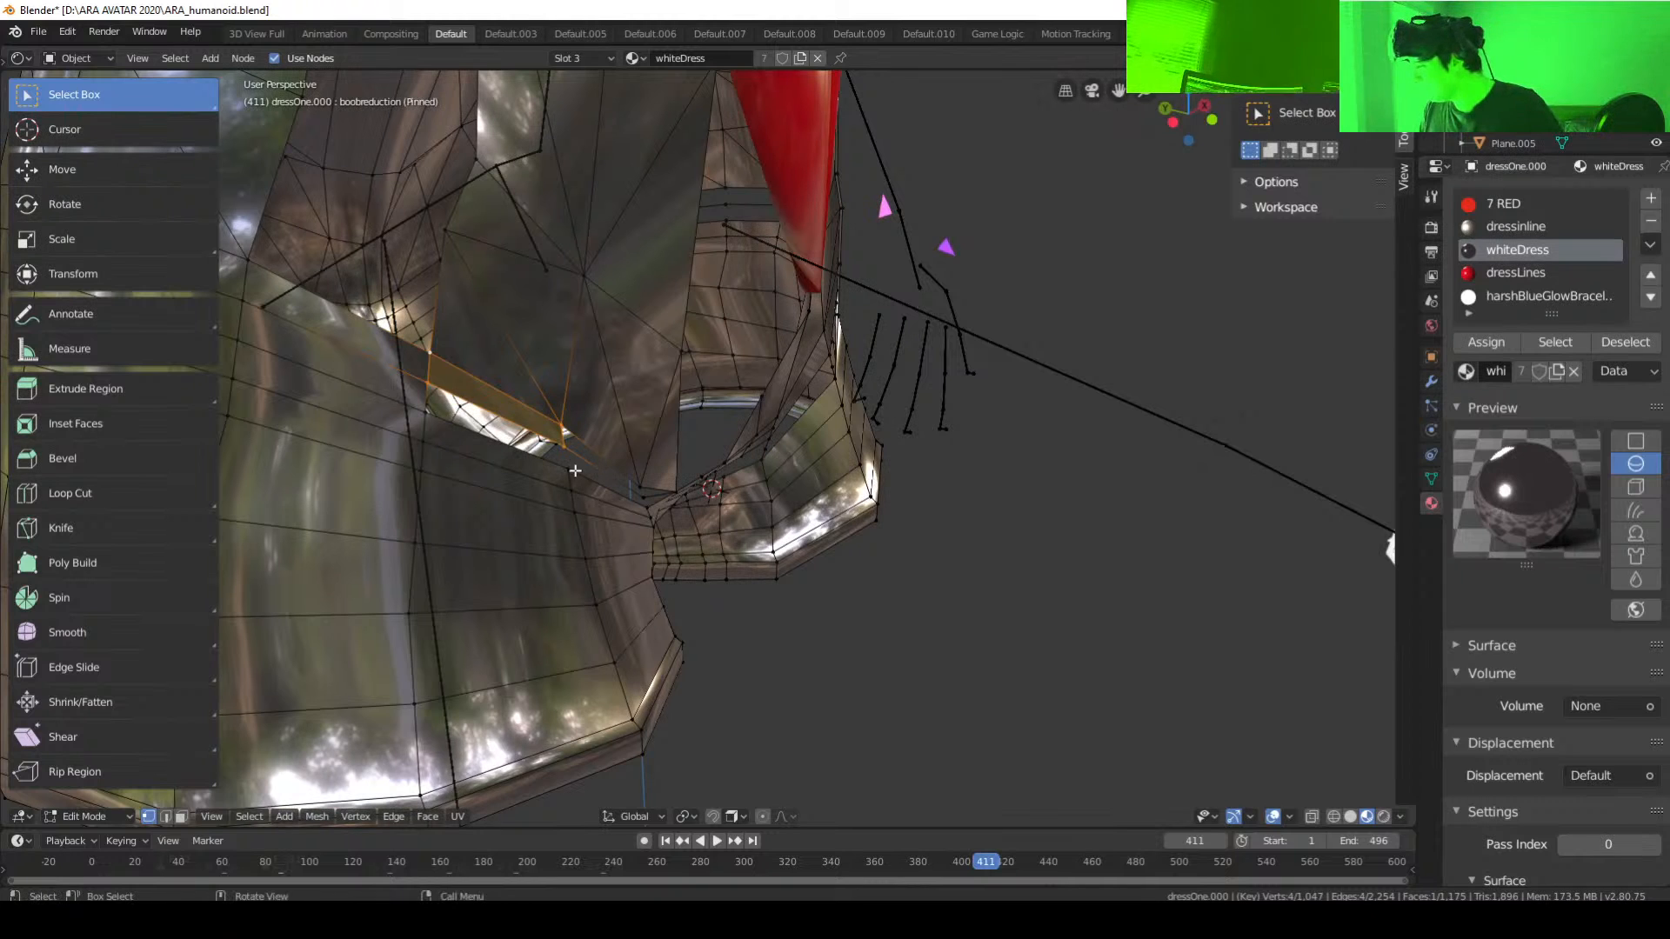
click(570, 470)
shift+click(563, 447)
shift+click(428, 383)
shift+click(426, 412)
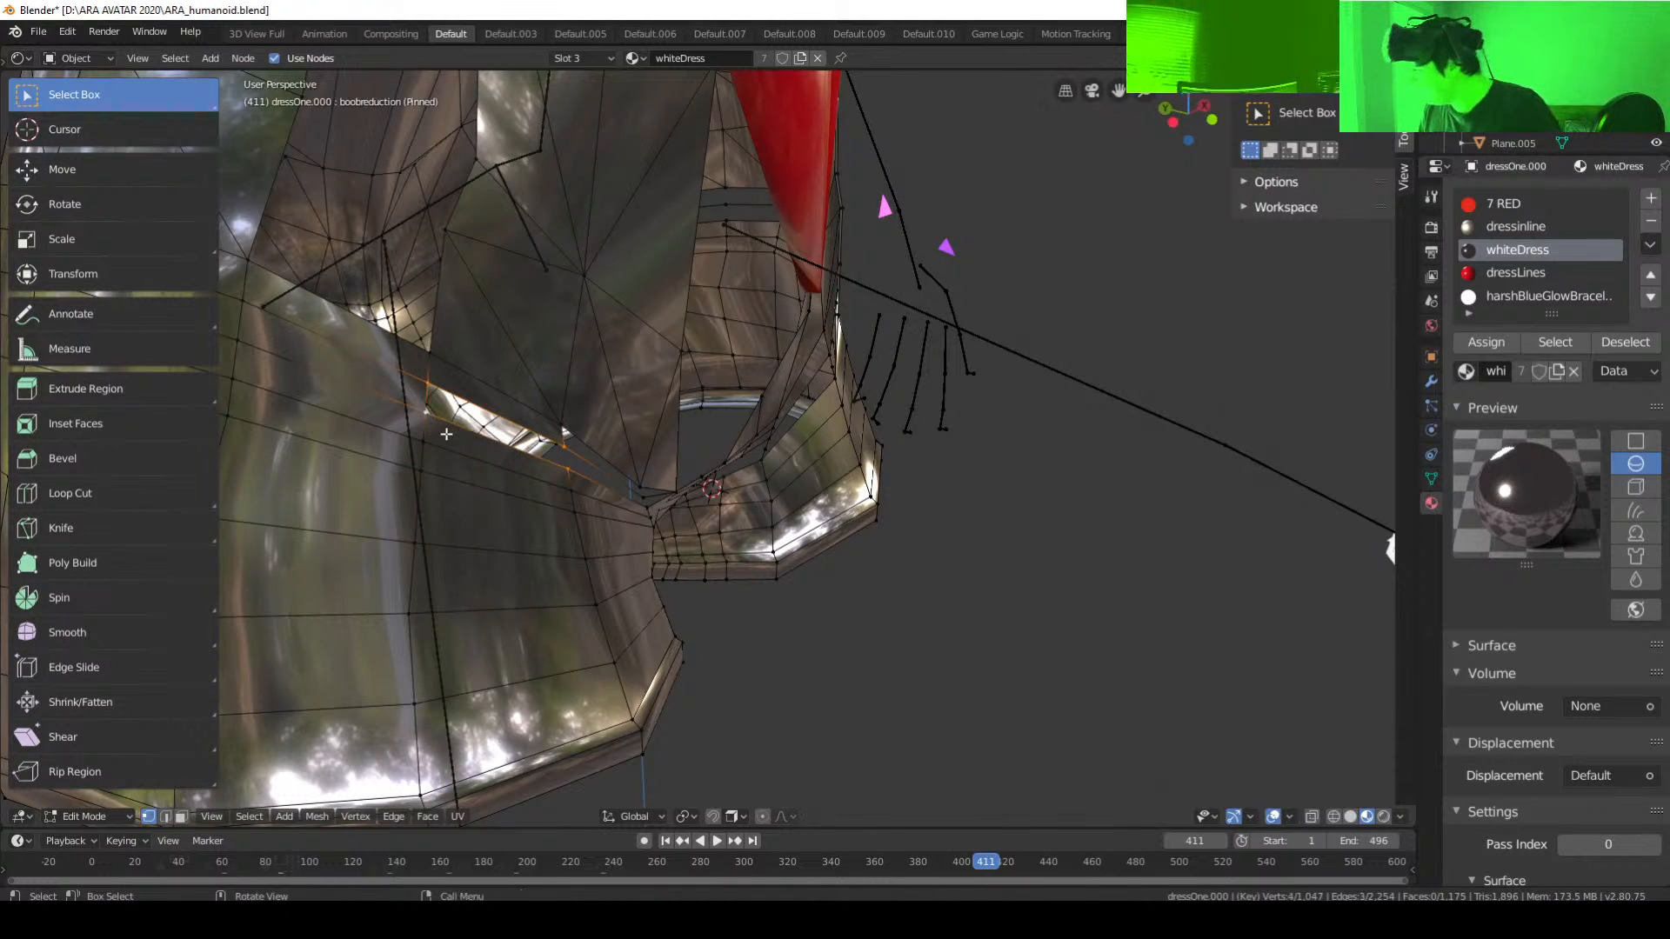
key(f)
Step: Extend the lower strip toward the crotch with a tenth quad between the edge row and the lower rim
middle_drag(452, 435, 492, 470)
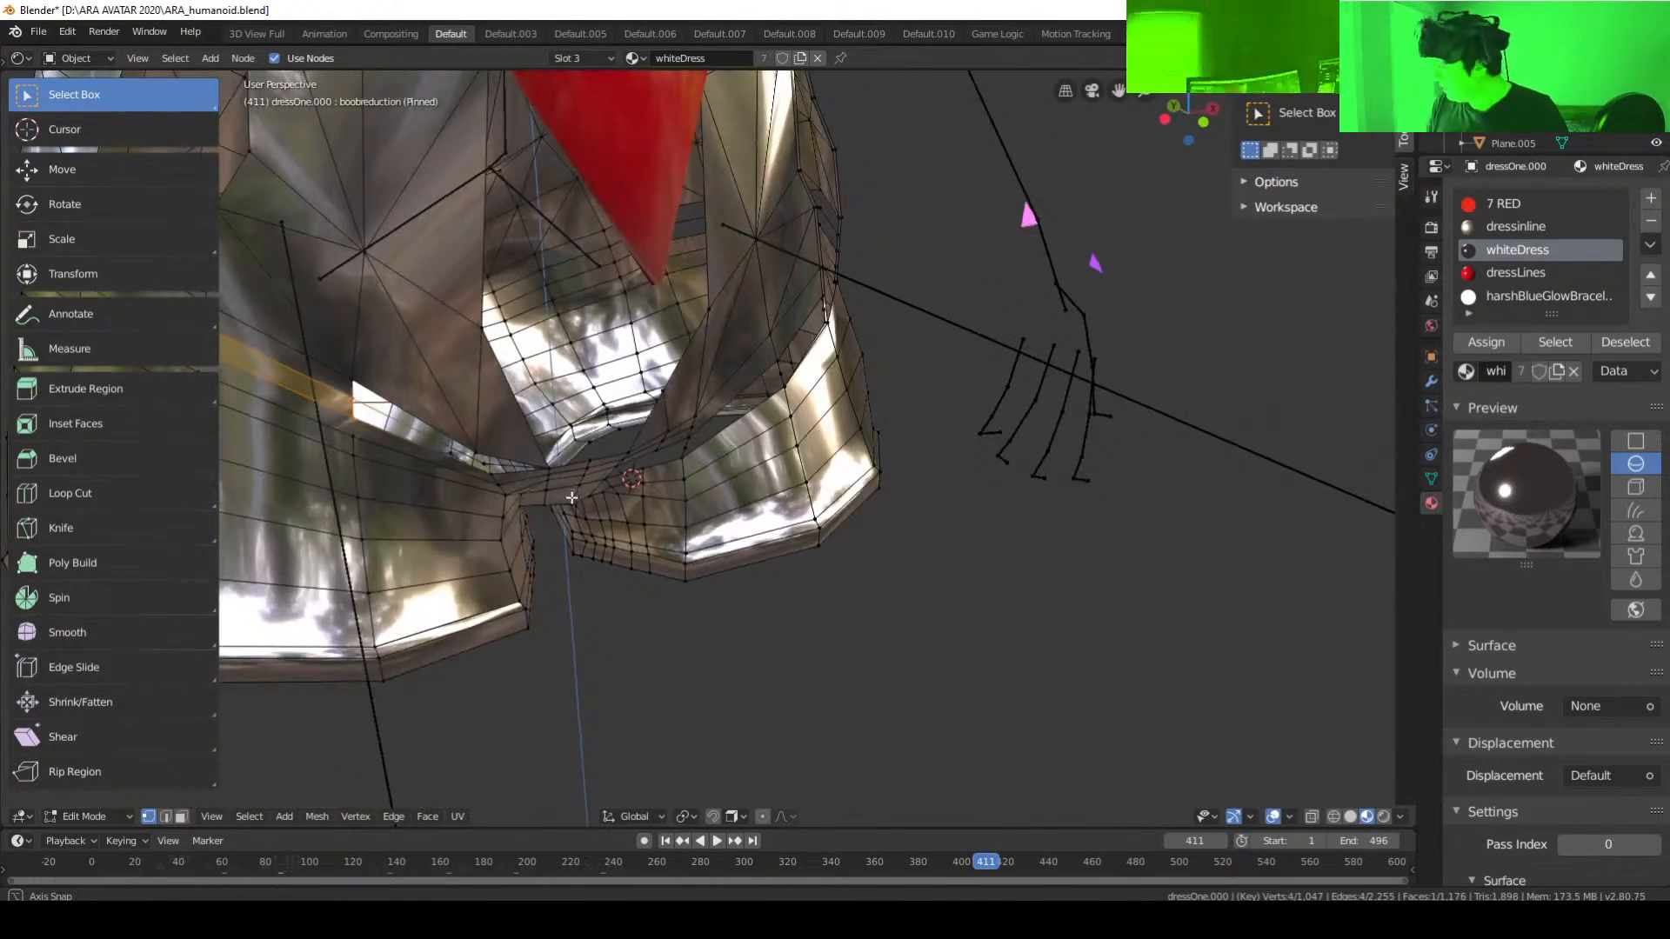
click(489, 473)
shift+click(485, 474)
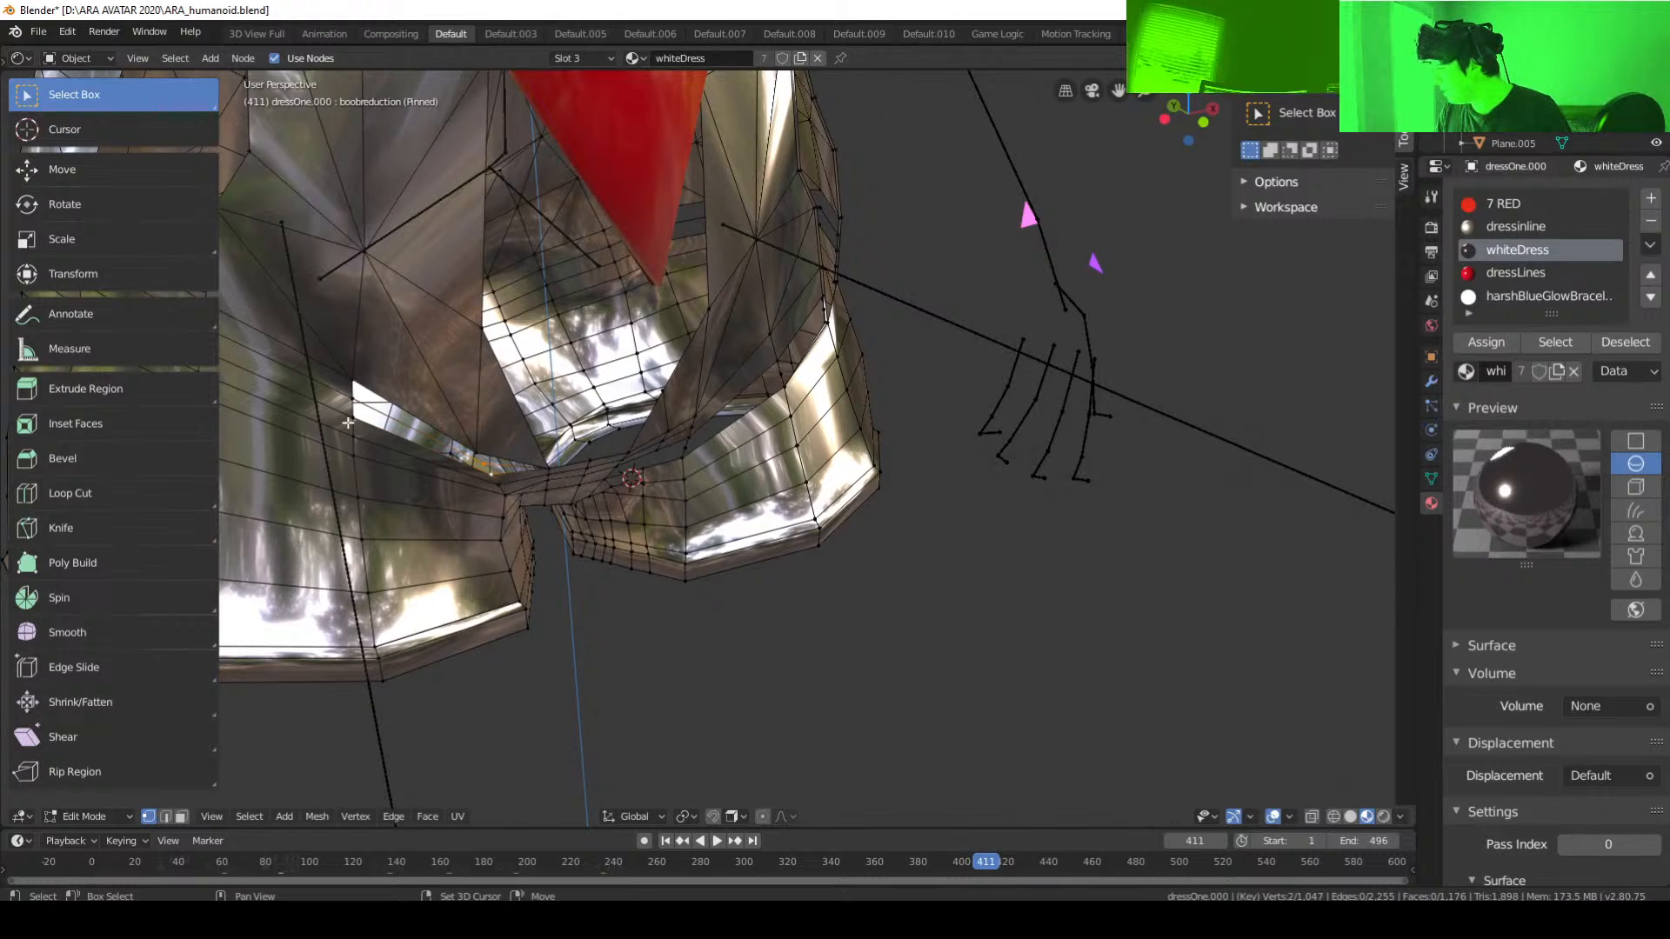
key(f)
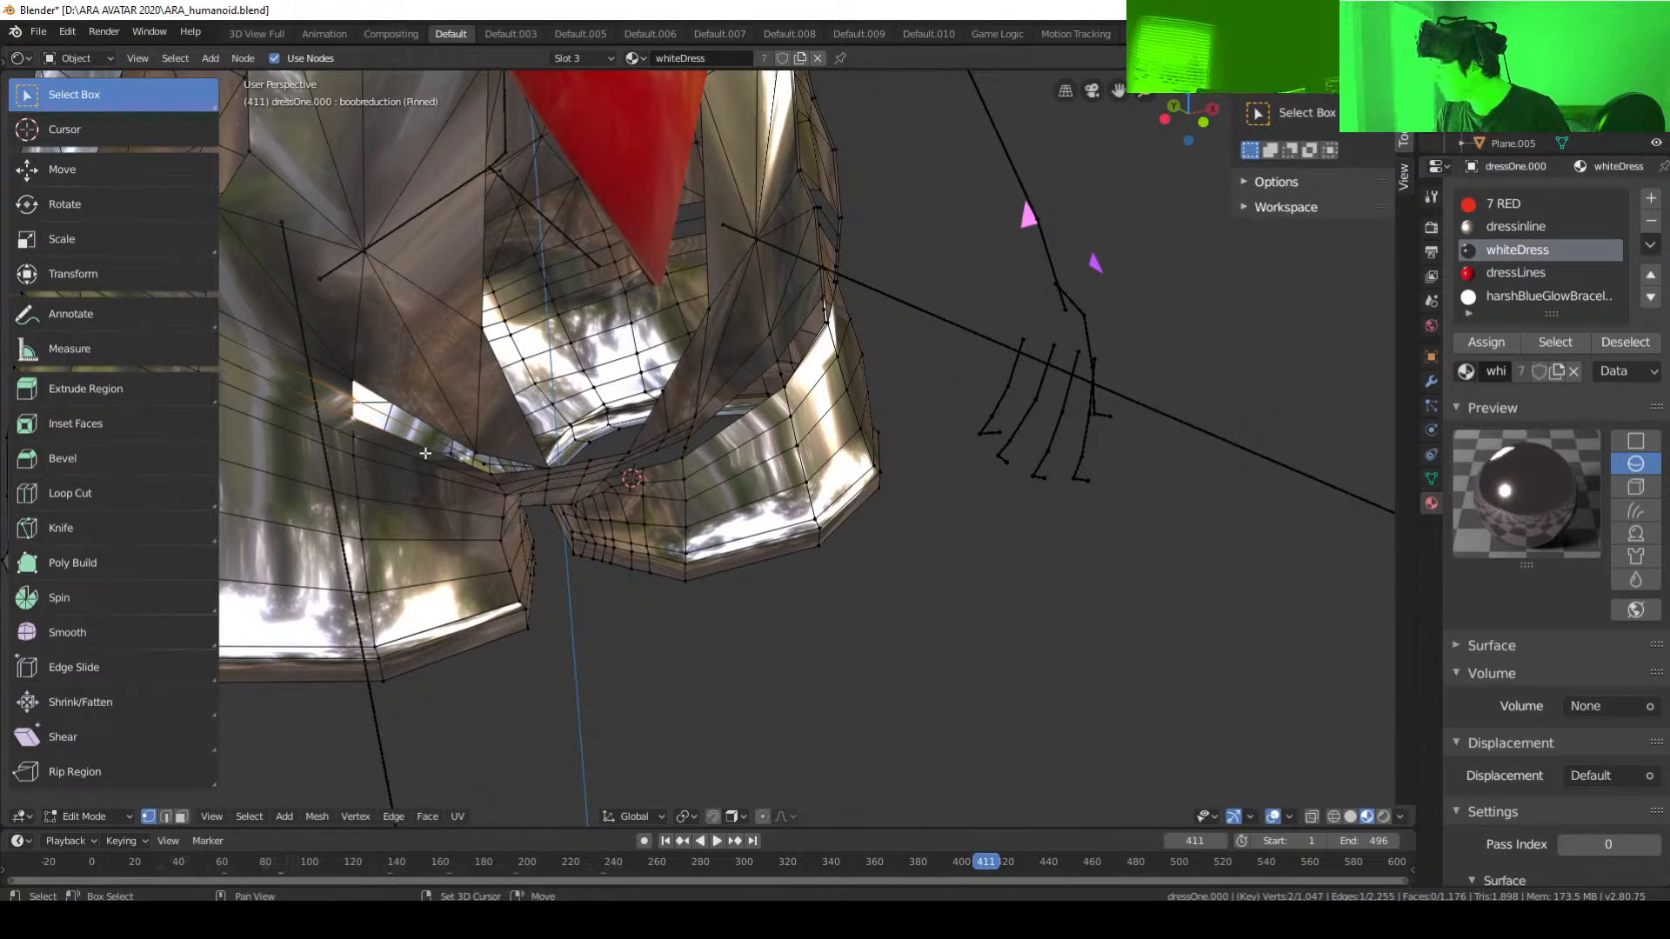
key(f)
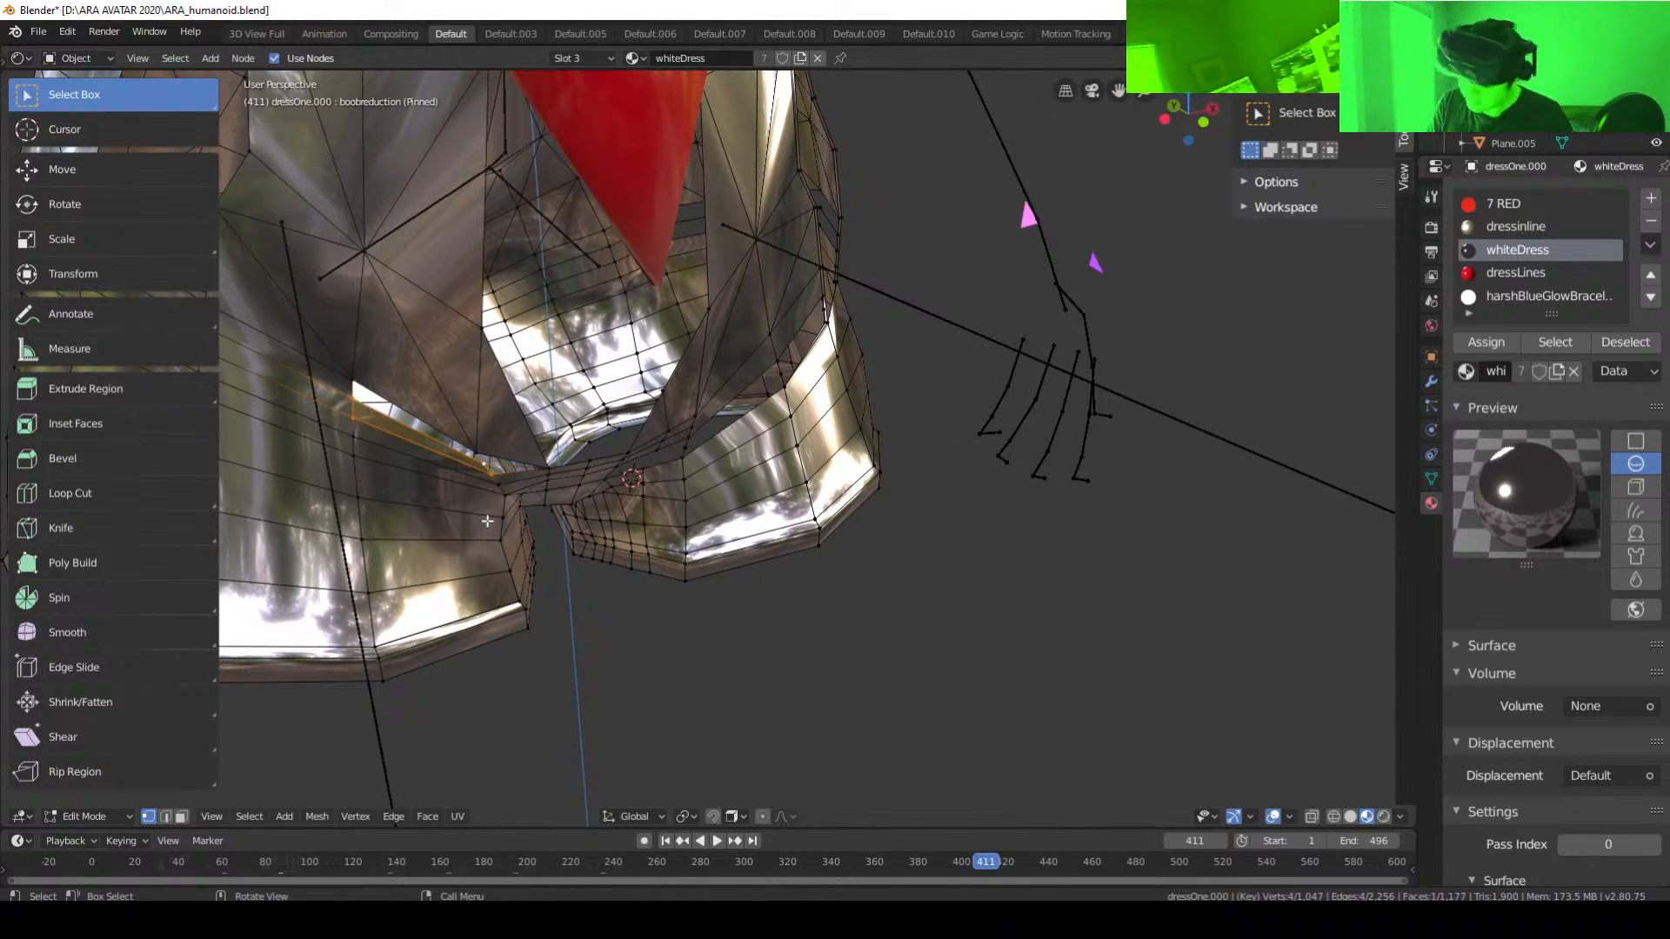
Step: Create an edge joining the upper rim to the edge row at the crotch end of the newest lower face
scroll(469, 487, up, 3)
scroll(440, 385, up, 1)
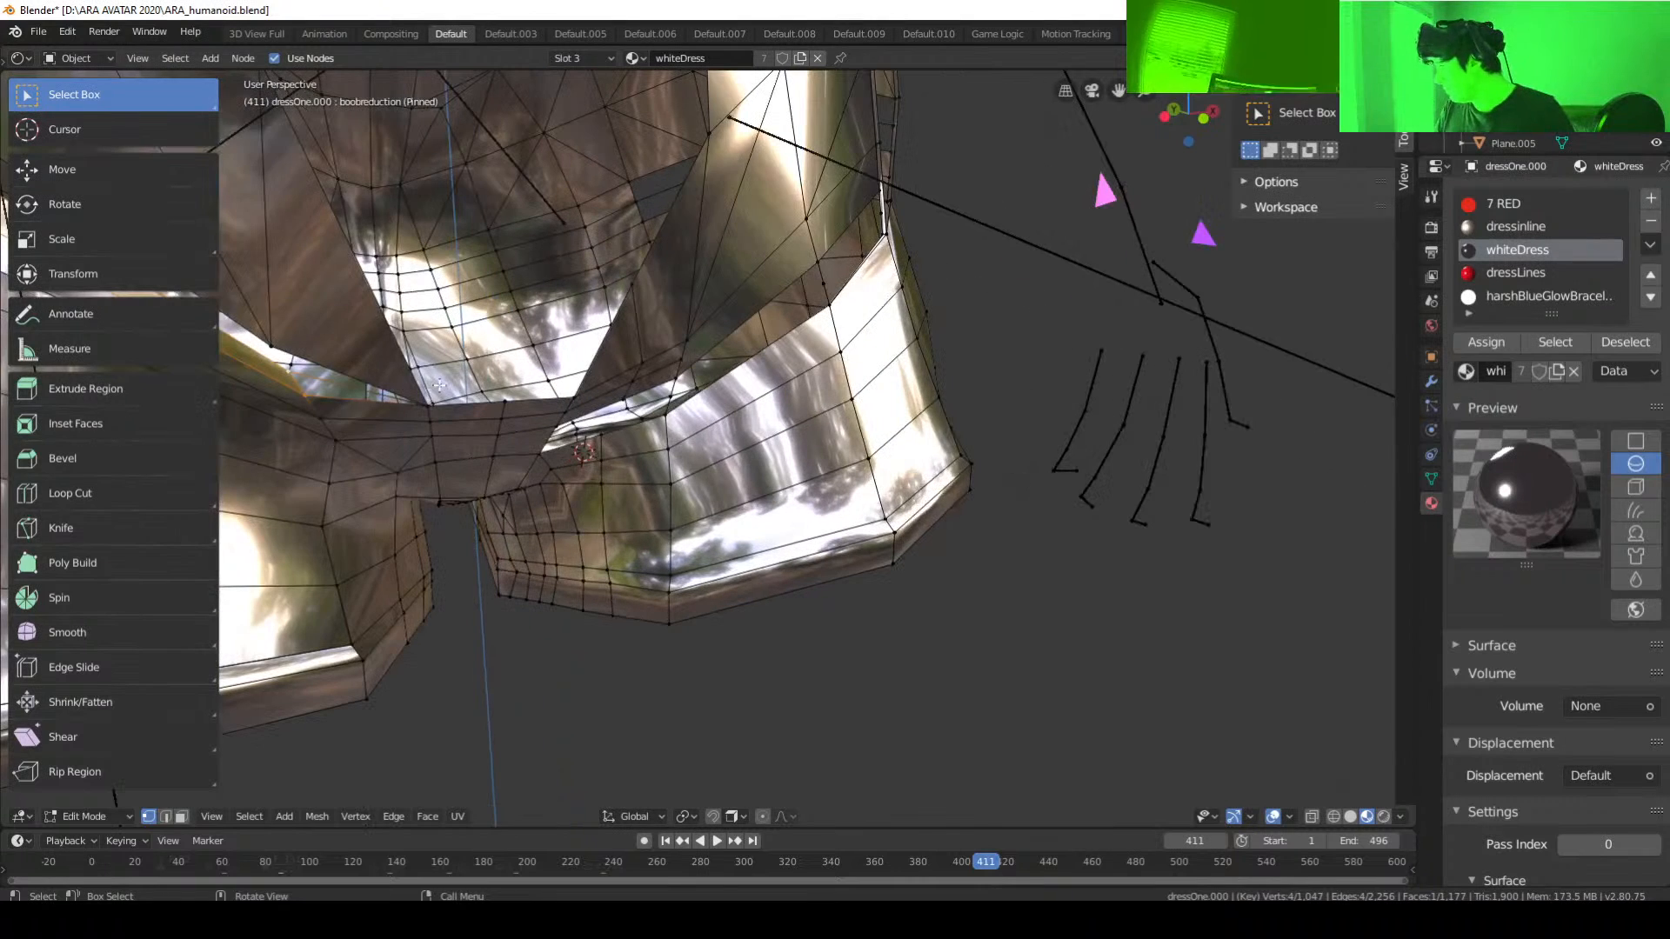
scroll(439, 384, up, 4)
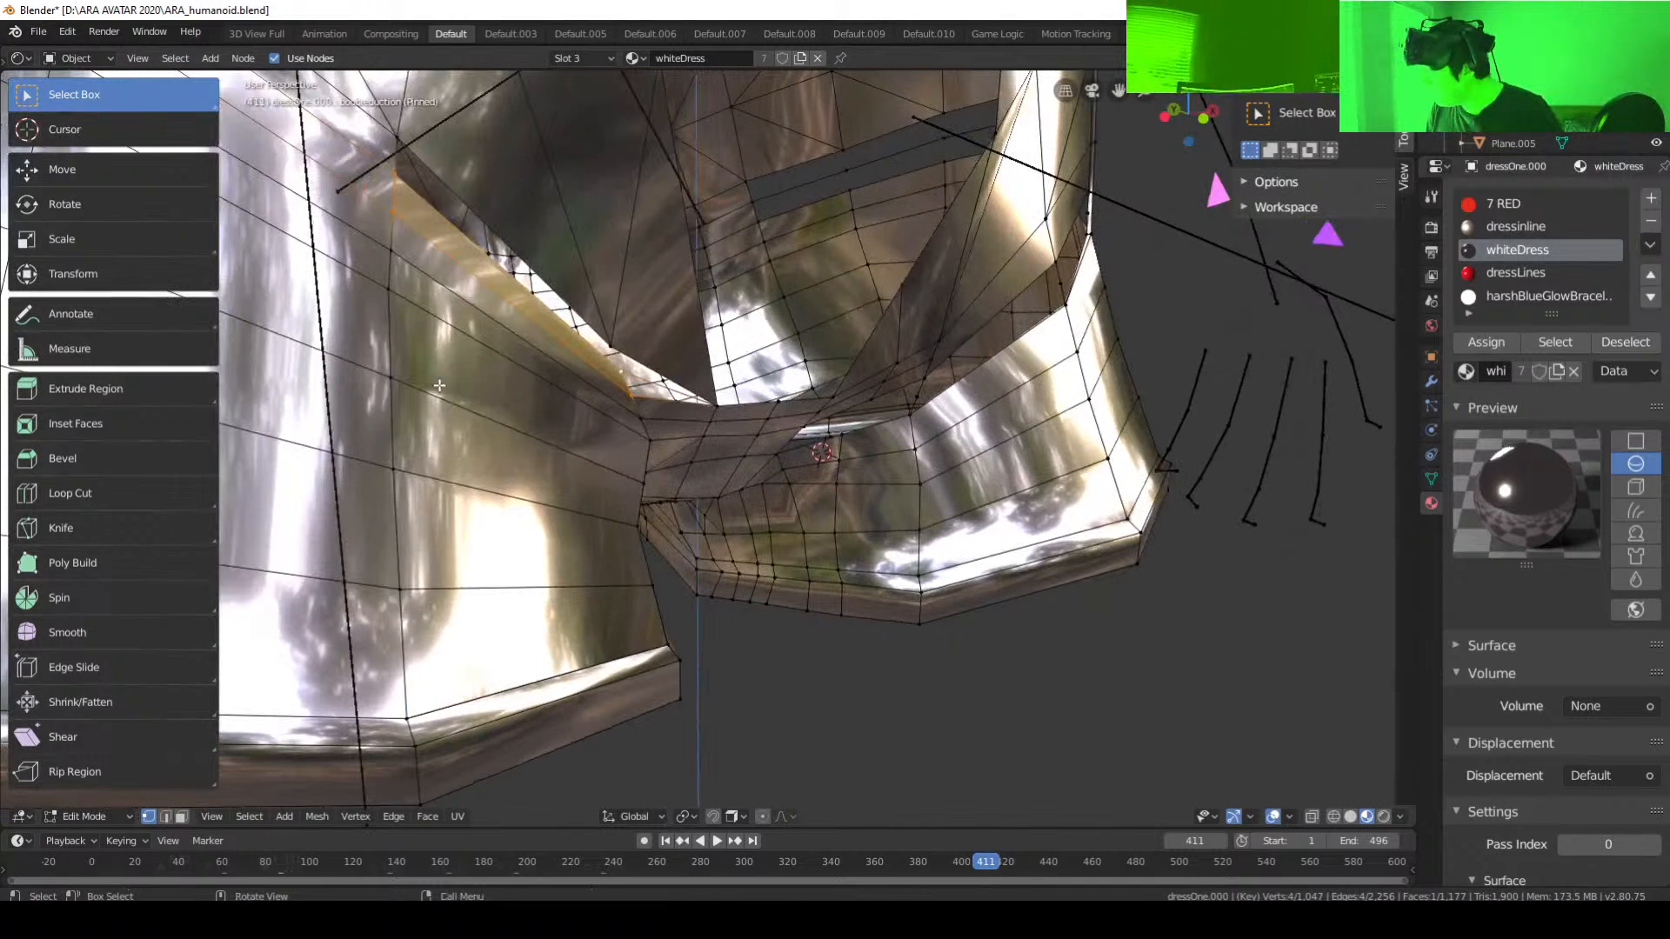
click(613, 348)
click(621, 373)
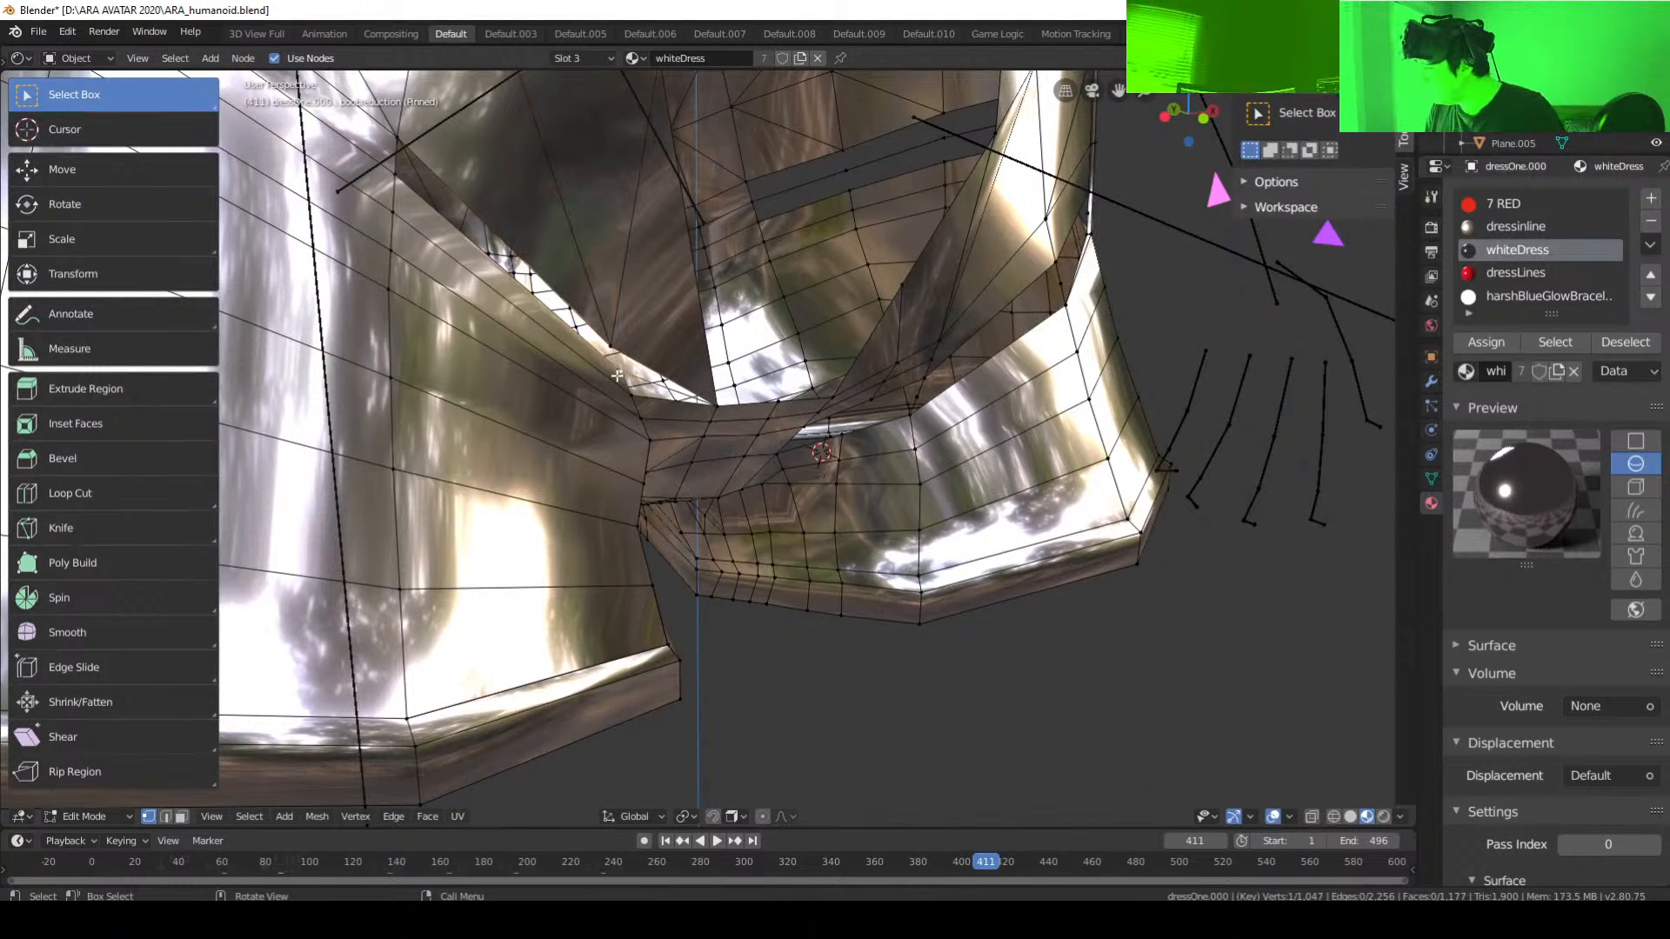
shift+click(614, 350)
key(f)
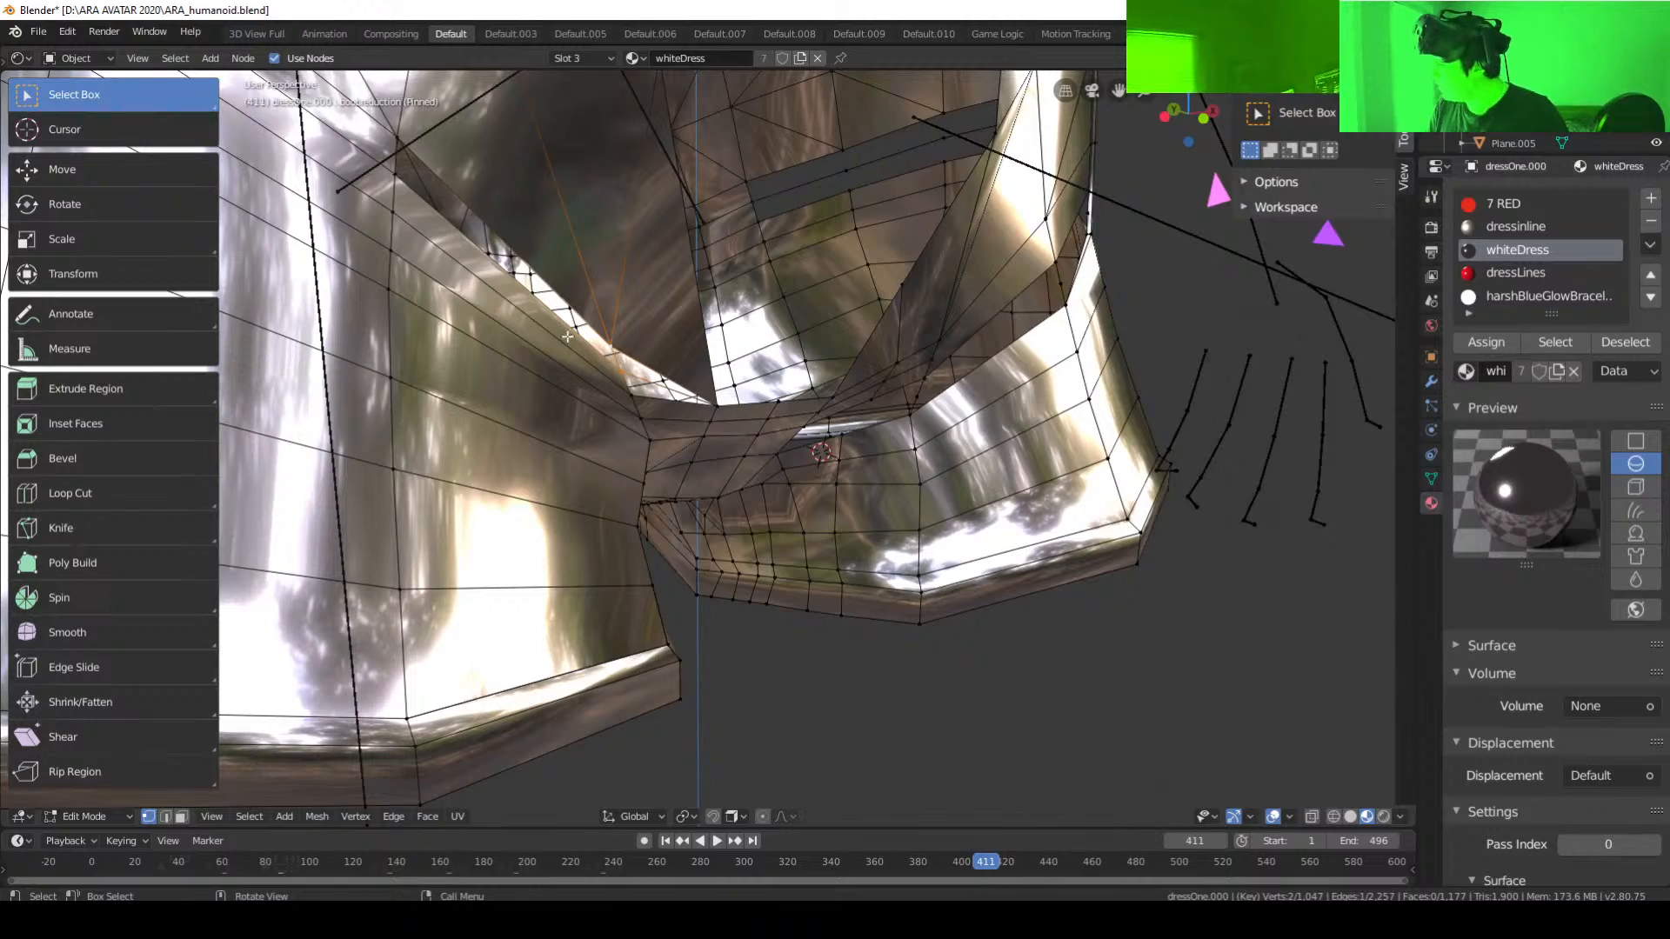
Step: Fill the tenth upper quad between the upper rim and the edge row, using the new connecting edge
middle_drag(431, 144, 455, 250)
click(287, 218)
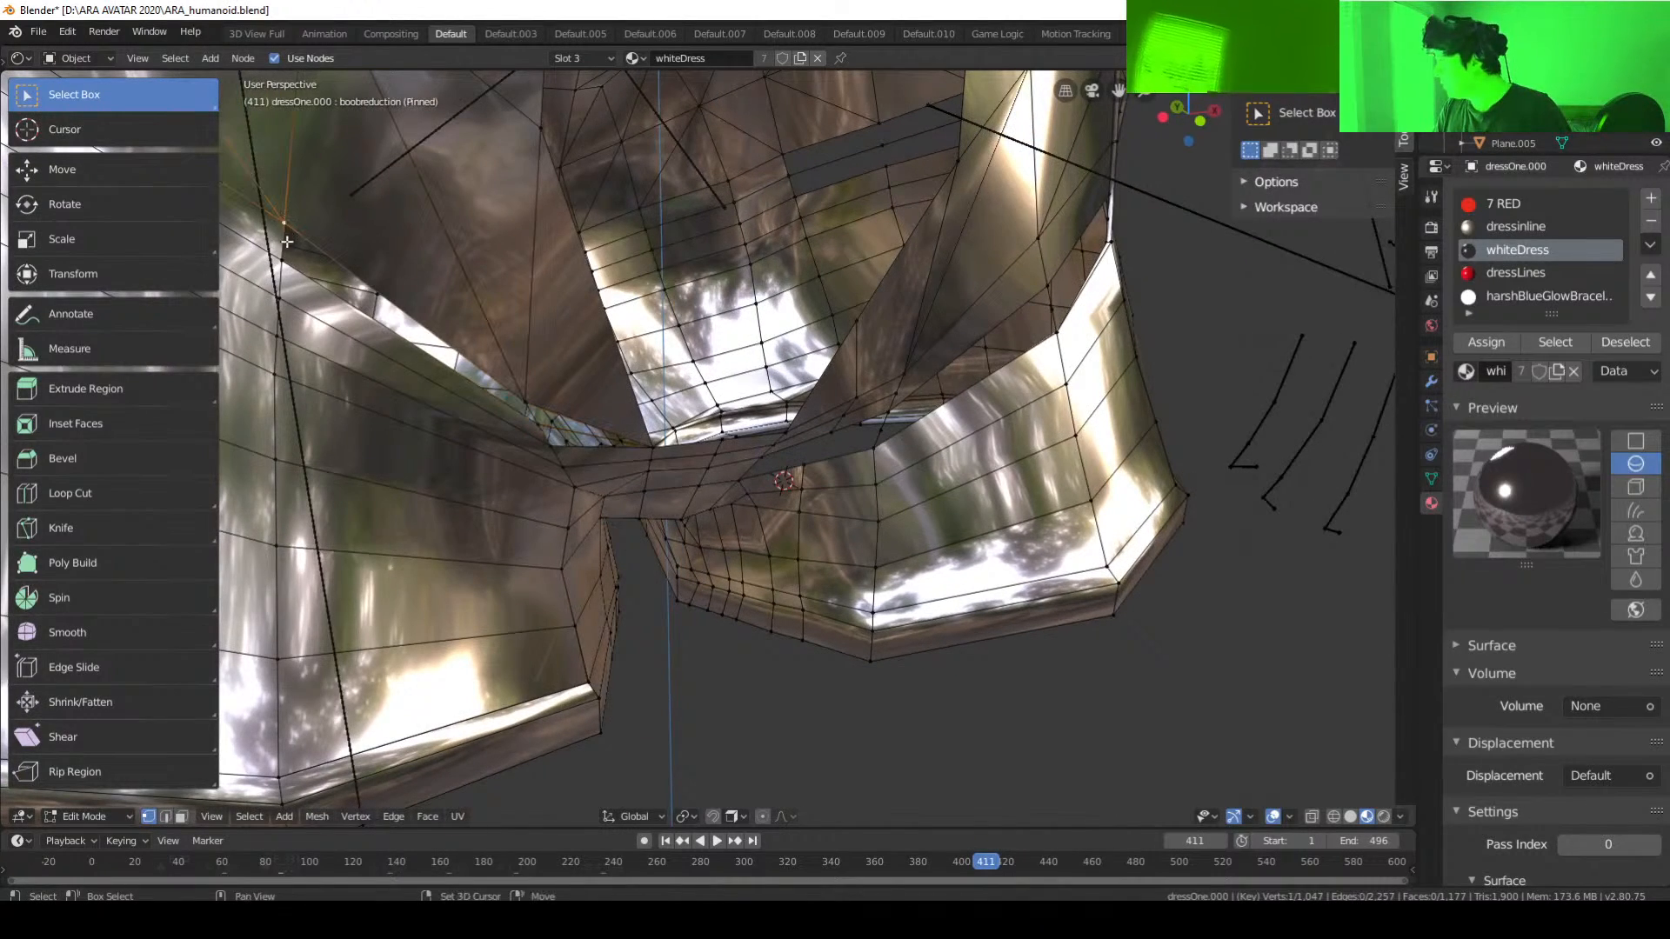
shift+click(286, 260)
middle_drag(596, 442, 491, 357)
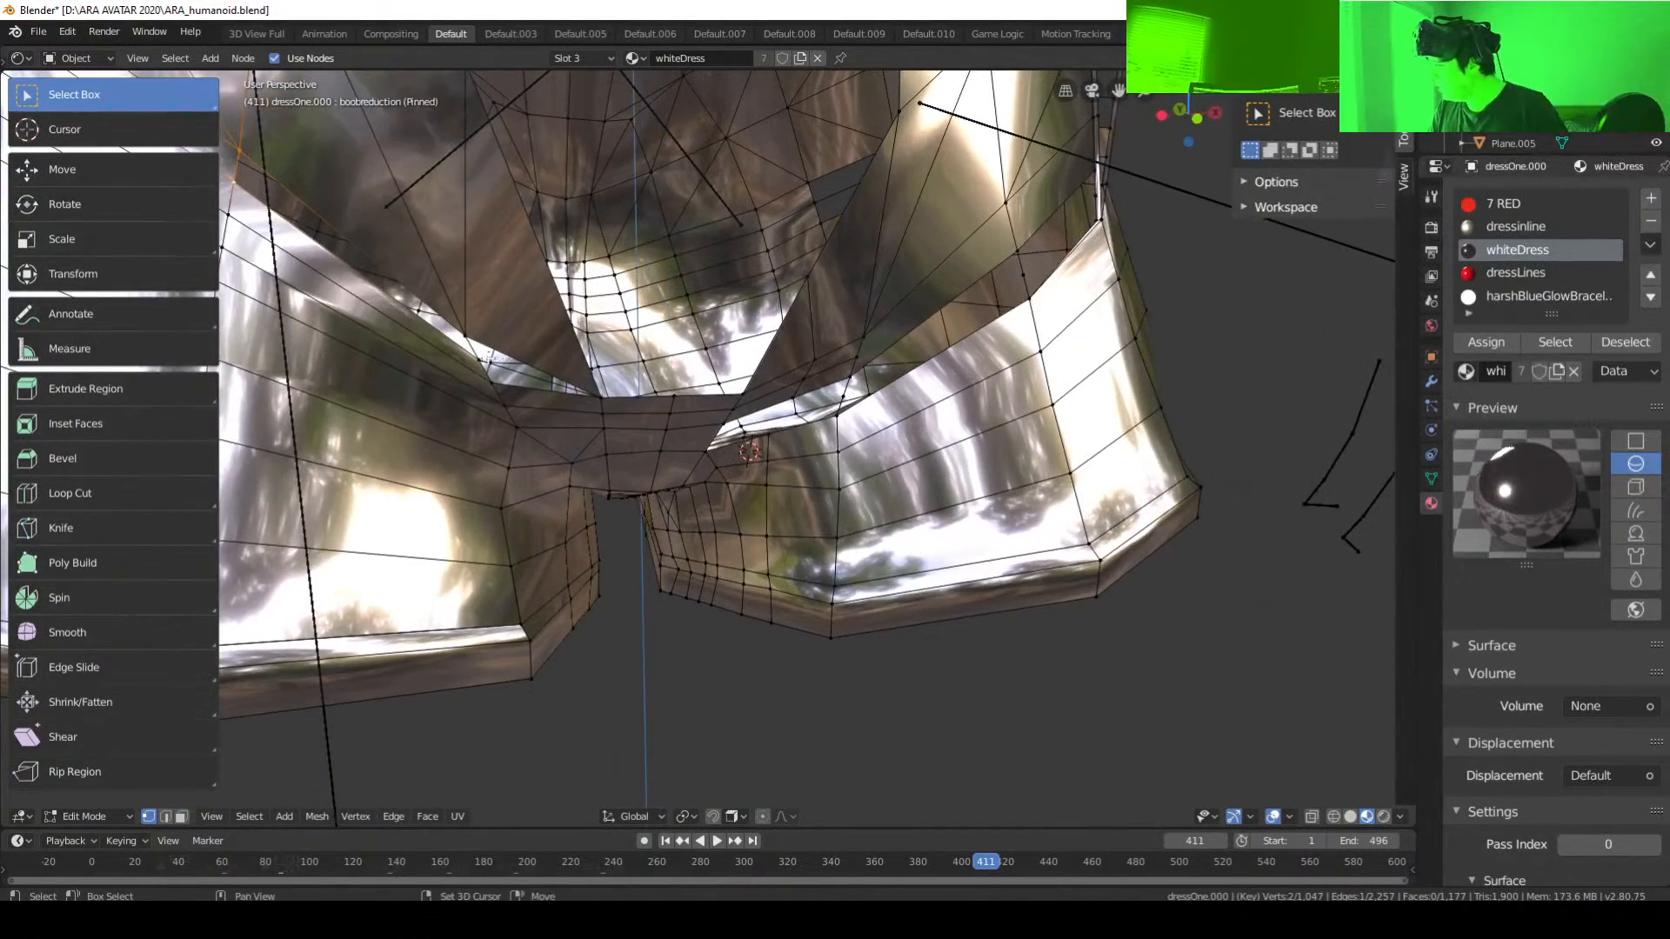
shift+click(467, 334)
shift+click(496, 371)
click(476, 354)
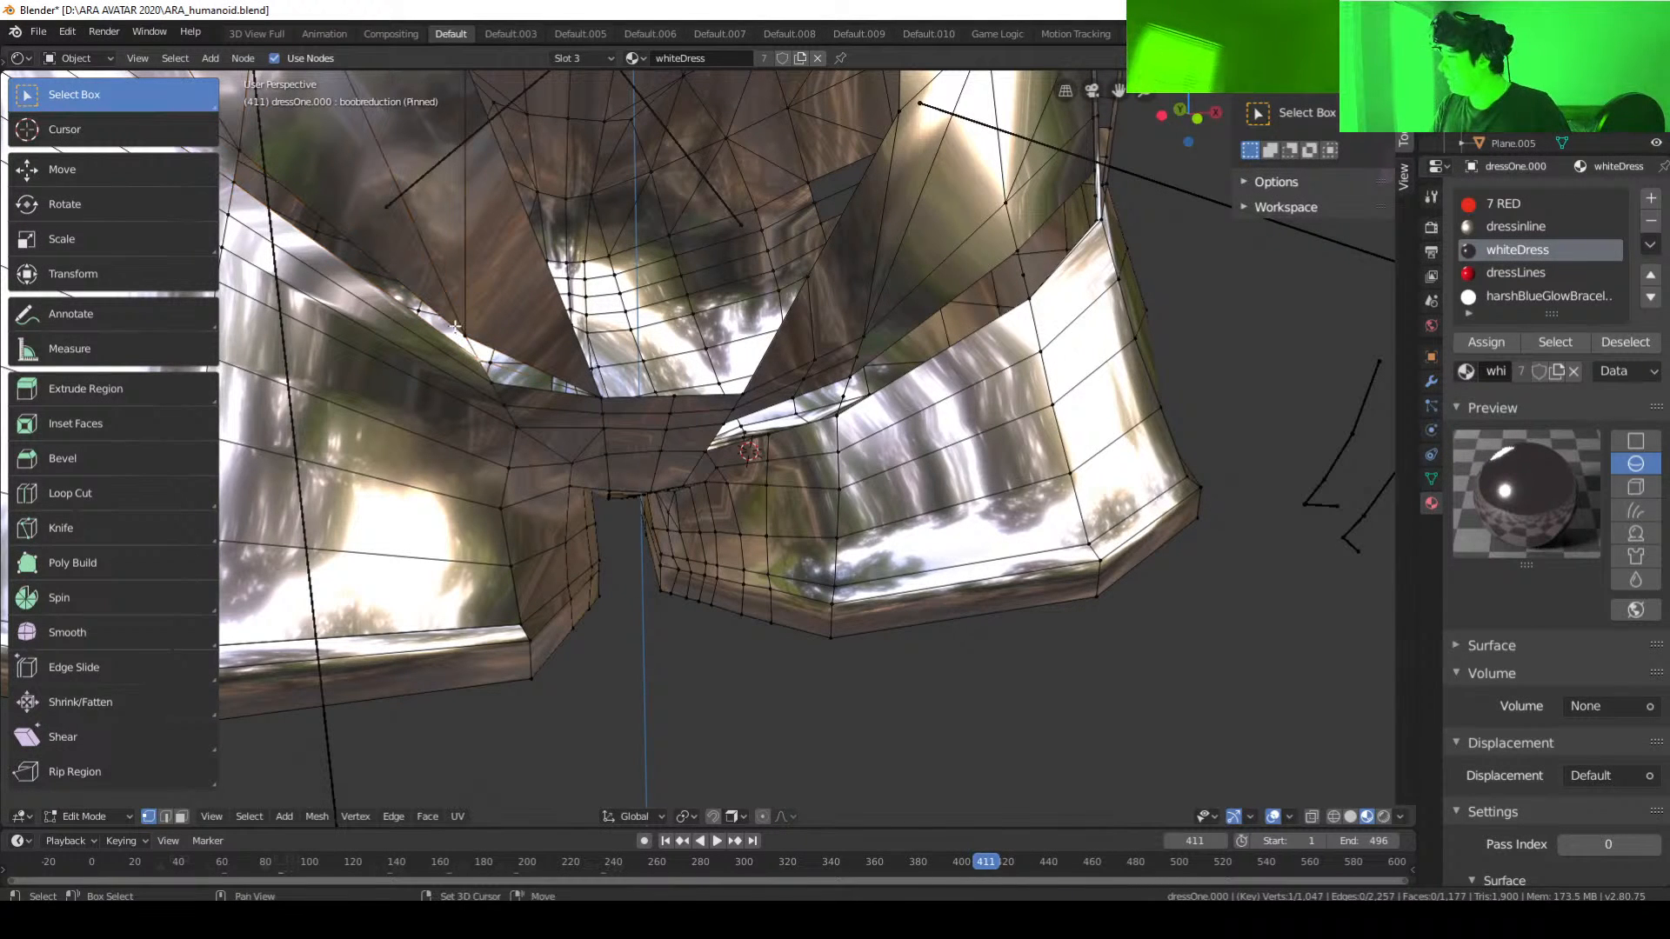
shift+click(465, 338)
middle_drag(389, 325, 561, 328)
shift+click(445, 301)
shift+click(491, 343)
key(f)
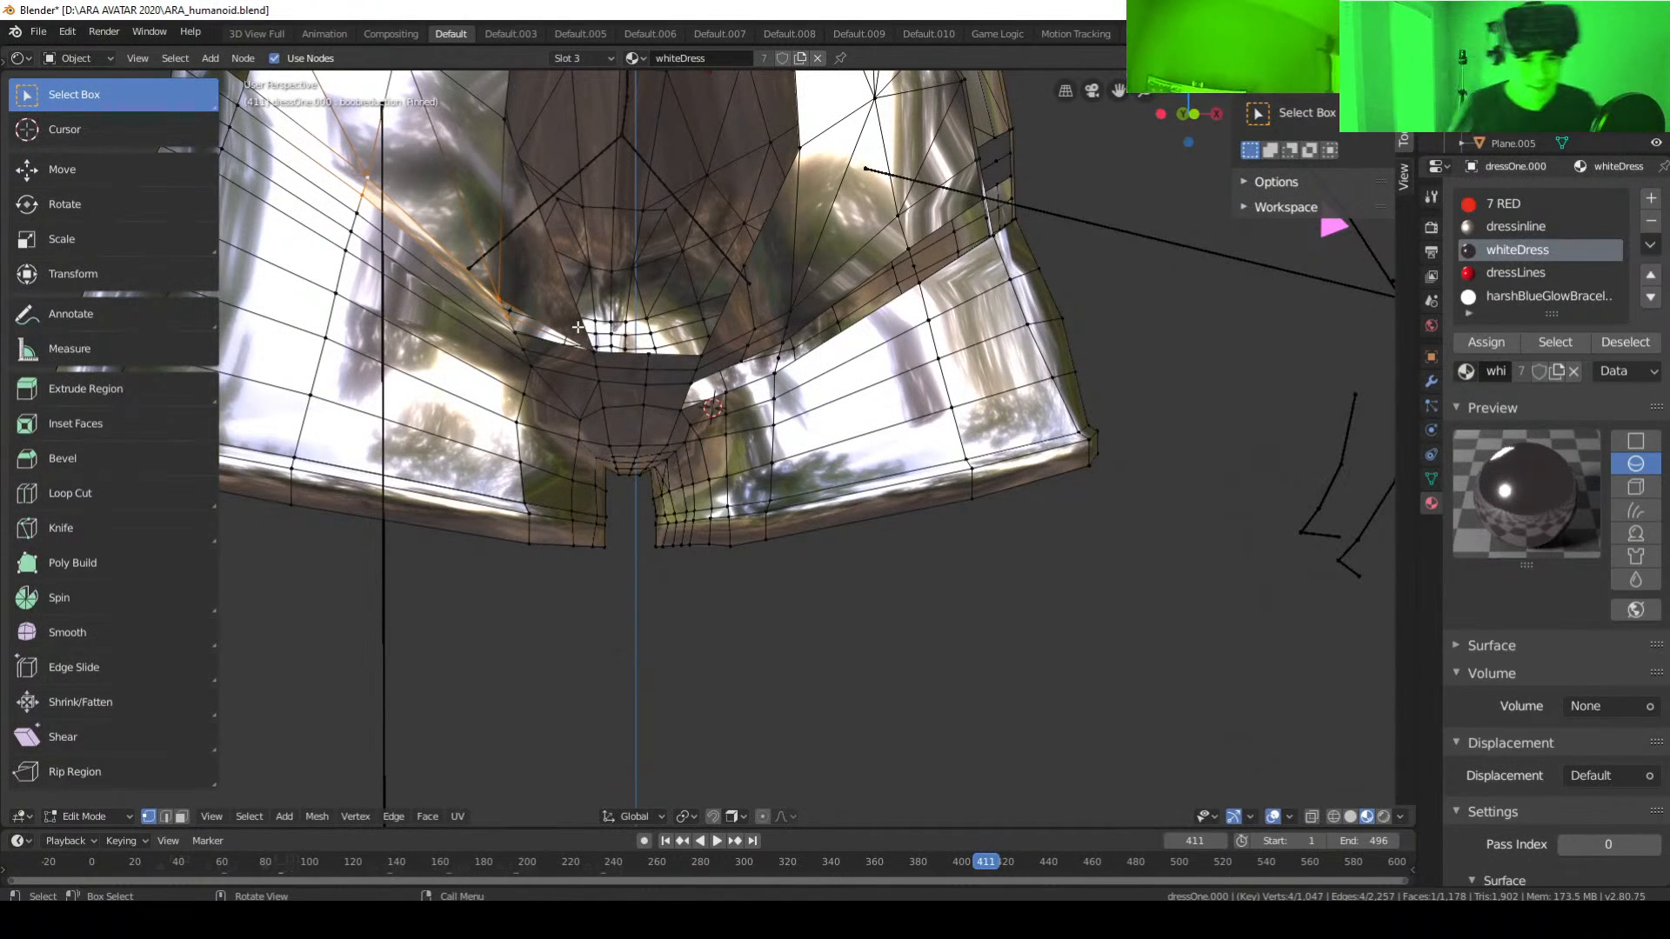
scroll(578, 327, up, 5)
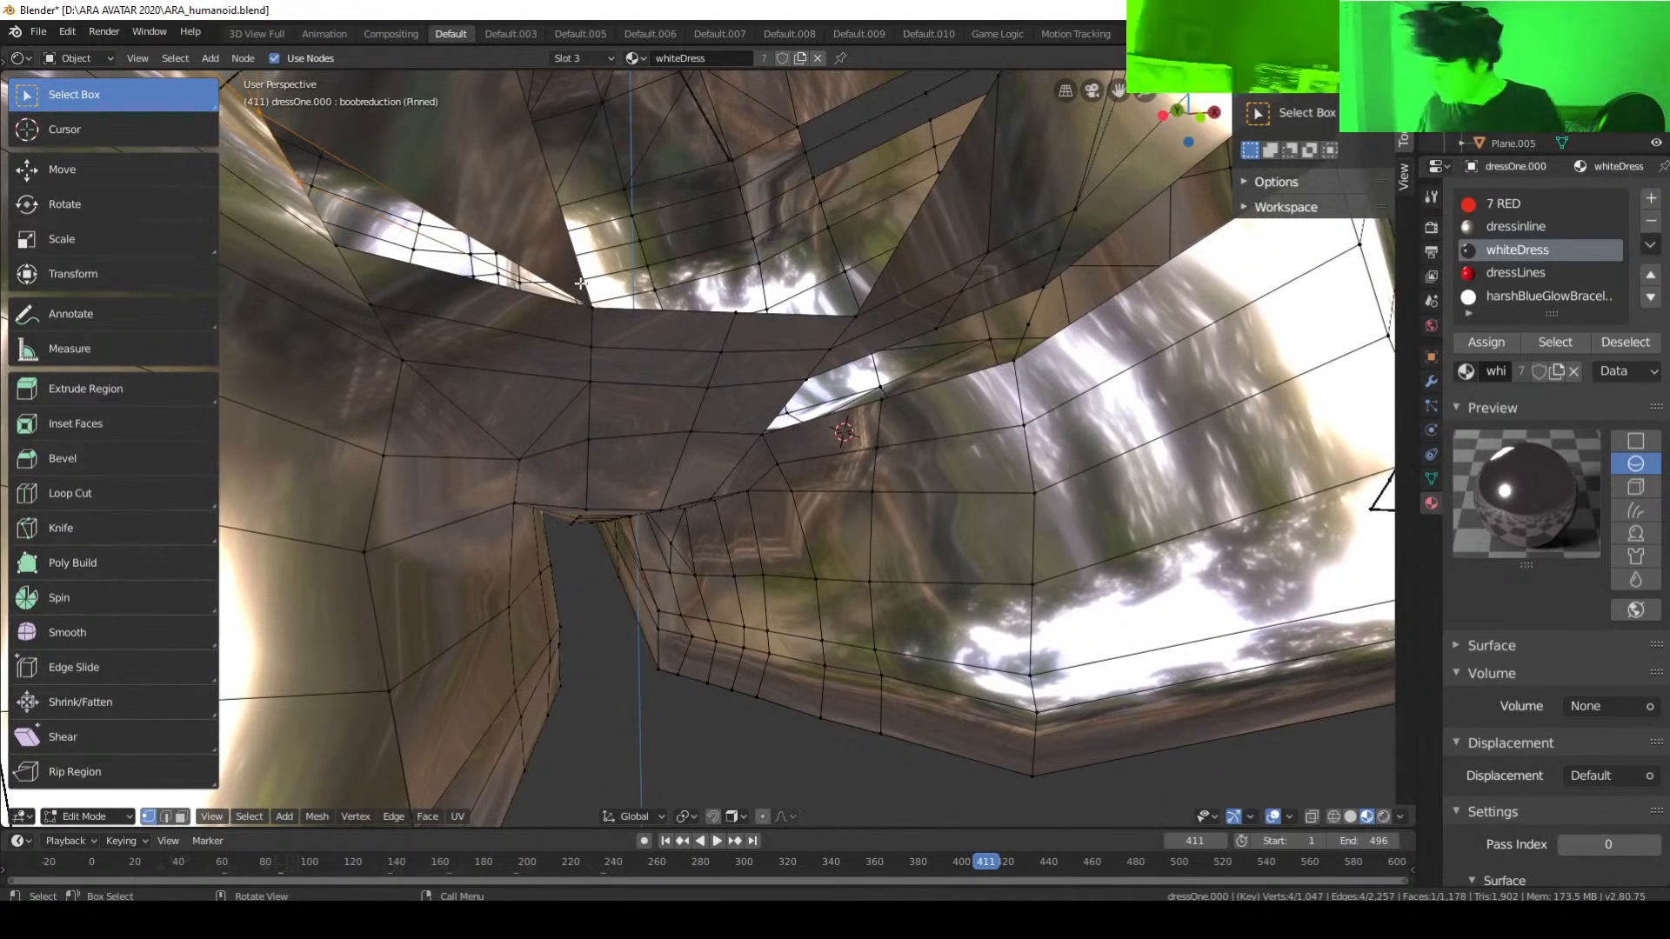
middle_drag(580, 282, 596, 254)
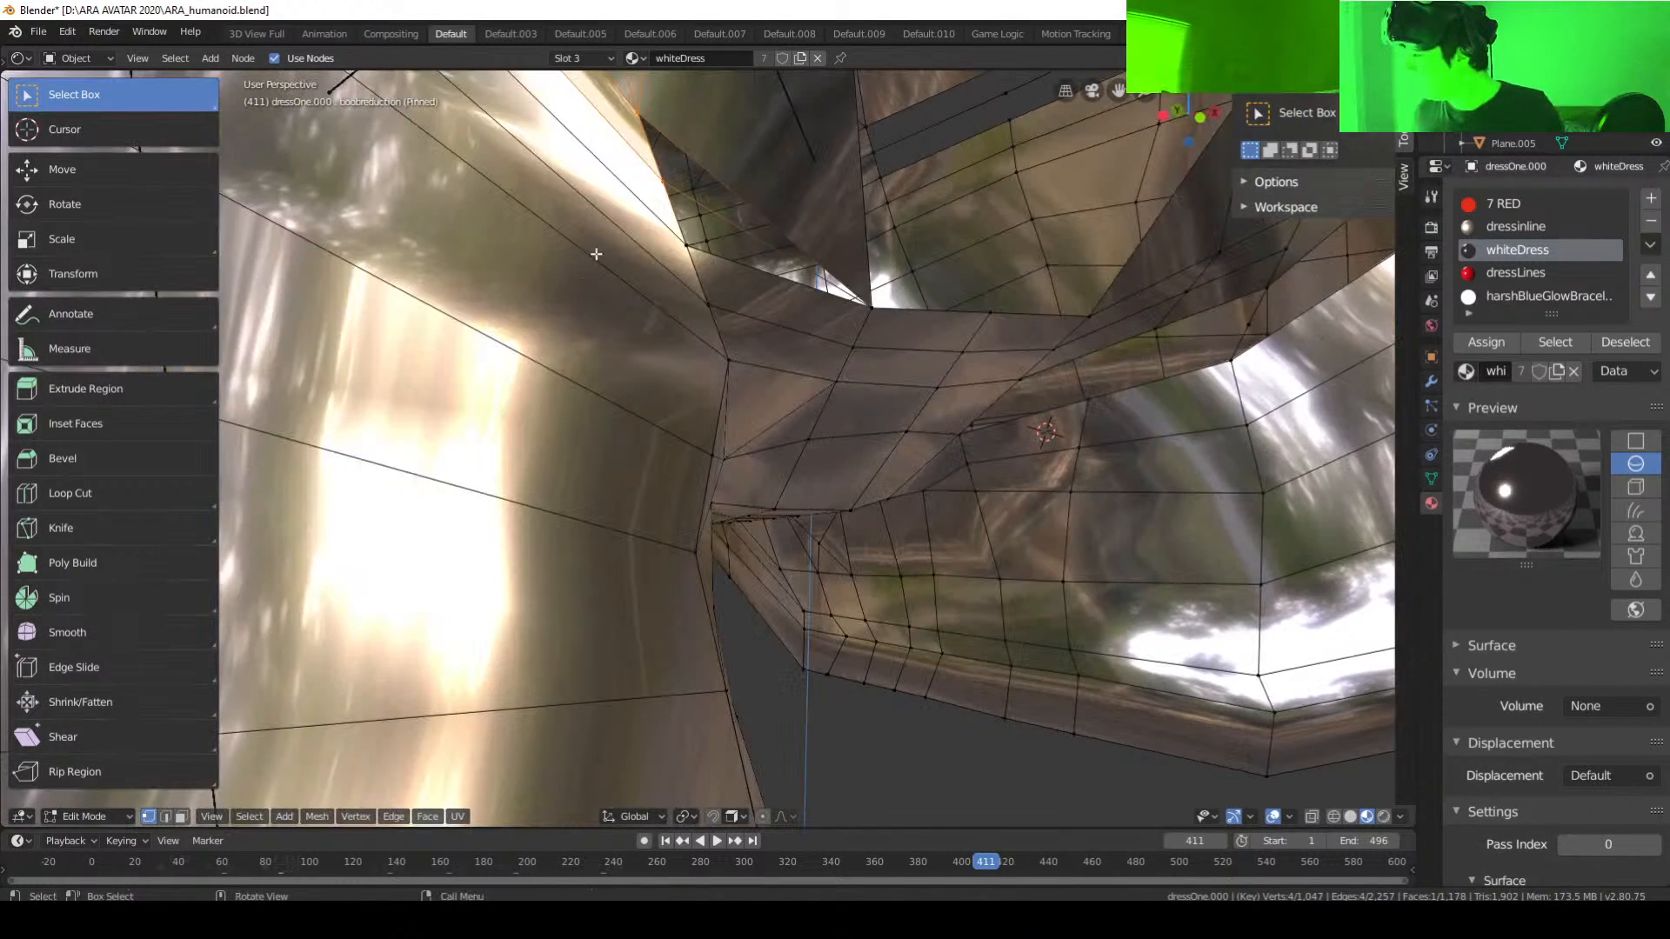
Step: Fill the last two gaps at the crotch end of the upper strip, finishing with a triangular face
click(883, 318)
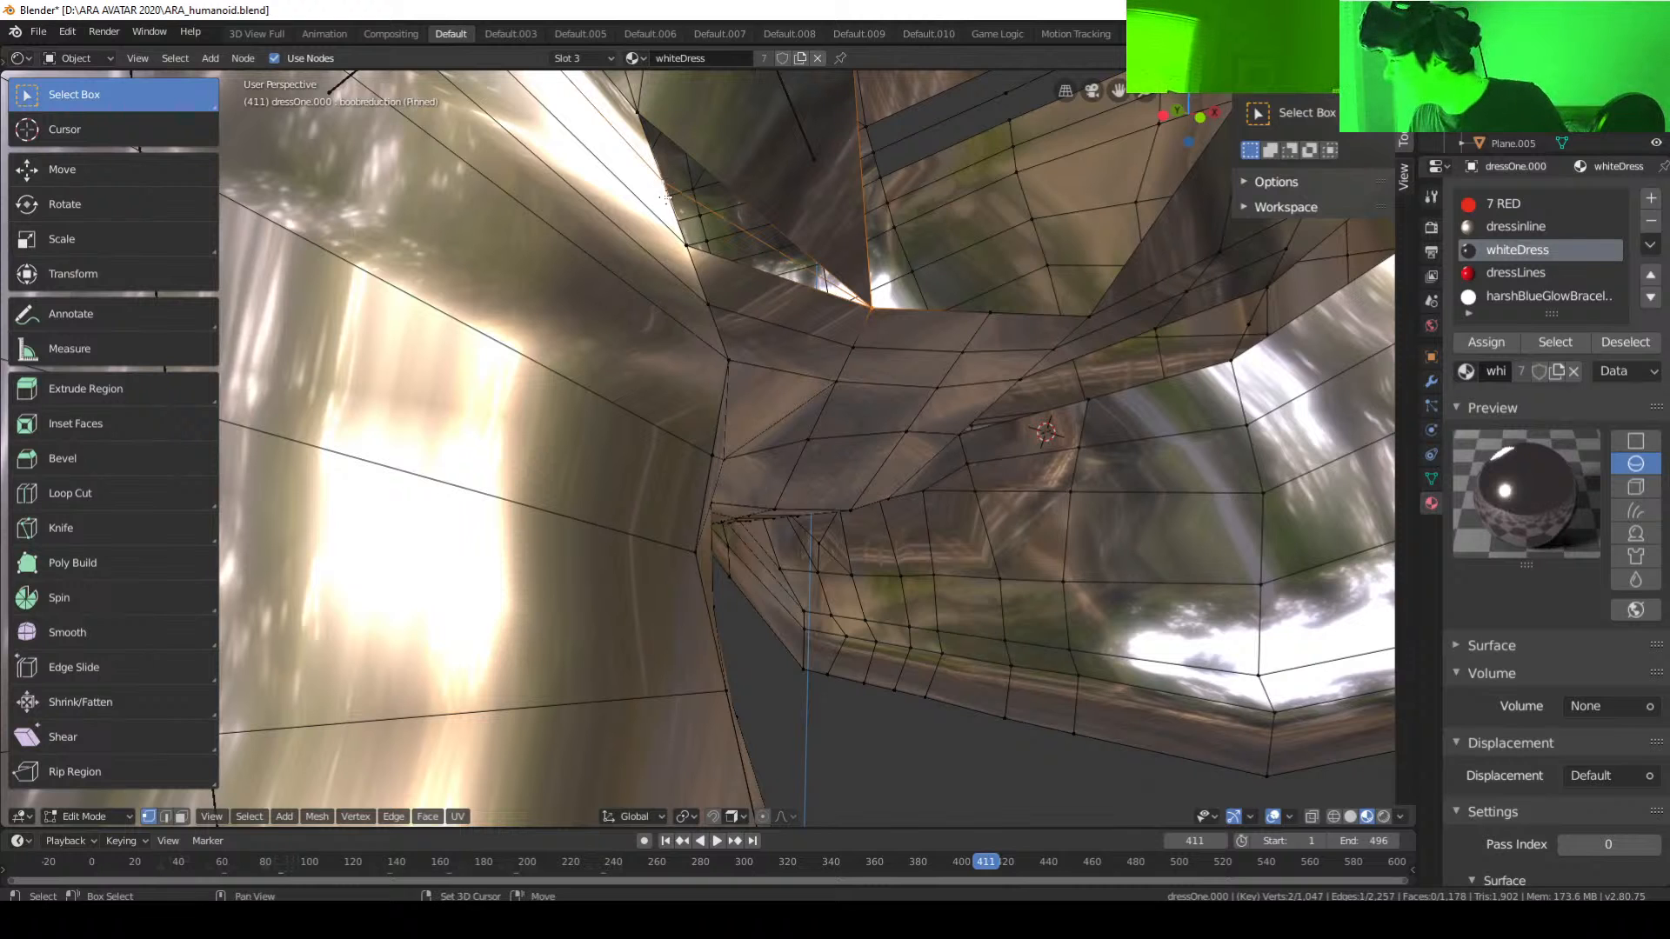
key(f)
click(866, 301)
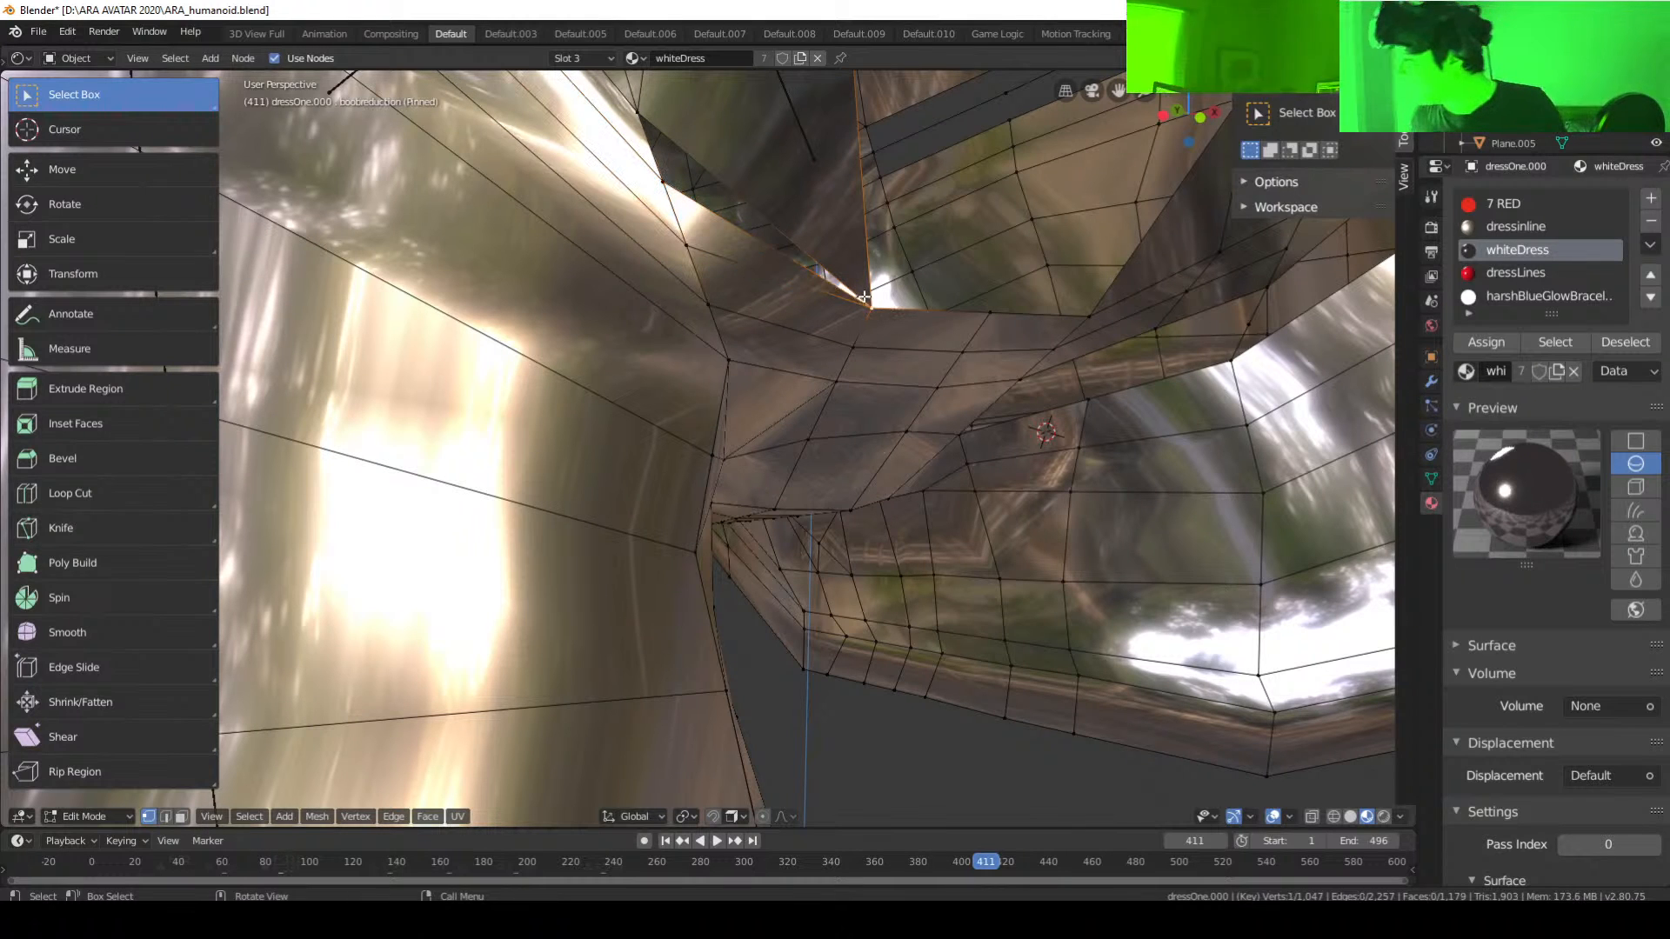
shift+click(642, 116)
shift+click(665, 187)
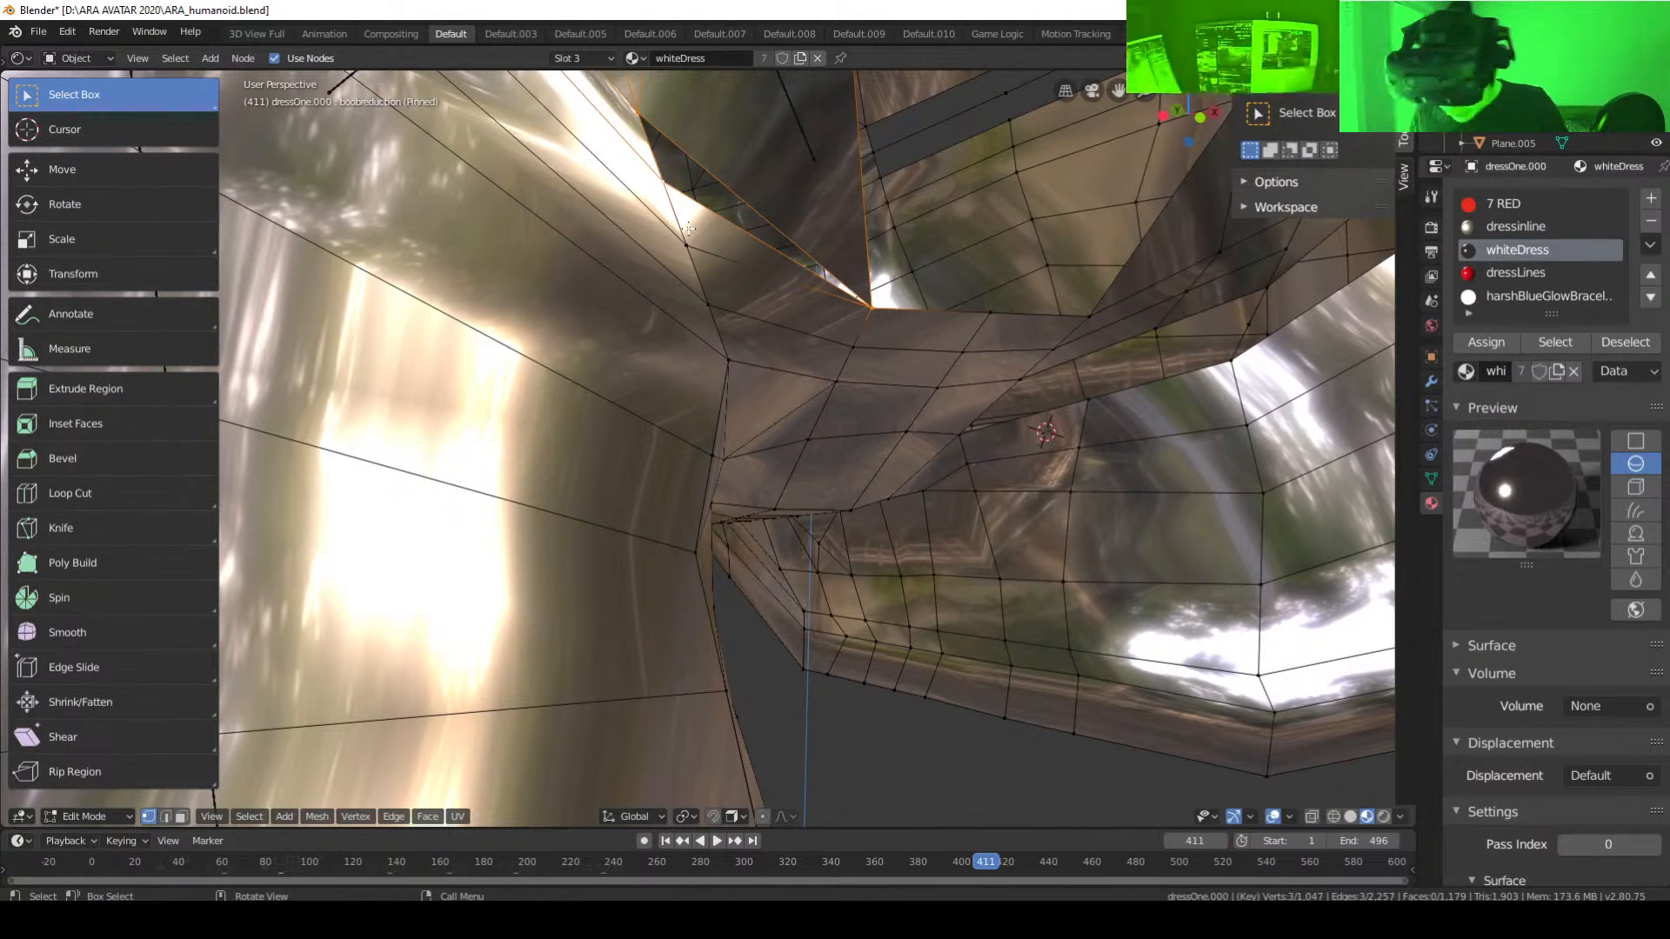
key(f)
Step: Try to delete the long face along the upper edge of the opposite leg opening
middle_drag(696, 235, 796, 357)
scroll(854, 351, down, 5)
scroll(819, 360, up, 3)
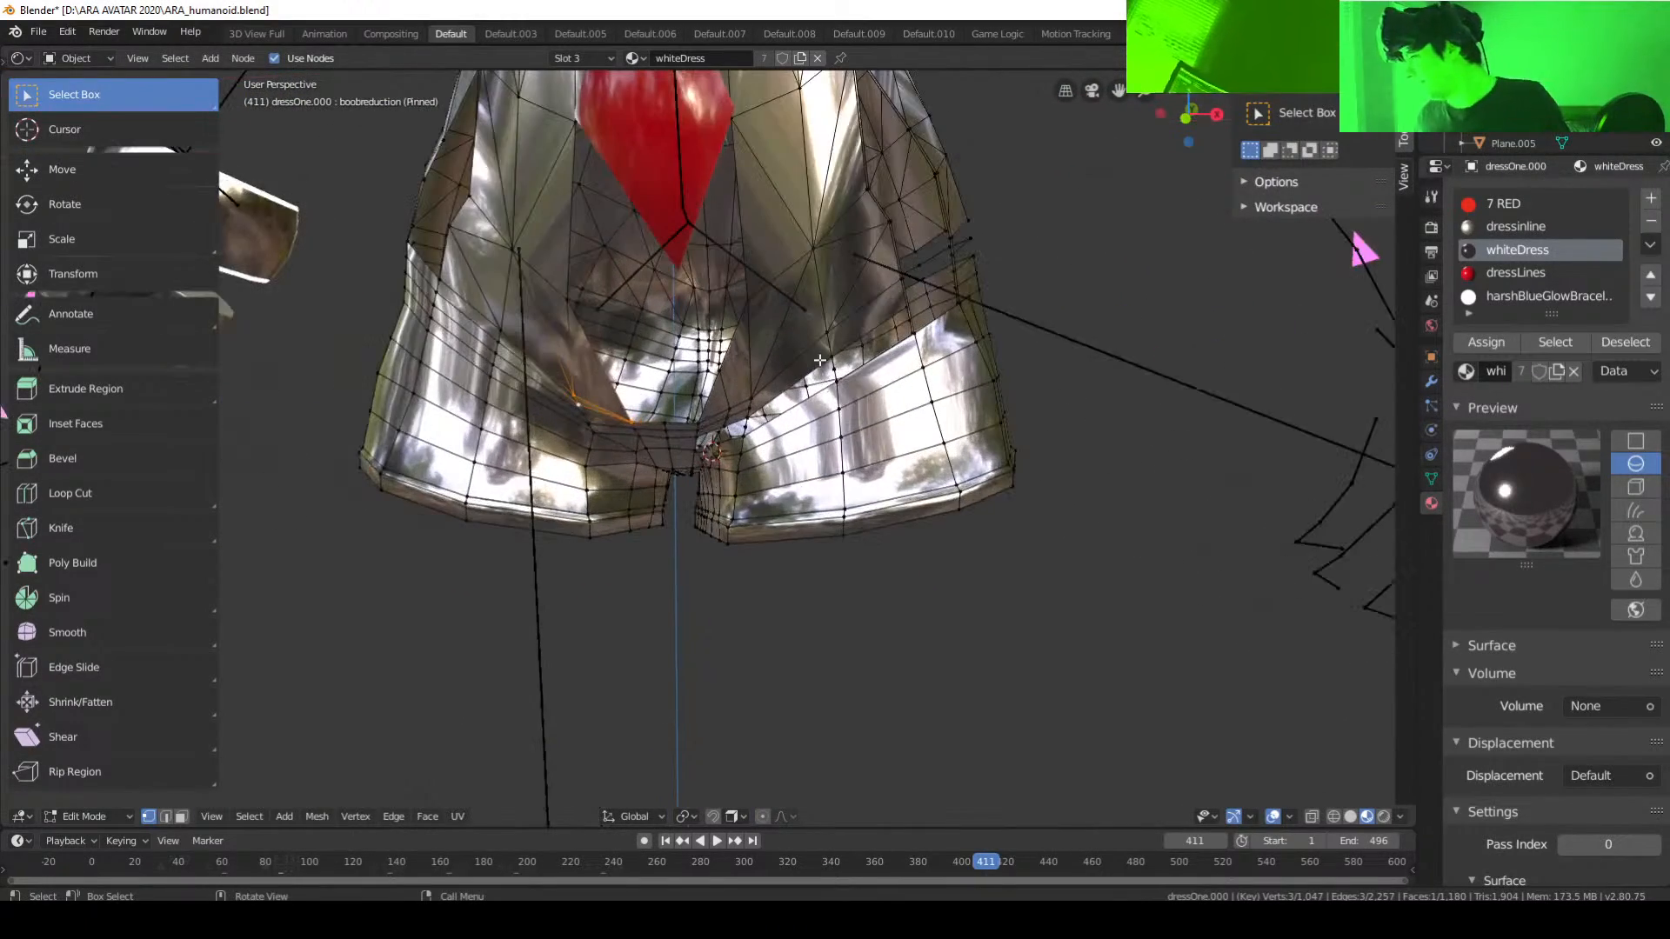
click(181, 818)
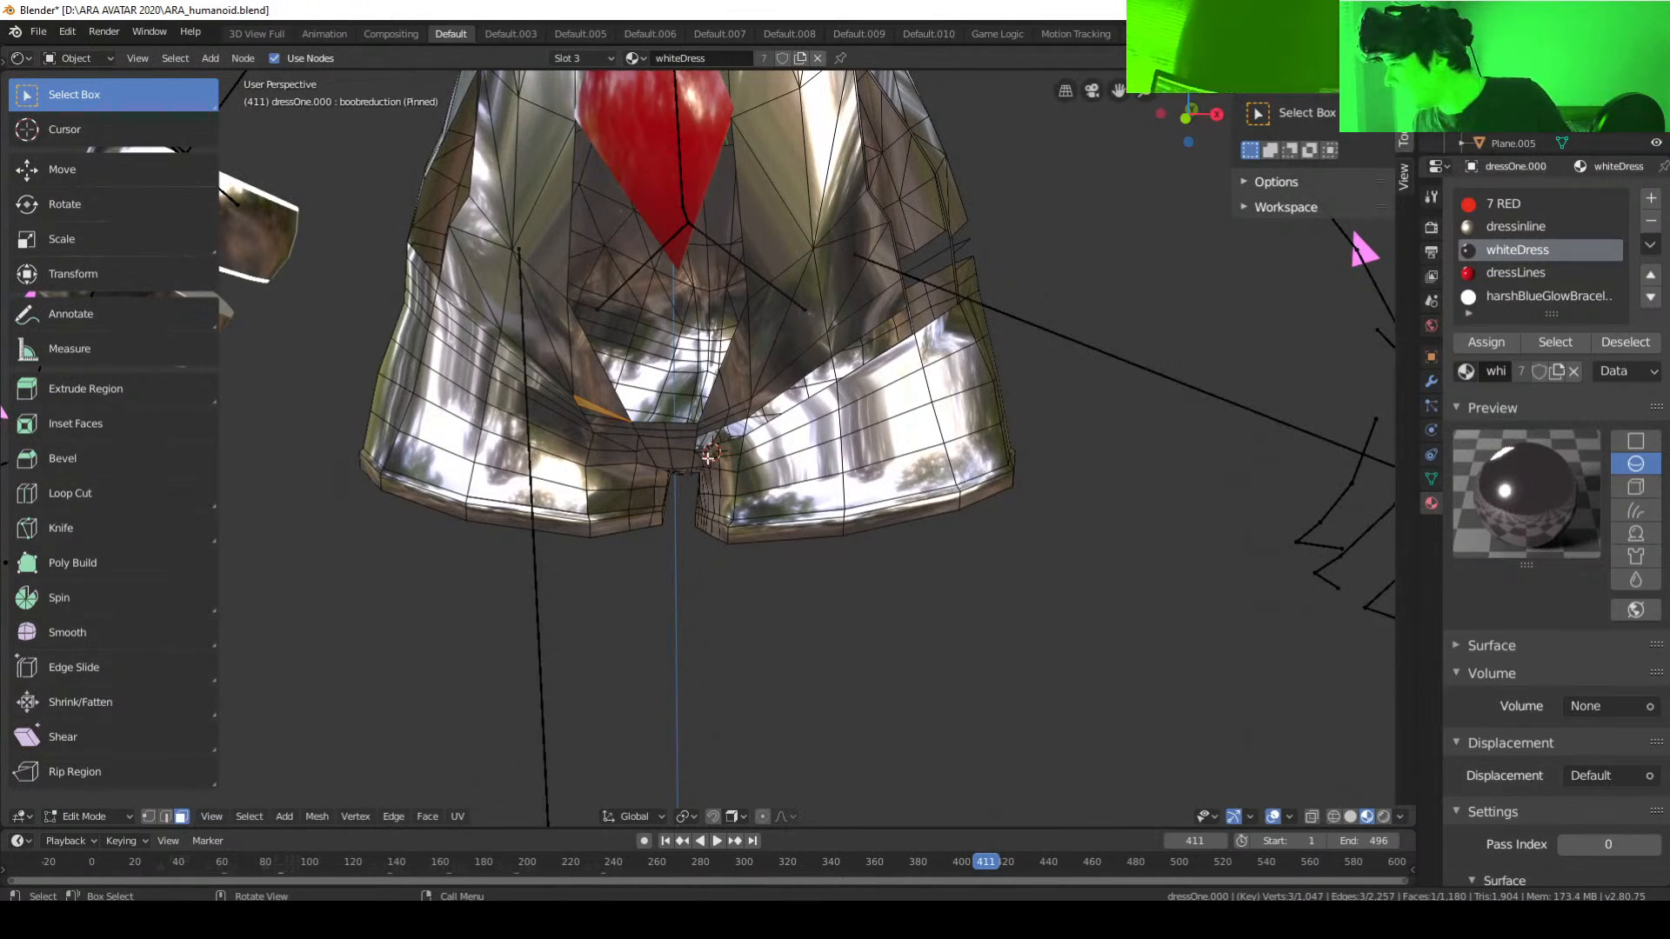
click(769, 383)
scroll(879, 418, up, 2)
key(x)
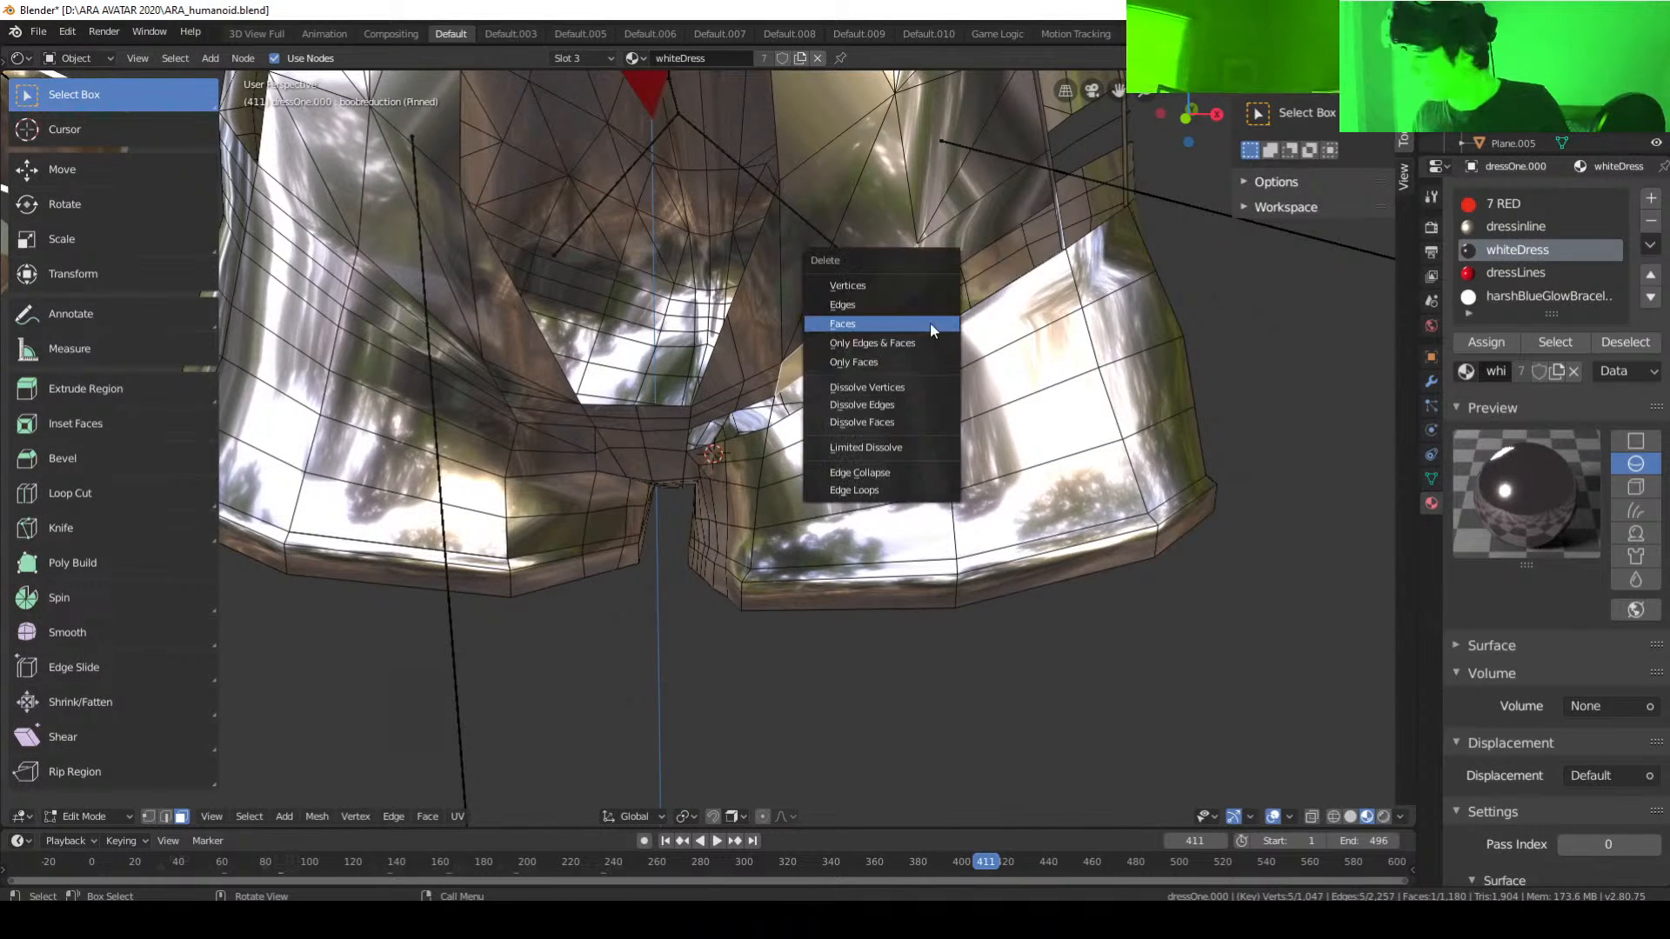
click(884, 324)
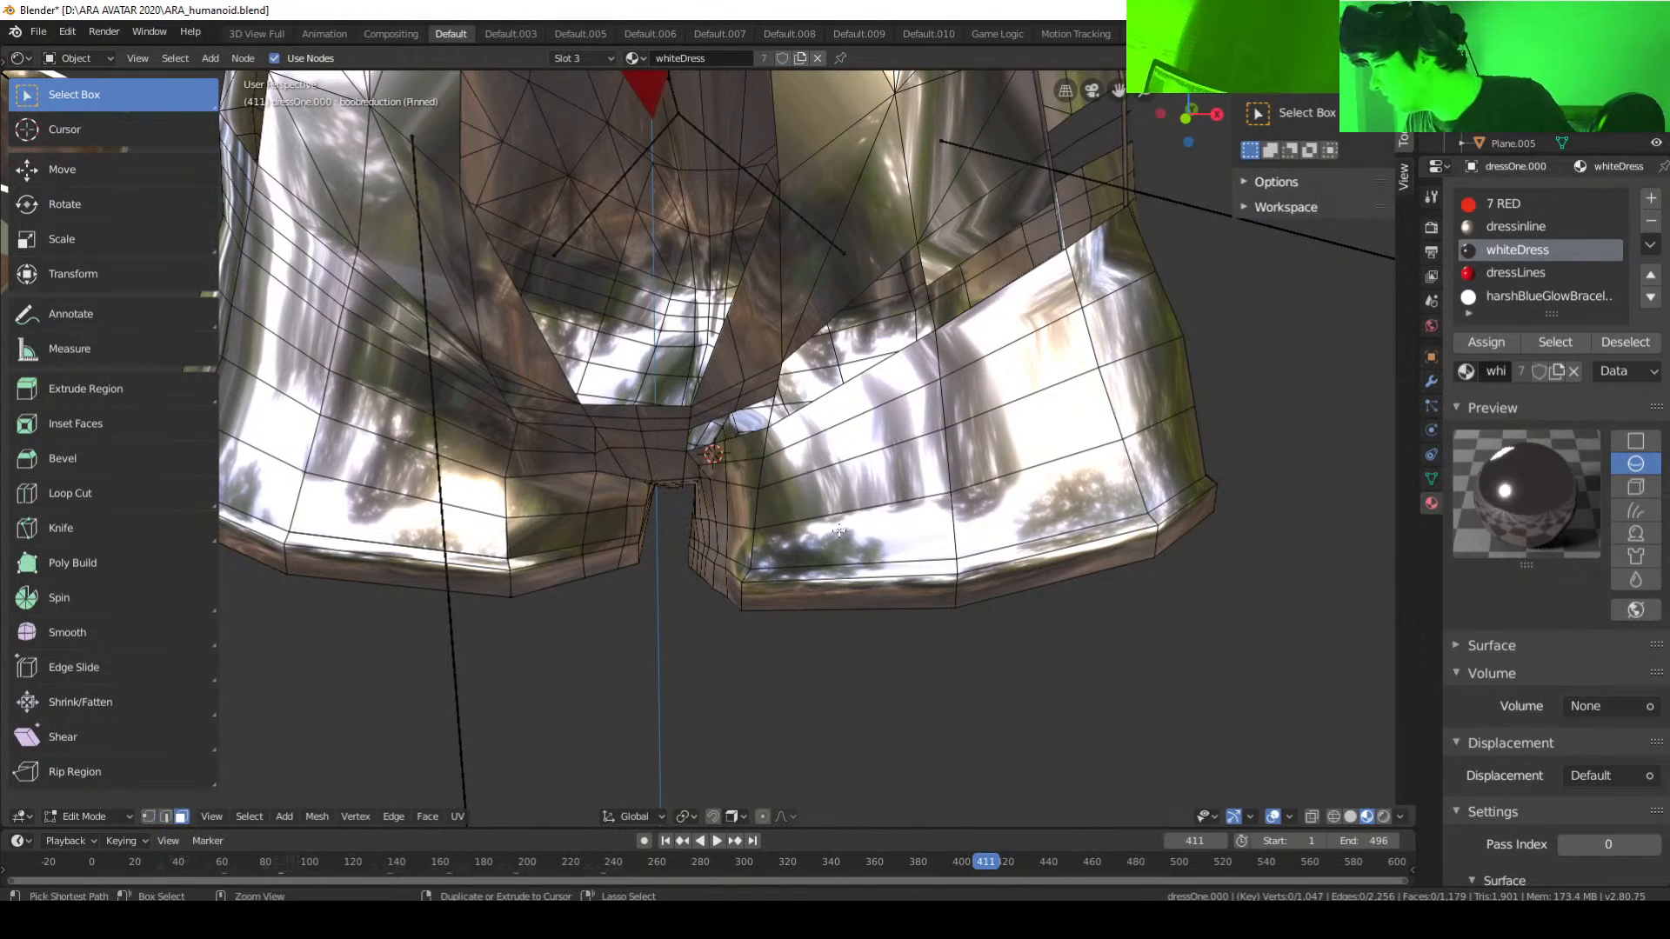
key(ctrl+z)
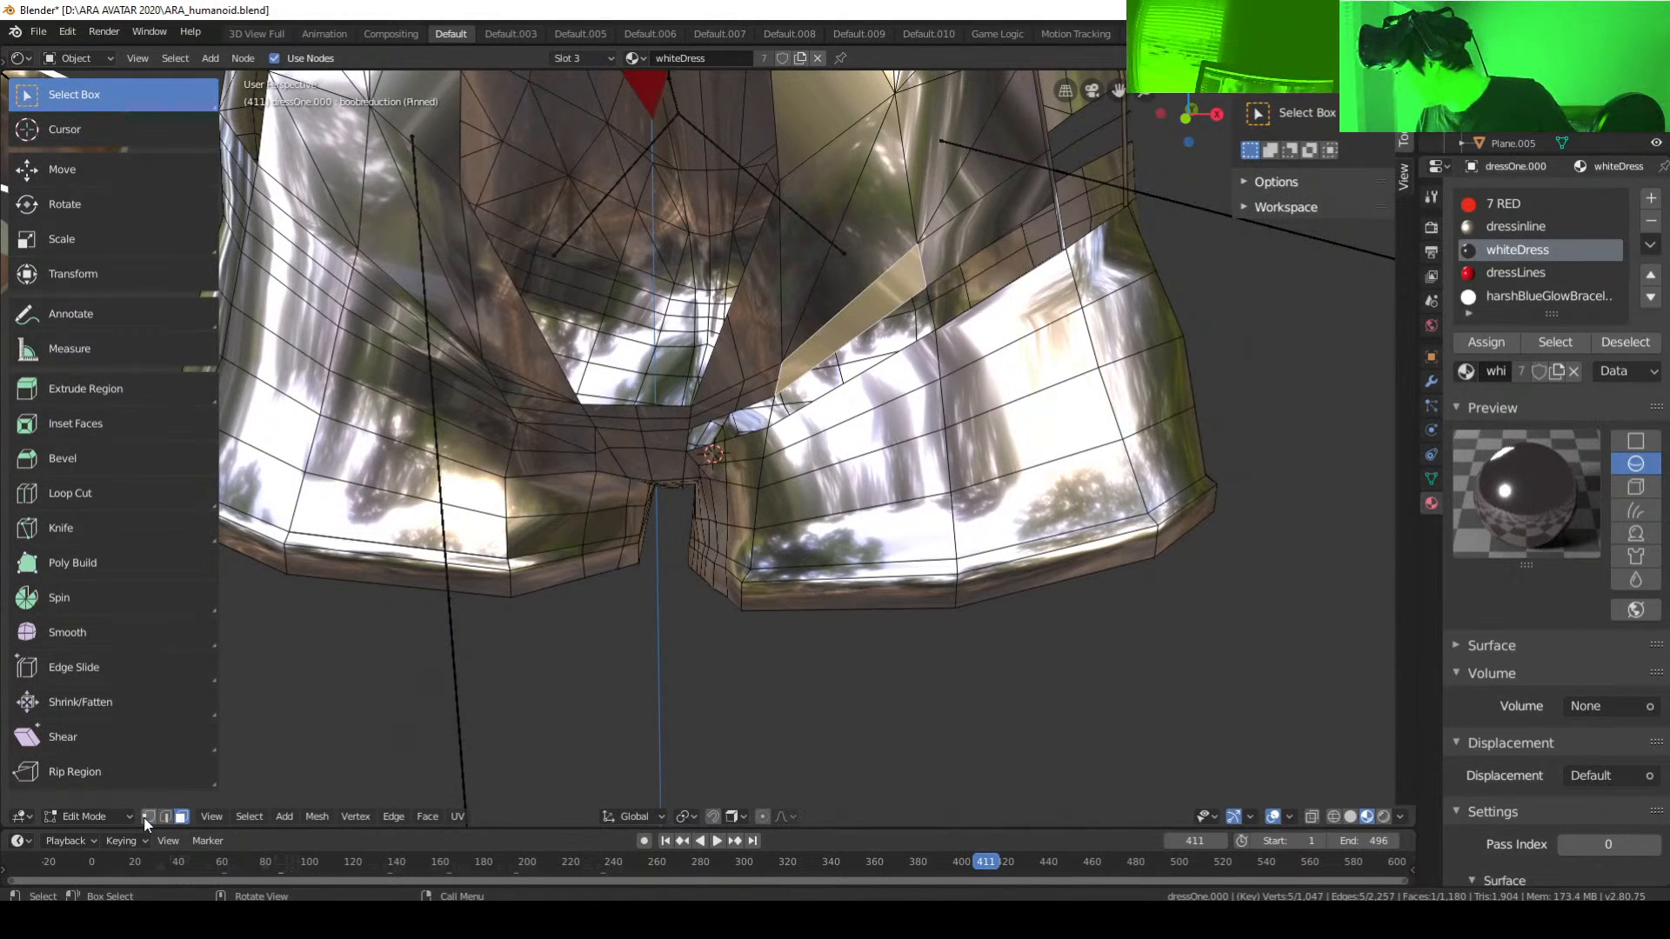
Step: Subdivide the short upright edge at the middle of the opposite leg's opening and join its midpoint to the rim vertex toward the crotch
click(147, 818)
middle_drag(1073, 415, 1052, 392)
click(898, 239)
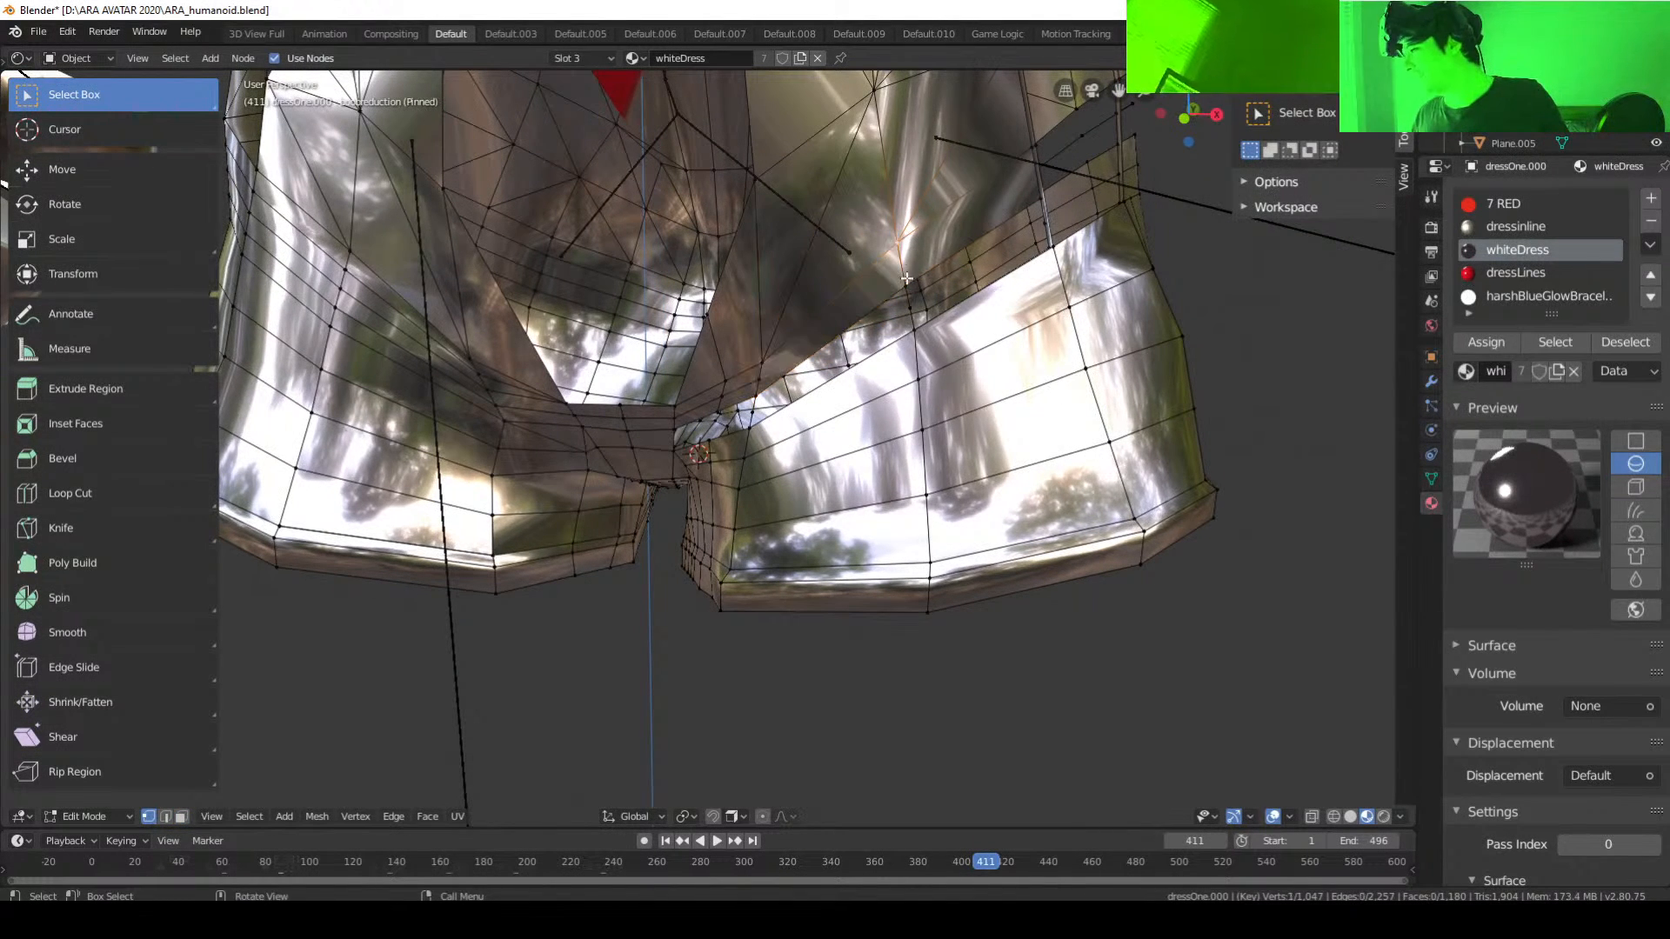
shift+click(906, 280)
right_click(916, 261)
click(916, 261)
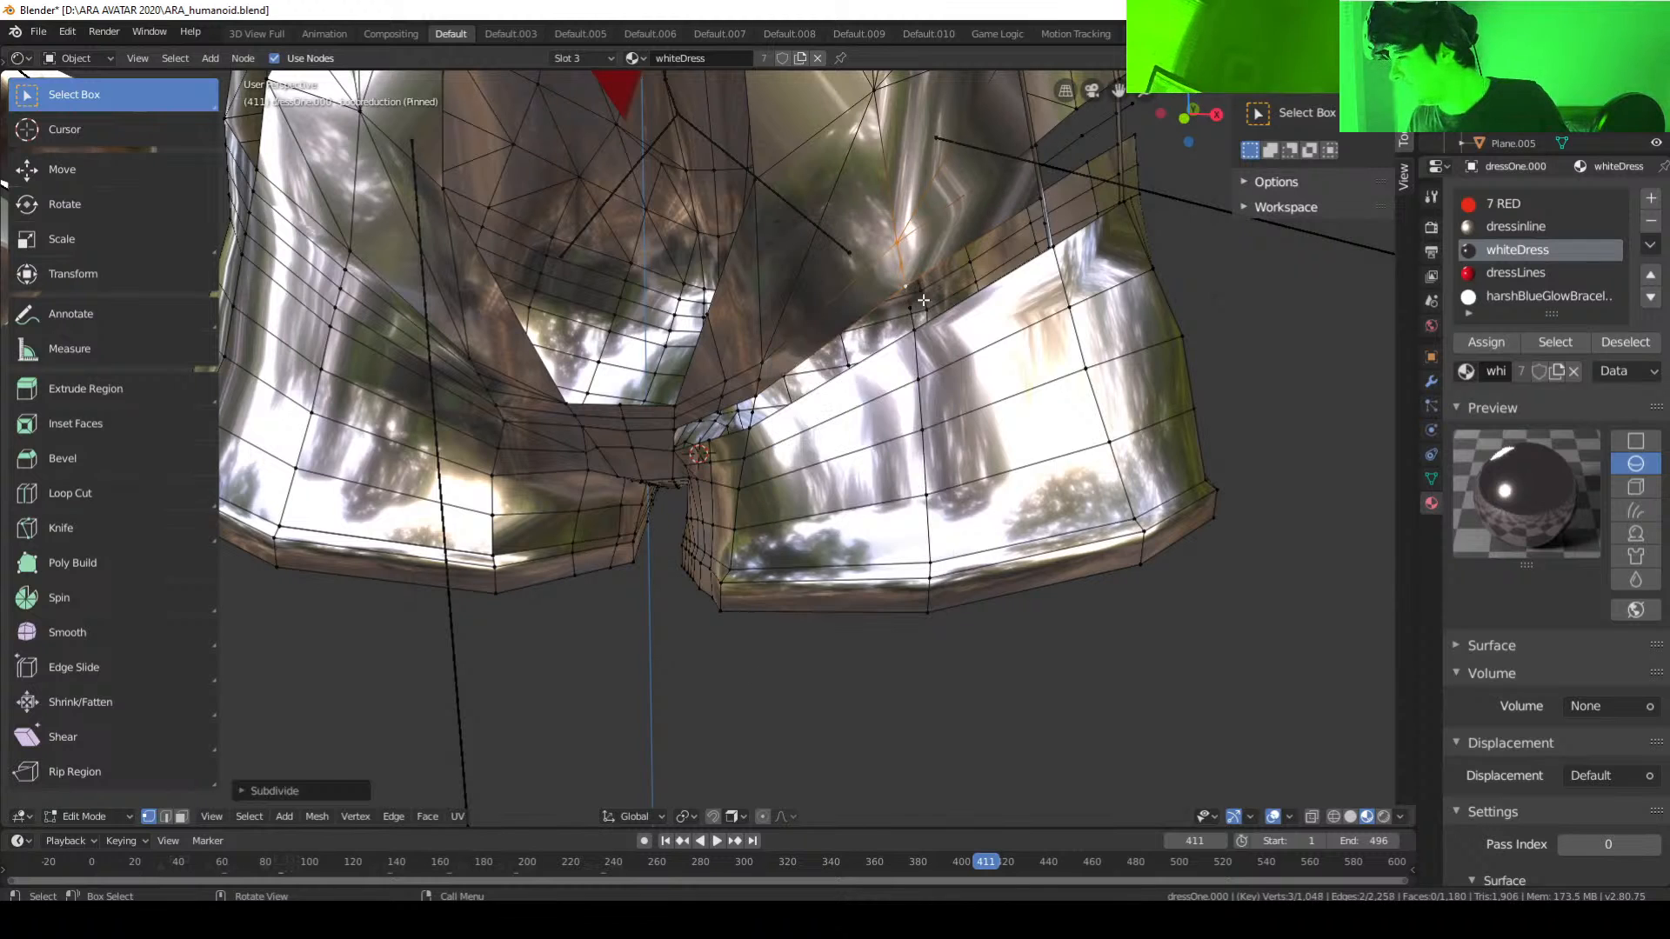
click(919, 277)
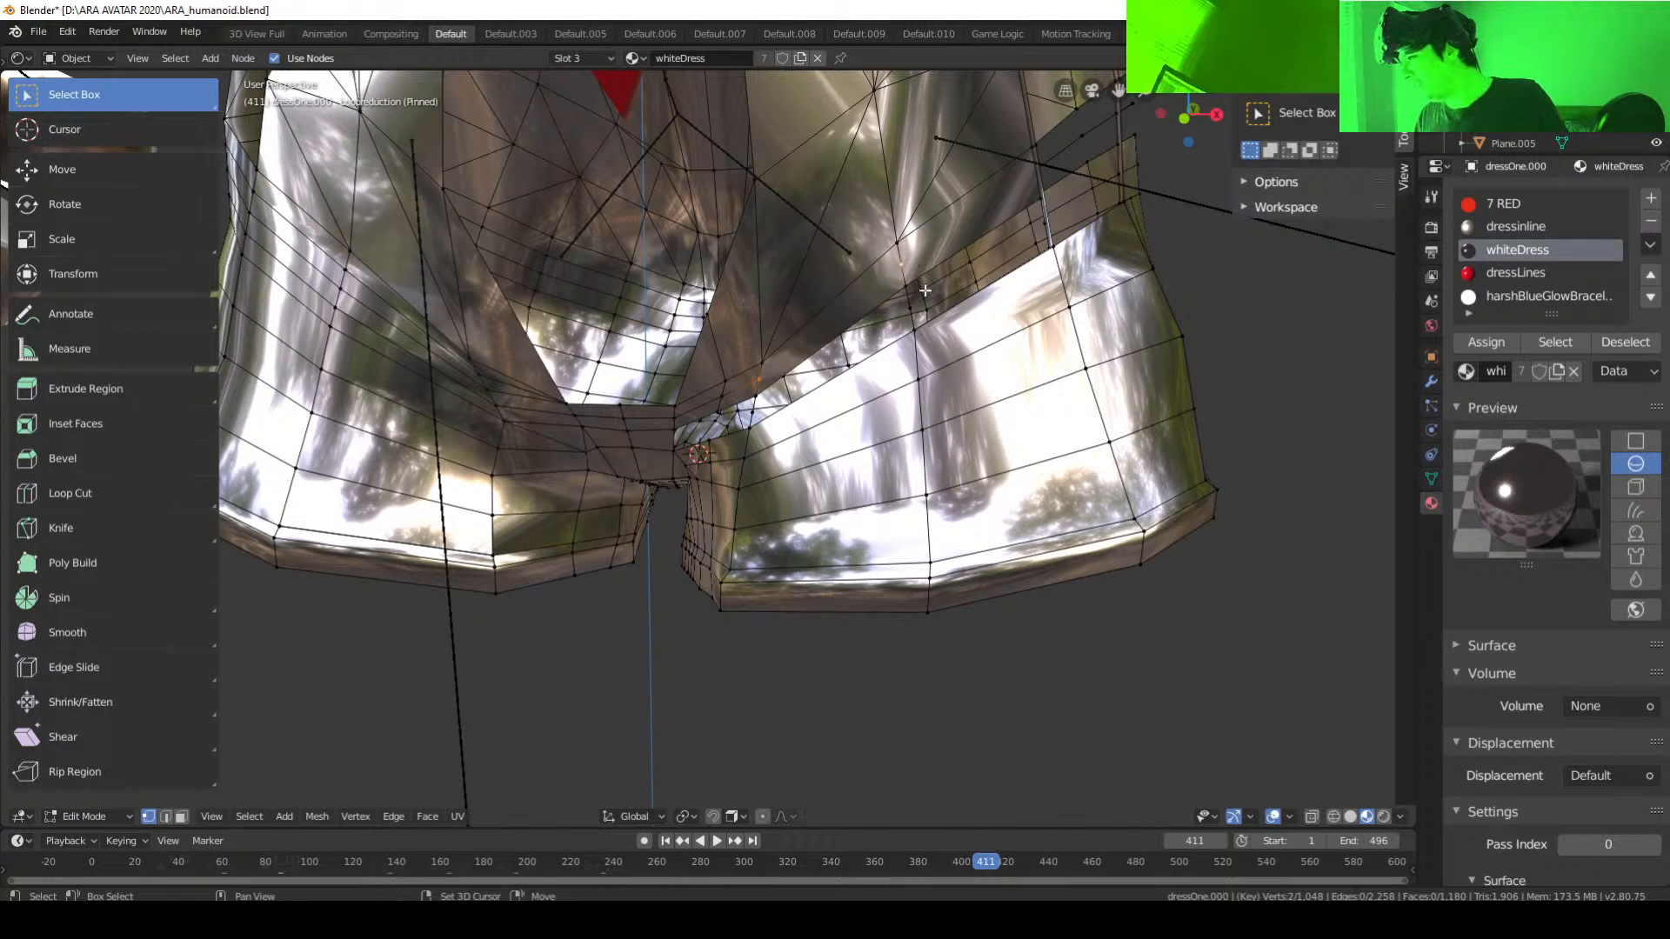
key(f)
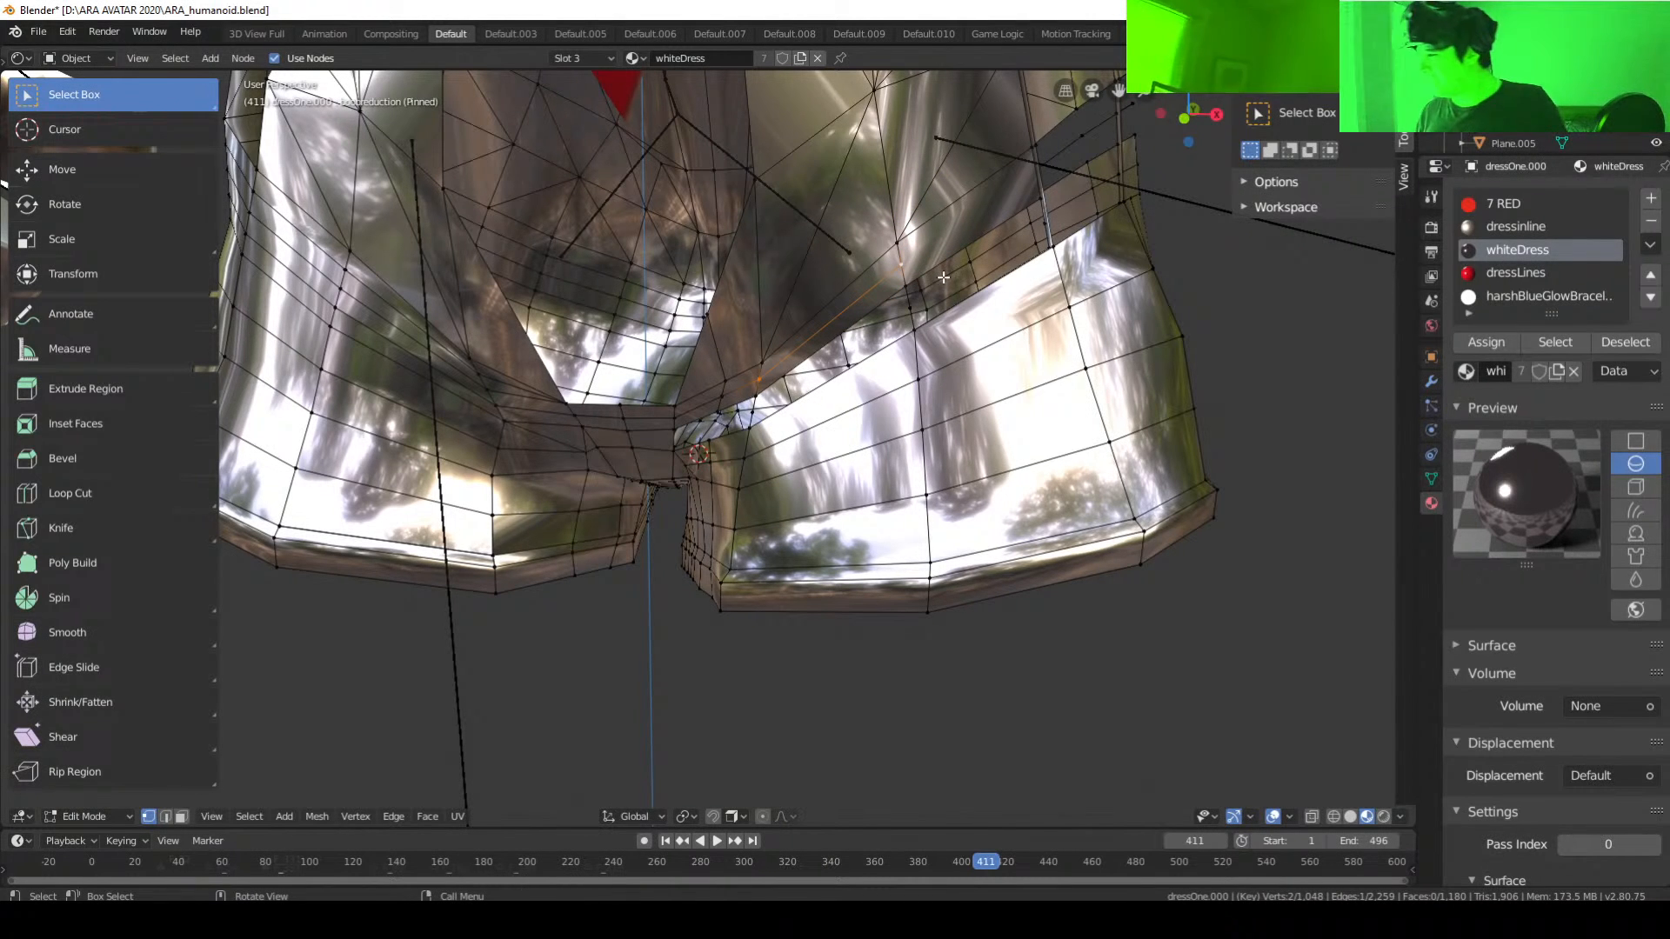
Step: Subdivide the next upright edge toward the outer hip and join its midpoint to the previous midpoint with an edge
click(1031, 166)
middle_drag(1032, 165, 973, 205)
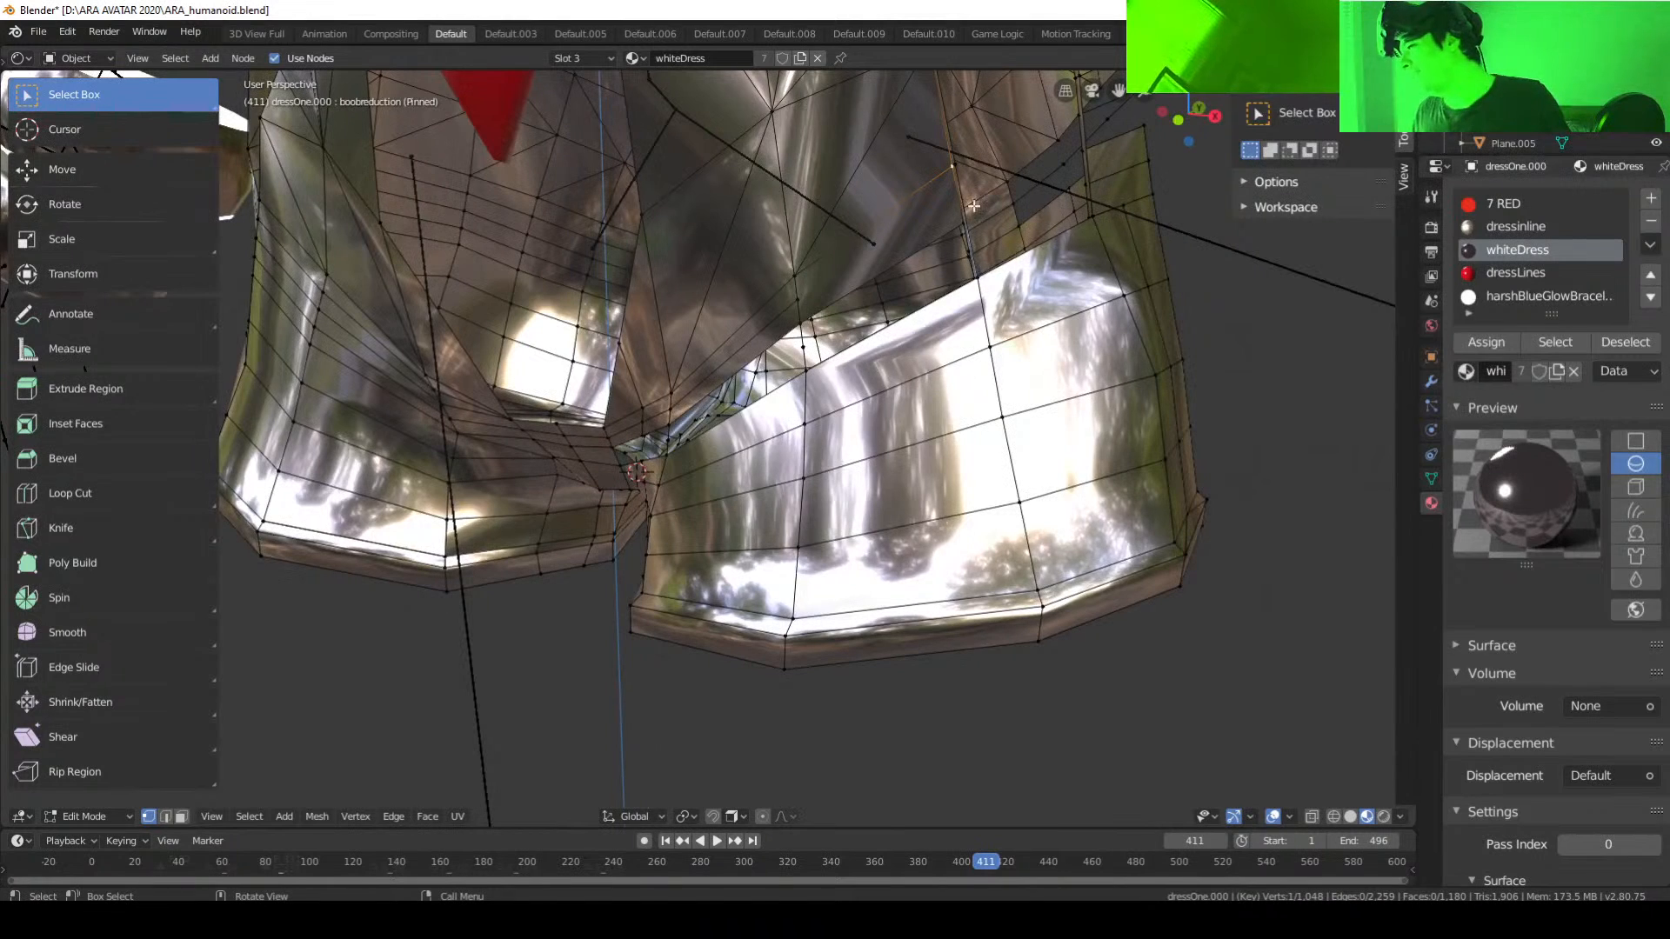
shift+click(959, 219)
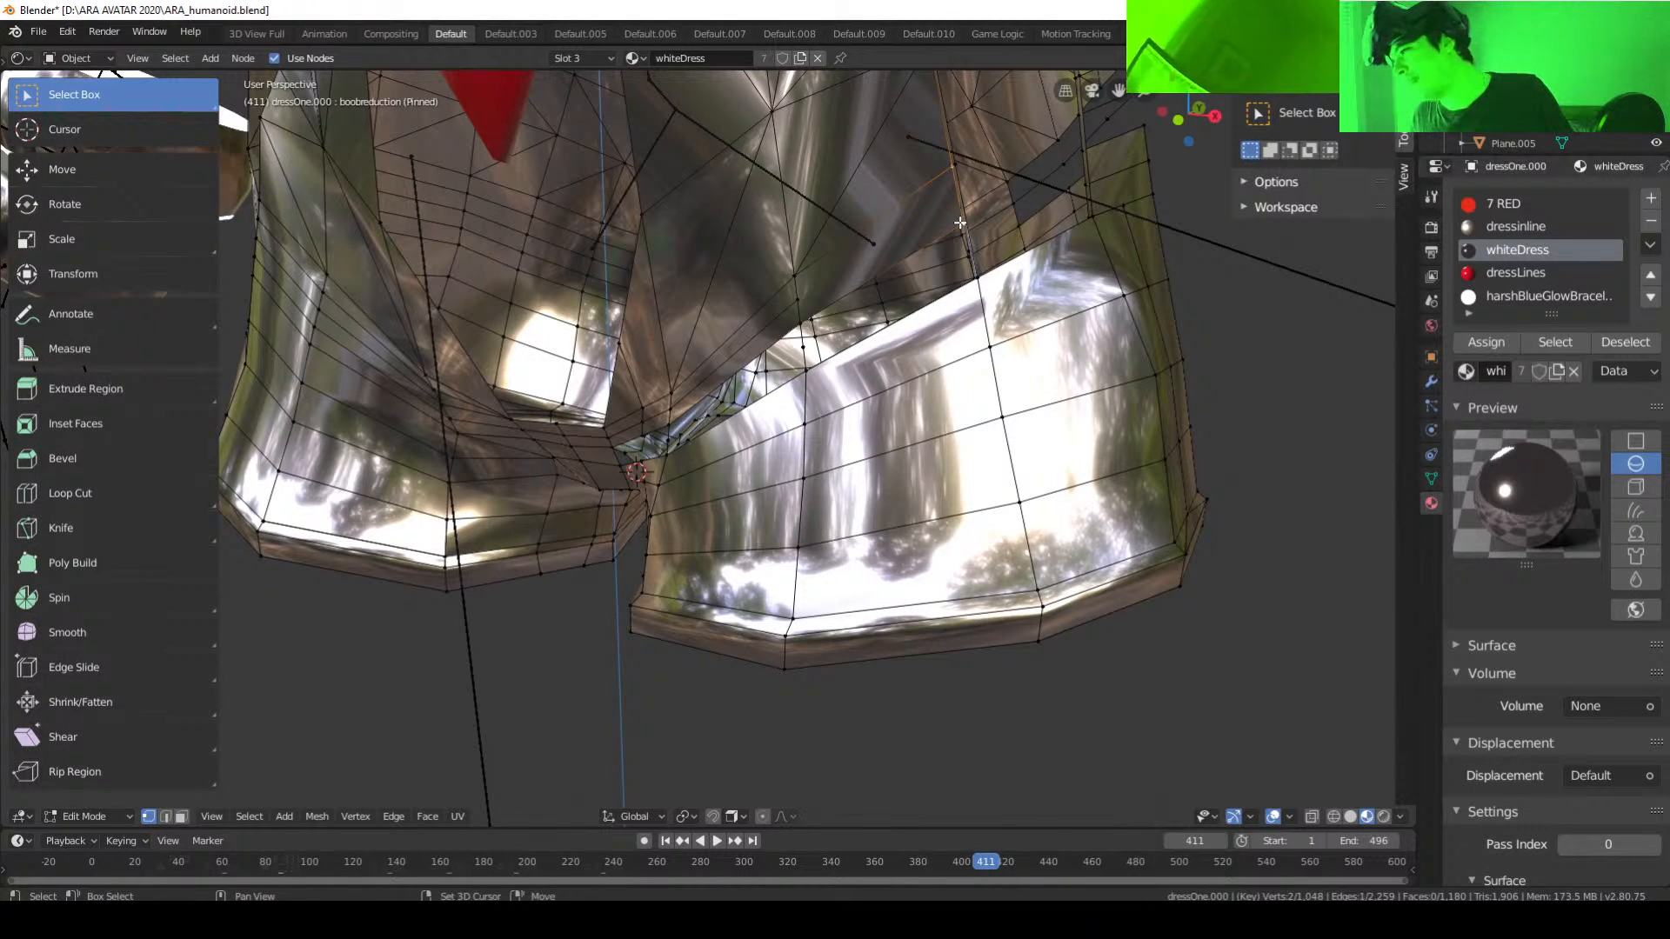
right_click(960, 214)
click(959, 211)
click(964, 187)
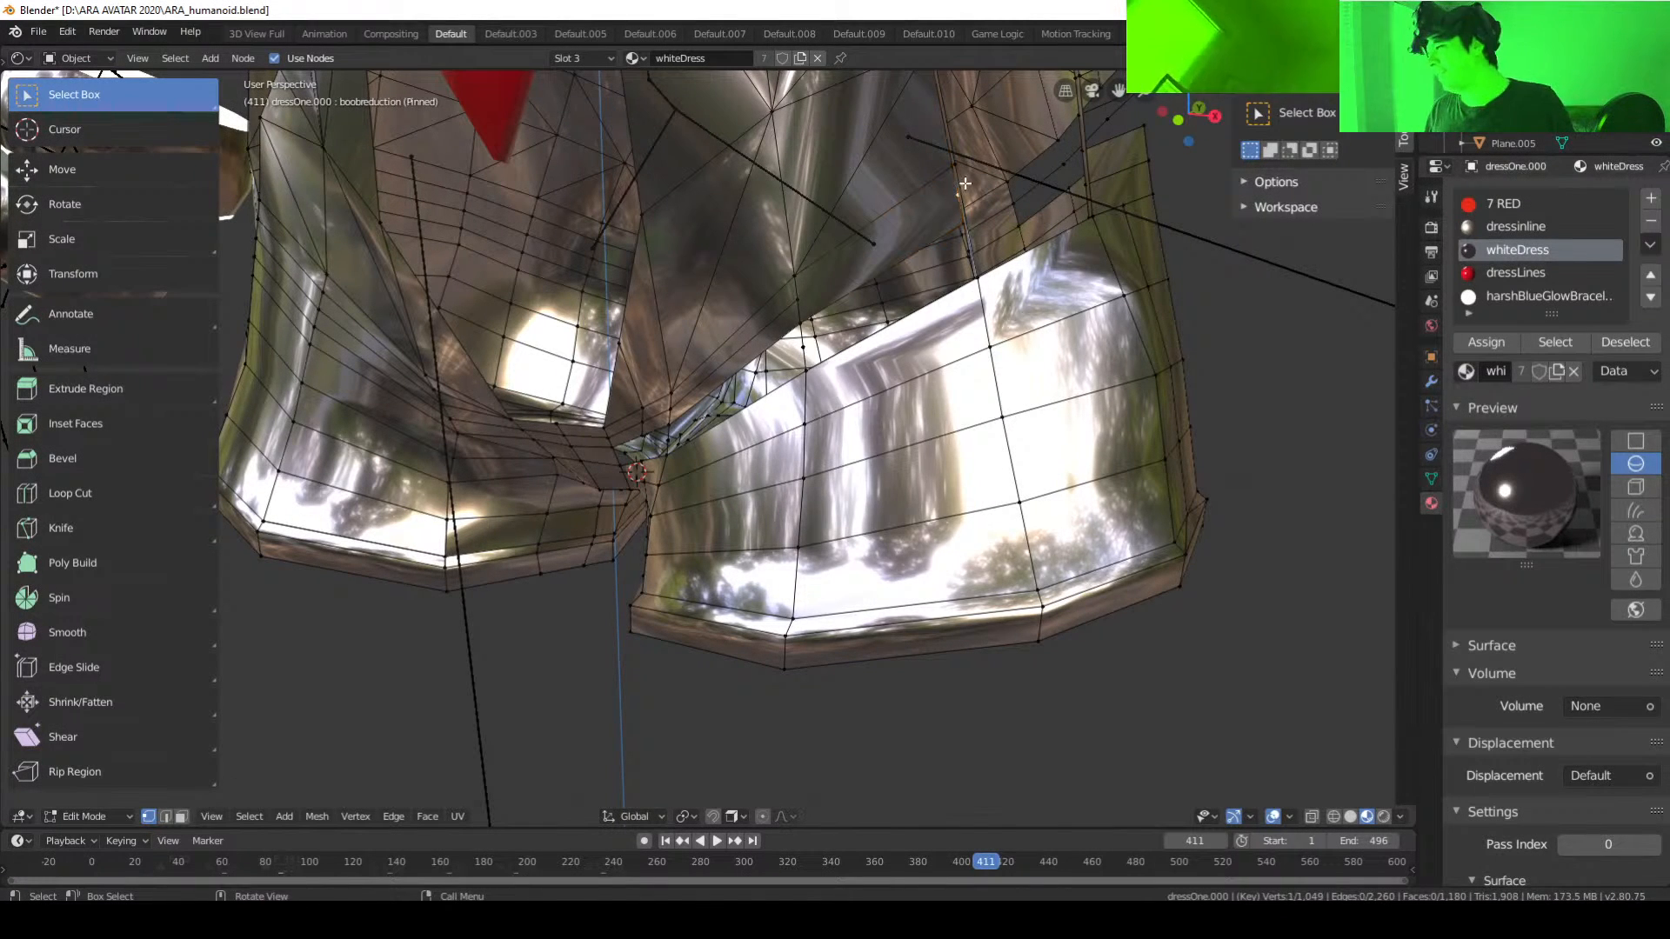
shift+click(801, 301)
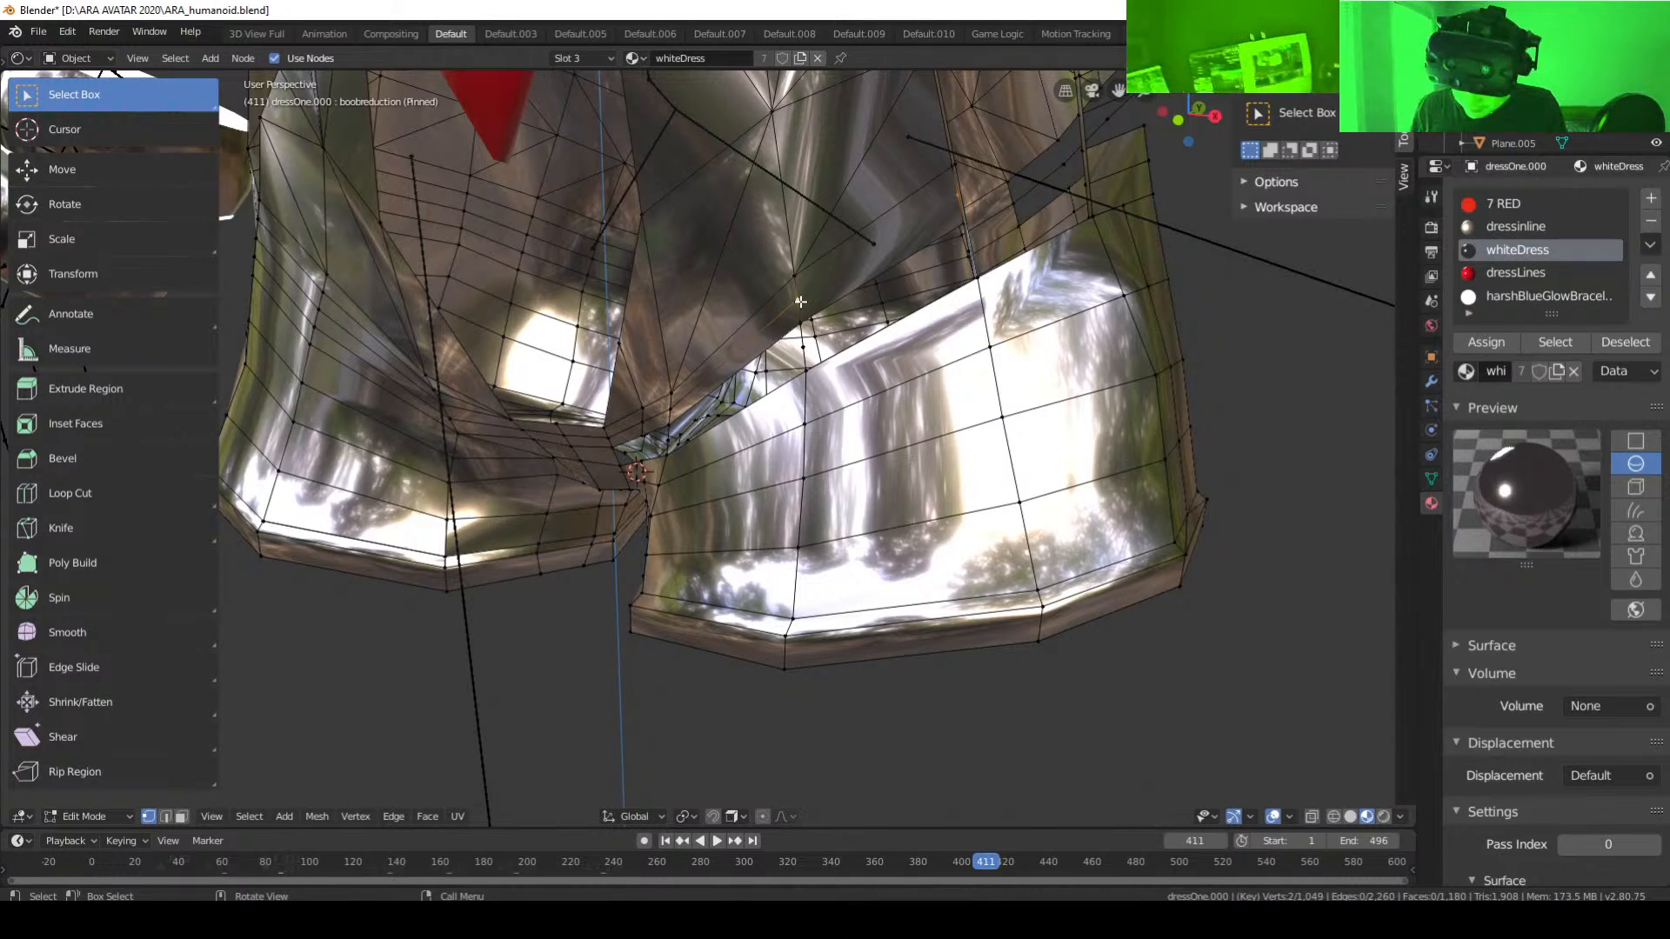
key(f)
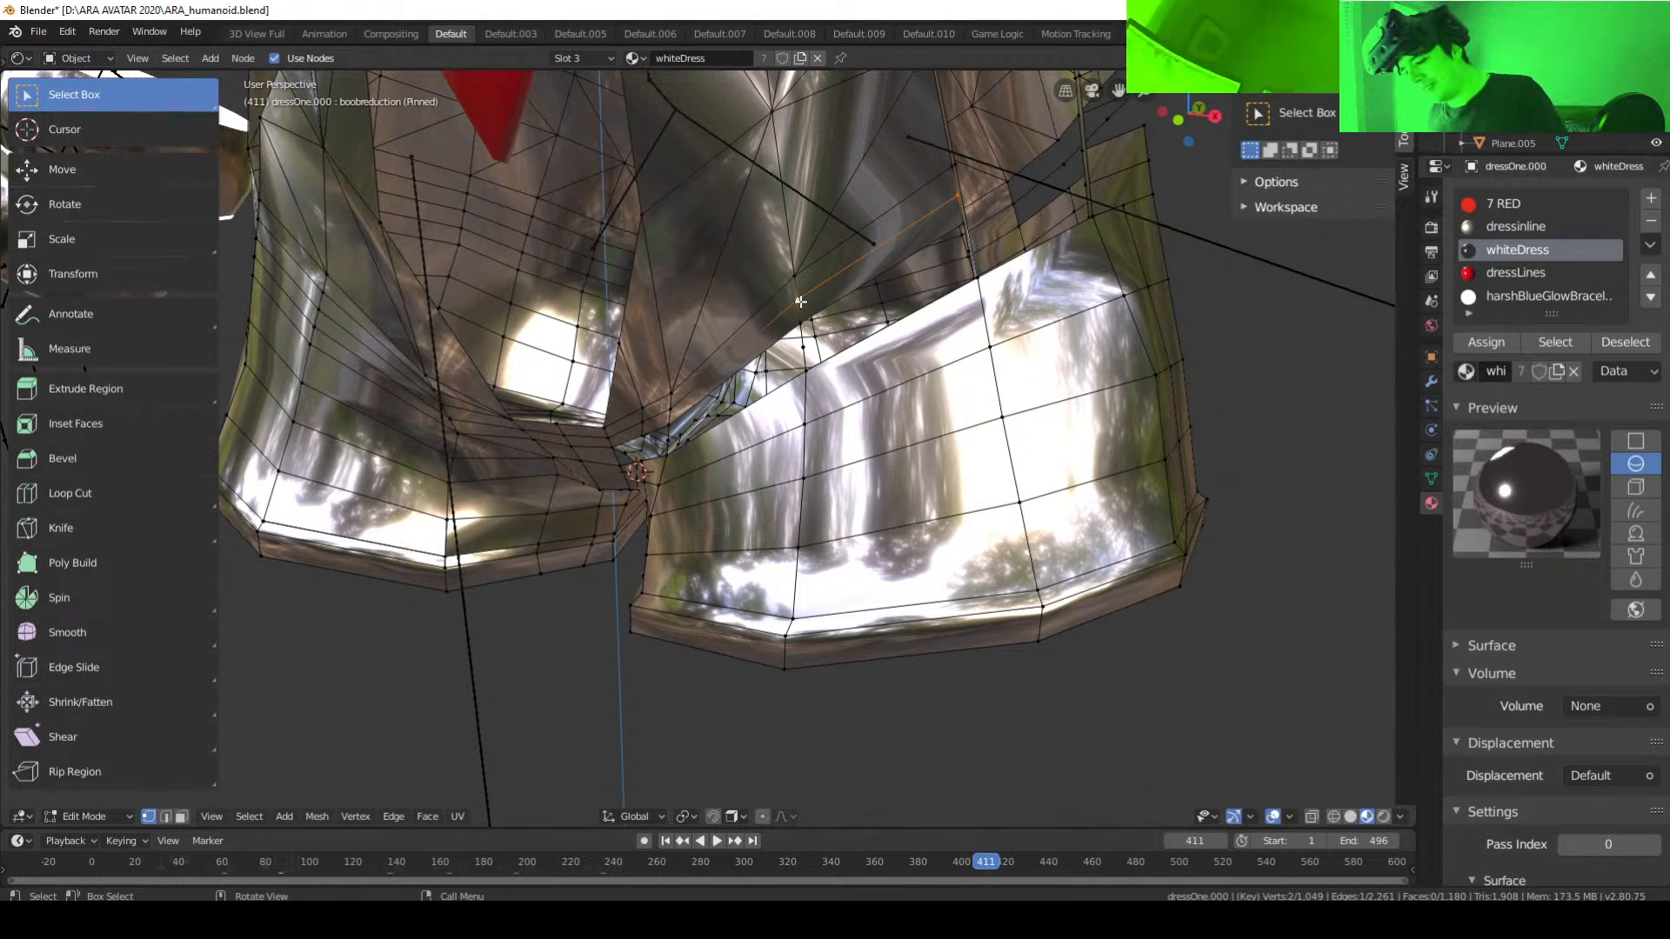
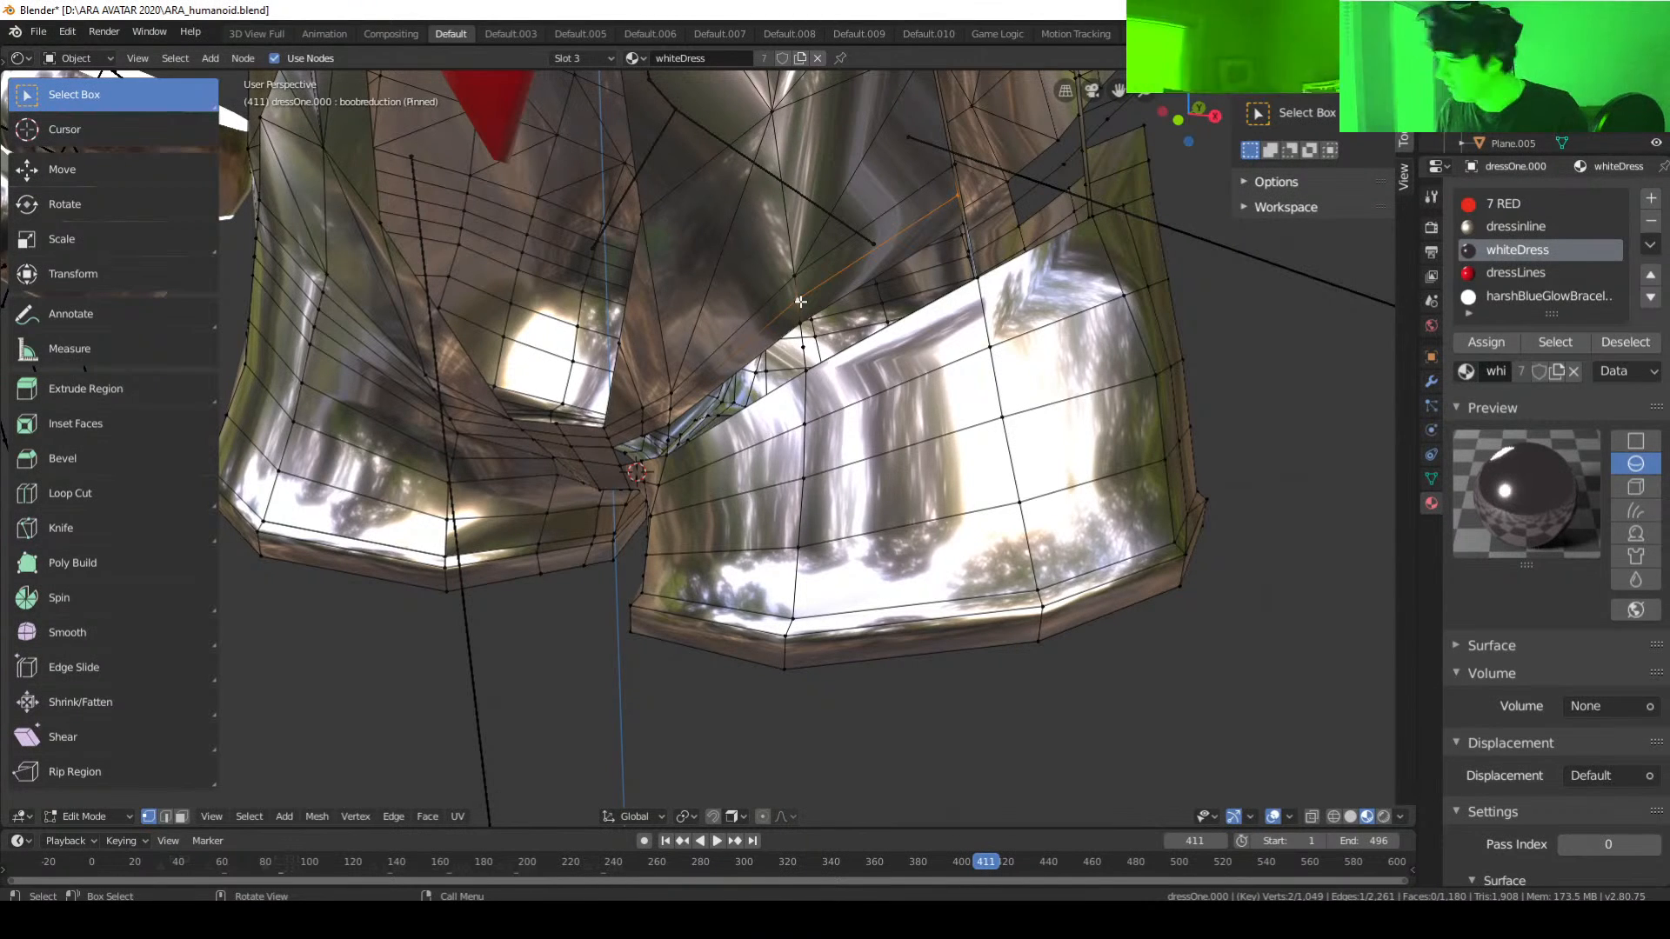
Step: Delete the long outer face between the dress's upper rim and this leg opening
middle_drag(827, 309, 977, 367)
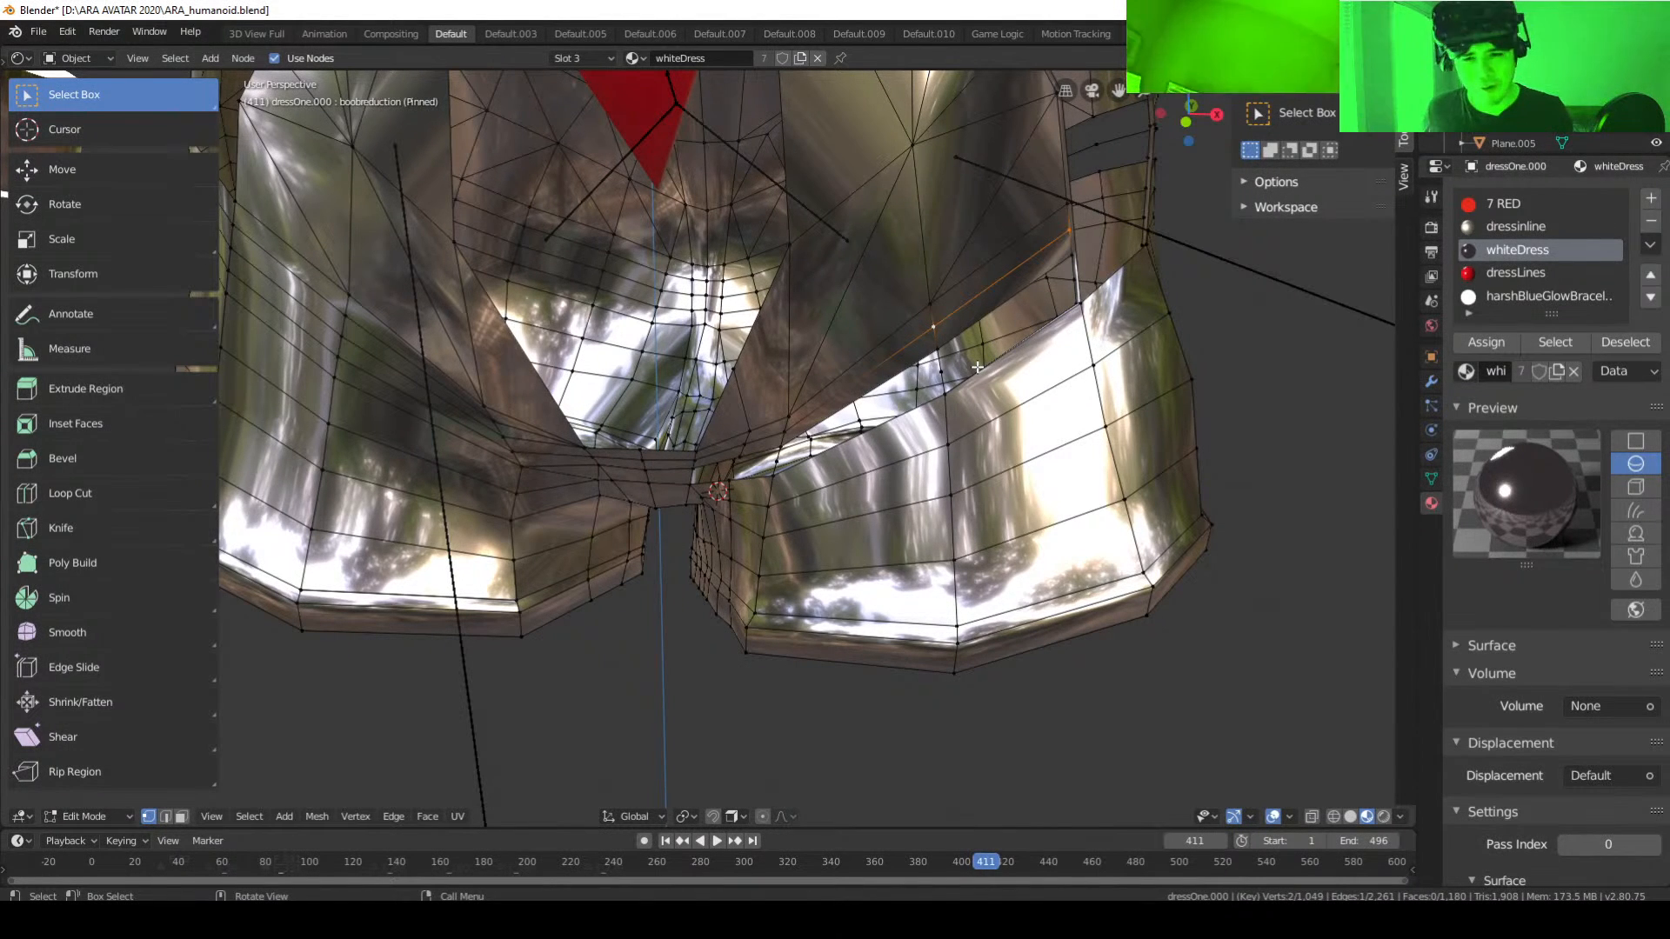
middle_drag(661, 566, 608, 573)
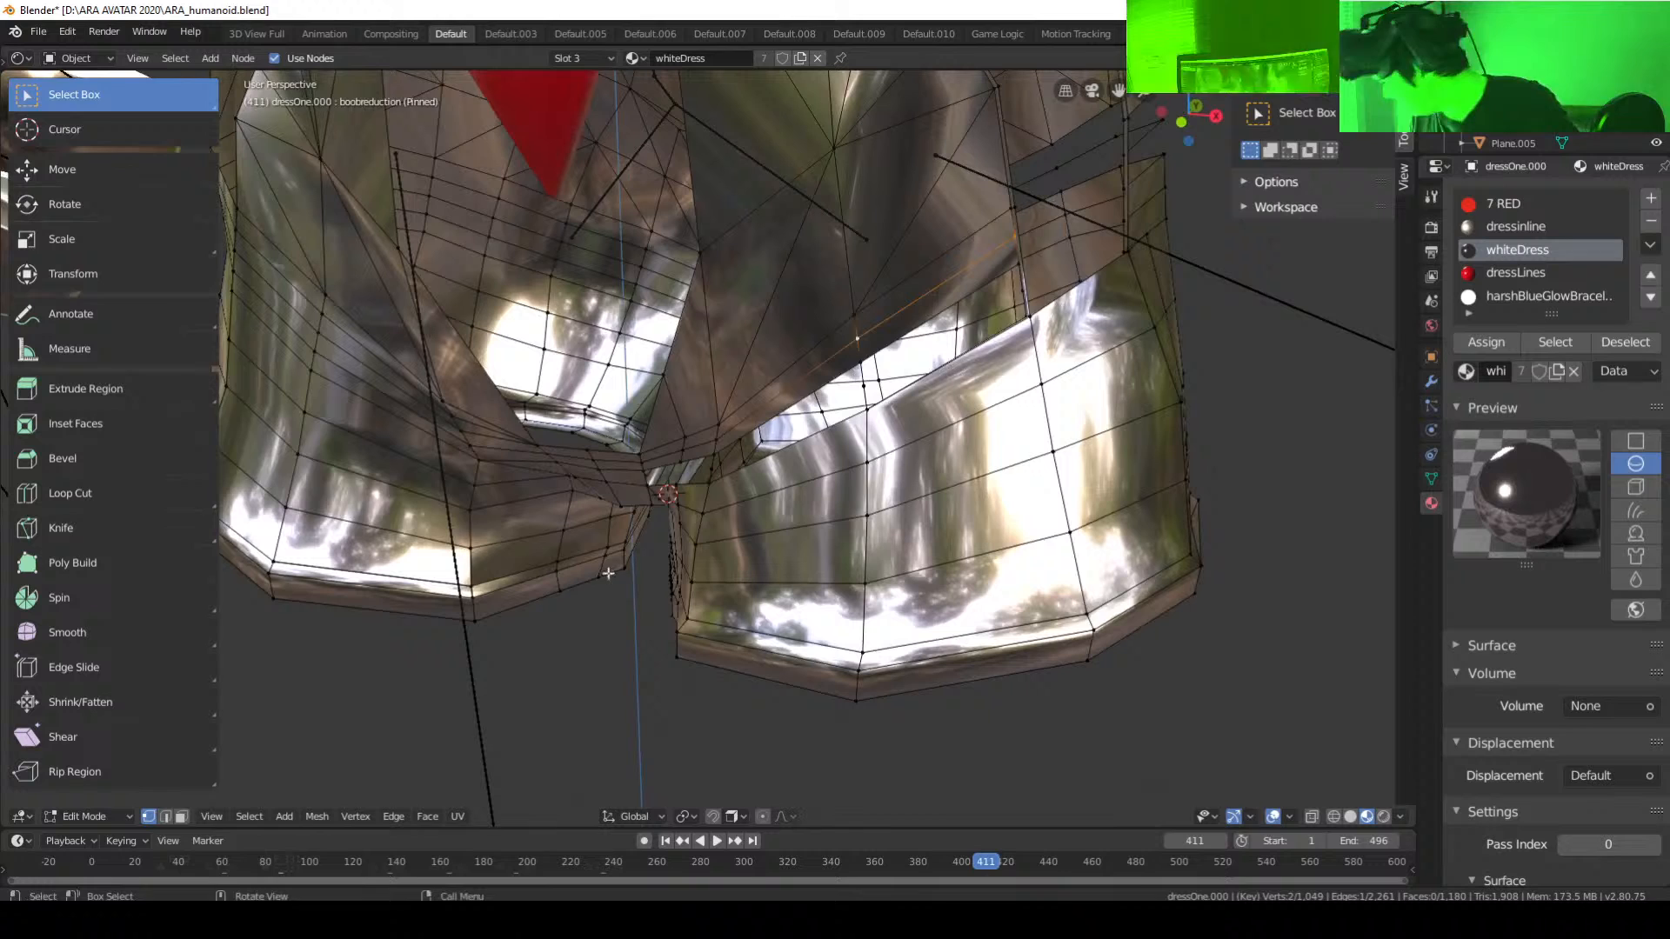
click(181, 816)
click(889, 328)
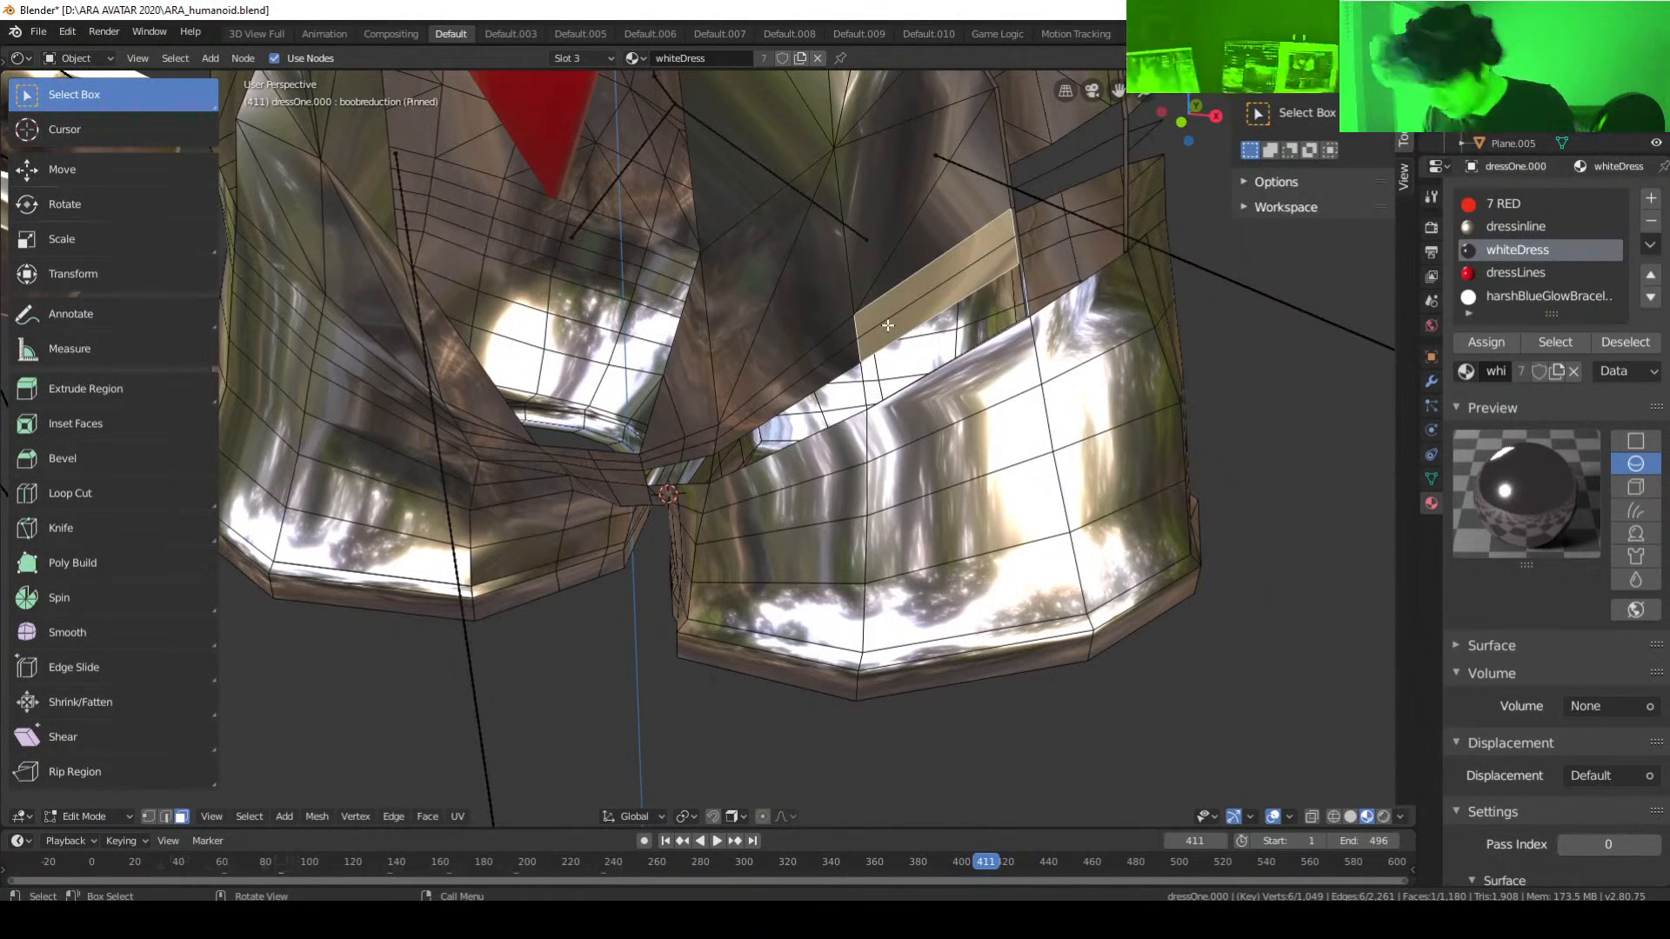
key(x)
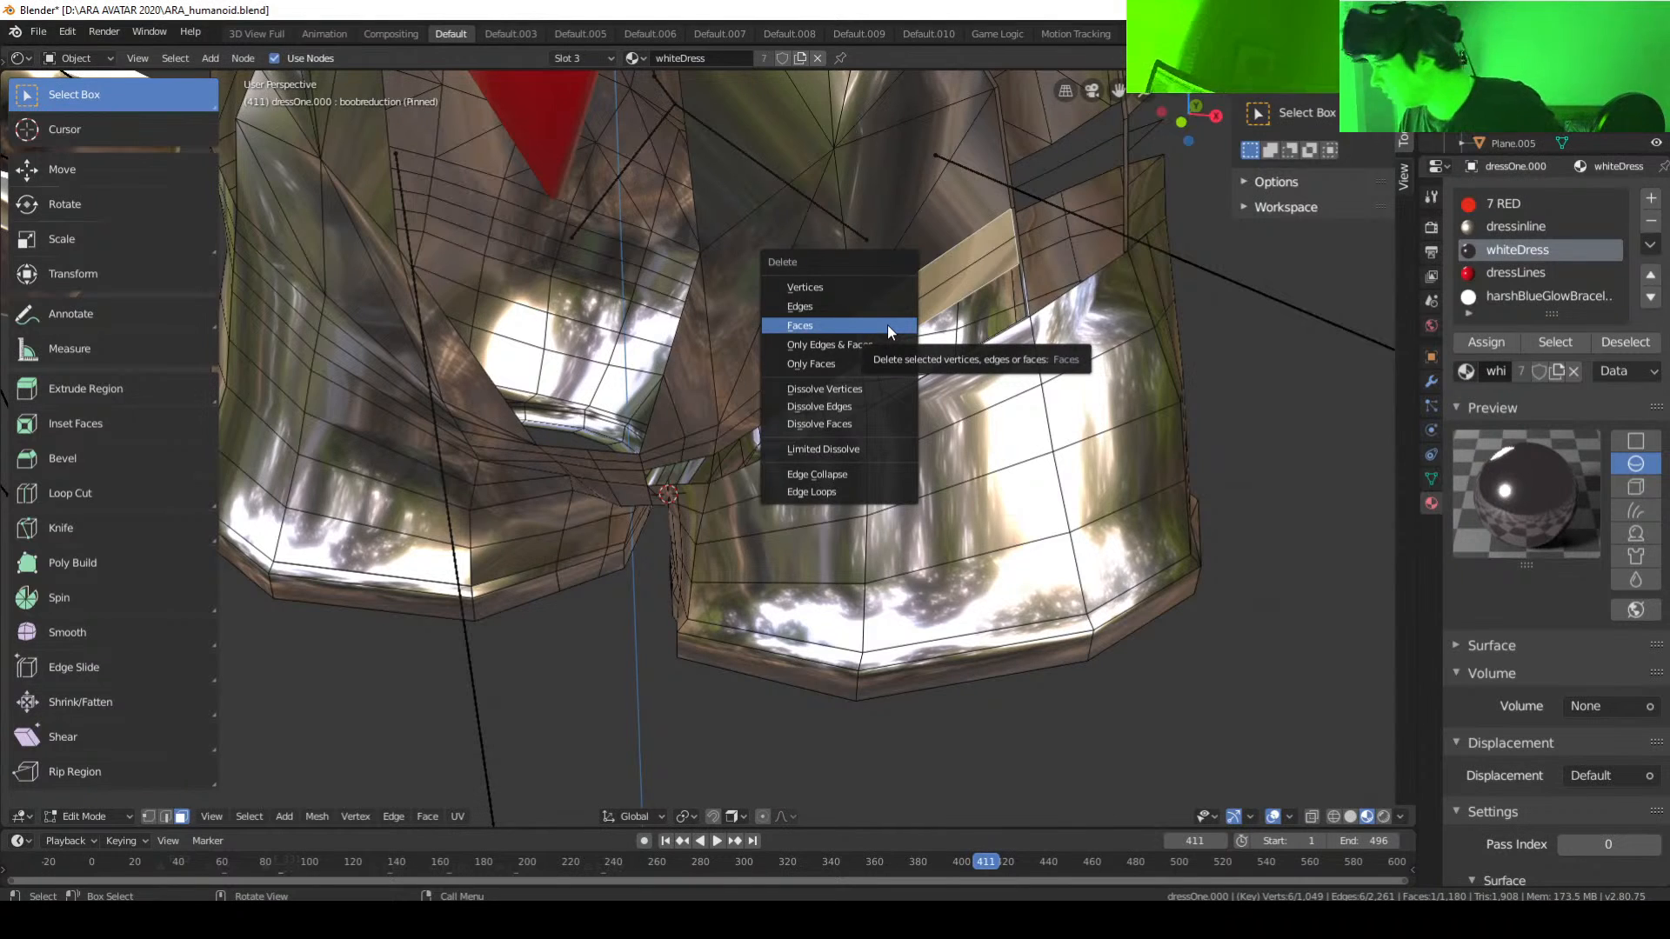
click(888, 326)
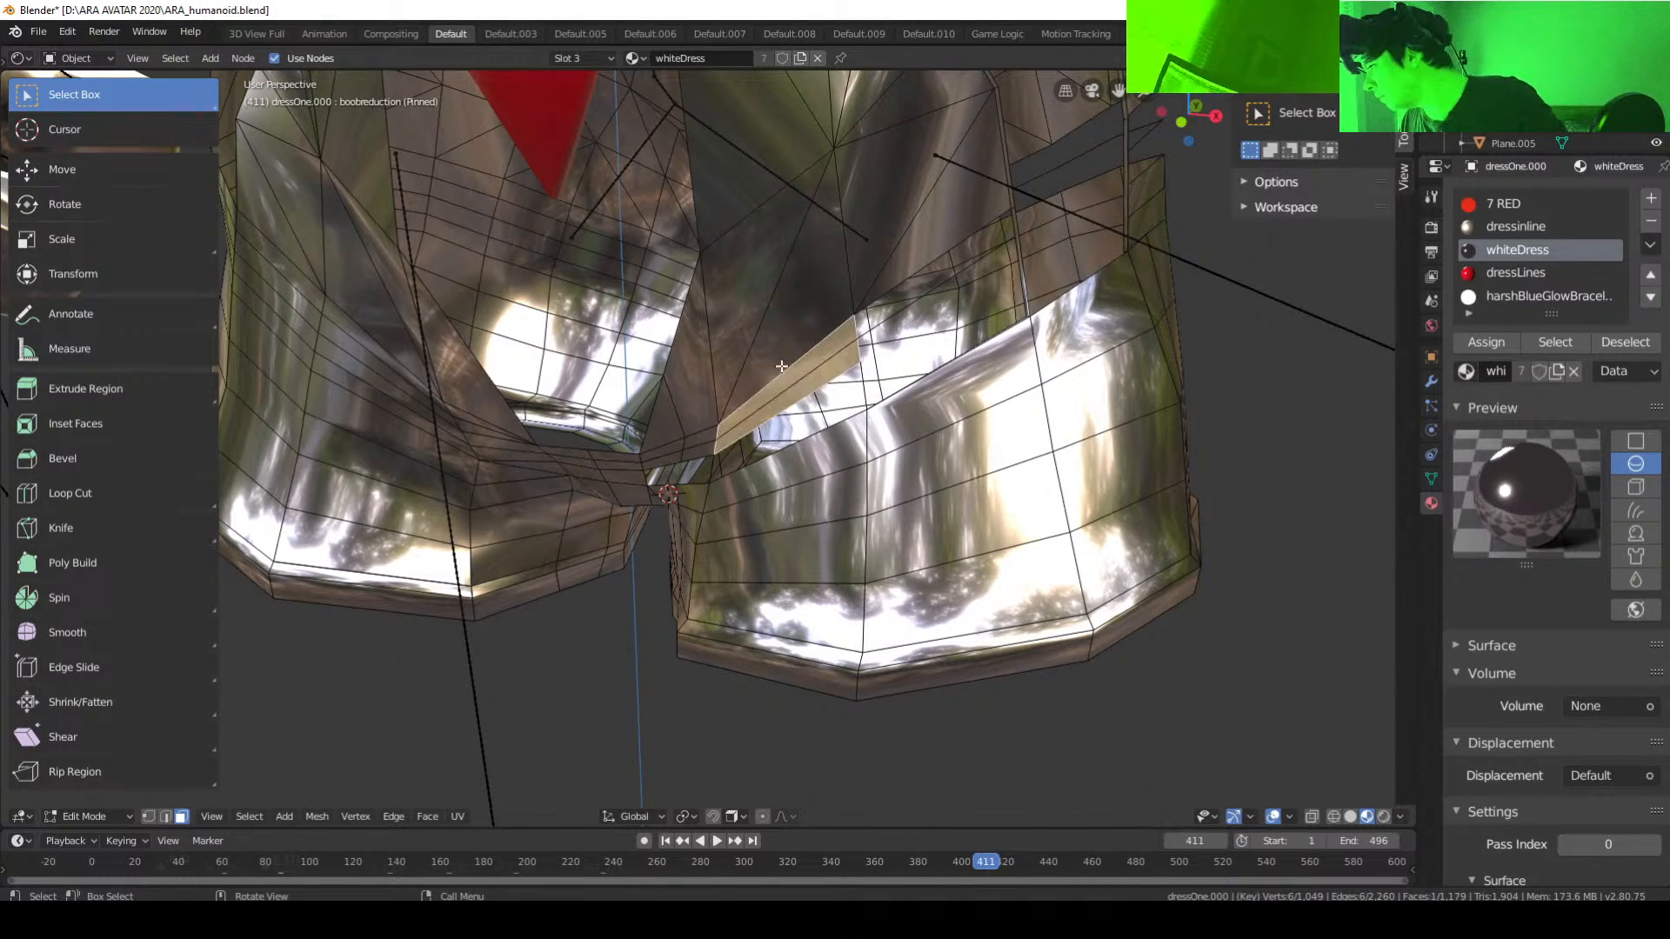
Step: Delete the remaining three faces along the same rim toward the crotch, reopening the gap
middle_drag(843, 349, 759, 411)
click(758, 411)
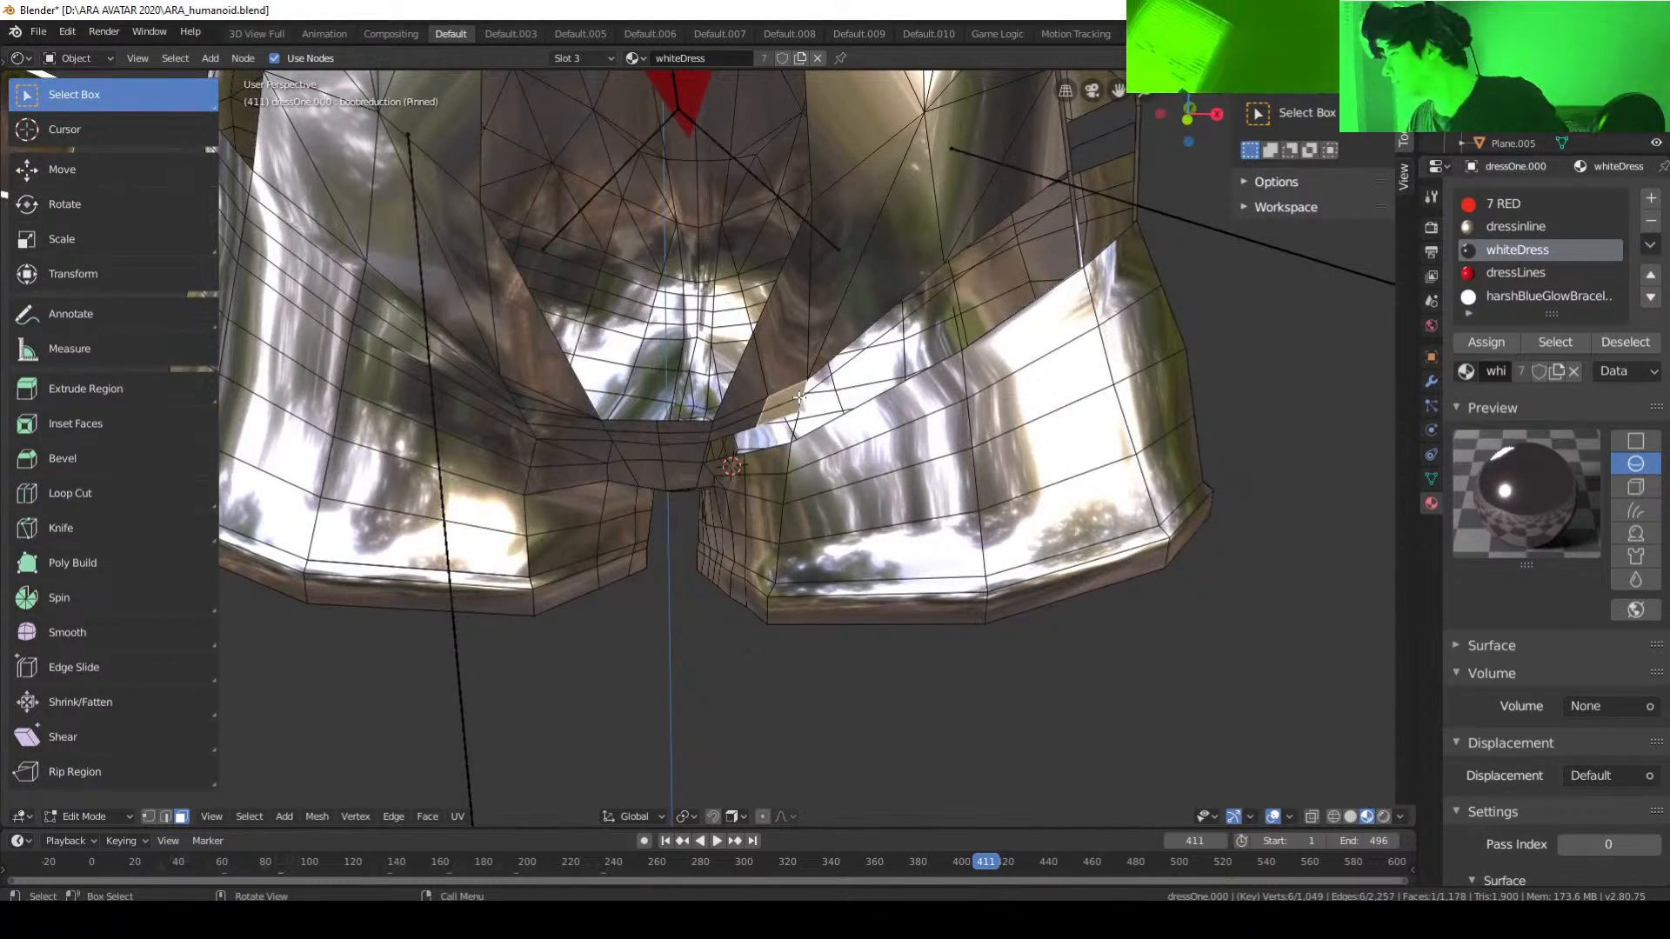
key(x)
click(764, 447)
click(760, 414)
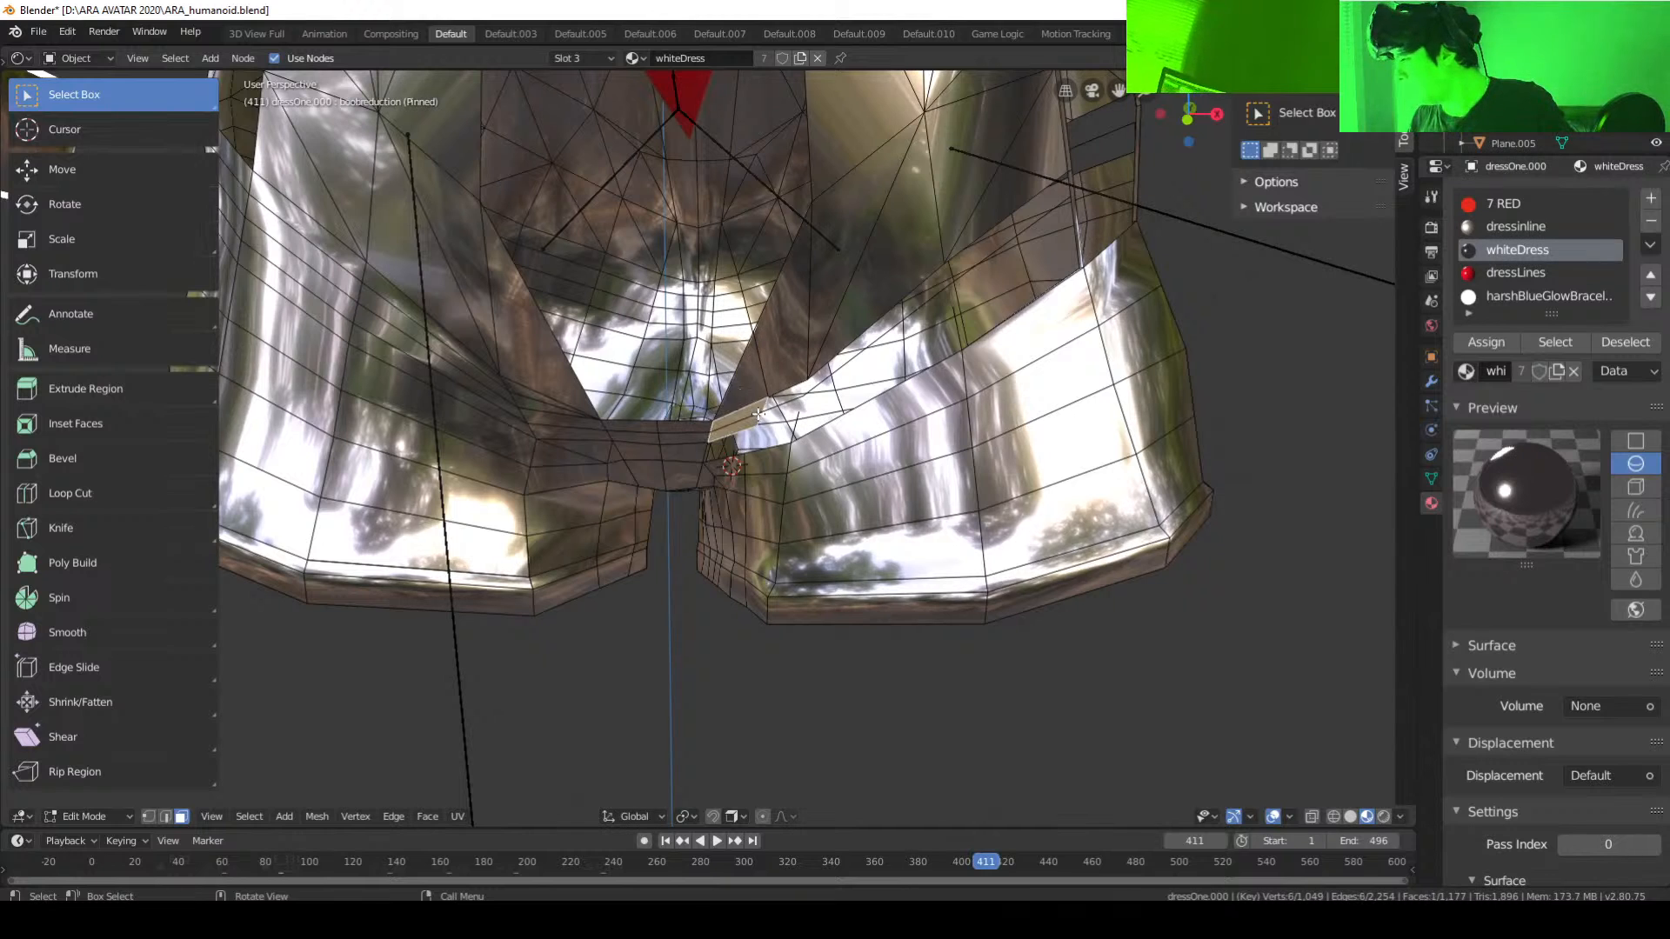
key(x)
click(695, 419)
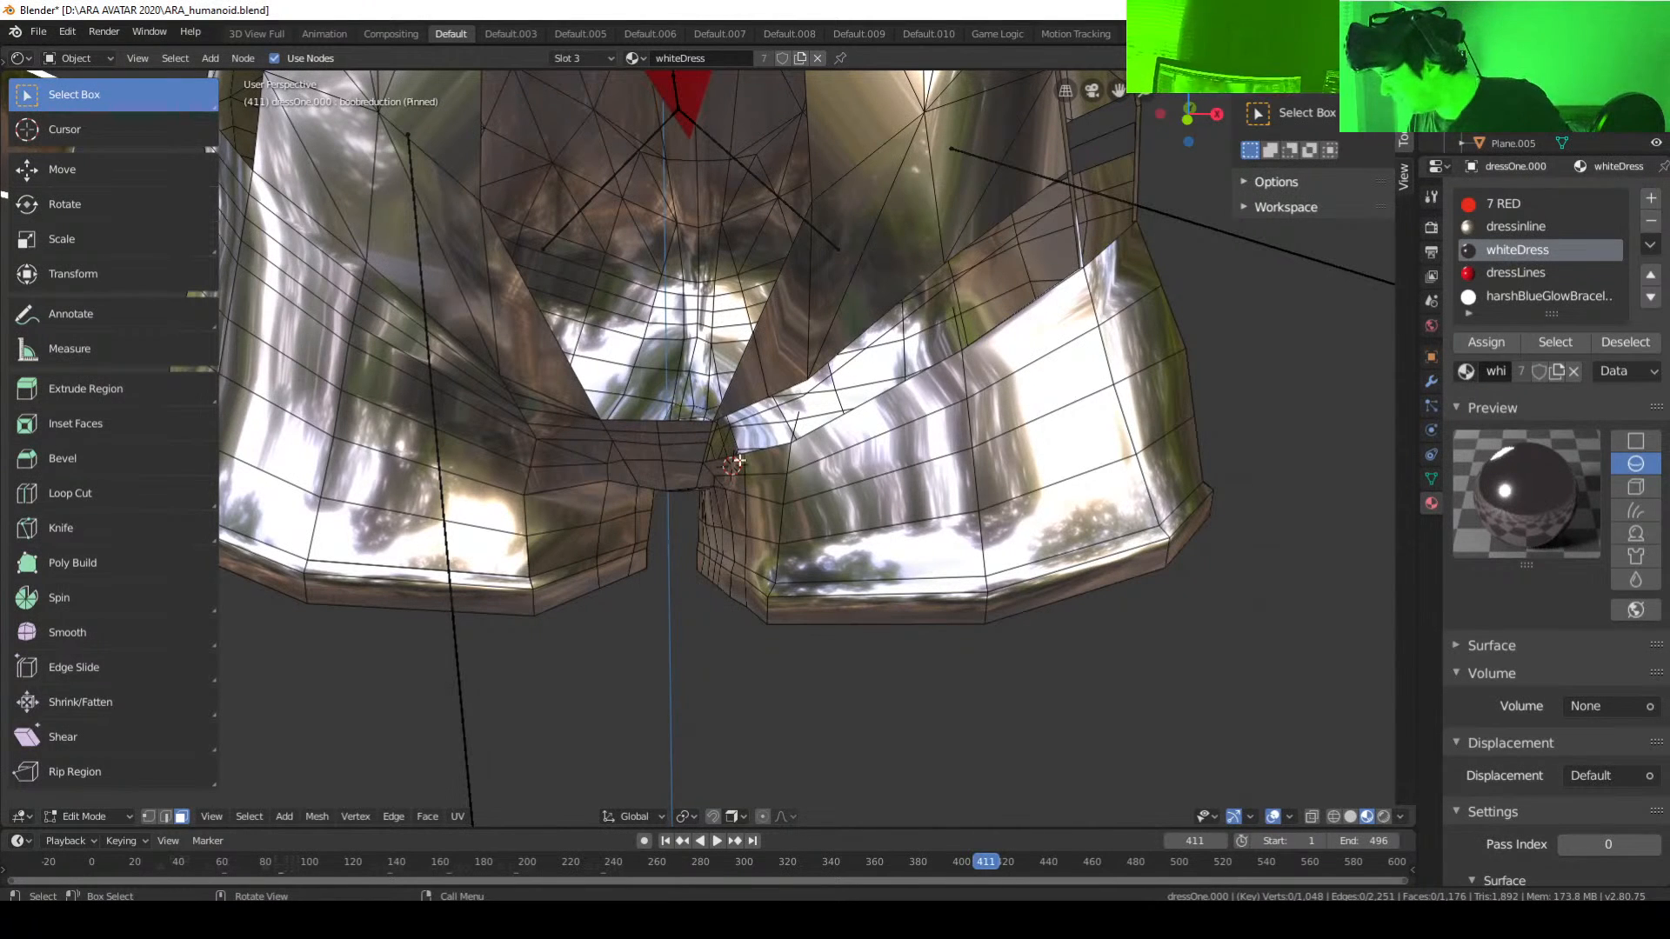
Step: Create an edge joining the upper rim's corner vertex to the loose vertex just below it near the crotch
key(1)
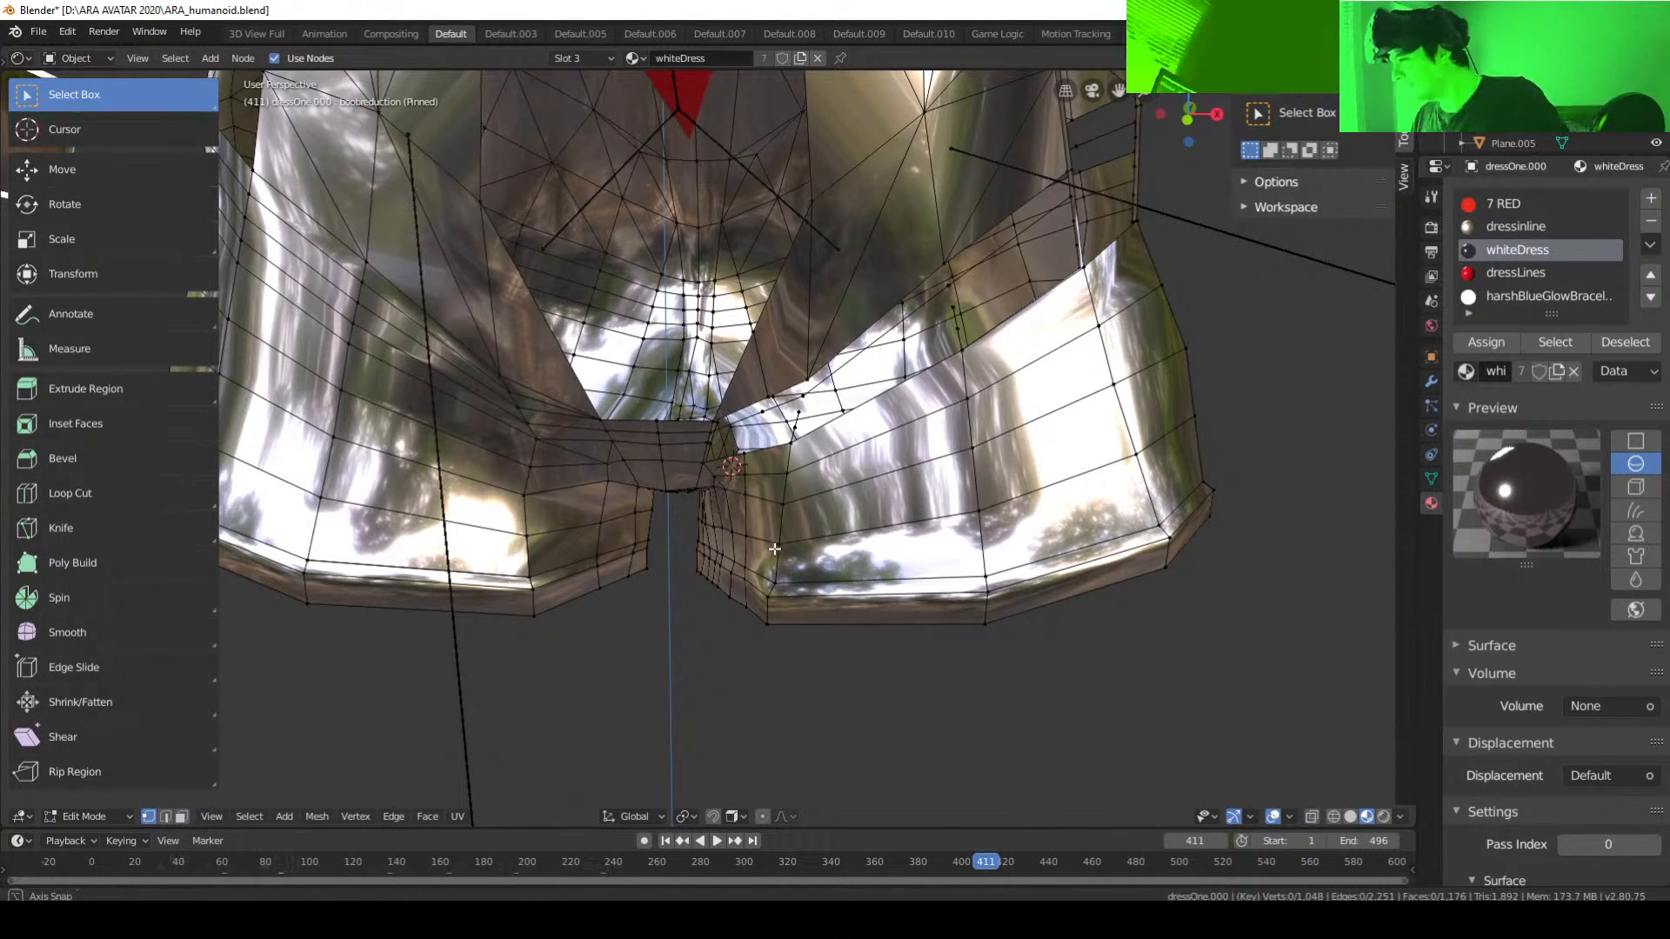
middle_drag(436, 639, 753, 553)
scroll(753, 461, up, 2)
middle_drag(753, 461, 780, 374)
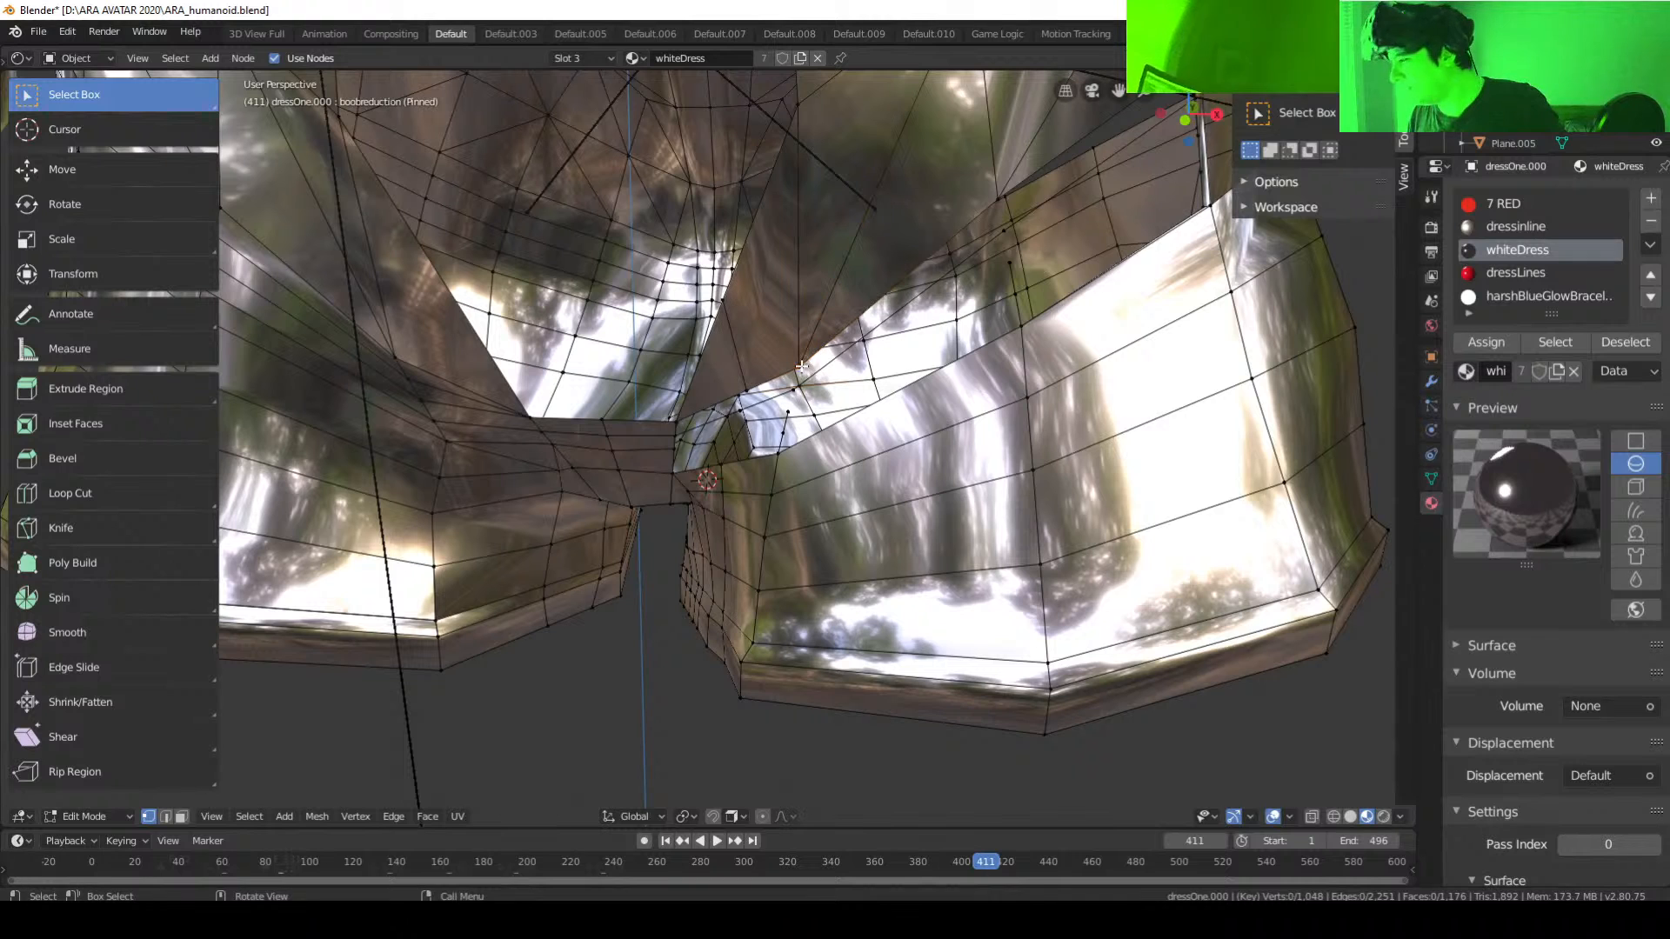
click(801, 368)
shift+click(797, 398)
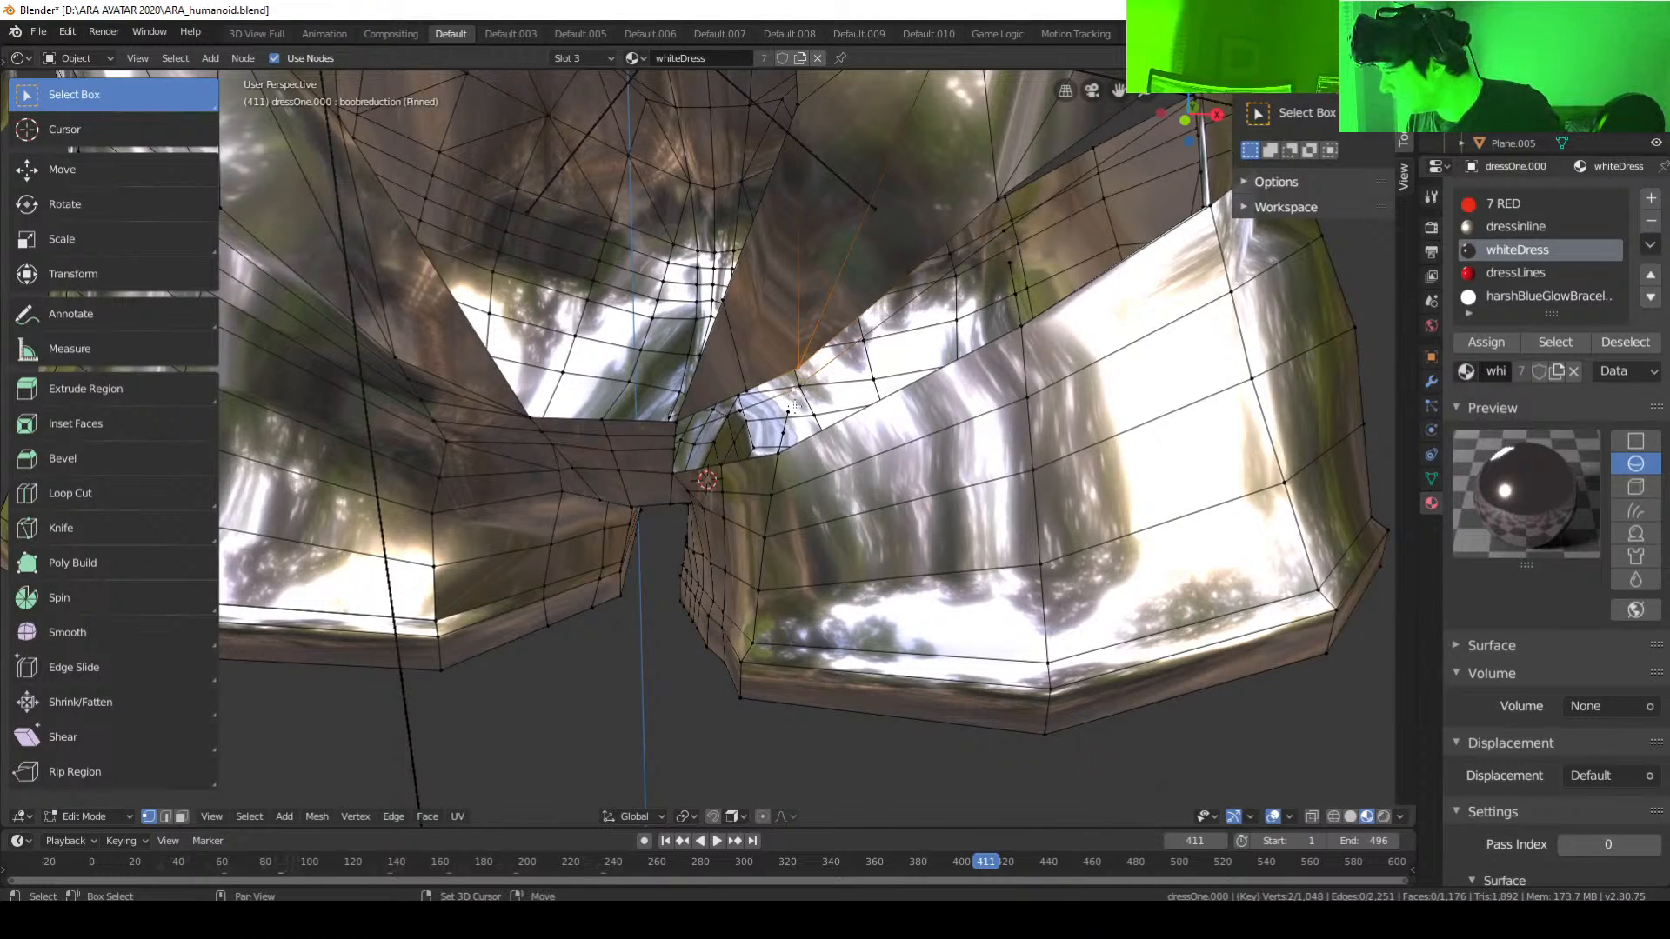
key(f)
Step: Create an edge linking the crotch strip to the neighbouring vertex at the inner end of the gap
middle_drag(796, 407, 830, 407)
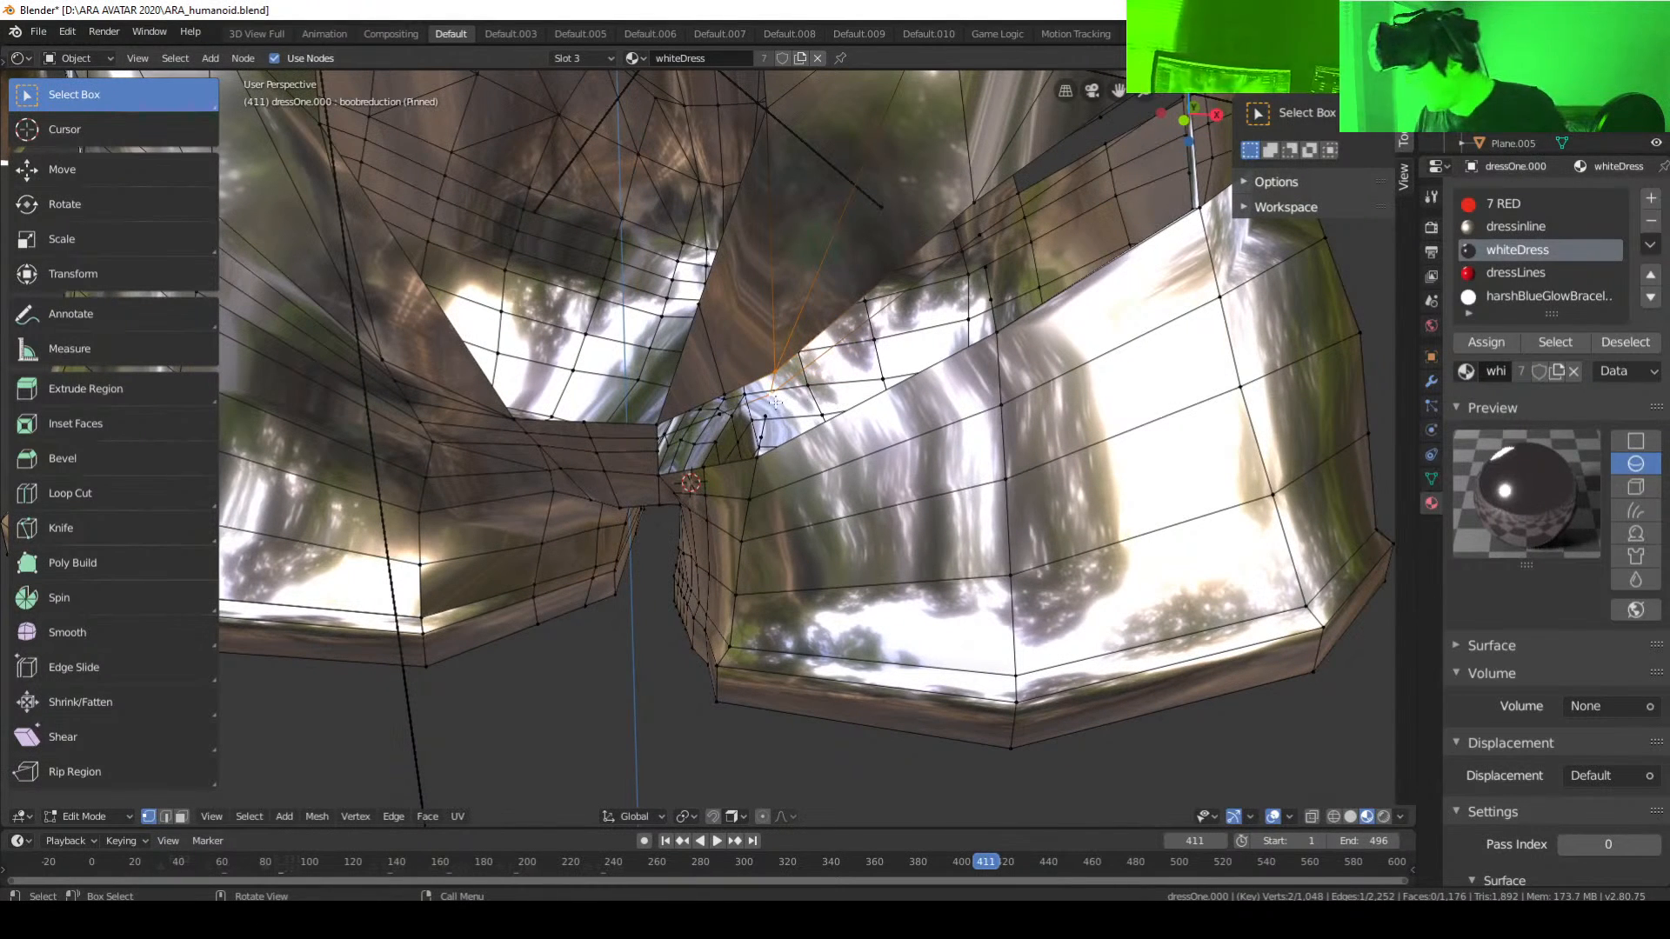
shift+click(764, 415)
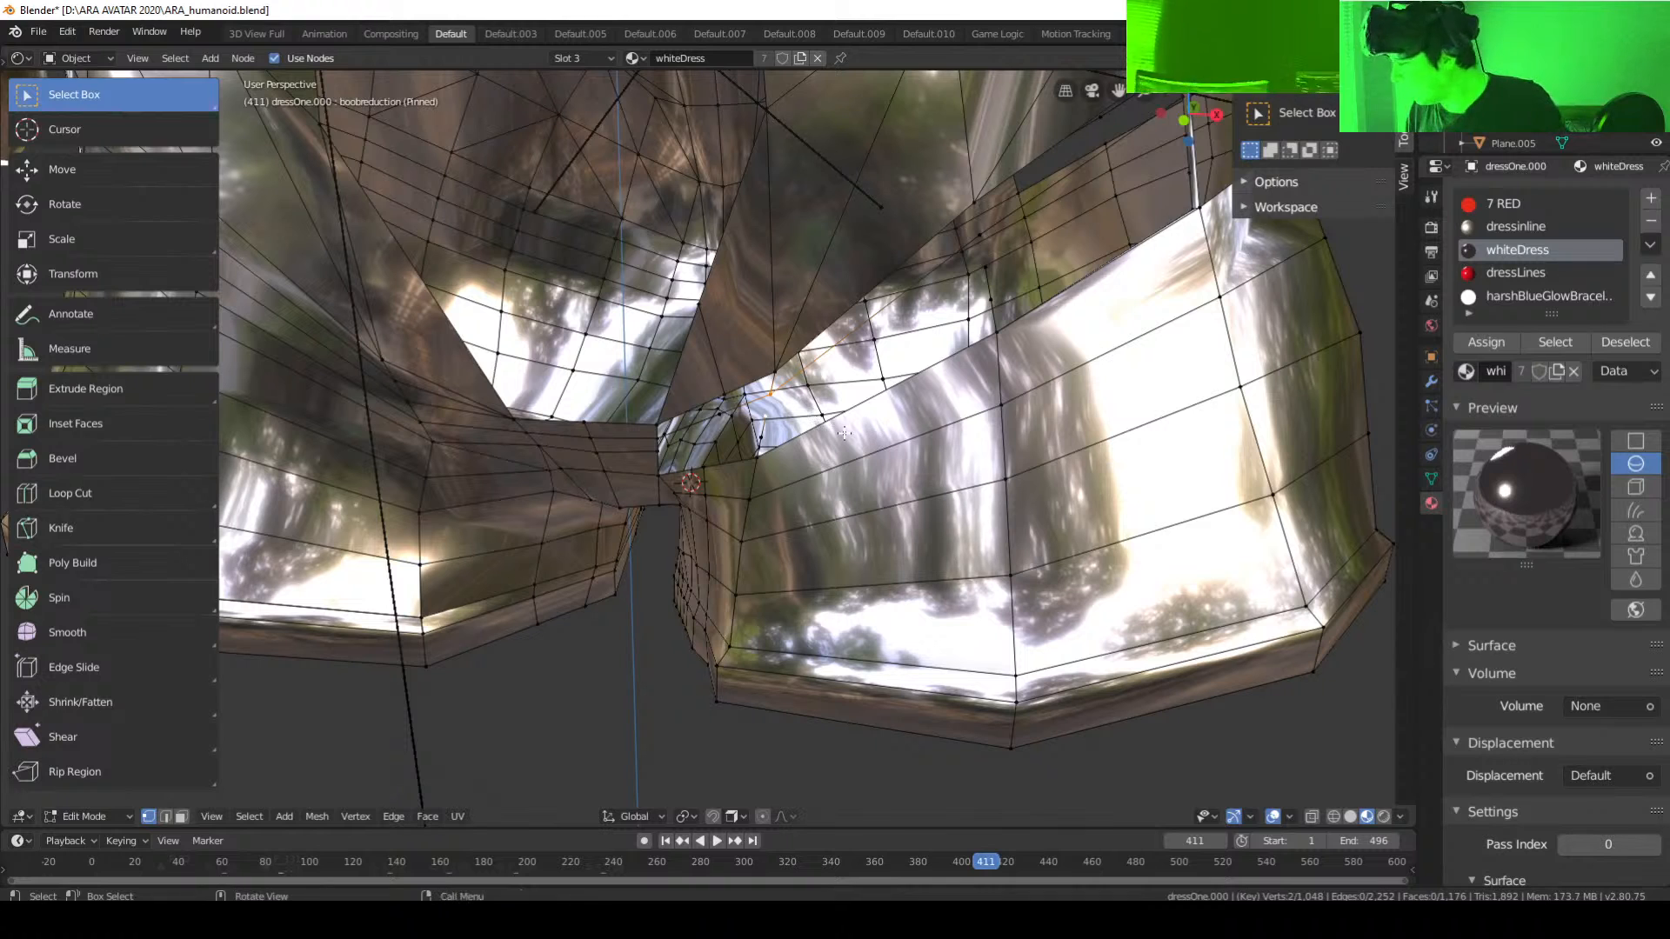
middle_drag(845, 433, 942, 332)
shift+click(768, 399)
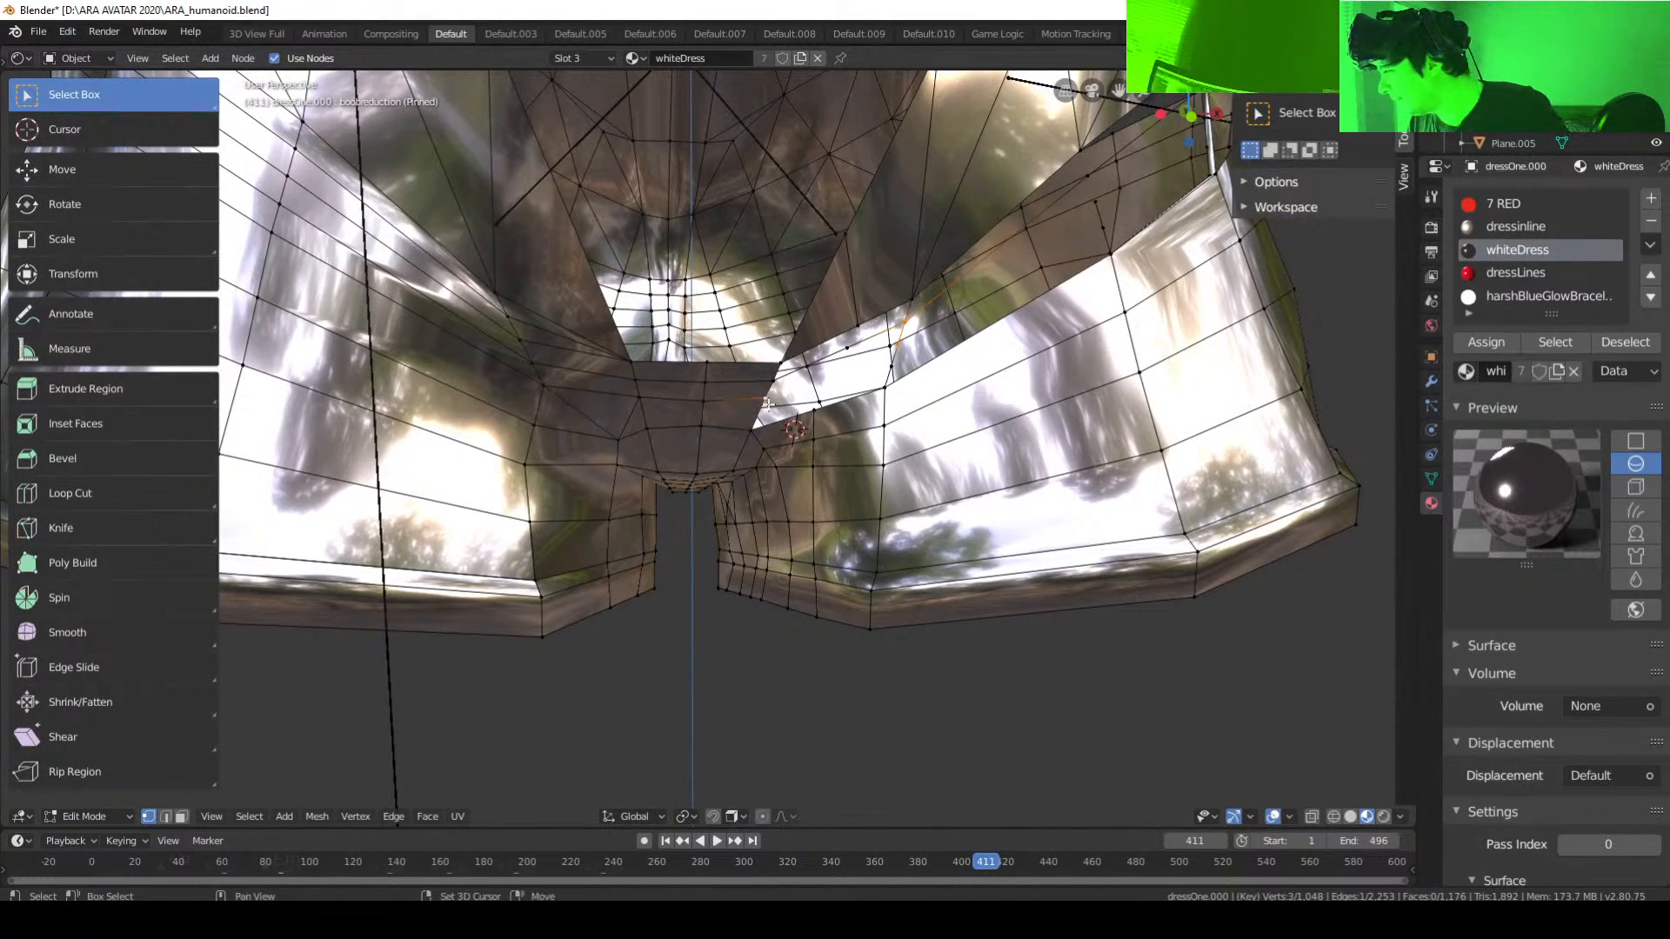
Step: Join the crotch-end vertex to the next edge-row vertex across the gap and subdivide the connecting edge
click(893, 346)
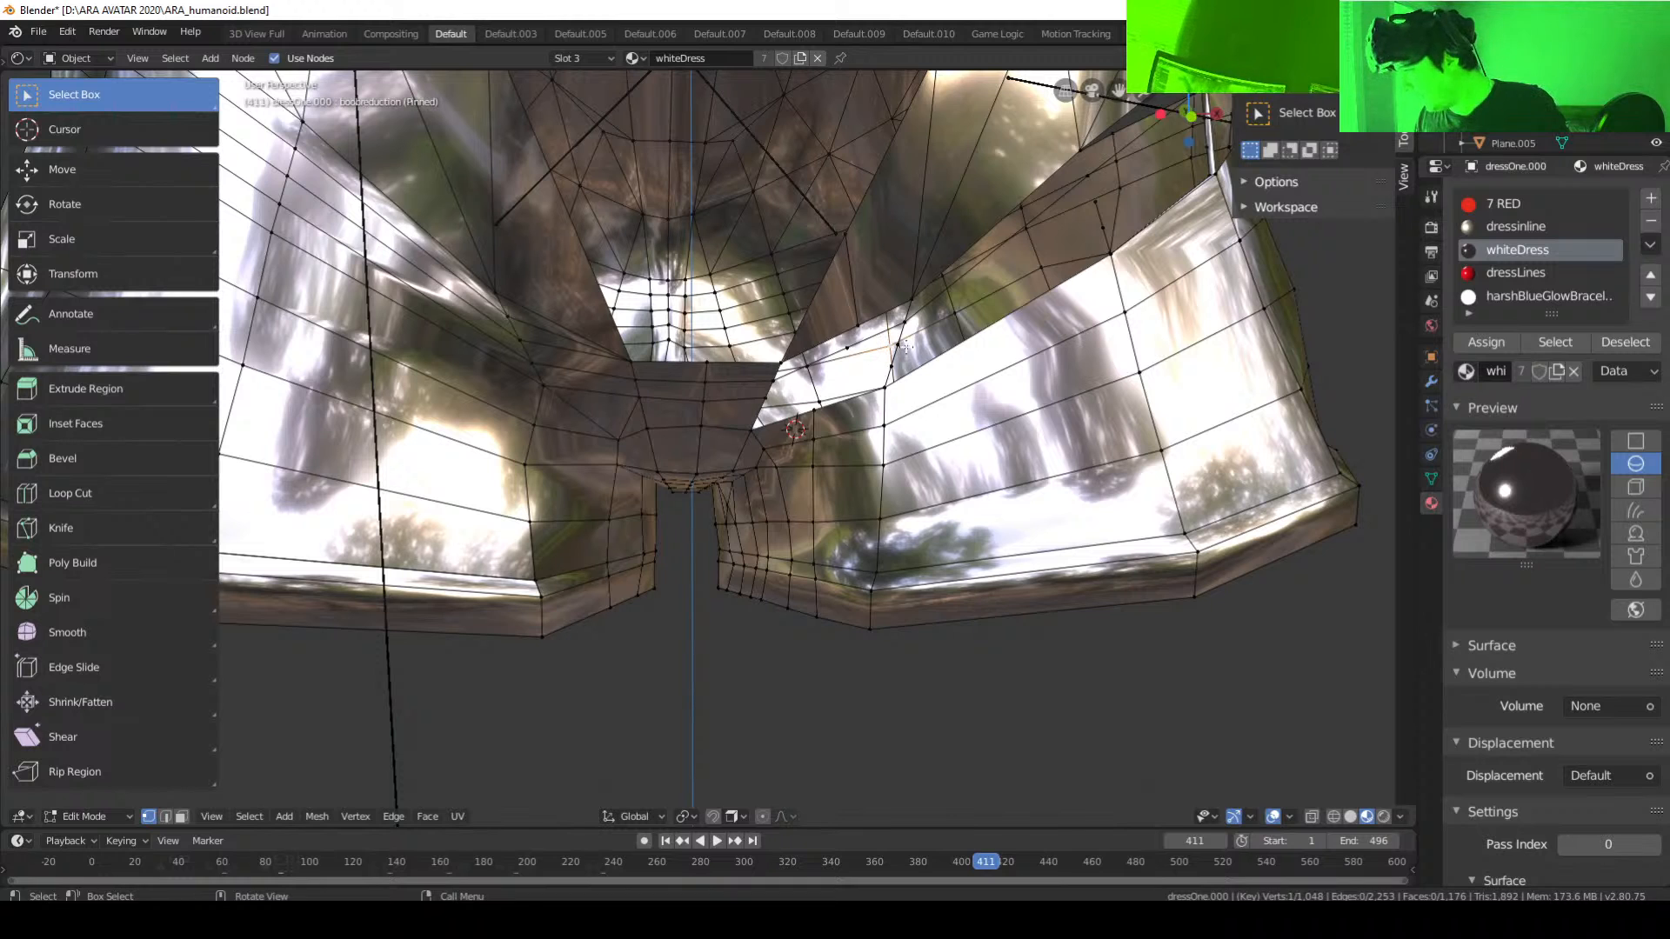
shift+click(768, 399)
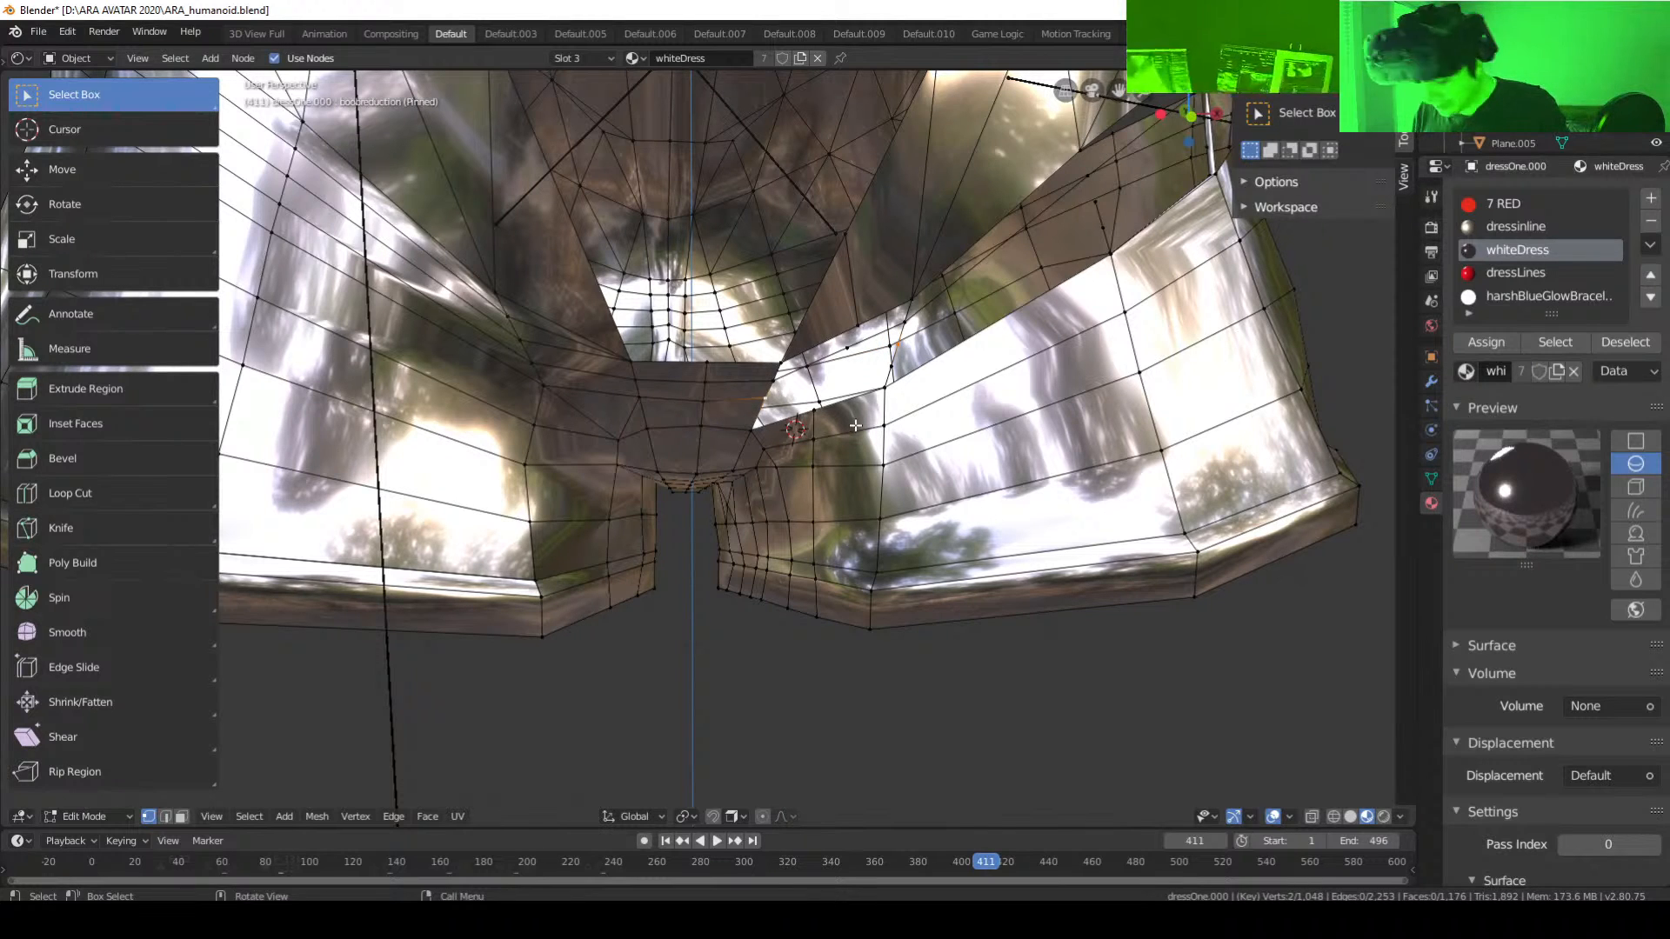
right_click(849, 362)
click(843, 386)
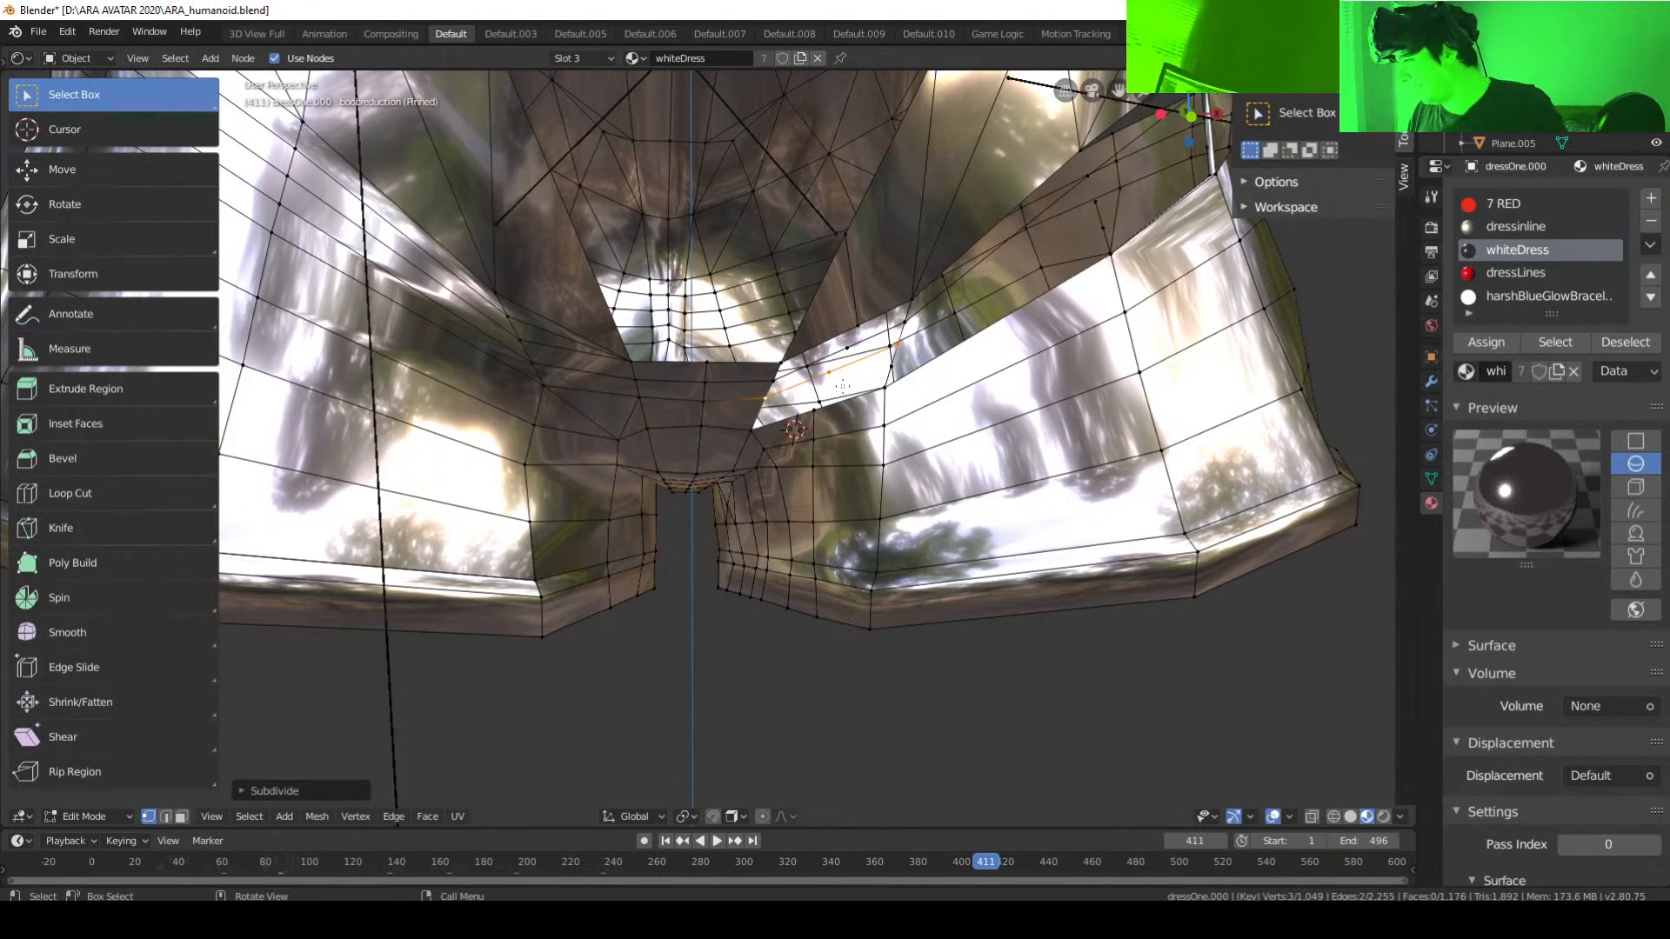
Step: Undo the last subdivision and fill a four-sided face near the inner end of the gap
key(ctrl+z)
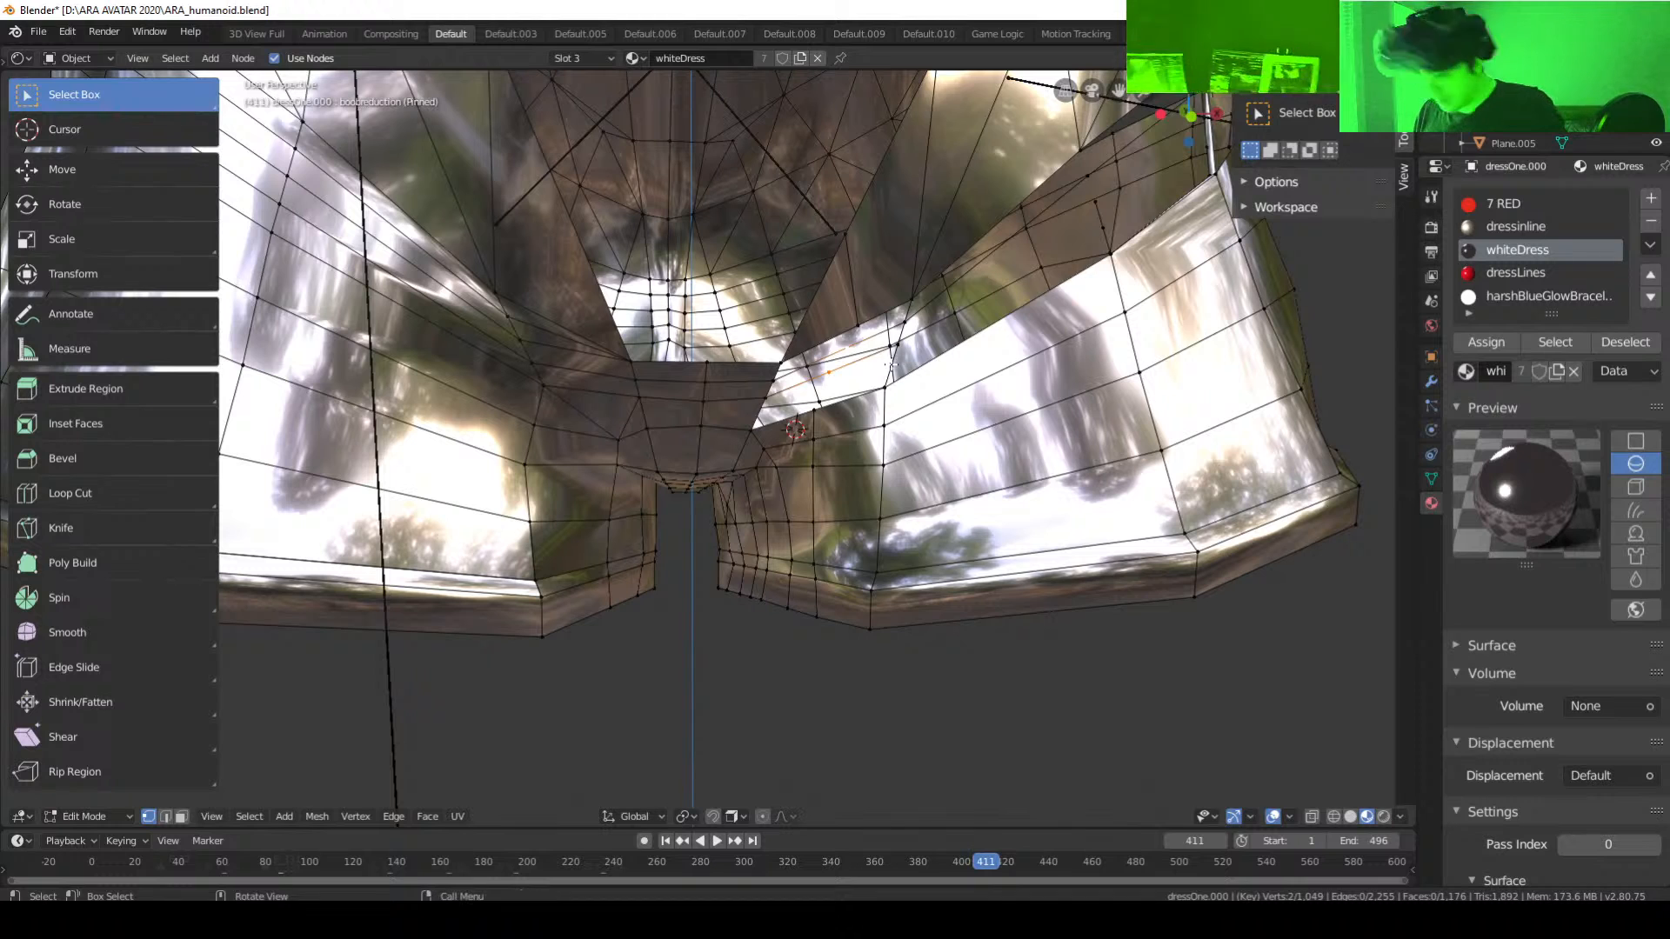
click(834, 348)
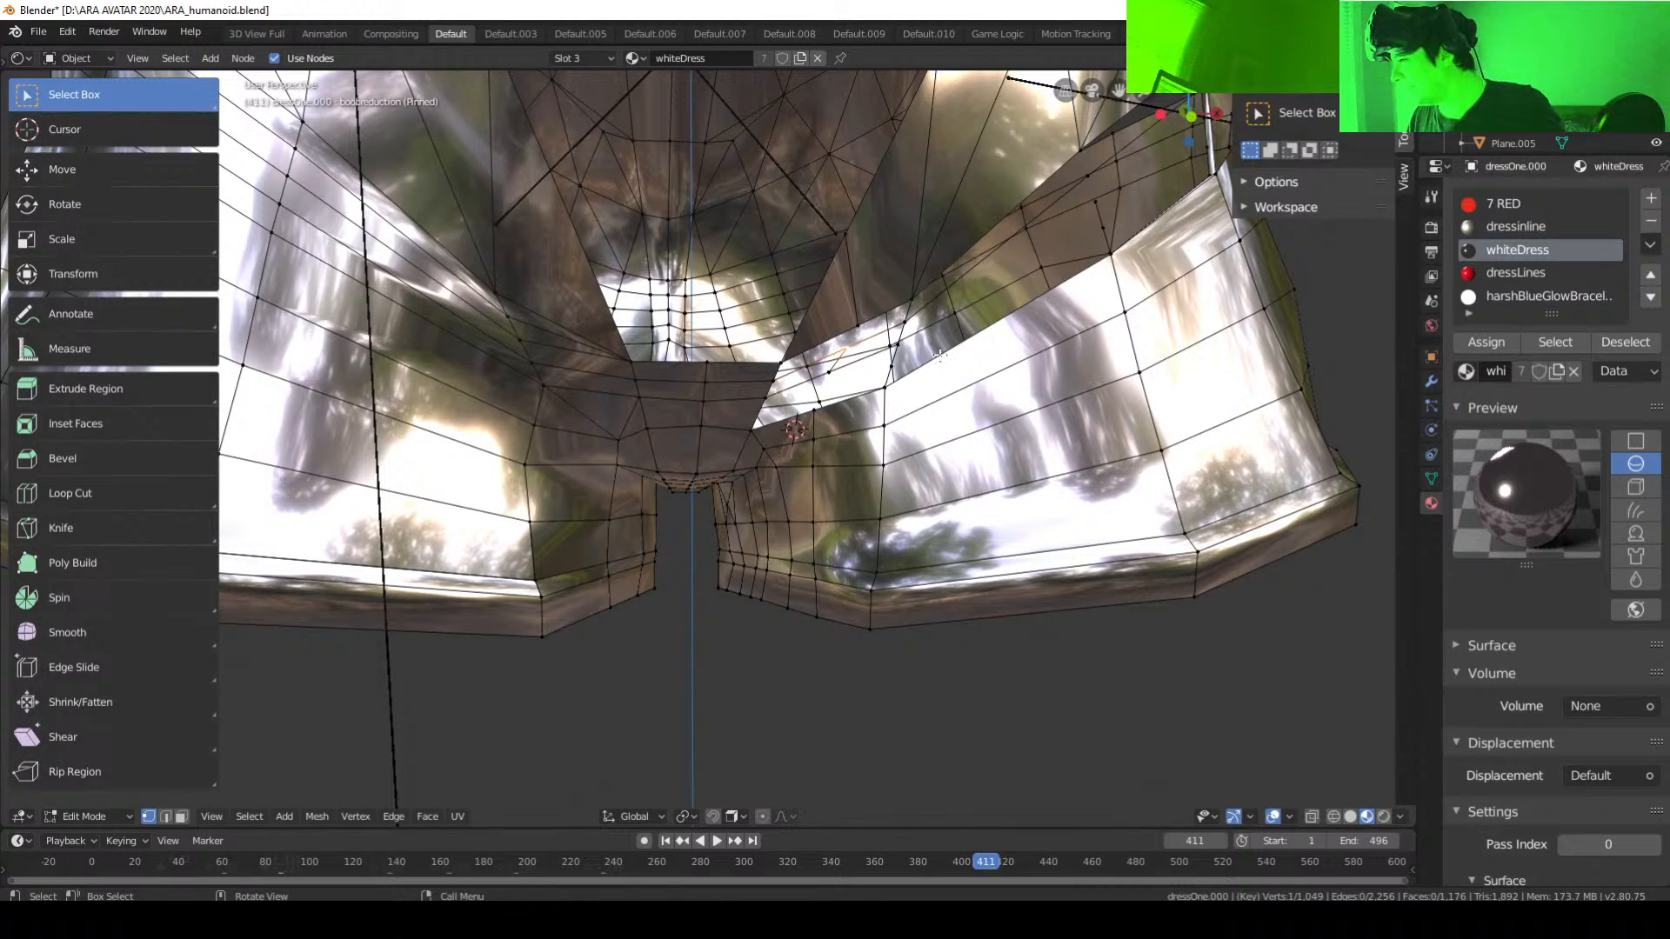
shift+click(906, 321)
shift+click(897, 345)
shift+click(833, 372)
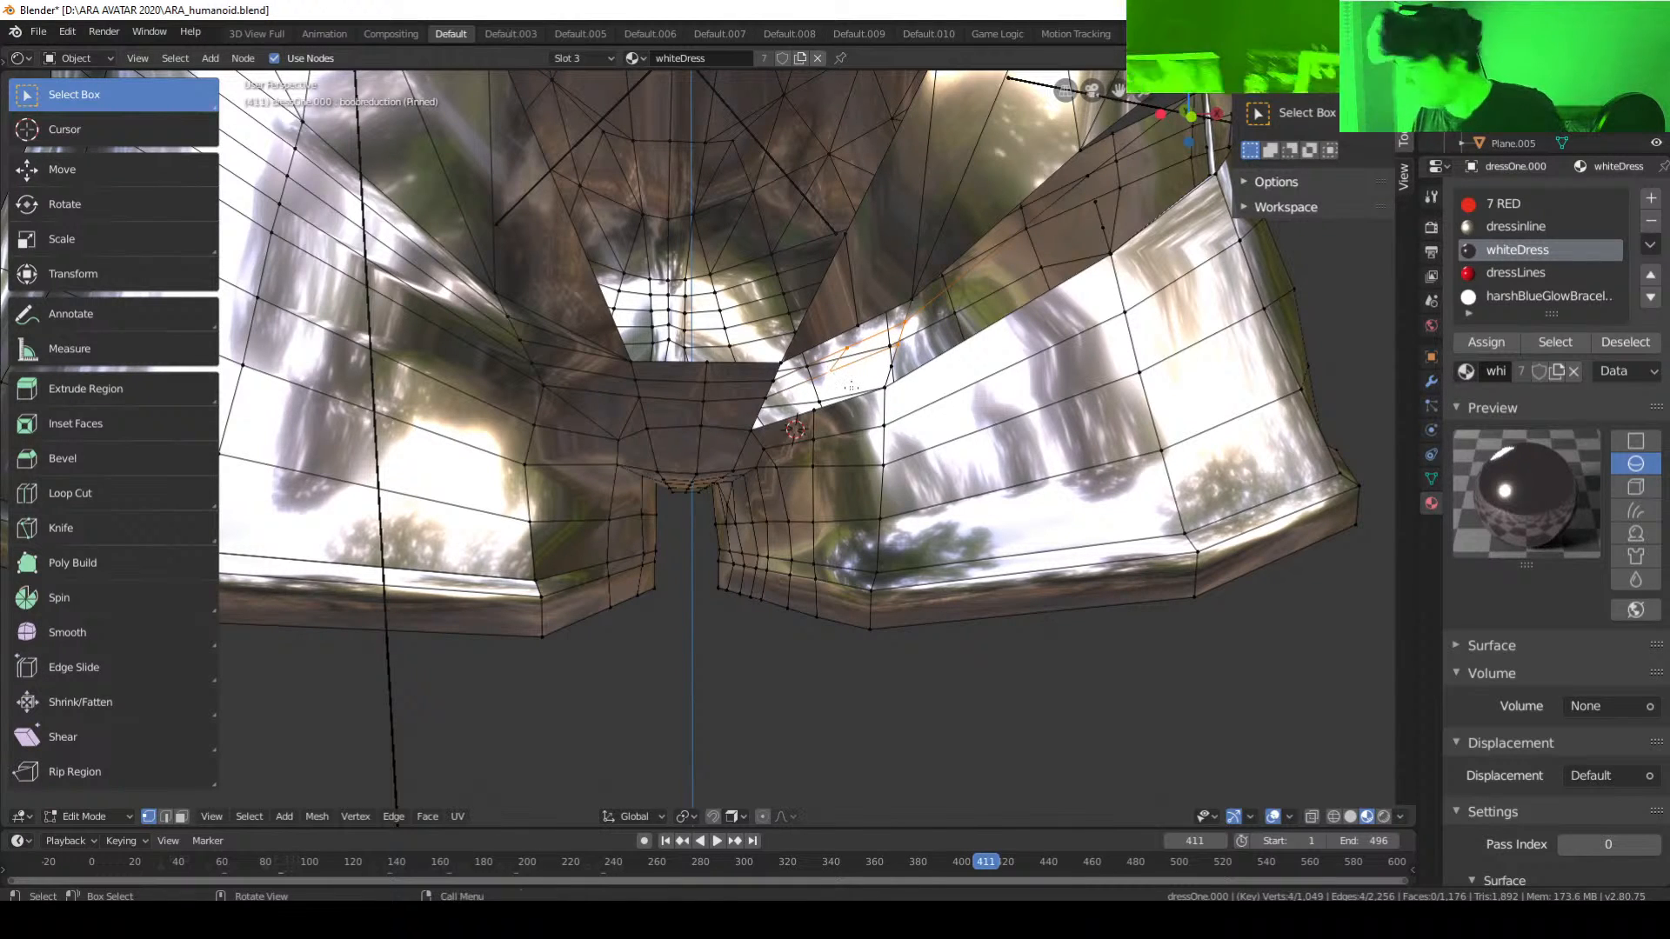
key(f)
Step: Fill the adjoining face along the upper rim beside the new red face
middle_drag(880, 365, 787, 413)
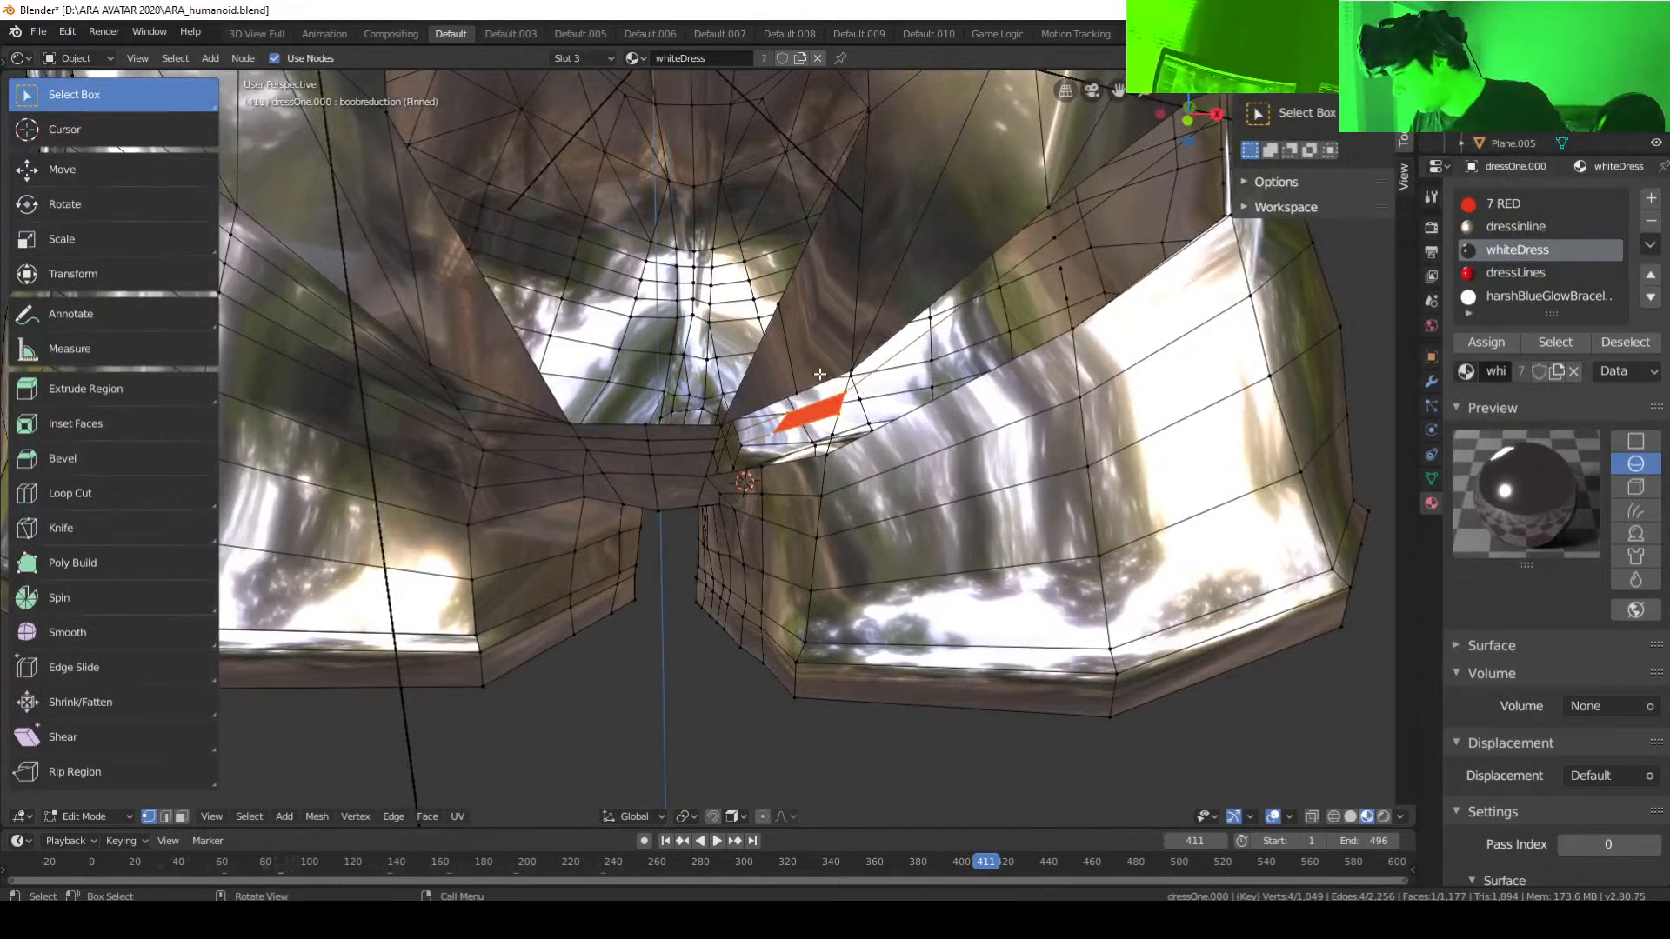
click(783, 416)
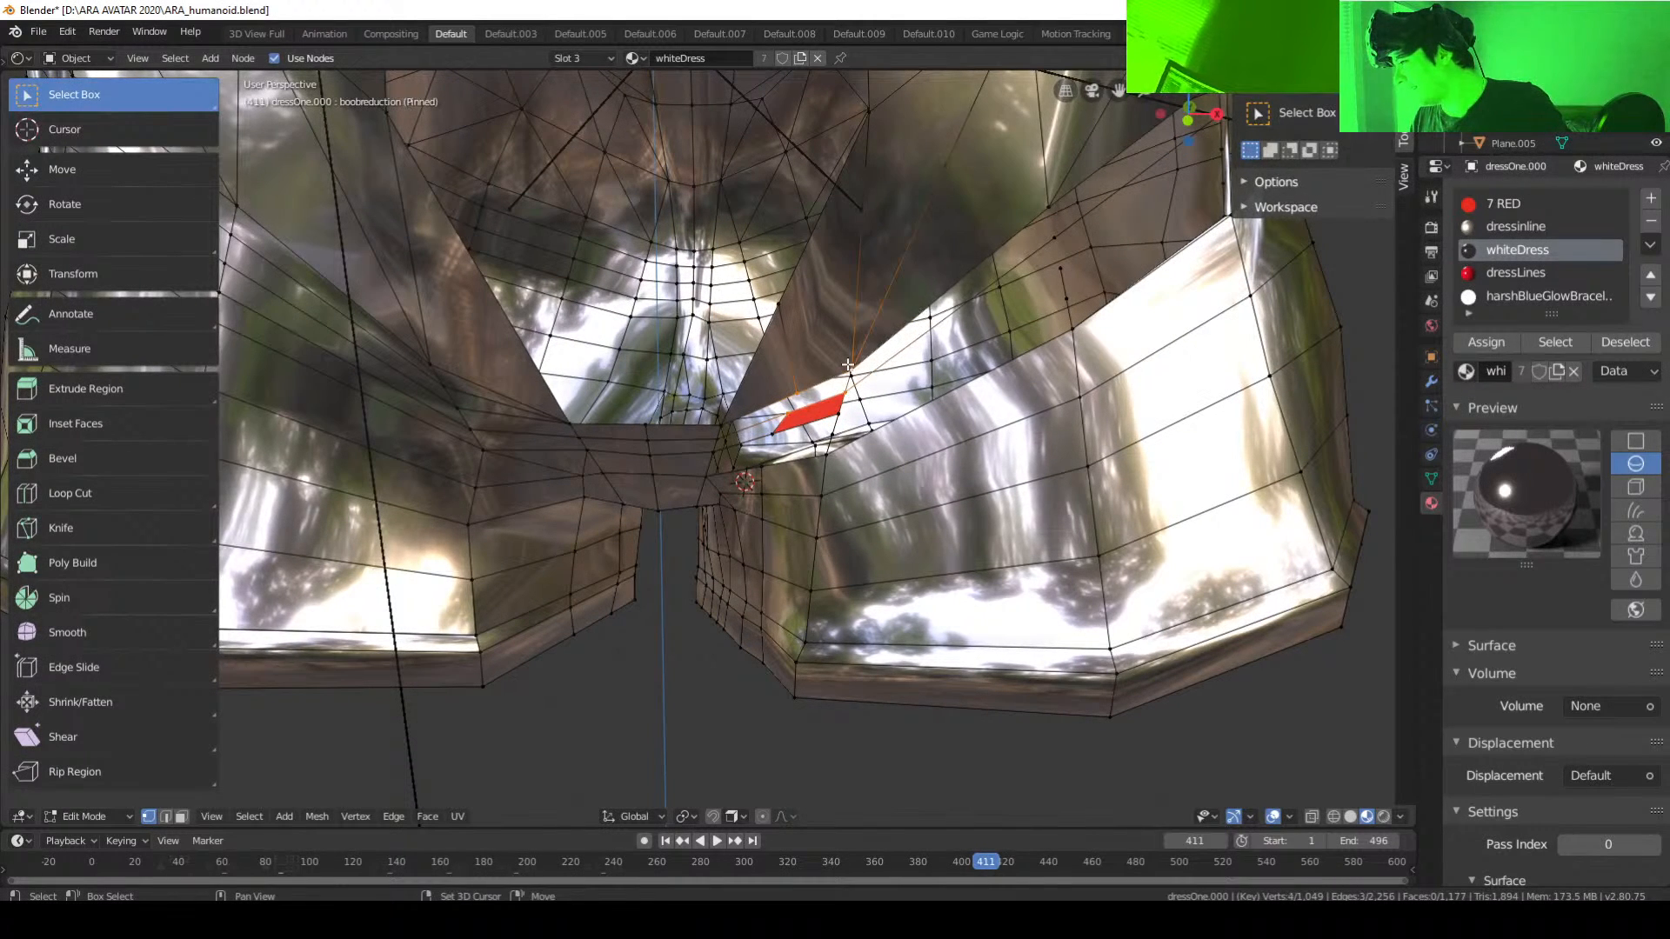
key(f)
Step: Fill the four-sided face between the red face's inner side and the lower rim
middle_drag(737, 424, 874, 391)
click(883, 382)
shift+click(872, 403)
shift+click(796, 432)
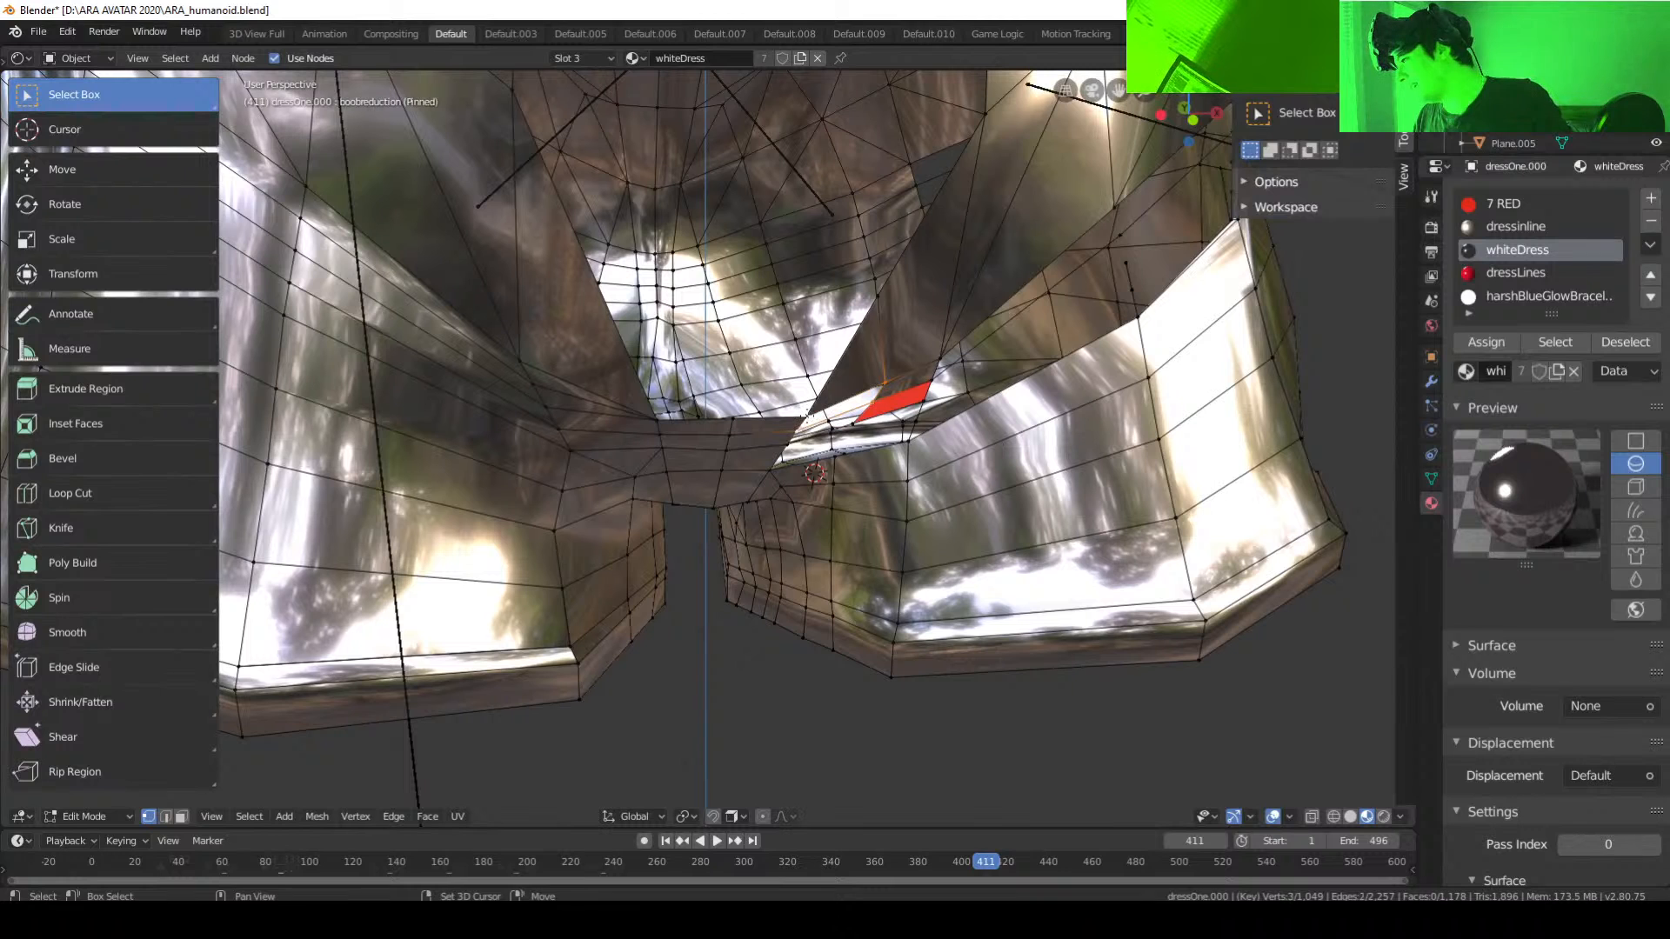
shift+click(806, 416)
key(f)
Step: Fill the innermost four-sided face of the gap, next to the crotch strip's end
click(853, 424)
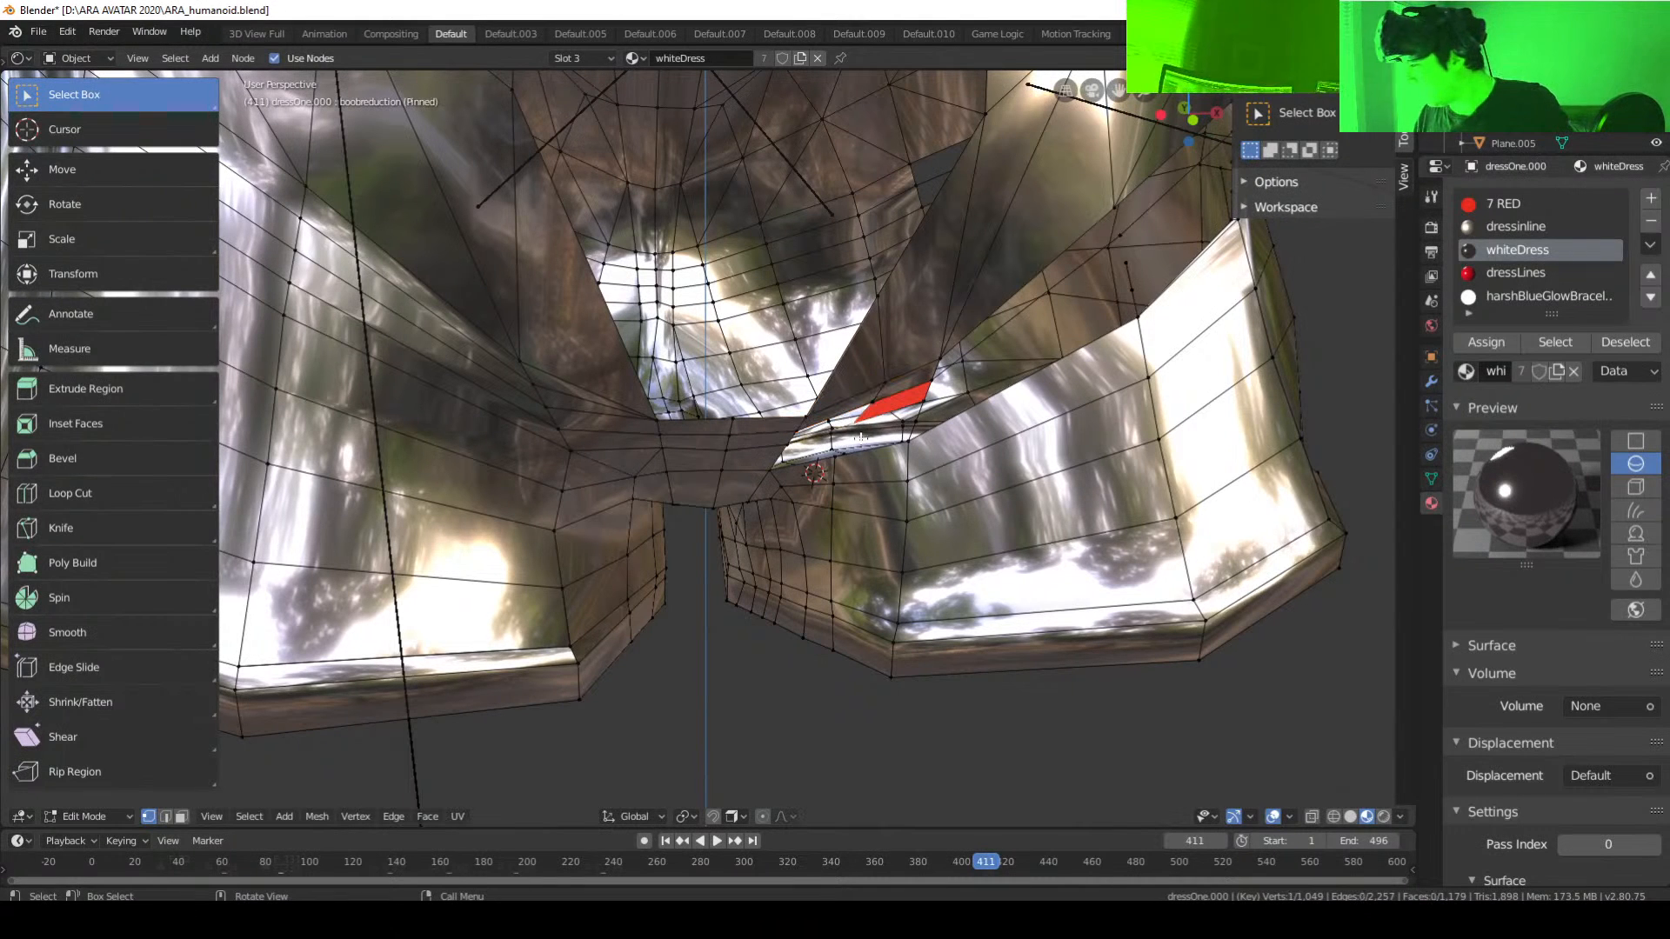
shift+click(843, 455)
mouse_move(843, 455)
middle_down()
mouse_move(871, 466)
mouse_move(831, 441)
mouse_move(827, 458)
middle_up()
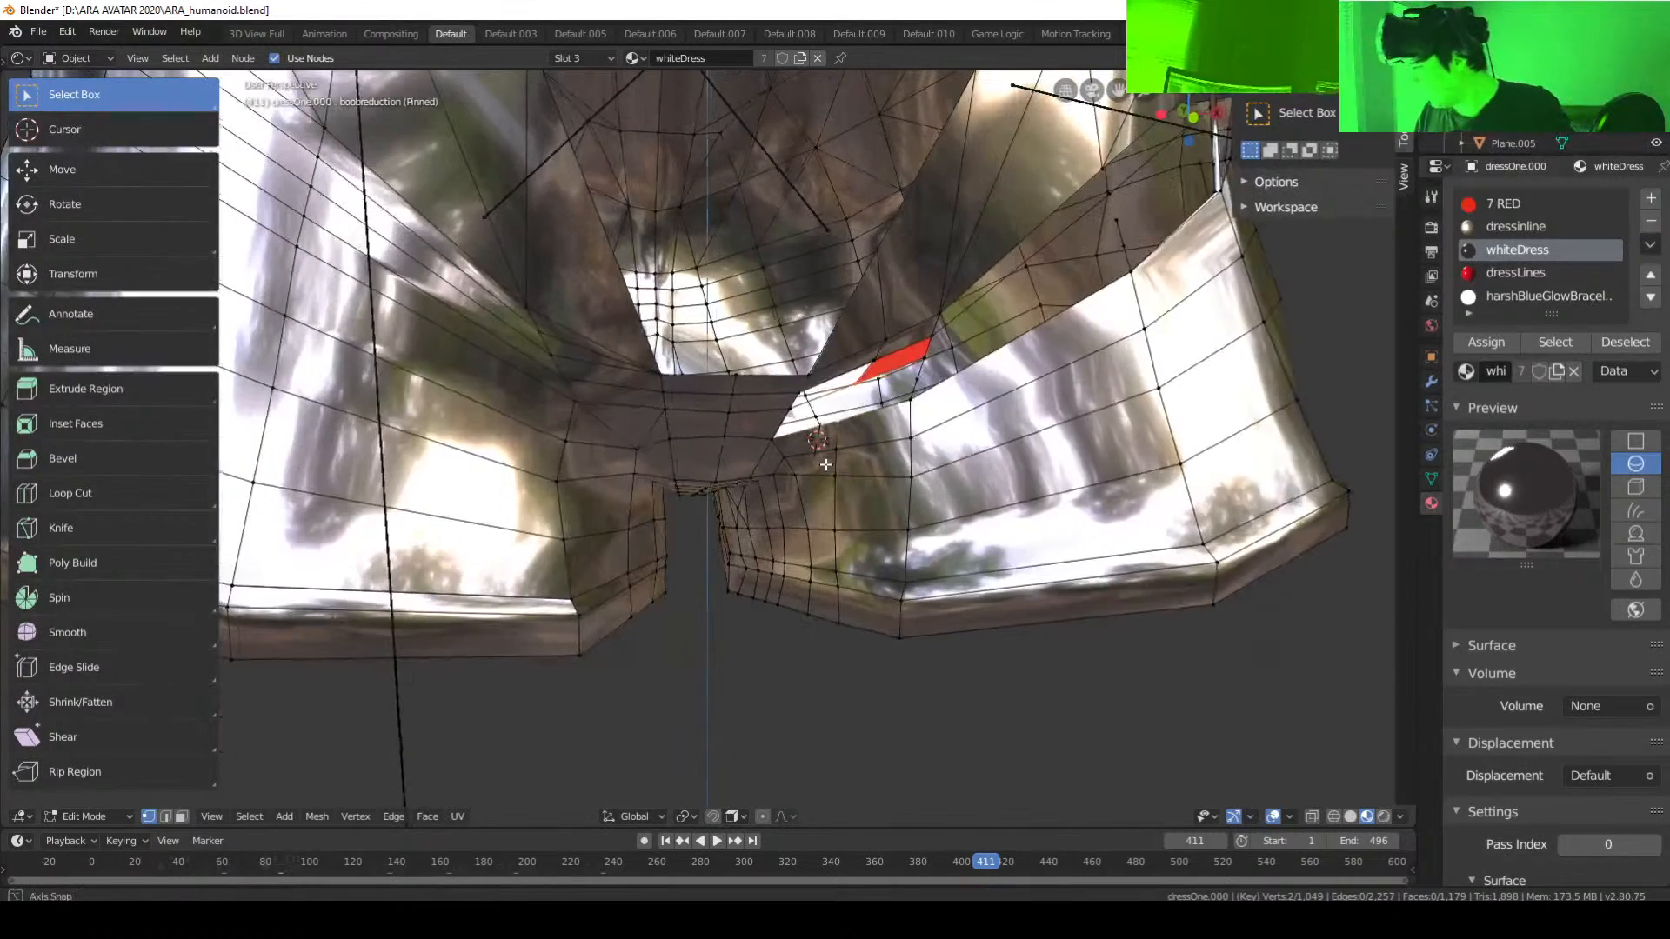
shift+click(776, 437)
shift+click(789, 404)
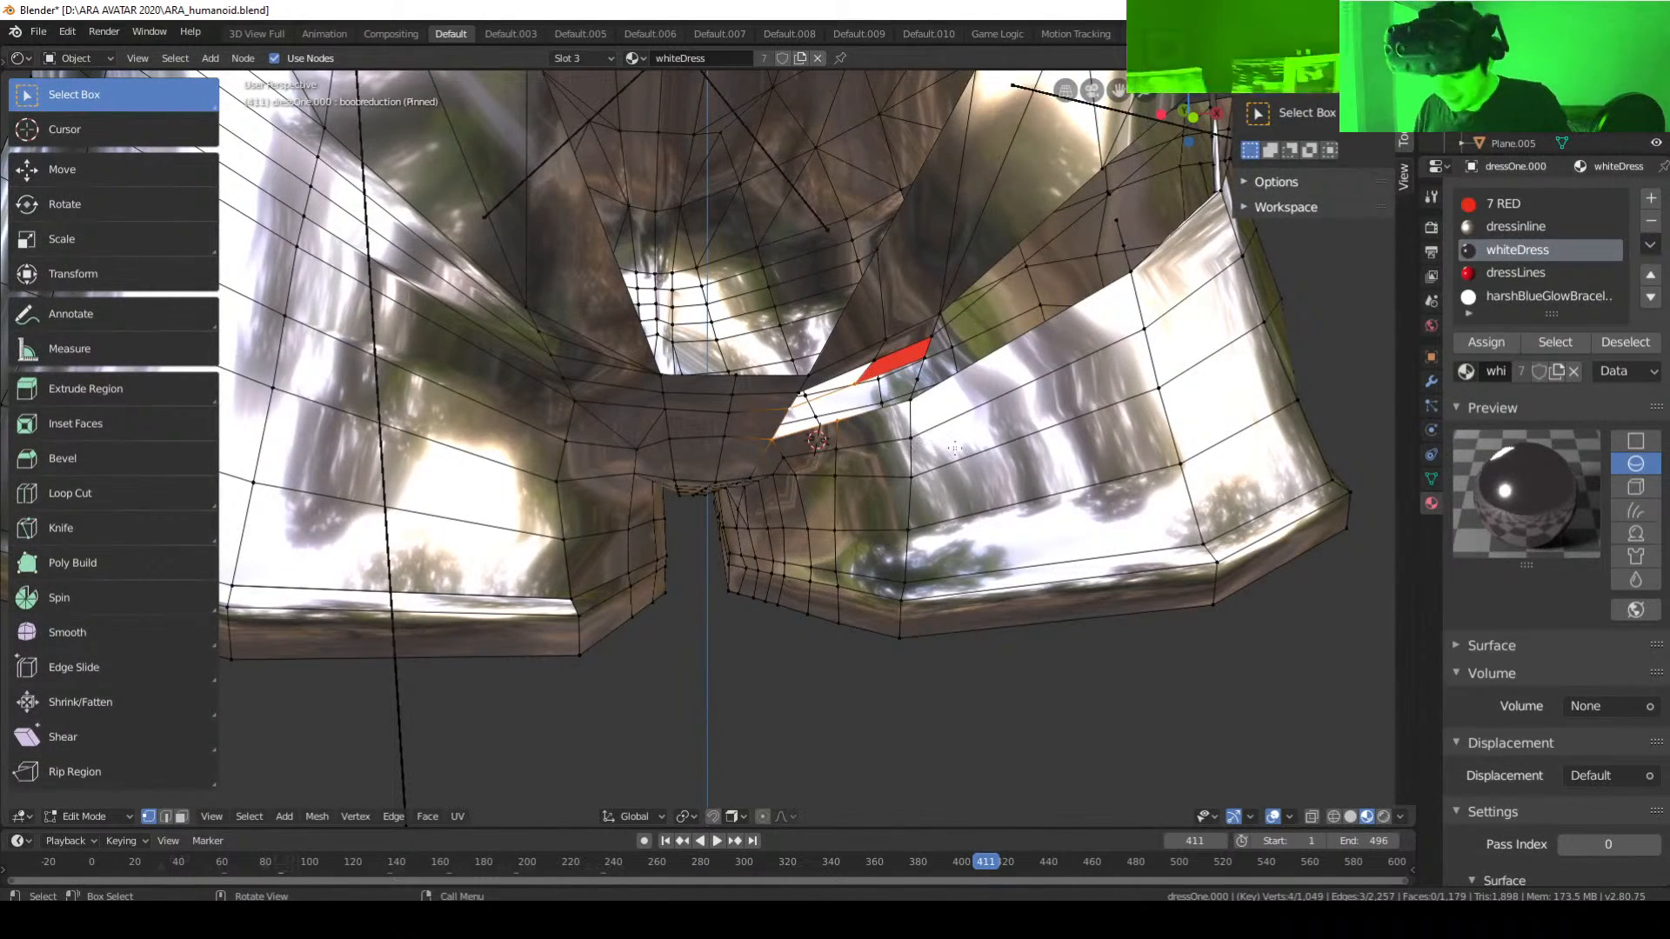
key(f)
Step: Subdivide the short cross edge running down from the red face's inner corner to the lower rim
middle_drag(954, 448, 922, 430)
click(837, 363)
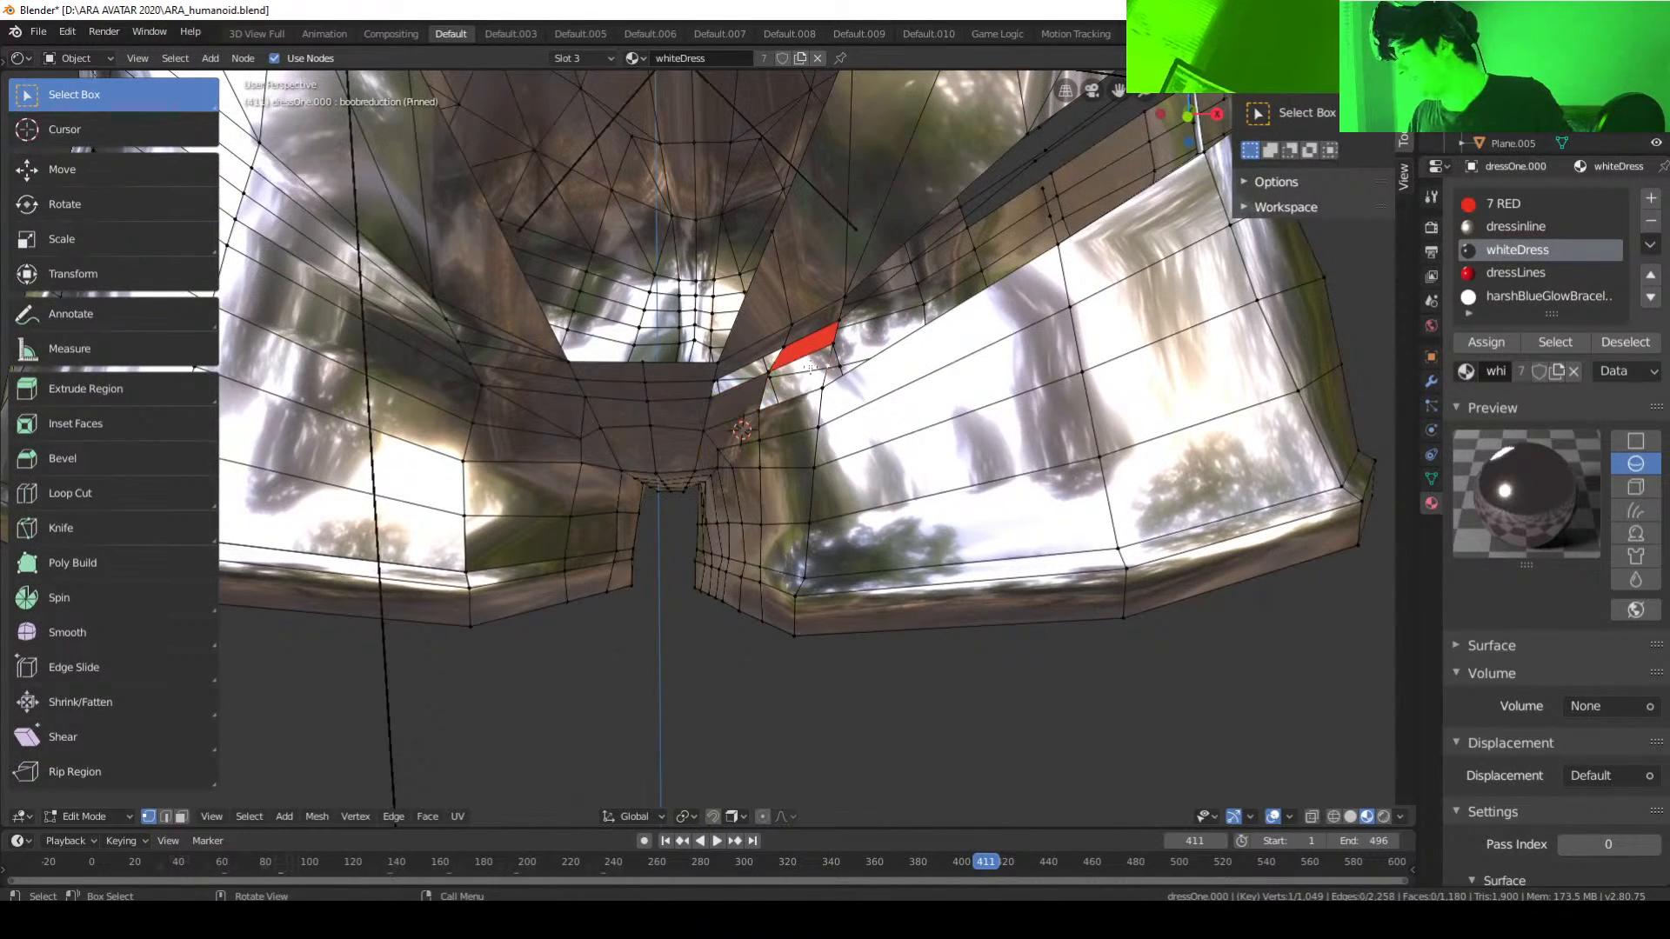
click(772, 373)
shift+click(769, 404)
right_click(770, 397)
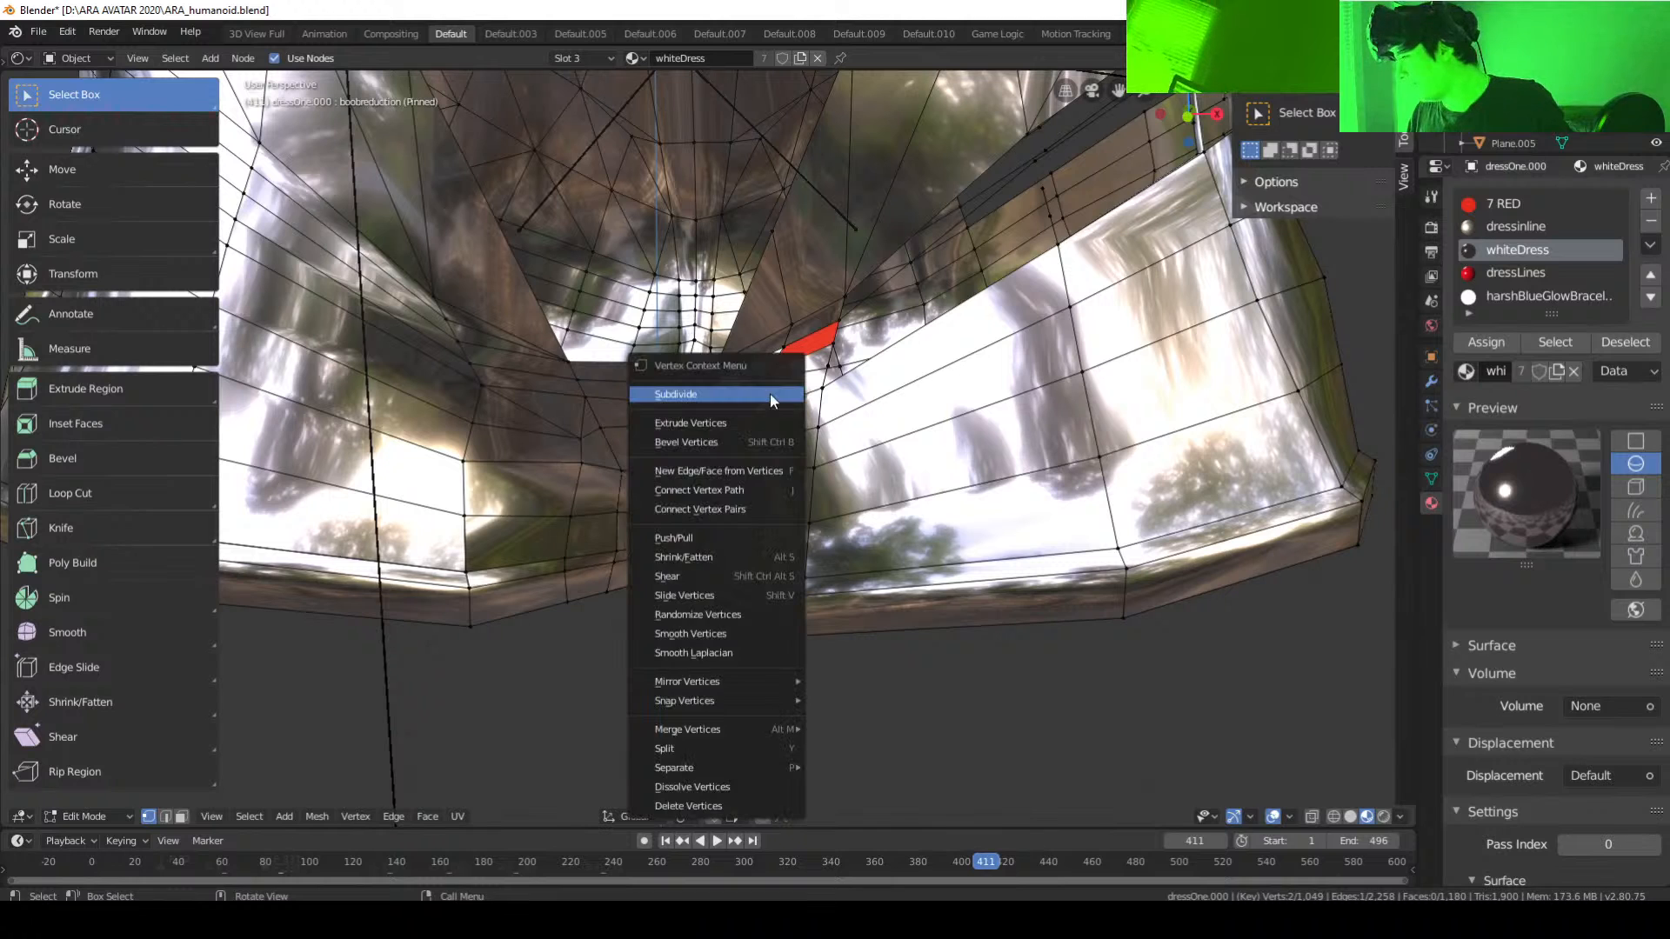
click(770, 394)
Step: Subdivide the crotch strip's end edge and delete the new midpoint vertex together with its adjoining faces
click(718, 397)
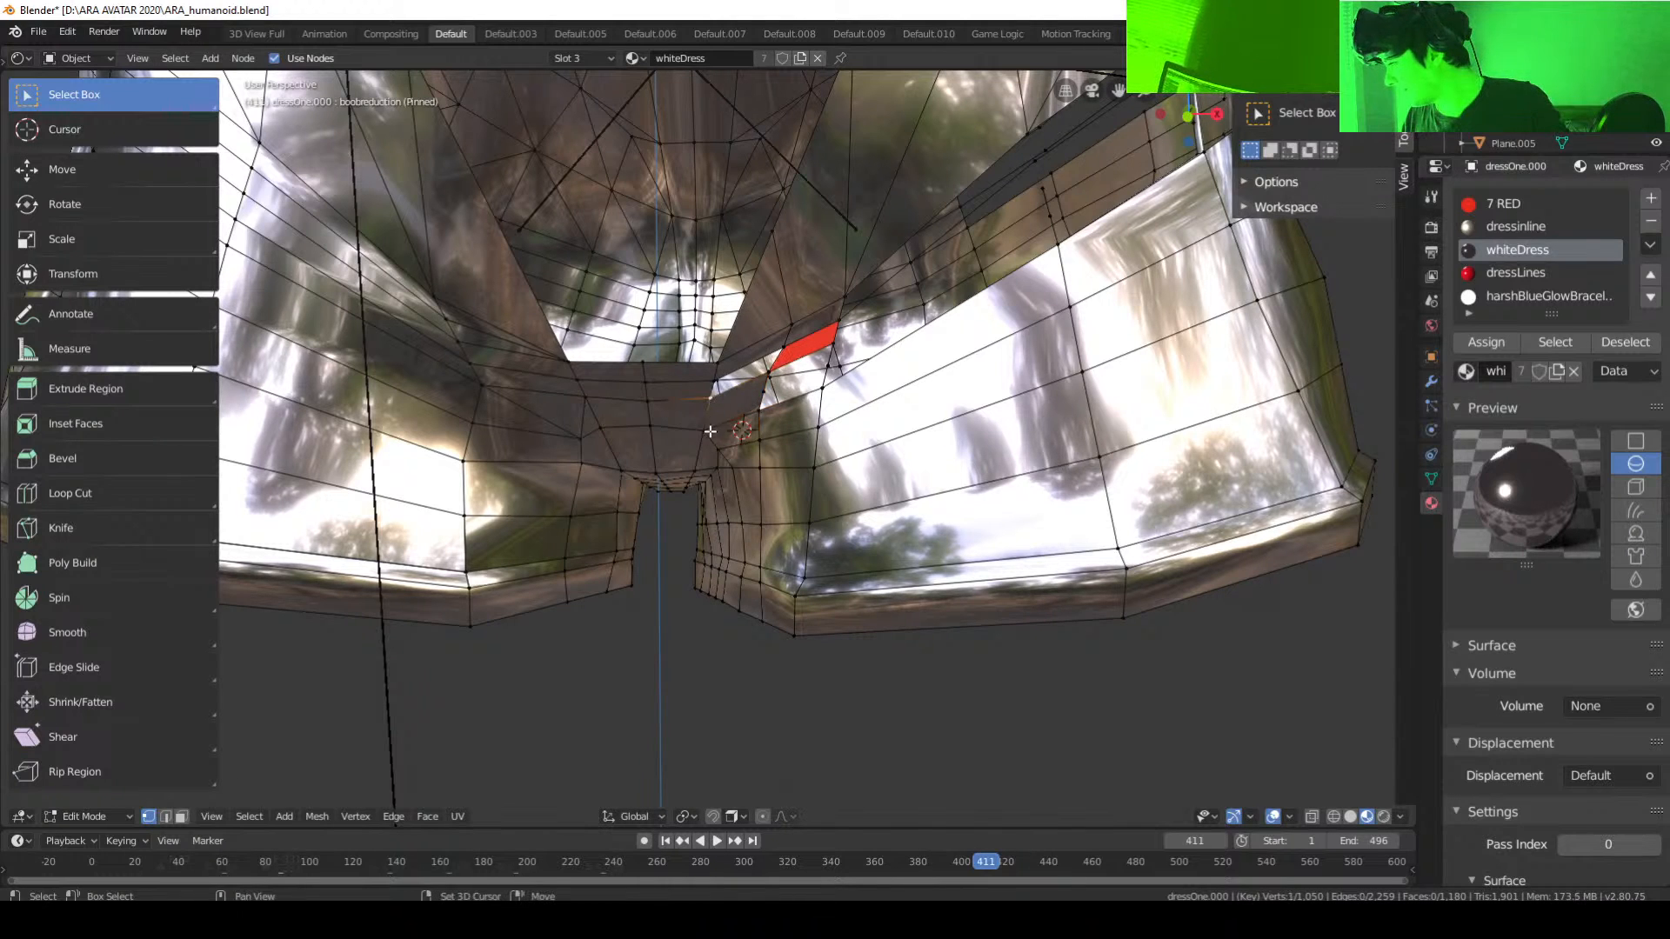
shift+click(703, 429)
right_click(698, 420)
click(697, 420)
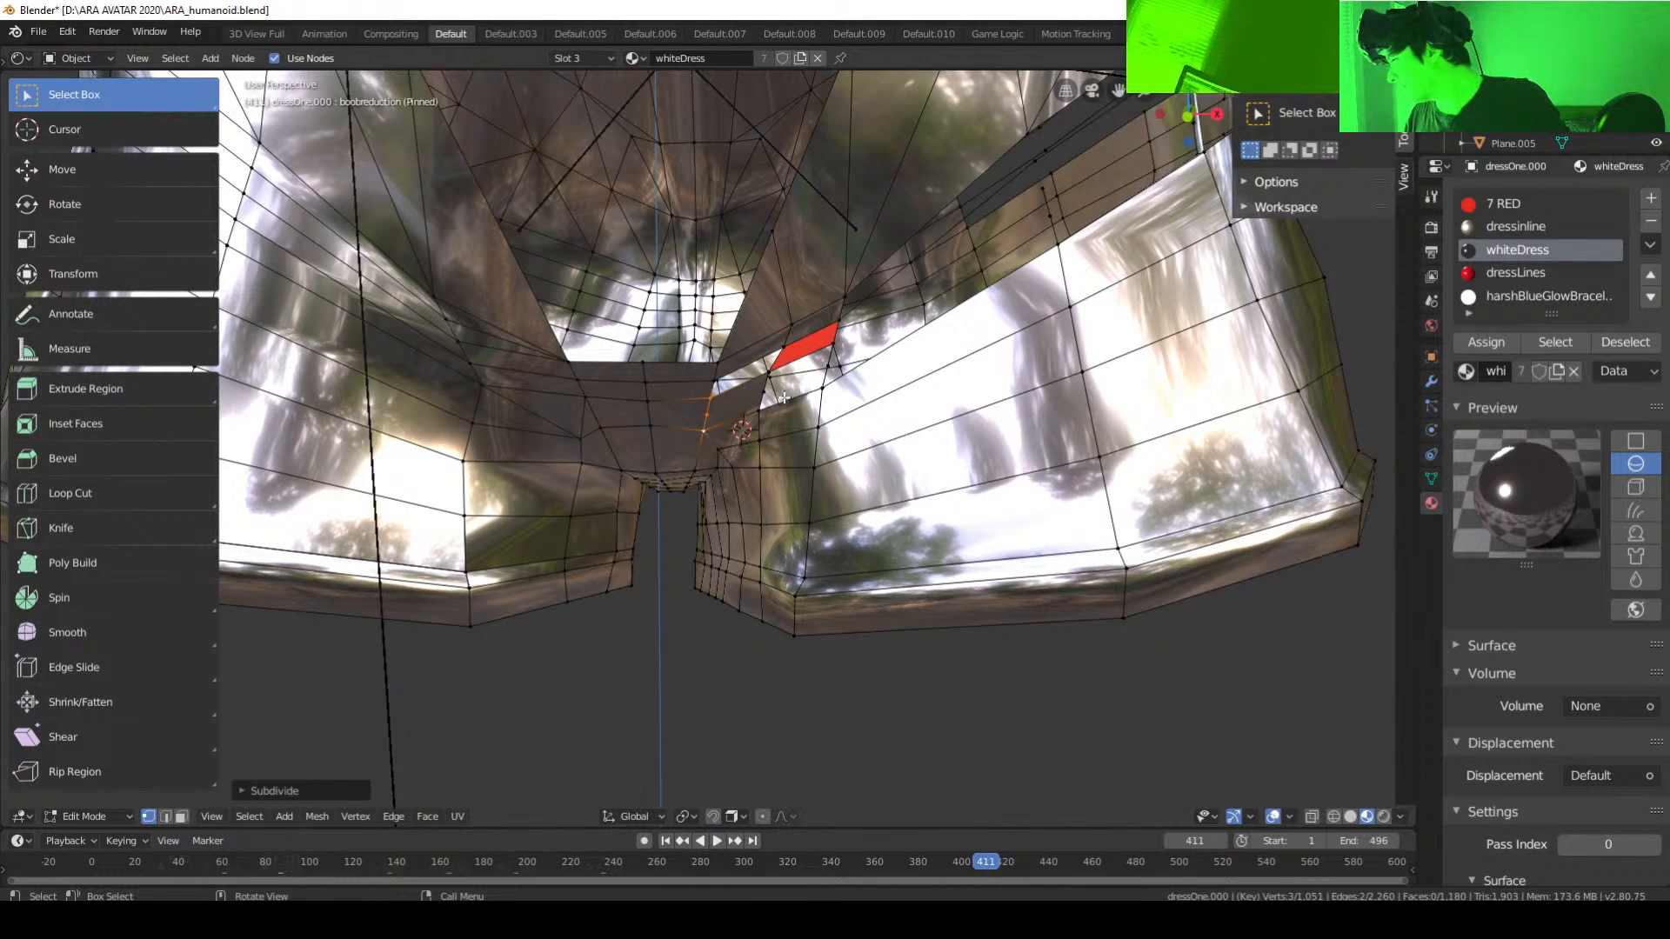
click(703, 415)
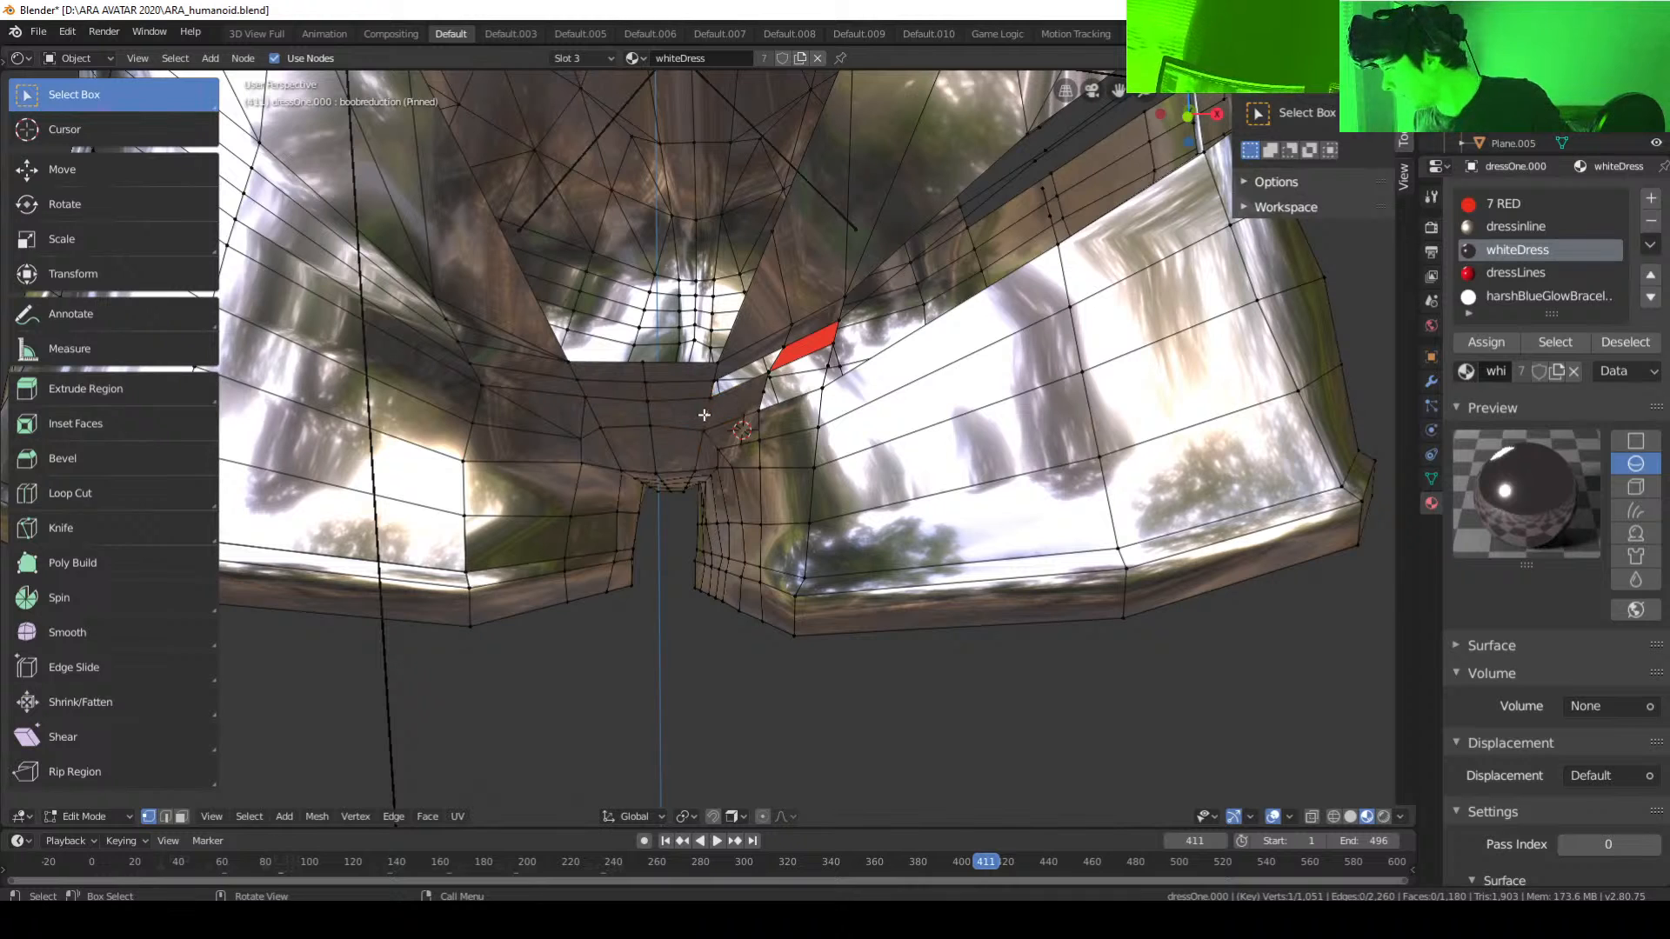
right_click(704, 415)
click(675, 379)
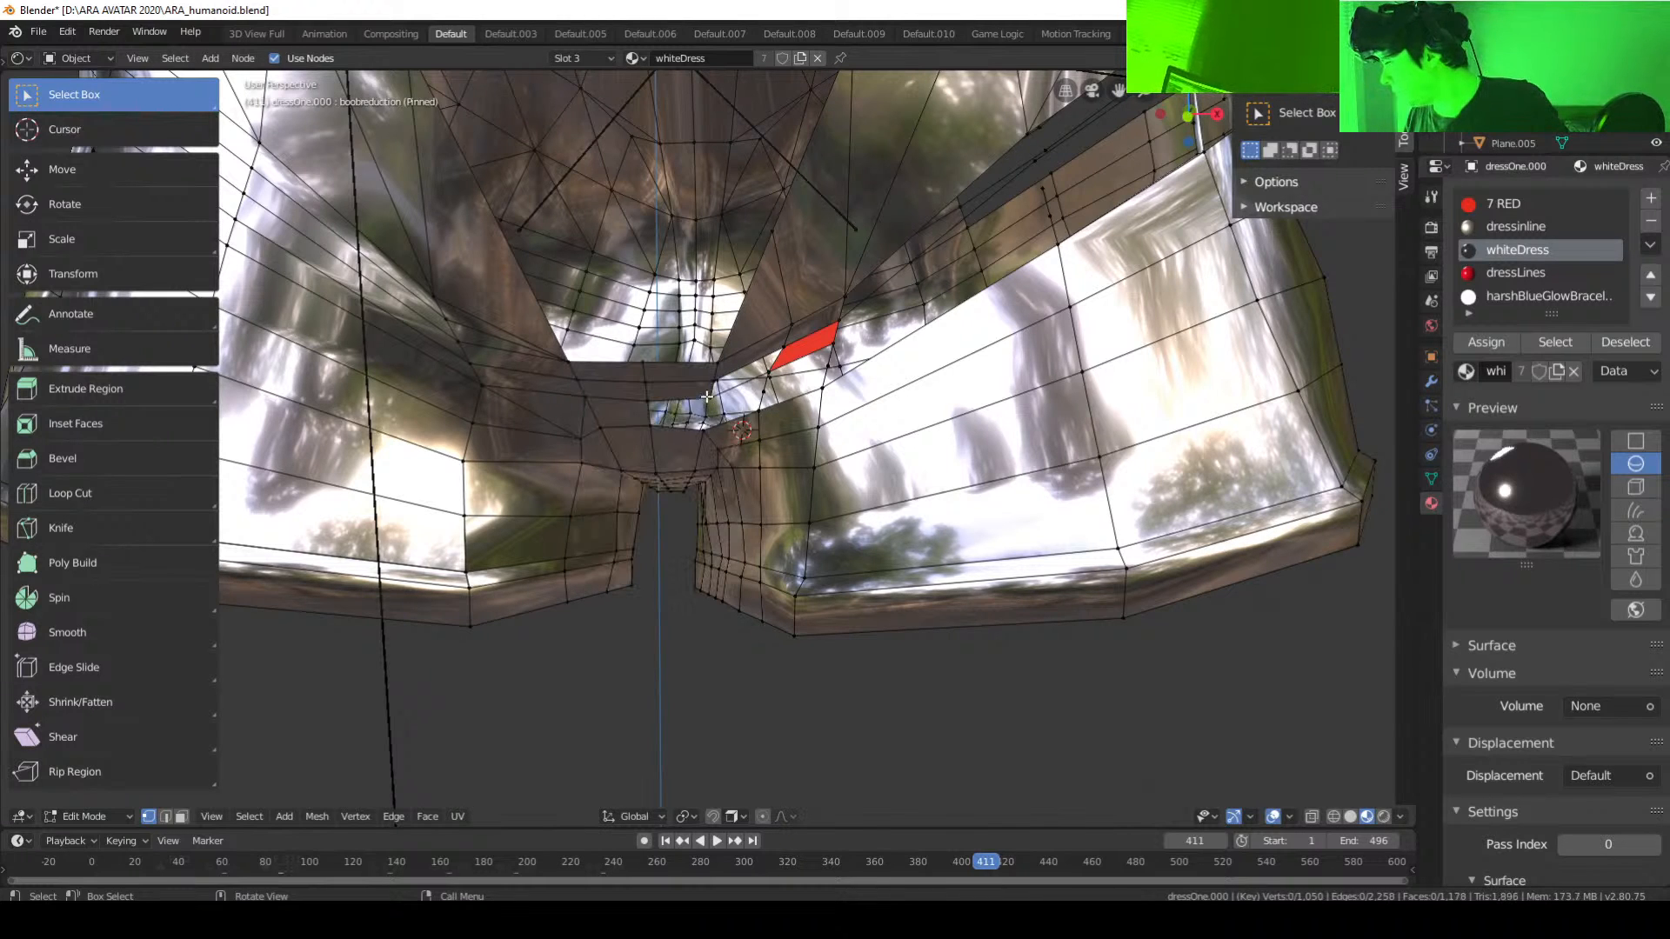
Step: Create an edge between the upper and lower corner vertices at the end of the crotch strip
middle_drag(772, 471, 723, 441)
shift+click(723, 440)
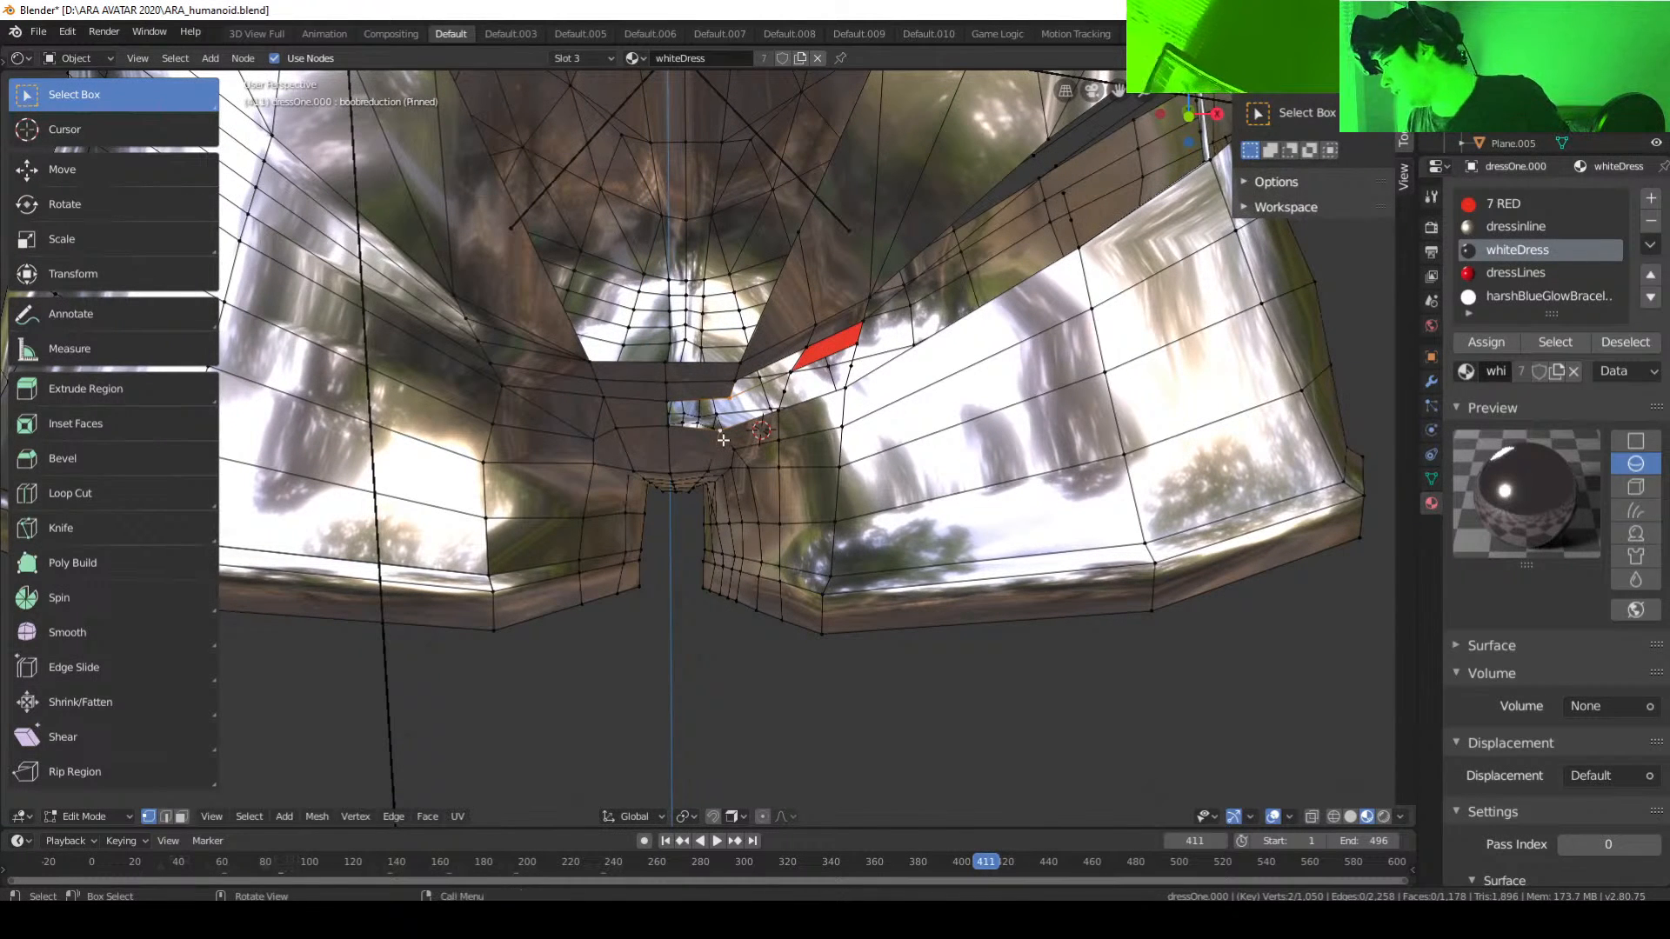
click(787, 405)
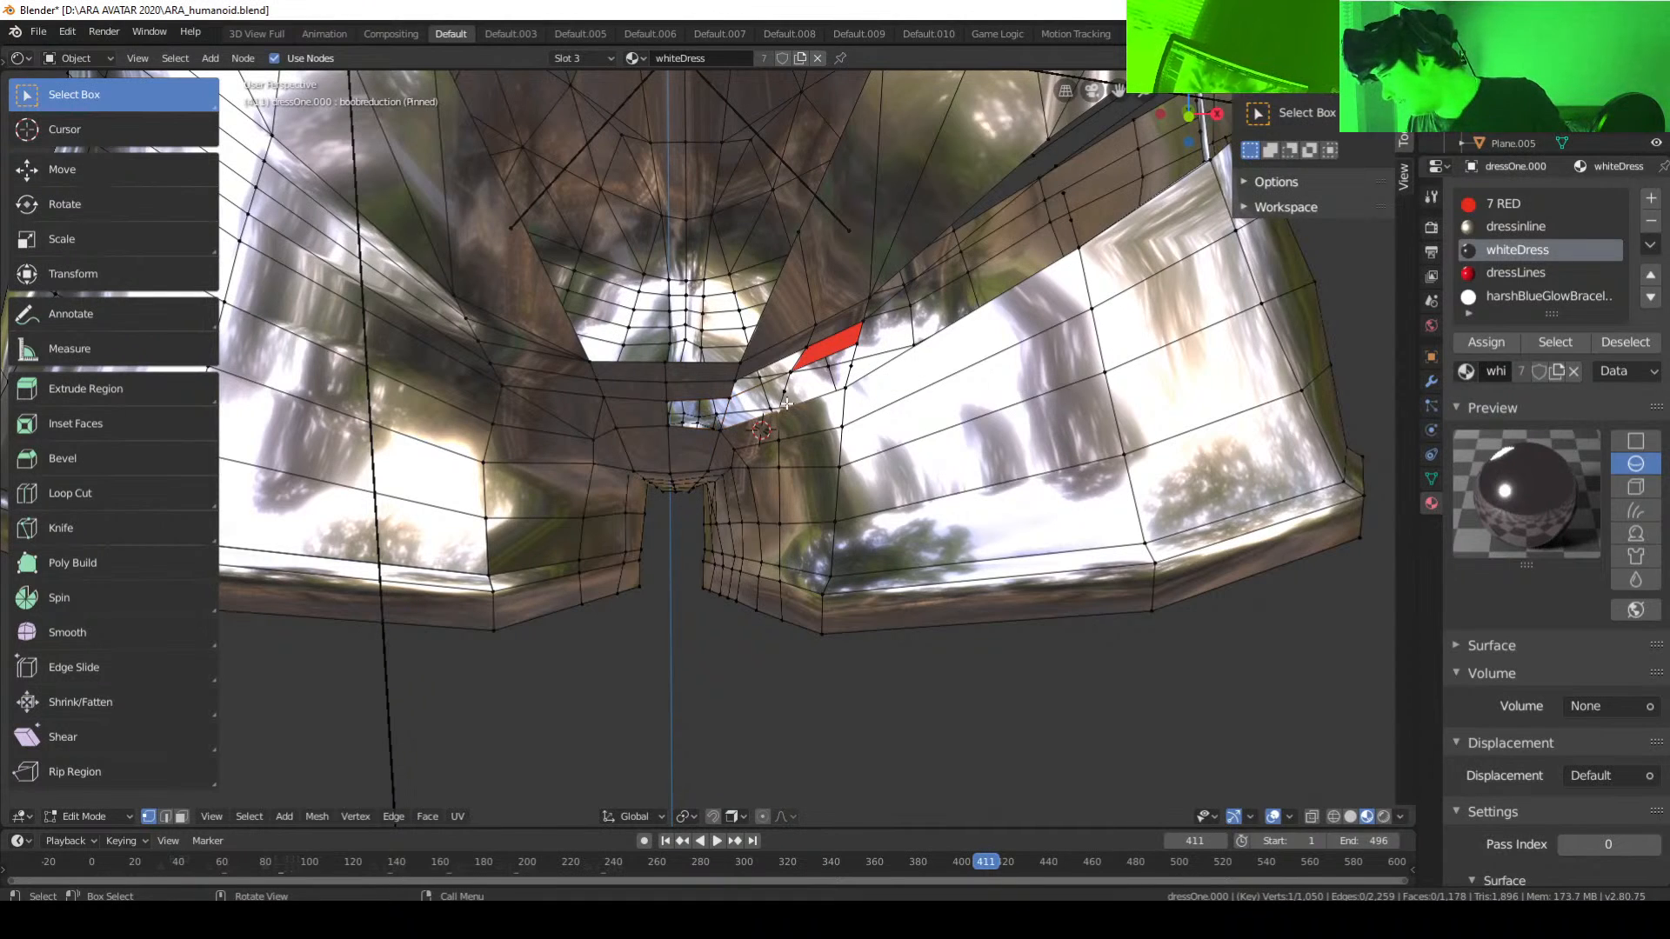
Step: Join the cross edge's midpoint vertex to the crotch strip's lower corner and fill the triangle along the lower rim
click(788, 396)
shift+click(717, 434)
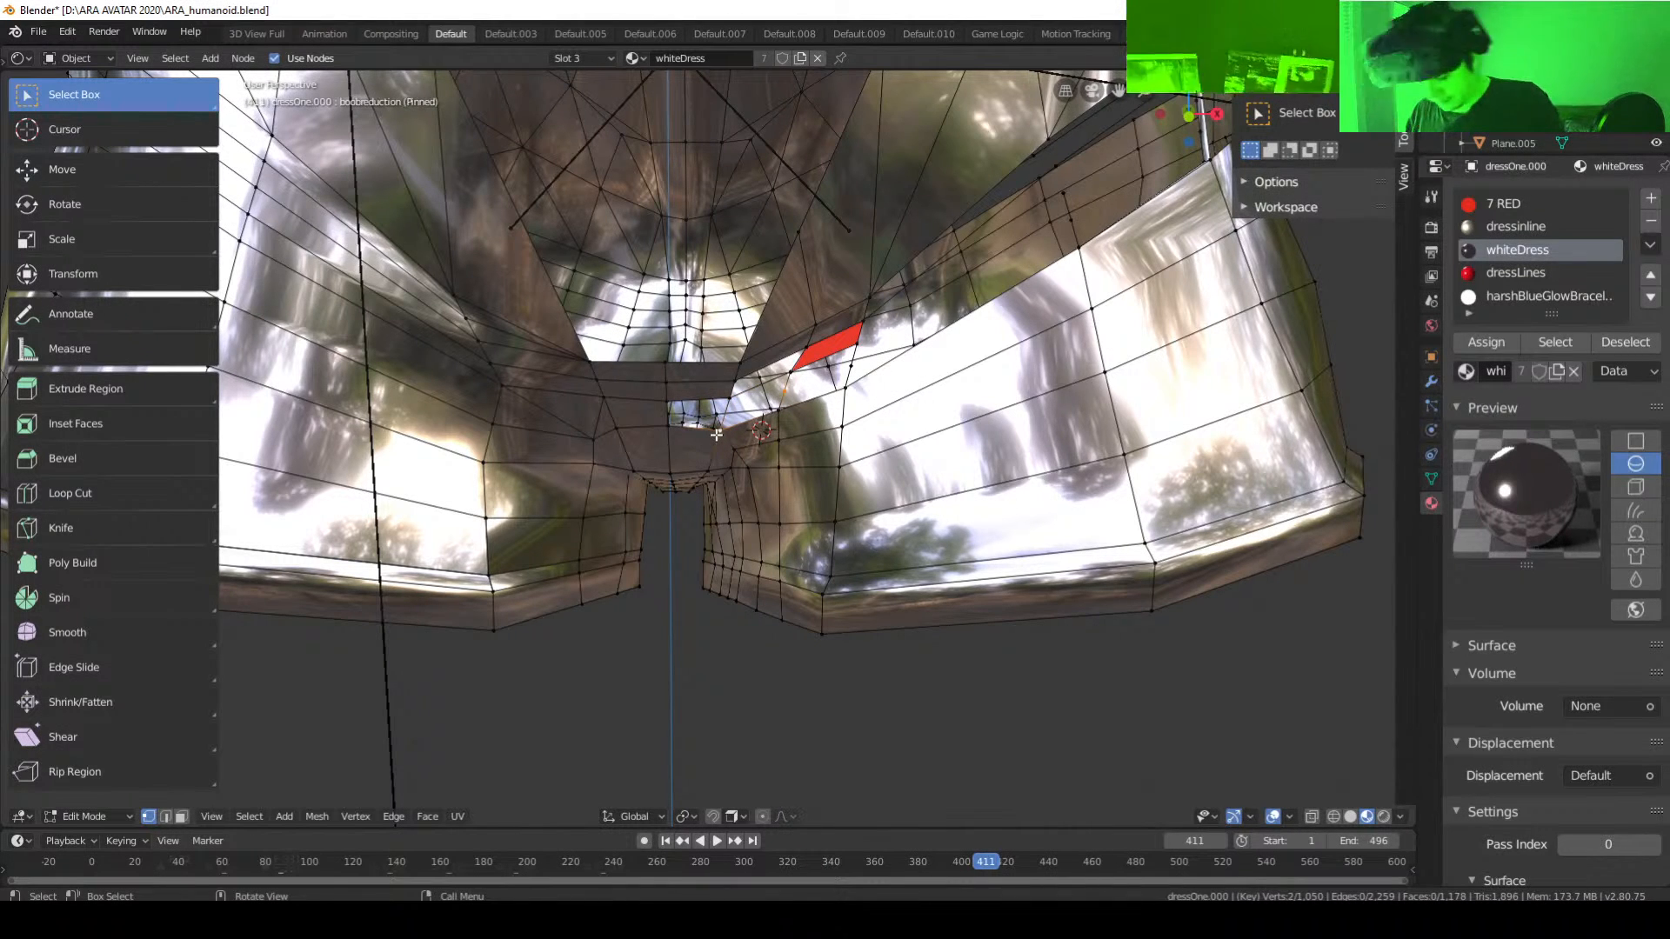
middle_drag(786, 412, 798, 416)
shift+click(799, 417)
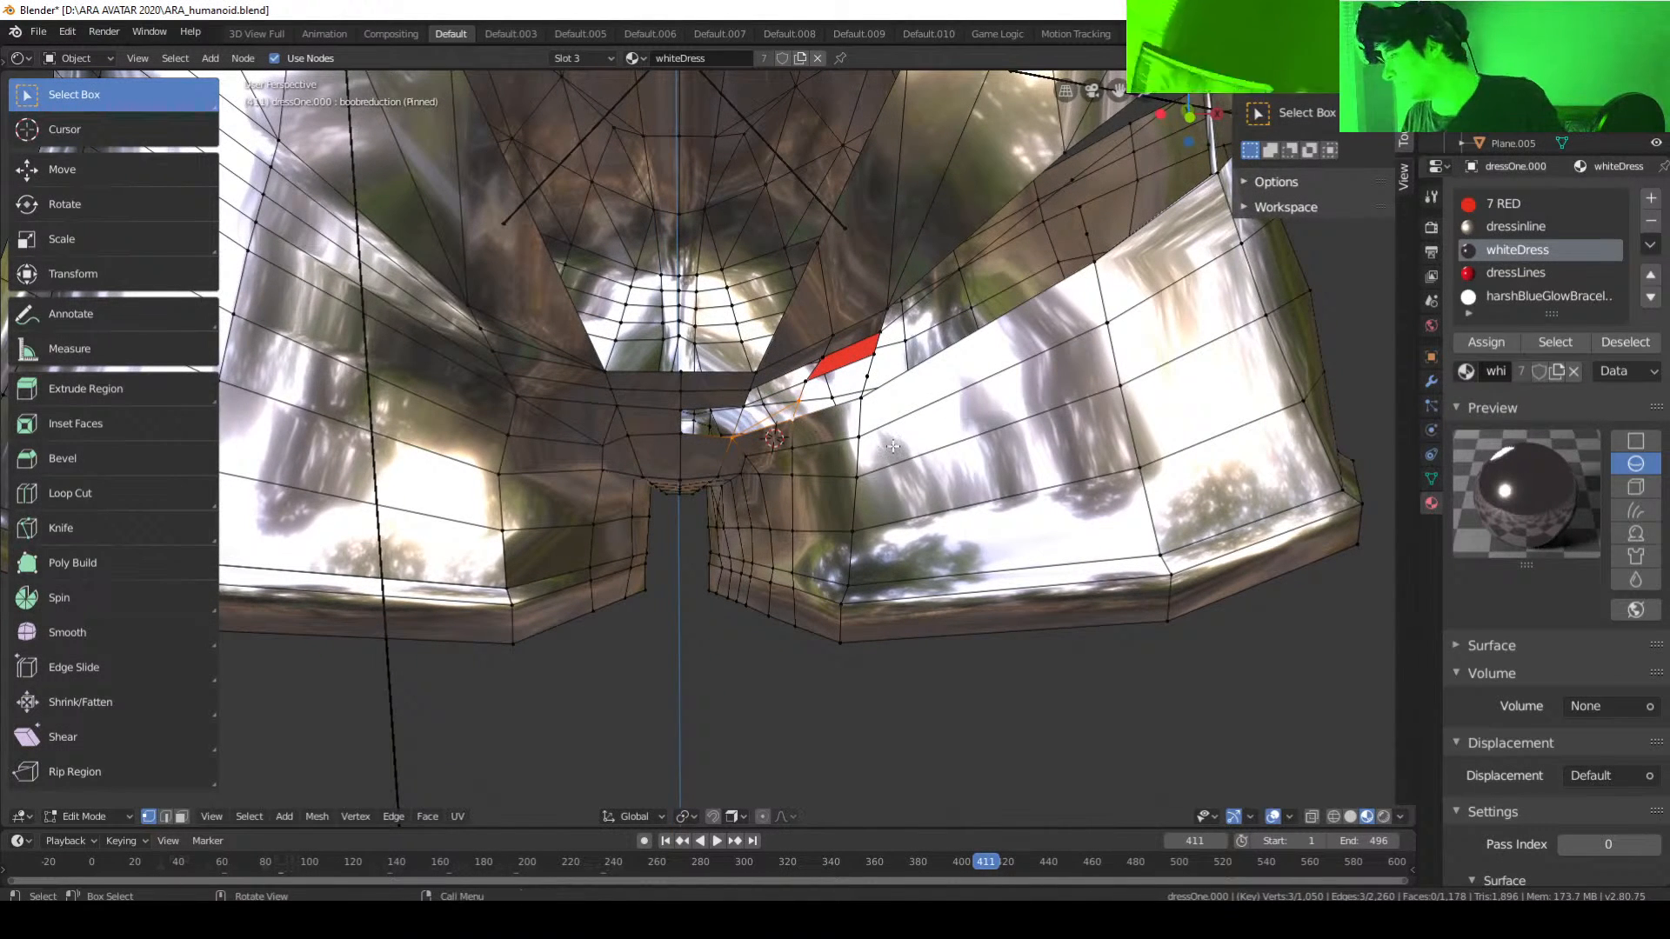
key(f)
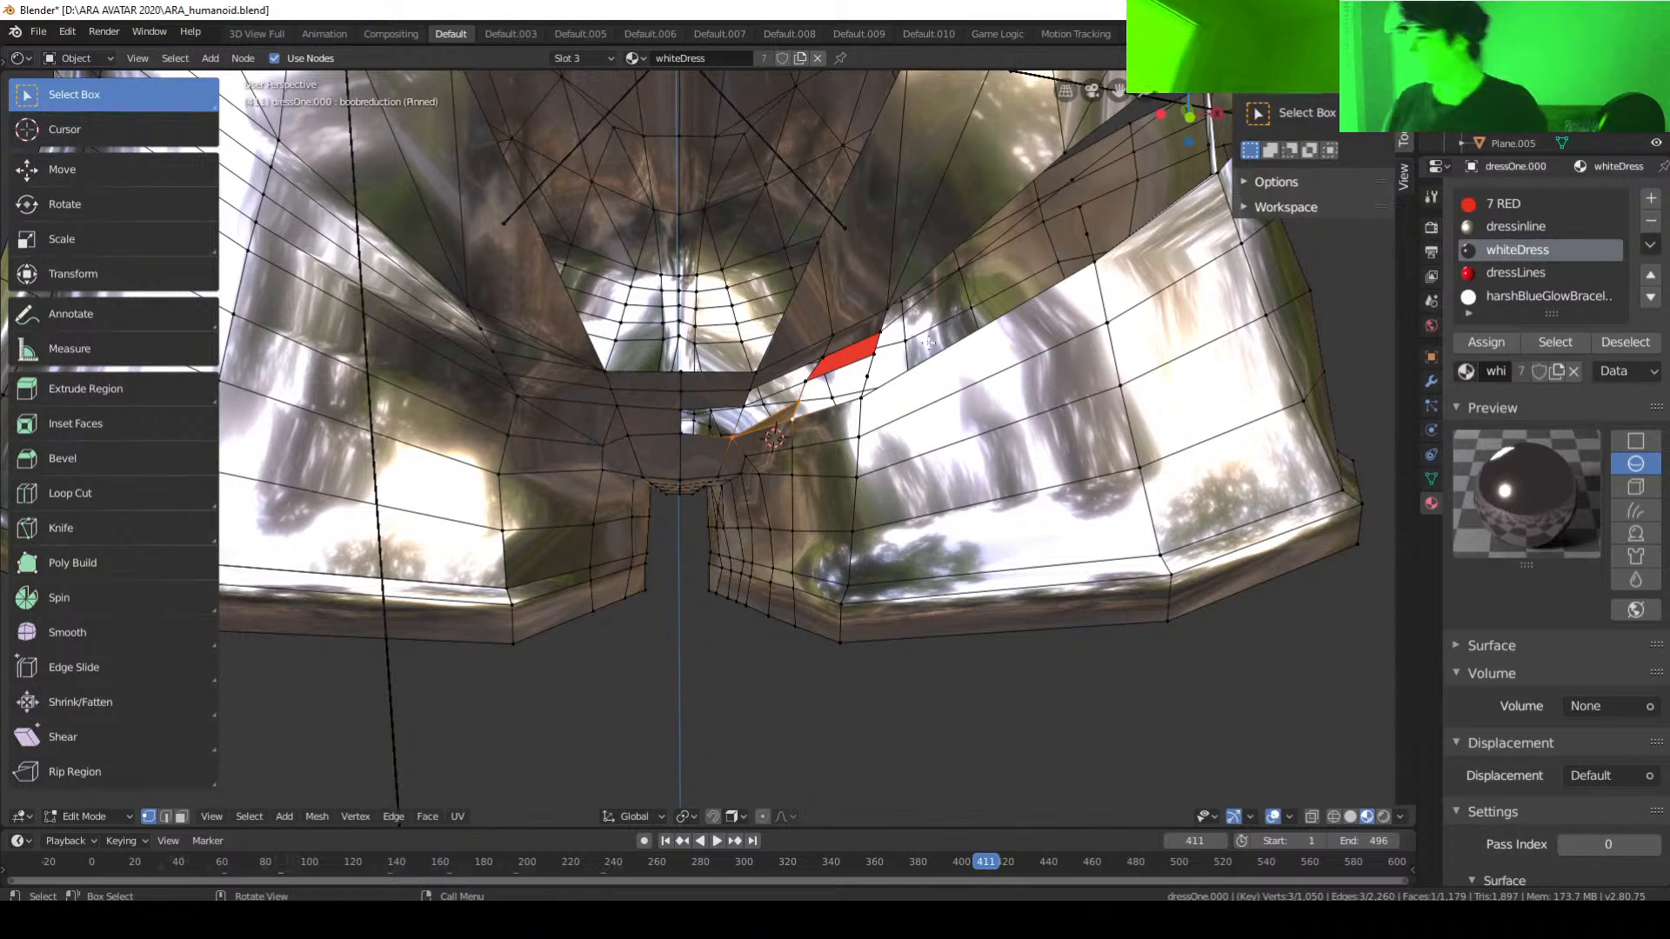
Step: Fill the four-sided face along the lower rim, directly outward from the new triangle
click(867, 376)
shift+click(861, 399)
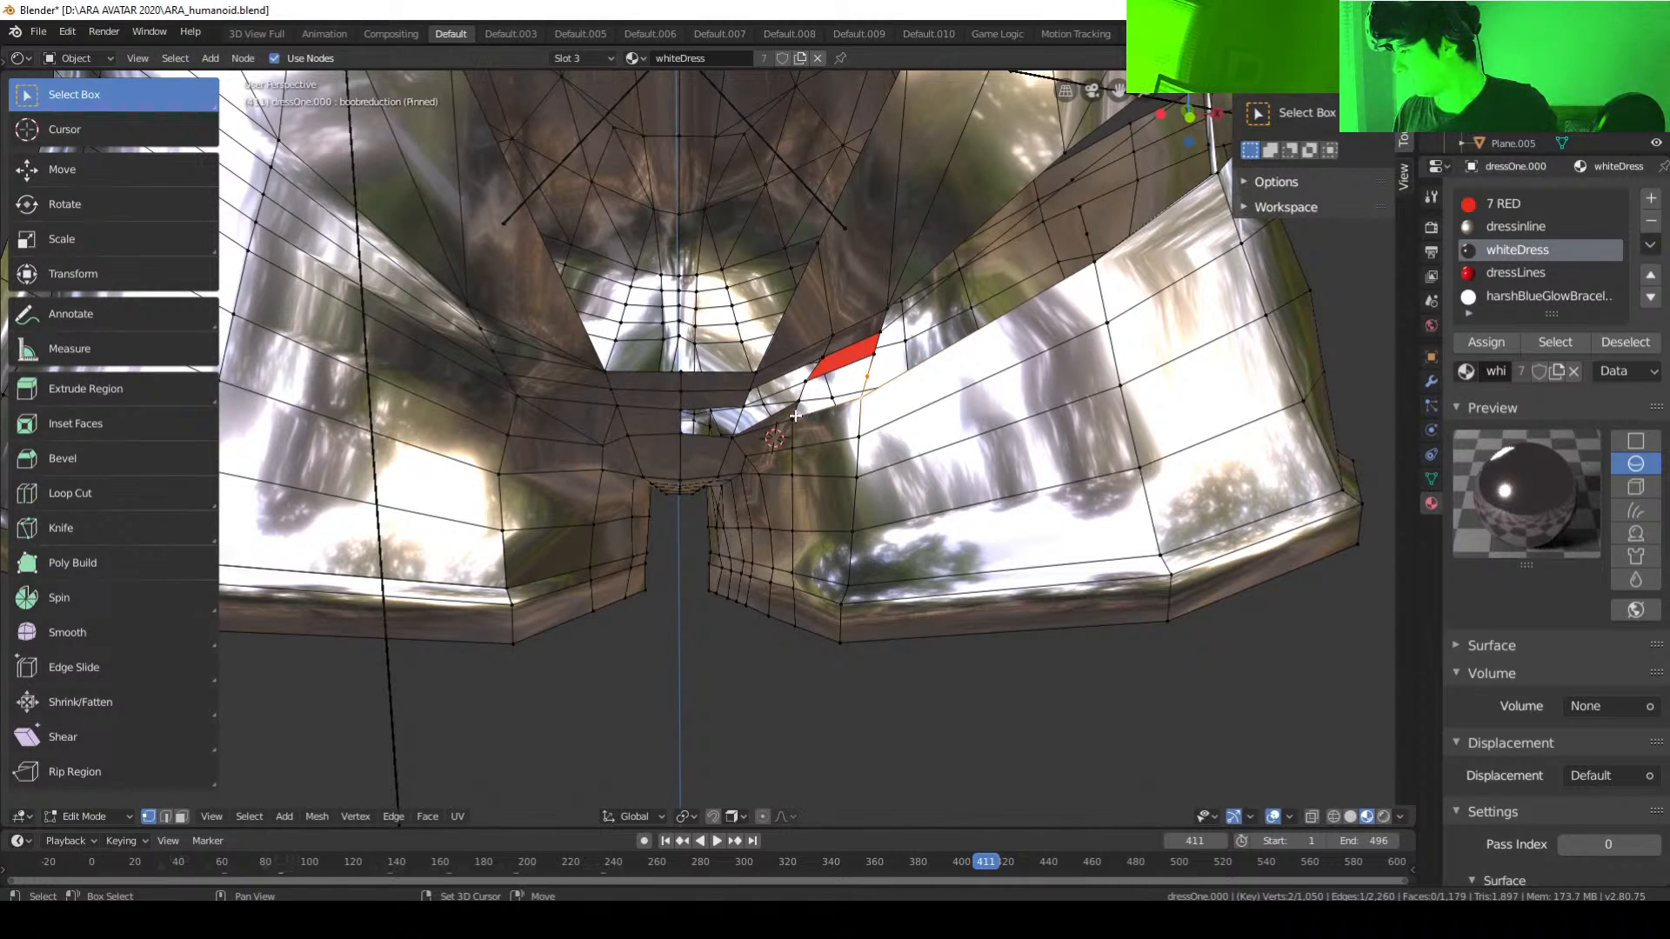
shift+click(793, 421)
shift+click(796, 403)
scroll(796, 409, up, 6)
key(f)
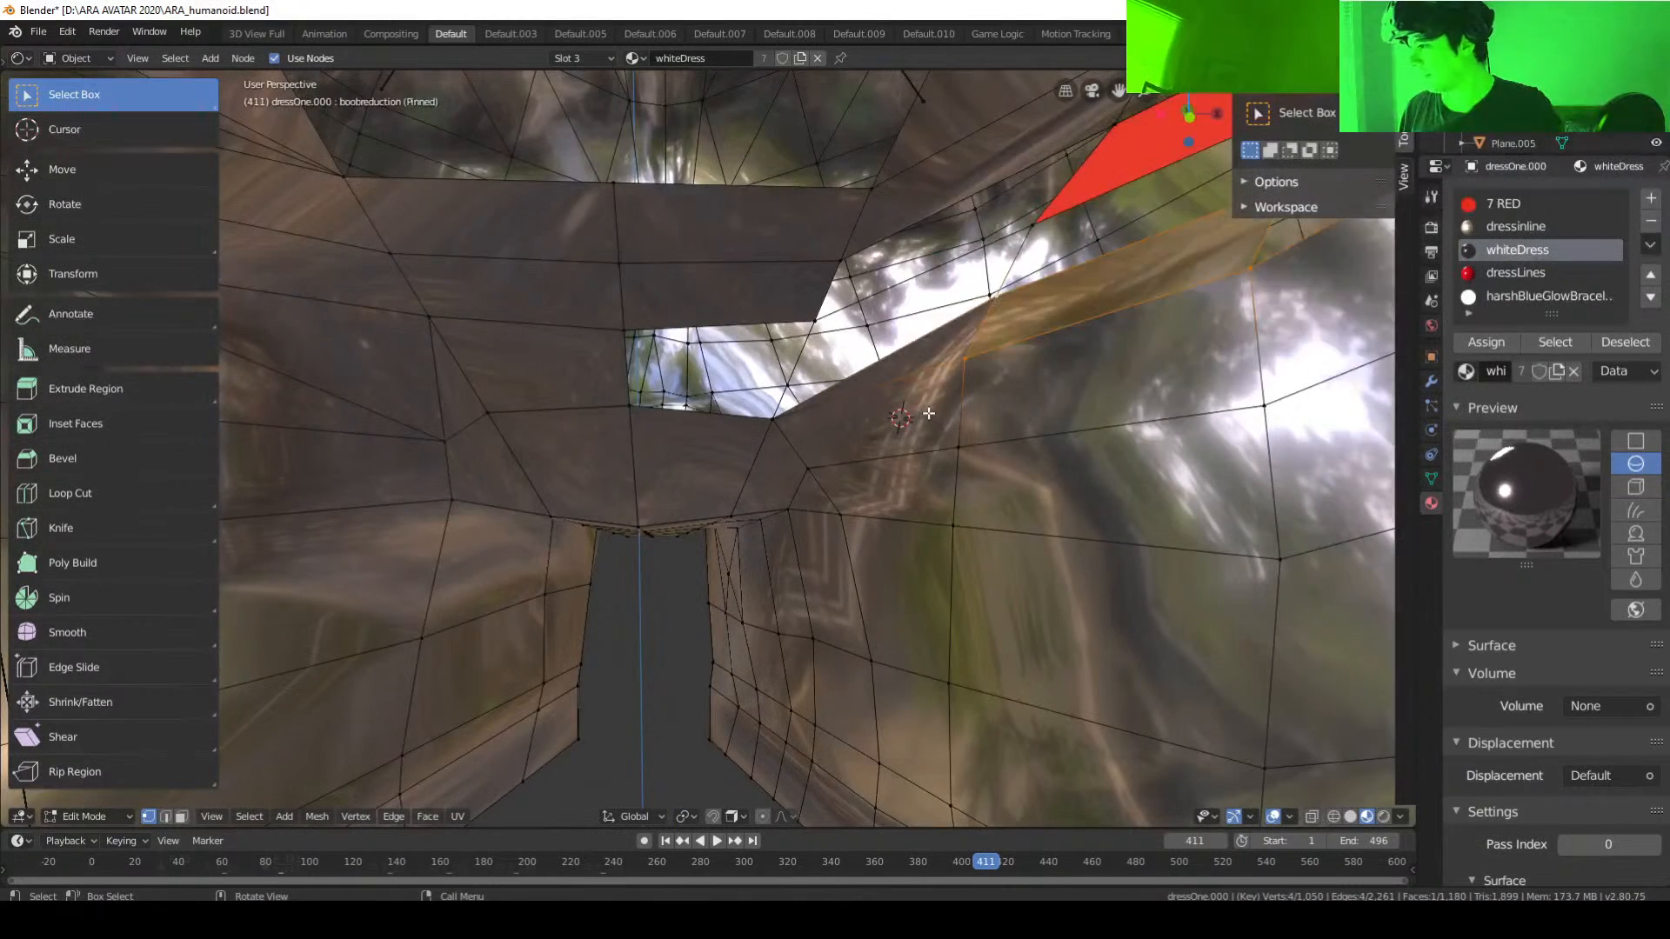
Step: Fill the face between the red face's inner corner and the upper end of the crotch strip
scroll(929, 413, down, 6)
middle_drag(757, 450, 699, 416)
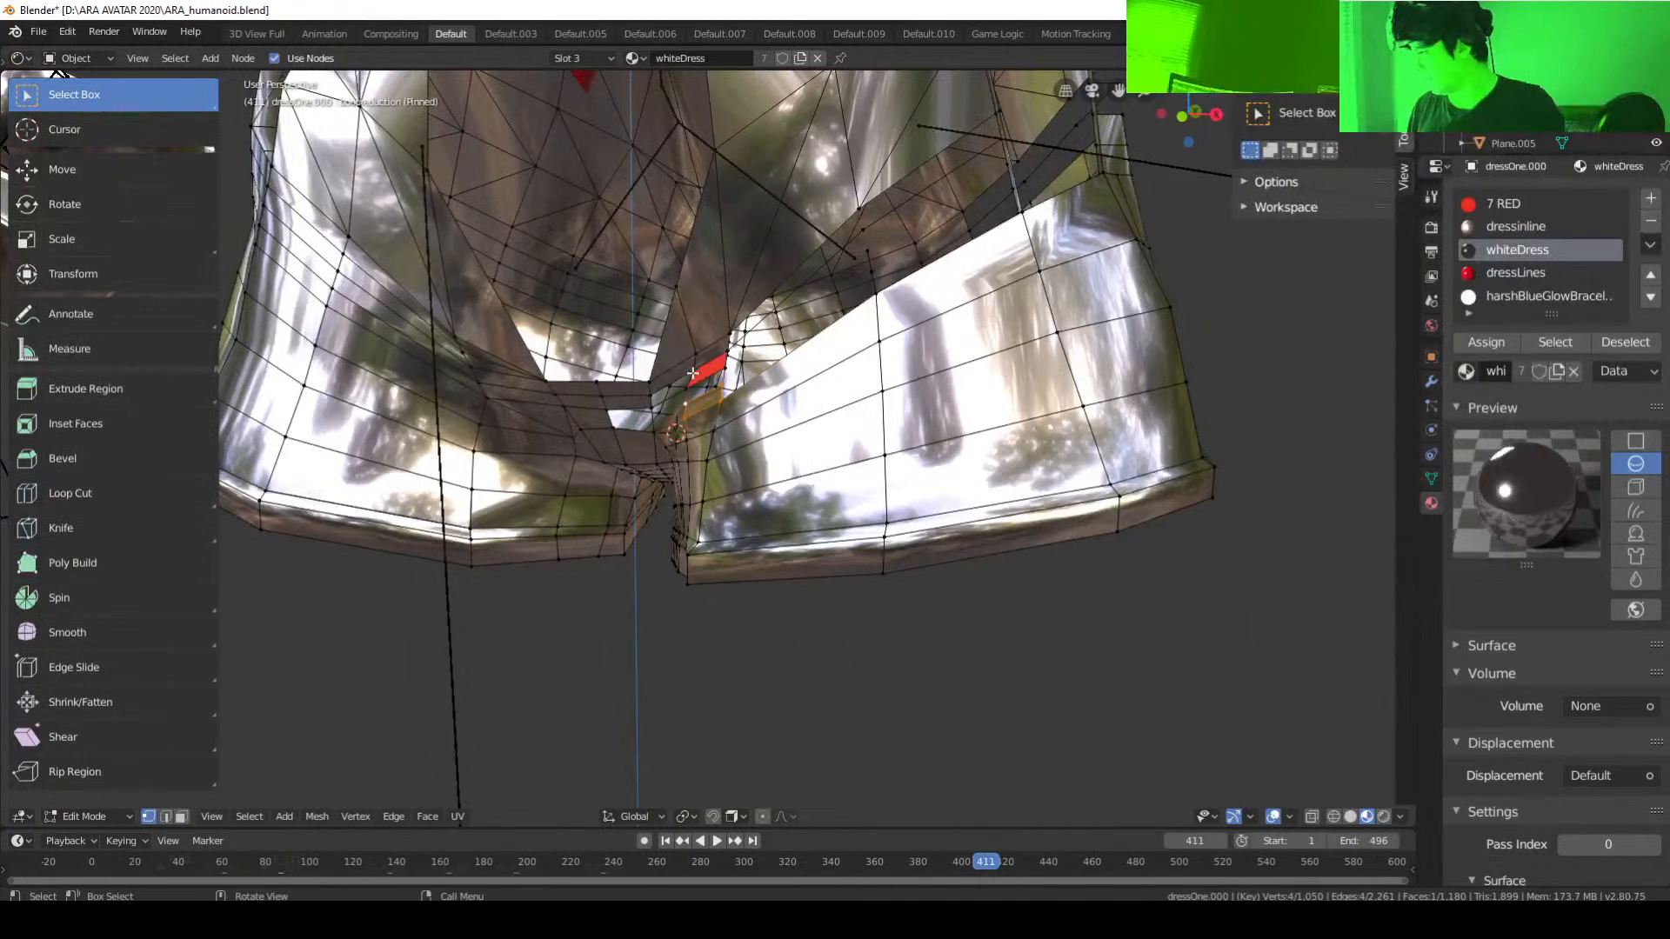
click(693, 372)
shift+click(651, 396)
shift+click(652, 409)
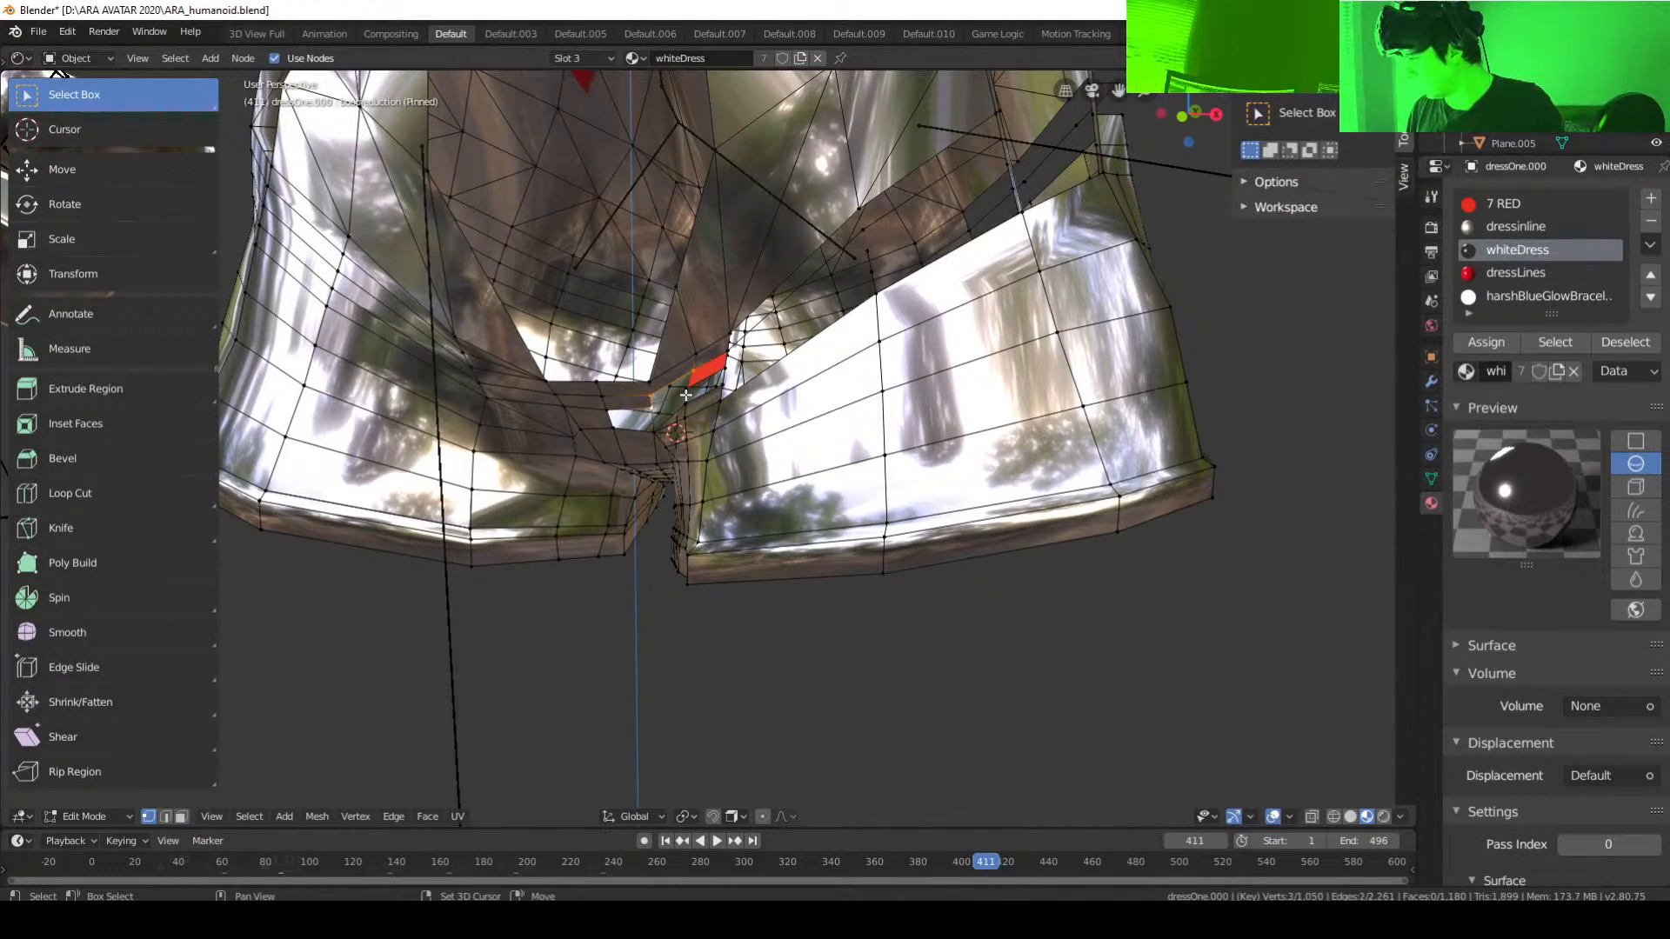
key(f)
Step: Fill the remaining four-sided face between the crotch strip's end edge and the subdivided cross edge
middle_drag(689, 395, 721, 396)
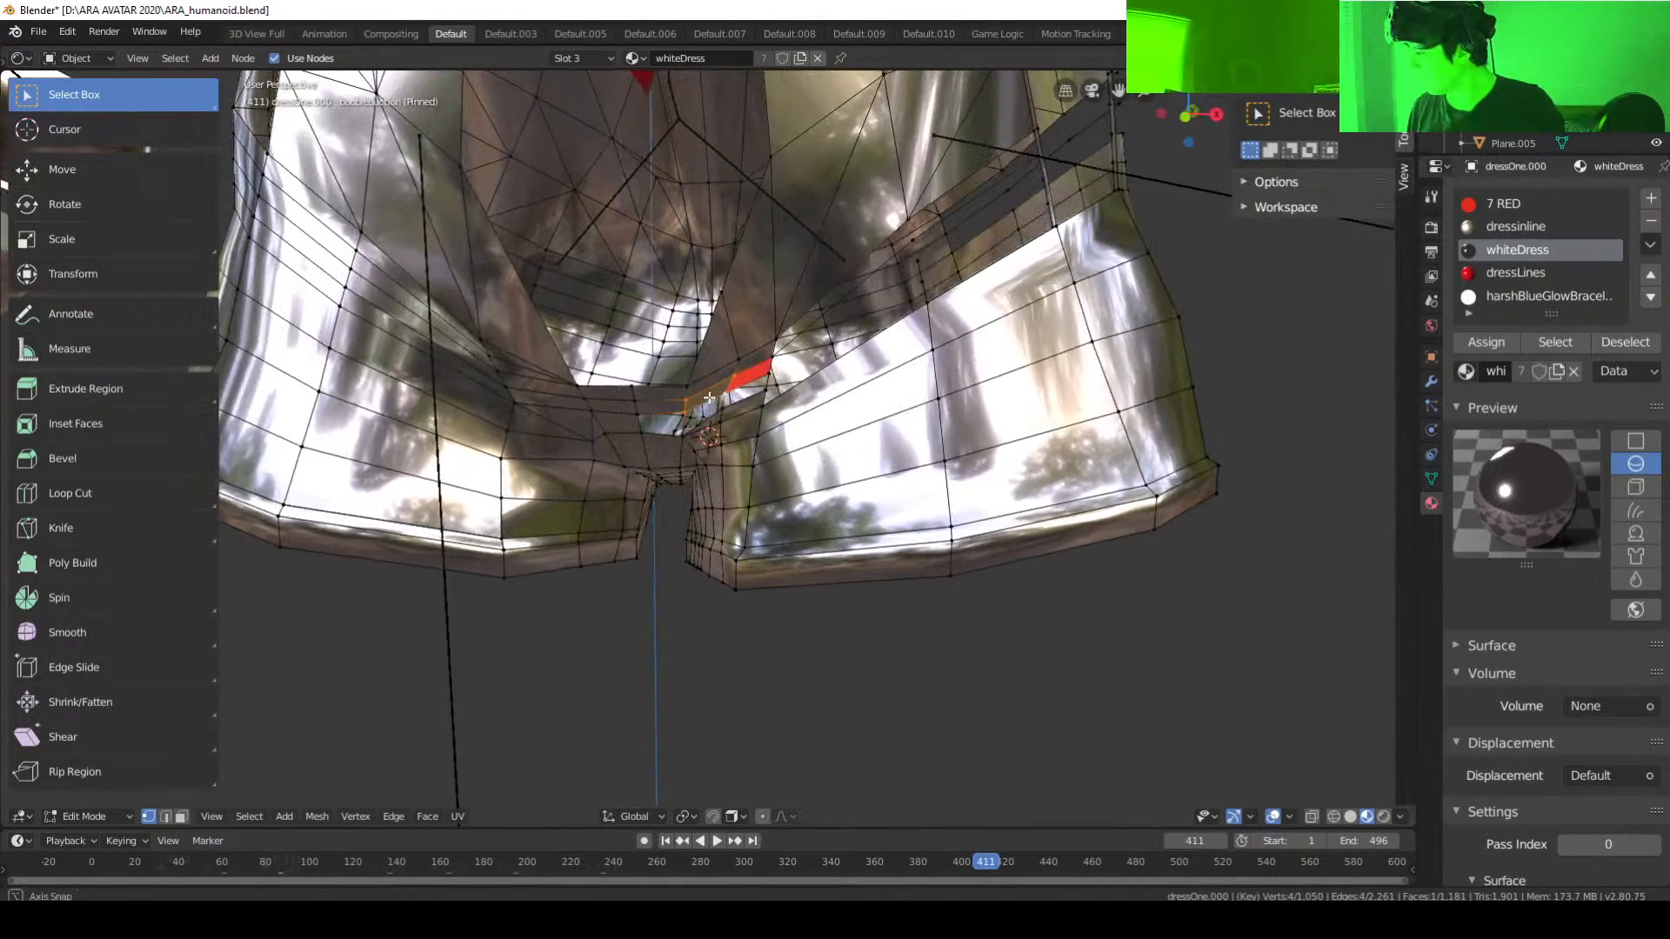
click(680, 409)
scroll(680, 409, up, 4)
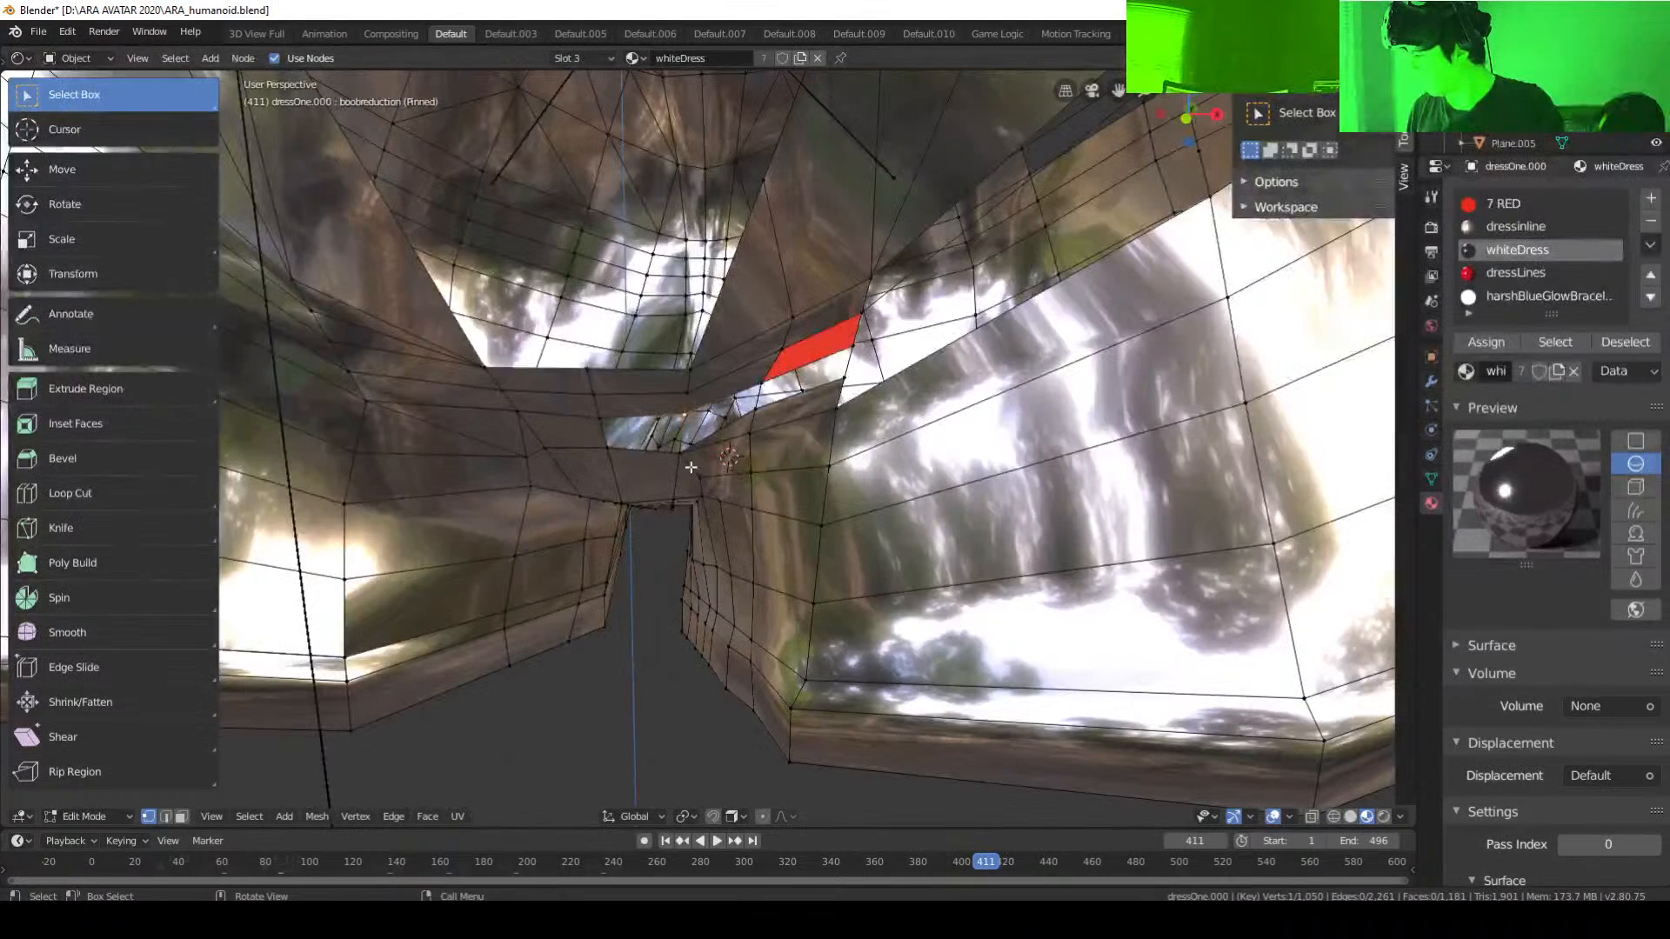
shift+click(711, 441)
shift+click(752, 409)
shift+click(766, 373)
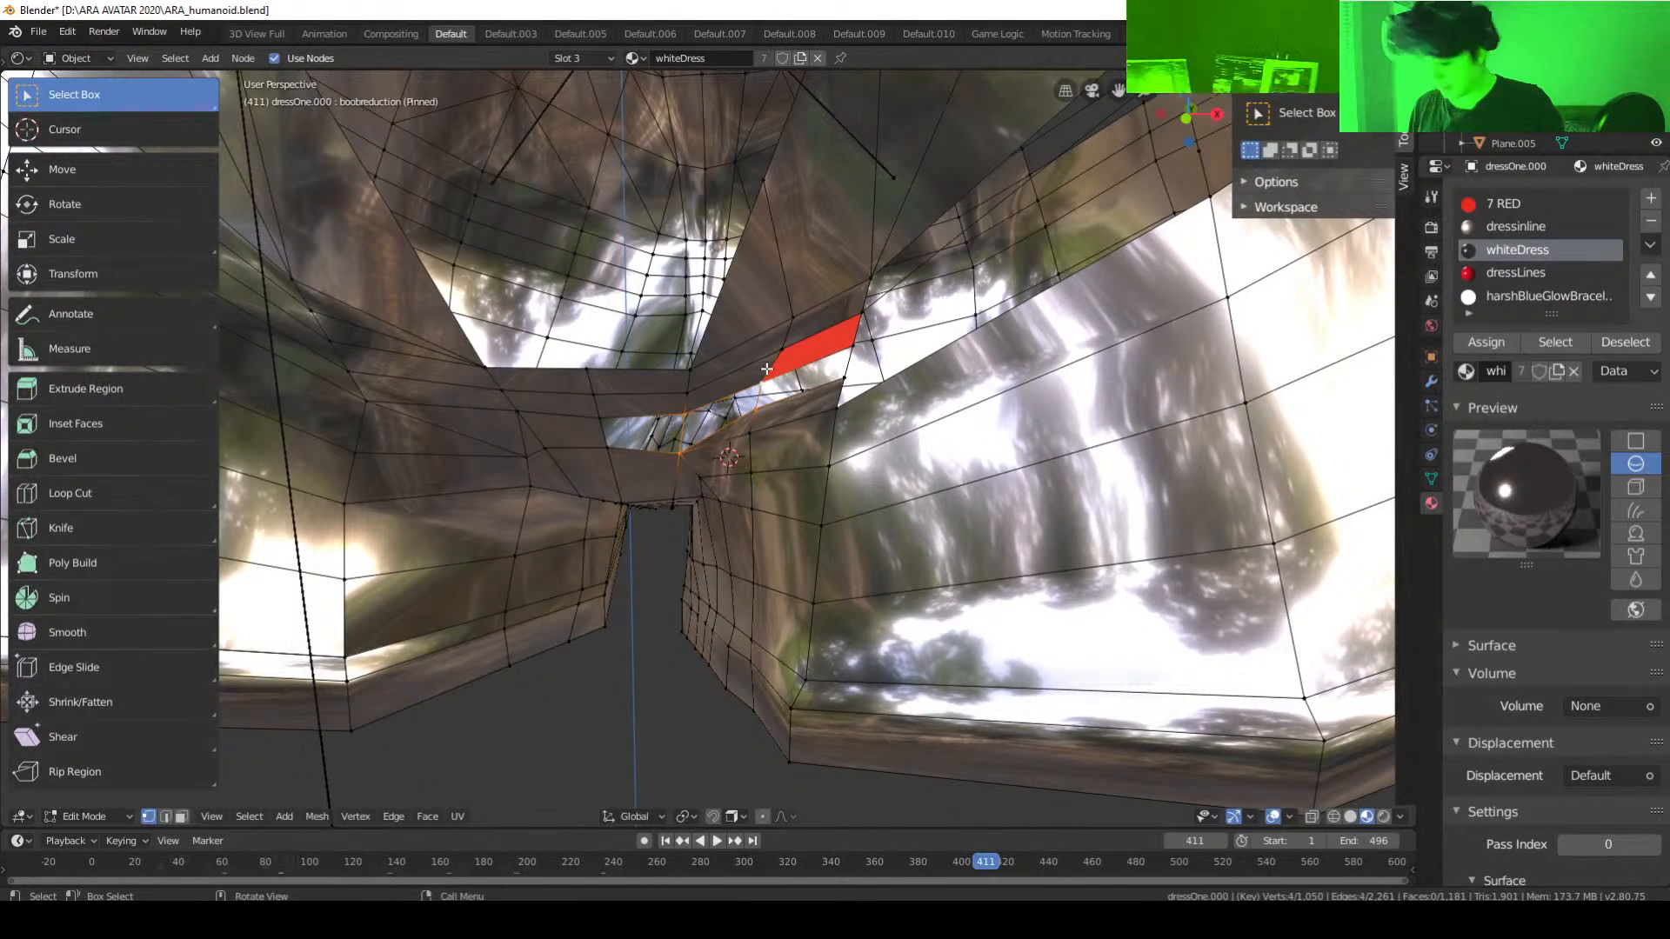
key(f)
Step: Fill the four-sided face directly below the red face, down to the lower rim's face row
click(855, 343)
shift+click(841, 380)
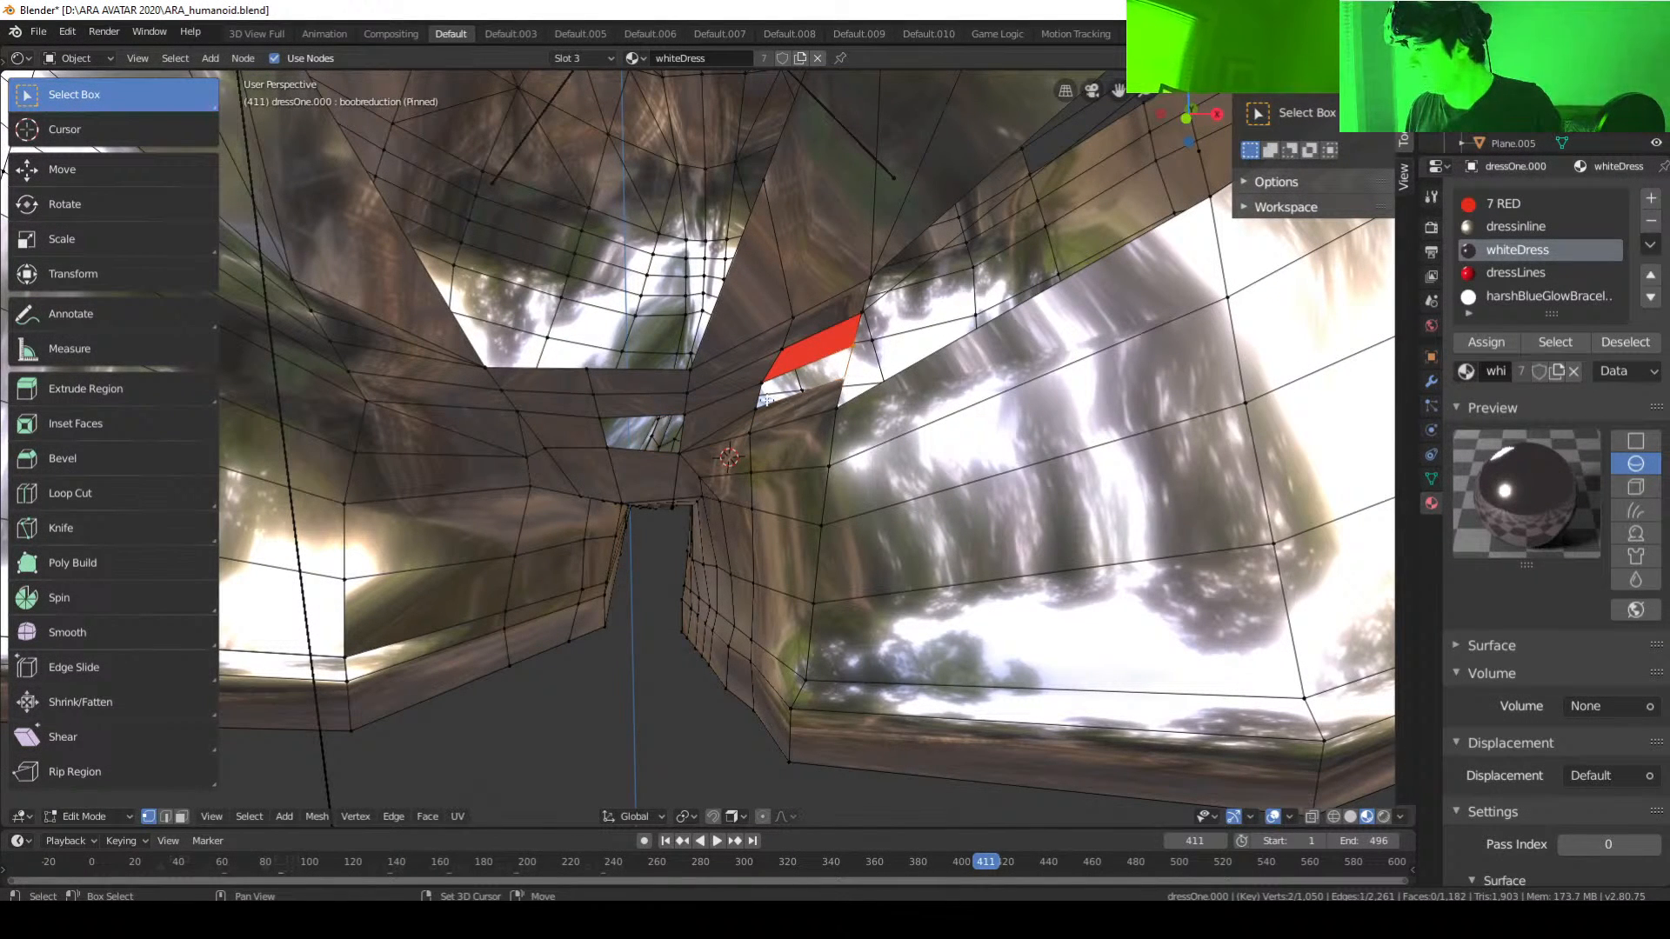
shift+click(762, 380)
shift+click(758, 407)
key(f)
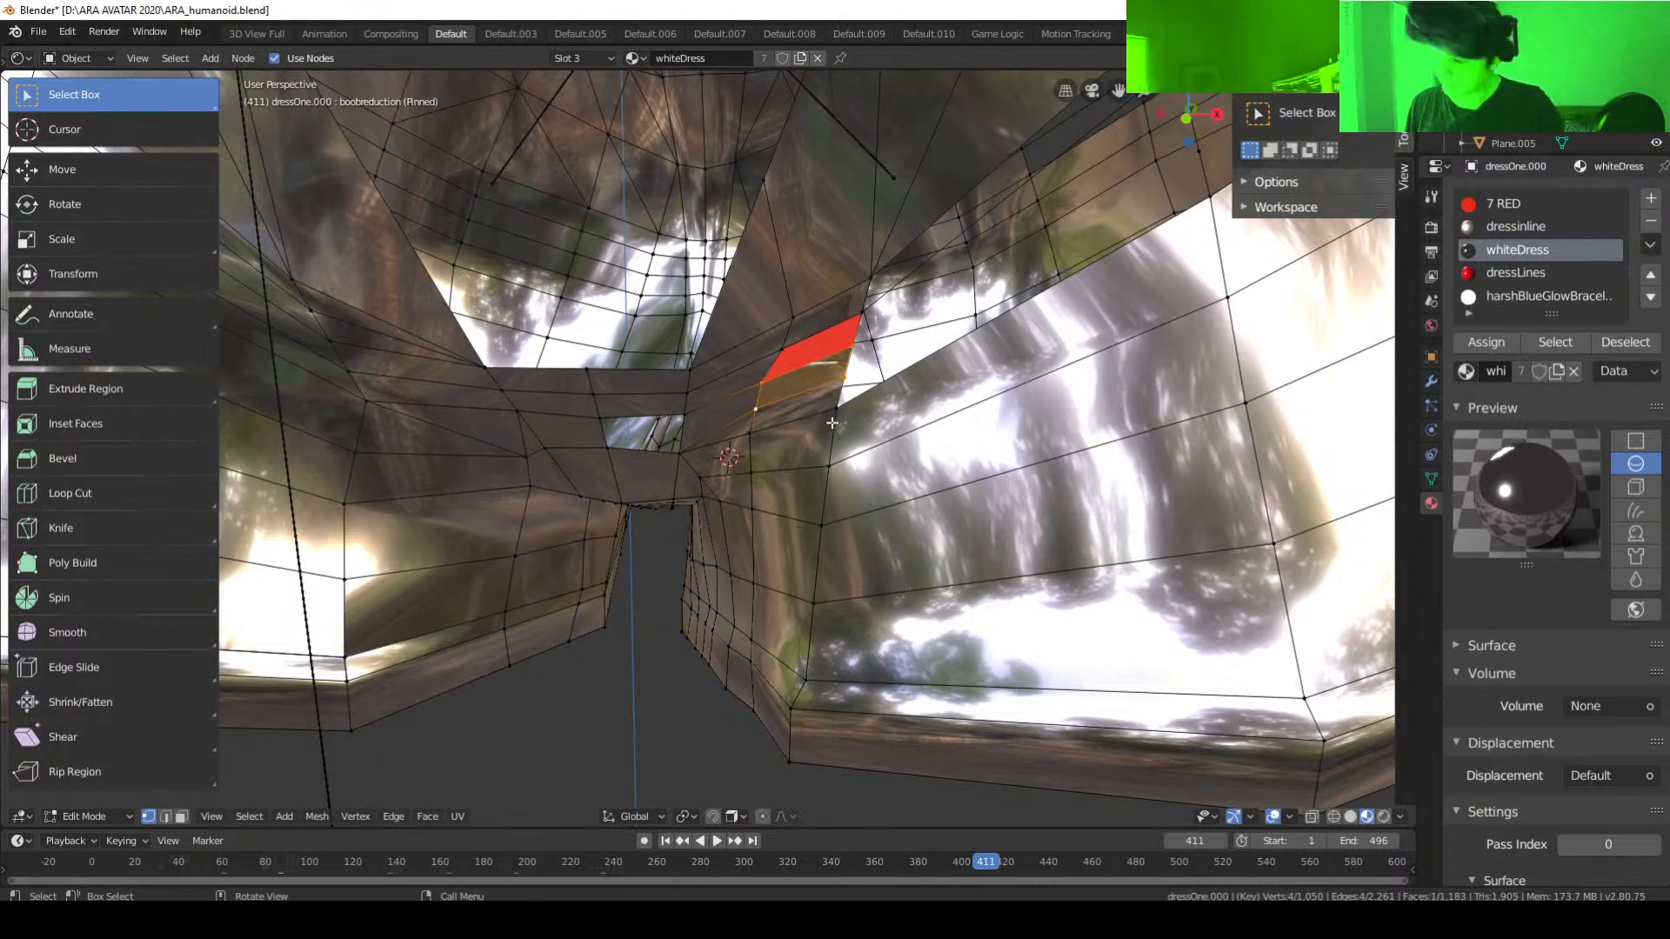
Step: Create an edge across the front opening from the loose upper vertex to the red face's outer corner
scroll(840, 423, down, 4)
middle_drag(850, 421, 882, 457)
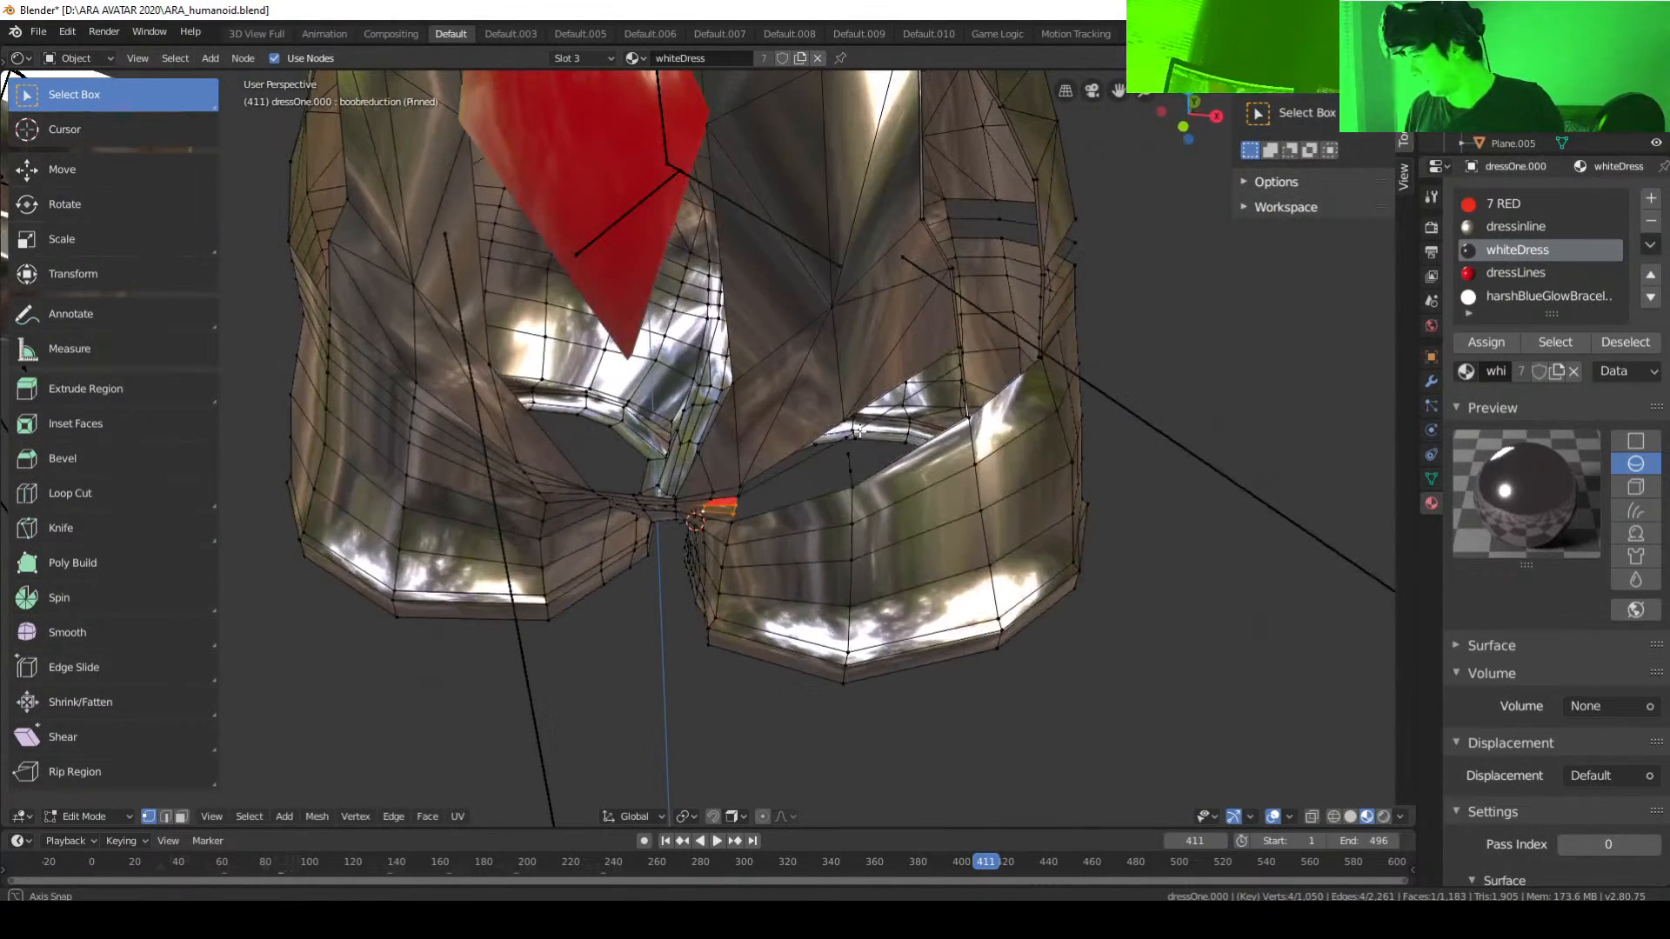
click(850, 454)
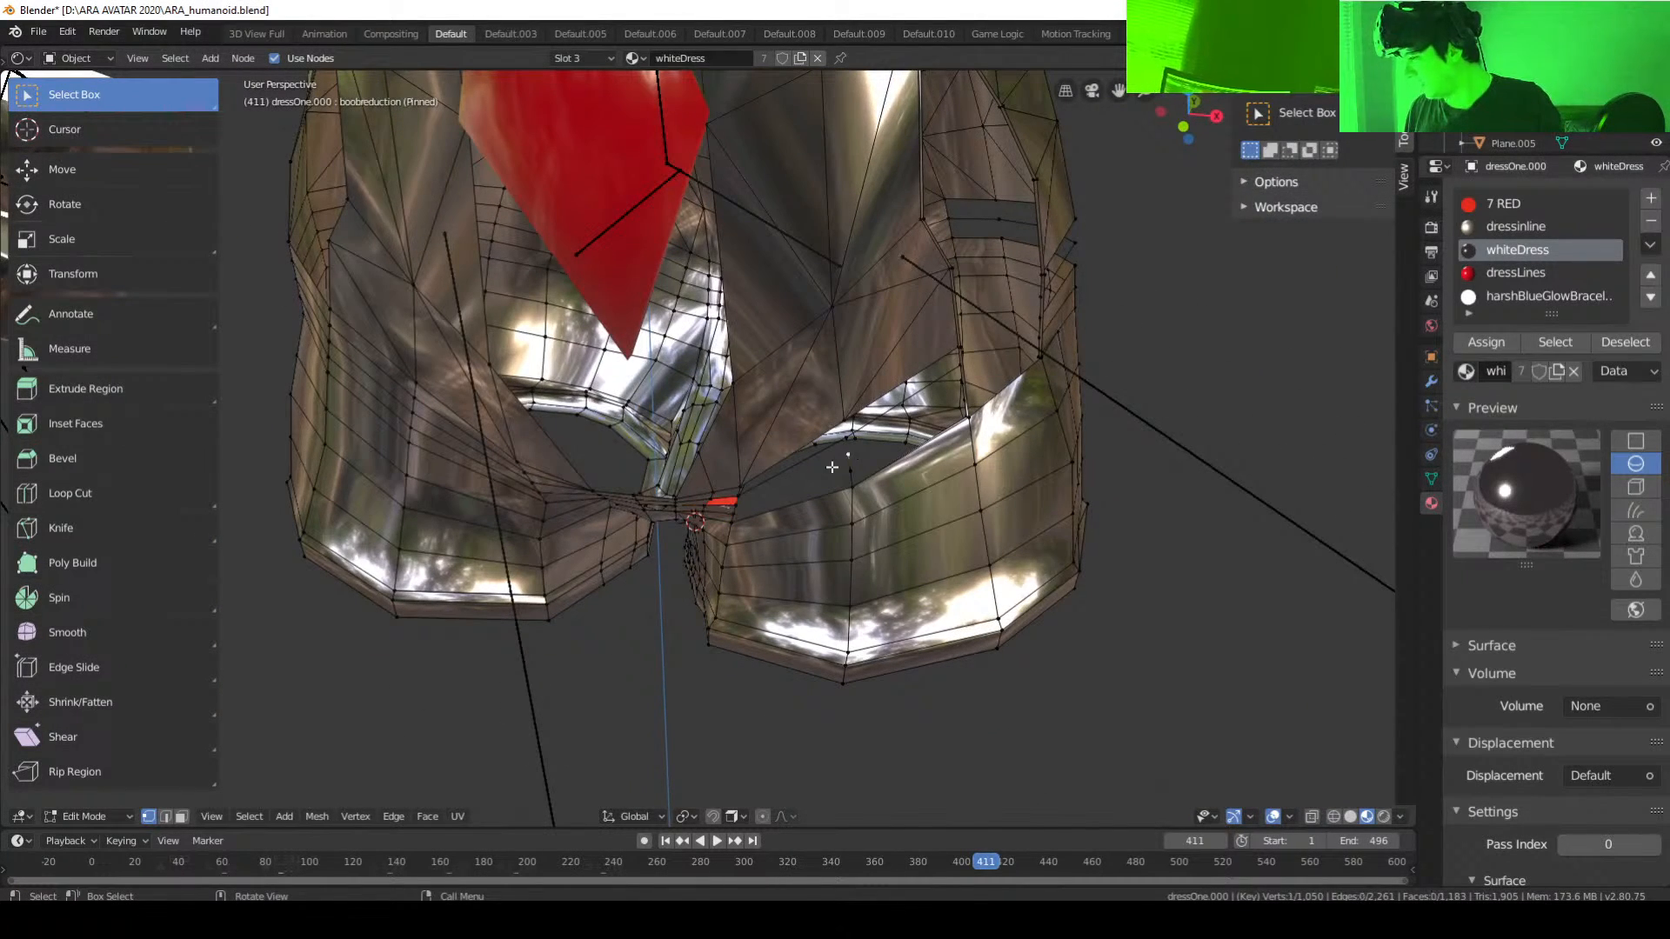
middle_drag(757, 503, 830, 499)
shift+click(758, 494)
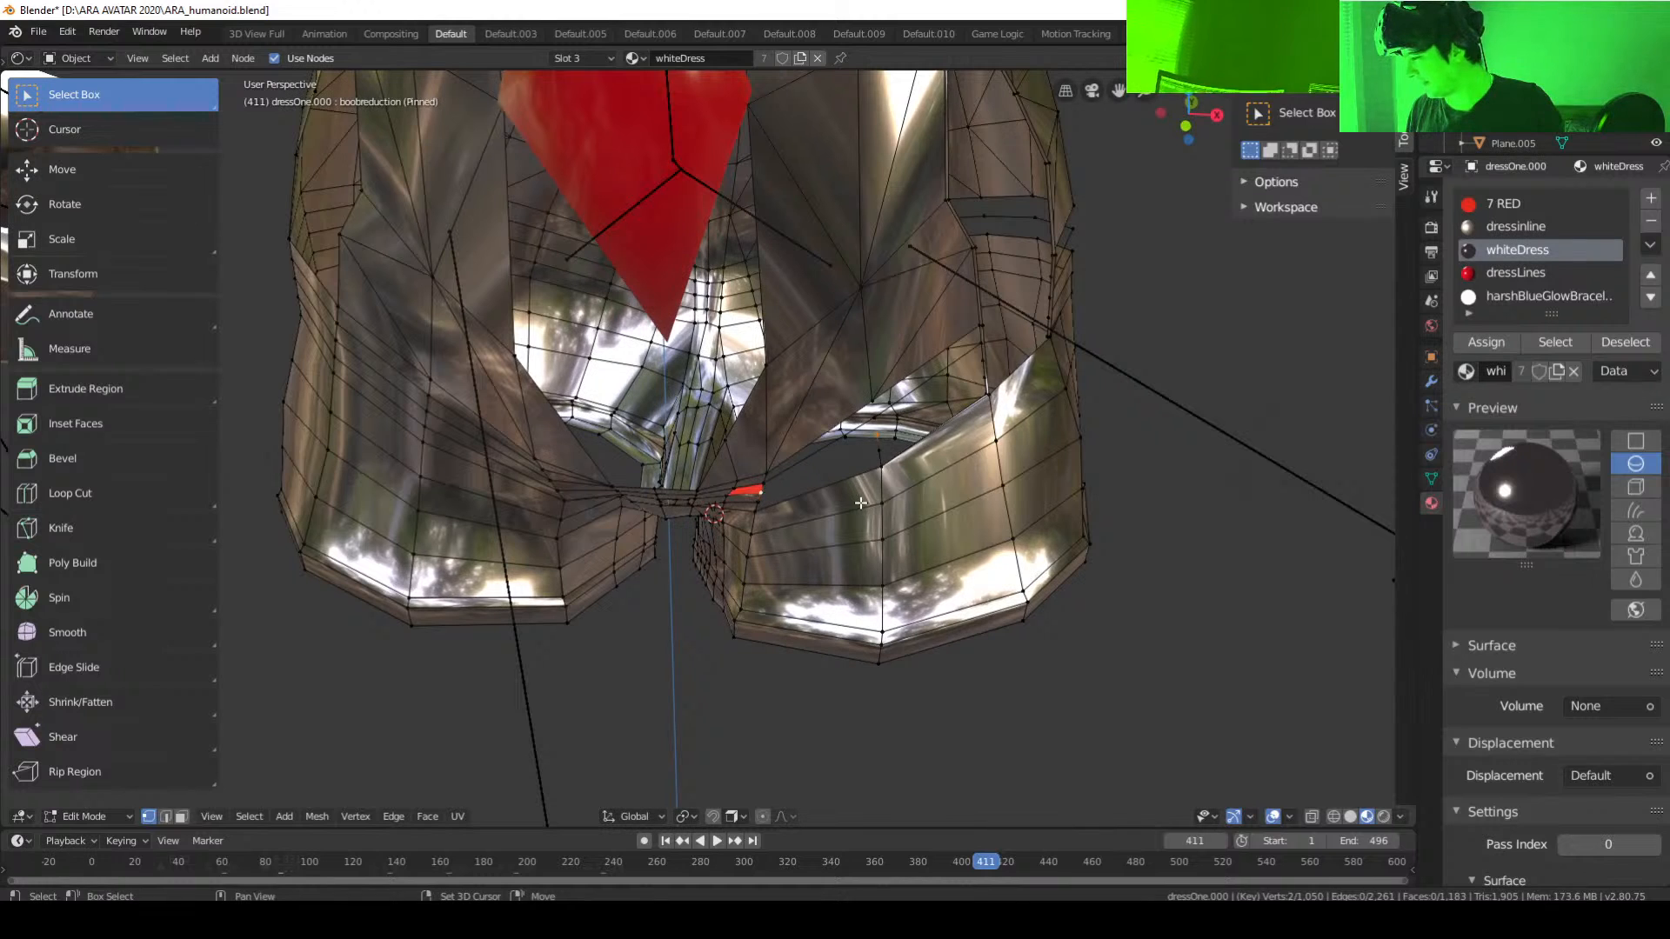
key(f)
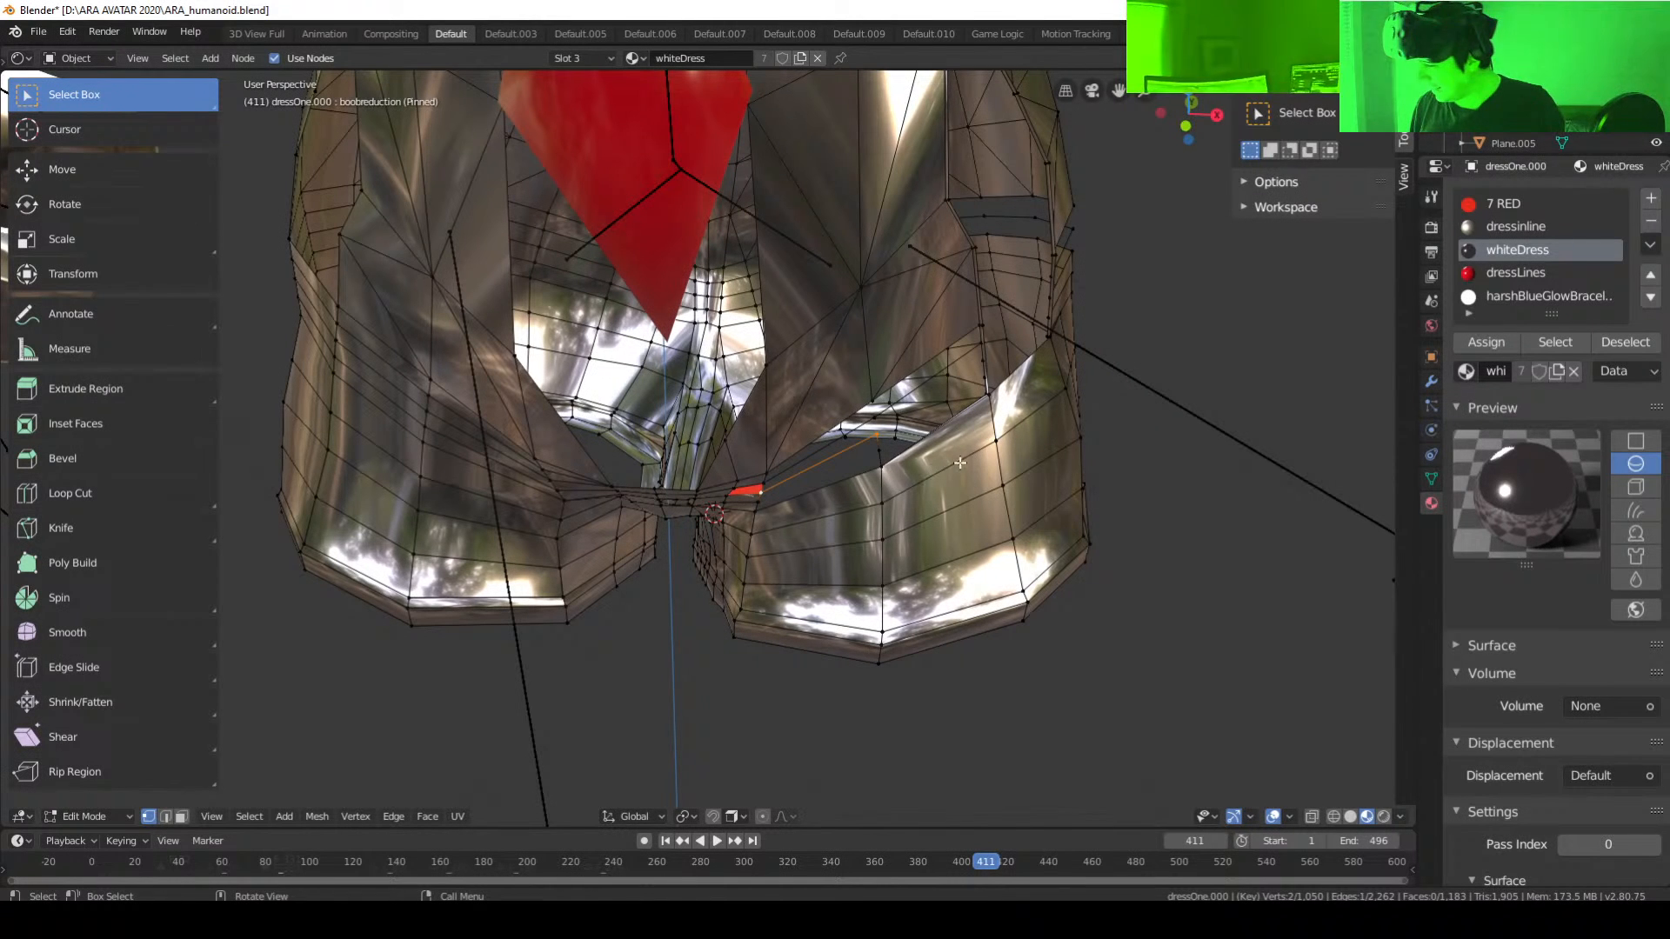
Step: Create a second edge below it, linking the next loose vertex to the filled face's lower outer corner
click(886, 447)
shift+click(763, 501)
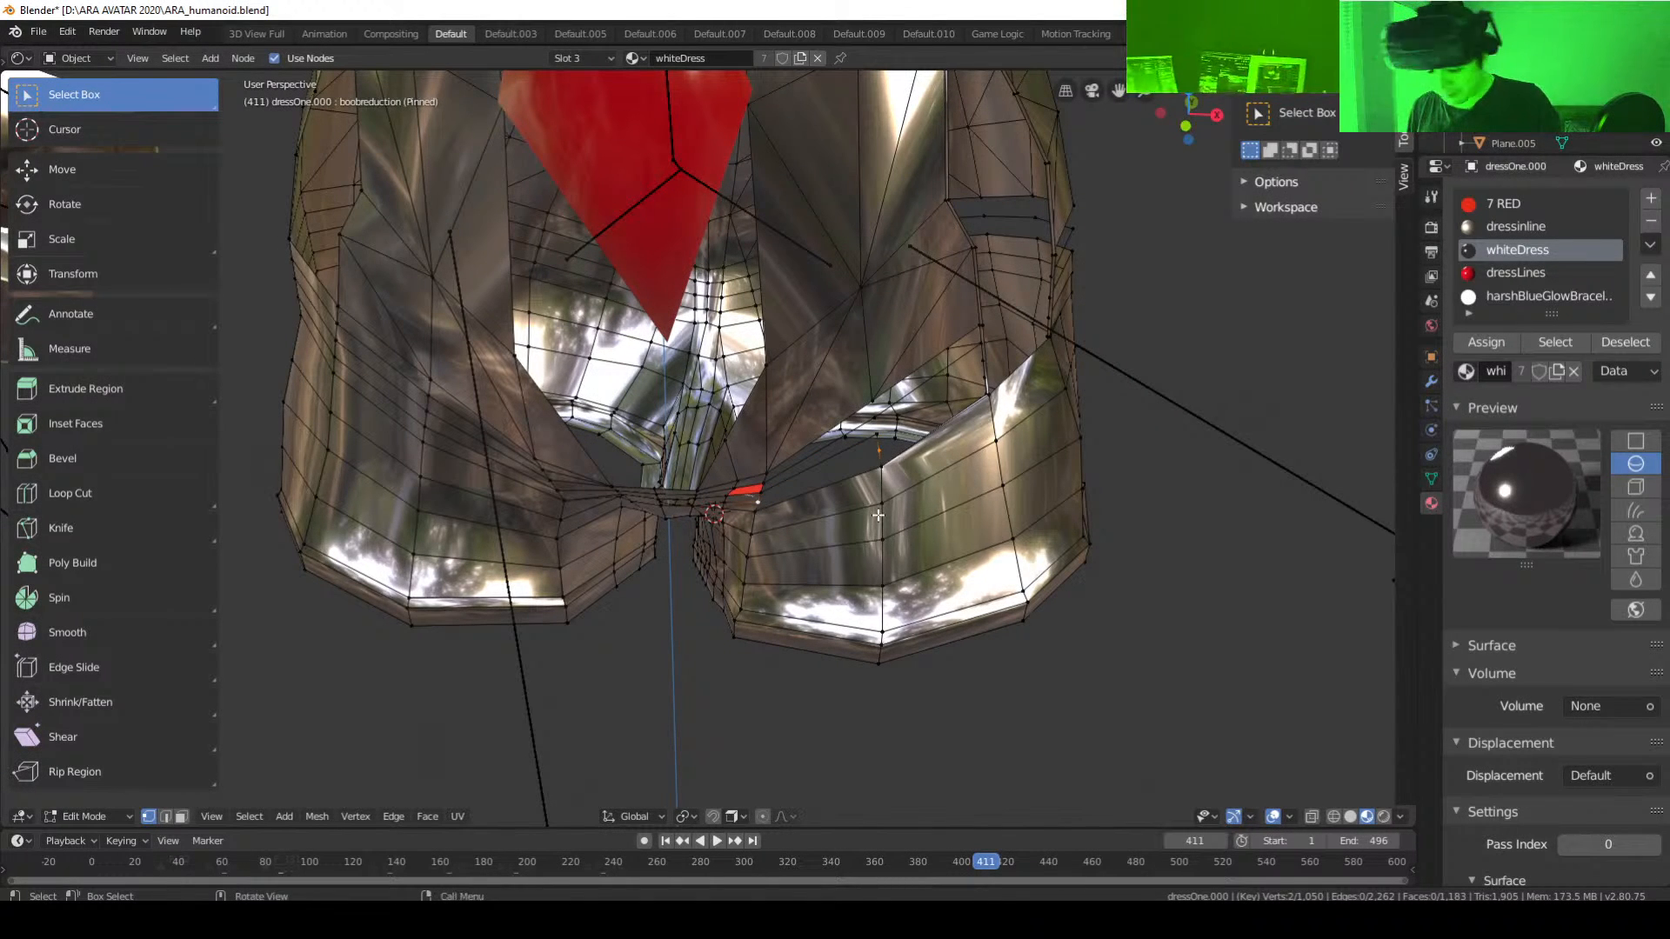
key(f)
middle_drag(926, 436, 994, 433)
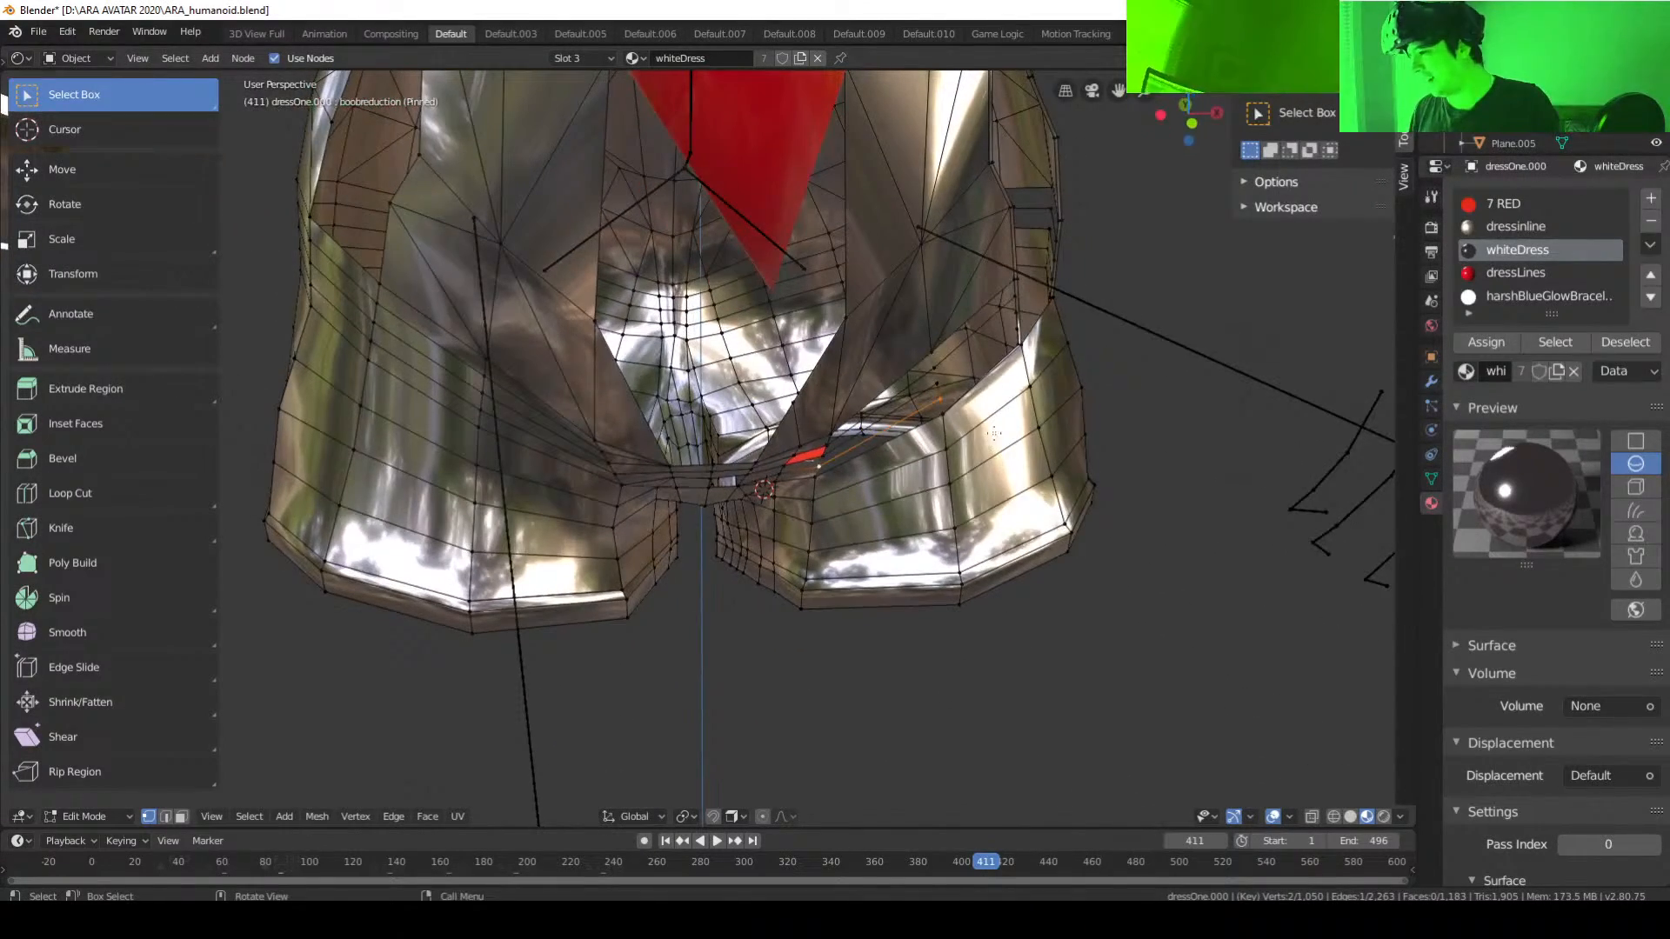
Step: Create an edge across the leg opening between the vertex at its outer side and the next vertex inward
click(1016, 326)
shift+click(956, 394)
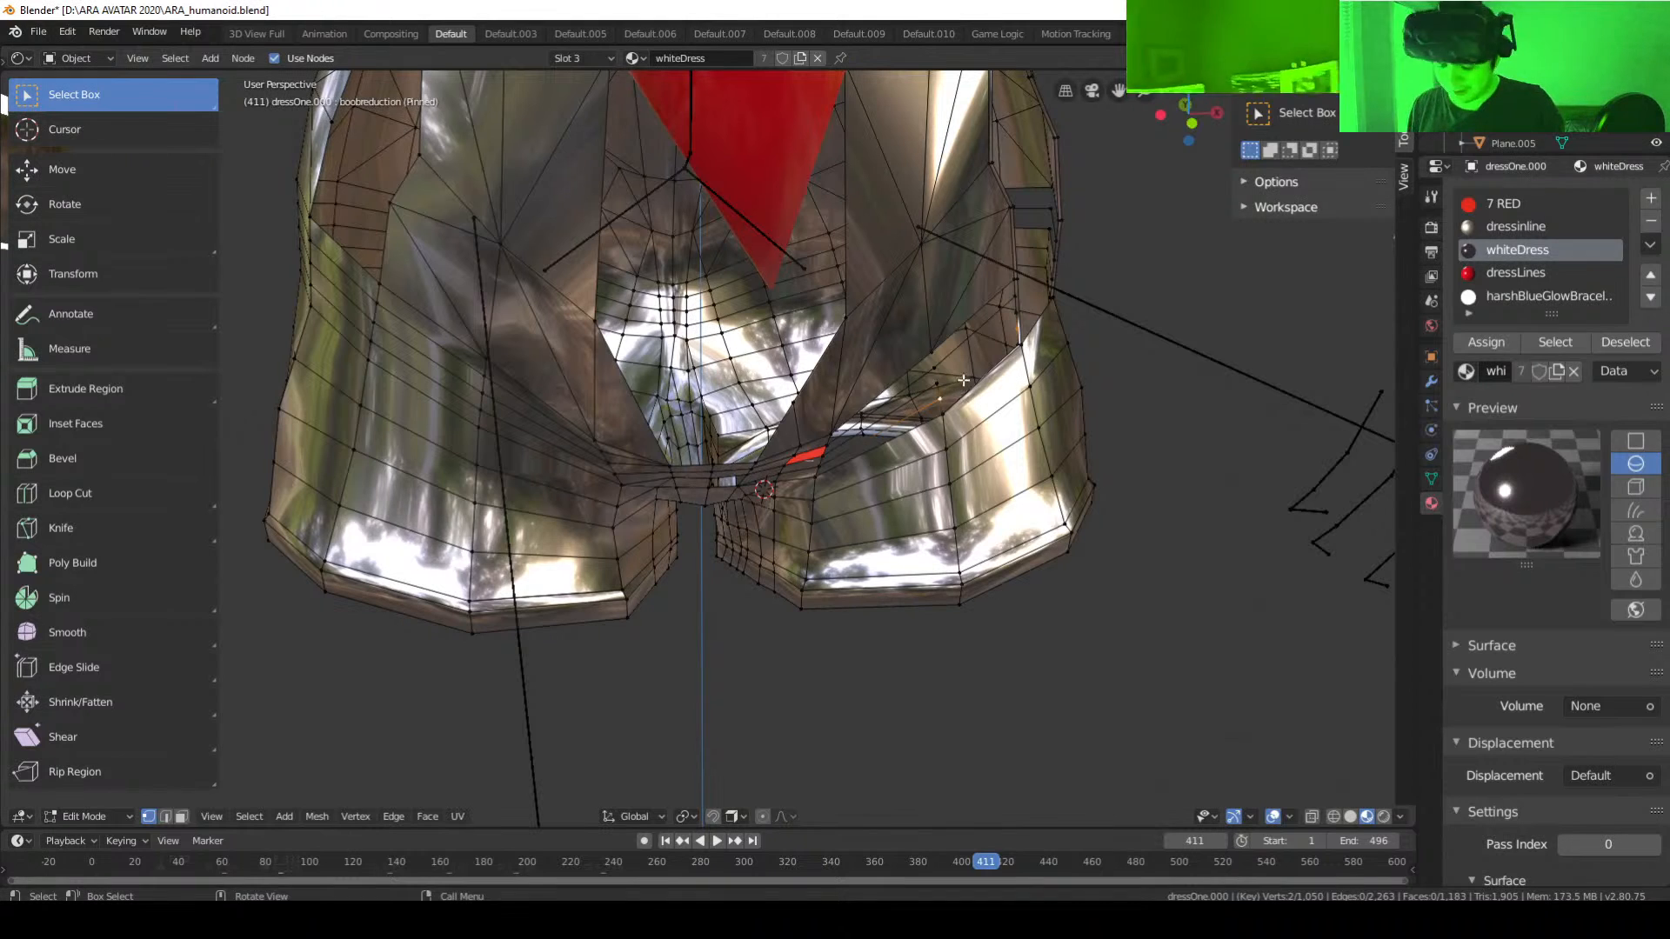
key(f)
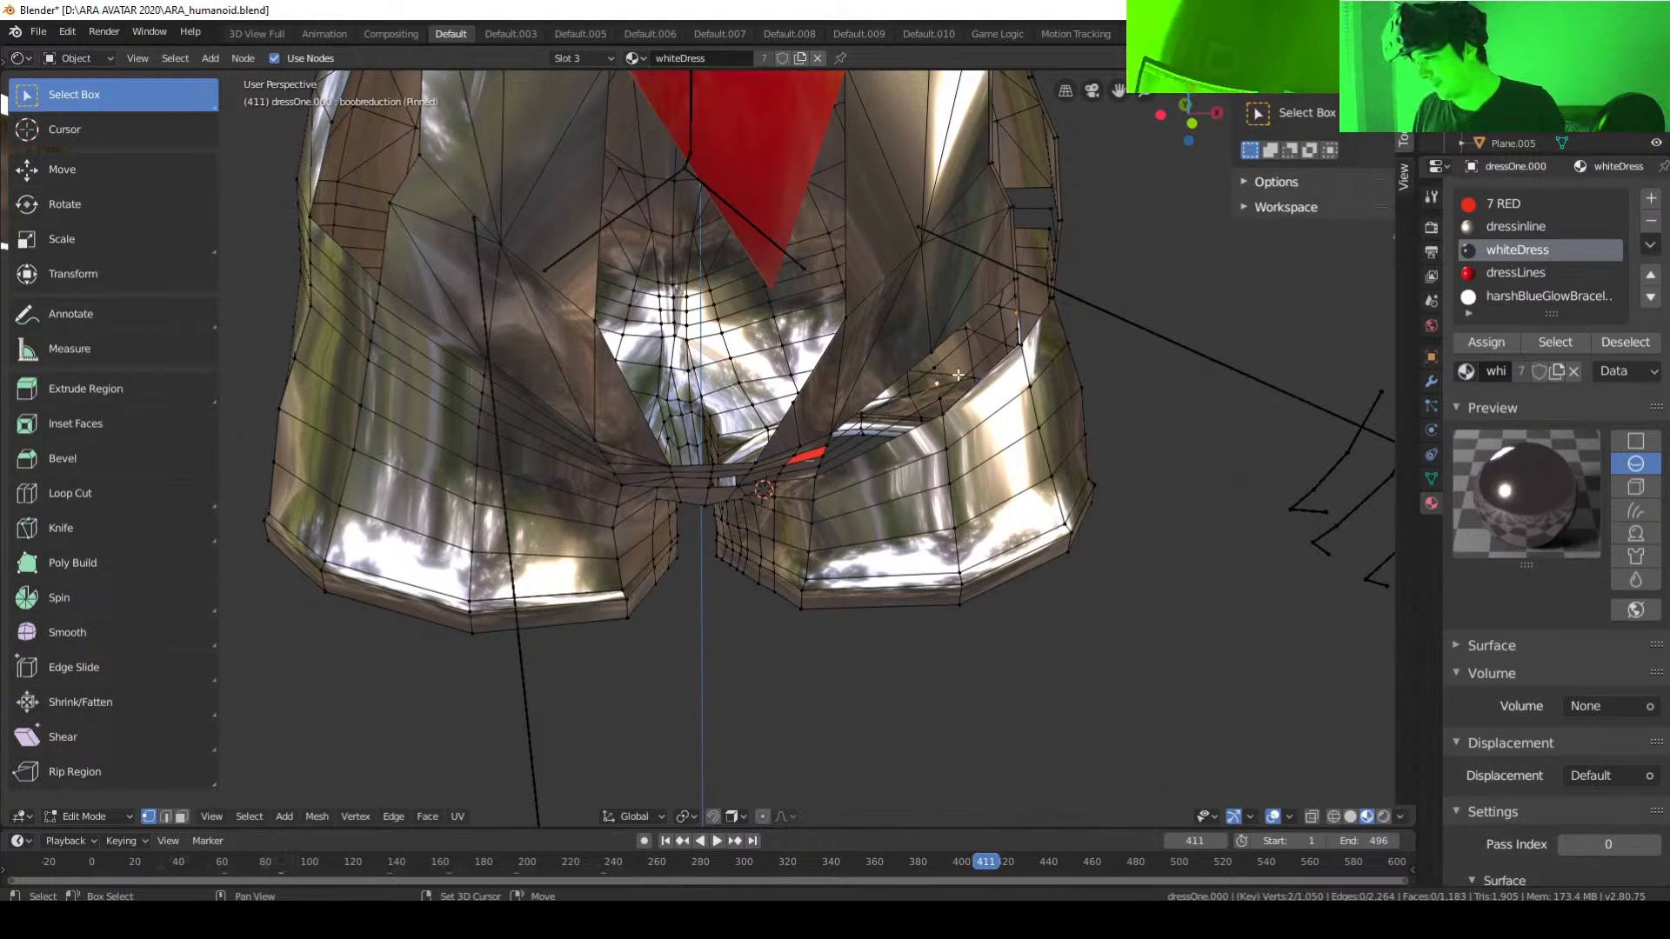
middle_drag(995, 389, 977, 394)
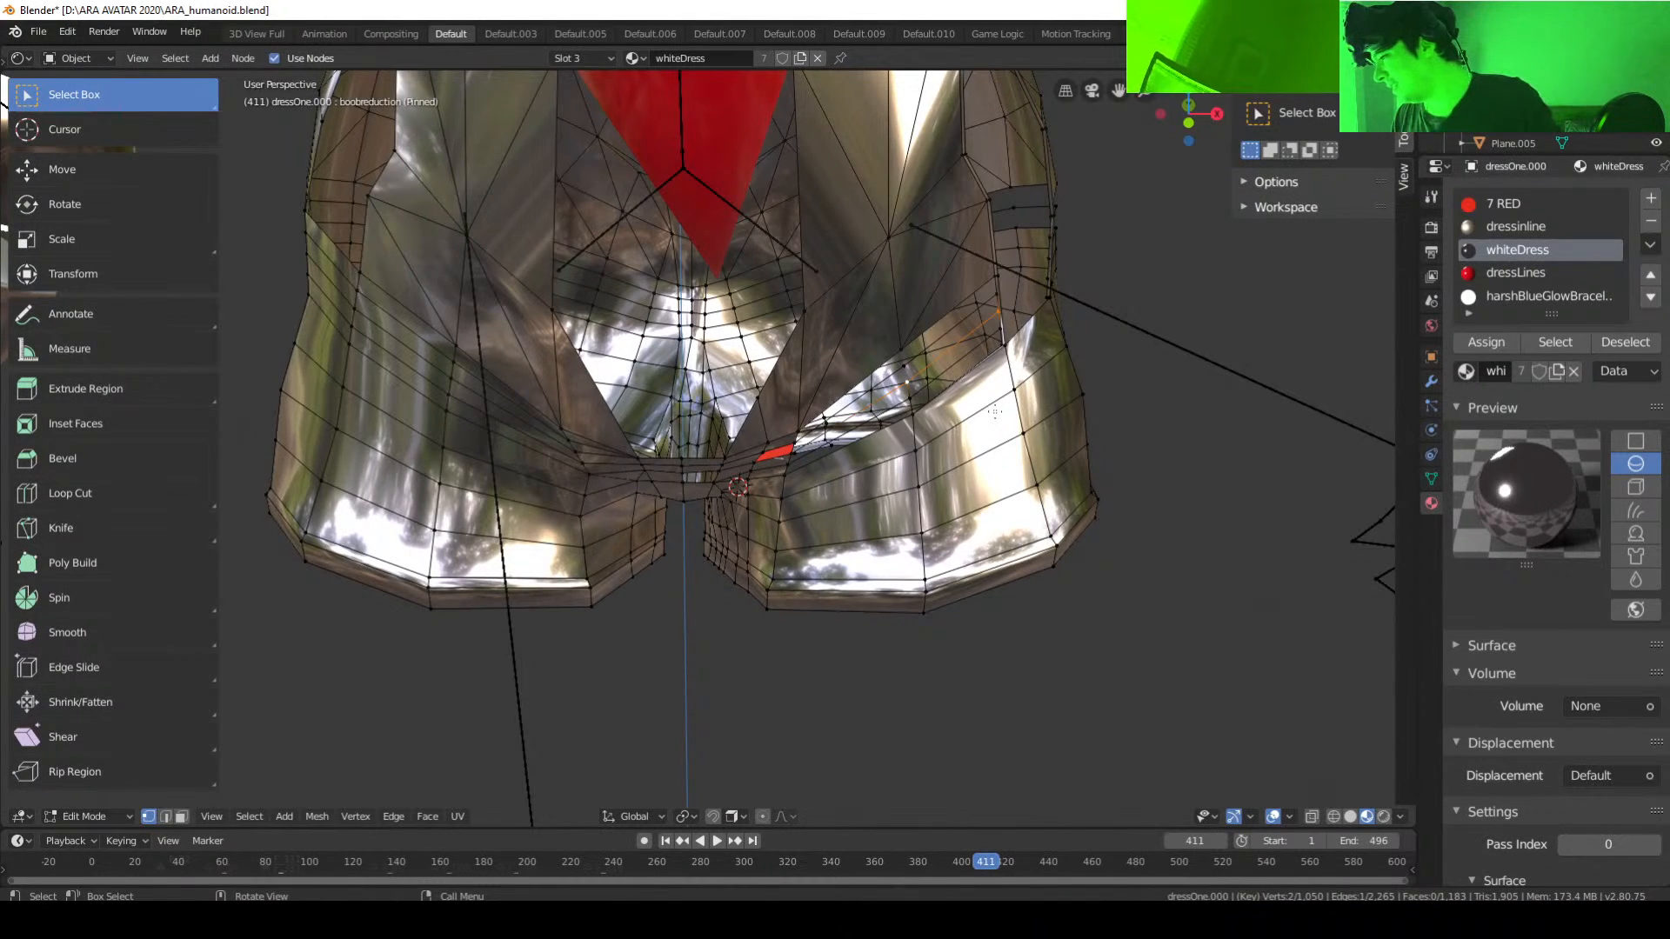
scroll(995, 411, up, 3)
middle_drag(1072, 396, 1056, 391)
Step: Fill a thin triangular face from the three vertically aligned vertices at the next cross section of the leg opening
click(1044, 257)
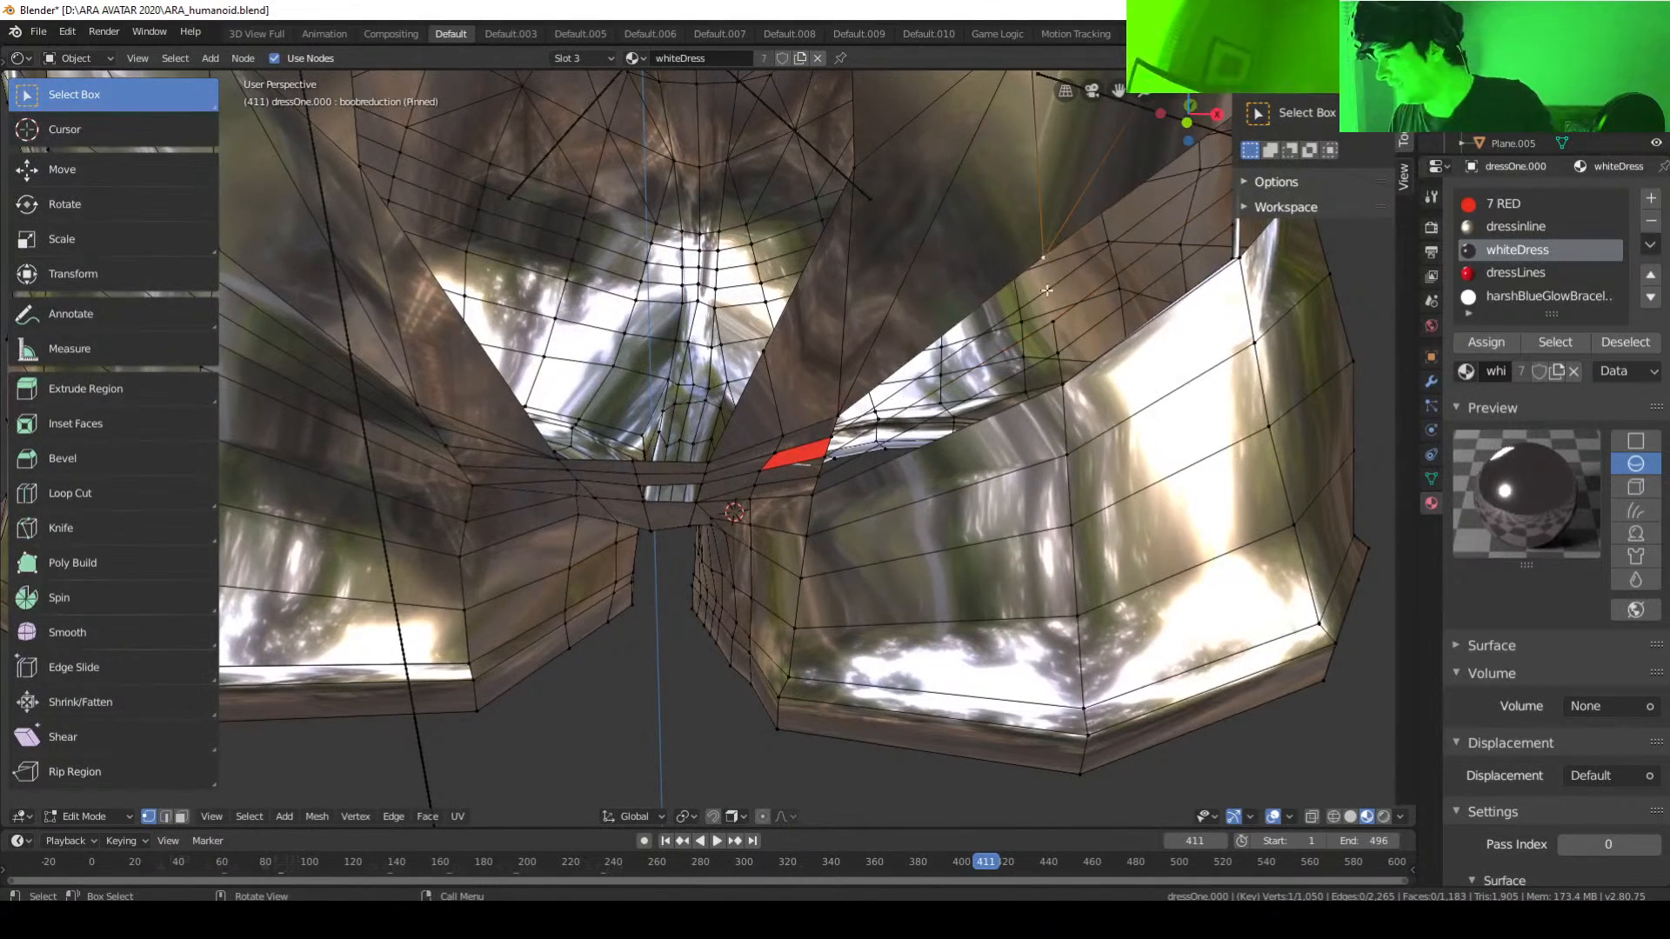
middle_drag(1065, 316, 1056, 345)
shift+click(1047, 356)
shift+click(1053, 391)
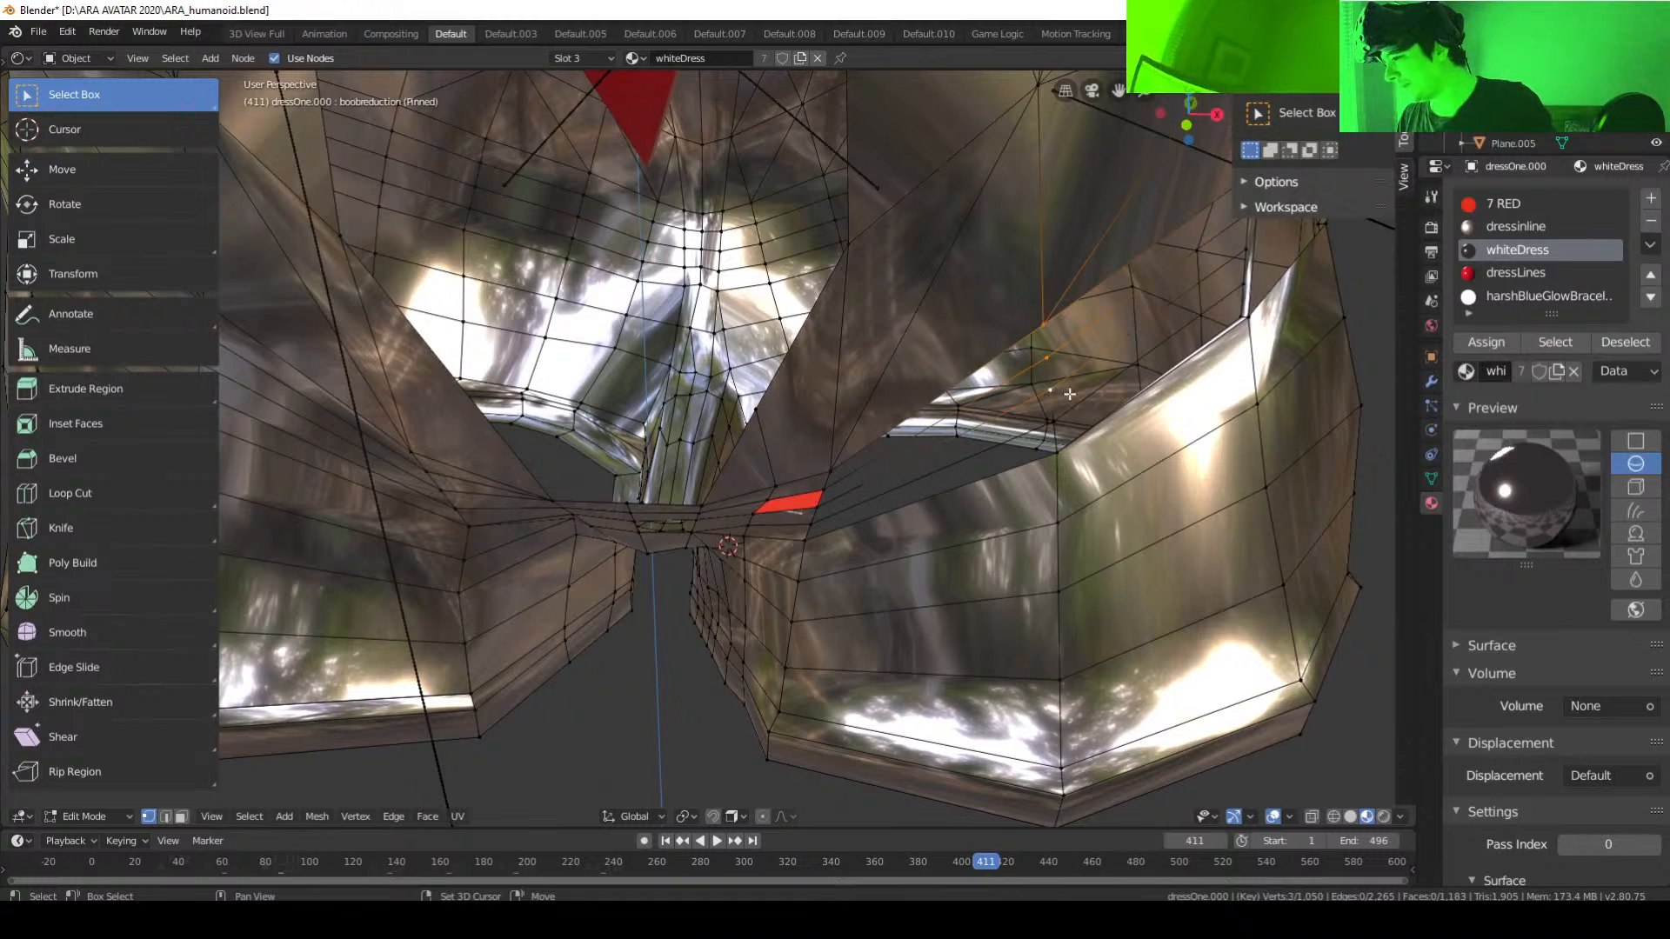
scroll(1096, 408, down, 6)
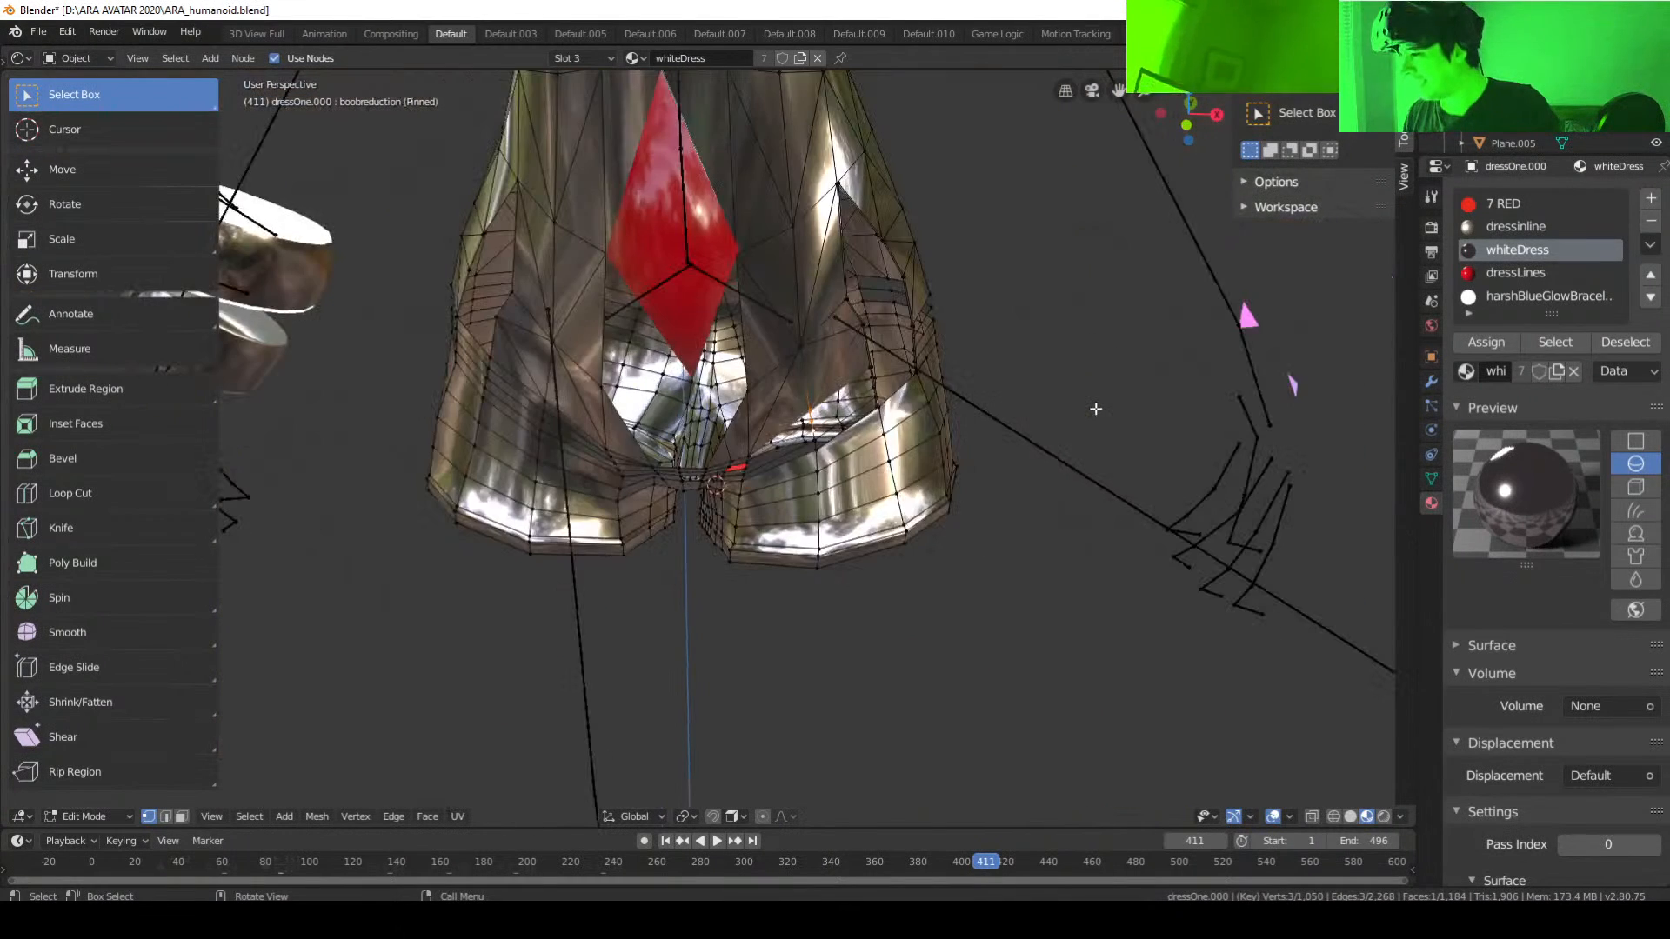
Step: Fill the four-sided face between the two middle edges, extending the red strip outward to the next cross section
middle_drag(948, 436, 965, 444)
click(843, 443)
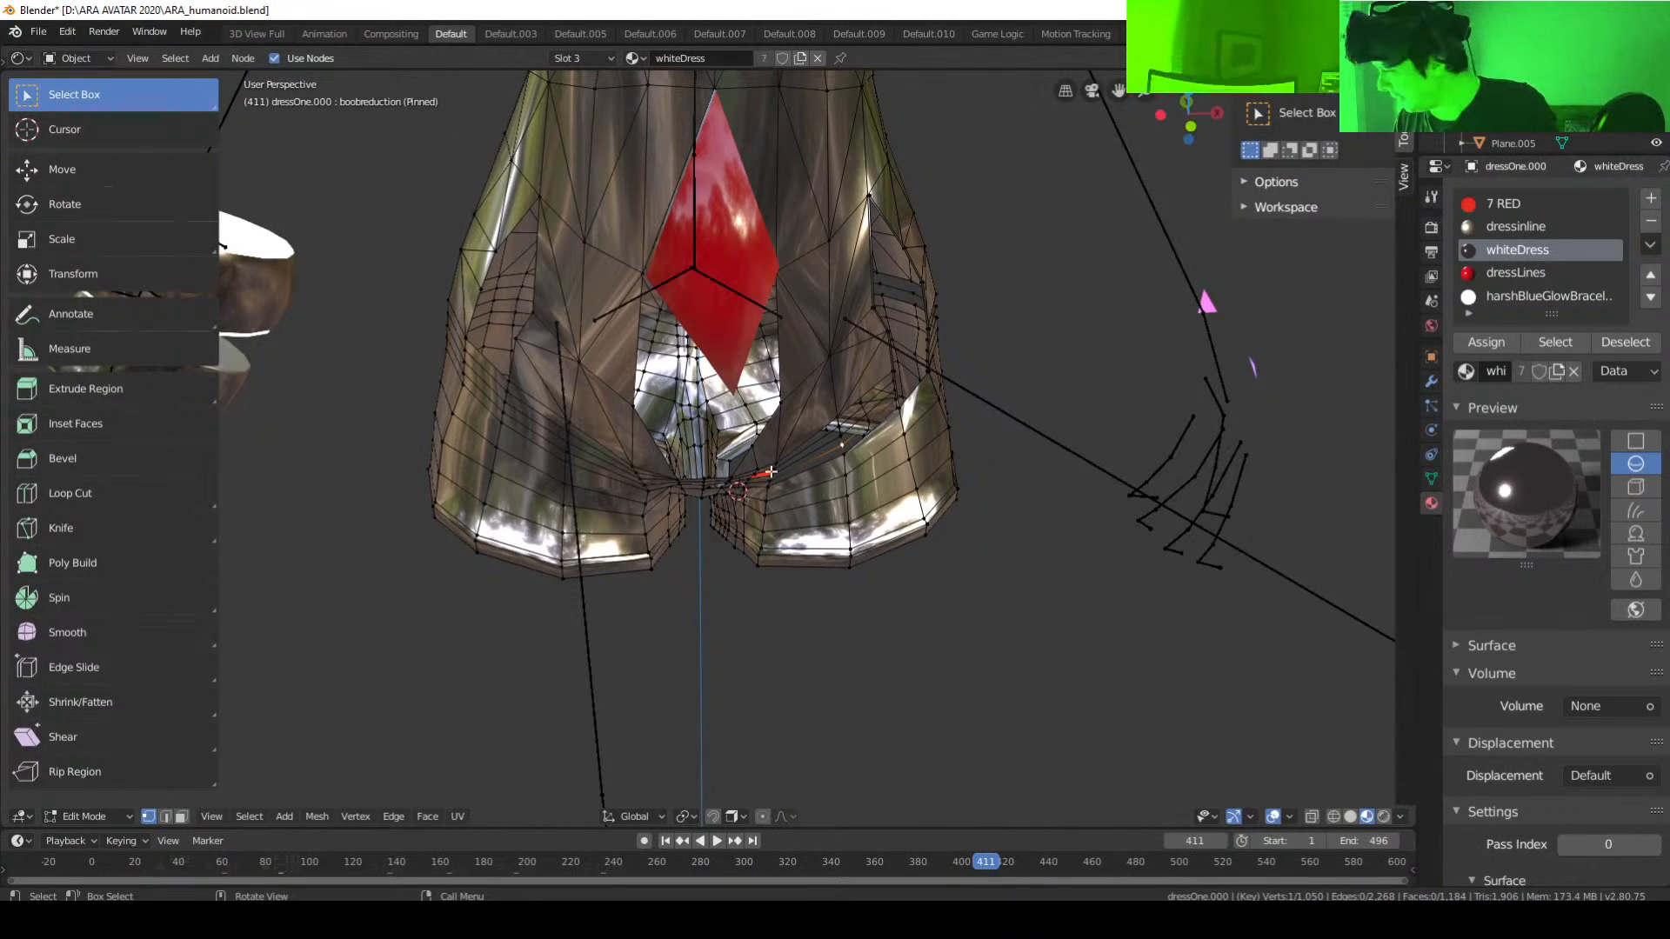
scroll(770, 473, up, 3)
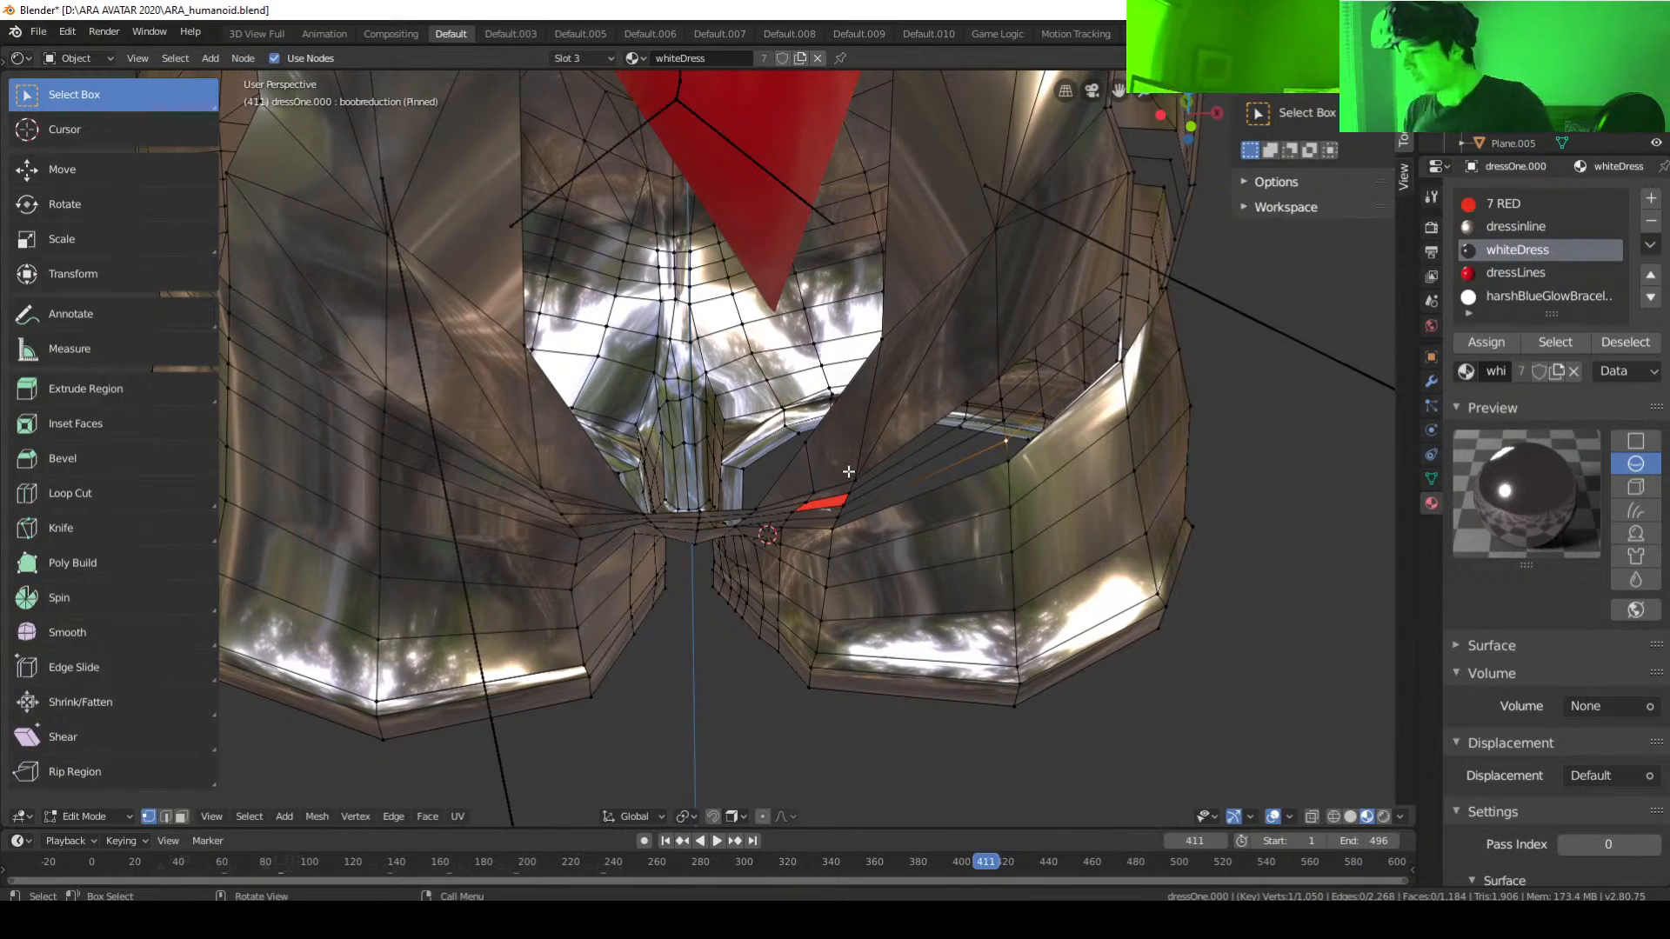
scroll(985, 486, up, 4)
scroll(1021, 510, down, 3)
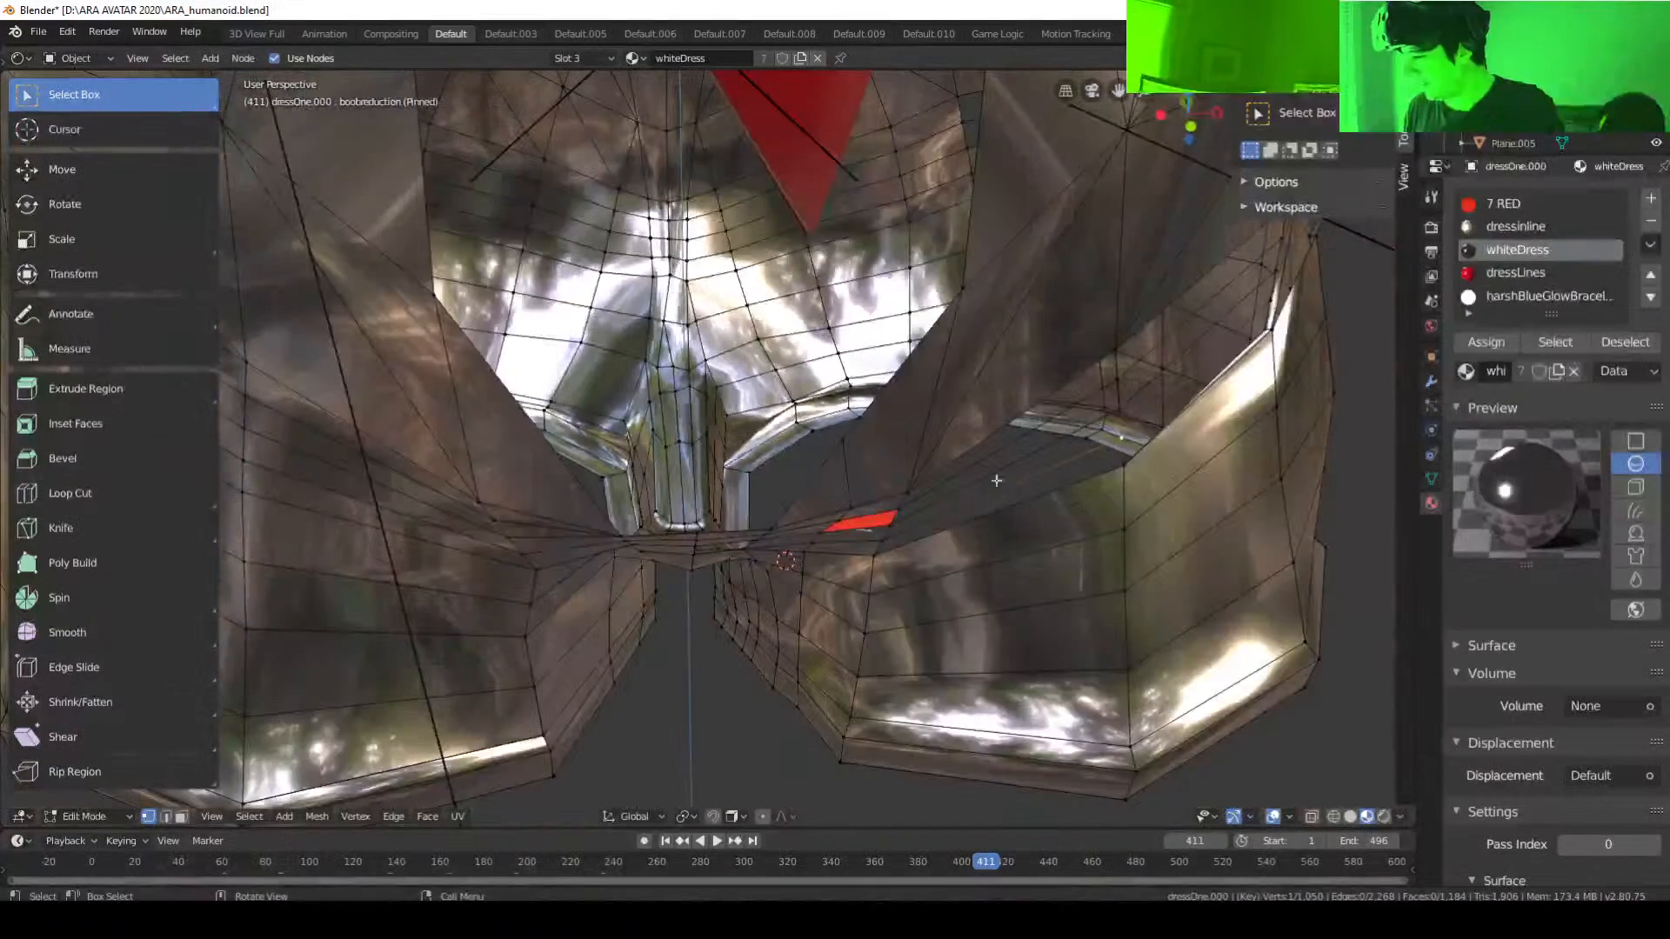
middle_drag(1071, 488, 1044, 487)
click(1033, 425)
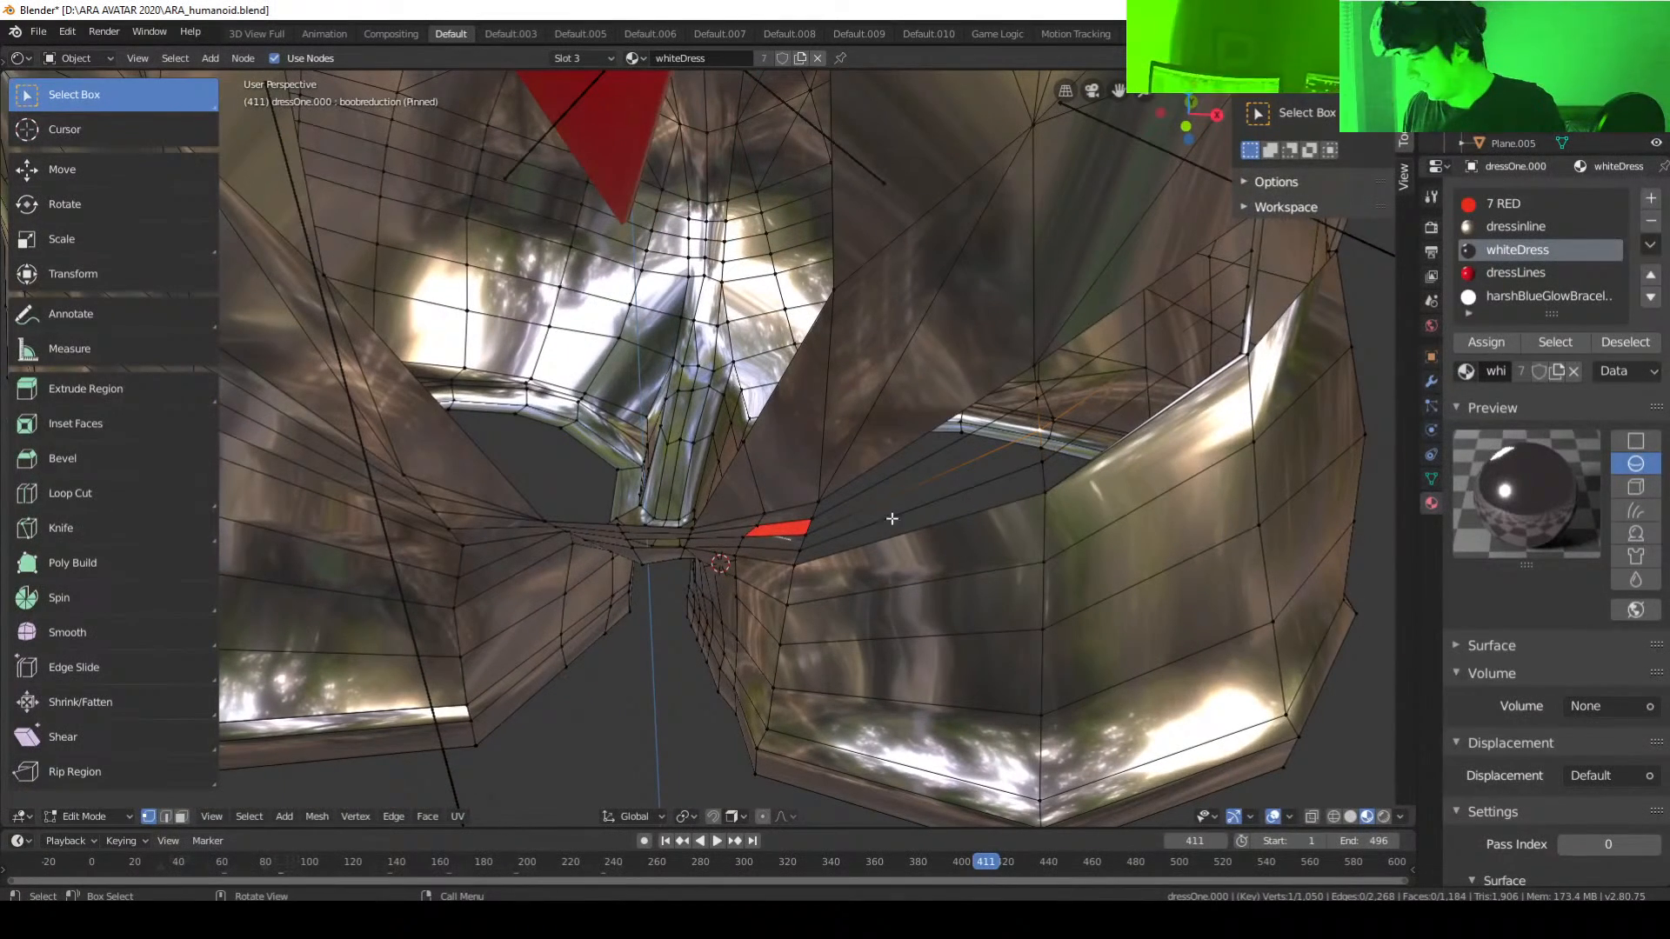
shift+click(803, 531)
shift+click(812, 519)
shift+click(1033, 401)
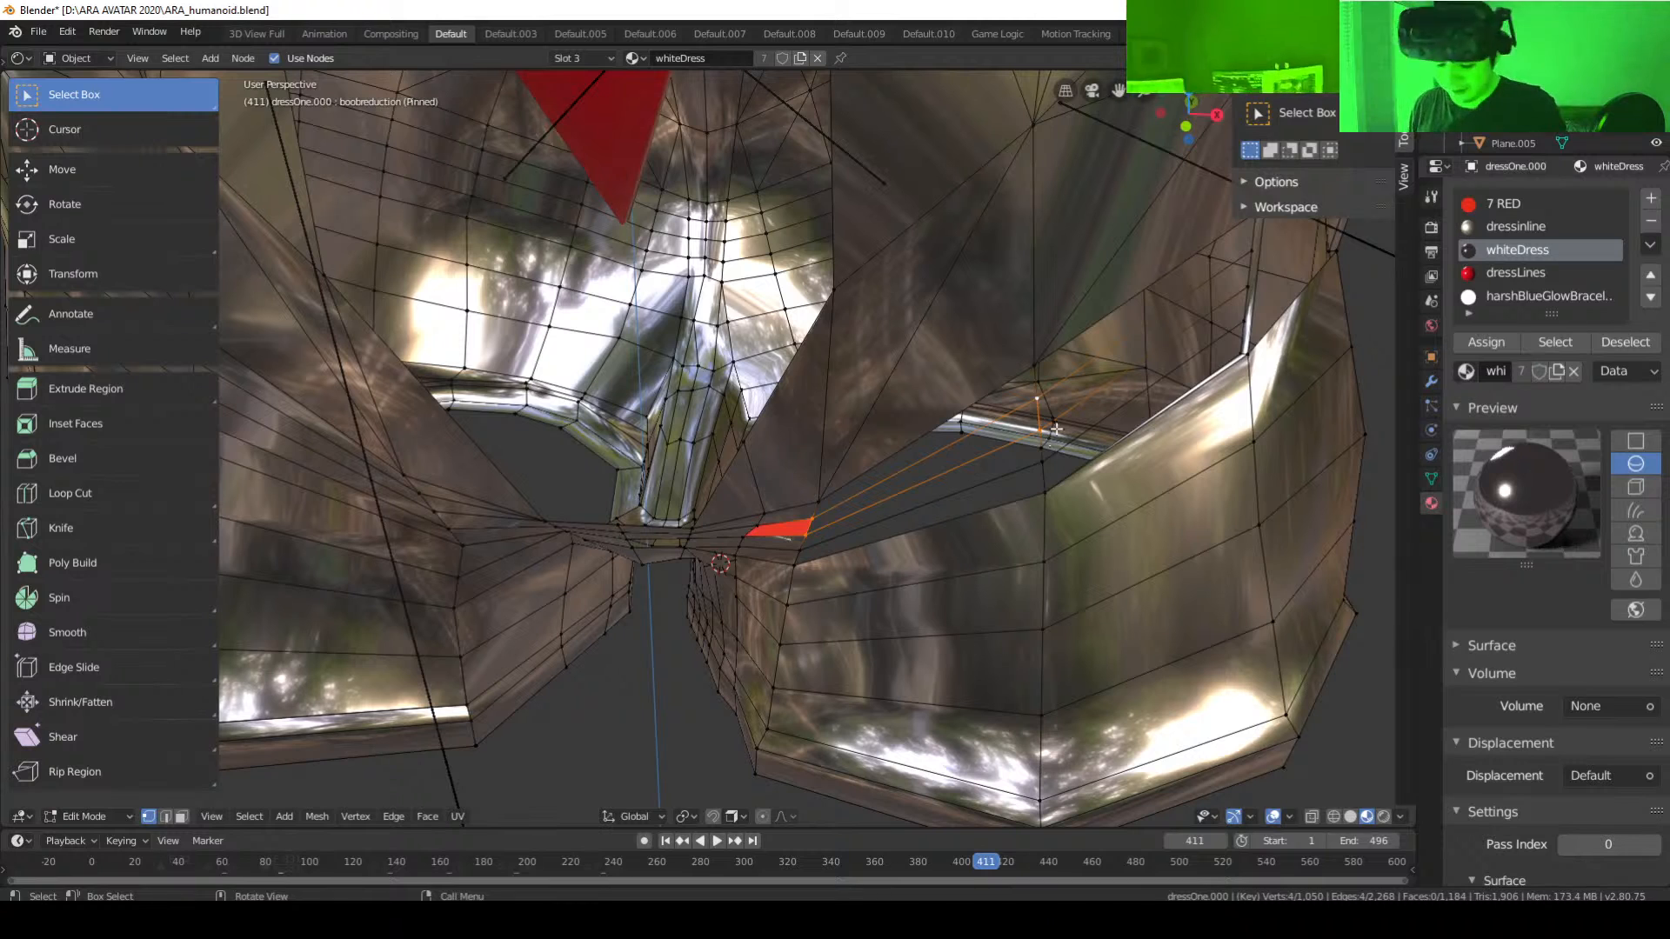
key(f)
Step: Fill the four-sided face directly above the new red face, up to the upper dress panel's edge
click(1039, 372)
shift+click(1036, 398)
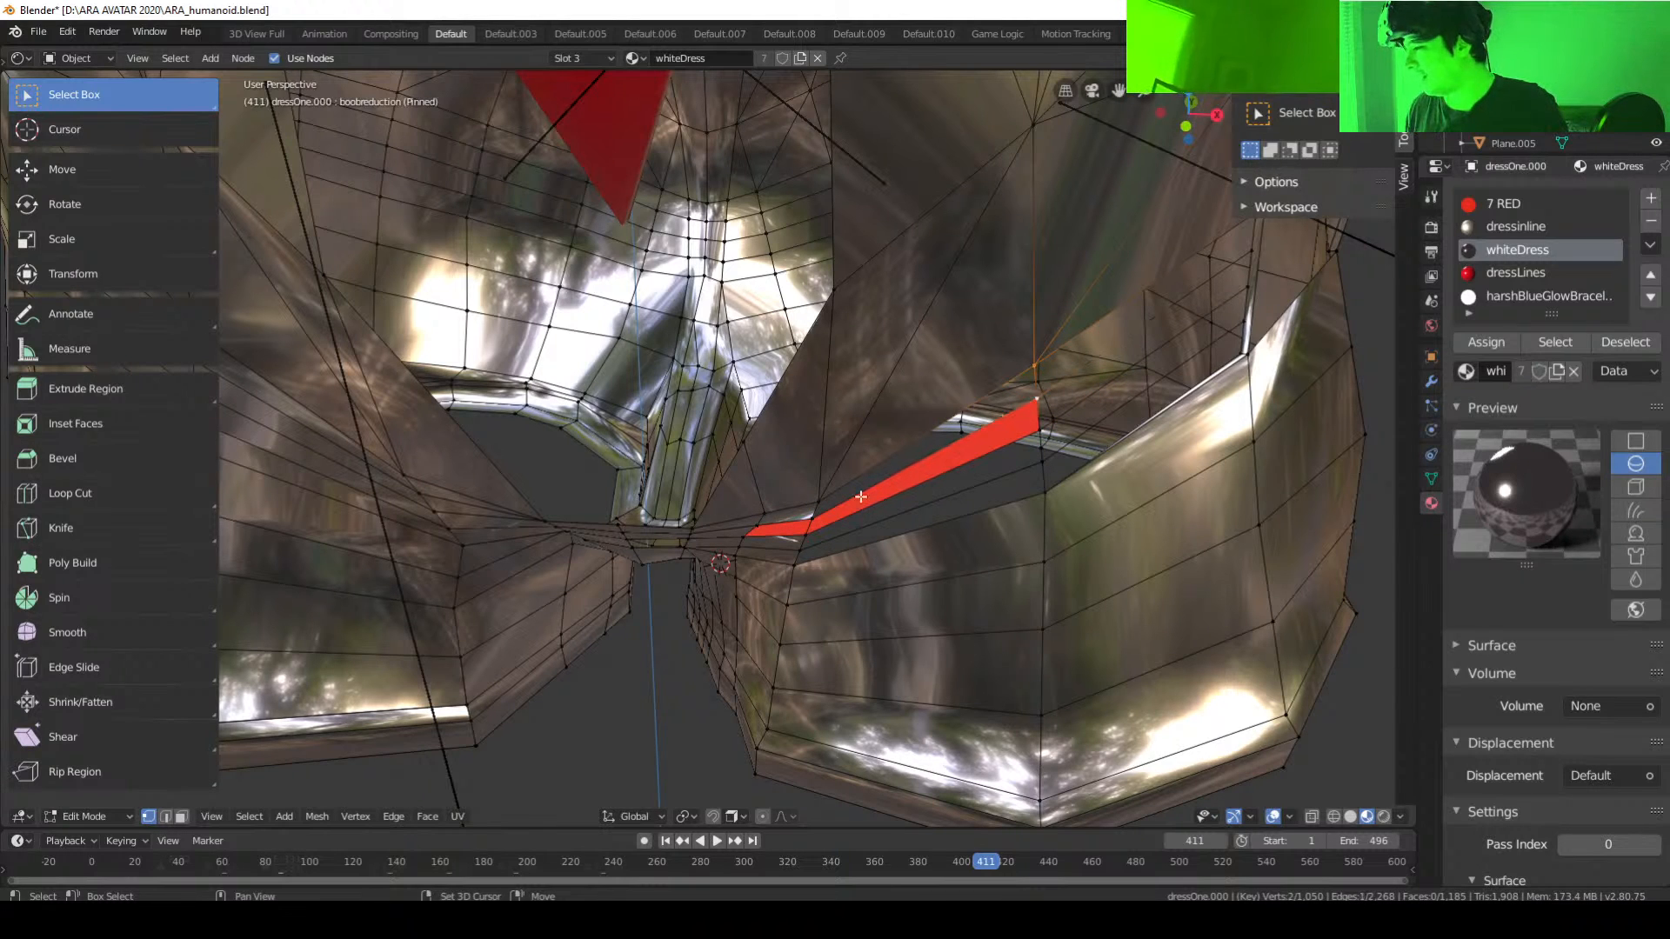
shift+click(813, 518)
shift+click(820, 503)
key(f)
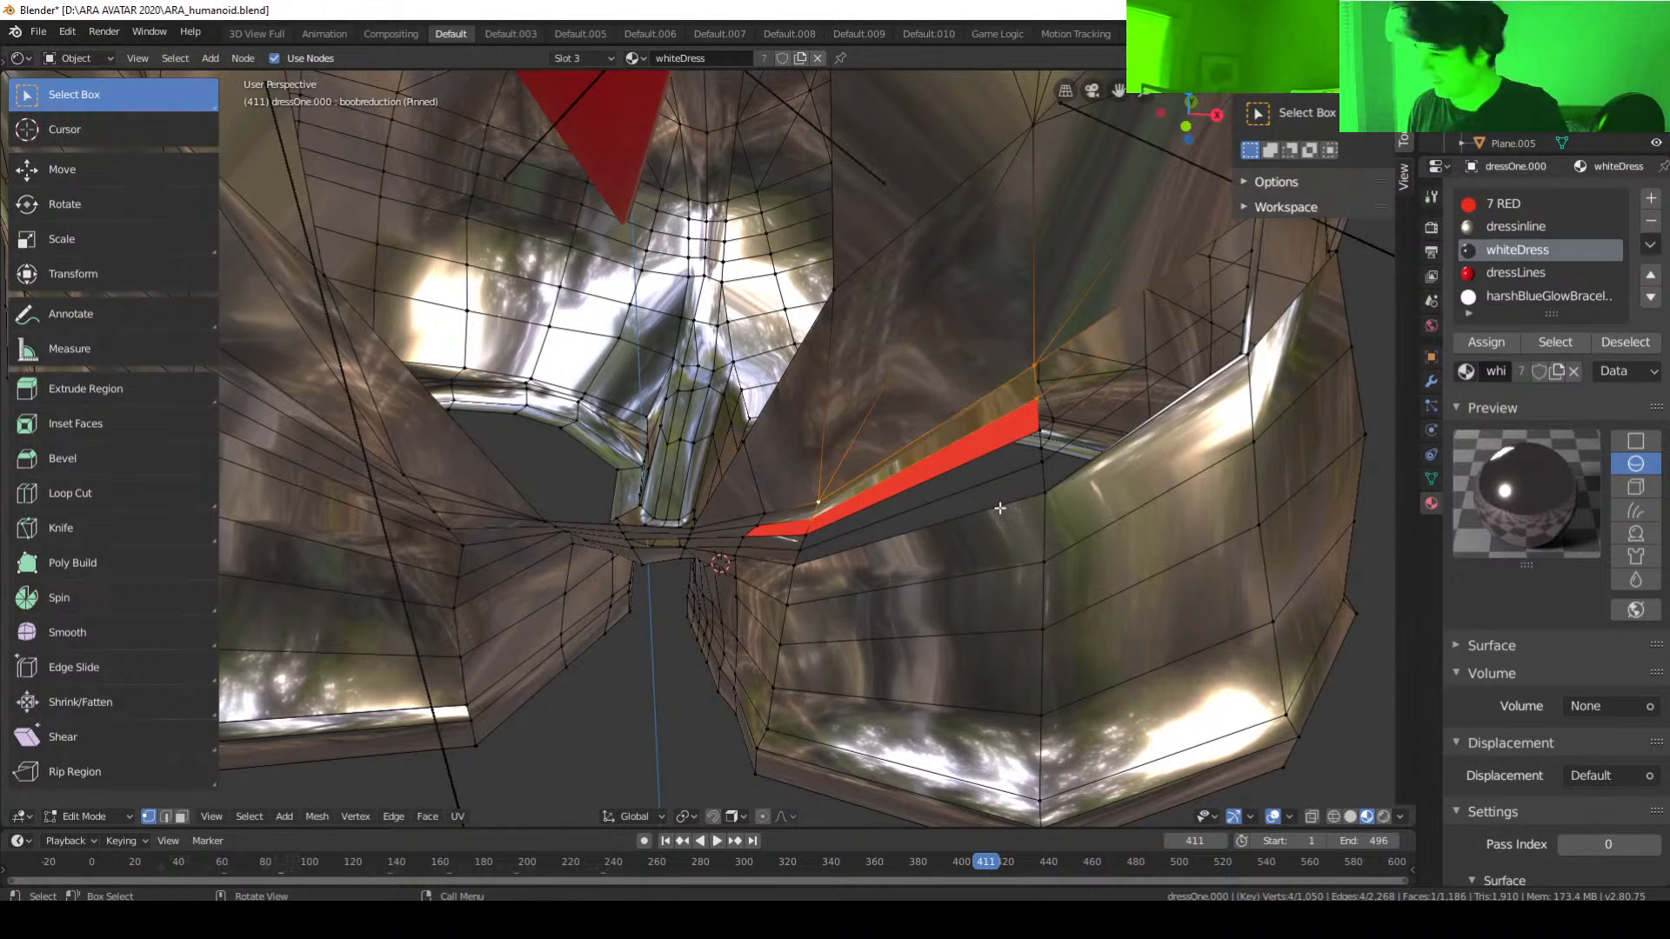
Step: Fill the four-sided face directly below the new red face in the same section
click(1041, 463)
shift+click(1041, 448)
middle_drag(1059, 495, 805, 537)
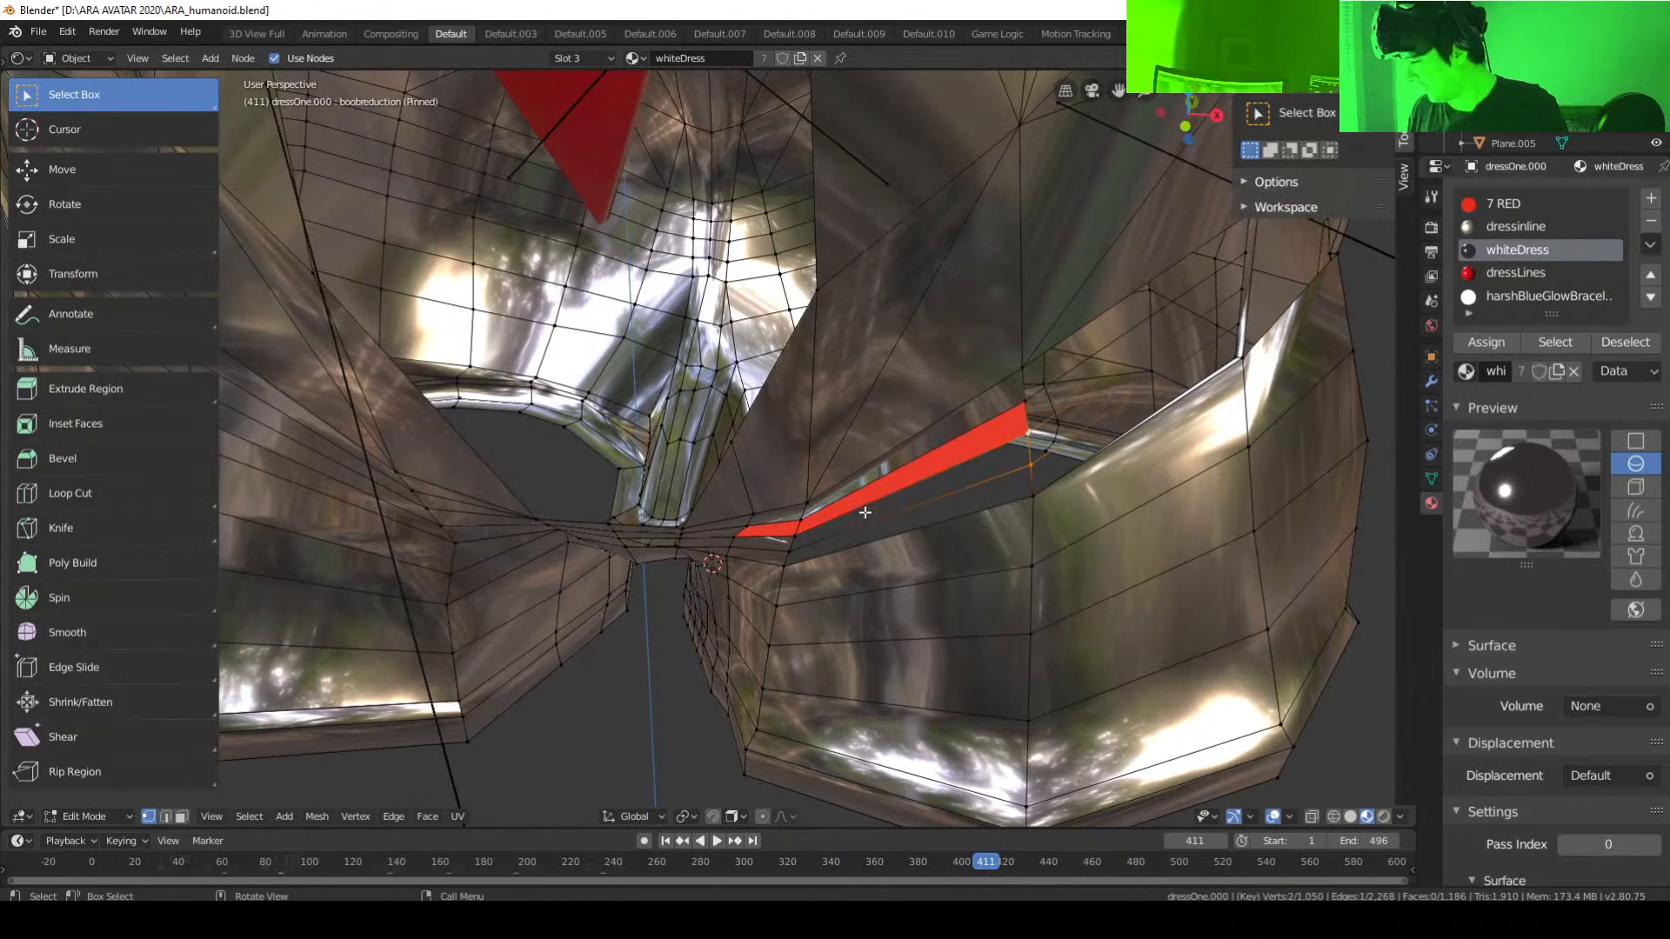
shift+click(793, 536)
shift+click(789, 552)
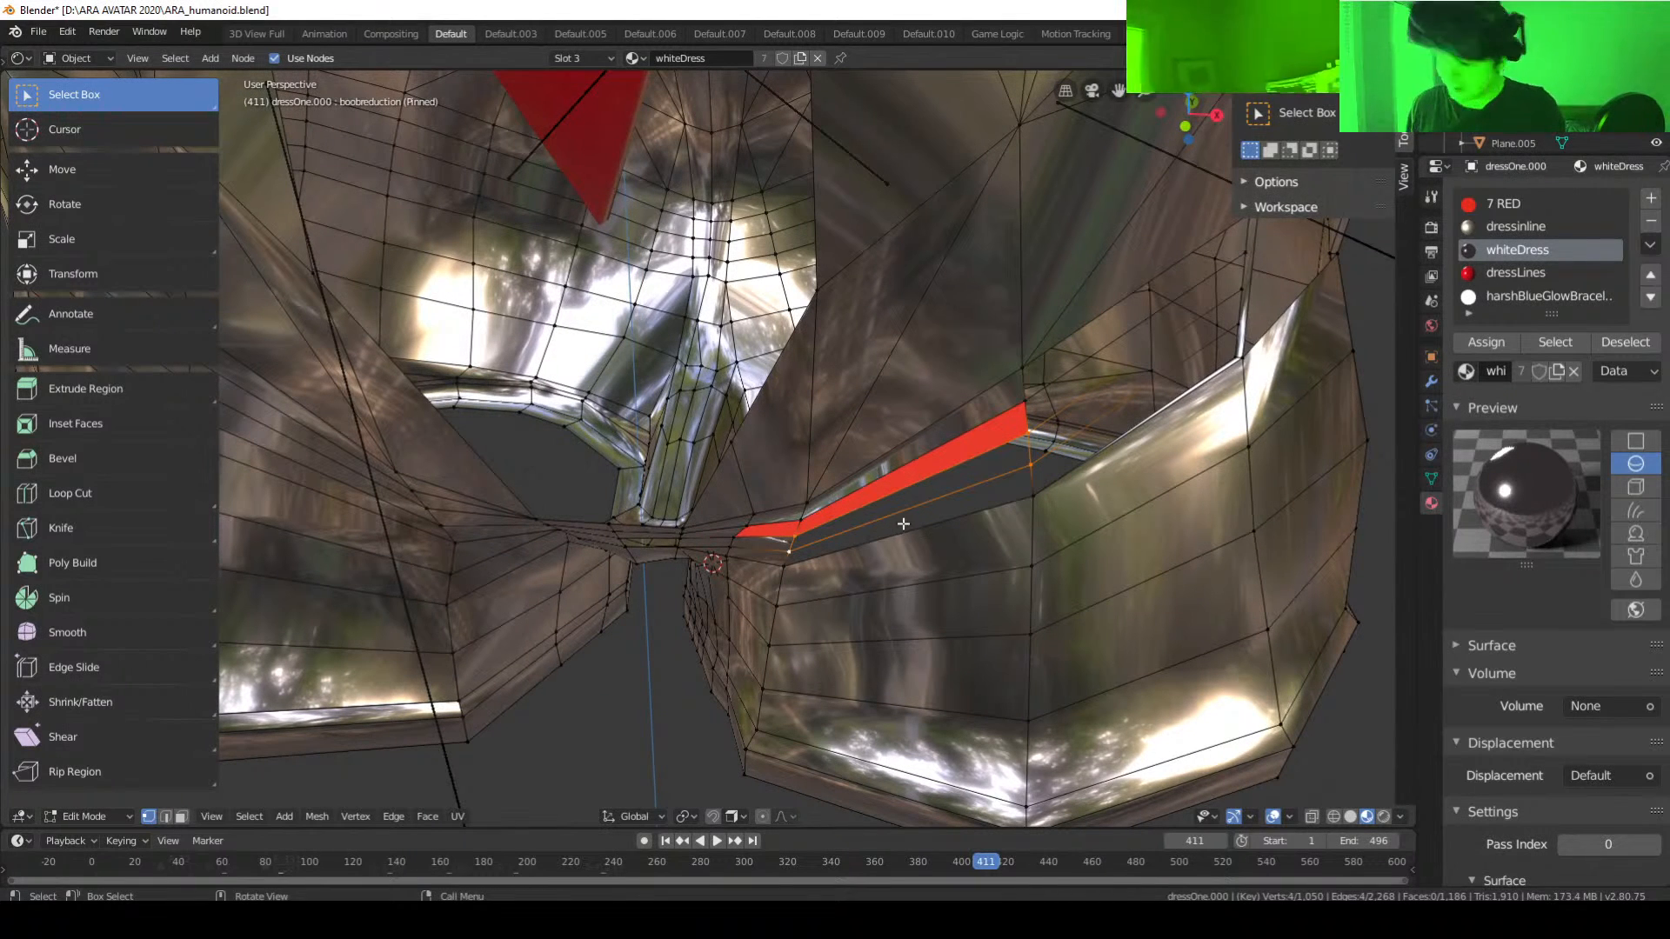
key(f)
Step: Fill the lowest four-sided face of that section, down to the lower panel's upper edge
click(1031, 498)
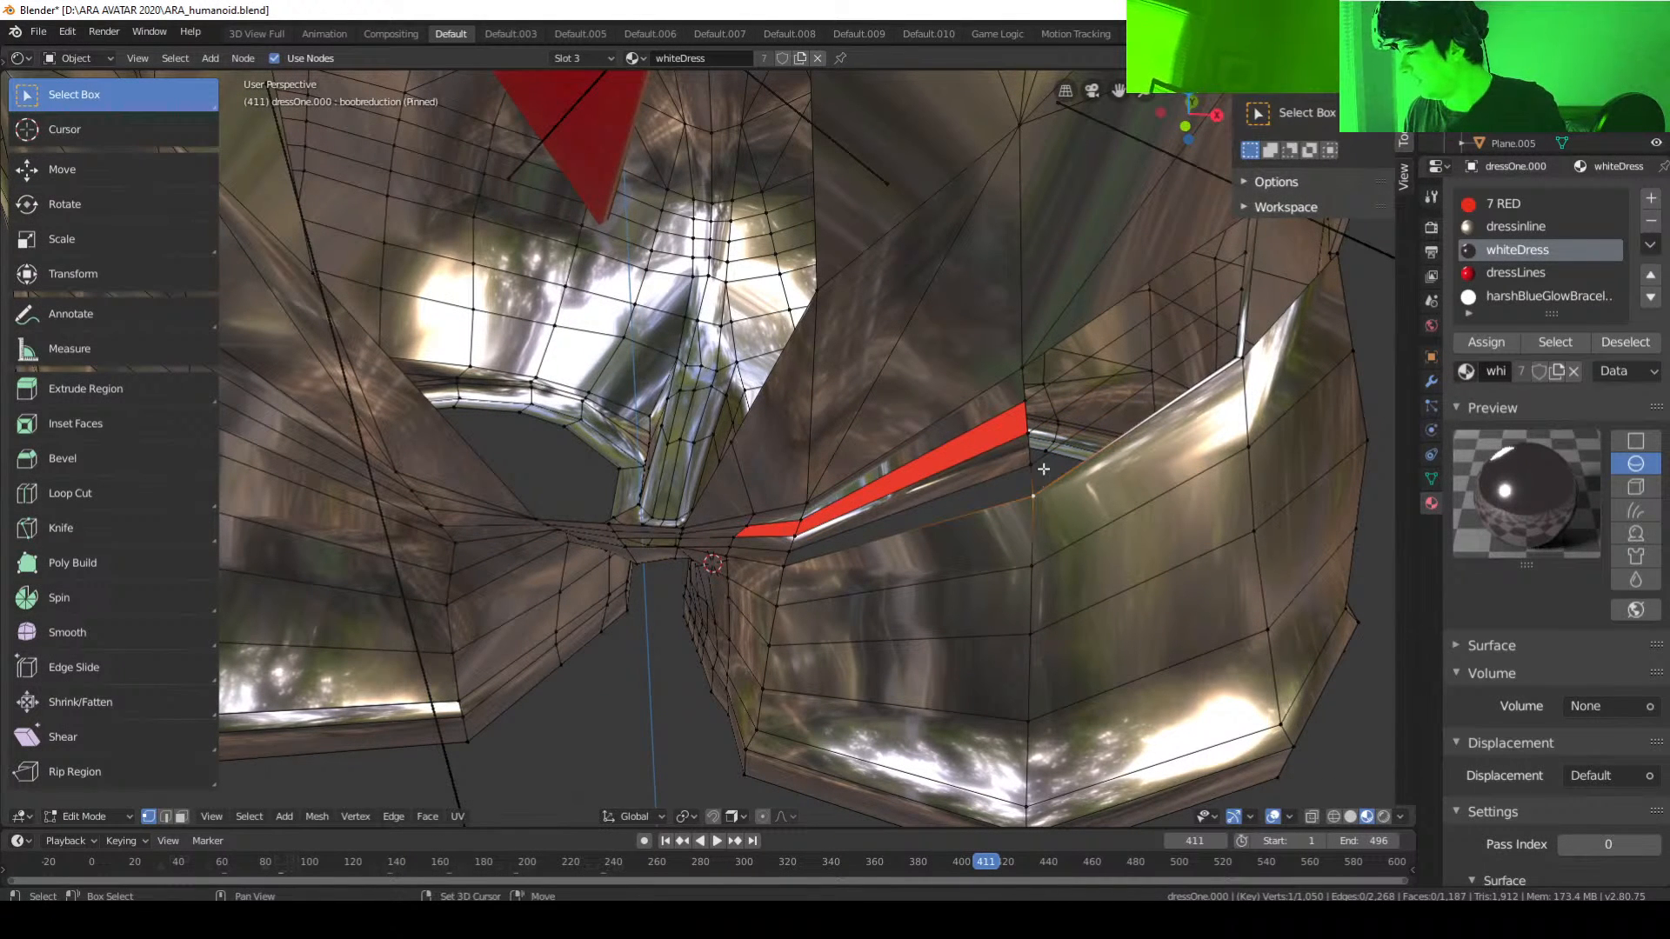
shift+click(1030, 463)
shift+click(789, 551)
shift+click(783, 566)
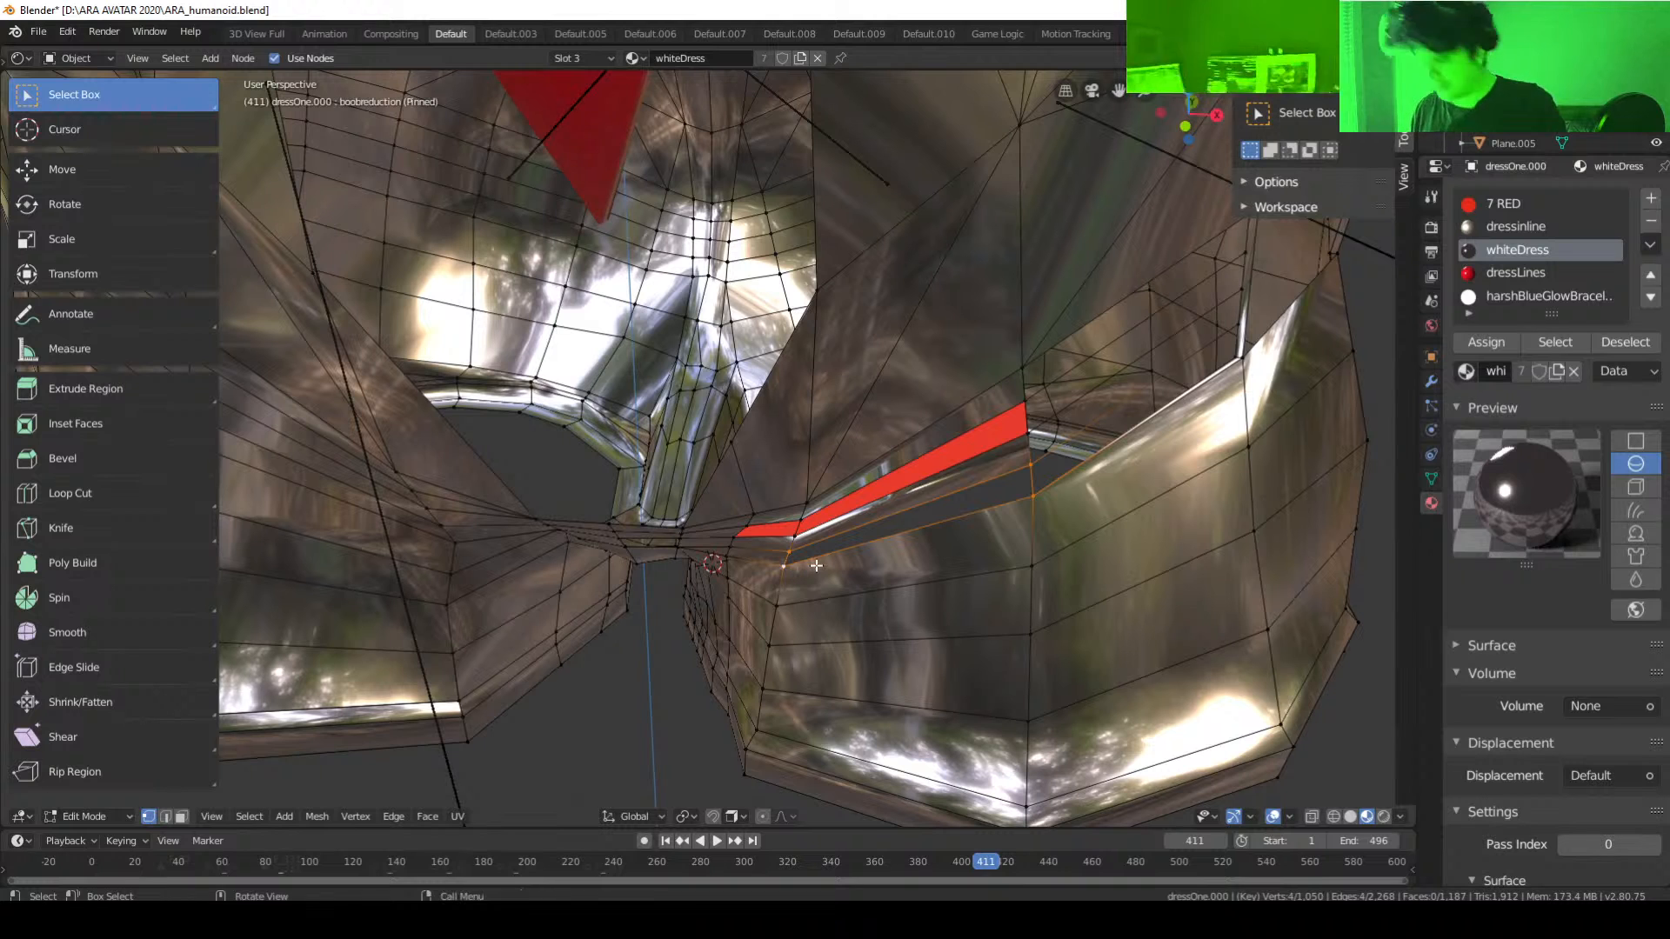
key(f)
Step: Fill the lowest four-sided face of the next section outward, along the lower panel's upper edge
middle_drag(816, 566, 1033, 544)
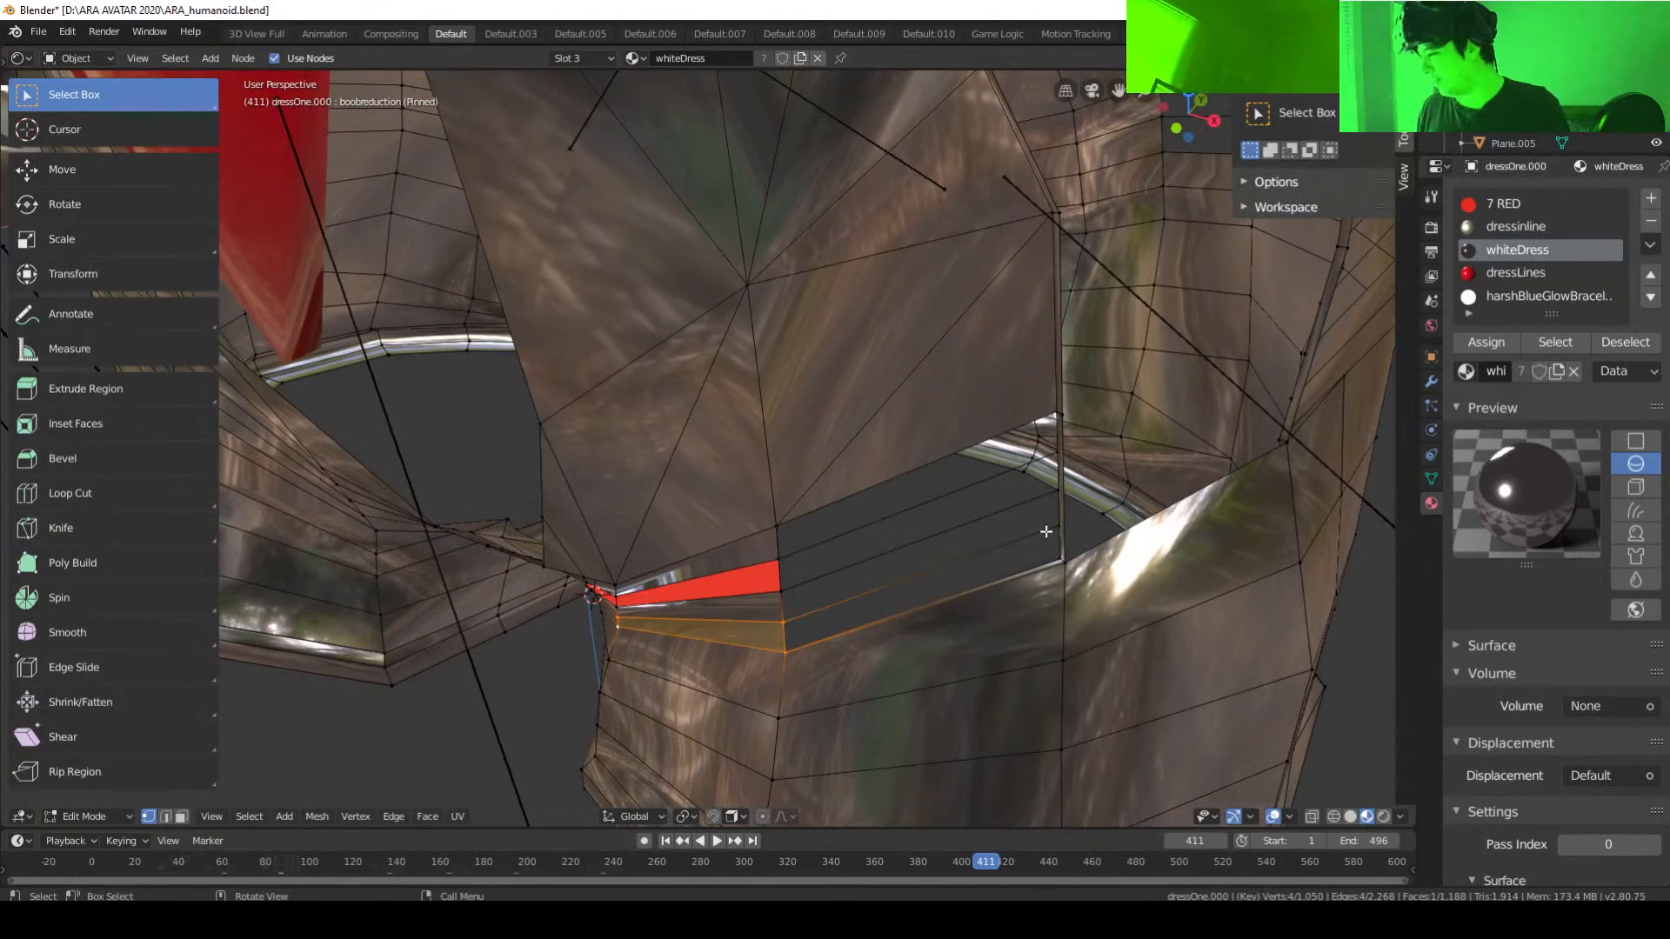
click(1061, 526)
shift+click(1061, 557)
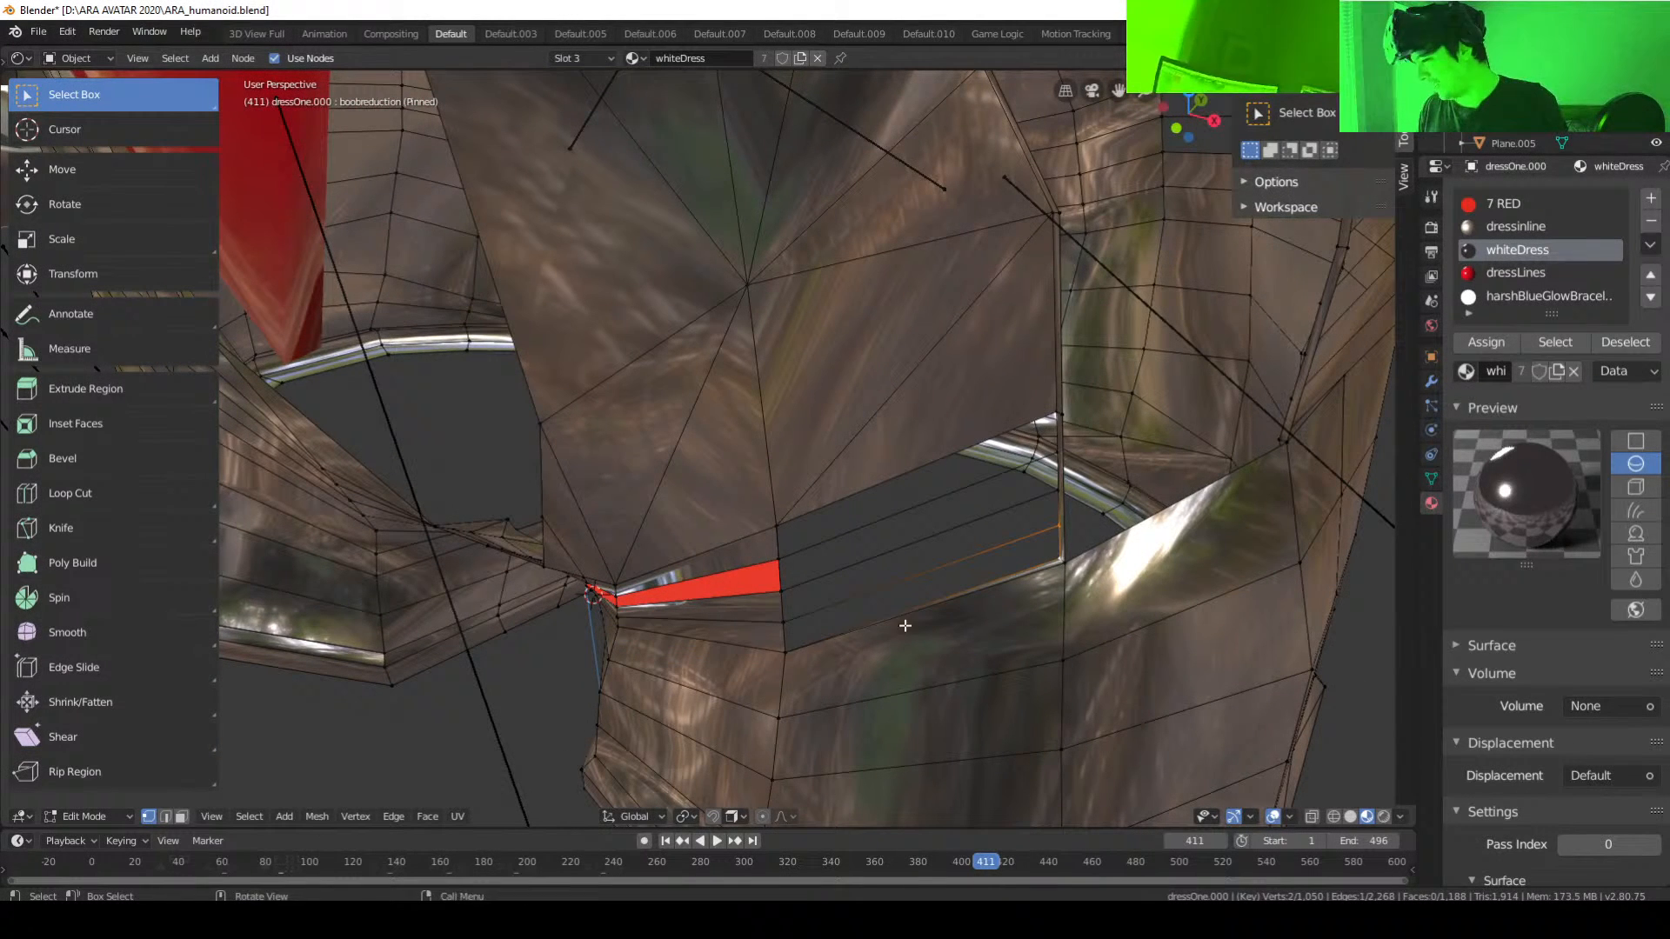
shift+click(786, 651)
shift+click(785, 625)
key(f)
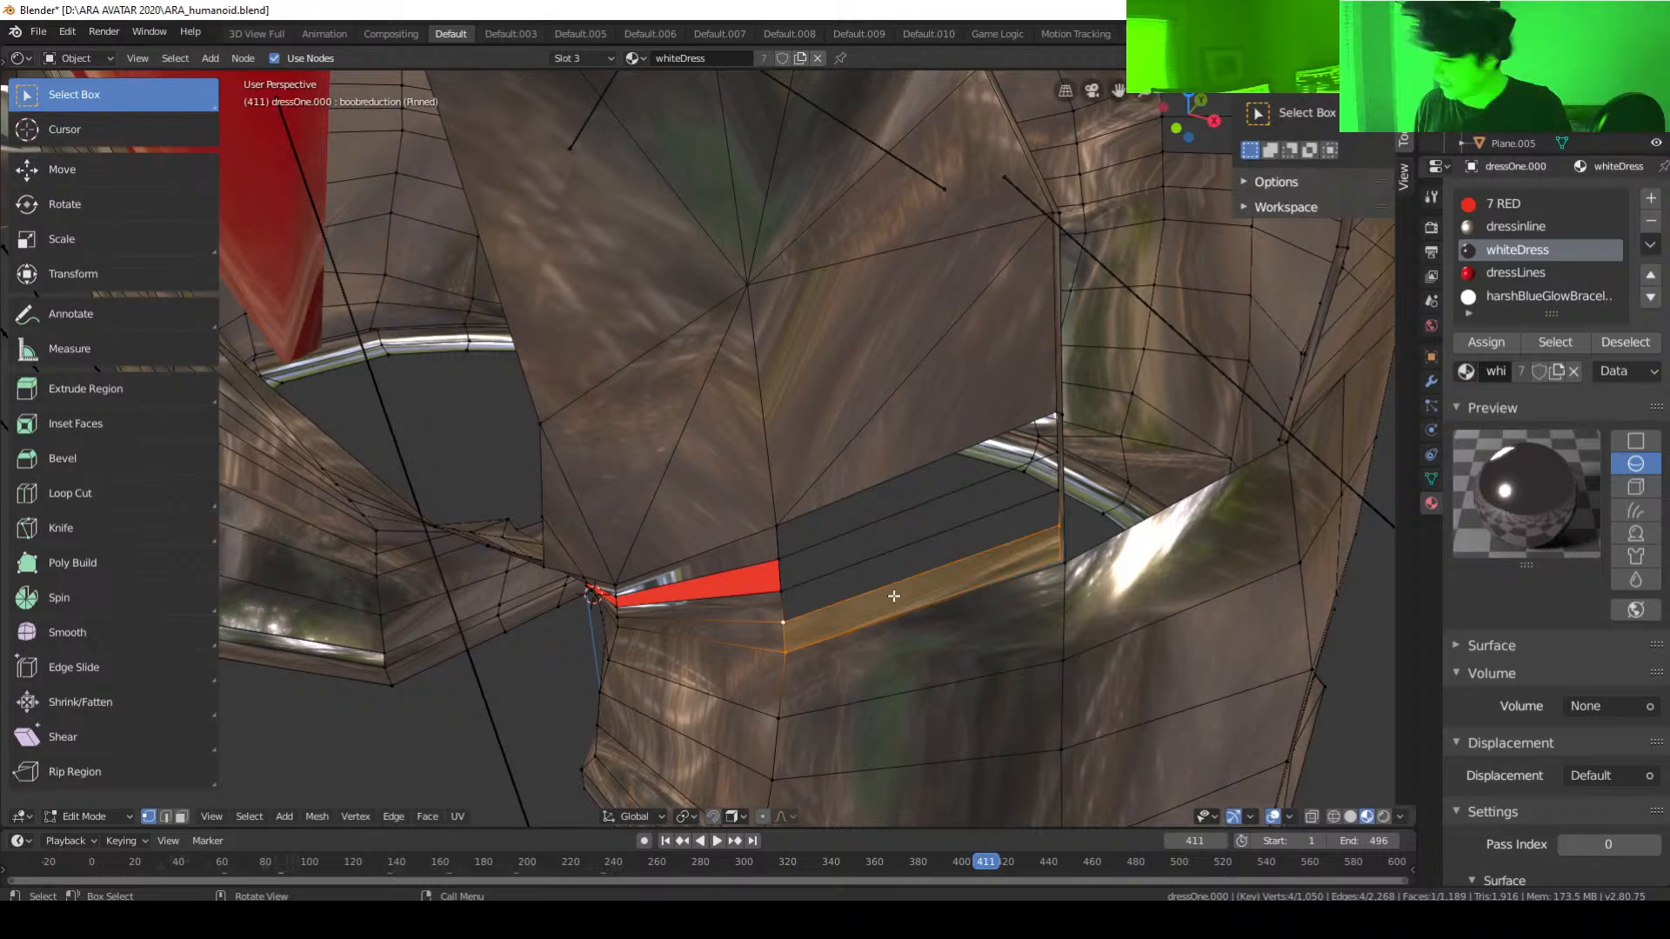
Step: Fill the second four-sided face from the bottom in the outer section of the opening
click(1055, 524)
shift+click(1057, 492)
shift+click(782, 593)
shift+click(783, 621)
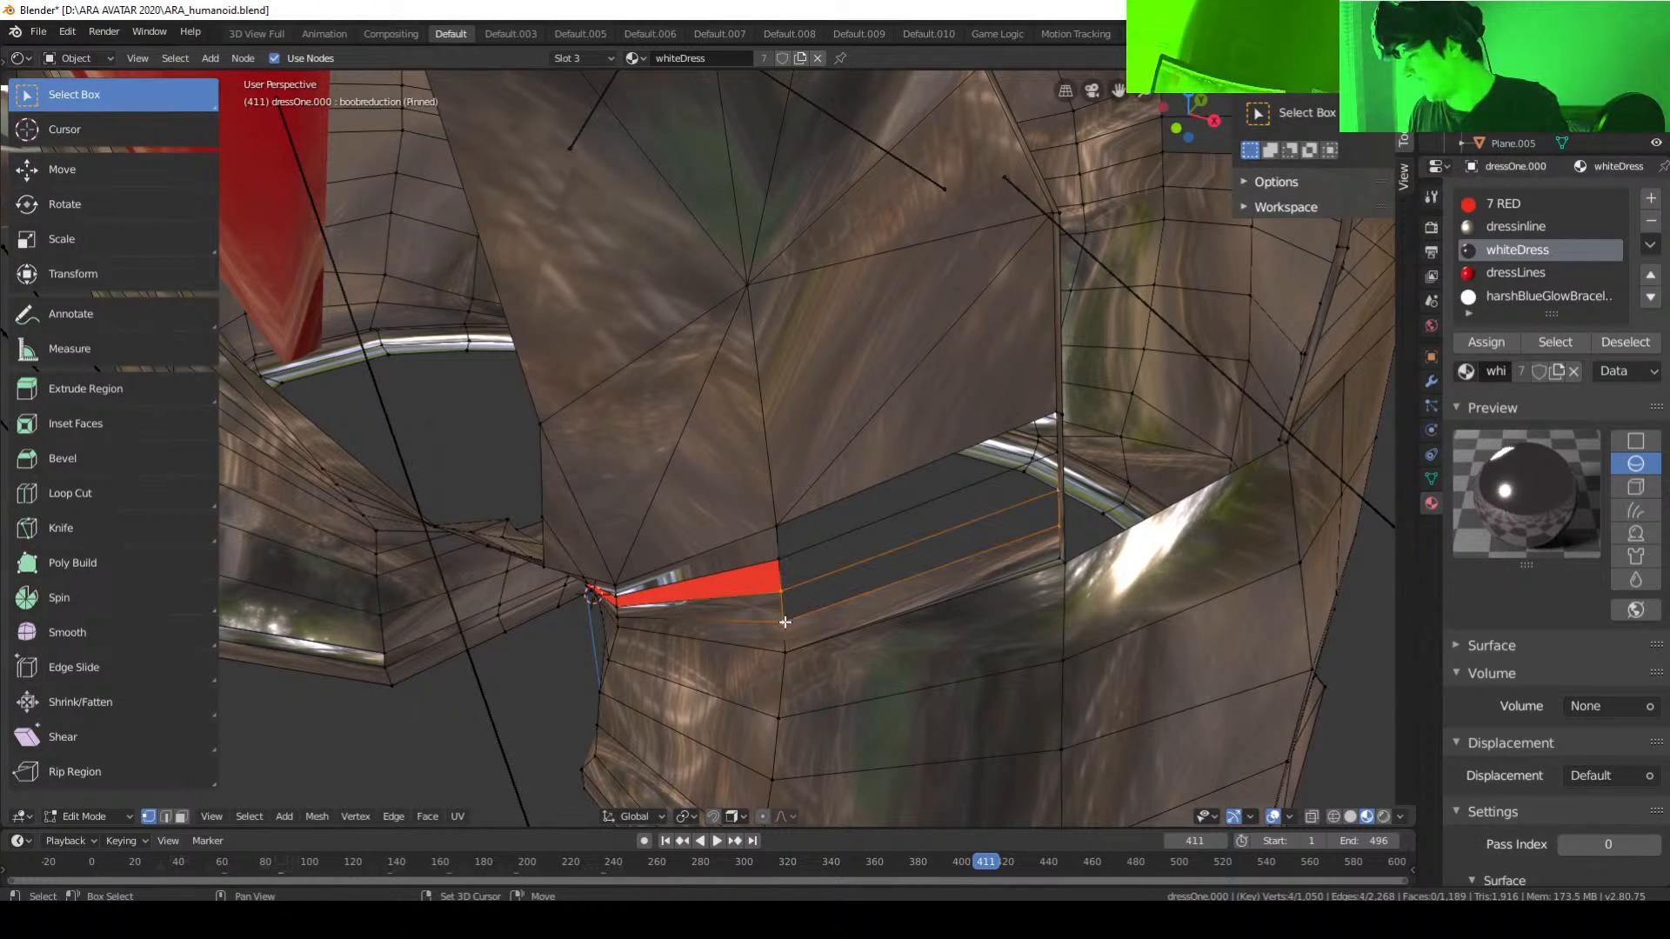
key(f)
Step: Fill the third four-sided face from the bottom, continuing the red strip through the outer section
click(1053, 491)
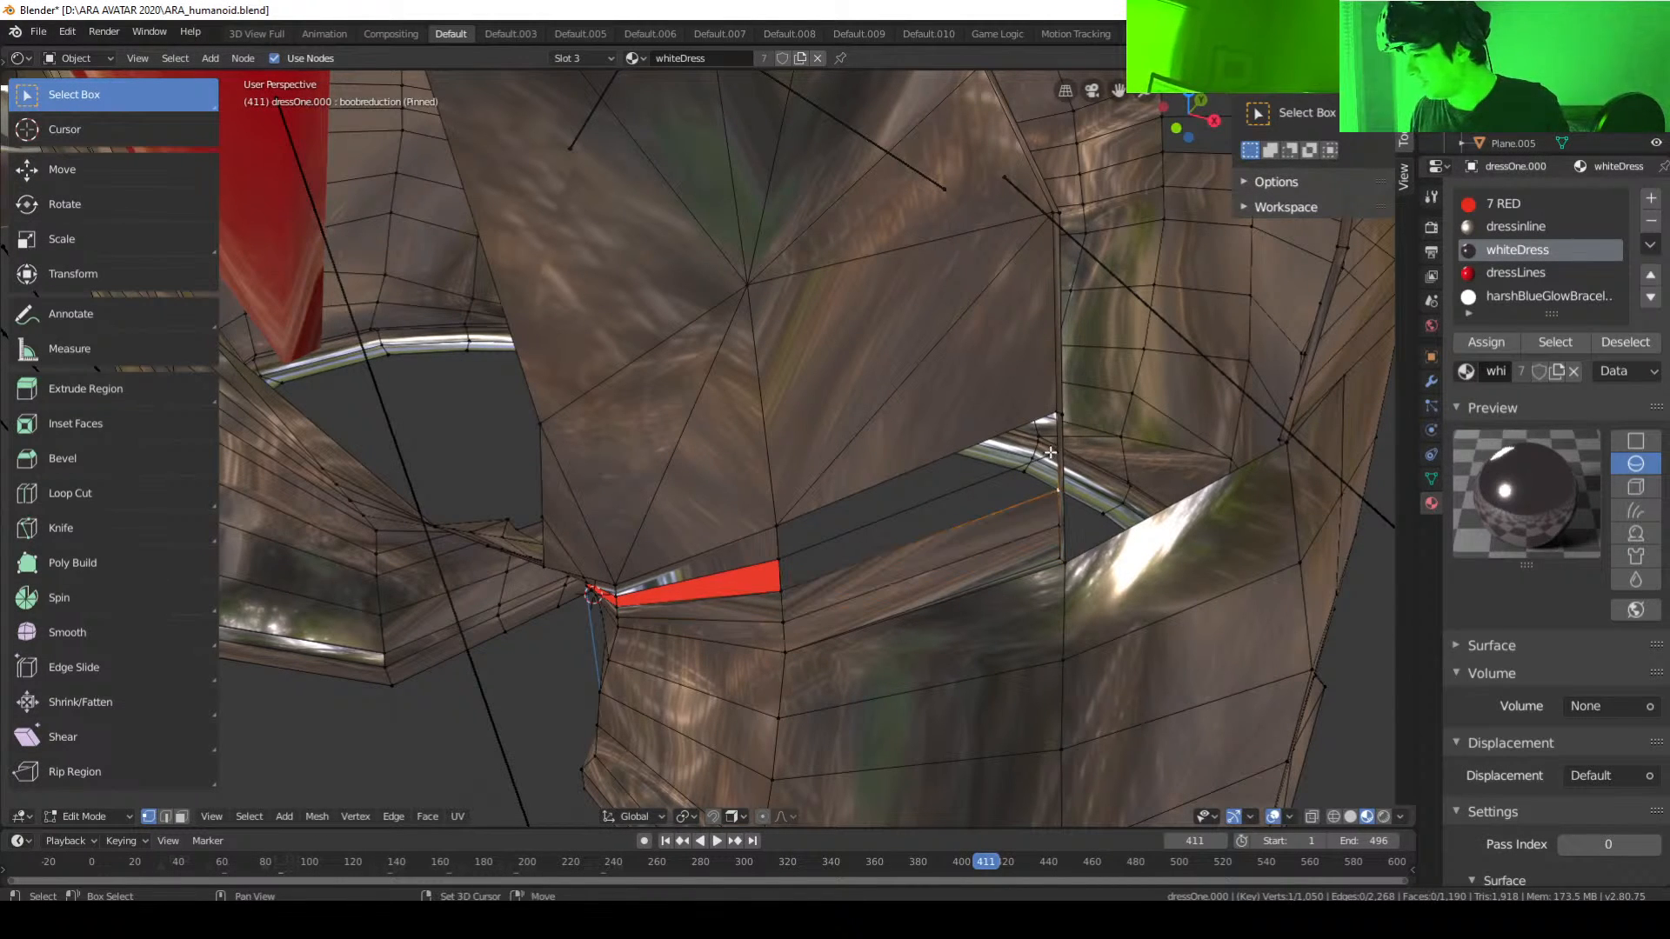
shift+click(1055, 454)
shift+click(781, 561)
shift+click(782, 592)
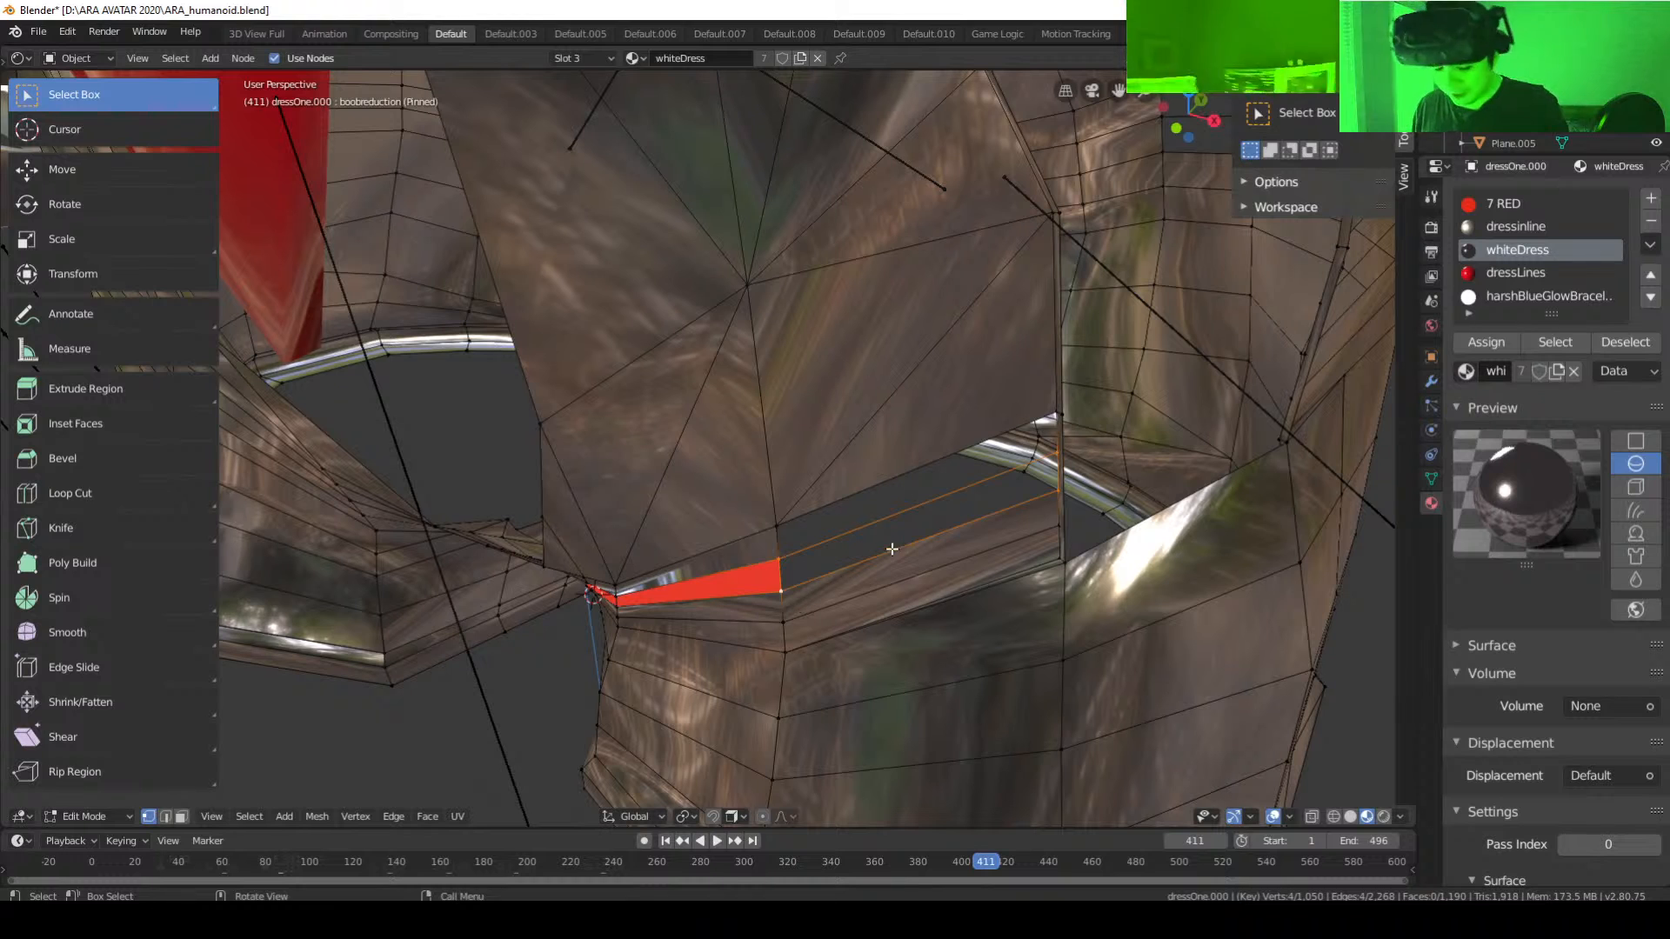
key(f)
Step: Fill the top four-sided face of the outer section, between the red strip and the upper dress panel
click(1044, 453)
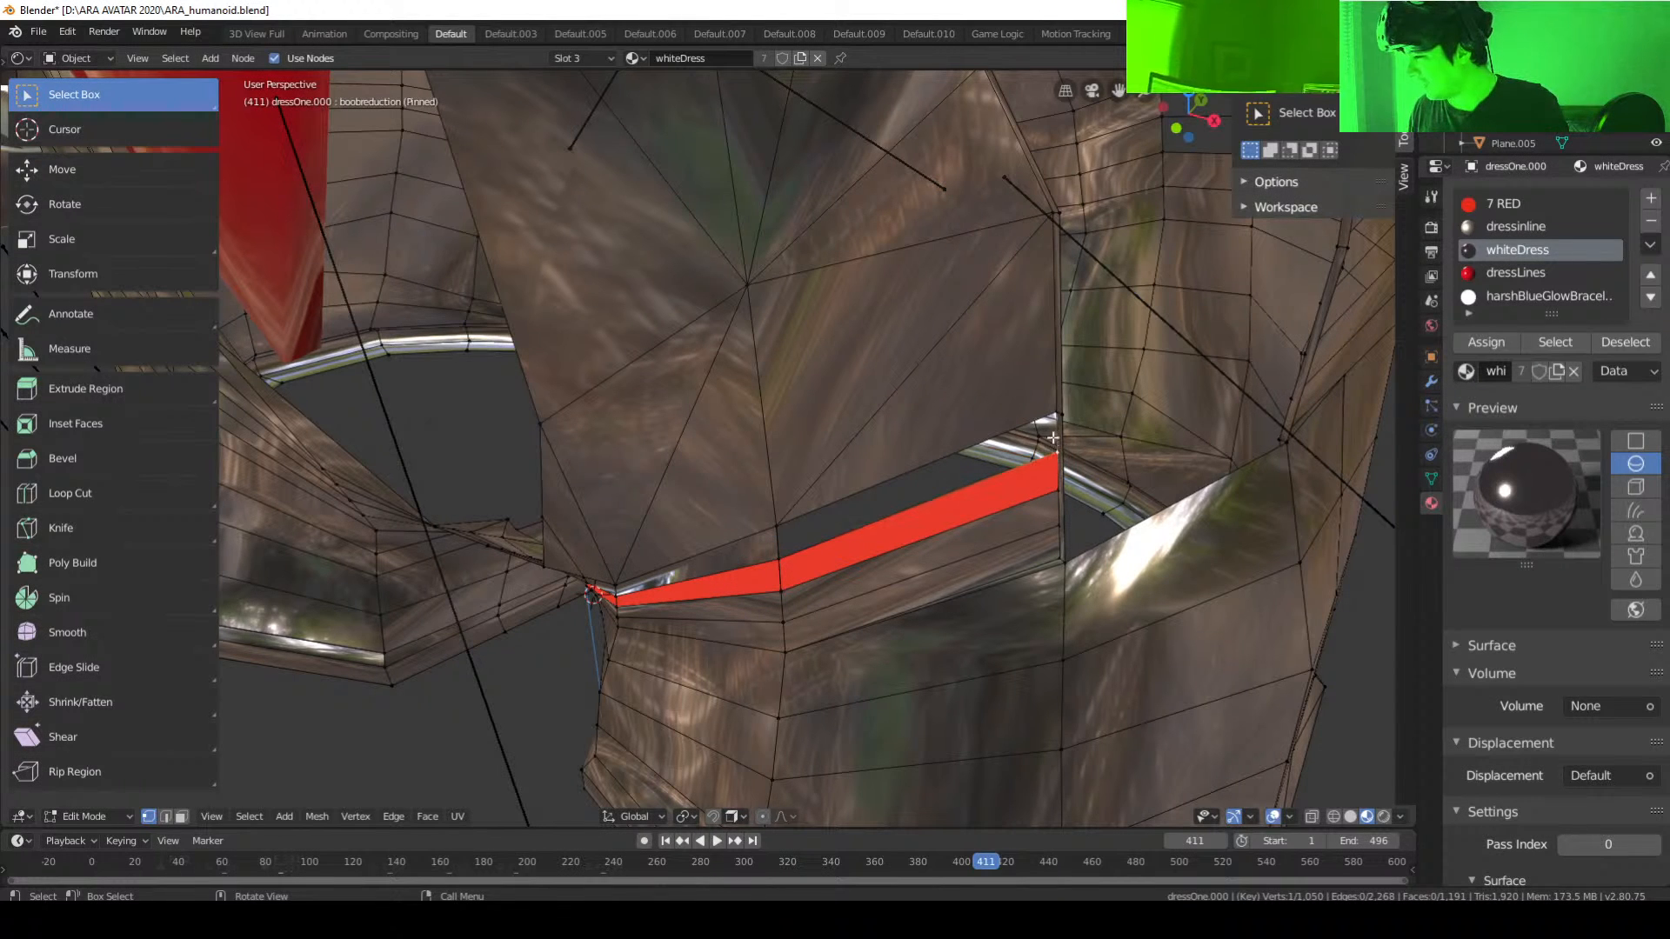
shift+click(1056, 415)
shift+click(777, 526)
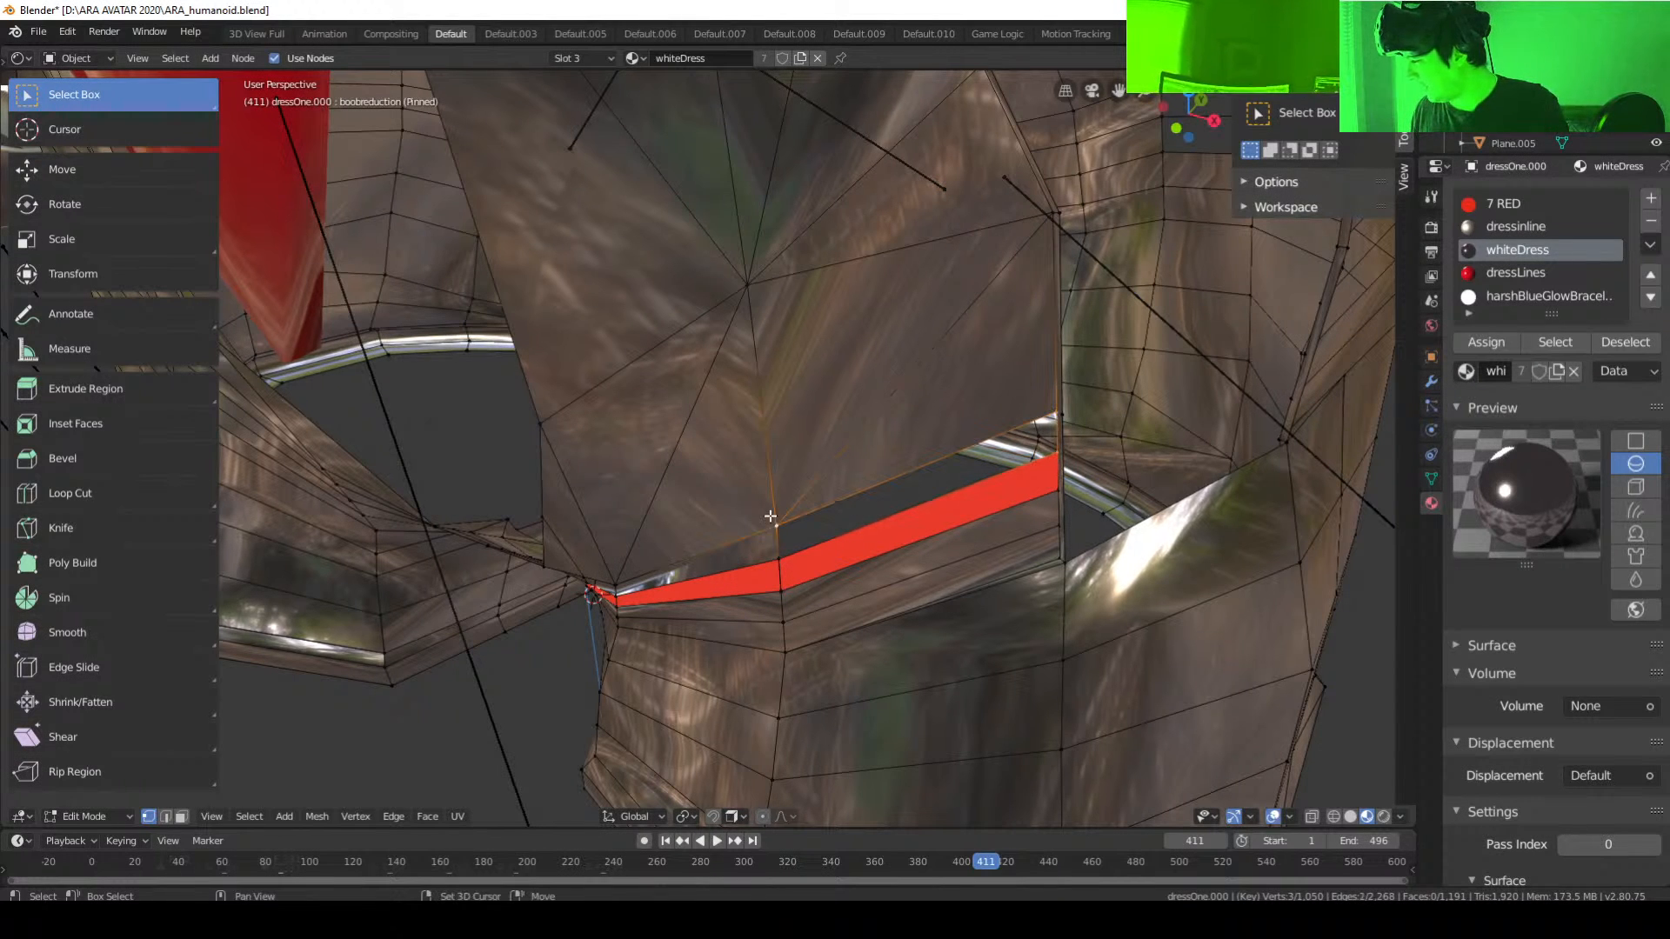
shift+click(778, 559)
key(f)
scroll(883, 558, down, 6)
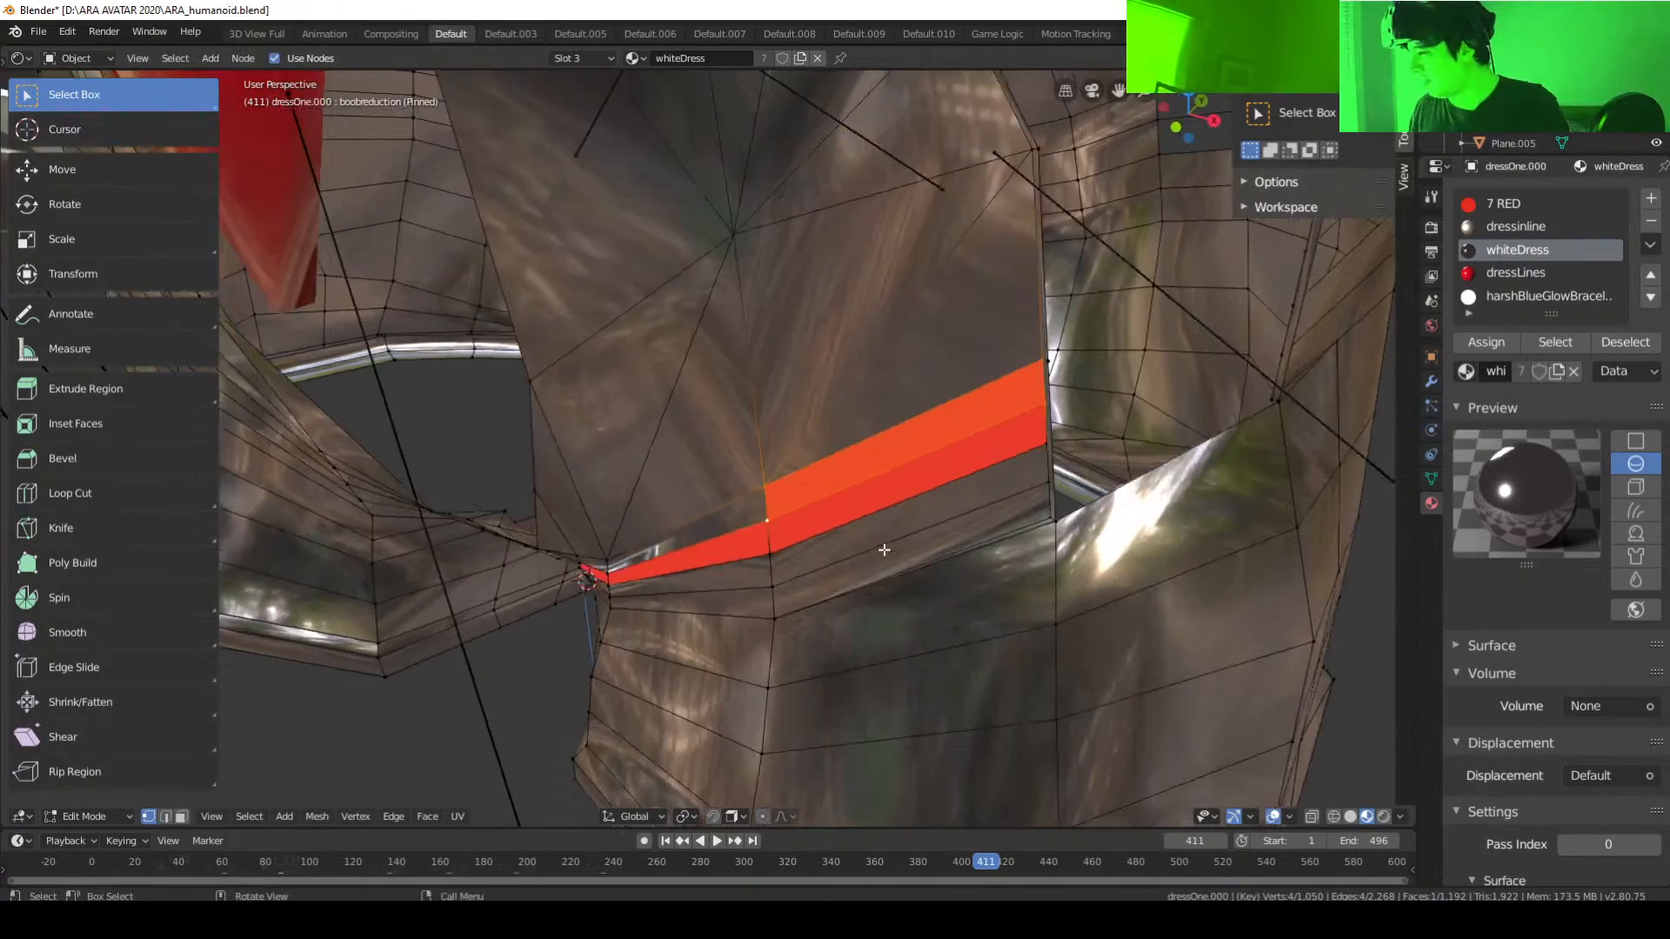
Step: Fill a thin triangular face linking the upper panel, the loose middle vertex and the lower panel across the side opening
middle_drag(774, 498, 931, 495)
scroll(750, 500, up, 5)
middle_drag(749, 500, 631, 532)
scroll(746, 500, up, 3)
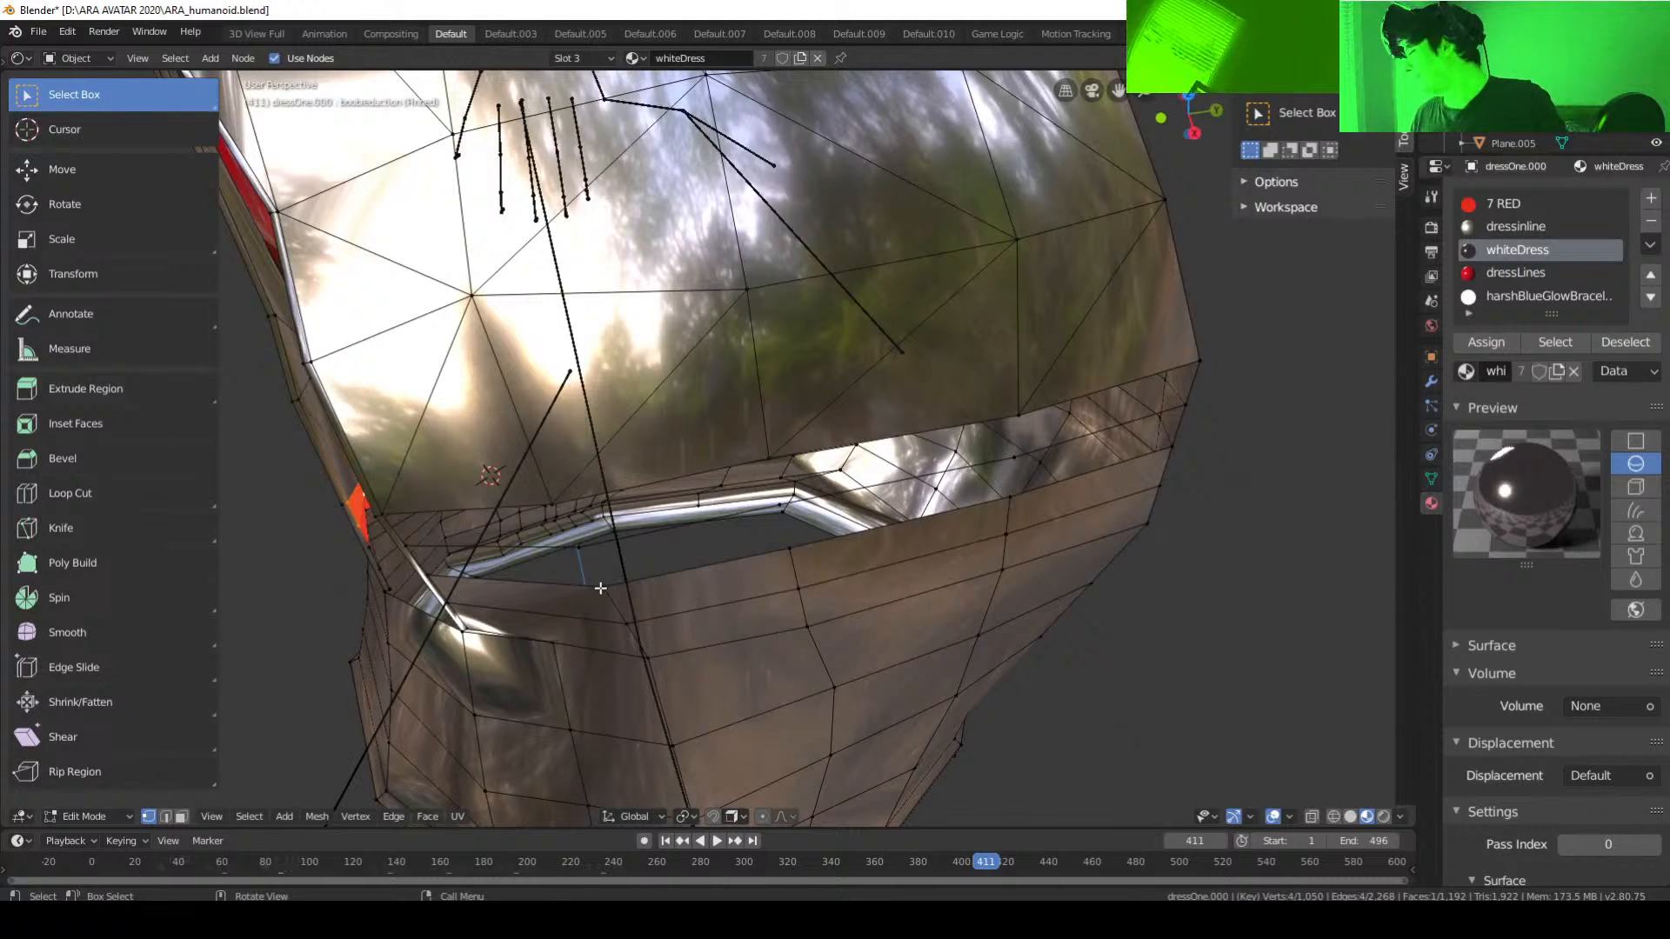
shift+middle_drag(600, 588, 650, 362)
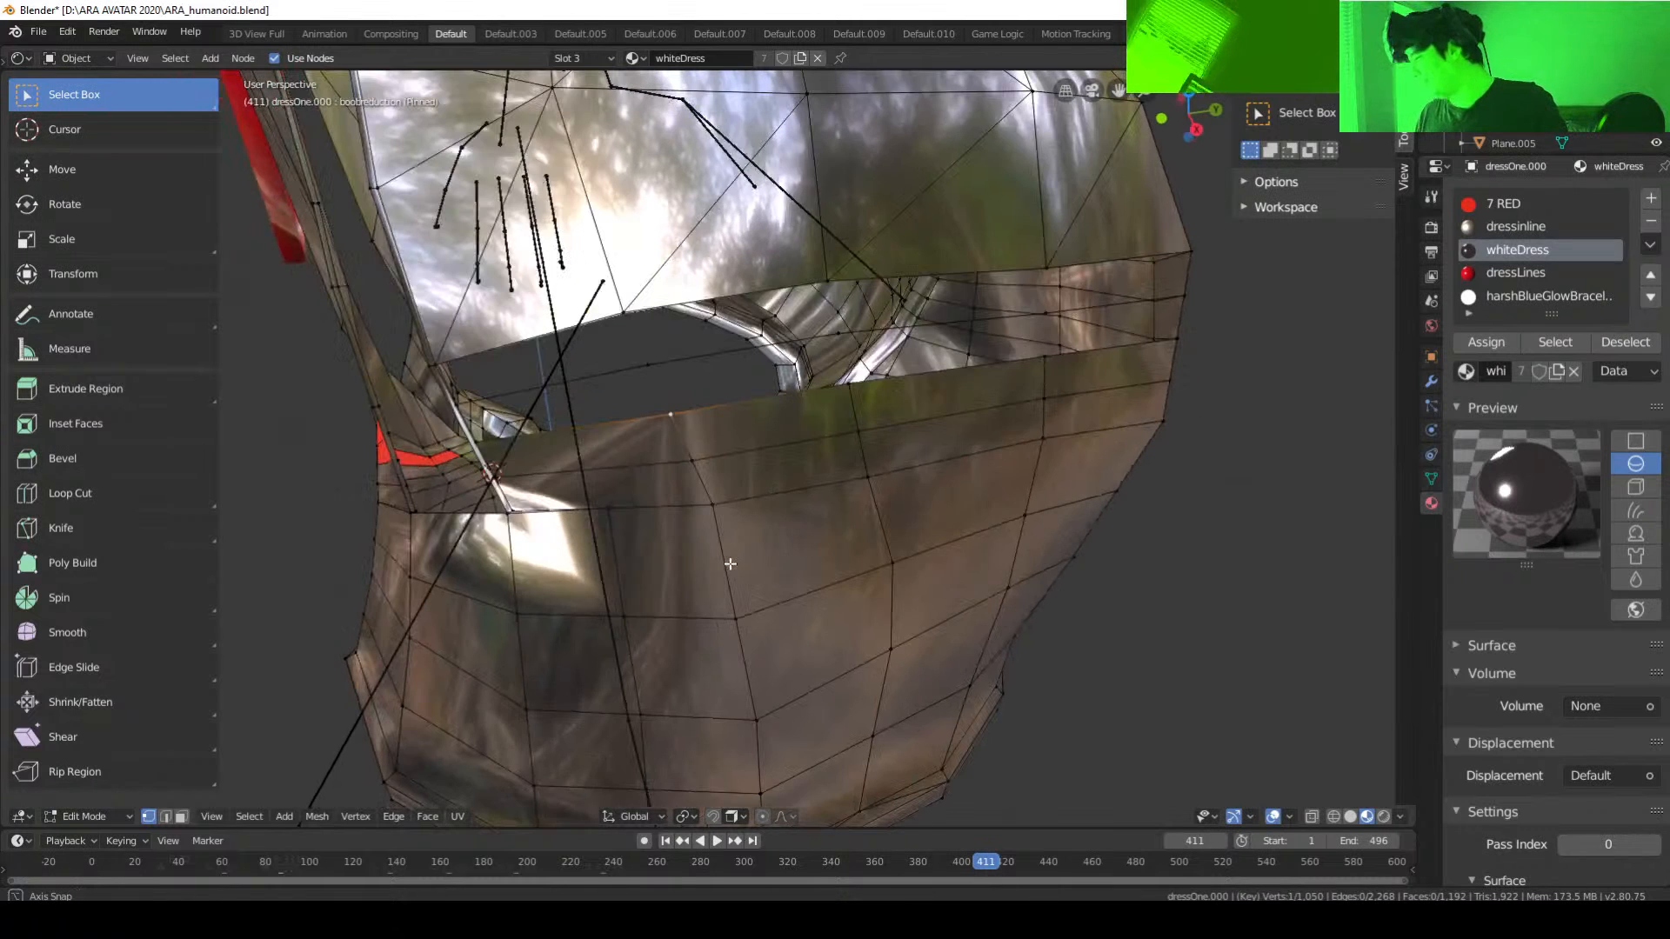
shift+click(651, 362)
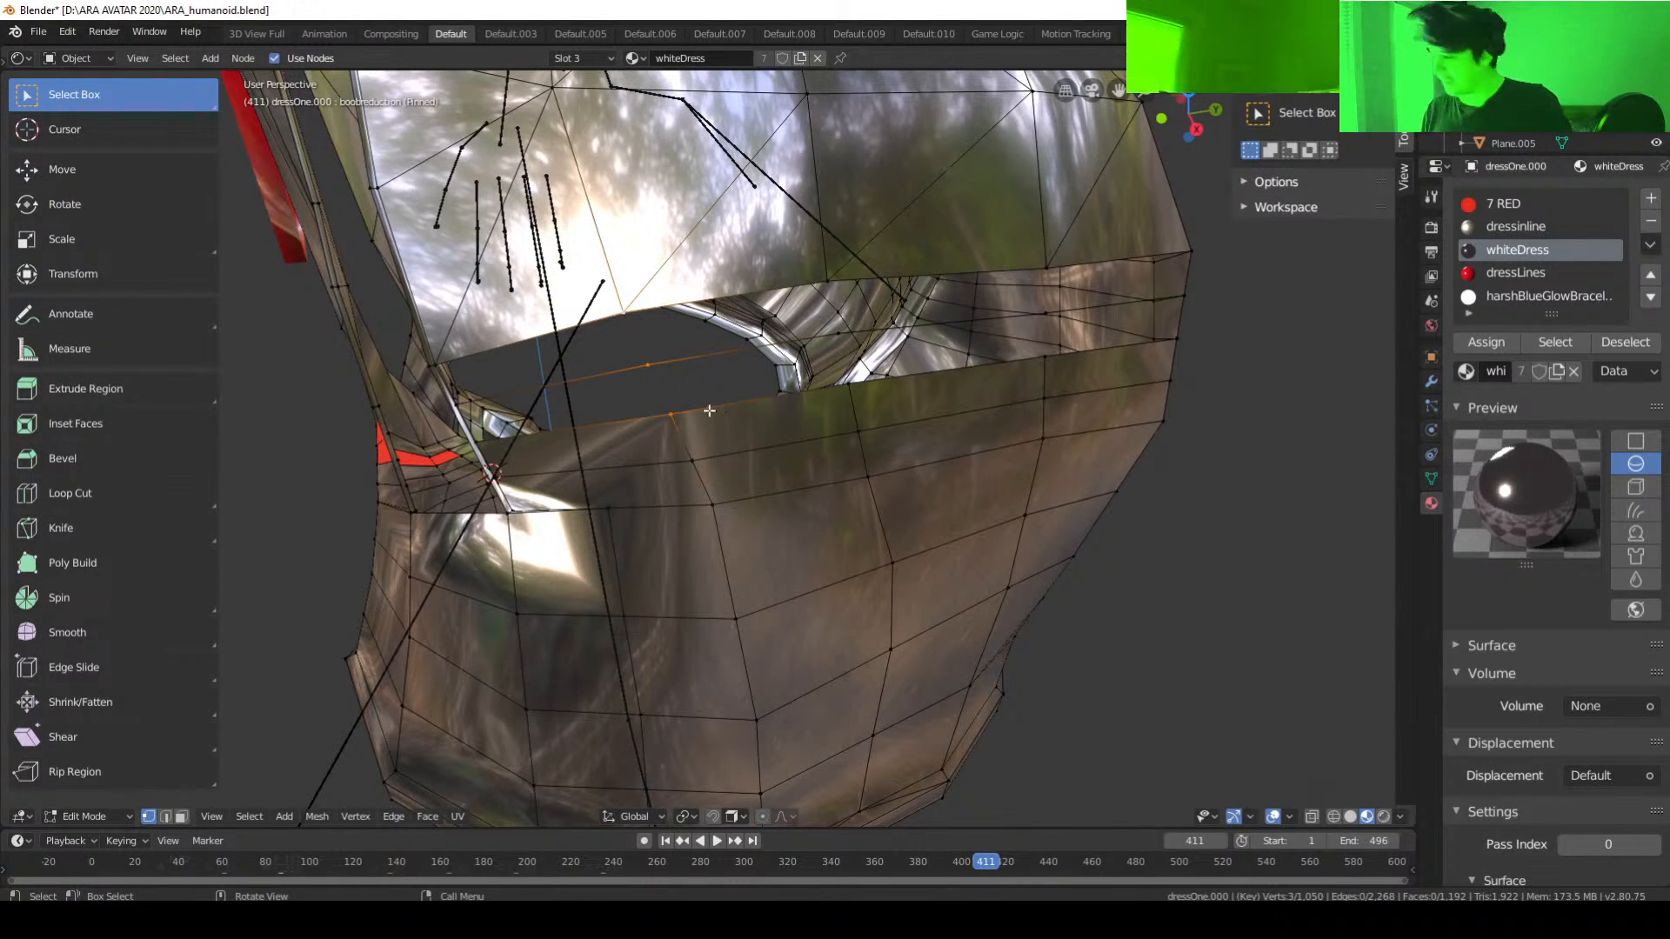
key(f)
Step: Fill the lower four-sided face of the side opening, between the loose middle edge and the lower panel's edge
click(650, 364)
click(628, 315)
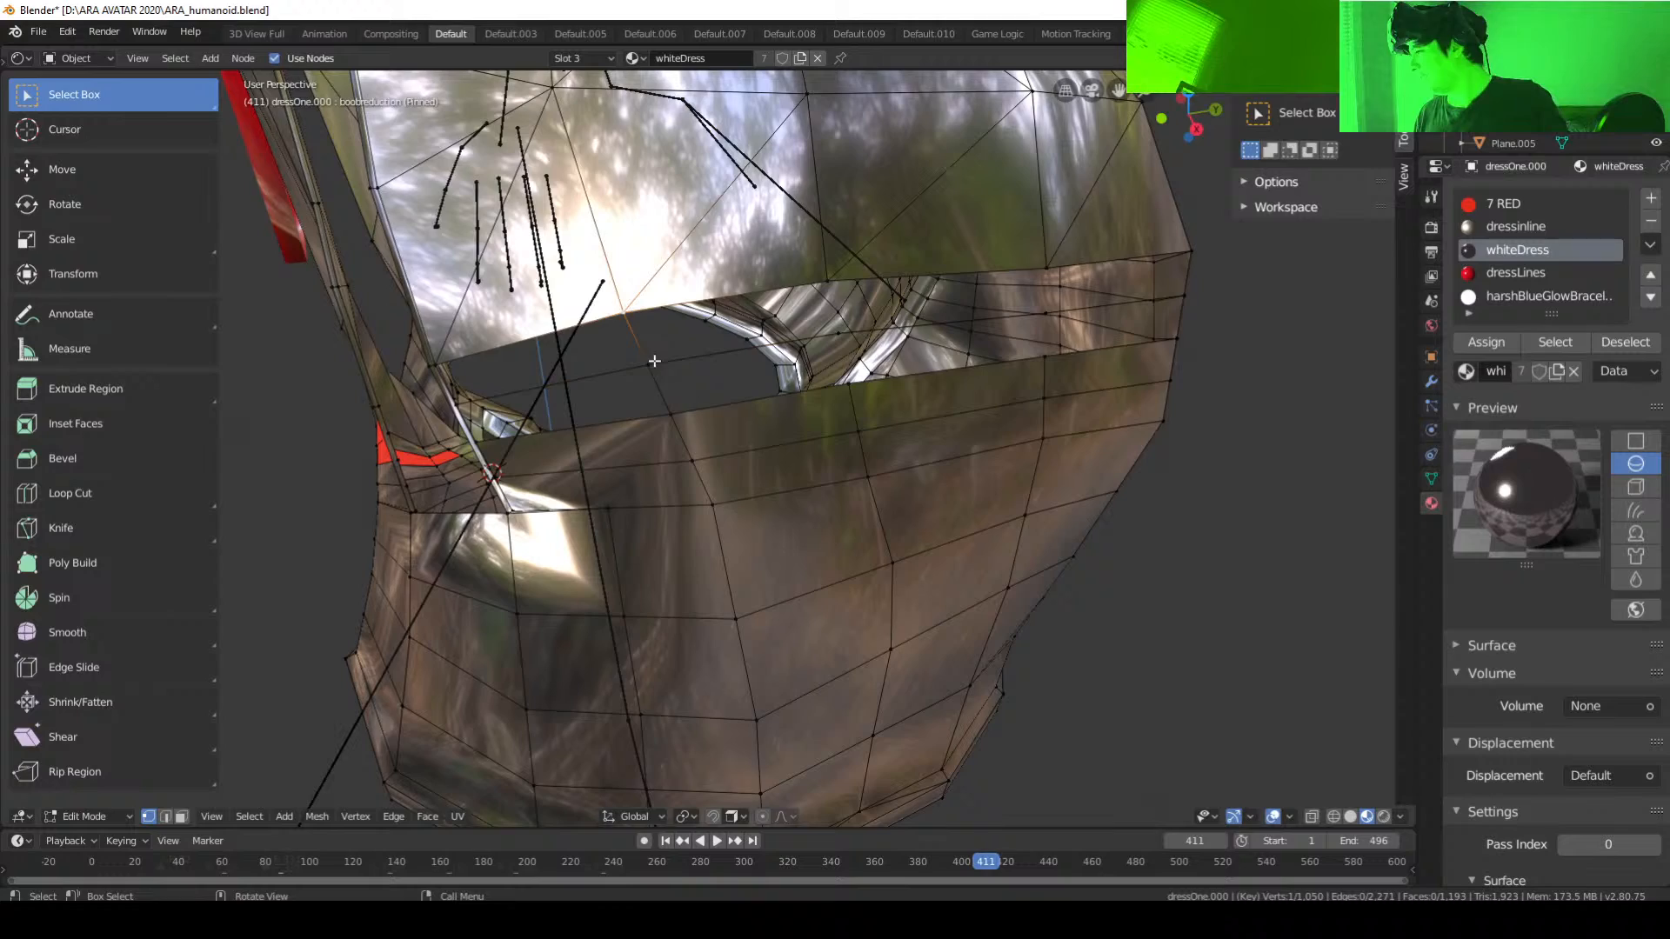
click(672, 404)
middle_drag(683, 511, 661, 532)
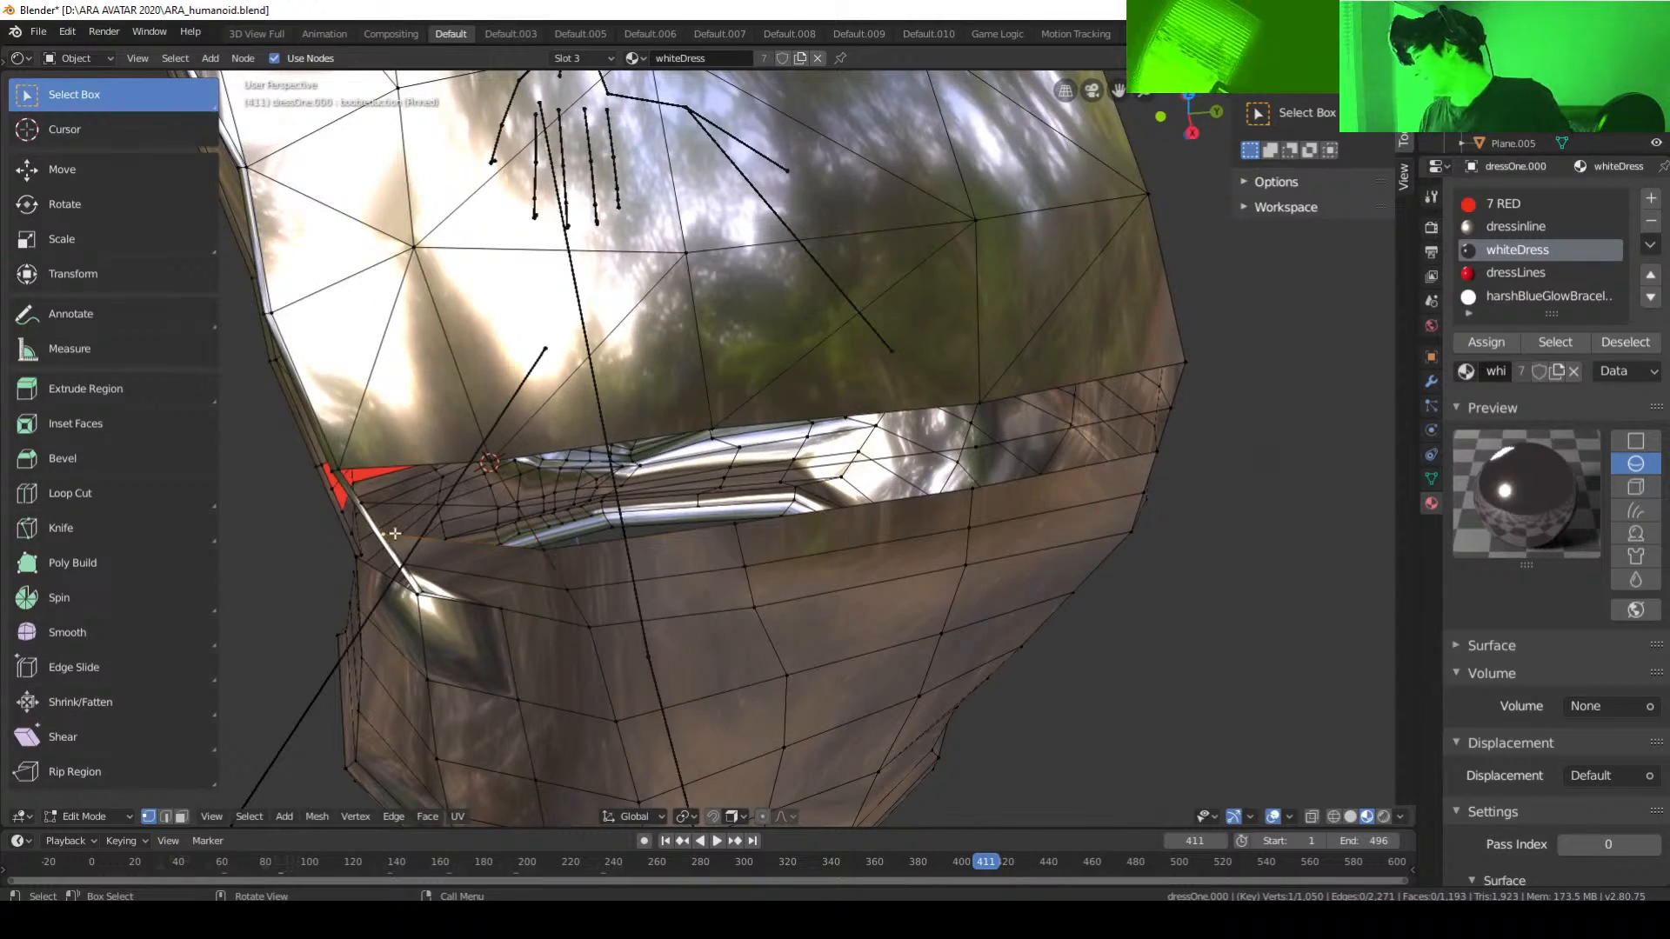
middle_drag(409, 527, 356, 388)
shift+click(273, 340)
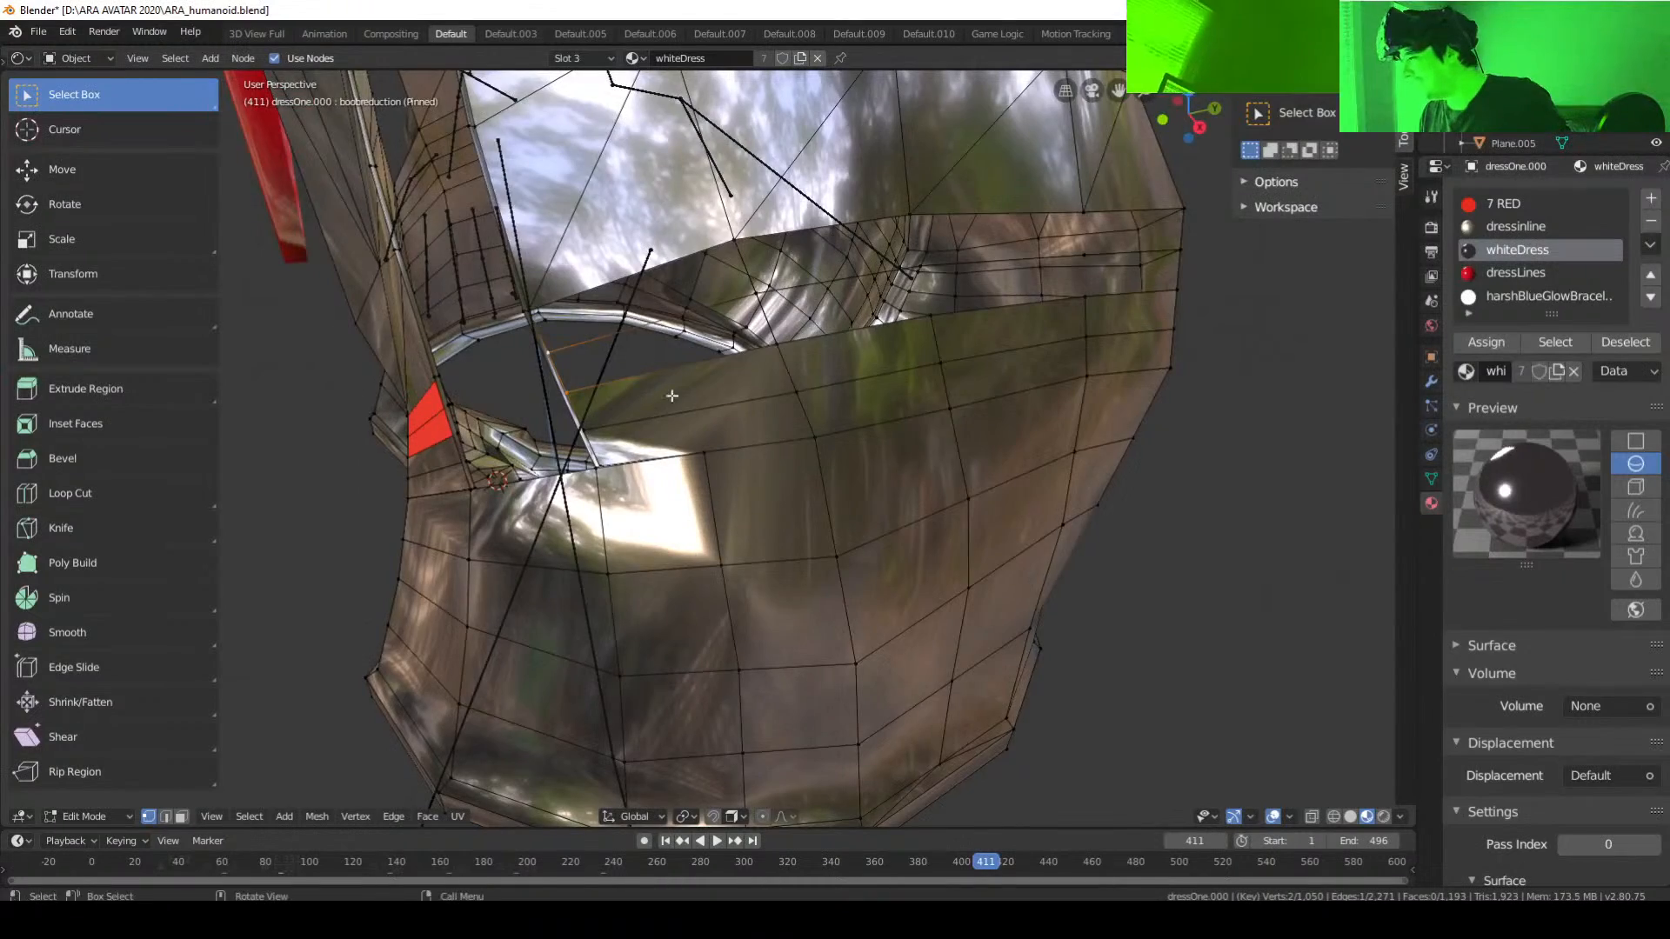
middle_drag(671, 395, 879, 368)
scroll(1062, 447, up, 1)
scroll(1062, 447, down, 3)
shift+click(860, 340)
shift+click(852, 371)
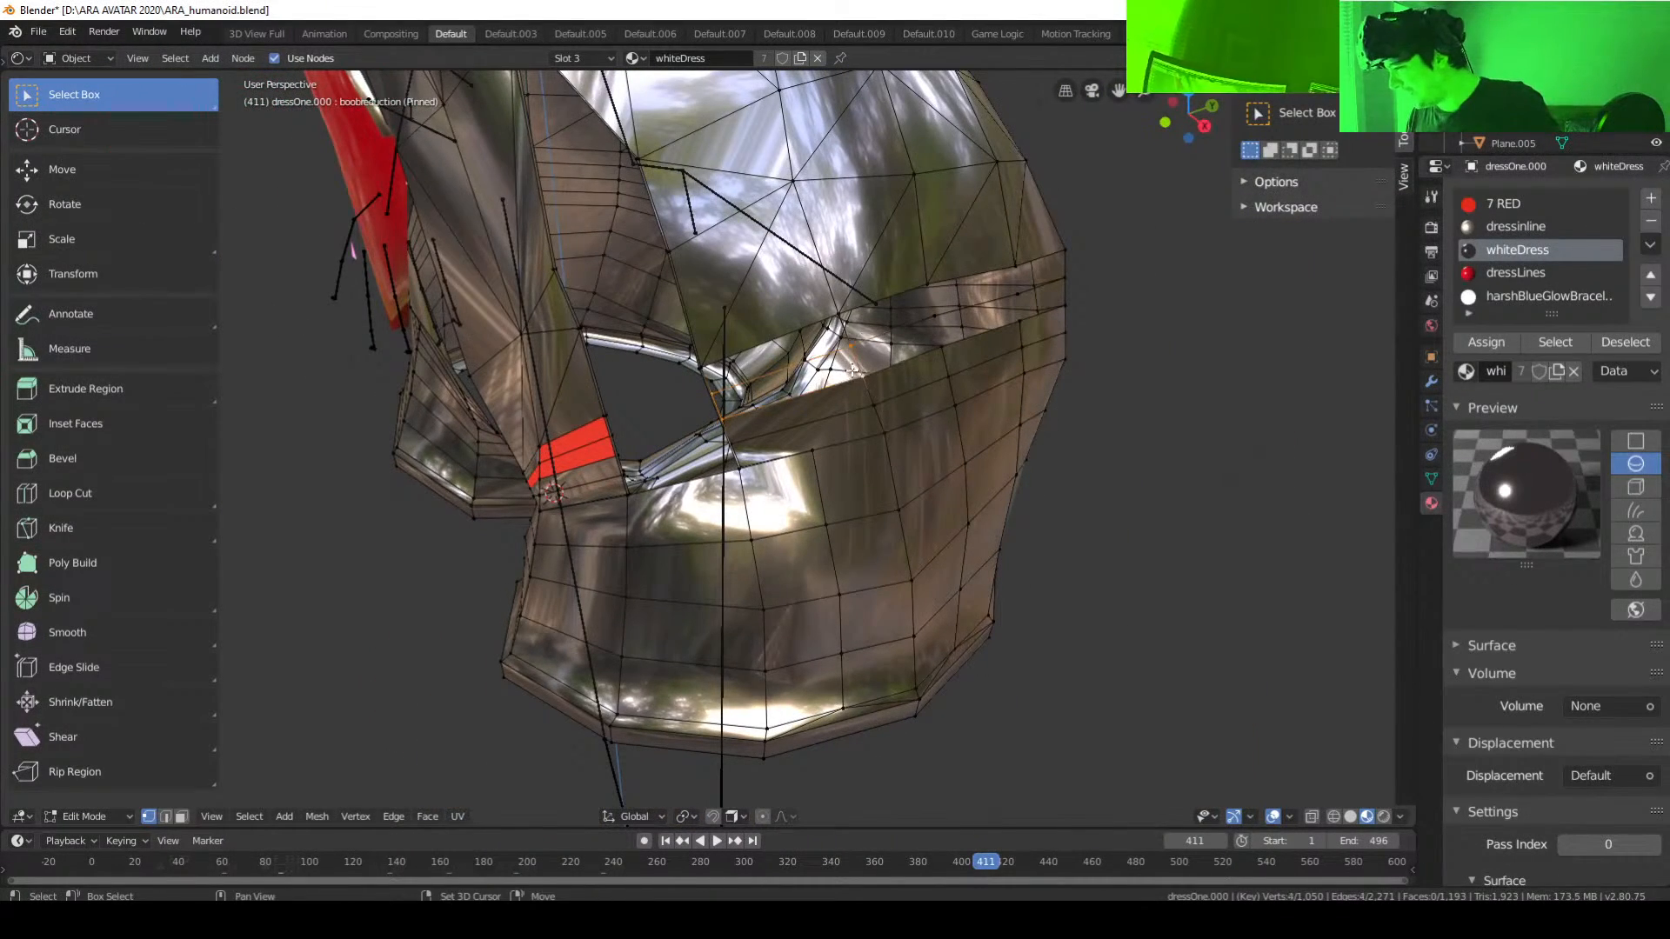
key(f)
Step: Fill the upper four-sided face at the front end of the side opening, between the loose middle edge and the upper dress panel
click(848, 350)
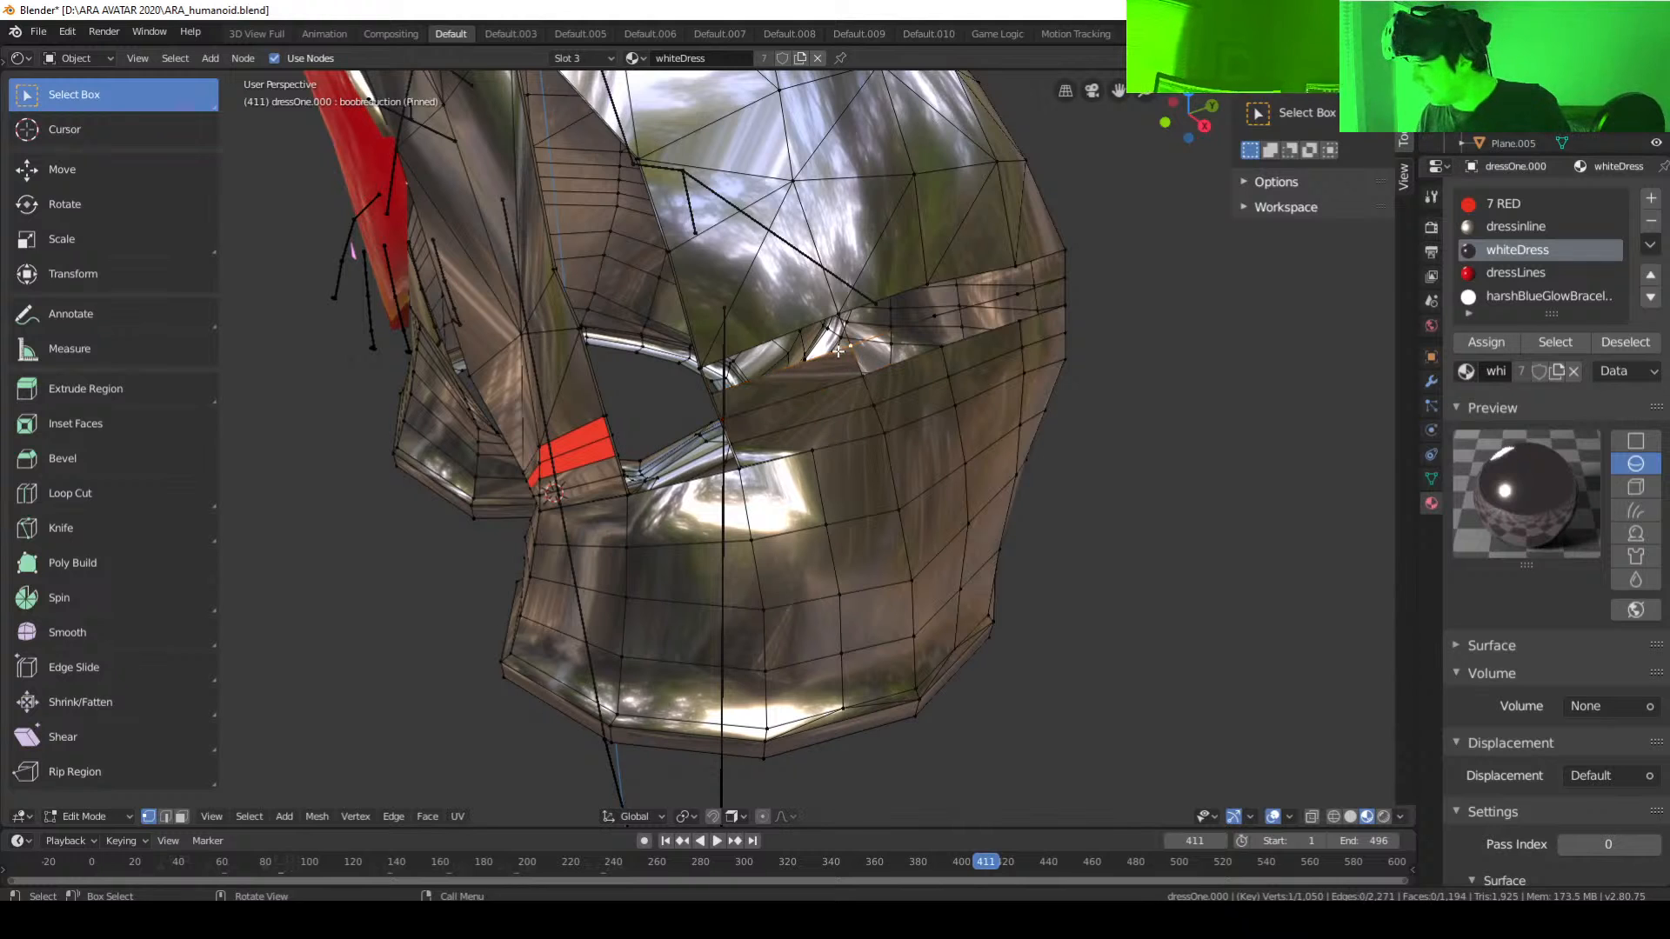
shift+click(839, 314)
middle_drag(895, 433, 826, 442)
middle_drag(585, 418, 461, 417)
shift+click(454, 419)
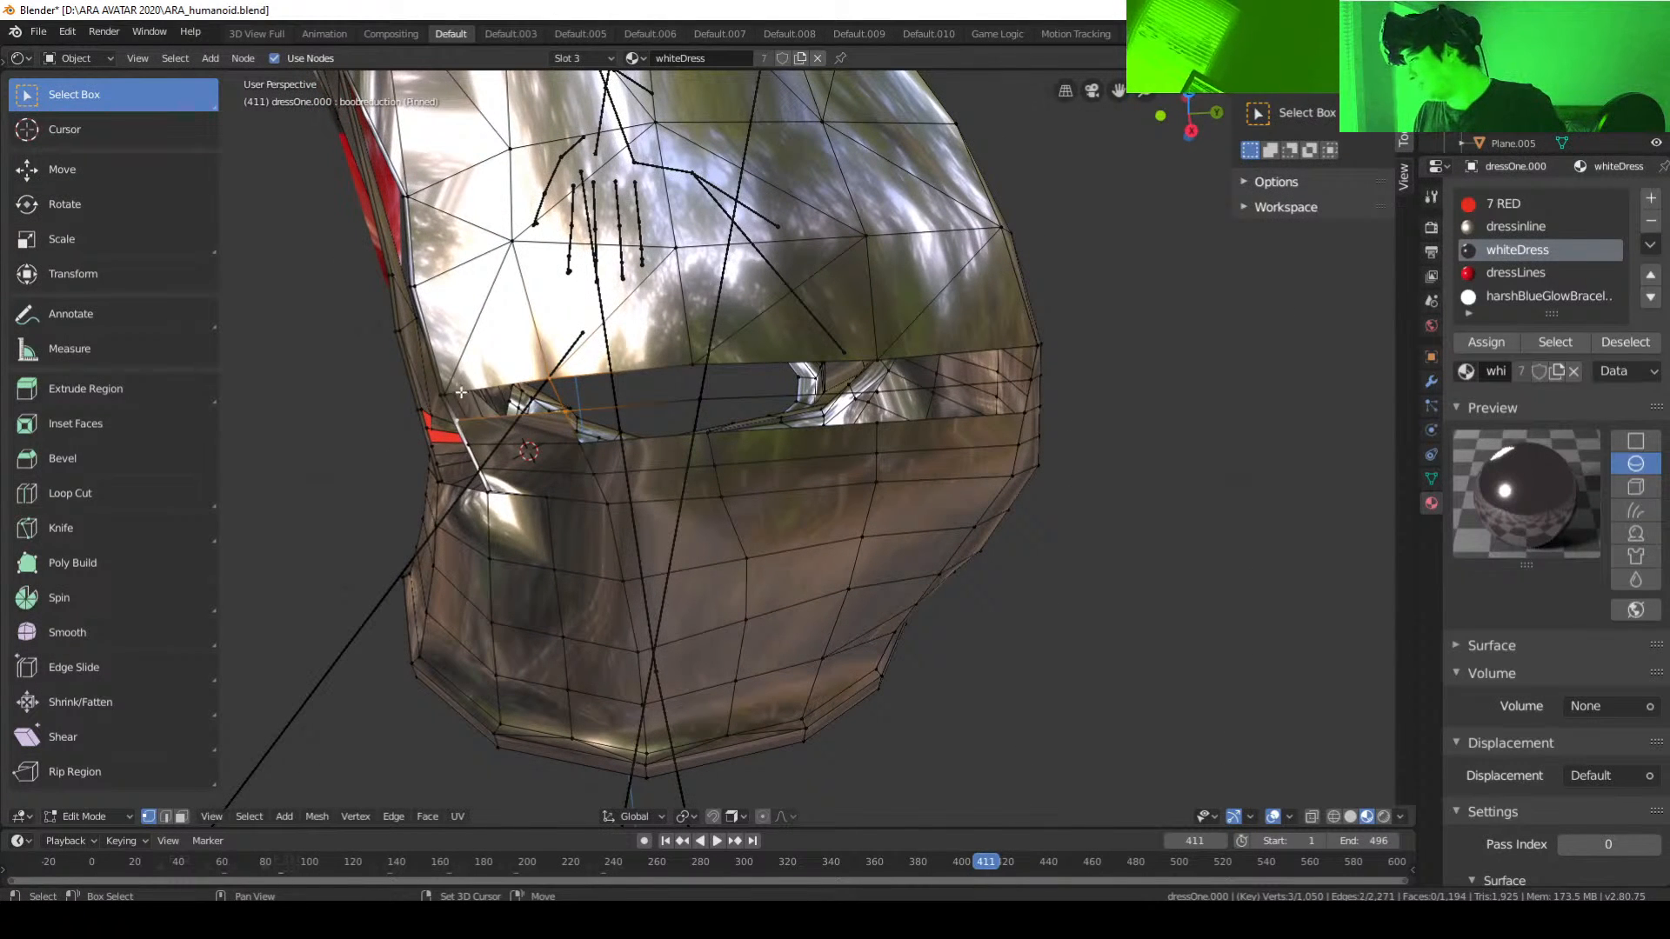
shift+click(444, 395)
key(f)
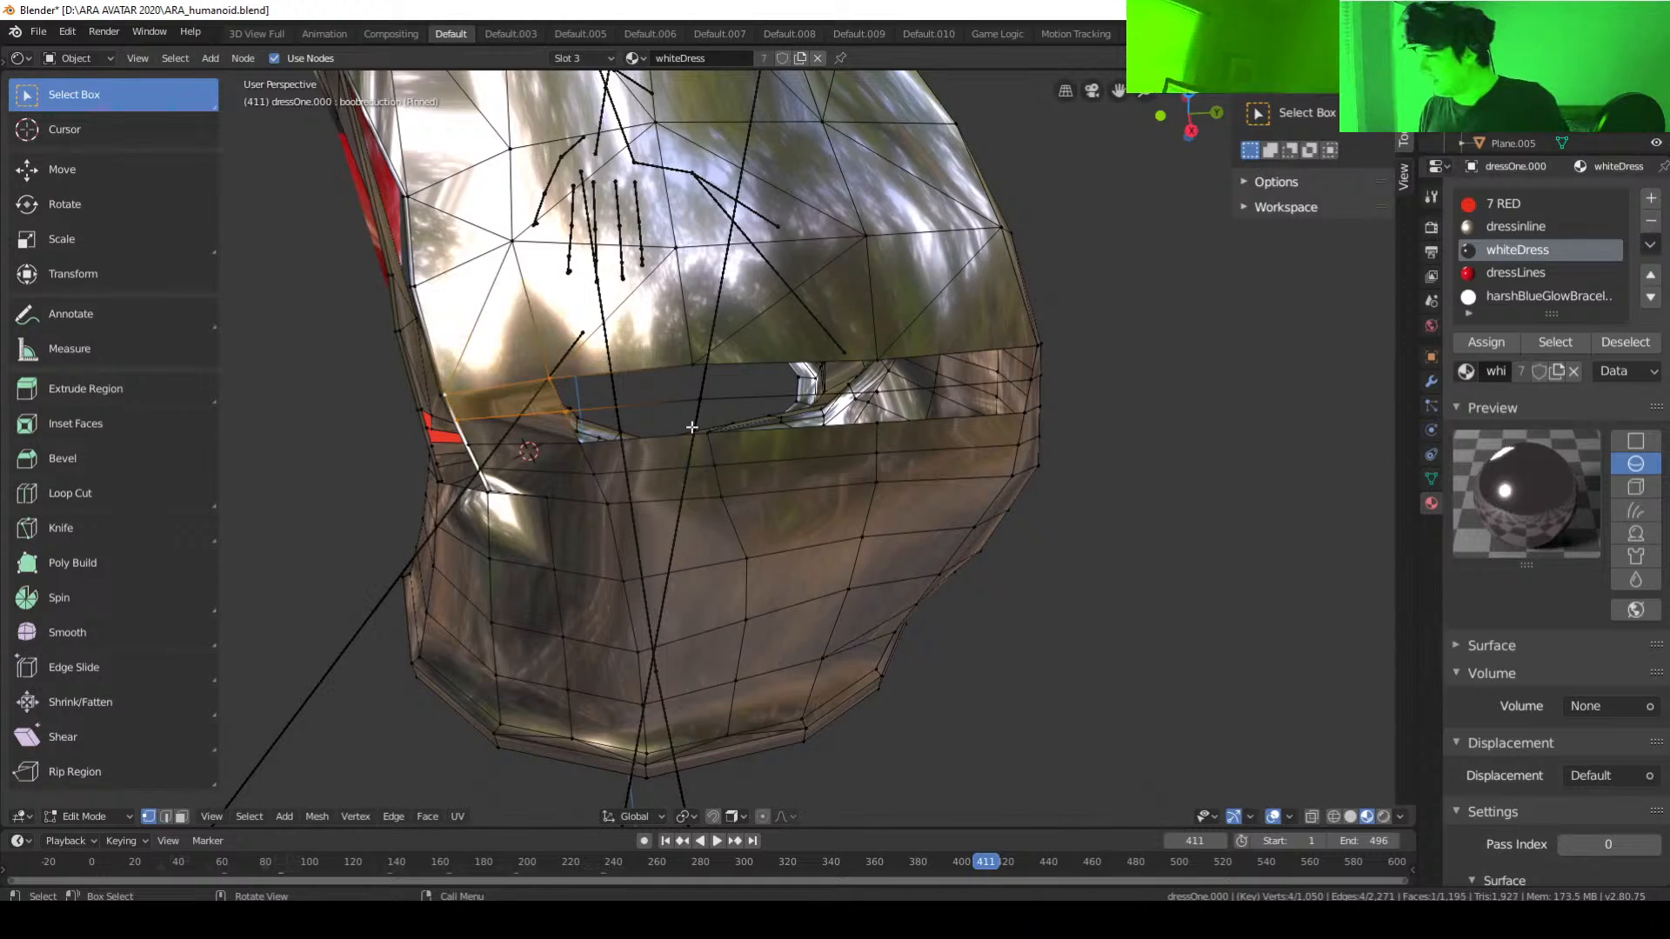
Step: Join the next loose middle vertex of the side opening to the upper and lower panel vertices with two vertical edges
middle_drag(691, 427, 735, 383)
click(735, 384)
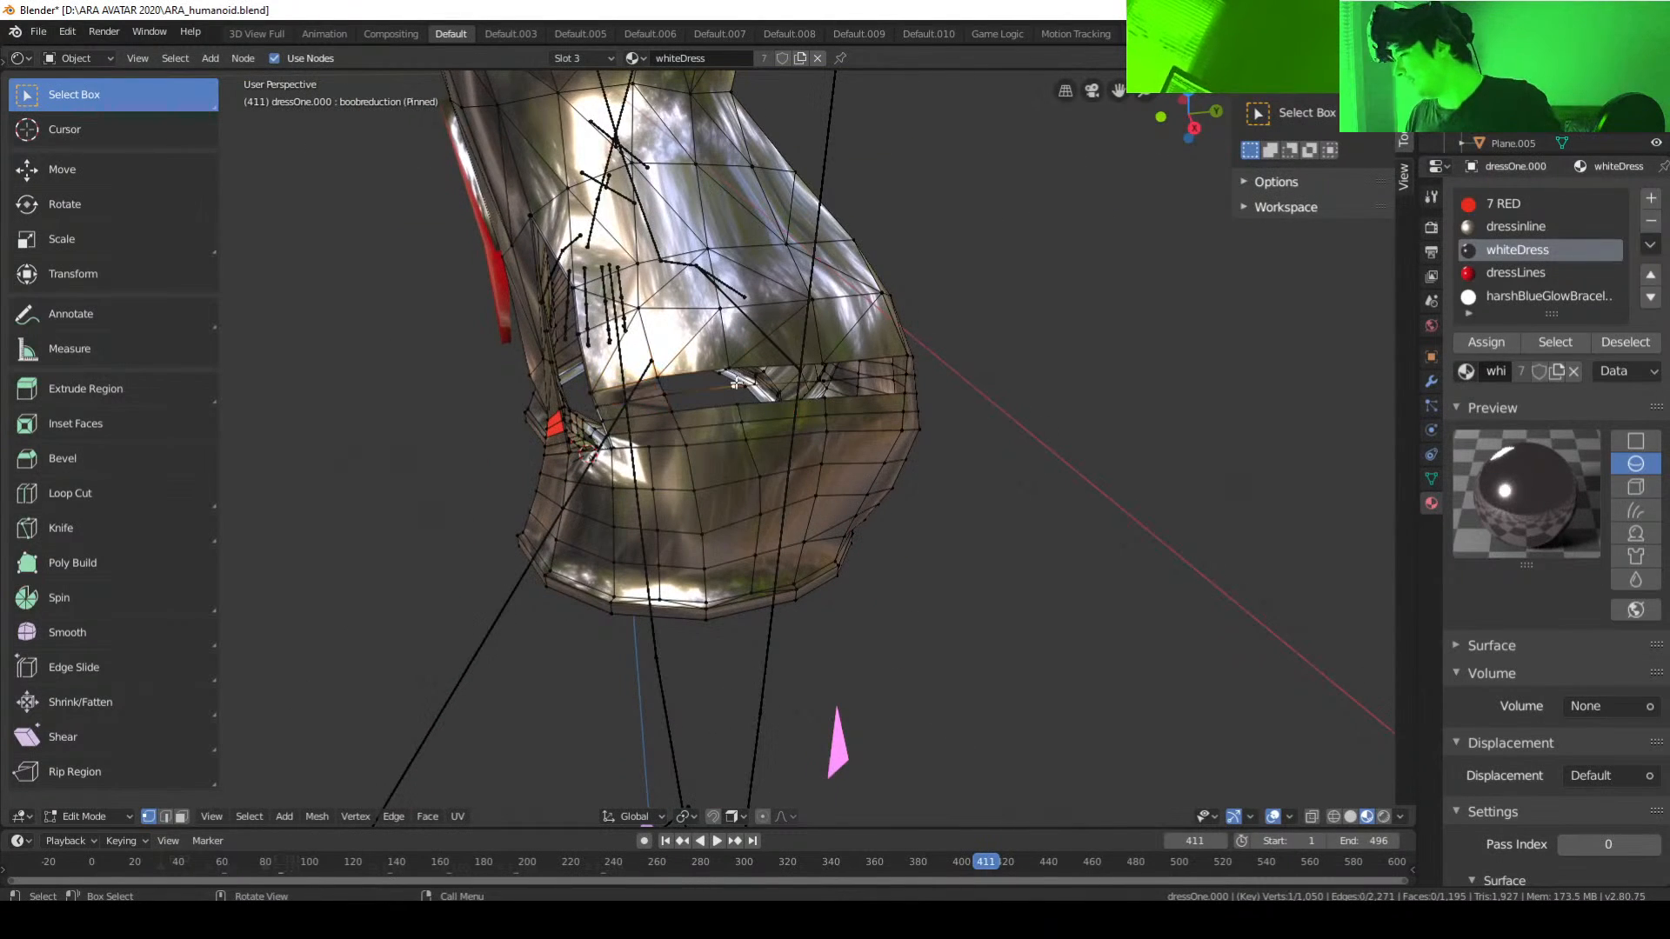
scroll(708, 425, up, 2)
shift+scroll(720, 411, up, 3)
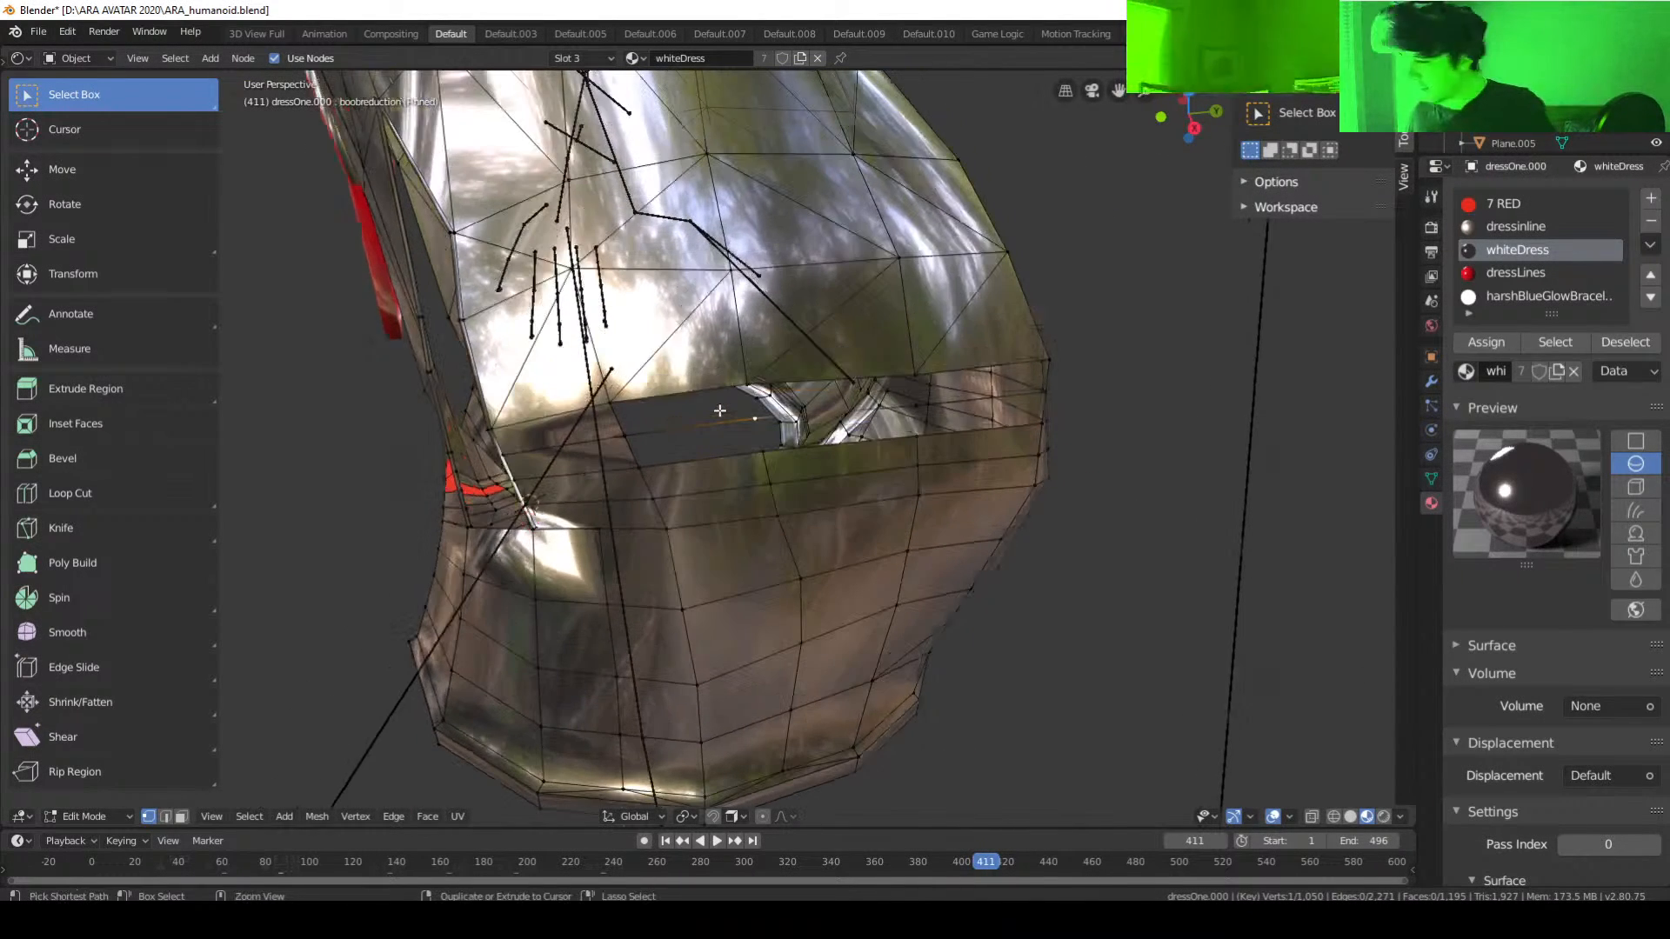
middle_drag(703, 418, 708, 383)
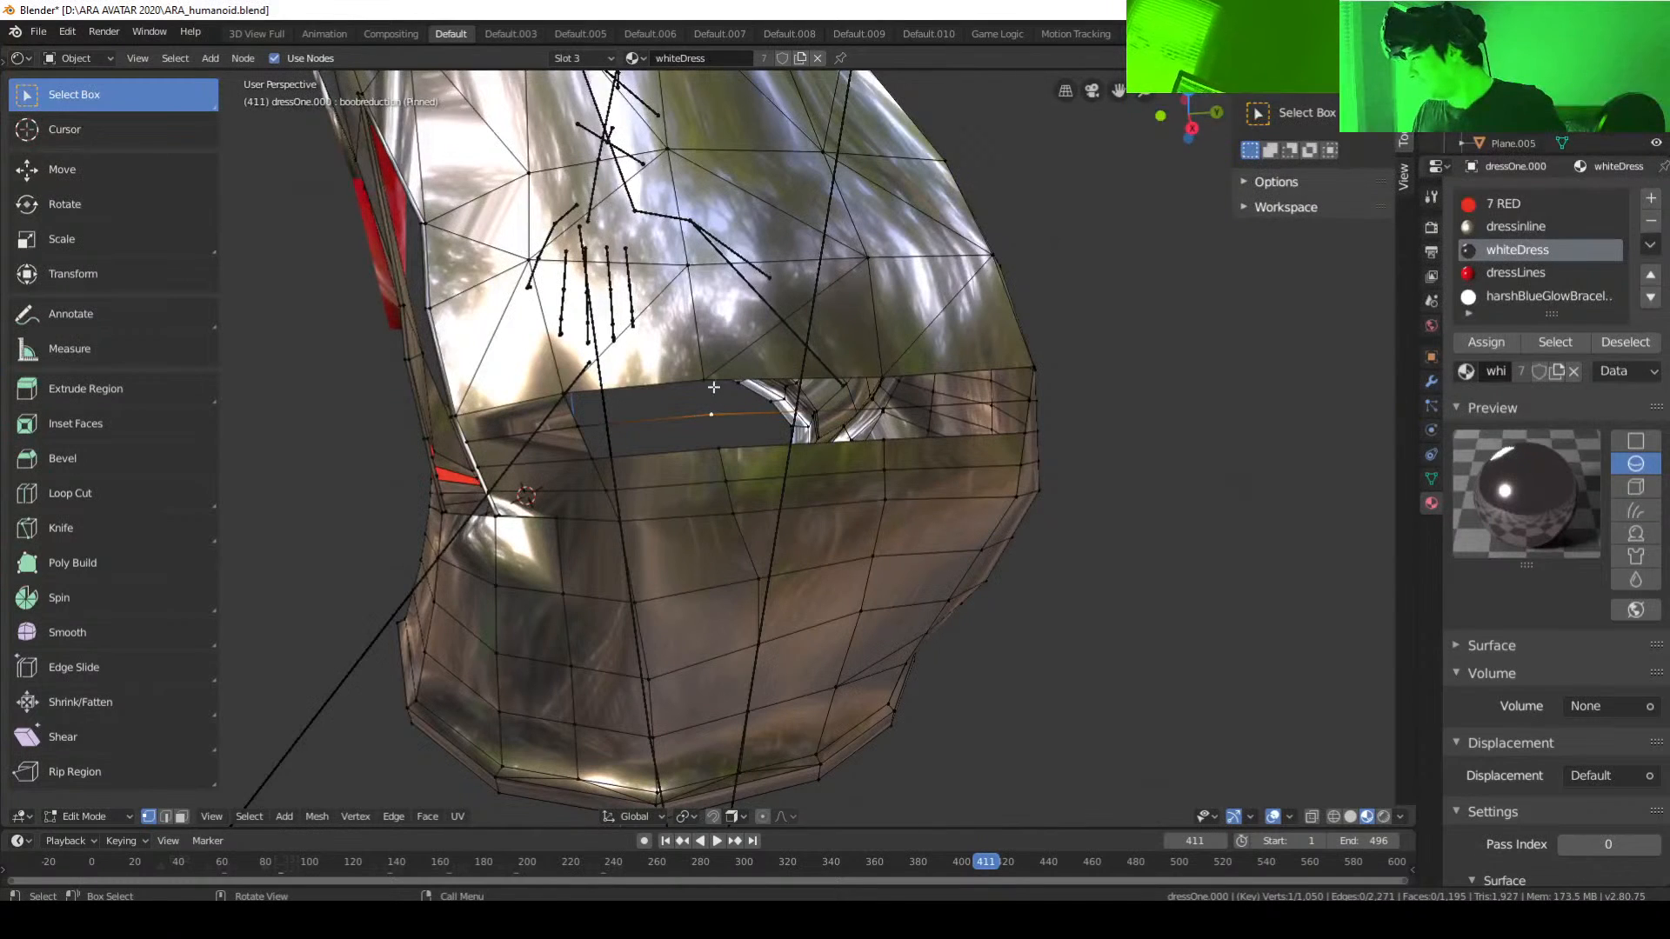
shift+click(704, 380)
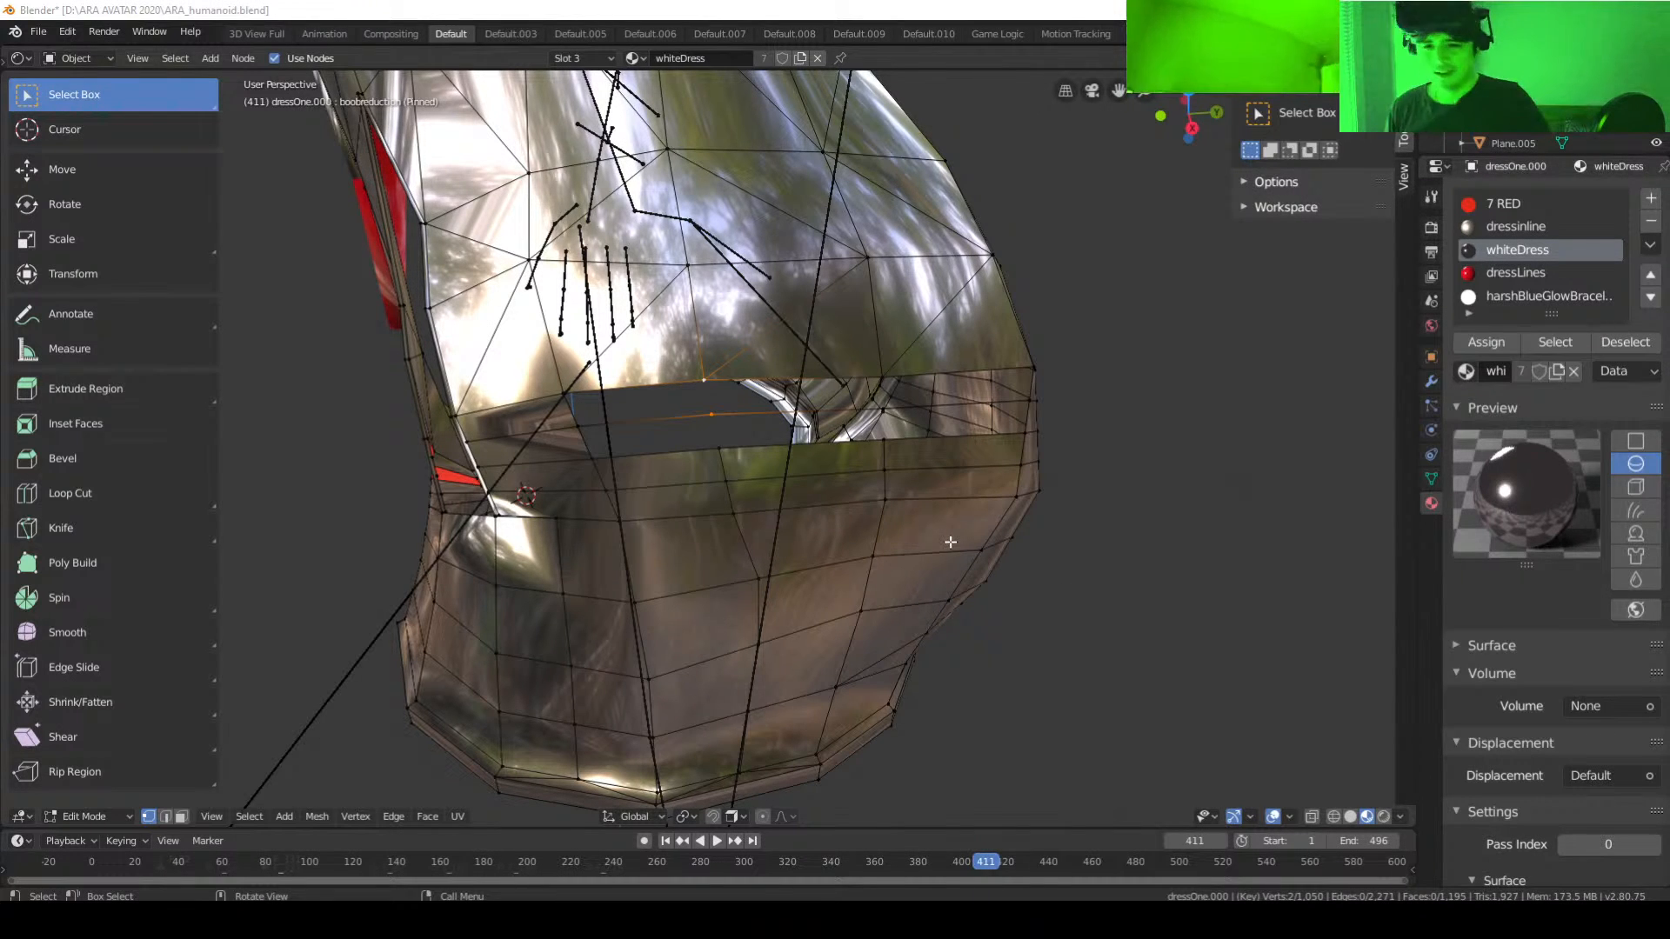
middle_drag(737, 491, 720, 500)
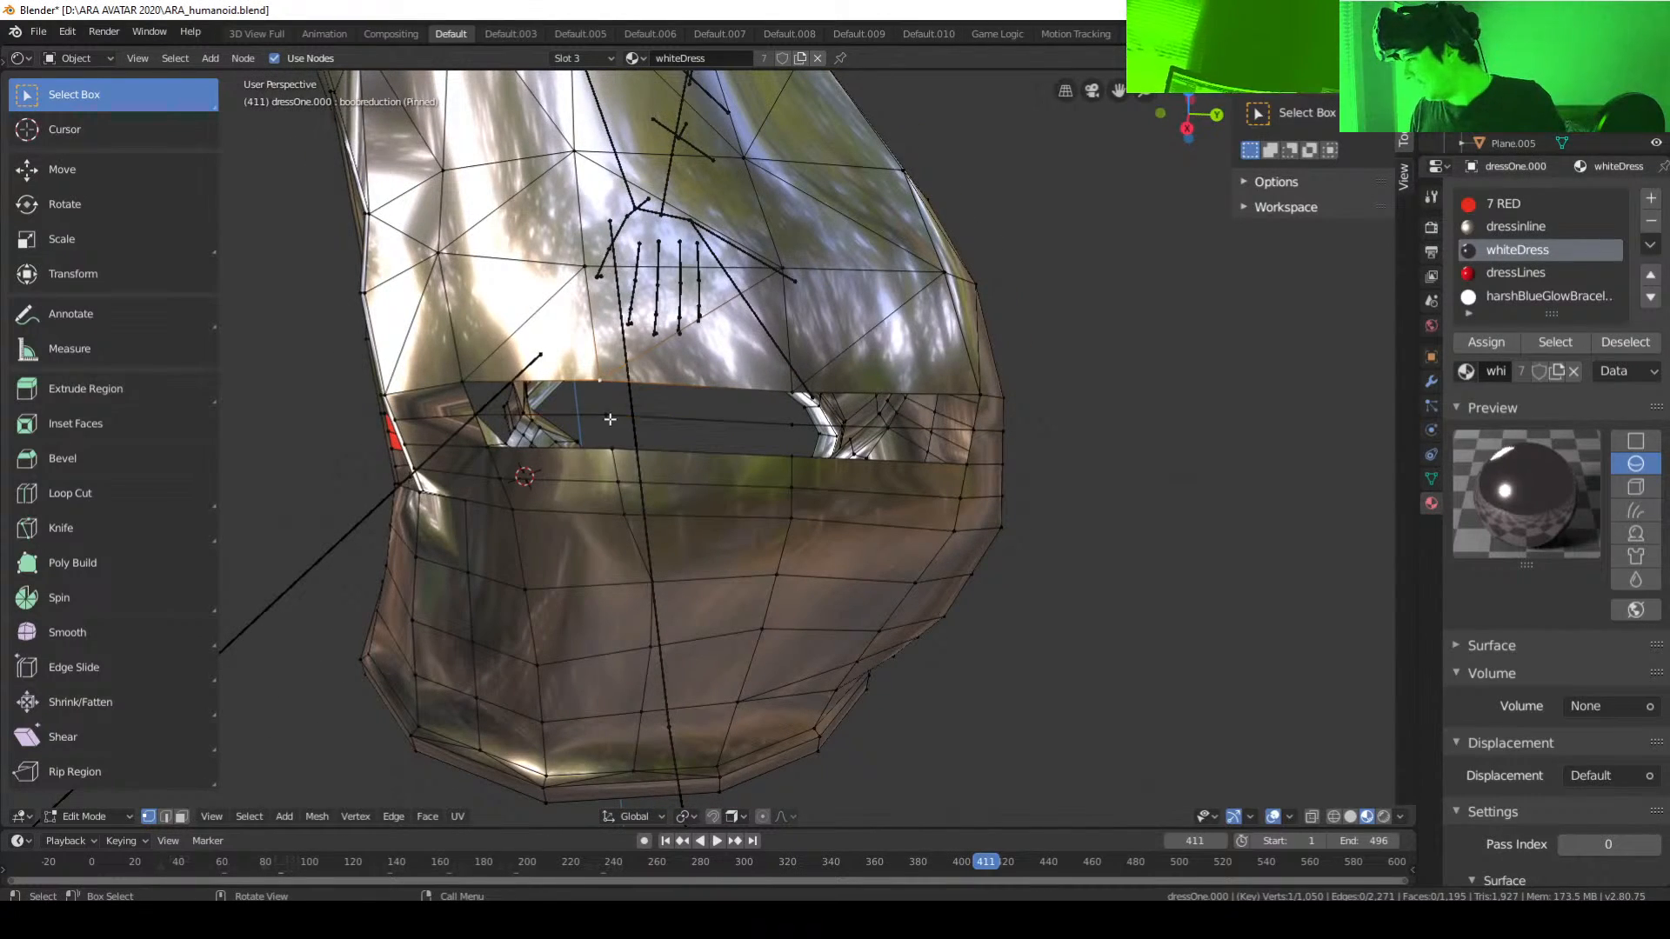
middle_drag(675, 447, 720, 426)
click(705, 392)
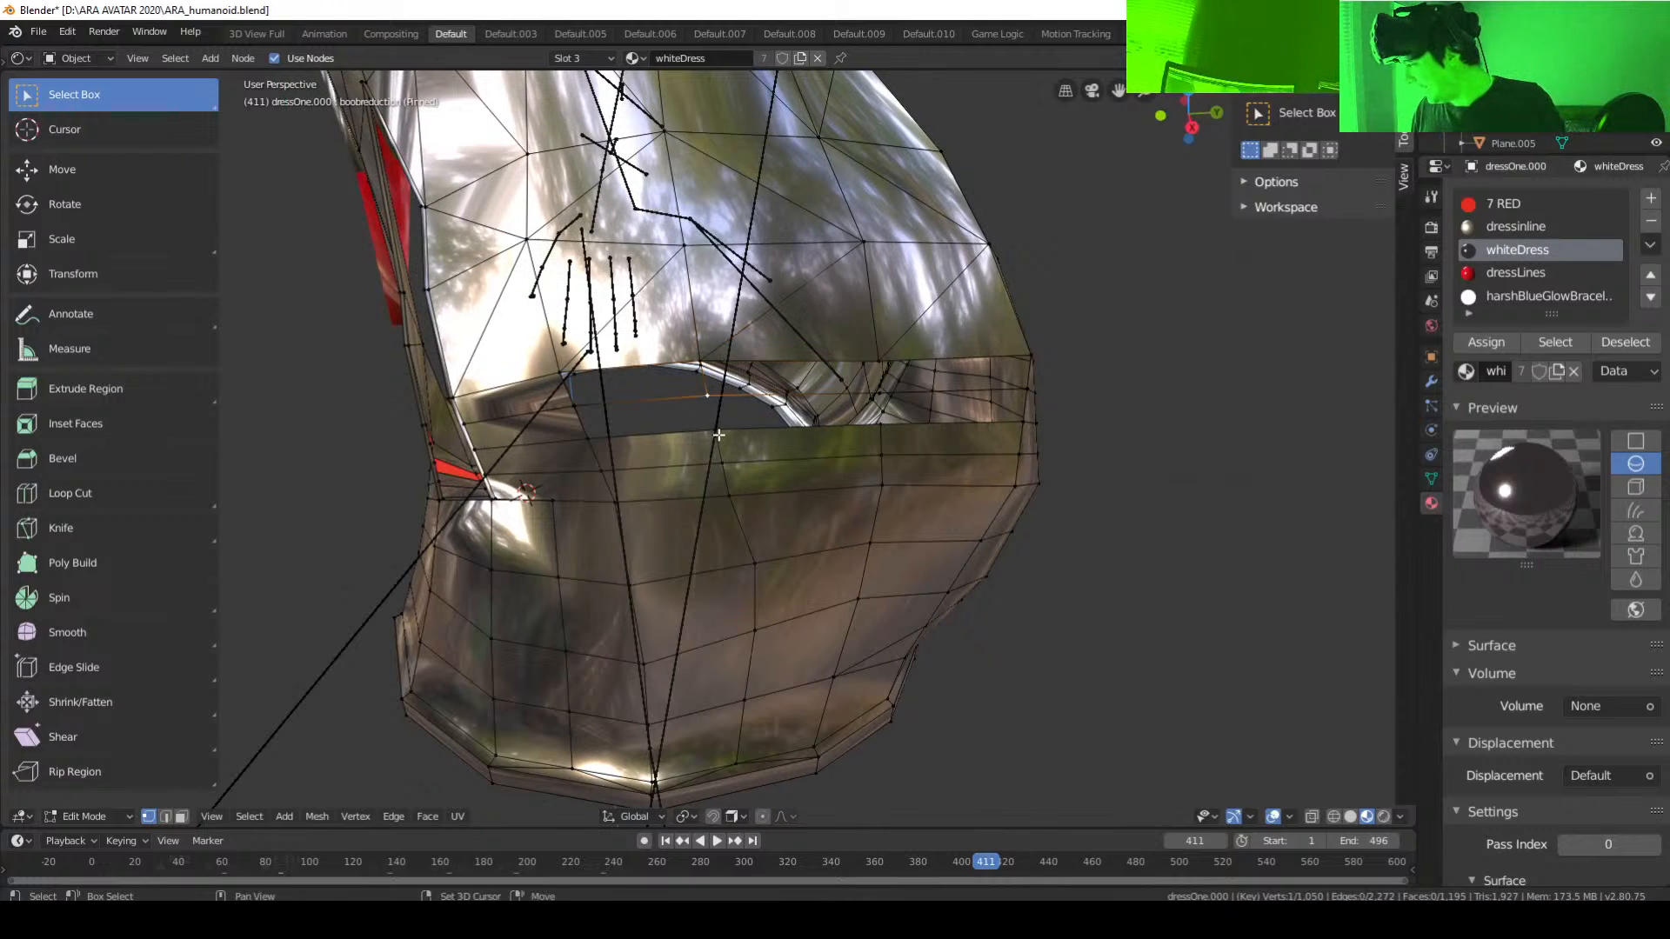
shift+click(717, 431)
key(f)
Step: Fill the lower four-sided face of the second side section, between the middle edge and the lower panel
middle_drag(707, 457, 673, 470)
shift+click(669, 469)
shift+click(656, 437)
key(f)
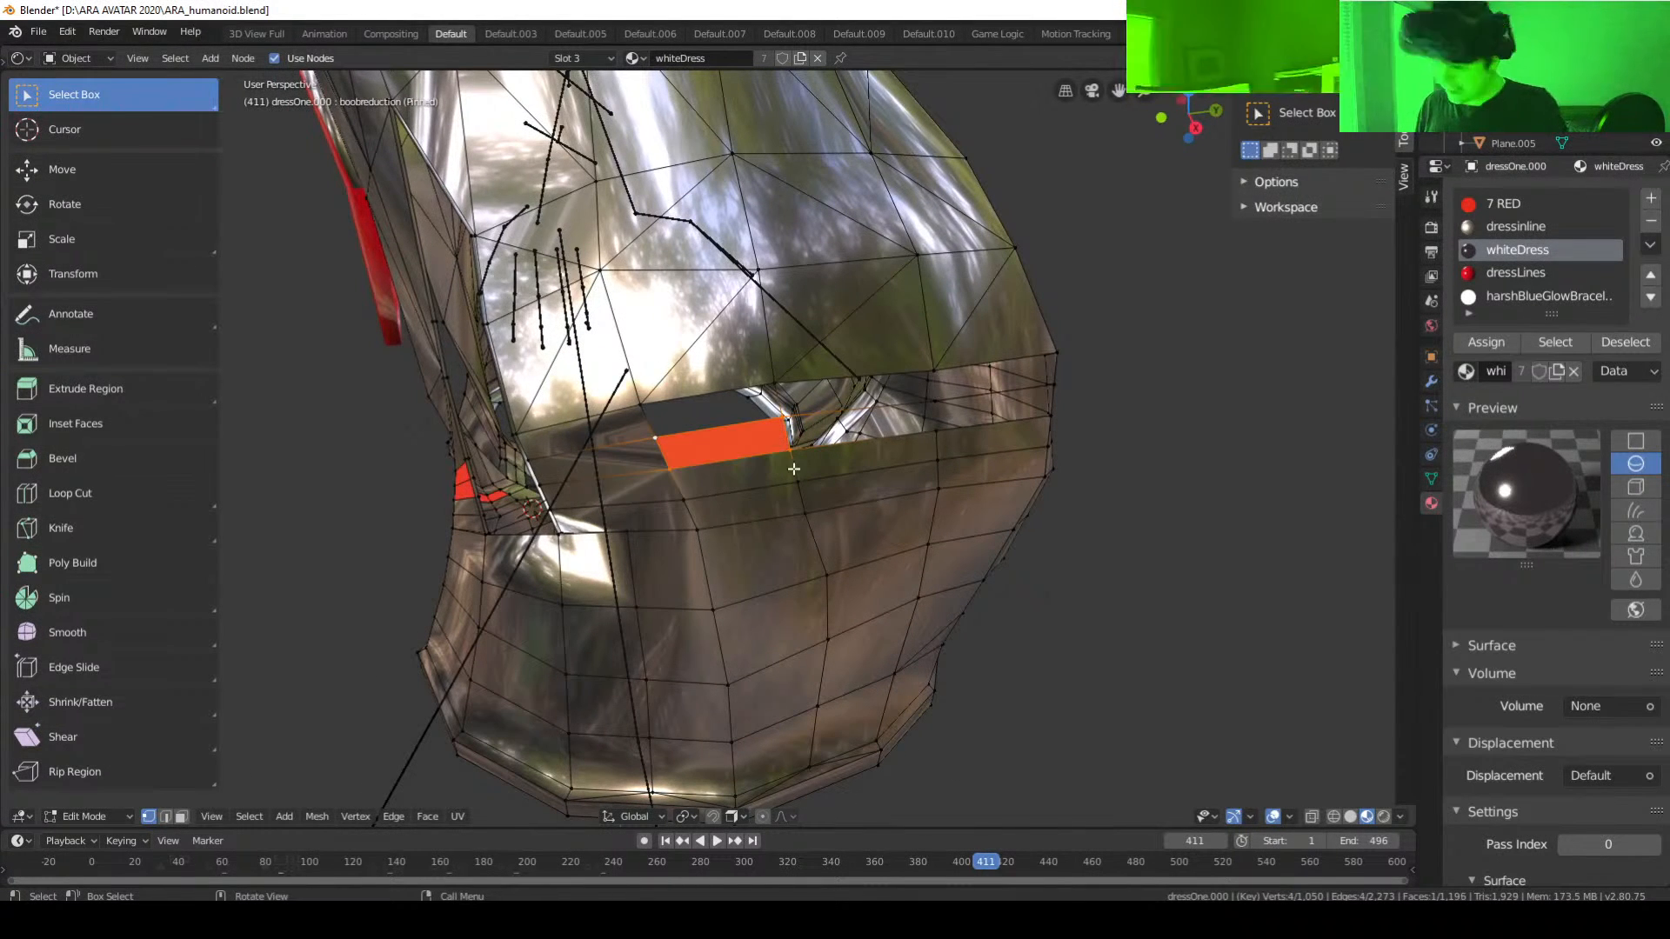
Step: Fill the upper four-sided face of the second side section, directly above the new red face
click(796, 452)
shift+click(704, 424)
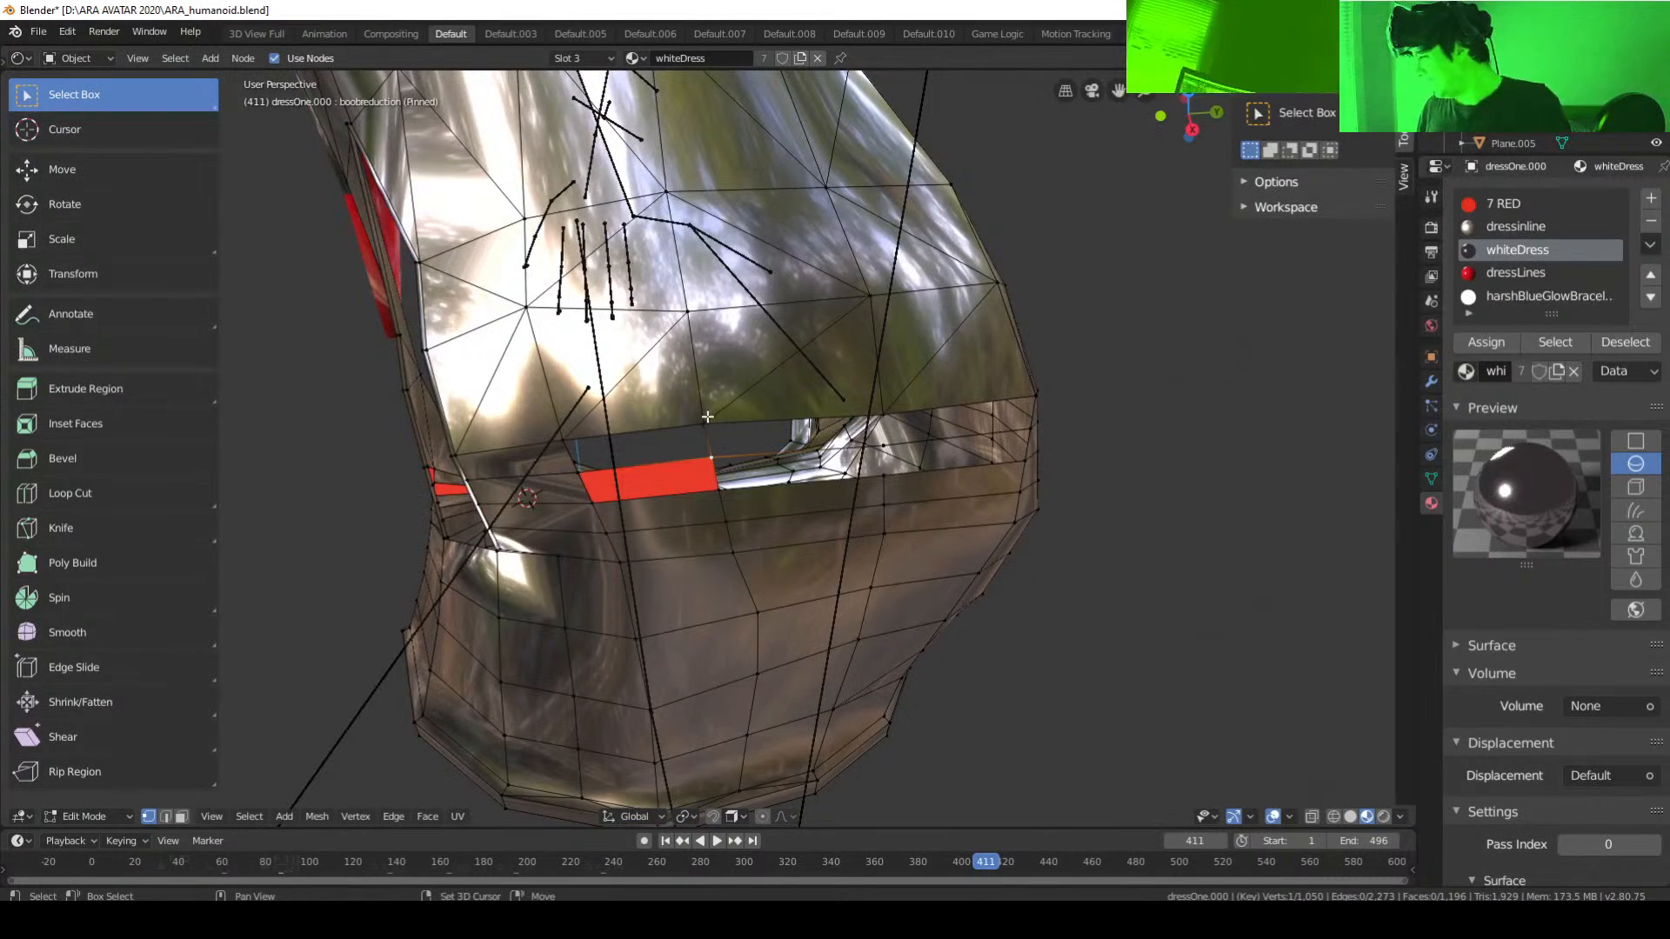
shift+click(565, 440)
shift+click(578, 473)
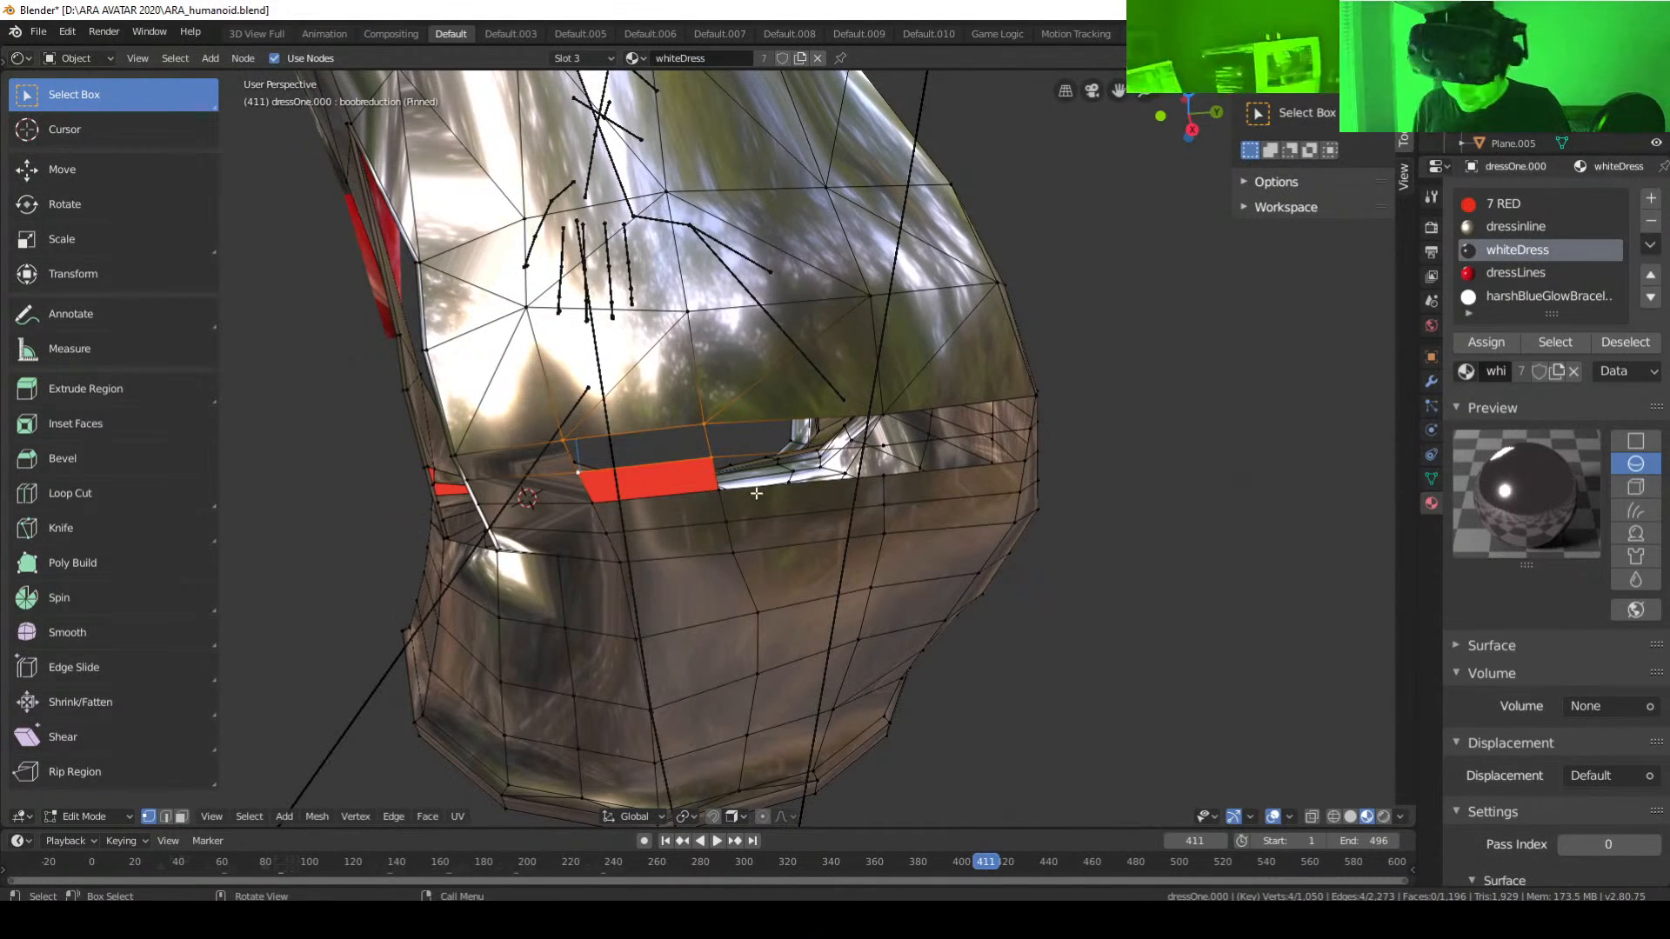
key(f)
Step: Fill the upper four-sided face of the third side section, between the upper panel and the middle edge
middle_drag(814, 515, 769, 425)
click(757, 439)
shift+click(746, 433)
shift+click(652, 432)
shift+click(645, 400)
key(f)
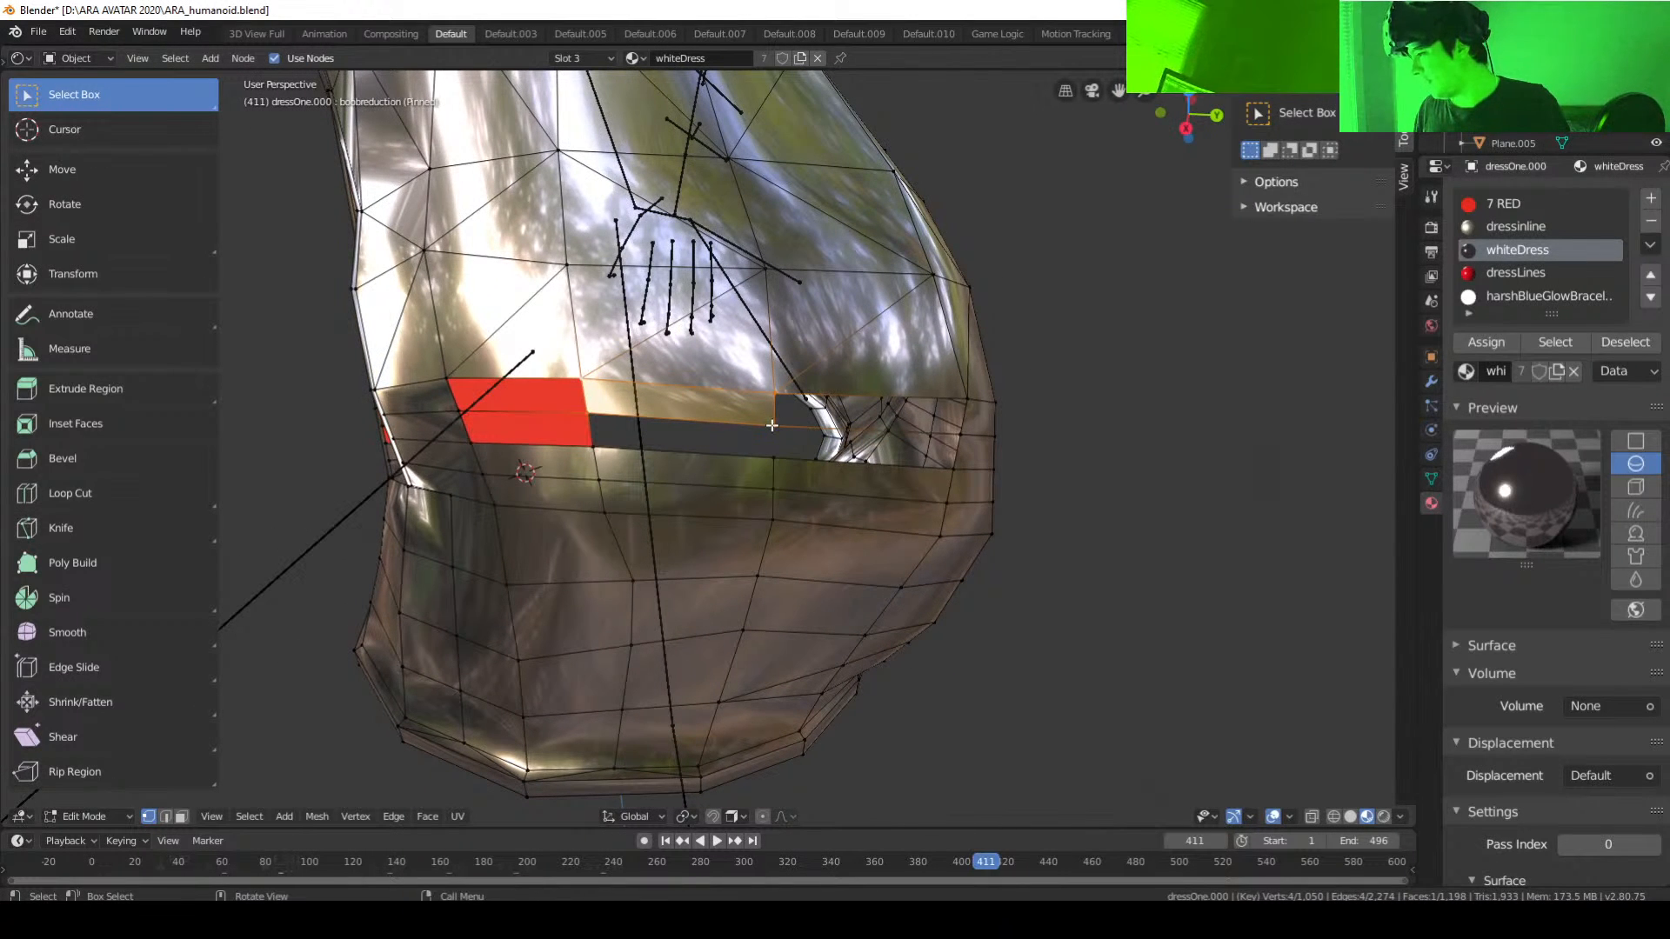
Step: Fill the lower four-sided face of the third side section, between the middle edge and the lower panel
click(772, 425)
shift+click(772, 458)
shift+click(593, 448)
shift+click(591, 415)
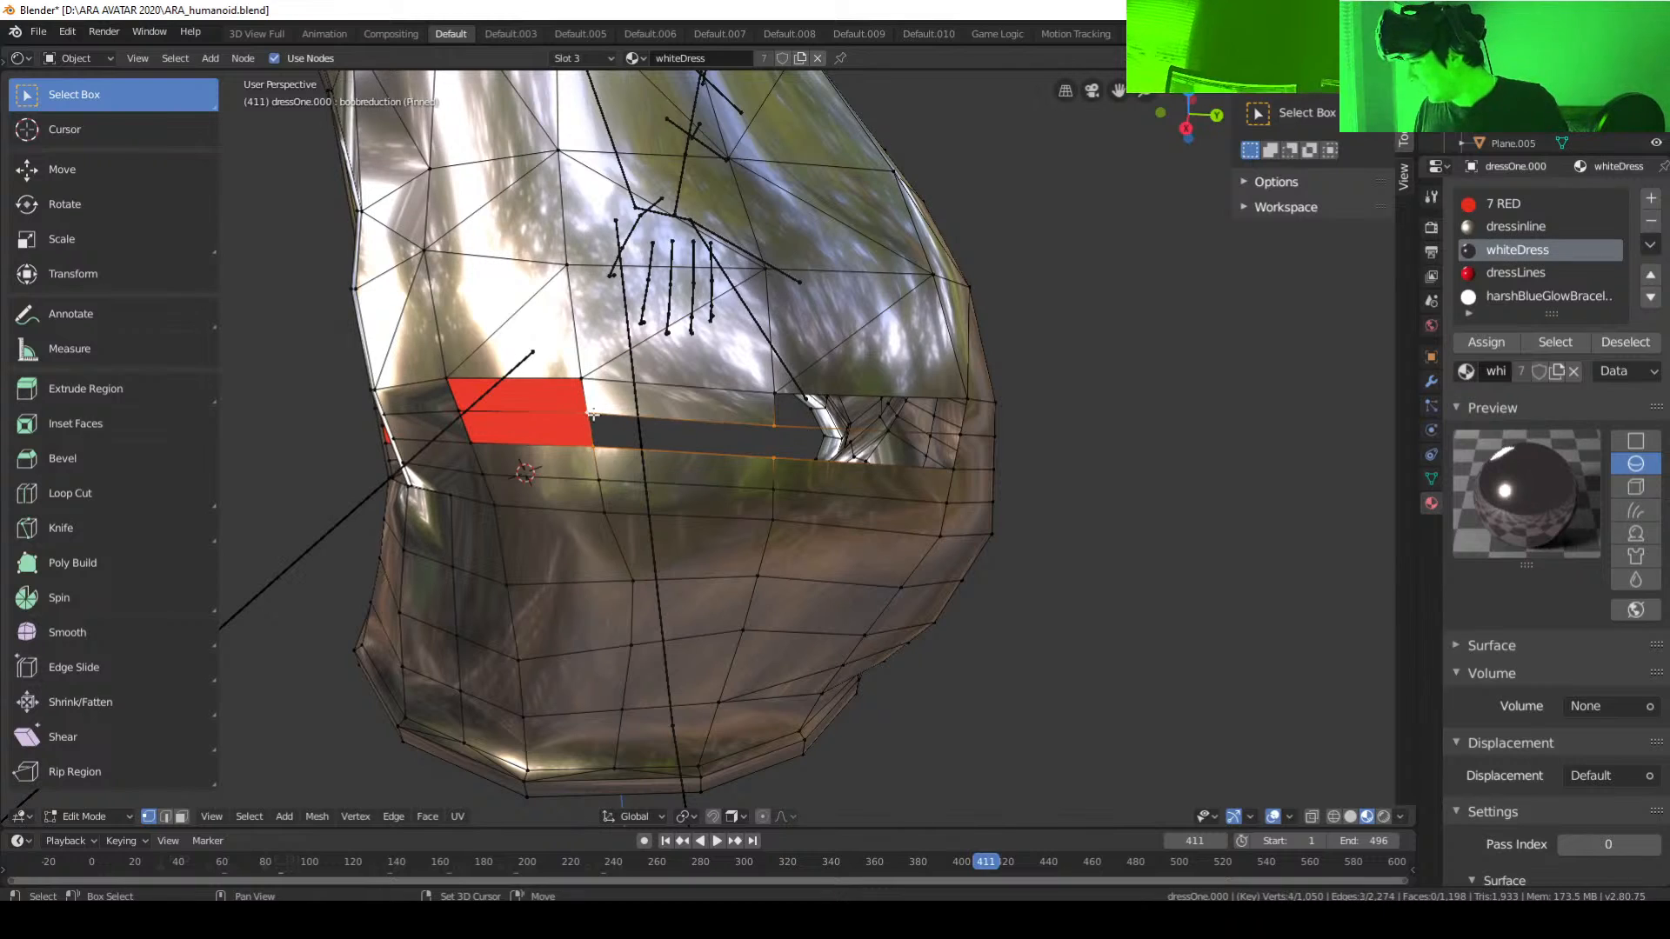
key(f)
middle_drag(783, 500, 846, 442)
click(720, 457)
shift+click(709, 493)
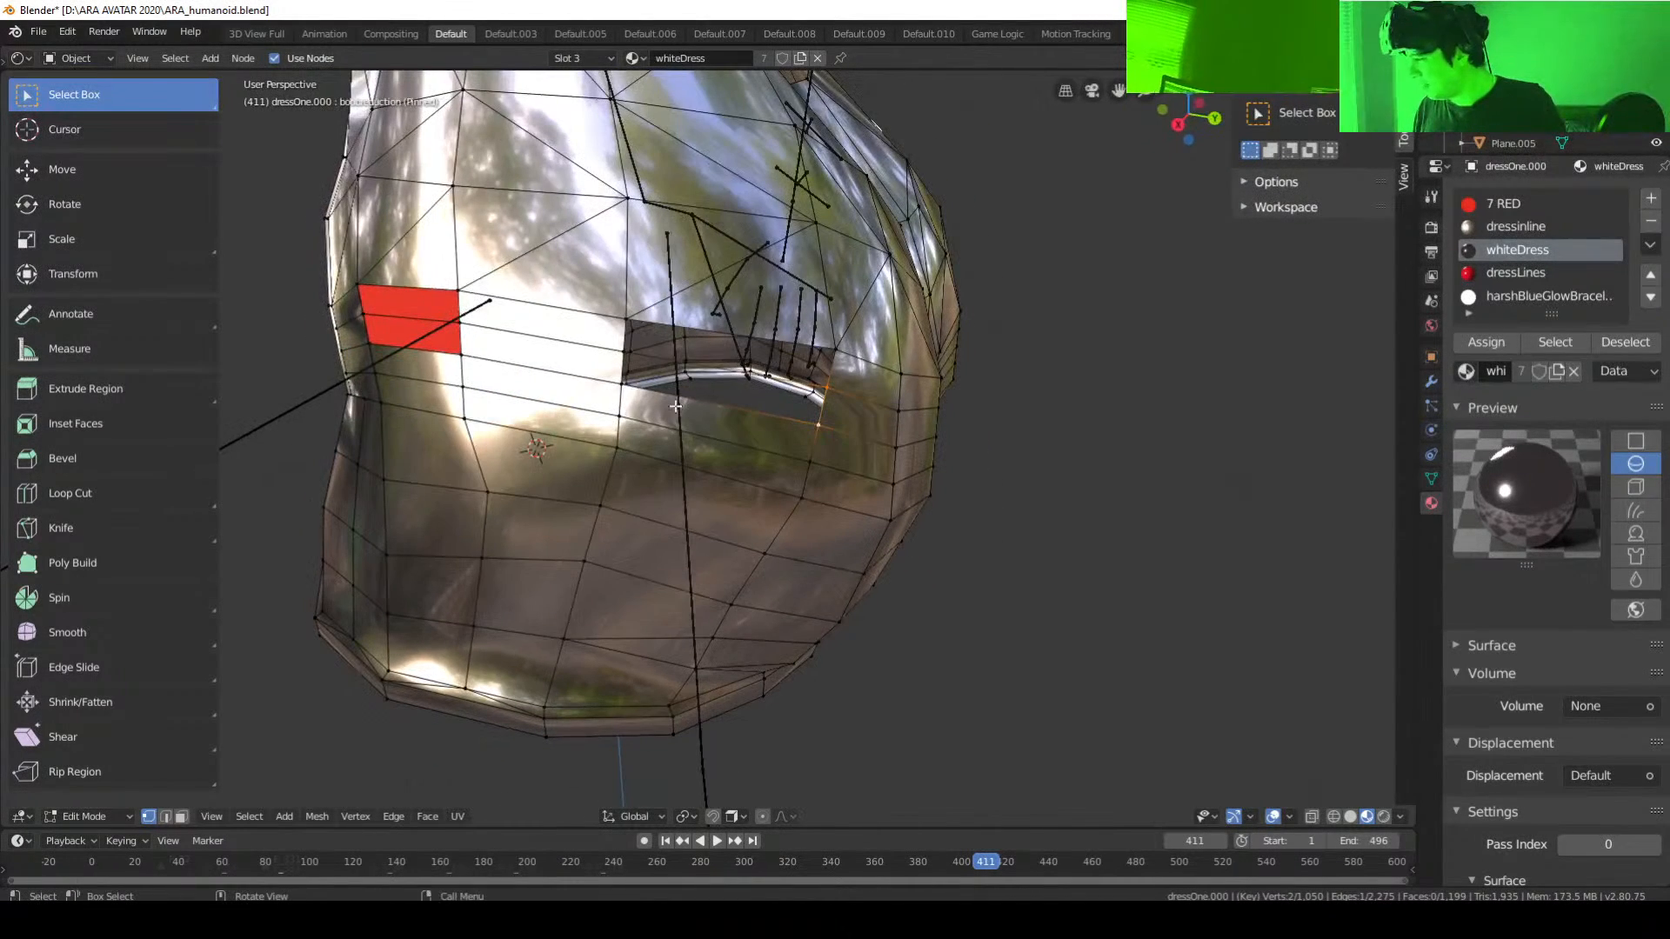
shift+click(622, 383)
shift+click(625, 349)
Step: Fill the lower four-sided face of the last side section, reaching the already filled back of the dress
middle_drag(734, 402, 773, 435)
click(770, 439)
shift+click(738, 421)
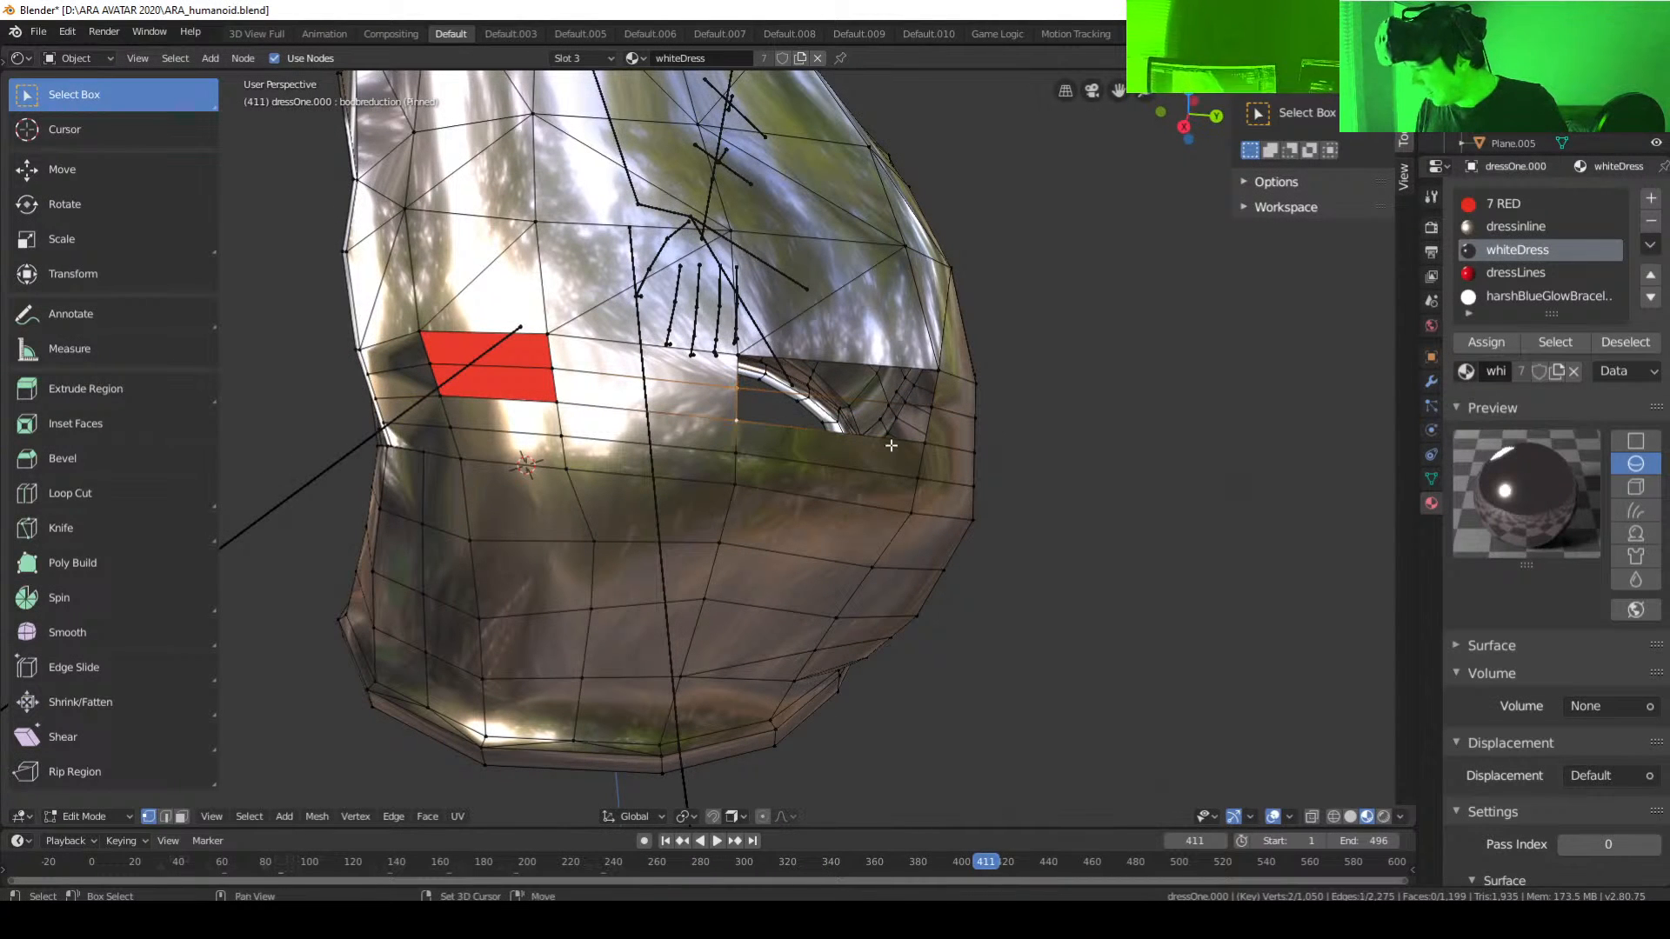
shift+click(929, 444)
shift+click(929, 405)
key(f)
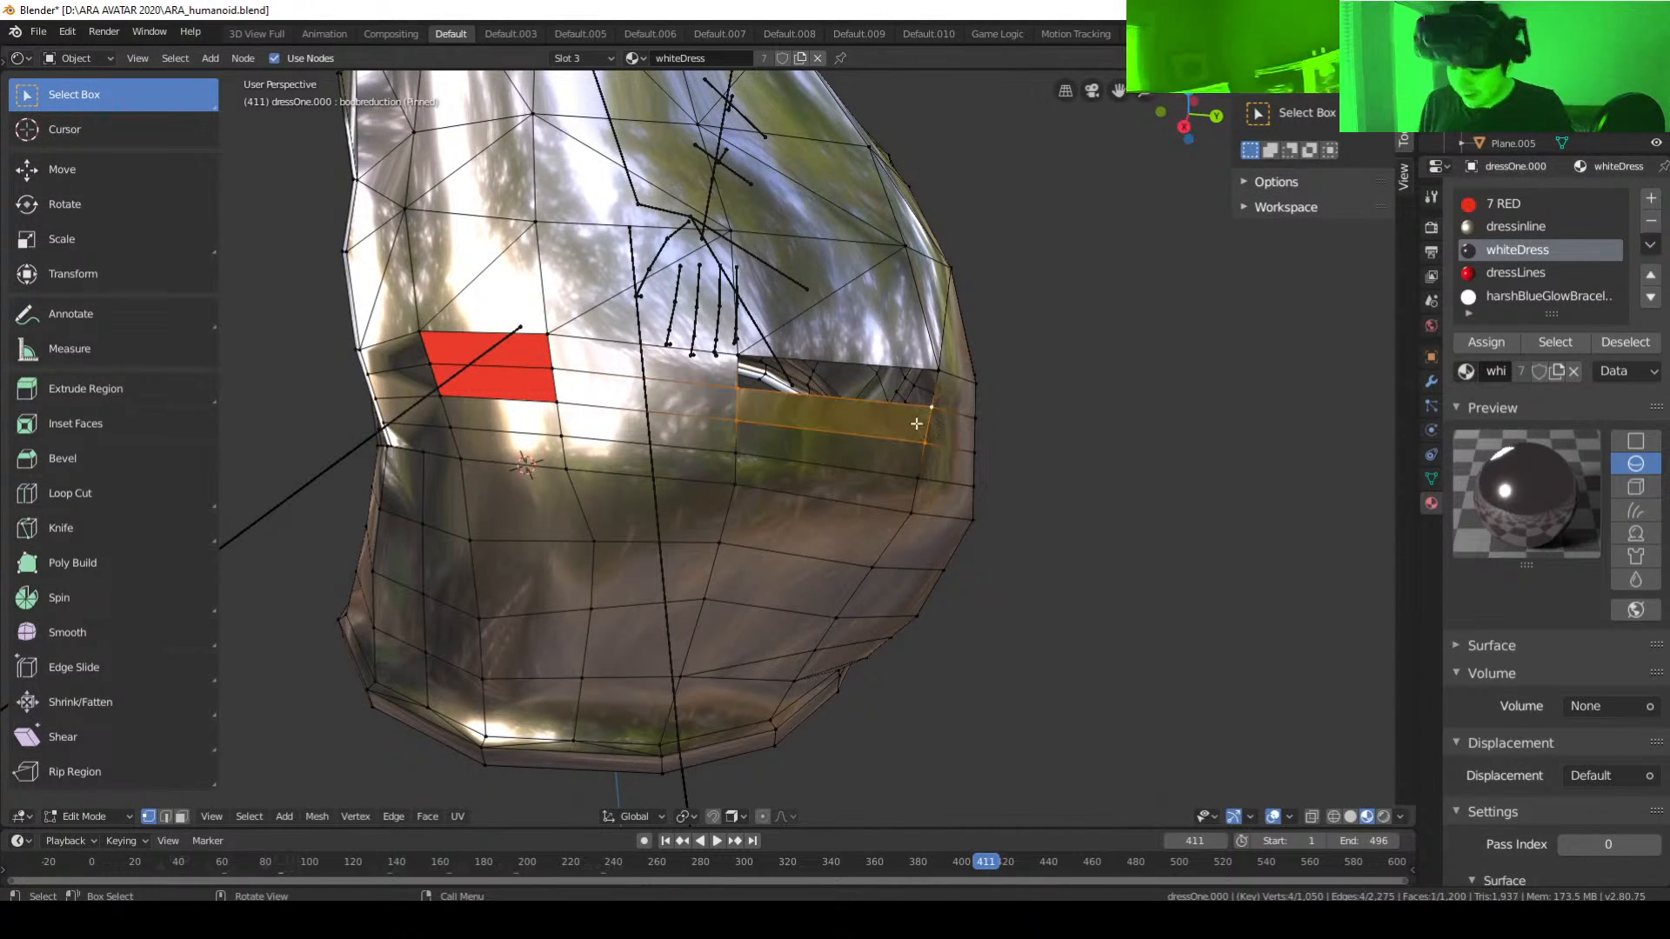
Step: Fill the remaining upper four-sided face of the last section to close the side opening
middle_drag(953, 477, 887, 488)
click(753, 435)
shift+click(745, 470)
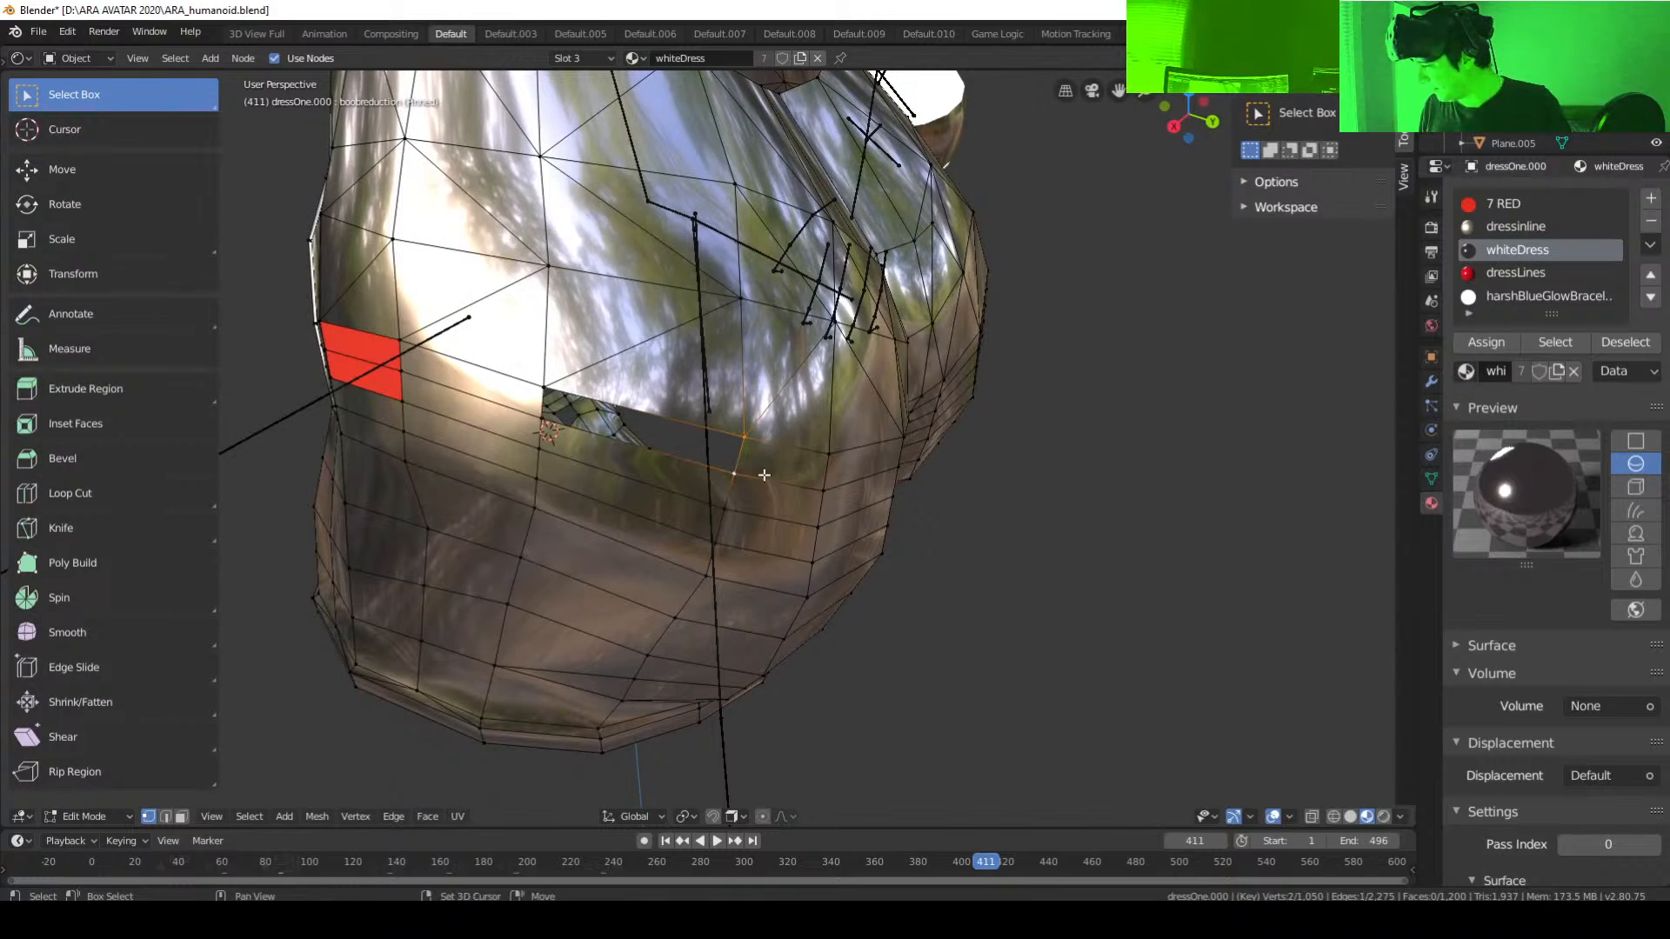
shift+click(558, 425)
shift+click(546, 388)
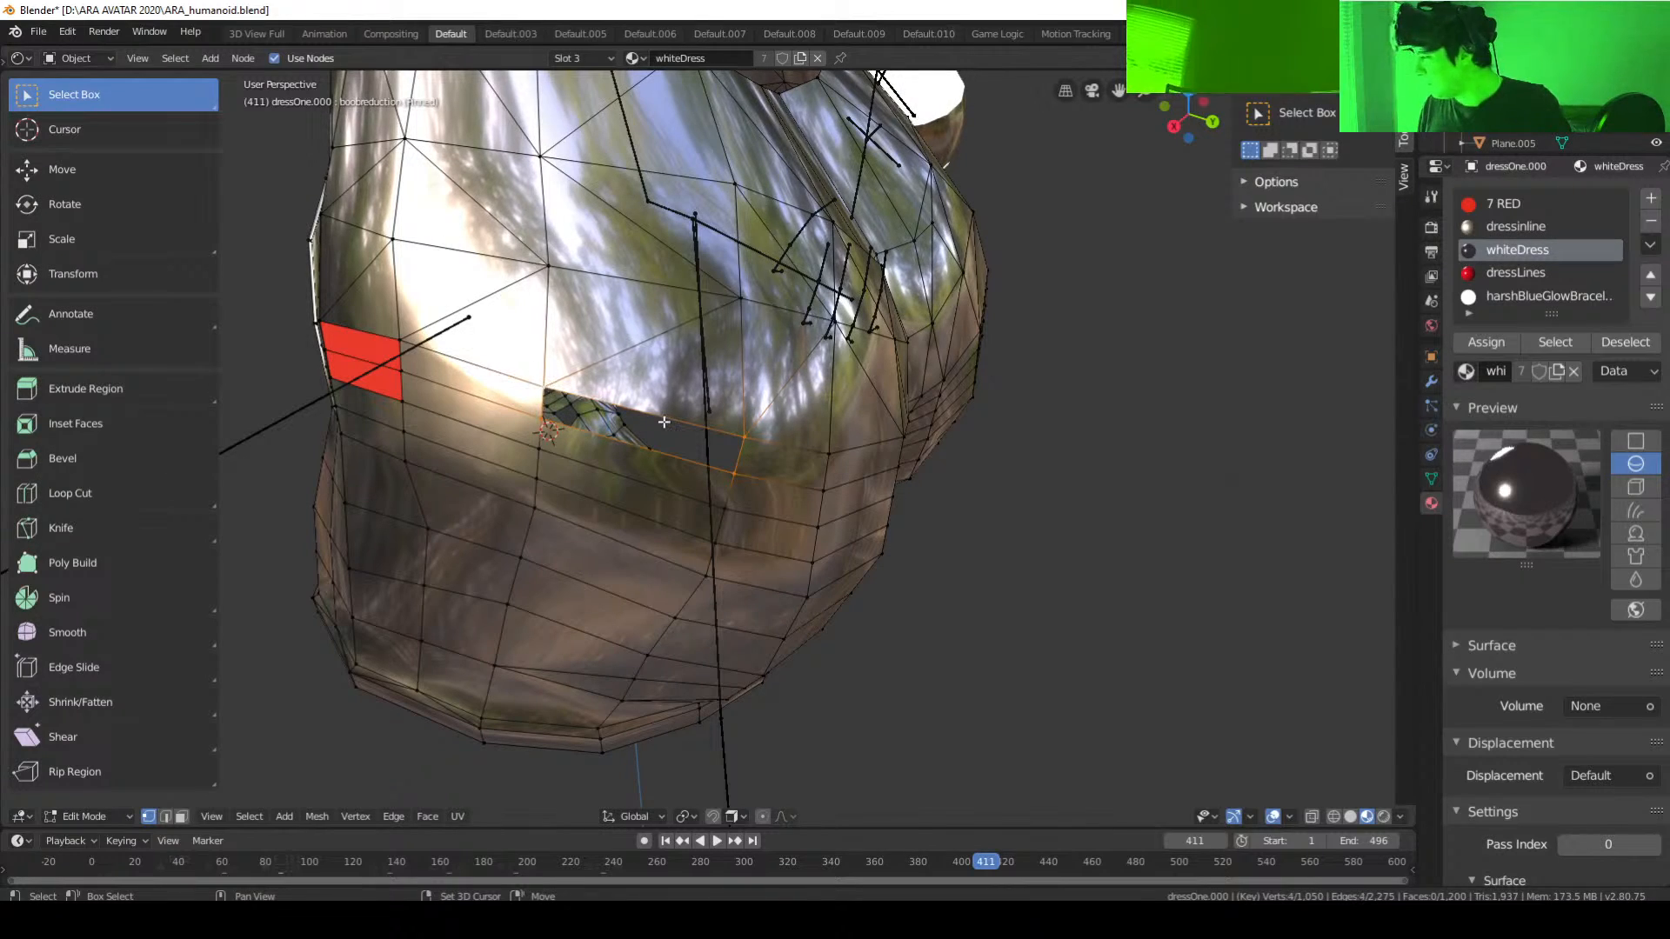
key(f)
Step: Check the dress all around for gaps and fill the small four-sided hole in the crotch strip beside the centre line
middle_drag(764, 477, 838, 485)
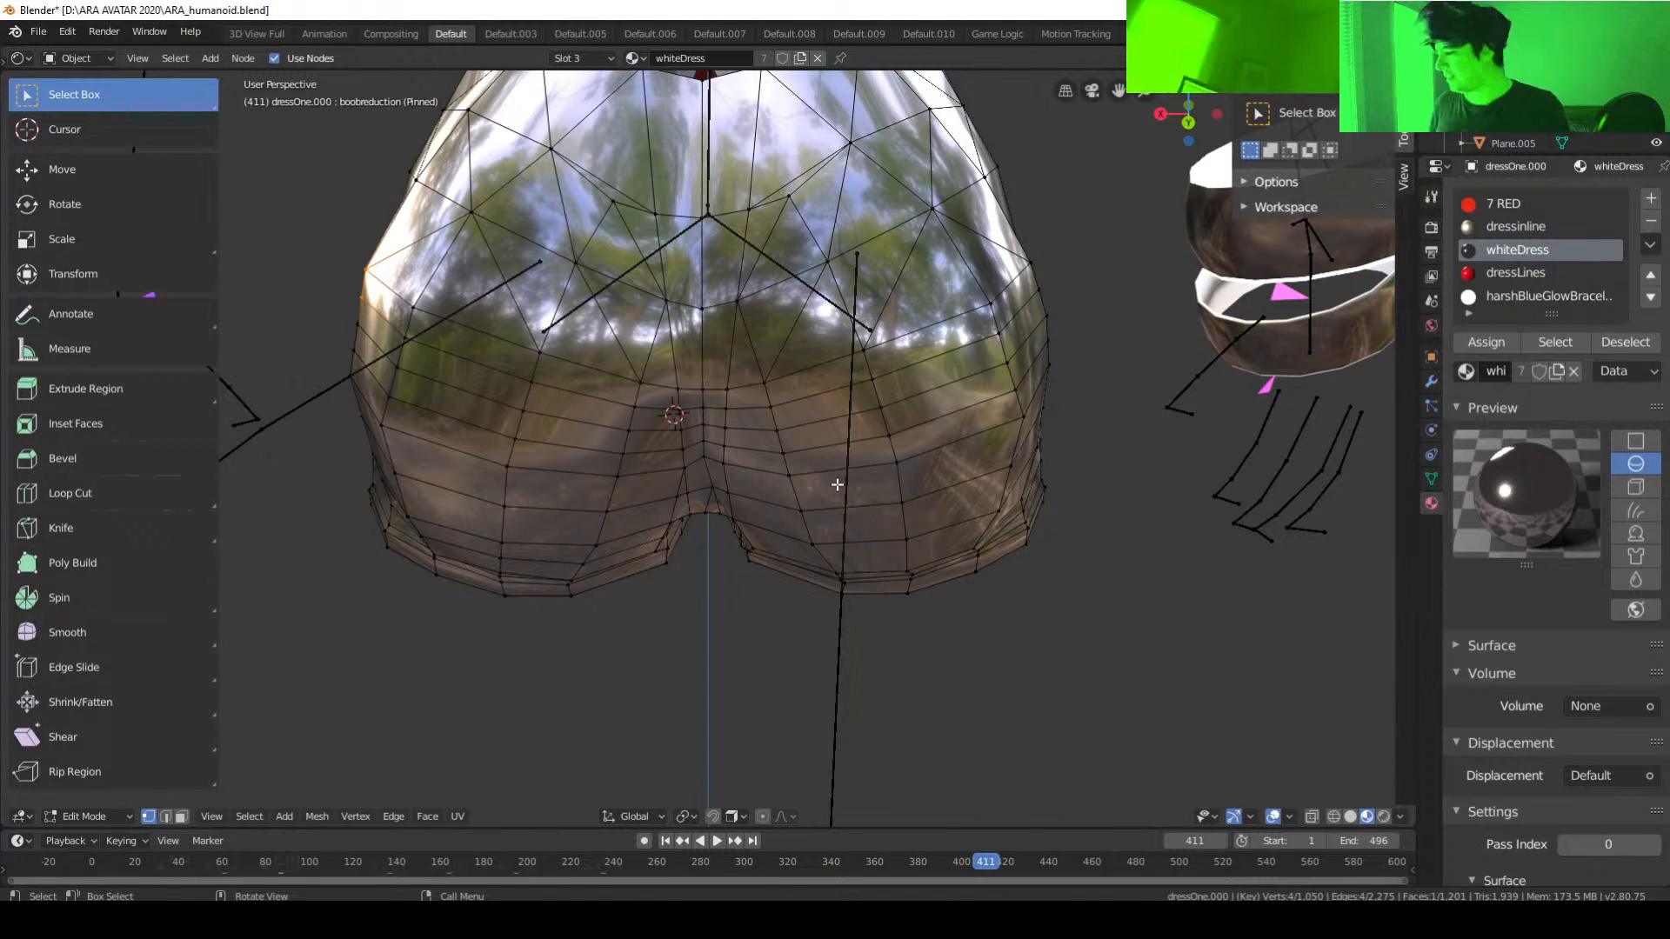
middle_drag(810, 469, 643, 479)
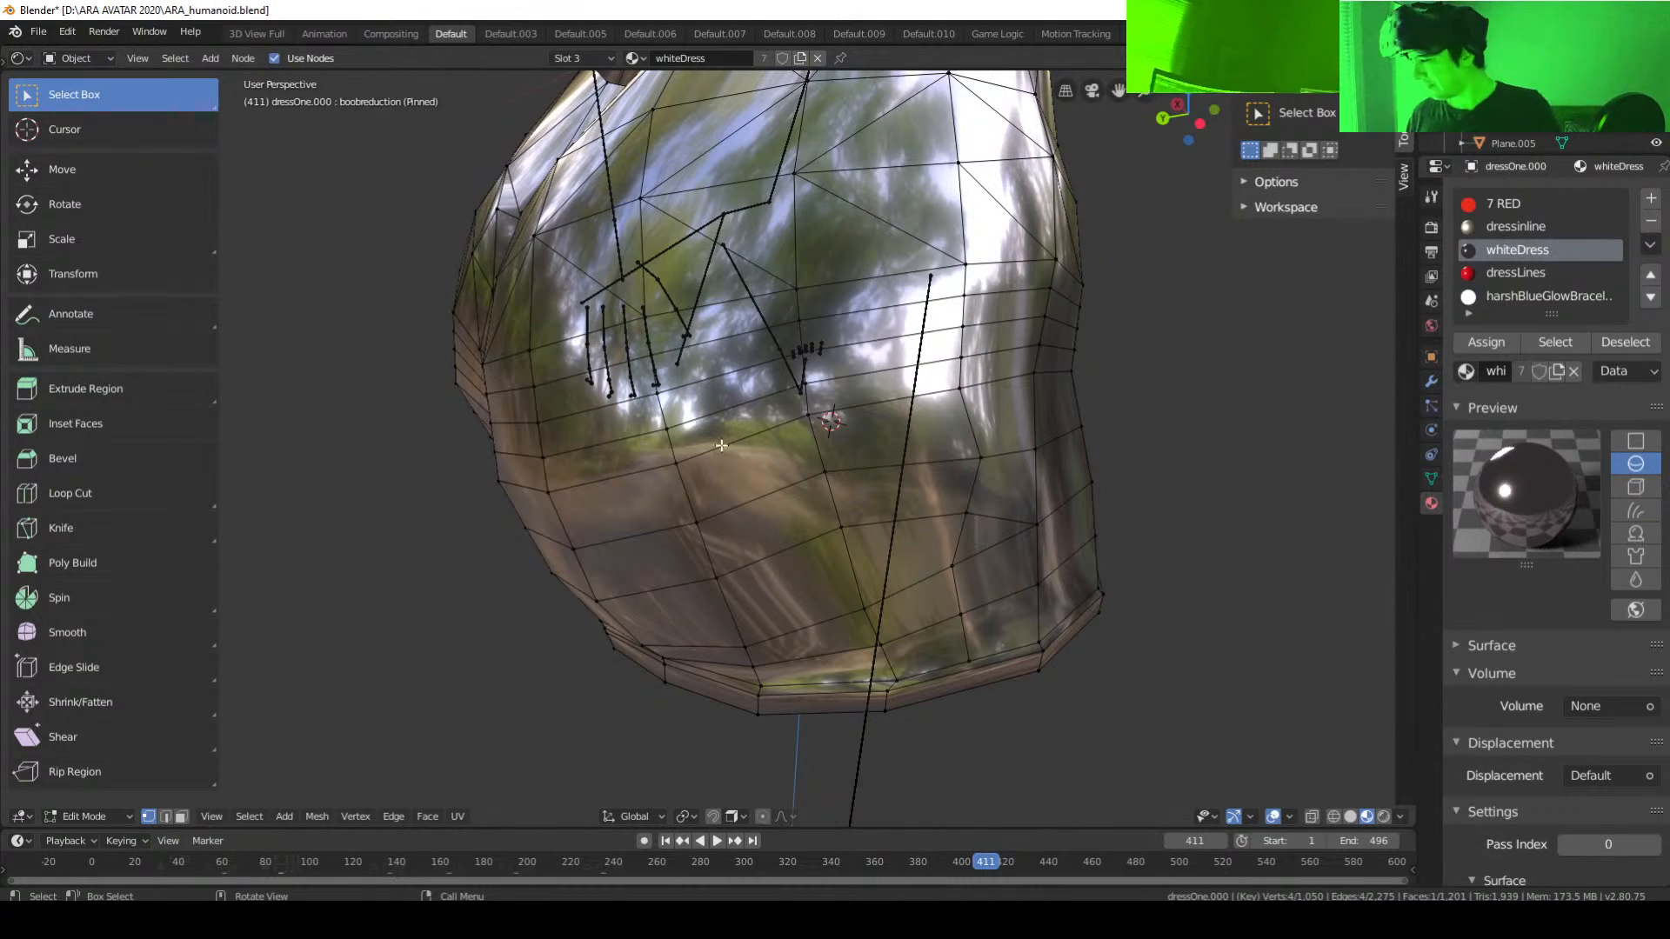
middle_drag(588, 457, 714, 480)
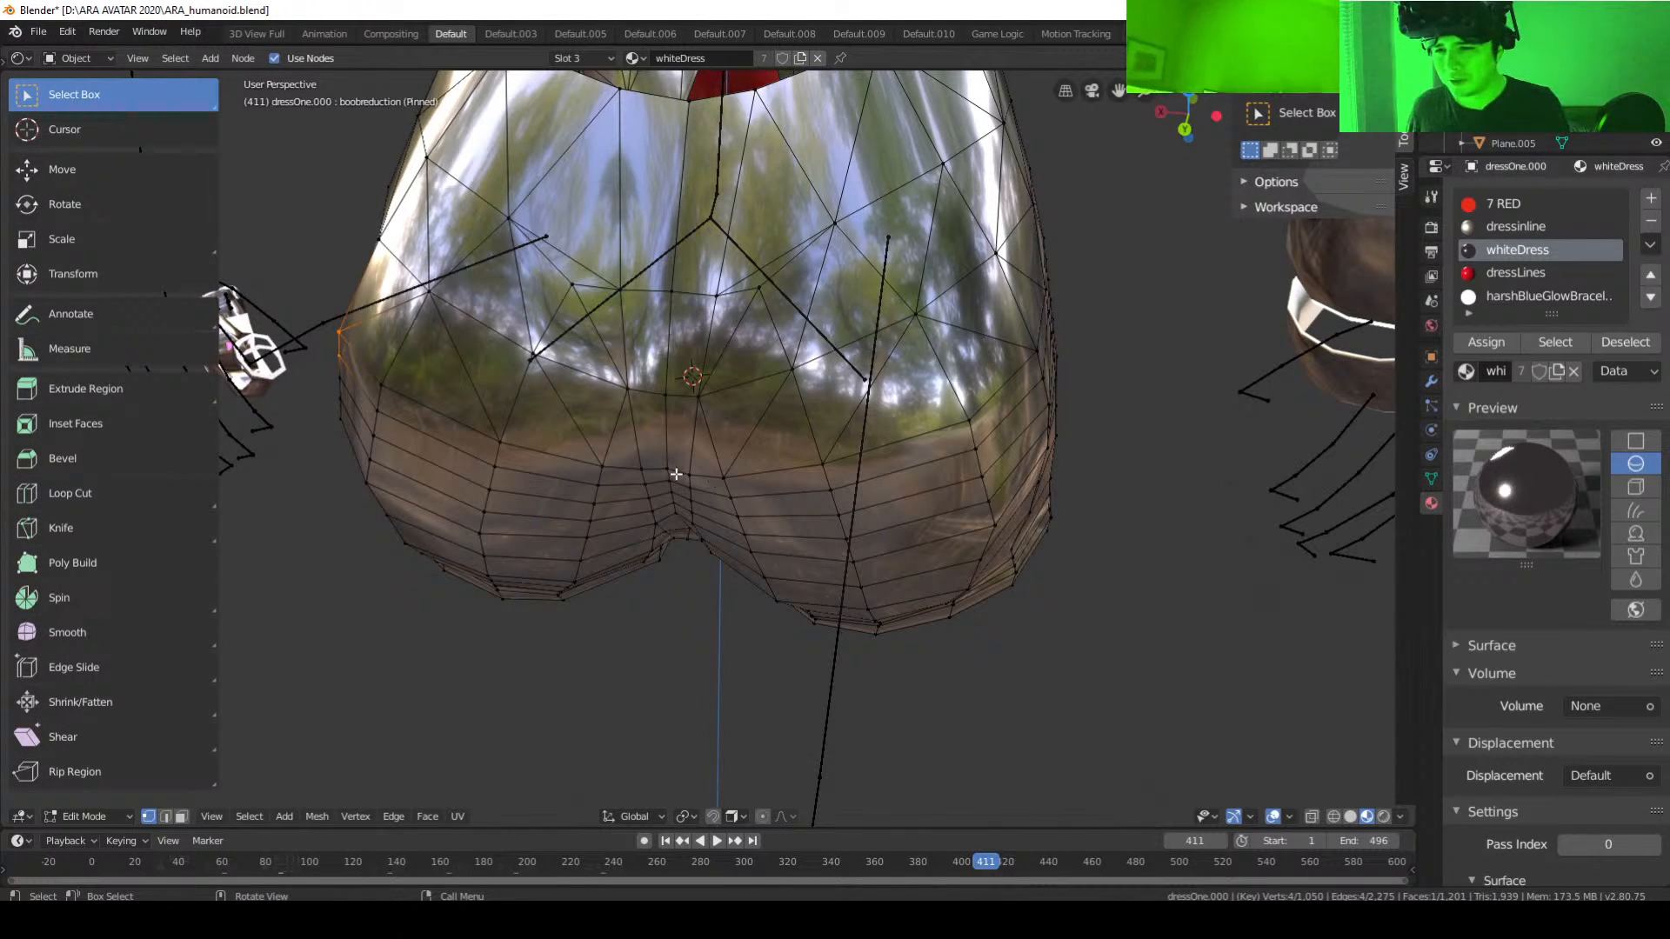
middle_drag(541, 509, 483, 427)
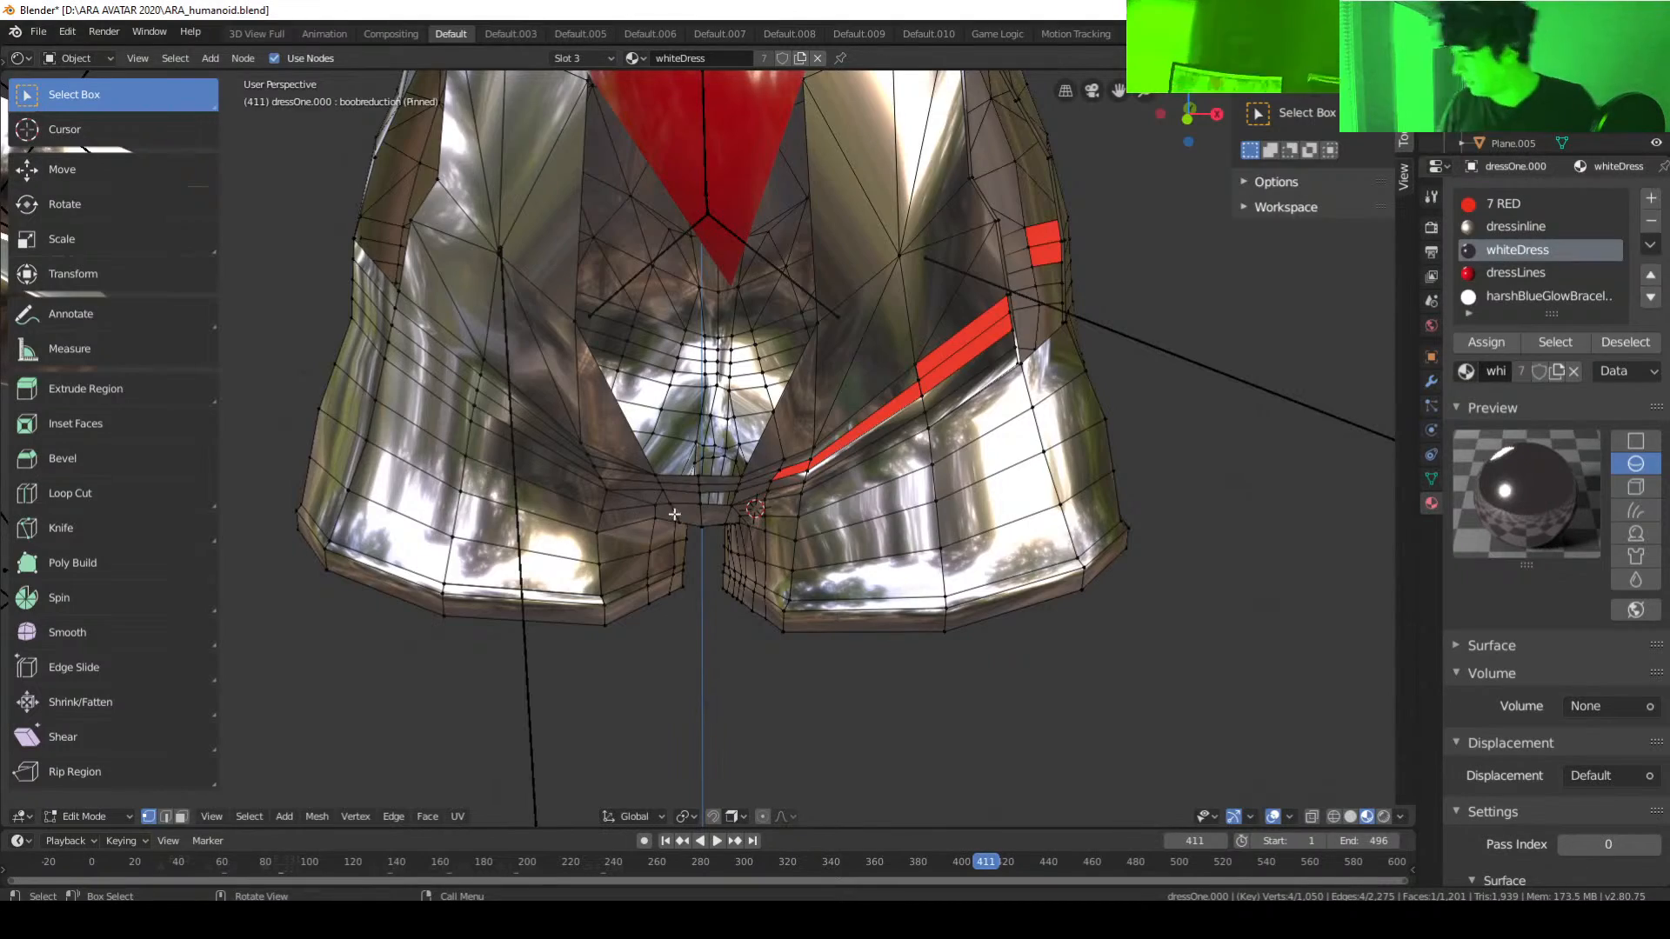
scroll(674, 514, up, 4)
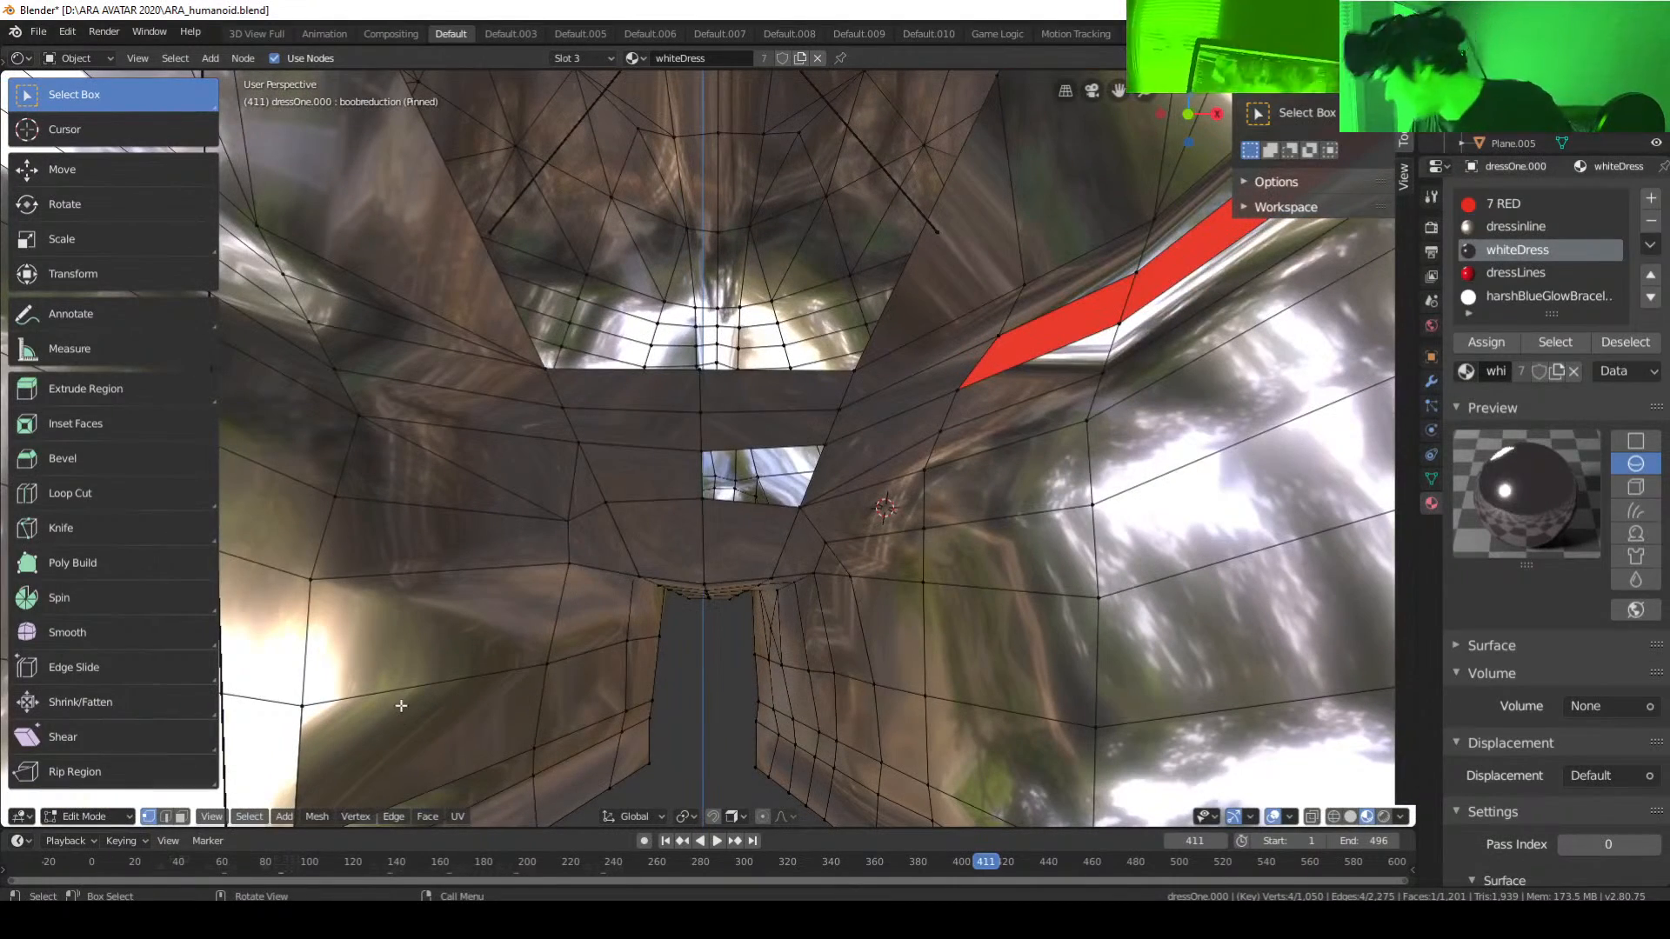
click(831, 451)
shift+click(798, 524)
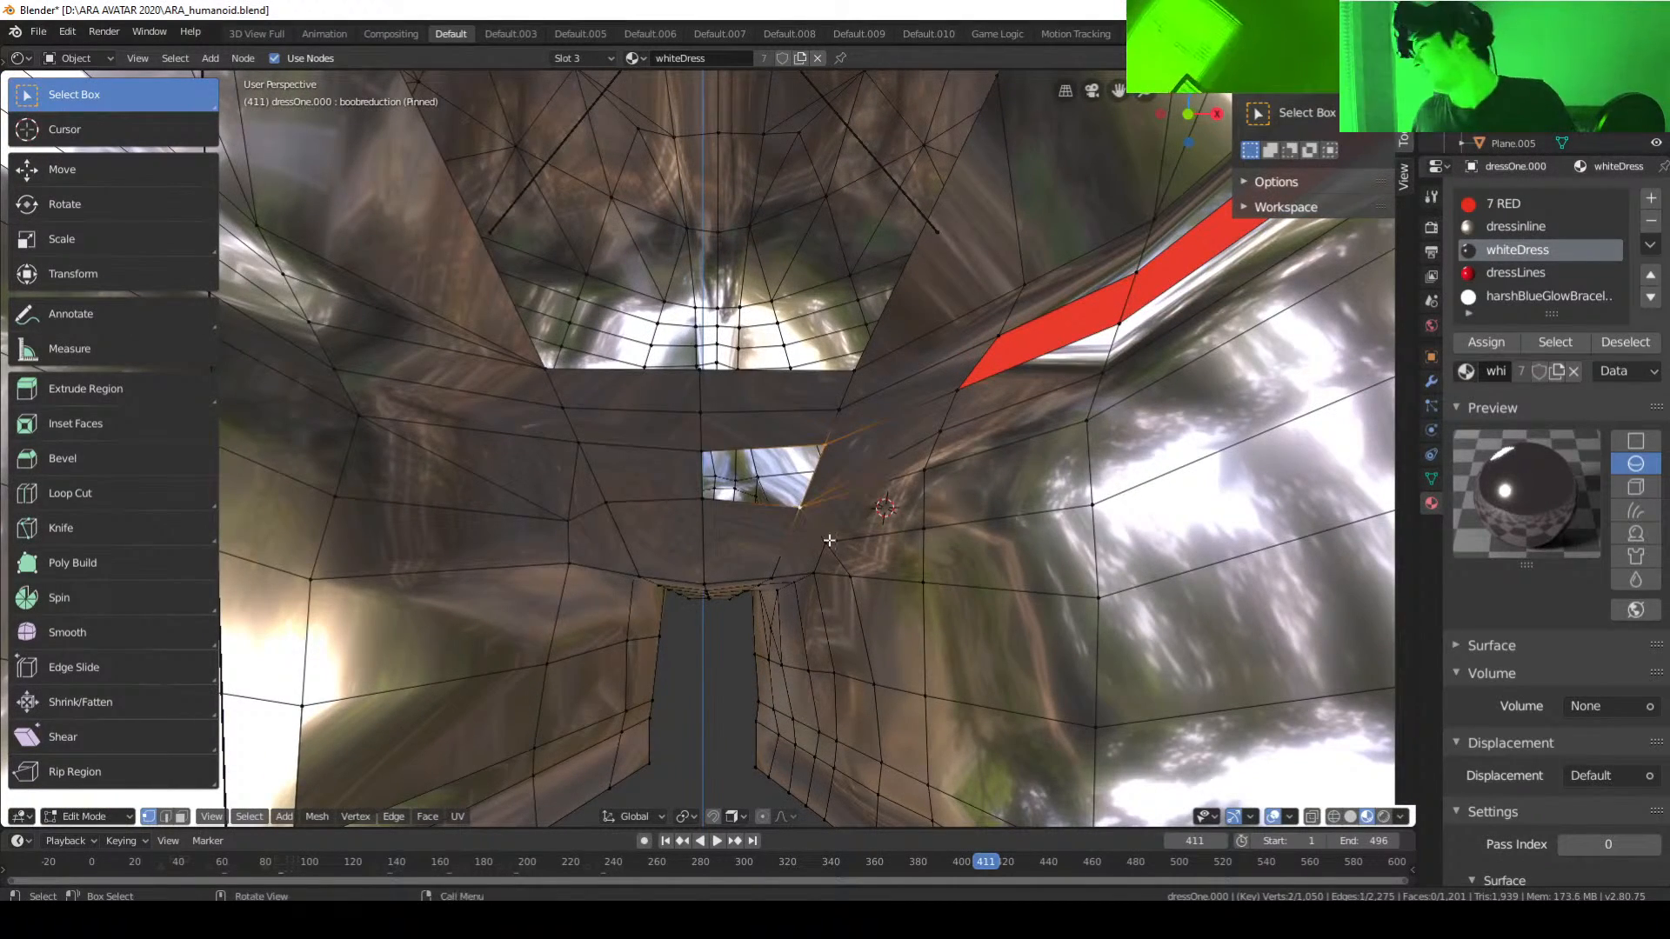
middle_drag(798, 524, 891, 557)
middle_drag(818, 453, 728, 479)
click(695, 474)
shift+click(692, 424)
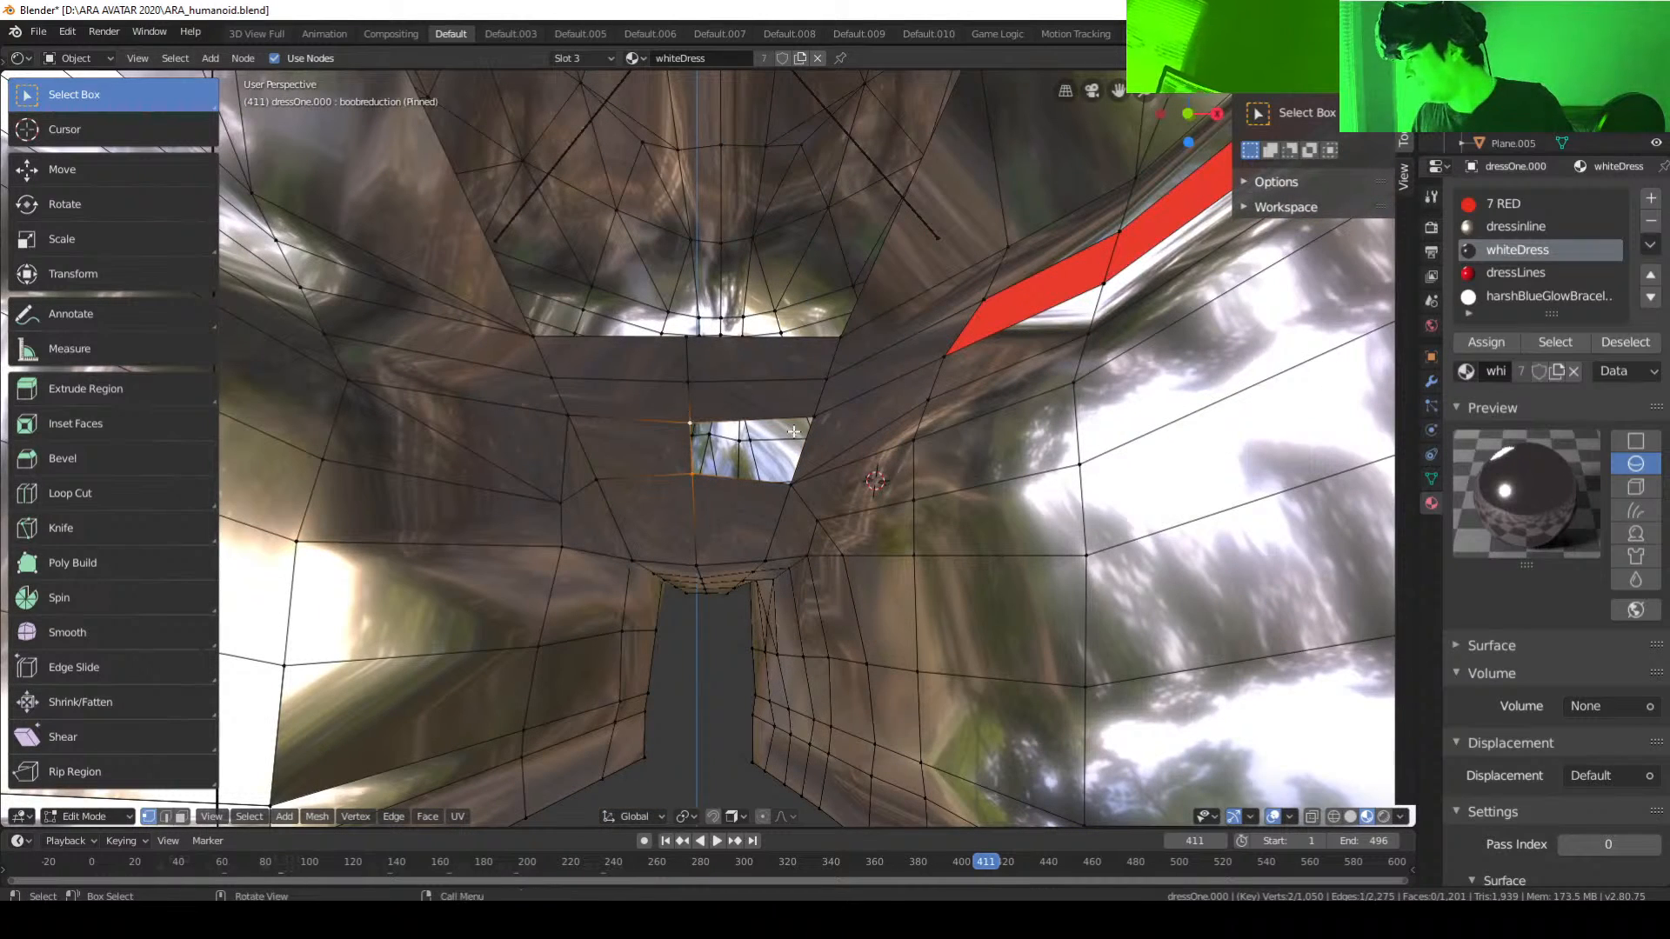
shift+click(810, 419)
shift+click(791, 484)
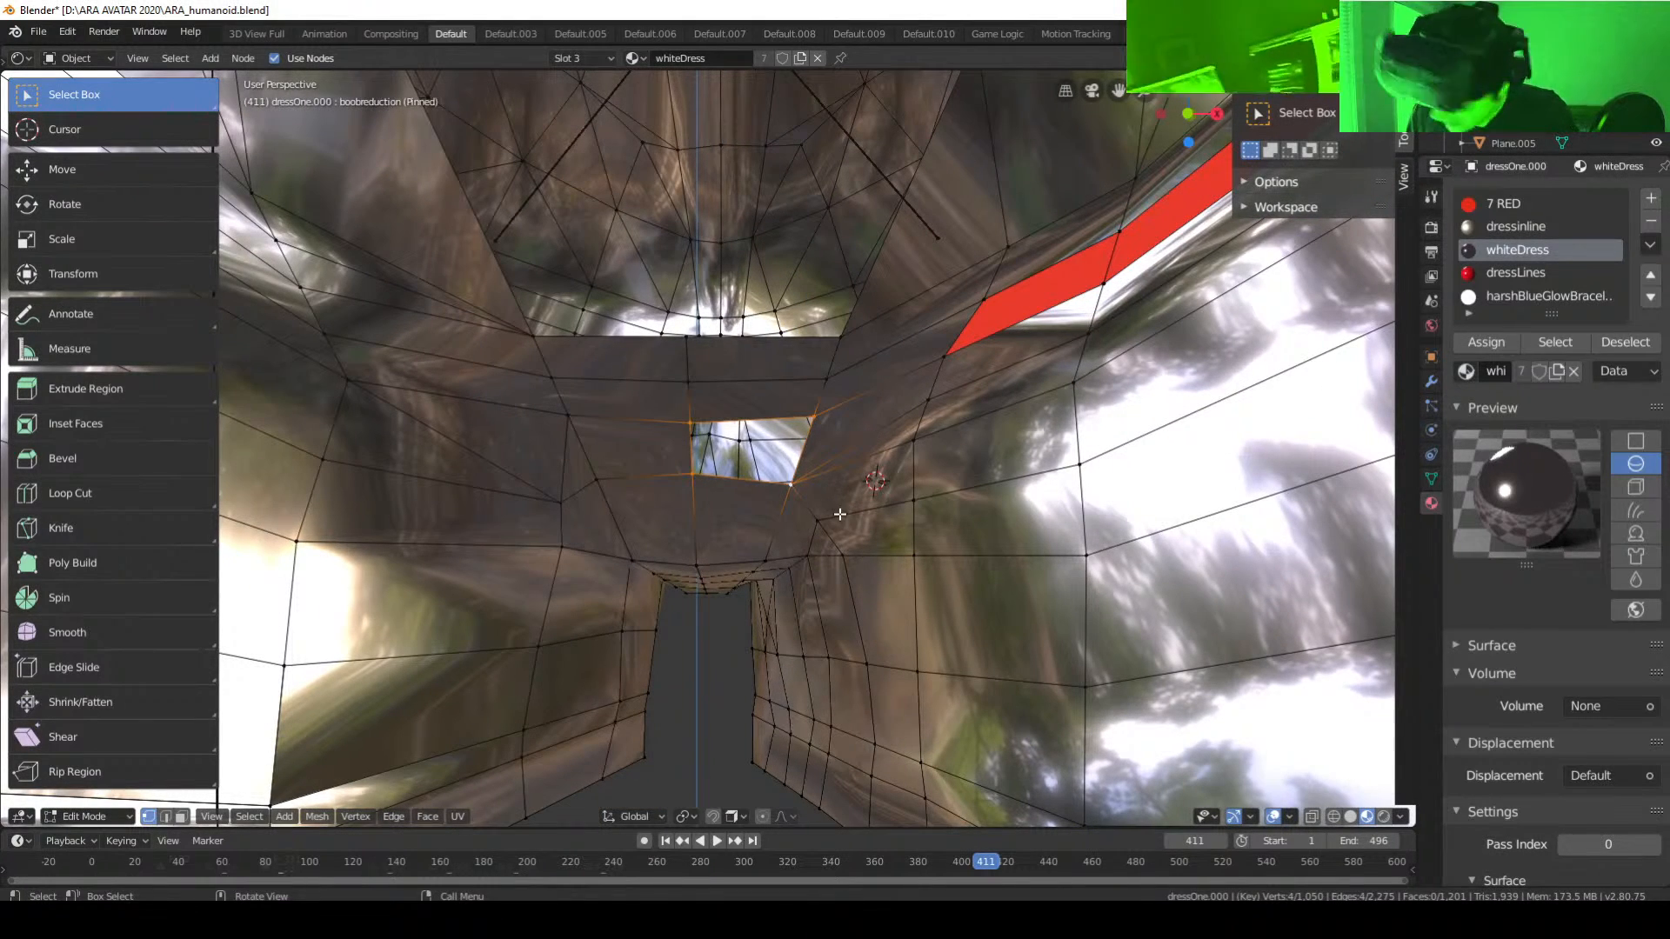
key(f)
middle_drag(835, 513, 782, 509)
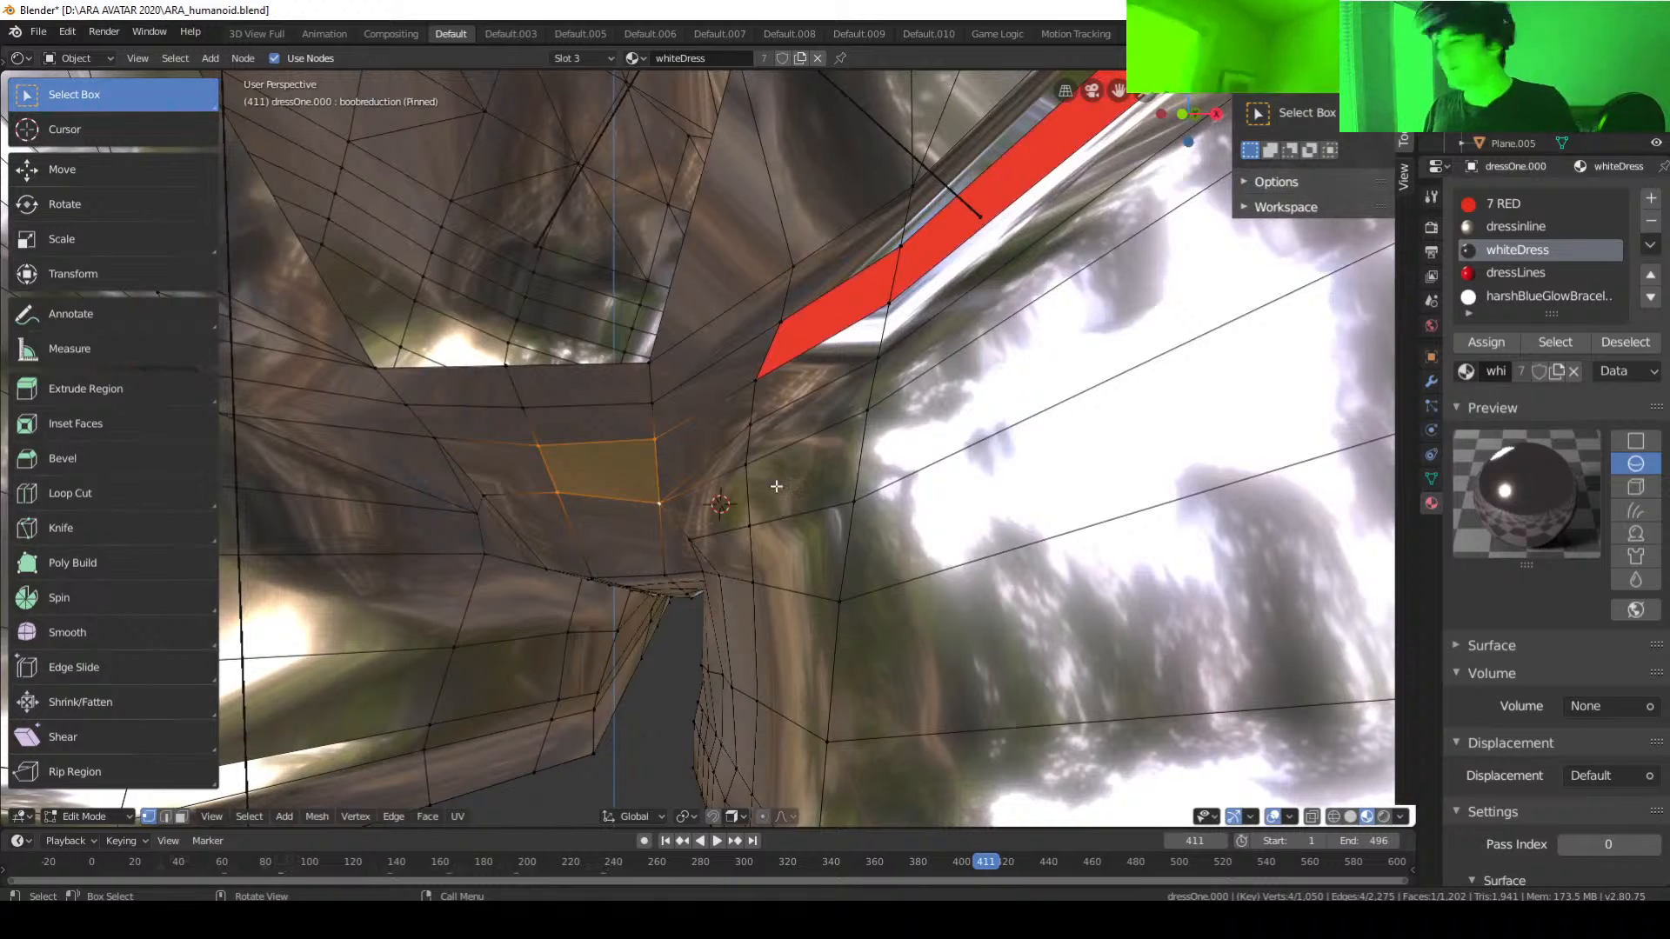
click(755, 425)
shift+click(659, 501)
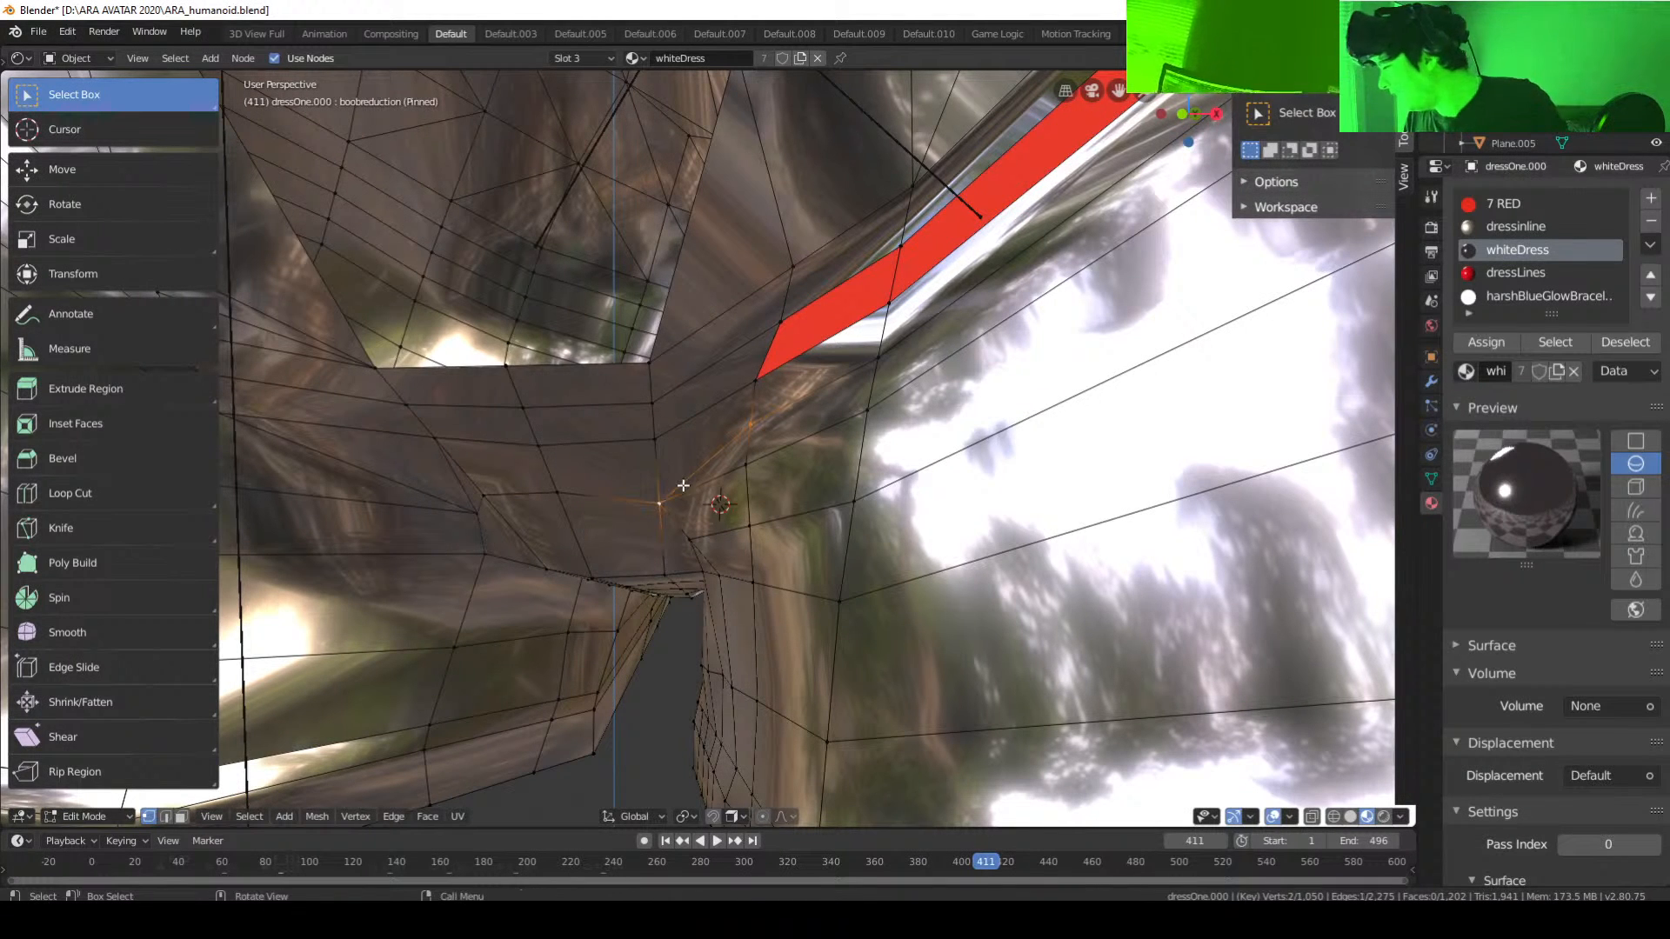
right_click(682, 485)
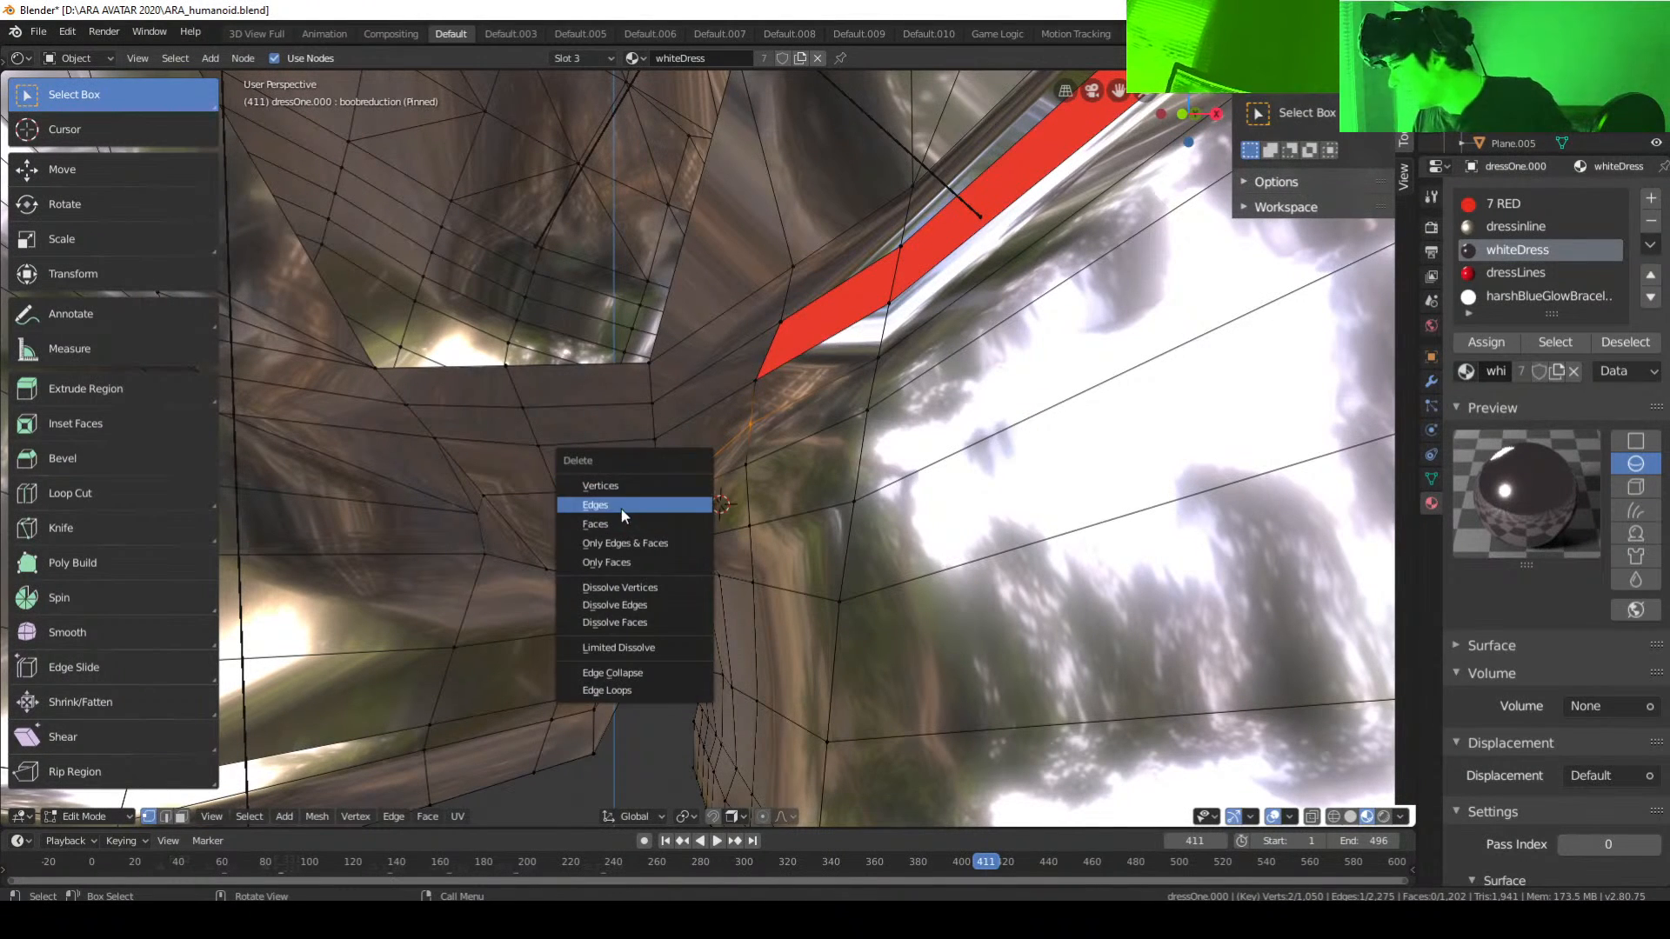
key(Escape)
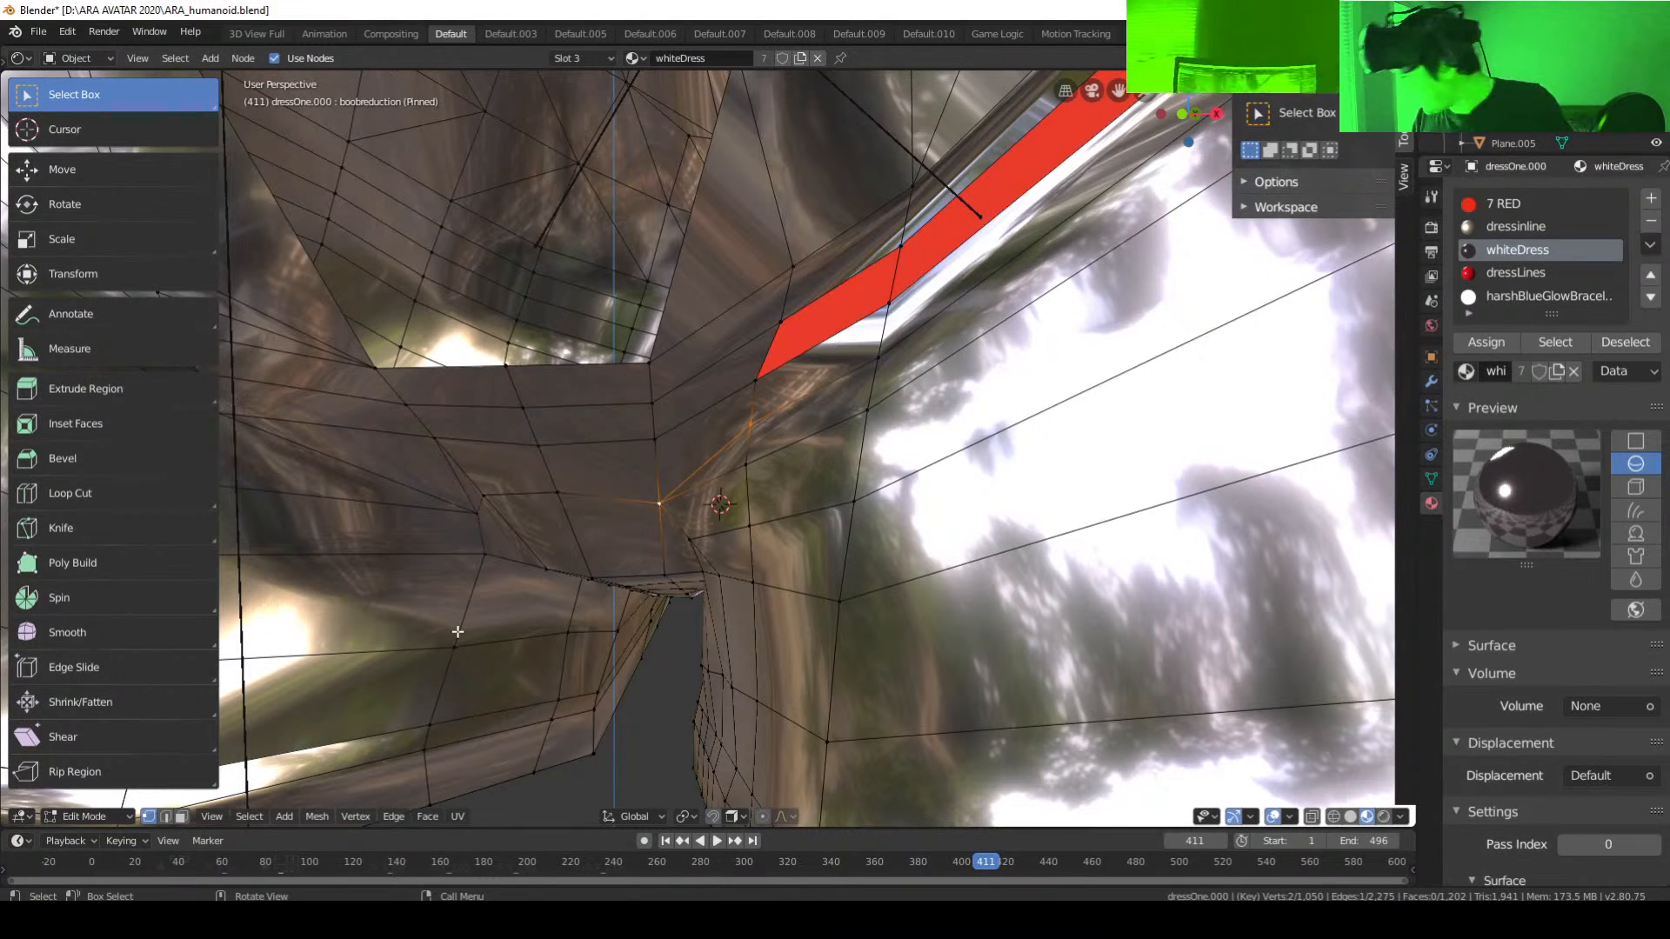
Step: Check the narrow quad and thin triangular face beside the crotch by selecting each, and select the triangle's two end vertices in turn
click(181, 817)
click(696, 456)
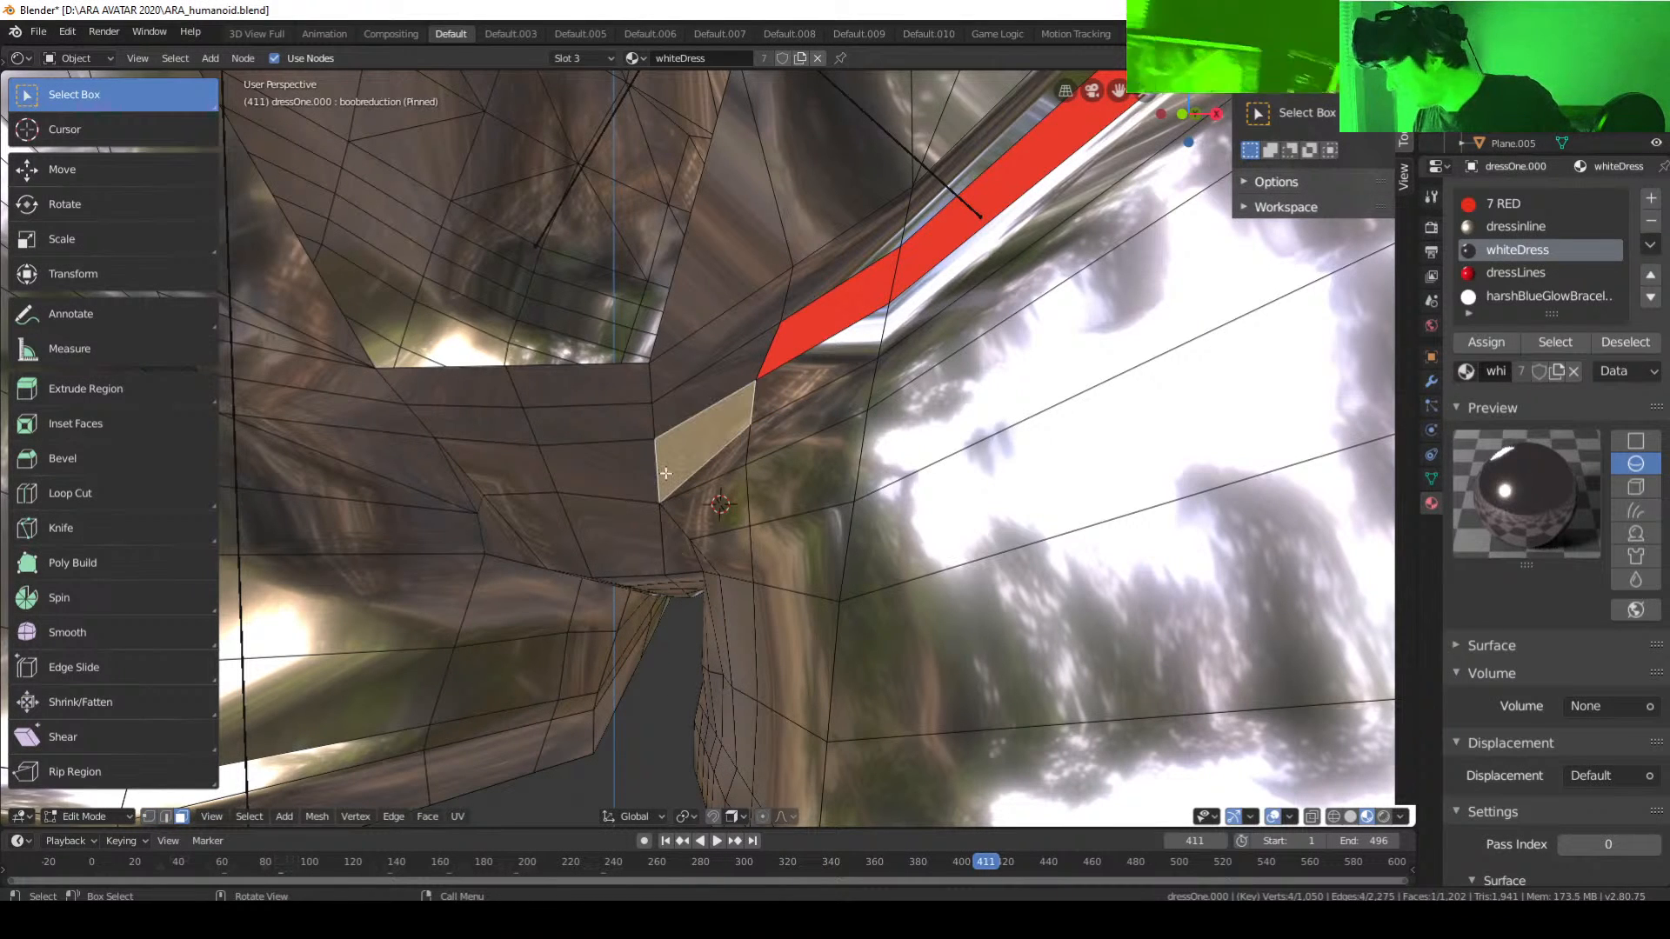
click(740, 462)
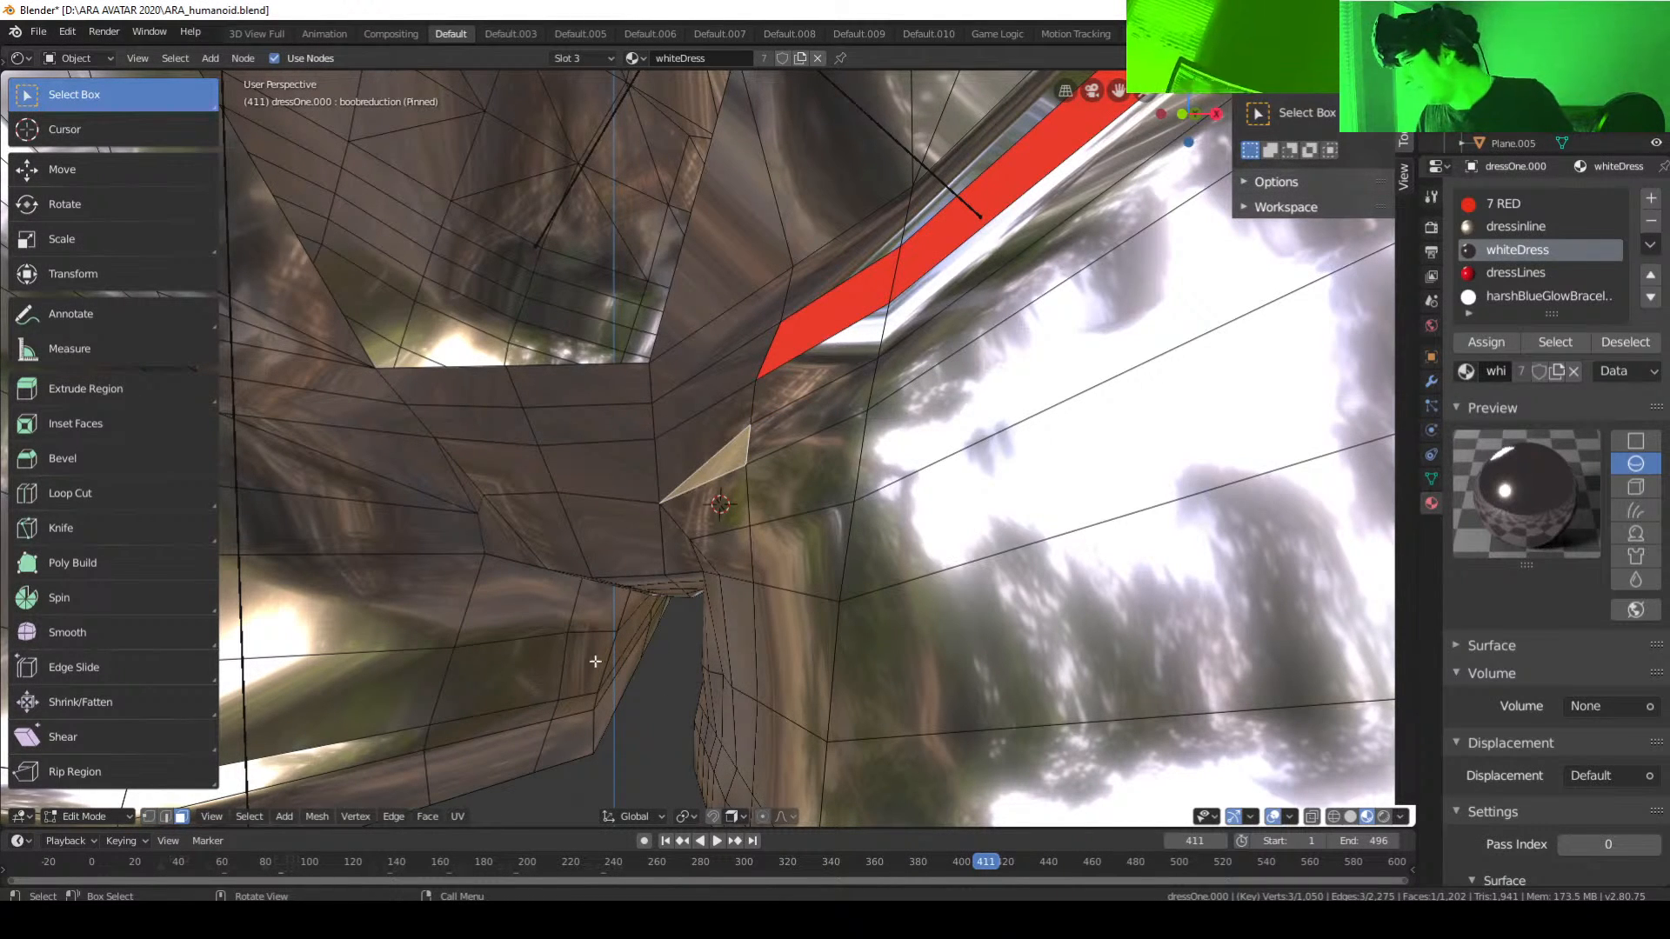
click(149, 817)
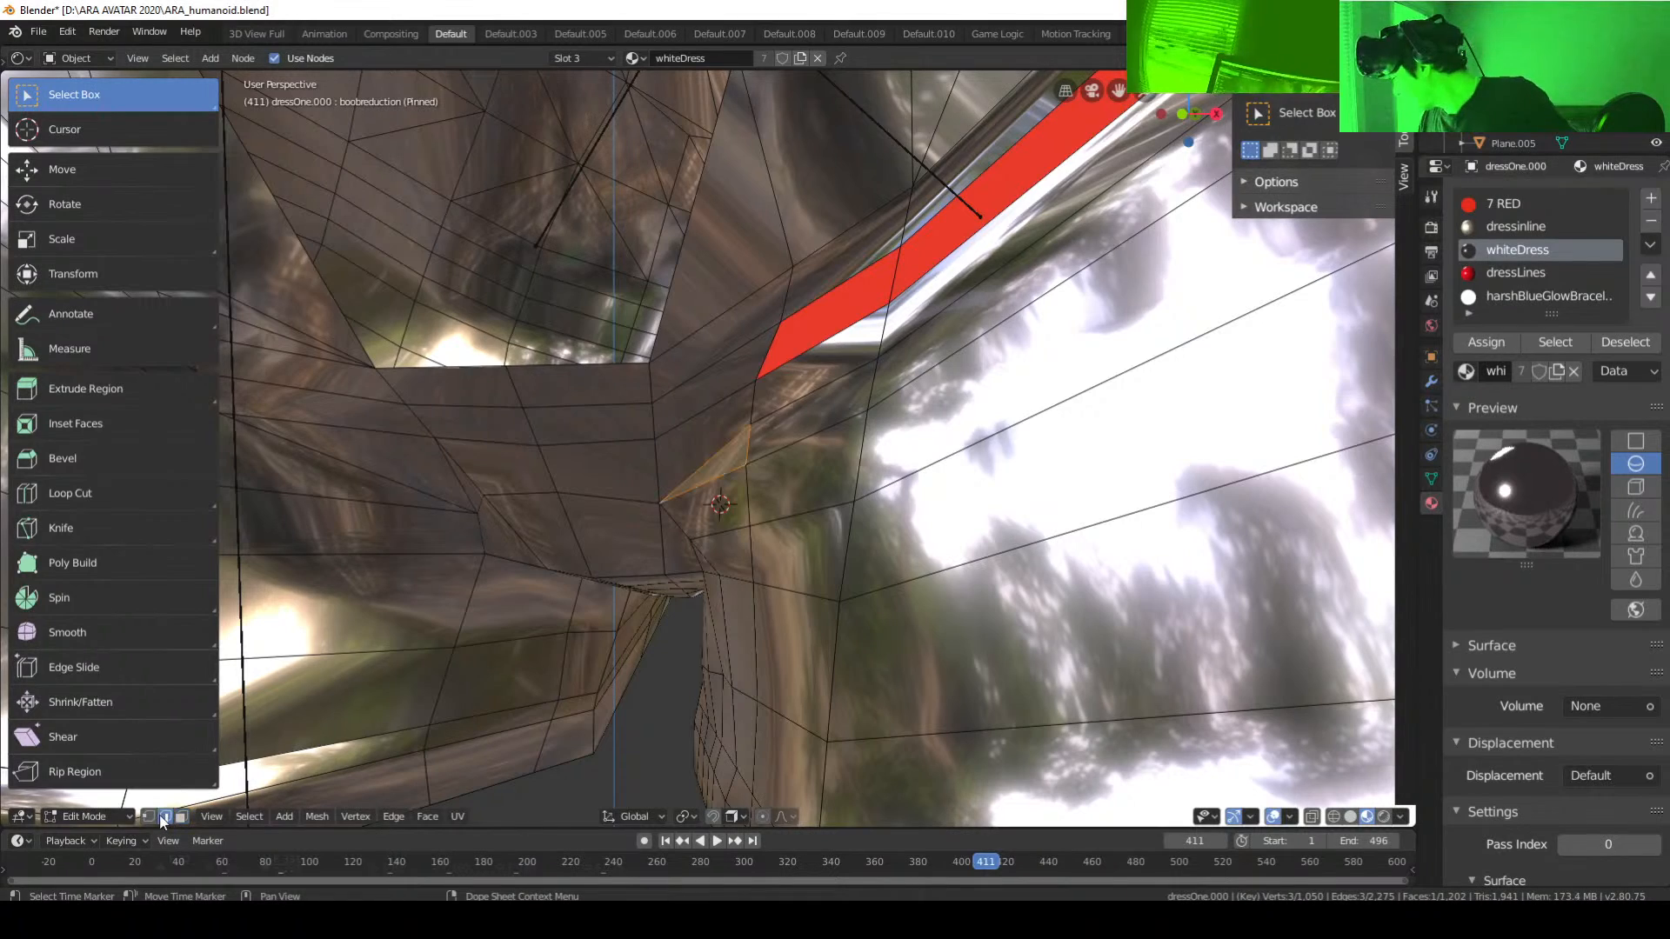
click(658, 501)
click(748, 422)
scroll(748, 421, down, 4)
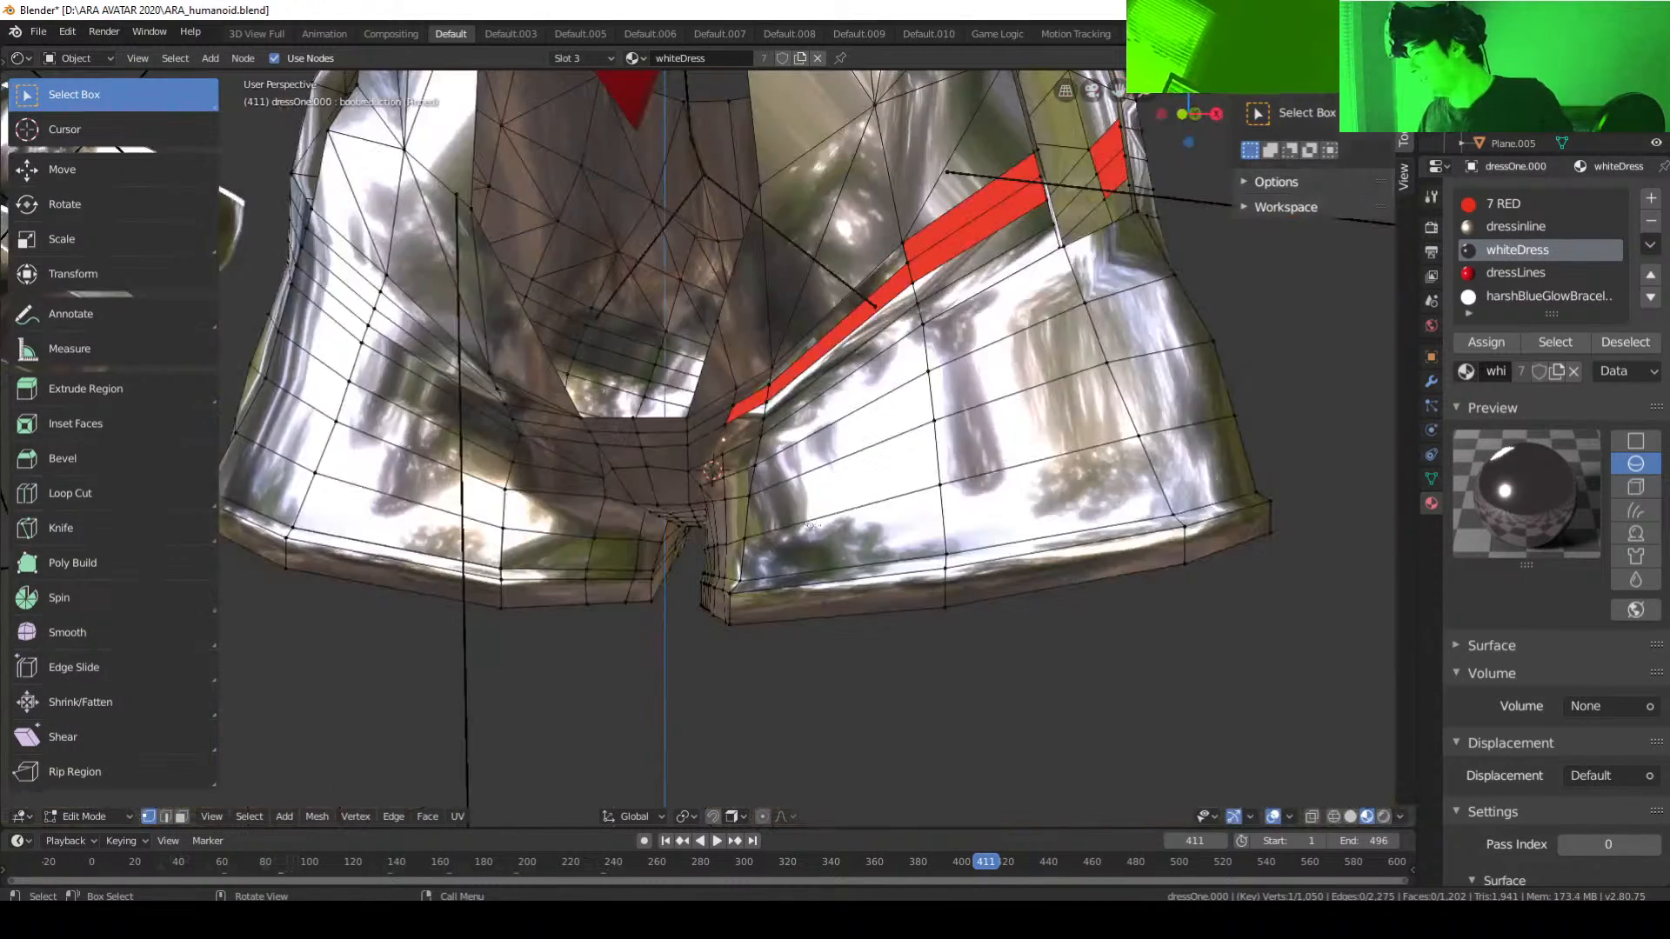
Step: Subdivide the short border edge beside the crotch, at the lower end of the side band below the red stripe
mouse_move(879, 544)
middle_down()
mouse_move(775, 565)
mouse_move(787, 544)
mouse_move(861, 542)
middle_up()
middle_drag(921, 397, 990, 466)
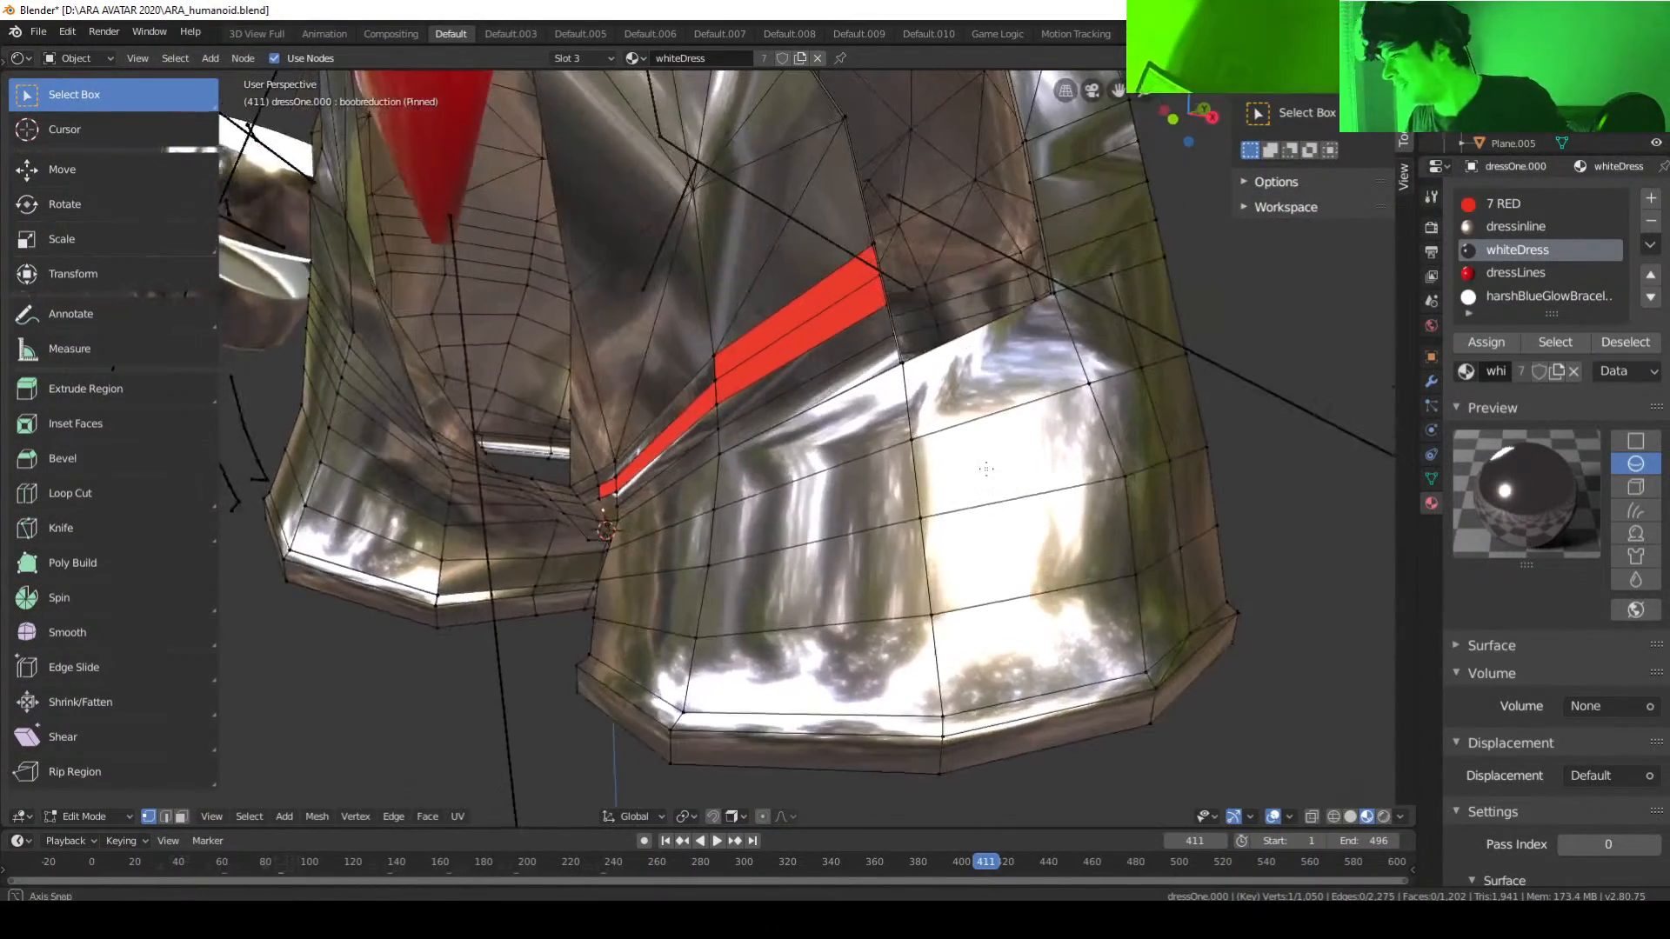
middle_drag(1049, 367, 779, 448)
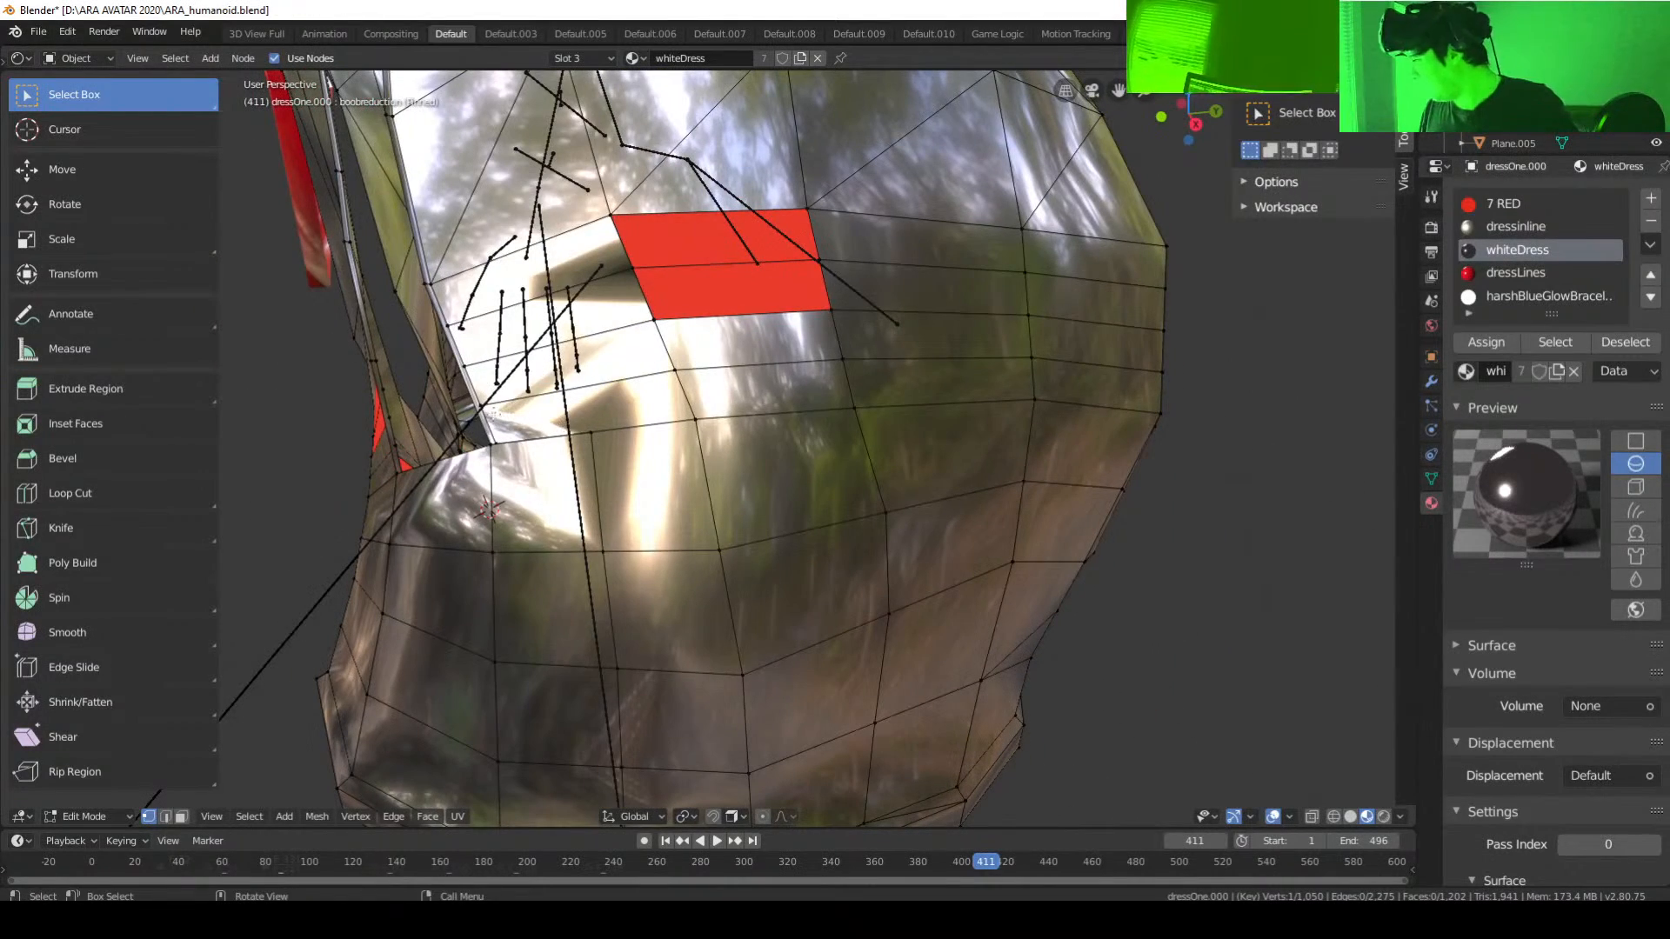
click(489, 410)
middle_drag(519, 428, 531, 471)
shift+click(531, 472)
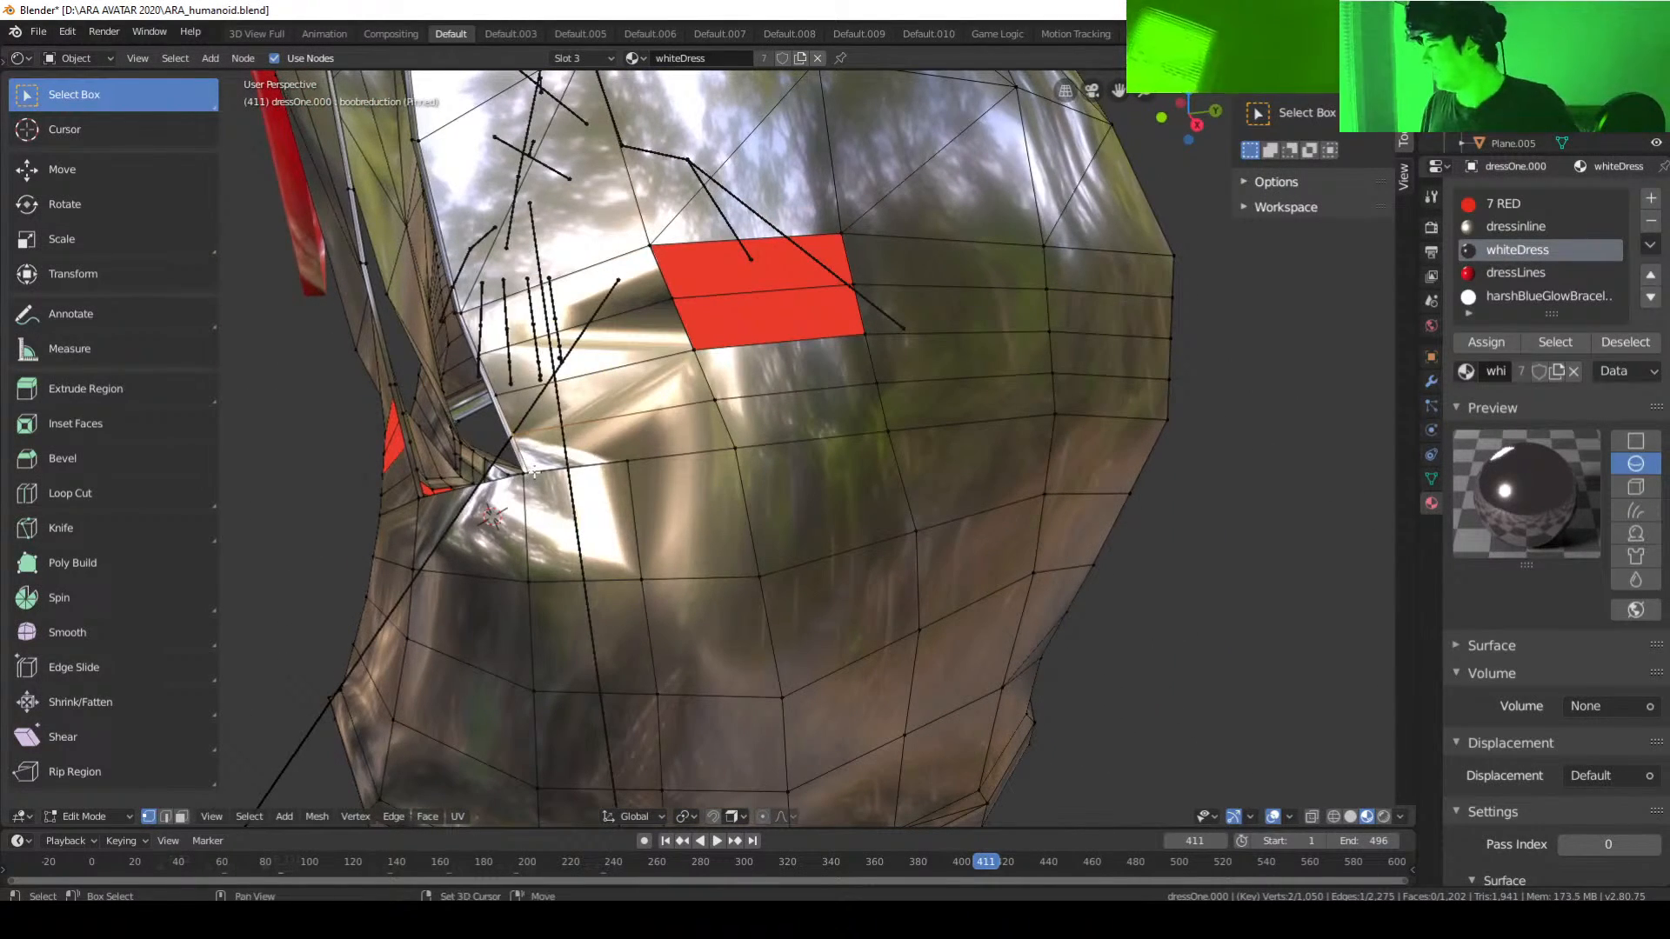
right_click(553, 441)
click(553, 441)
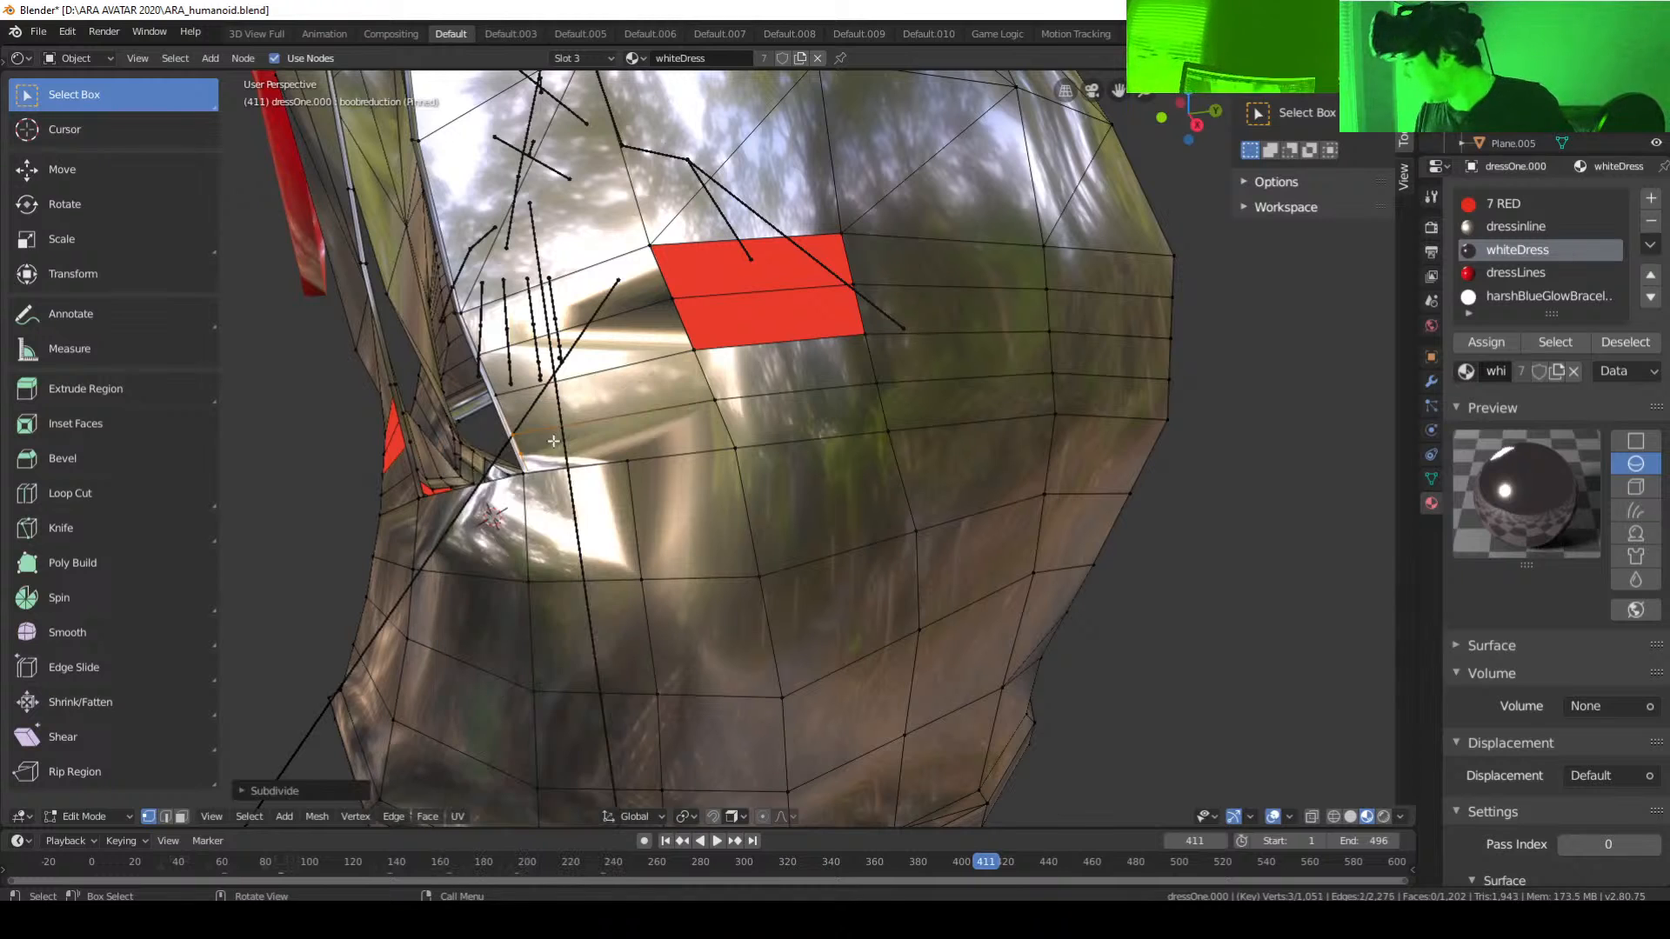
Step: Subdivide the opposite short edge of the same band section and connect the two midpoint vertices with a new edge
key(ctrl+z)
right_click(732, 426)
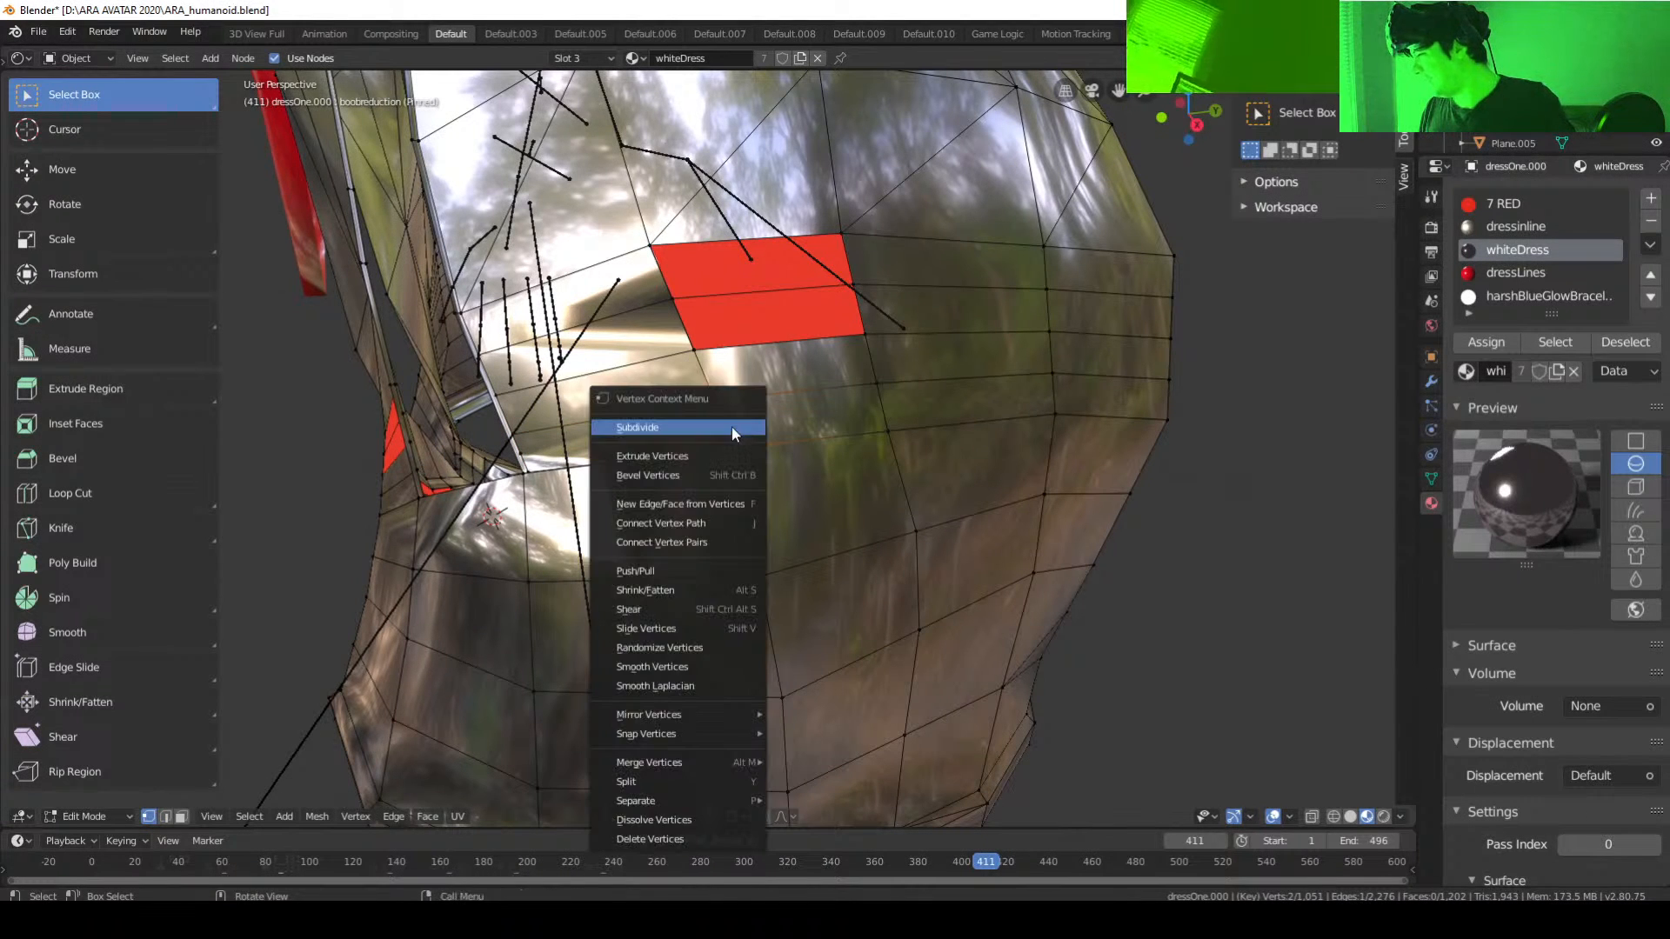
click(733, 427)
click(720, 426)
middle_drag(521, 466, 496, 481)
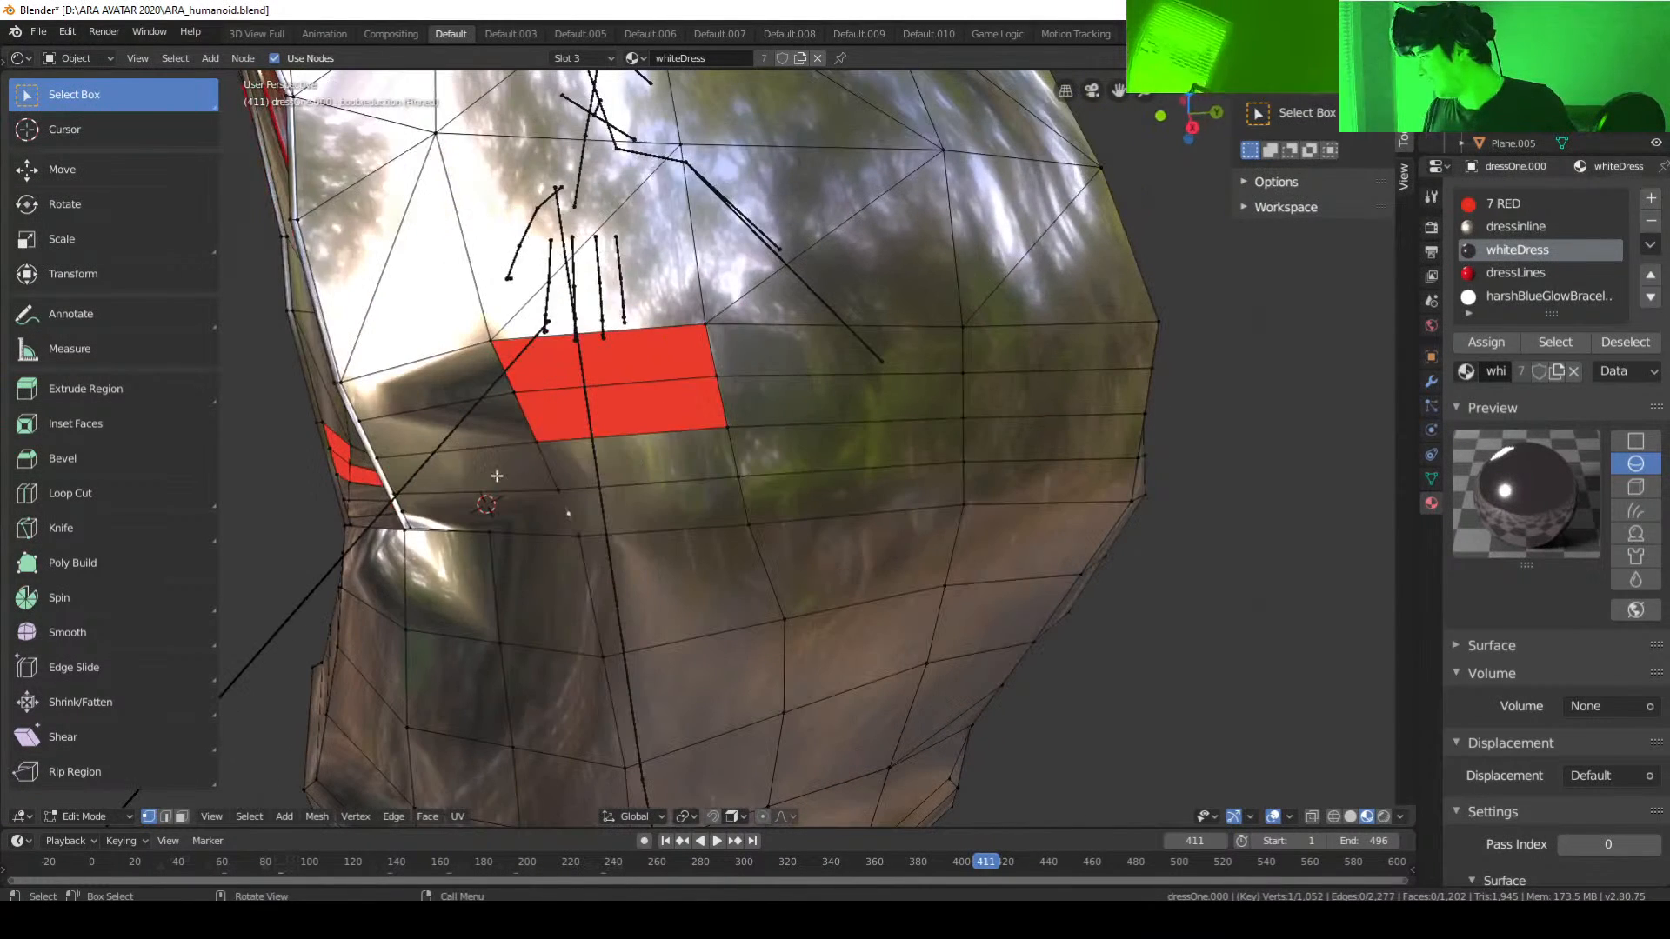
shift+click(412, 516)
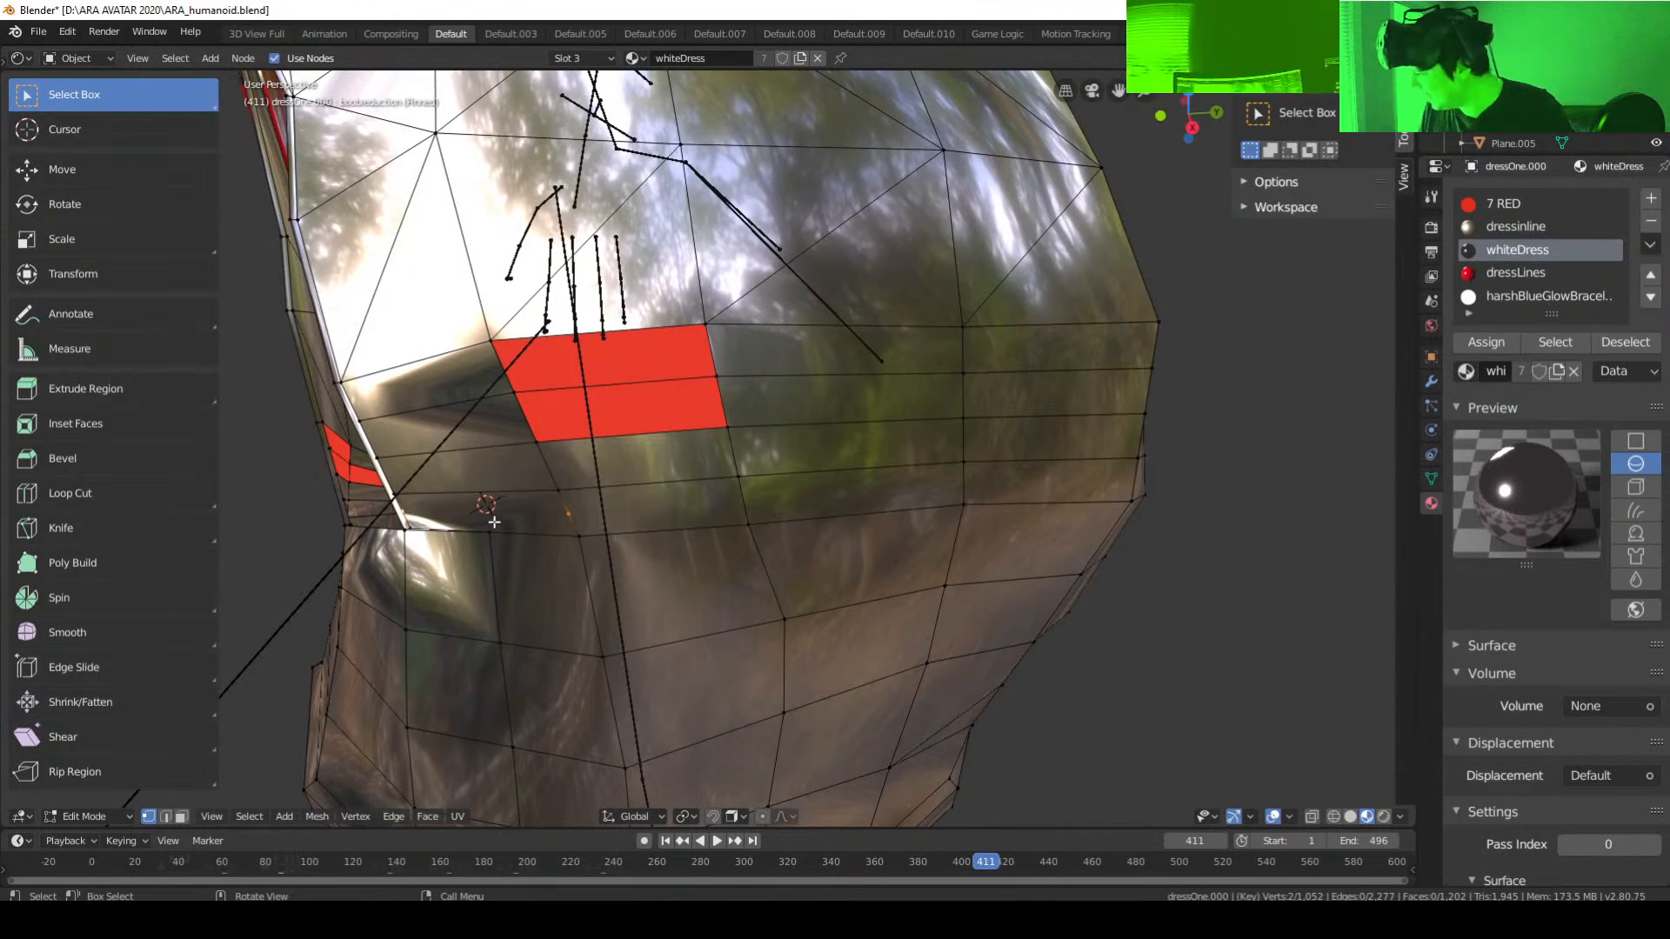
key(f)
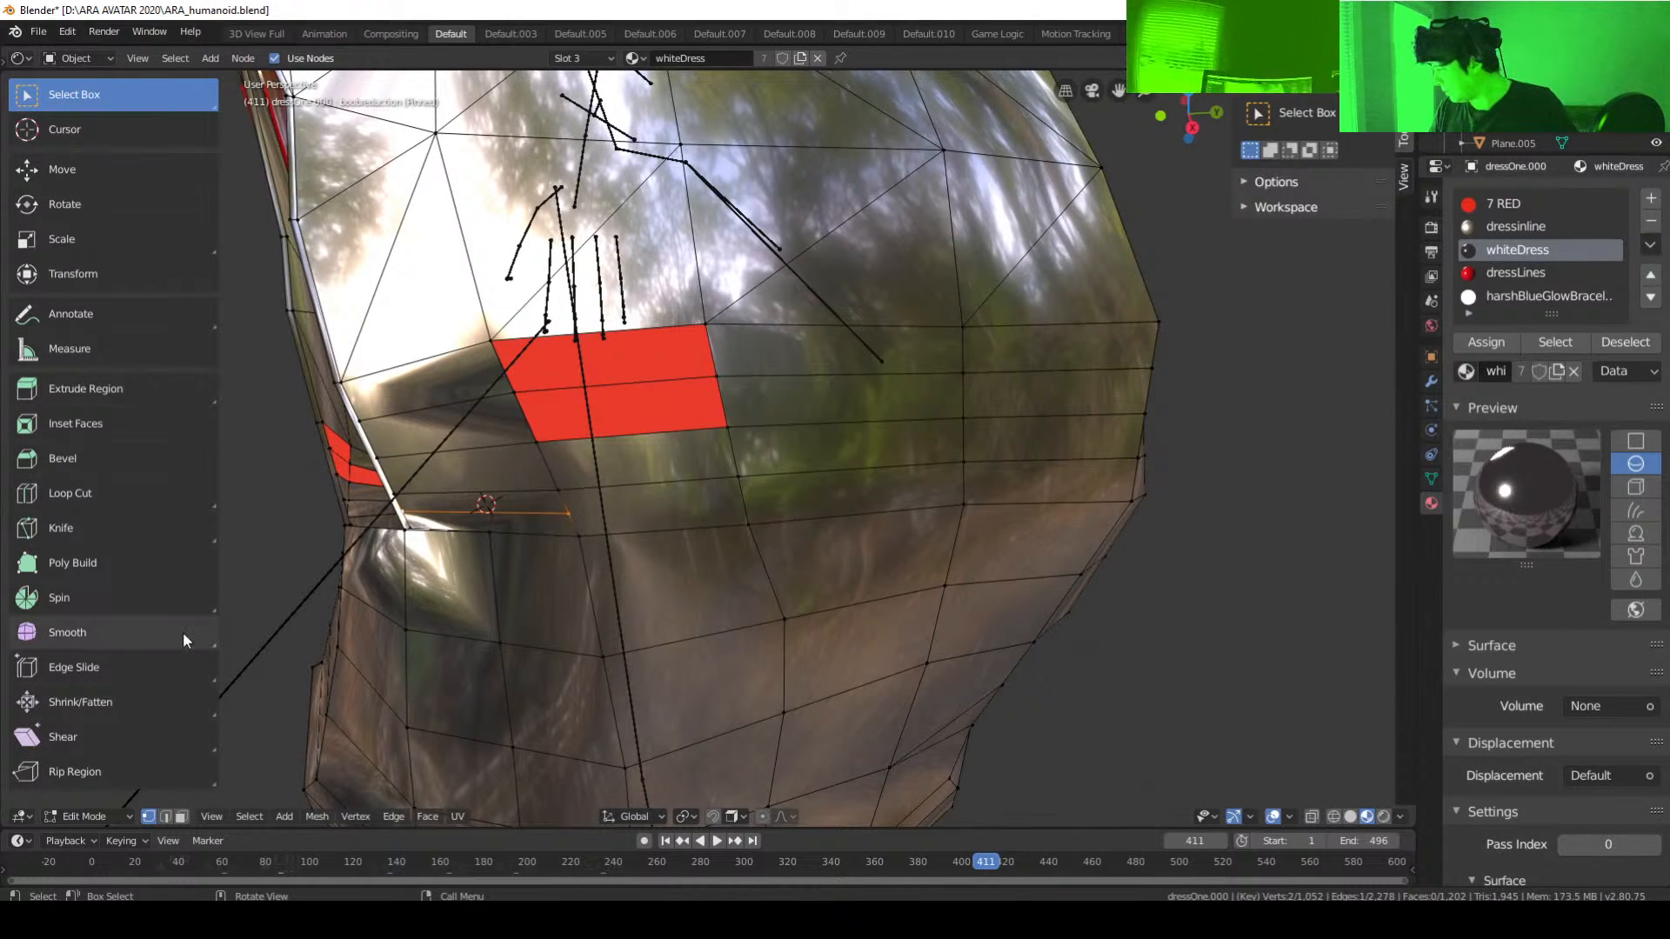
Step: Delete the large many-sided face of the band section beside the crotch that overlaps the horizontal edges
click(165, 817)
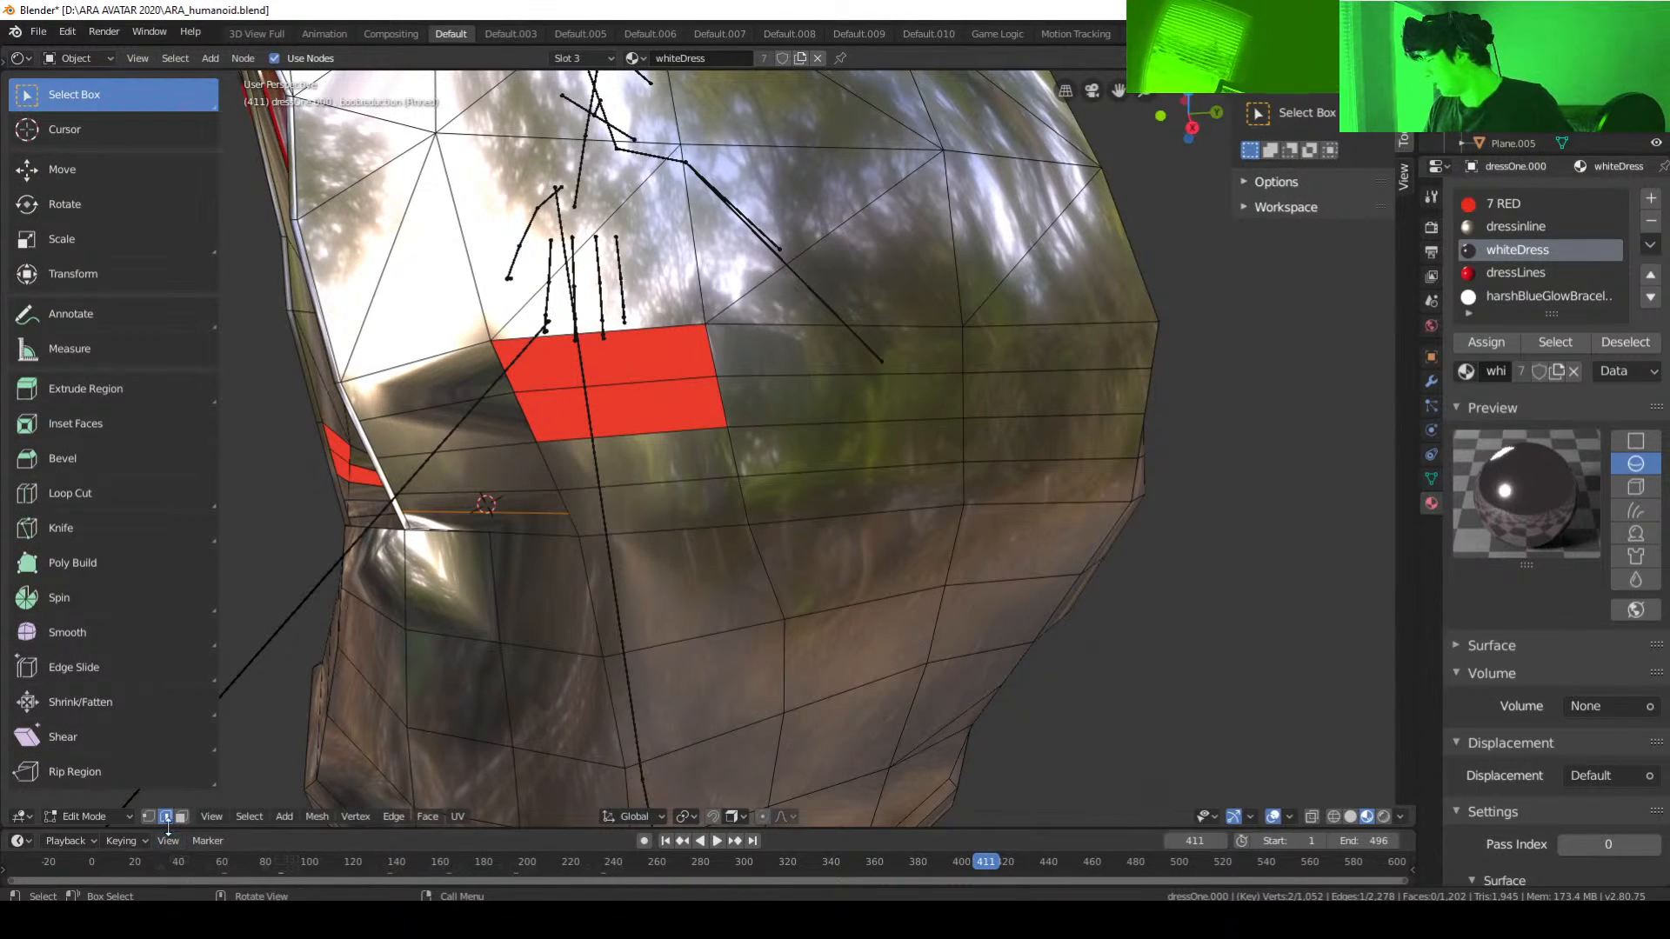
click(181, 817)
click(444, 523)
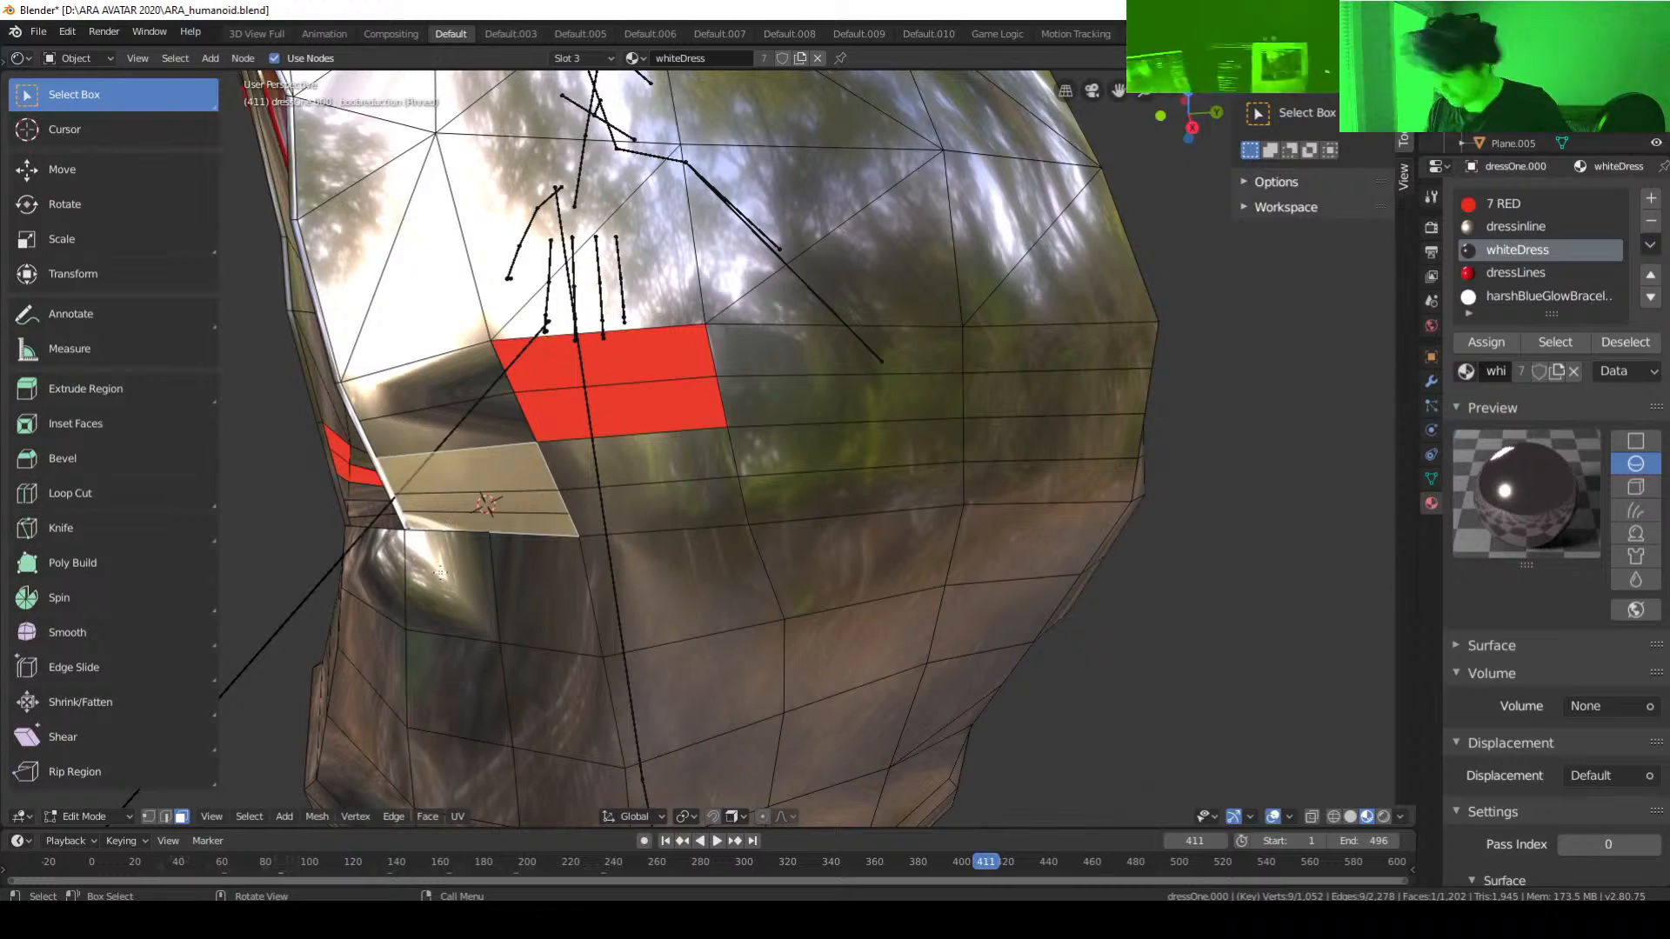
middle_drag(492, 582, 533, 518)
middle_drag(607, 474, 628, 507)
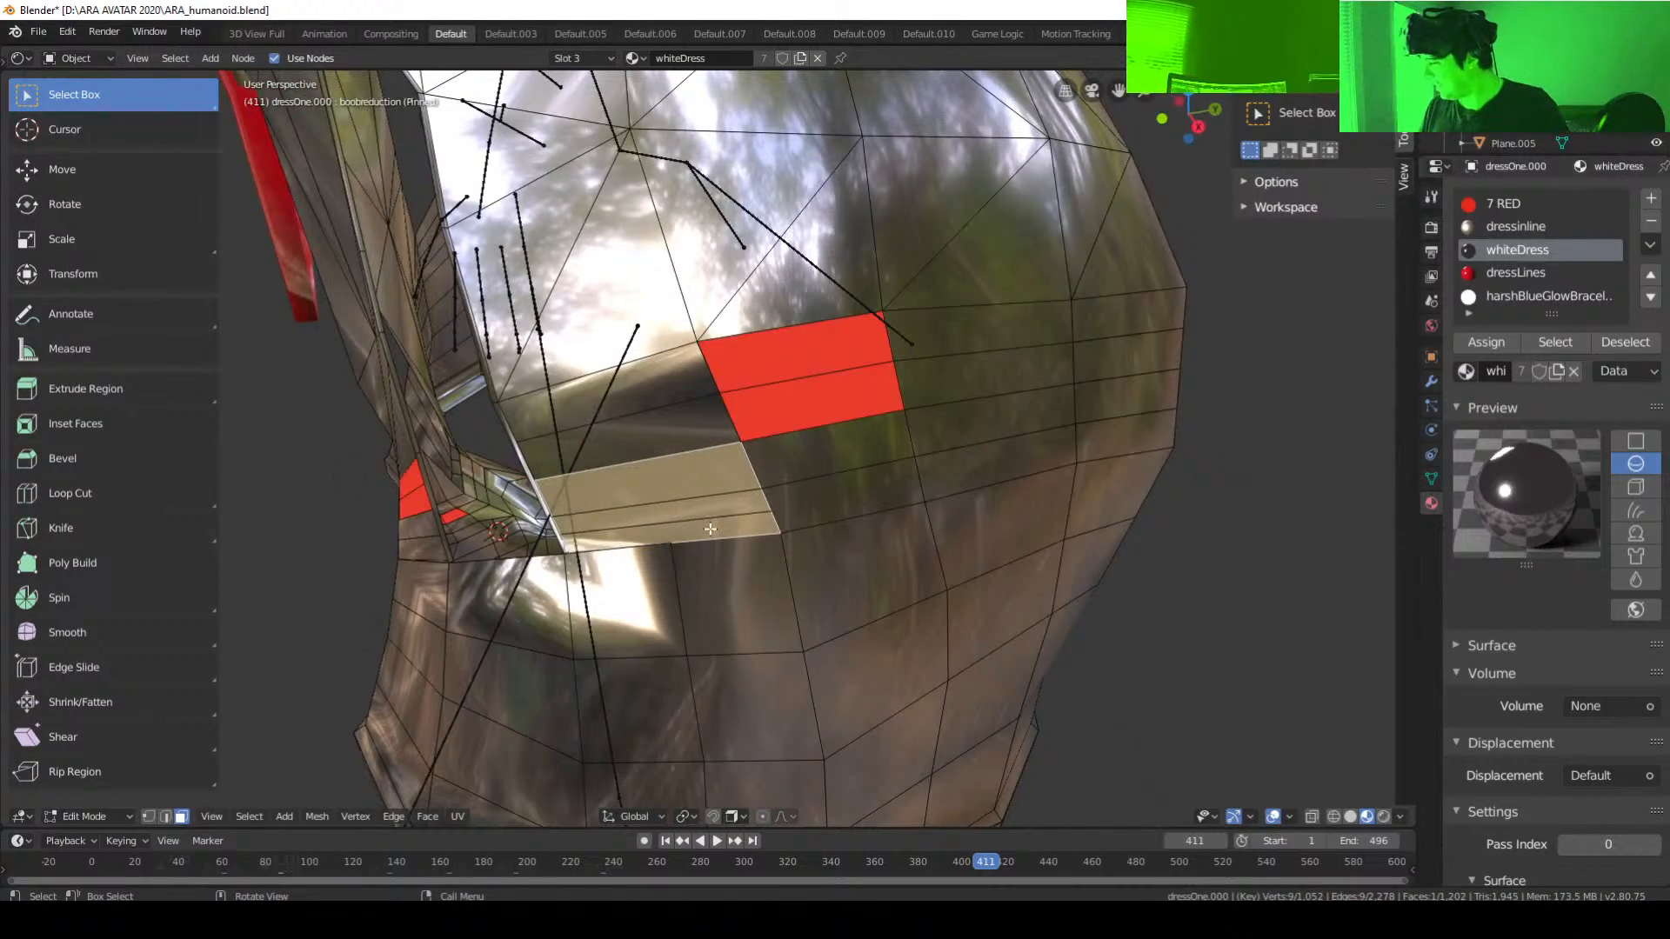
key(x)
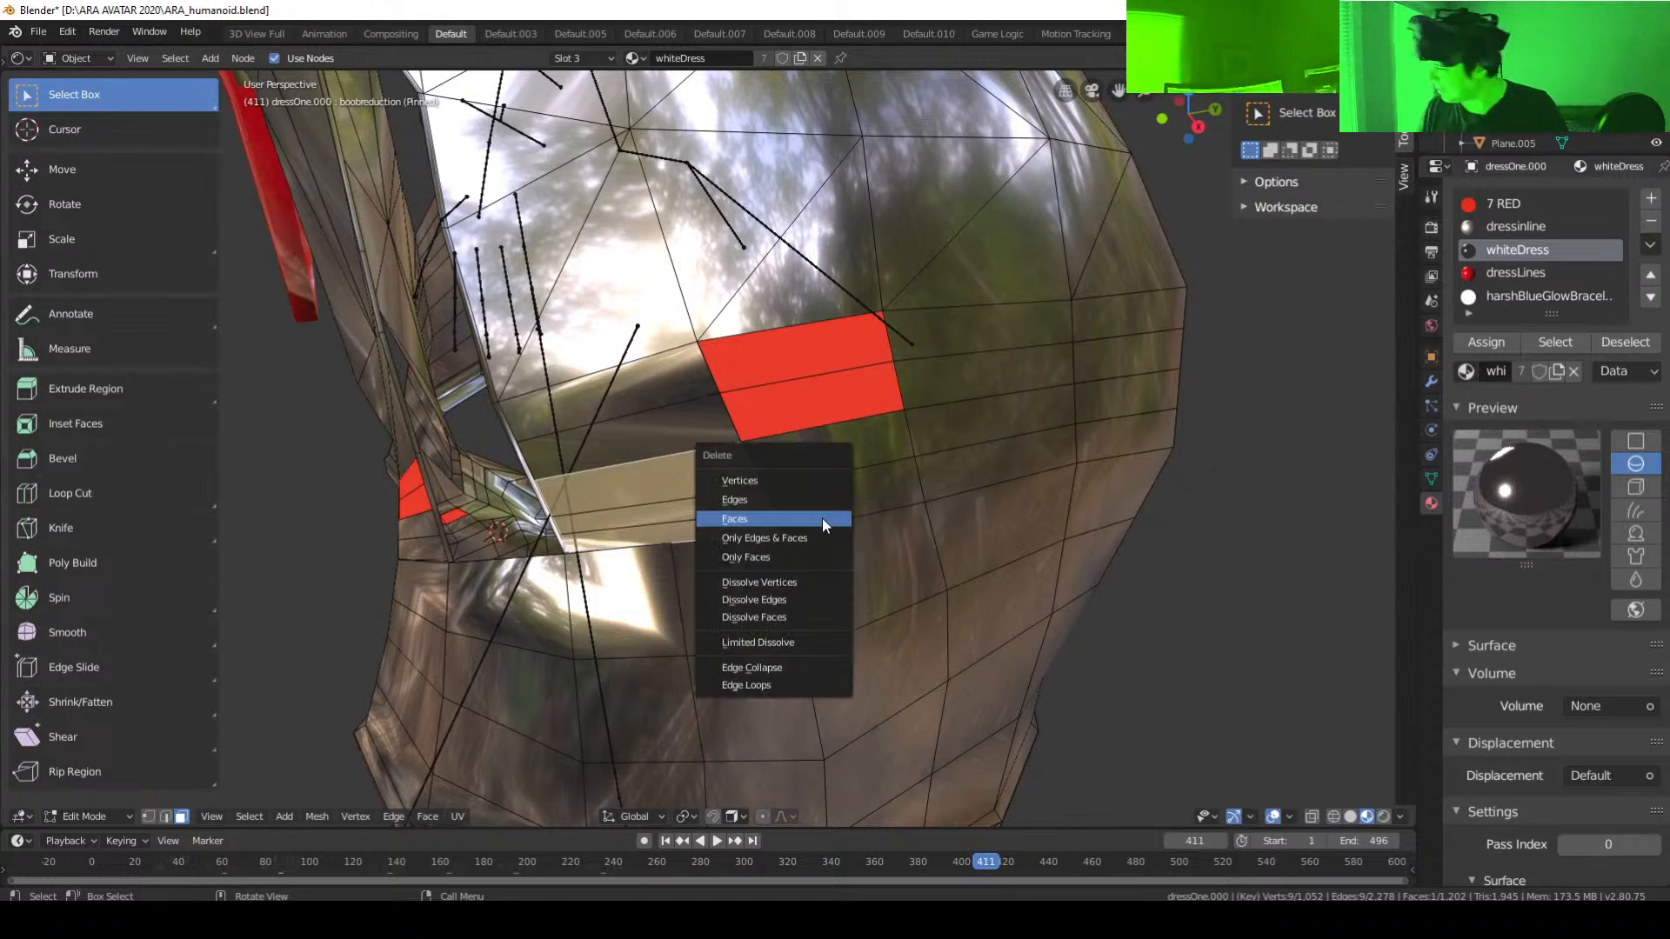
click(822, 519)
Step: Select the adjoining large face of the band directly below the red faces
middle_drag(749, 523, 715, 526)
click(692, 496)
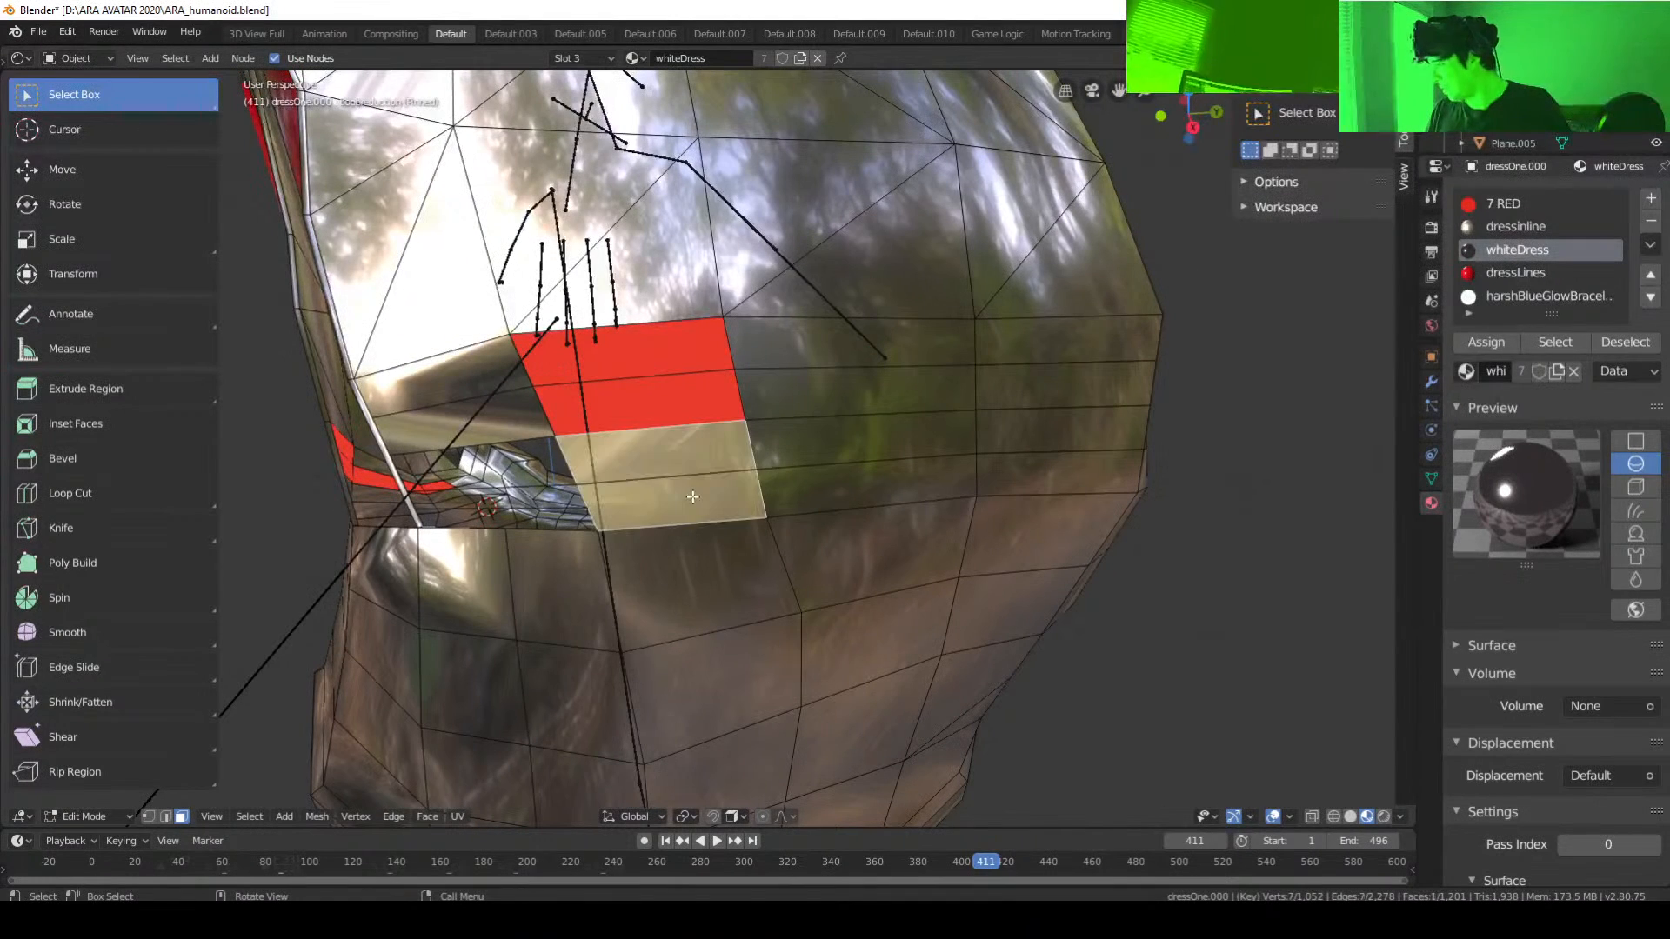
Step: Delete the selected face below the red patch and the adjoining face beside it
key(x)
click(692, 497)
click(843, 494)
key(x)
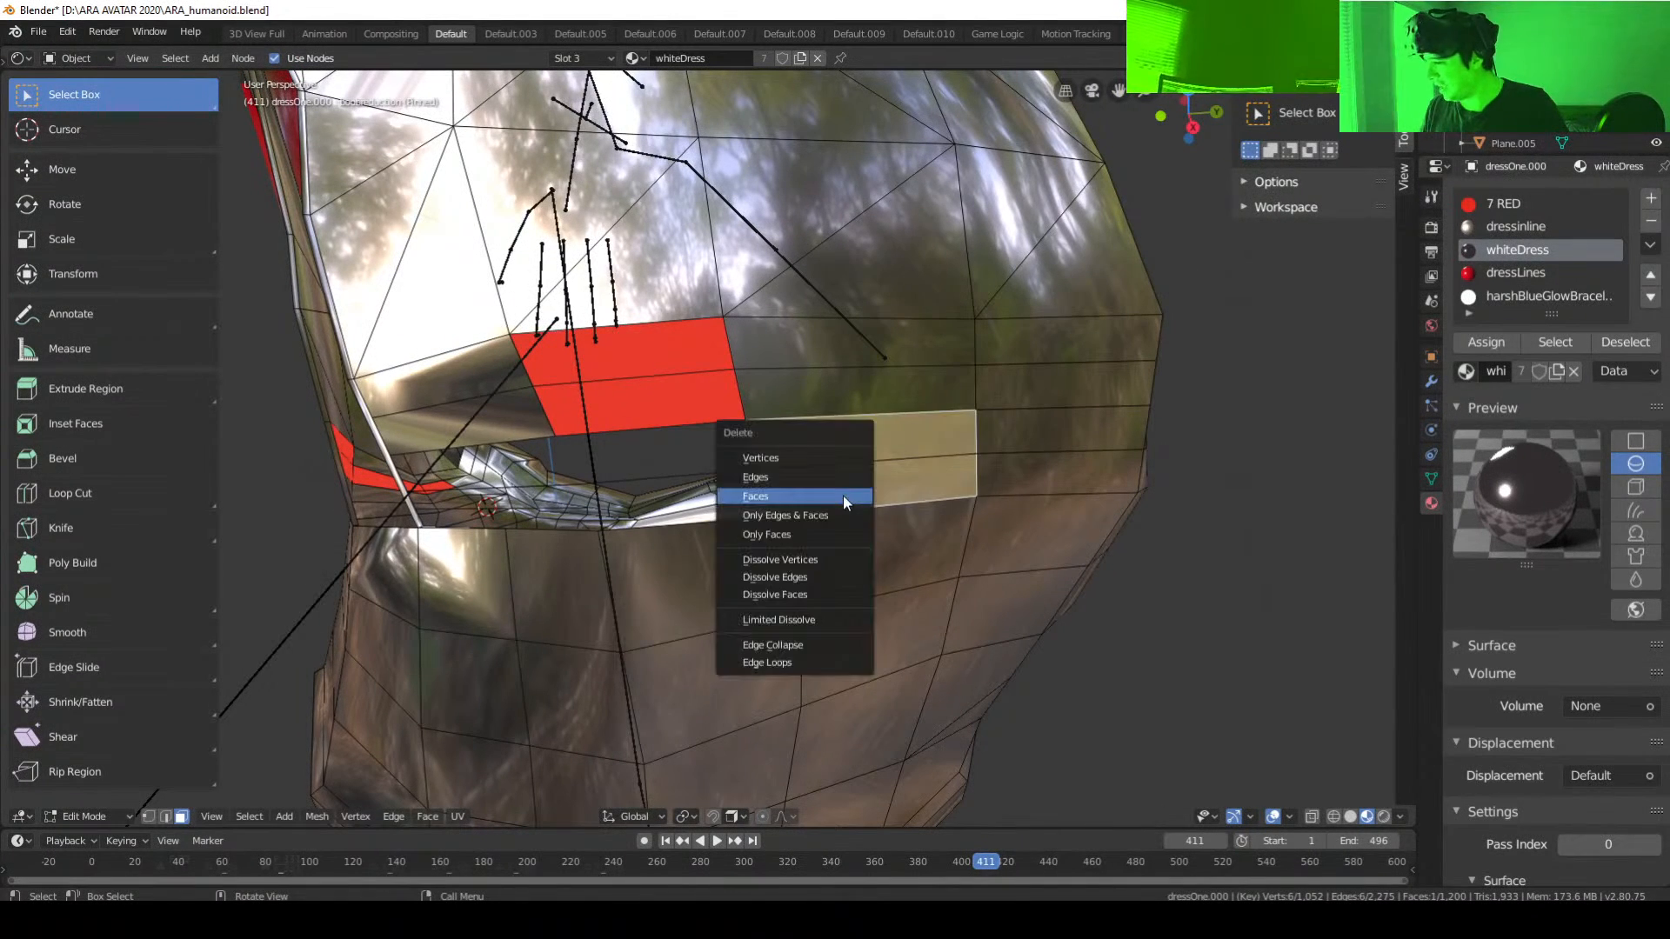
click(843, 496)
Step: Delete the next two faces of the same band, extending the gap around the side of the dress
middle_drag(948, 496, 753, 478)
click(914, 487)
key(x)
click(922, 493)
click(801, 545)
key(x)
click(802, 541)
click(681, 411)
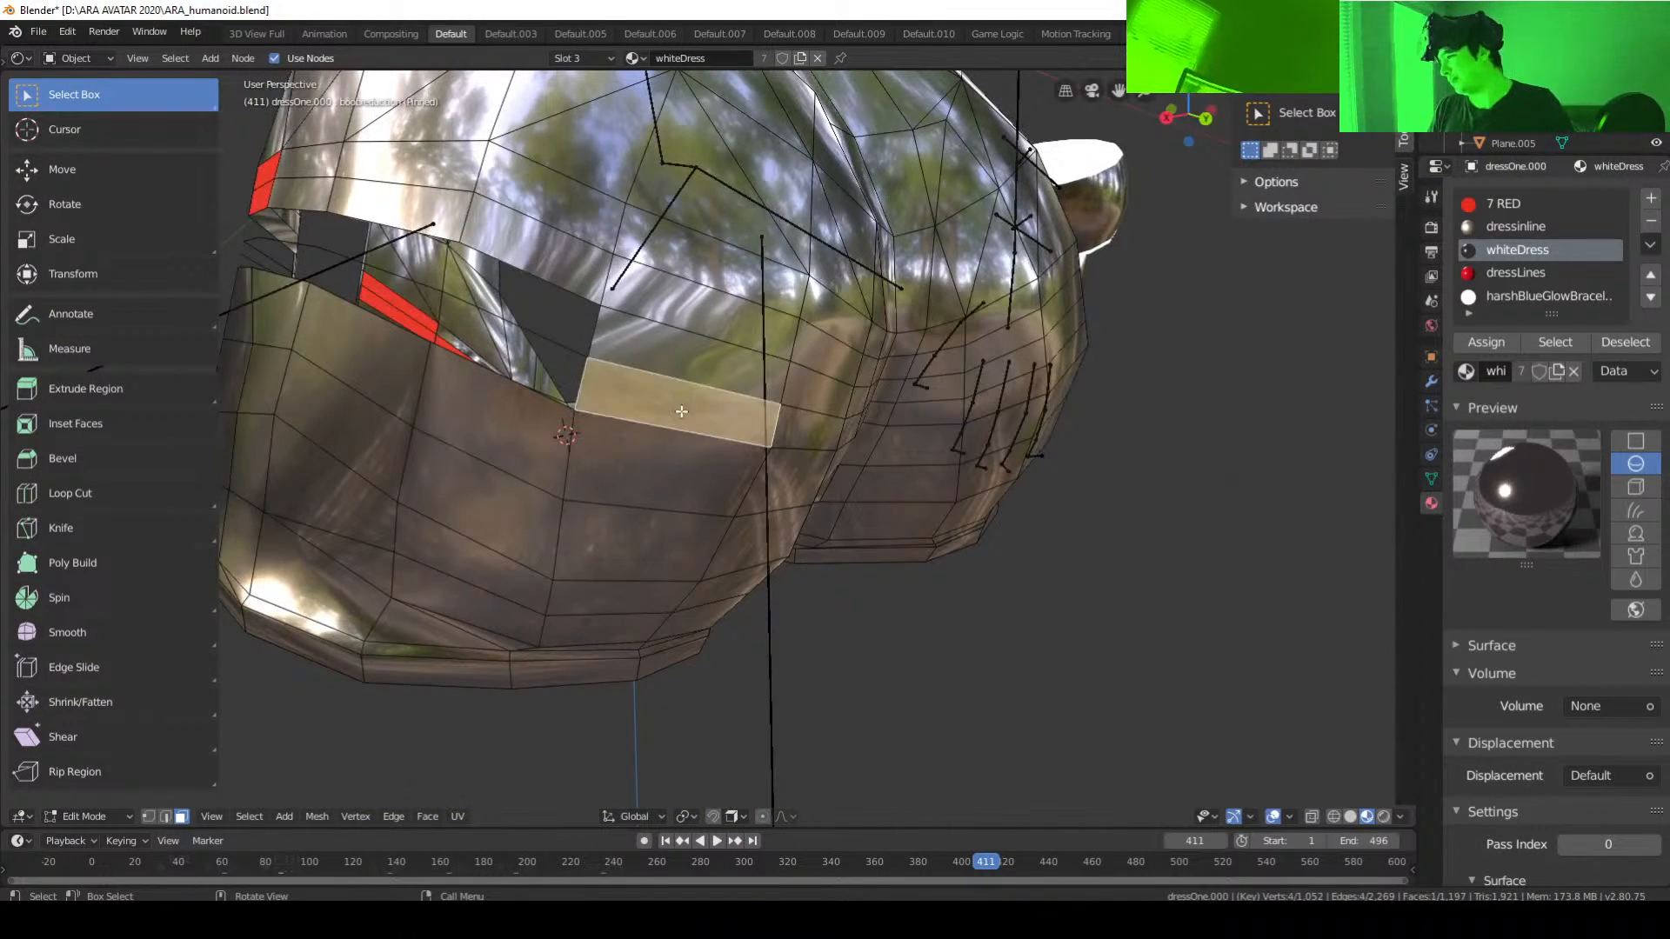
key(x)
click(681, 410)
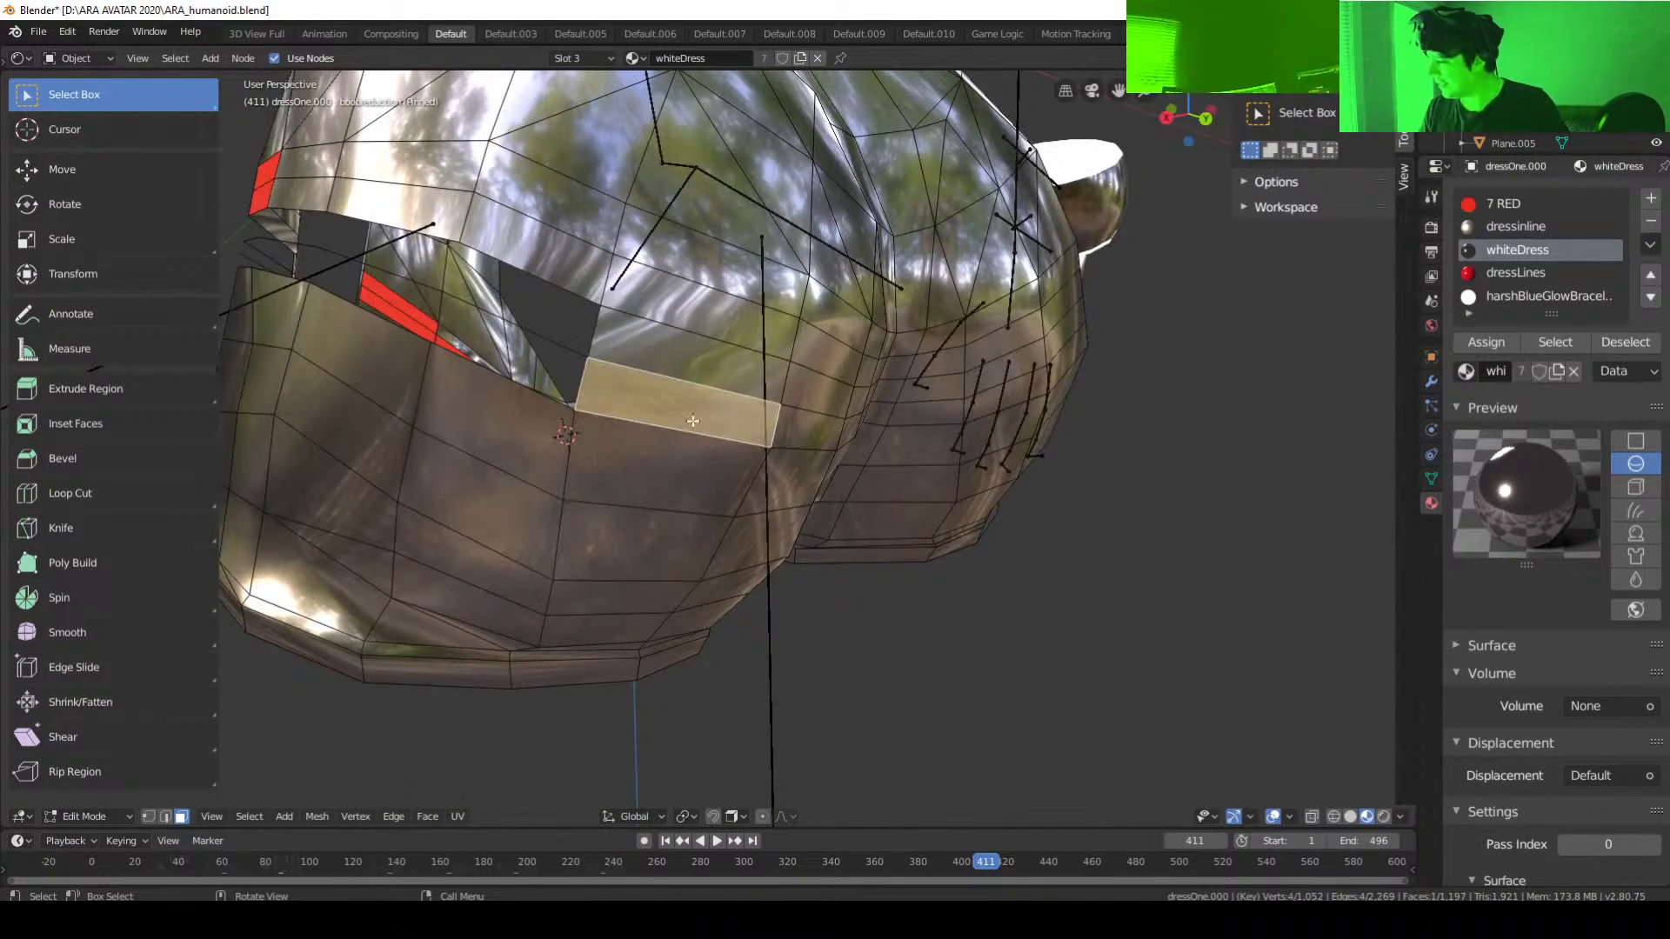
Step: In vertex mode, join the upper rim vertex to the mid-gap vertex with an edge and fill the upper face at the gap's far end
click(151, 816)
middle_drag(632, 437, 656, 435)
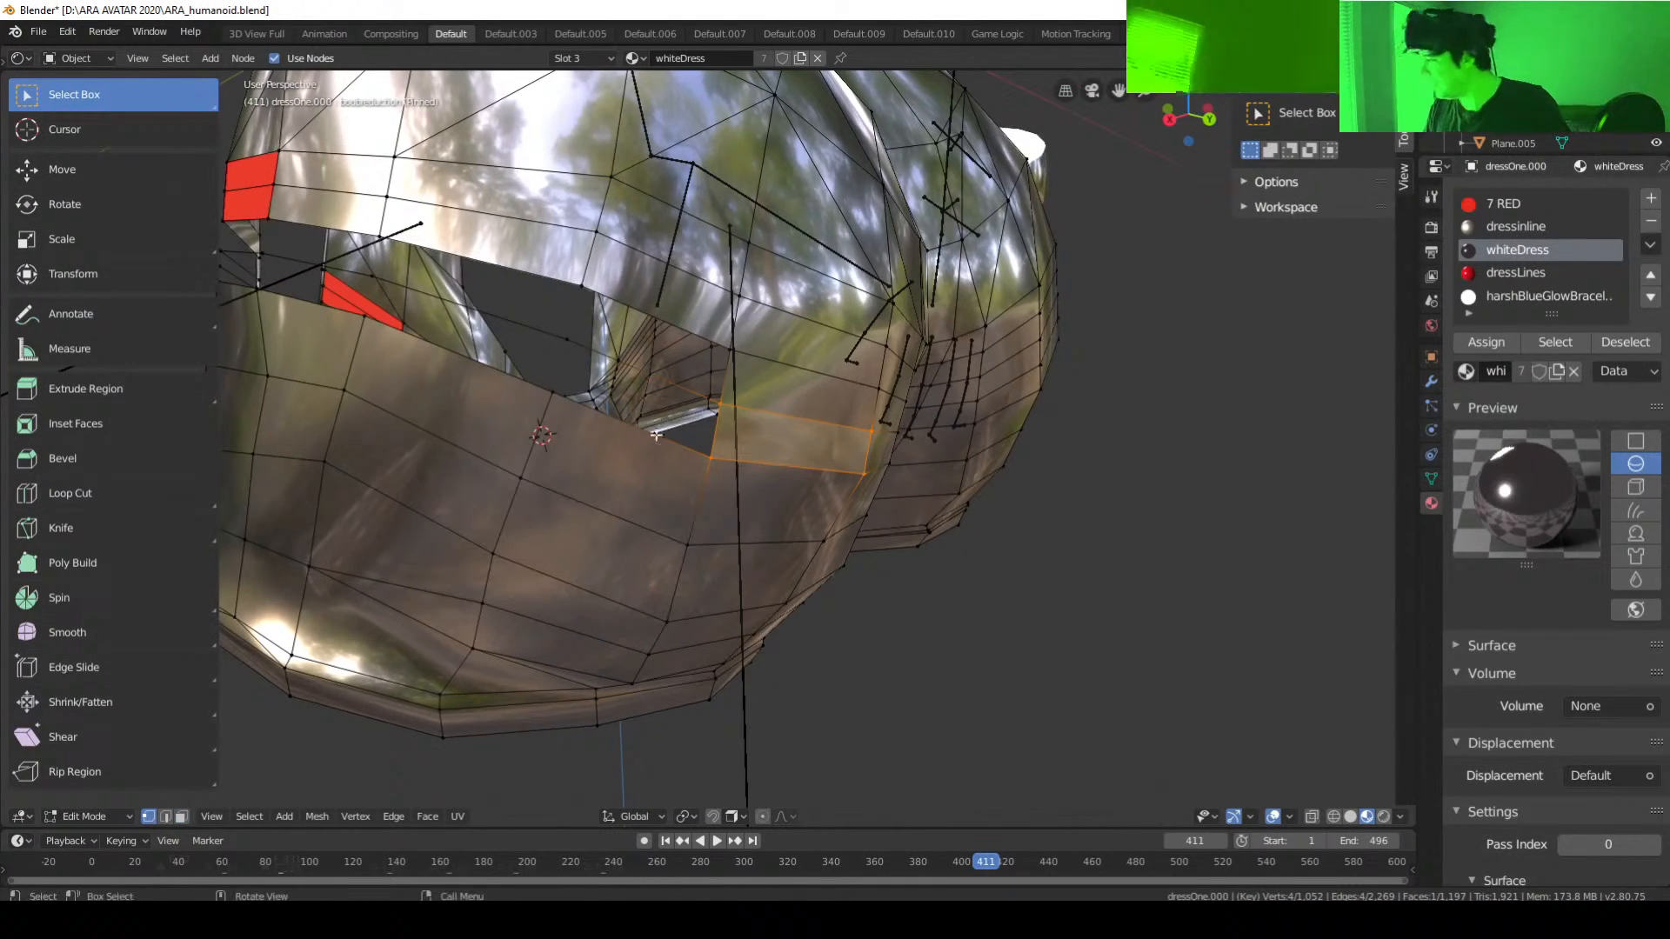
click(580, 284)
shift+click(567, 339)
key(f)
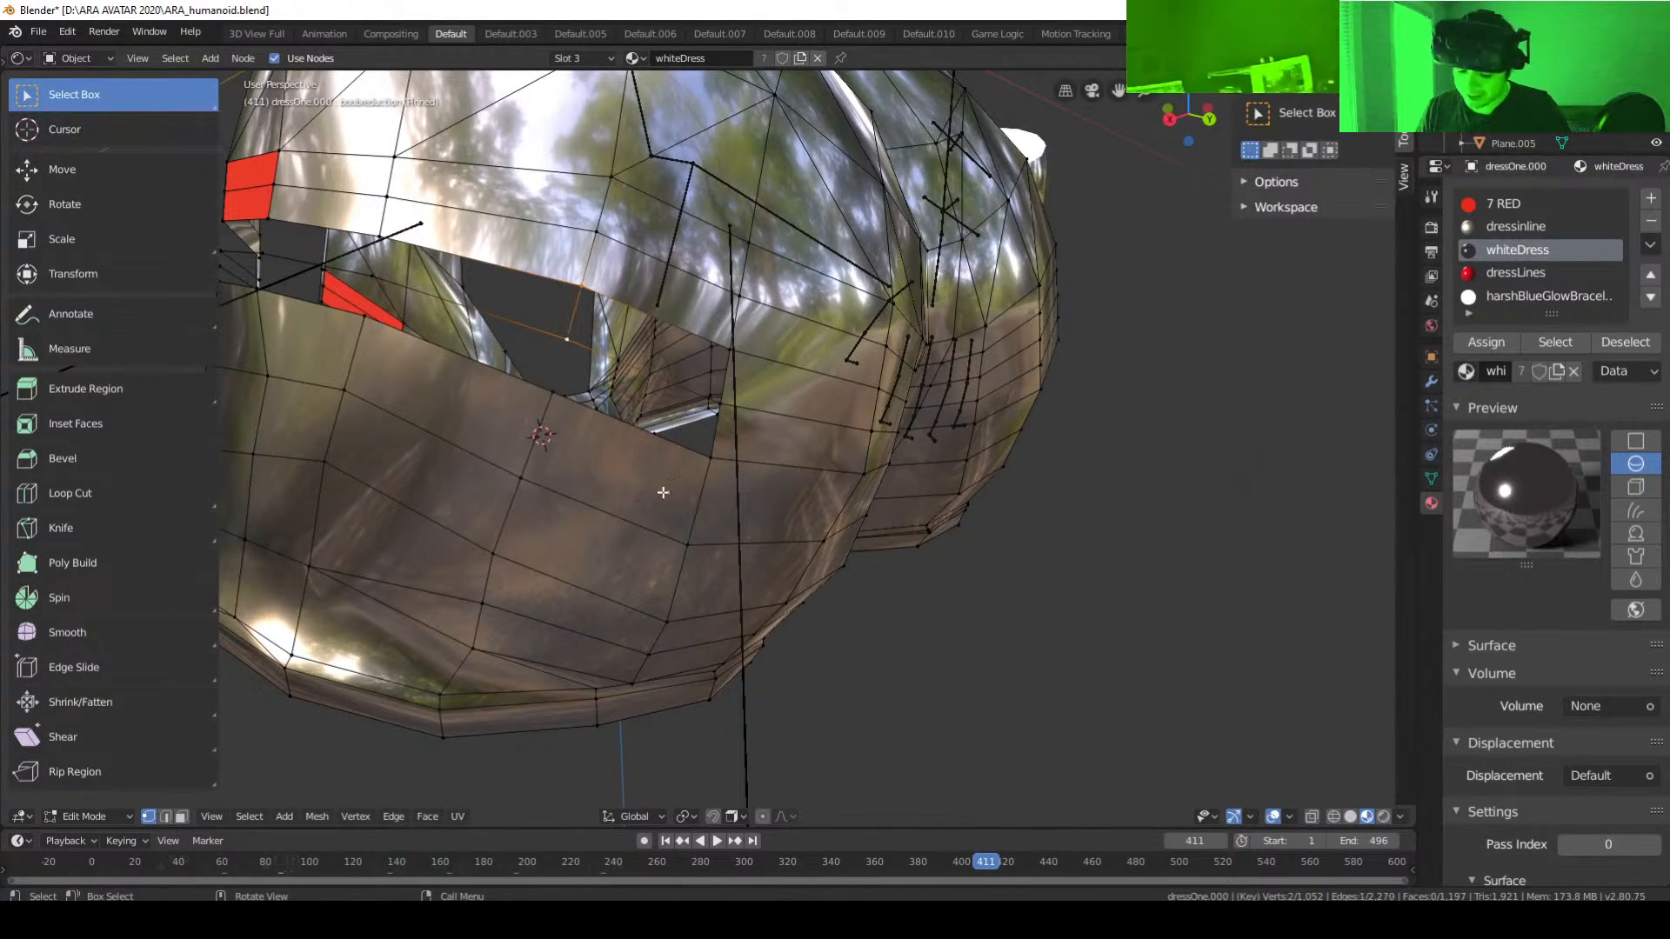
middle_drag(717, 504, 661, 521)
shift+click(449, 436)
shift+click(454, 486)
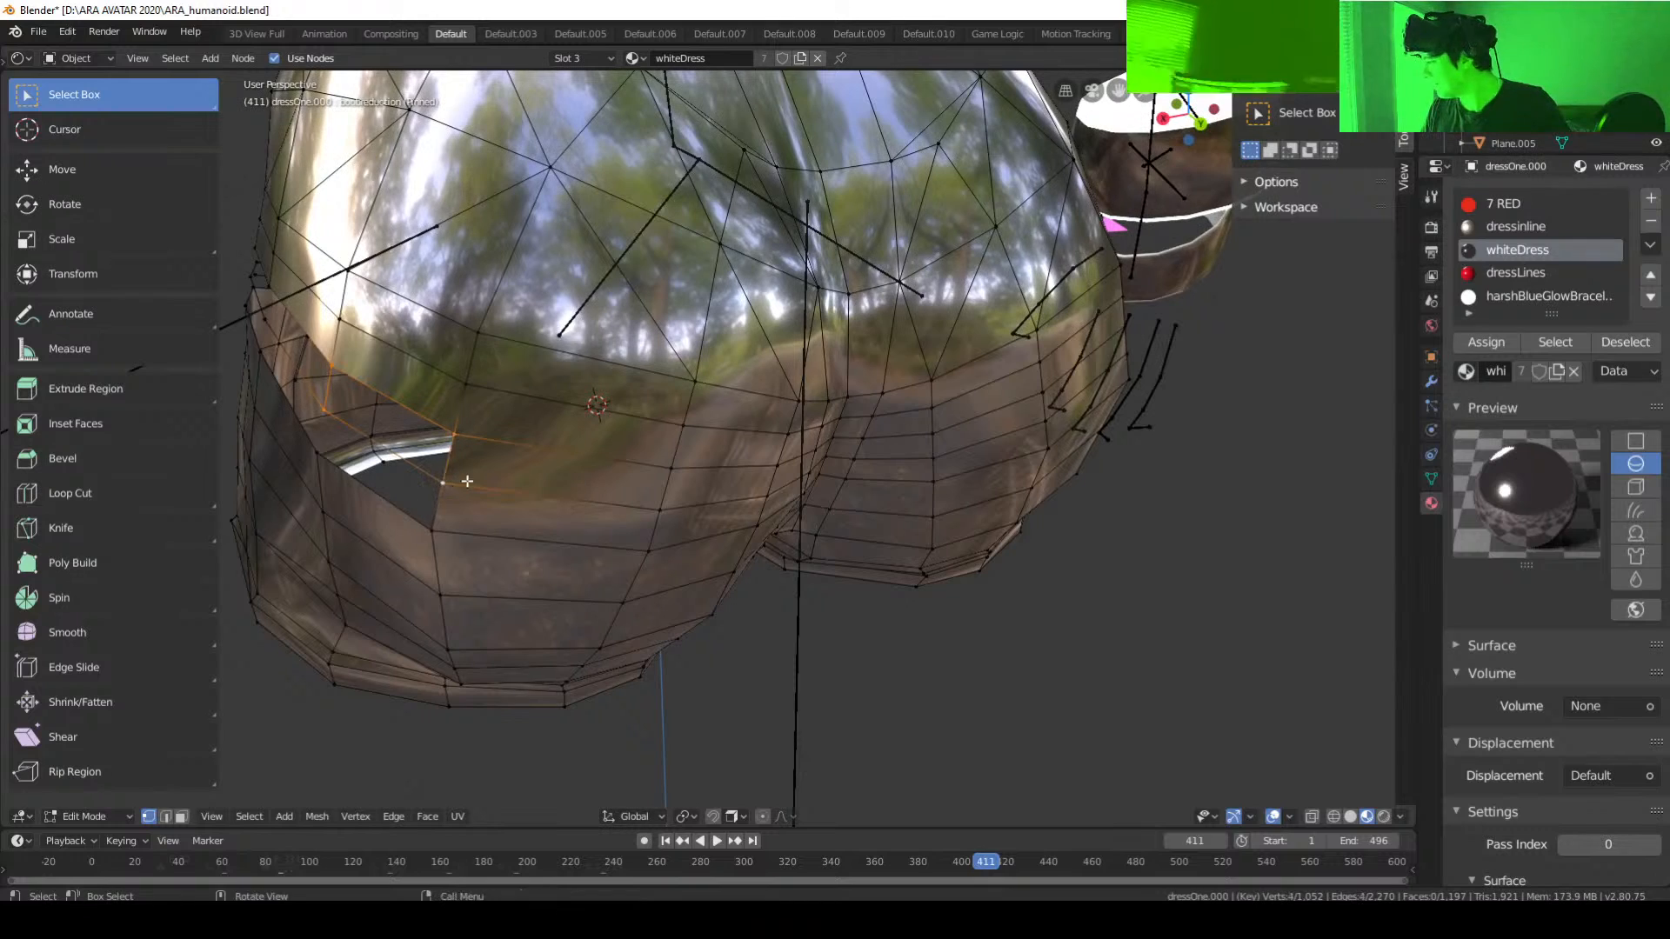
key(f)
Step: Fill the lower face beneath the new face to close the gap's far end
middle_drag(444, 488, 487, 478)
click(548, 403)
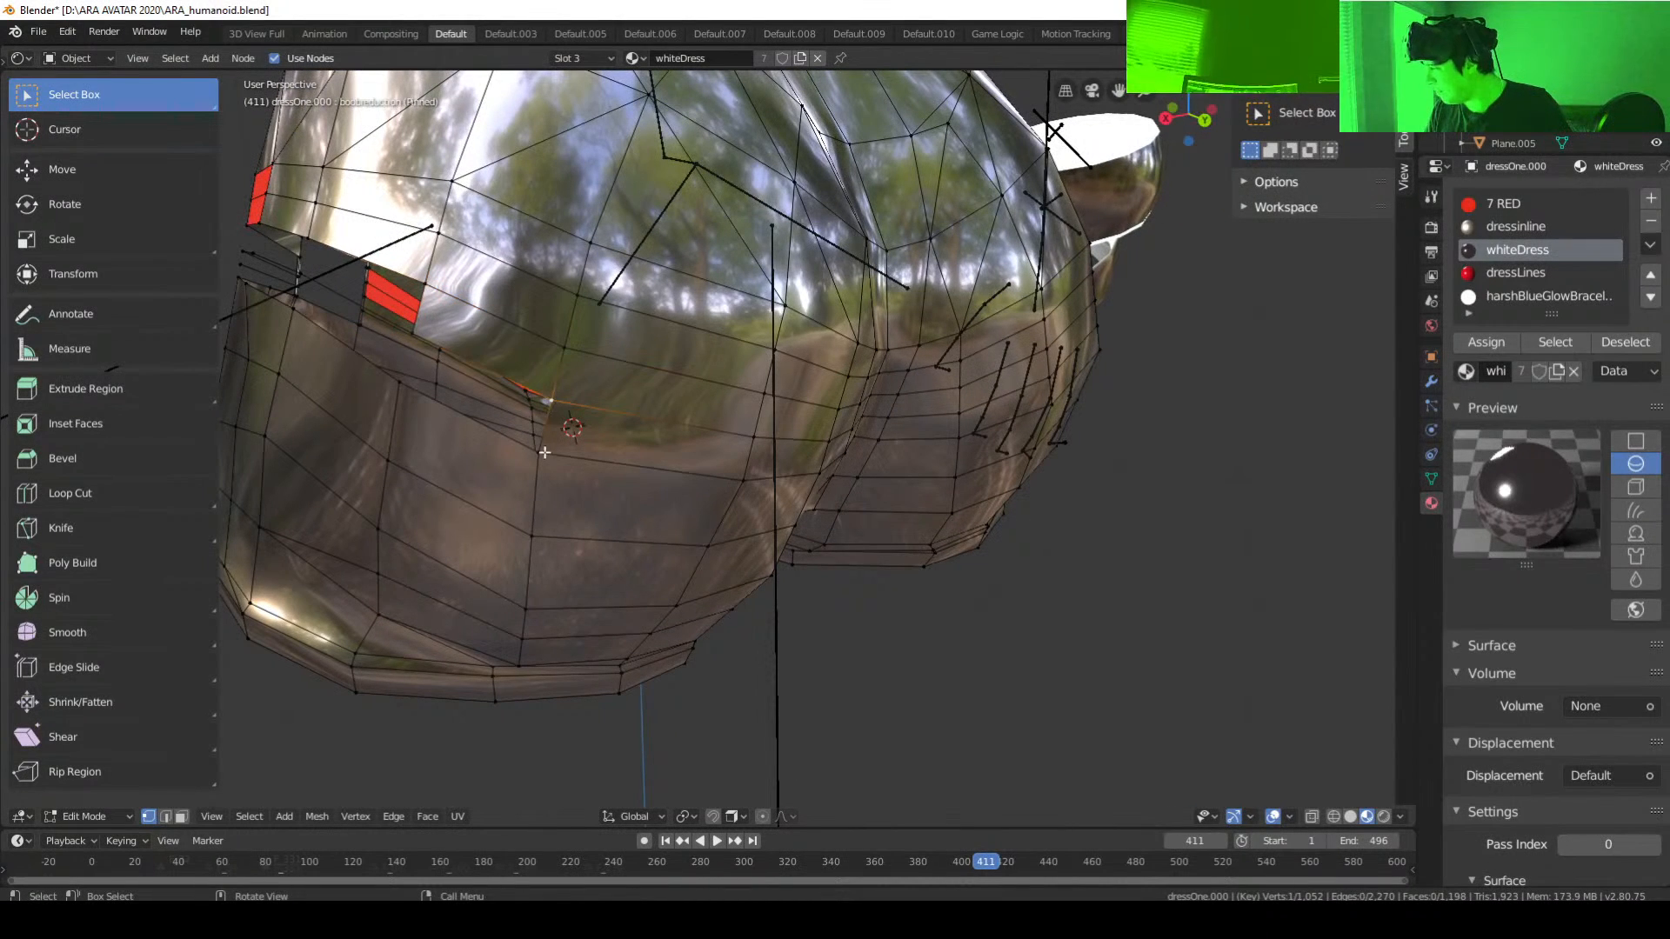
shift+click(540, 453)
shift+click(412, 335)
middle_drag(431, 498, 699, 491)
shift+click(519, 479)
key(f)
Step: Connect the next rim vertex to the mid-gap vertex below with an edge, and fill the upper face of that section
click(648, 366)
middle_drag(743, 554, 749, 503)
shift+click(712, 442)
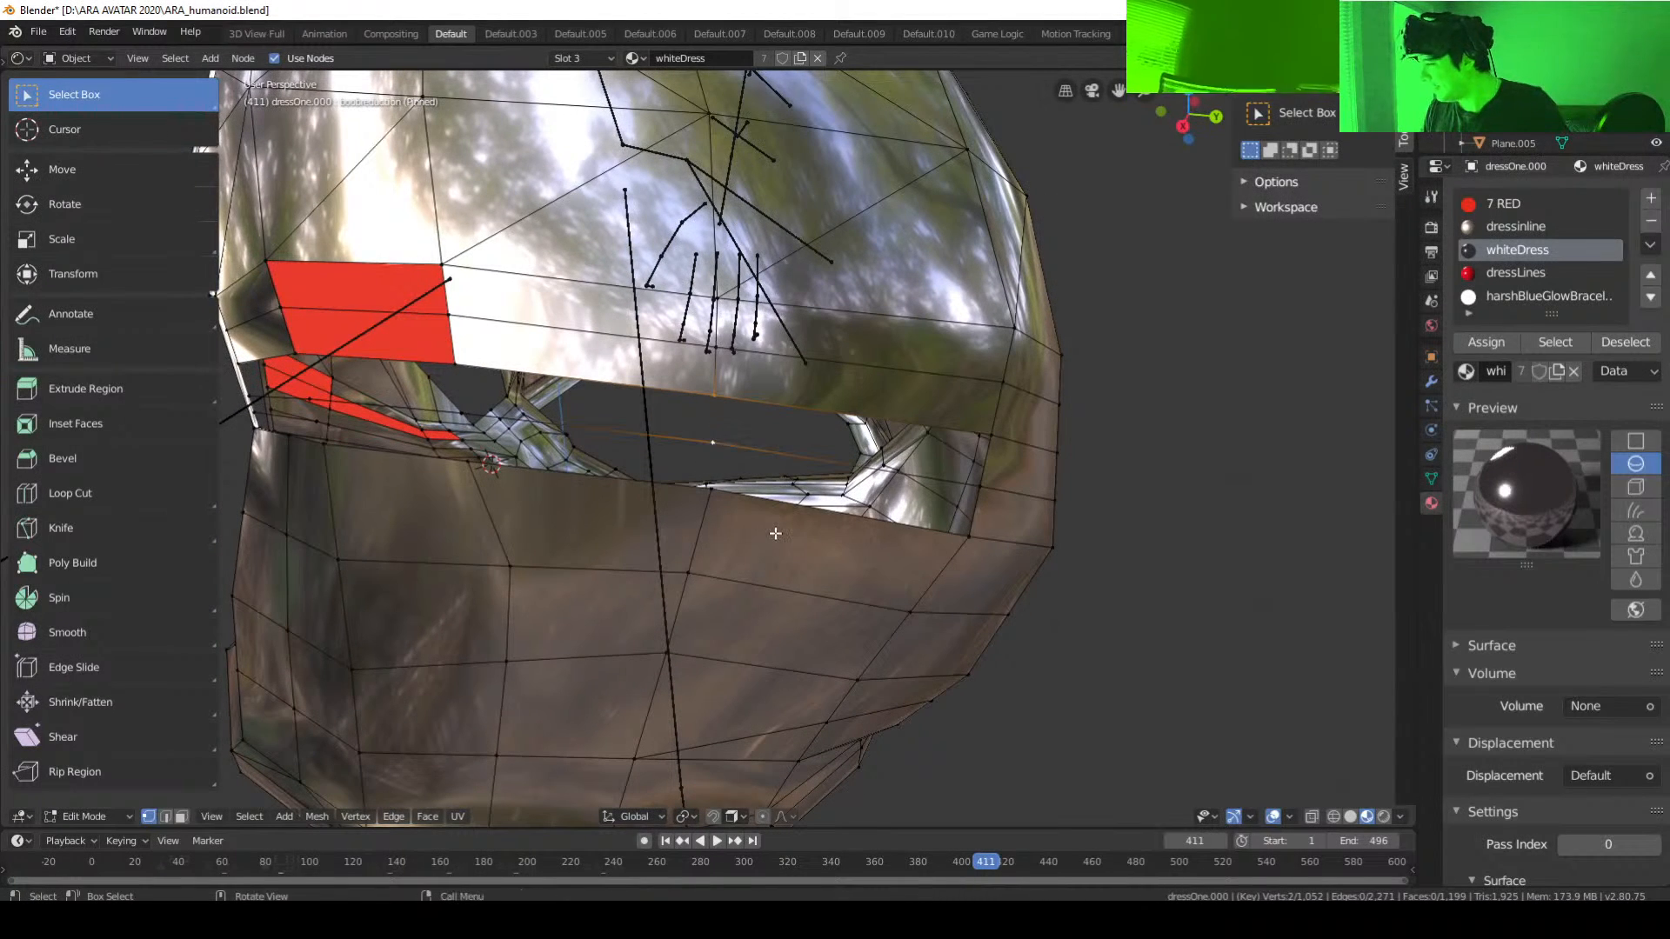
key(f)
middle_drag(879, 502, 853, 498)
shift+click(925, 442)
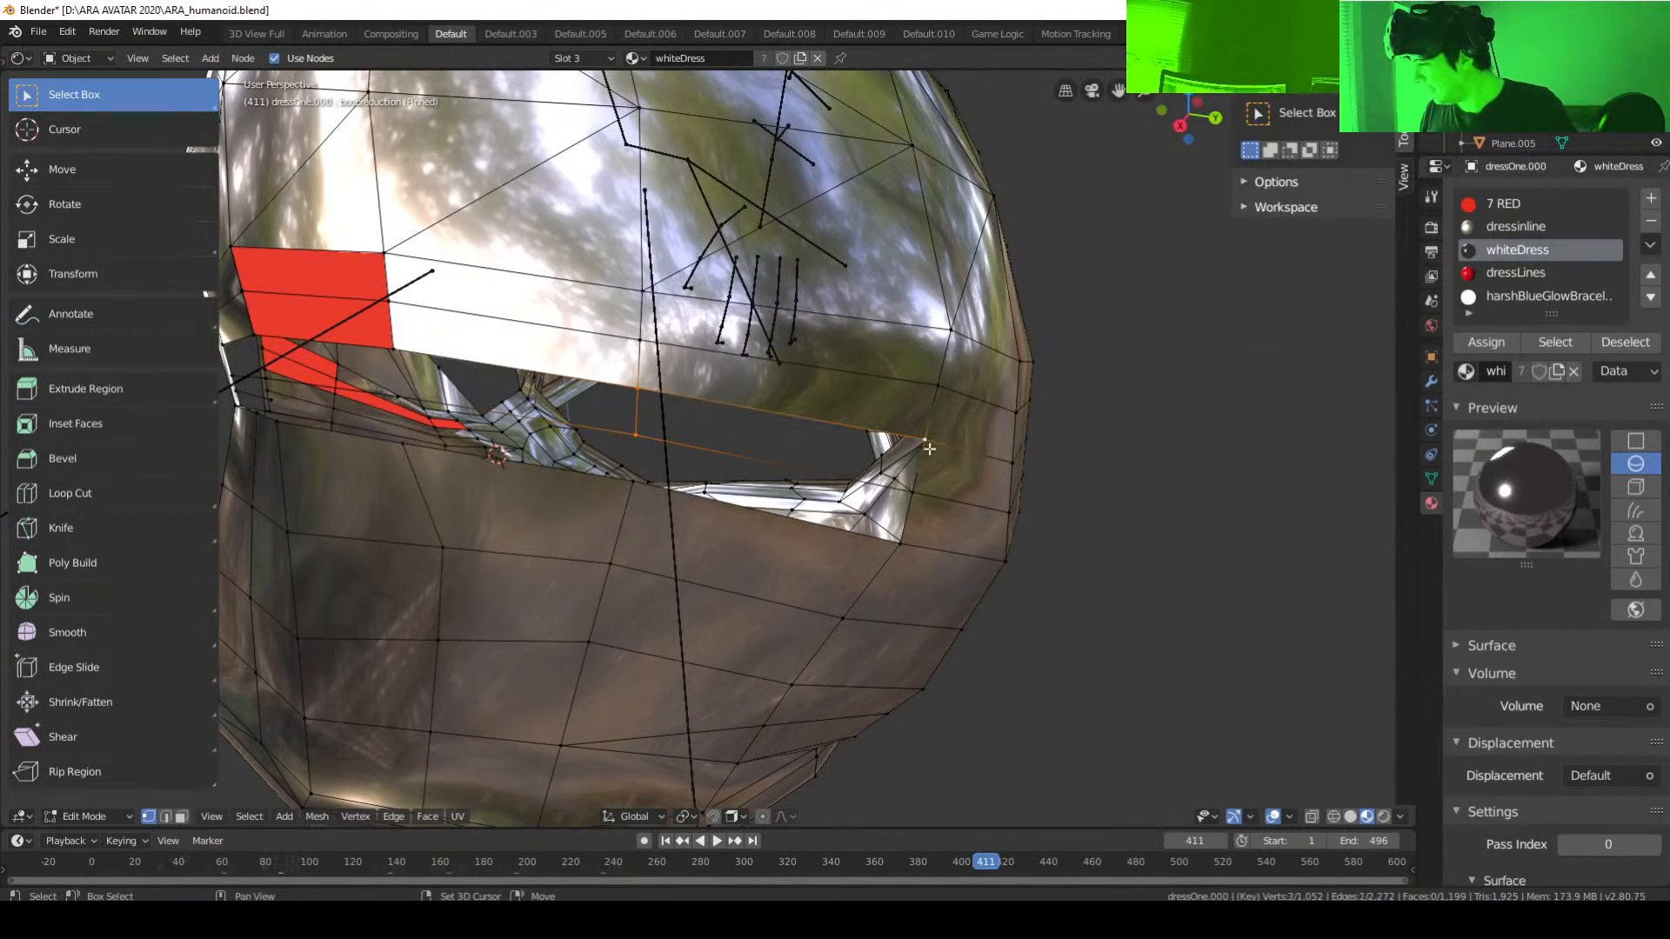
shift+click(916, 491)
key(f)
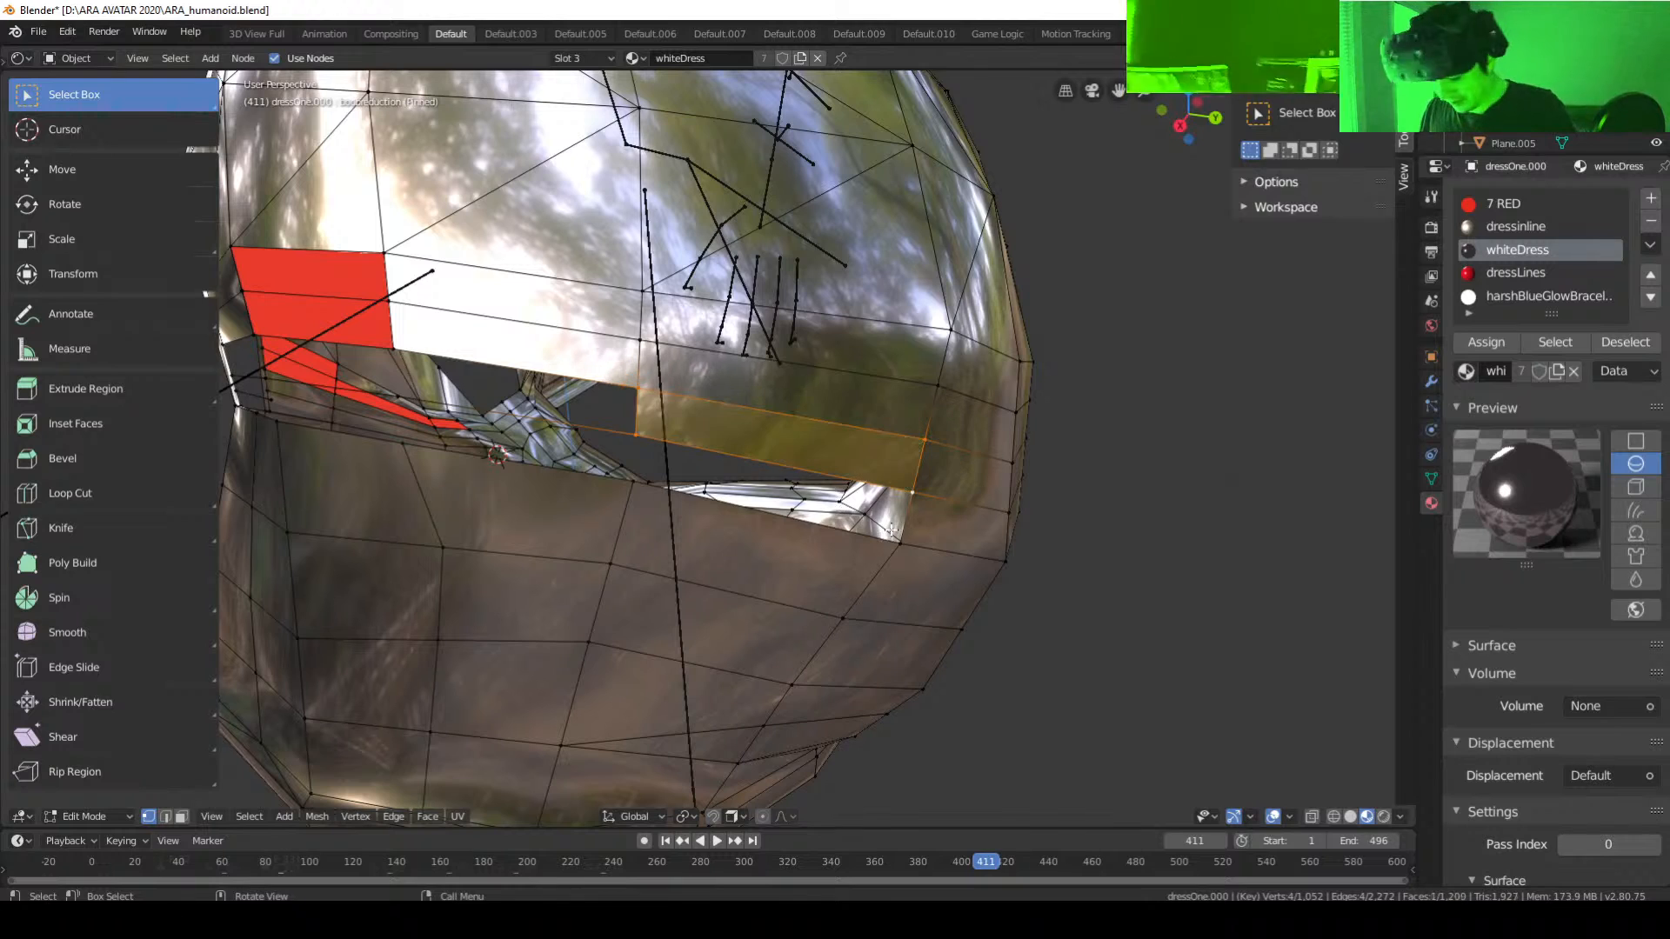
Step: Fill the lower face between the newly filled upper face and the gap's lower rim
click(914, 502)
shift+click(909, 547)
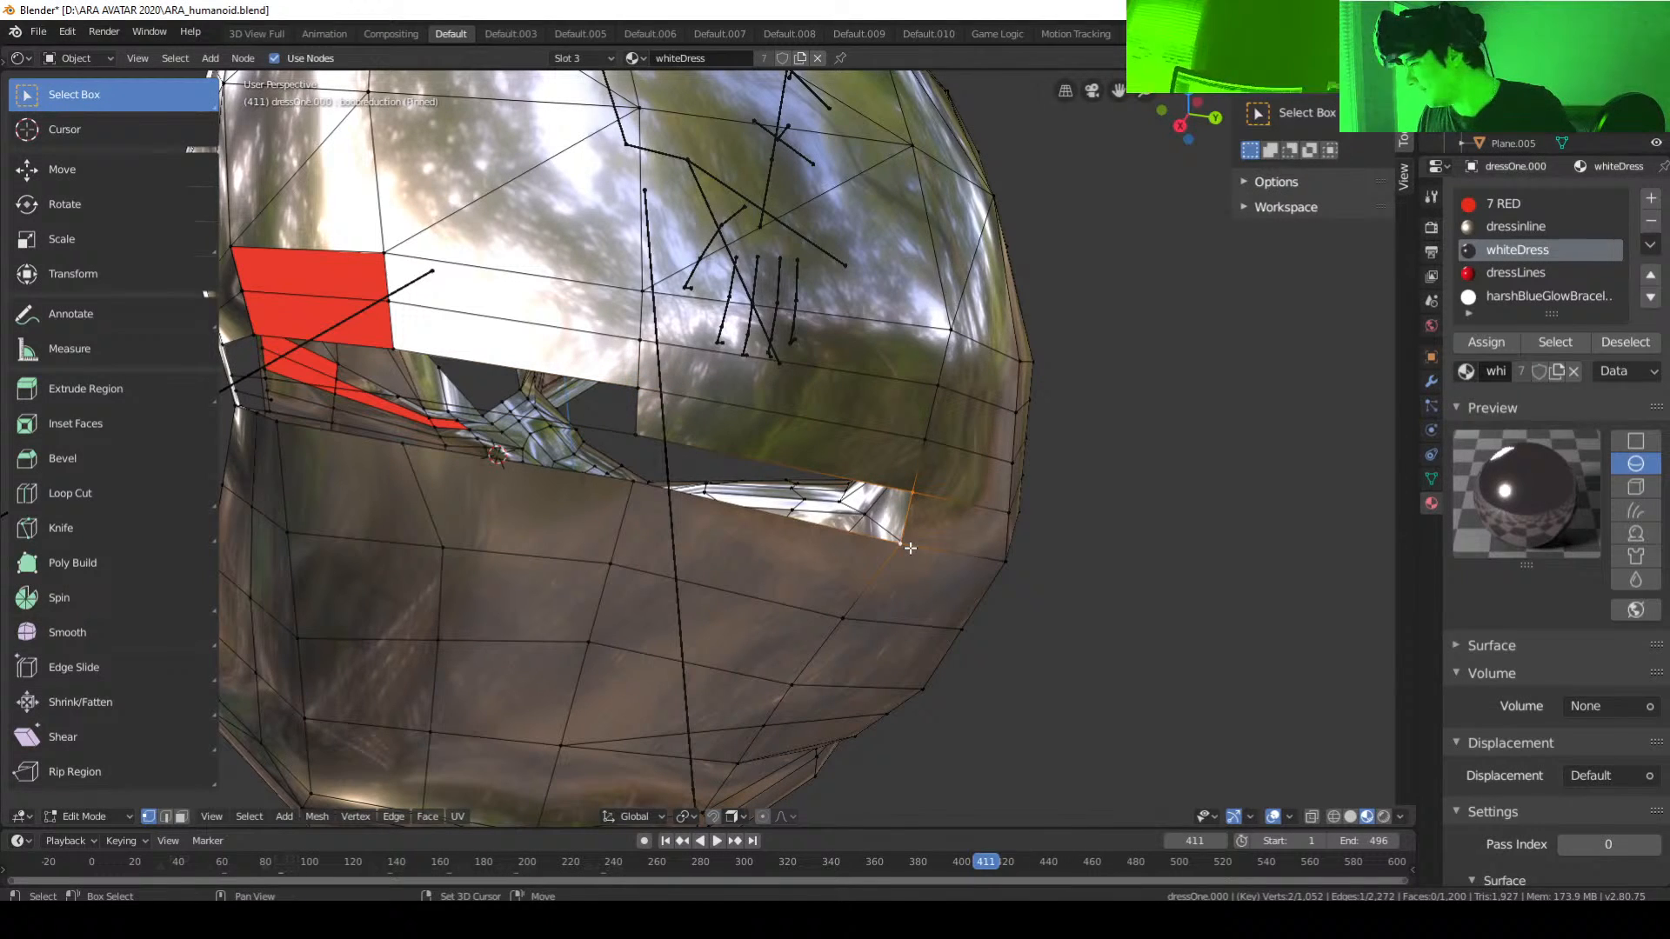
shift+click(644, 485)
shift+click(691, 447)
key(f)
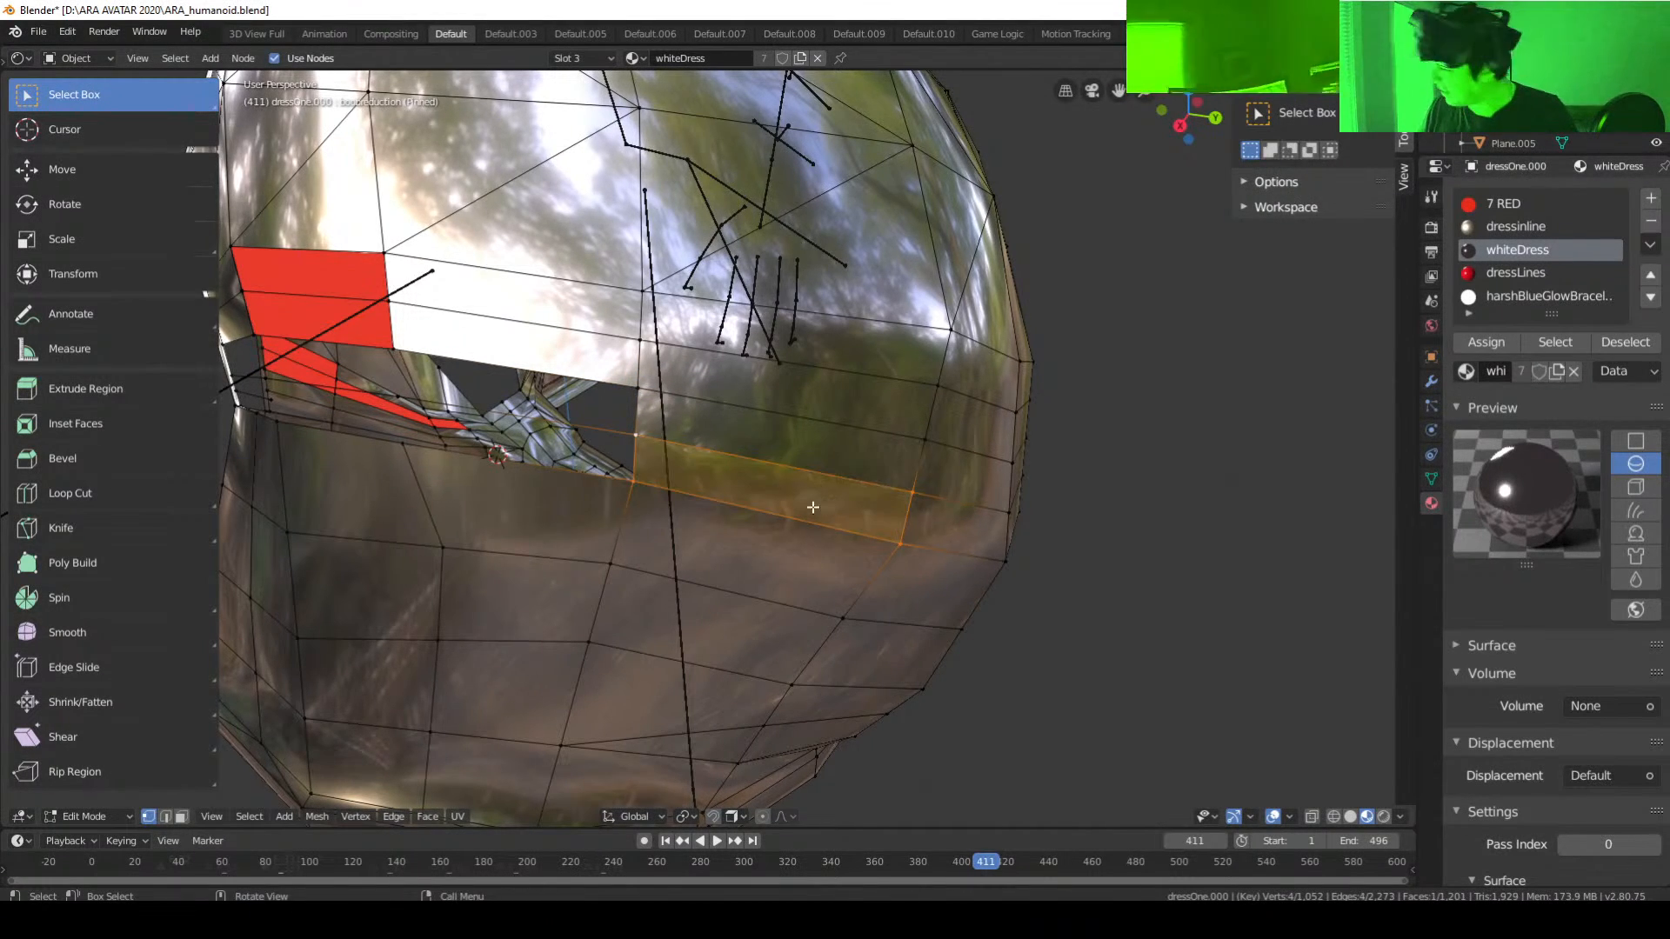
Step: Fill the upper face of the next gap section, beside the red patch's lower corner
middle_drag(823, 494, 711, 411)
click(652, 374)
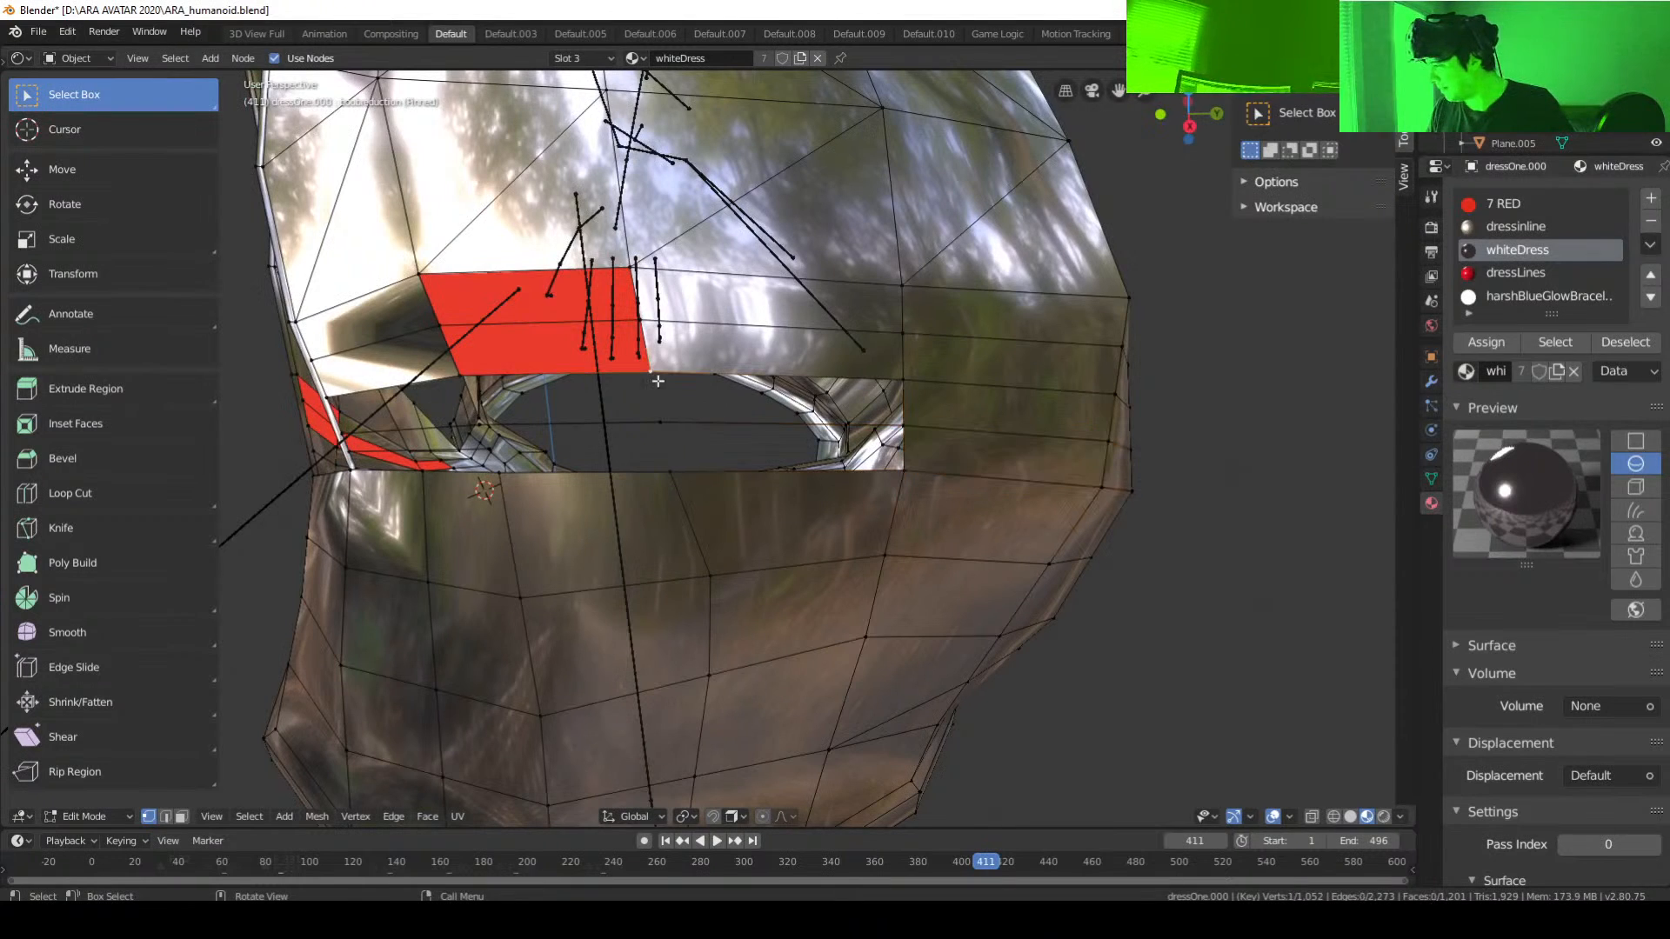
shift+click(659, 422)
shift+click(904, 374)
shift+click(904, 425)
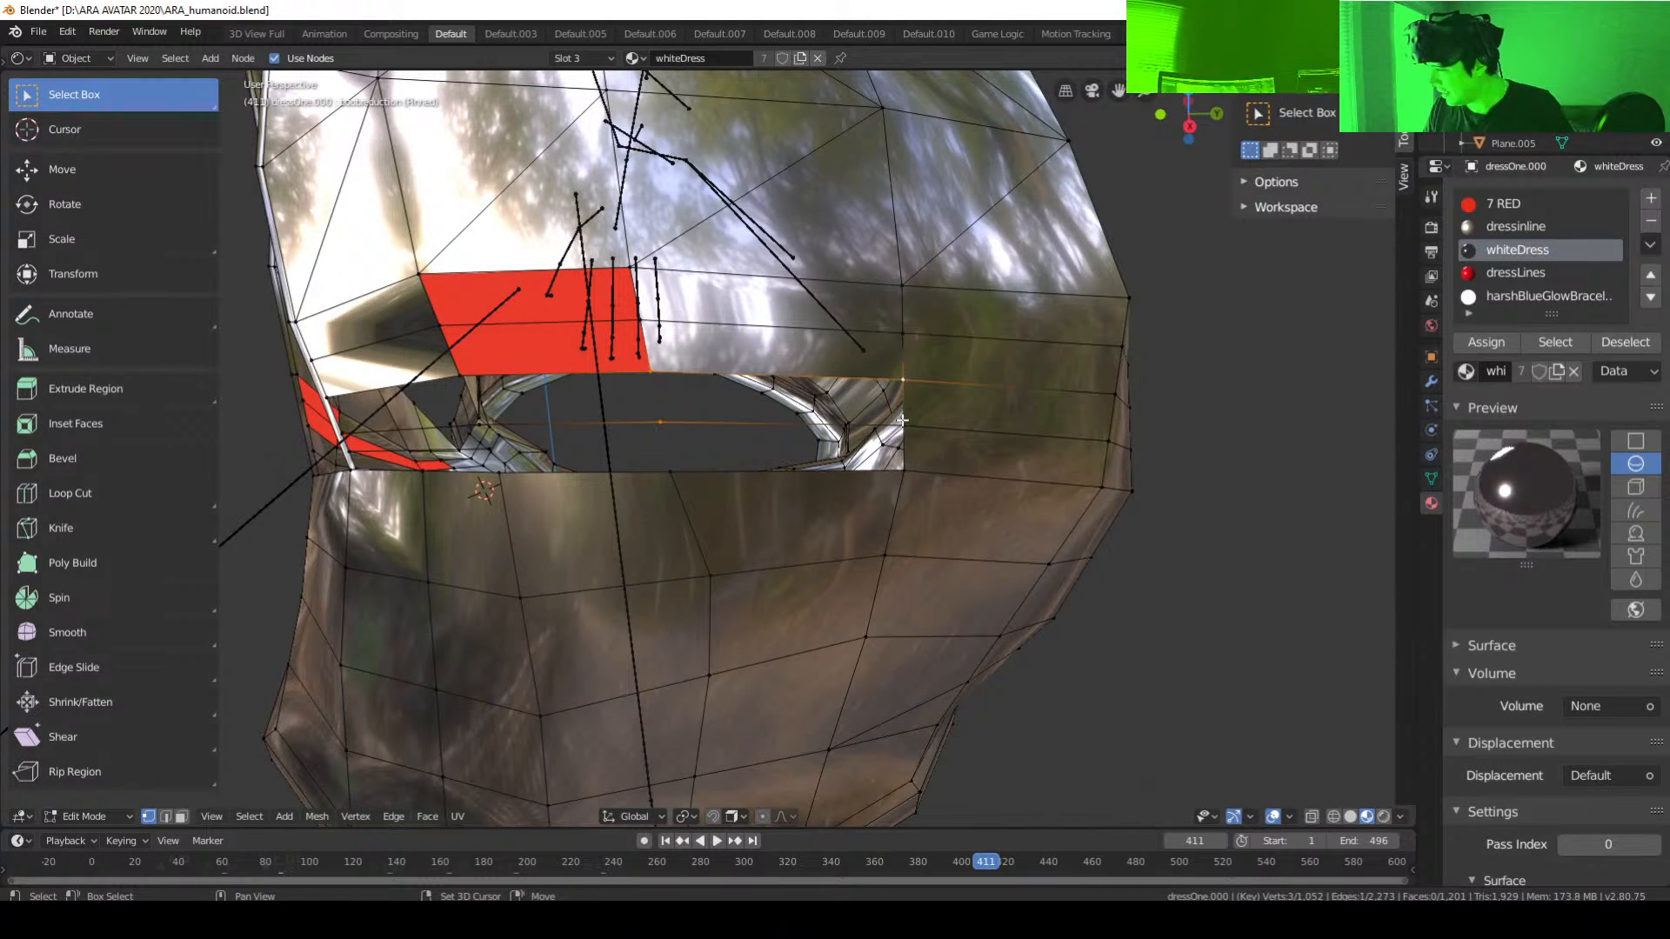
key(f)
Step: Fill the lower face of the section beside the red patch, down to the gap's lower rim
click(660, 424)
shift+click(666, 471)
middle_drag(848, 524, 806, 536)
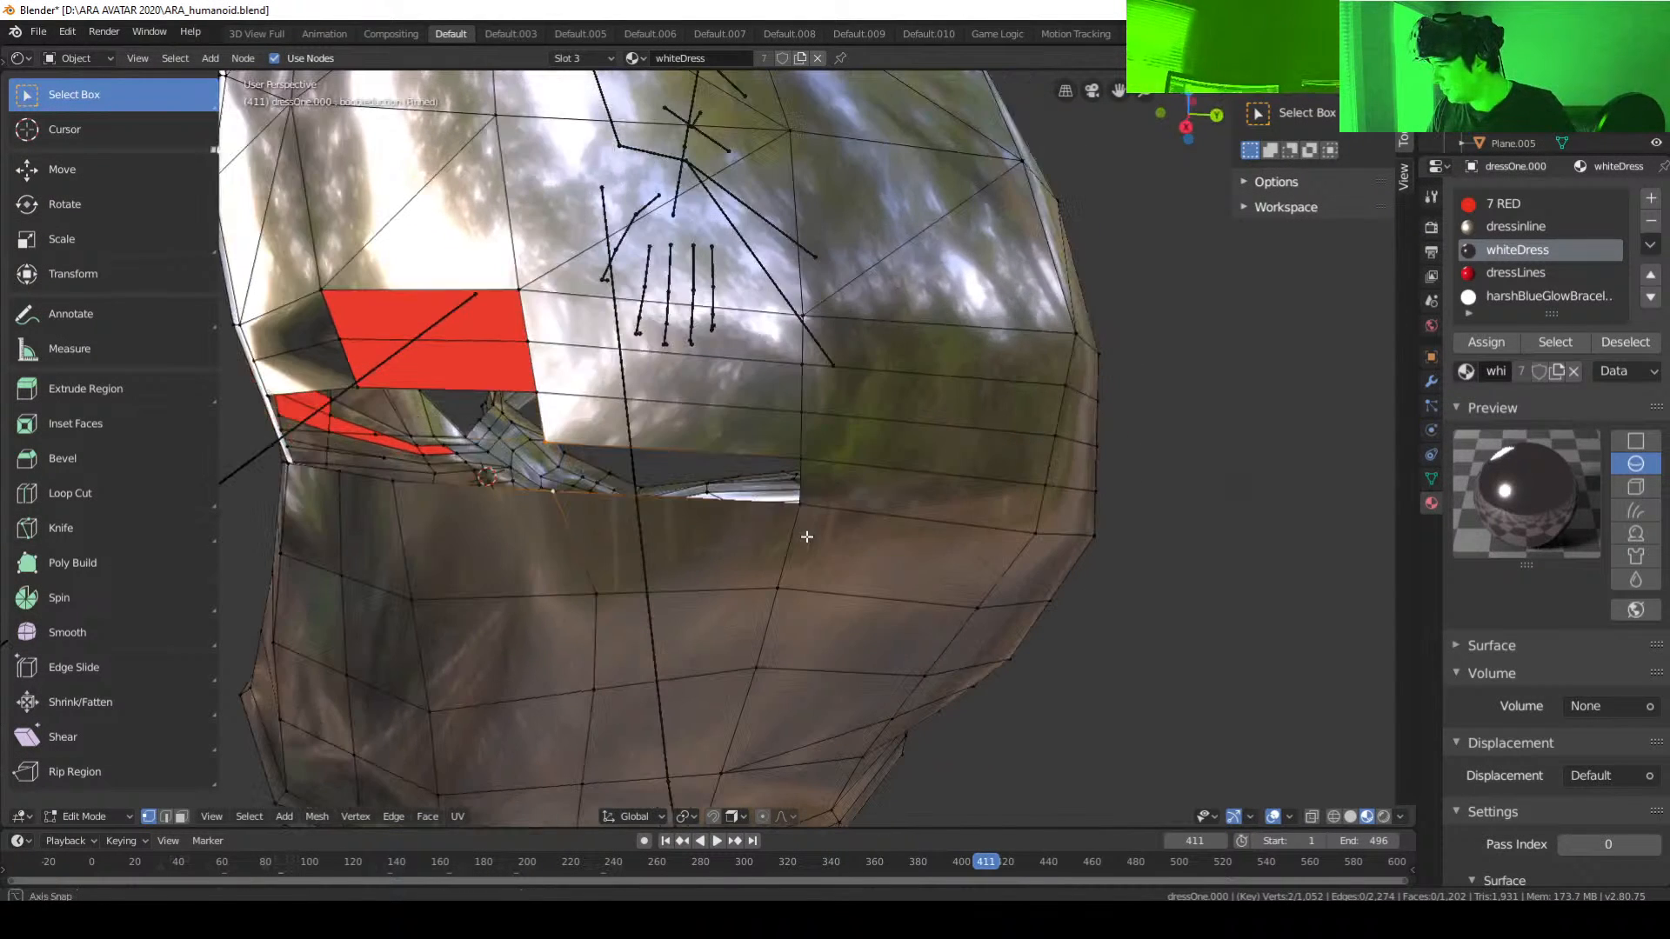
shift+click(807, 506)
shift+click(802, 460)
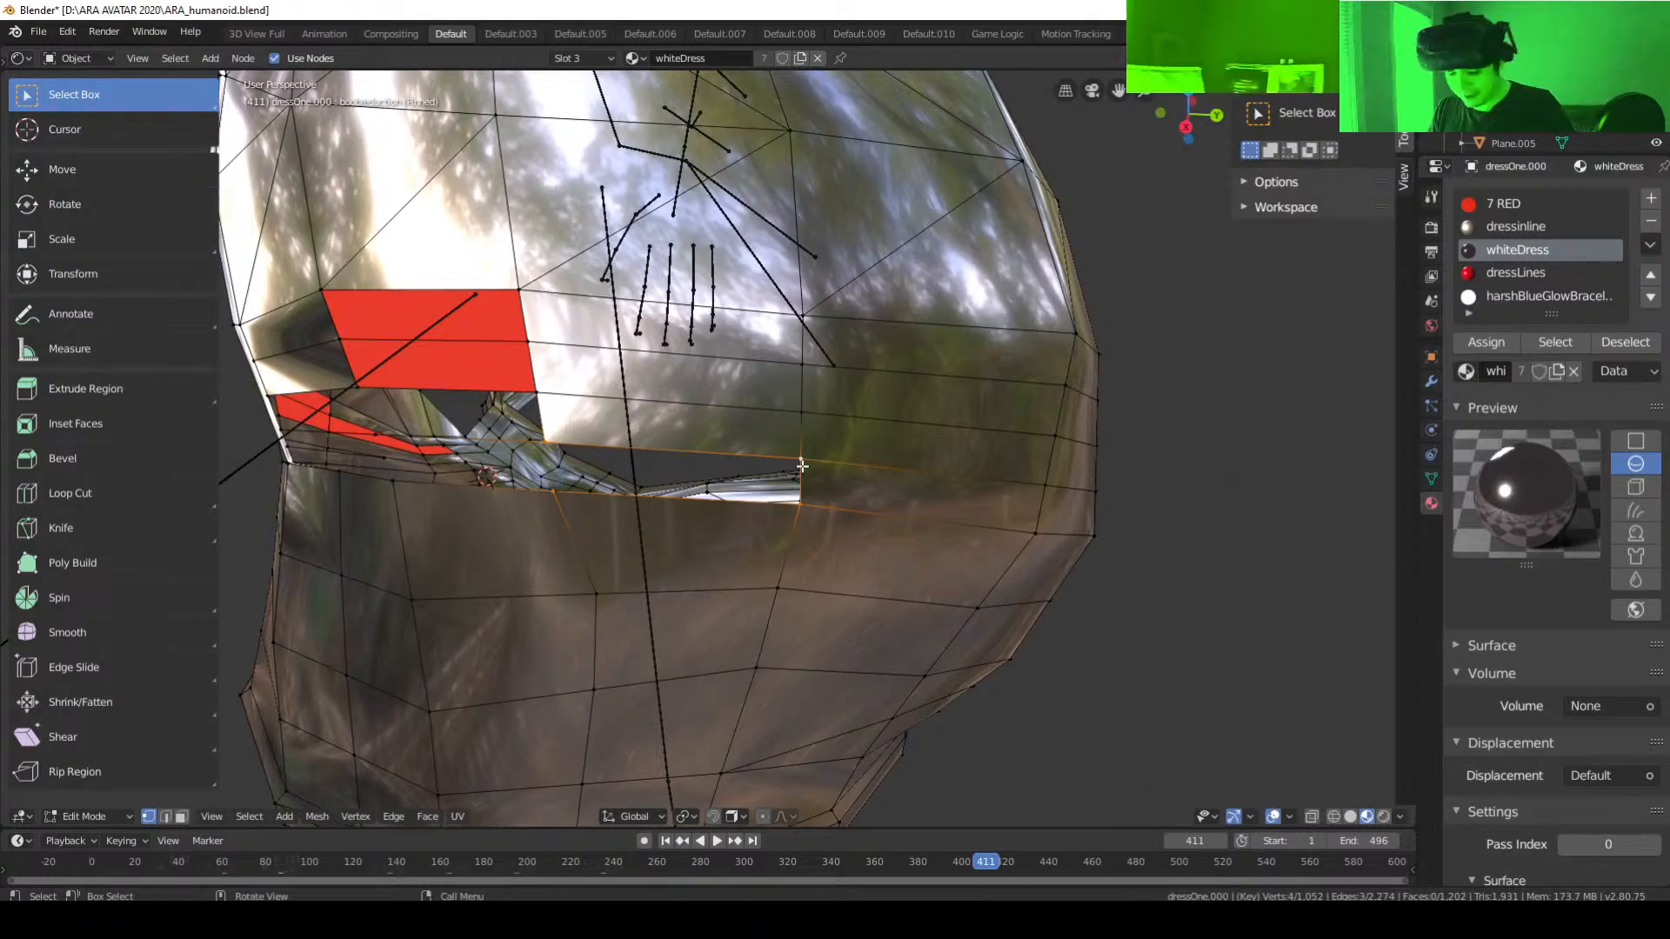
key(f)
Step: Create an edge from the red patch's other lower corner down to the mid-gap vertex
middle_drag(802, 466, 727, 380)
click(722, 403)
shift+click(737, 447)
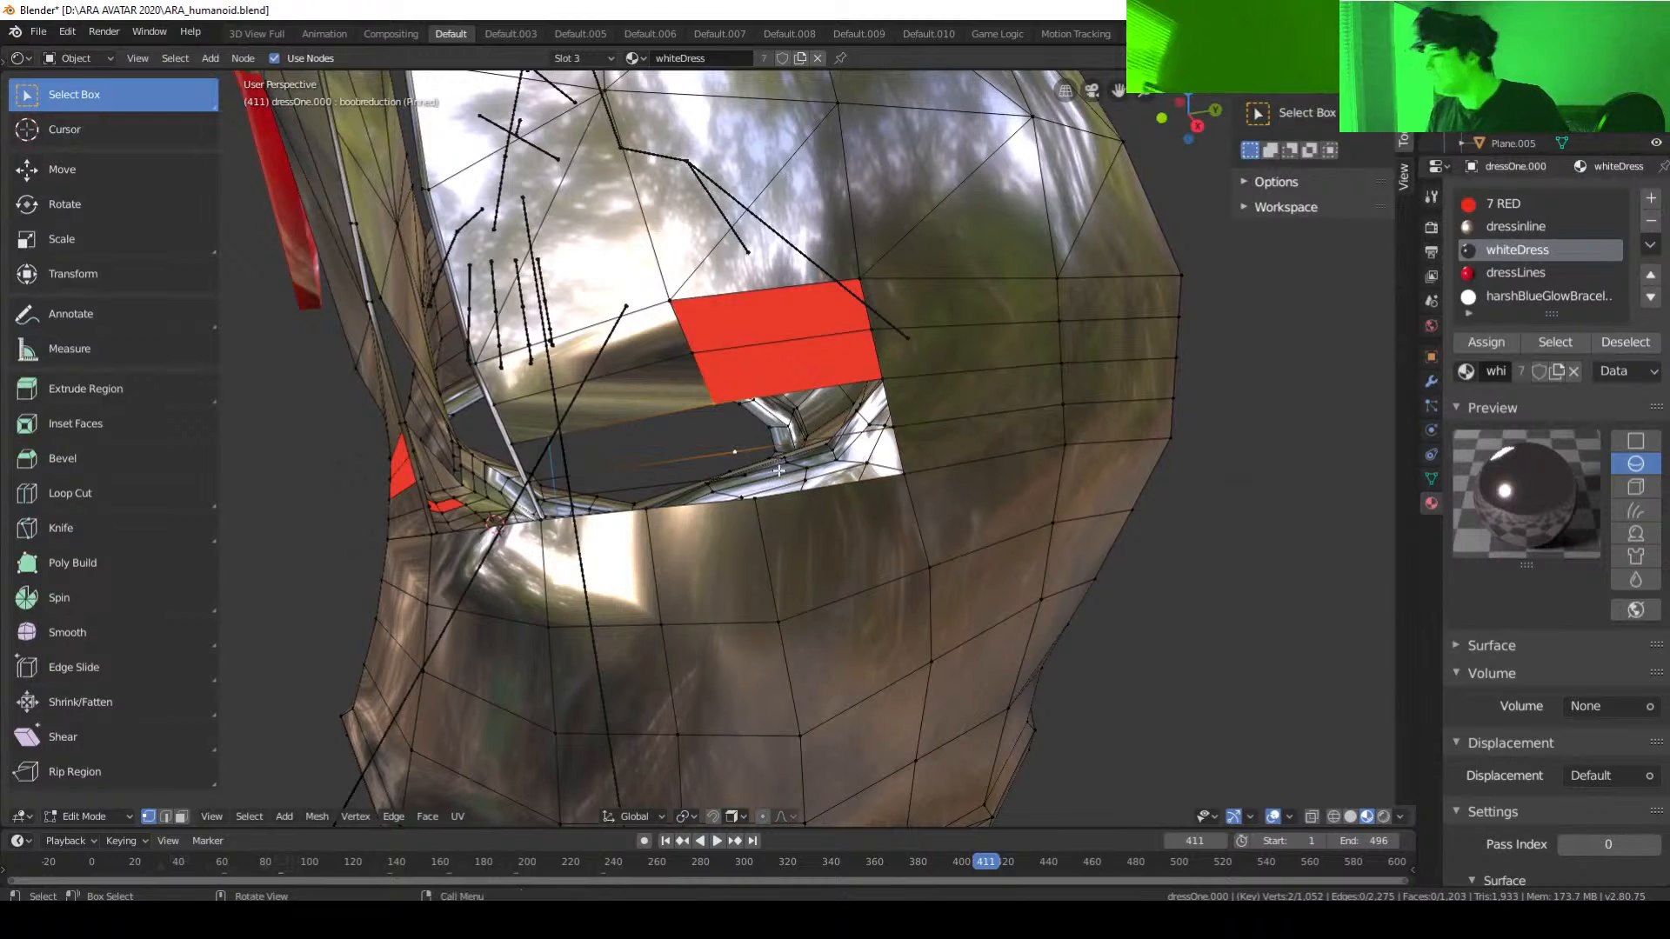
key(f)
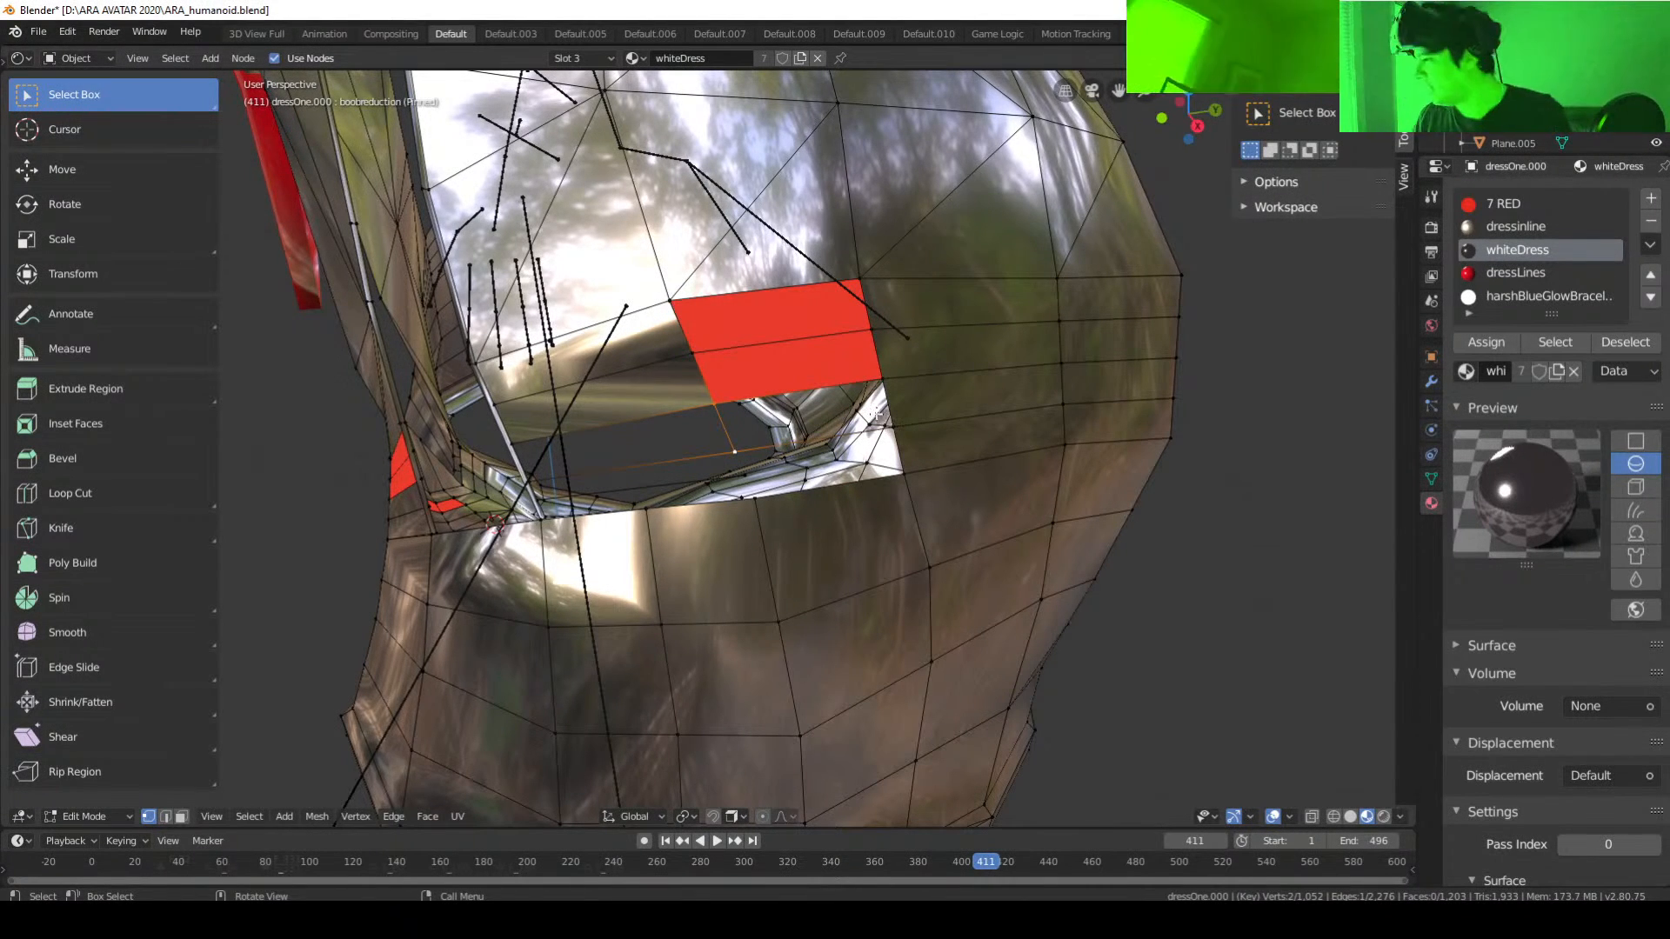
Step: Try to fill a face below the red patch from the mid-gap and lower rim vertices, and undo it
middle_drag(877, 416, 1005, 448)
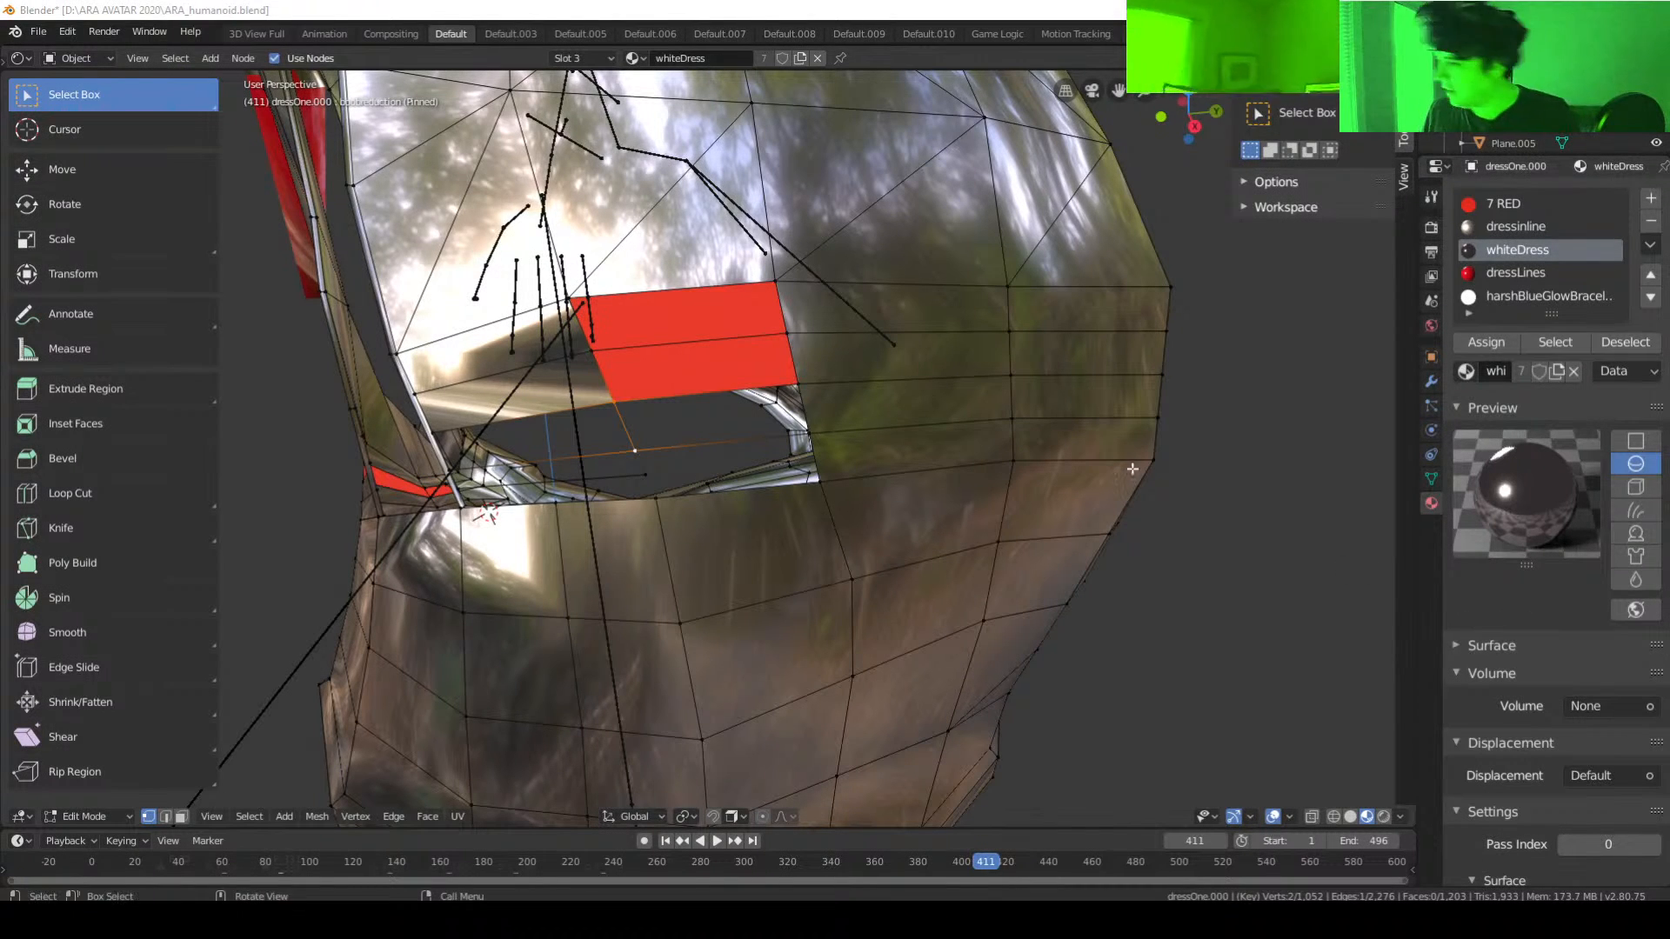
middle_drag(898, 421, 914, 408)
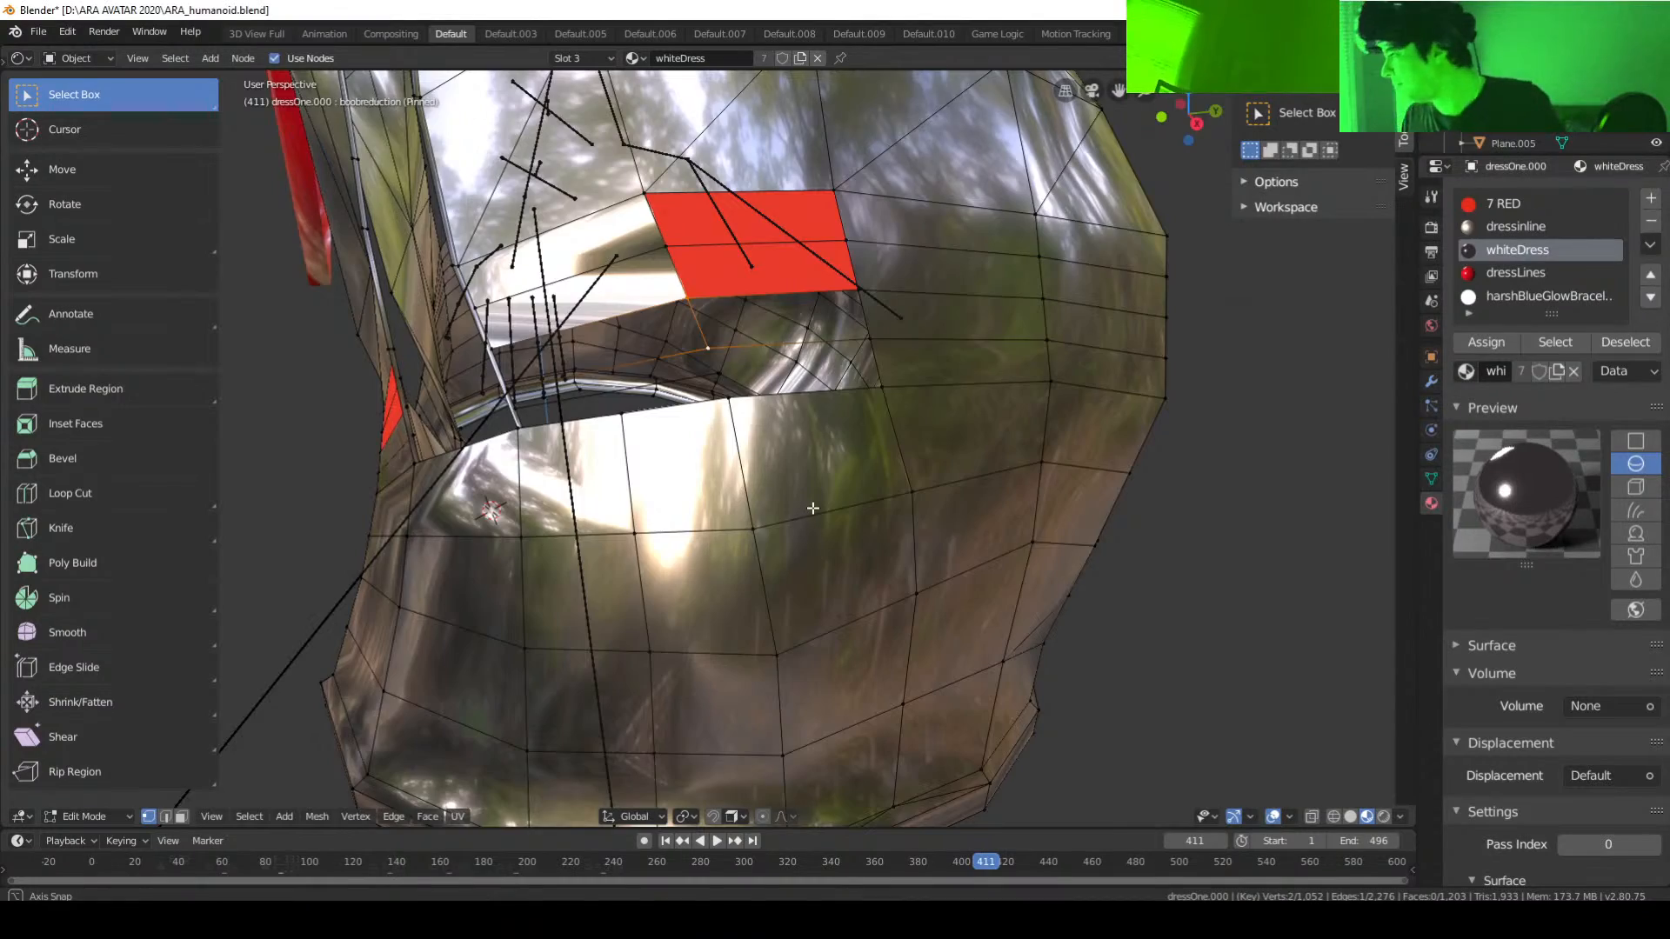
middle_drag(809, 519, 884, 571)
shift+click(628, 370)
key(f)
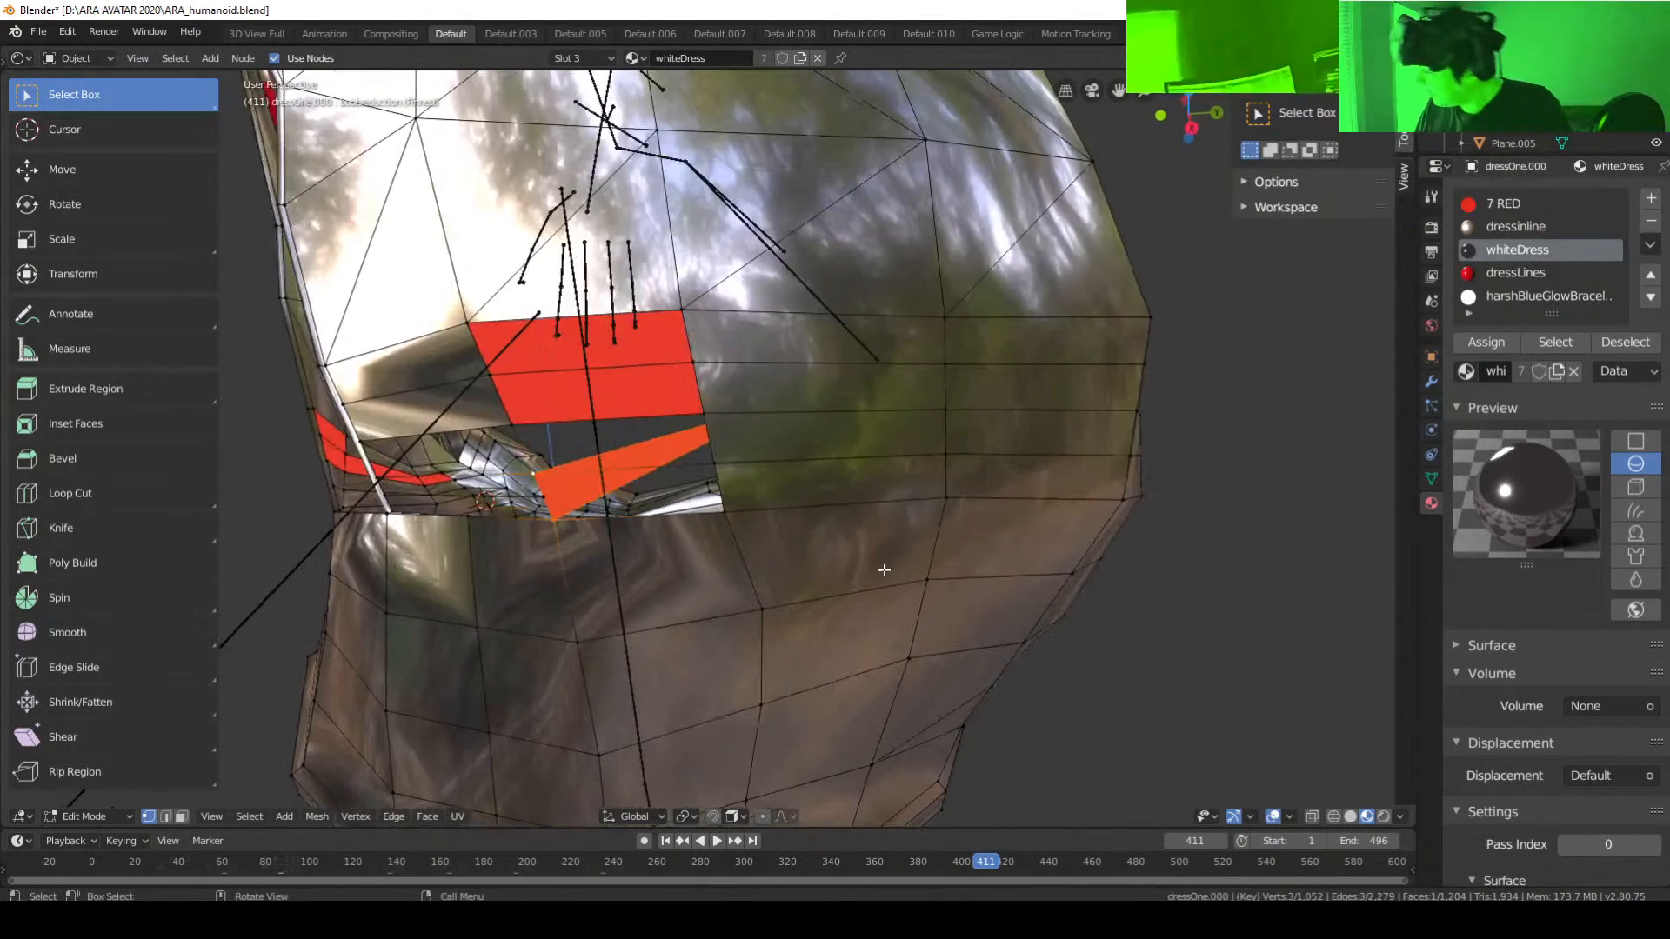
key(ctrl+z)
Step: Join the mid-gap vertex below the red patch to the vertex beneath it with an edge
middle_drag(742, 533, 805, 488)
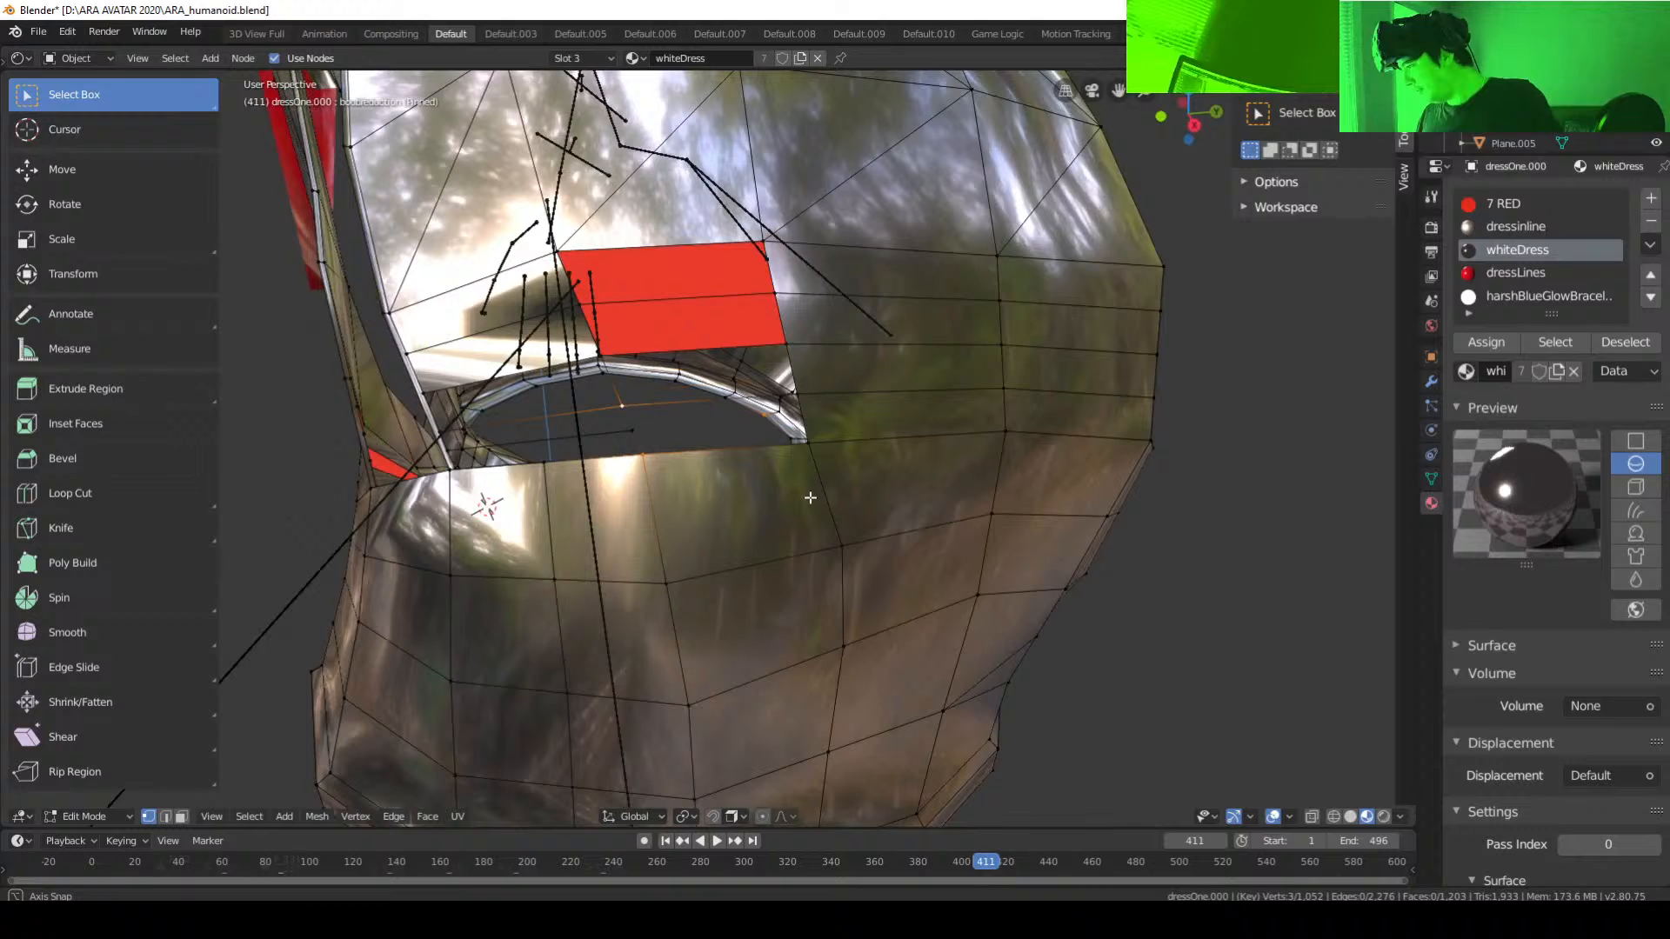
click(623, 406)
shift+click(652, 456)
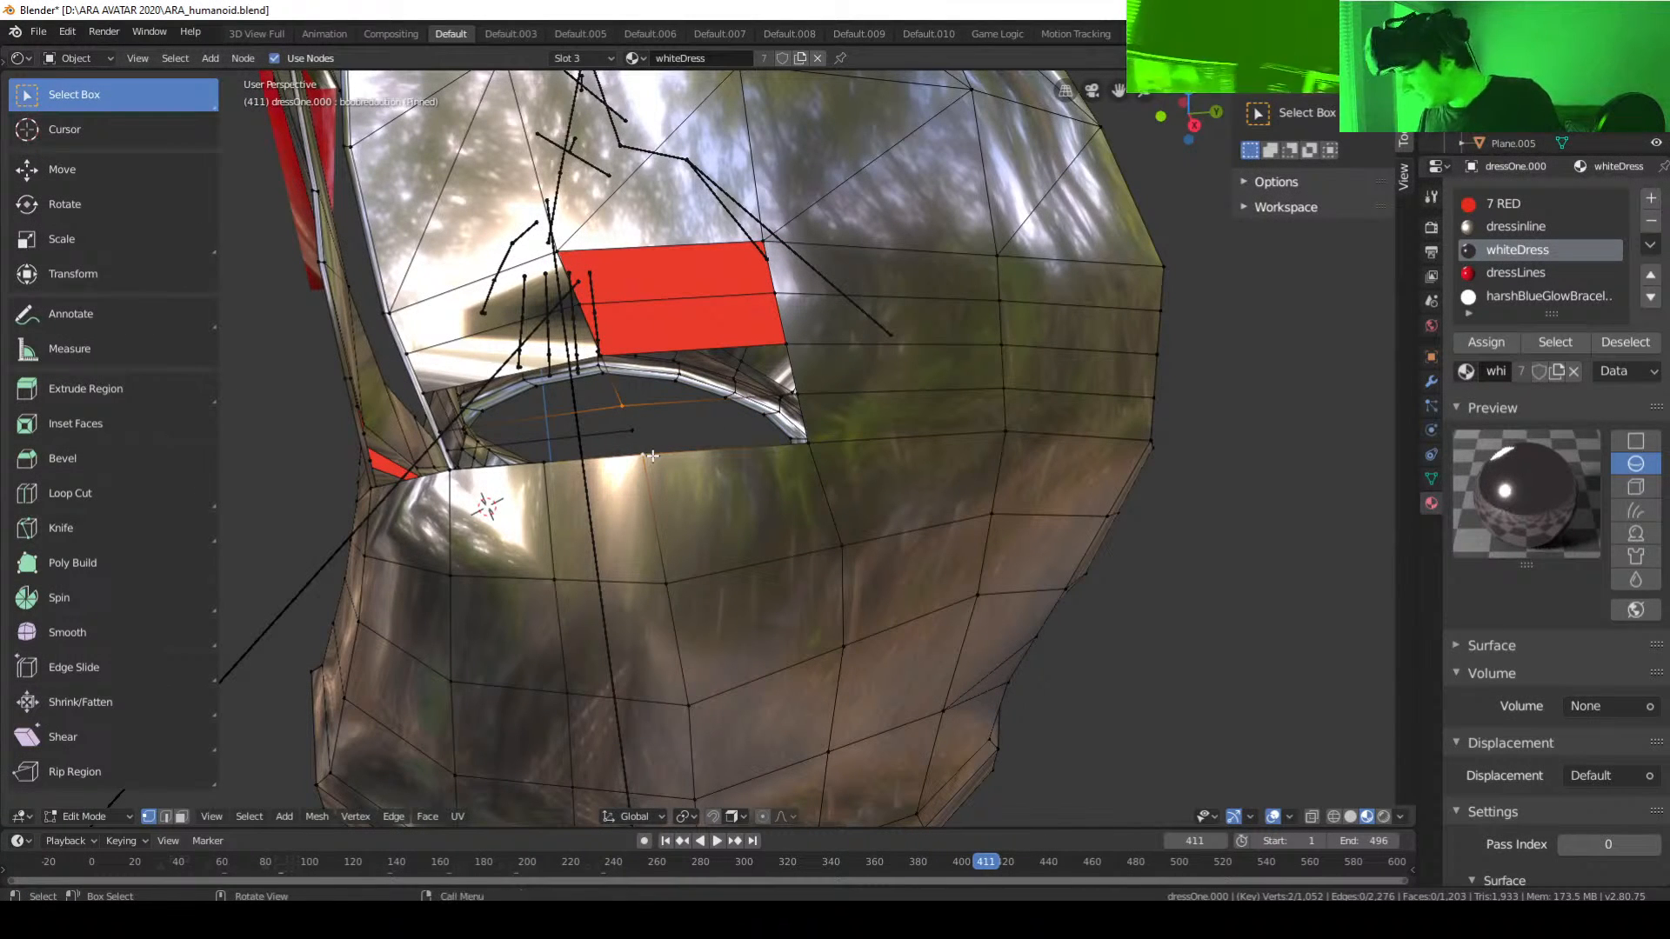
middle_drag(774, 483, 772, 482)
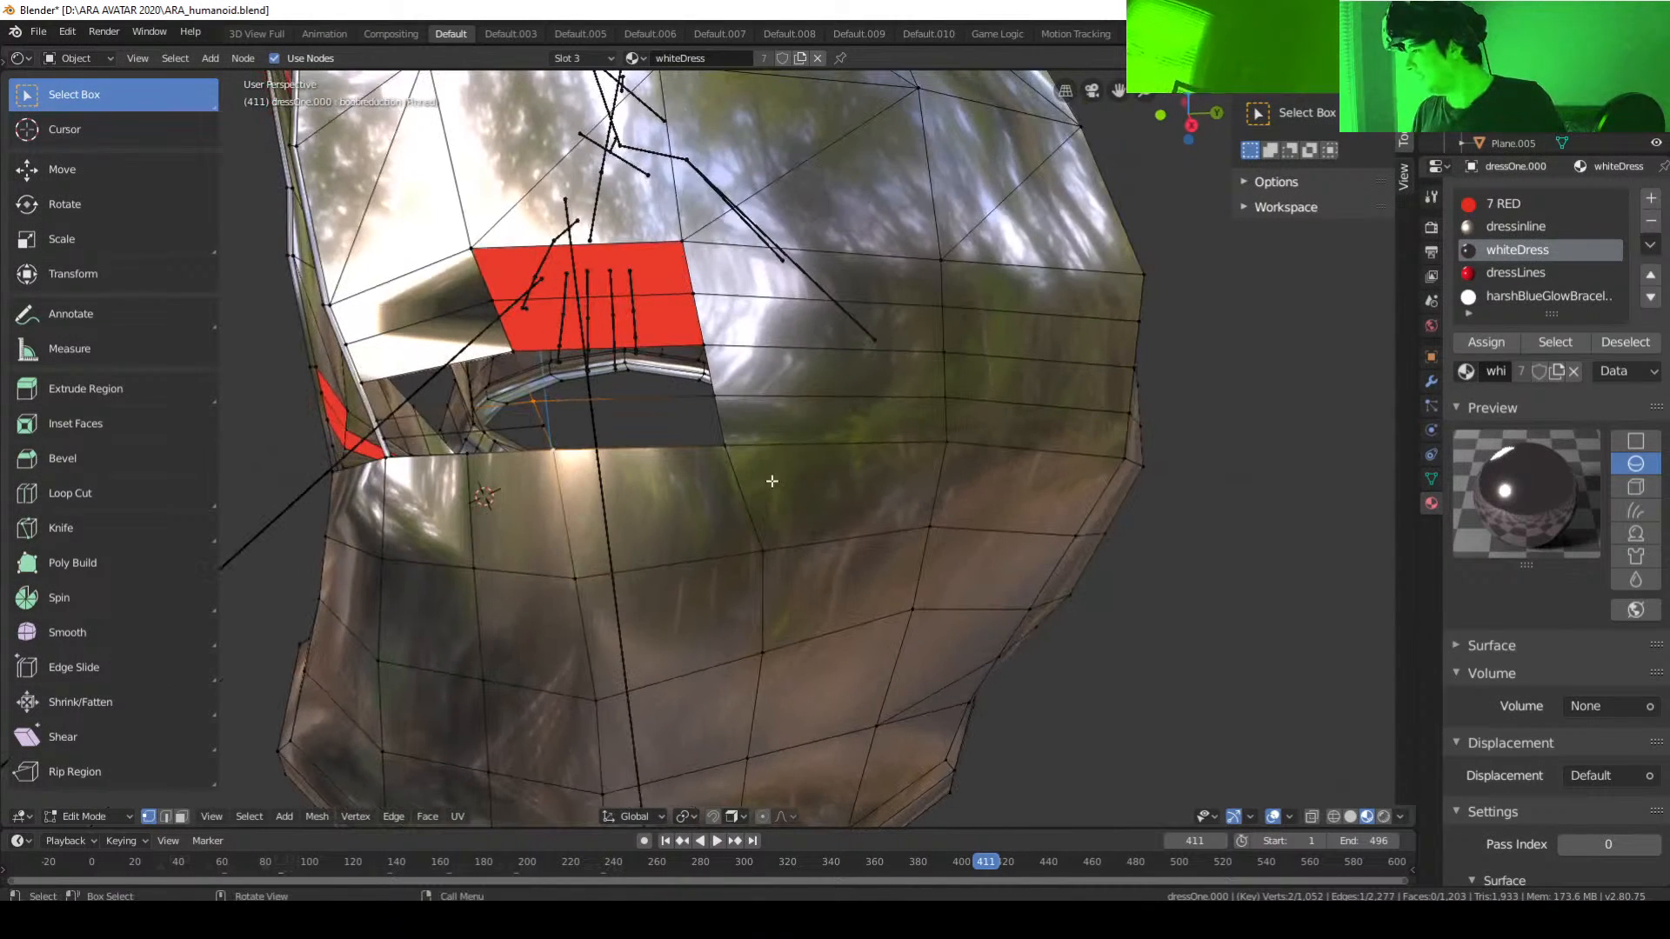
Step: Fill the face directly below the red patch using its four corner vertices
click(723, 402)
middle_drag(731, 417, 610, 410)
shift+click(673, 444)
shift+click(596, 414)
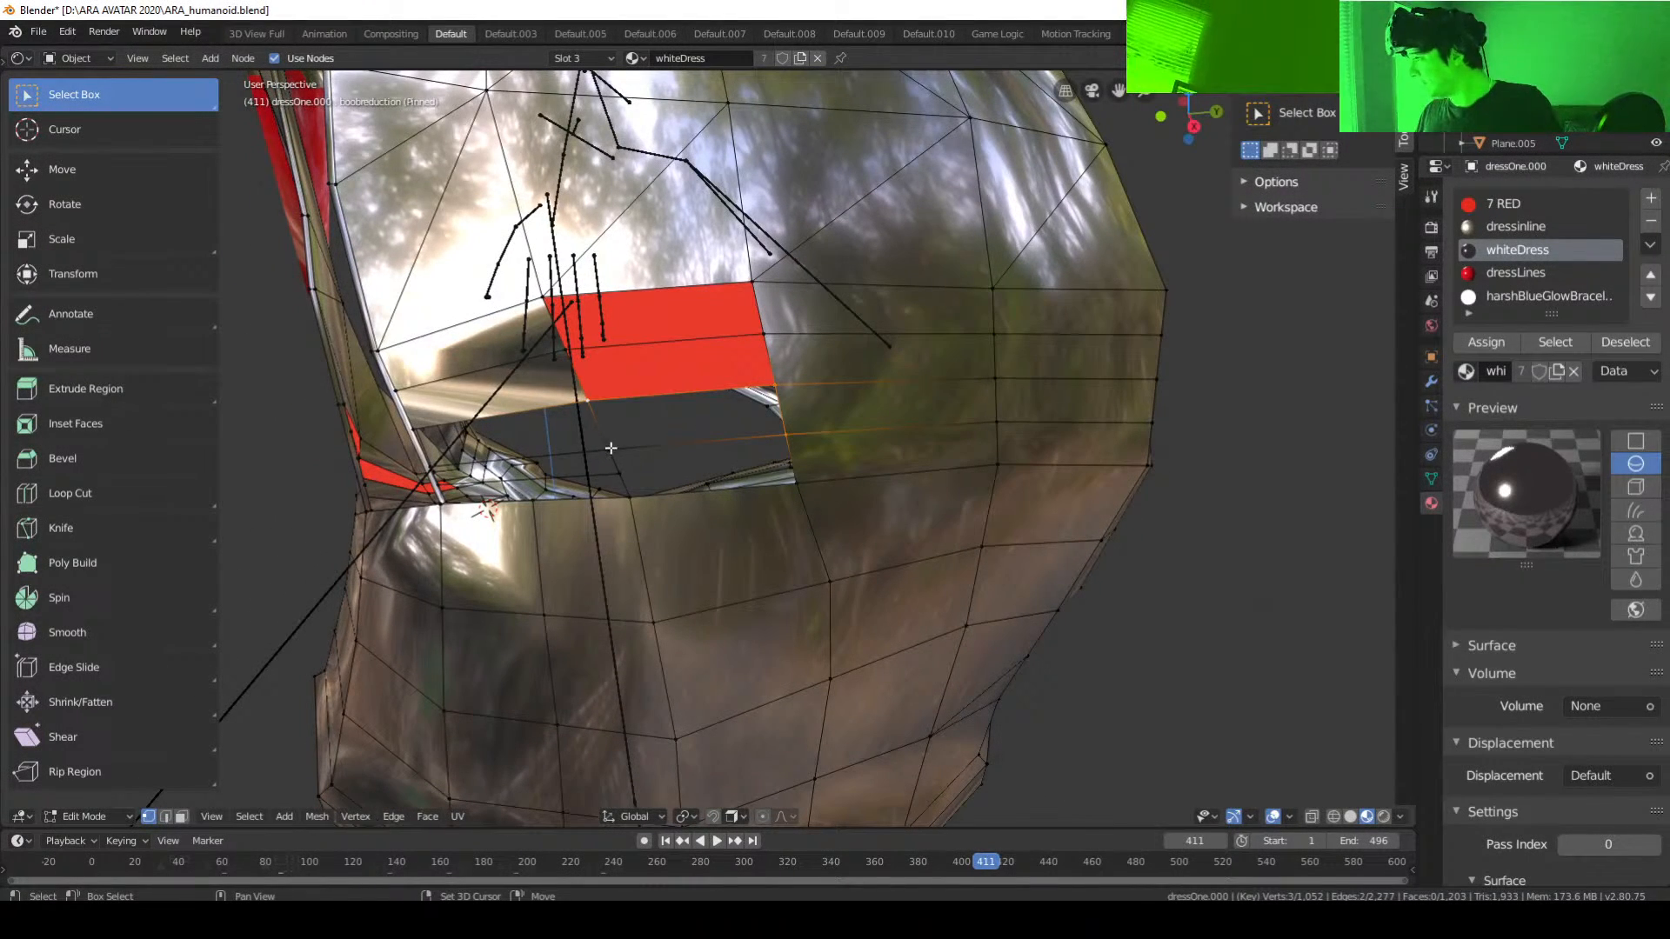
shift+click(613, 448)
key(f)
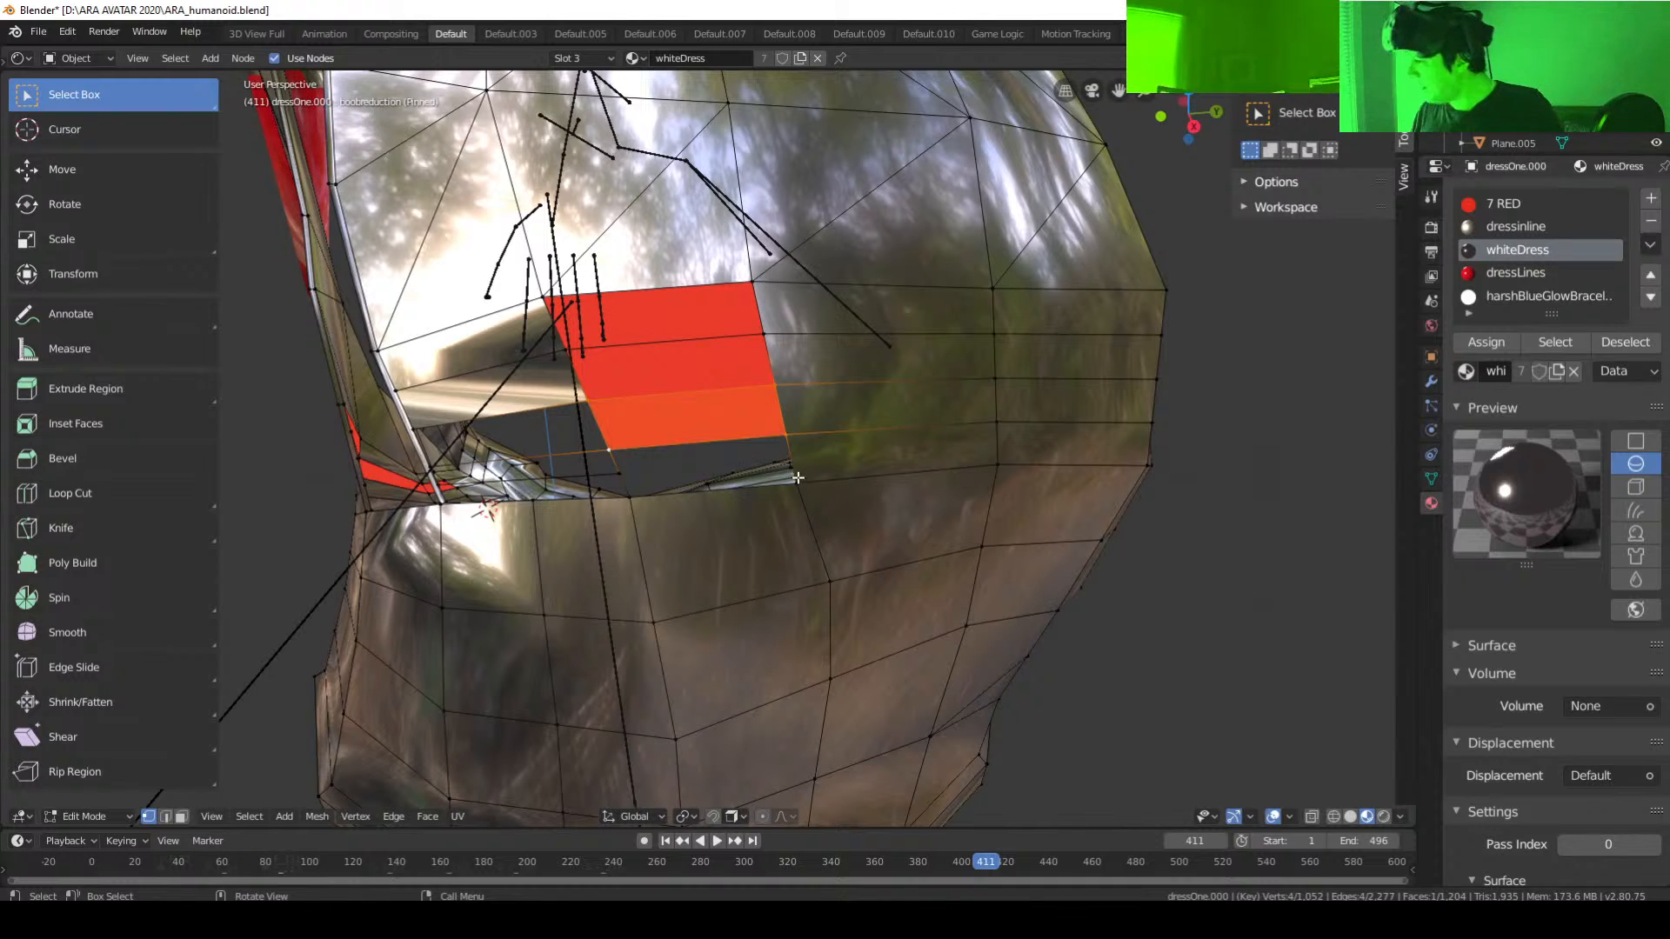
Step: Subdivide the short vertical edge at the side of the remaining gap below the red patch
click(797, 482)
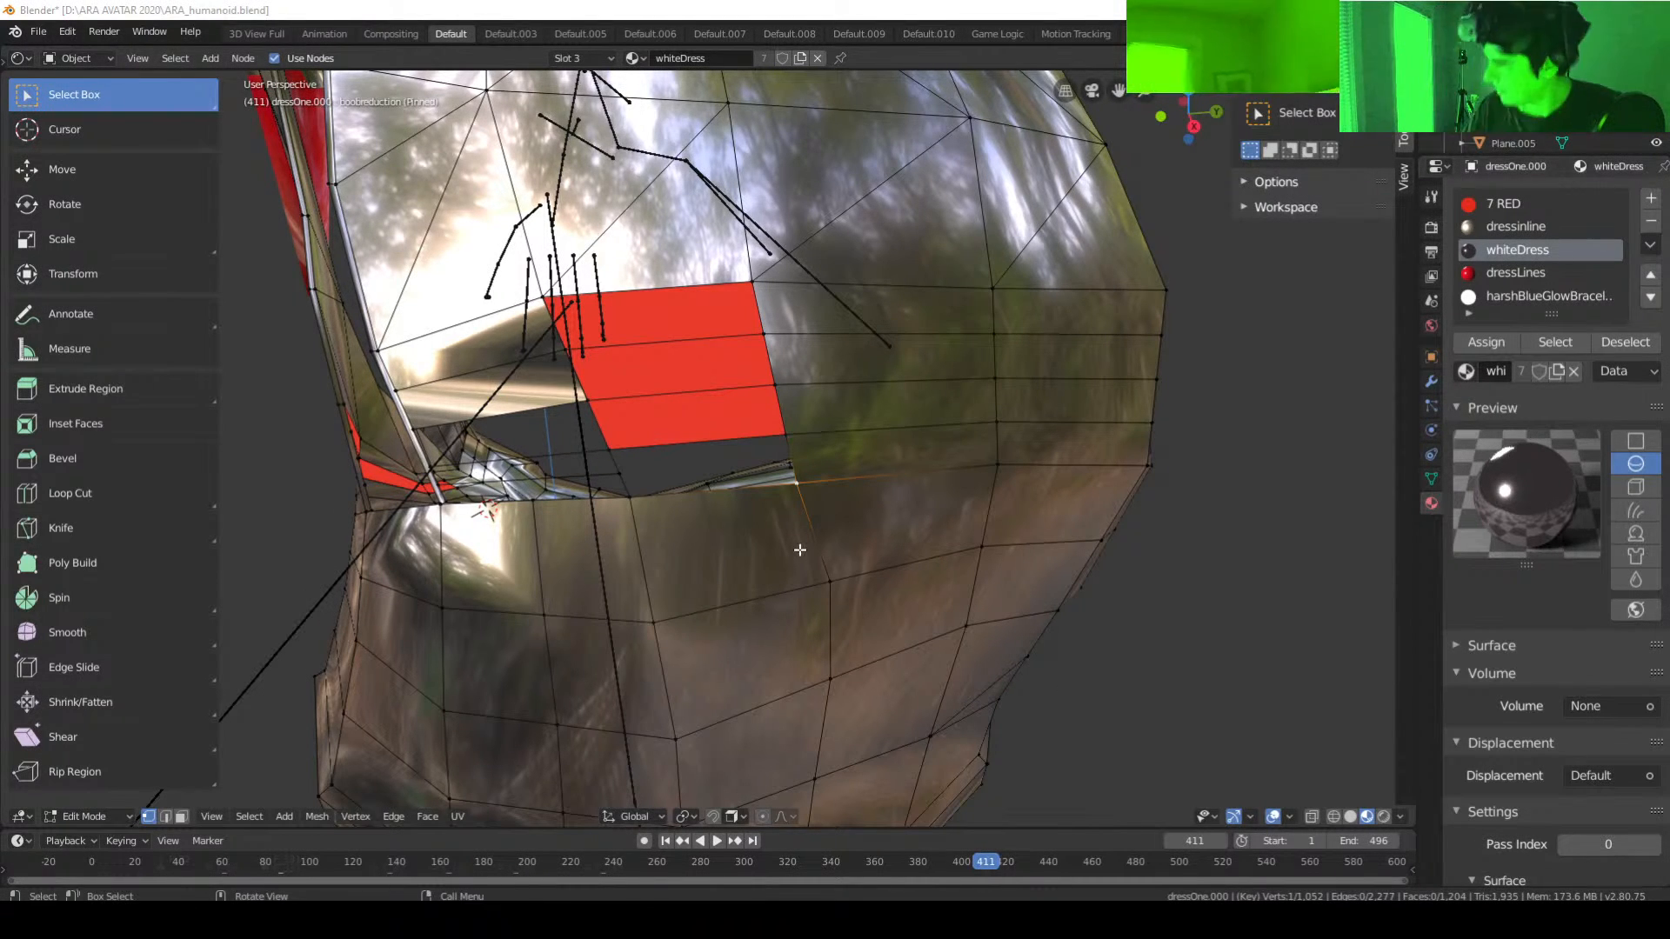
mouse_move(768, 505)
middle_down()
mouse_move(843, 452)
mouse_move(864, 484)
mouse_move(764, 477)
middle_up()
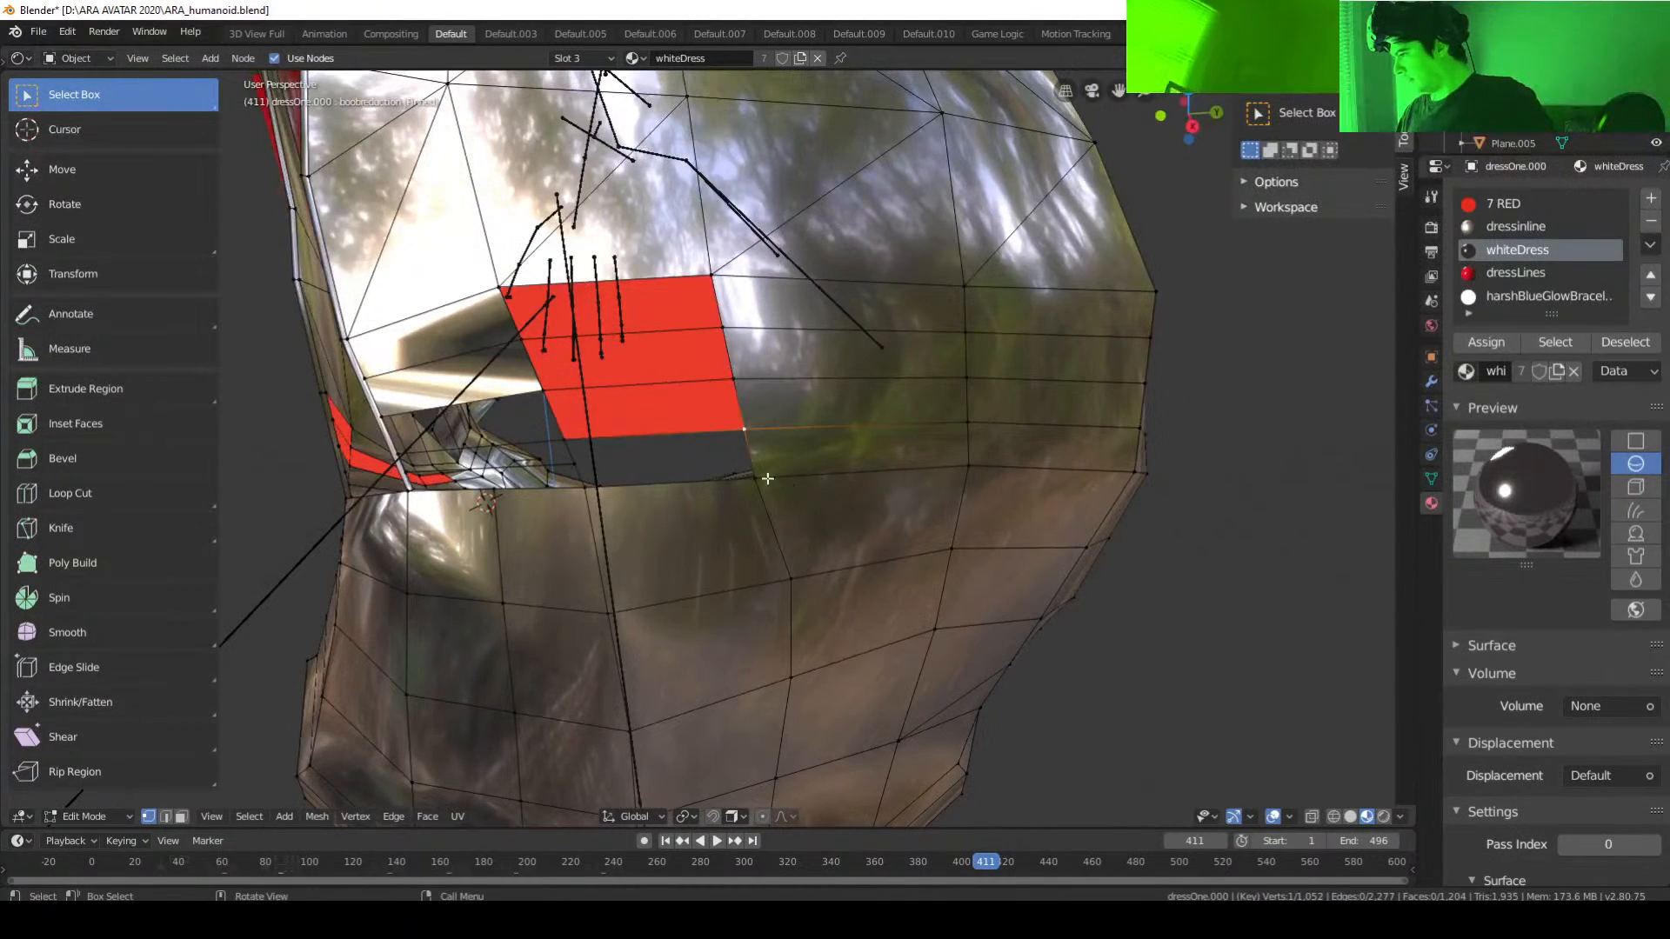
shift+click(772, 478)
right_click(749, 457)
click(749, 458)
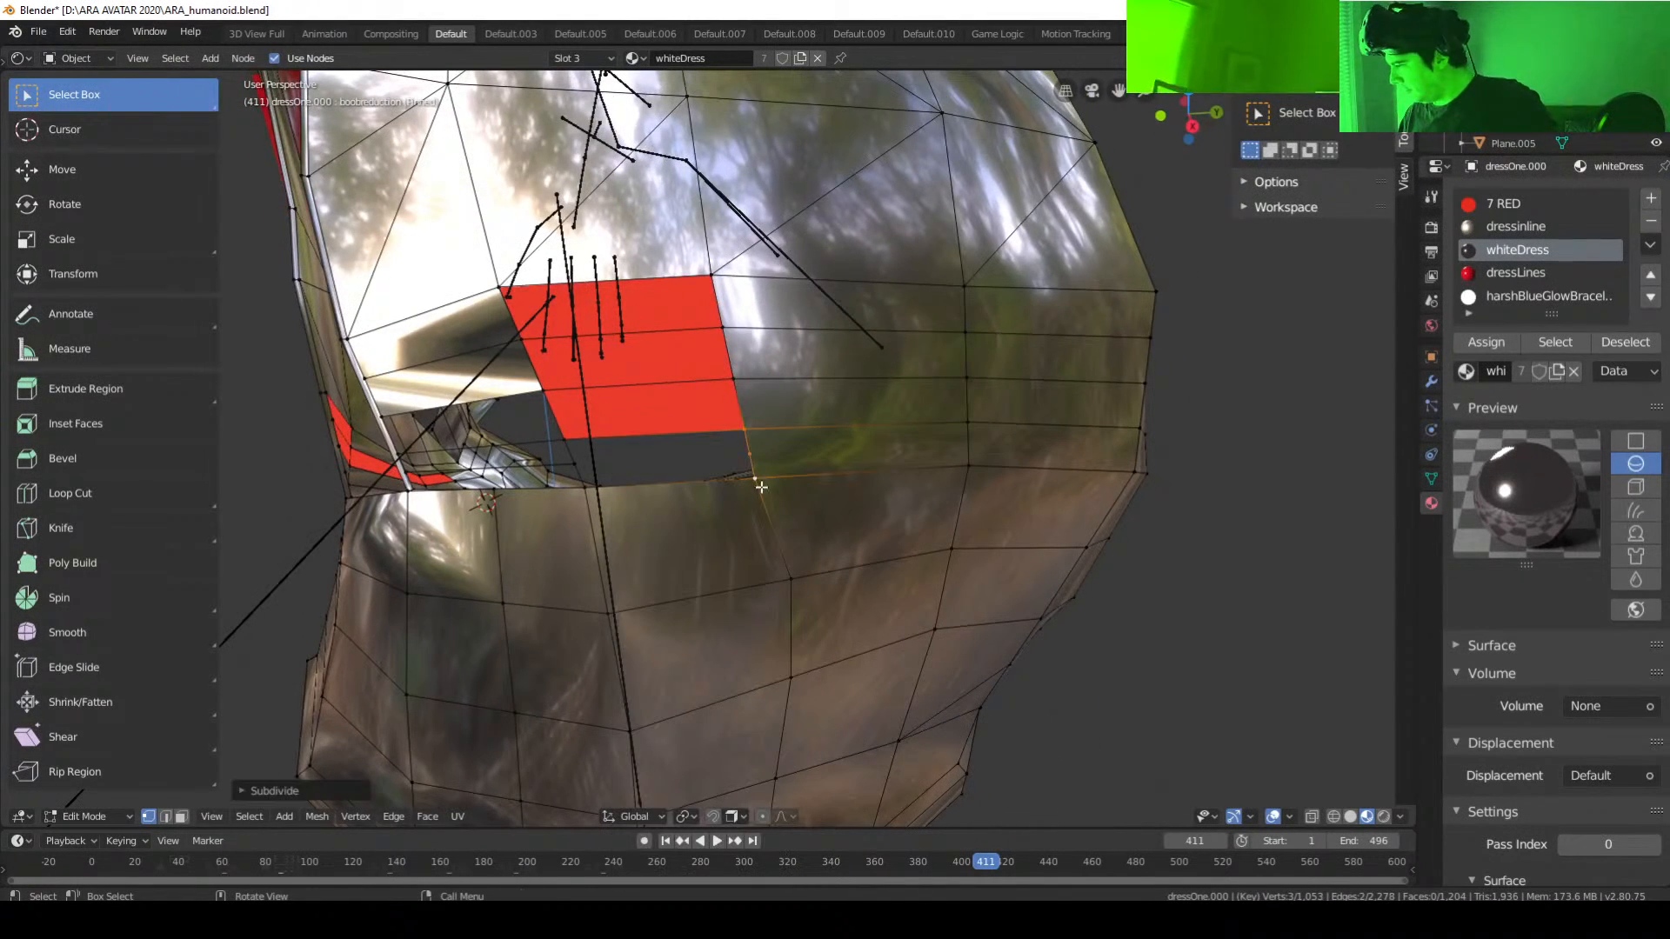
Step: Fill the upper strip of the remaining gap, using the new midpoint vertex as a corner
middle_drag(660, 474, 662, 477)
shift+click(618, 469)
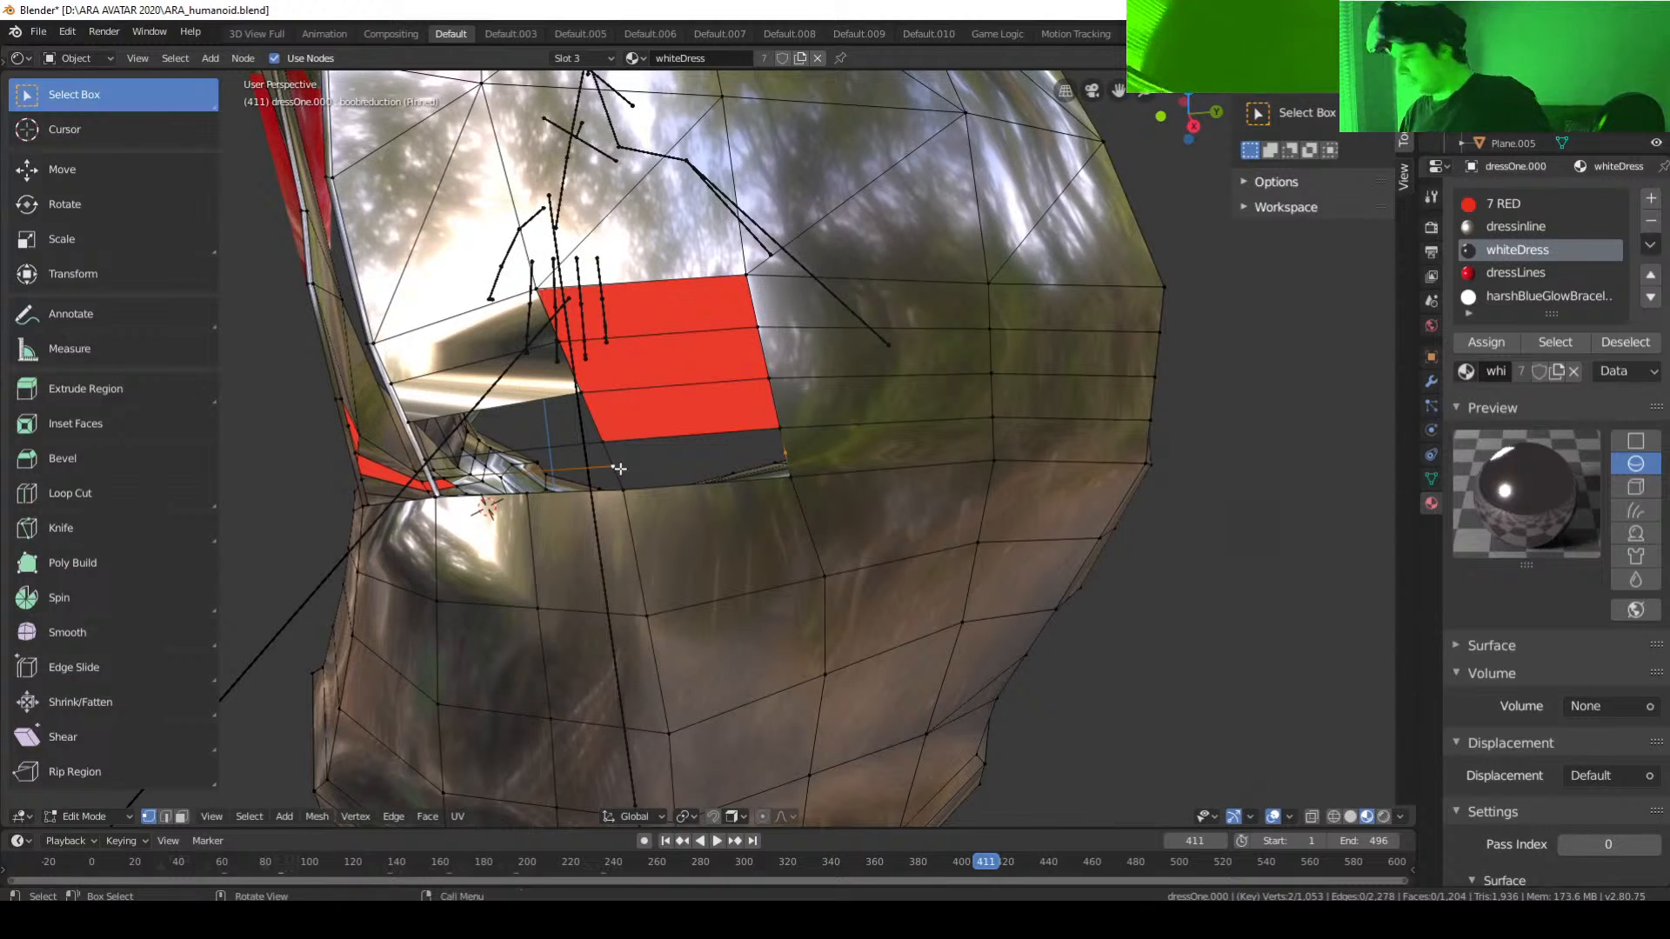
shift+click(760, 434)
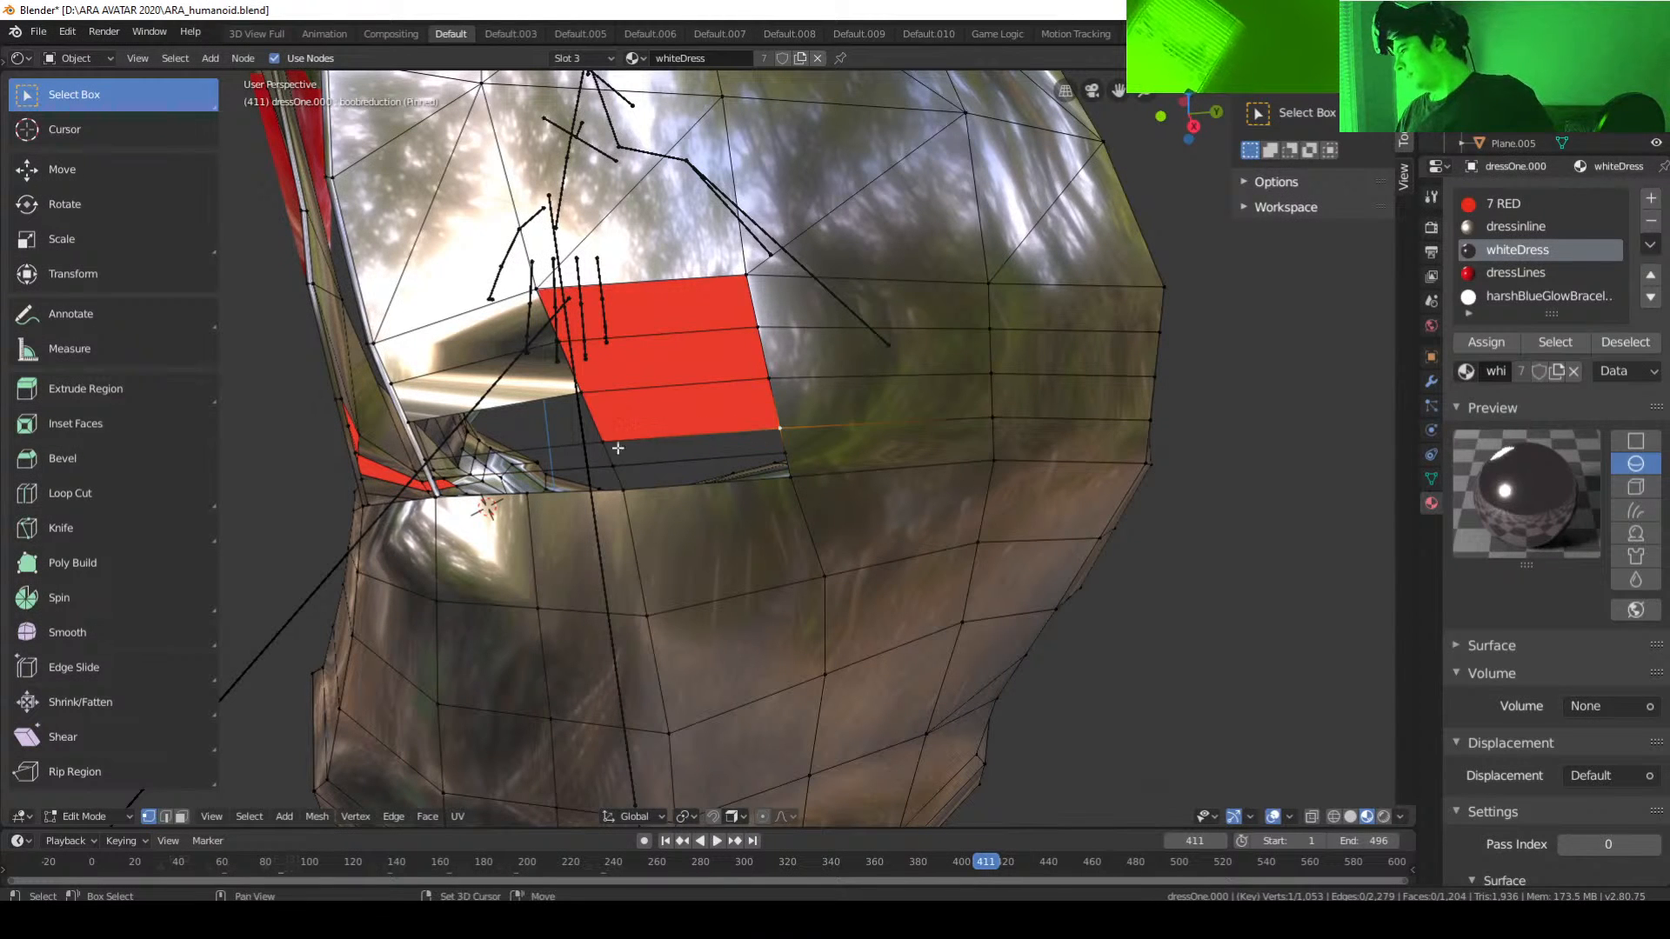
middle_drag(685, 473, 688, 475)
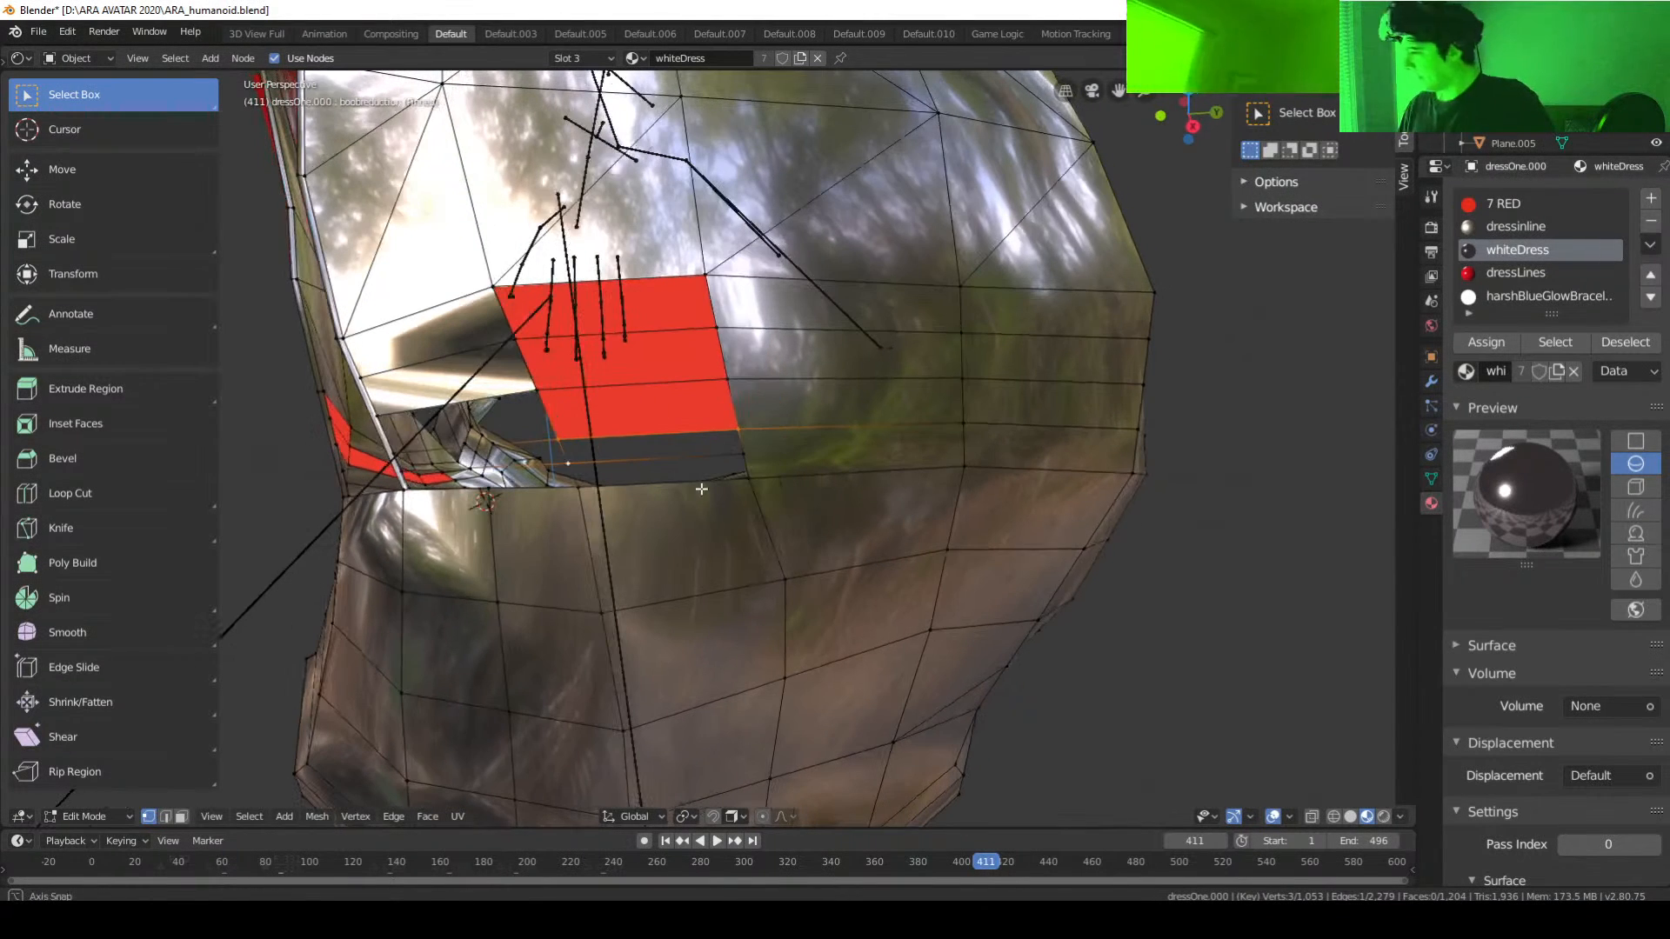
shift+click(754, 463)
key(f)
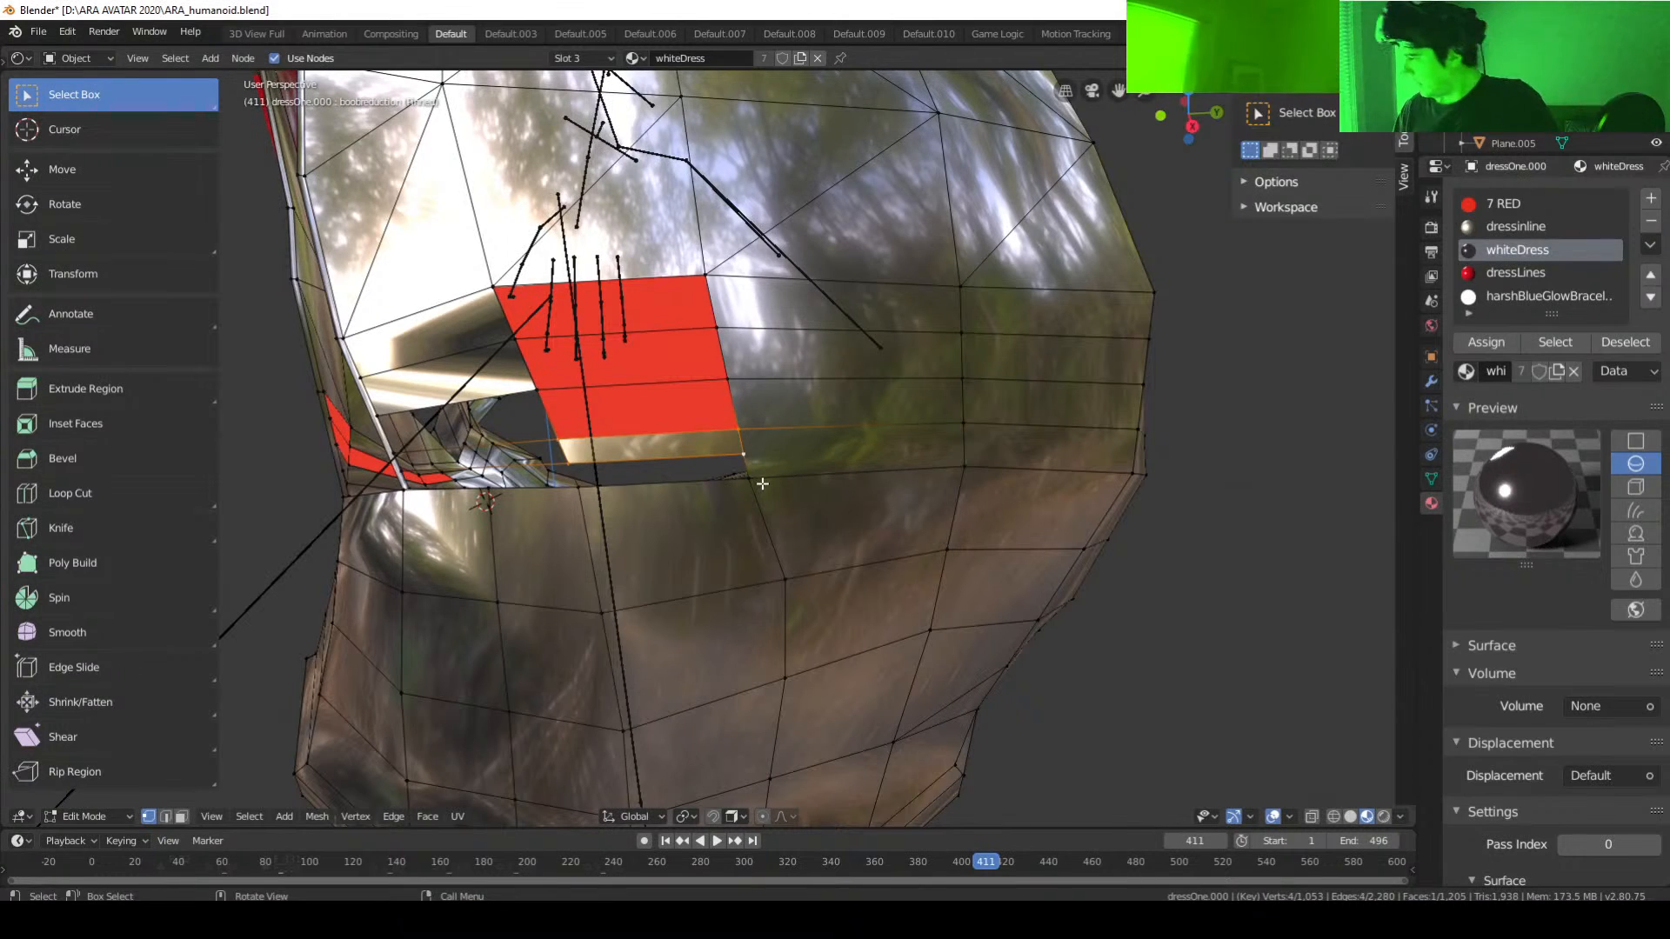
Step: Fill the last narrow strip between the new face and the gap's lower rim below the red patch
click(744, 476)
mouse_move(746, 478)
shift+middle_down()
mouse_move(713, 387)
mouse_move(745, 463)
shift+middle_up()
ctrl+click(745, 463)
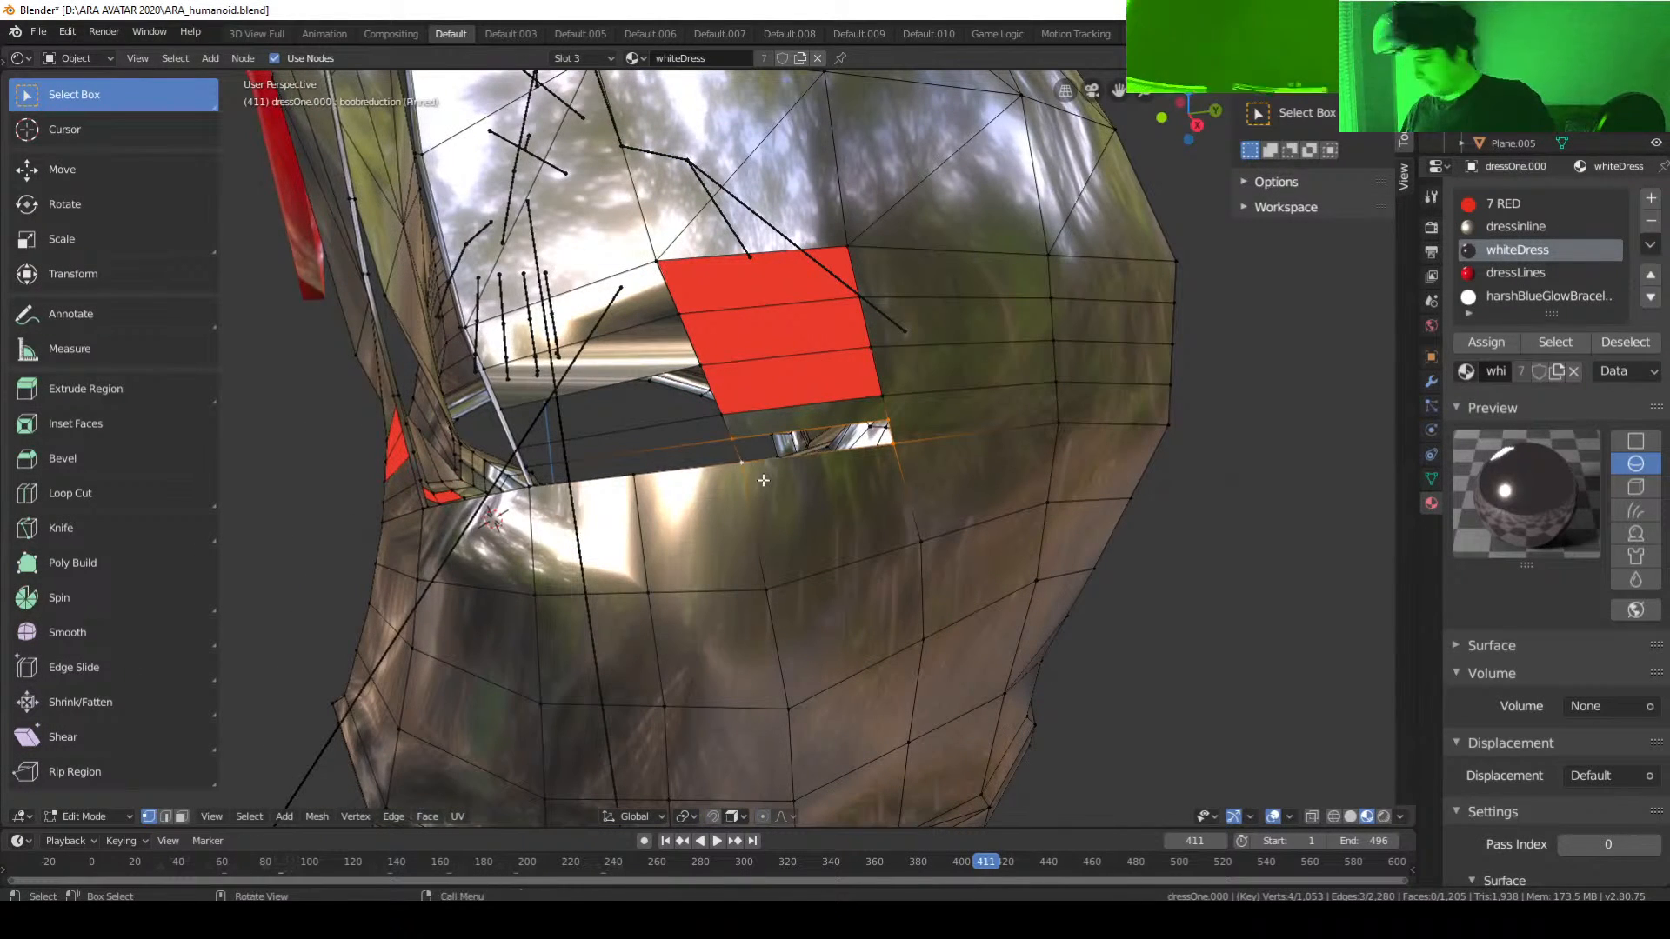
key(f)
middle_drag(790, 481, 812, 473)
click(788, 475)
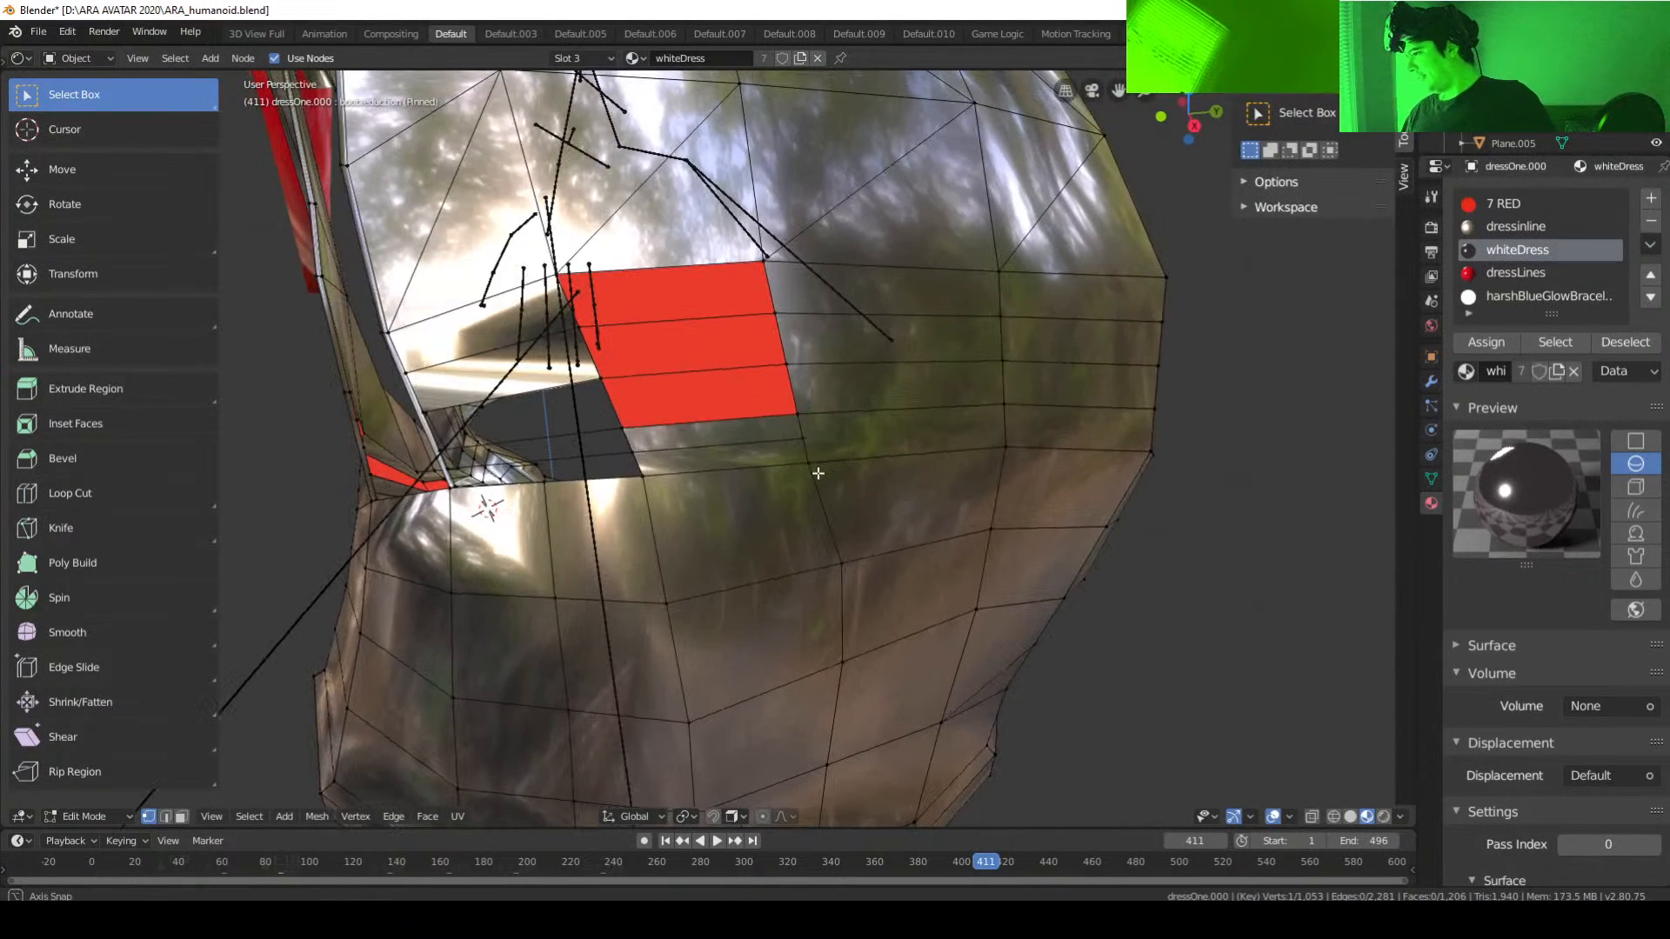
Step: Fill the lower strip of the gap beside the newly filled faces below the red patch, using its four corner vertices
shift+click(641, 454)
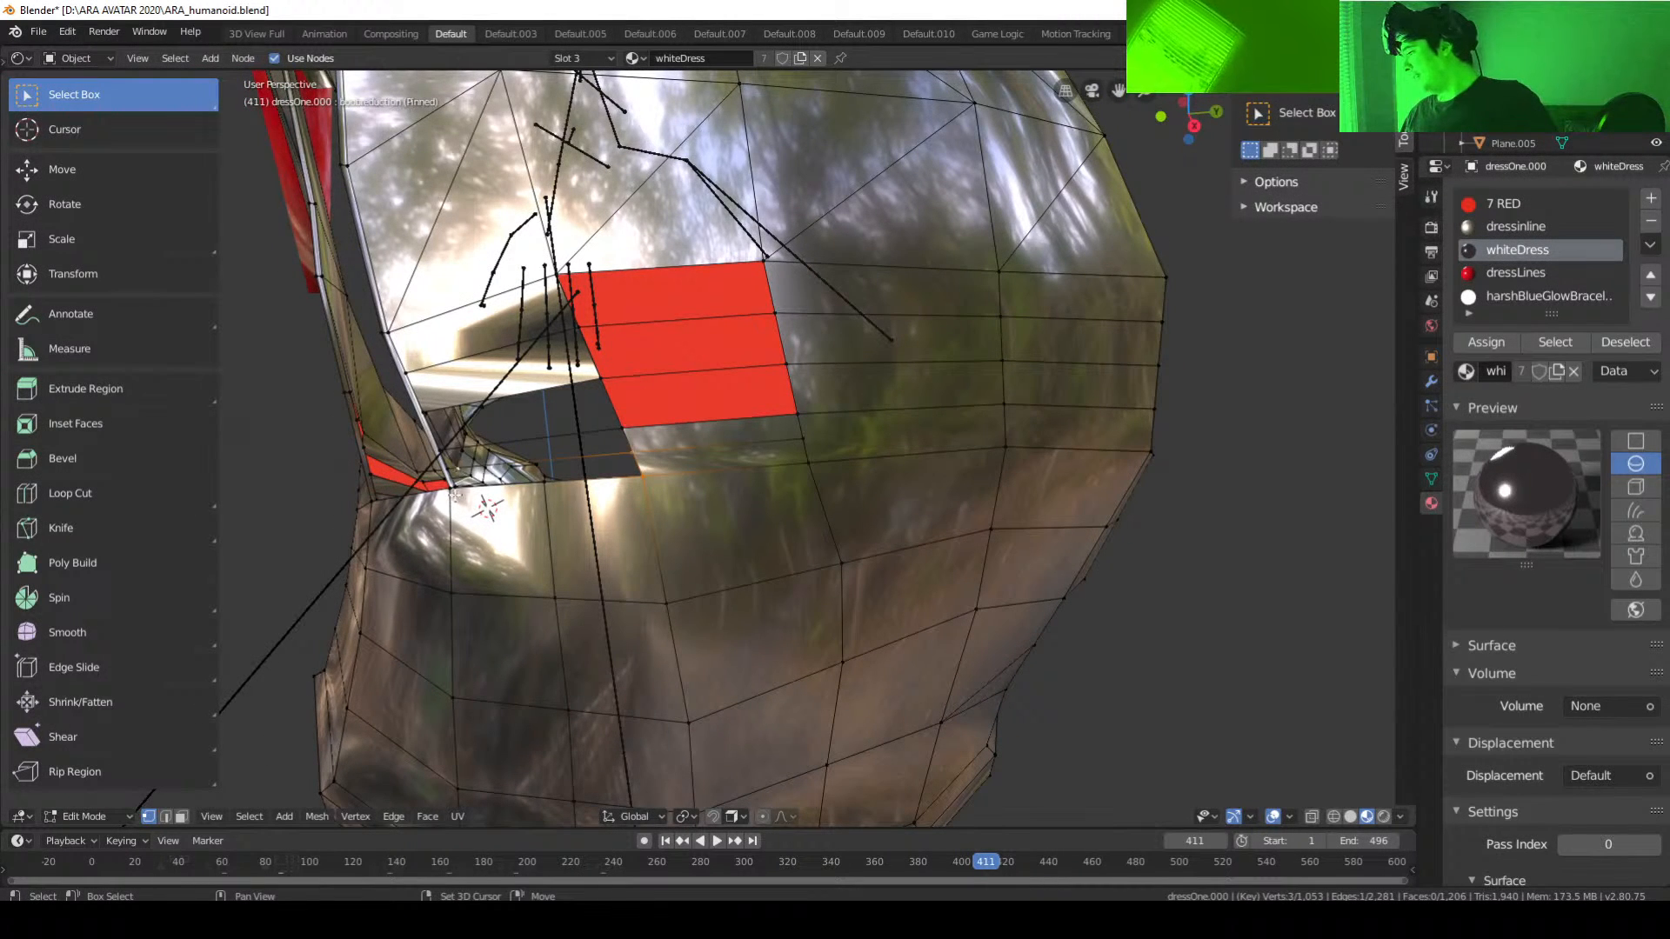
middle_drag(454, 494, 532, 448)
click(538, 448)
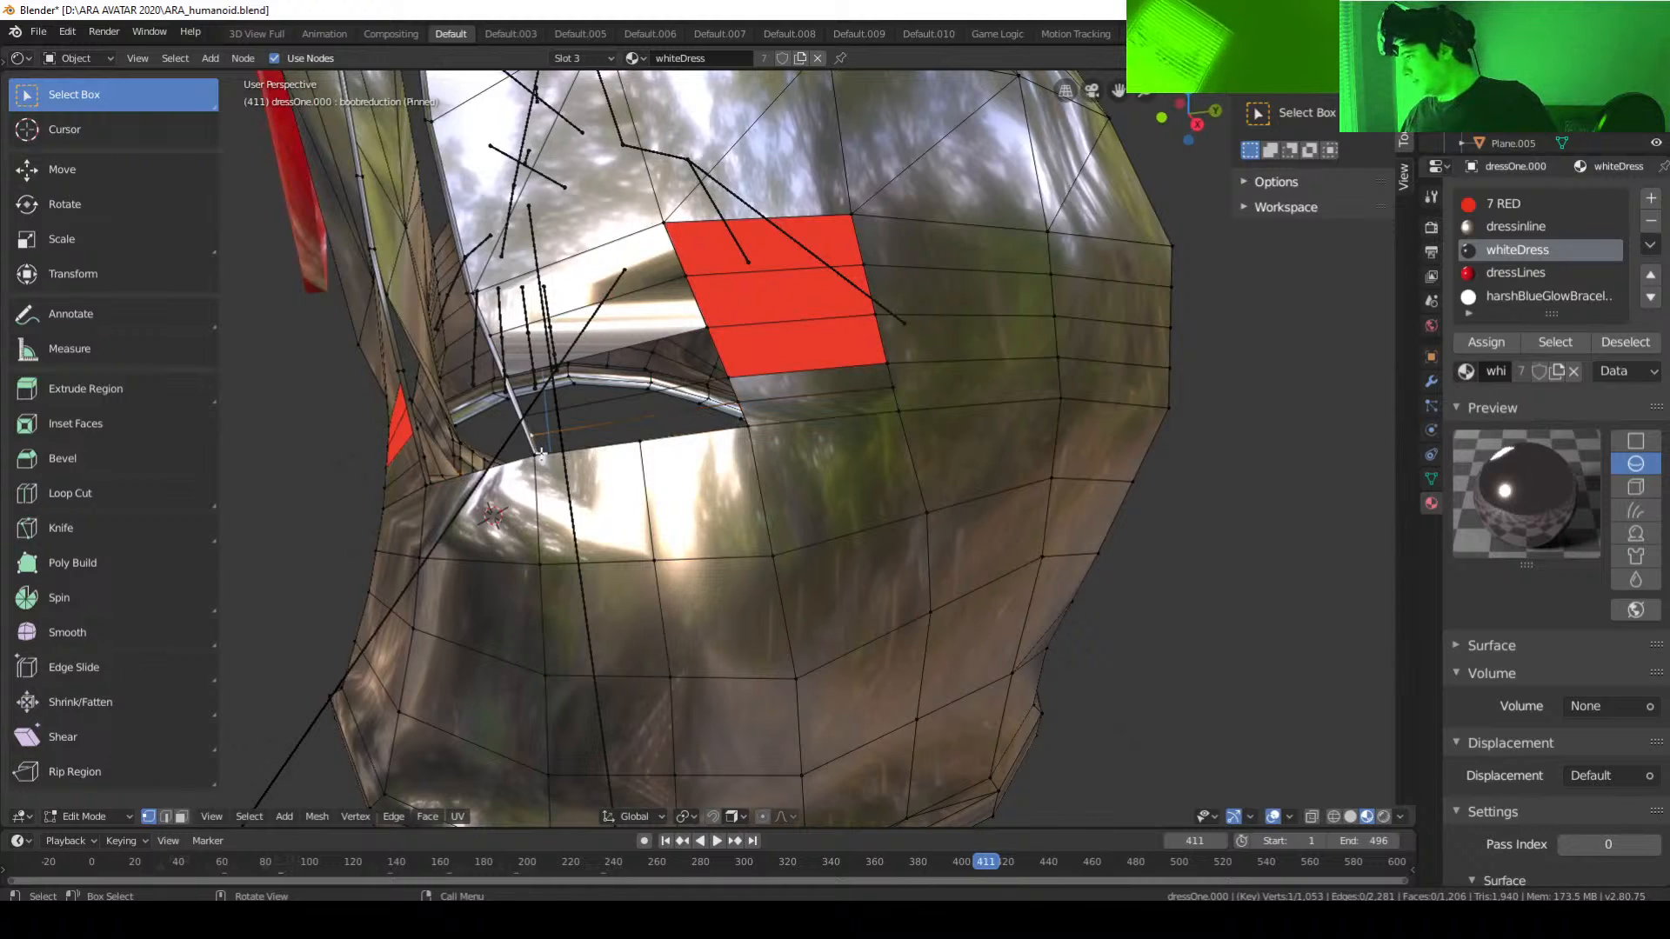
shift+click(750, 419)
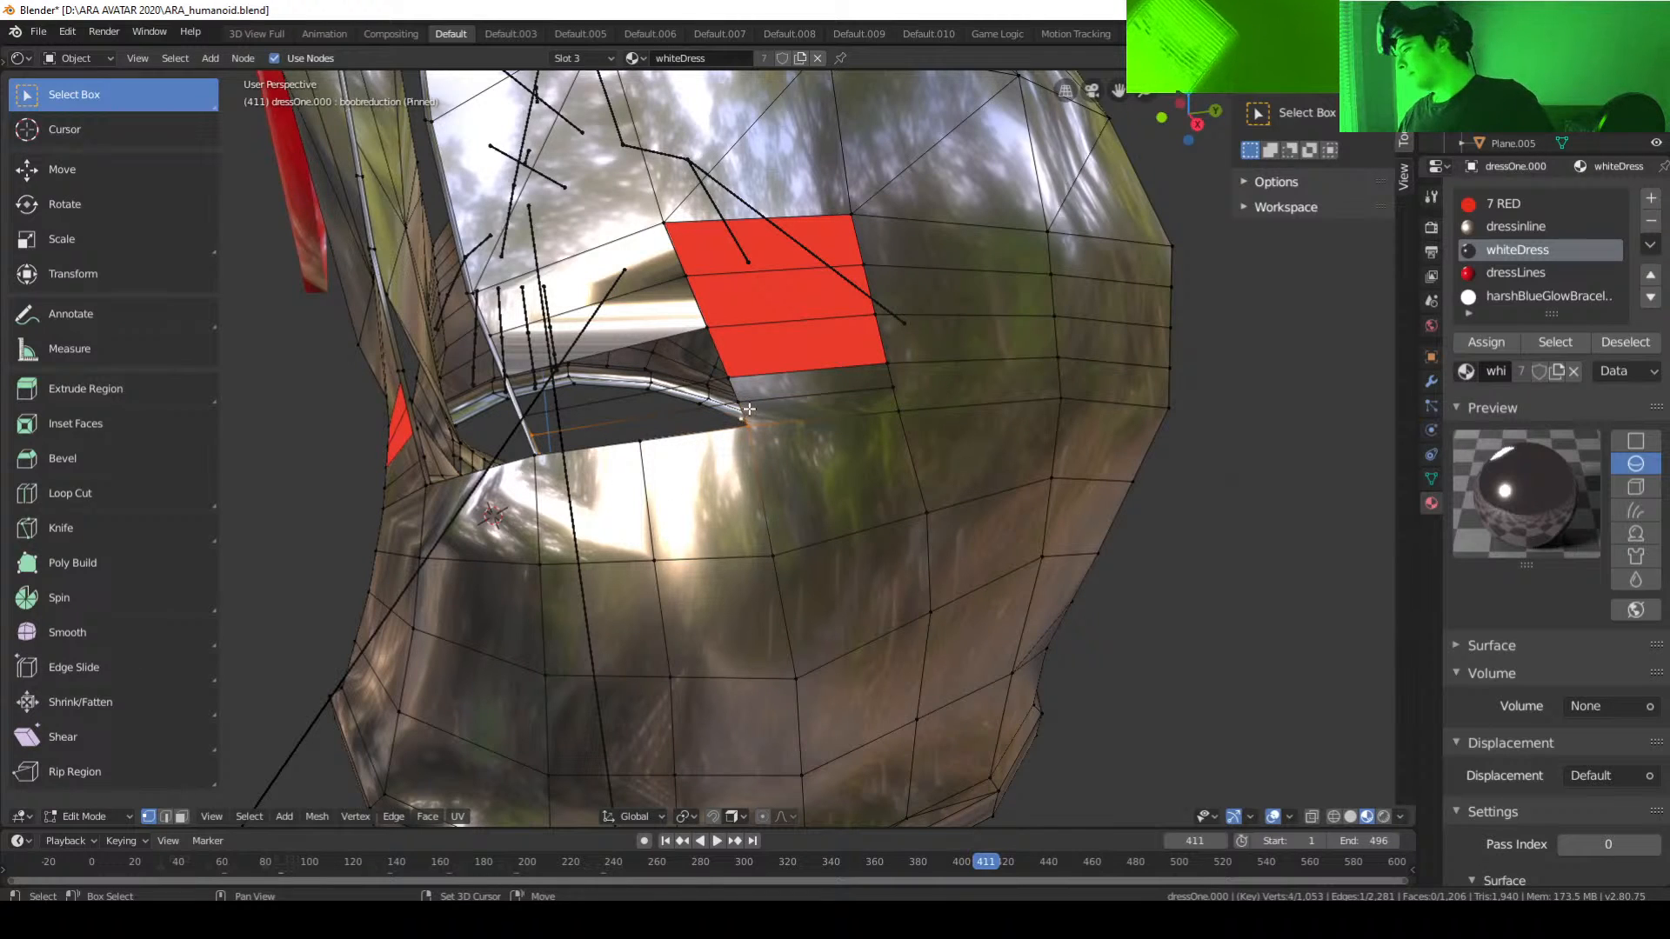
middle_drag(749, 409, 712, 475)
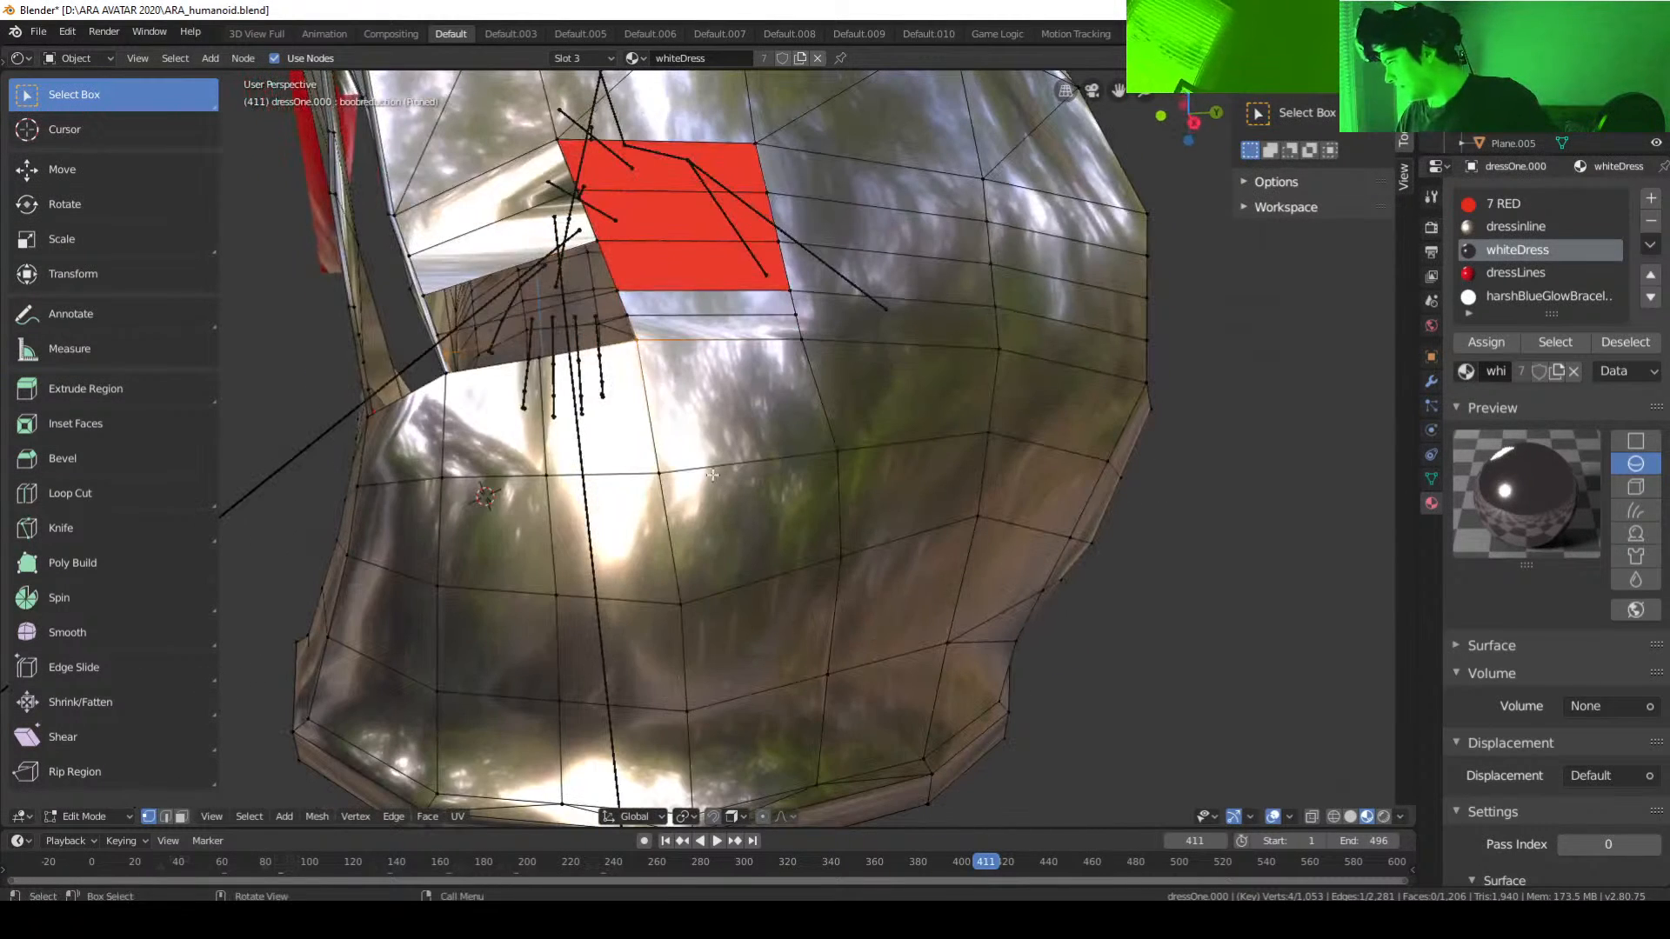
middle_drag(635, 324, 373, 452)
shift+click(650, 410)
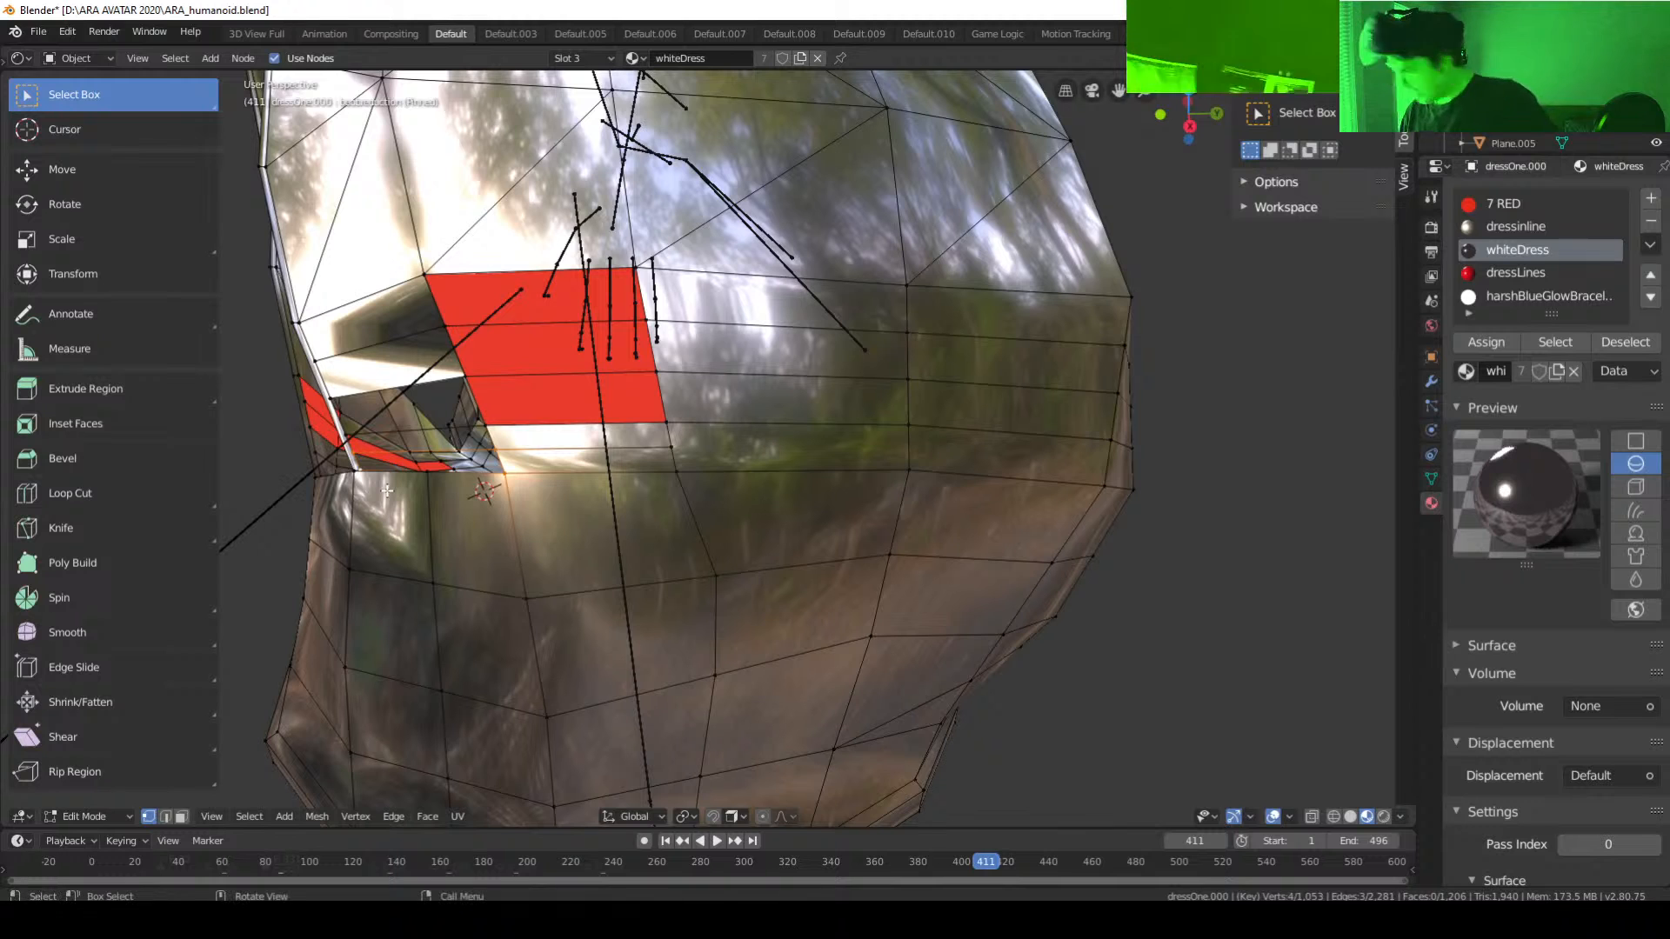
key(f)
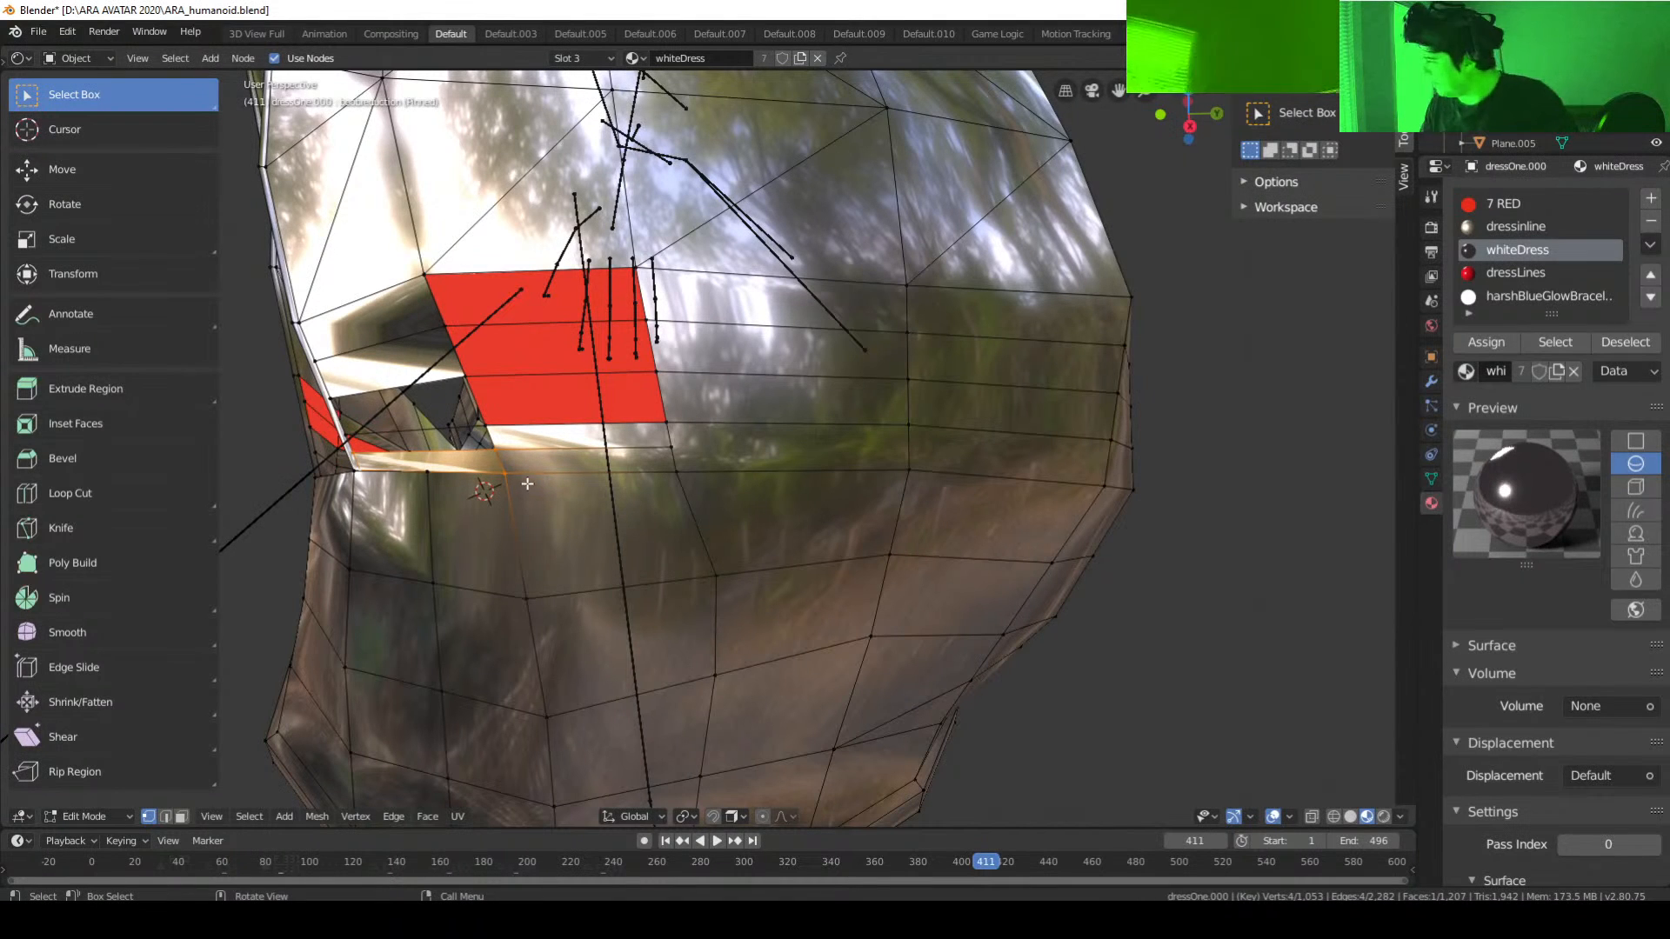
Step: Fill the next strip directly above the new face in the gap beside the red patch, using its corner vertices
click(478, 450)
click(492, 419)
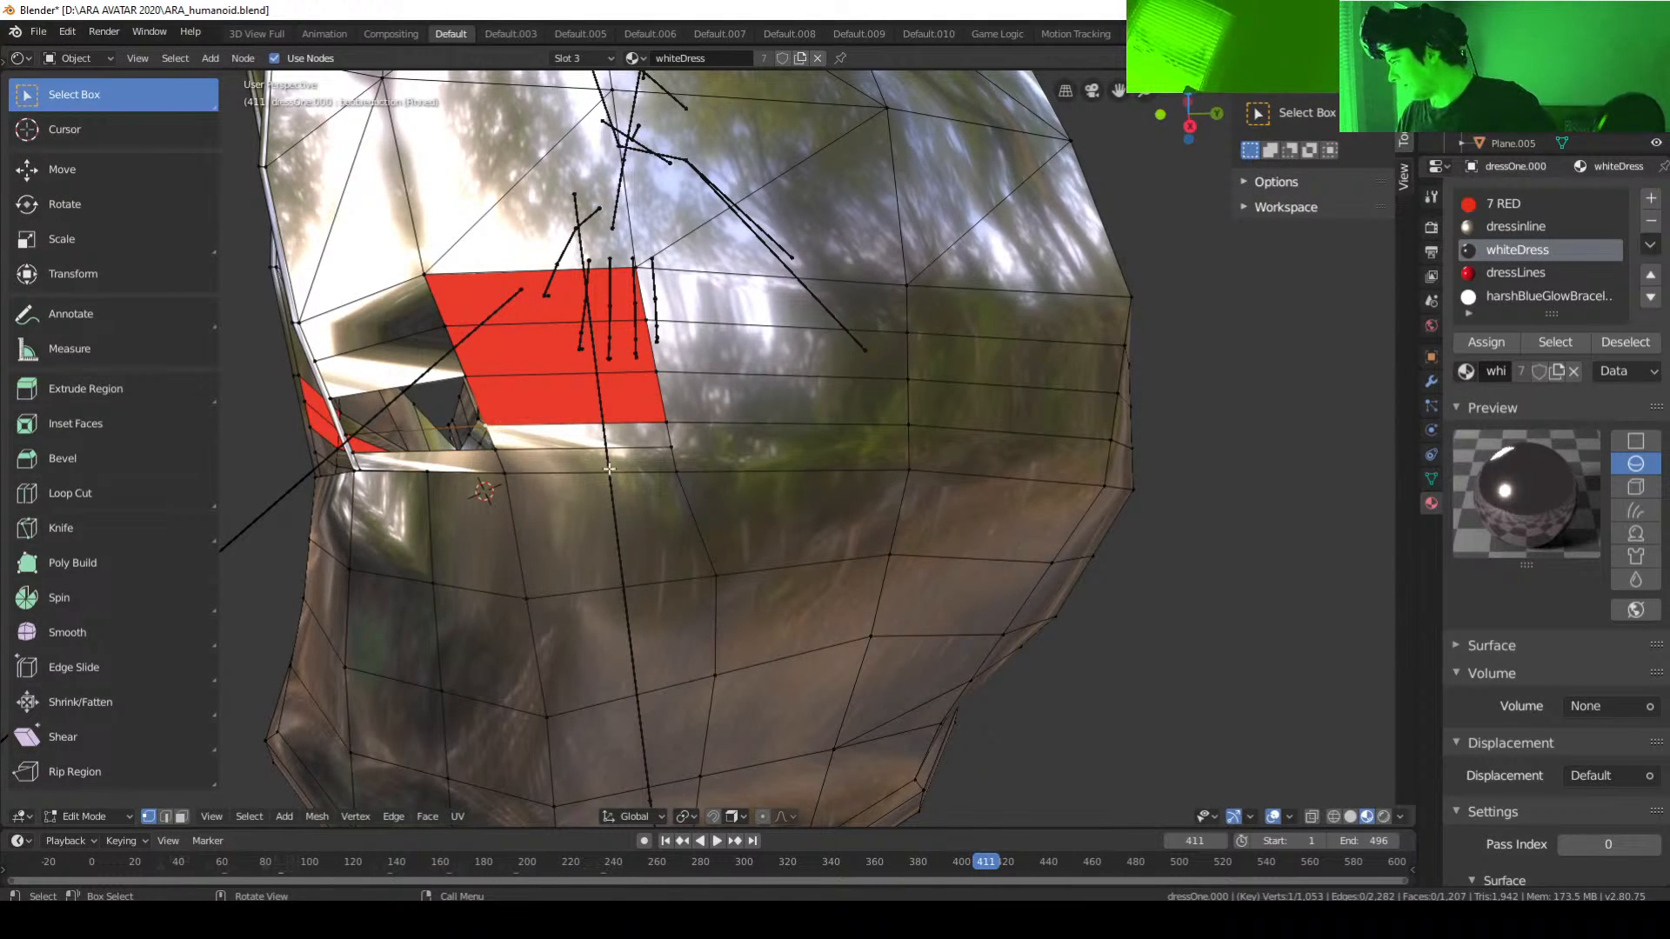
middle_drag(611, 470, 626, 470)
shift+click(574, 462)
middle_drag(459, 498, 438, 493)
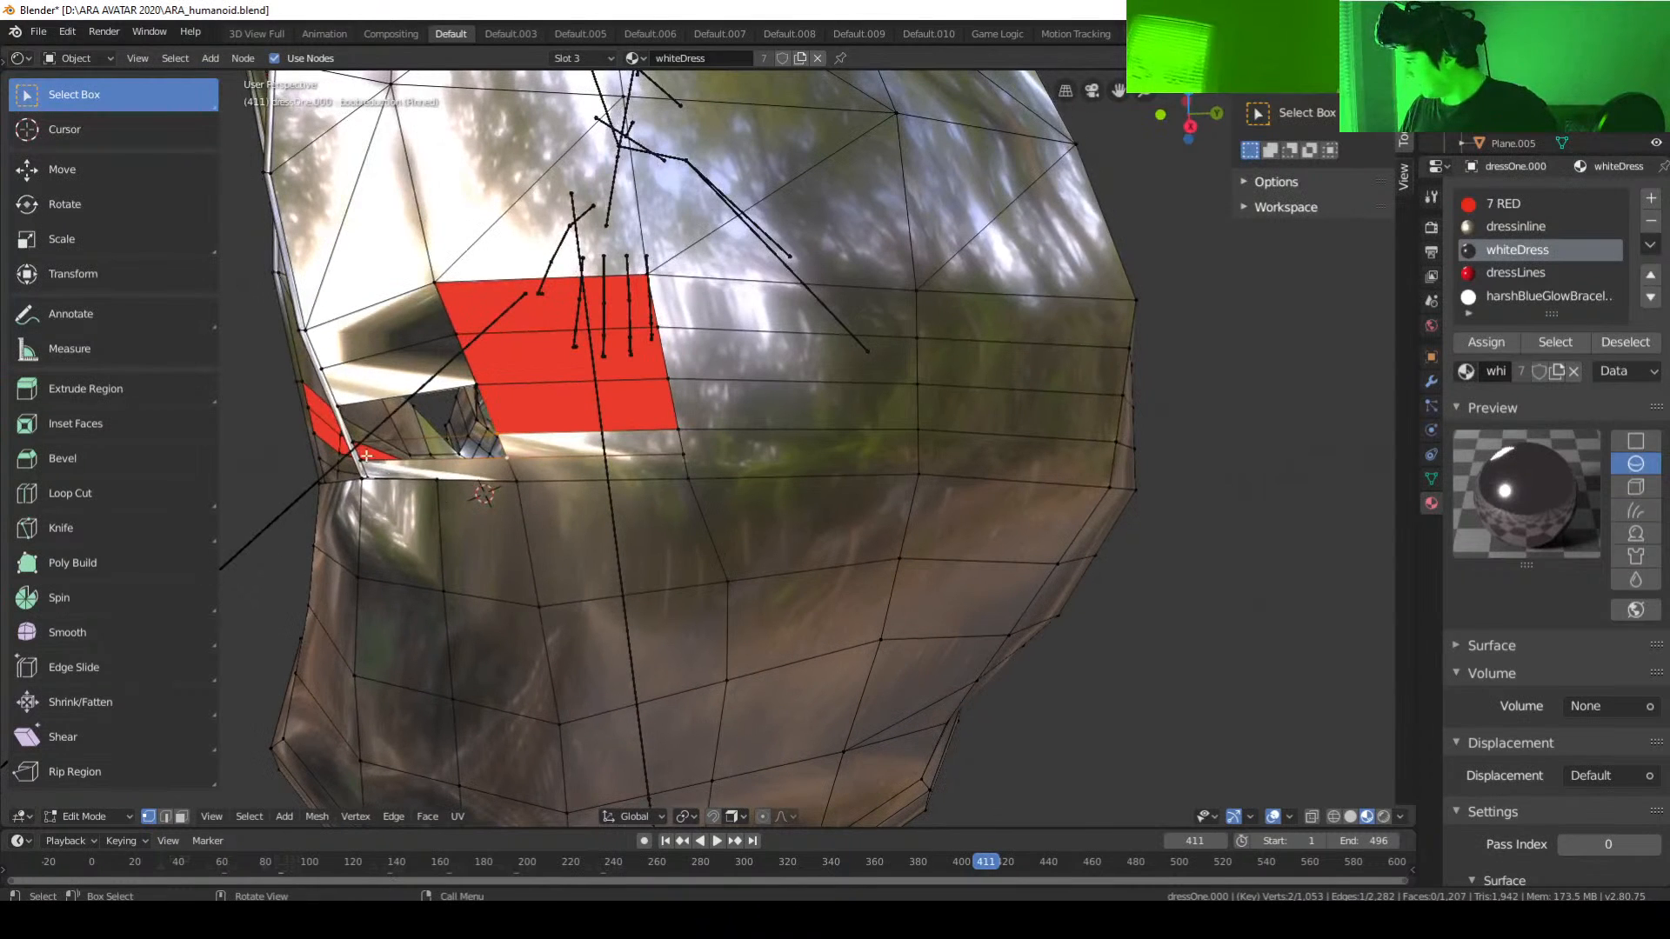
shift+click(352, 445)
key(f)
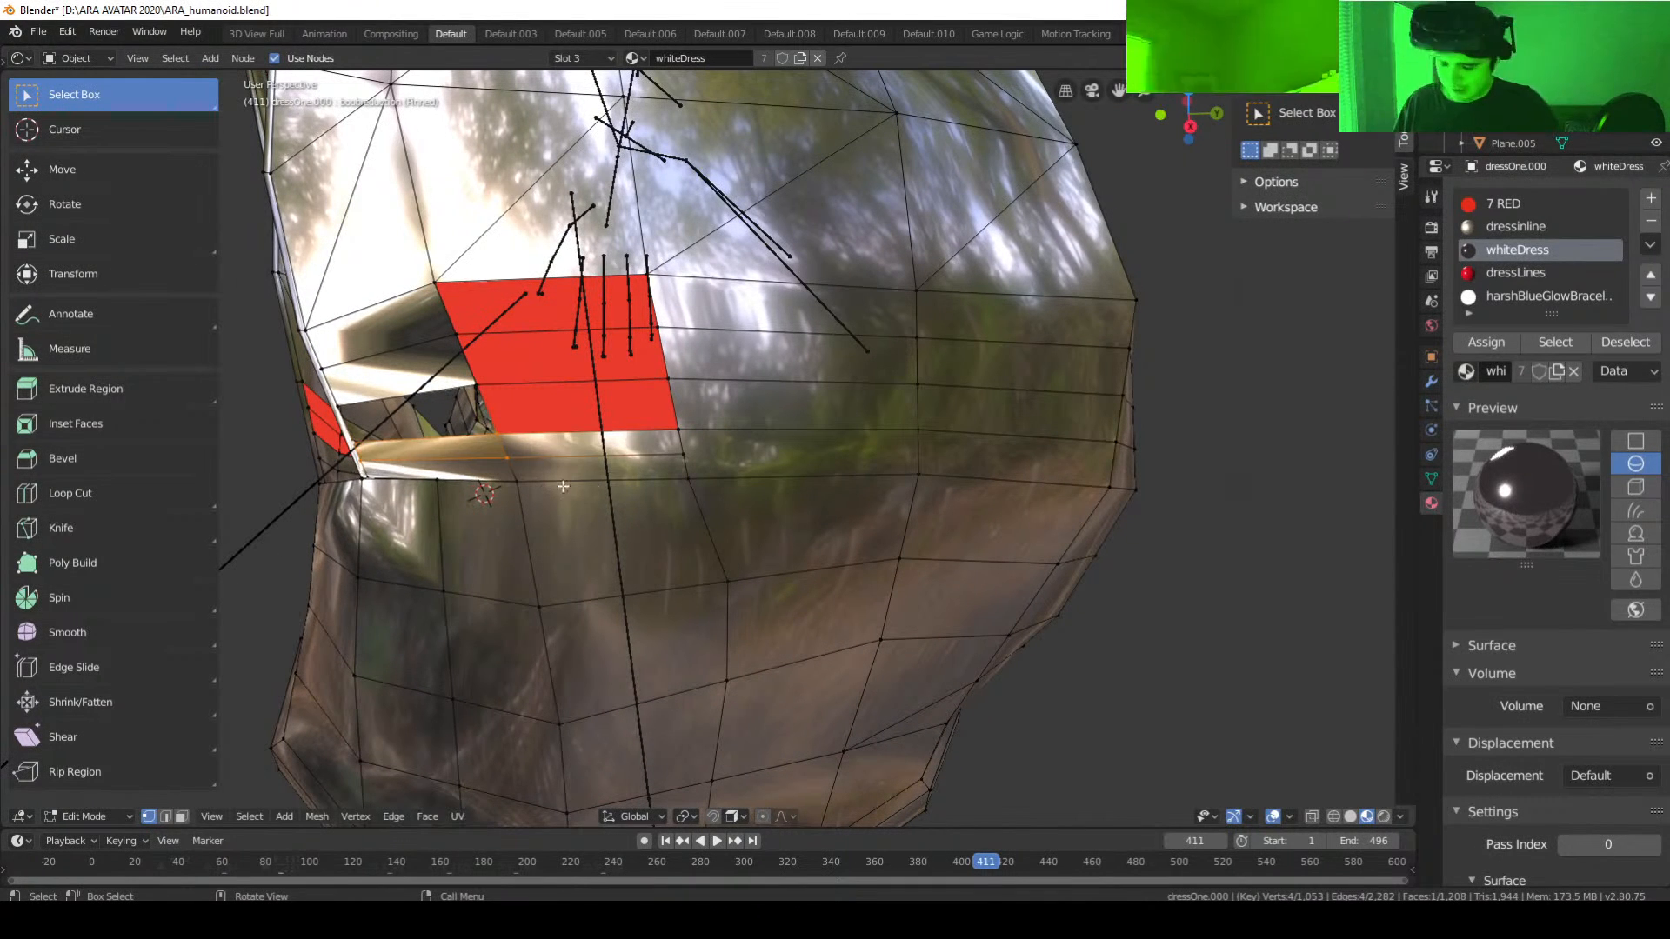
Step: Subdivide the first vertical edge of the band beyond the red patch and join its midpoint to the previous midpoint with an edge
click(920, 435)
right_click(921, 446)
click(920, 446)
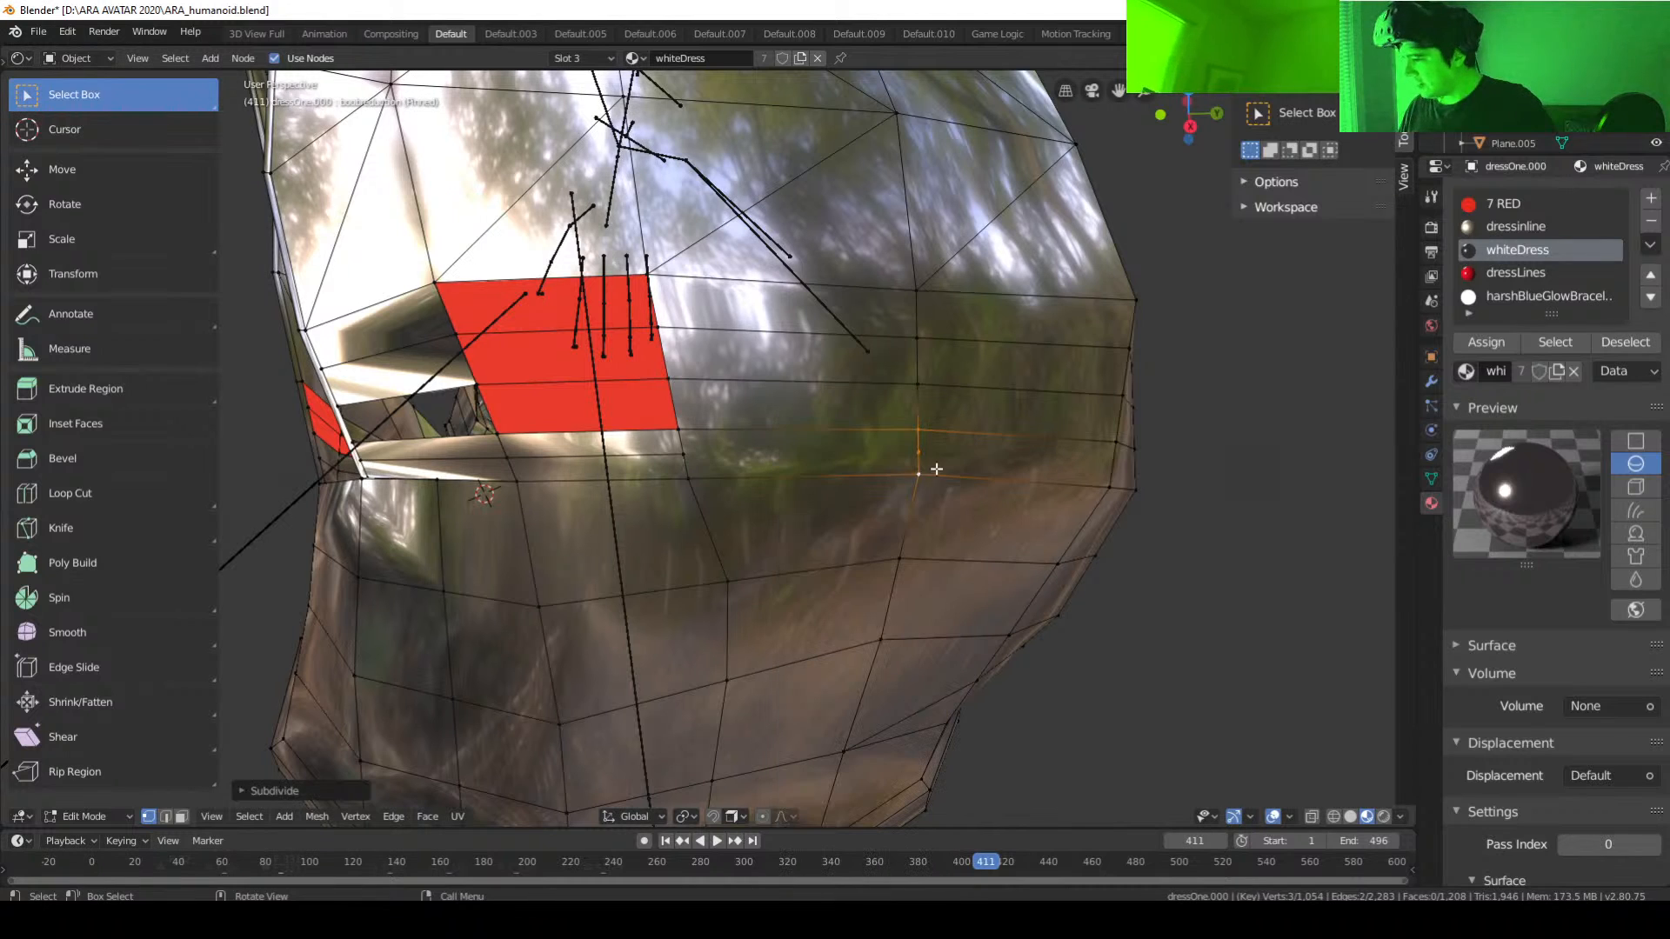
click(921, 454)
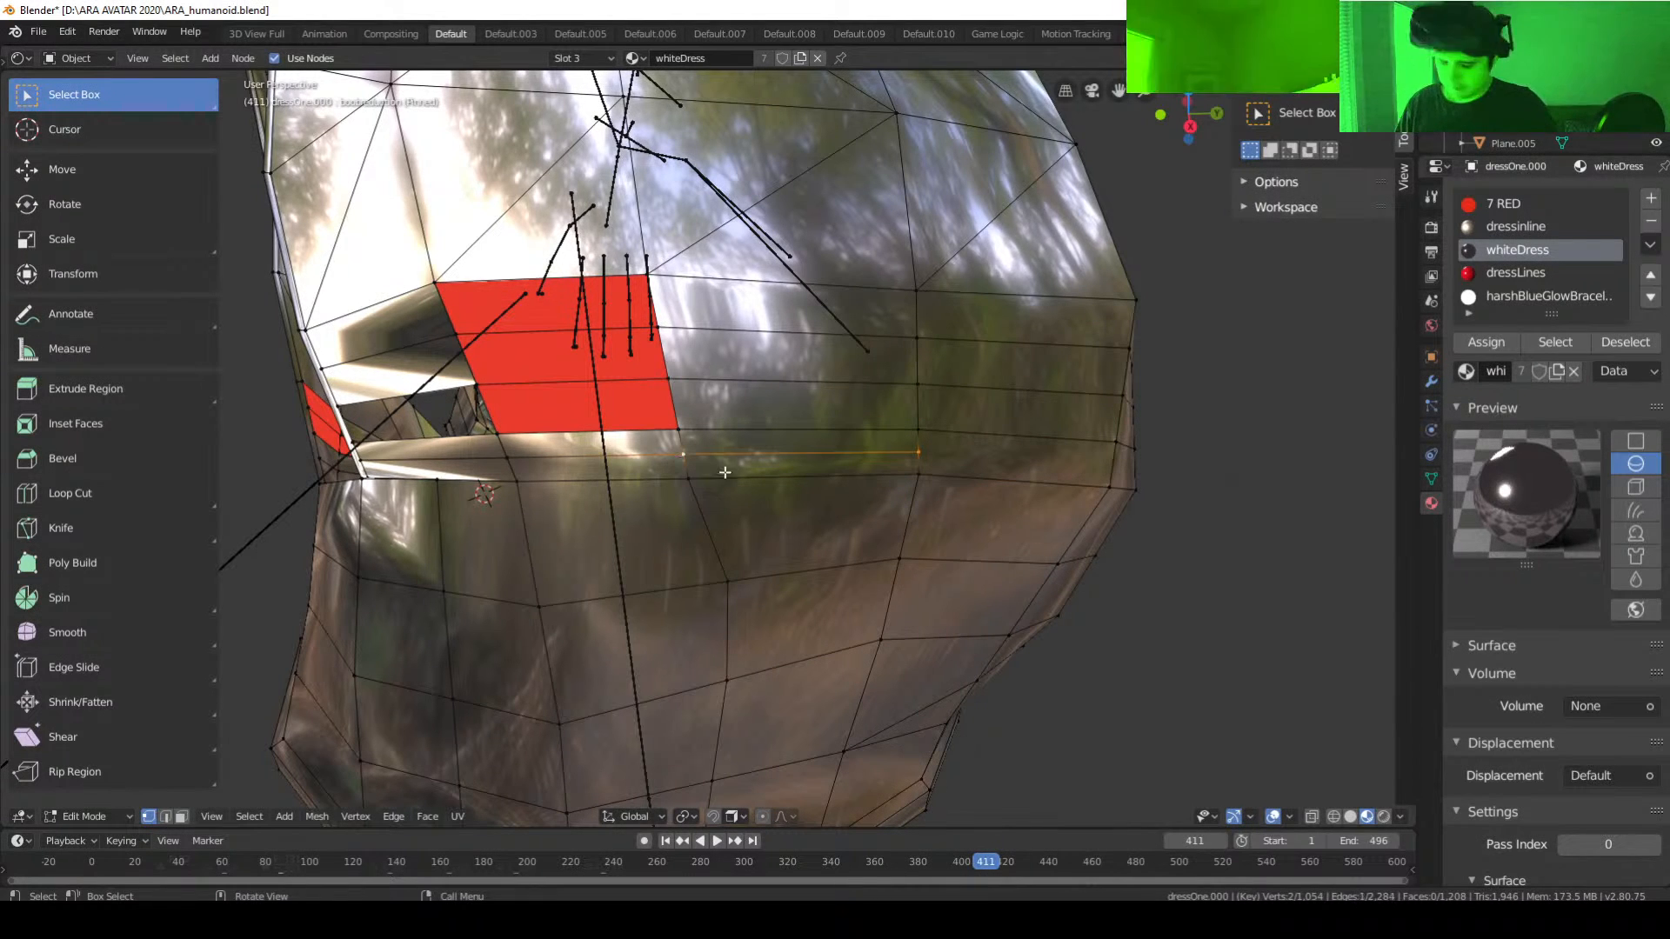
Step: Subdivide the second vertical edge along the band beyond the red patch and connect its midpoint to the first edge's midpoint
middle_drag(1000, 550, 892, 528)
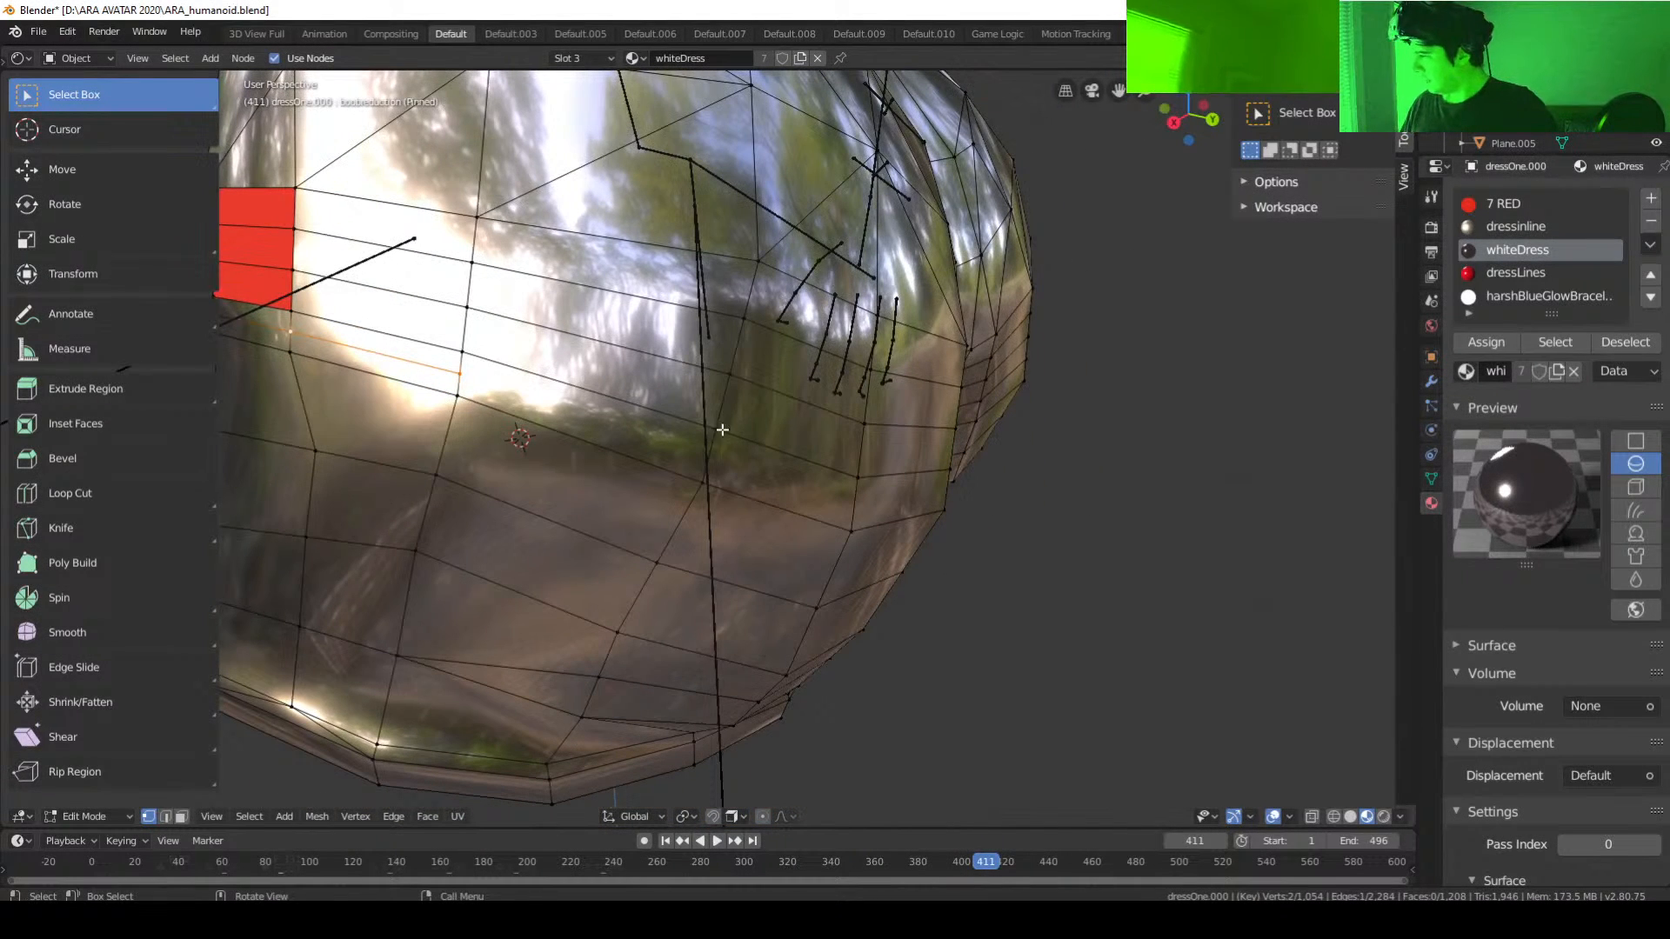
click(710, 461)
right_click(709, 461)
click(710, 461)
click(709, 456)
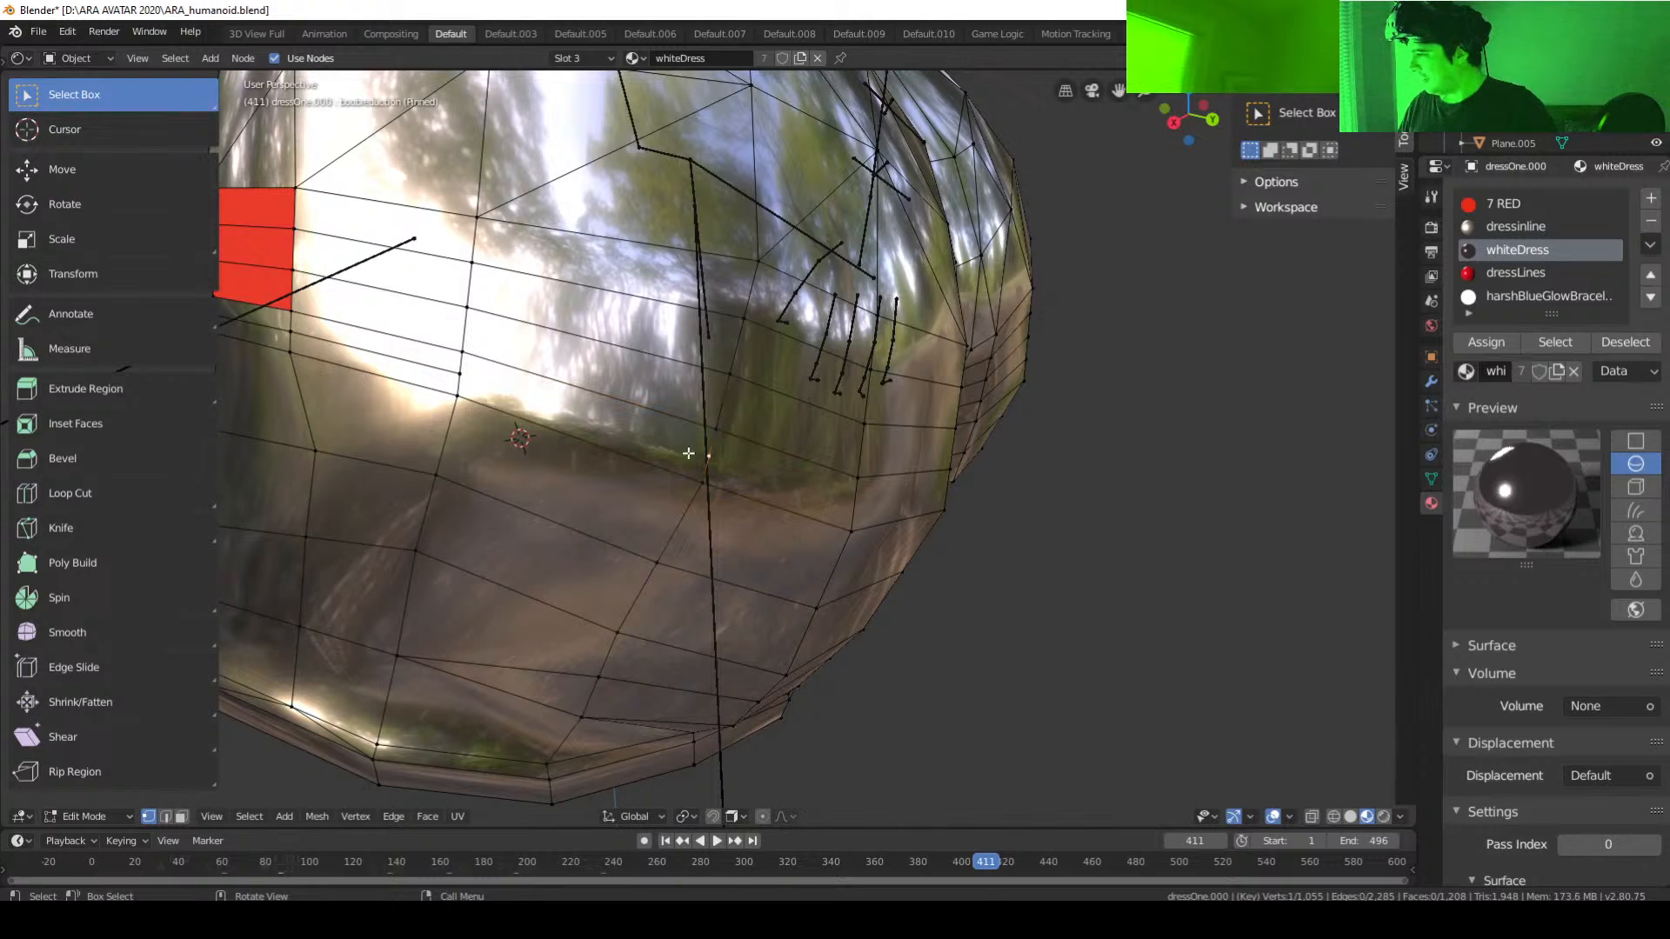
key(f)
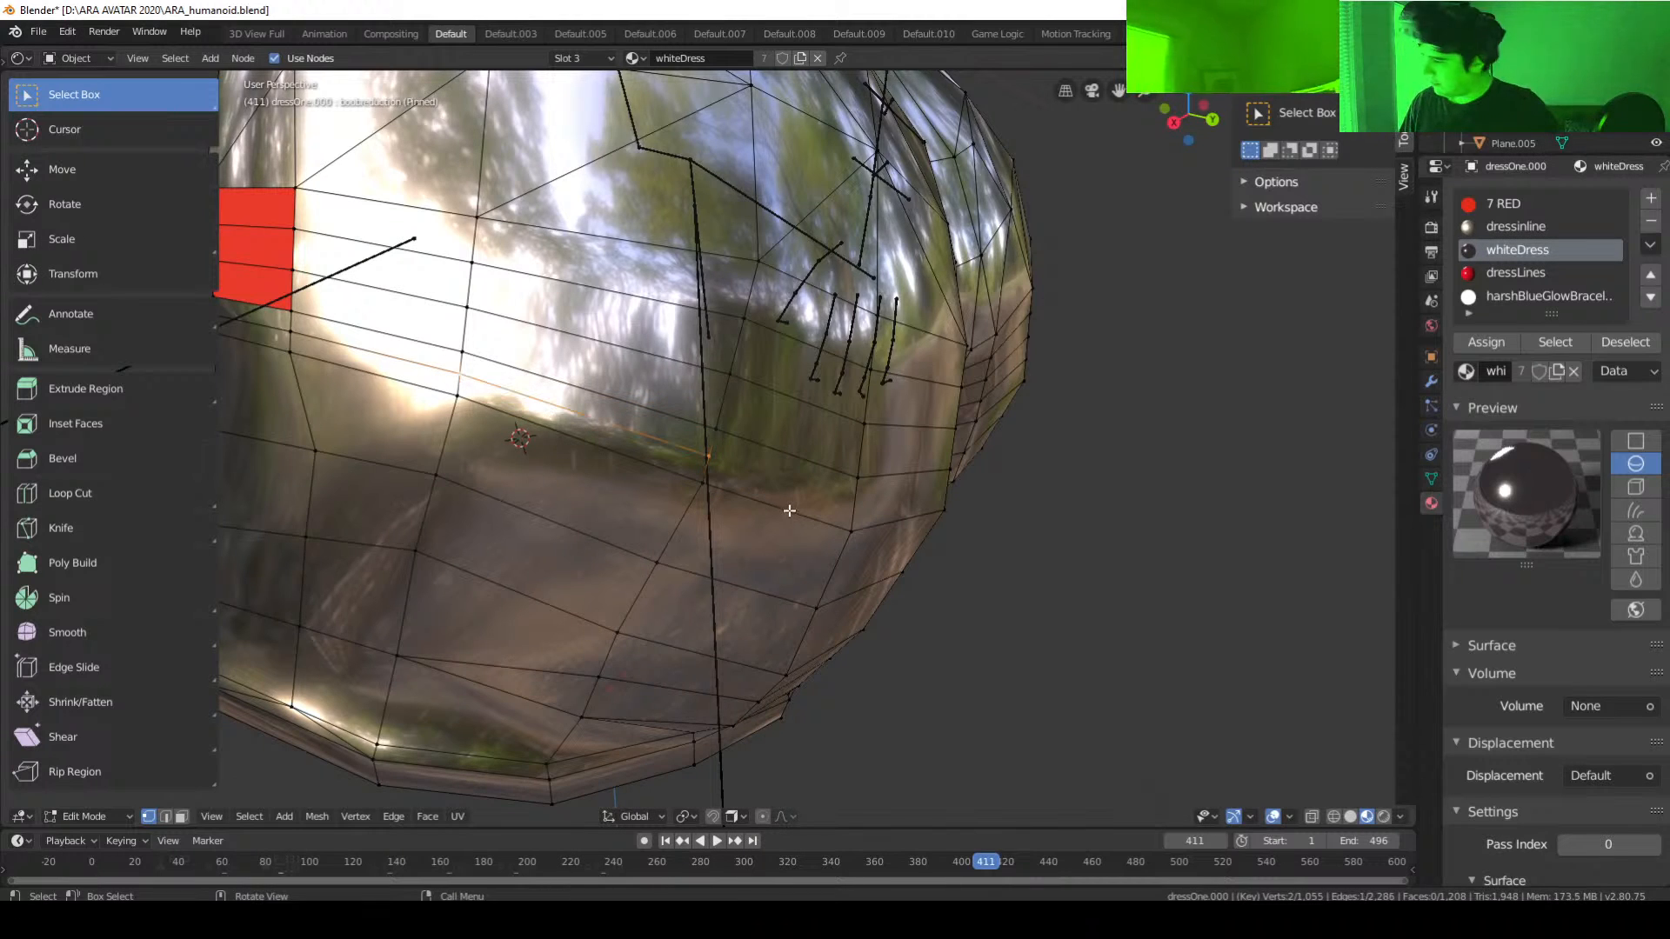
Step: Continue around the curve by subdividing the band's third vertical edge and connecting its midpoint to the second one
middle_drag(787, 509, 746, 509)
right_click(604, 485)
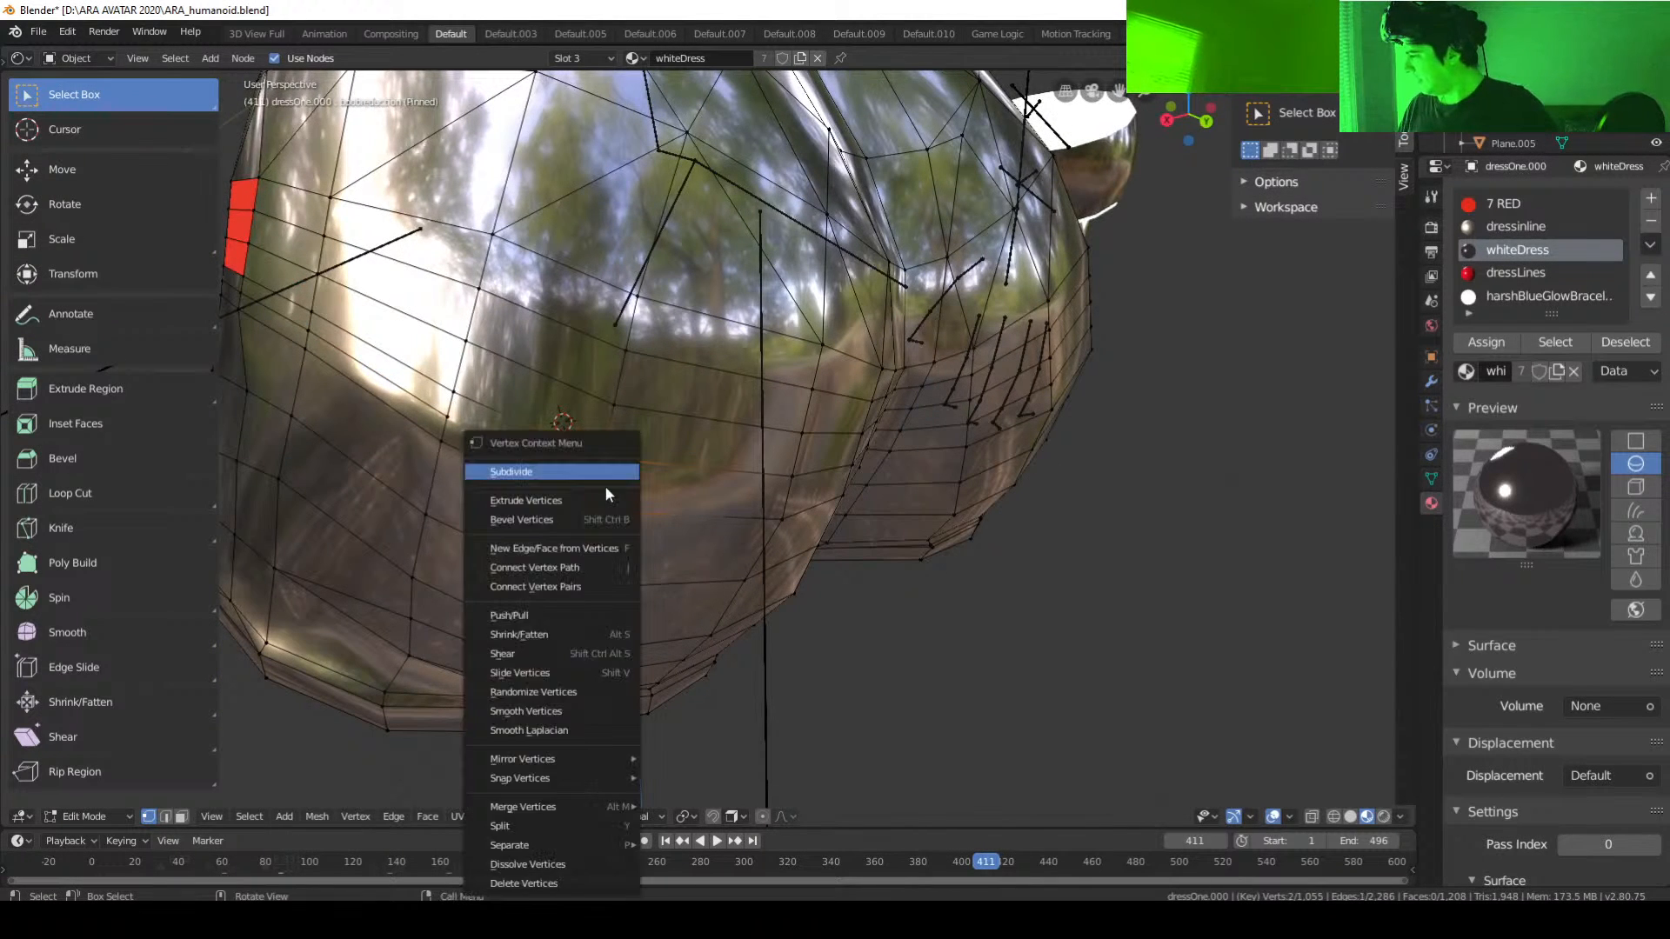
click(603, 485)
click(576, 486)
shift+click(449, 418)
key(f)
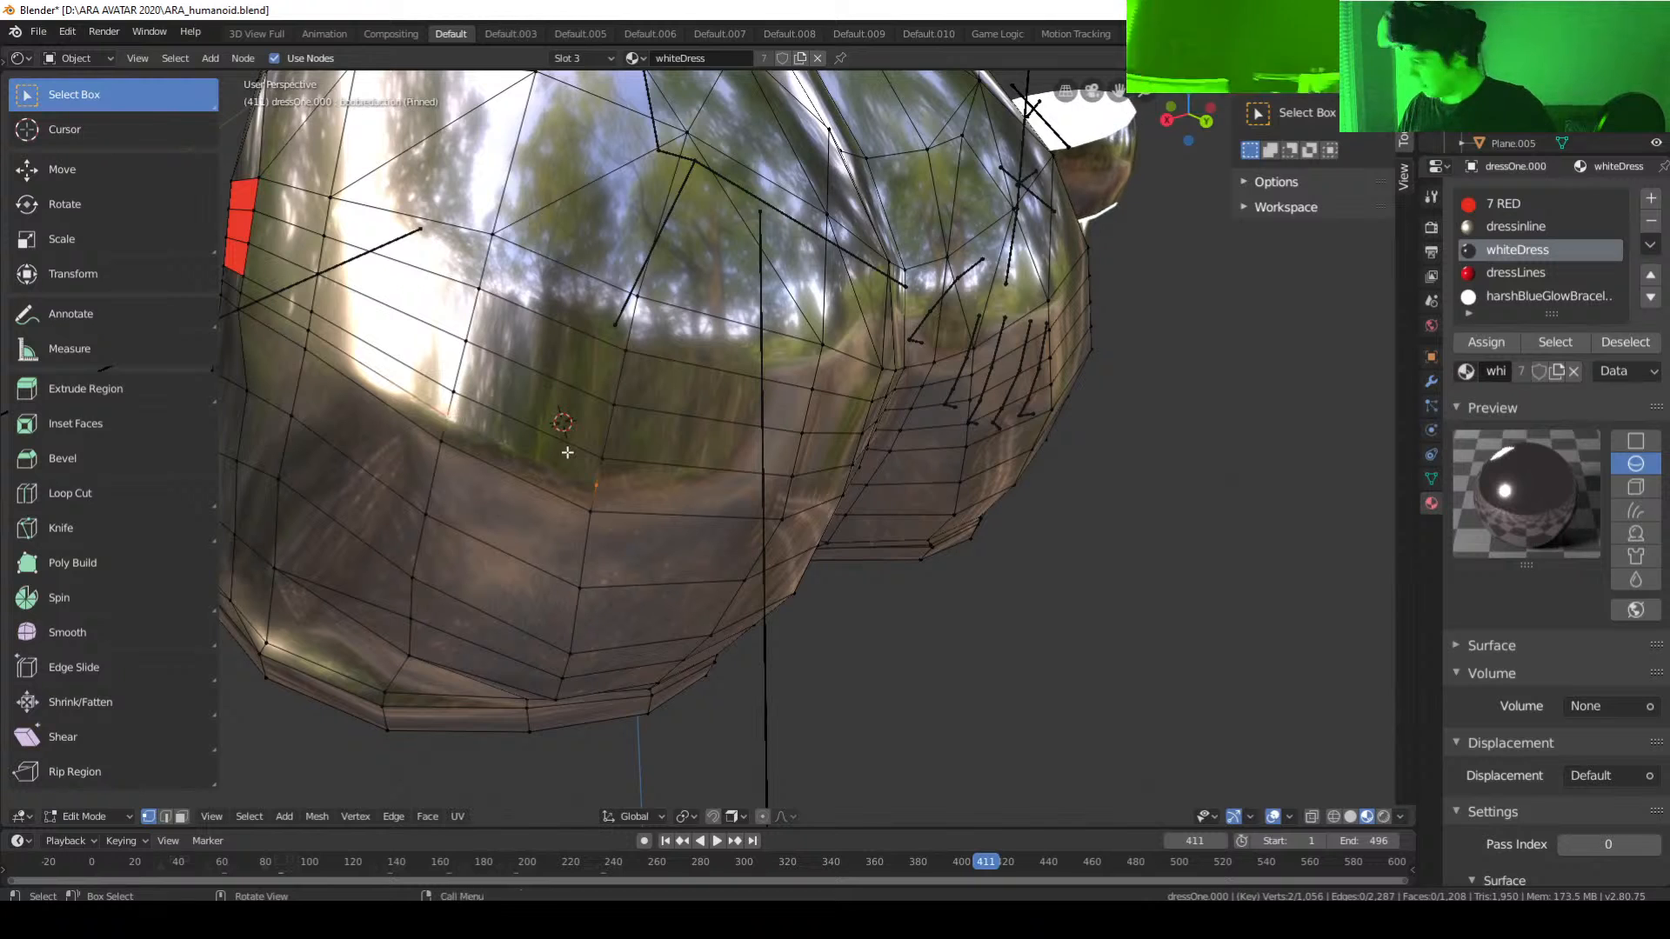
Step: Subdivide the band's fourth vertical edge and connect its midpoint to the third one with a new edge
middle_drag(792, 525, 709, 522)
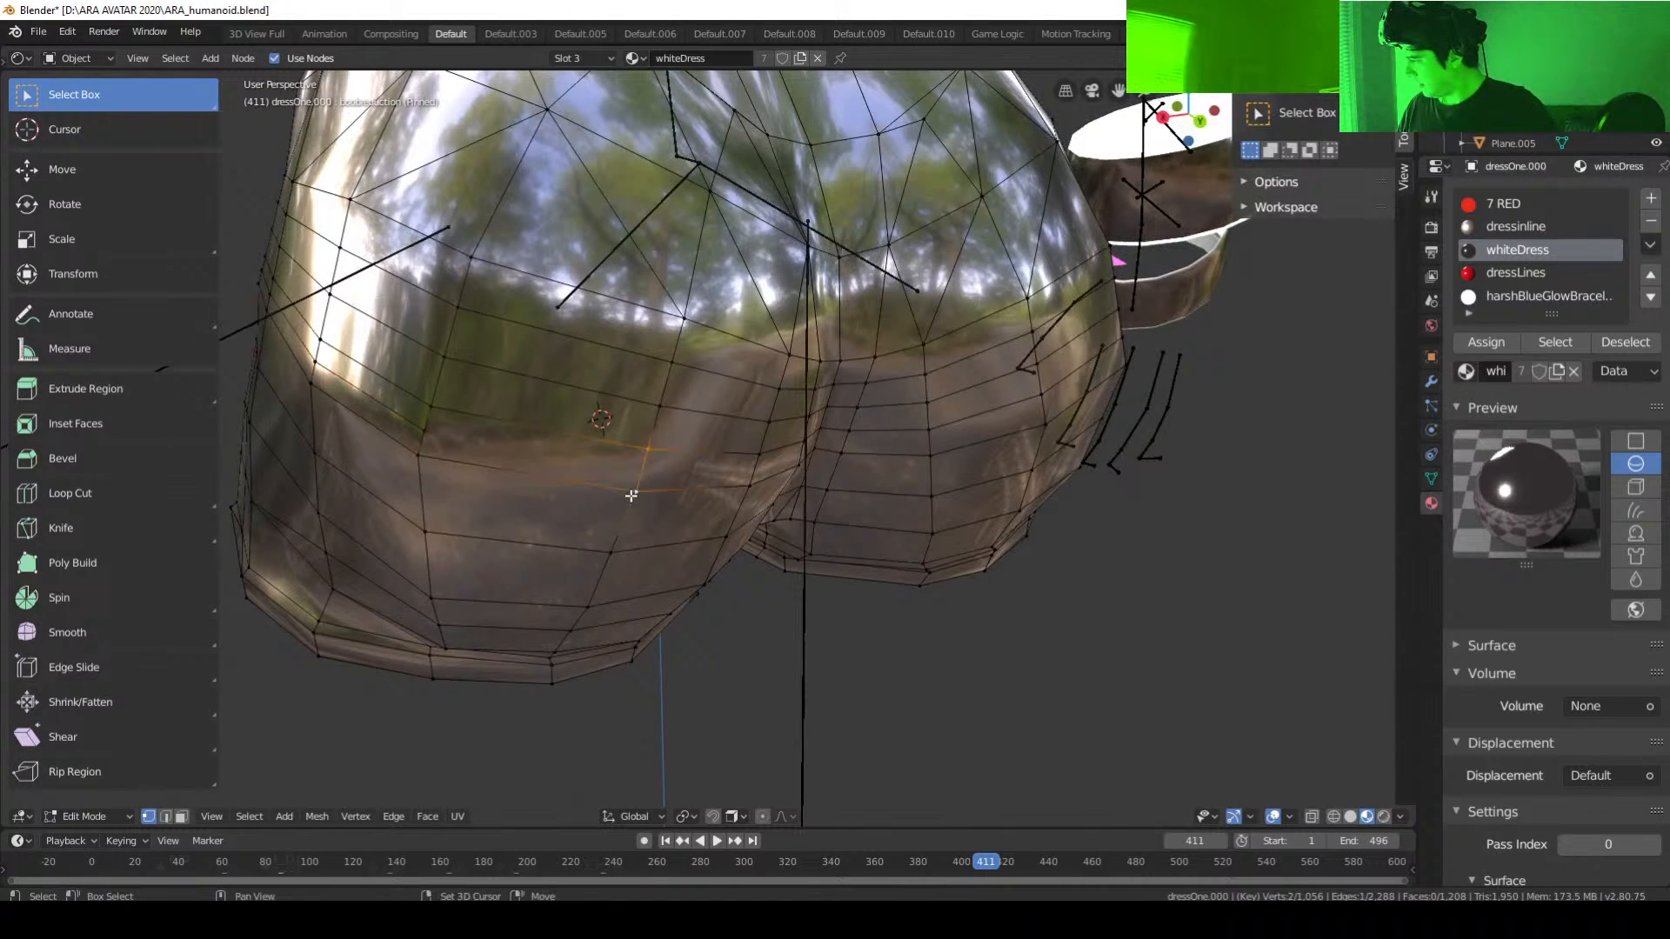
right_click(645, 474)
click(644, 474)
click(644, 474)
shift+click(425, 431)
key(f)
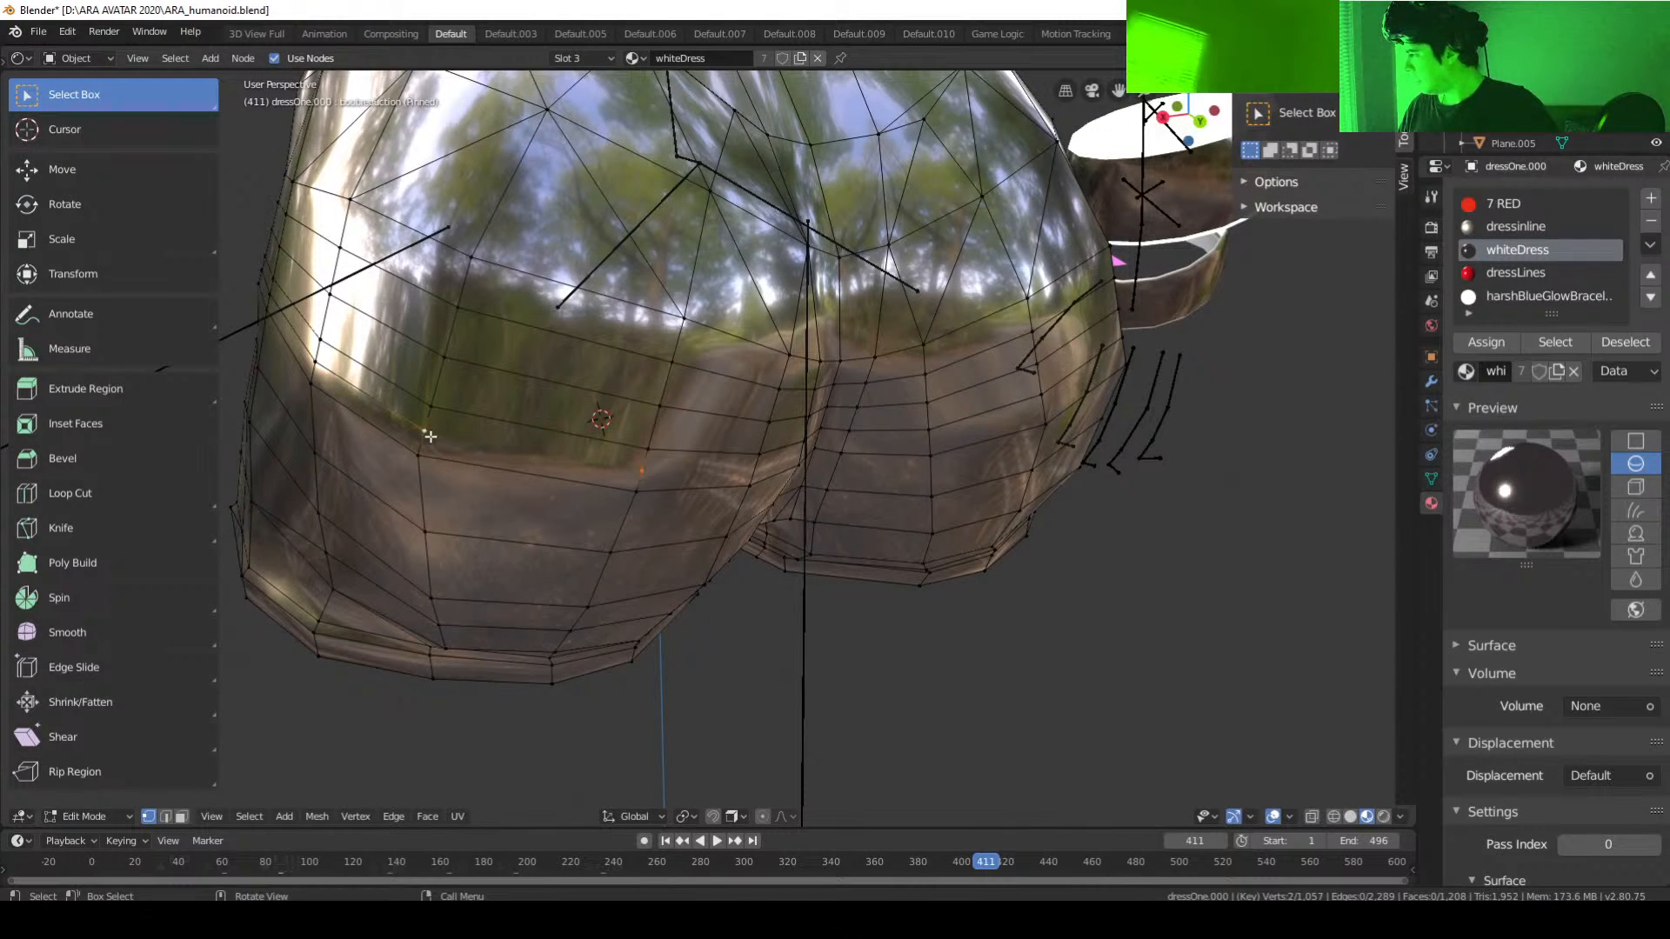
Step: Subdivide the fifth vertical edge, on the way to the middle cleft, and join its midpoint to the fourth one
middle_drag(772, 493, 645, 466)
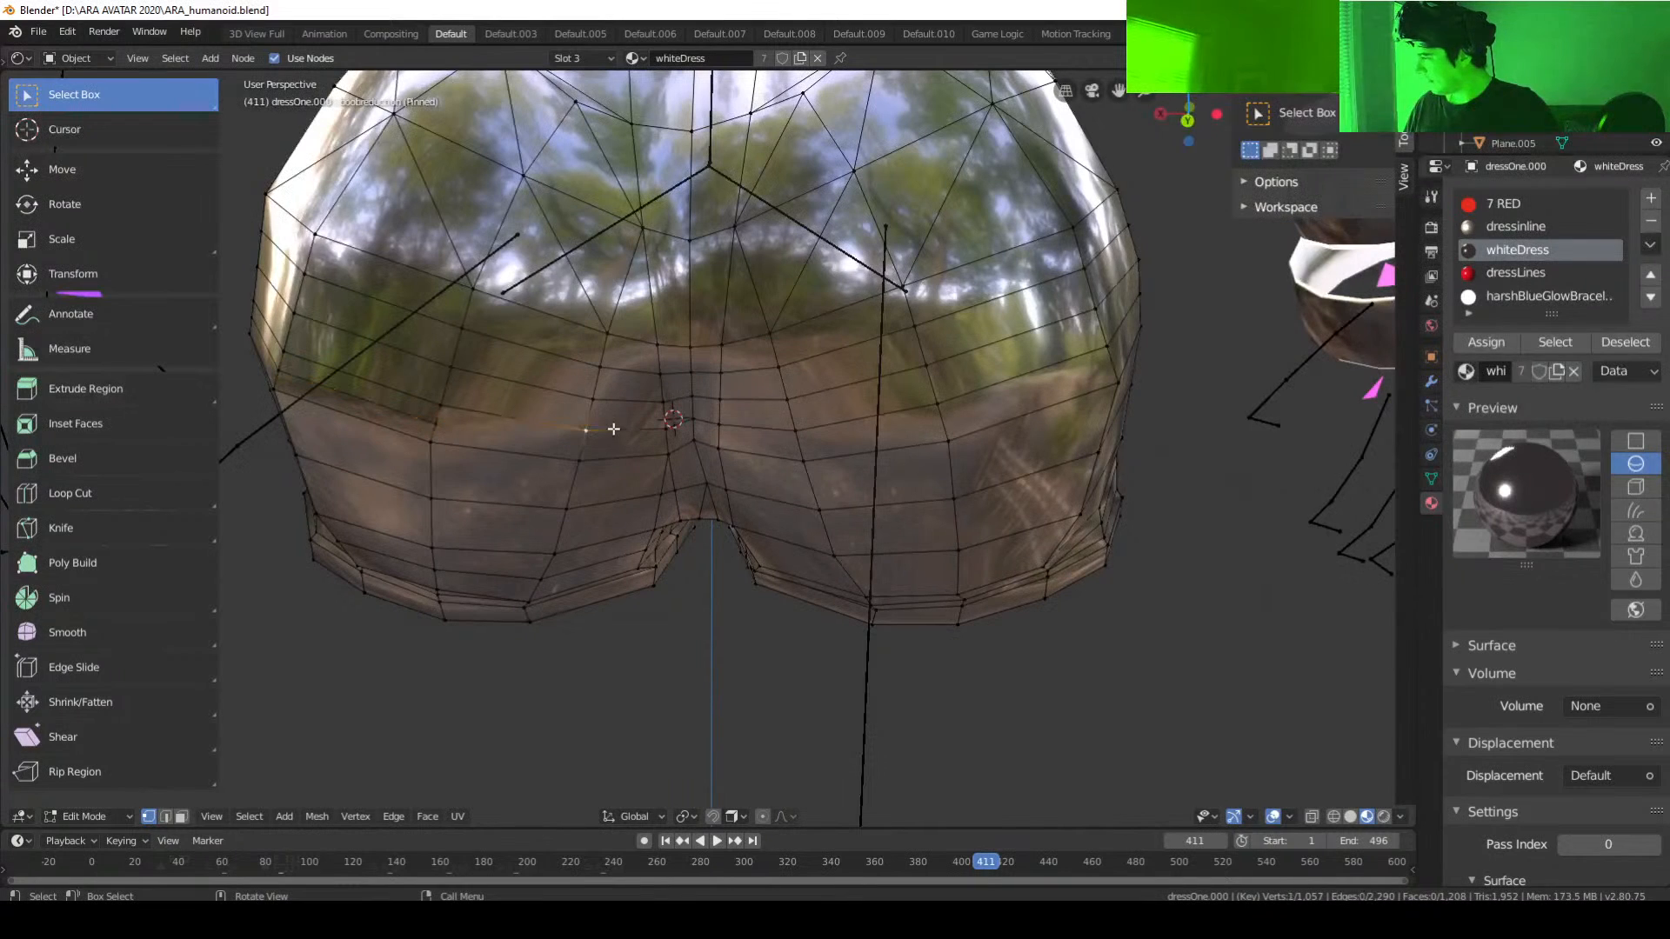
right_click(581, 456)
click(581, 453)
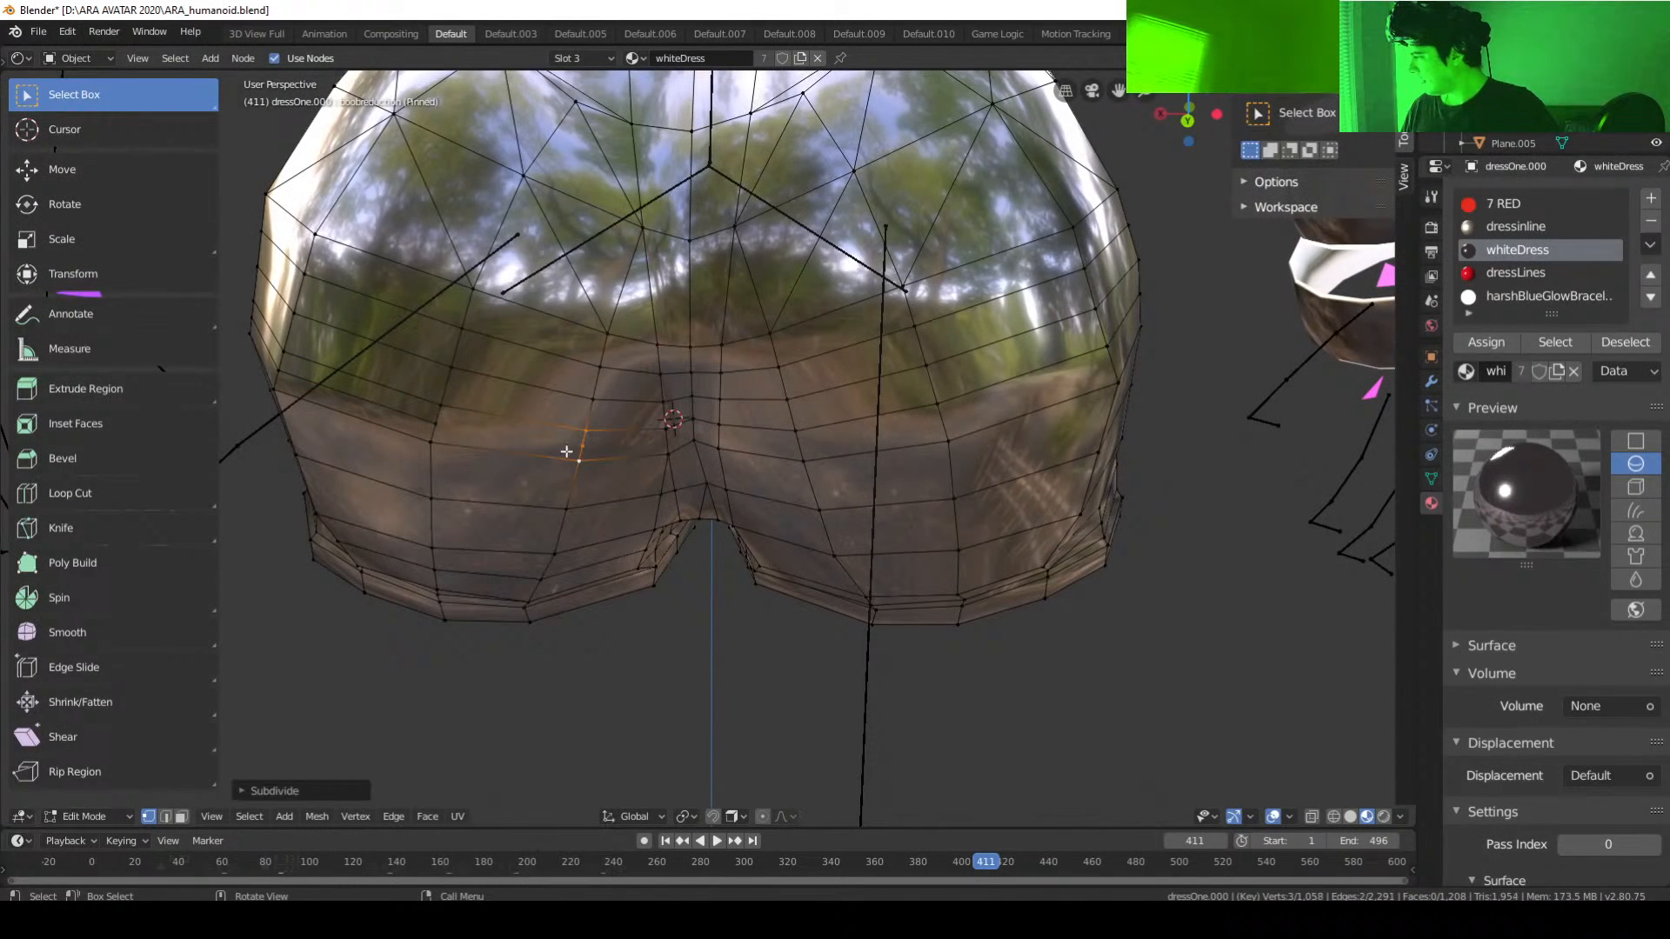
click(435, 424)
shift+click(585, 447)
key(f)
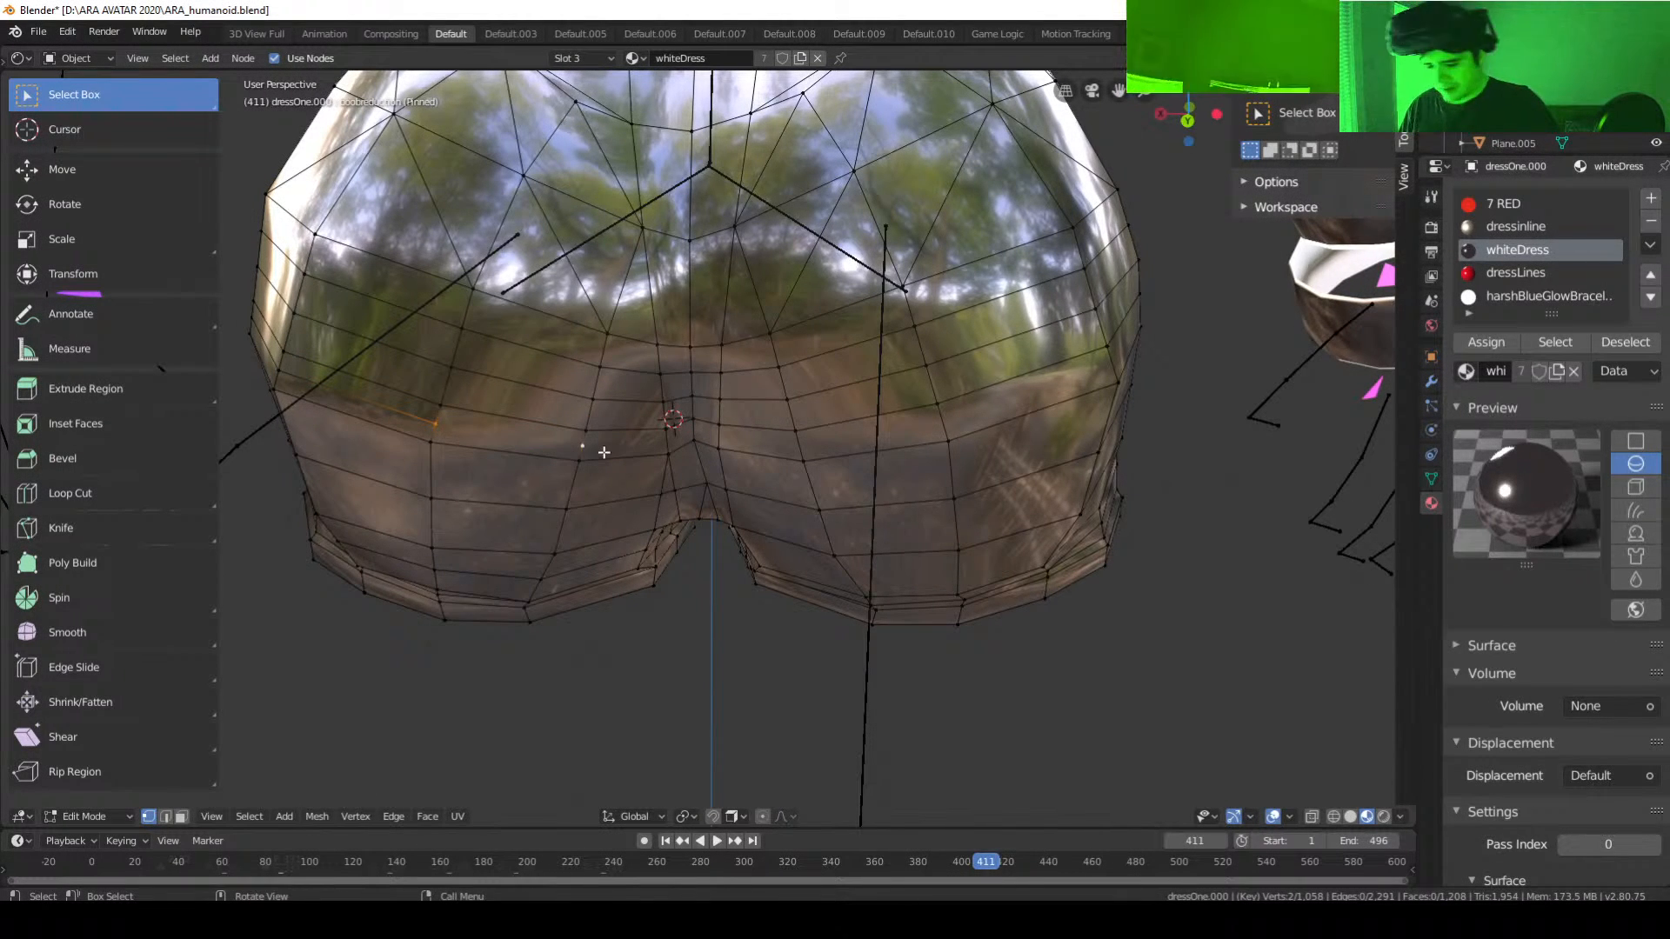
Step: Subdivide the short vertical edge just before the middle cleft and connect its midpoint to the fifth one
middle_drag(589, 448, 604, 409)
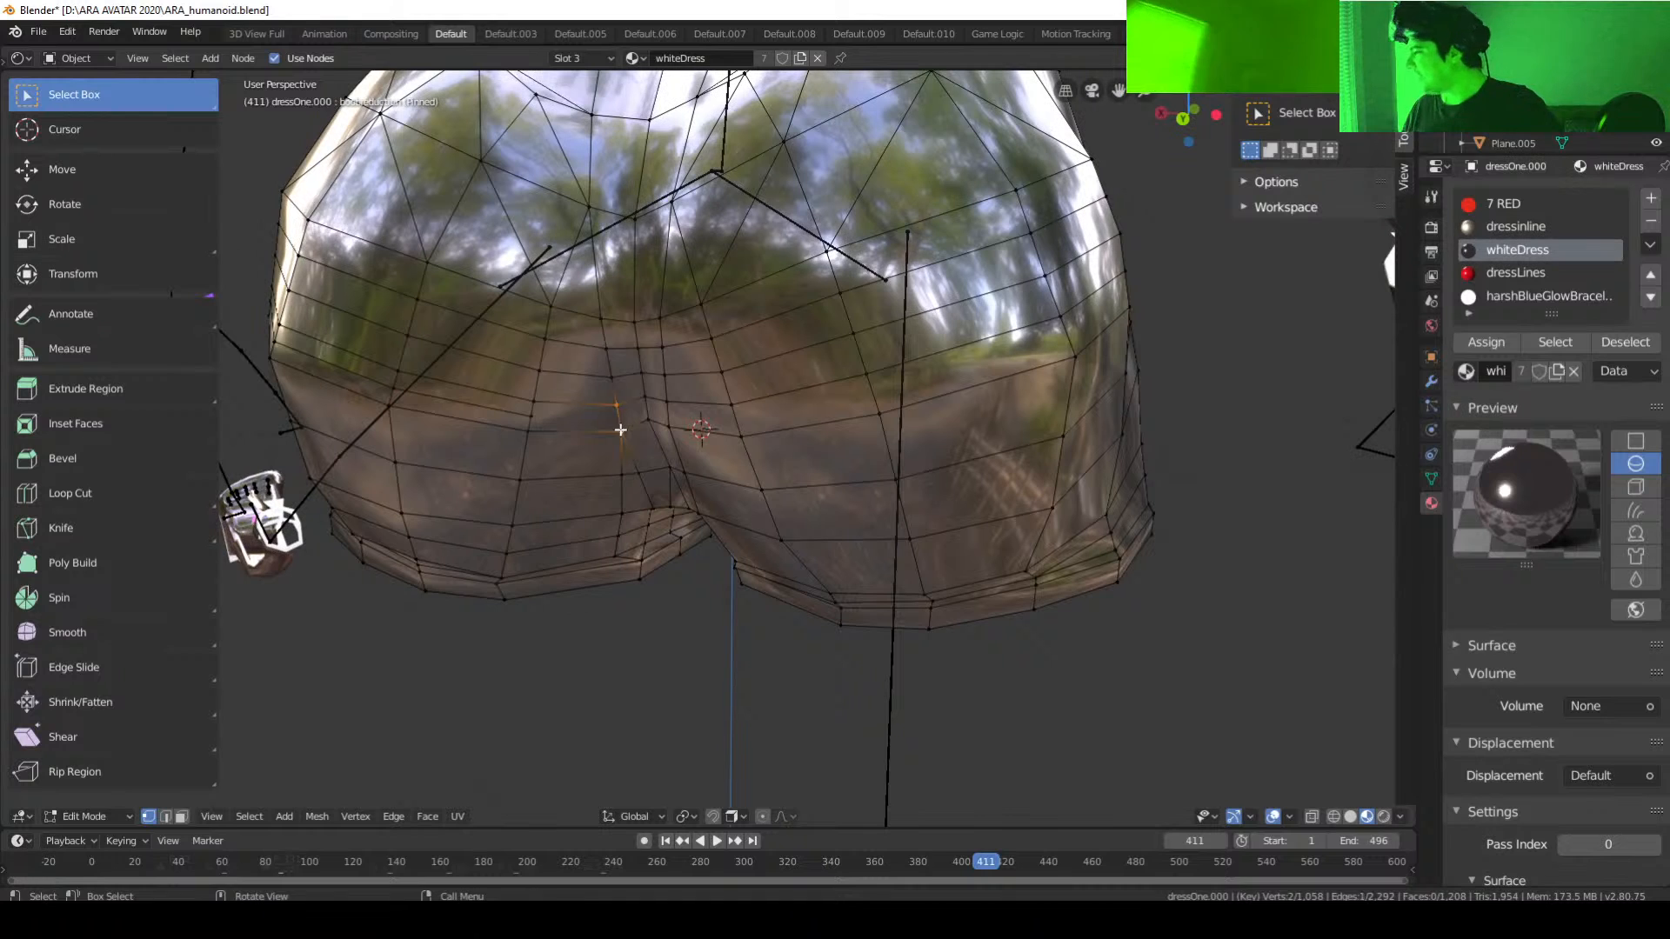
right_click(620, 428)
click(622, 426)
click(618, 420)
shift+click(534, 420)
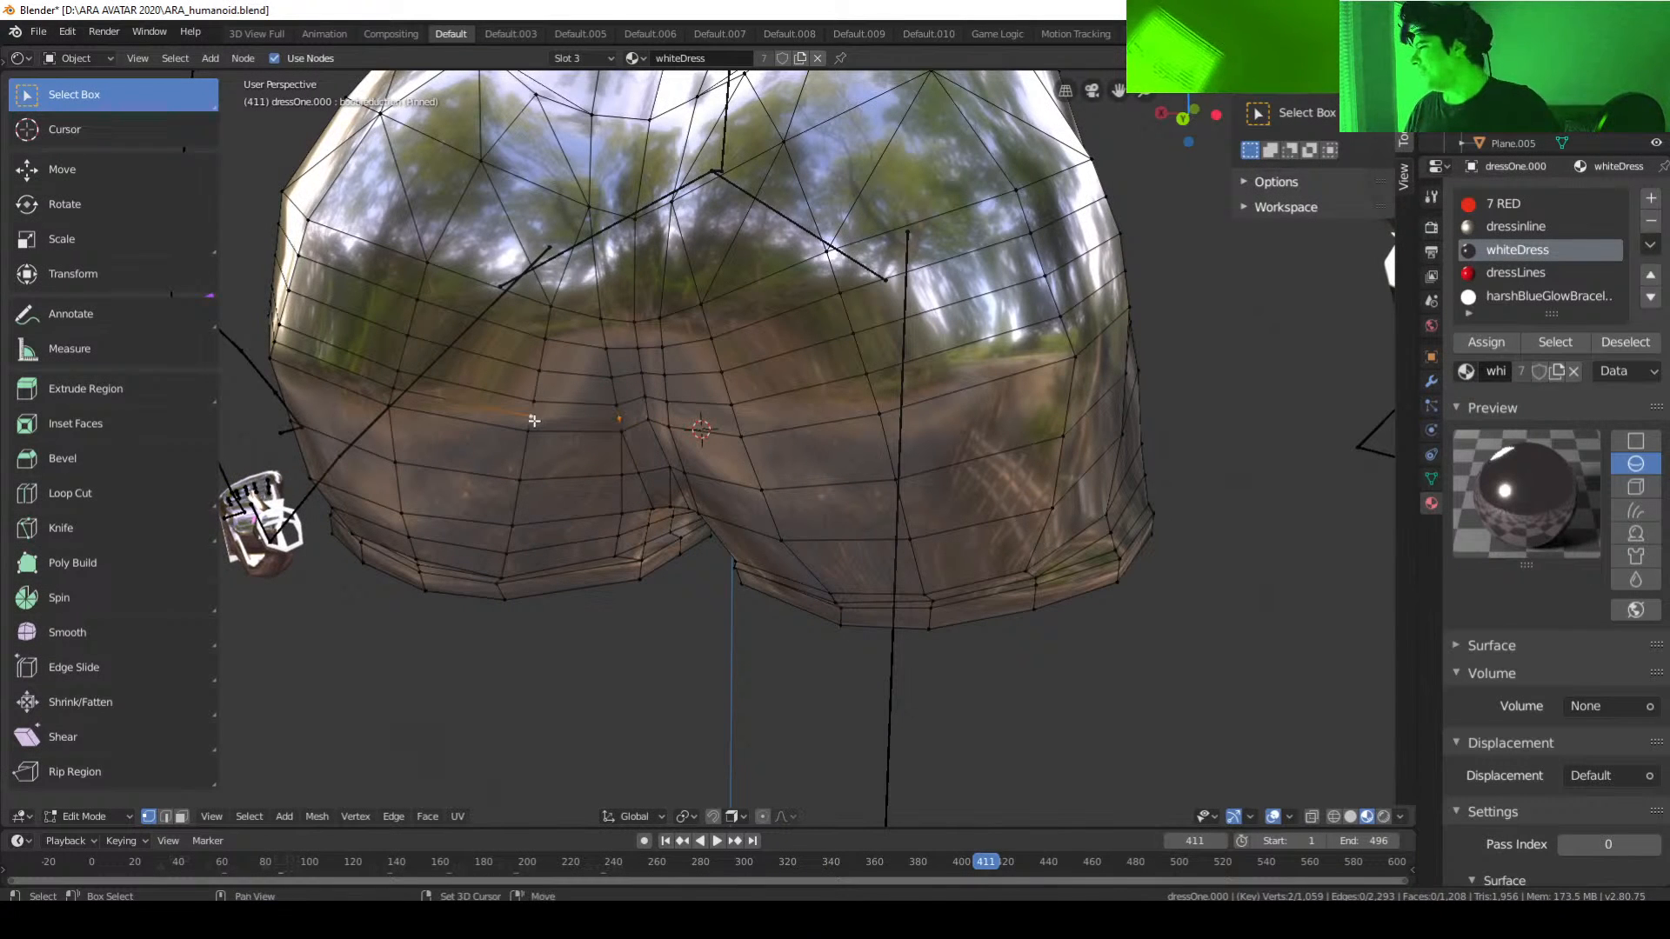
key(f)
Step: Subdivide the band's vertical edge at the middle cleft and connect its midpoint to the neighbouring midpoint vertex
middle_drag(534, 420, 674, 396)
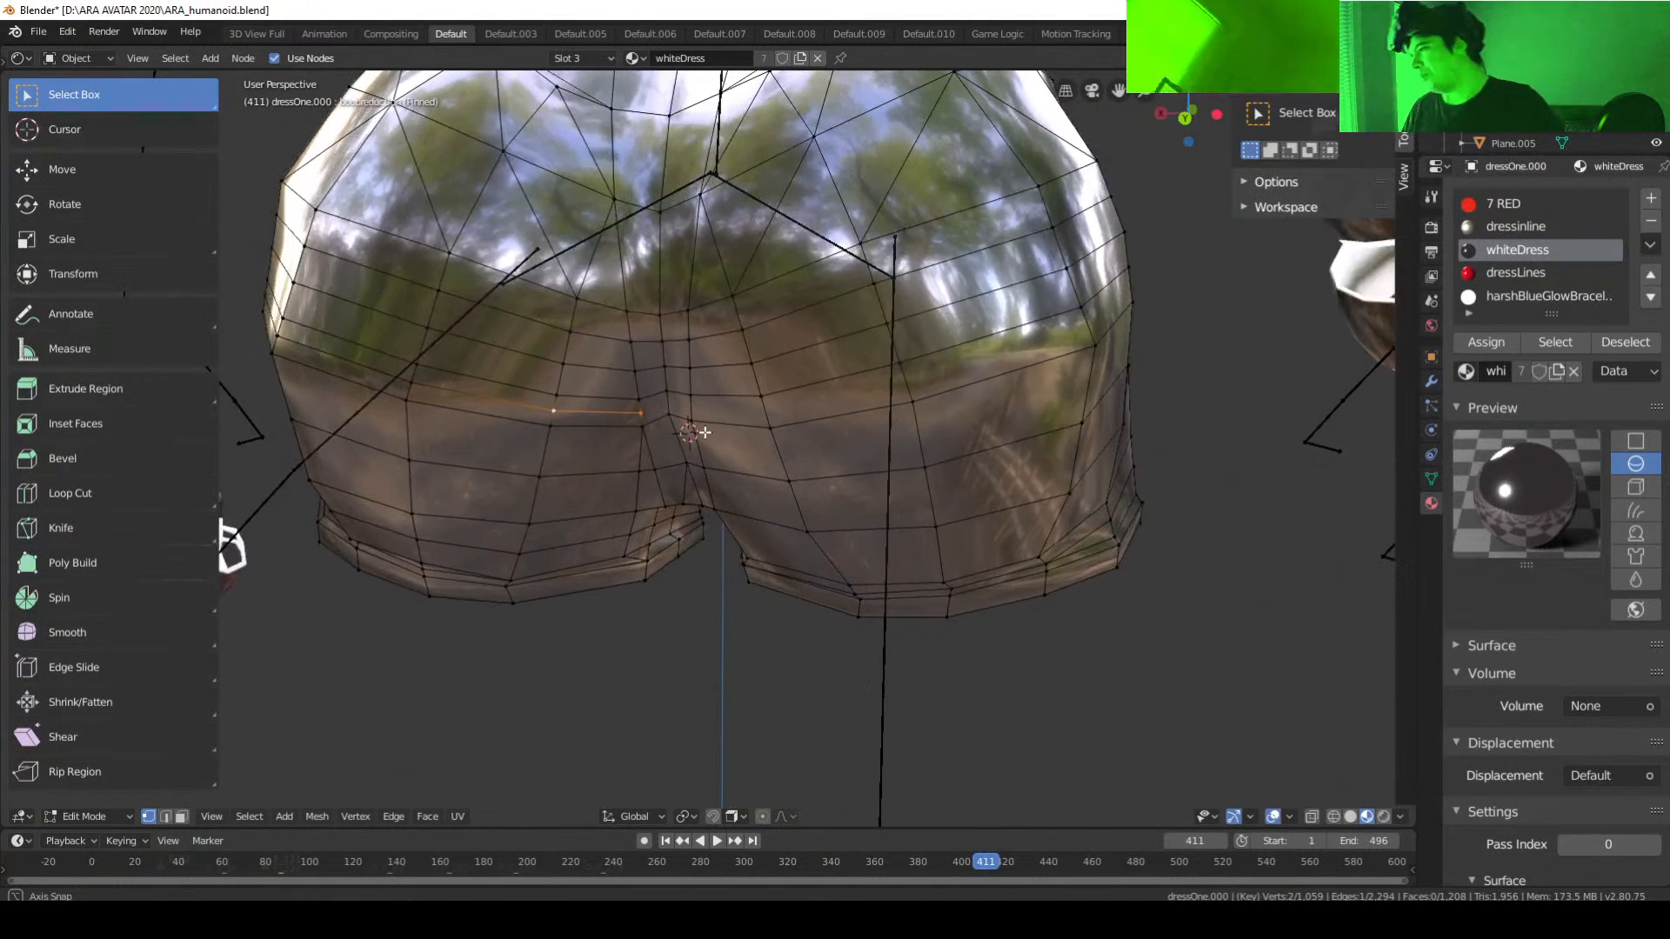
click(677, 404)
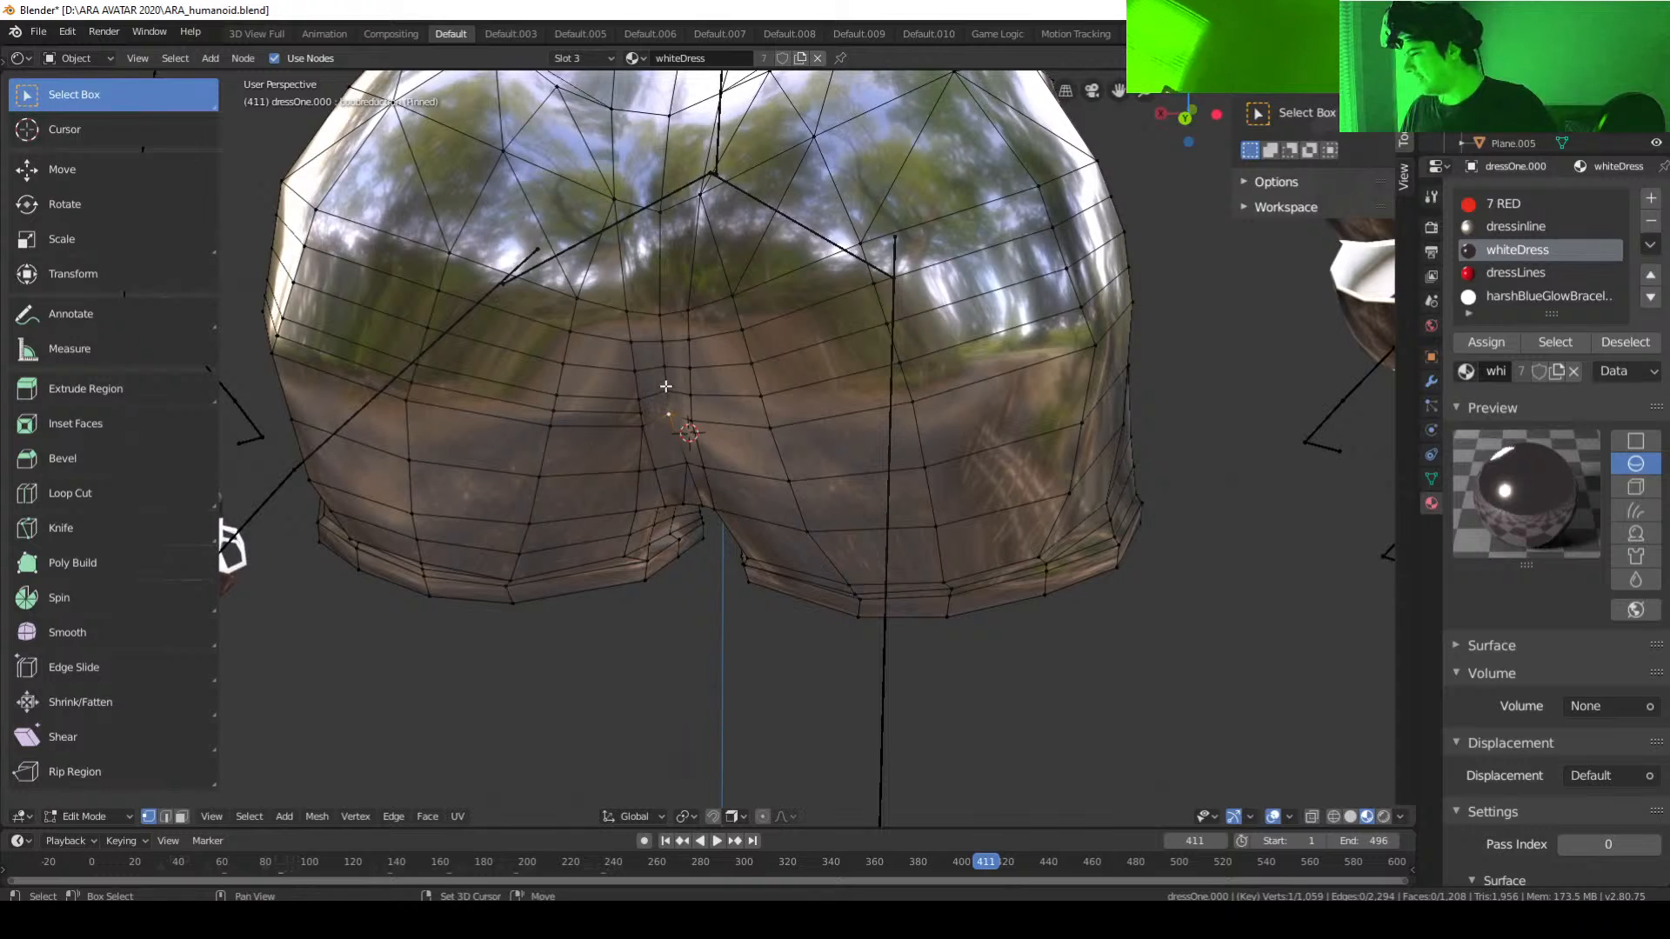
shift+click(667, 391)
right_click(661, 405)
click(658, 405)
shift+click(658, 405)
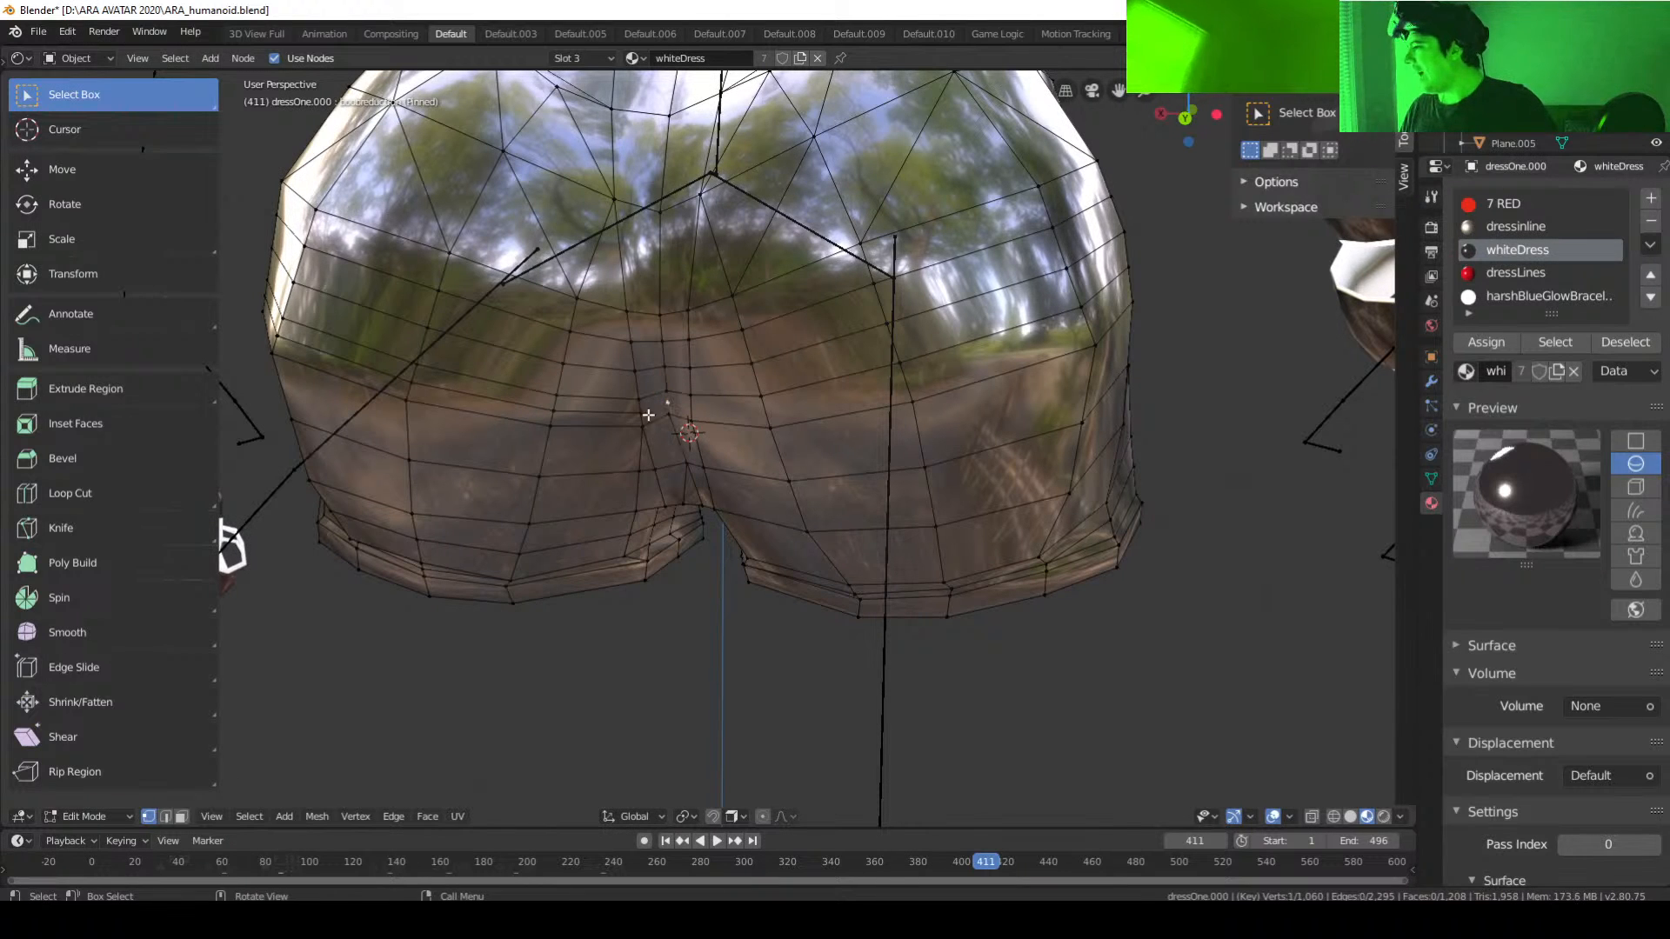
right_click(655, 410)
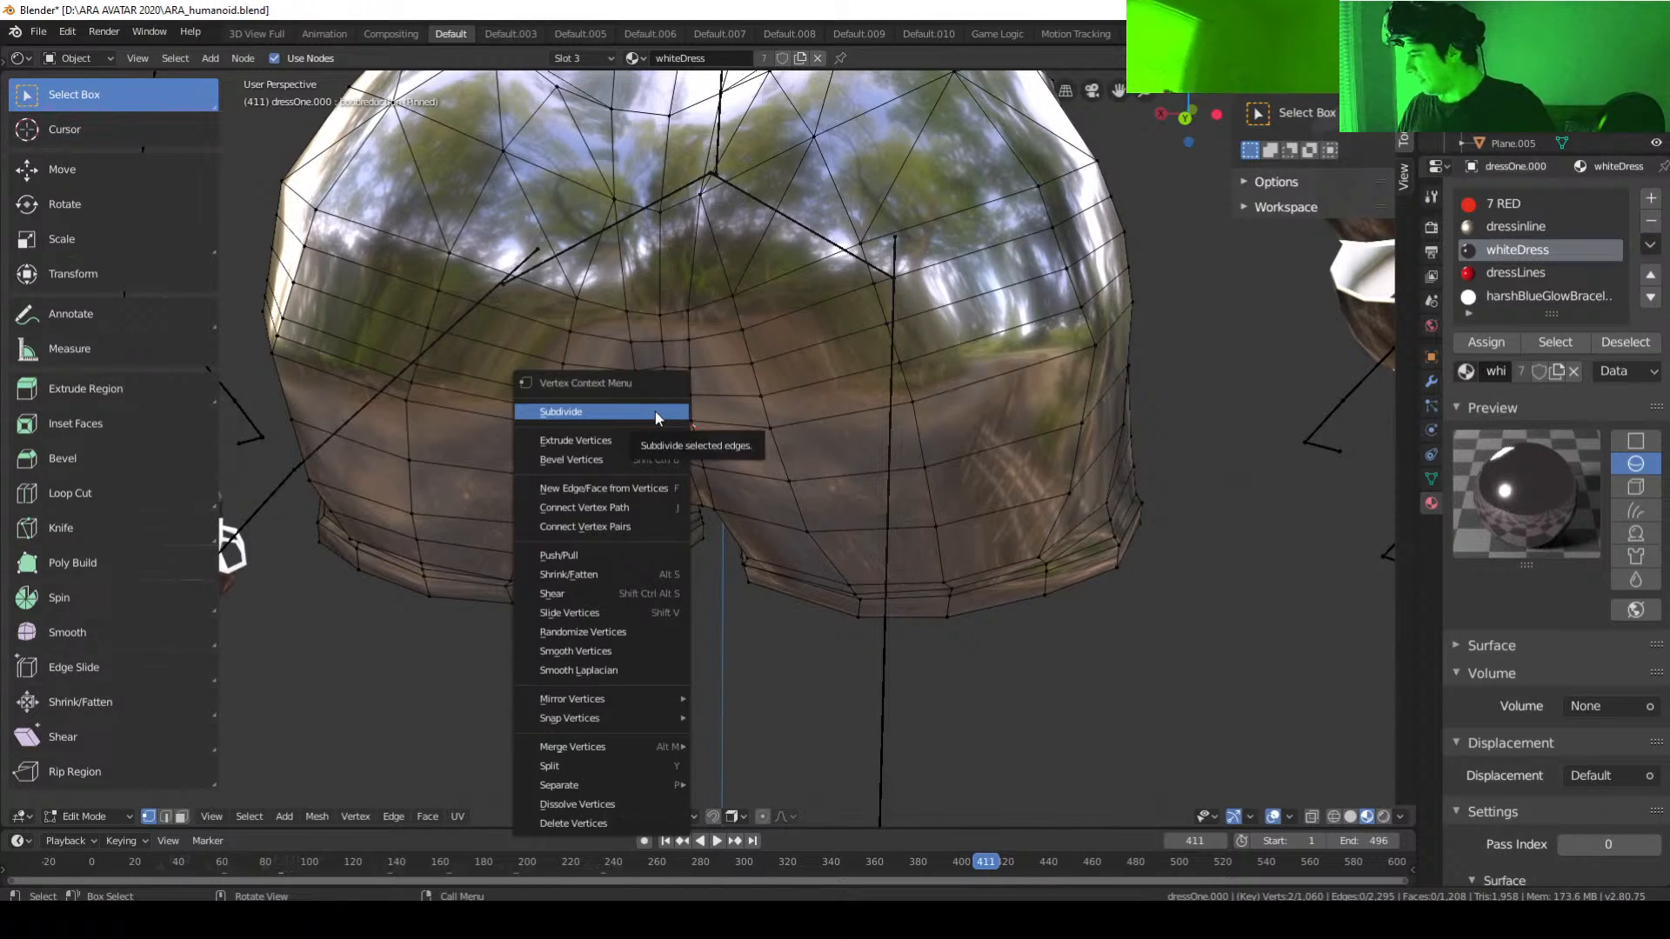
key(f)
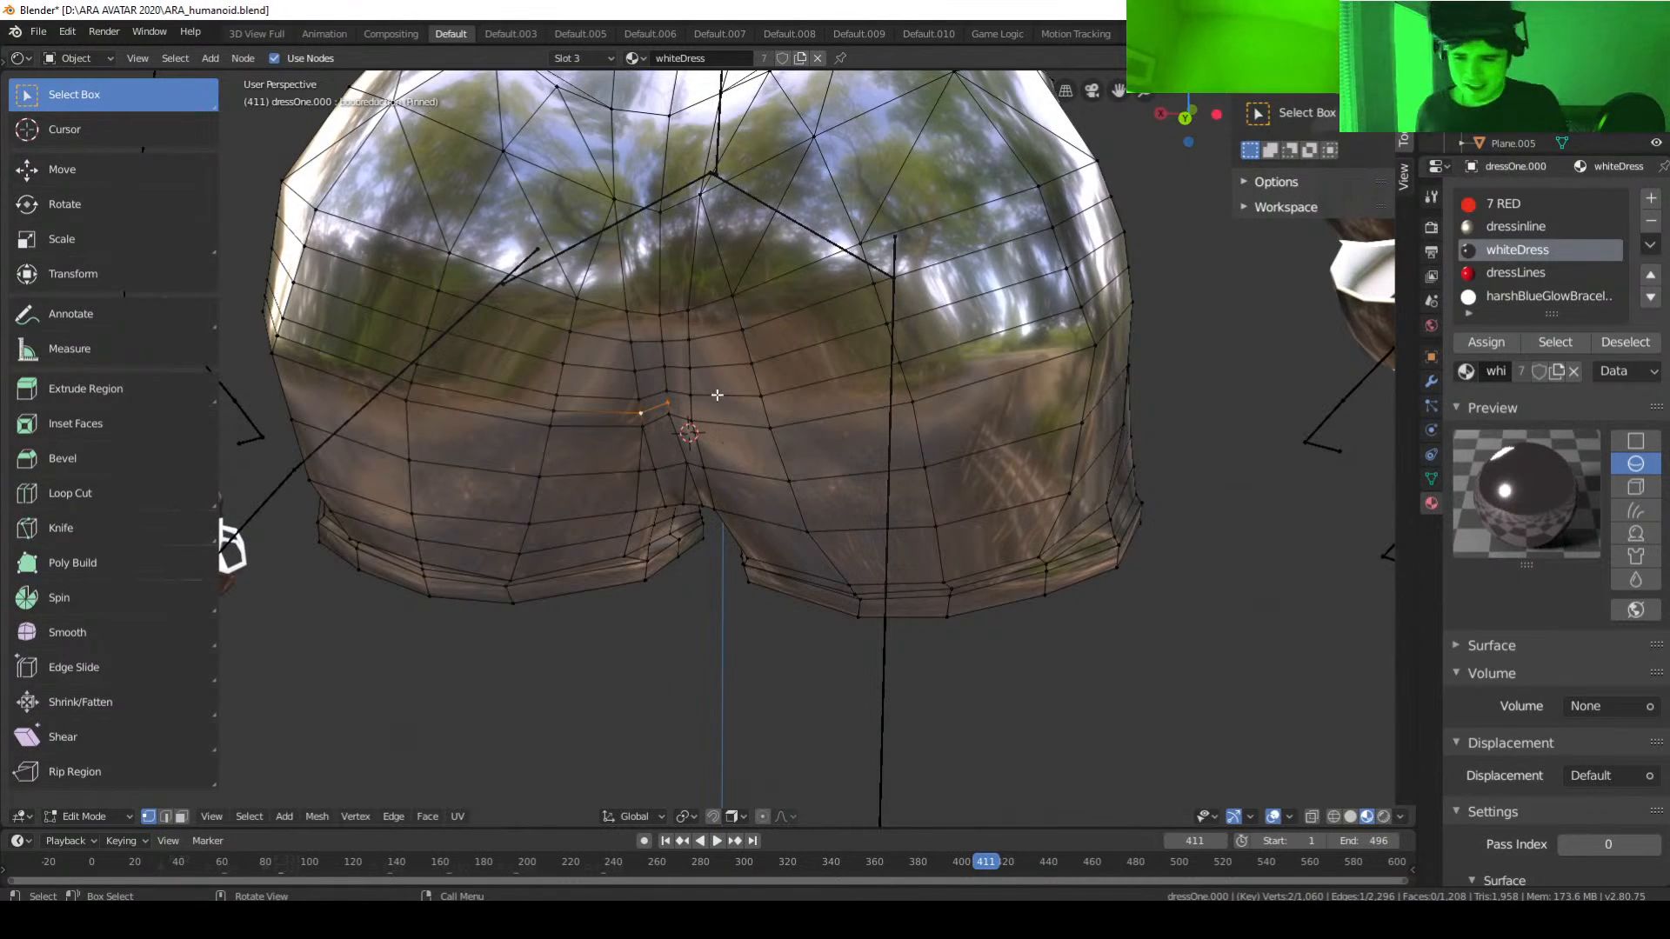
Step: Switch to face selection and delete the two band faces nearest the middle cleft that the new edges cross
scroll(610, 439, up, 7)
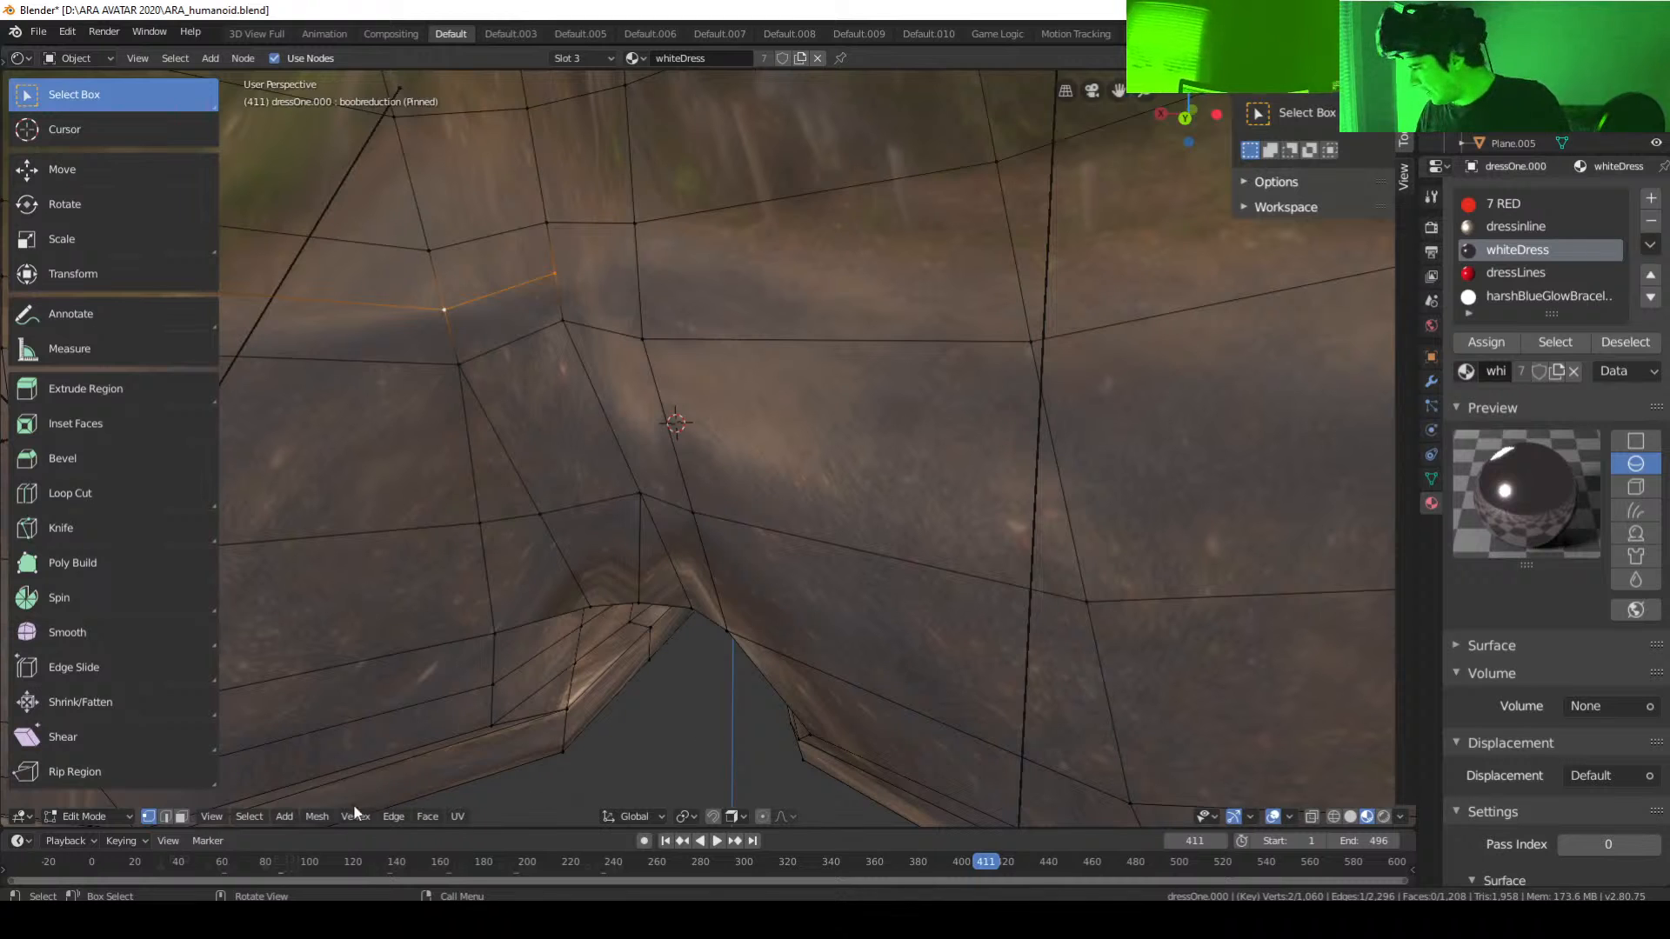
click(181, 817)
scroll(449, 498, down, 3)
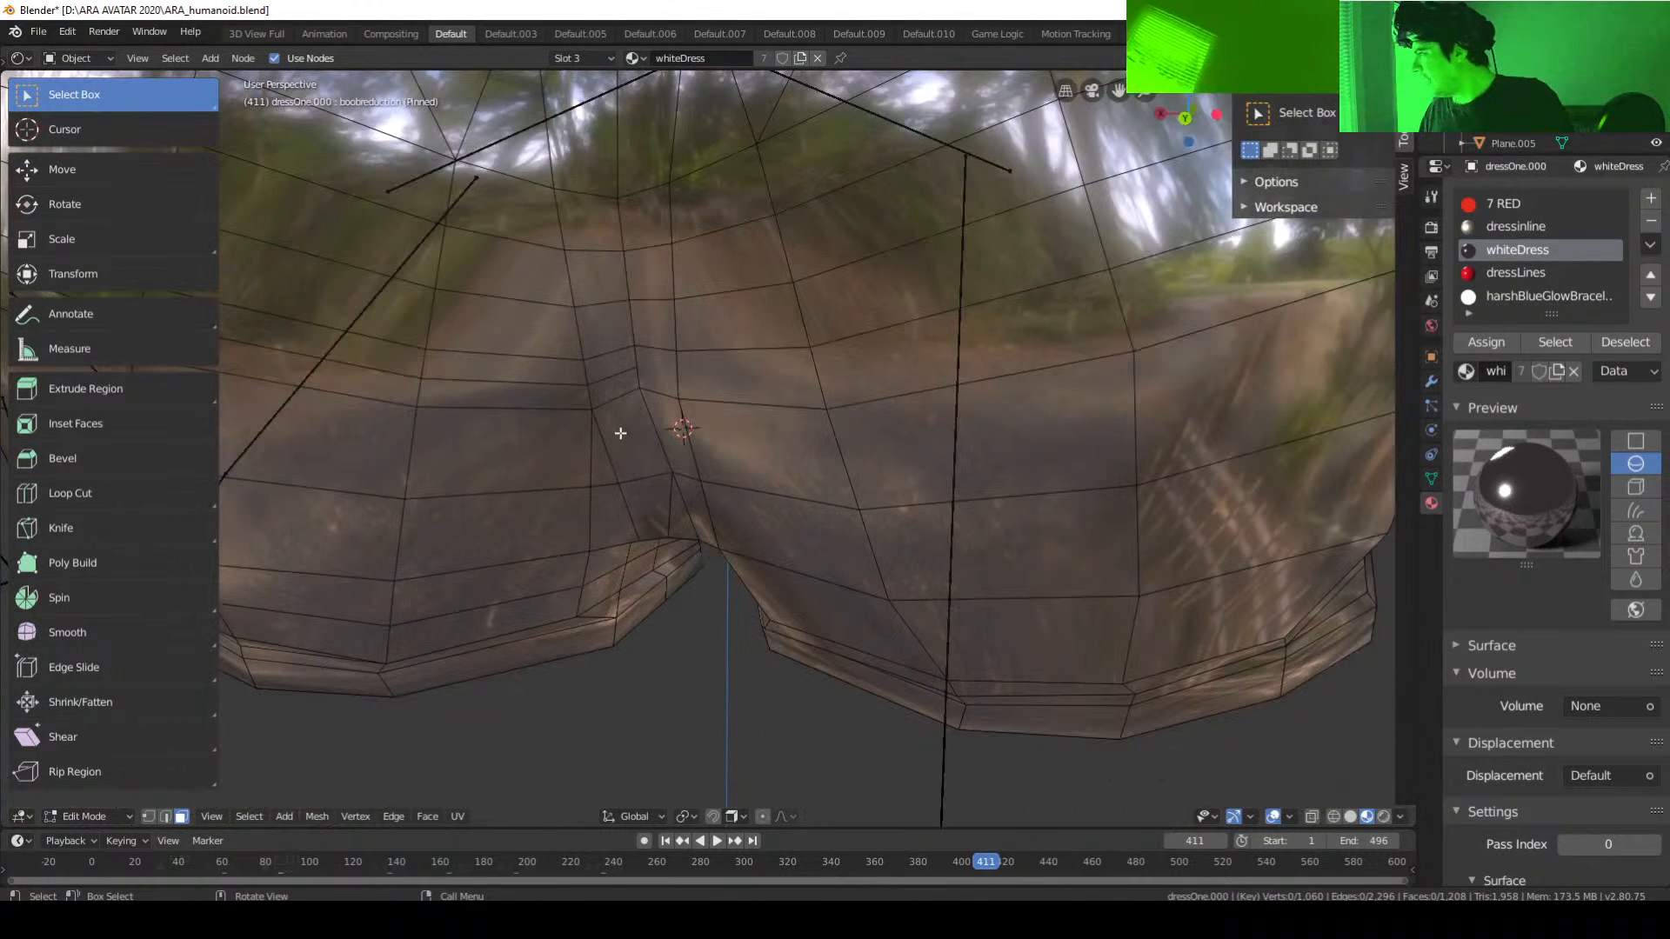
click(602, 388)
key(x)
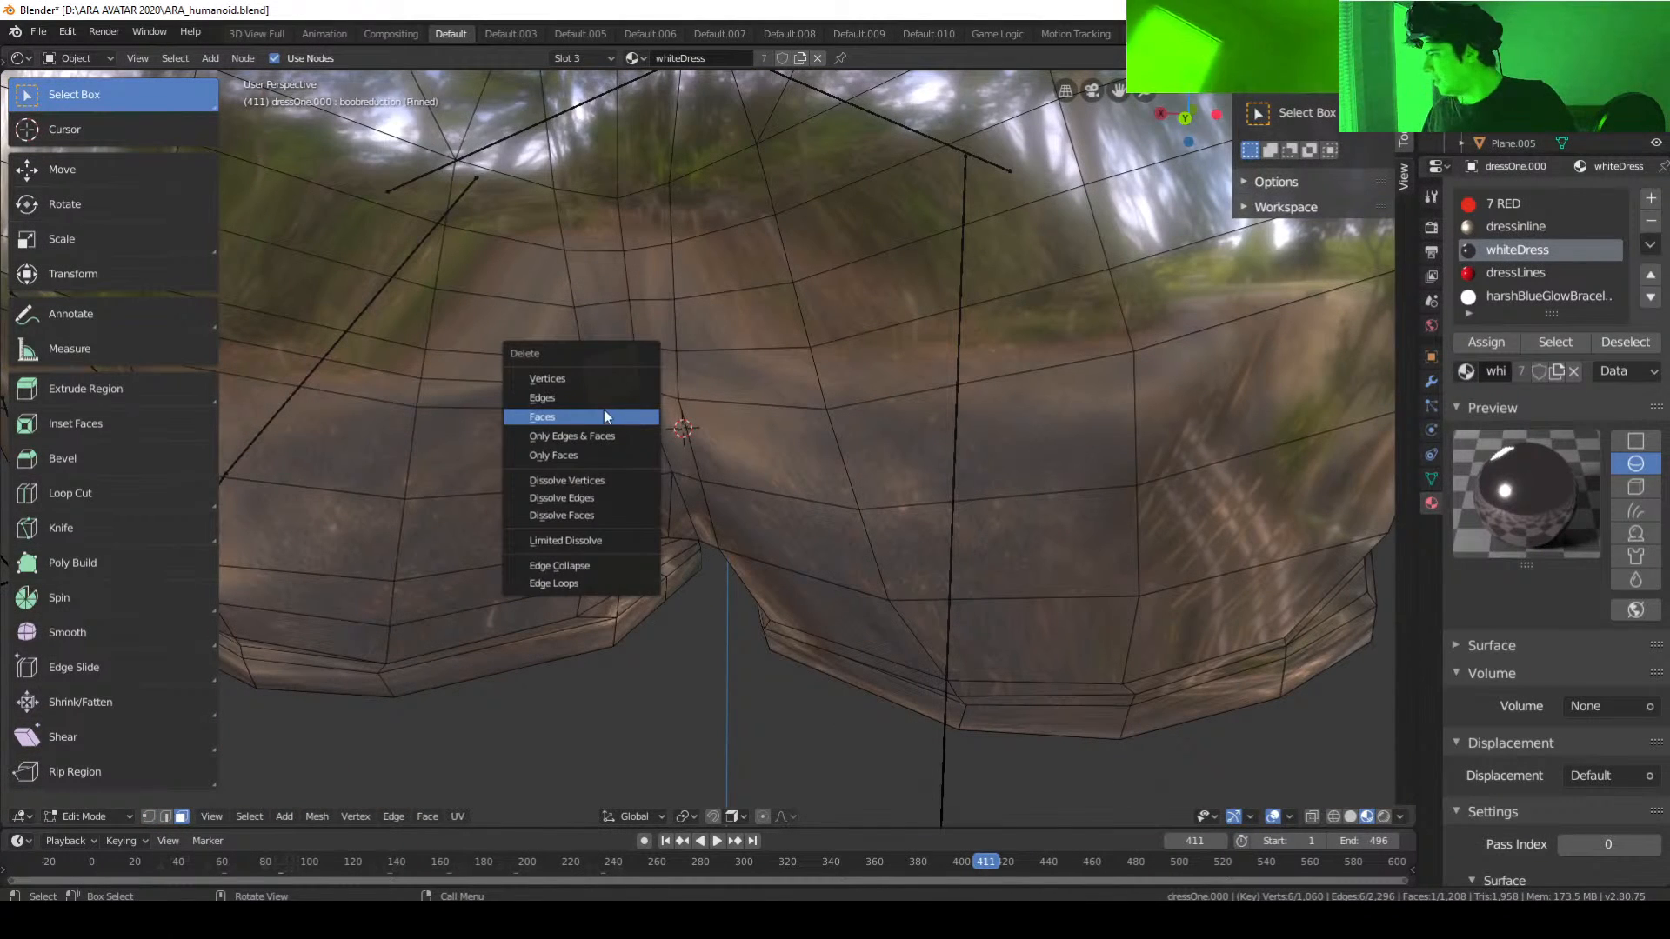
click(602, 412)
click(537, 399)
key(x)
click(536, 399)
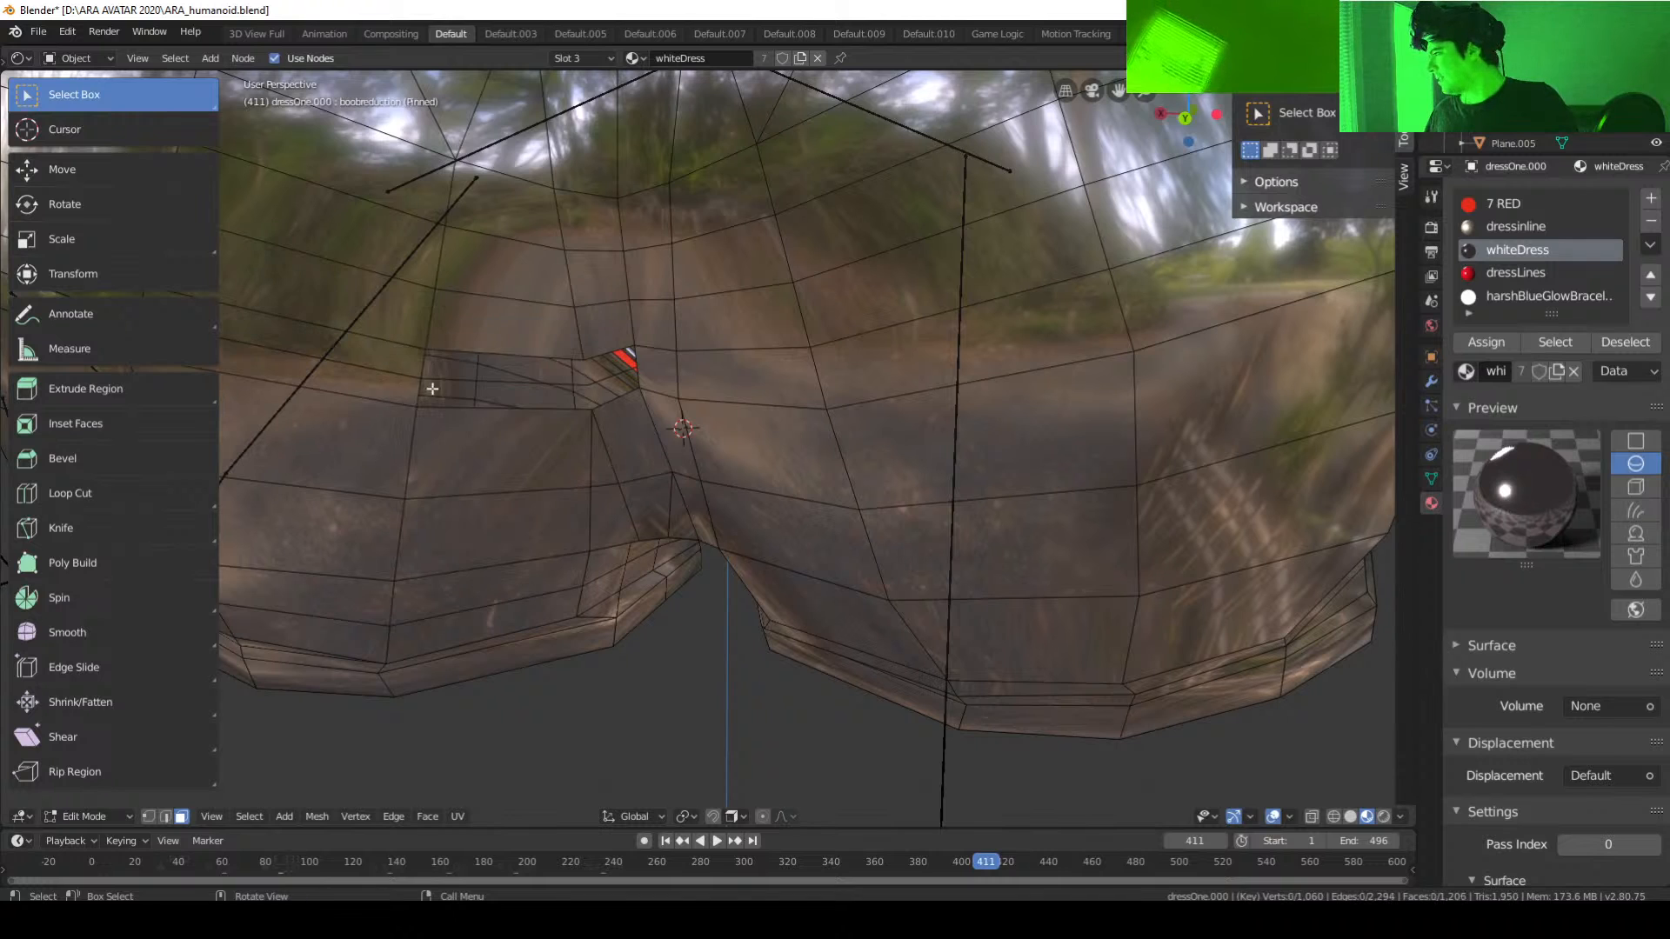
Step: Delete the old long band face beside the opening near the middle cleft
scroll(434, 388, down, 4)
key(x)
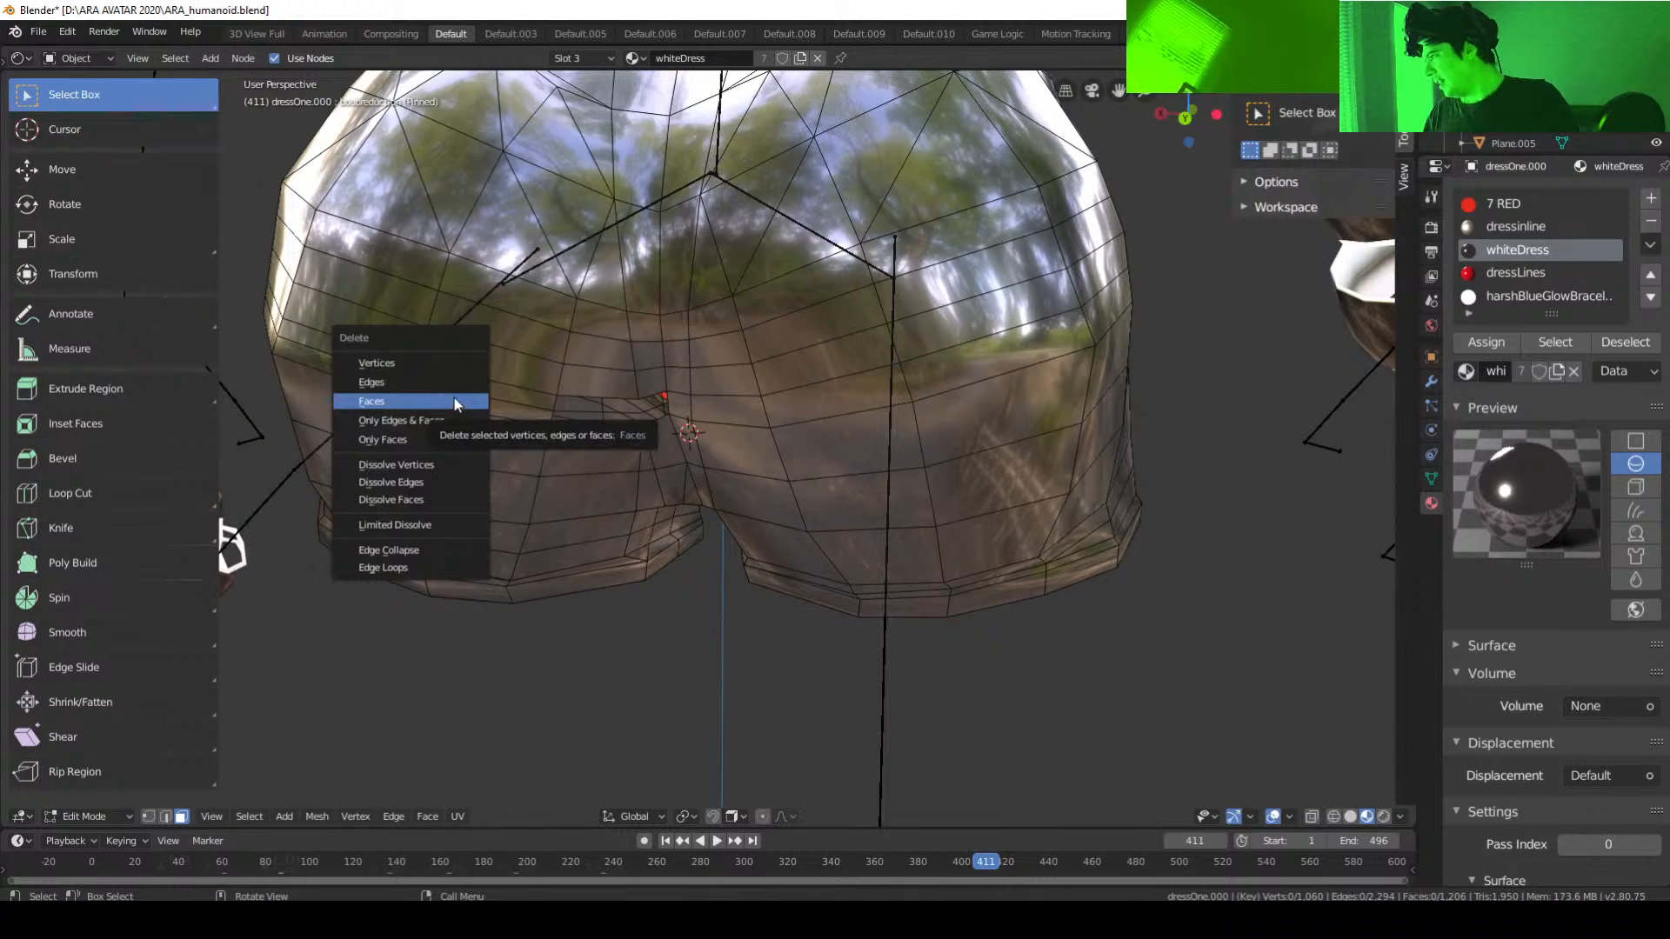
click(455, 399)
click(454, 396)
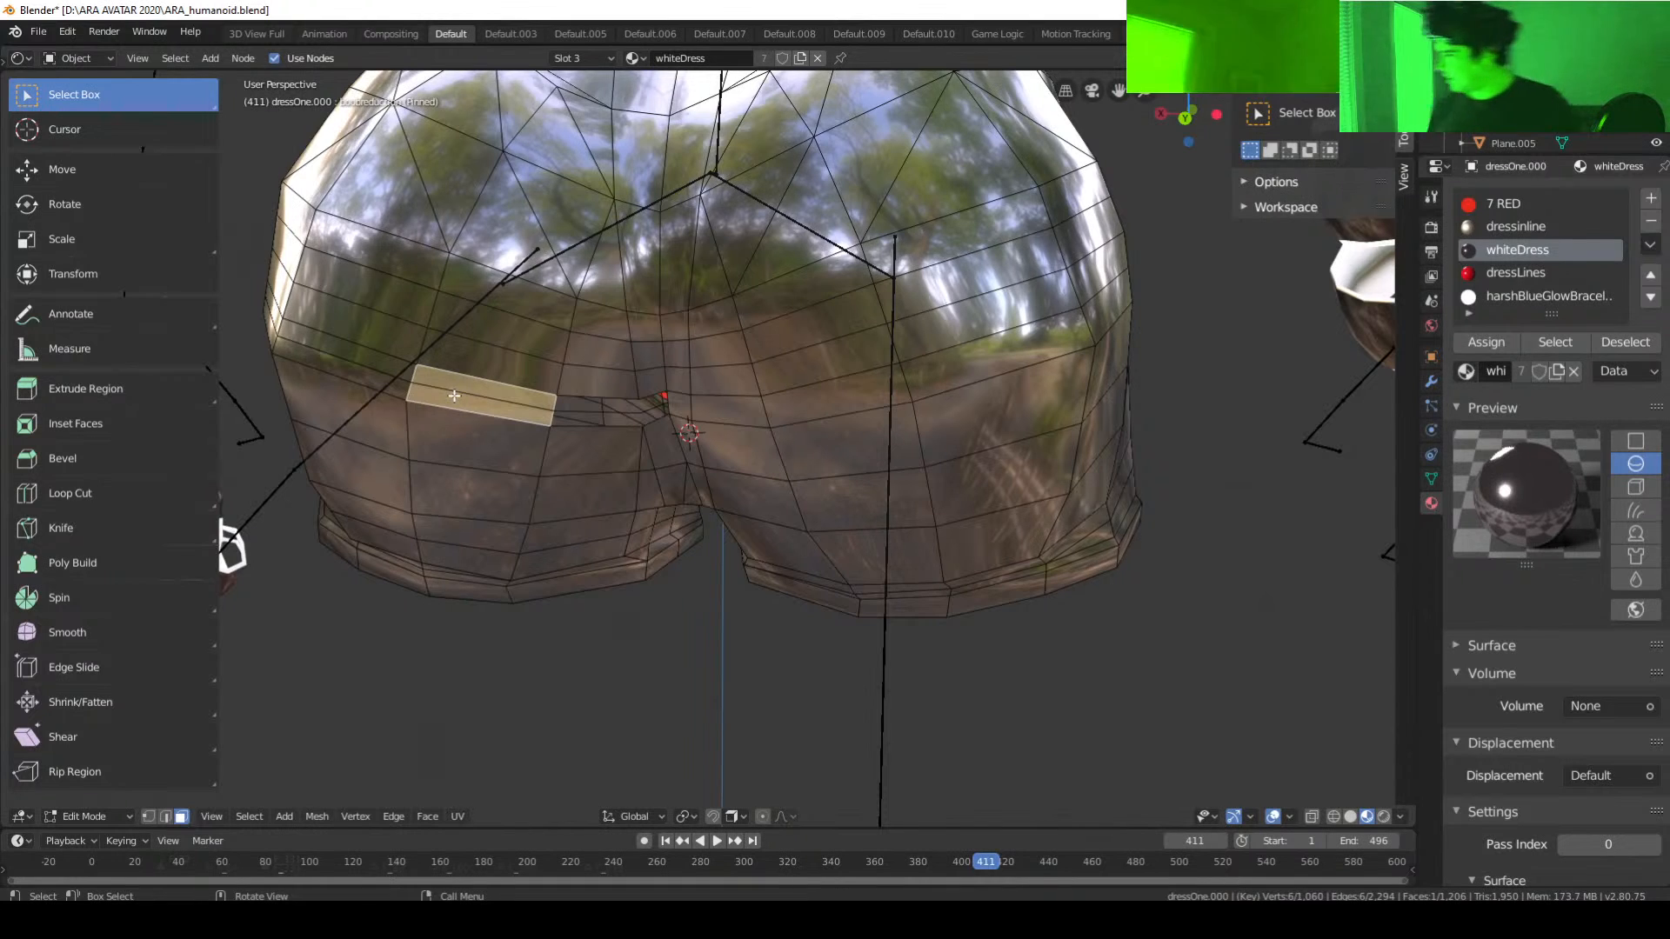
middle_drag(555, 448, 582, 430)
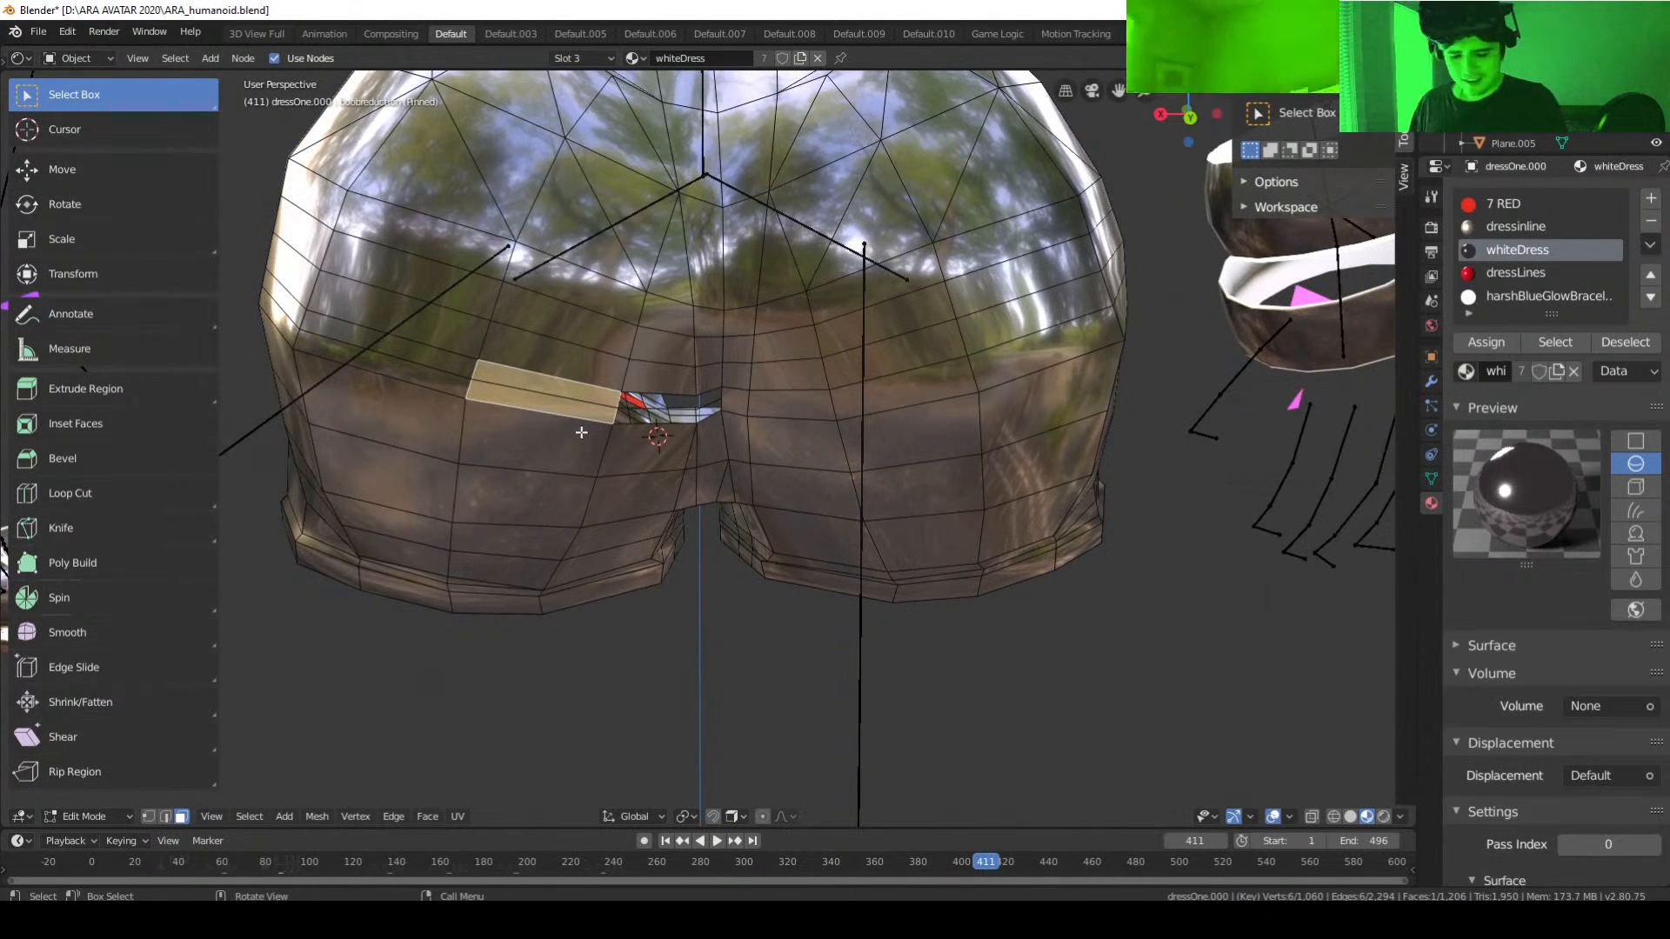
key(x)
click(536, 414)
Step: Delete the next two old band faces, continuing from the cleft around the side of the dress
click(430, 390)
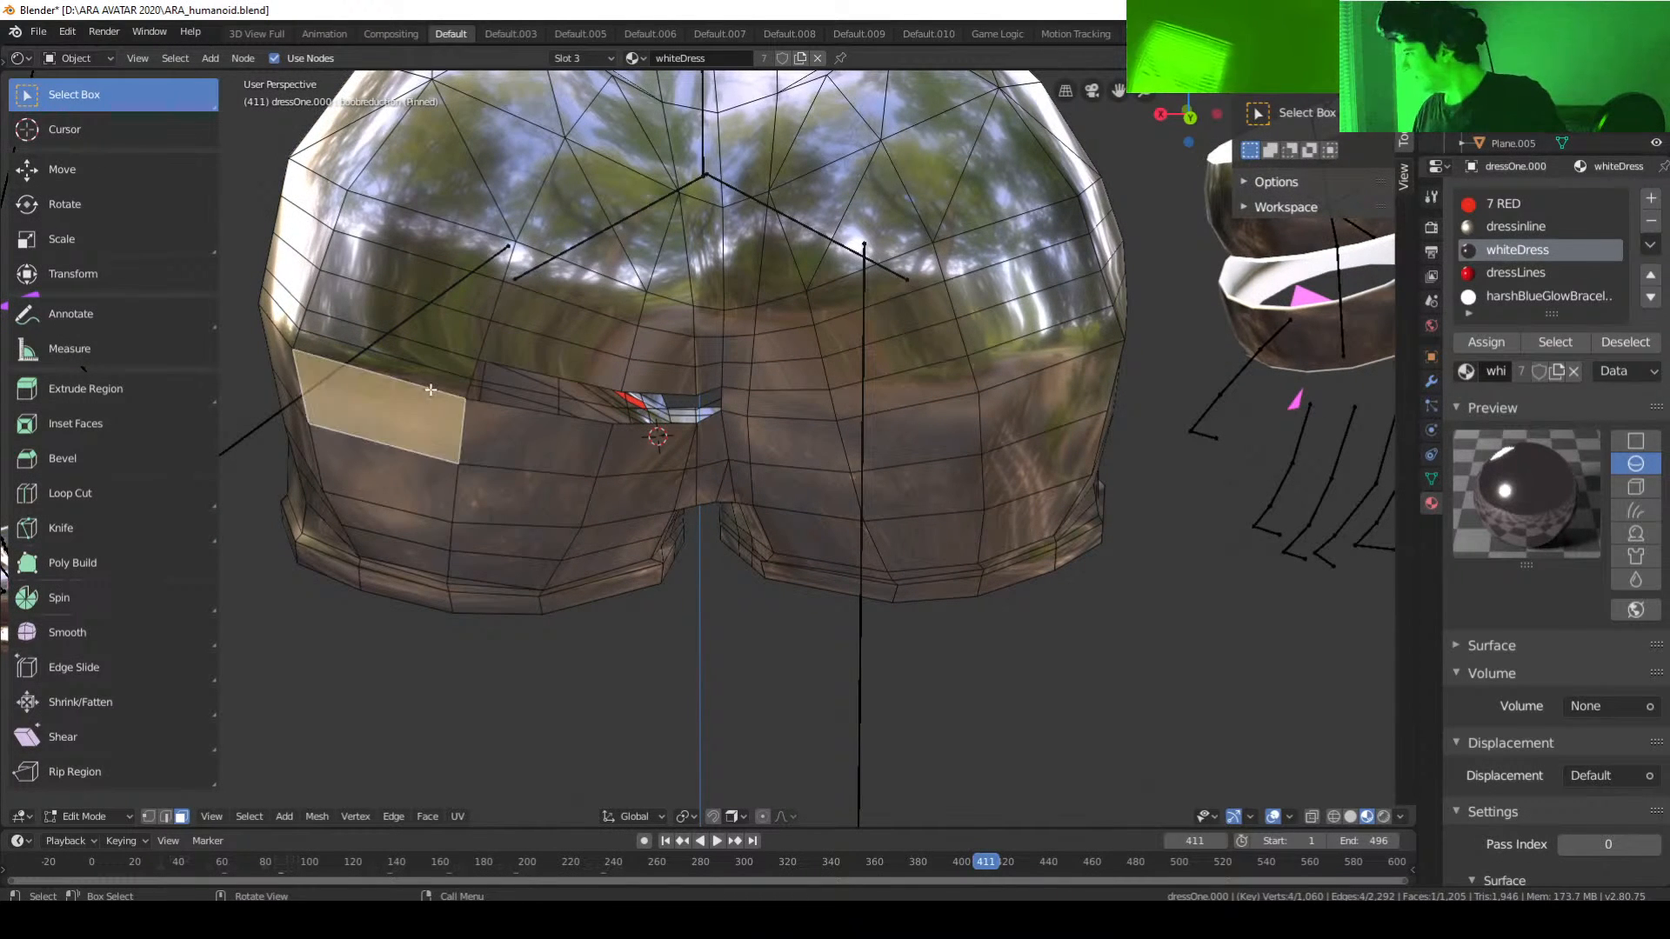
click(430, 372)
middle_drag(617, 415, 660, 414)
key(x)
click(659, 415)
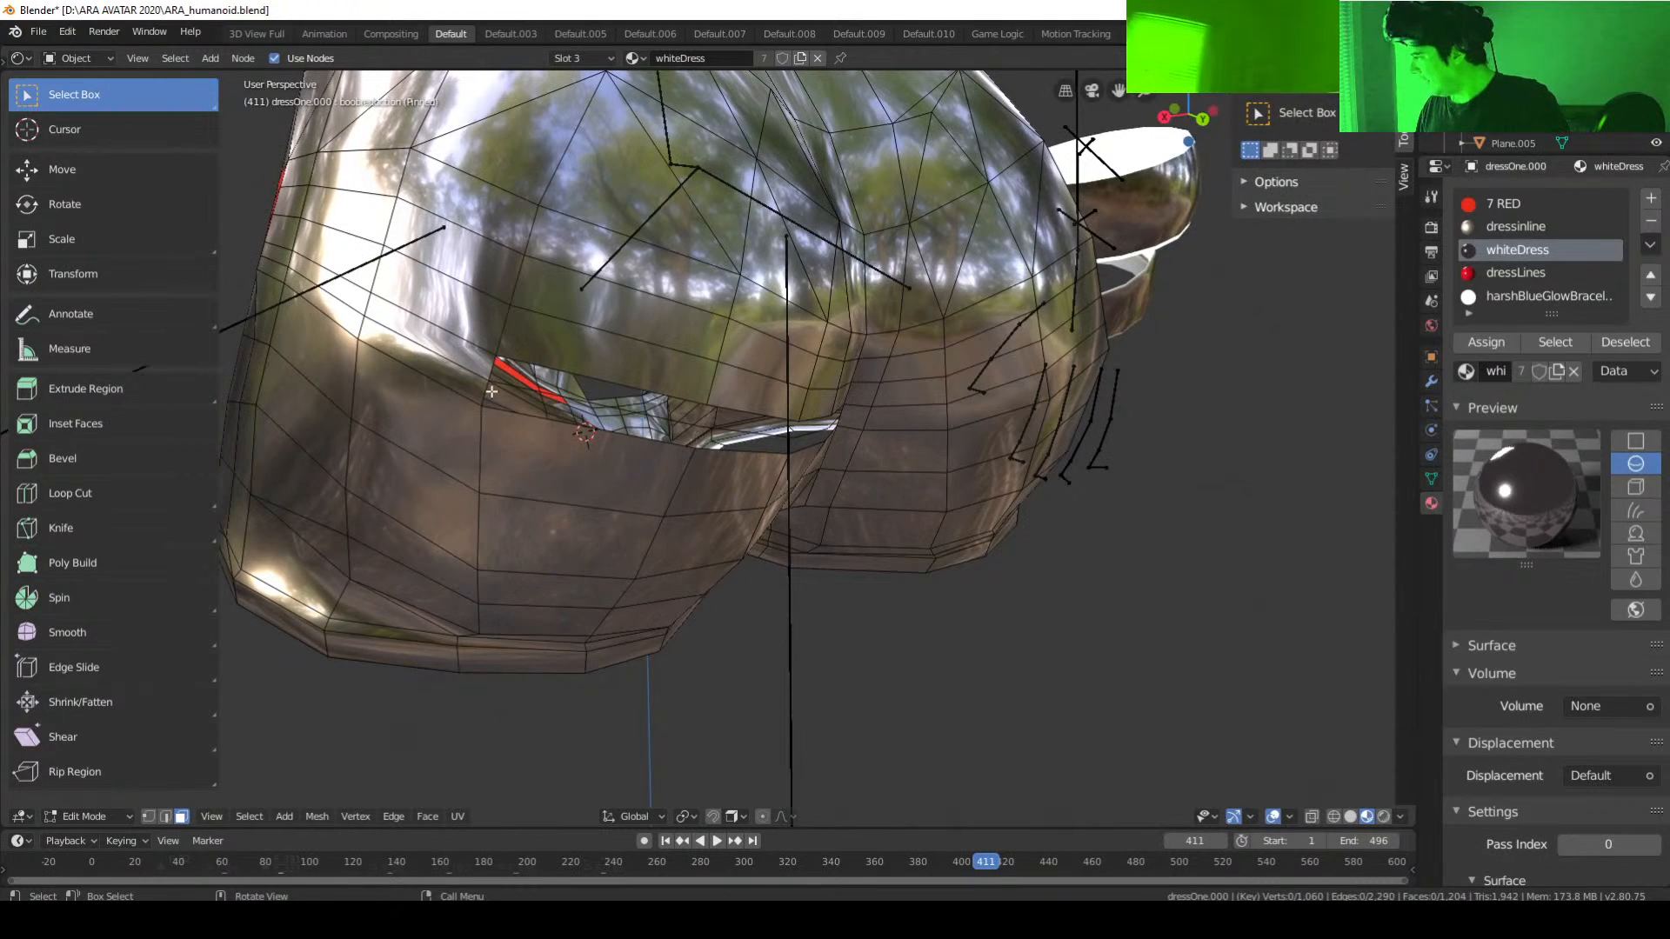
click(491, 383)
middle_drag(492, 384, 762, 453)
key(x)
click(762, 452)
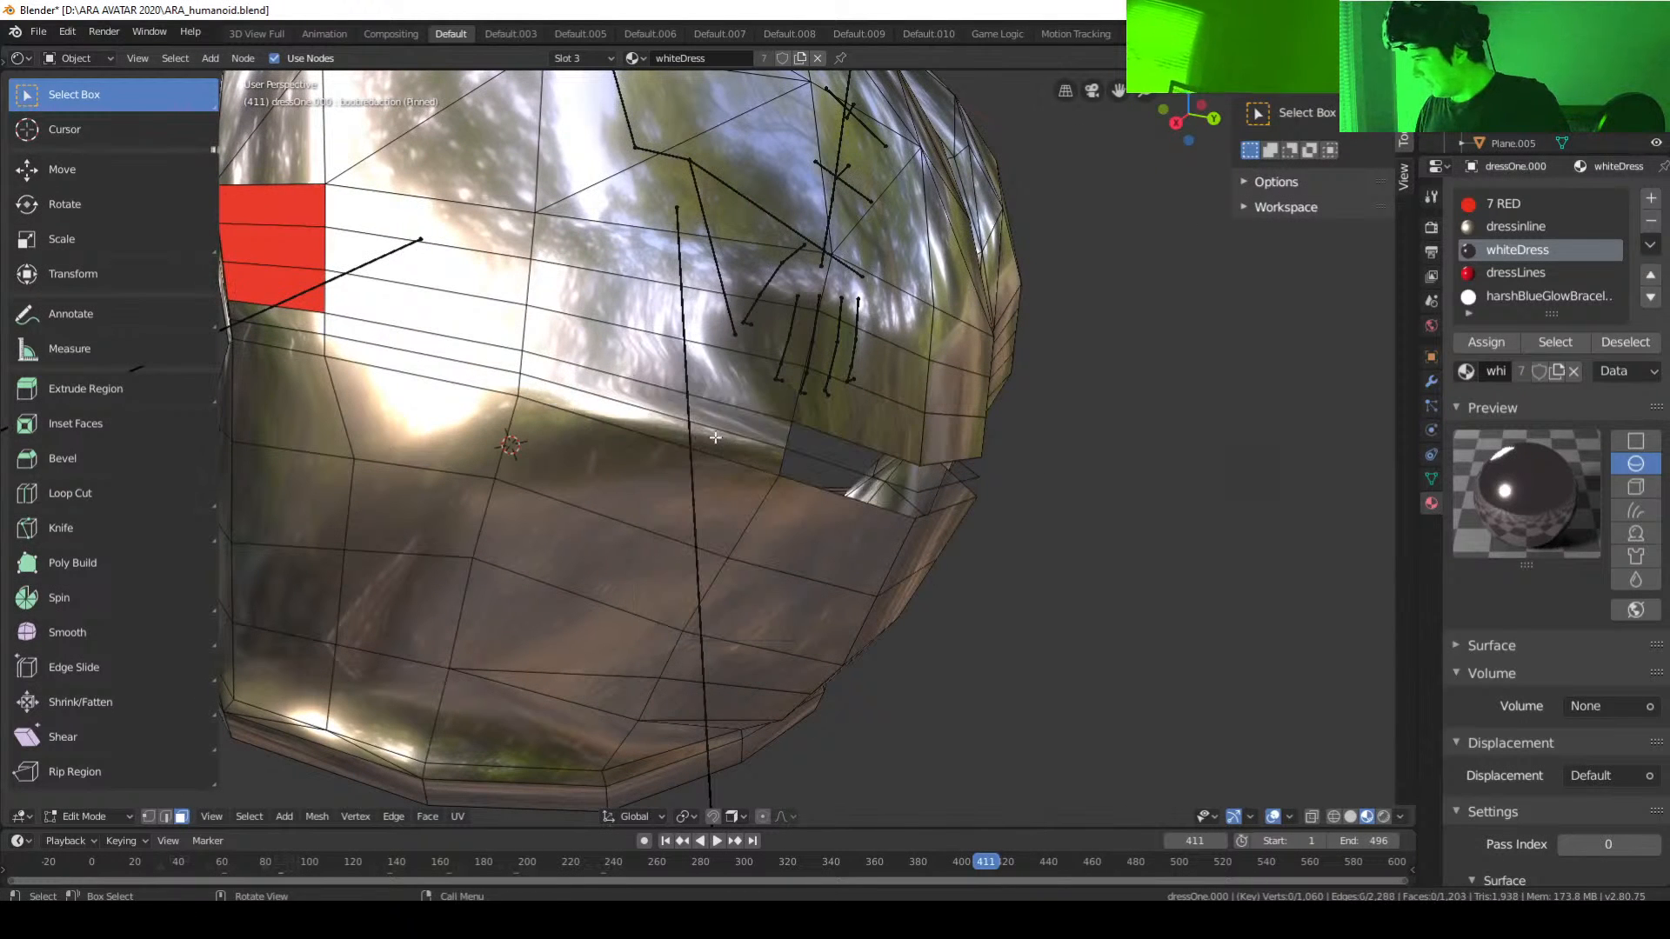
Step: Delete the following old band faces along the side, up to the section below the red patch
click(689, 441)
key(x)
click(493, 377)
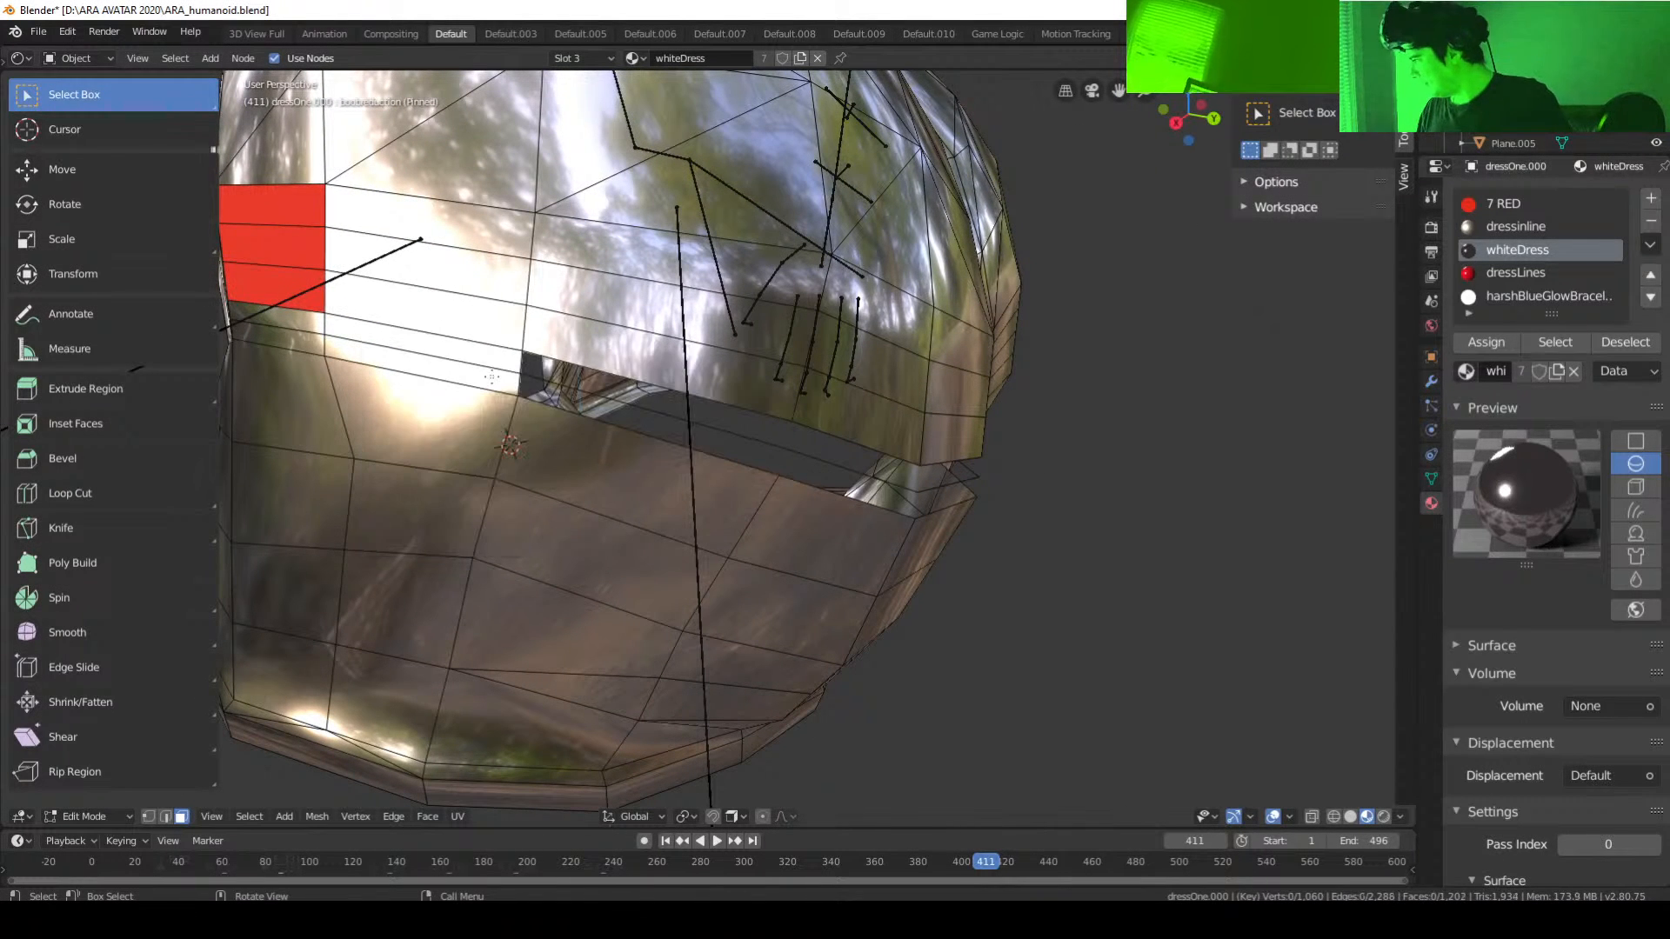
click(489, 379)
key(x)
click(487, 378)
middle_drag(487, 378, 712, 385)
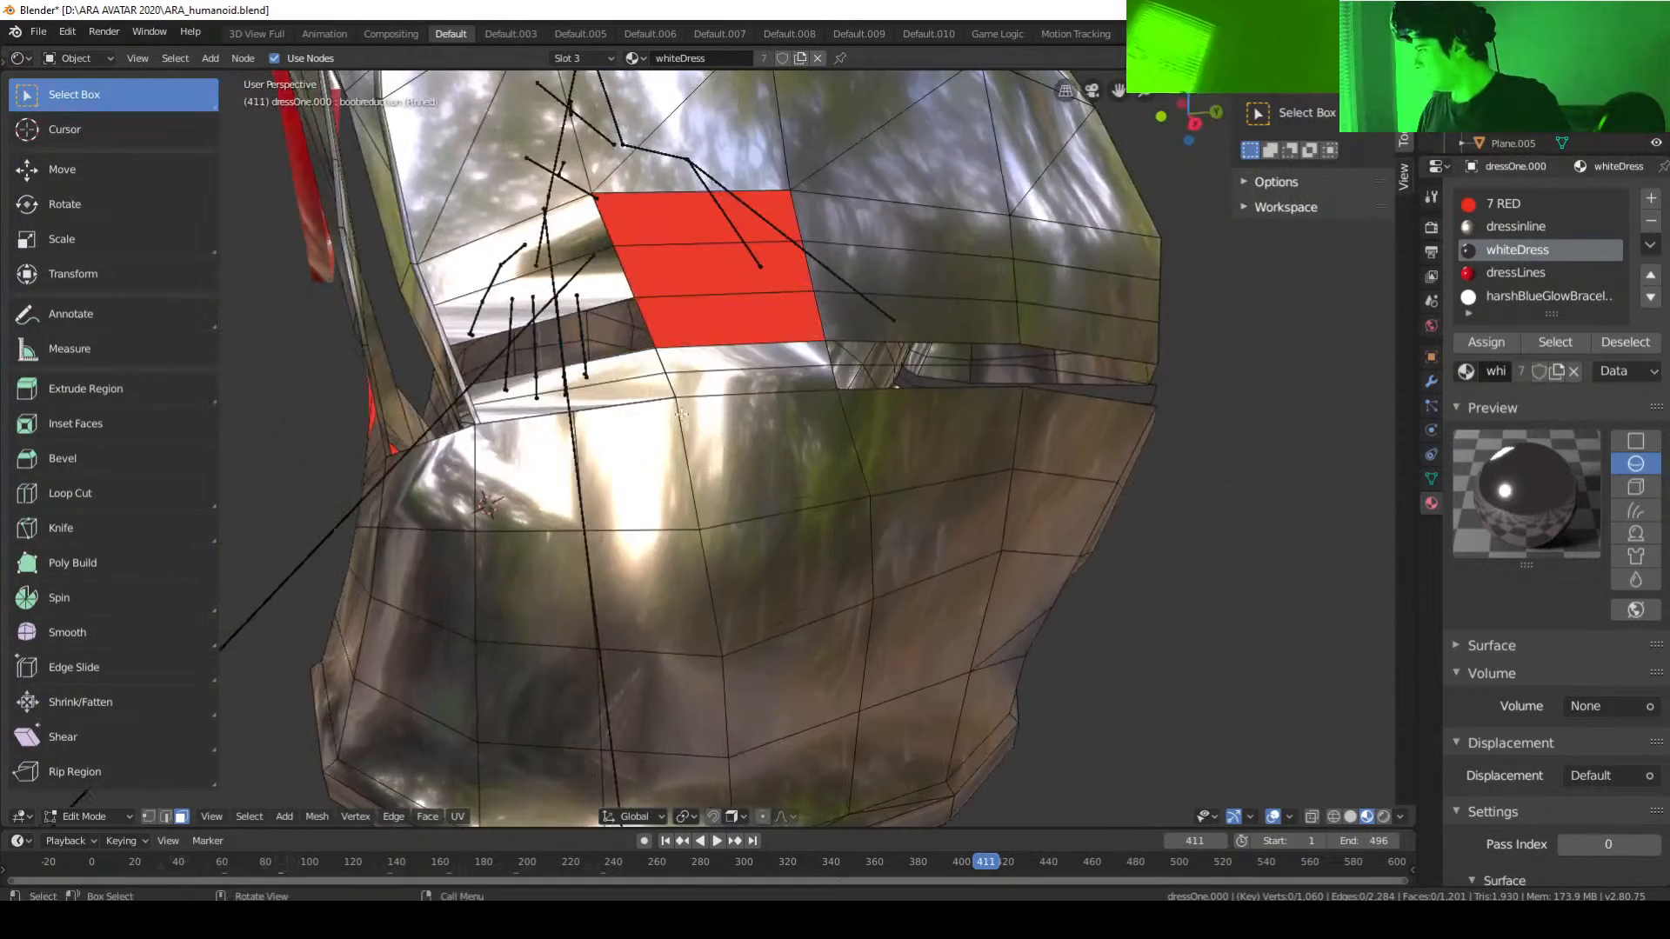
click(604, 388)
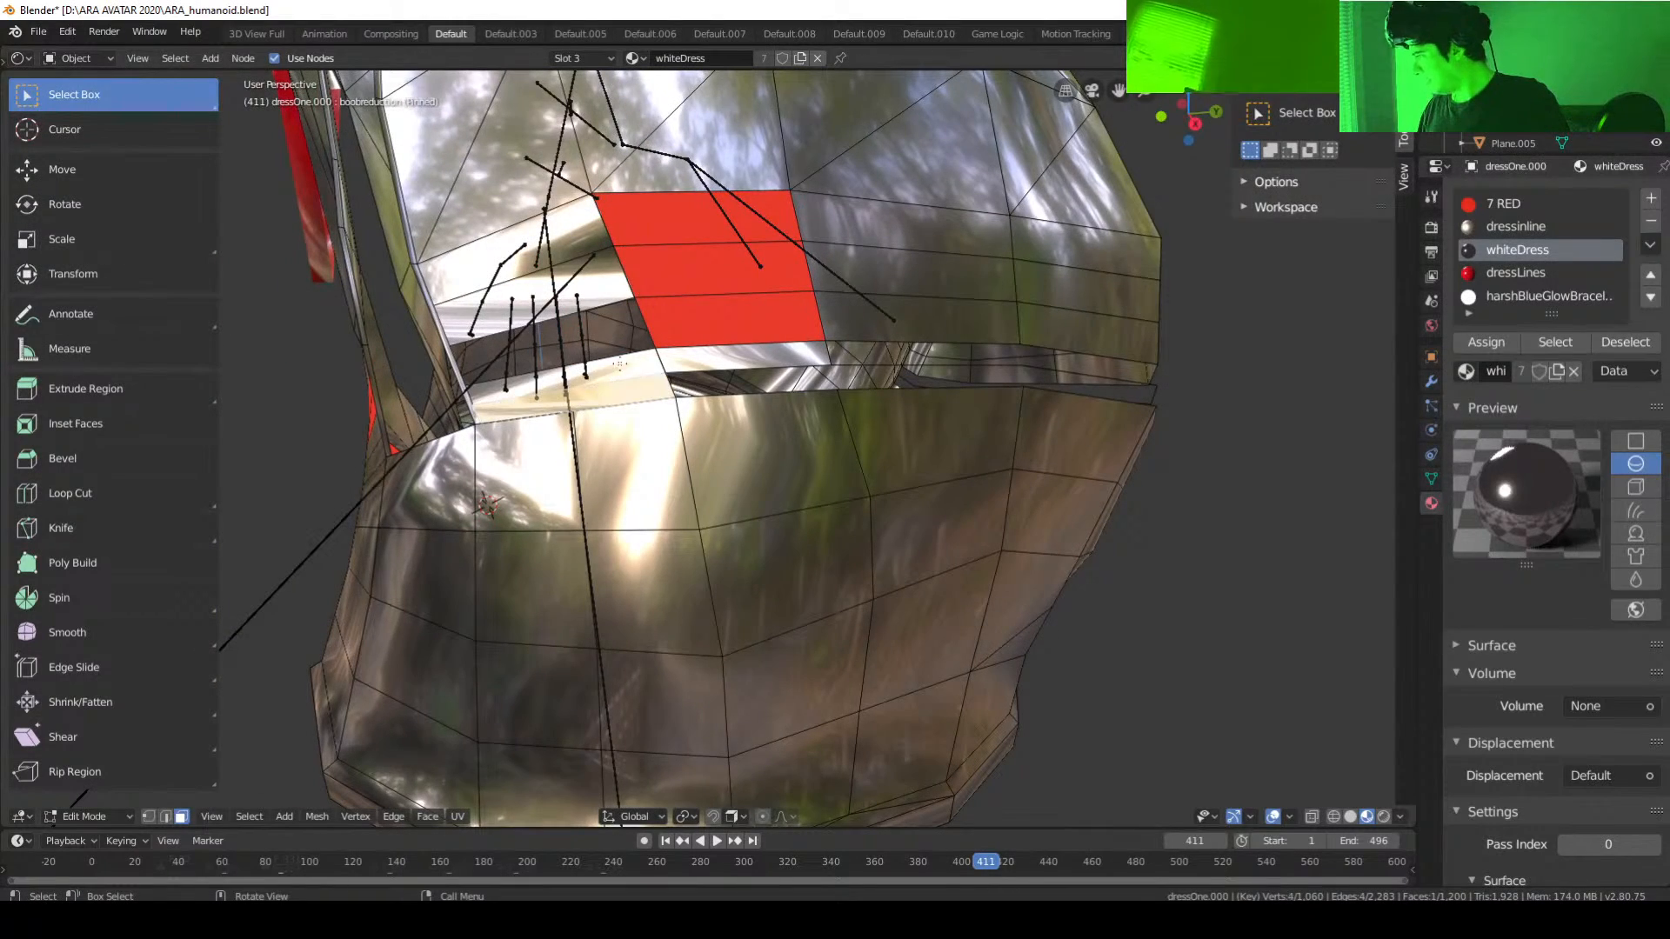
Step: Switch to vertex selection and join two vertices at the opening's edge beside the red patch
click(149, 816)
mouse_move(722, 652)
middle_down()
mouse_move(727, 619)
mouse_move(728, 644)
middle_up()
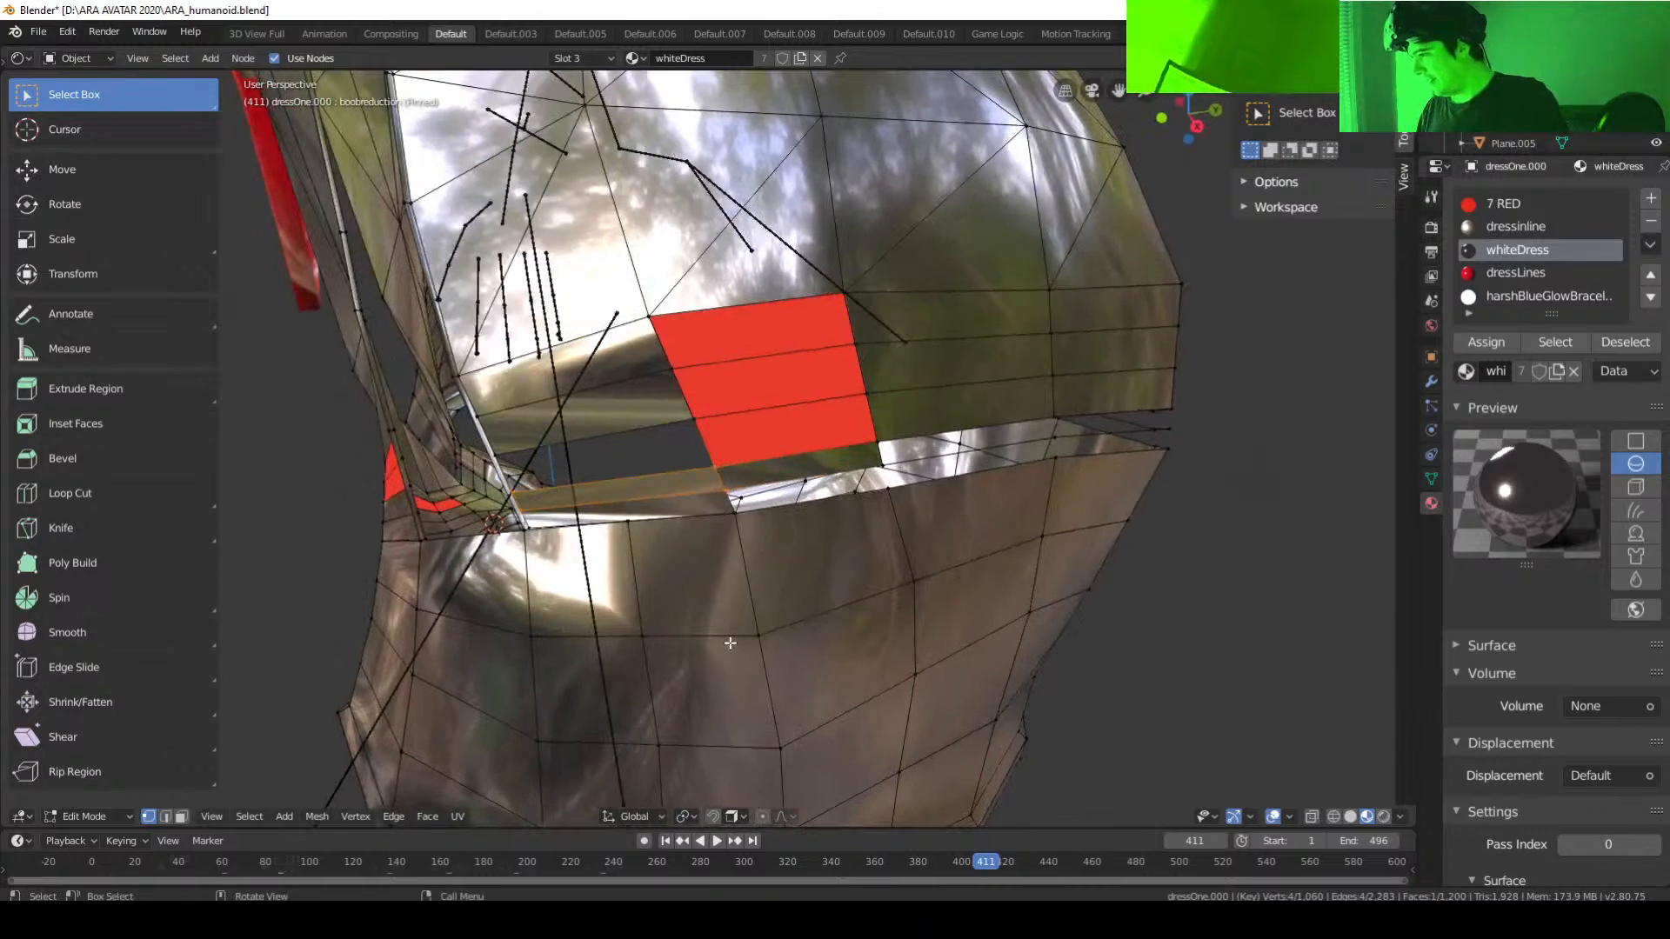
middle_drag(865, 526, 958, 544)
click(855, 464)
shift+click(928, 516)
key(f)
Step: Fill the lower quad of the open band section directly below the red patch
click(746, 504)
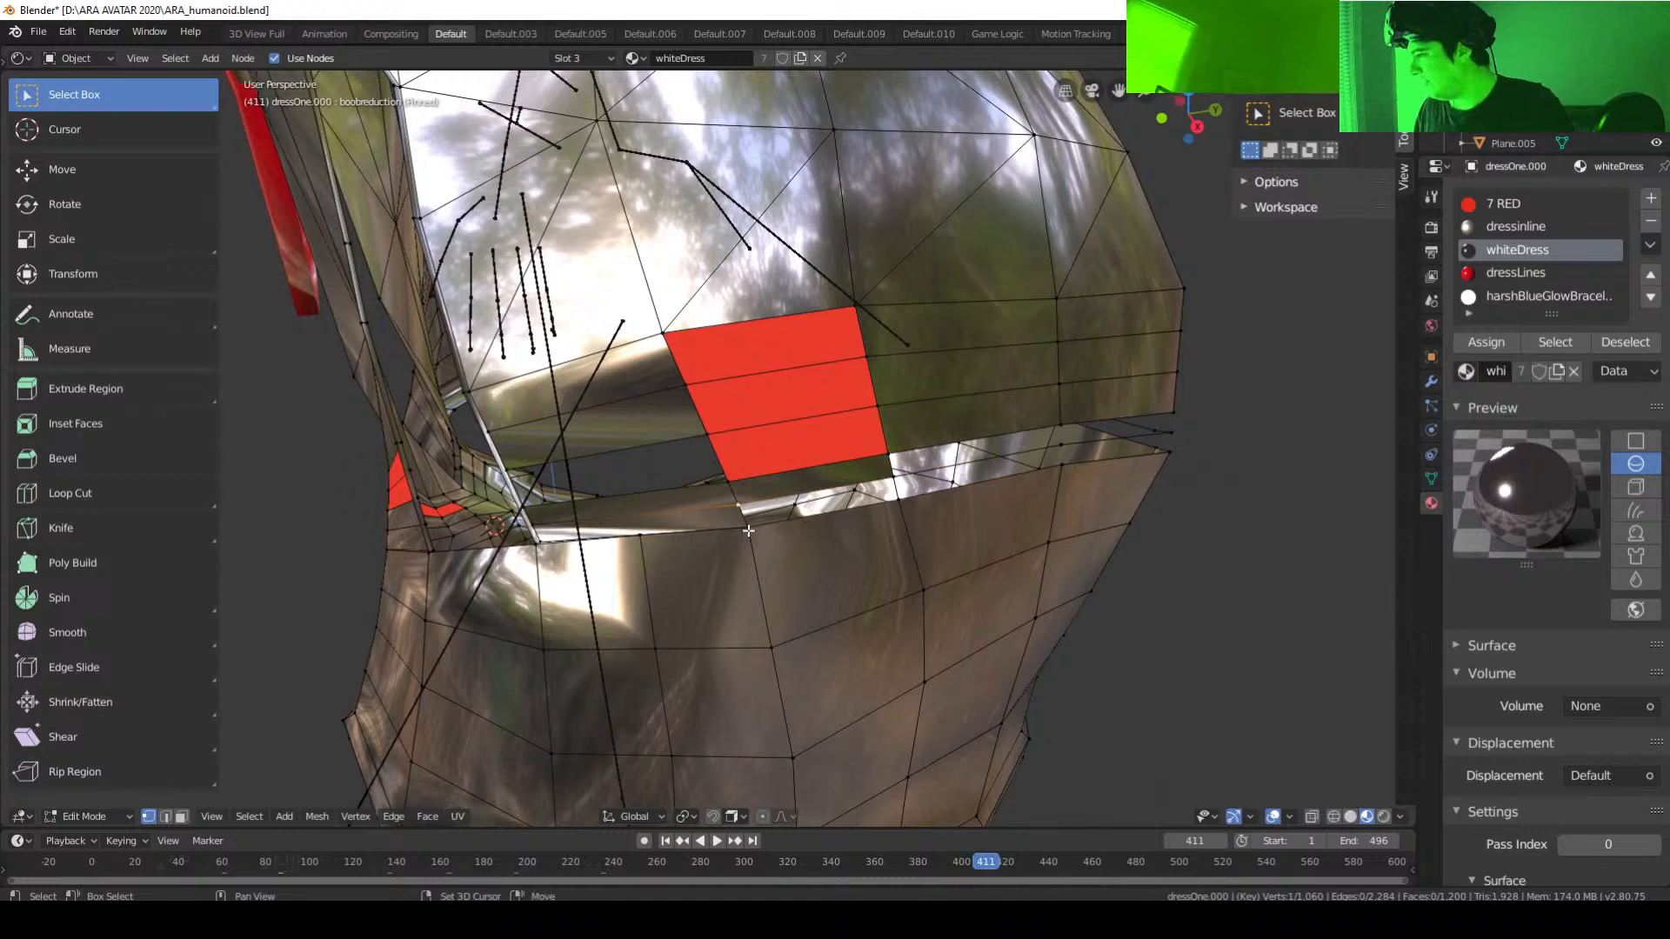
shift+click(748, 537)
shift+click(913, 510)
shift+click(904, 485)
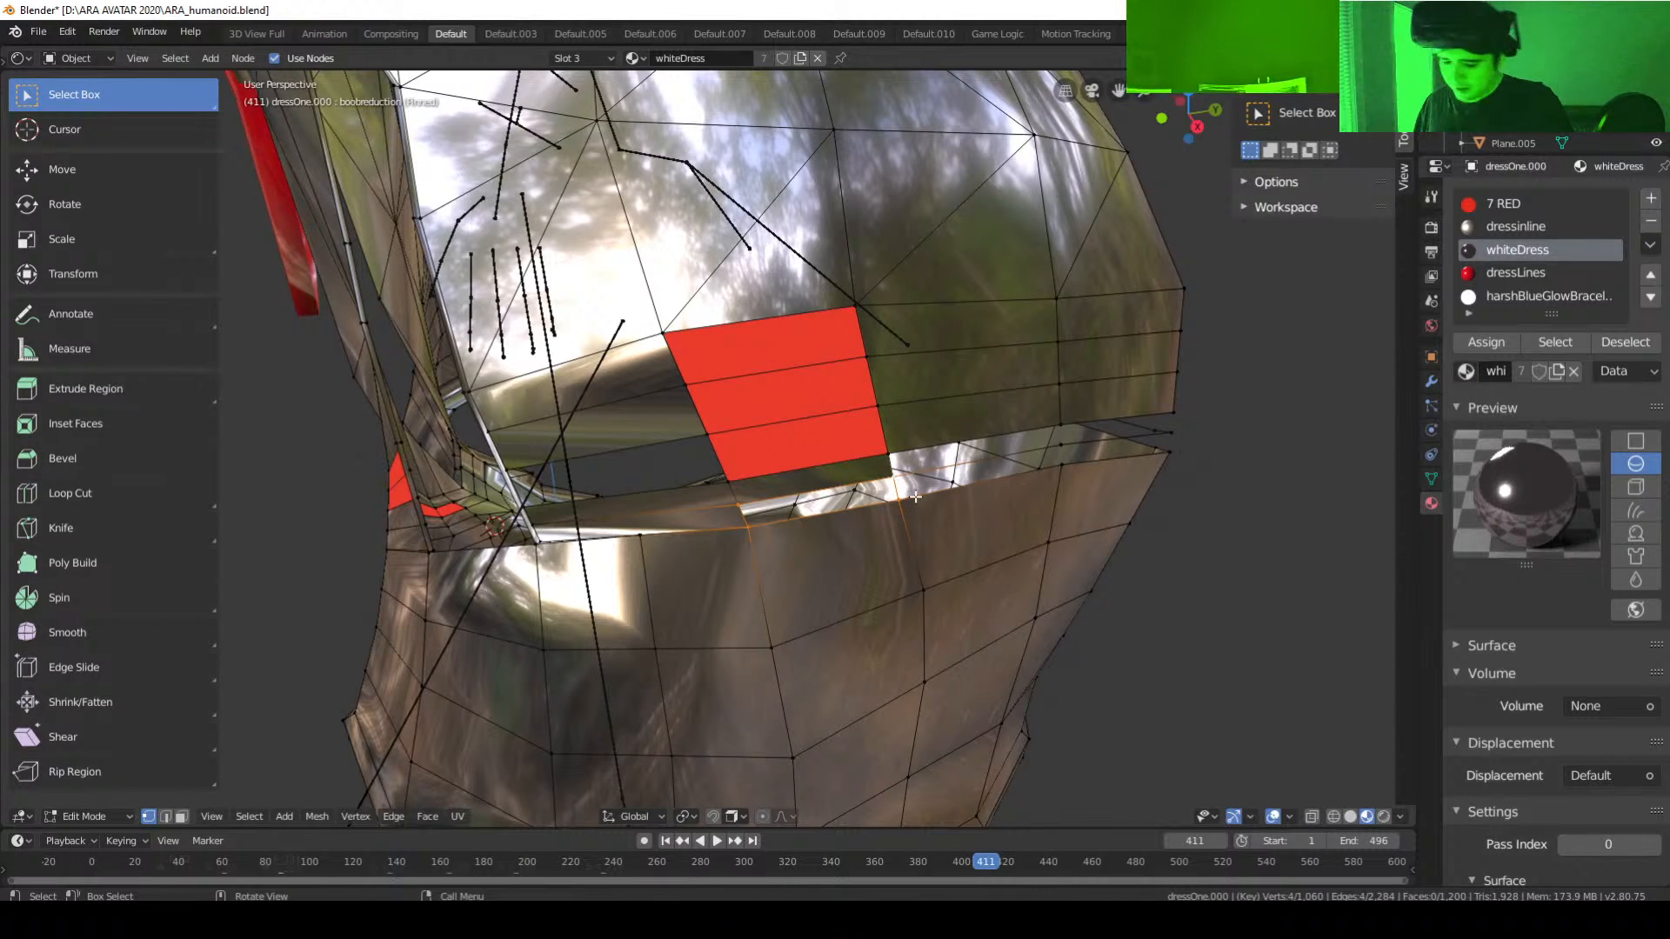
key(f)
Step: Fill the lower and upper quads of the first open band section past the red patch
middle_drag(969, 586, 916, 501)
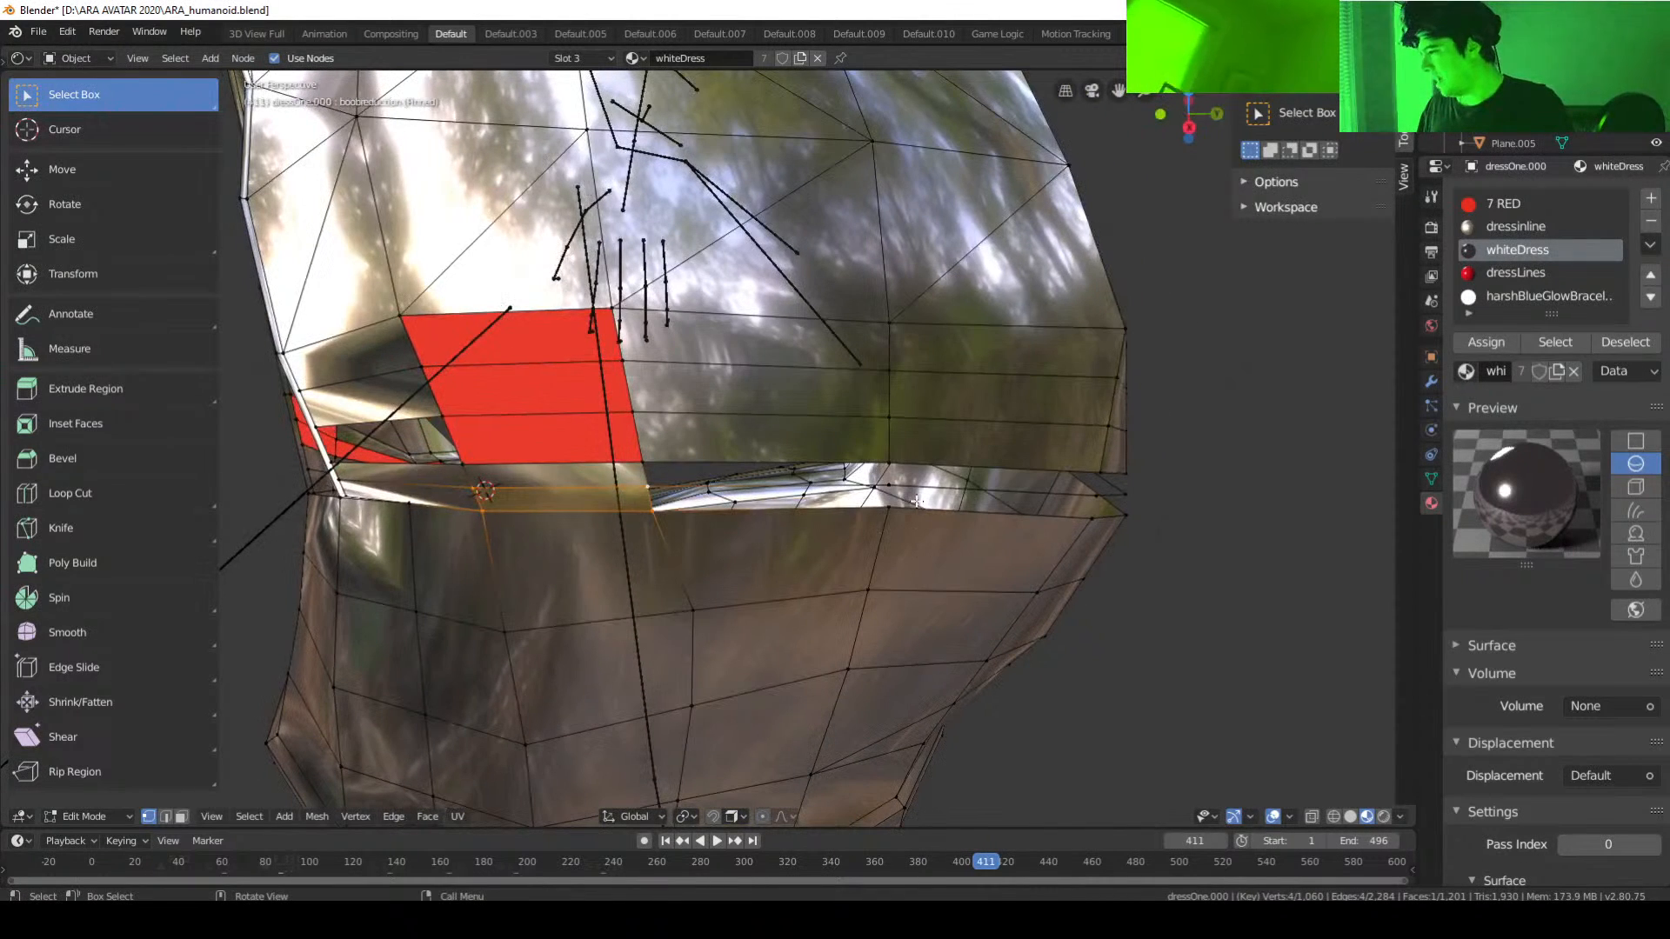
click(895, 491)
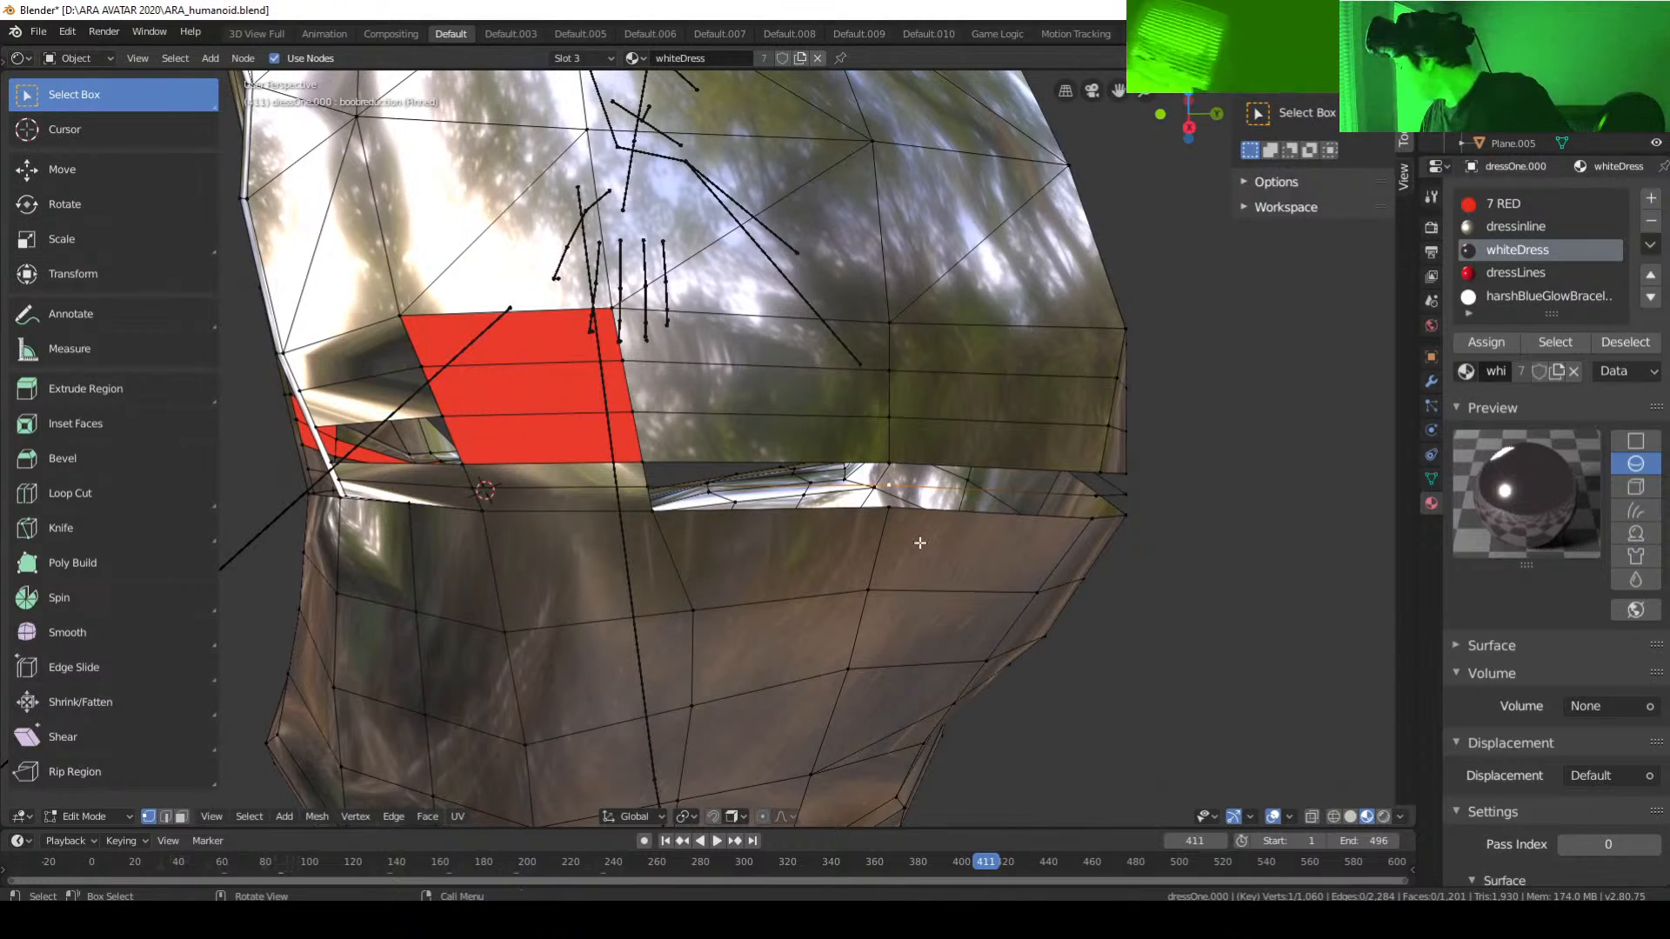
shift+click(889, 513)
middle_drag(910, 559, 853, 540)
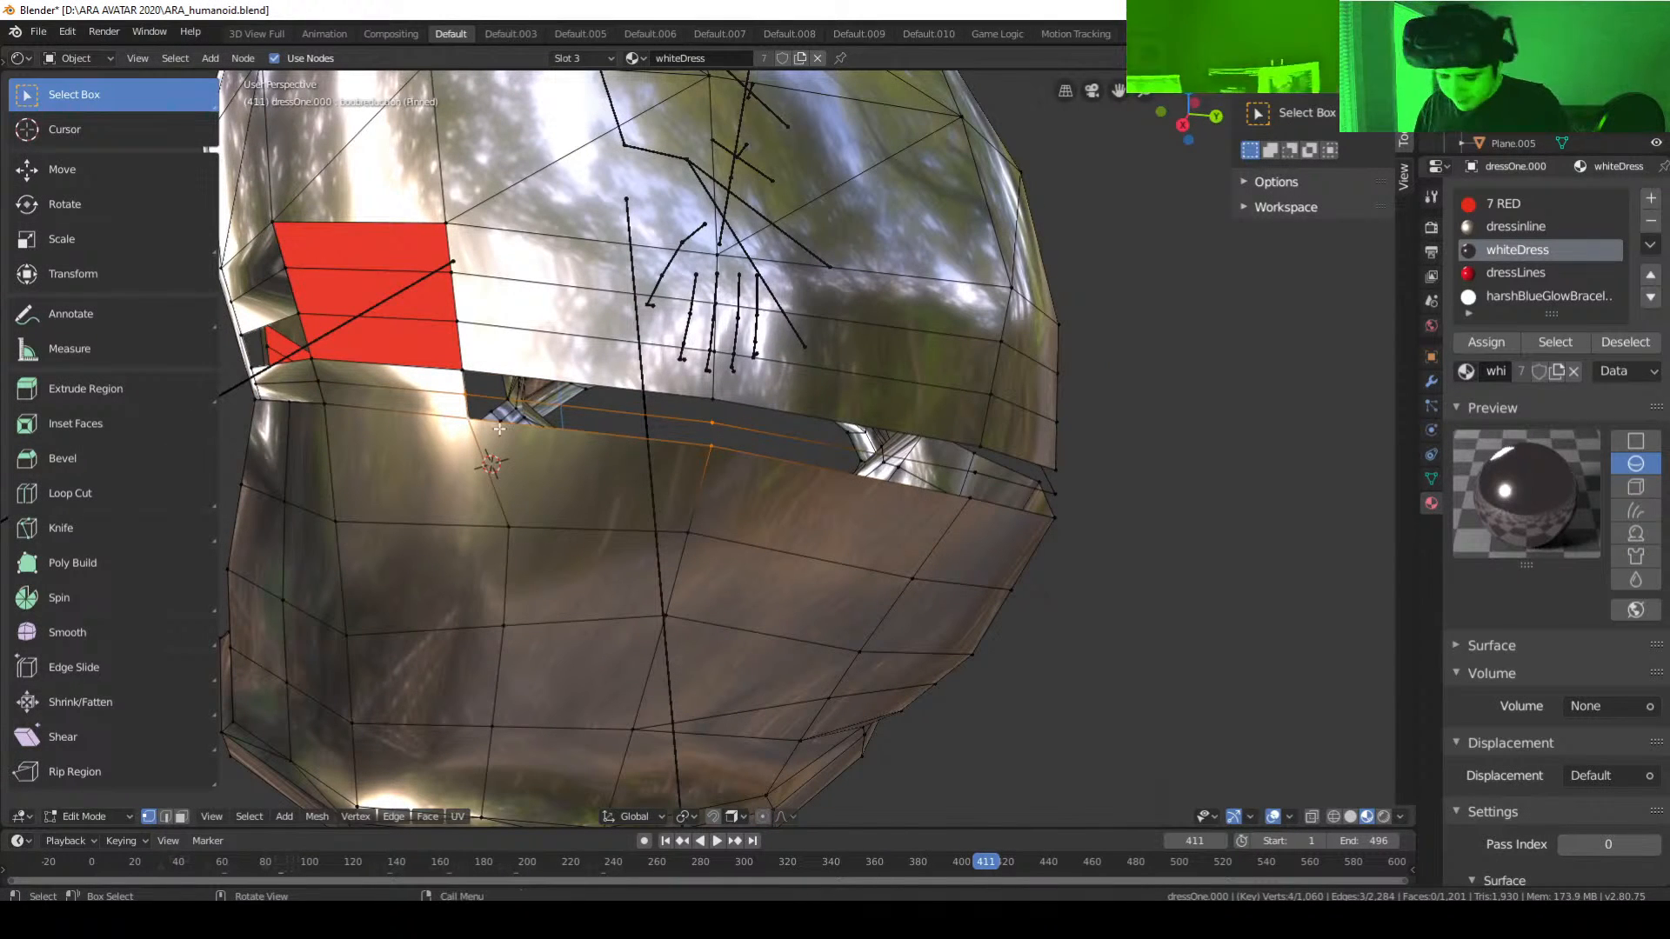
key(f)
shift+click(469, 406)
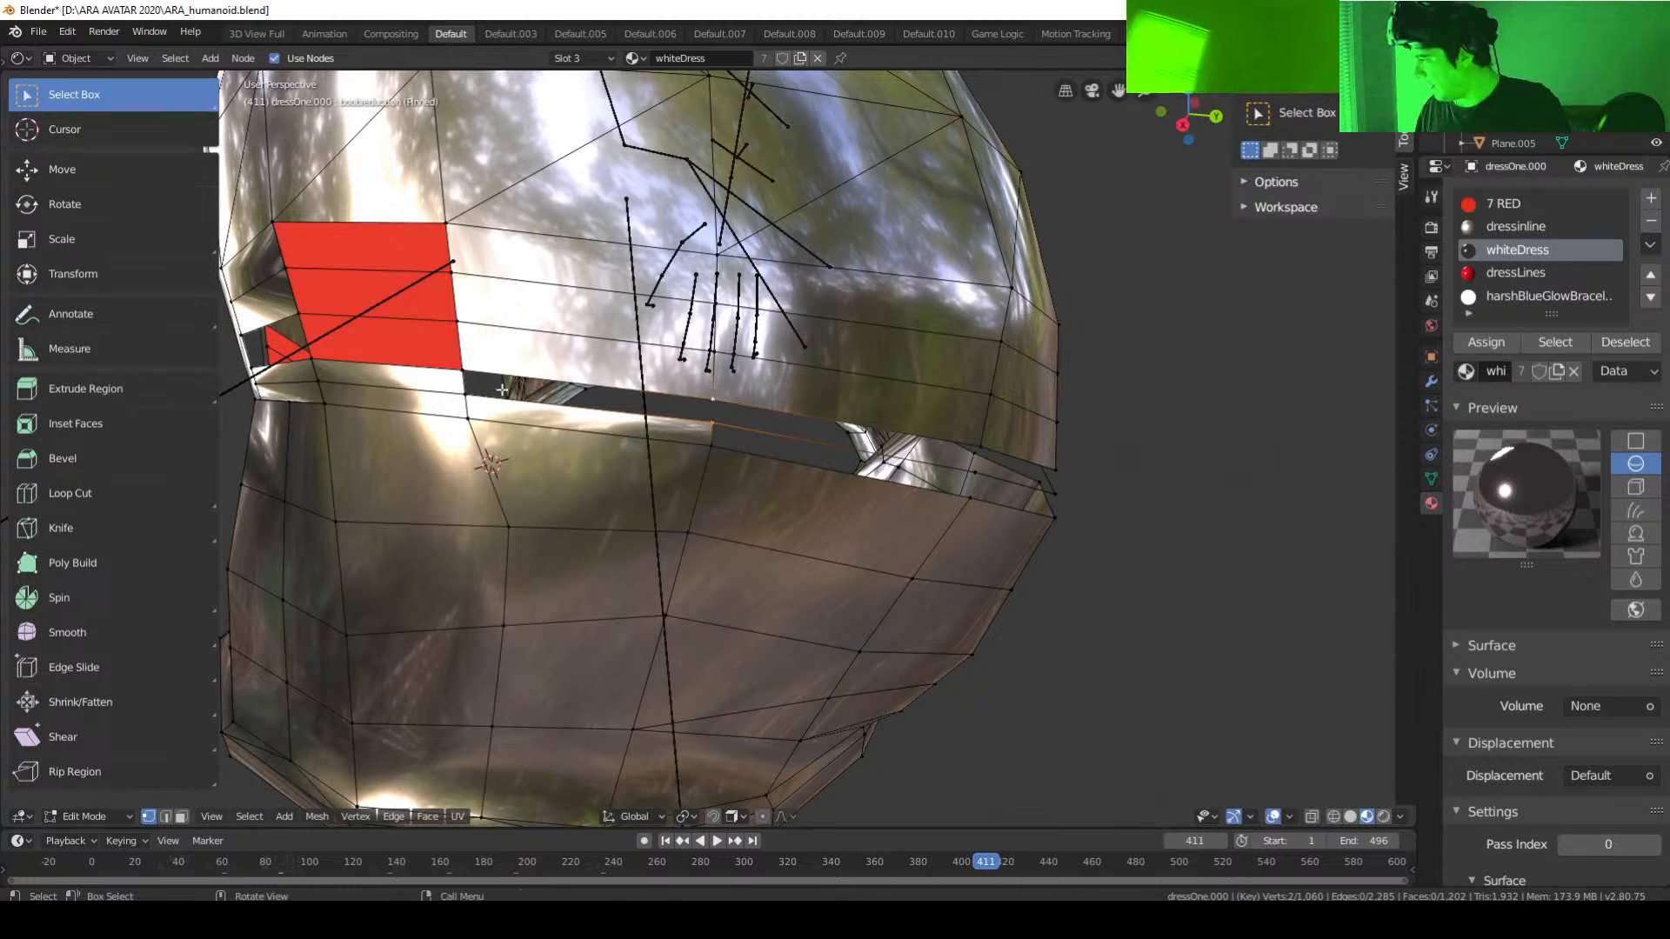
key(f)
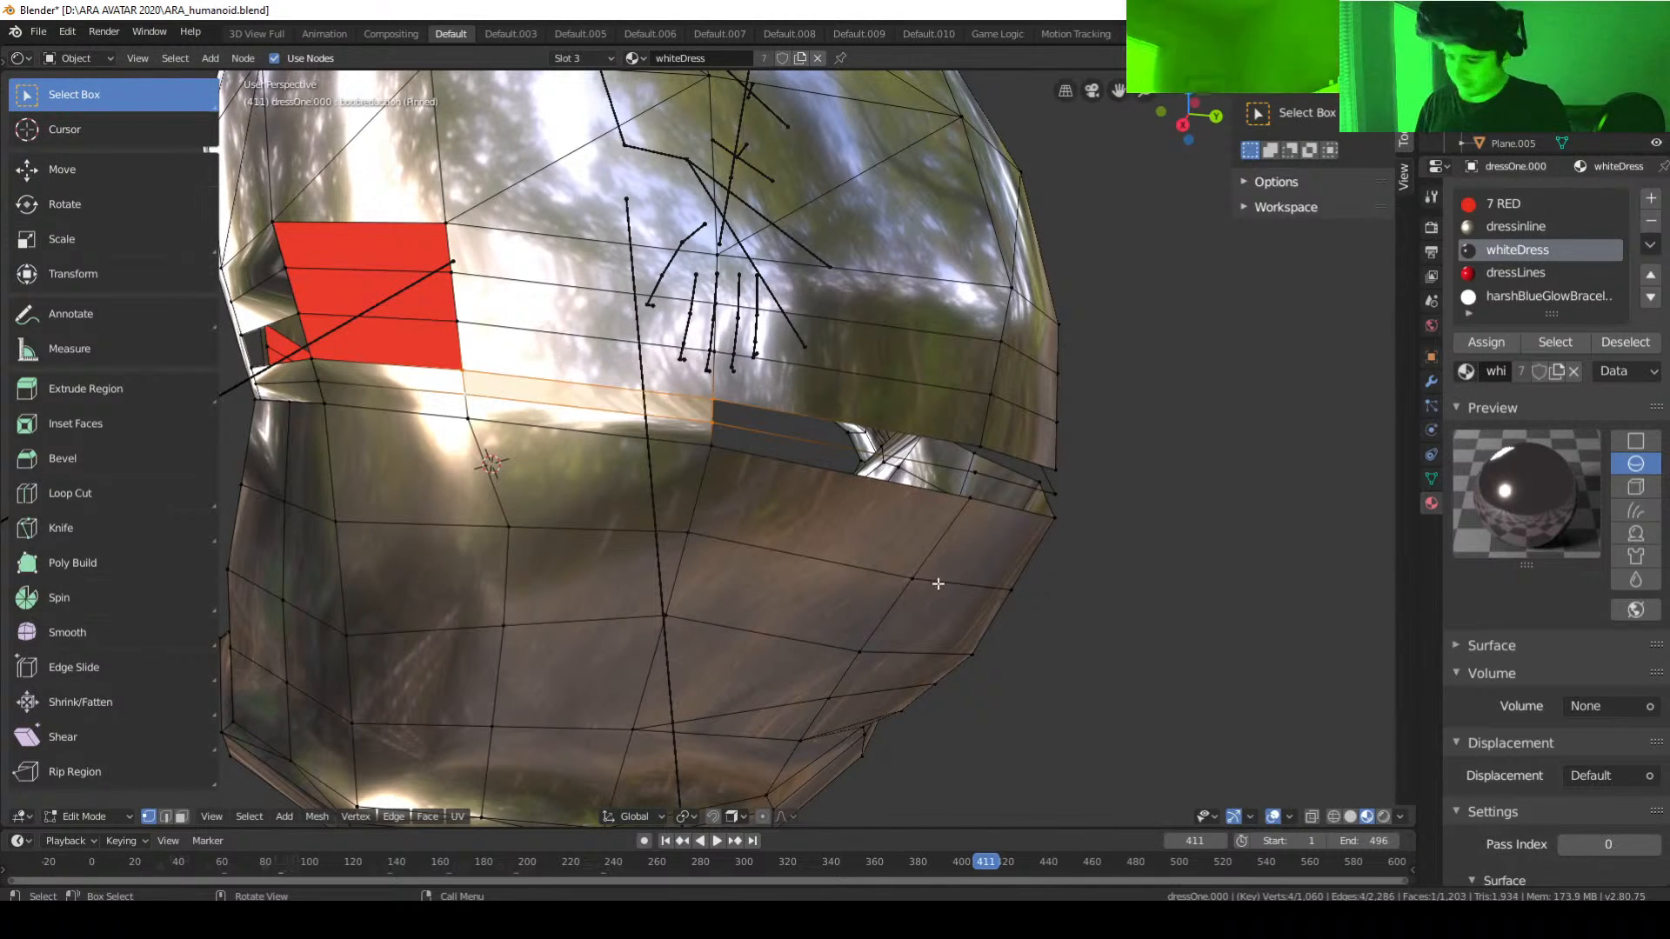
Step: Fill the upper quad of the second open band section past the red patch
middle_drag(936, 582, 917, 585)
click(780, 444)
shift+click(775, 478)
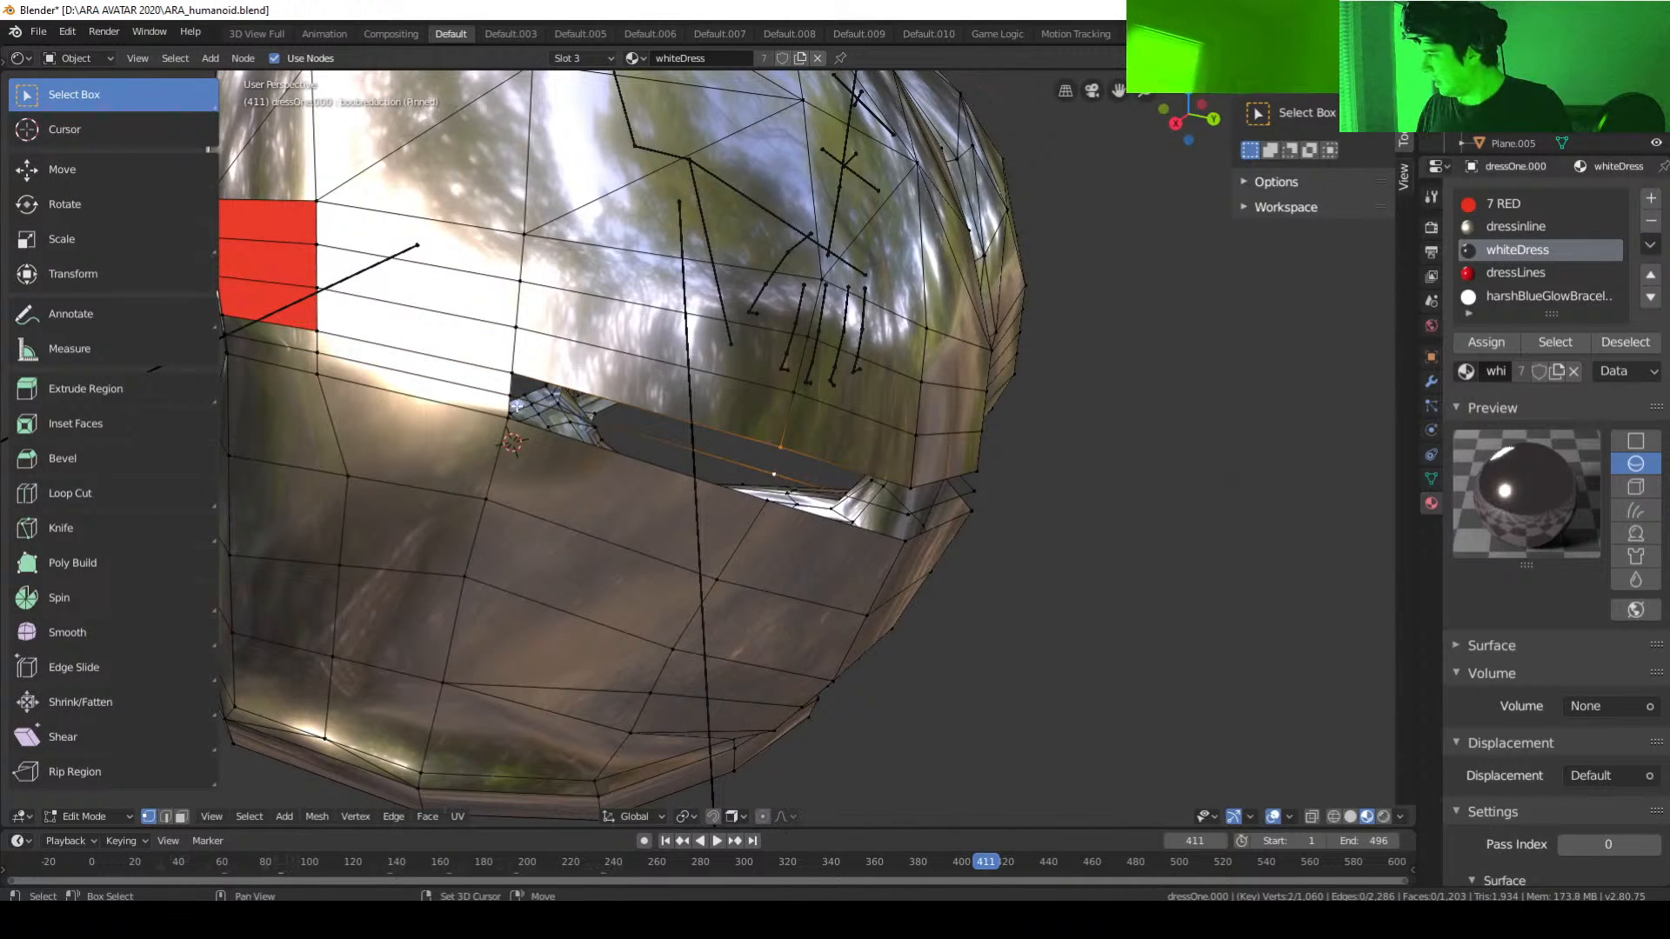
shift+click(512, 399)
shift+click(512, 374)
key(f)
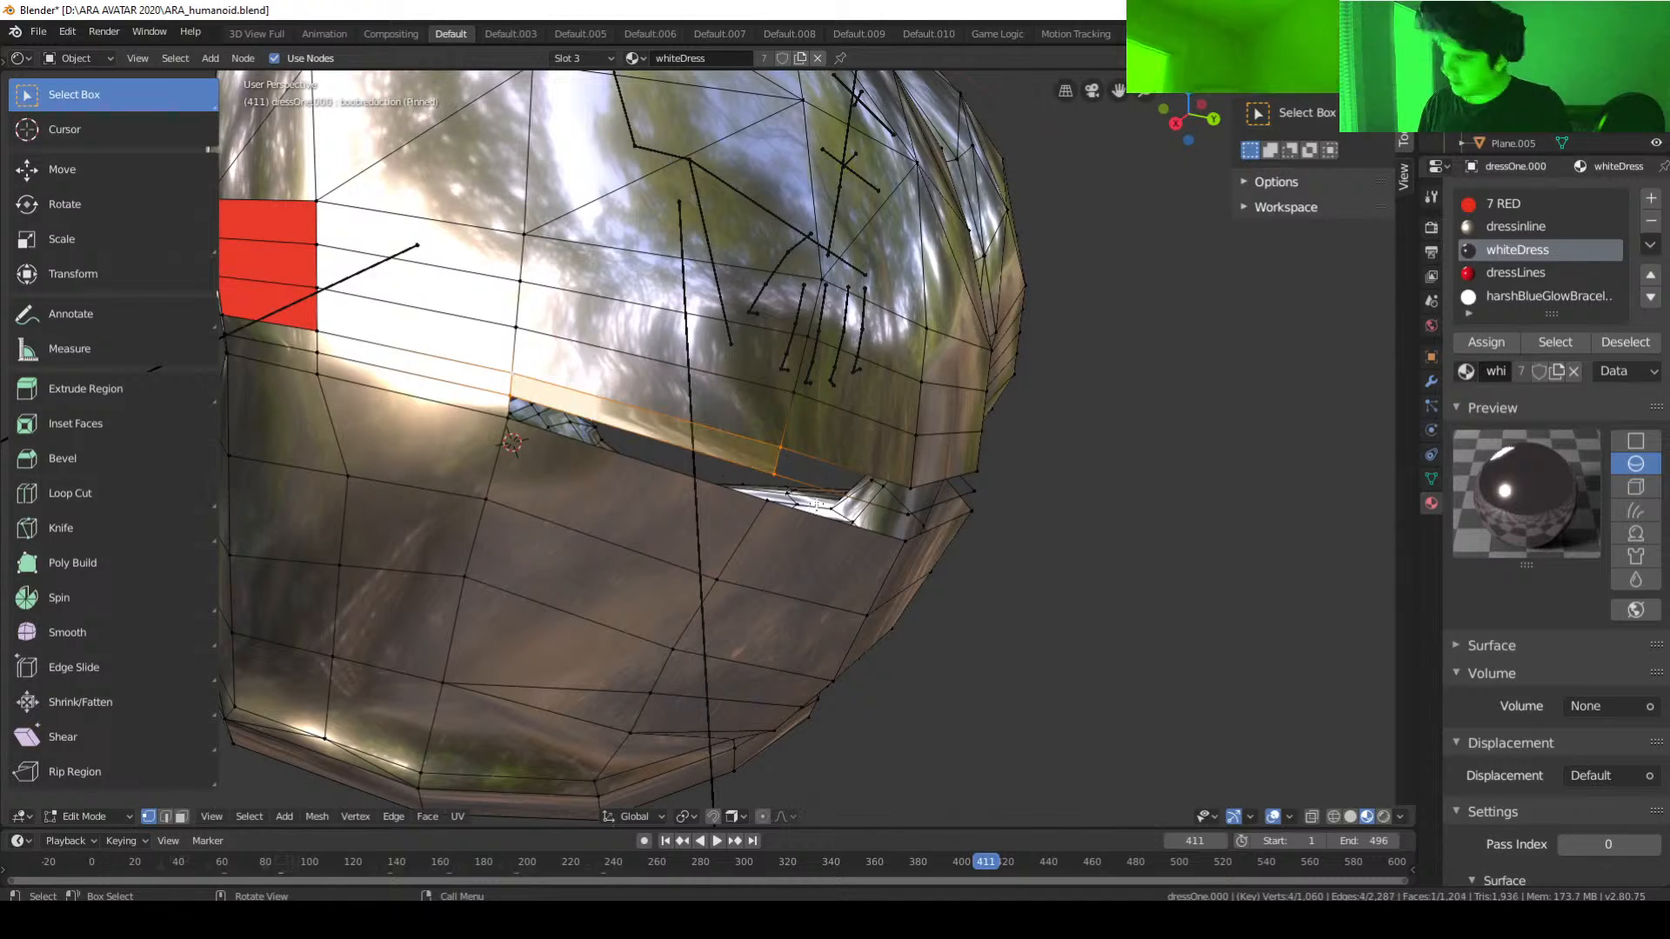
Step: Fill the lower quad of the second band section, directly under the quad just made
middle_drag(815, 505, 898, 532)
click(844, 450)
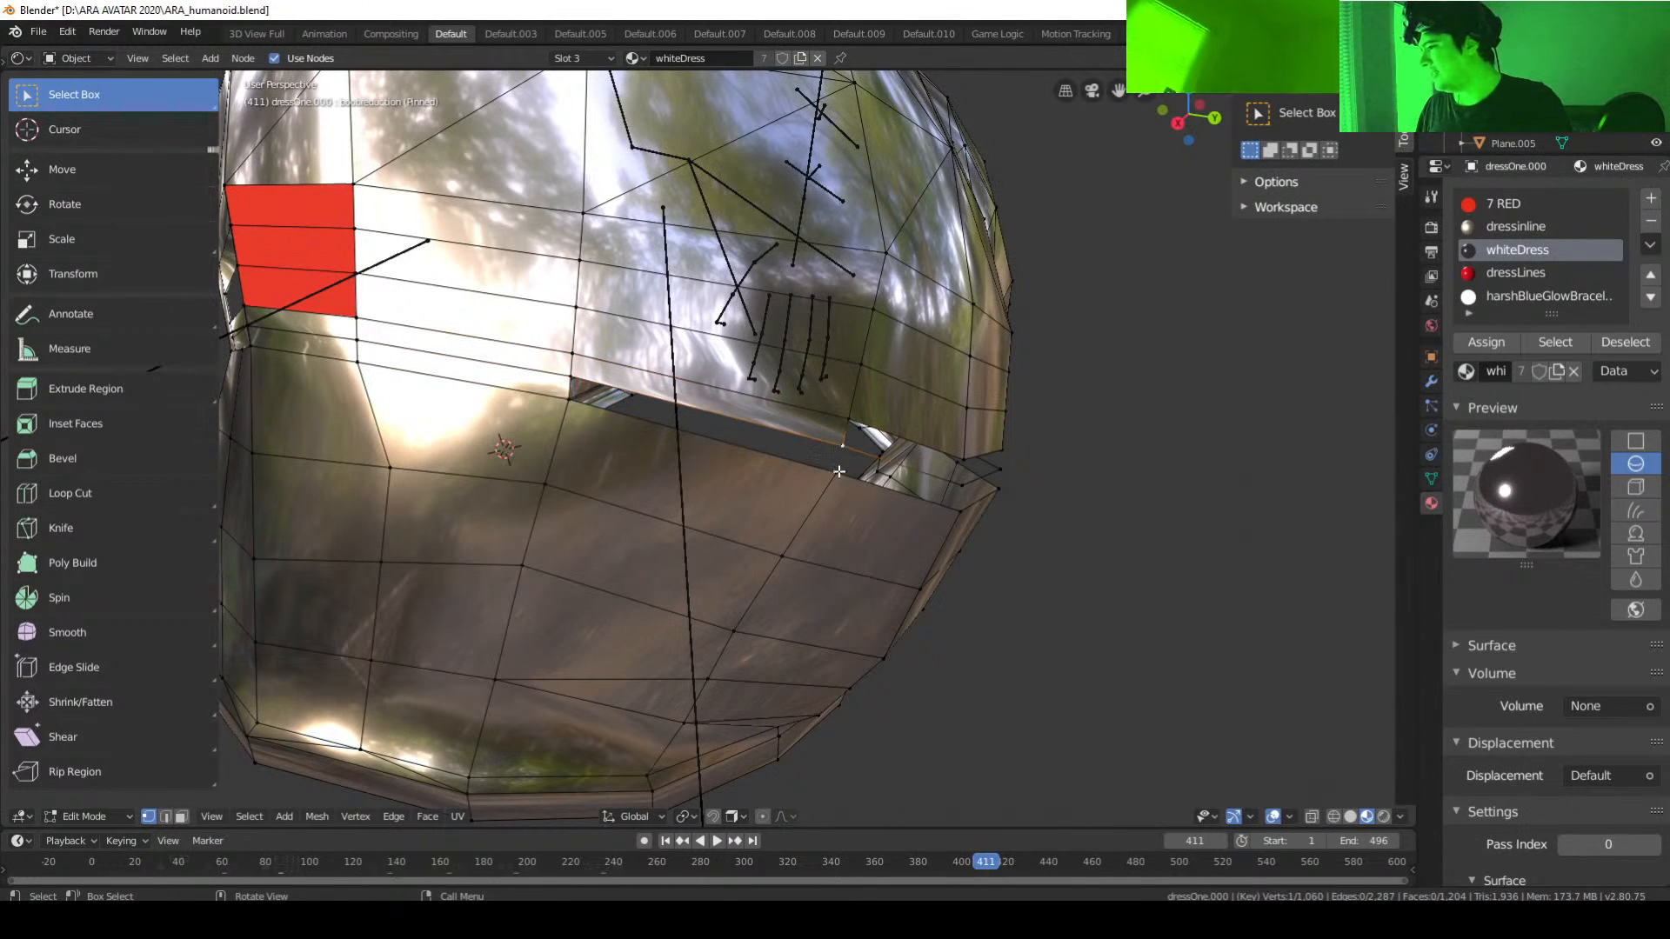
shift+click(838, 471)
shift+click(570, 399)
shift+click(570, 377)
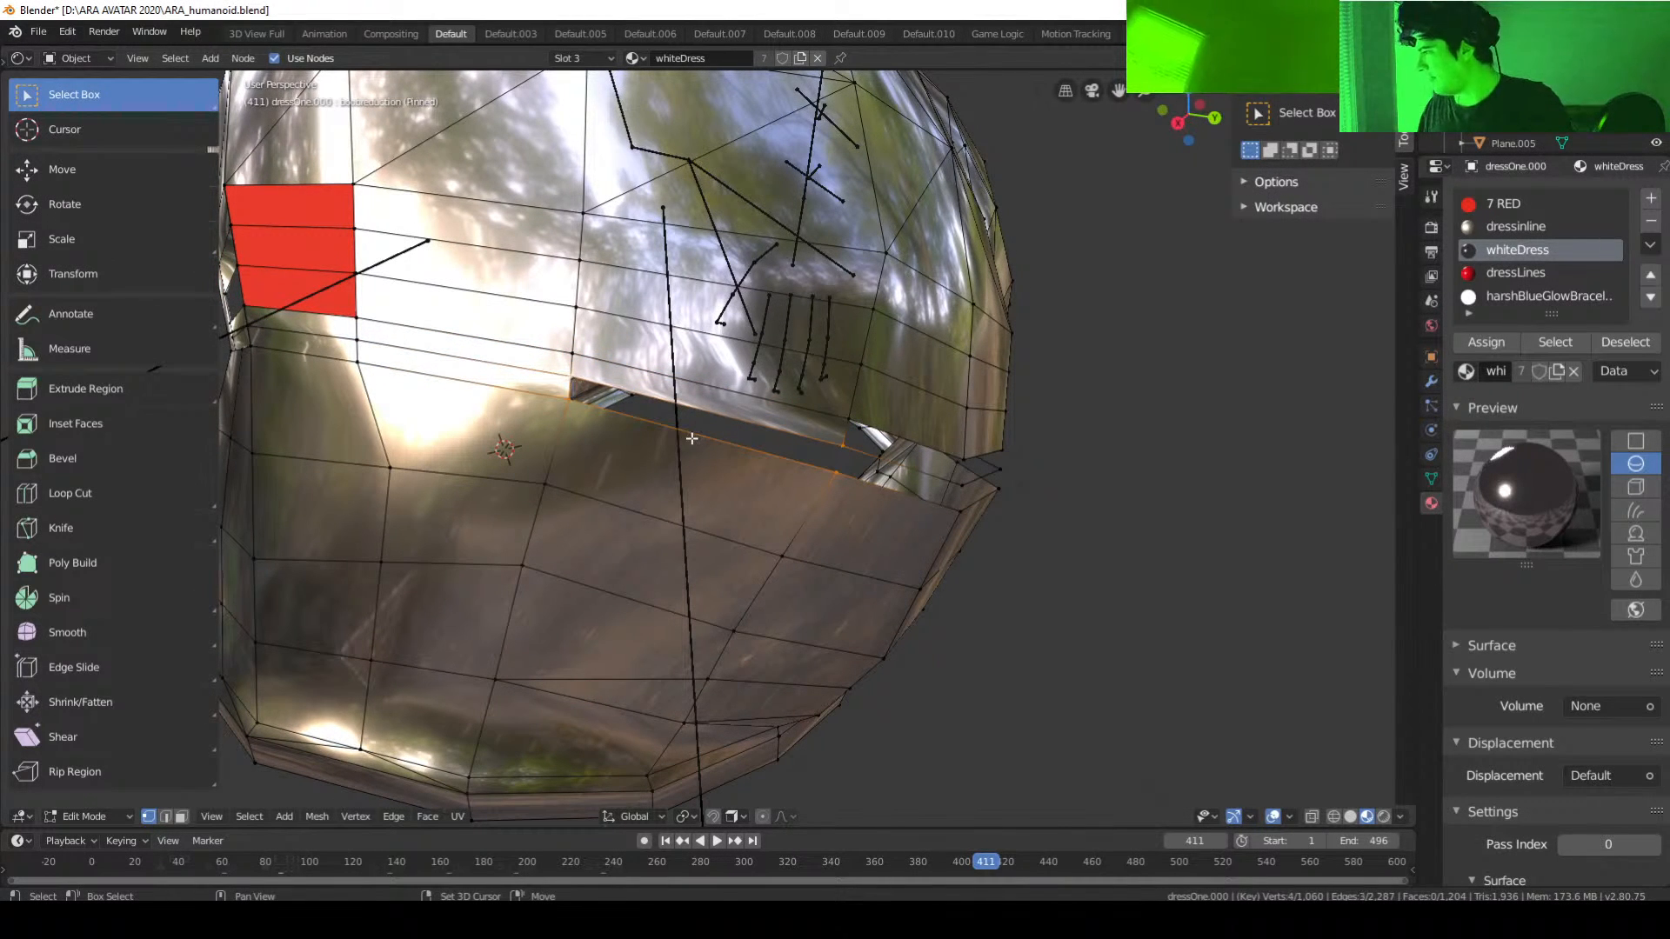
key(f)
Step: Fill the upper quad of the third band section past the red patch
middle_drag(943, 551, 870, 531)
mouse_move(783, 466)
middle_down()
mouse_move(794, 440)
mouse_move(802, 468)
middle_up()
click(770, 414)
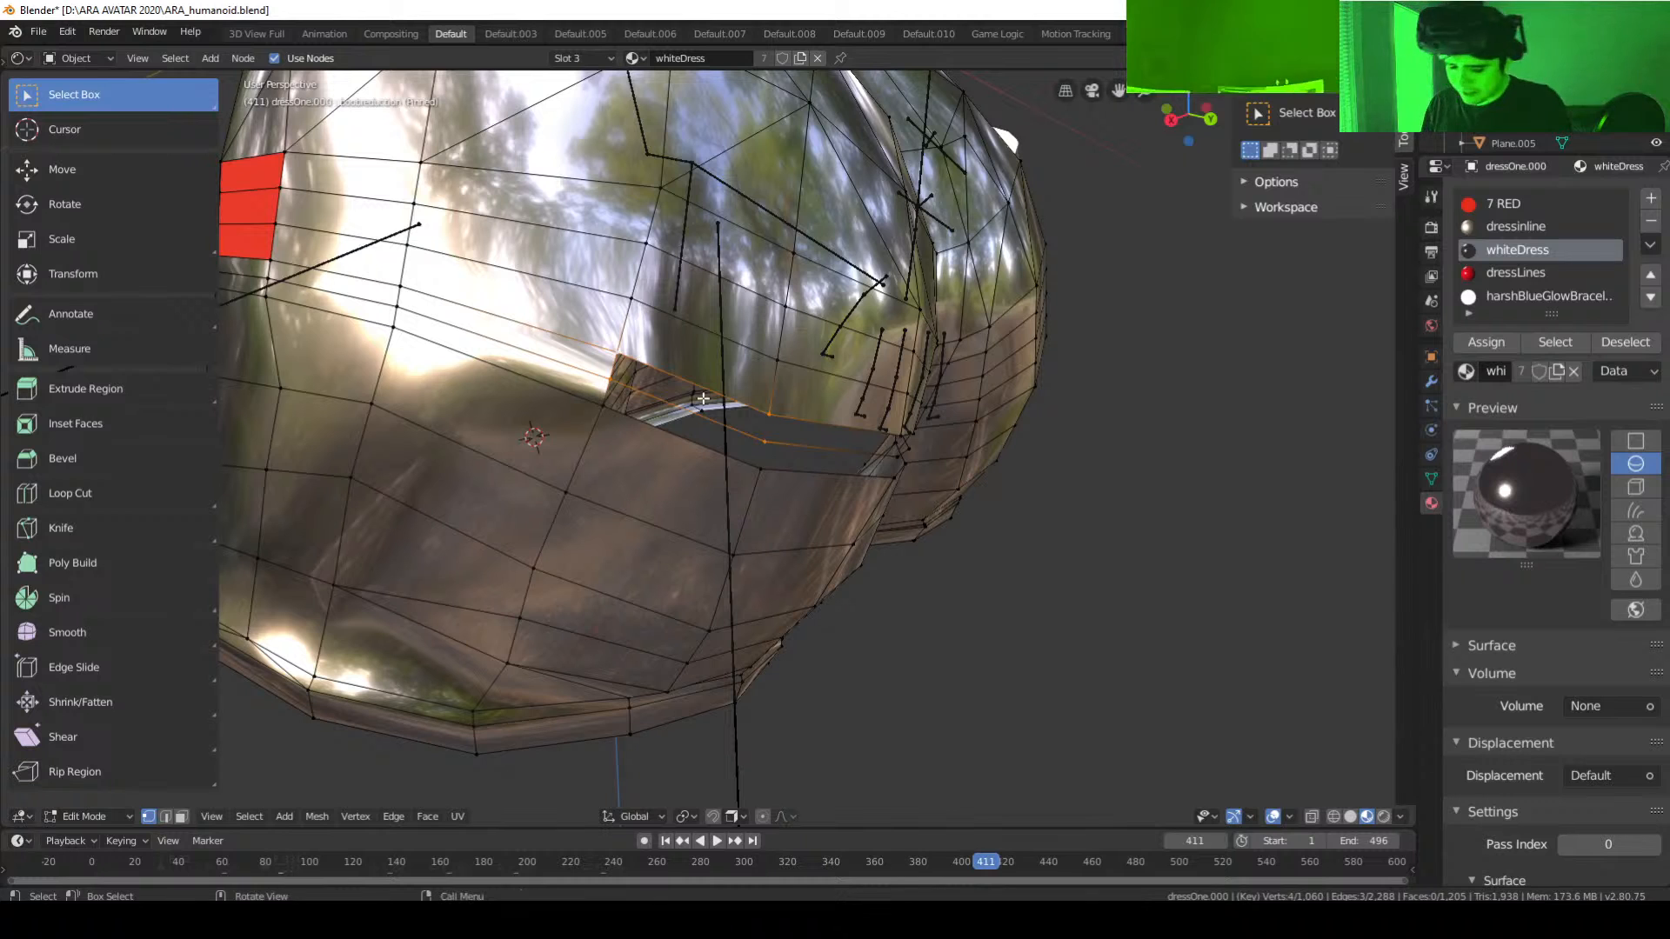
key(f)
middle_drag(818, 492, 825, 494)
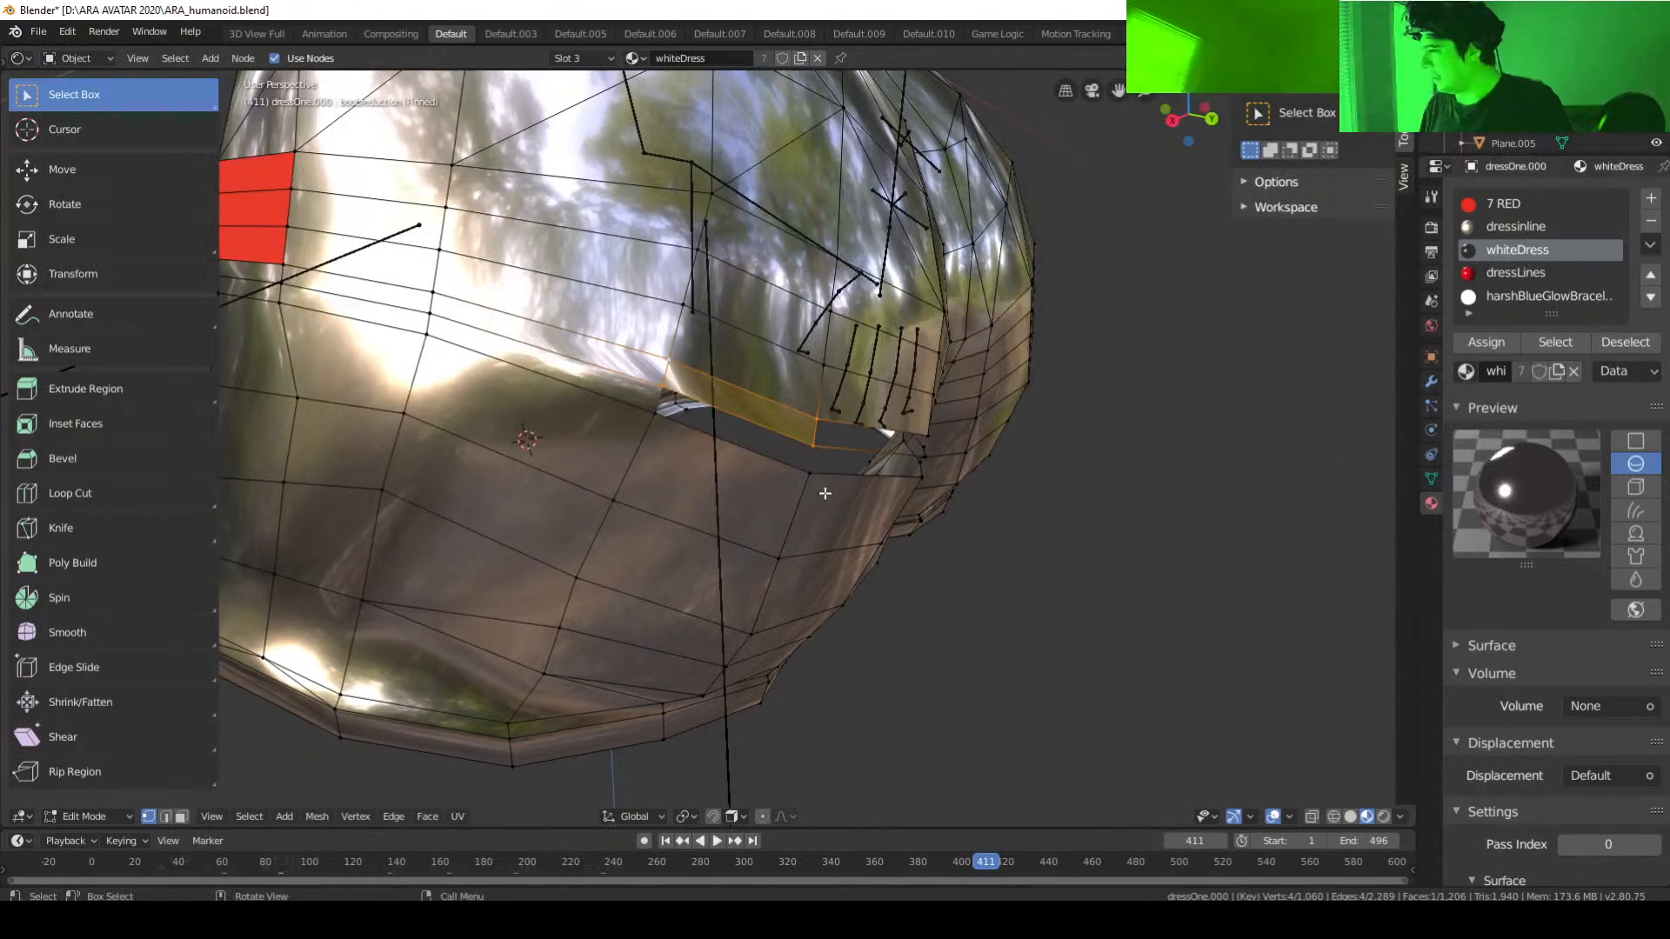
Step: Fill the lower quad of the third band section, closing that part of the gap
click(813, 445)
shift+click(809, 474)
shift+click(655, 414)
shift+click(659, 388)
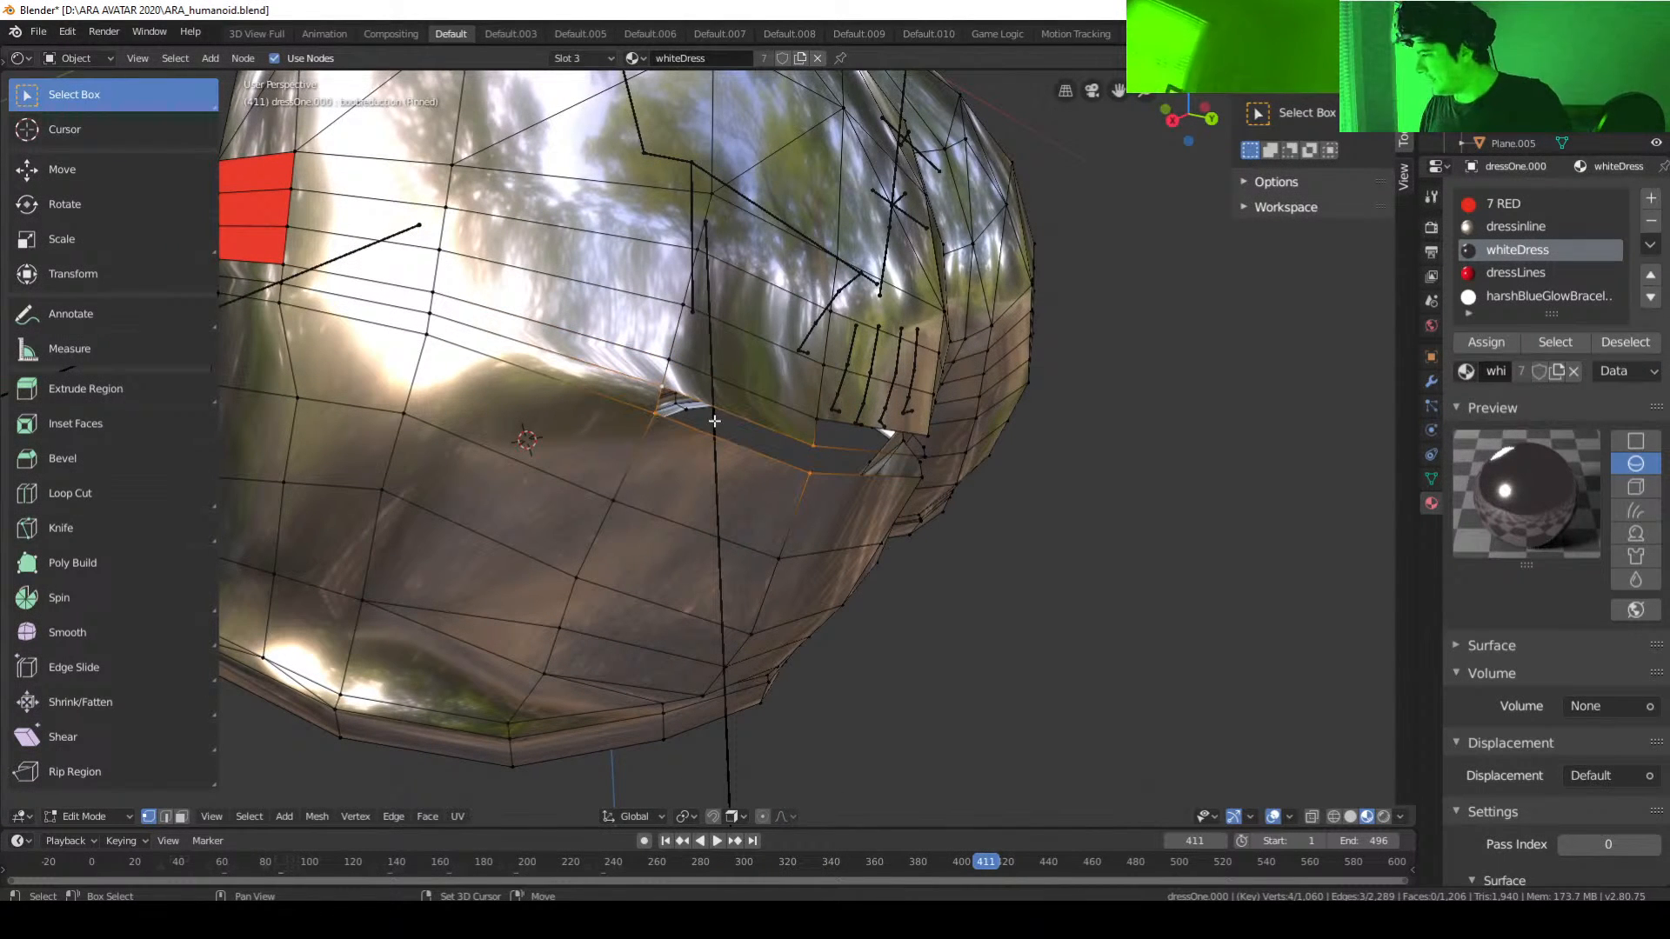
key(f)
Step: Fill the lower and upper quads of the fourth band section, on the way to the middle cleft
middle_drag(857, 500, 794, 471)
click(774, 407)
shift+click(800, 492)
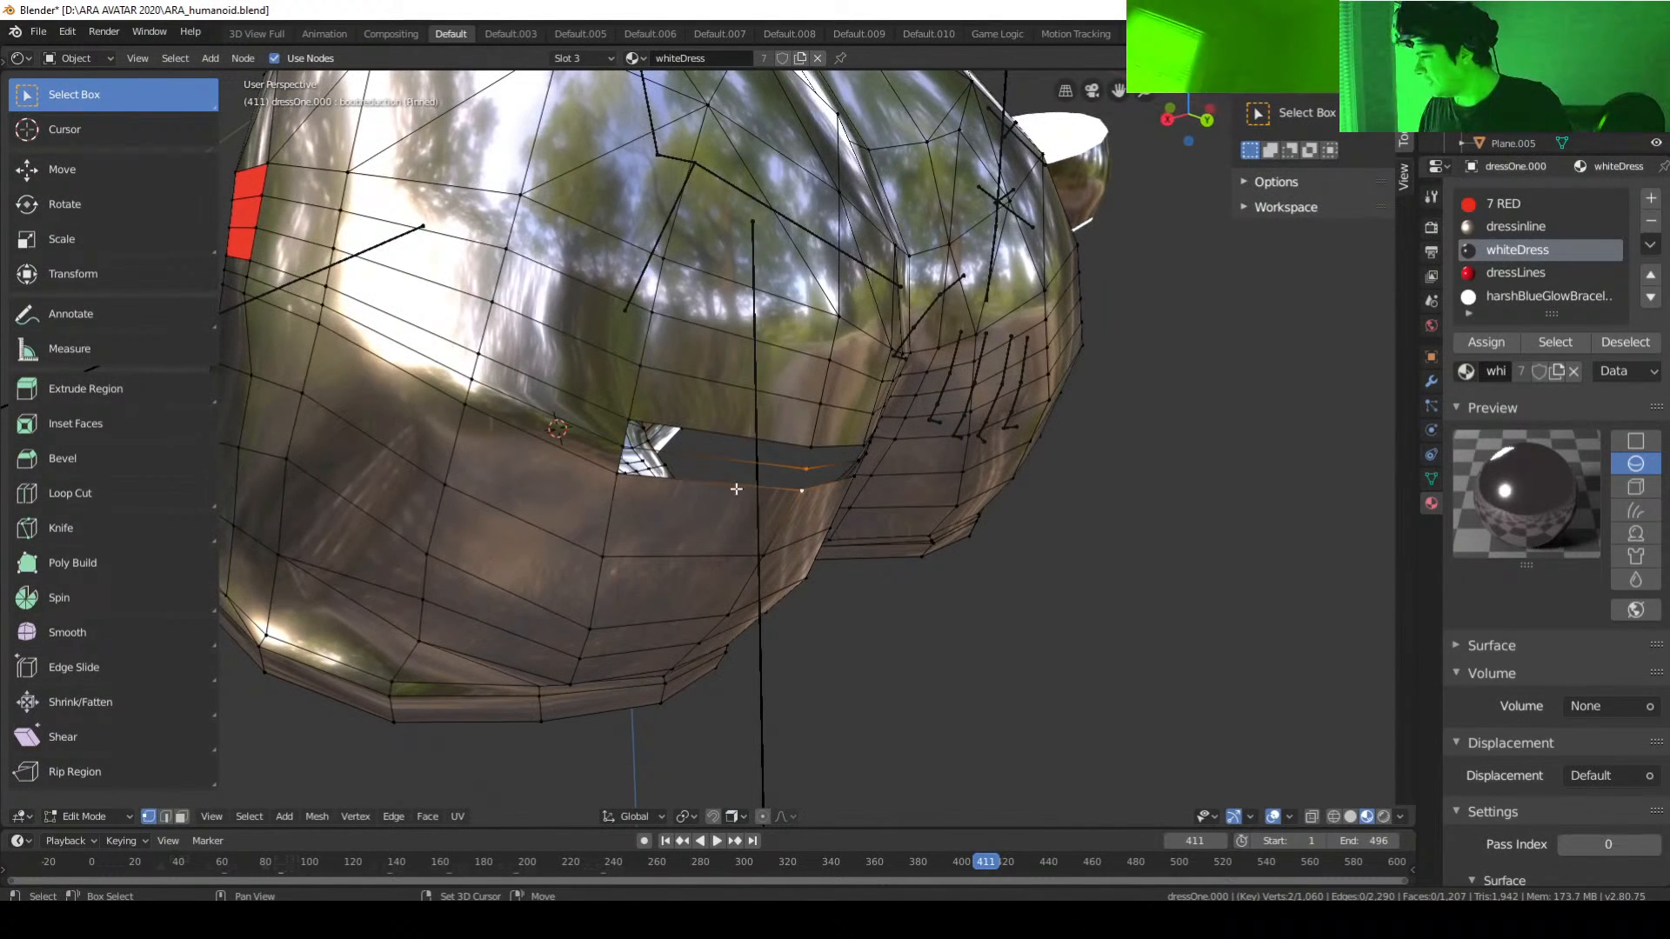
shift+click(616, 475)
shift+click(621, 443)
key(f)
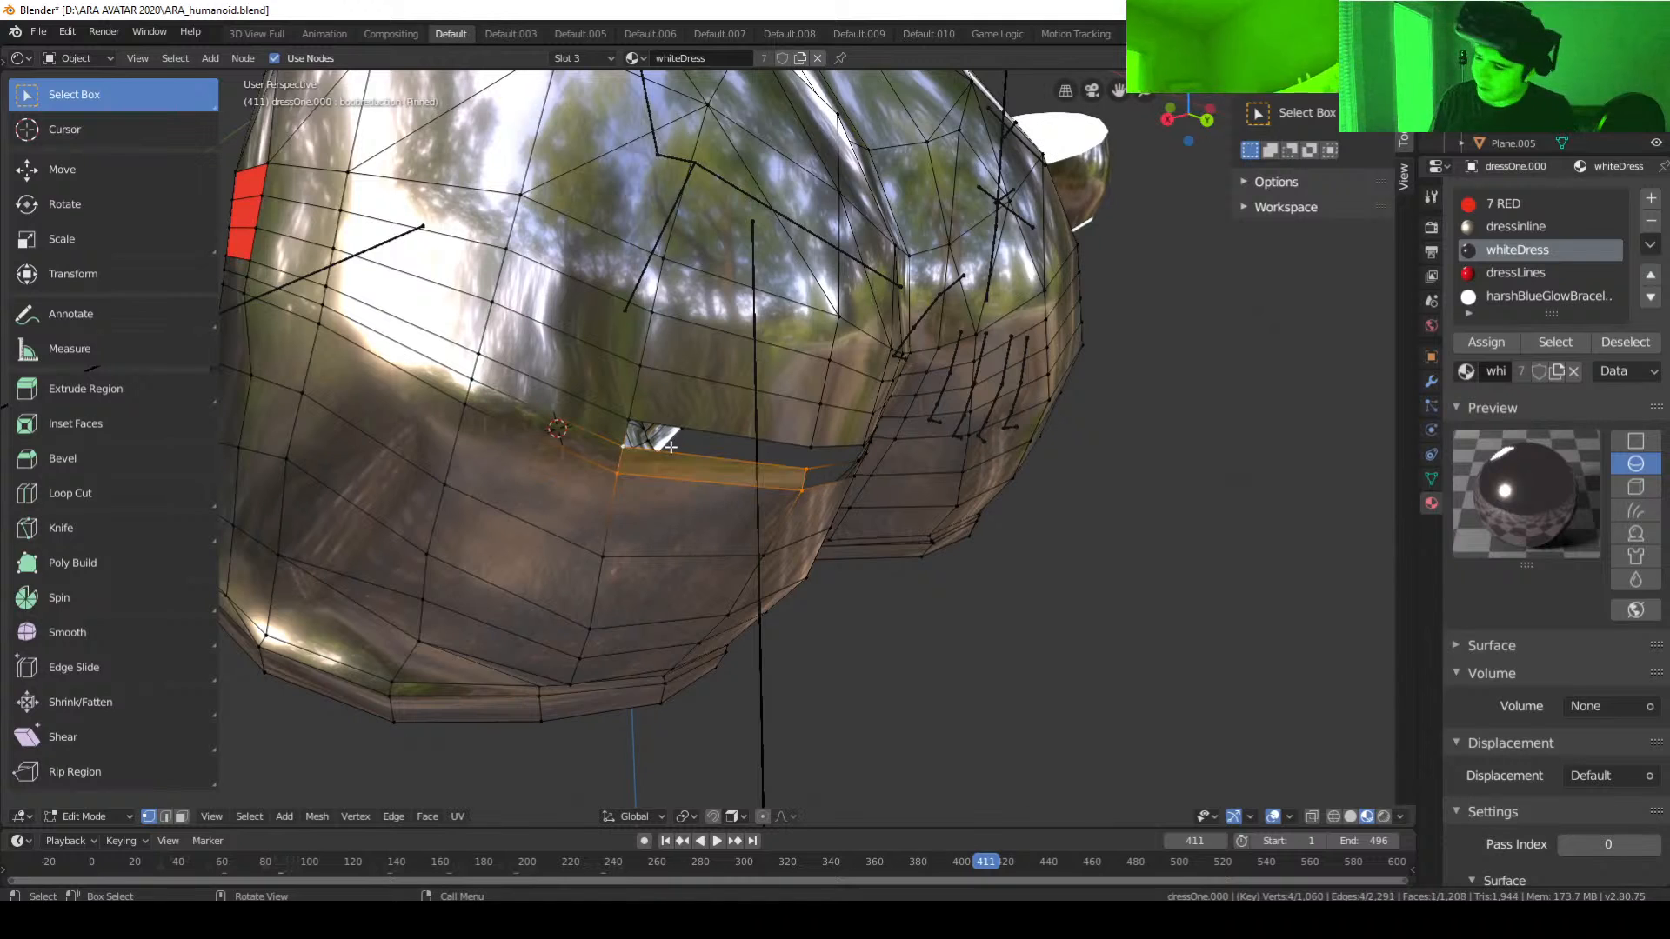
click(813, 443)
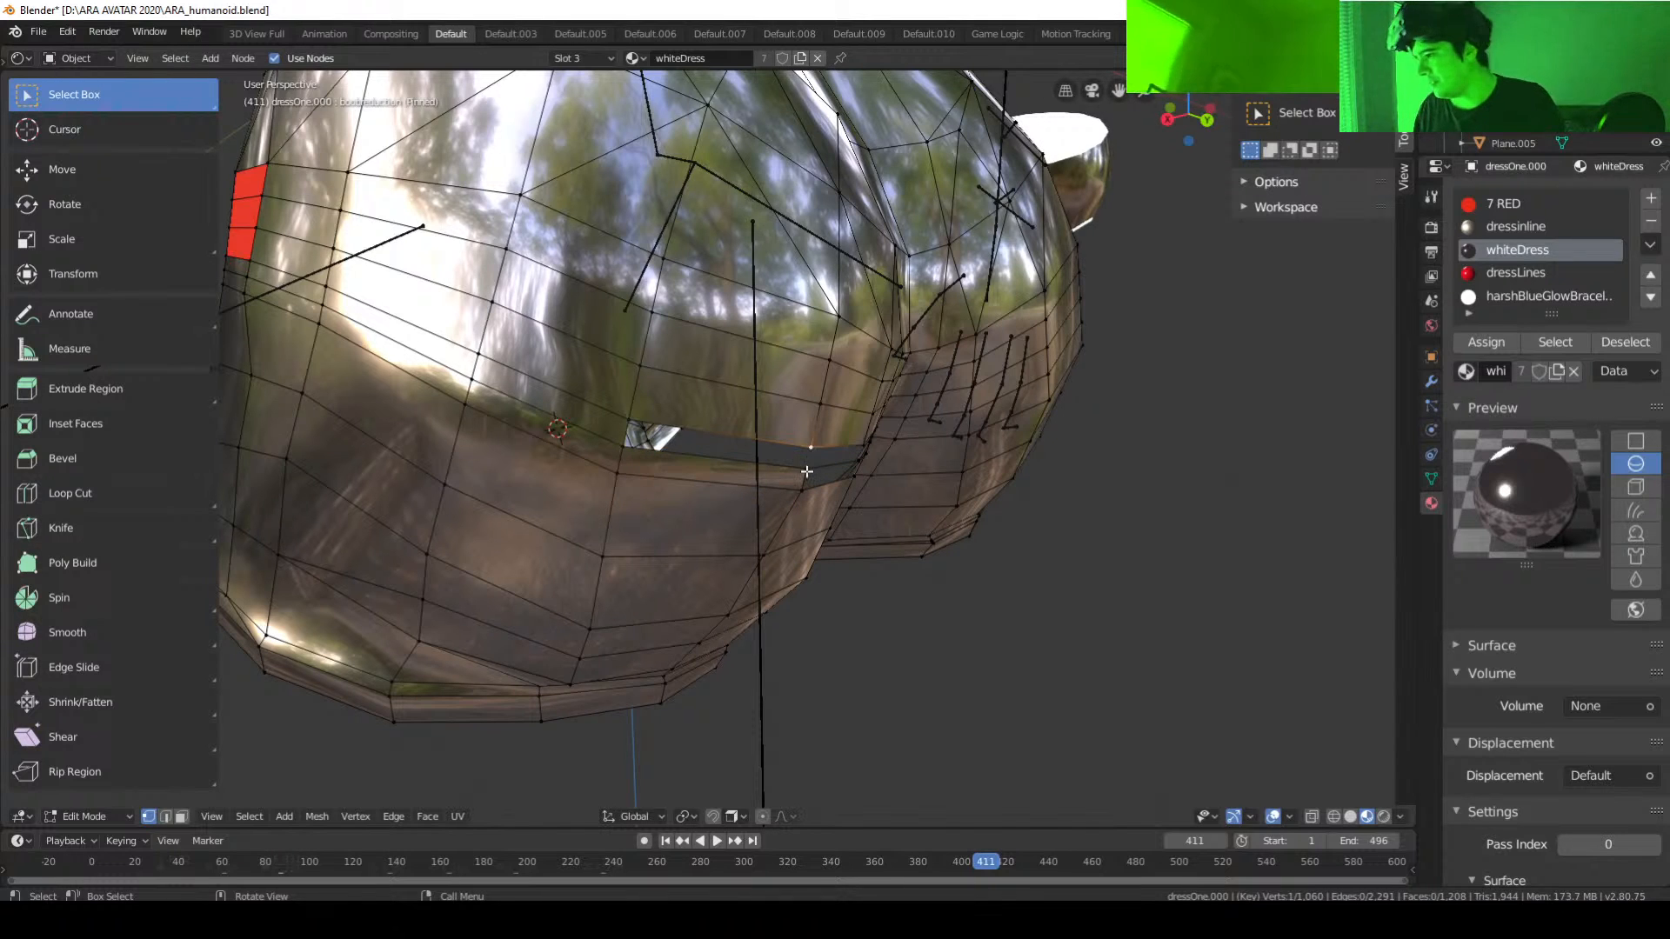
shift+click(622, 443)
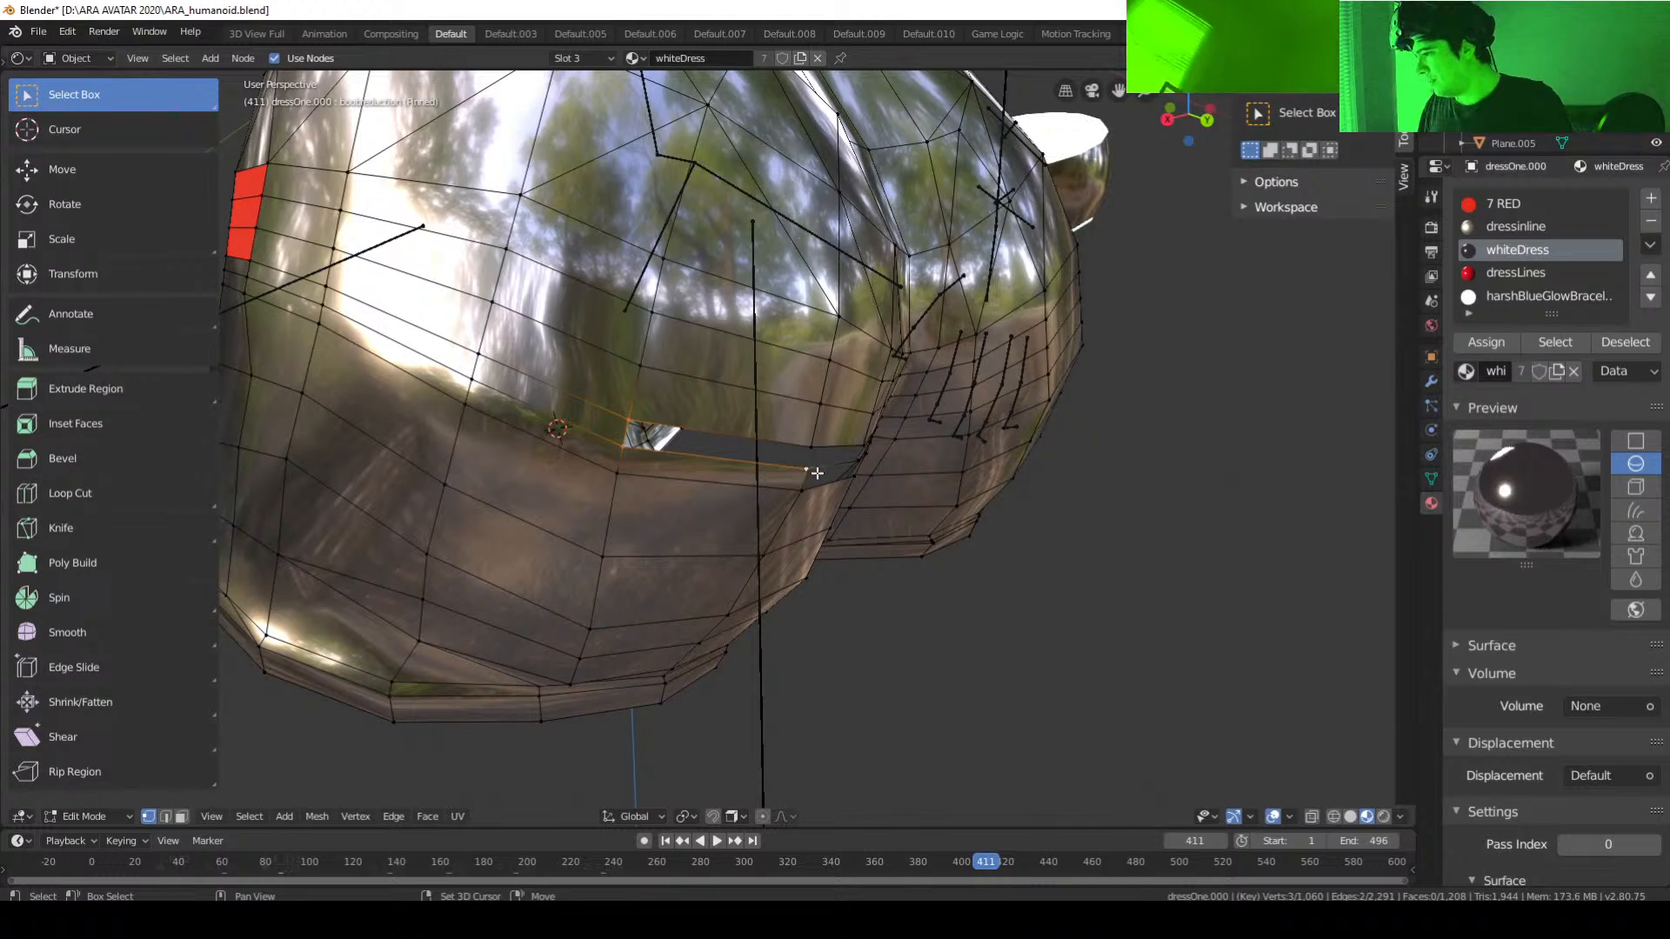
key(f)
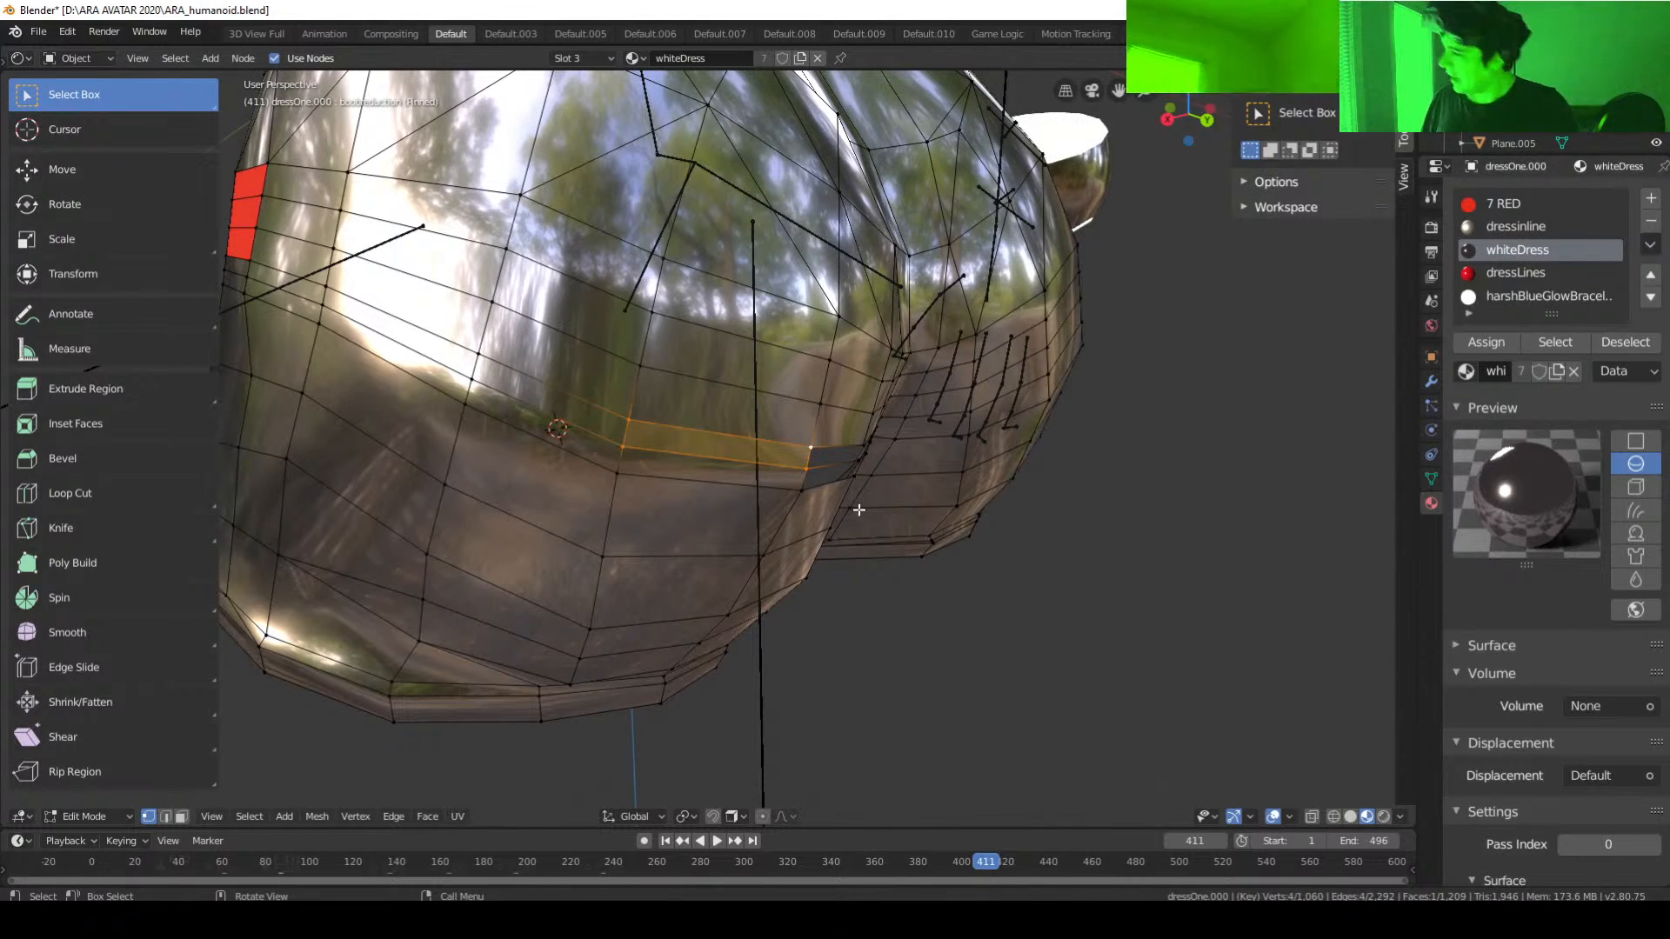
Step: Fill the upper quad of the fifth band section, on the way to the middle cleft
middle_drag(982, 558, 632, 509)
click(630, 484)
shift+click(625, 501)
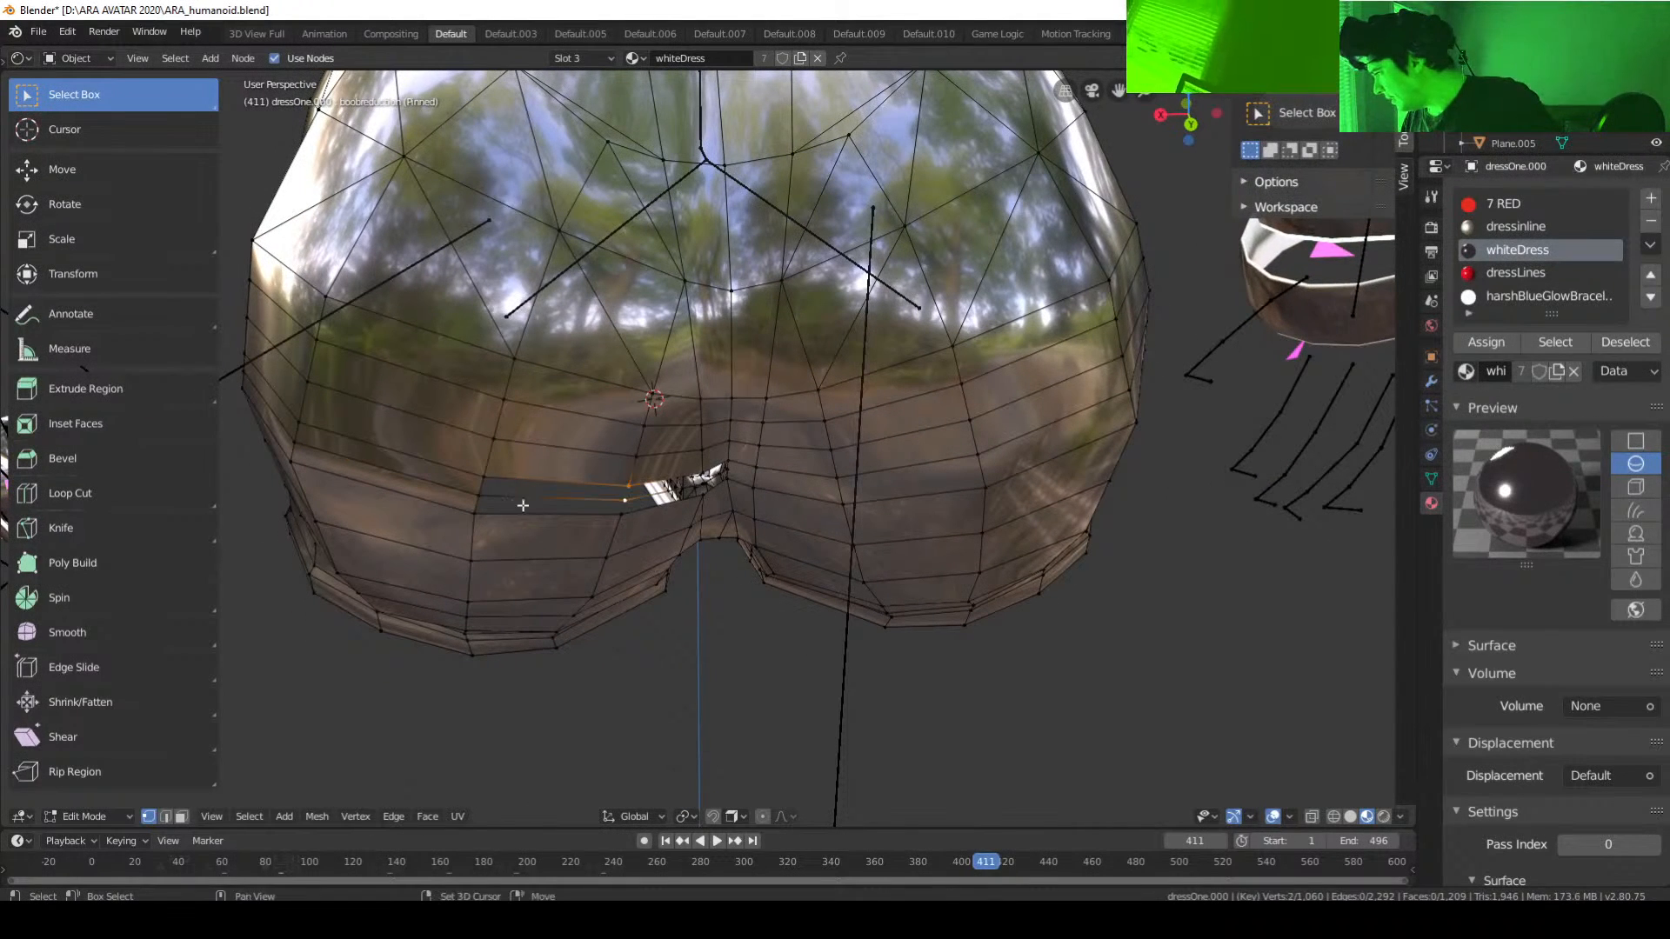
shift+click(485, 477)
key(f)
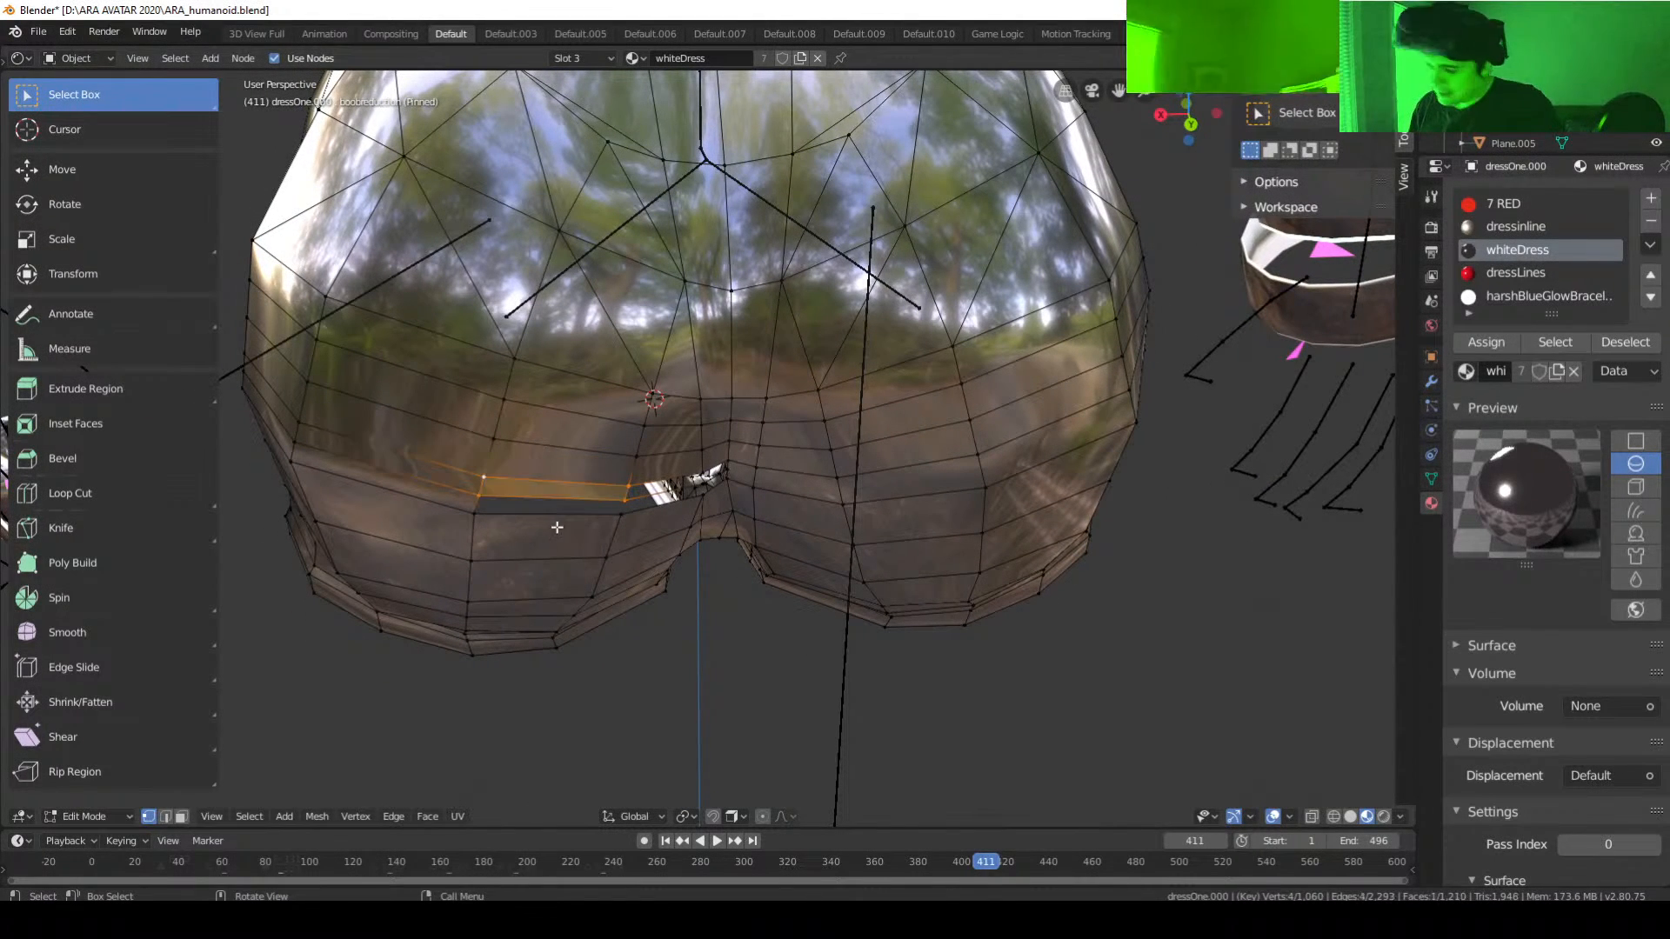
Step: Fill the lower quad of the fifth band section, under the quad just made
click(630, 509)
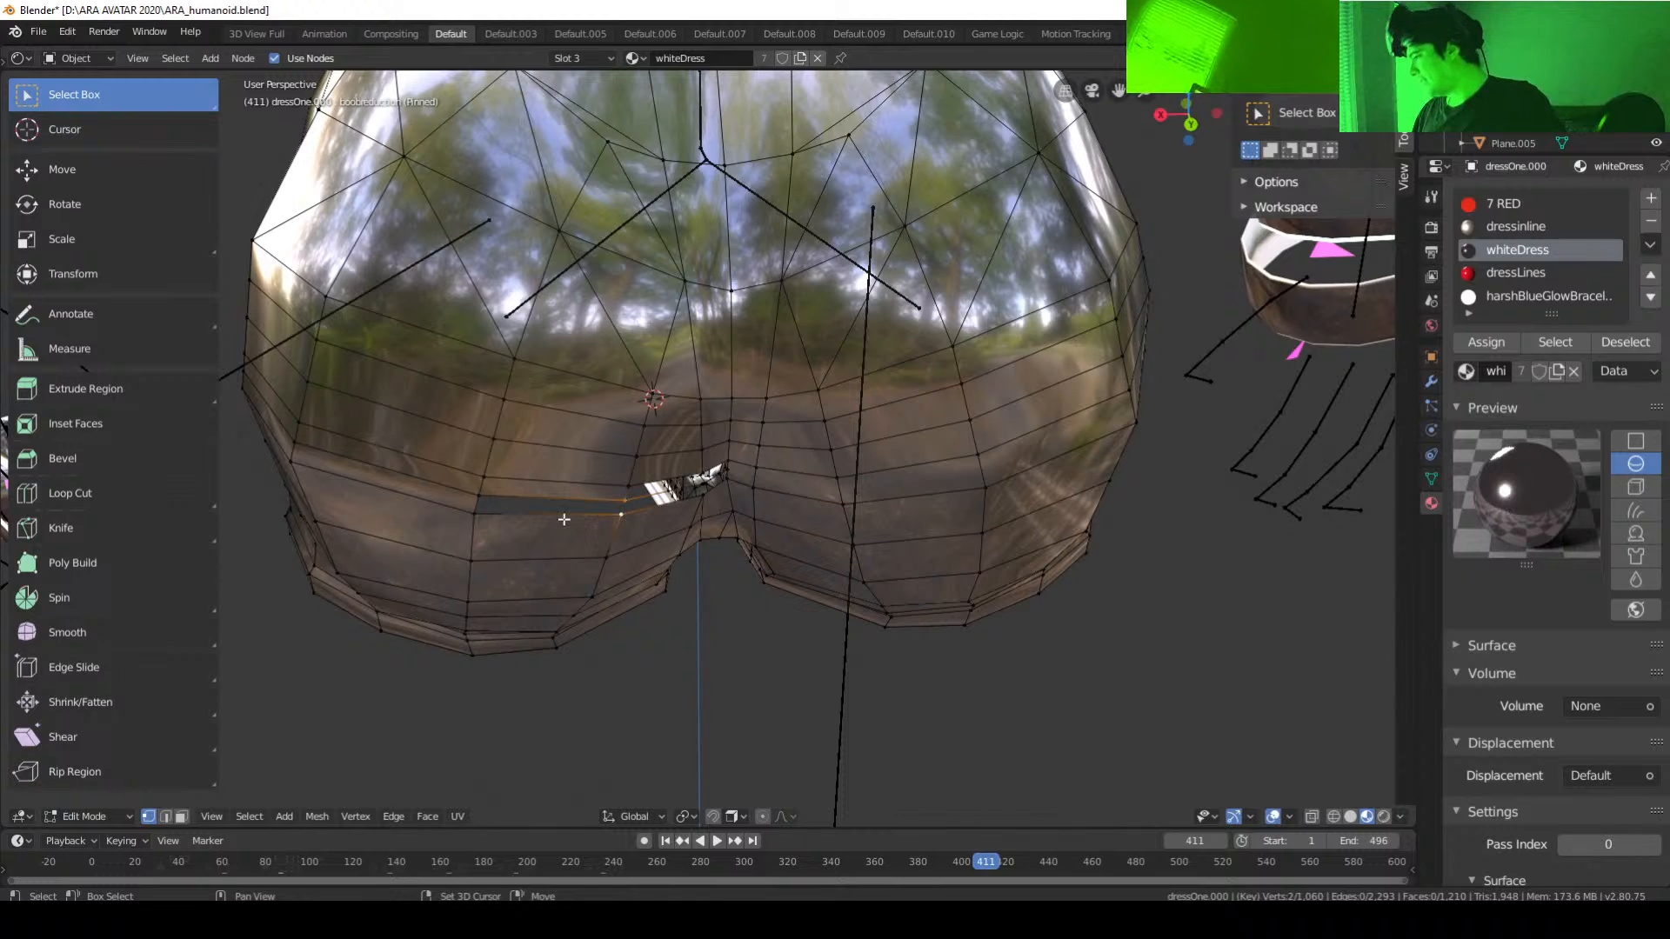
shift+click(472, 514)
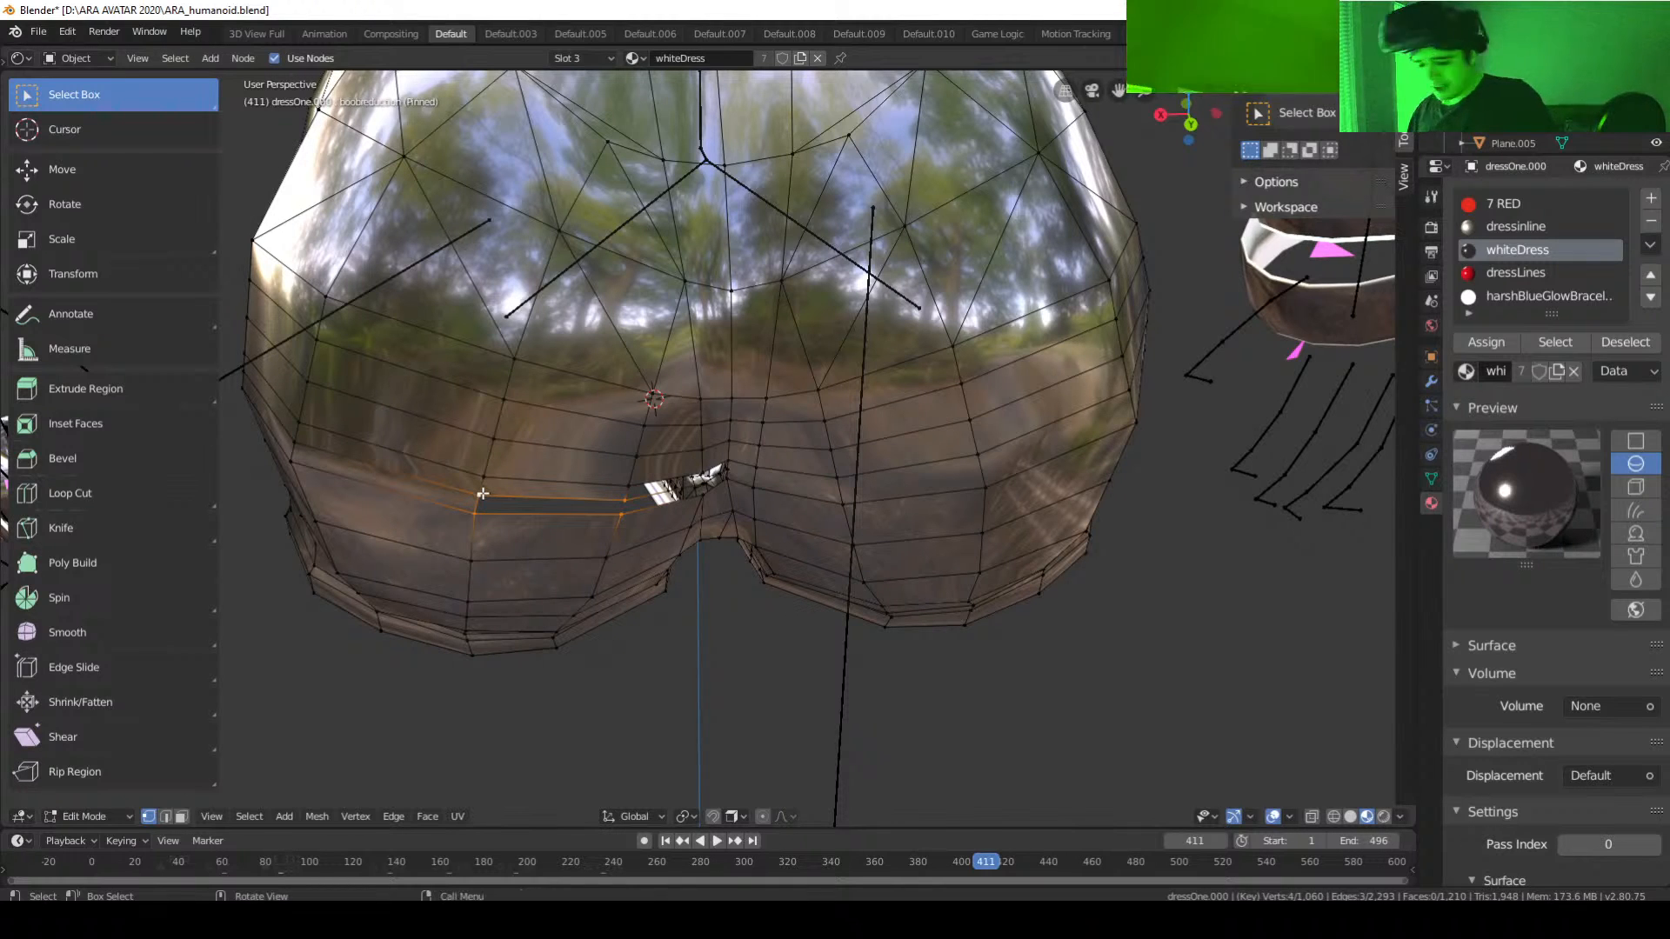
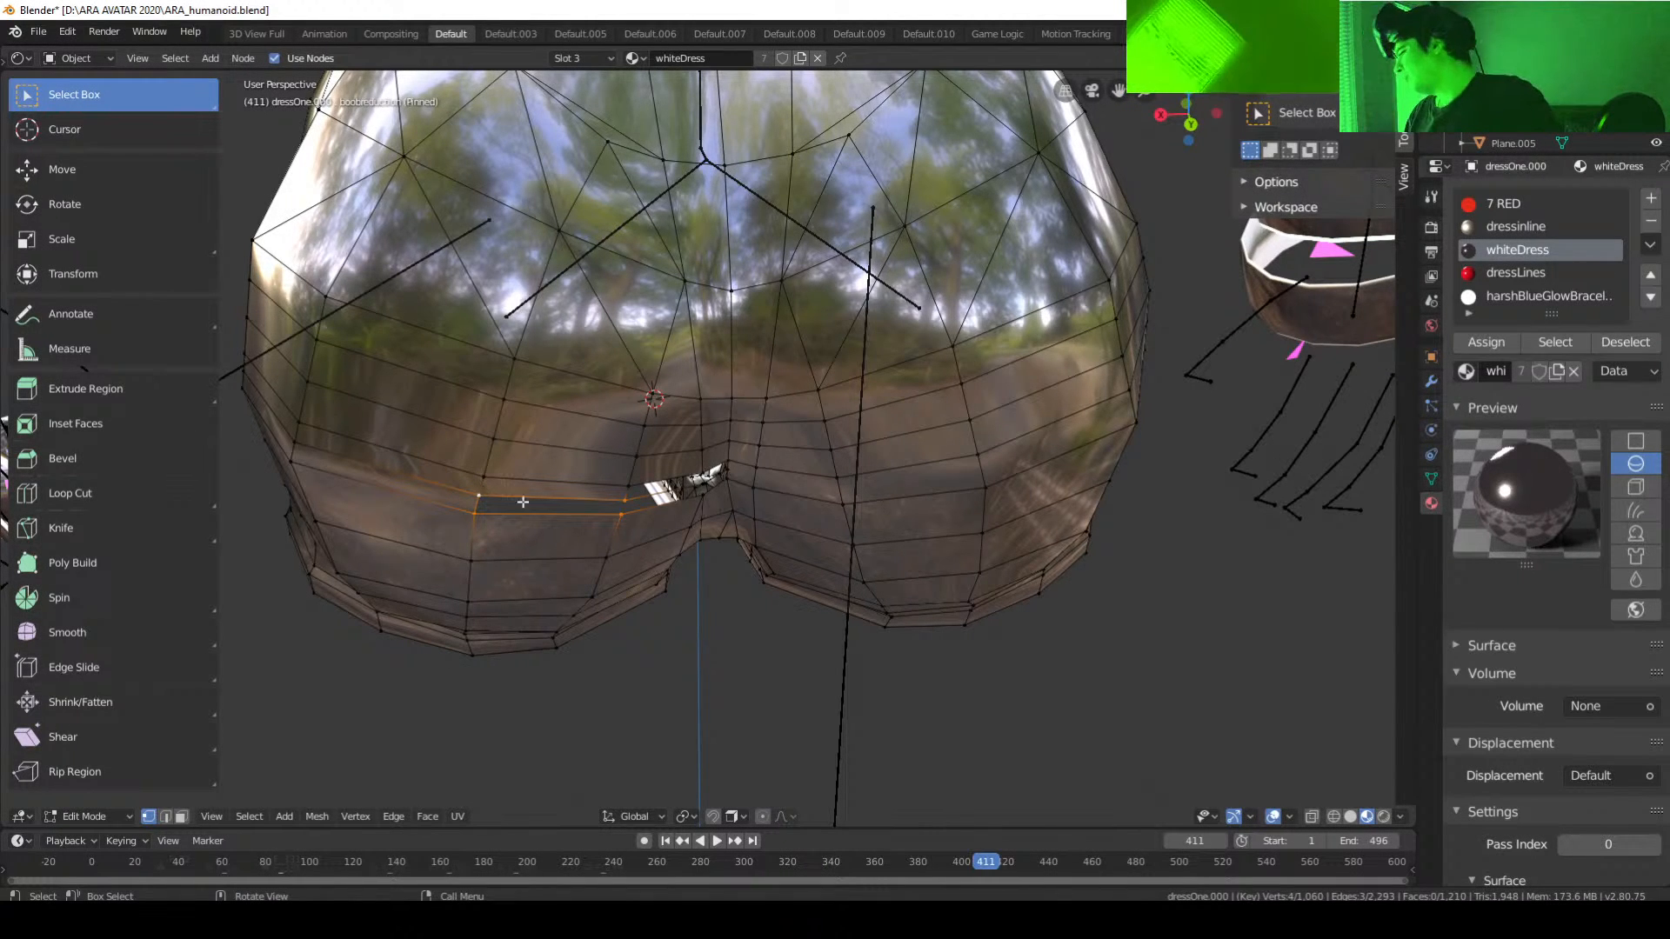
middle_drag(523, 502, 585, 467)
key(f)
Step: Fill the lower and upper quads of the remaining wide band section beside the middle cleft
scroll(639, 587, up, 1)
click(602, 442)
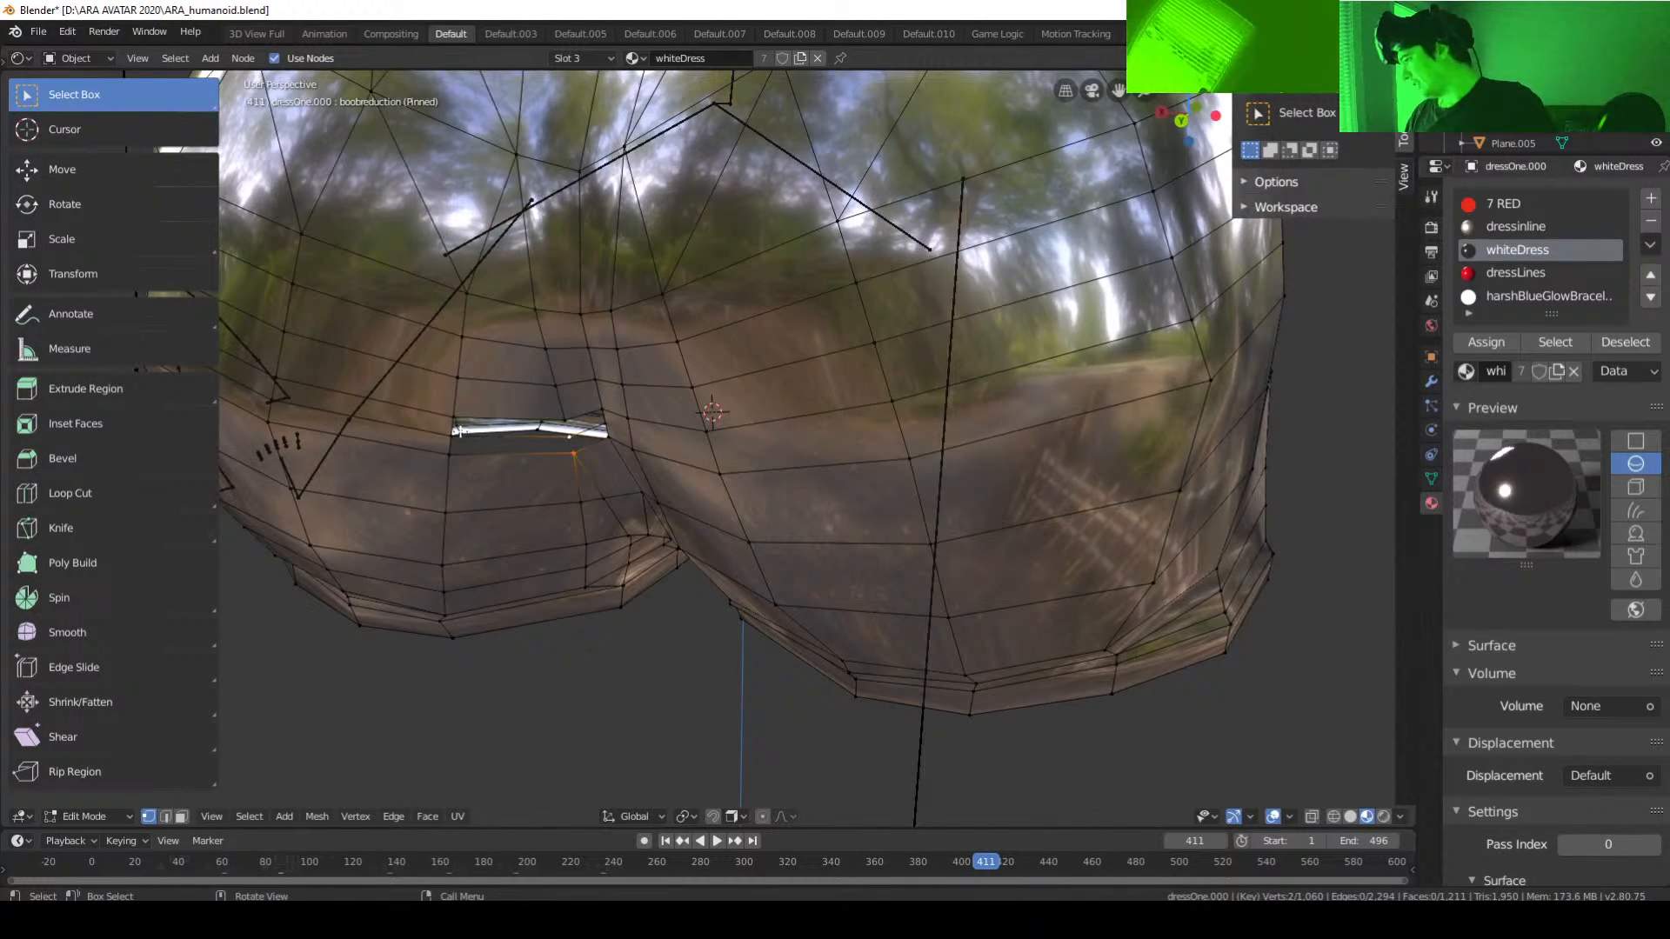
shift+click(453, 435)
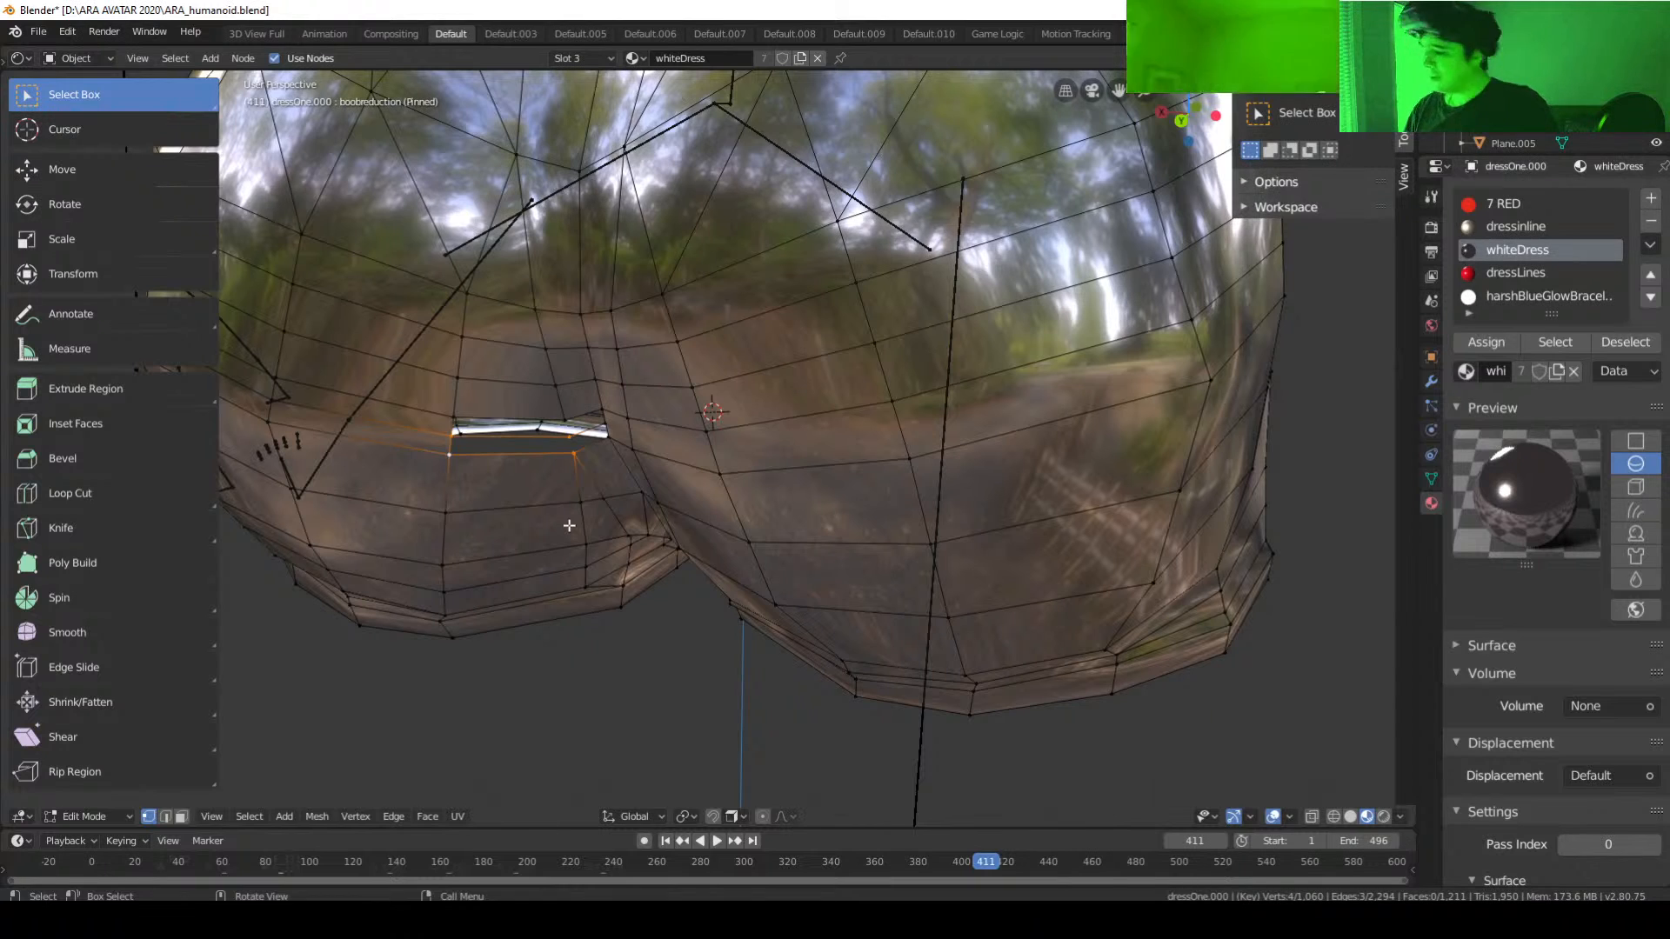
key(f)
middle_drag(583, 534, 570, 550)
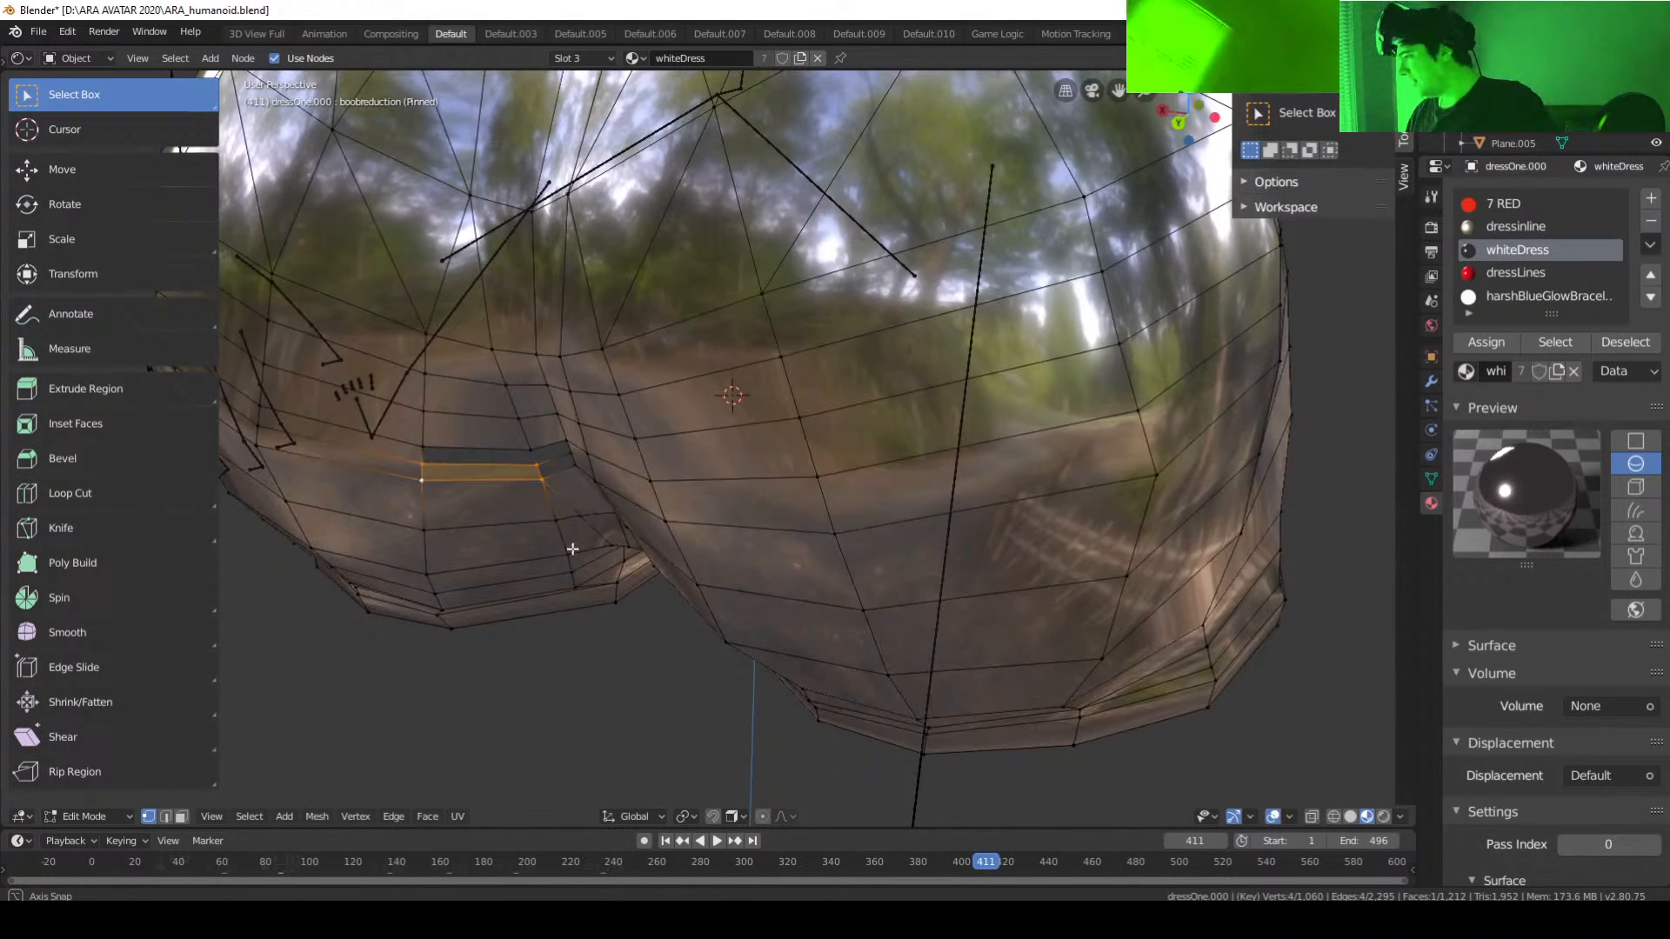
click(531, 452)
shift+click(536, 467)
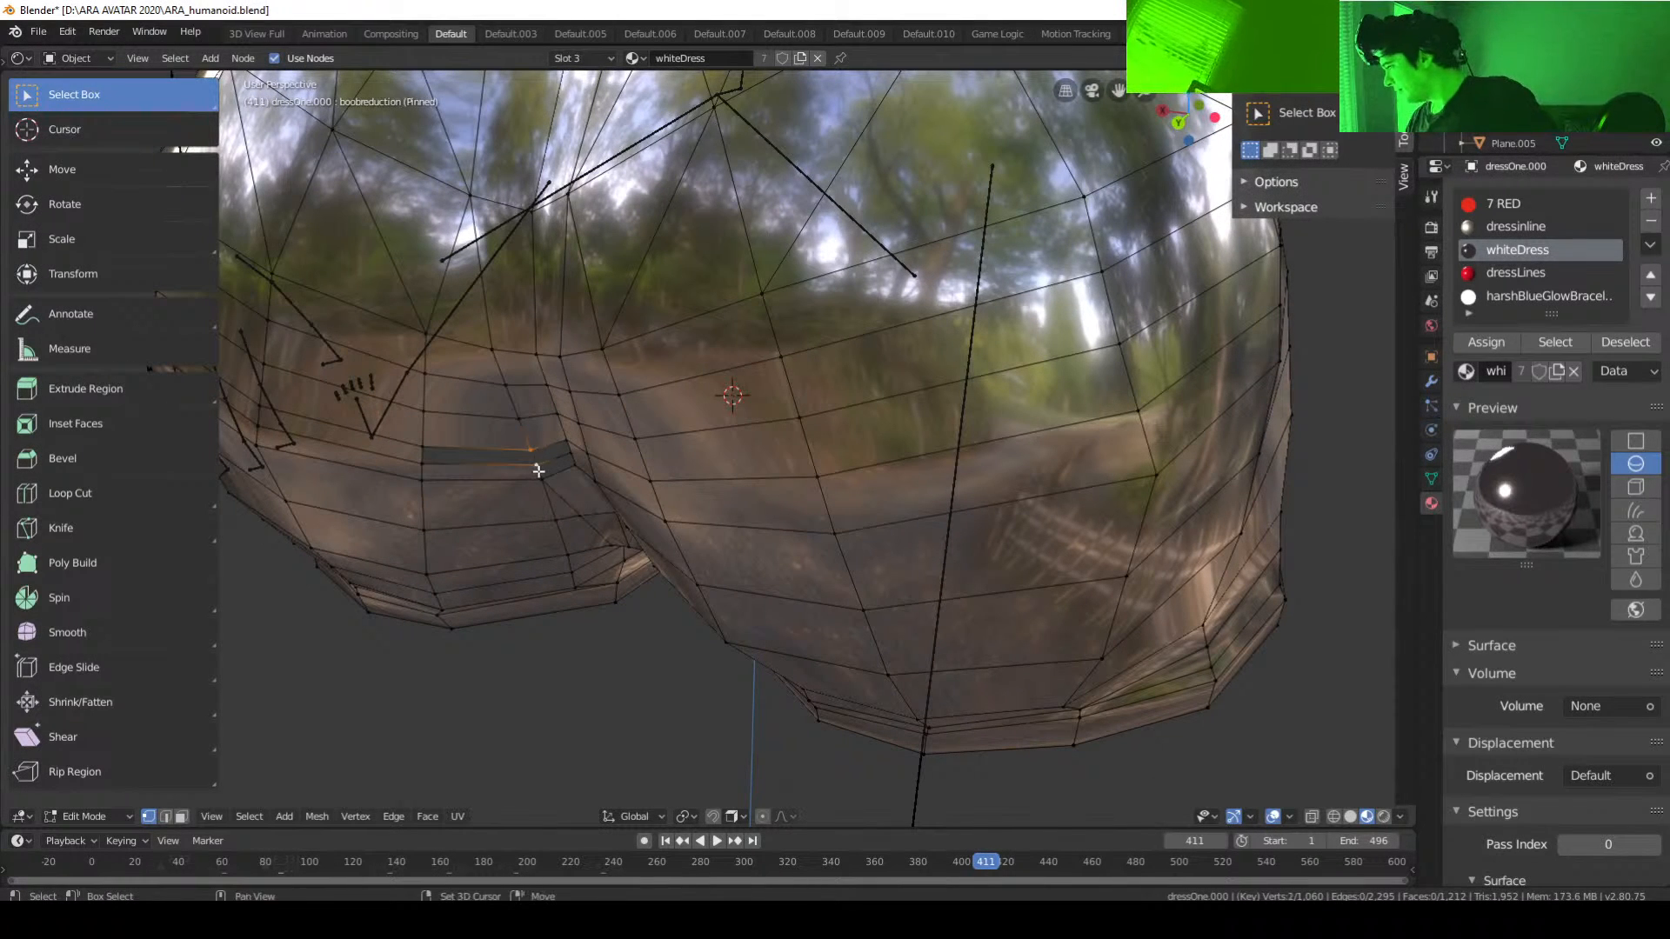
key(f)
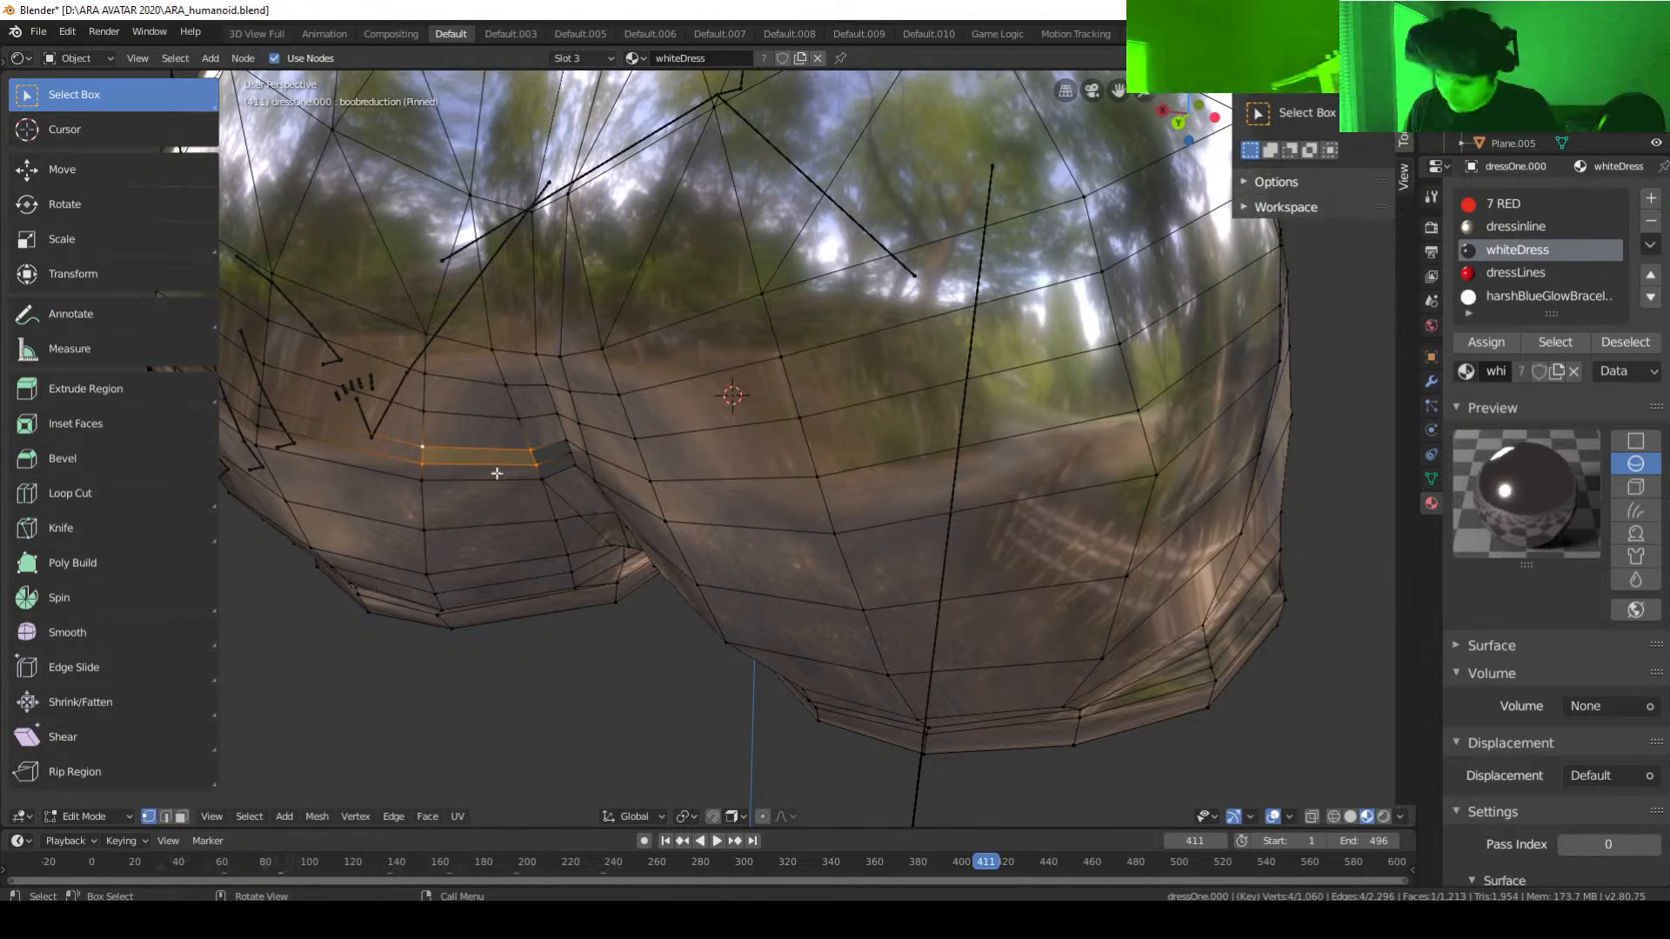
Step: Fill the upper and lower small quads at the middle cleft, closing the end of the gap
middle_drag(496, 474, 522, 475)
click(600, 460)
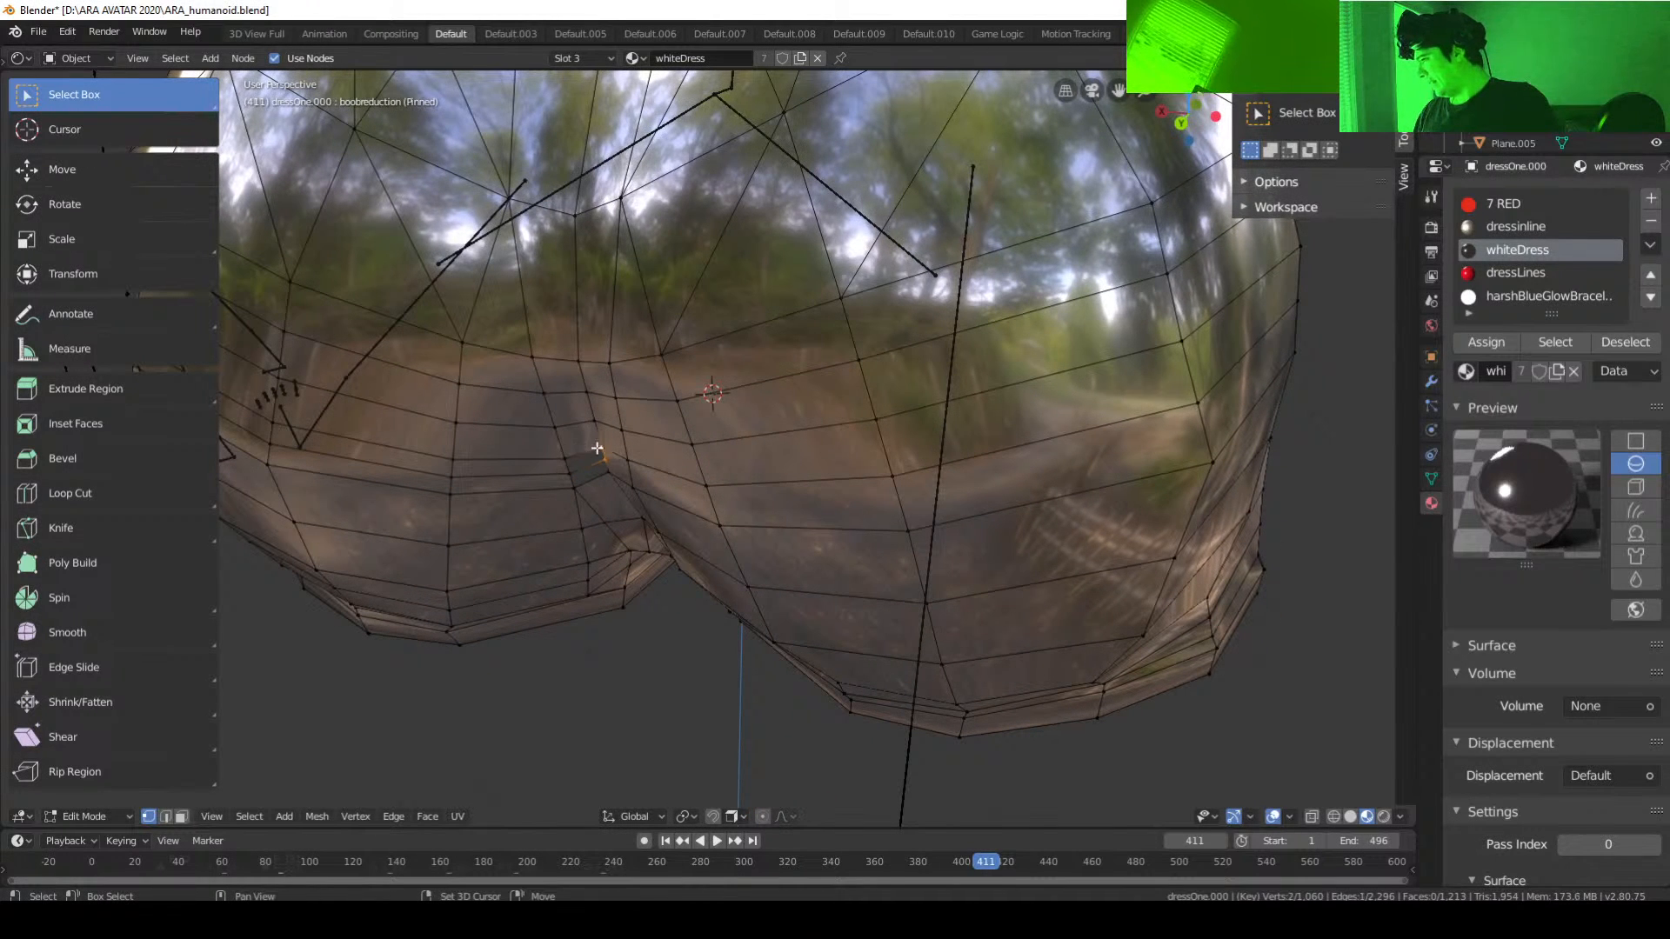
key(f)
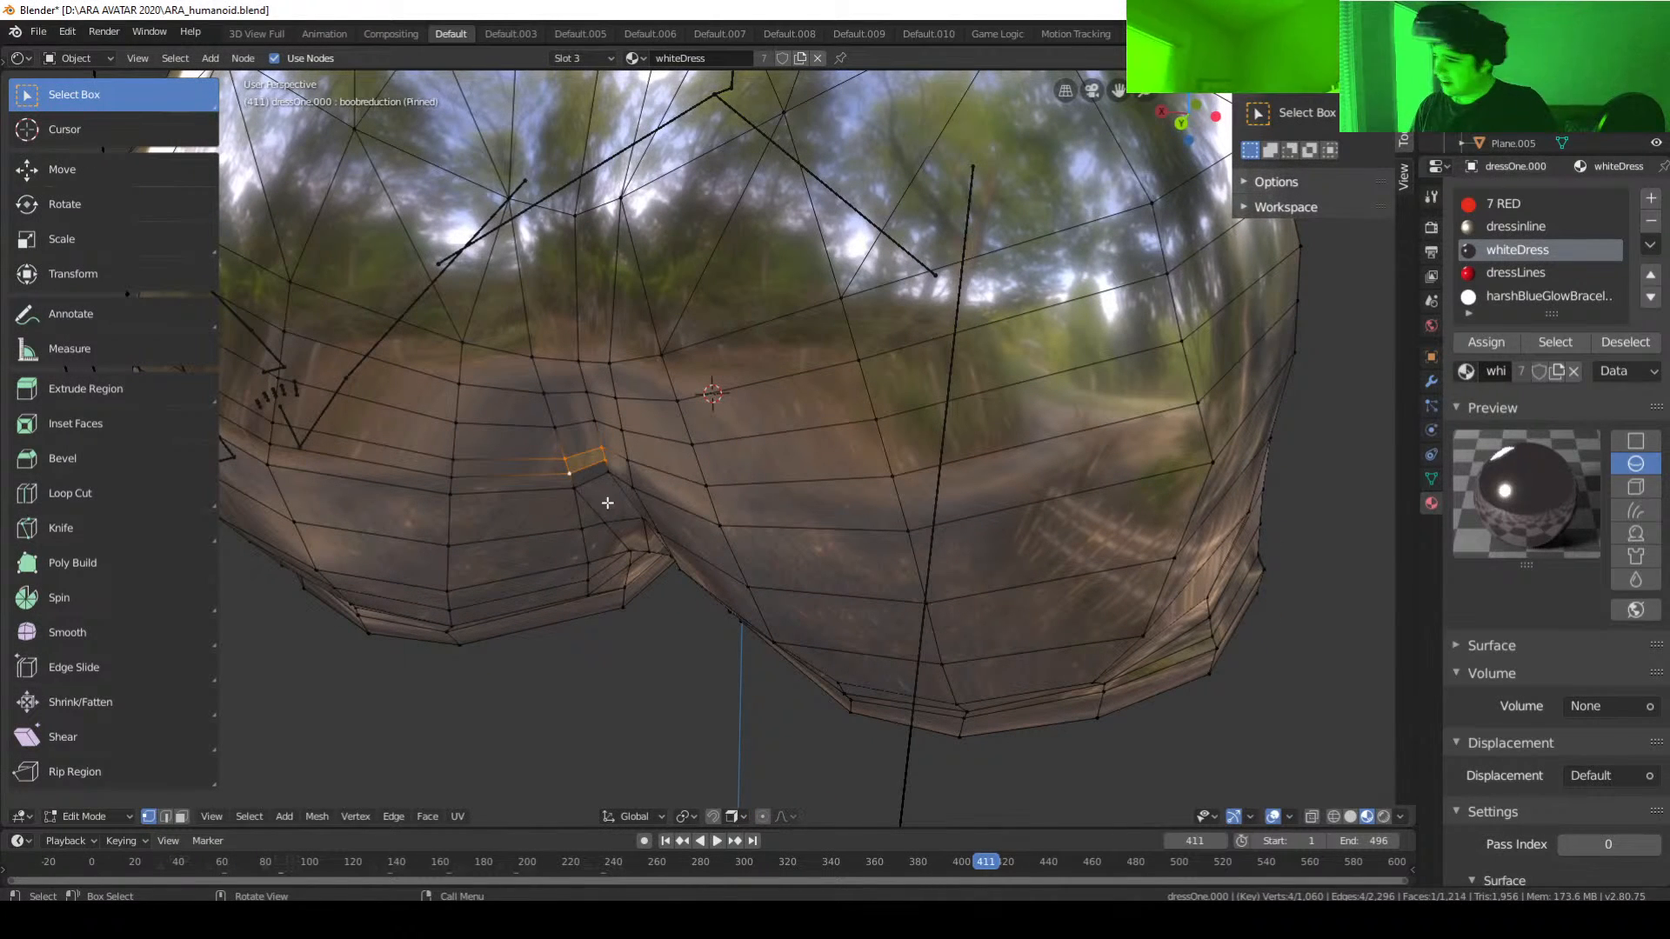
click(606, 459)
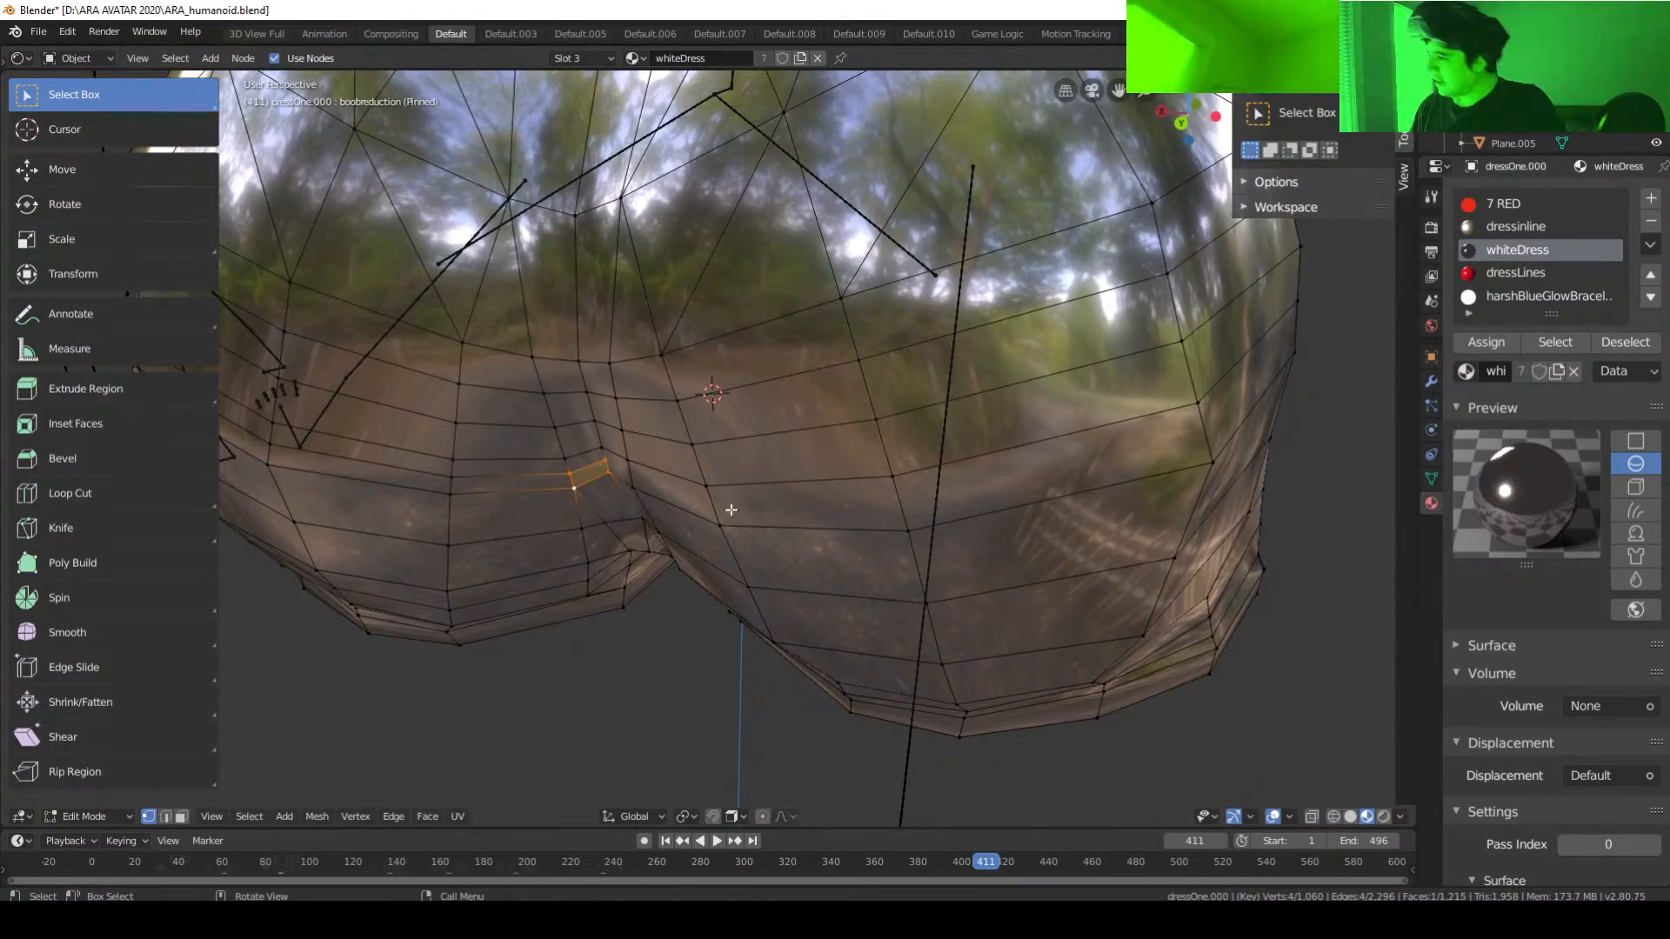
Step: Subdivide the first vertical edge past the cleft and connect its midpoint to the end of the new midline
middle_drag(731, 509, 728, 471)
click(660, 397)
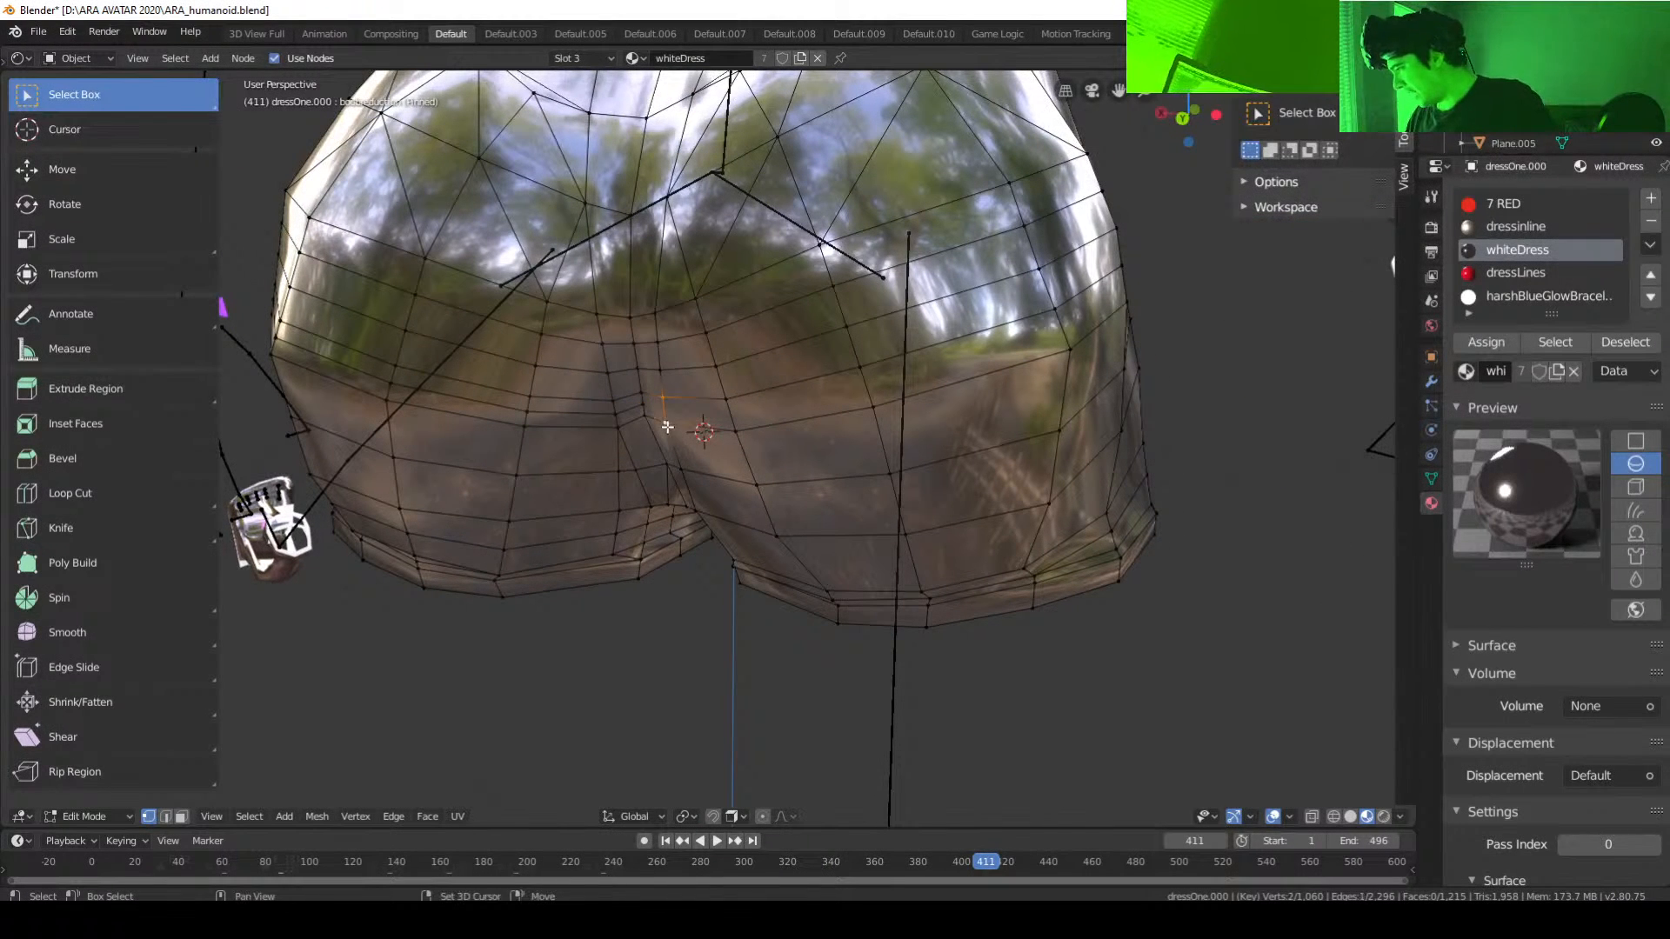
right_click(666, 416)
click(646, 408)
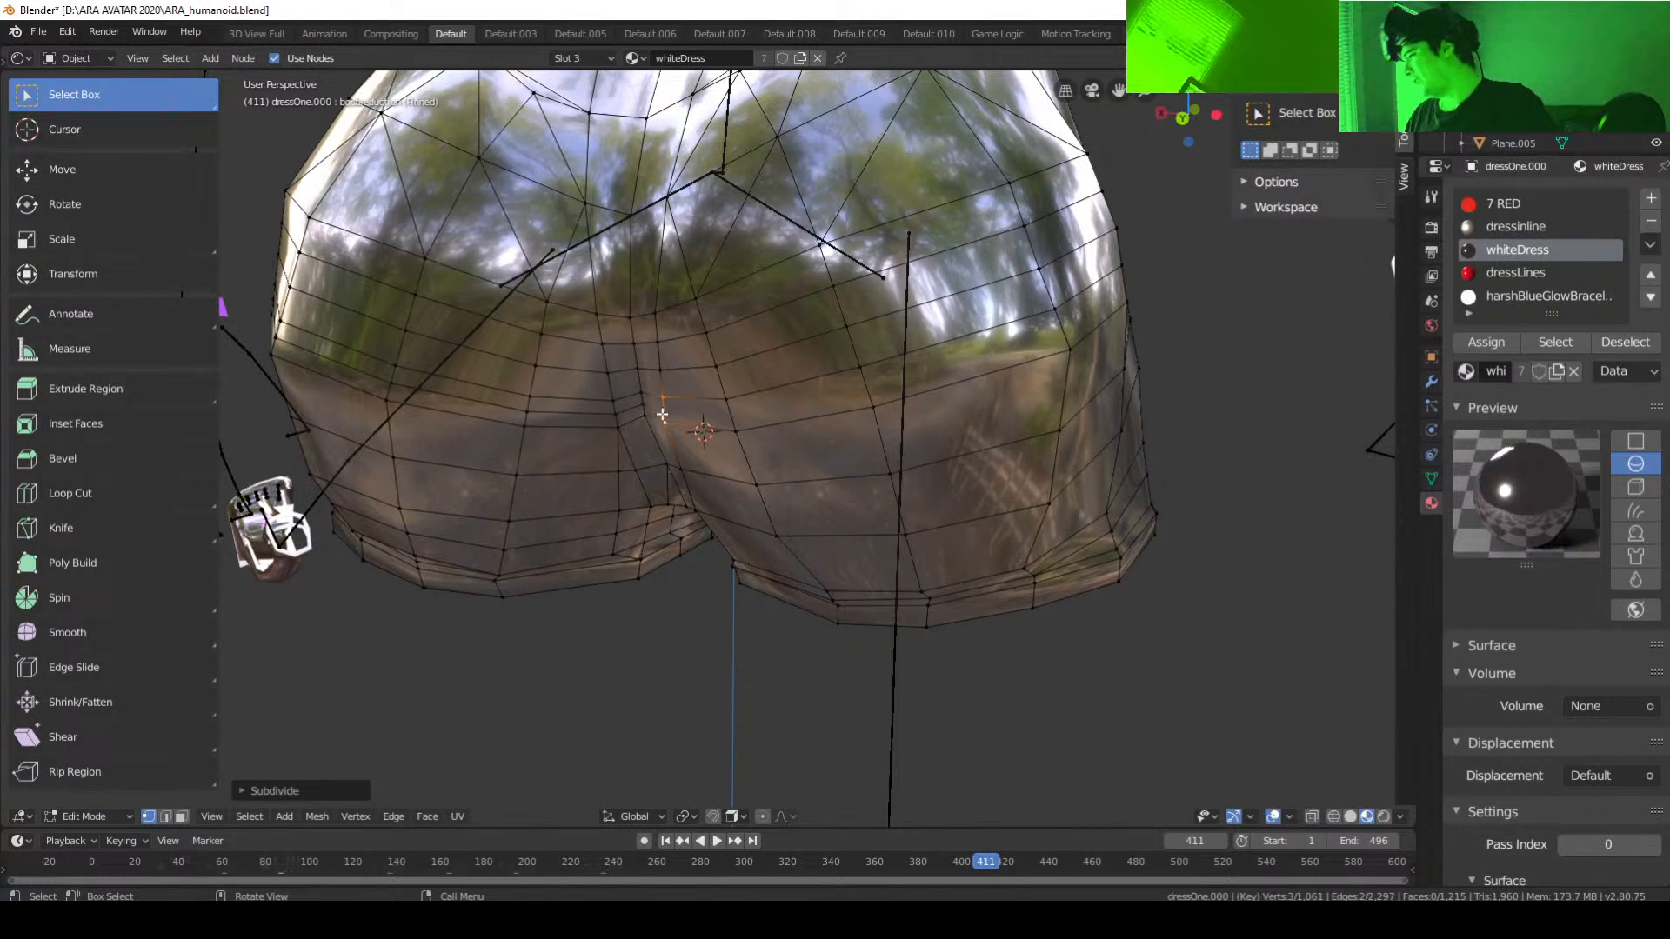
click(662, 413)
shift+click(639, 408)
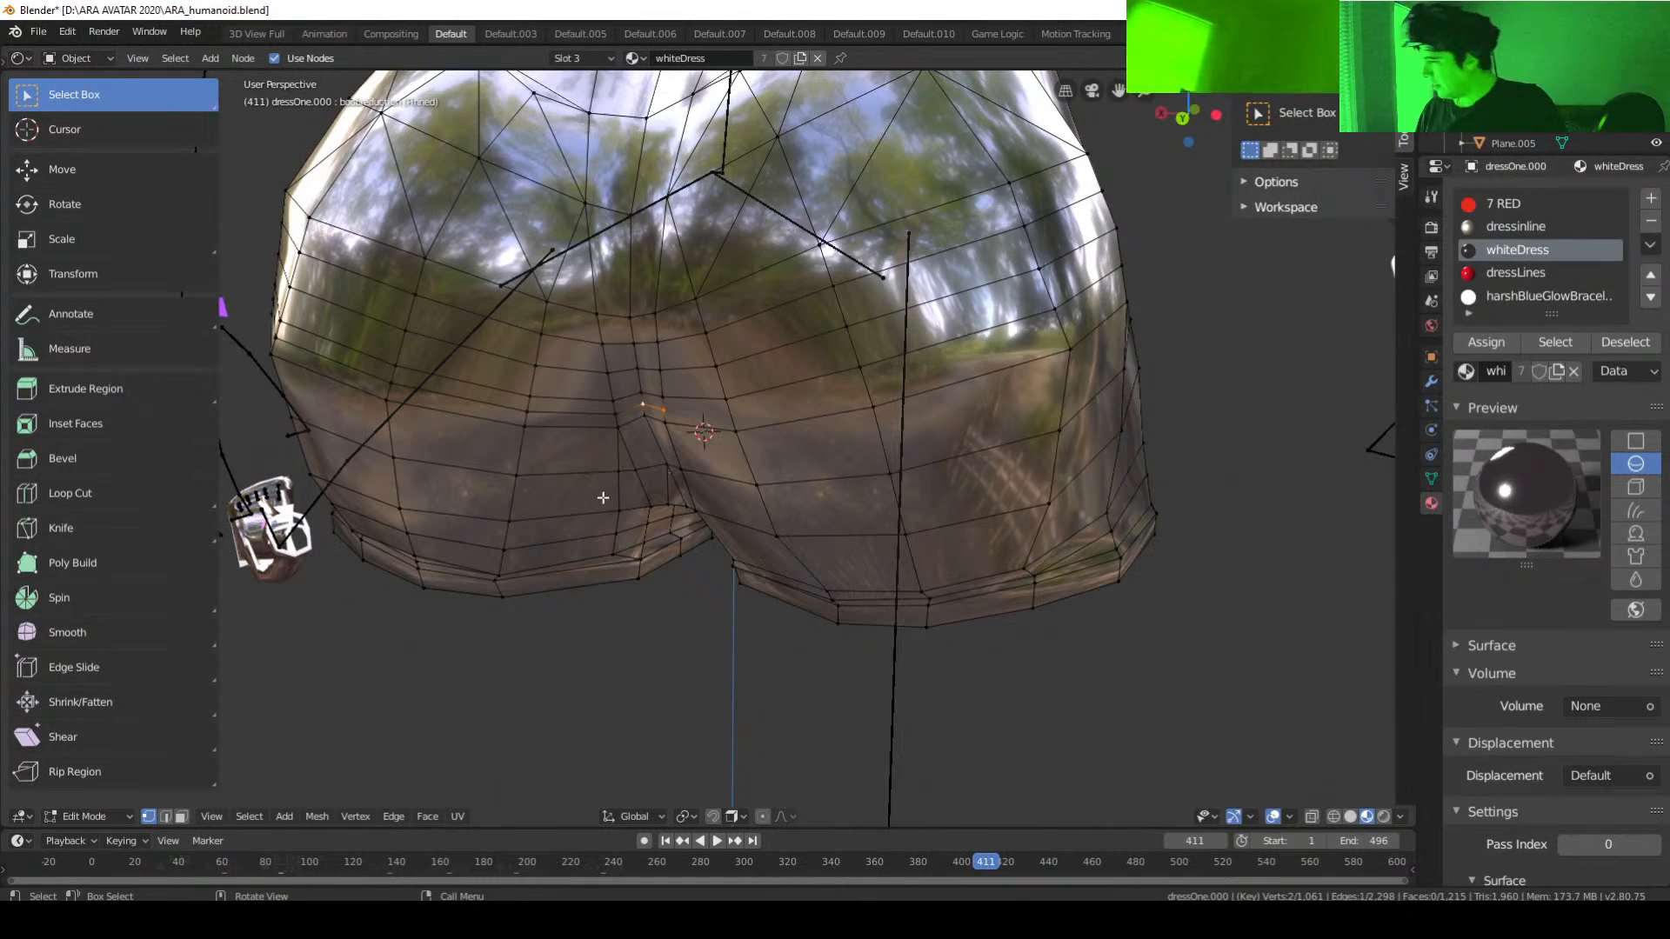
Step: Subdivide the second and third vertical edges past the cleft and connect their midpoints to the midline
shift+click(735, 429)
right_click(734, 424)
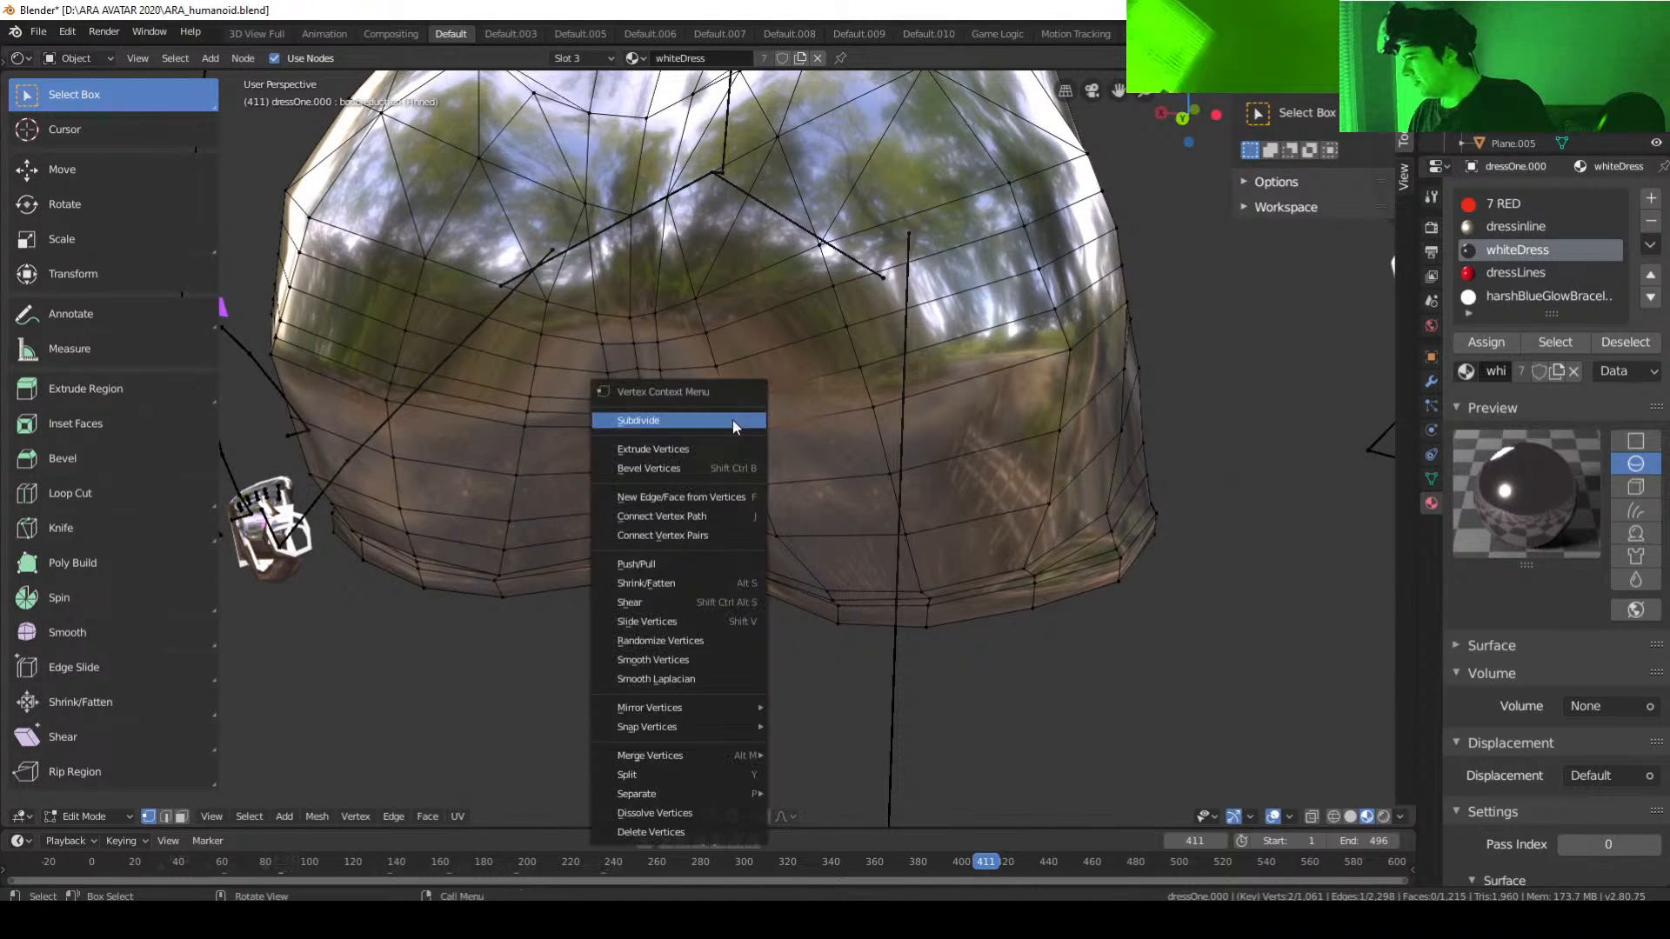
click(737, 421)
click(872, 406)
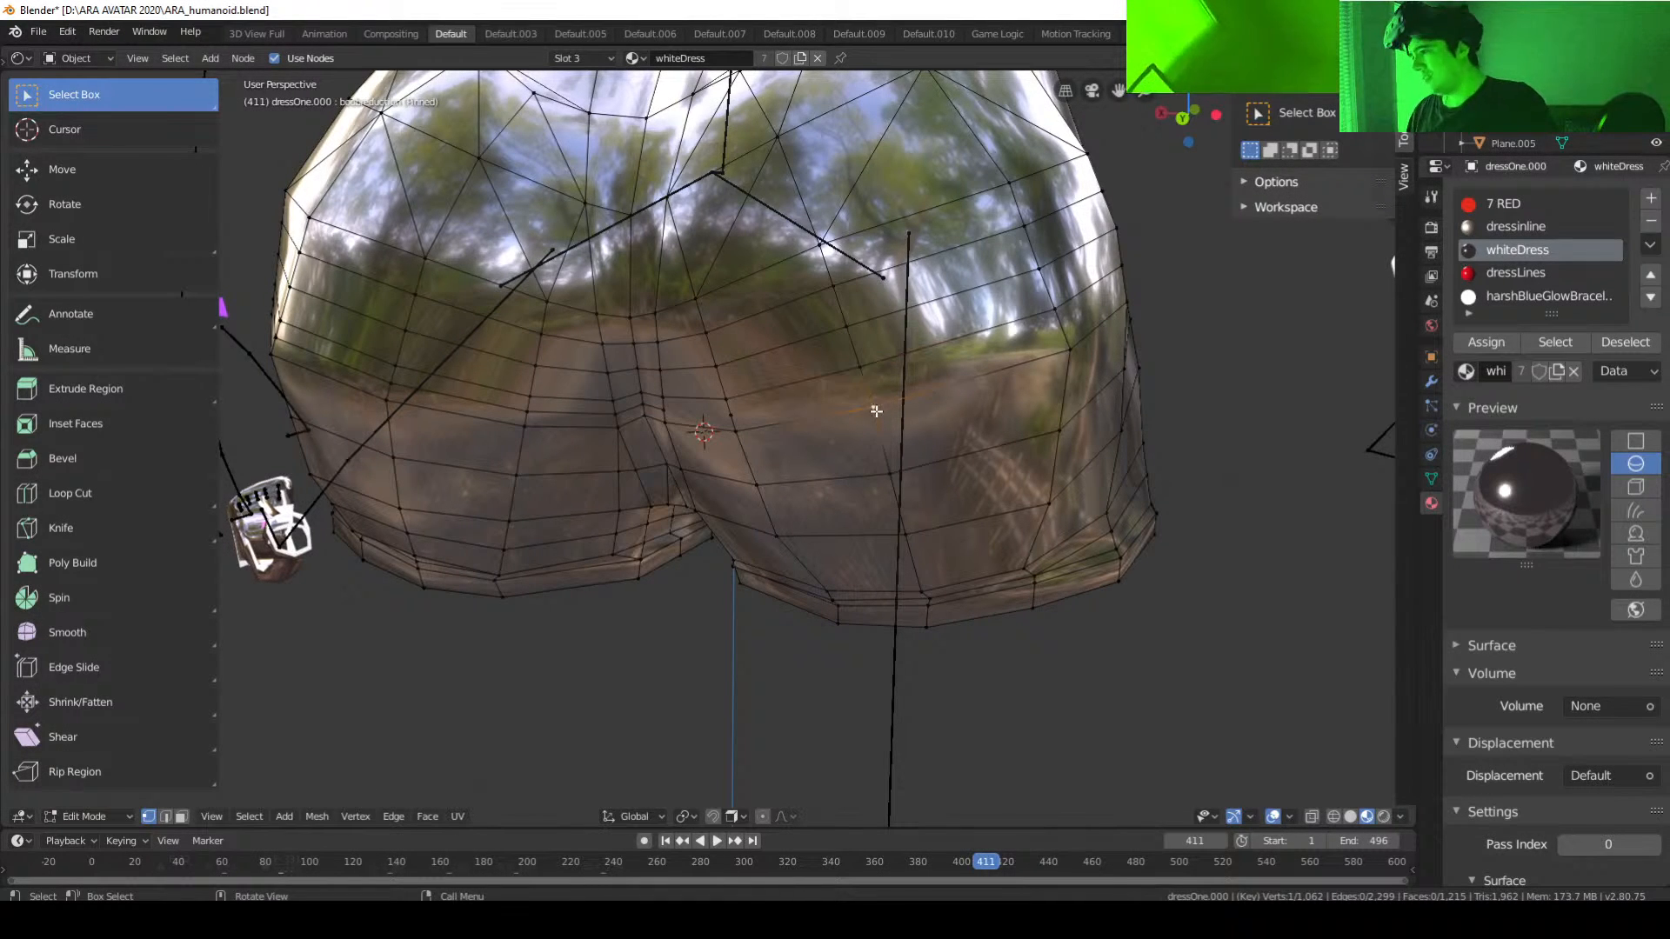
shift+click(860, 368)
right_click(868, 387)
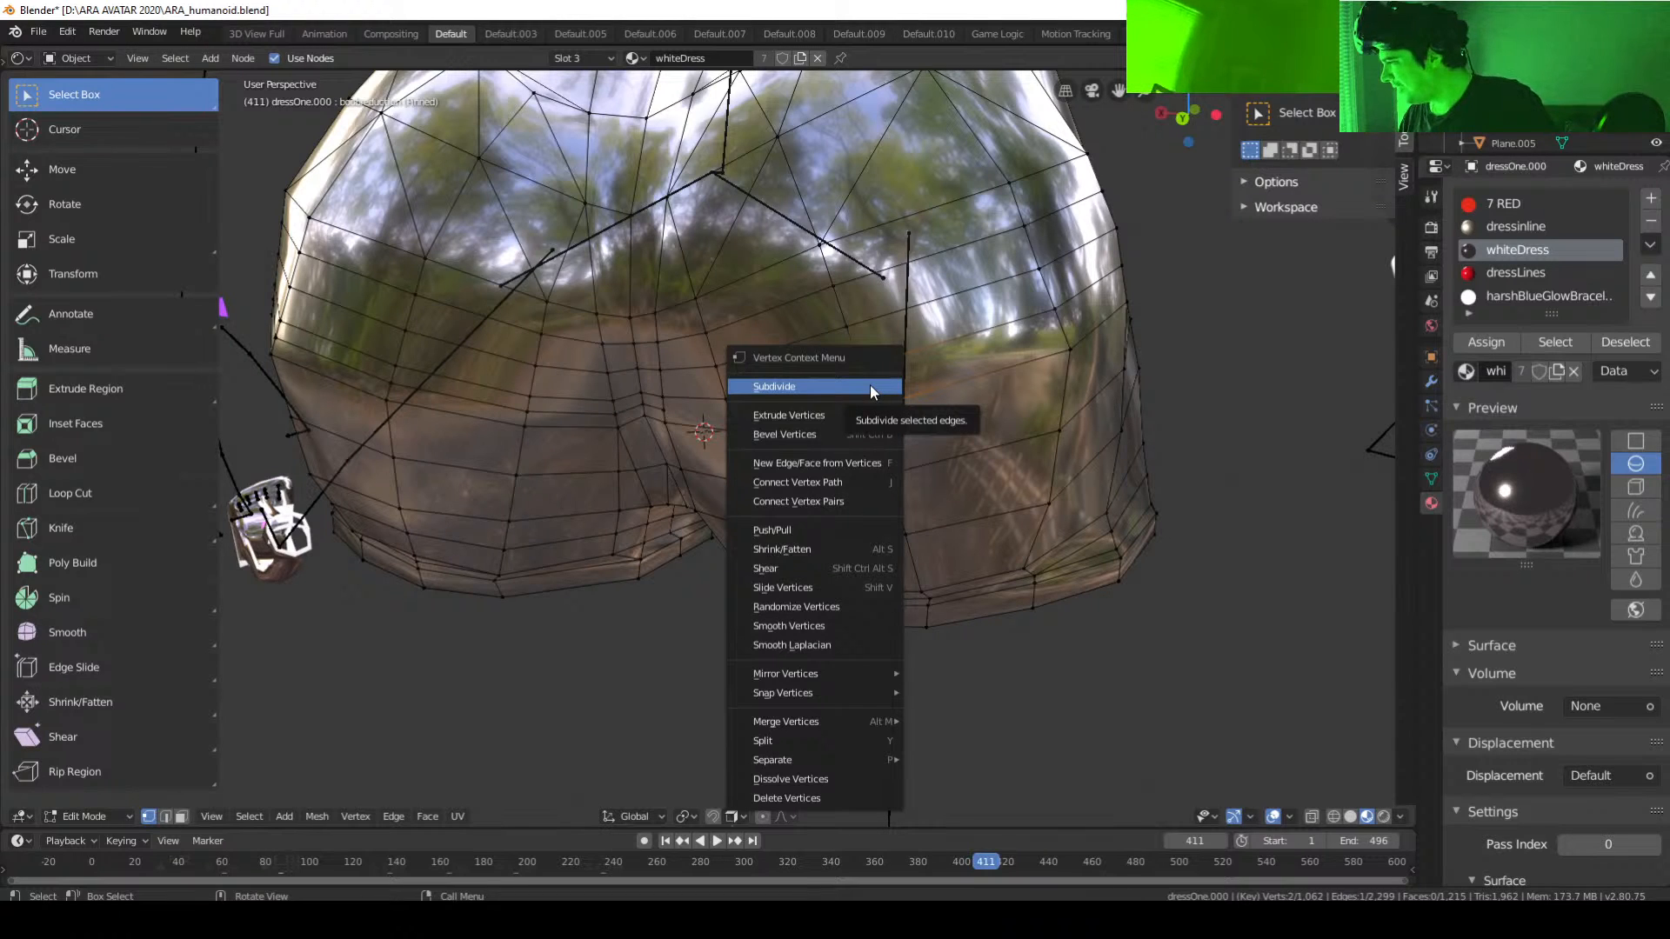
click(870, 385)
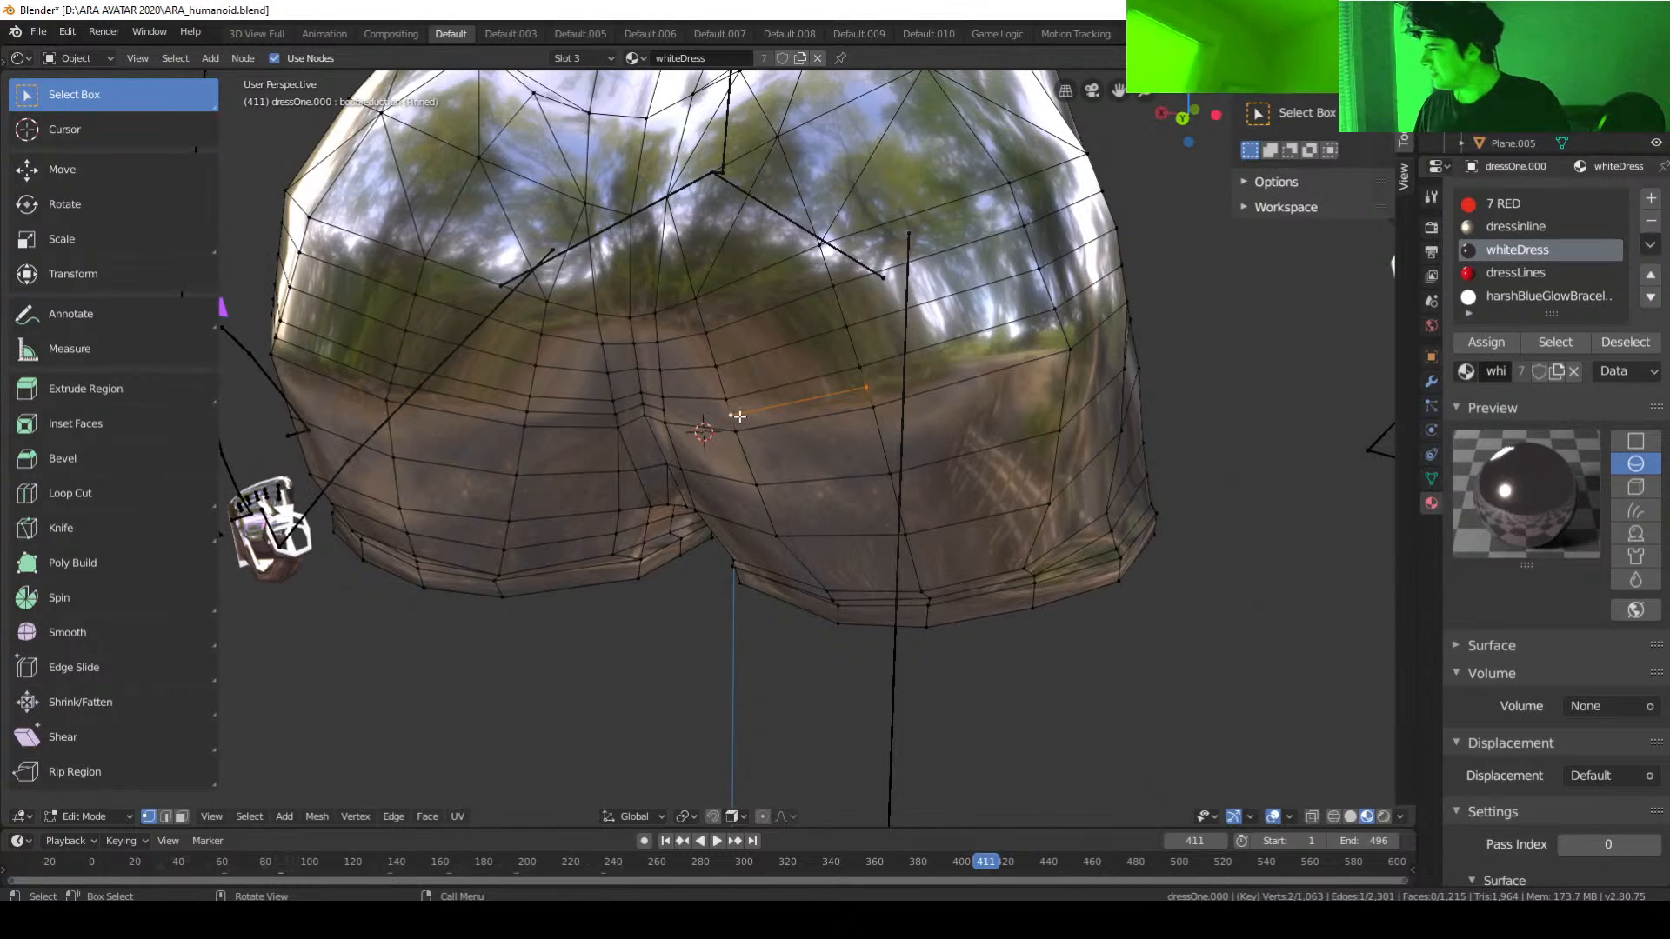
click(731, 416)
key(f)
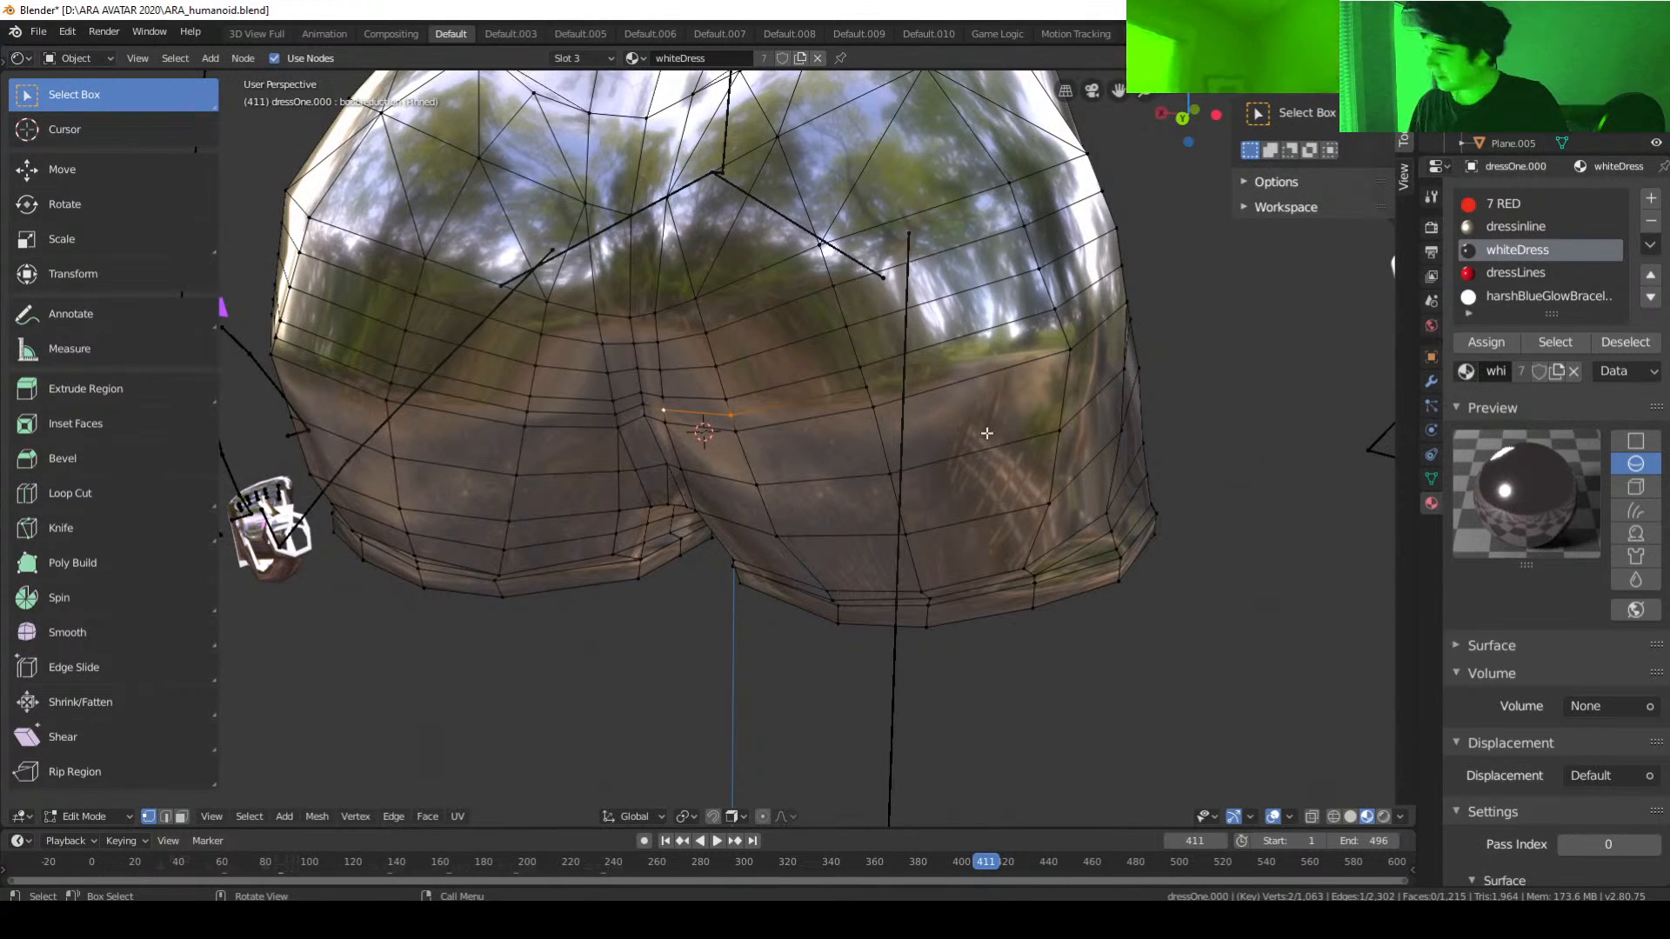
Step: Subdivide the fourth vertical edge past the cleft and connect its midpoint to the third edge's midpoint
click(1055, 310)
shift+click(1074, 342)
right_click(1073, 342)
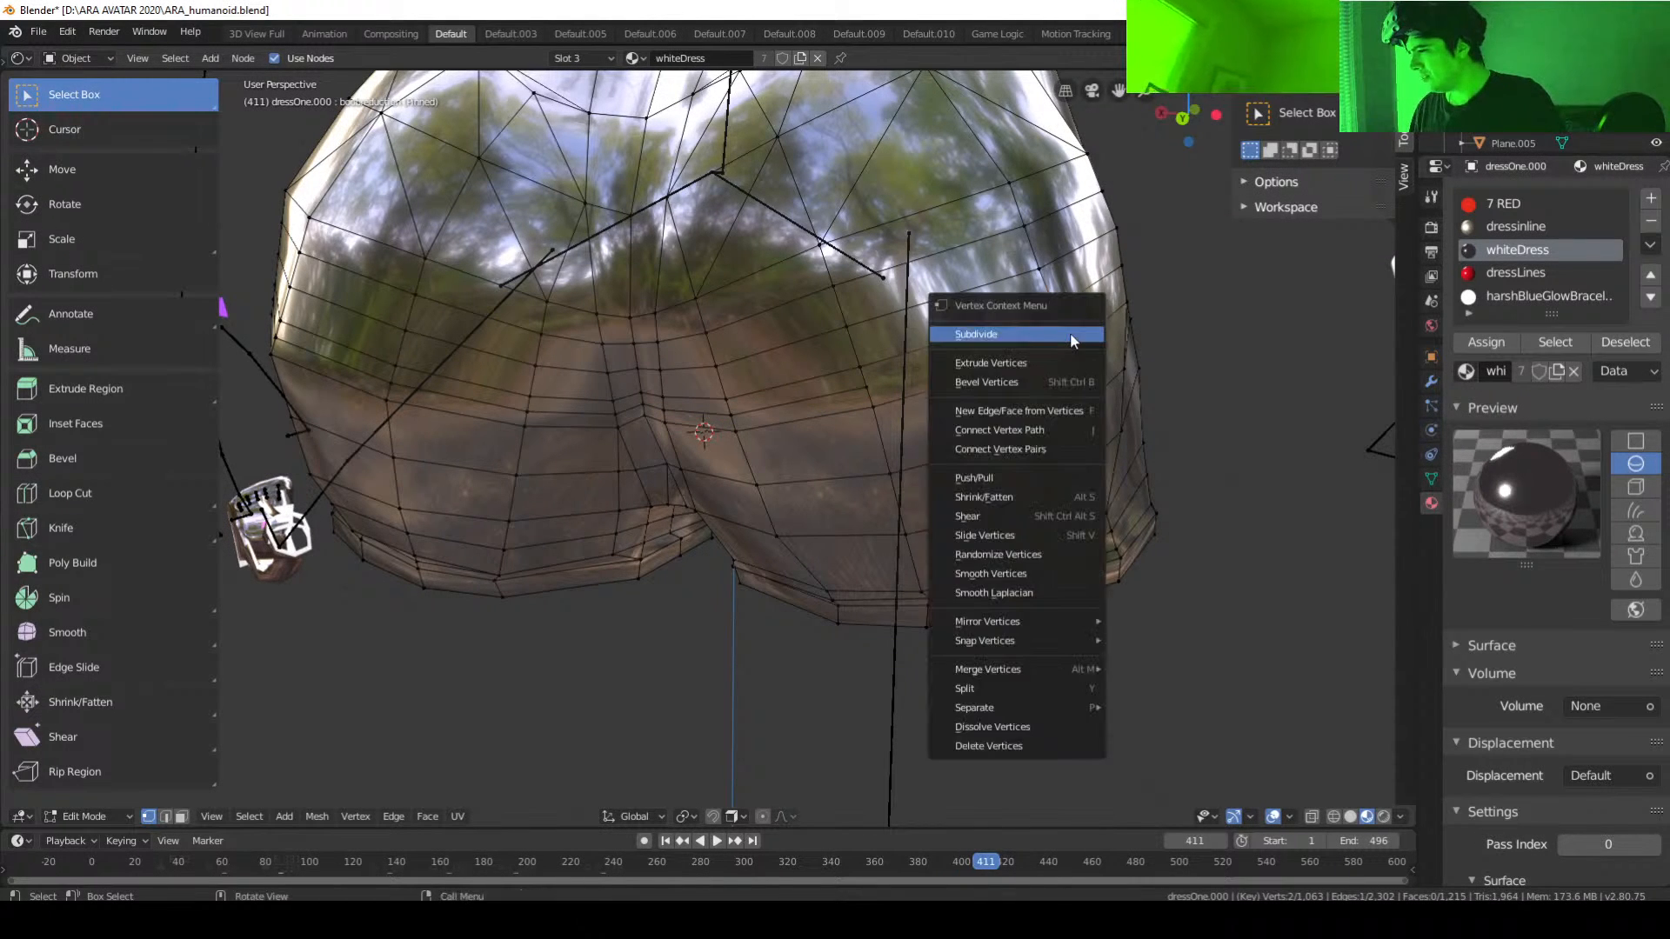
click(1074, 341)
middle_drag(1113, 338, 1024, 376)
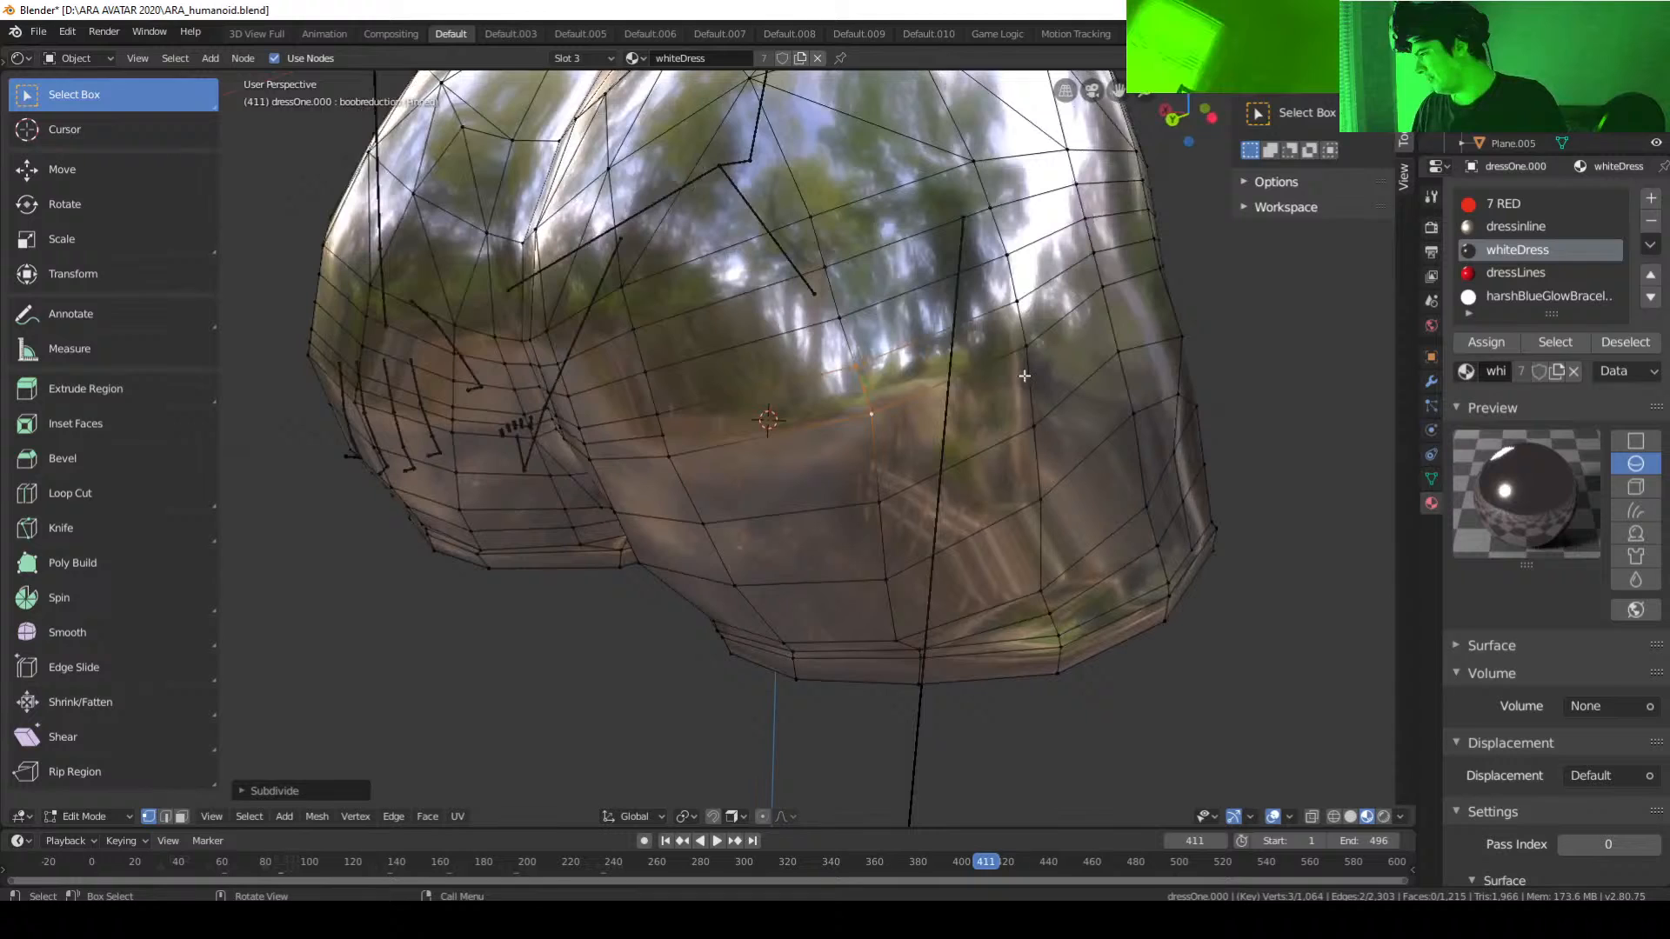
shift+click(867, 384)
right_click(668, 436)
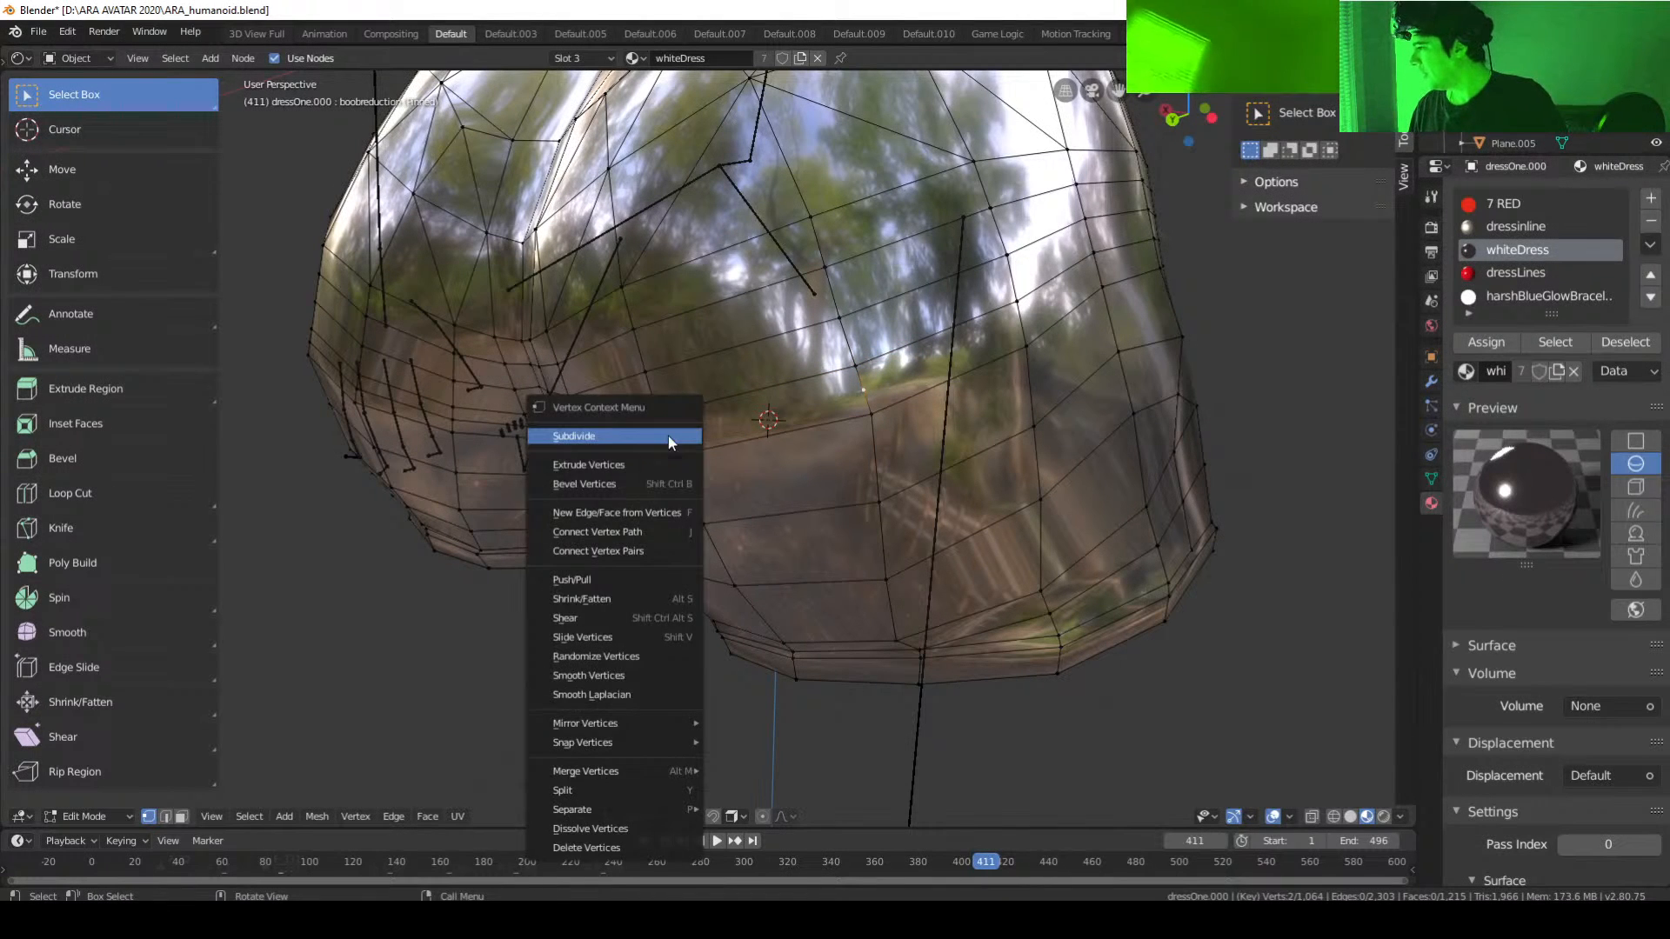
click(668, 436)
key(f)
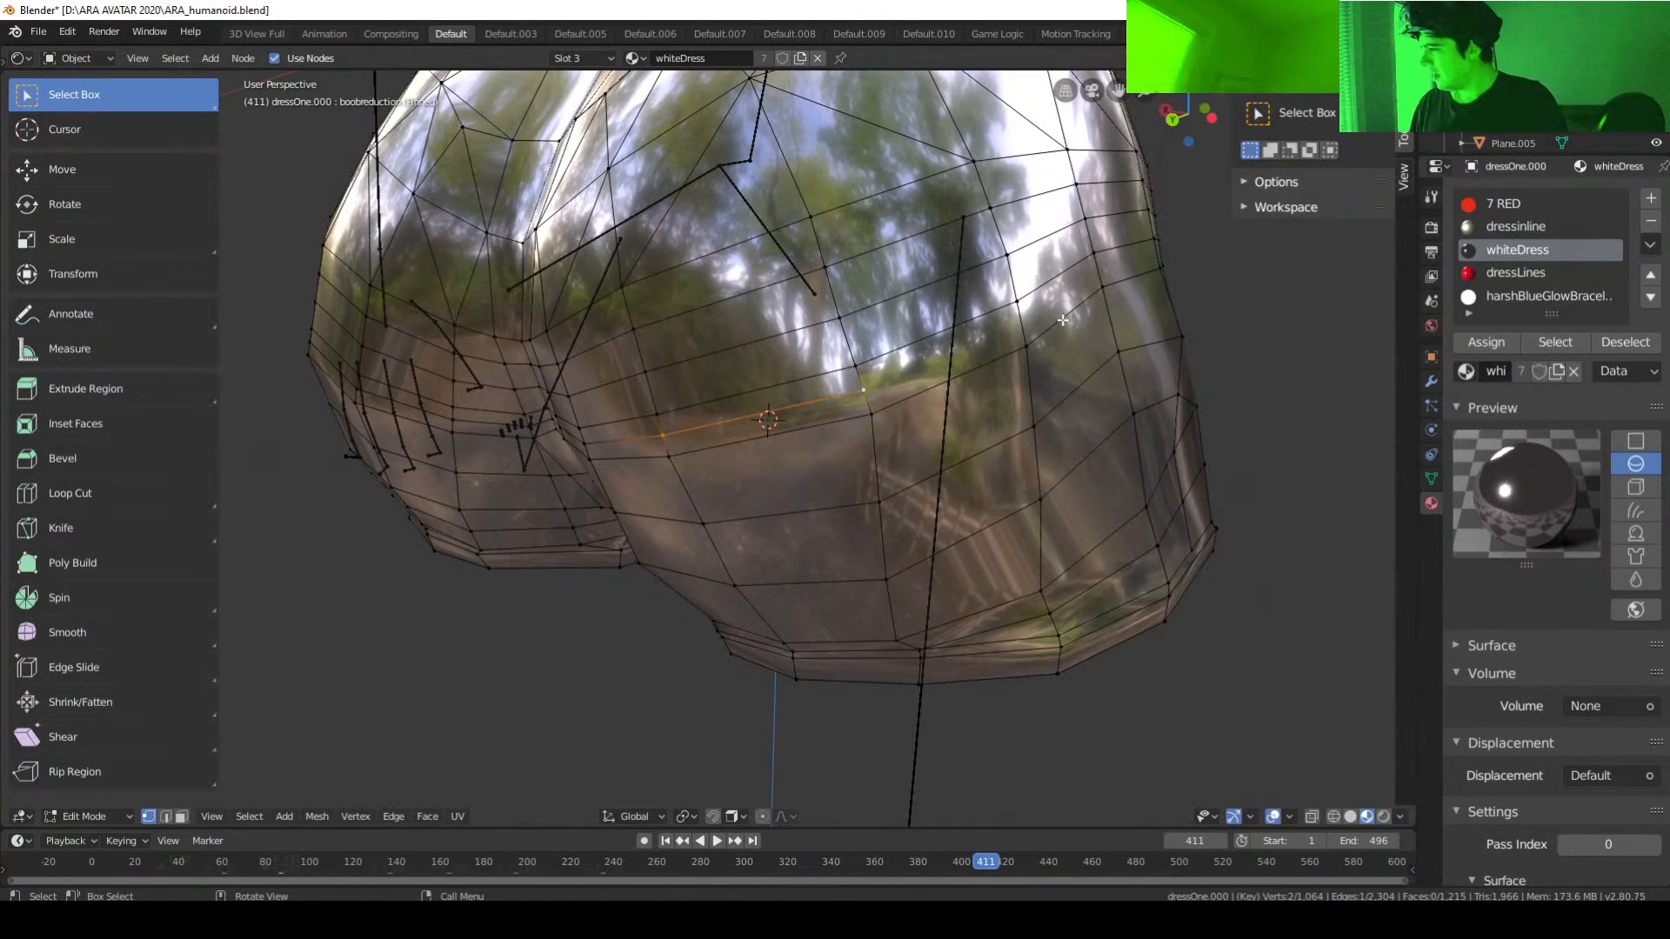
Step: Subdivide the fifth vertical edge past the cleft and connect its midpoint to the fourth edge's midpoint
click(1018, 310)
right_click(1025, 329)
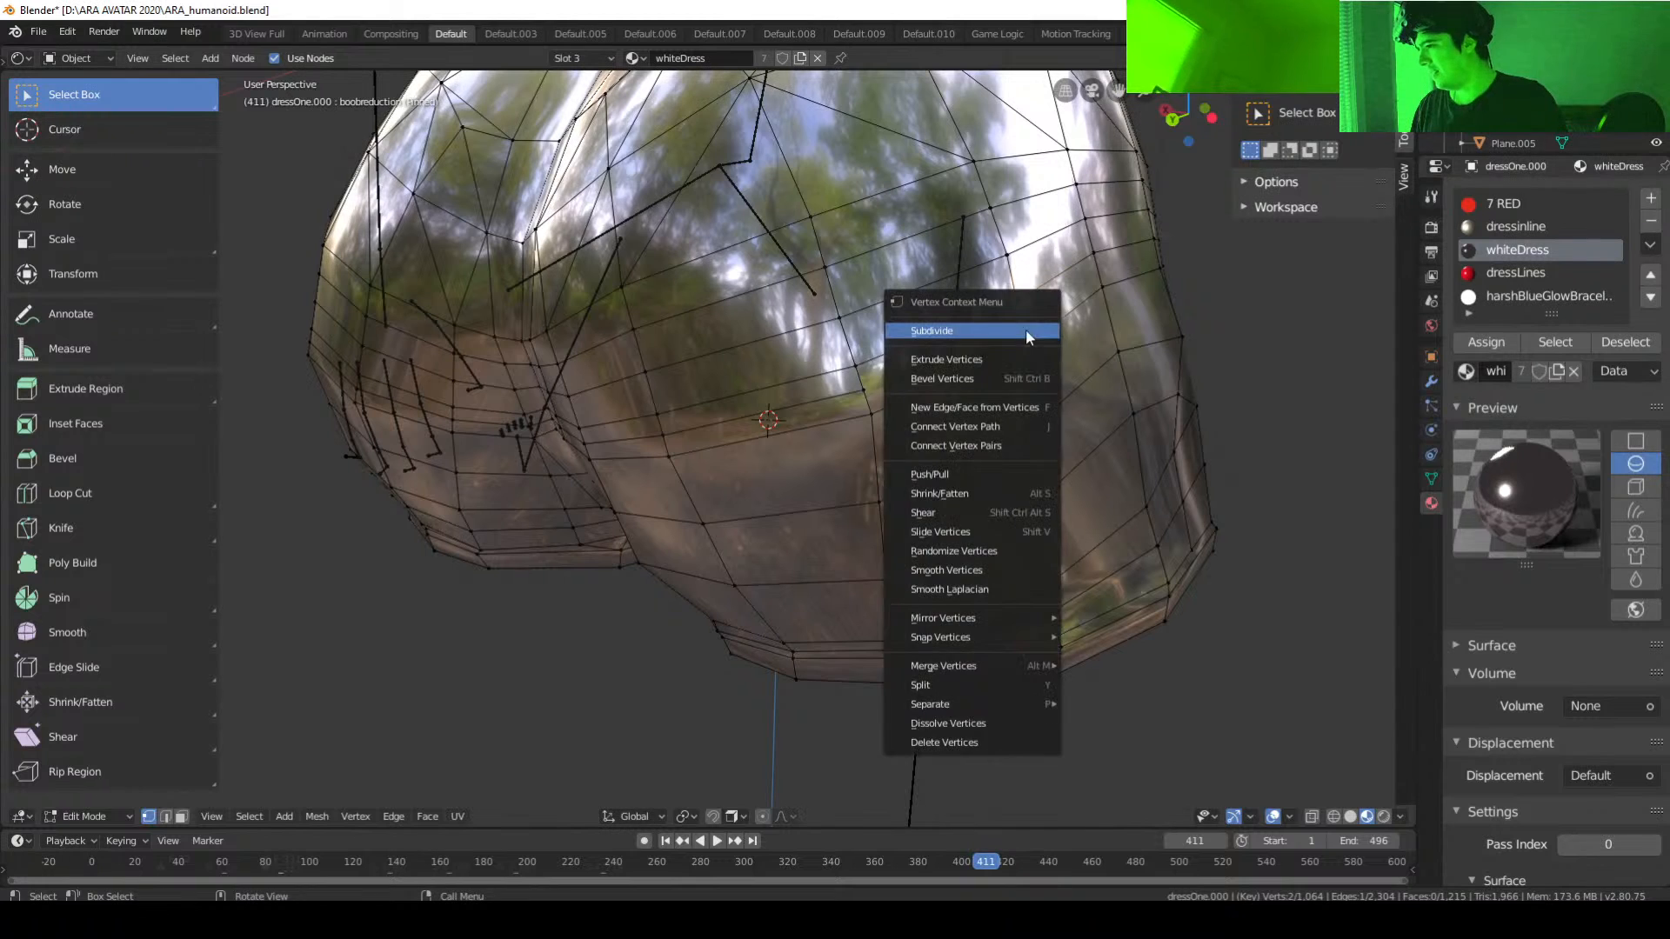
click(1025, 329)
shift+click(898, 383)
key(f)
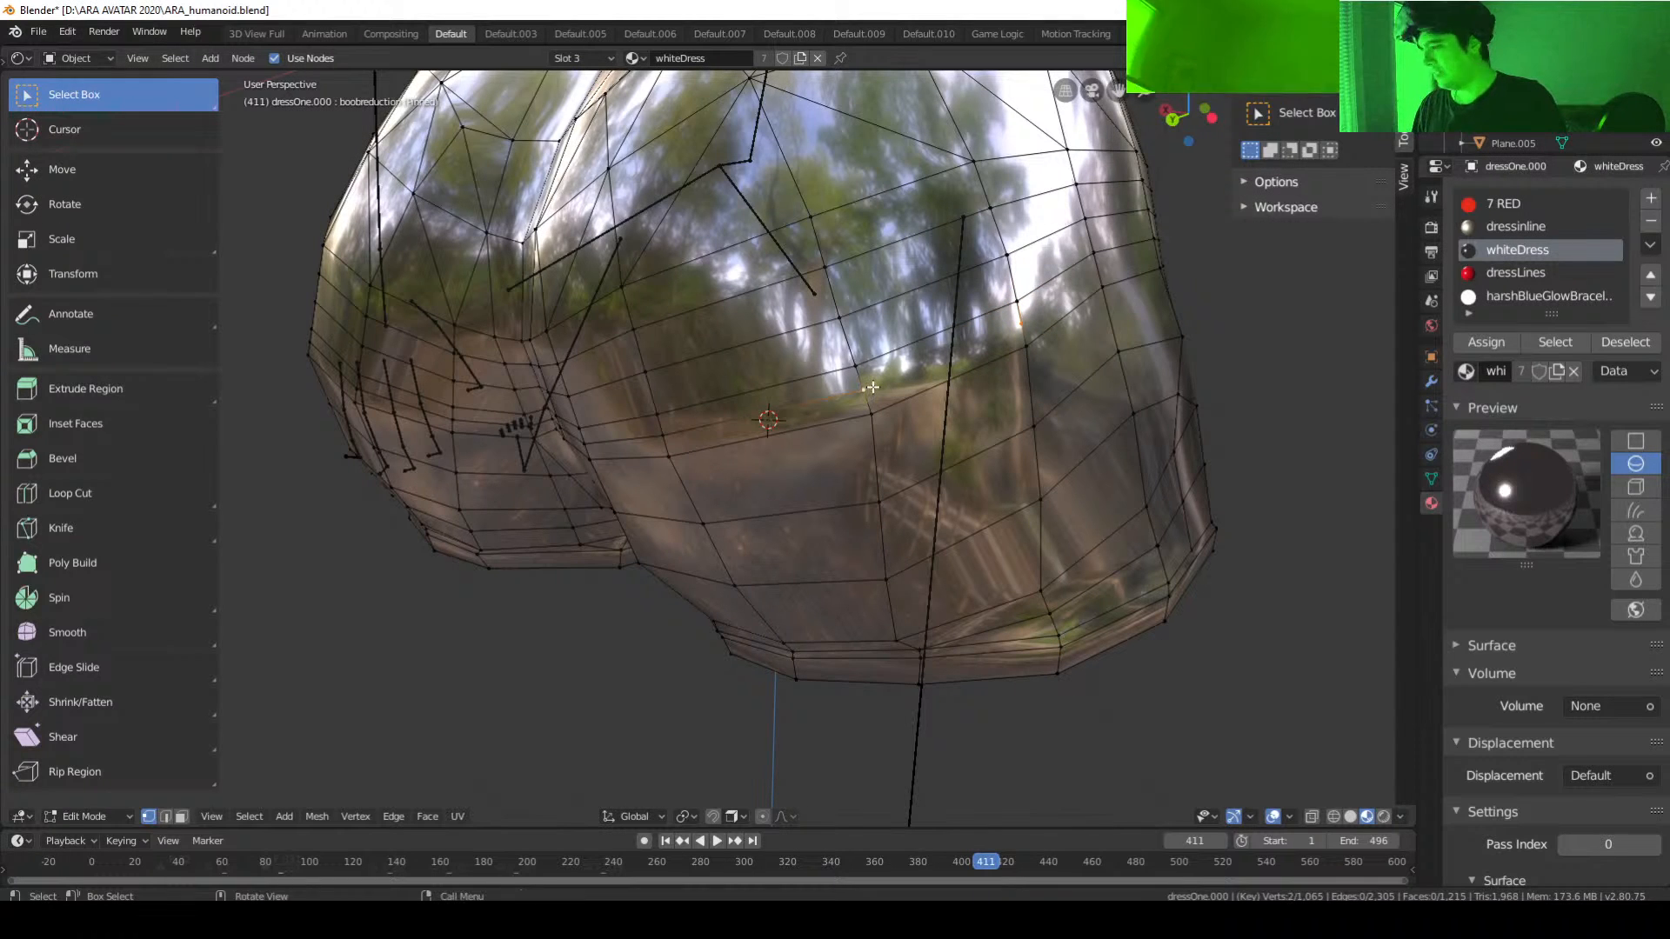
Step: Subdivide the sixth vertical edge, around the dress's side, and connect its midpoint to the fifth edge's midpoint
middle_drag(903, 391, 958, 469)
click(875, 496)
shift+click(873, 543)
right_click(884, 519)
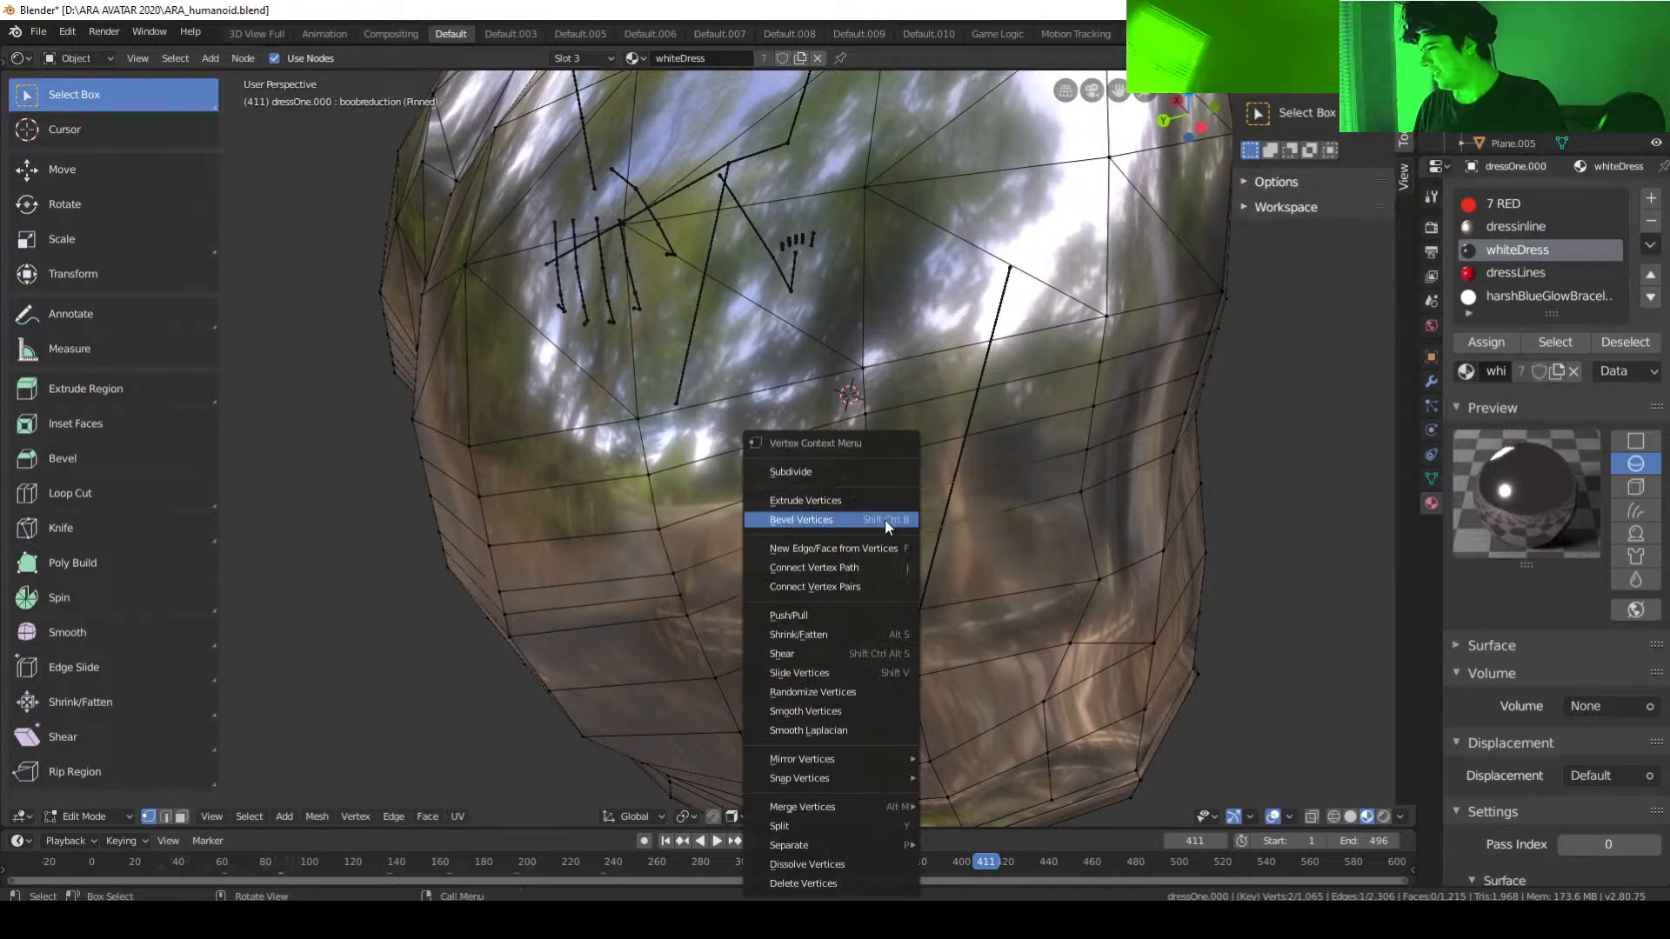
click(873, 478)
click(872, 524)
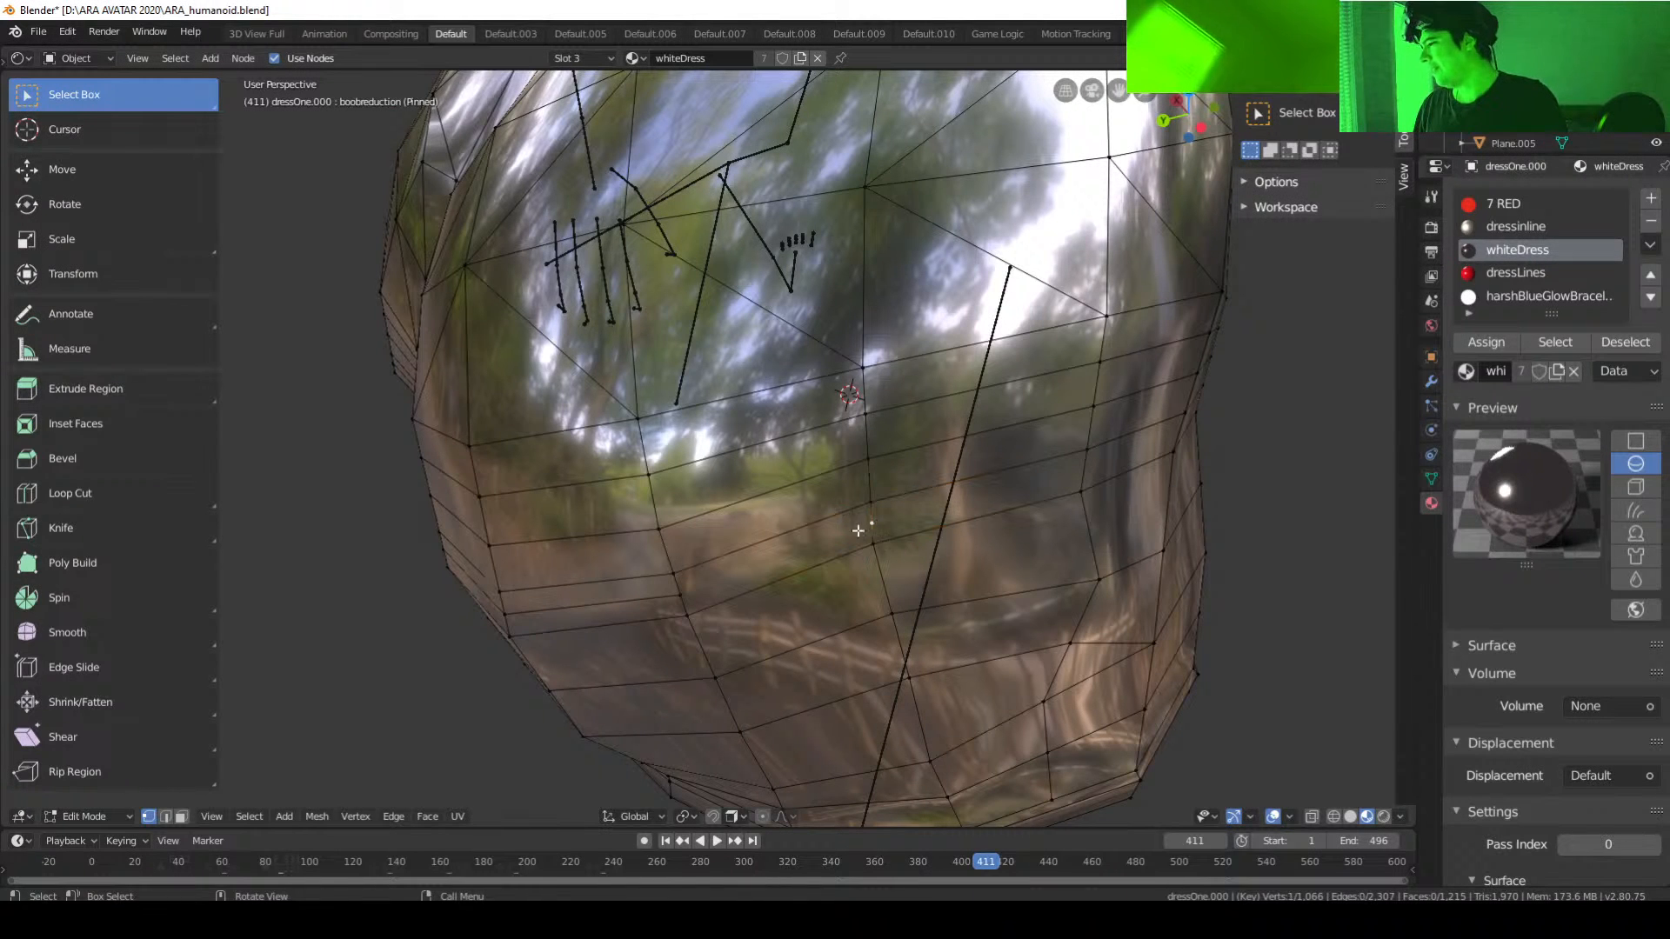
key(f)
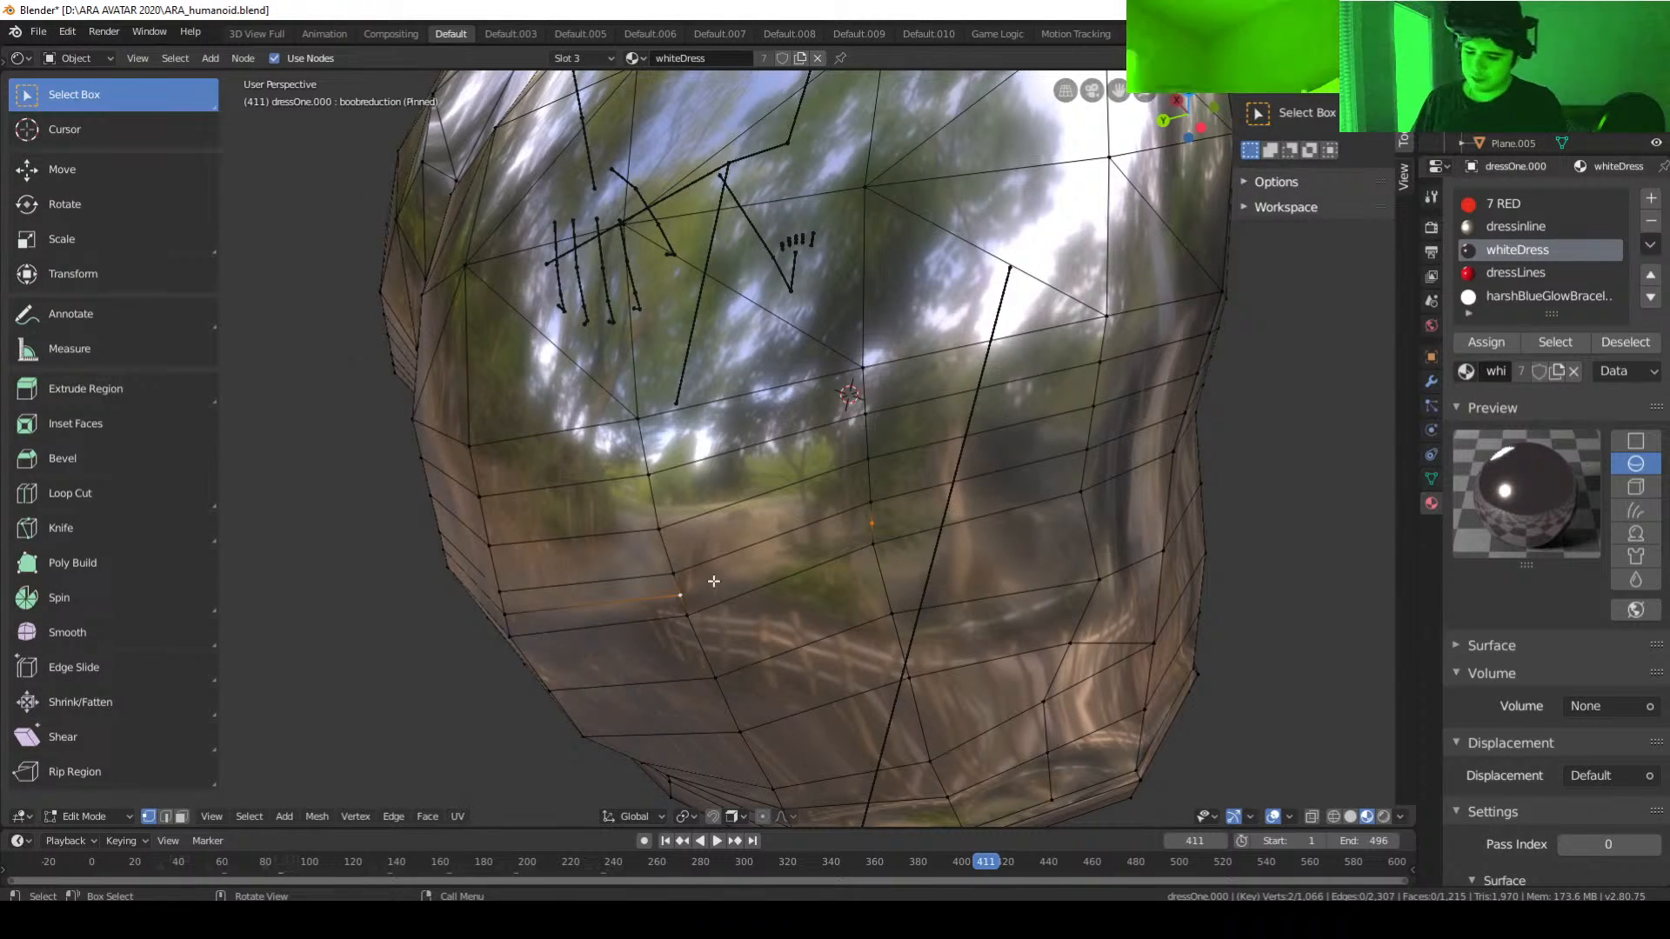
Step: Subdivide the seventh vertical edge of the band and connect its midpoint to the sixth edge's midpoint
middle_drag(815, 574, 964, 558)
click(764, 501)
shift+click(766, 546)
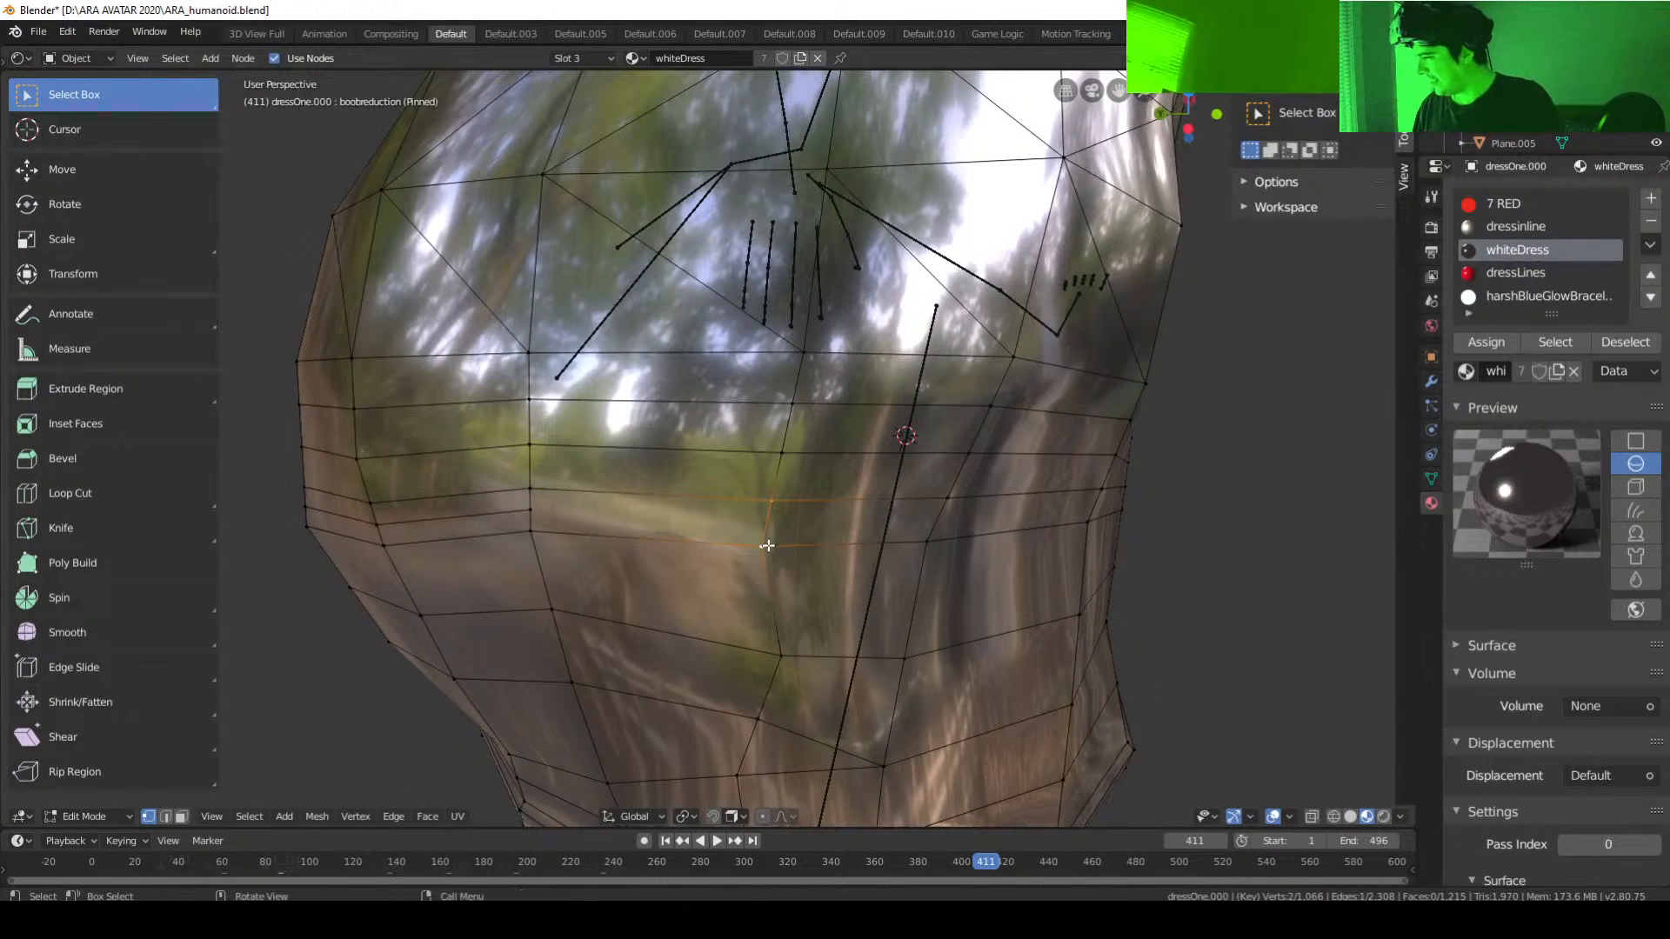
right_click(765, 525)
click(672, 472)
click(766, 524)
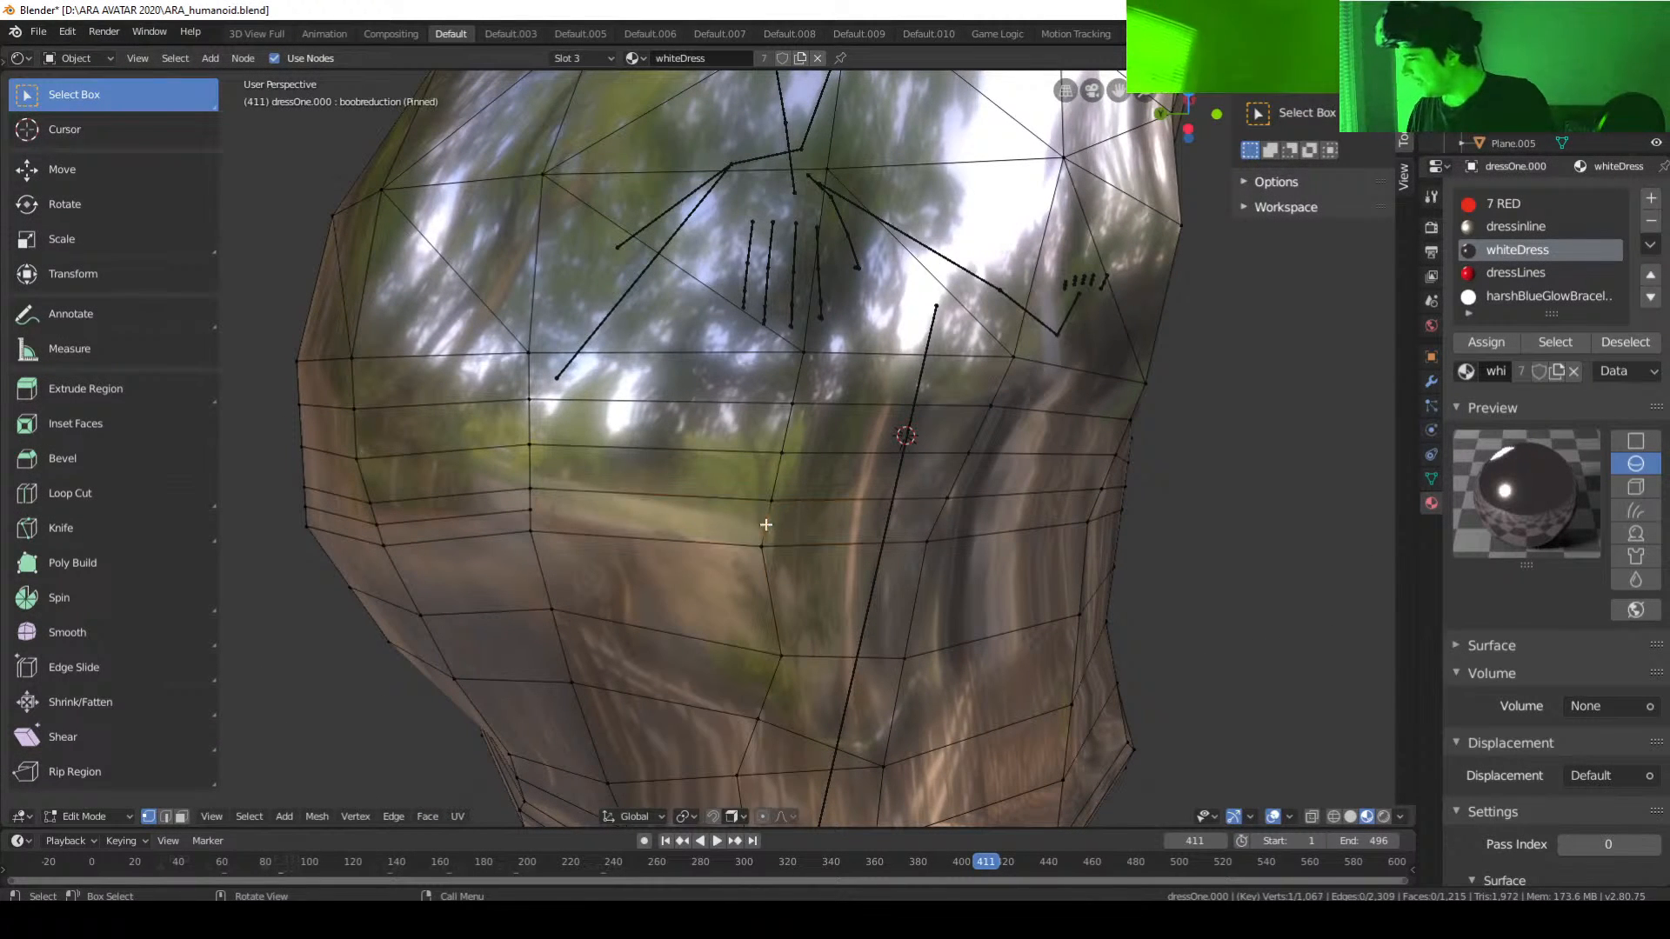
shift+click(549, 514)
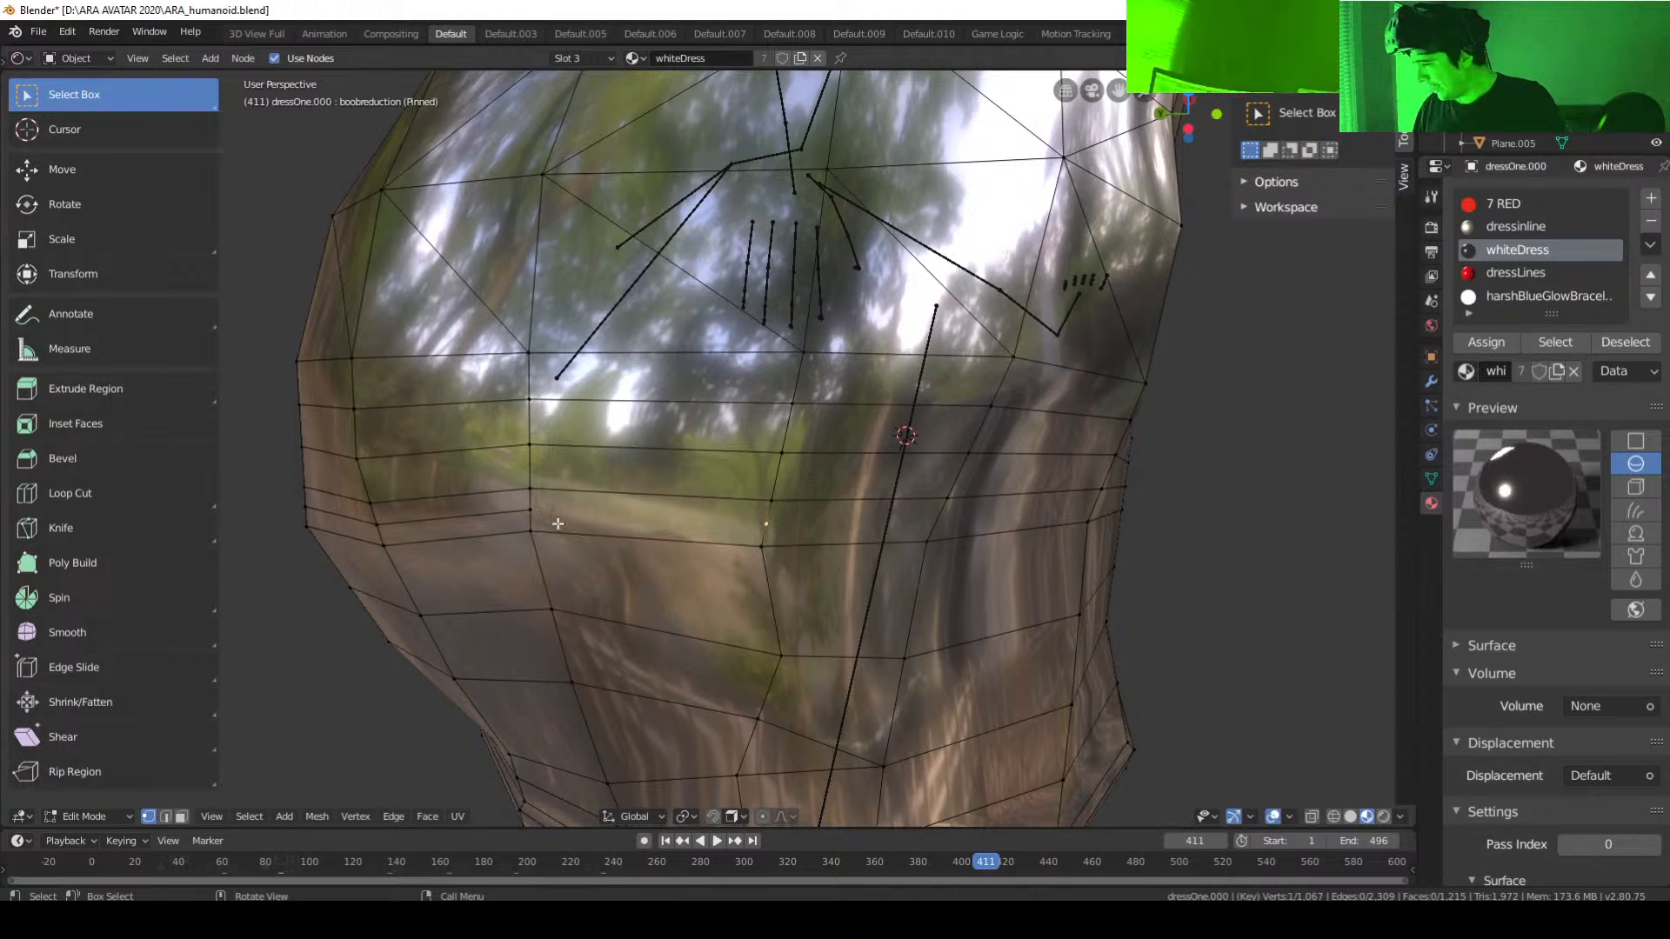
right_click(529, 517)
key(f)
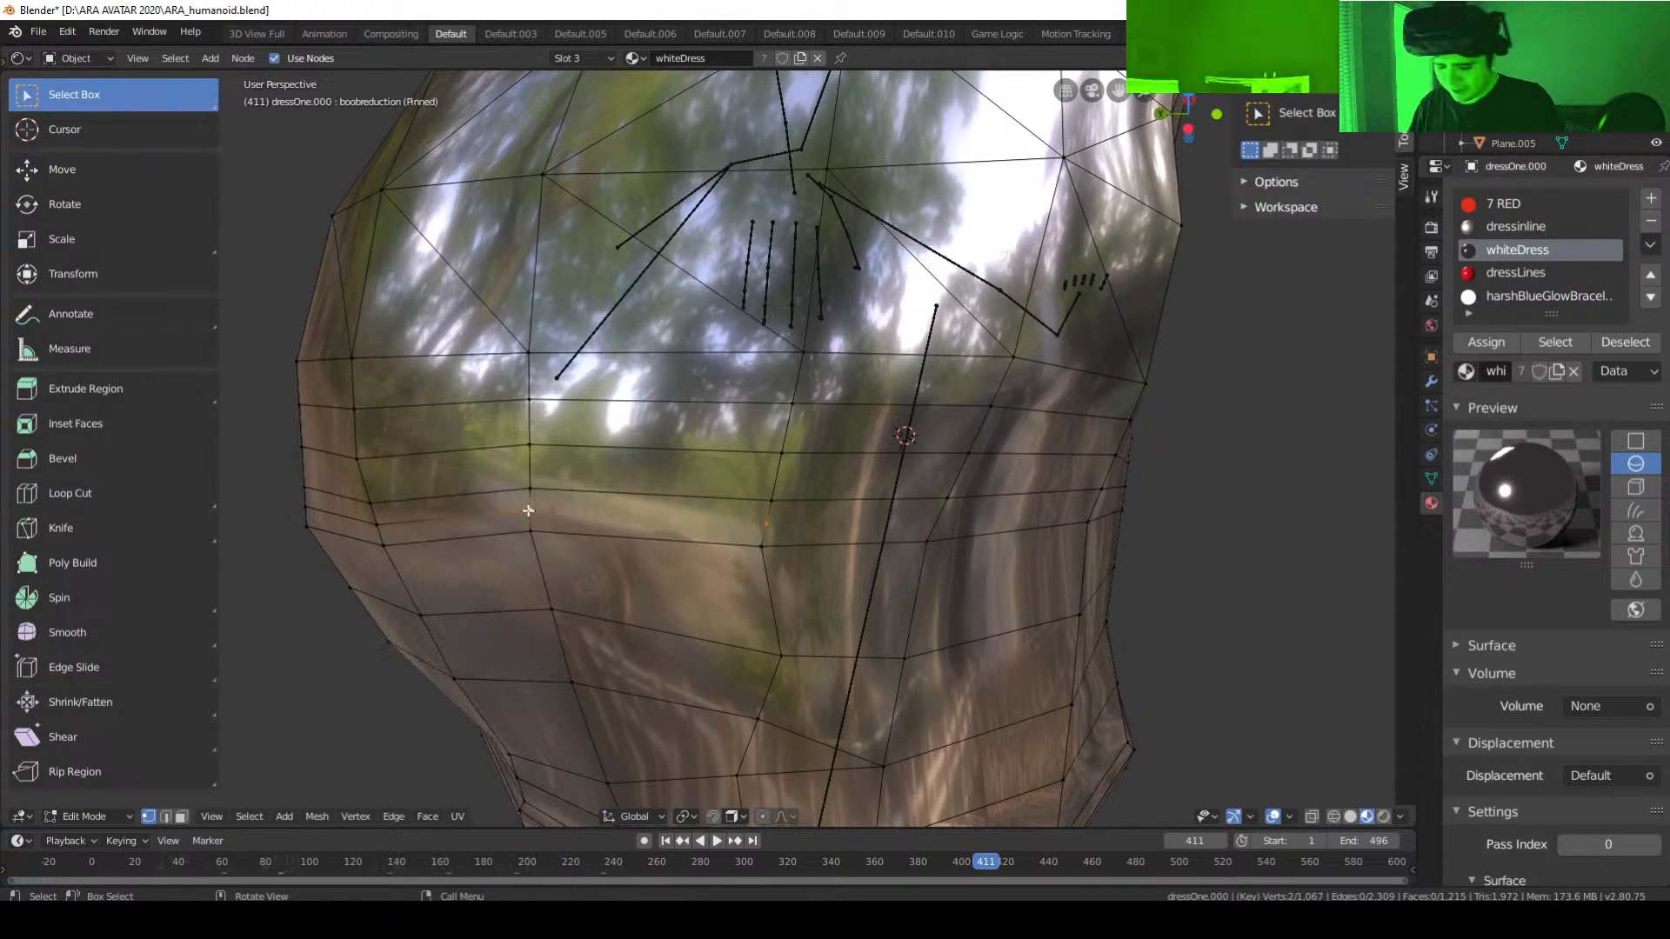
Step: Subdivide the eighth vertical edge of the band and connect its midpoint to the seventh edge's midpoint
click(939, 501)
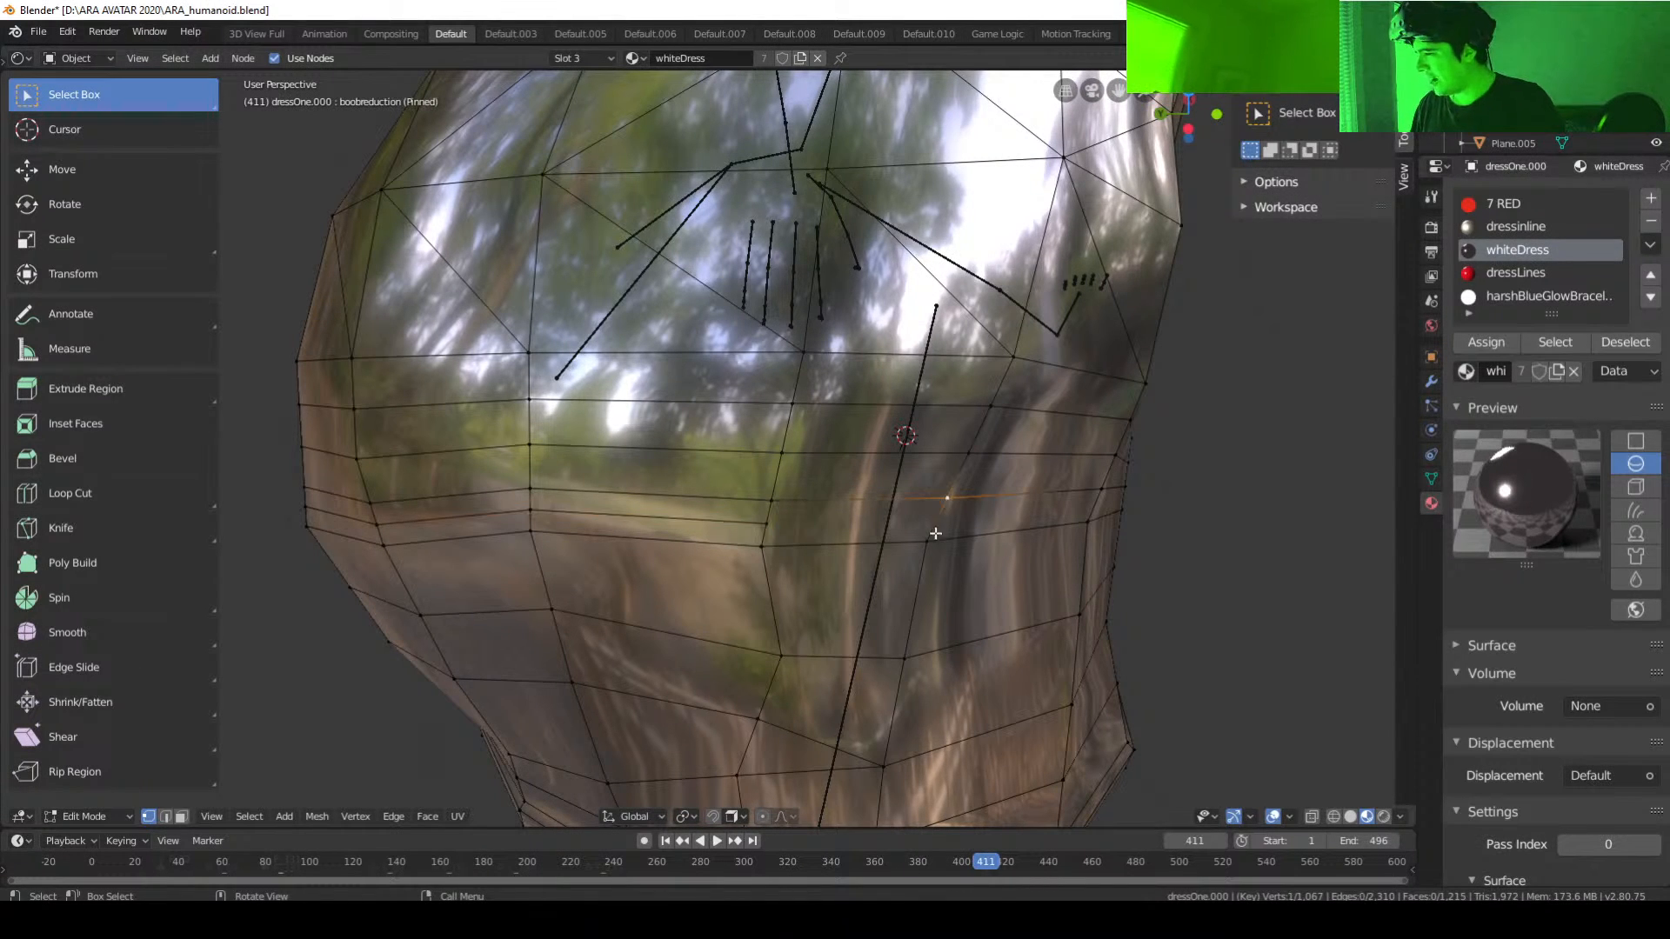
right_click(927, 520)
click(879, 470)
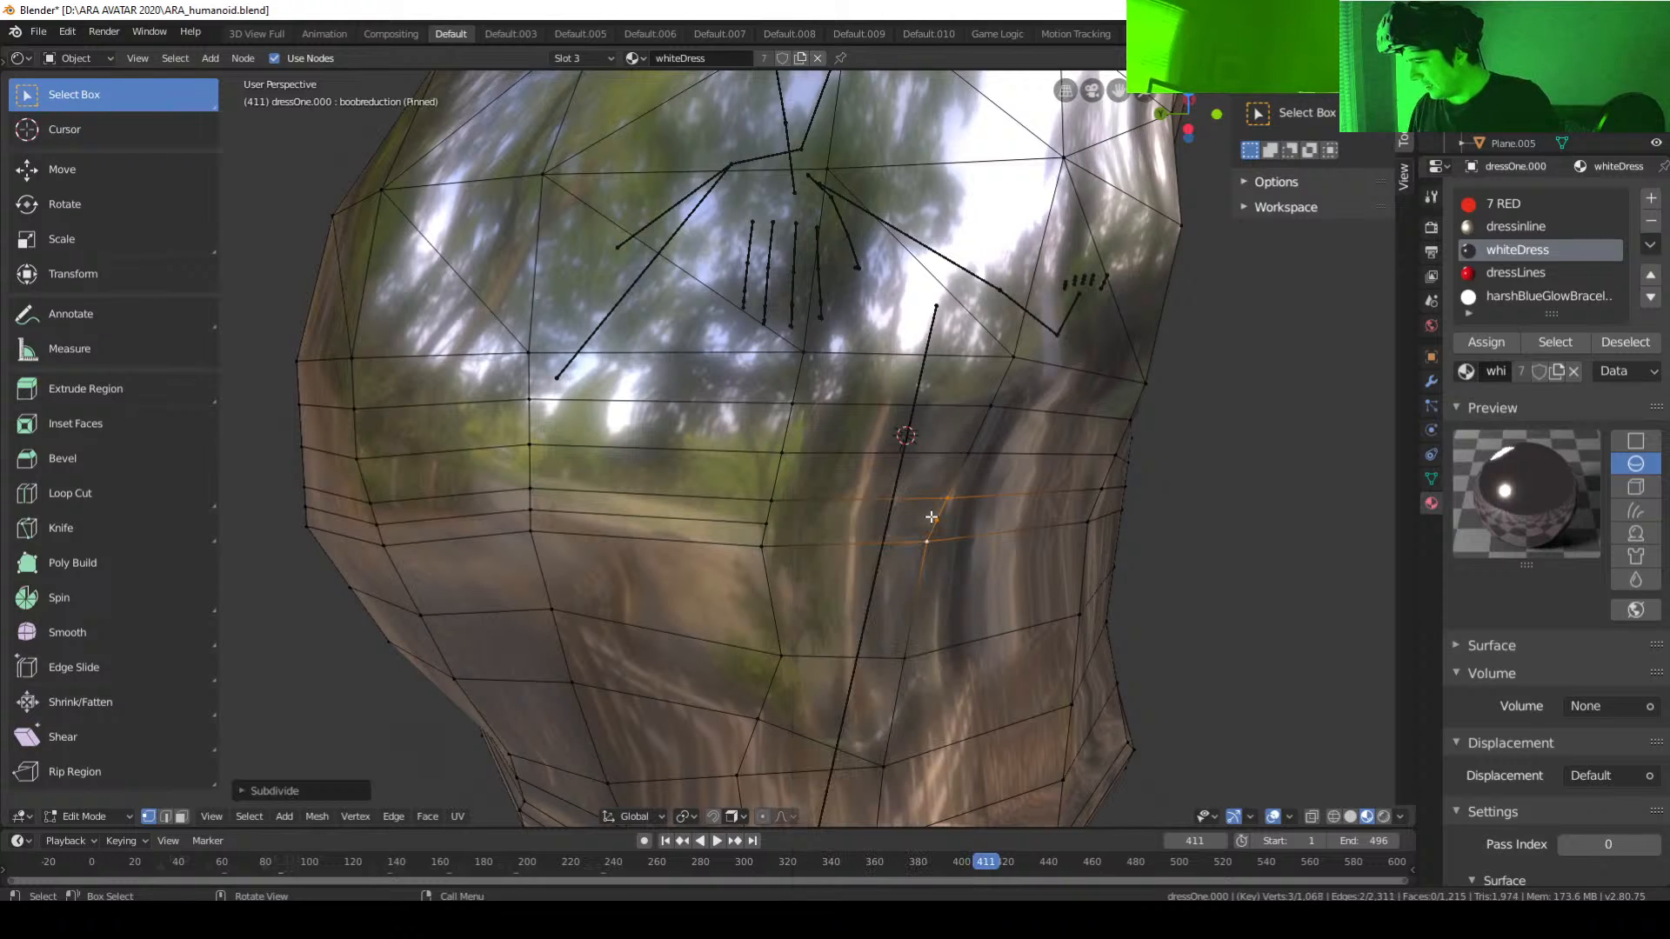
key(f)
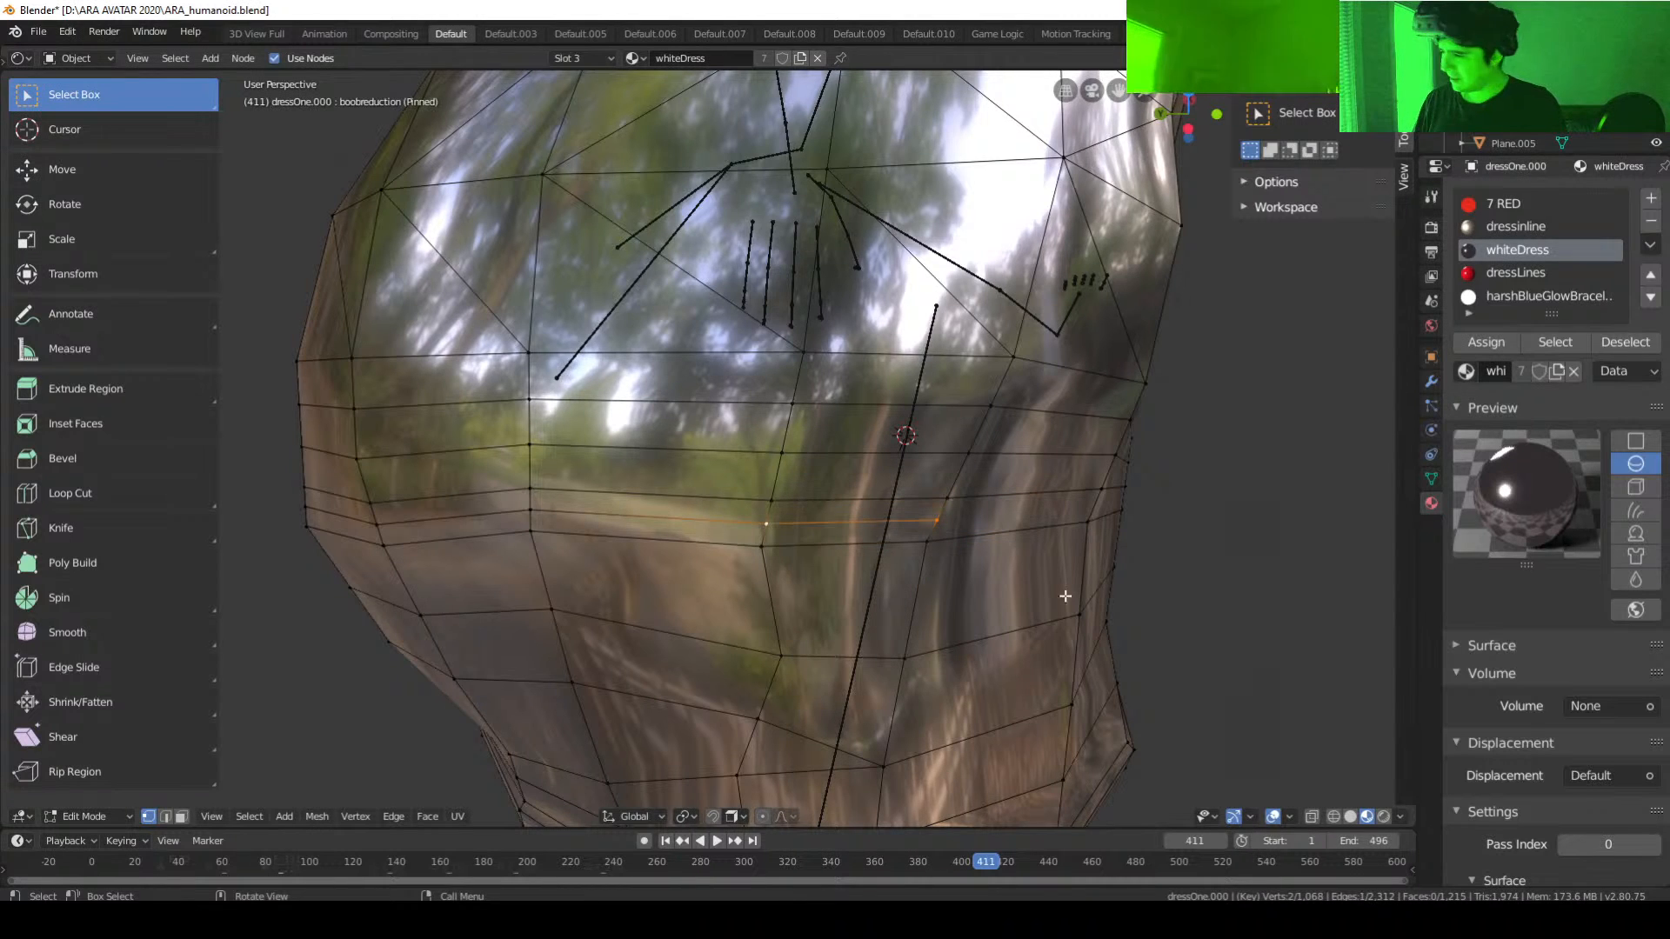
Step: Subdivide the ninth vertical edge of the band and connect its midpoint to the eighth edge's midpoint
middle_drag(1066, 596, 1047, 581)
click(936, 526)
shift+click(922, 562)
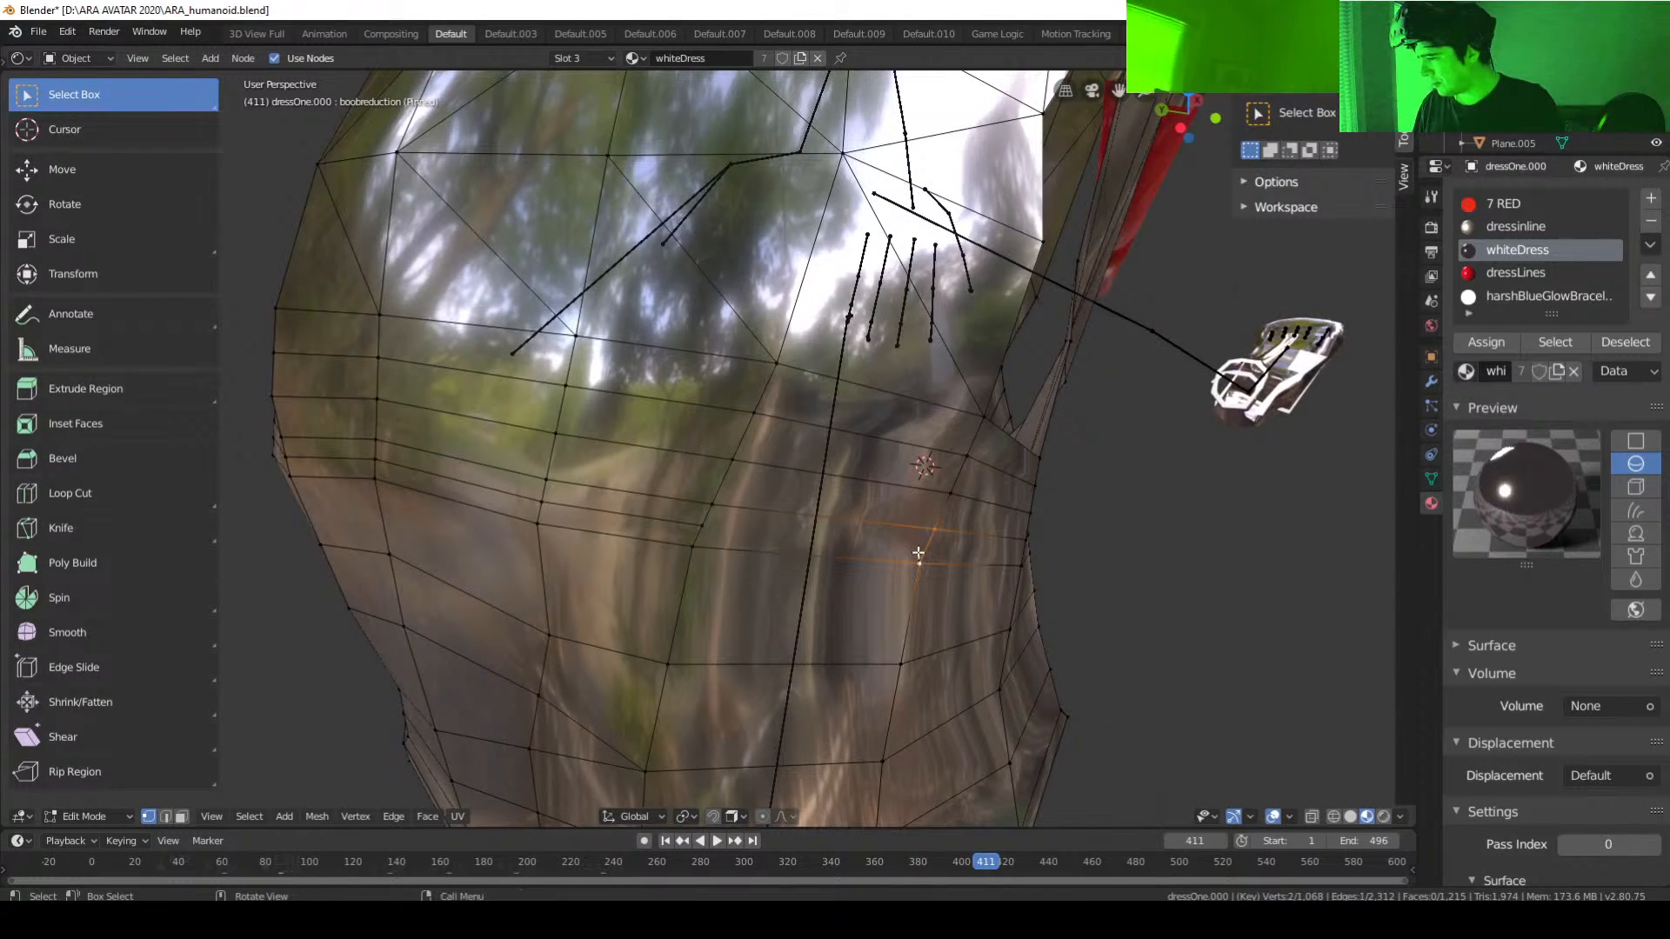
right_click(848, 474)
key(Escape)
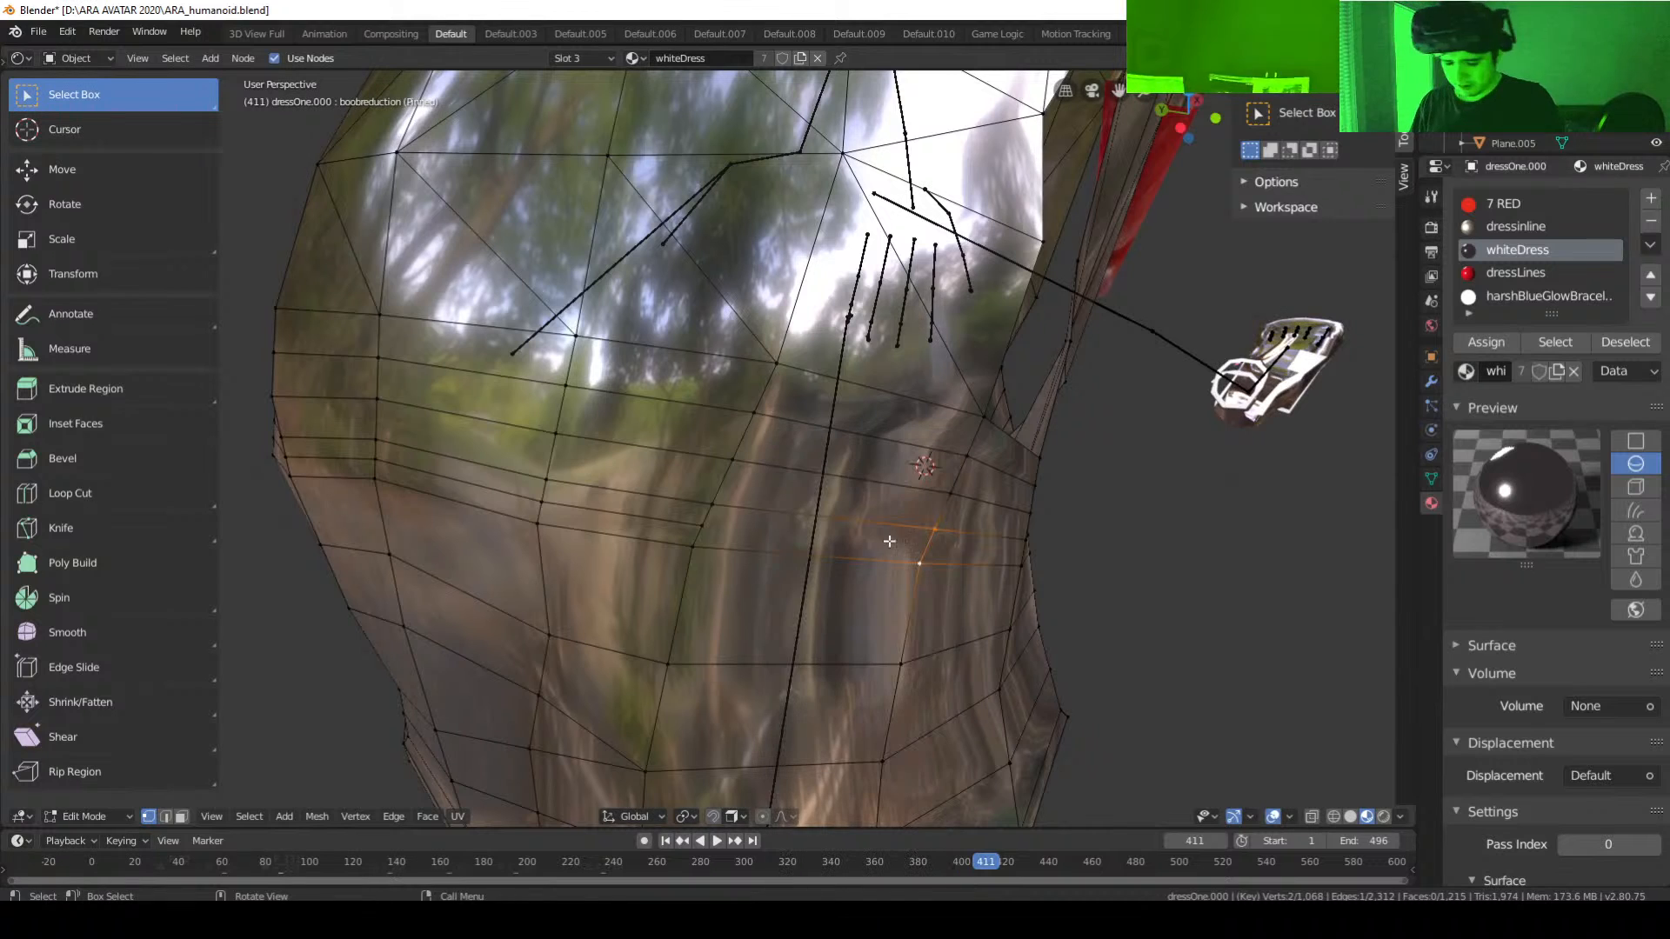
right_click(862, 474)
click(856, 473)
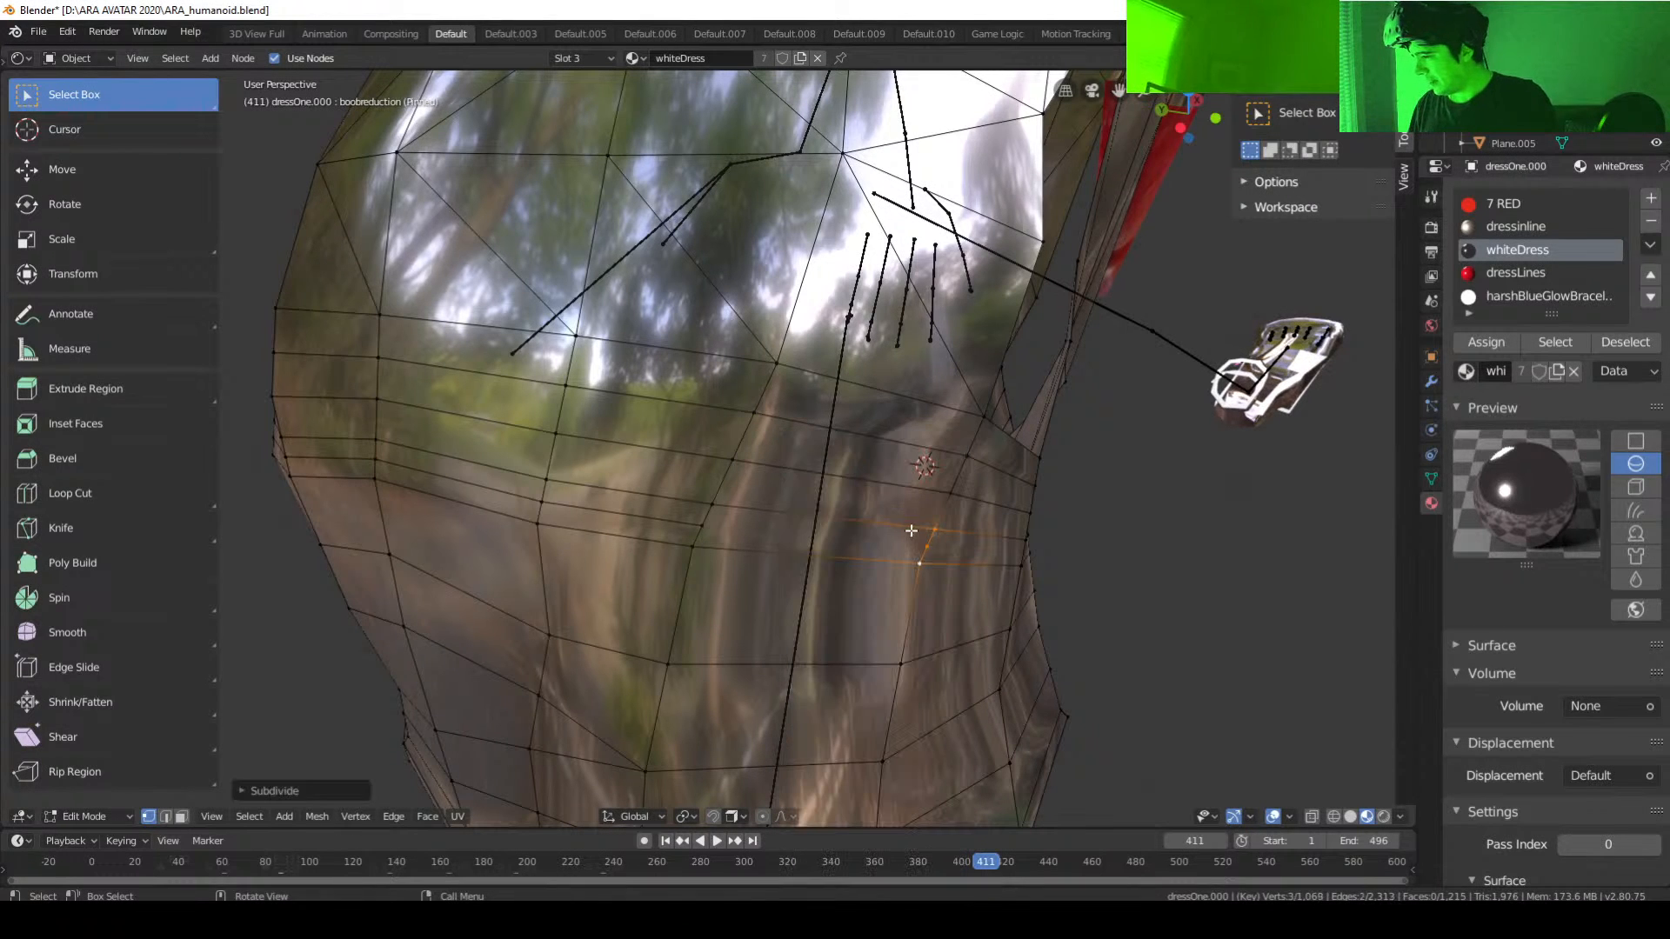
click(928, 546)
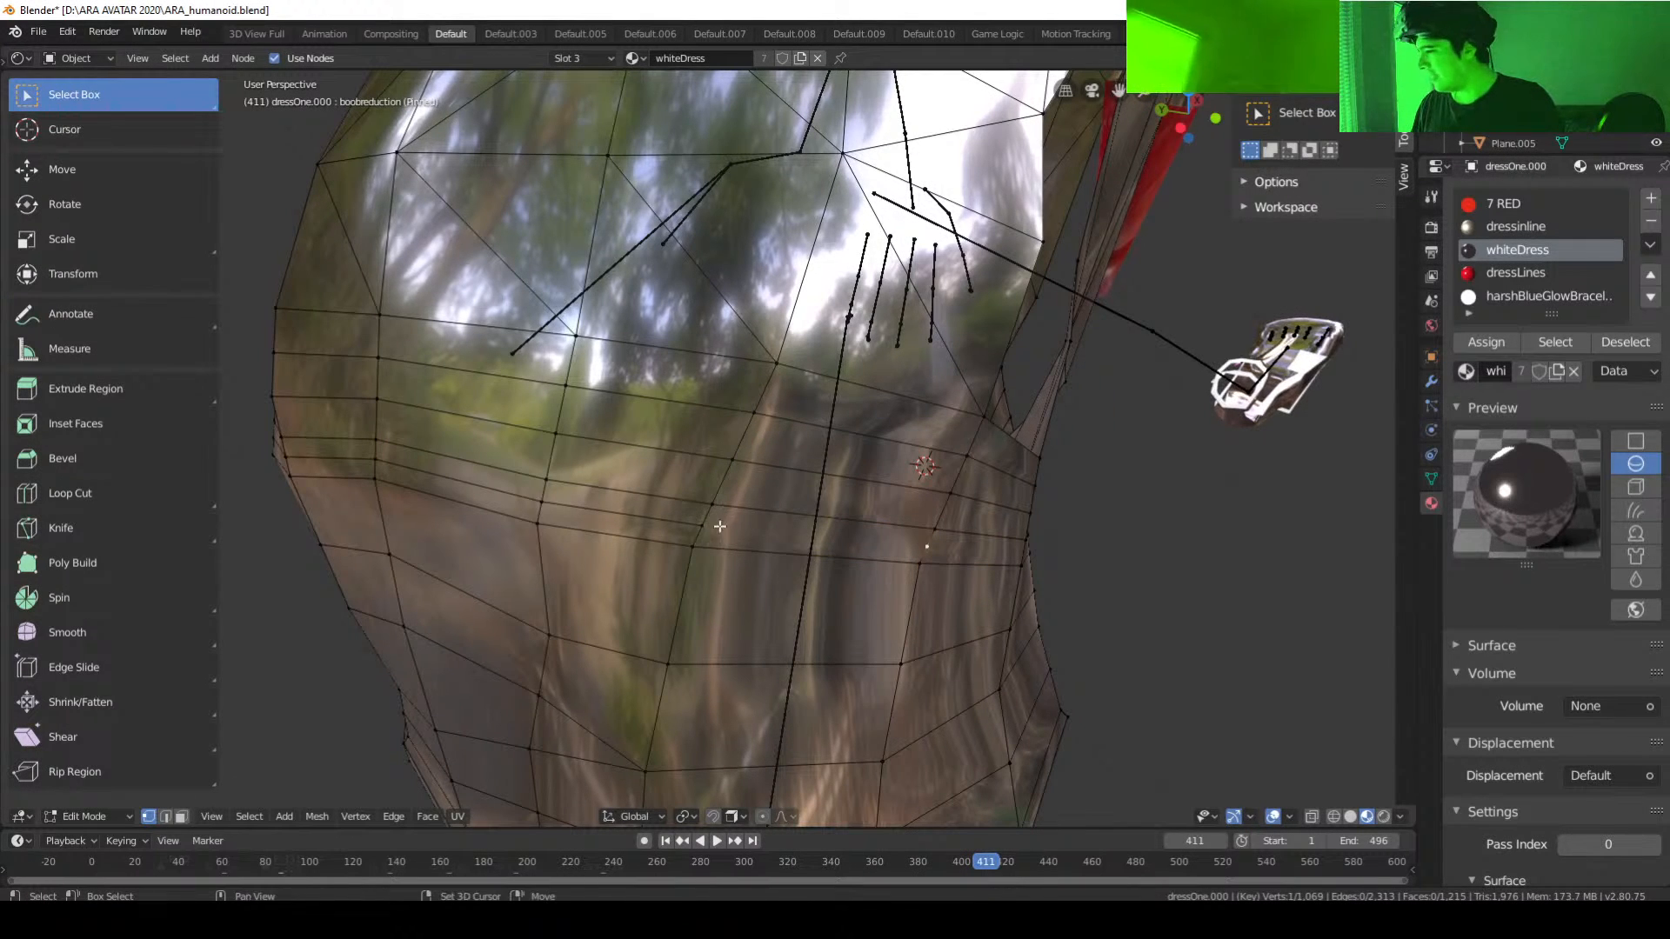
key(f)
Step: Subdivide the tenth vertical edge of the band and connect its midpoint to the ninth edge's midpoint
middle_drag(797, 560, 773, 580)
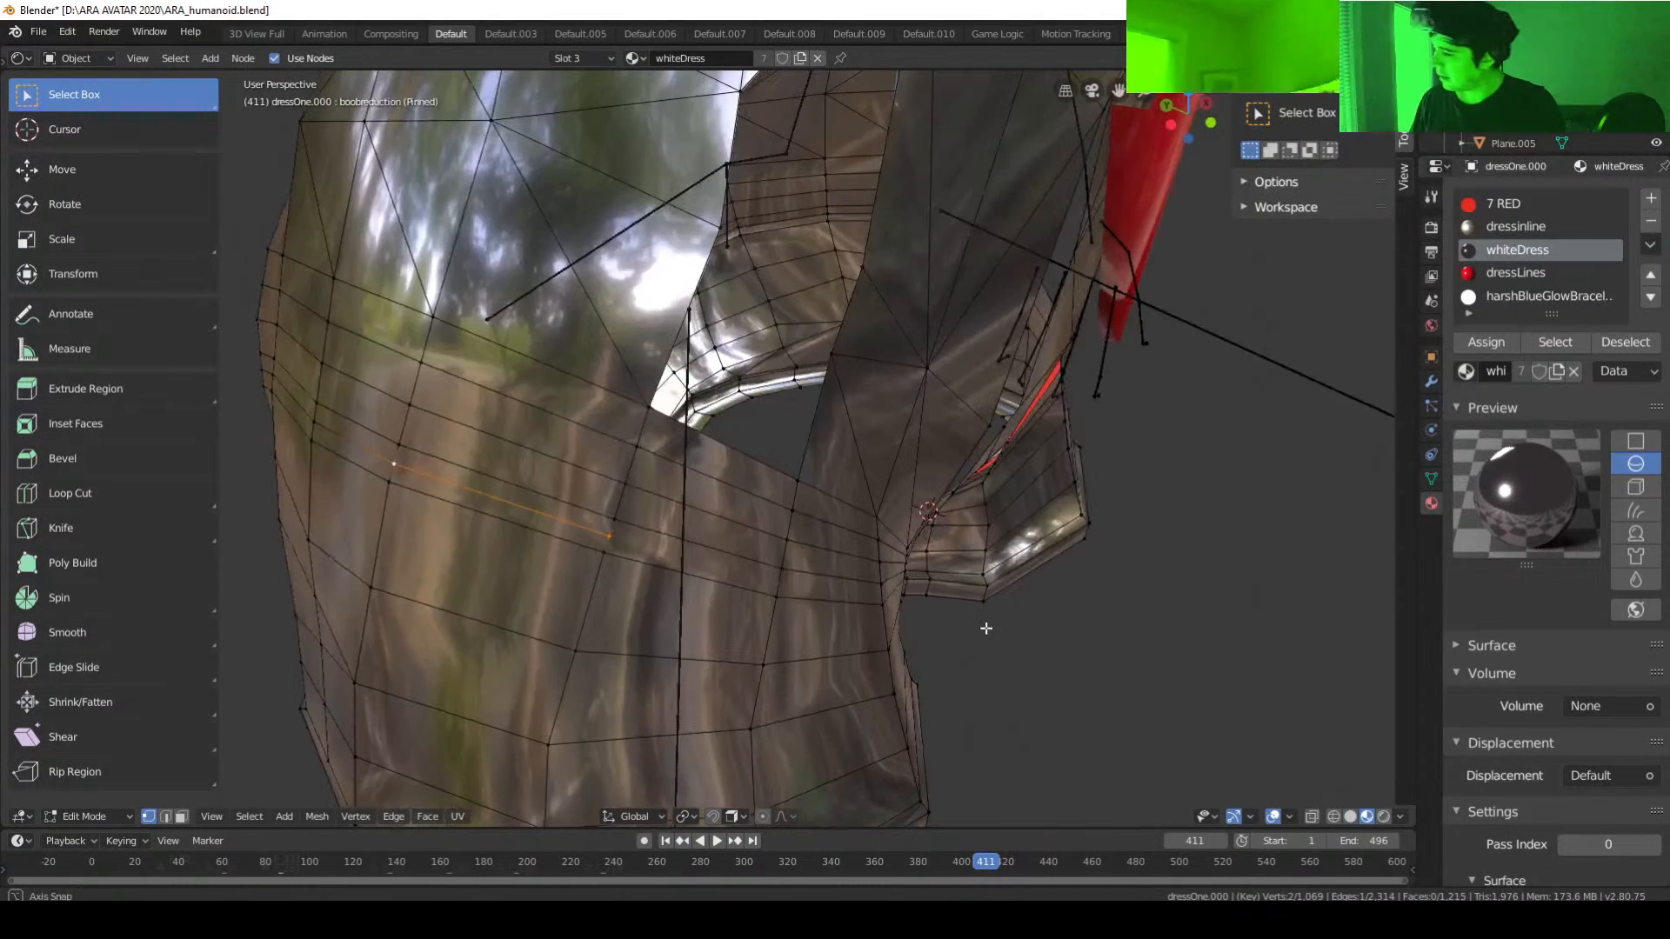
right_click(792, 588)
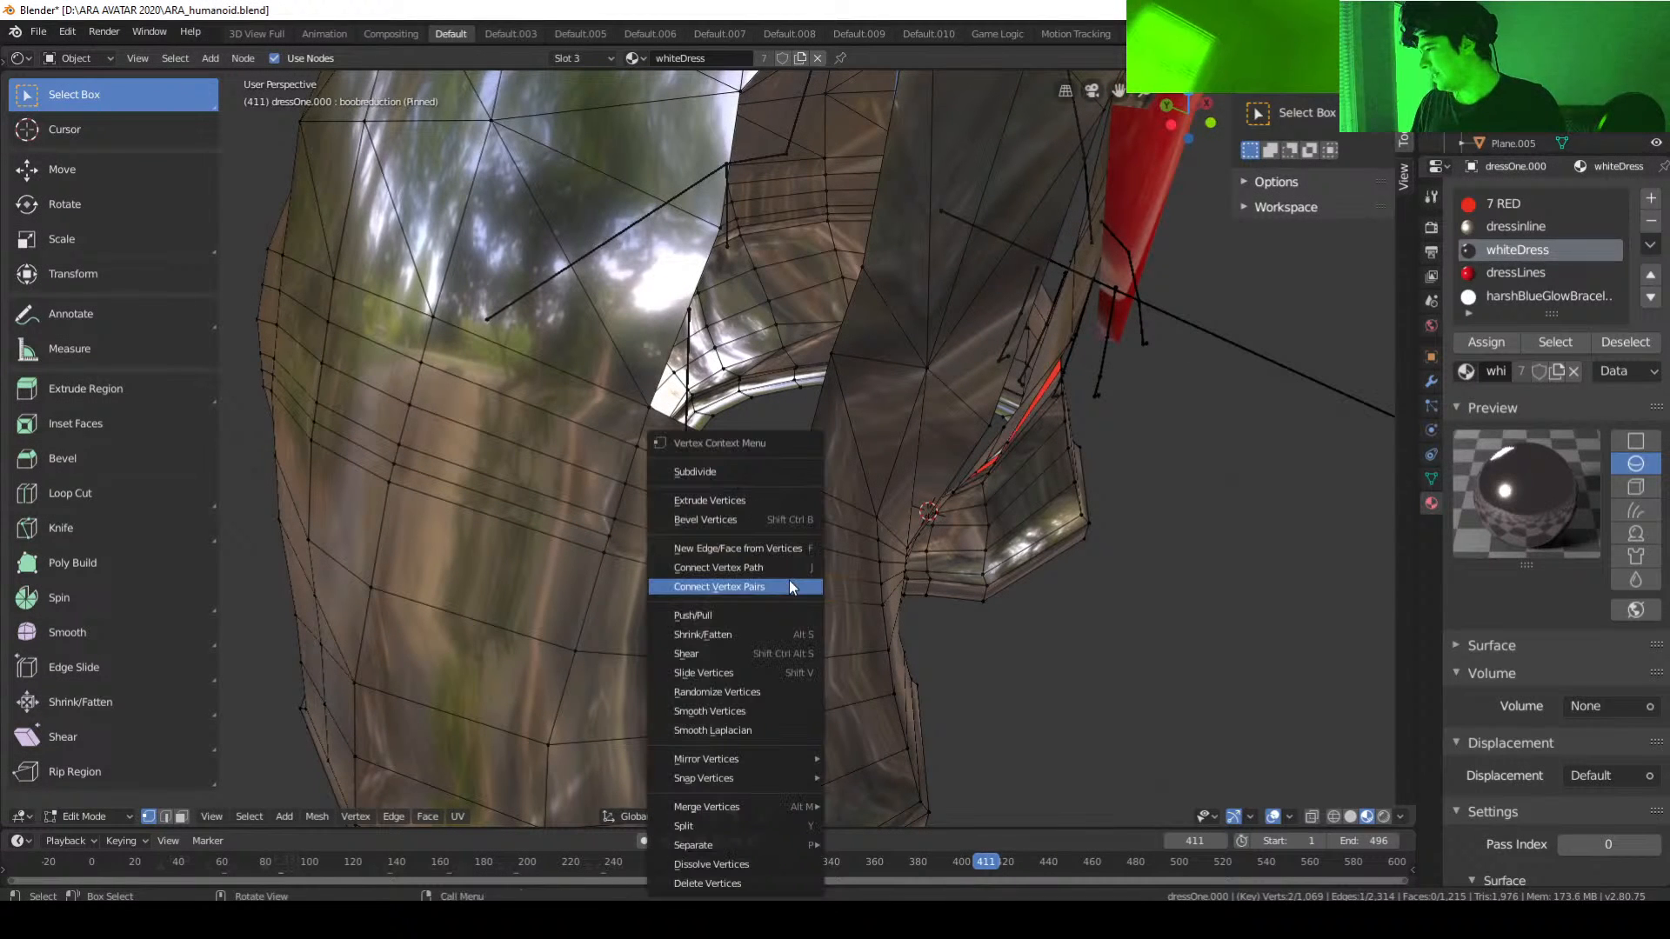
click(792, 587)
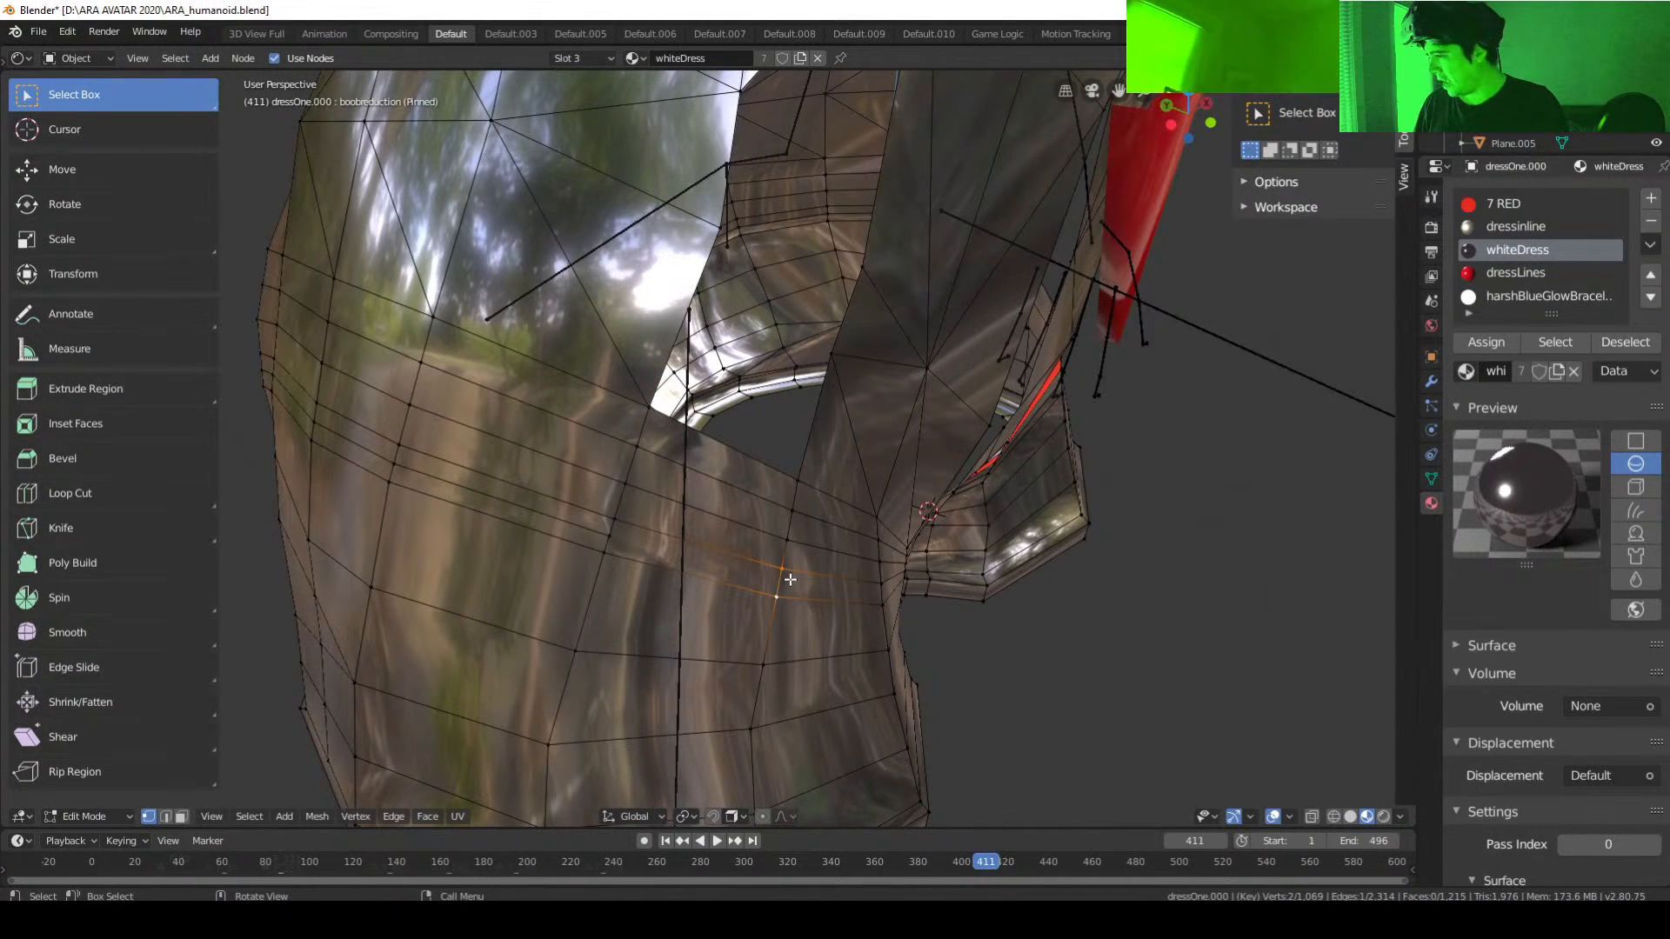
right_click(788, 581)
click(701, 473)
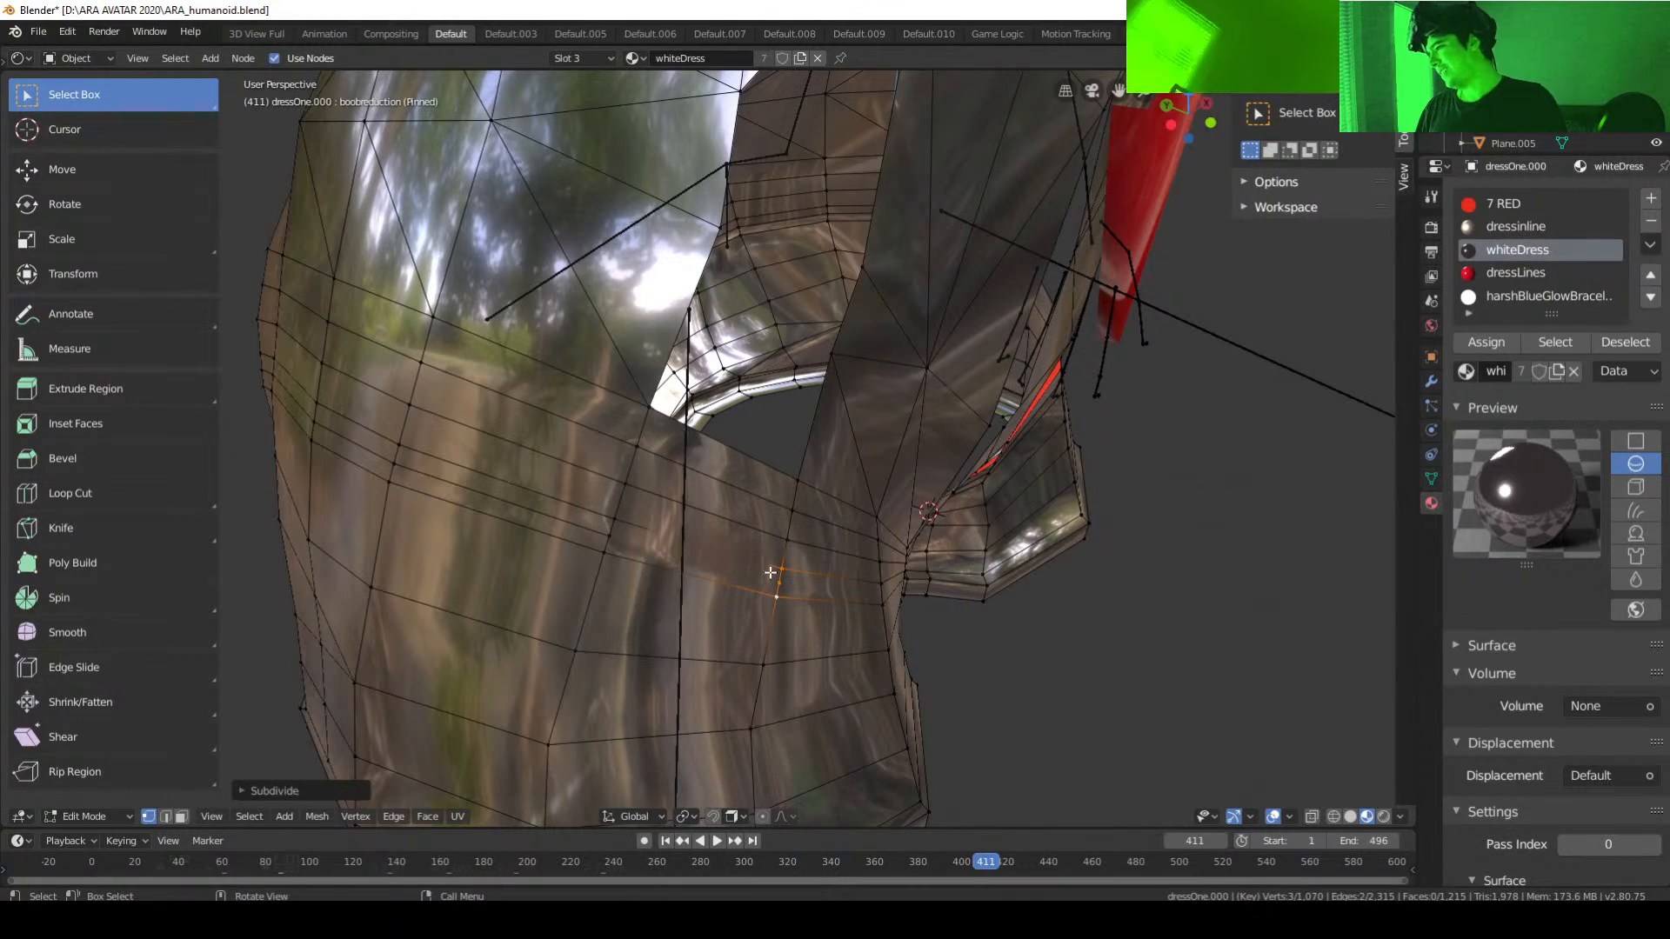
key(f)
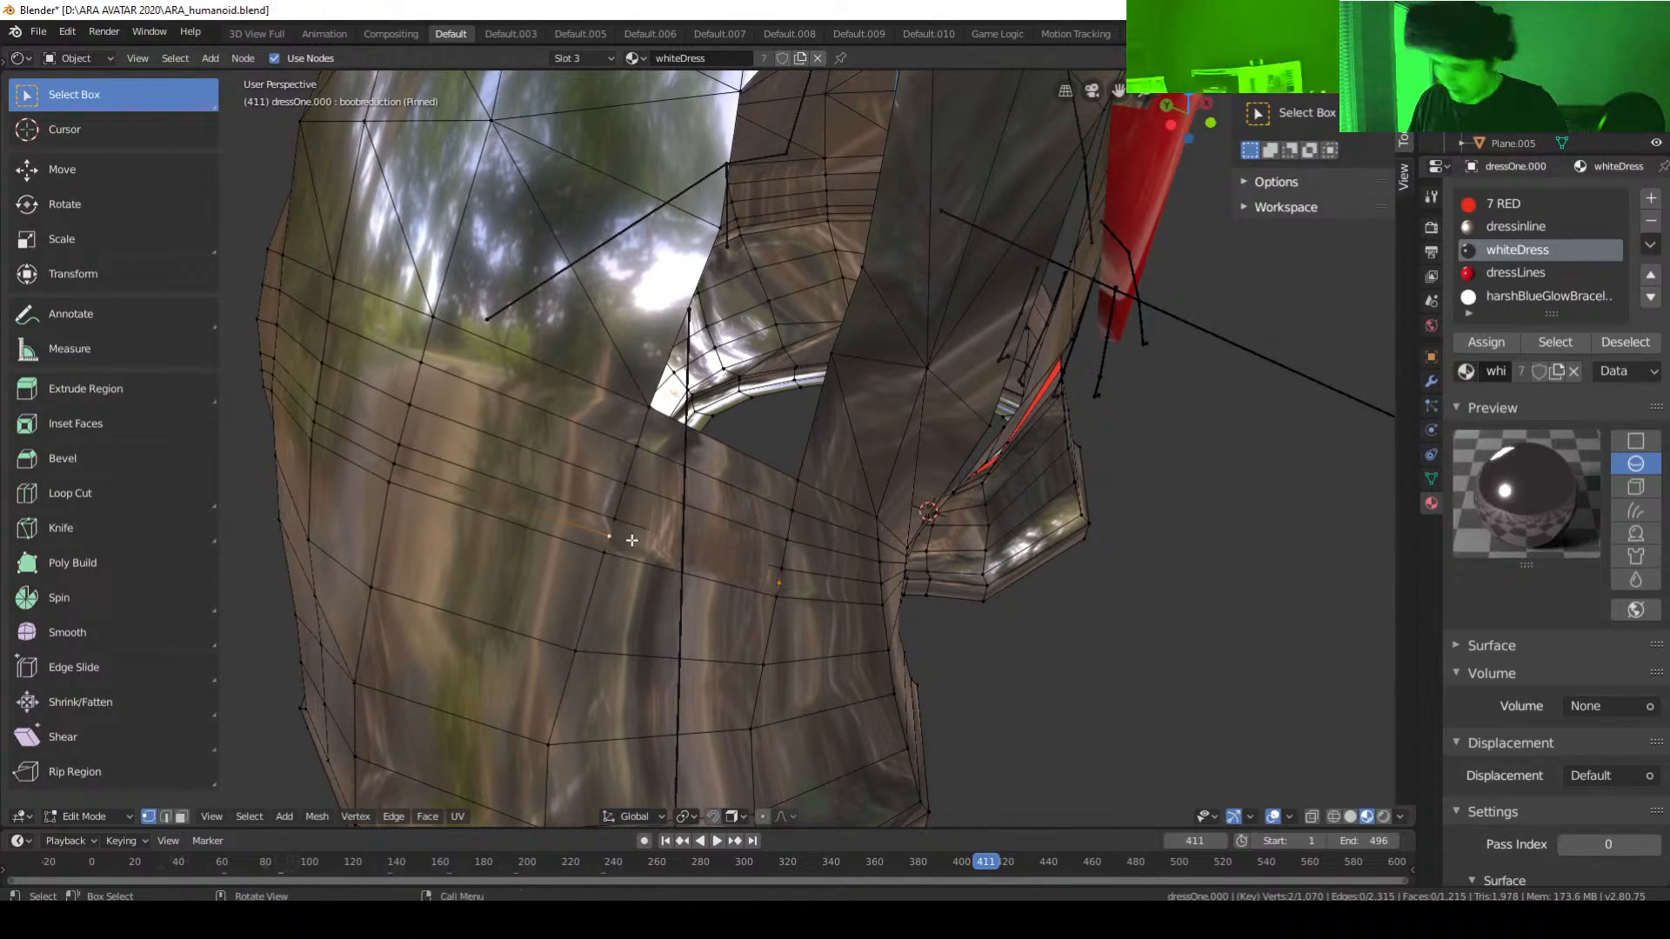
Step: Subdivide the eleventh vertical edge of the band and connect its midpoint to the tenth edge's midpoint
middle_drag(627, 541, 830, 591)
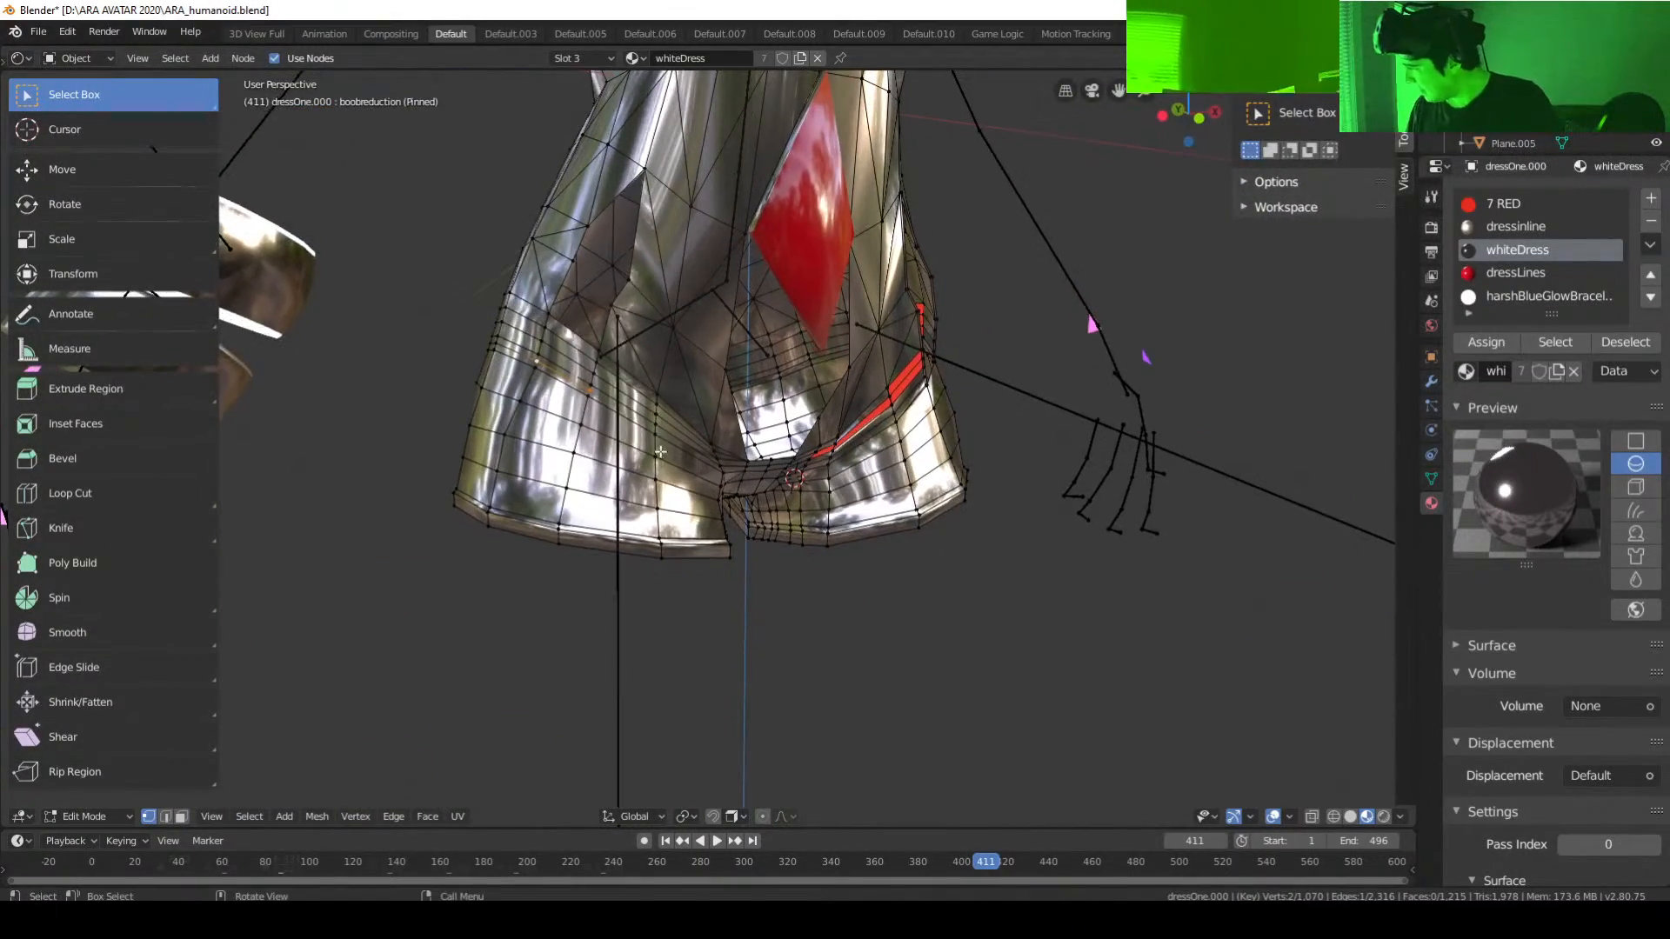
shift+click(655, 425)
scroll(660, 494, up, 1)
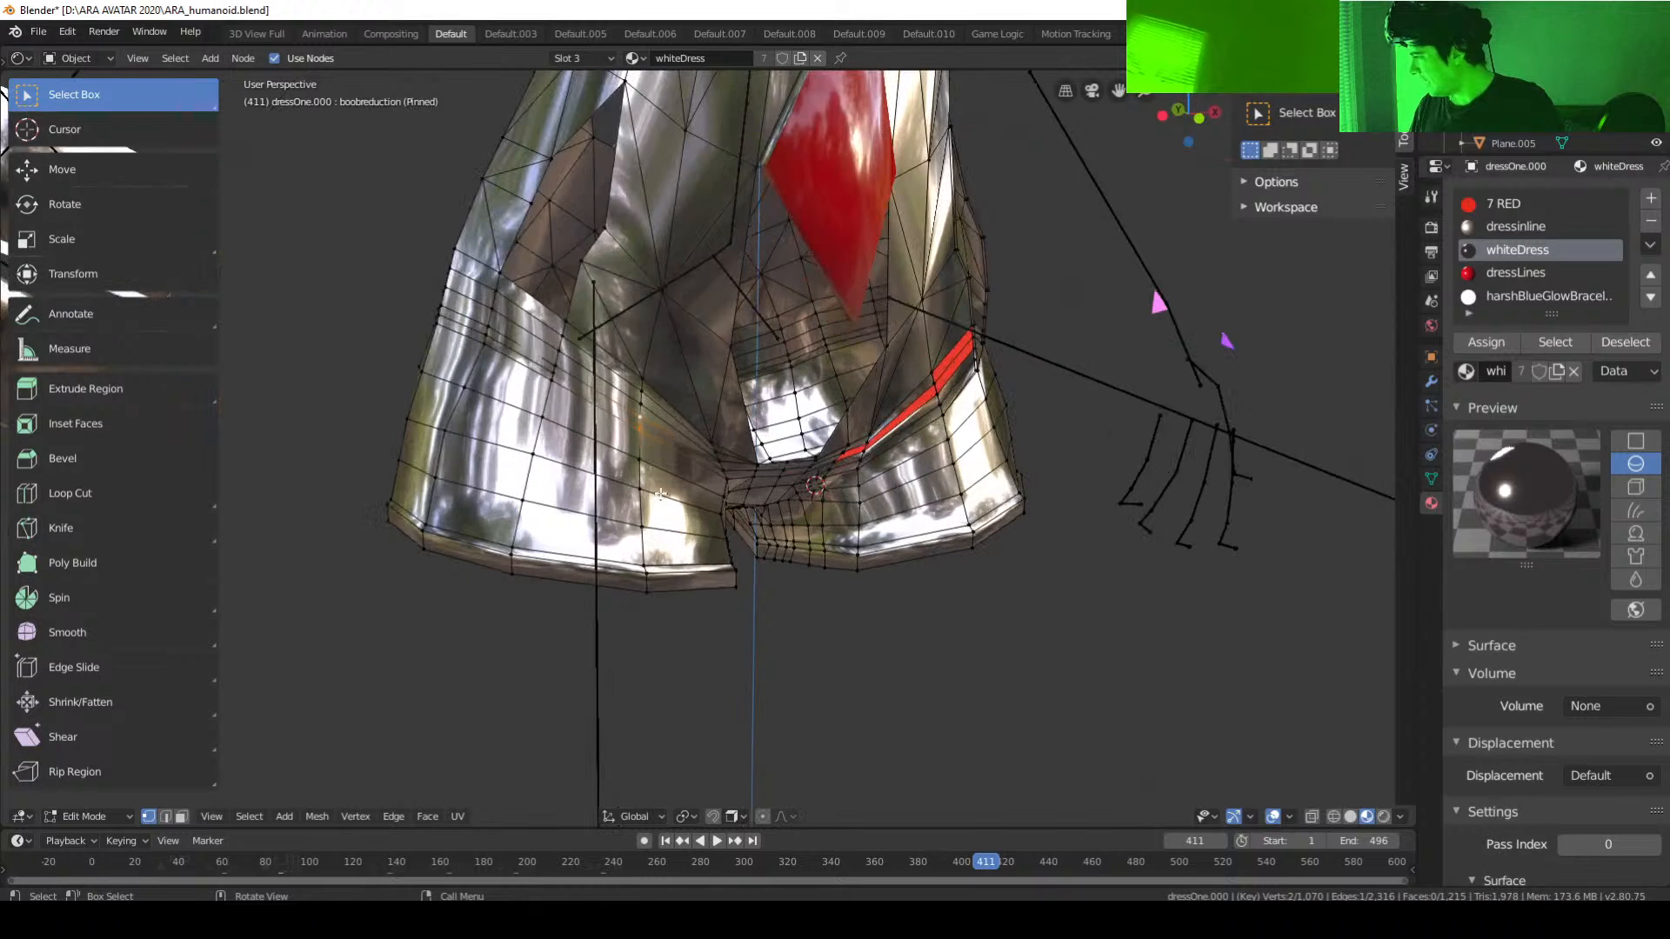
right_click(636, 428)
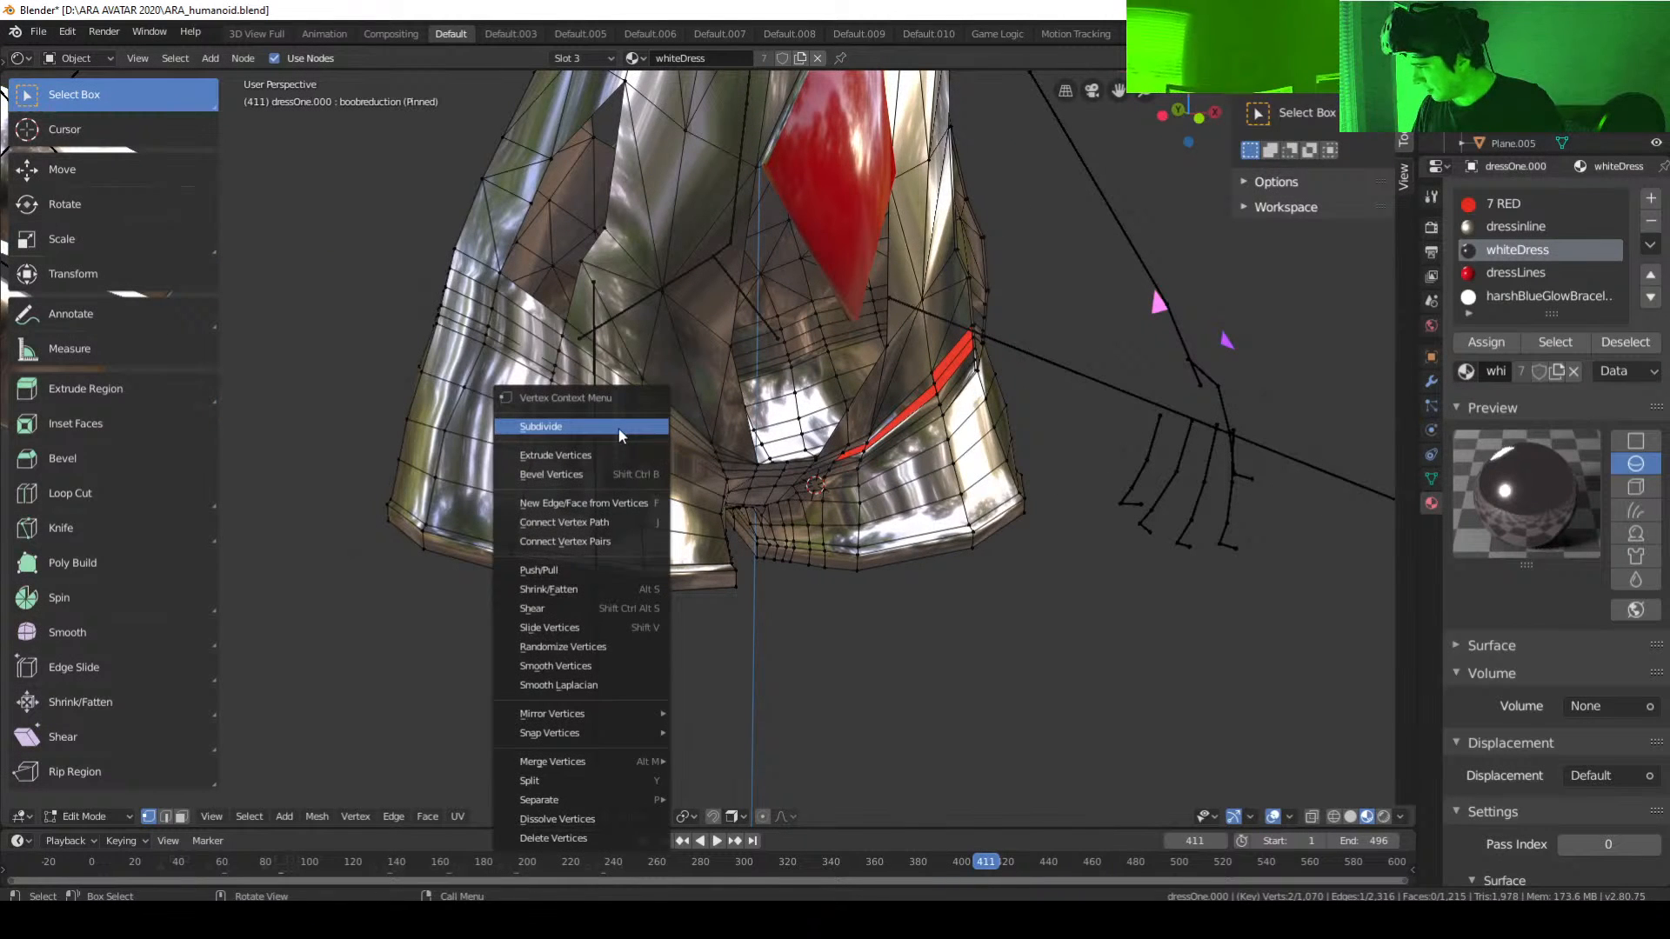
click(618, 430)
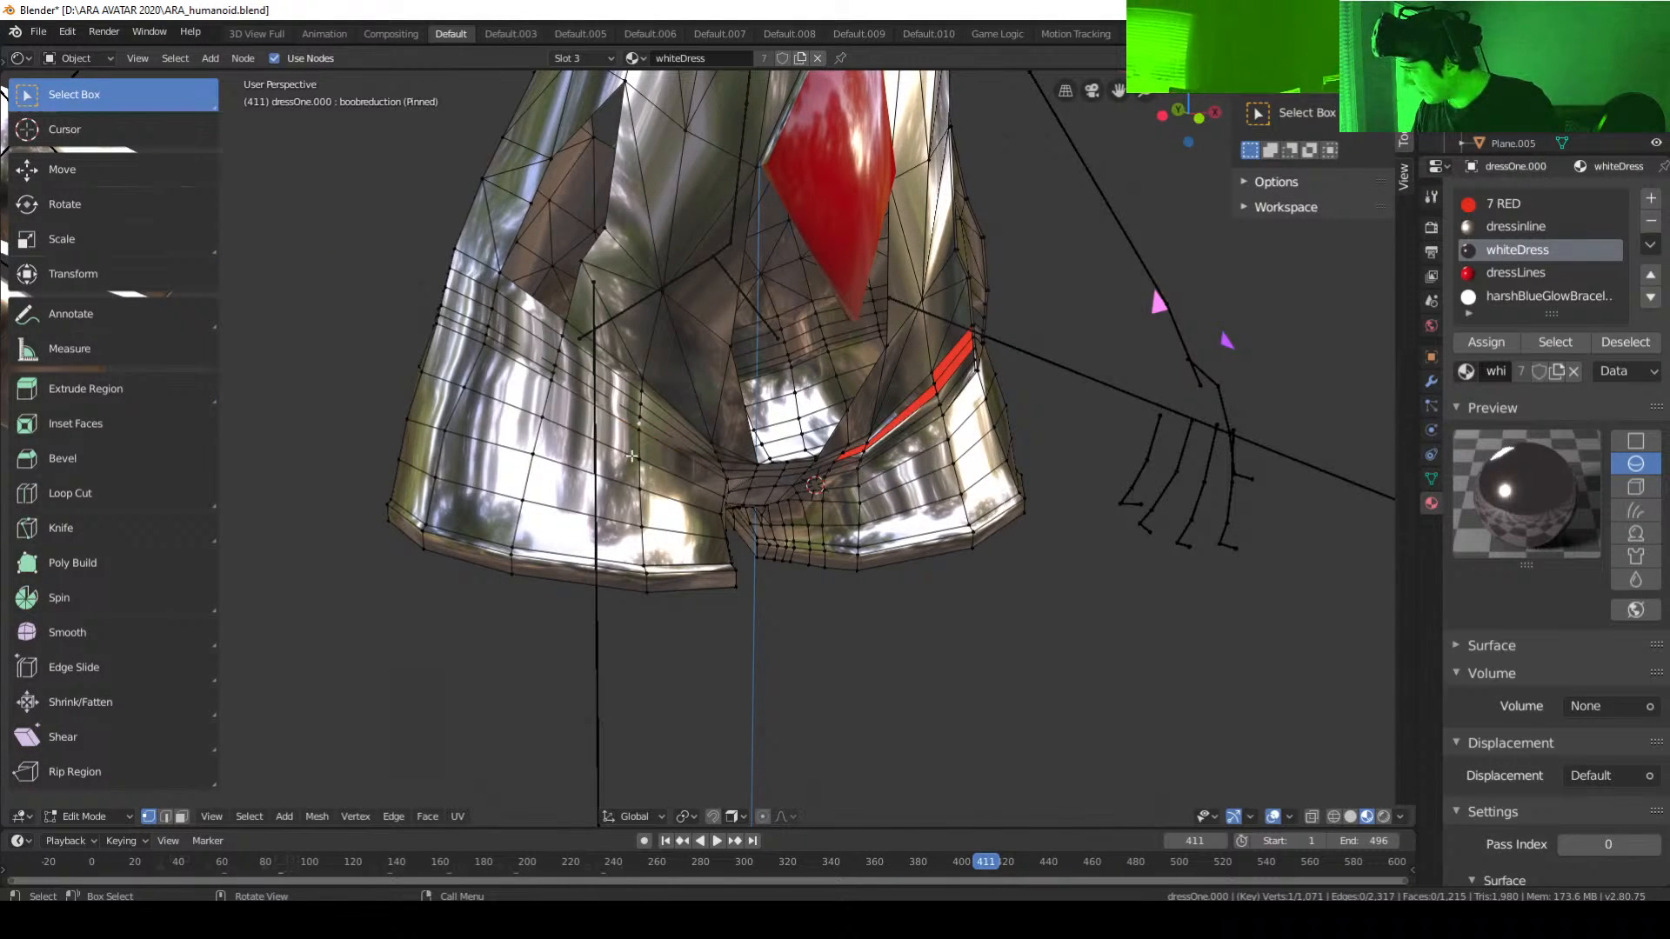
scroll(631, 456, up, 1)
shift+click(407, 309)
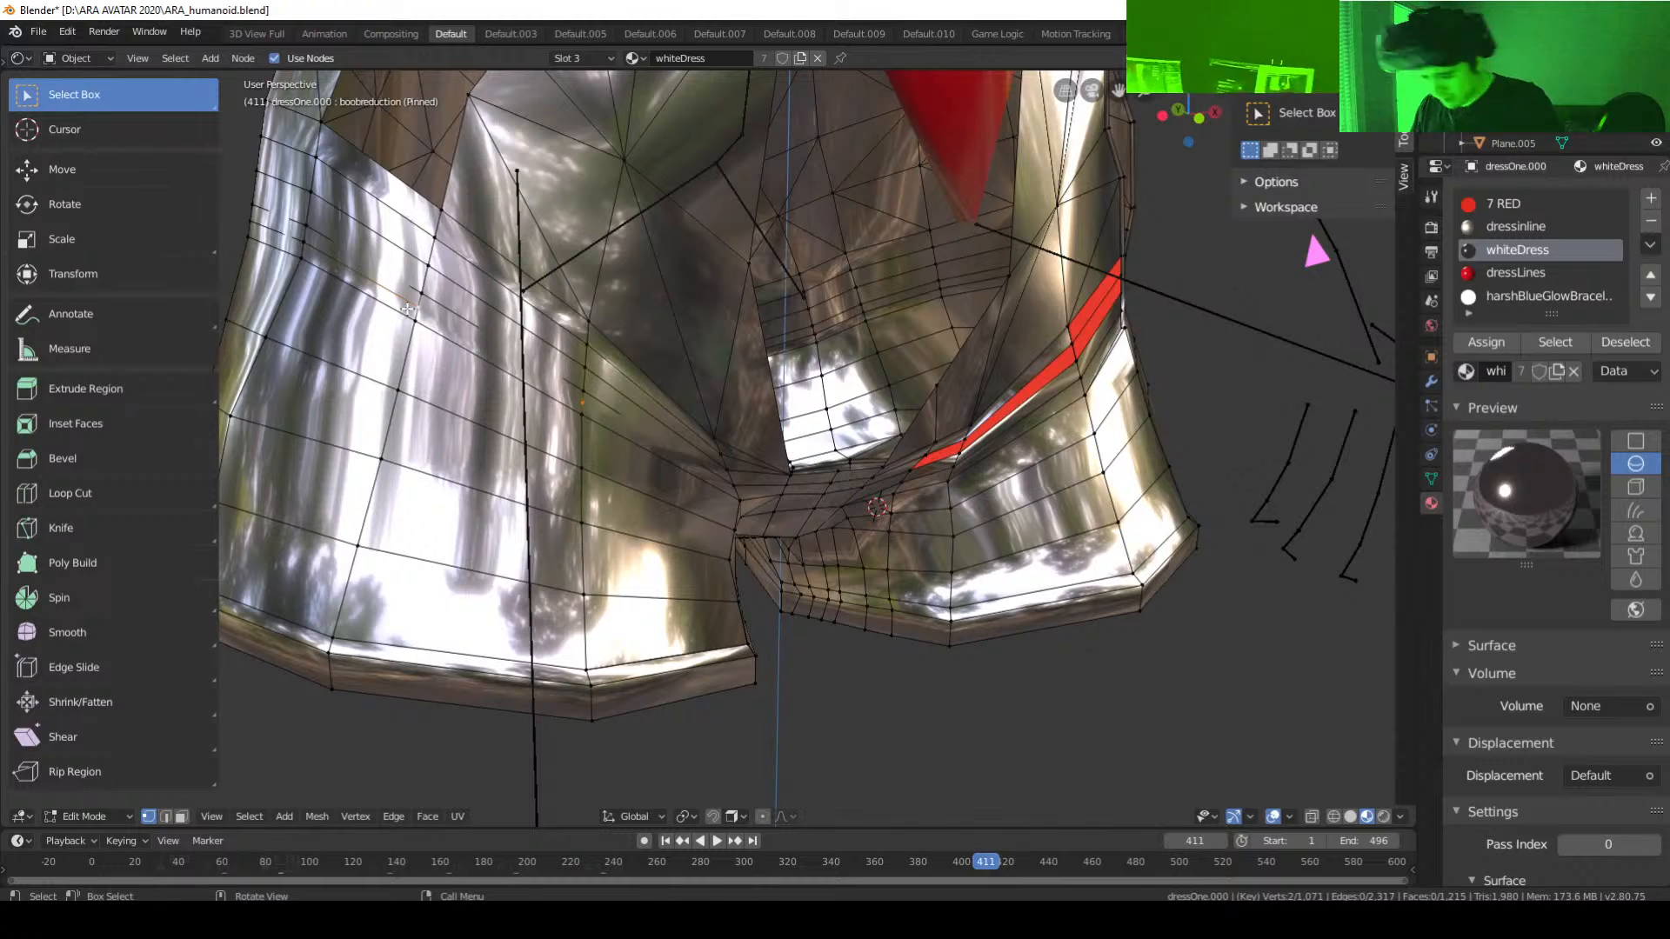
Step: Subdivide the last vertical edge beside the crotch and connect its midpoint to the eleventh edge's midpoint
click(738, 494)
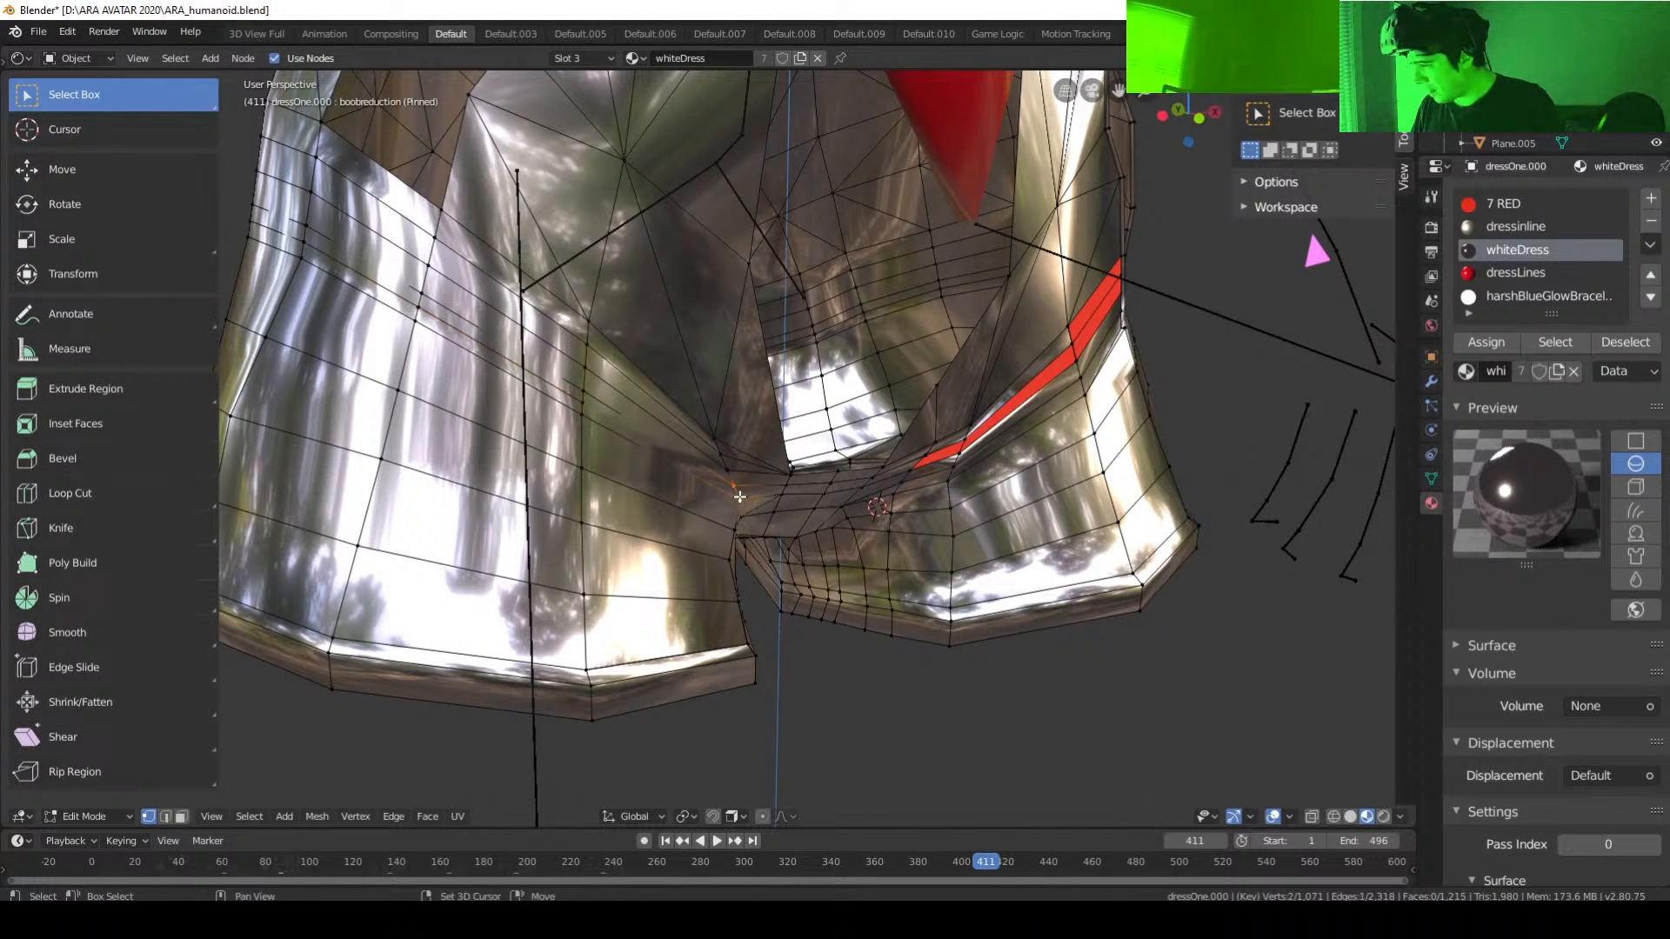
right_click(739, 497)
click(740, 488)
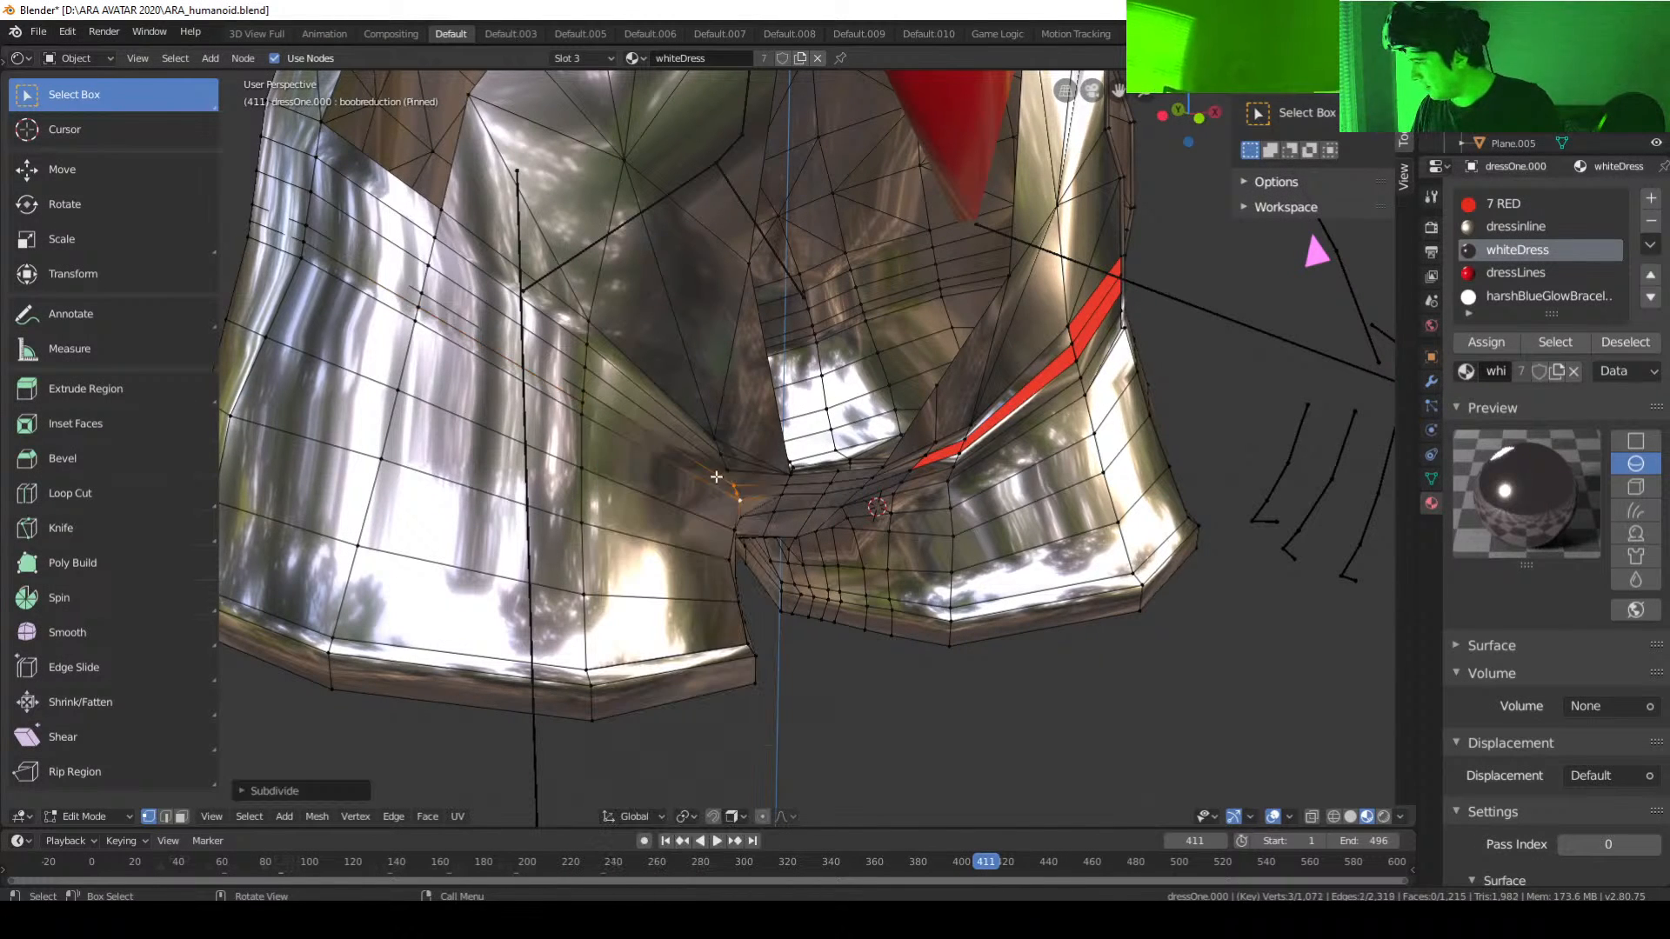
shift+click(586, 415)
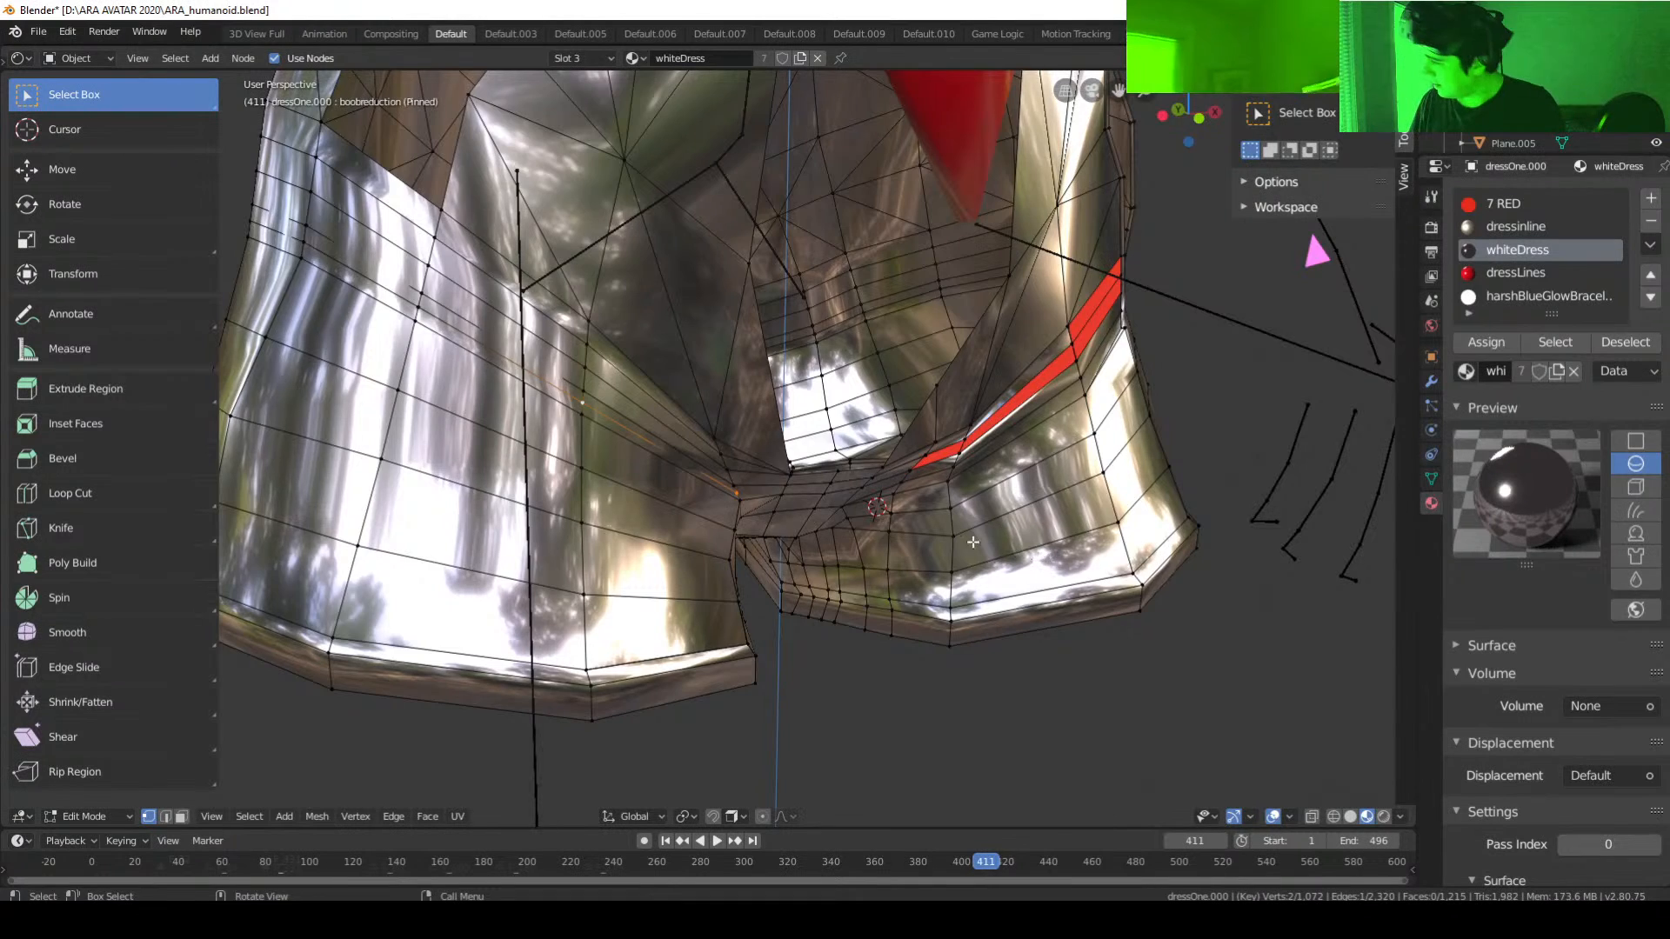
Step: In face selection mode, delete the two band faces nearest the crotch along the new midline edges
middle_drag(973, 542, 940, 528)
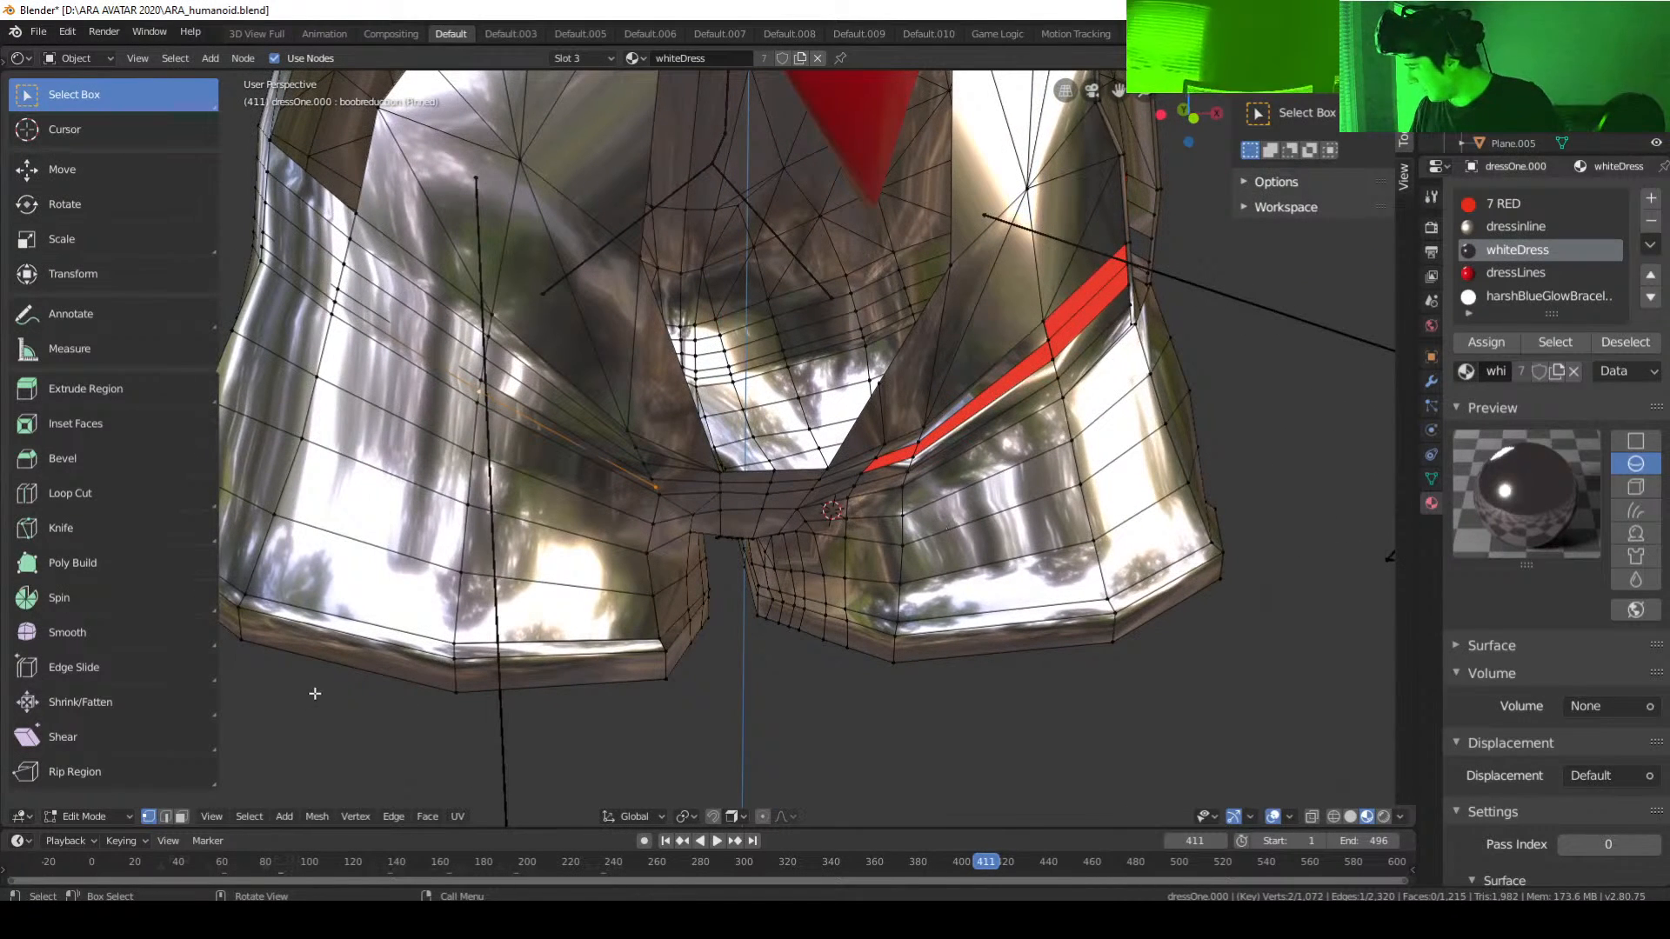
click(181, 816)
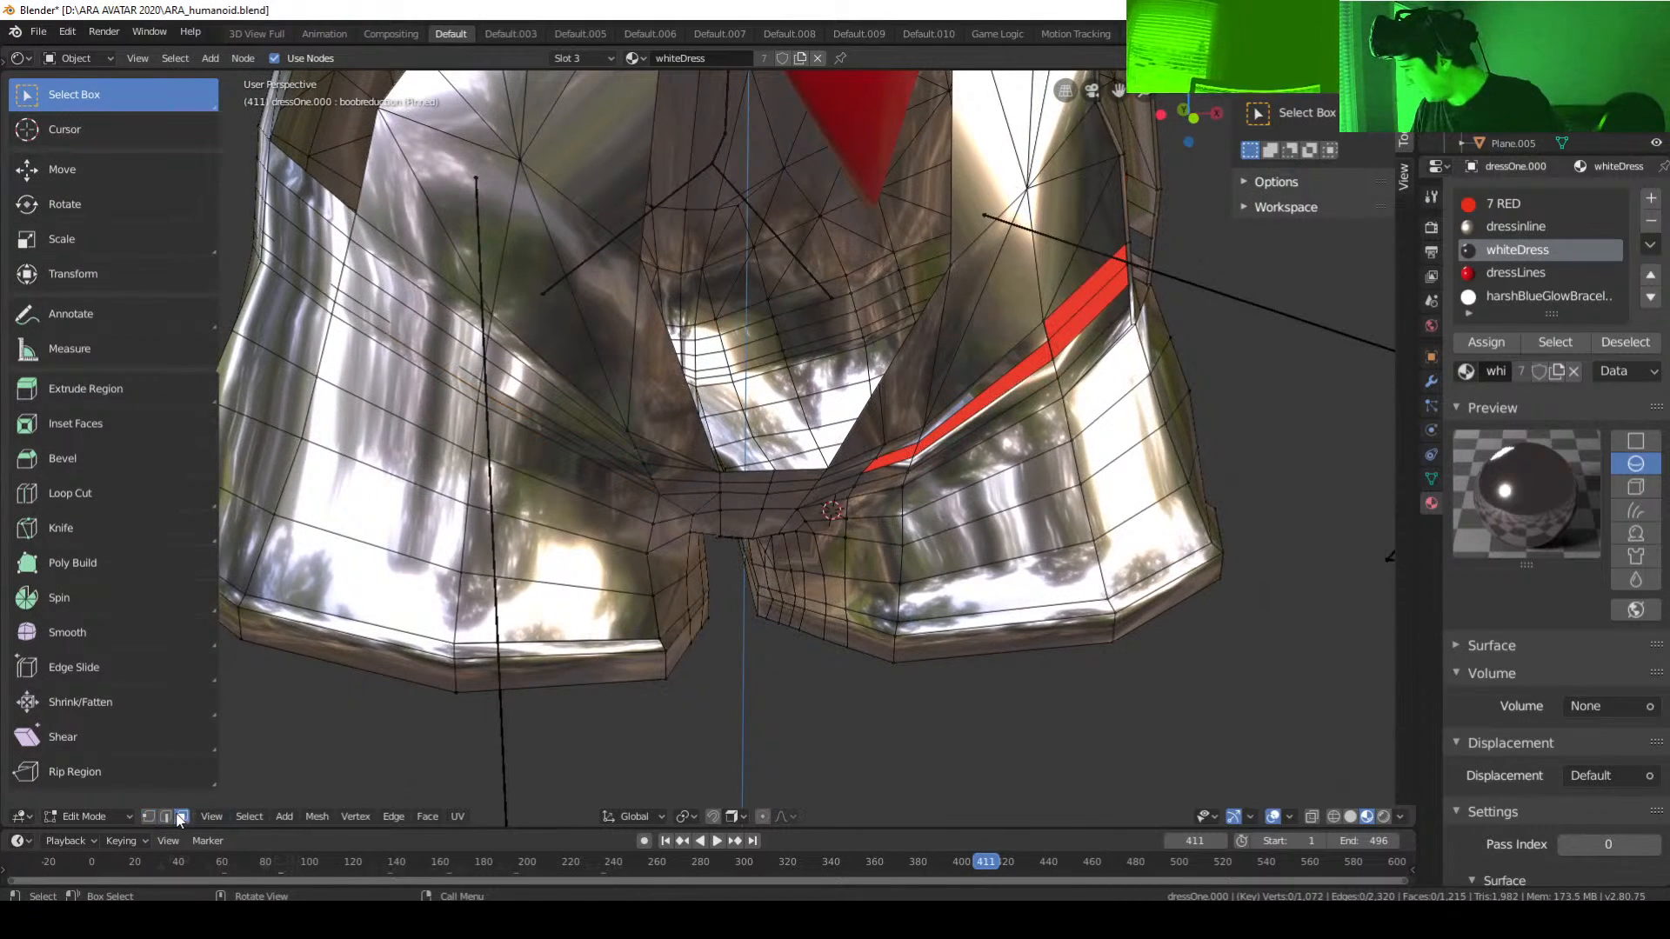
click(599, 456)
scroll(575, 465, up, 3)
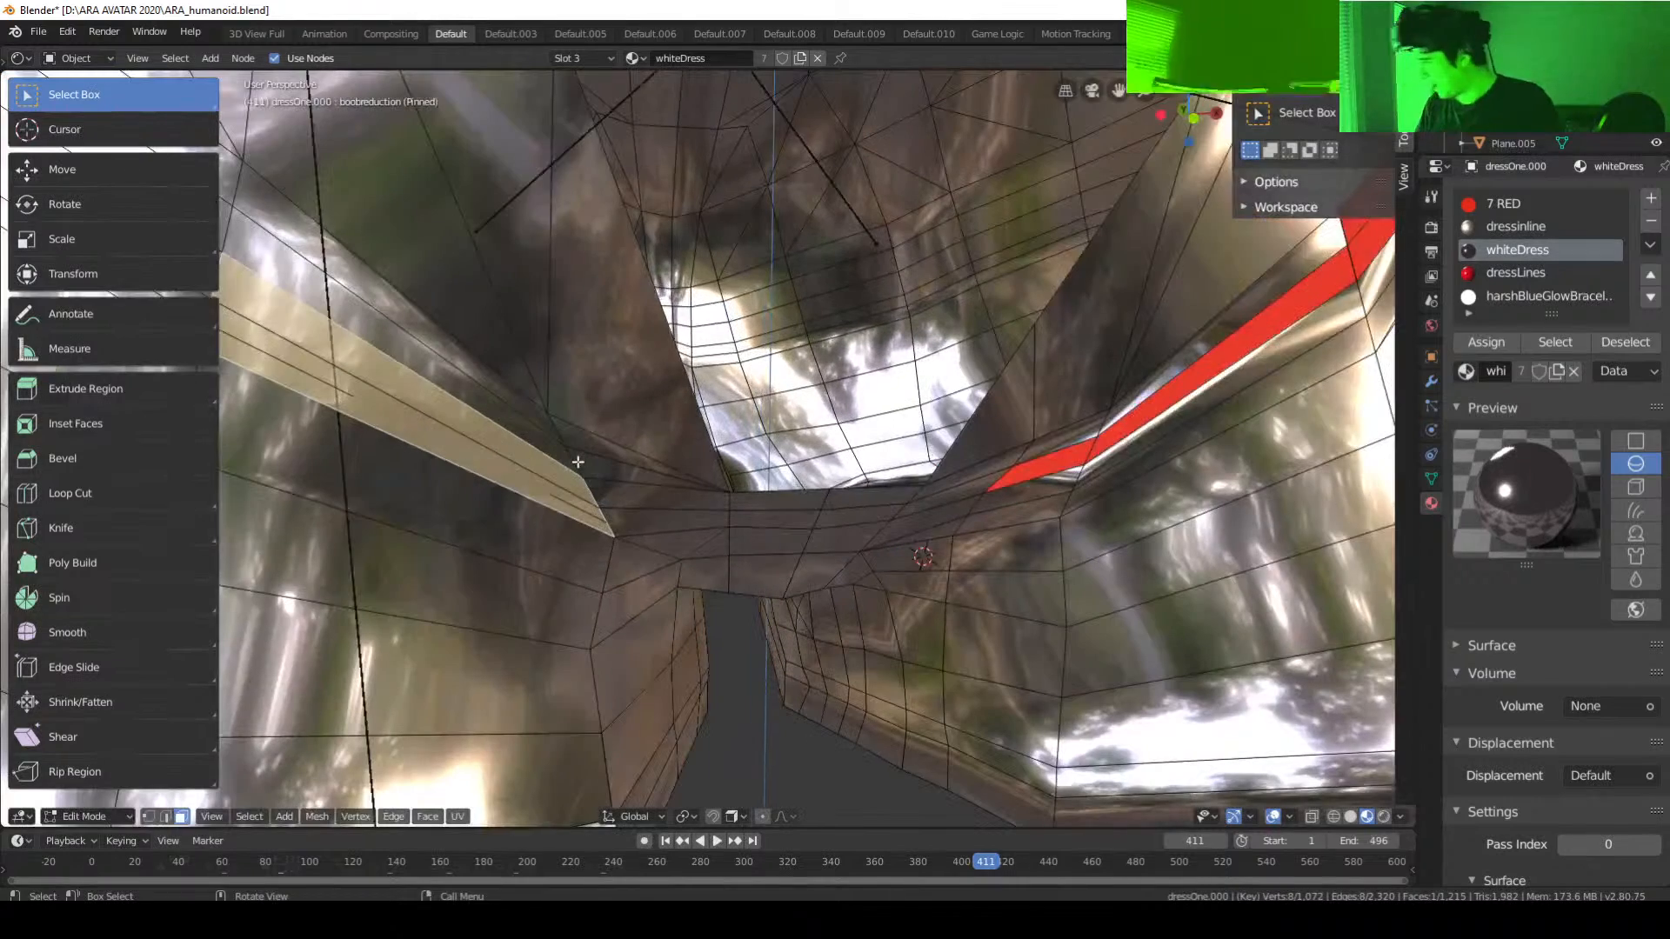
key(x)
click(513, 492)
middle_drag(513, 491, 702, 471)
click(671, 430)
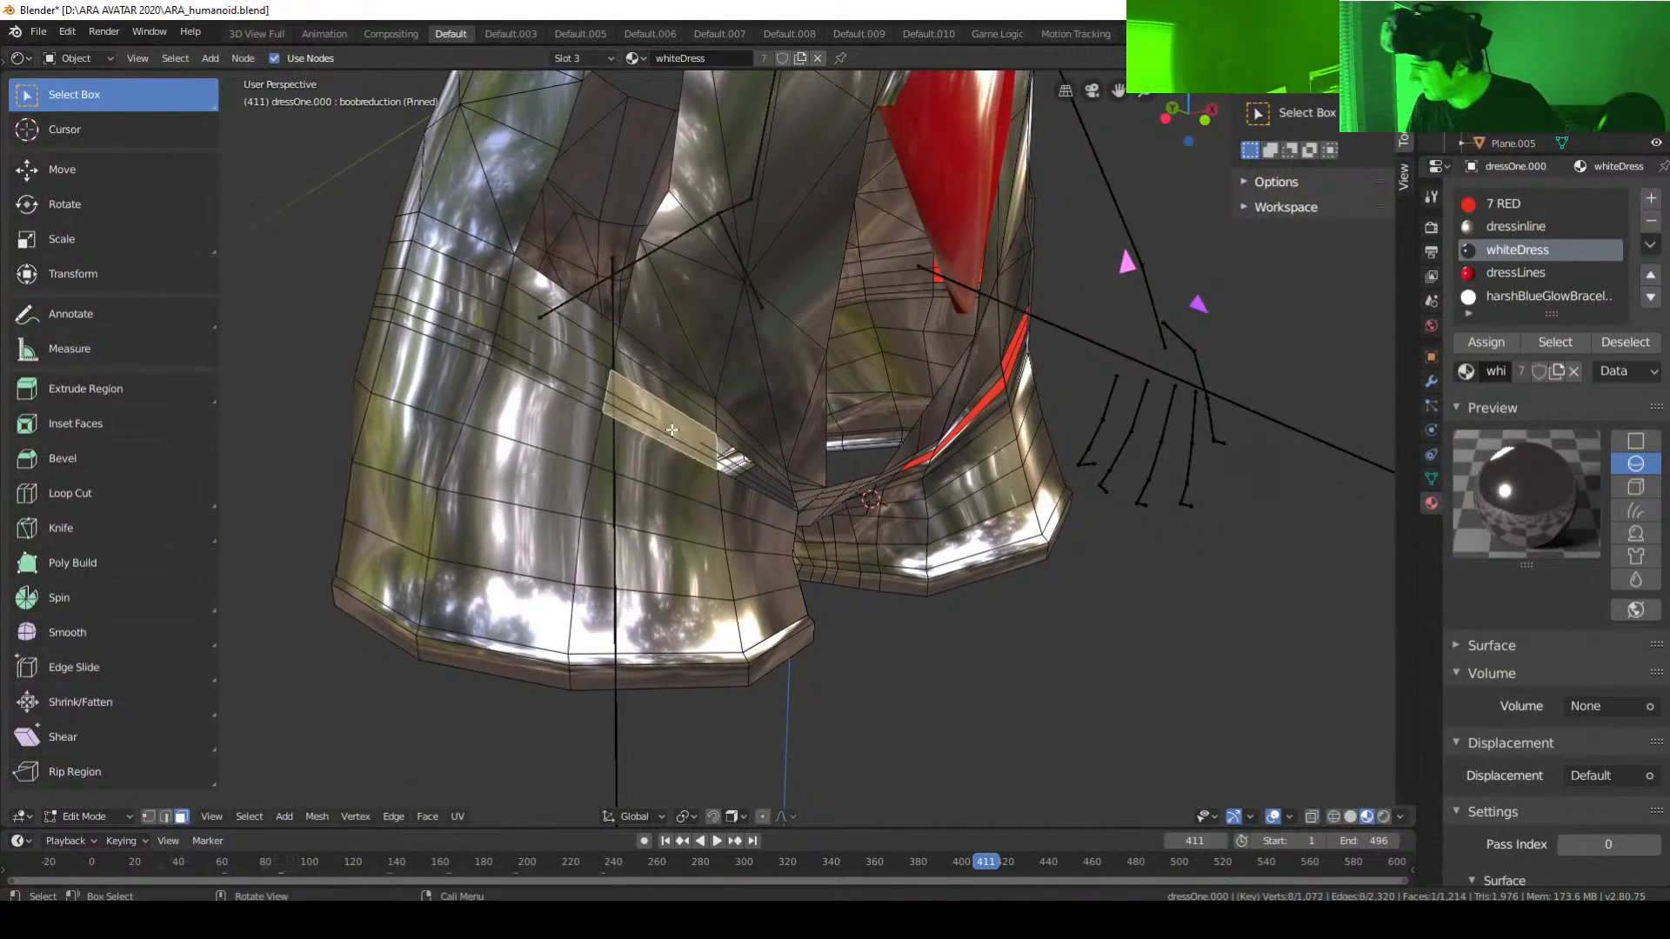
key(x)
click(672, 430)
Step: Delete the next three band faces, working from the crotch toward the dress's outer side
click(574, 382)
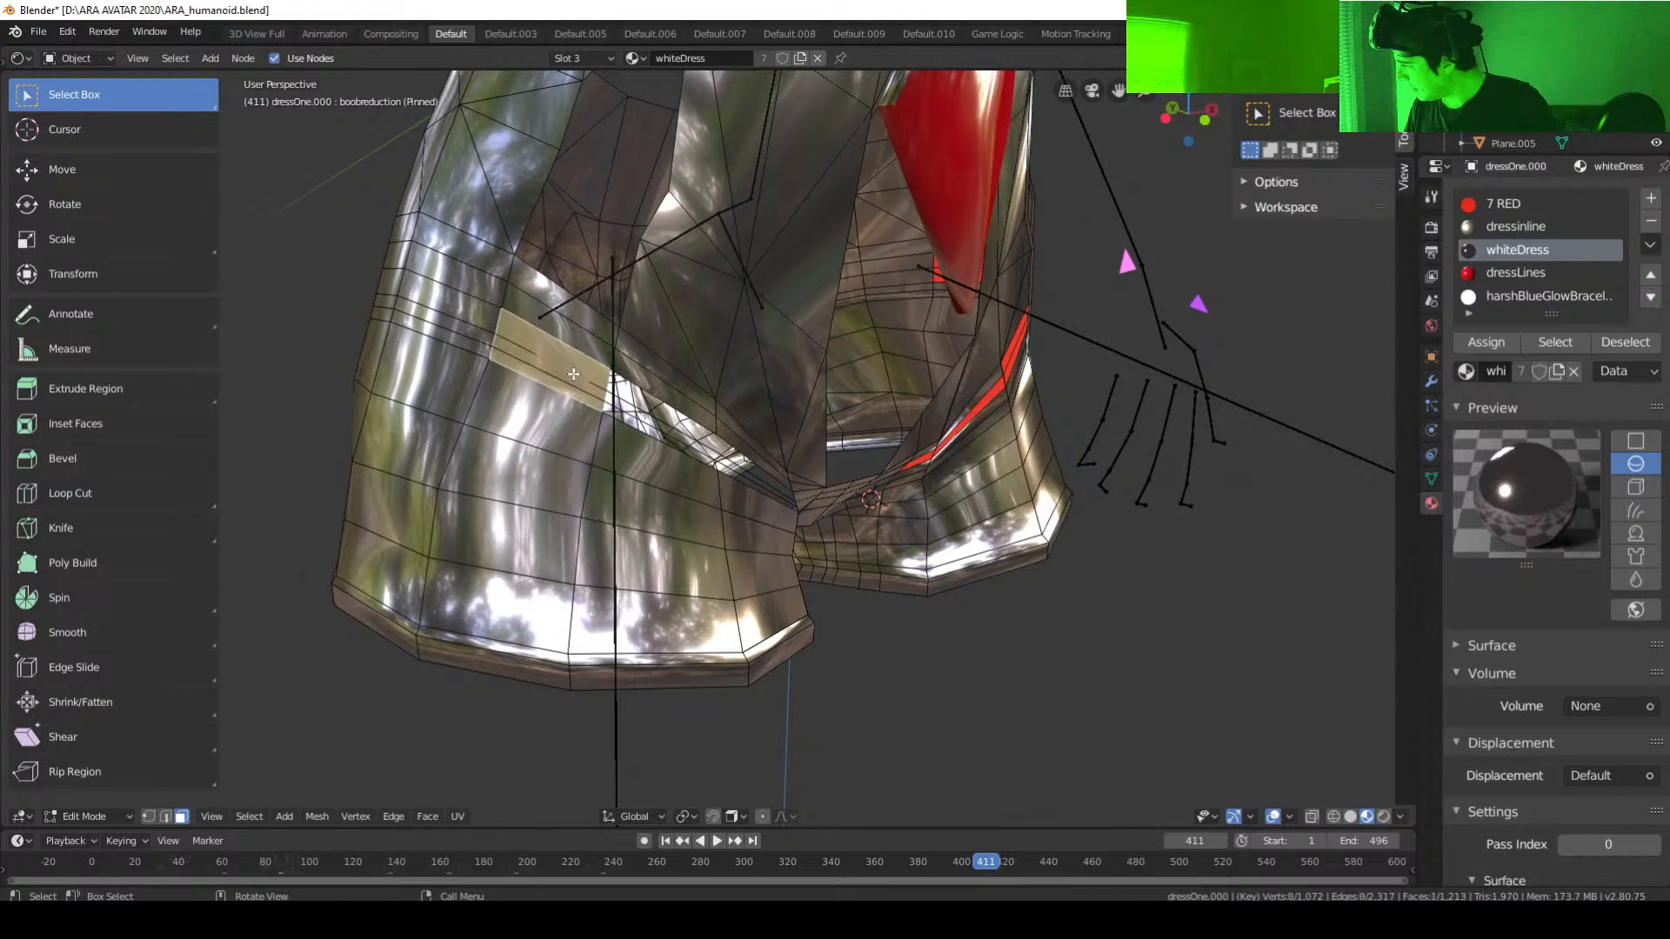
key(x)
click(553, 374)
click(458, 334)
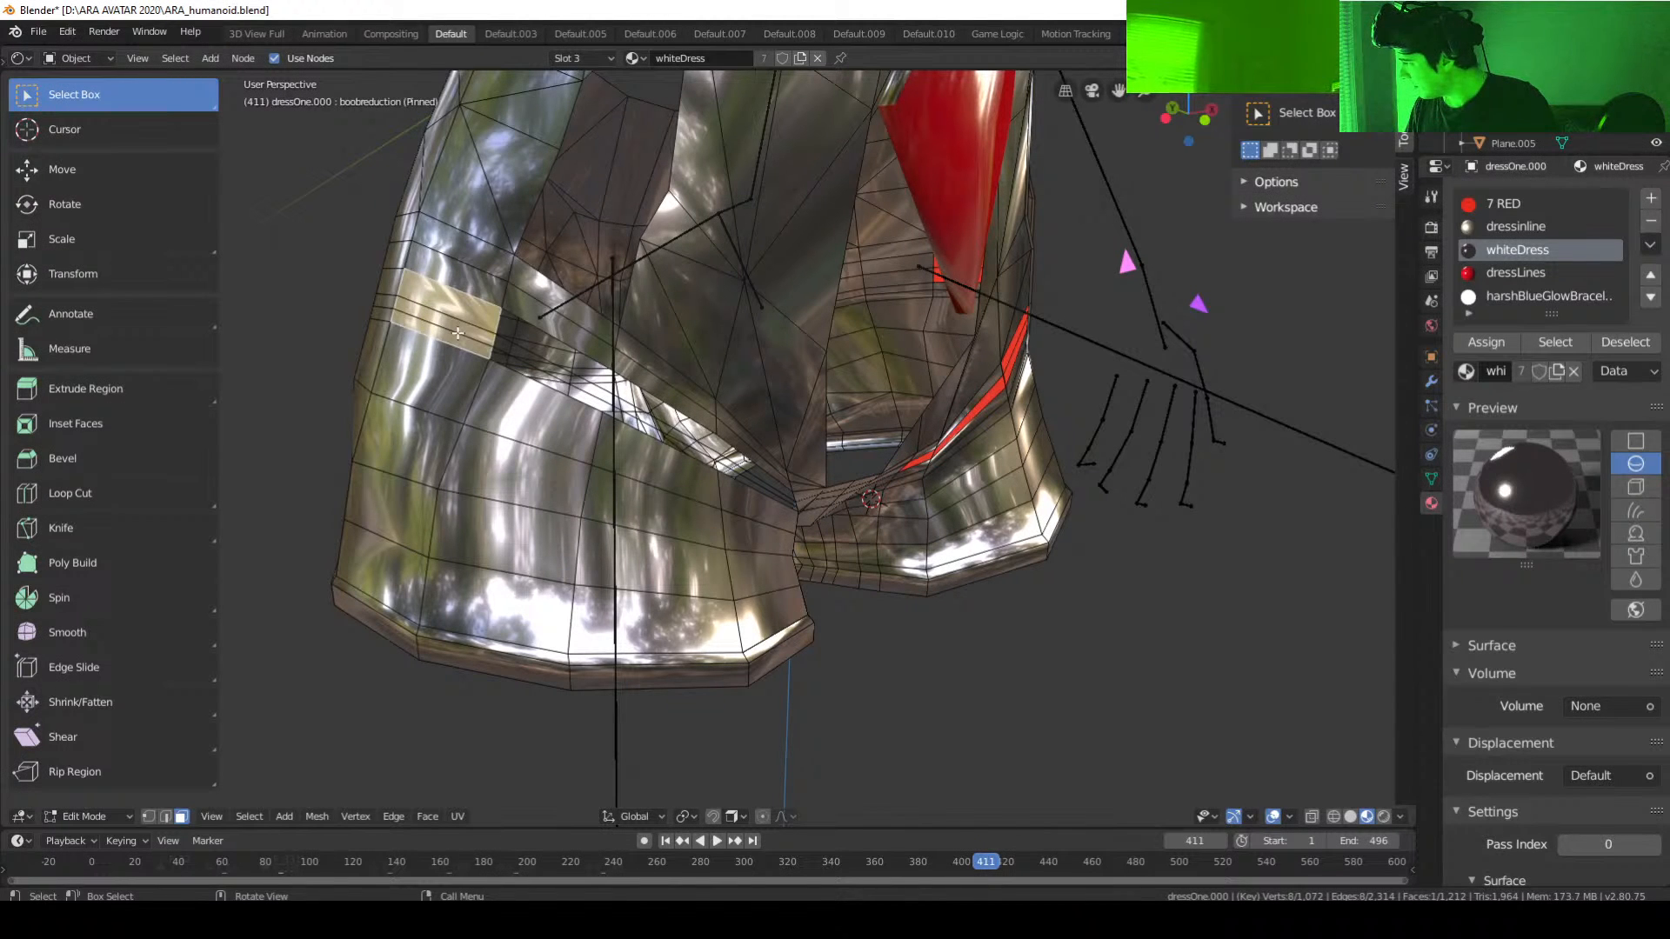
key(x)
click(461, 336)
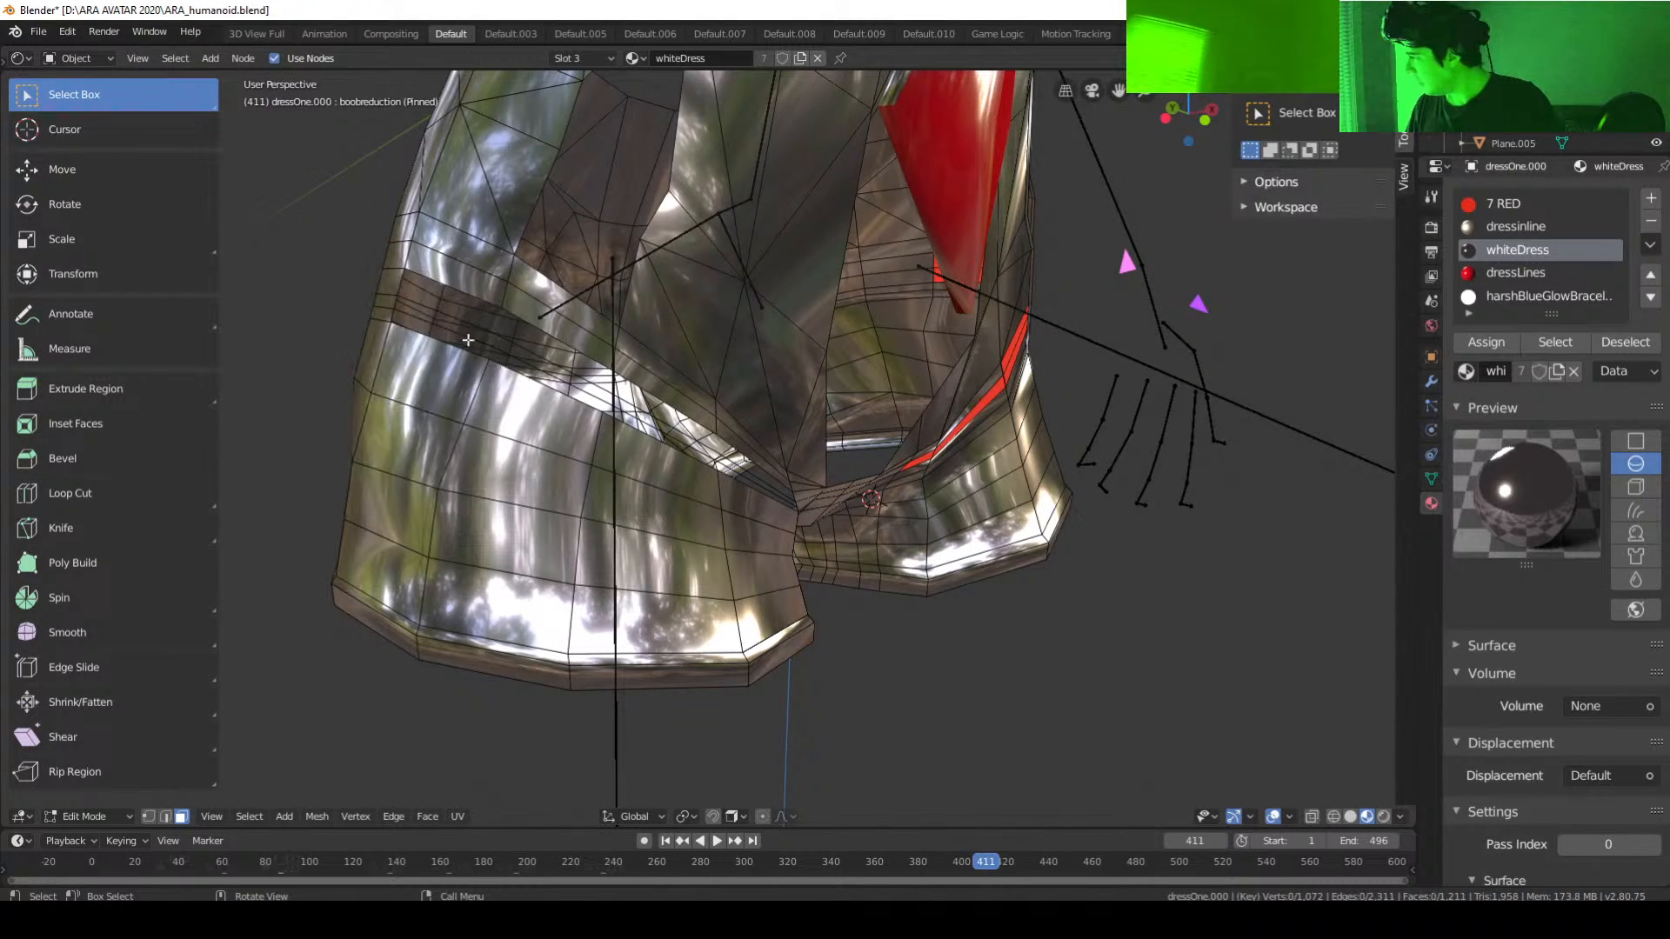
middle_drag(524, 371, 896, 389)
click(589, 348)
key(x)
click(588, 347)
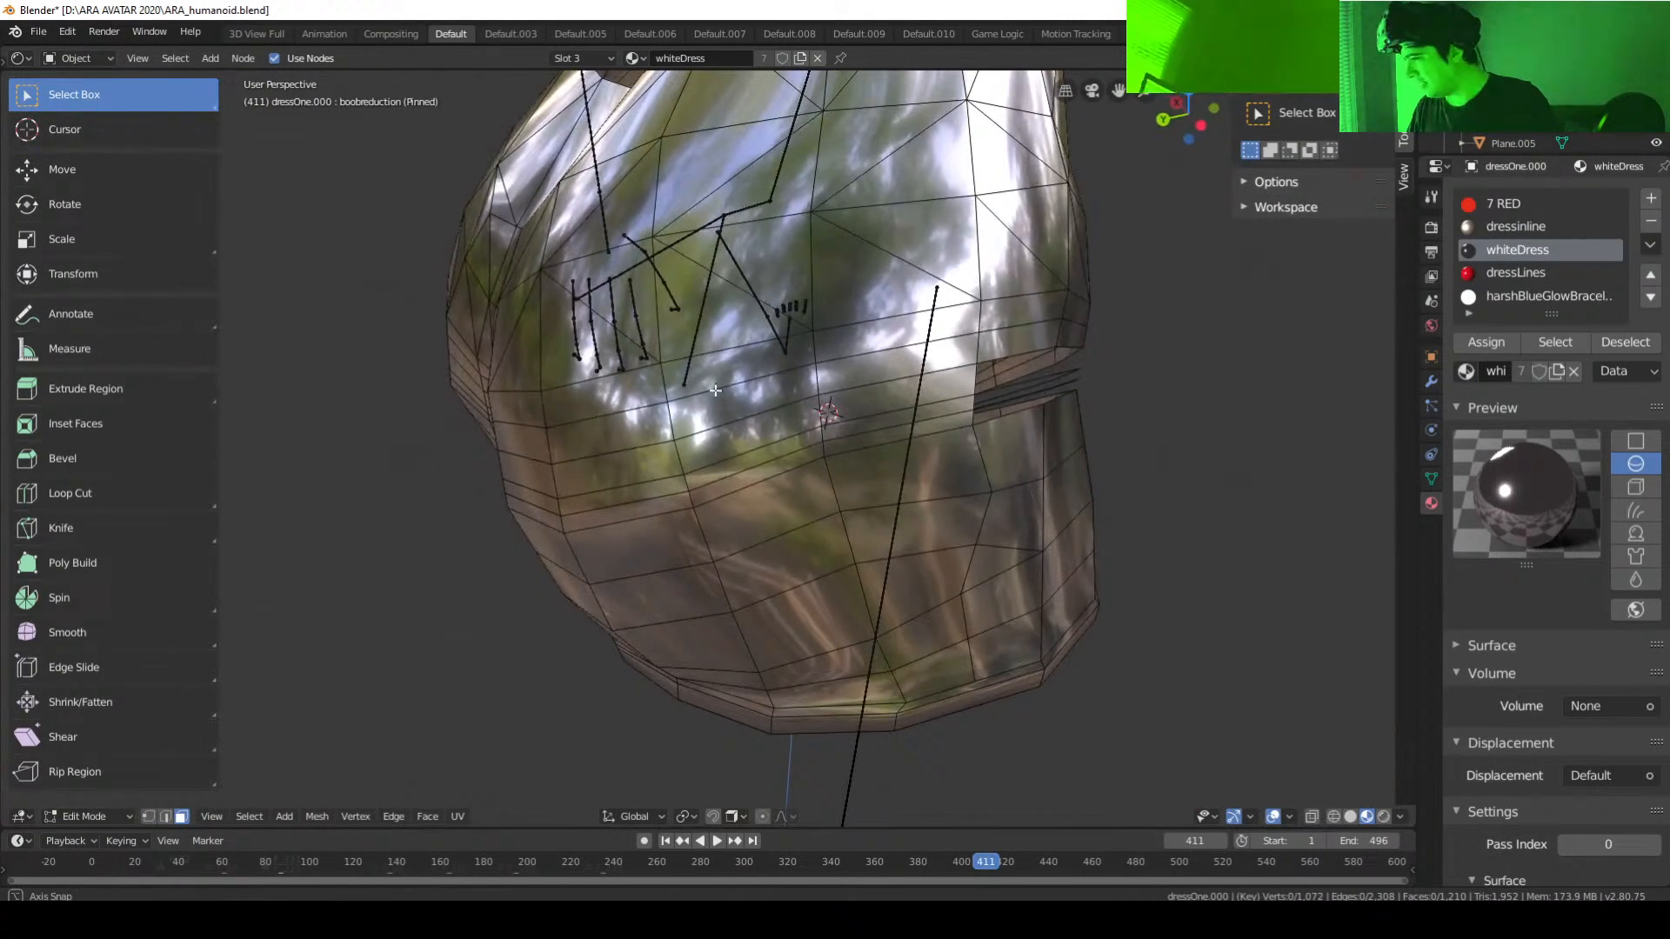
Step: Delete the following two band faces around the dress's side
key(x)
click(895, 388)
click(895, 389)
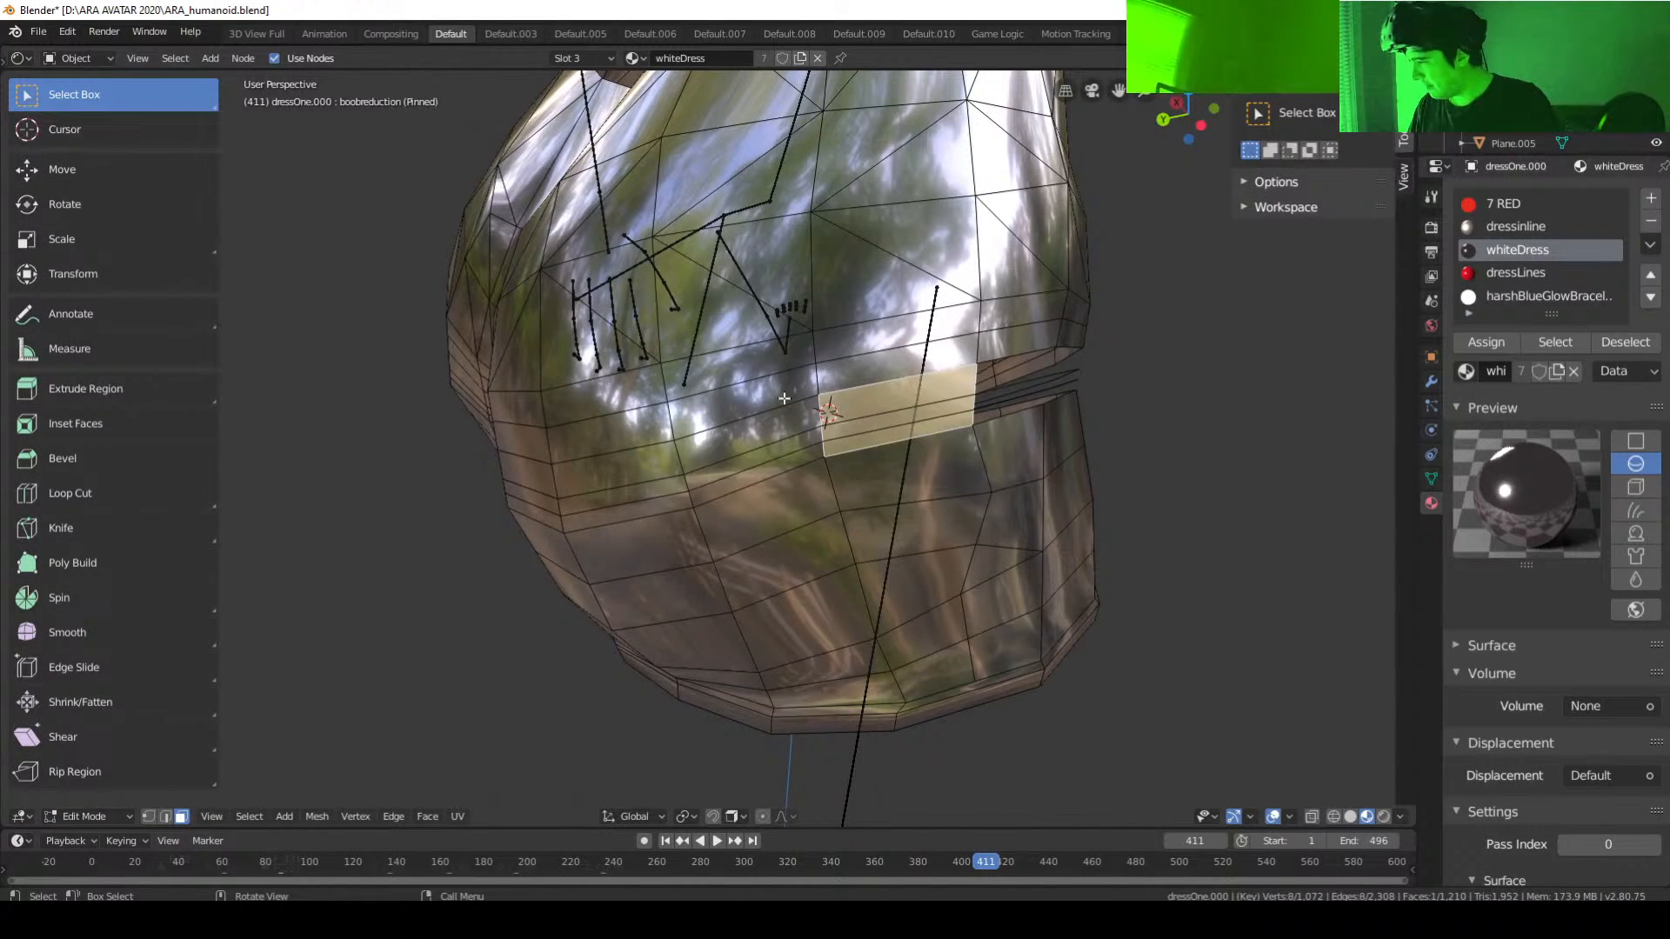
key(x)
click(854, 414)
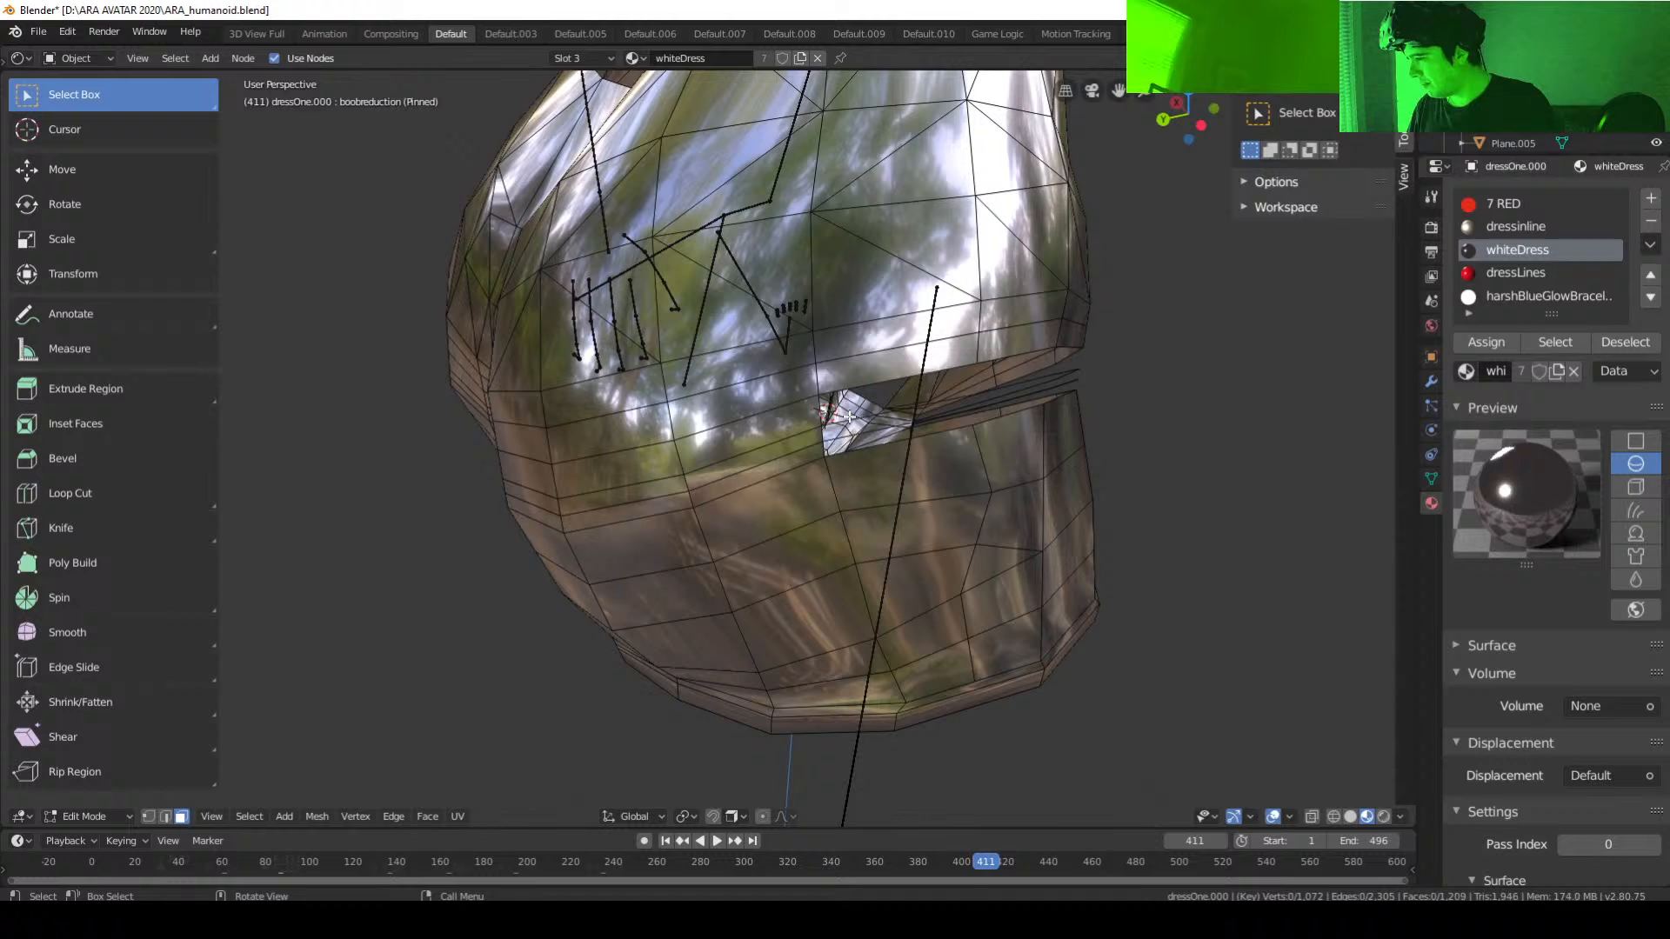
click(774, 430)
key(x)
click(774, 430)
click(639, 454)
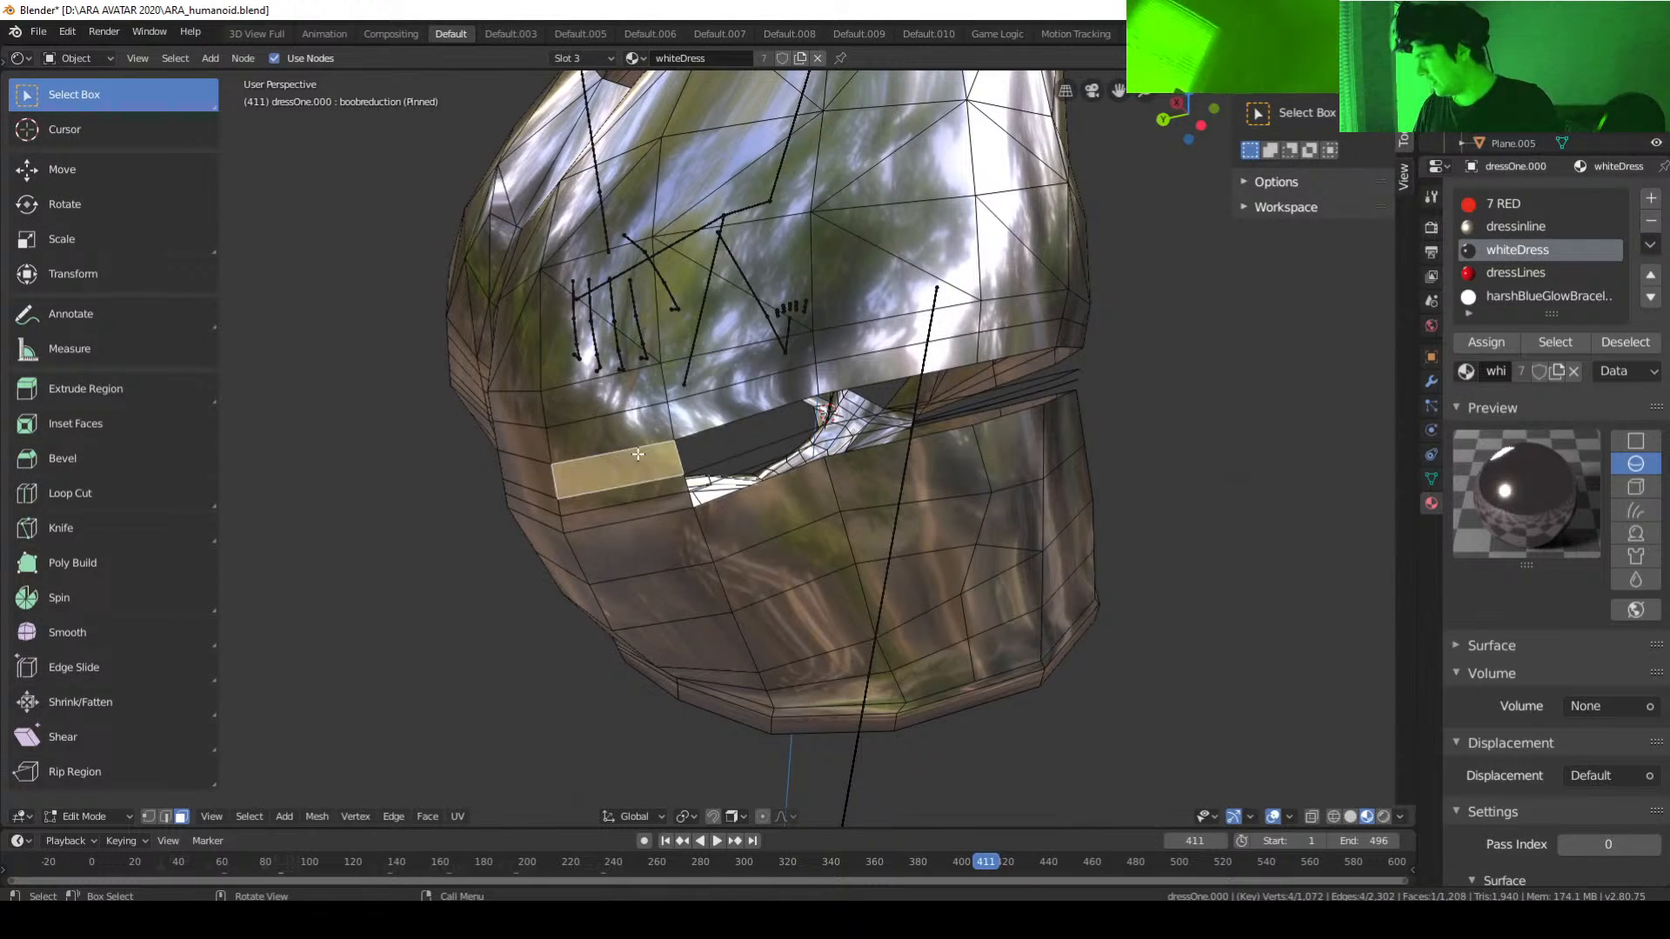
key(x)
key(Escape)
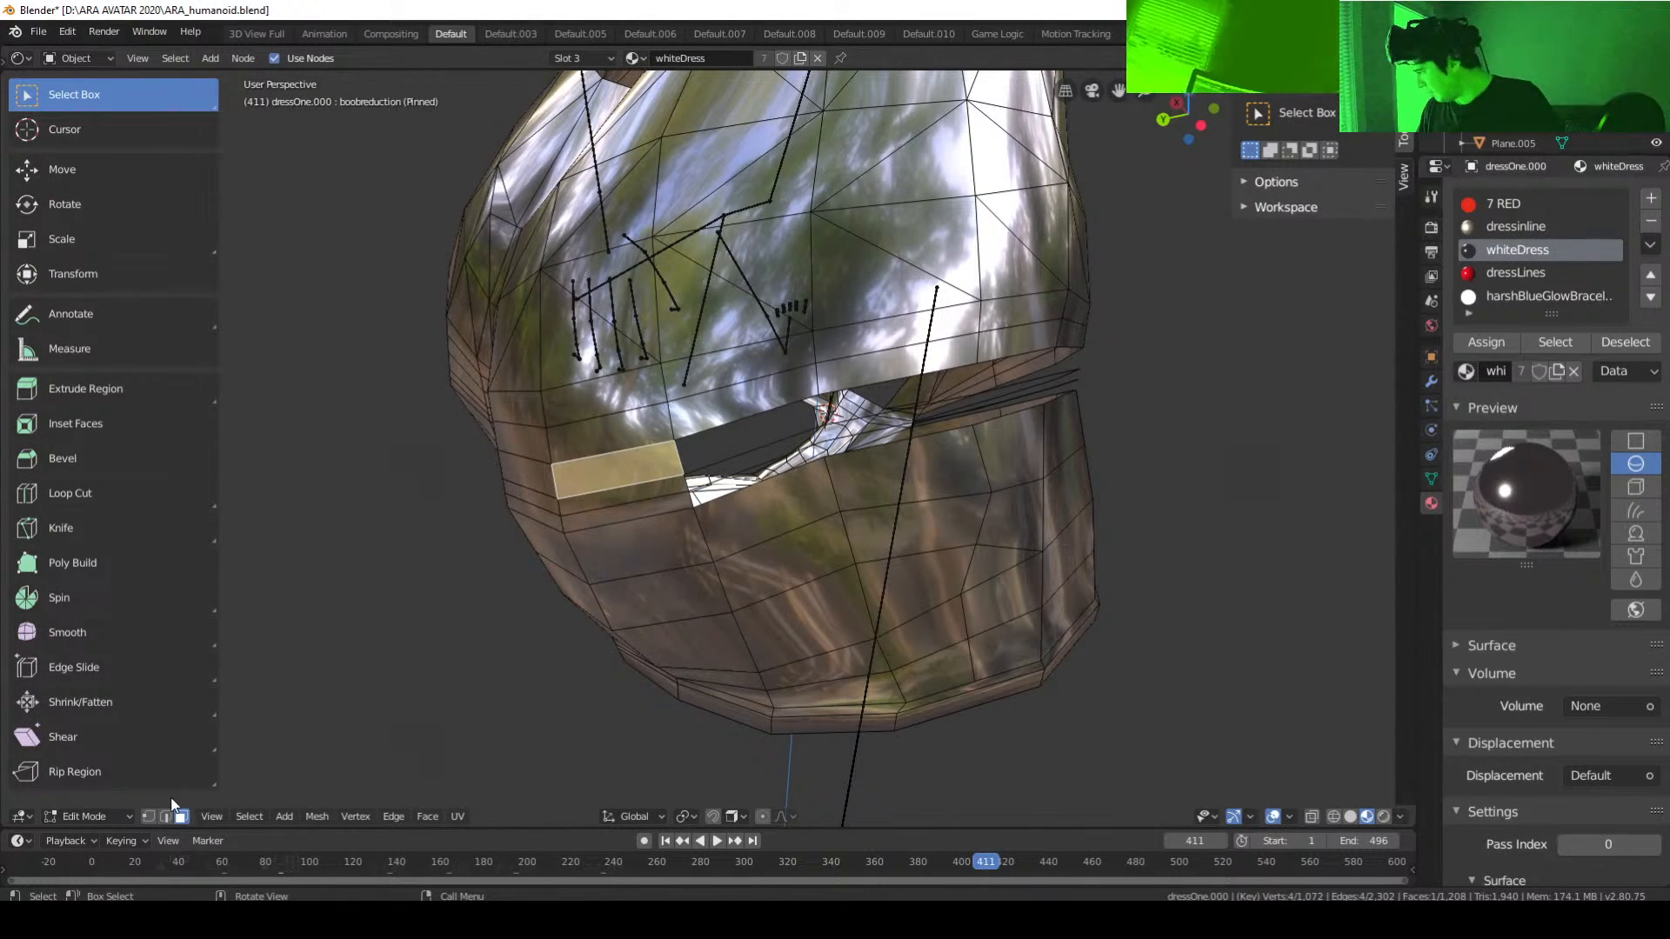
Step: In vertex selection mode, reconnect the missing vertical edges in the gap, from the upper rim vertex down through the two loose vertices below it
click(149, 816)
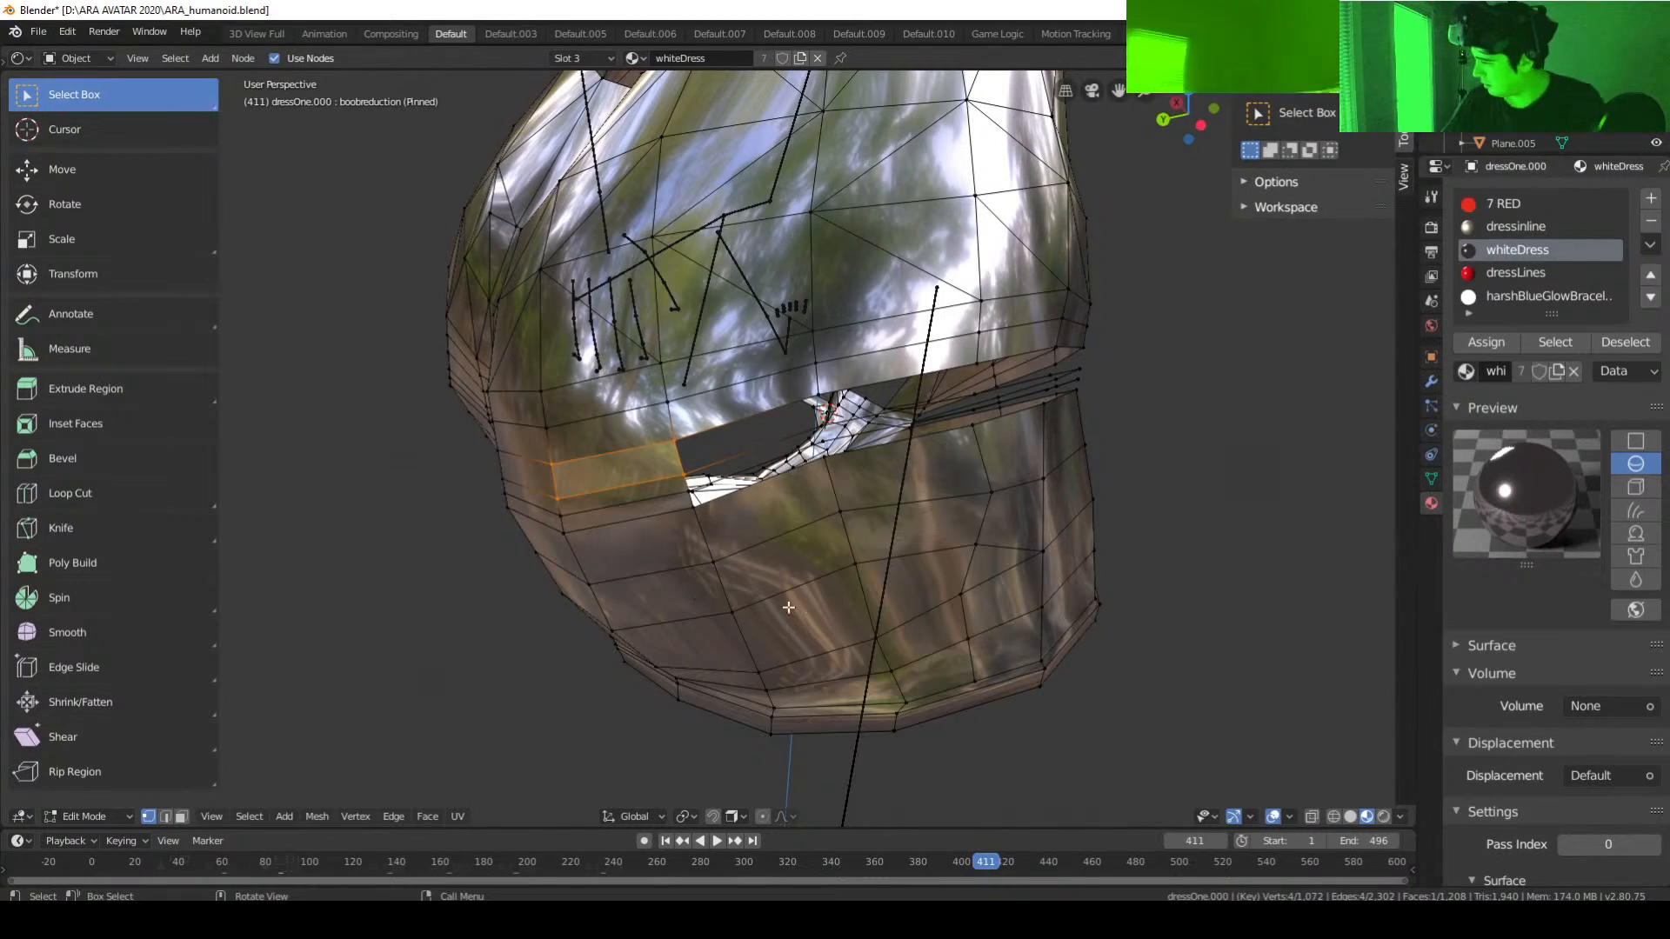
scroll(794, 597, up, 5)
middle_drag(794, 608, 795, 534)
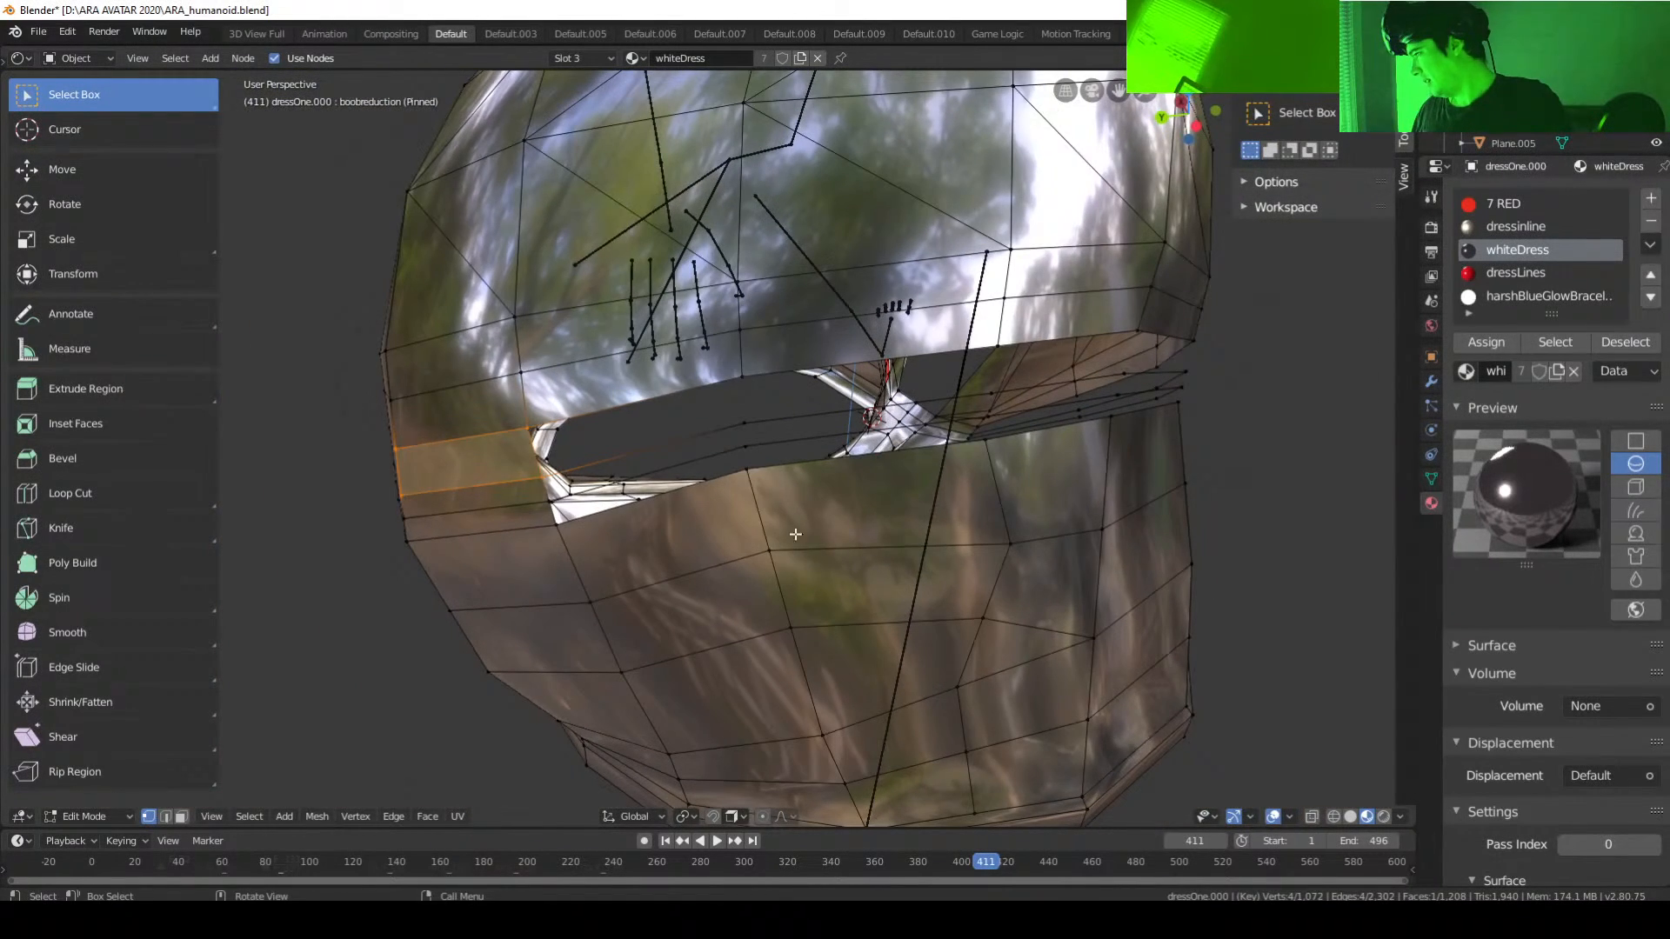
click(747, 378)
shift+click(746, 422)
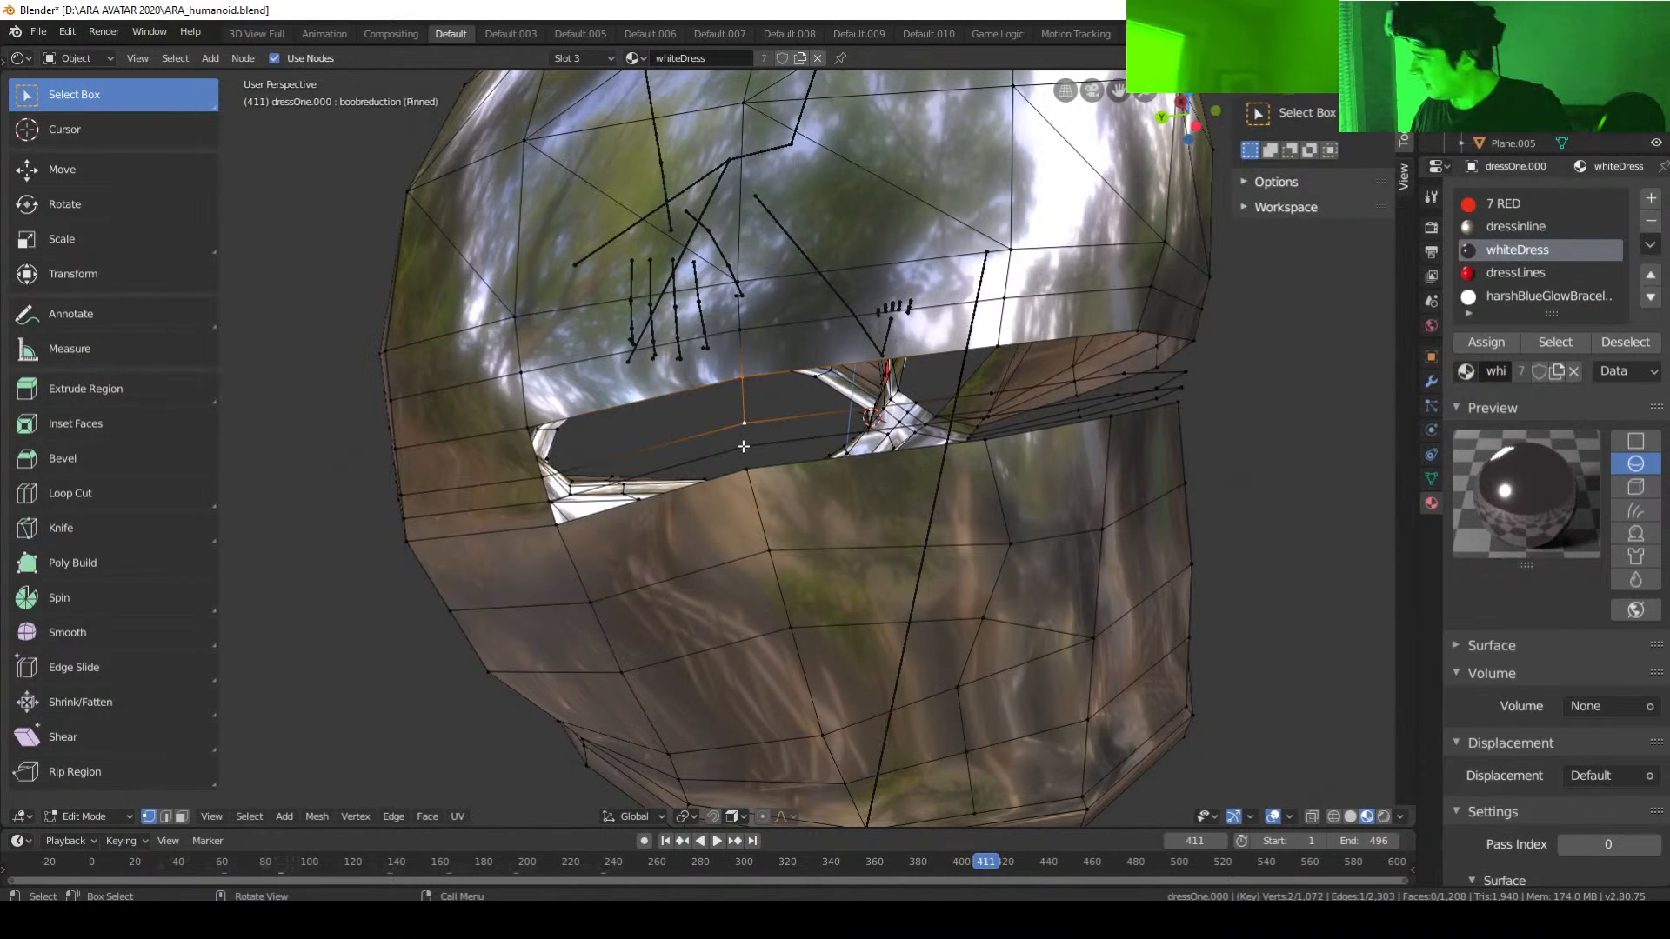
click(744, 446)
shift+click(743, 422)
Step: Fill the upper row of the gap with a quad between the rebuilt vertical edge and the remaining band face
click(753, 417)
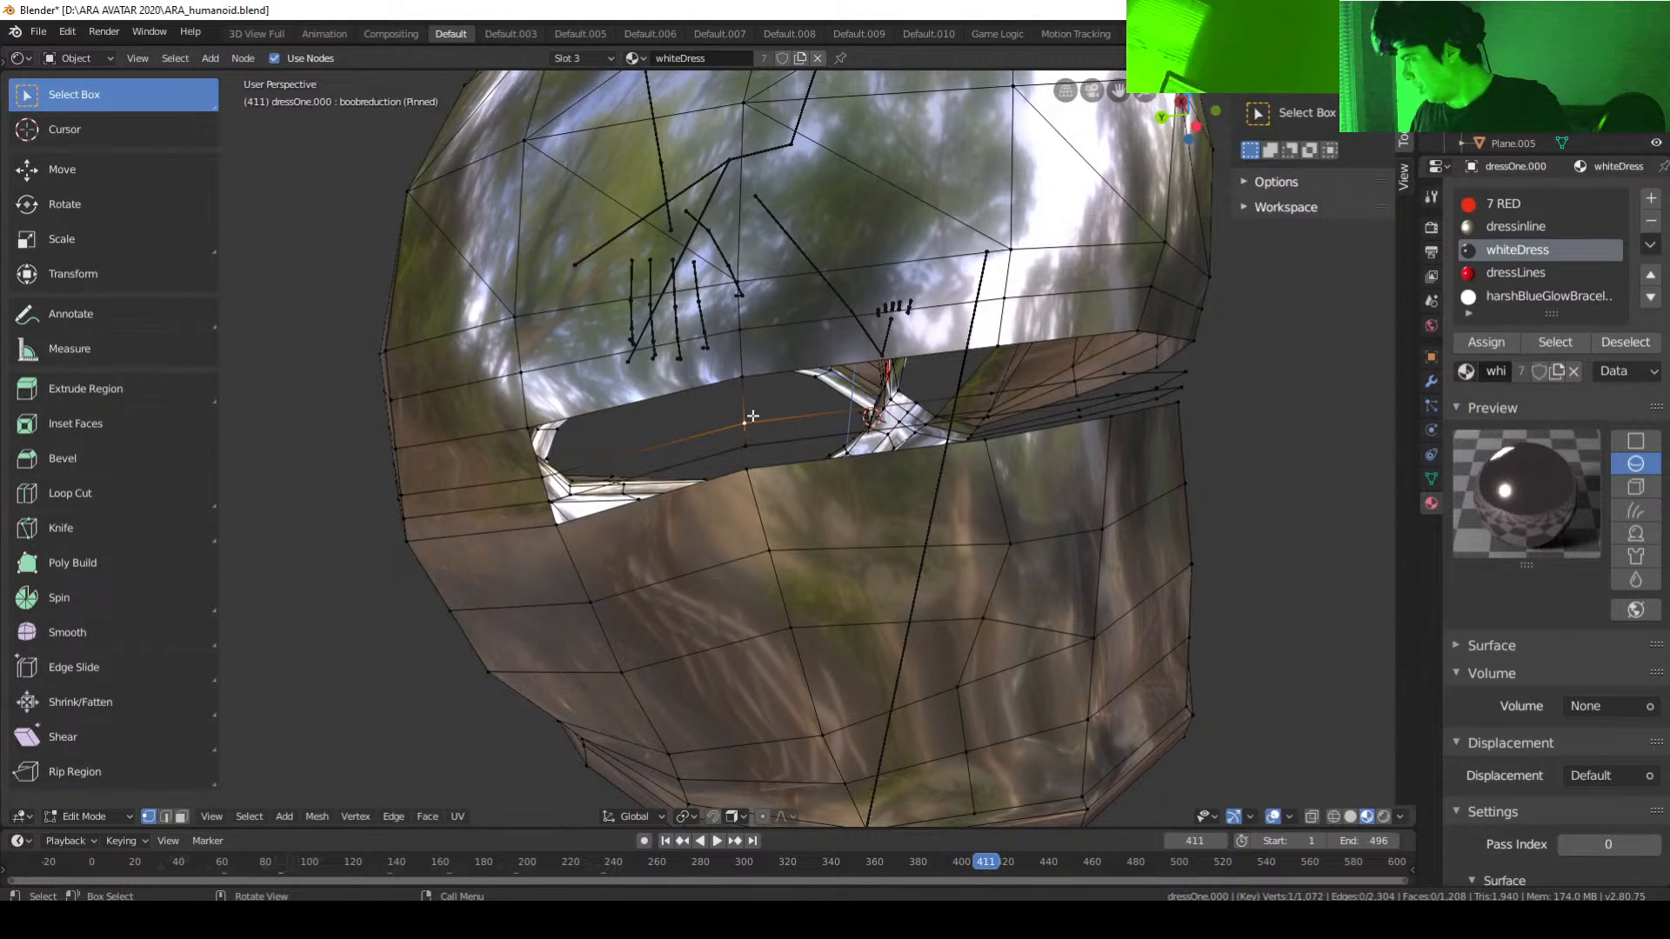
shift+click(744, 375)
shift+click(526, 426)
middle_drag(696, 454, 626, 436)
shift+click(616, 443)
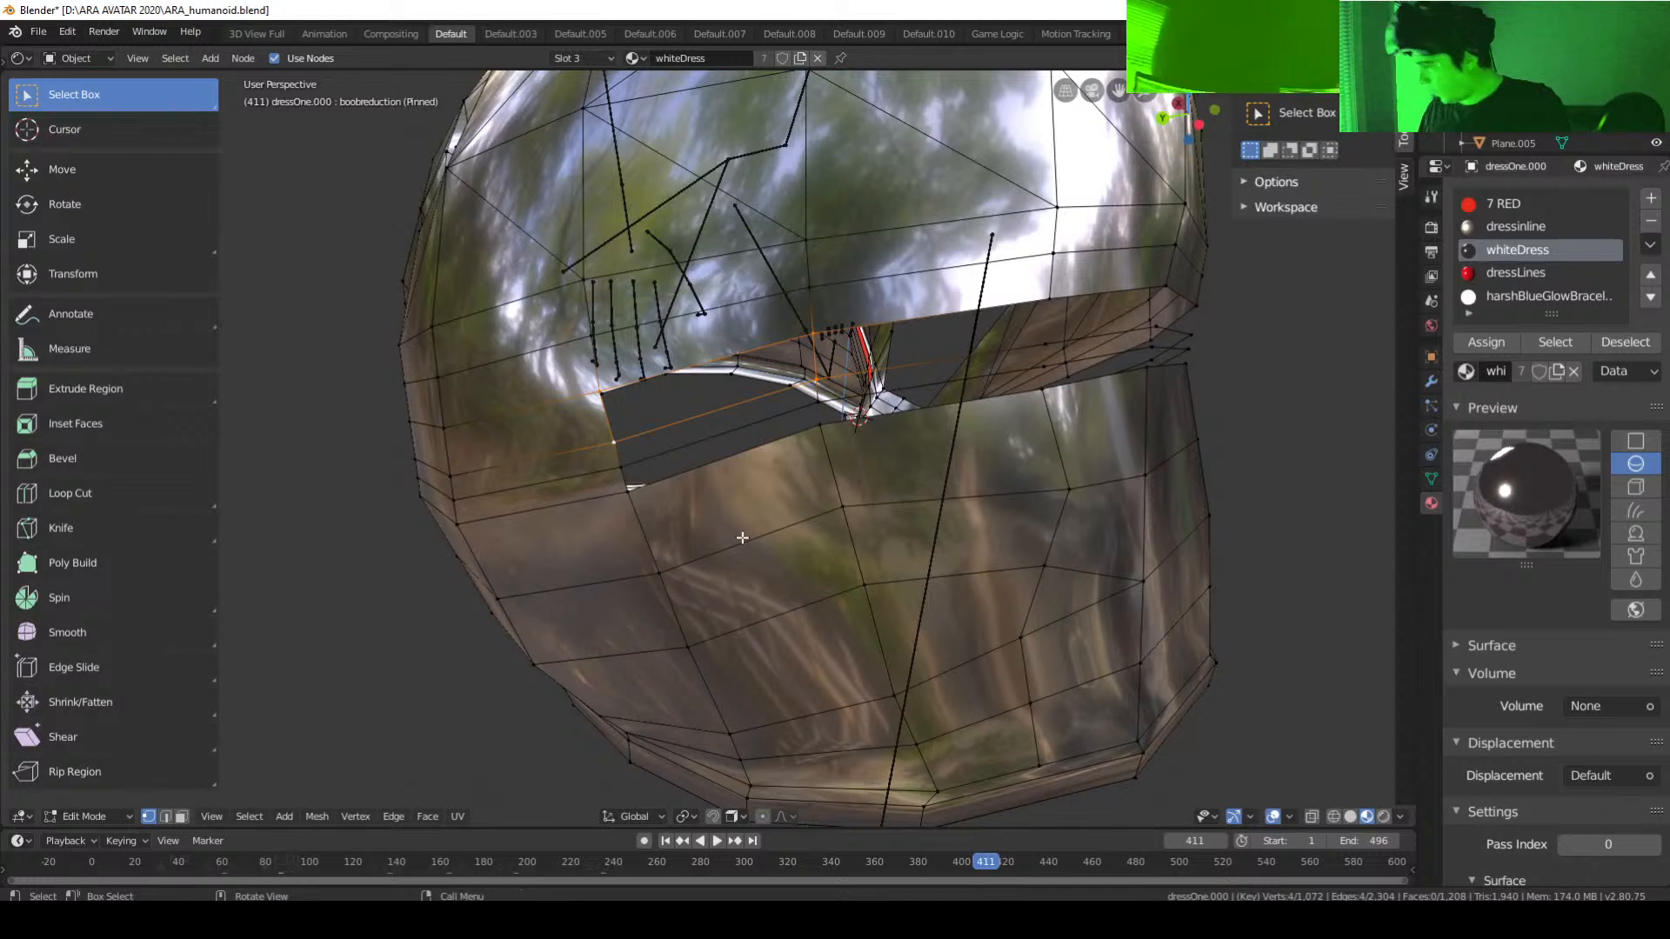
key(f)
middle_drag(820, 586, 805, 586)
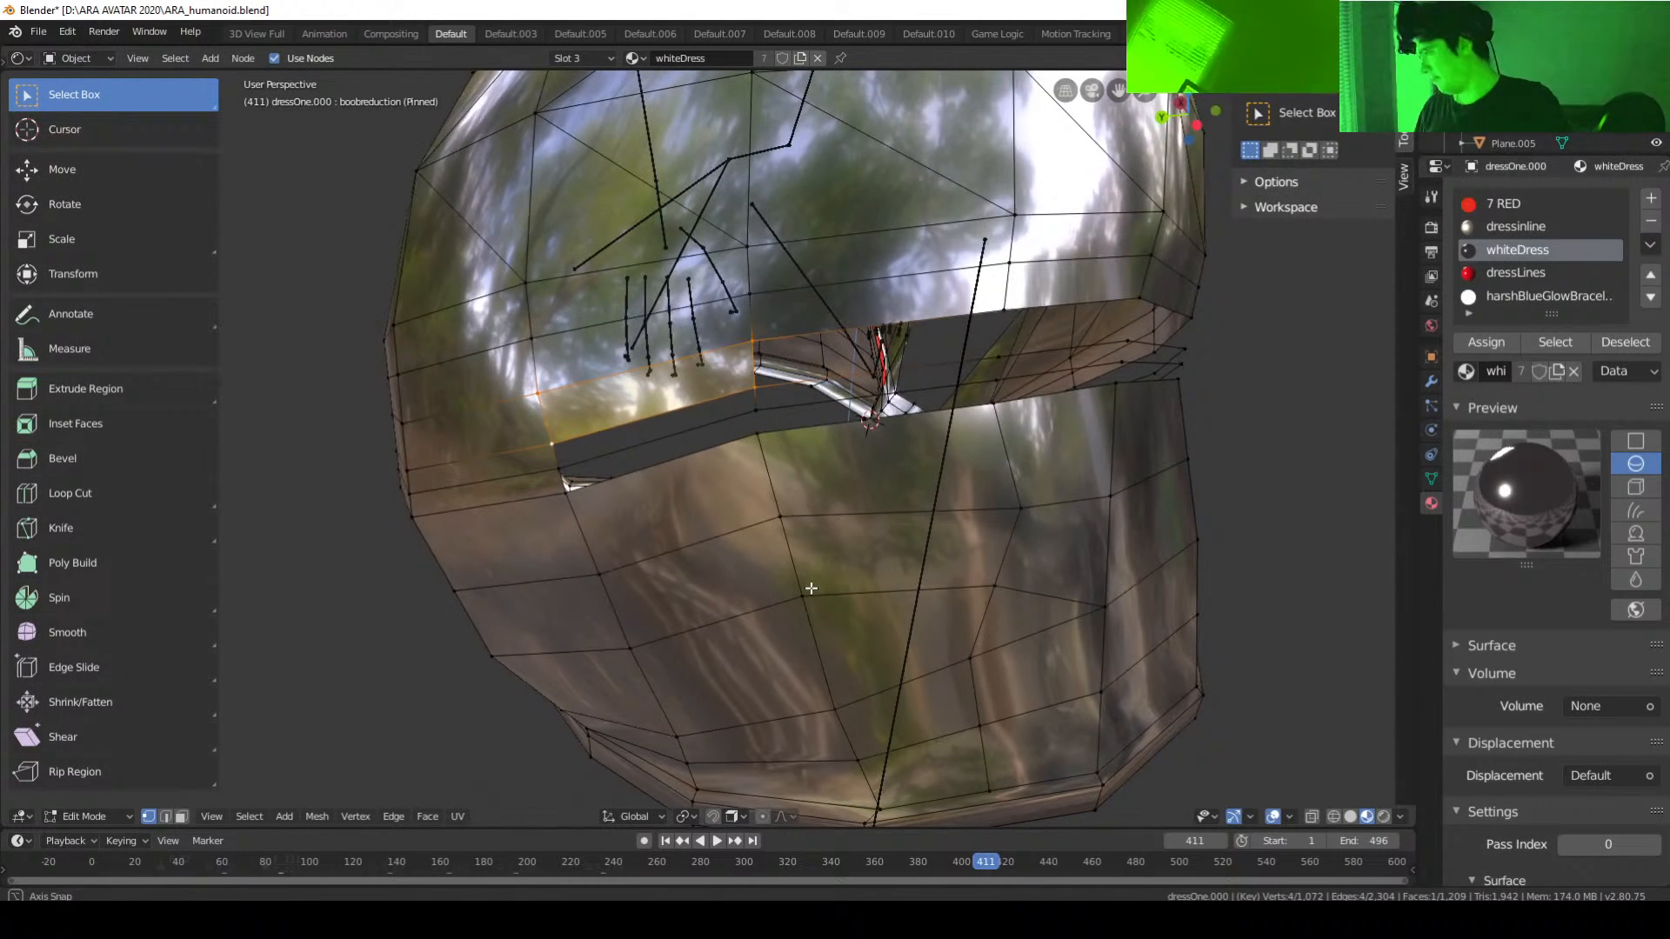
Step: Fill the middle and lower rows of the gap's first column with quads, completing the column under the new upper face
click(751, 411)
shift+click(755, 392)
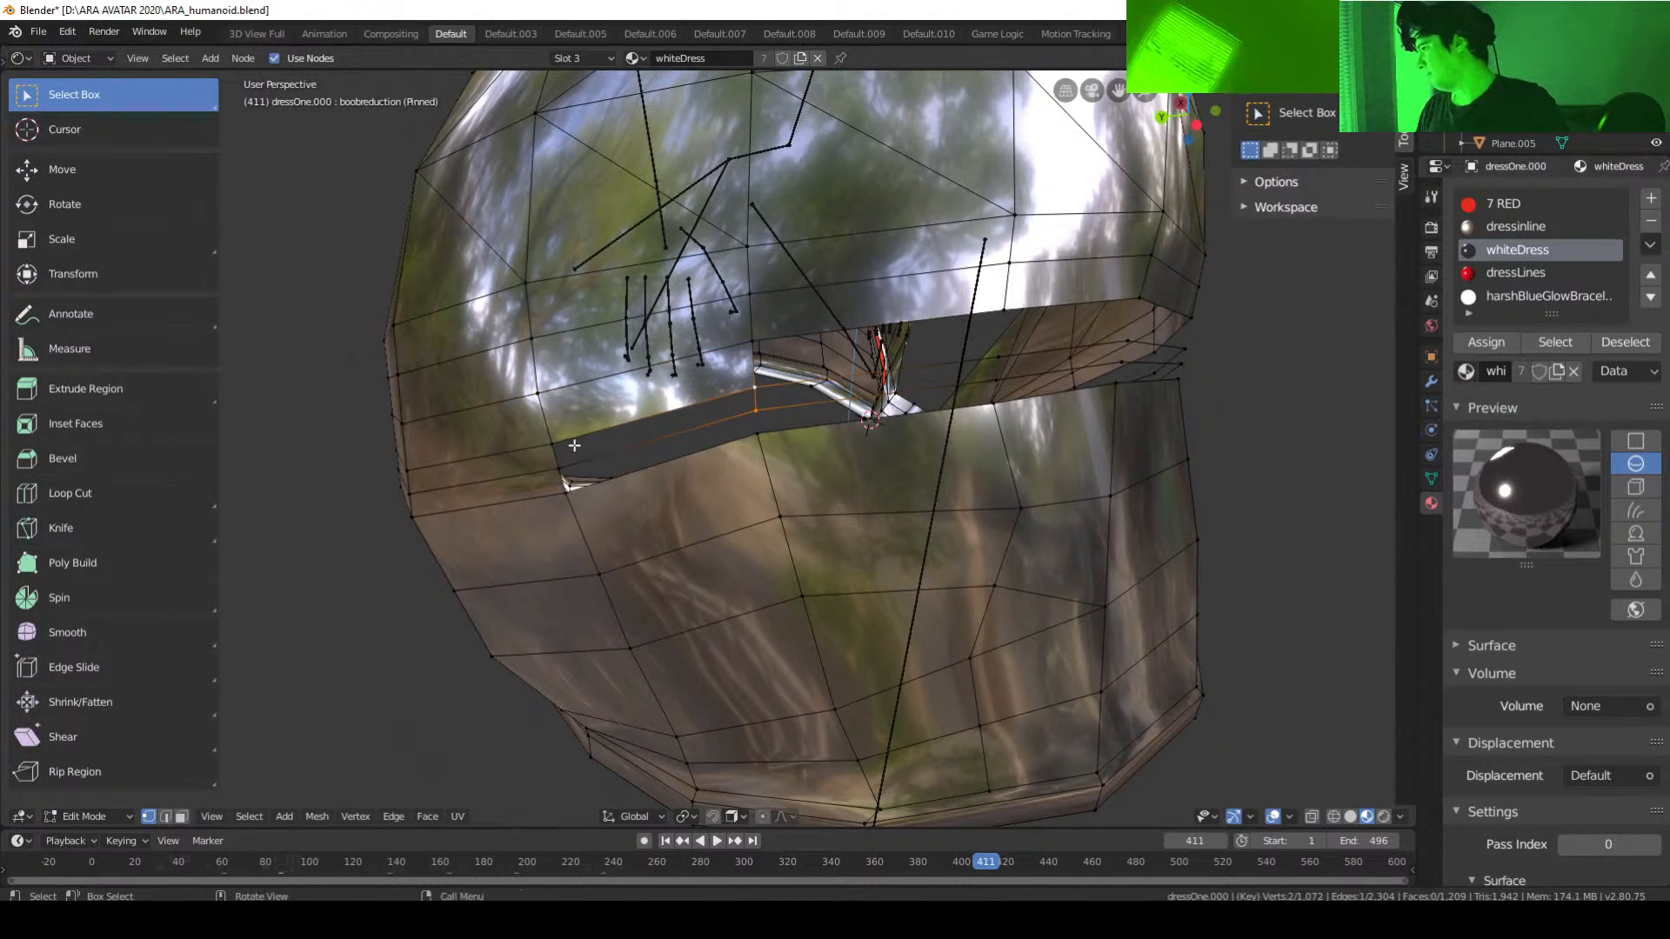
middle_drag(577, 457, 644, 437)
key(f)
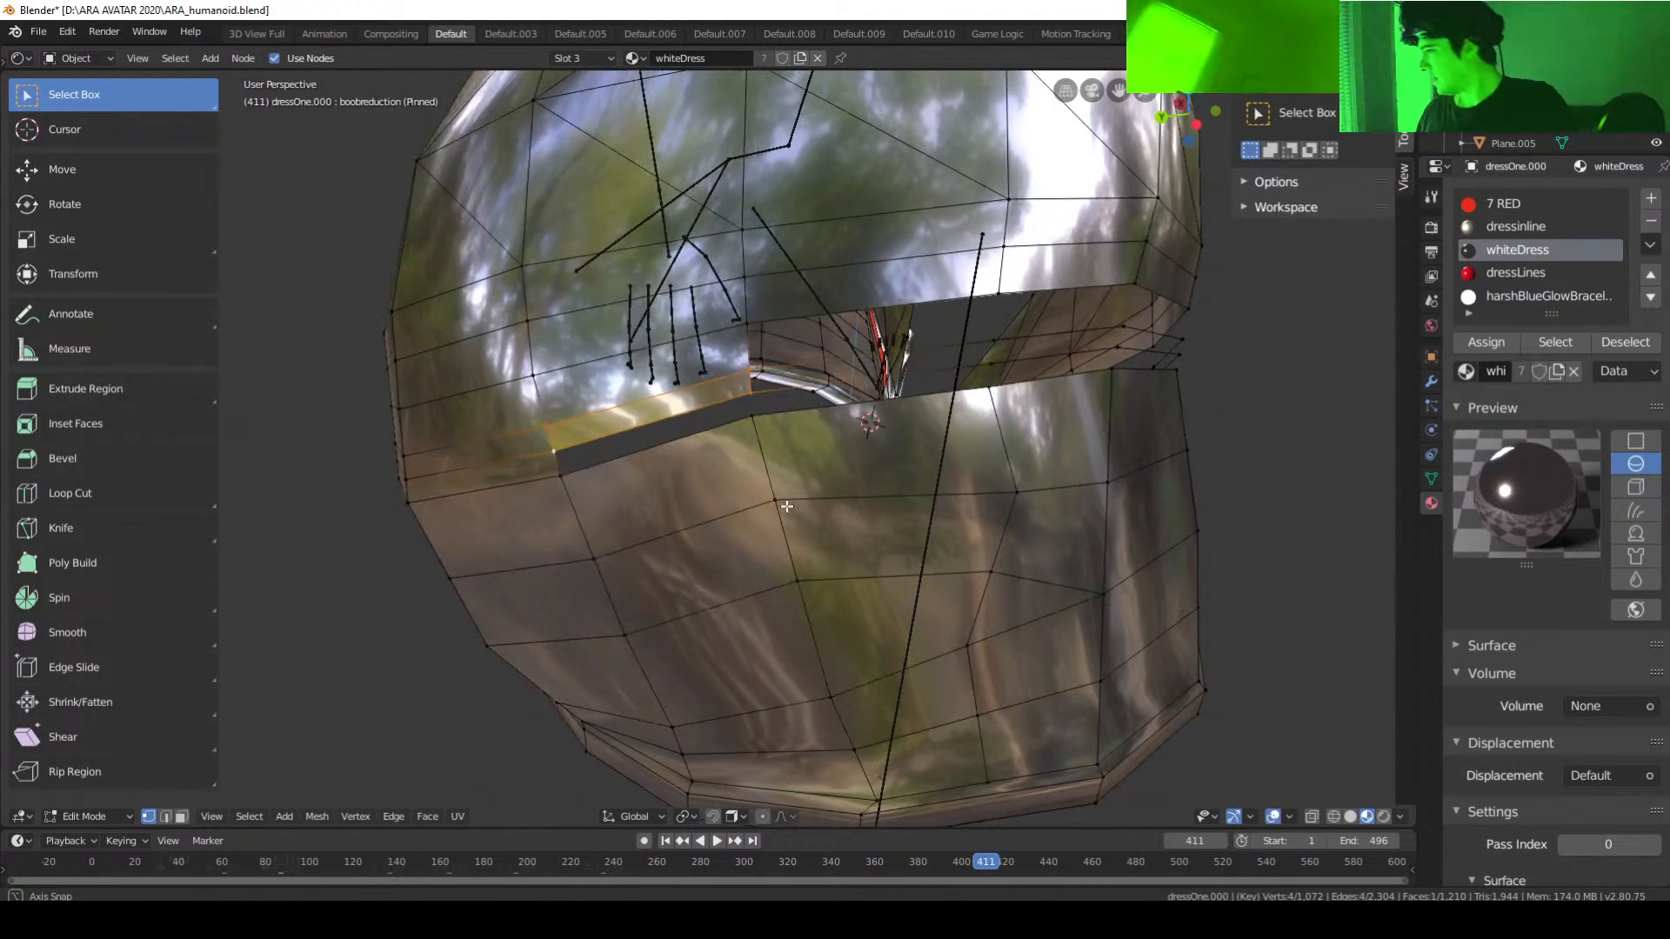
click(748, 390)
click(748, 391)
shift+click(751, 417)
shift+click(562, 470)
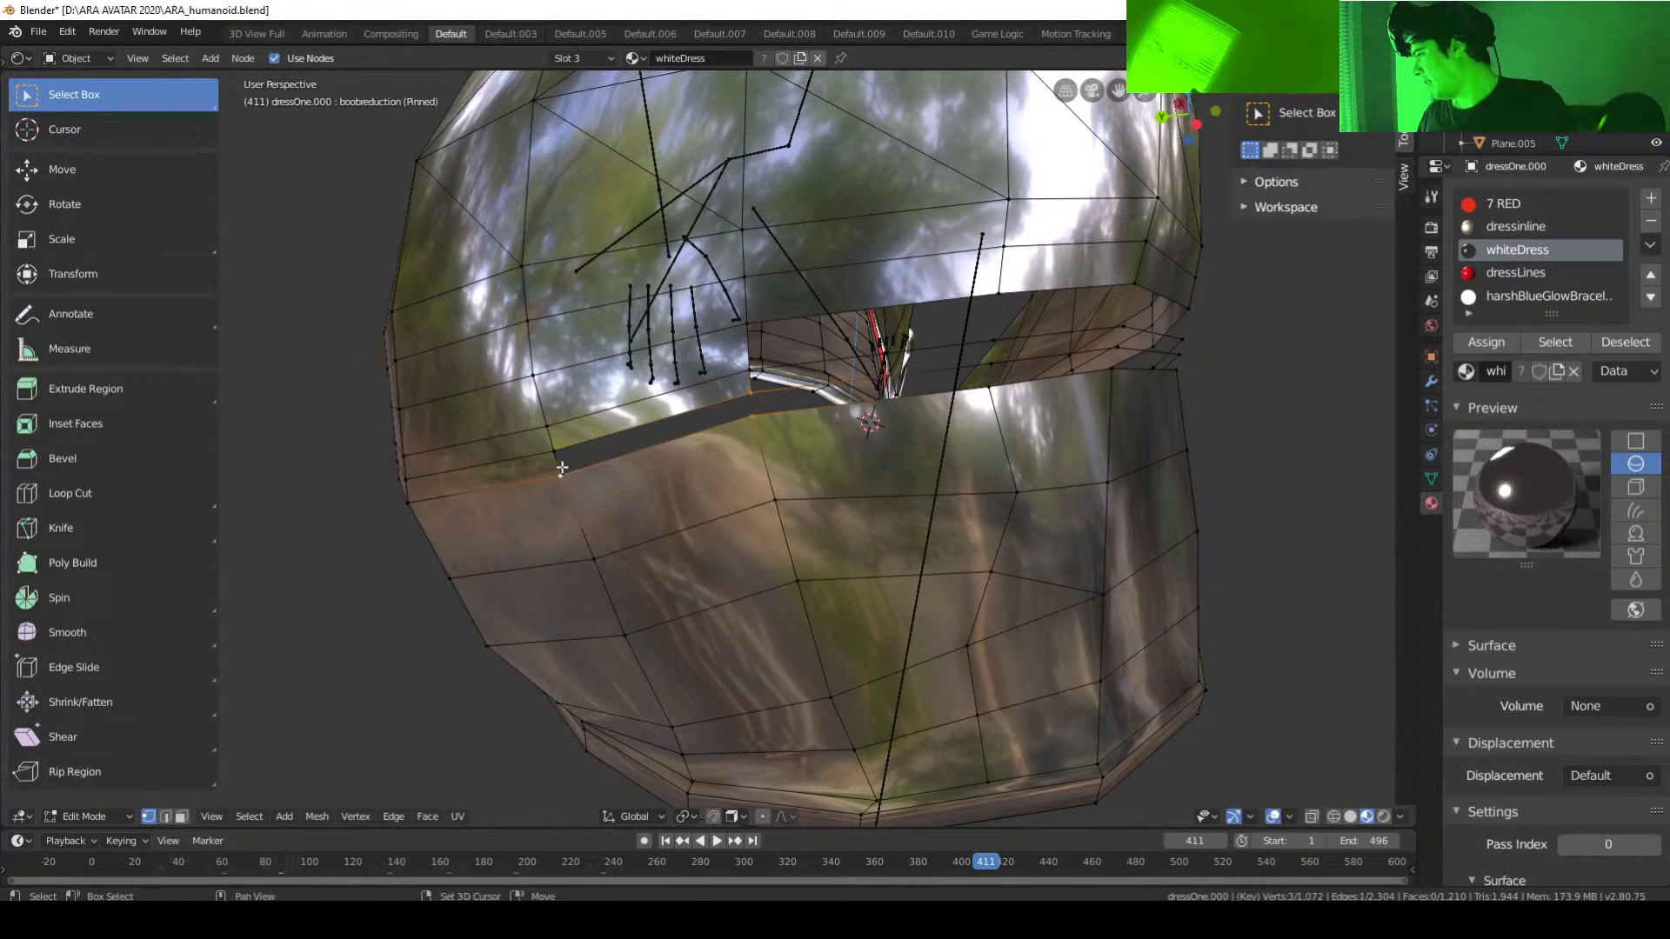
key(f)
Step: Fill the lower and middle rows of the second gap column with quads, using the loose vertices between the rims
middle_drag(880, 535, 915, 560)
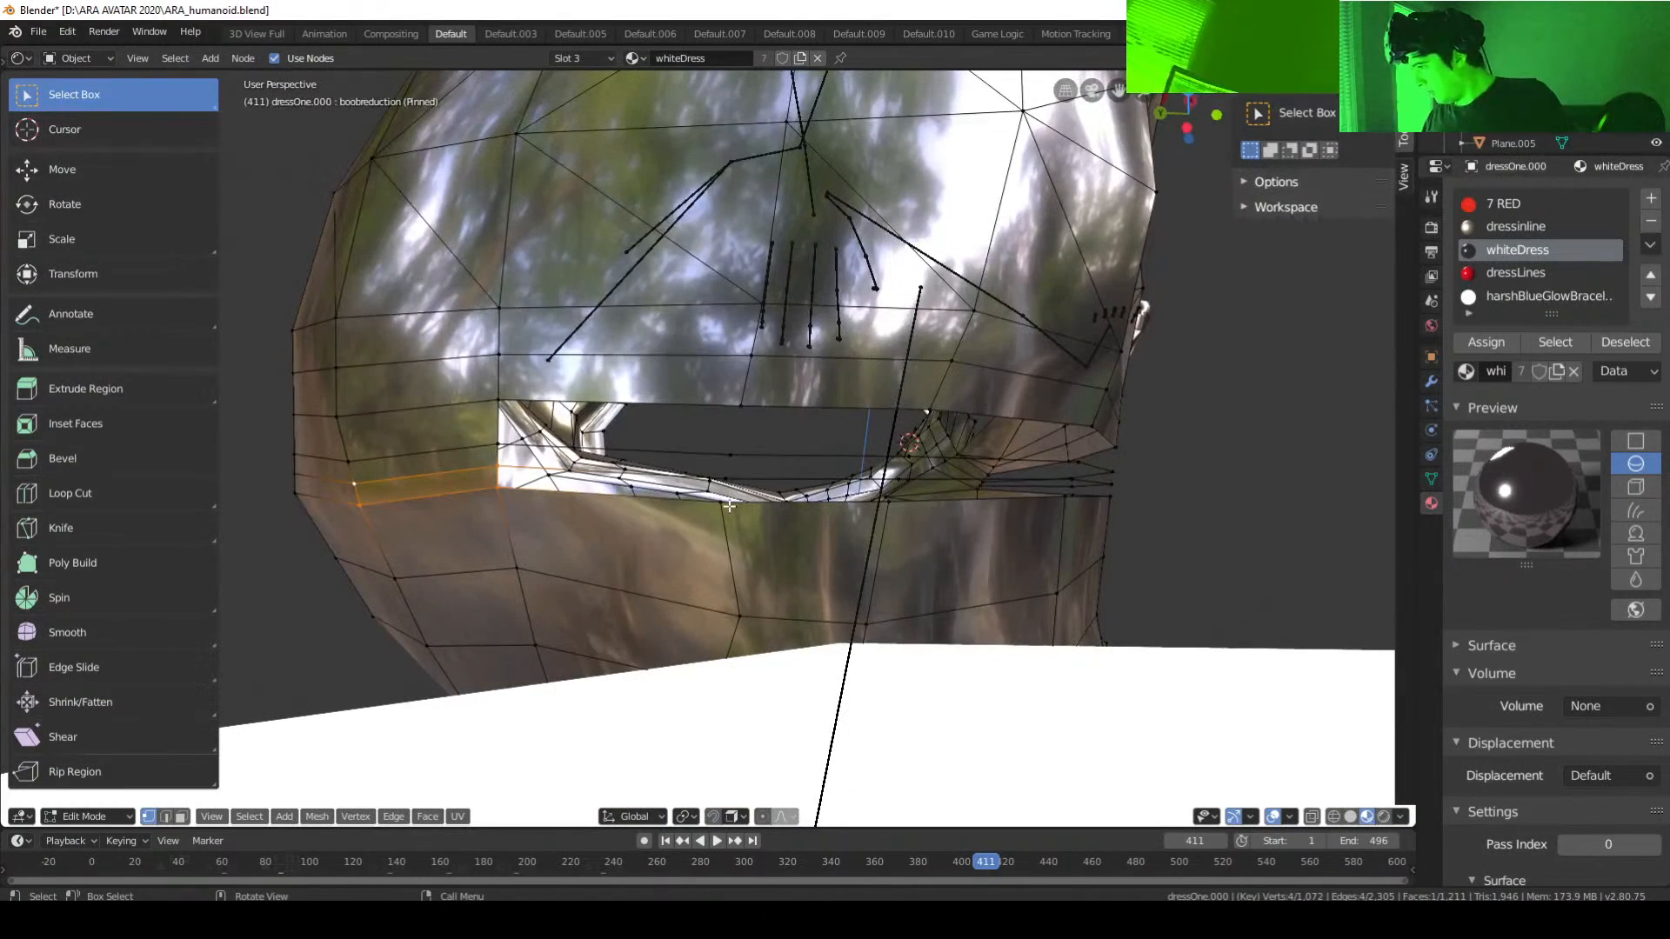
click(724, 504)
shift+click(725, 479)
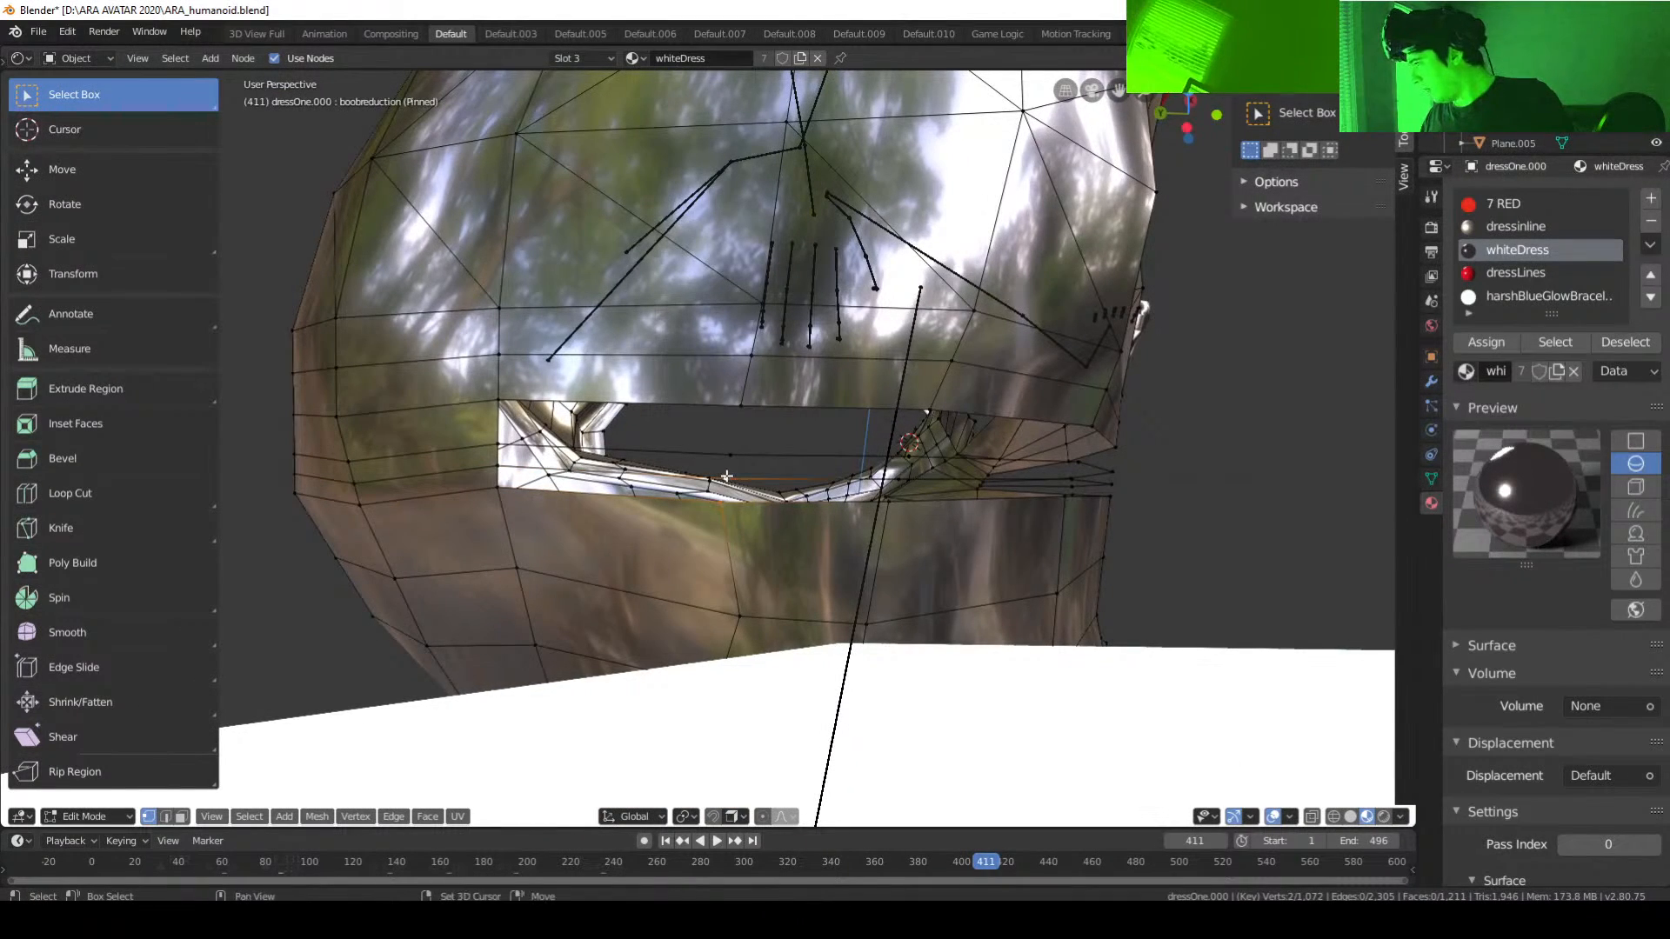
shift+click(498, 489)
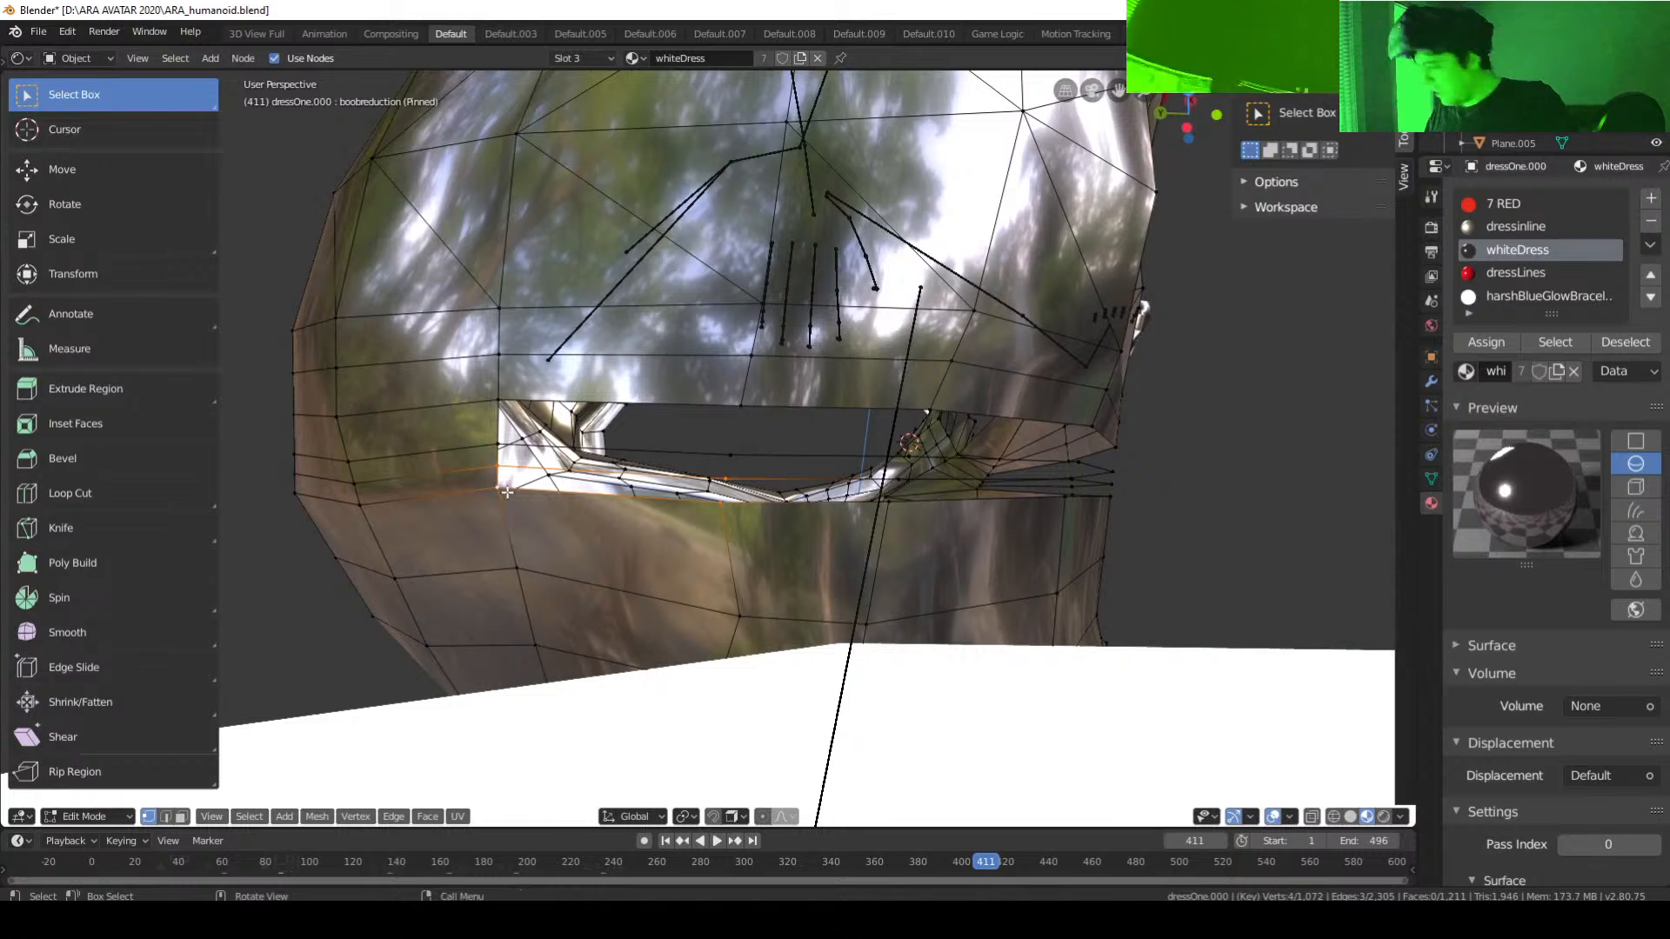
key(f)
click(724, 477)
shift+click(730, 456)
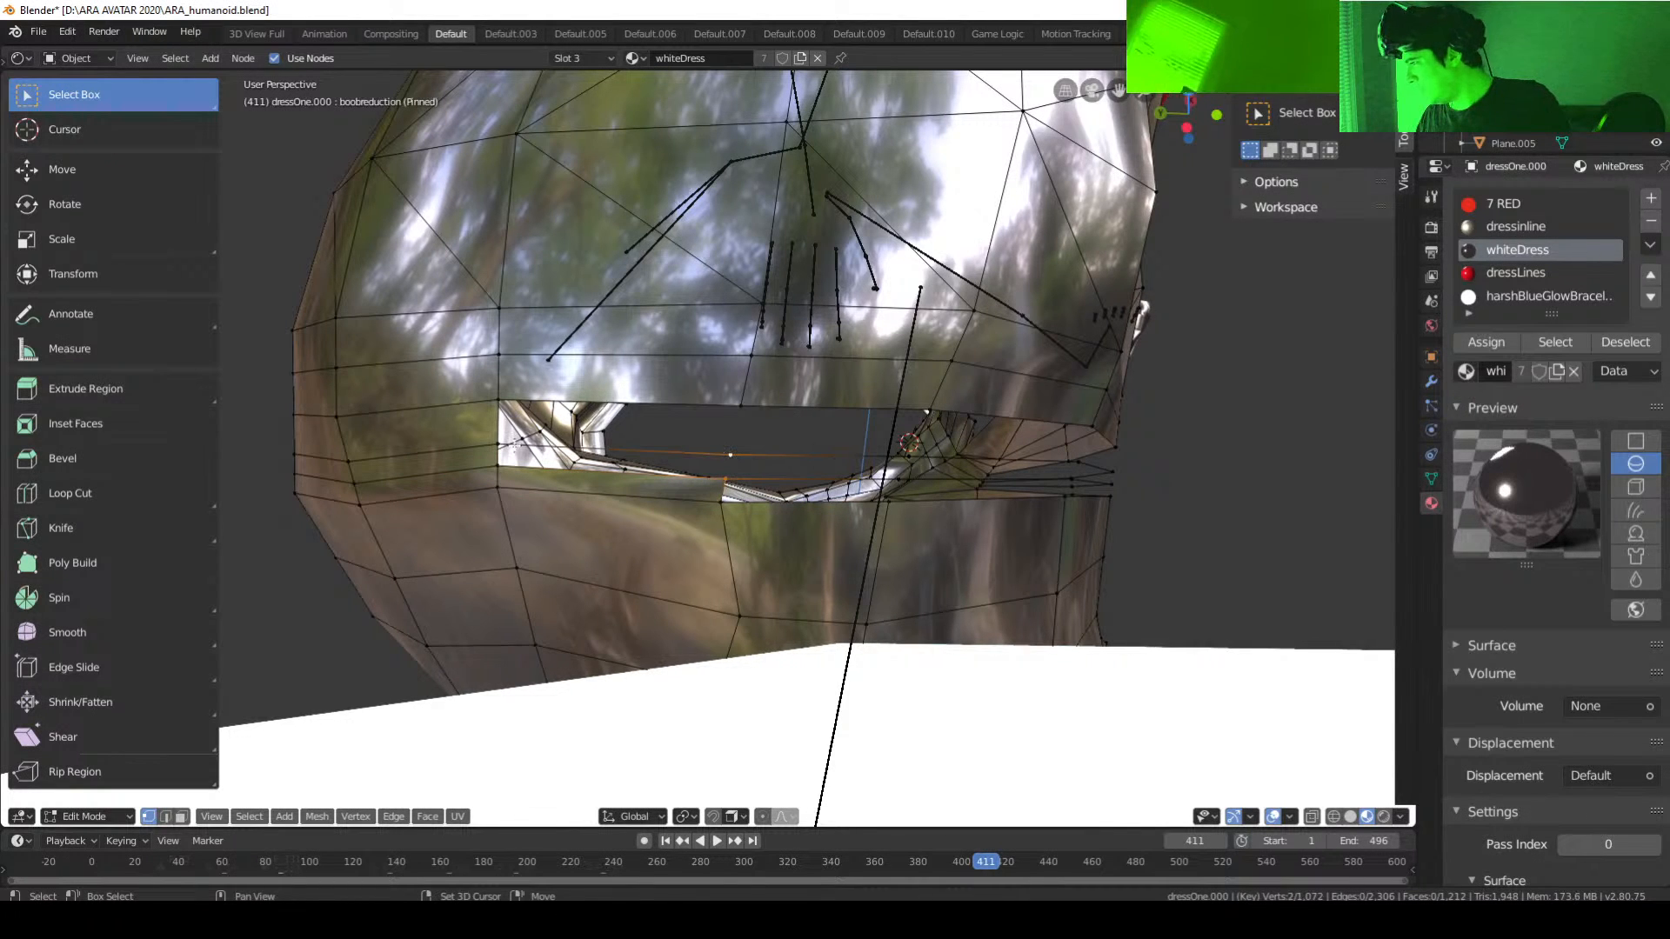
shift+click(496, 444)
shift+click(496, 466)
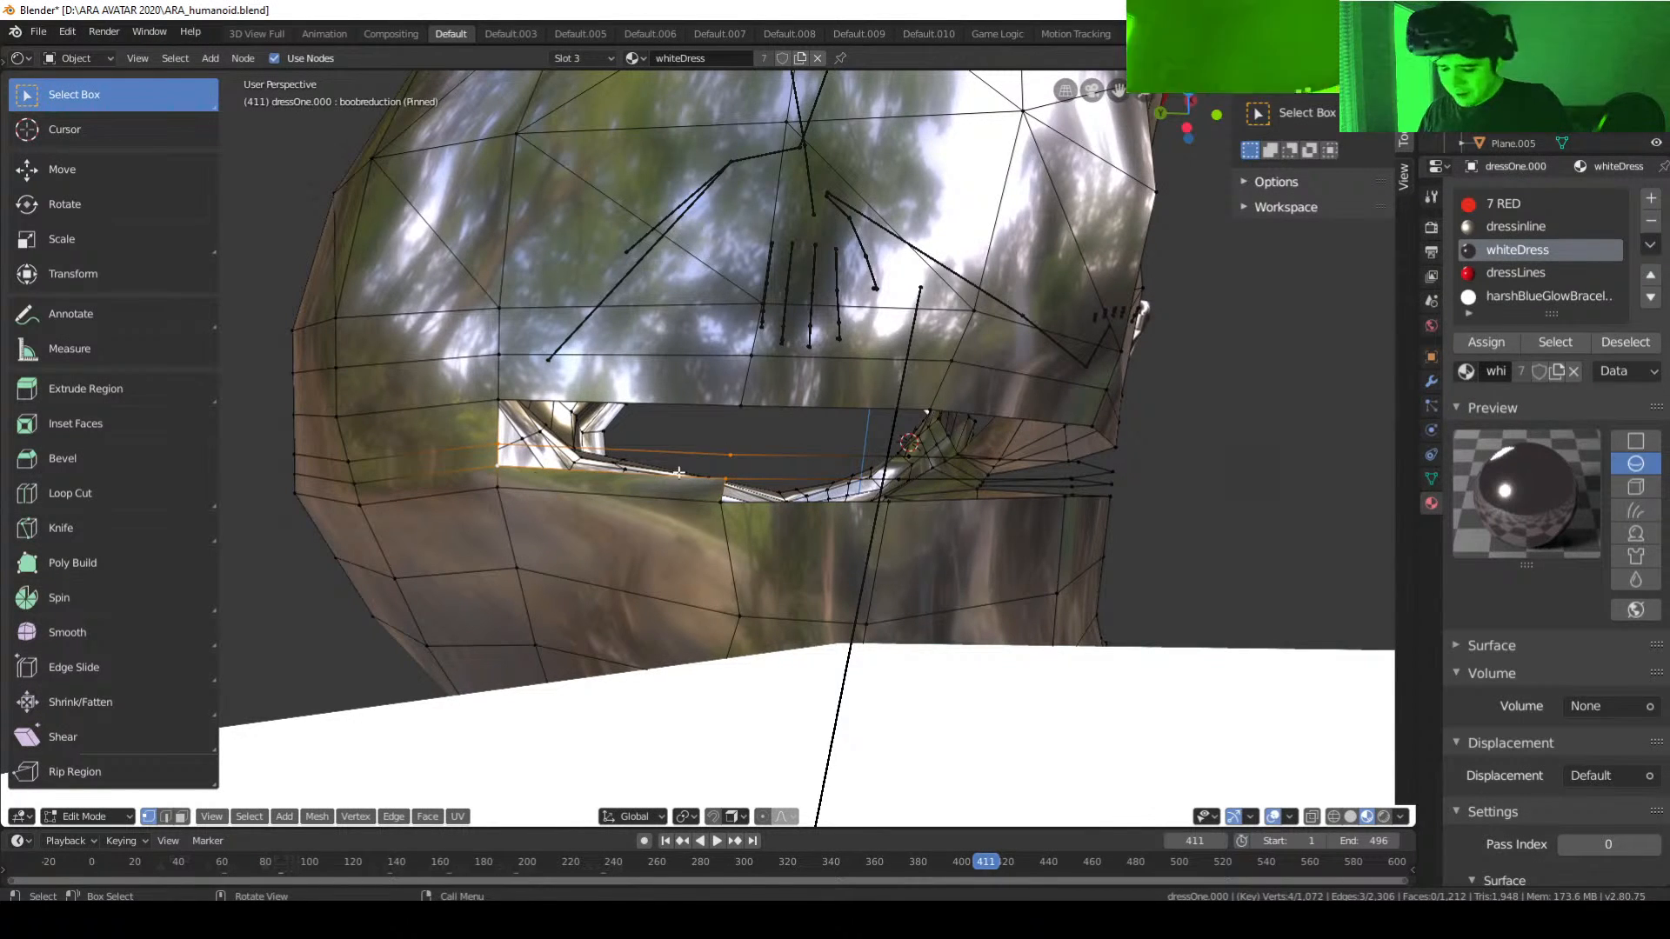
key(f)
Step: Close the second gap column with a quad between its upper rim edge and the middle-row face
click(730, 454)
shift+click(740, 405)
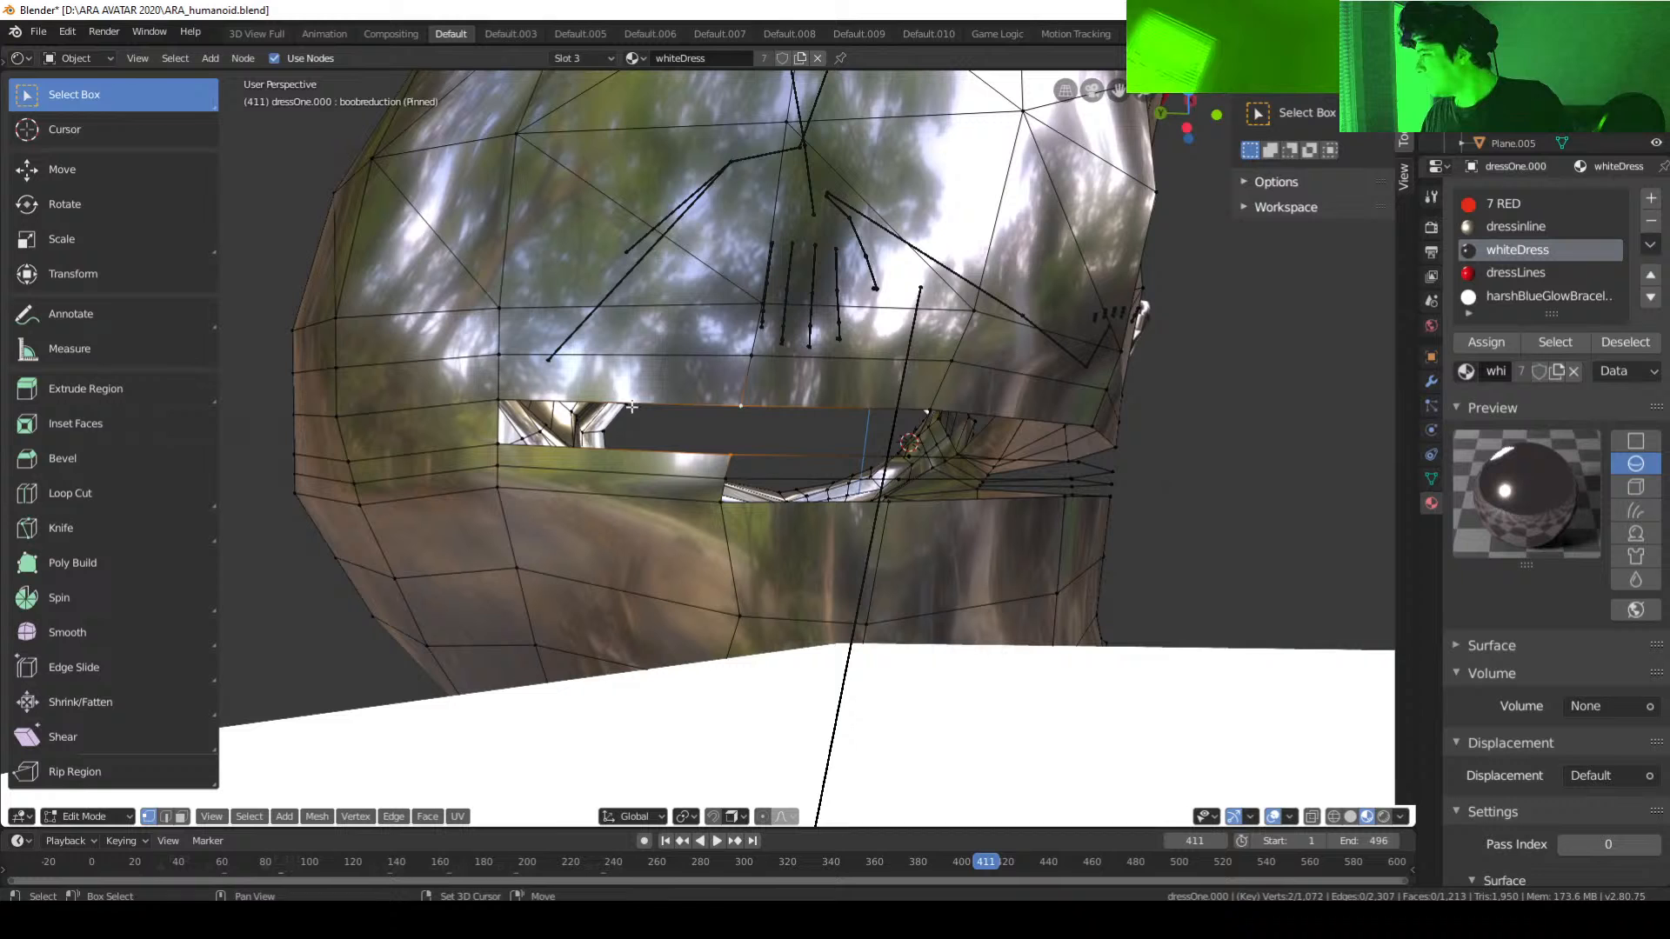
shift+click(500, 401)
shift+click(495, 444)
key(f)
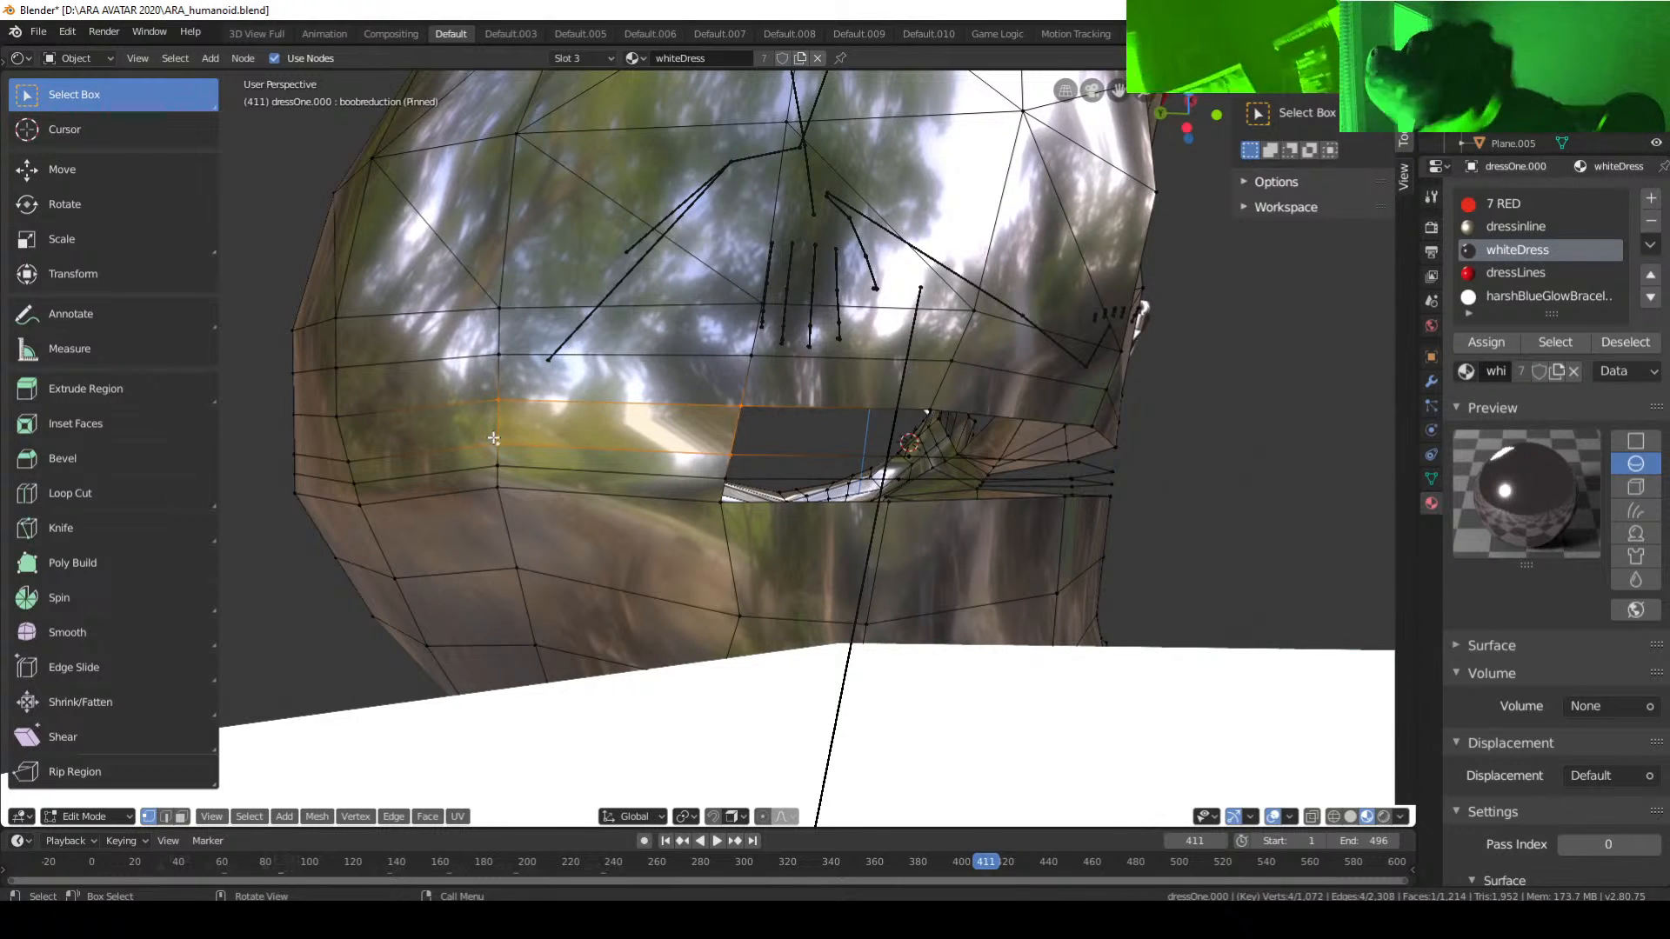
Step: Fill the upper row of the third gap column with a quad against the dress's upper rim
middle_drag(494, 438, 765, 440)
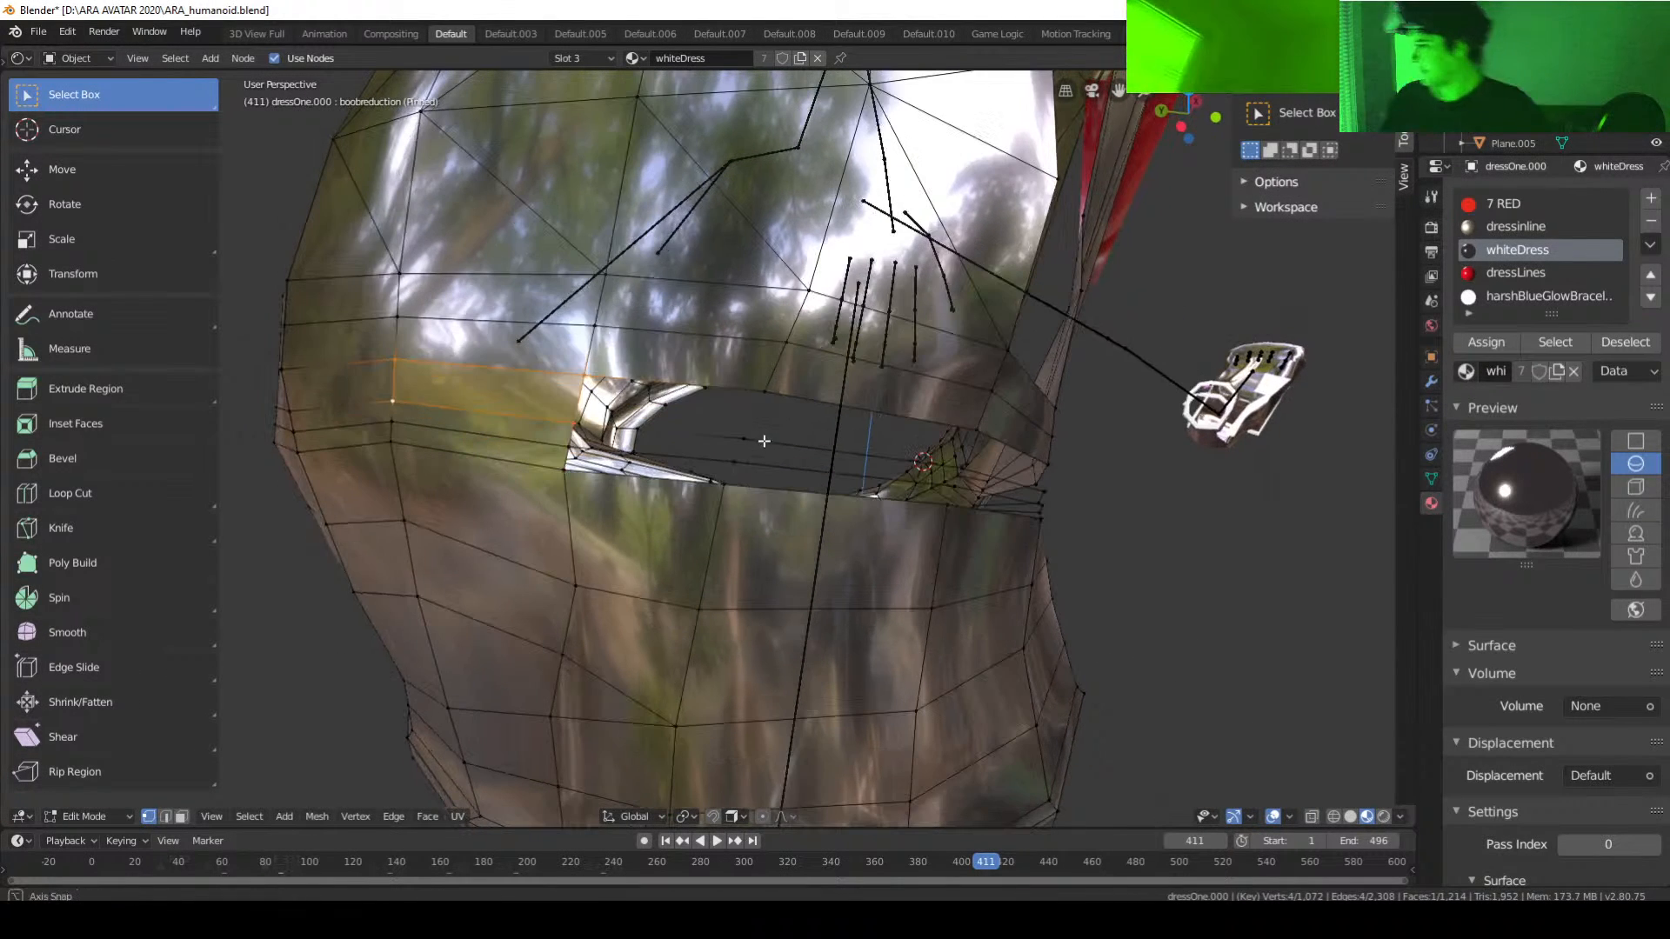
click(765, 391)
shift+click(745, 440)
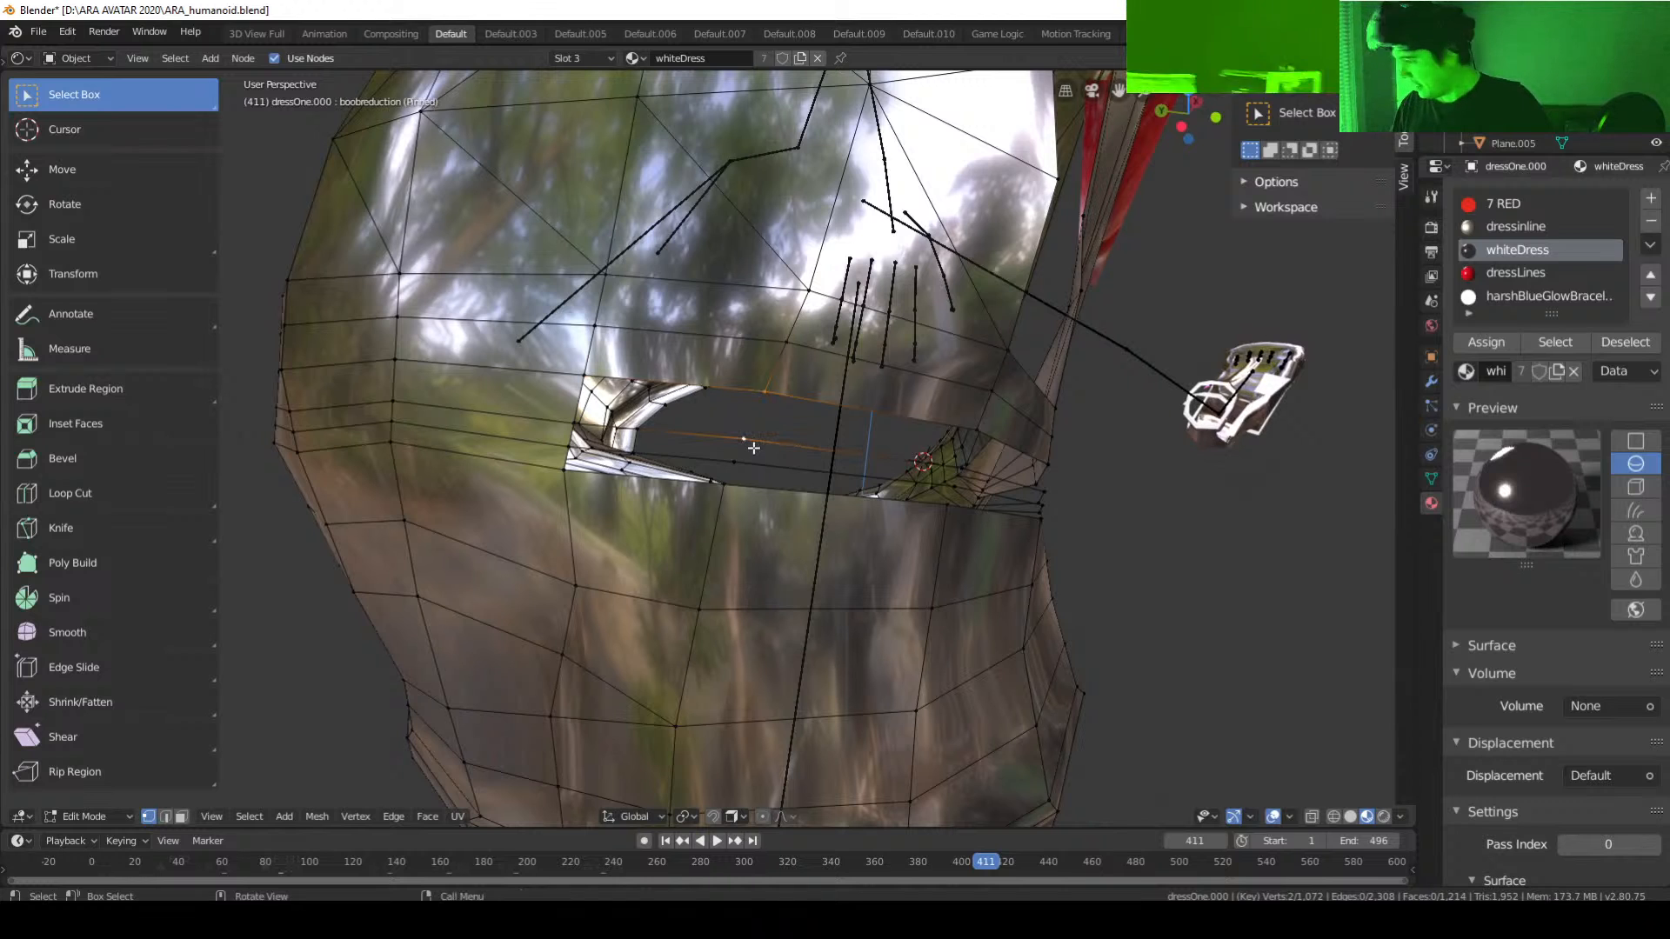
shift+click(573, 403)
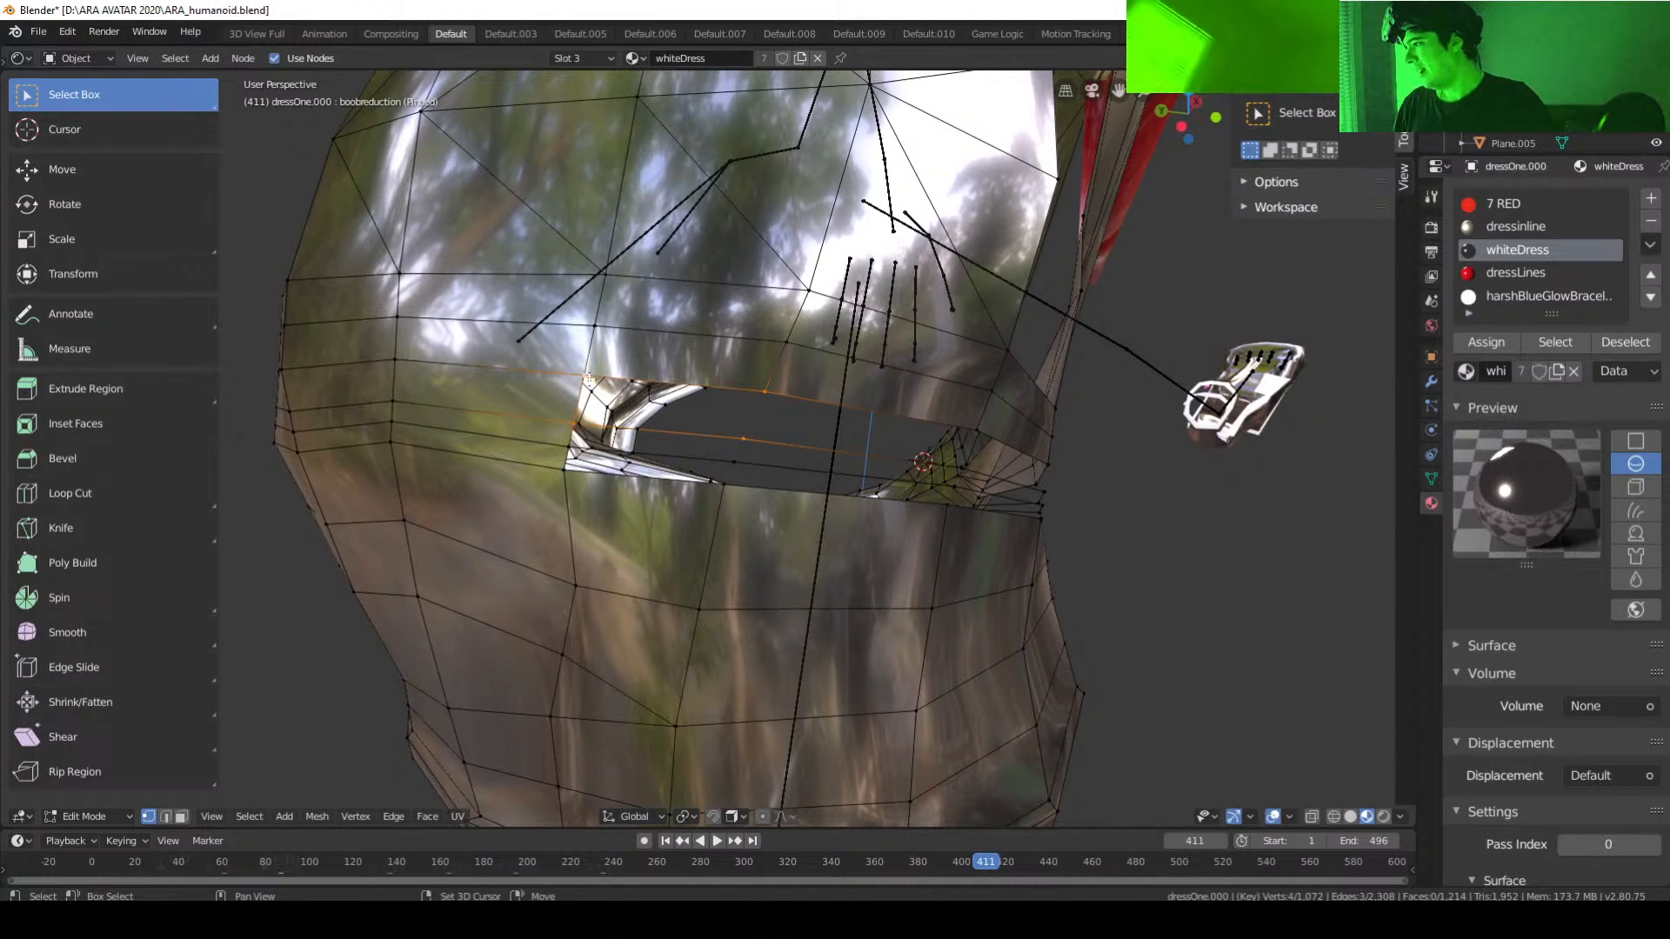
key(f)
middle_drag(589, 380, 809, 461)
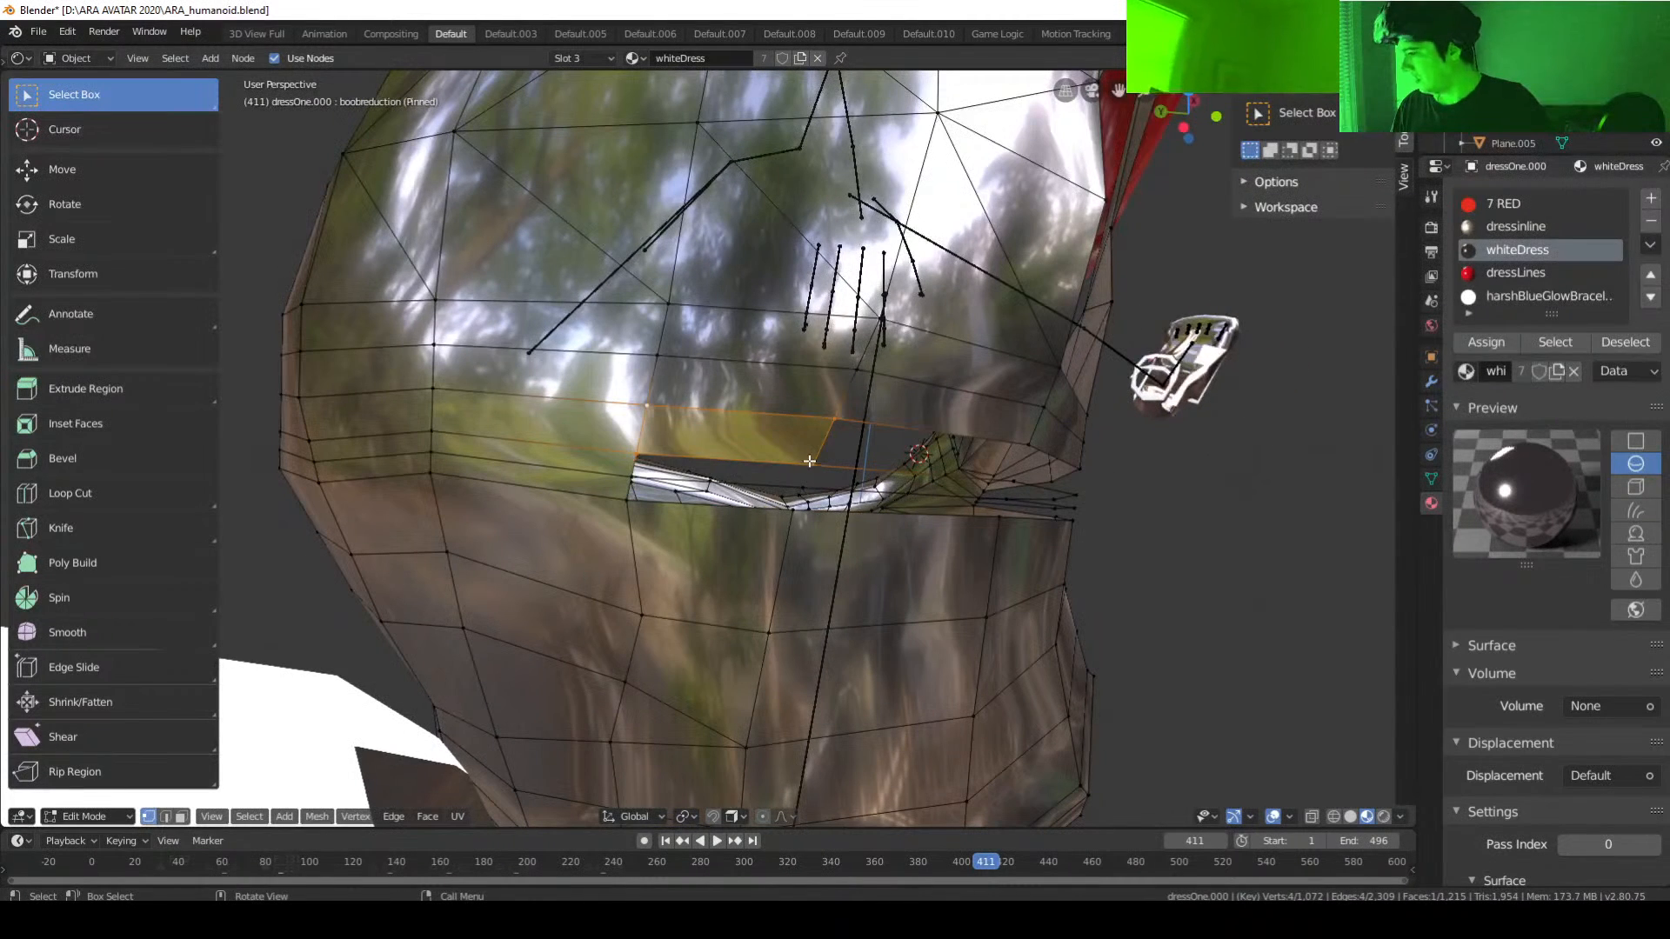
Step: Fill the middle row of the third gap column with a quad directly below its upper face
key(ctrl+z)
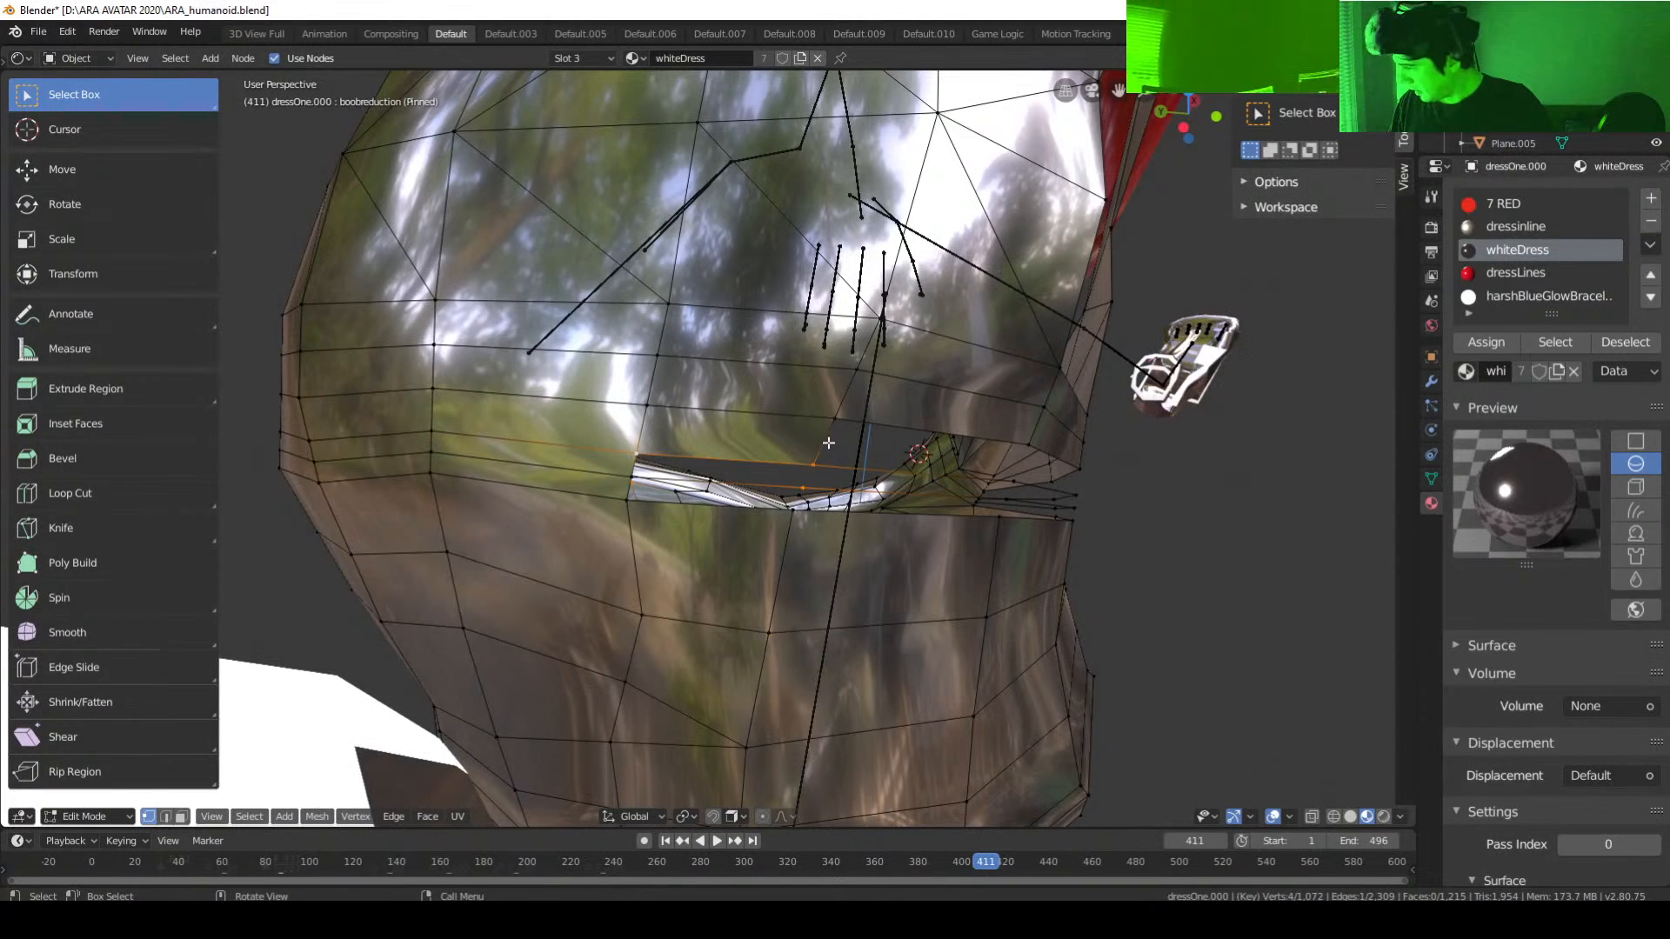
click(814, 463)
shift+click(804, 487)
shift+click(650, 455)
shift+click(655, 488)
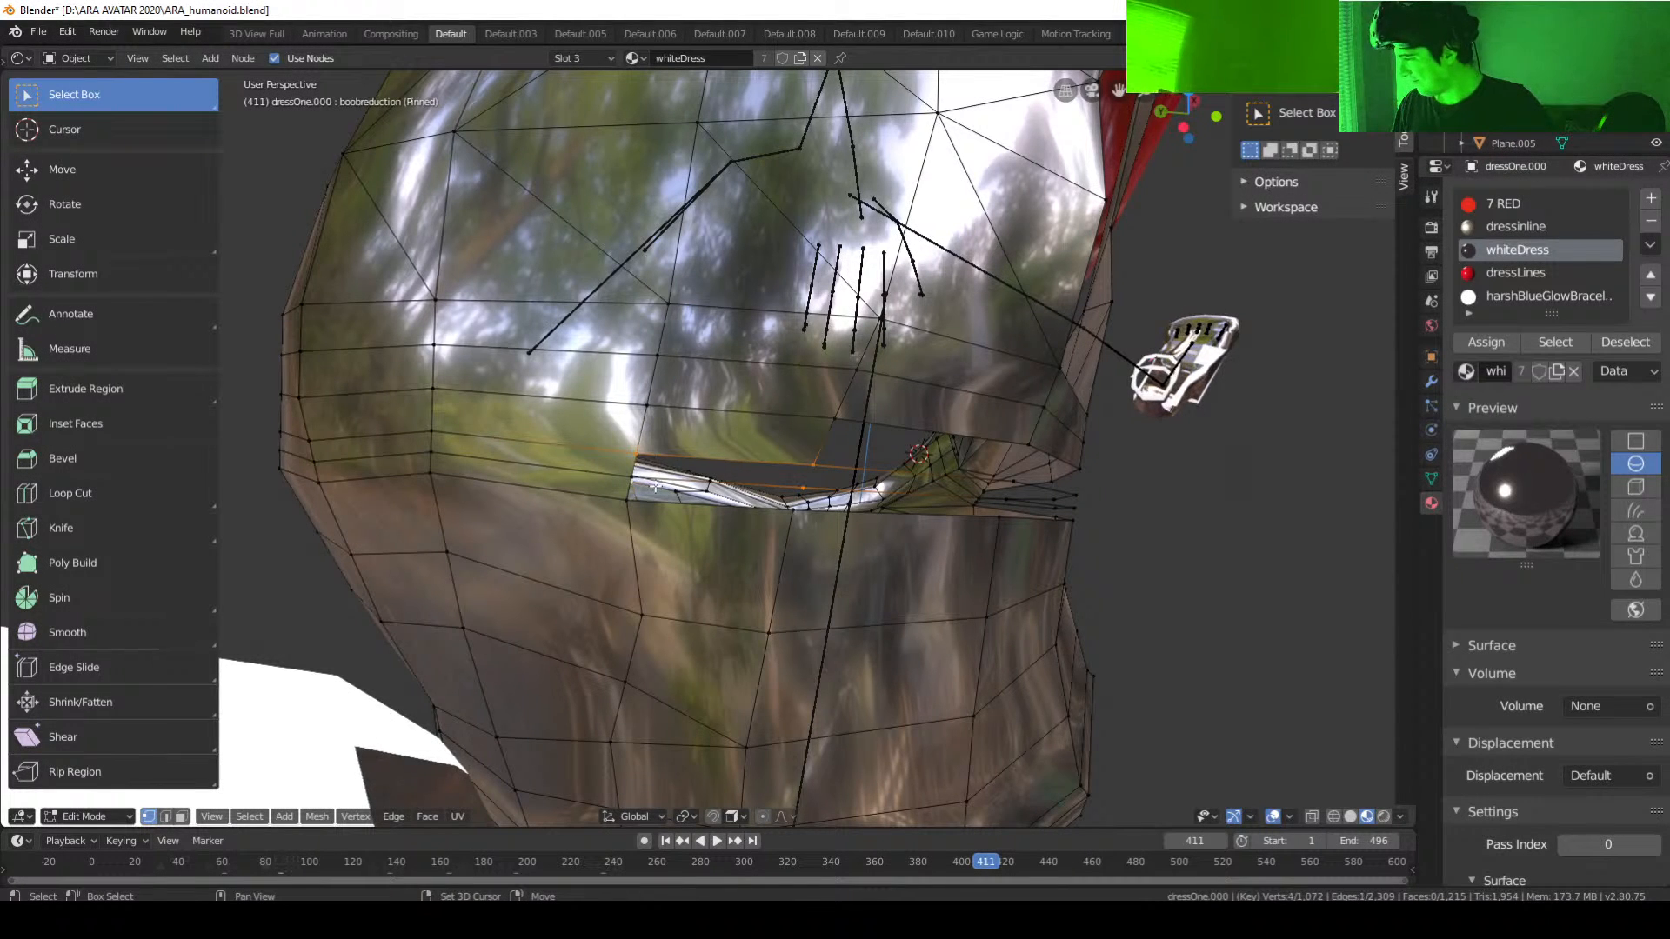
middle_drag(685, 484, 609, 488)
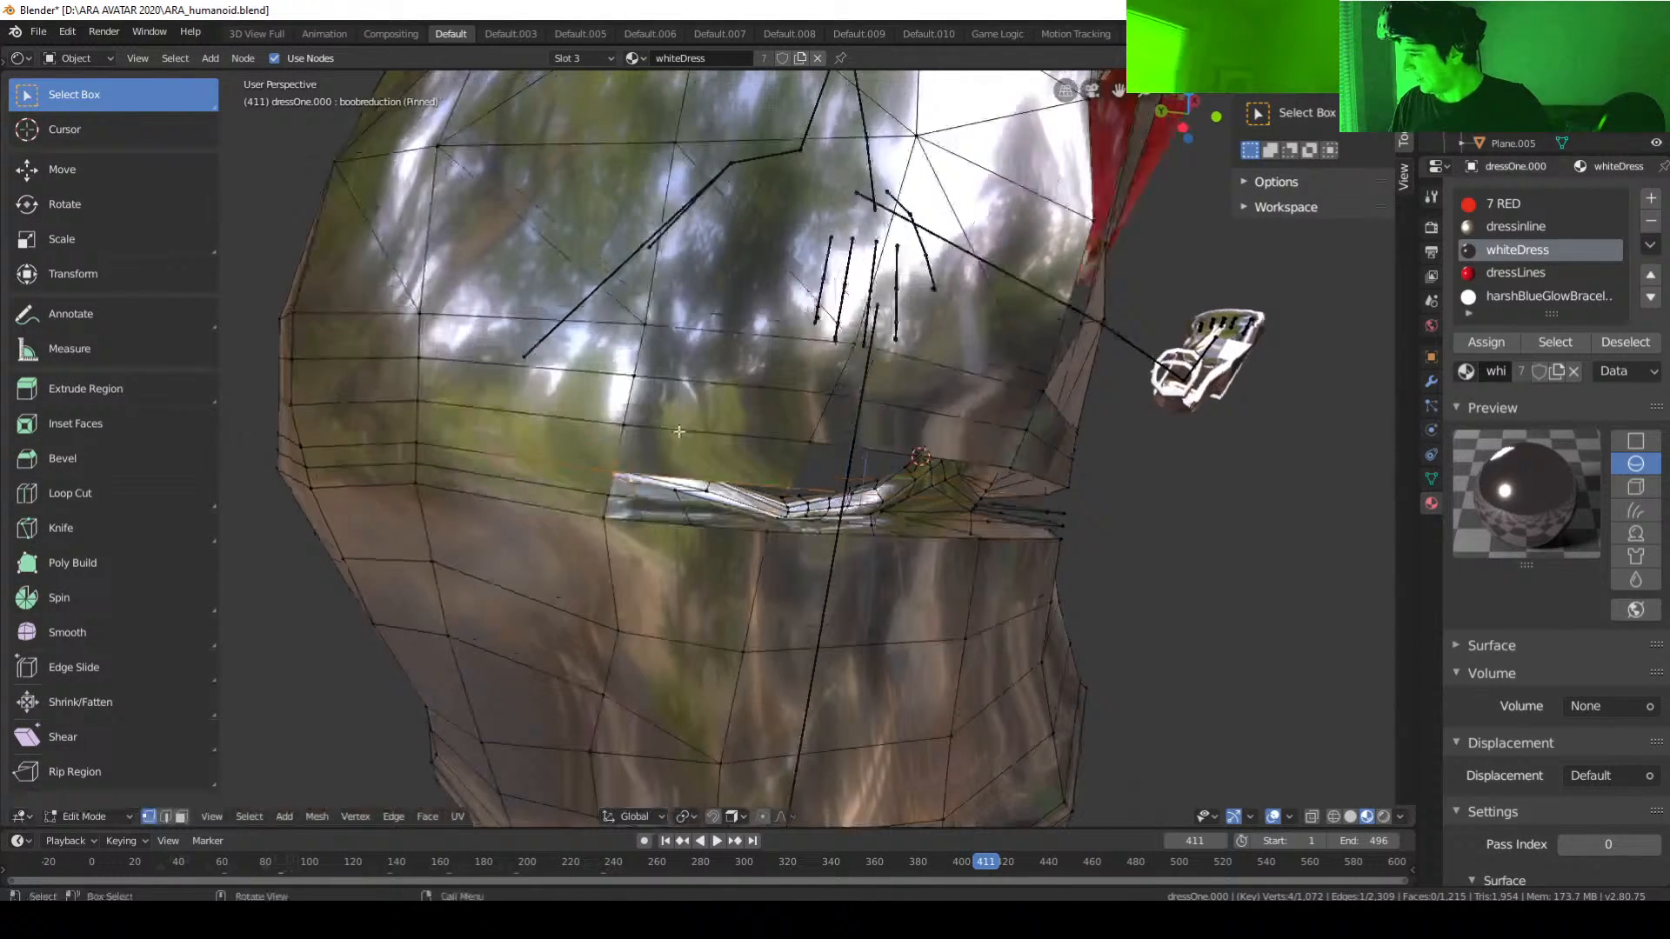
click(608, 494)
shift+click(780, 489)
middle_drag(781, 490, 771, 439)
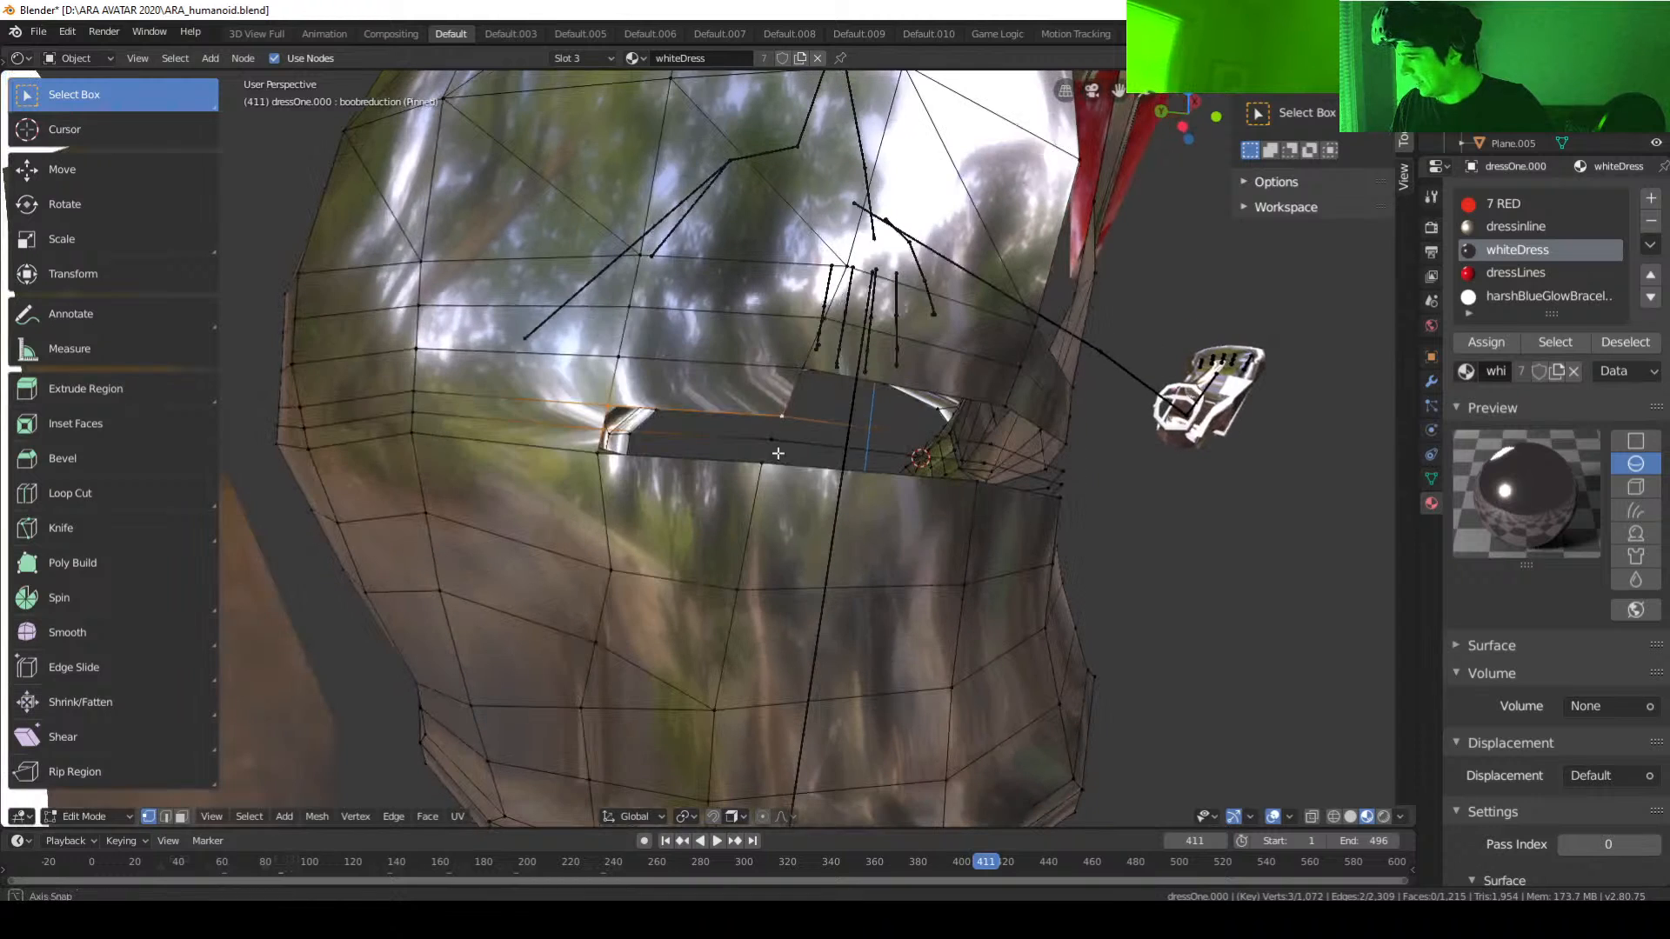
key(f)
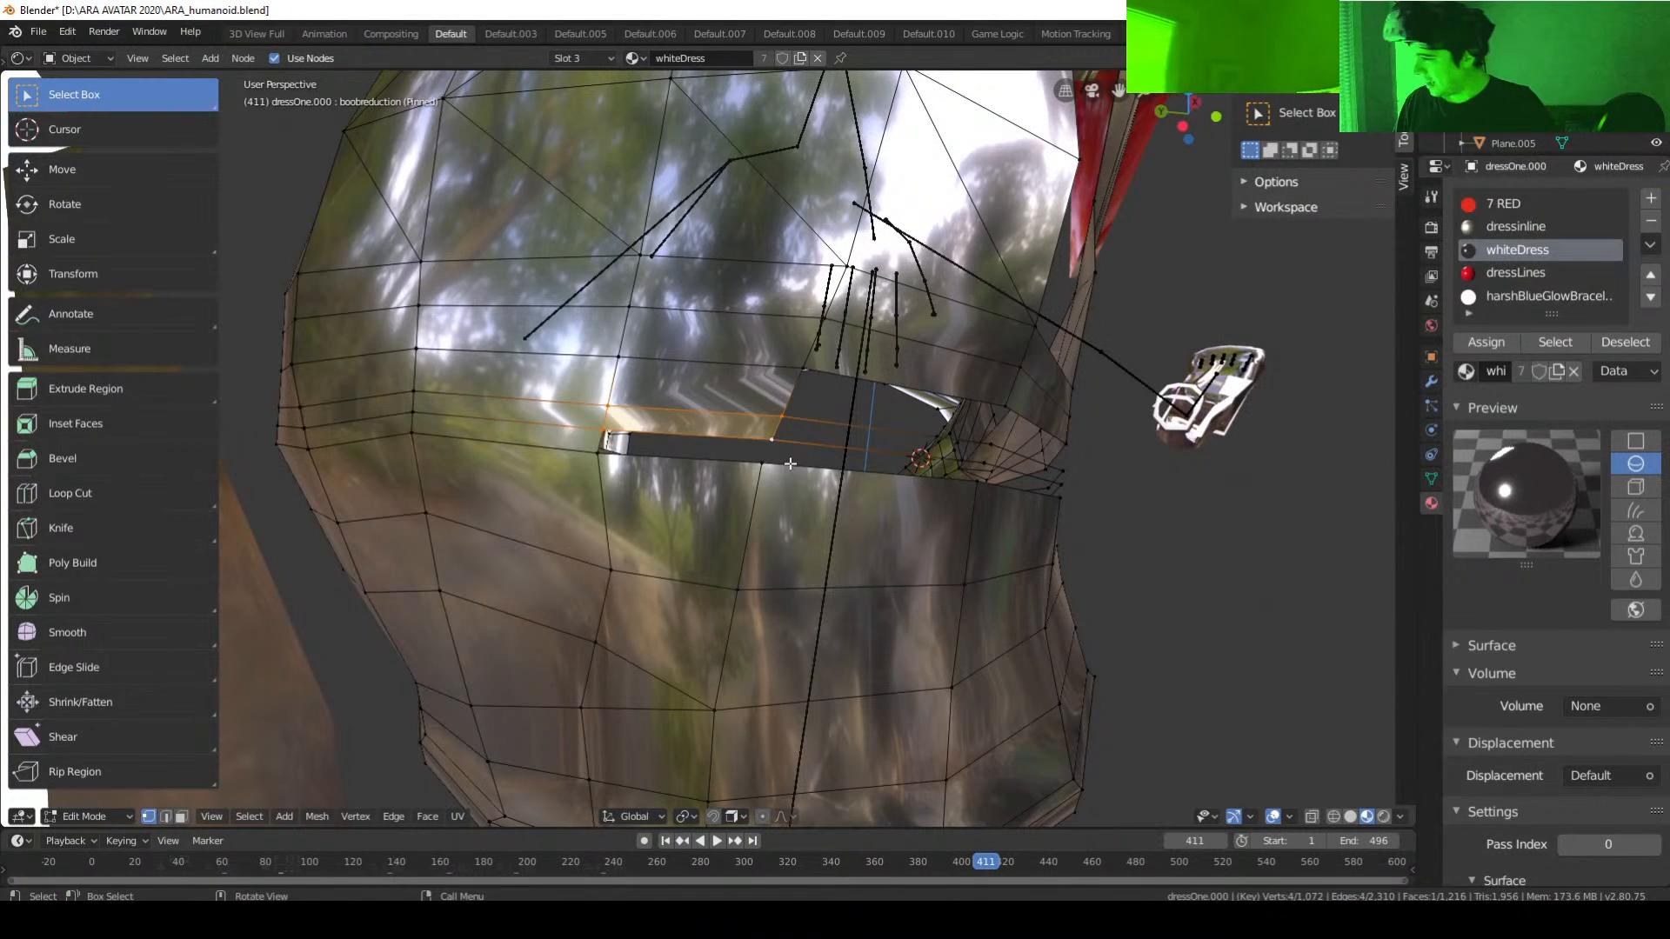
Step: Close the third gap column with a quad between its middle-row face and the lower rim
click(781, 438)
shift+click(766, 466)
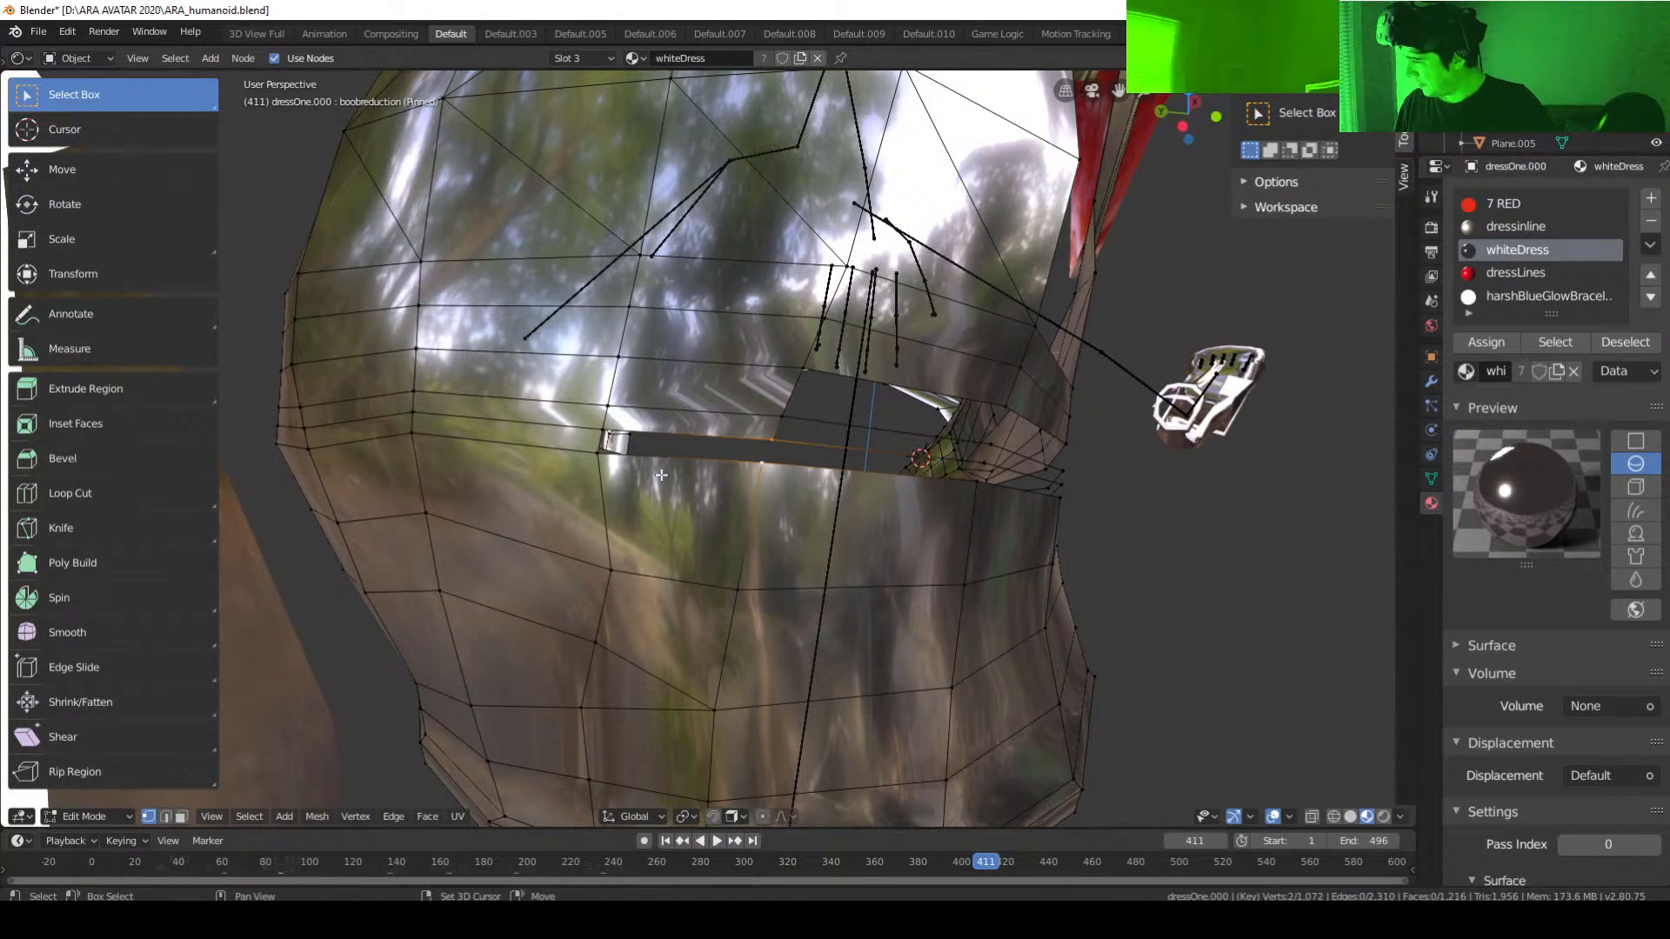
click(593, 458)
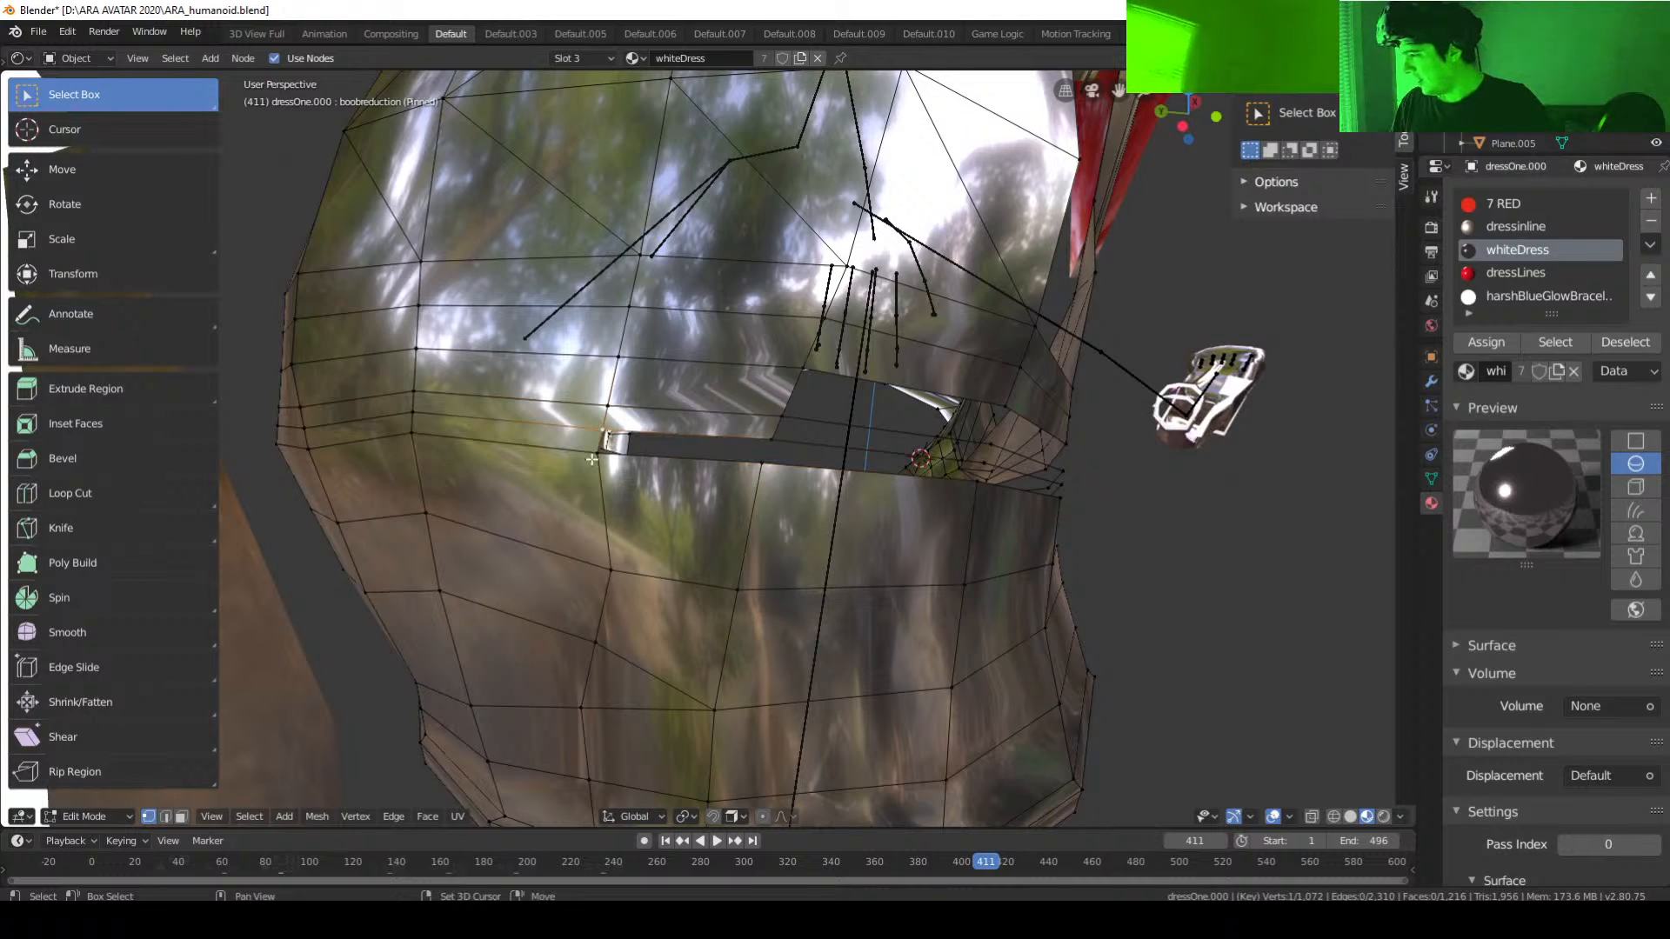
shift+click(763, 463)
shift+click(777, 442)
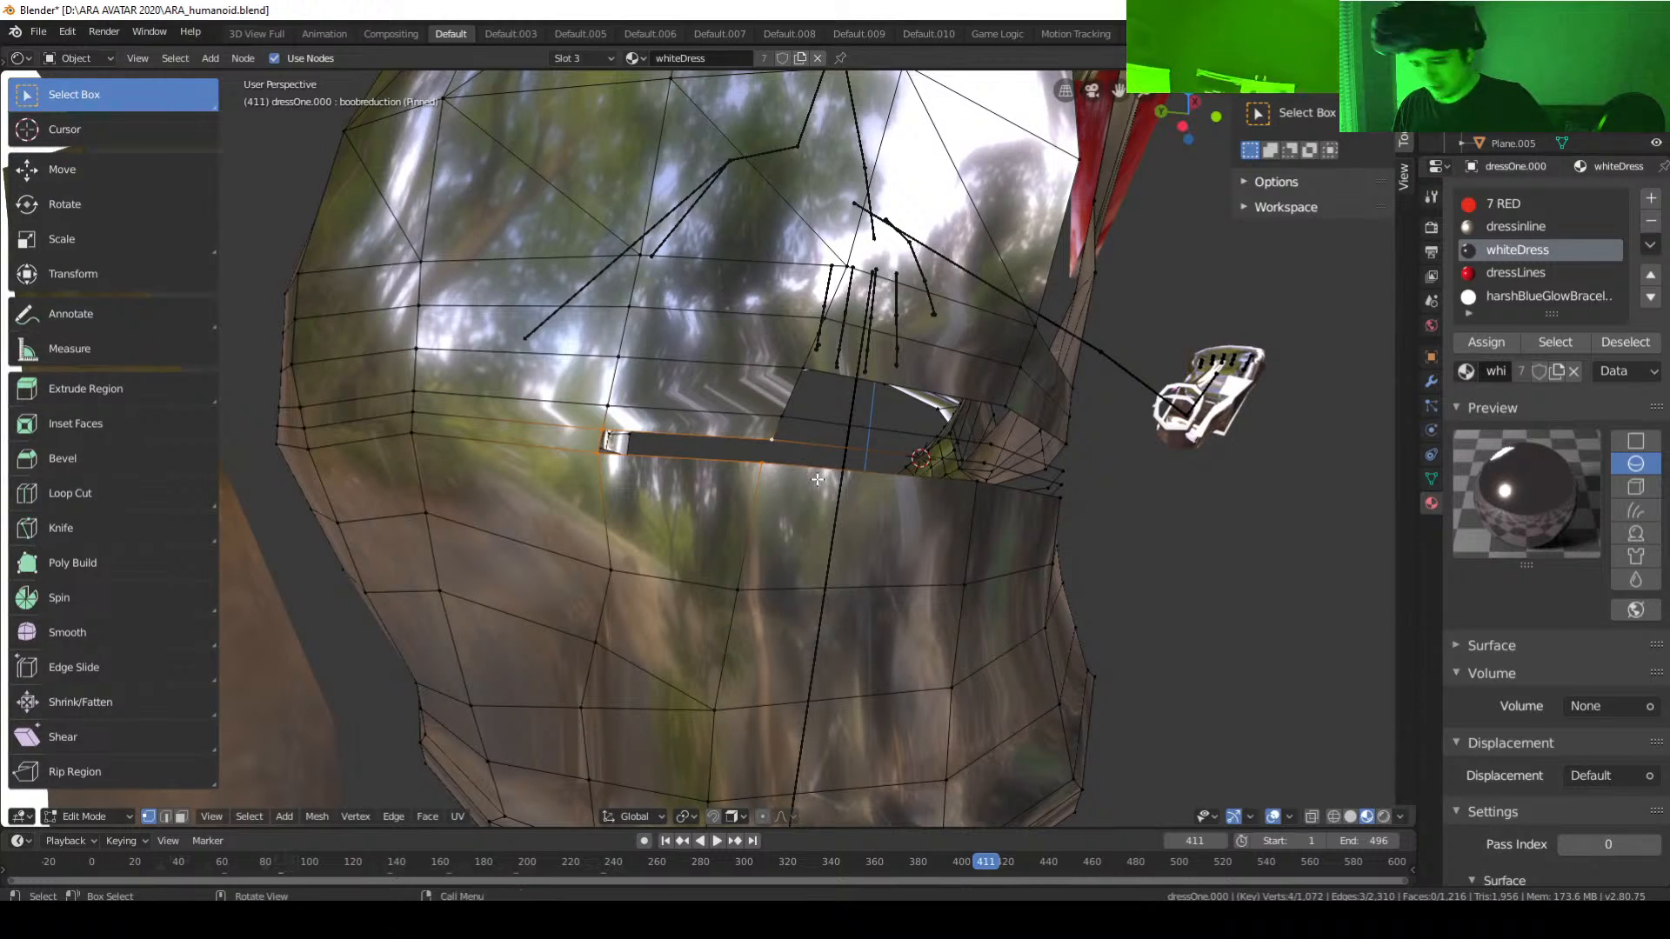
key(f)
Step: Fill the lower and middle rows of the fourth gap column, moving around the dress toward the crotch
middle_drag(833, 511, 576, 494)
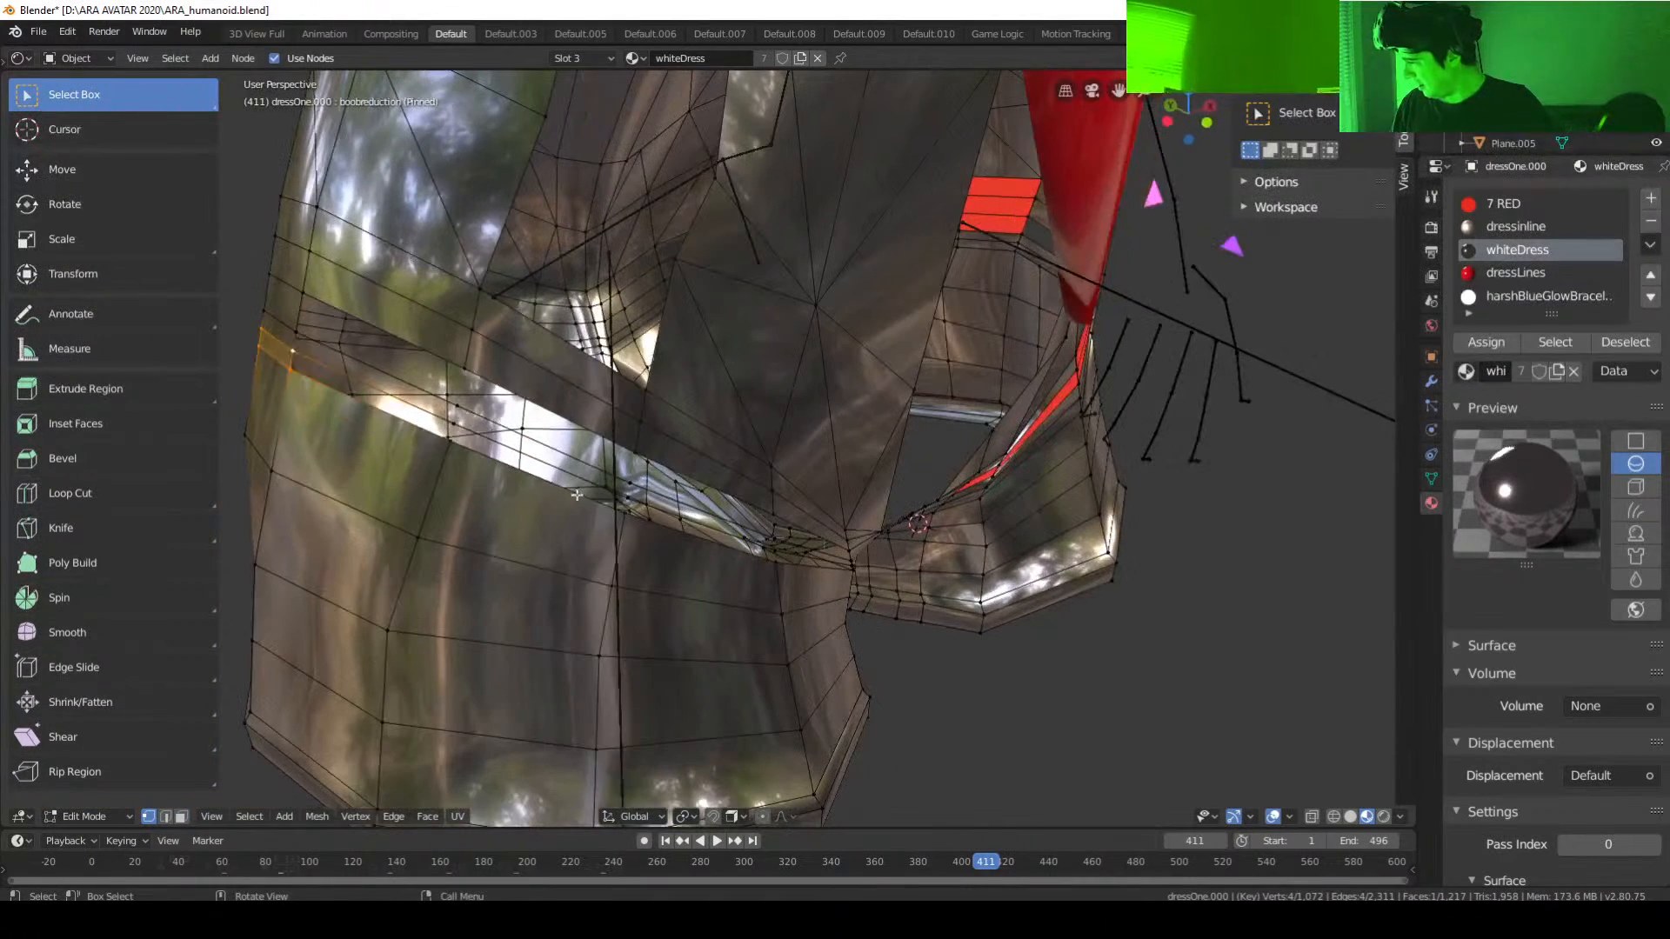
click(456, 426)
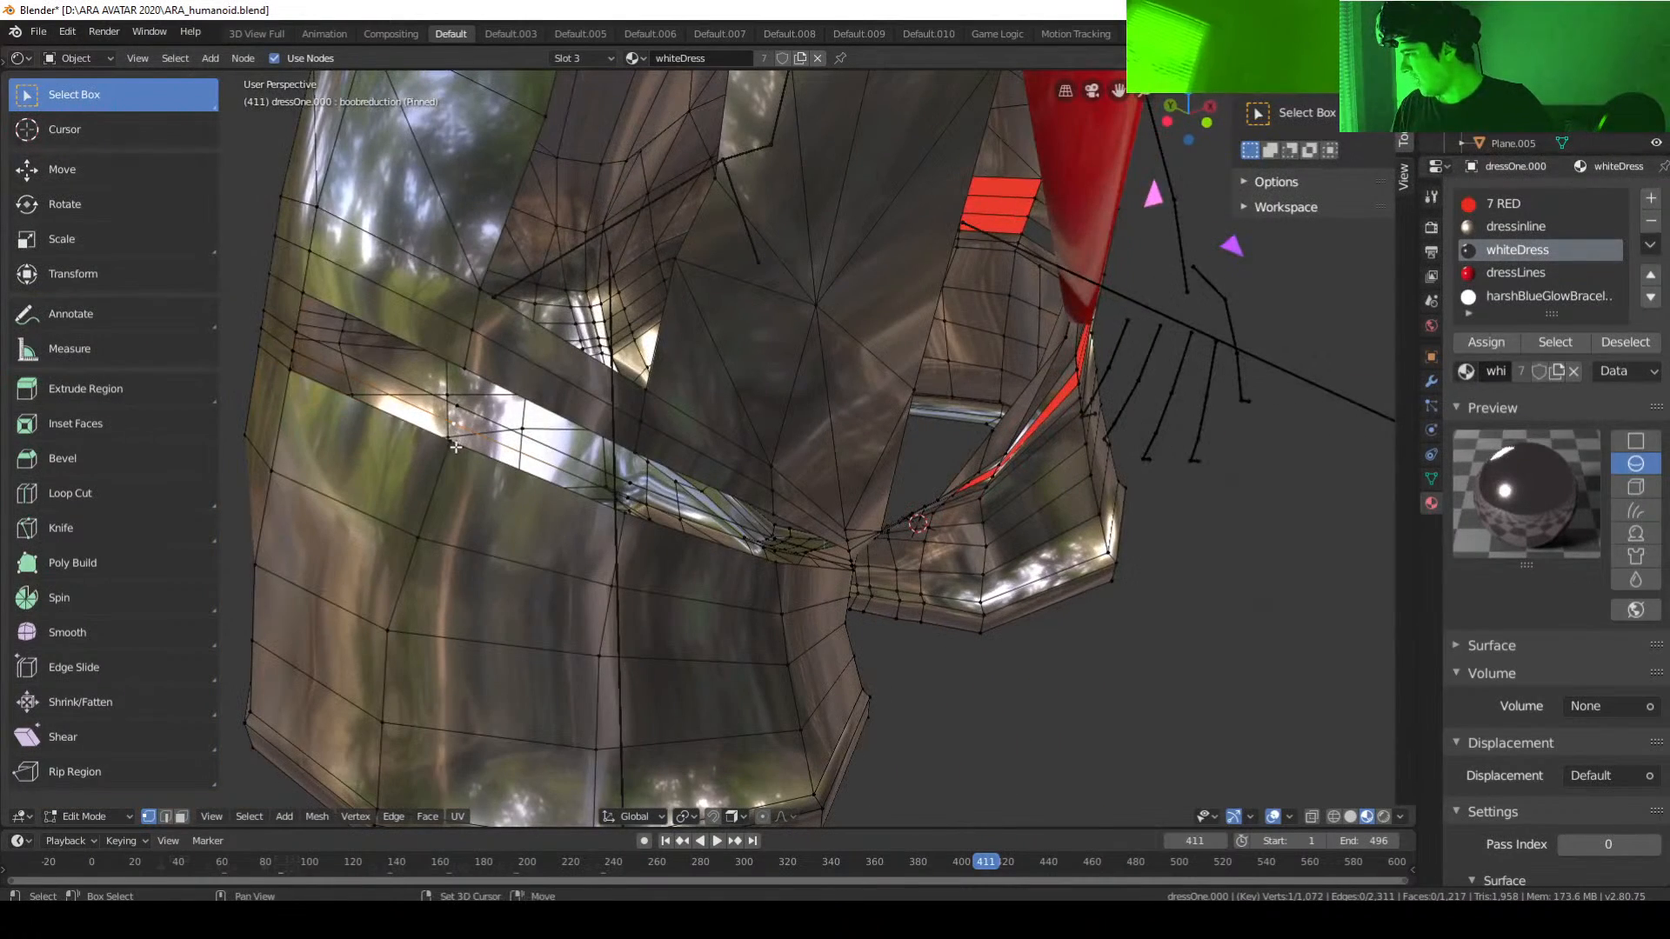
shift+click(293, 358)
key(f)
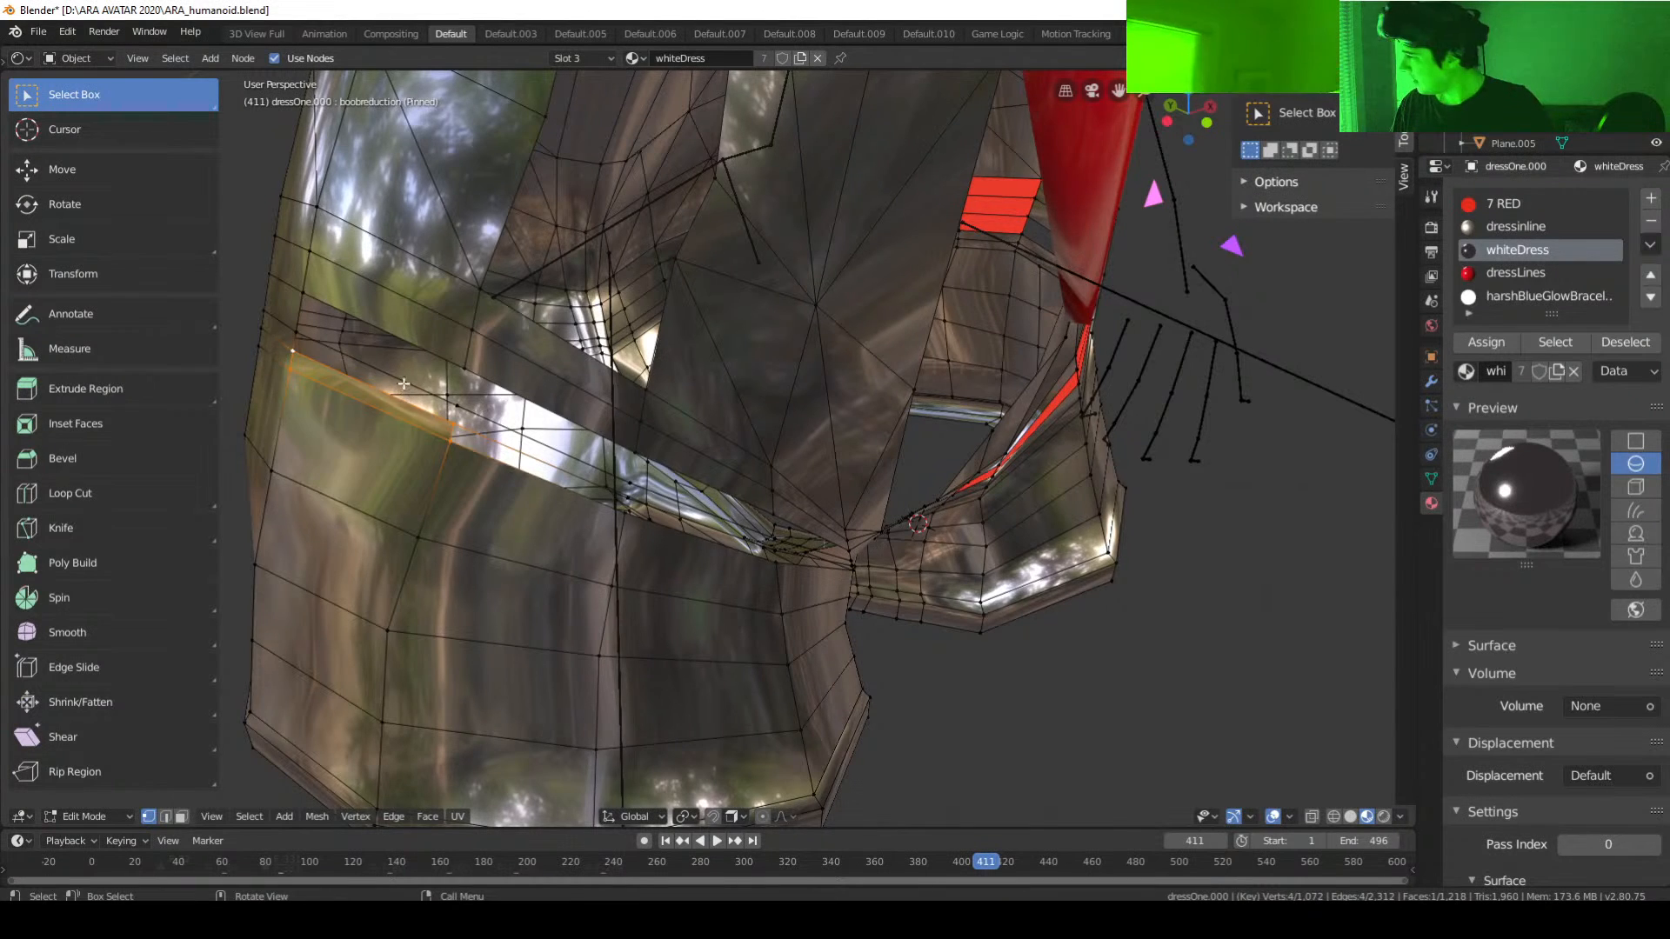
middle_drag(293, 359, 501, 410)
click(516, 431)
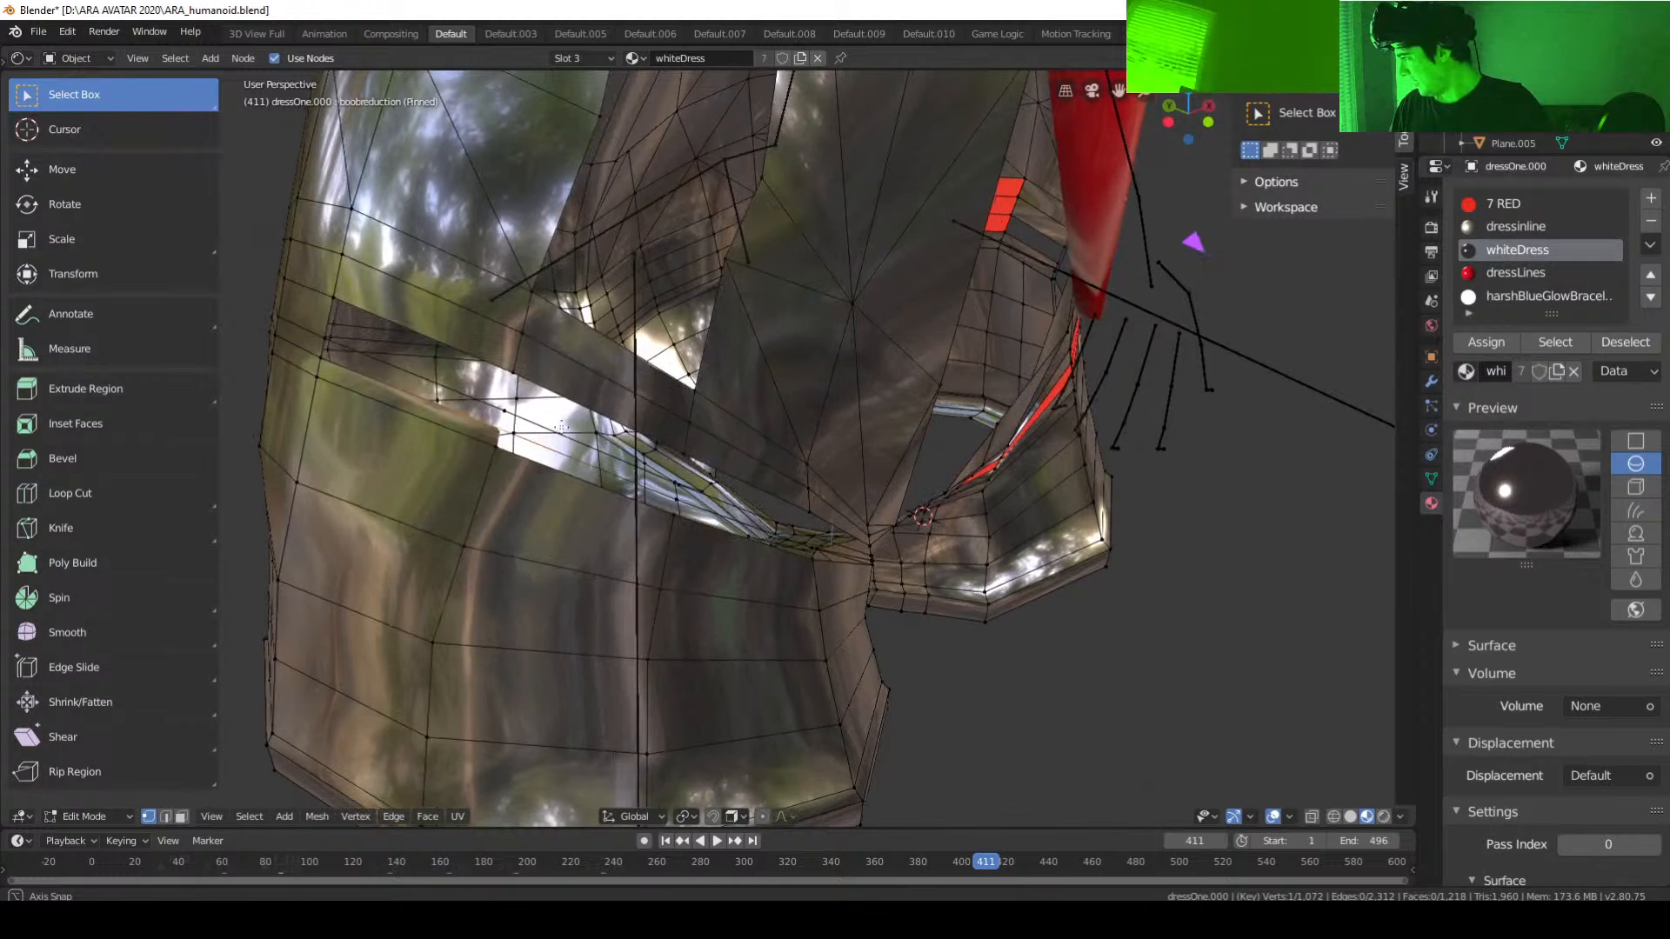
shift+click(468, 394)
shift+click(326, 369)
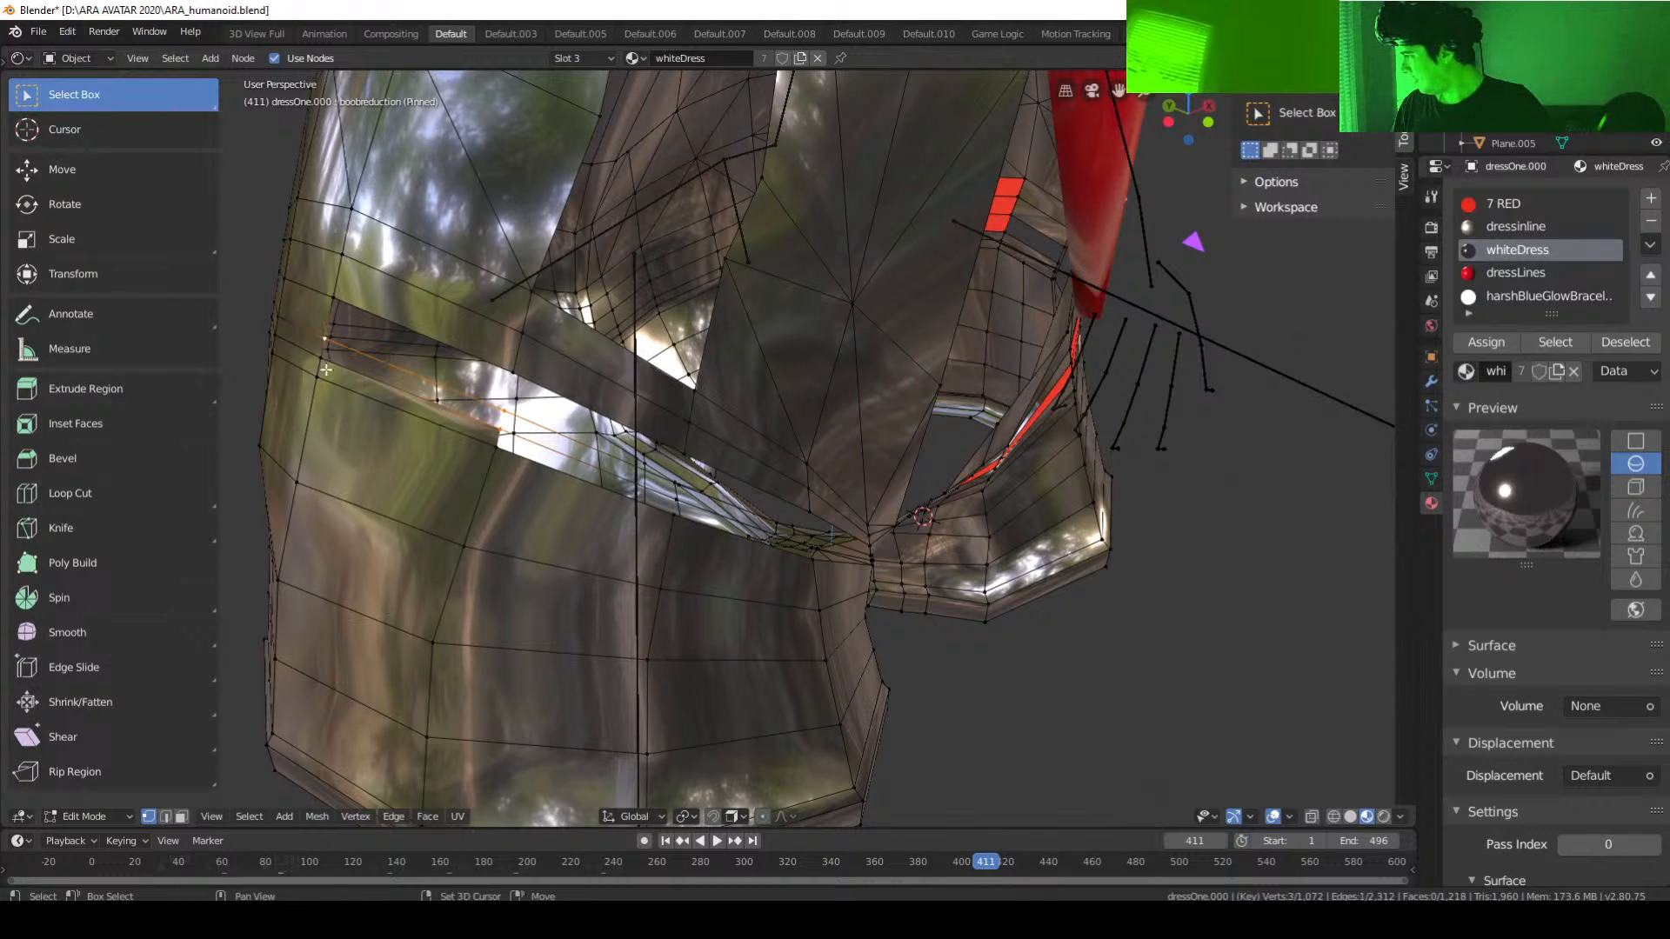
key(f)
Step: Fill the remaining upper row of the fourth gap column with a quad up to the upper rim
middle_drag(370, 375, 468, 430)
click(480, 439)
shift+click(506, 408)
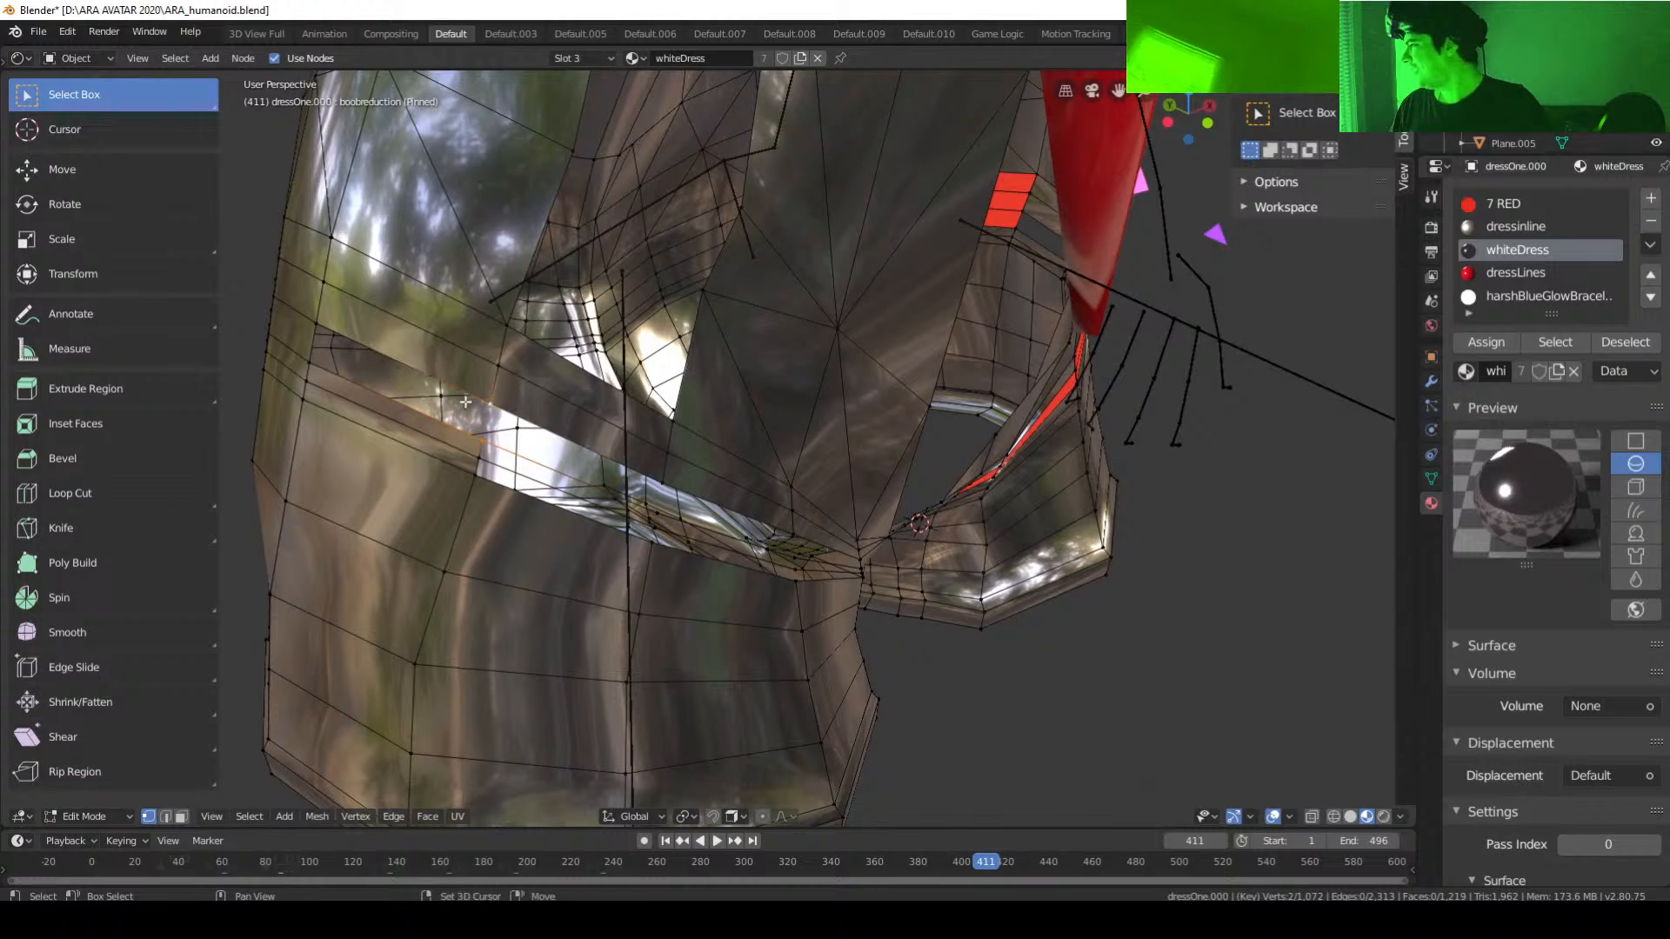
shift+click(318, 332)
shift+click(318, 369)
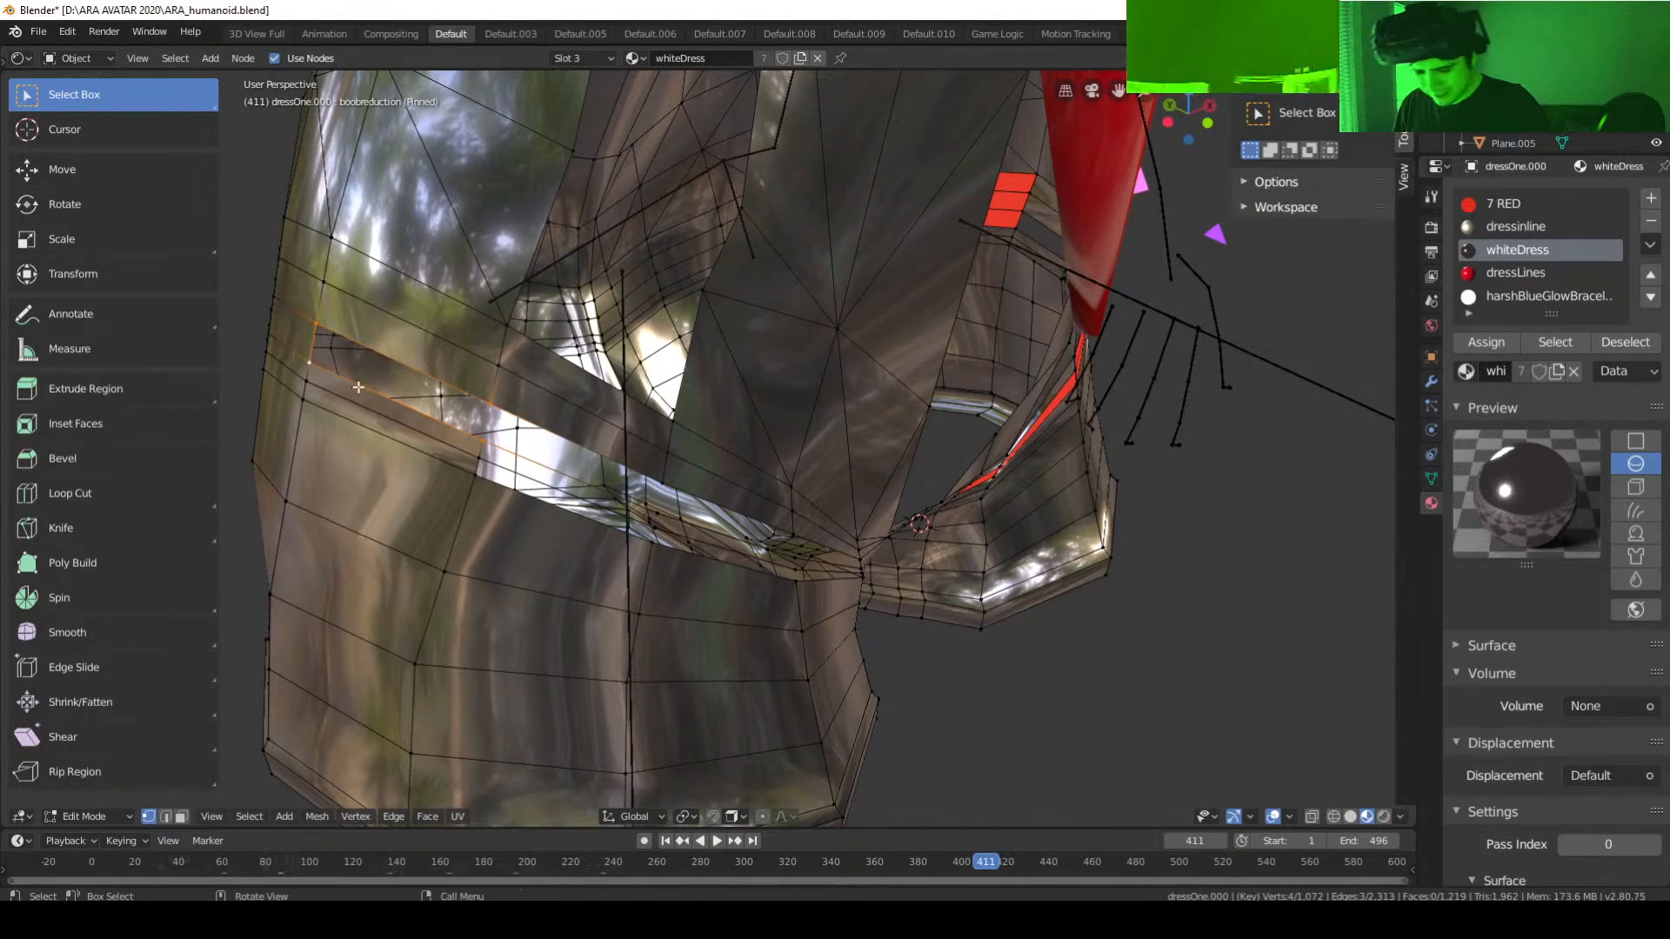
key(f)
Step: Fill the fifth gap column with three quads, working from the upper rim down to the lower rim
middle_drag(318, 370, 467, 430)
click(494, 433)
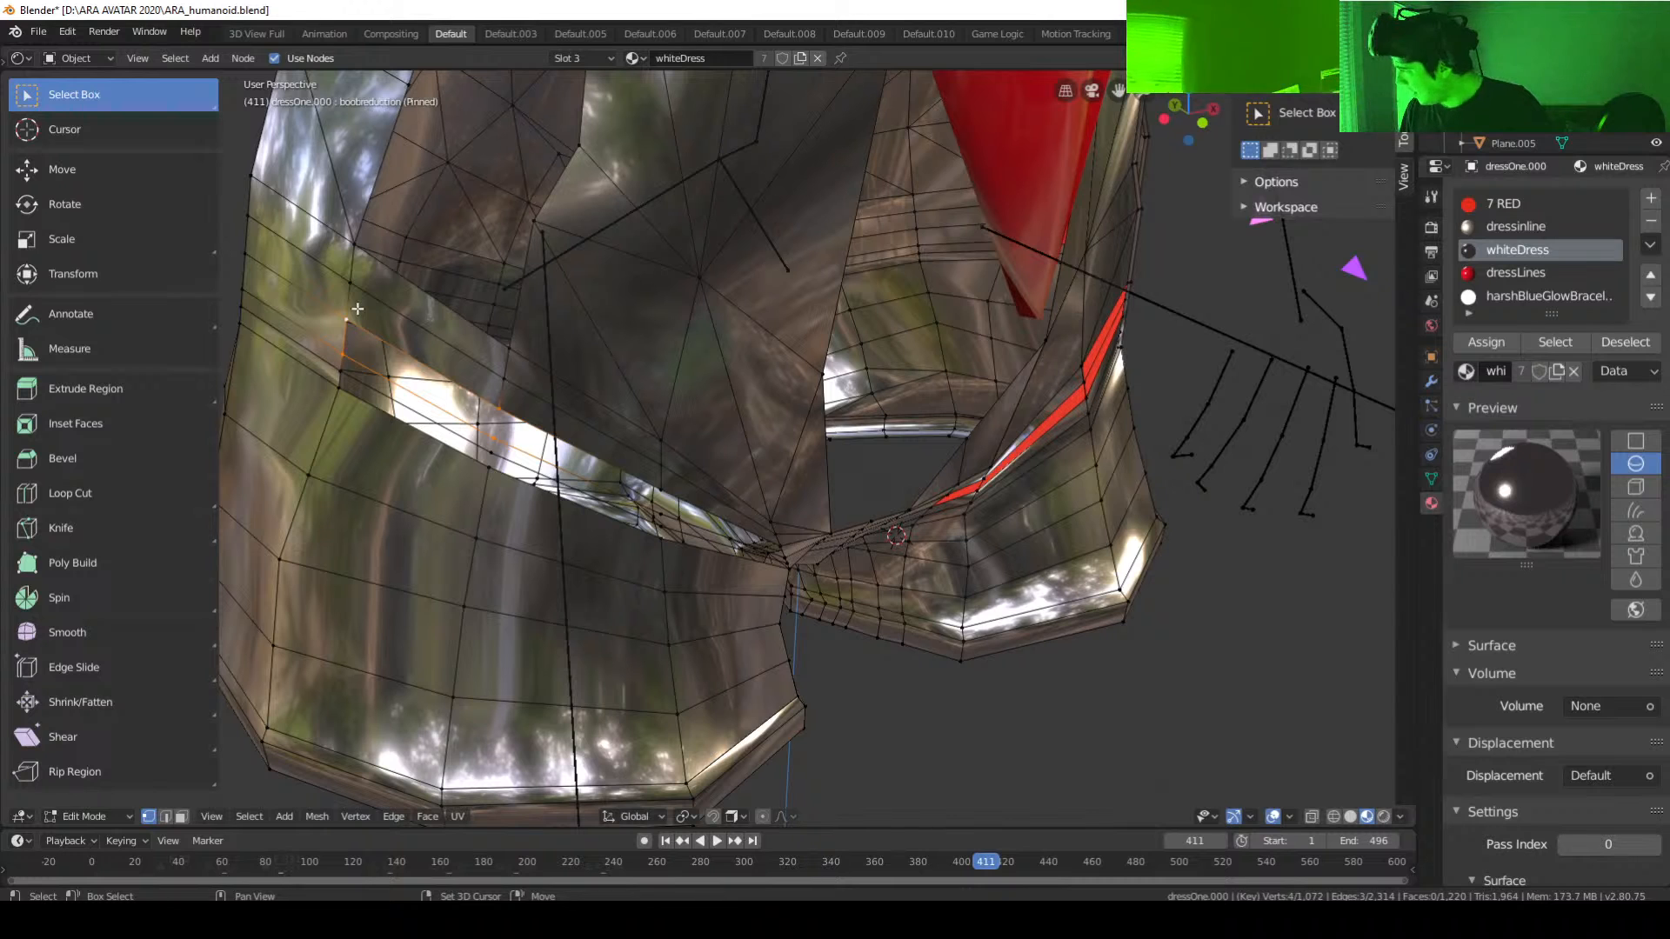
key(f)
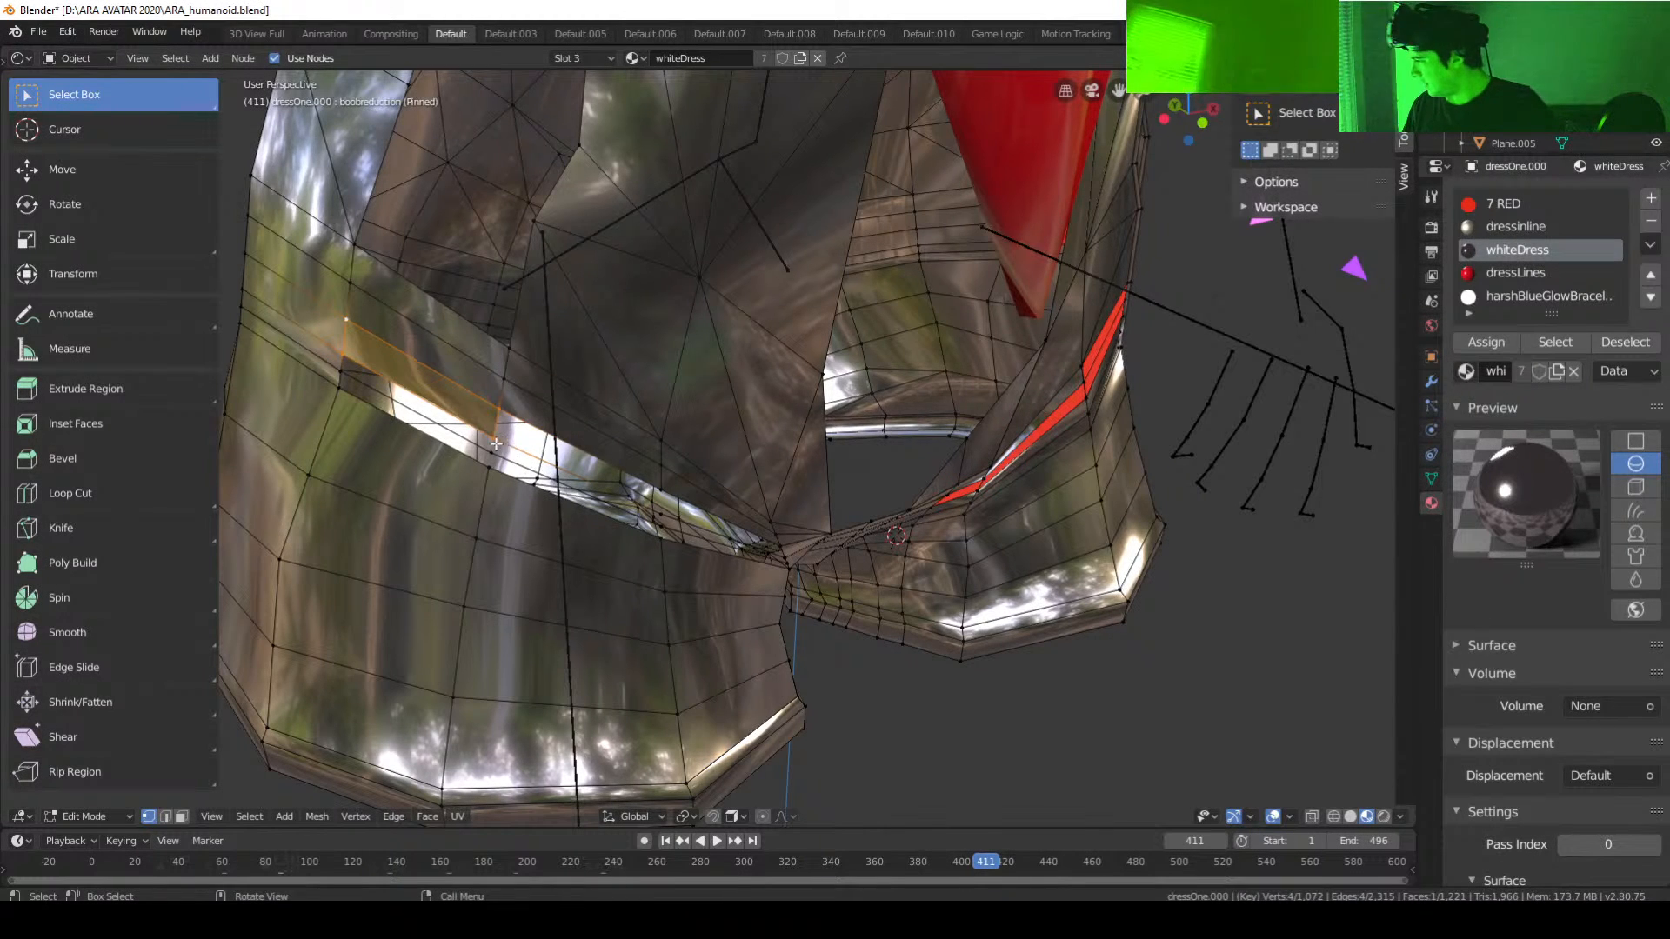
click(517, 452)
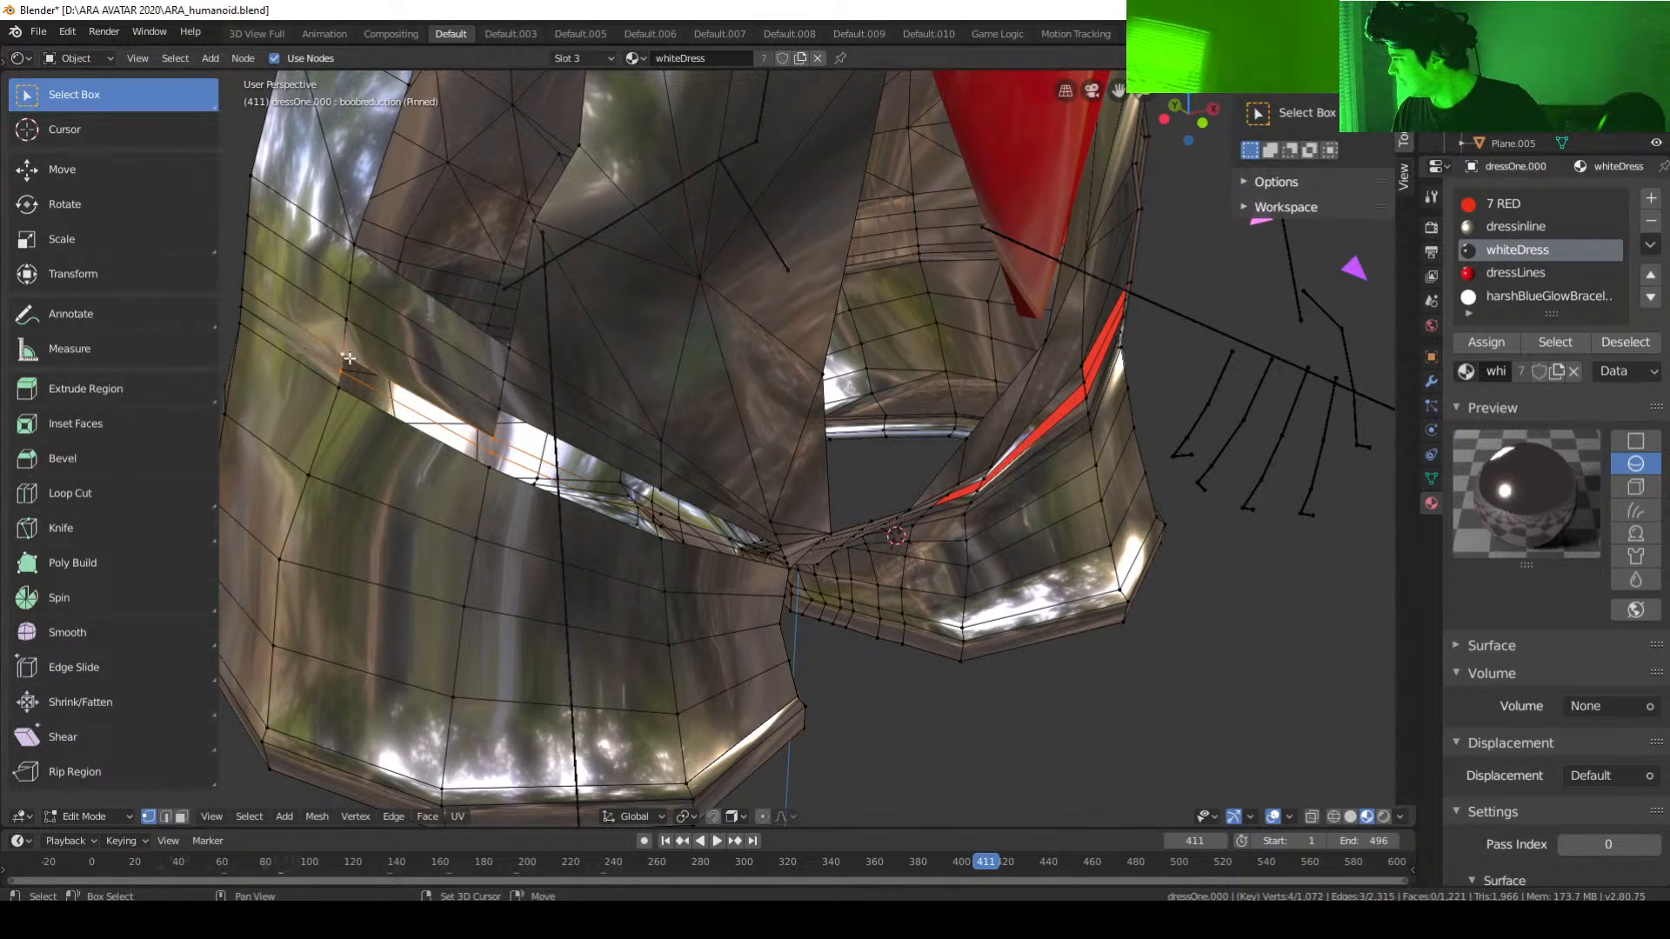
key(f)
click(487, 458)
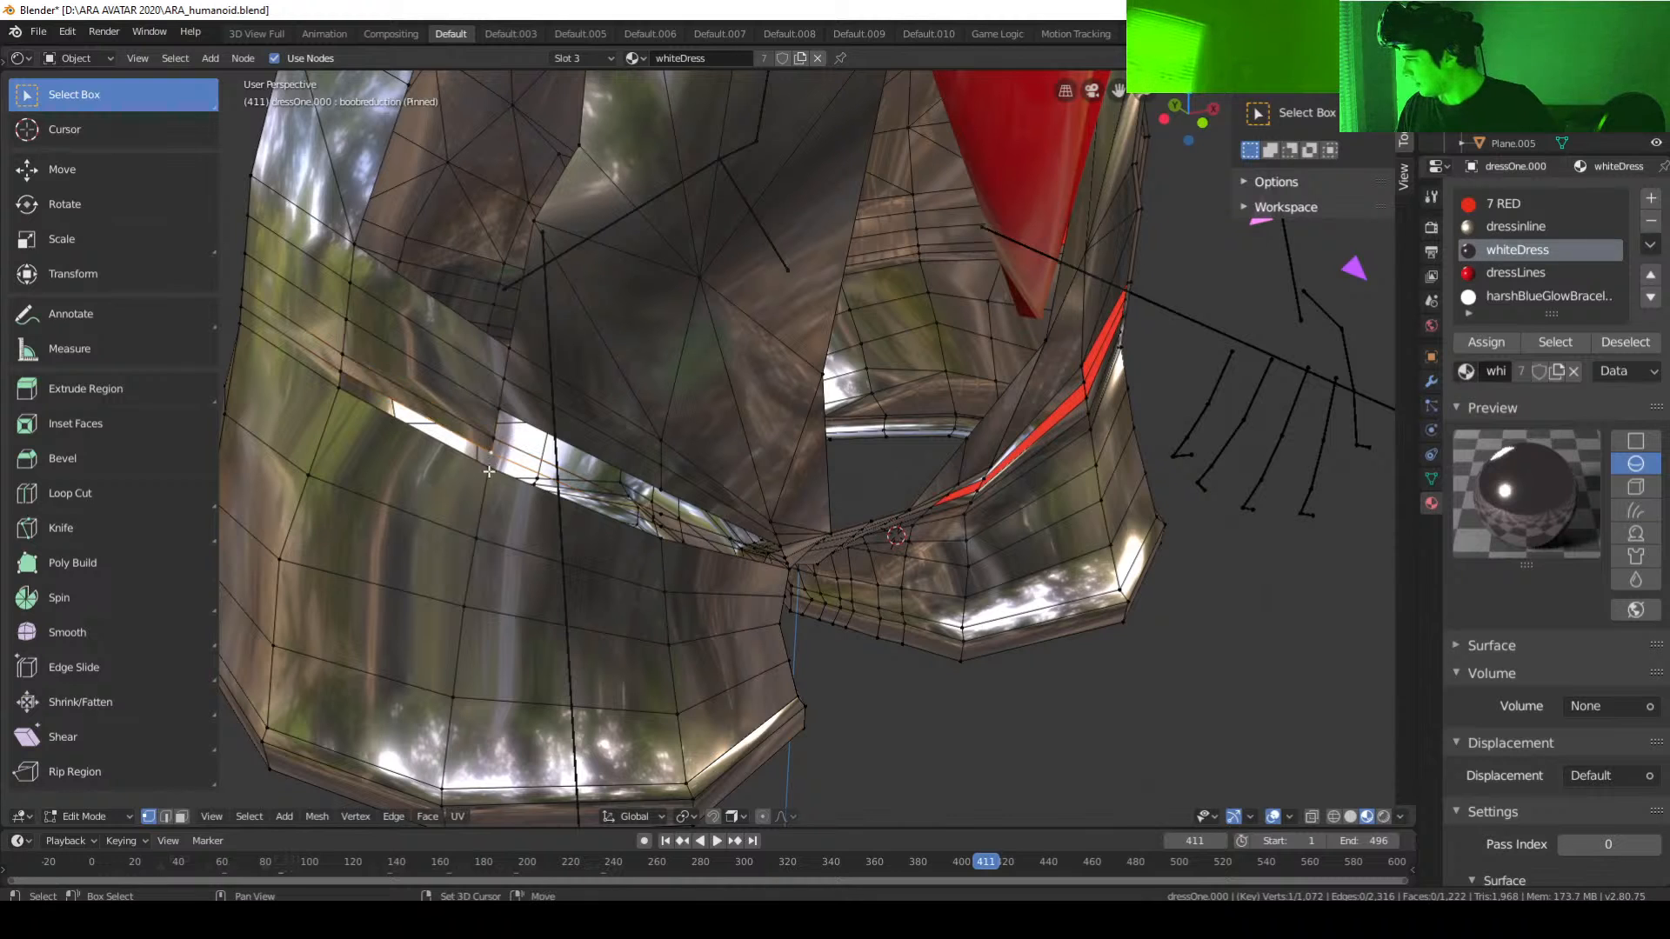
shift+click(335, 393)
key(f)
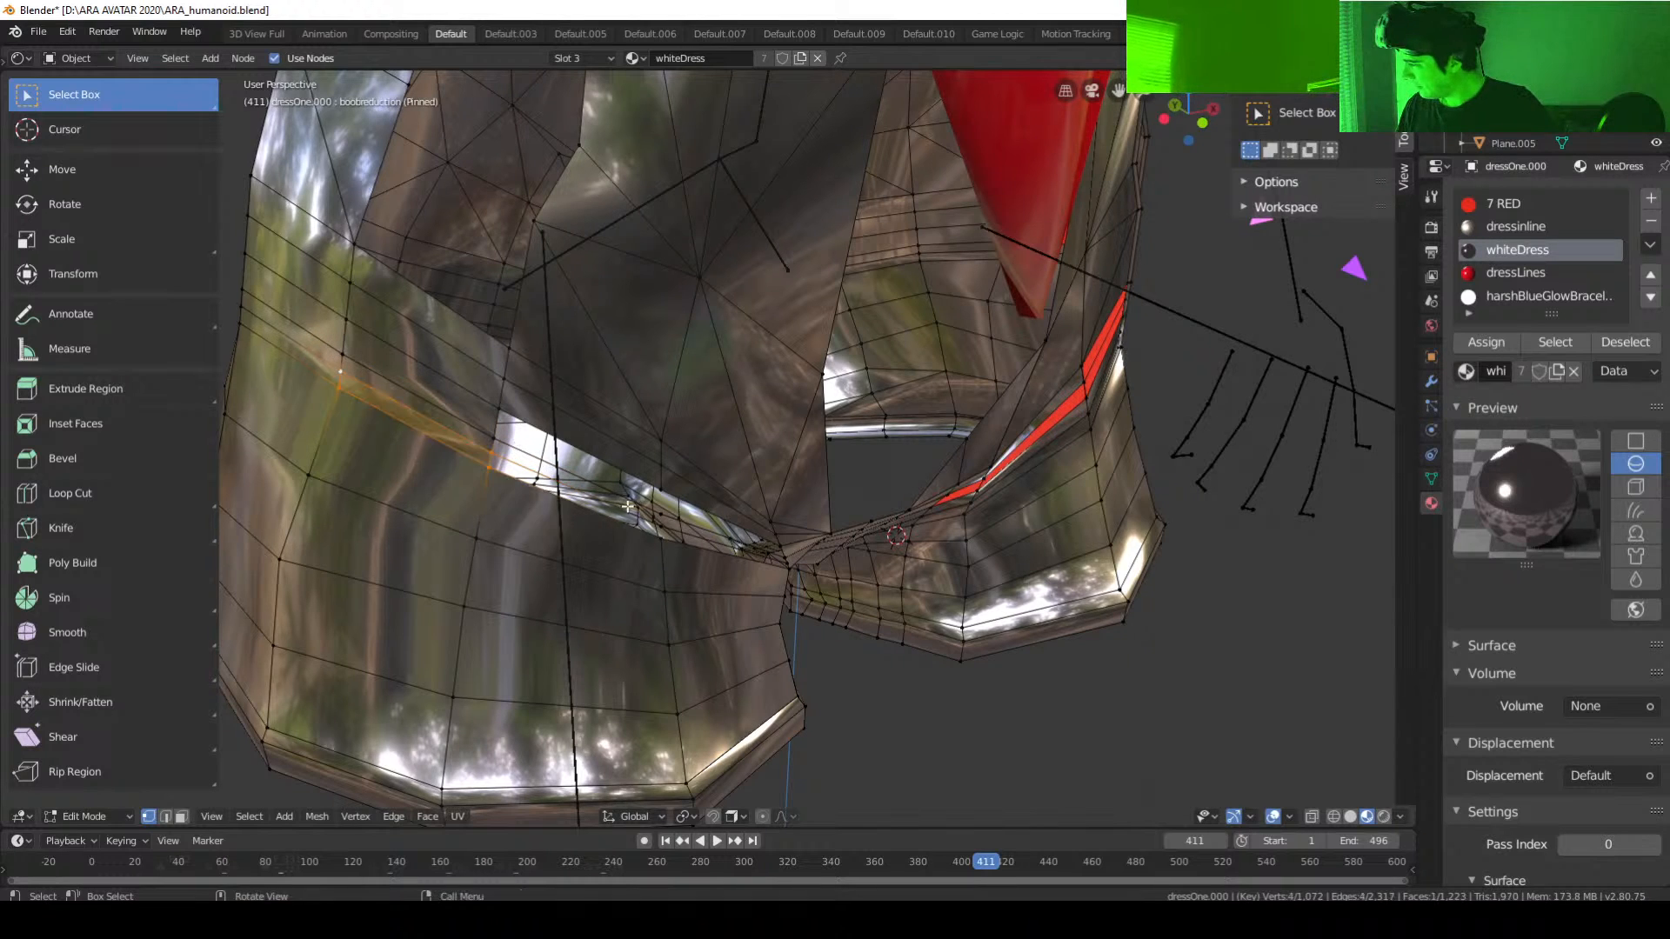
Step: Fill the sixth gap column with three quads, working from the lower rim up to the upper rim
middle_drag(516, 449, 519, 508)
click(519, 508)
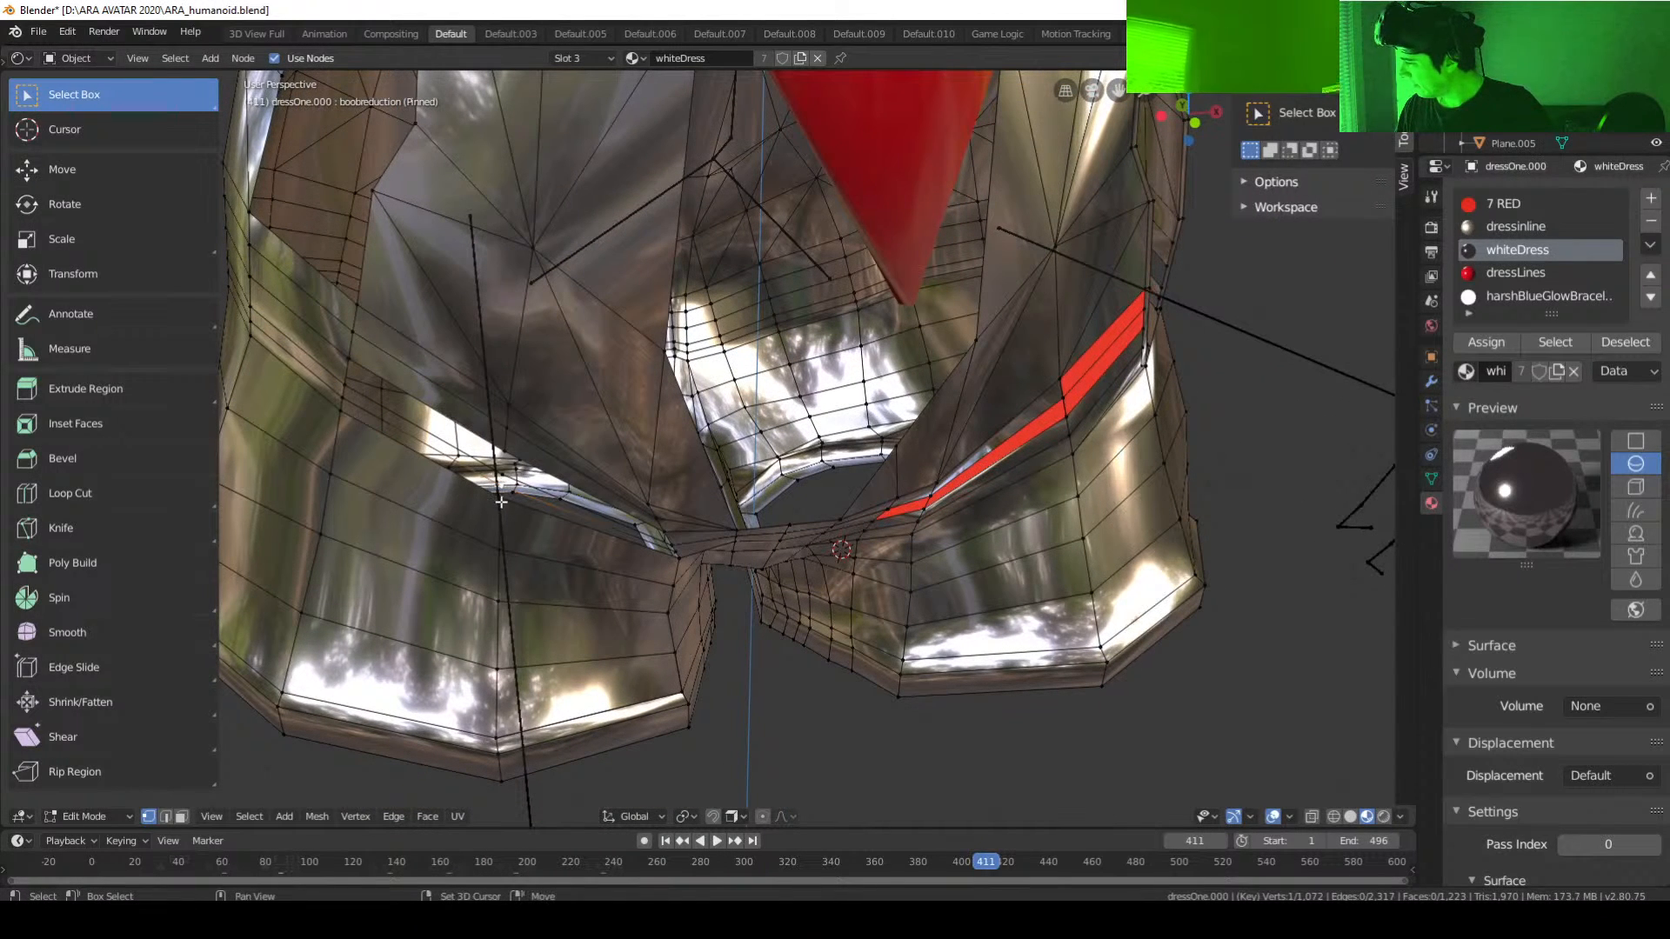
key(f)
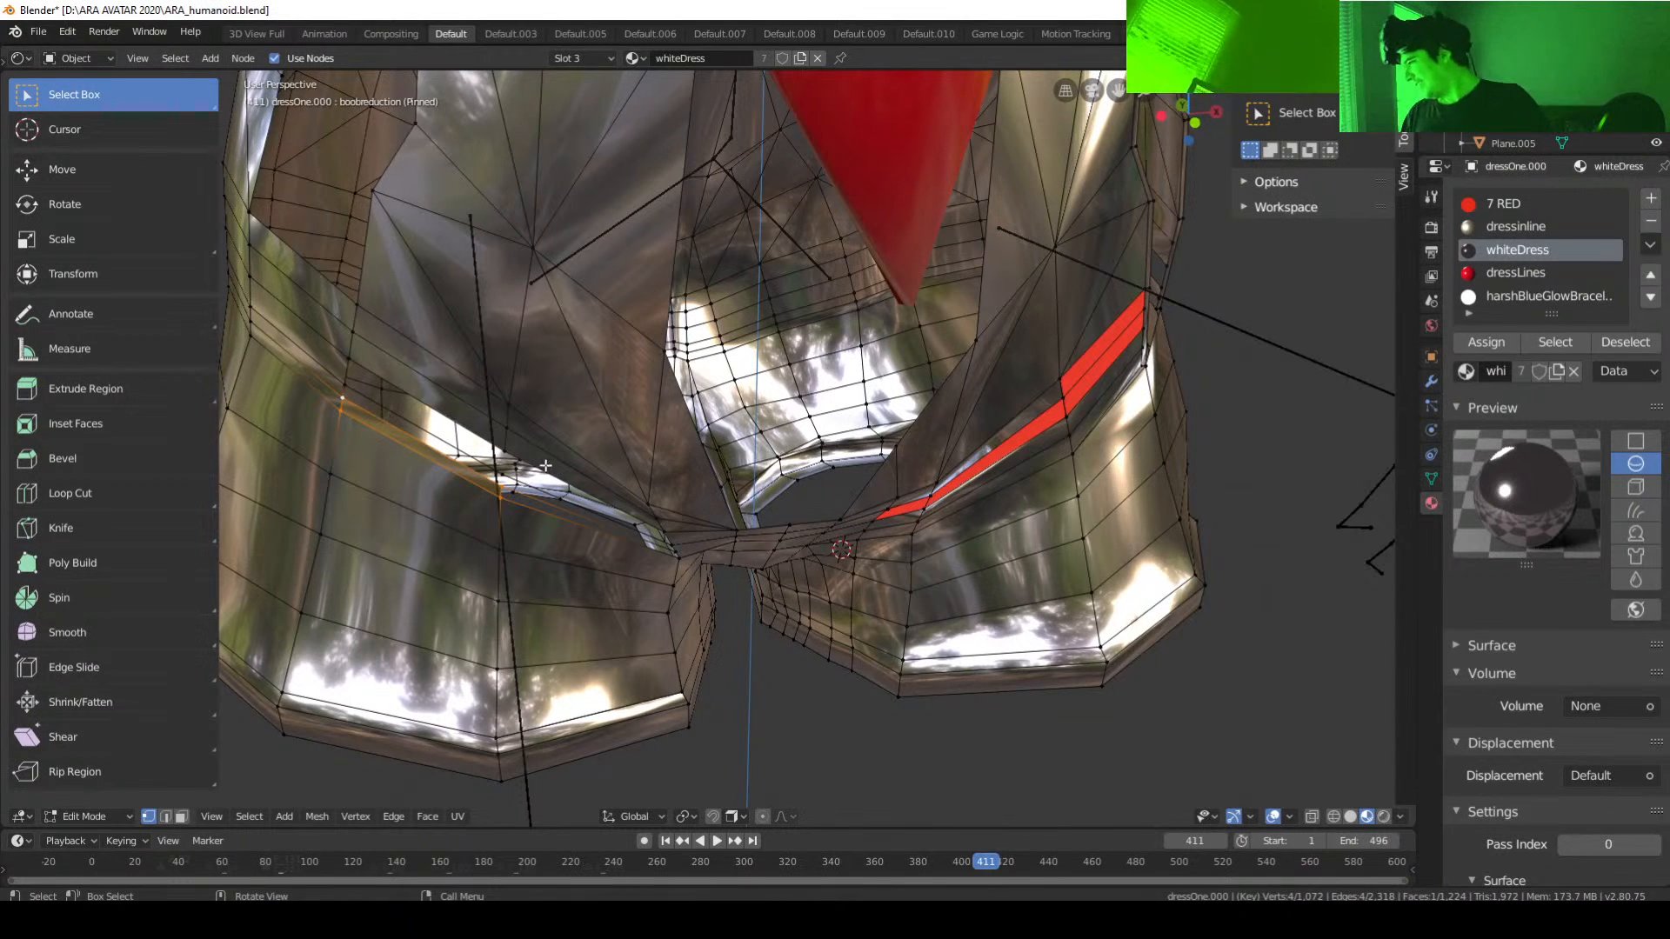
middle_drag(494, 489, 502, 514)
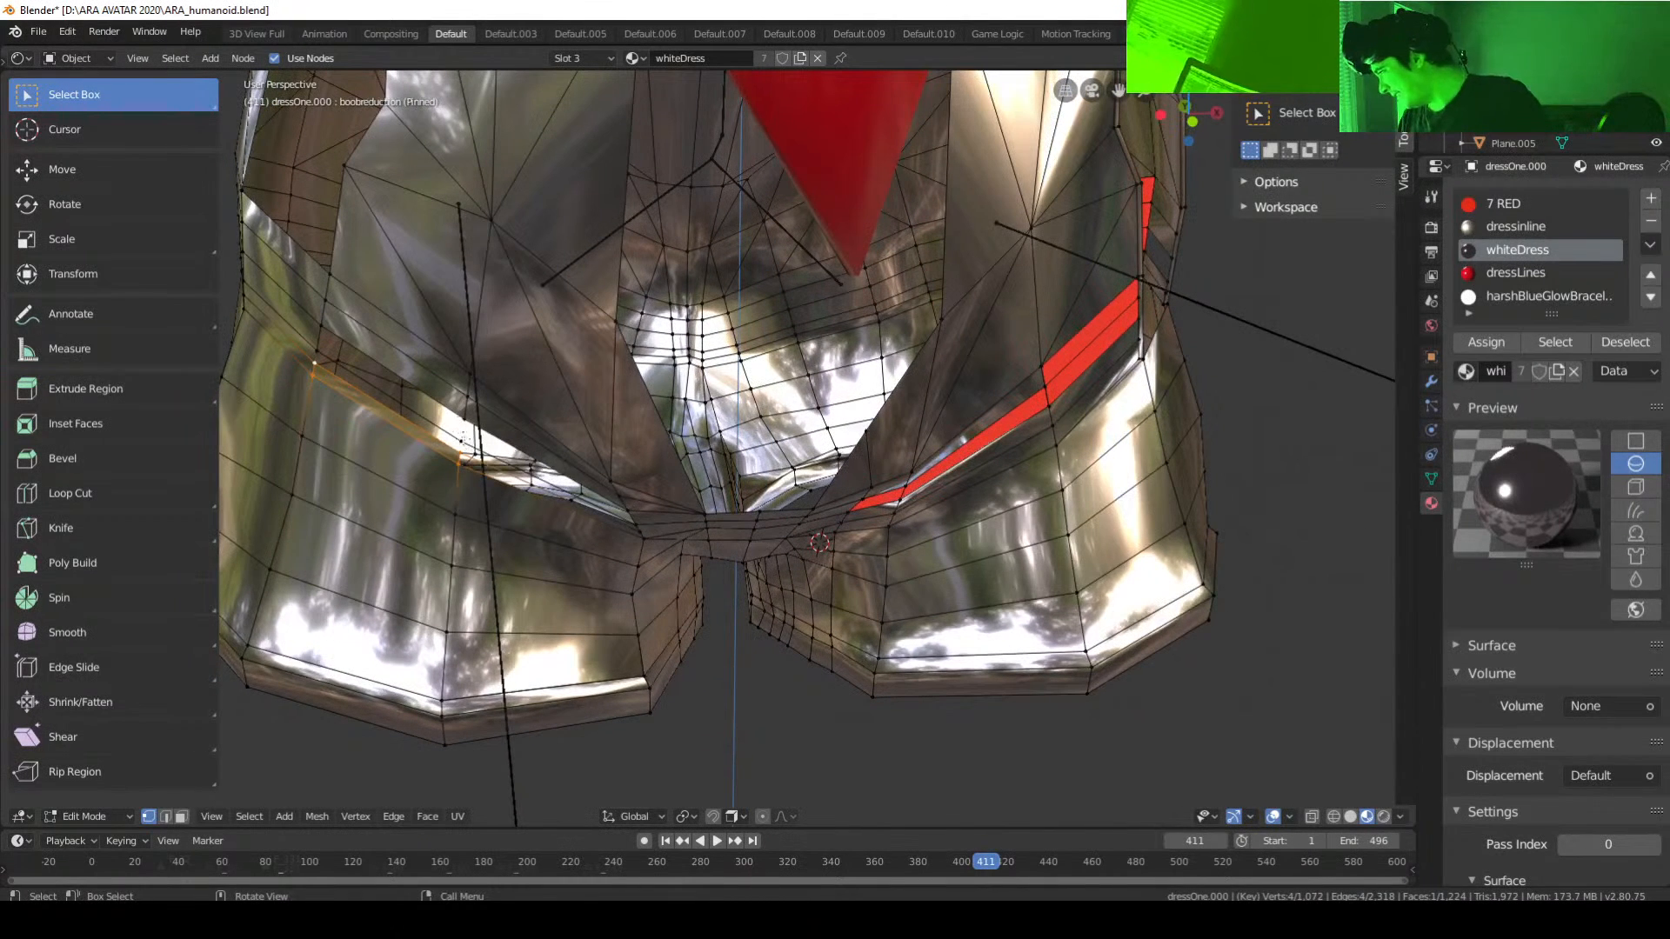
click(464, 437)
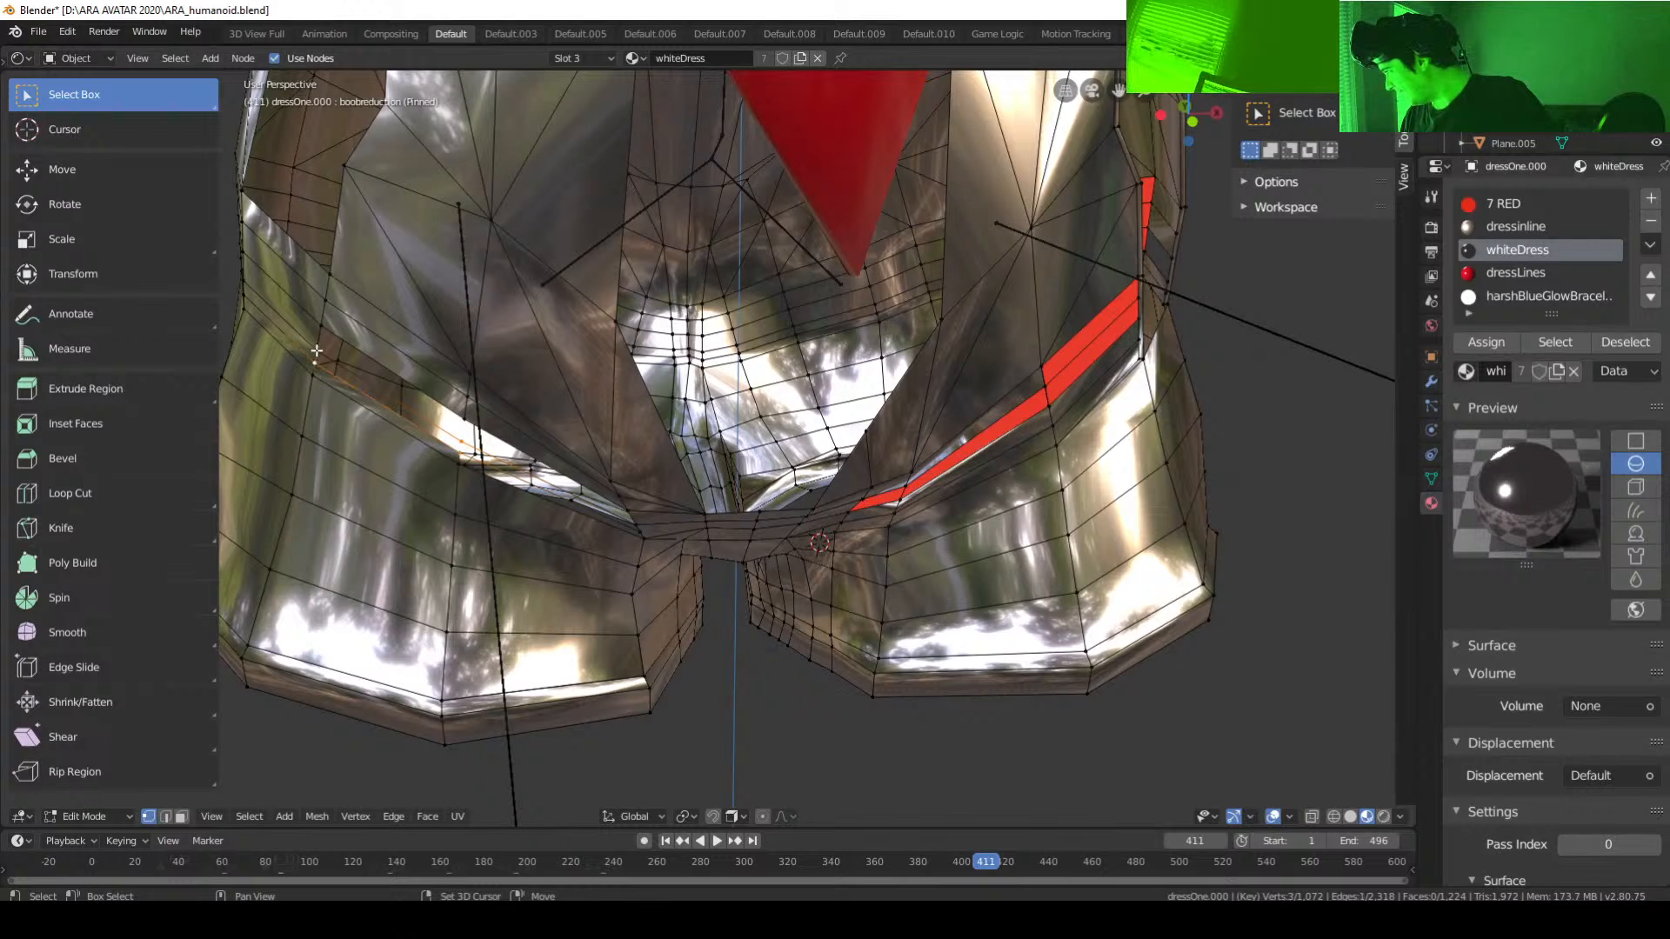
key(f)
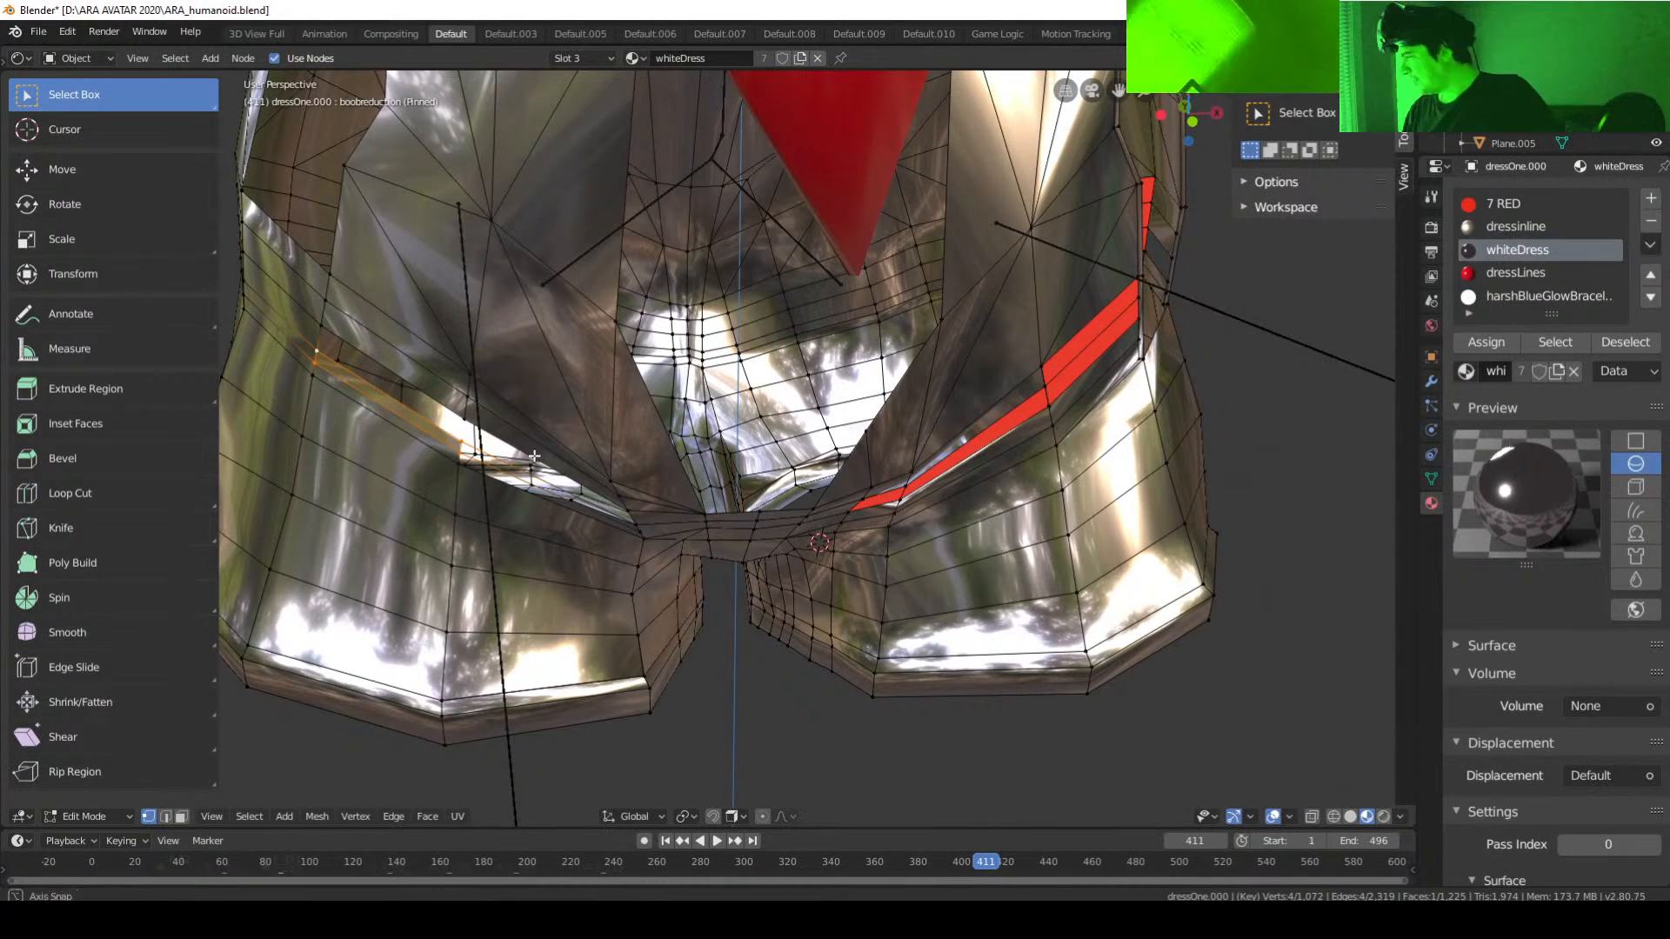
middle_drag(540, 456, 535, 447)
click(449, 415)
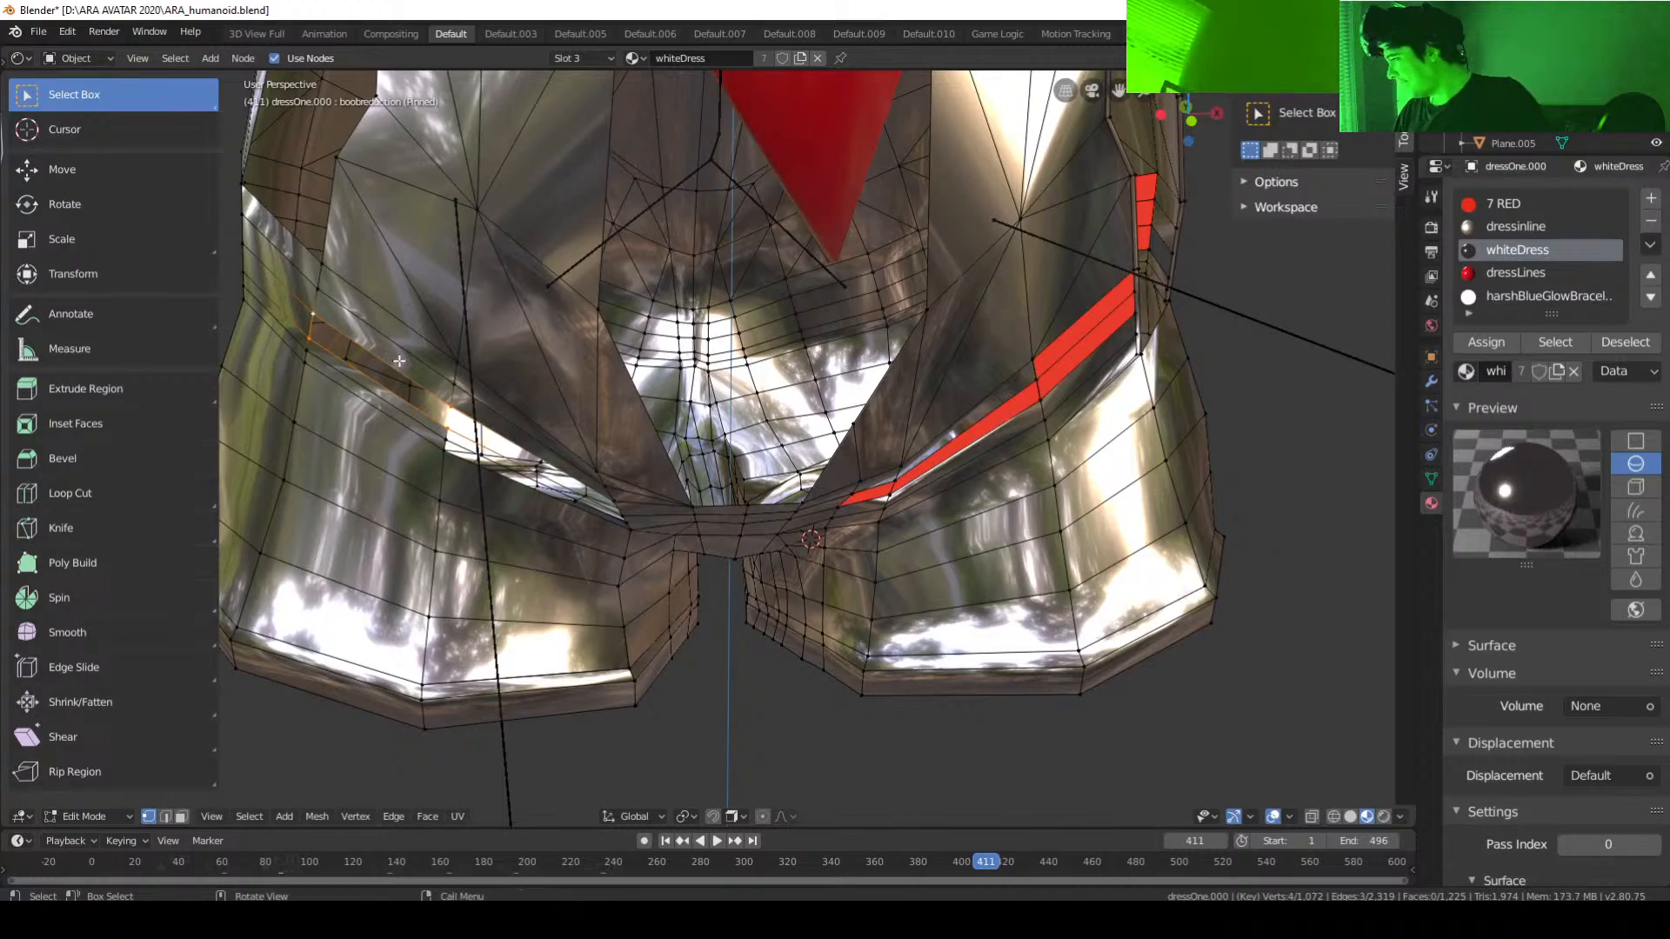
key(f)
Step: Fill the upper row of the last gap column, beside the crotch, with a quad
middle_drag(395, 361, 562, 402)
click(560, 400)
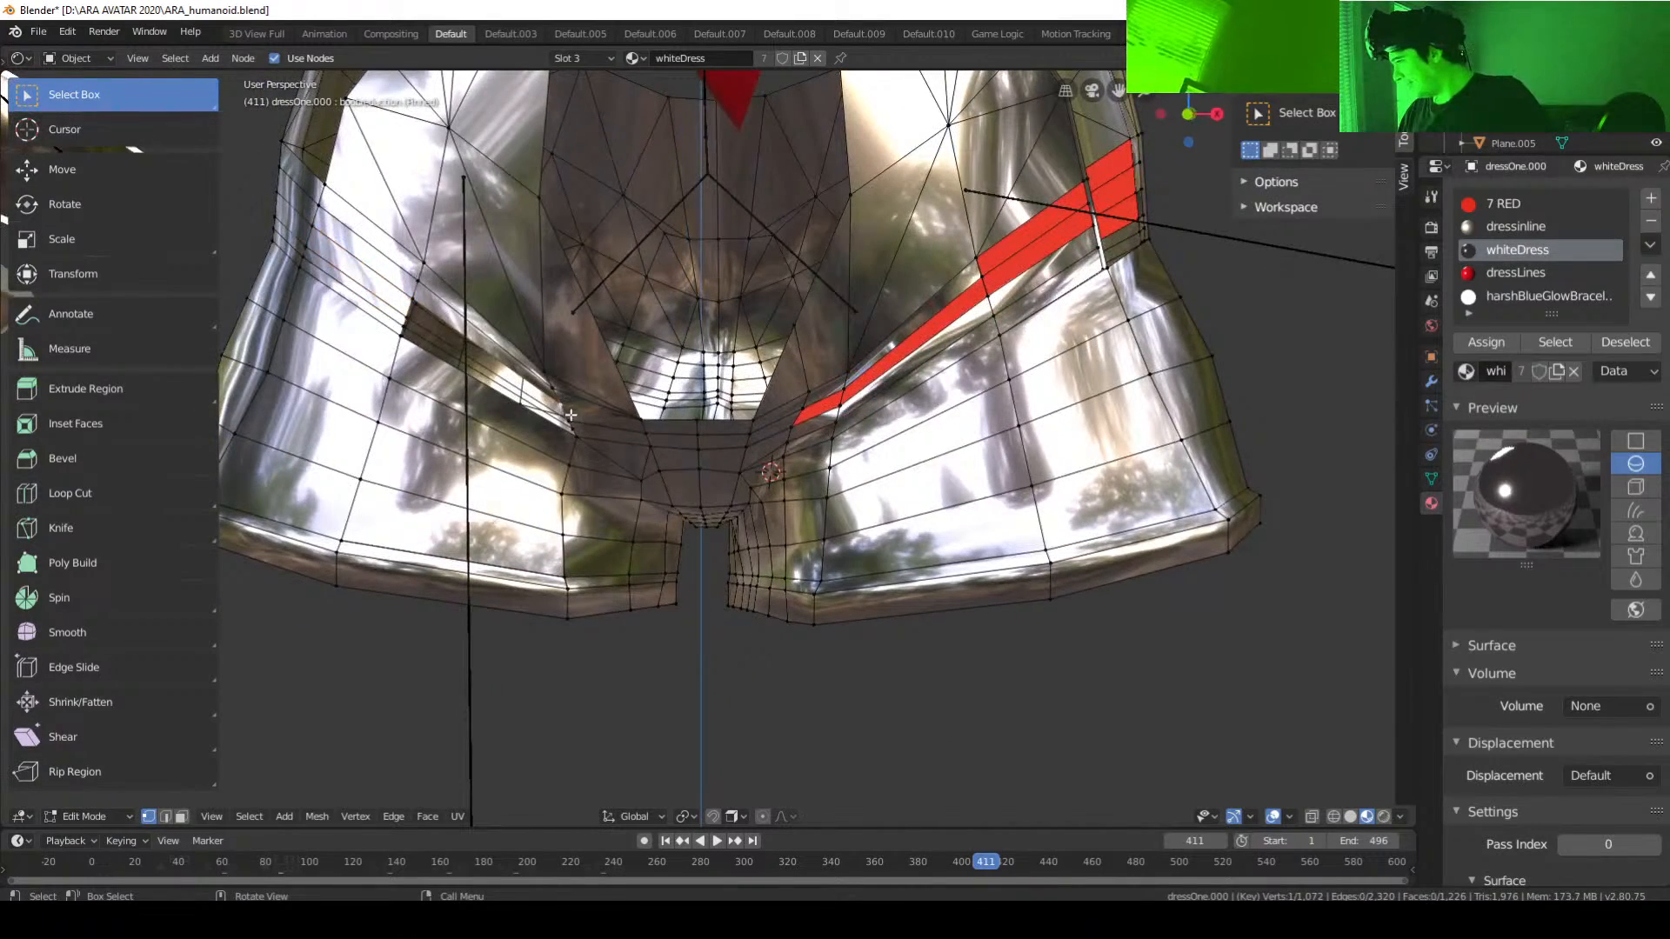
shift+click(568, 425)
middle_drag(439, 342, 417, 356)
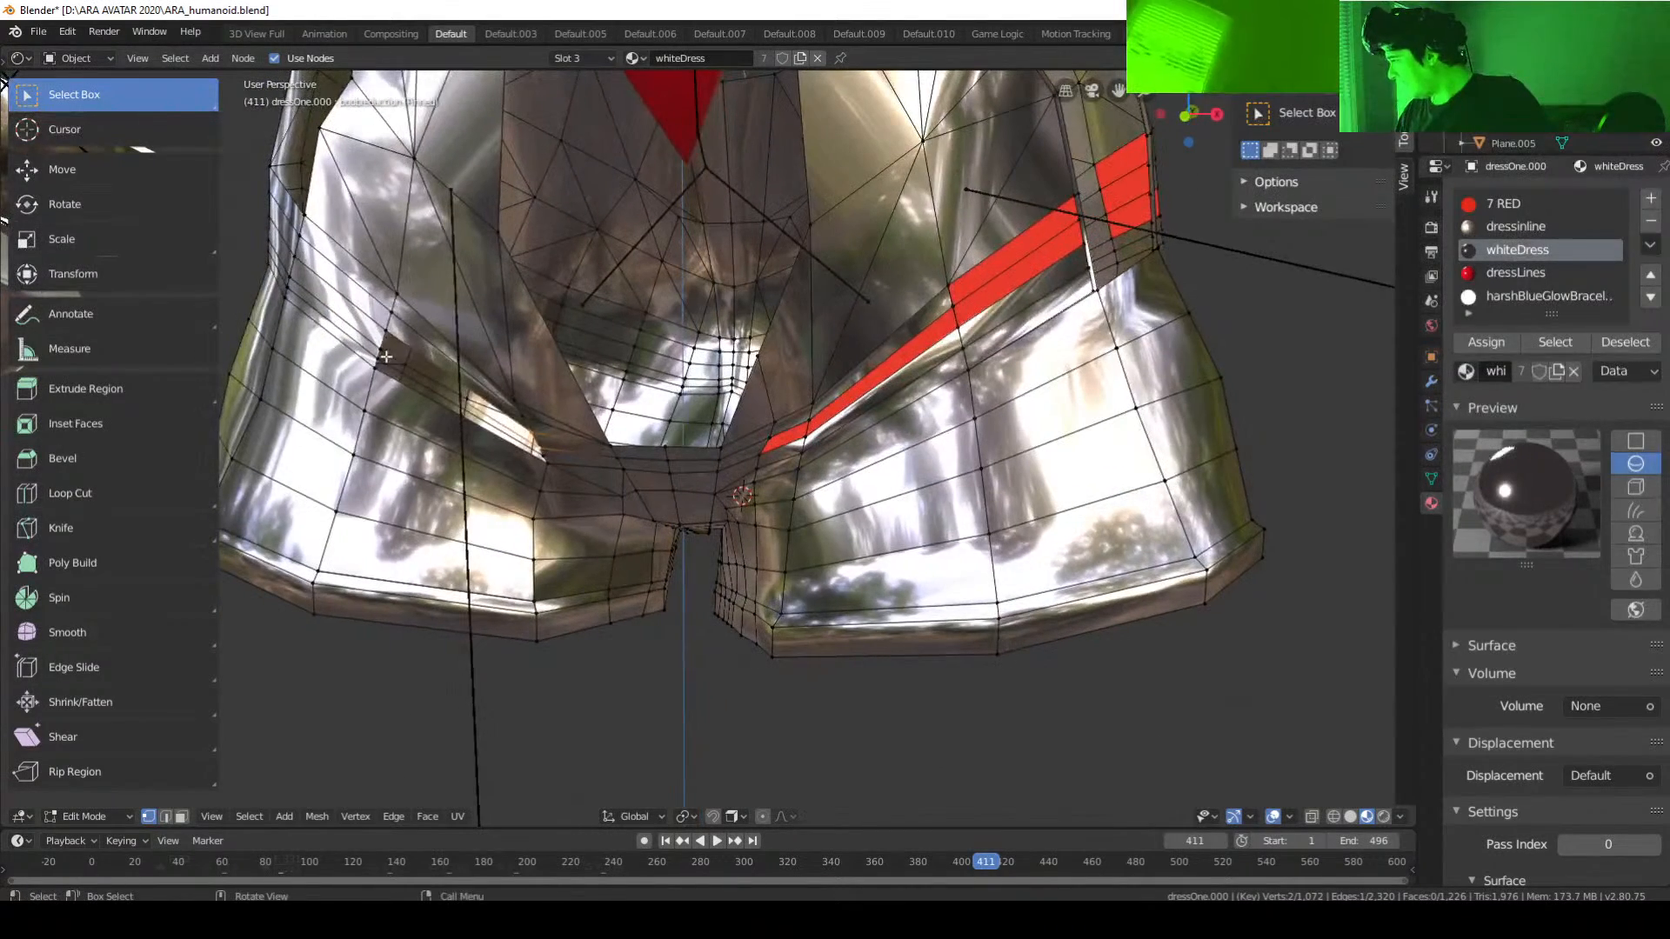
shift+click(381, 352)
shift+click(390, 331)
key(f)
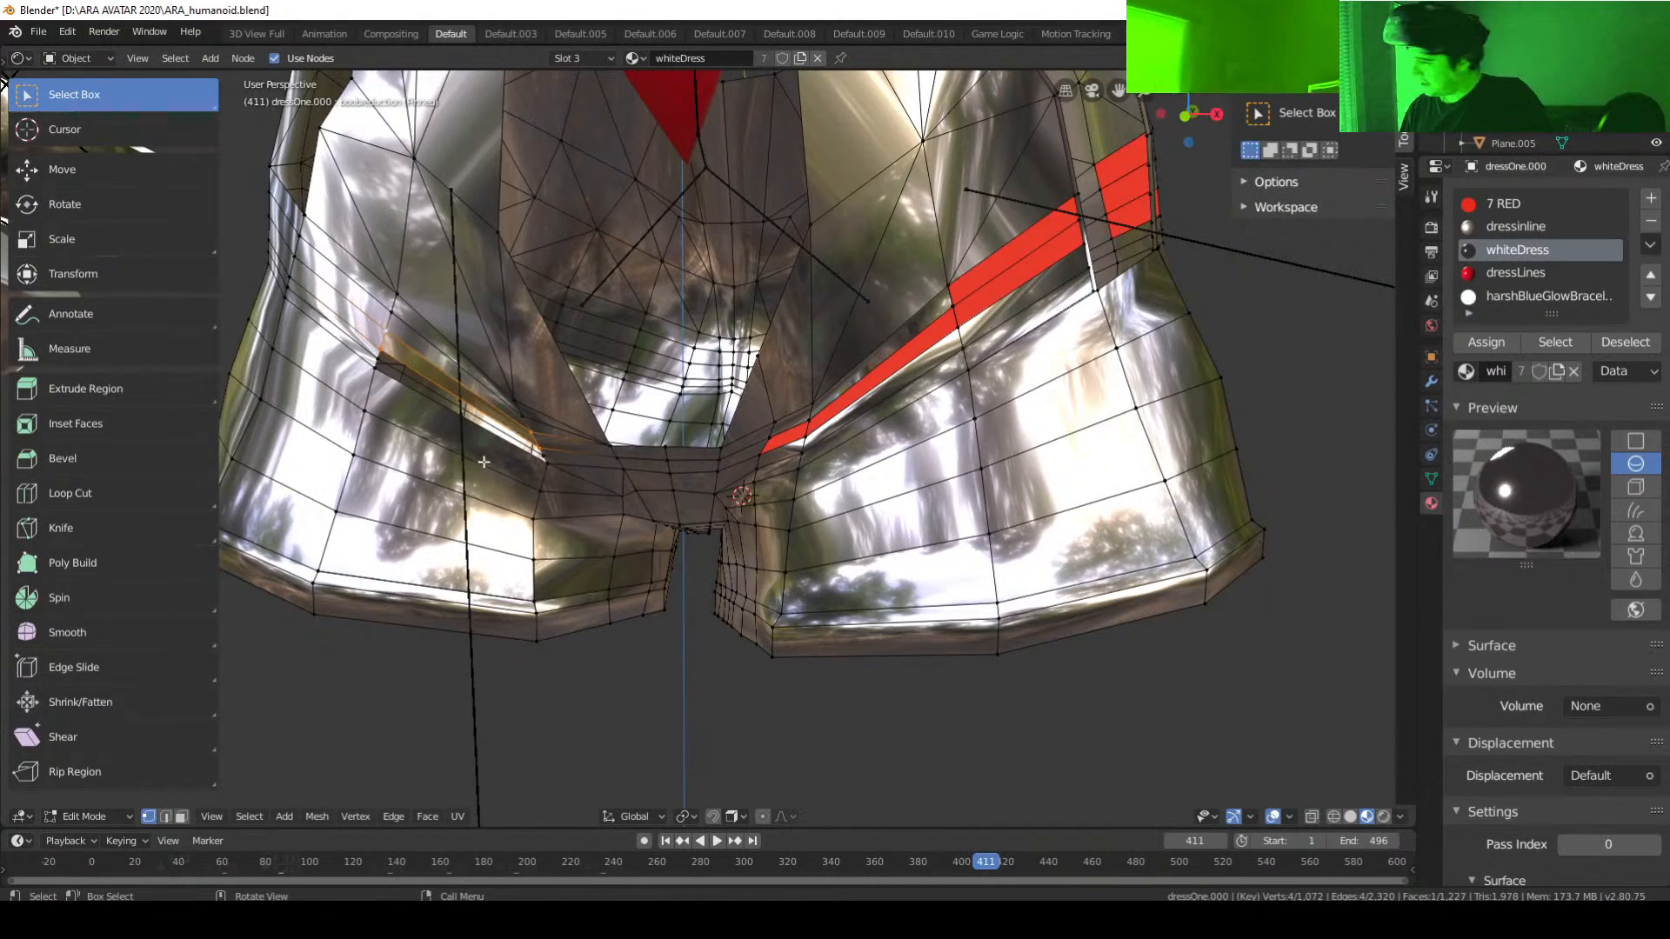
Step: Close the middle and lower rows of the last gap column beside the crotch with two quads
middle_drag(484, 462, 472, 464)
click(514, 453)
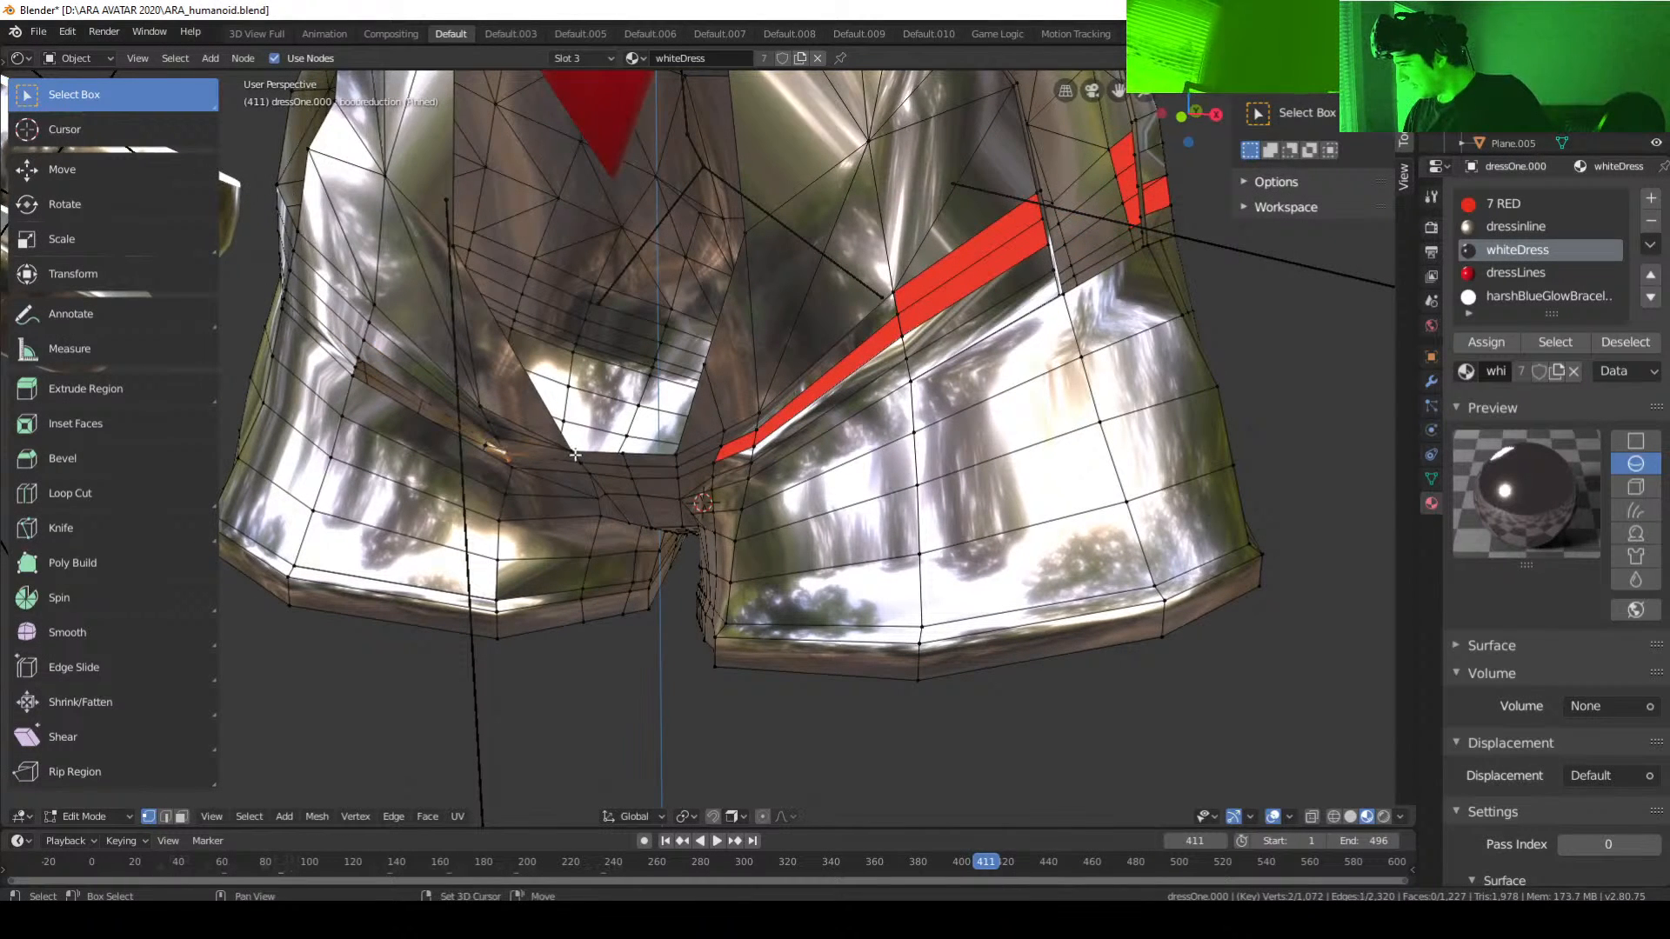
middle_drag(575, 455, 522, 431)
shift+click(381, 351)
key(f)
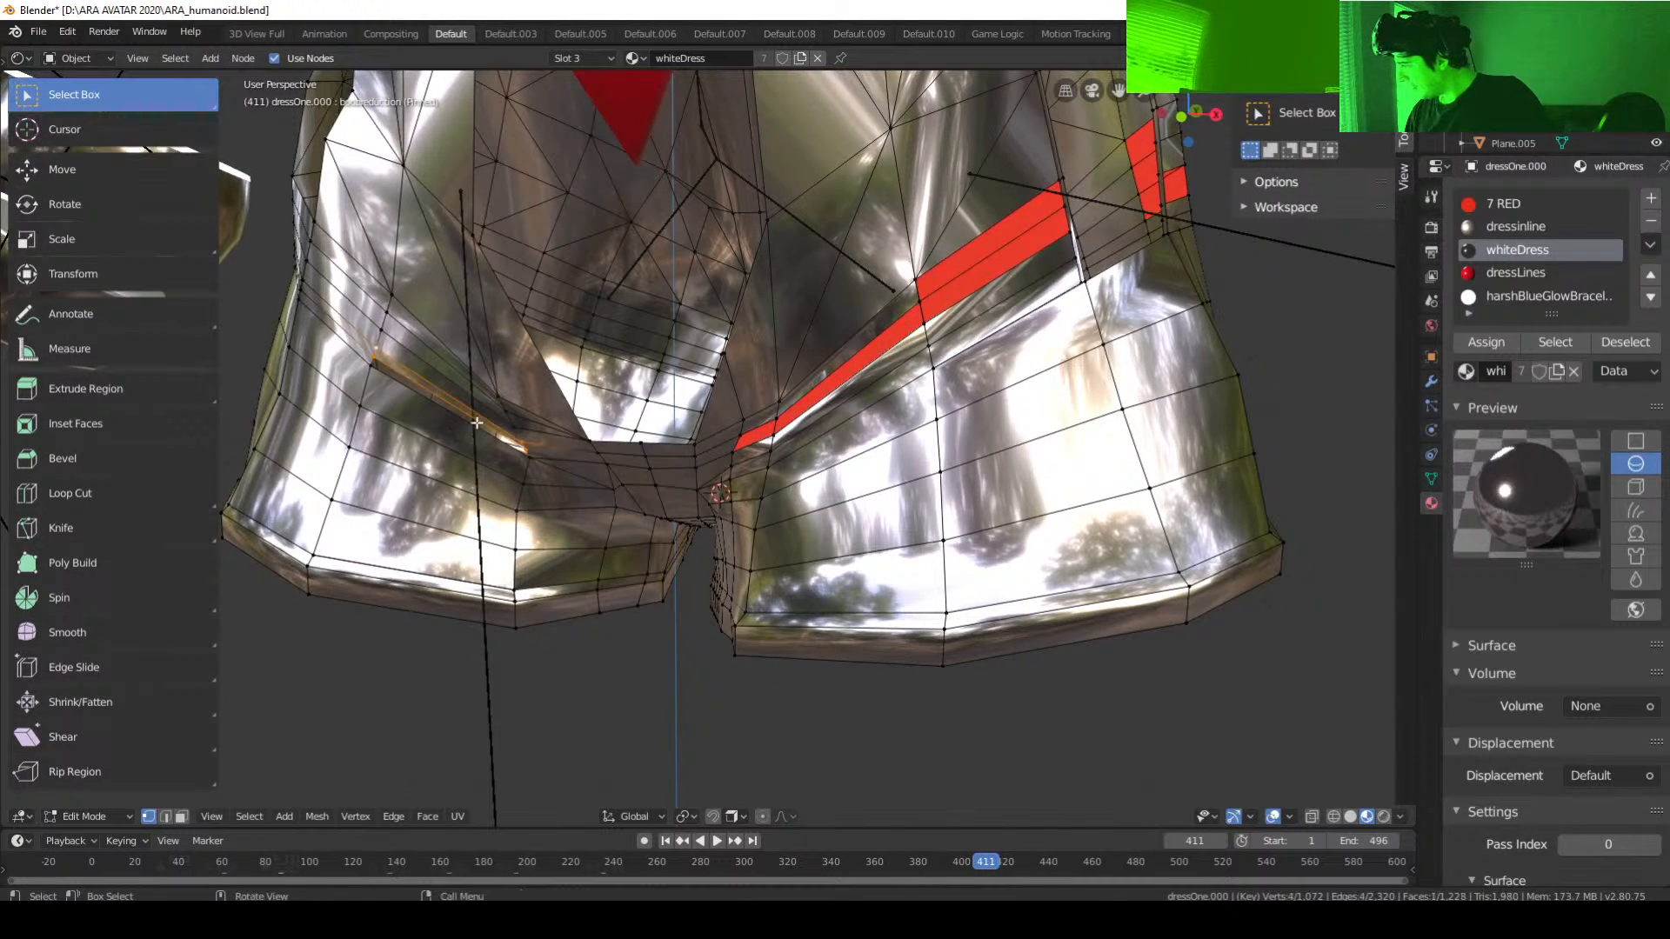
click(527, 449)
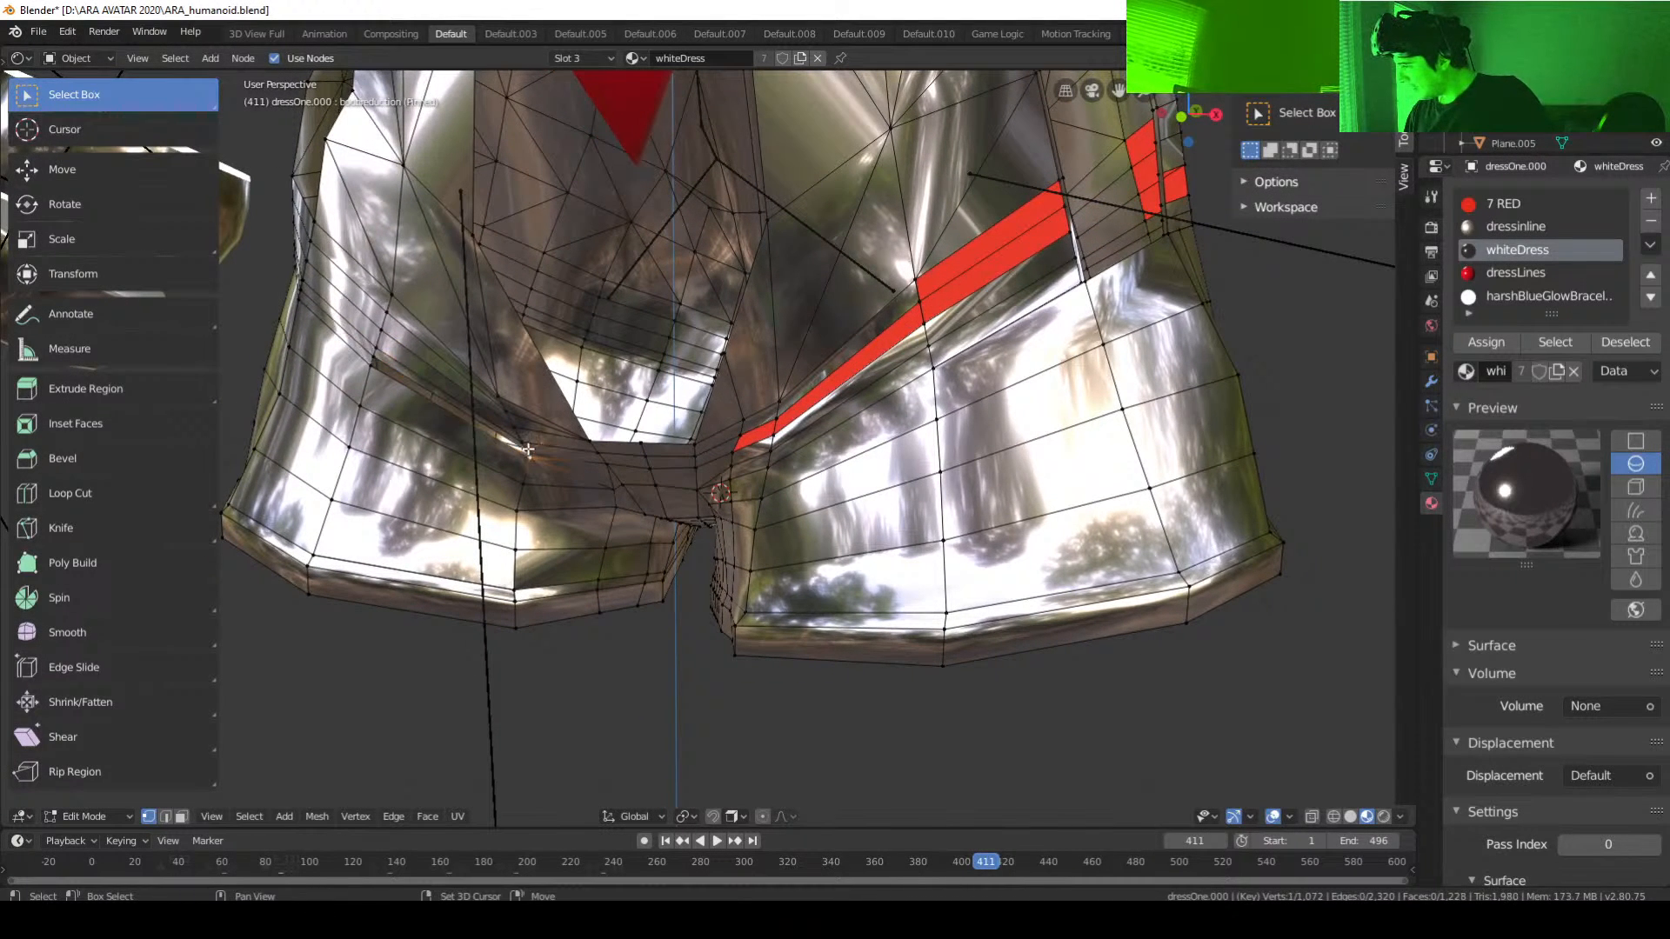
shift+click(374, 364)
key(f)
Step: In edge selection mode, delete four vertical edges of the tall face row above the rebuilt band, from the back toward the hip
scroll(487, 400, down, 4)
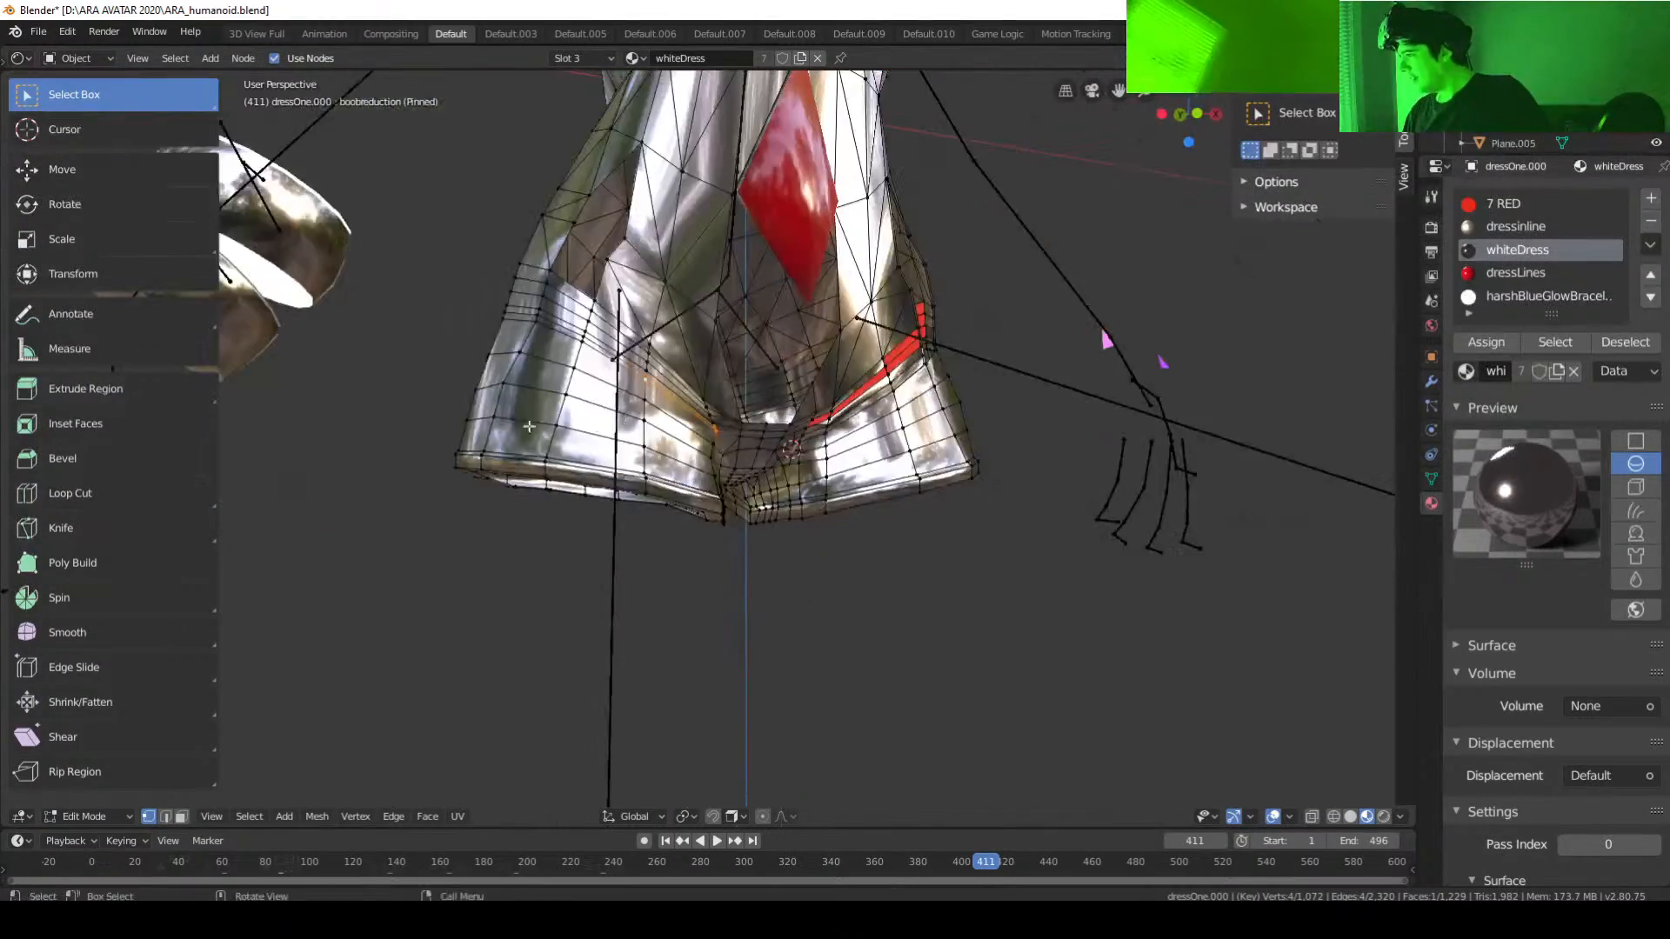
middle_drag(529, 426, 769, 423)
middle_drag(693, 460, 766, 440)
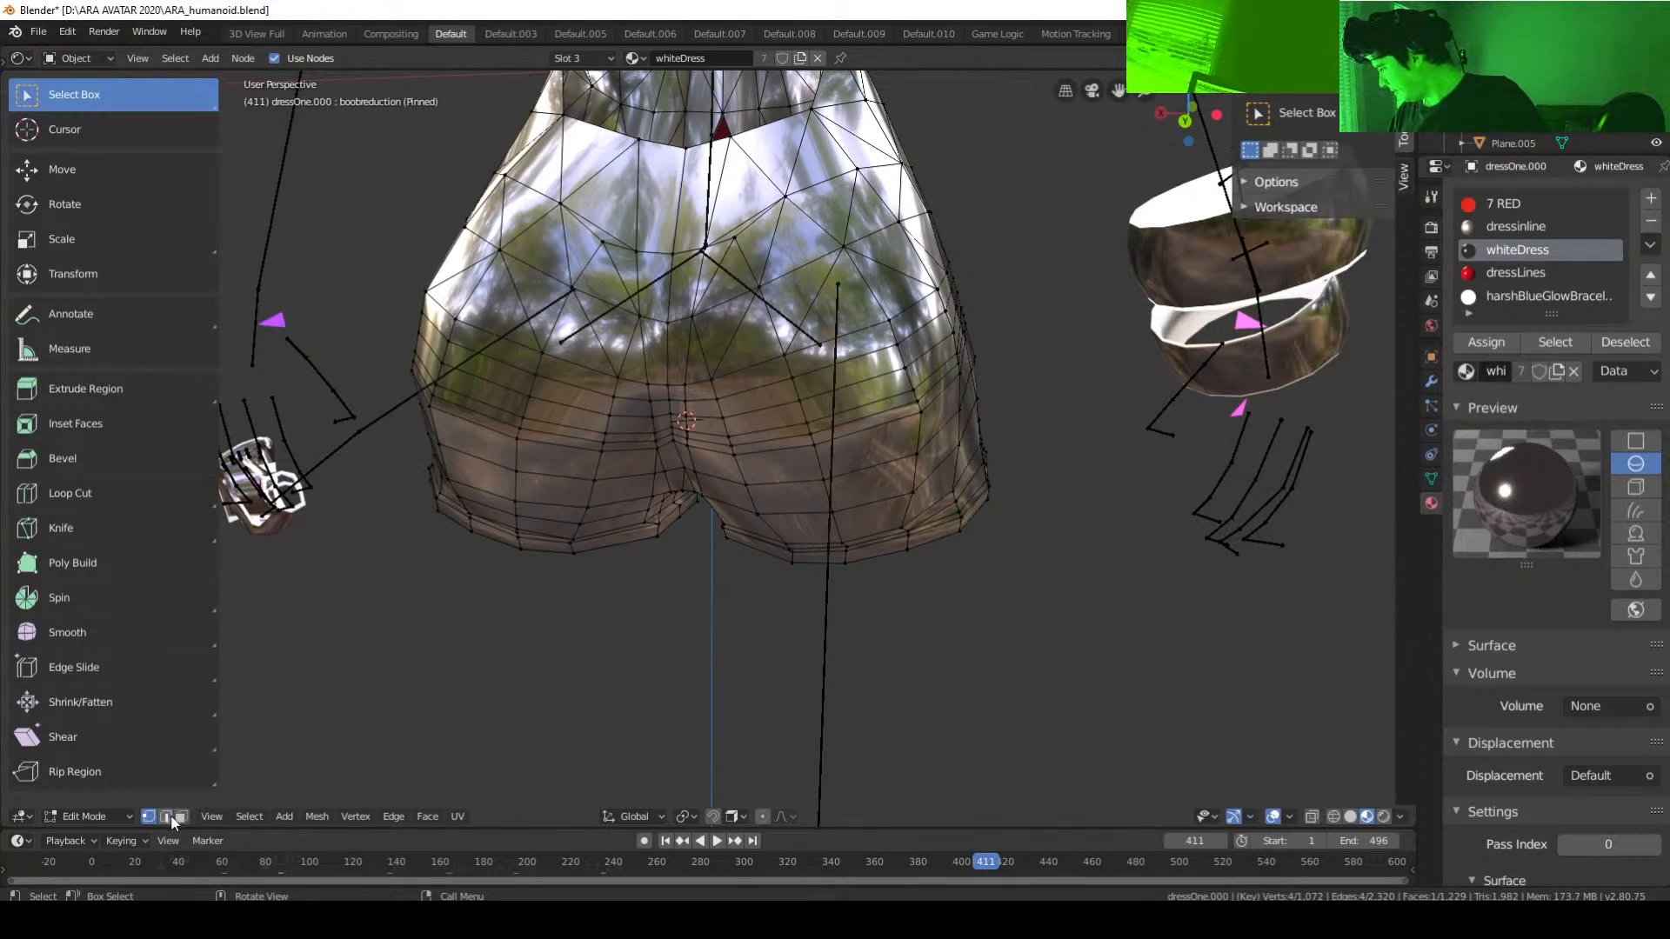
key(2)
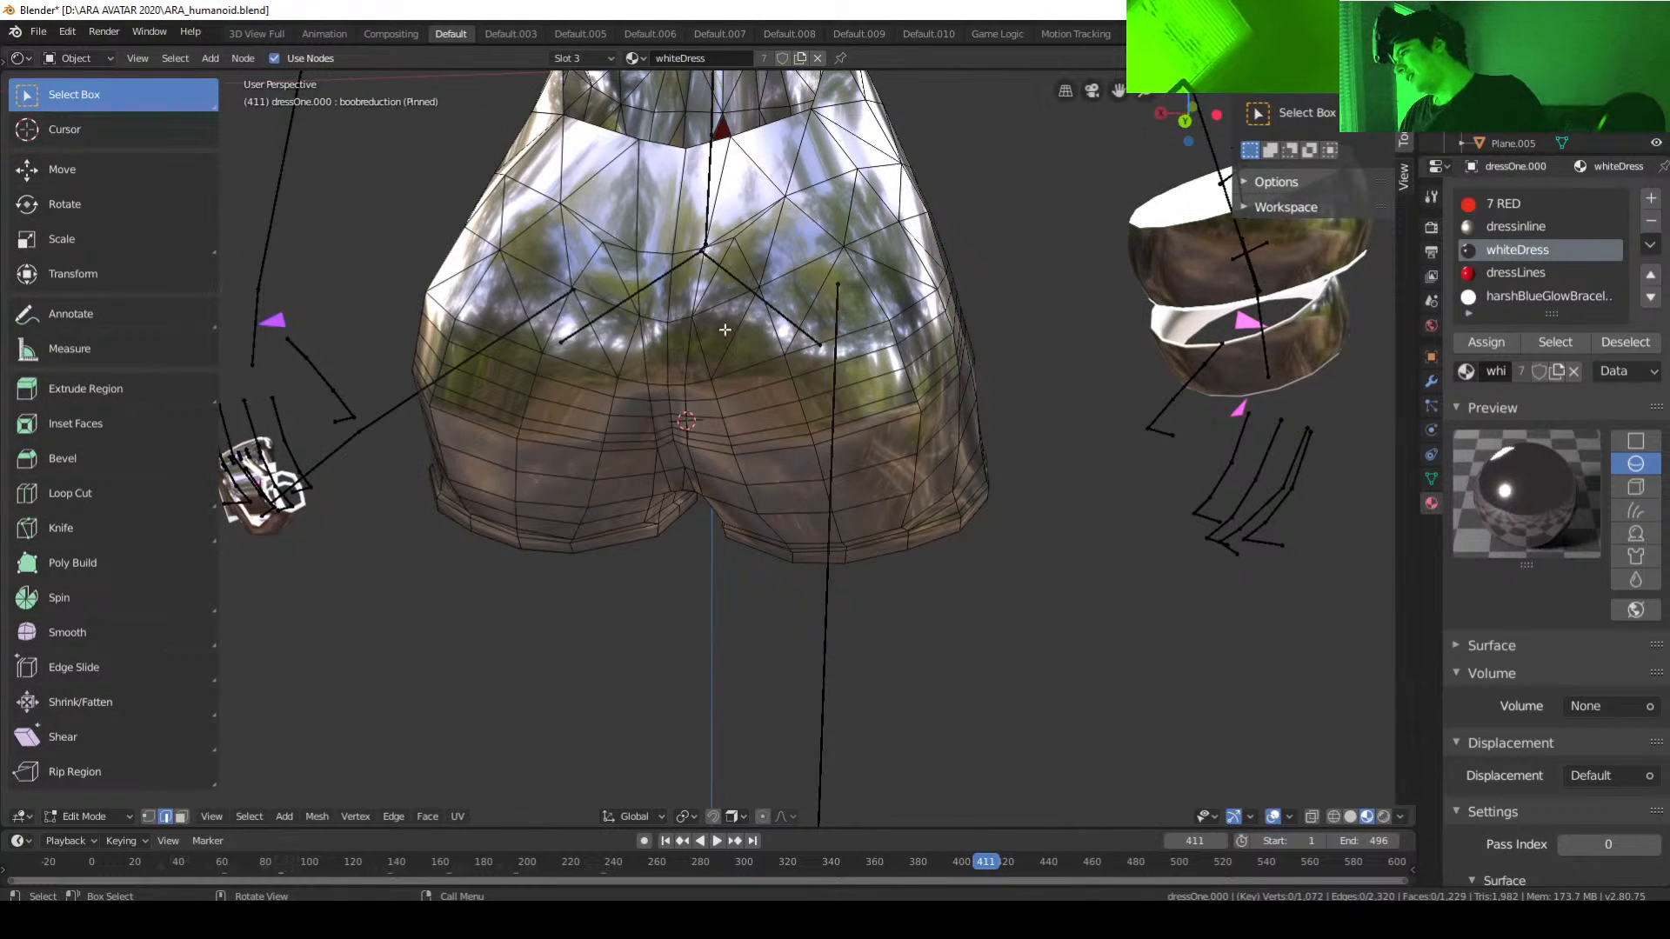
key(x)
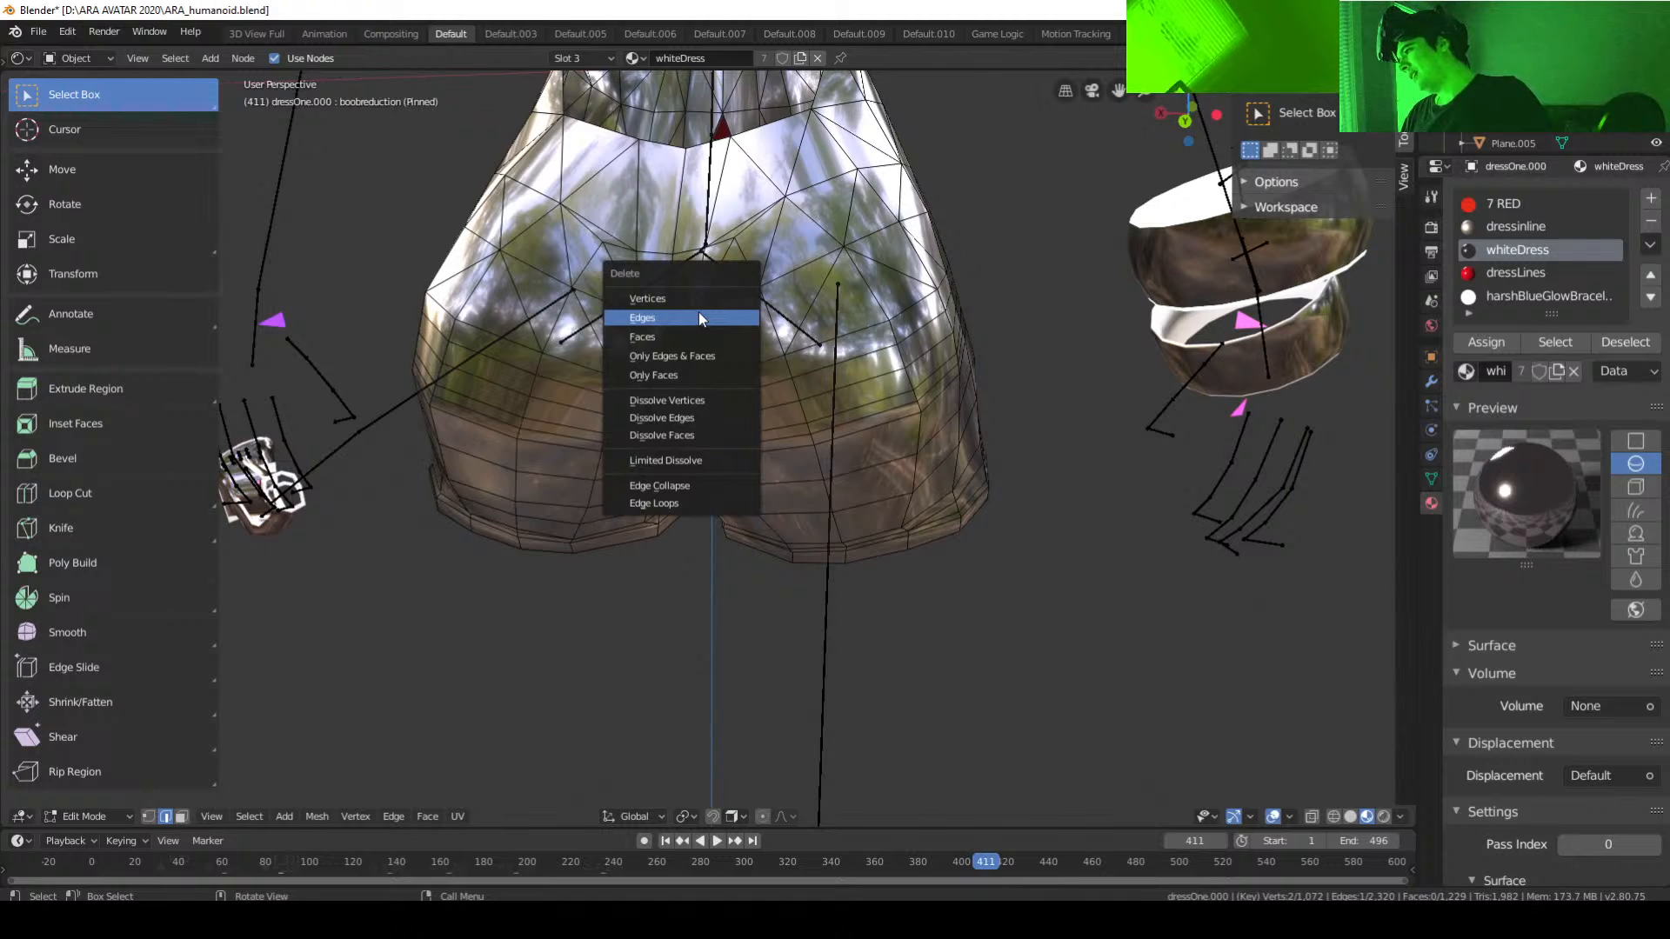
click(694, 316)
click(818, 323)
key(x)
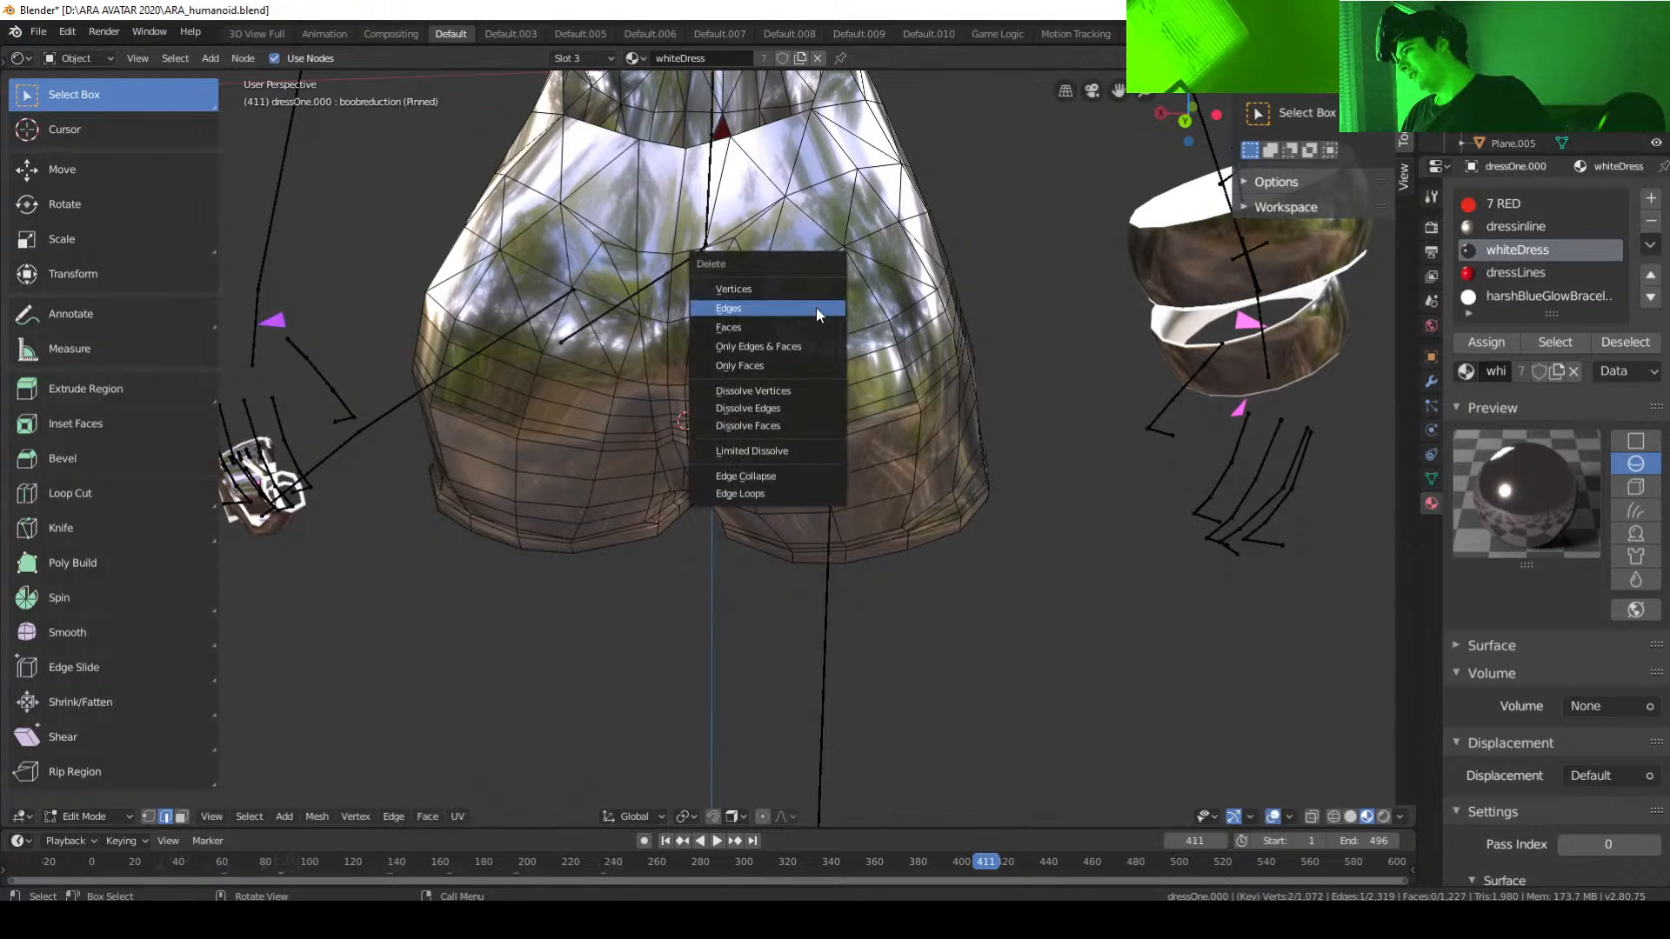
click(822, 313)
middle_drag(866, 337, 783, 318)
click(777, 311)
key(x)
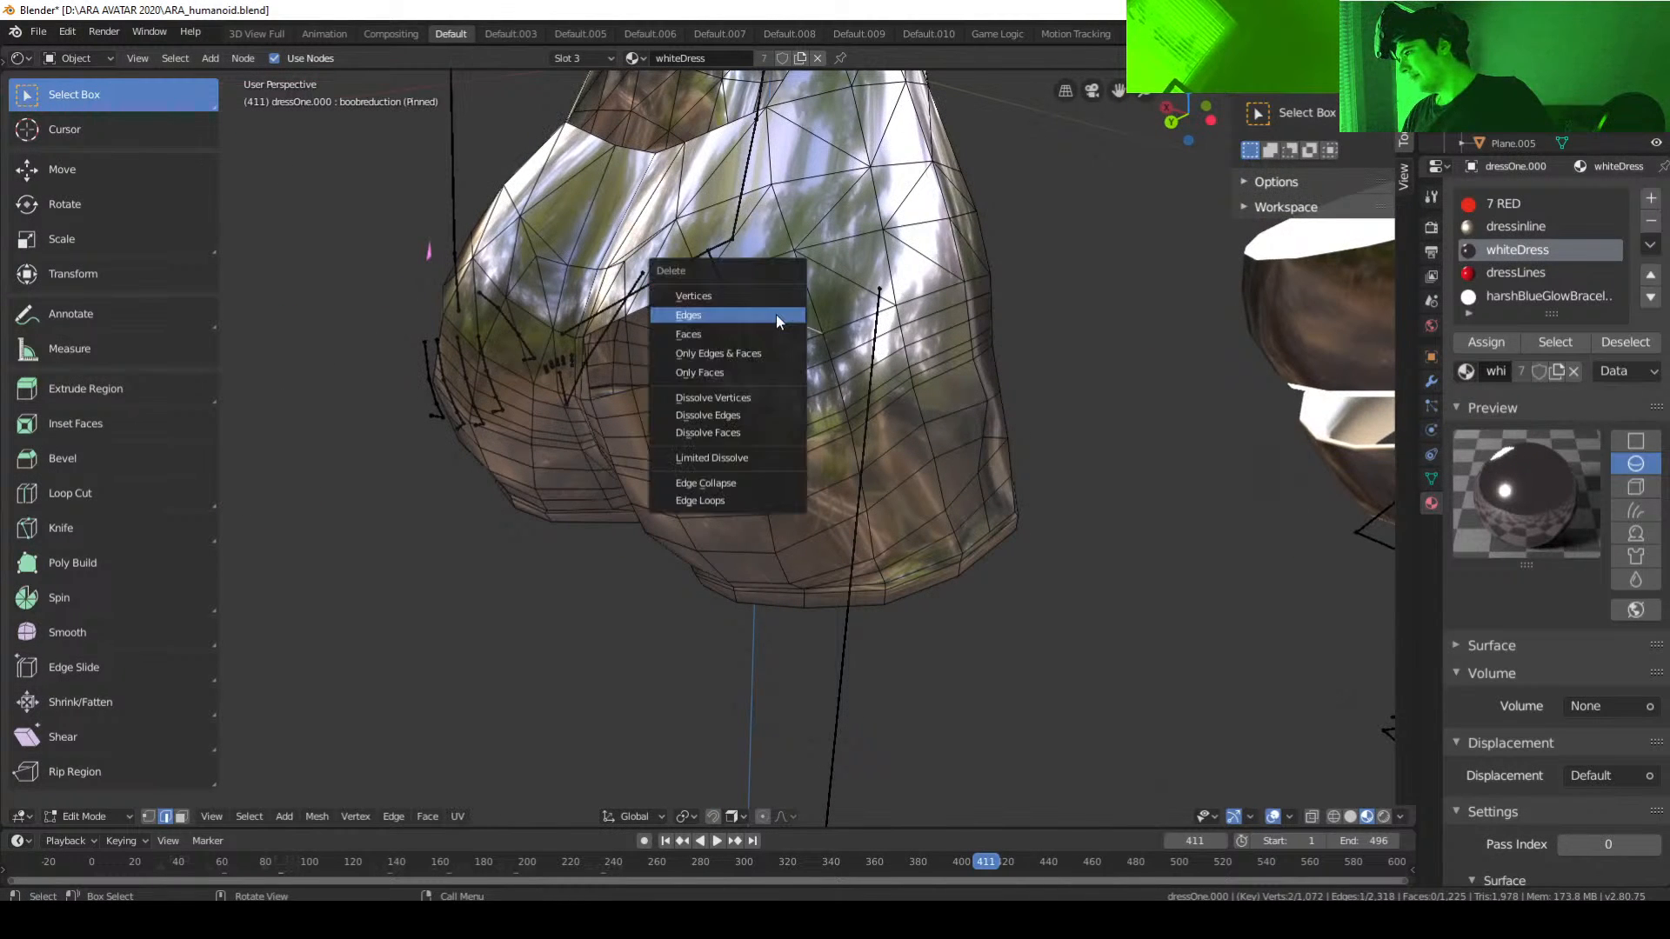
click(777, 315)
click(851, 283)
key(x)
click(850, 280)
Step: Delete further vertical edges of the tall face row around the hip toward the front of the dress
middle_drag(850, 280, 636, 348)
key(x)
click(816, 259)
click(839, 306)
key(x)
click(840, 304)
click(729, 328)
key(x)
click(727, 331)
key(x)
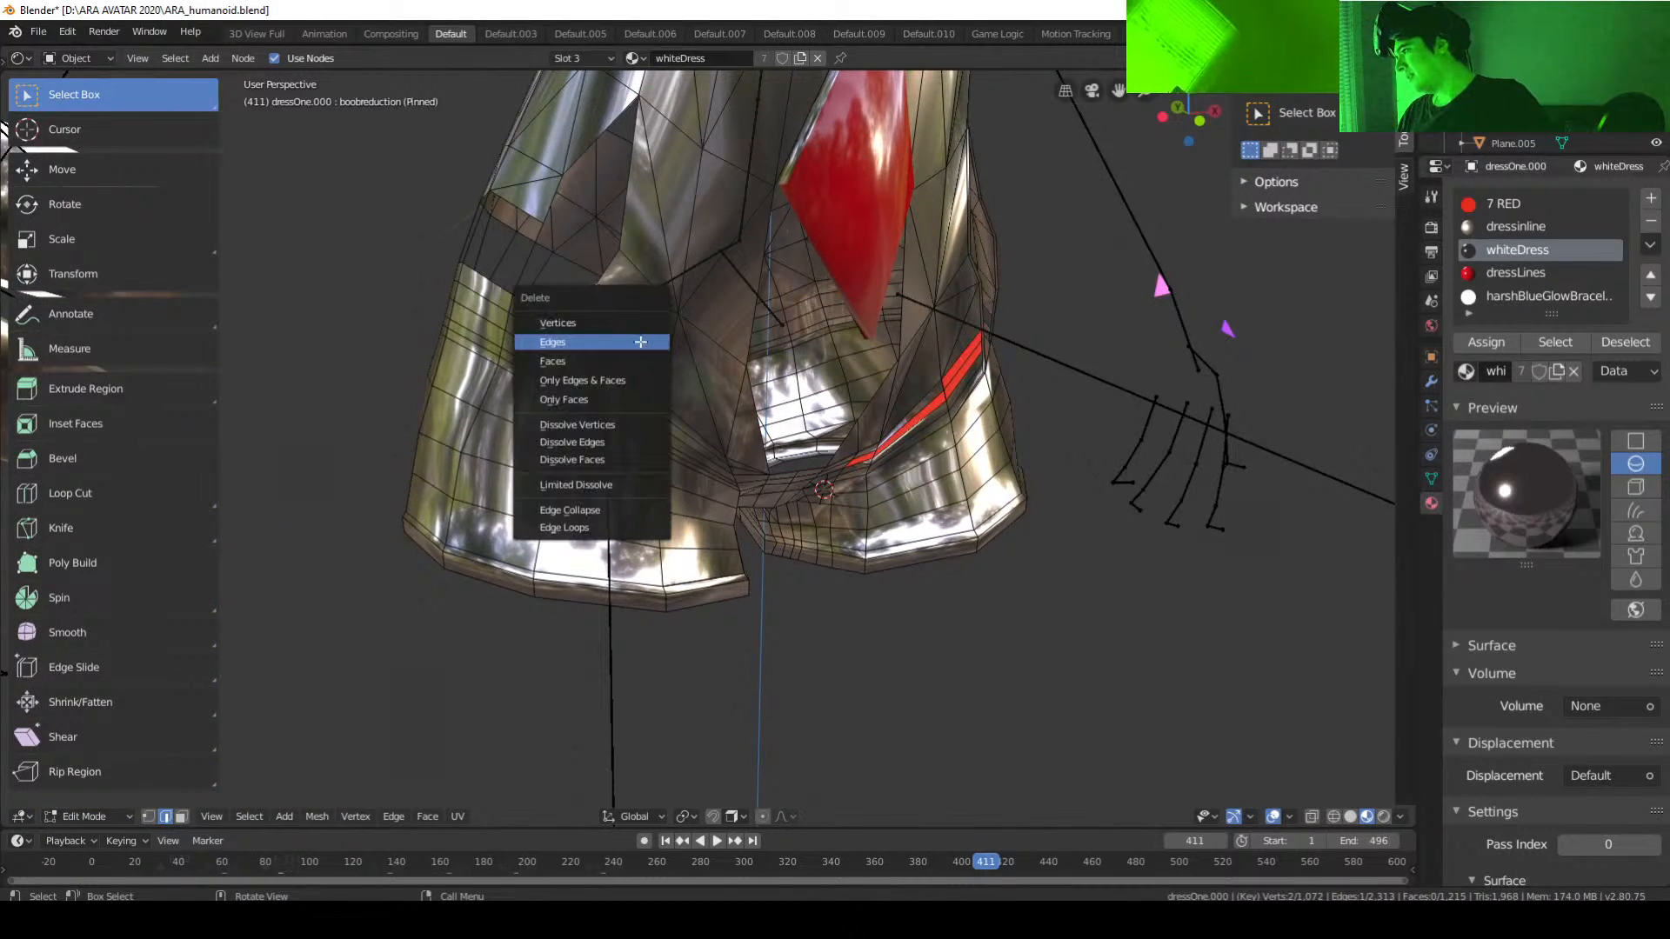
click(642, 340)
click(697, 384)
key(x)
click(697, 384)
Step: Delete the vertical edges of the tall face row around the opposite hip, above the red faces
middle_drag(798, 439, 729, 425)
key(x)
click(737, 343)
key(x)
click(665, 435)
click(742, 411)
key(x)
click(743, 410)
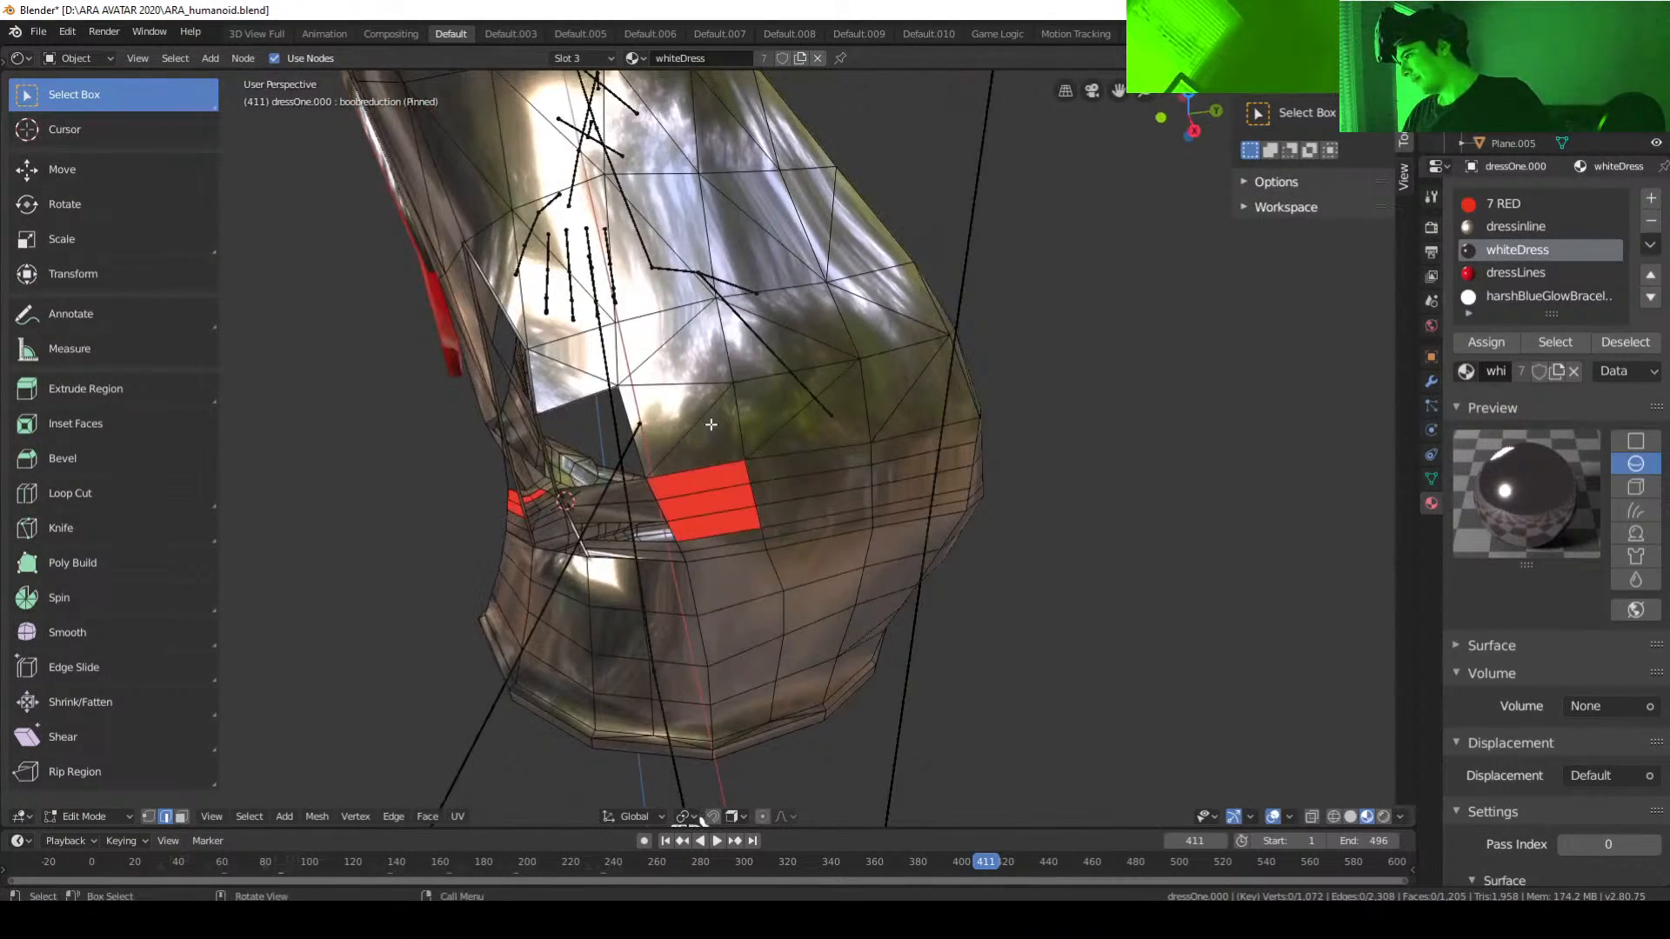
click(709, 425)
key(x)
click(712, 424)
click(791, 419)
key(x)
click(791, 423)
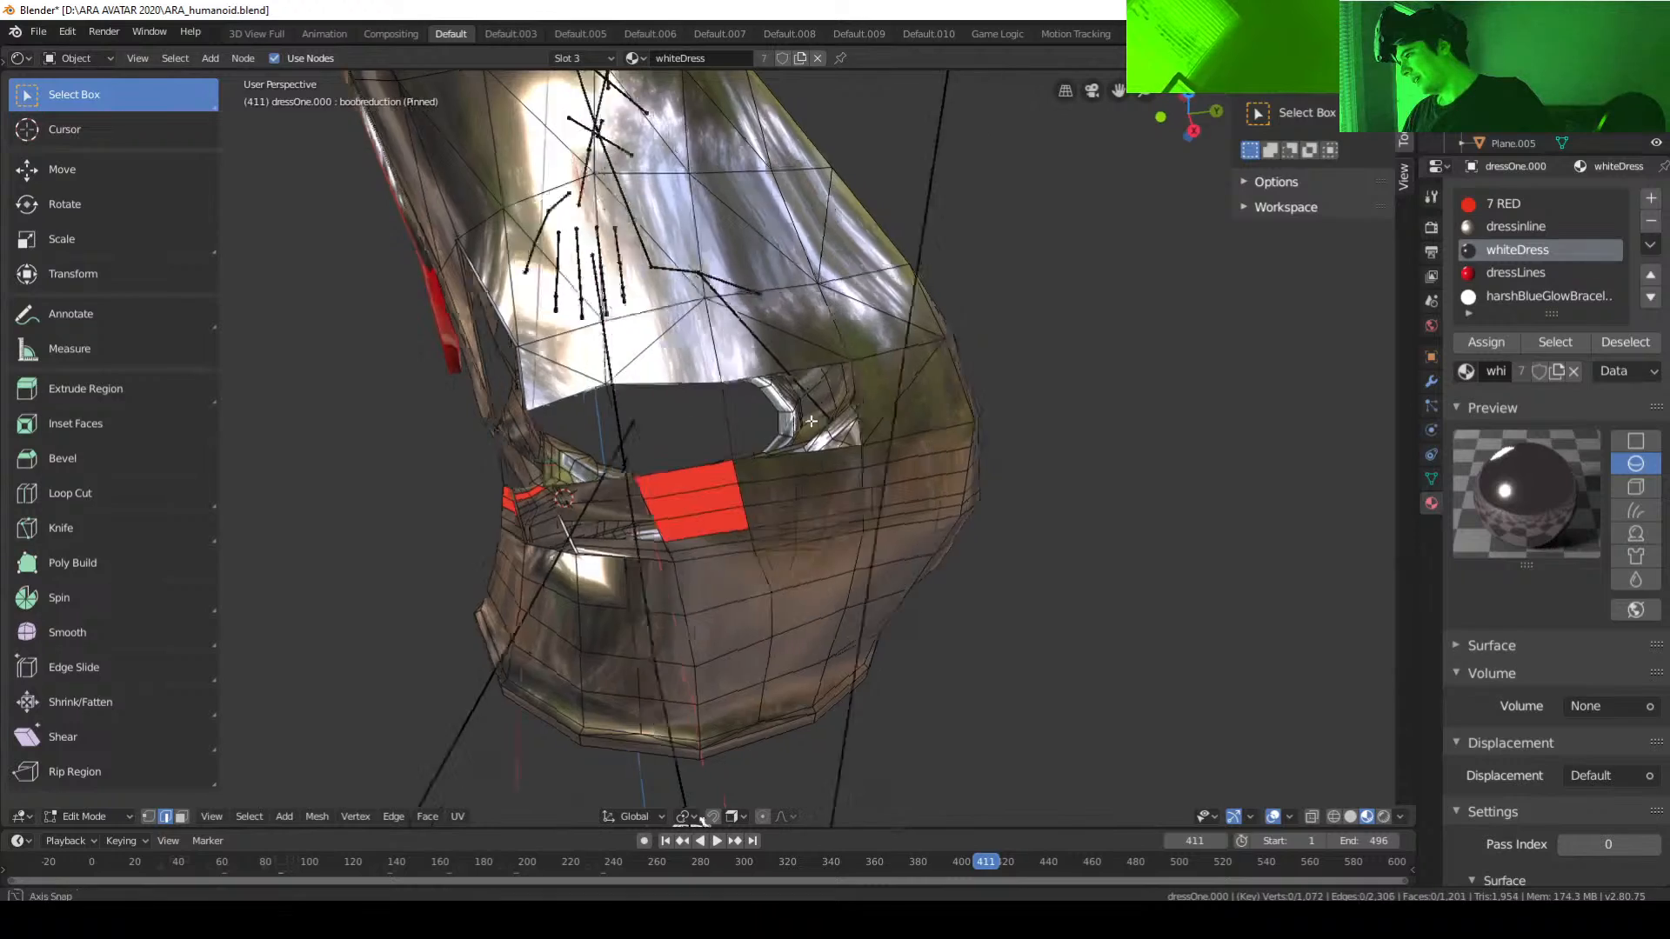
Step: Delete the vertical edges across the remaining half of the back, and undo the last deletion beside the center seam
middle_drag(792, 423, 735, 444)
click(769, 425)
key(x)
click(769, 428)
click(817, 435)
key(x)
click(817, 435)
click(757, 441)
key(x)
click(756, 441)
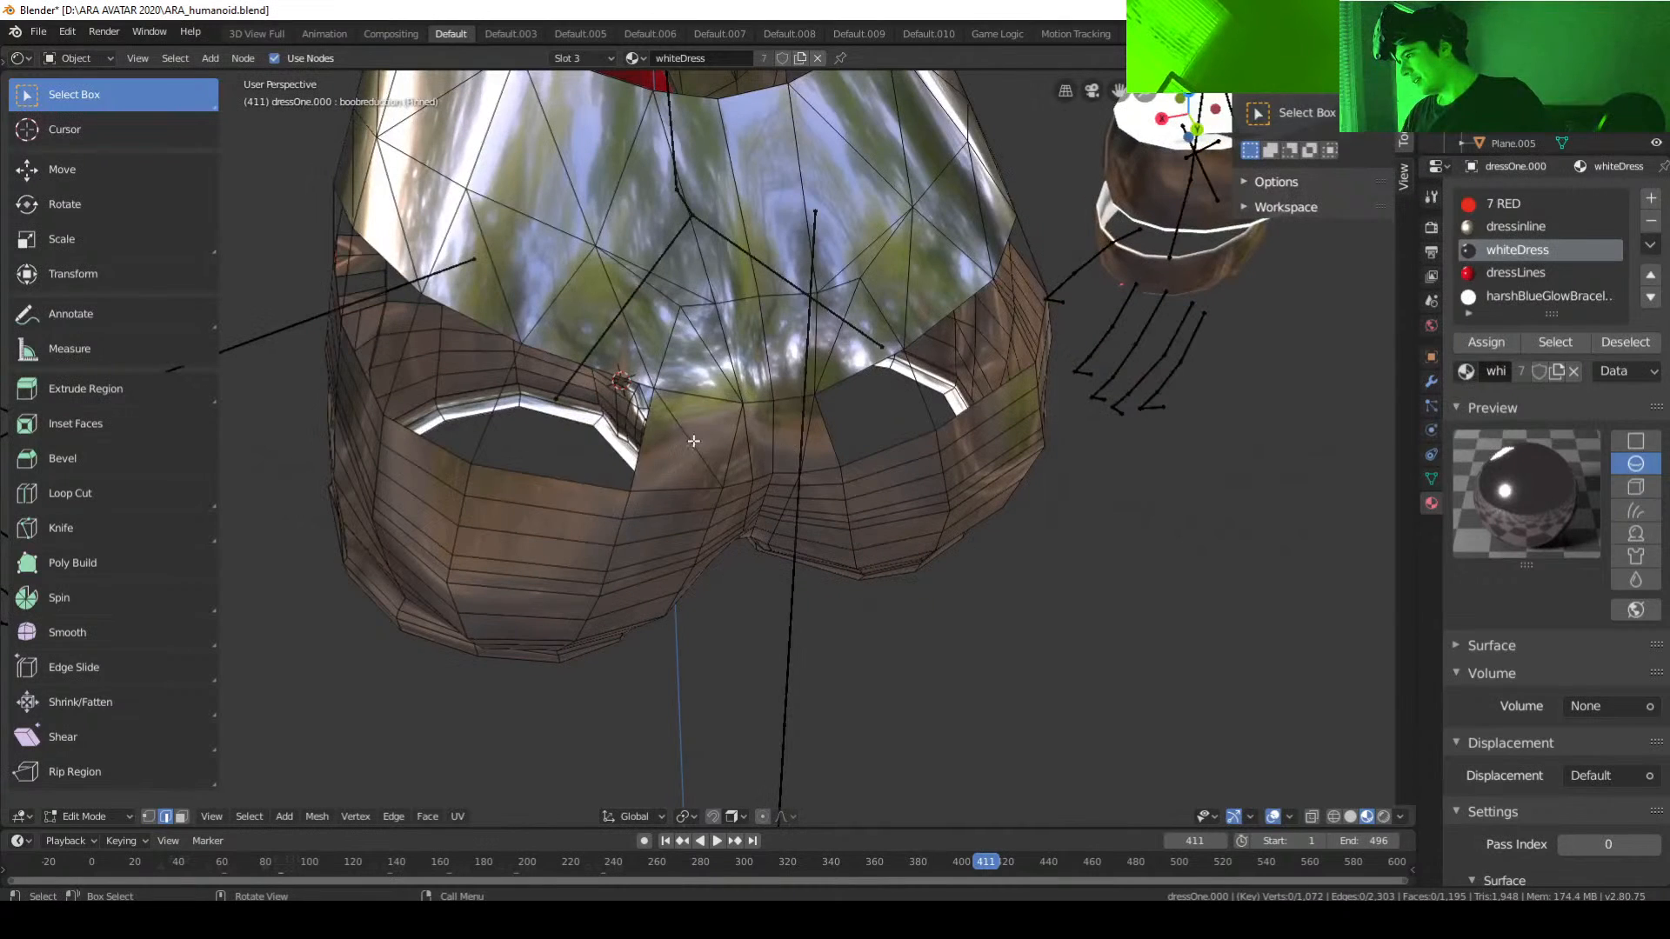
click(695, 440)
key(x)
click(696, 441)
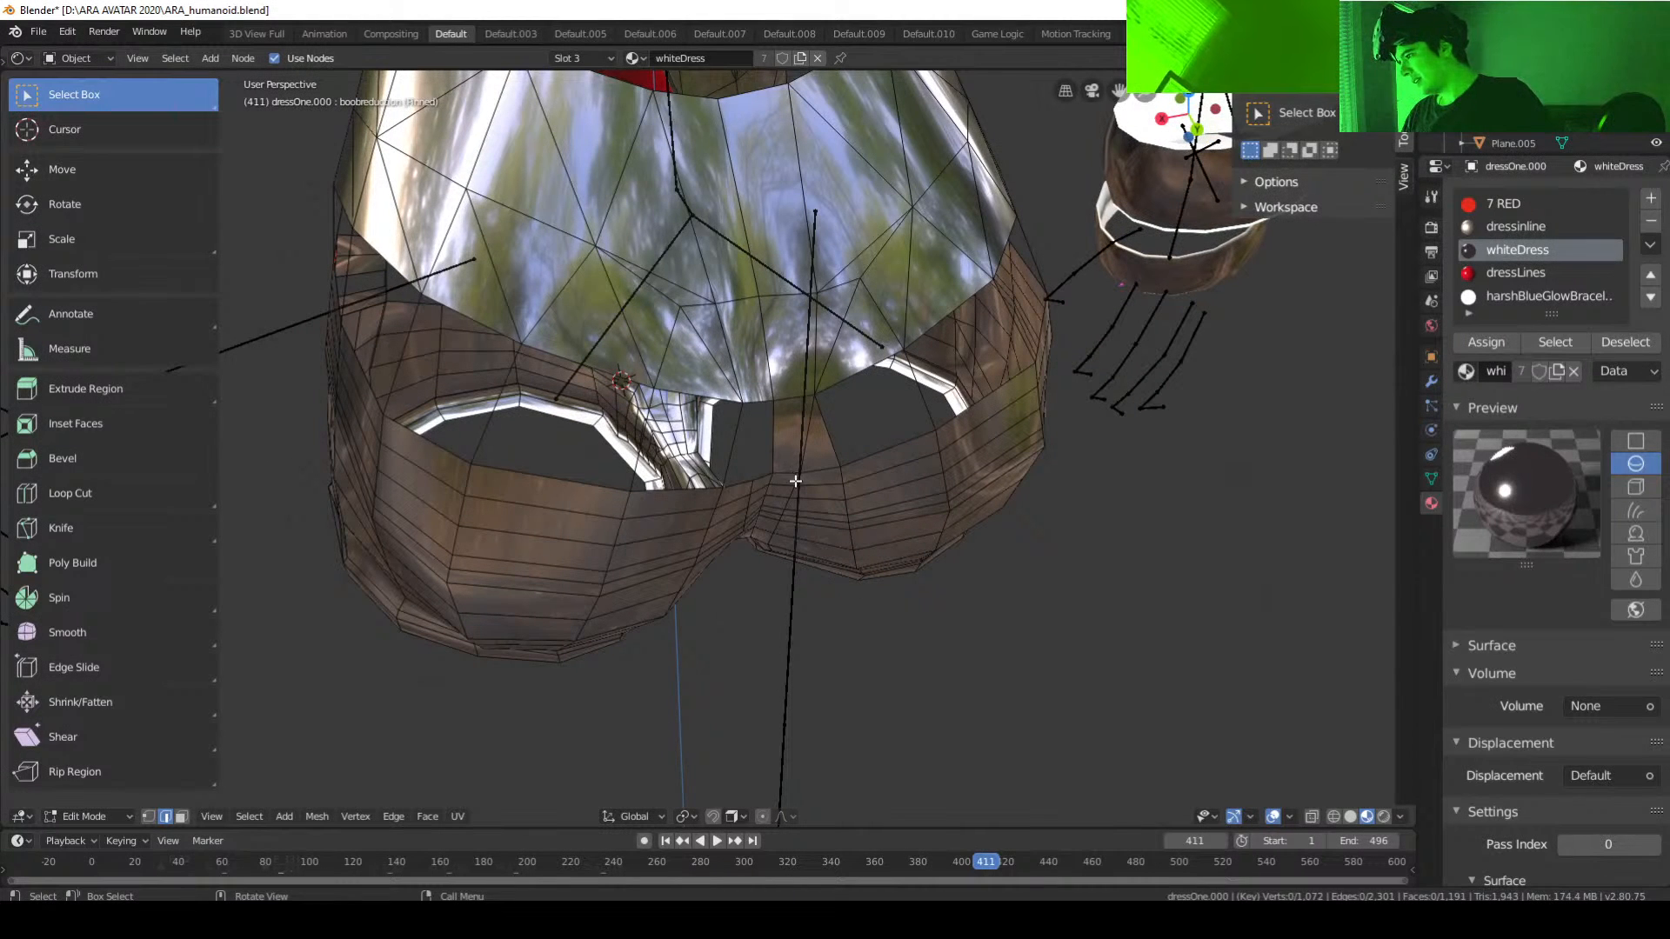
key(ctrl+z)
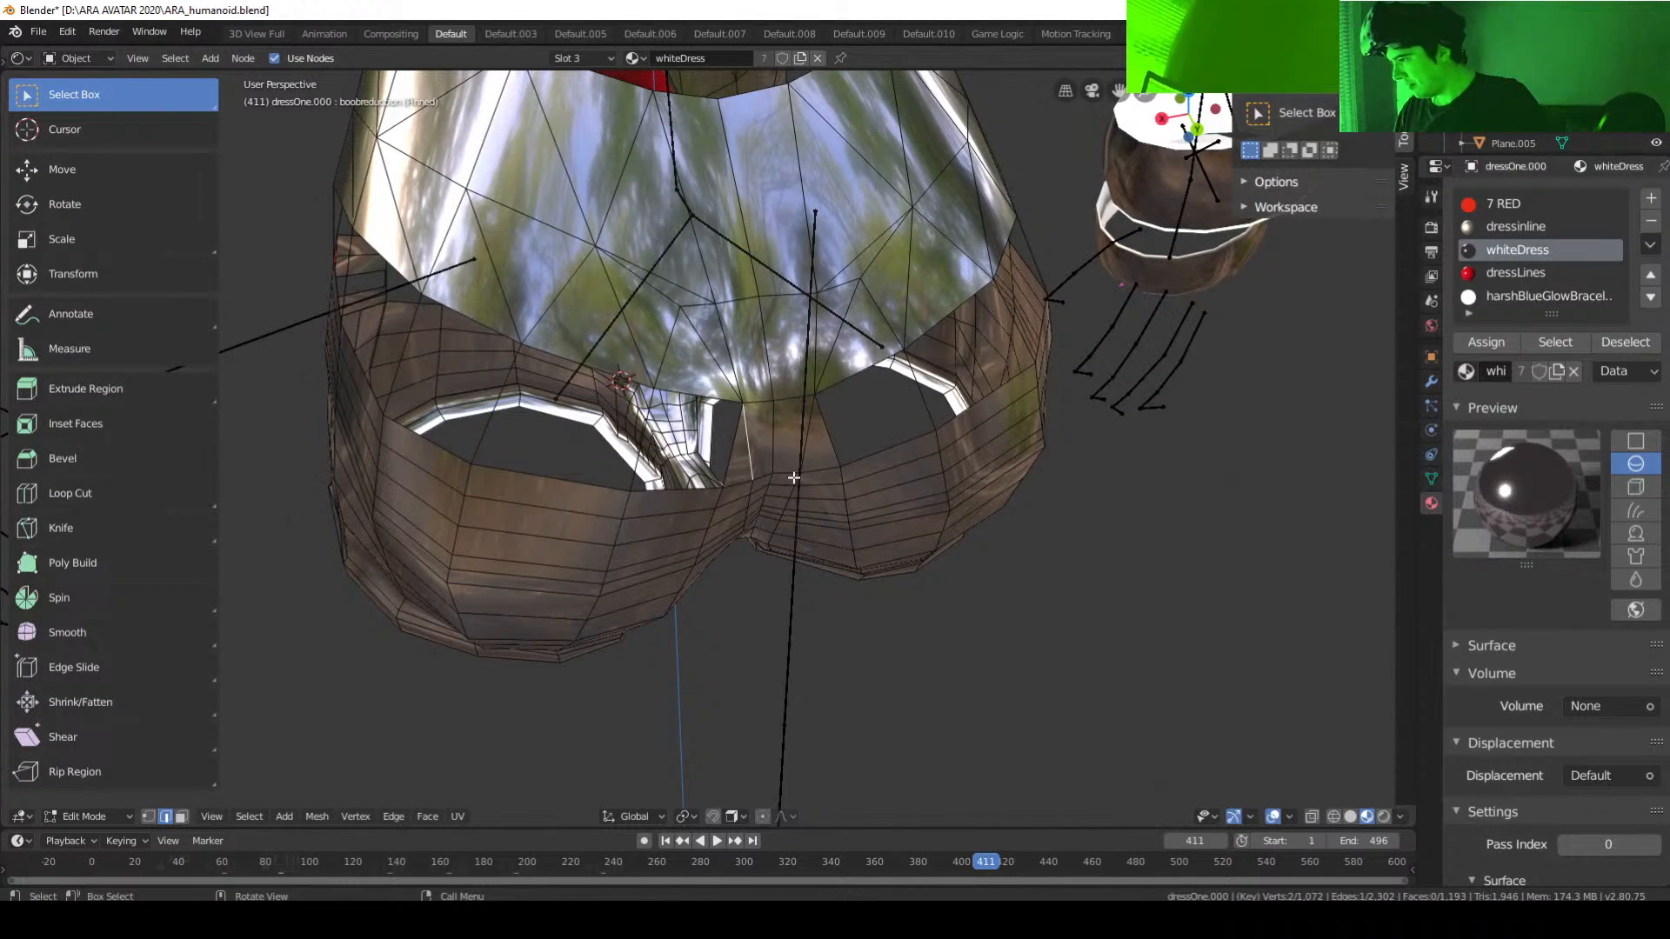
Step: In vertex selection mode, subdivide the open vertical edge beside the back center seam and the neighboring loose vertical edge once each
click(147, 816)
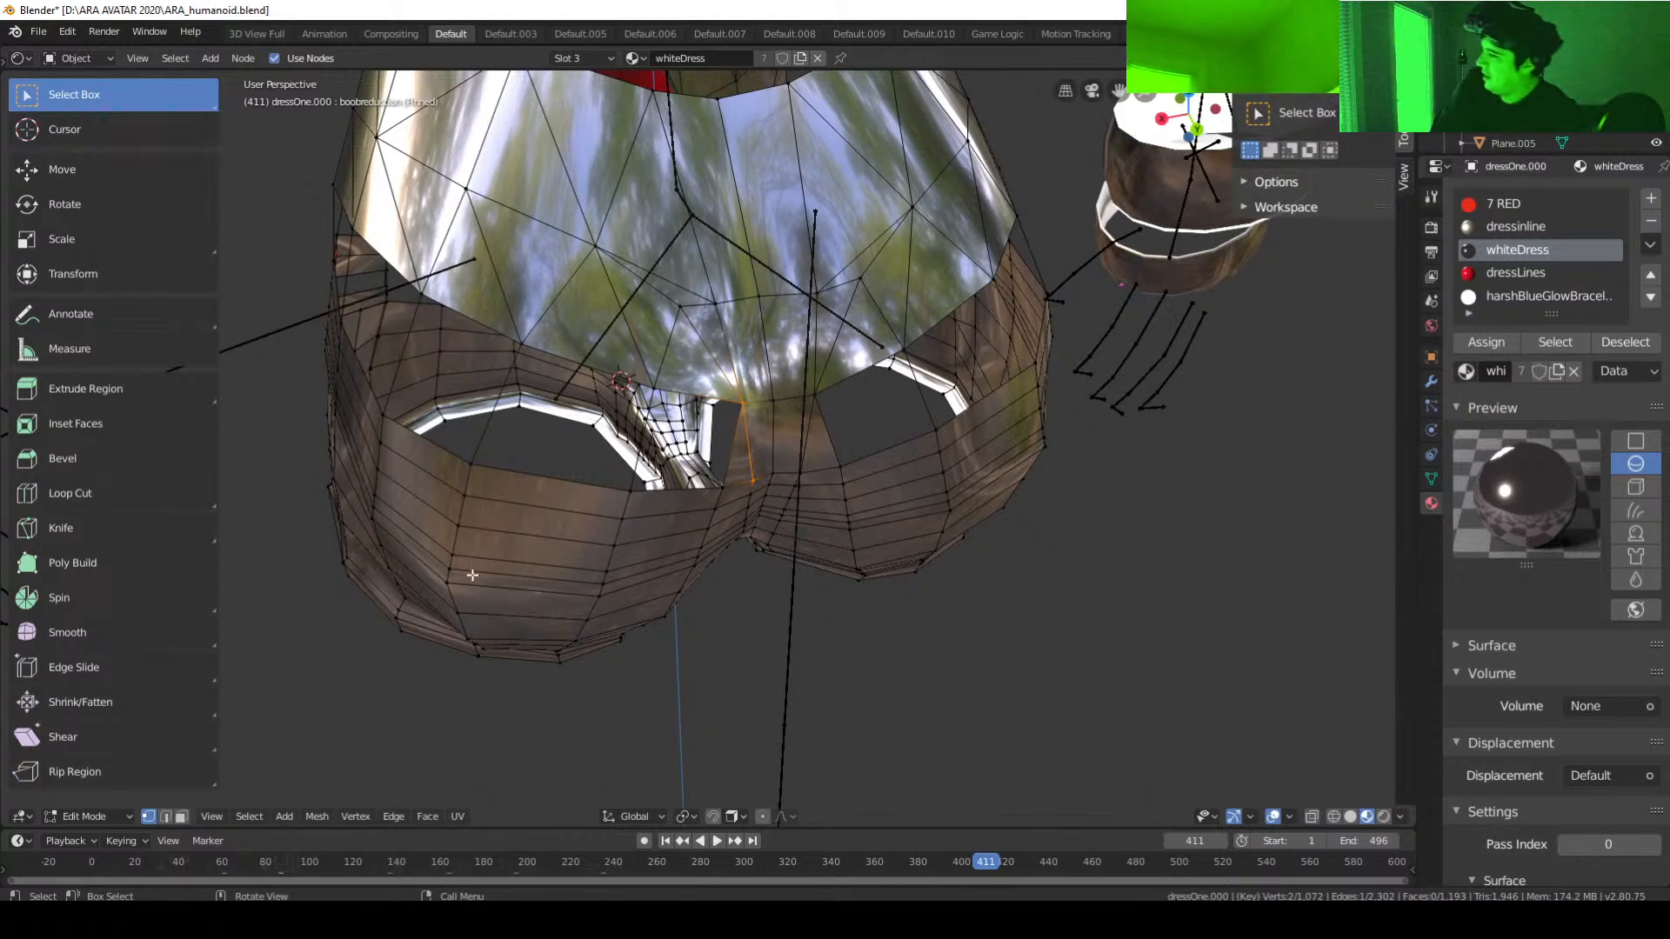
click(717, 410)
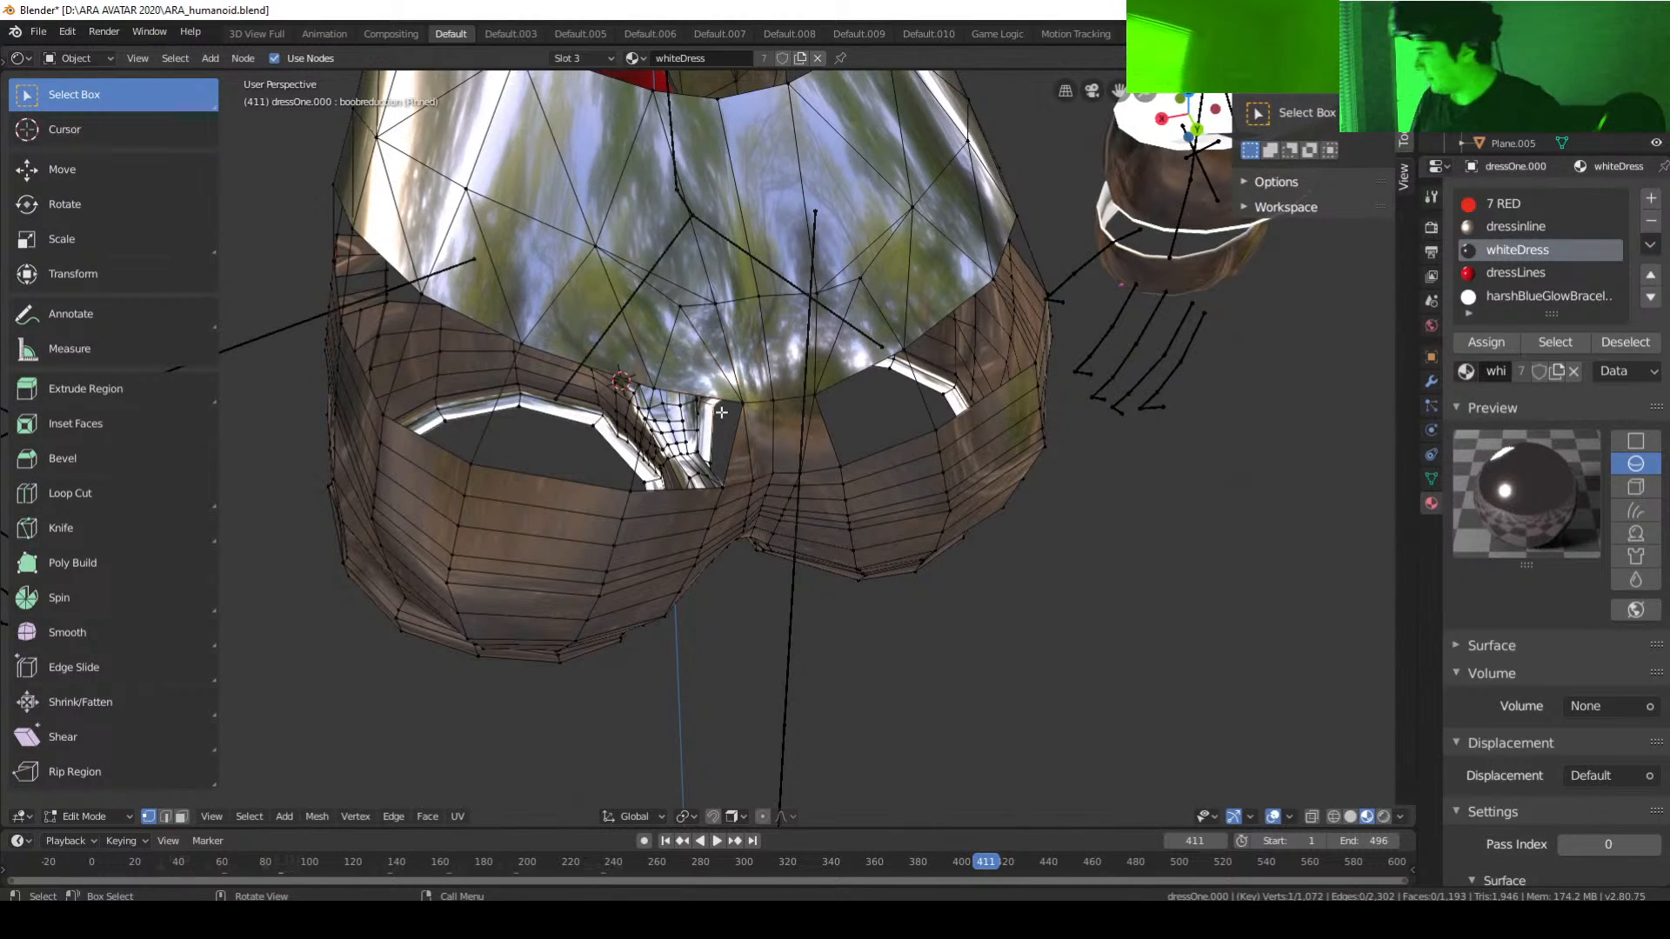
click(740, 404)
shift+click(727, 492)
right_click(730, 494)
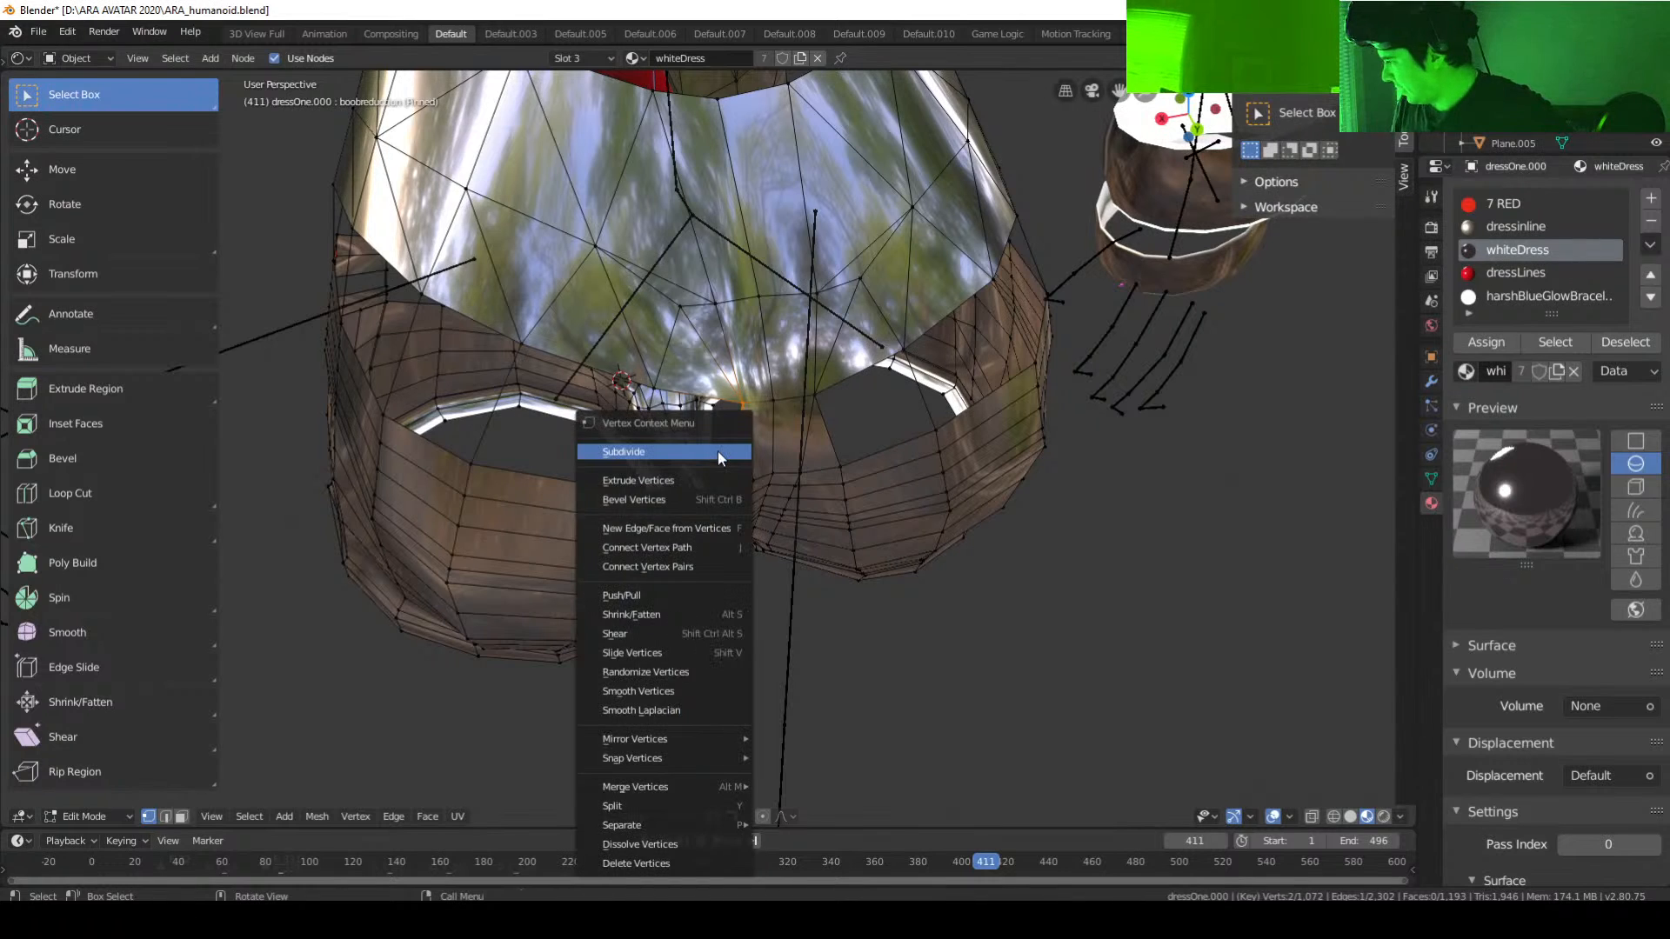
click(717, 451)
click(657, 390)
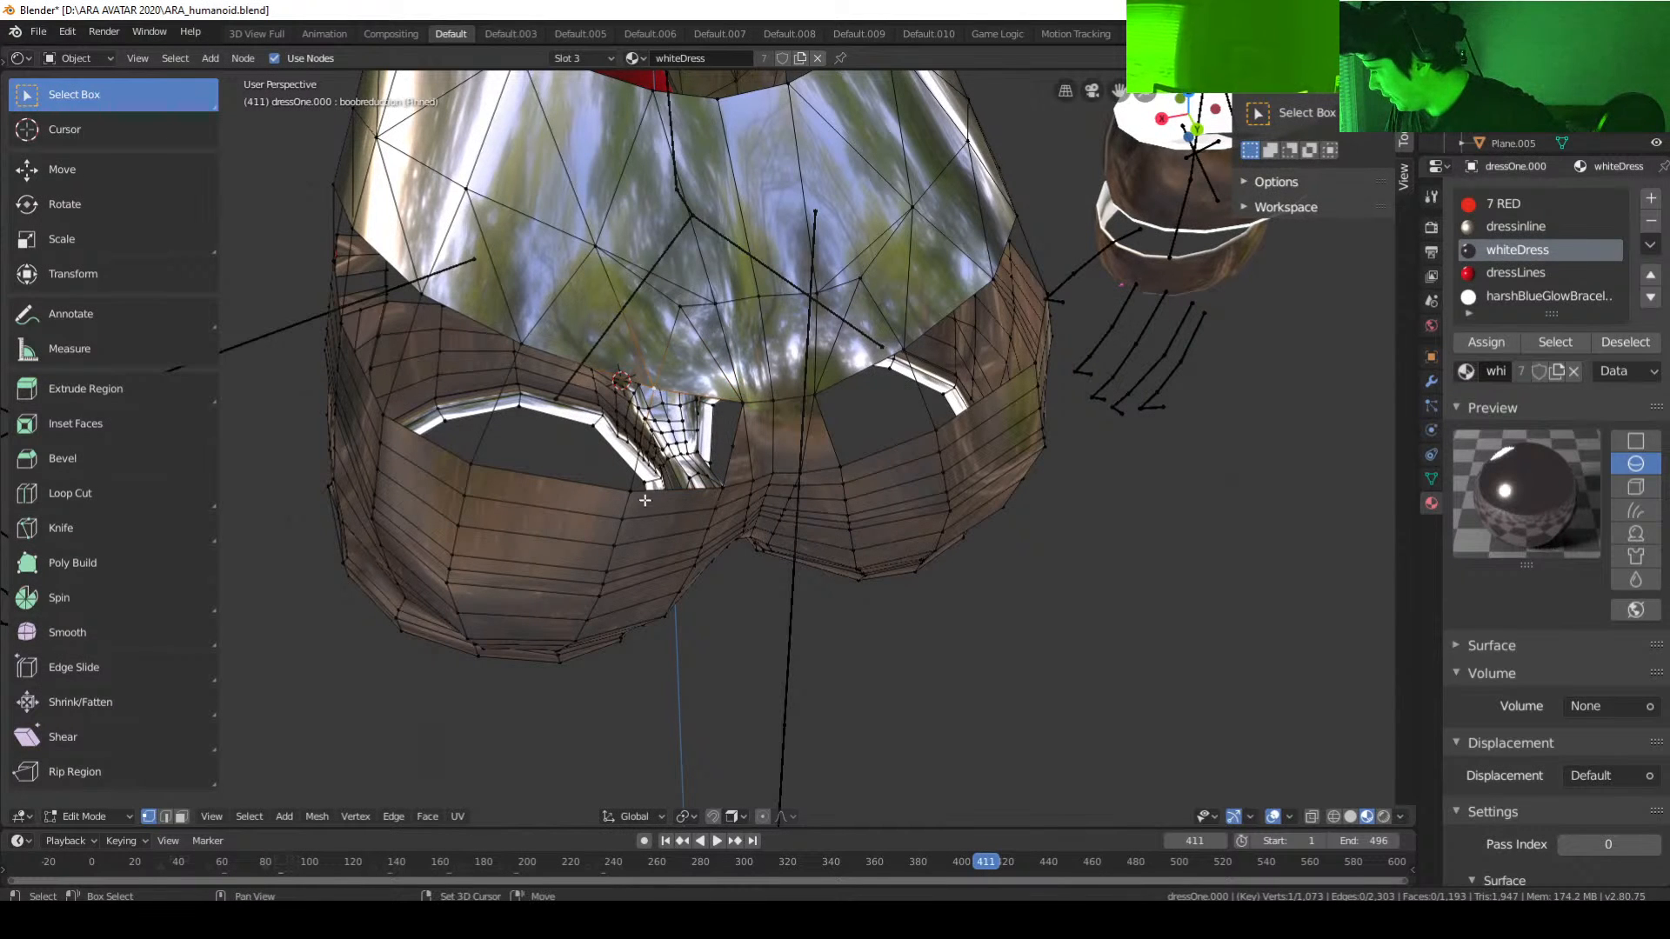
shift+click(634, 491)
middle_drag(635, 490, 622, 451)
right_click(622, 451)
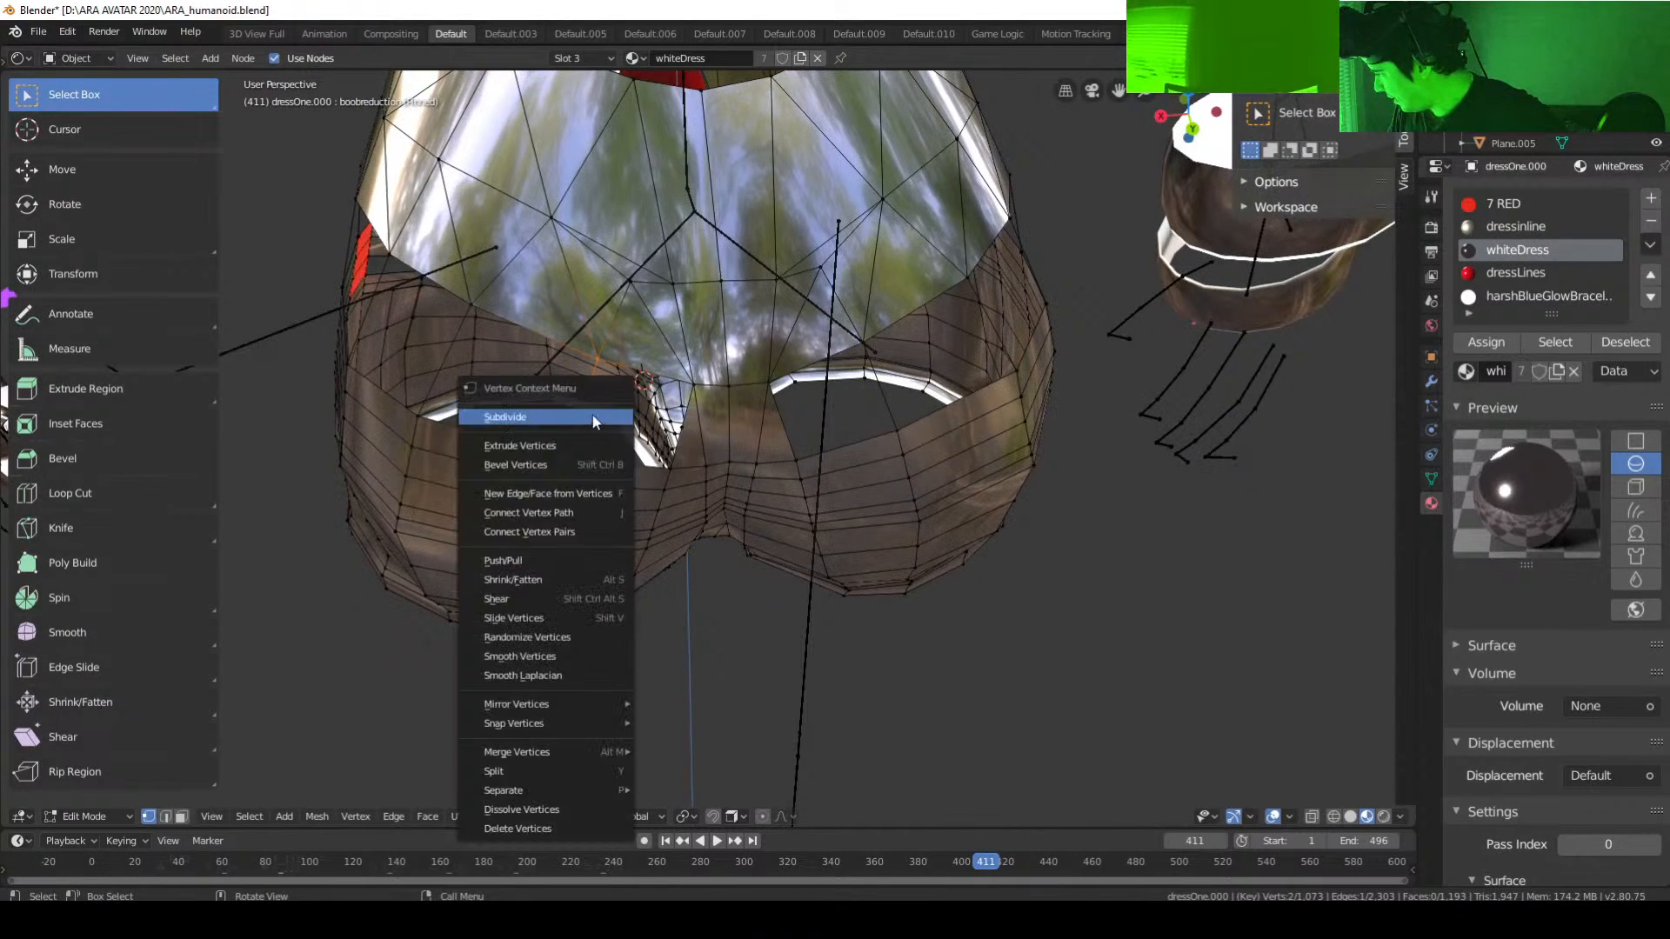
click(593, 439)
middle_drag(749, 494, 722, 478)
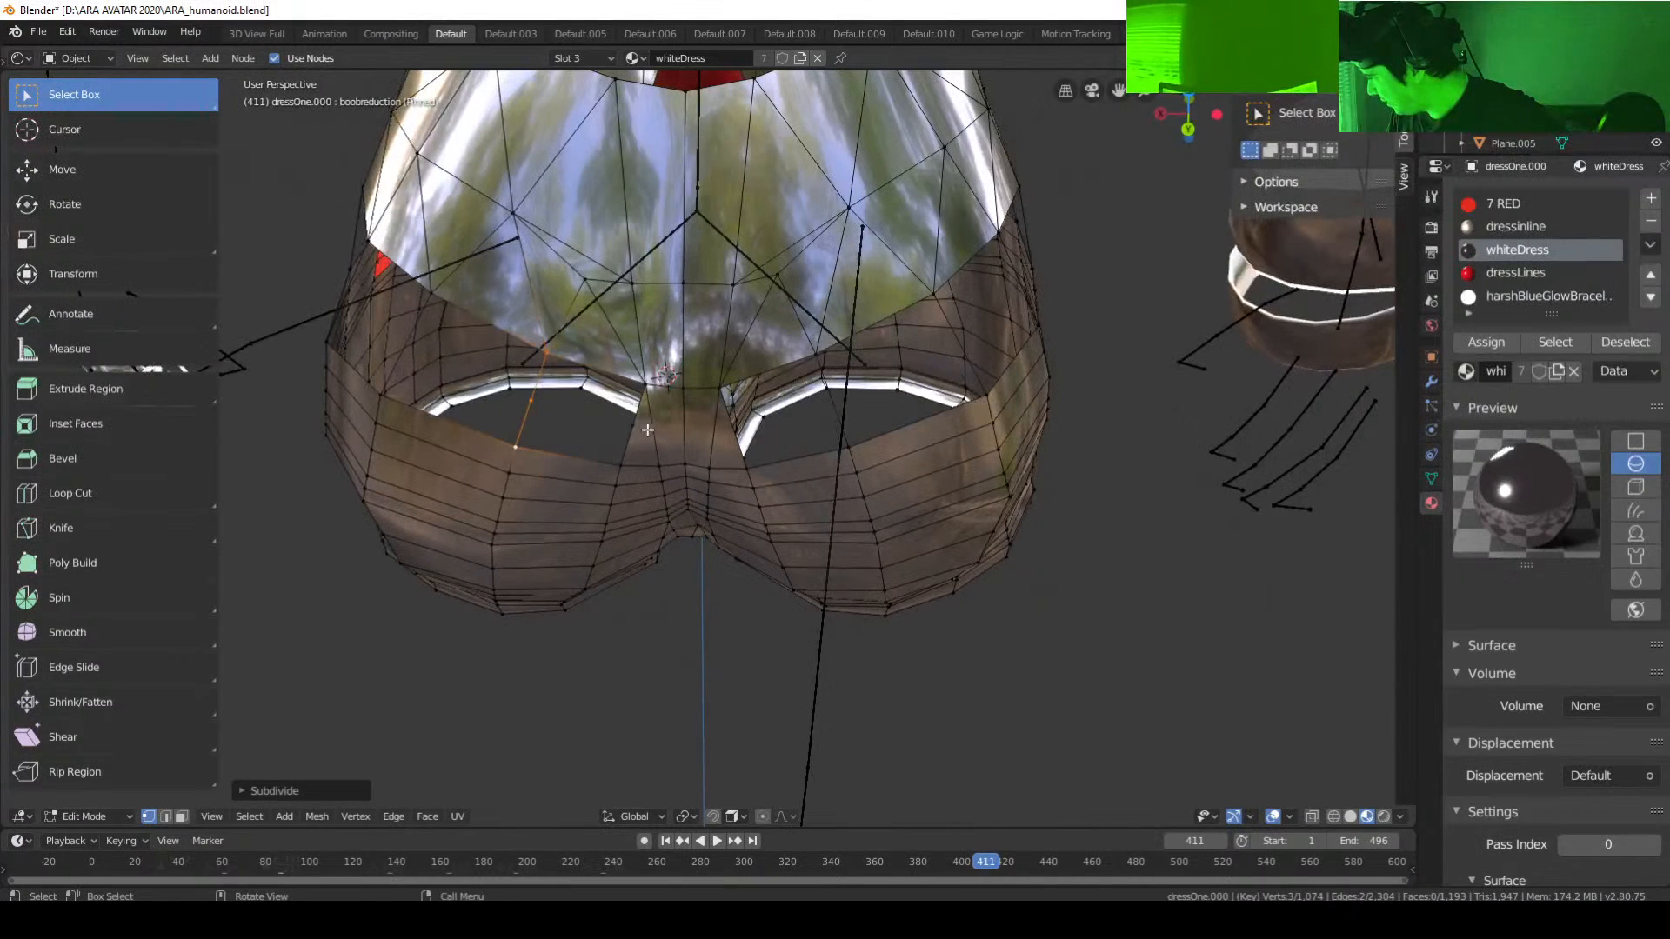
Step: Join the two new midpoints with an edge and fill the spaces above and below it with one quad each
click(641, 426)
shift+click(557, 411)
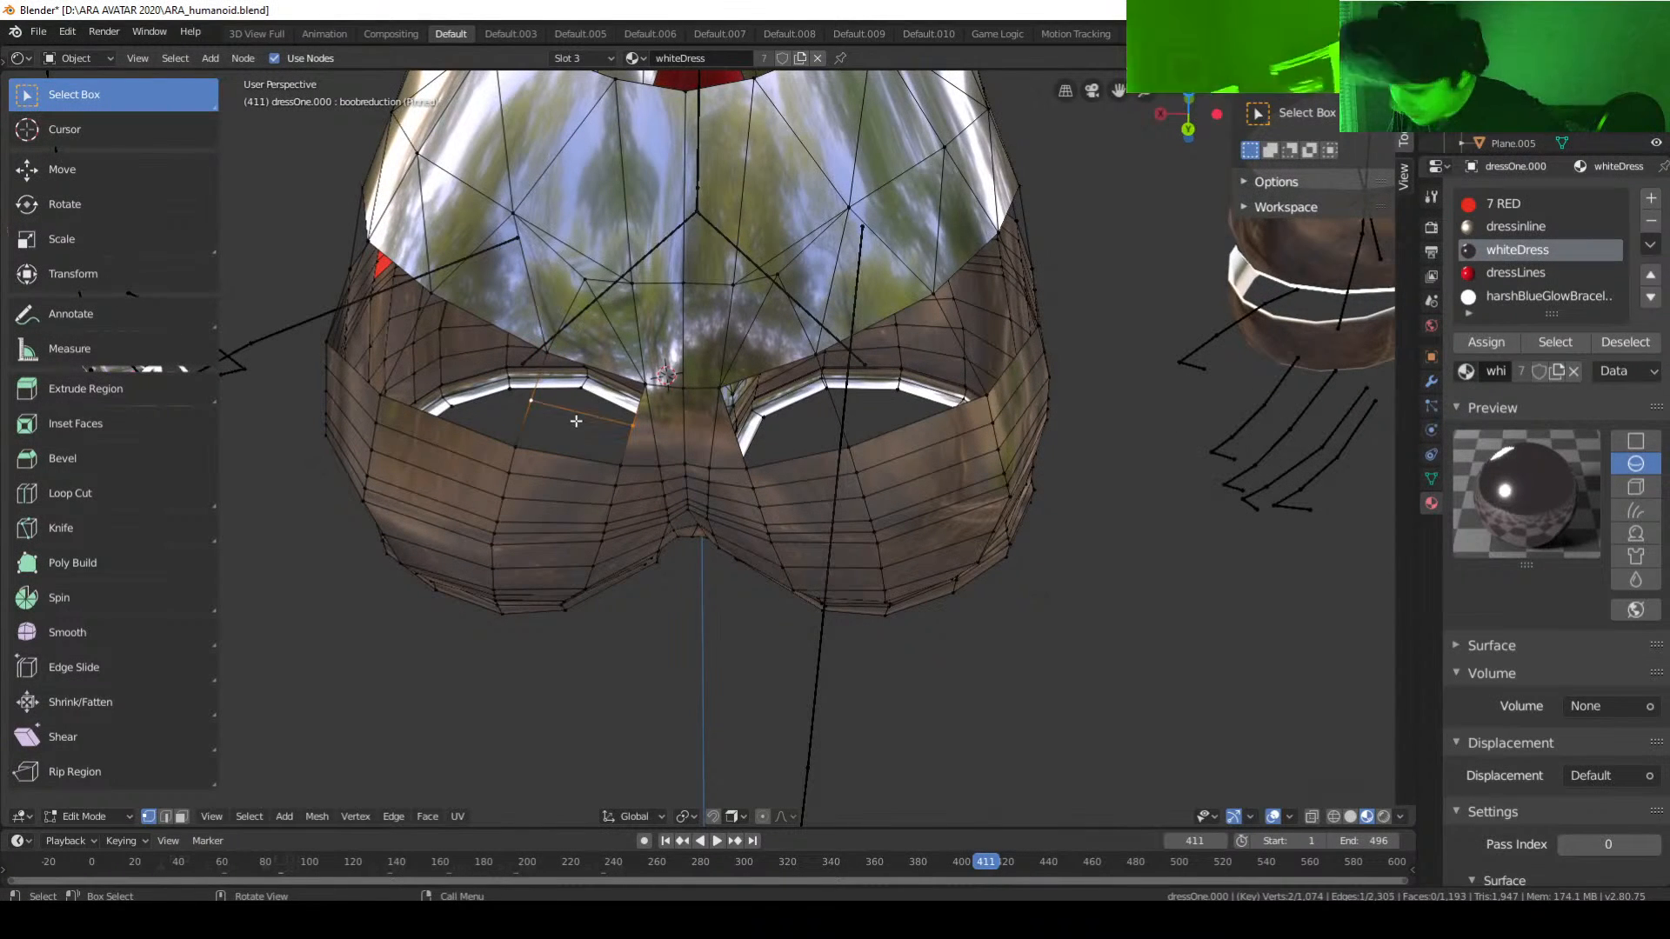
middle_drag(557, 468, 540, 481)
shift+click(612, 429)
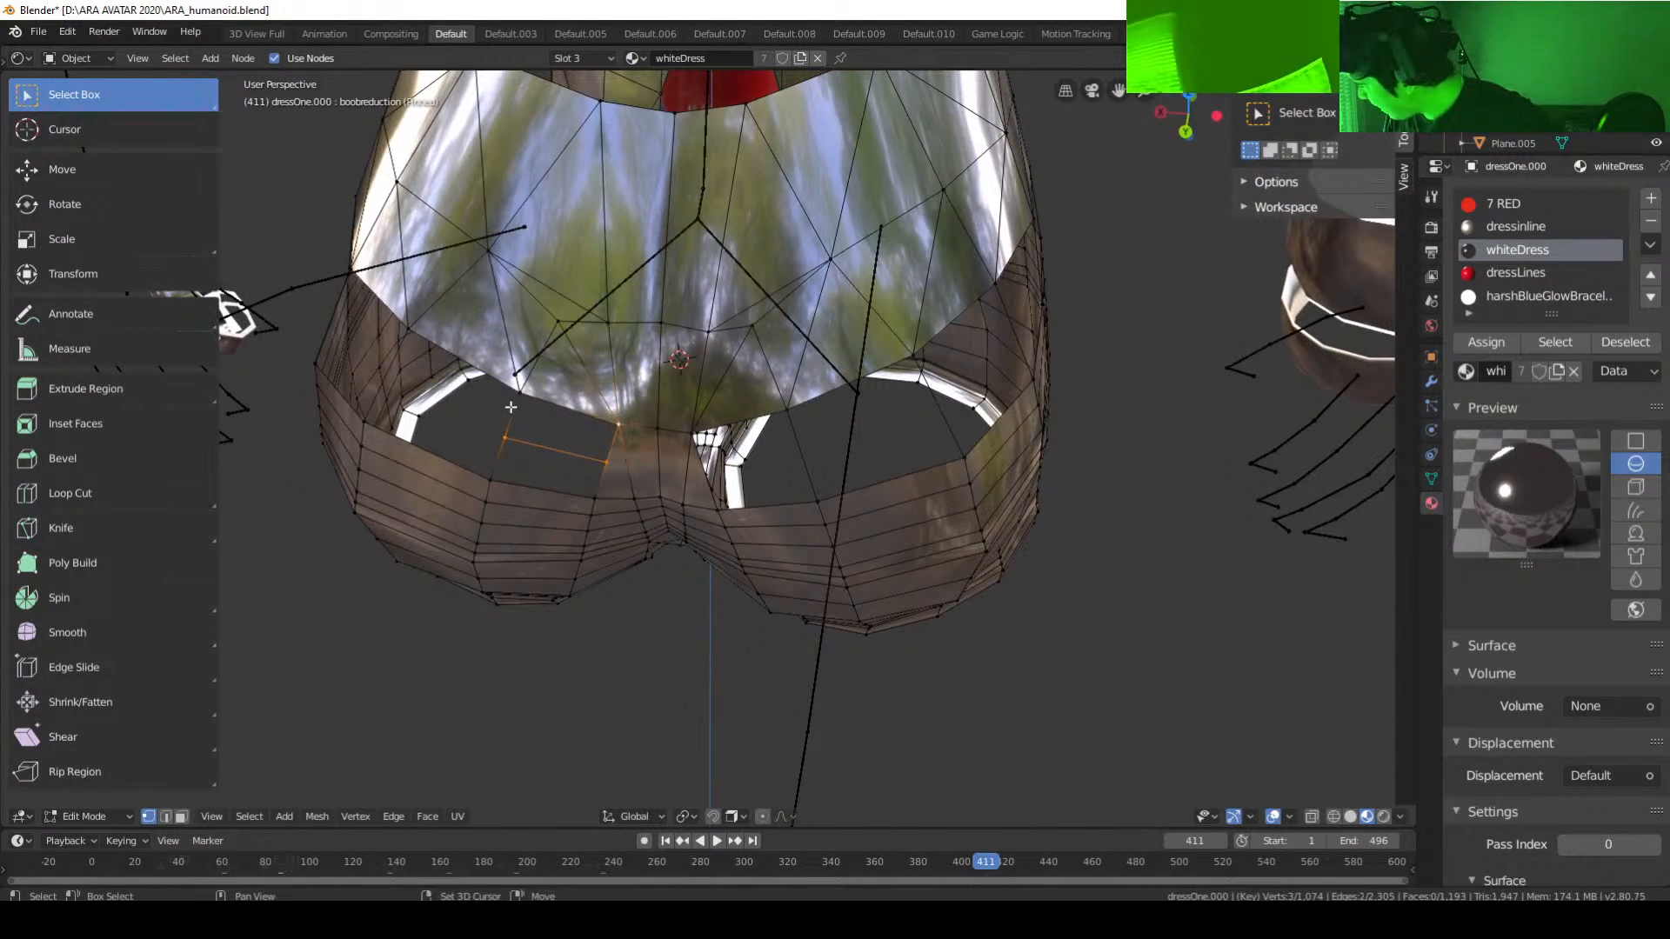
shift+click(521, 398)
key(f)
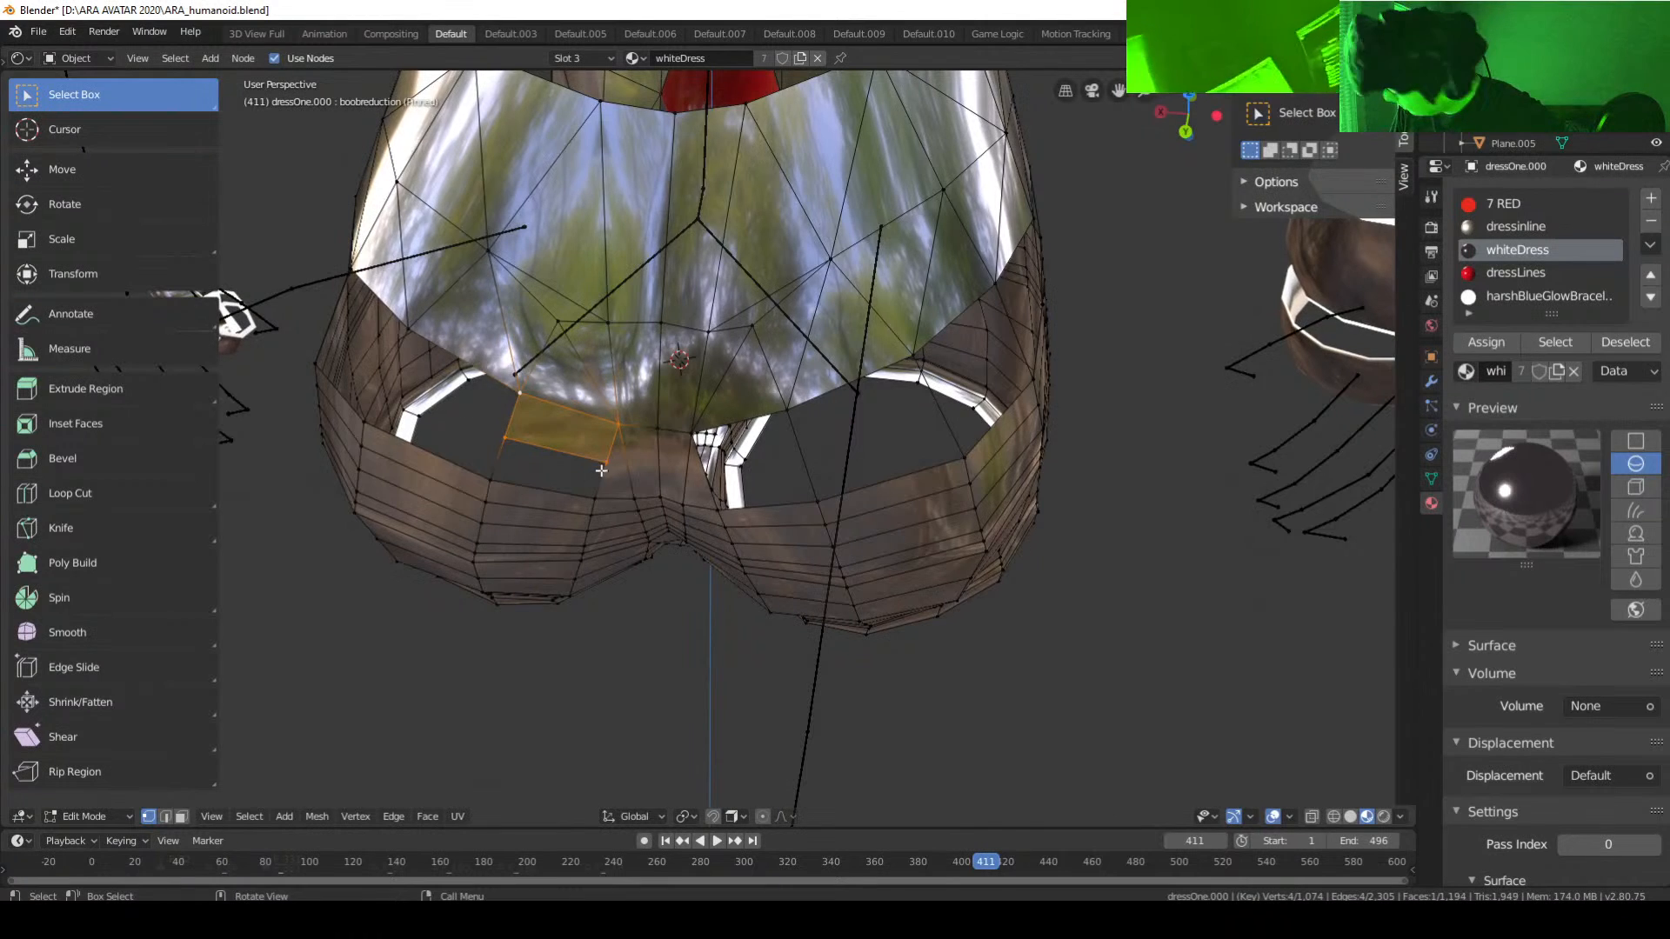
middle_drag(605, 474, 598, 460)
click(596, 456)
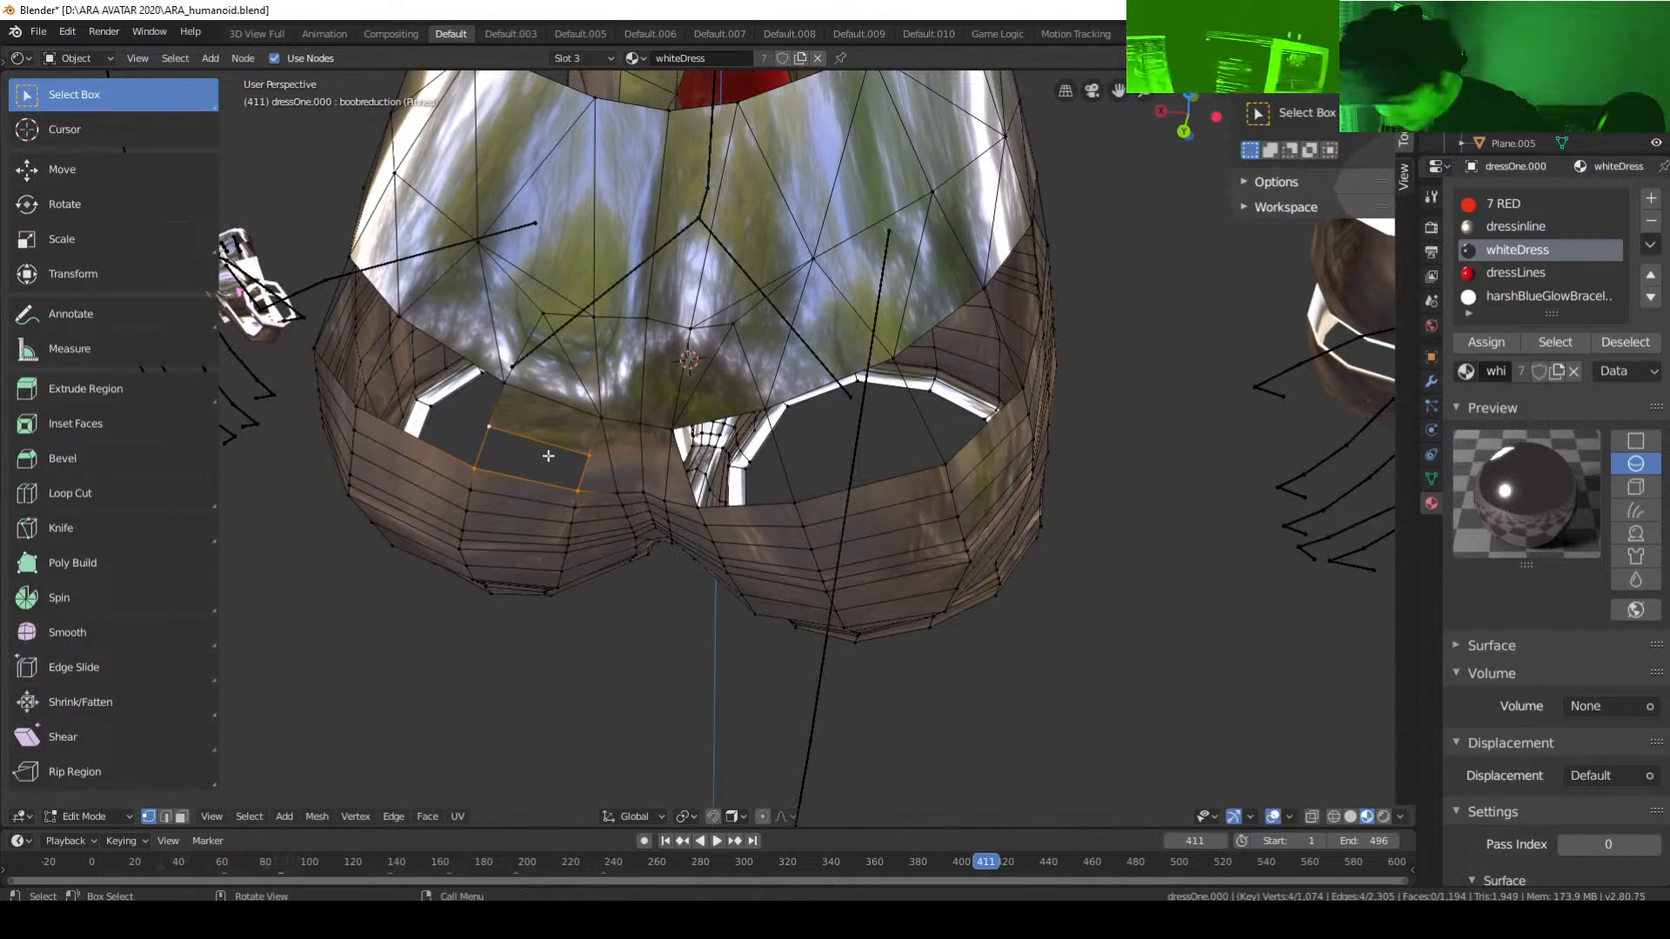
key(f)
middle_drag(601, 469, 653, 482)
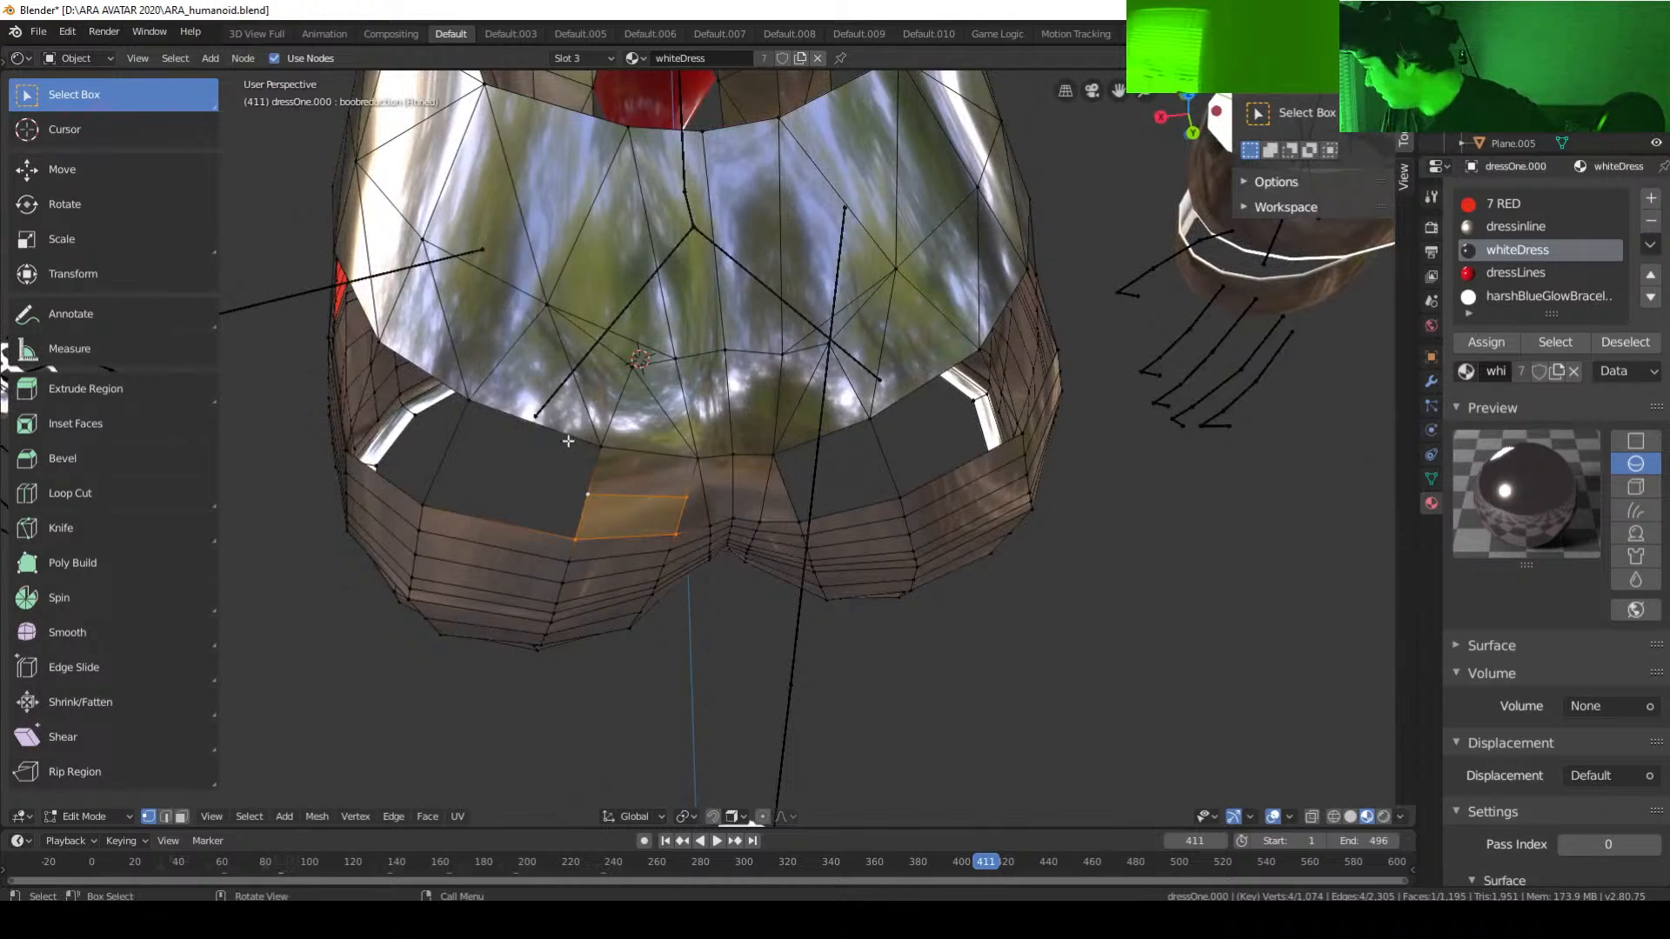
Step: Subdivide the second loose vertical edge from the back center seam once to give it a midpoint
click(463, 398)
shift+click(426, 513)
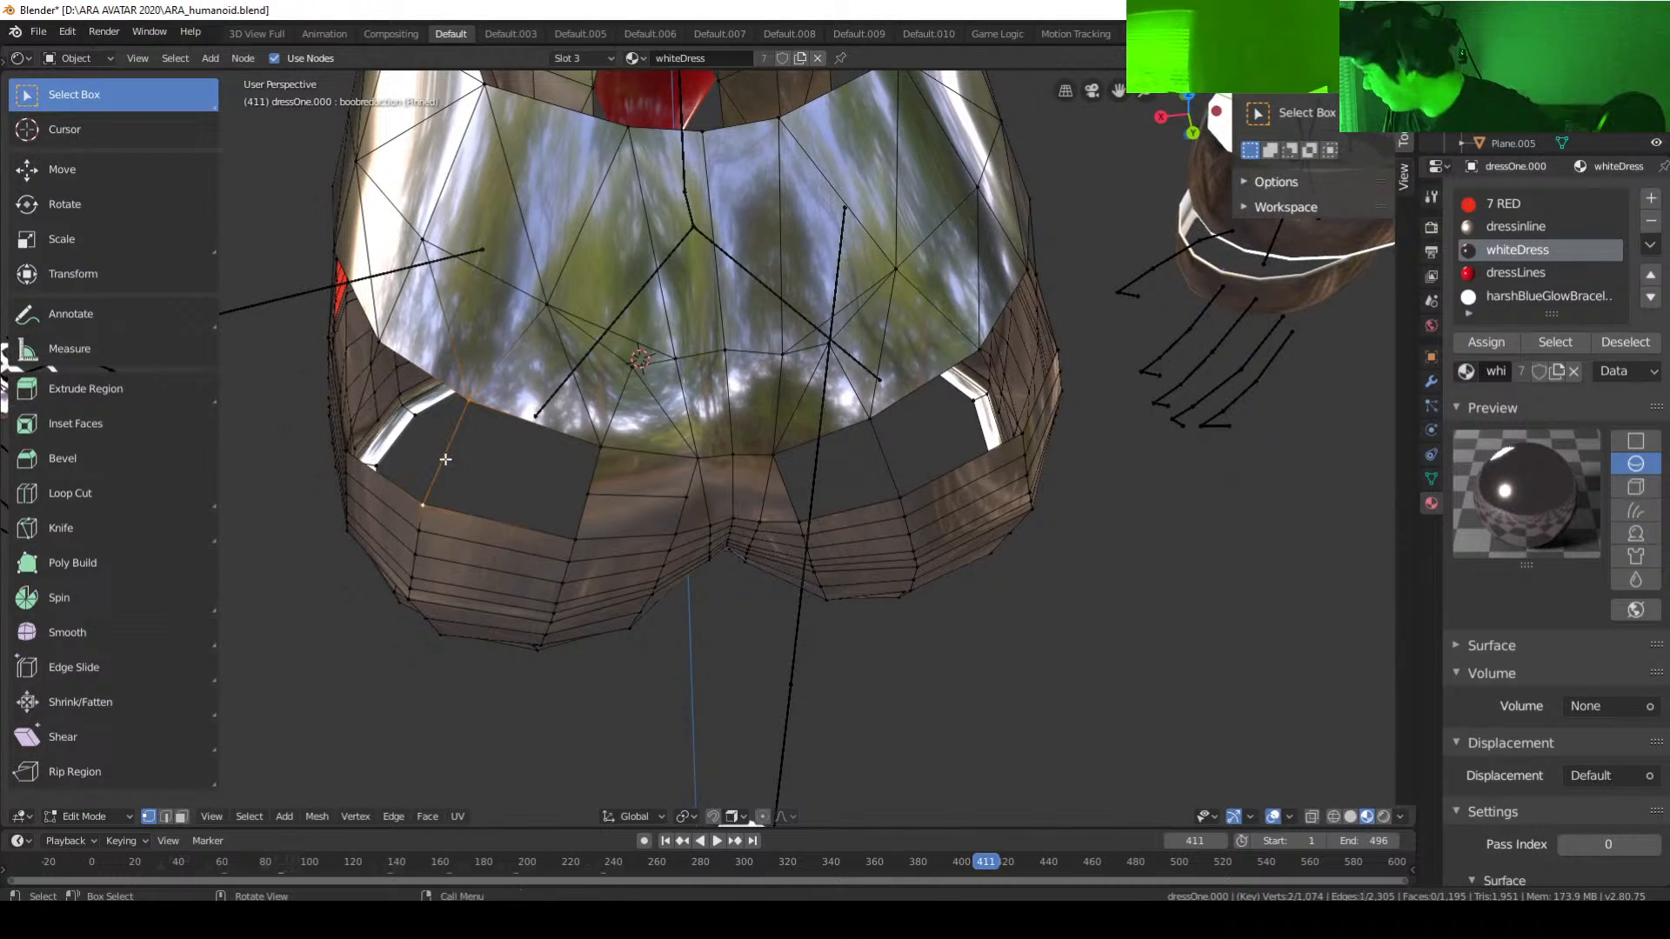
right_click(445, 458)
click(446, 459)
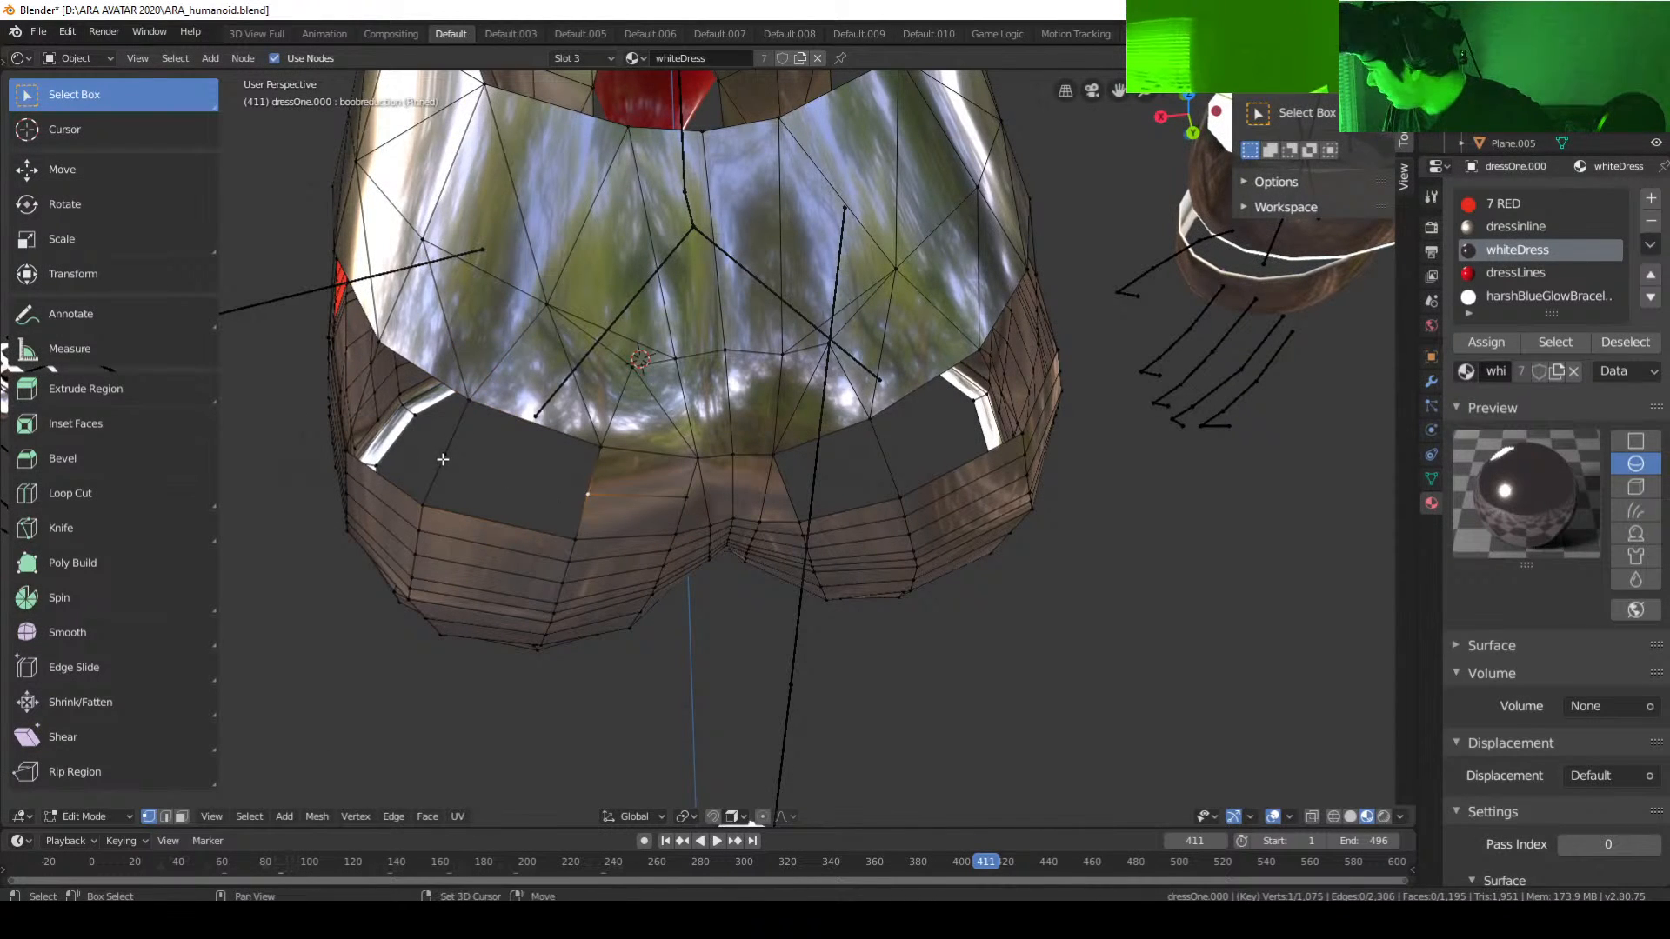
Step: Fill the opening between this edge and the finished back faces with one quad above and one below the midline
shift+click(602, 447)
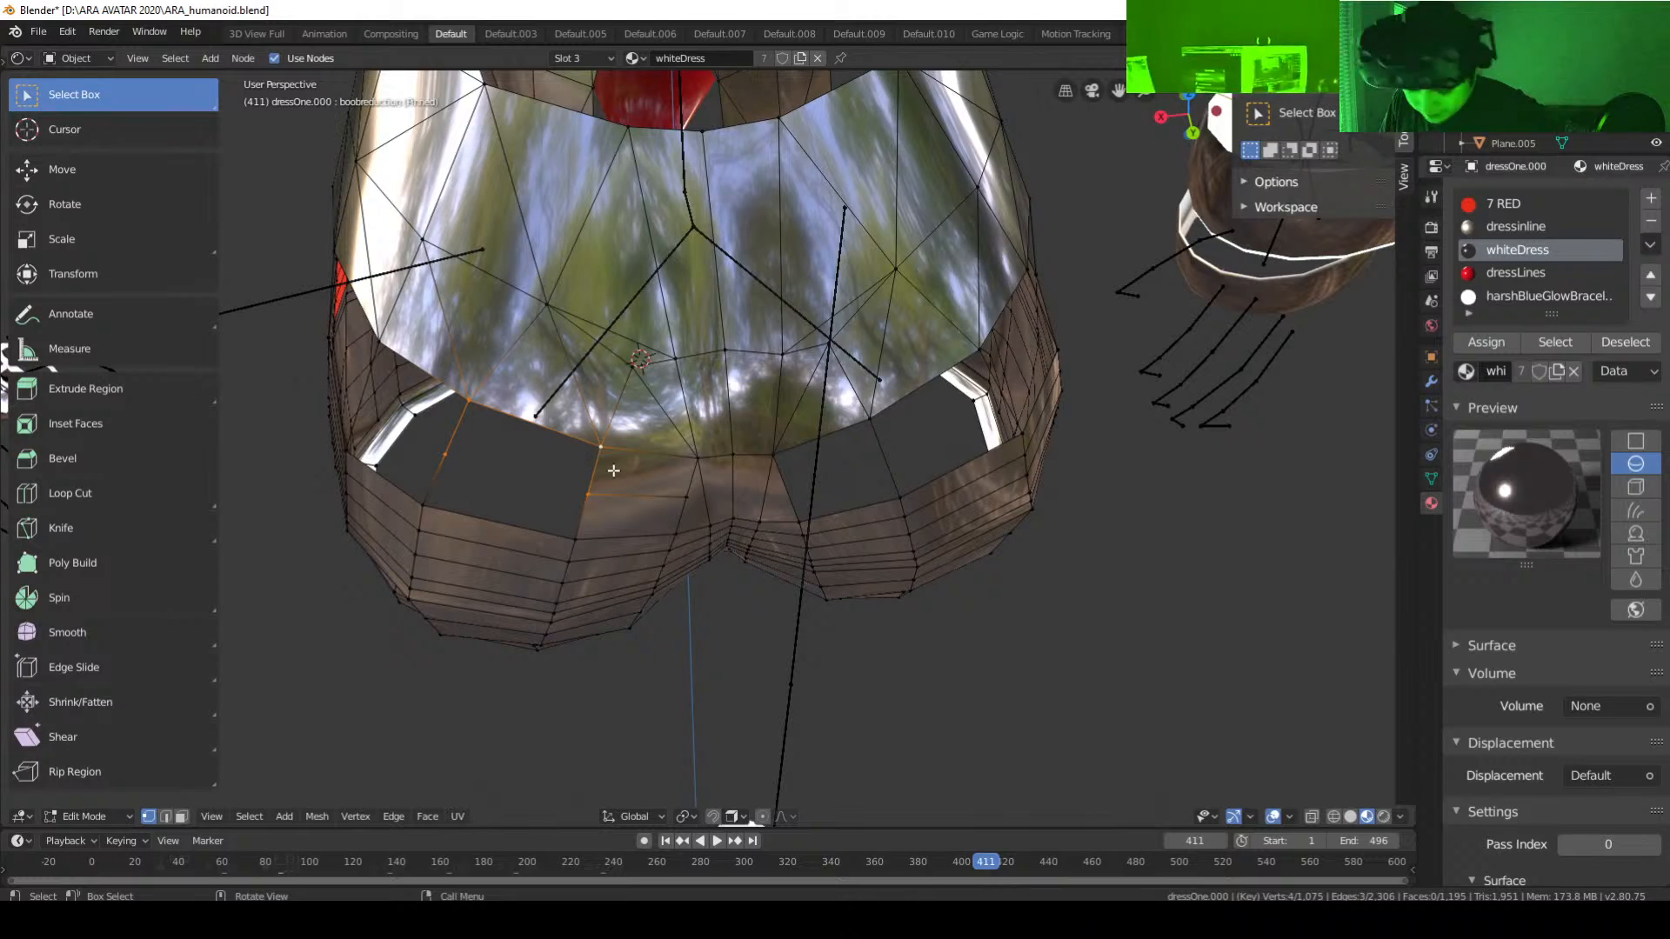
key(f)
click(589, 493)
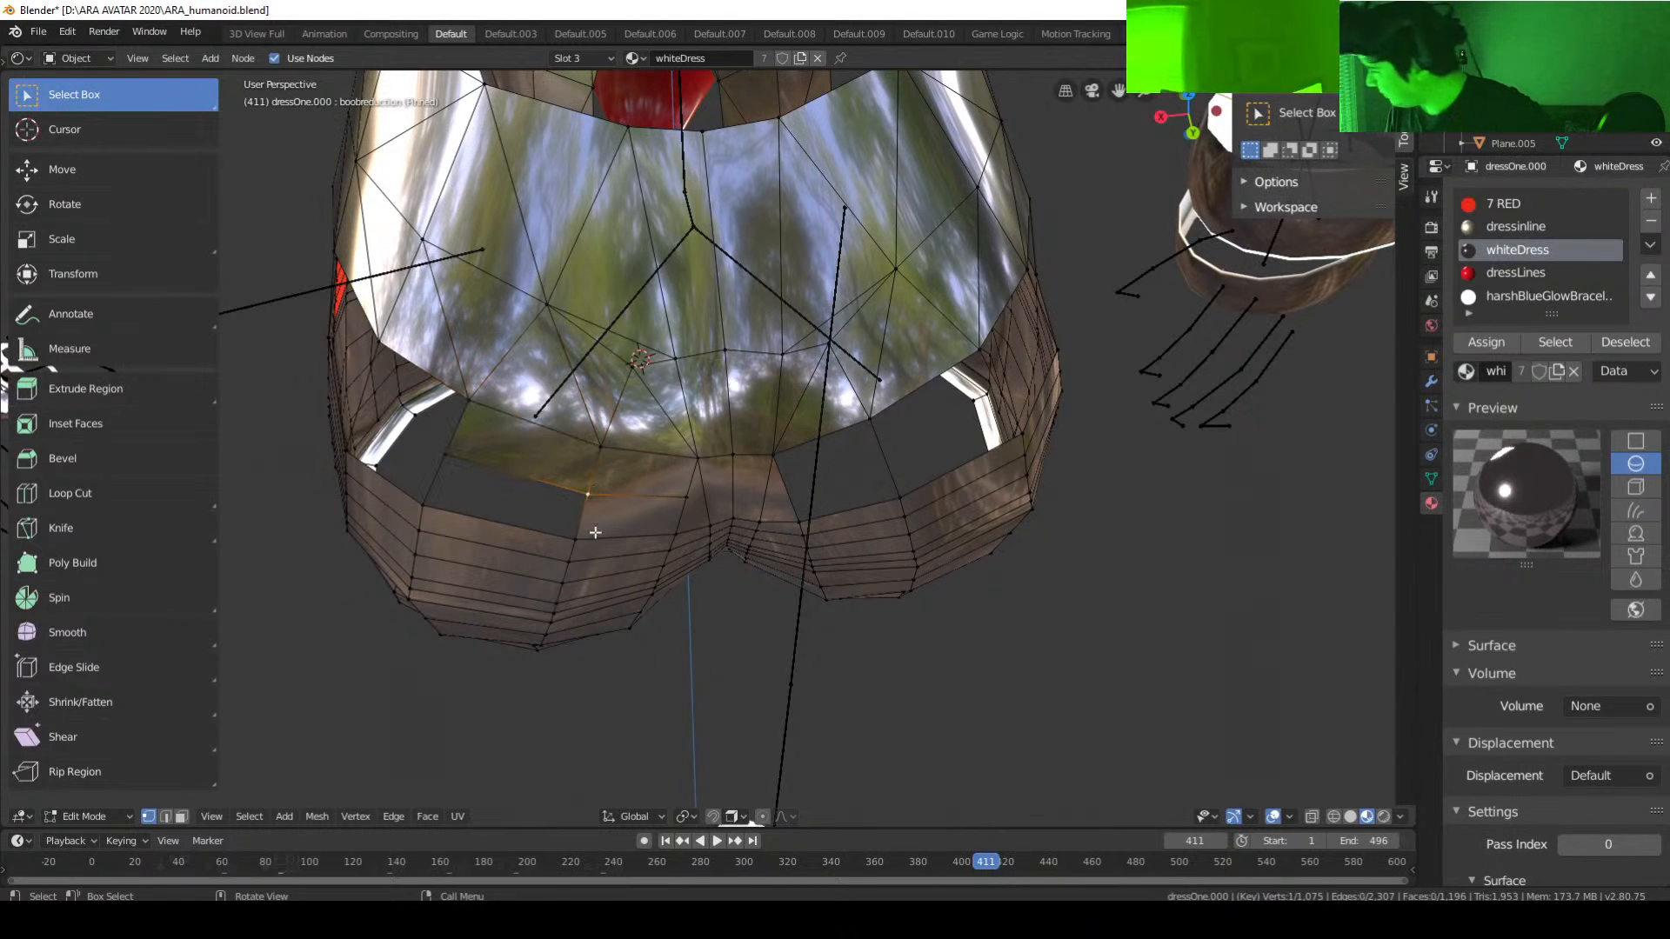
shift+click(422, 506)
shift+click(441, 452)
key(f)
Step: Subdivide the third loose vertical edge from the back center seam and join its midpoint to the adjacent midpoint with an edge
middle_drag(515, 596, 609, 550)
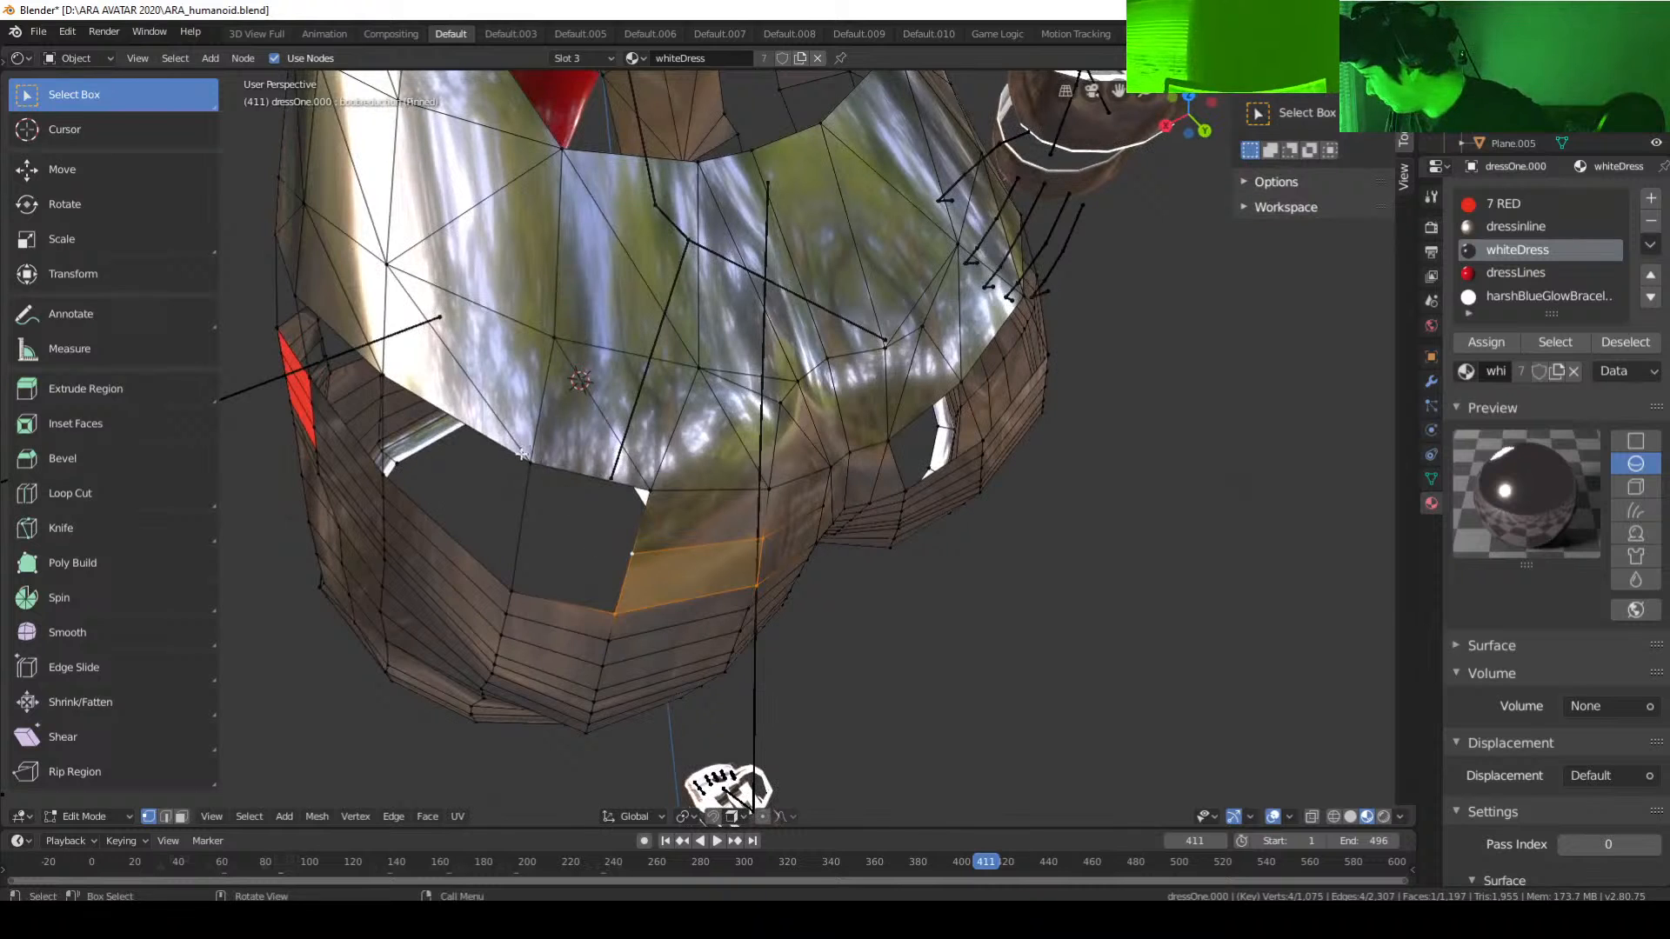
click(529, 462)
right_click(508, 592)
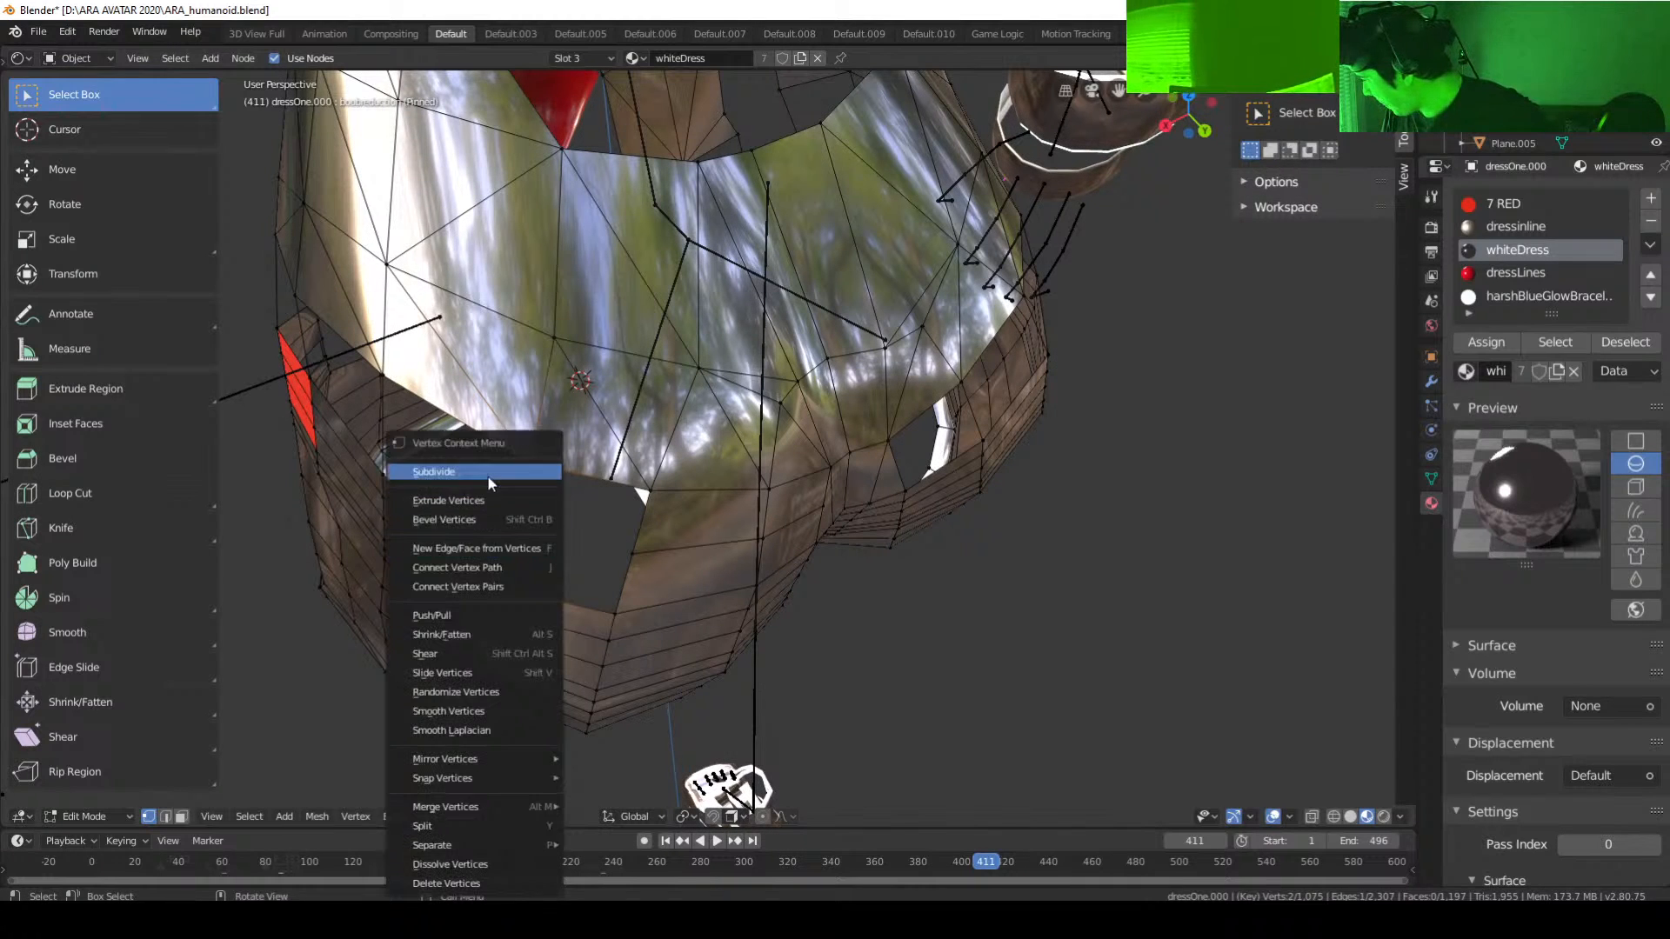
click(484, 478)
shift+click(518, 530)
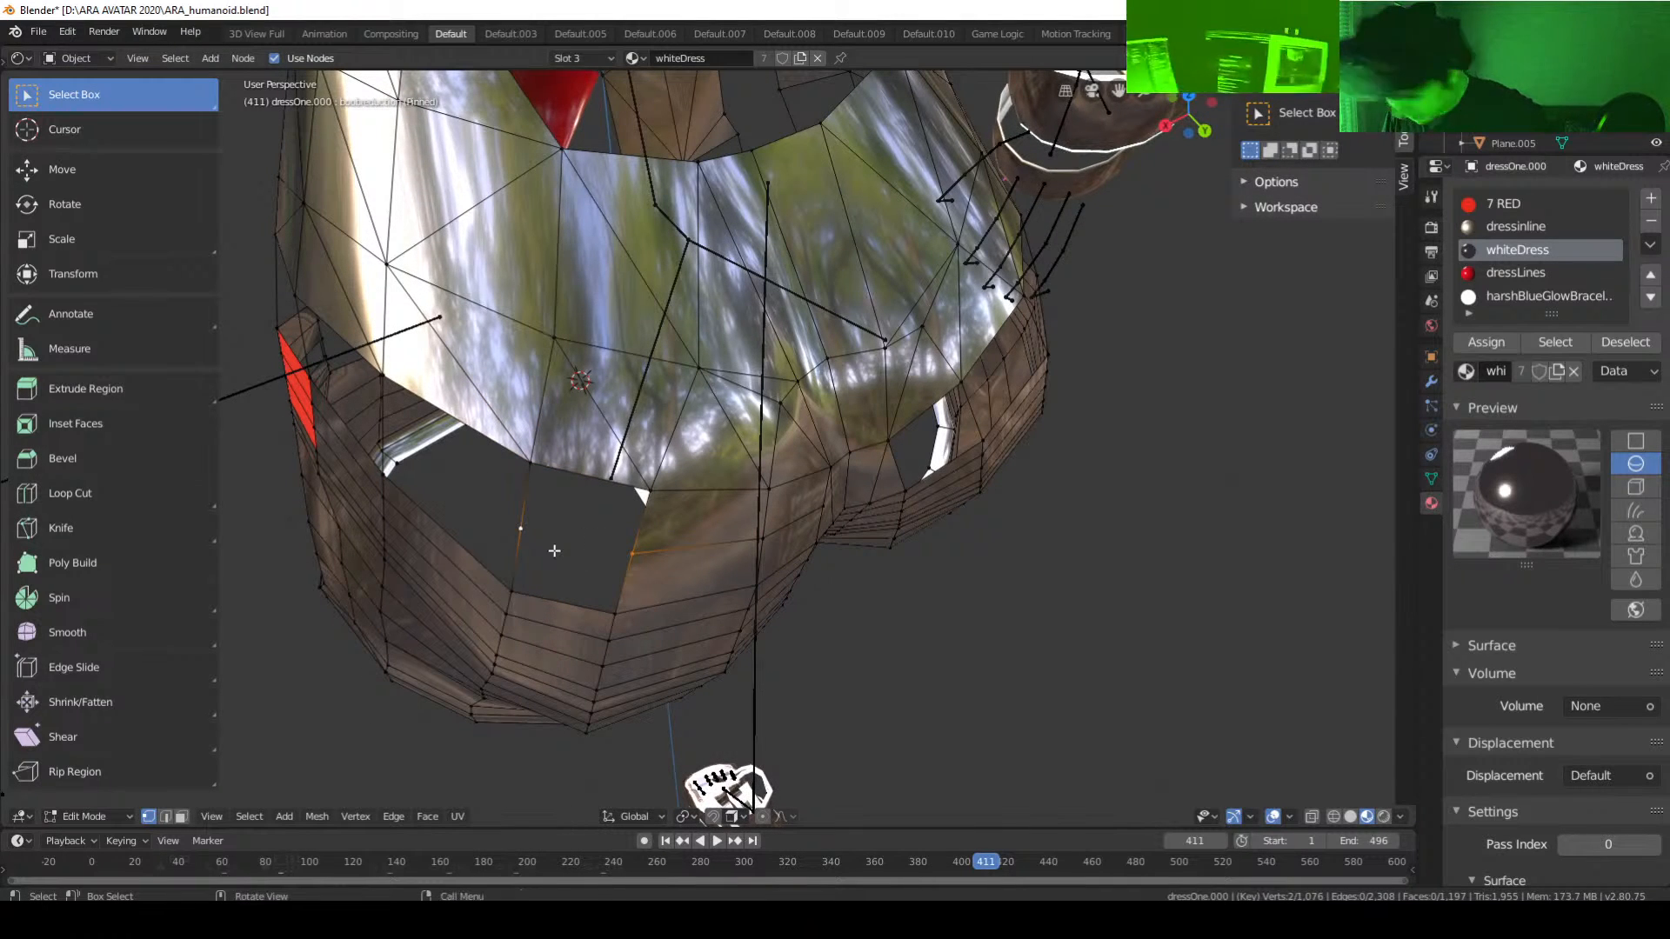
Step: Fill the spaces above and below the newly joined midline edge with one quad each
middle_drag(676, 605, 613, 593)
click(522, 474)
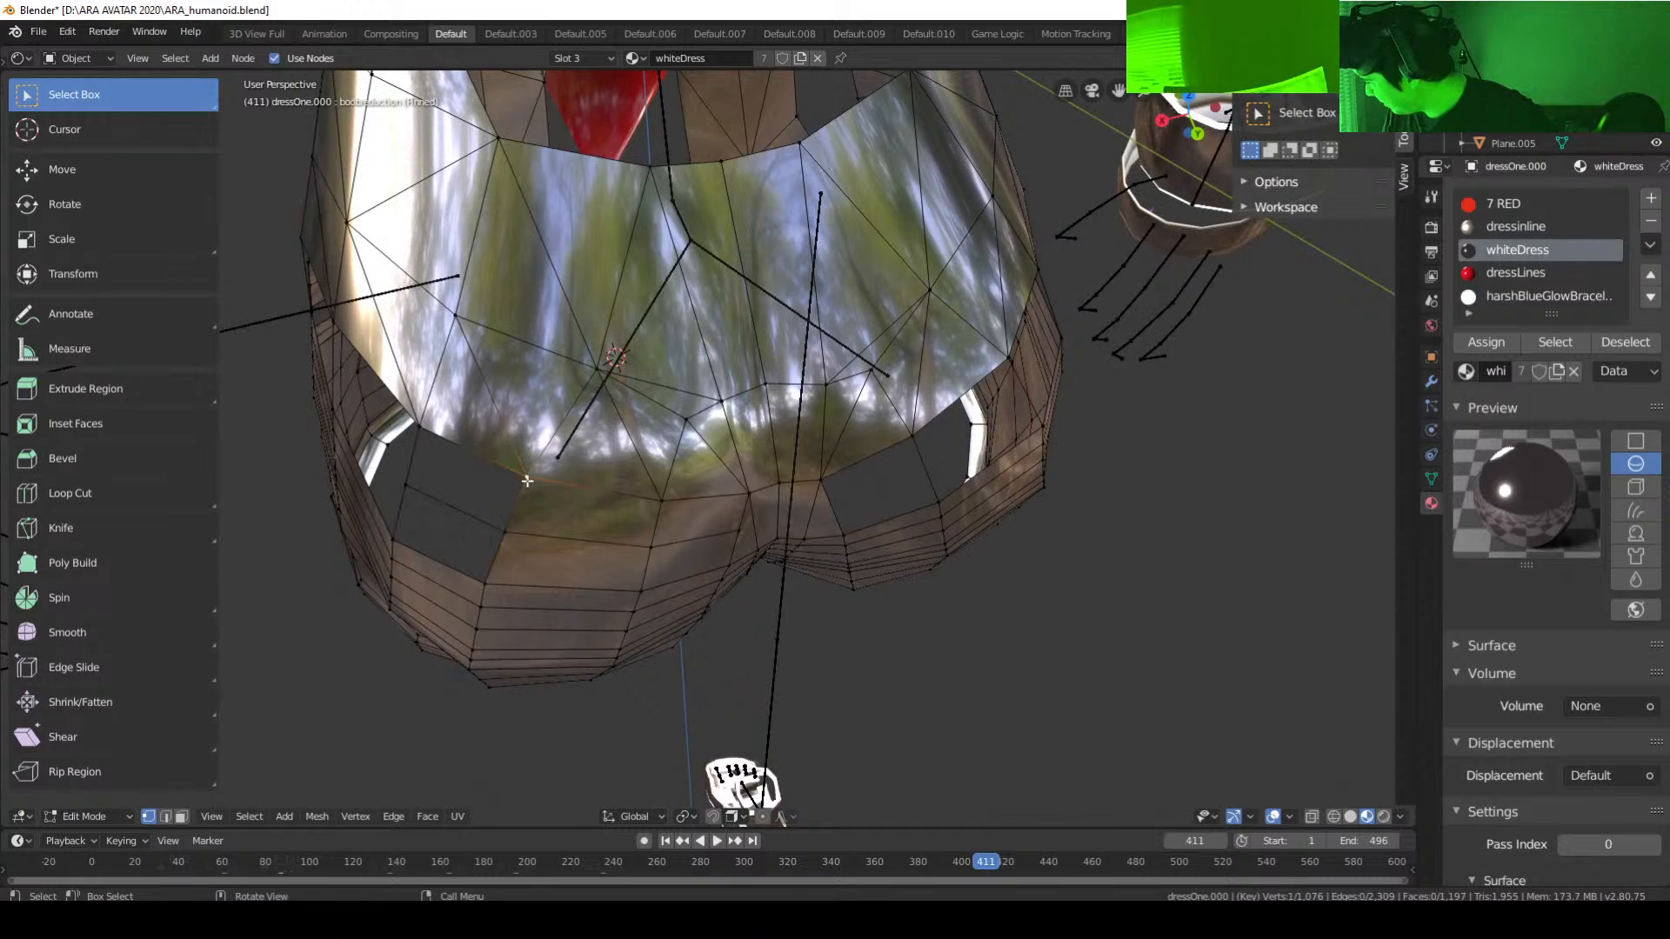
shift+click(432, 423)
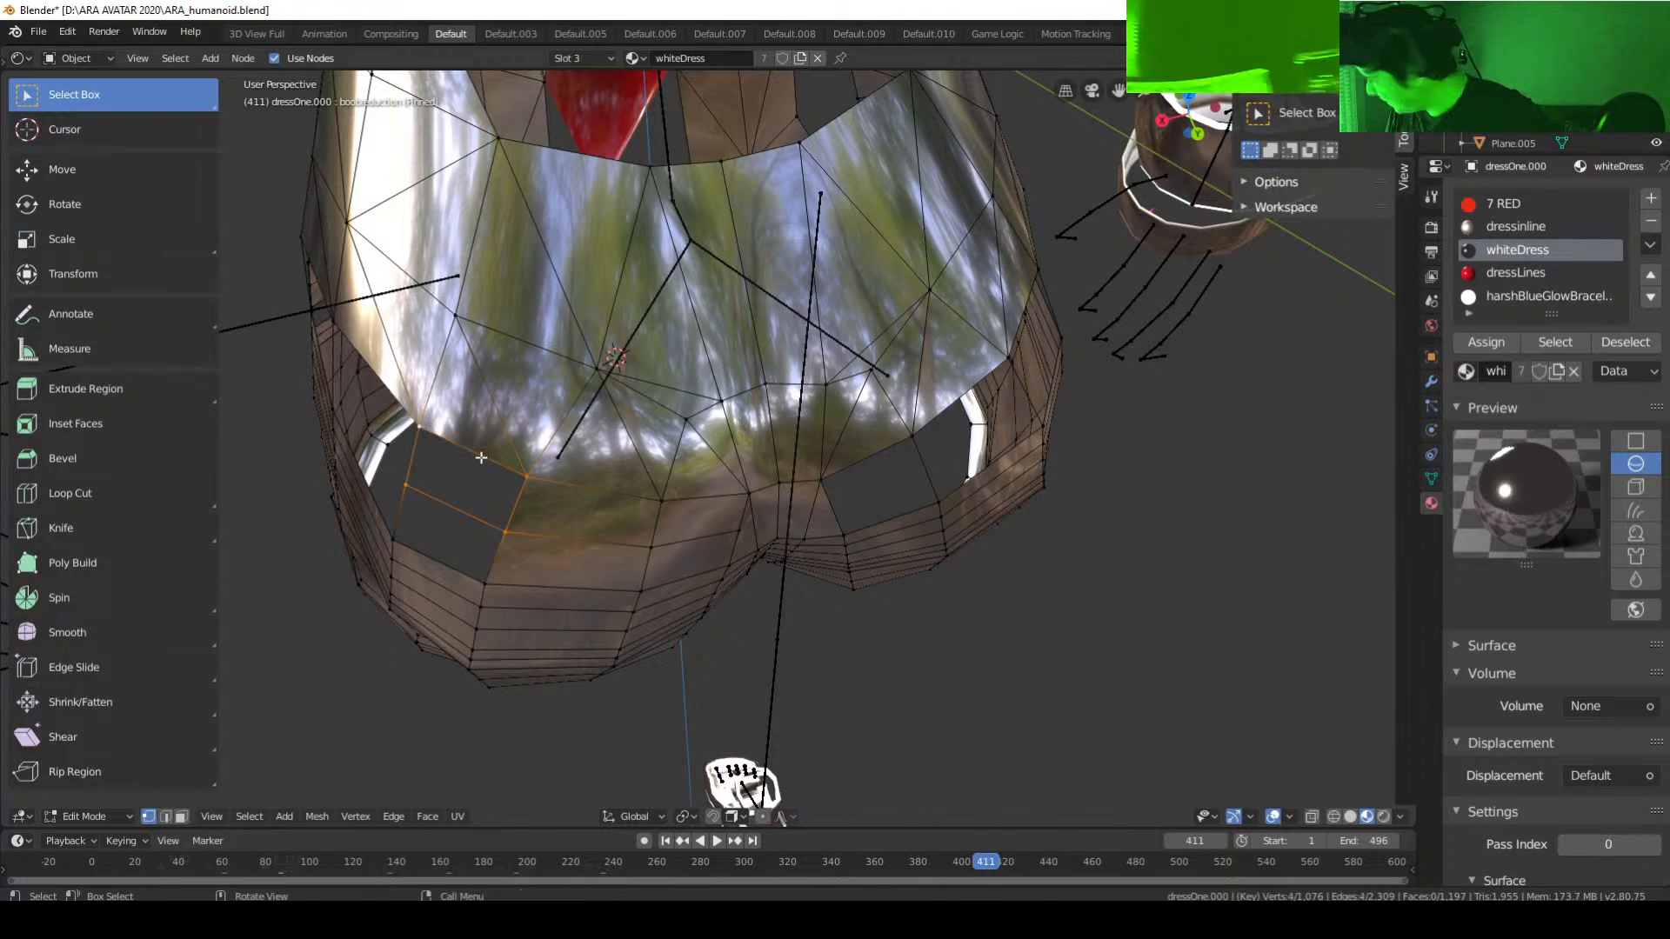
middle_drag(507, 474, 505, 545)
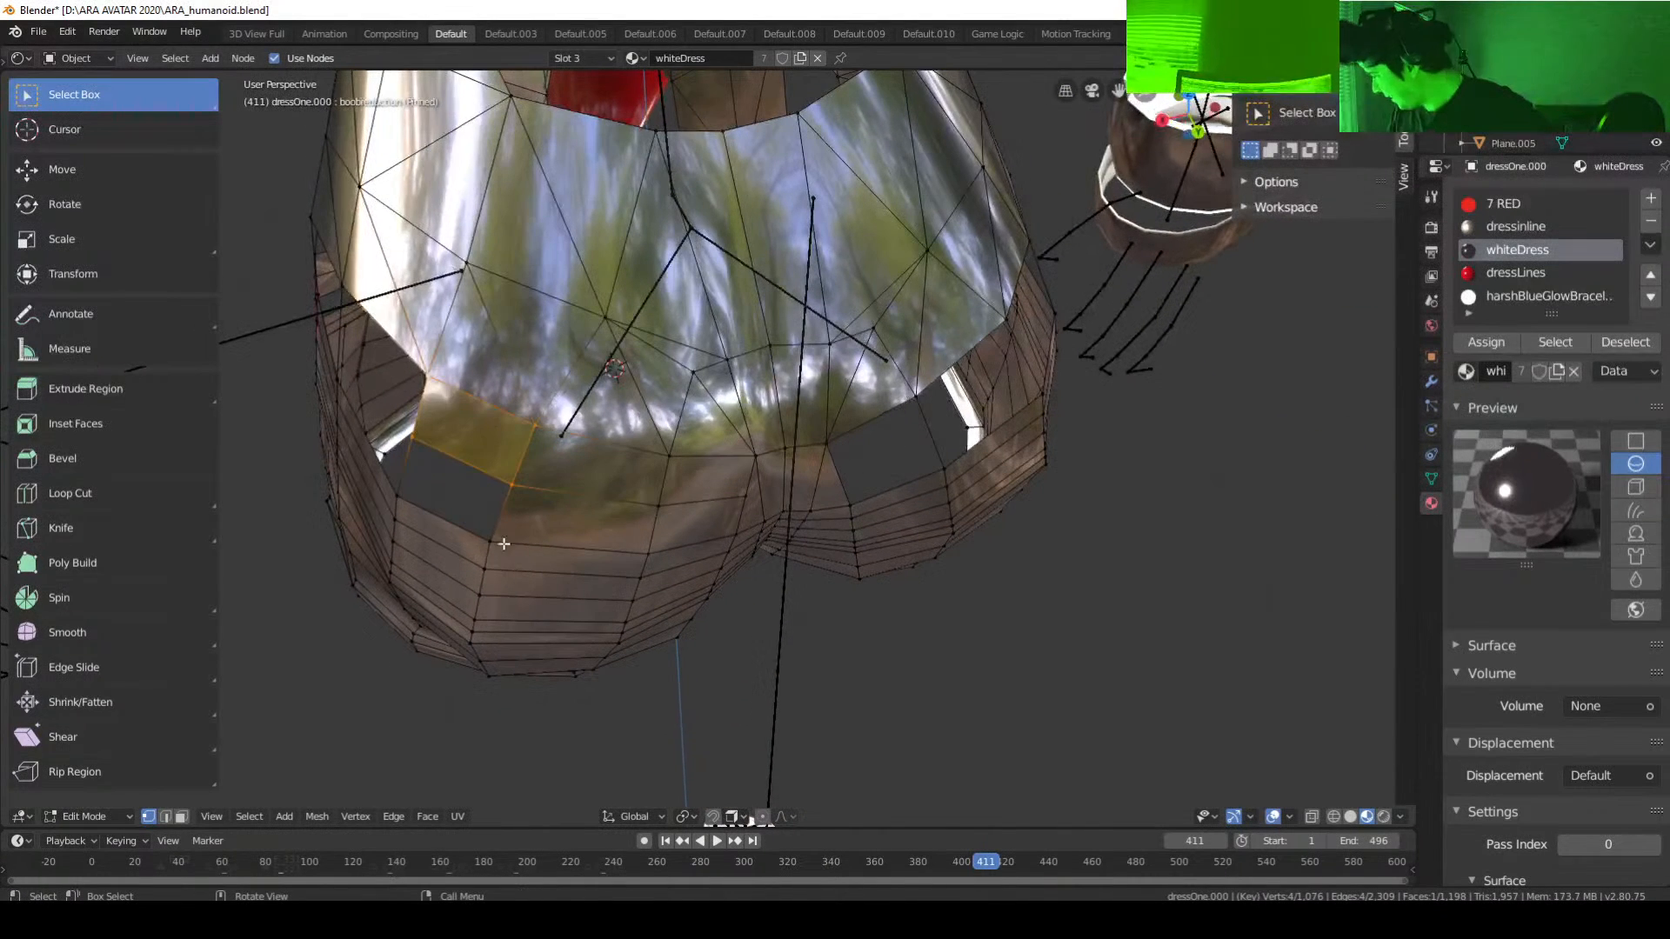
click(495, 541)
shift+click(413, 444)
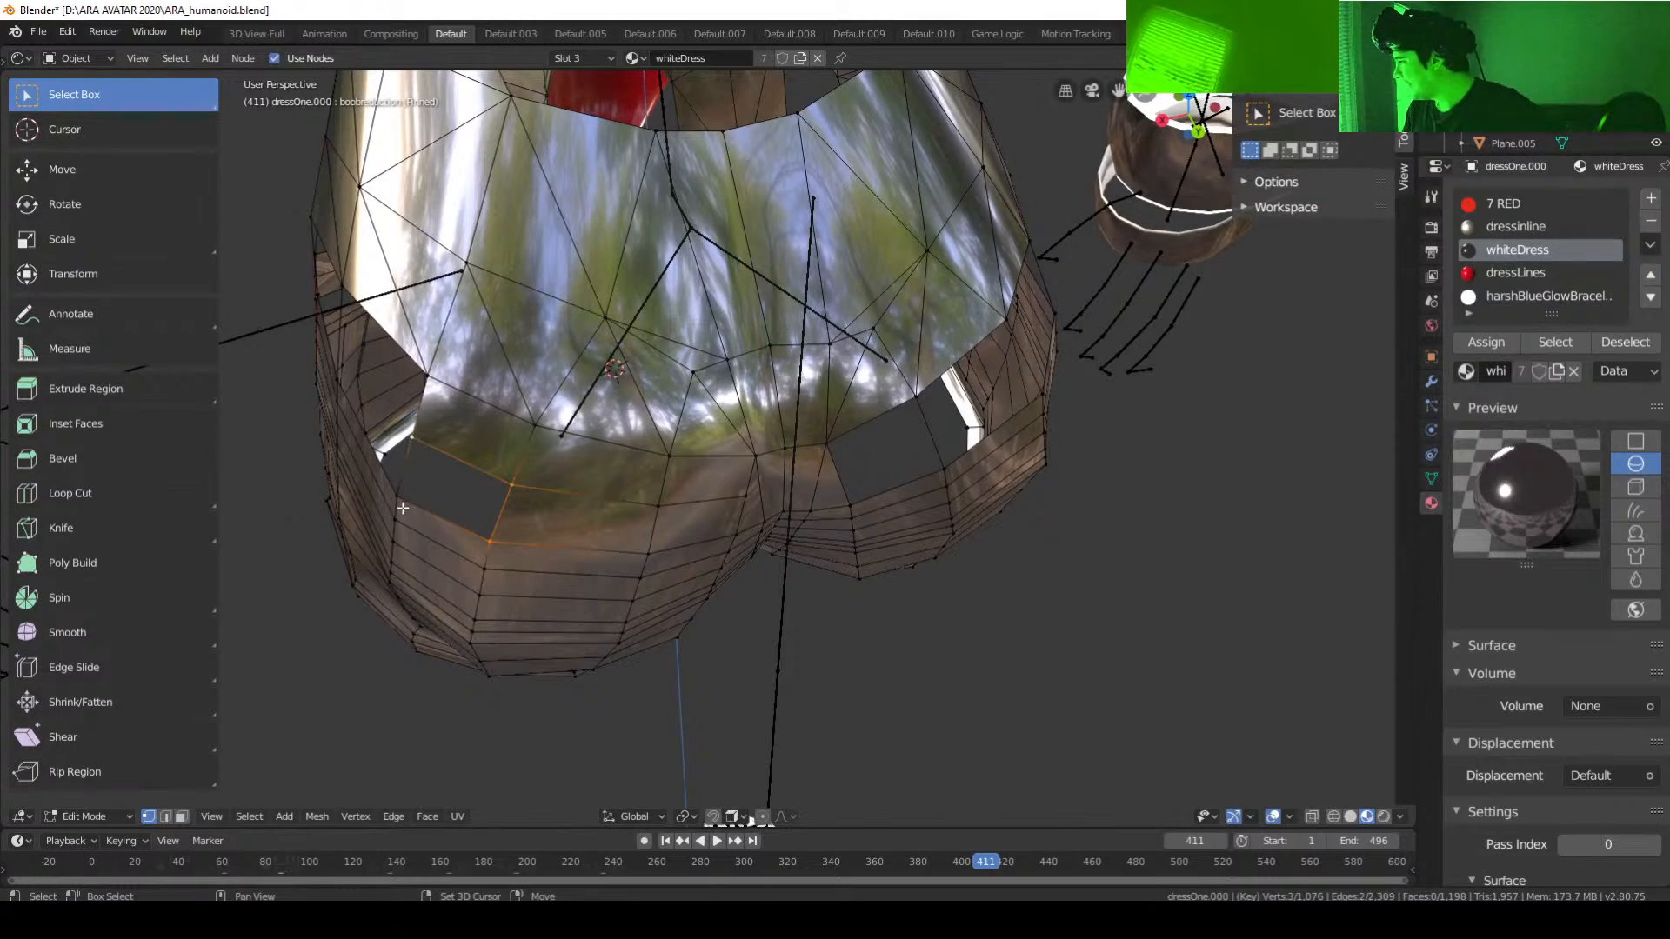
shift+click(402, 498)
key(f)
Step: Subdivide the loose vertical edge where the back turns toward the hip and join its midpoint to the finished quads' midpoint
middle_drag(435, 510, 676, 548)
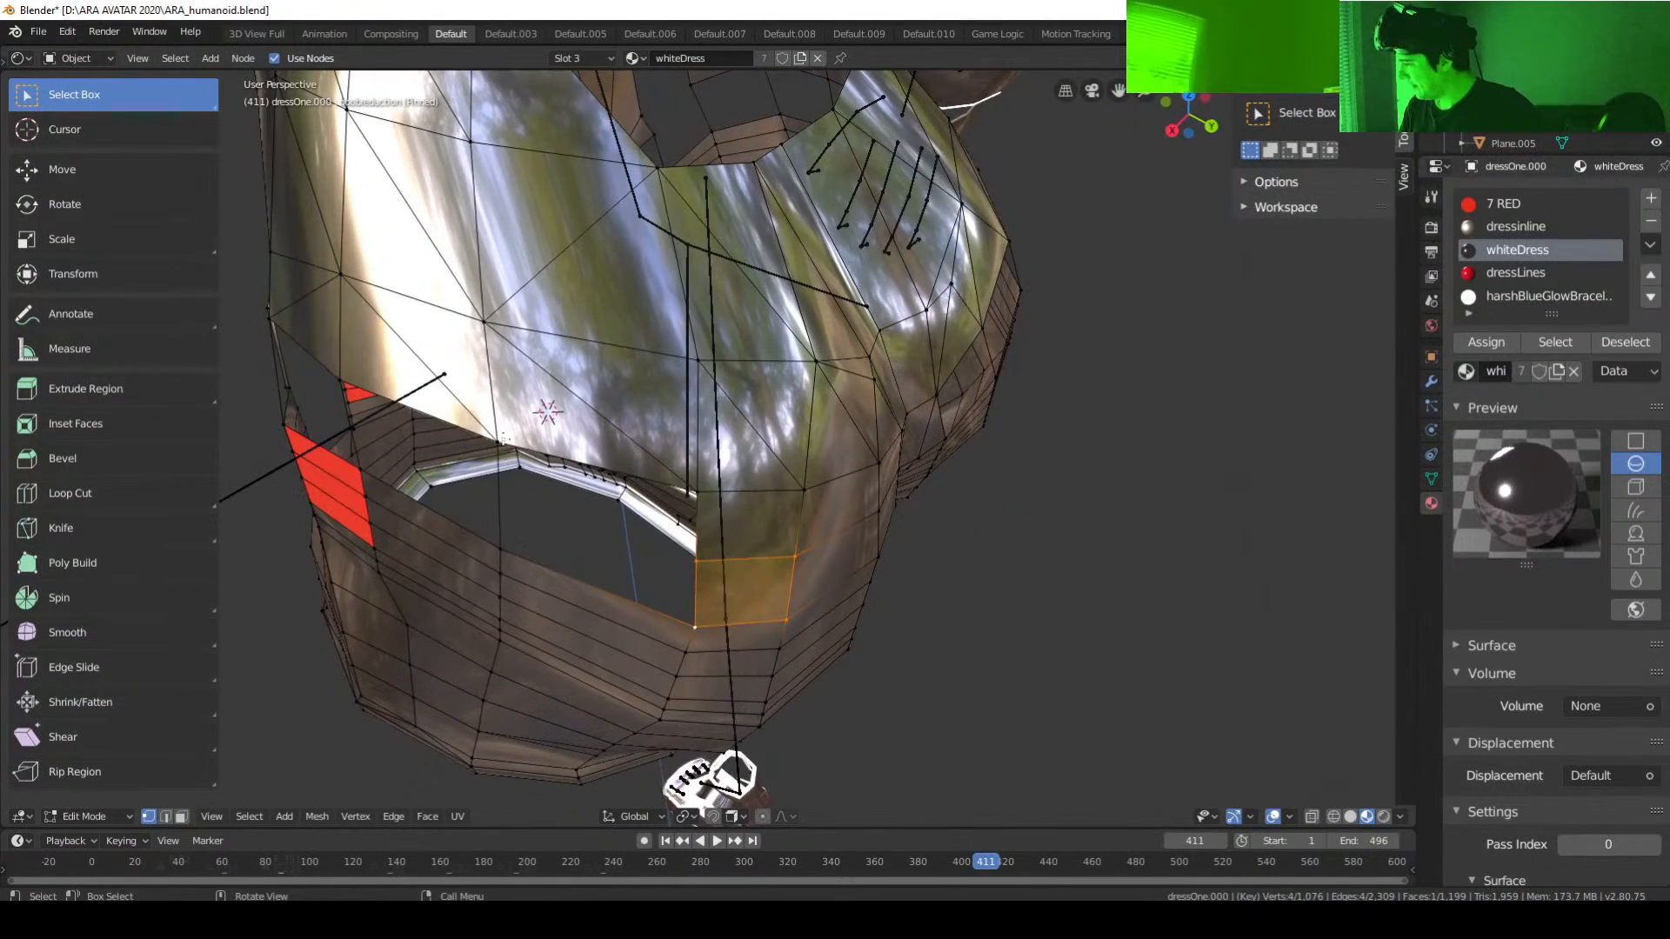
click(497, 469)
middle_drag(548, 544, 565, 595)
shift+click(570, 623)
right_click(576, 588)
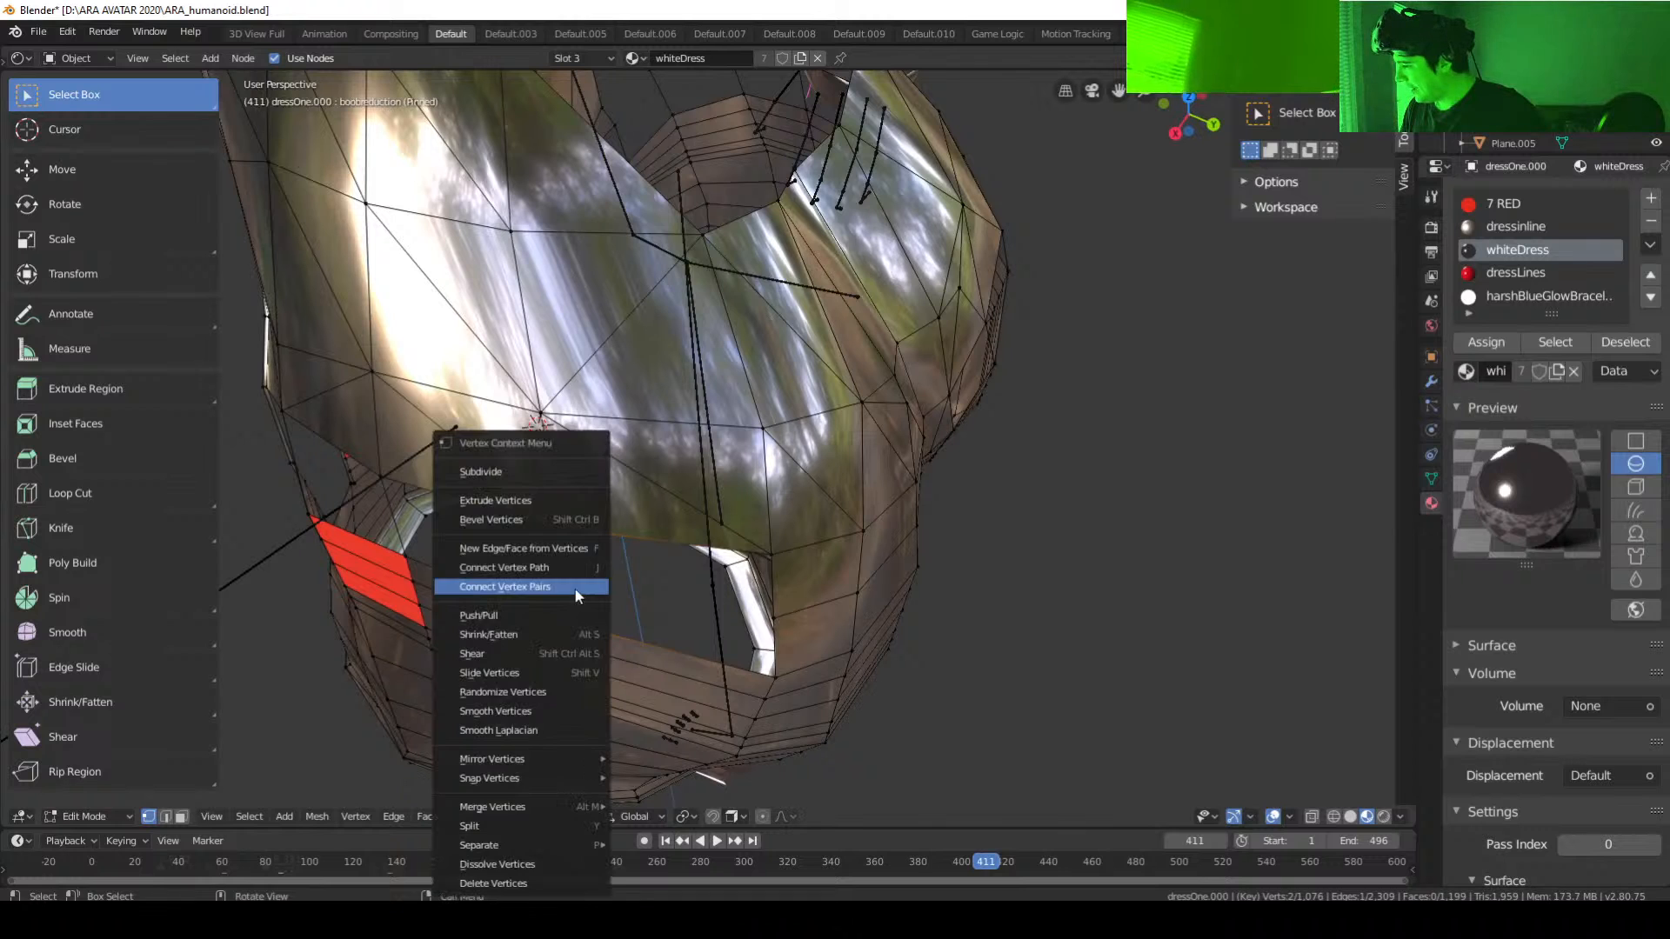
click(539, 470)
middle_drag(674, 615, 689, 617)
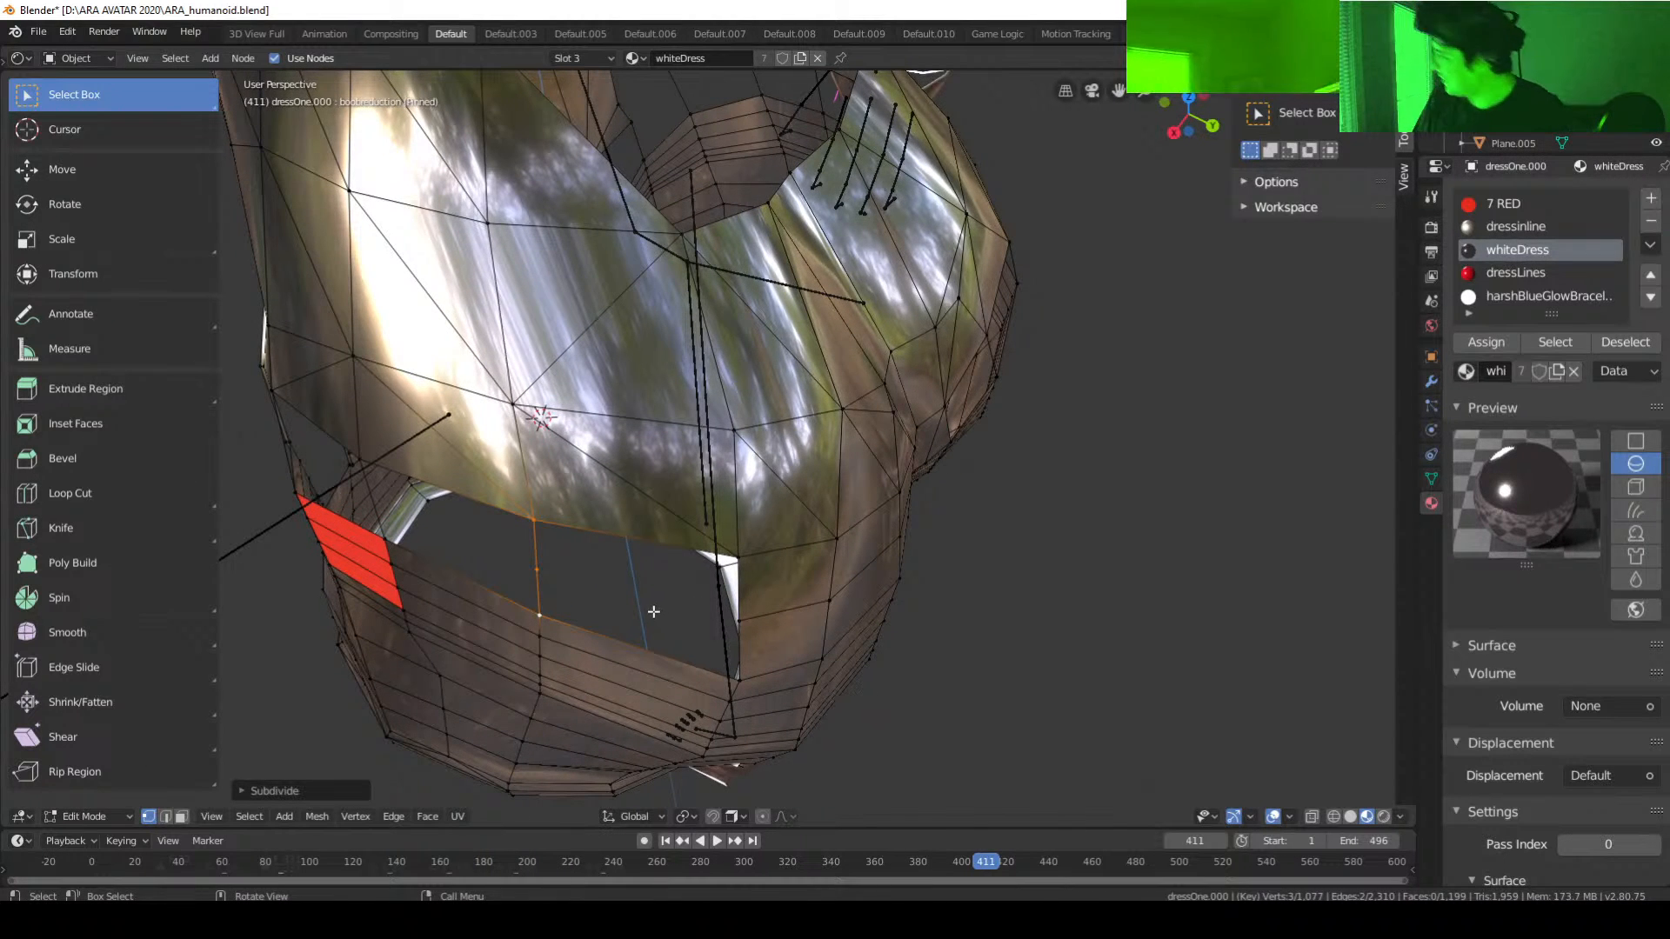
middle_drag(653, 611, 685, 608)
click(687, 606)
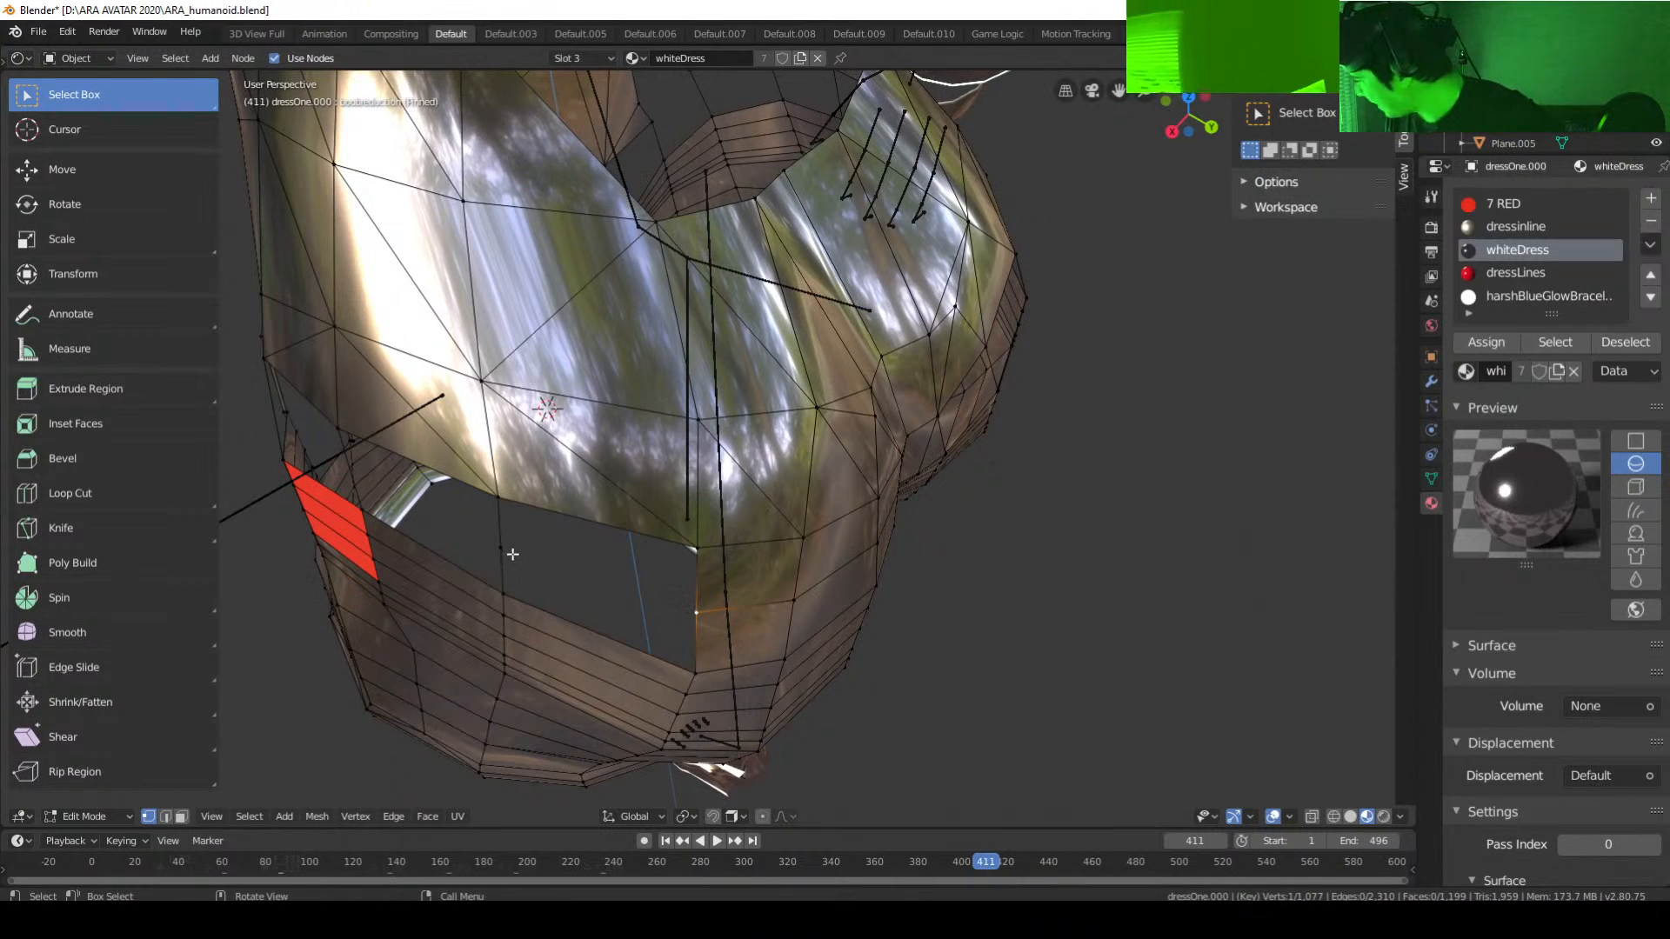
shift+click(512, 555)
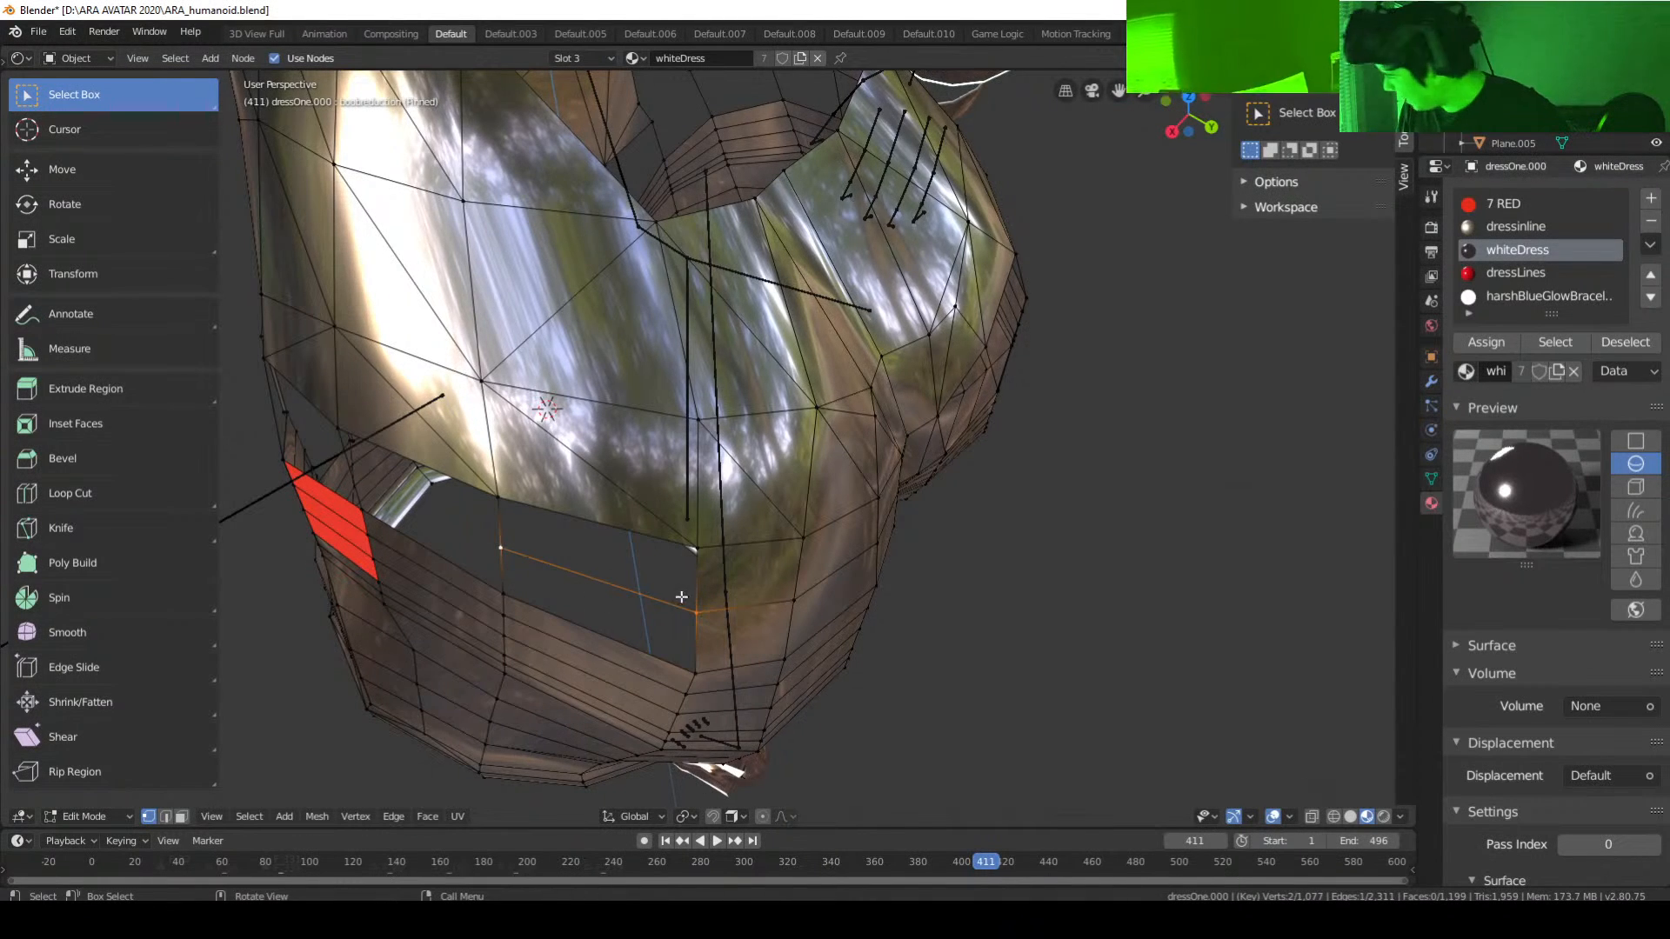
Step: Fill the upper half of the opening behind the hip with a quad between the midline and the dress's upper edge
middle_drag(681, 596, 644, 586)
click(692, 548)
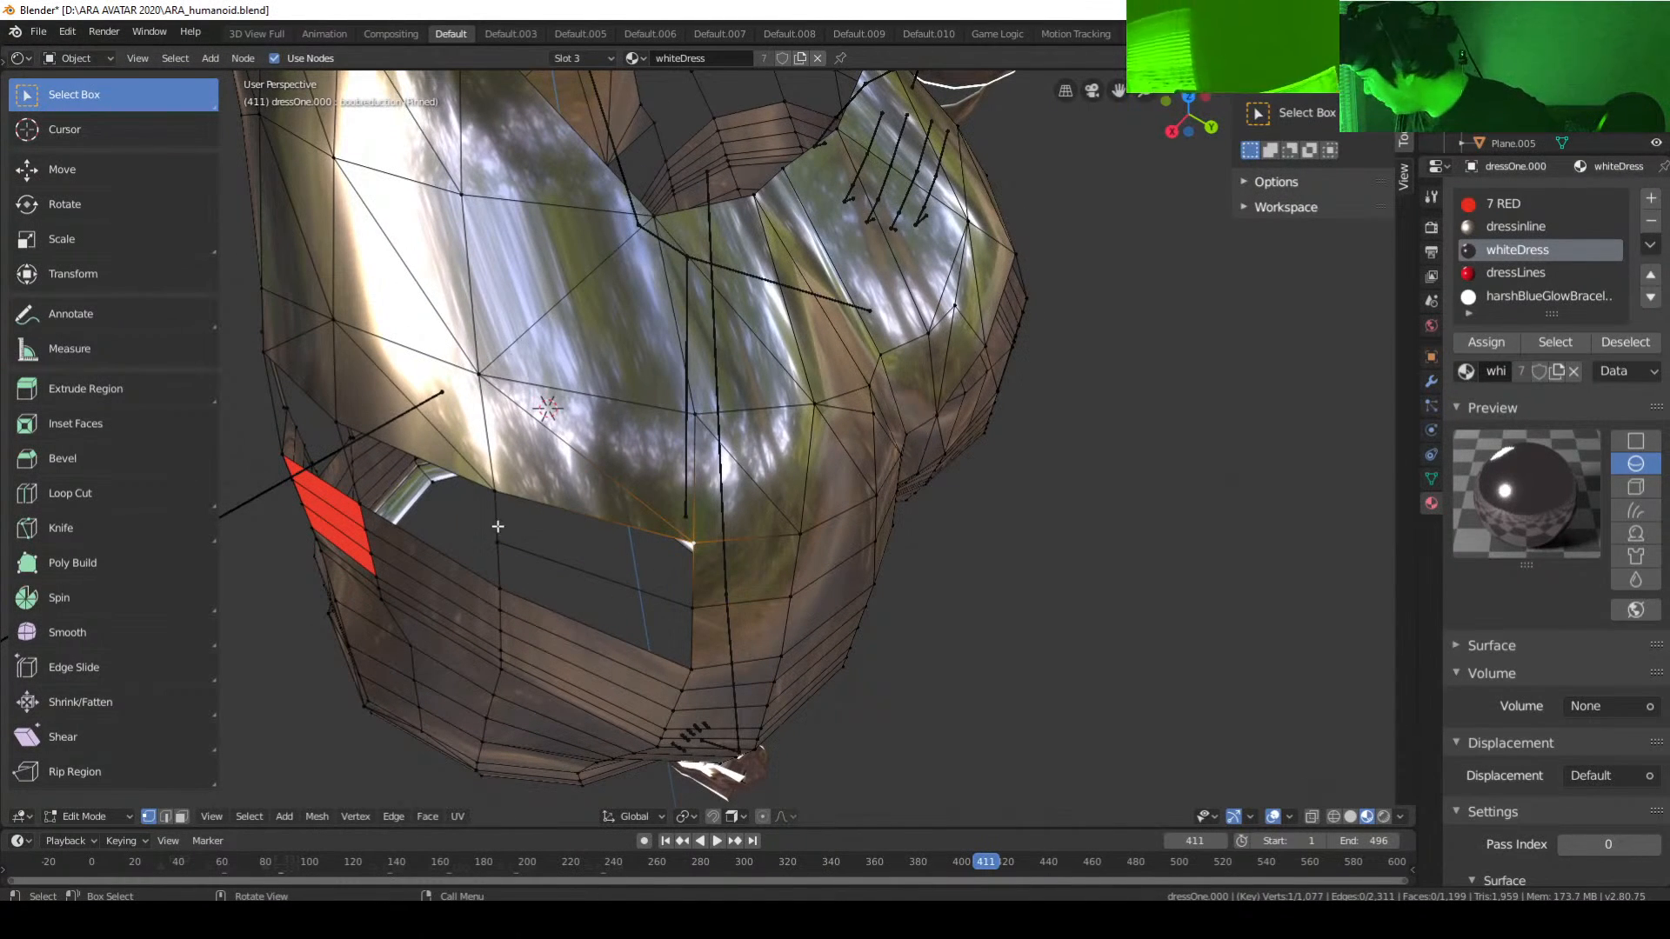
shift+click(492, 549)
shift+click(489, 495)
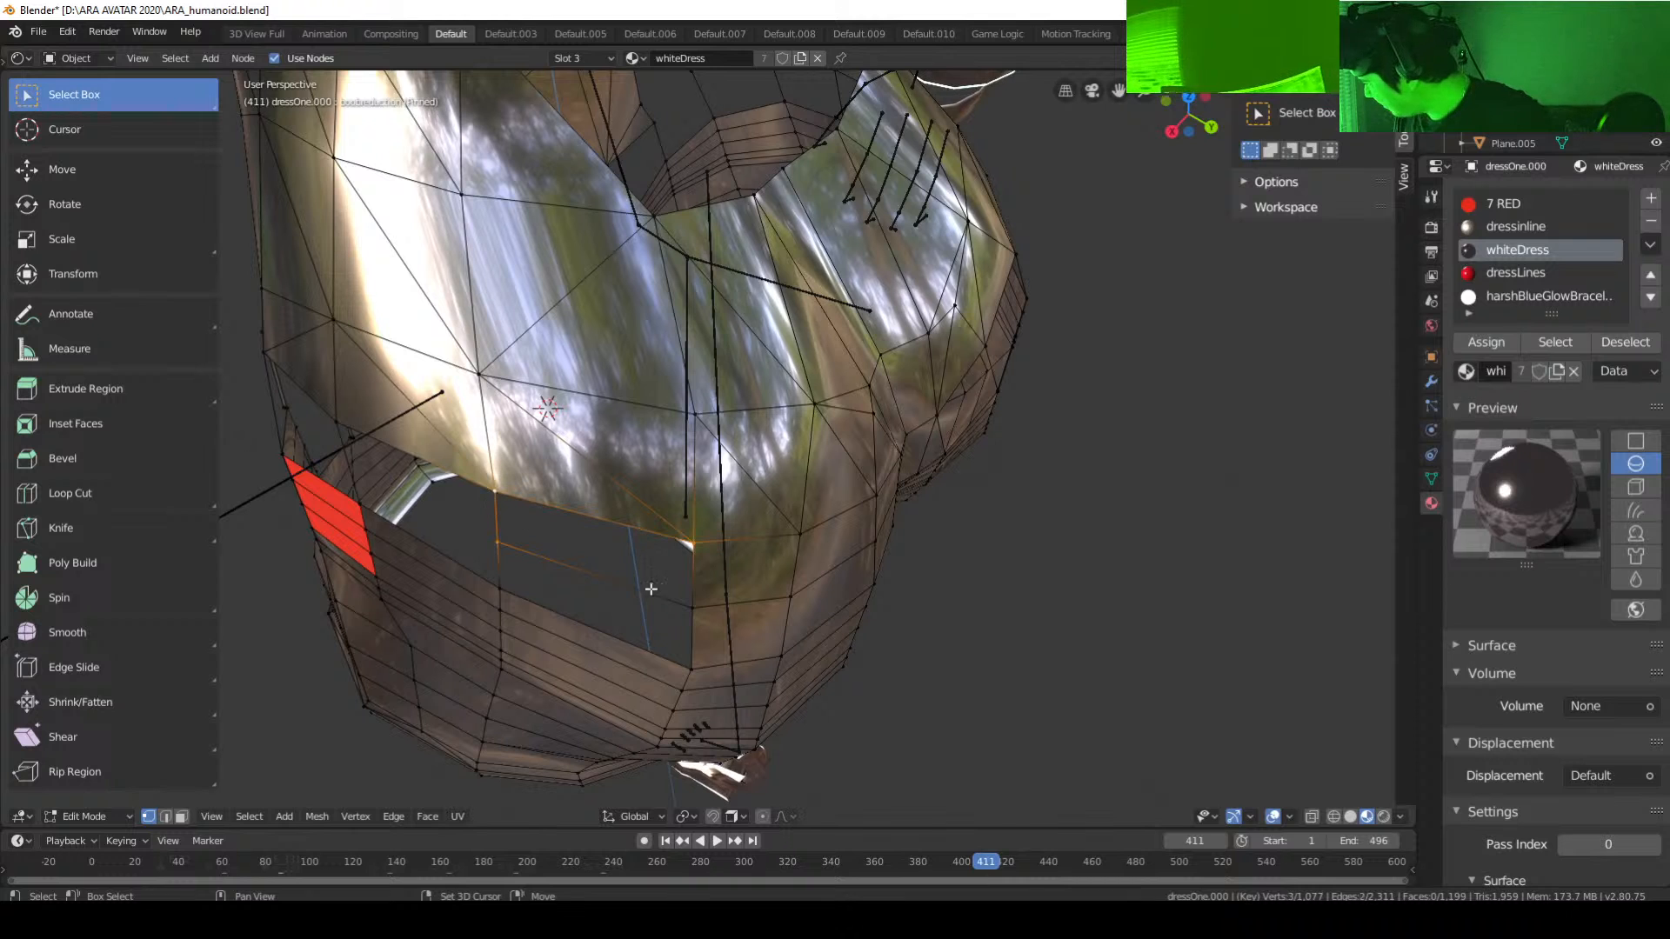
shift+click(689, 608)
key(f)
Step: Fill the lower half of the same opening with a quad between the midline and the finished band
middle_drag(655, 660, 647, 668)
click(617, 645)
shift+click(624, 585)
shift+click(451, 546)
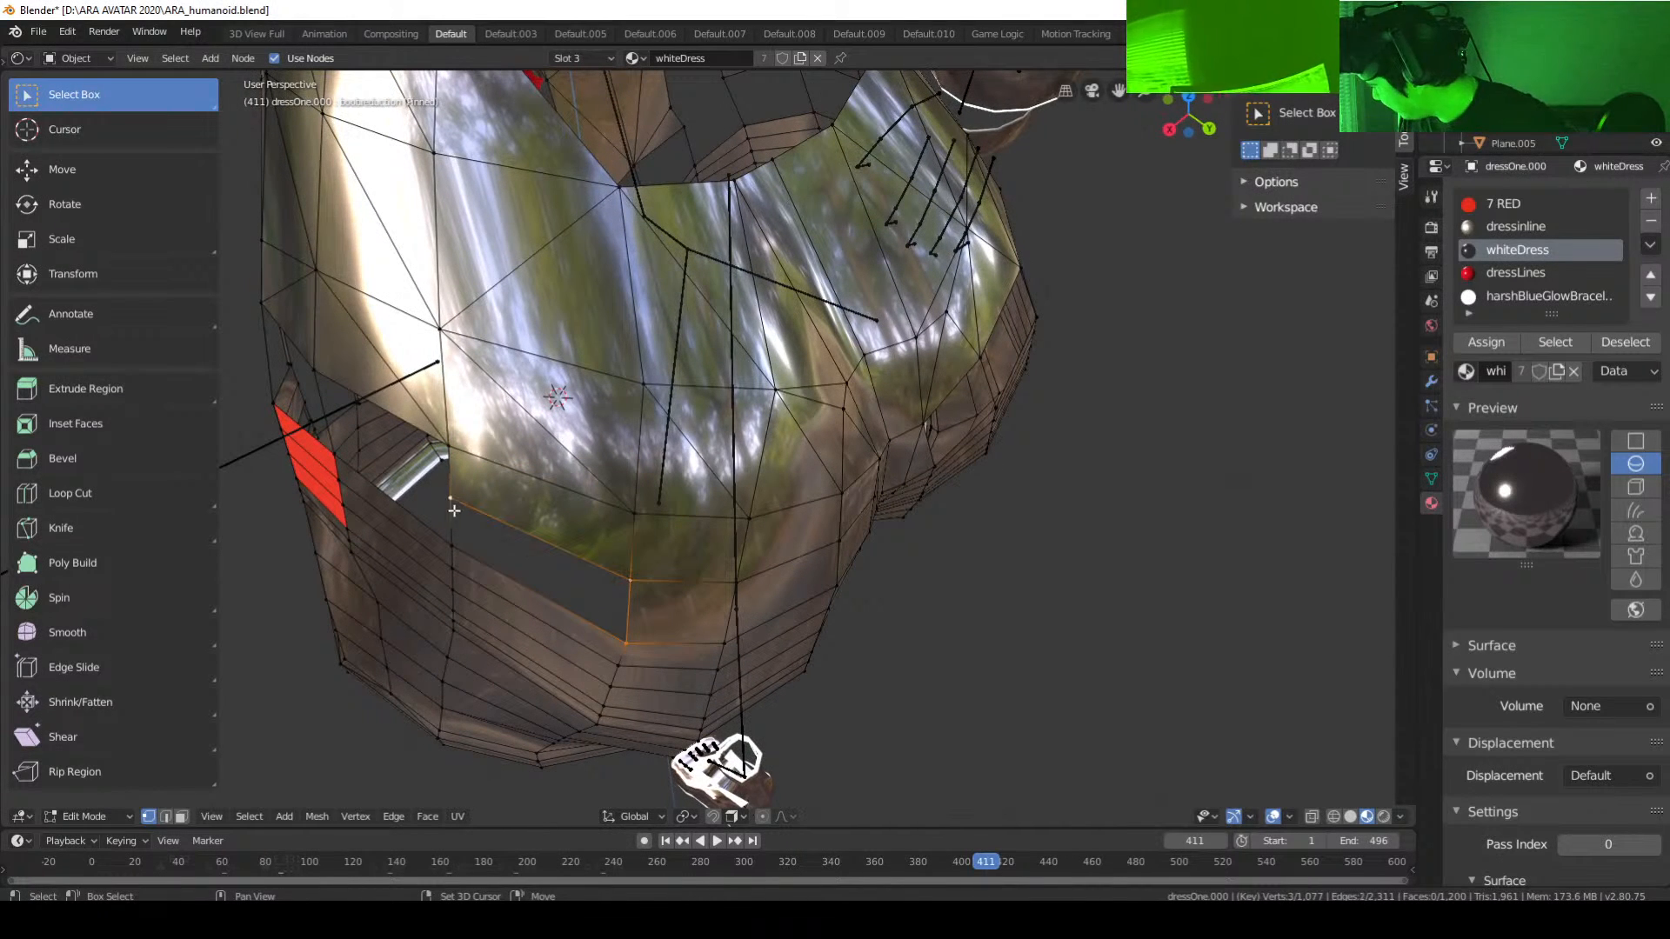
shift+click(450, 498)
key(f)
Step: Subdivide the loose vertical edge above the back corner of the red faces once
middle_drag(642, 581, 765, 569)
click(587, 541)
middle_drag(633, 607, 608, 613)
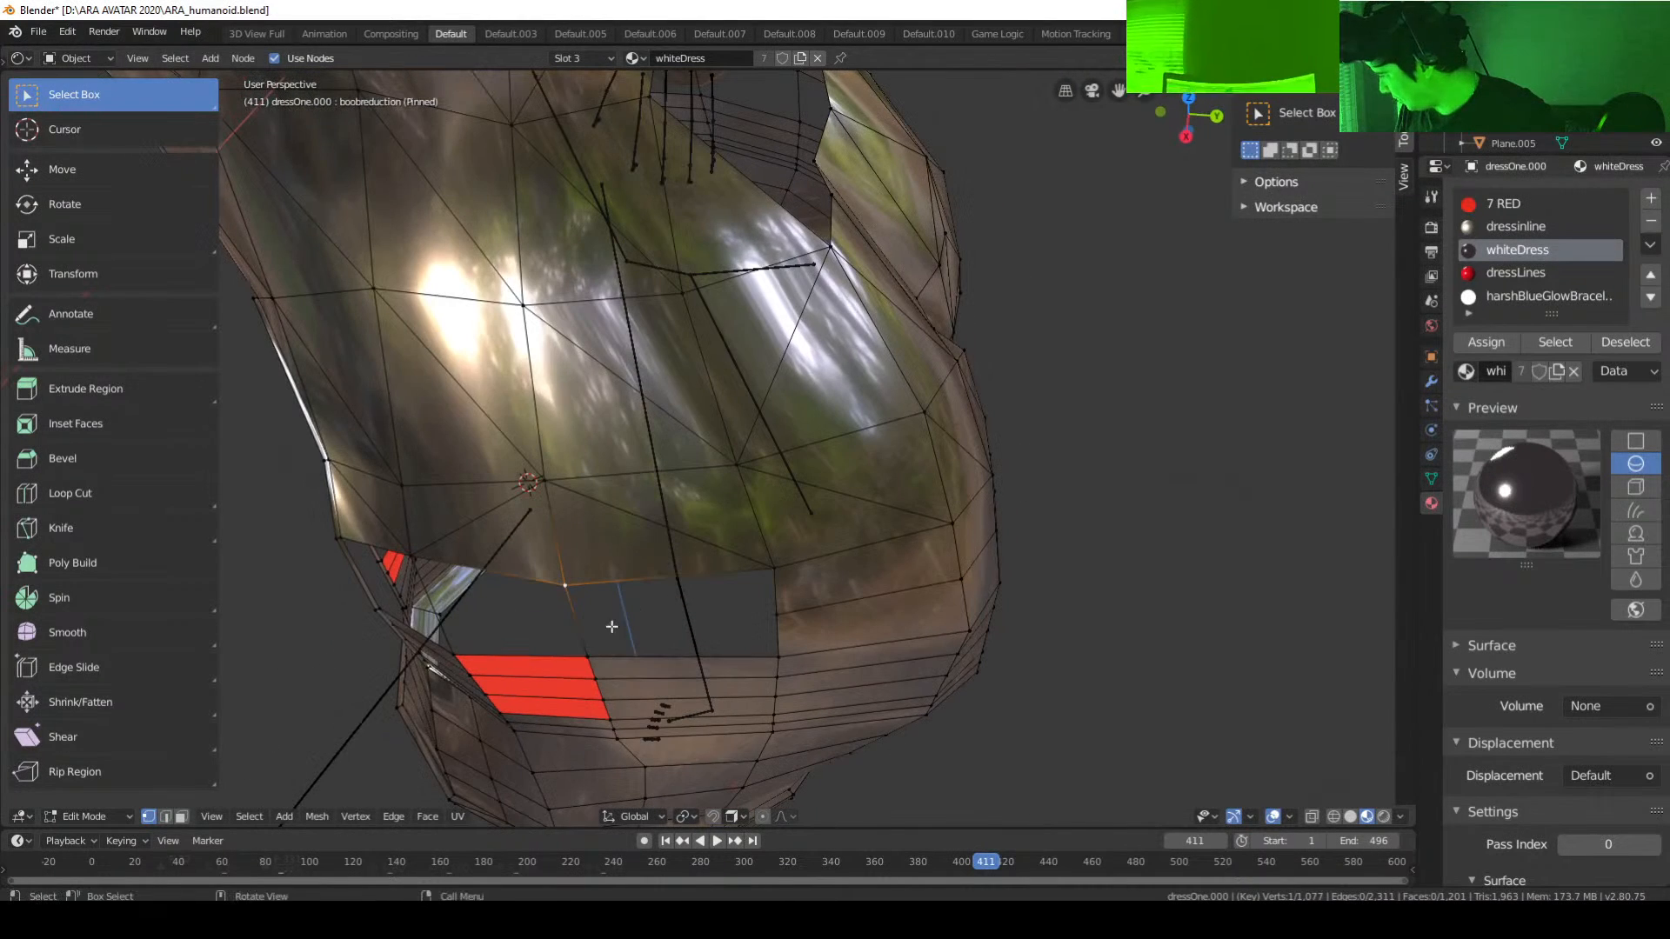
shift+click(592, 654)
right_click(581, 619)
click(509, 476)
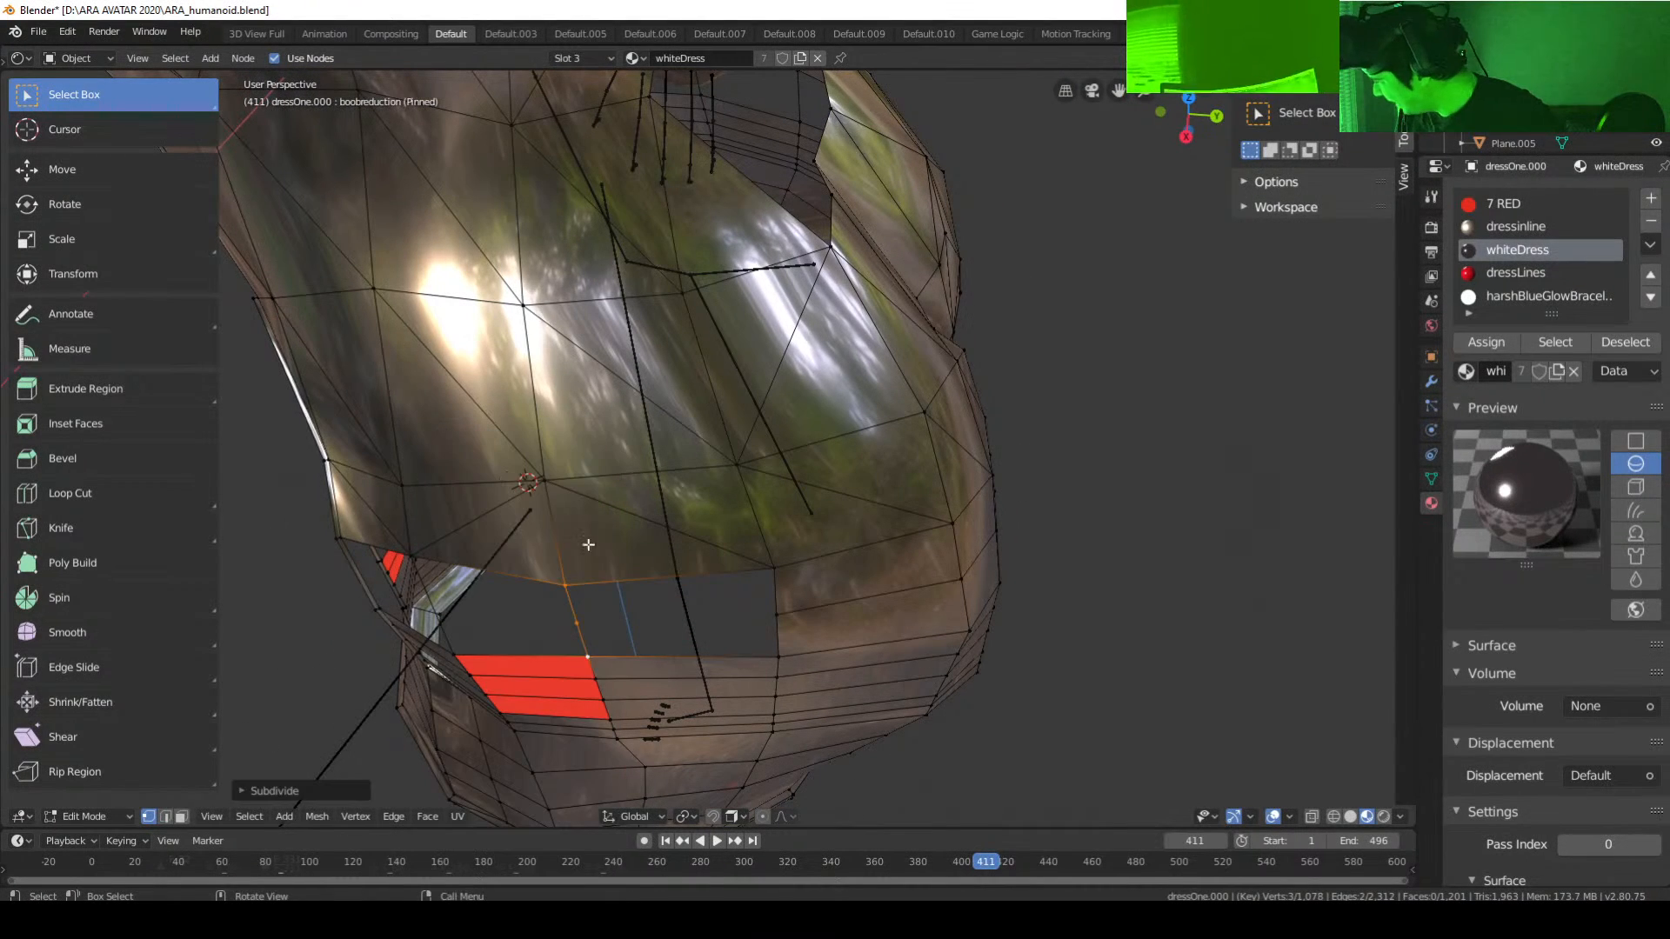
Step: Fill the opening between the red faces' back corner and the finished quads with an upper and a lower quad
click(776, 614)
shift+click(567, 581)
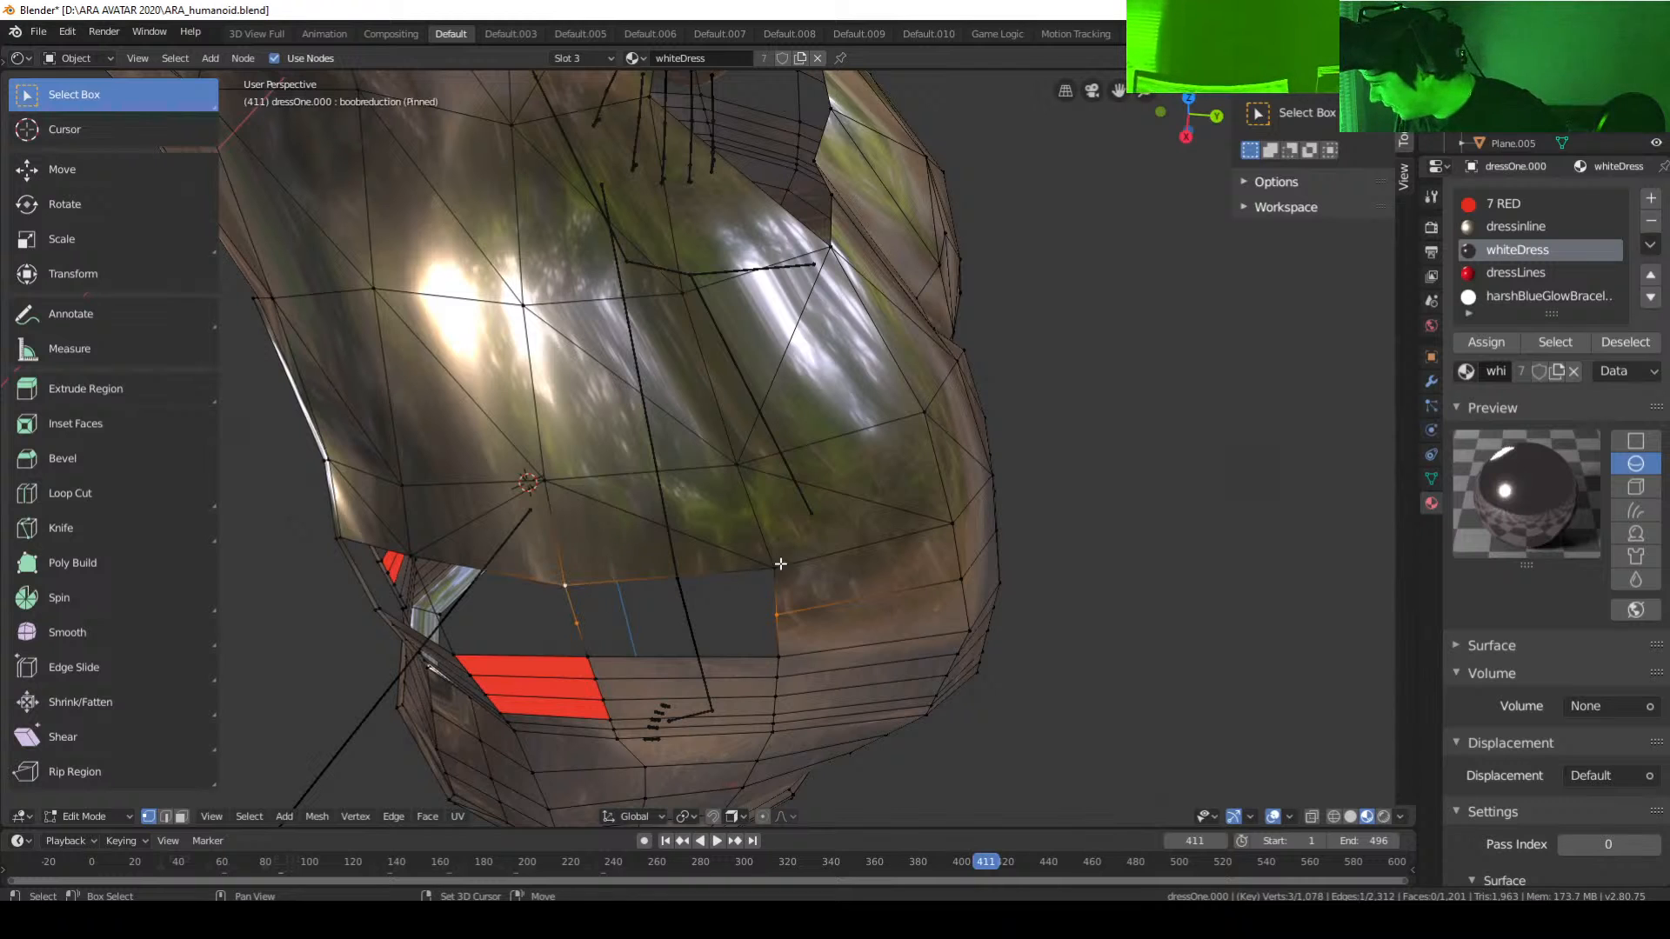
shift+click(776, 570)
key(f)
middle_drag(886, 686, 846, 687)
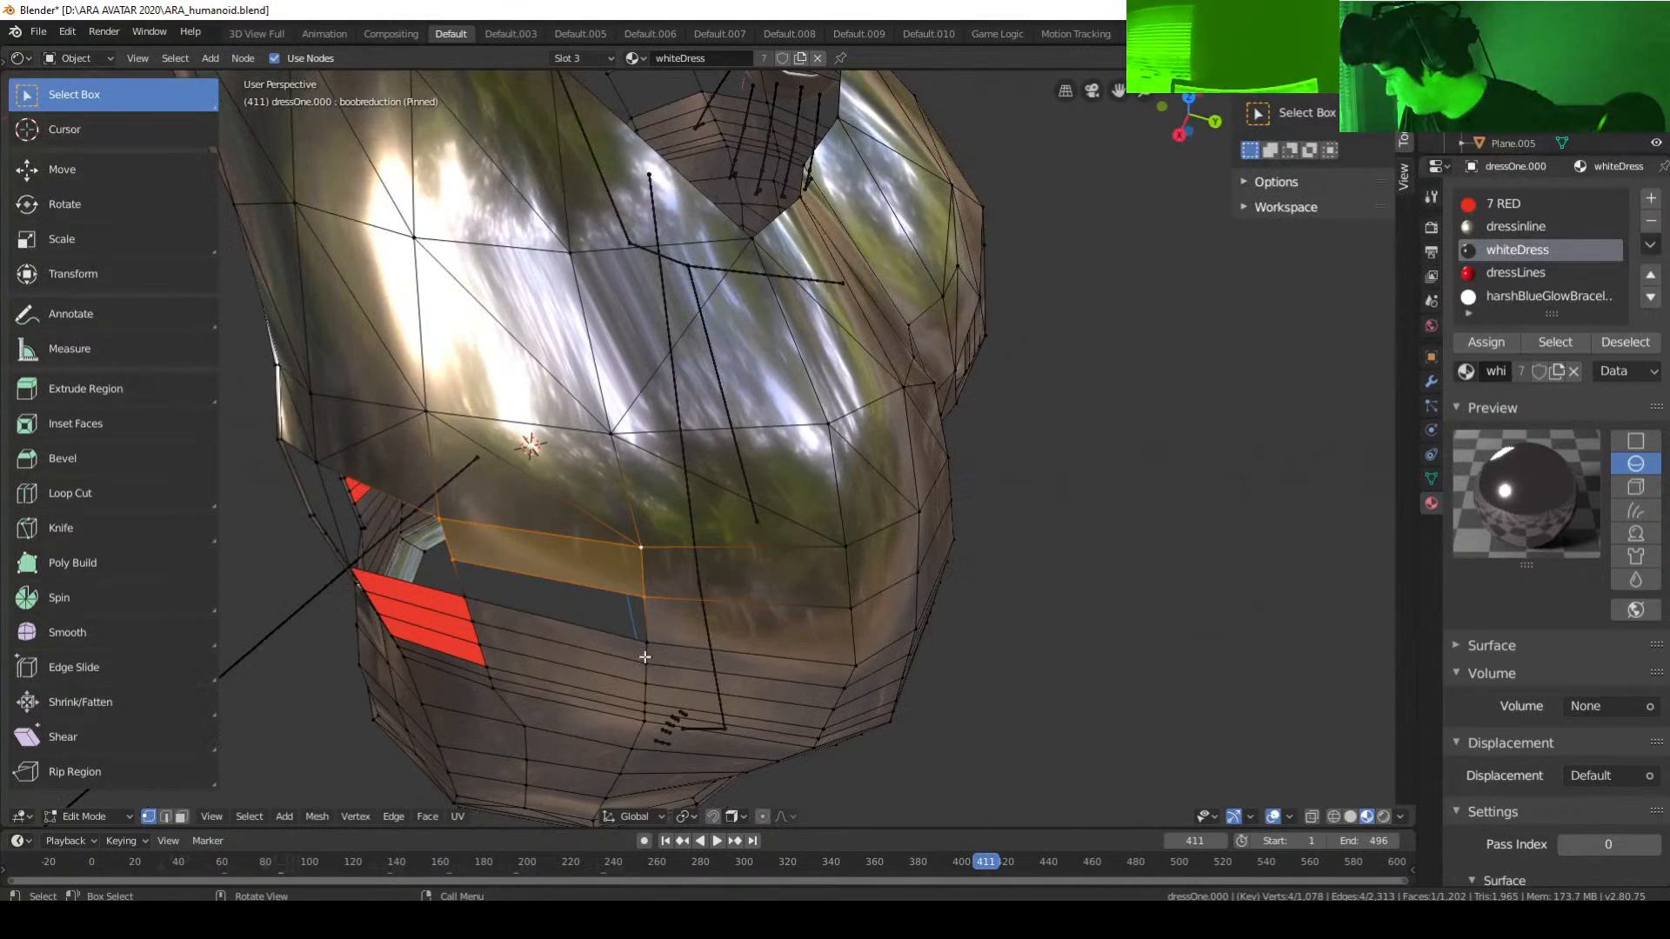
click(648, 642)
shift+click(644, 598)
shift+click(478, 602)
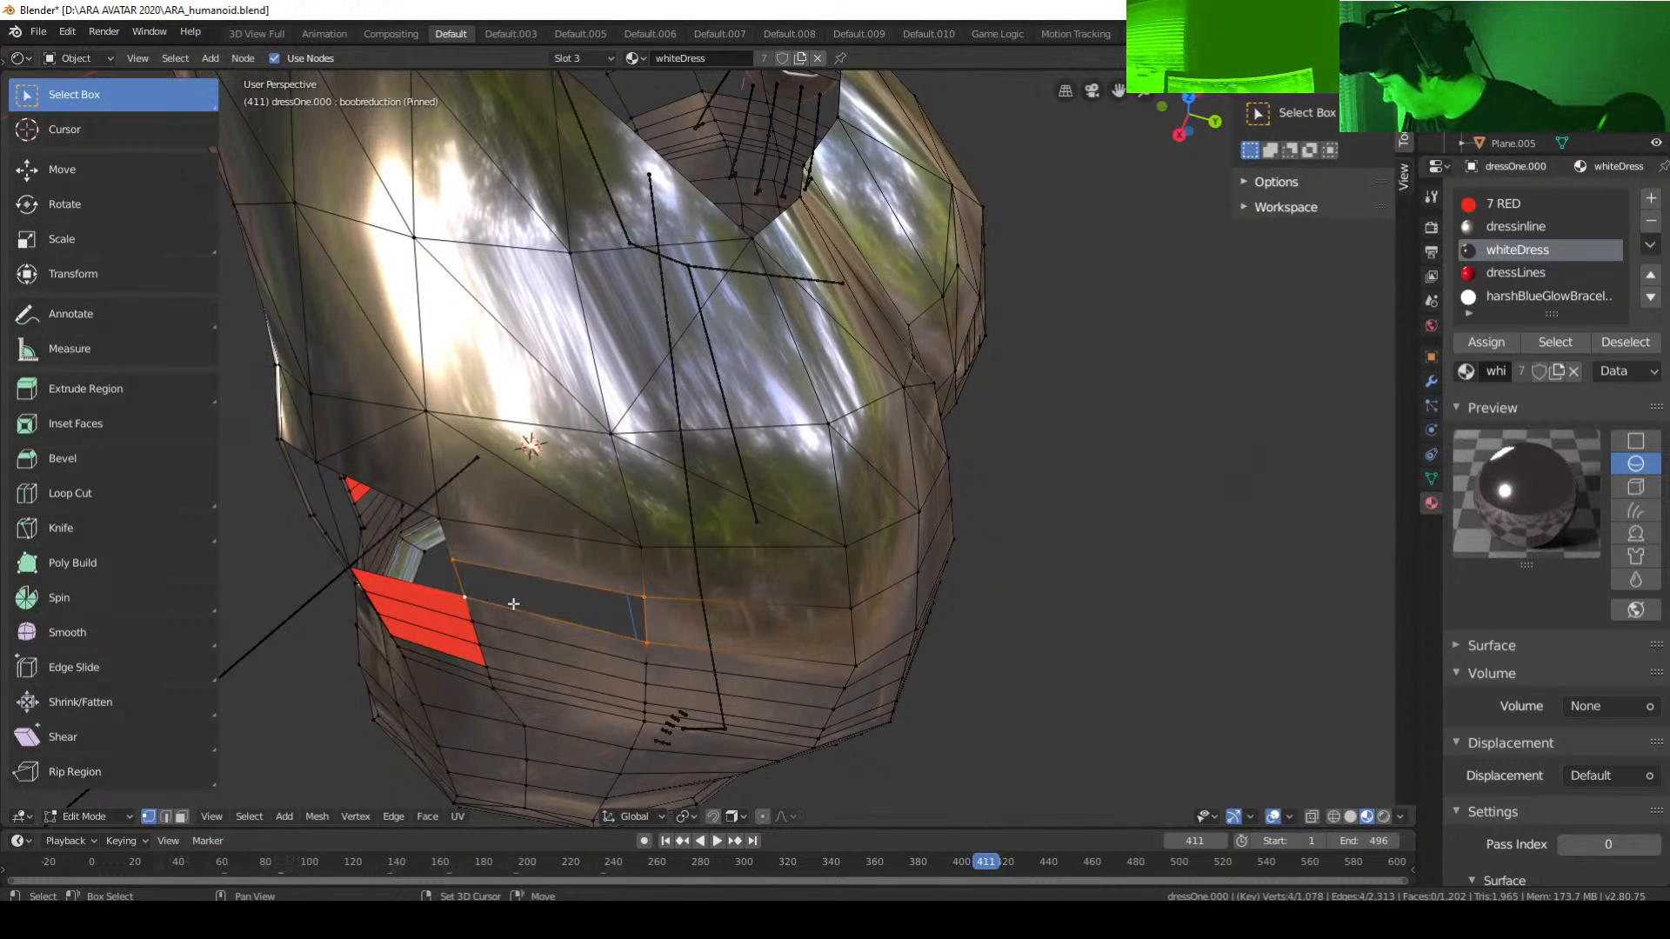
key(f)
Step: Subdivide the loose vertical edge above the front corner of the red faces once
middle_drag(513, 601, 762, 566)
click(766, 564)
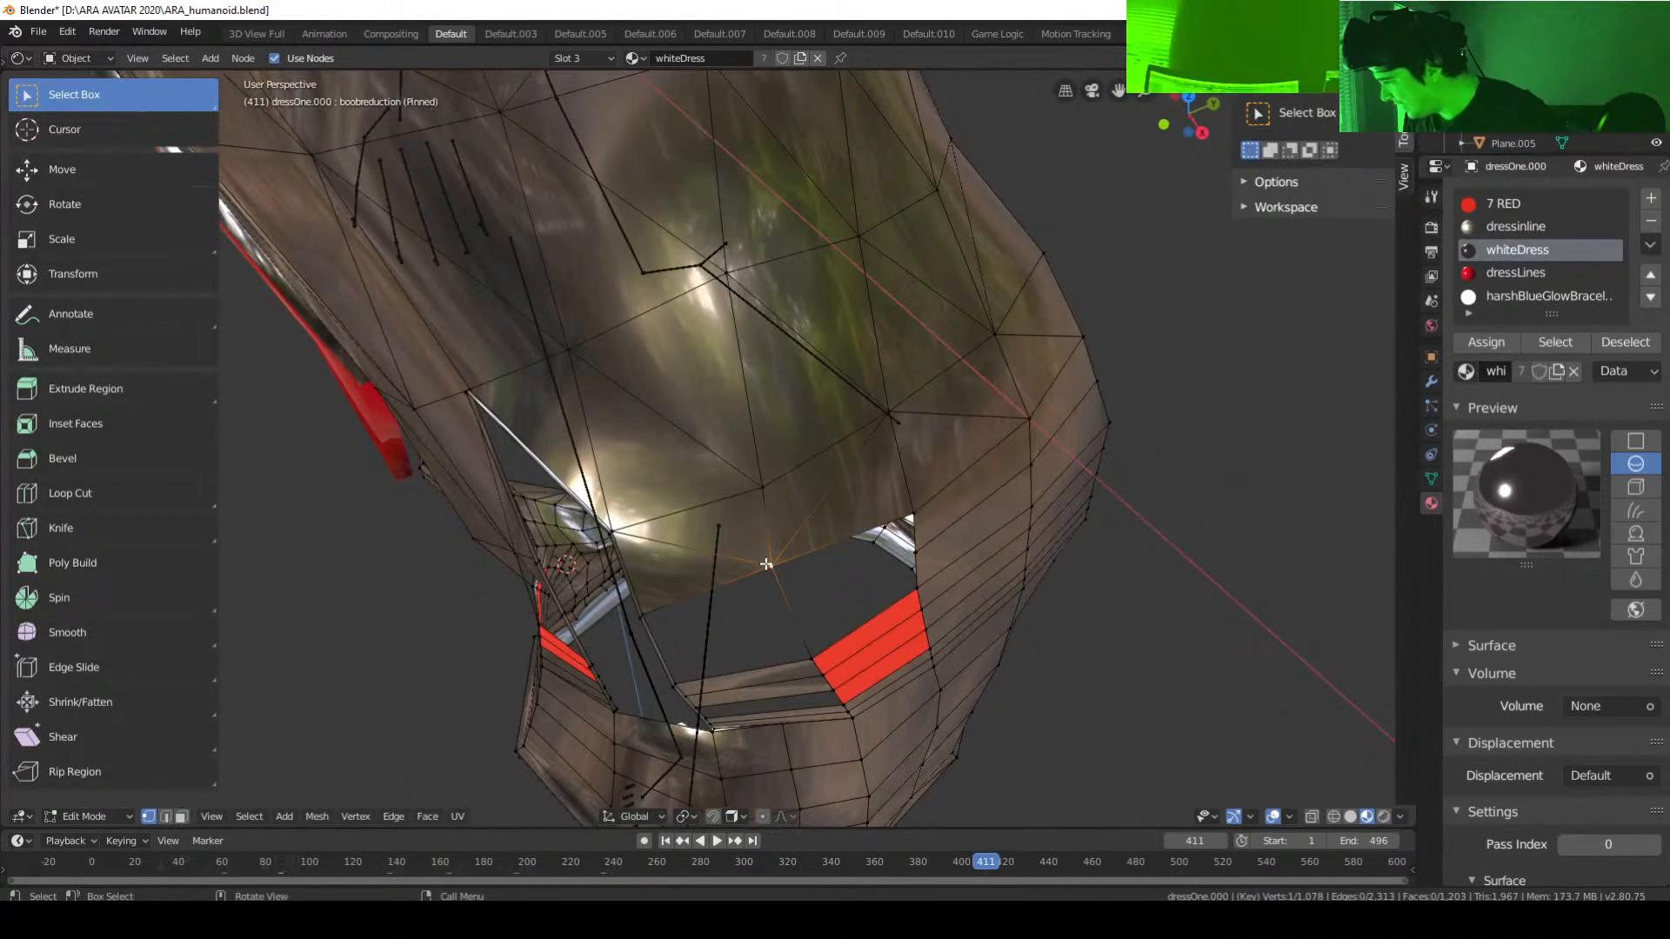
shift+click(802, 656)
right_click(795, 654)
click(724, 474)
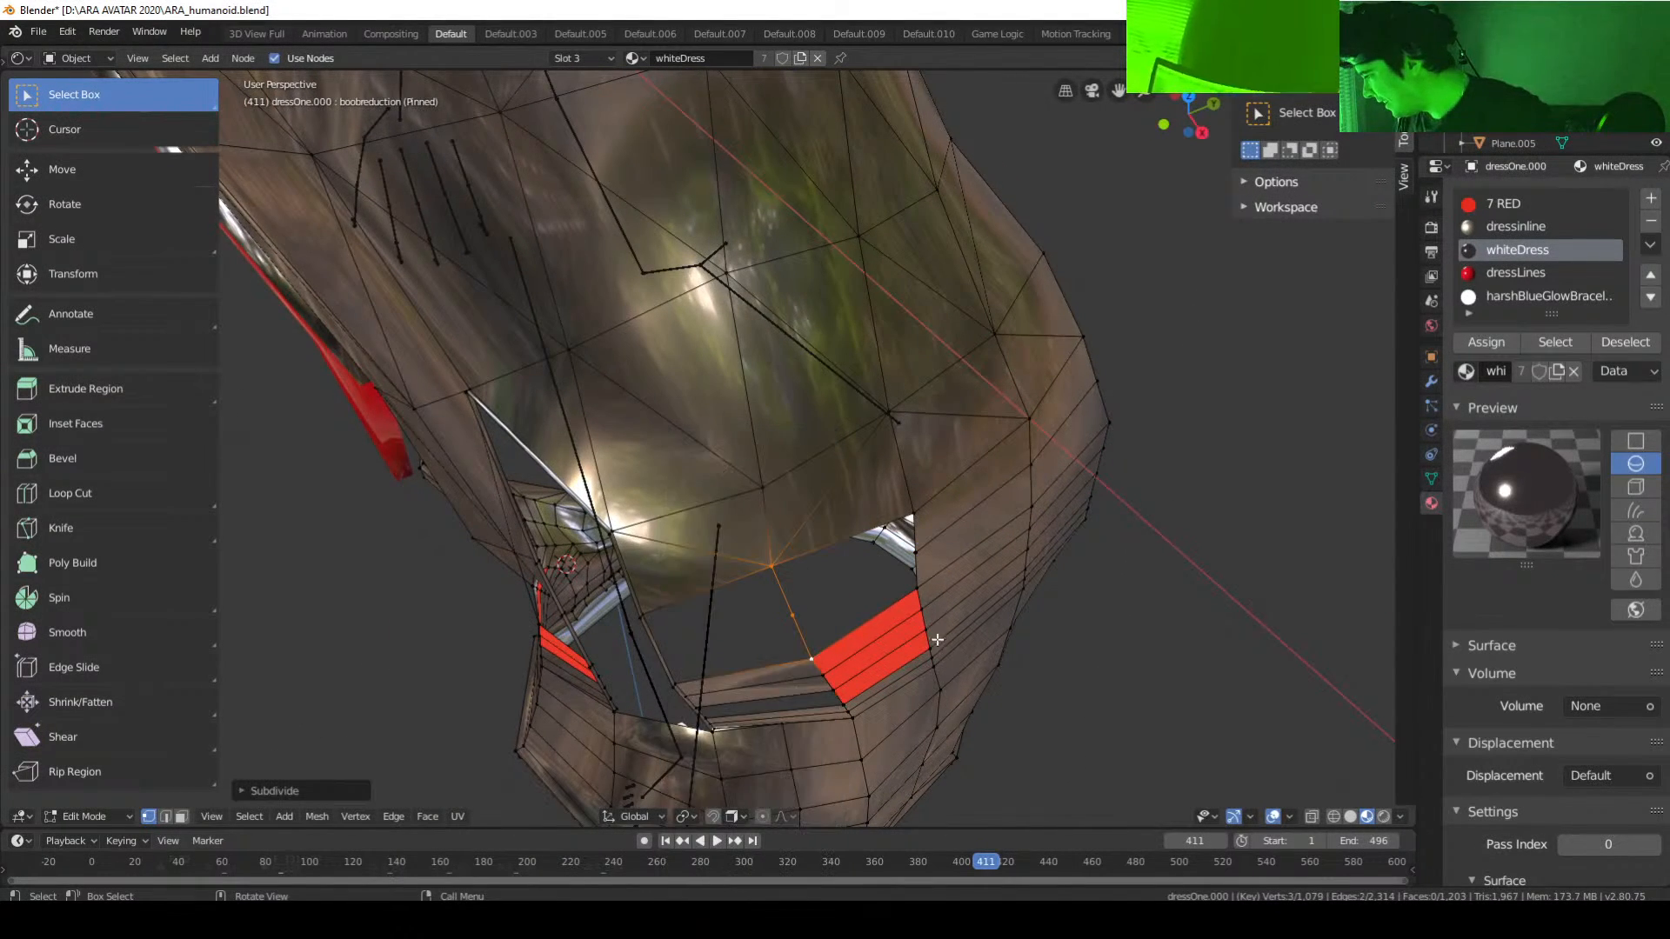
Step: Fill the opening directly above the red faces with one quad above and one below the midline
middle_drag(724, 487, 705, 590)
shift+click(692, 574)
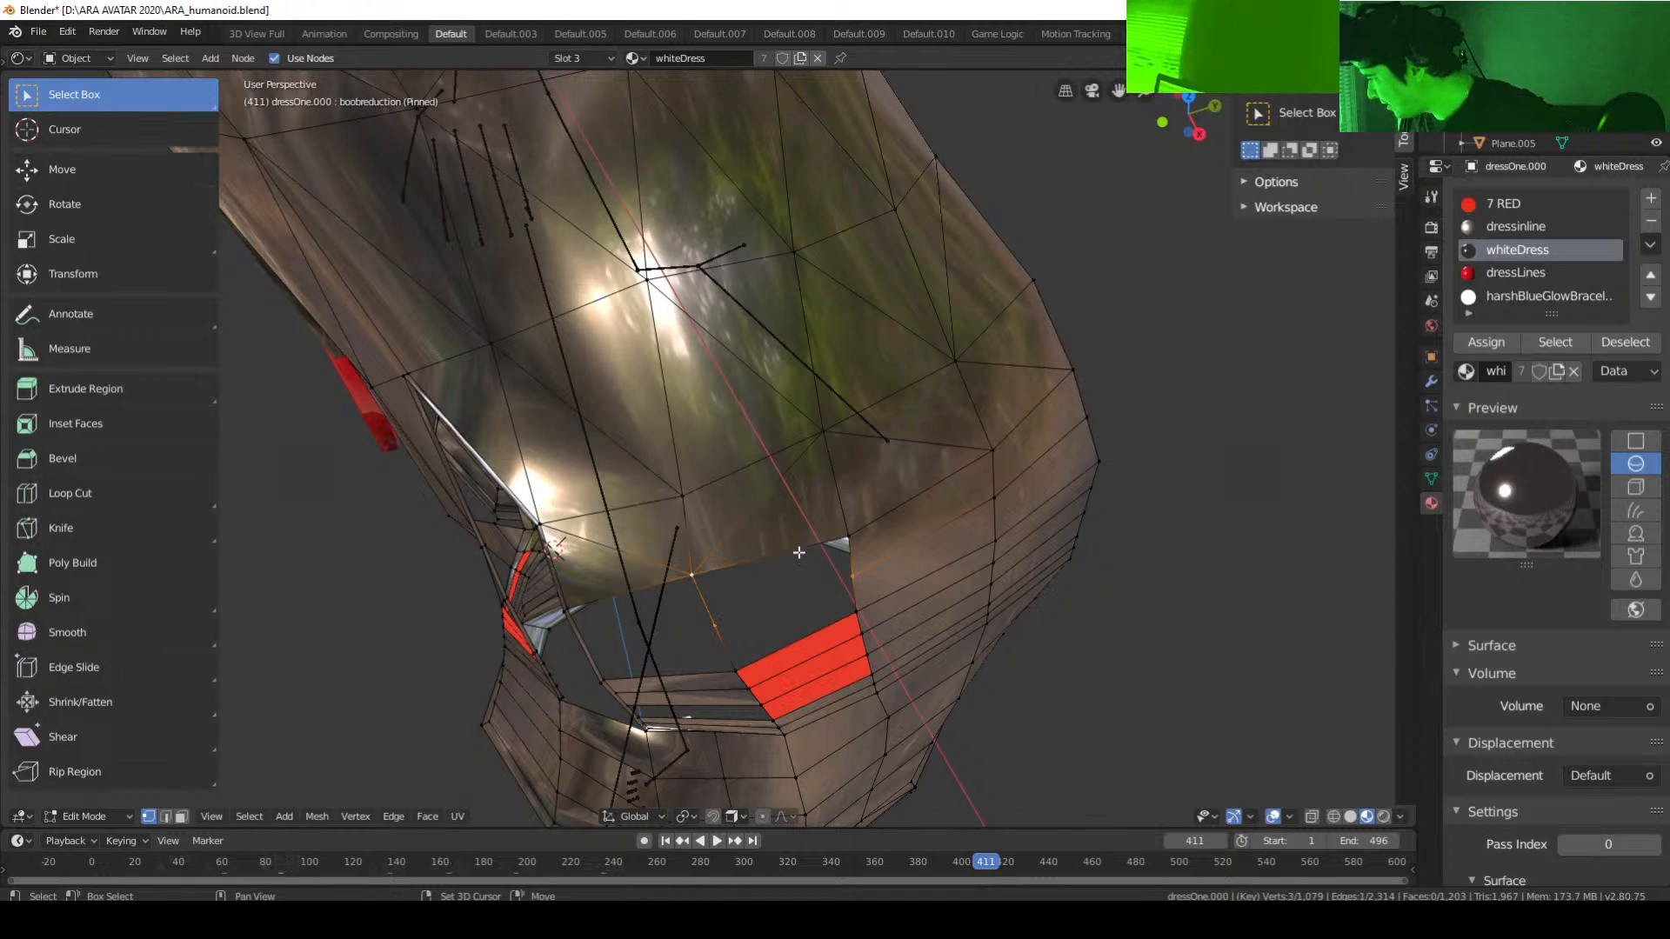
shift+click(849, 537)
key(f)
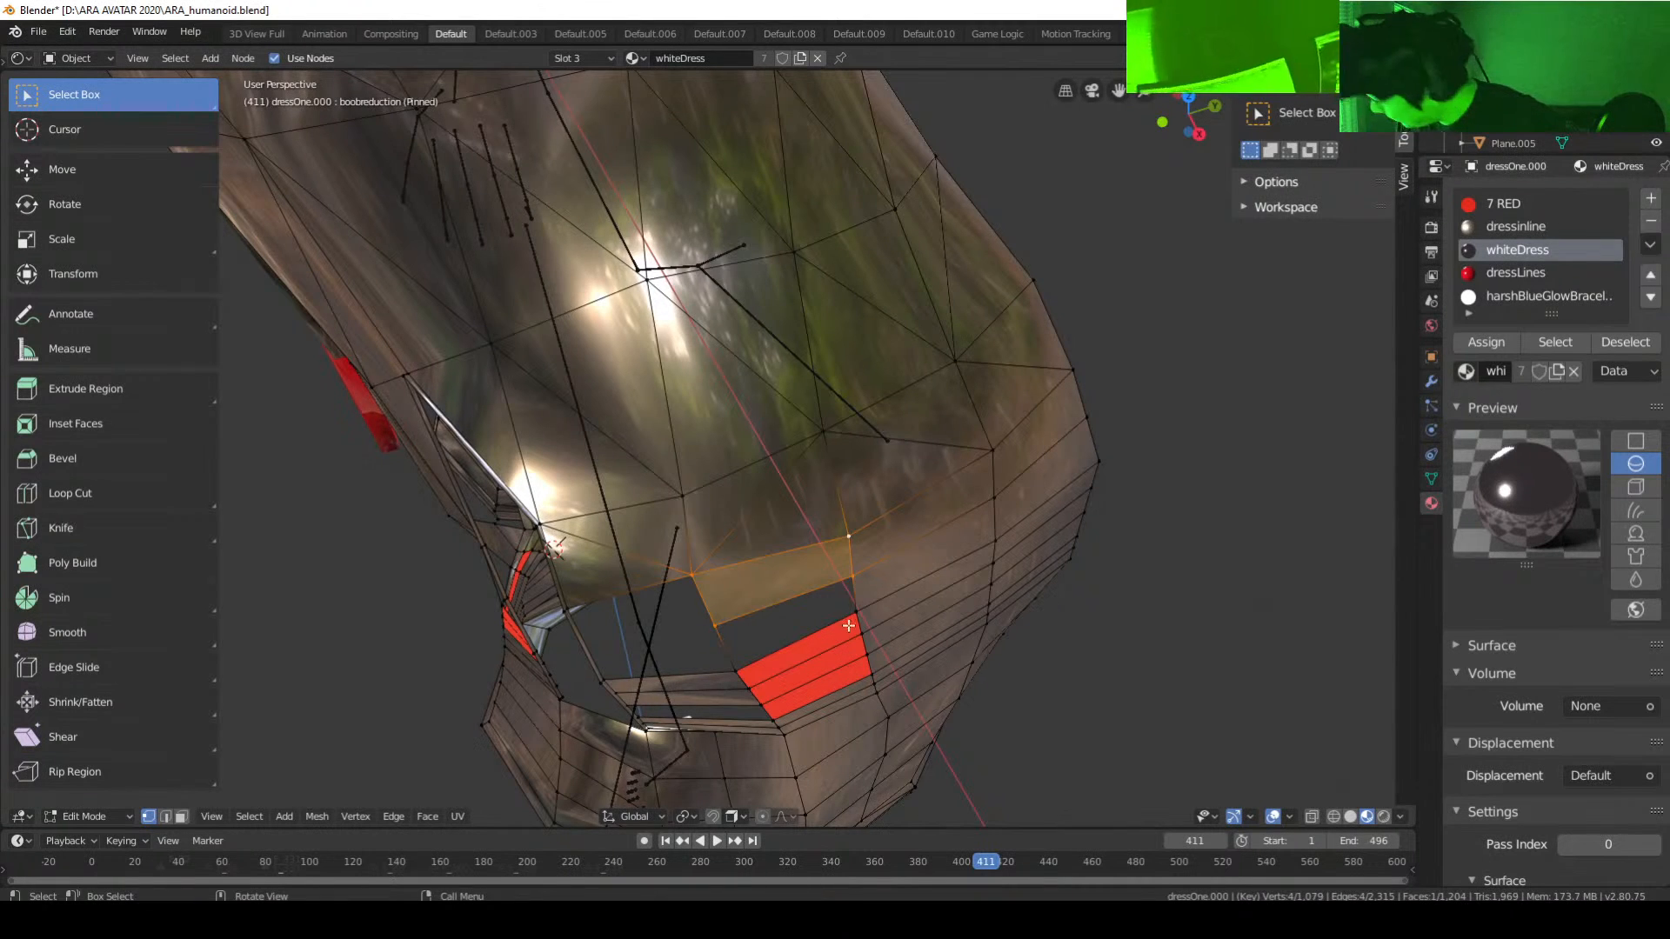
middle_drag(849, 626, 846, 634)
click(822, 621)
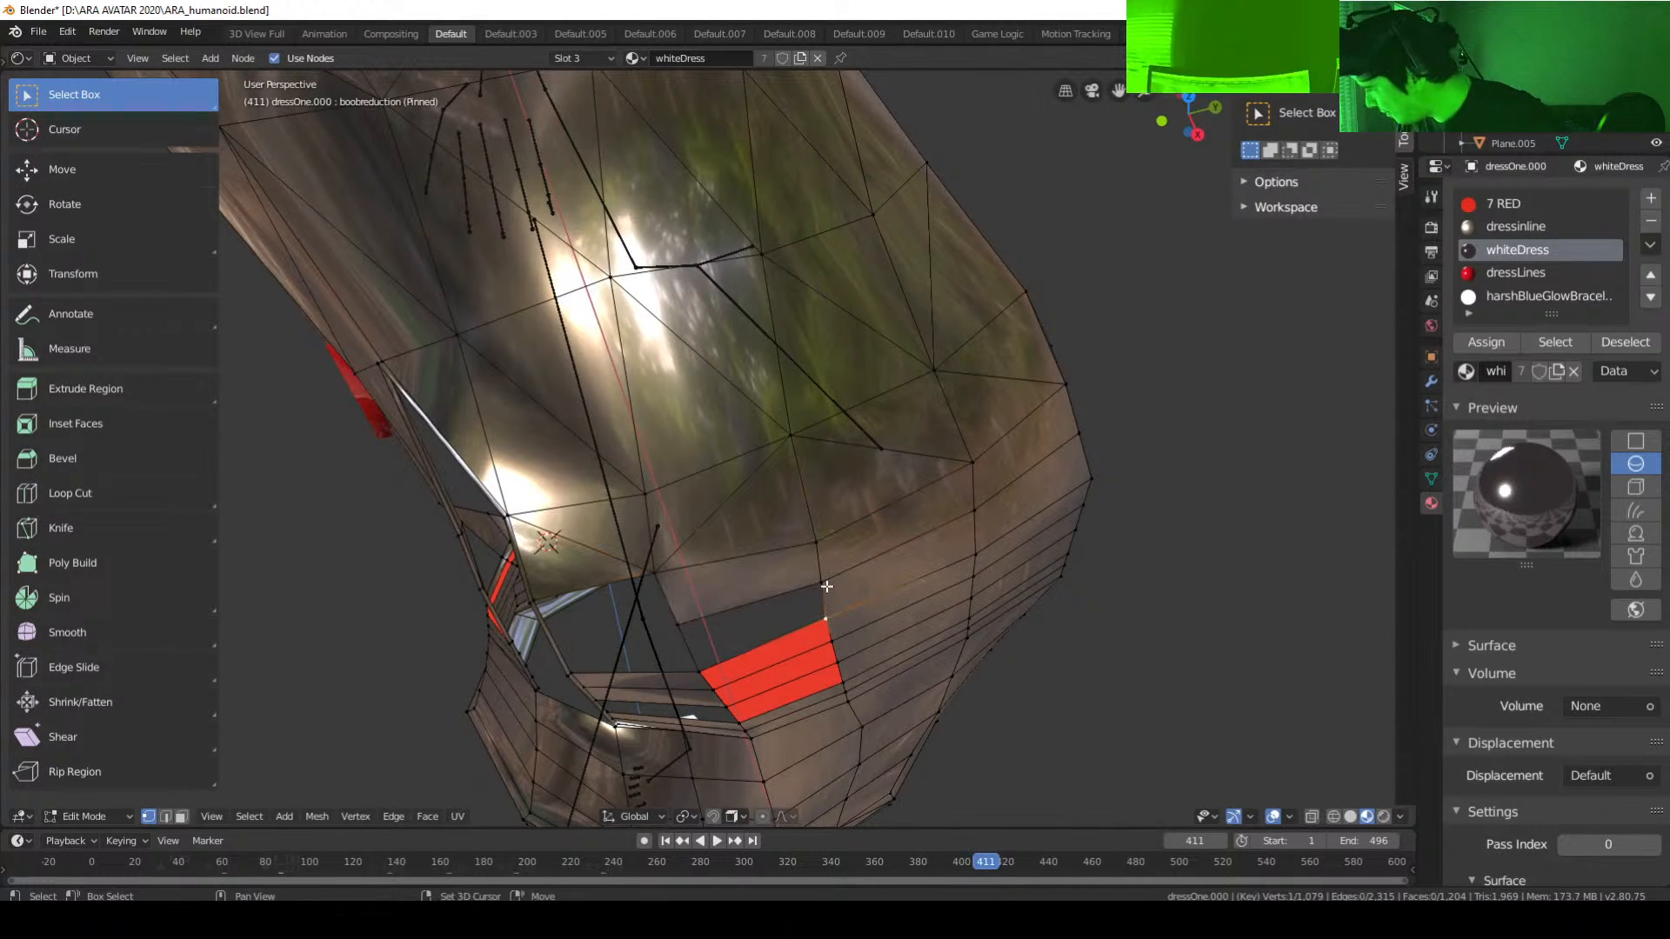
shift+click(808, 587)
shift+click(713, 679)
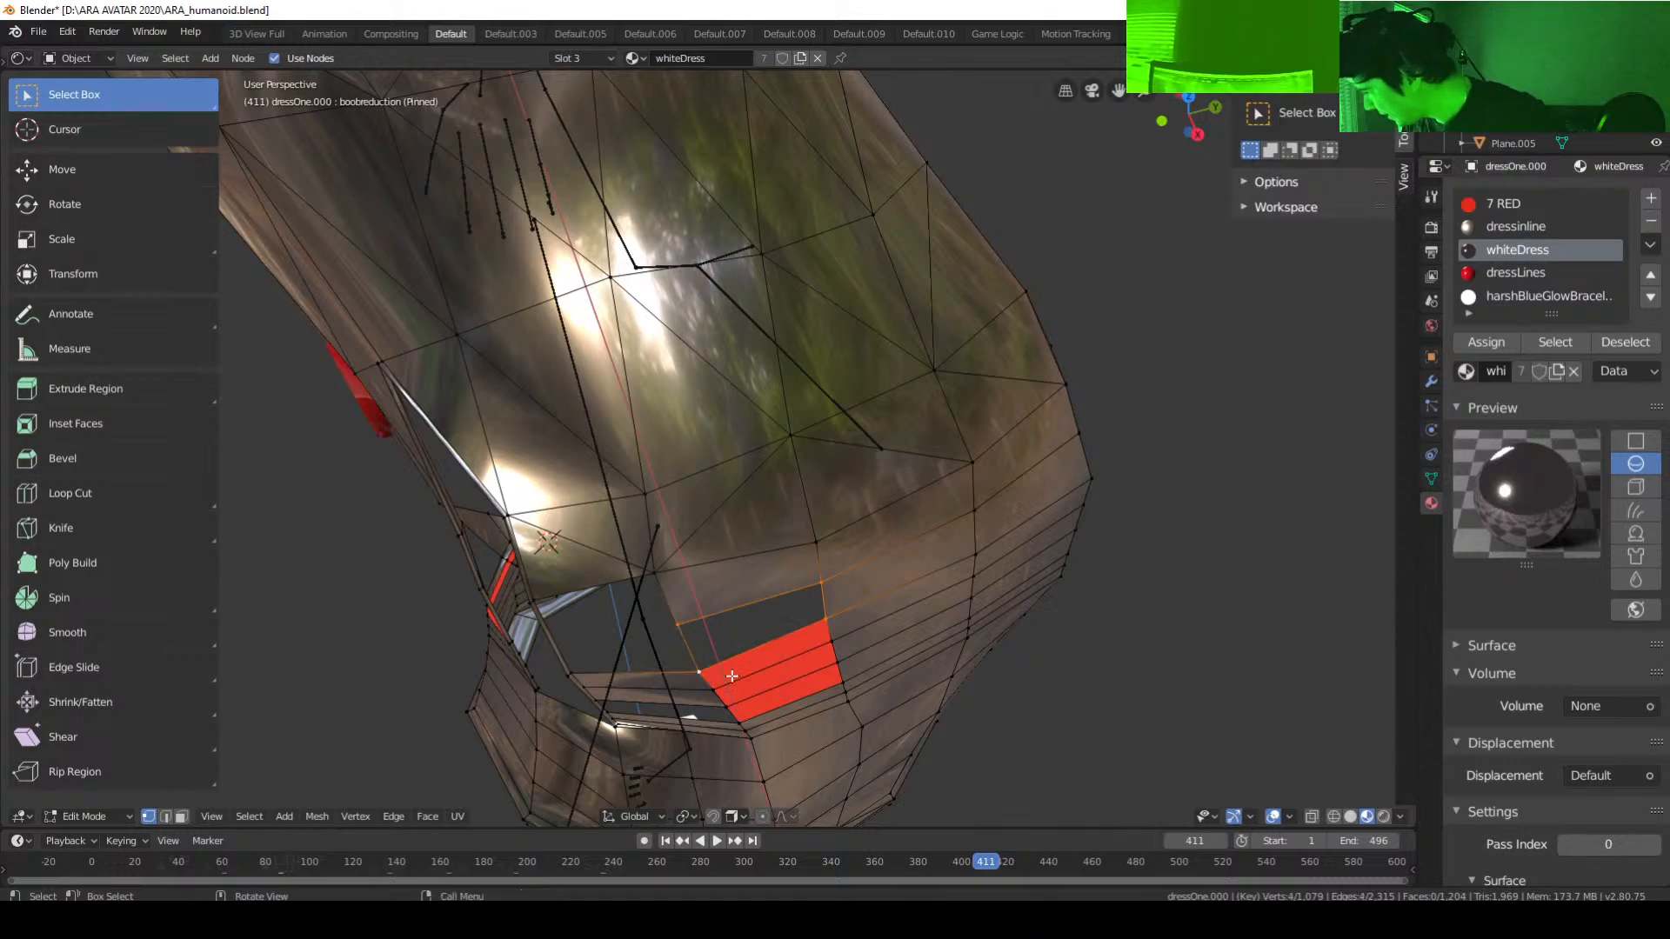
key(f)
Step: Subdivide the loose vertical edge on the far side of the opening in front of the red faces
middle_drag(732, 675, 494, 542)
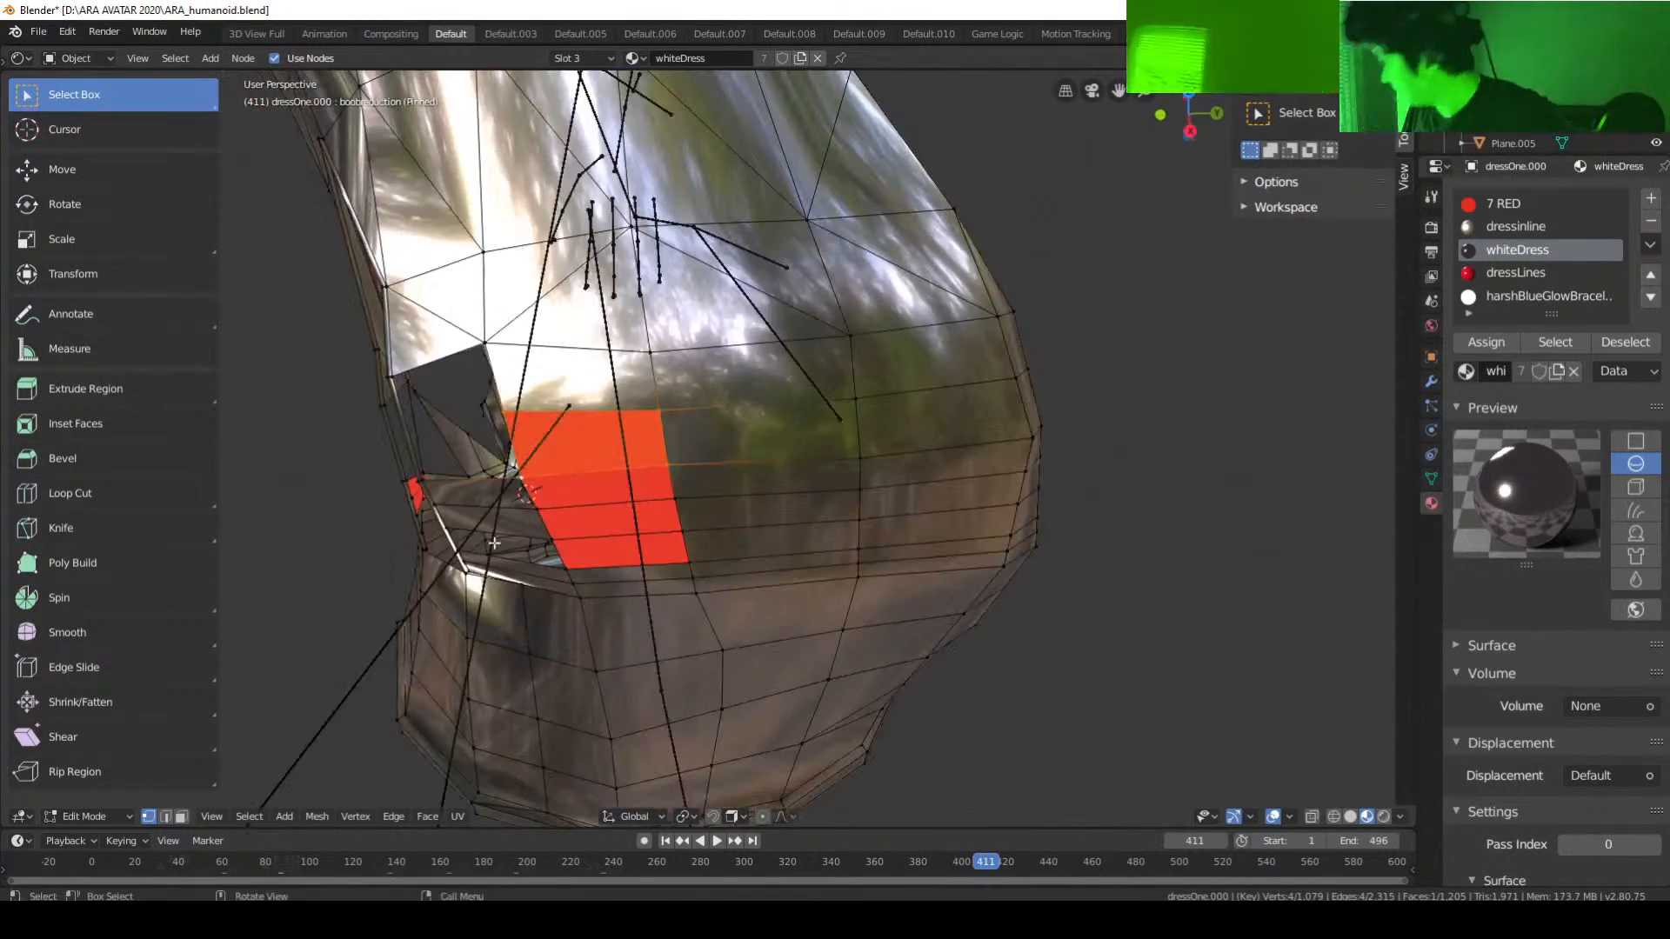
middle_drag(495, 458, 501, 447)
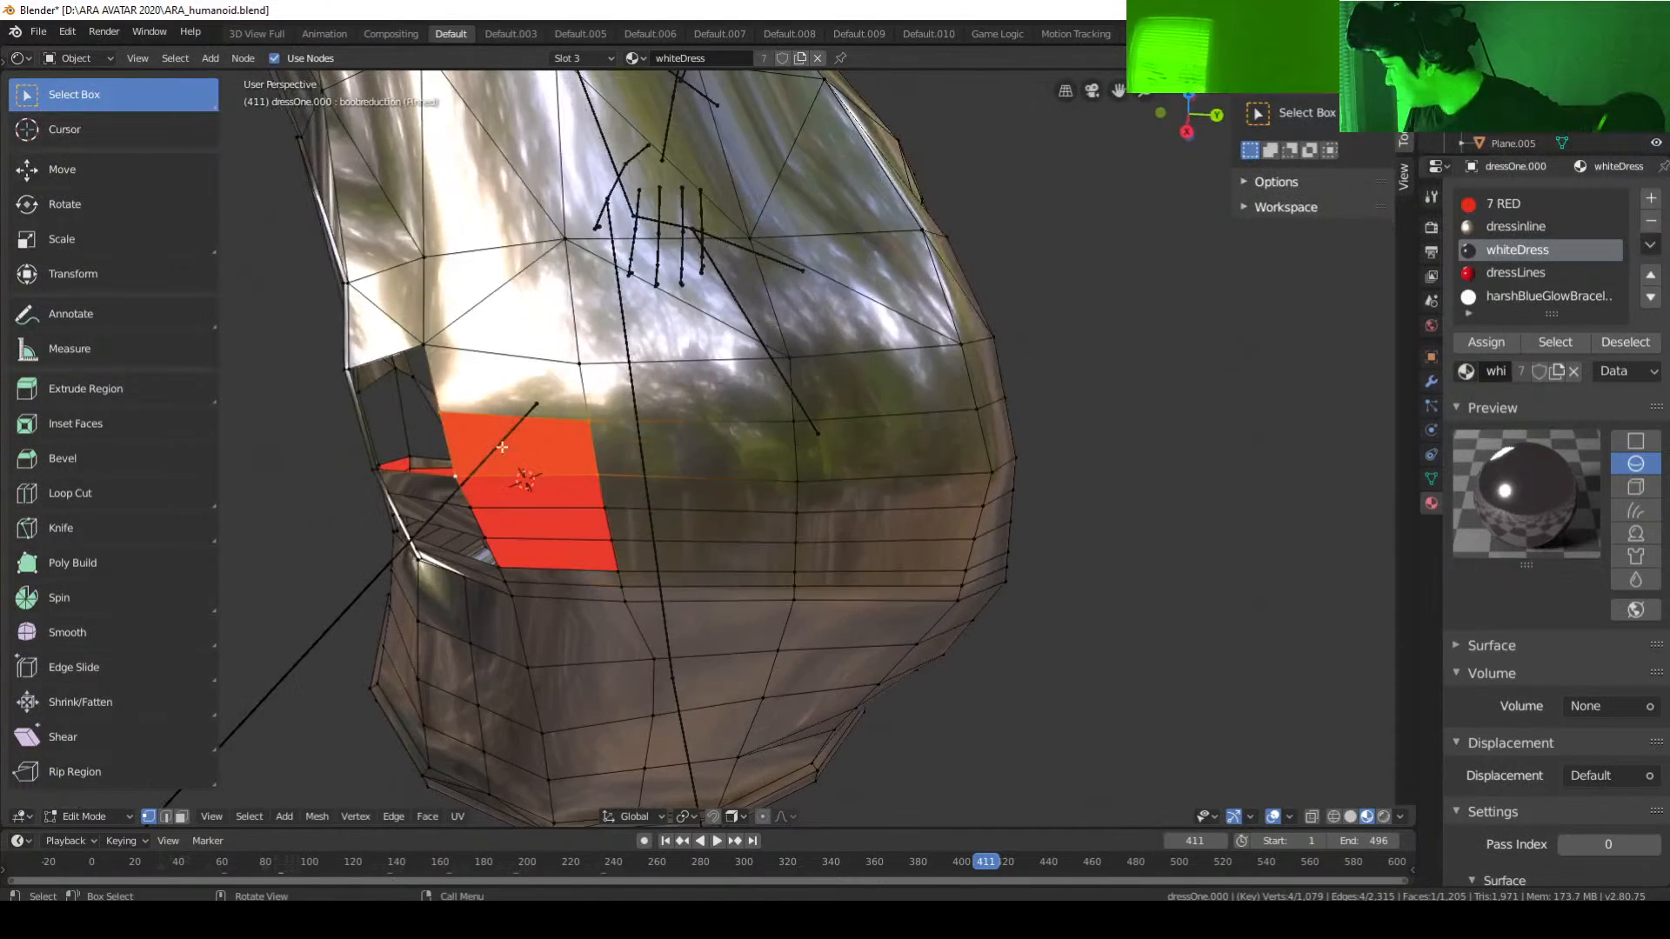
click(344, 363)
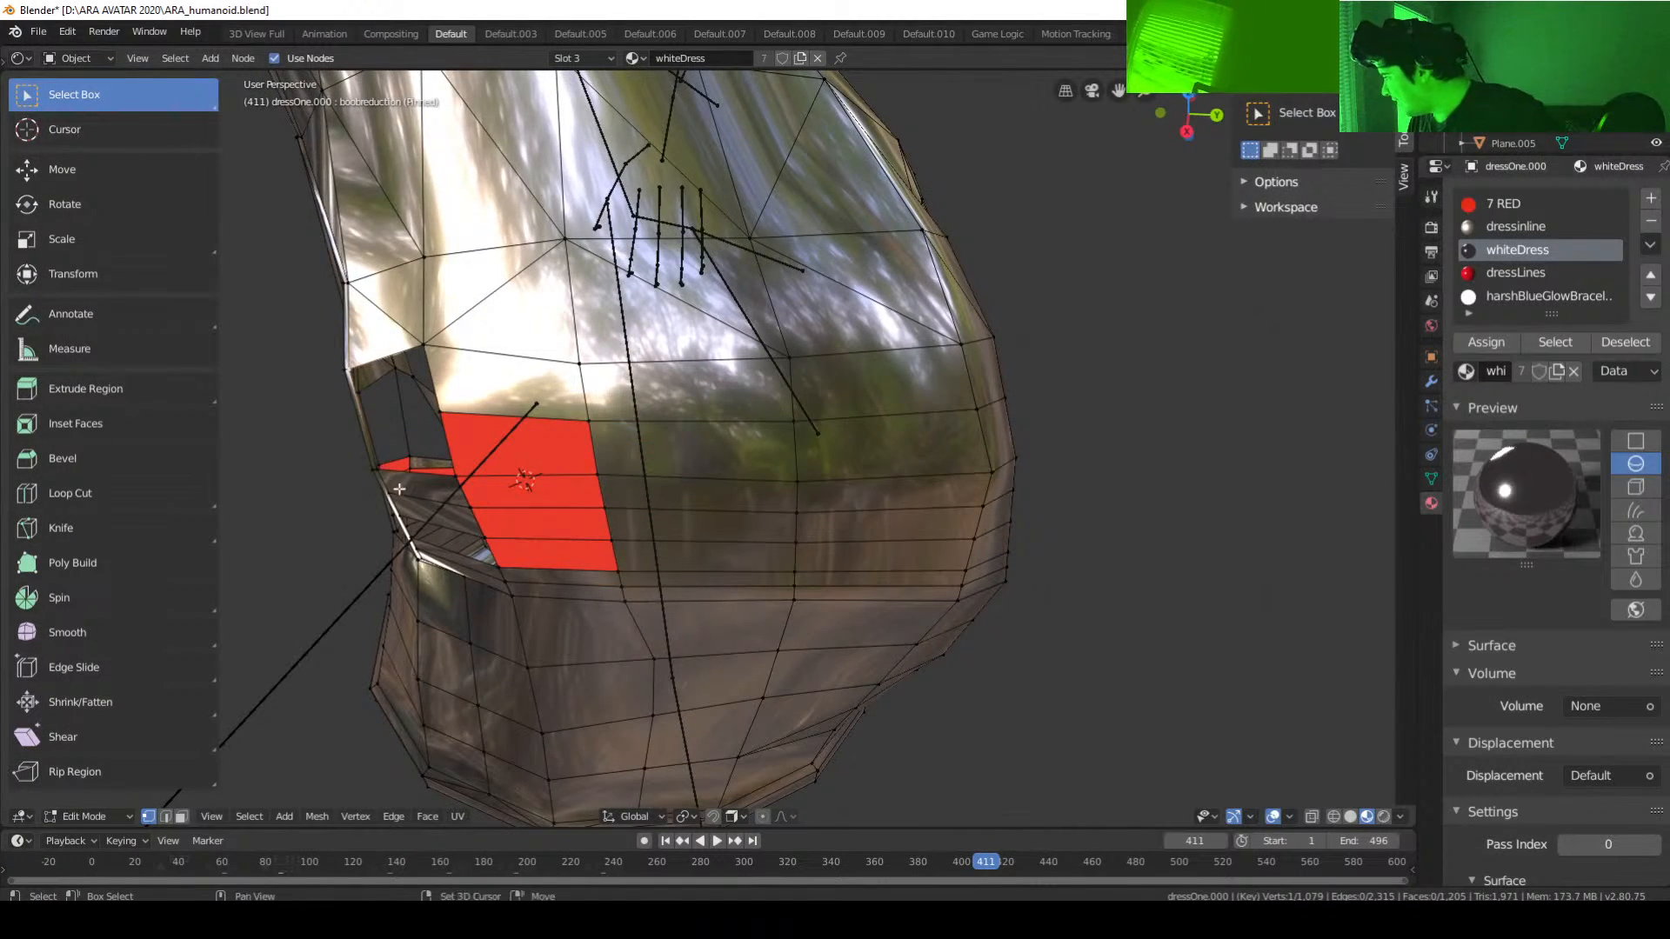
middle_drag(377, 471, 574, 474)
shift+click(358, 513)
right_click(336, 468)
click(337, 468)
Step: Fill the opening in front of the red side faces with one quad below and one quad above the midline
click(388, 428)
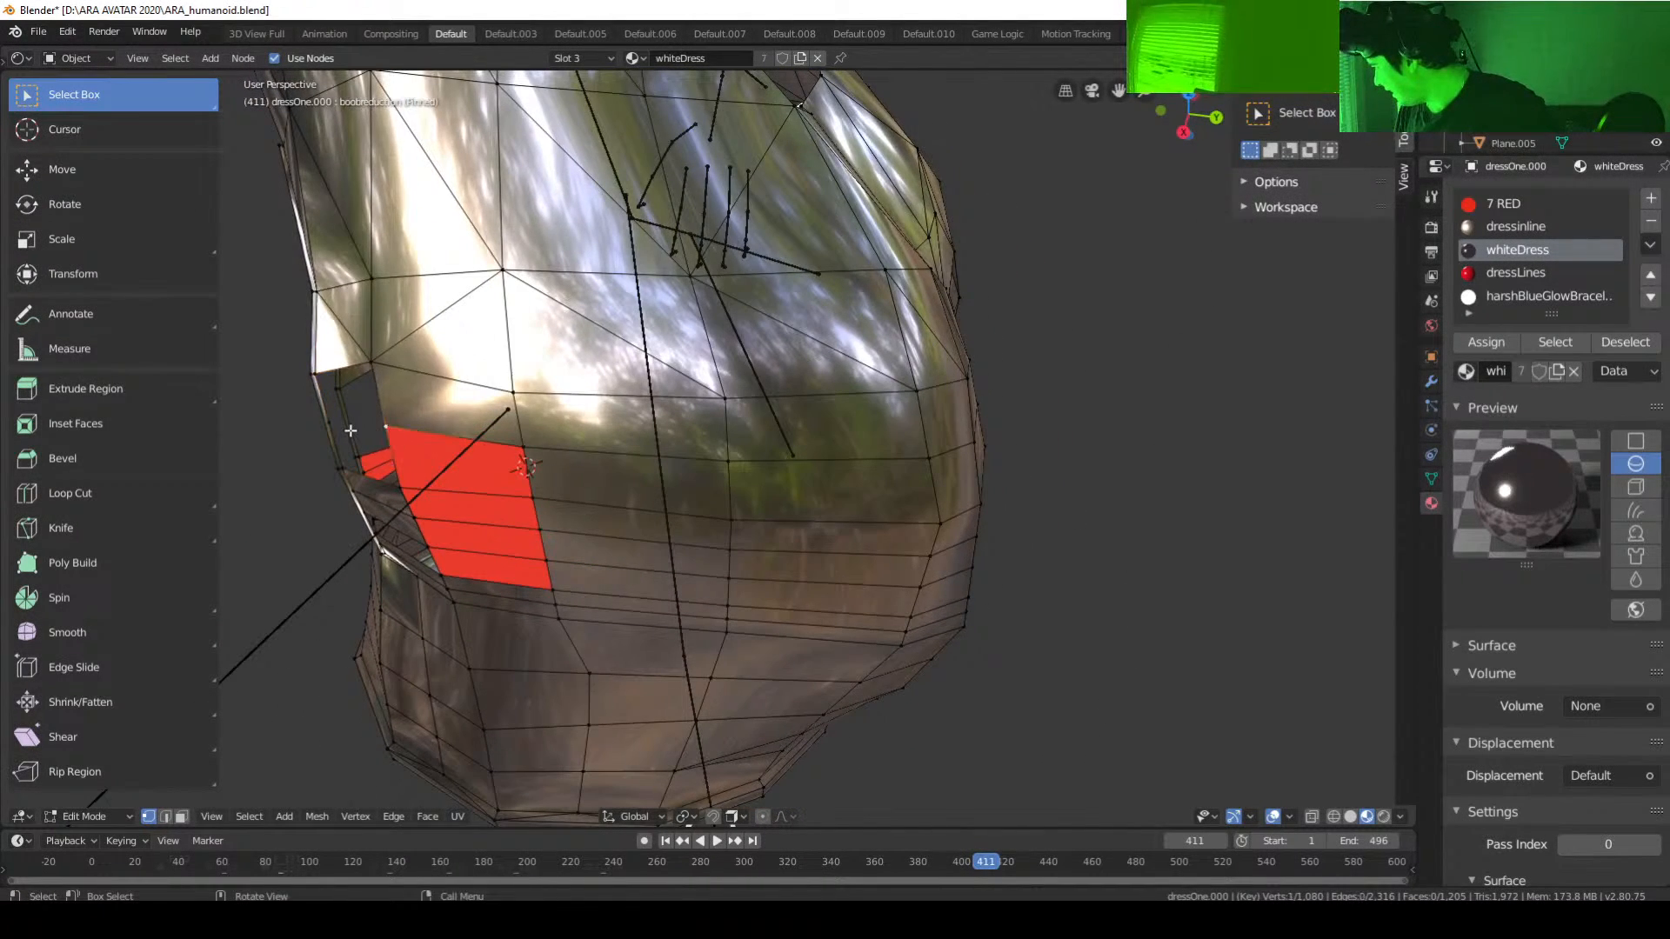
shift+click(338, 423)
key(f)
middle_drag(434, 460, 550, 396)
shift+click(551, 397)
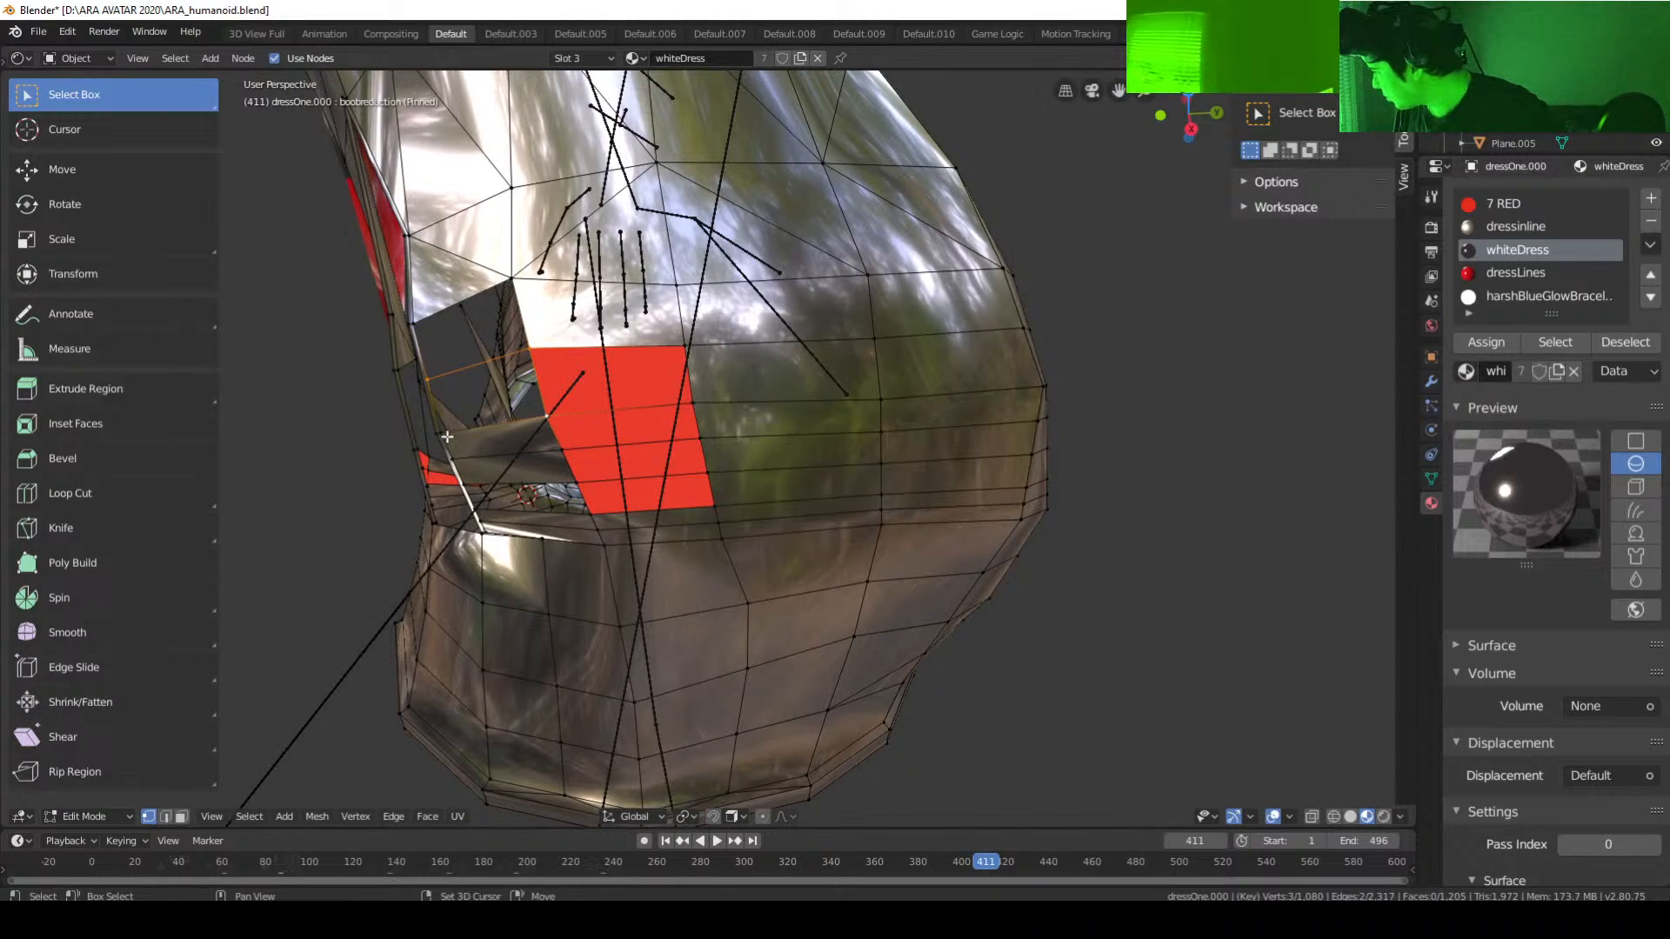
key(f)
middle_drag(458, 438, 511, 443)
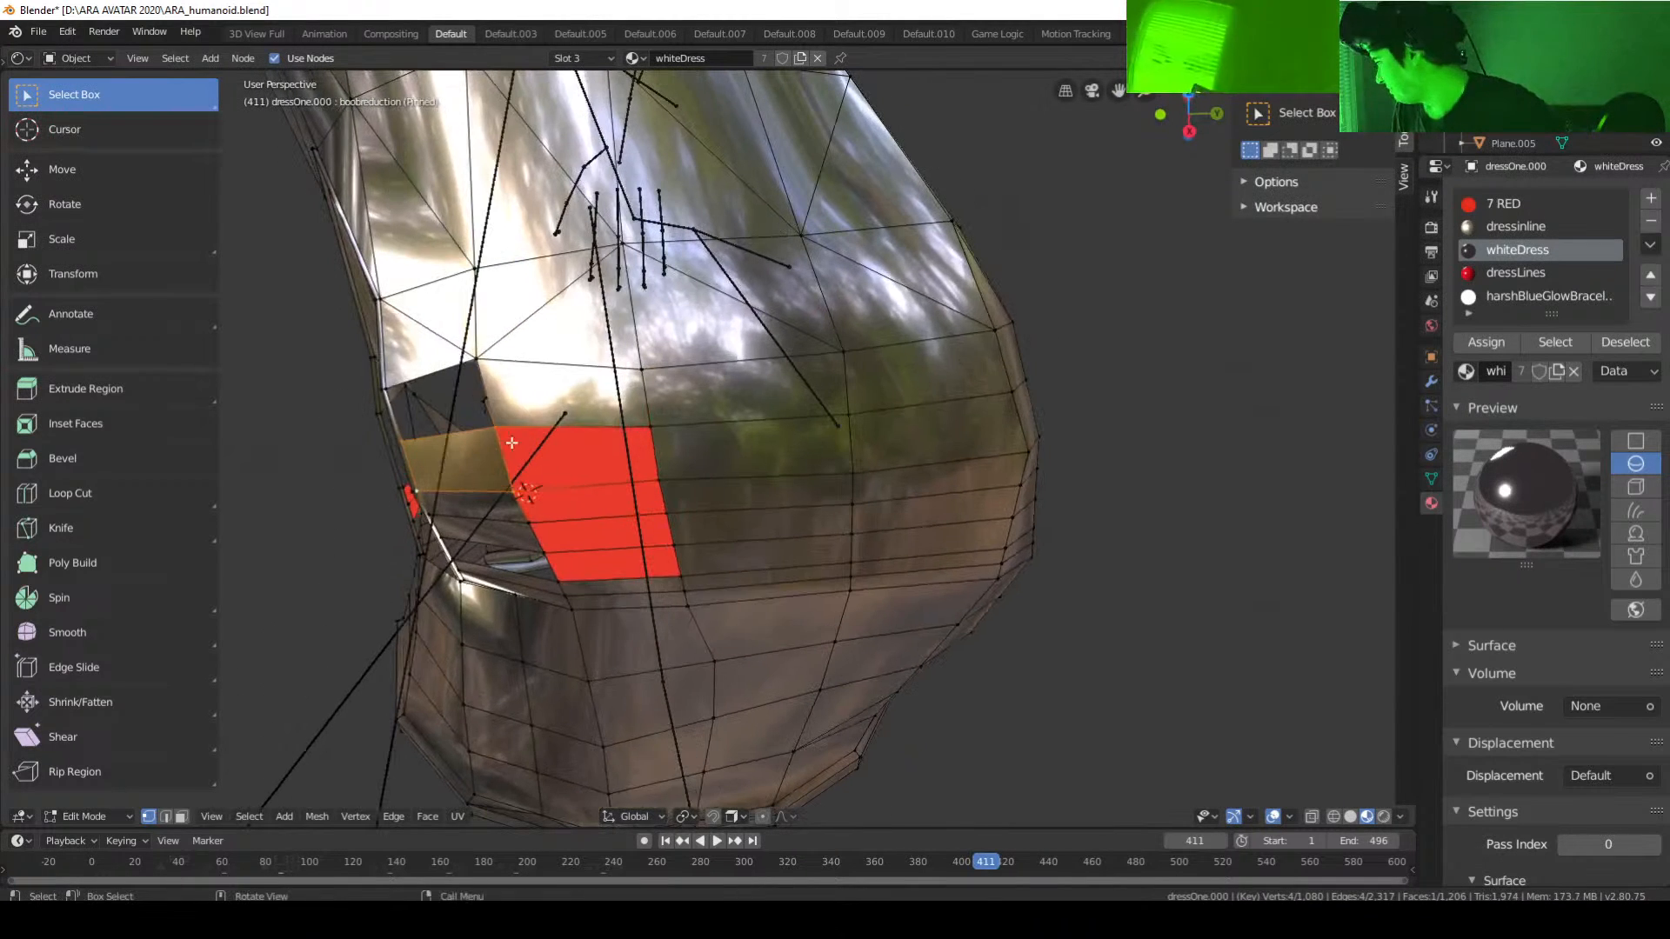
click(477, 359)
shift+click(495, 427)
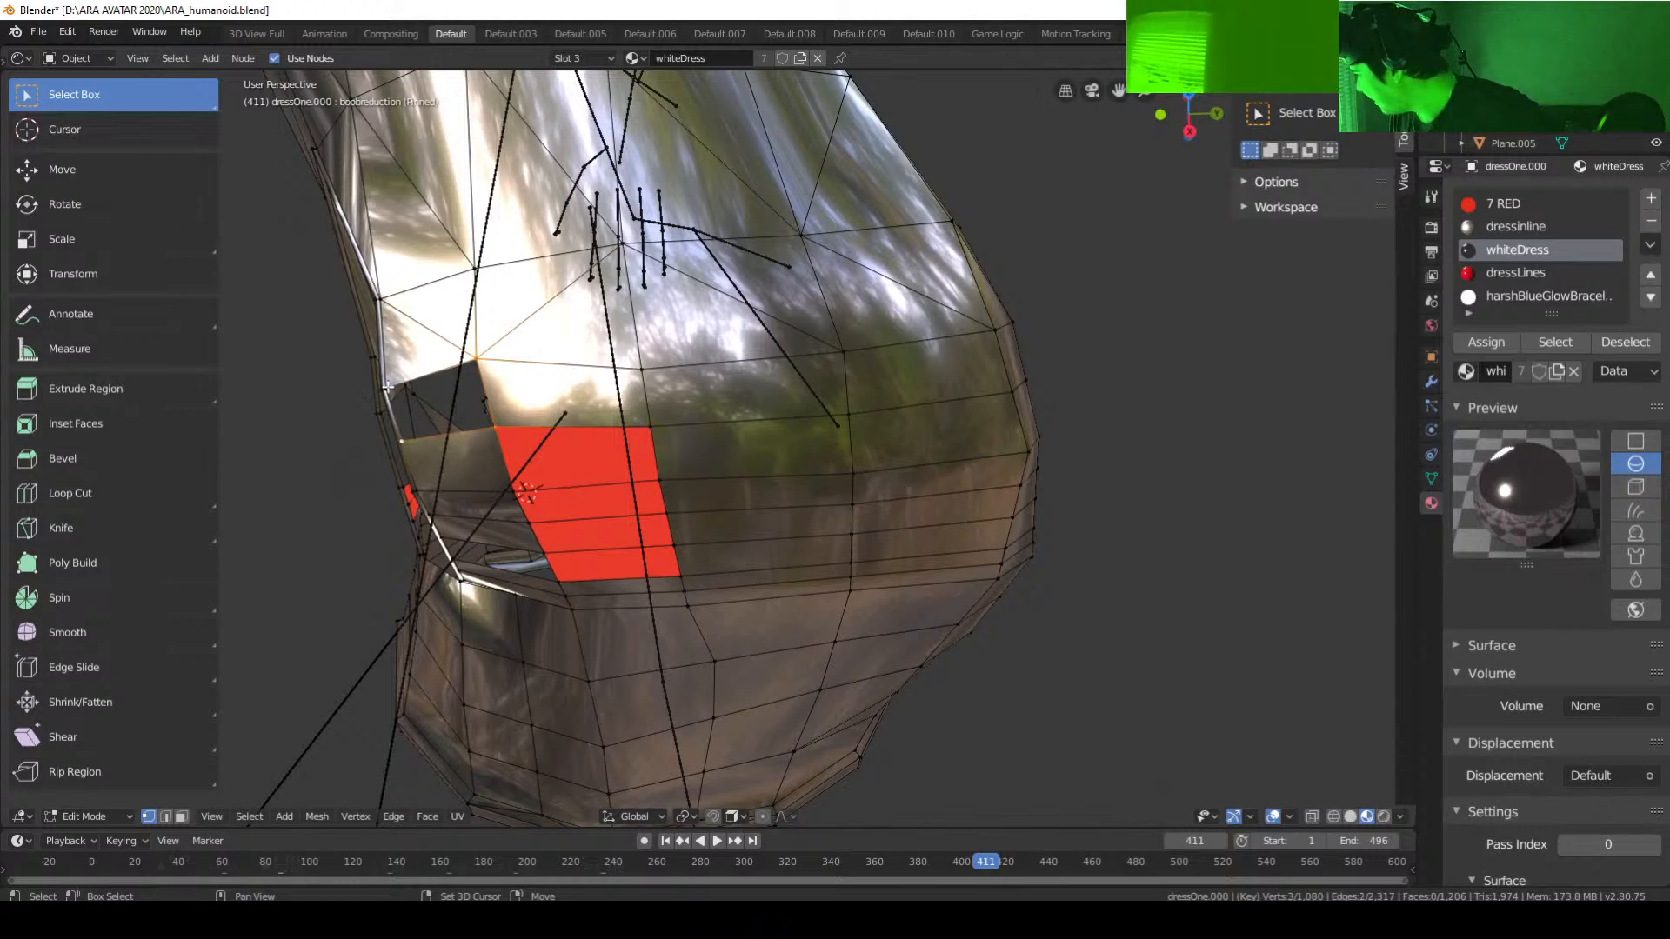
key(f)
middle_drag(431, 401, 960, 395)
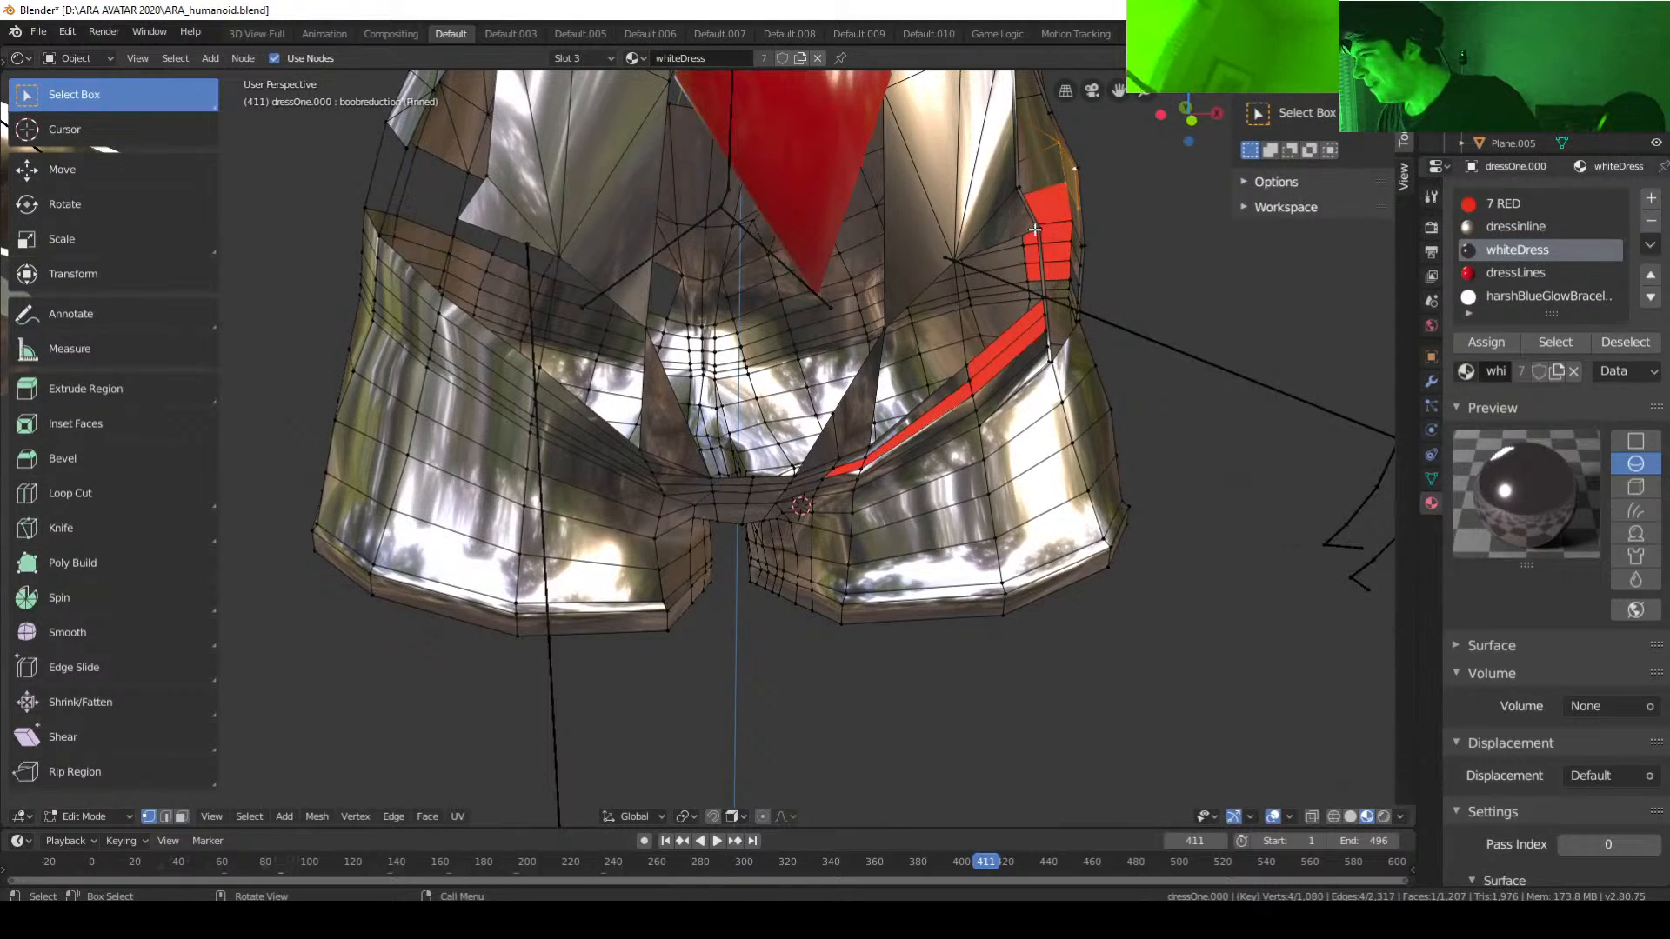
Step: Subdivide the outer and the middle loose vertical edges above the red strip on the front of the hip once each
click(1033, 312)
middle_drag(1033, 312, 1052, 312)
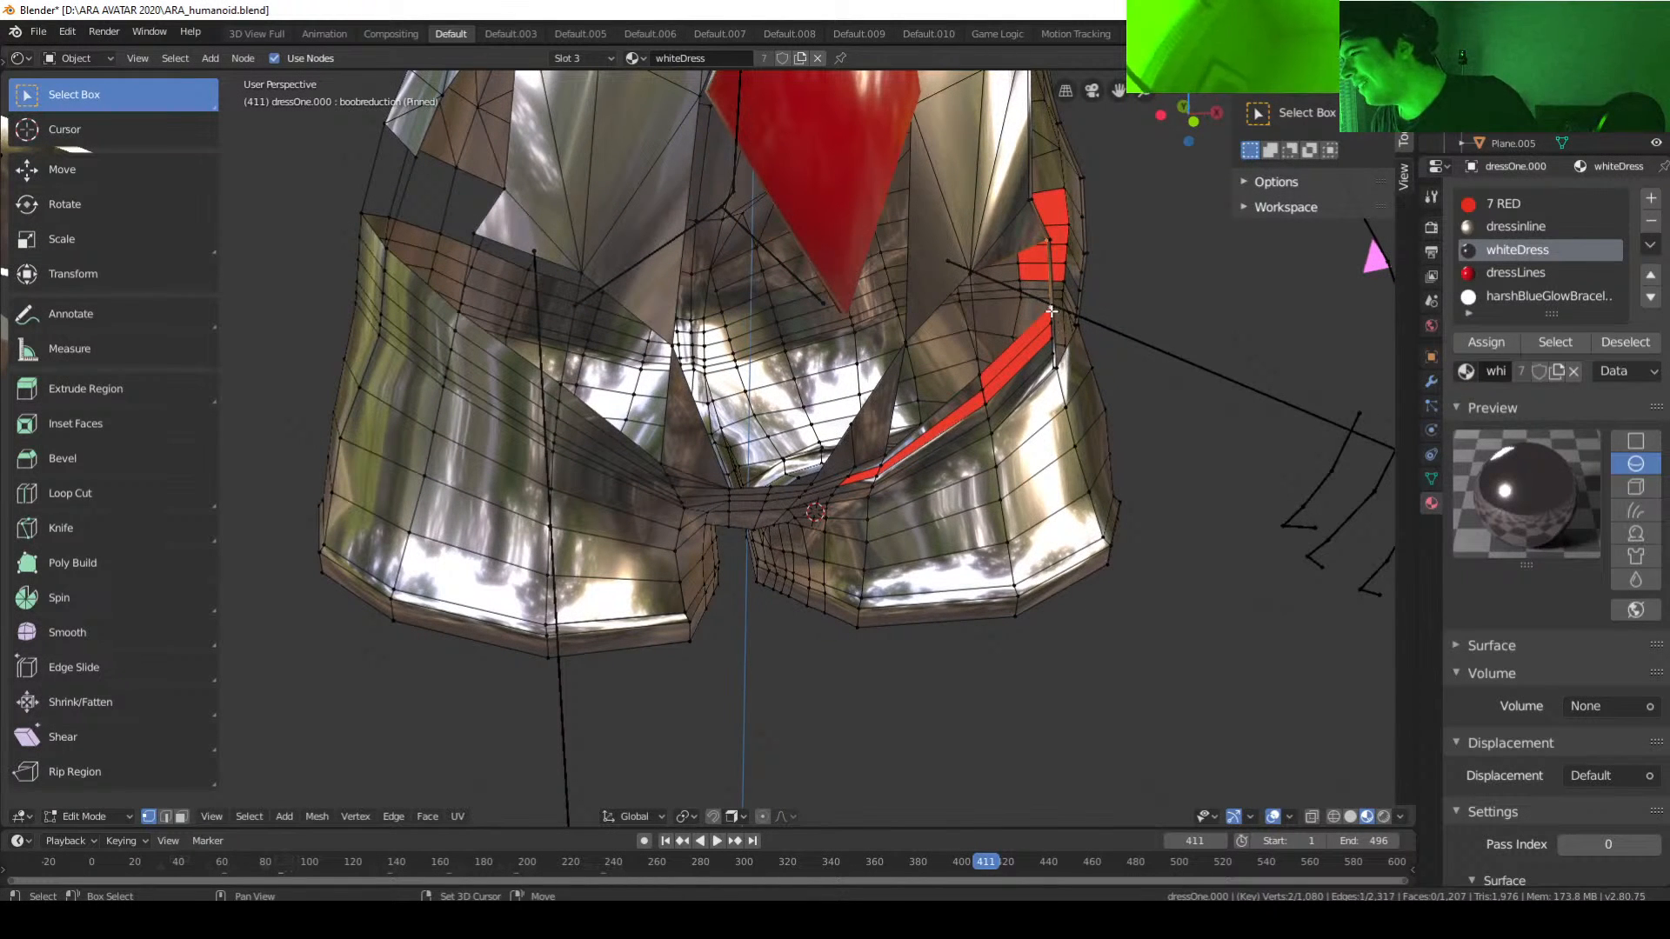
right_click(1051, 273)
click(1011, 273)
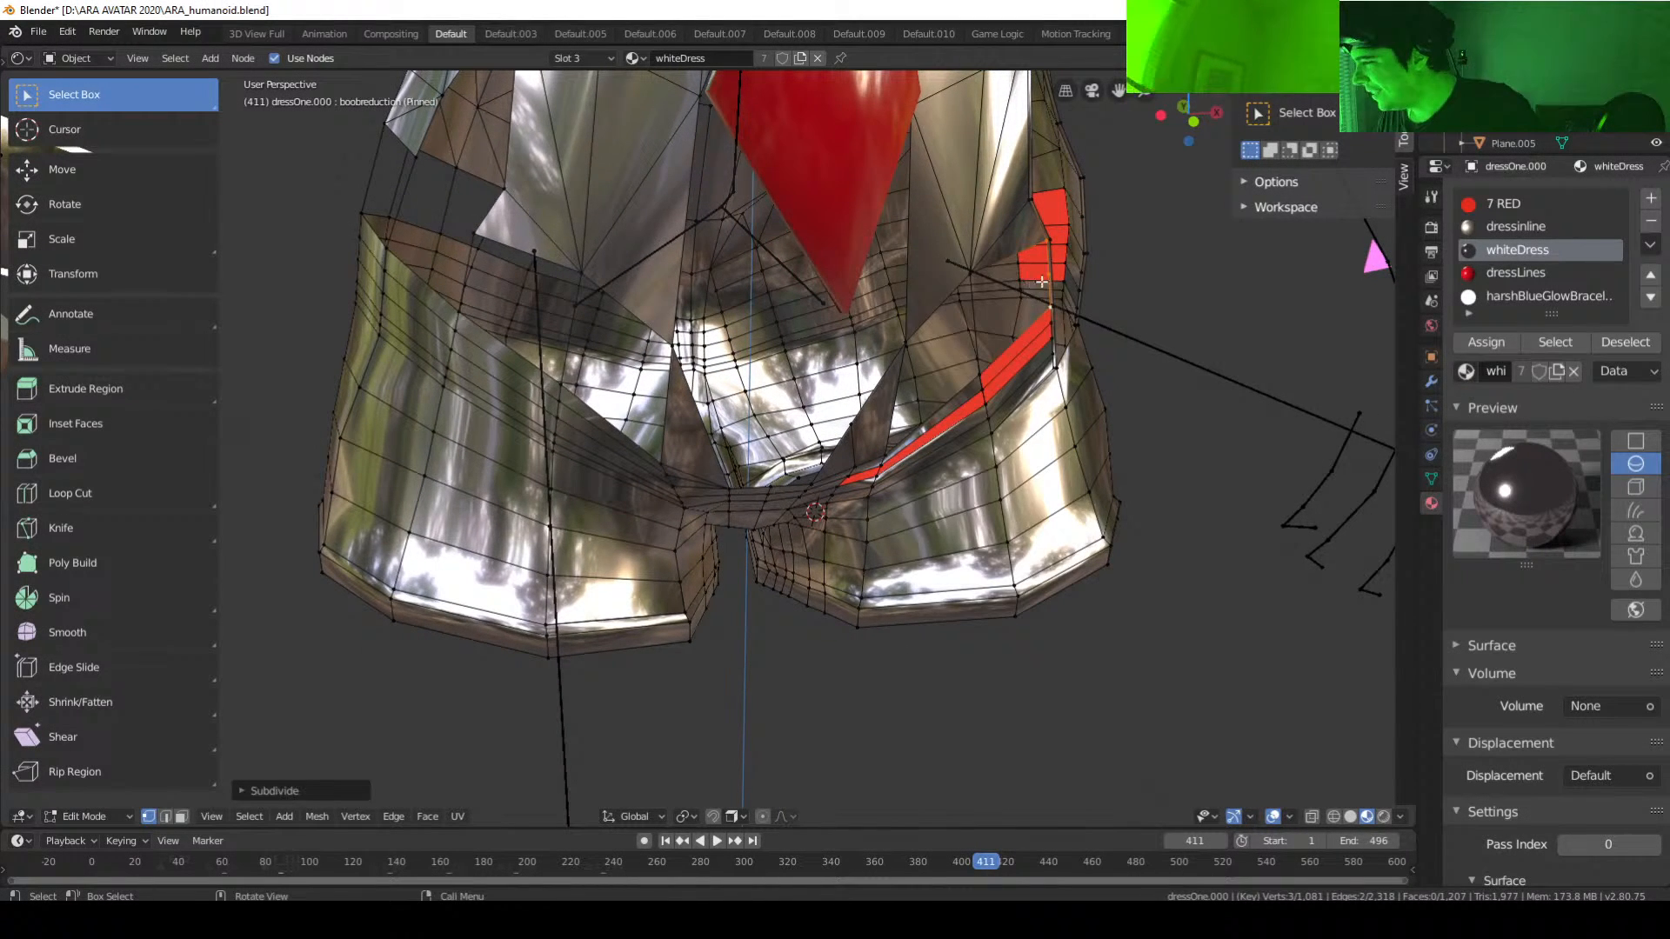
middle_drag(934, 350, 861, 353)
click(919, 273)
shift+click(924, 351)
right_click(935, 345)
click(934, 343)
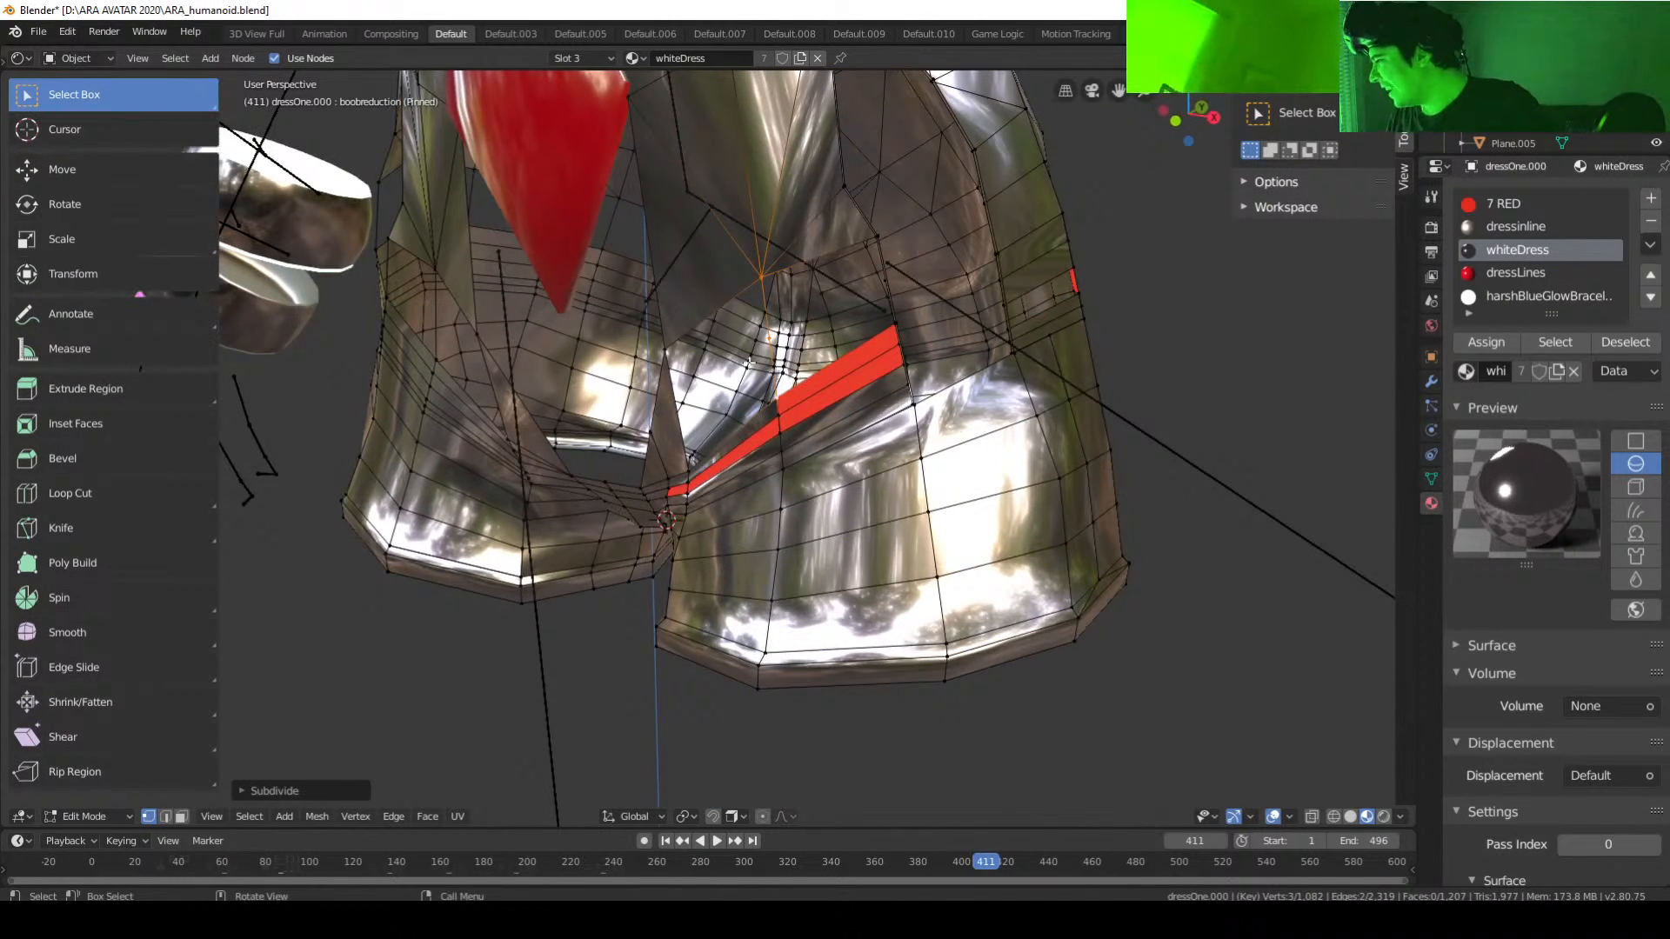
Step: Subdivide the vertical edge above the crotch end of the red strip and the neighbouring edge nearer the centre once each
click(675, 354)
shift+click(685, 471)
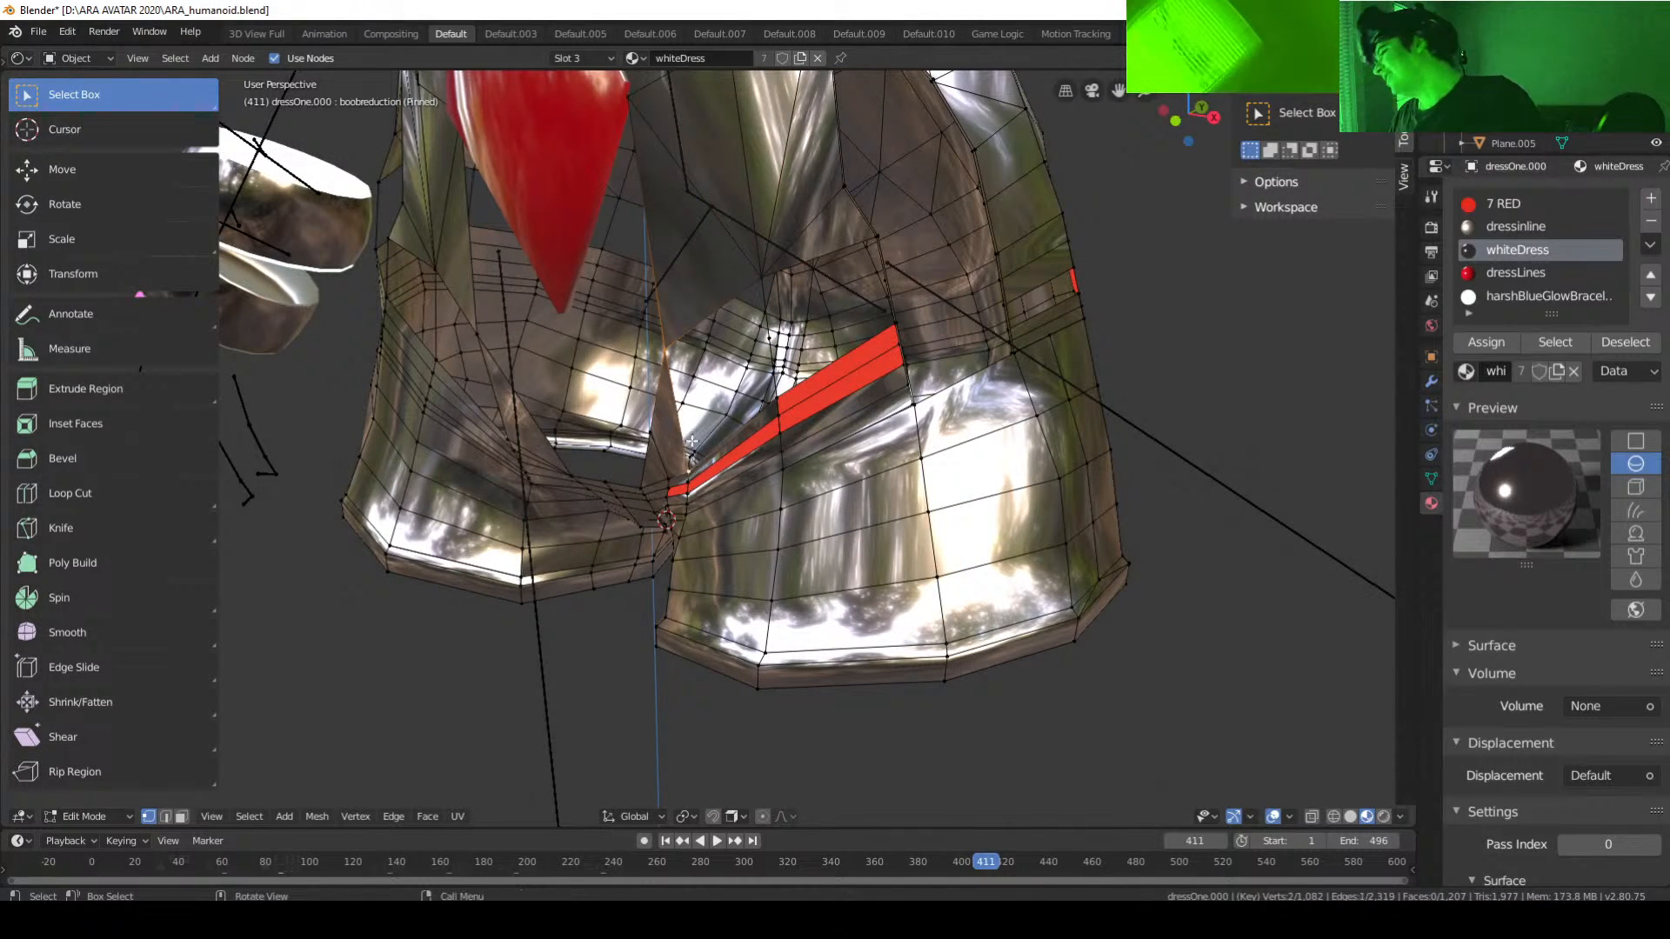
right_click(687, 426)
click(687, 419)
middle_drag(686, 419, 833, 424)
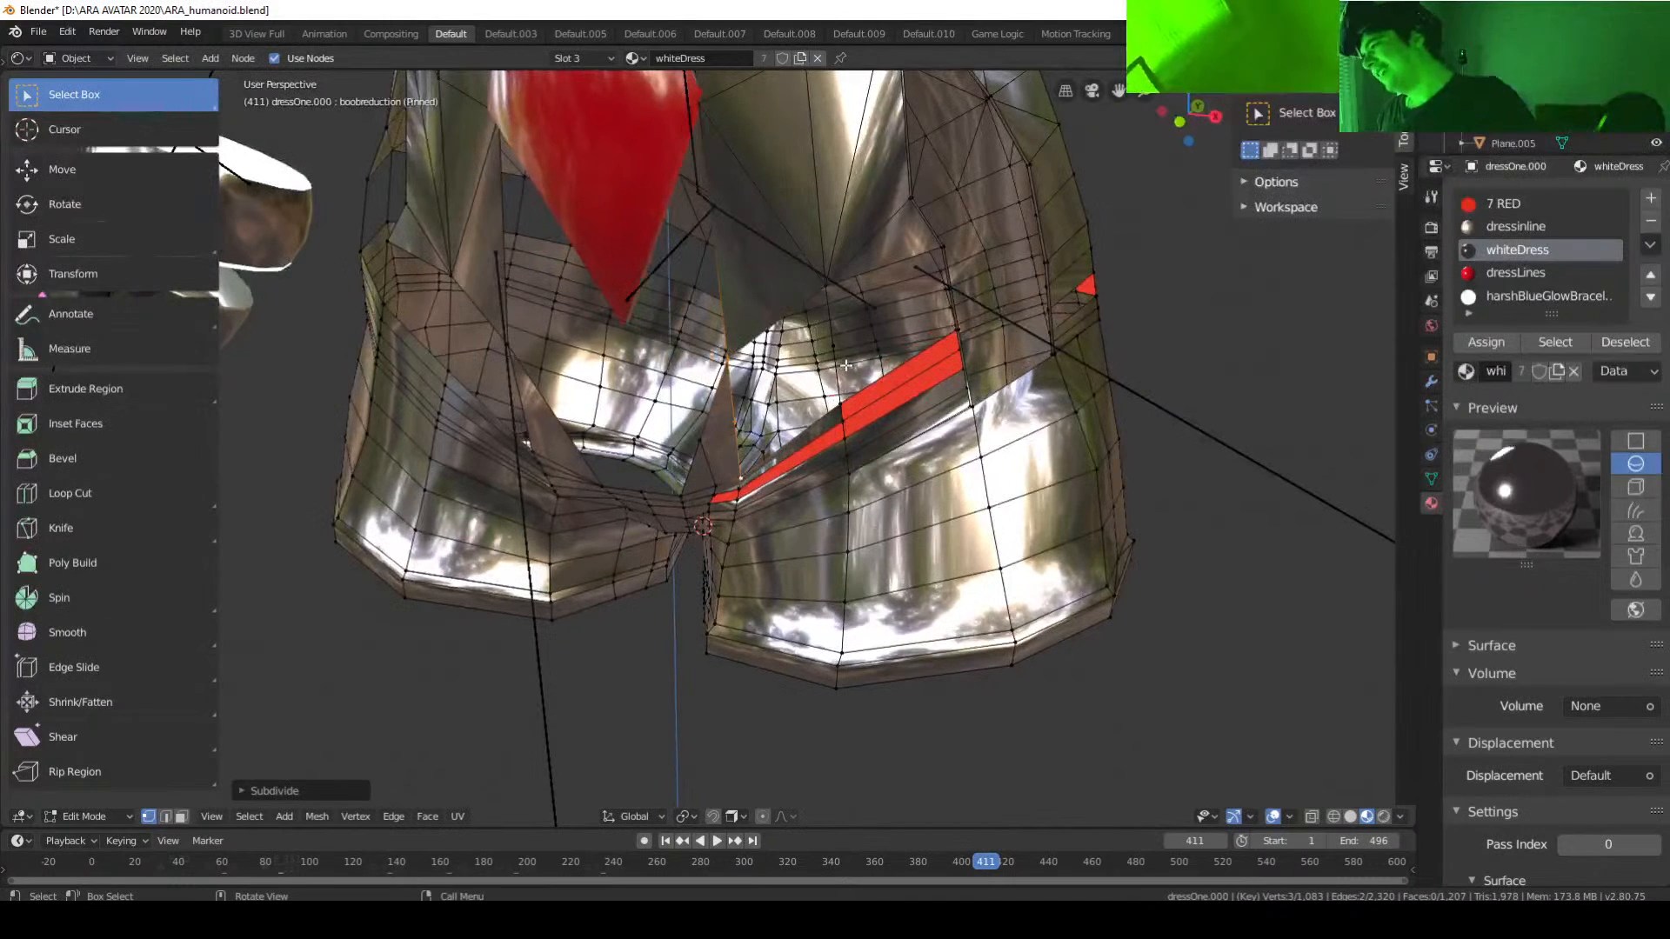
click(838, 357)
click(700, 444)
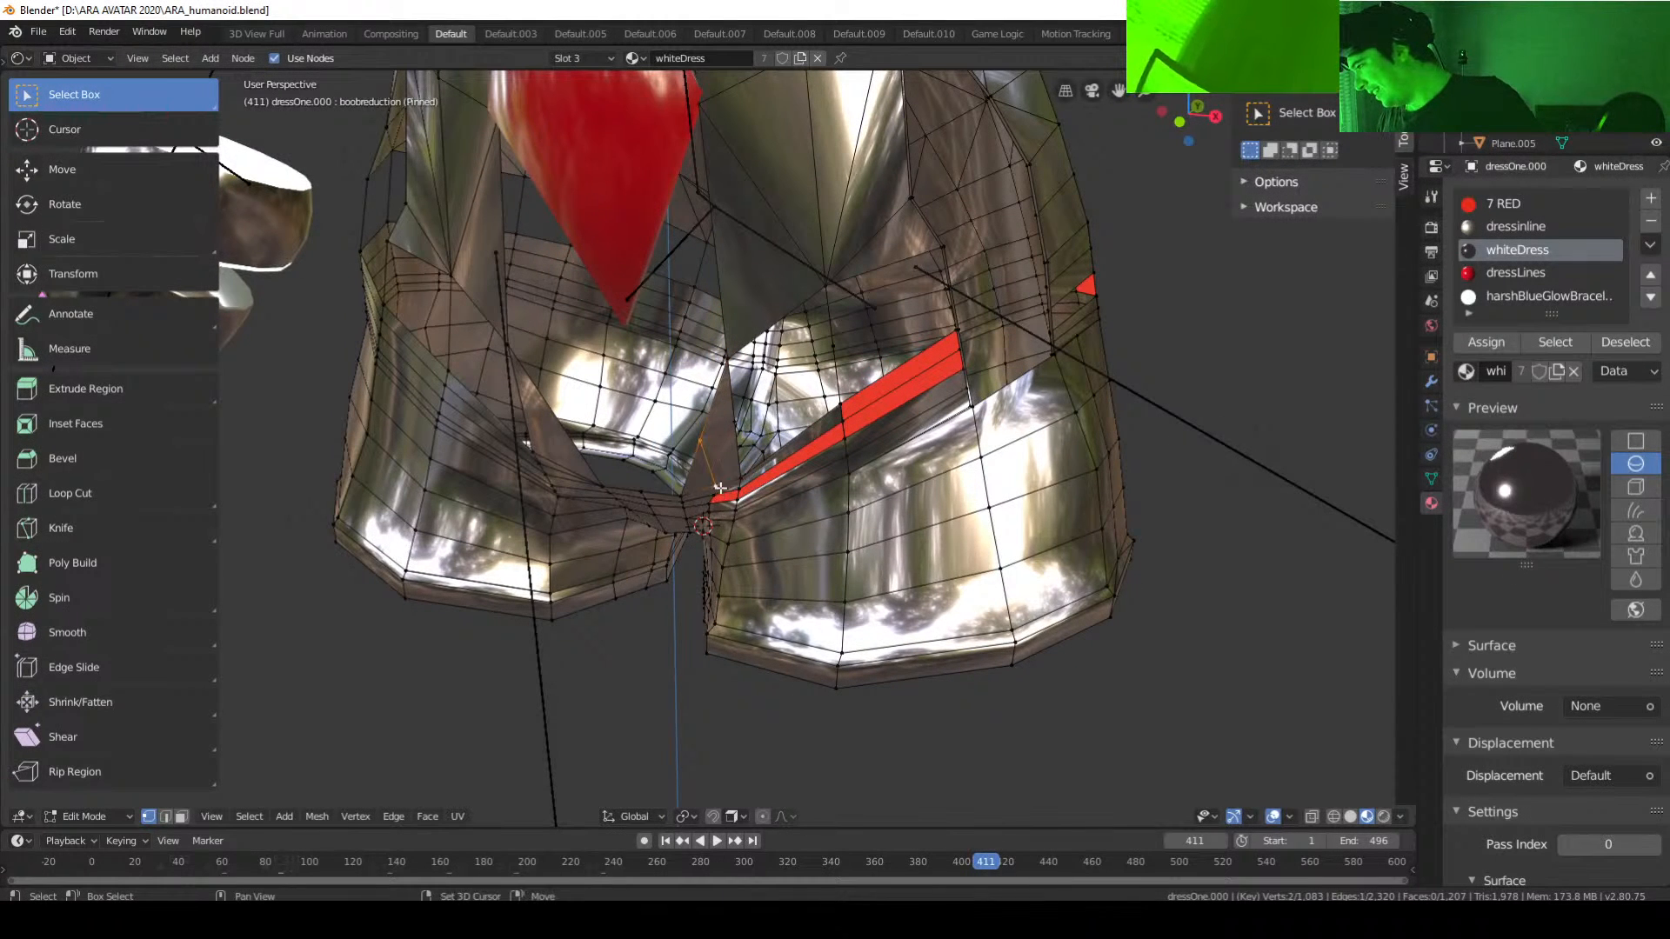
right_click(735, 427)
click(746, 426)
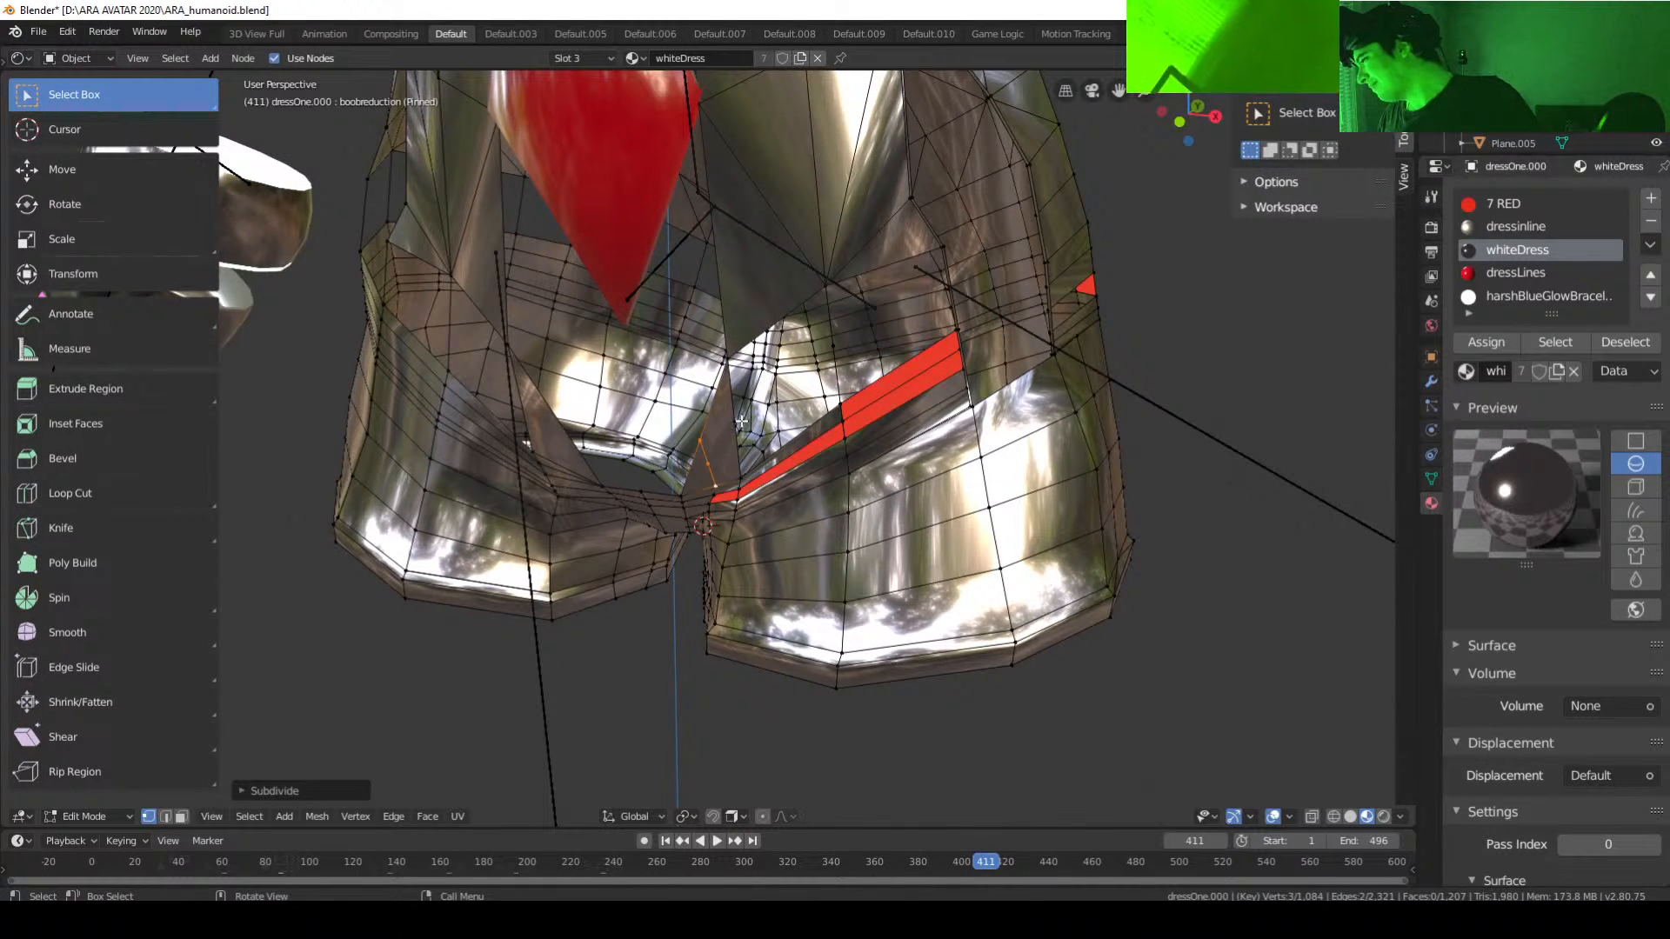
Step: Connect the midpoints of the inner, middle and outer vertical edges above the front red strip with two edges
click(741, 422)
middle_drag(742, 422, 757, 448)
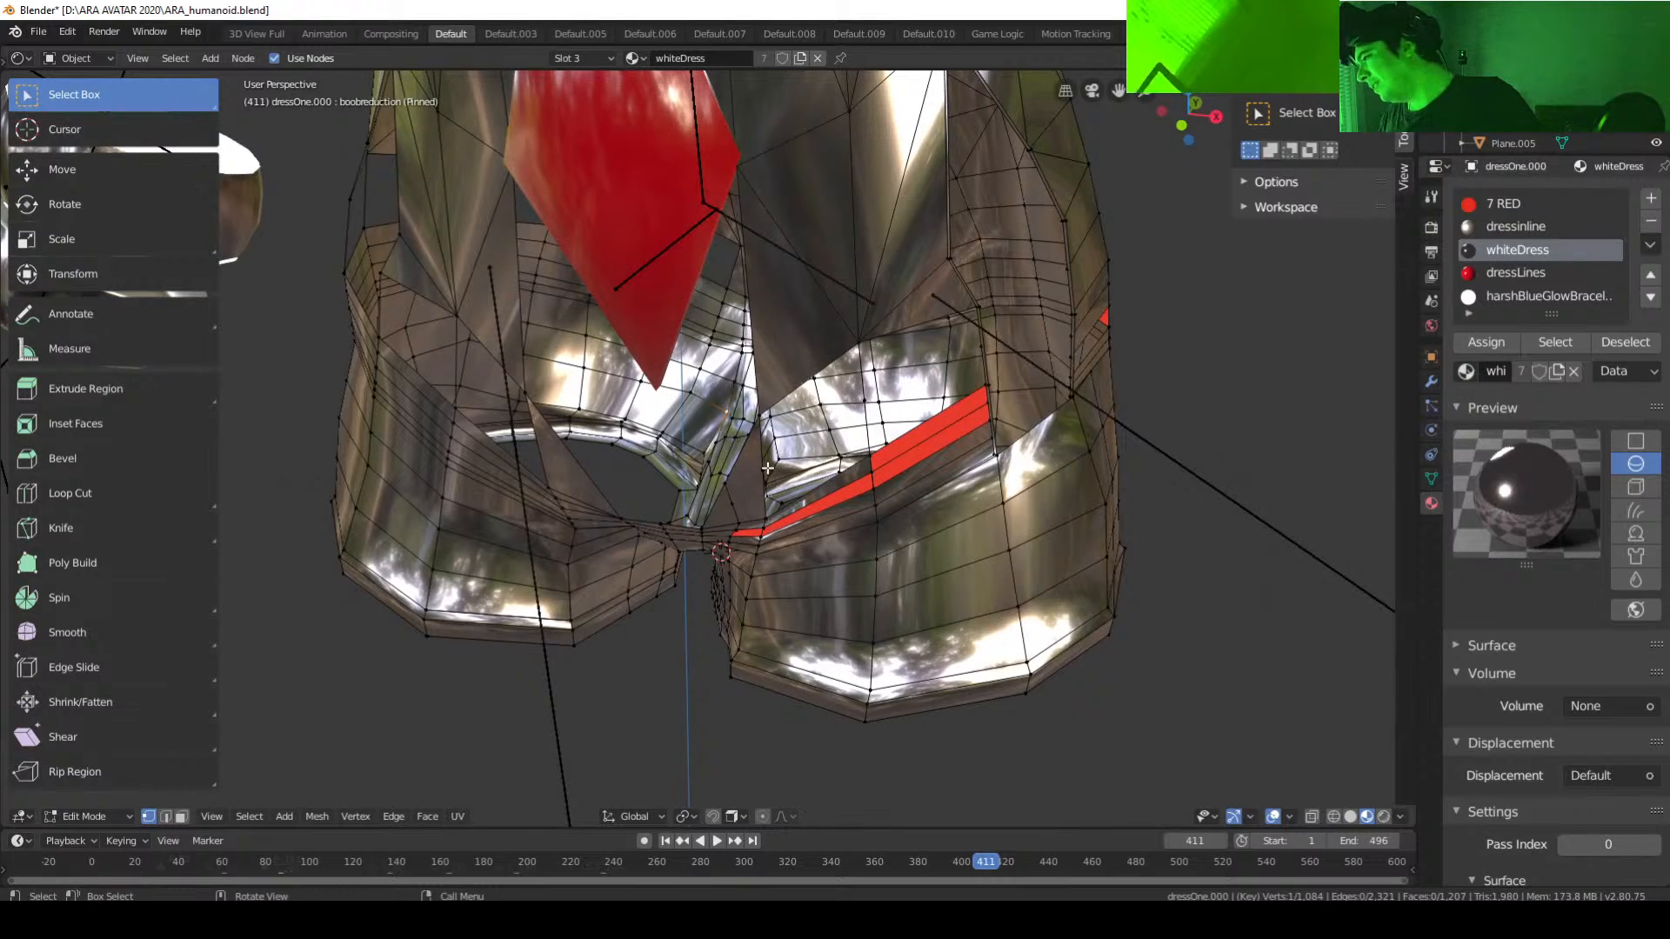
middle_drag(882, 446, 915, 398)
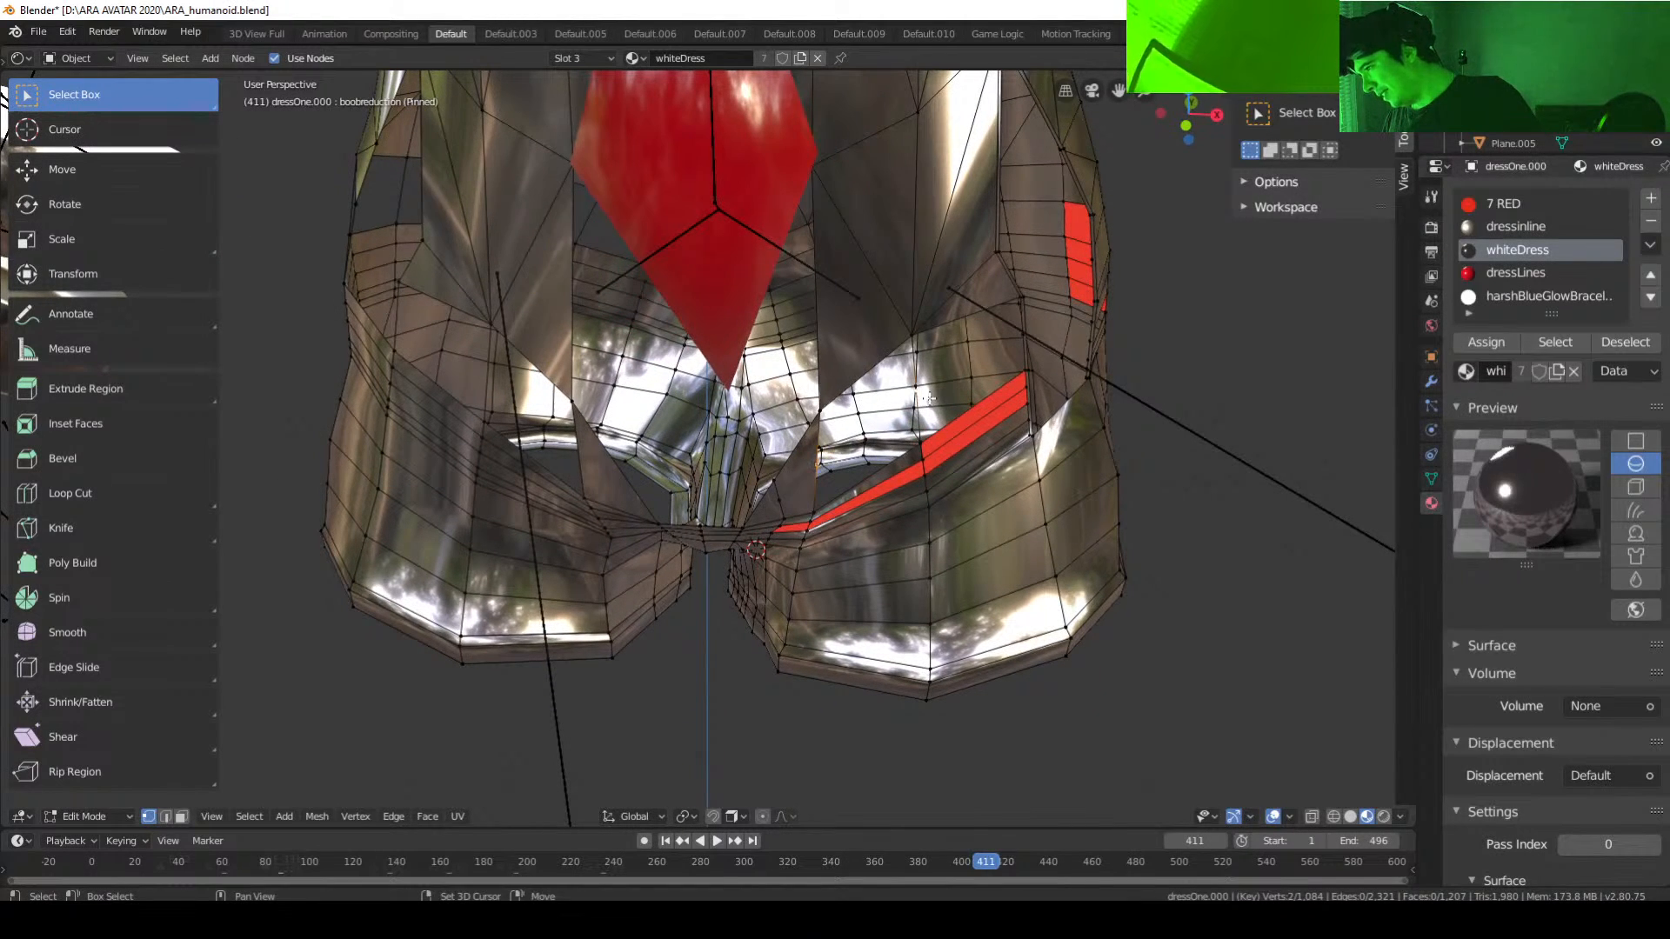
middle_drag(1043, 423, 1059, 379)
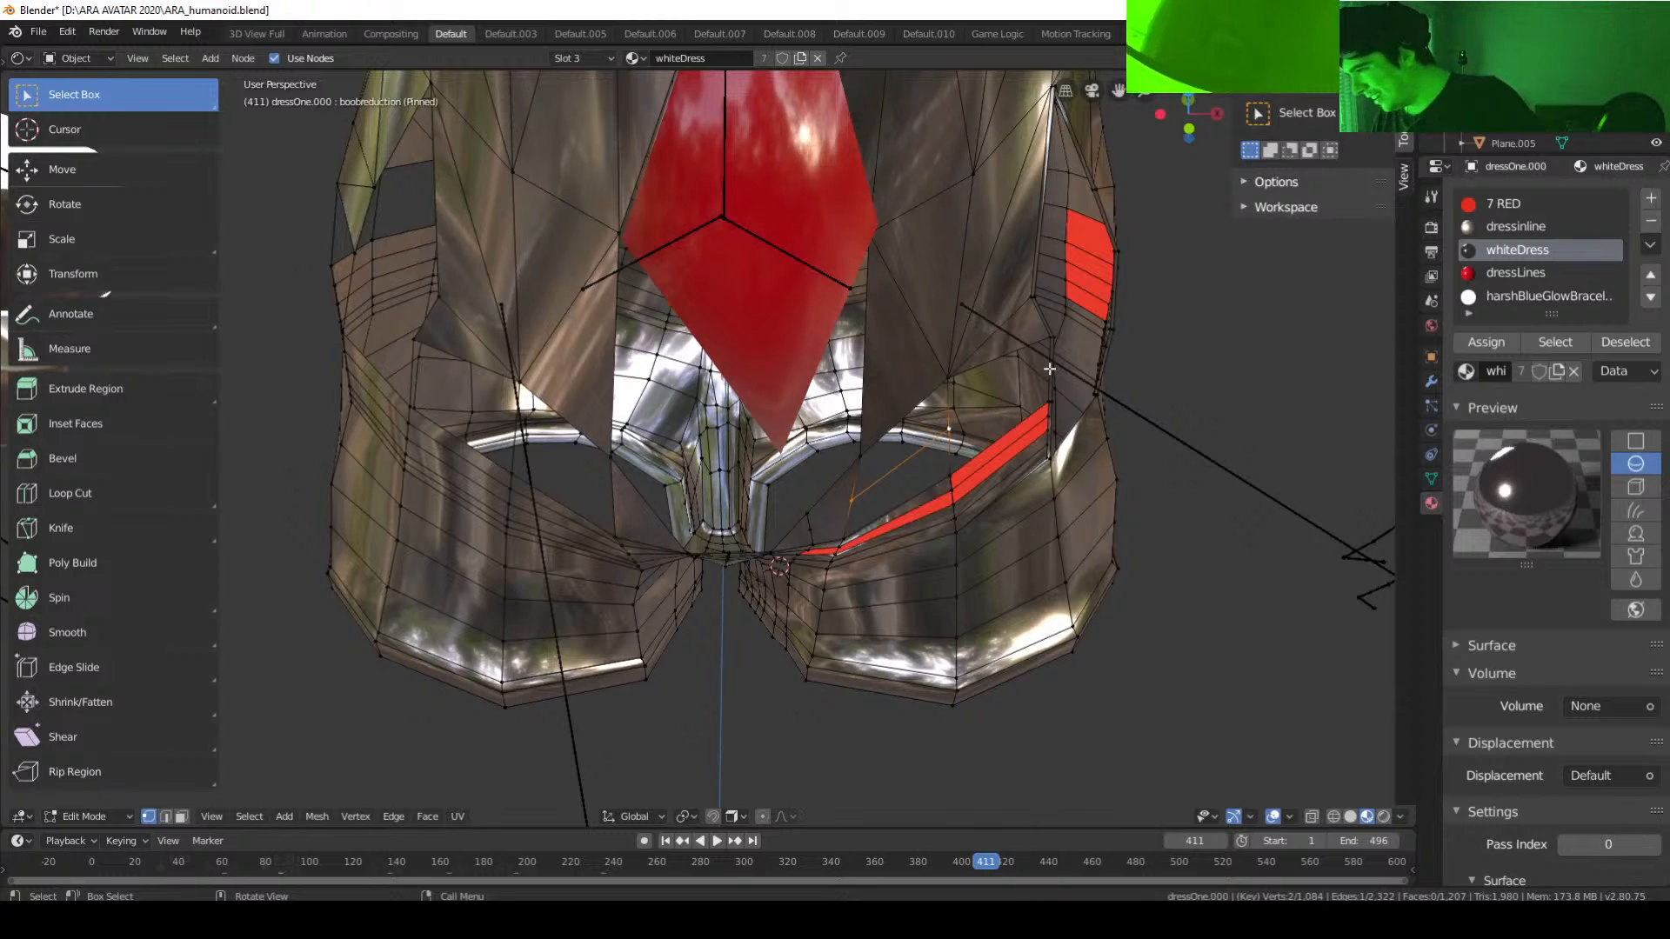
shift+click(1004, 430)
shift+click(945, 434)
key(f)
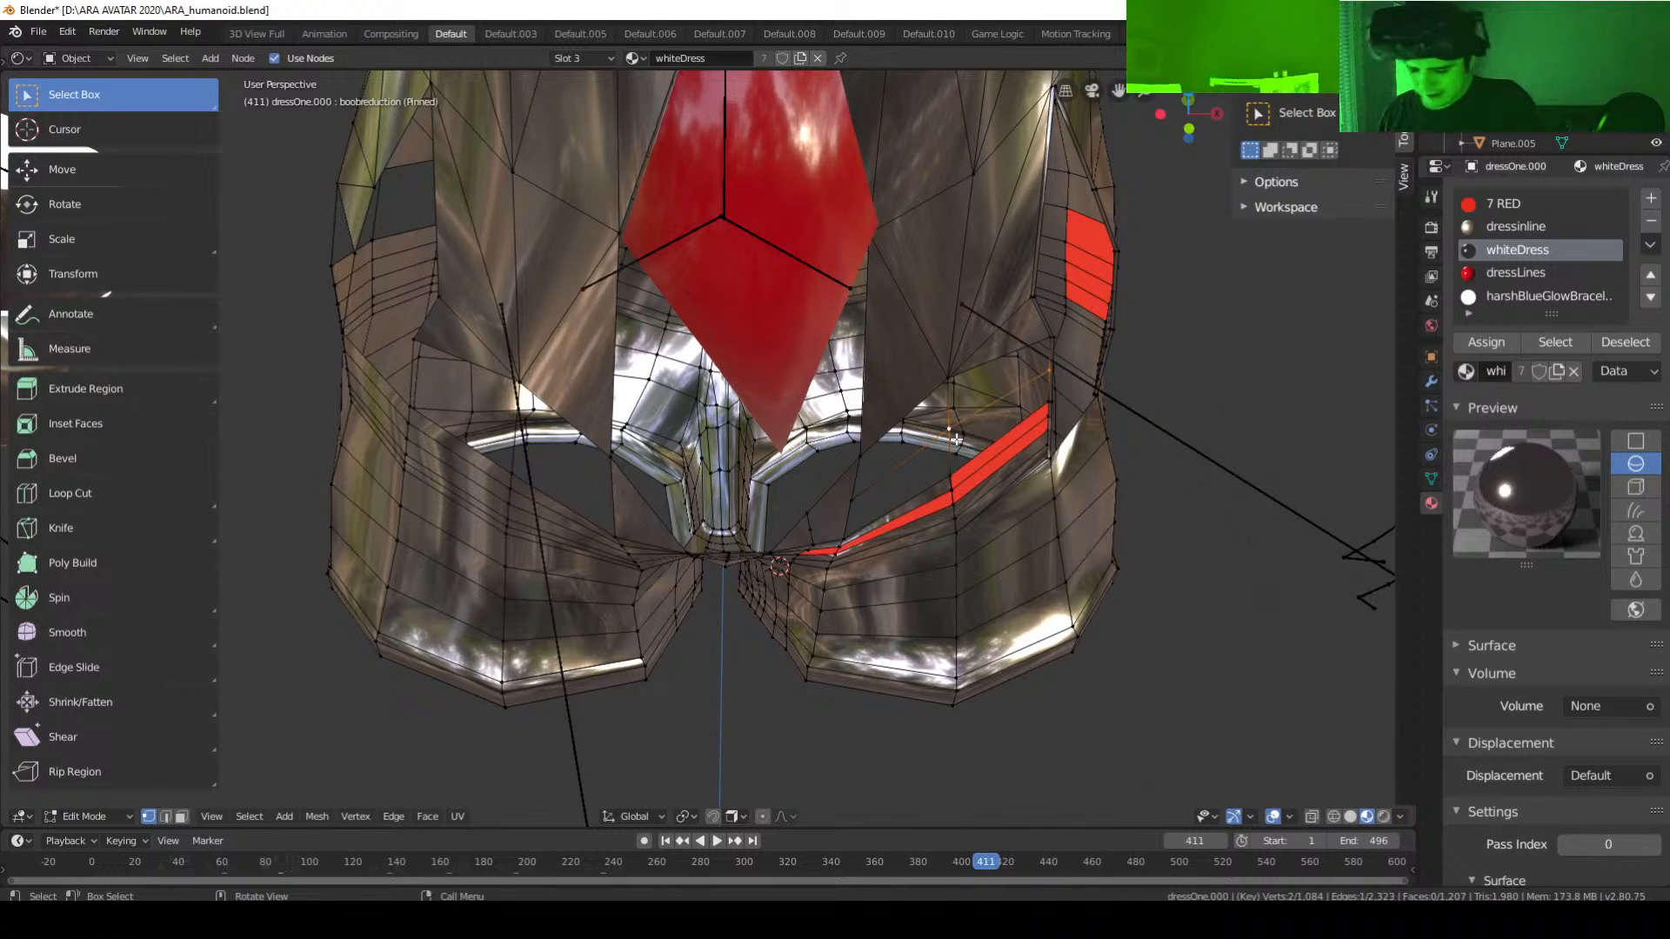
middle_drag(945, 434, 1020, 330)
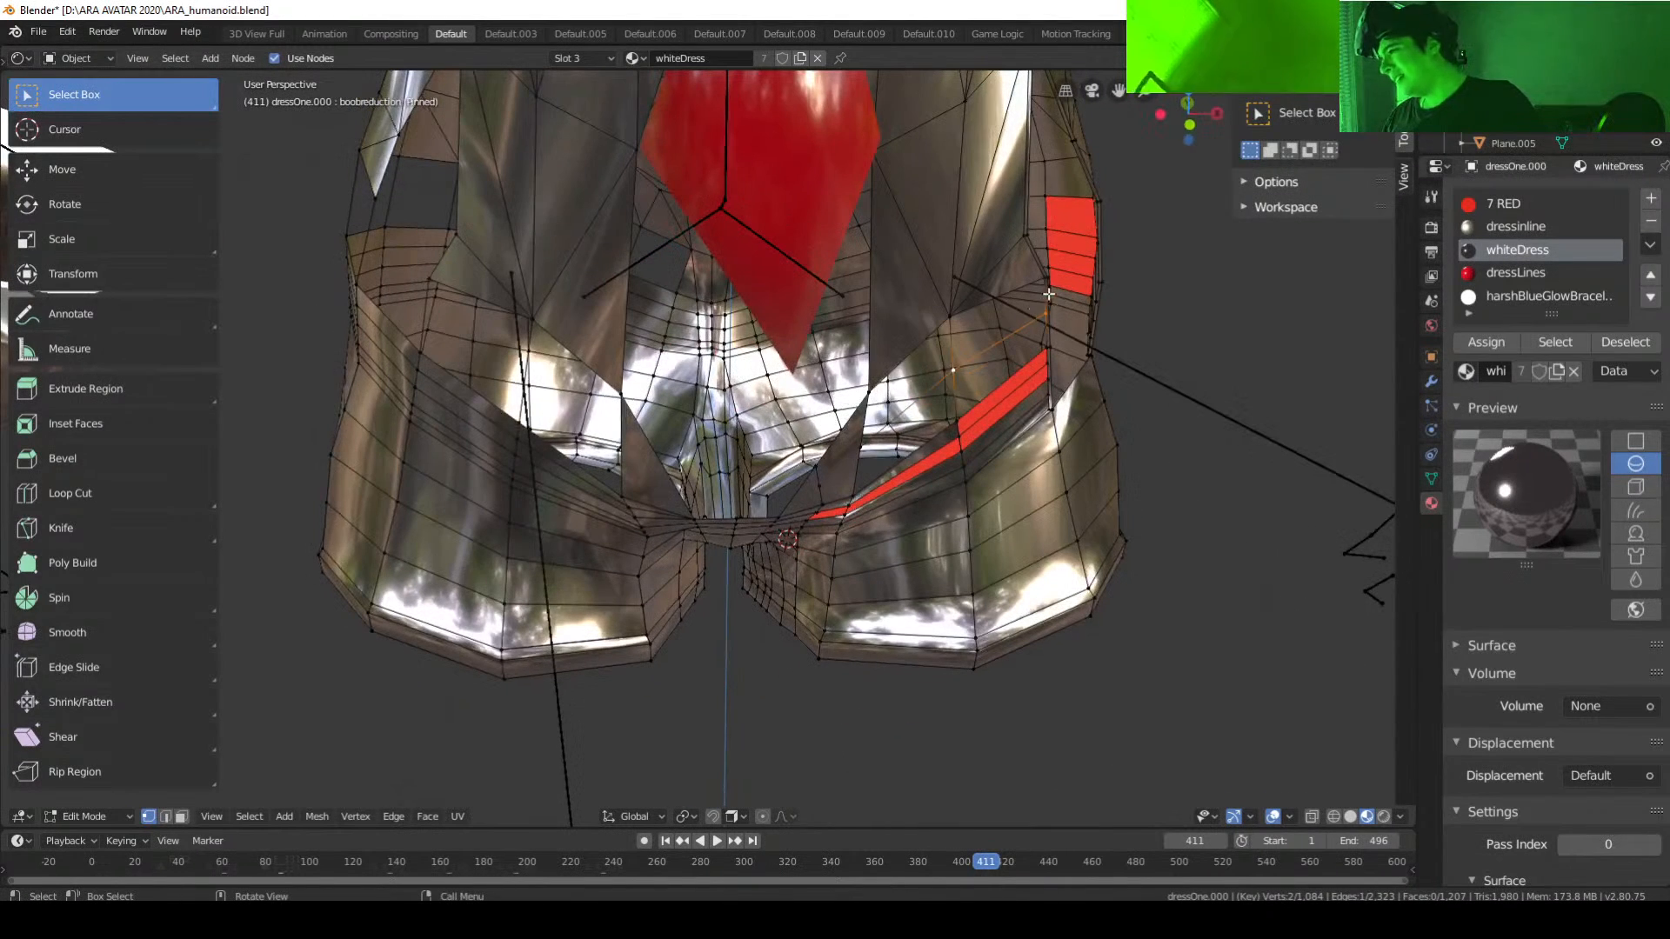
Step: Fill the upper half of the outer front opening with a quad between the middle and outer vertical edges
click(1051, 279)
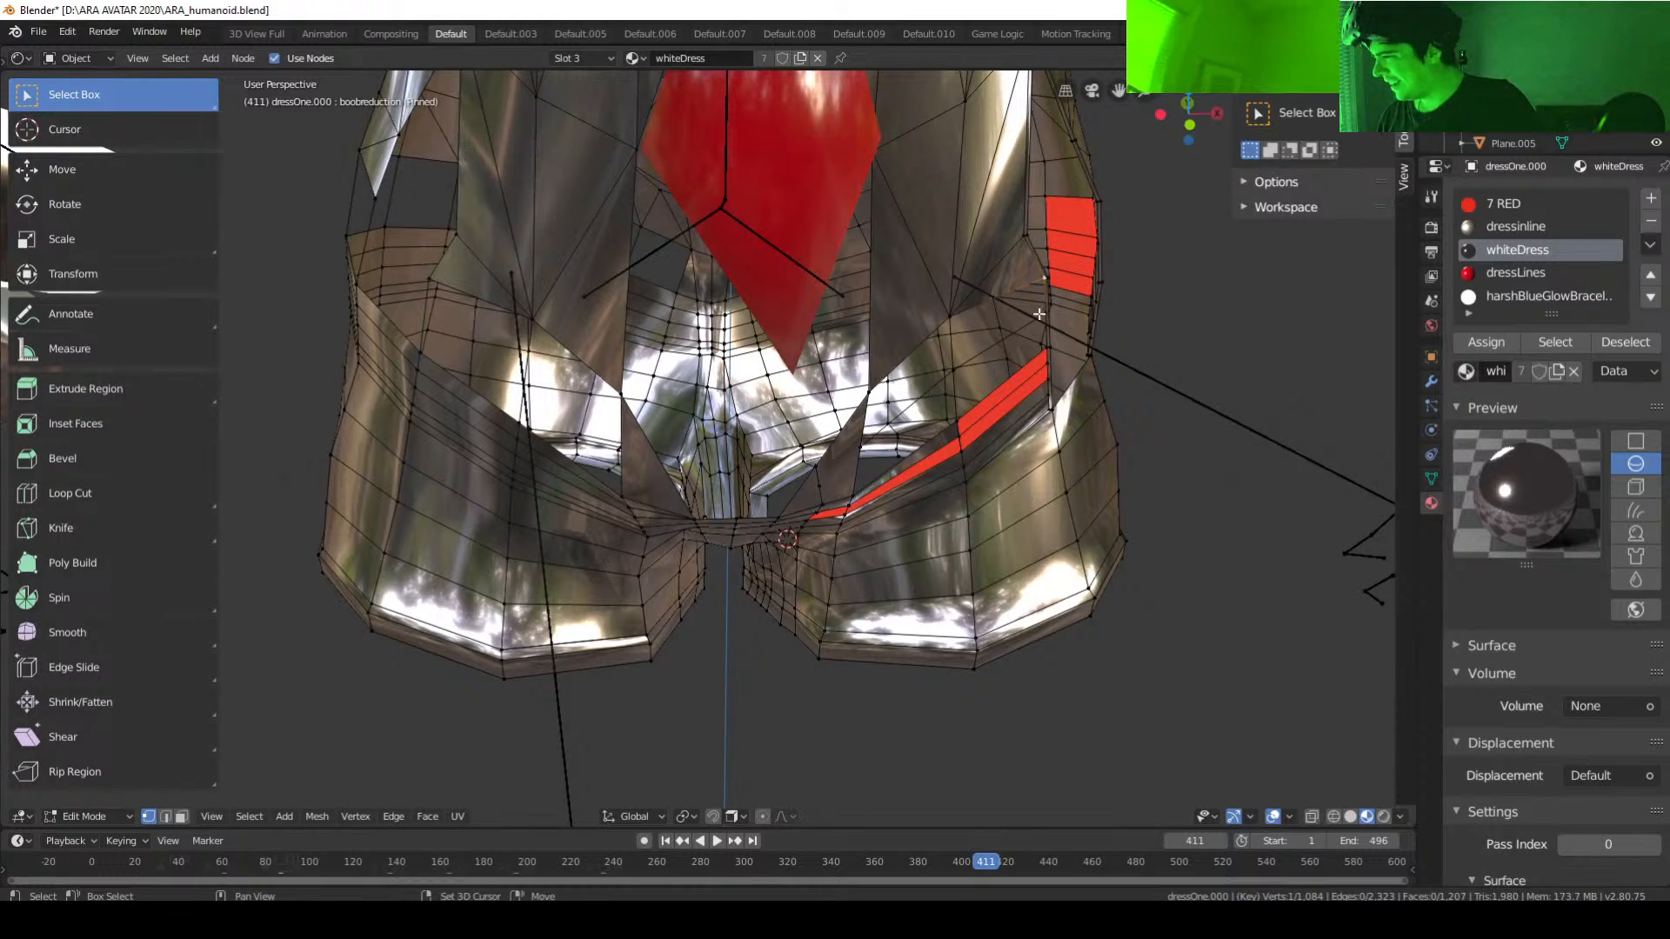
shift+click(1050, 309)
middle_drag(1050, 308, 900, 389)
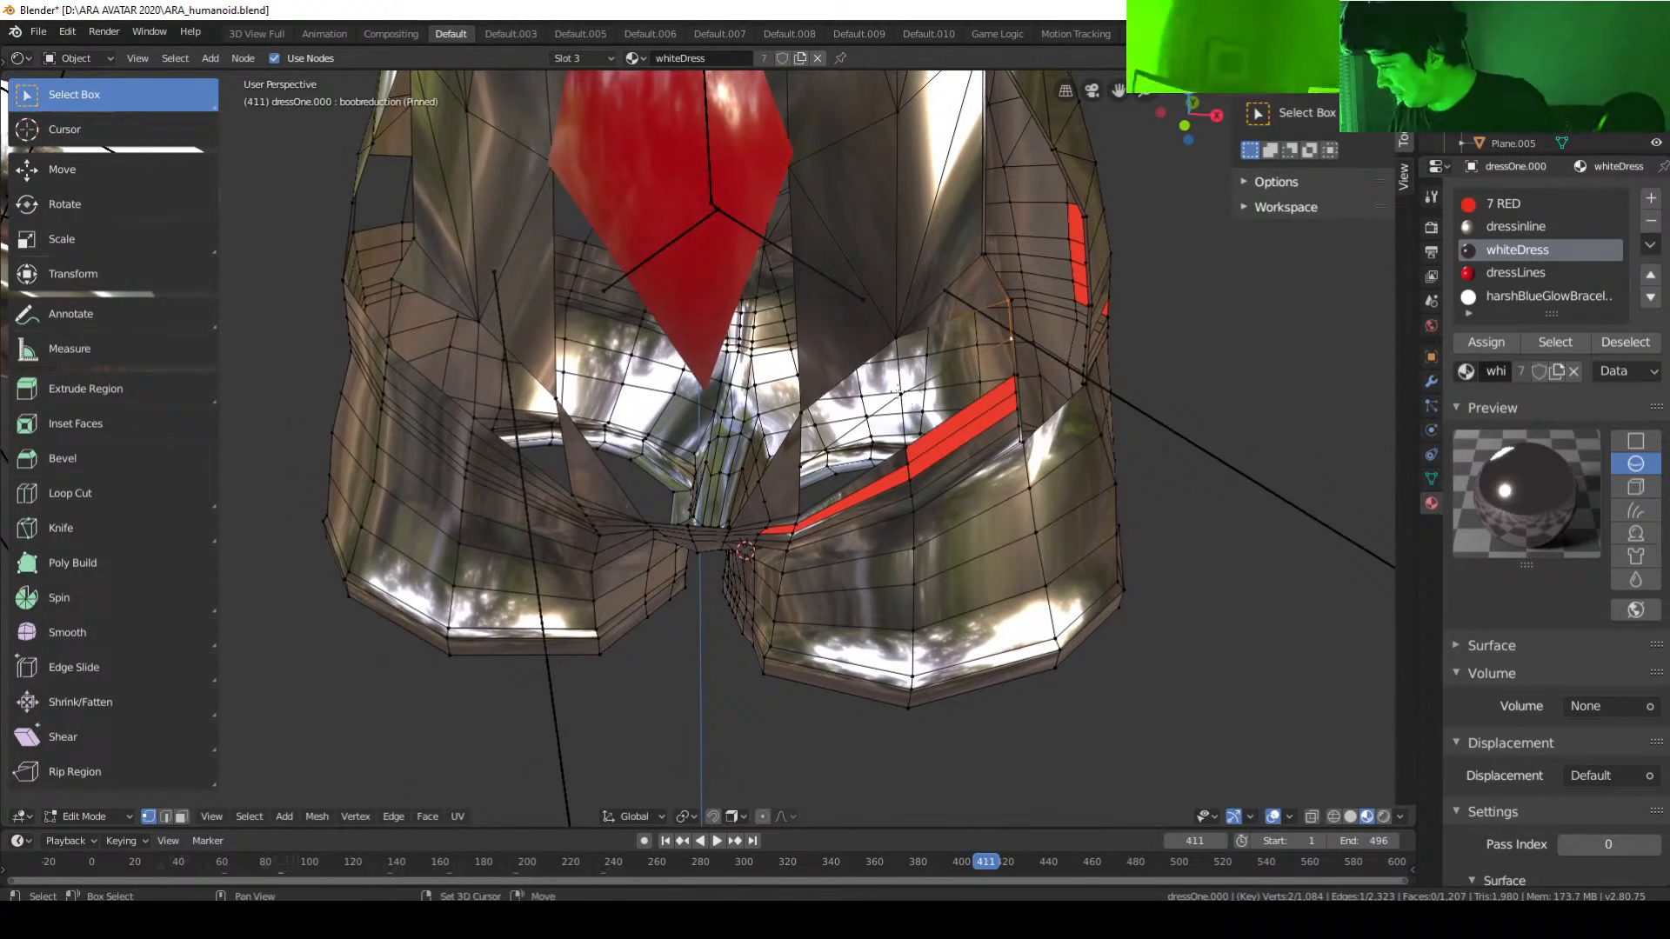
ctrl+click(896, 339)
key(f)
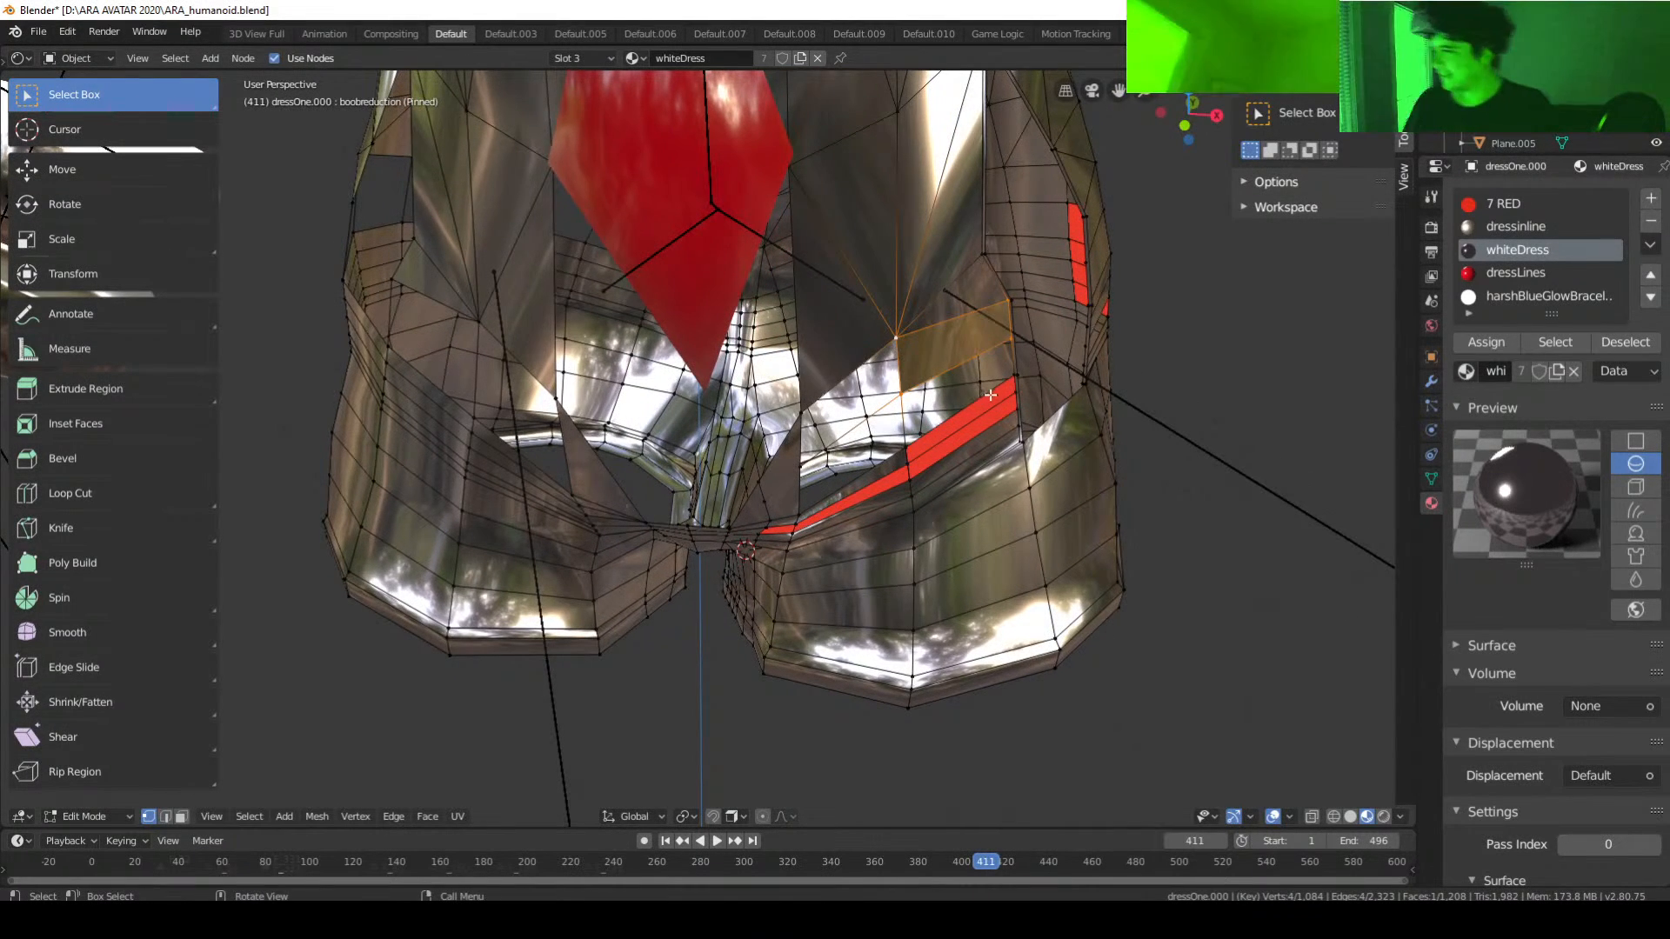
Step: Fill the lower half of the outer front opening with a quad down to the red strip
middle_drag(990, 395, 1012, 397)
click(1040, 378)
shift+click(1041, 346)
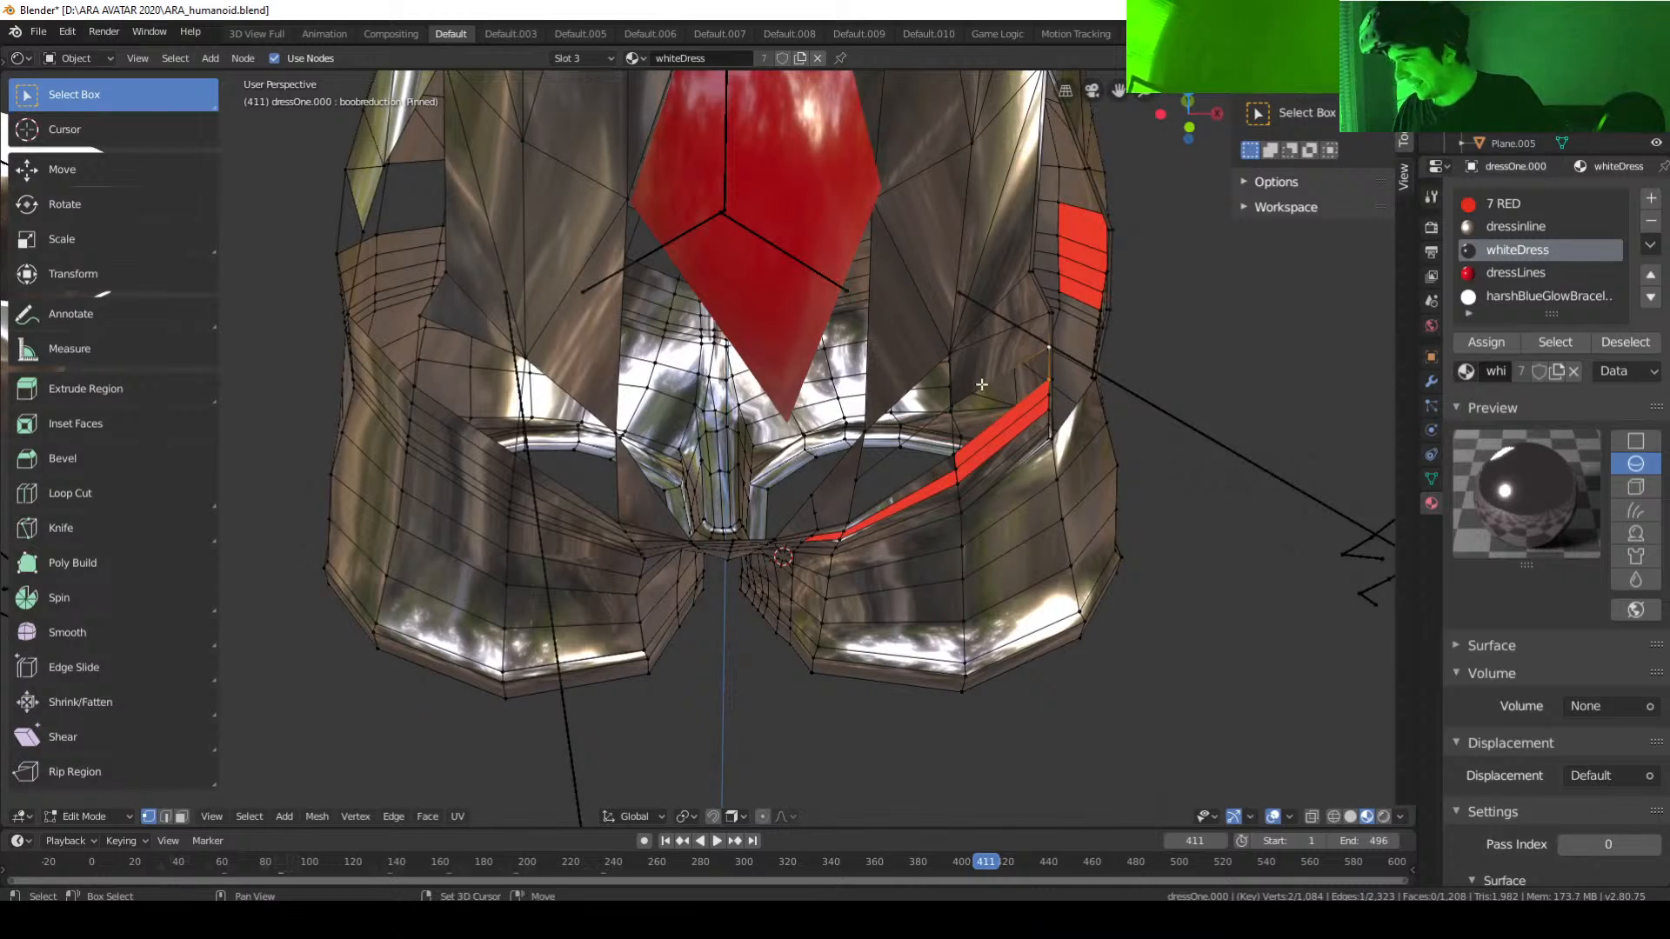
click(954, 393)
middle_drag(954, 395, 1012, 443)
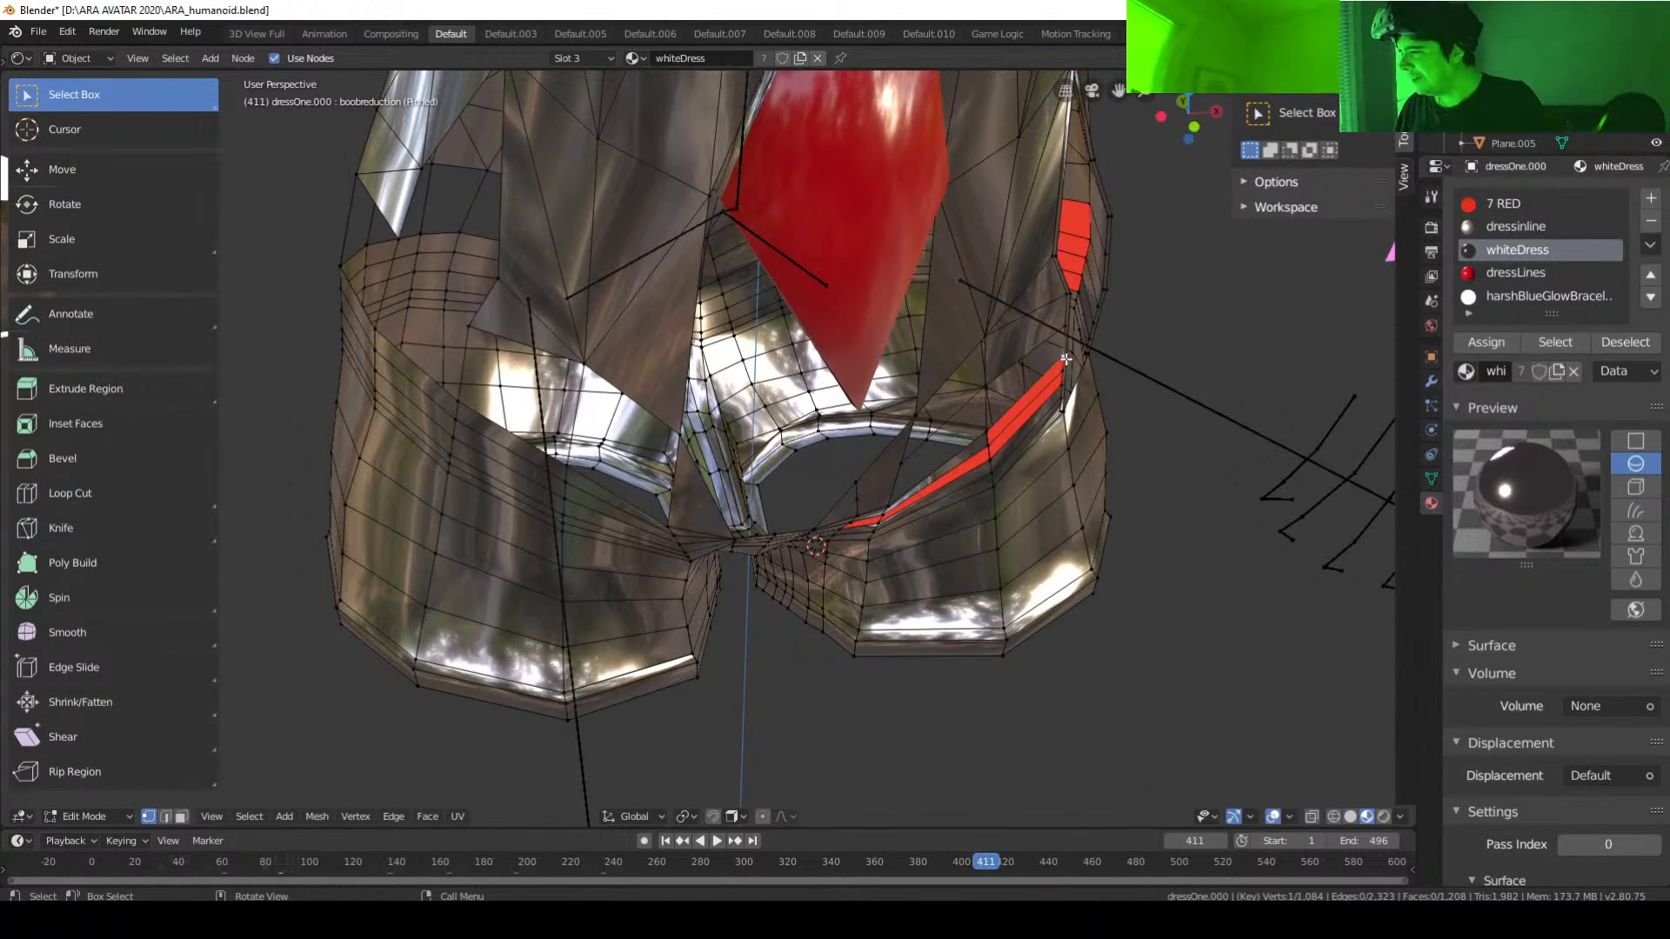
shift+click(1057, 333)
middle_drag(1057, 333, 889, 452)
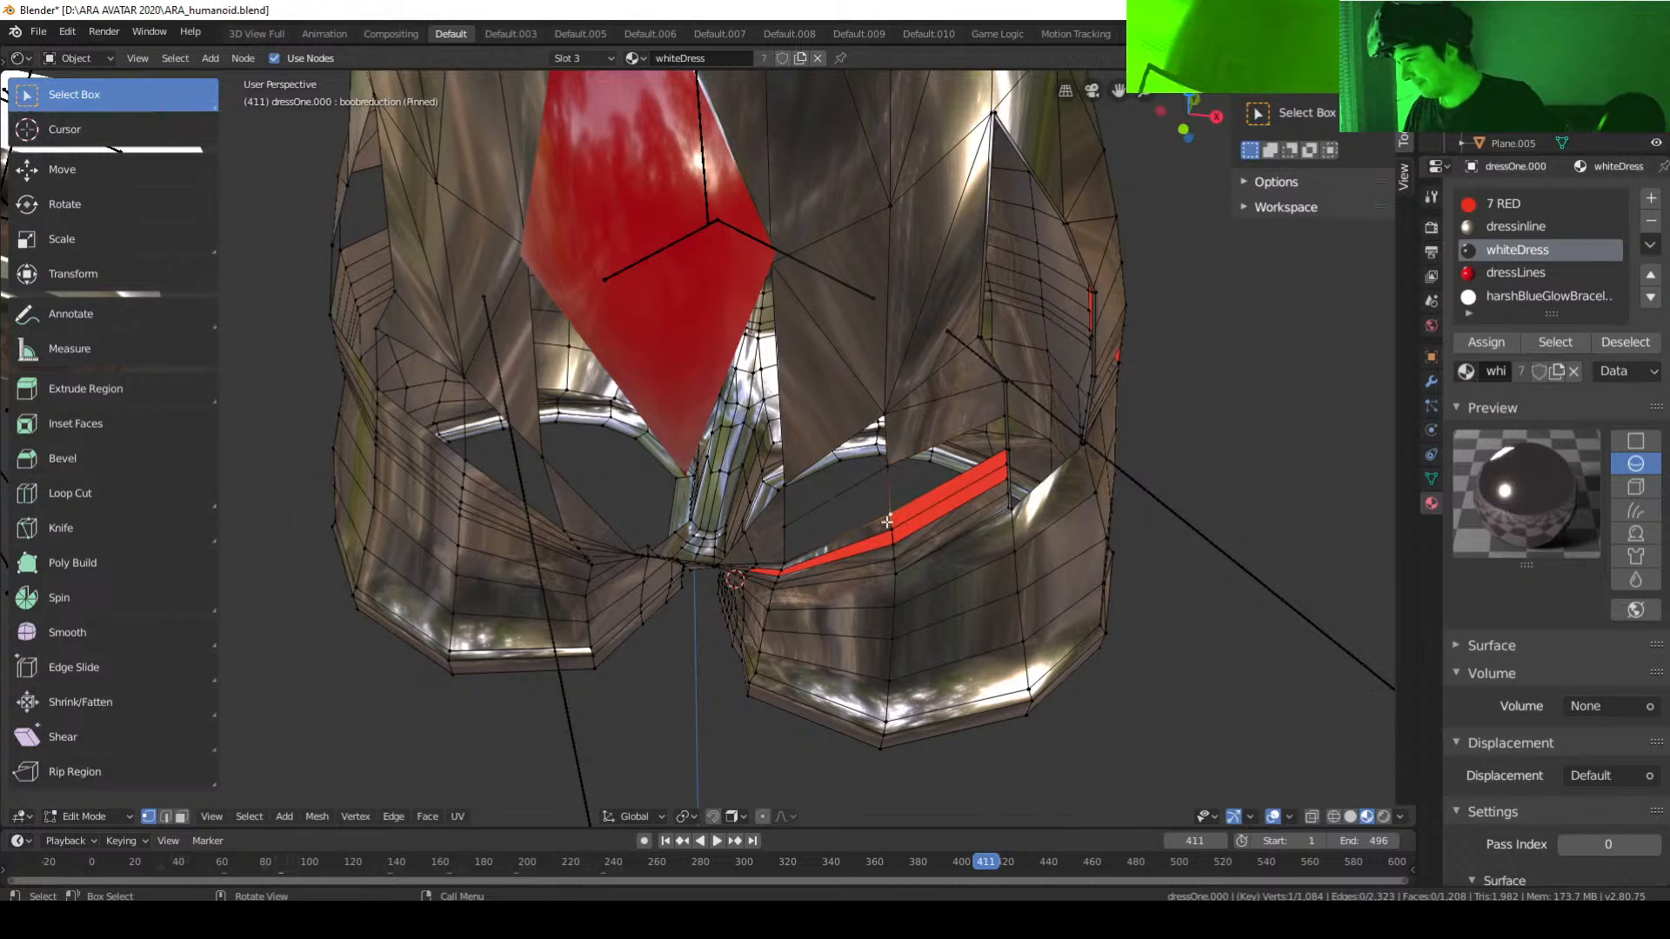
shift+click(889, 469)
middle_drag(908, 501, 994, 530)
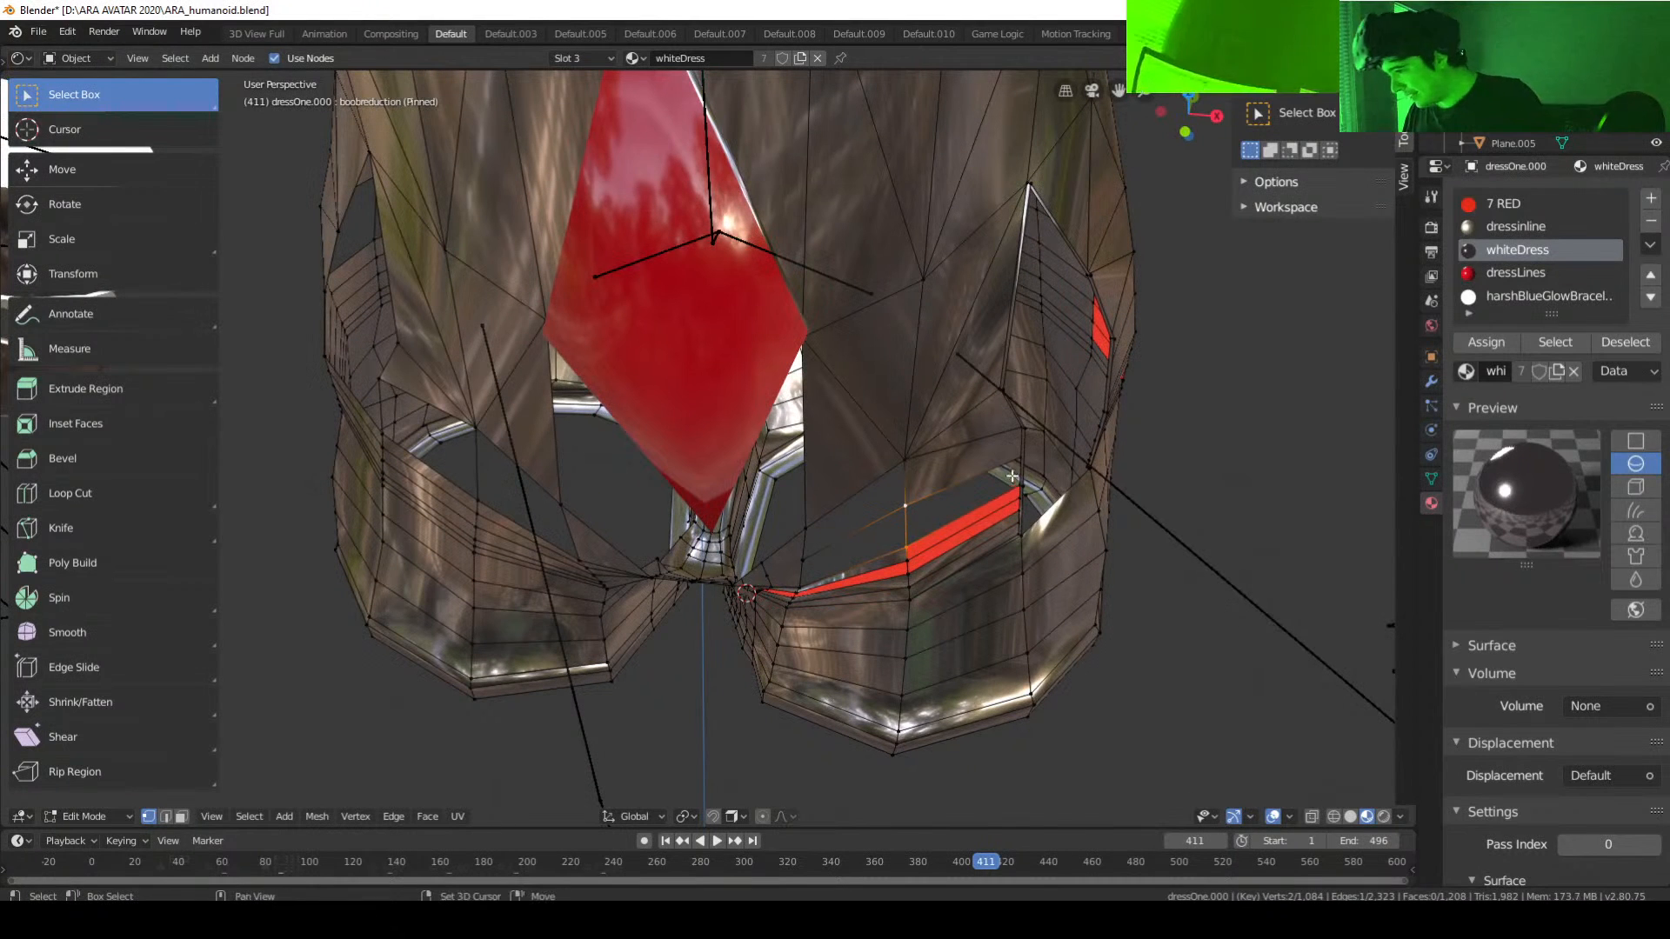
key(f)
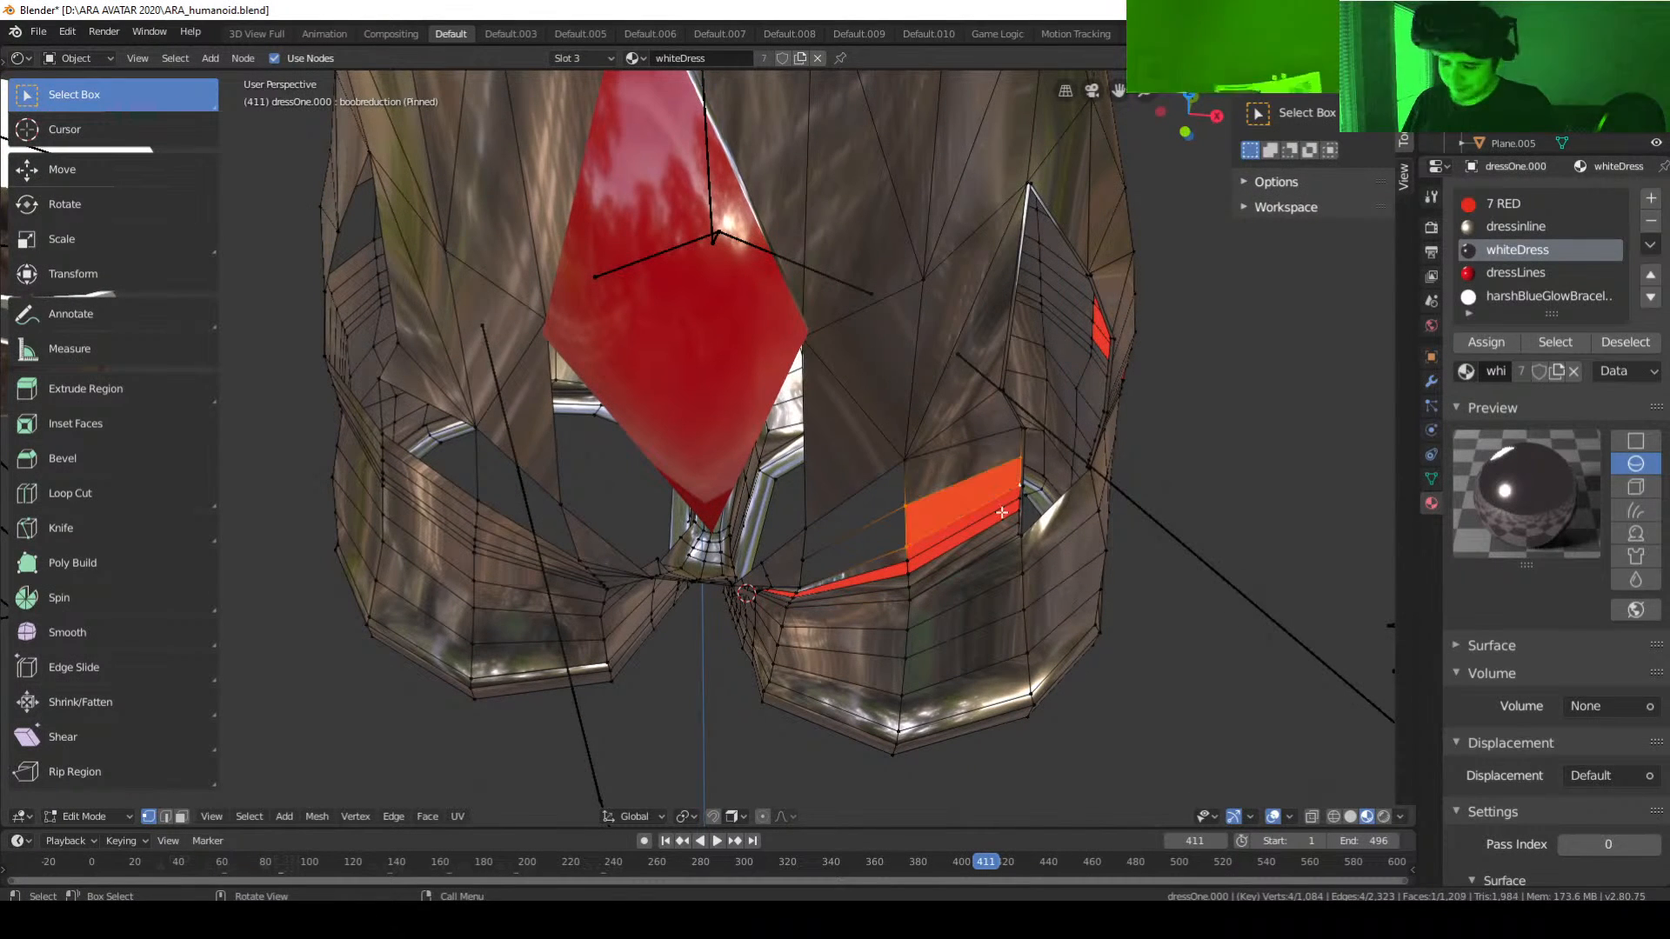
mouse_move(1014, 492)
middle_down()
mouse_move(1007, 513)
mouse_move(981, 496)
middle_up()
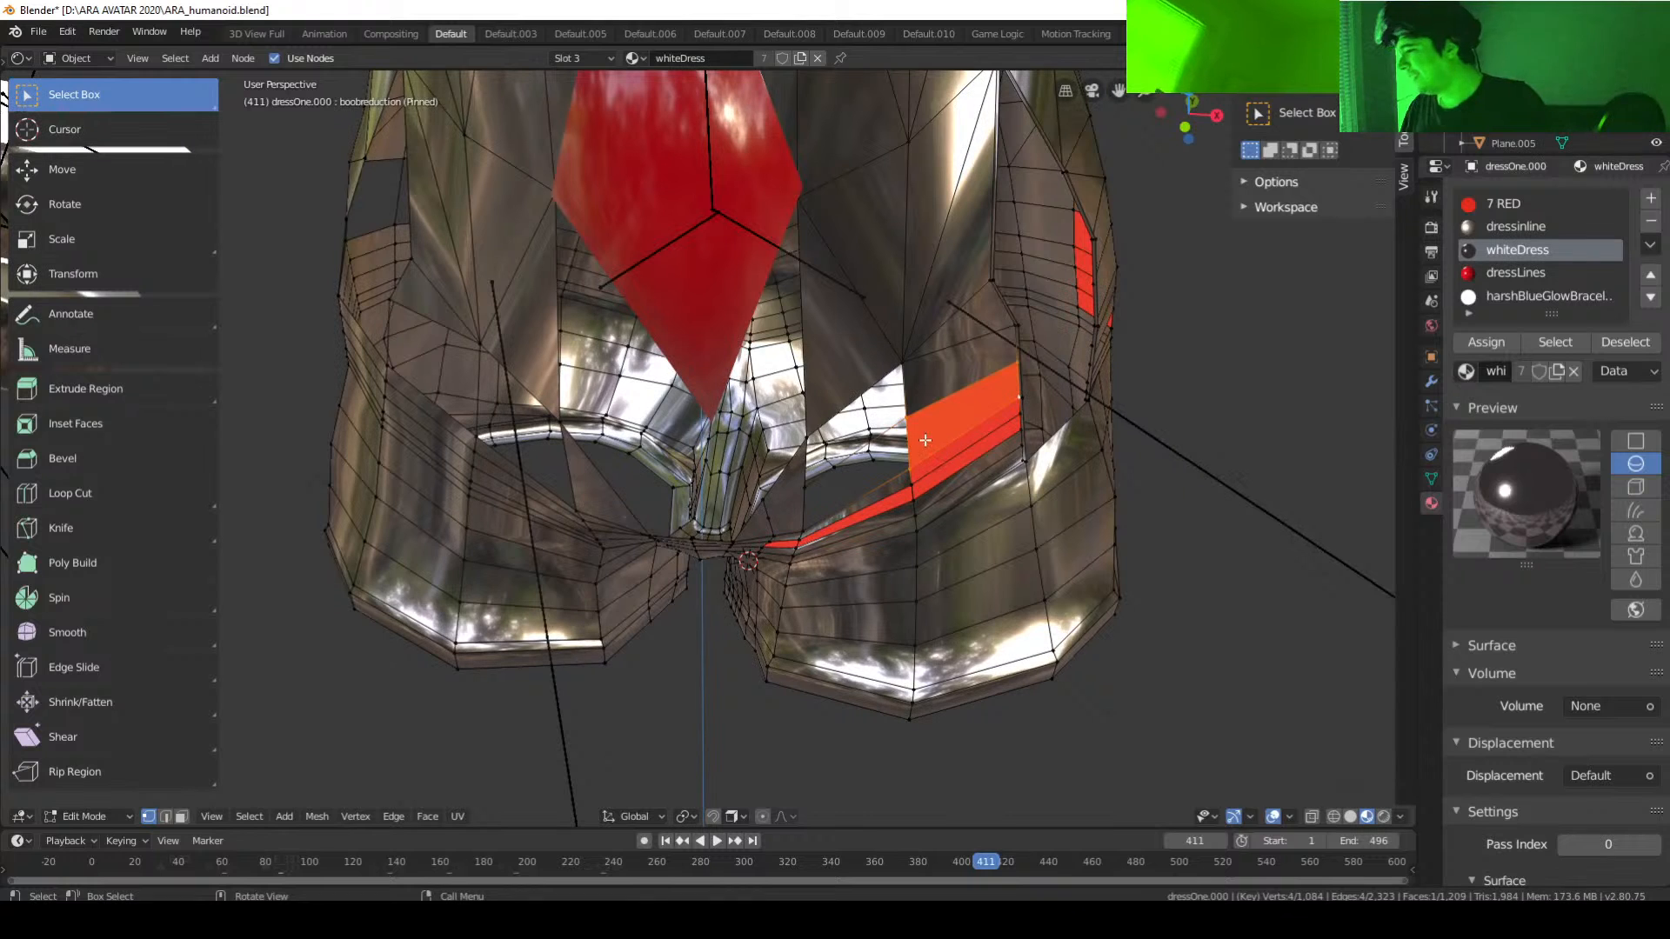
Step: Fill the lower half of the inner front opening with a quad between the middle and inner vertical edges
click(915, 474)
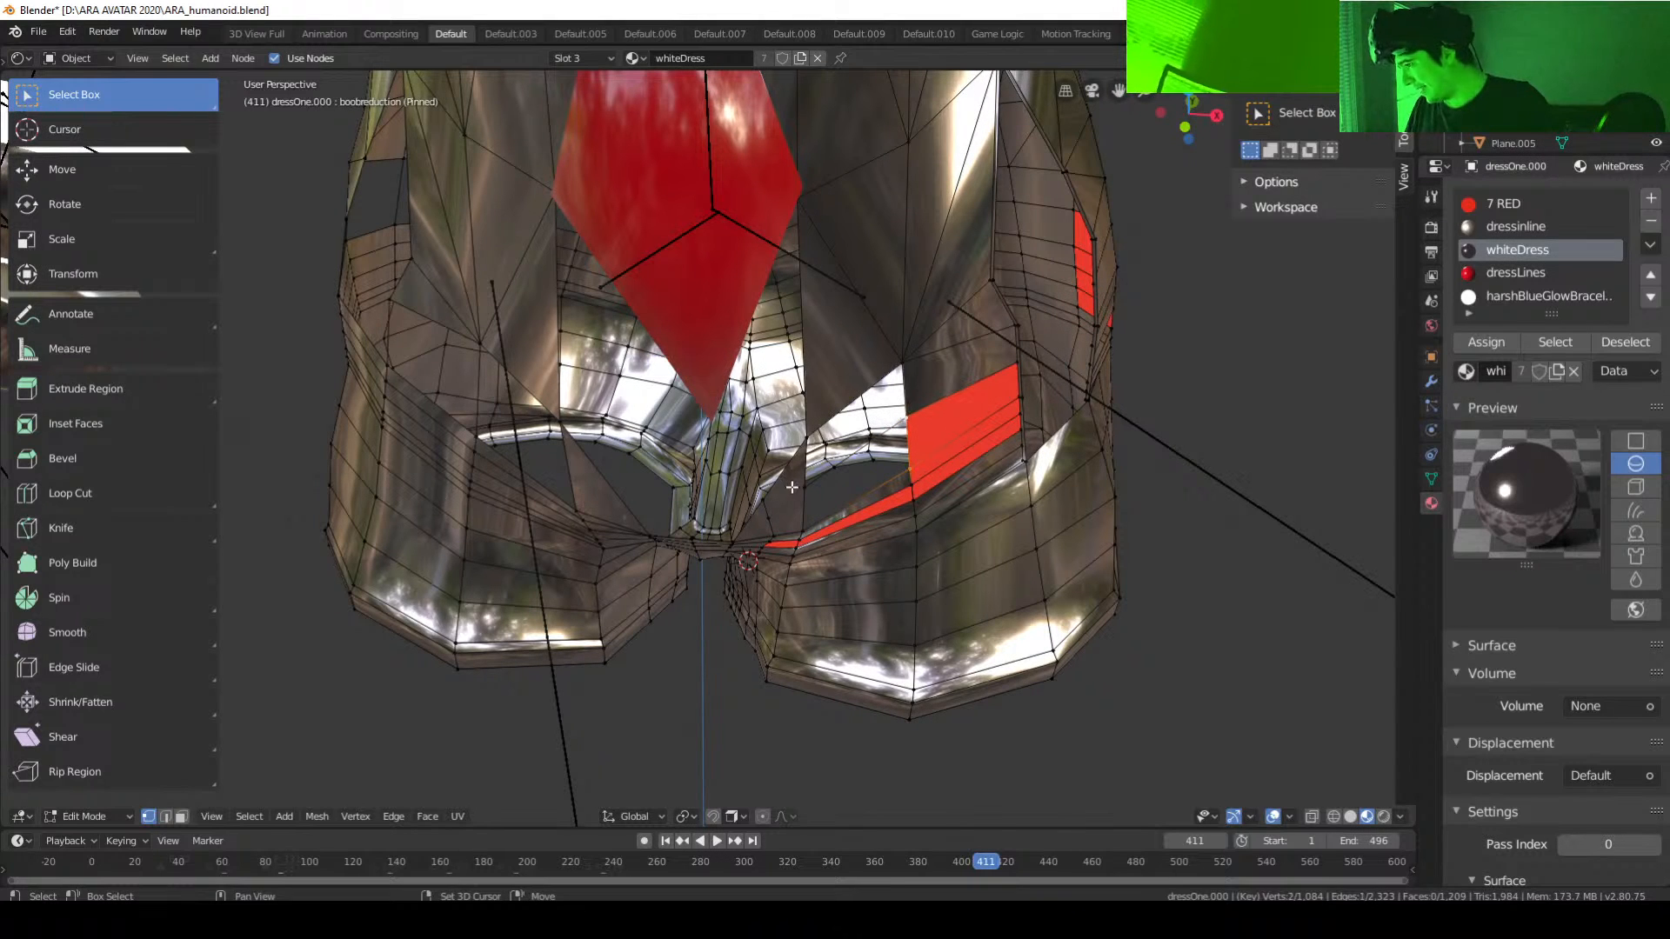
shift+click(800, 525)
key(f)
middle_drag(800, 526, 806, 538)
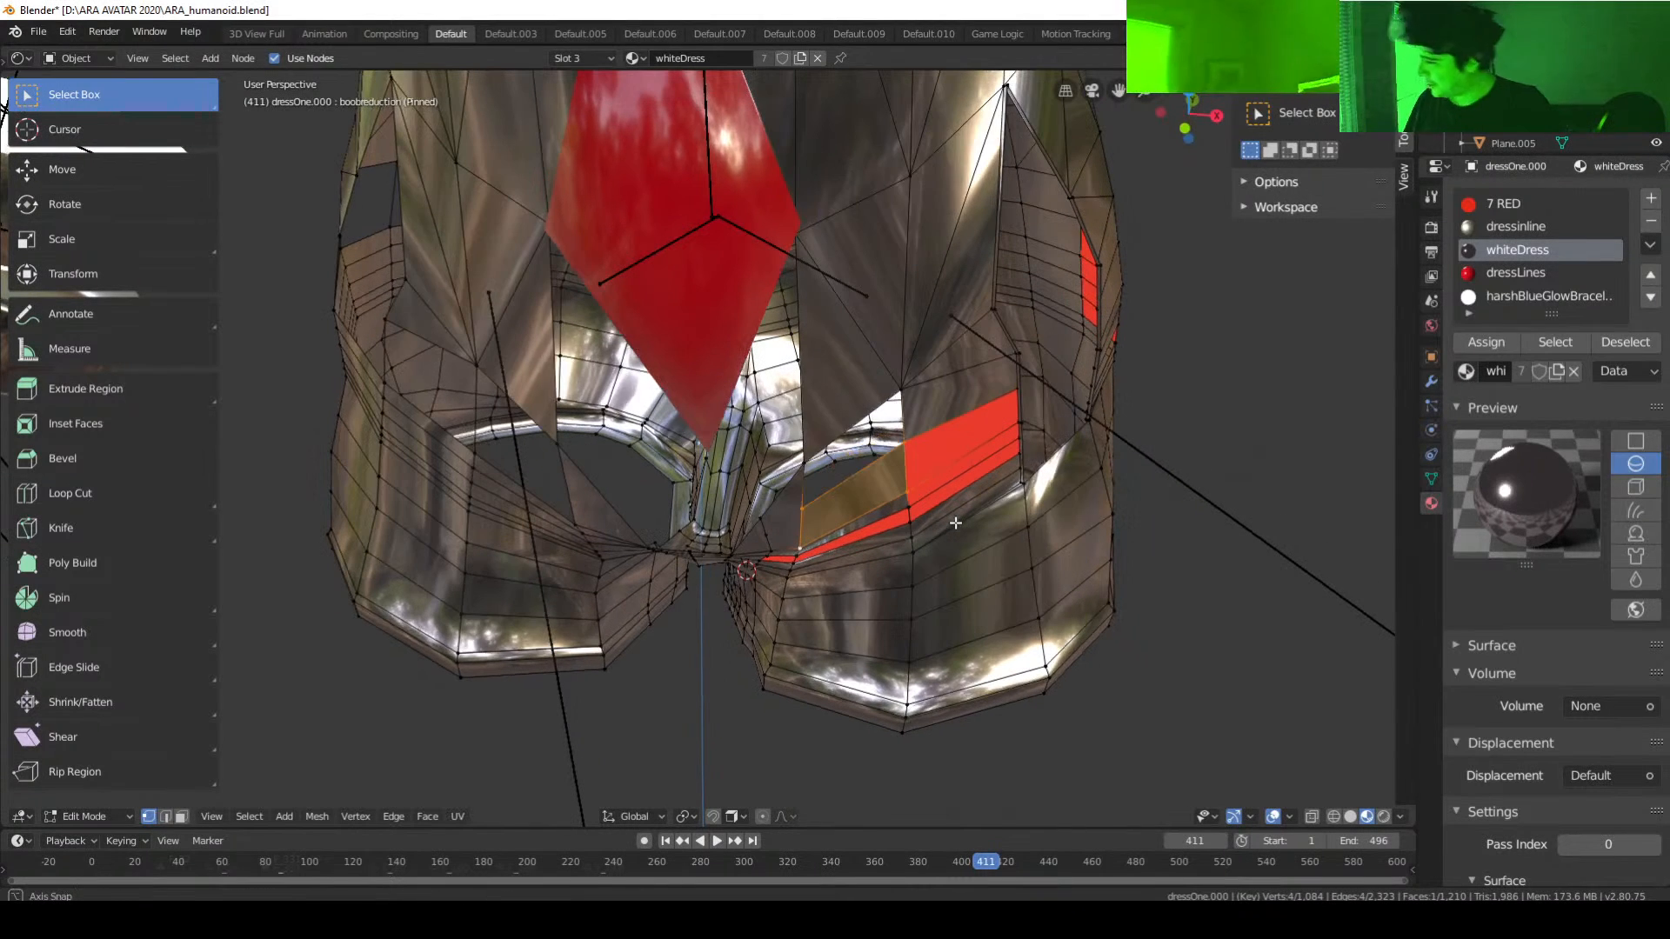
Step: Fill the upper half of the inner front opening with a quad above the midline edge
click(895, 393)
shift+click(897, 442)
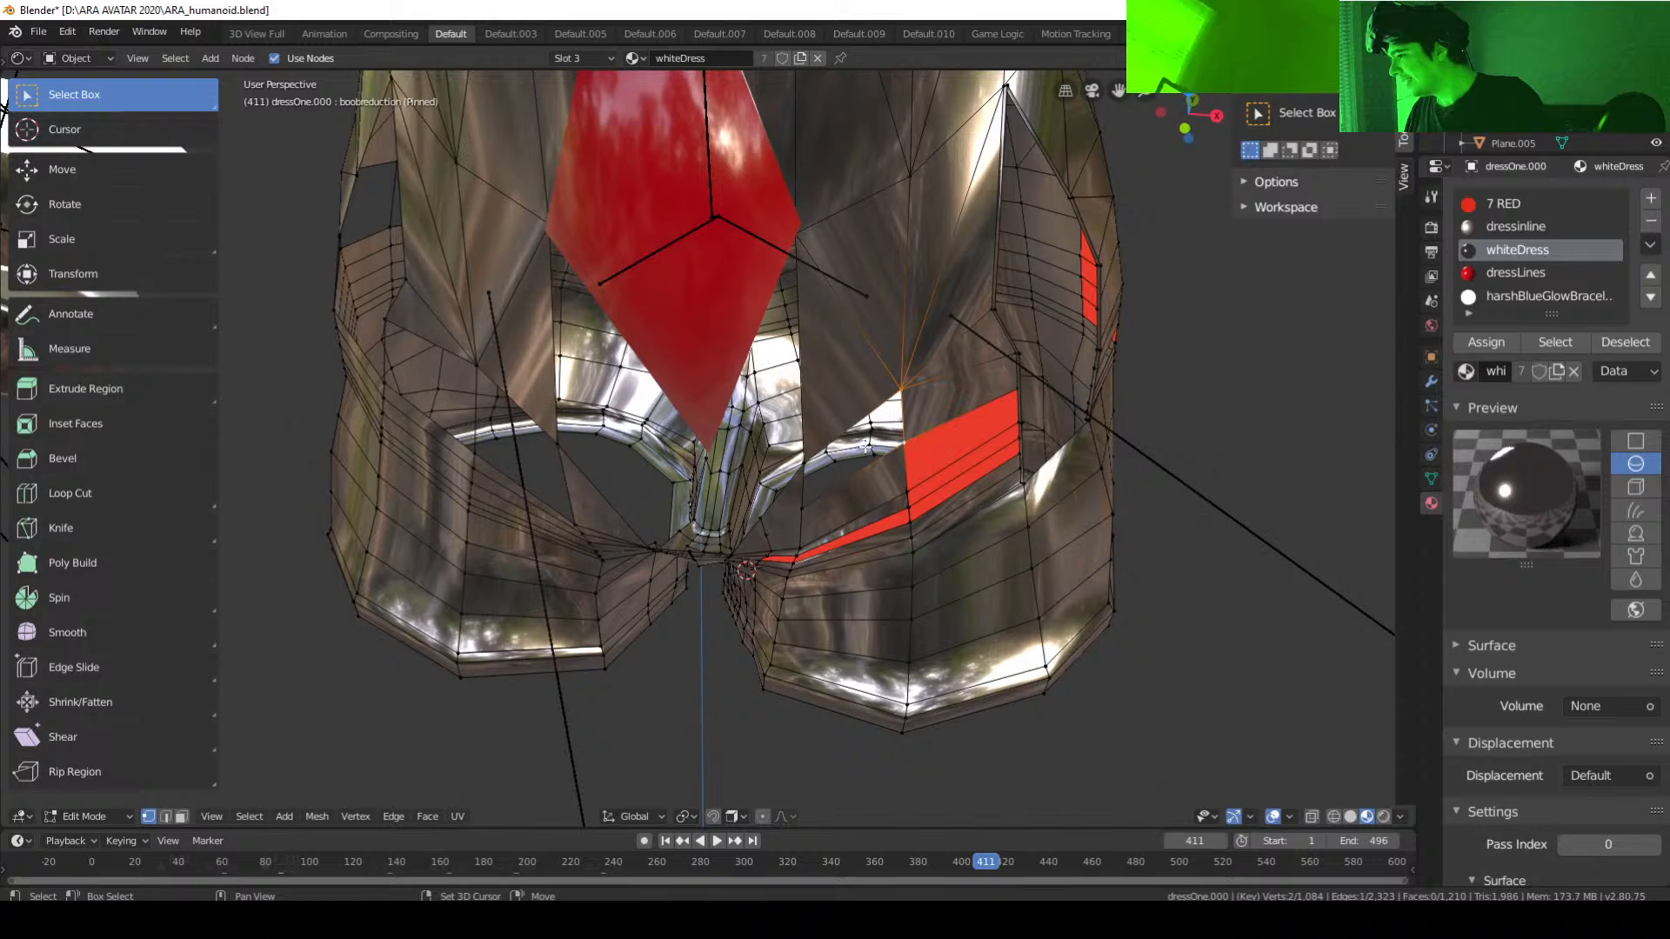
shift+click(817, 482)
middle_drag(817, 482, 813, 494)
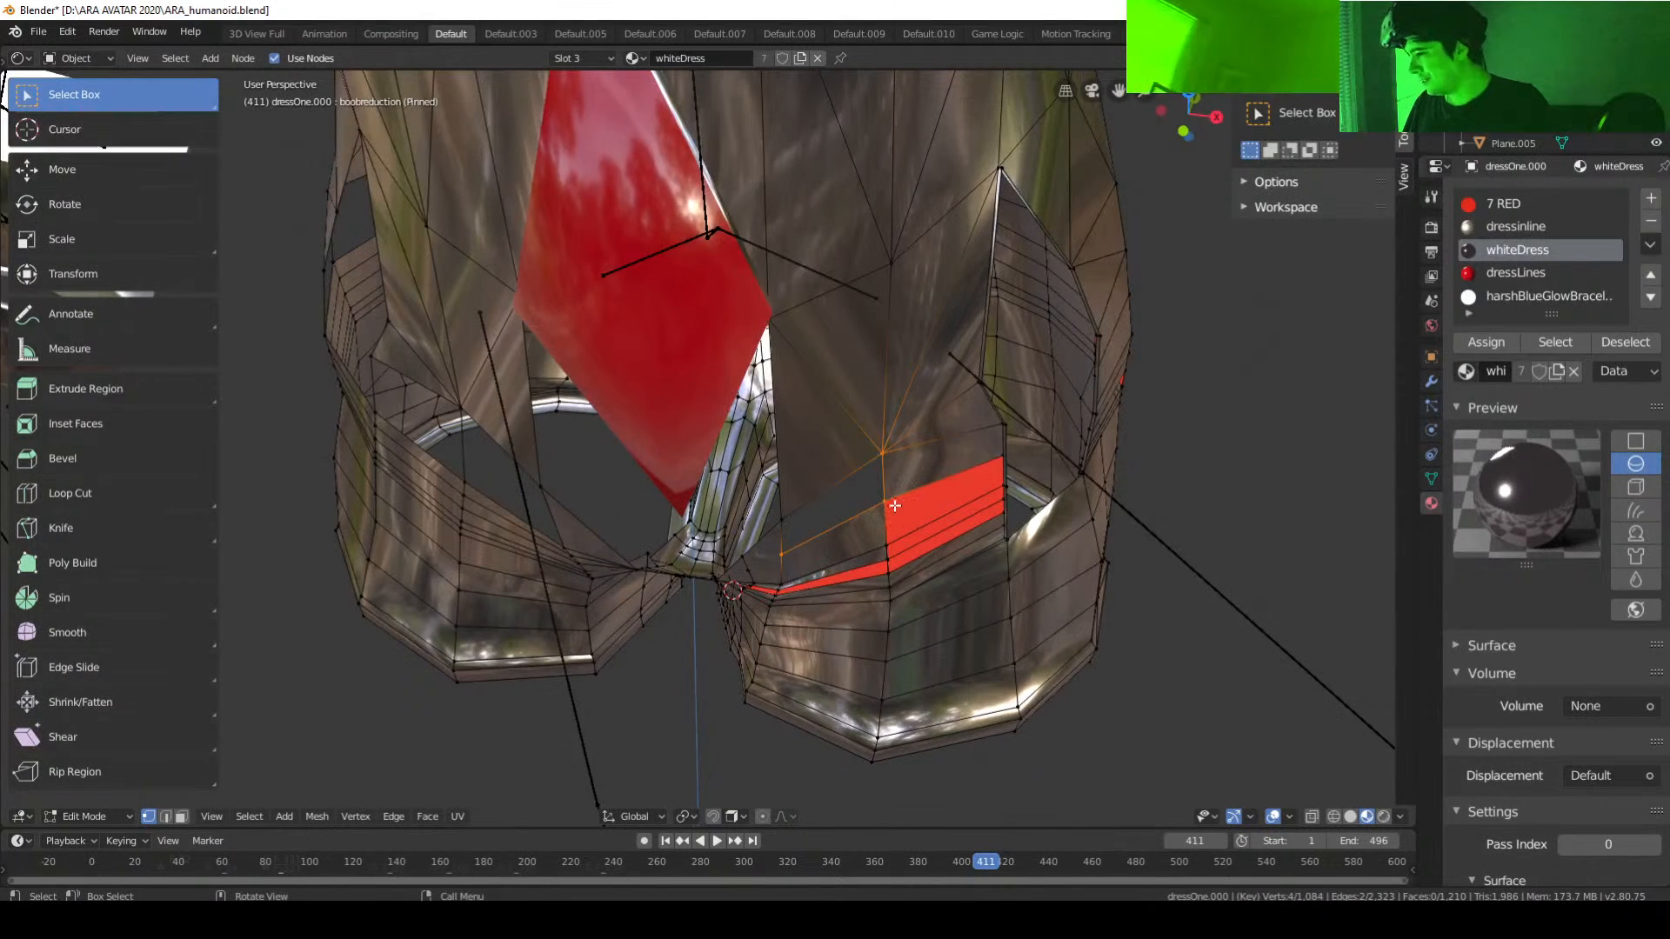
click(893, 504)
shift+click(883, 454)
shift+click(780, 519)
shift+click(780, 554)
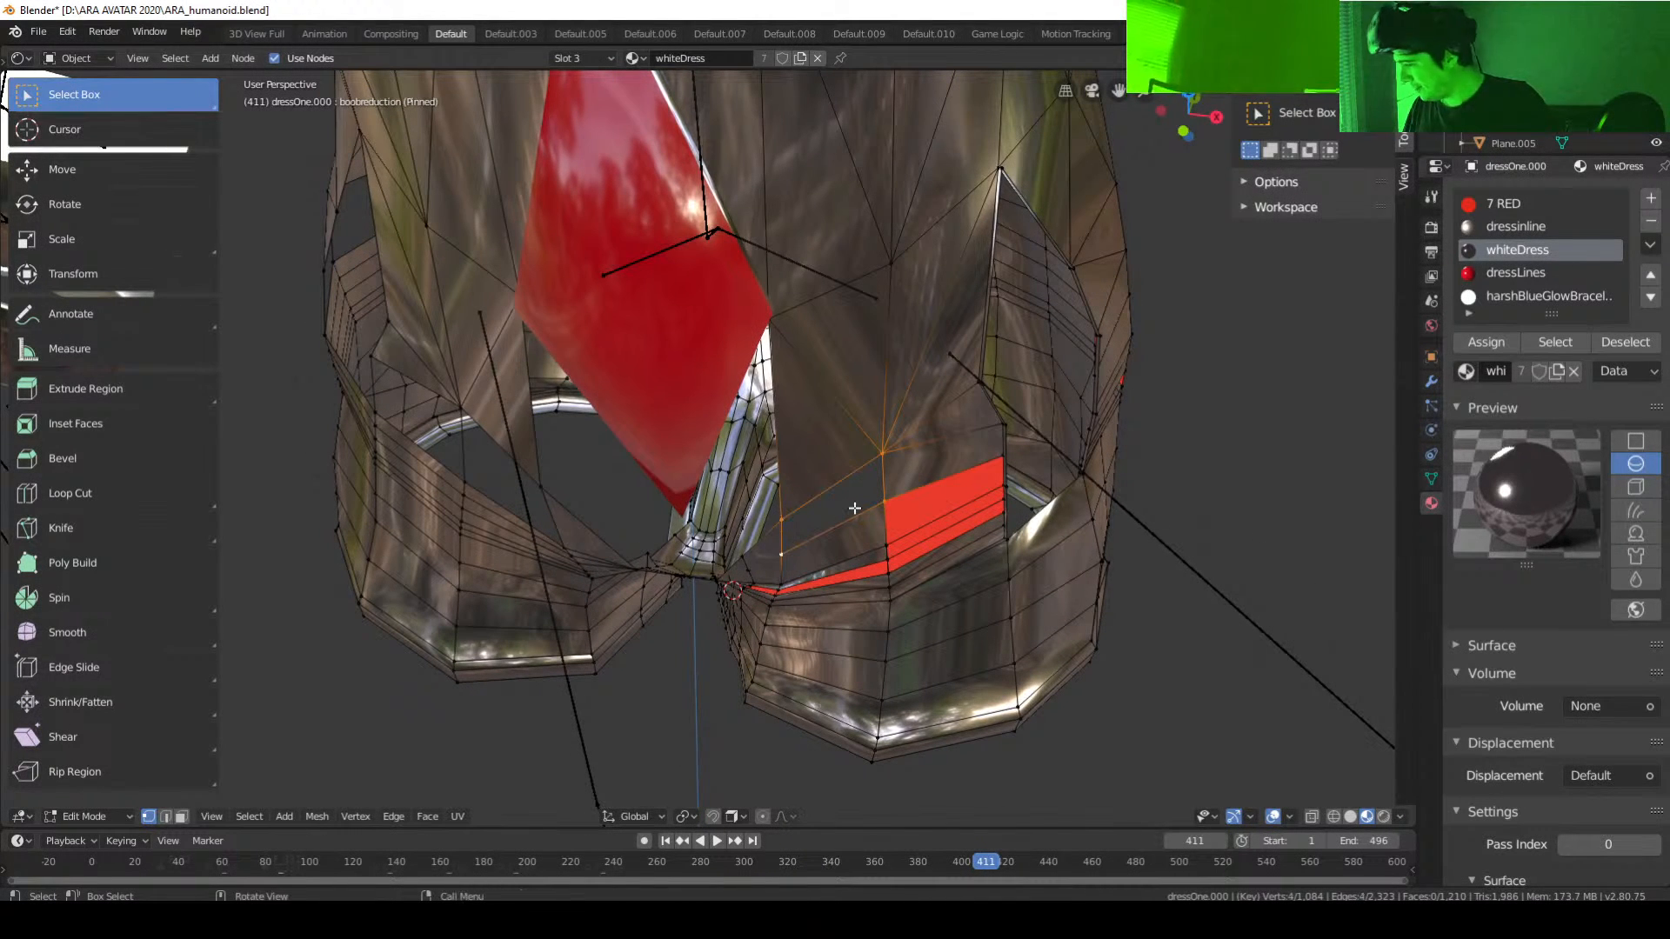
key(f)
middle_drag(918, 534, 837, 509)
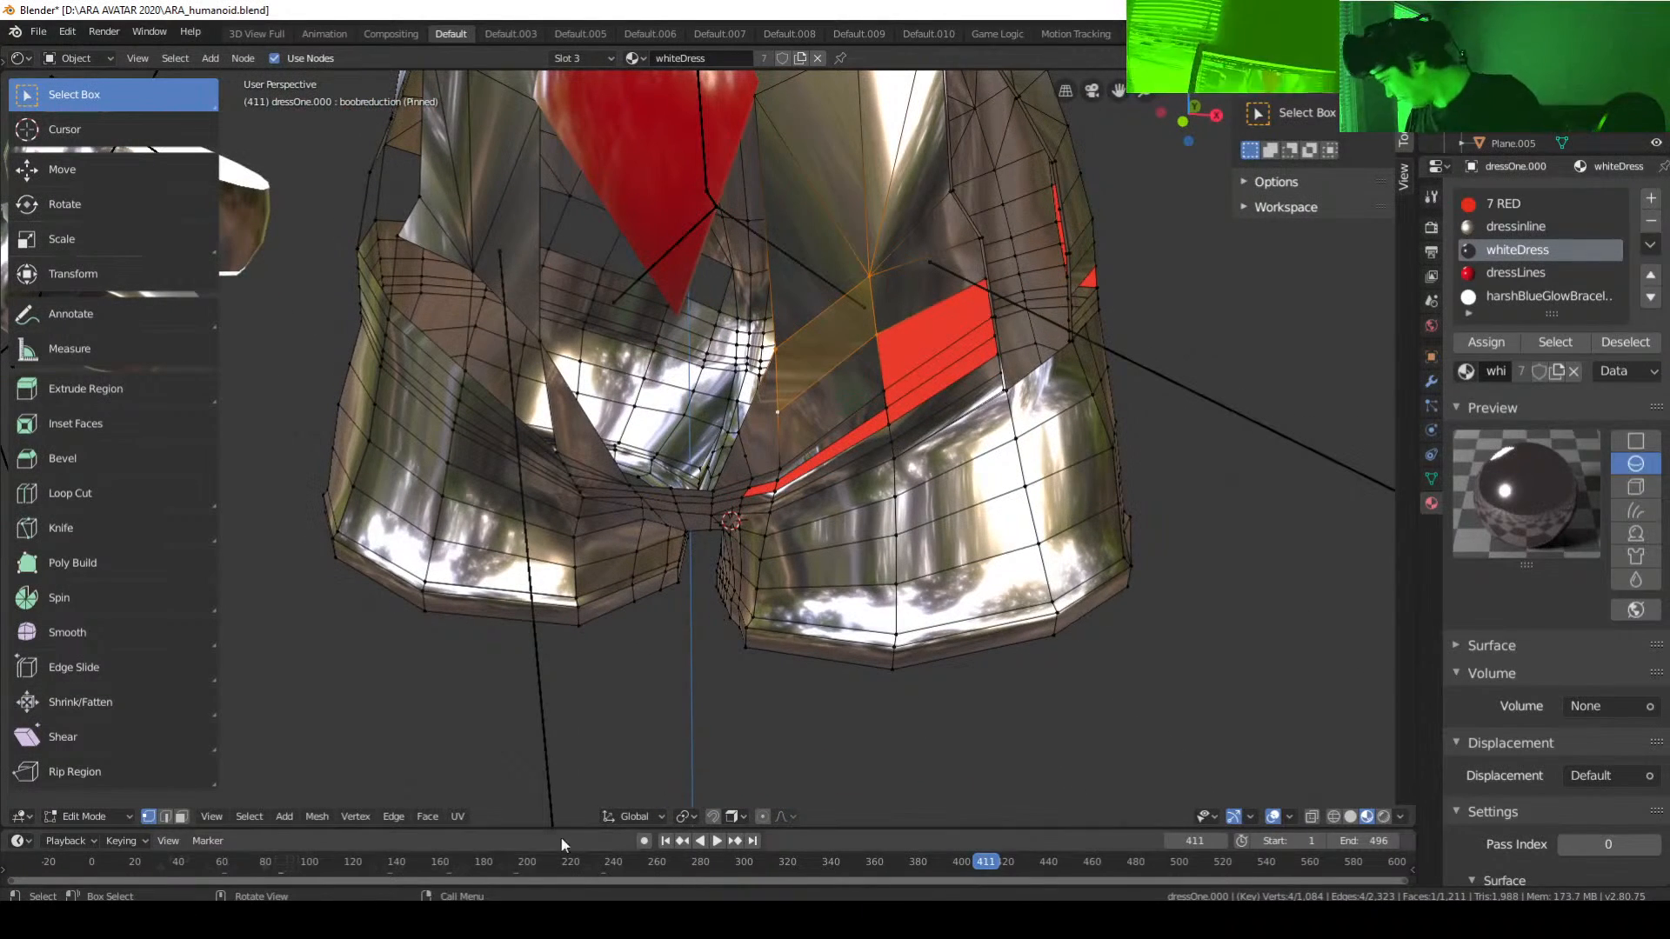
Step: Subdivide the middle vertical edge between the lower front quads, just above the red strip
click(181, 816)
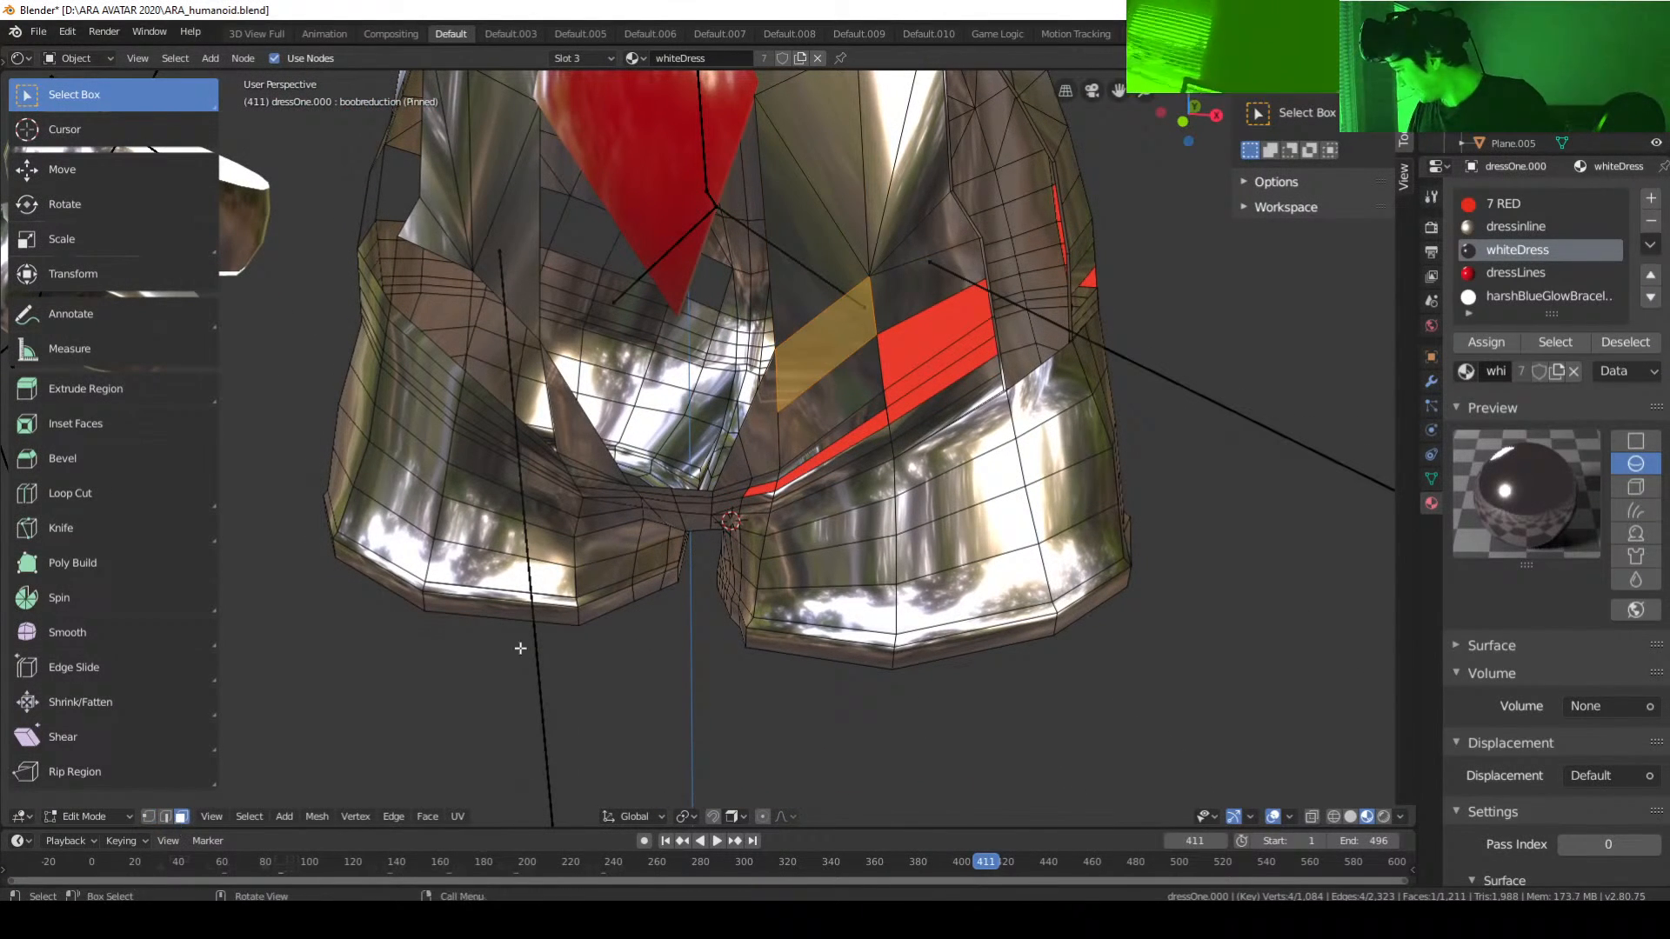
click(834, 388)
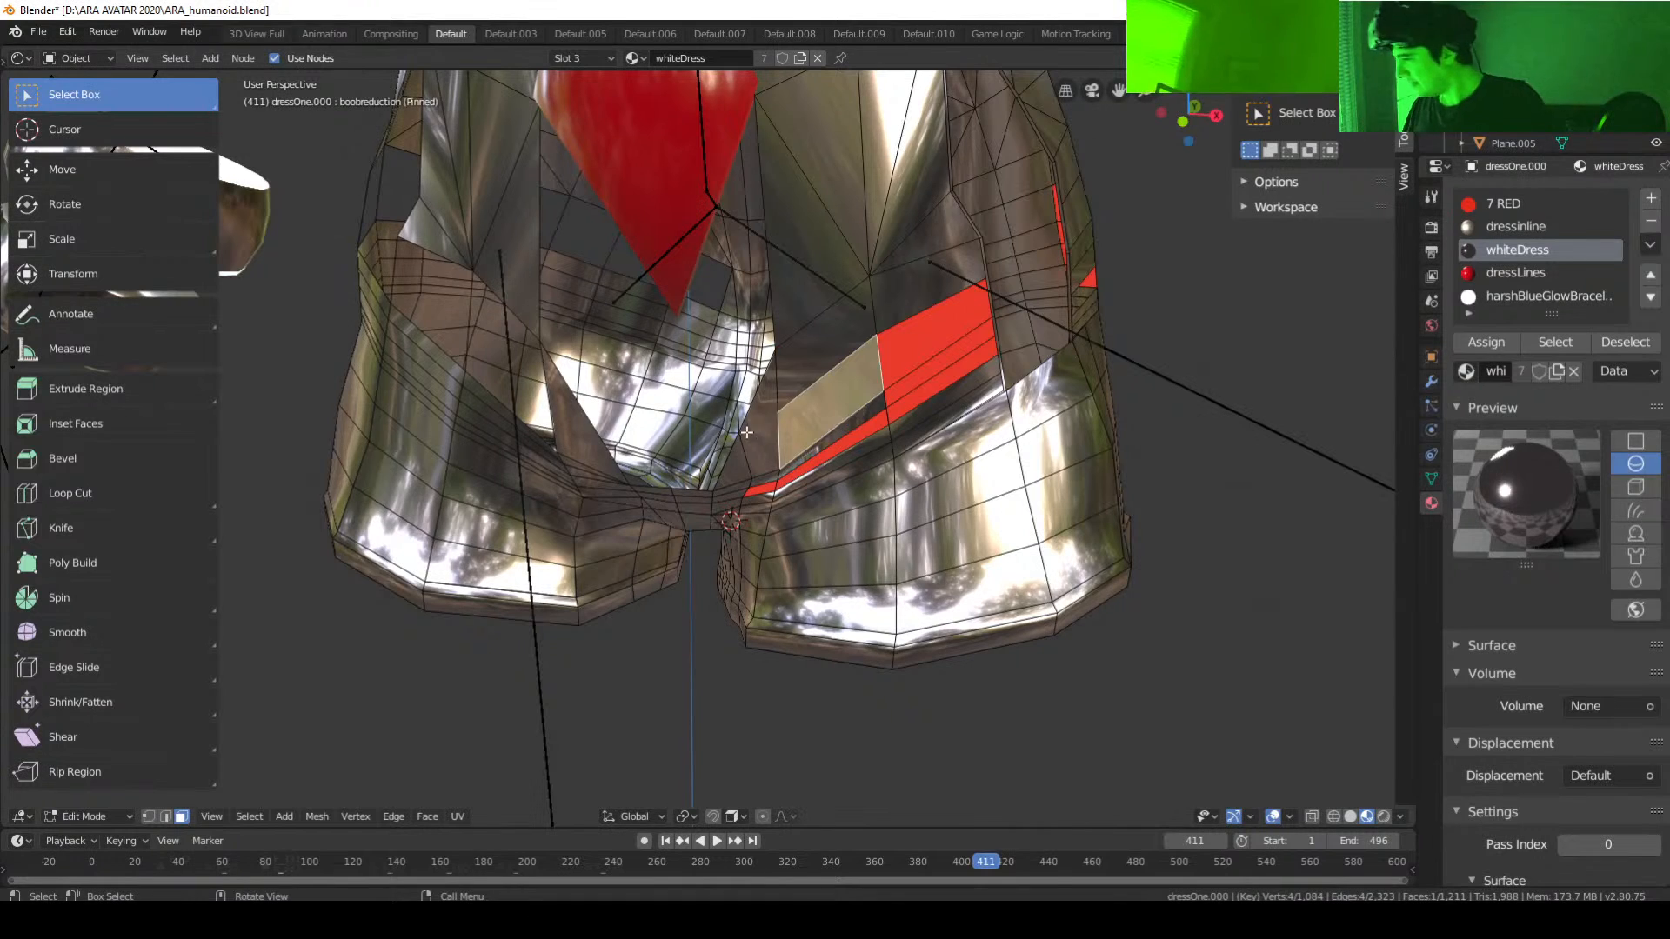
click(746, 432)
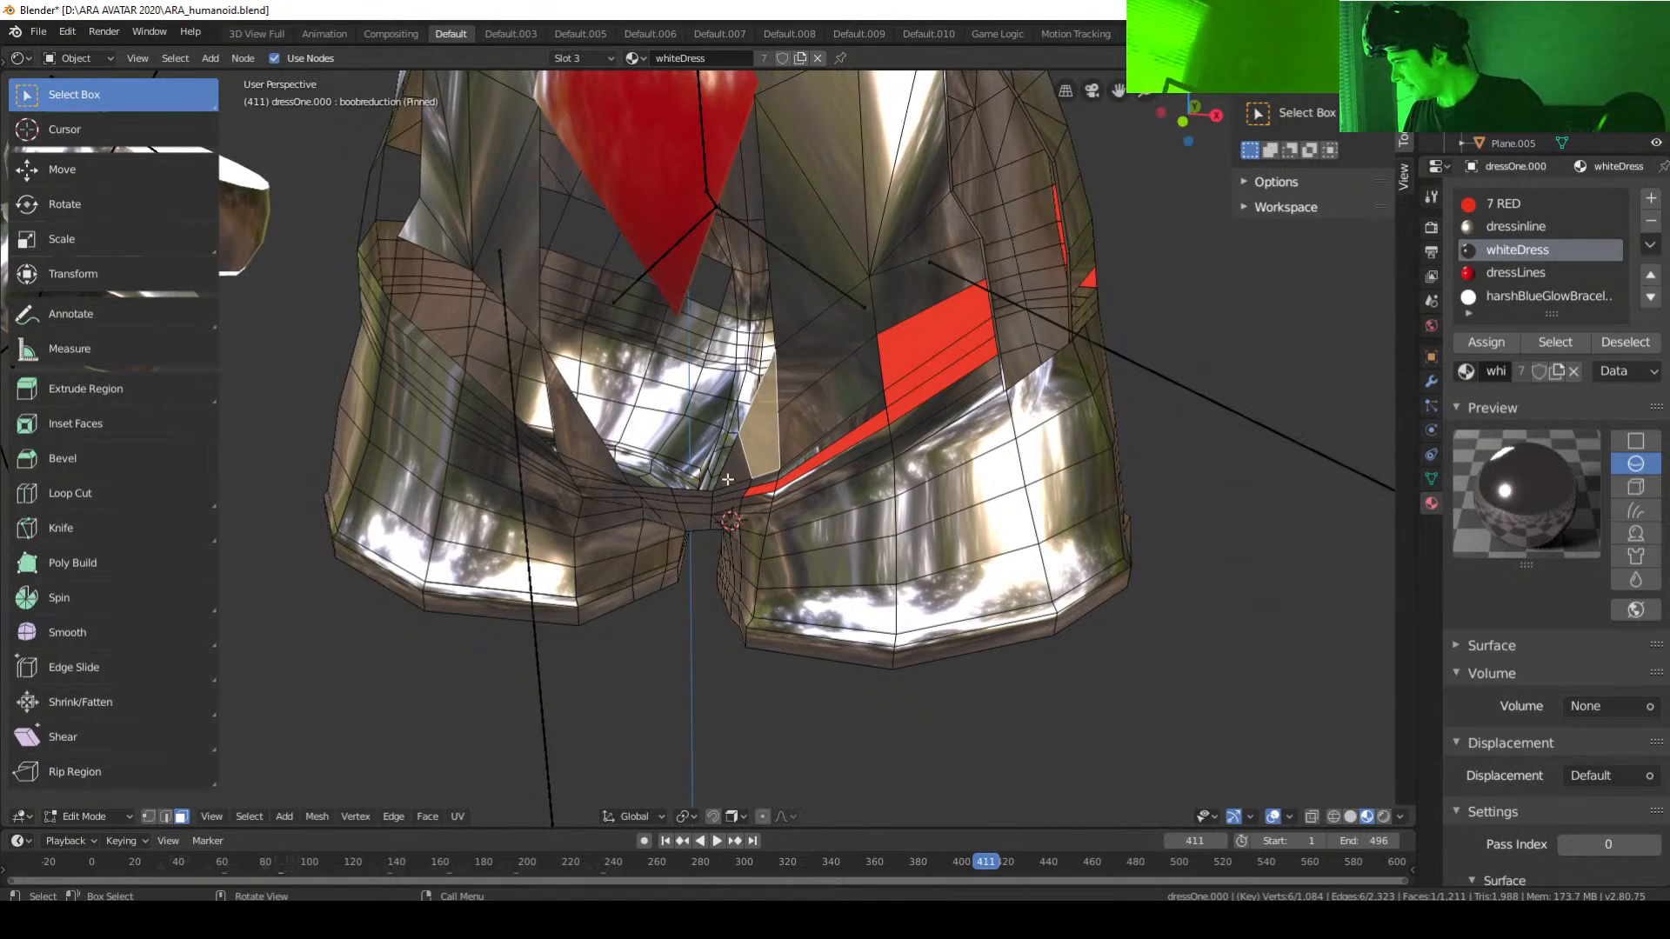
click(147, 815)
click(885, 338)
shift+click(884, 388)
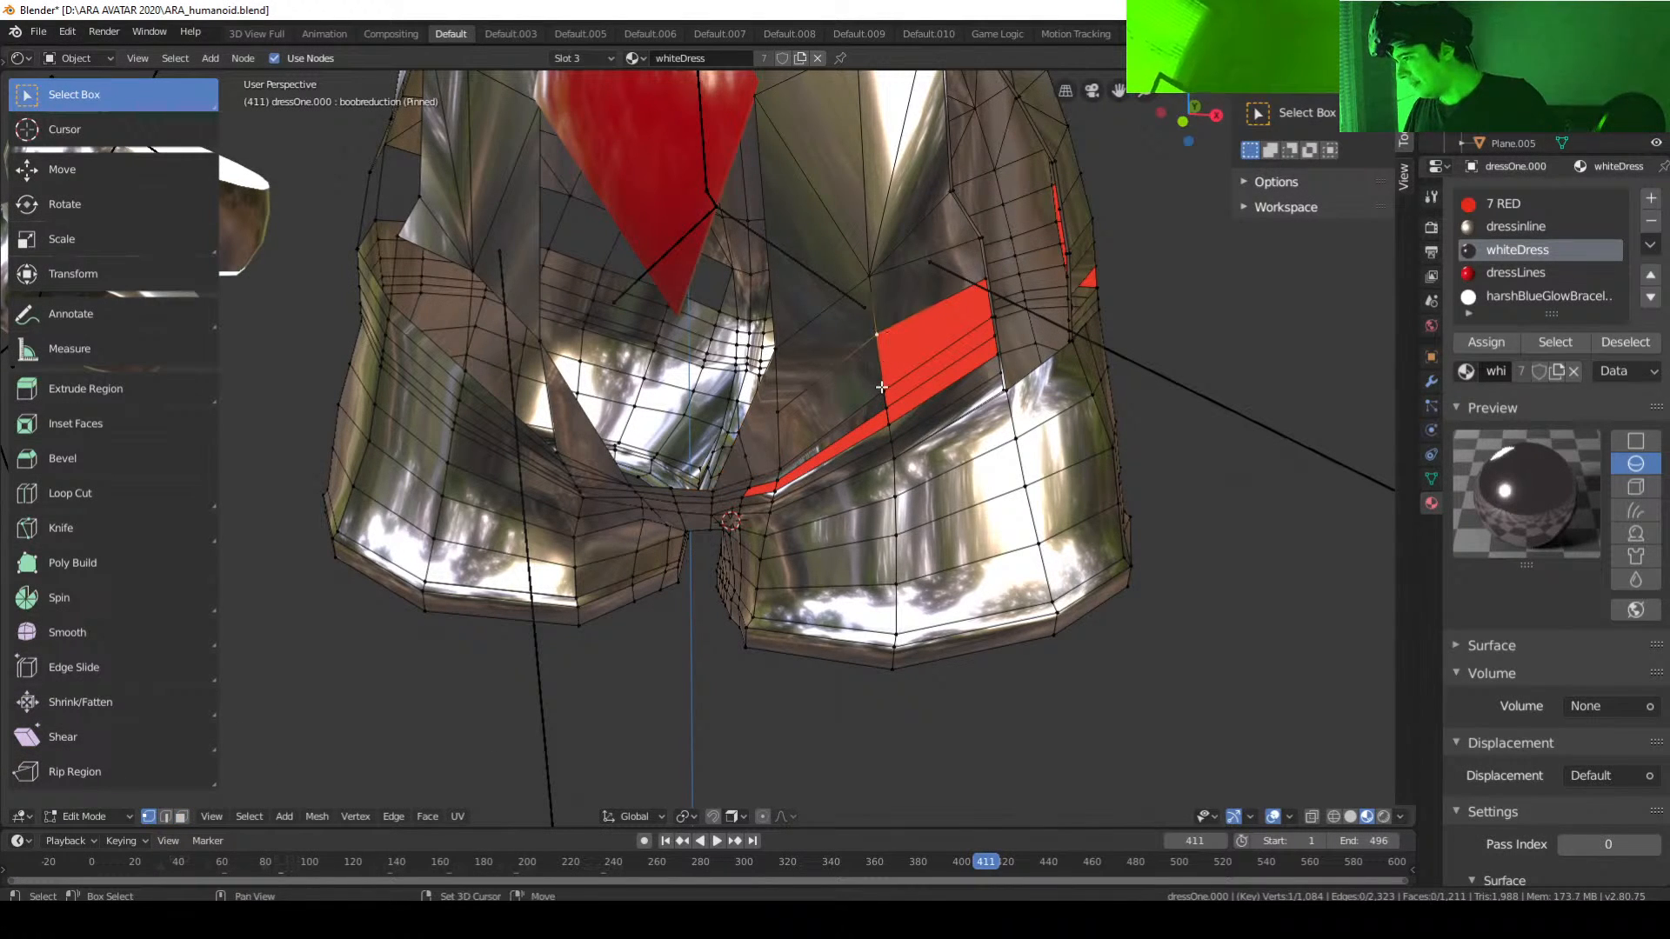
right_click(890, 357)
click(890, 357)
Step: Subdivide the outer vertical edge of the red face and connect its midpoint to the middle edge's midpoint
middle_drag(985, 326, 1011, 335)
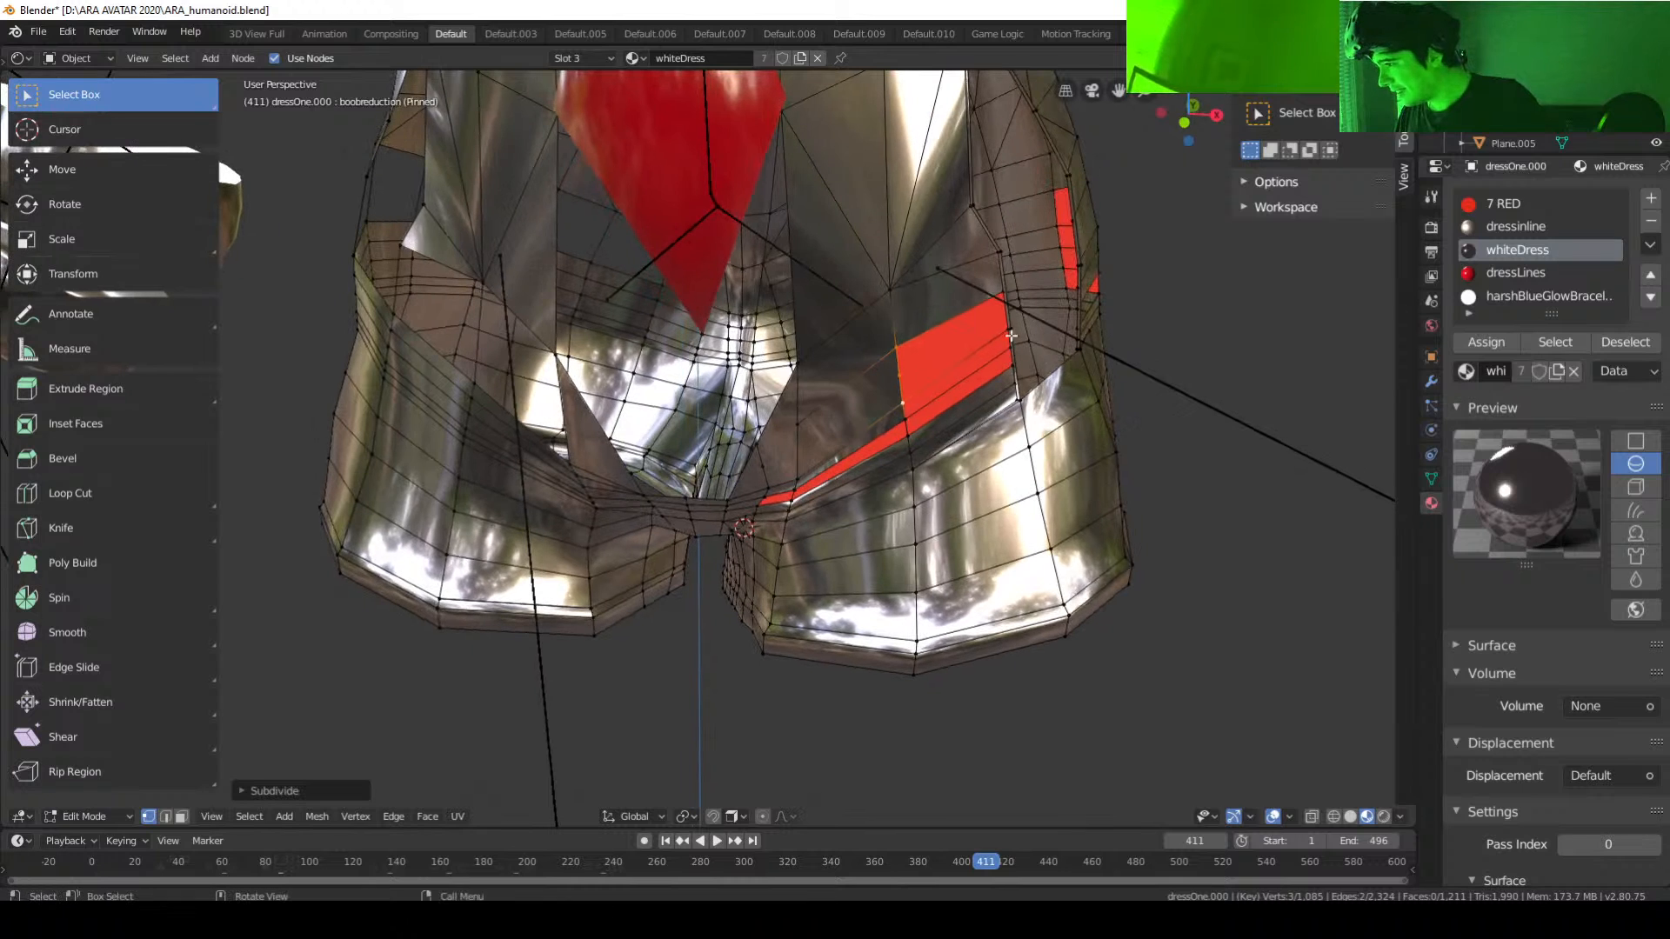
right_click(994, 315)
click(980, 333)
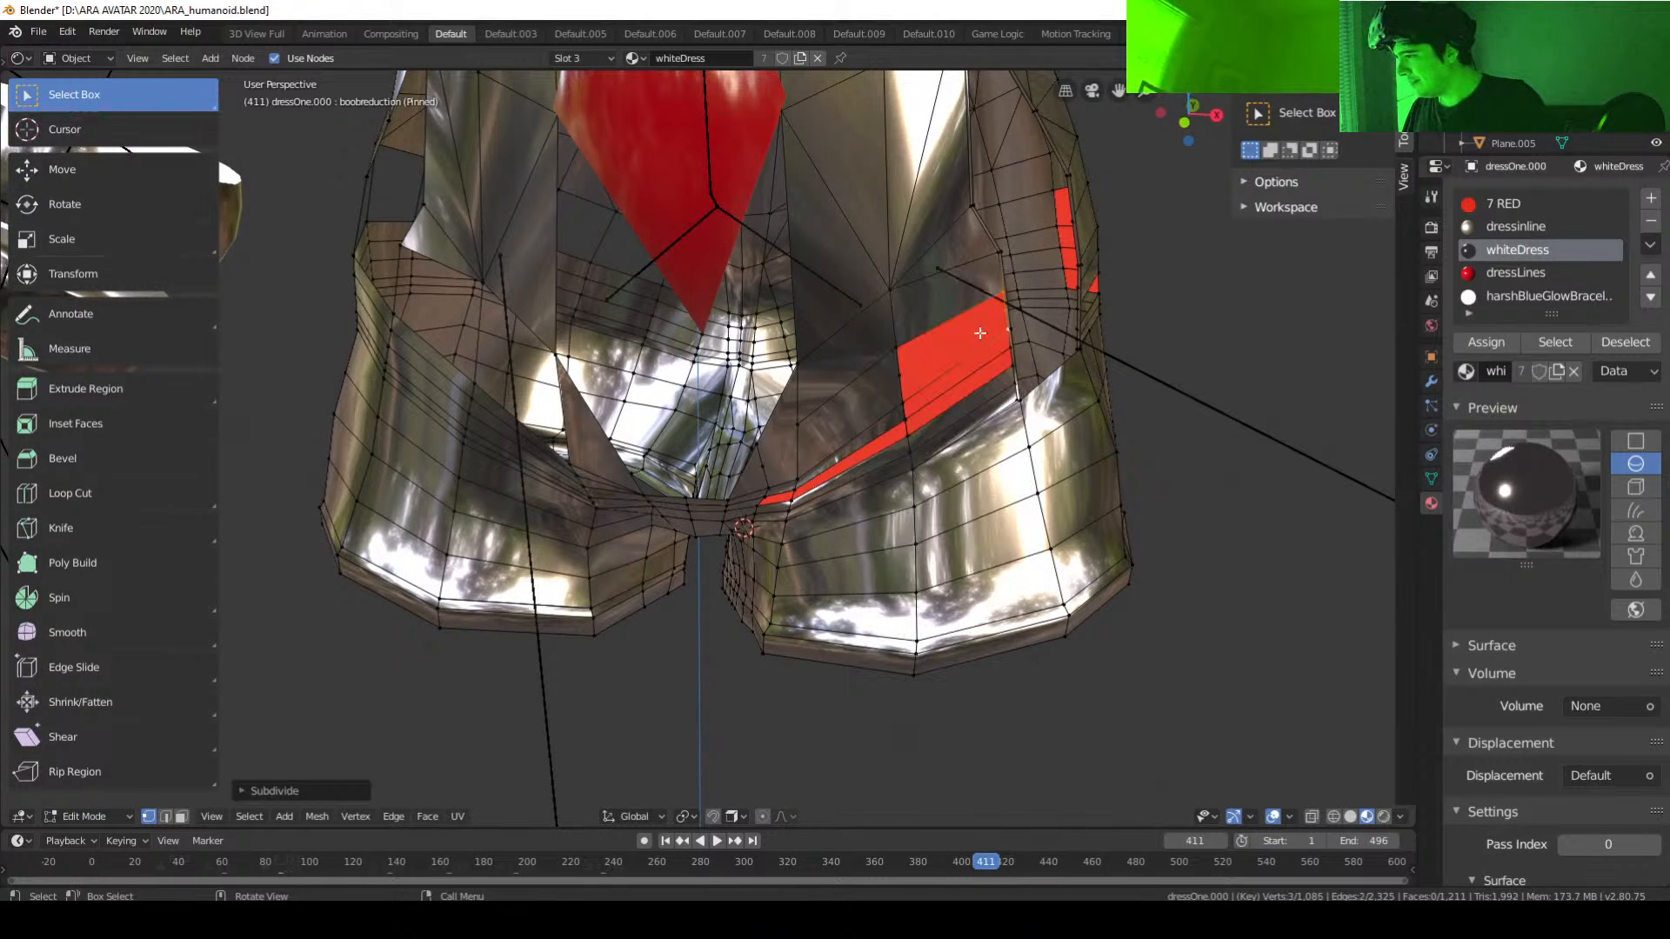
click(1006, 312)
shift+click(898, 377)
key(f)
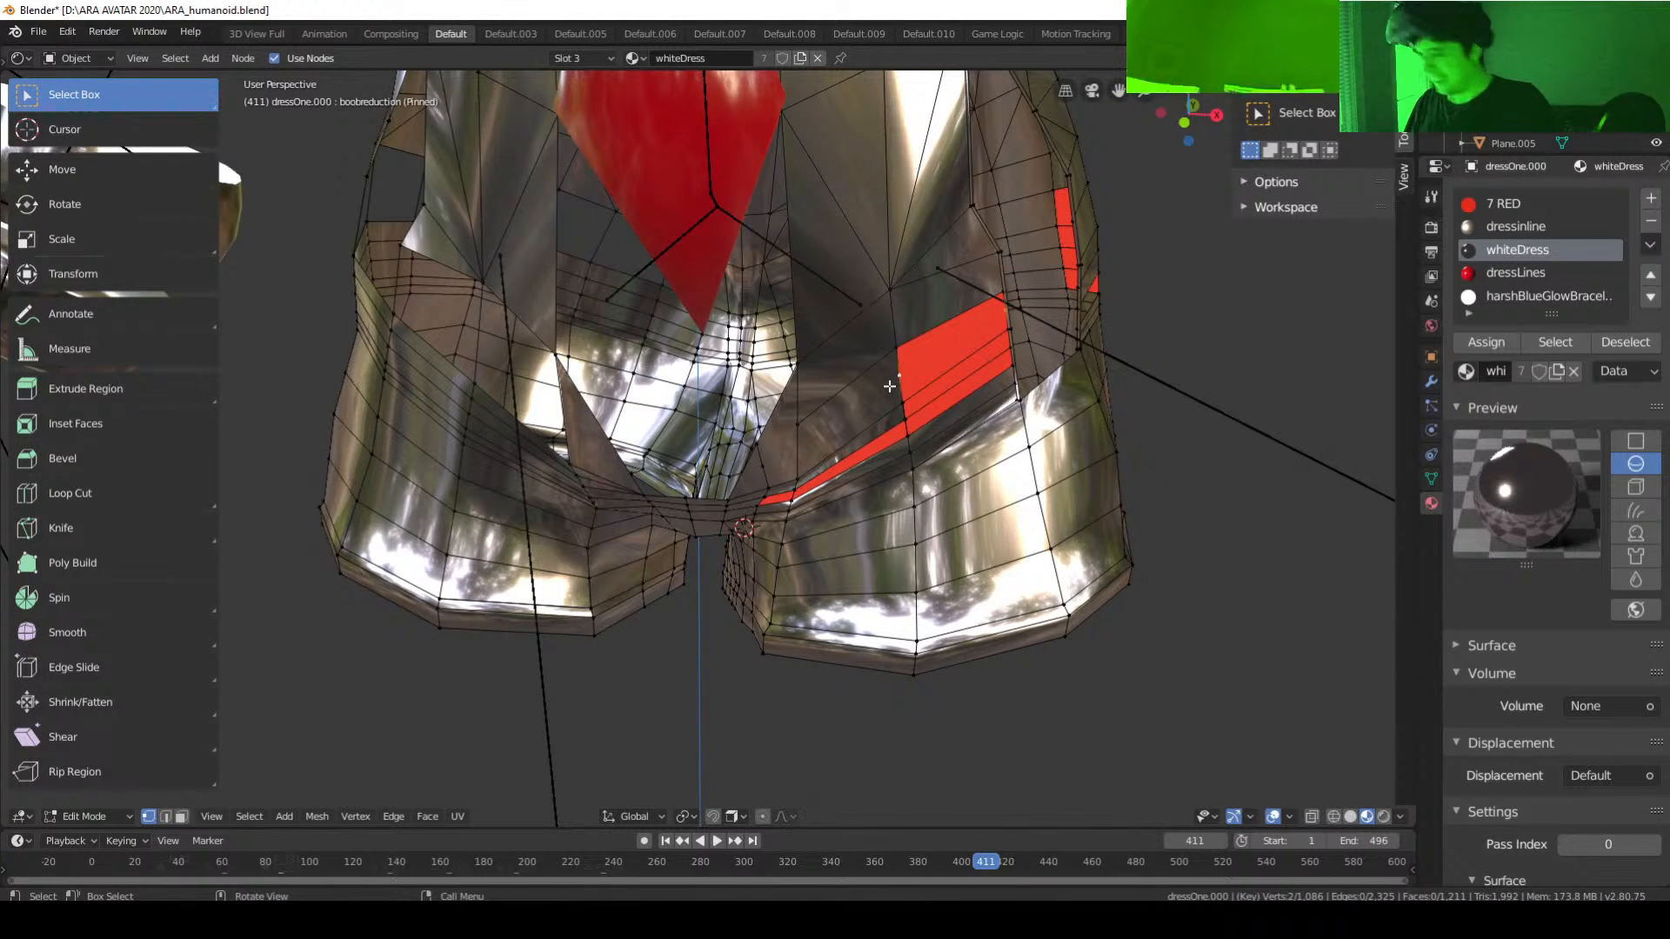
Step: Subdivide the inner vertical edge and connect its midpoint to the middle edge's midpoint
click(799, 428)
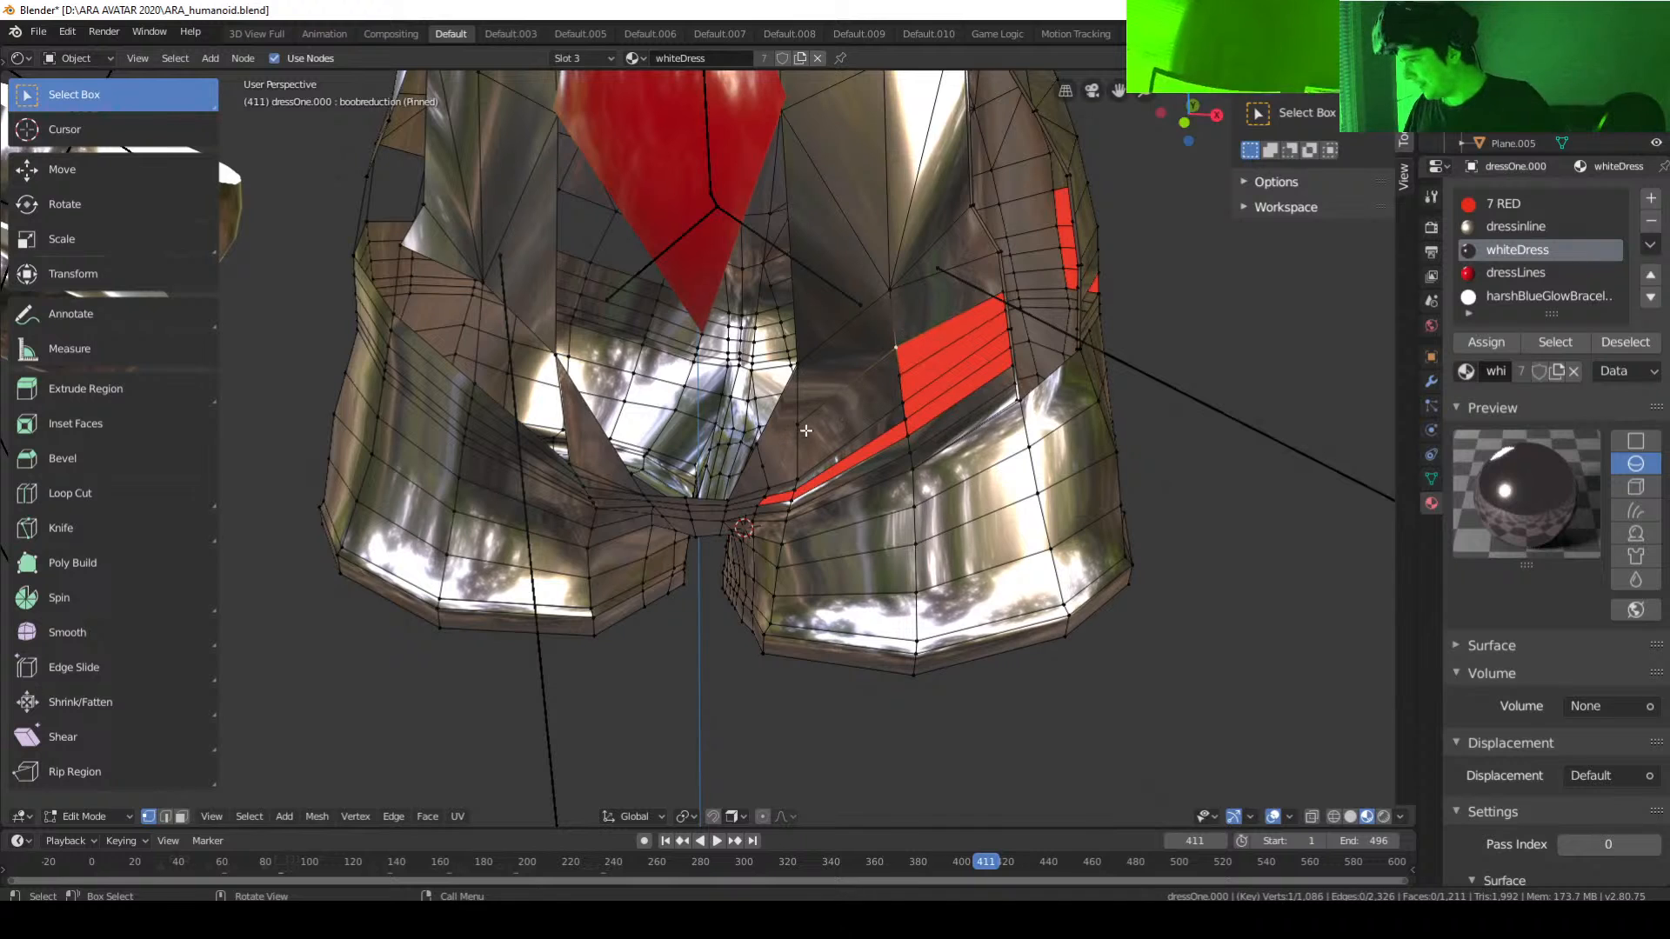
shift+click(797, 478)
right_click(836, 457)
click(831, 449)
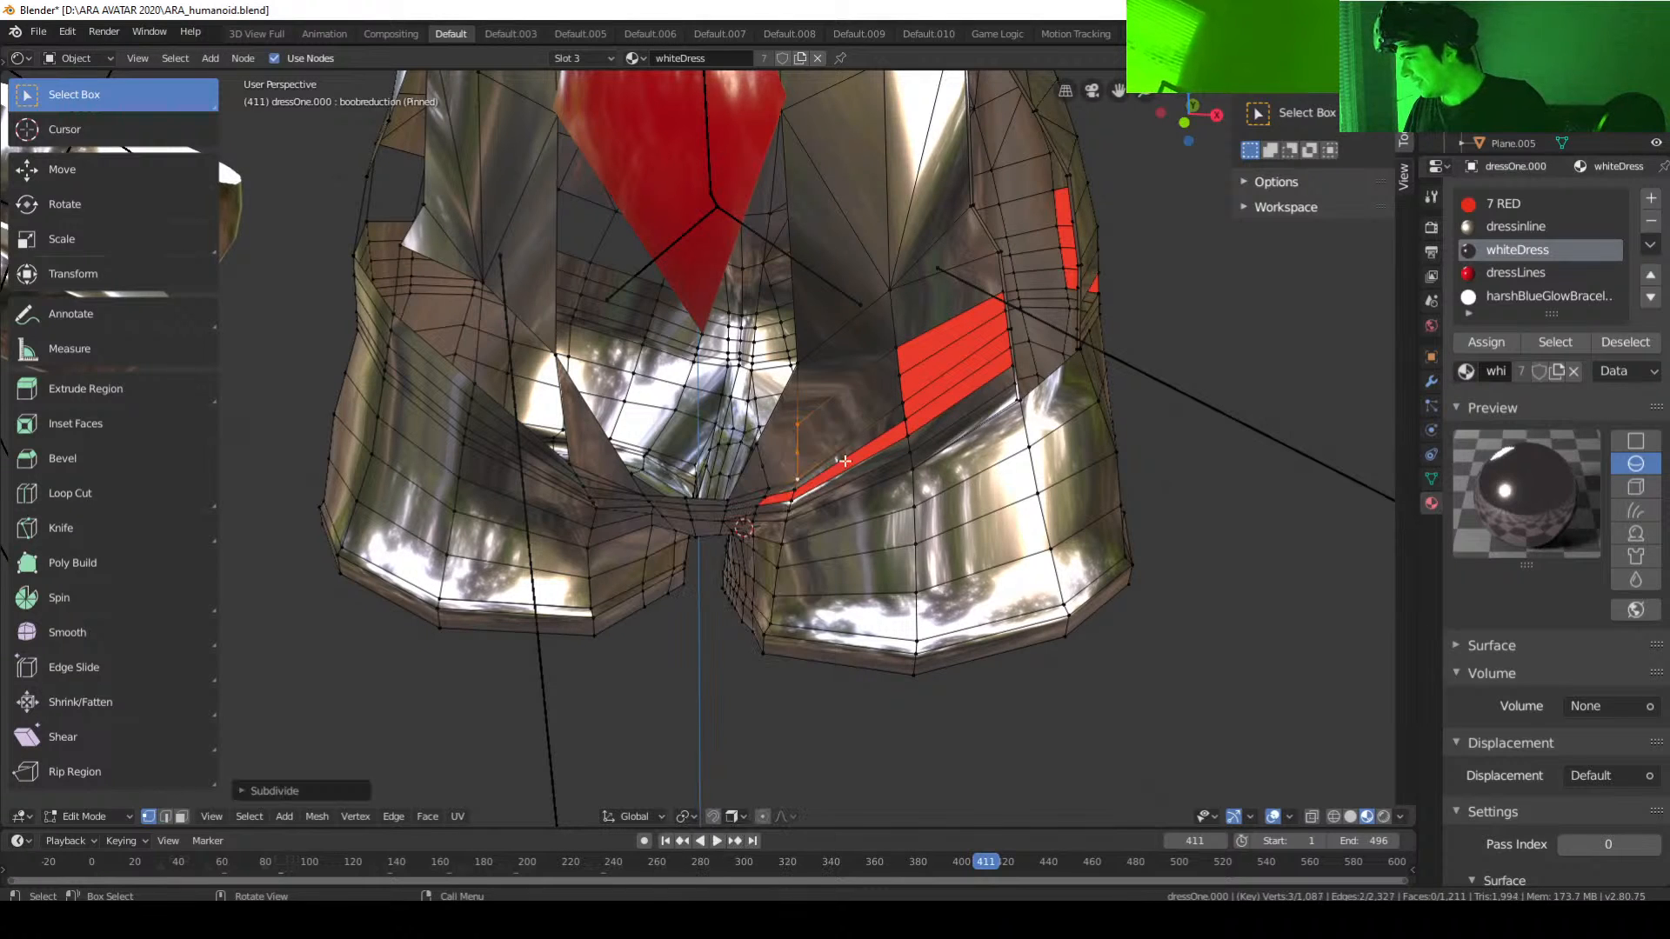
shift+click(797, 452)
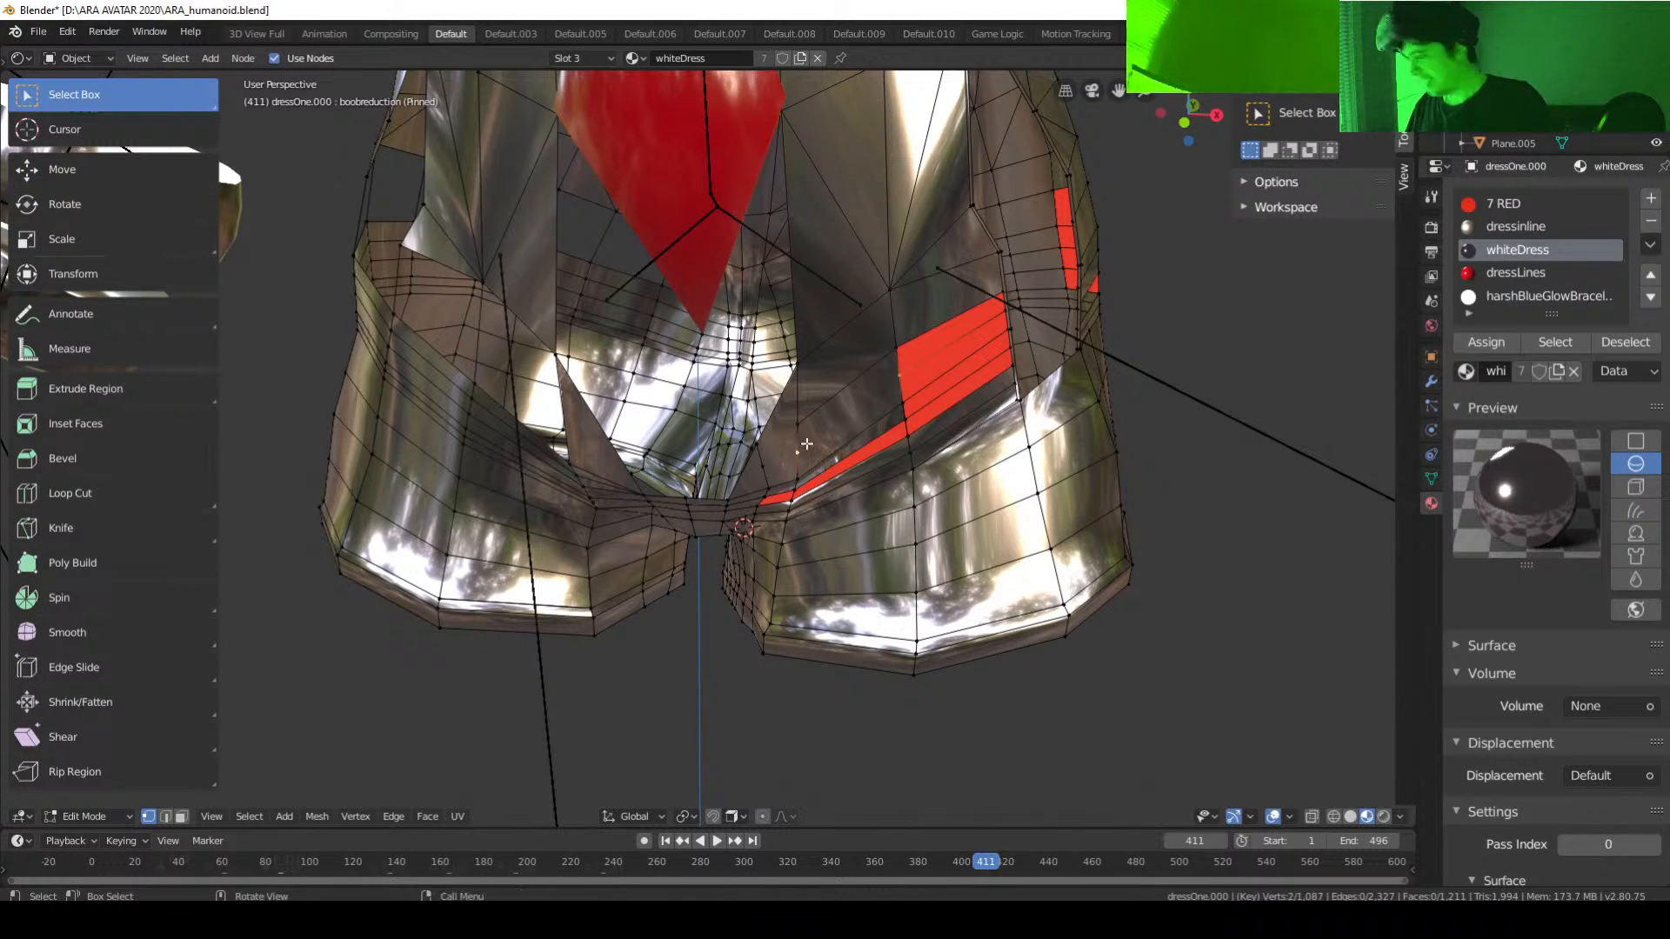
key(f)
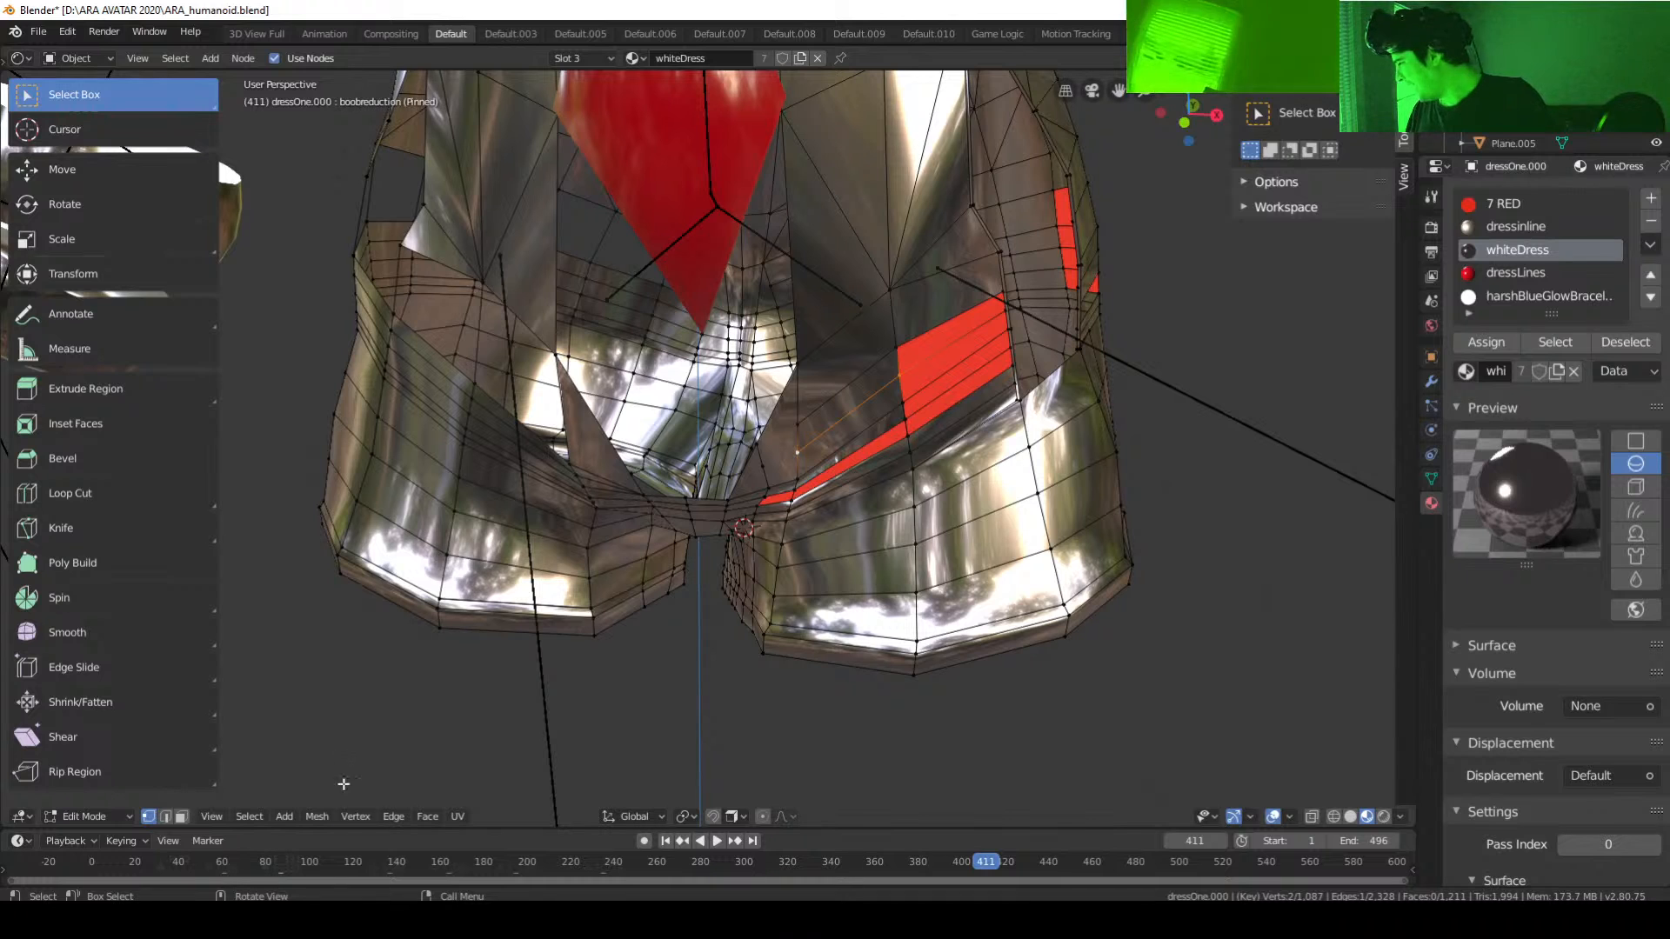
Step: Delete the large upper red face and the adjoining inner white-dress face above the red strip
click(181, 817)
click(916, 352)
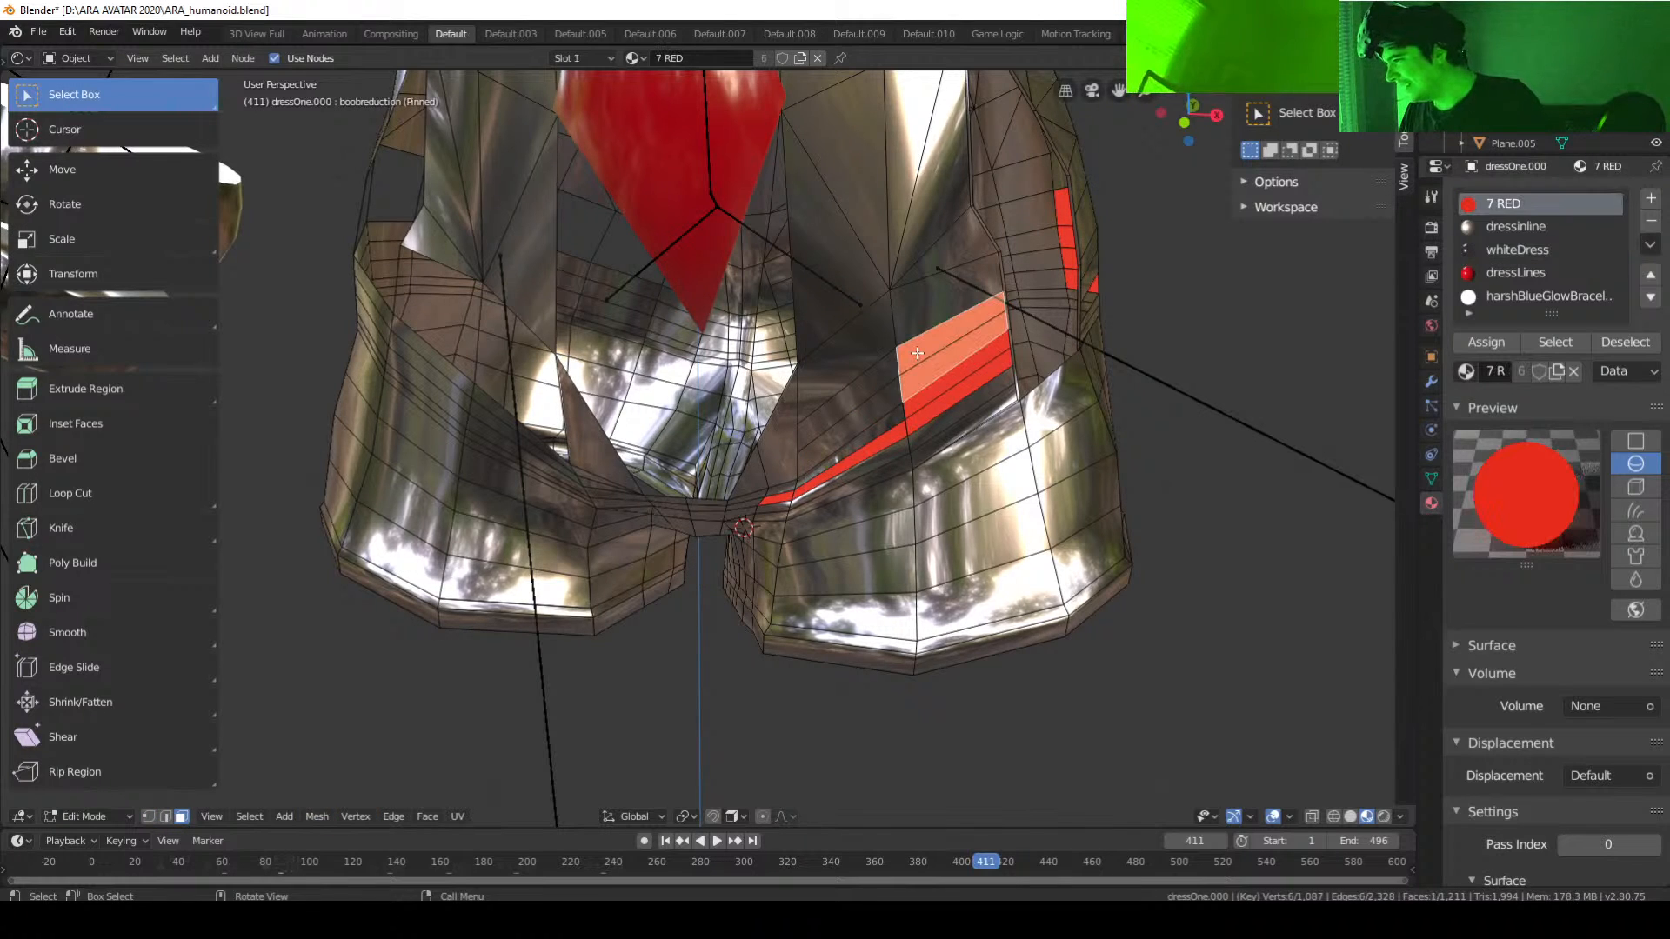
key(x)
click(852, 372)
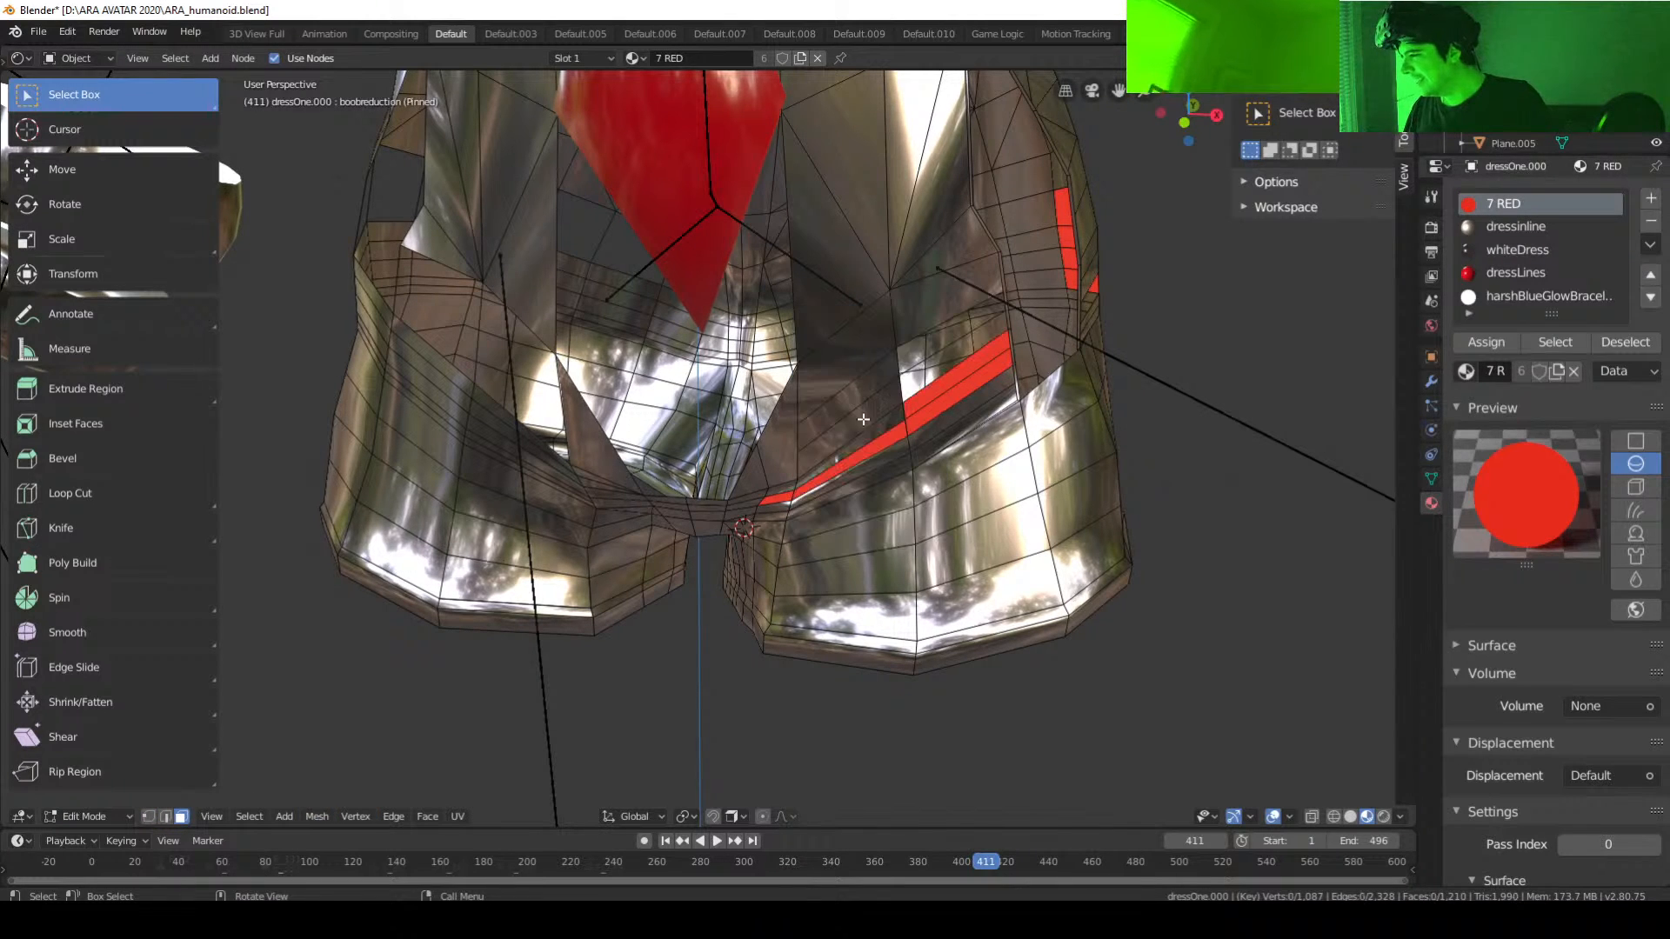
click(859, 381)
key(x)
click(862, 376)
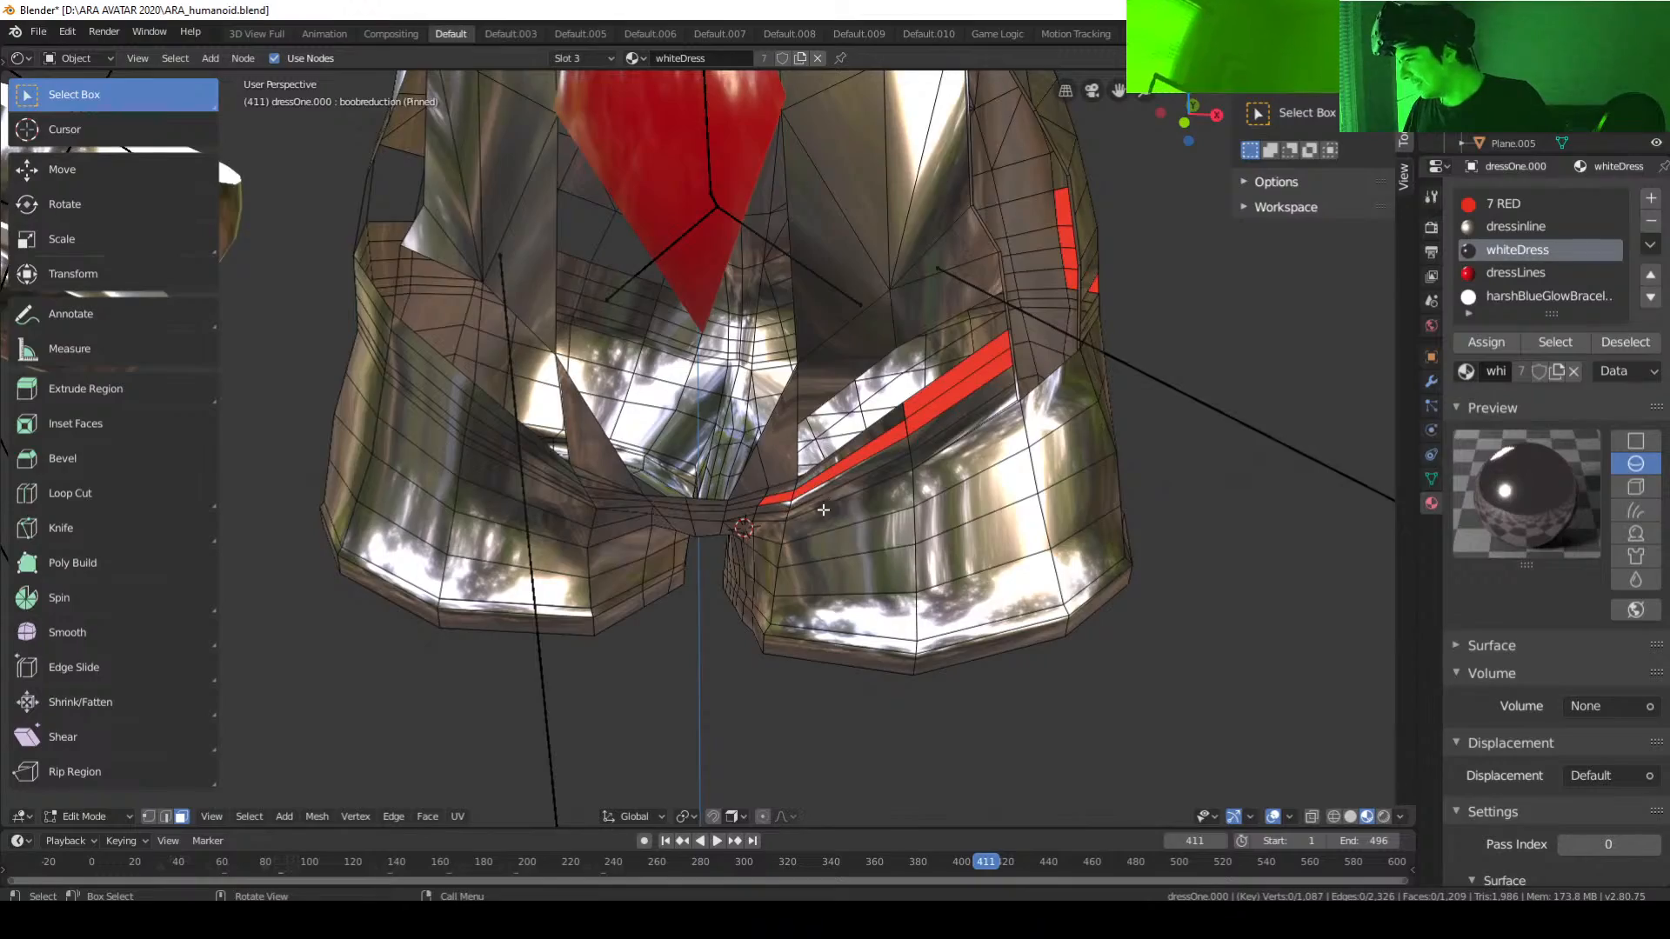
Step: Connect the middle vertices across the front opening with two stacked vertical edges down to the red strip
middle_drag(824, 509, 677, 507)
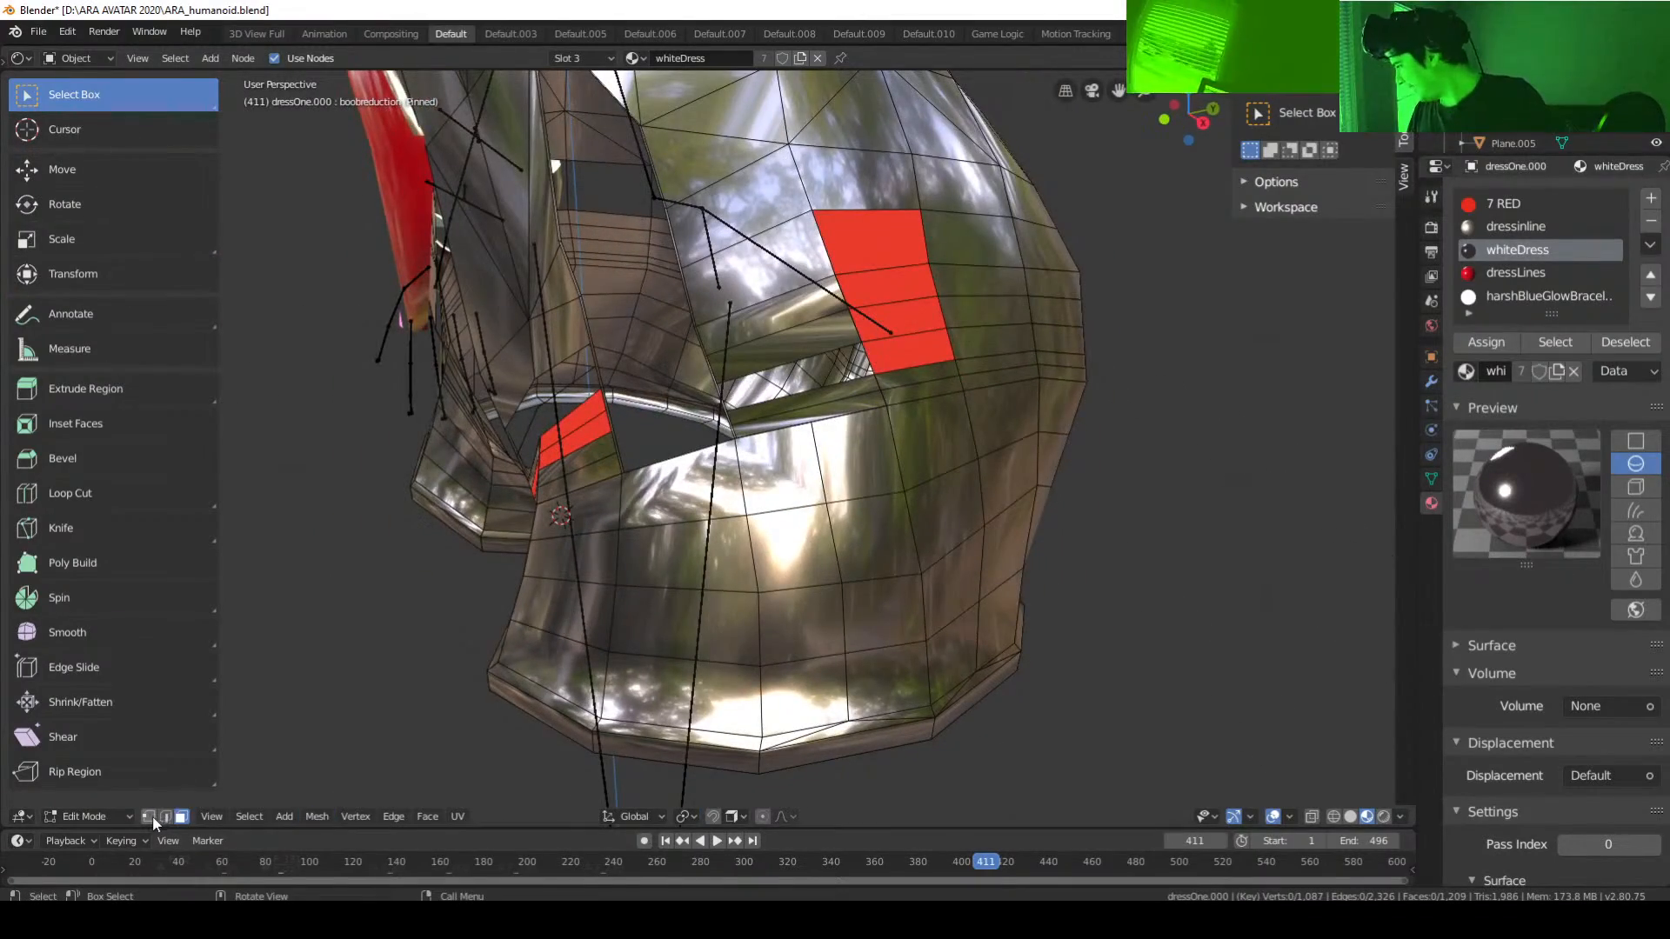
scroll(588, 555, up, 5)
middle_drag(588, 555, 745, 598)
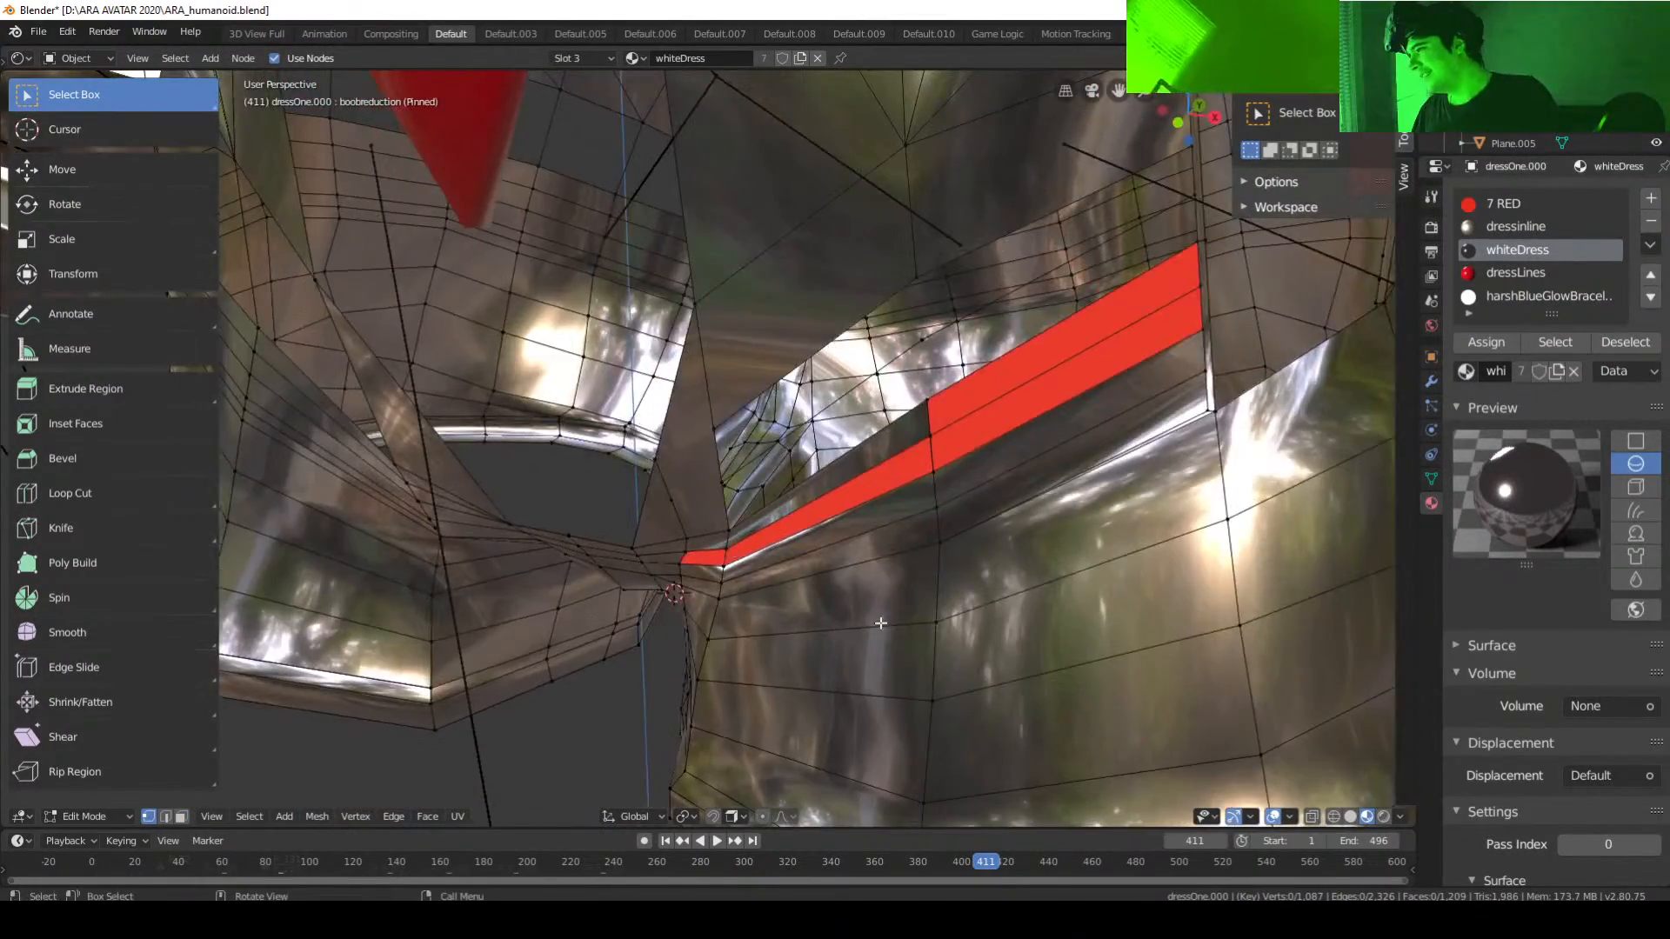
middle_drag(880, 624, 886, 655)
middle_drag(930, 572, 937, 595)
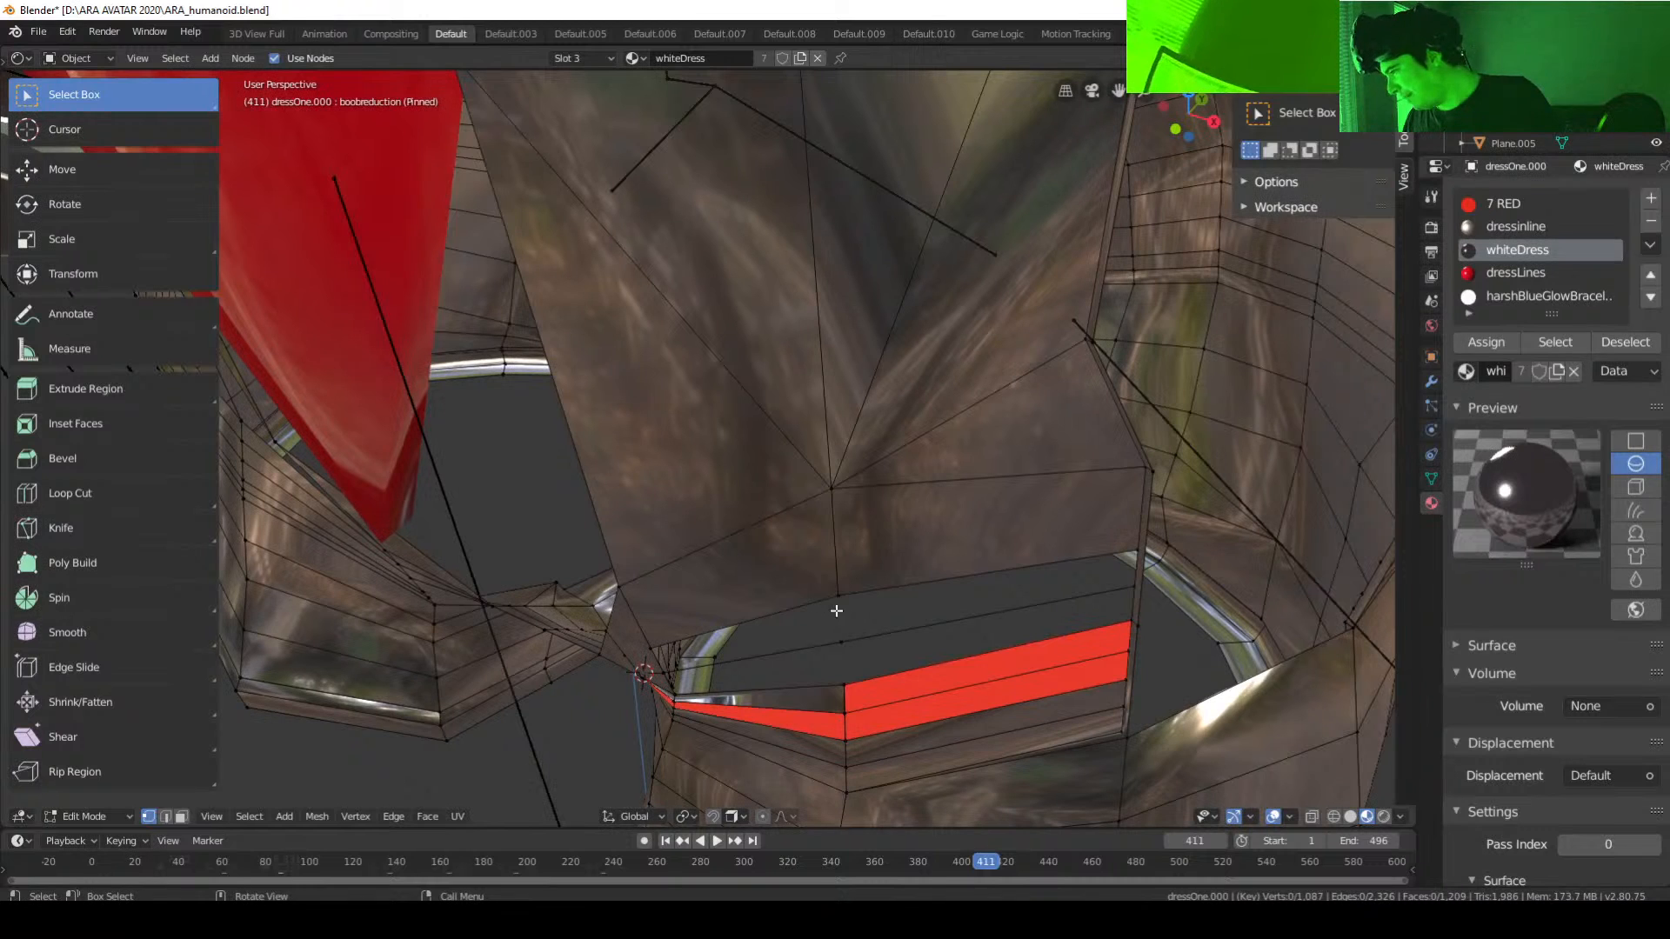
click(837, 610)
shift+click(842, 647)
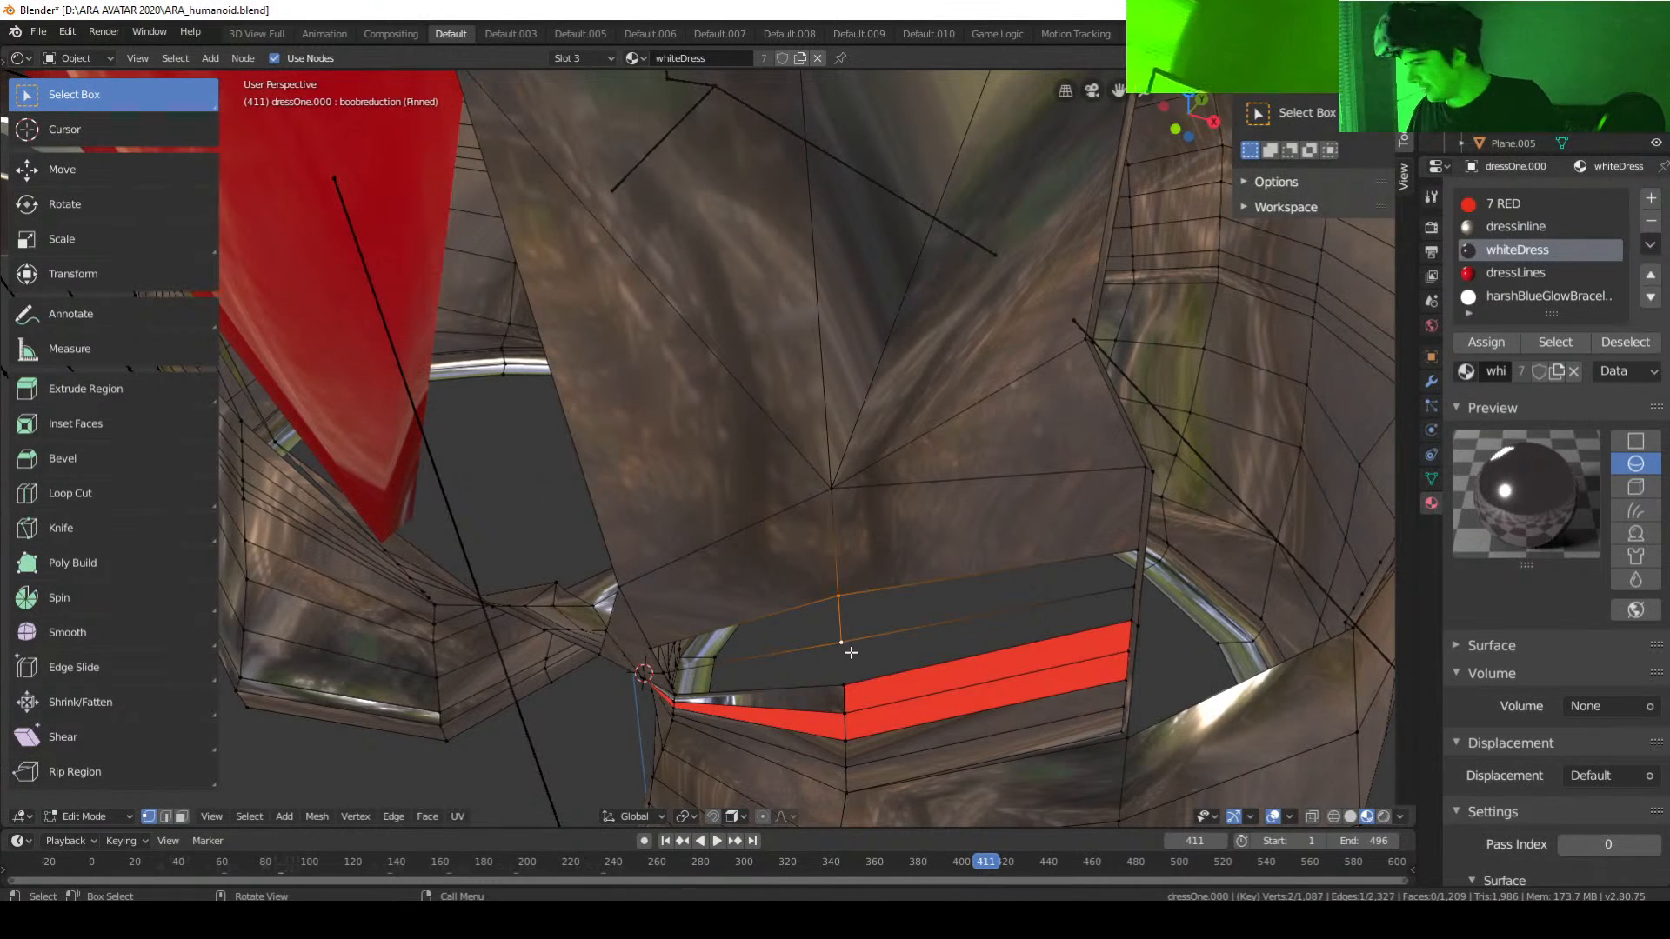
click(842, 645)
shift+click(844, 690)
middle_drag(914, 688, 980, 659)
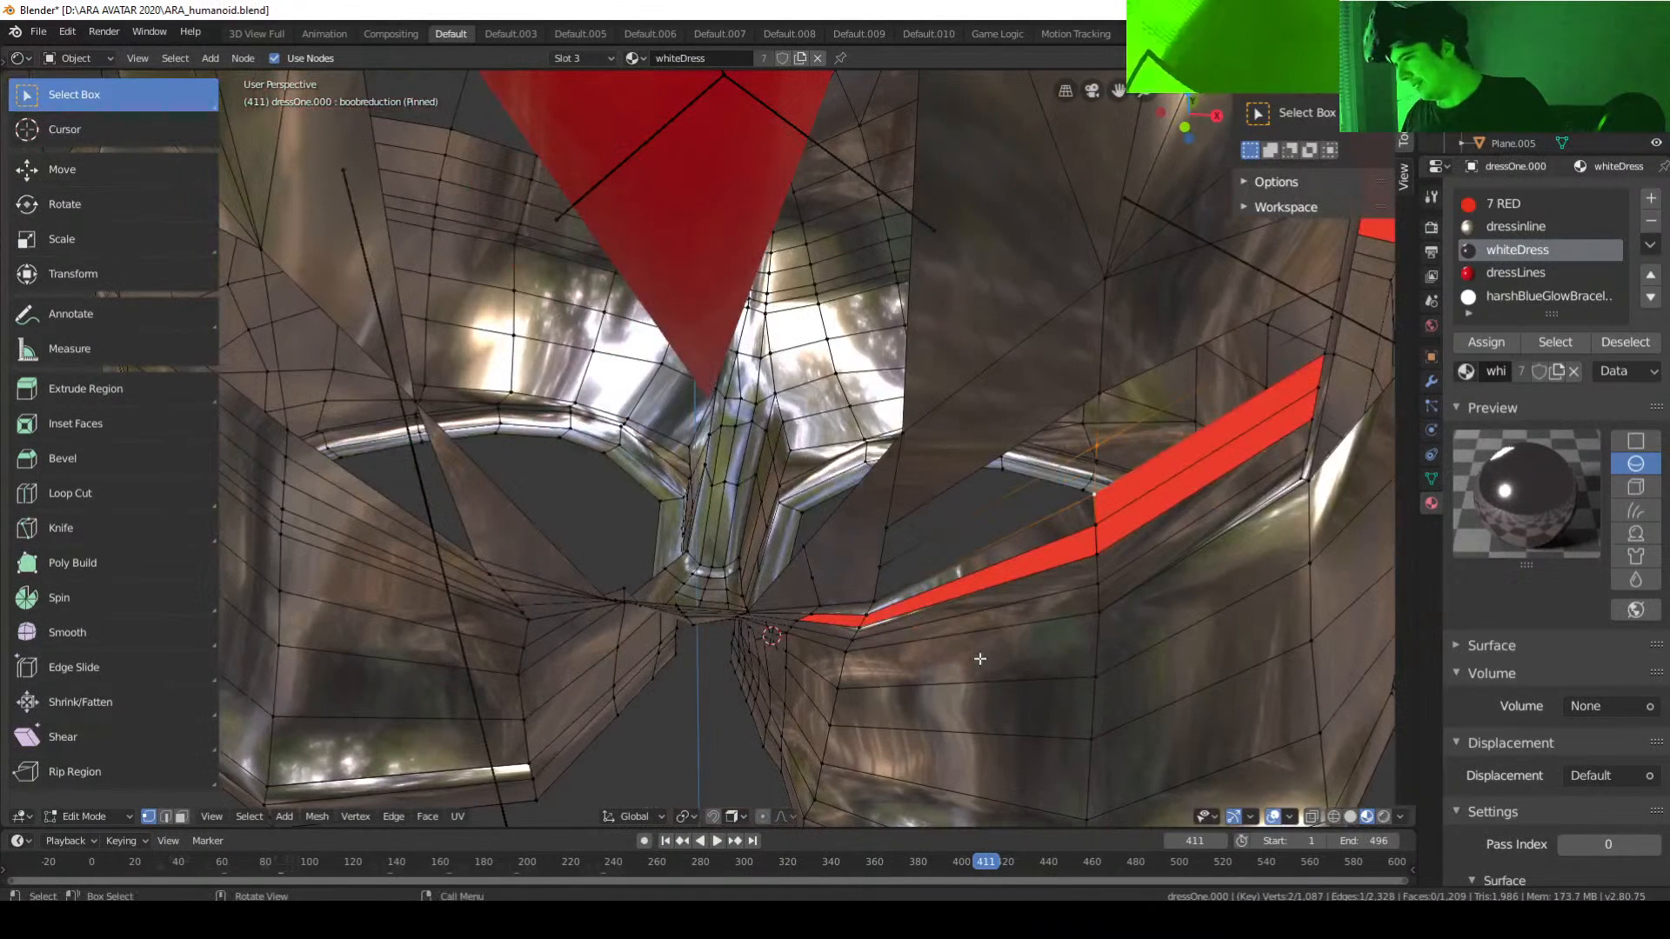
Step: Delete the edges running from the outer corner of the opening to the middle vertex above the red strip
click(1324, 355)
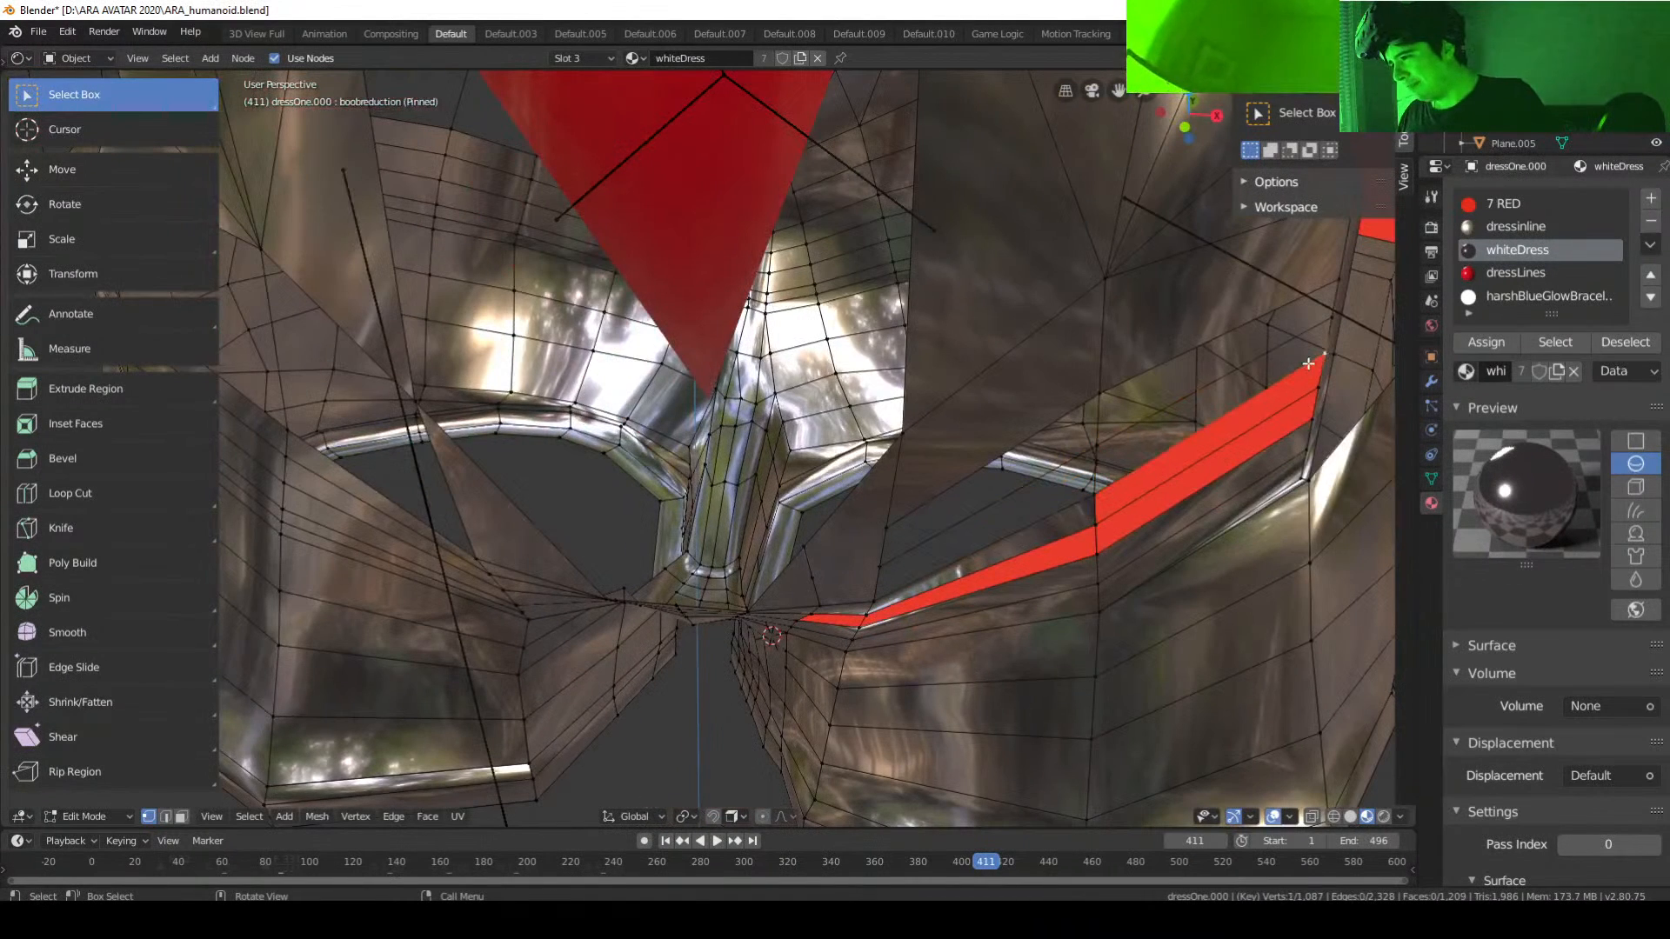
shift+click(1337, 275)
middle_drag(1013, 523, 1180, 471)
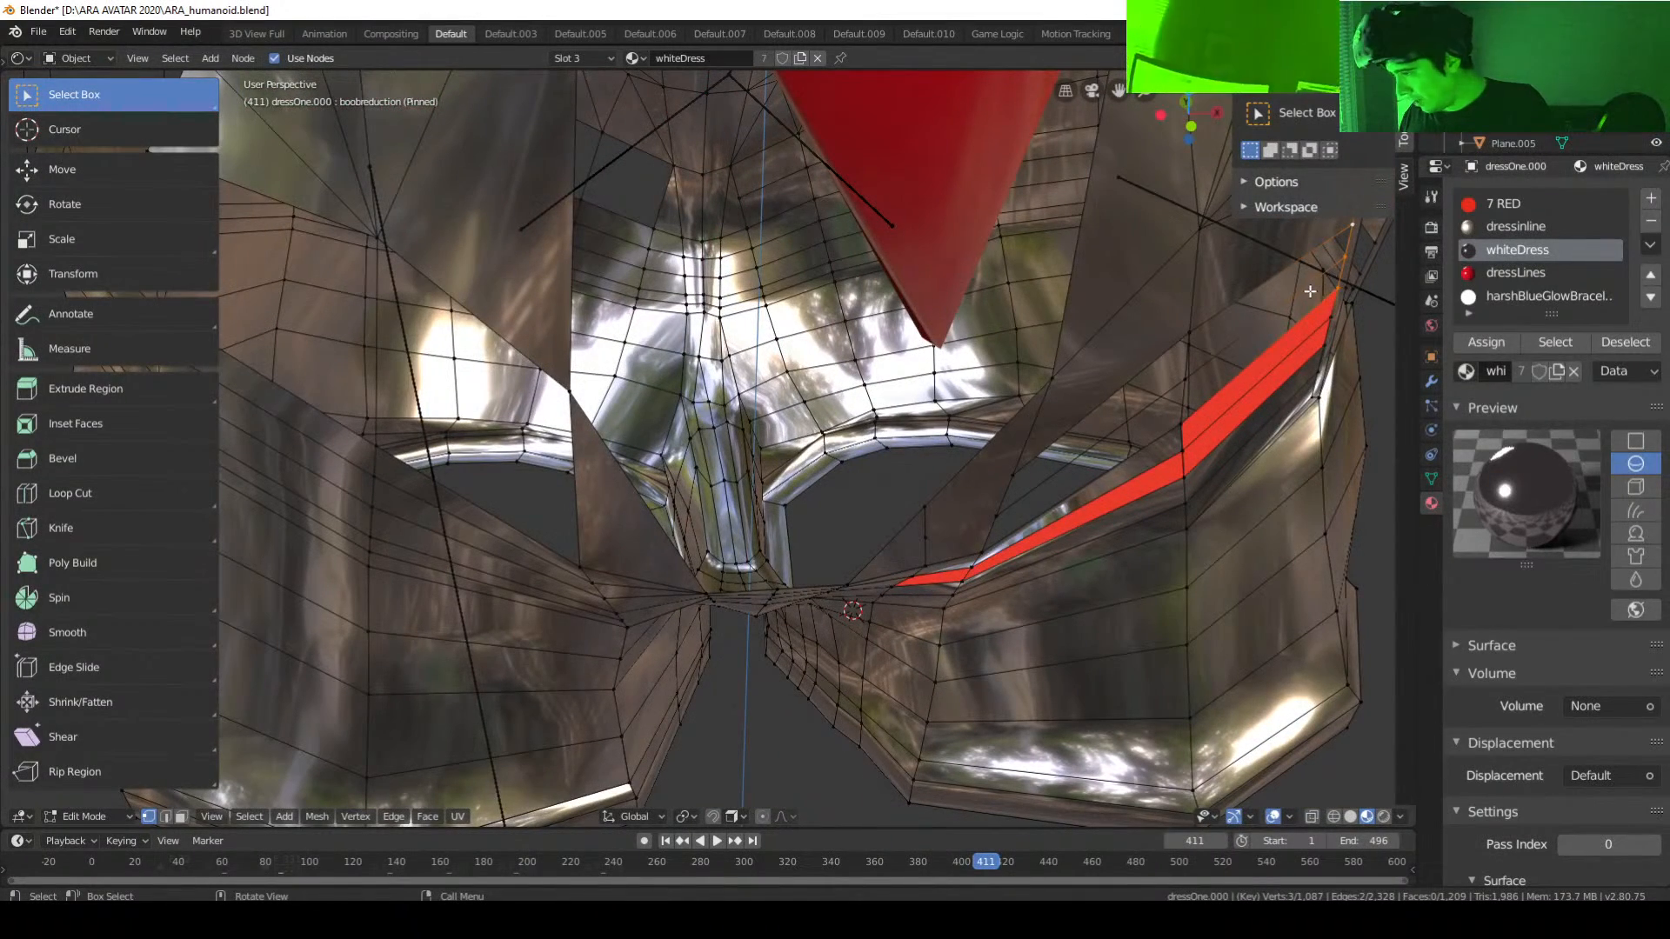
scroll(1188, 450, down, 5)
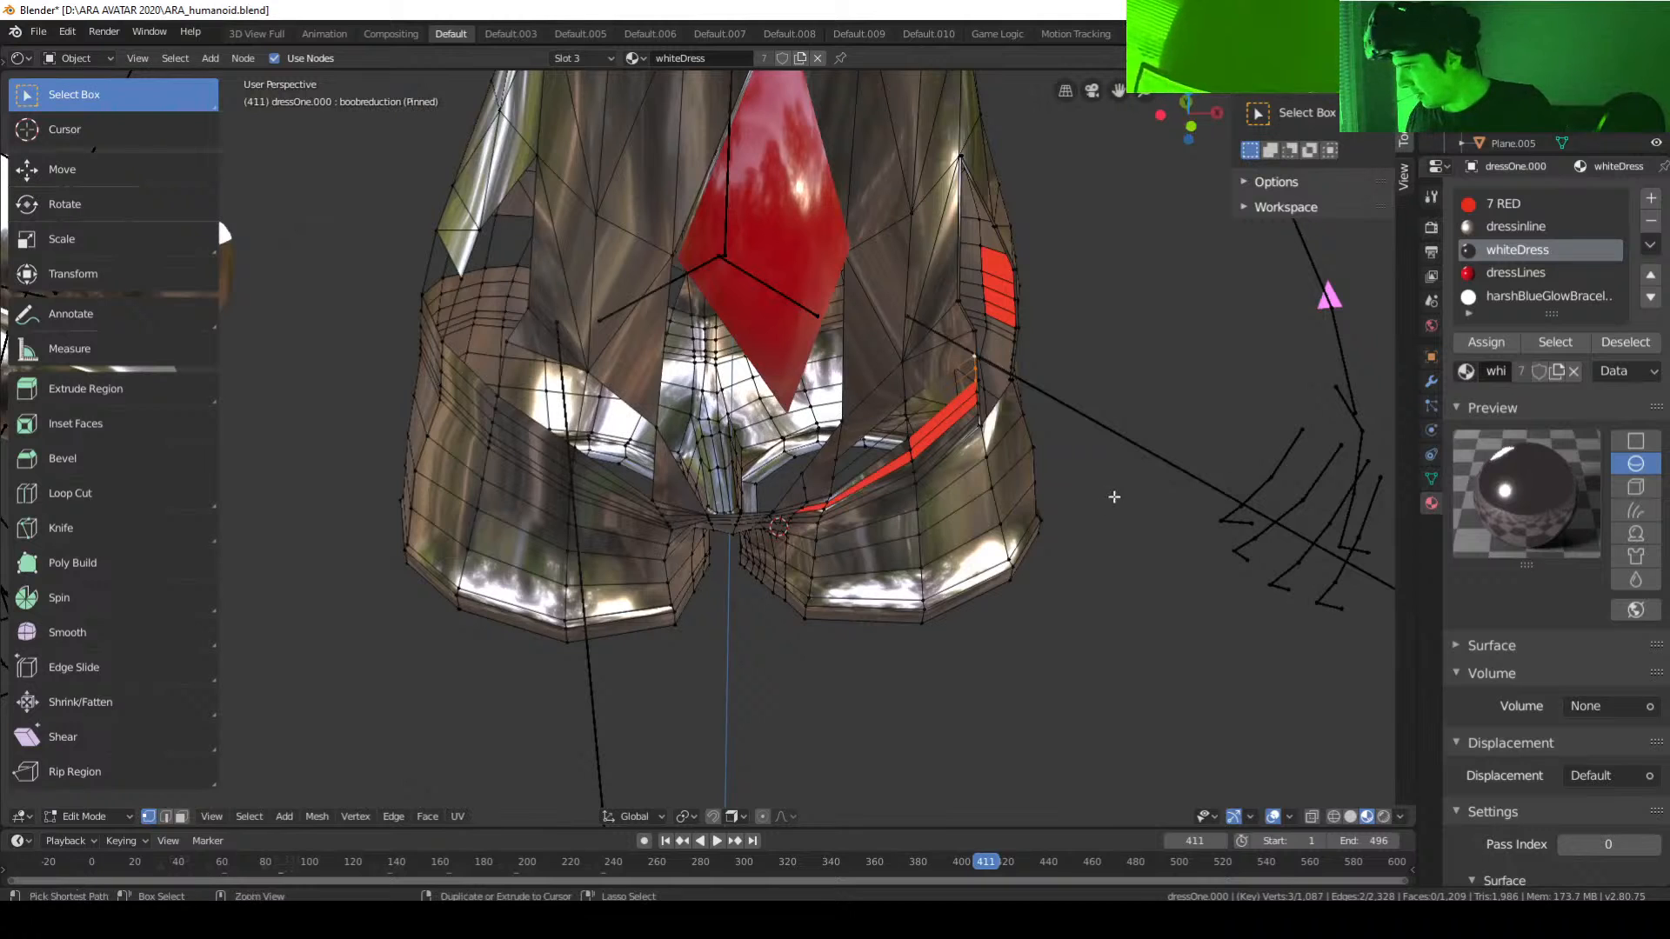
shift+click(929, 434)
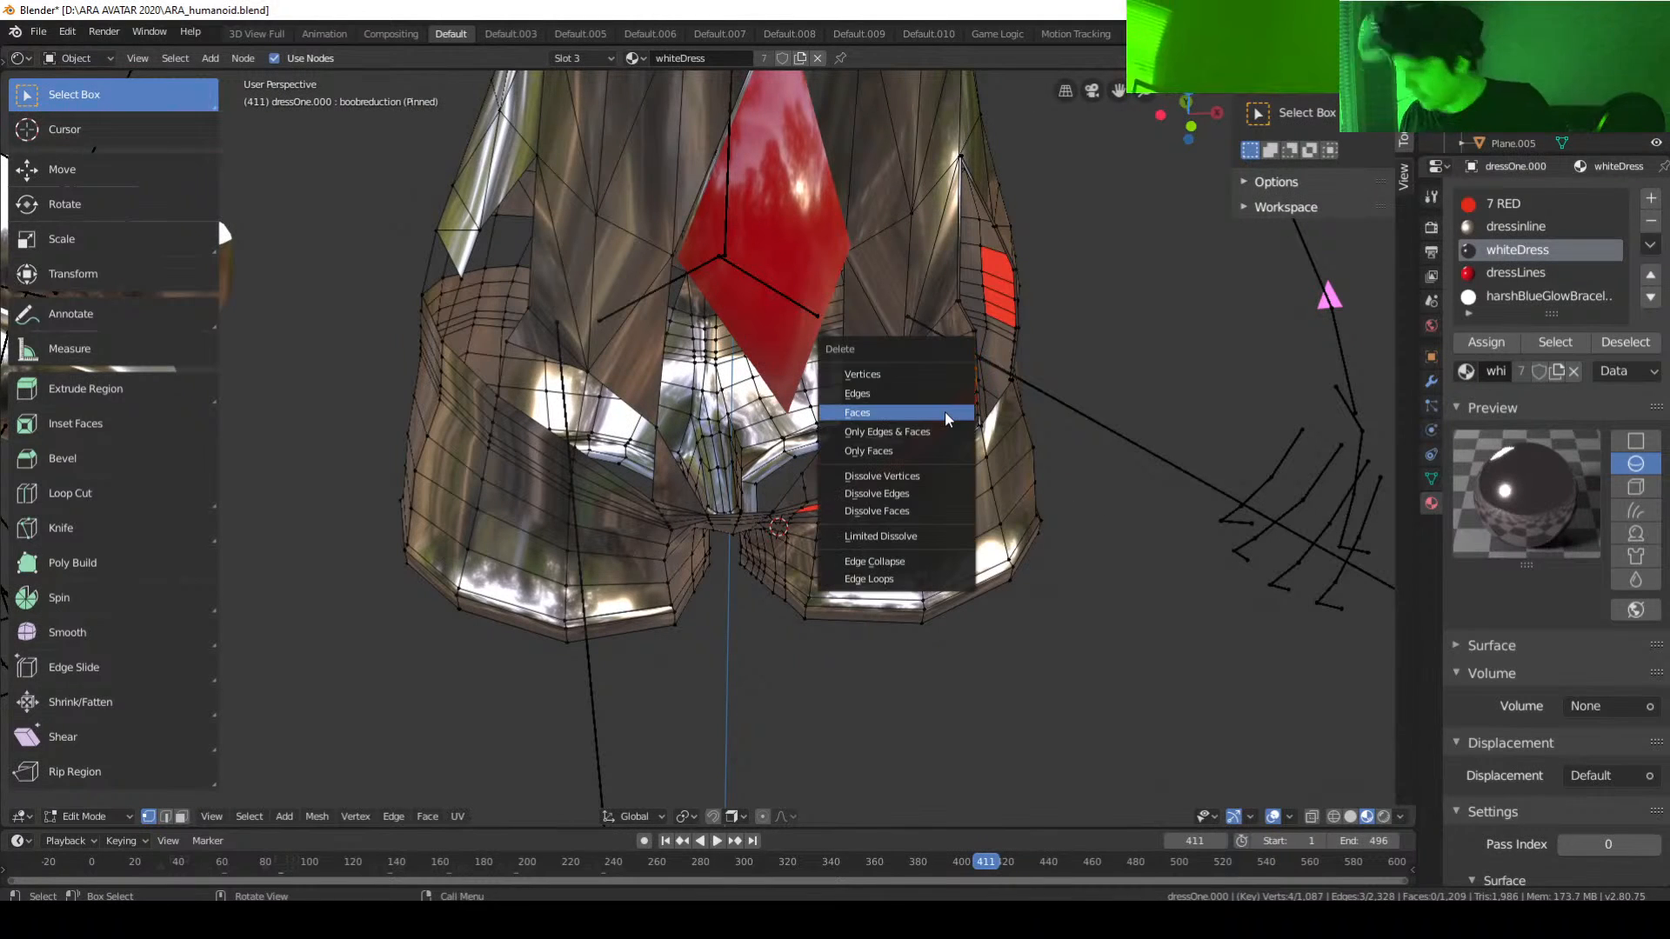
key(x)
click(899, 394)
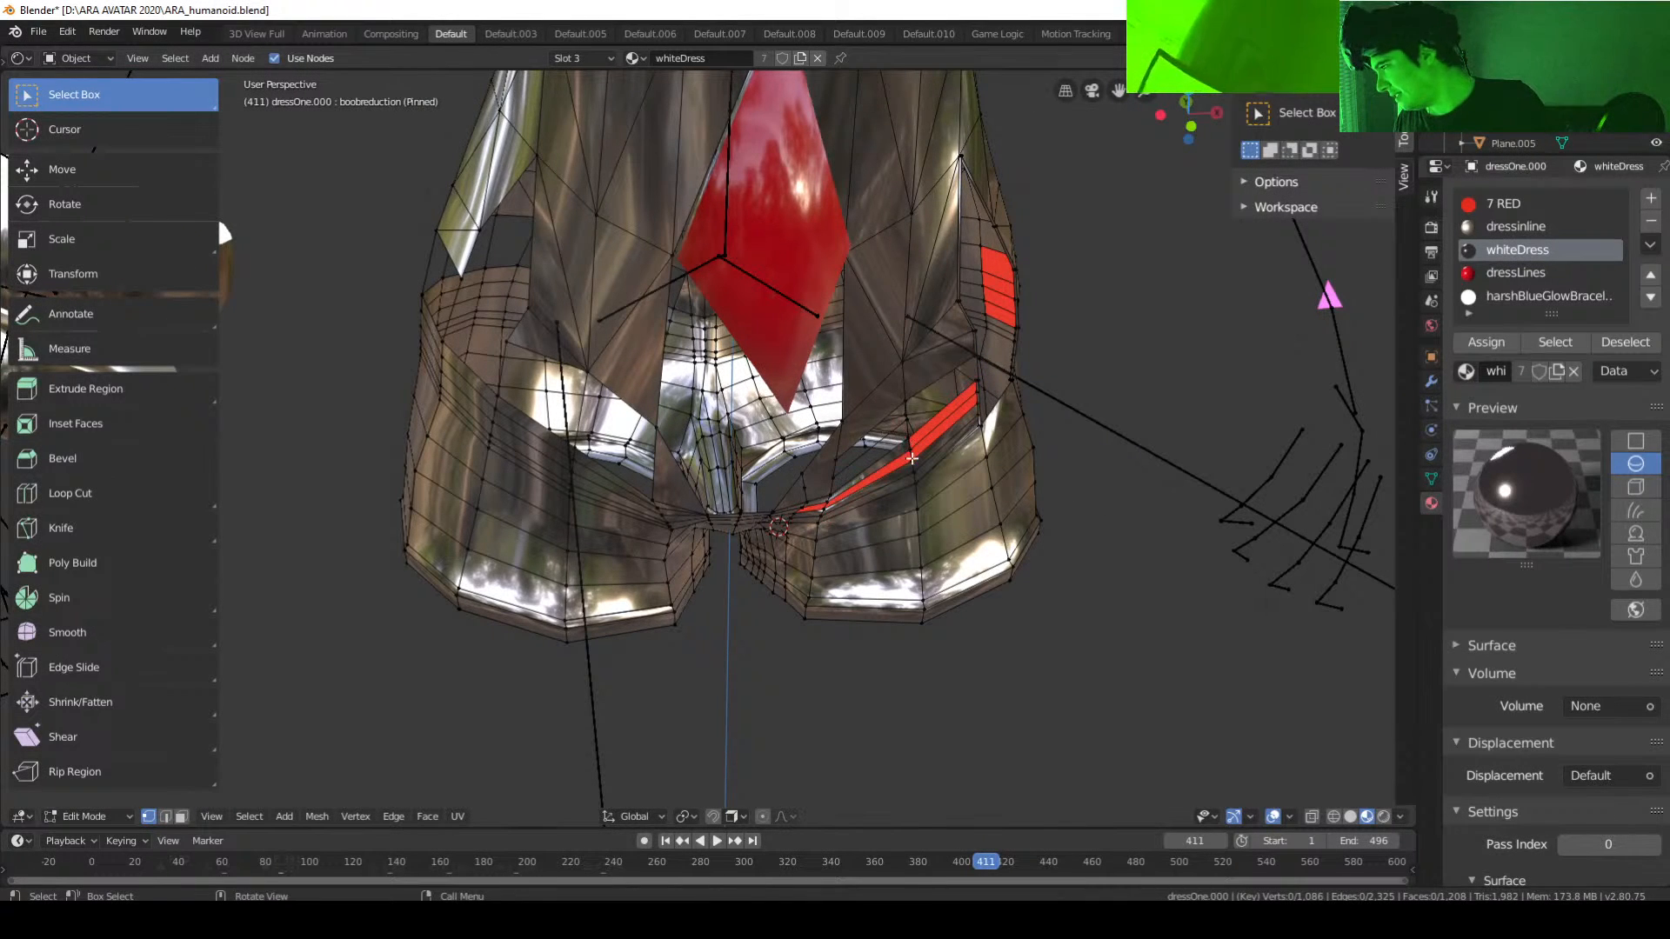
Step: Delete the loose edge crossing the inner part of the front opening
middle_drag(862, 465, 858, 474)
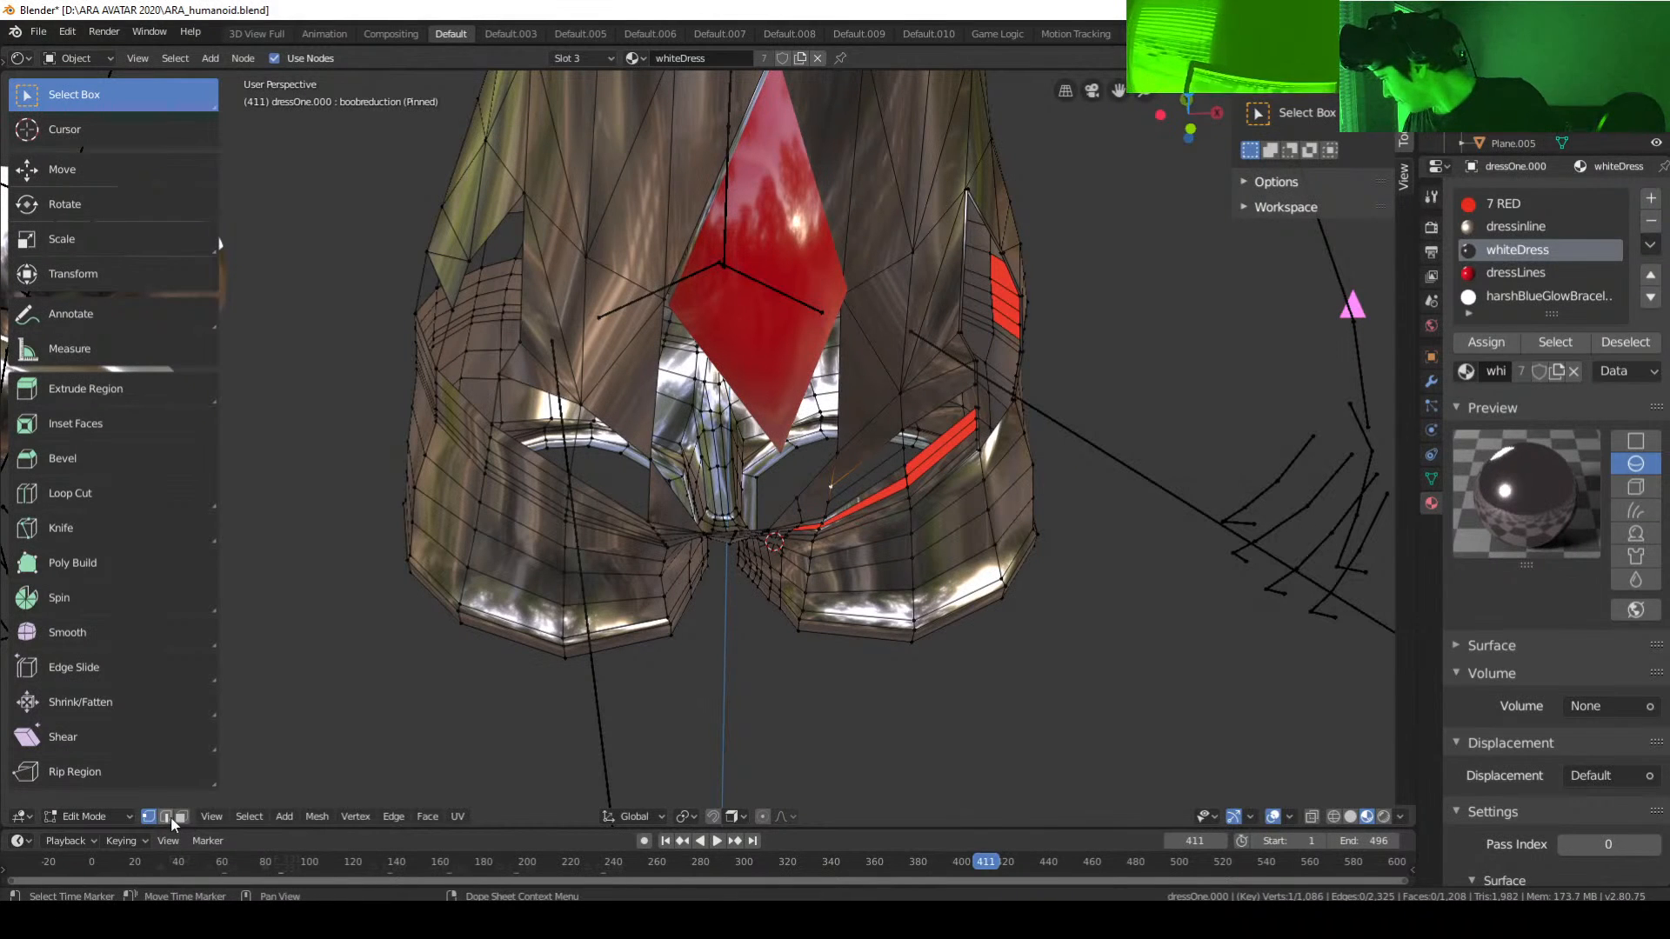
key(2)
key(x)
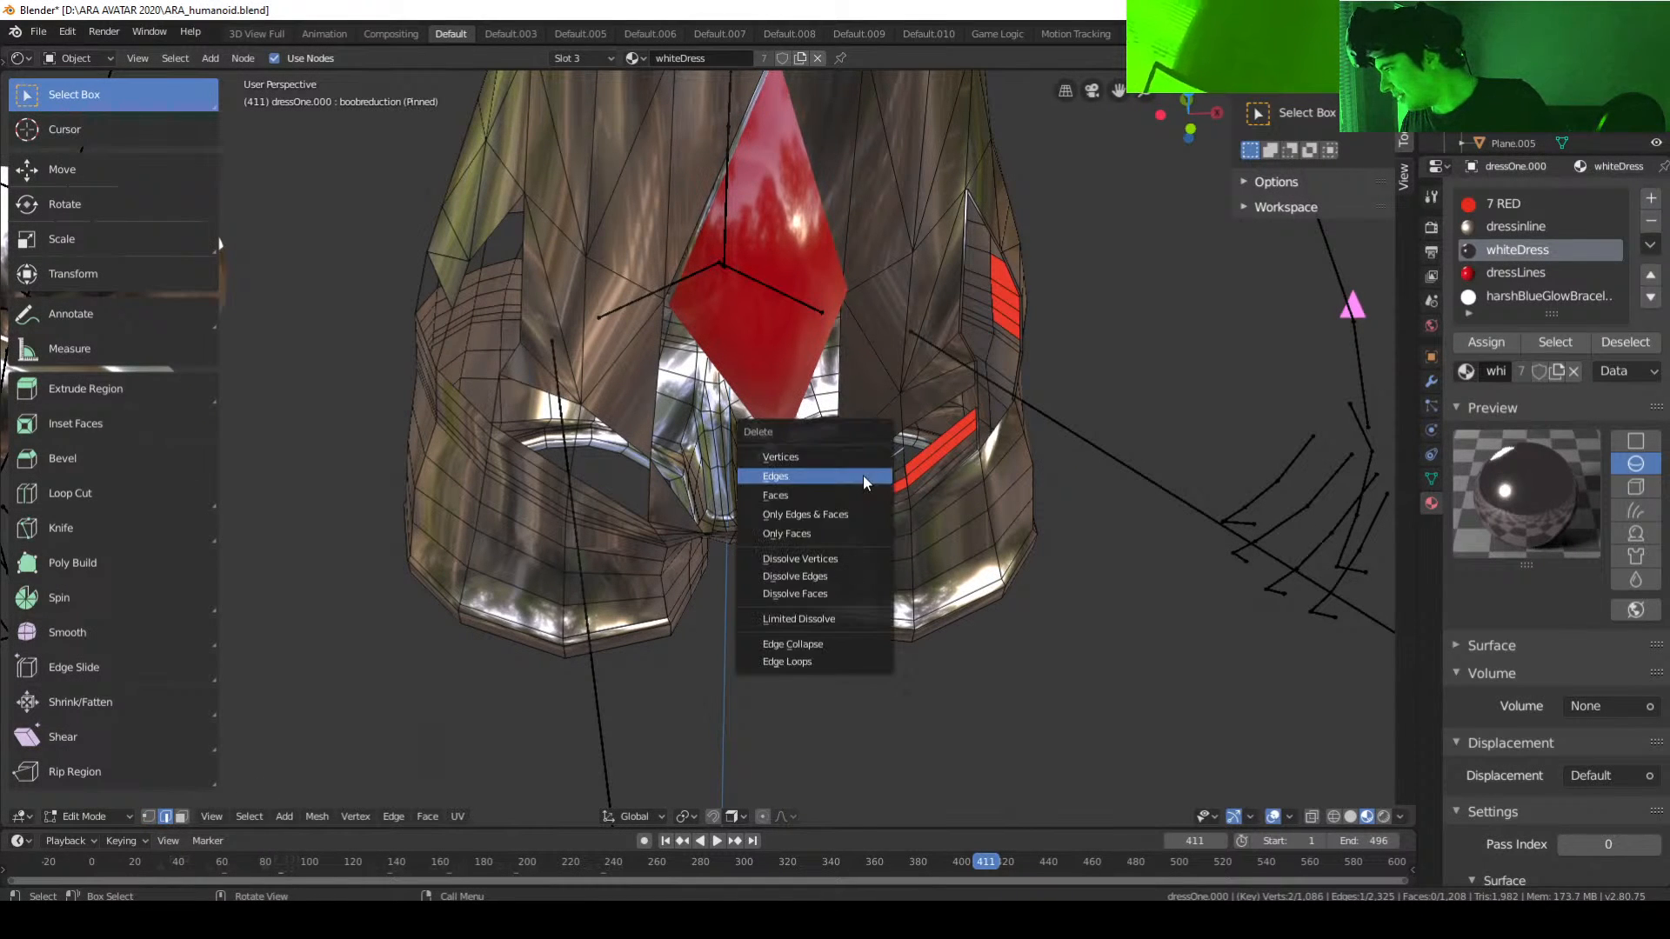
click(864, 476)
scroll(939, 522, up, 4)
scroll(875, 546, down, 3)
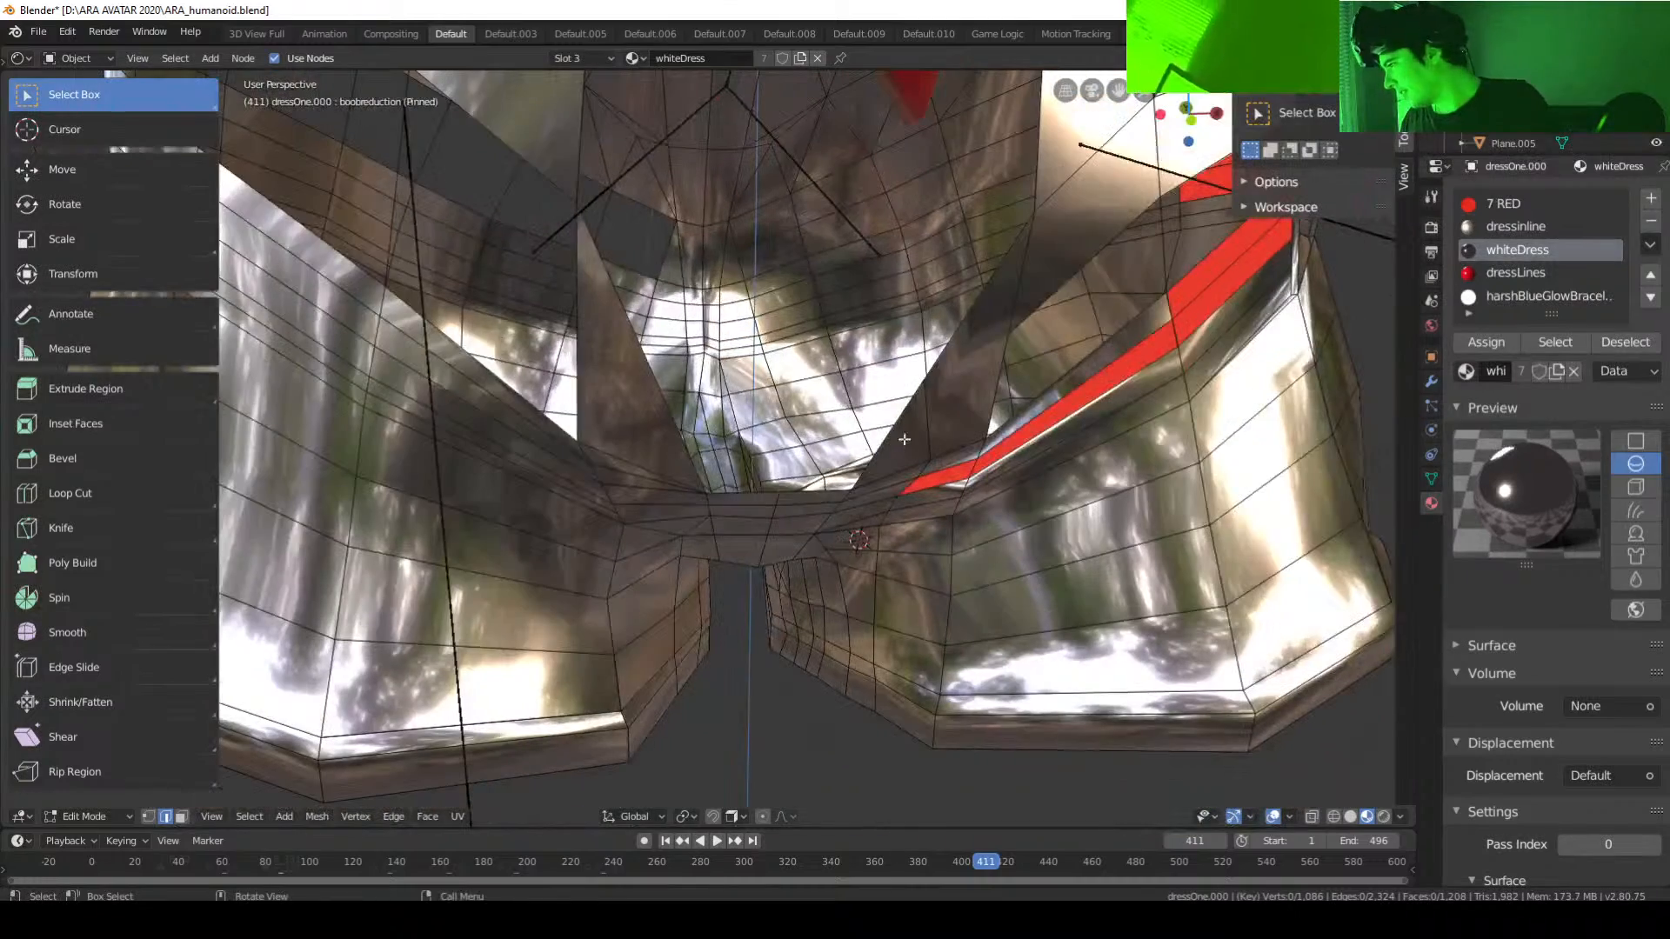
Step: Delete the two lower vertices of the dark inner front panel together with their attached faces
click(150, 816)
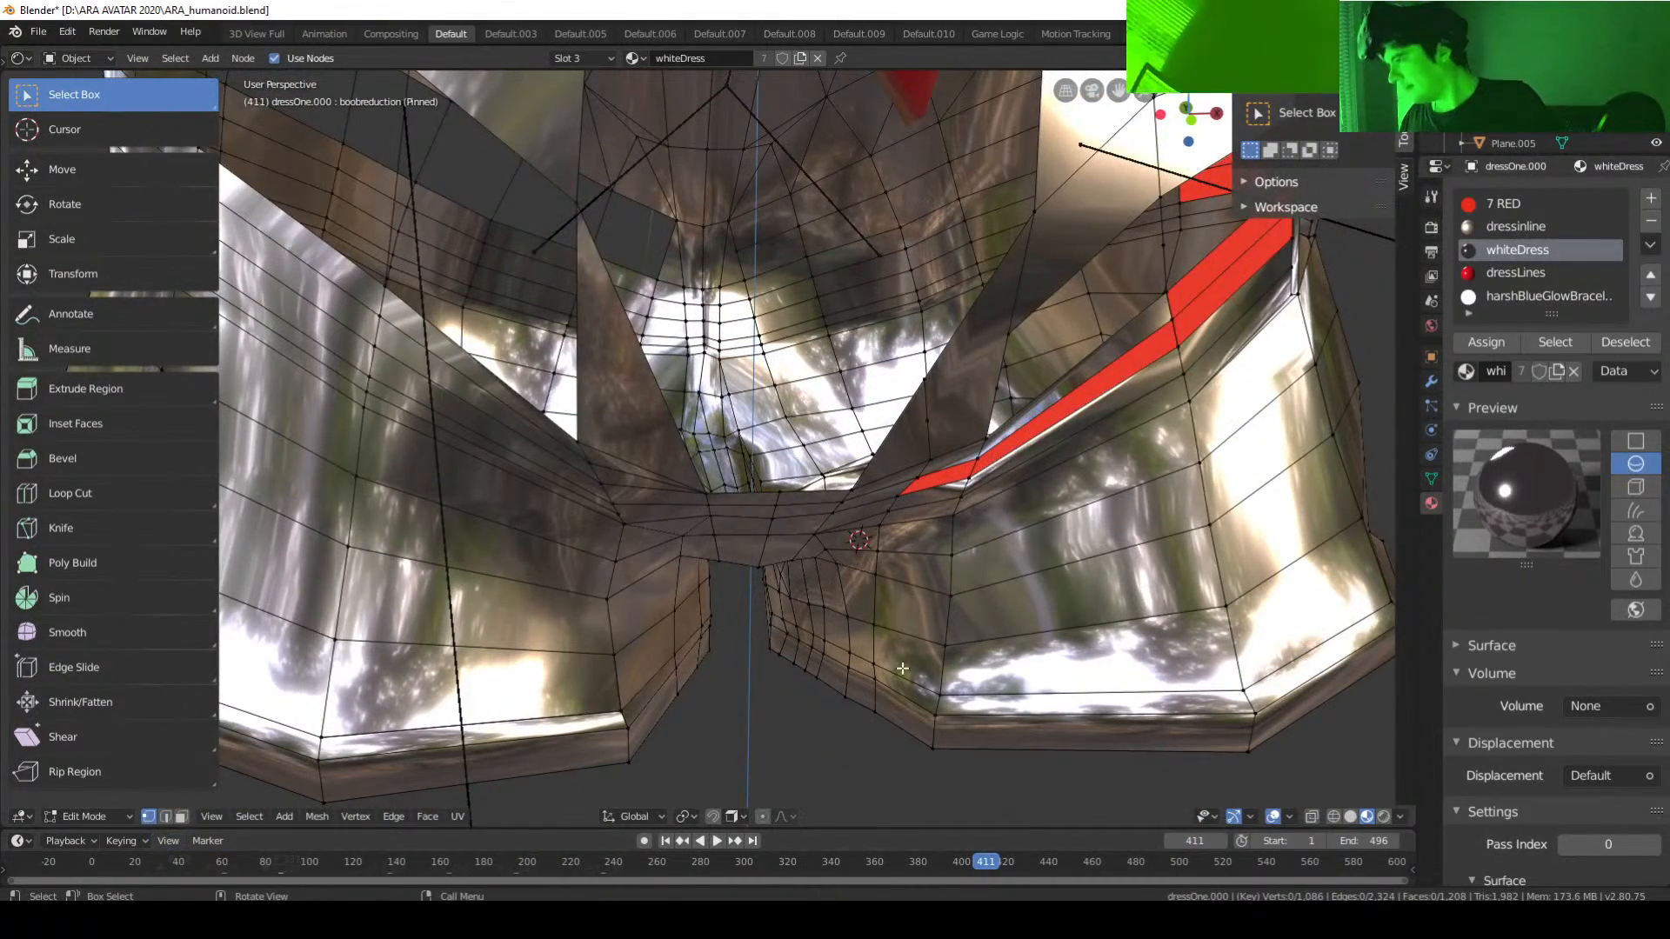
scroll(969, 637, up, 3)
middle_drag(979, 633, 961, 627)
scroll(980, 605, down, 3)
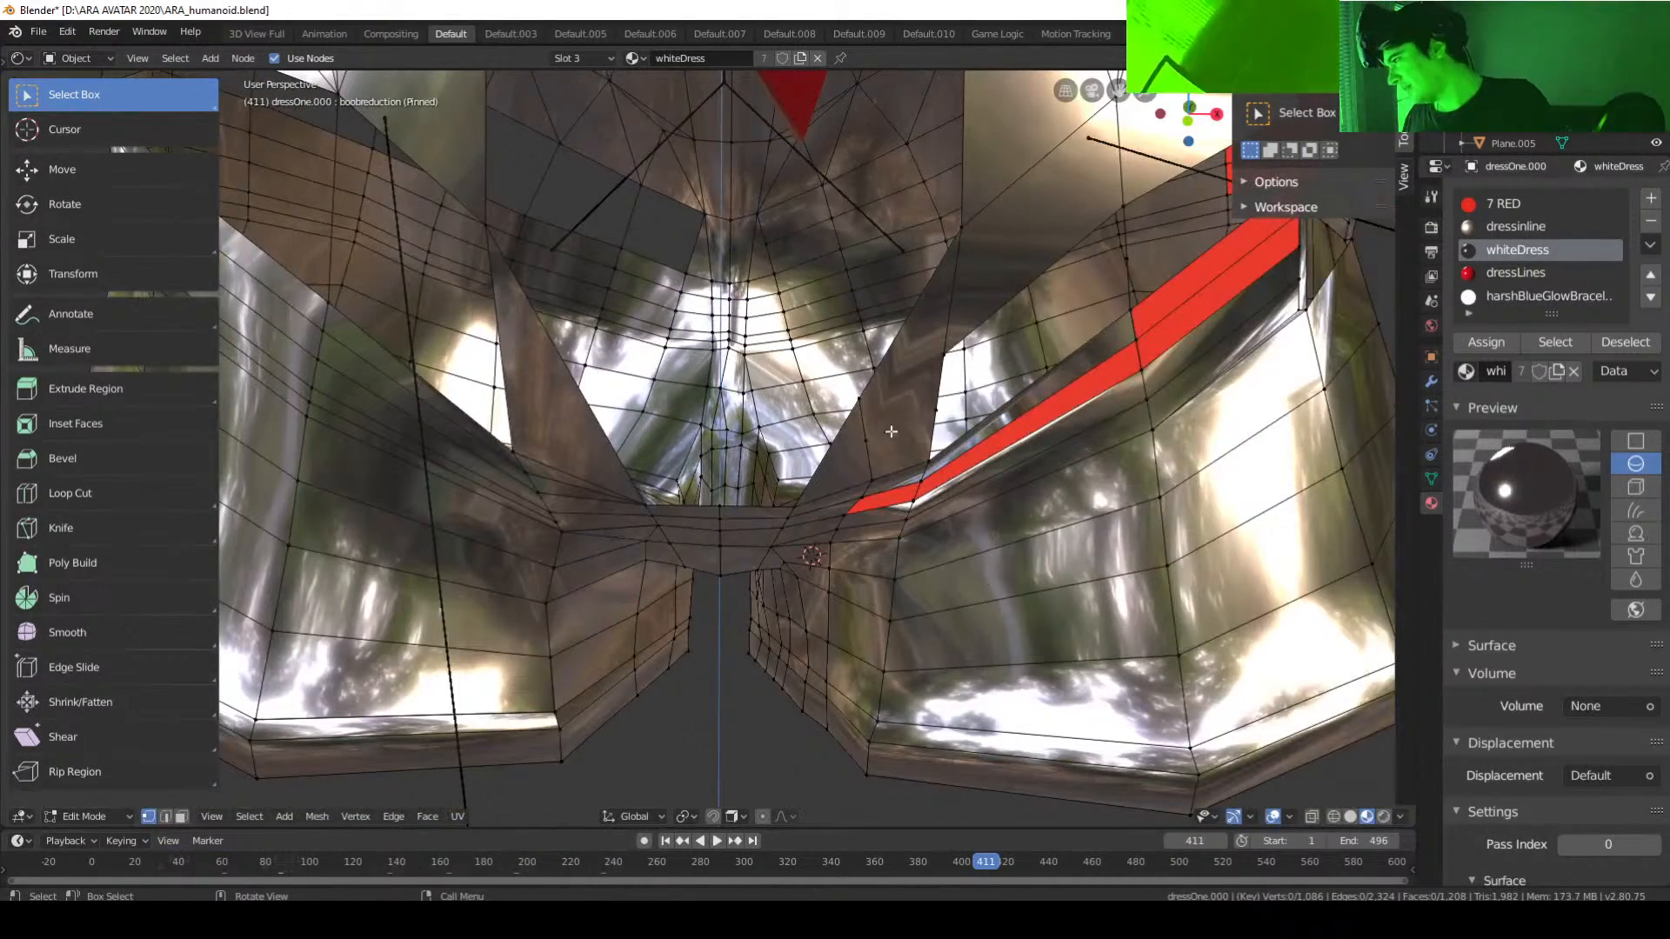
key(3)
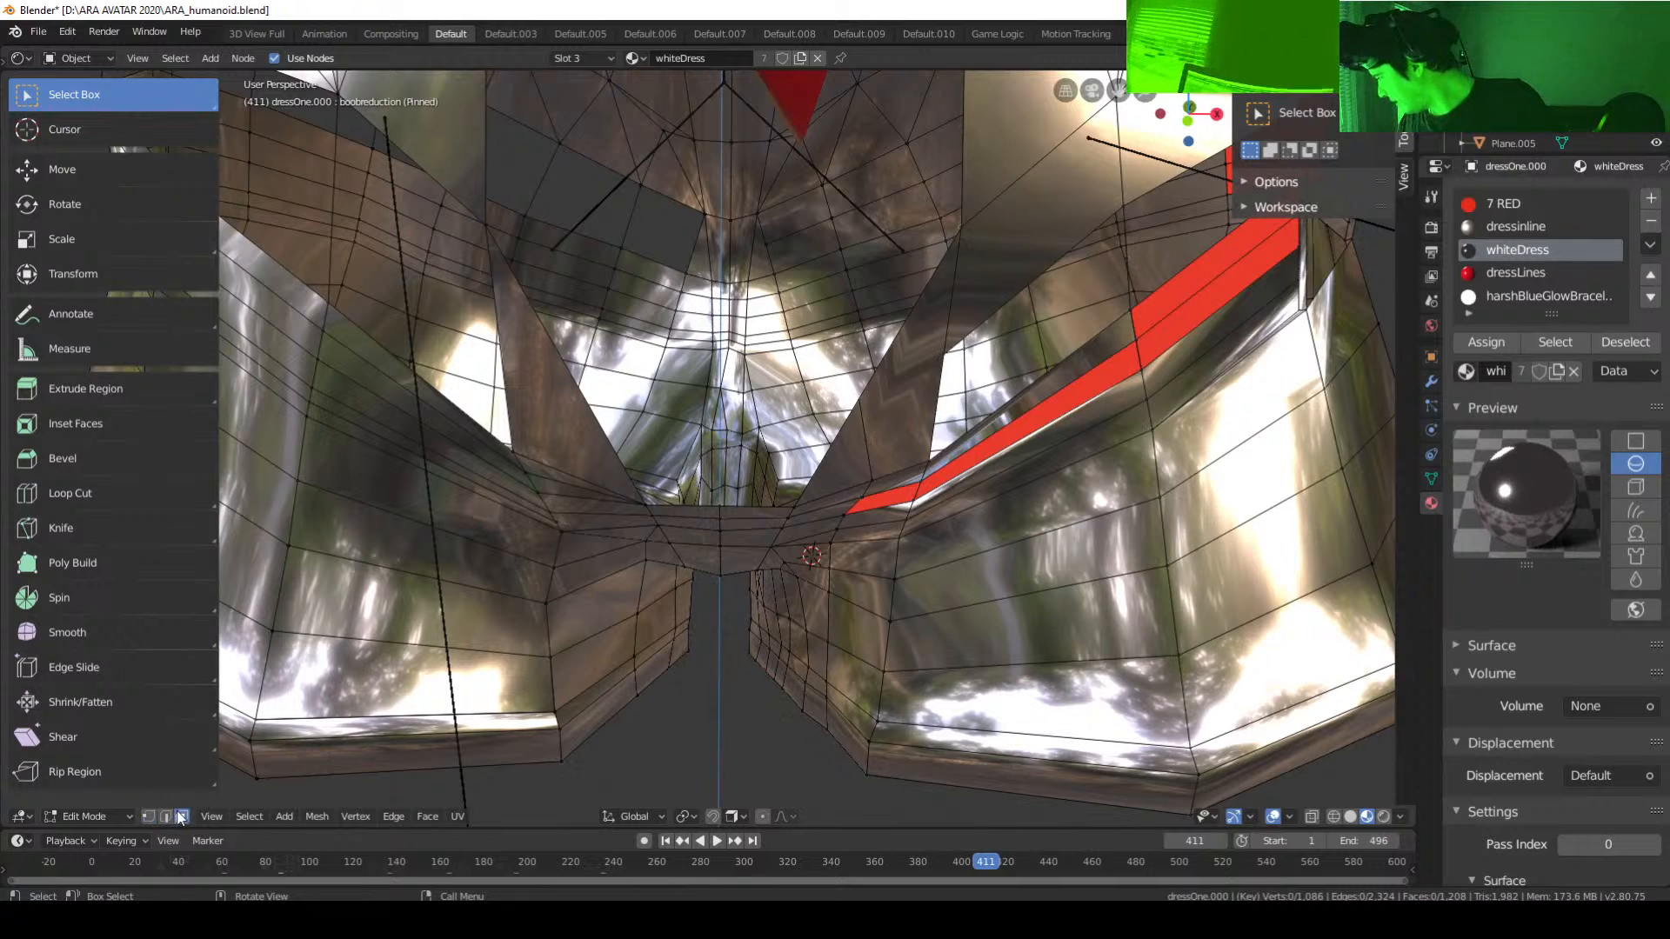
click(902, 395)
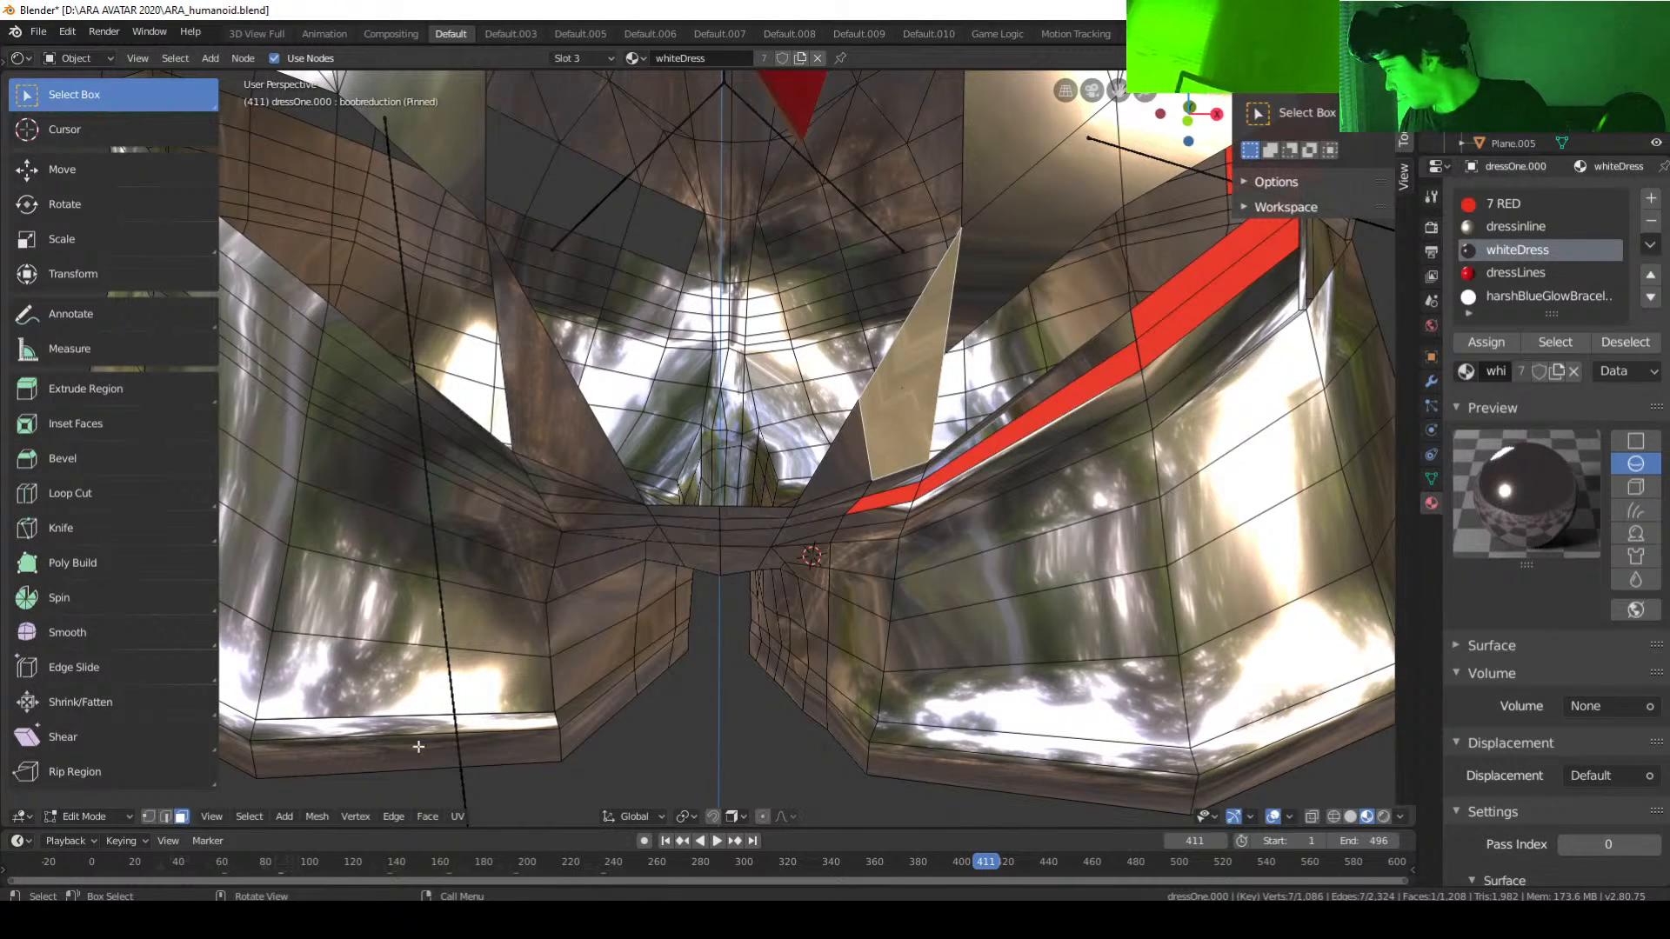
click(148, 818)
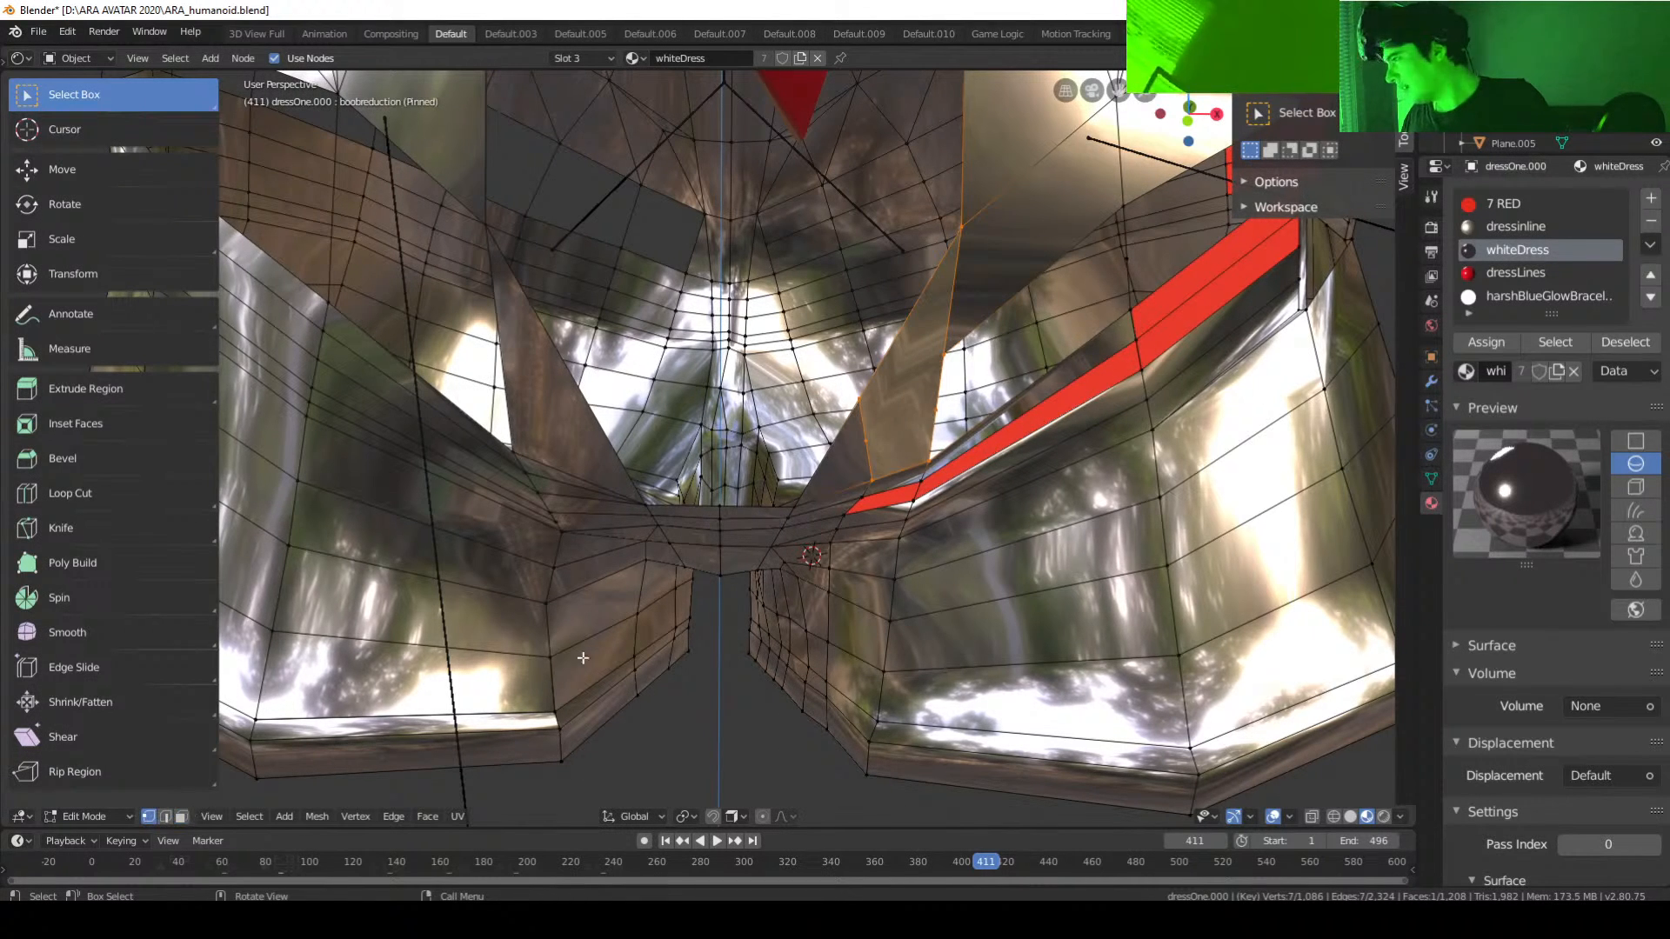
click(872, 447)
key(x)
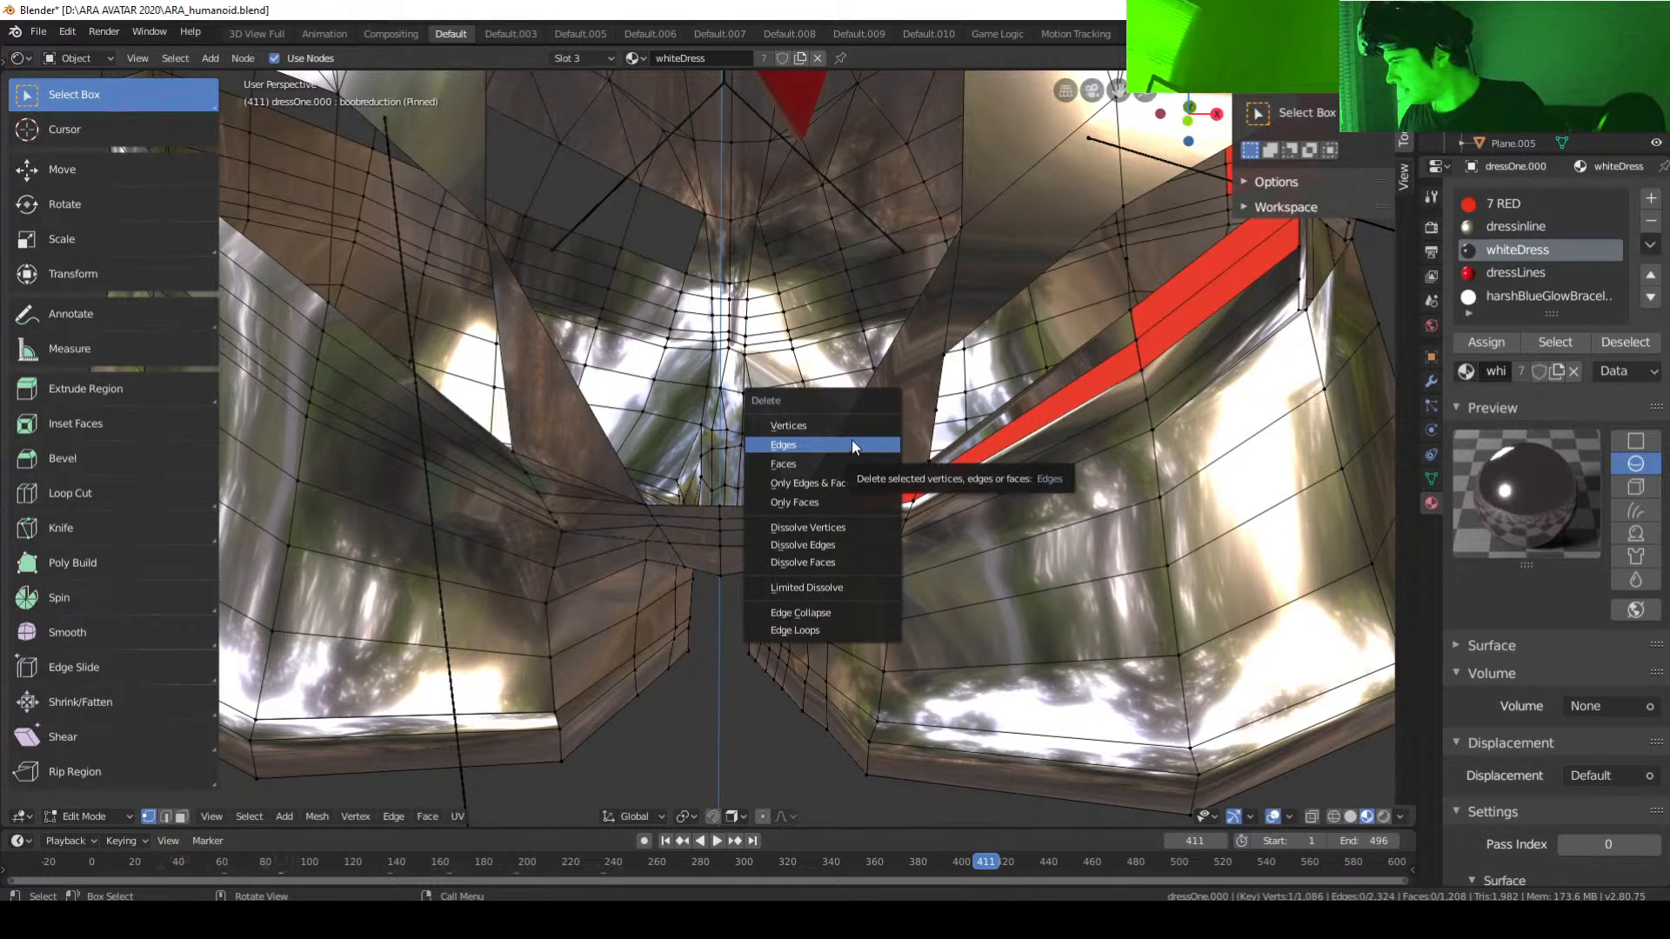
click(856, 441)
click(931, 411)
key(x)
click(930, 412)
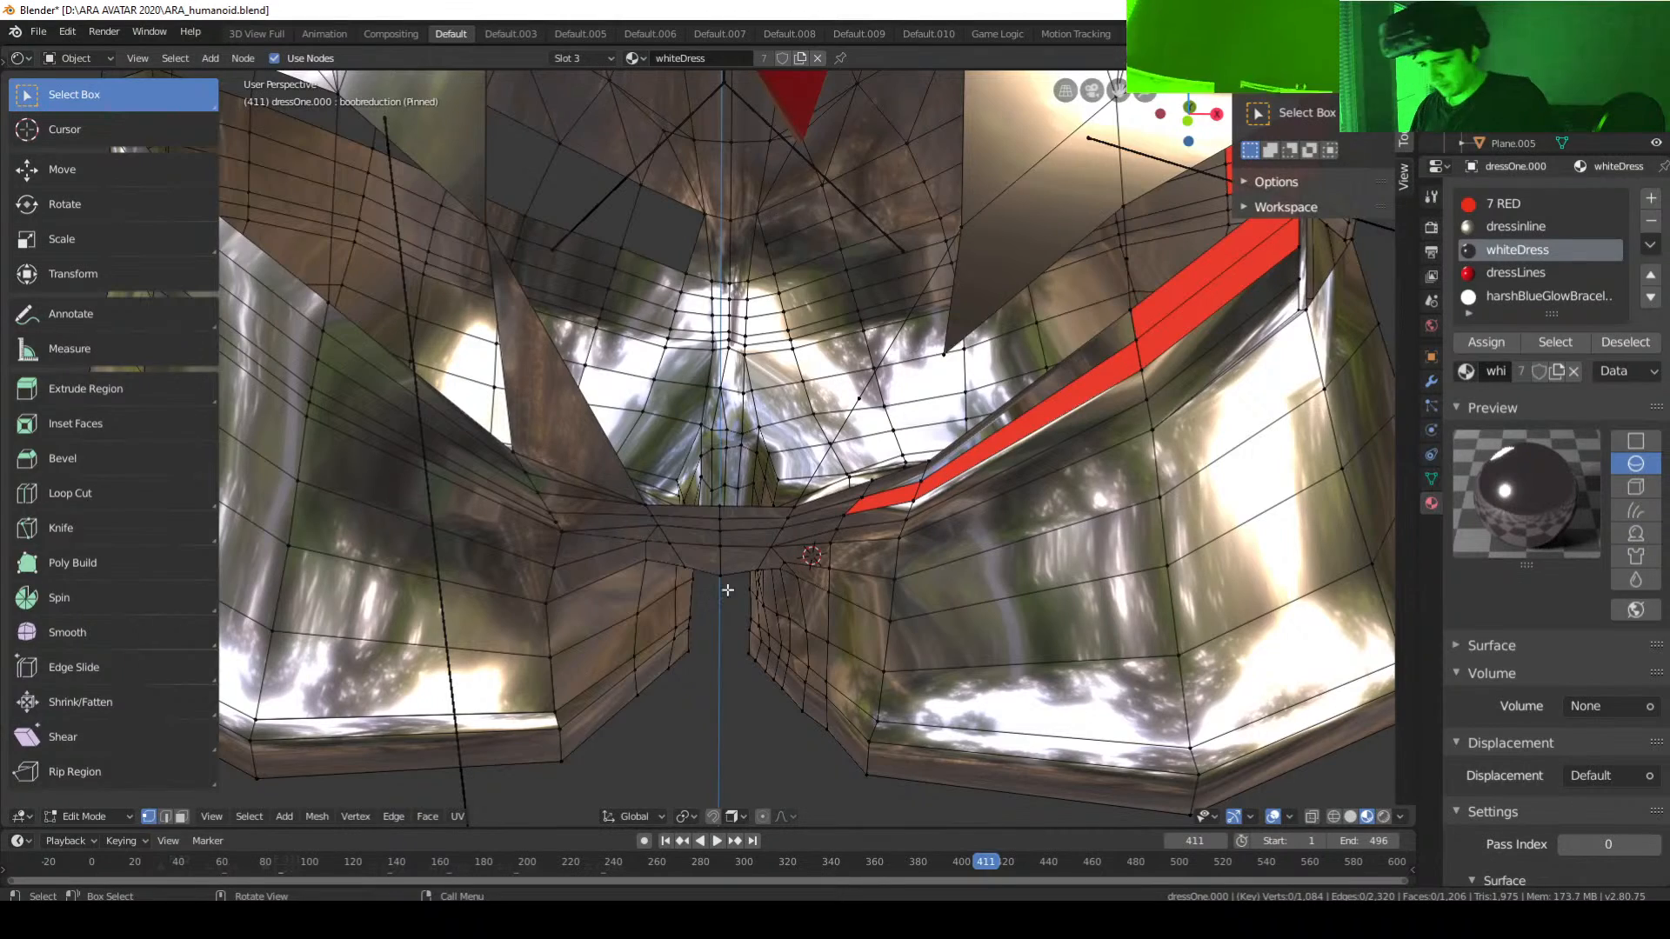
key(Tab)
key(Tab)
scroll(835, 563, down, 8)
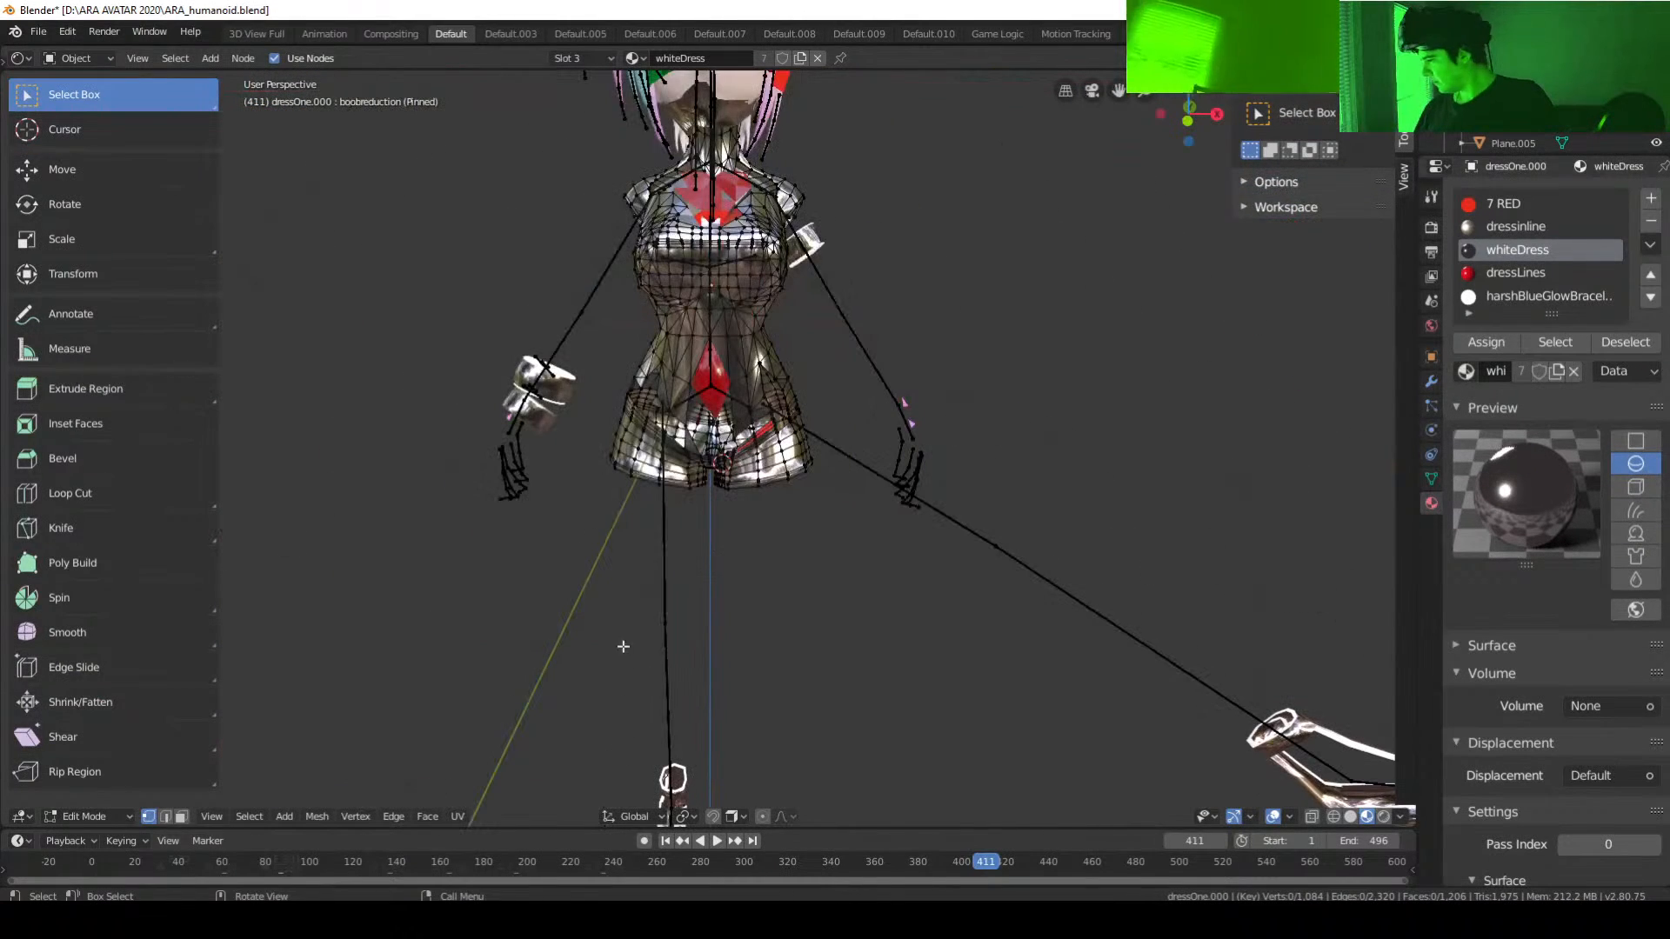
Step: Inspect the dress hips in Object Mode without the mesh wireframe, and return to Edit Mode
click(122, 818)
click(132, 799)
scroll(784, 579, up, 6)
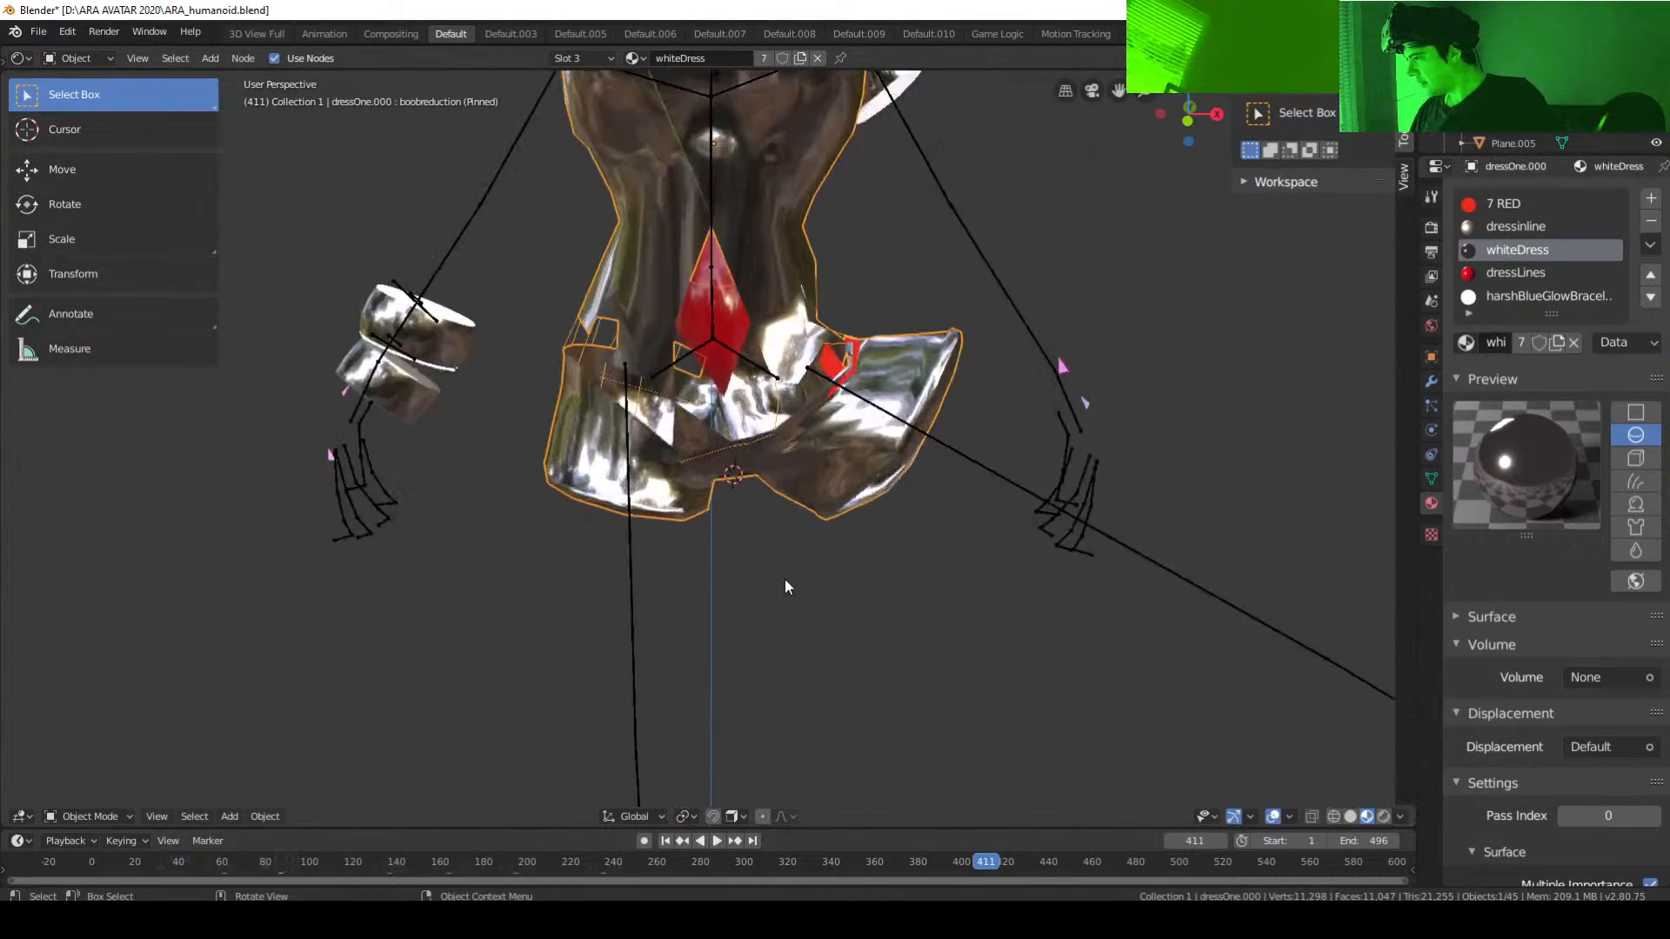
click(101, 817)
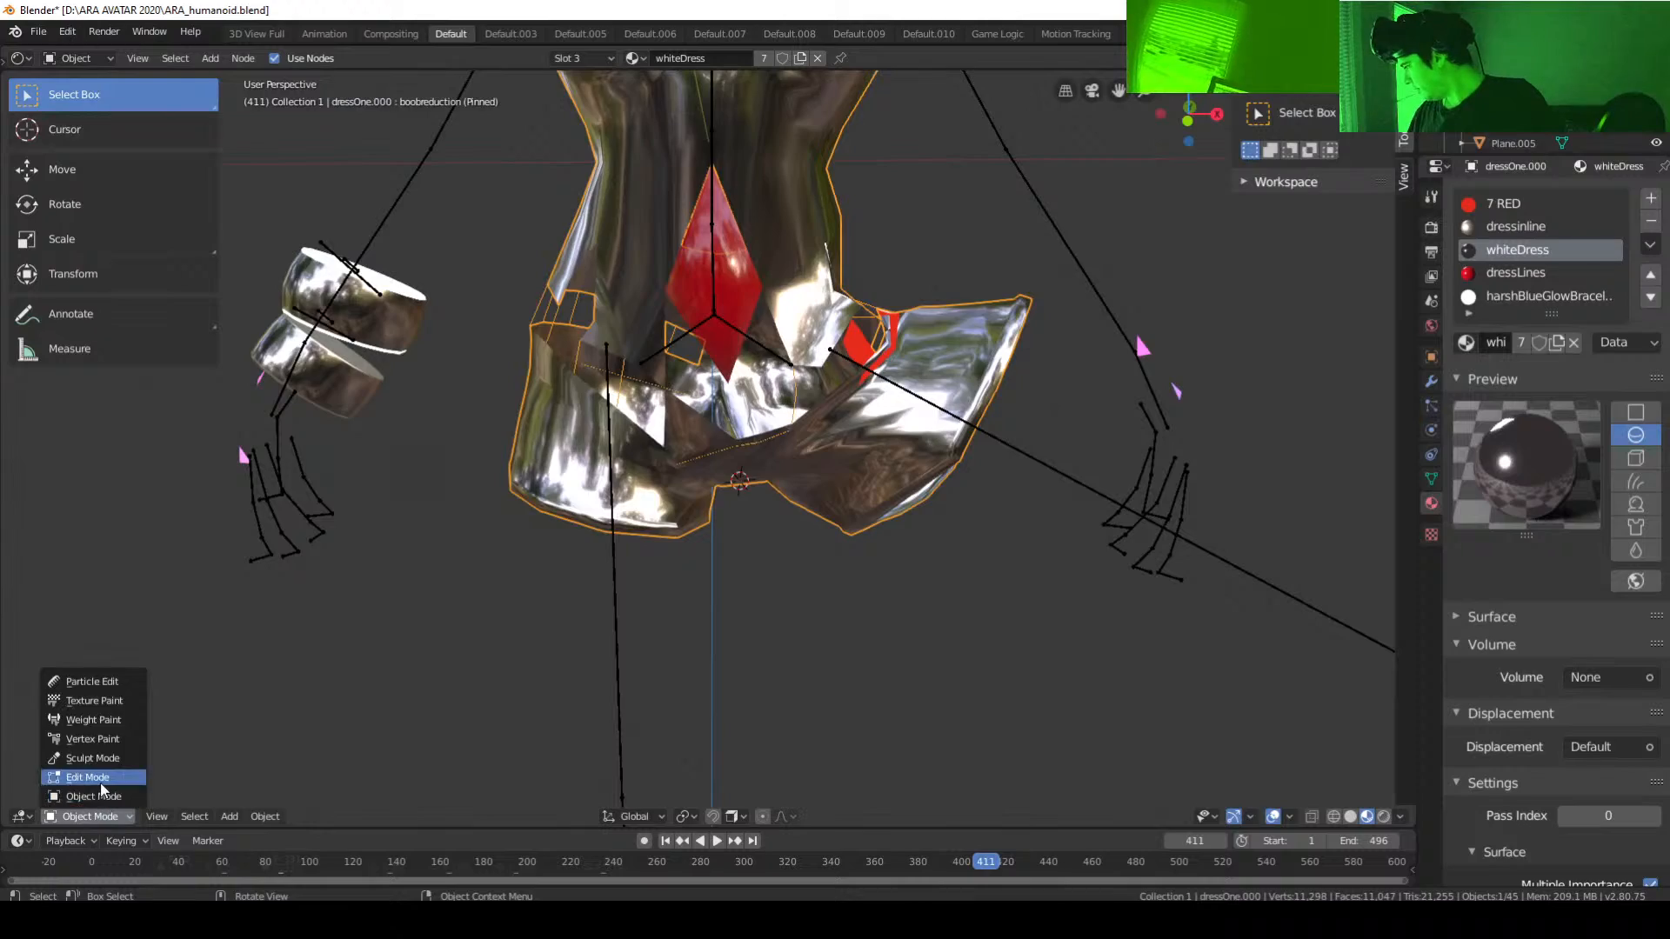
click(103, 779)
scroll(969, 552, up, 5)
scroll(968, 552, up, 3)
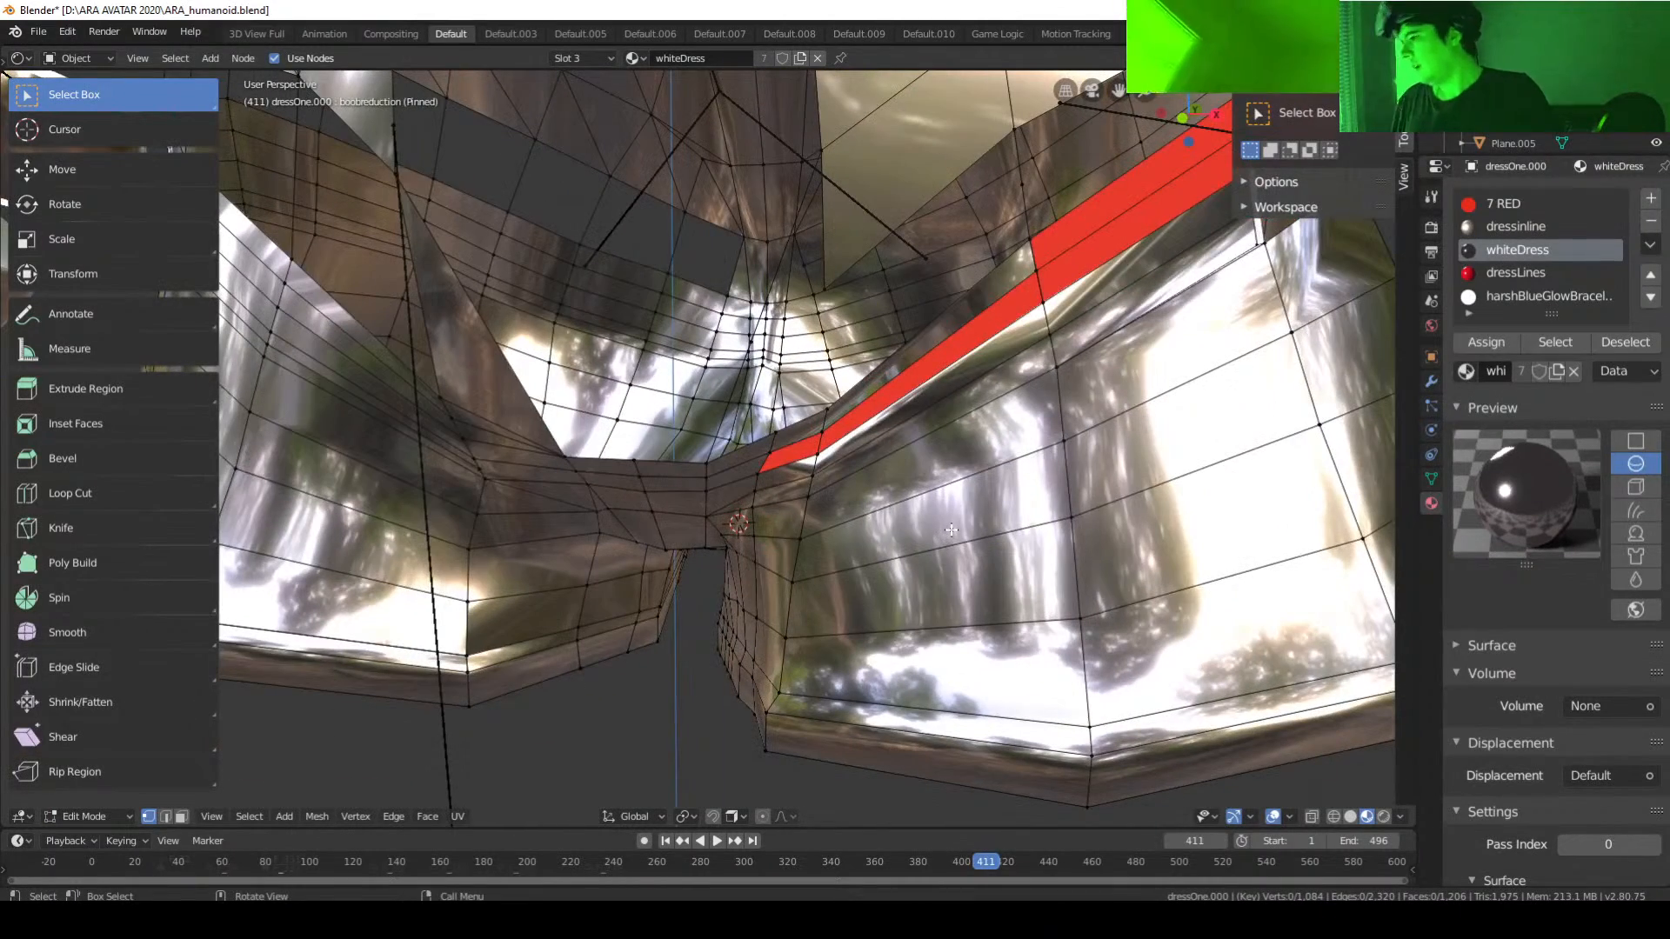
Step: Examine the hip opening up close and the whole avatar from perspective, right side and front views
scroll(832, 605, down, 8)
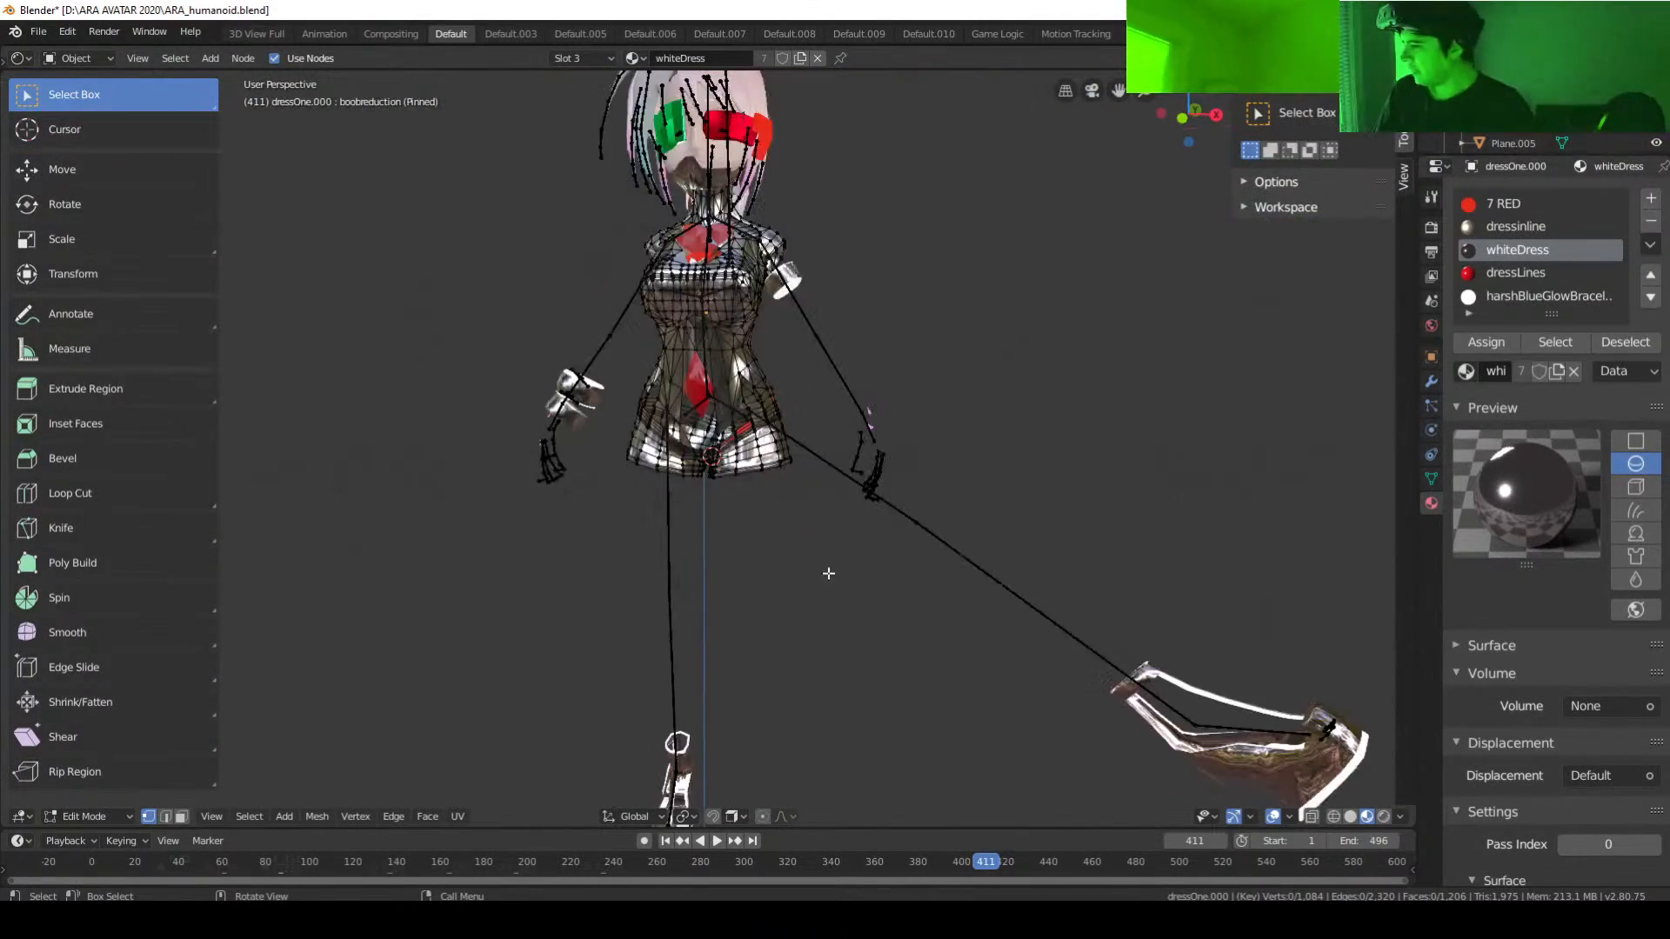
middle_drag(846, 510, 952, 487)
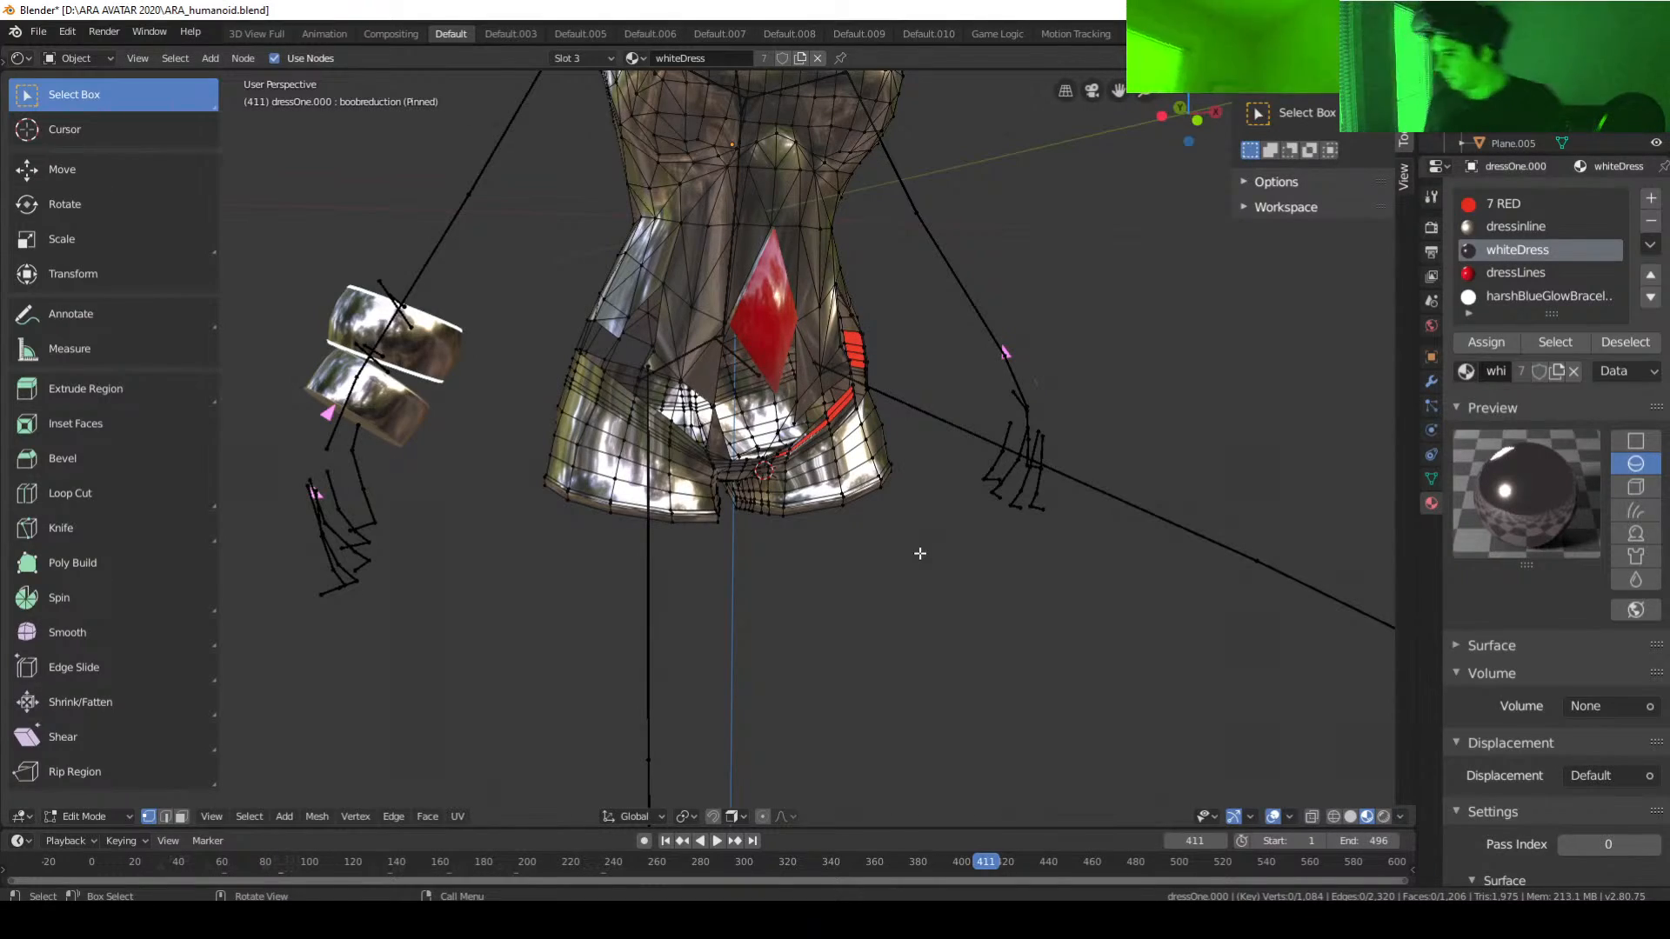
scroll(918, 554, up, 4)
mouse_move(917, 554)
middle_down()
mouse_move(853, 509)
mouse_move(586, 544)
mouse_move(748, 548)
mouse_move(772, 526)
mouse_move(912, 552)
middle_up()
scroll(723, 519, up, 4)
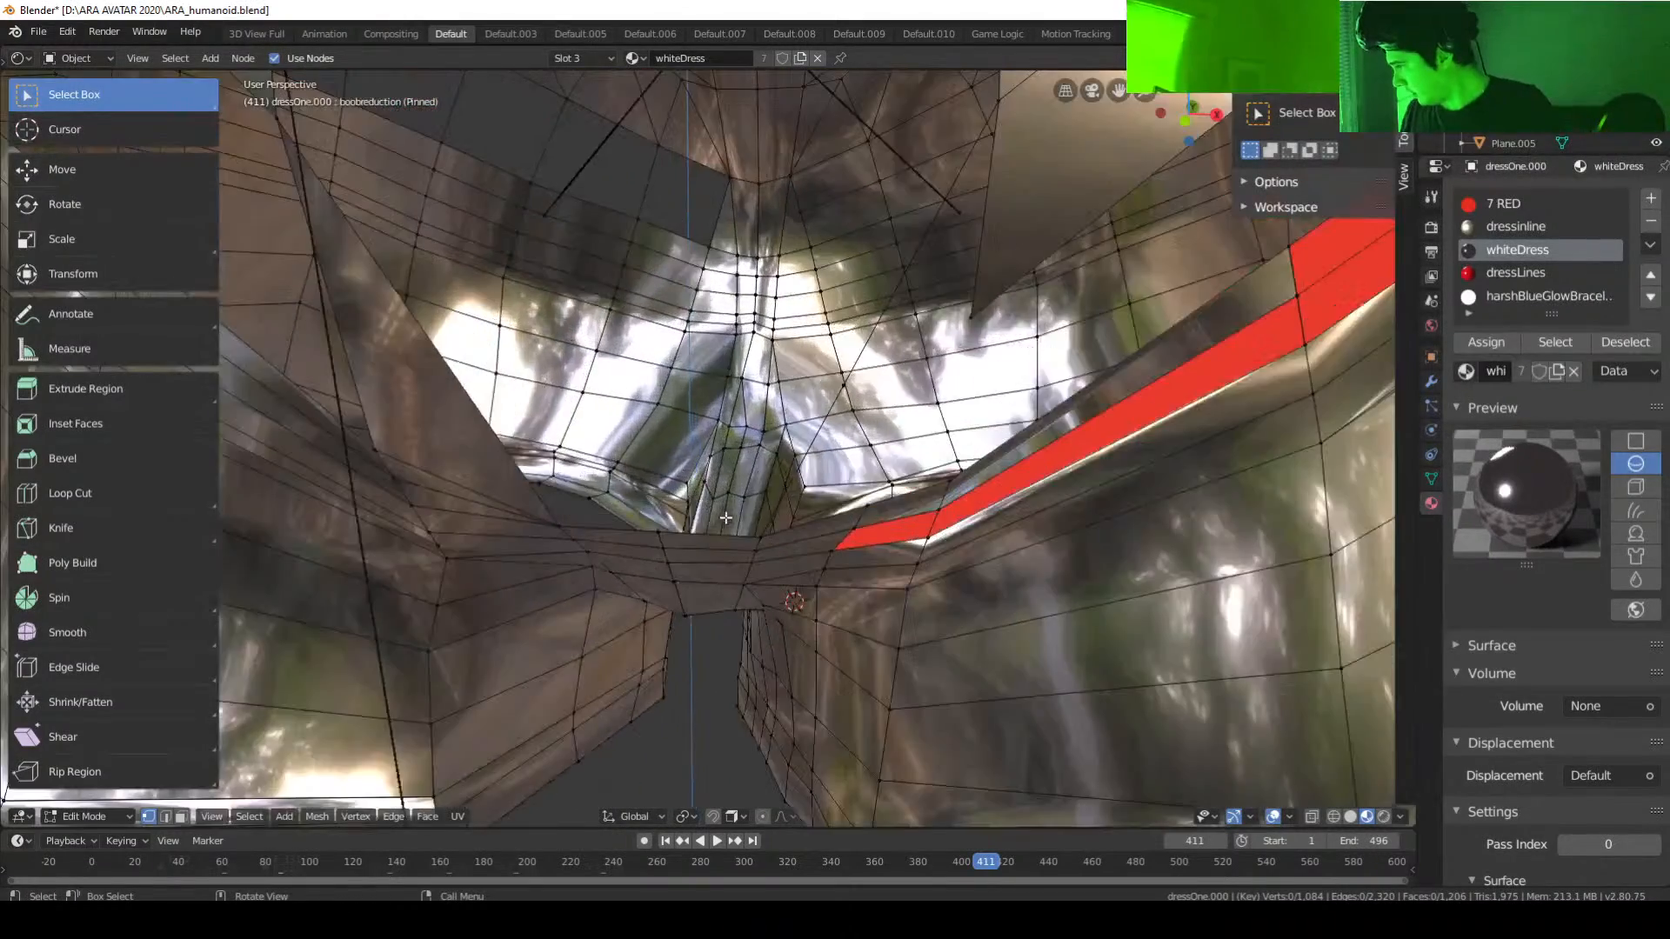
scroll(725, 518, down, 6)
scroll(745, 534, down, 3)
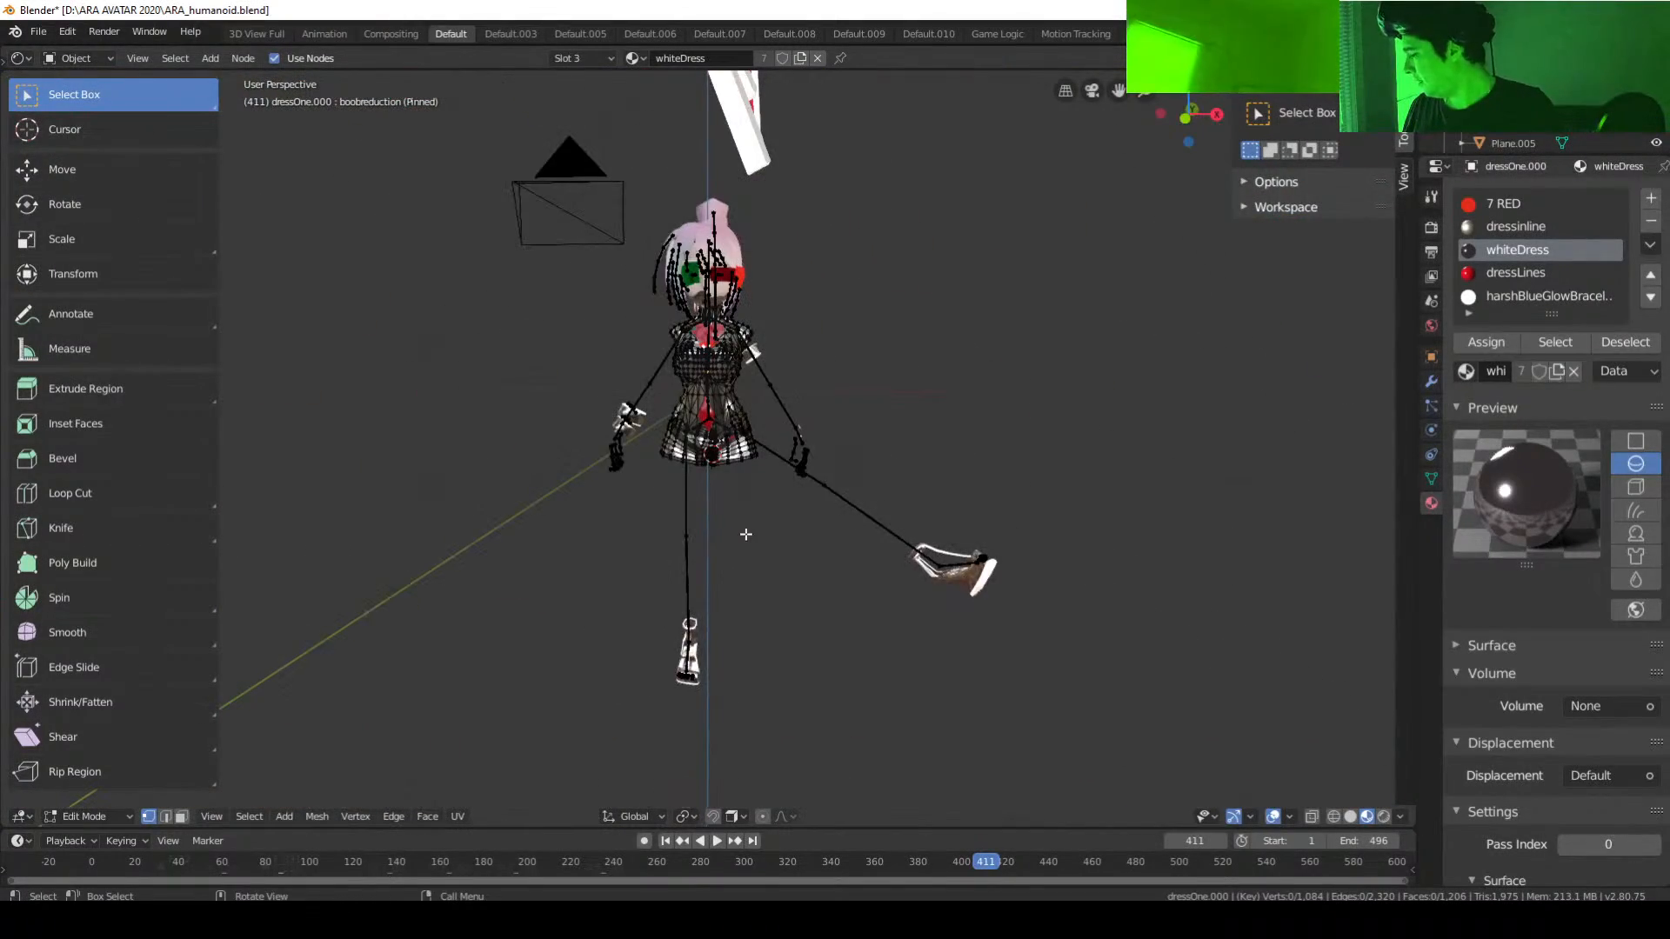
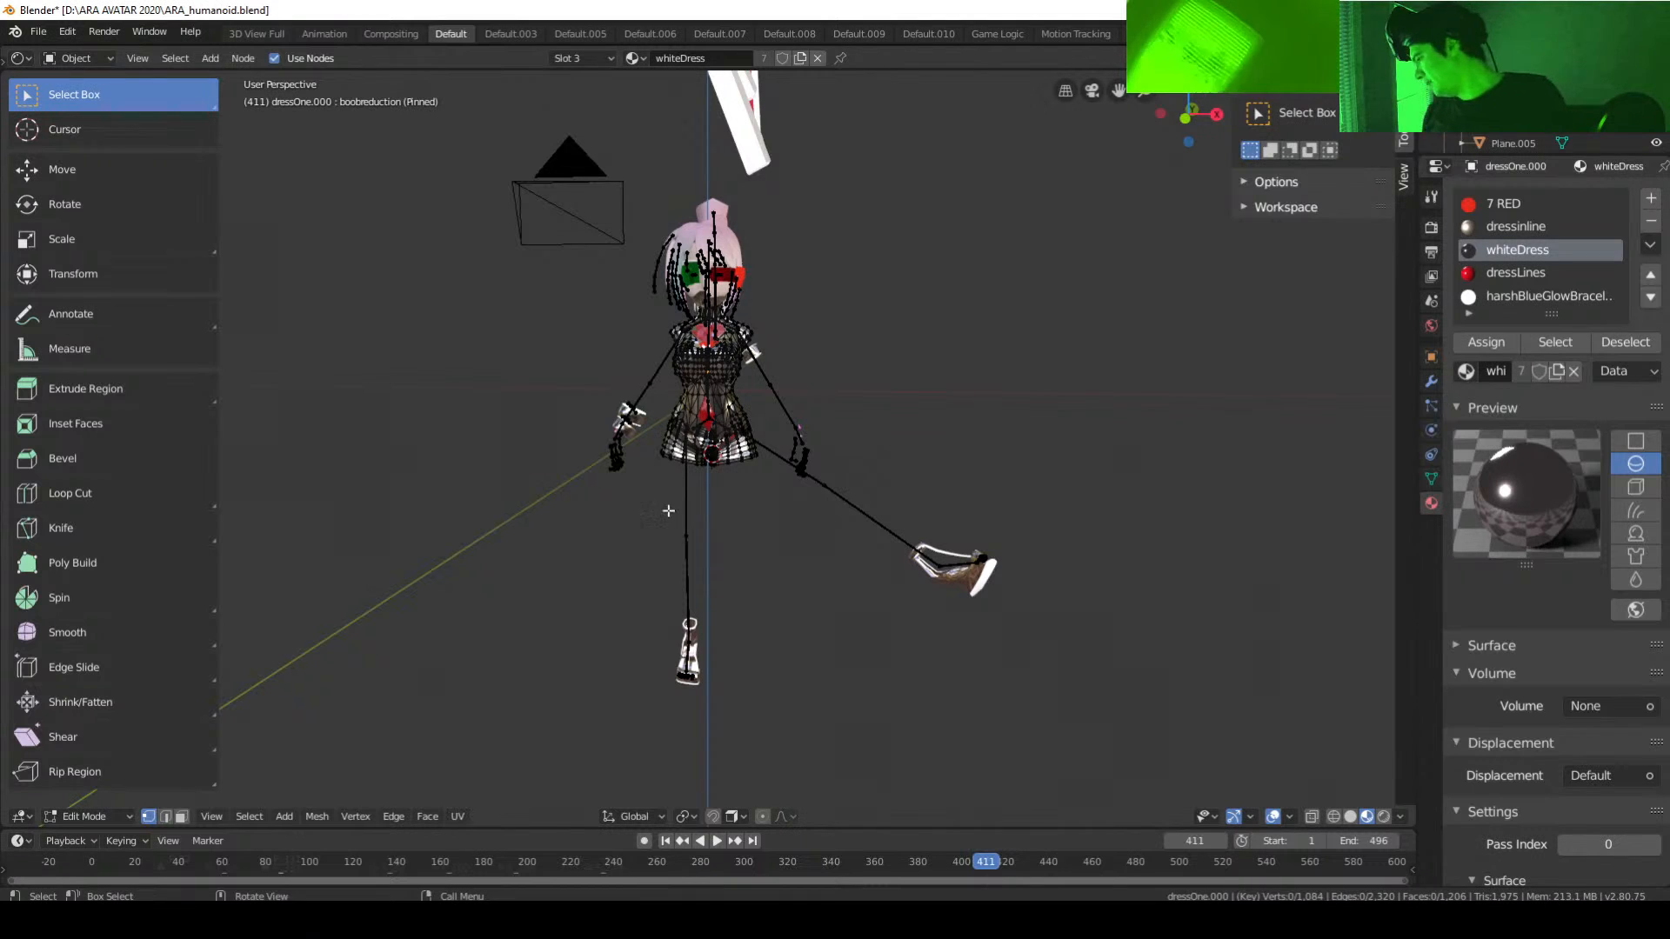
scroll(750, 534, up, 4)
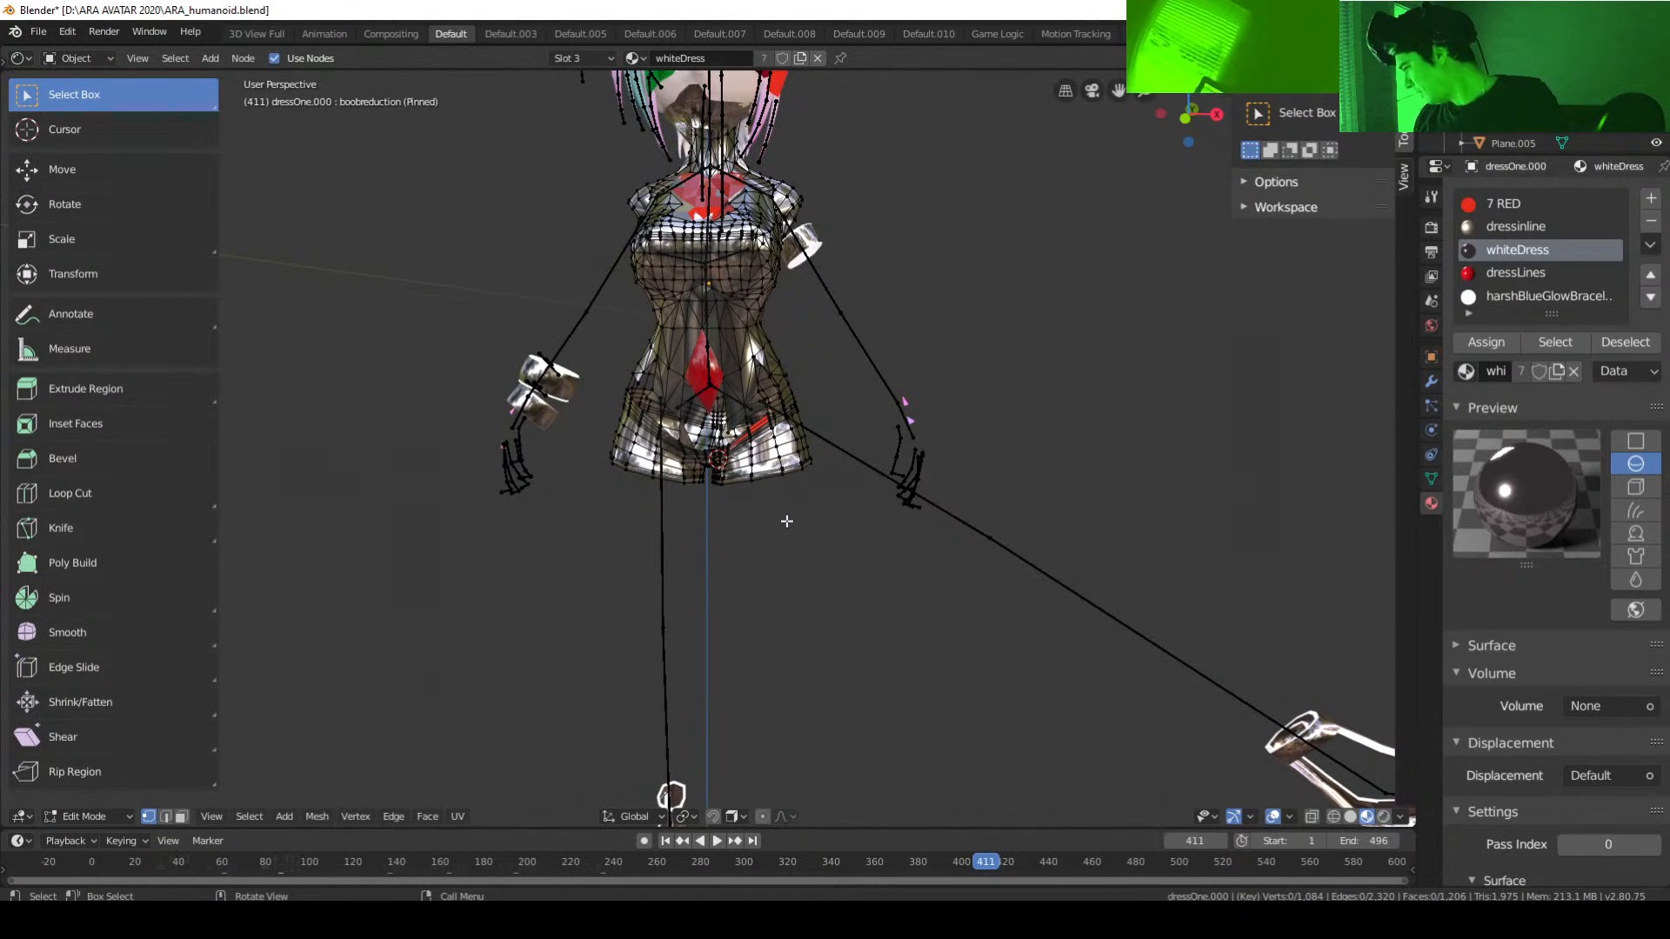
scroll(787, 521, down, 5)
scroll(787, 521, up, 5)
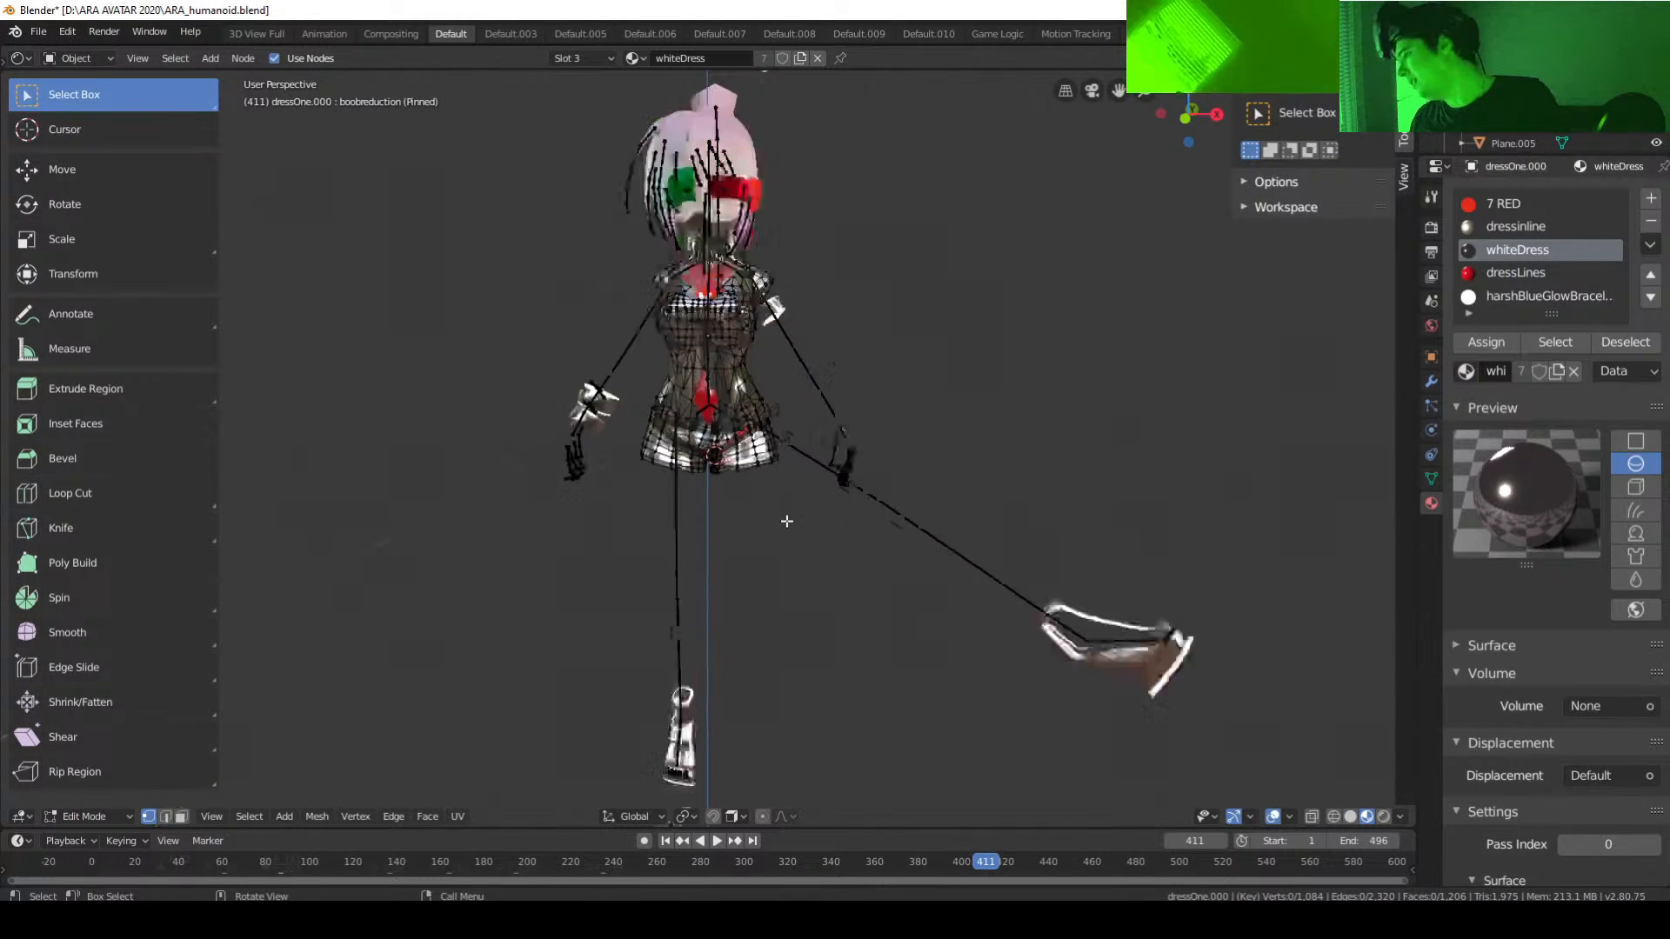
middle_drag(787, 521, 833, 518)
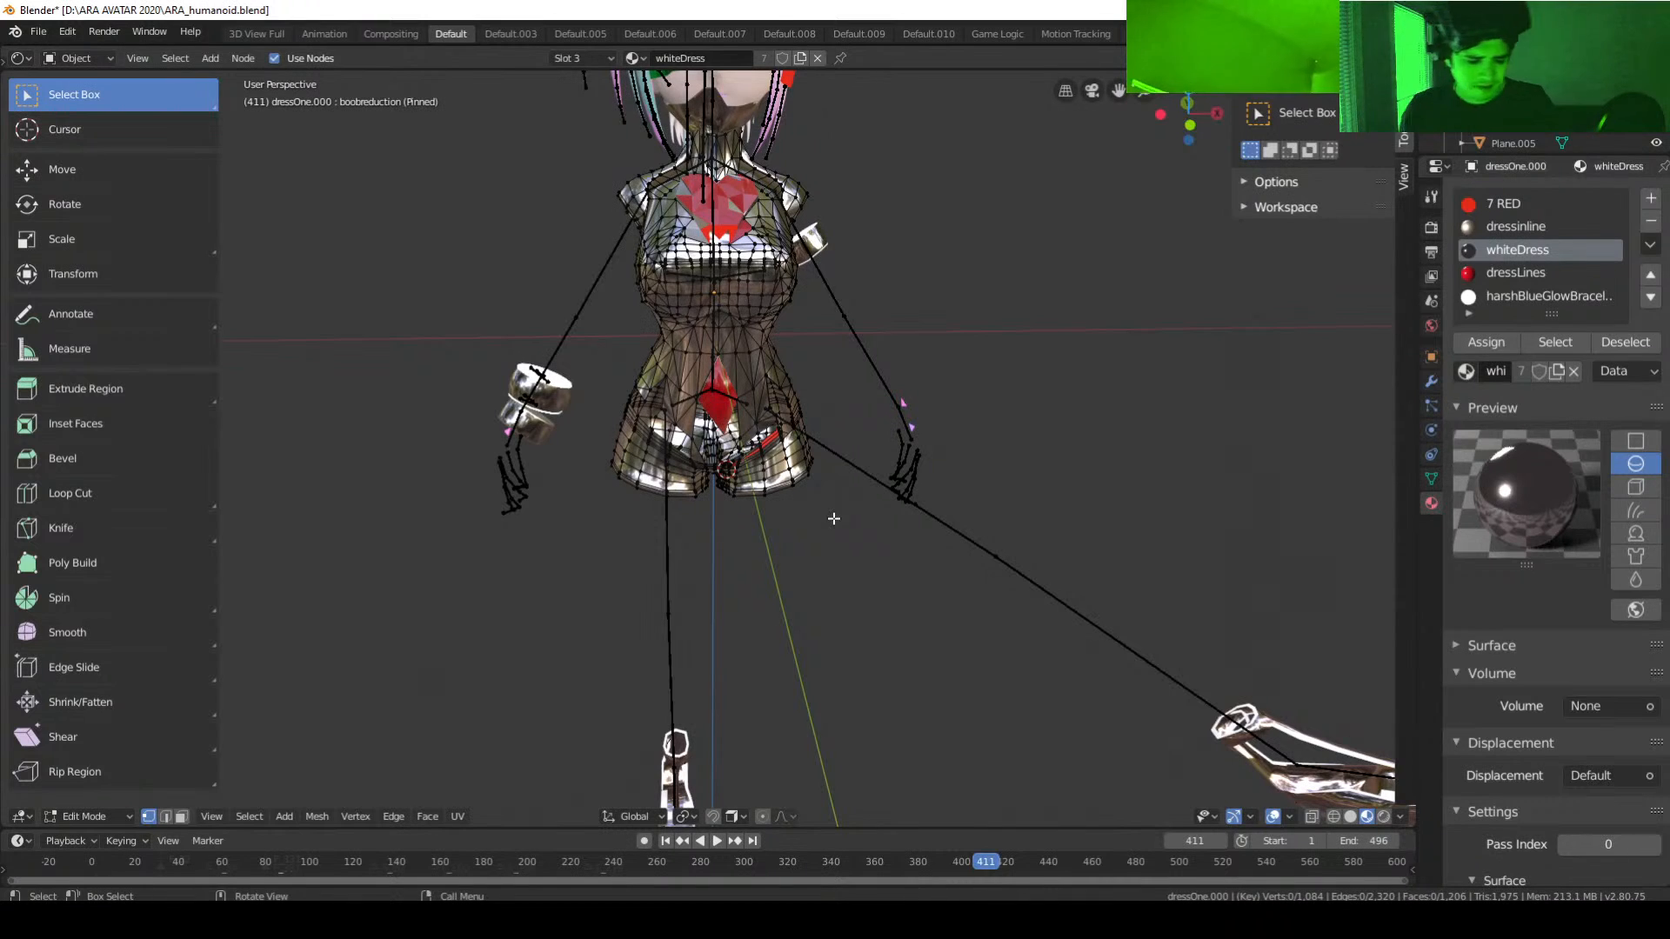
scroll(833, 519, down, 5)
scroll(796, 519, up, 4)
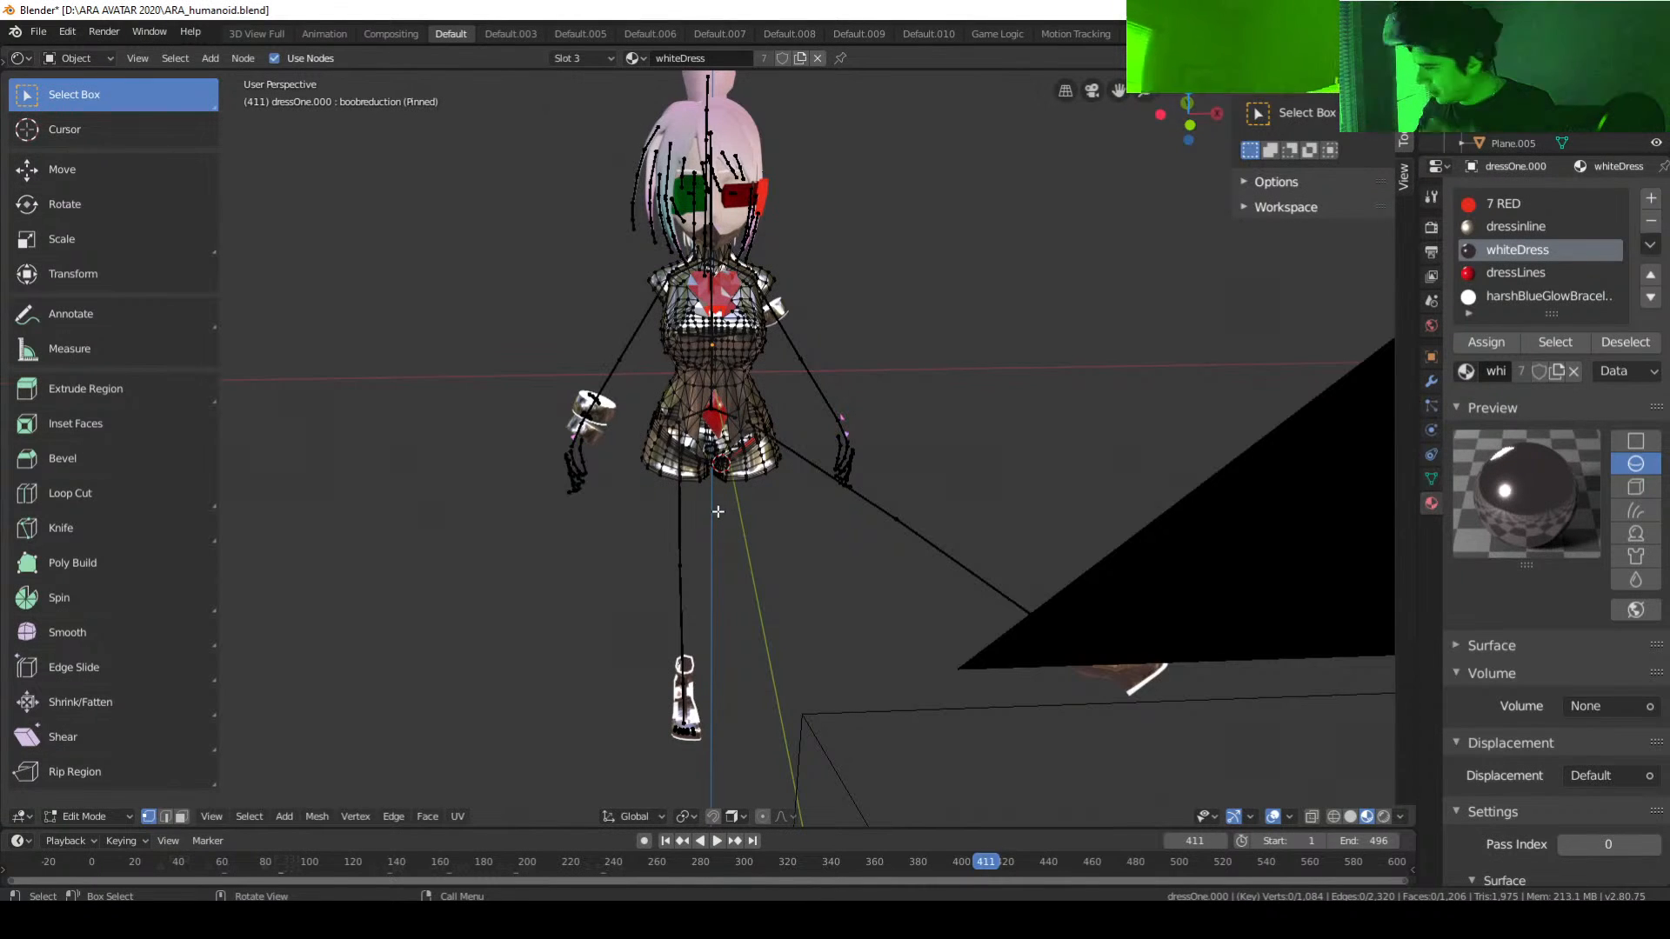
key(KP_3)
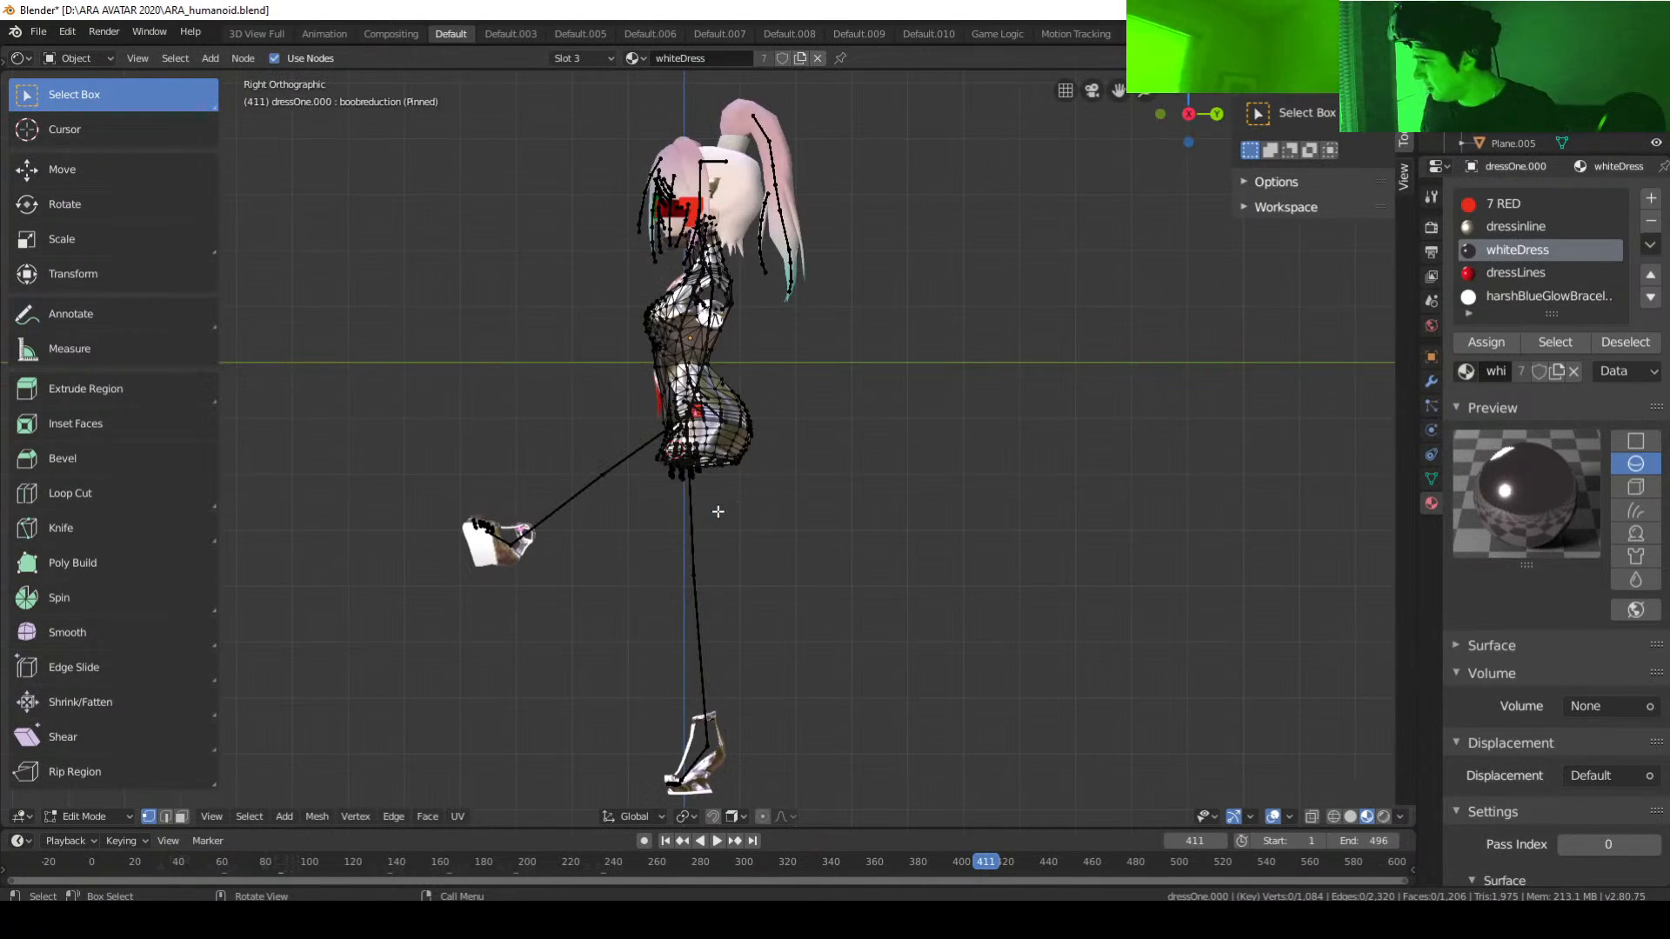
key(KP_1)
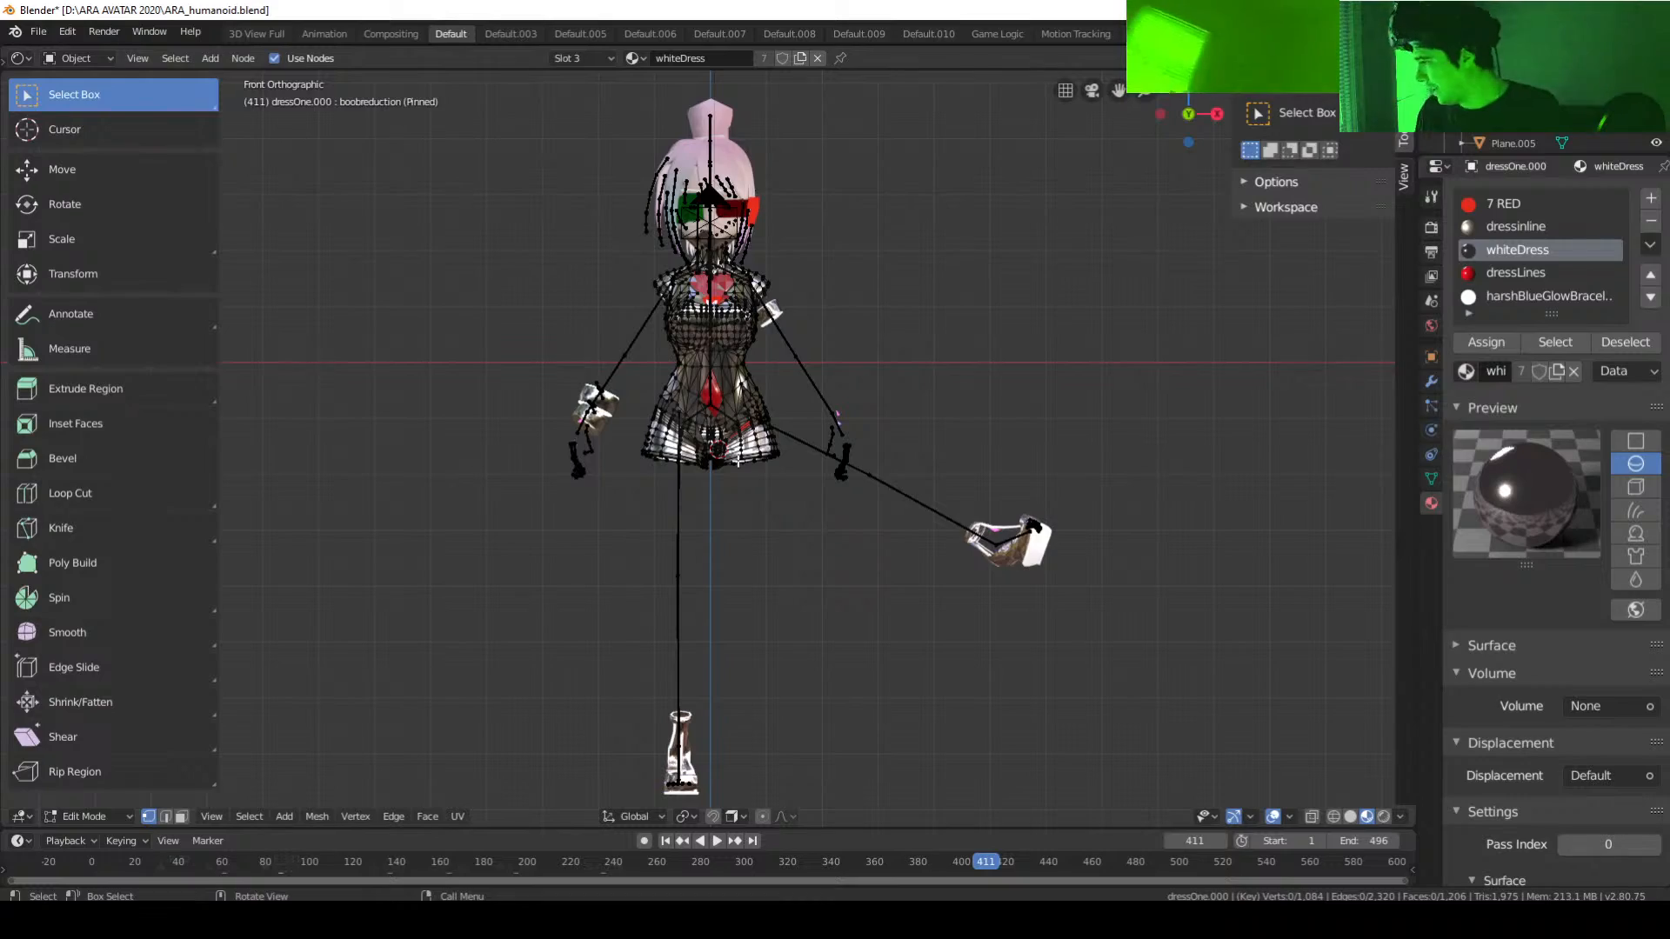
Step: Connect the lower inner corner of the dark front panel to the red strip with an edge and subdivide it
scroll(865, 446, up, 6)
middle_drag(851, 410, 753, 404)
scroll(868, 428, up, 3)
scroll(749, 428, down, 1)
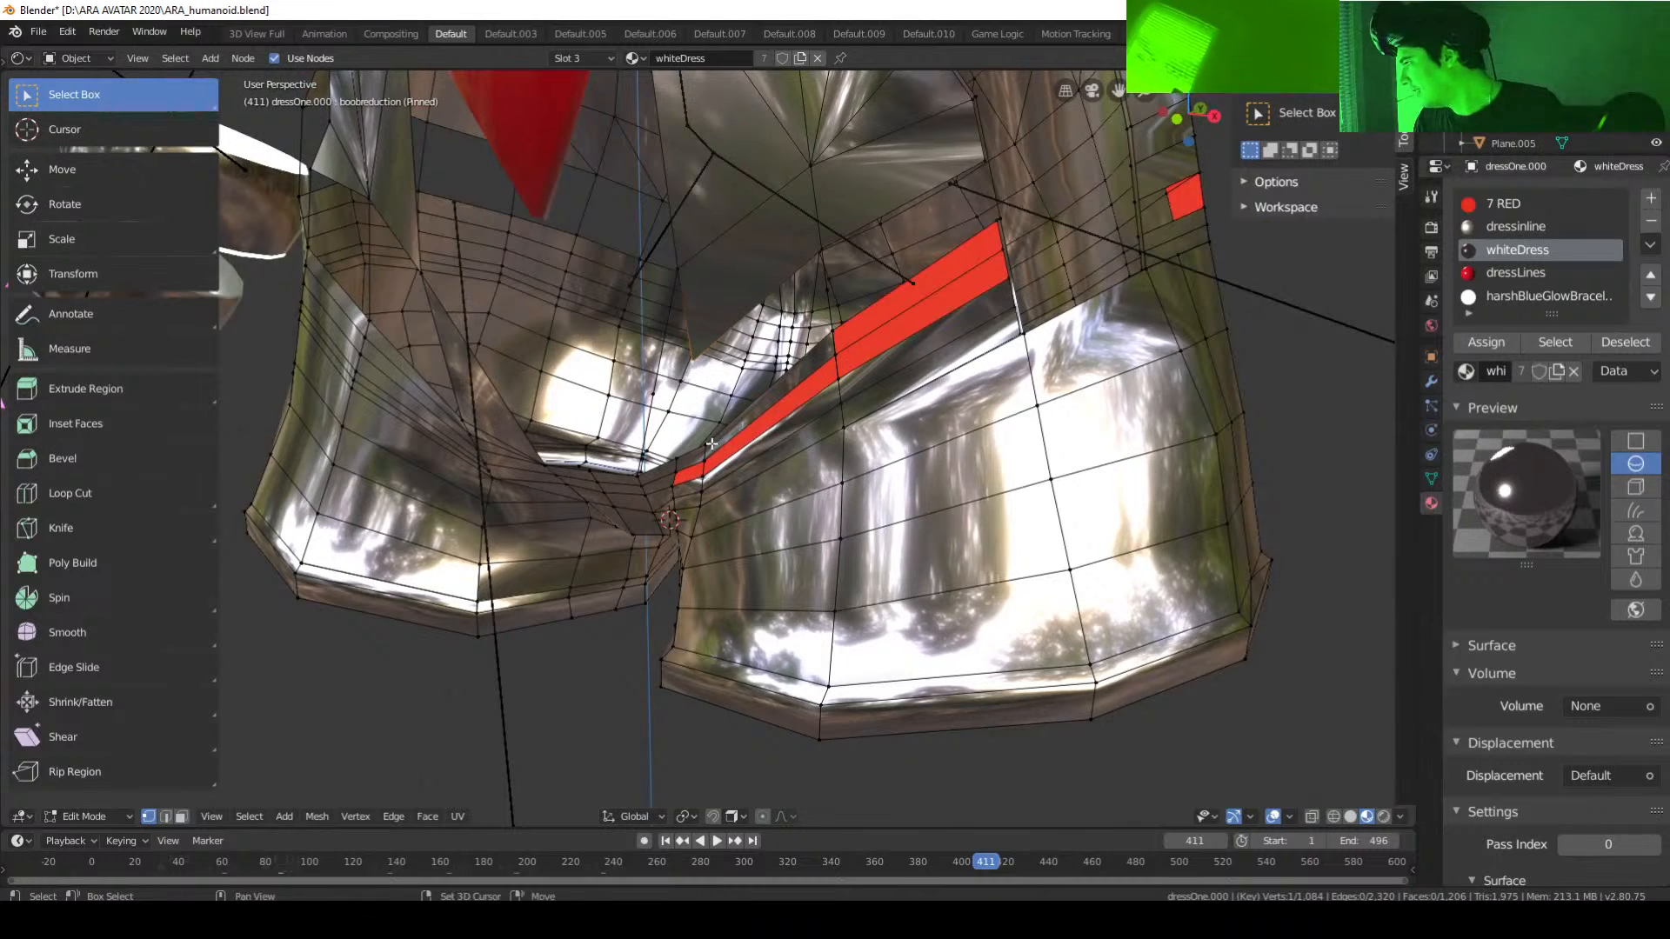
shift+click(712, 444)
middle_drag(867, 420, 989, 404)
key(f)
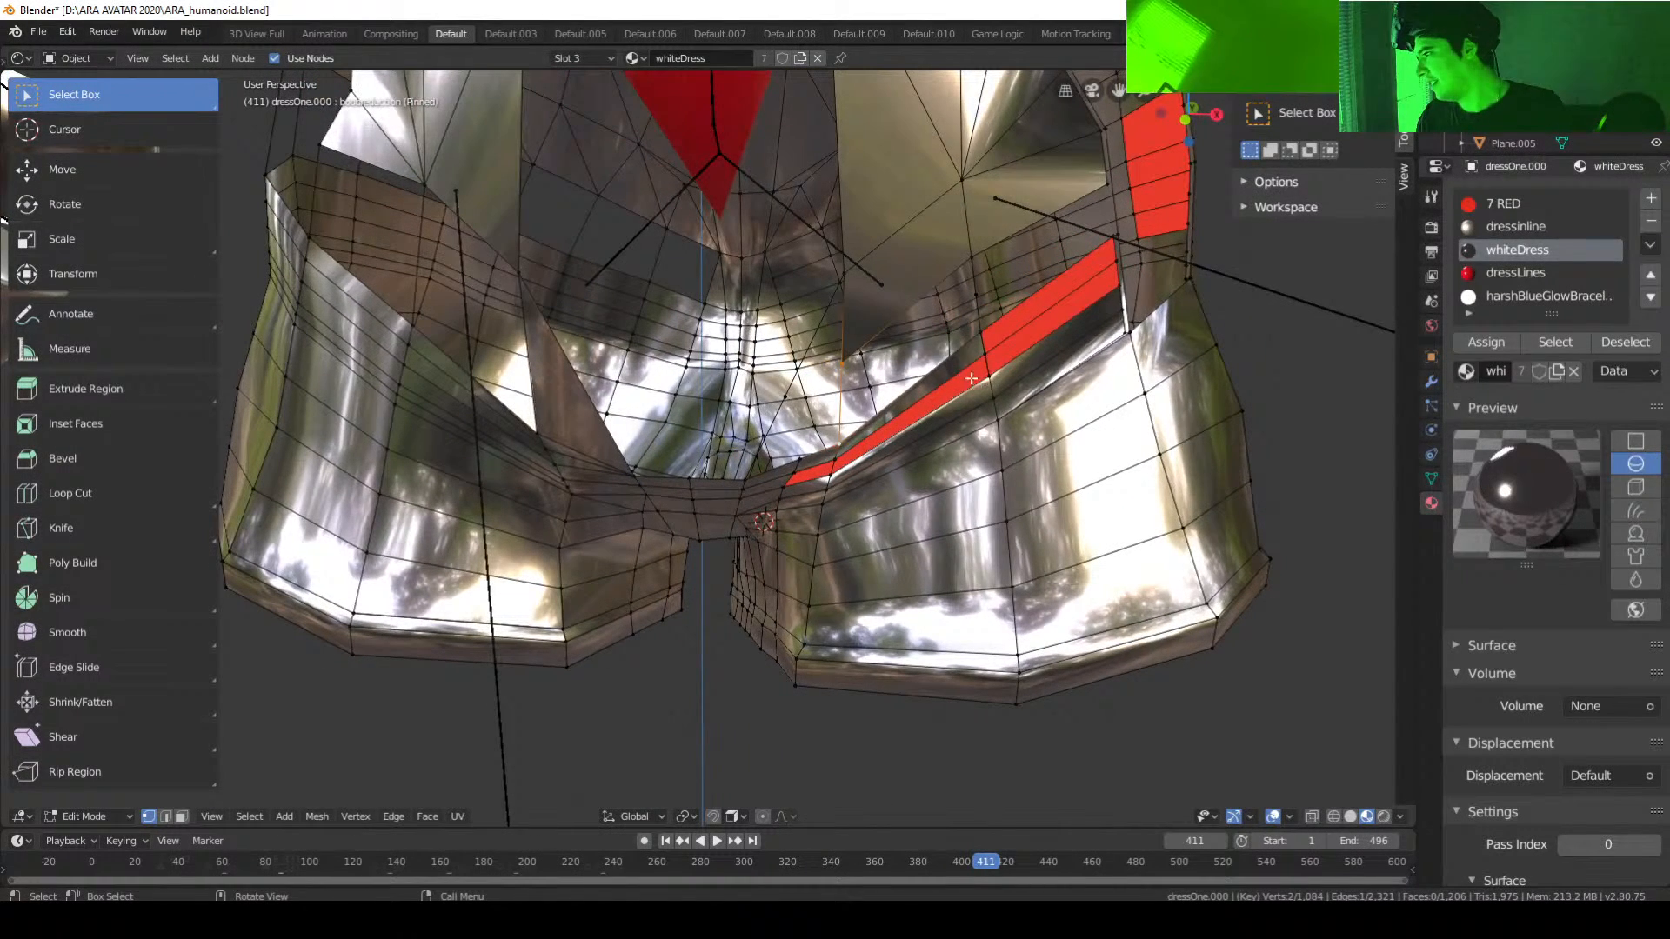
right_click(850, 389)
click(848, 385)
Step: Connect the midpoint of the inner vertical edge to the middle vertex above the red strip
mouse_move(945, 352)
middle_down()
mouse_move(975, 322)
mouse_move(946, 325)
middle_up()
click(969, 309)
shift+click(753, 470)
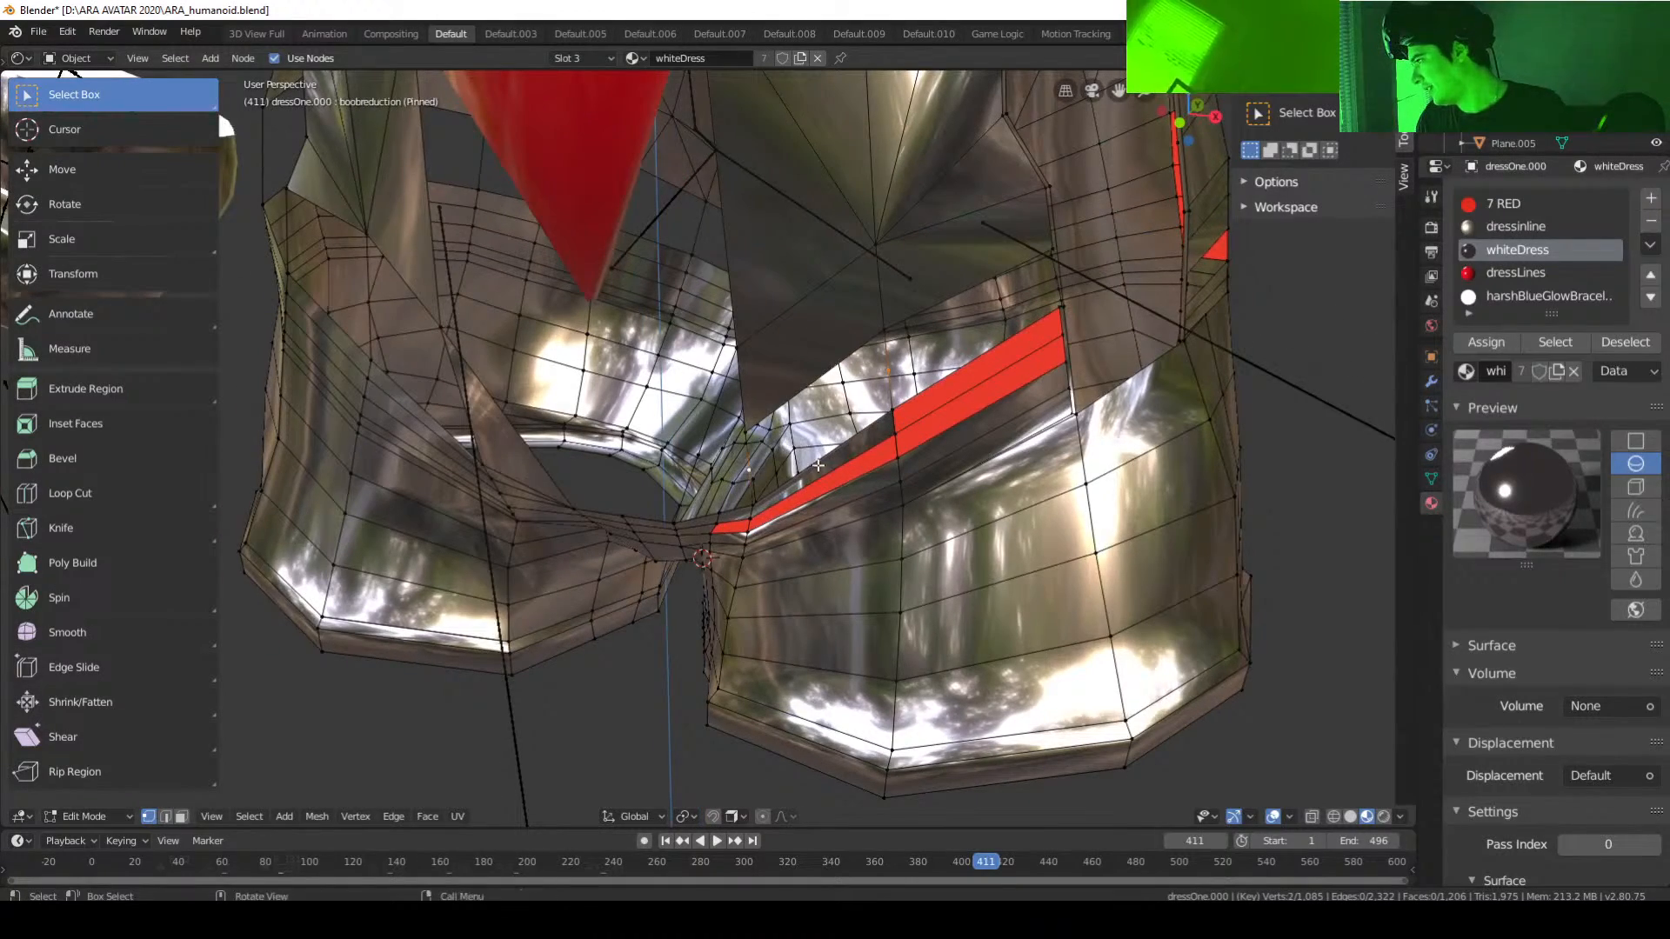
middle_drag(936, 454, 1074, 370)
key(f)
Step: Connect the outer corner of the opening to the red strip's outer upper vertex and subdivide that edge
click(1081, 370)
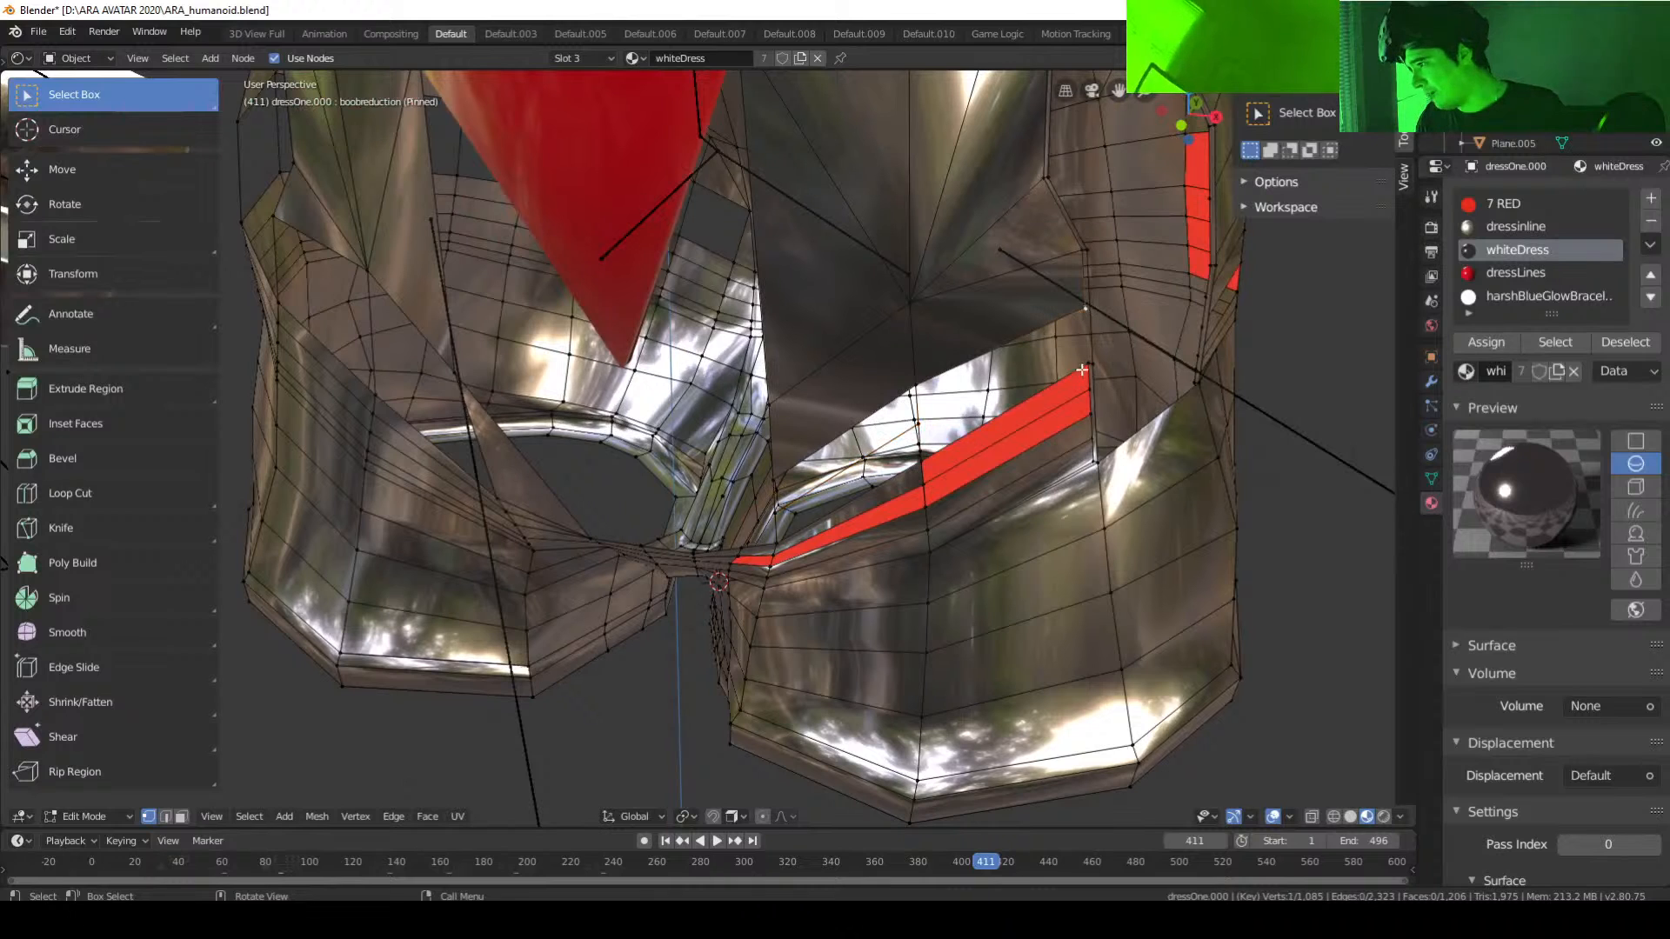
shift+click(1082, 369)
right_click(1077, 352)
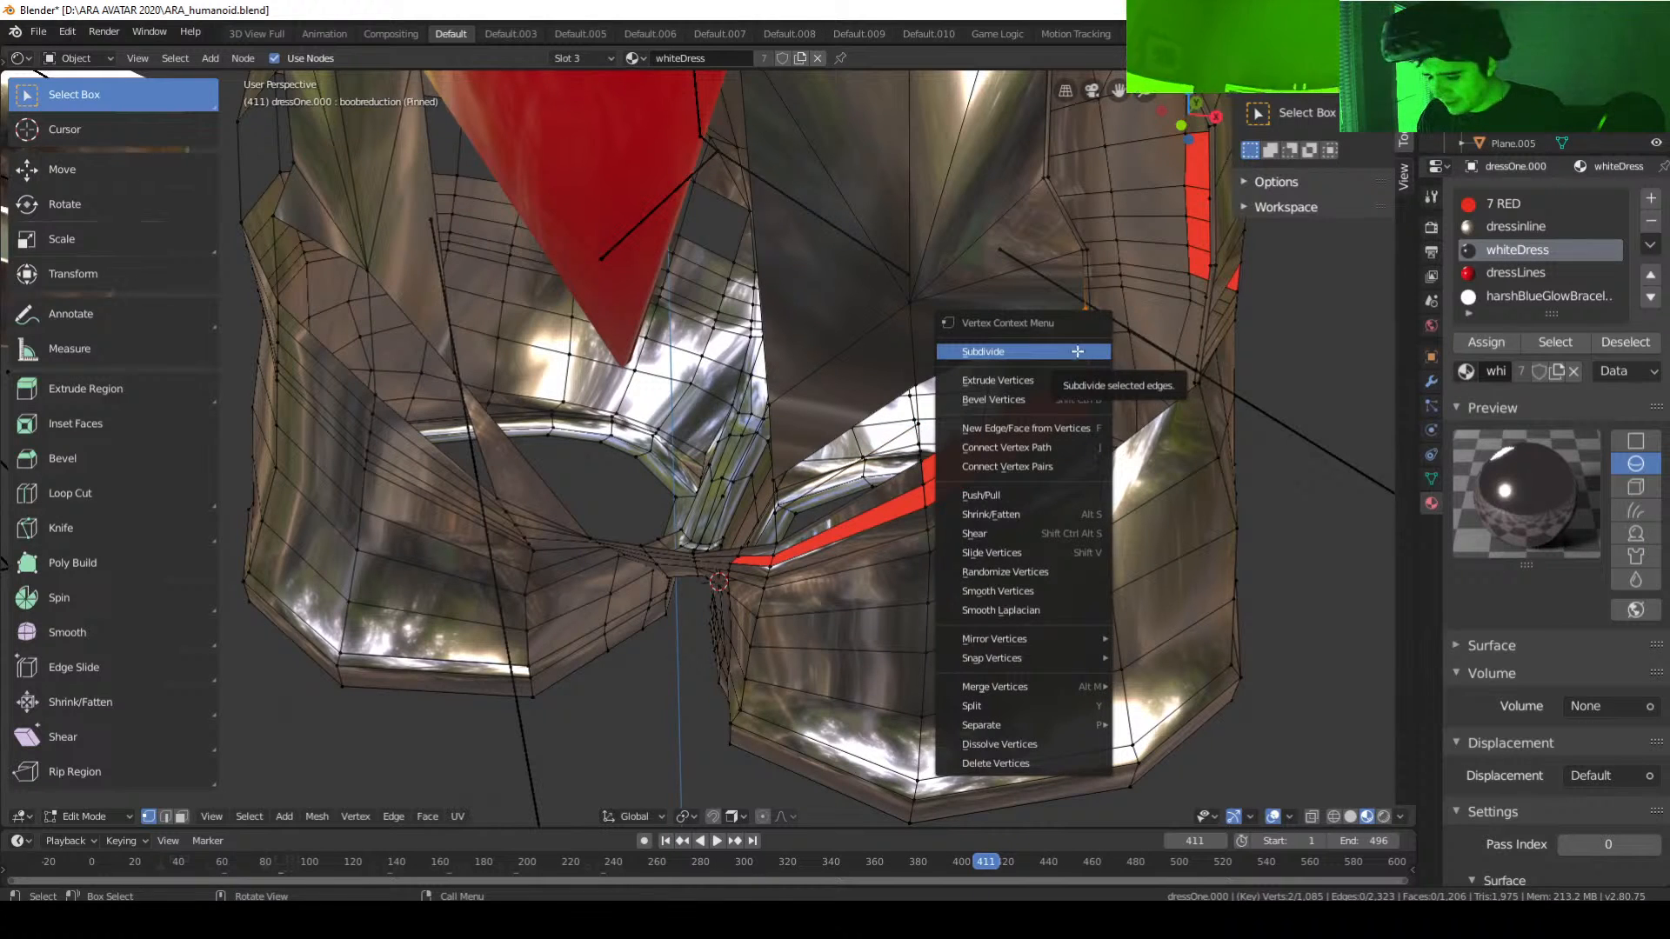
click(1077, 351)
key(f)
right_click(1077, 345)
click(1081, 349)
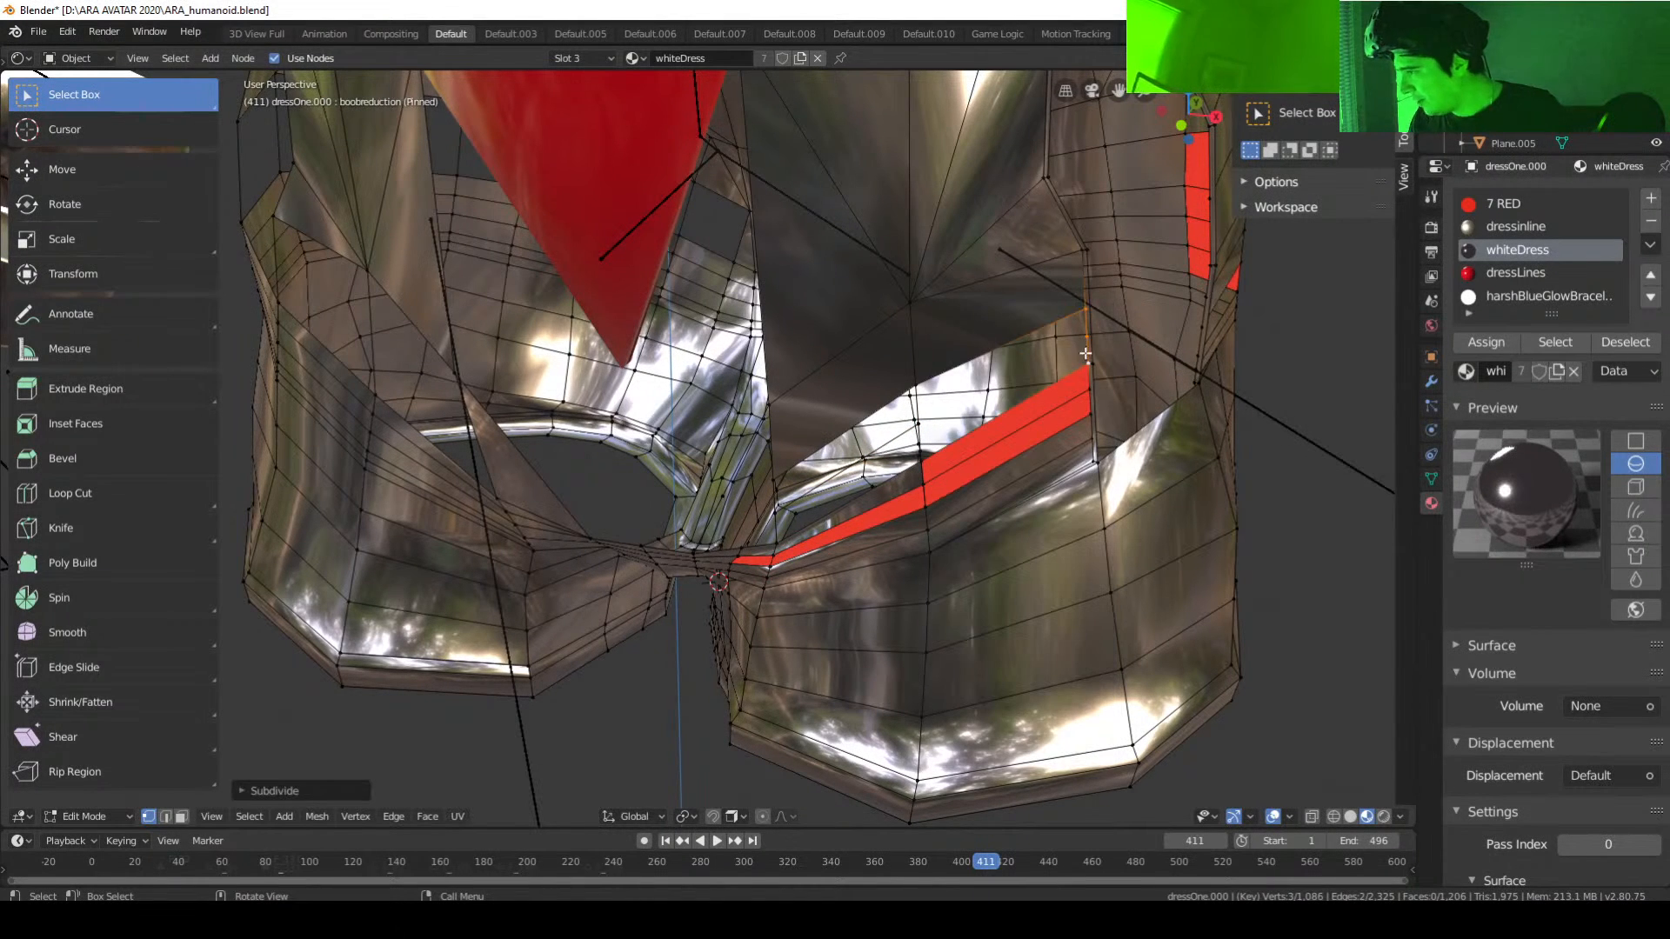
Step: Connect the midpoint of the outer vertical edge to the middle vertex above the red strip
click(1085, 353)
middle_drag(1086, 354, 1106, 461)
shift+click(742, 469)
key(f)
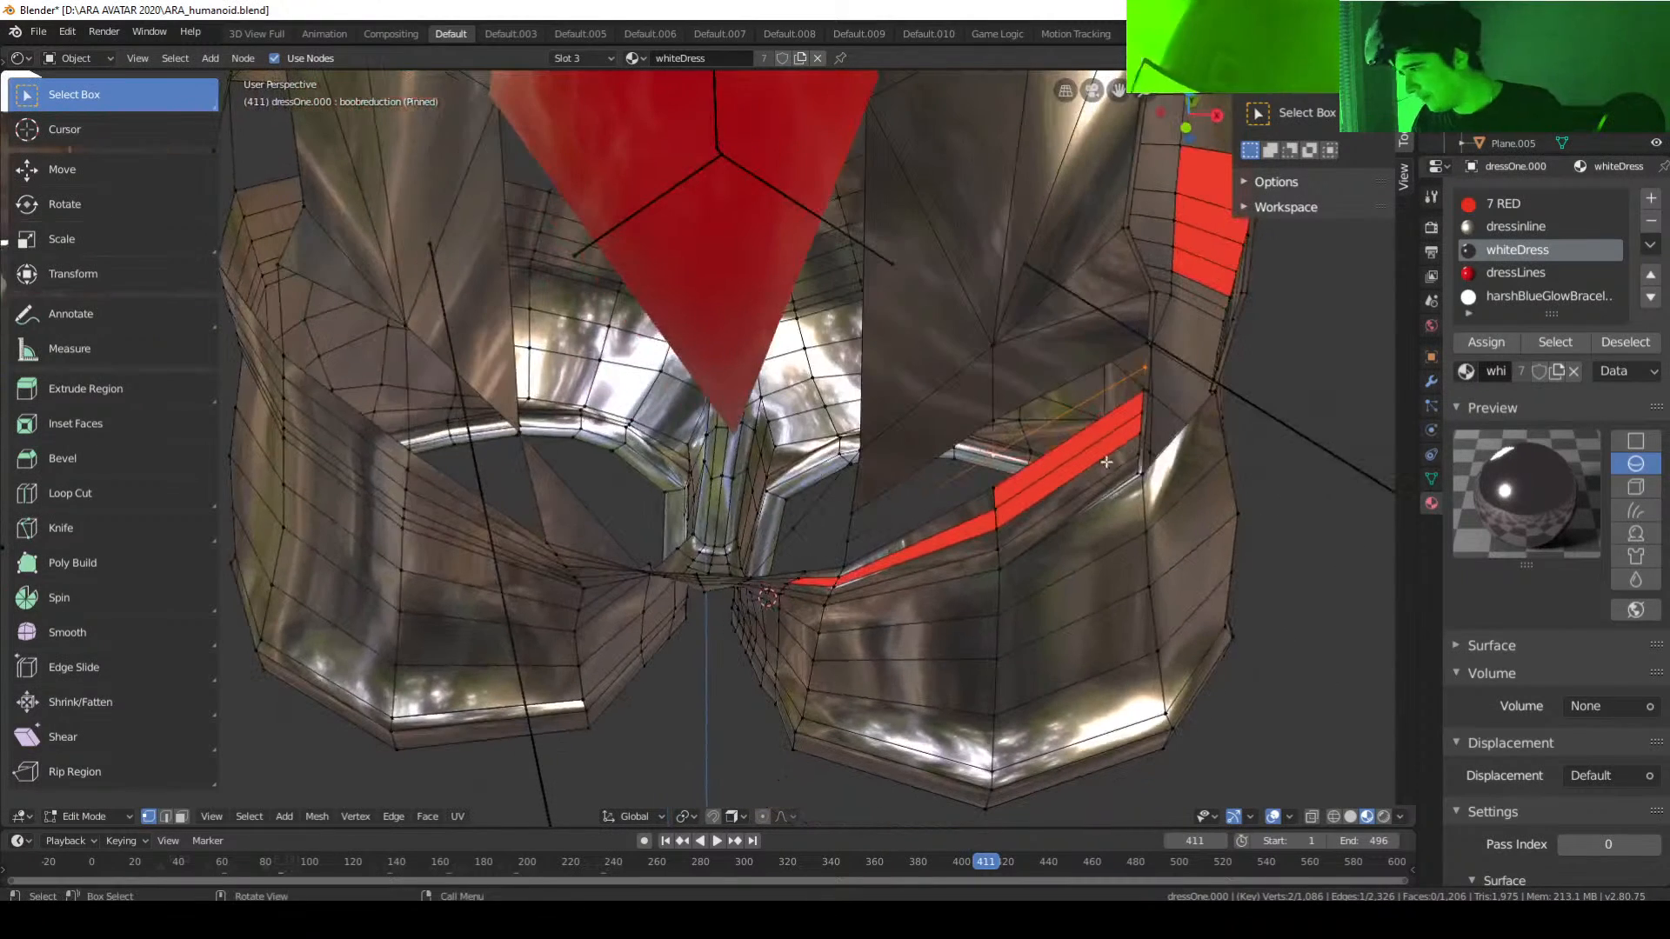
Step: Fill the upper outer quad of the front opening with a face
click(1147, 345)
shift+click(994, 421)
shift+click(994, 457)
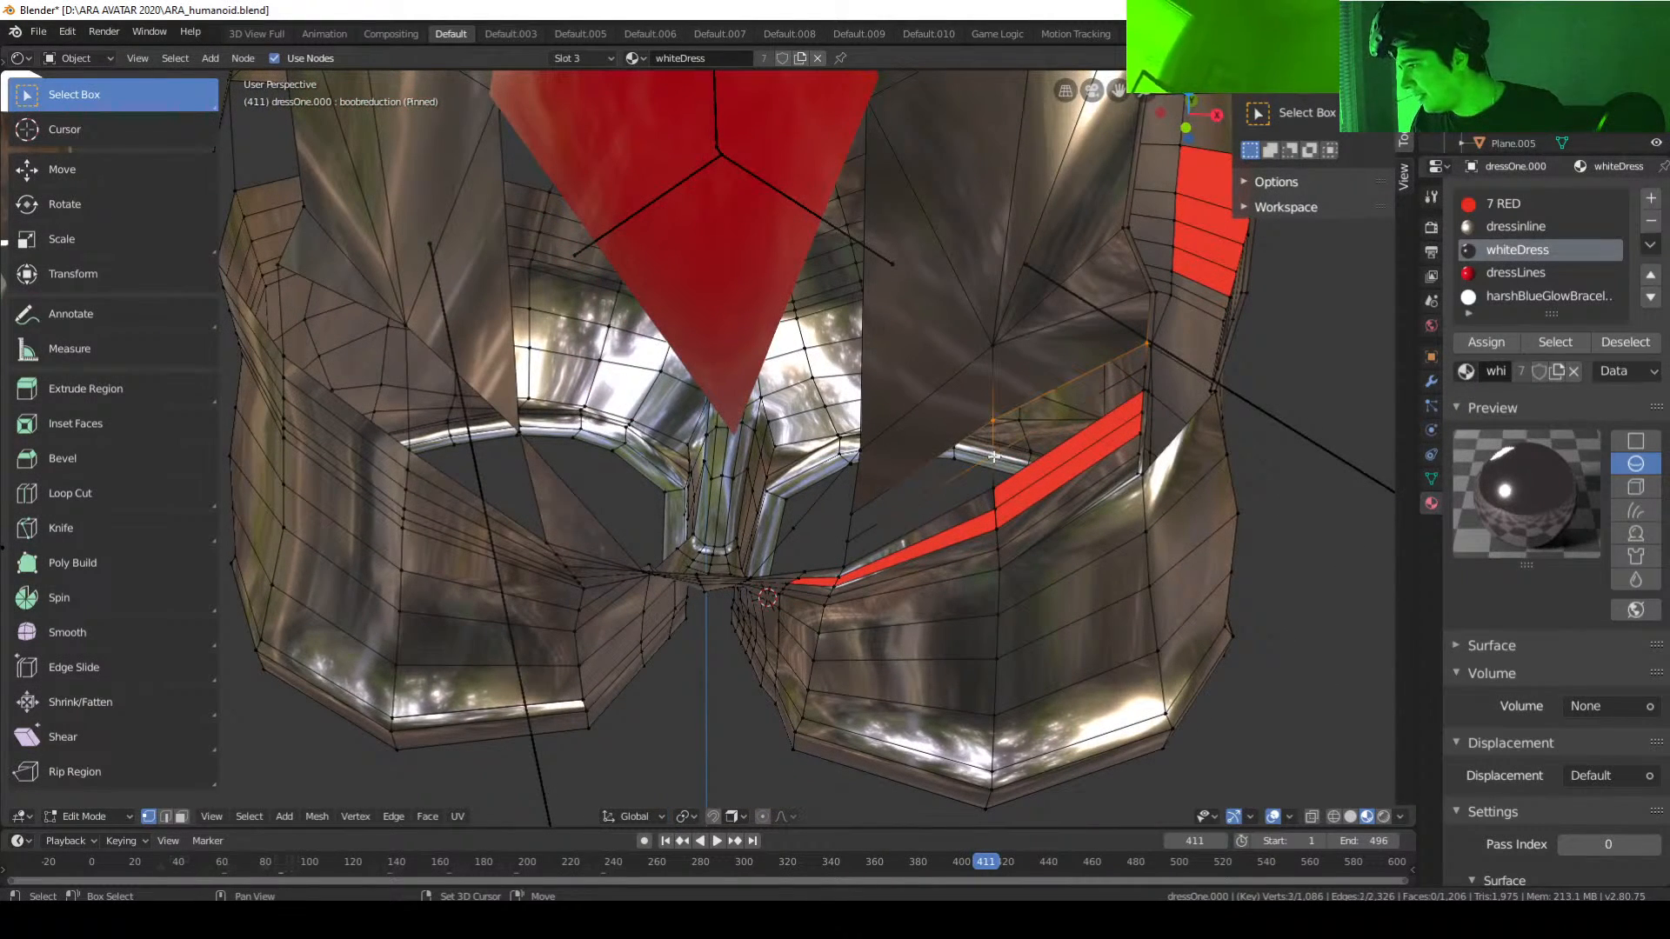
shift+click(1143, 367)
shift+click(1151, 345)
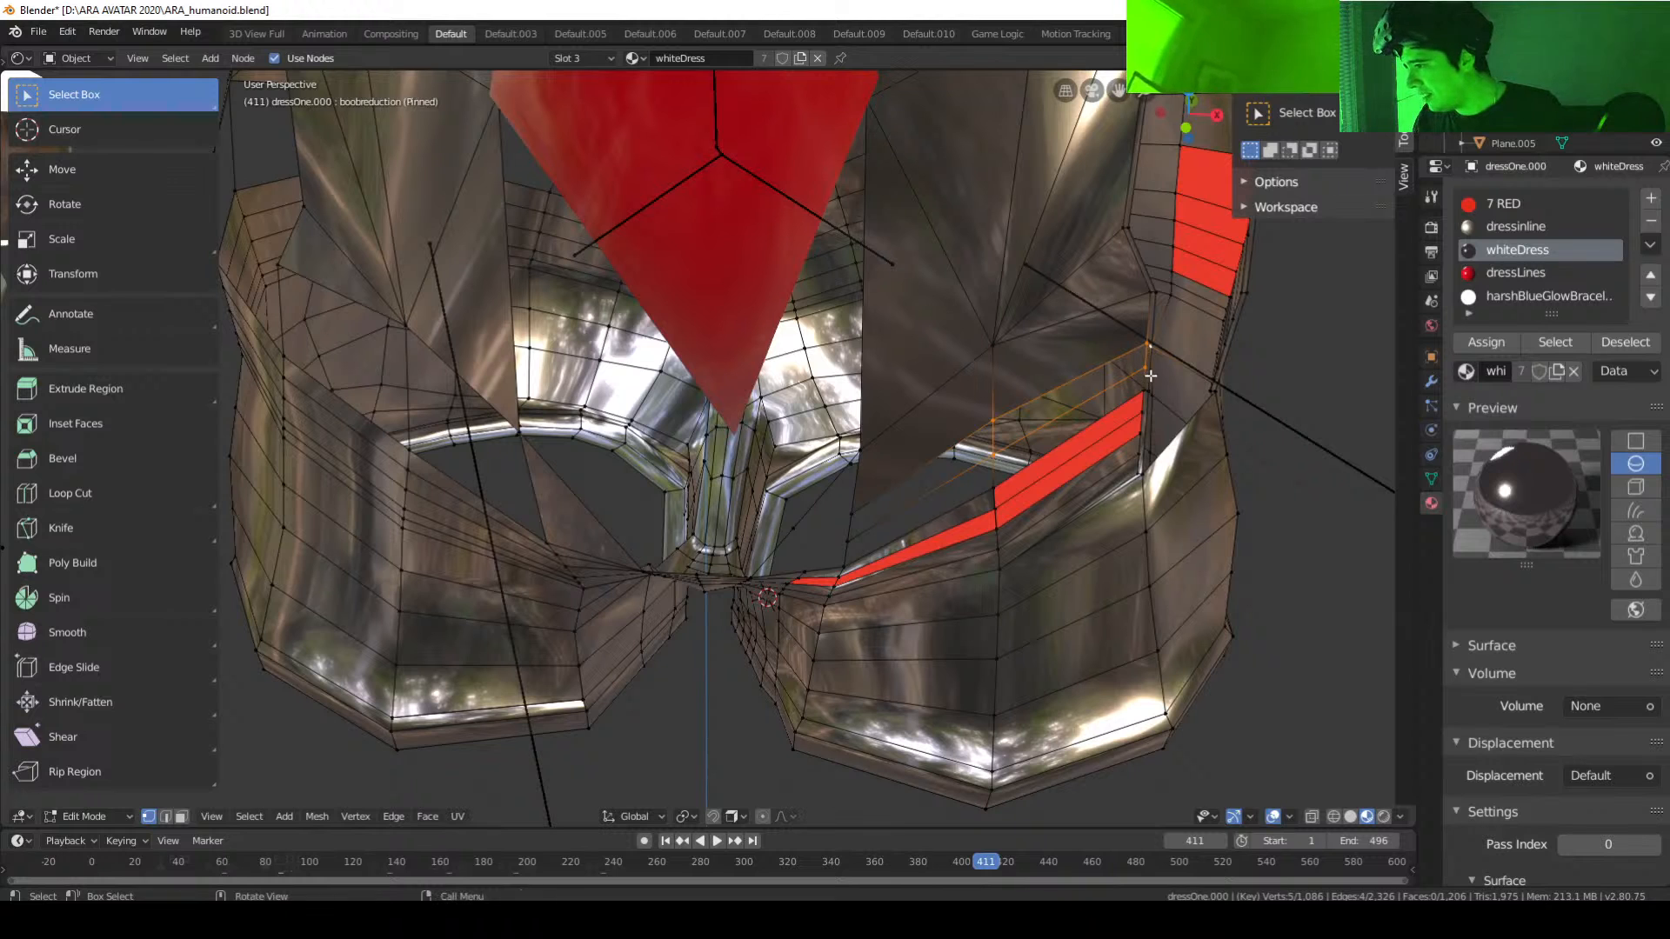
click(1146, 369)
shift+click(1144, 346)
shift+click(996, 422)
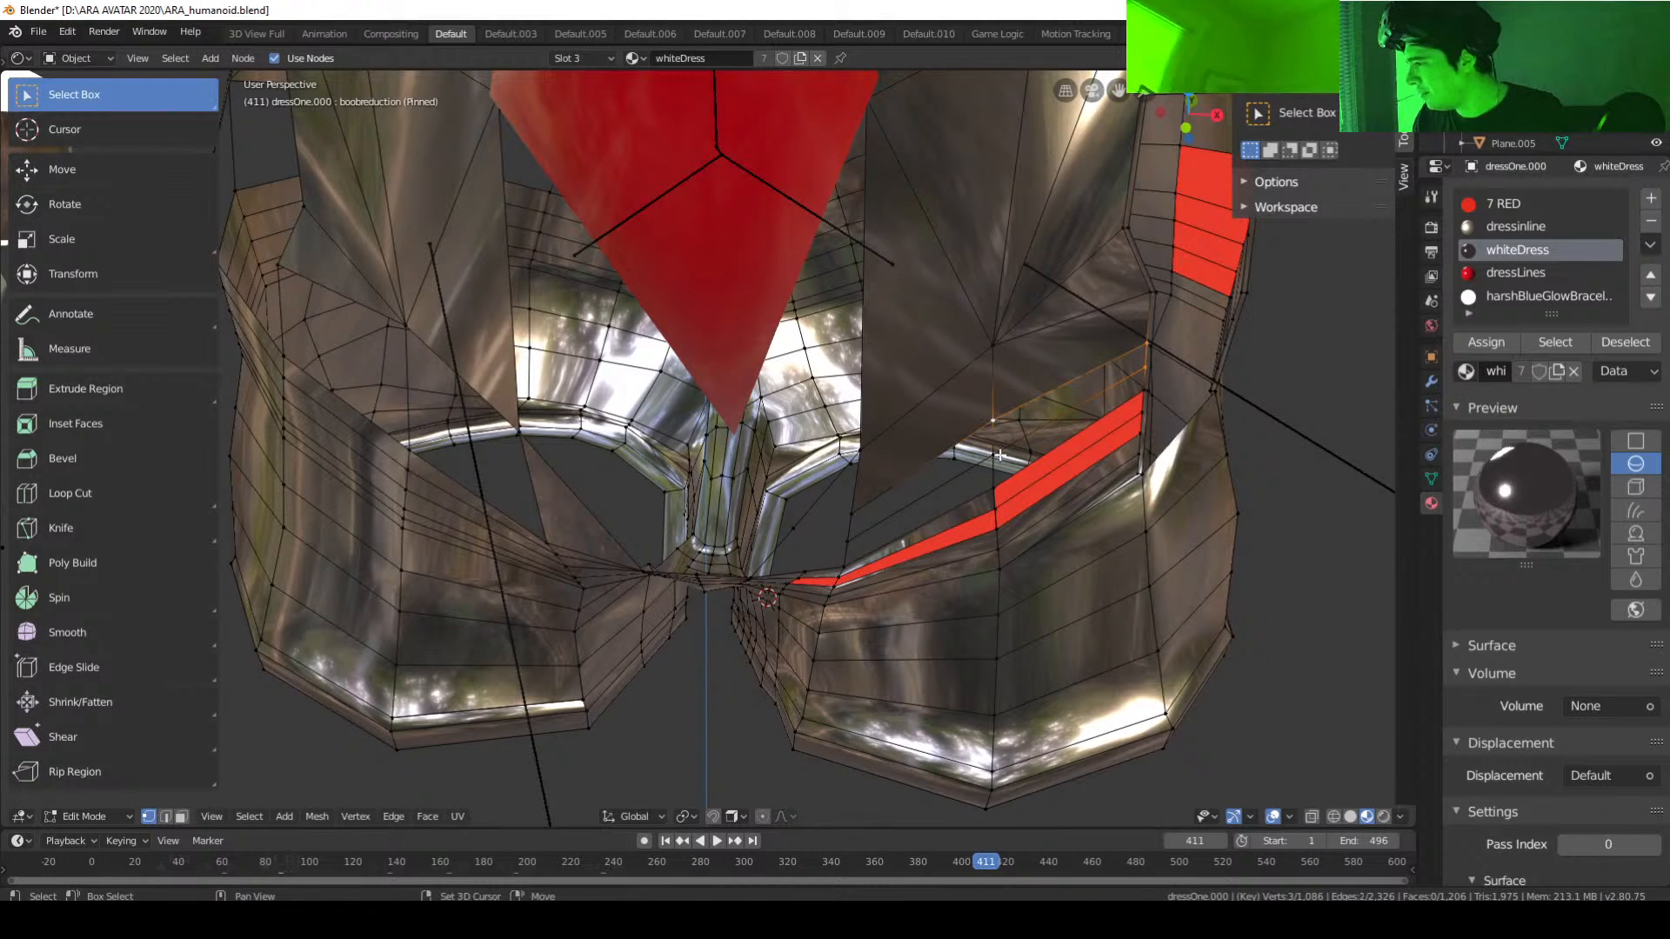
shift+click(994, 457)
key(f)
middle_drag(1127, 492, 1092, 463)
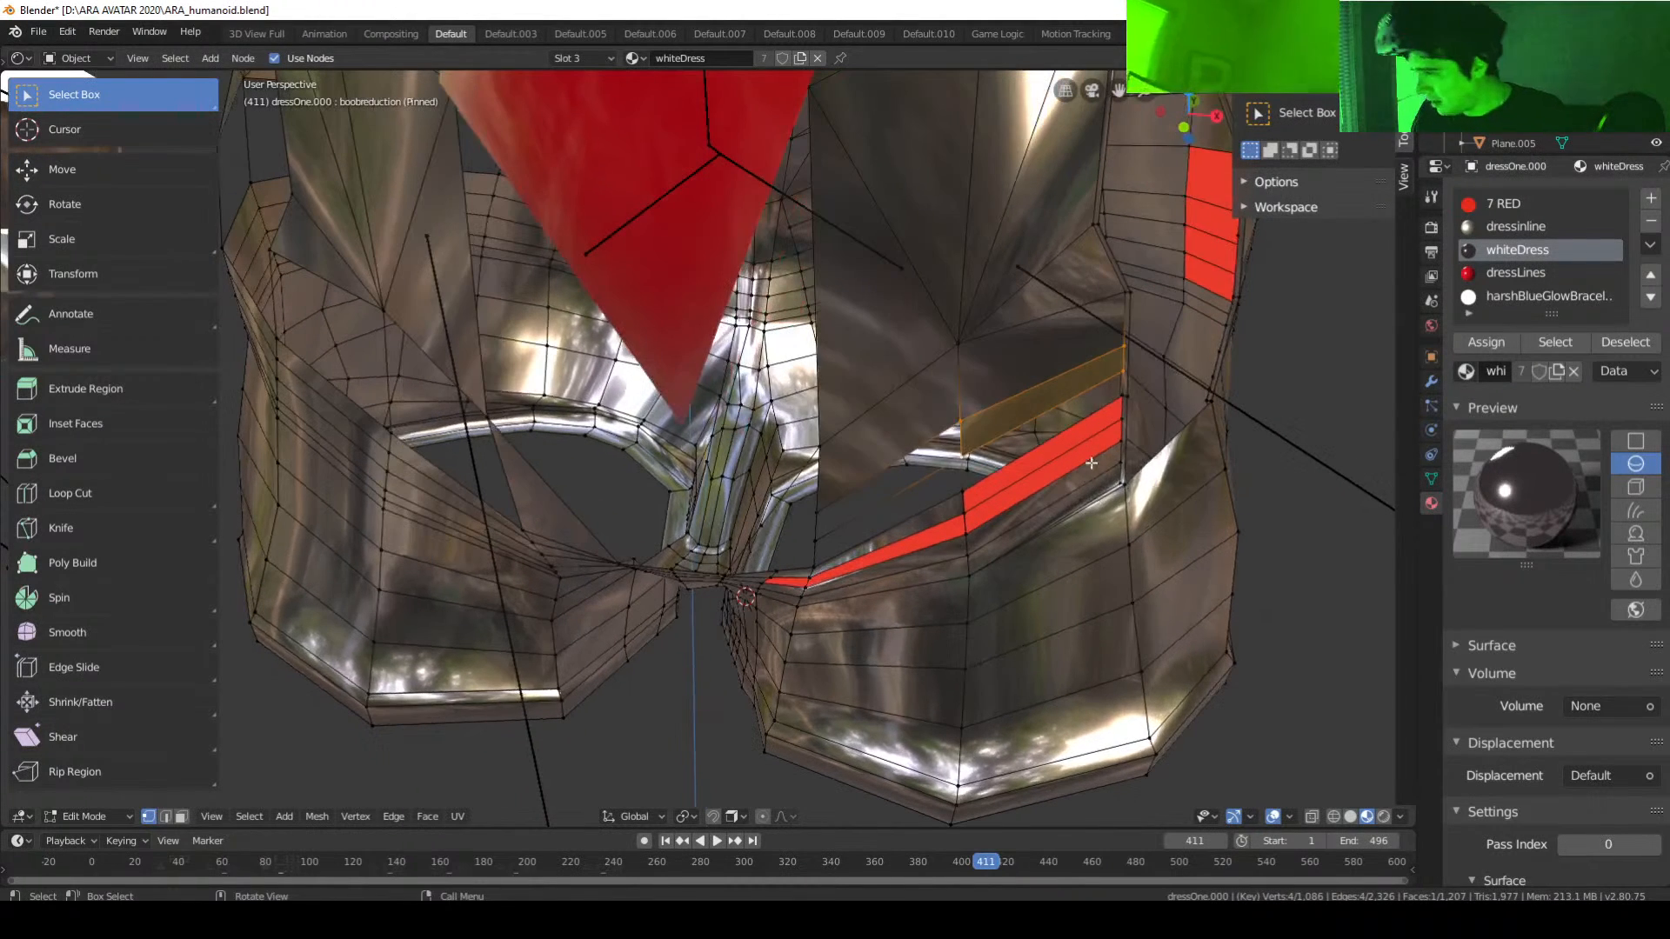
Step: Fill the lower outer quad directly above the red strip with a face
click(1119, 393)
shift+click(1119, 374)
shift+click(965, 452)
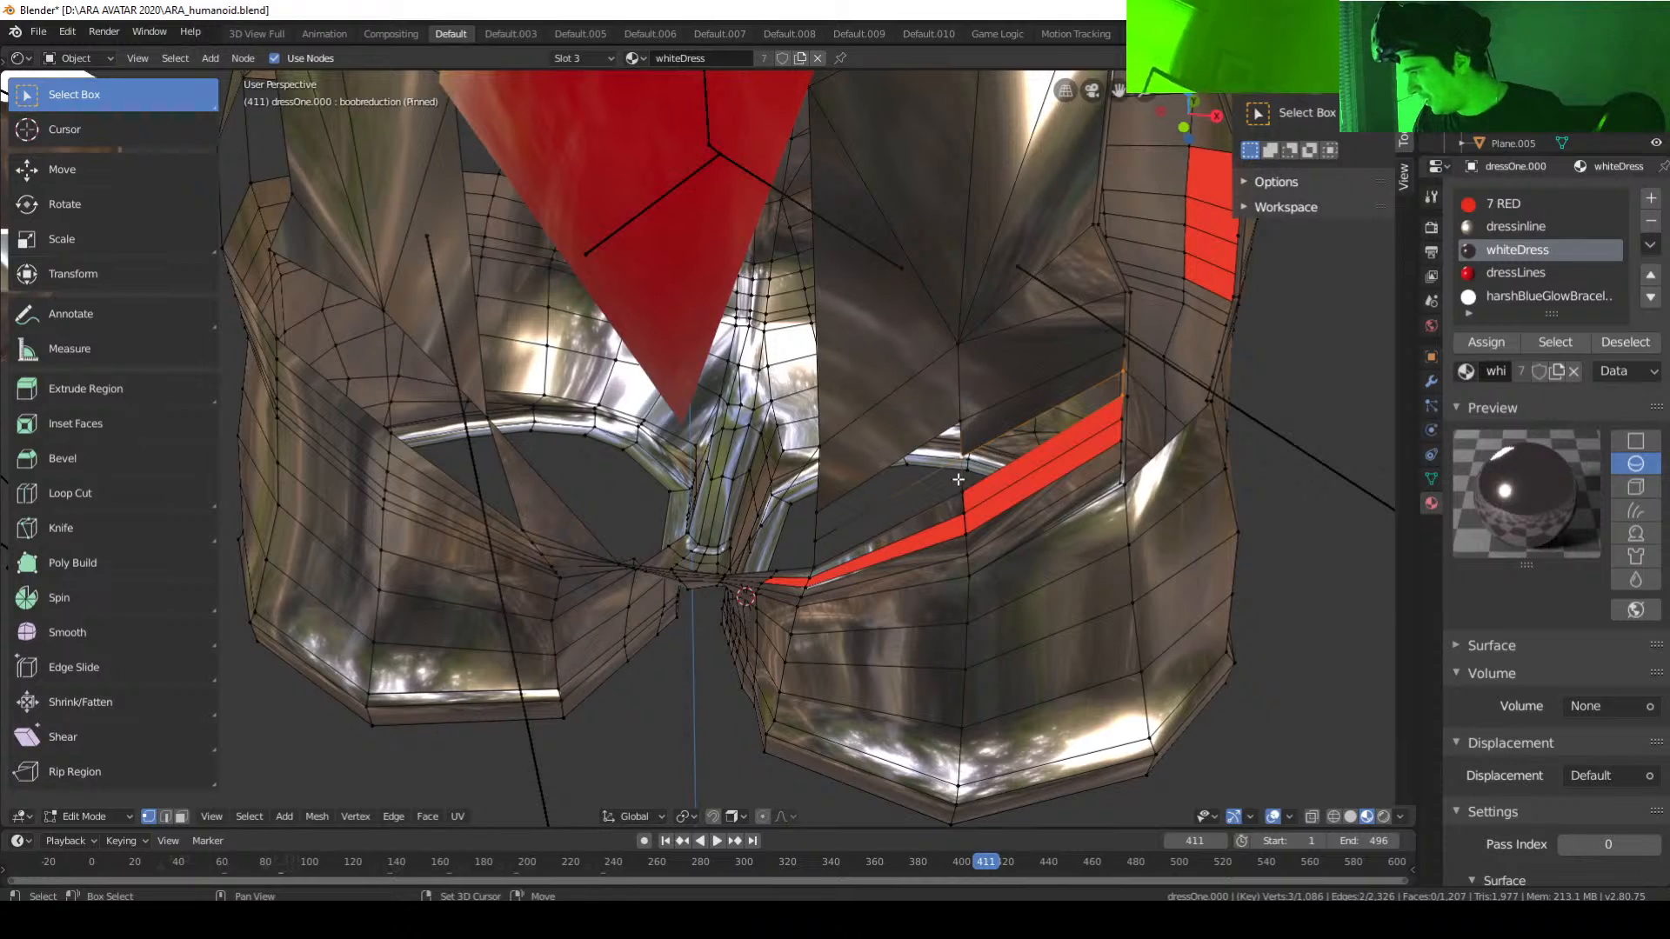
shift+click(962, 491)
key(f)
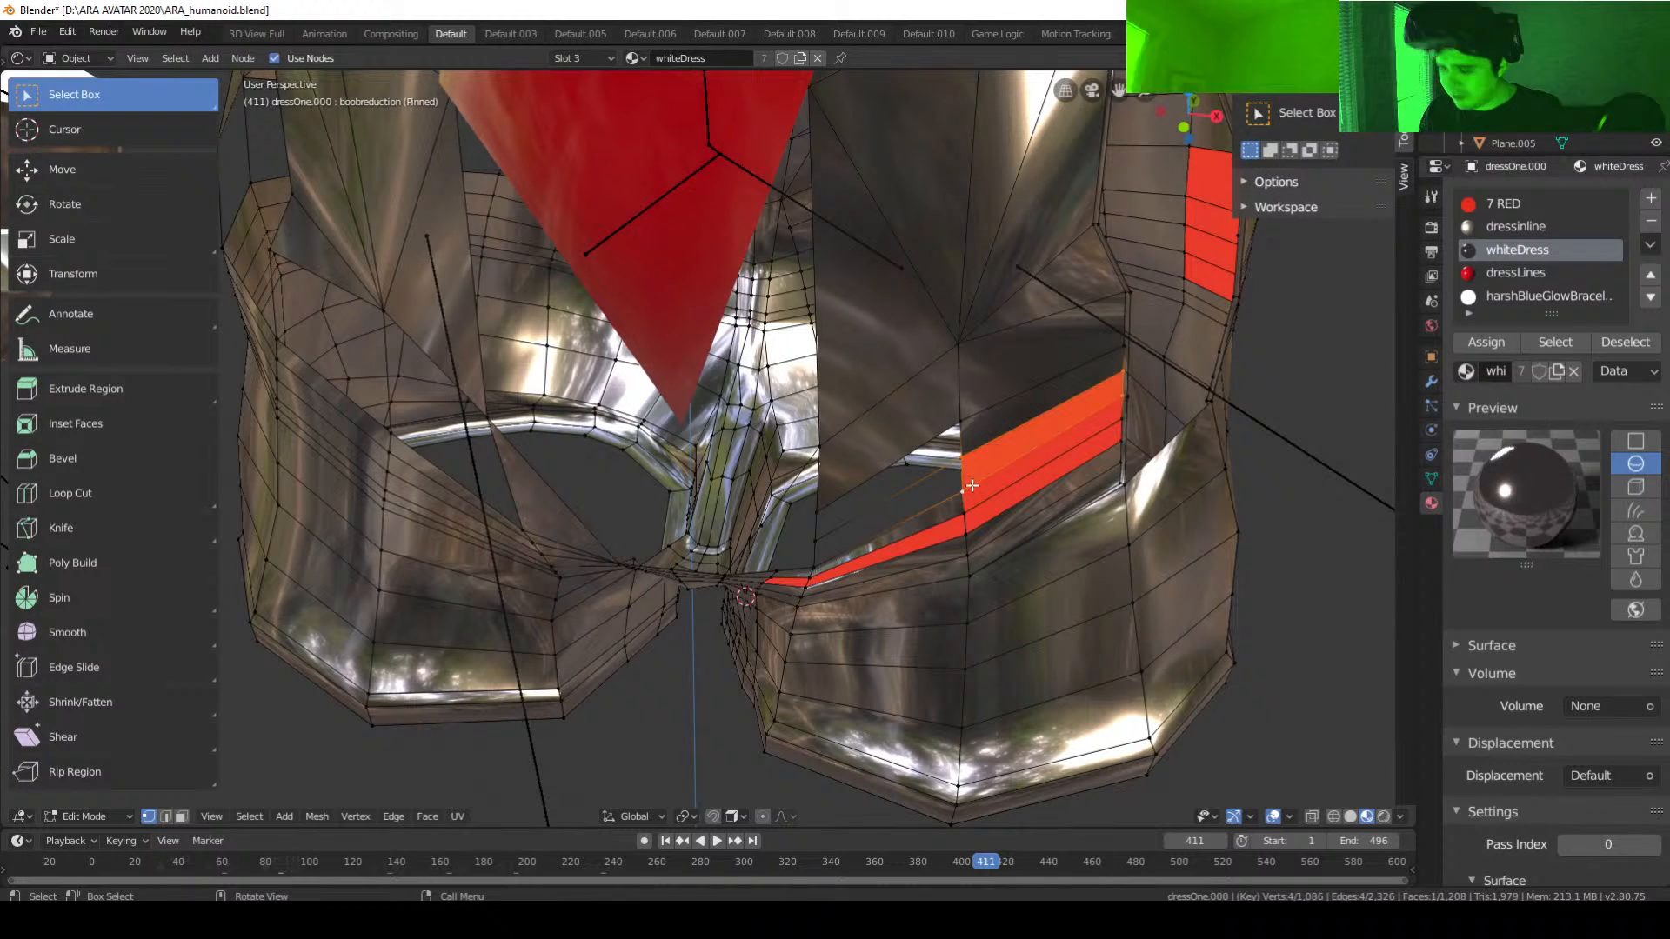
Step: Fill the upper inner quad of the front opening, below the dark panel, with a face
click(961, 422)
shift+click(961, 454)
shift+click(816, 518)
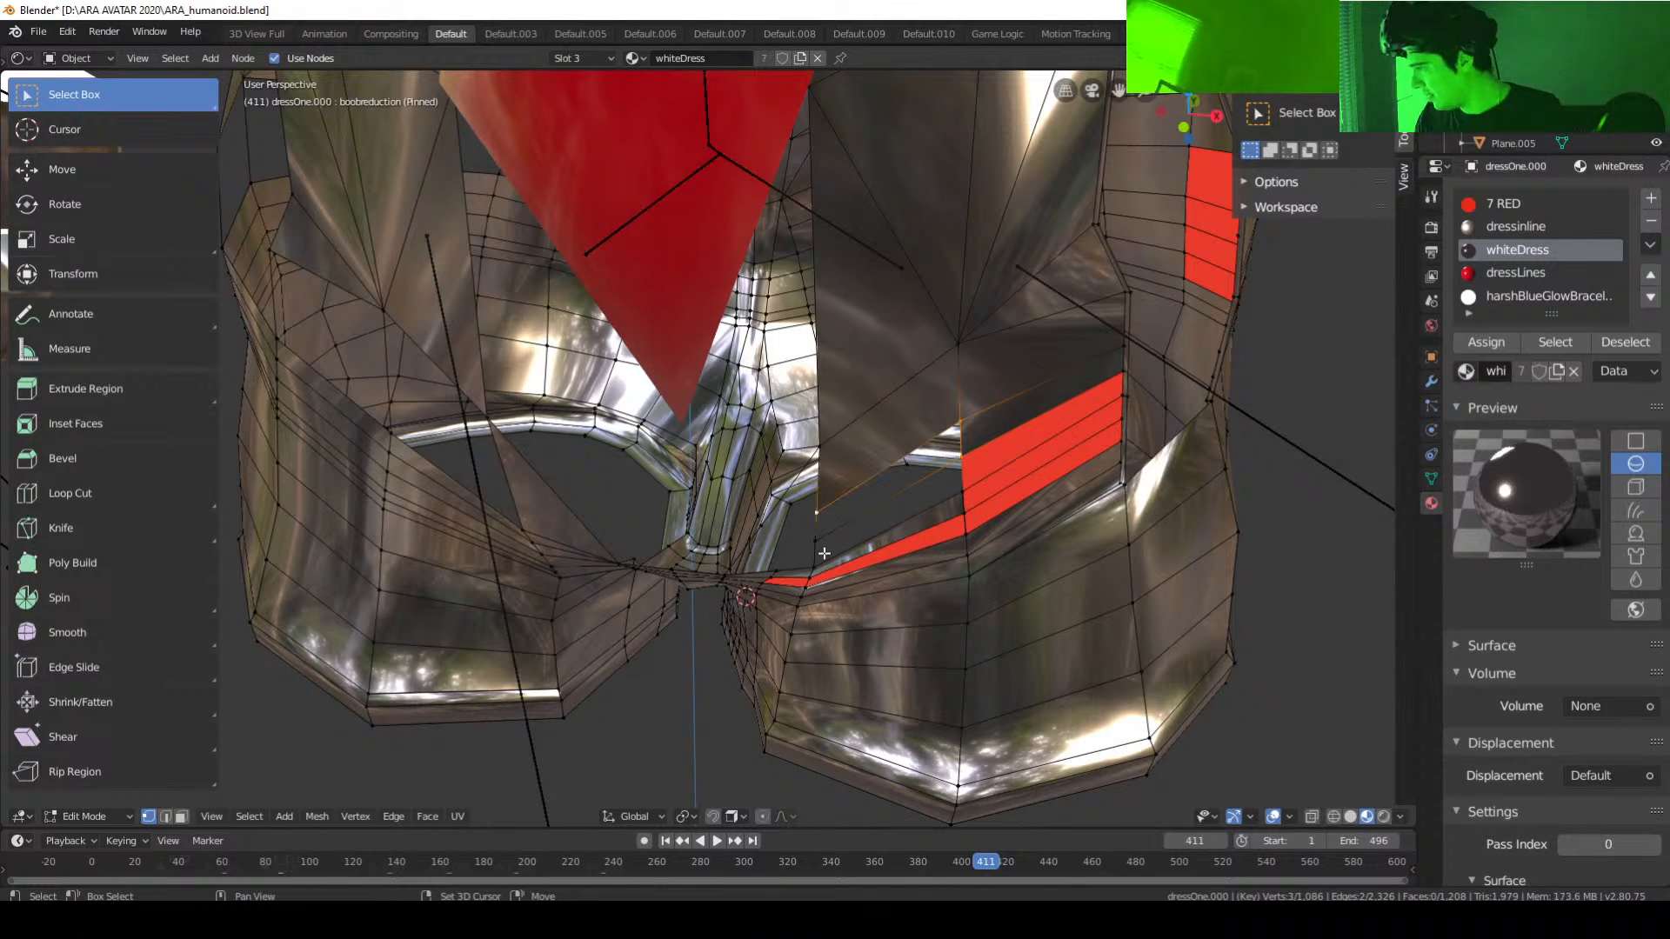
shift+click(807, 557)
click(822, 508)
click(808, 544)
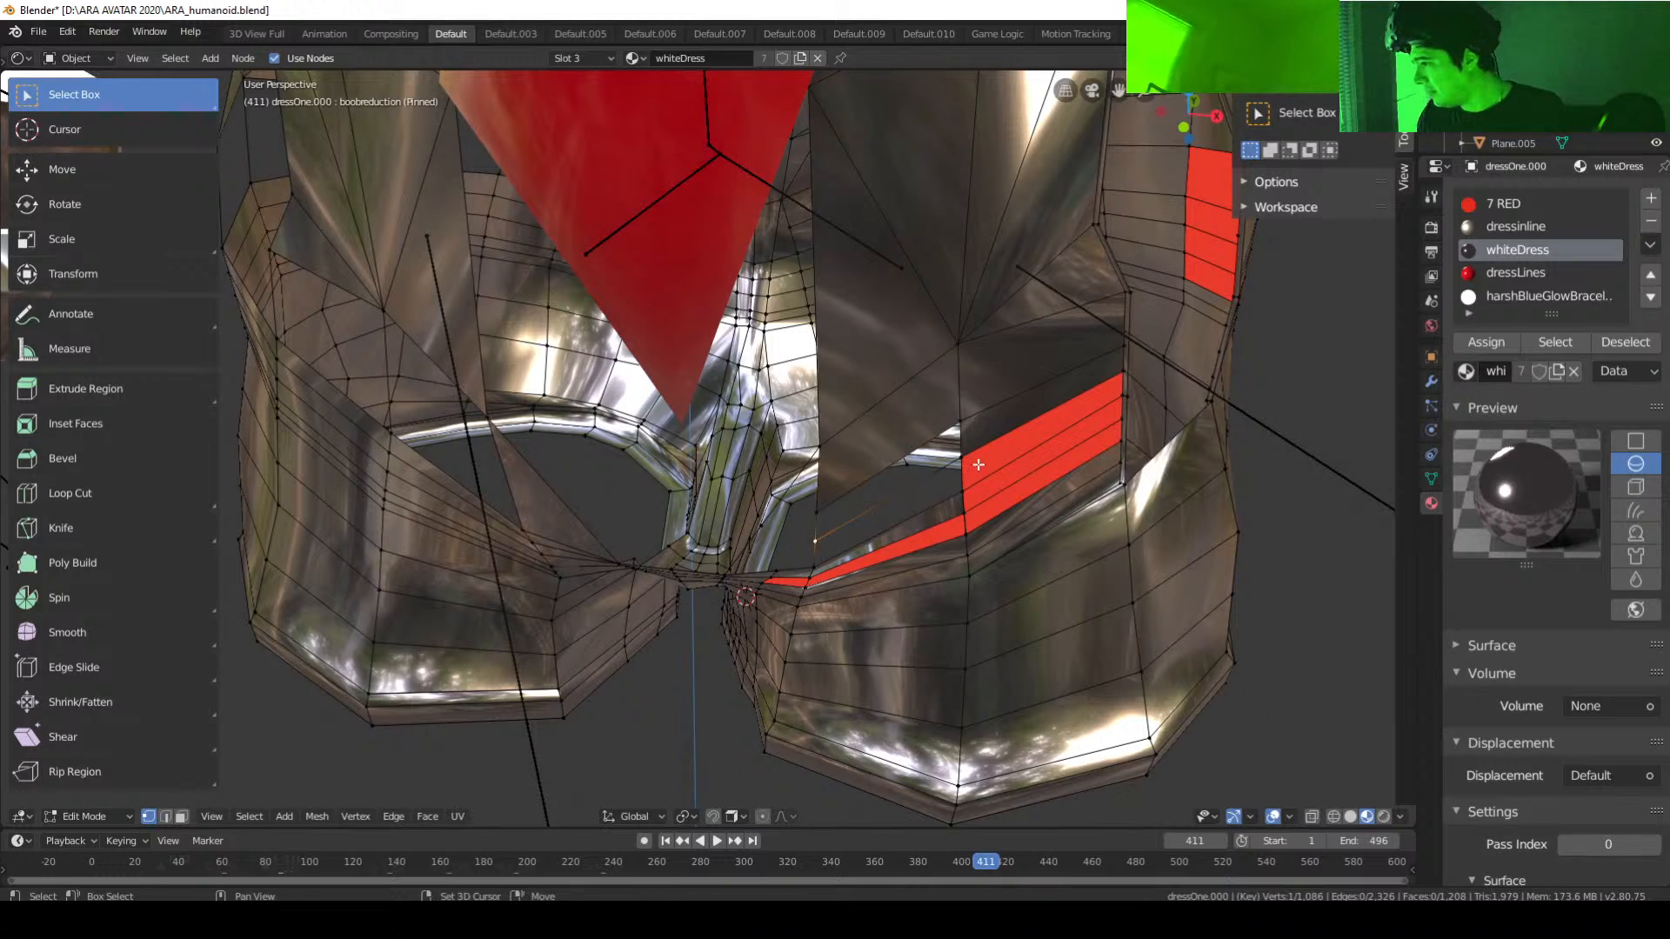
shift+click(976, 462)
shift+click(962, 423)
shift+click(828, 511)
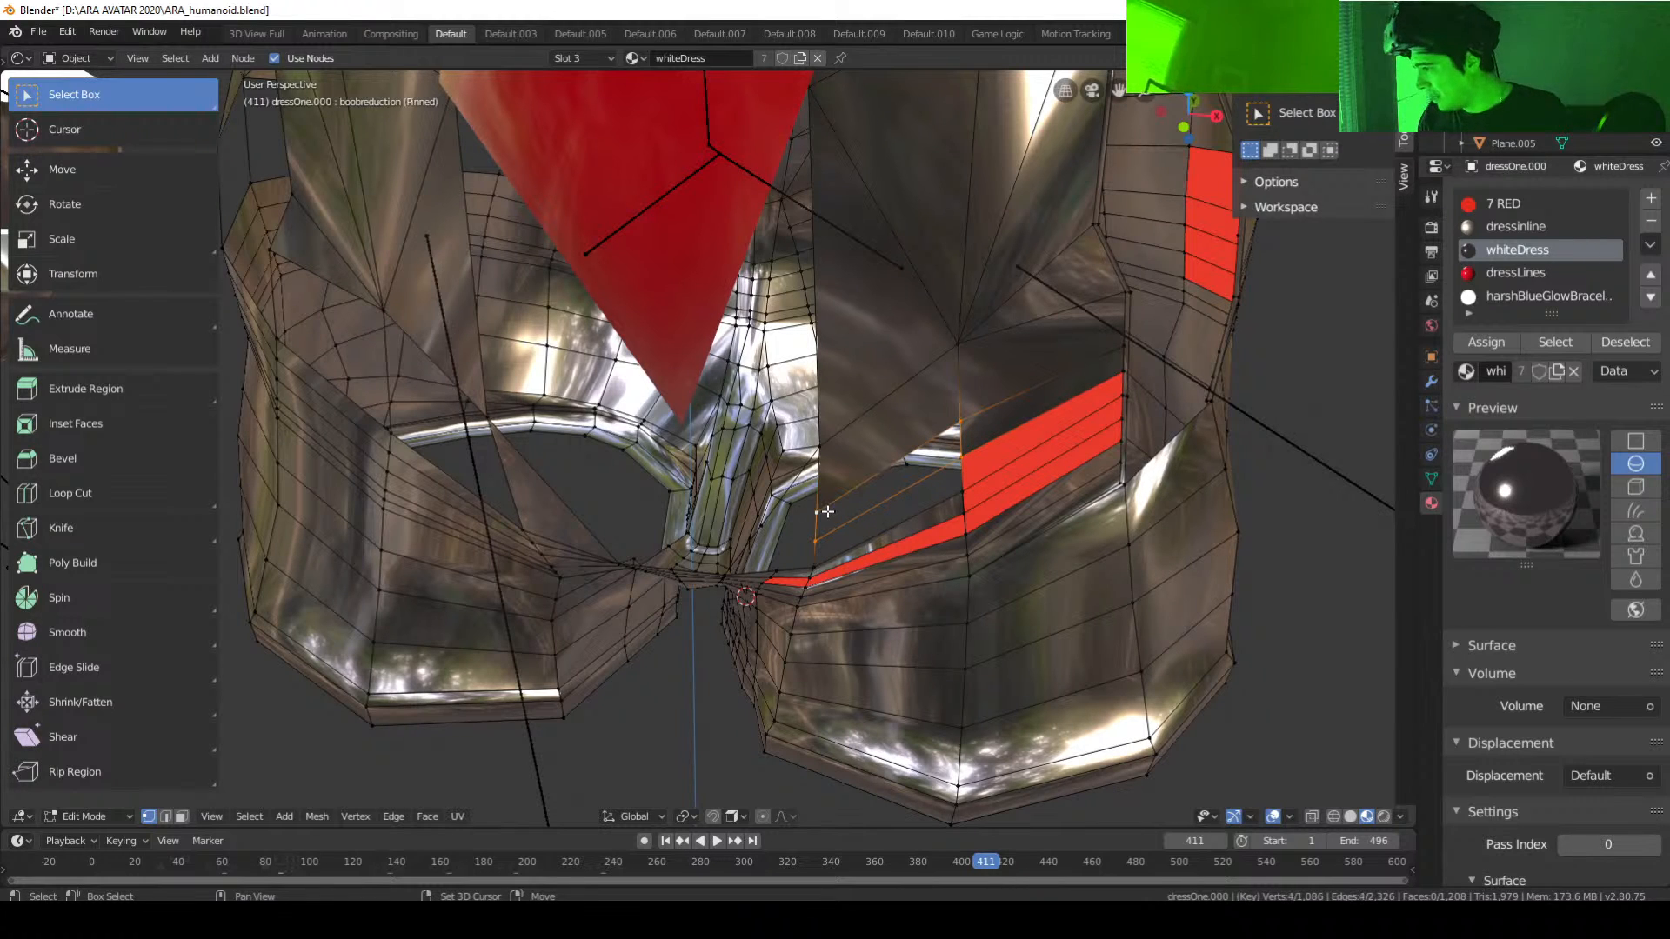
key(f)
Step: Fill the lower inner quad of the front opening, just above the narrow part of the red strip, with a face
click(960, 454)
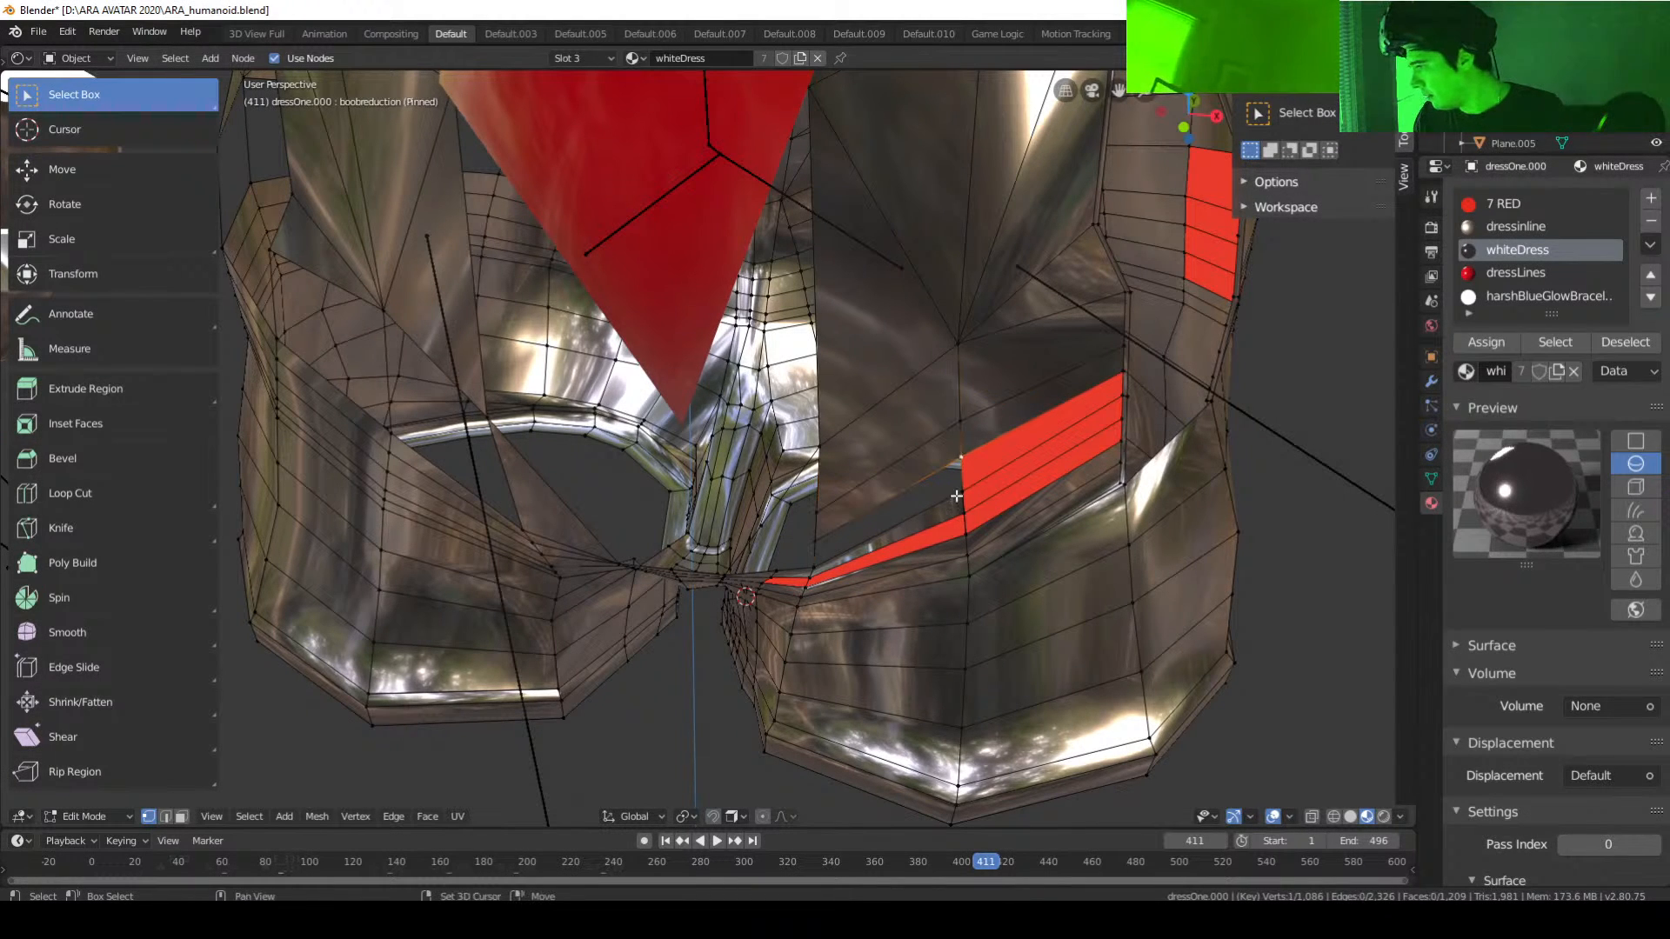
shift+click(956, 493)
shift+click(810, 550)
shift+click(819, 567)
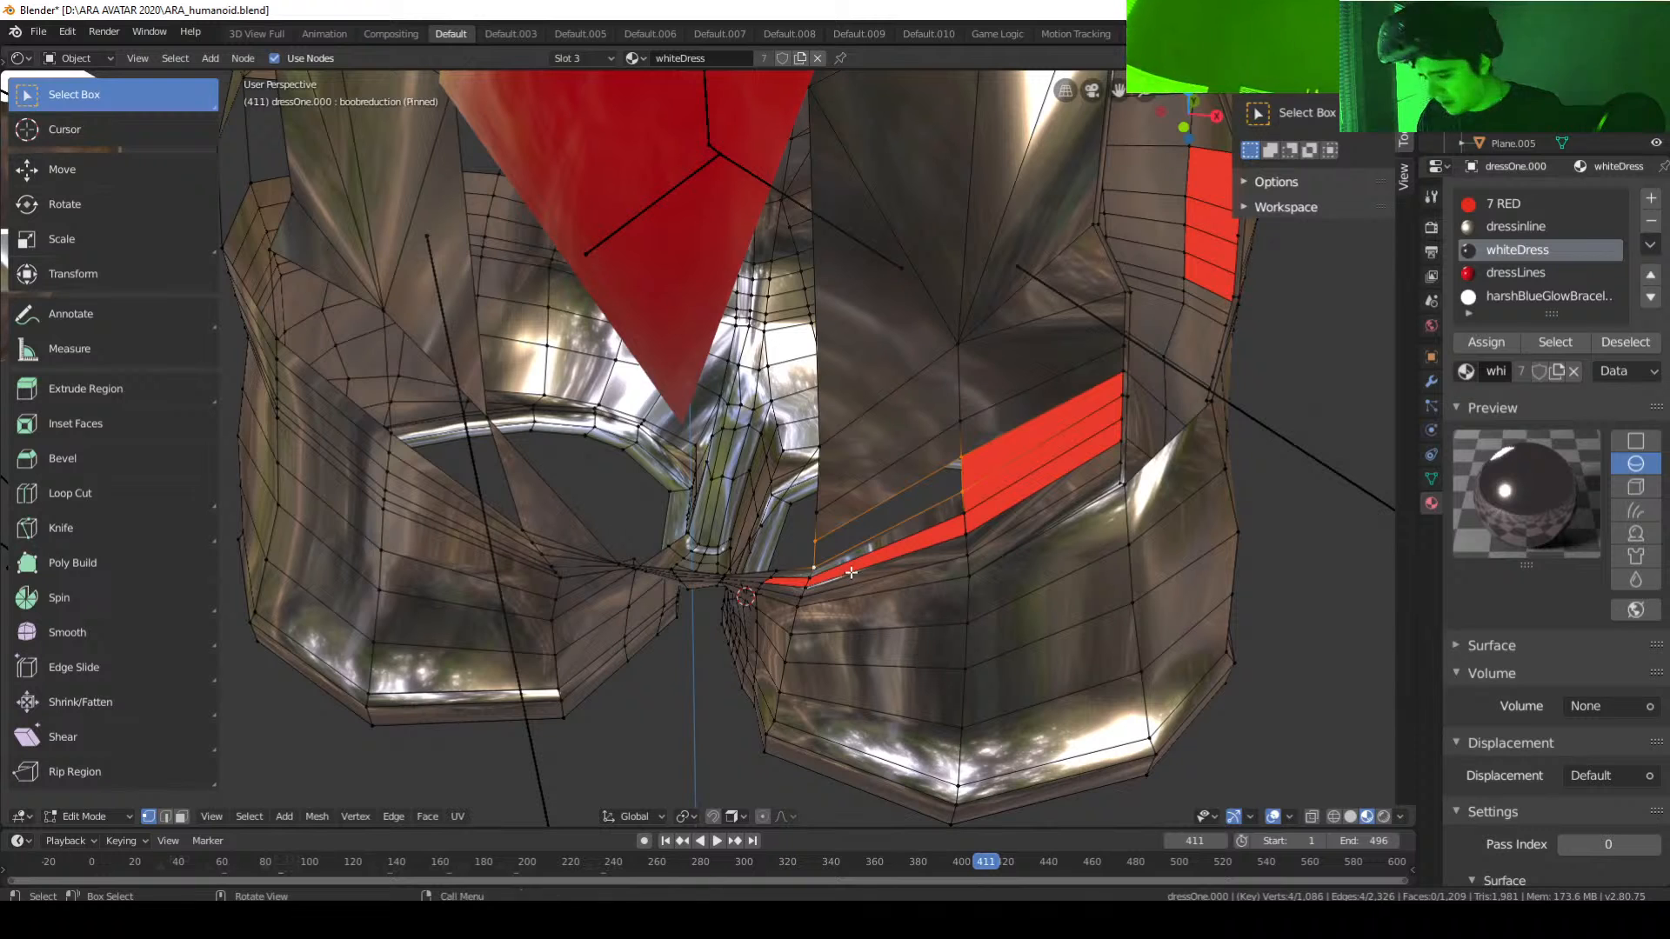
key(f)
middle_drag(843, 571, 905, 549)
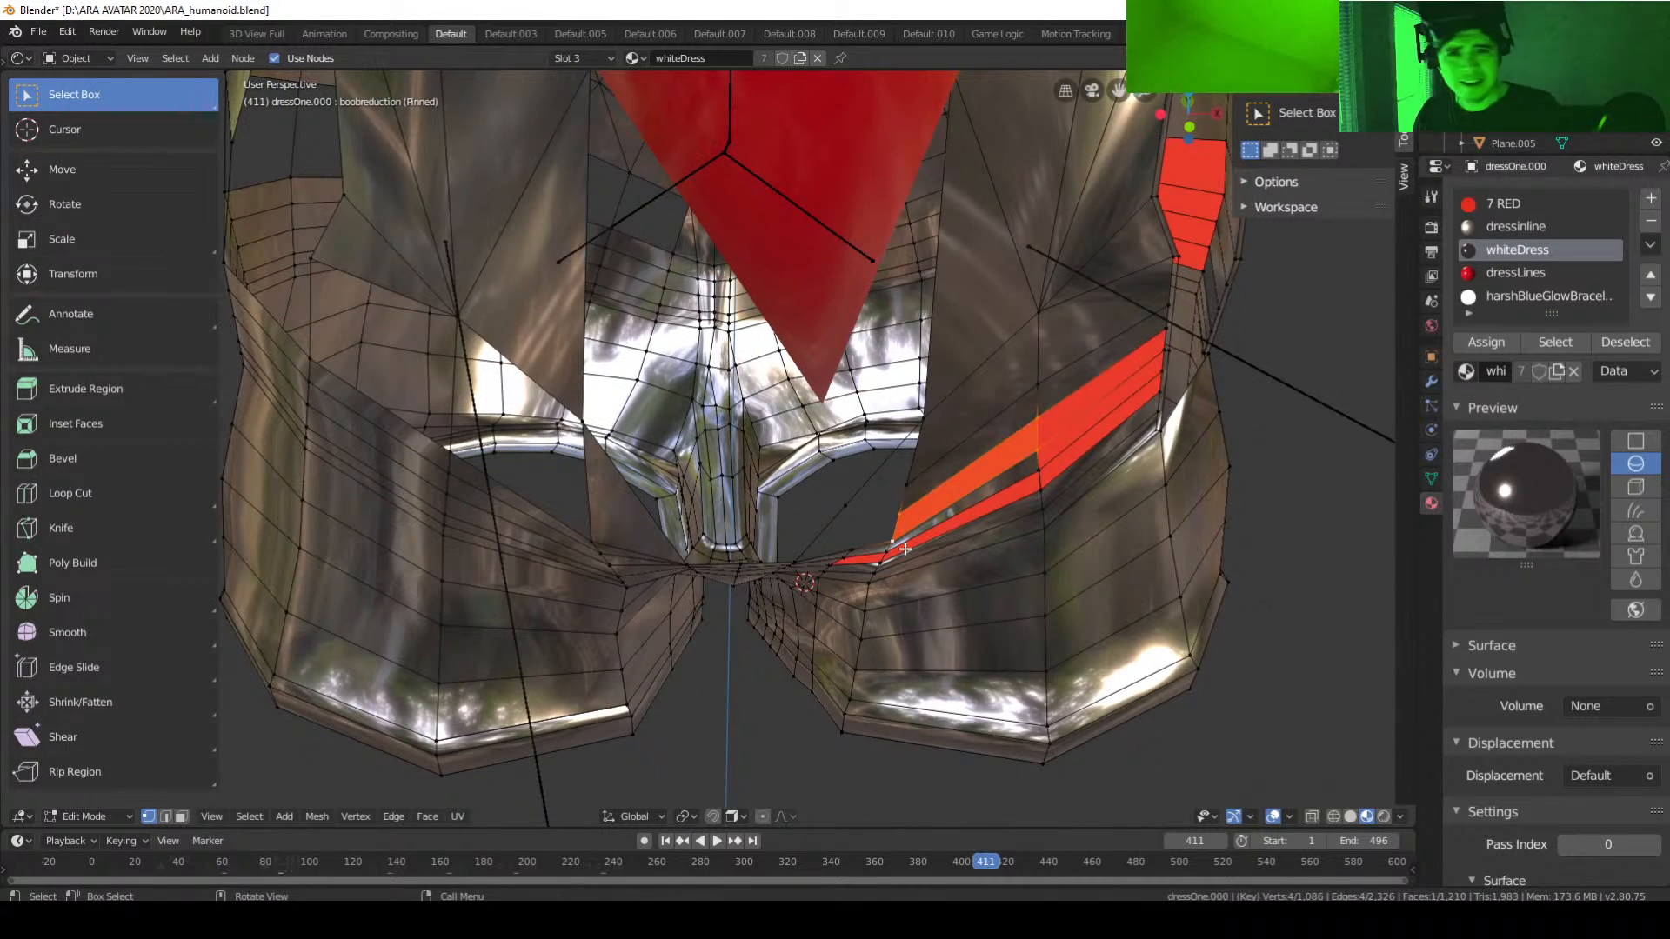
Step: Connect the dark panel's lower inner corner to the vertex near the red strip's inner end and subdivide the edge
click(906, 483)
shift+click(849, 554)
key(f)
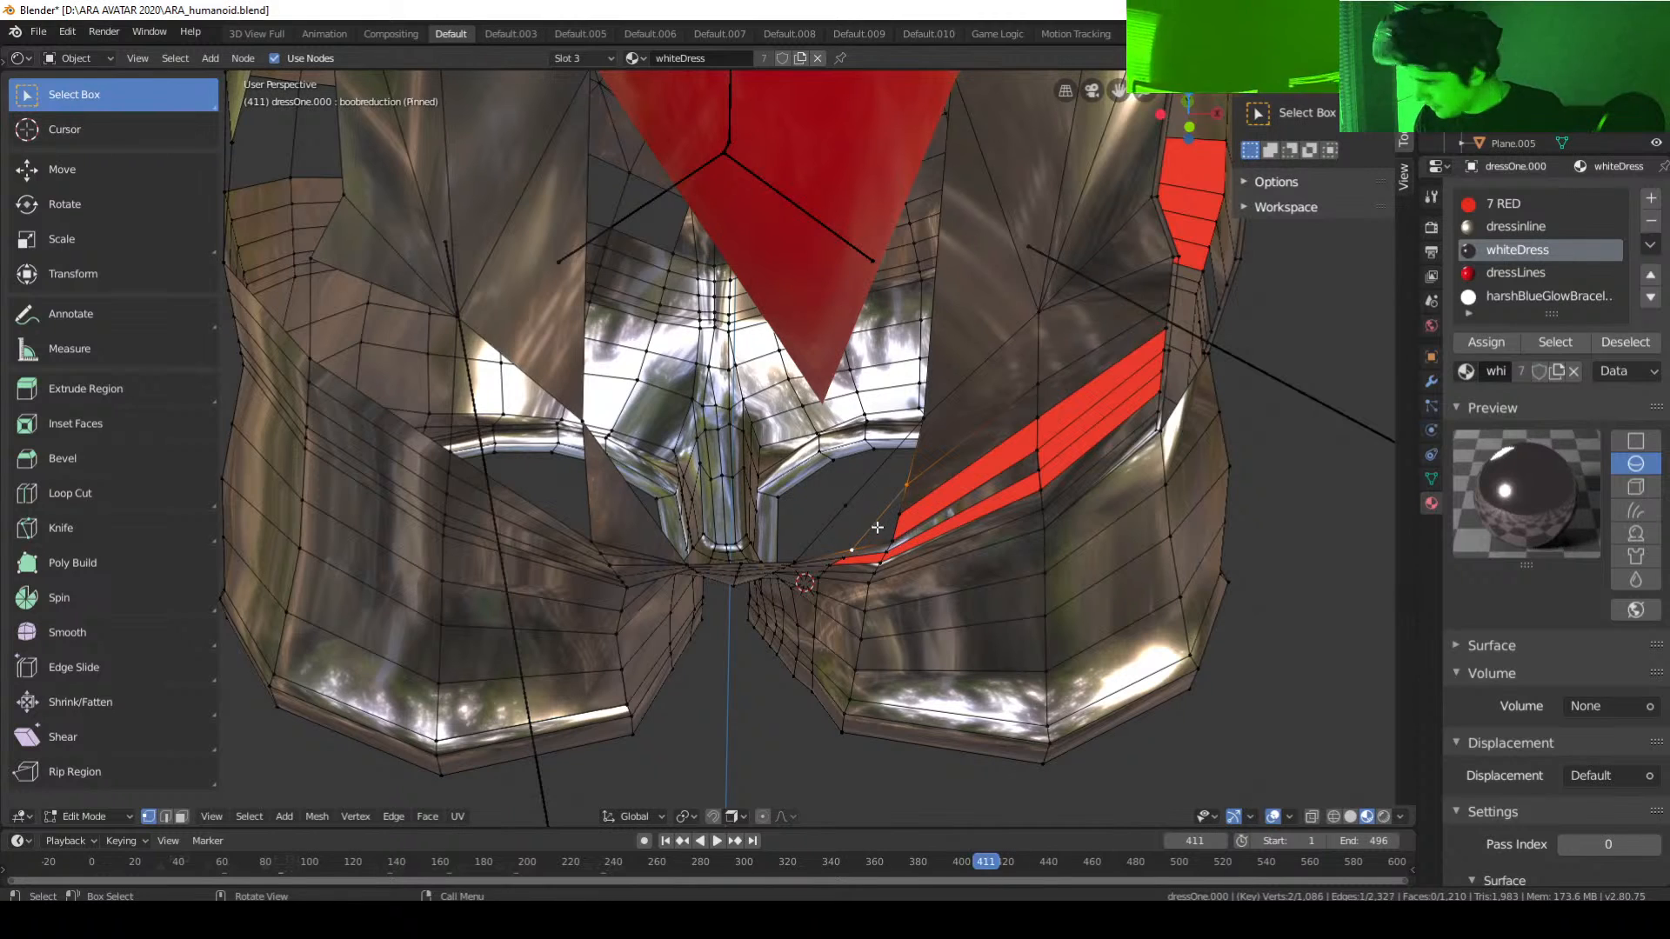
right_click(896, 514)
click(823, 473)
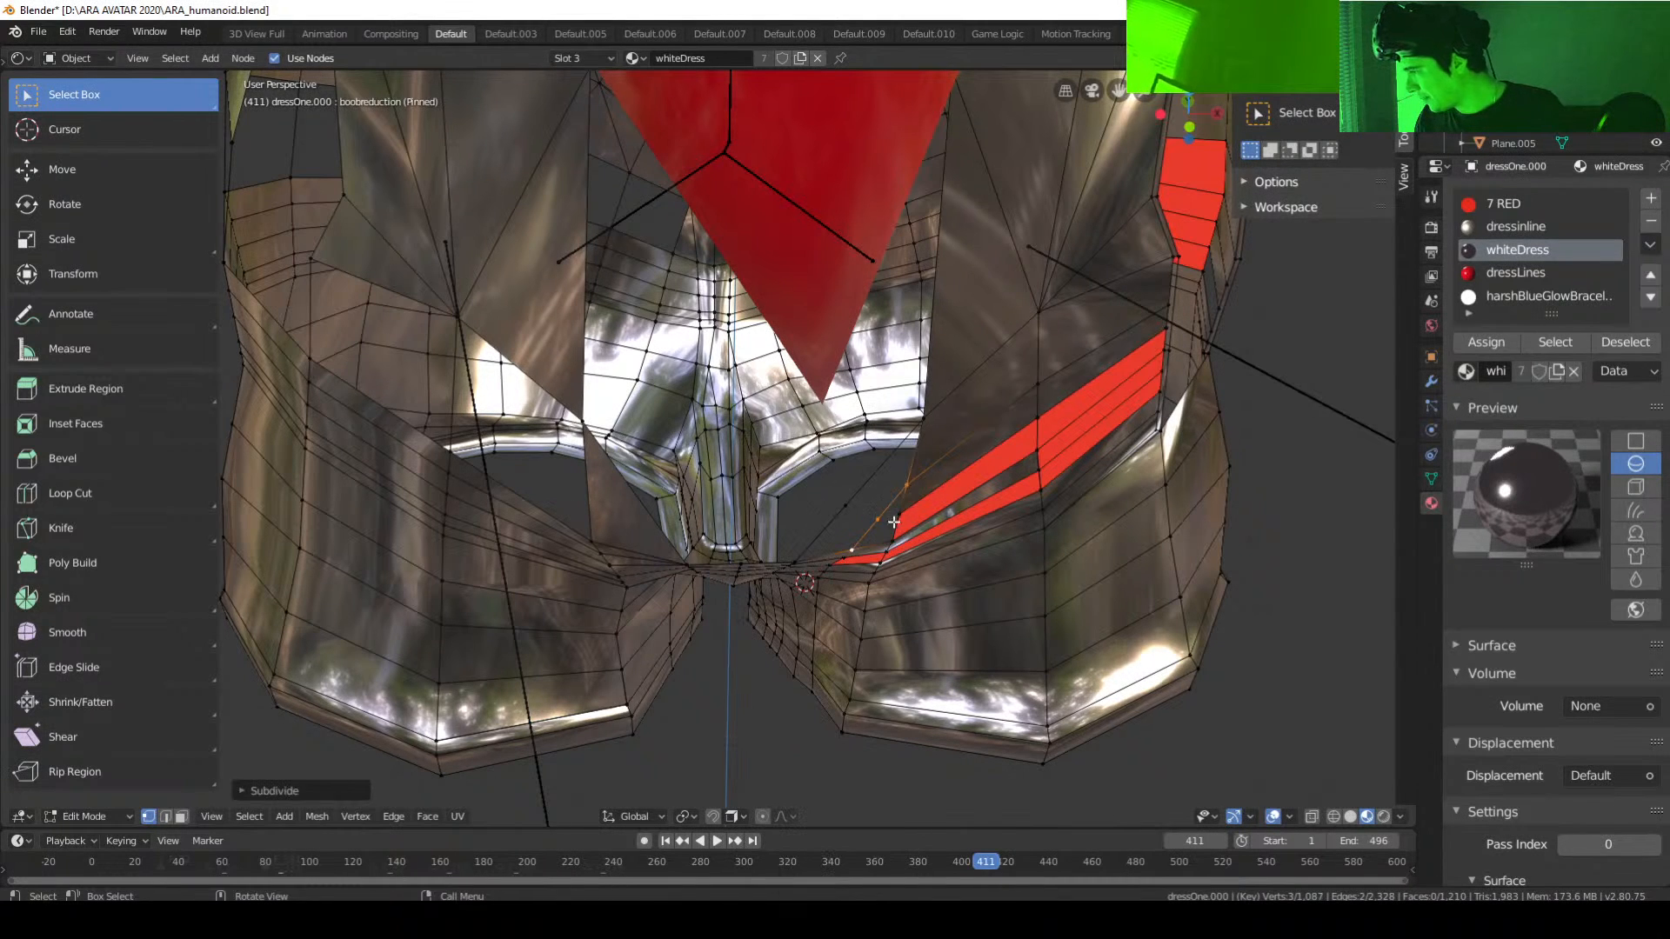
Step: Fill the small triangle between the new subdivided edge and the inner border of the faces above the red strip
shift+click(905, 520)
shift+click(912, 485)
key(f)
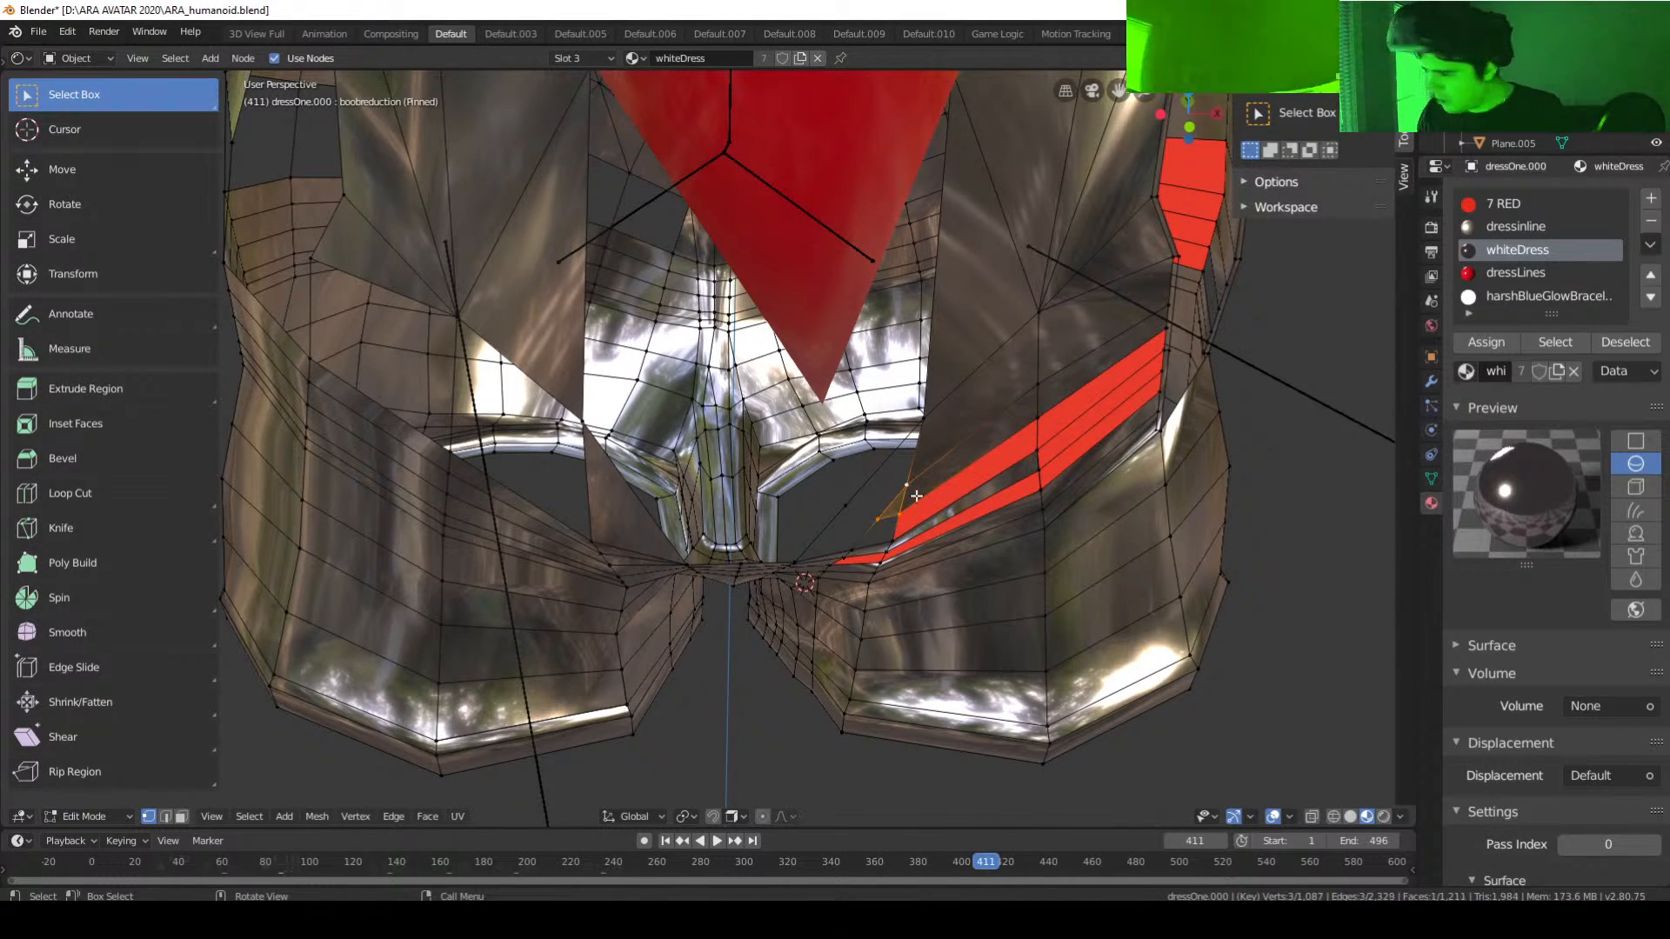
Step: Fill the quad directly below that triangle, next to the inner end of the red strip, with a face
click(891, 539)
shift+click(896, 522)
shift+click(865, 531)
shift+click(851, 552)
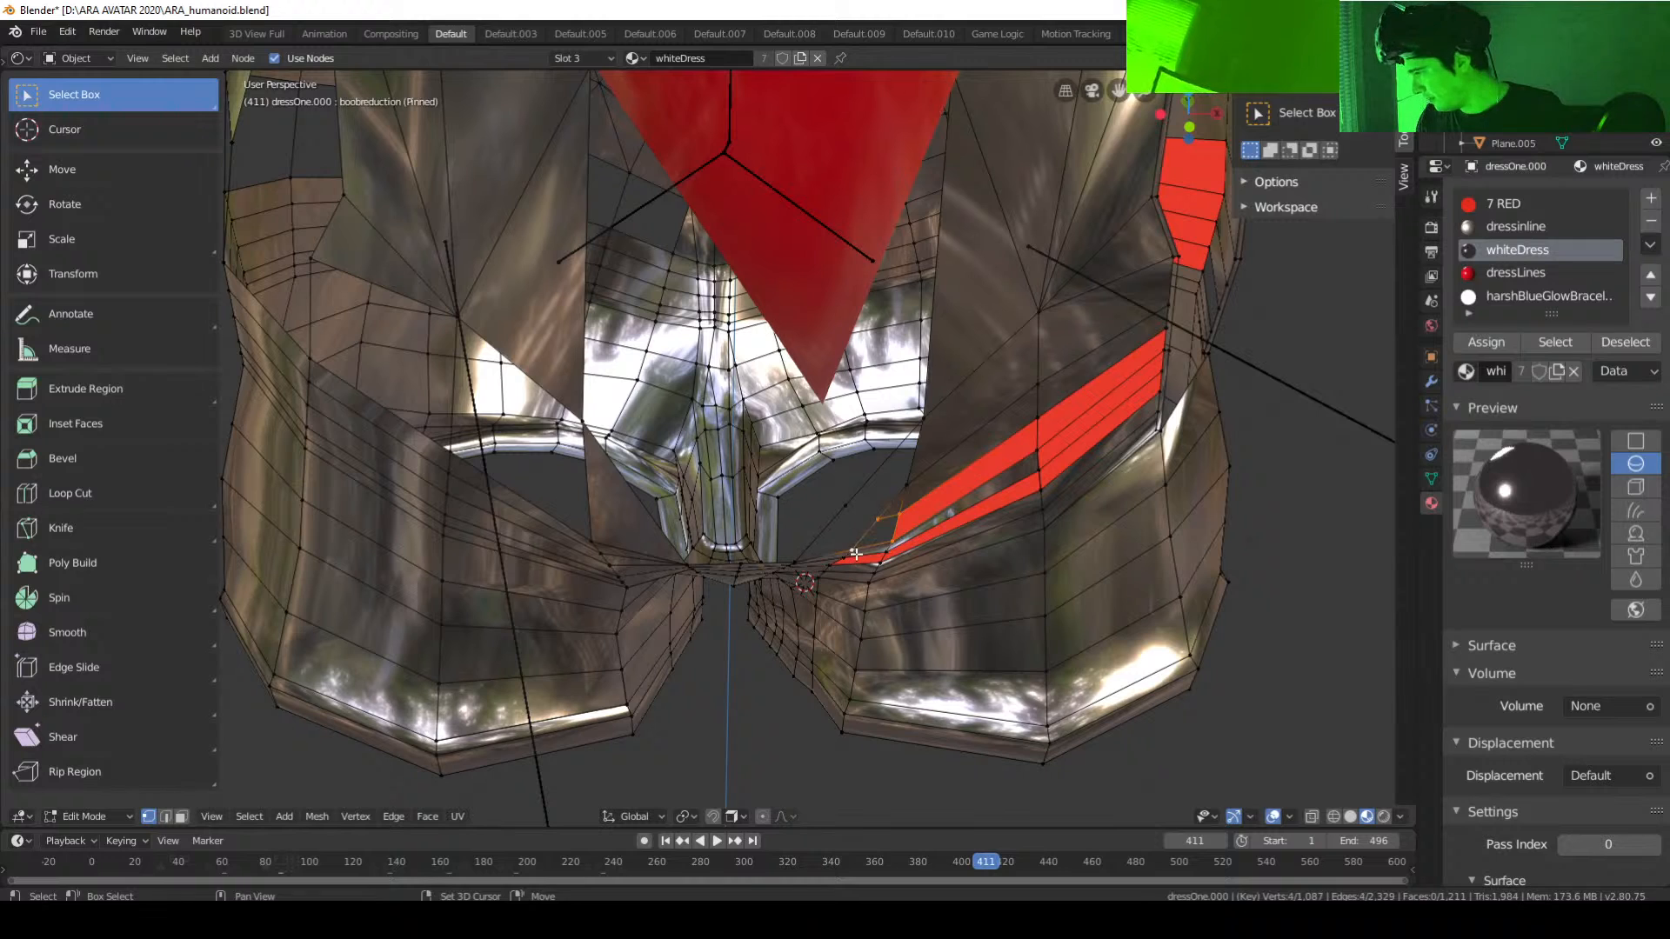
key(f)
Step: Fill the lowest inner quad of the front opening, from the subdivided edge down to the crotch band, with a face
middle_drag(898, 549, 841, 508)
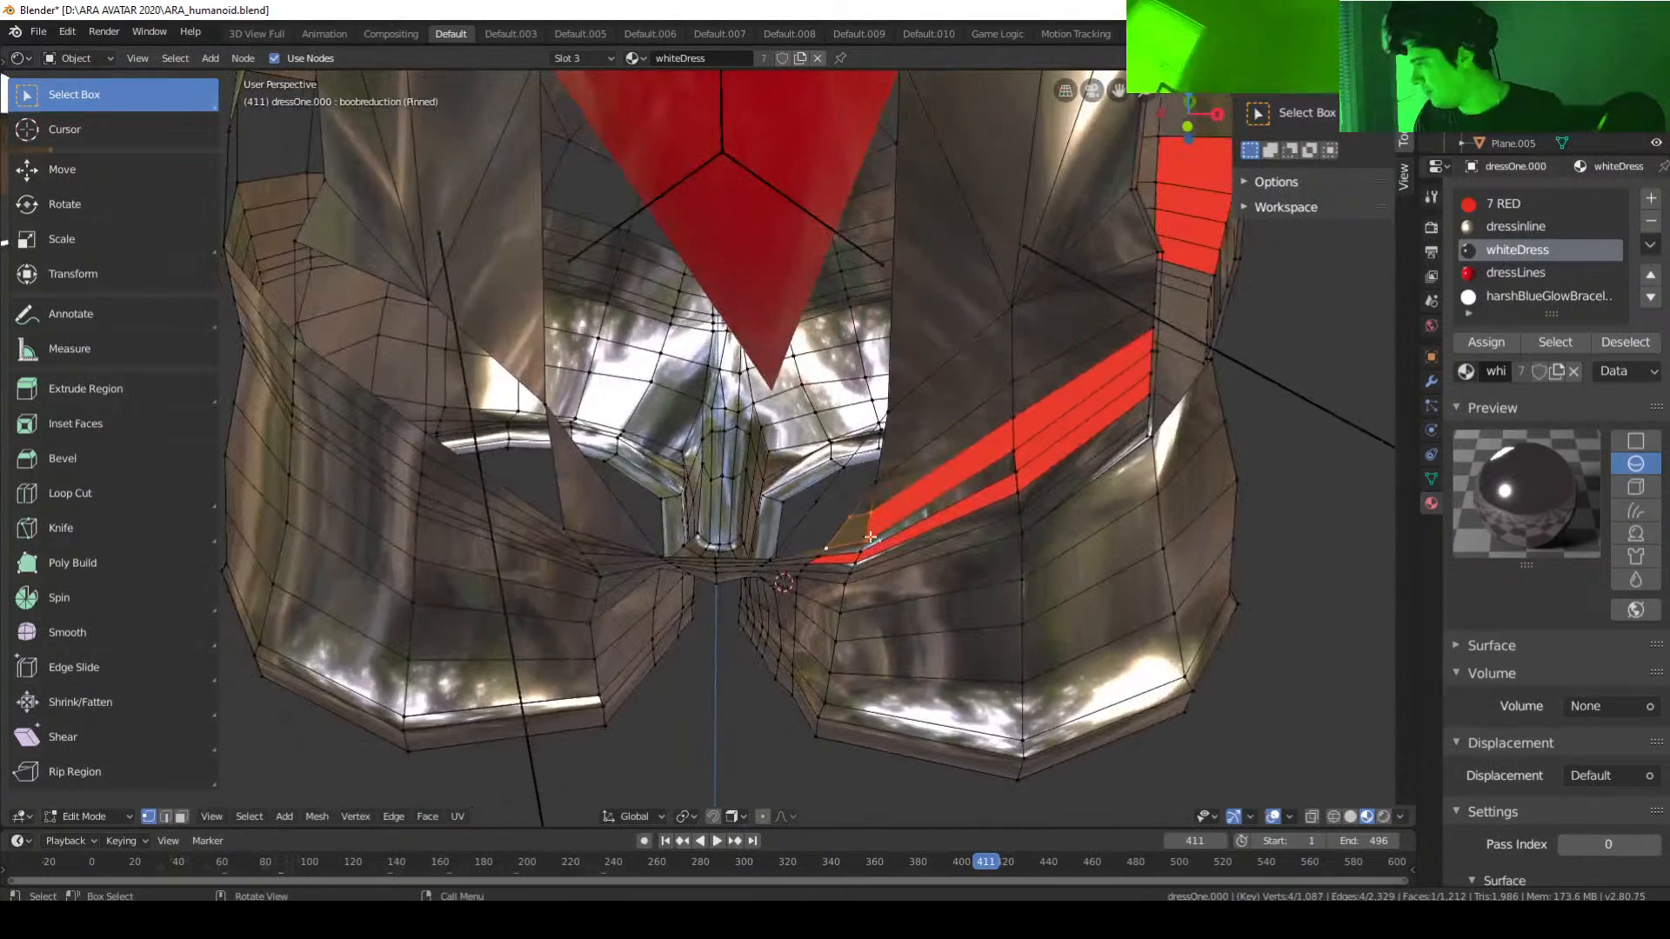
click(841, 508)
shift+click(851, 517)
shift+click(825, 549)
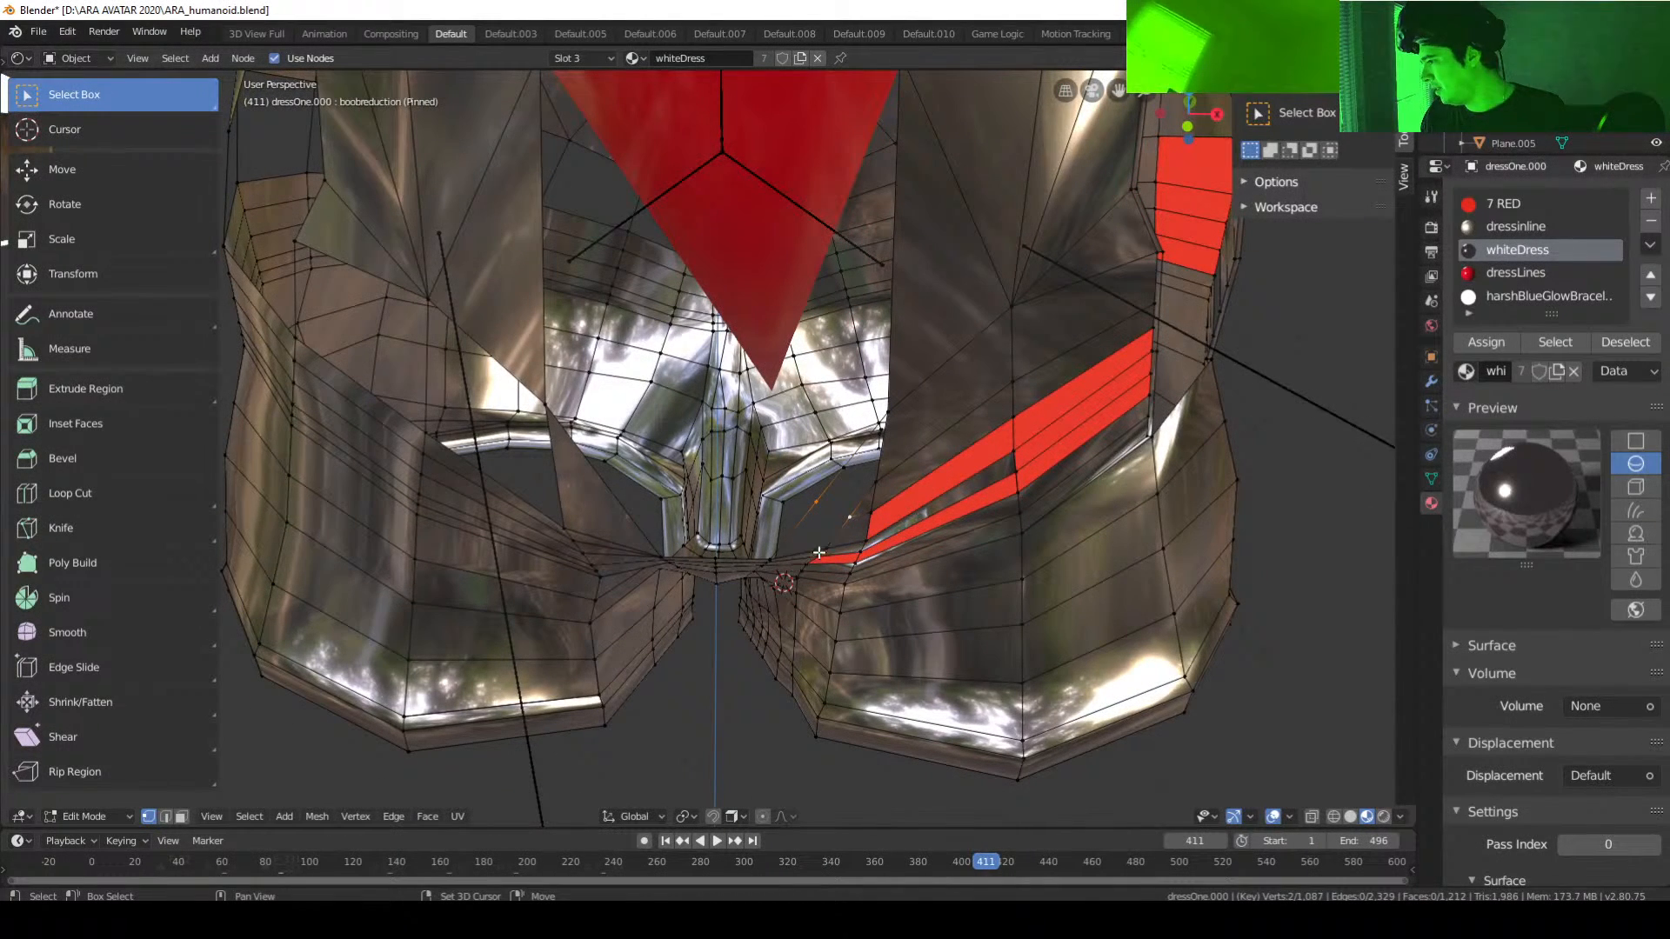
shift+click(771, 559)
key(f)
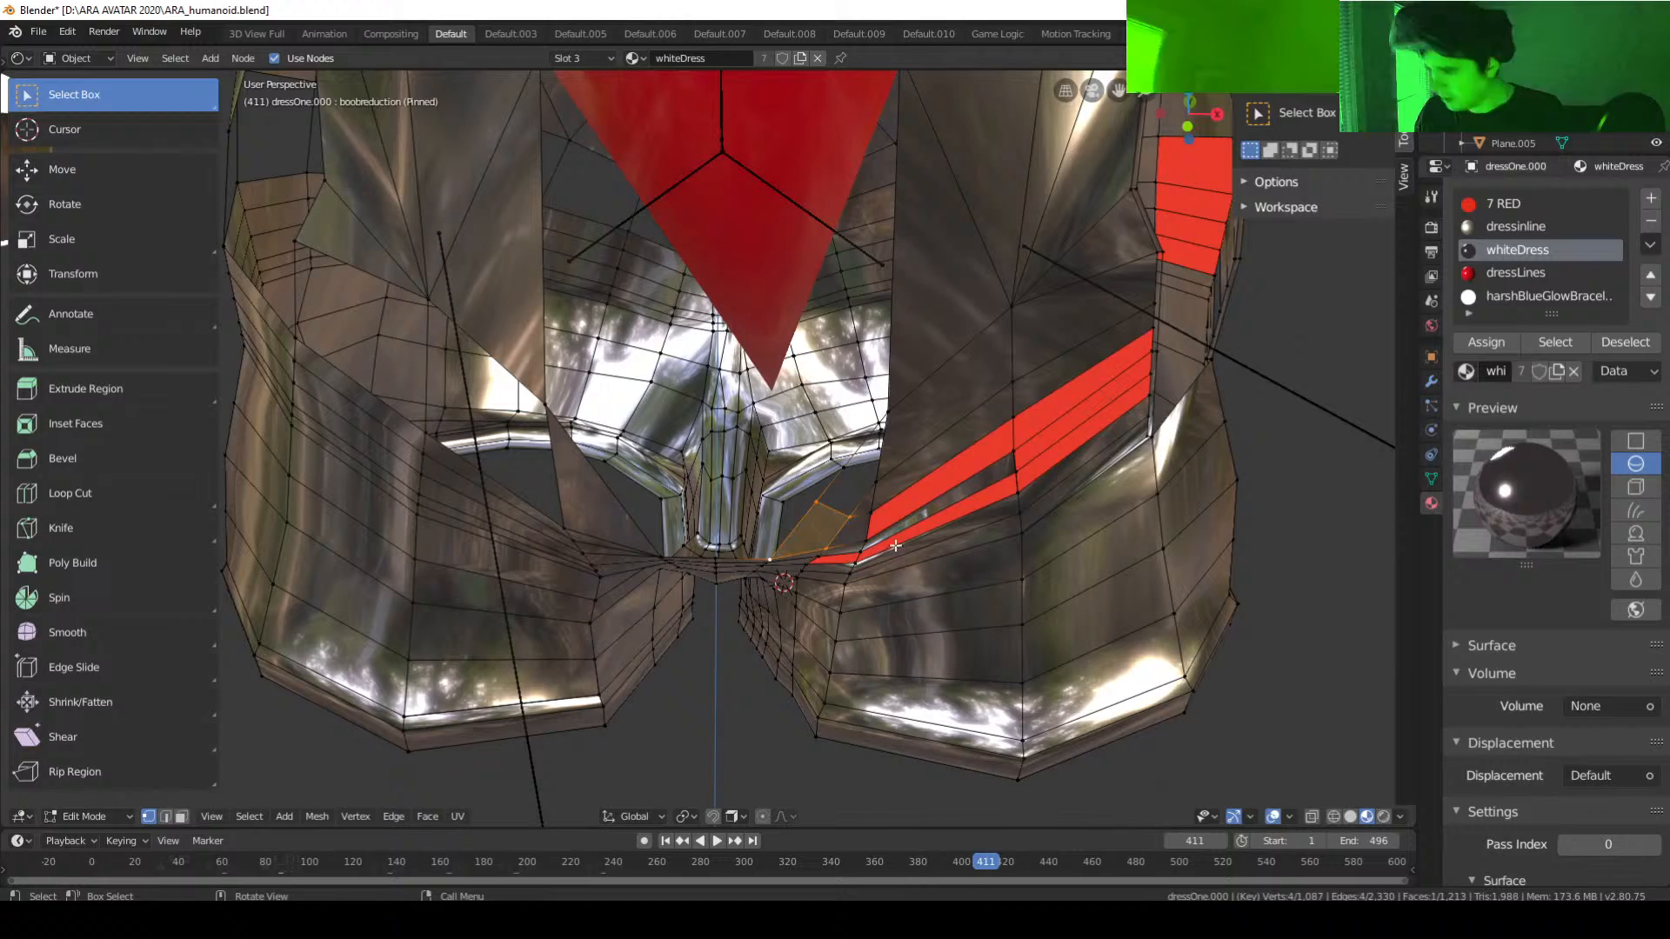
click(849, 469)
shift+click(875, 481)
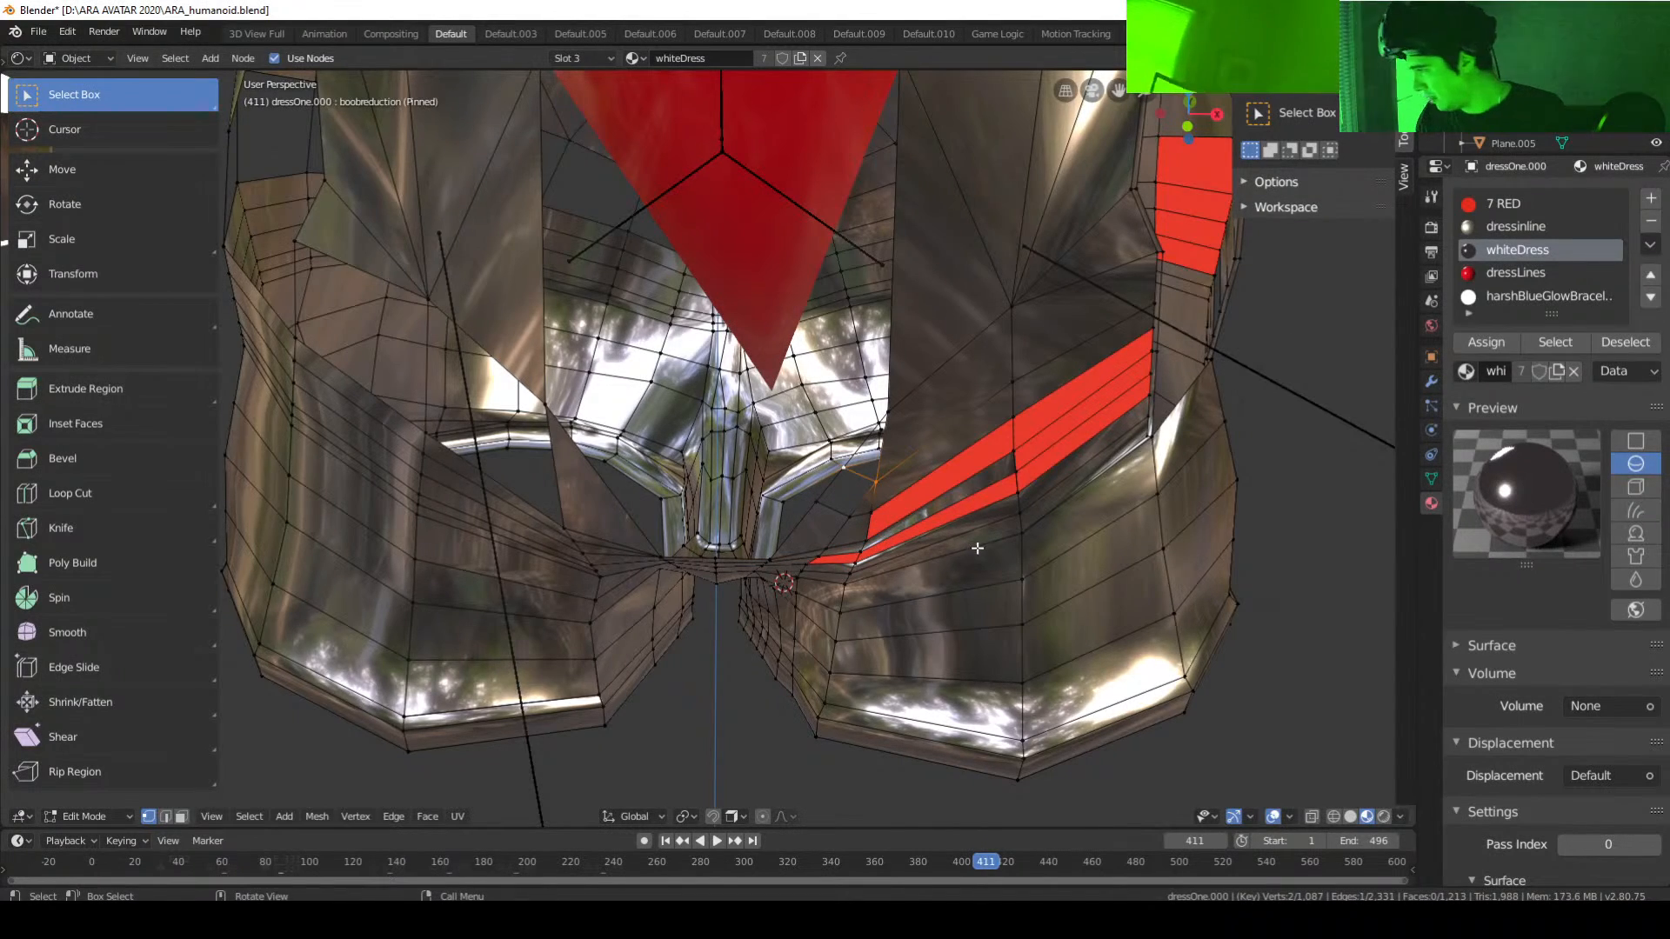
key(f)
middle_drag(977, 550, 897, 534)
key(ctrl+z)
Step: Fill the remaining narrow quad below the dark panel's inner corner, above the last inner face, with a face
click(999, 455)
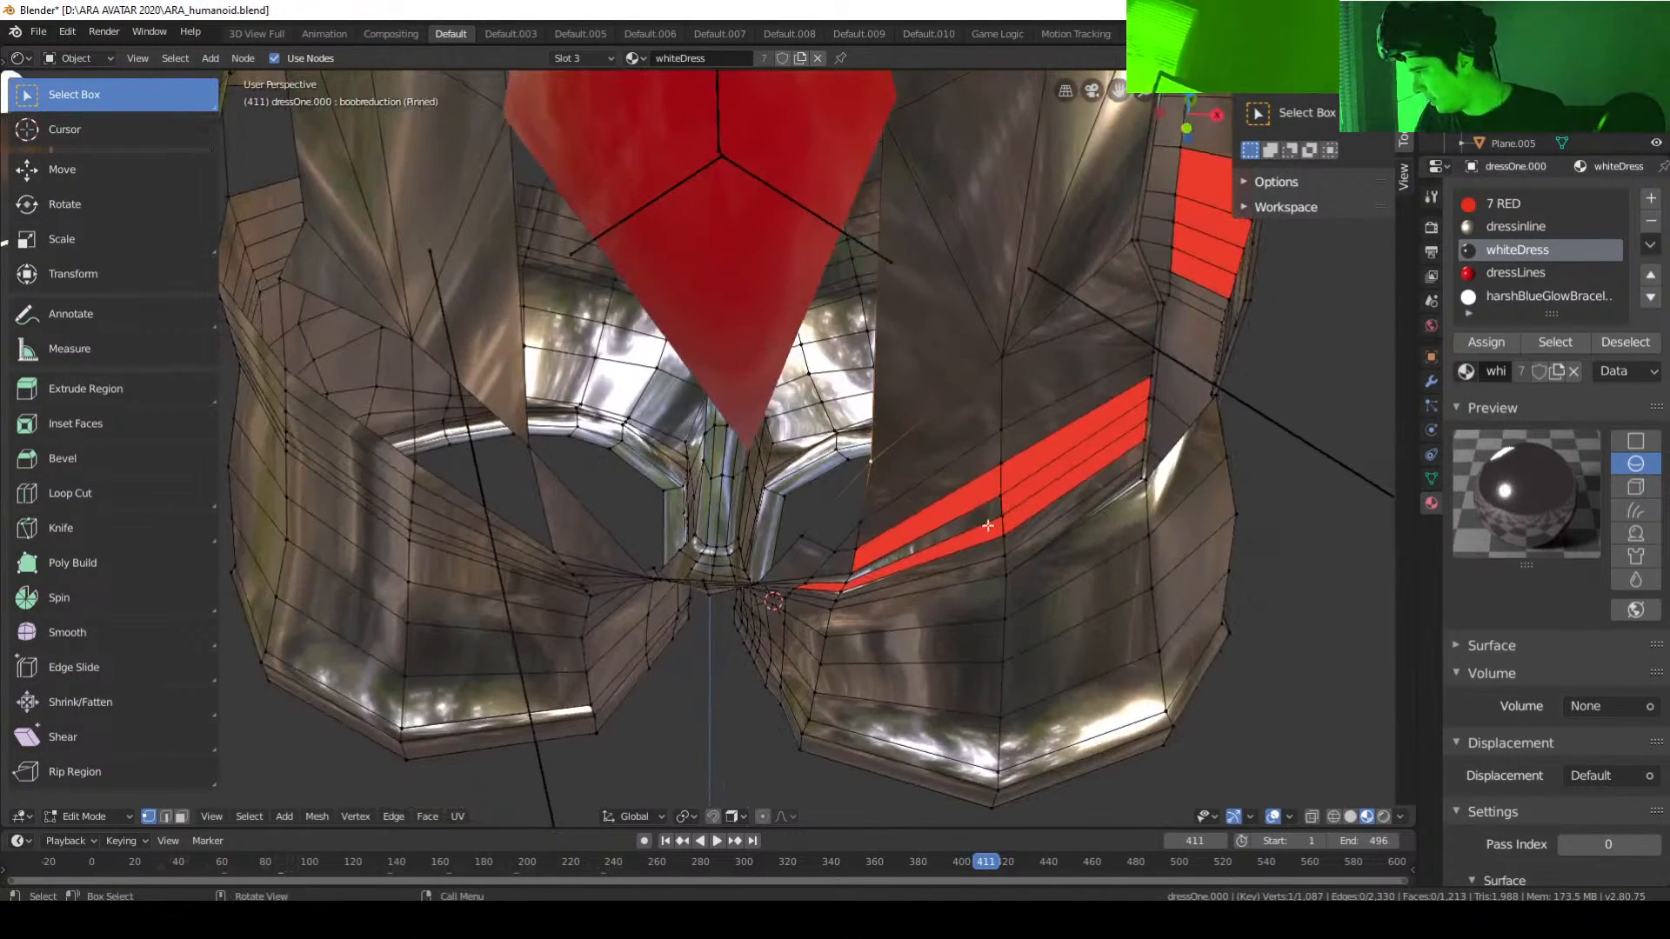
shift+click(861, 522)
shift+click(826, 554)
key(f)
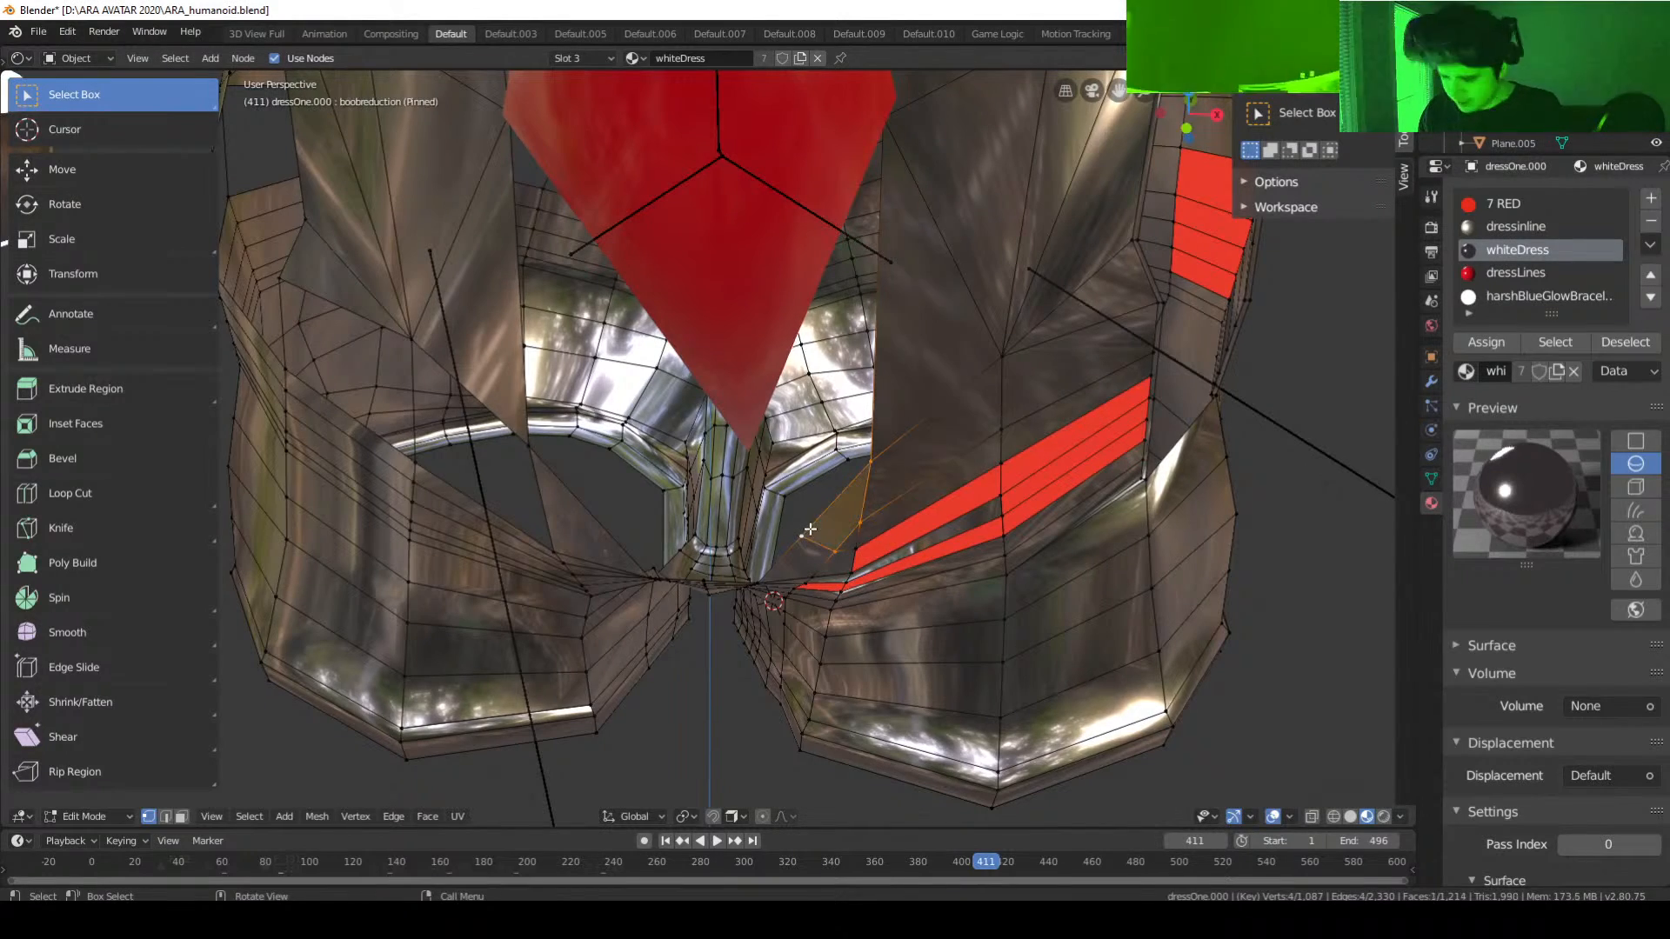
scroll(1060, 566, down, 5)
middle_drag(915, 559, 427, 458)
scroll(809, 444, up, 4)
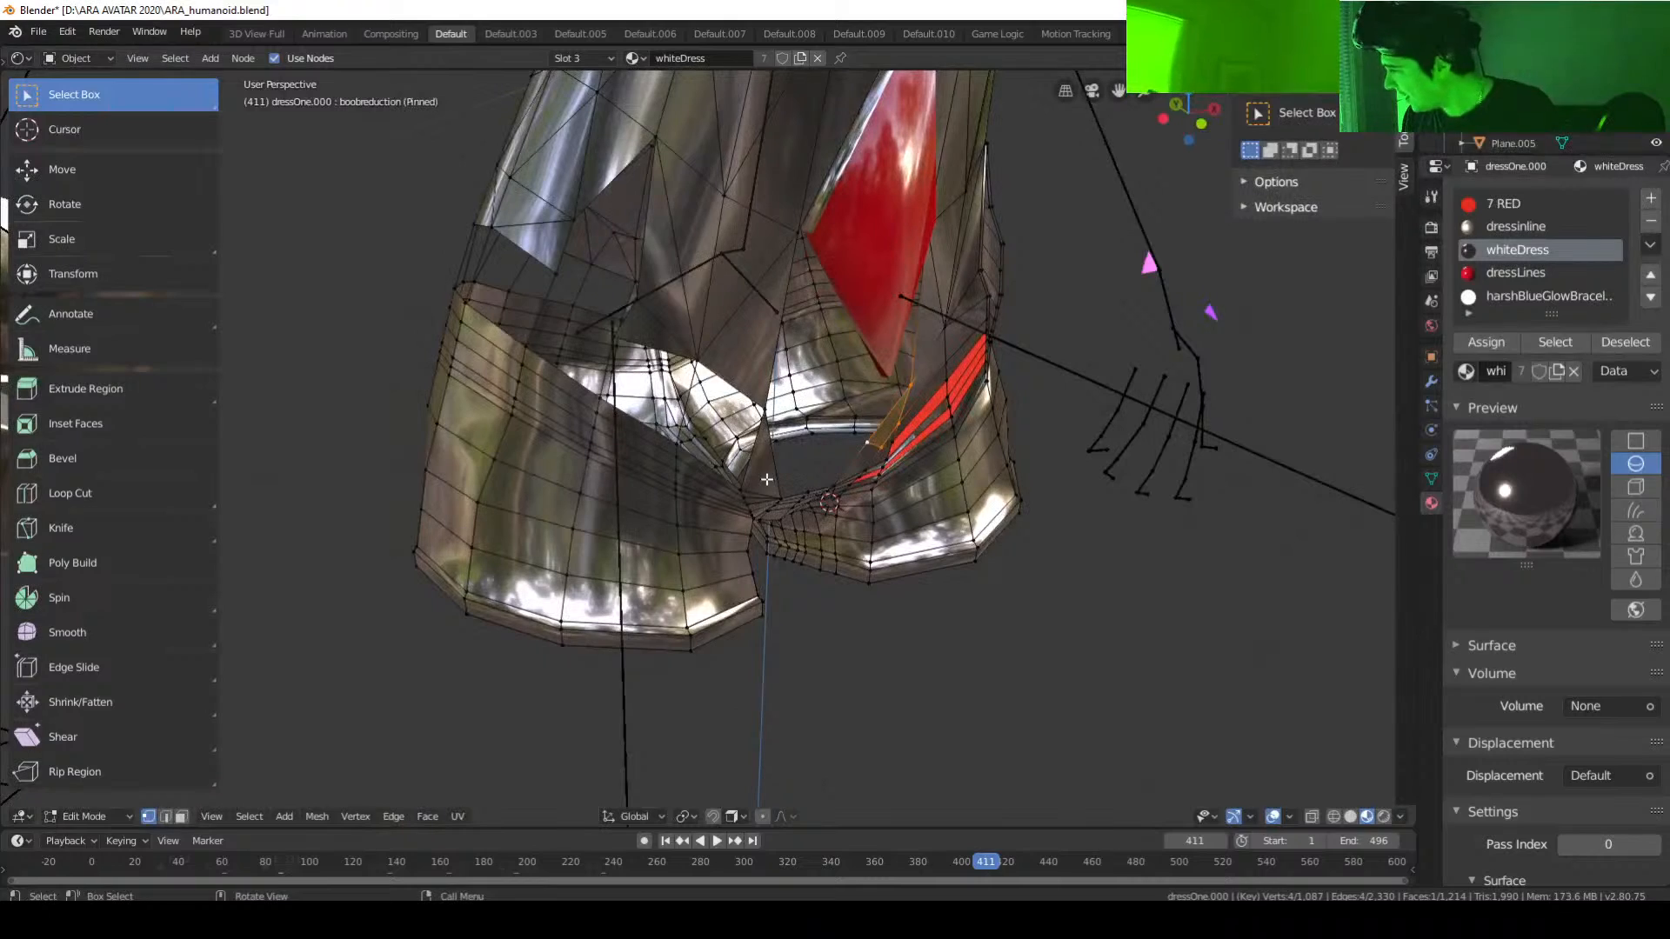
scroll(765, 449, up, 3)
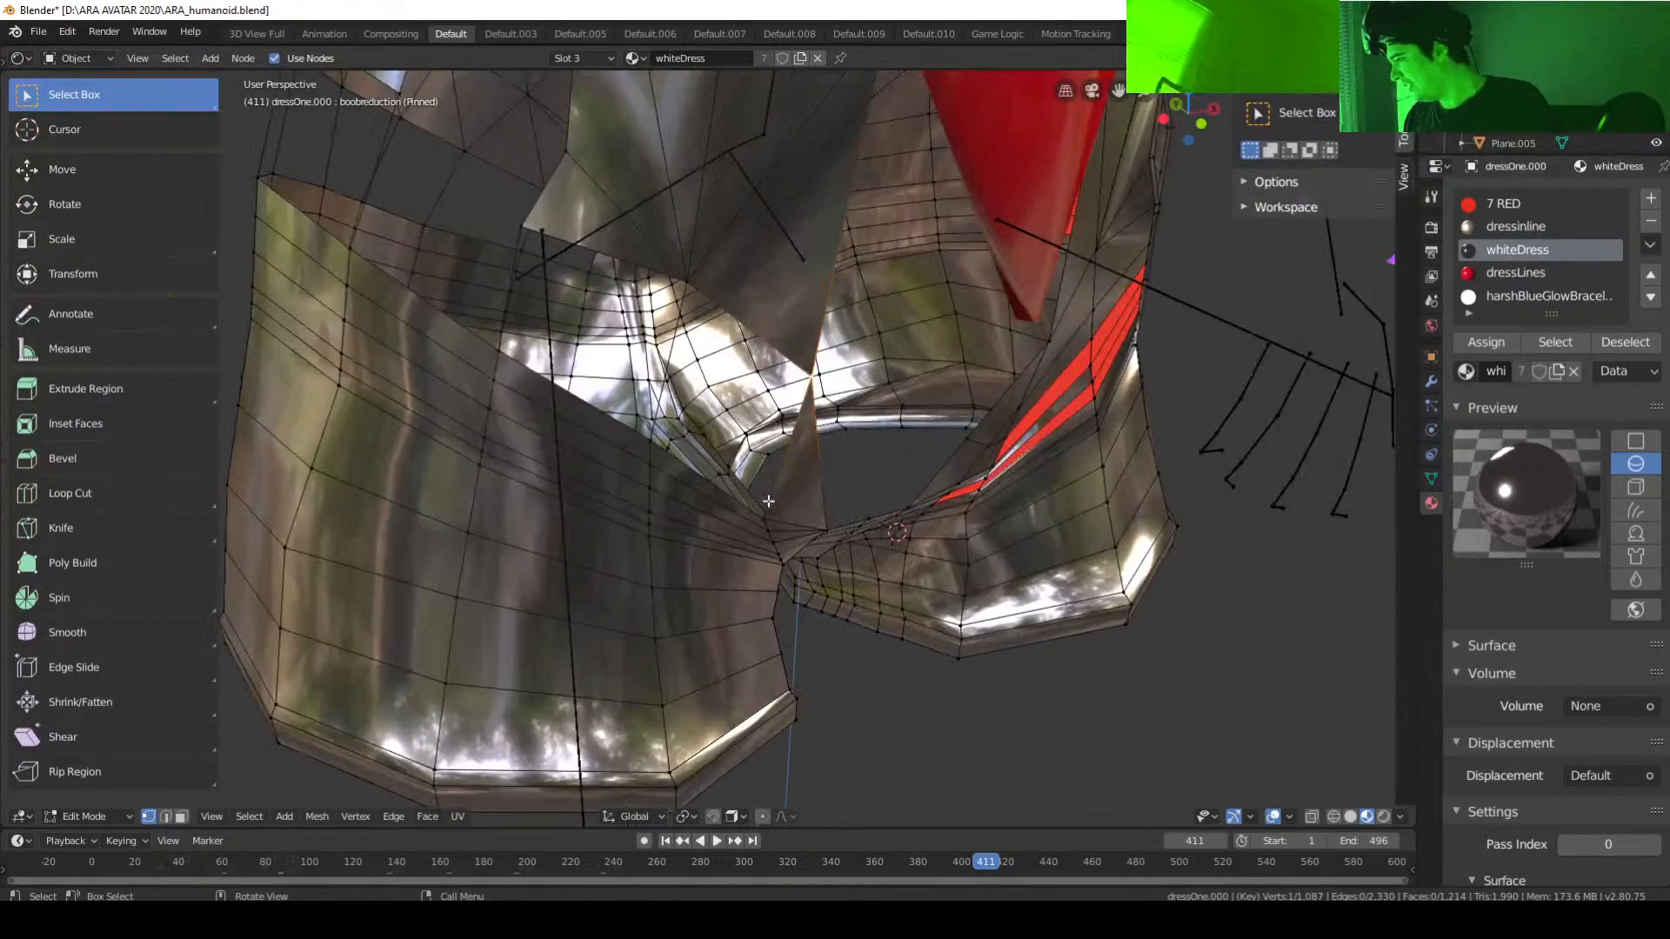
middle_drag(764, 450, 653, 482)
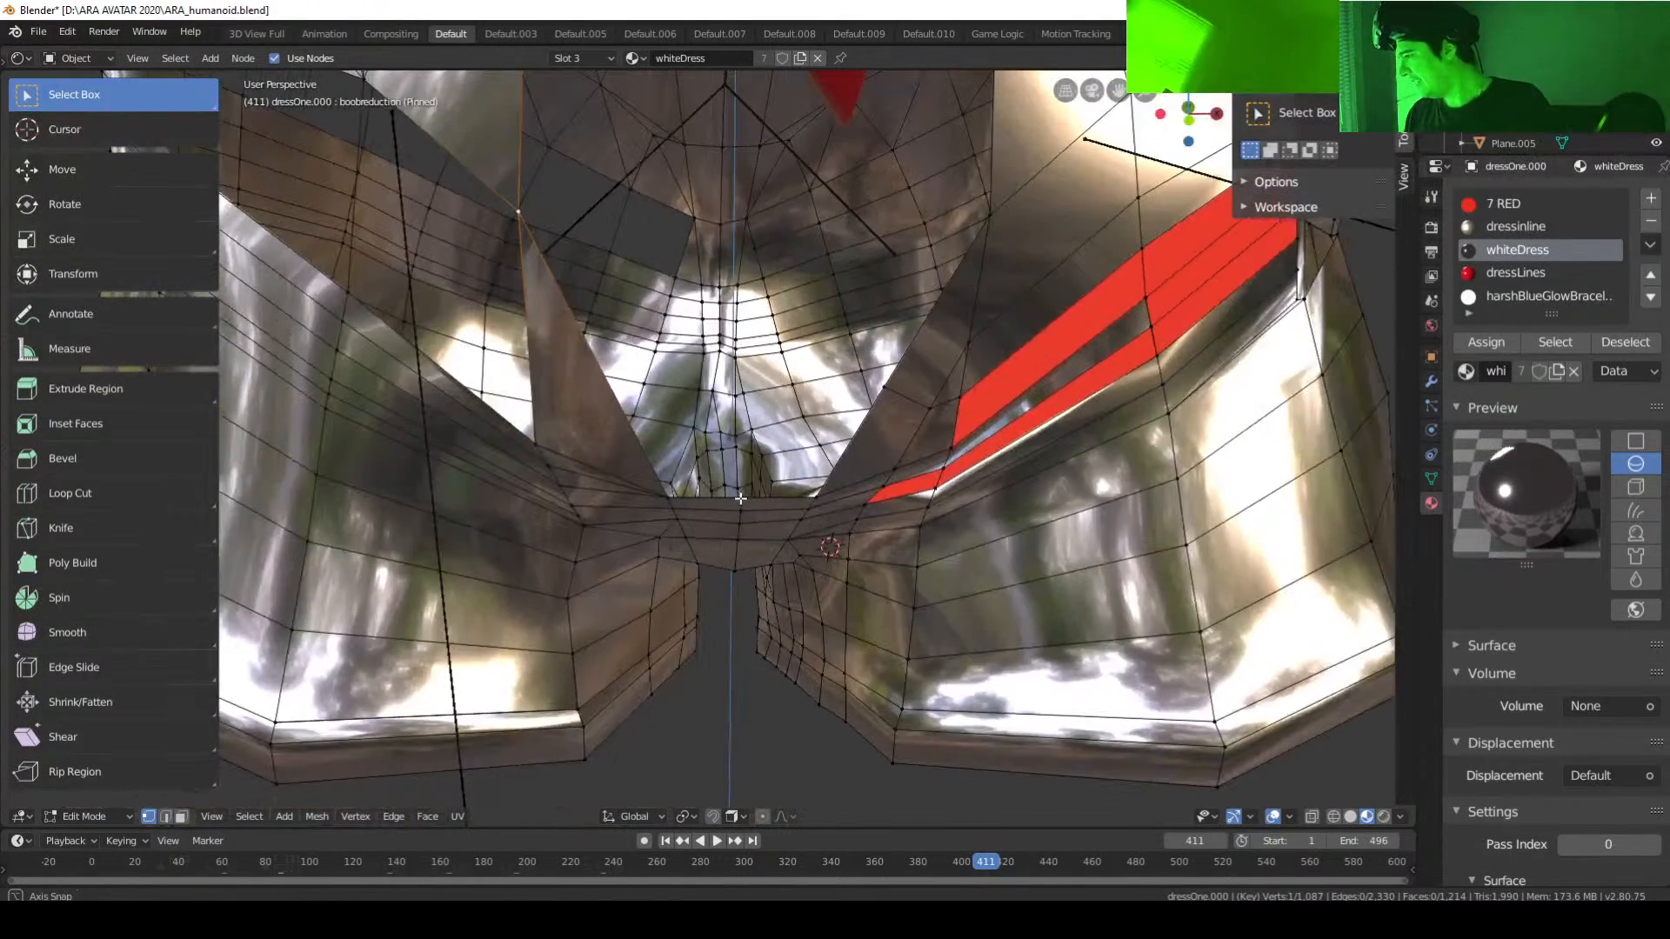
shift+click(537, 444)
right_click(529, 349)
click(530, 349)
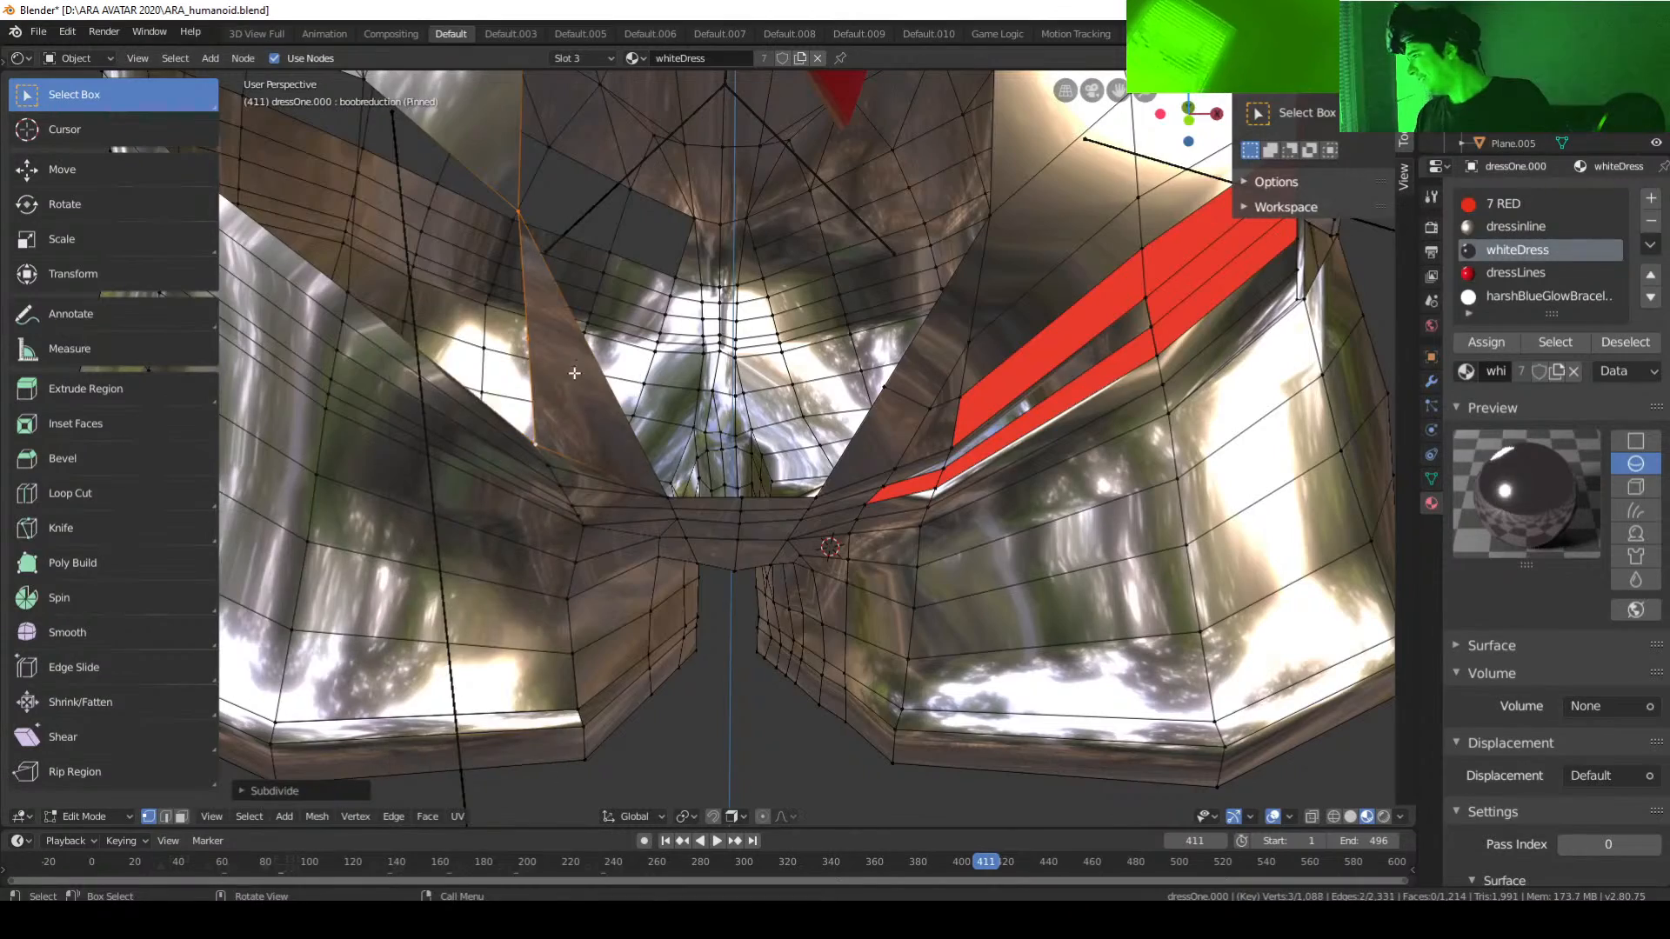
middle_drag(529, 349, 591, 377)
key(ctrl+z)
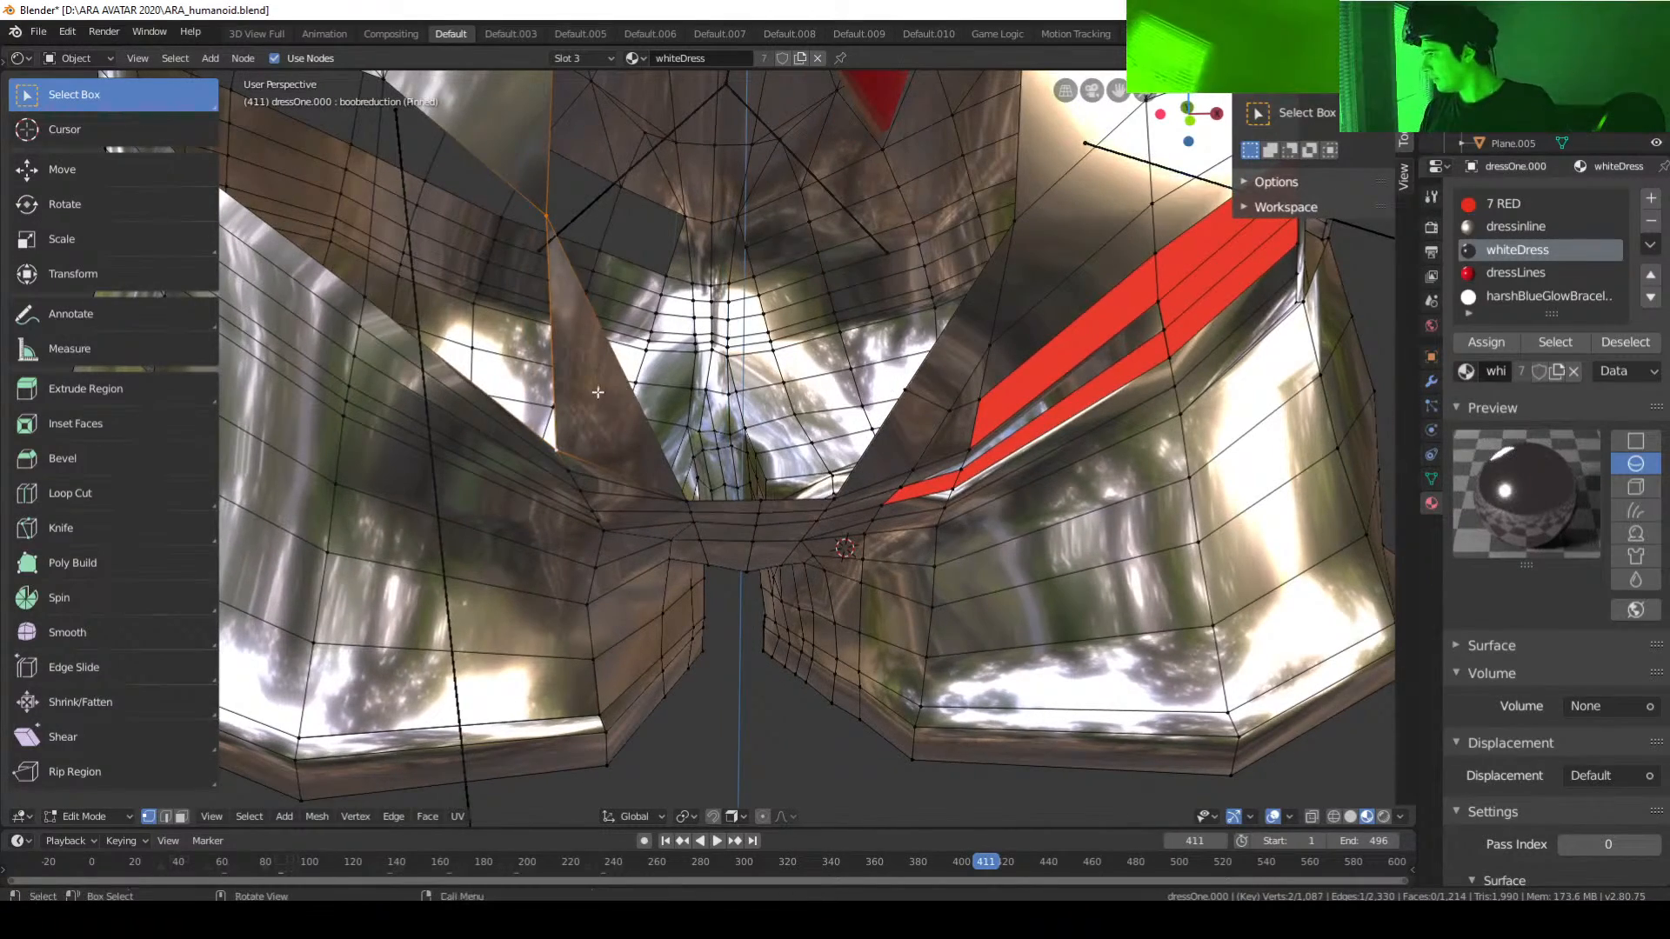
Step: Fill two adjacent quads in the opposite leg's front opening, between the dress panel's lower edge and the leg band
scroll(591, 387, down, 5)
middle_drag(552, 419, 622, 509)
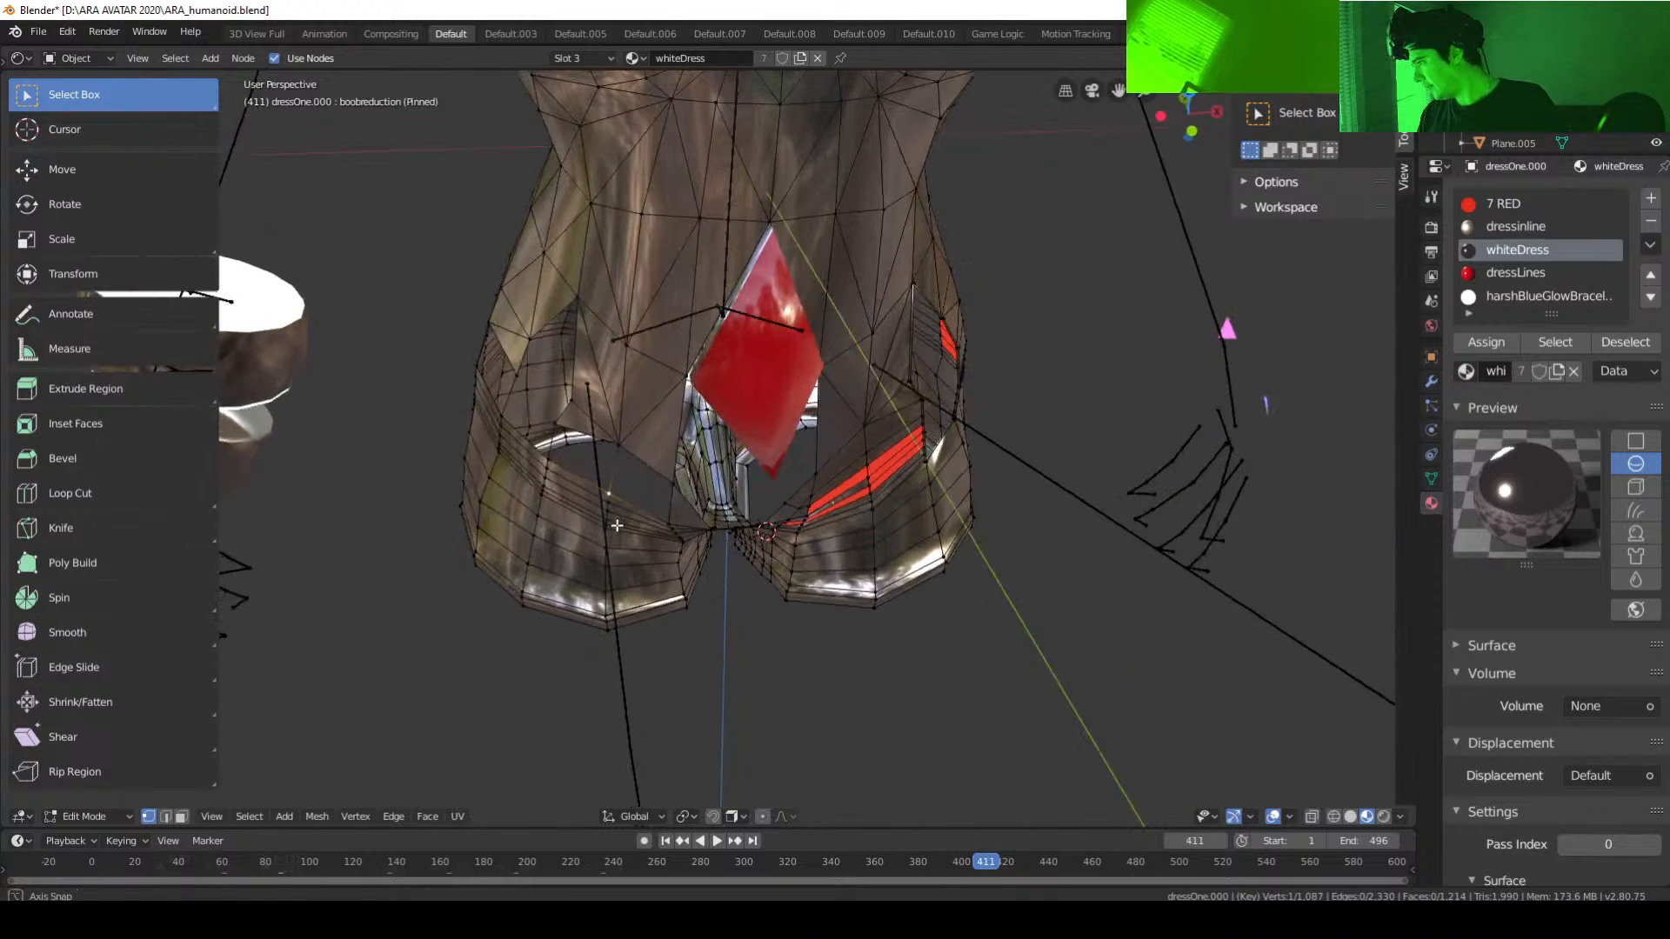
shift+click(618, 444)
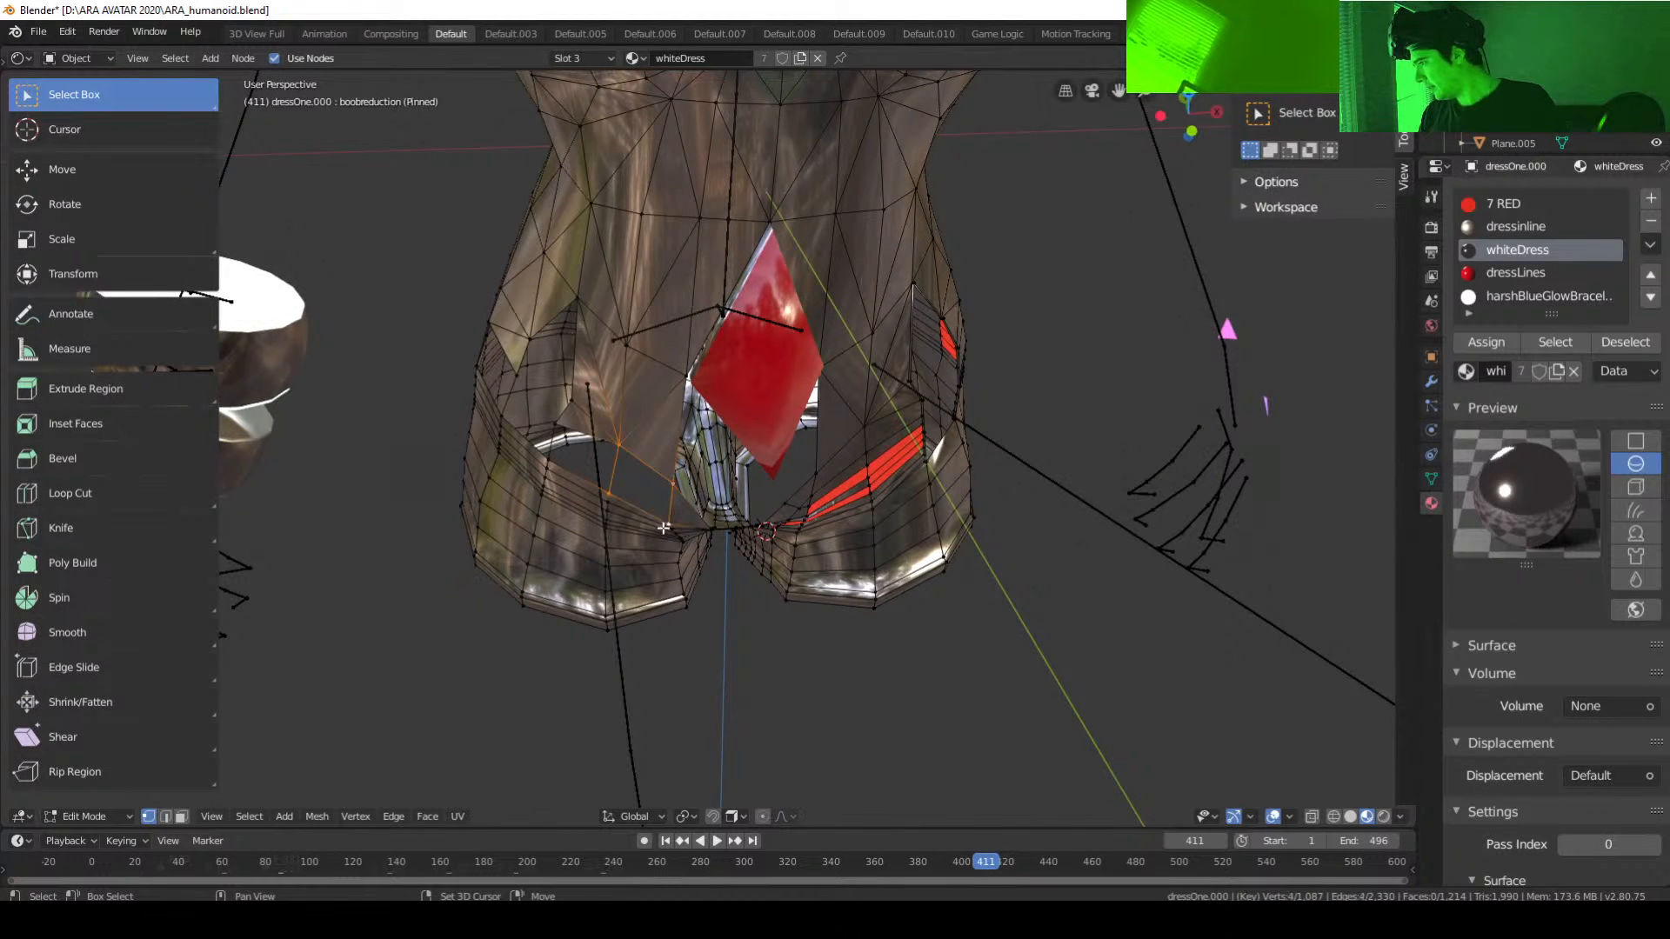
key(f)
mouse_move(648, 508)
middle_down()
mouse_move(687, 522)
mouse_move(645, 536)
middle_up()
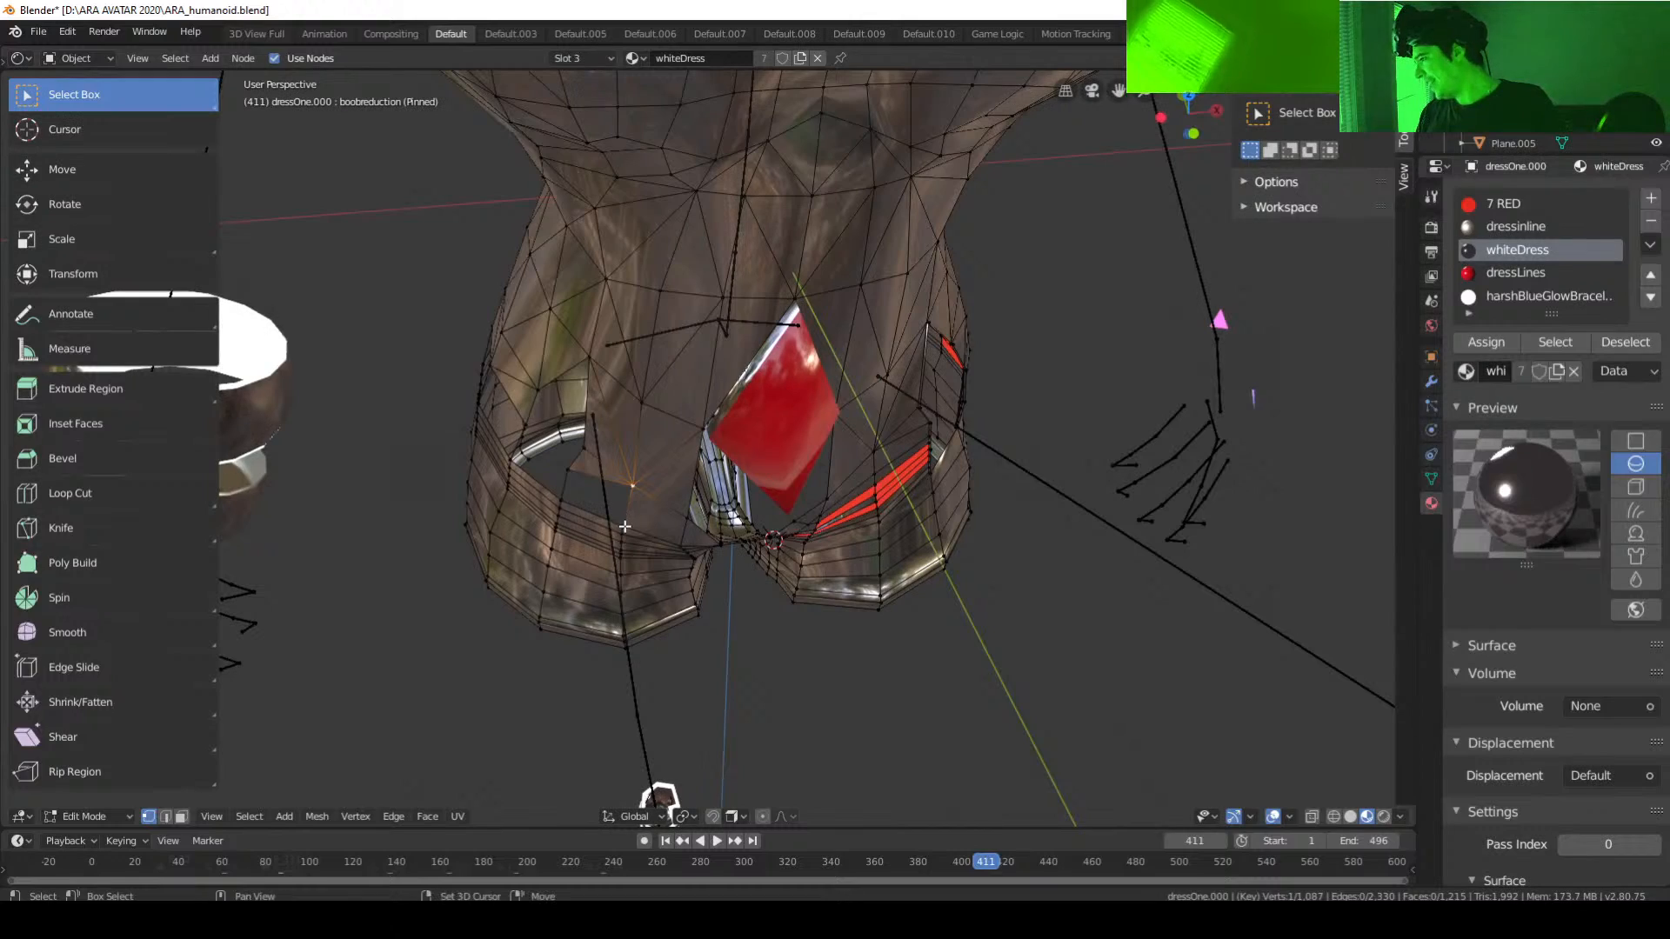
shift+click(565, 470)
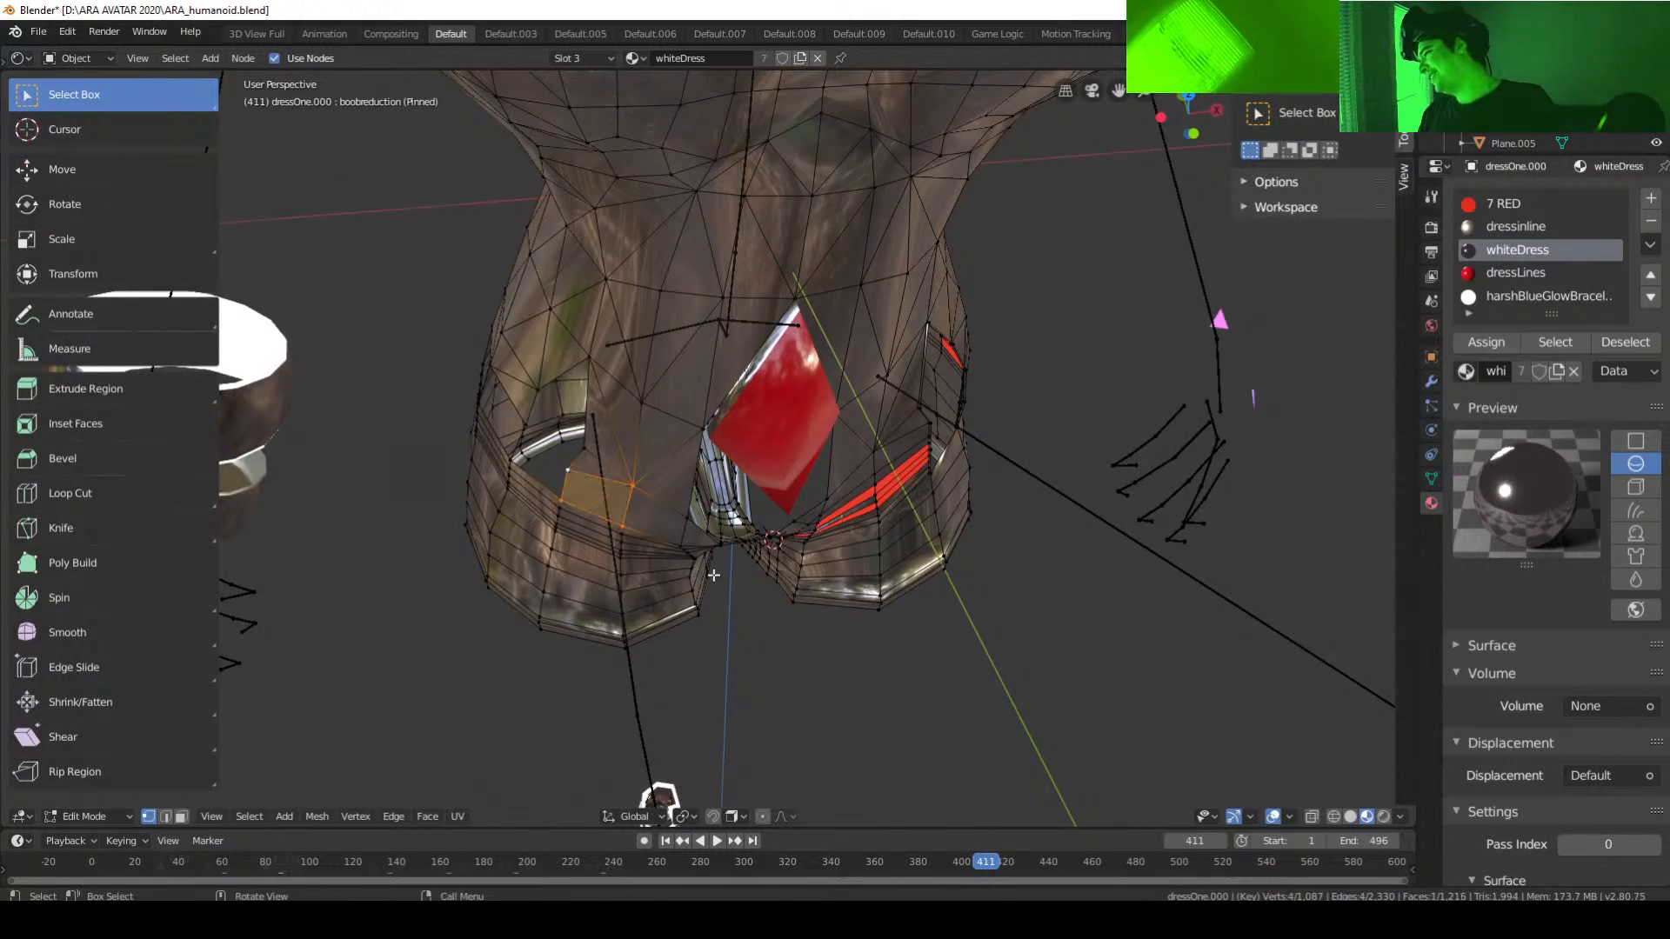
Step: Fill two faces across the gap on the outer front of the dress's right thigh, each from its surrounding vertices
middle_drag(714, 575, 663, 543)
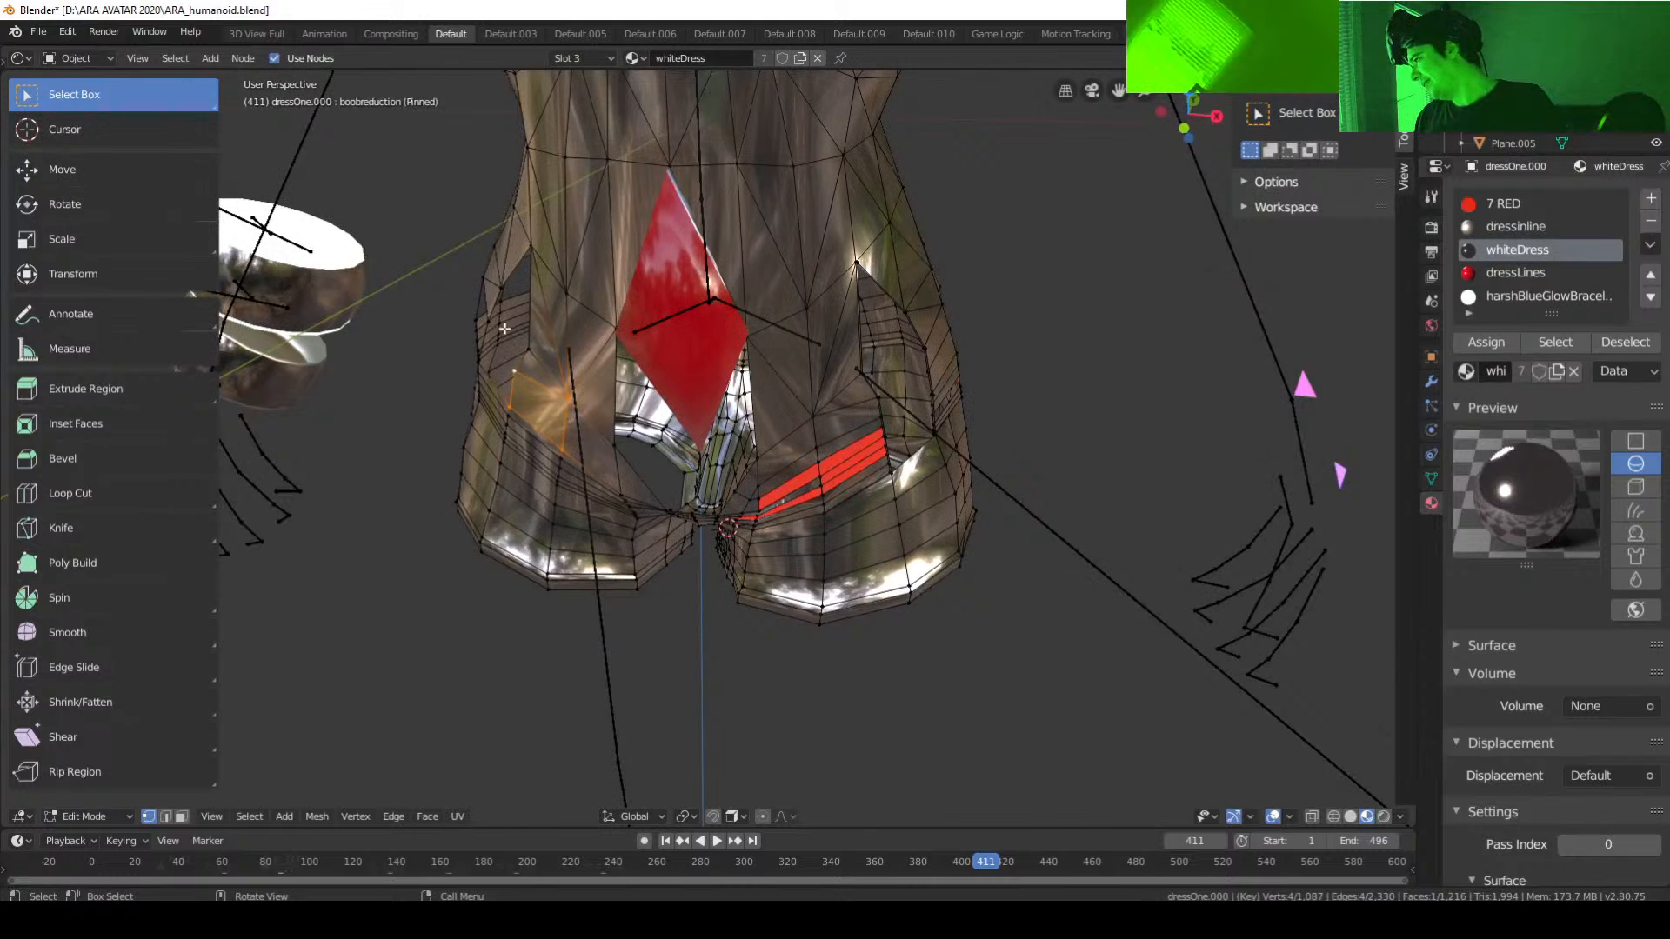
click(510, 372)
shift+click(488, 319)
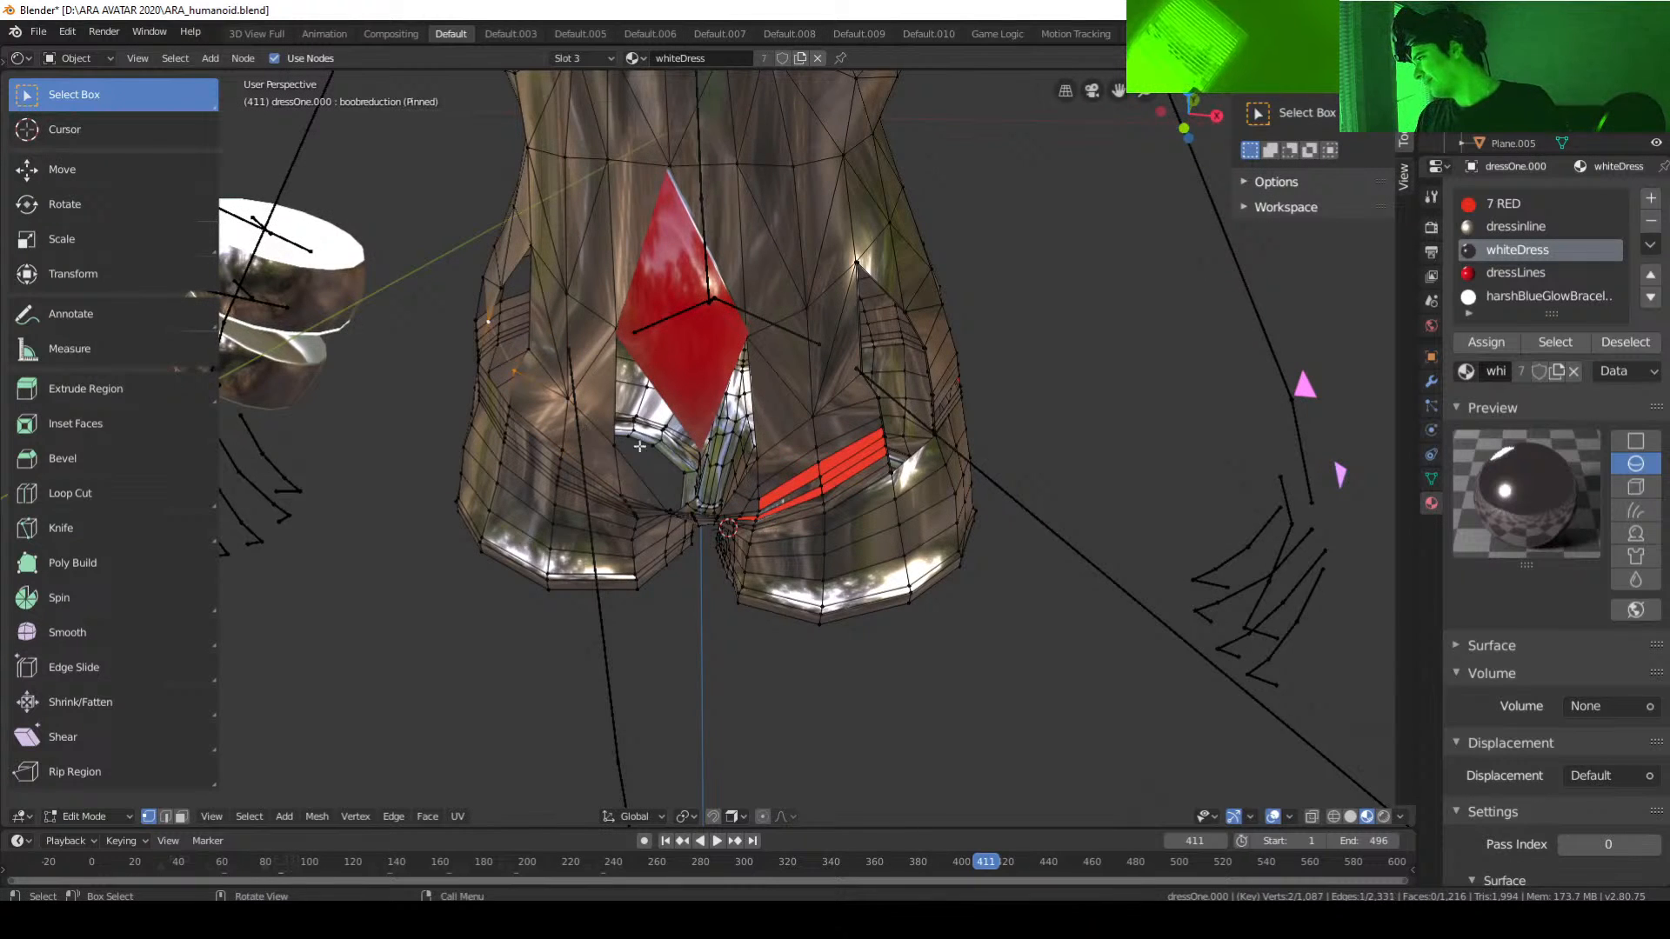
middle_drag(639, 447, 642, 407)
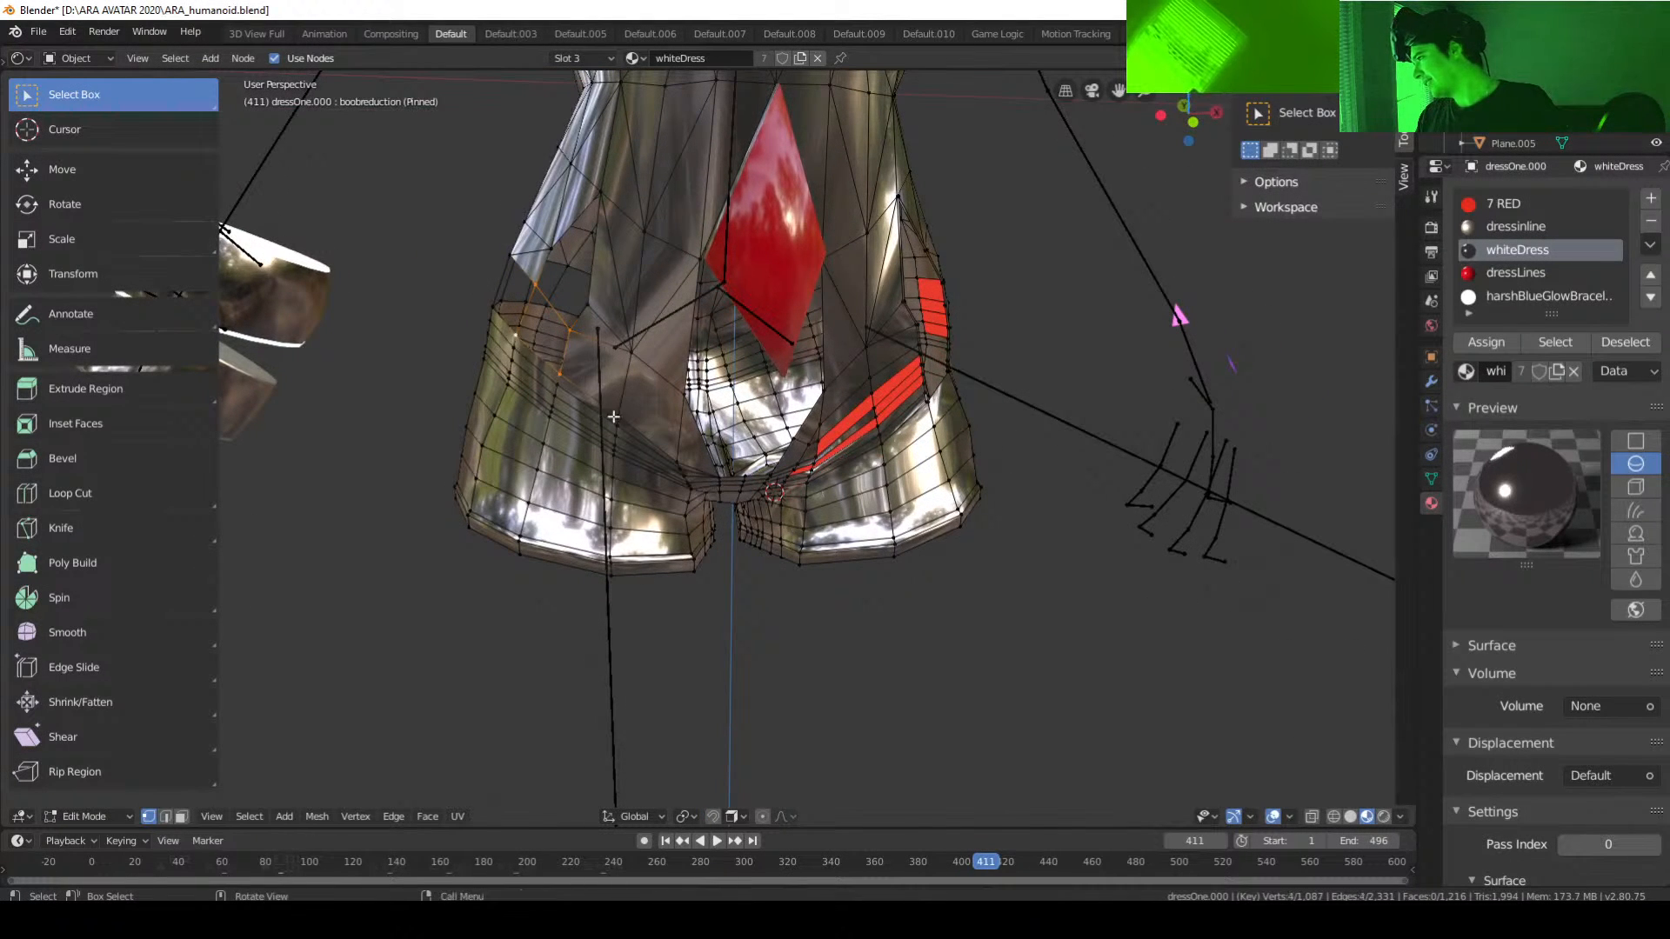
shift+click(510, 311)
middle_drag(509, 311, 709, 320)
click(703, 373)
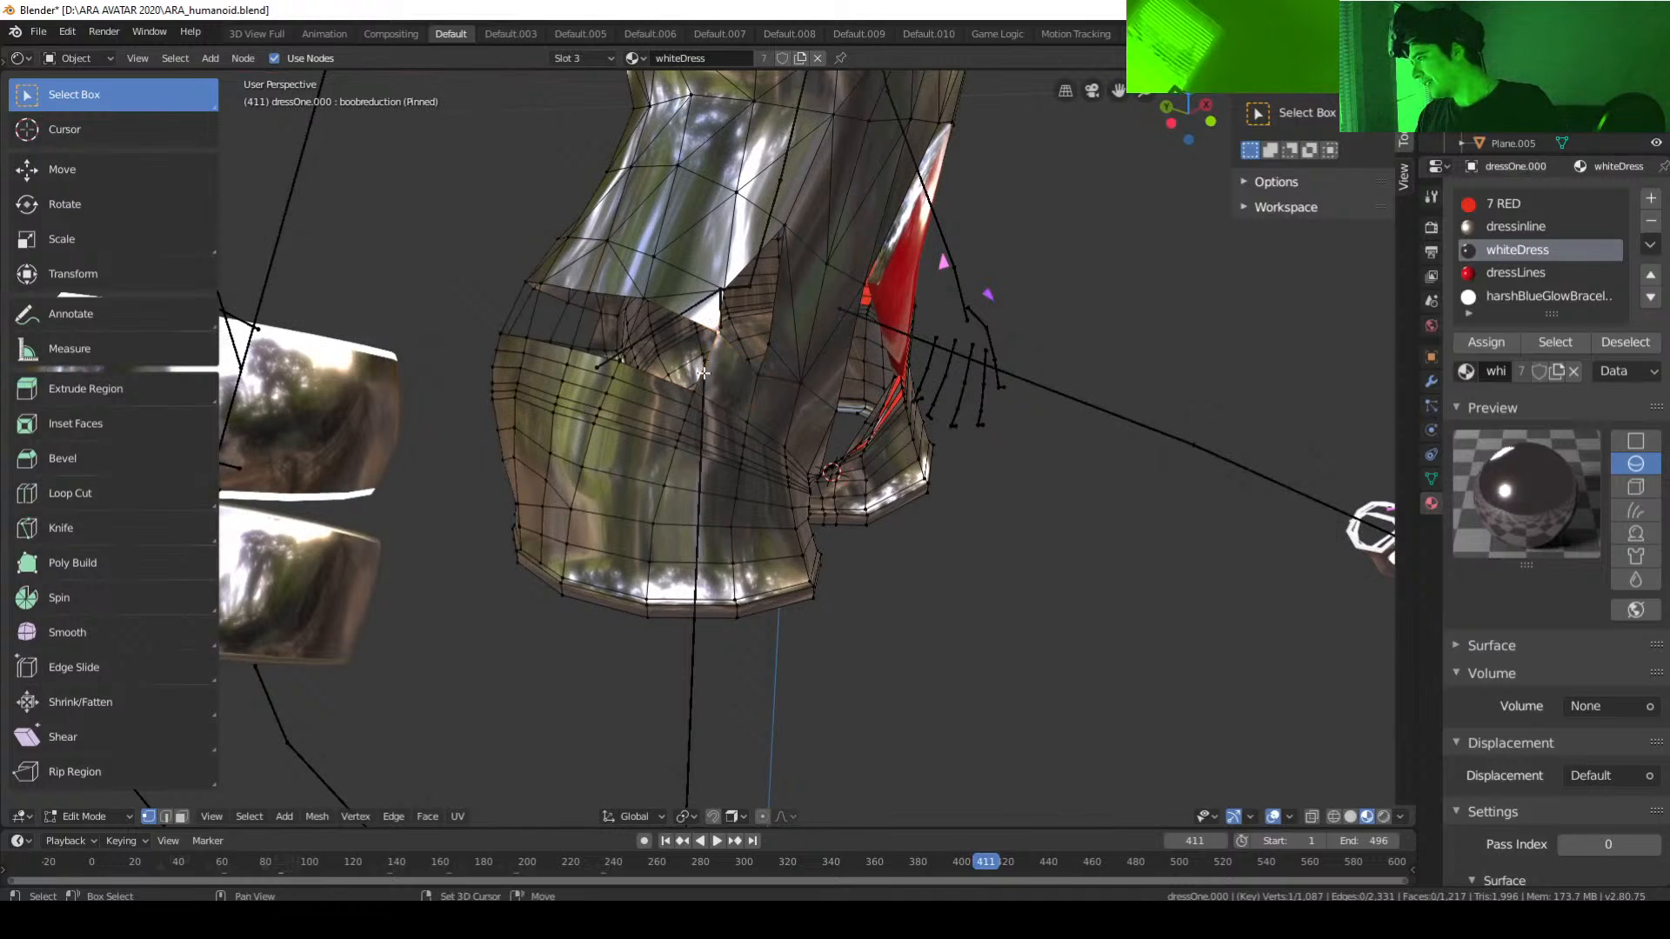
middle_drag(654, 378, 522, 442)
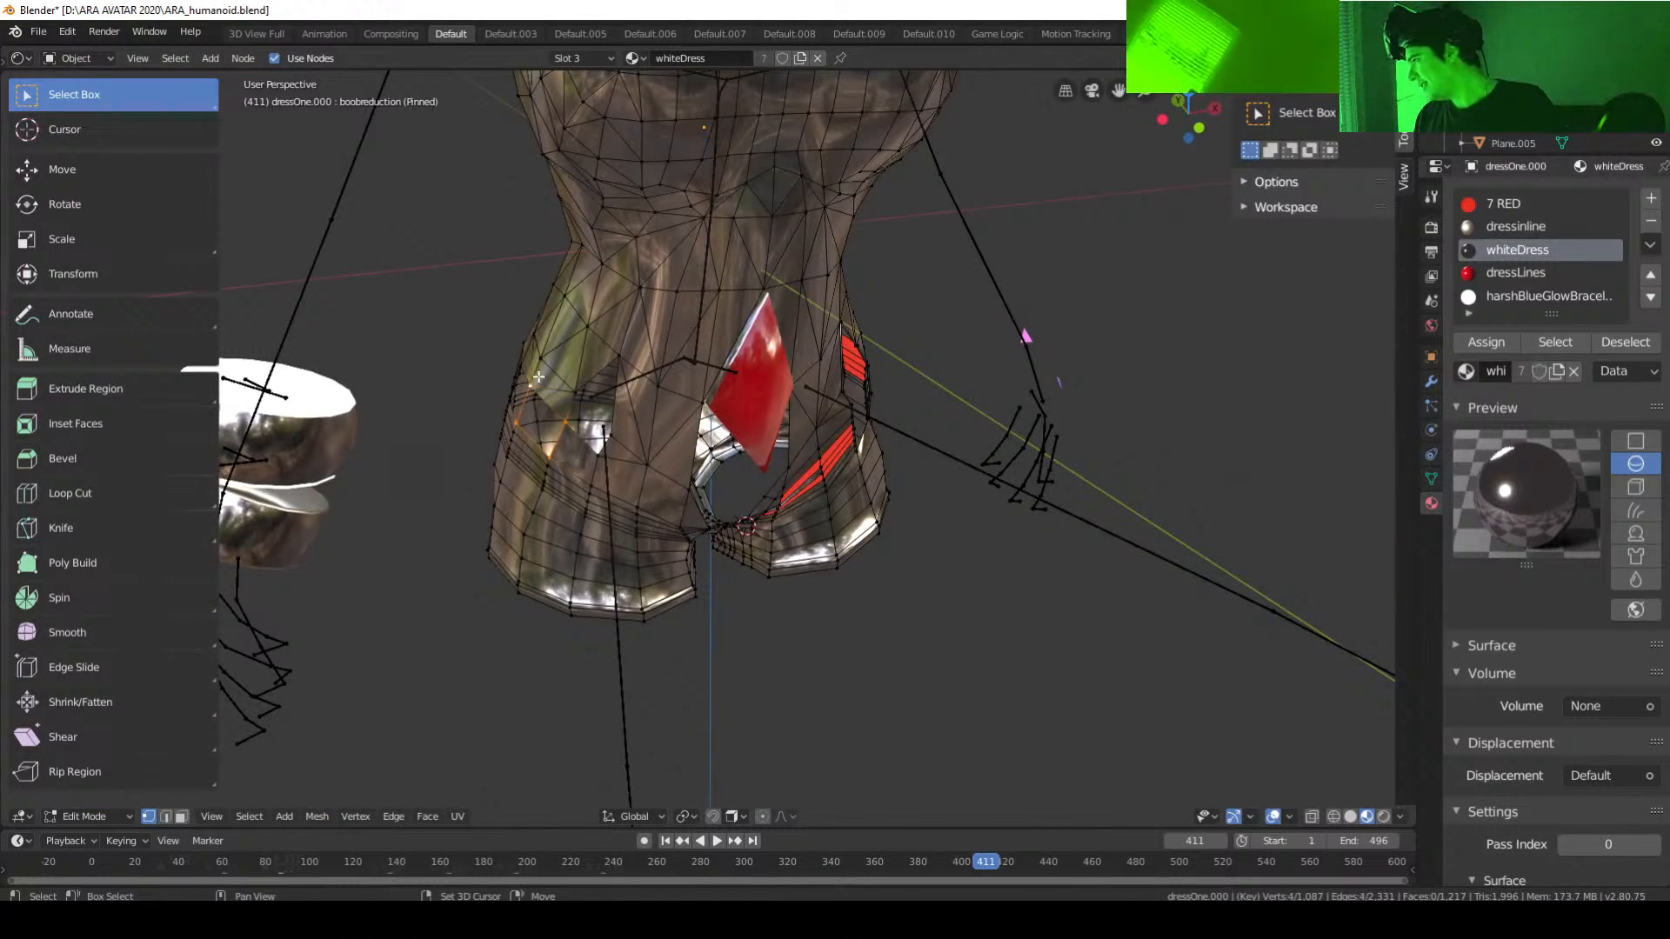
key(f)
Step: Fill a four-vertex face beside the new ones, continuing the strip around the outer side of the right hip
middle_drag(538, 376, 623, 494)
click(624, 483)
shift+click(623, 493)
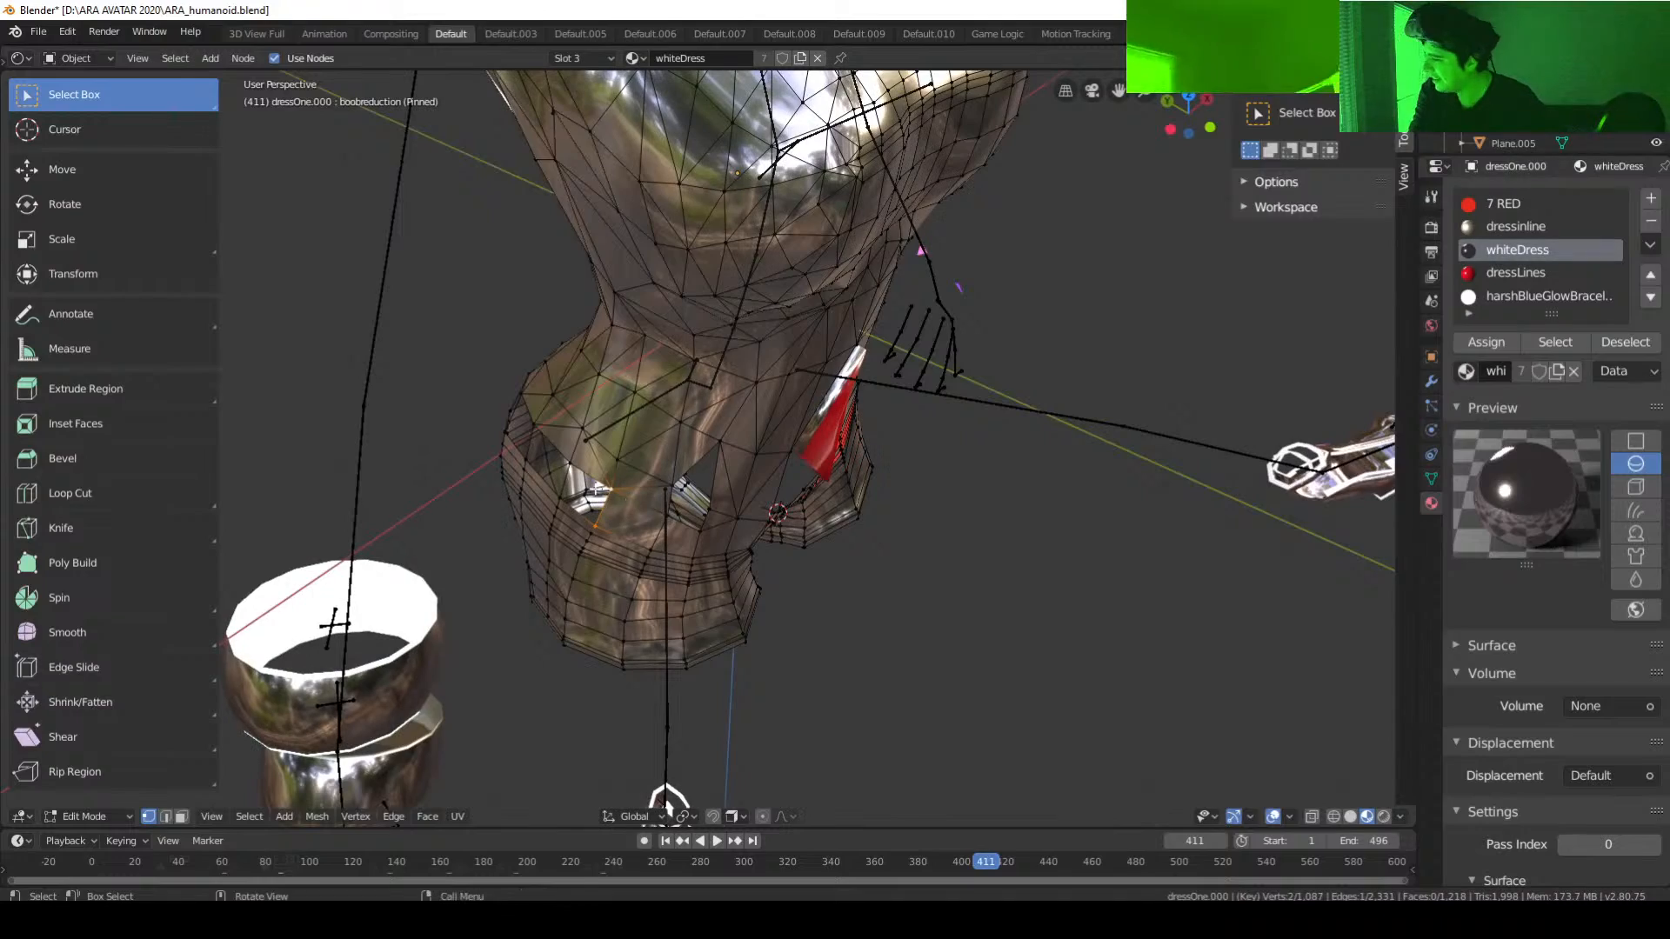
shift+click(571, 463)
shift+click(559, 496)
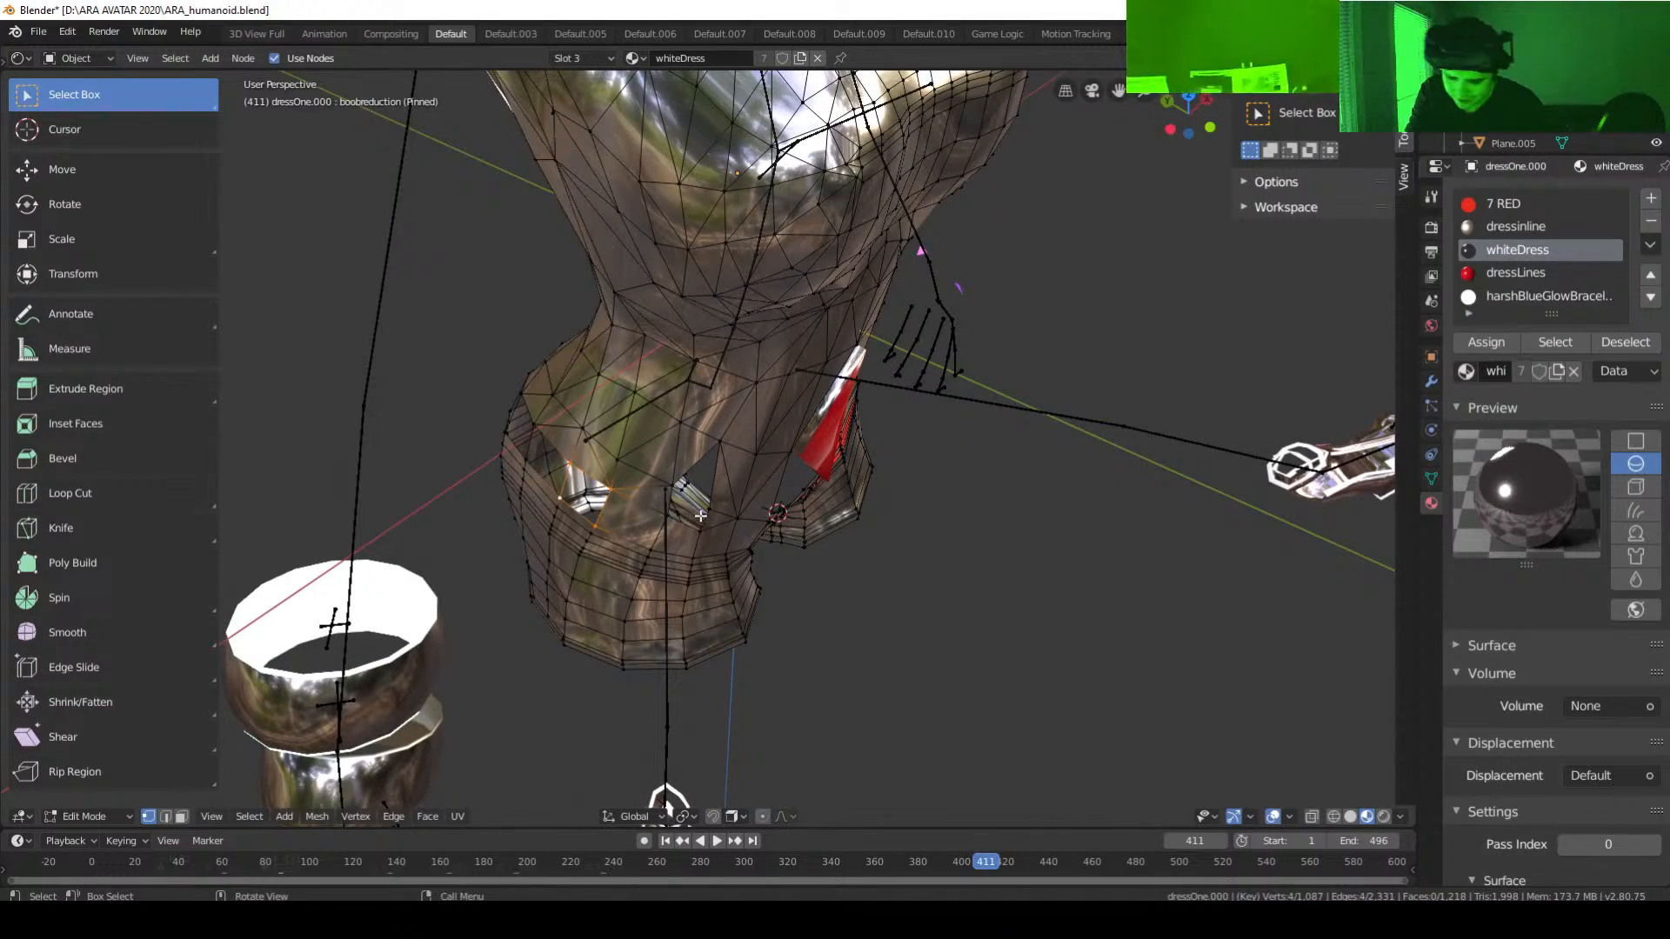
key(f)
Step: Fill the outermost rear part of the gap above the right leg band with a four-vertex face
middle_drag(701, 516, 827, 489)
click(850, 477)
shift+click(827, 488)
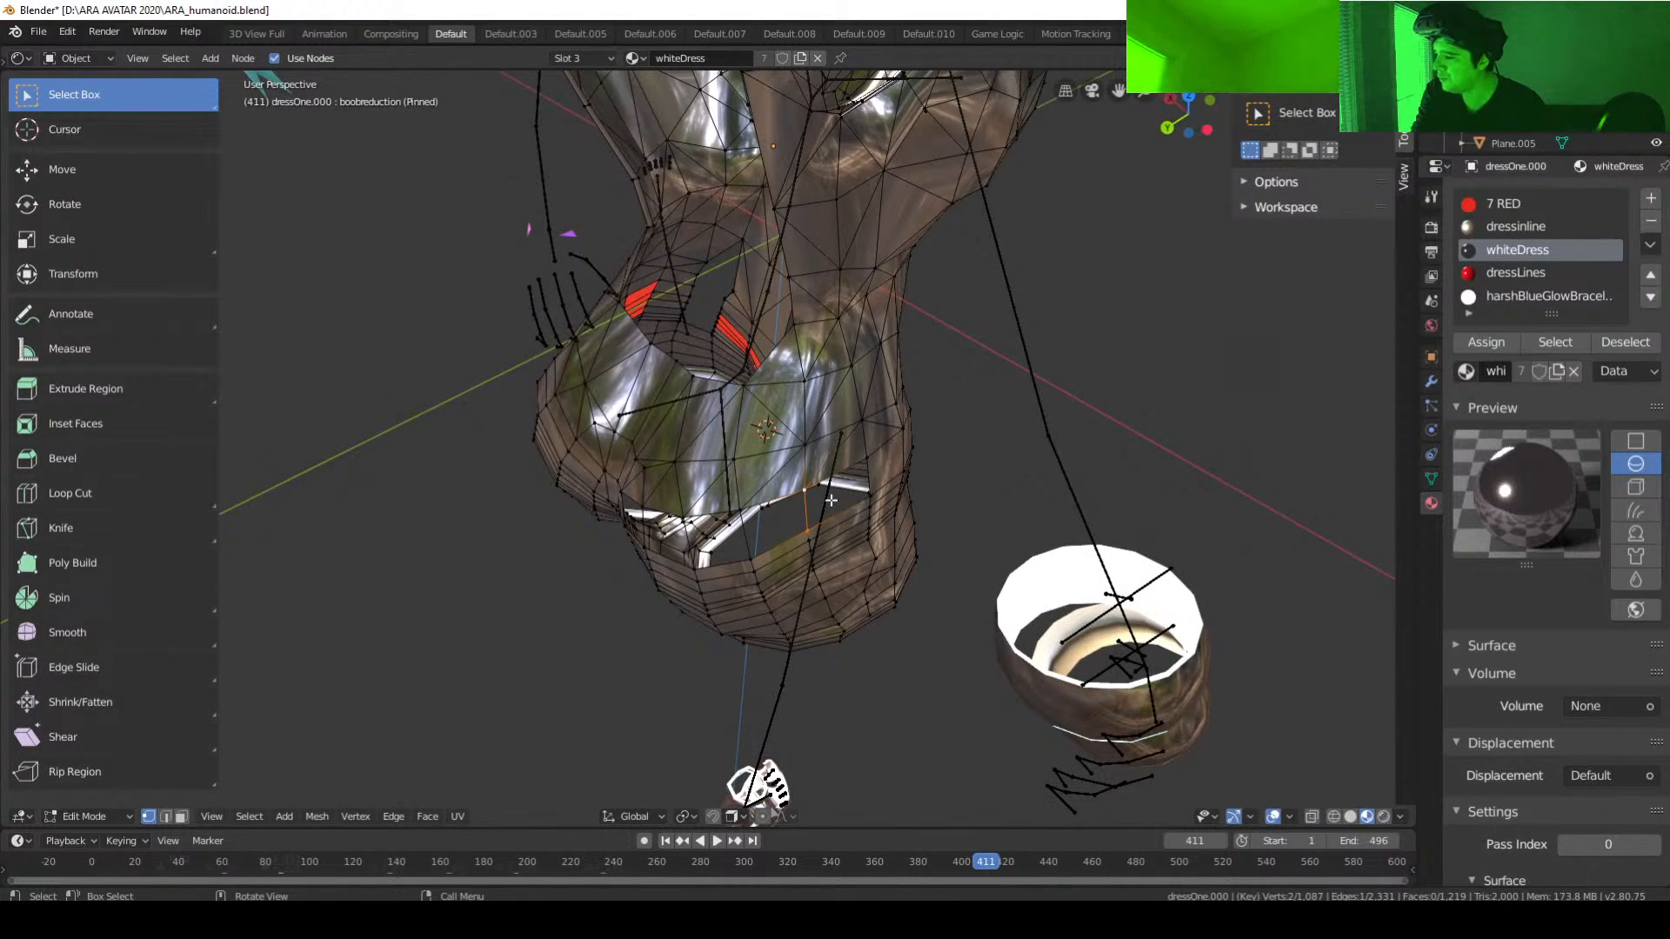
shift+click(868, 458)
shift+click(869, 494)
key(f)
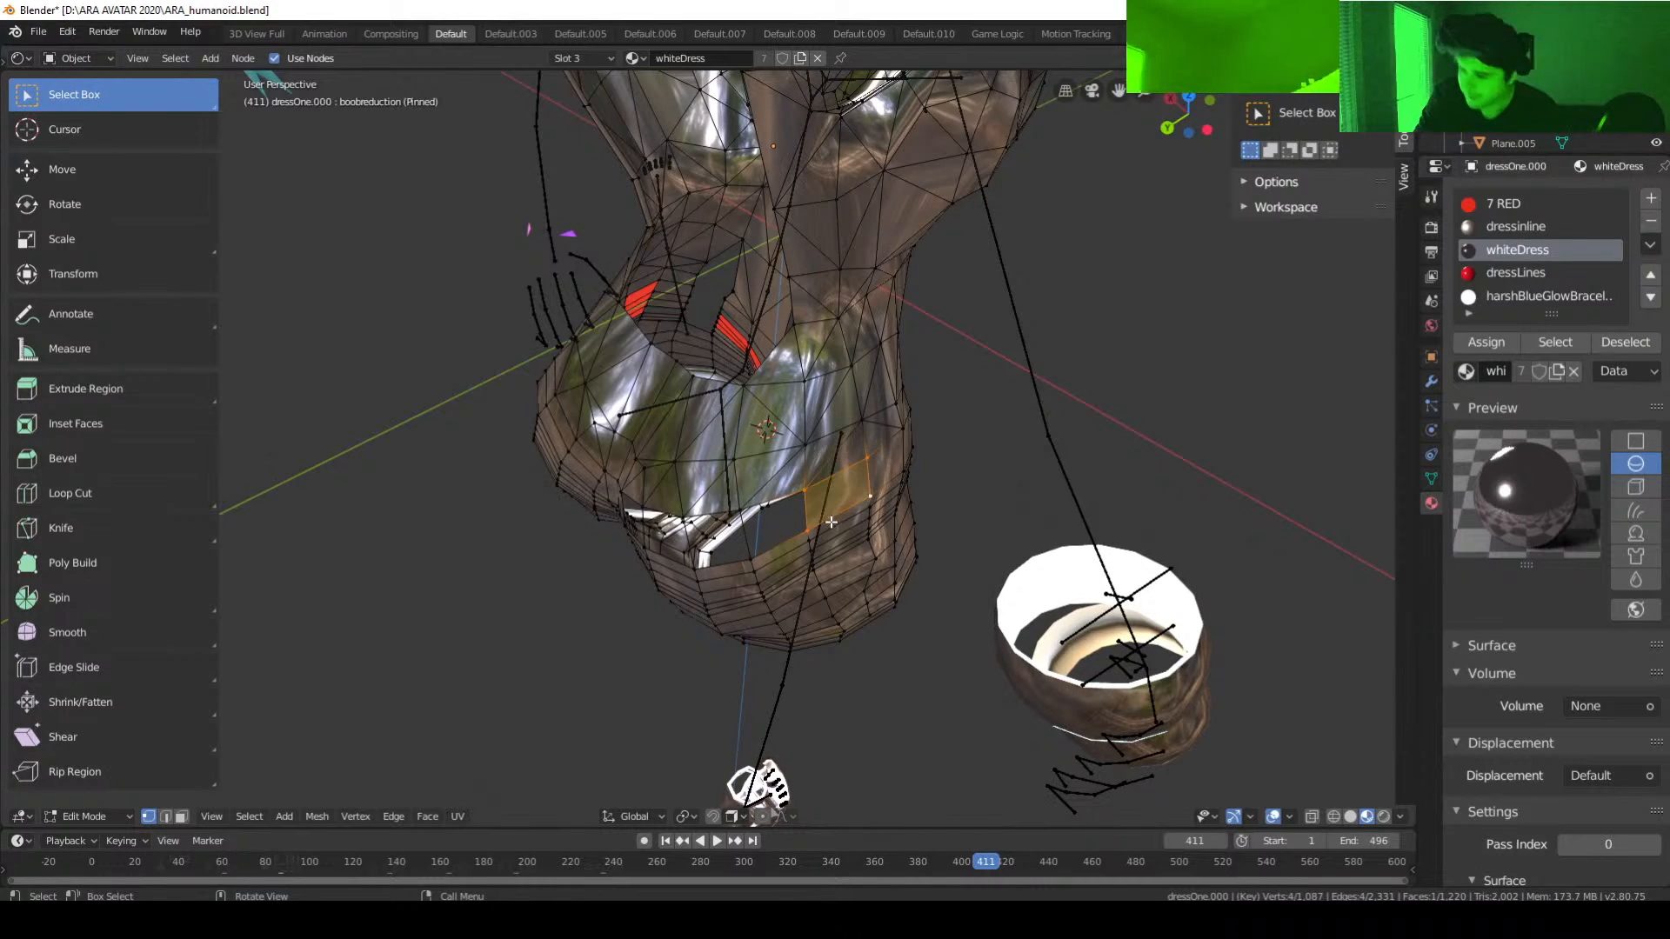
Step: Extend the filled strip with two more four-vertex faces around the rear outer corner of the right hip
middle_drag(831, 522, 743, 539)
click(781, 515)
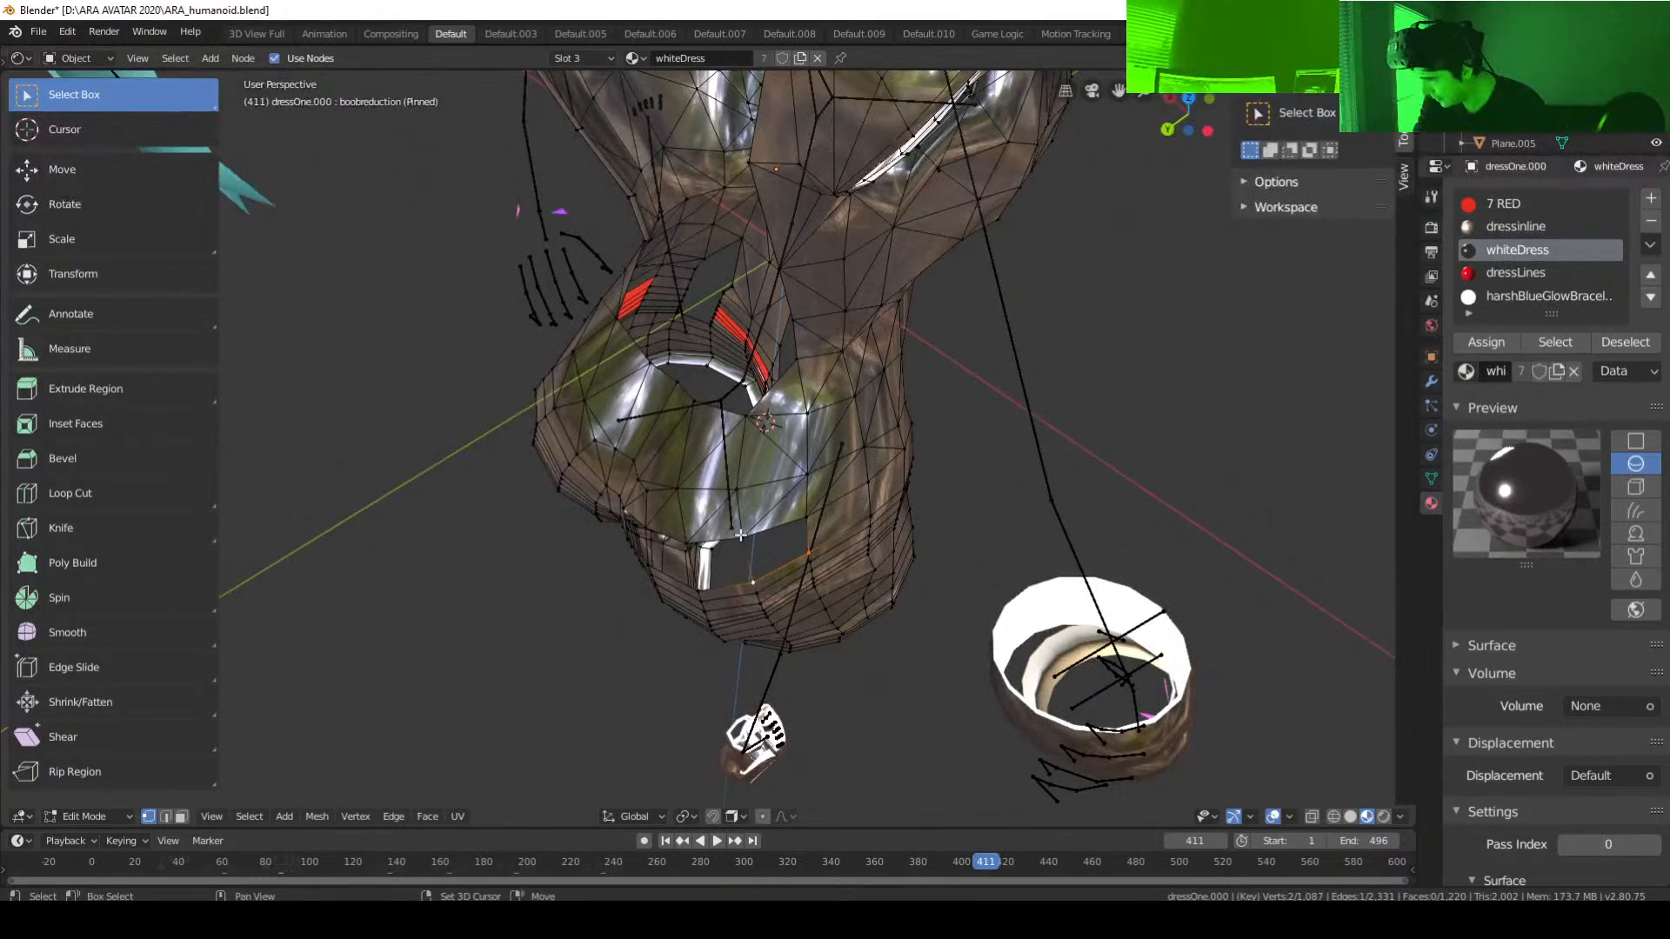
shift+click(742, 538)
shift+click(808, 520)
key(f)
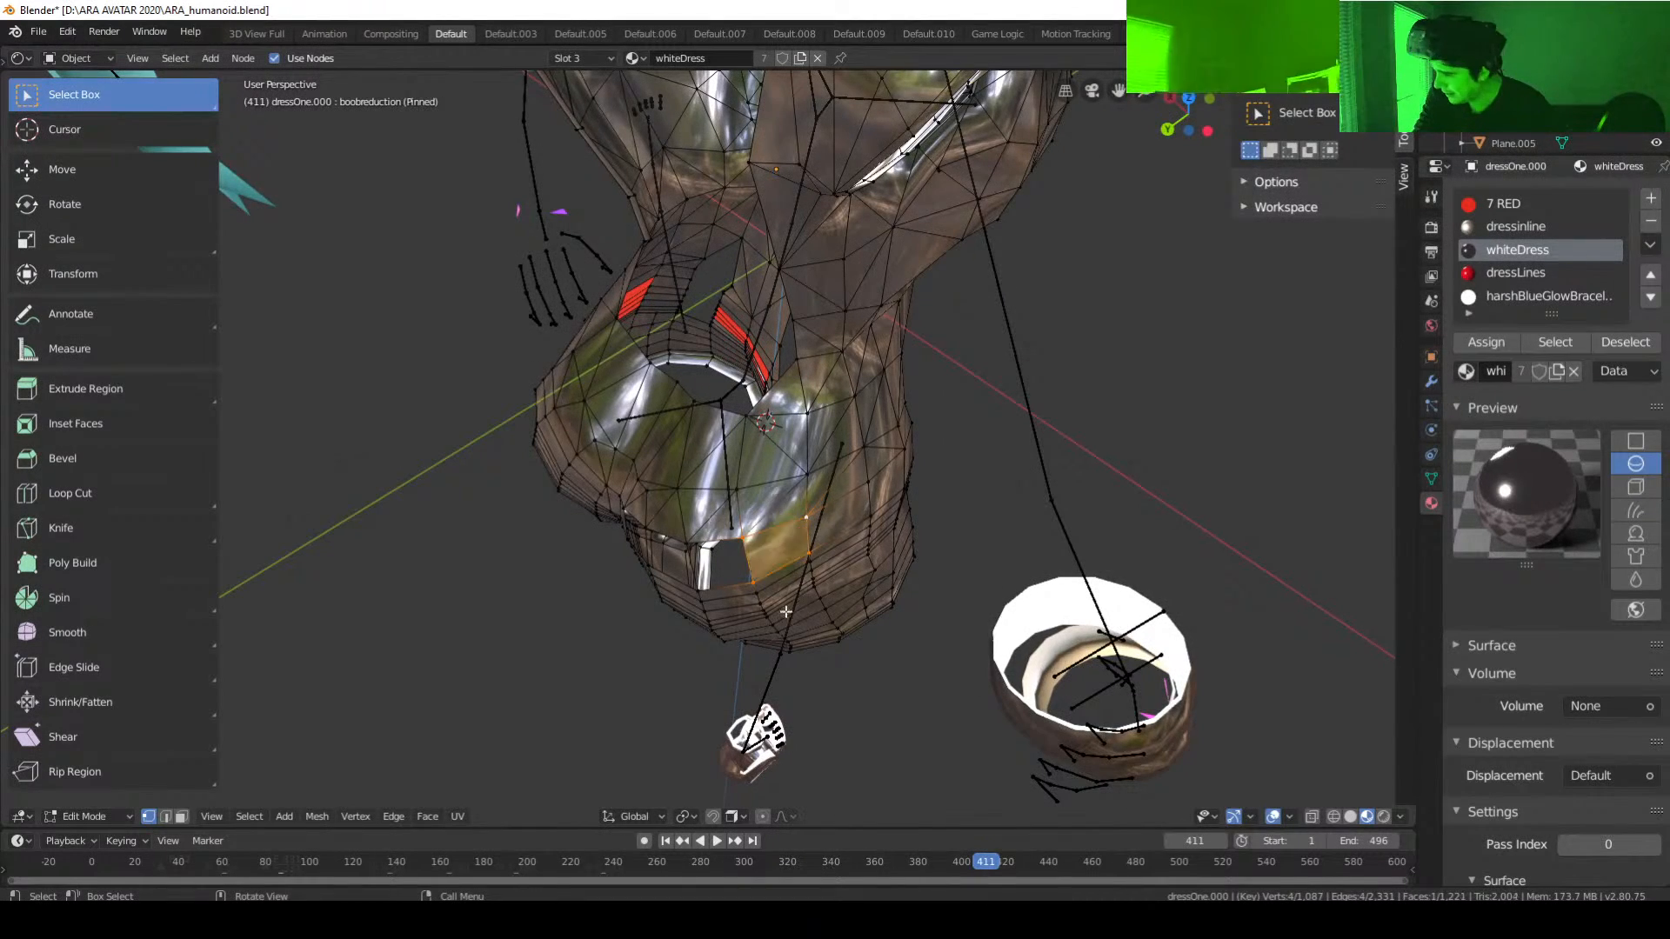
middle_drag(816, 537, 861, 481)
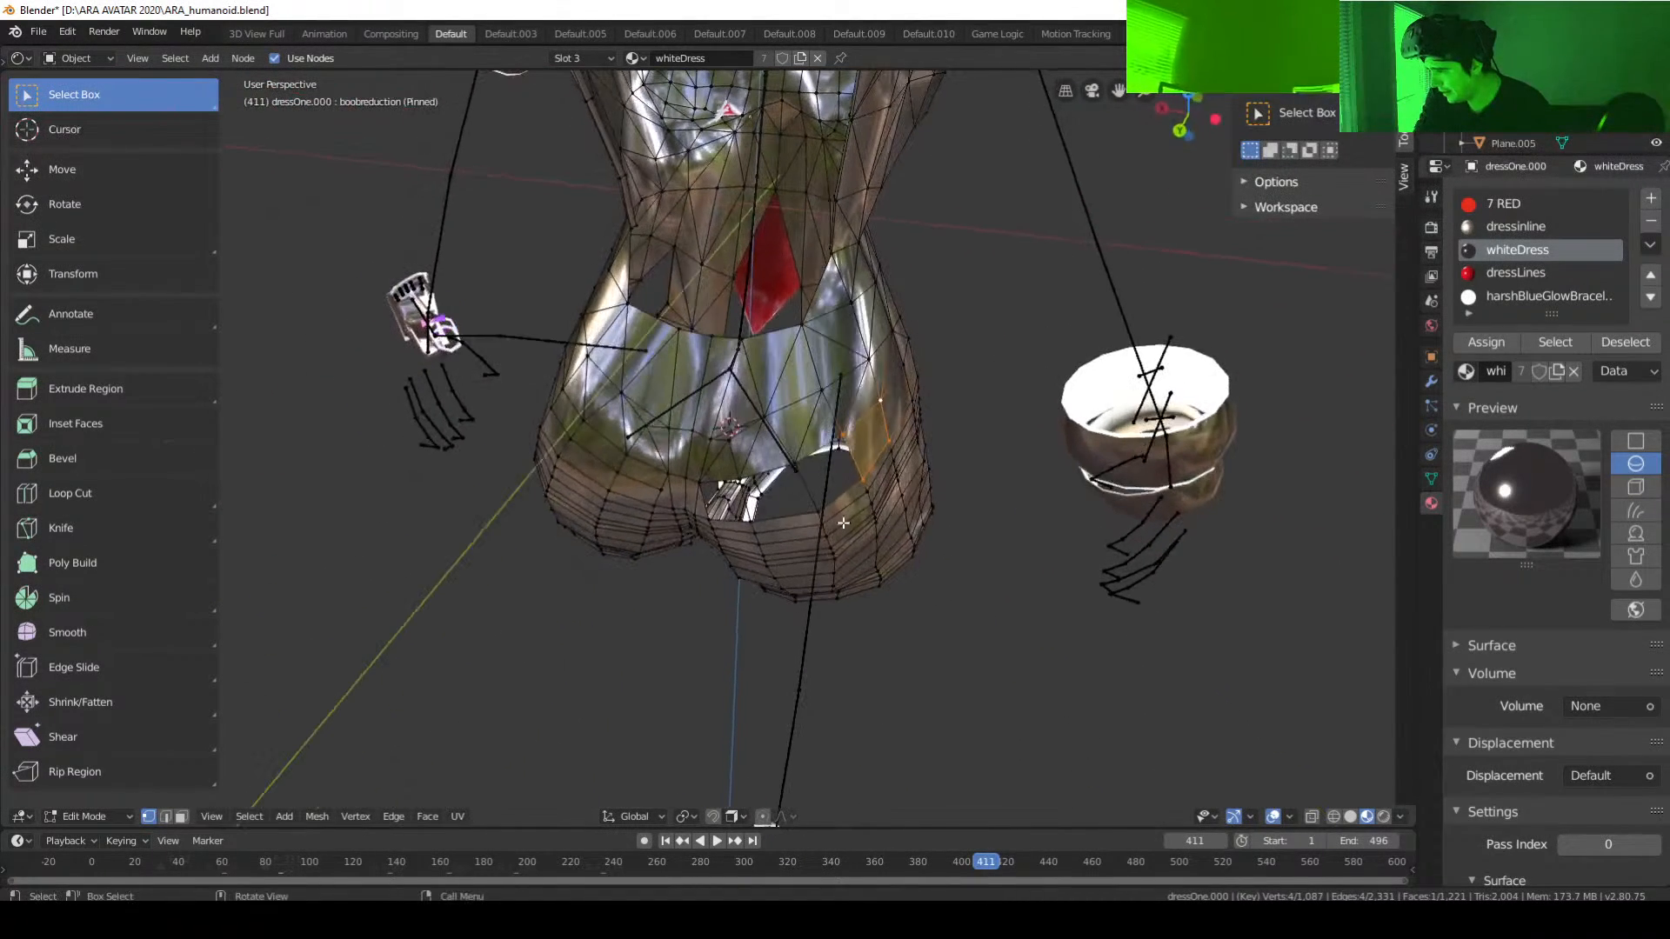
click(860, 478)
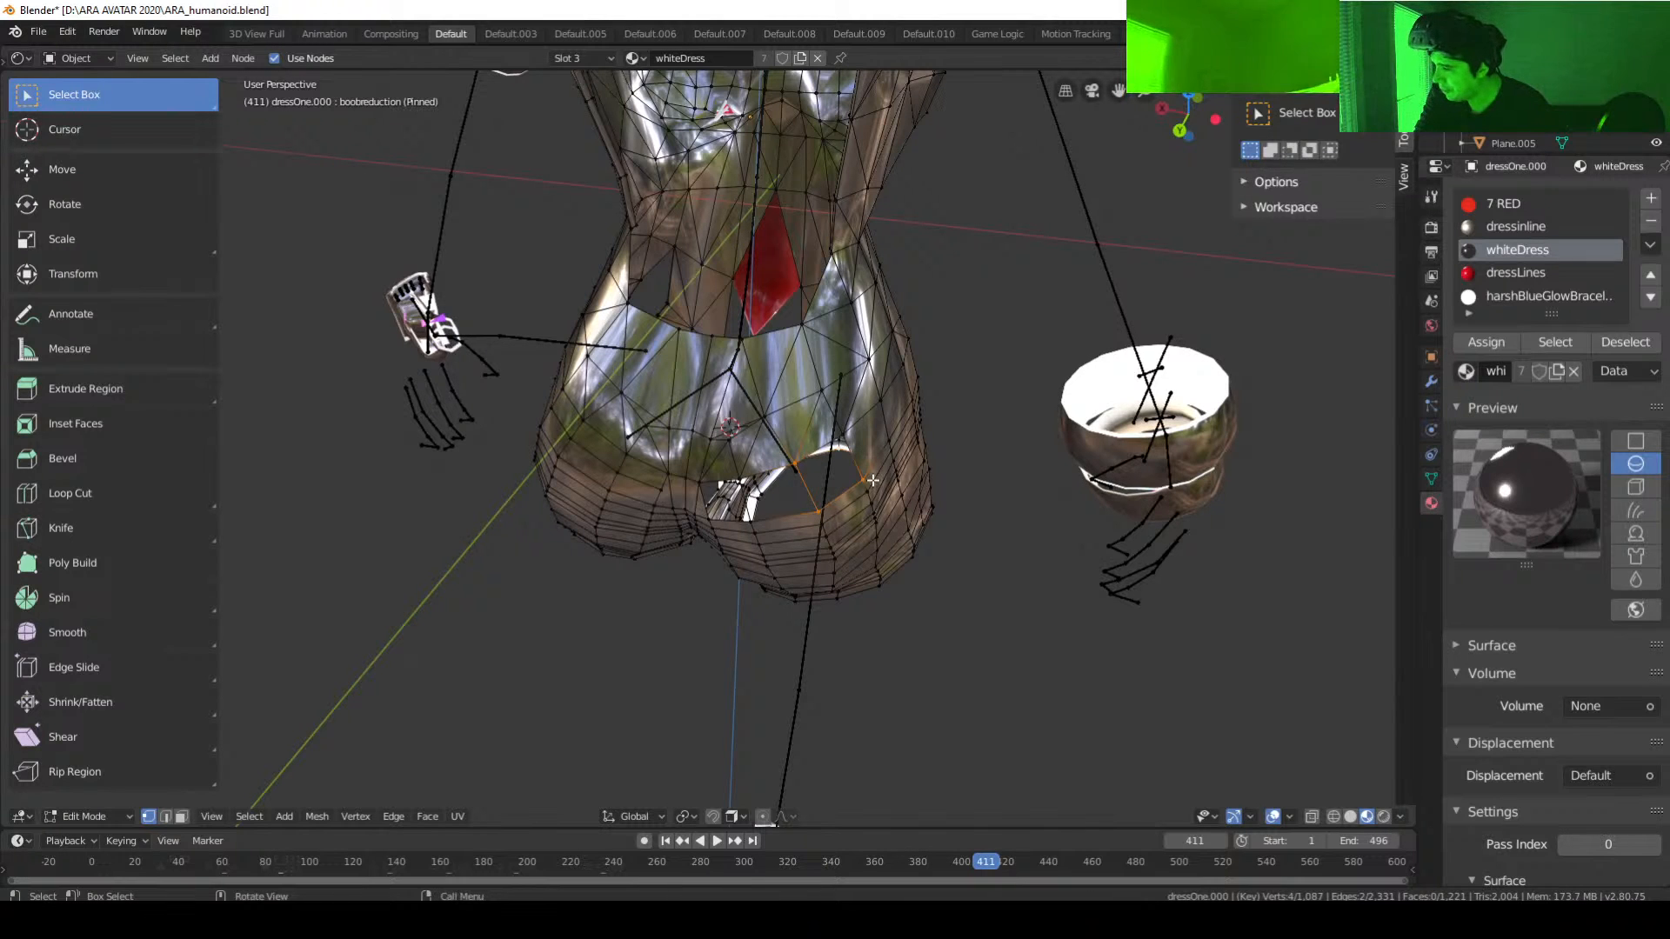
middle_drag(841, 443, 837, 466)
shift+click(836, 470)
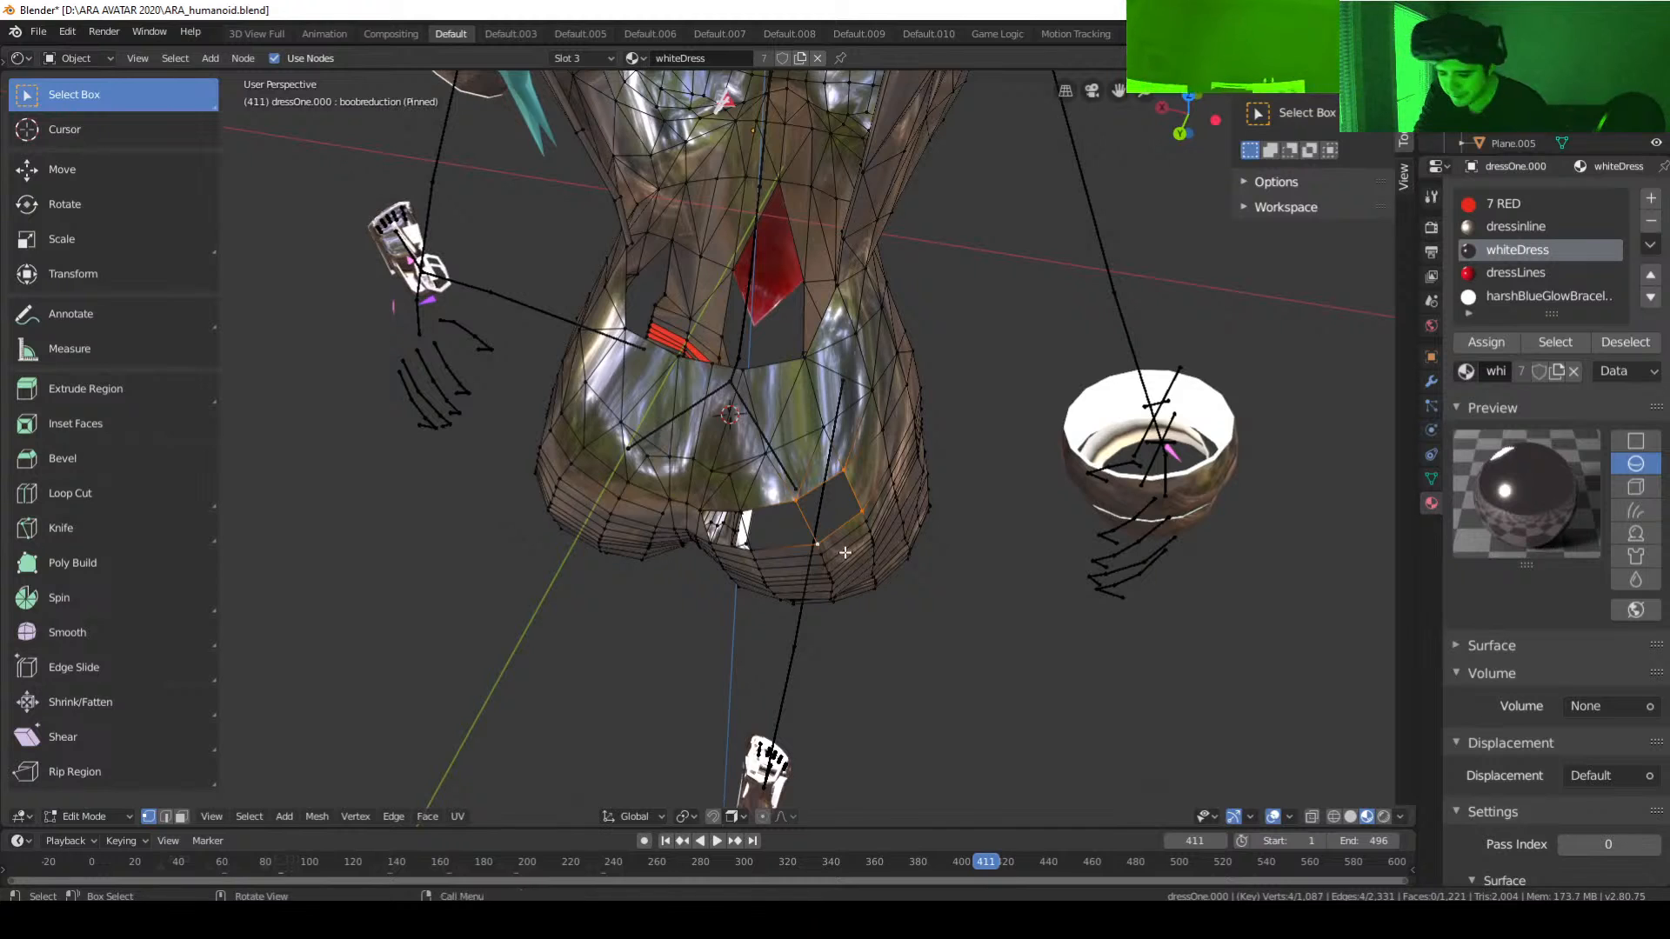
key(f)
Step: Fill the wider outer quad of the remaining gap at the back of the right hip
middle_drag(845, 552, 872, 461)
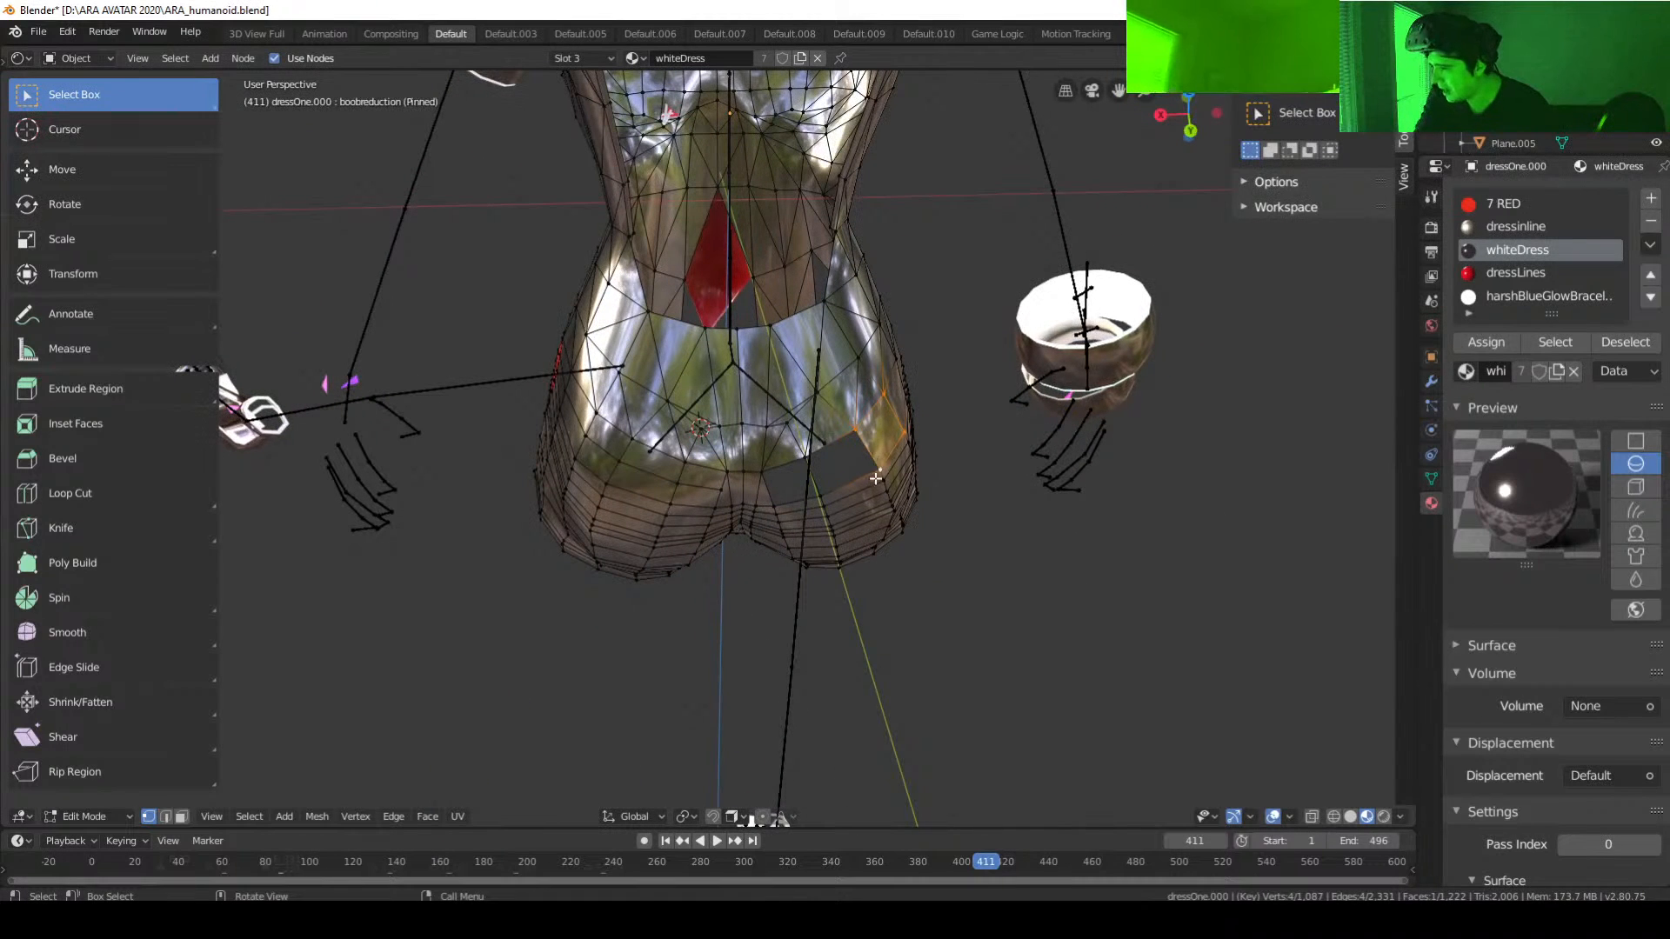
click(881, 469)
shift+click(823, 494)
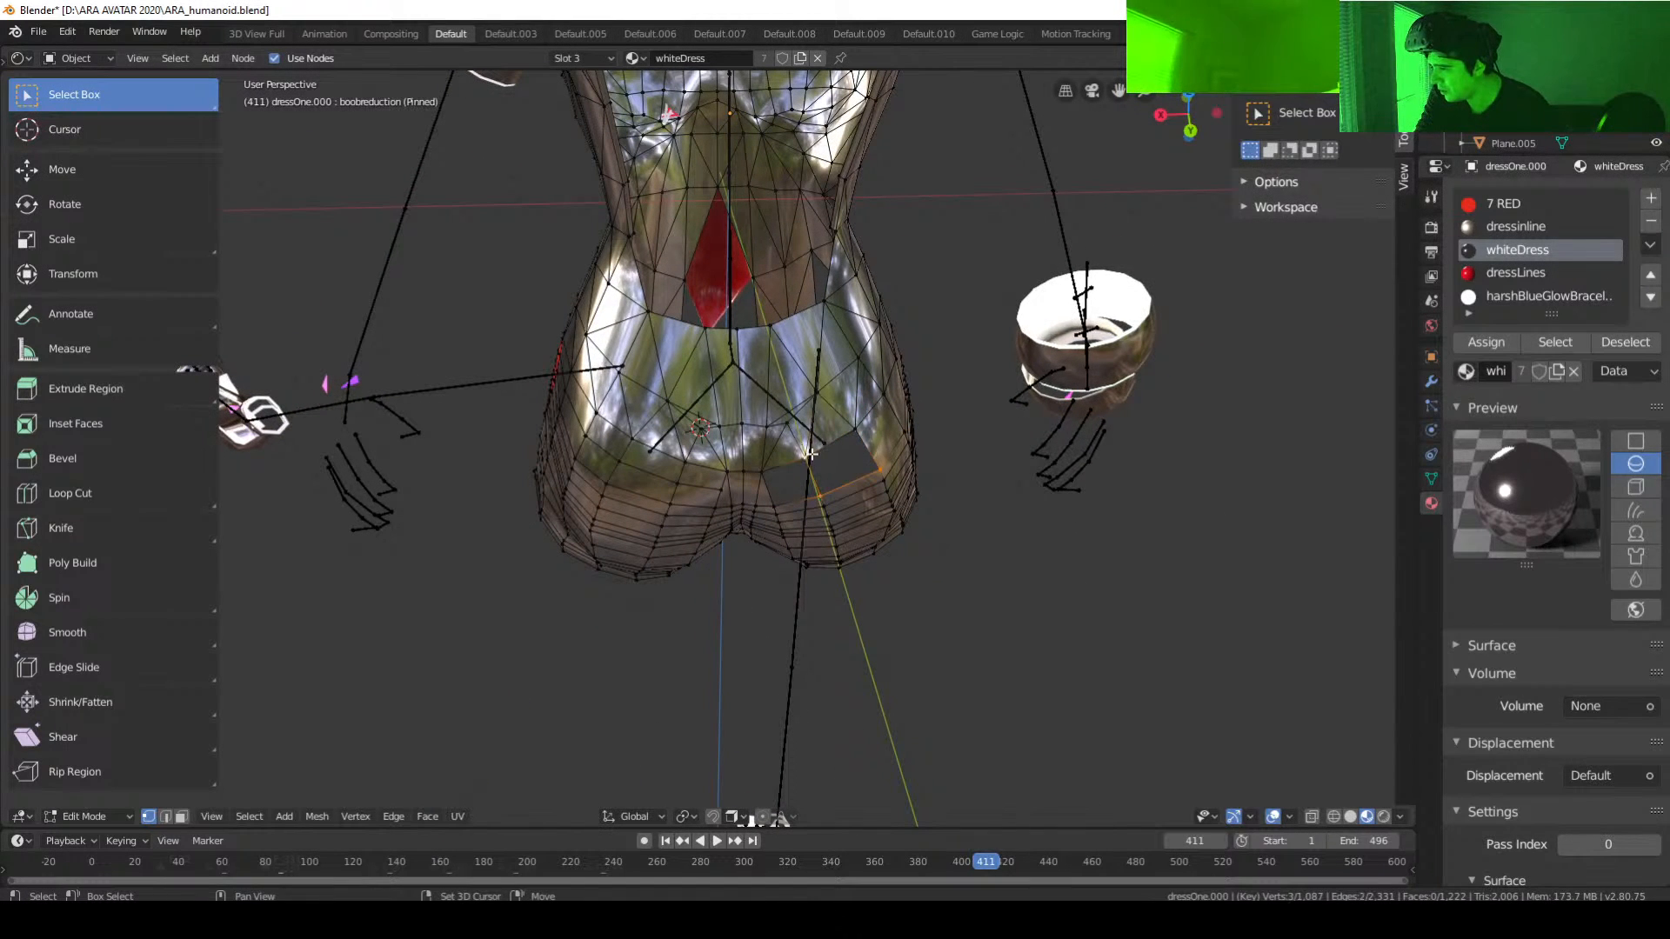
shift+click(855, 429)
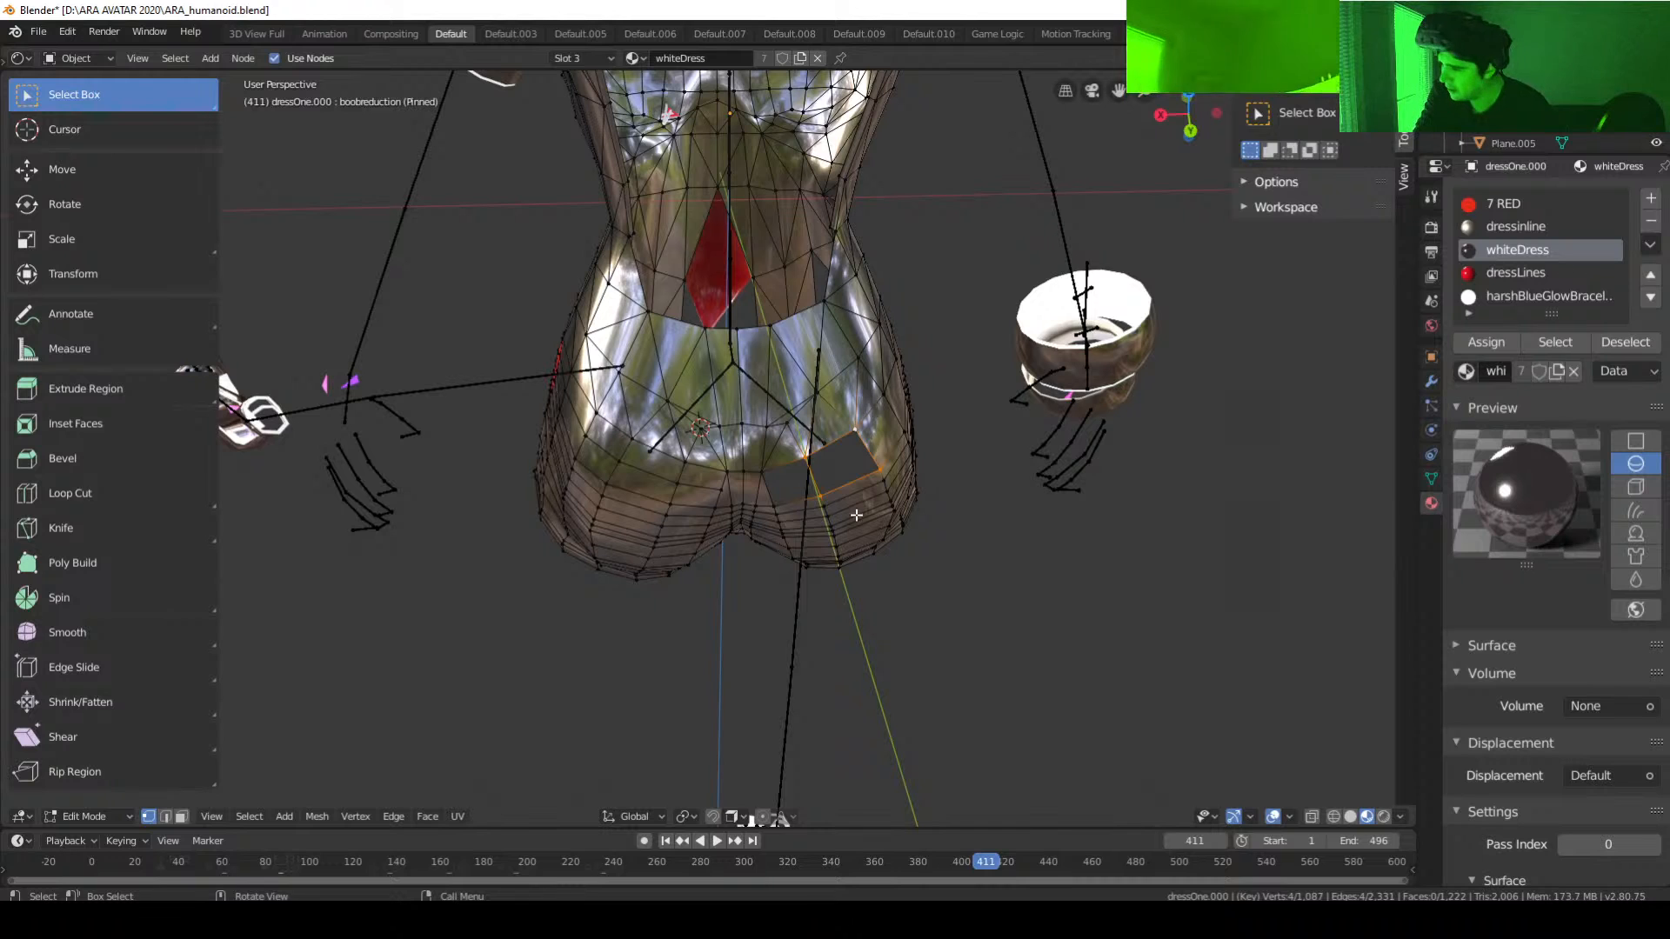
key(f)
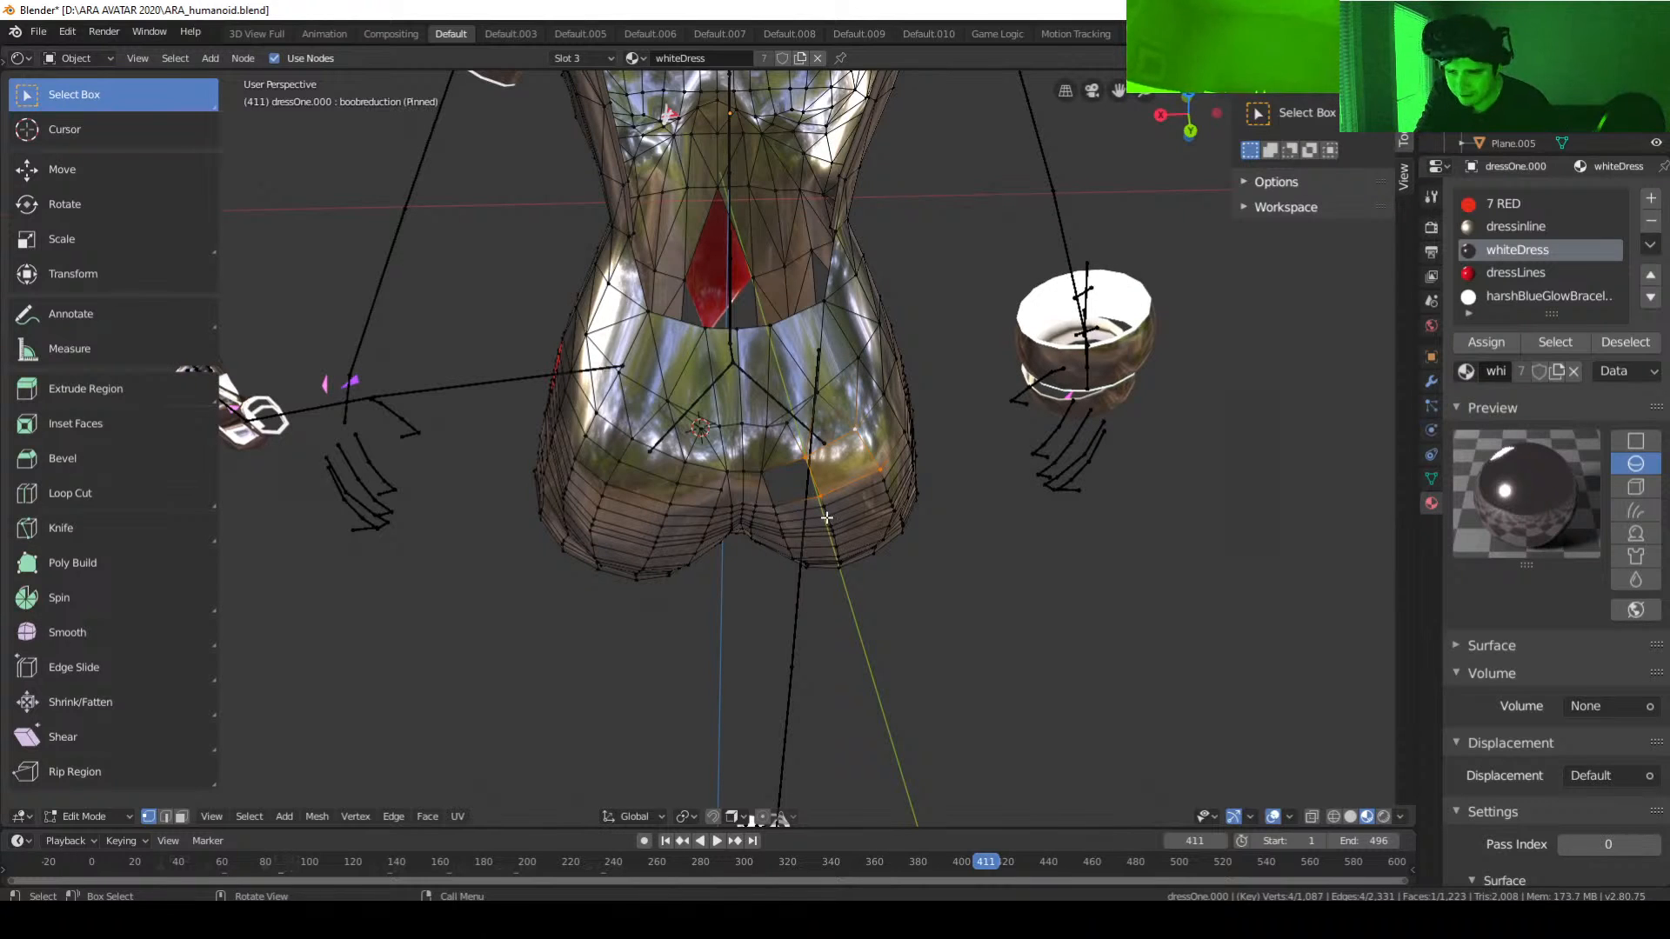
Step: Close the last rear hole next to the centre seam with a face from its four corner vertices
middle_drag(827, 517, 838, 532)
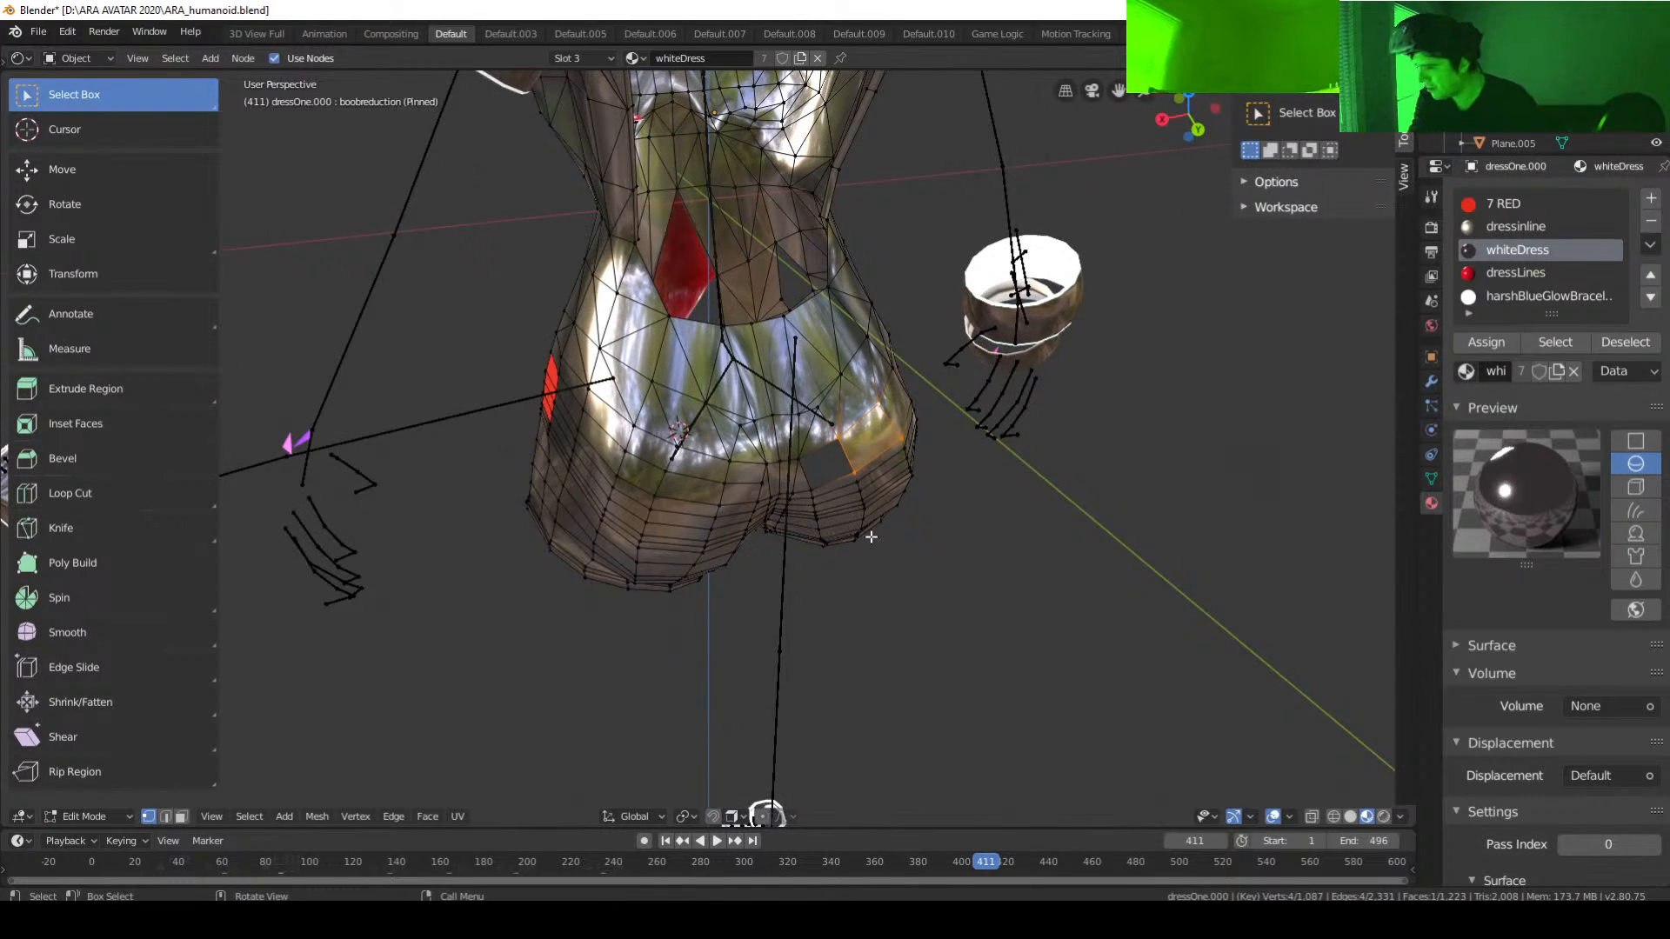
scroll(871, 536, up, 5)
middle_drag(899, 608, 816, 537)
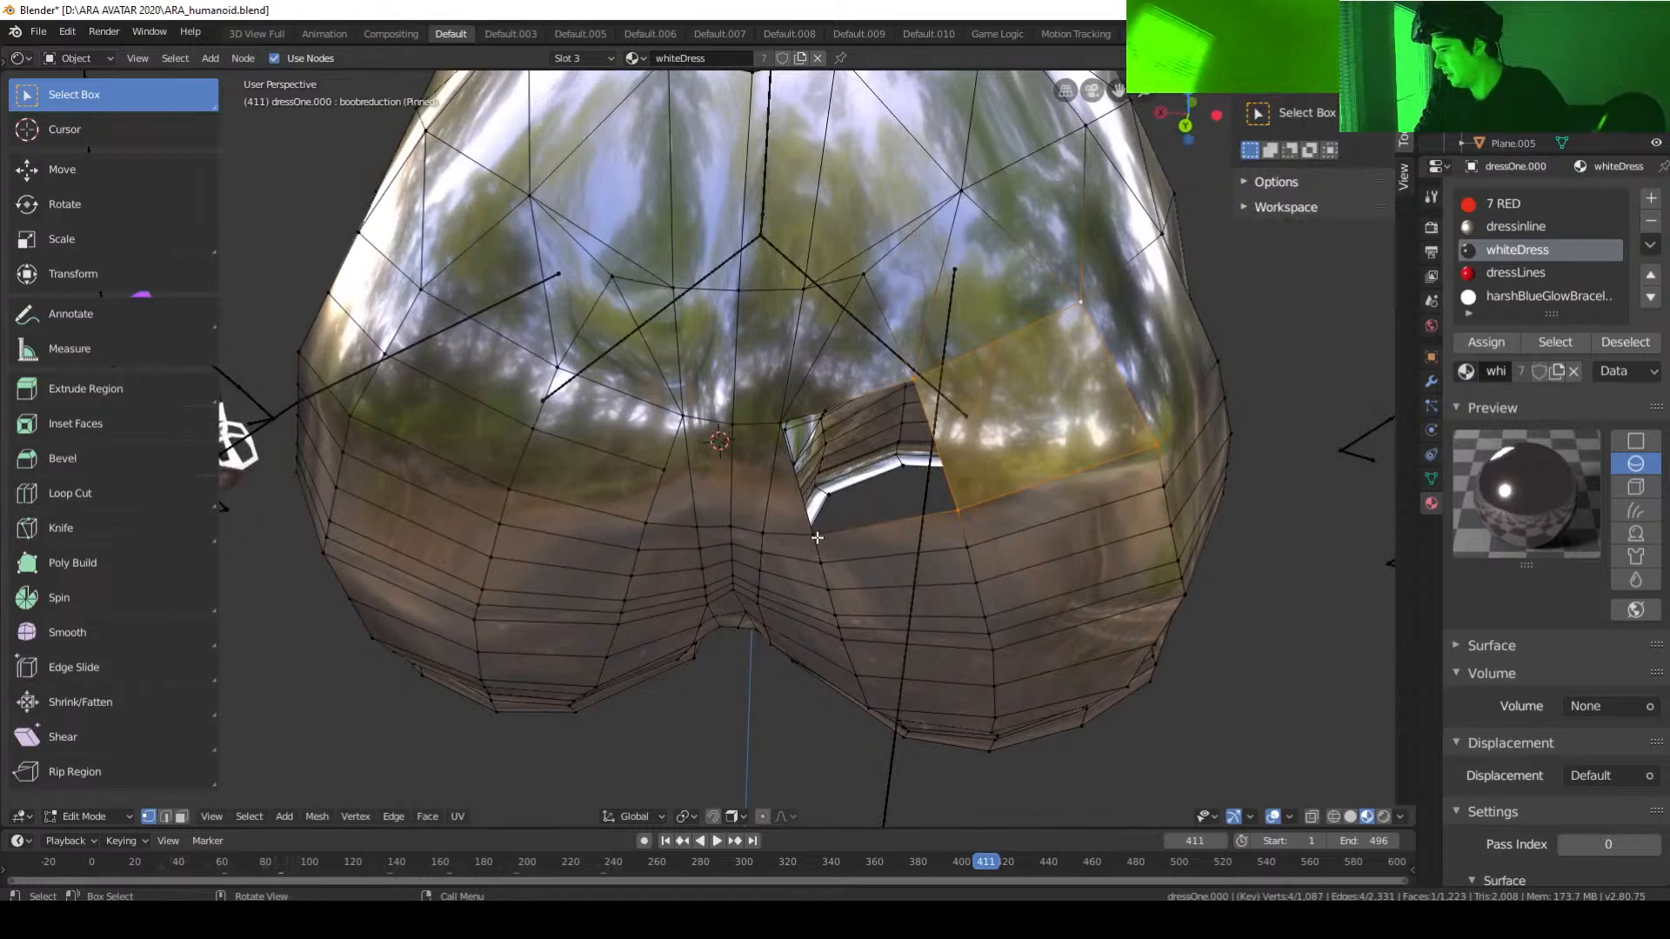
click(816, 538)
shift+click(949, 507)
shift+click(911, 377)
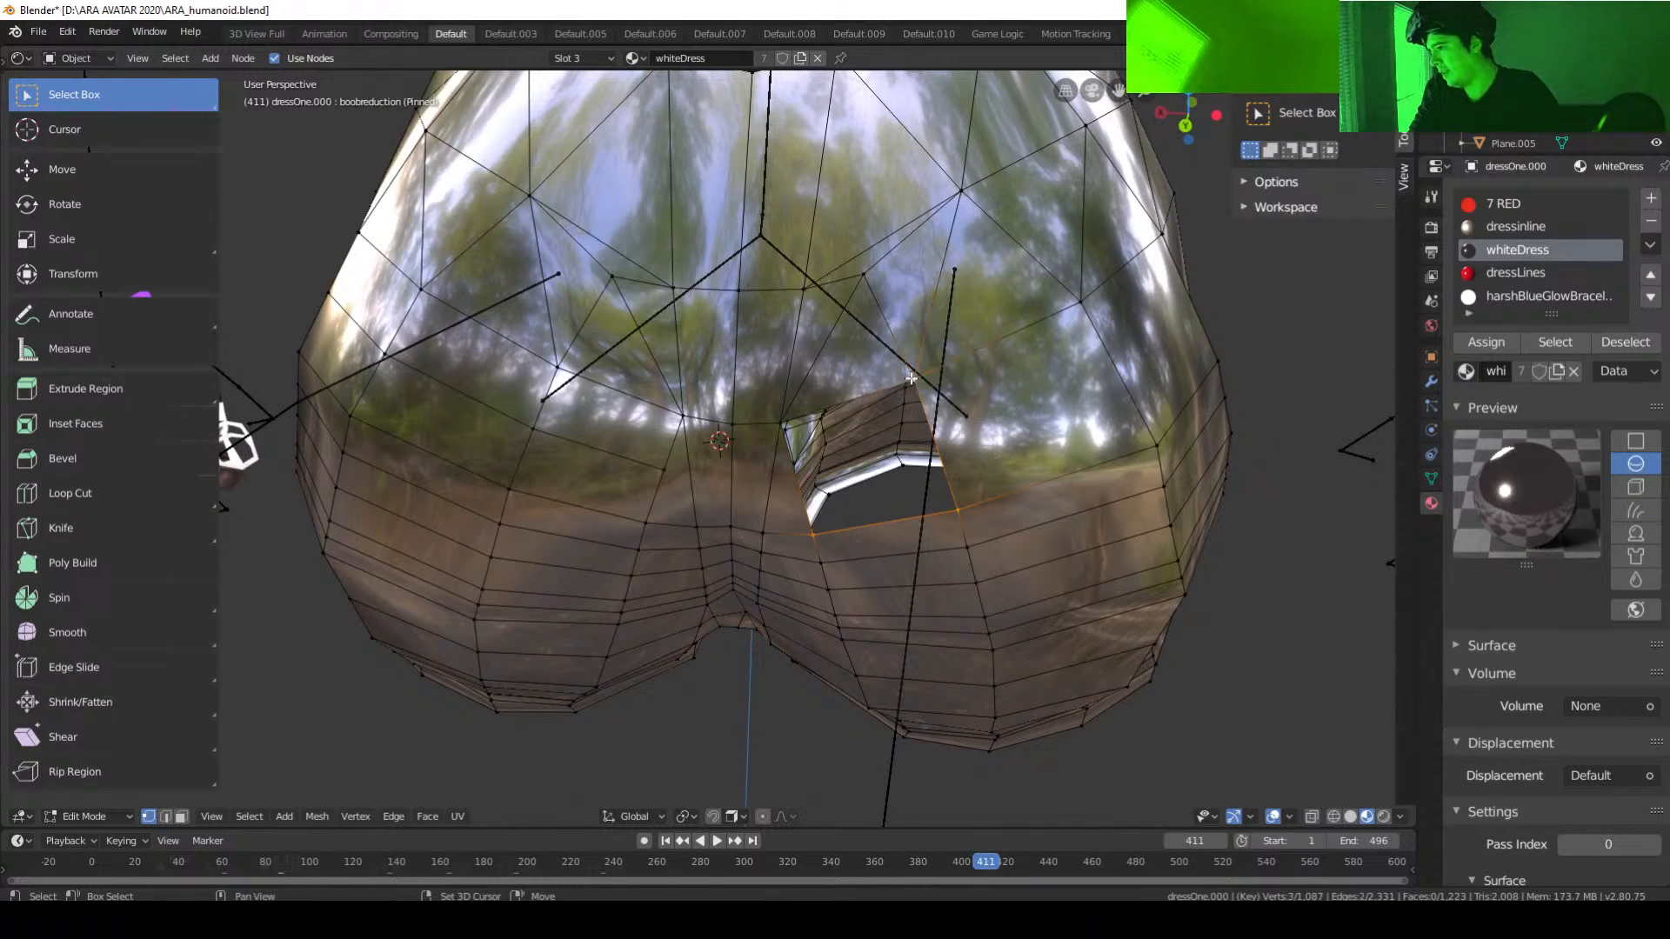
shift+click(780, 422)
key(f)
Step: Subdivide the two vertical edges of the rear strip nearest the centre seam to add midpoint vertices
middle_drag(780, 422, 983, 526)
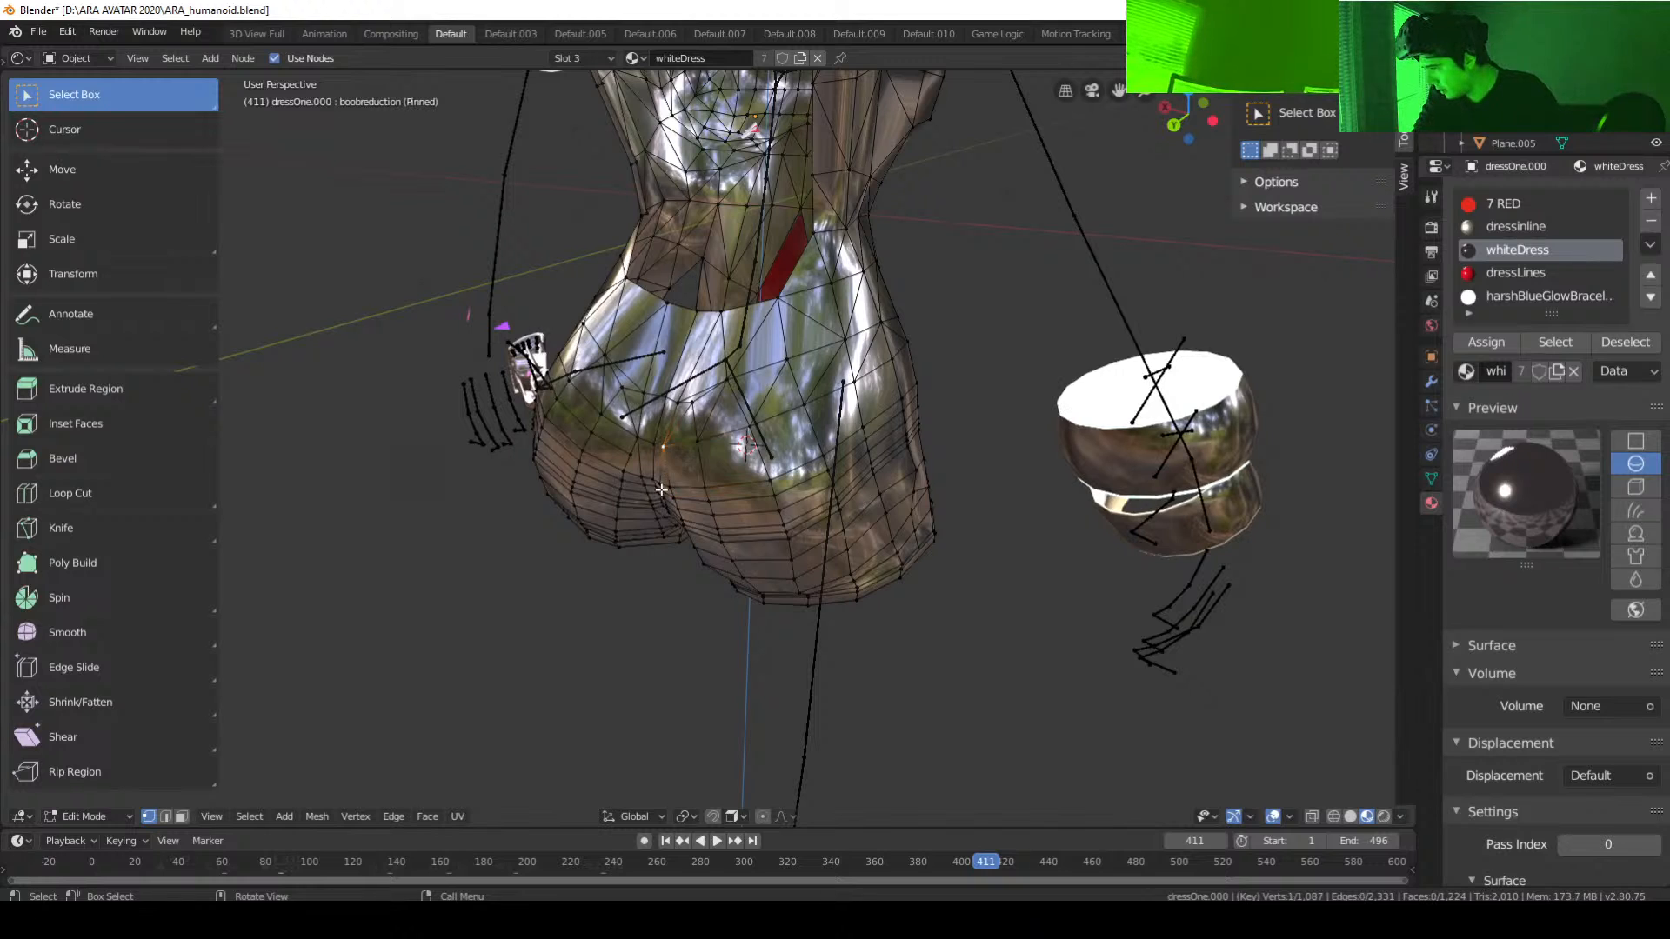
click(671, 462)
right_click(670, 462)
click(670, 462)
click(701, 463)
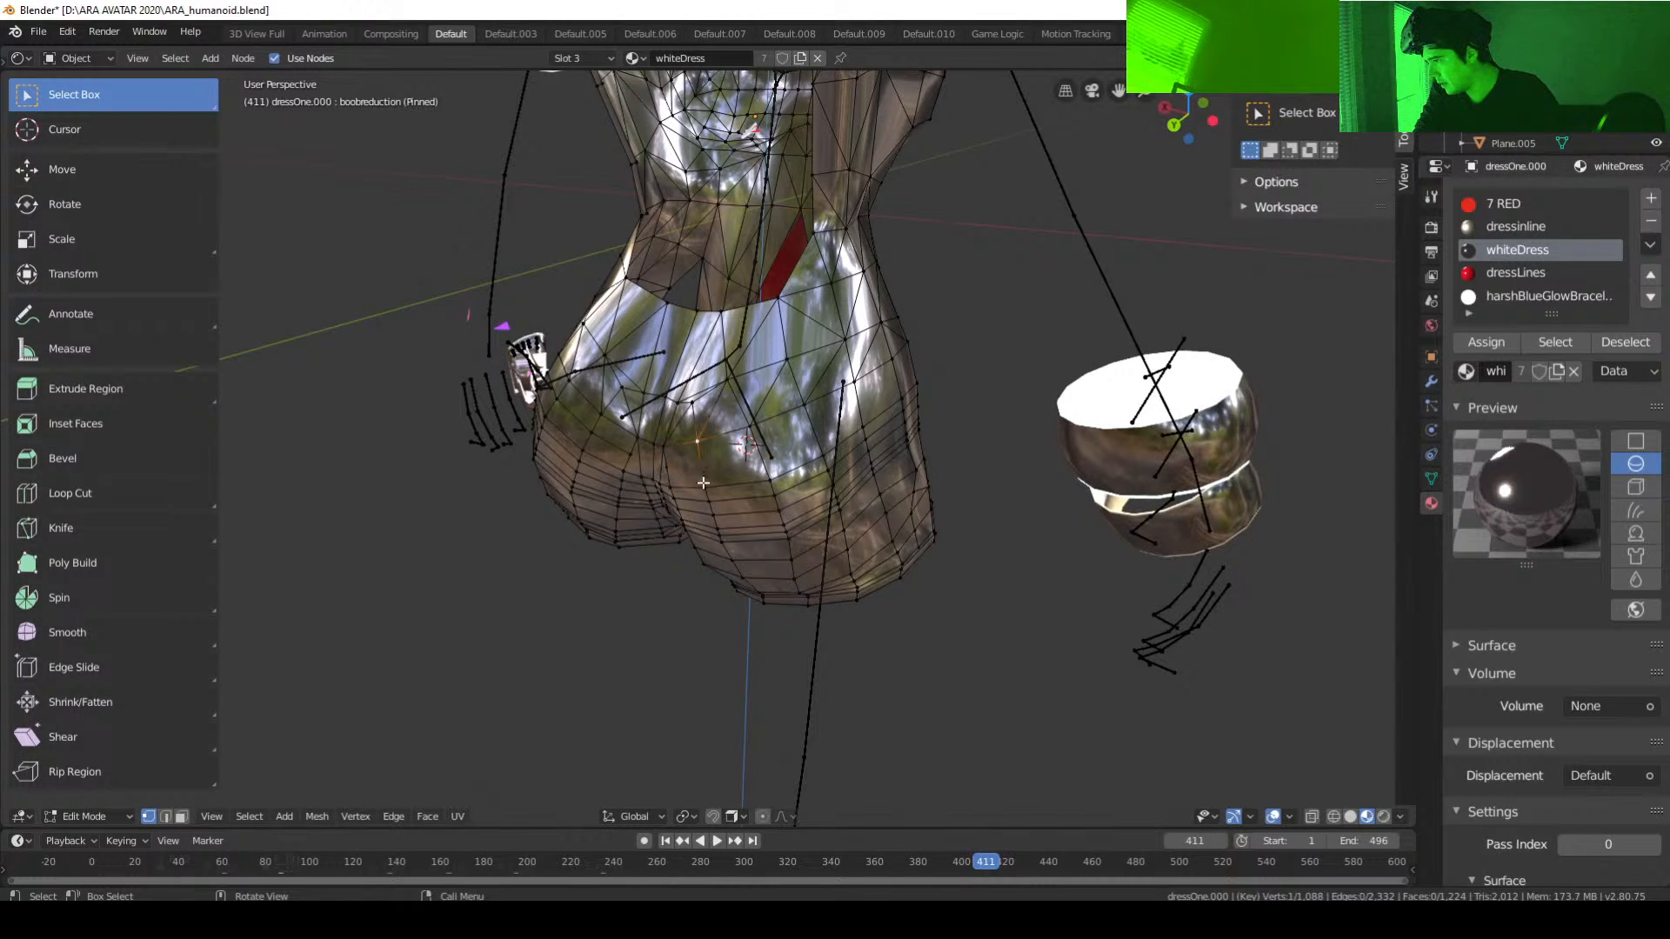
right_click(704, 466)
click(705, 466)
Step: Select both end vertices of the next vertical edge at the back of the right hip and subdivide it
click(750, 429)
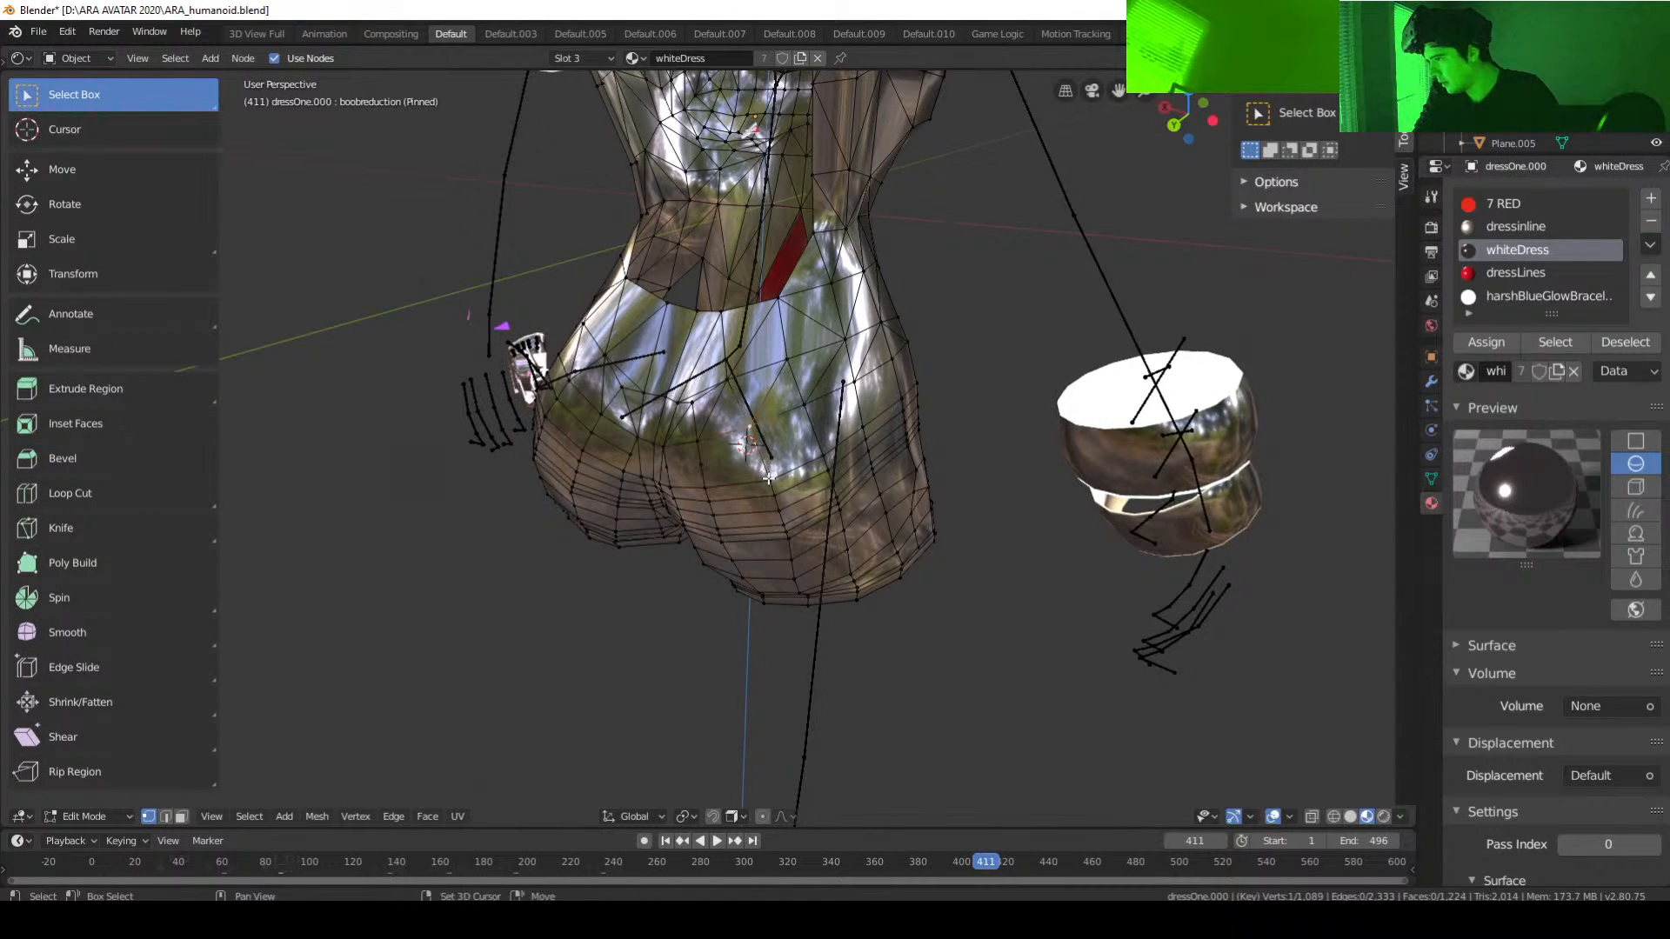
right_click(769, 459)
click(769, 459)
middle_drag(769, 460, 726, 495)
right_click(727, 495)
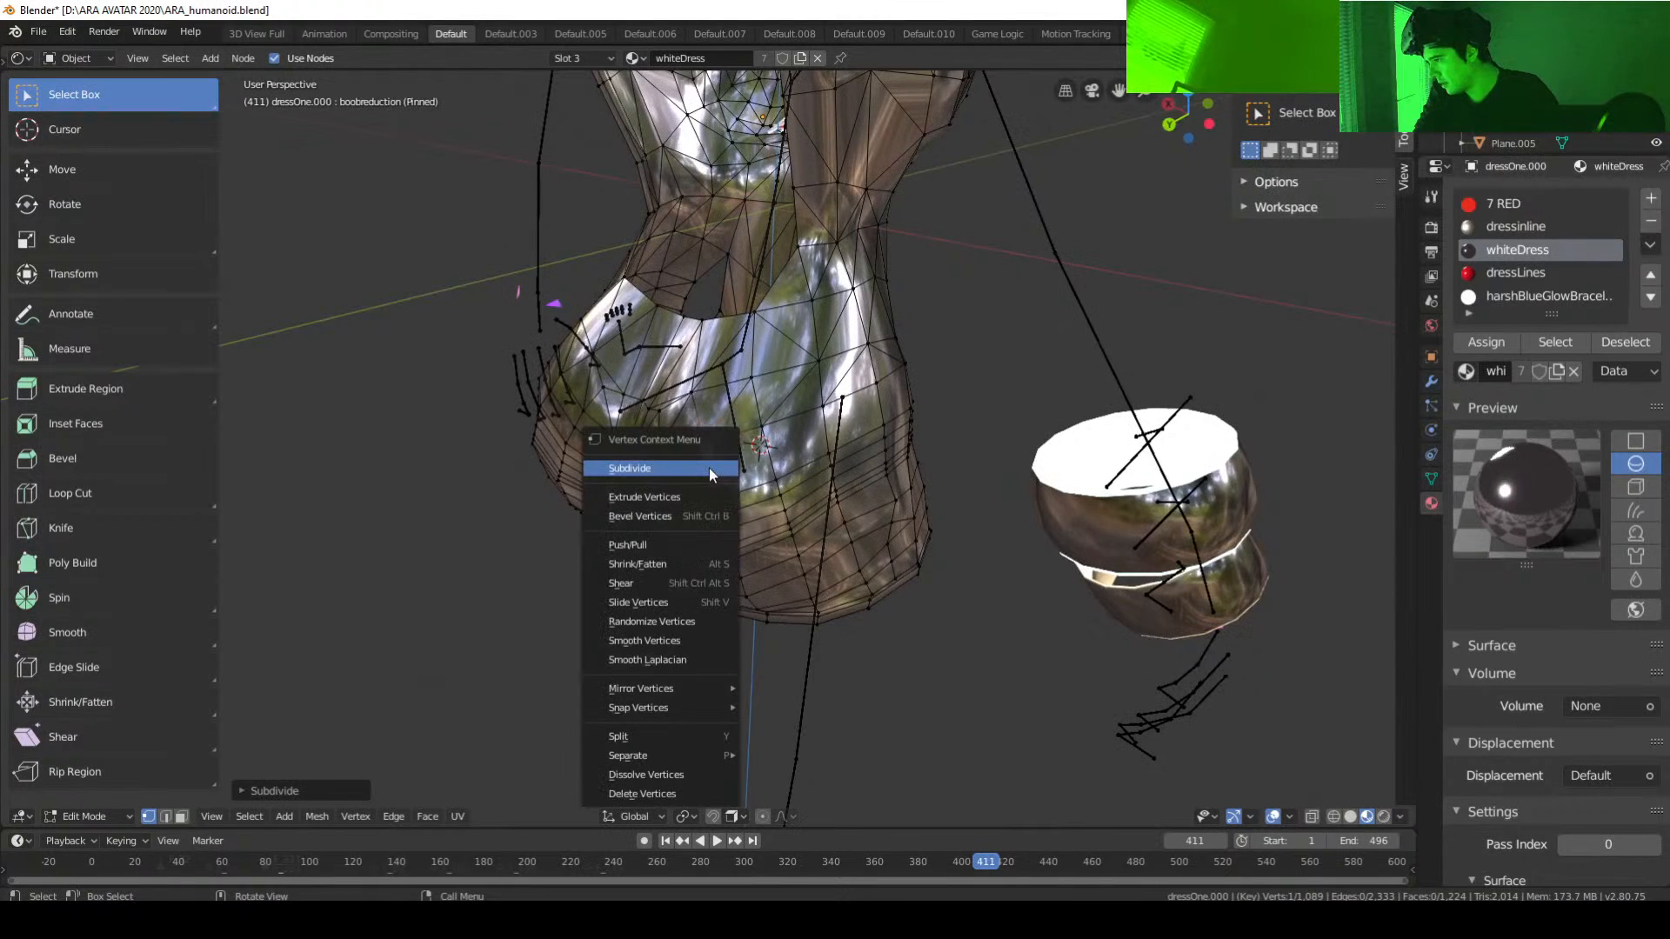
click(726, 501)
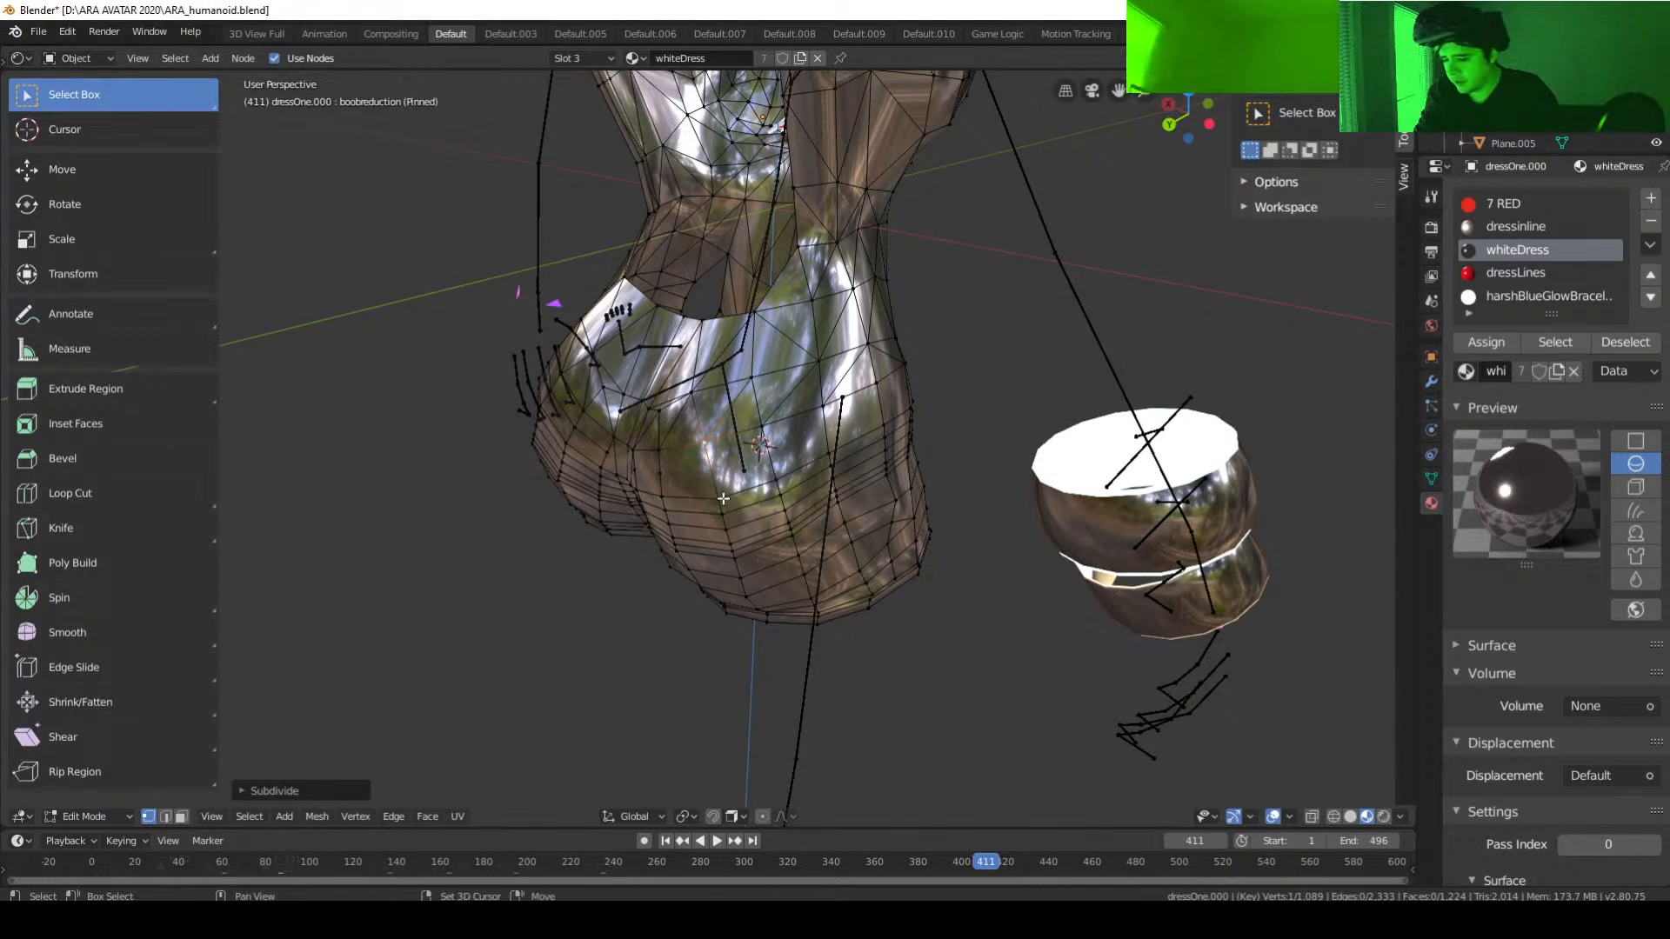
shift+click(723, 498)
right_click(718, 489)
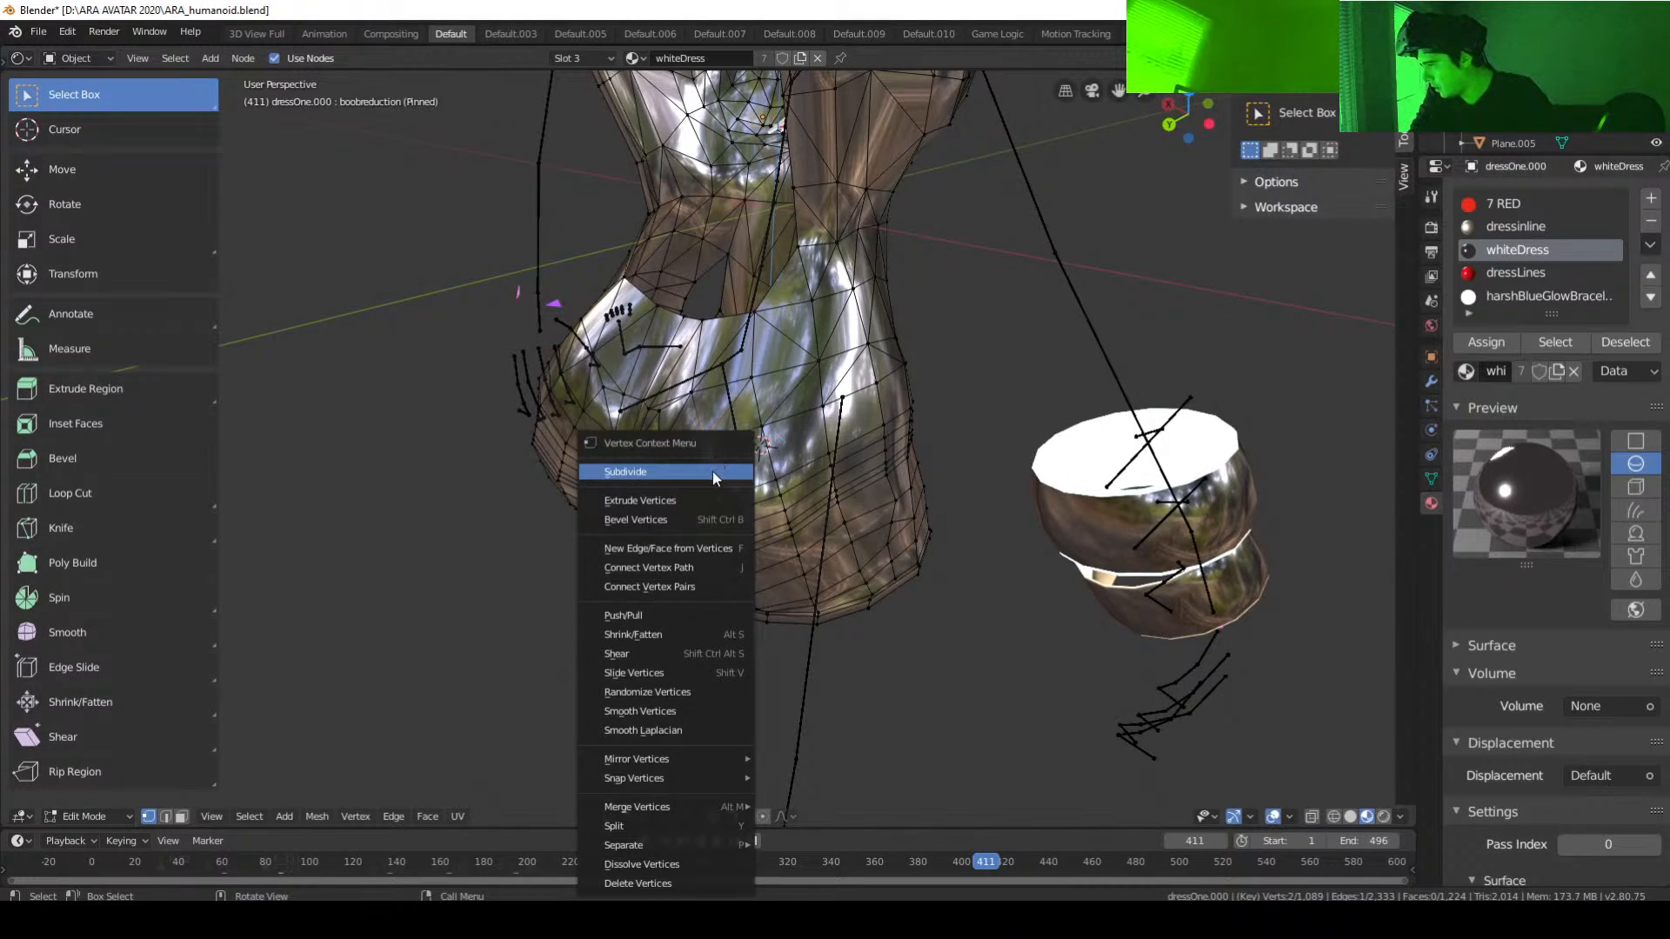
click(713, 472)
Step: Subdivide the next two vertical edges of the filled strip toward the rear outer corner of the right hip
middle_drag(712, 472, 714, 557)
click(729, 556)
shift+click(713, 563)
right_click(707, 541)
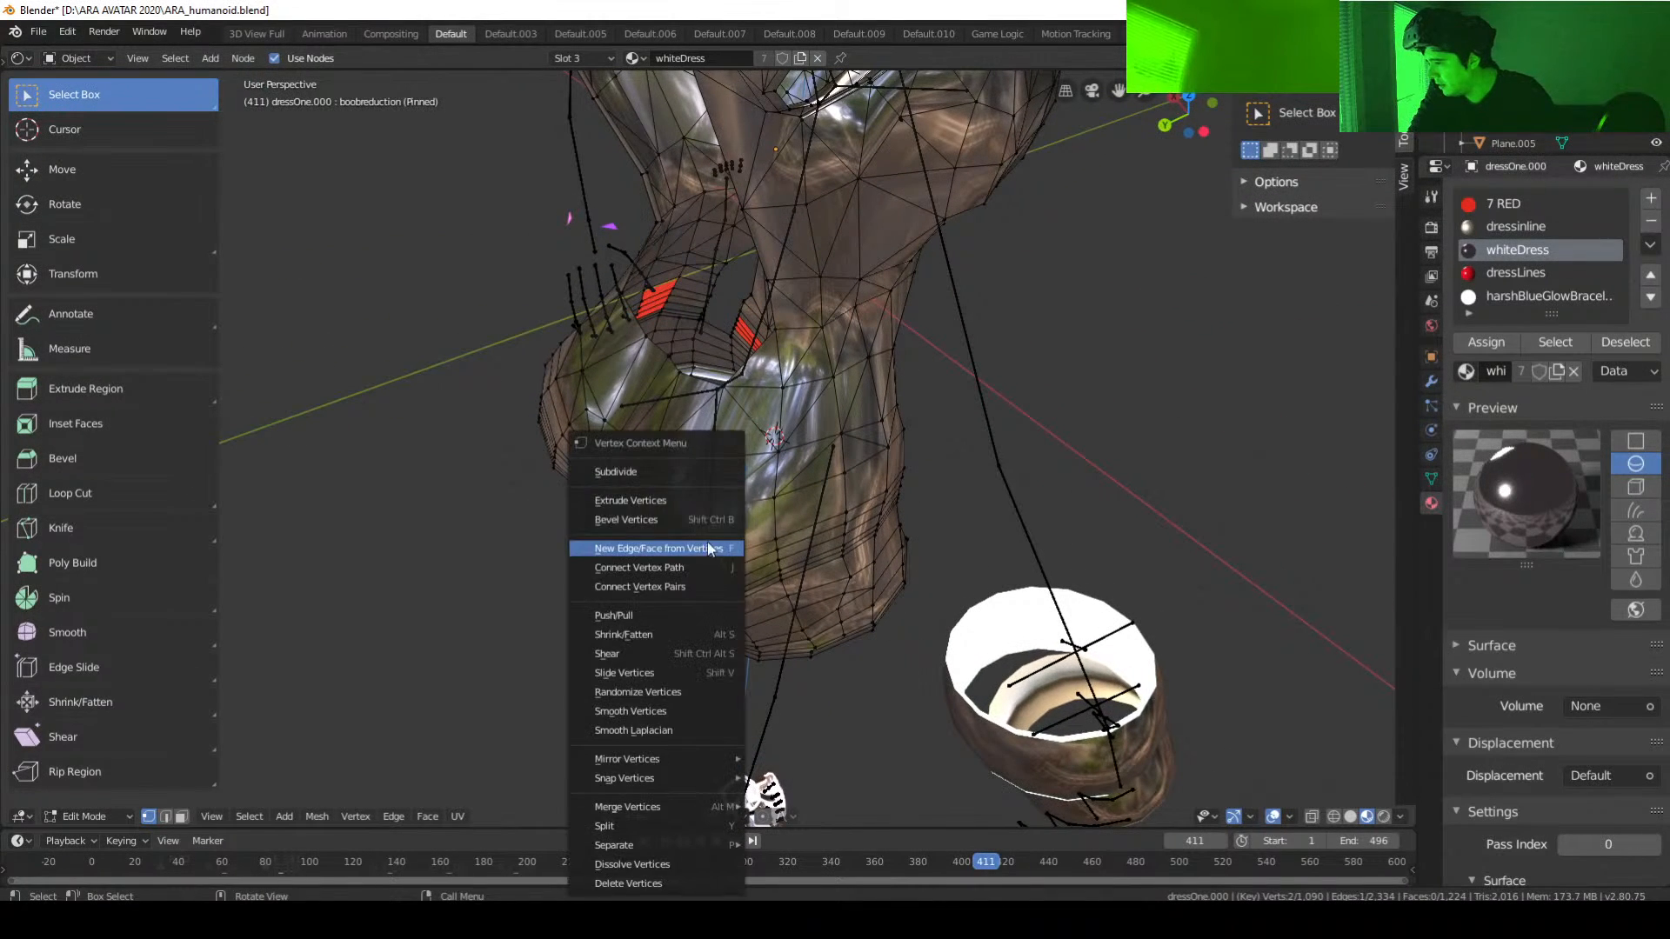
click(681, 473)
middle_drag(796, 543, 710, 546)
click(713, 563)
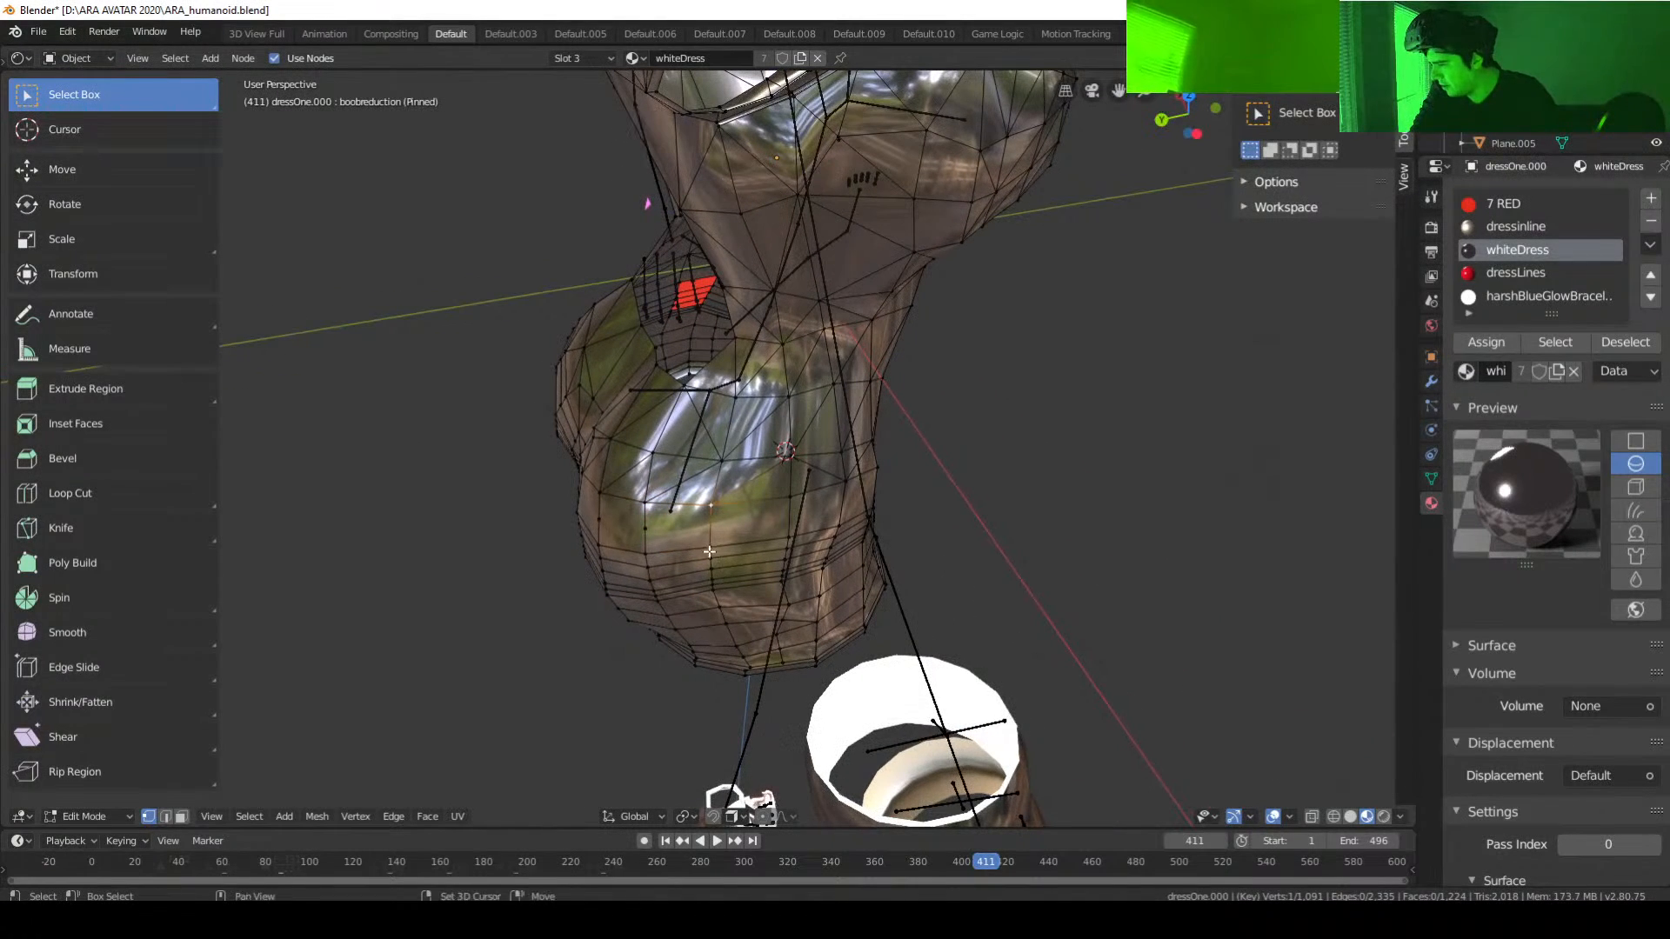
shift+click(710, 544)
right_click(710, 544)
click(708, 472)
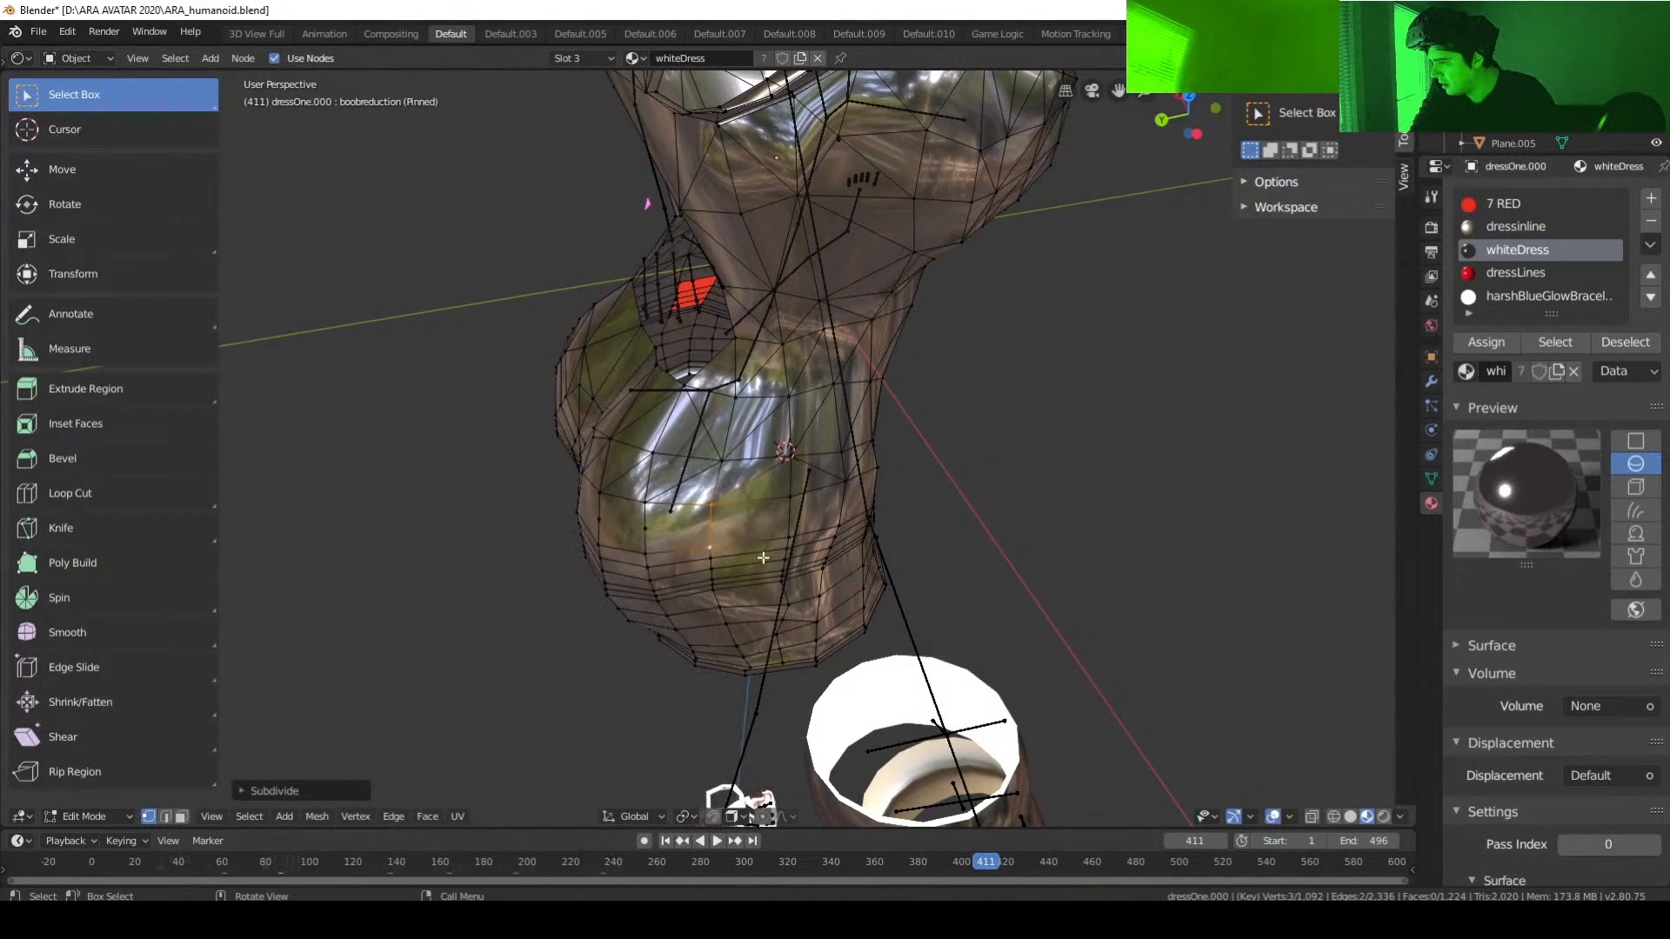
Step: Subdivide two more vertical edges of the filled strip along the outer side of the right hip
middle_drag(708, 474, 702, 534)
click(696, 503)
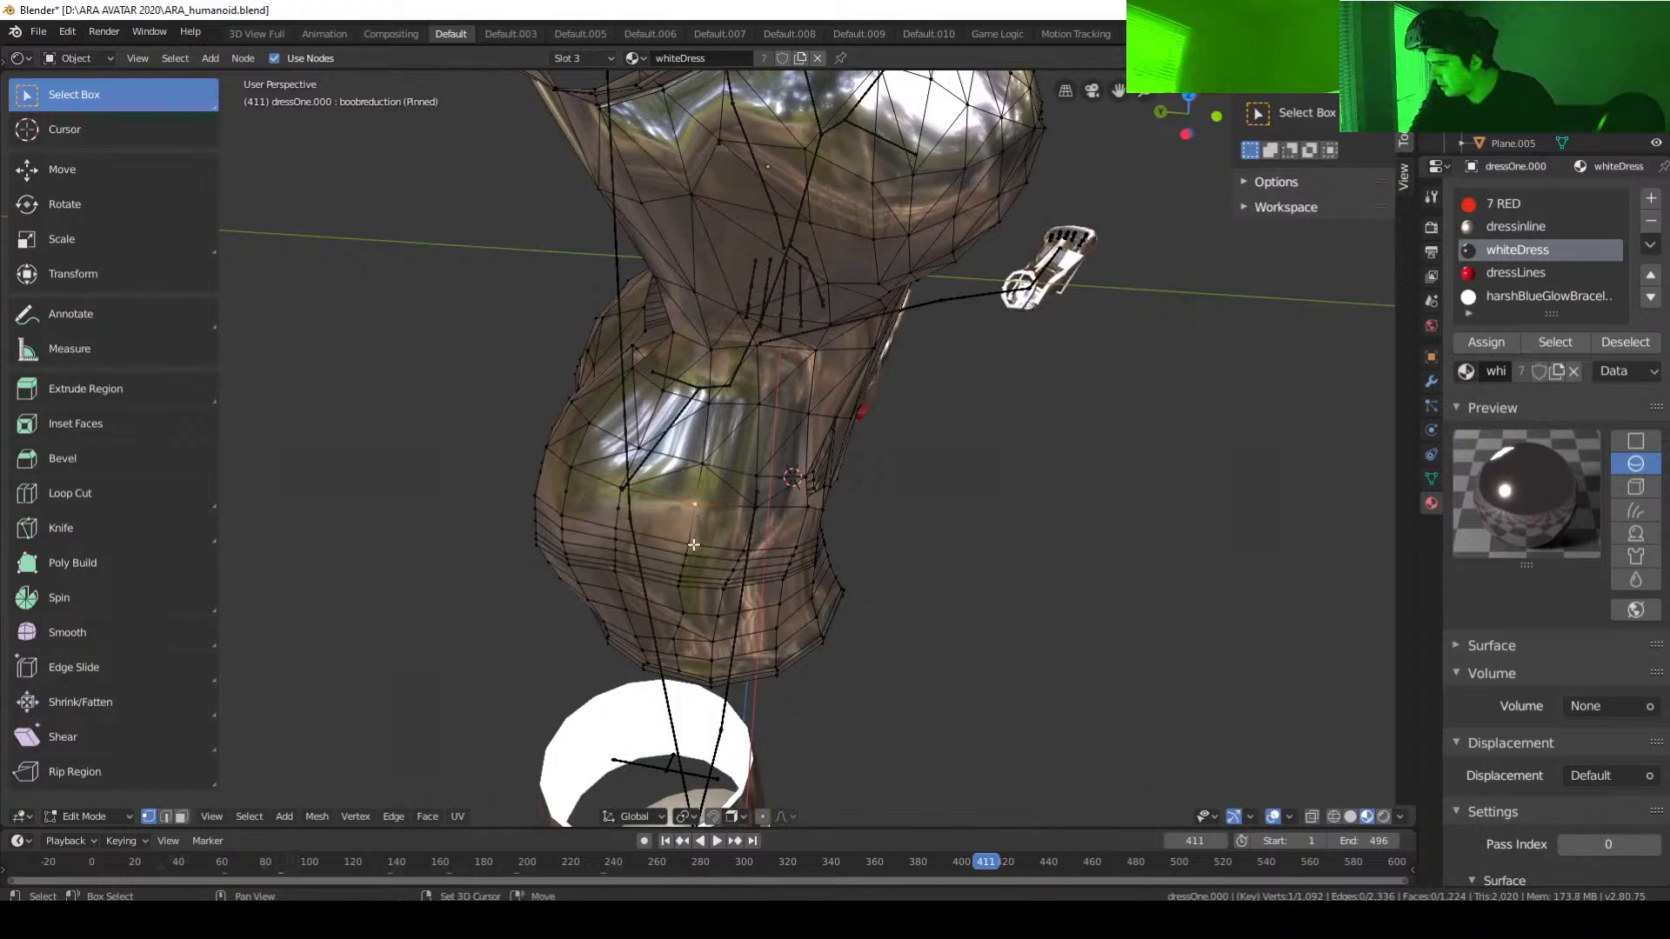
shift+click(688, 544)
right_click(699, 525)
click(686, 473)
middle_drag(748, 541, 611, 476)
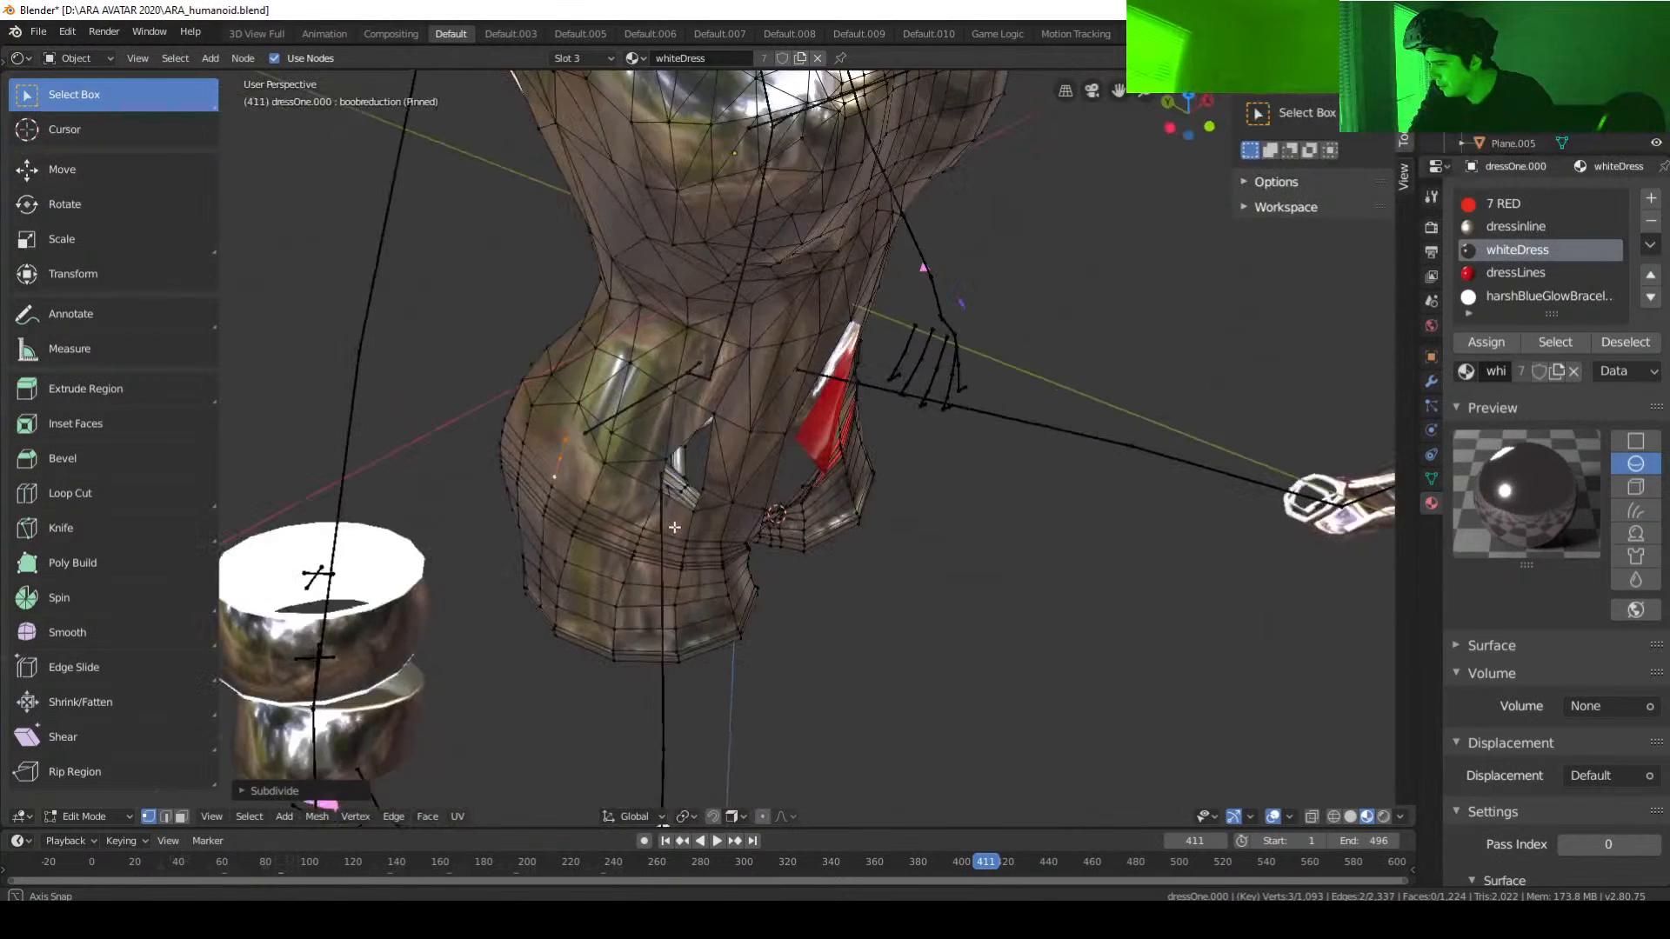
click(606, 461)
shift+click(589, 497)
right_click(620, 483)
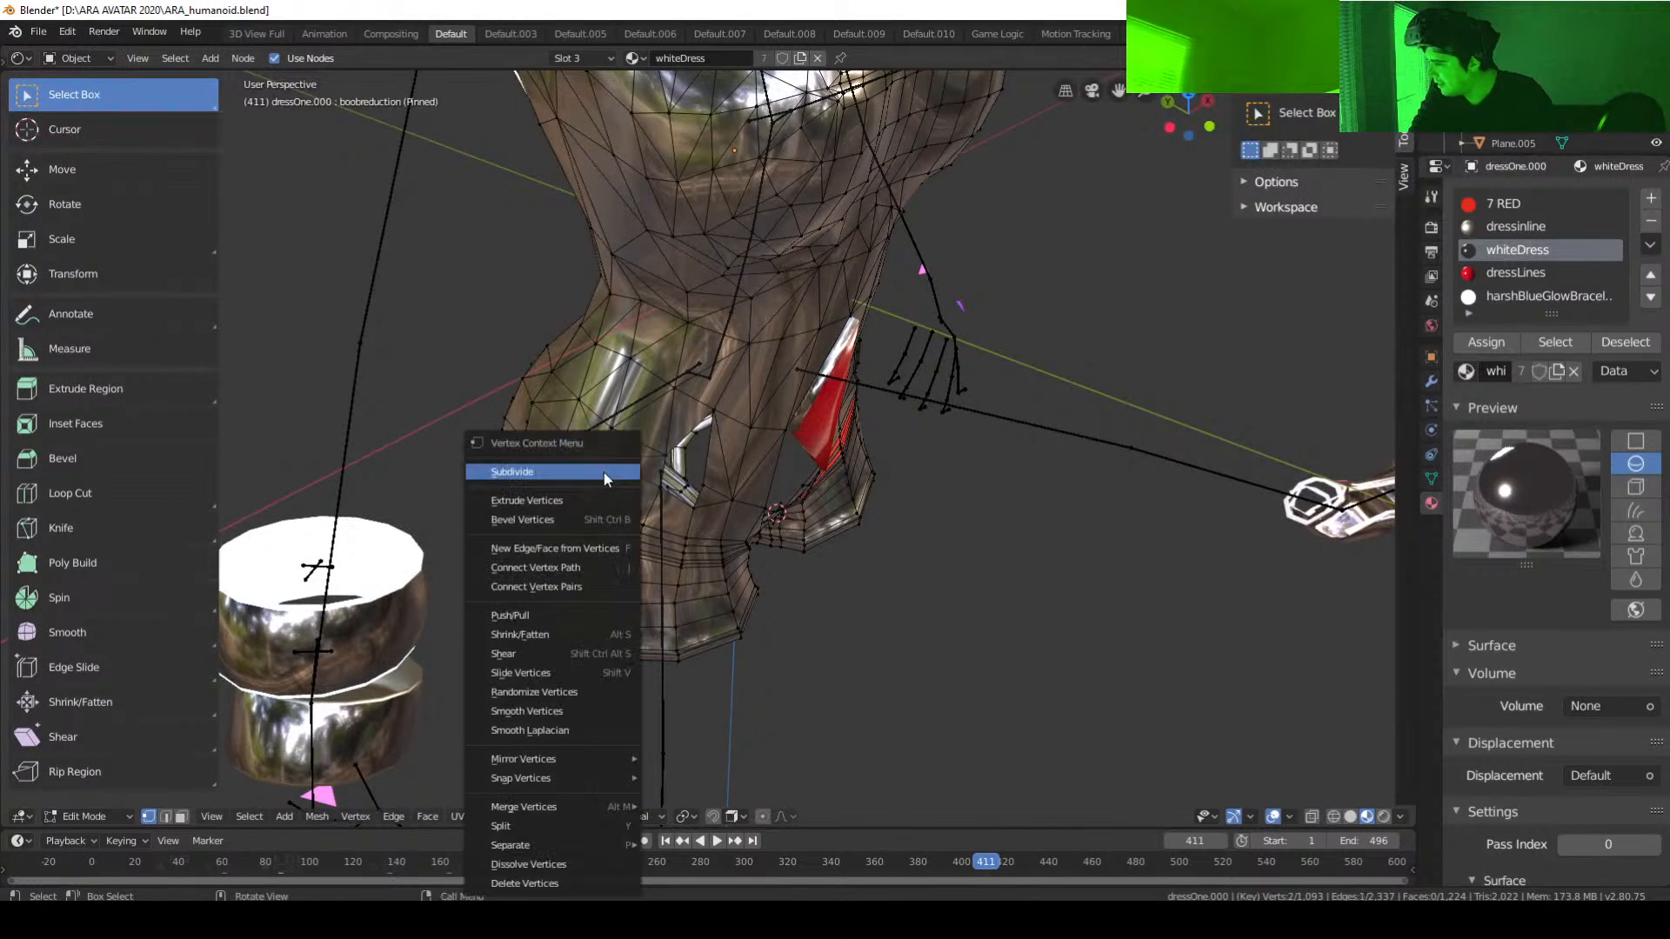
click(624, 480)
Step: Subdivide the vertical strip edge just behind the opening on the outer front of the right thigh
middle_drag(648, 493, 631, 548)
click(592, 470)
shift+click(630, 549)
right_click(631, 548)
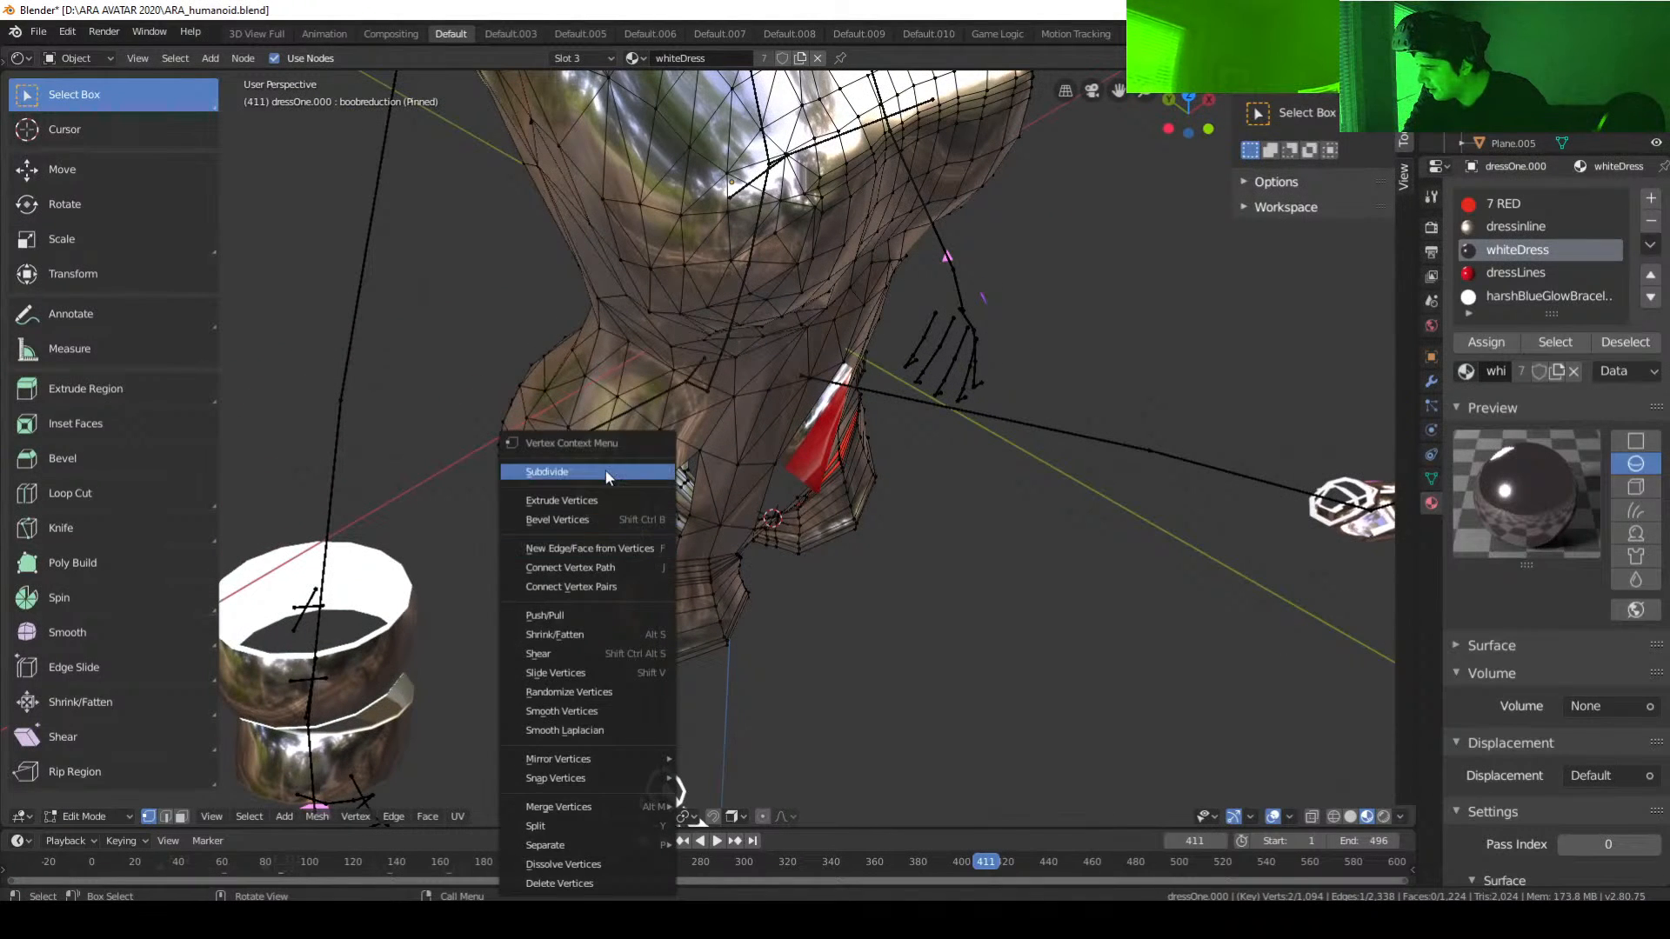
click(606, 471)
Step: Subdivide the next two vertical edges of the filled strip along the front of the right thigh
middle_drag(605, 472, 651, 555)
click(650, 556)
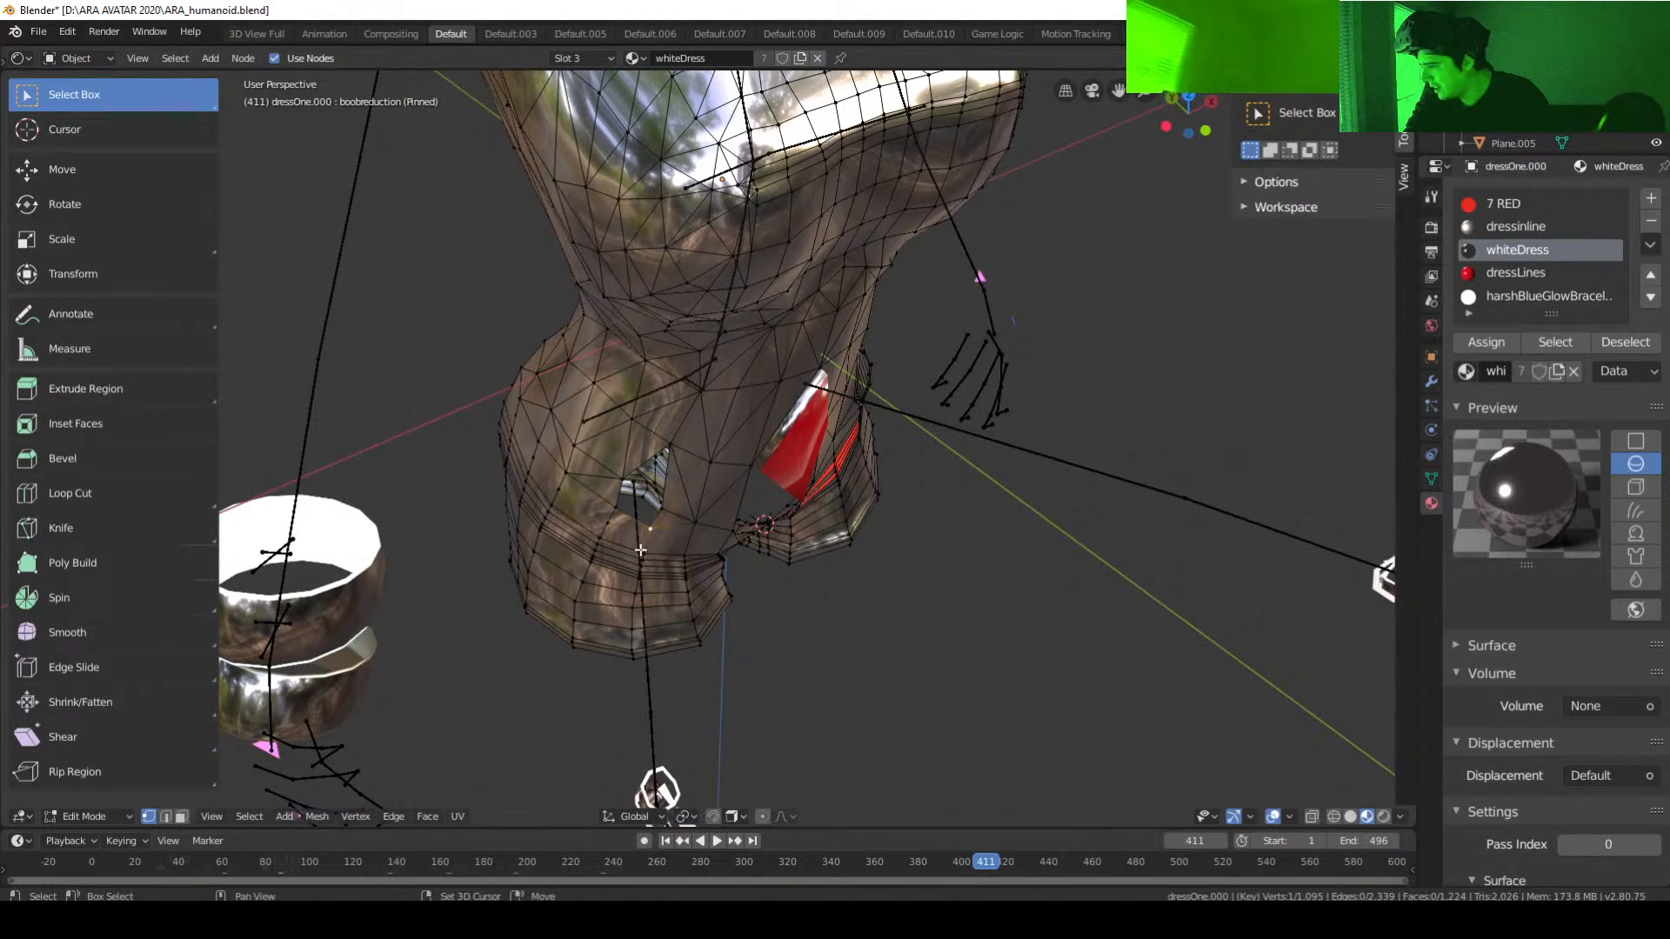
shift+click(651, 545)
right_click(650, 545)
click(600, 472)
mouse_move(600, 472)
middle_down()
mouse_move(664, 564)
mouse_move(628, 468)
middle_up()
click(625, 469)
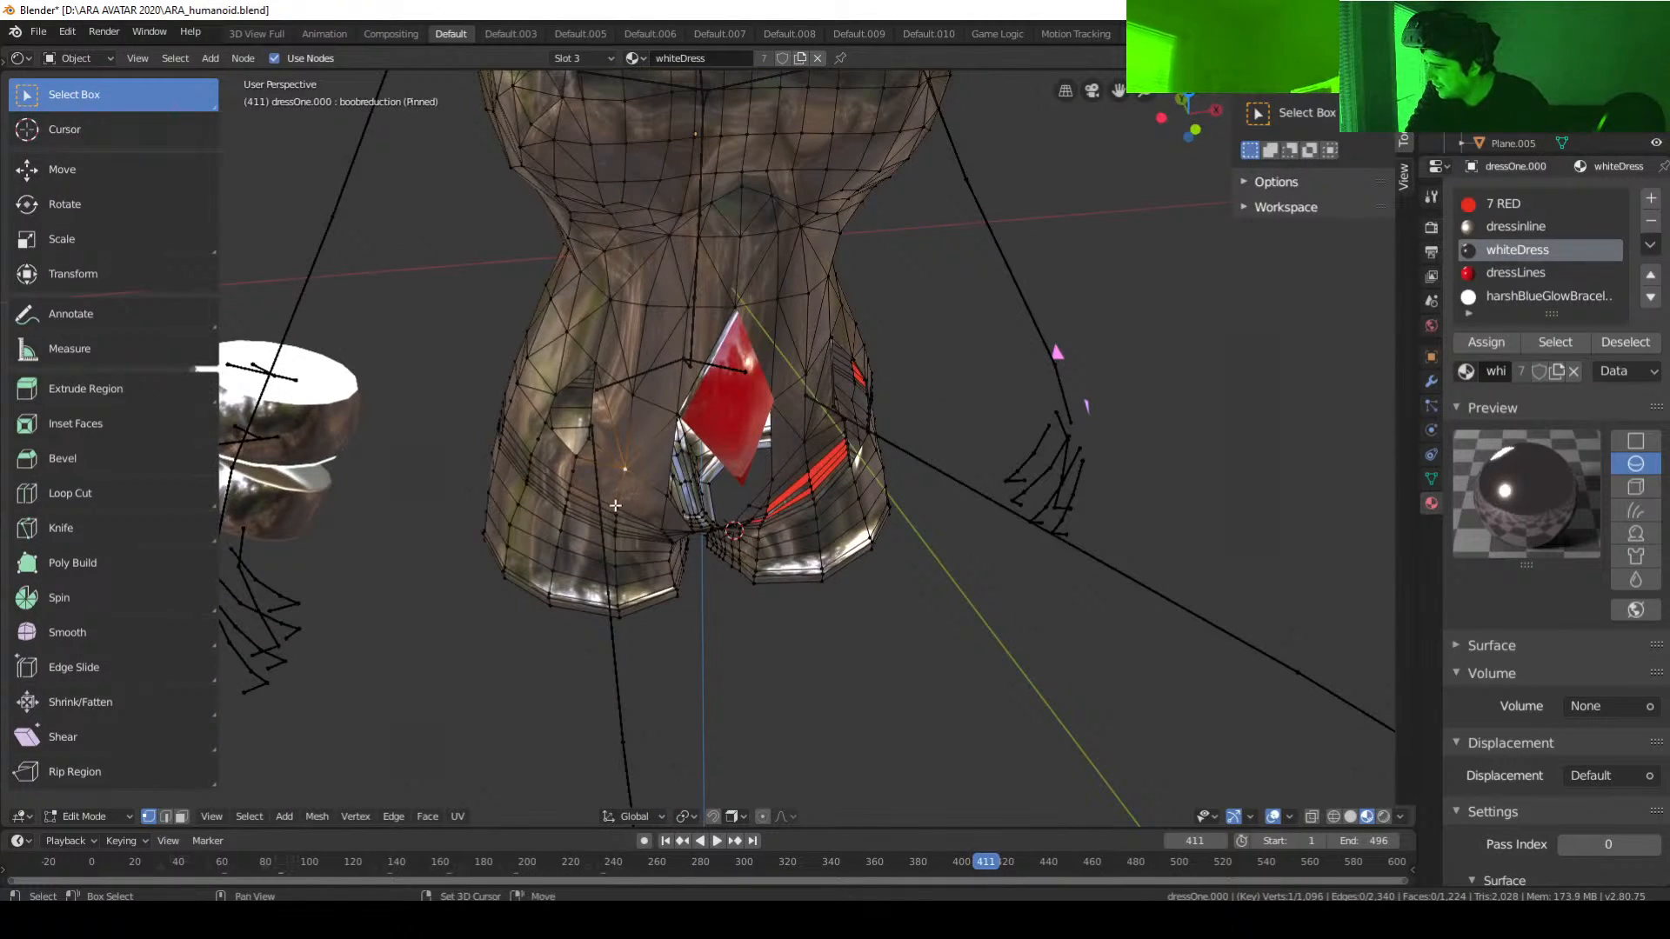
shift+click(616, 506)
right_click(625, 491)
click(586, 480)
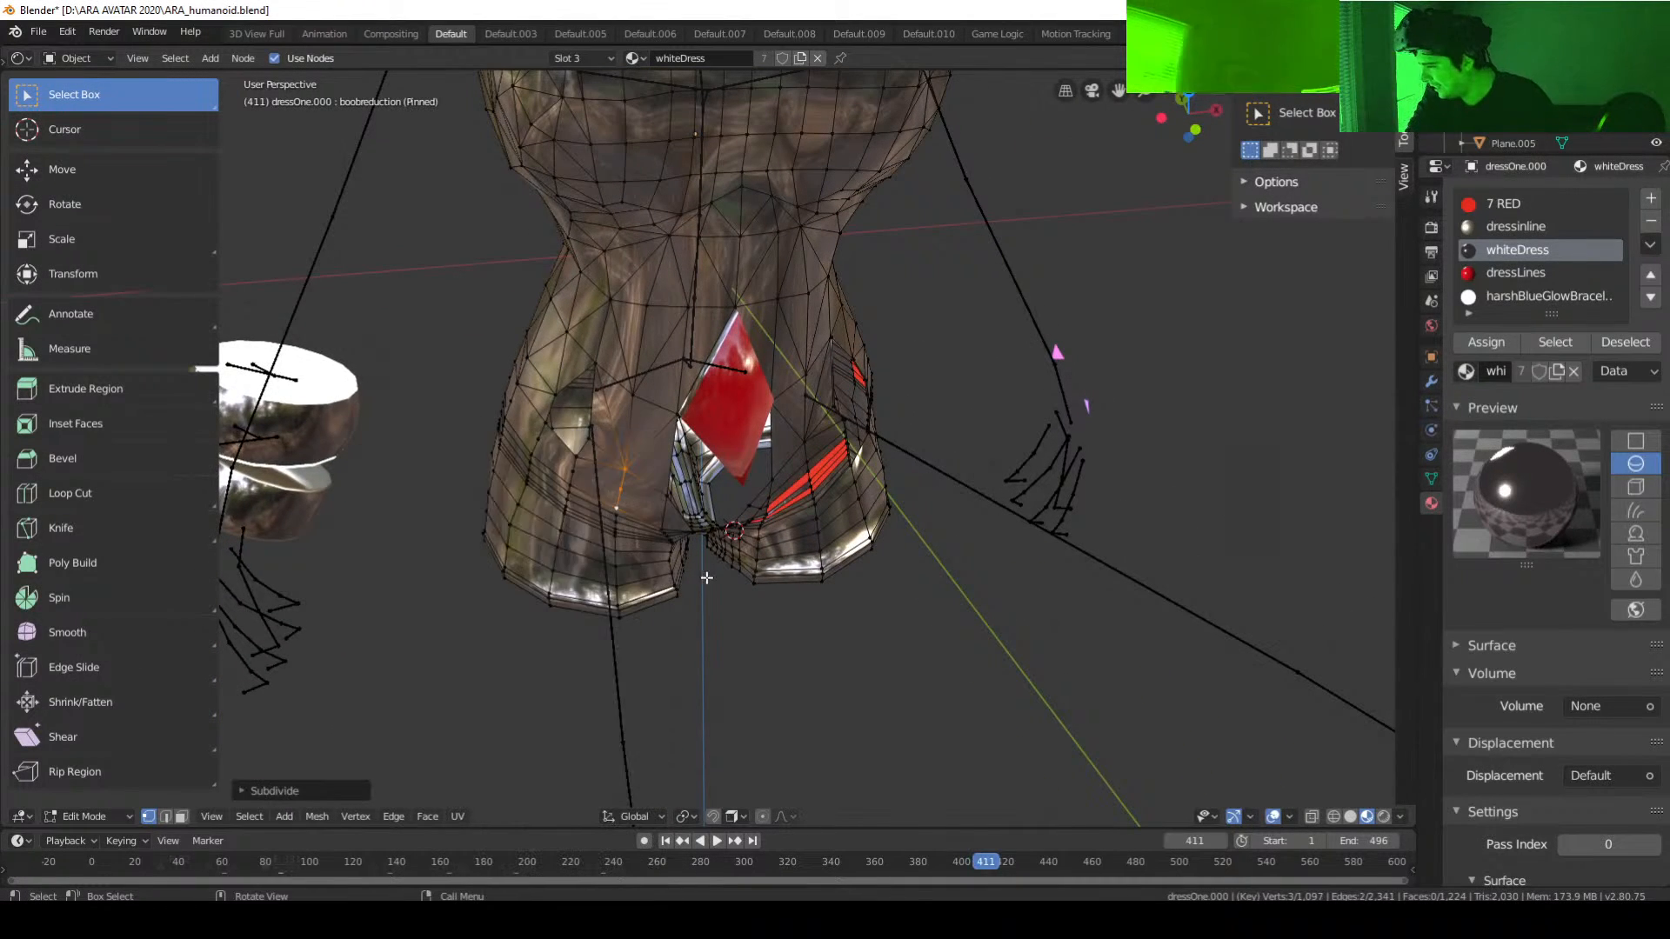
Step: Subdivide the next vertical strip edge on the front of the right thigh, toward the inner leg
middle_drag(586, 480, 625, 470)
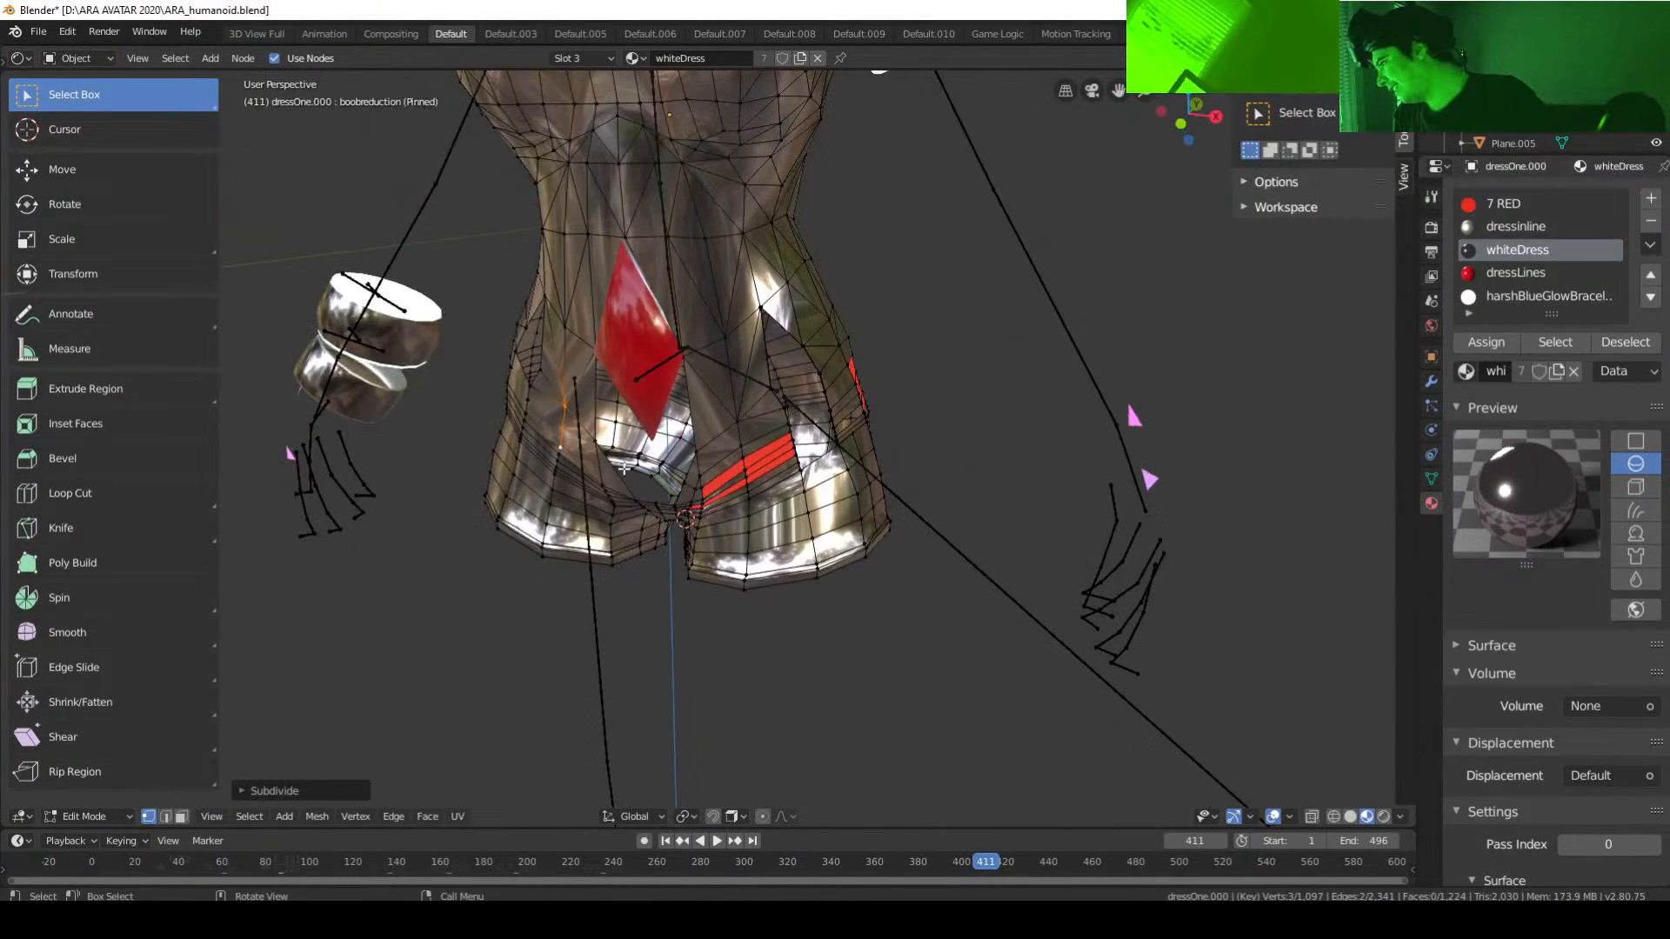
click(583, 446)
shift+click(599, 477)
right_click(602, 468)
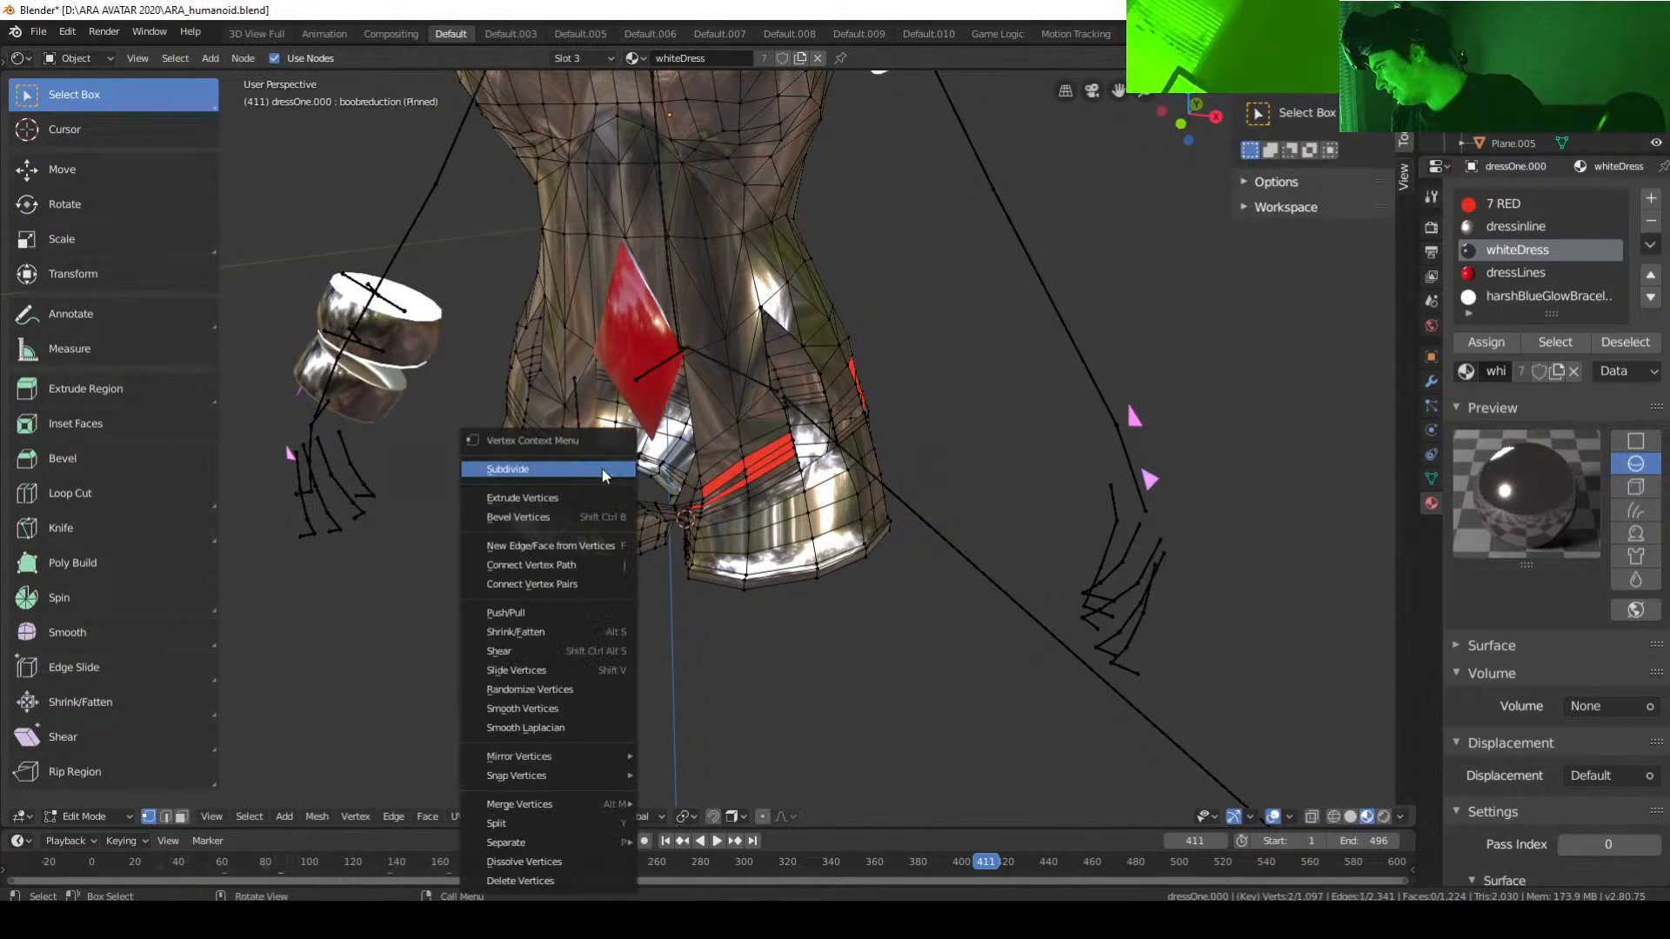
click(555, 462)
Step: Join the strip's midpoint vertices with horizontal edges across the front of the right thigh, working outward from the inner leg
middle_drag(555, 462, 653, 504)
click(625, 484)
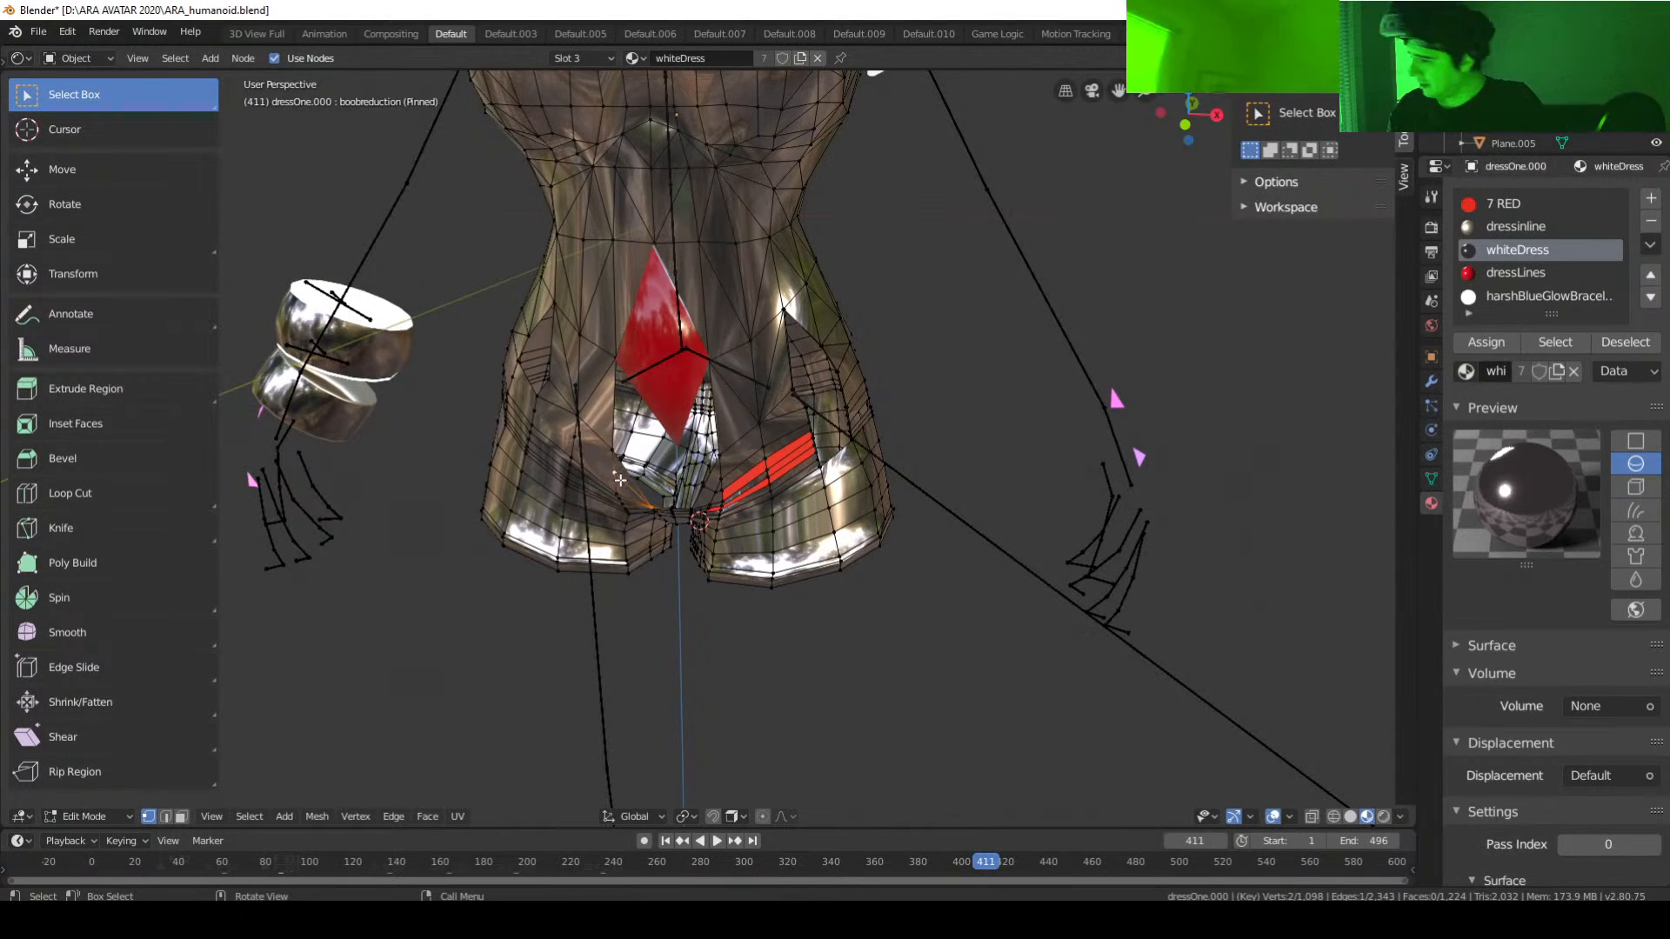
scroll(697, 494, up, 1)
middle_drag(607, 483, 642, 477)
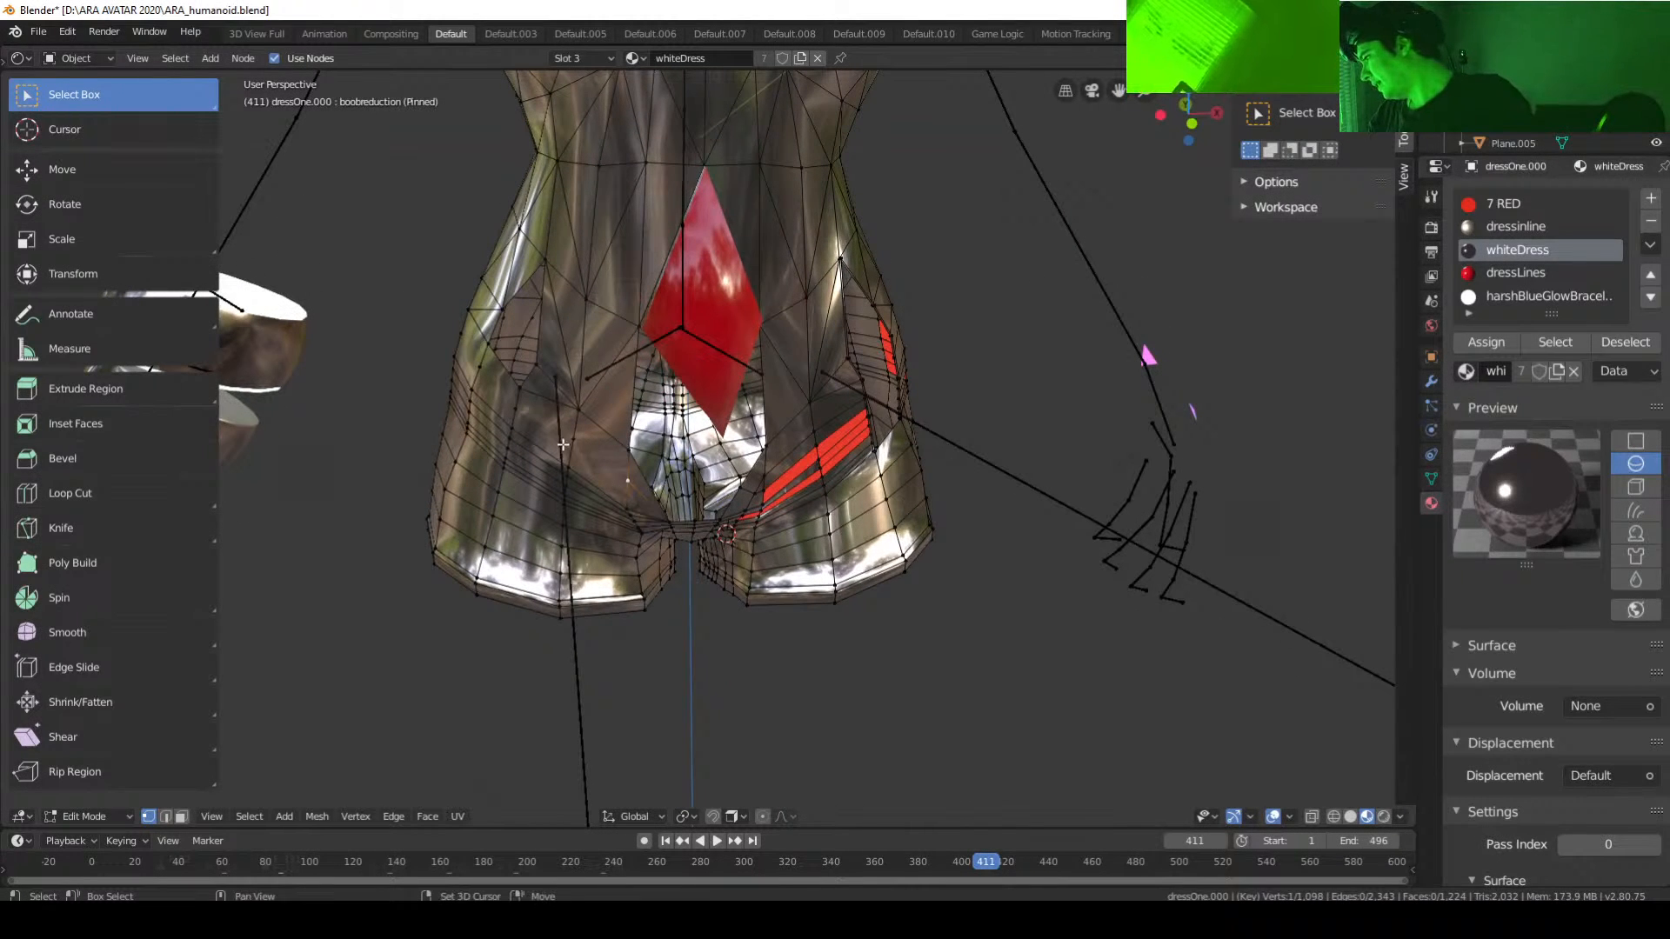
shift+click(586, 458)
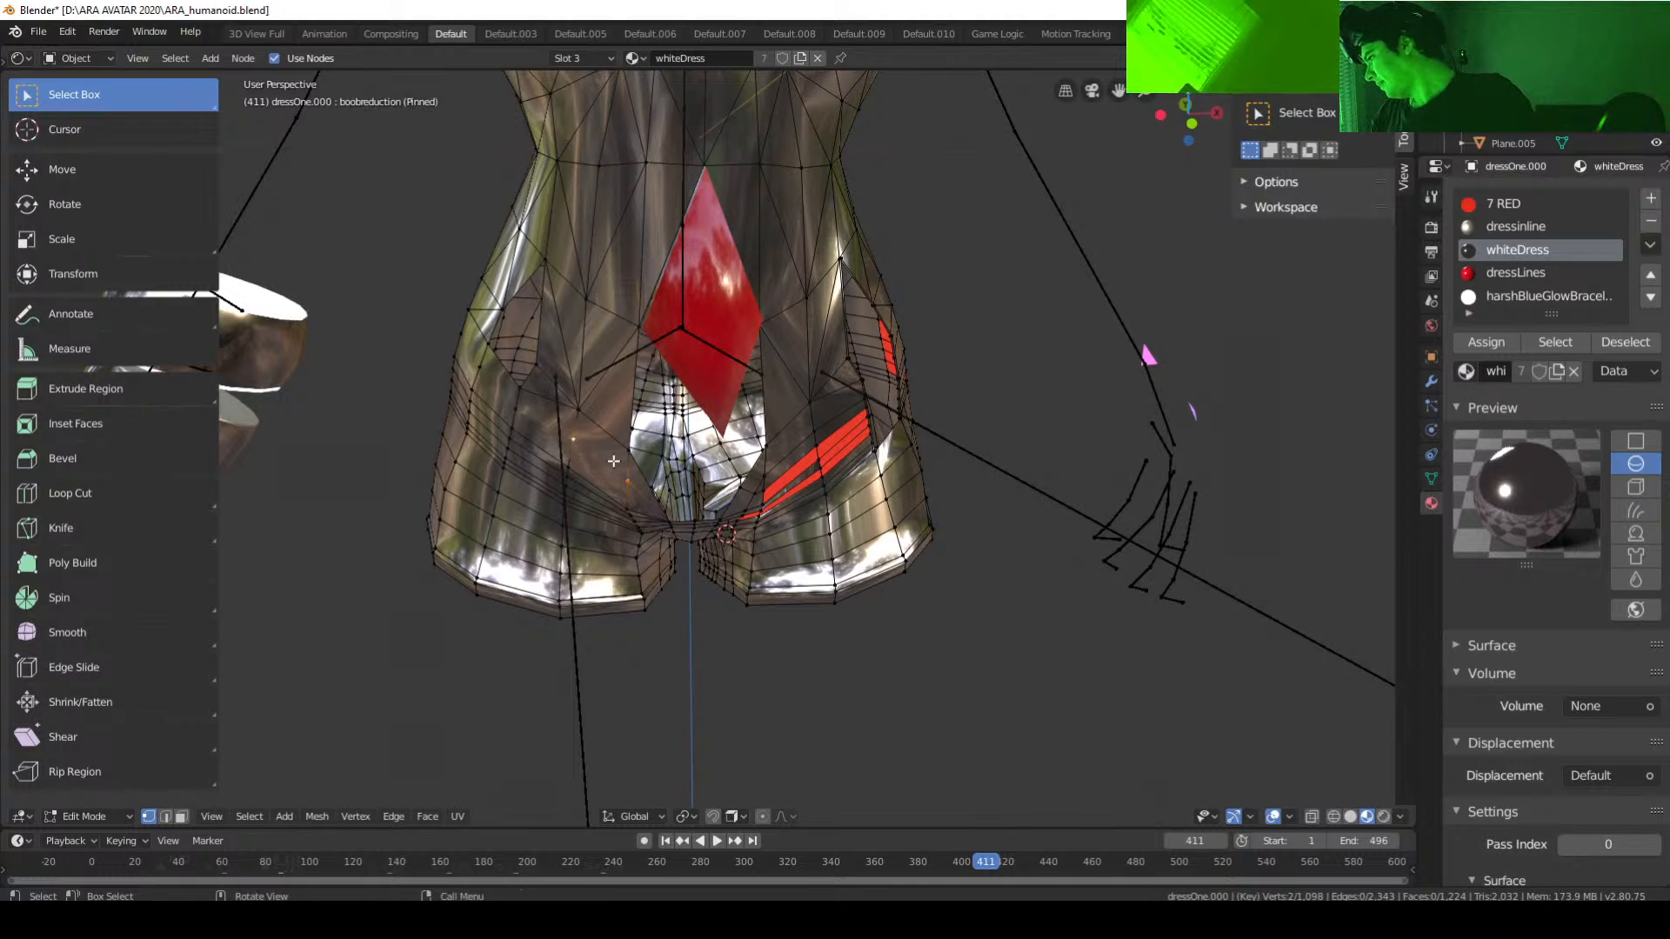
middle_drag(622, 459, 685, 493)
shift+click(588, 447)
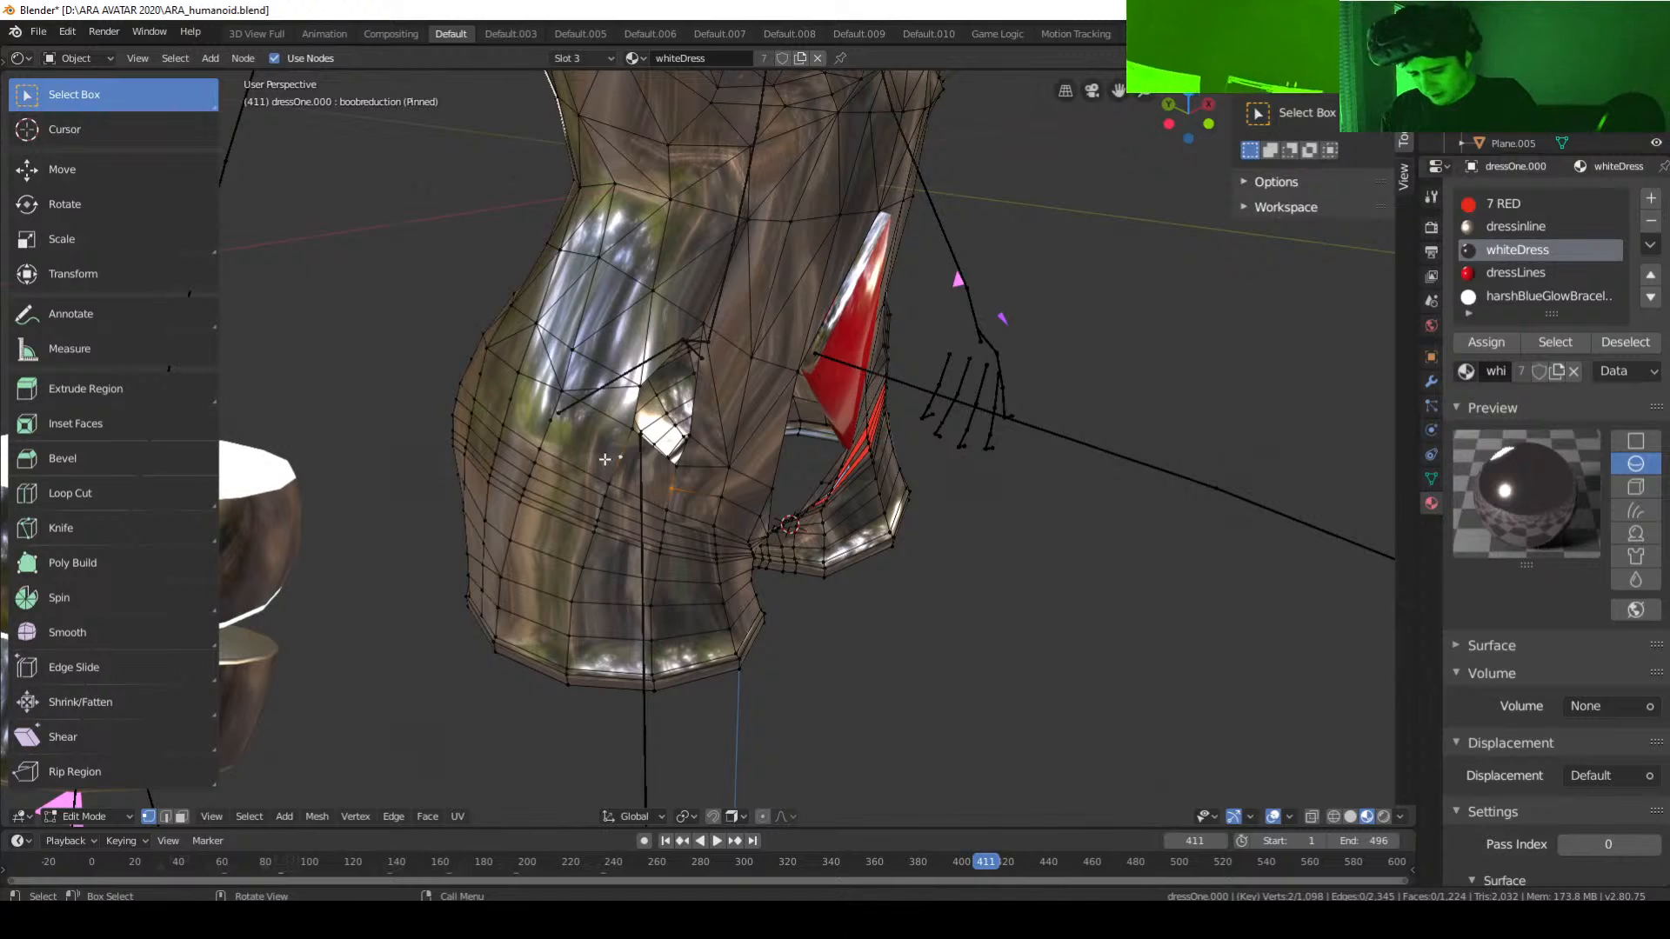
shift+click(554, 425)
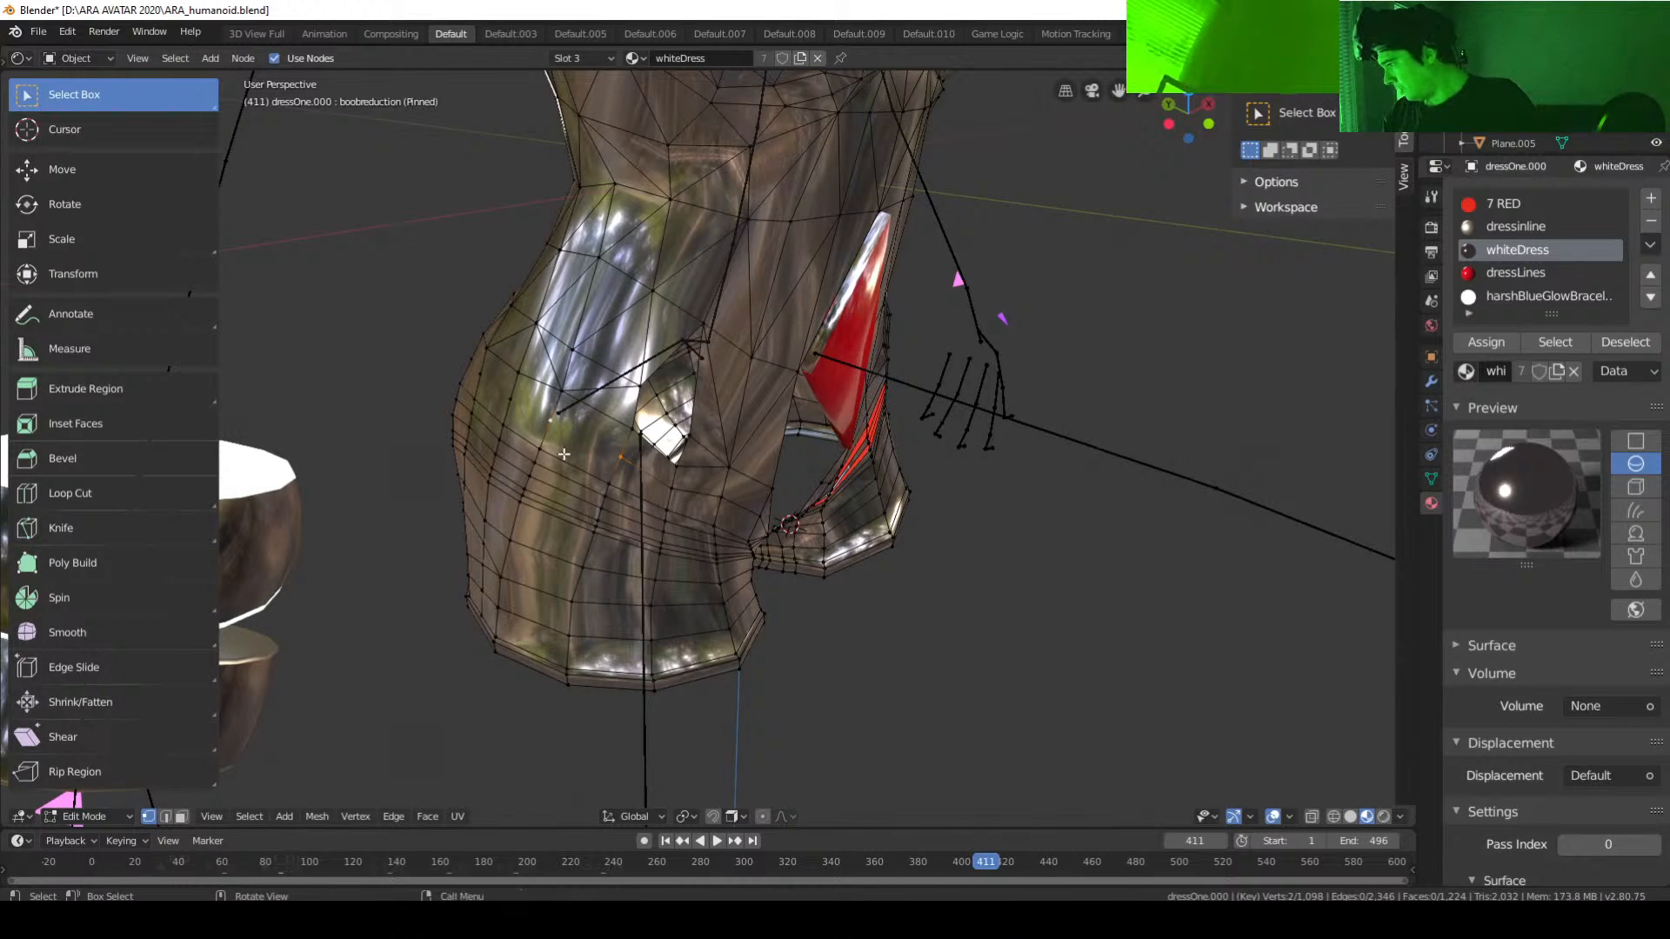
key(f)
middle_drag(660, 512, 627, 515)
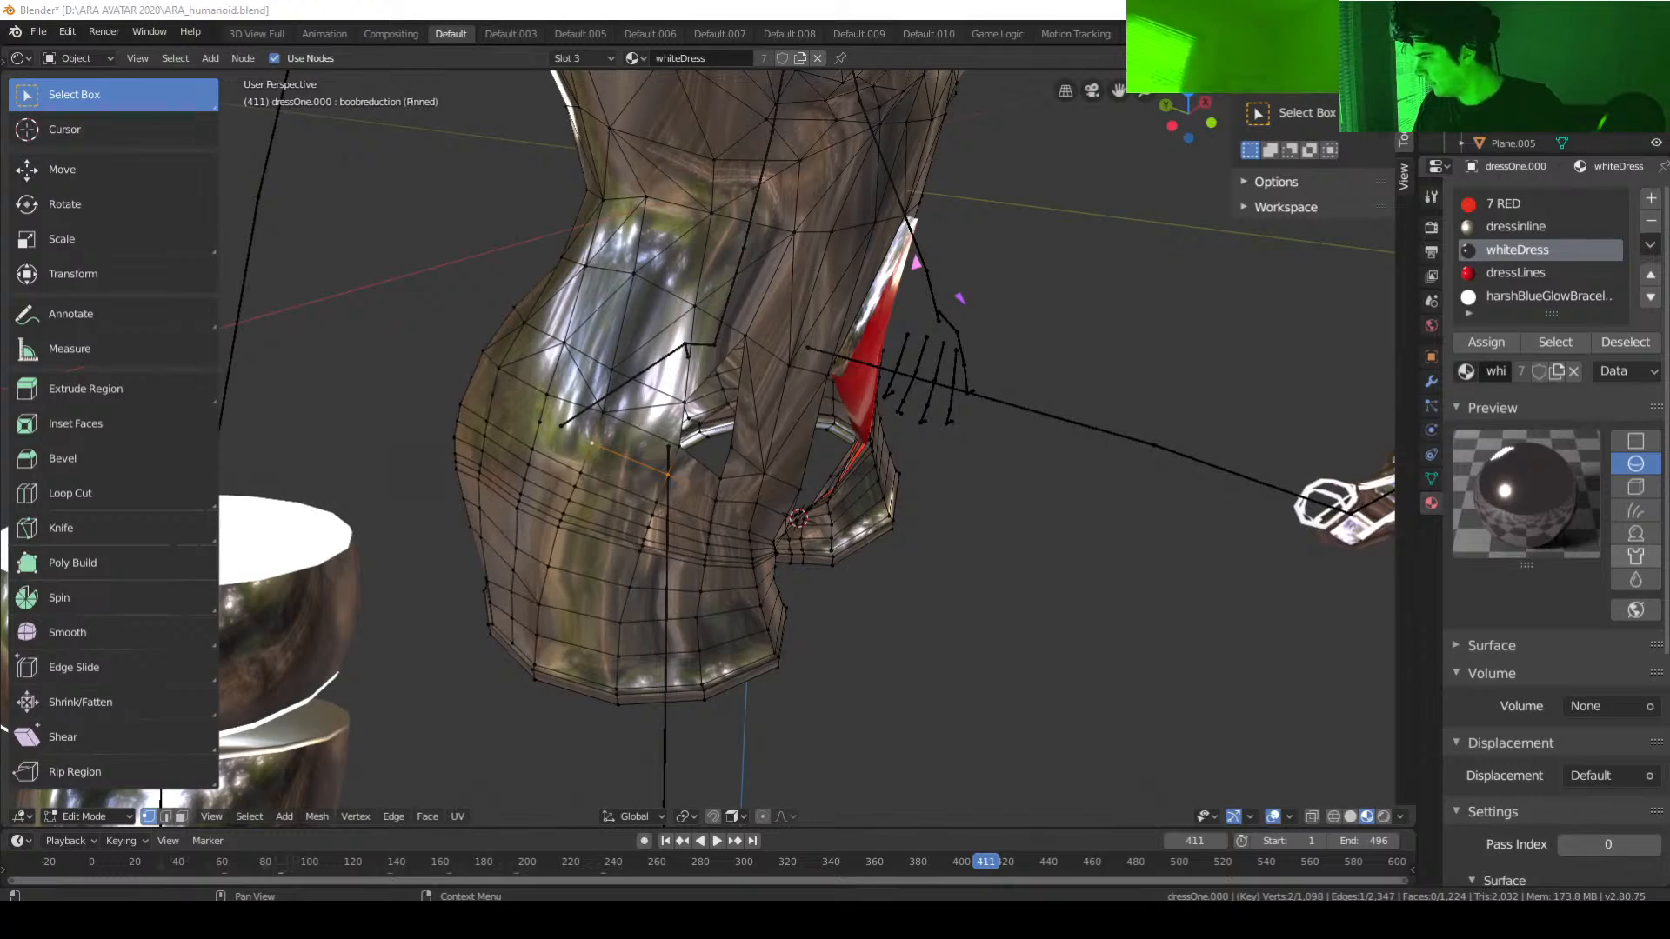
Step: Bridge the opening on the outer front of the right thigh with an edge and fill the four-sided gap below it
scroll(876, 499, up, 4)
middle_drag(876, 499, 690, 448)
scroll(809, 469, down, 4)
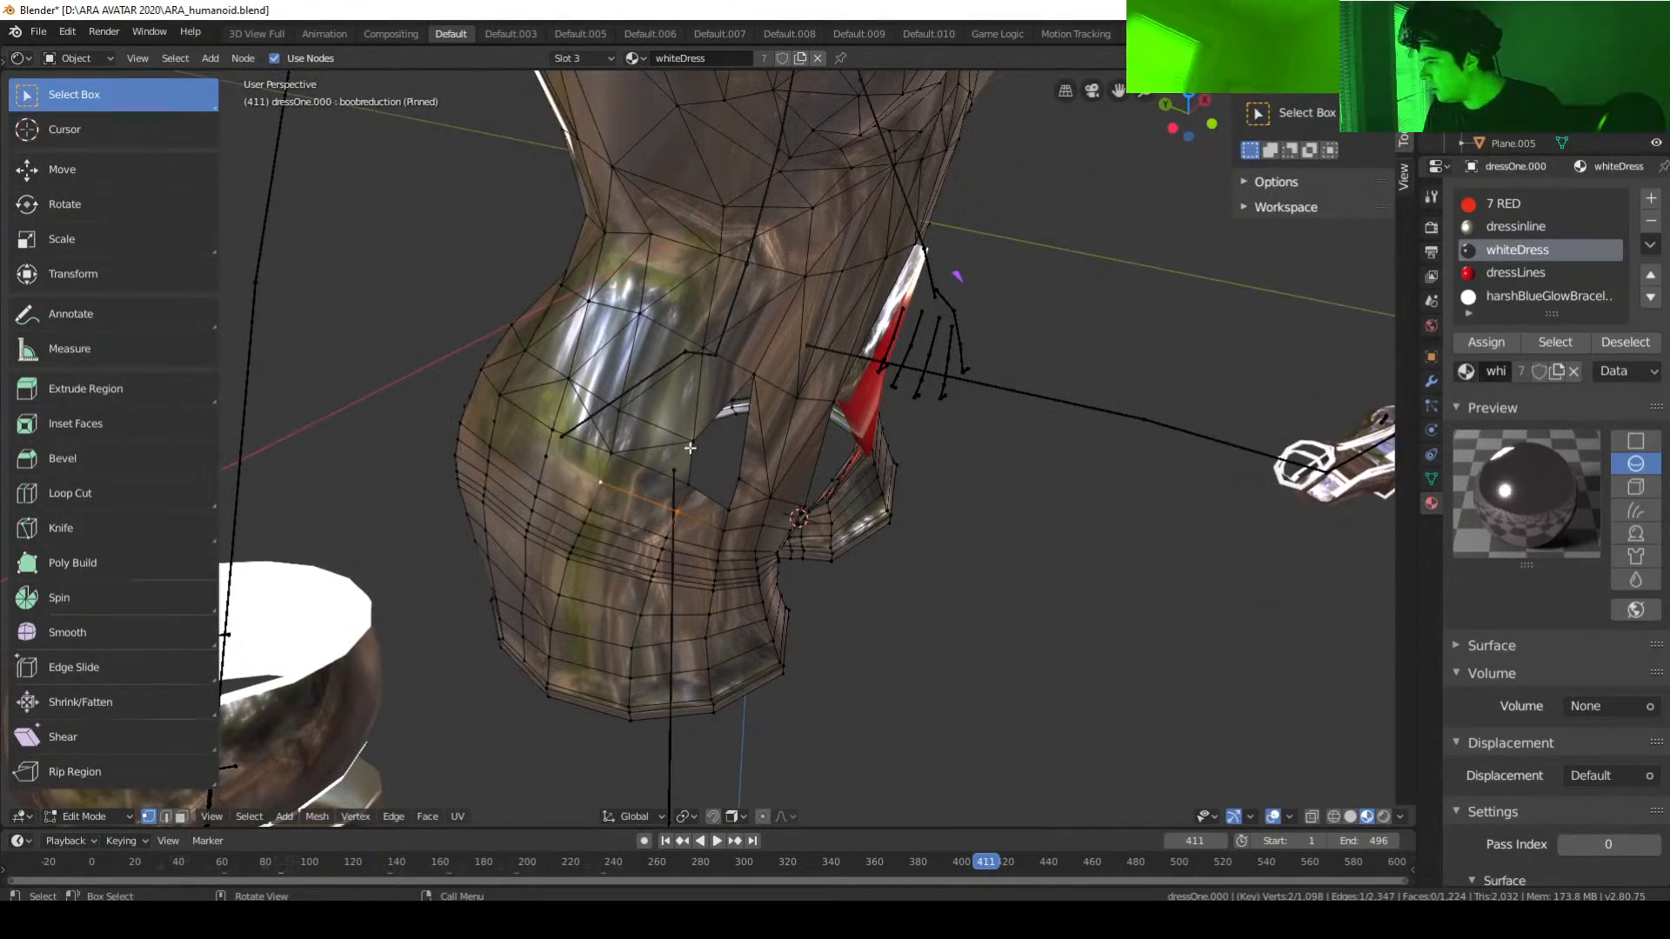
click(690, 448)
shift+click(740, 479)
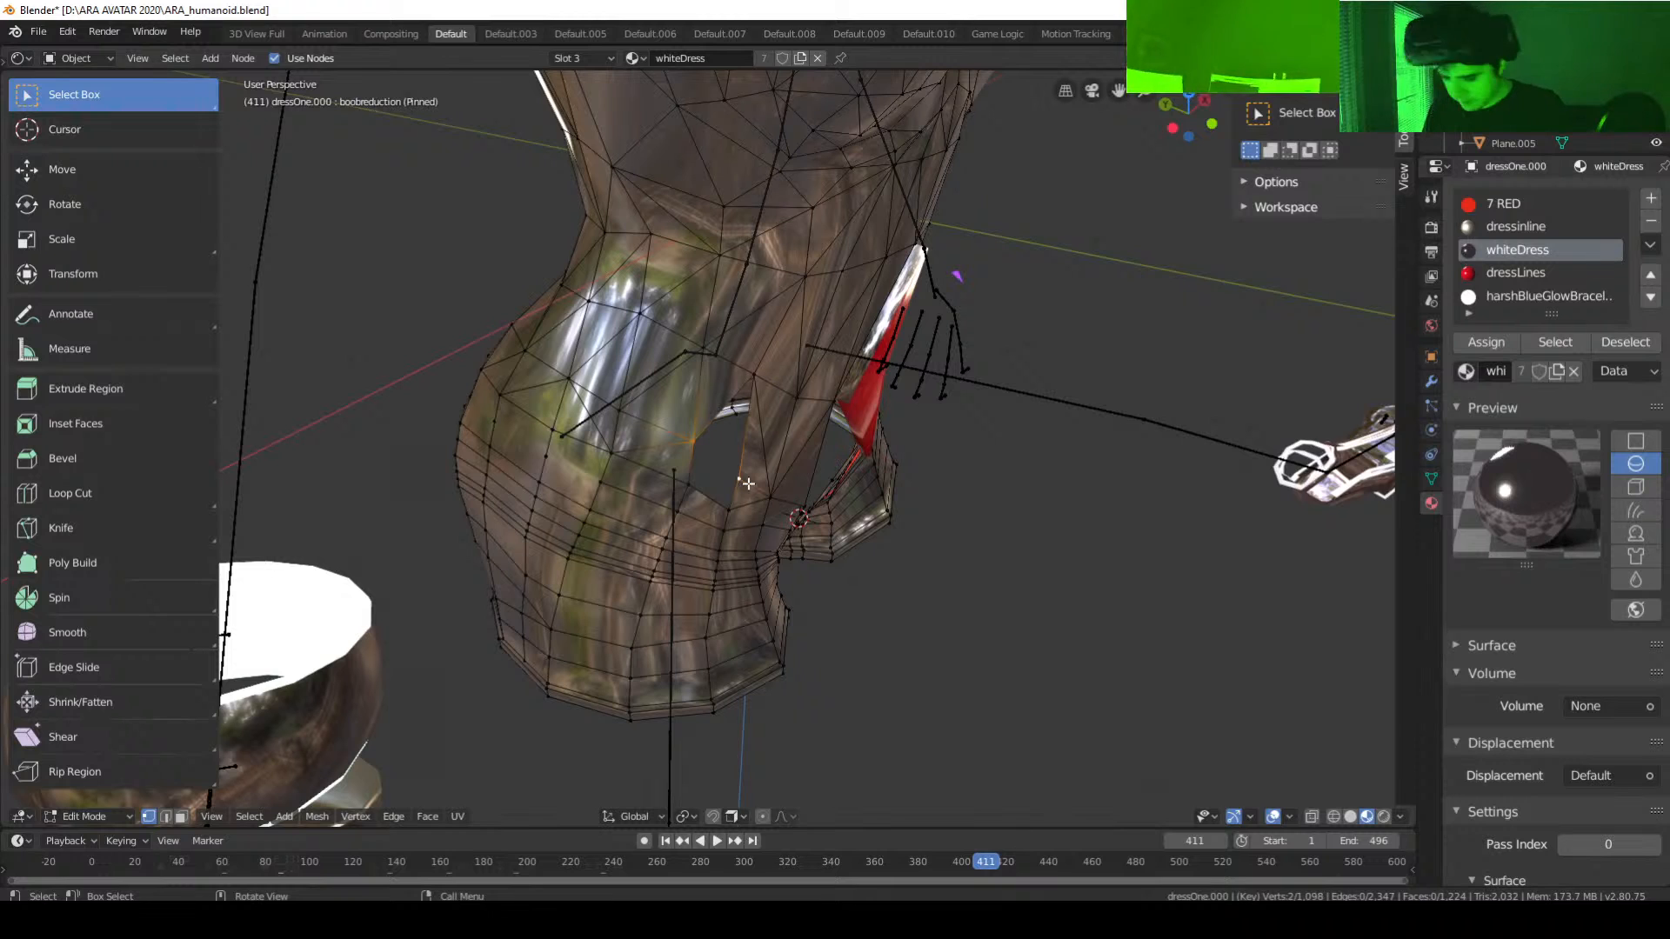
key(f)
shift+click(729, 509)
shift+click(689, 485)
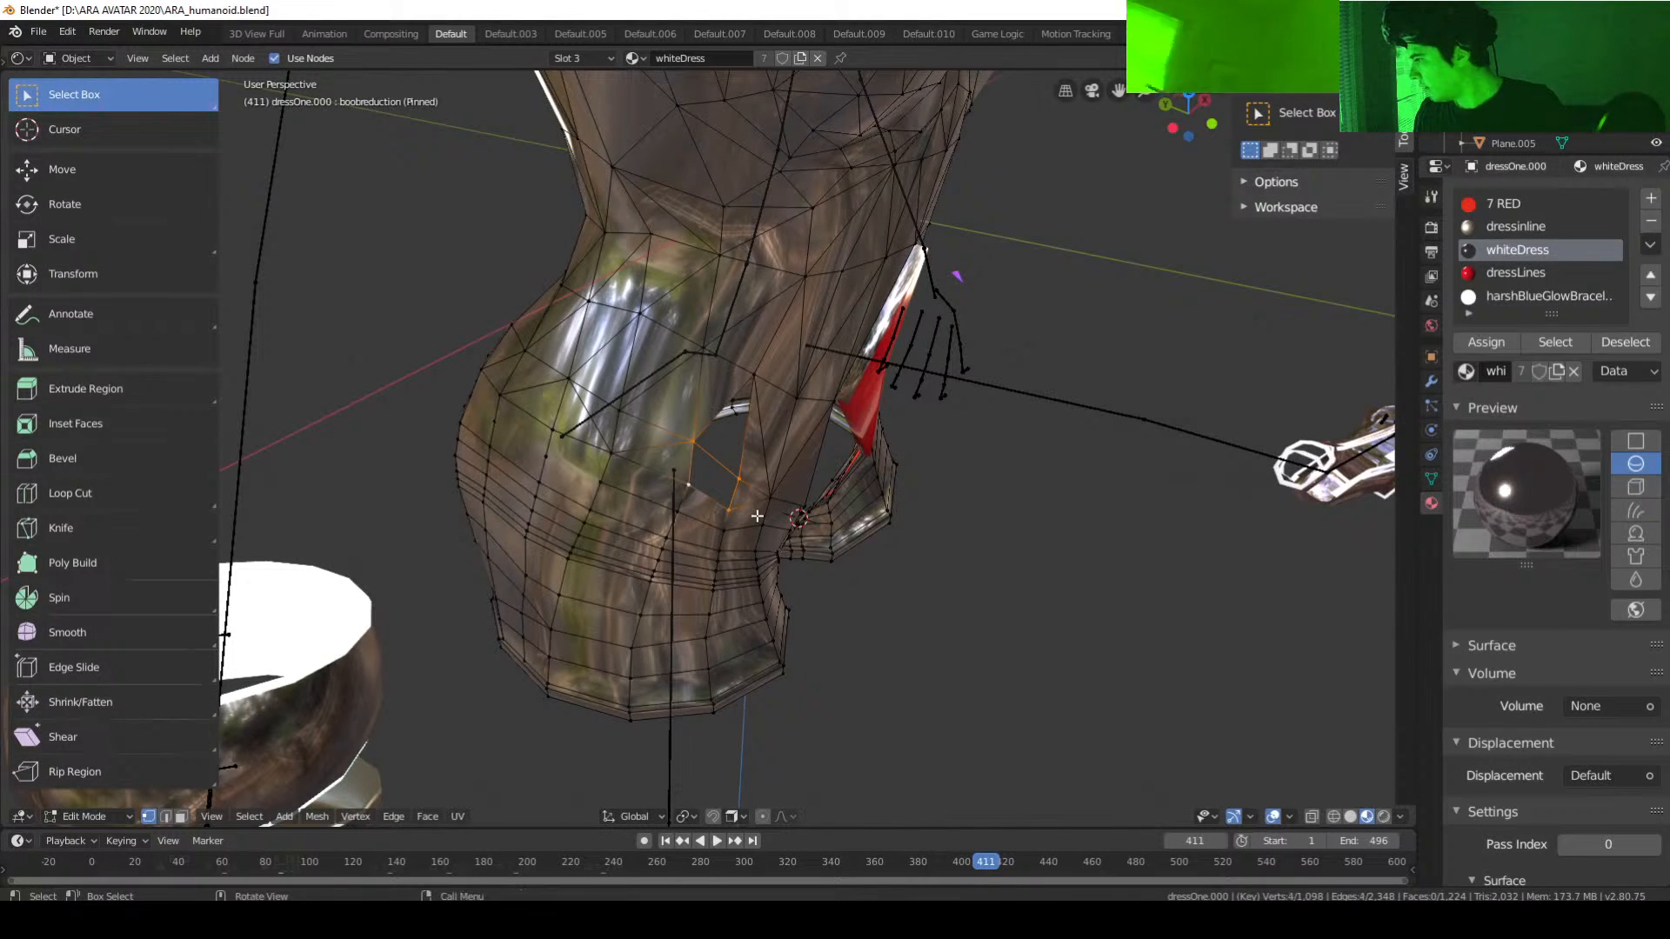
key(f)
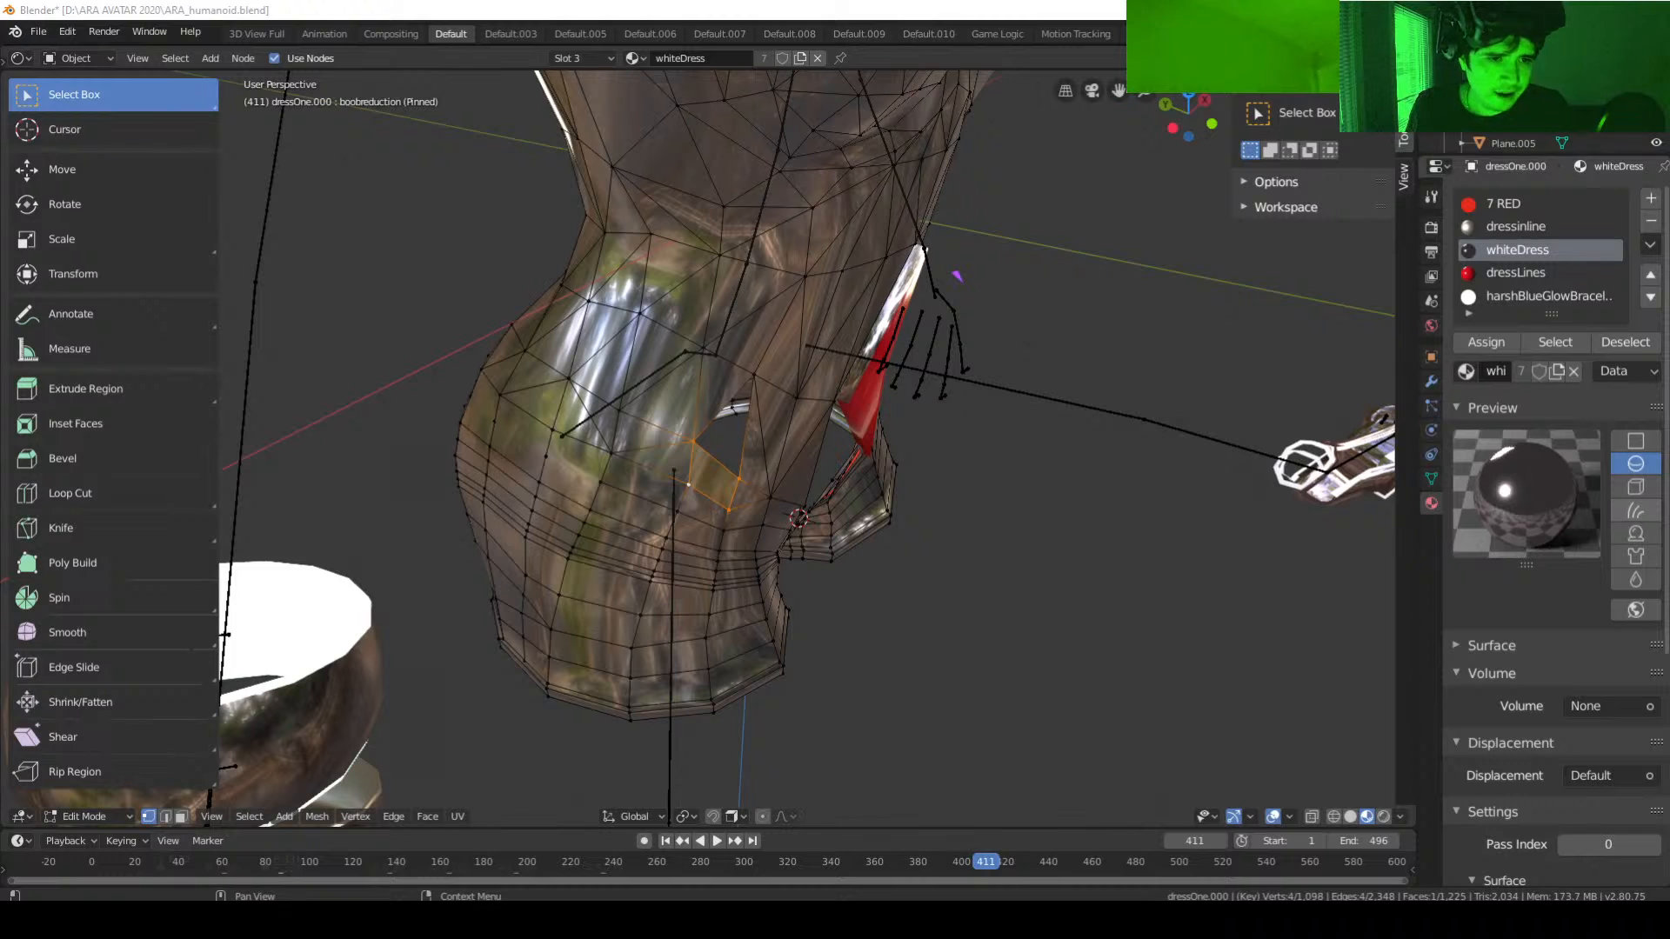
Step: Join the strip's midpoint vertices with two horizontal edges along the outer side of the right hip
middle_drag(786, 549, 700, 536)
scroll(699, 536, up, 2)
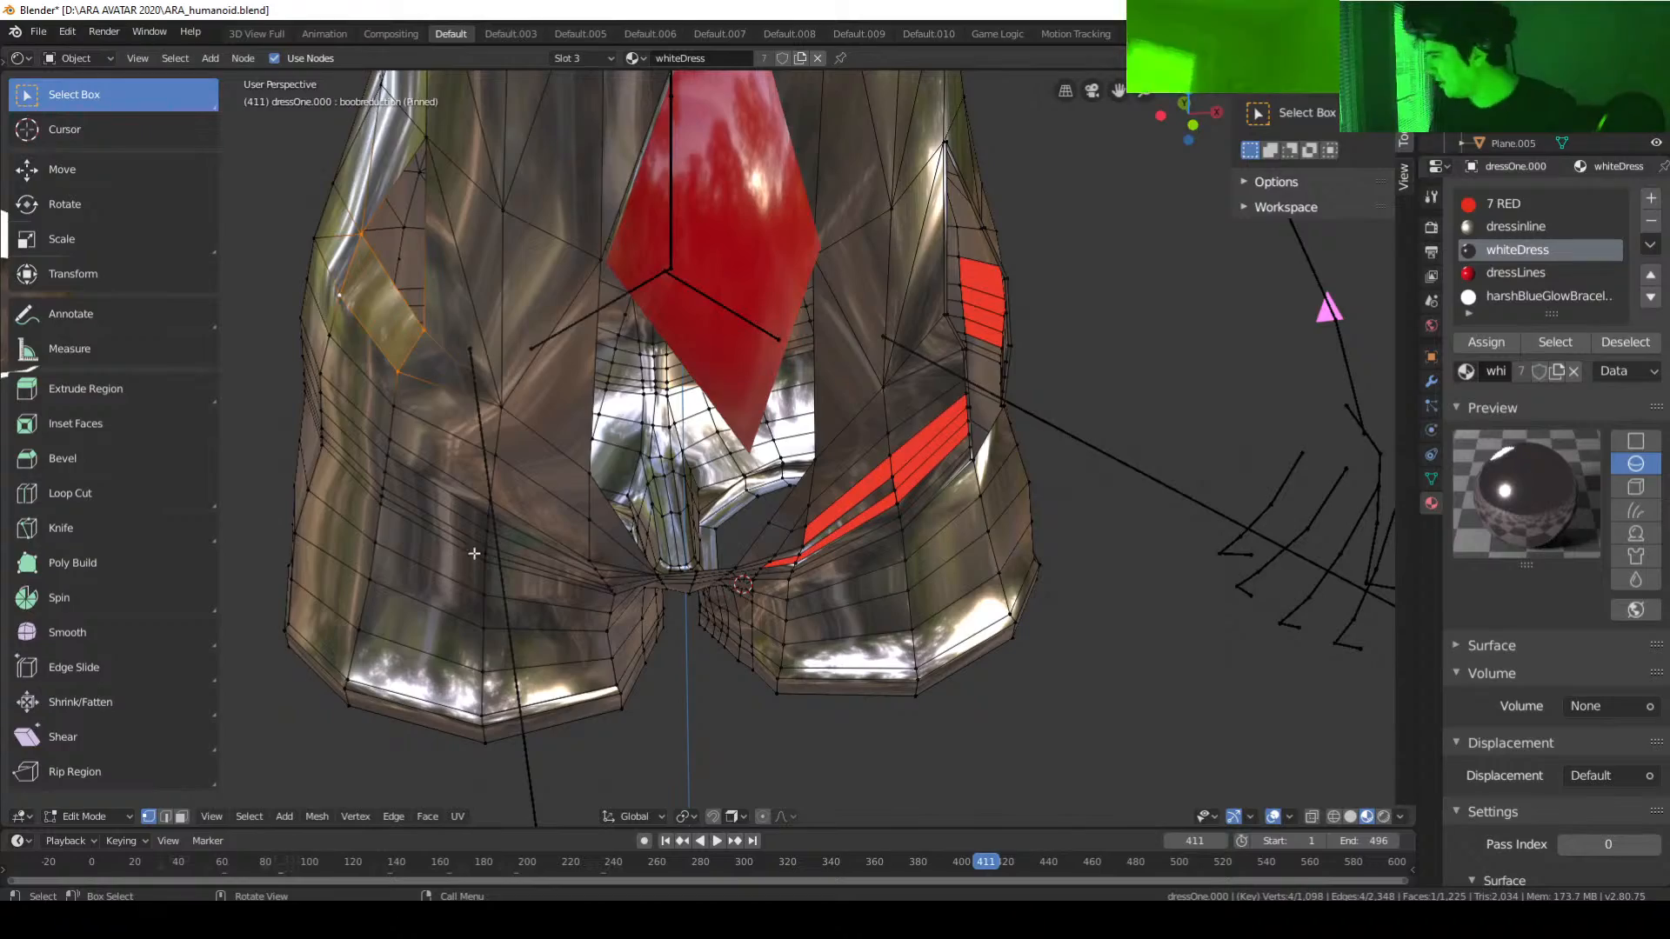
middle_drag(474, 553, 845, 556)
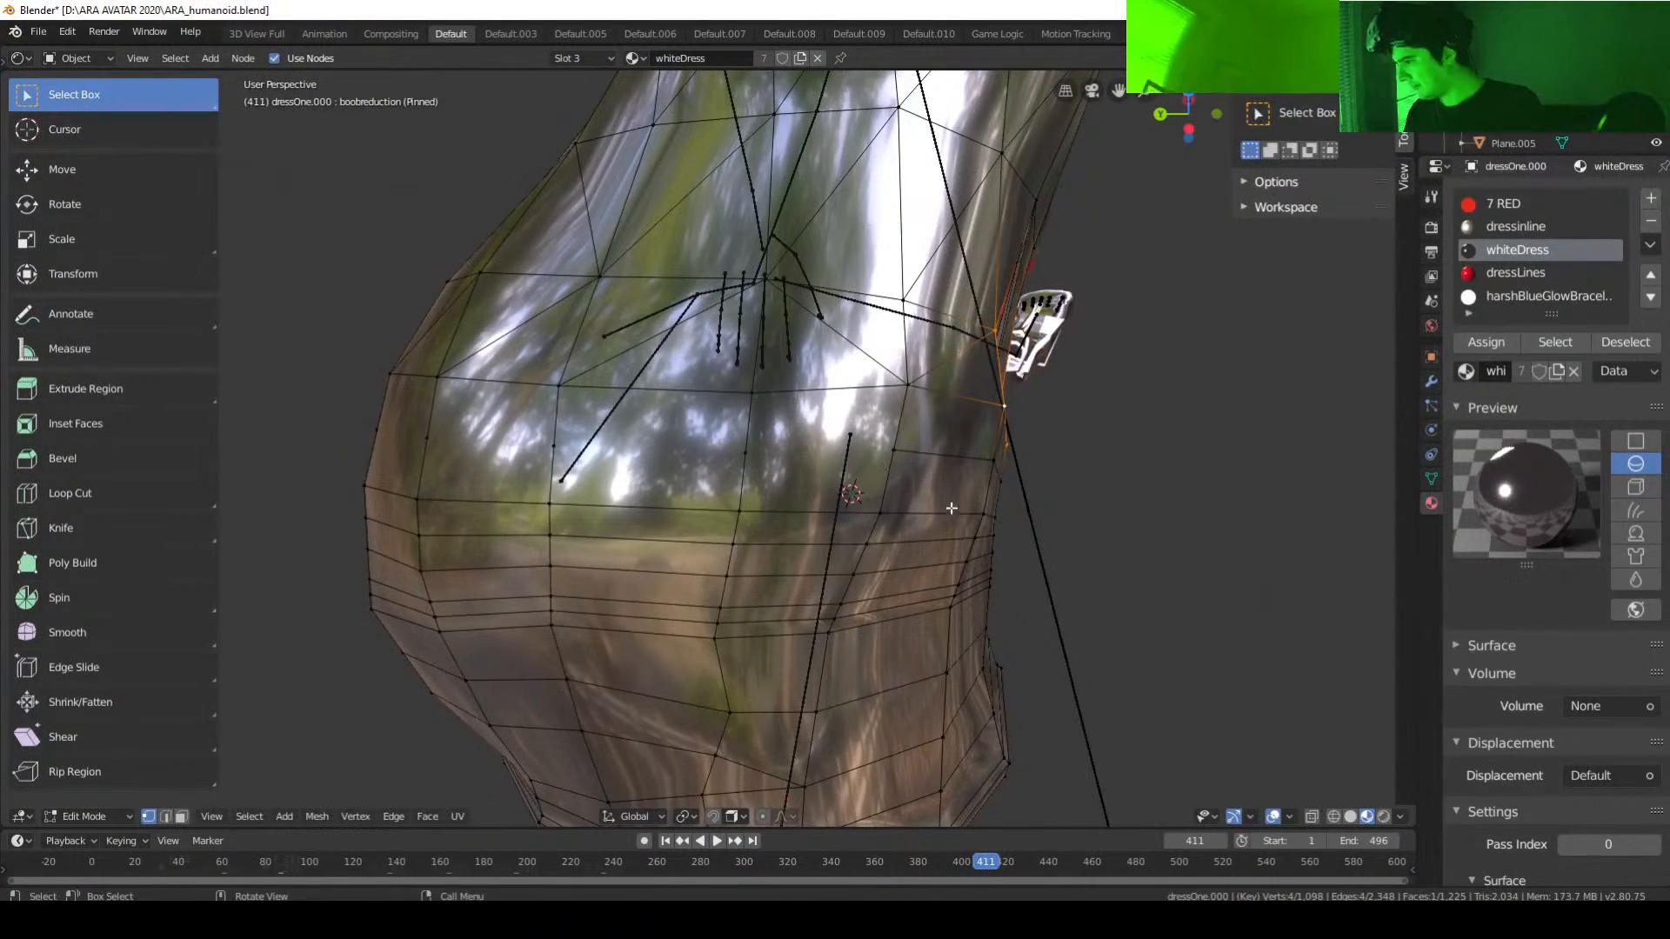
middle_drag(952, 508, 915, 511)
click(886, 473)
shift+click(737, 474)
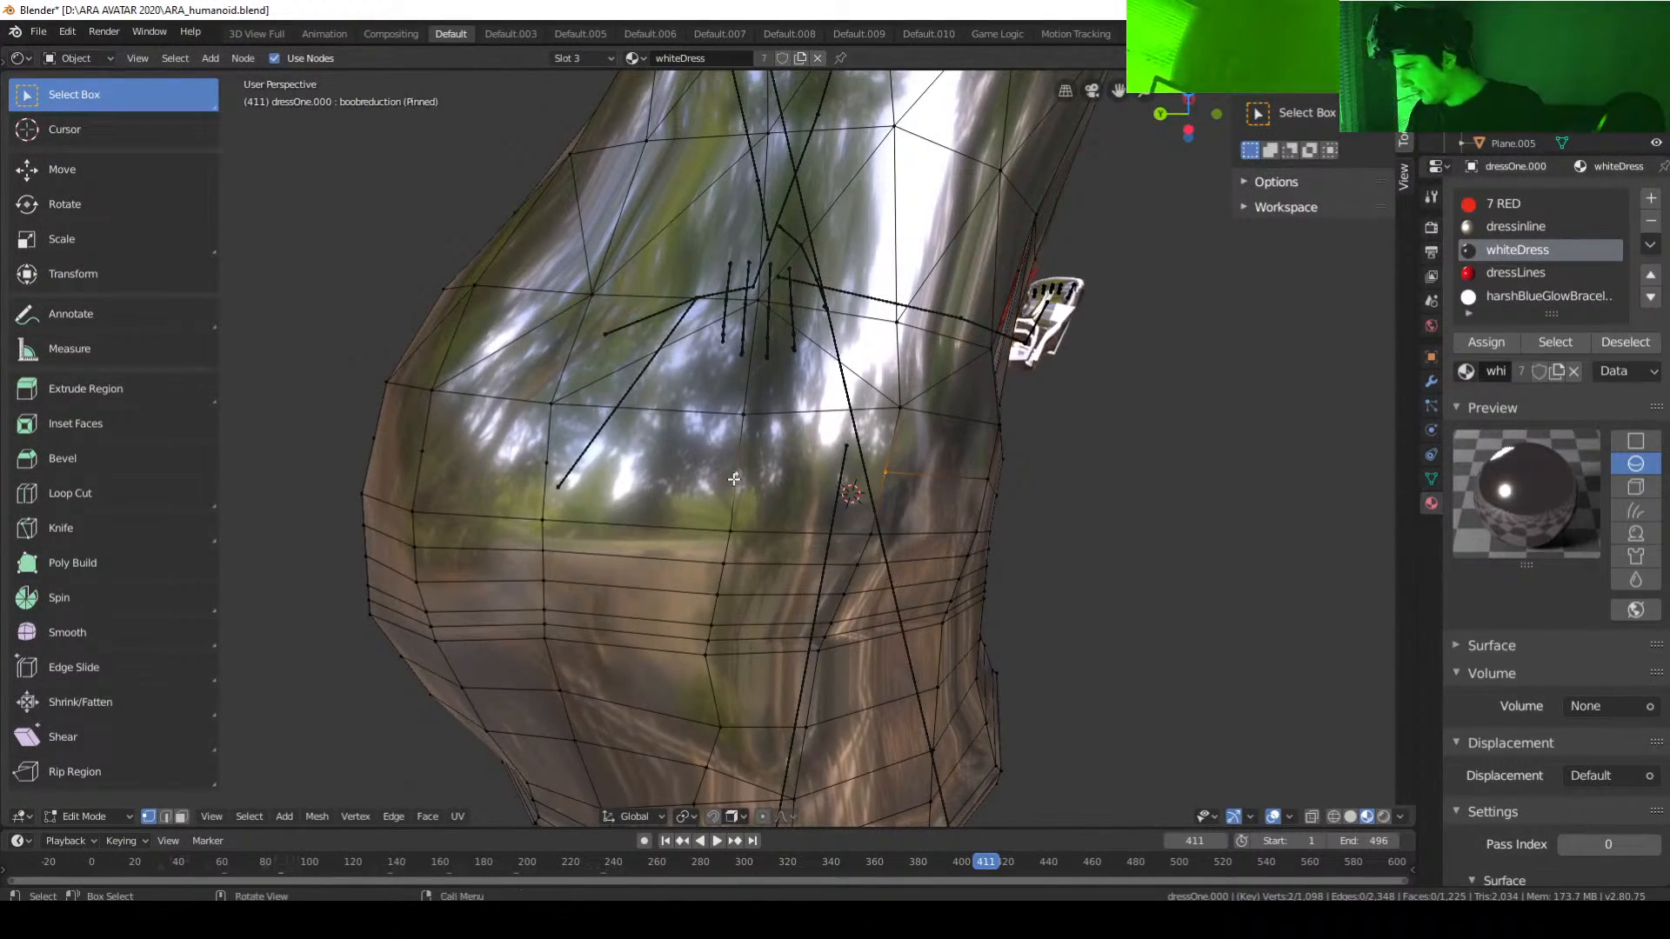
key(f)
click(744, 481)
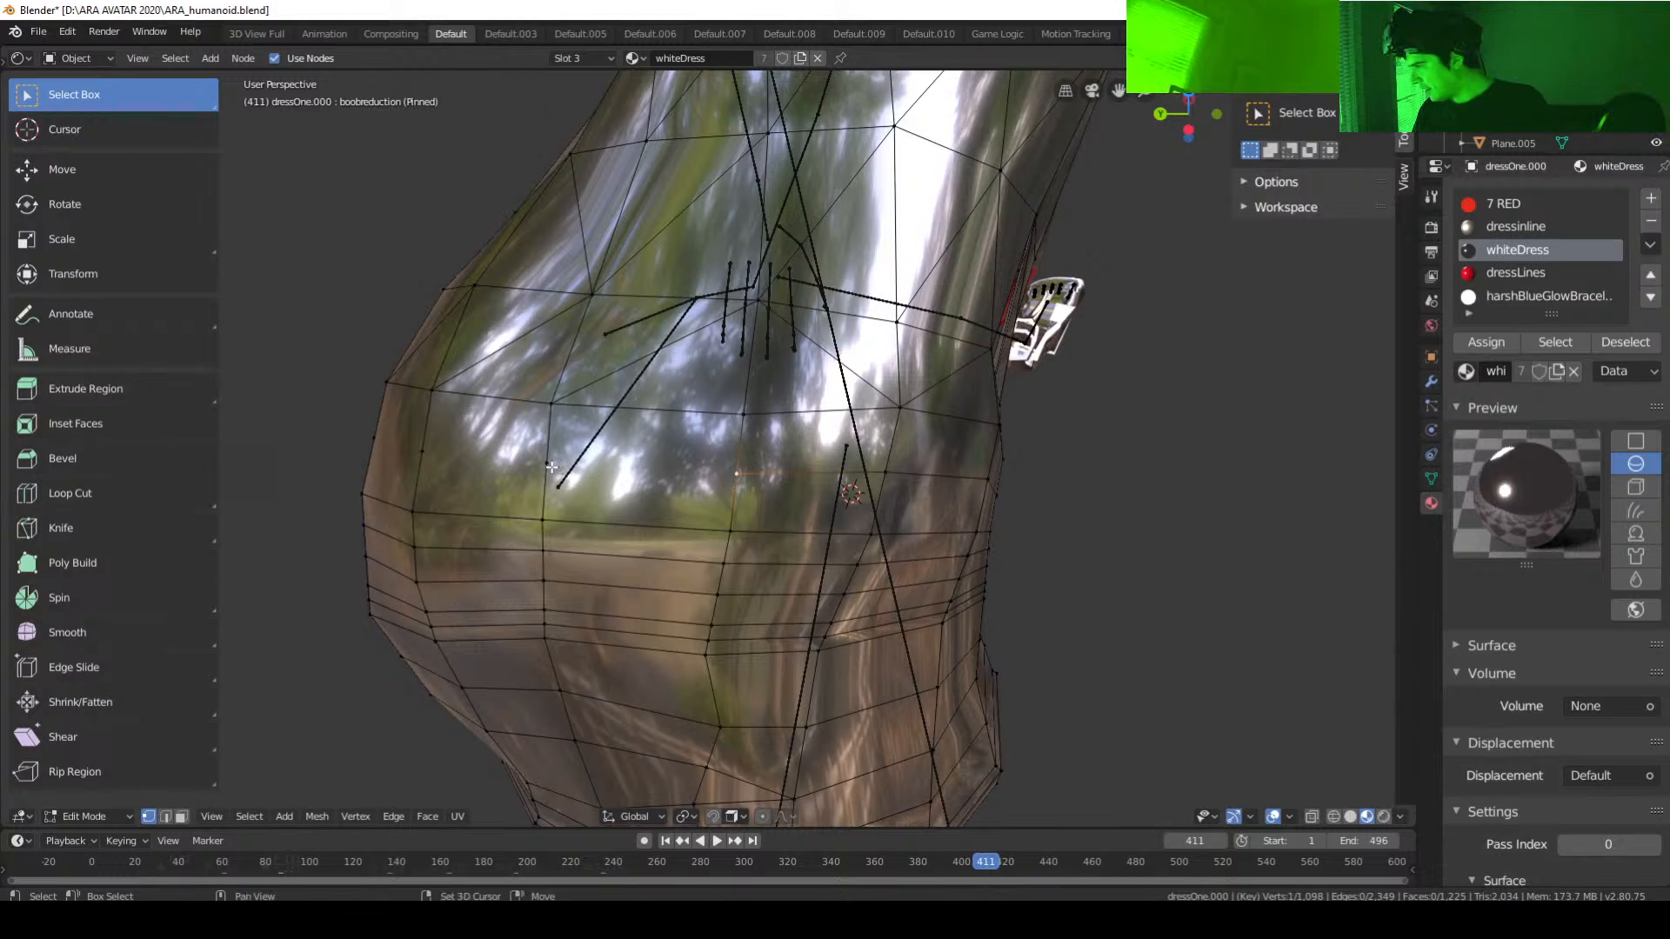
shift+click(551, 467)
key(f)
Step: Continue the horizontal edge line through the next two midpoint vertices toward the back of the right hip
middle_drag(605, 509, 710, 470)
click(714, 462)
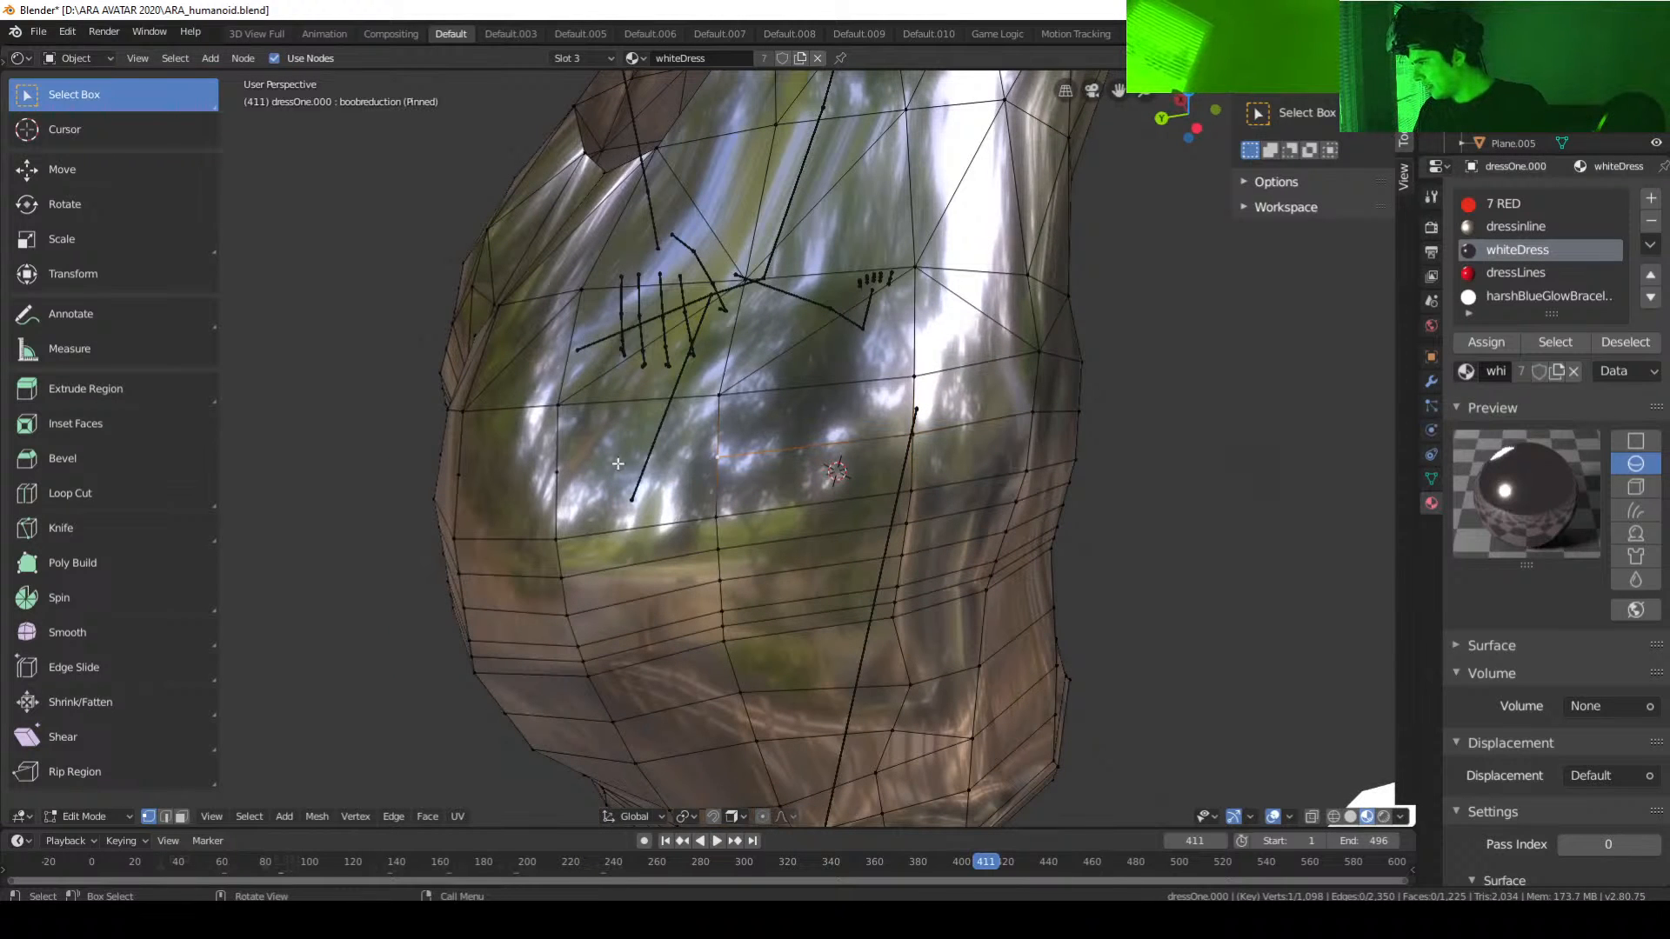
shift+click(561, 477)
key(f)
click(554, 474)
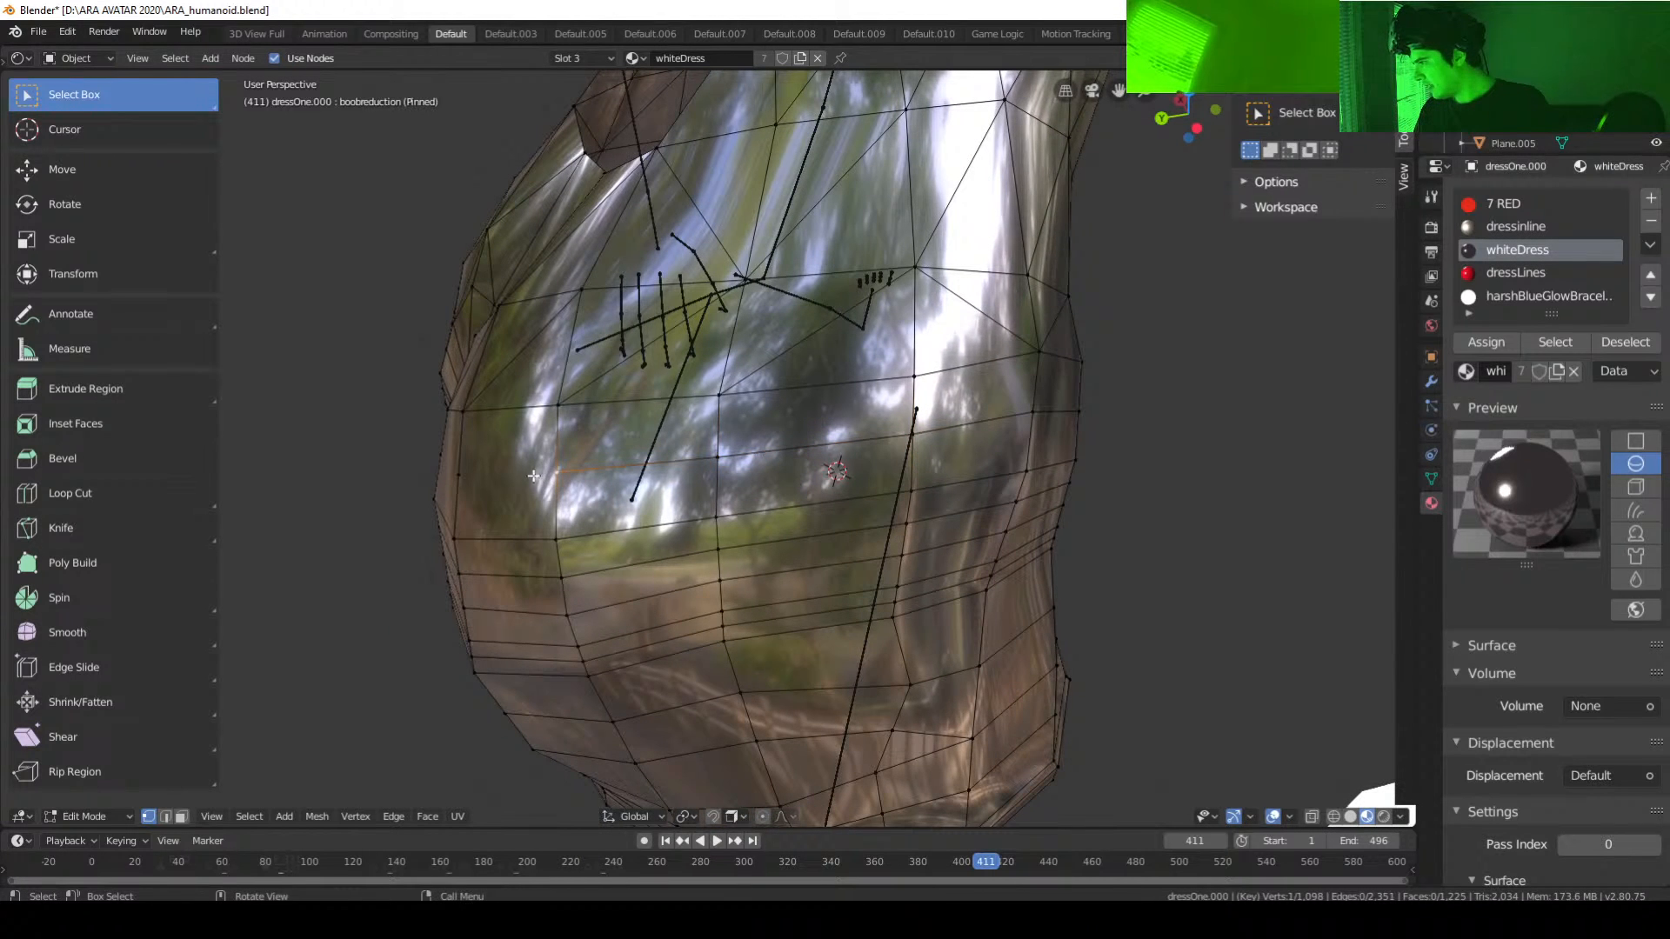
shift+click(455, 475)
key(f)
Step: Connect the remaining midpoint vertices across the back of the right hip with two horizontal edges
middle_drag(474, 489, 681, 562)
click(728, 544)
shift+click(623, 543)
key(f)
click(726, 523)
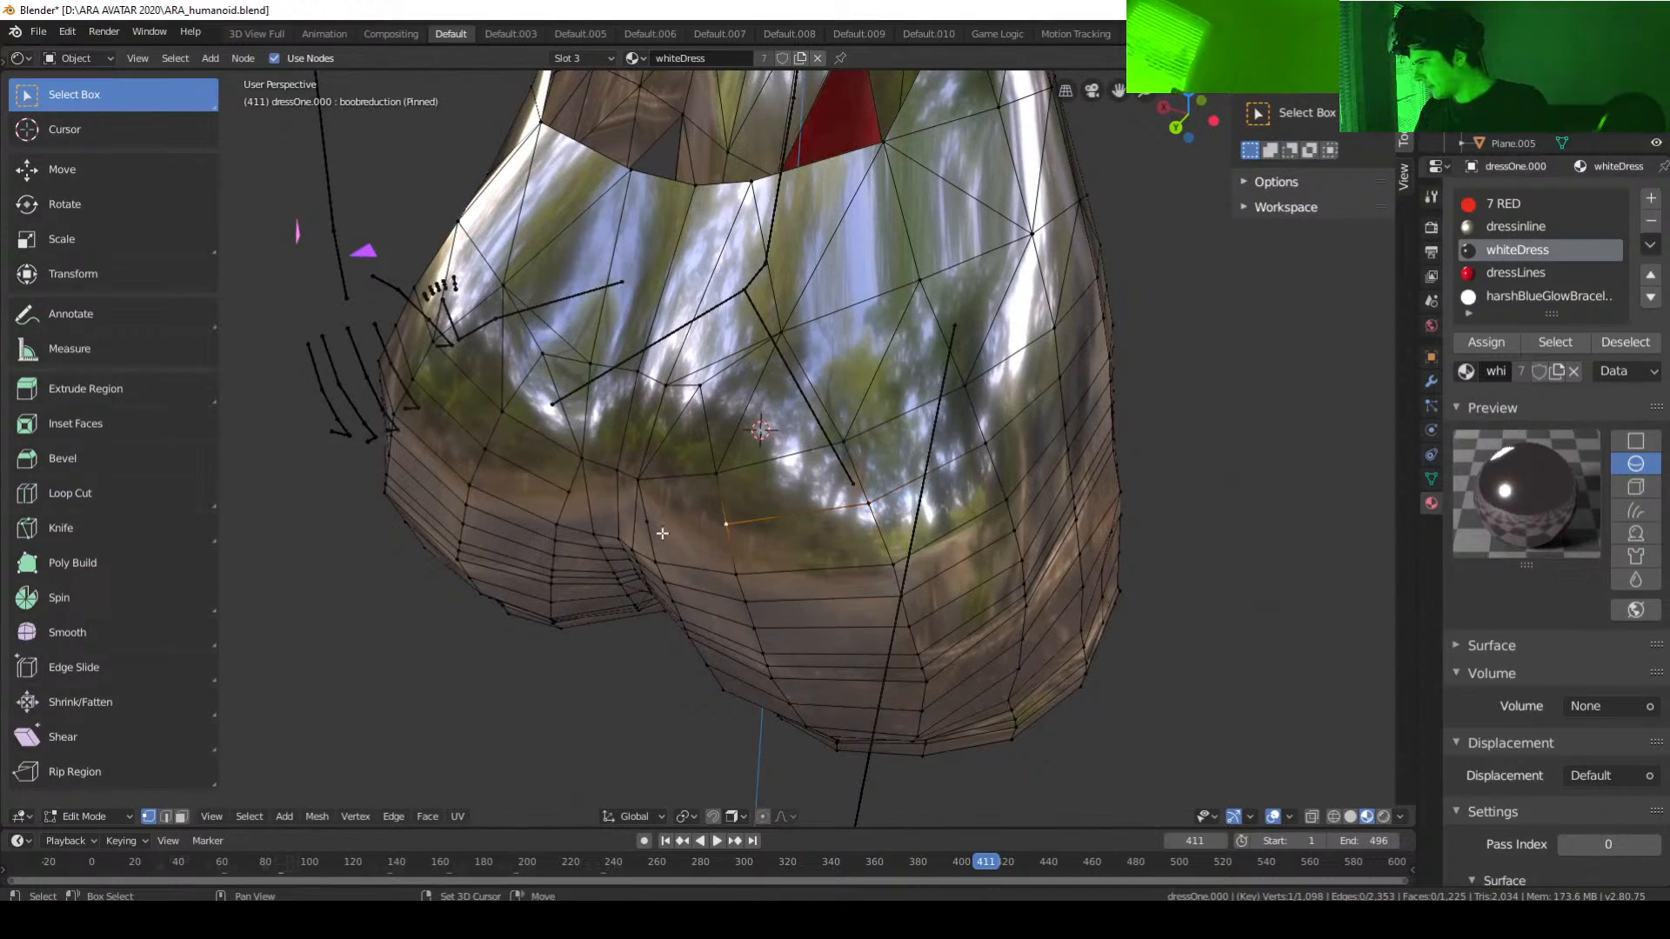
shift+click(646, 522)
key(f)
Step: Switch to face selection and check the strip faces around the front of the right thigh one by one
middle_drag(823, 578, 1000, 568)
click(181, 817)
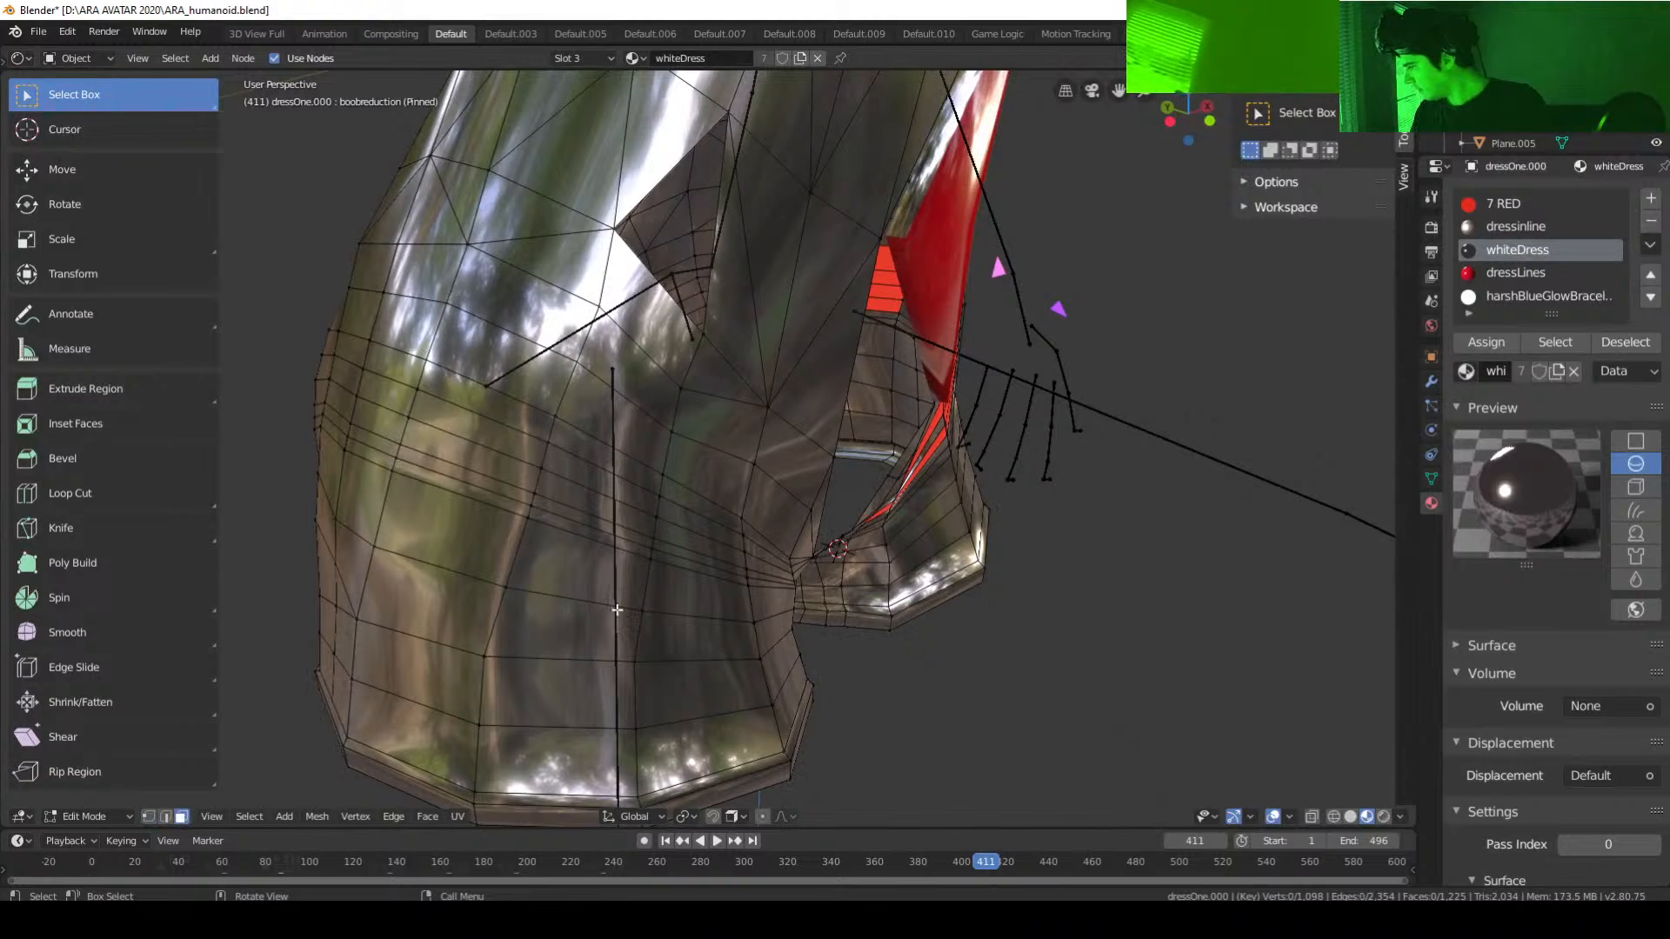
click(777, 513)
middle_drag(762, 591, 652, 548)
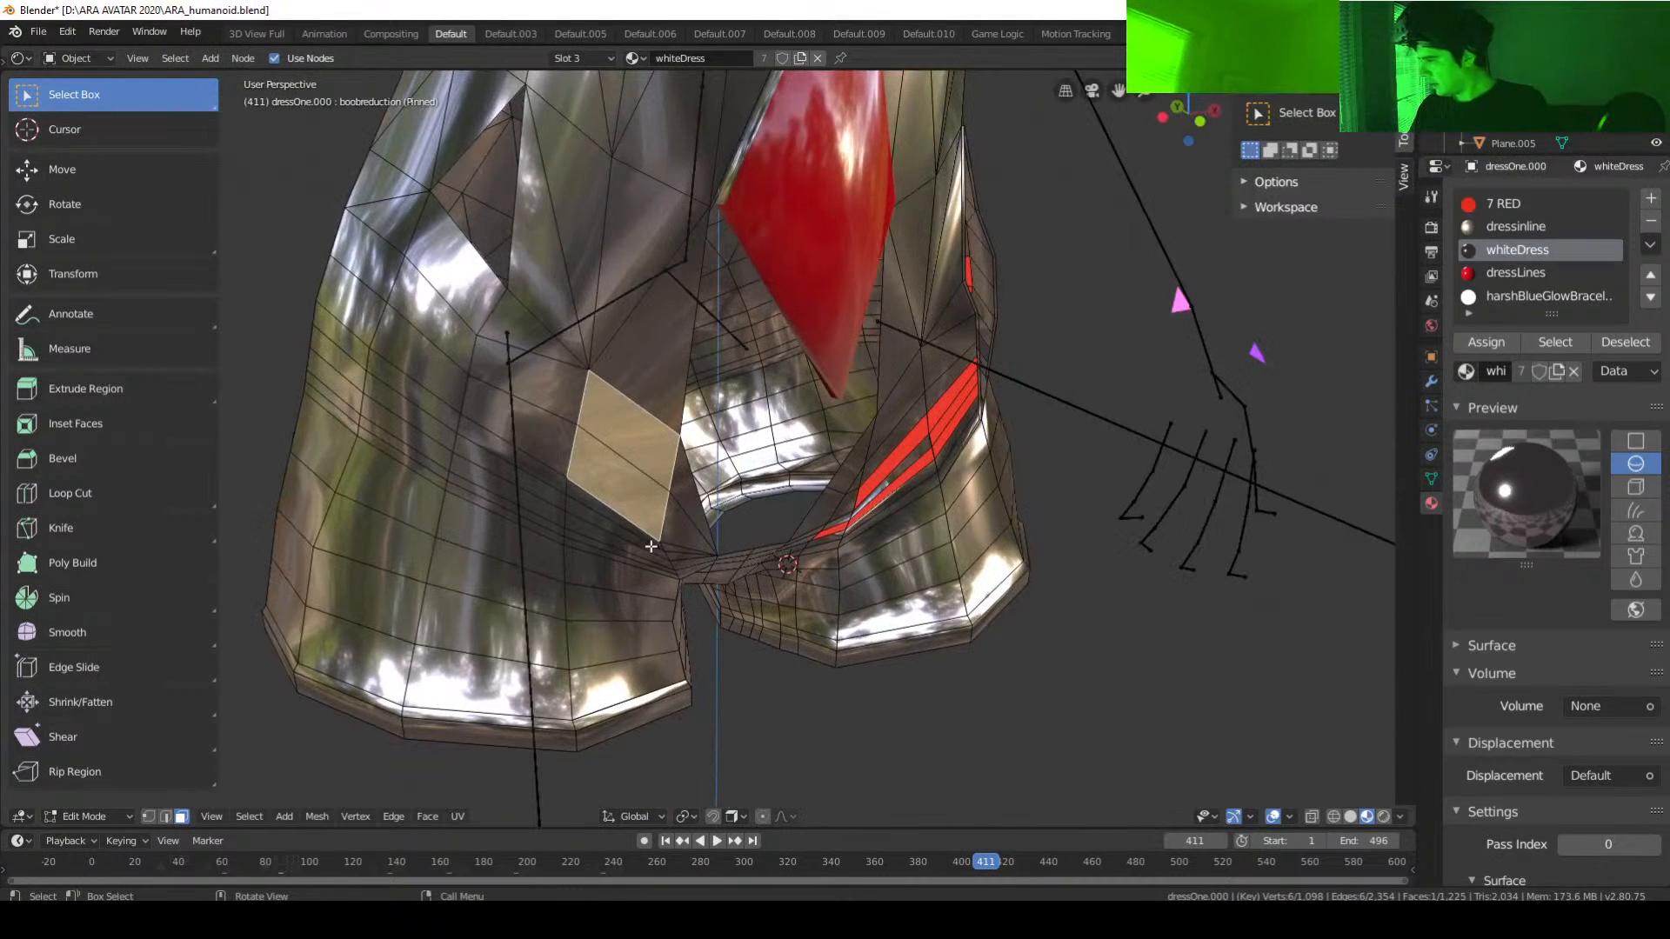
click(684, 535)
click(628, 513)
click(525, 431)
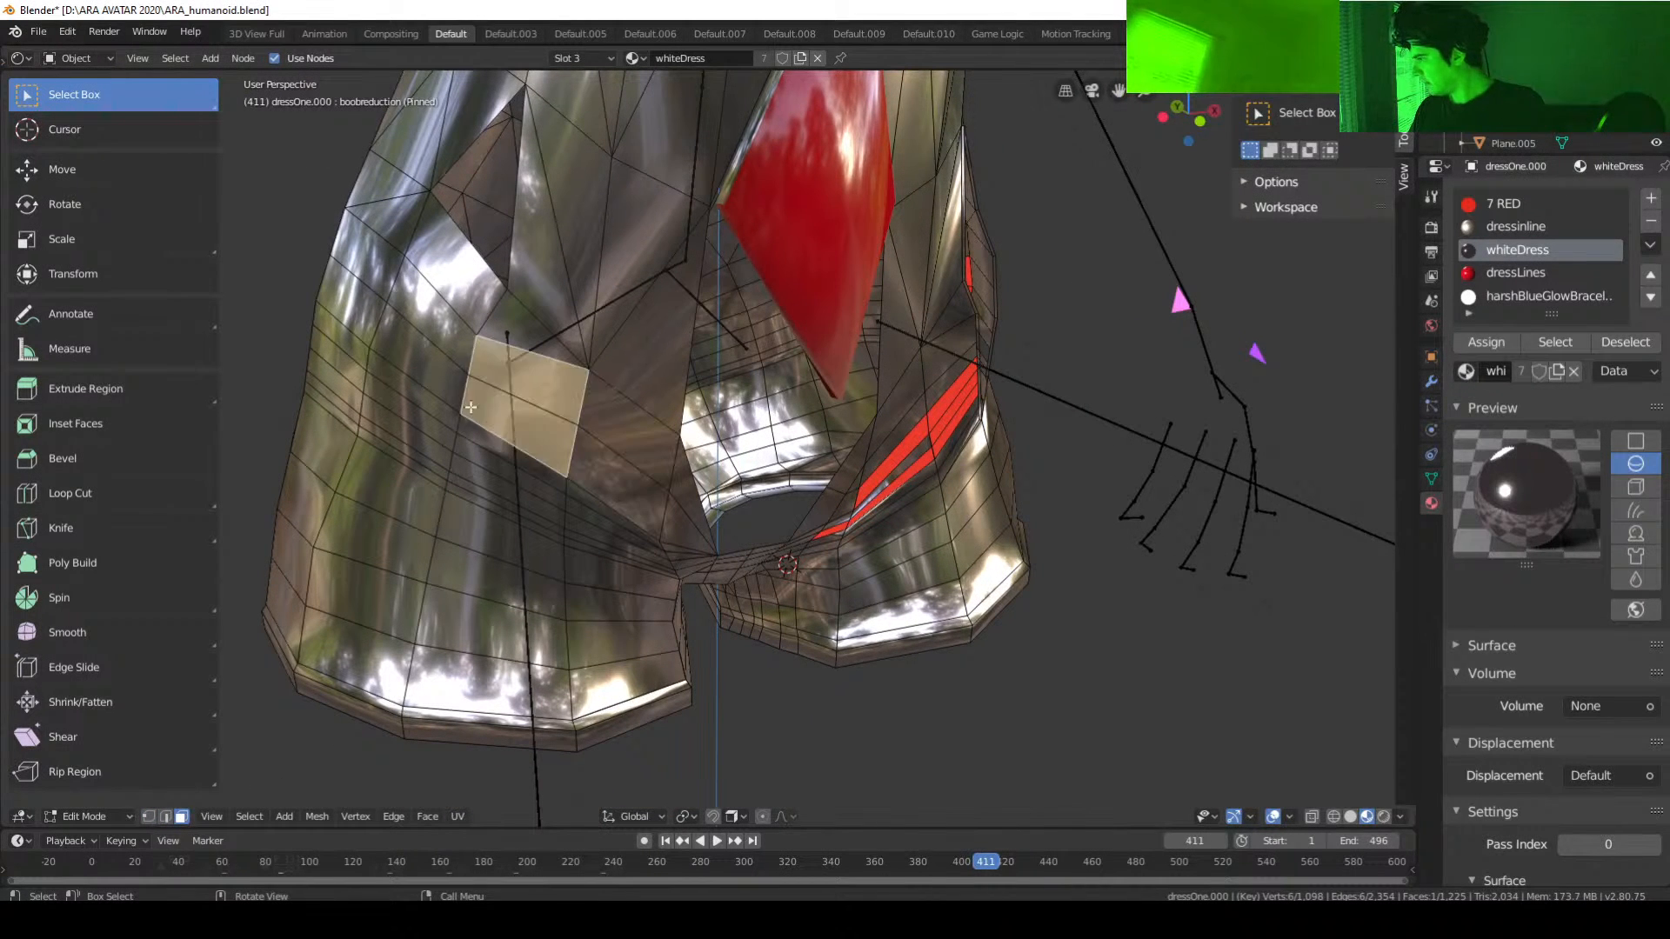
click(439, 376)
click(367, 317)
click(694, 528)
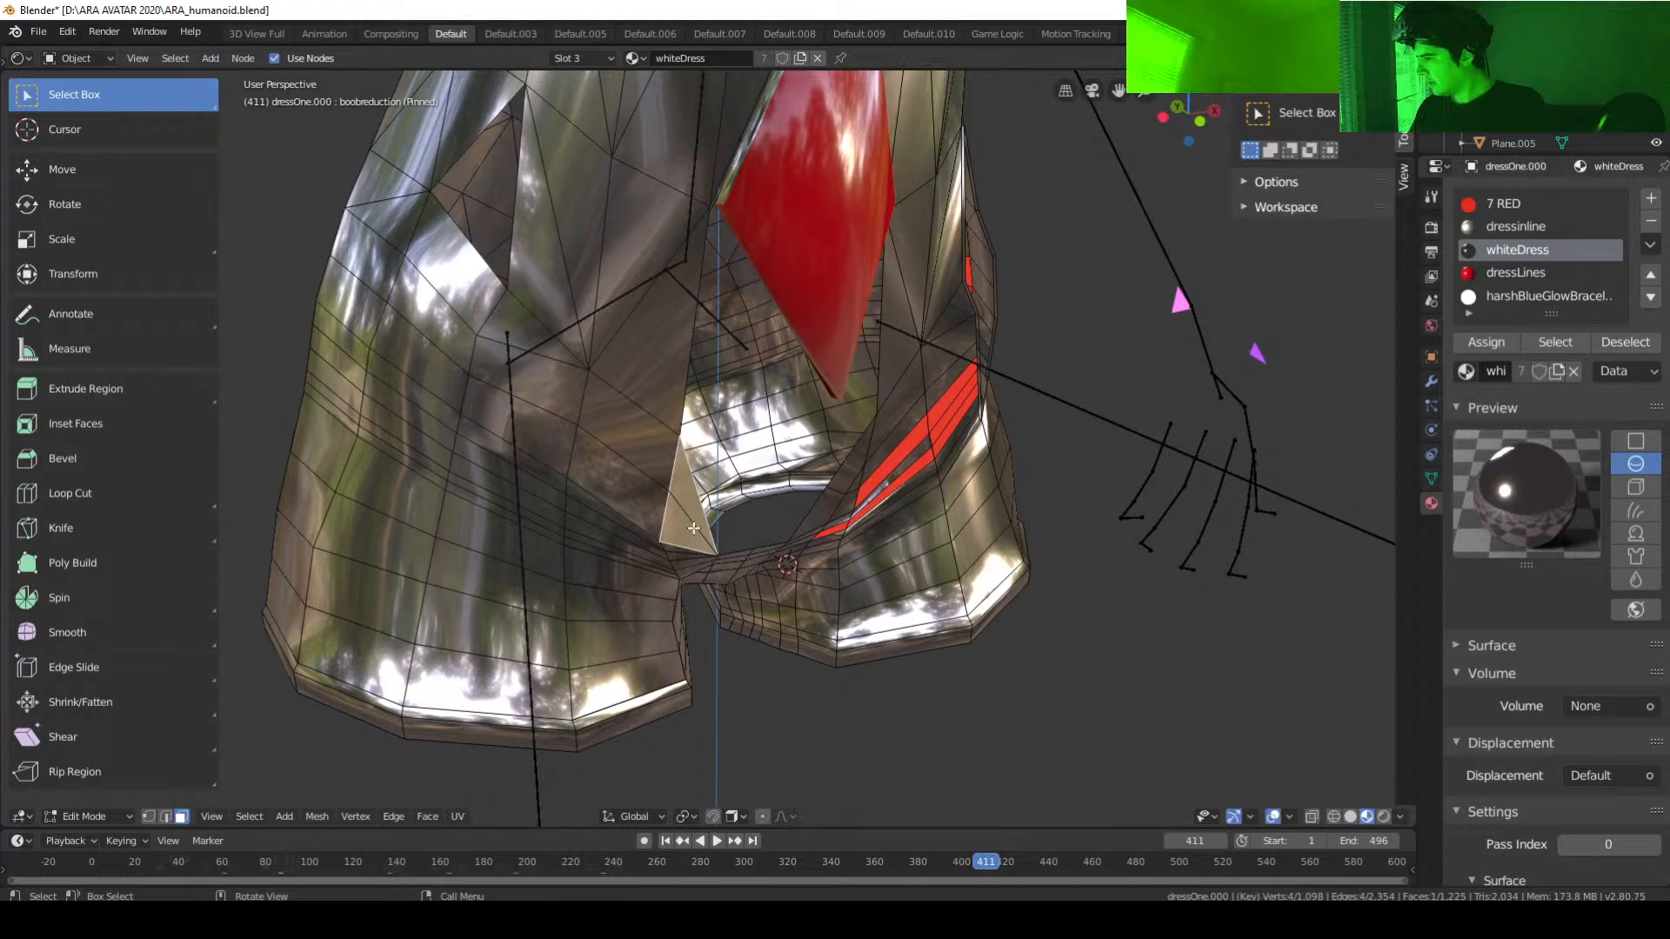
click(625, 492)
click(531, 435)
click(442, 377)
click(368, 311)
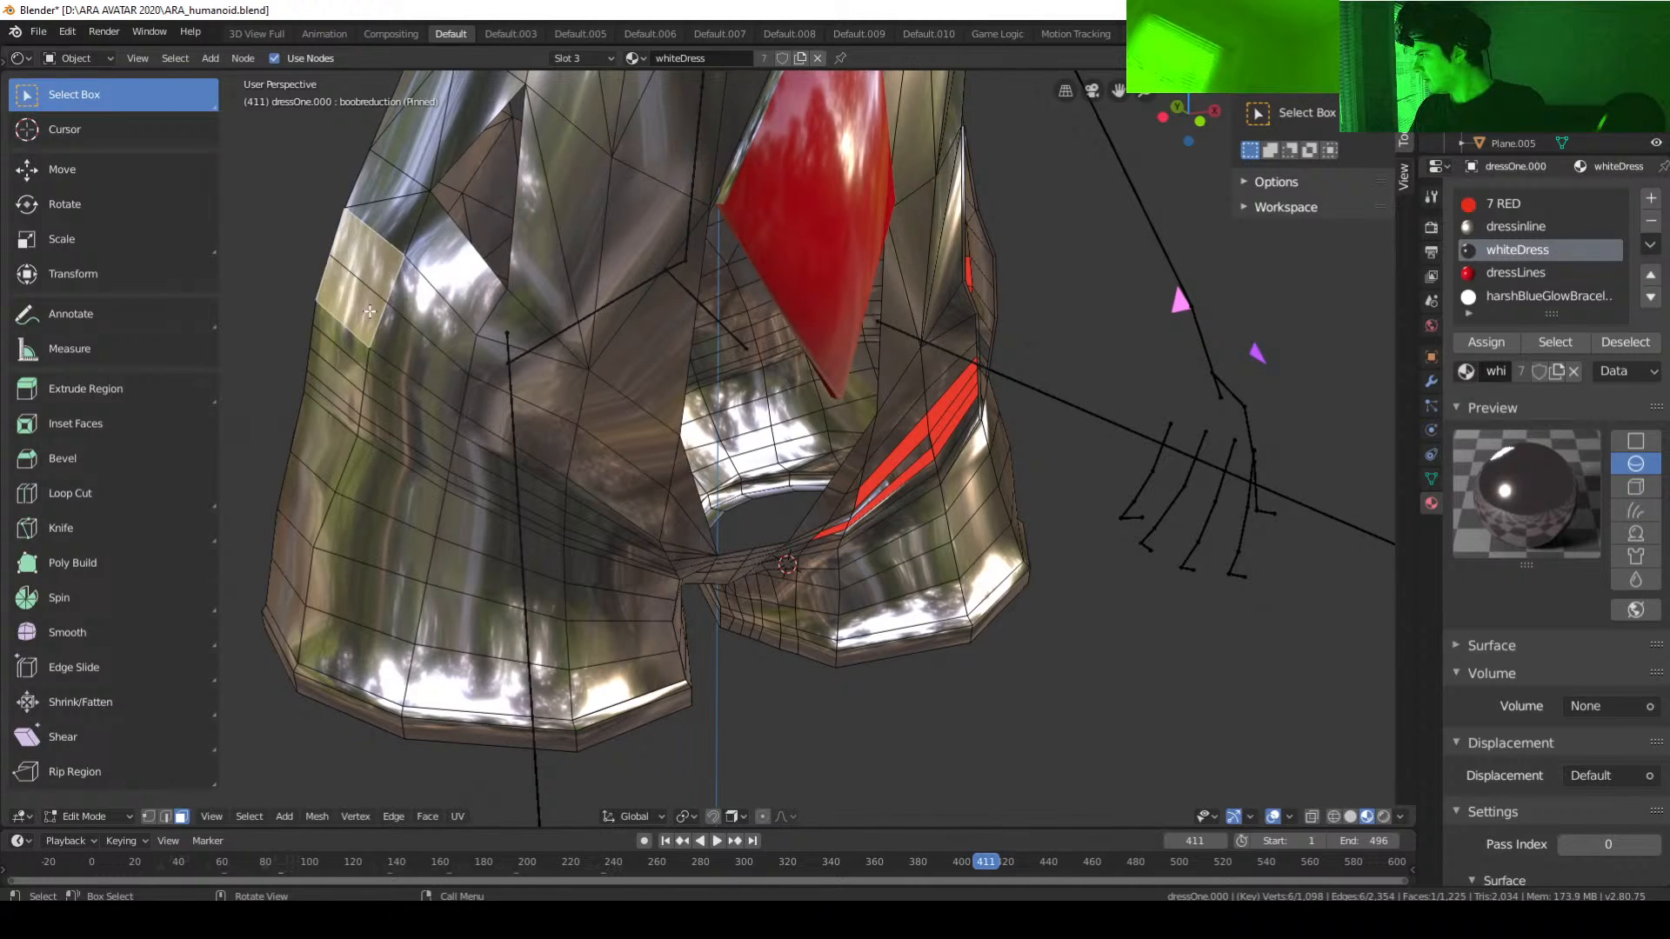
Step: Delete the triangular face at the inner corner of the right thigh and return to vertex selection
click(672, 528)
key(x)
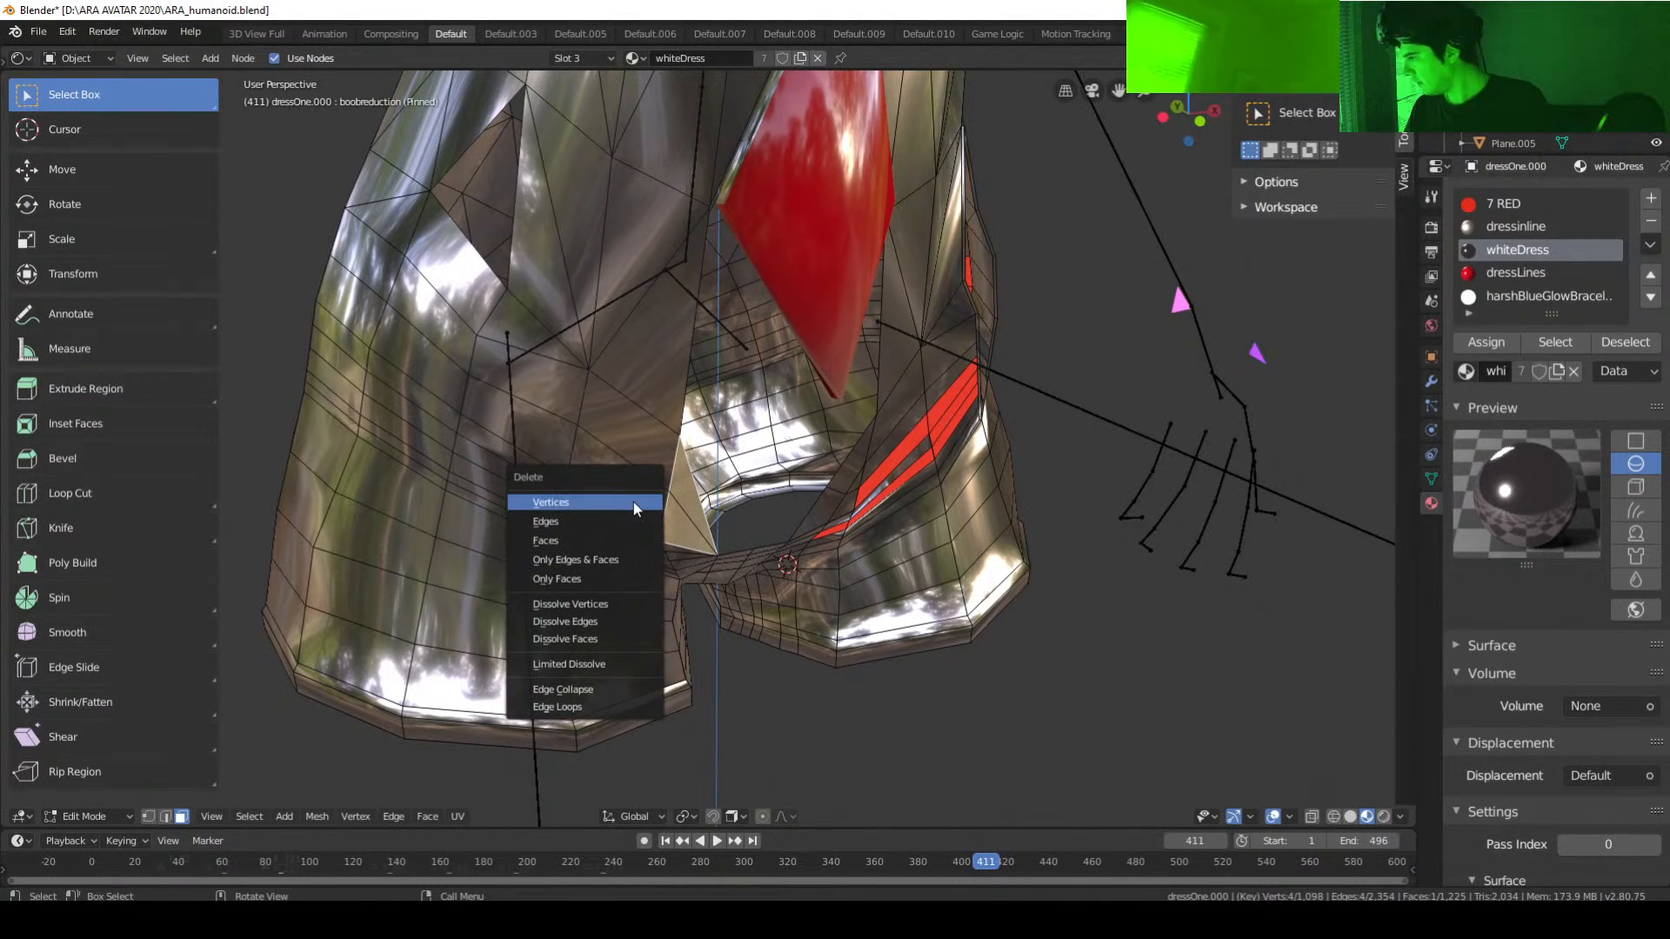
click(581, 540)
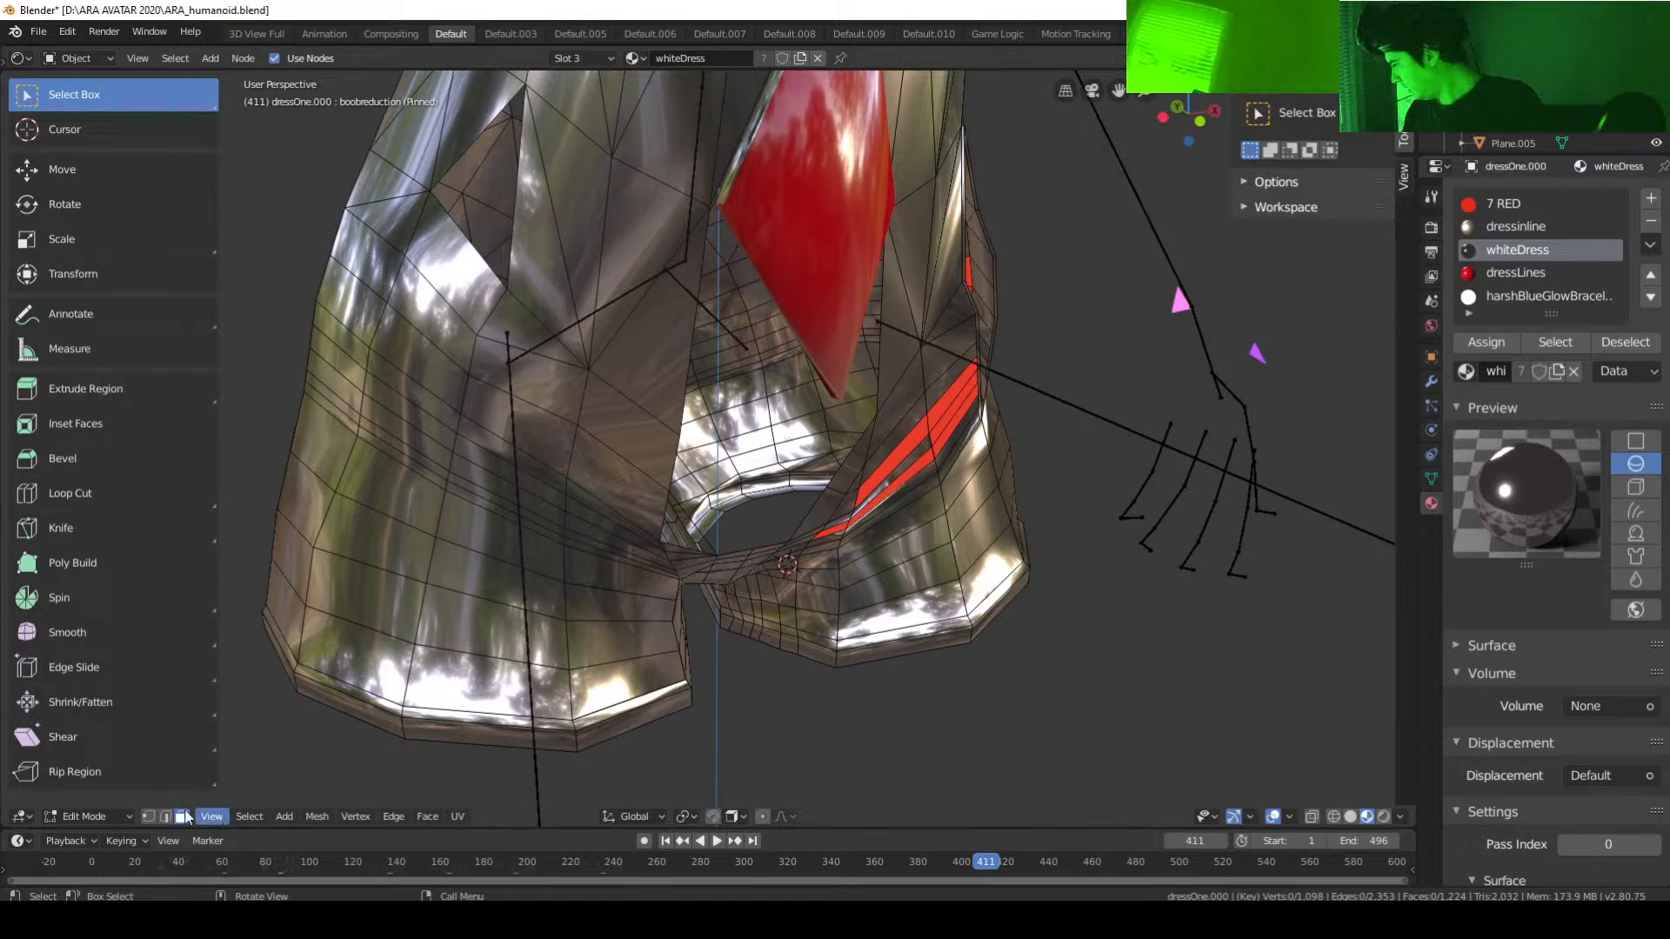
key(1)
Step: Create an edge from the upper inner-thigh vertex of the right leg down to the crotch vertex
middle_drag(339, 714, 587, 426)
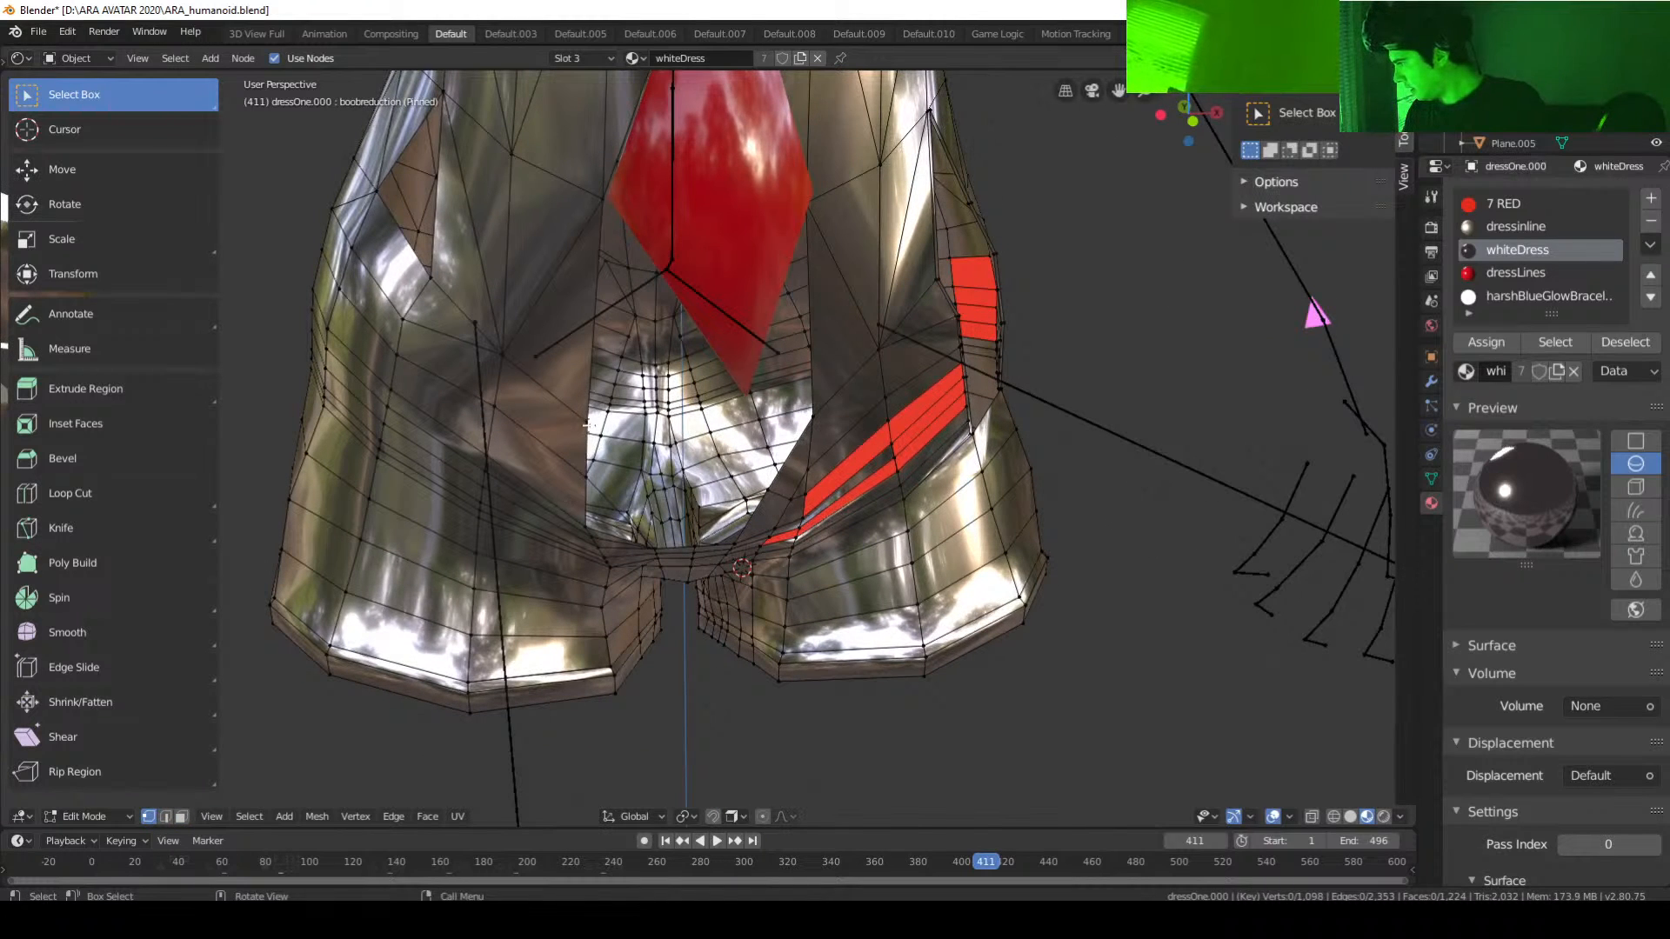
click(587, 423)
shift+click(654, 549)
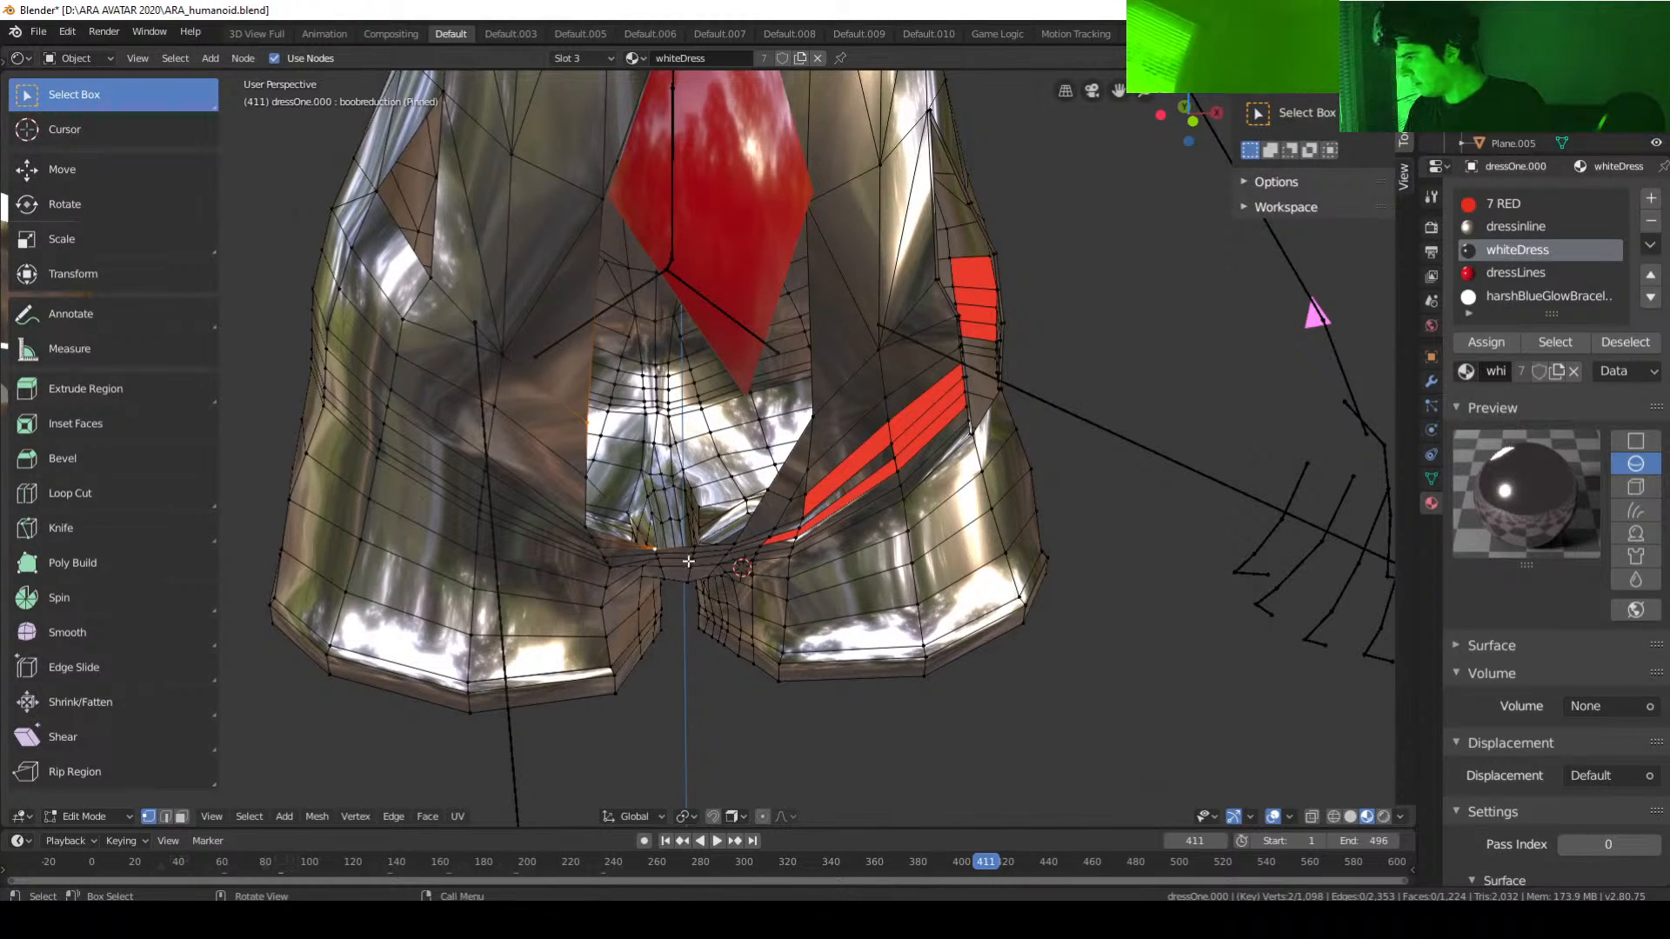
key(f)
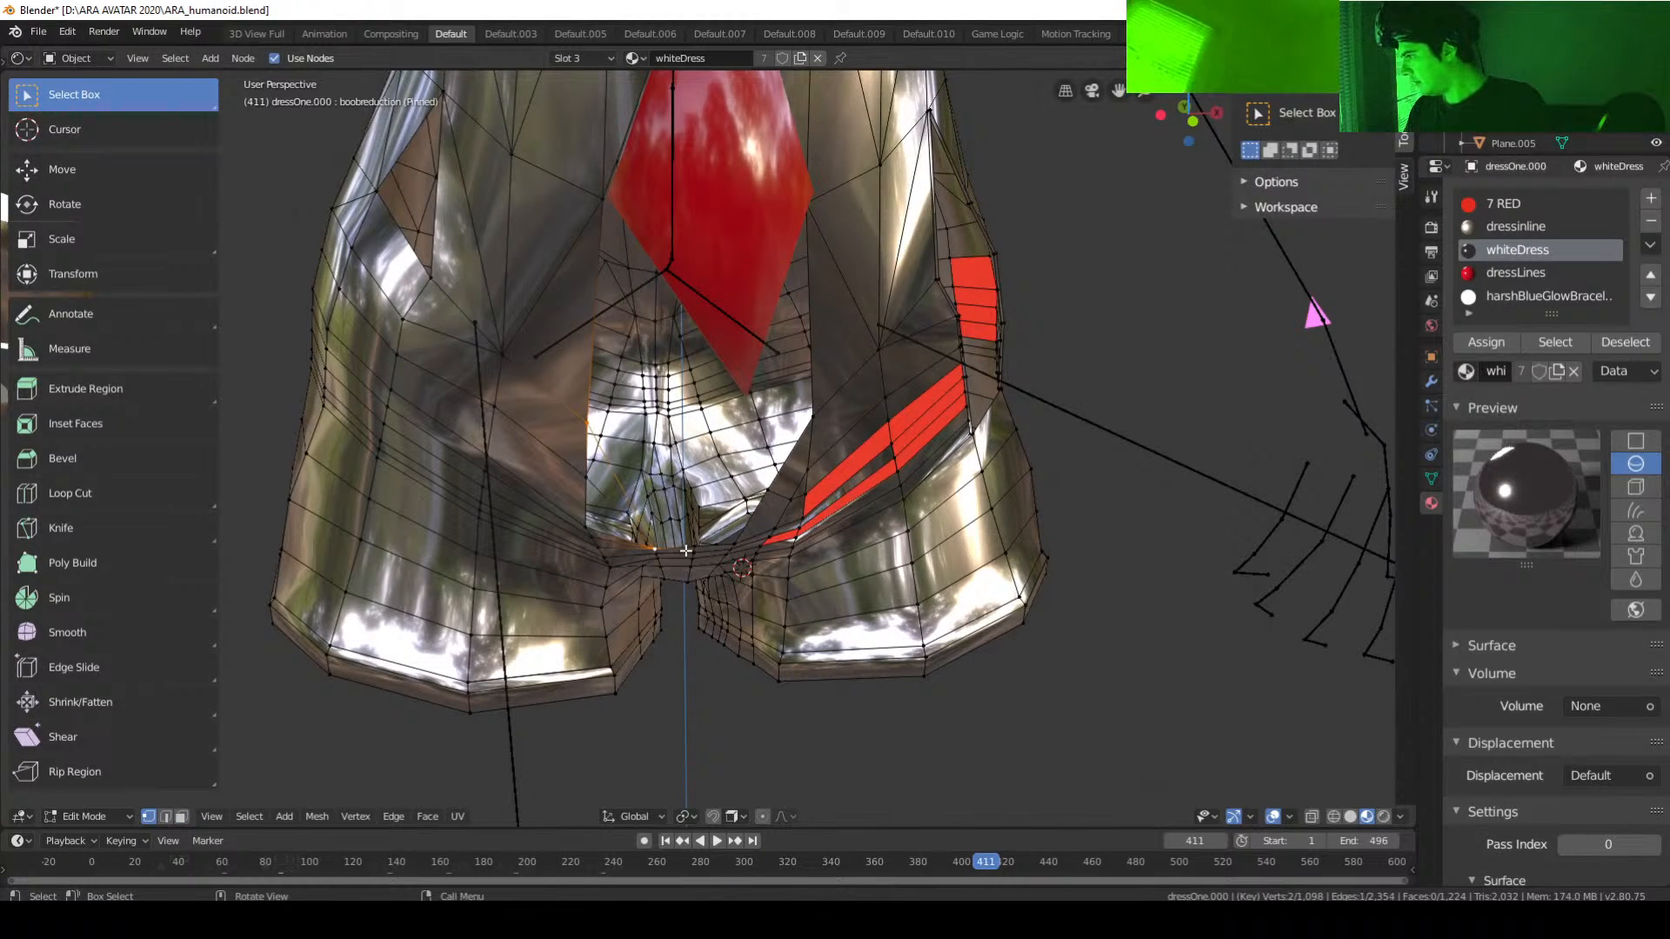
Step: Subdivide the new diagonal edge between the inner right thigh and the crotch
click(590, 478)
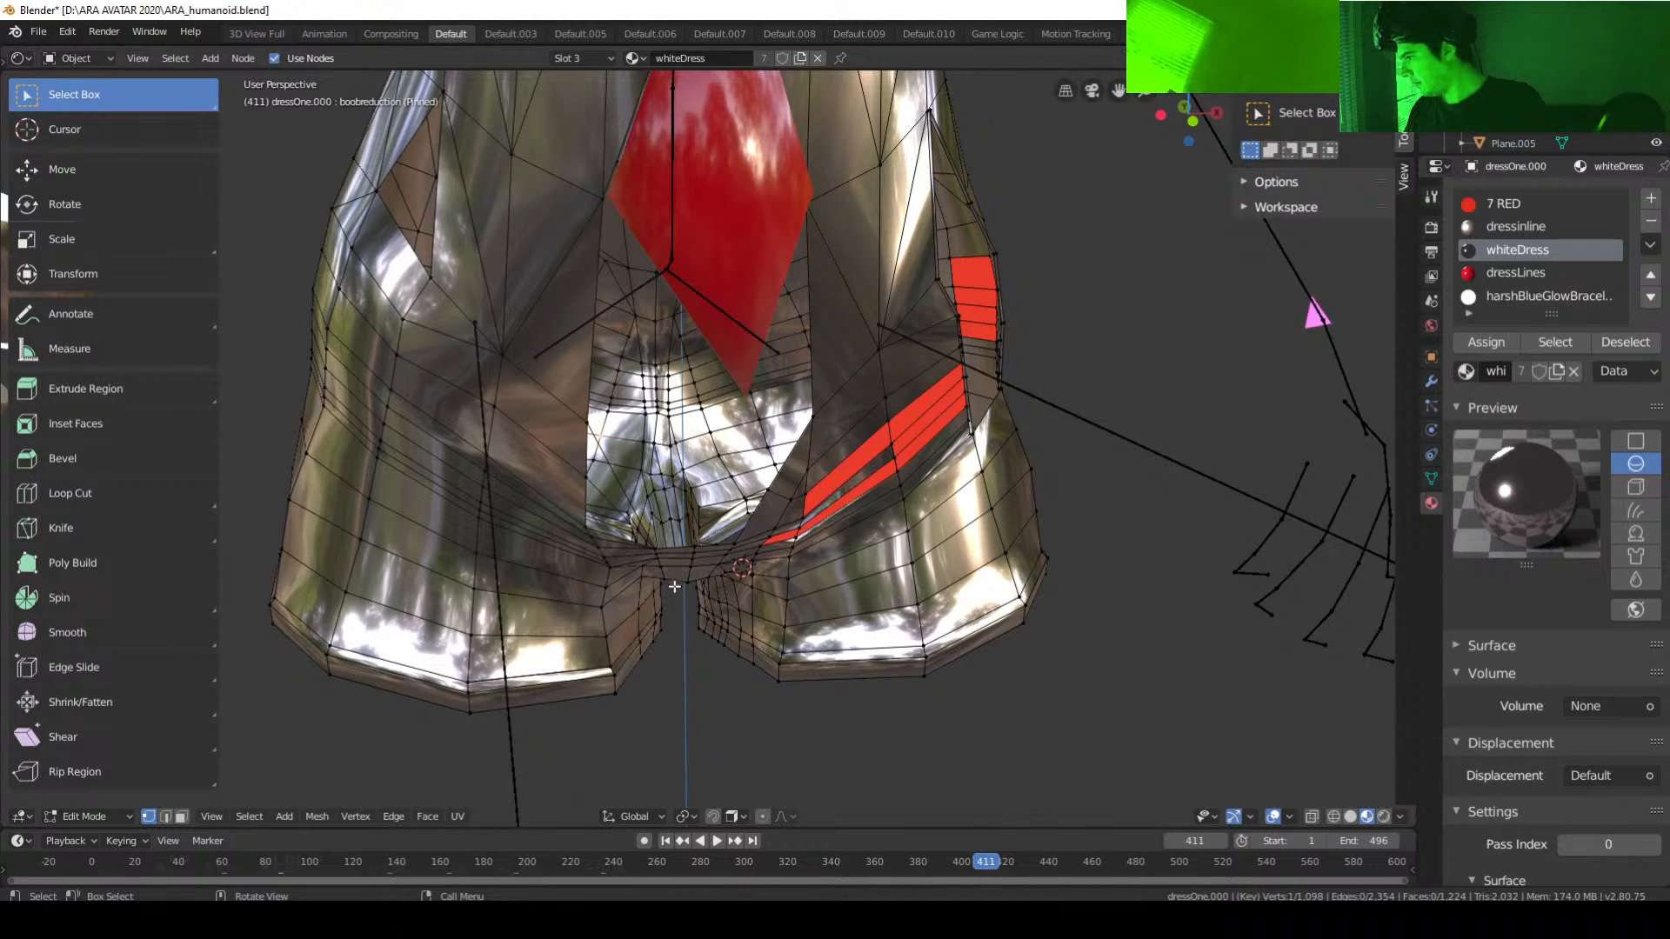
mouse_move(674, 588)
middle_down()
mouse_move(661, 619)
mouse_move(630, 599)
mouse_move(666, 566)
middle_up()
shift+click(526, 507)
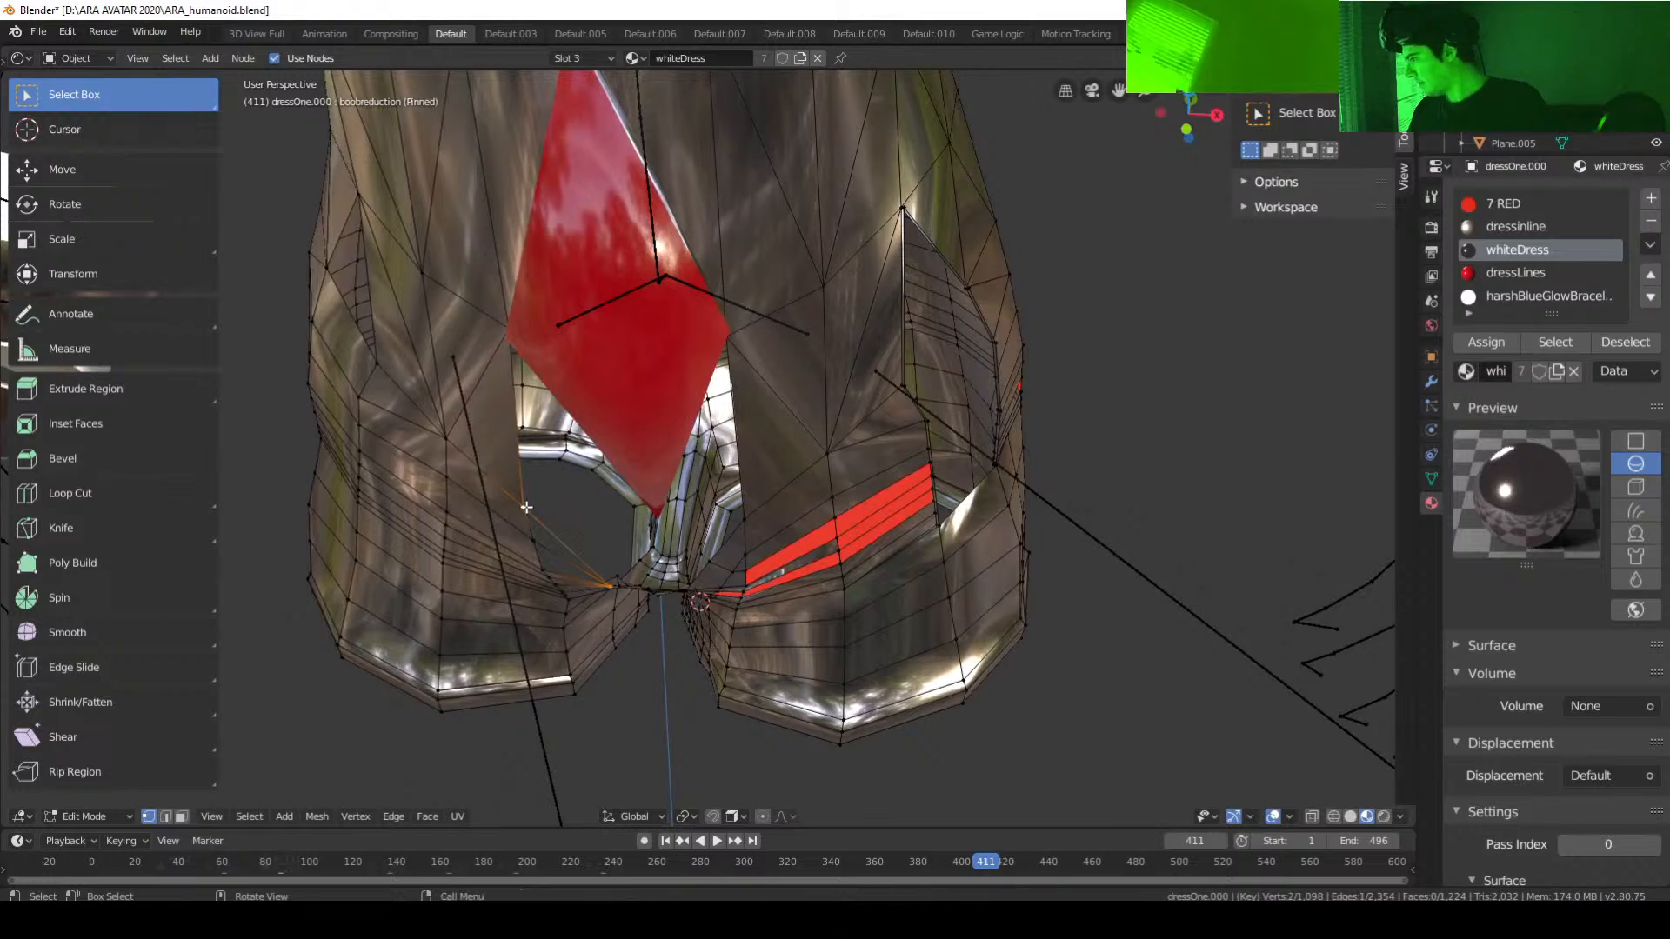
right_click(526, 507)
click(498, 475)
mouse_move(521, 505)
middle_down()
mouse_move(632, 535)
mouse_move(509, 500)
middle_up()
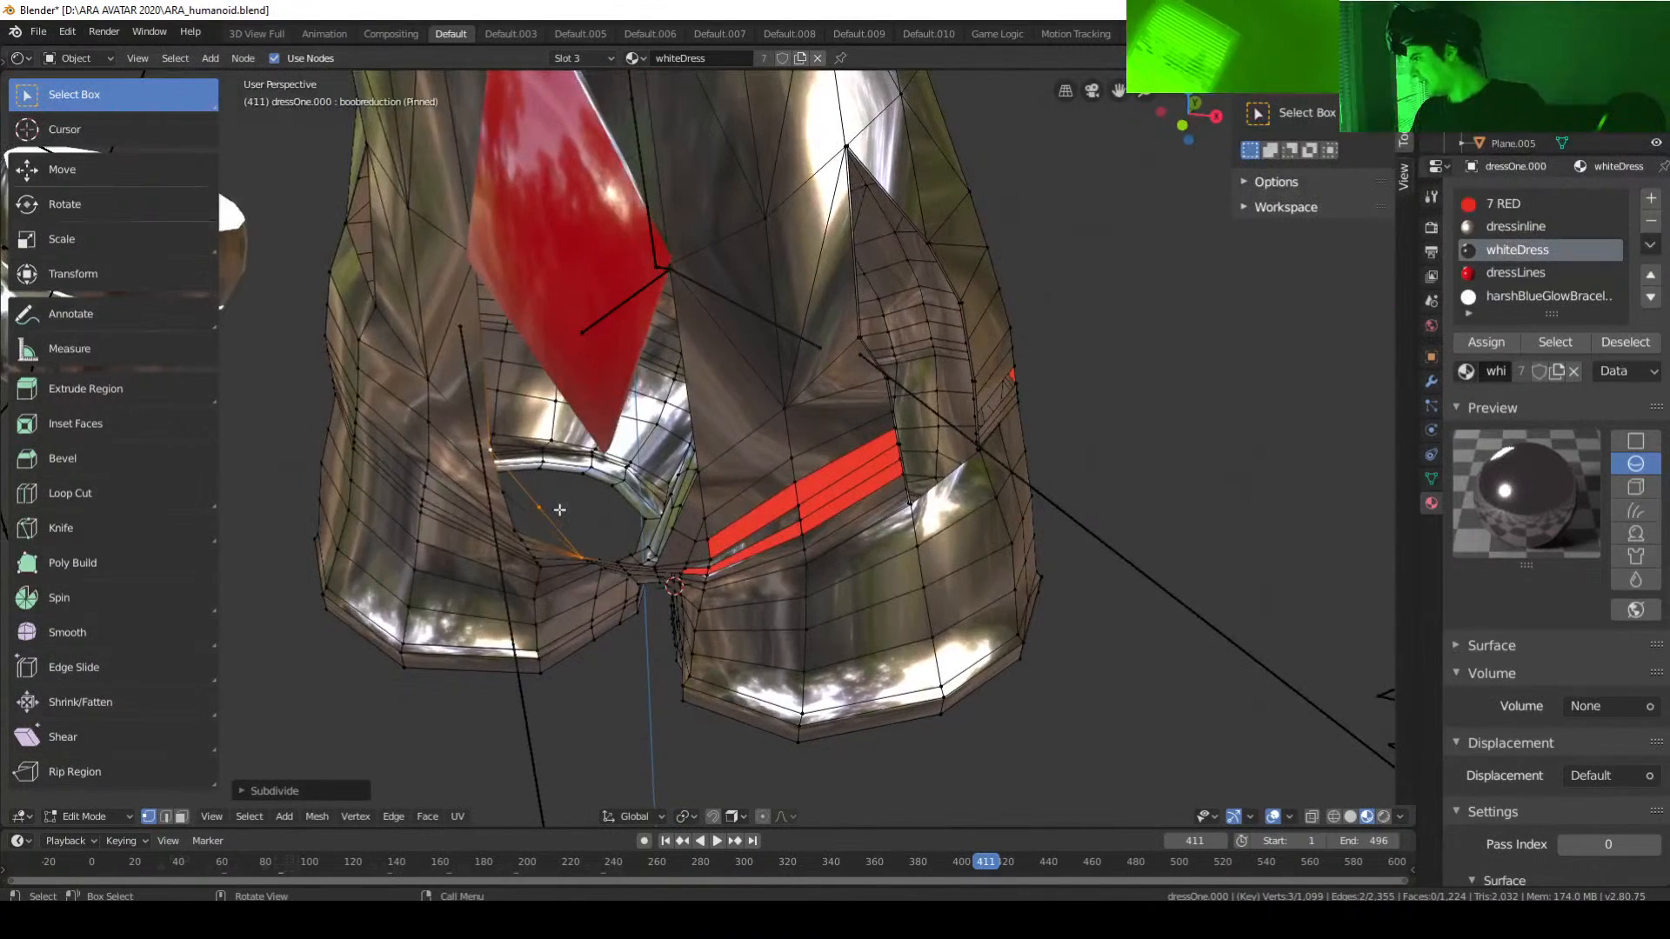
Step: Join the midpoint of the right inner-thigh diagonal to the neighbouring thigh vertex with an edge and fill the face above it
click(501, 498)
shift+click(501, 498)
key(f)
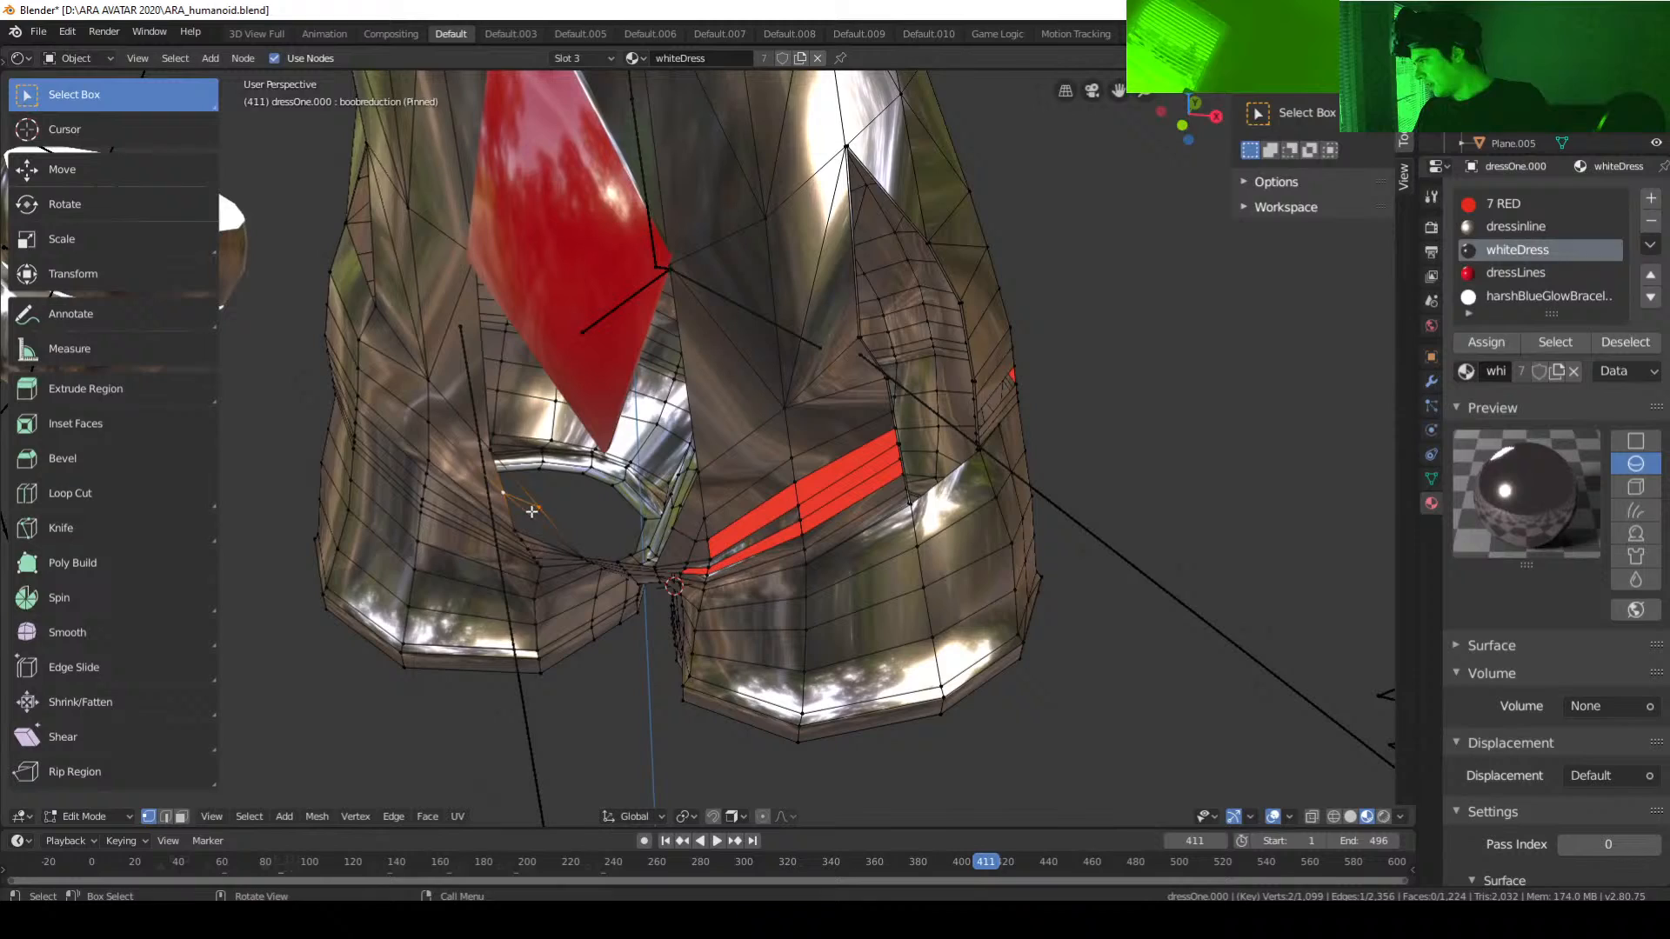
middle_drag(544, 566, 555, 516)
shift+click(493, 442)
key(f)
Step: Fill two more faces along the right inner thigh, from the diagonal edge down to the crotch vertex
click(586, 524)
shift+click(553, 518)
shift+click(527, 518)
key(f)
middle_drag(591, 451, 613, 569)
shift+click(500, 420)
shift+click(622, 565)
key(f)
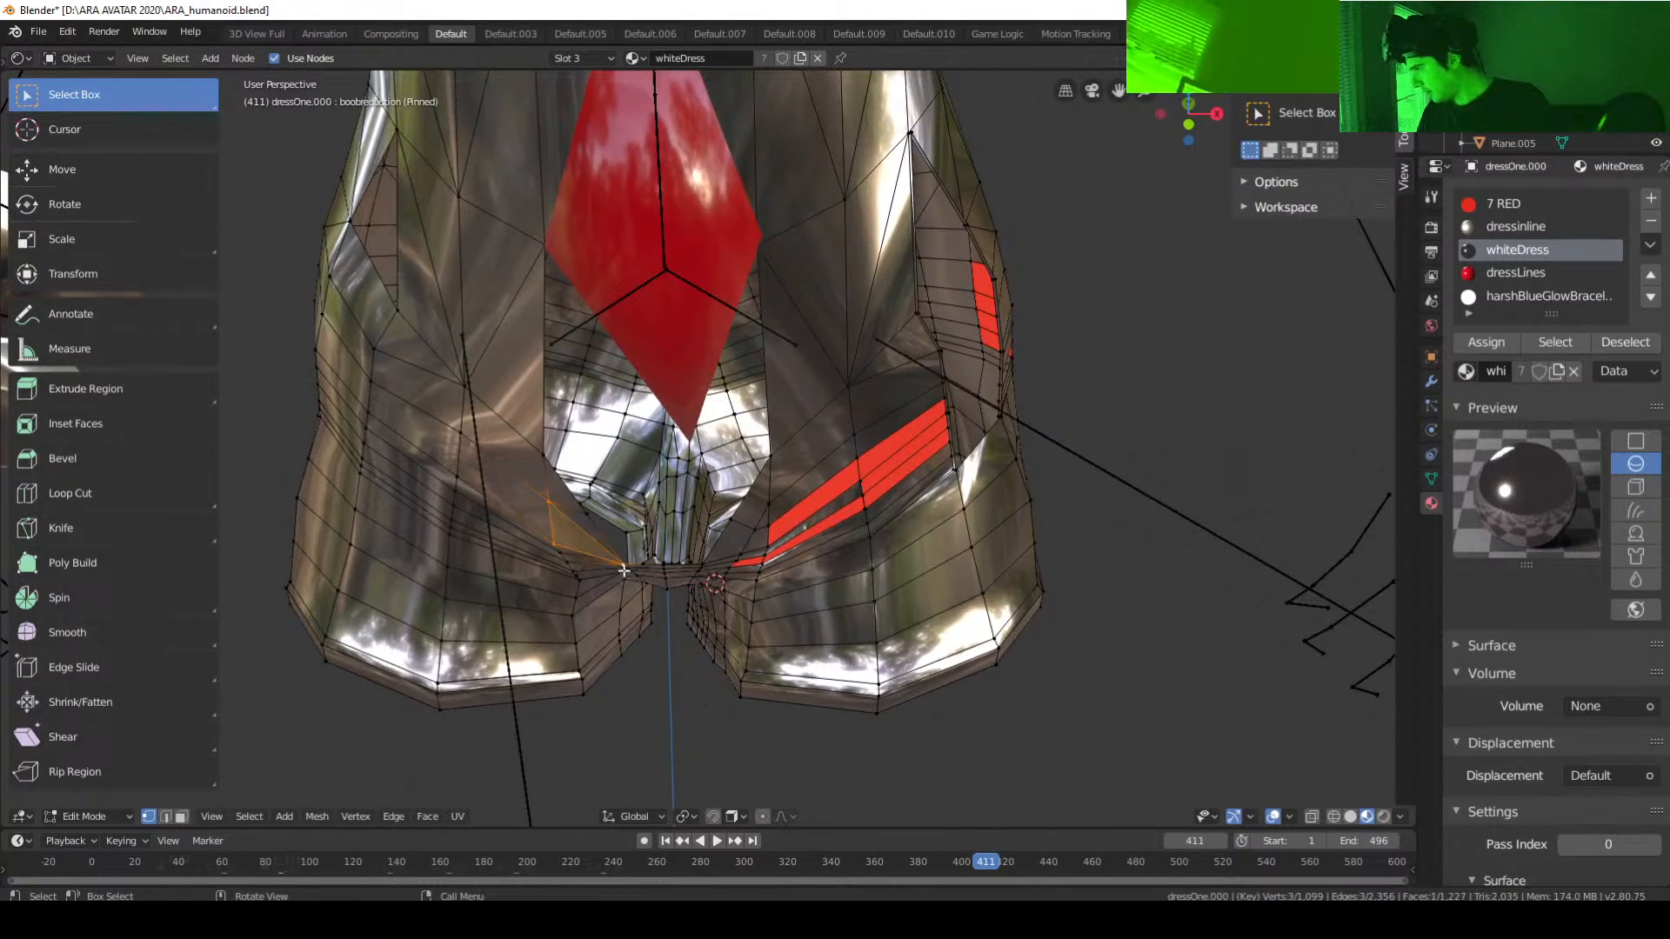
Step: In face selection, delete the six-vertex face at the front of the right thigh
click(181, 816)
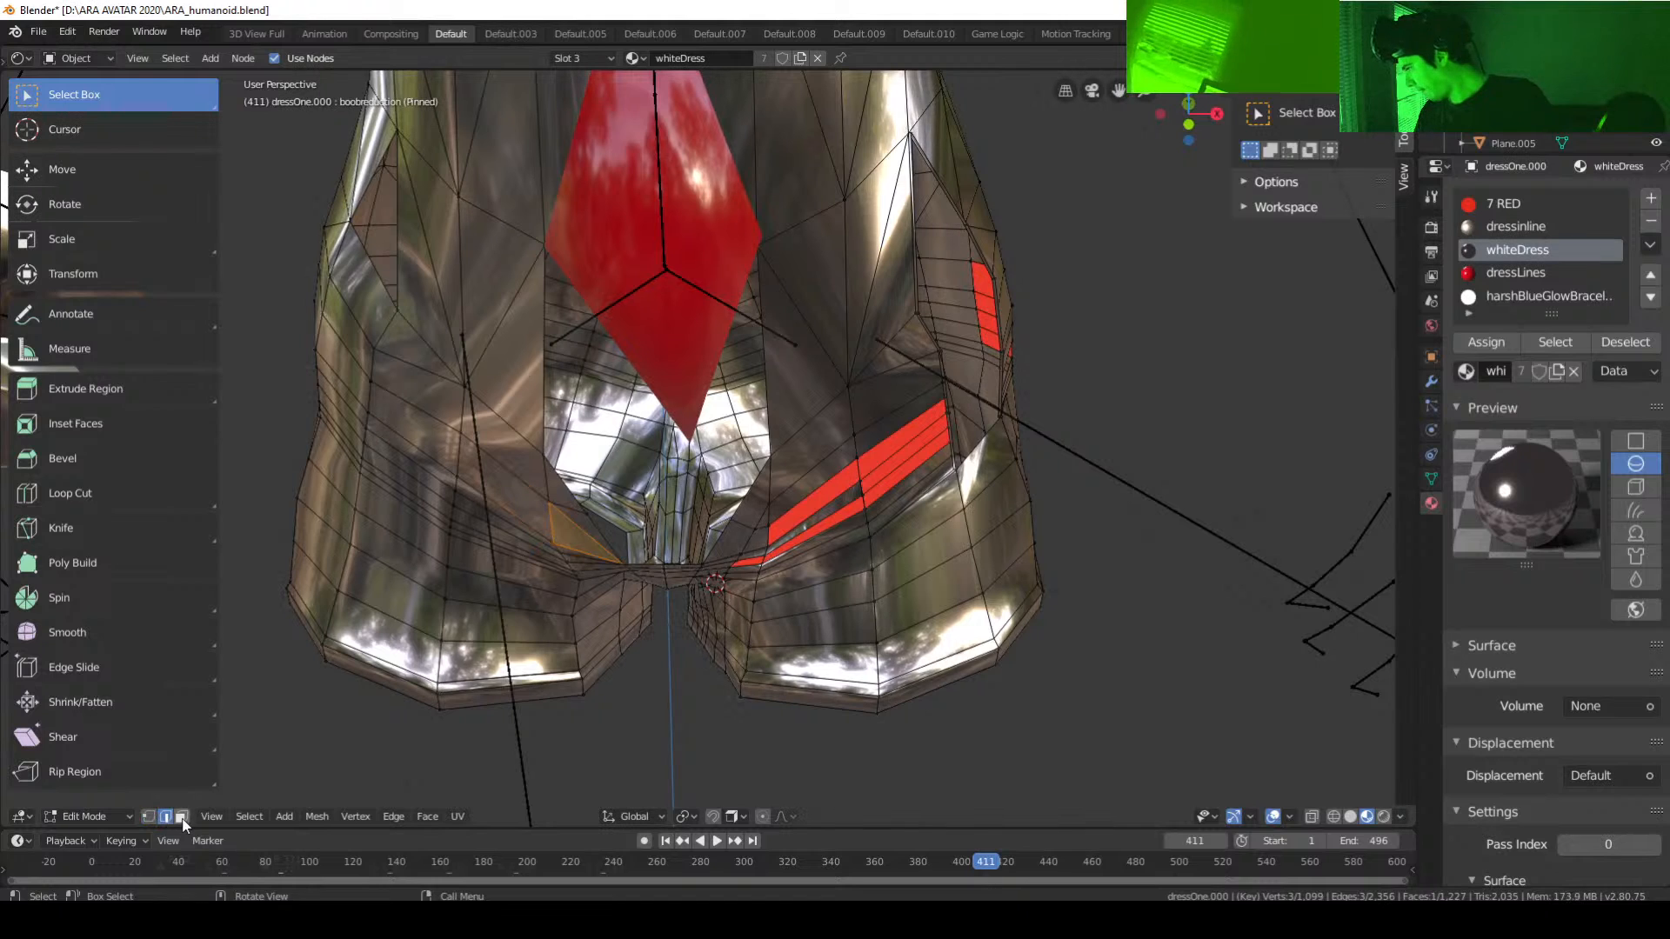
click(507, 503)
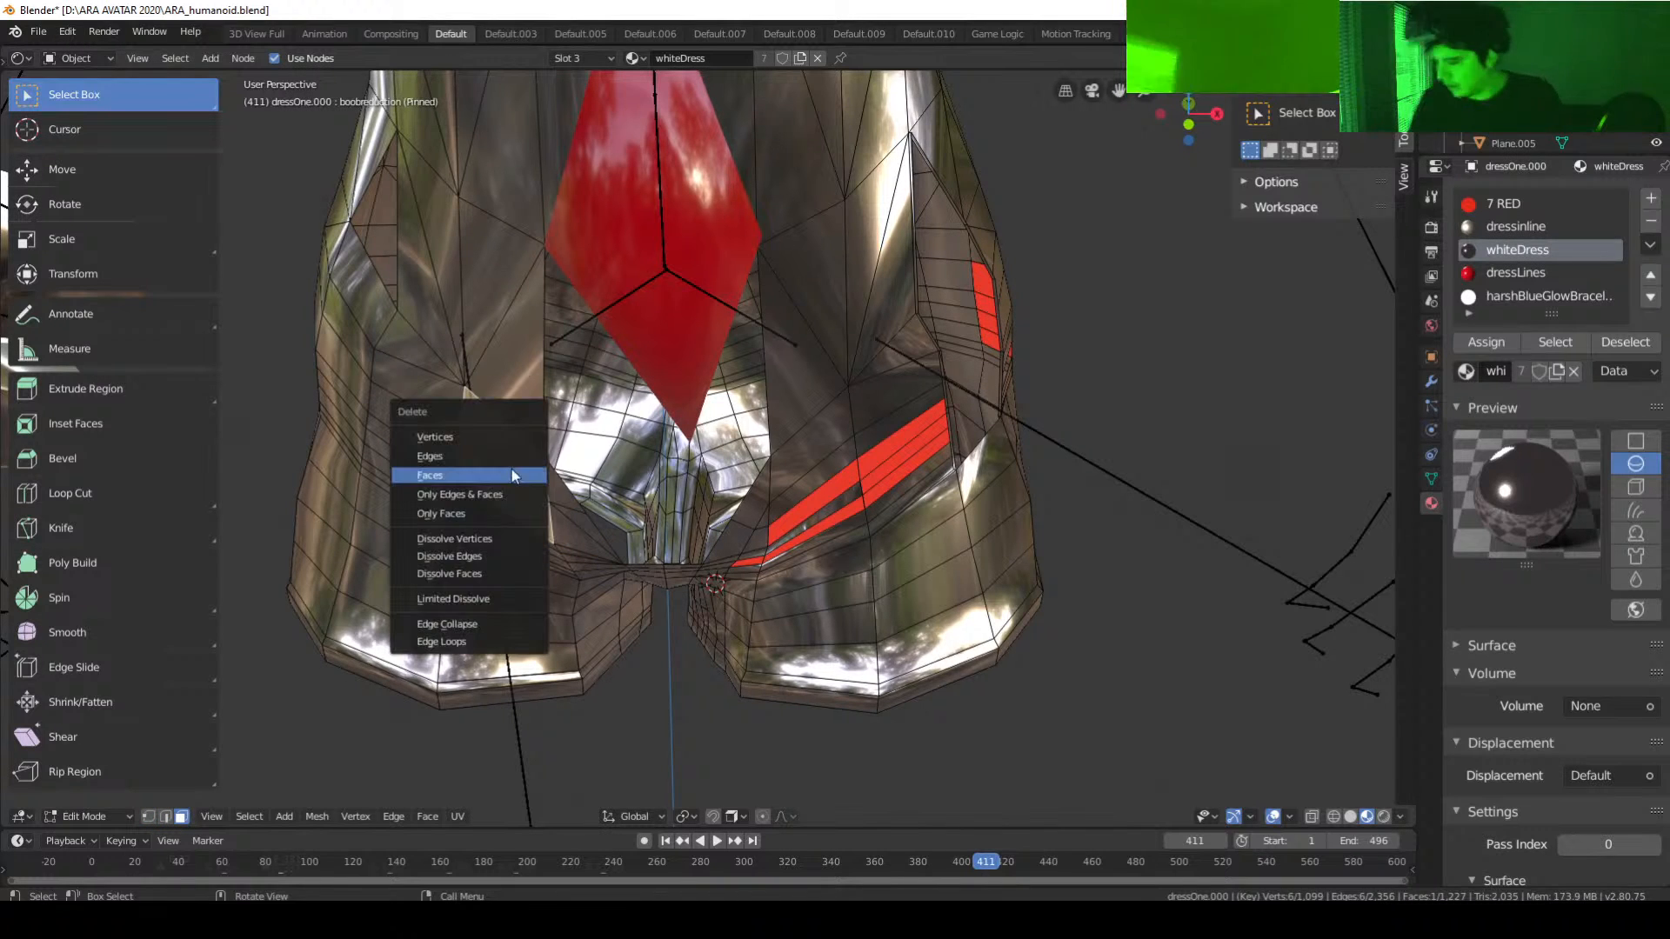
key(x)
click(489, 475)
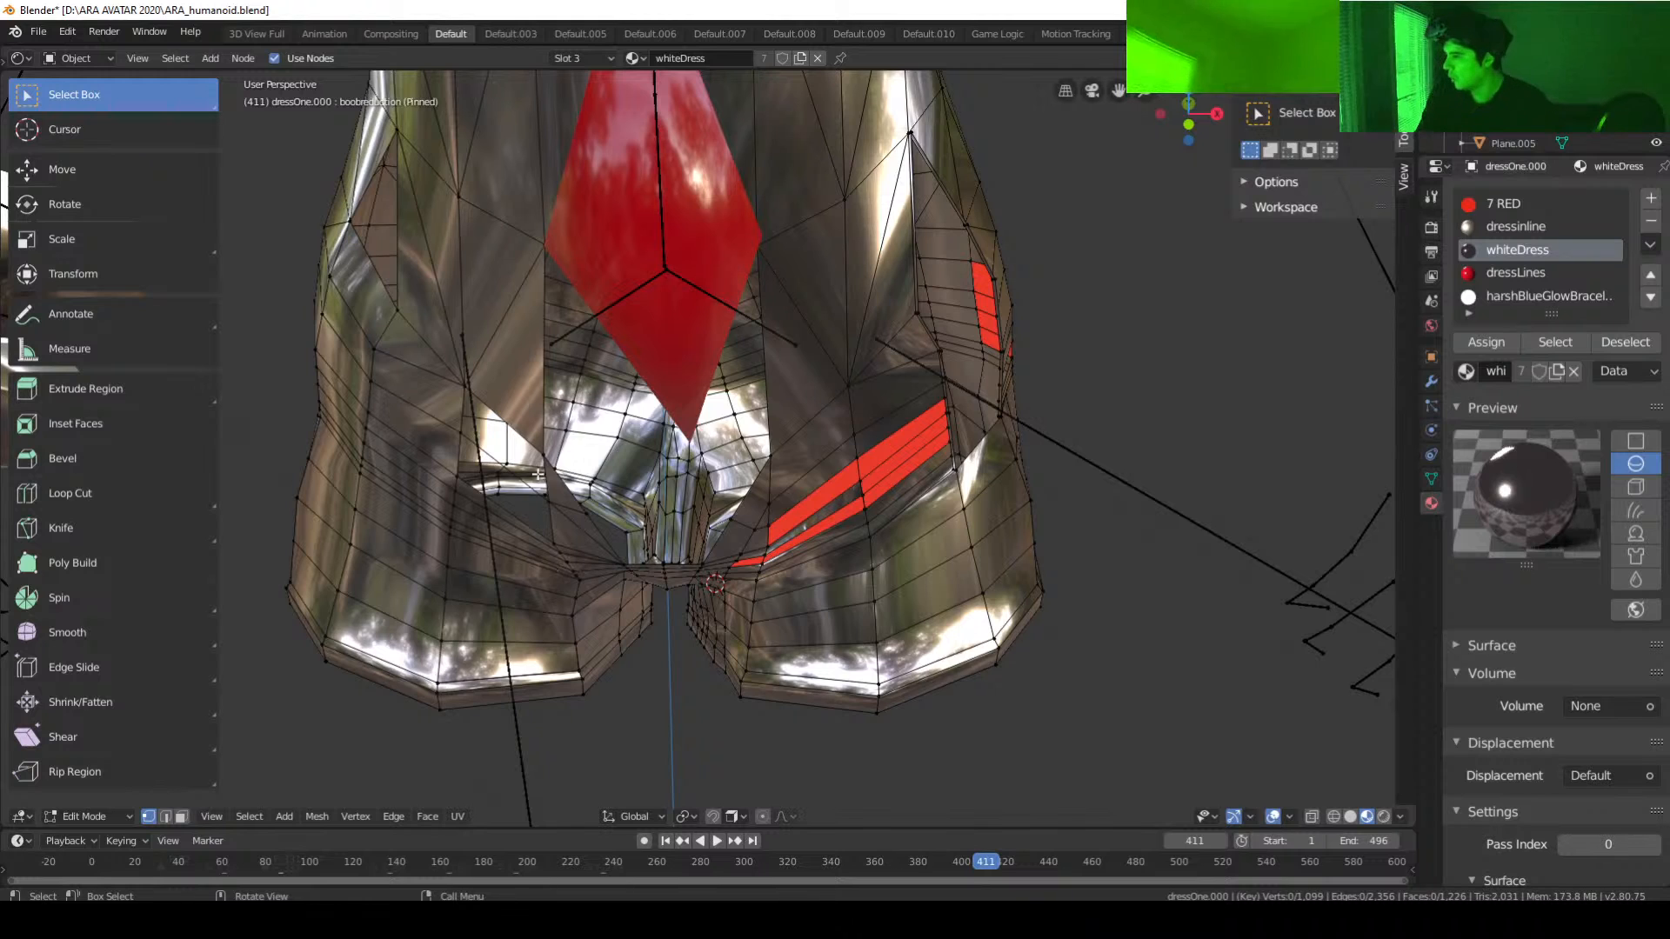
Step: Fill the upper part of the front right-thigh opening with a four-vertex face in vertex selection
middle_drag(539, 474, 545, 518)
click(544, 521)
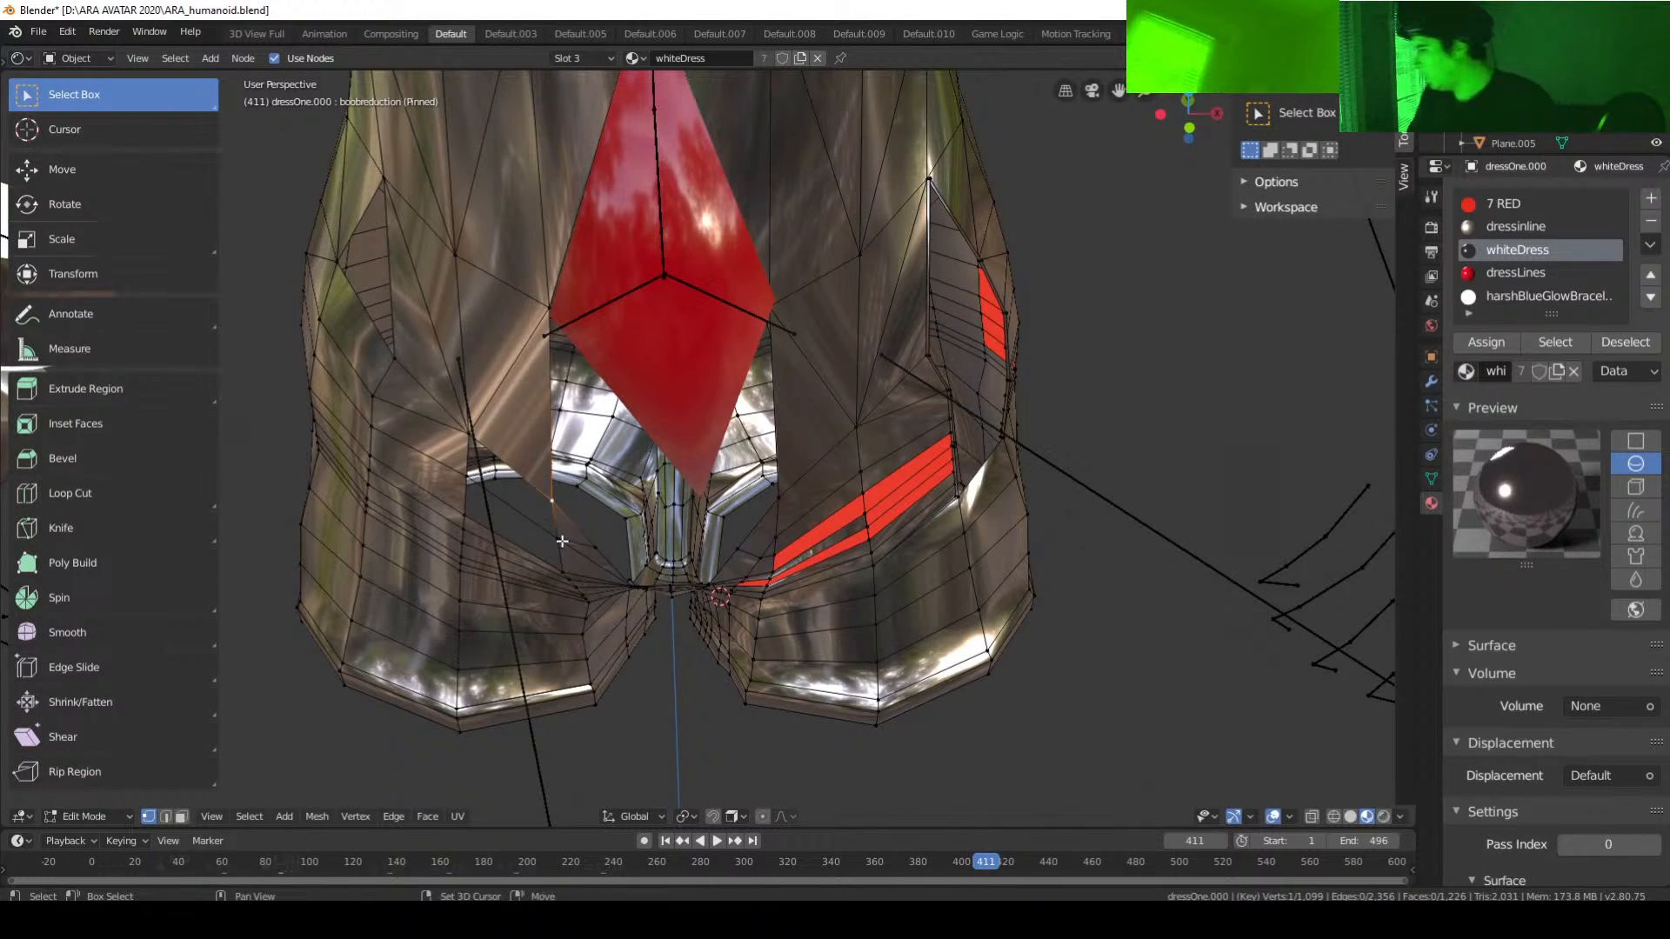
shift+click(559, 547)
shift+click(469, 475)
shift+click(468, 438)
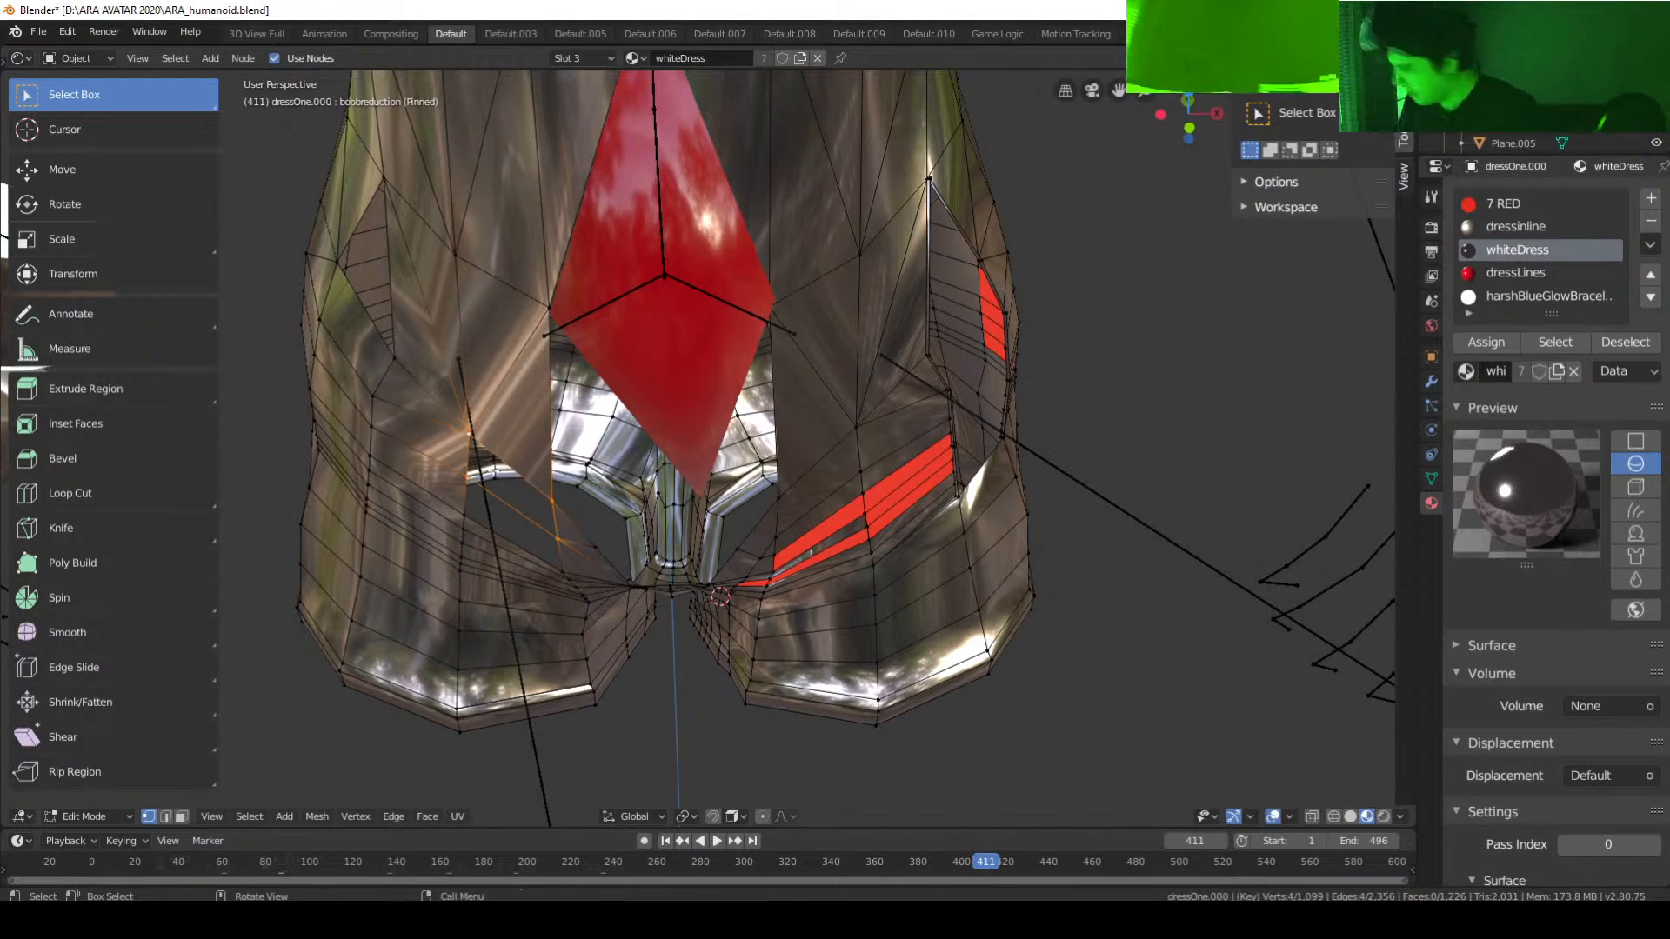
key(f)
Step: Close the remaining lower part of the front right-thigh opening with a second four-vertex face
click(562, 573)
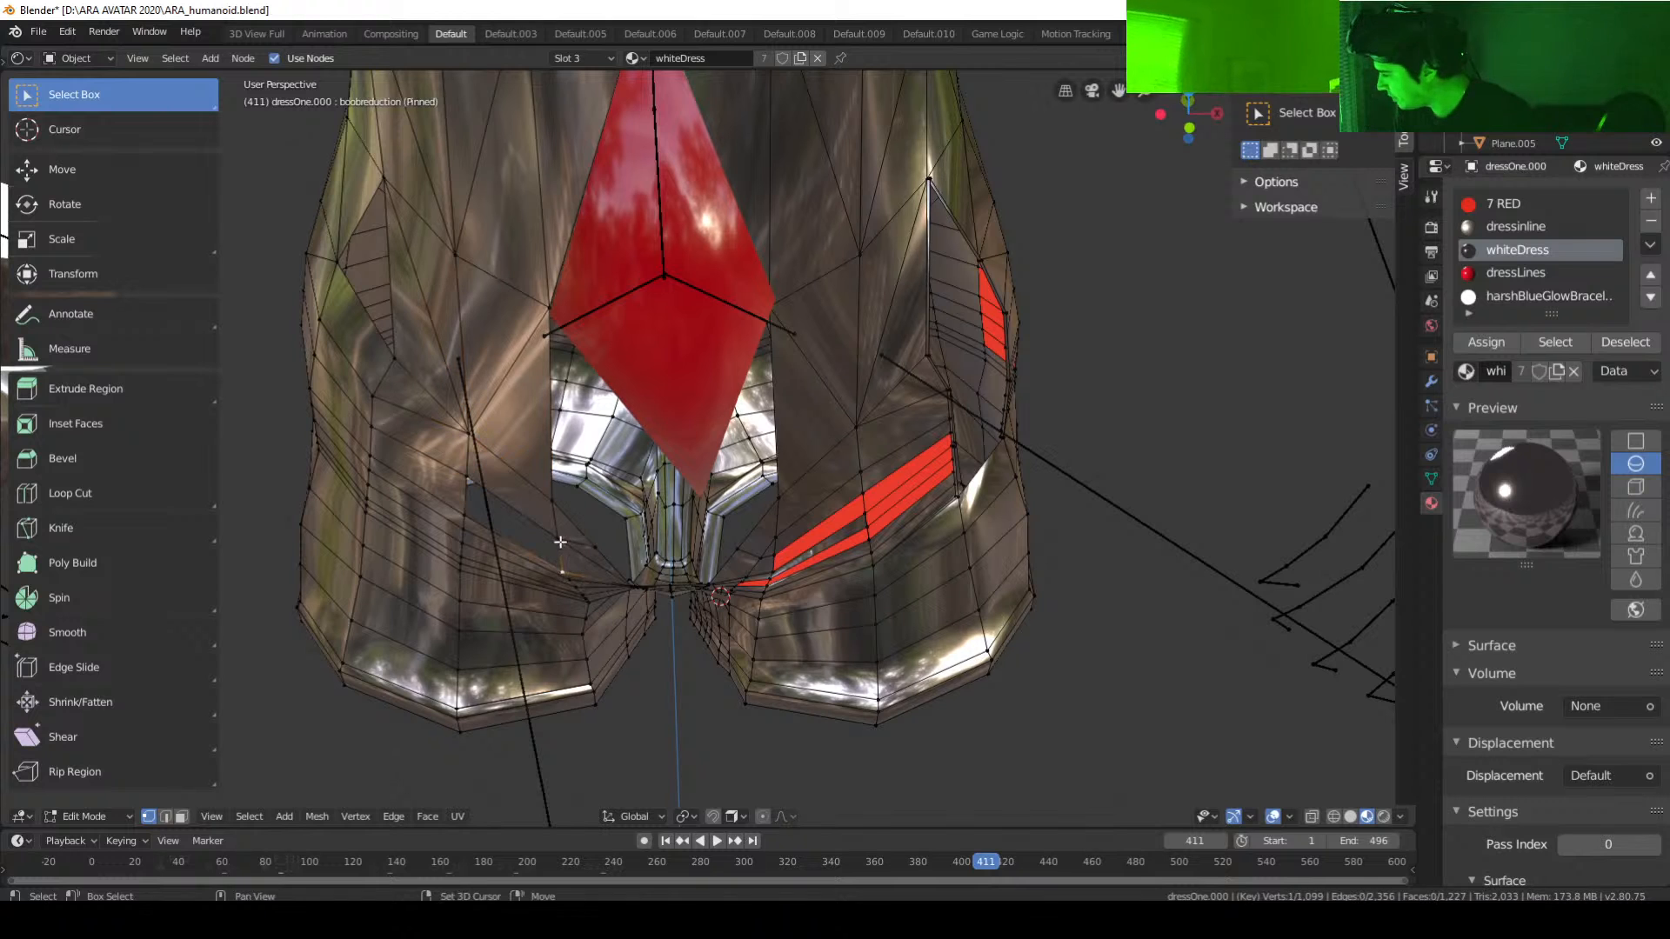
shift+click(558, 540)
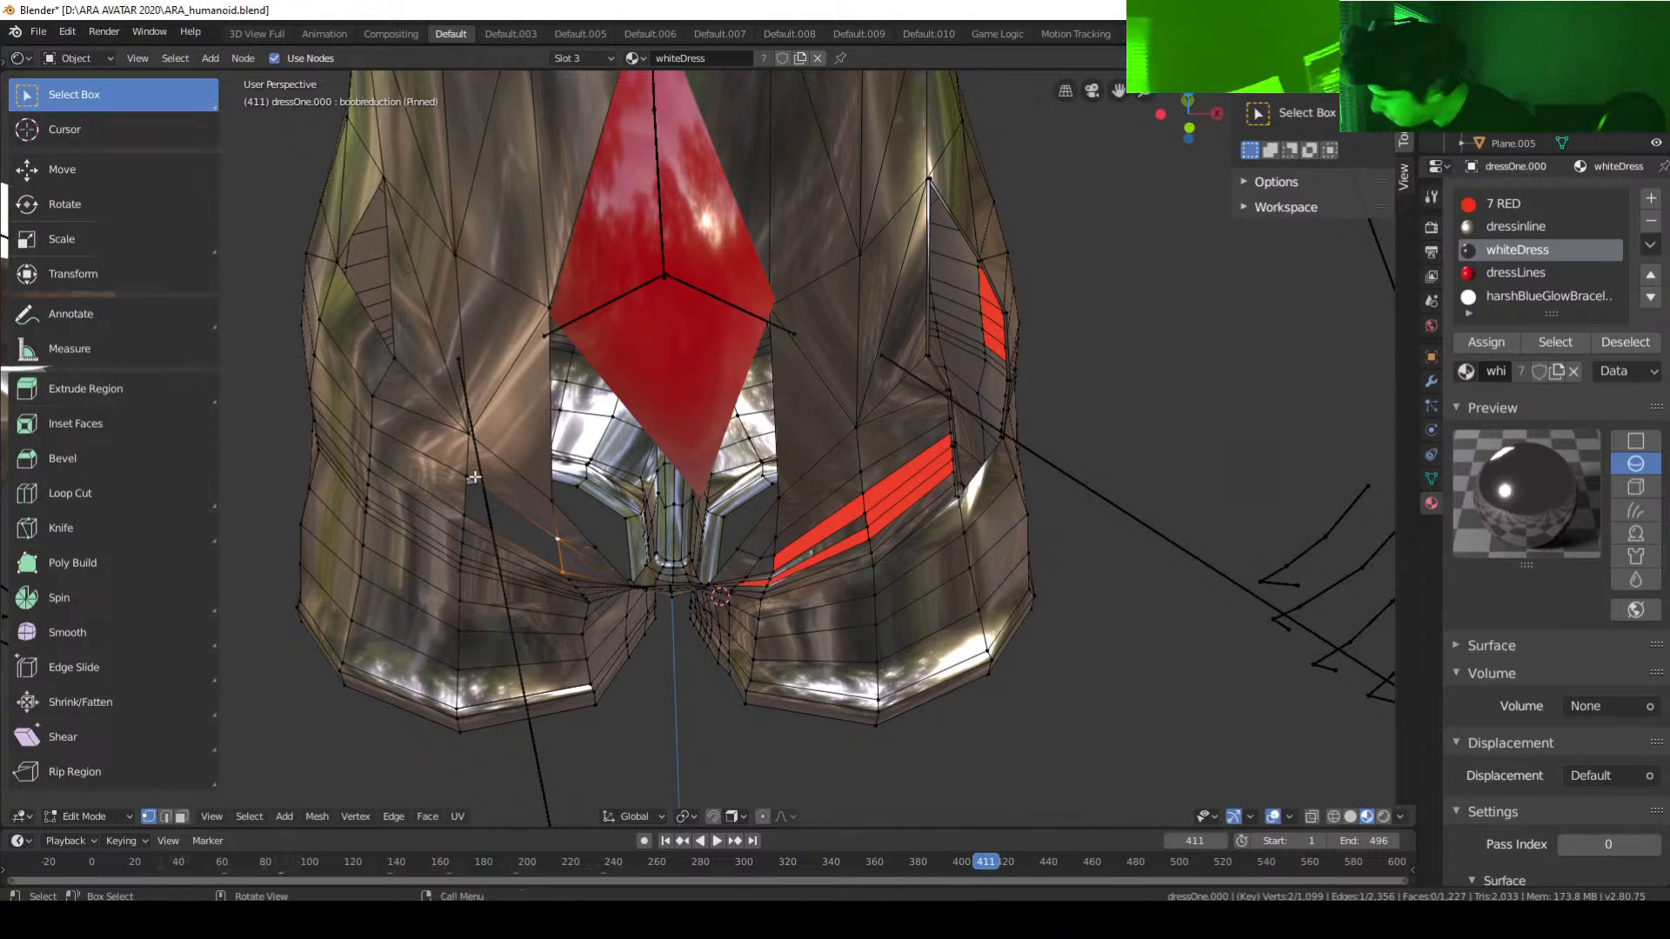
middle_drag(507, 501, 537, 527)
shift+click(489, 505)
shift+click(483, 543)
key(f)
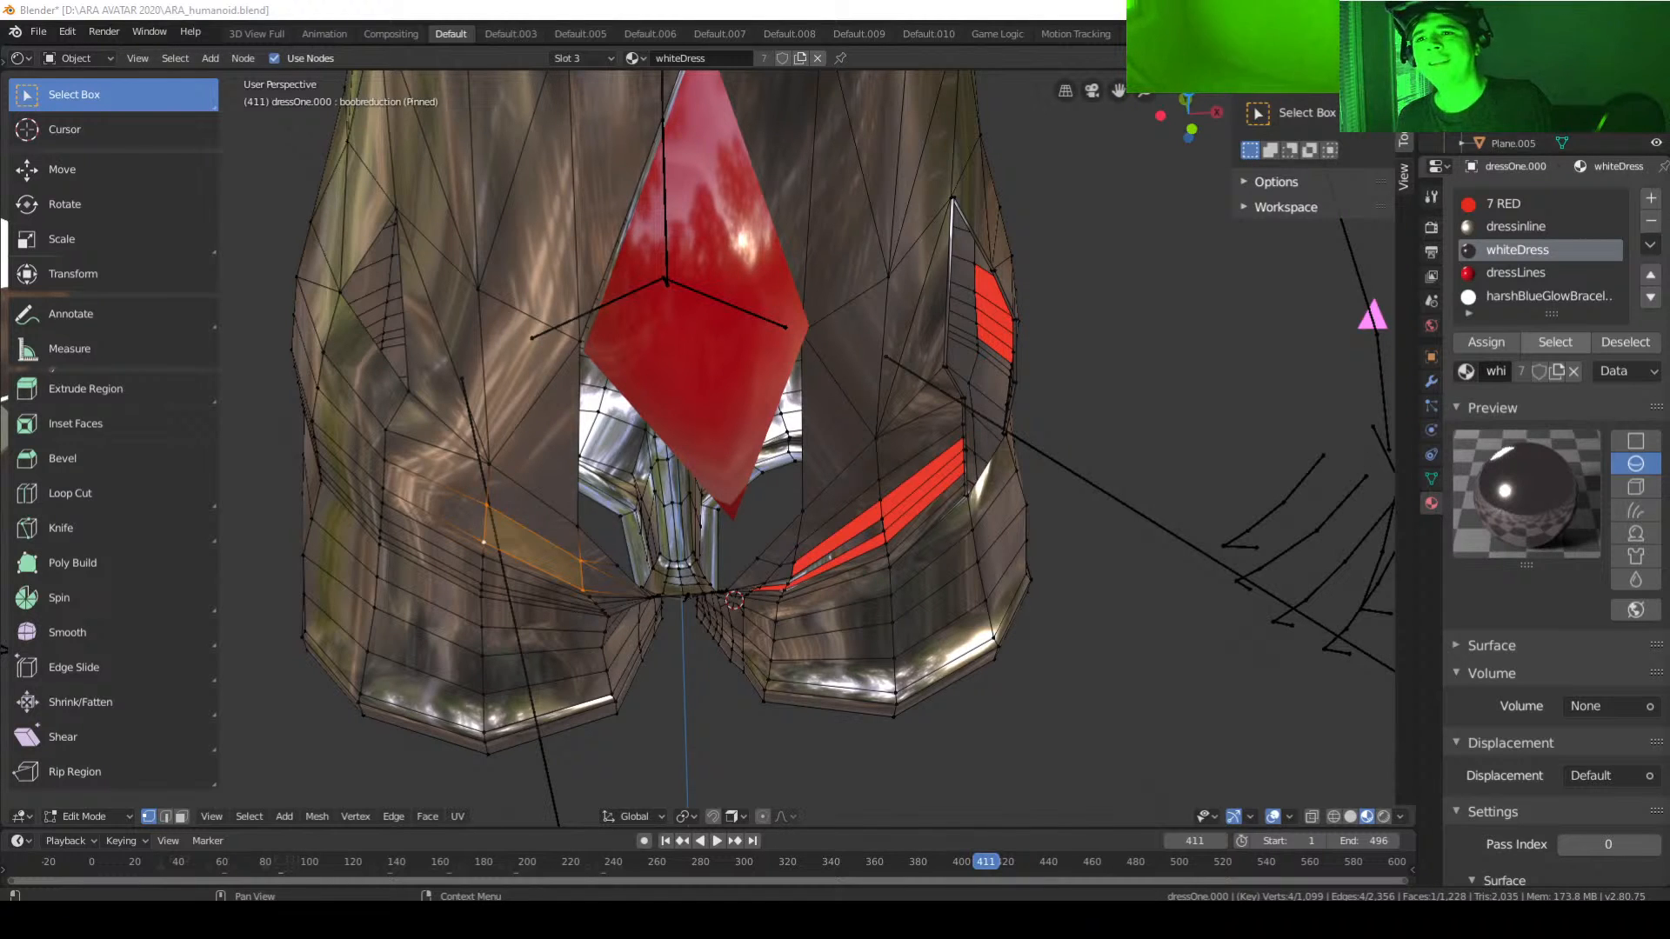
Step: Switch to the browser, review Tesla's stock price over six months, one day and one year, and return to Blender
drag(1038, 900, 1013, 100)
mouse_move(1085, 415)
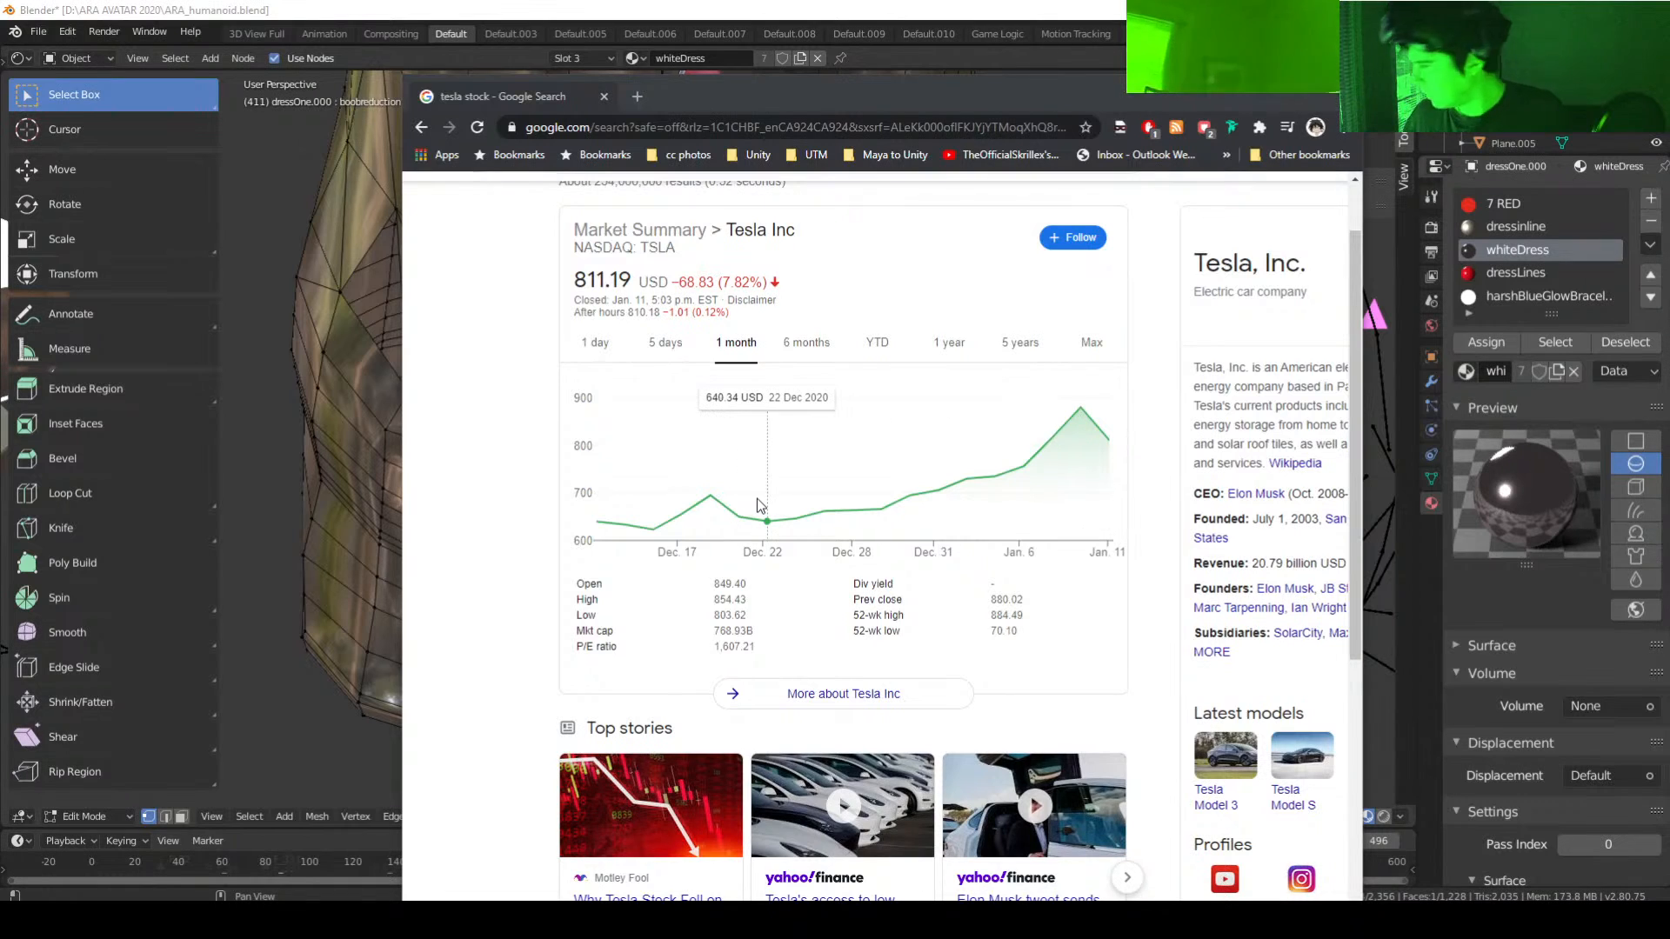
drag(901, 94, 920, 90)
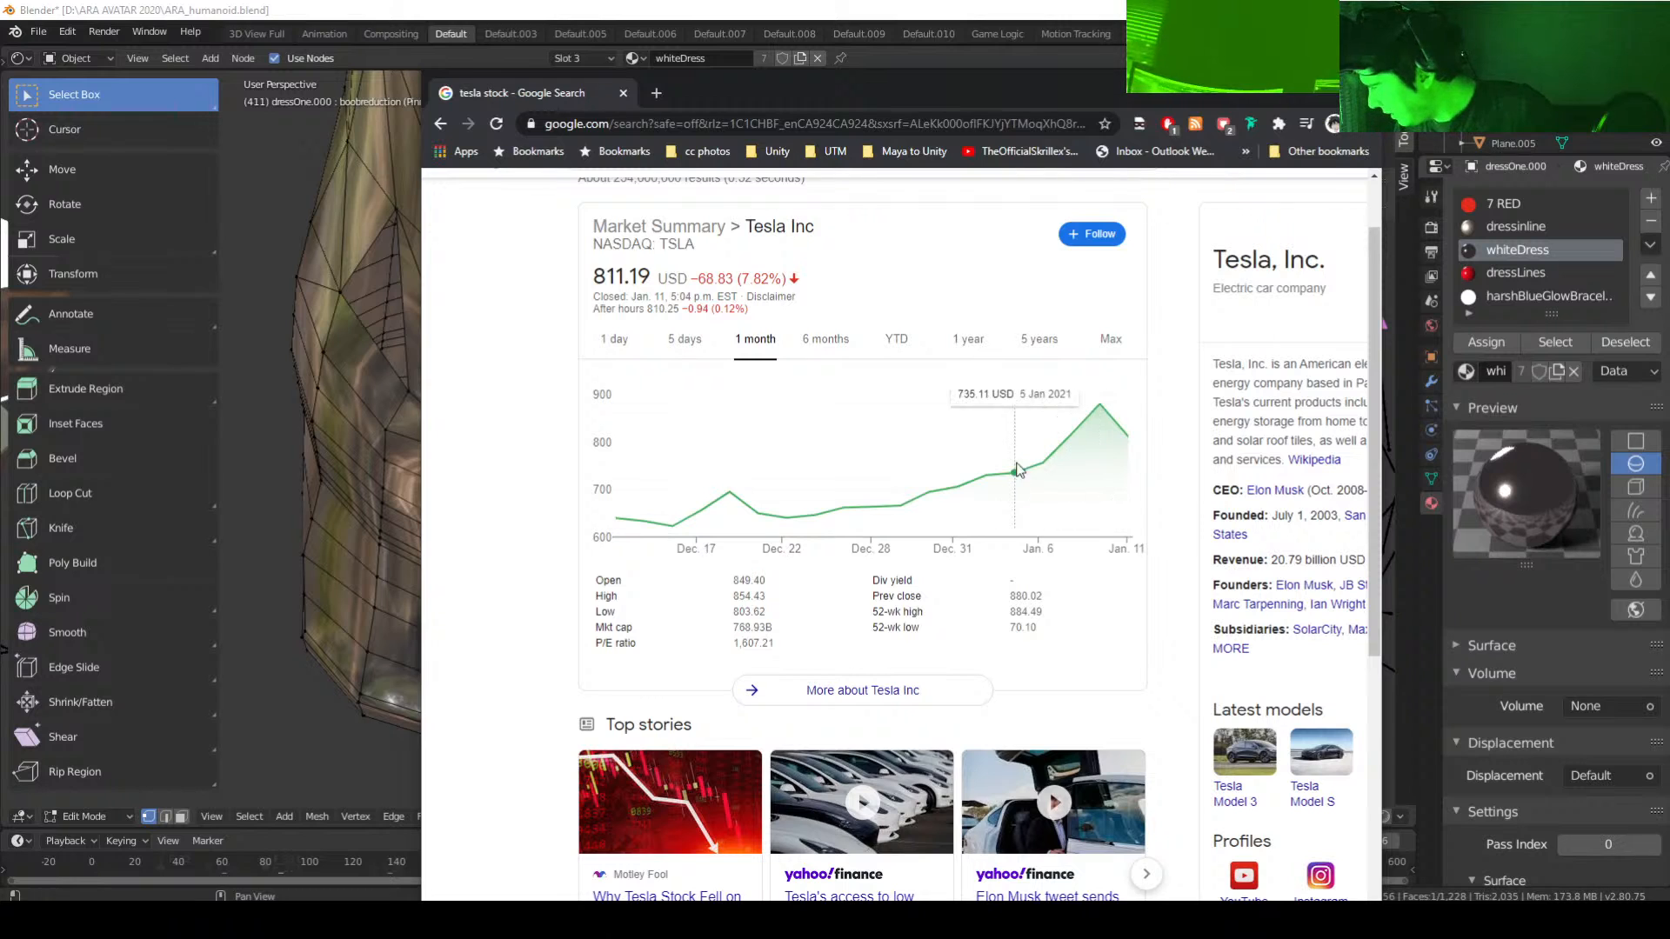
click(835, 346)
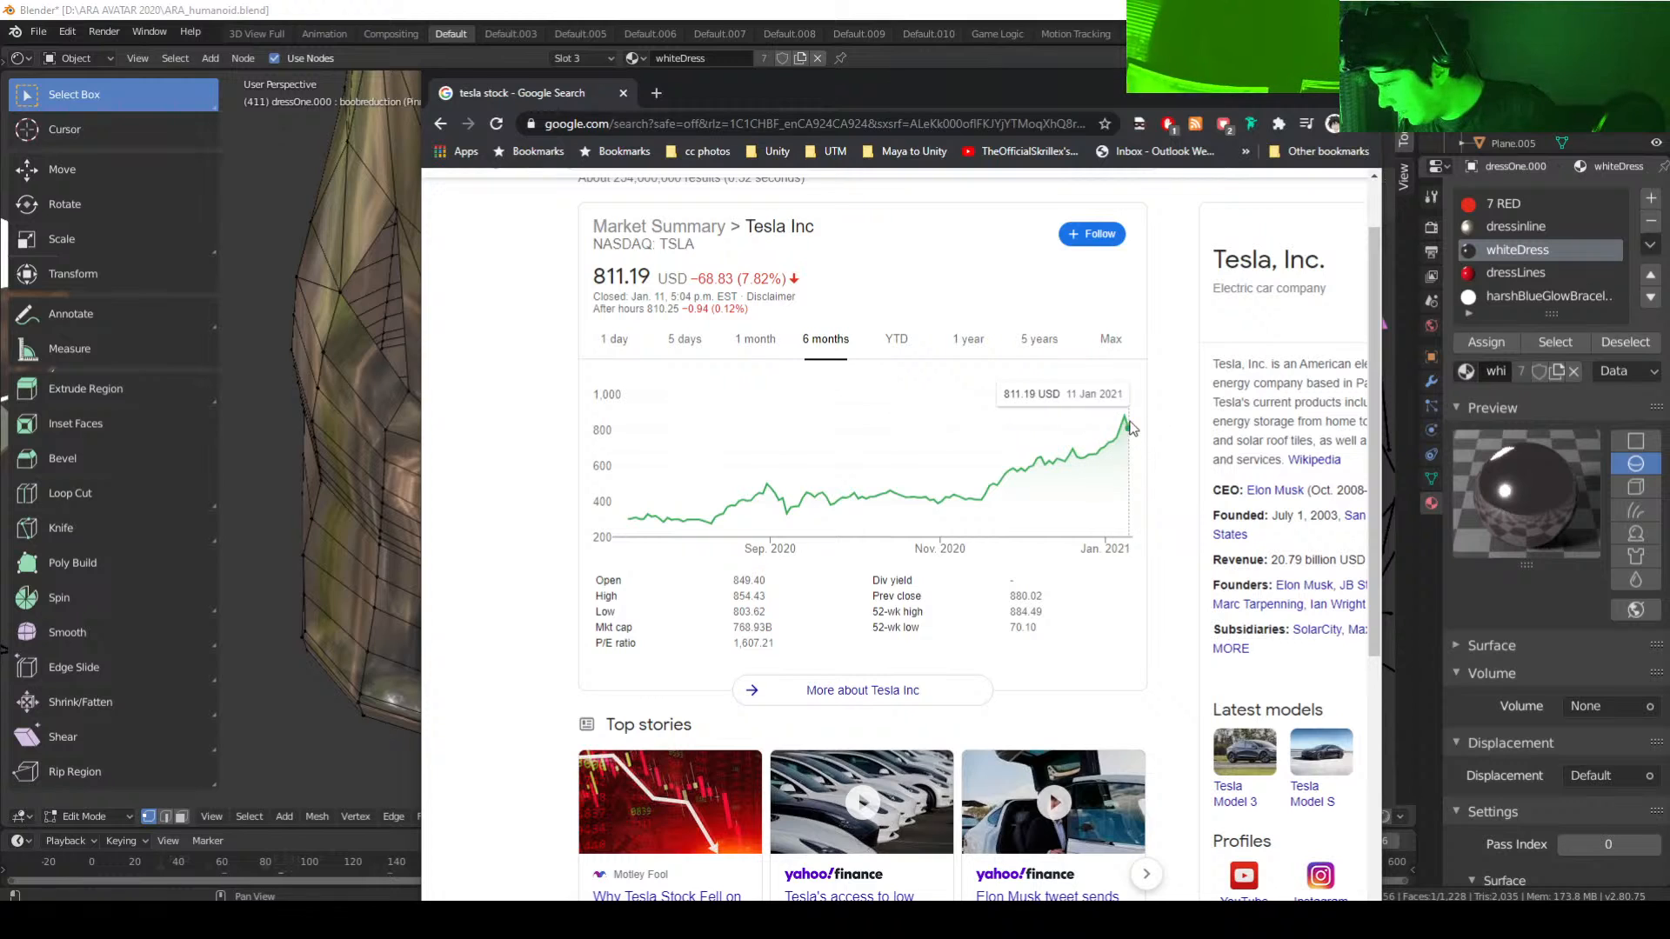
click(615, 341)
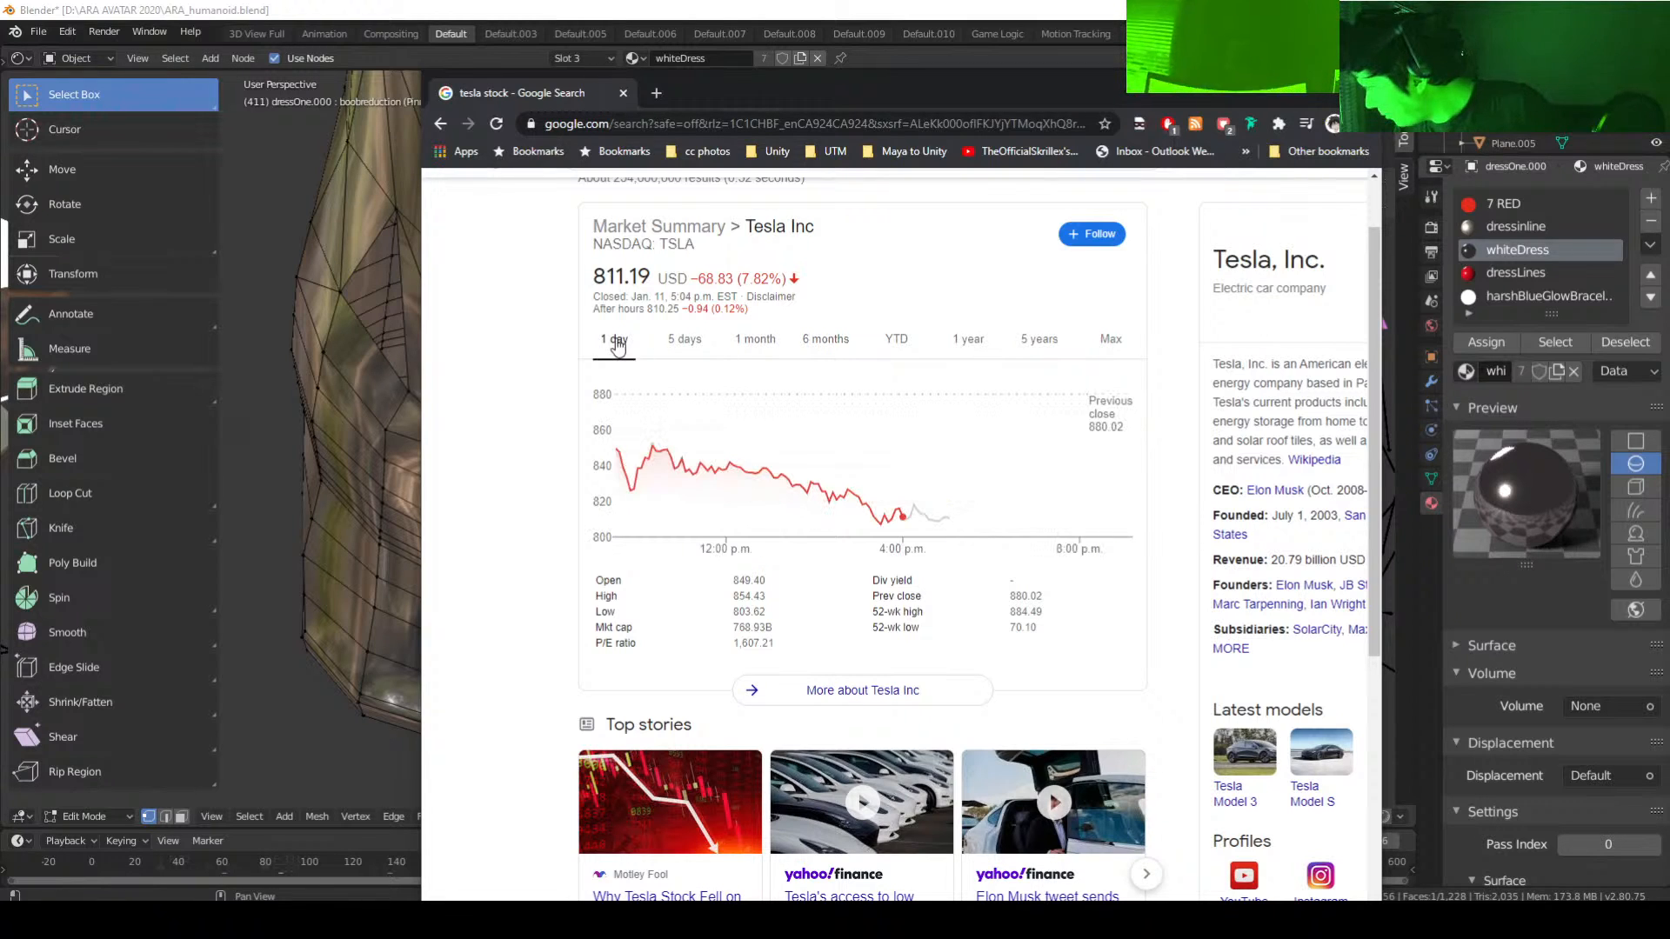
click(968, 340)
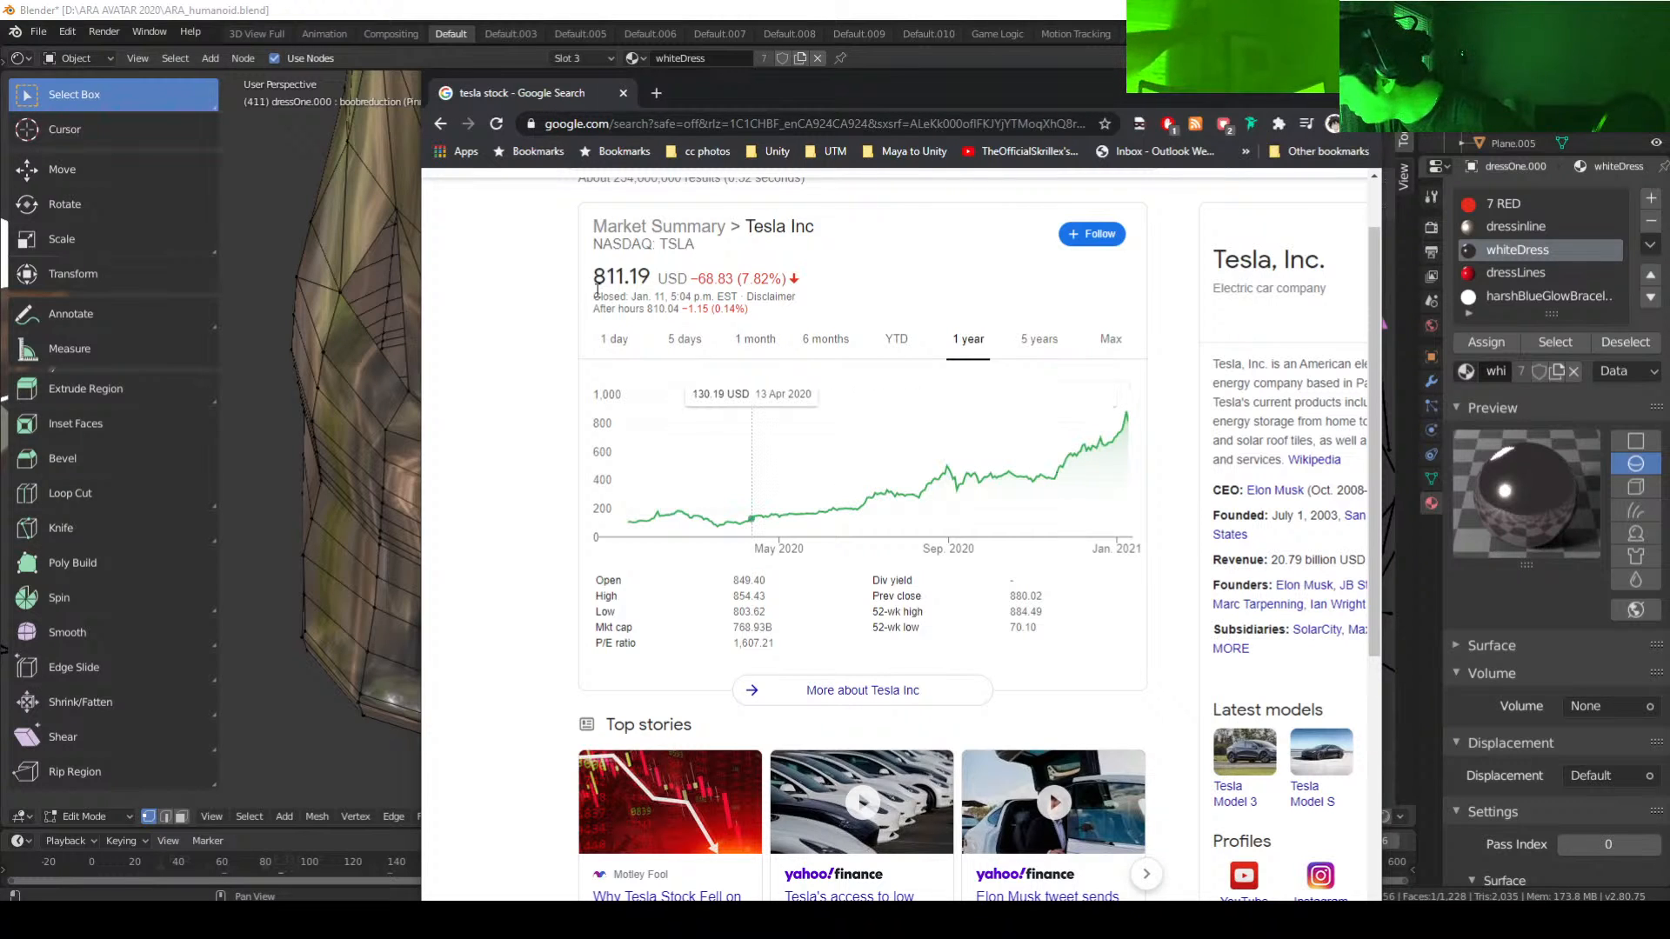
drag(598, 290, 694, 278)
click(807, 327)
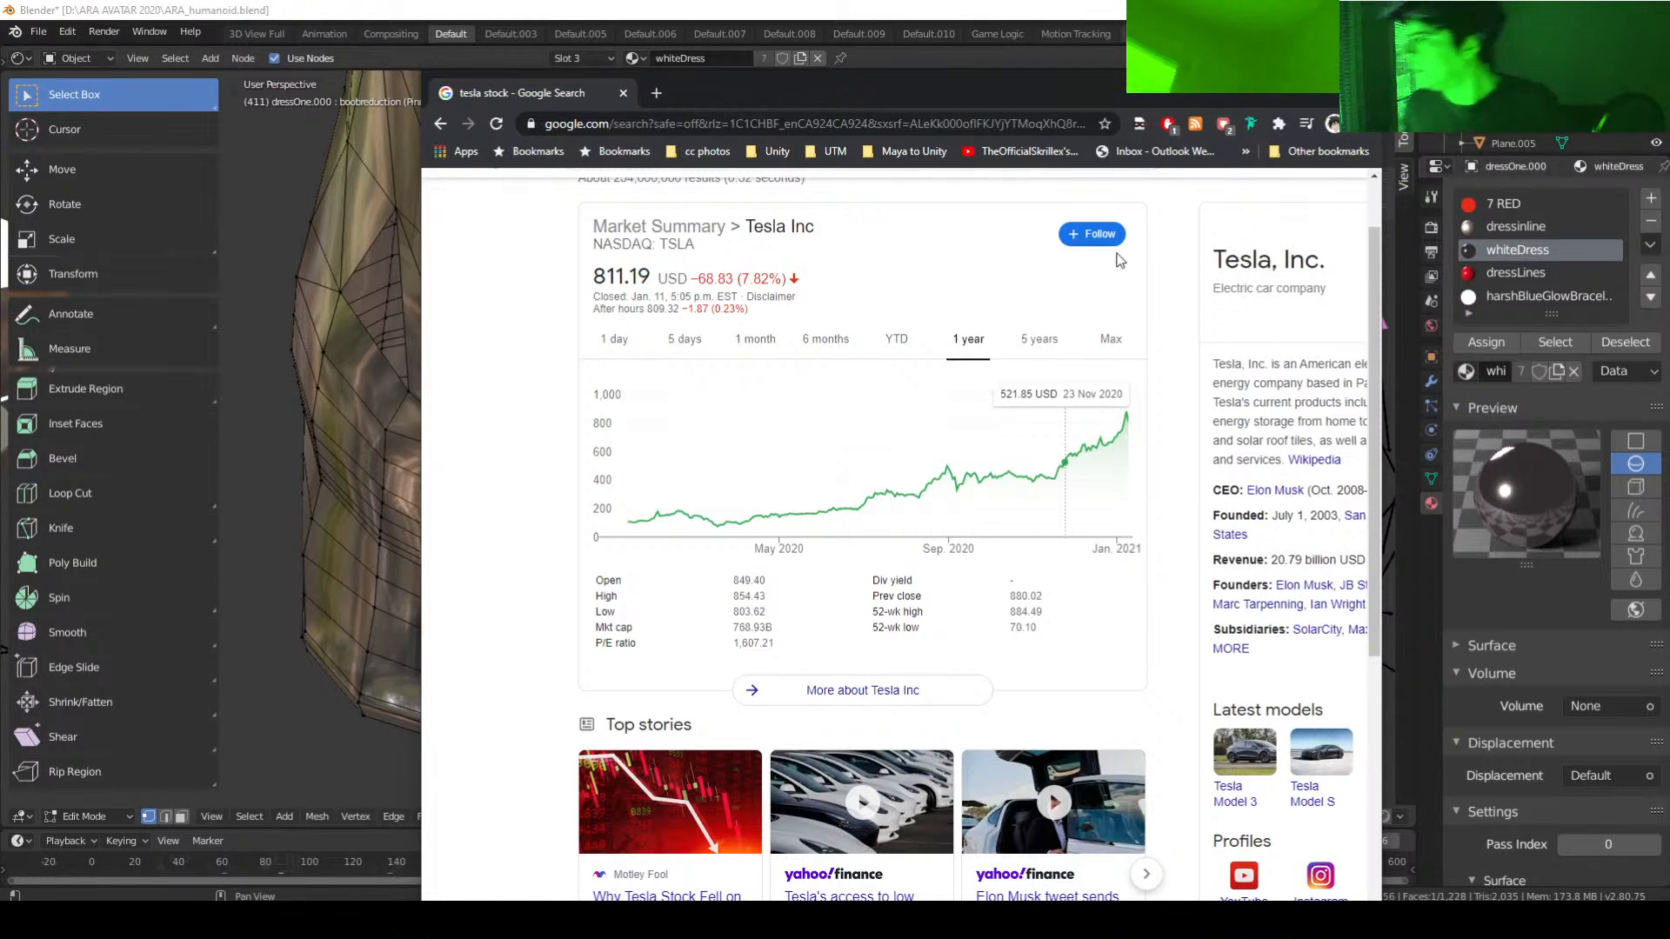
drag(899, 88, 1669, 88)
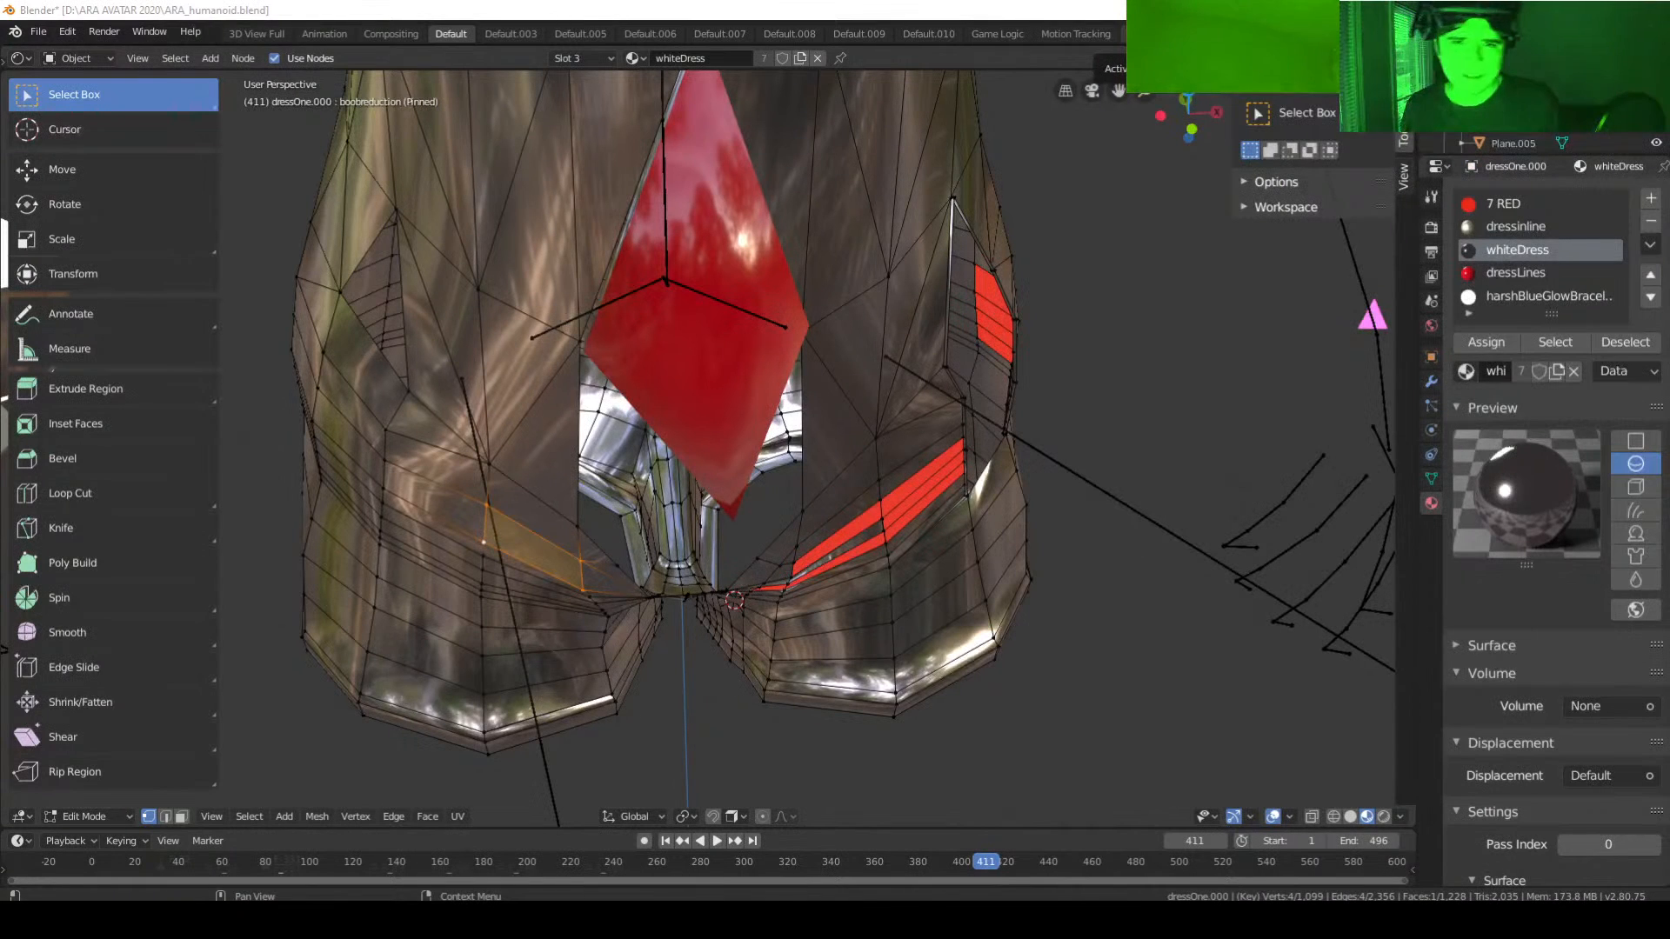
Step: Create an edge across the gap at the outer left thigh, joining the middle vertices on its two sides
middle_drag(814, 616, 762, 621)
scroll(830, 634, up, 2)
click(575, 549)
middle_drag(575, 549, 650, 530)
shift+middle_drag(488, 536, 487, 530)
shift+click(485, 529)
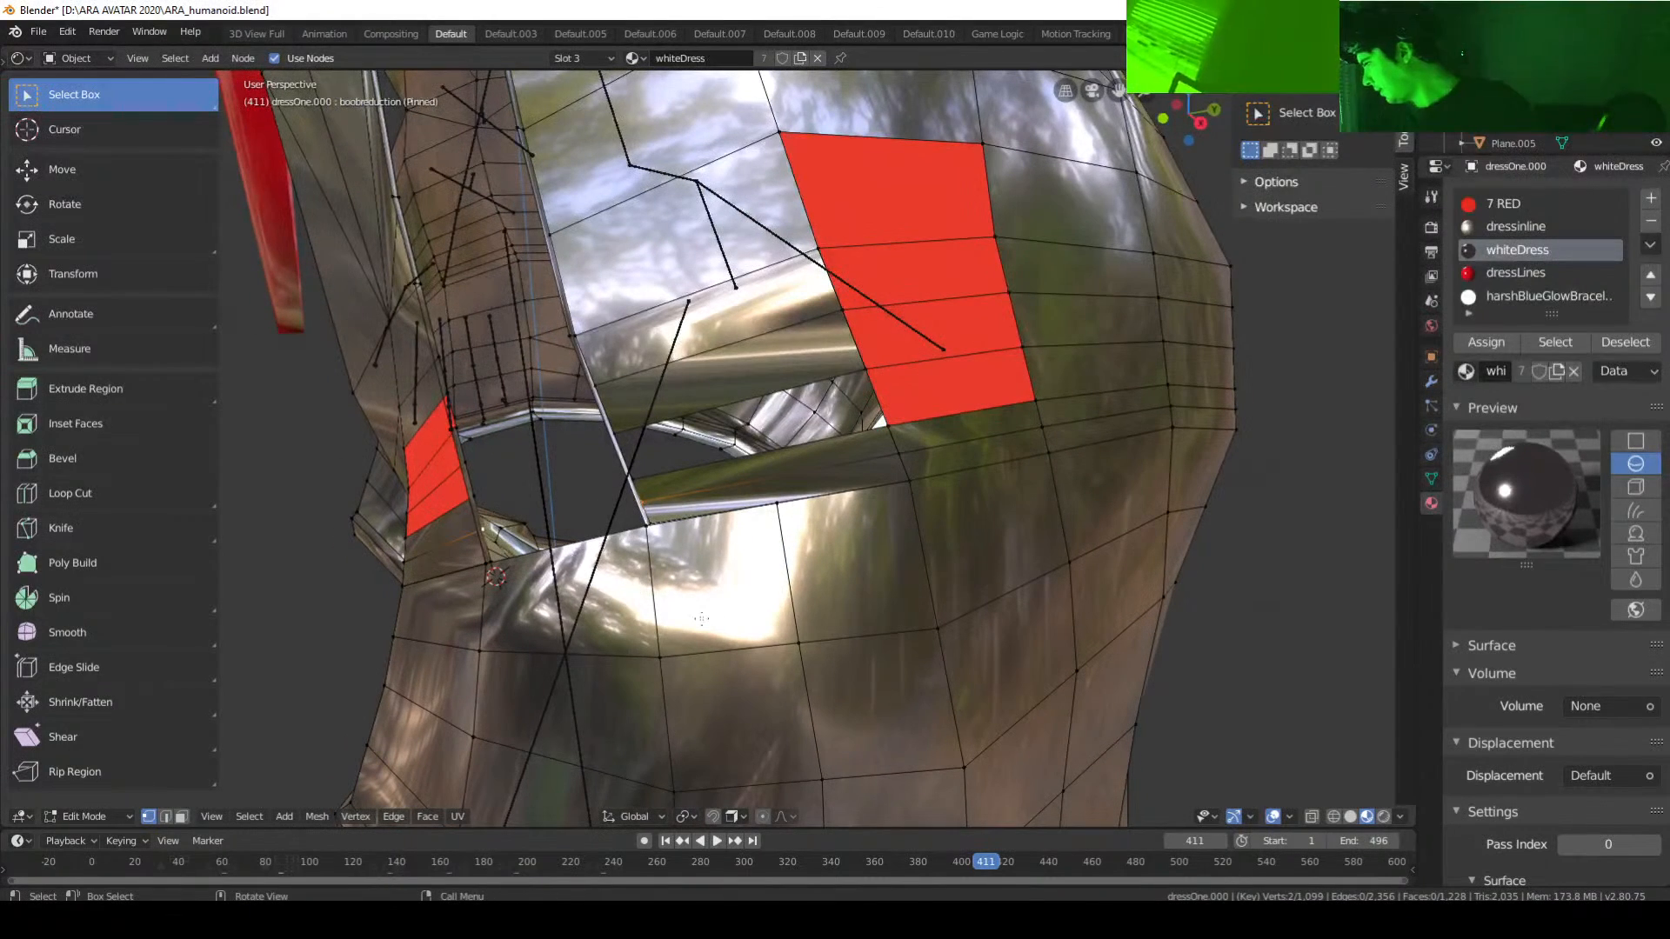
key(f)
Step: Create a second edge across the outer left-thigh gap, joining the vertices just above the first edge
middle_drag(858, 631, 904, 604)
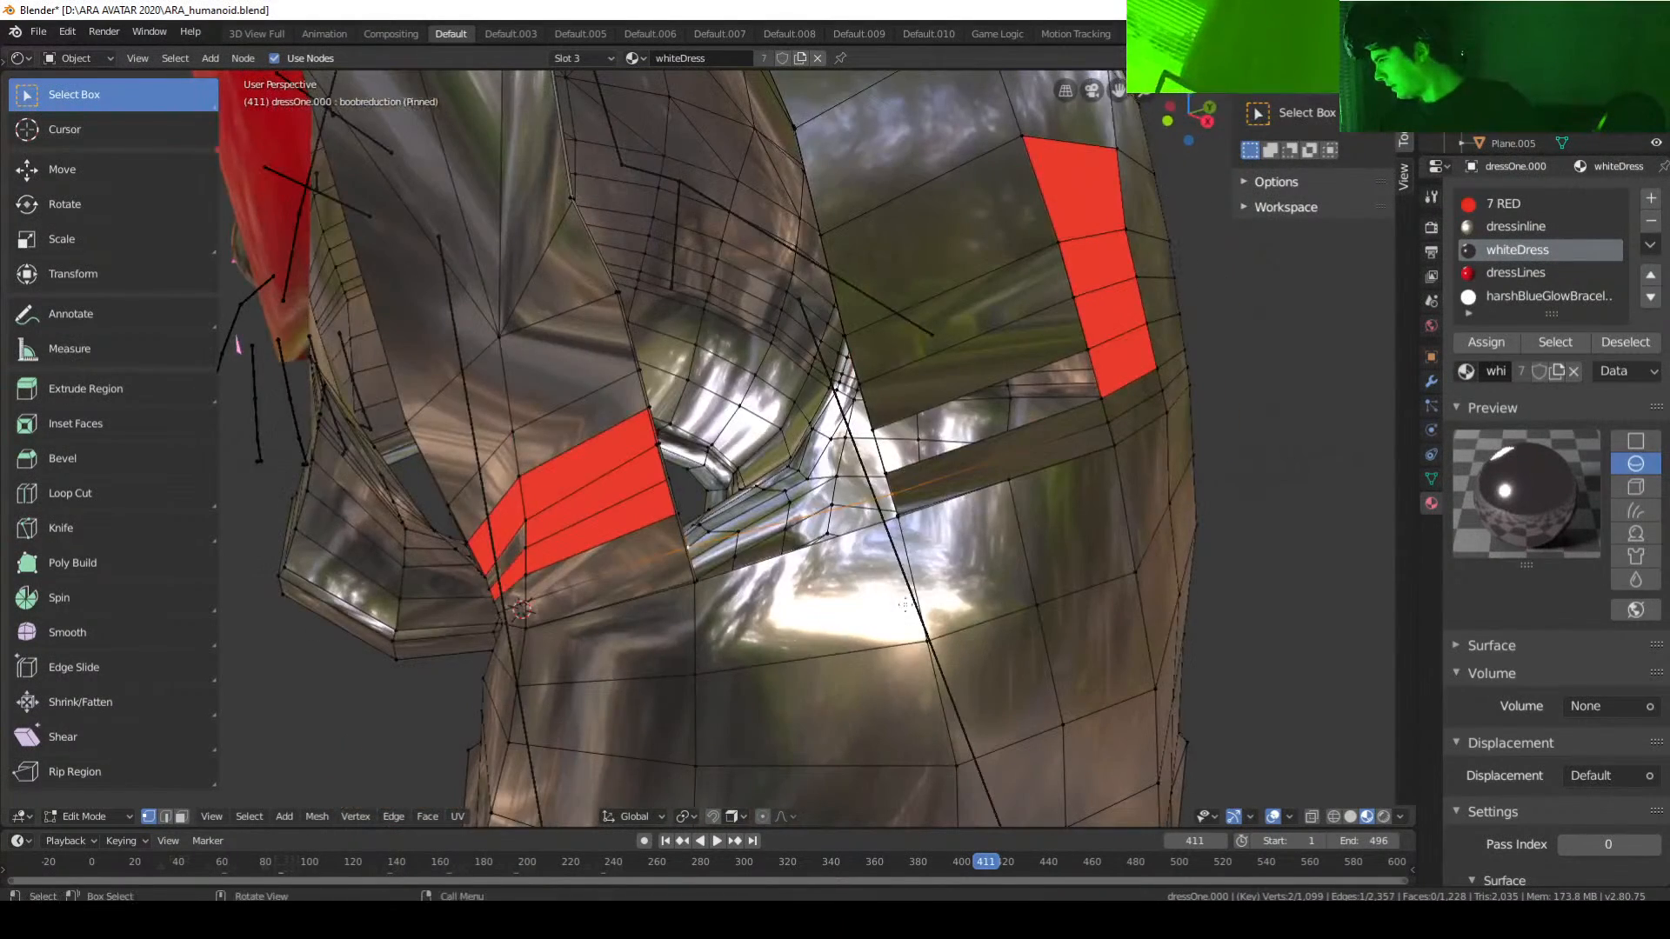
middle_drag(922, 494, 891, 578)
click(1025, 467)
middle_drag(628, 545, 508, 480)
shift+click(504, 479)
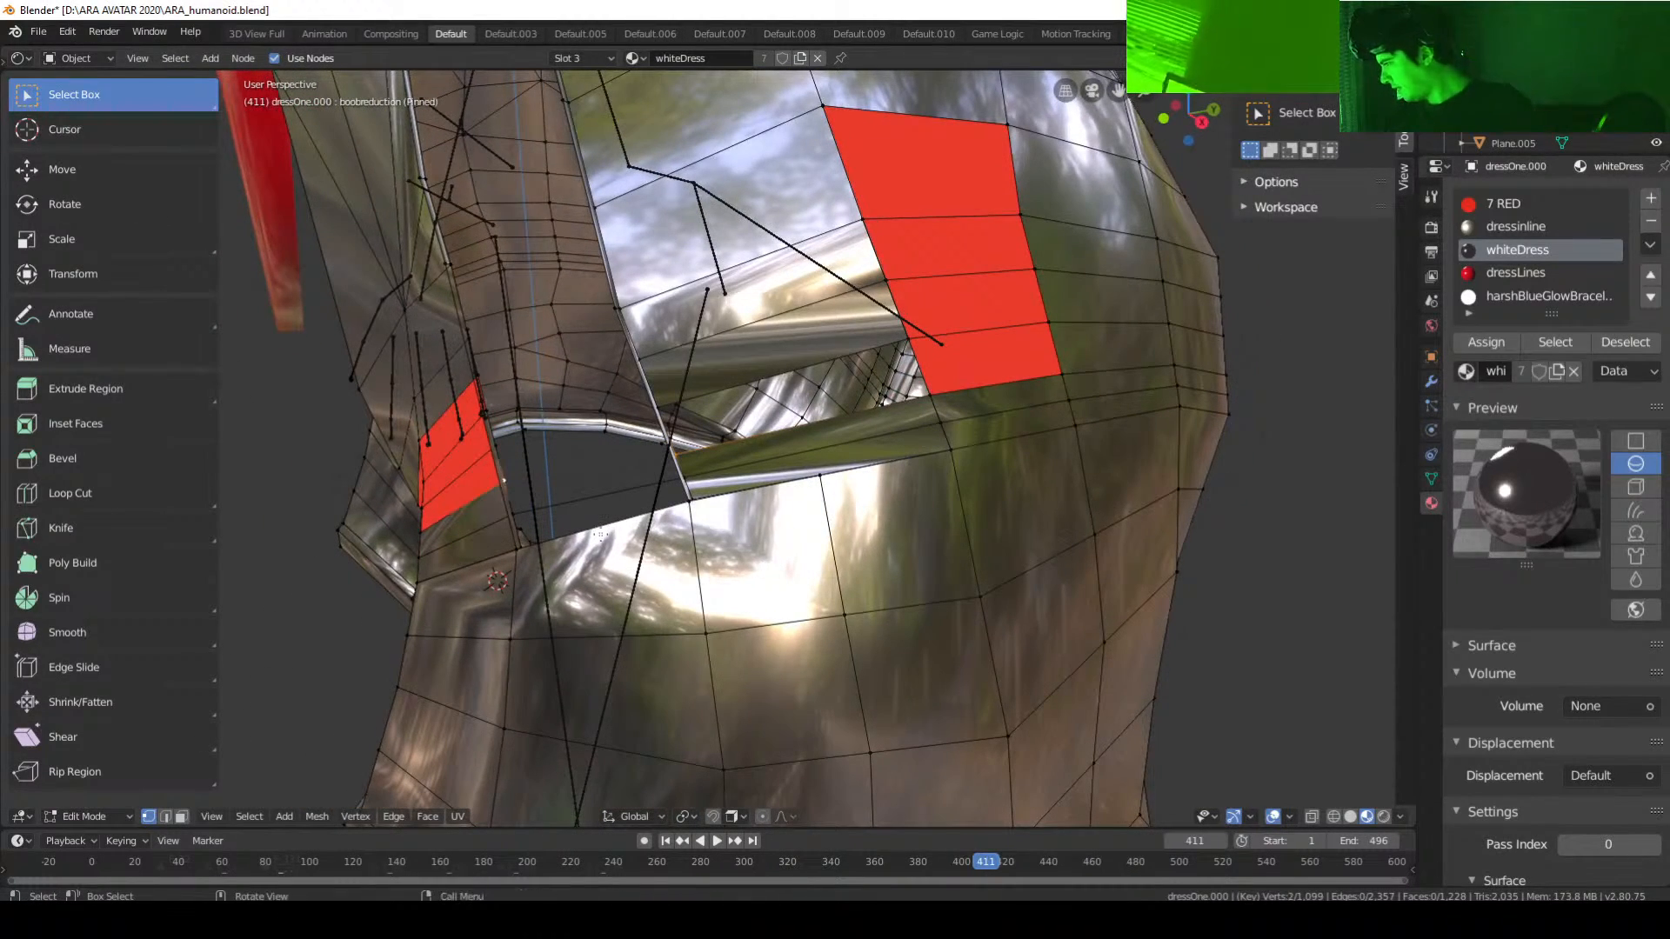
key(f)
Step: Fill a face between the two new left-thigh edges and another face directly beneath it
middle_drag(755, 574, 689, 459)
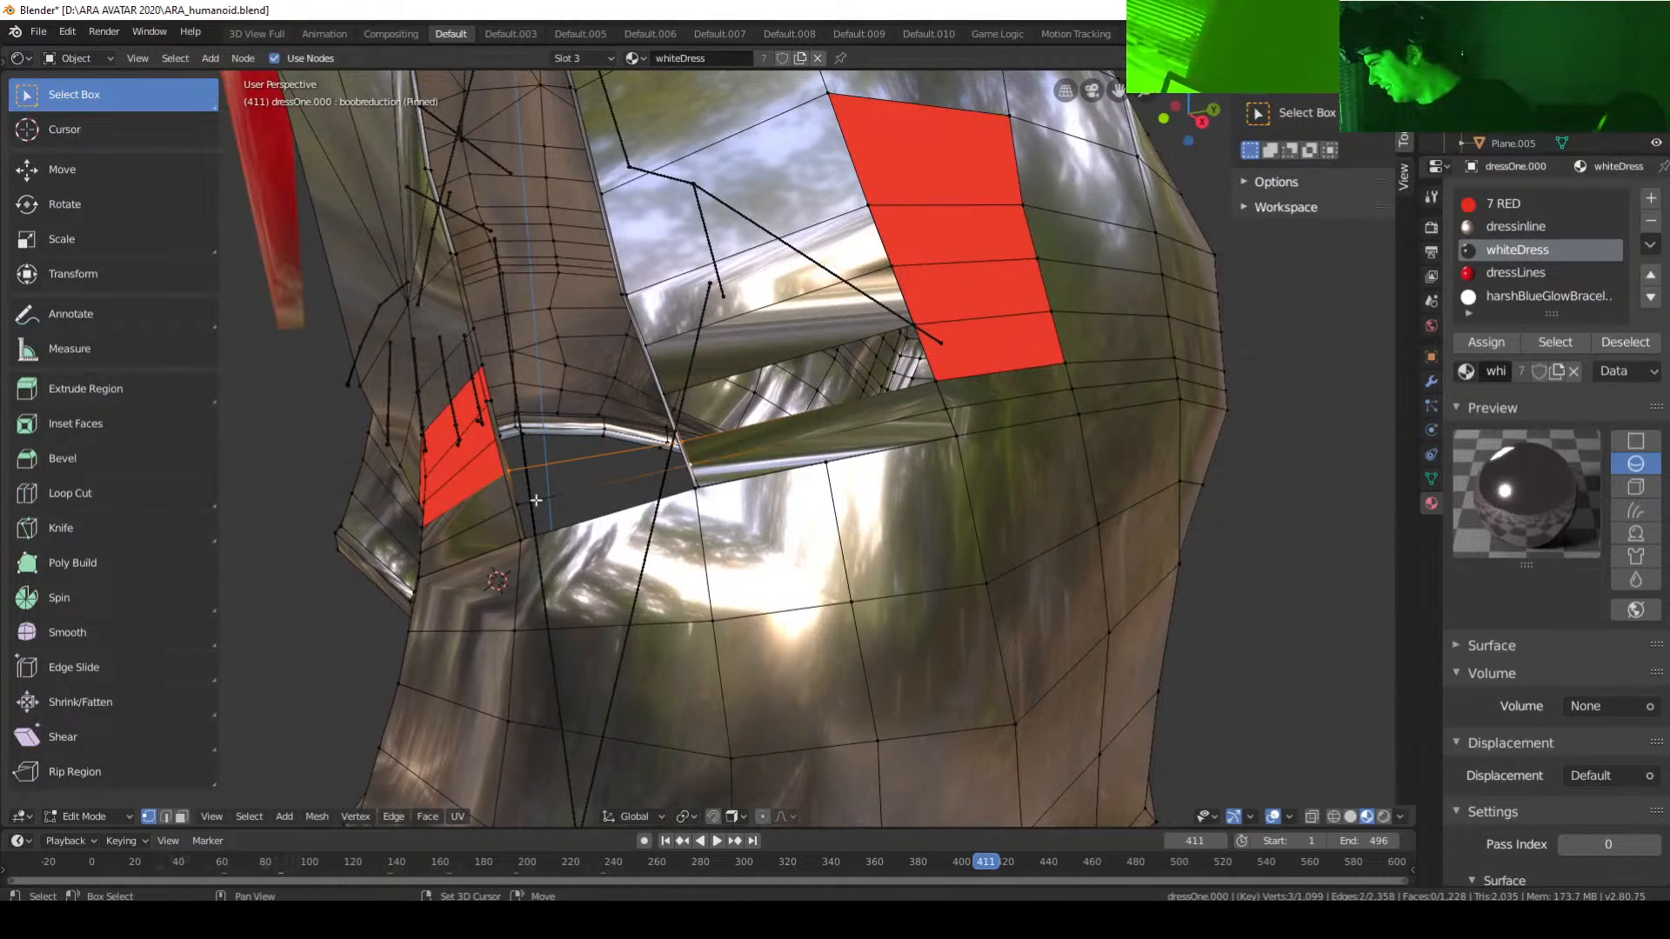
key(f)
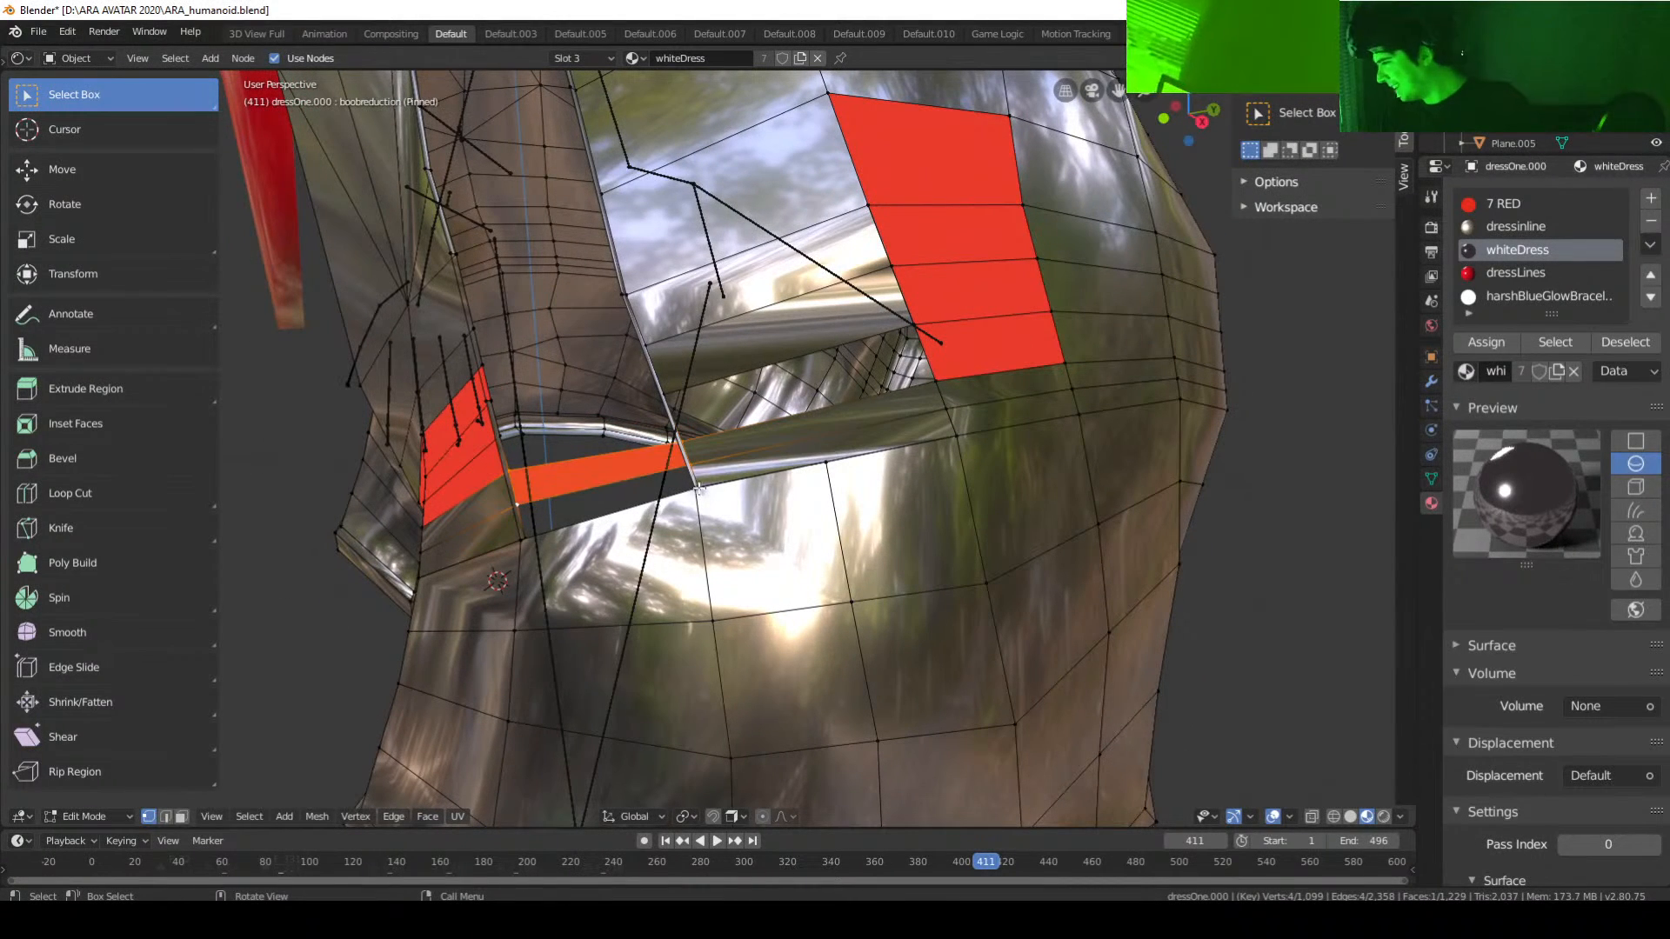
shift+click(672, 476)
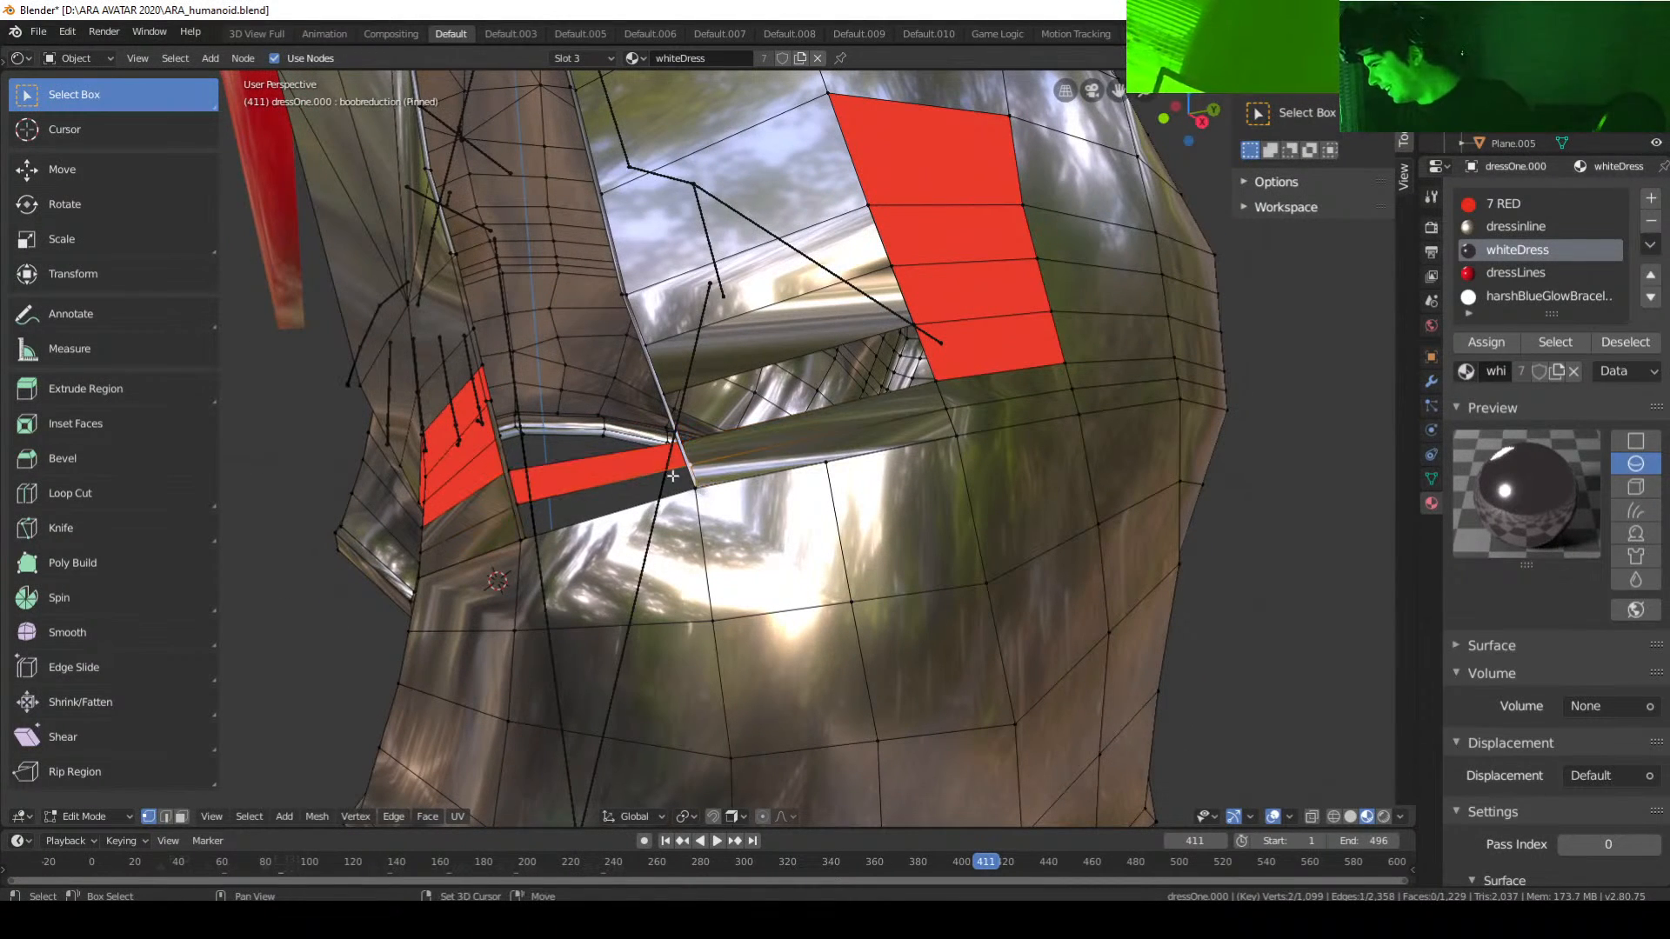
shift+click(525, 539)
key(f)
middle_drag(866, 584, 853, 466)
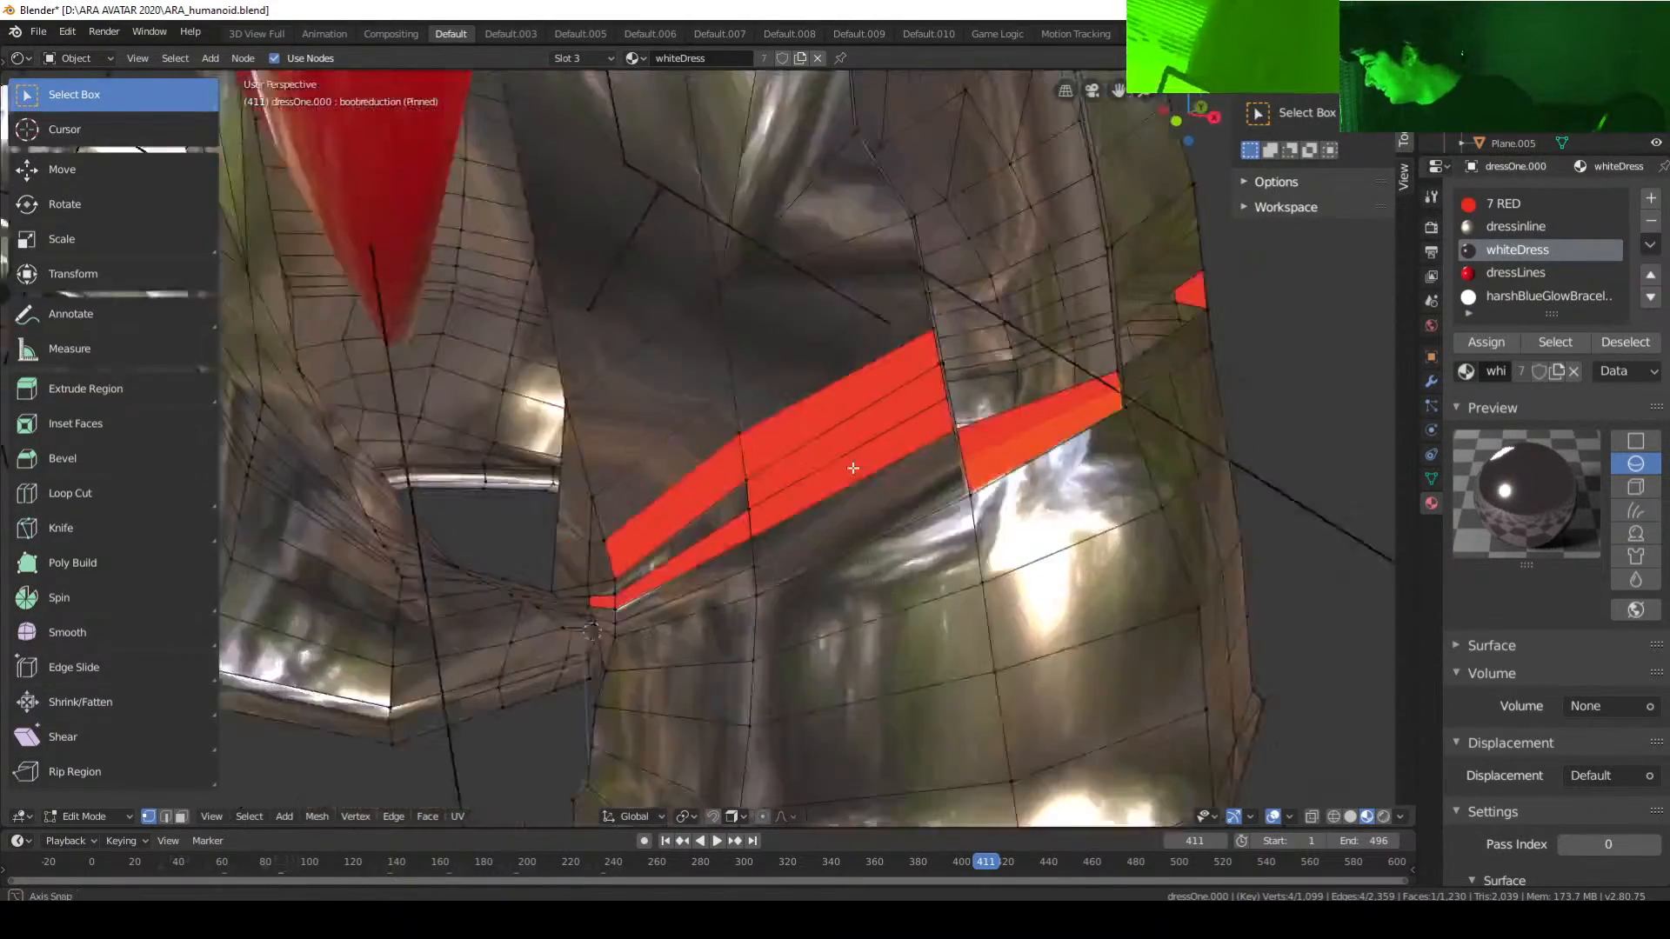
scroll(817, 560, down, 6)
middle_drag(809, 559, 782, 496)
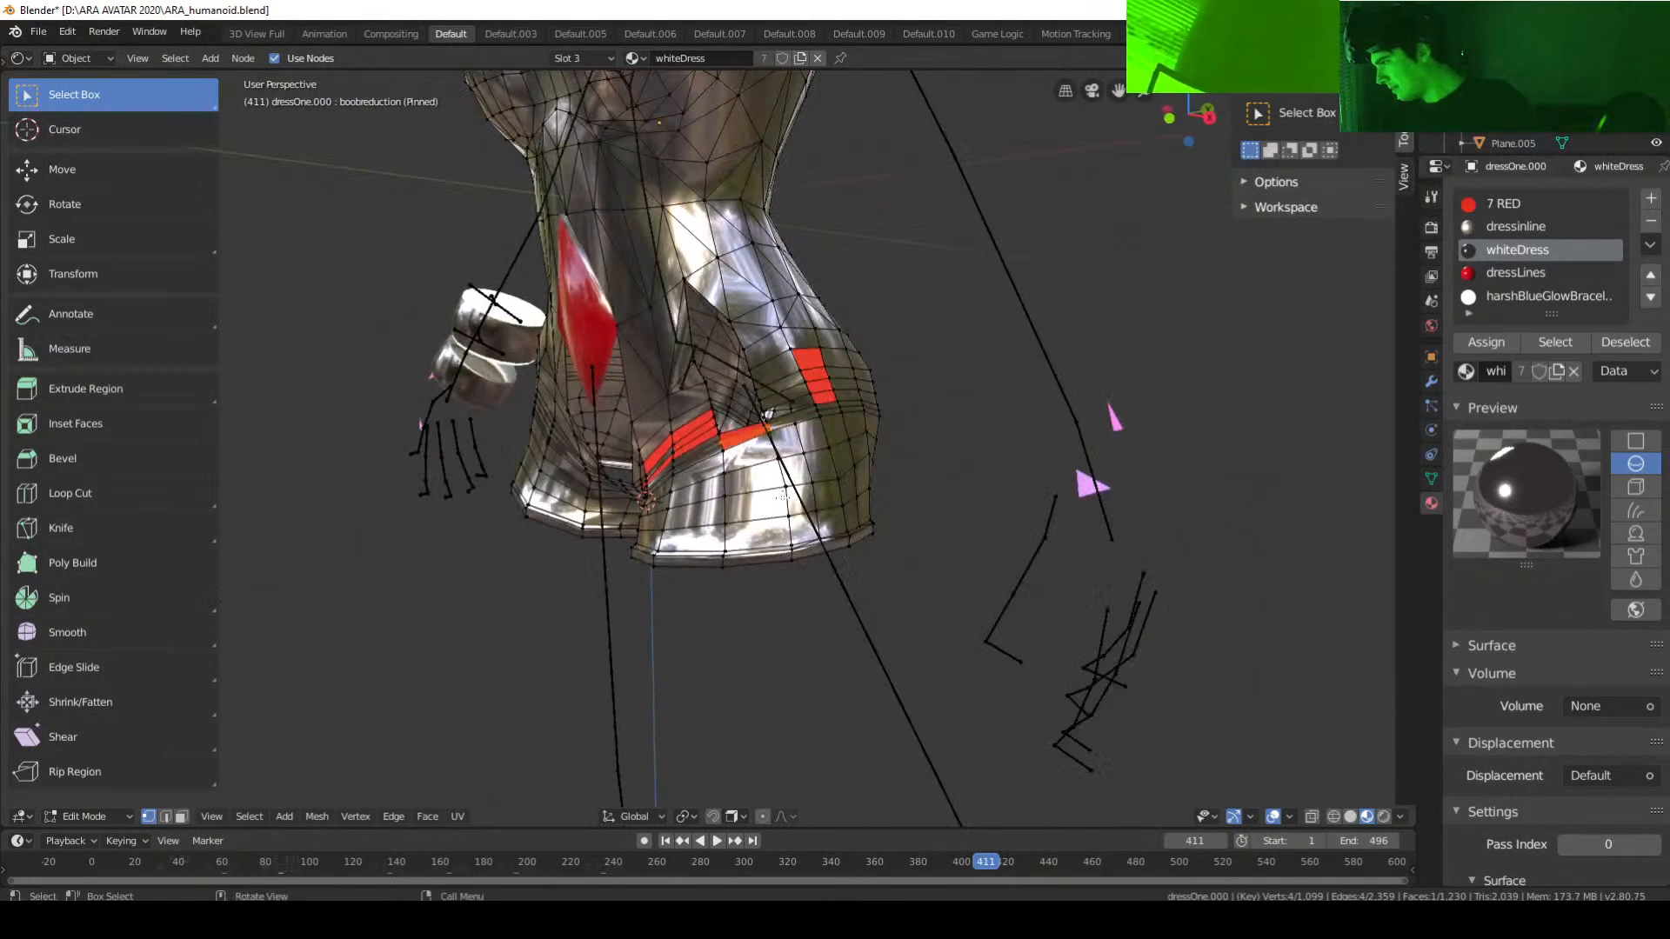
Step: Switch to face selection and check the strip faces around the left hip and across the back one by one
click(181, 818)
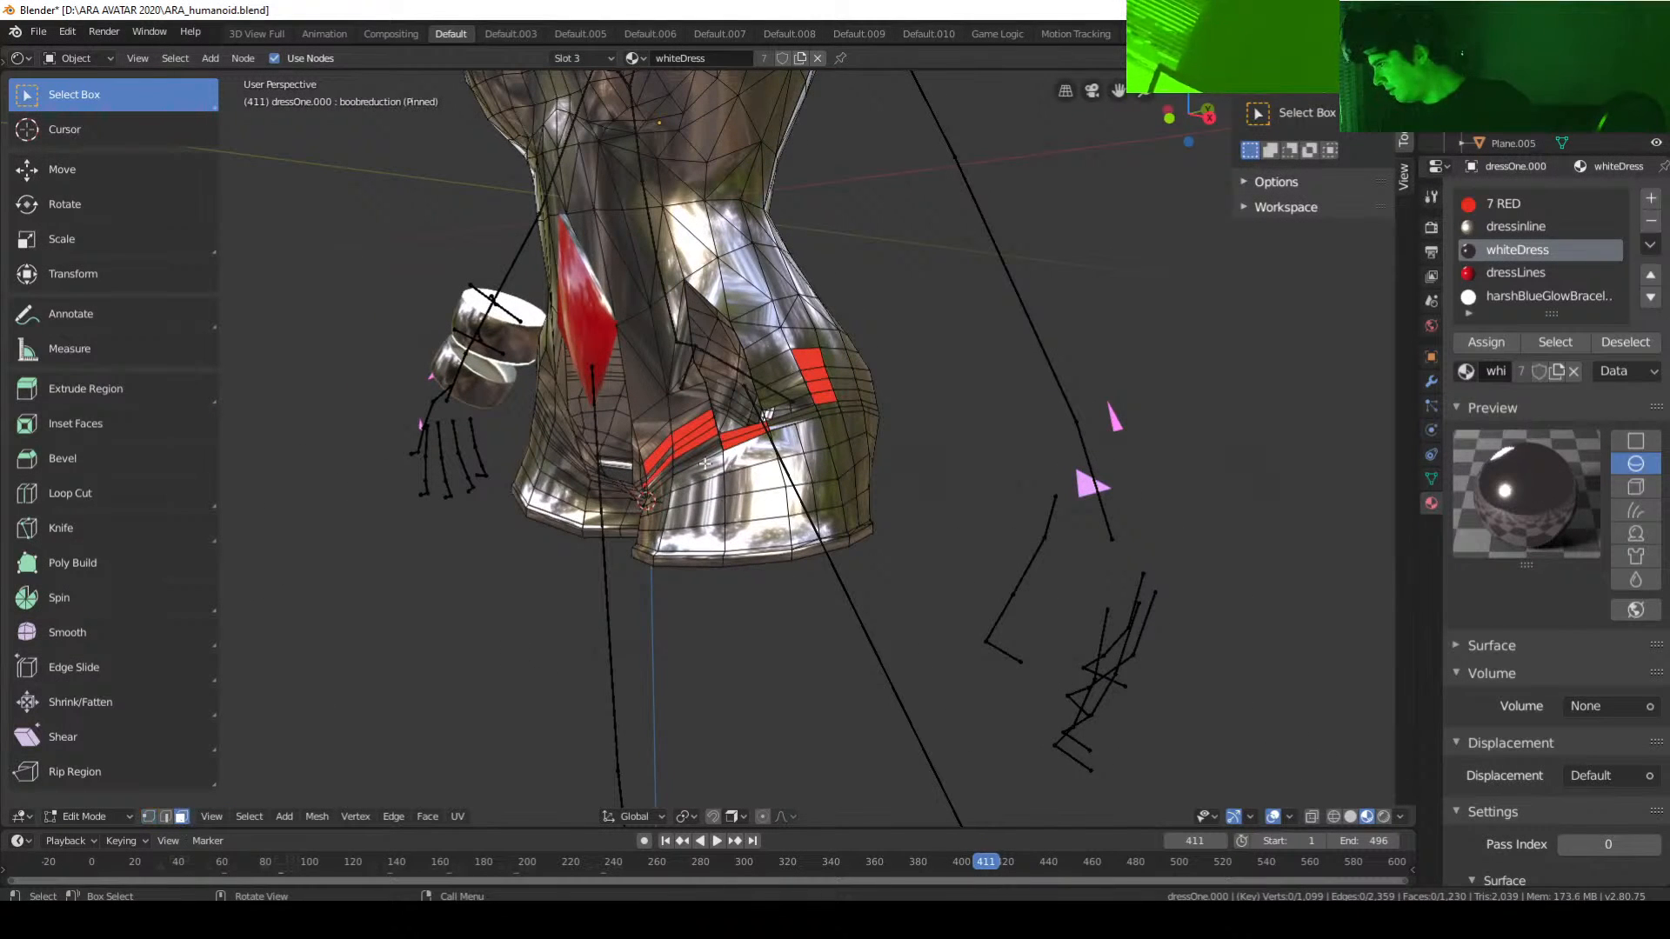
click(740, 435)
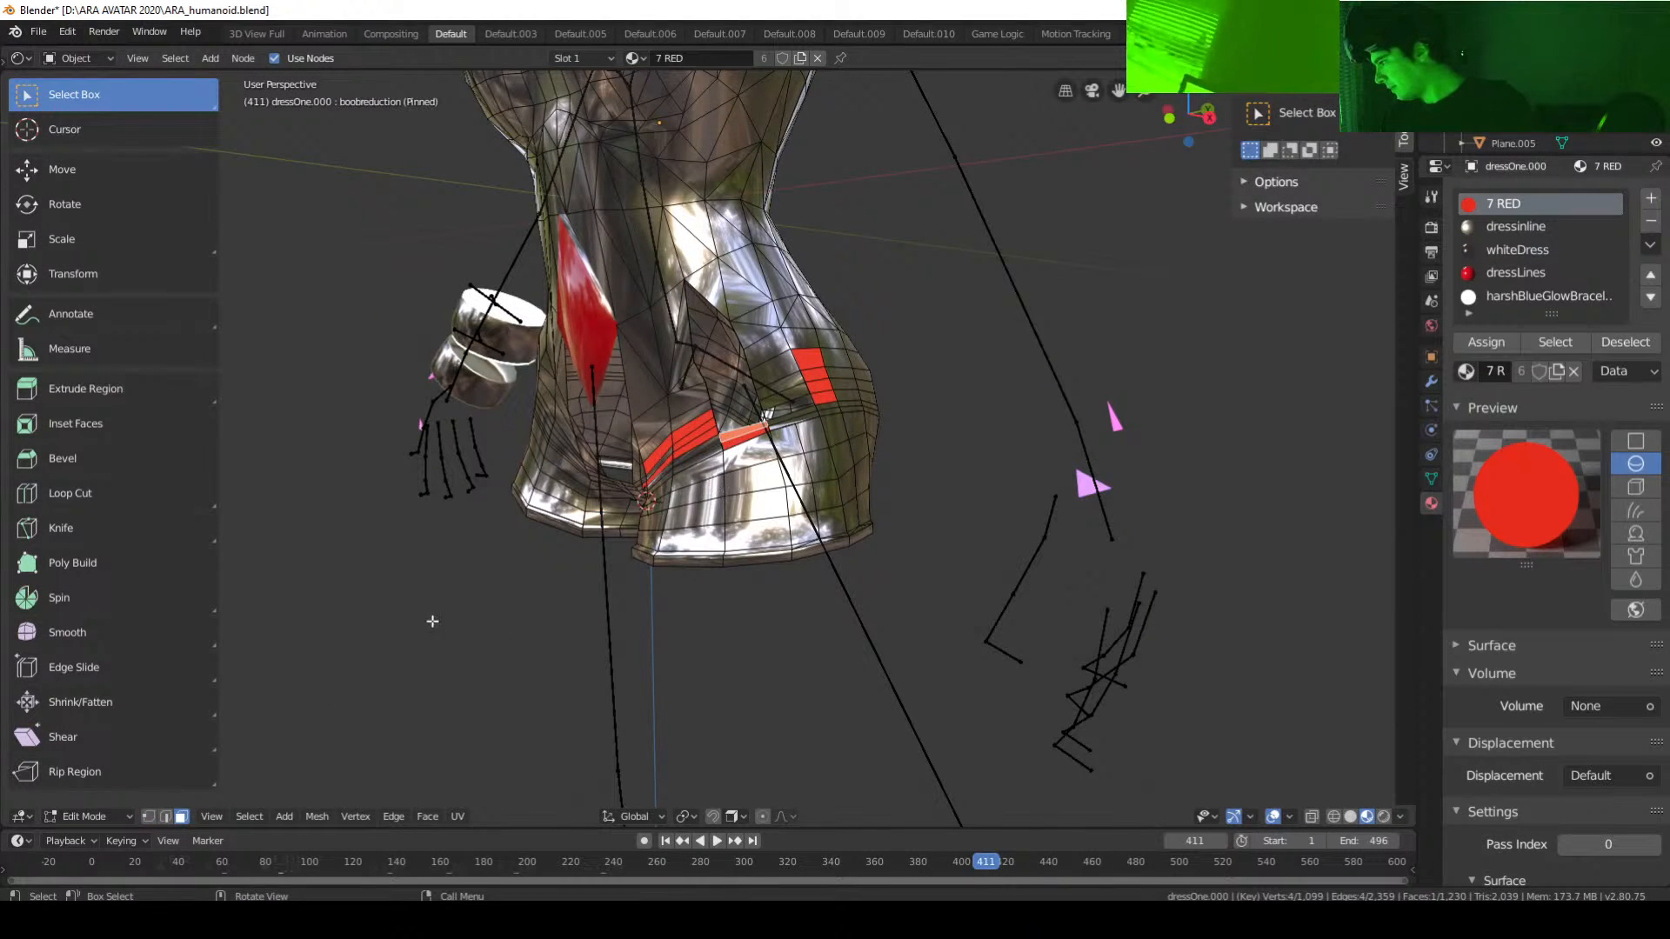
middle_drag(840, 735, 487, 731)
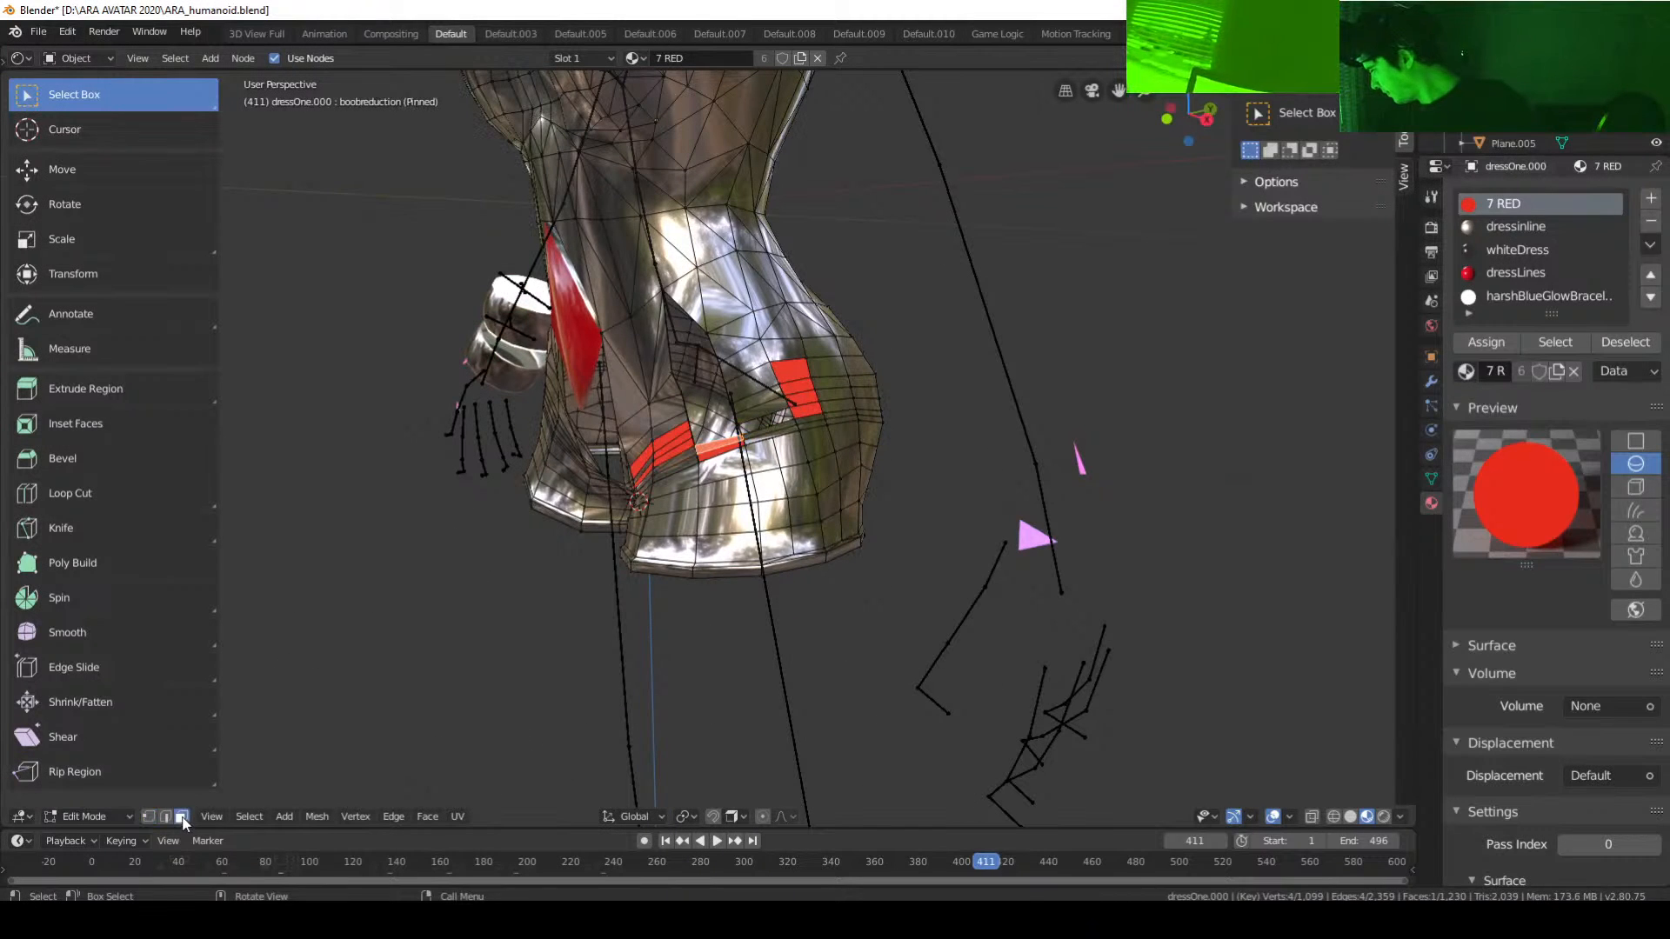
click(760, 411)
click(798, 386)
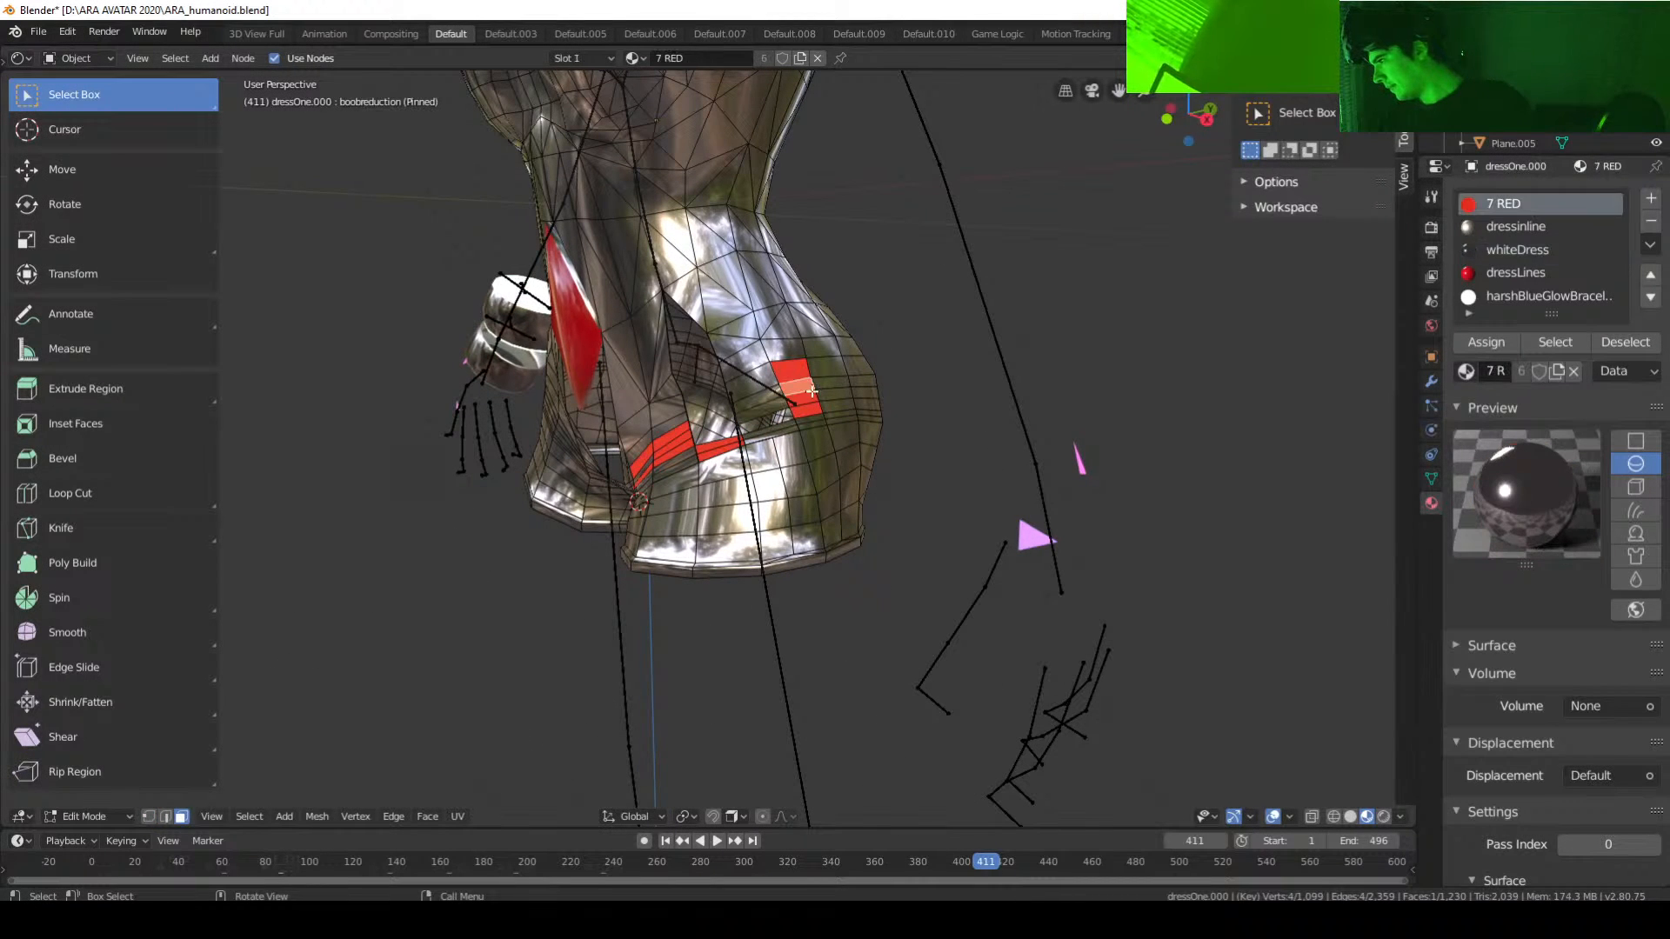
click(839, 384)
click(869, 383)
middle_drag(870, 383, 693, 437)
click(701, 417)
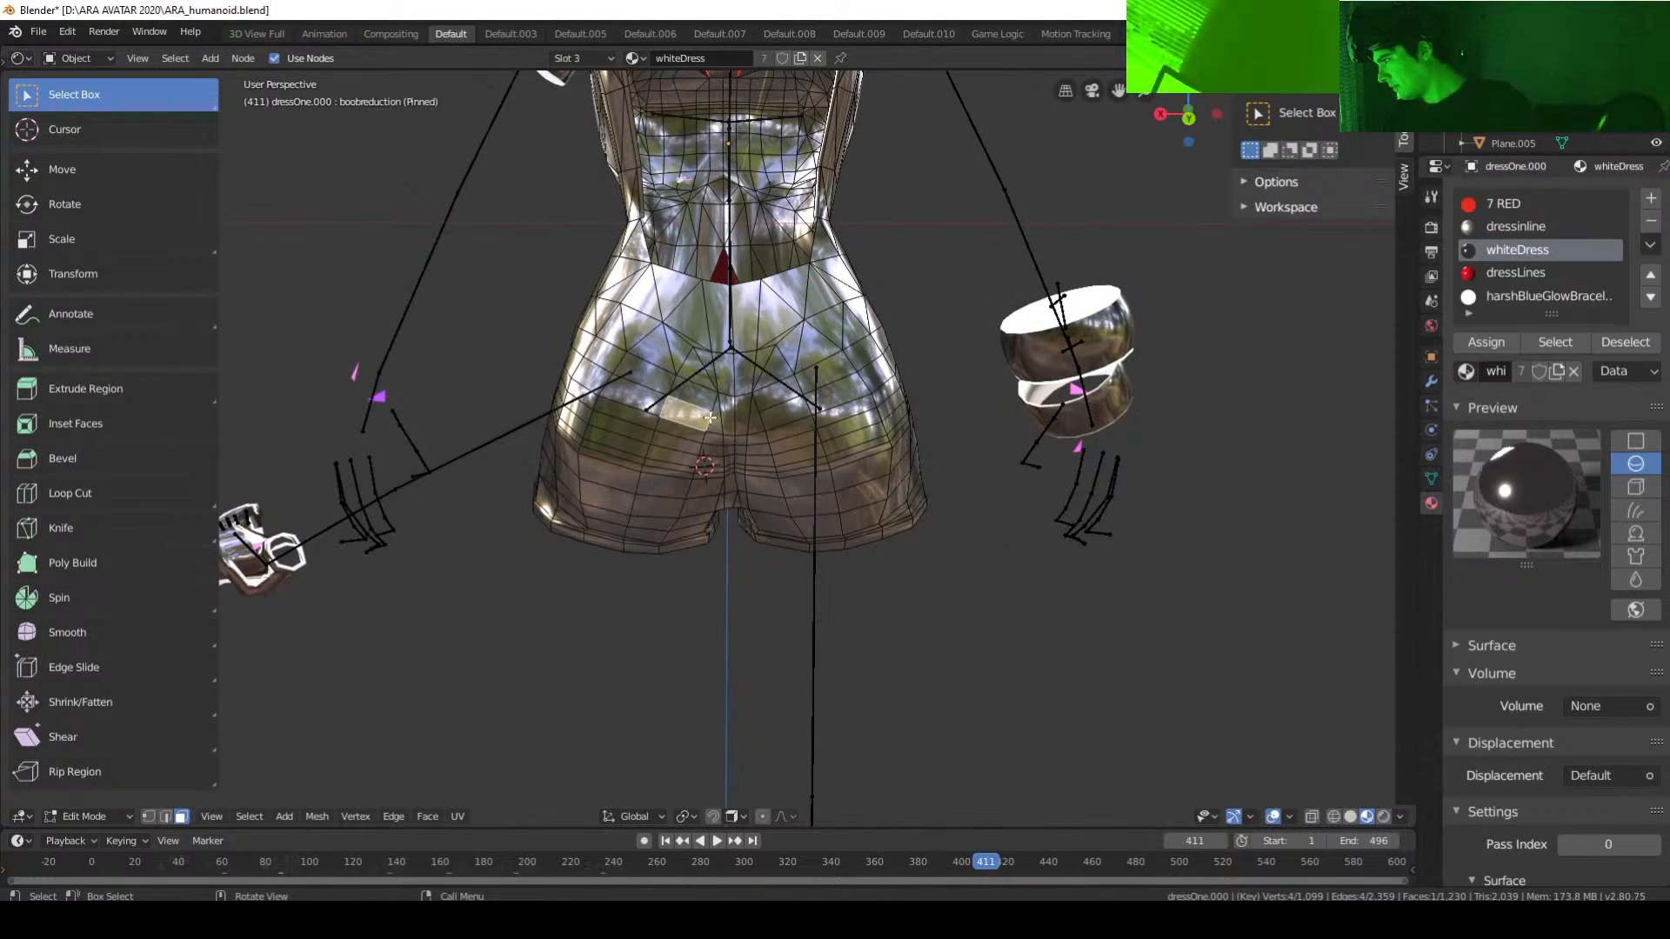
click(728, 430)
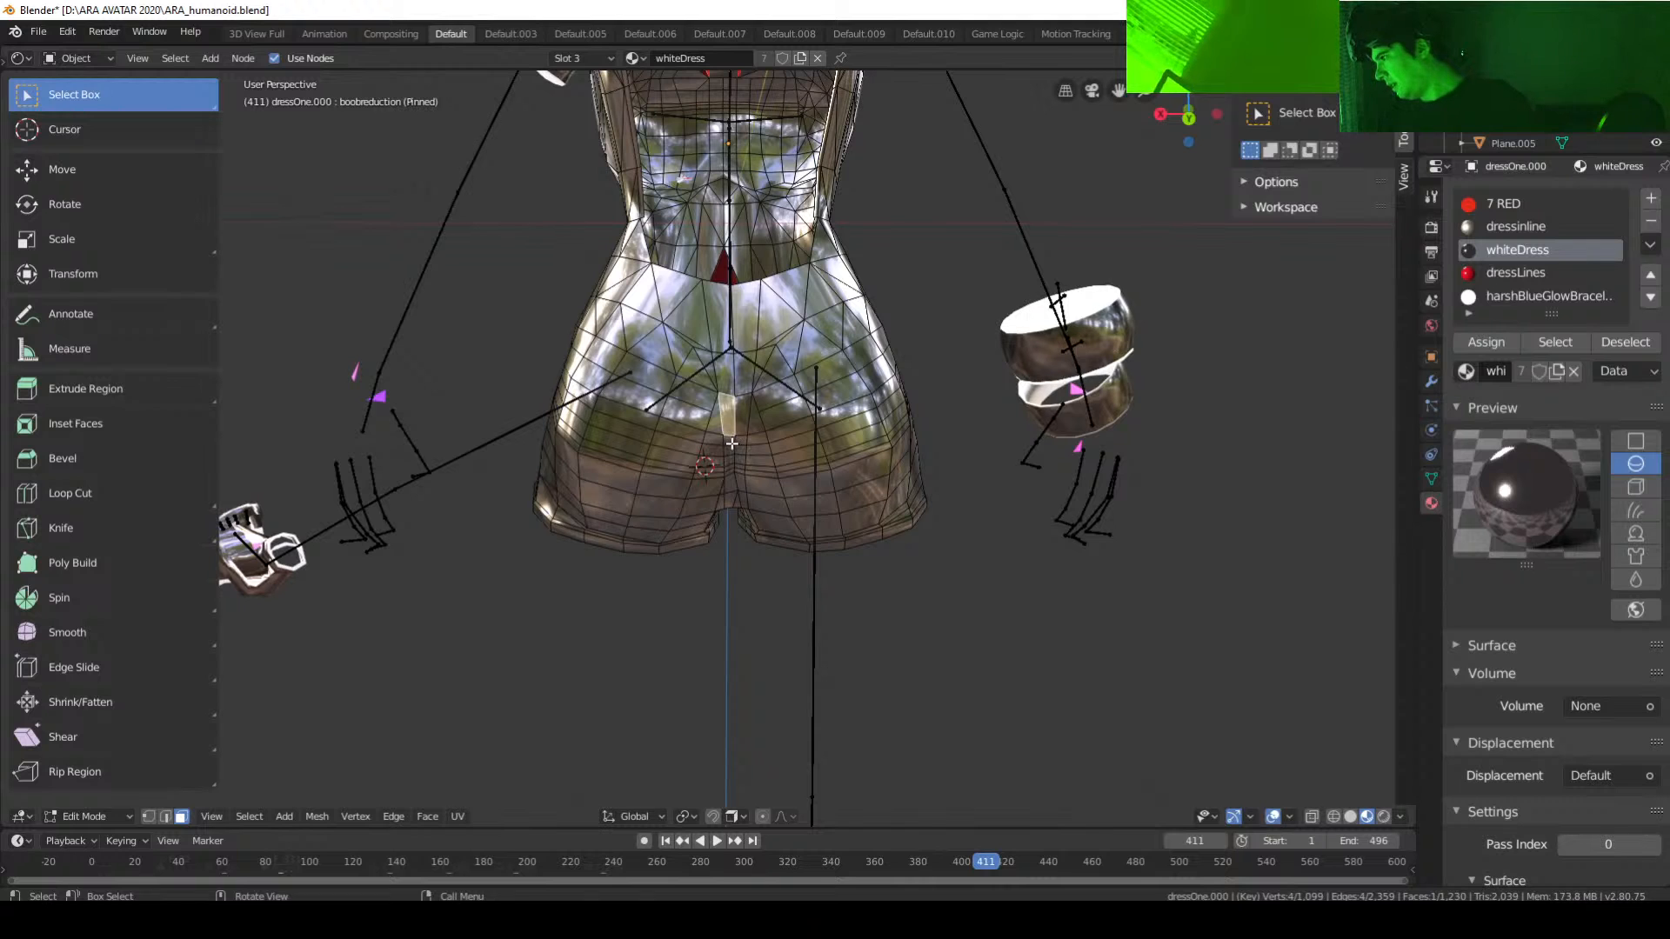
click(732, 443)
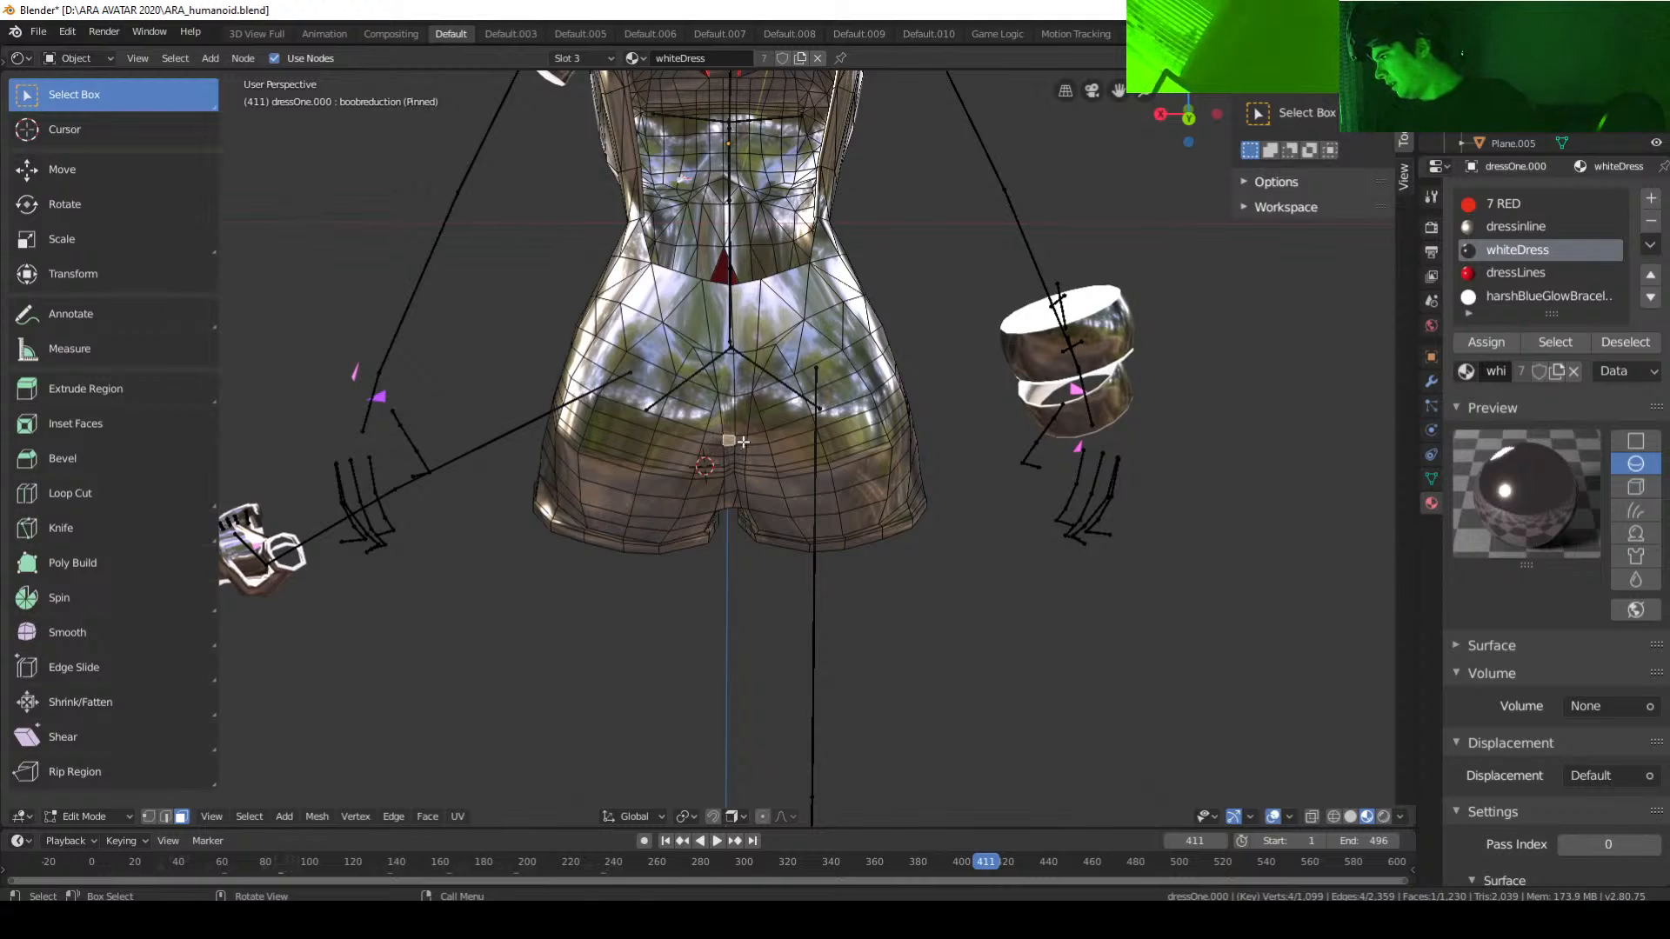
Step: Delete two strip faces on the right half of the dress's back, beside the centre line
click(793, 416)
middle_drag(849, 476, 789, 441)
key(x)
click(865, 434)
click(789, 441)
key(x)
click(790, 446)
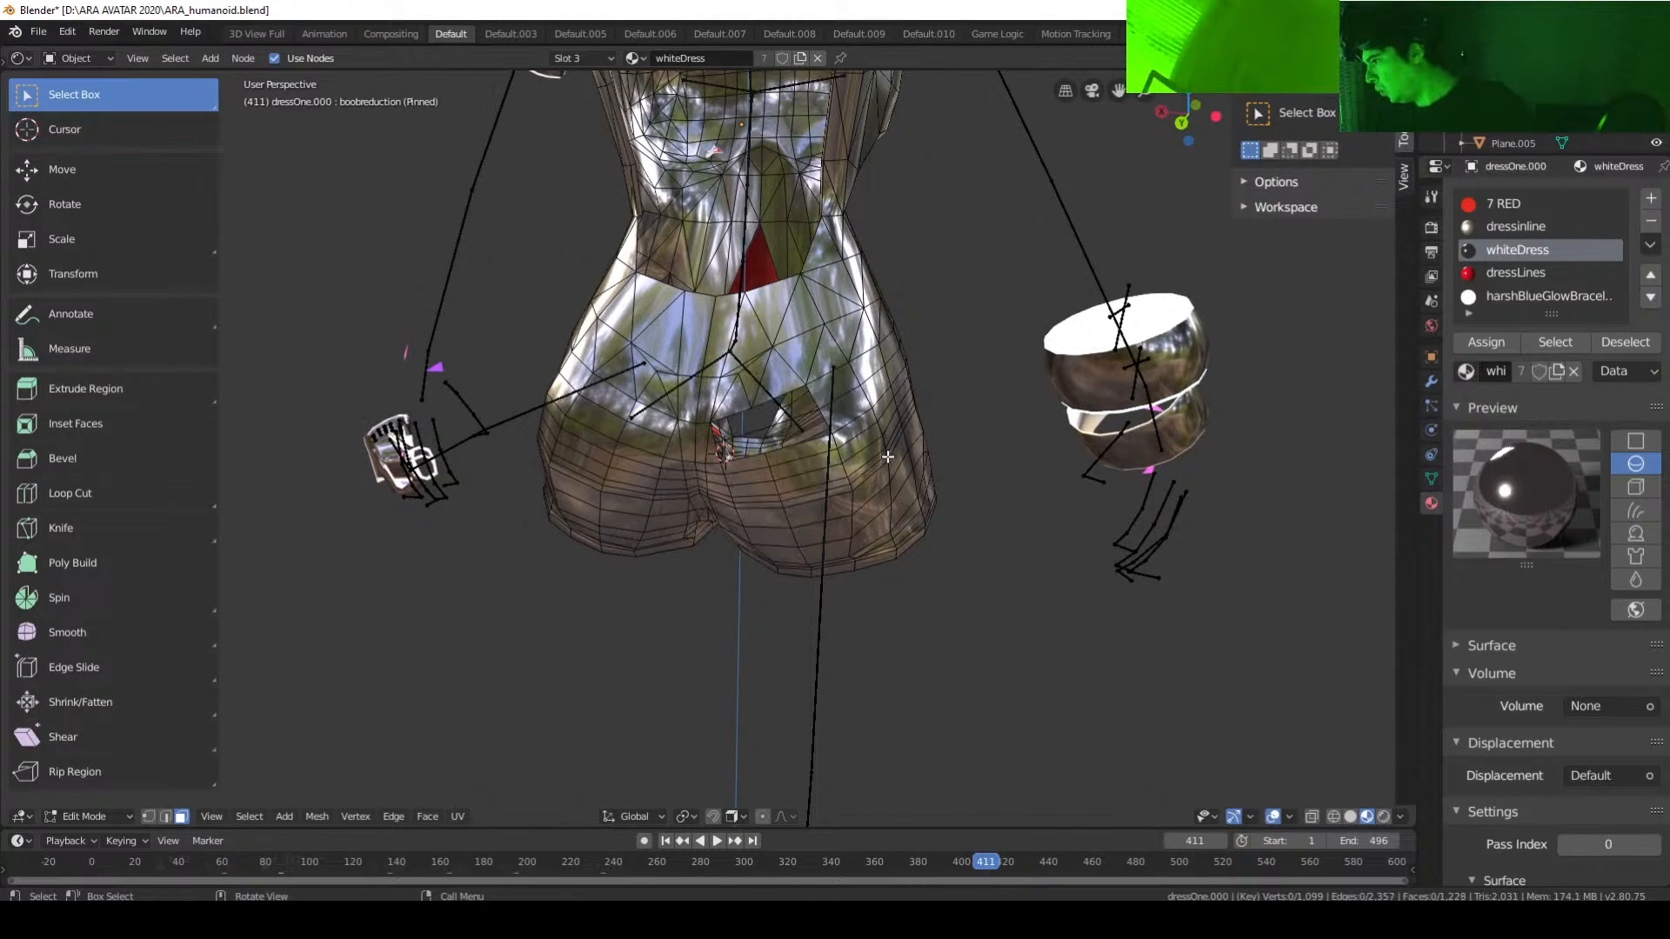
Step: Delete the next five faces of the strip one by one around the outer side of the right hip
middle_drag(886, 457, 678, 487)
click(800, 438)
key(x)
click(802, 439)
click(791, 470)
key(x)
click(790, 473)
click(777, 492)
key(x)
click(776, 493)
click(804, 515)
key(x)
click(802, 515)
click(795, 484)
key(x)
click(757, 501)
Step: Delete the remaining strip faces one by one across the front of the right thigh towards the crotch
click(668, 471)
key(x)
click(668, 471)
click(670, 473)
key(x)
click(670, 473)
click(678, 487)
key(x)
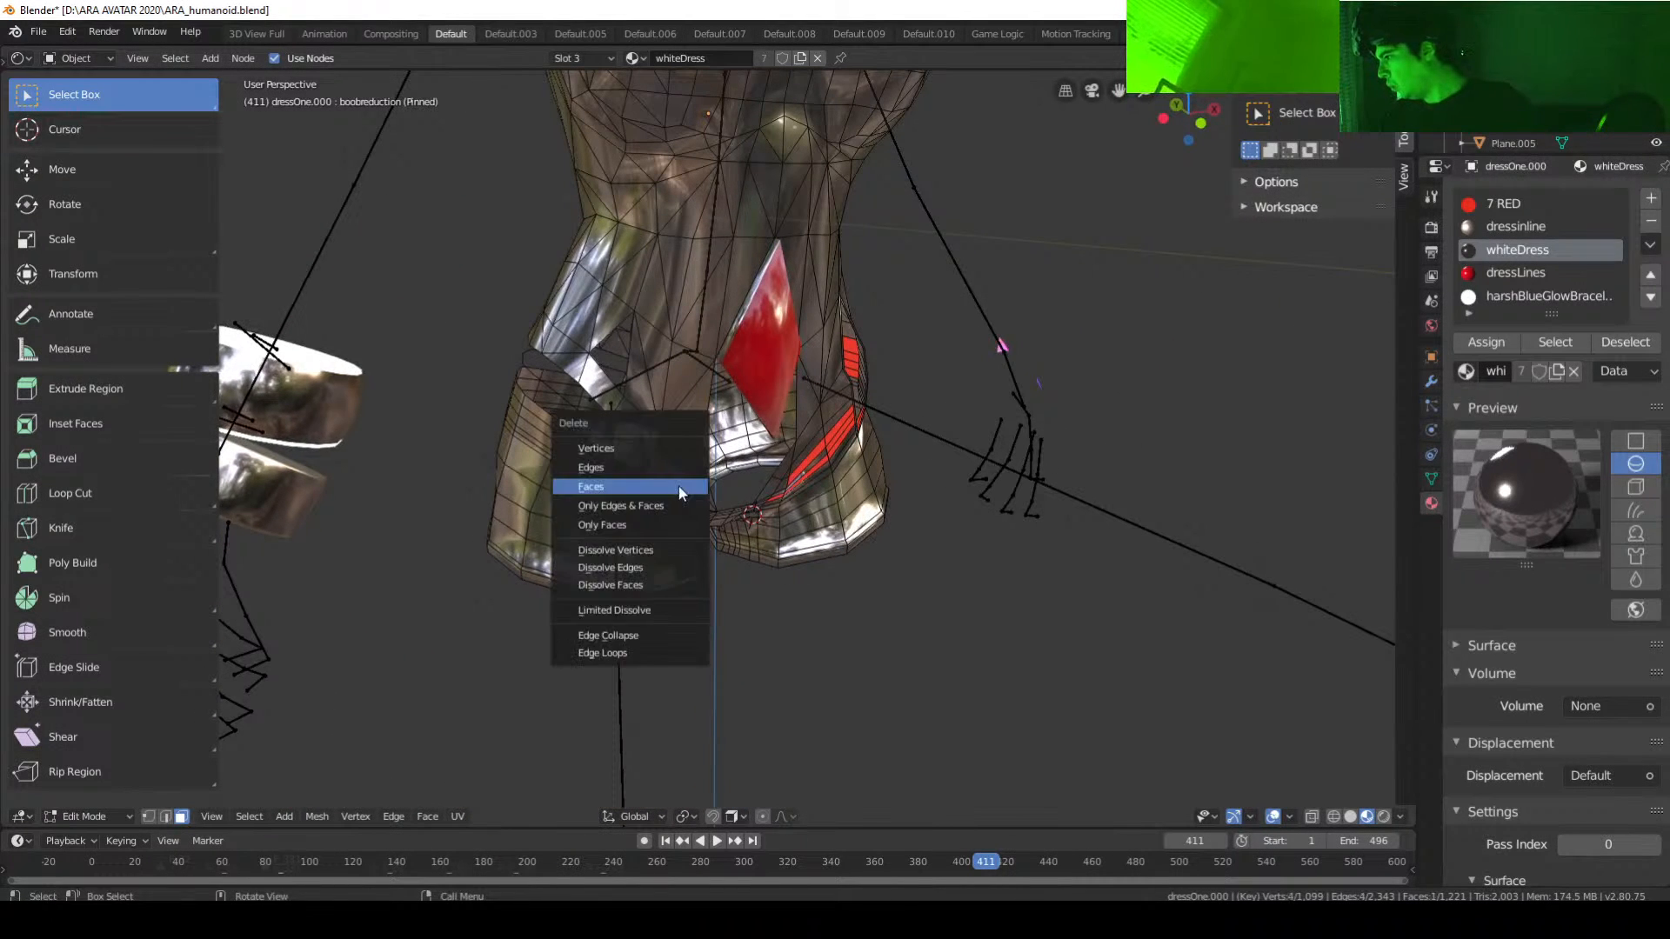
click(678, 487)
click(700, 502)
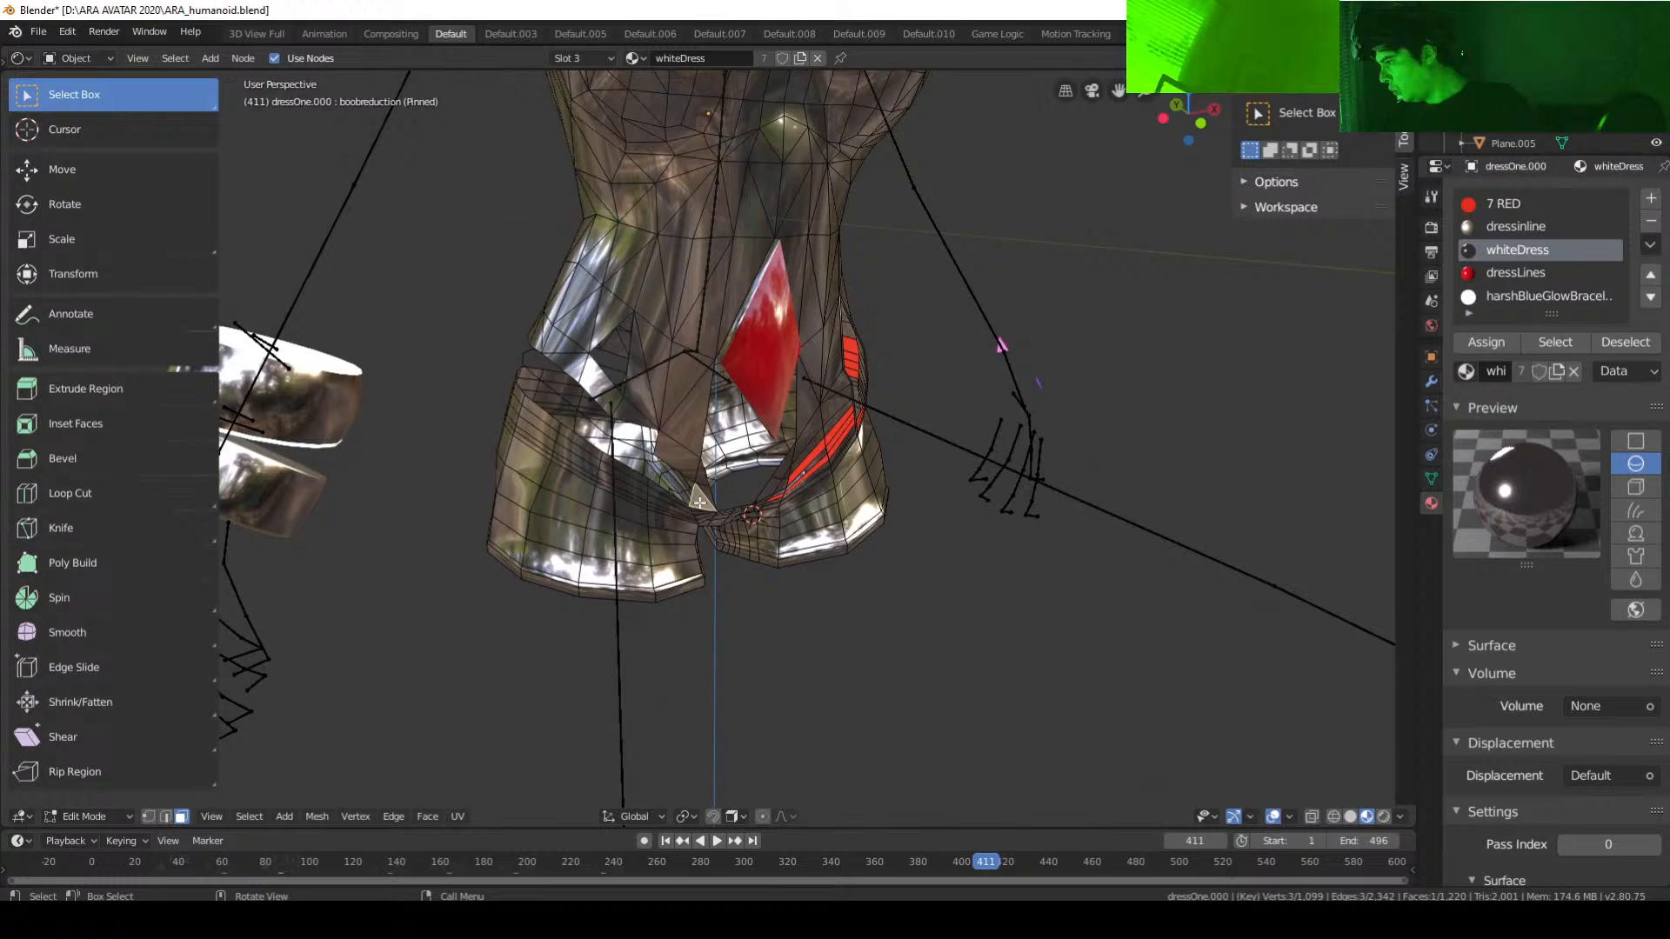
Step: Switch to vertex selection and join two vertices with an edge across the gap at the front of the right inner thigh
click(148, 816)
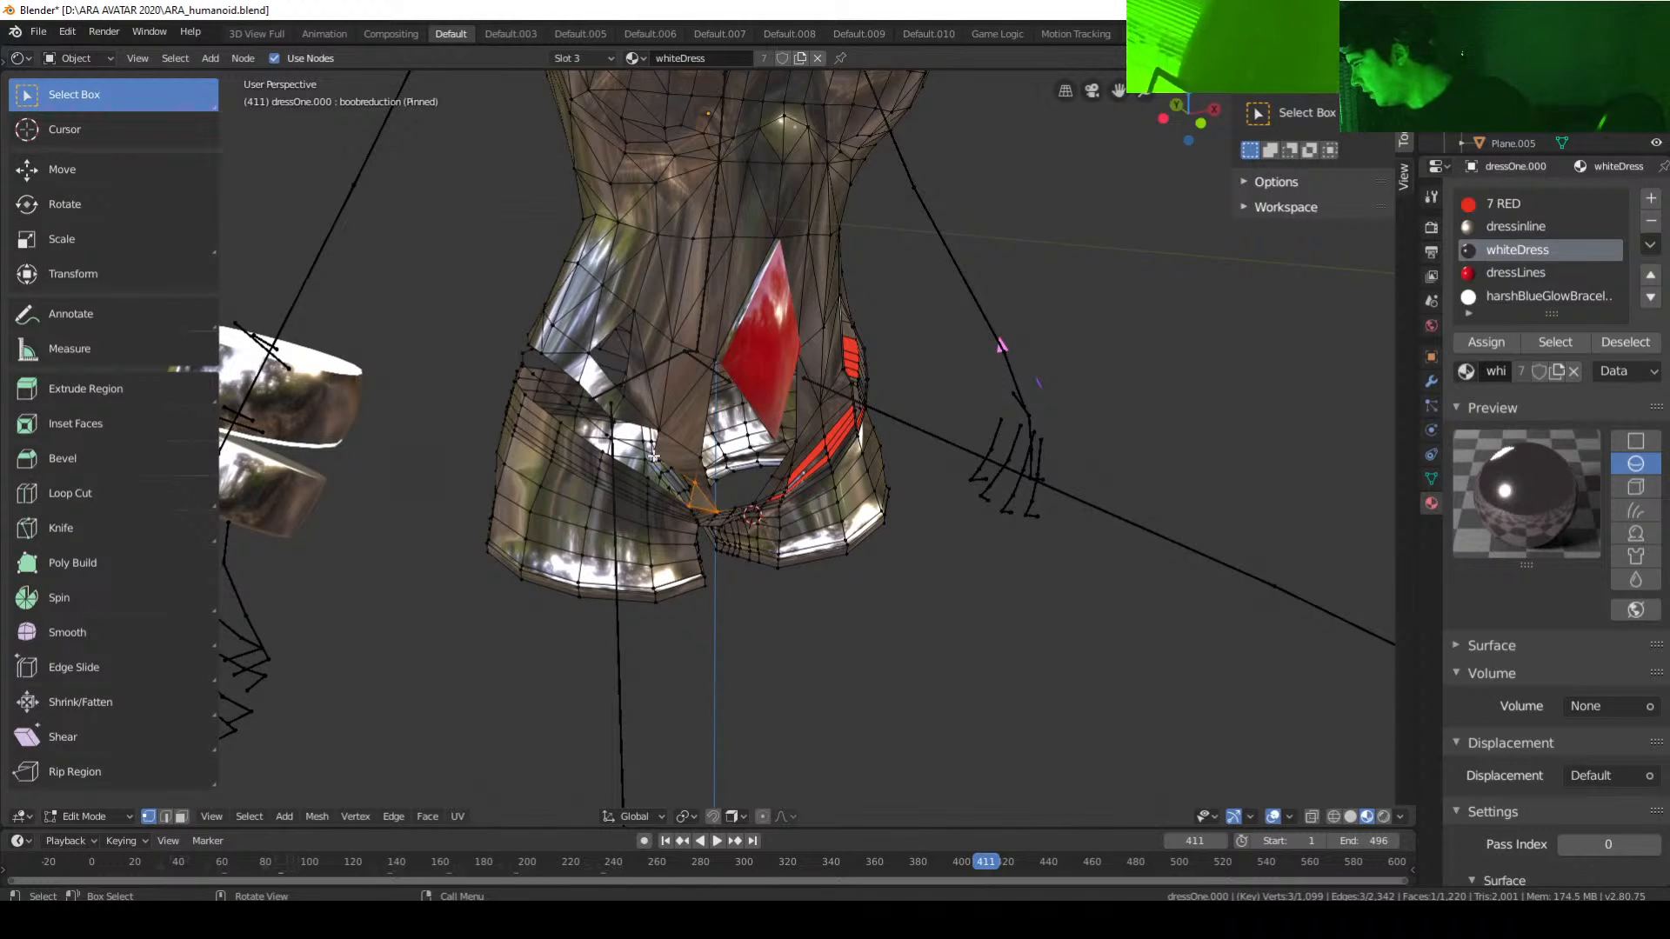
click(653, 456)
middle_drag(654, 456, 745, 589)
shift+click(644, 522)
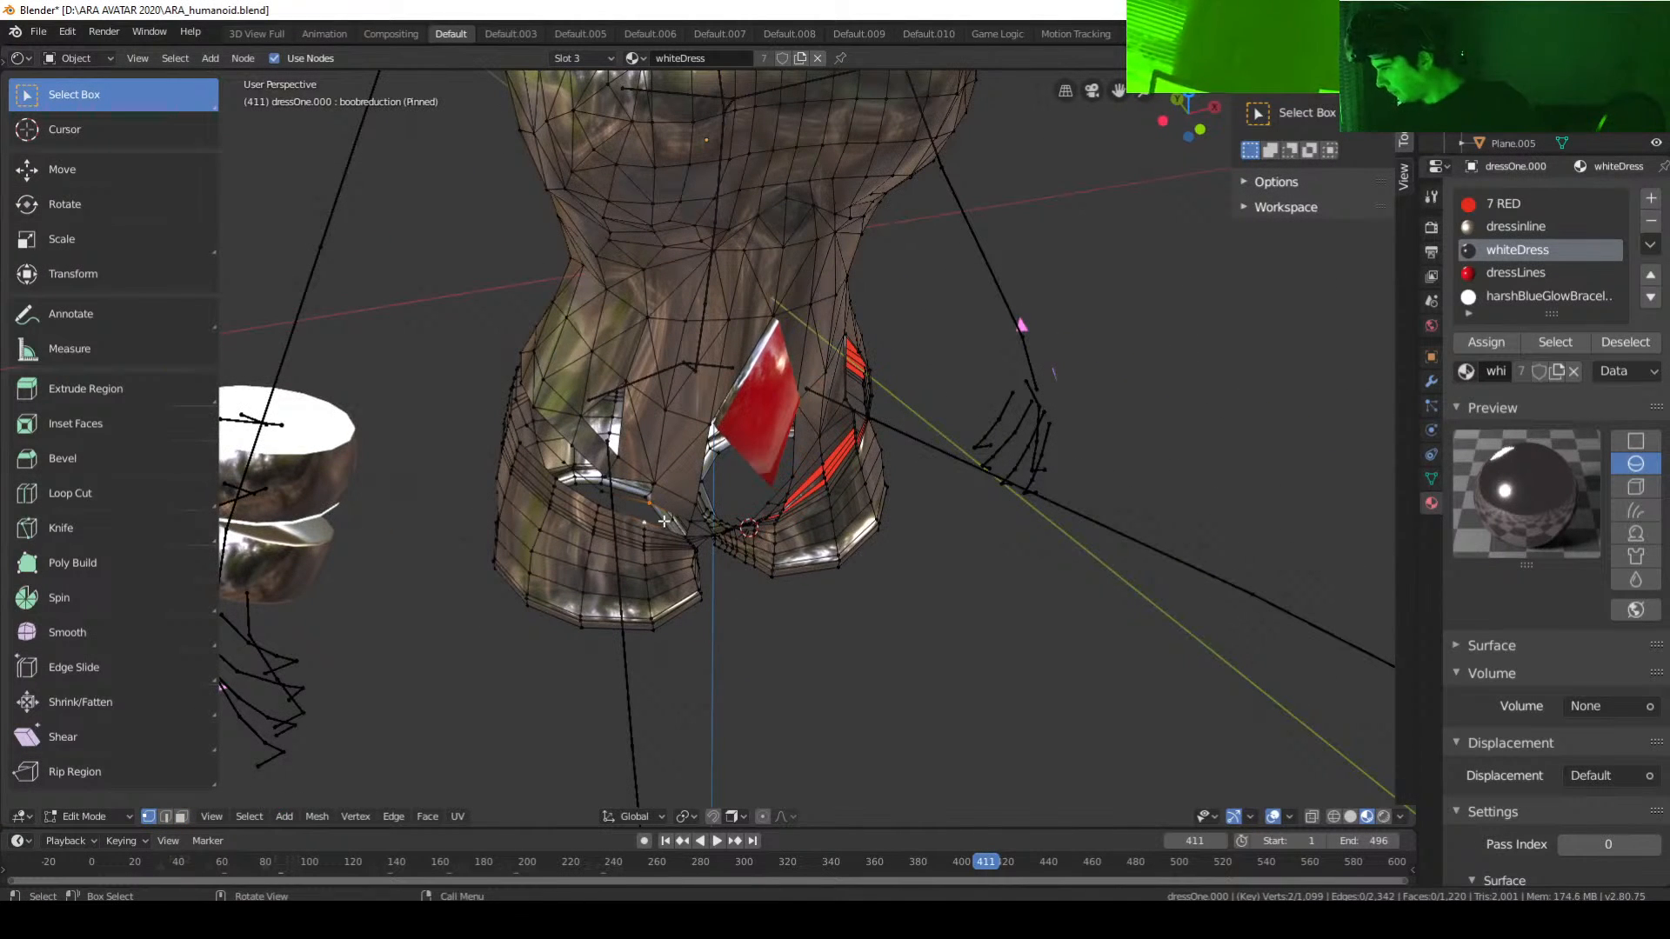
key(f)
Step: Fill a four-vertex face in the open gap at the front of the right thigh
middle_drag(633, 544, 582, 615)
scroll(610, 504, up, 3)
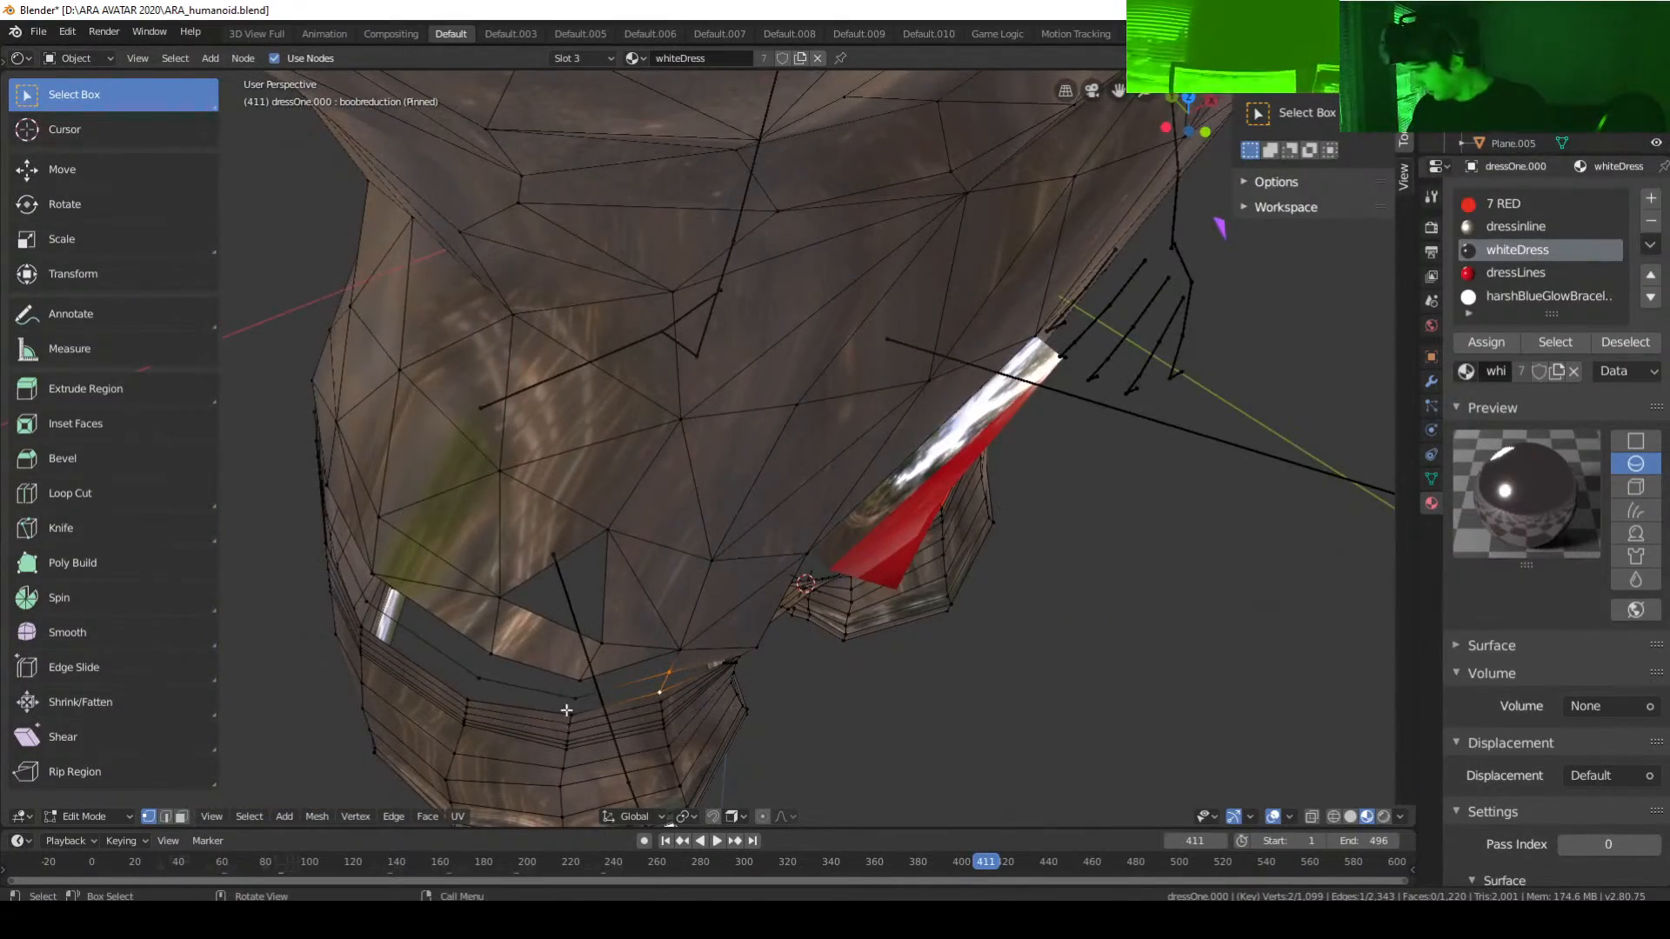
middle_drag(566, 710, 579, 627)
click(578, 568)
shift+click(580, 537)
shift+click(484, 473)
shift+click(496, 547)
key(f)
Step: Fill a lower-row face along the rim of the front right-thigh gap, between the rim and the middle vertices
click(522, 559)
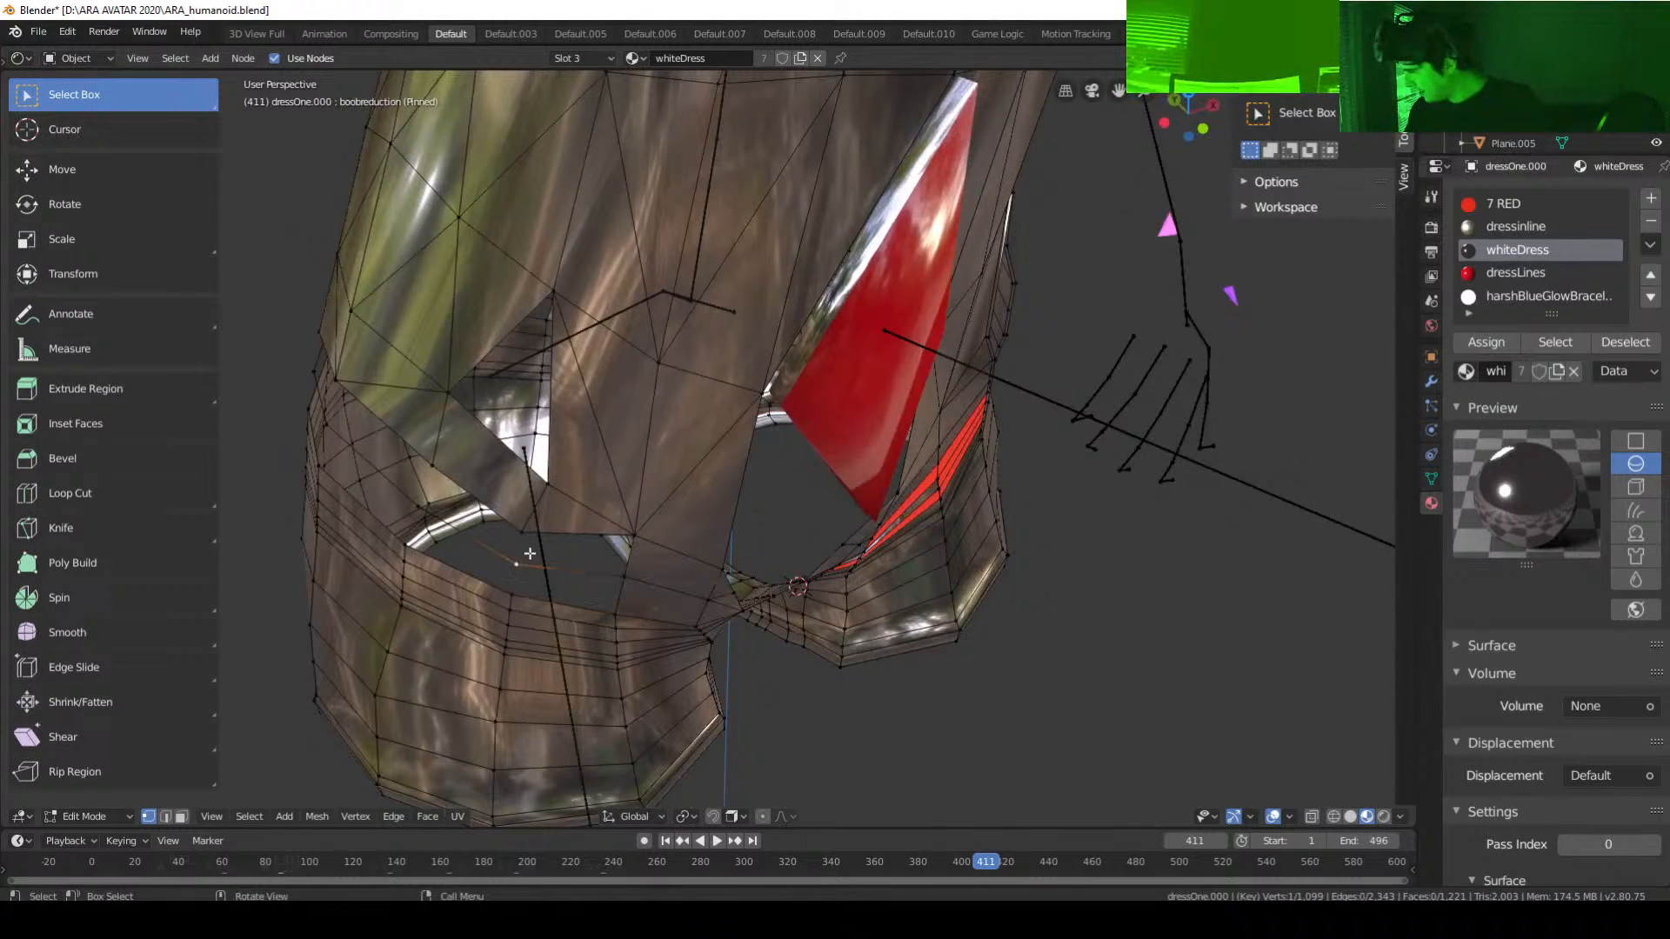
shift+click(514, 596)
shift+click(616, 608)
shift+click(617, 574)
key(f)
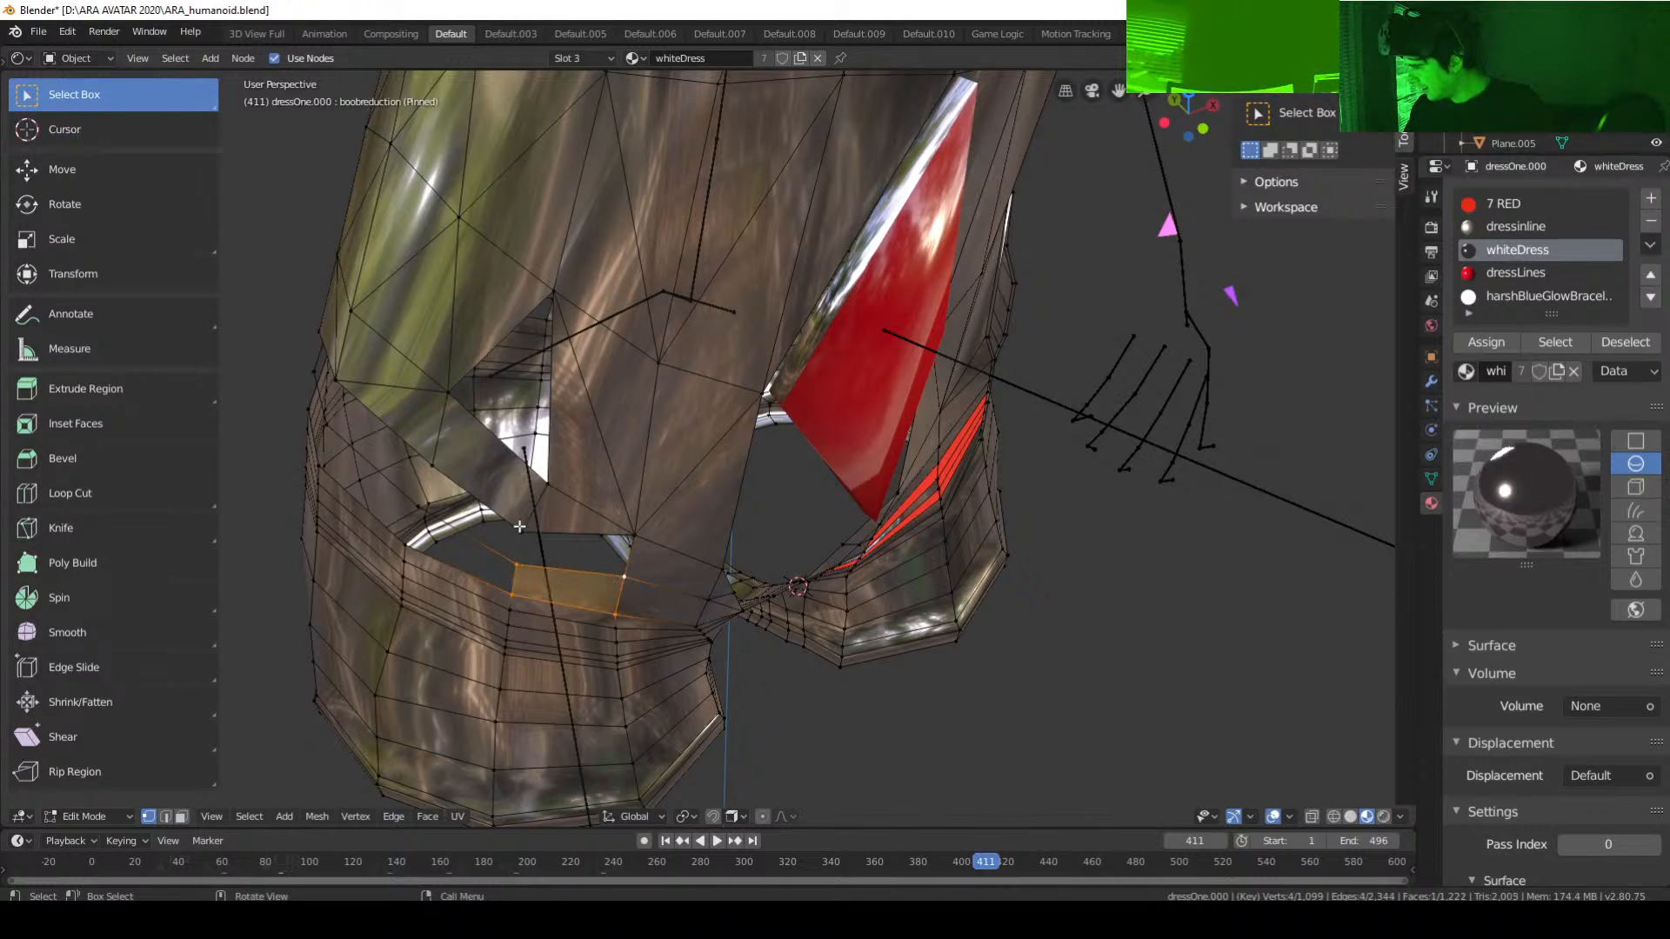
click(520, 528)
shift+click(517, 563)
shift+click(624, 574)
key(f)
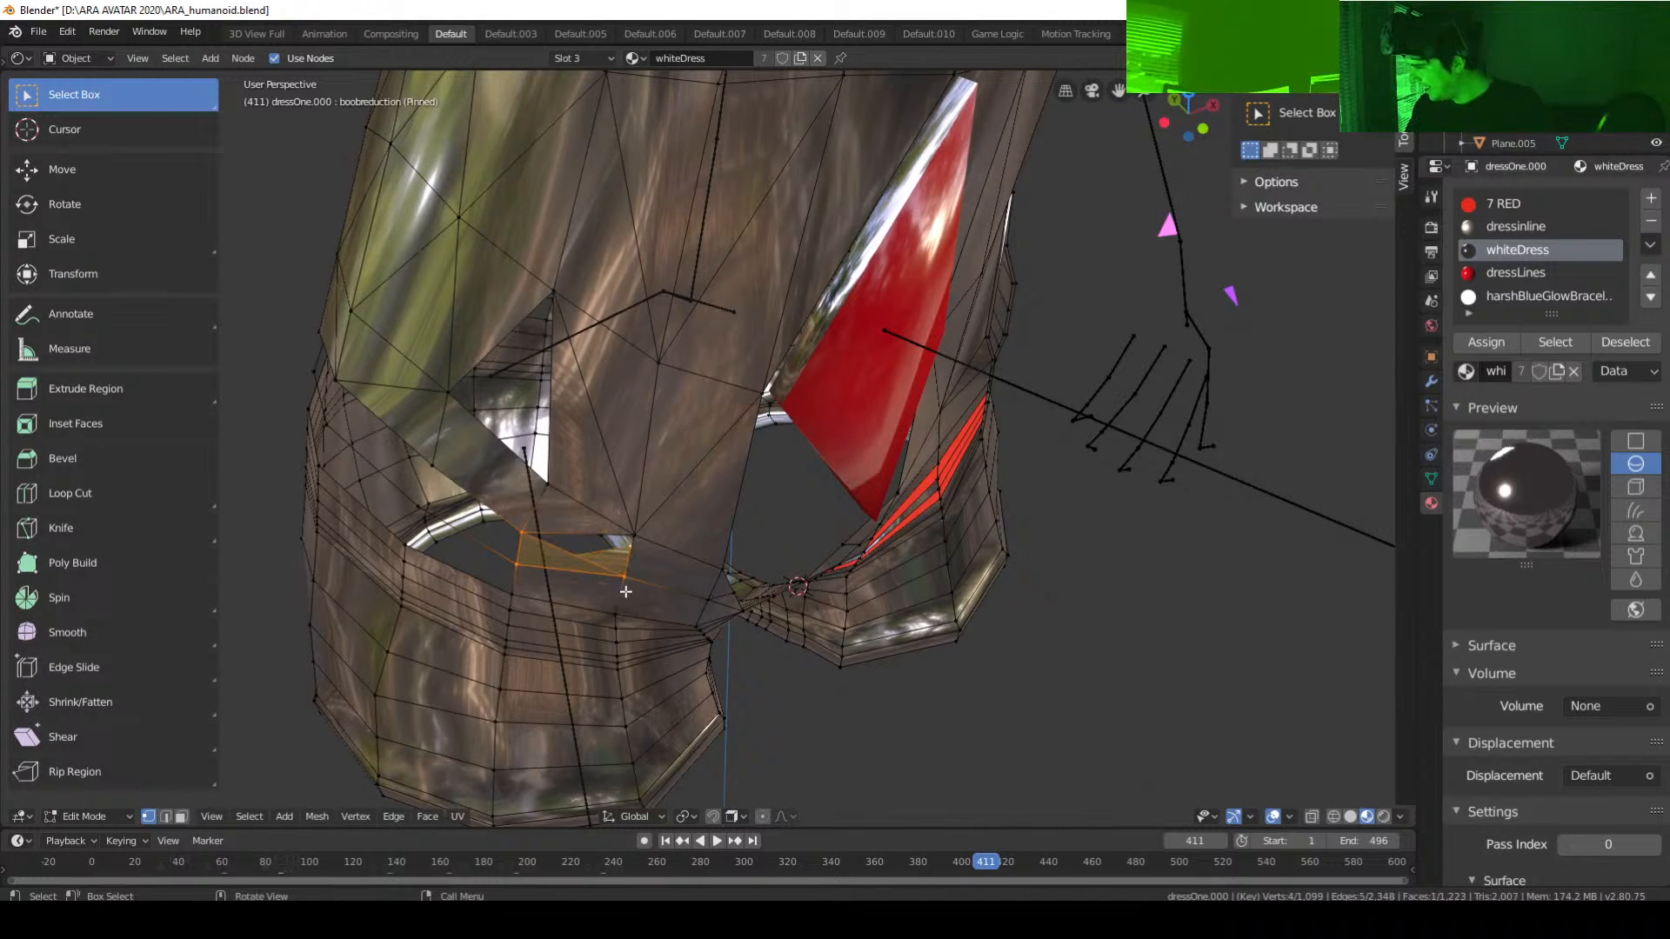
key(ctrl+z)
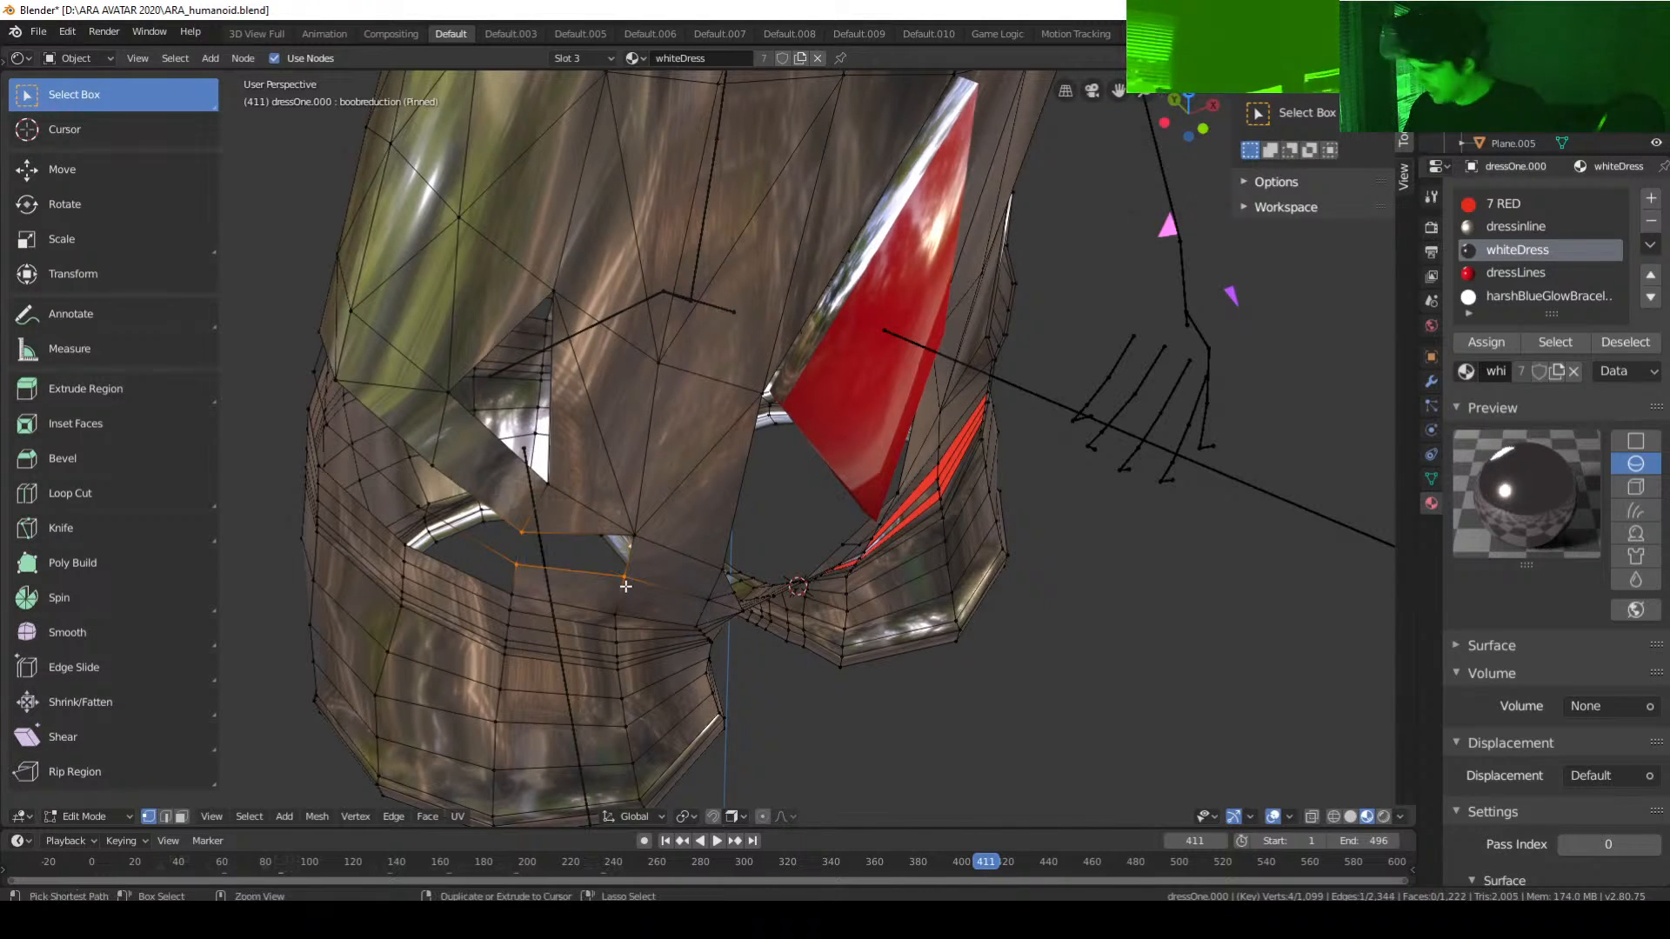
Step: Fill the upper-row face on the front of the right thigh, directly above the last filled lower-row face
click(625, 576)
middle_drag(645, 585, 559, 548)
shift+click(543, 537)
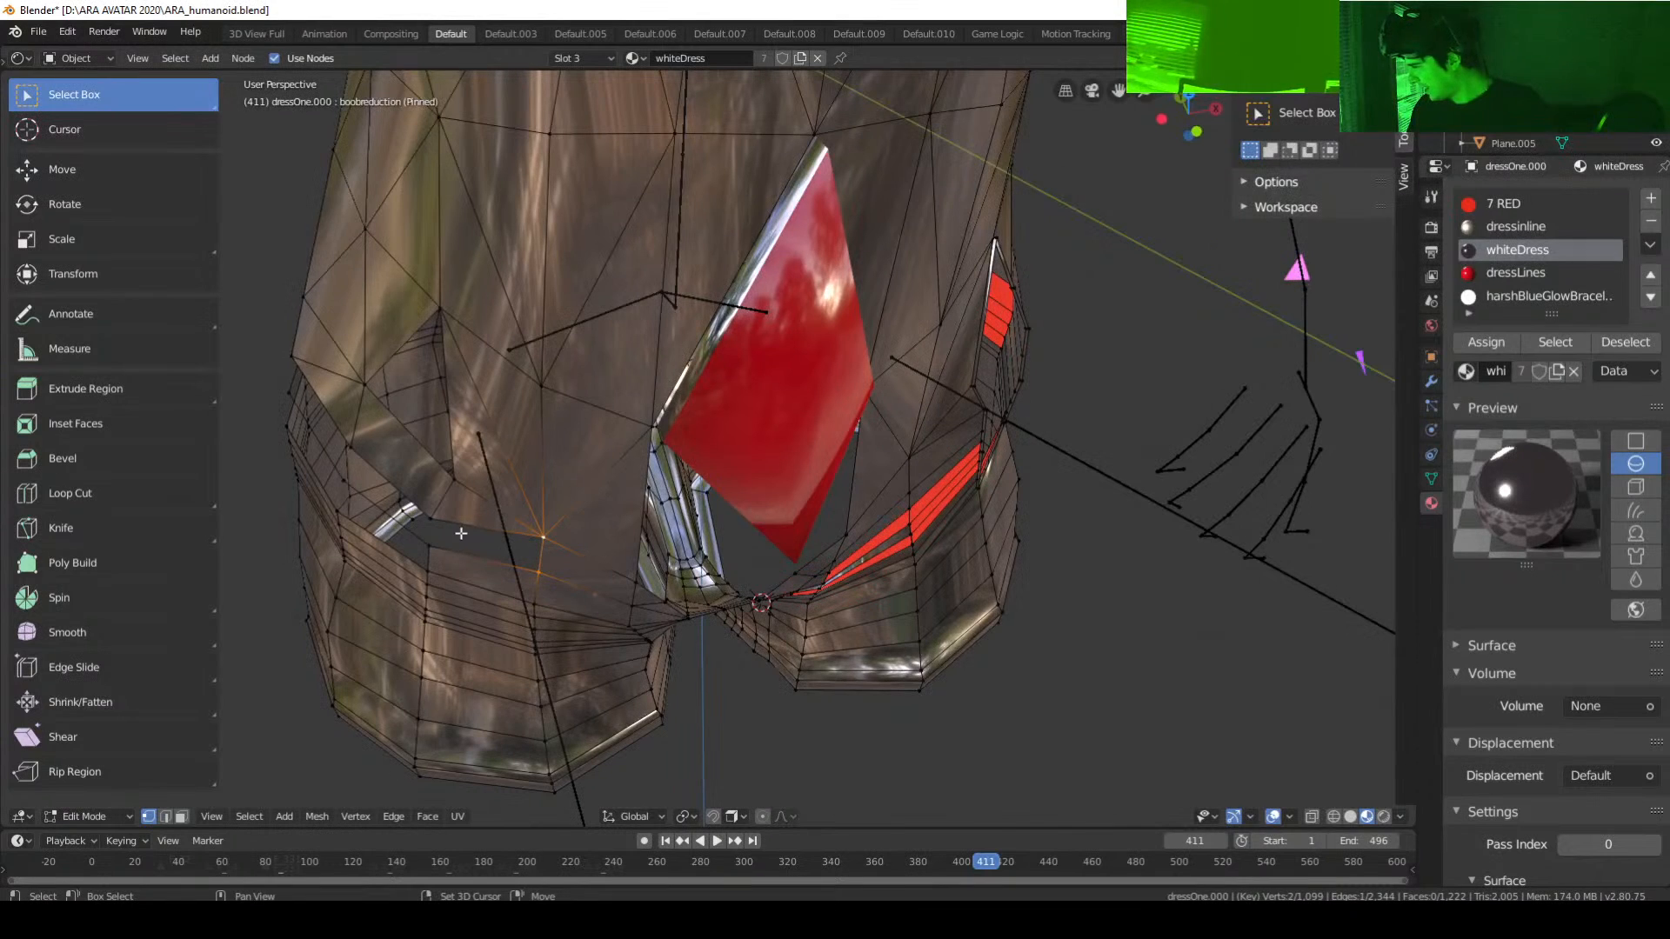
shift+click(428, 519)
shift+click(428, 571)
click(427, 549)
shift+click(430, 519)
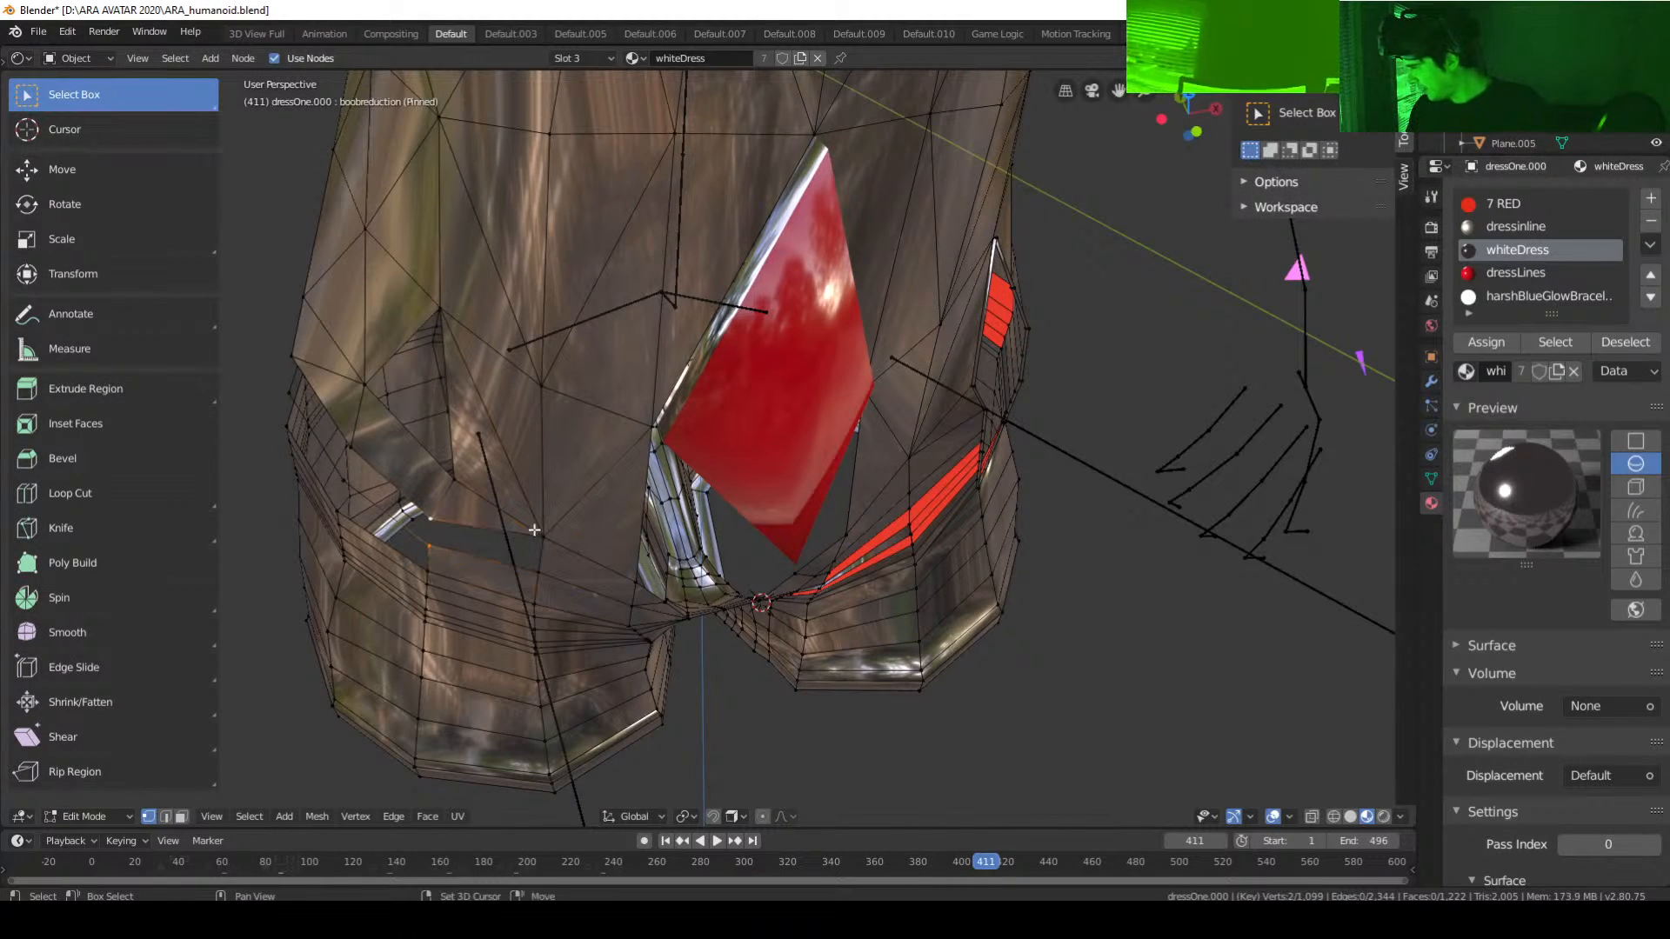
shift+click(544, 537)
shift+click(539, 572)
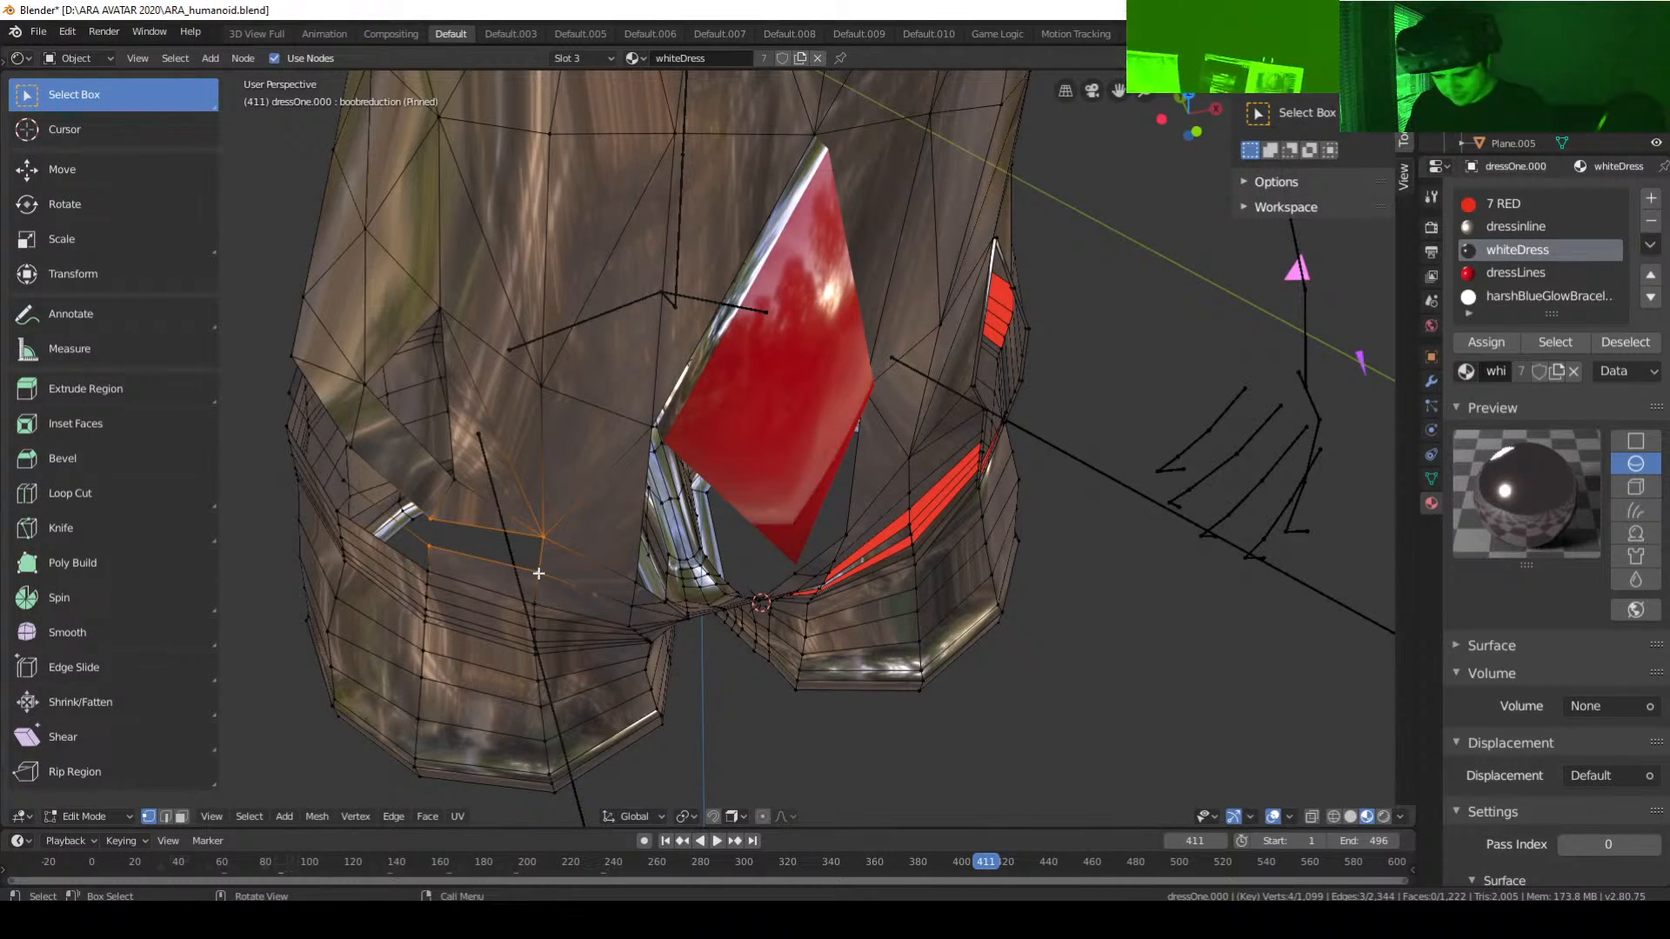
key(f)
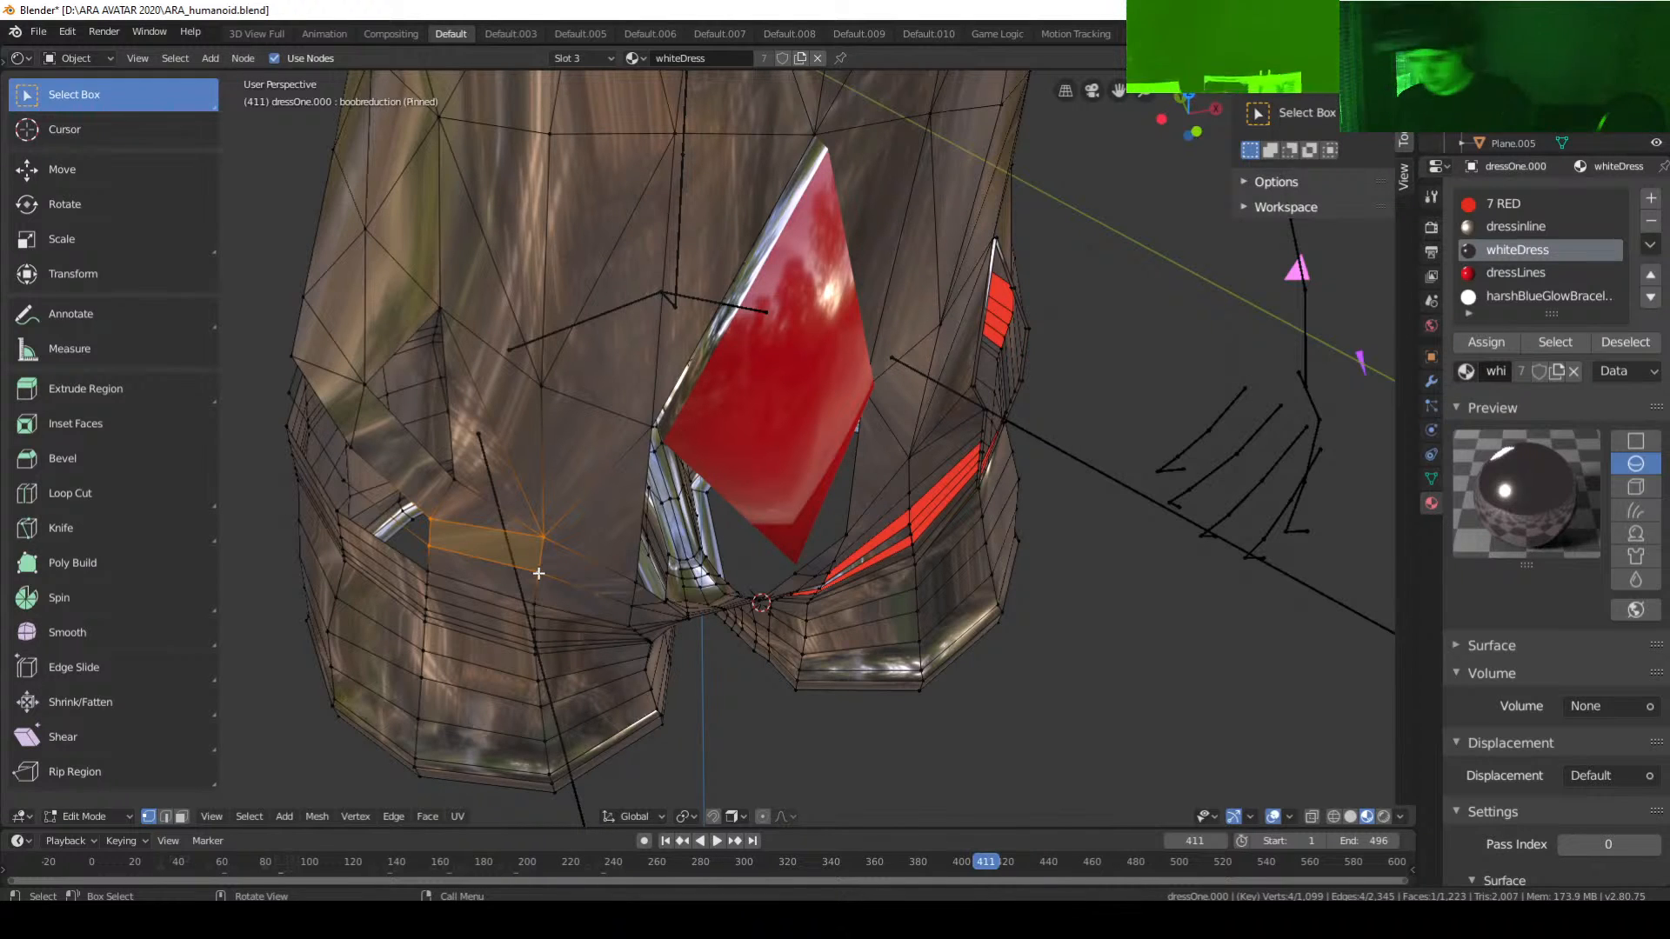
Step: Join vertices with edges across the gap towards the outer right thigh and fill the lower-row face there
middle_drag(539, 573, 655, 656)
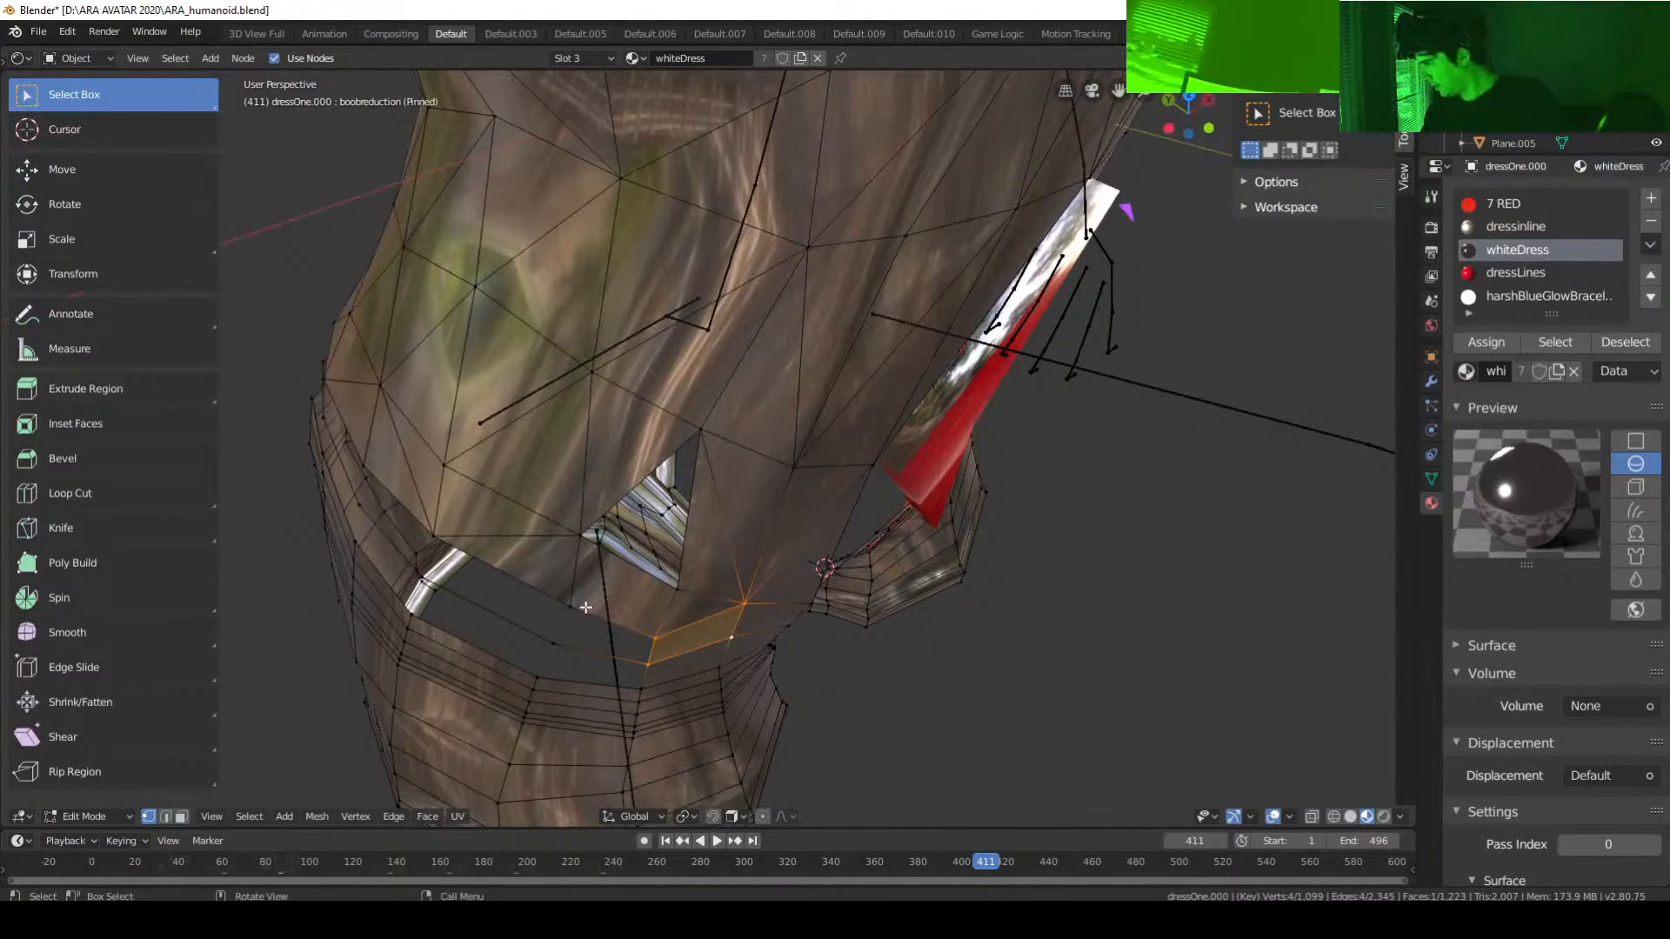
click(553, 643)
shift+click(554, 644)
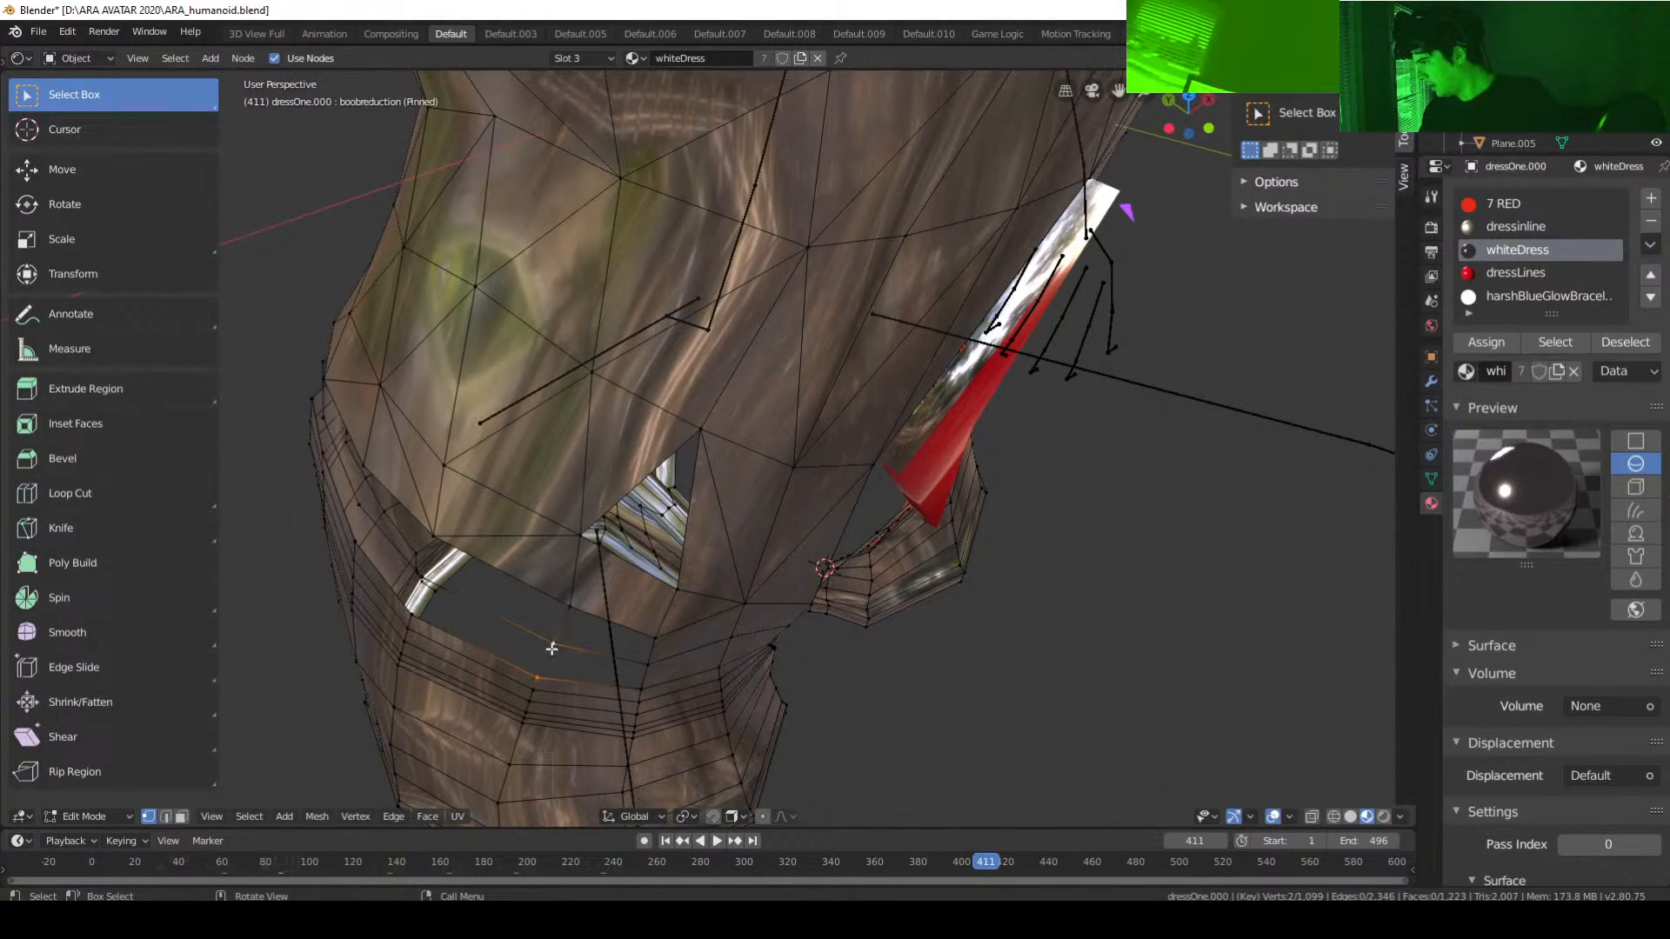
middle_drag(546, 659, 553, 660)
click(556, 658)
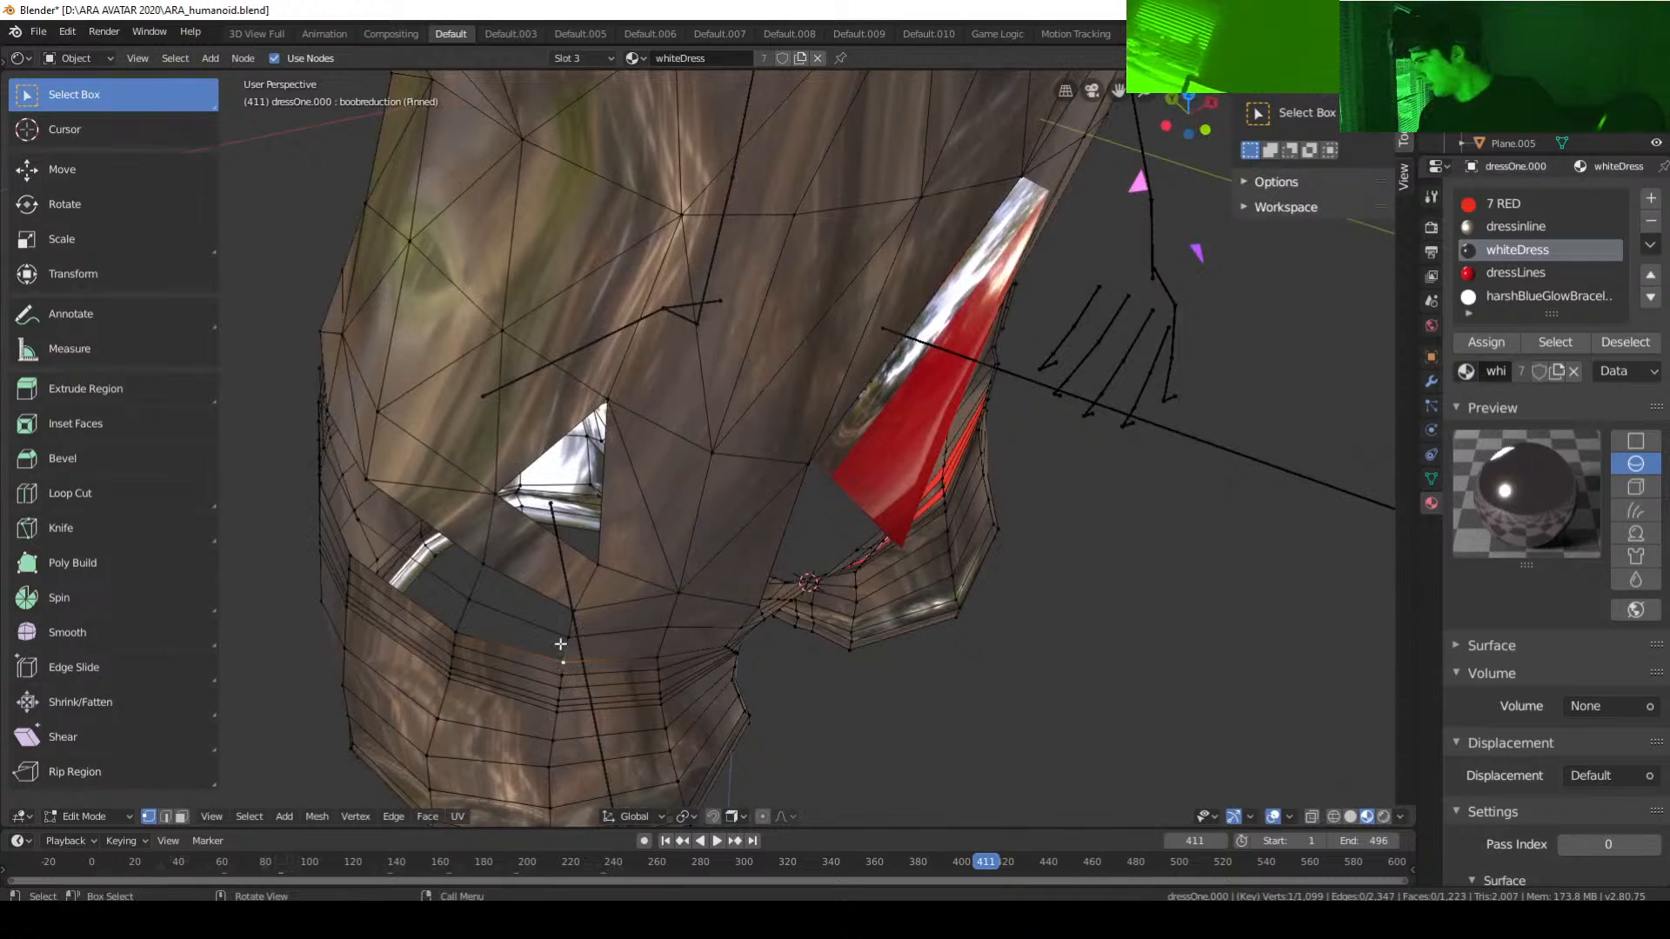
shift+click(564, 634)
shift+click(468, 604)
shift+click(459, 642)
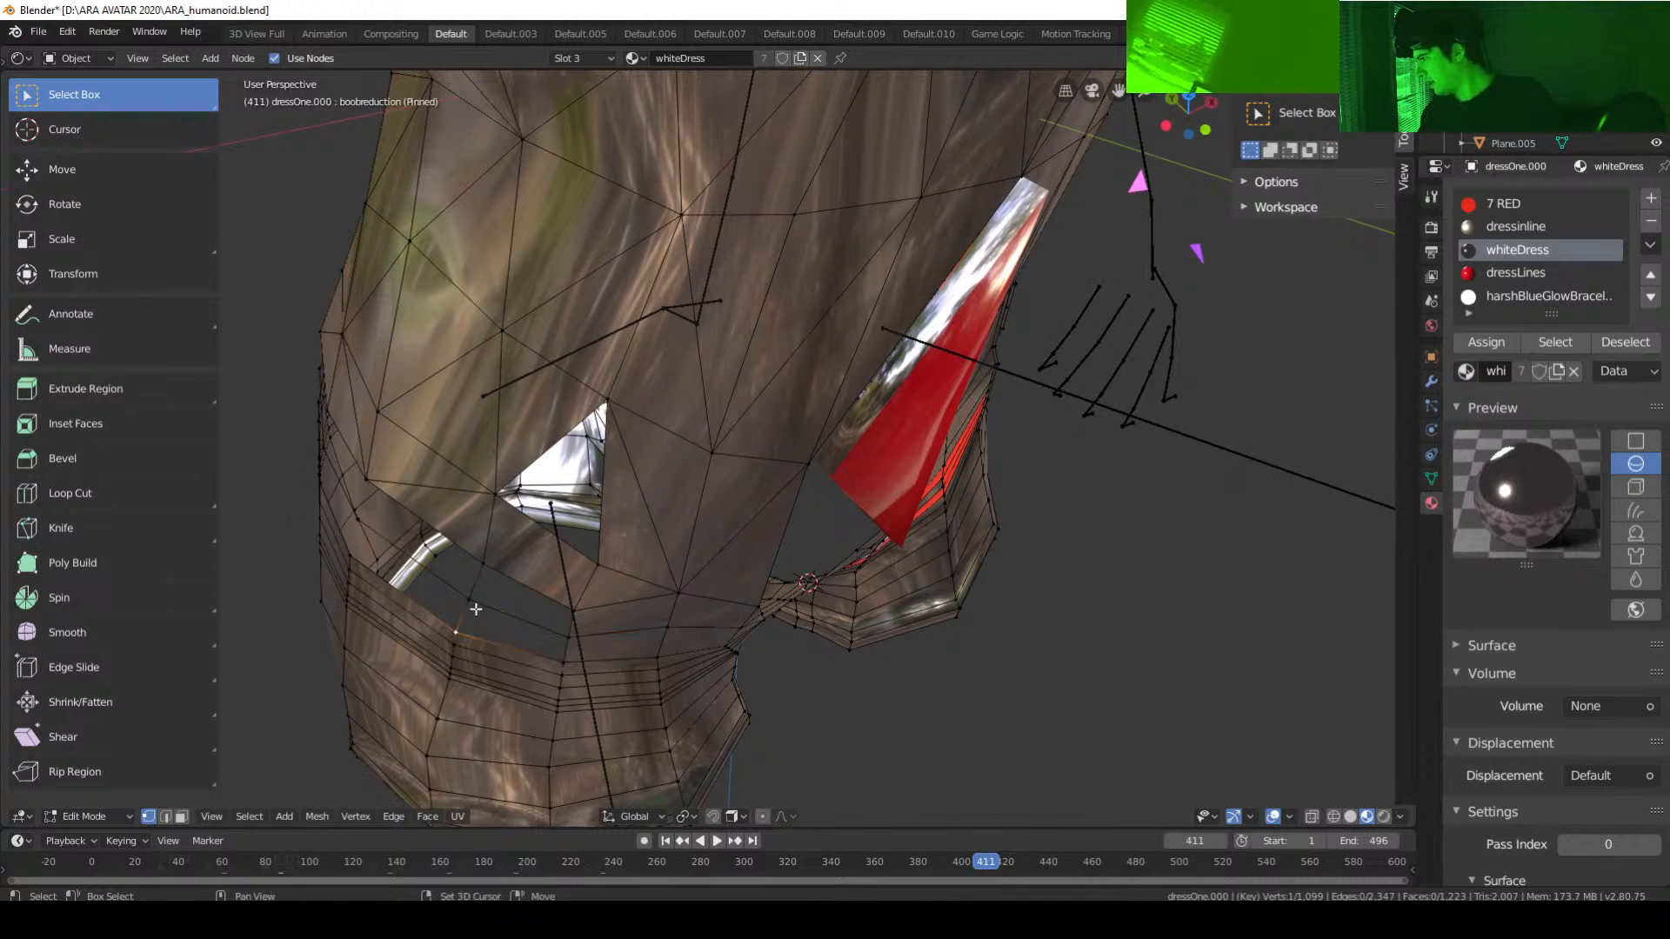
key(f)
Step: Fill the upper-row face directly above the new lower-row face on the outer right thigh
click(571, 640)
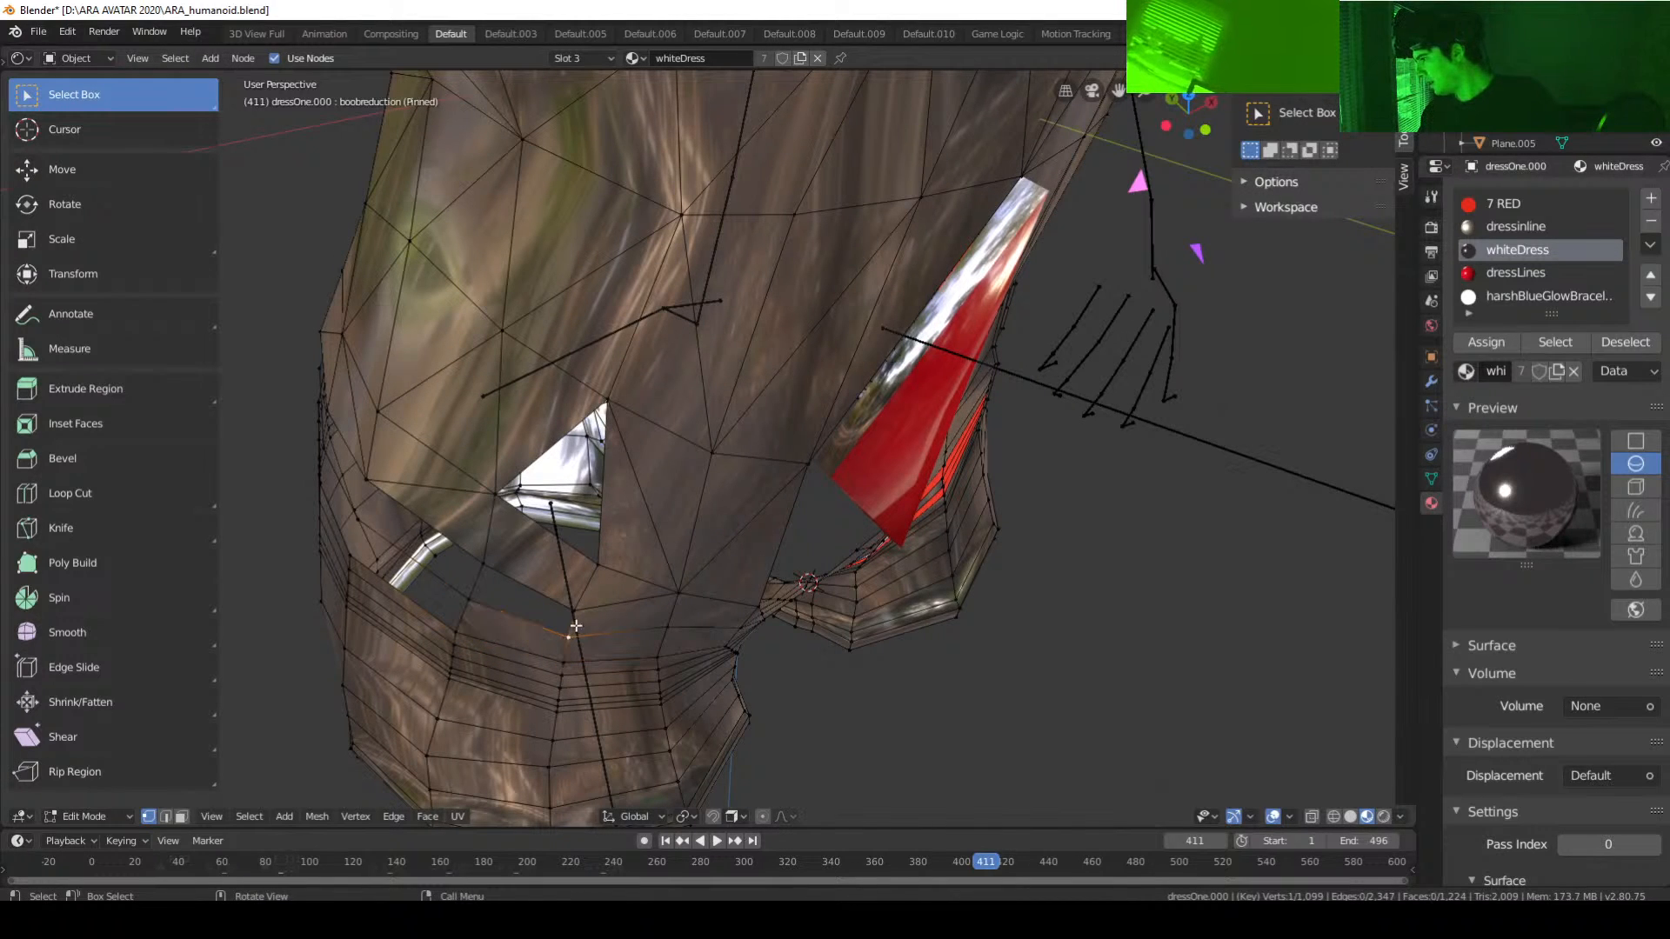
shift+click(574, 612)
shift+click(482, 560)
shift+click(476, 597)
key(f)
Step: Fill the next upper-row face further around the outer right thigh, against the dress's open edge
middle_drag(477, 597, 544, 603)
click(488, 537)
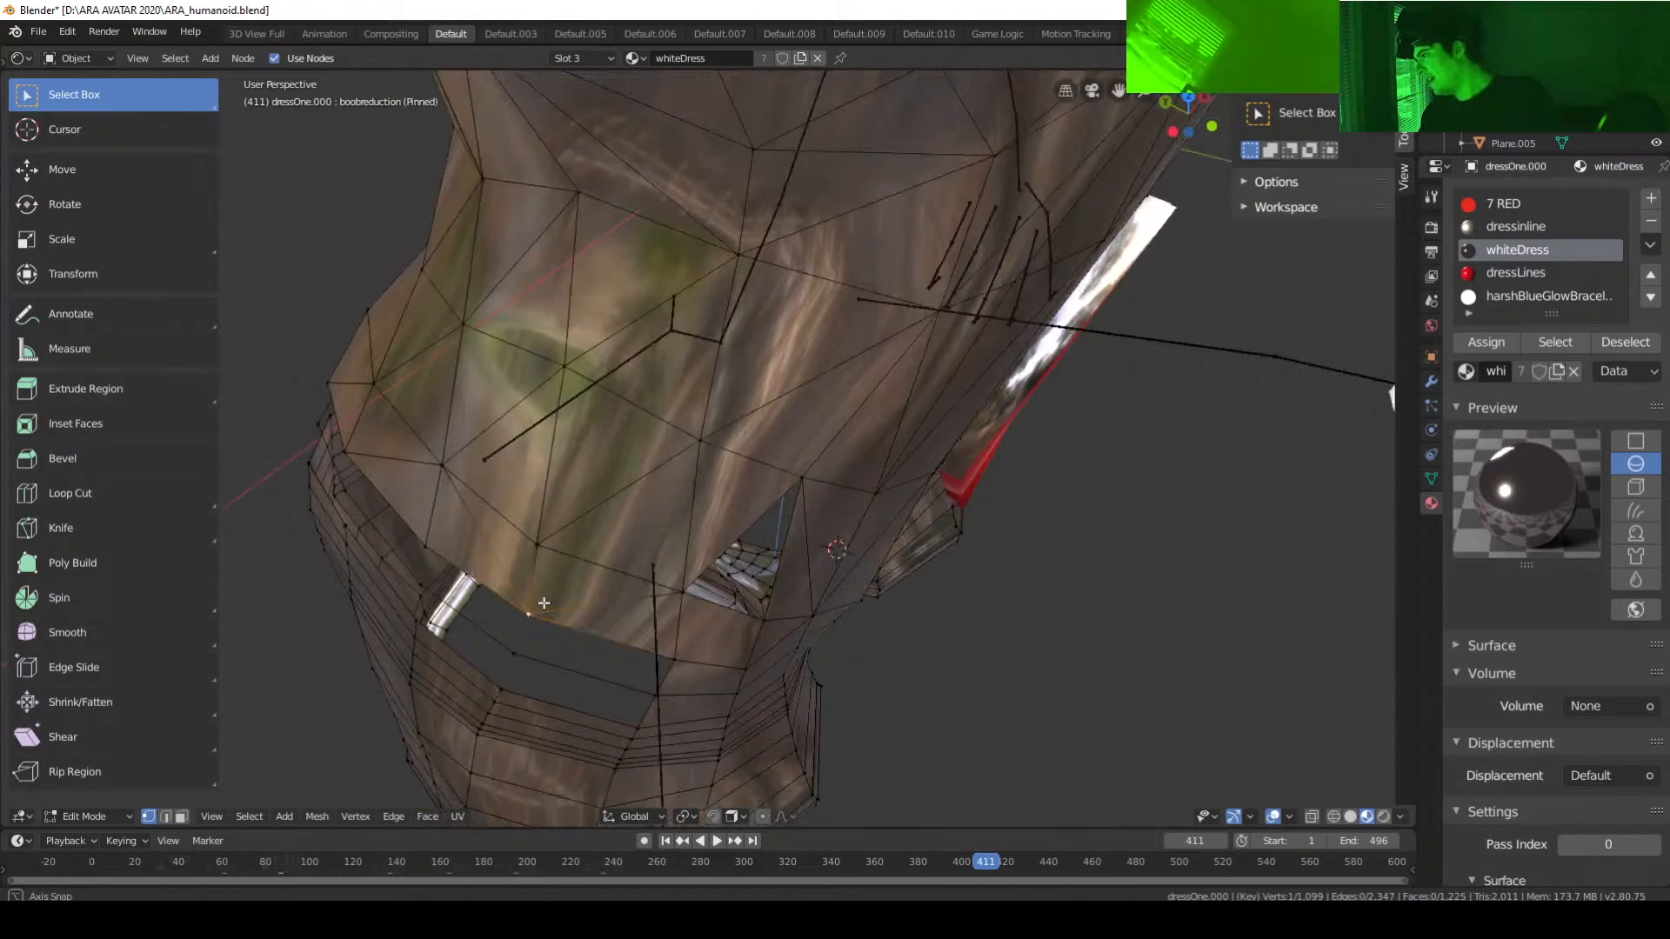
shift+click(517, 655)
middle_drag(678, 706, 602, 686)
key(f)
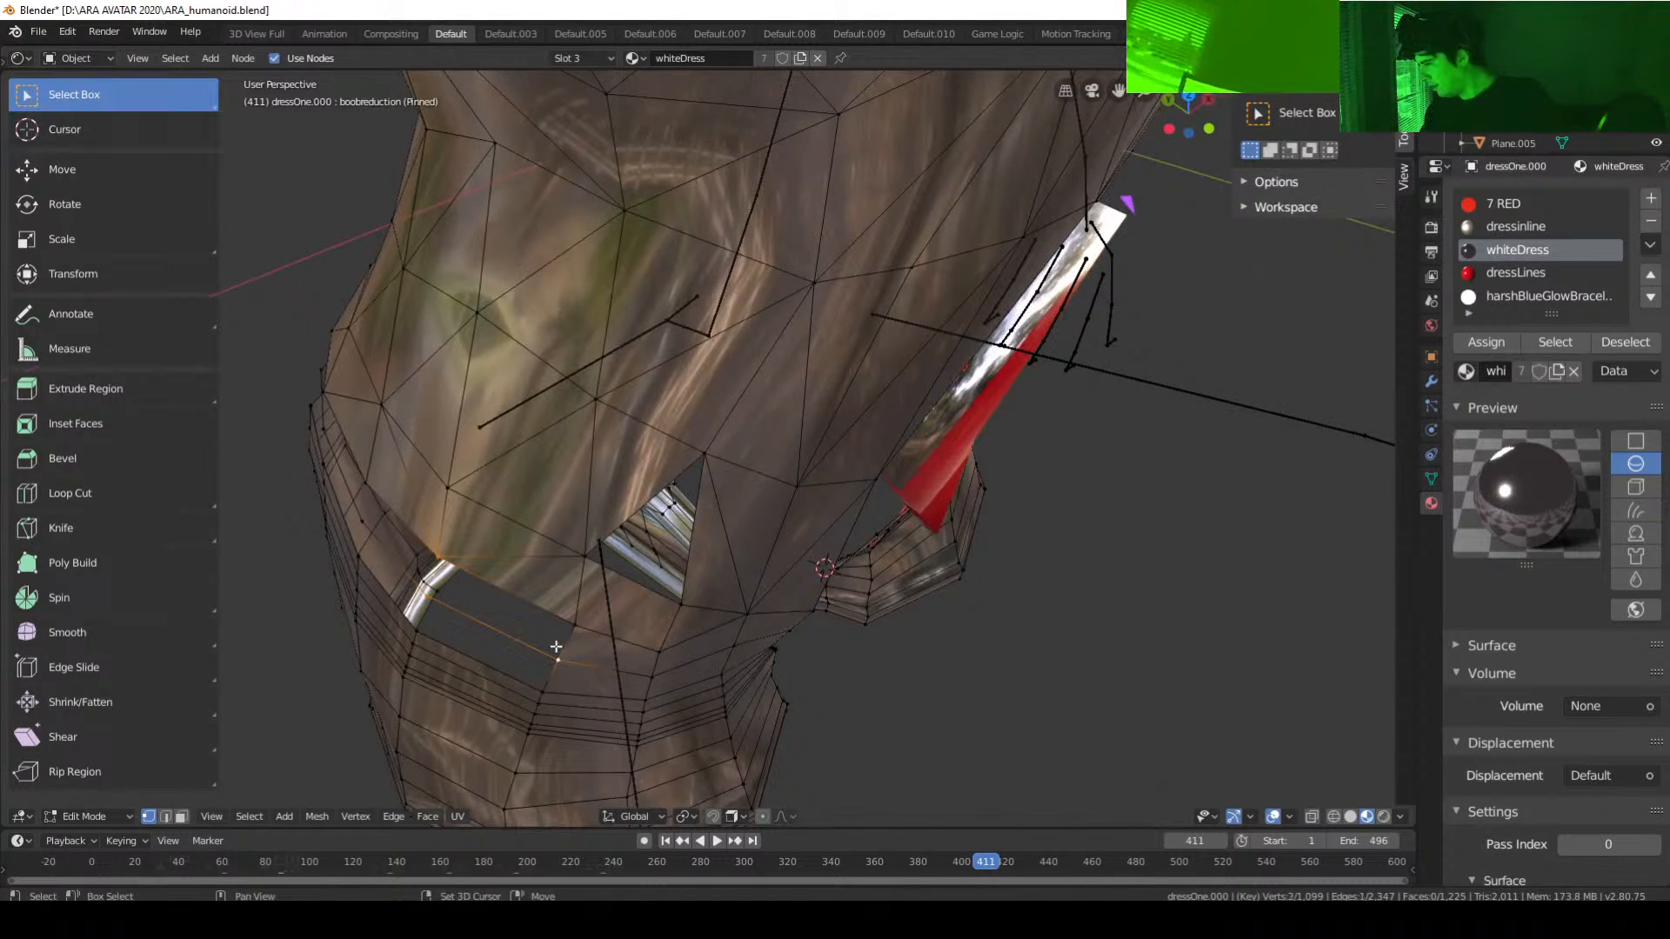
shift+click(576, 626)
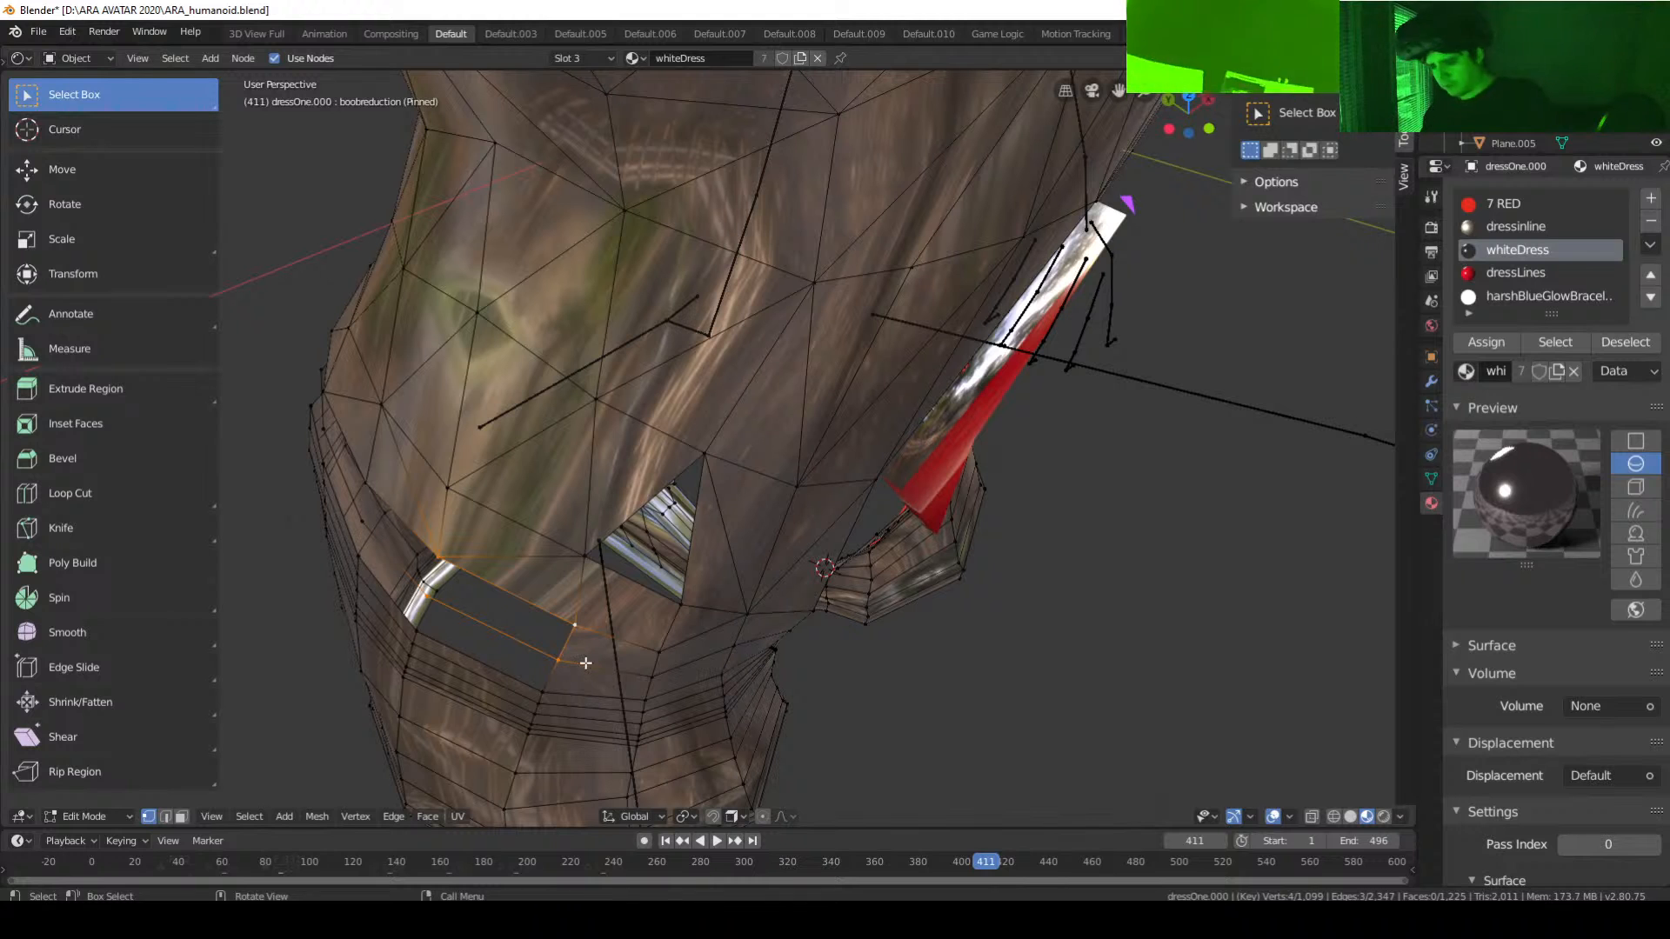
key(f)
Step: Fill the lower-row face beneath it to close that section of the outer right-thigh gap
middle_drag(541, 666, 556, 657)
click(618, 686)
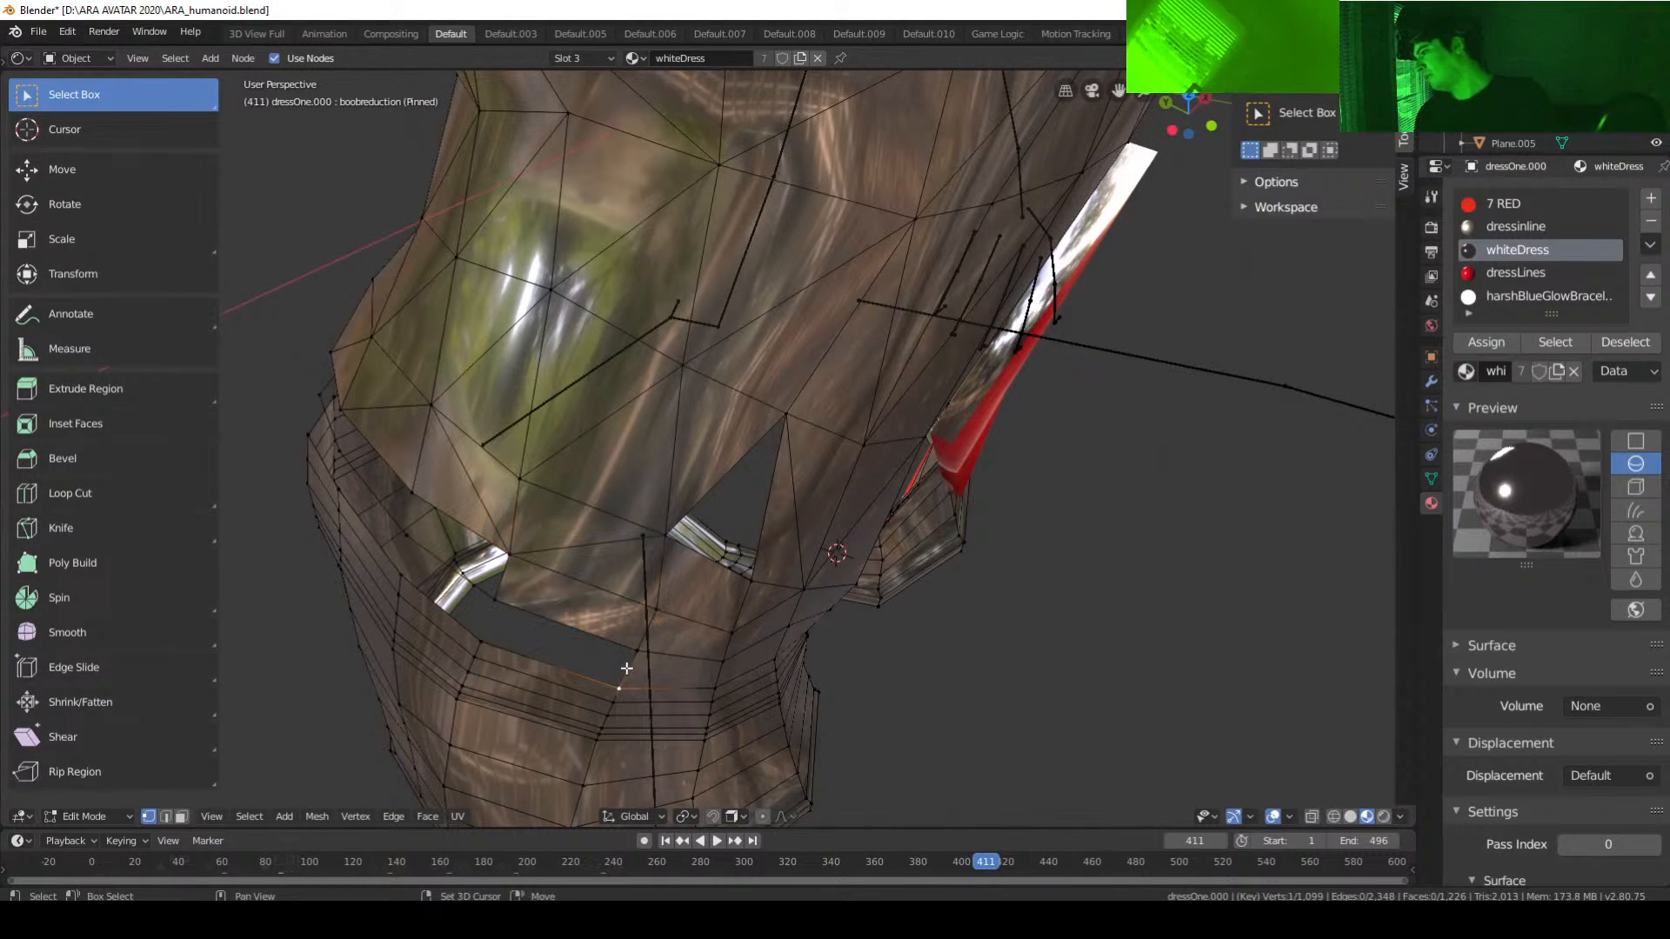
shift+click(636, 657)
shift+click(494, 600)
shift+click(482, 644)
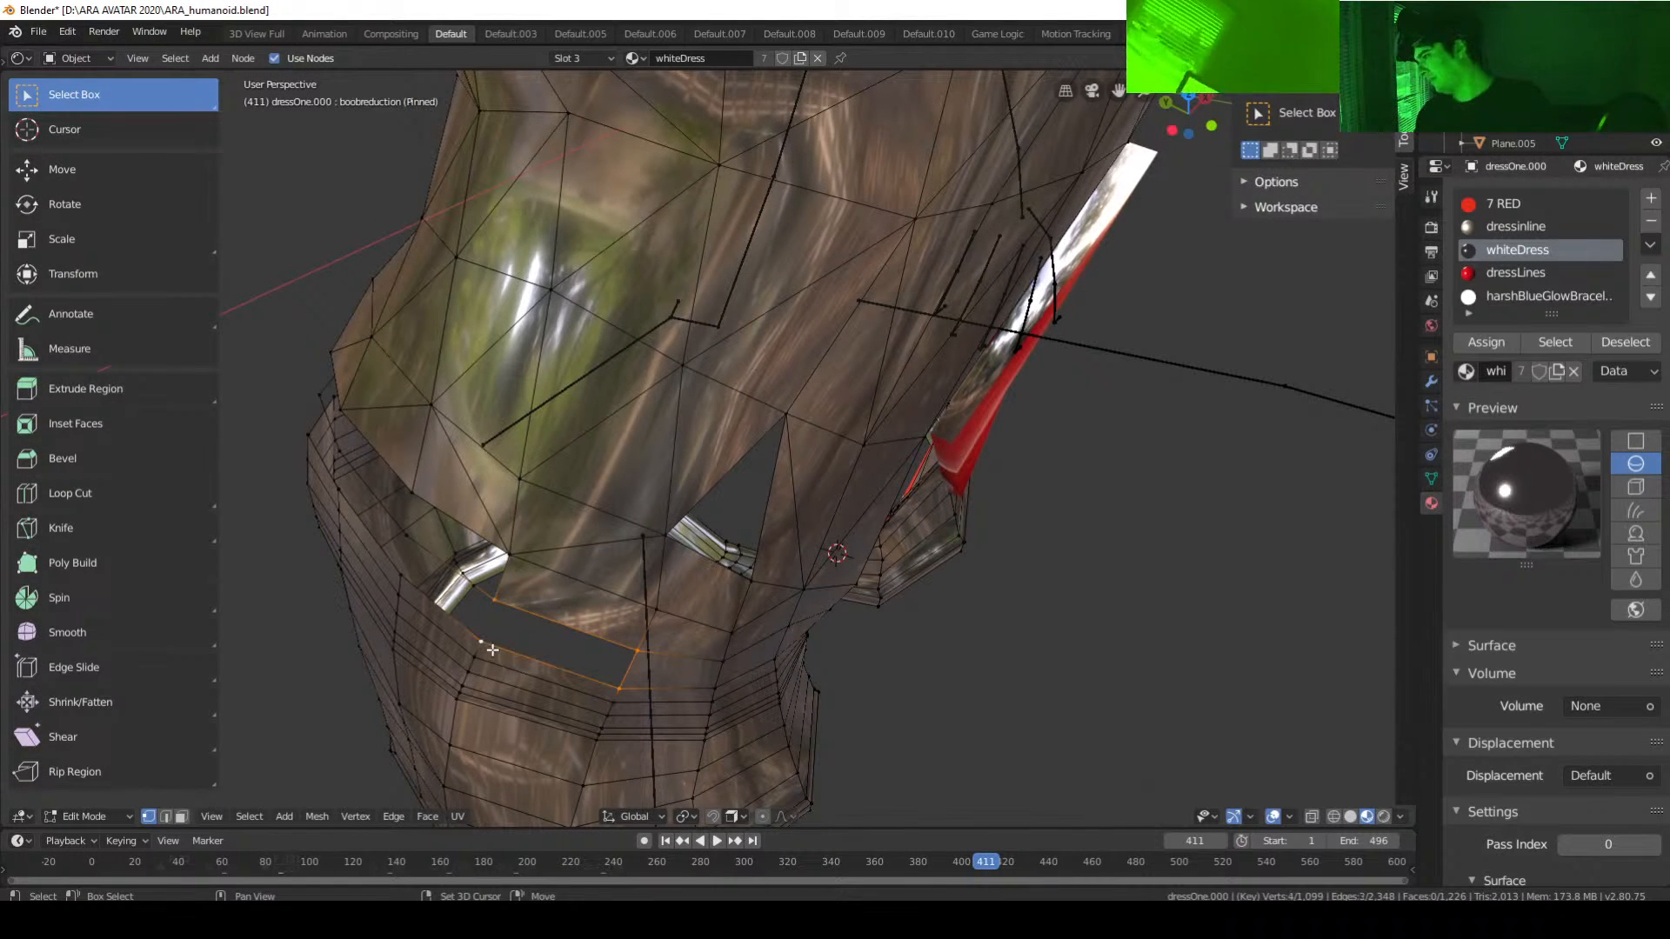
key(f)
Step: Fill the lower-row and upper-row faces of the next gap section, where the outer right thigh turns to the back
middle_drag(496, 650, 644, 689)
click(505, 647)
shift+click(517, 654)
key(f)
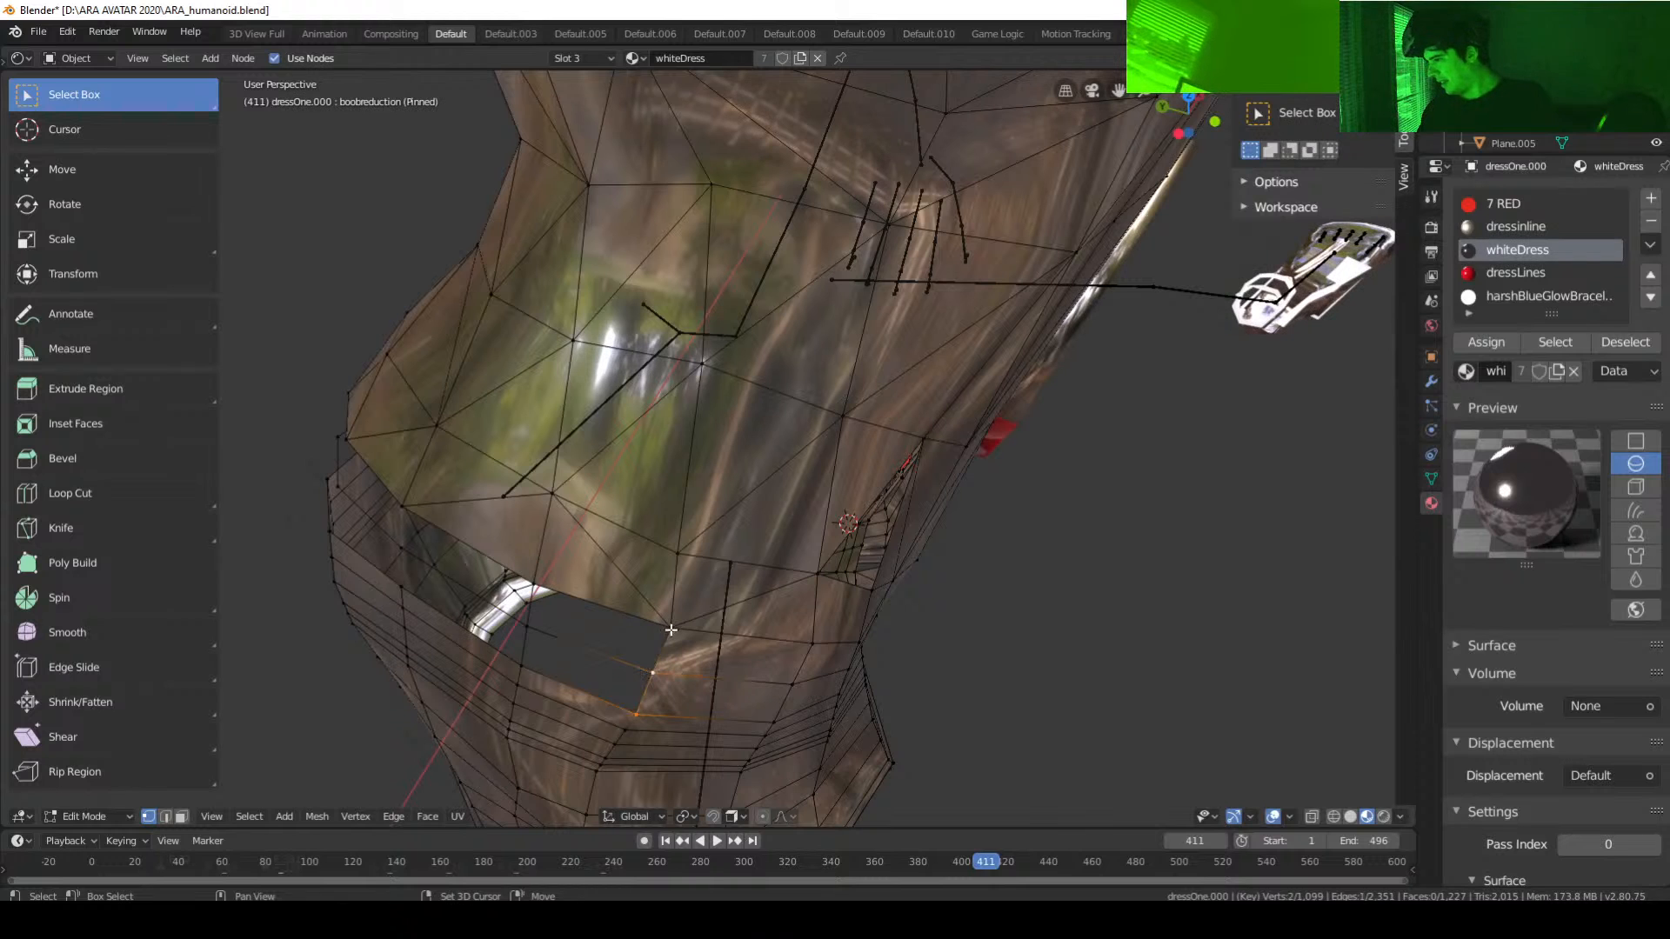
shift+click(527, 627)
shift+click(520, 664)
key(f)
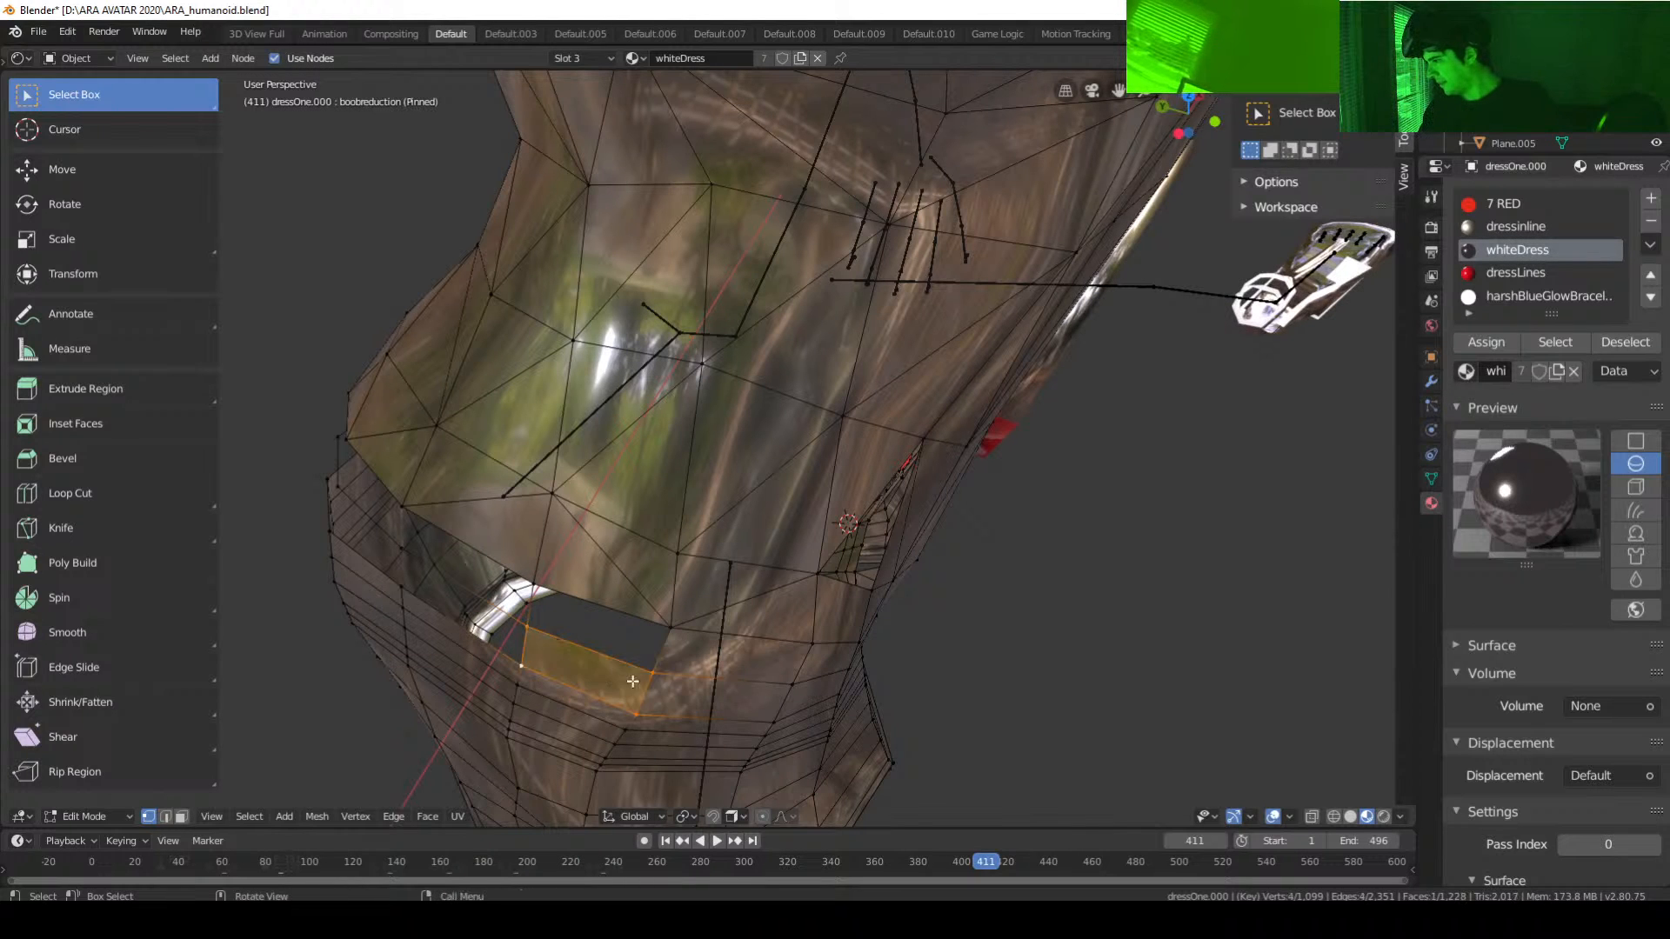
click(652, 671)
shift+click(670, 621)
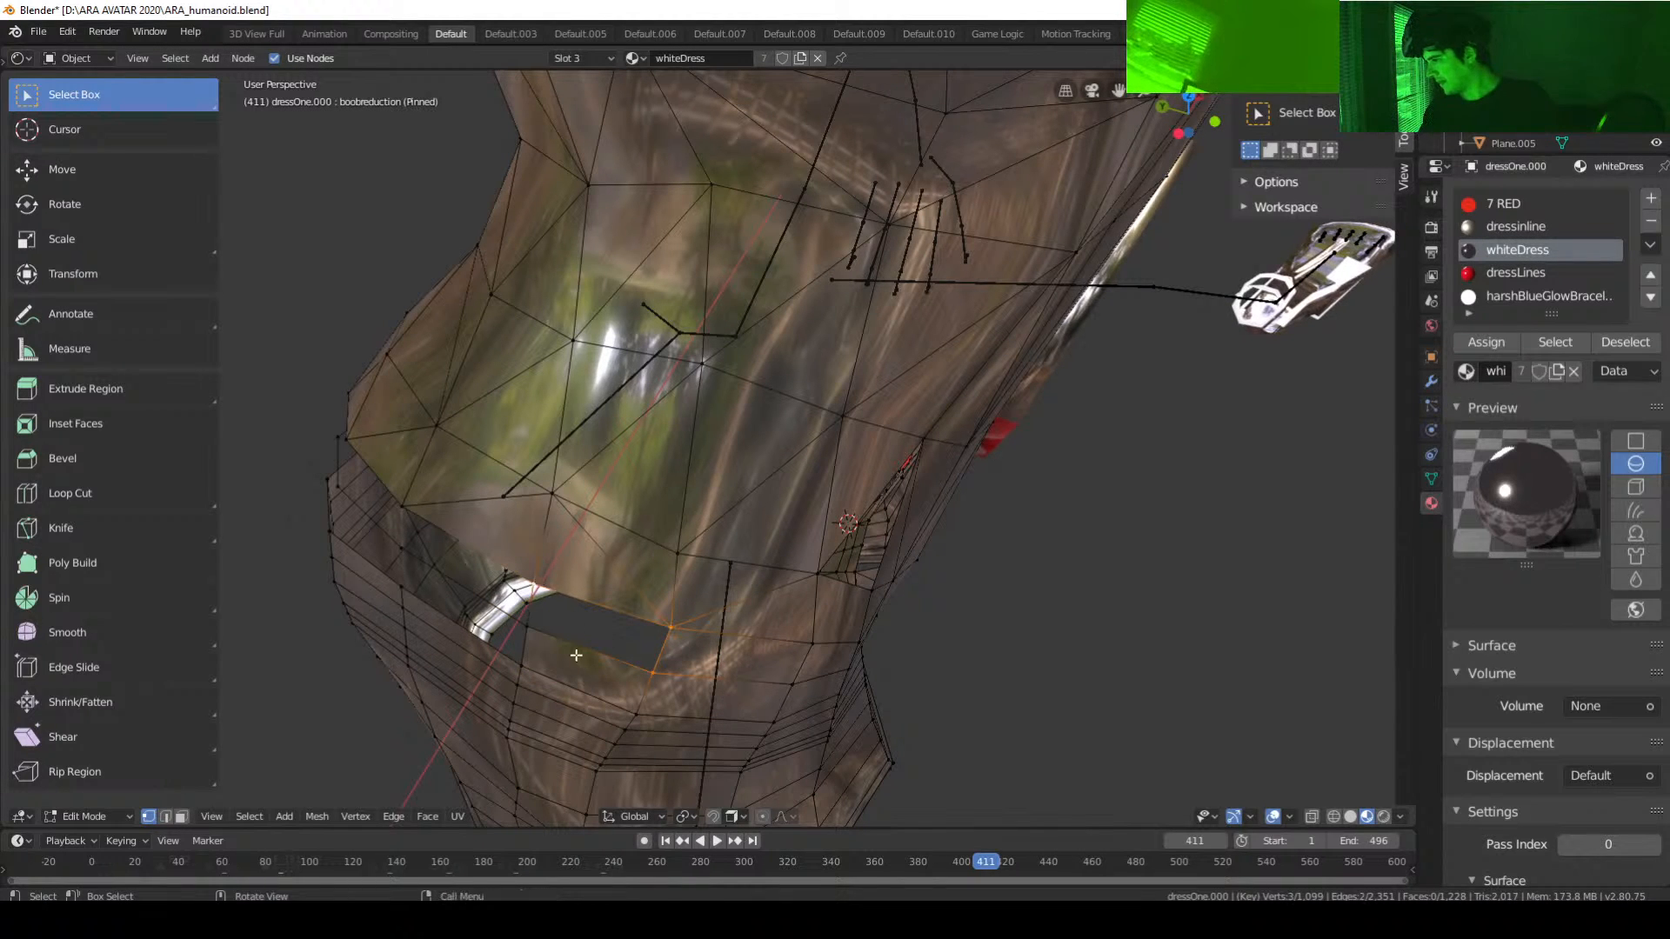
middle_drag(536, 580, 759, 687)
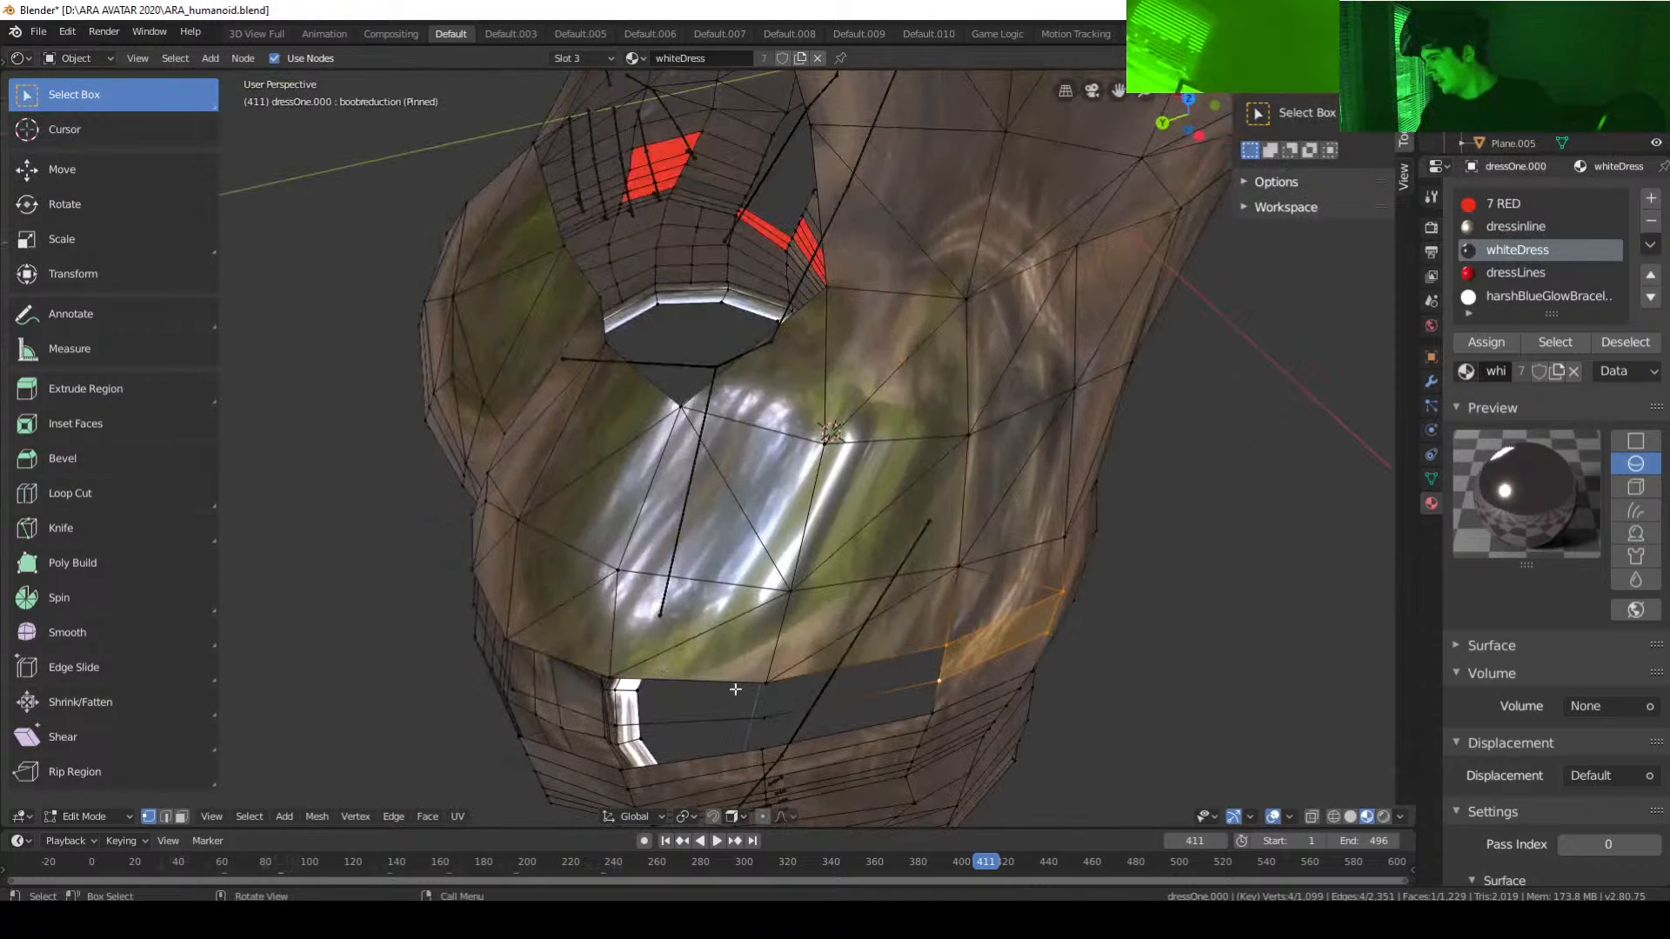
Step: Add an edge across the upper row at the back of the right thigh and fill the upper-row face beside it
click(762, 721)
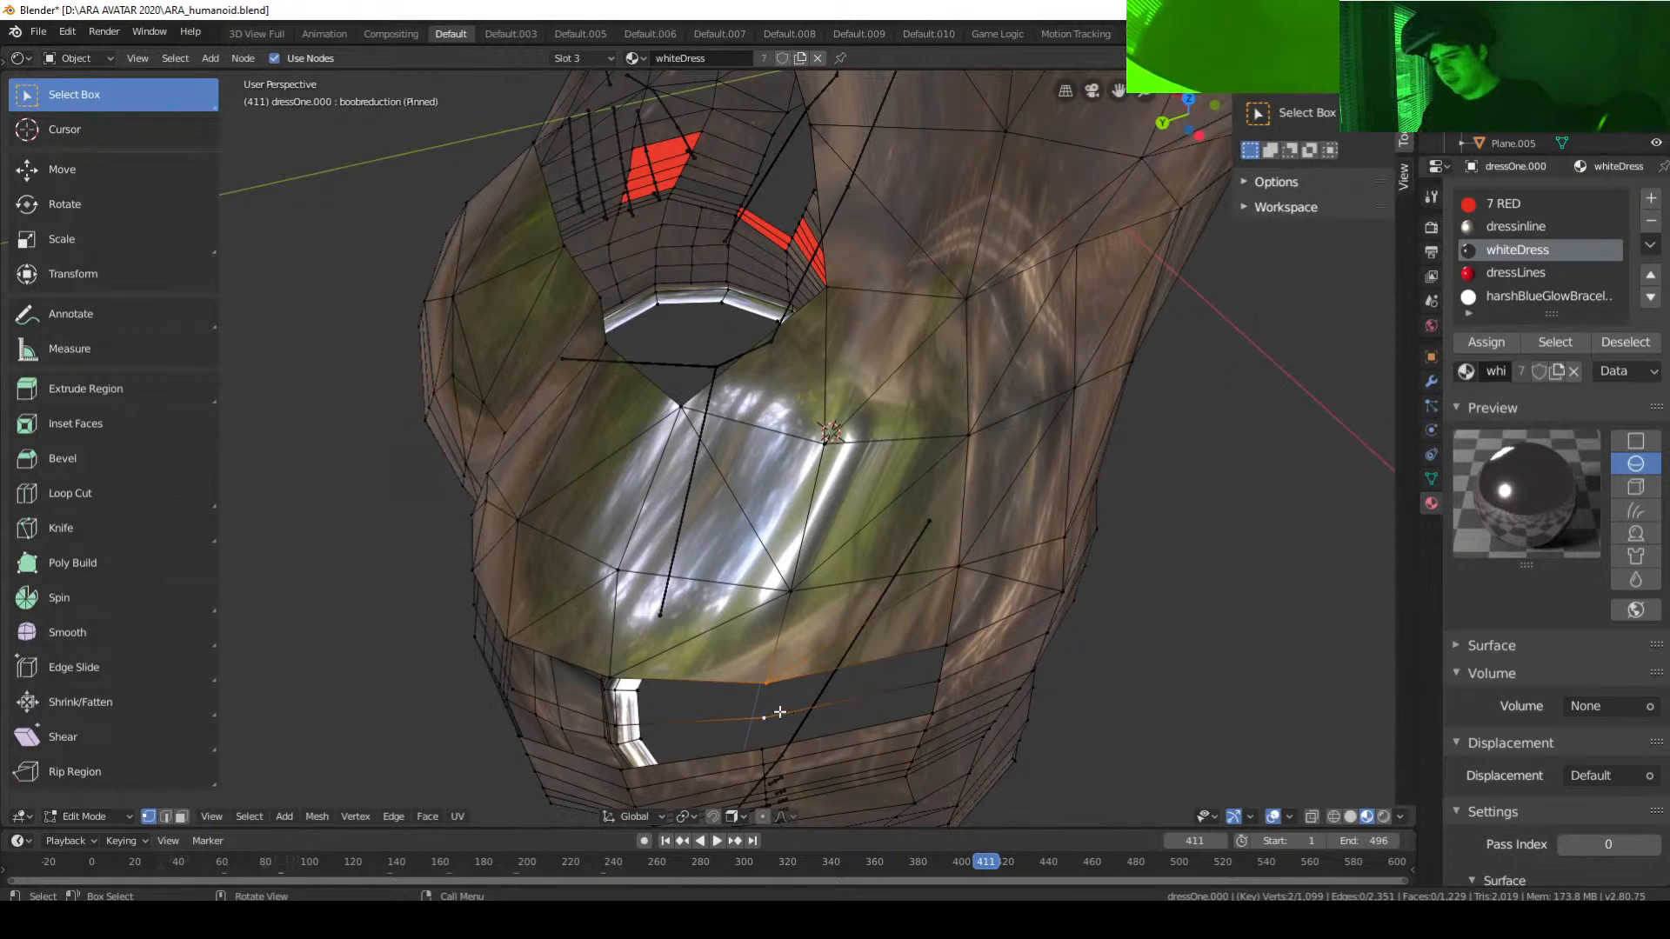
middle_drag(845, 713, 871, 692)
key(f)
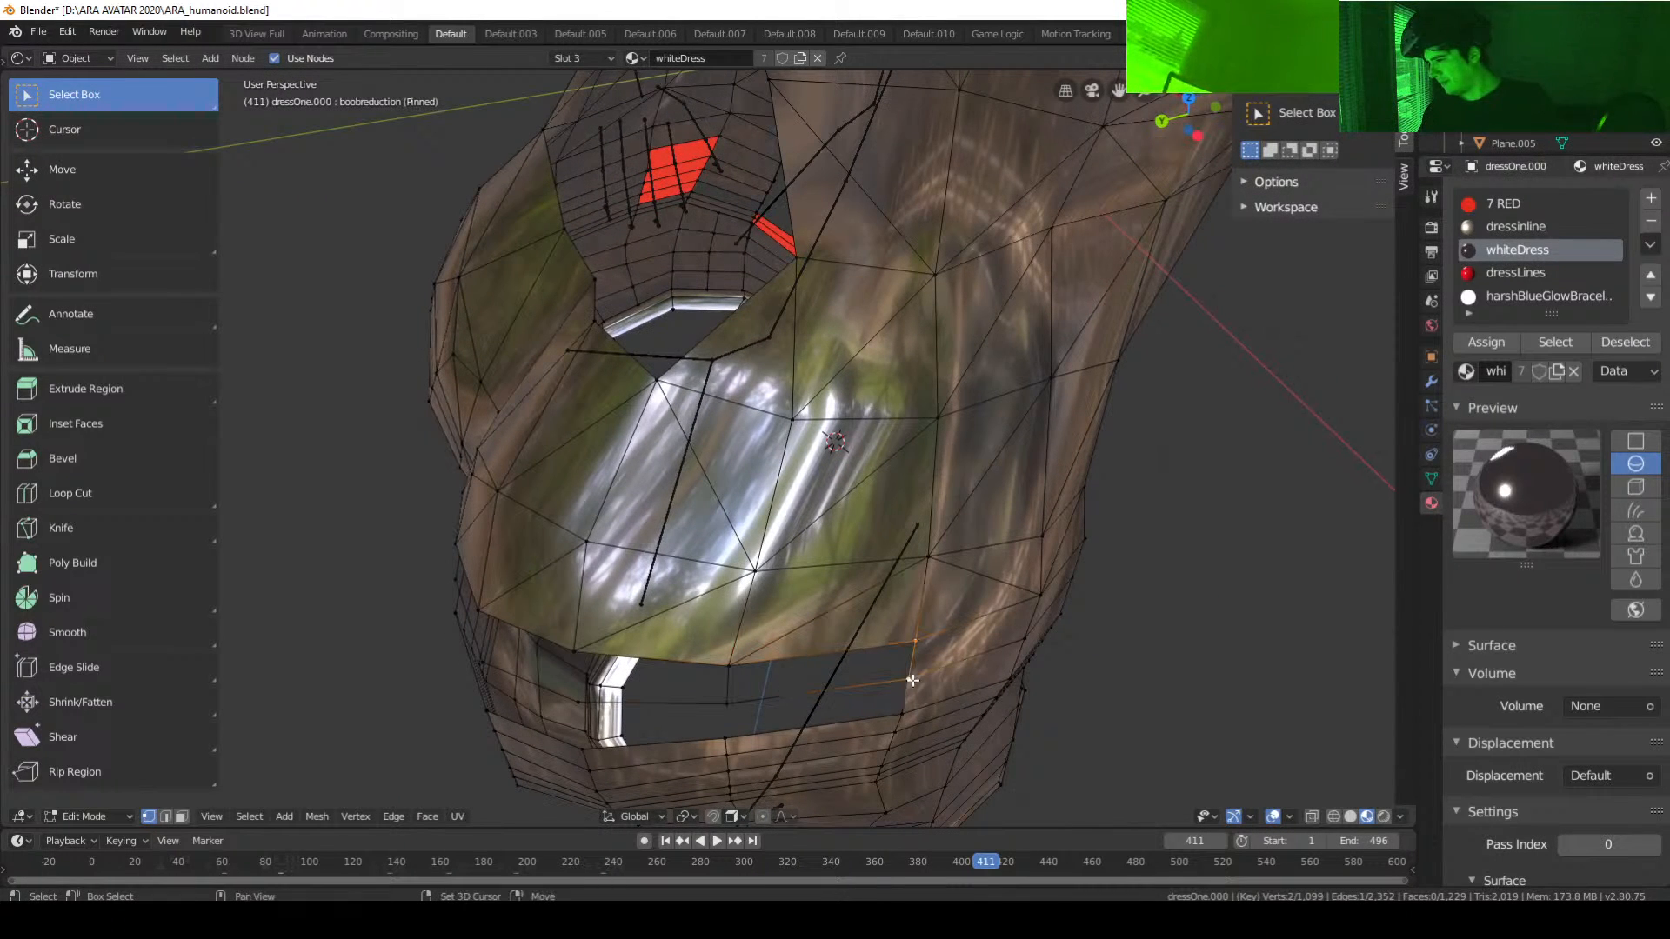
shift+click(728, 703)
shift+click(730, 666)
key(f)
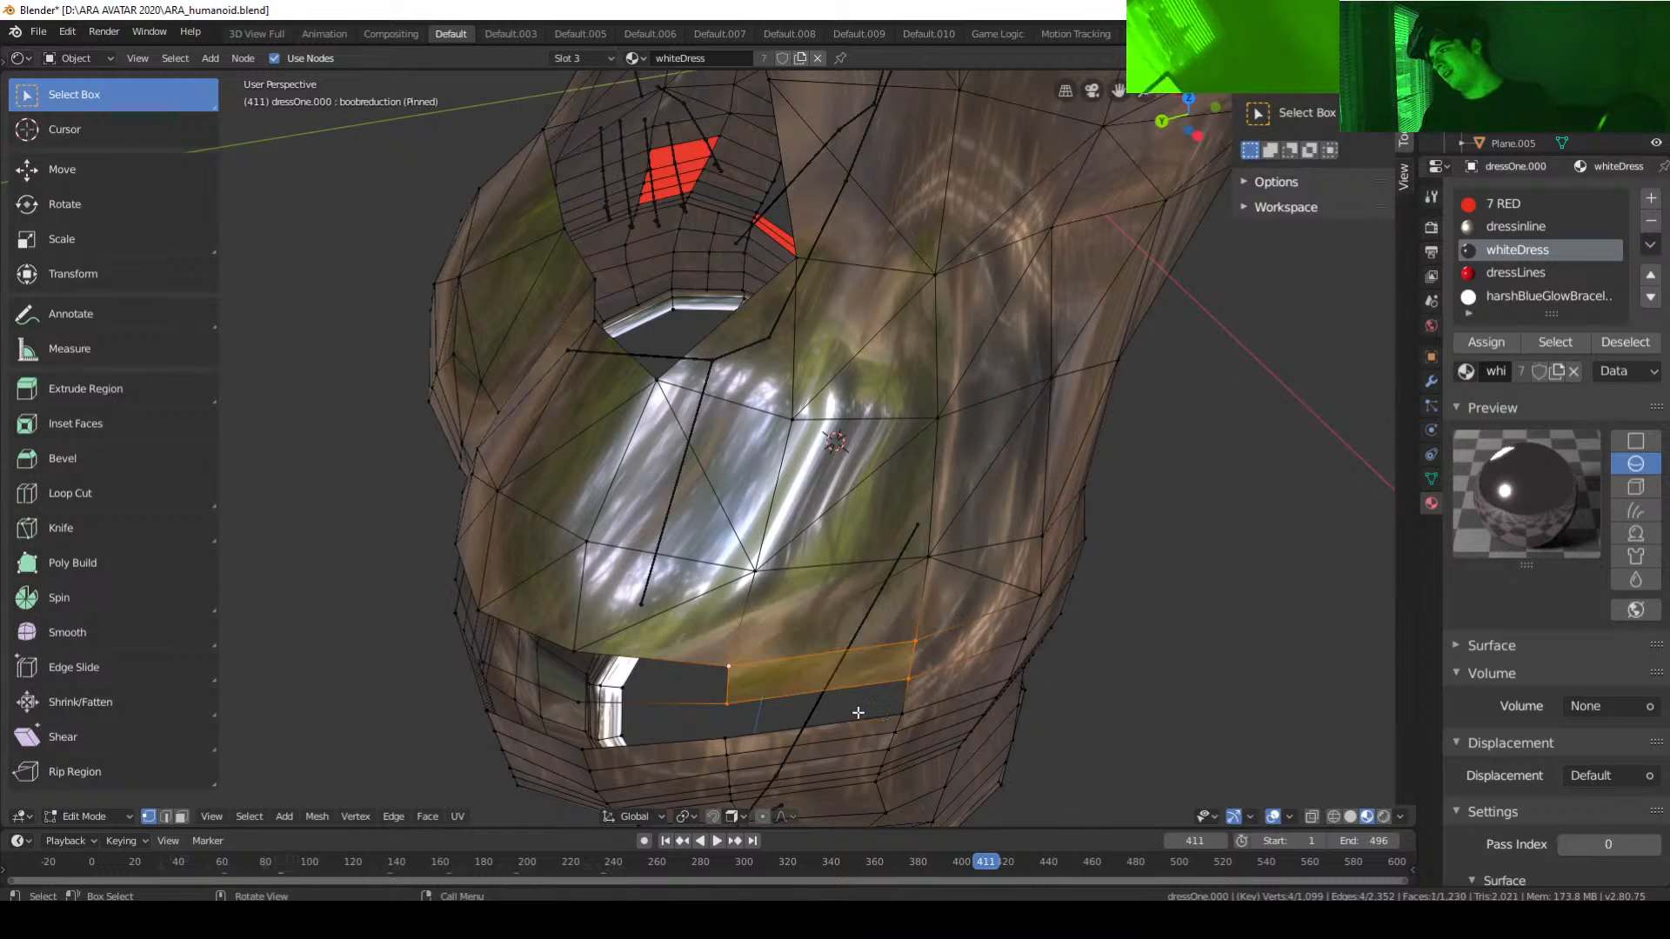
Step: Fill the lower-row face beneath the new upper-row face at the back of the right thigh
middle_drag(857, 712, 780, 597)
click(781, 596)
shift+click(778, 604)
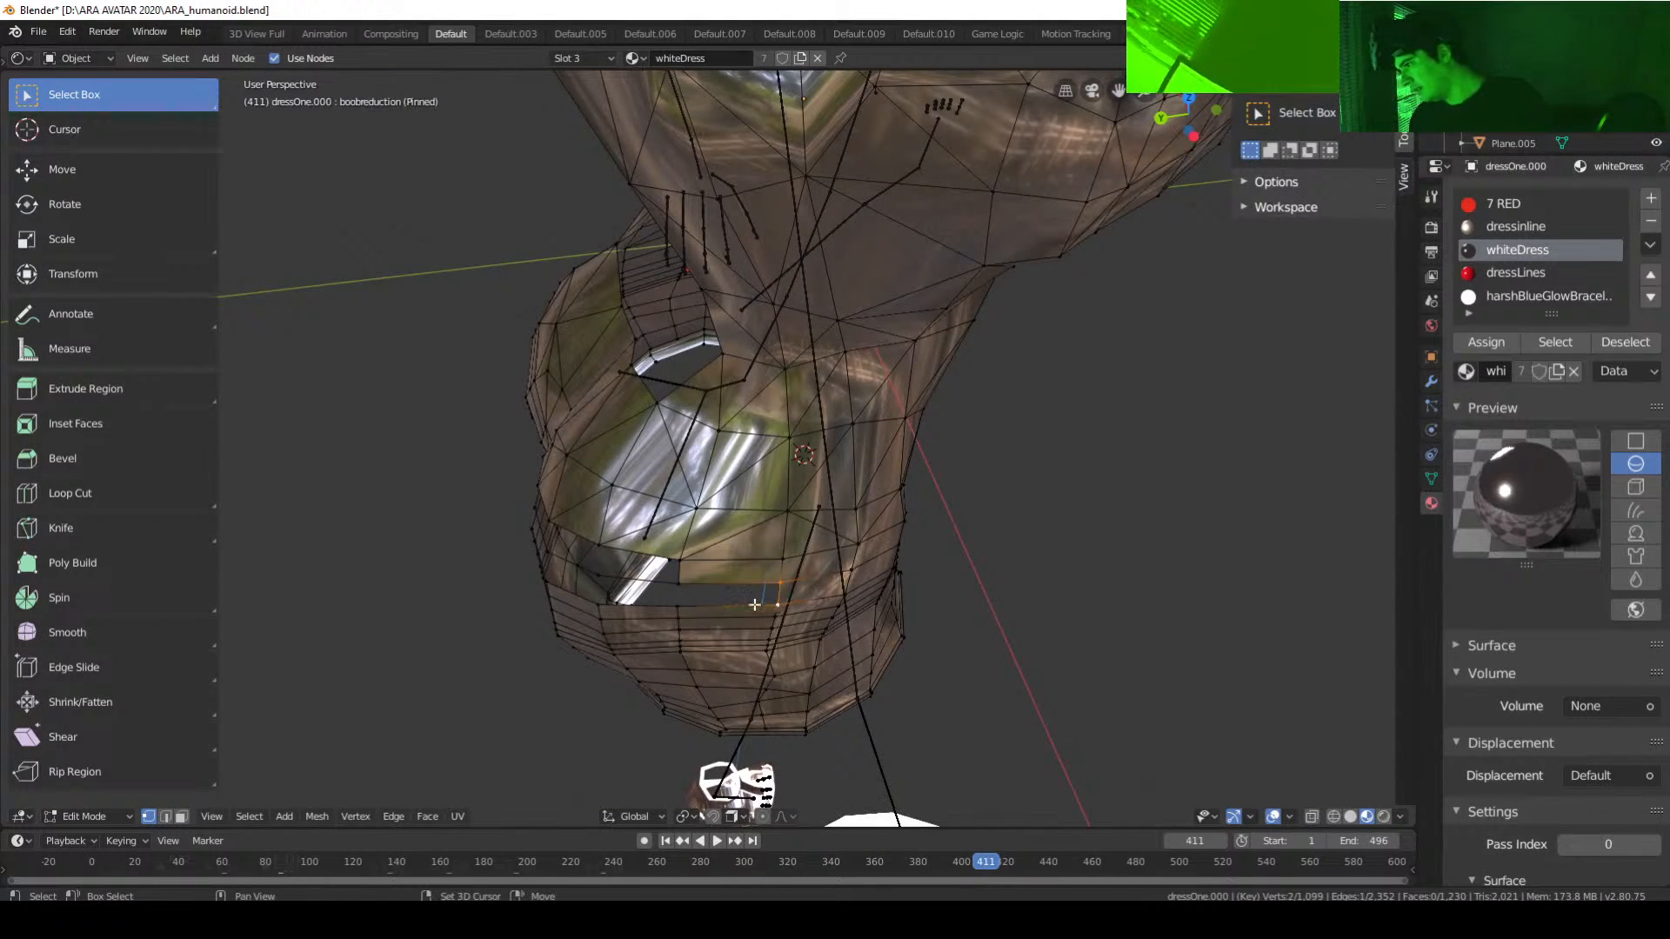
shift+click(678, 606)
shift+click(678, 585)
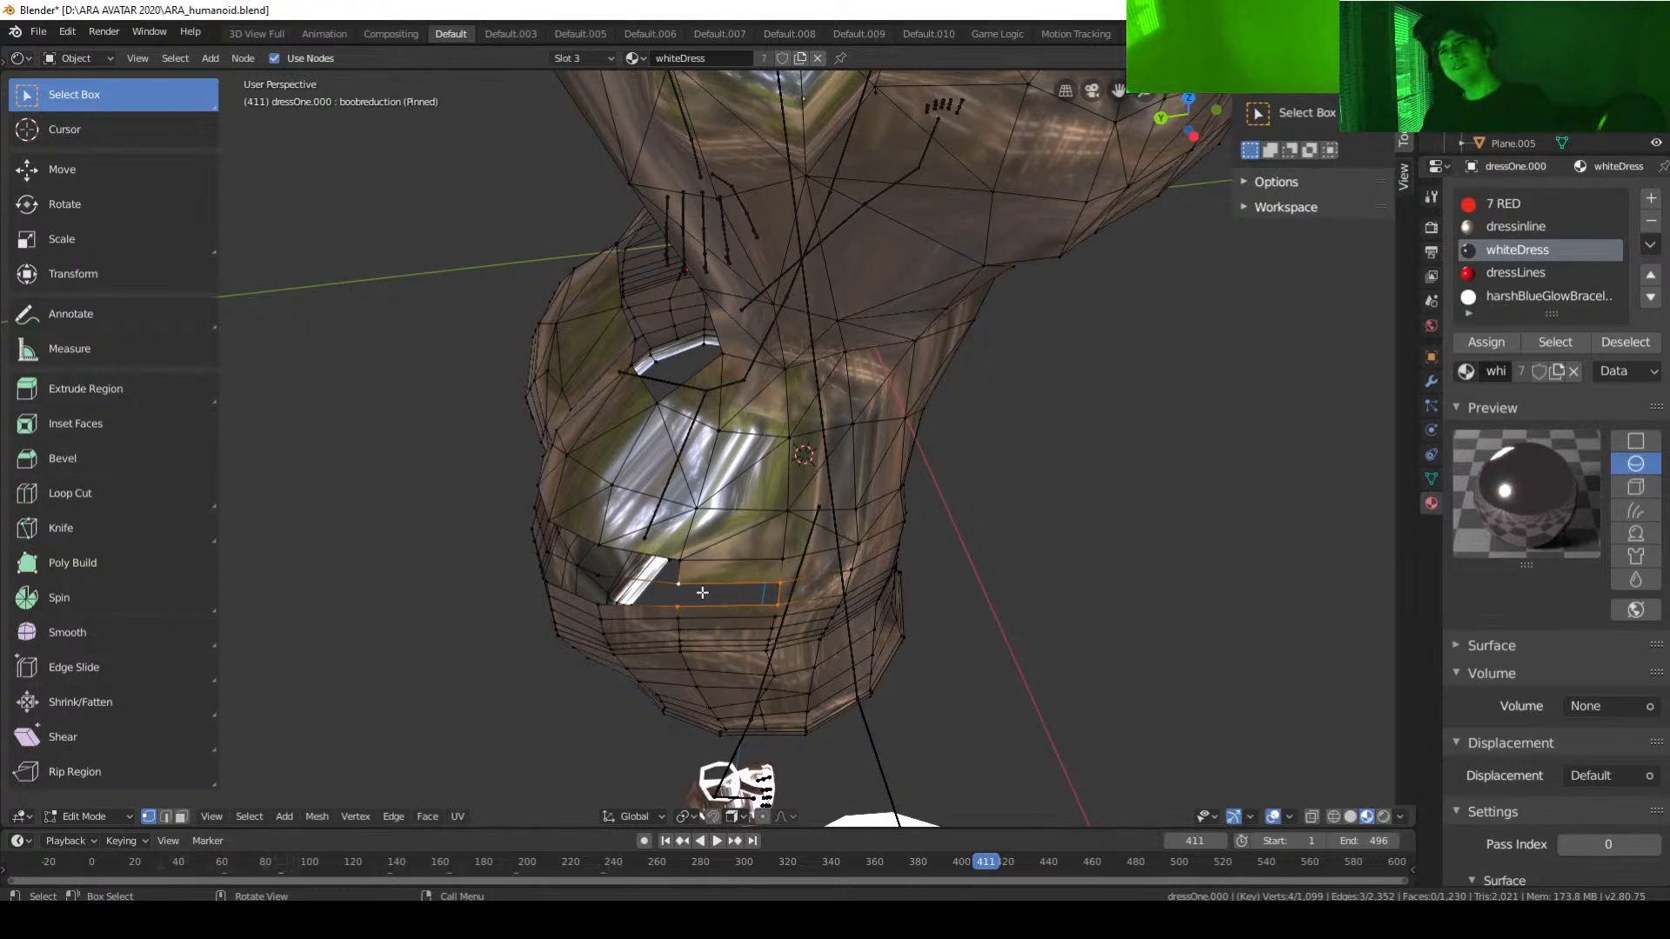
key(f)
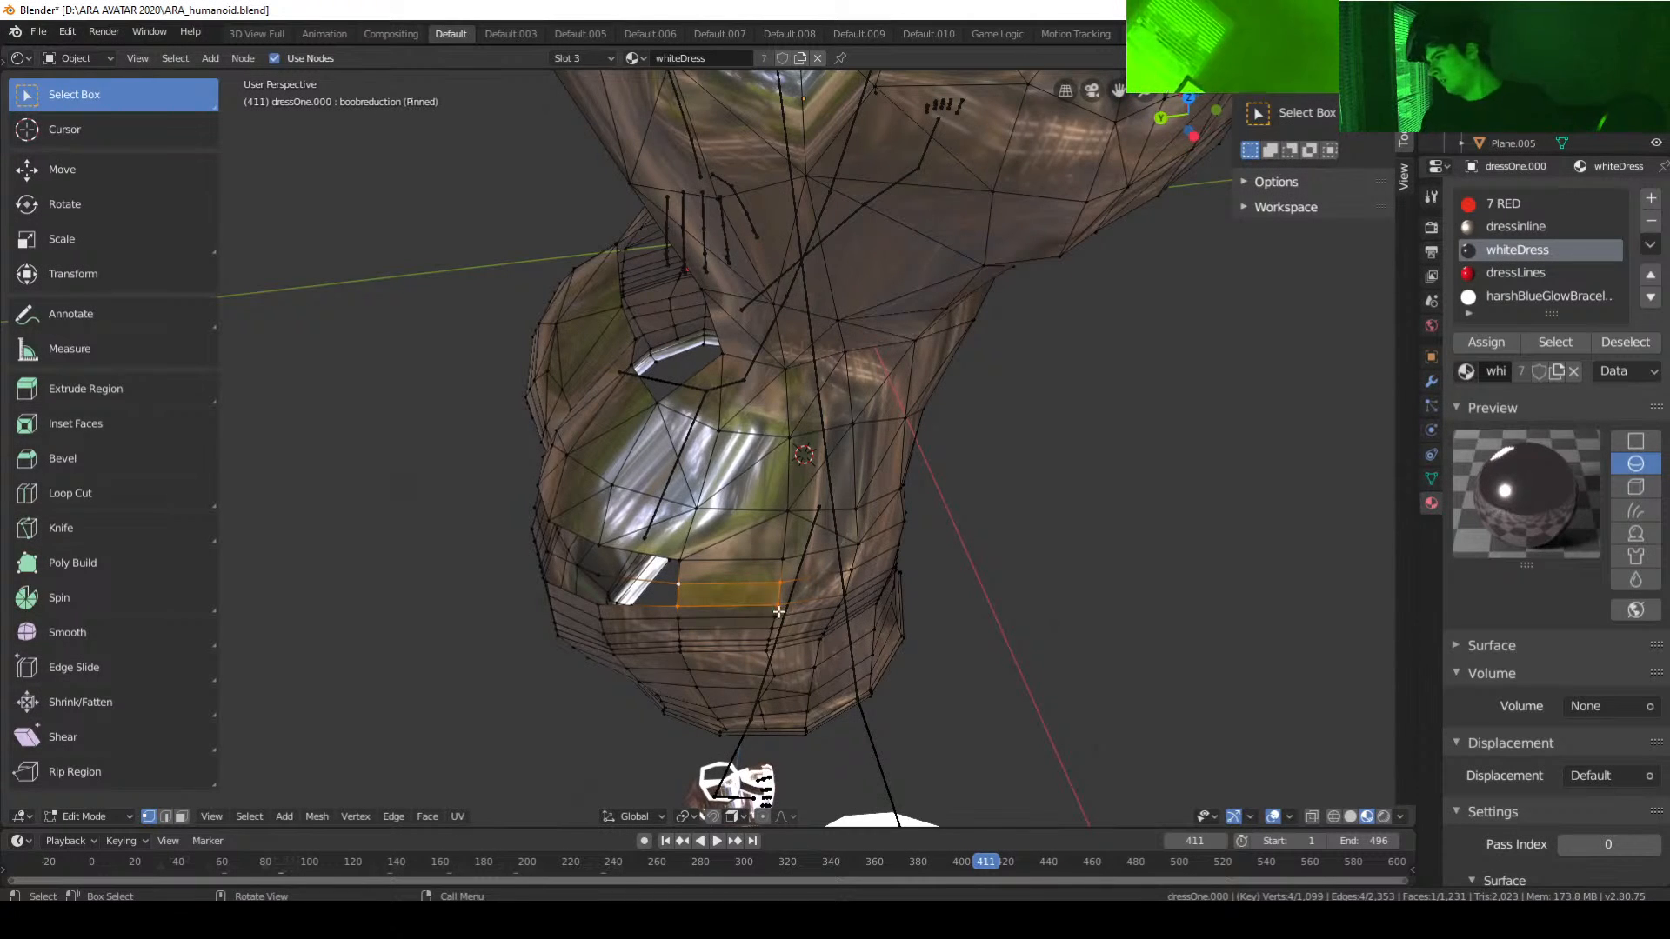
Step: Fill the next lower-row face along the back of the right thigh, towards the inner leg
middle_drag(765, 618, 853, 598)
scroll(783, 603, up, 2)
click(723, 678)
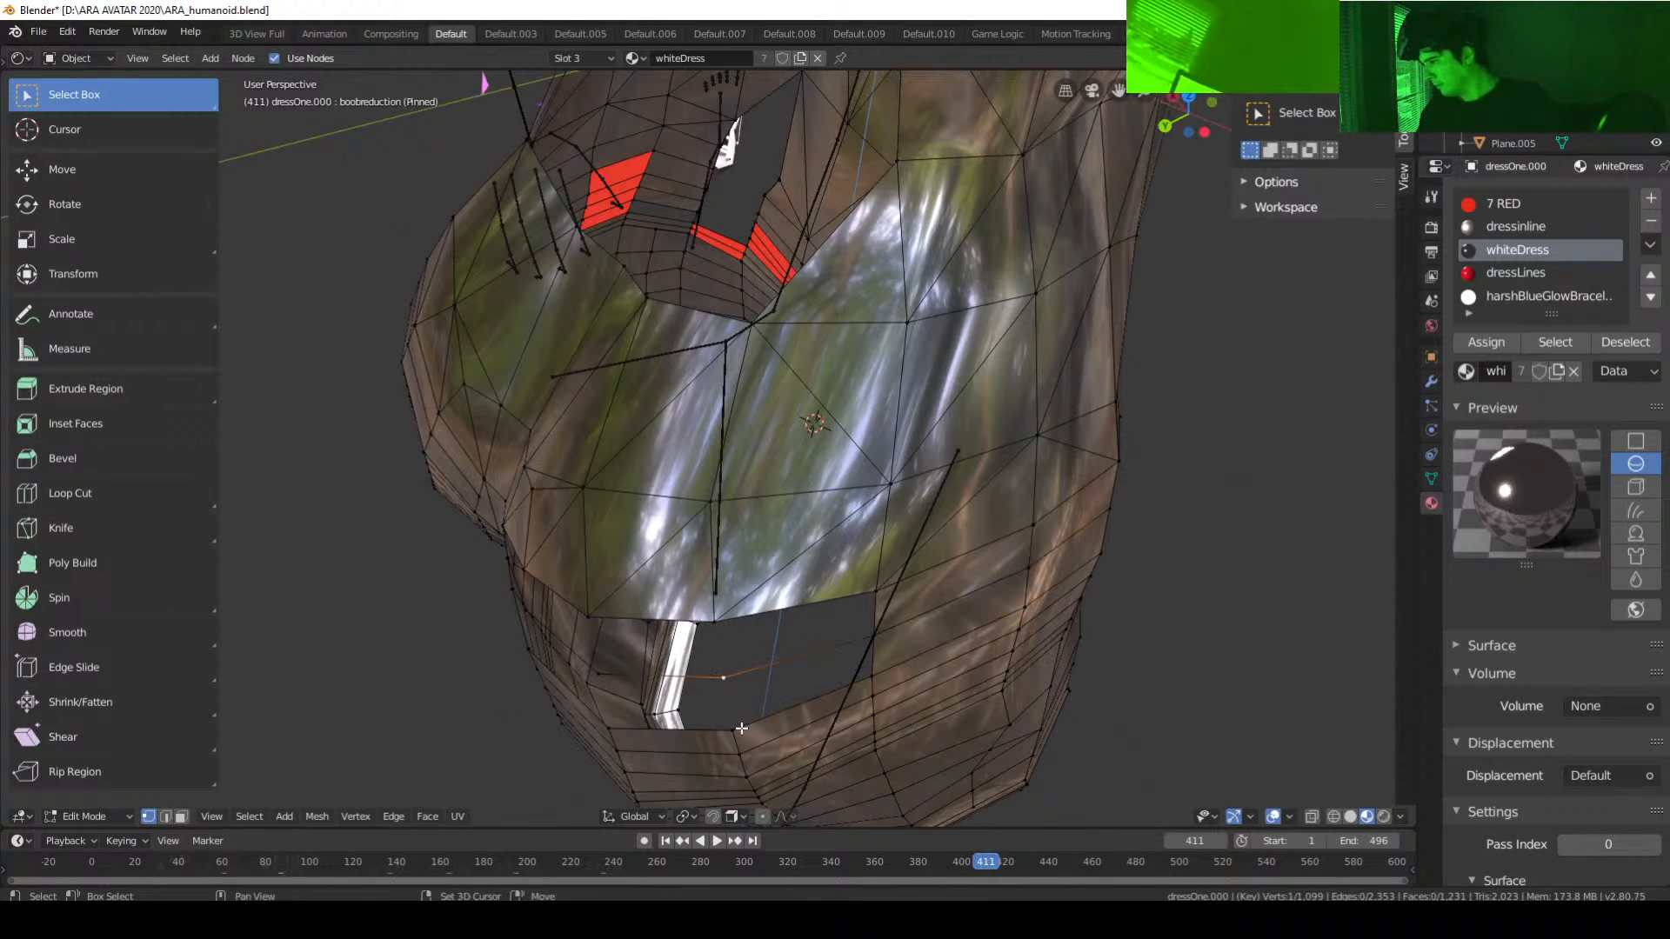
shift+click(732, 729)
key(f)
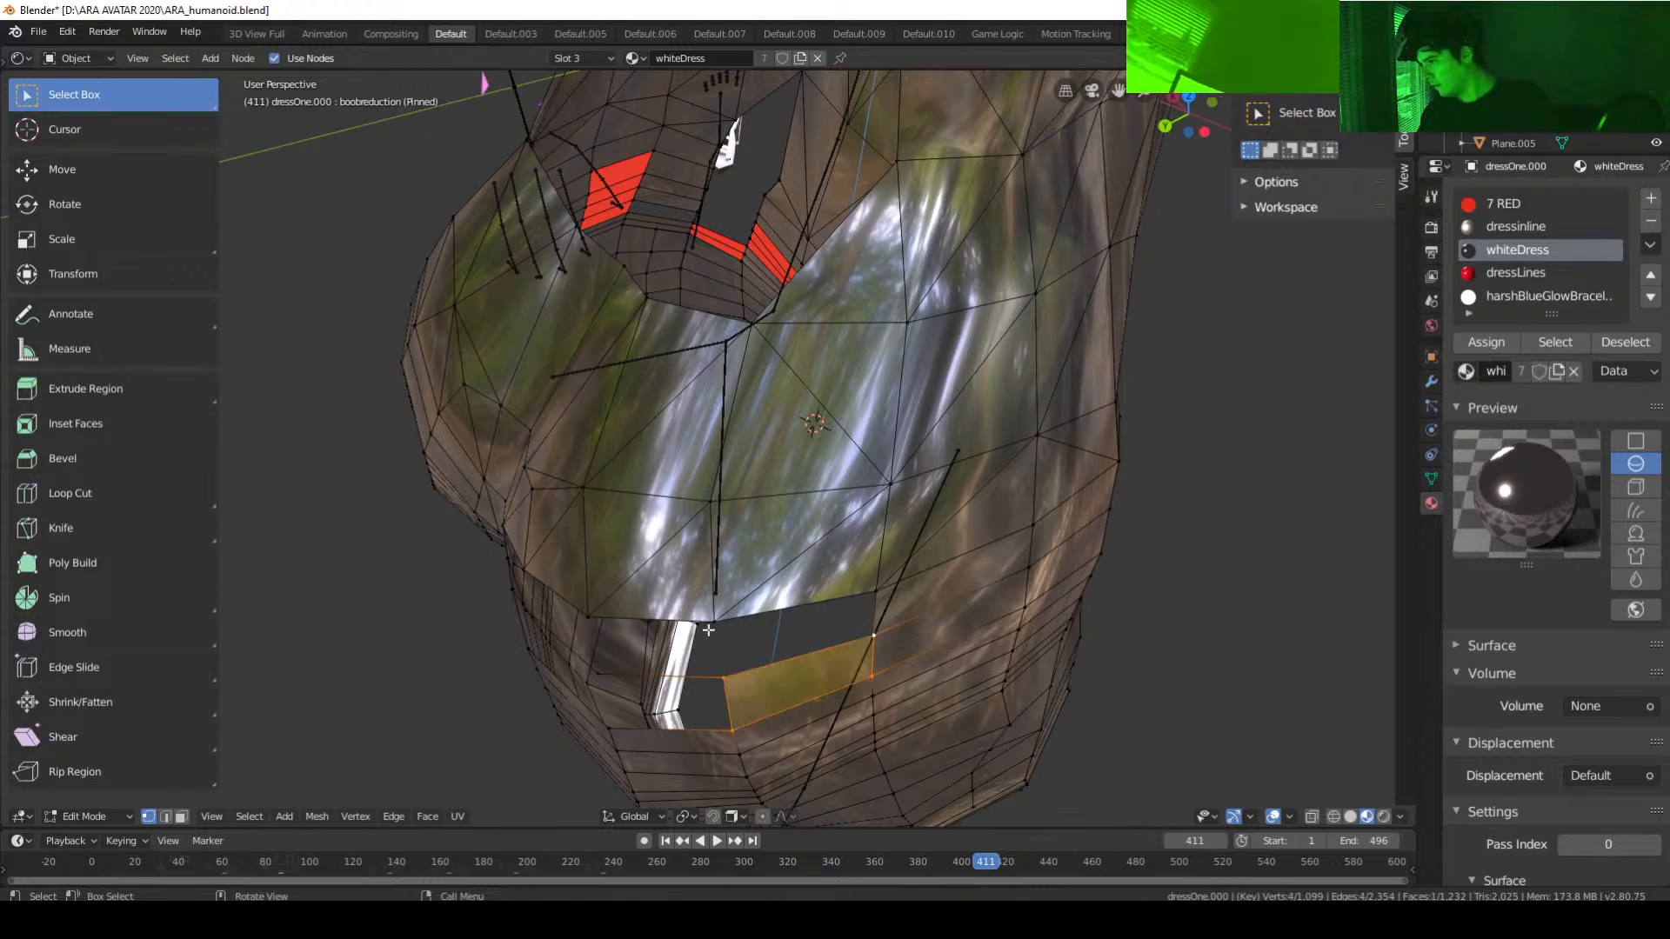
Step: Fill the upper-row face above the last lower-row face at the back of the right thigh
shift+click(734, 674)
shift+click(881, 638)
shift+click(877, 592)
key(f)
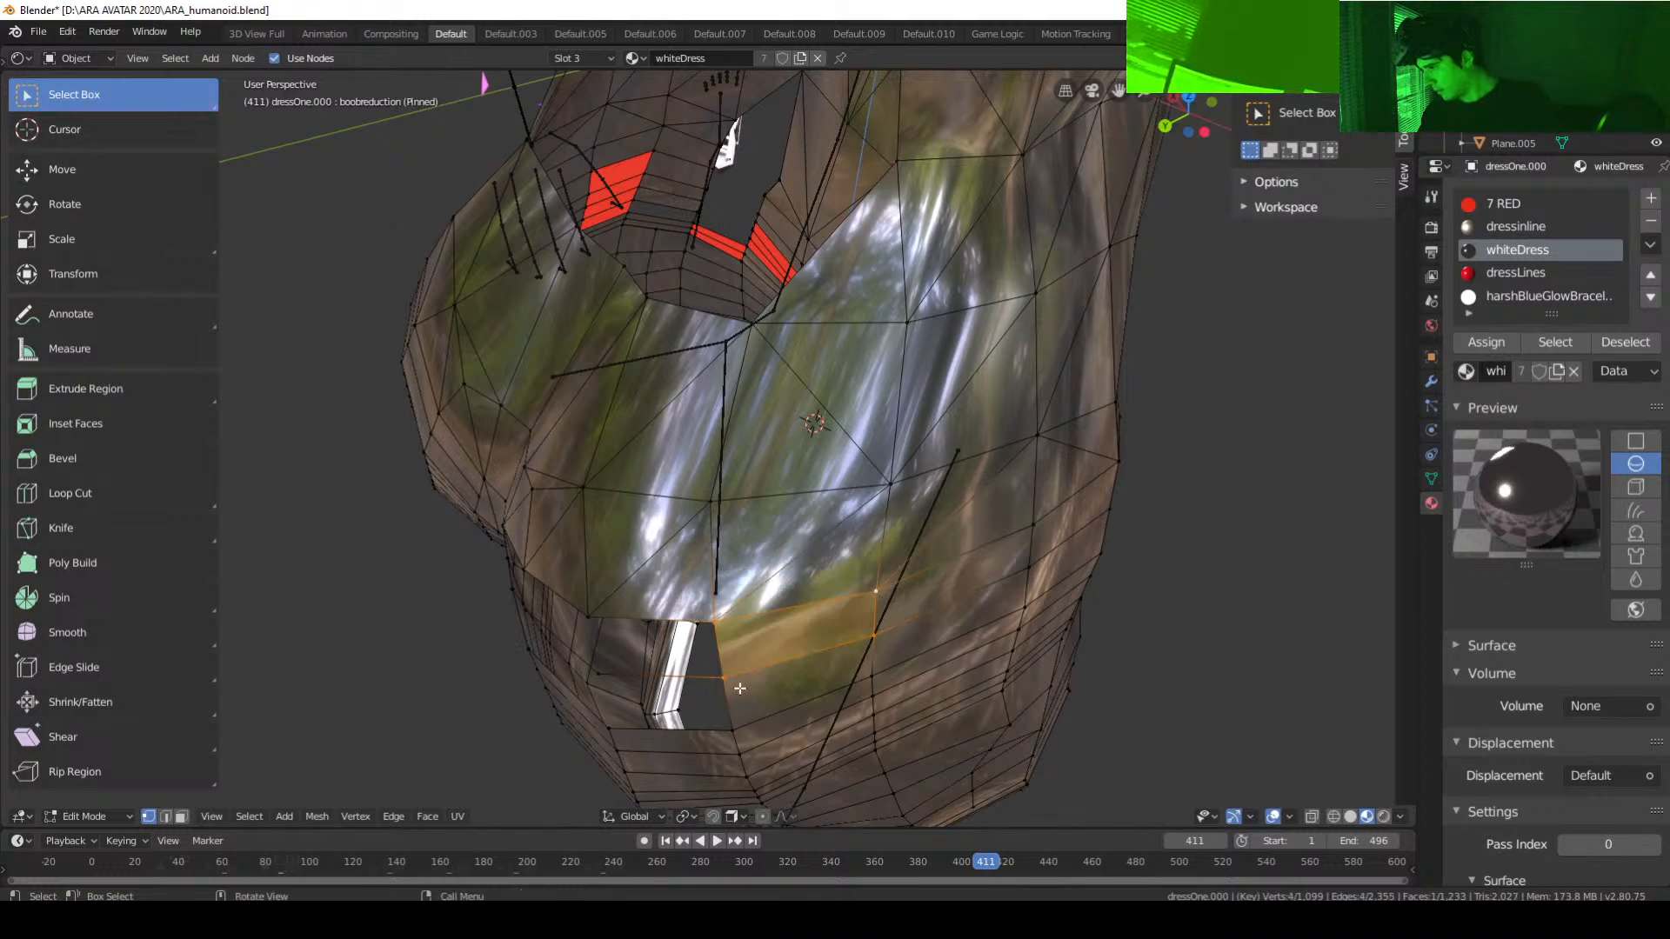
Step: Fill the next upper-row face along the back of the right thigh, towards the inner leg
middle_drag(736, 683, 783, 666)
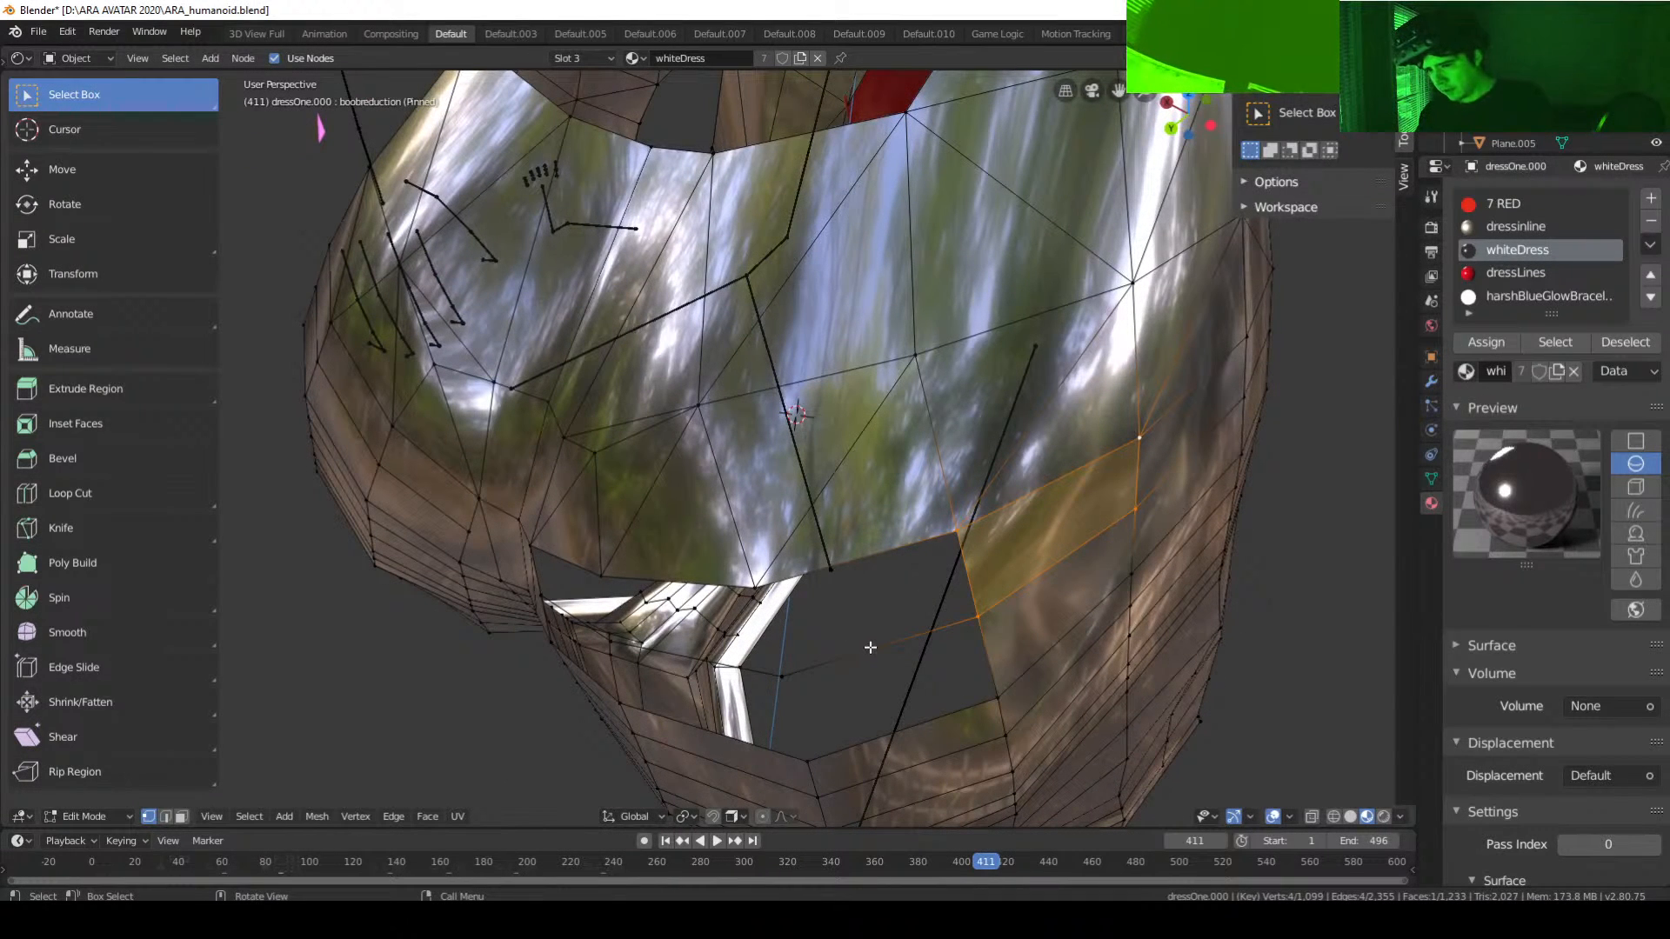
middle_drag(770, 659, 867, 655)
click(943, 583)
shift+click(974, 658)
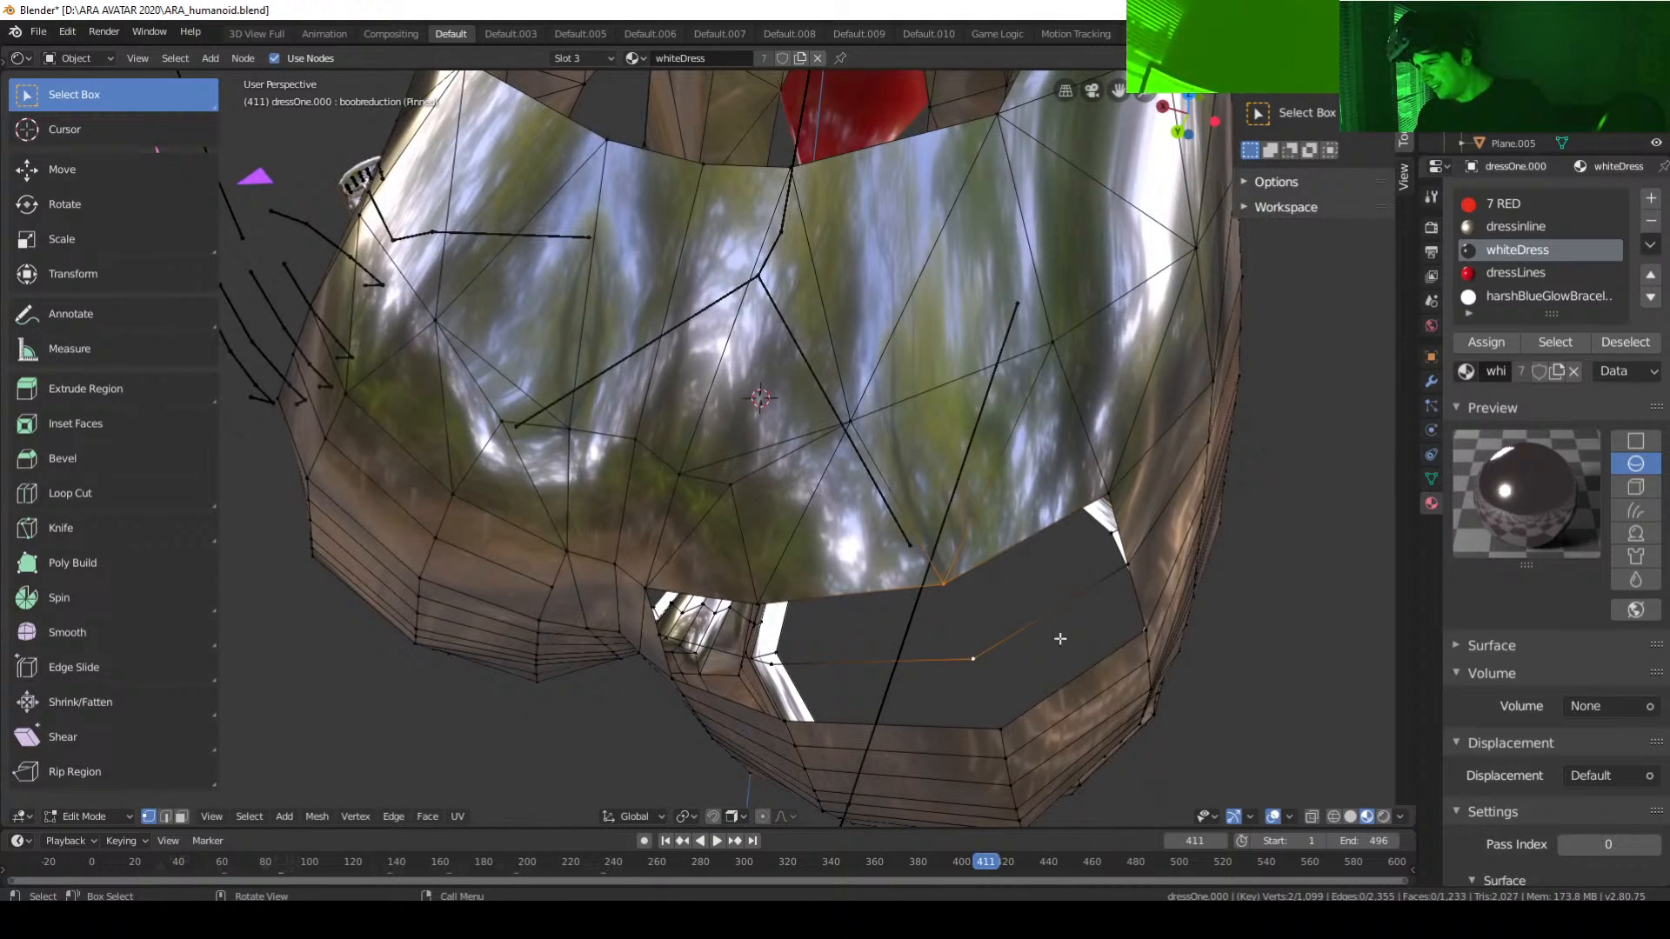
shift+click(1130, 567)
middle_drag(988, 690, 946, 702)
shift+click(975, 674)
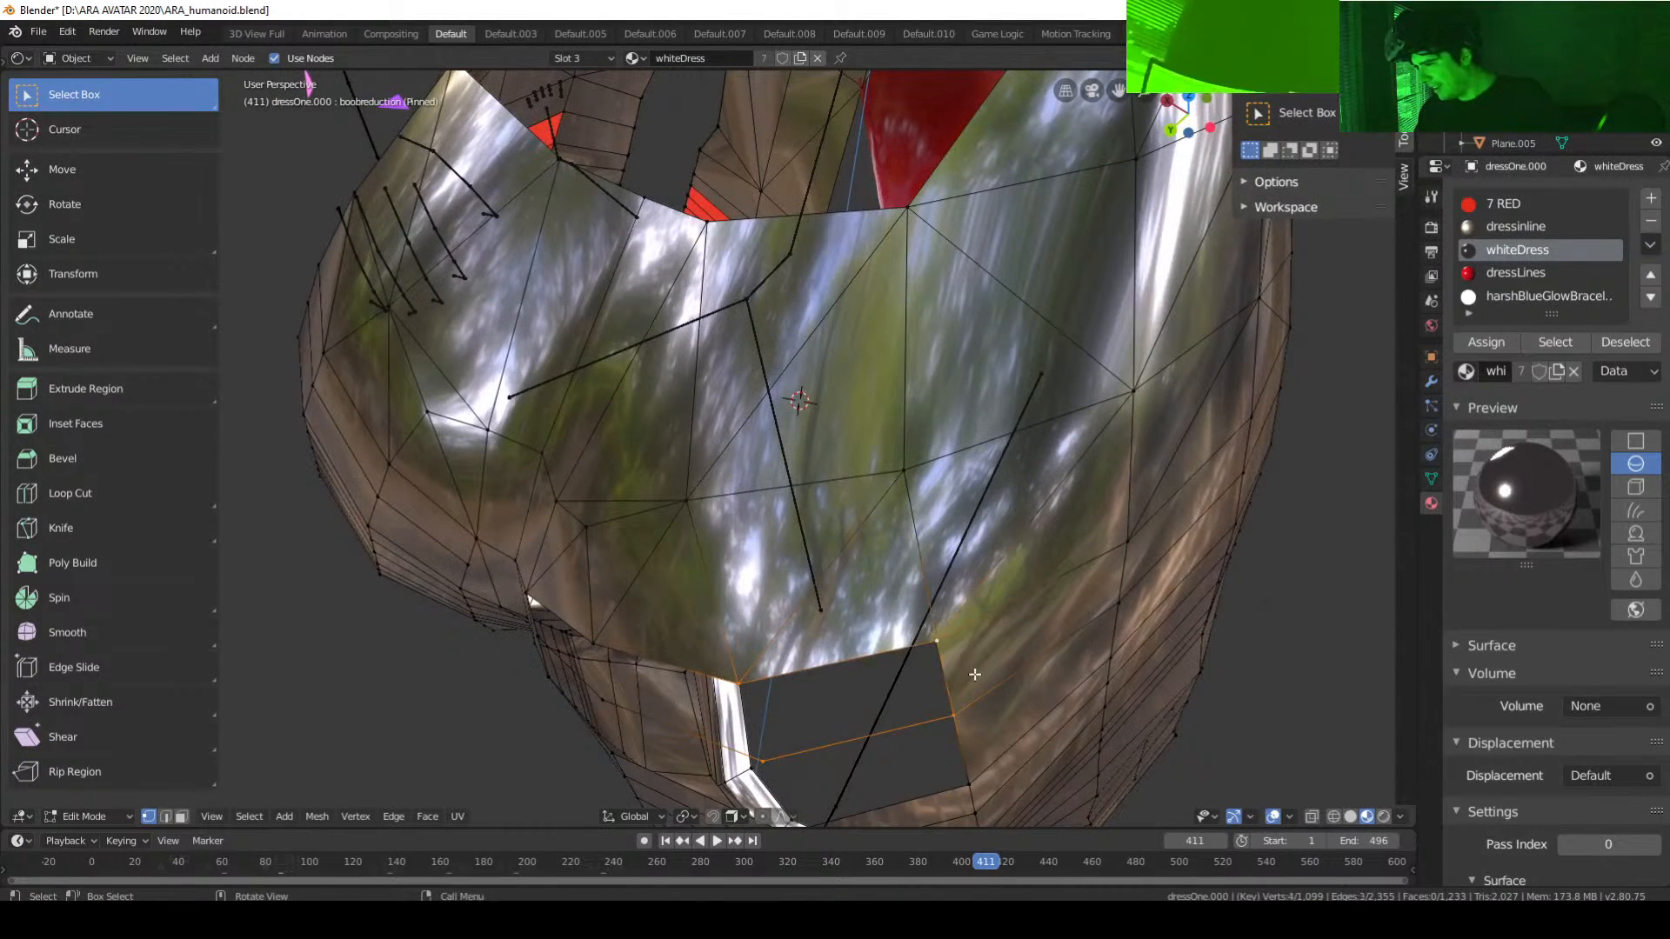
key(f)
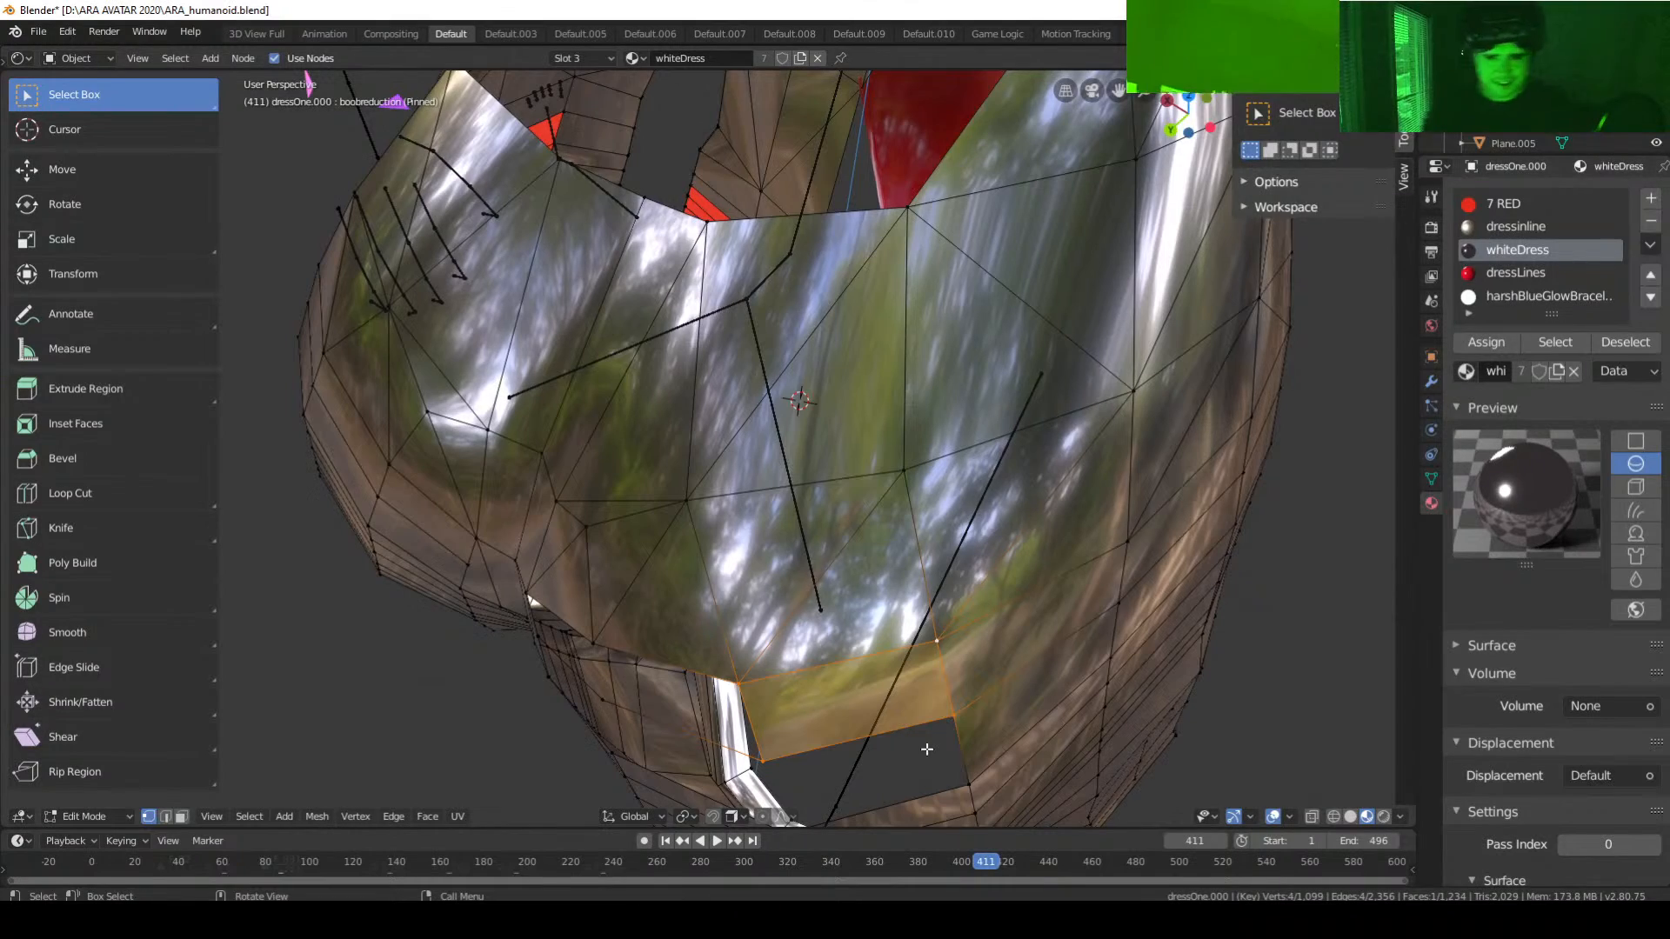
Step: Fill the lower-row face directly beneath the newest upper-row face at the back of the right thigh
scroll(825, 630, down, 6)
scroll(865, 634, up, 5)
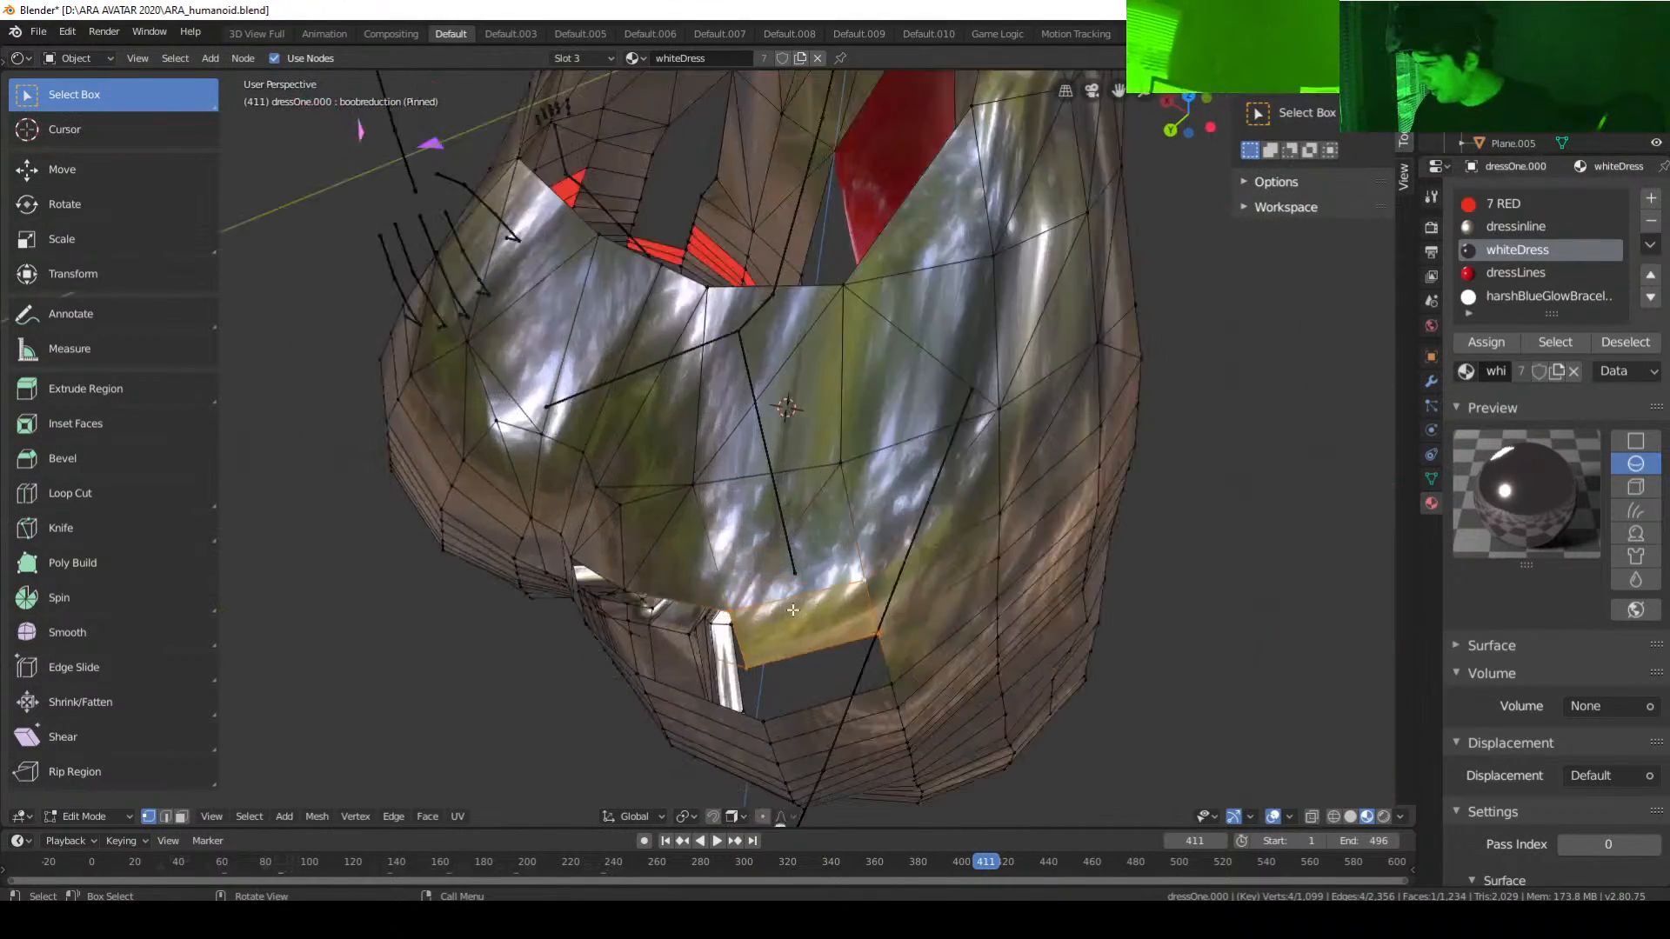
middle_drag(865, 634, 895, 601)
click(774, 583)
shift+click(842, 646)
shift+click(963, 588)
shift+click(949, 535)
key(f)
Step: Fill the upper-row and lower-row faces of the next gap section at the back of the right thigh
click(832, 532)
shift+click(843, 572)
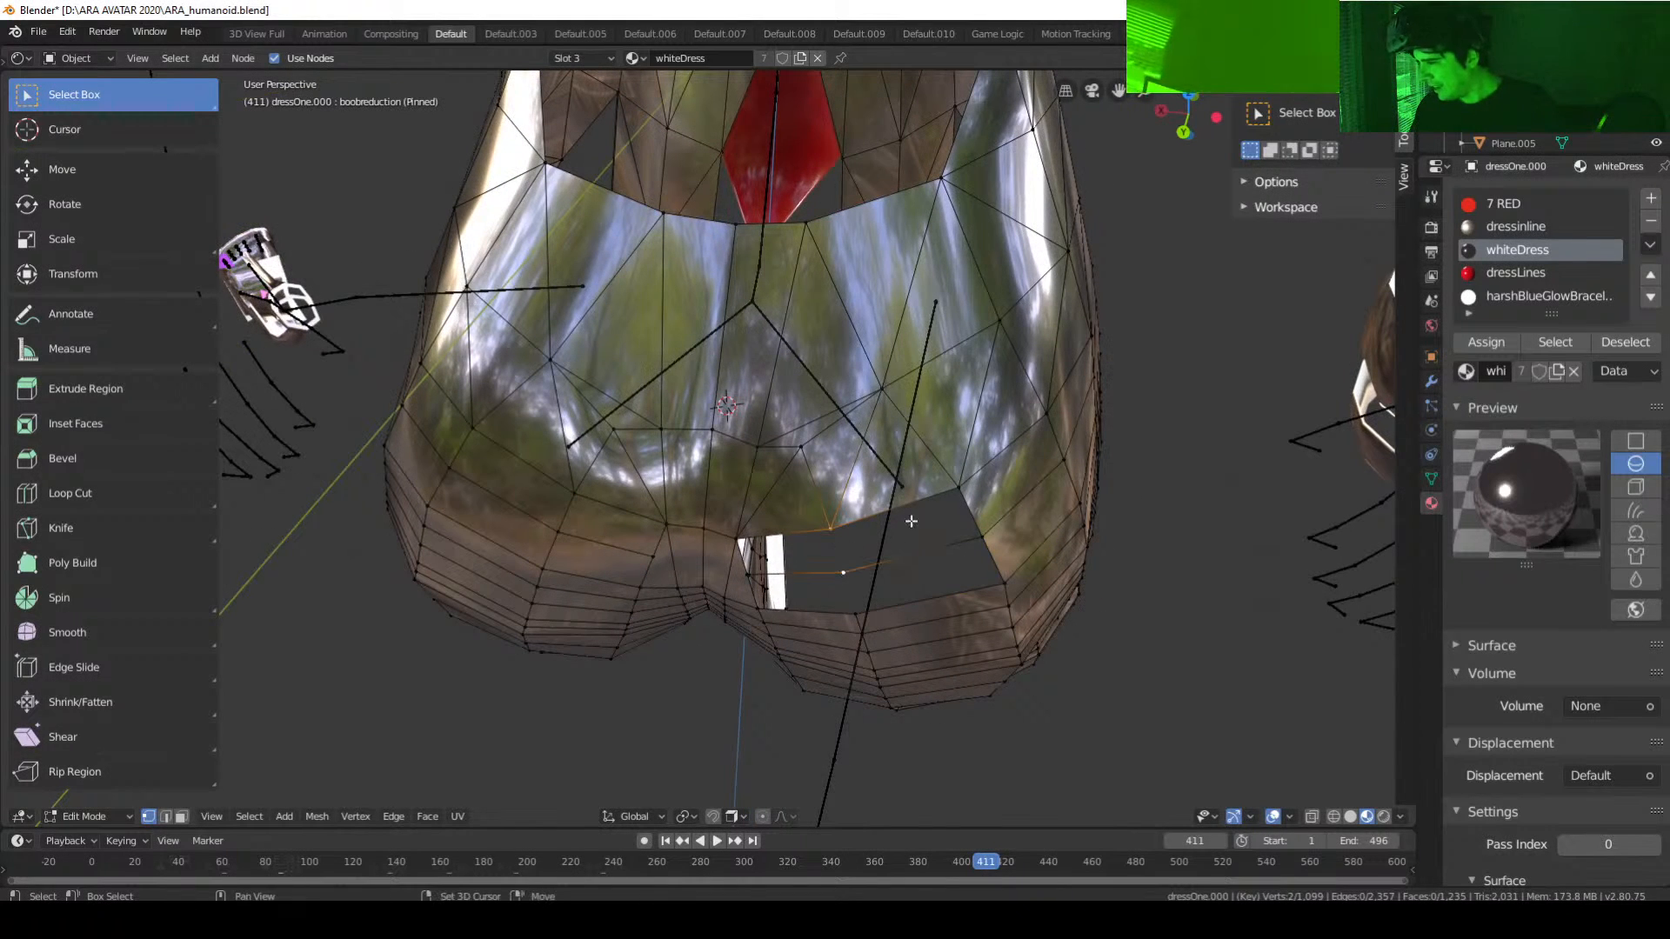
shift+click(957, 489)
shift+click(982, 531)
key(f)
click(963, 554)
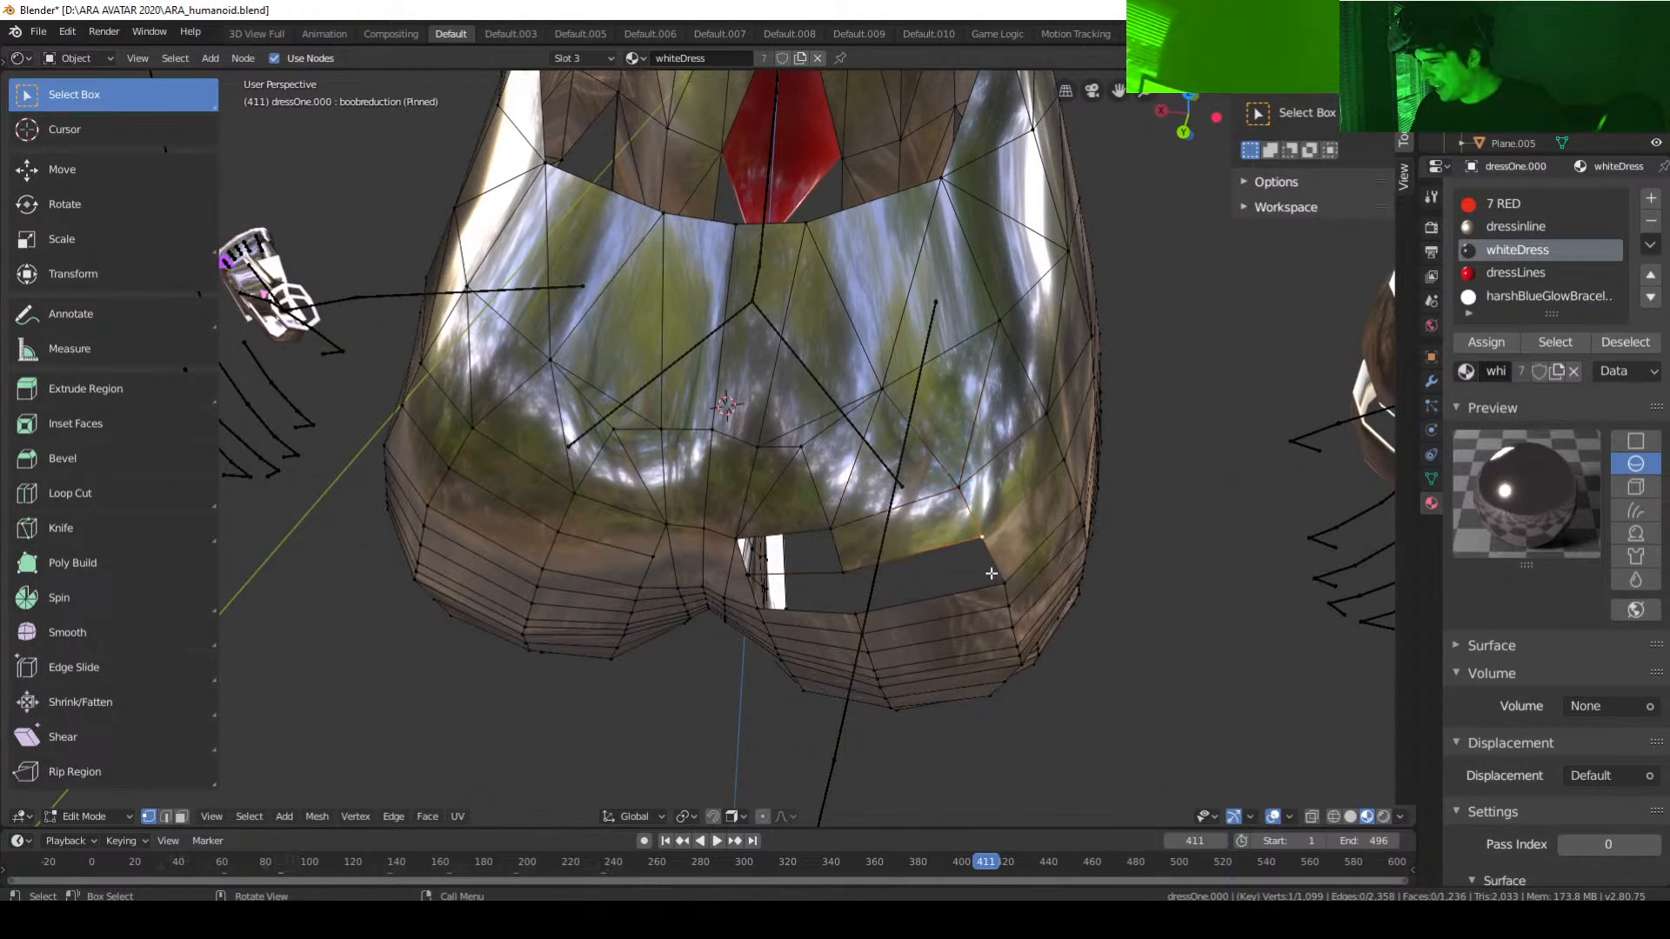
shift+click(998, 578)
shift+click(853, 609)
shift+click(840, 572)
key(f)
Step: Close the last gap section beside the right inner leg with one upper-row and one lower-row face
middle_drag(857, 628, 895, 617)
click(810, 527)
shift+click(820, 560)
shift+click(915, 539)
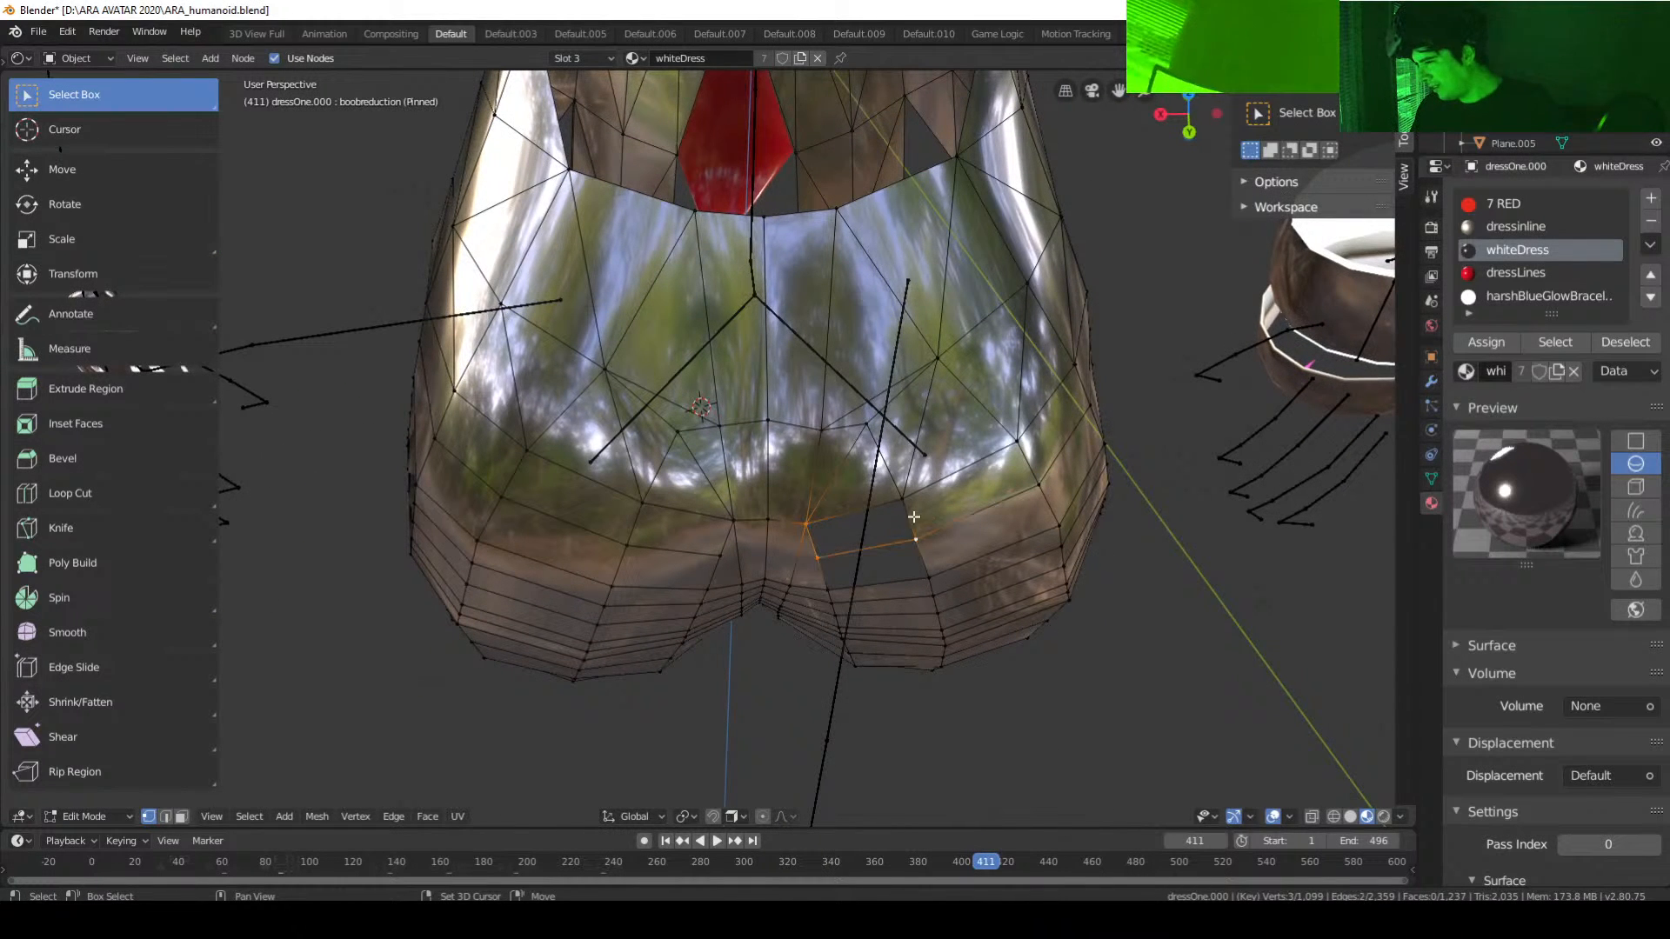
shift+click(906, 503)
key(f)
click(927, 576)
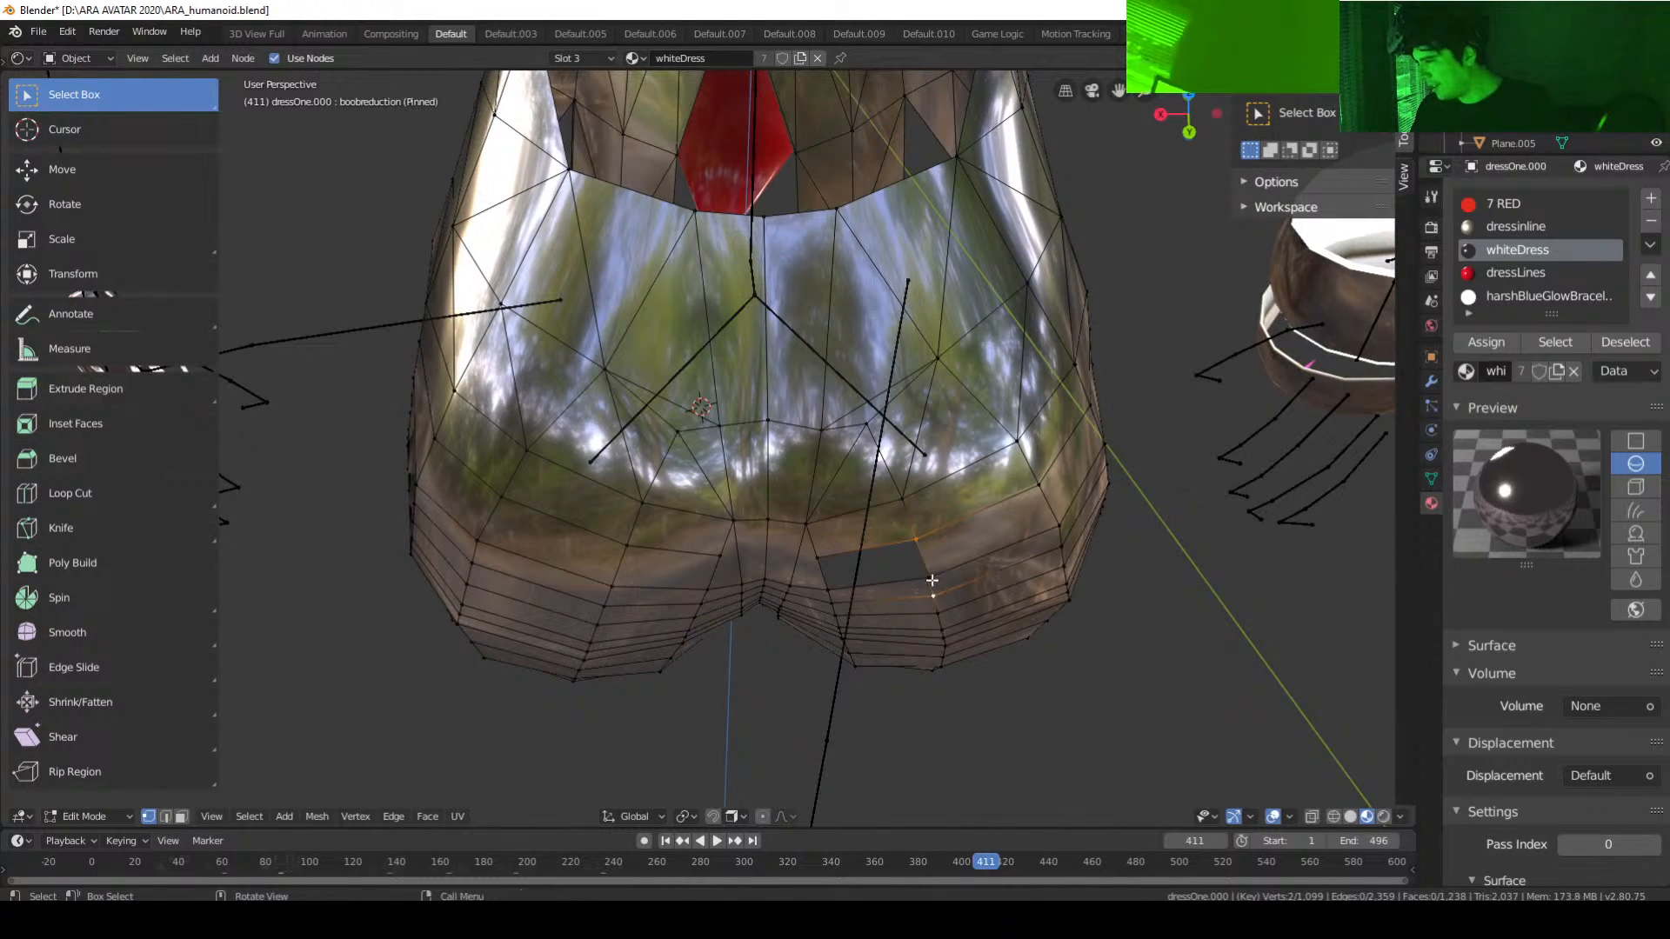
shift+click(916, 539)
shift+click(818, 557)
shift+click(827, 589)
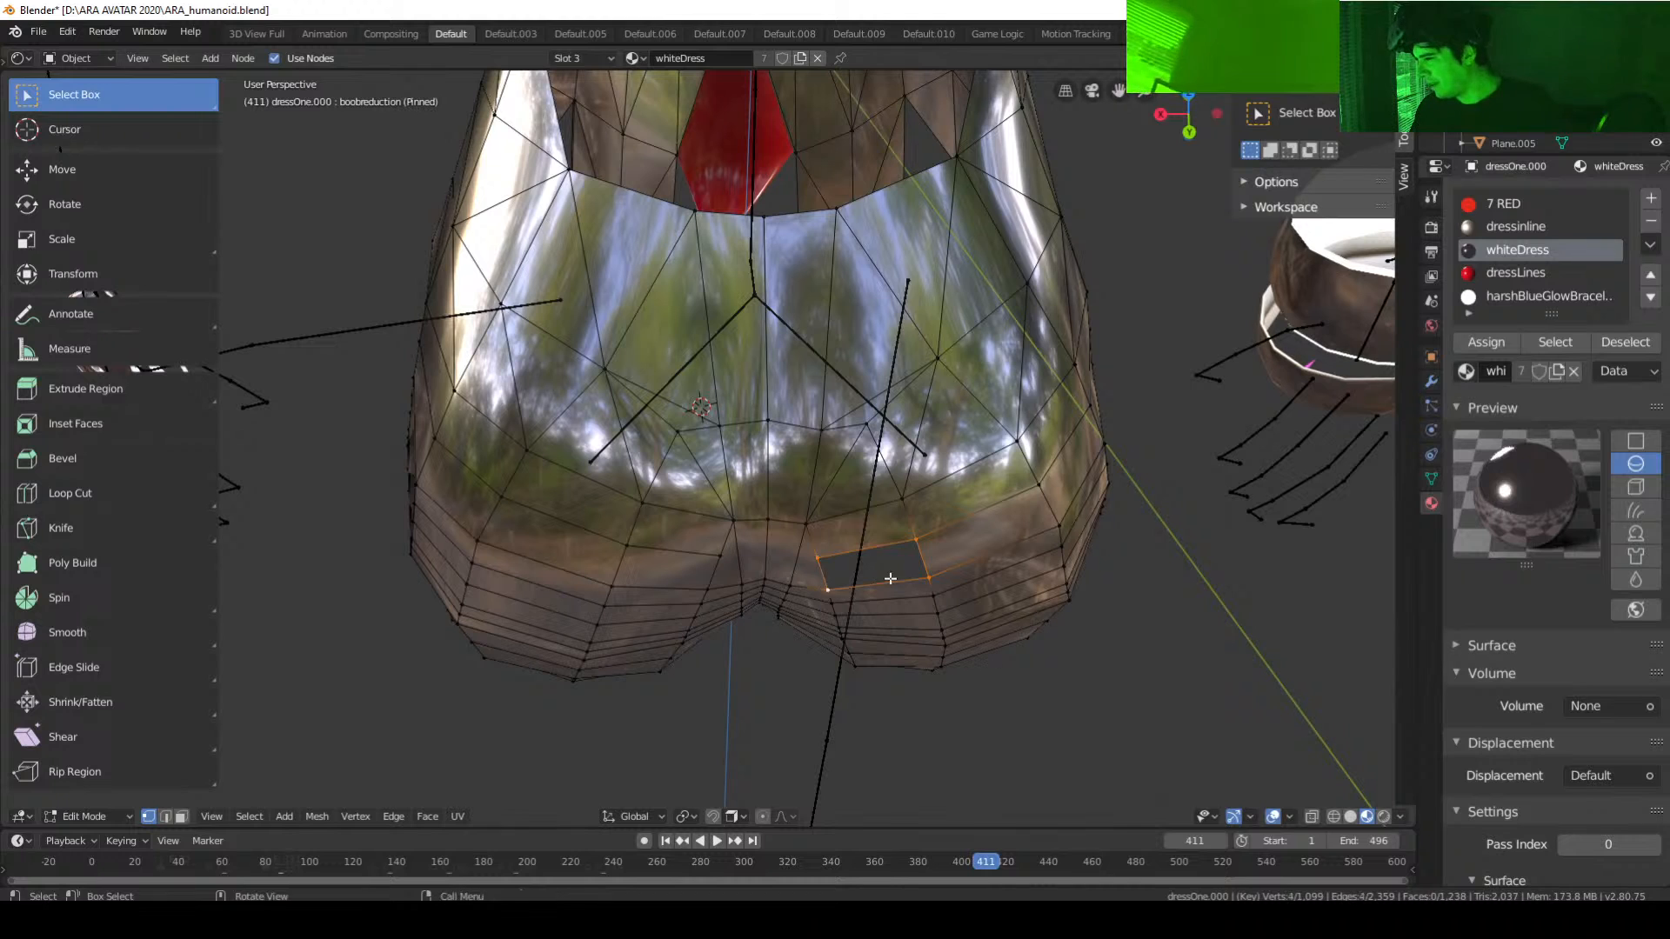
key(f)
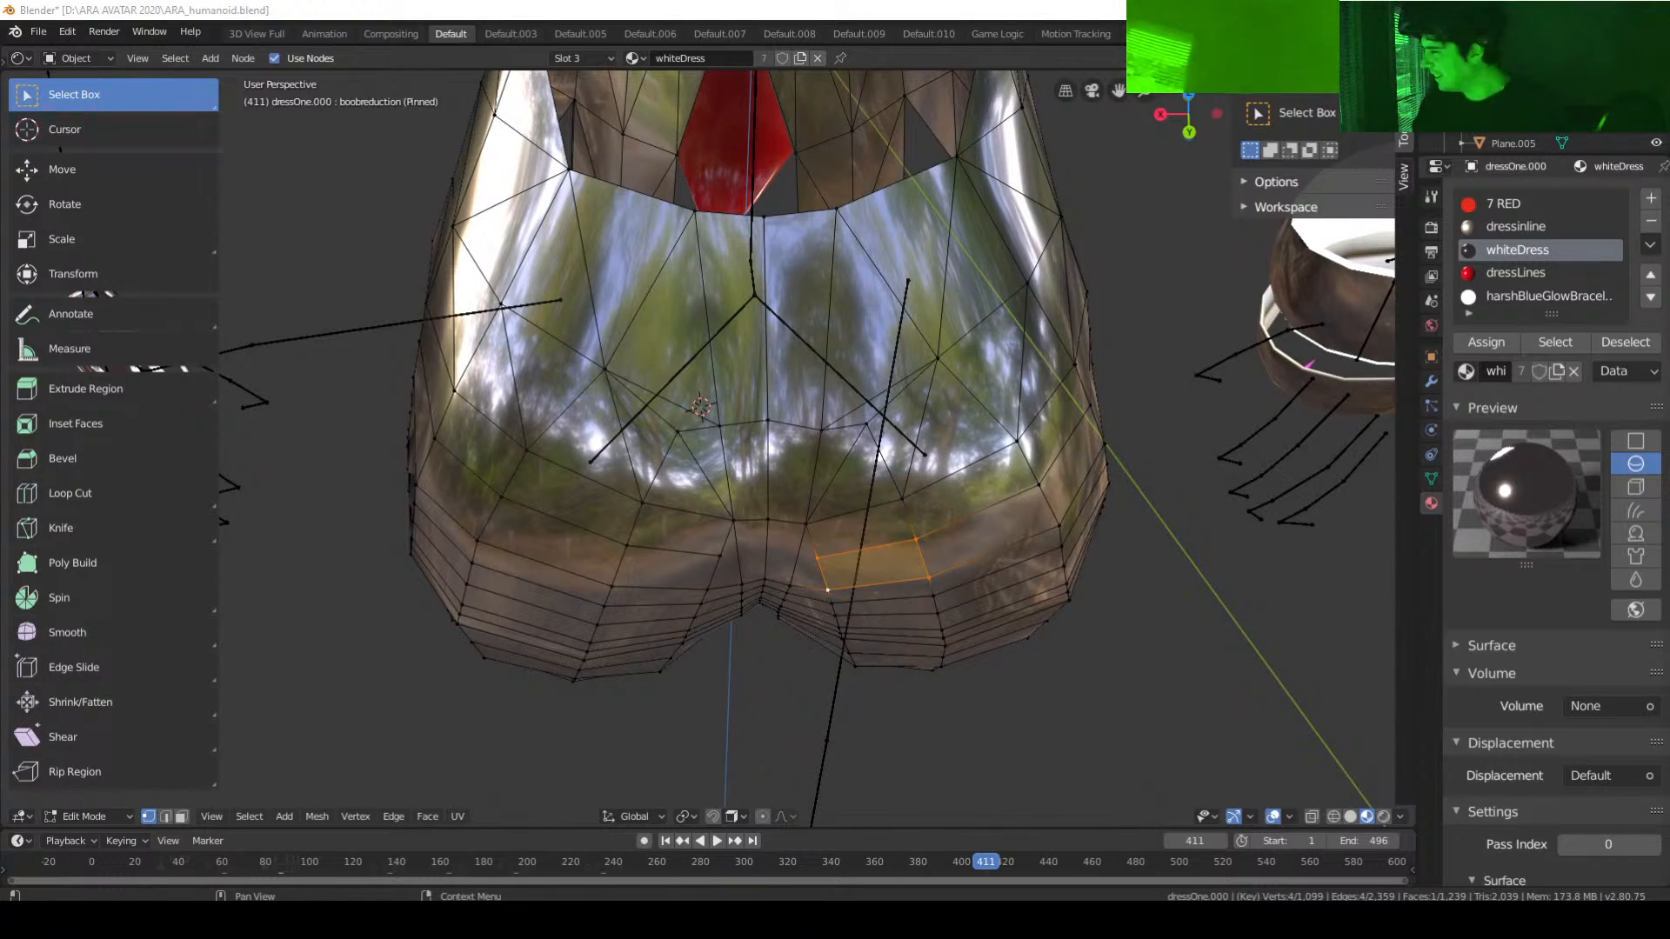
Step: Add three edges across the open gap at the front of the left thigh, between the front panel and the hip
middle_drag(681, 551, 628, 502)
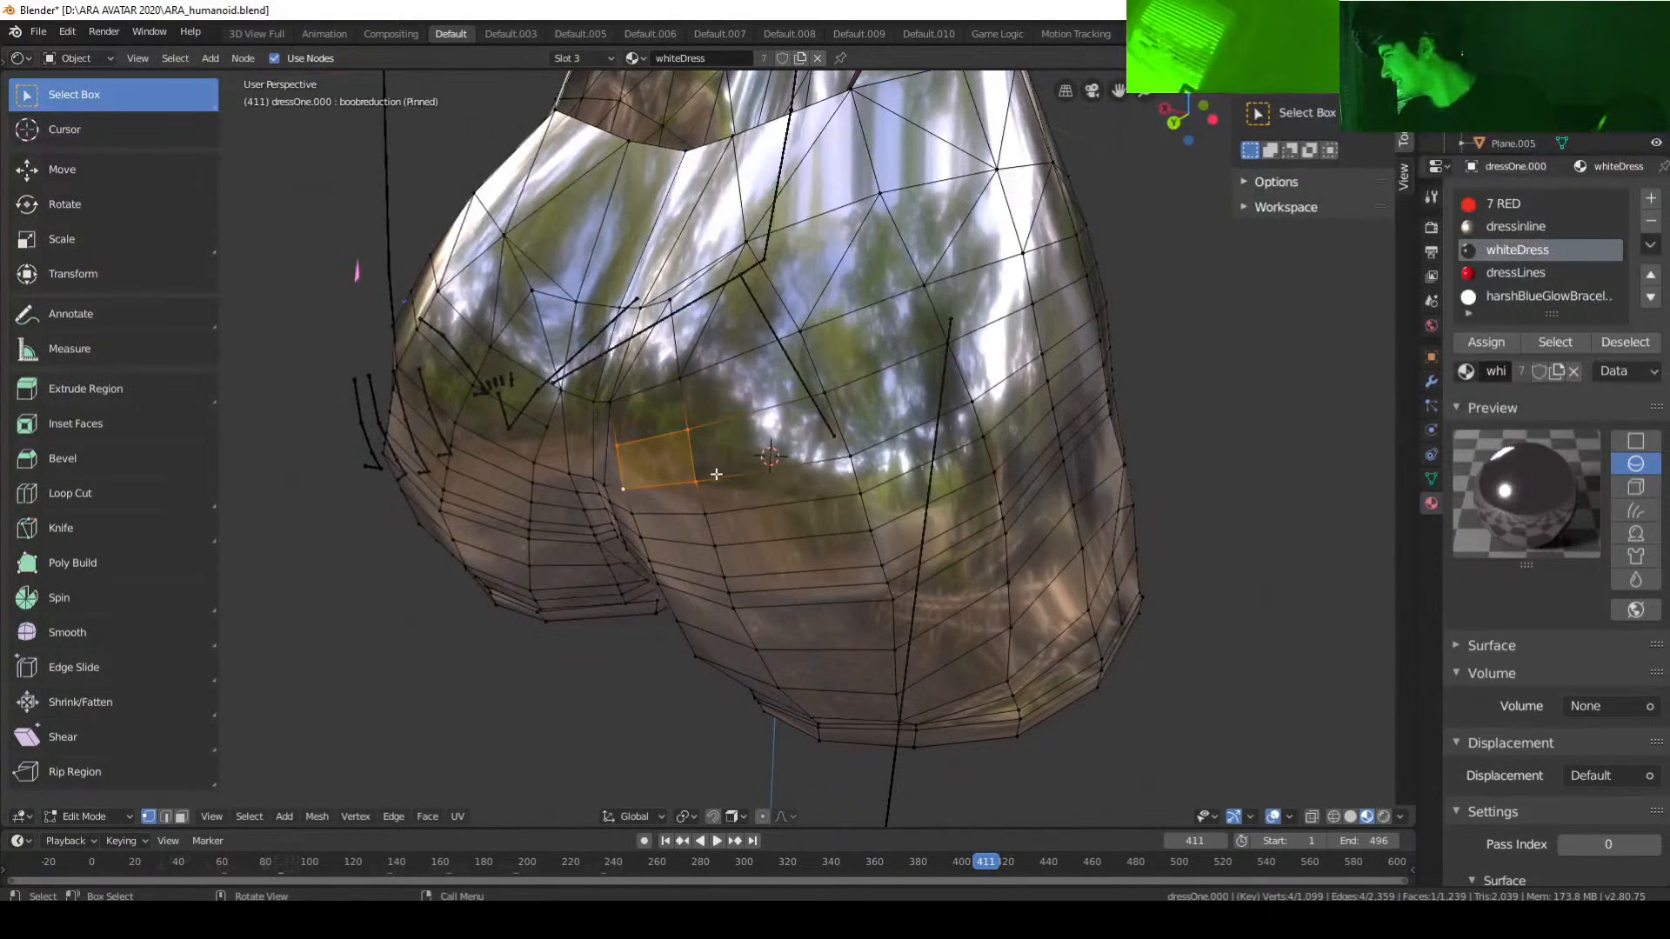
mouse_move(716, 473)
middle_down()
mouse_move(697, 503)
mouse_move(783, 487)
mouse_move(701, 562)
mouse_move(391, 525)
mouse_move(775, 465)
mouse_move(574, 477)
mouse_move(723, 497)
mouse_move(623, 521)
mouse_move(609, 469)
mouse_move(680, 434)
mouse_move(653, 463)
mouse_move(618, 444)
mouse_move(730, 456)
middle_up()
click(756, 459)
shift+click(556, 484)
click(676, 484)
shift+click(658, 494)
key(f)
click(647, 448)
shift+click(573, 460)
key(f)
click(618, 444)
shift+click(586, 439)
key(f)
Step: Try to fill a face between the new edges at the front of the left thigh and undo the attempt
shift+click(709, 458)
shift+click(639, 466)
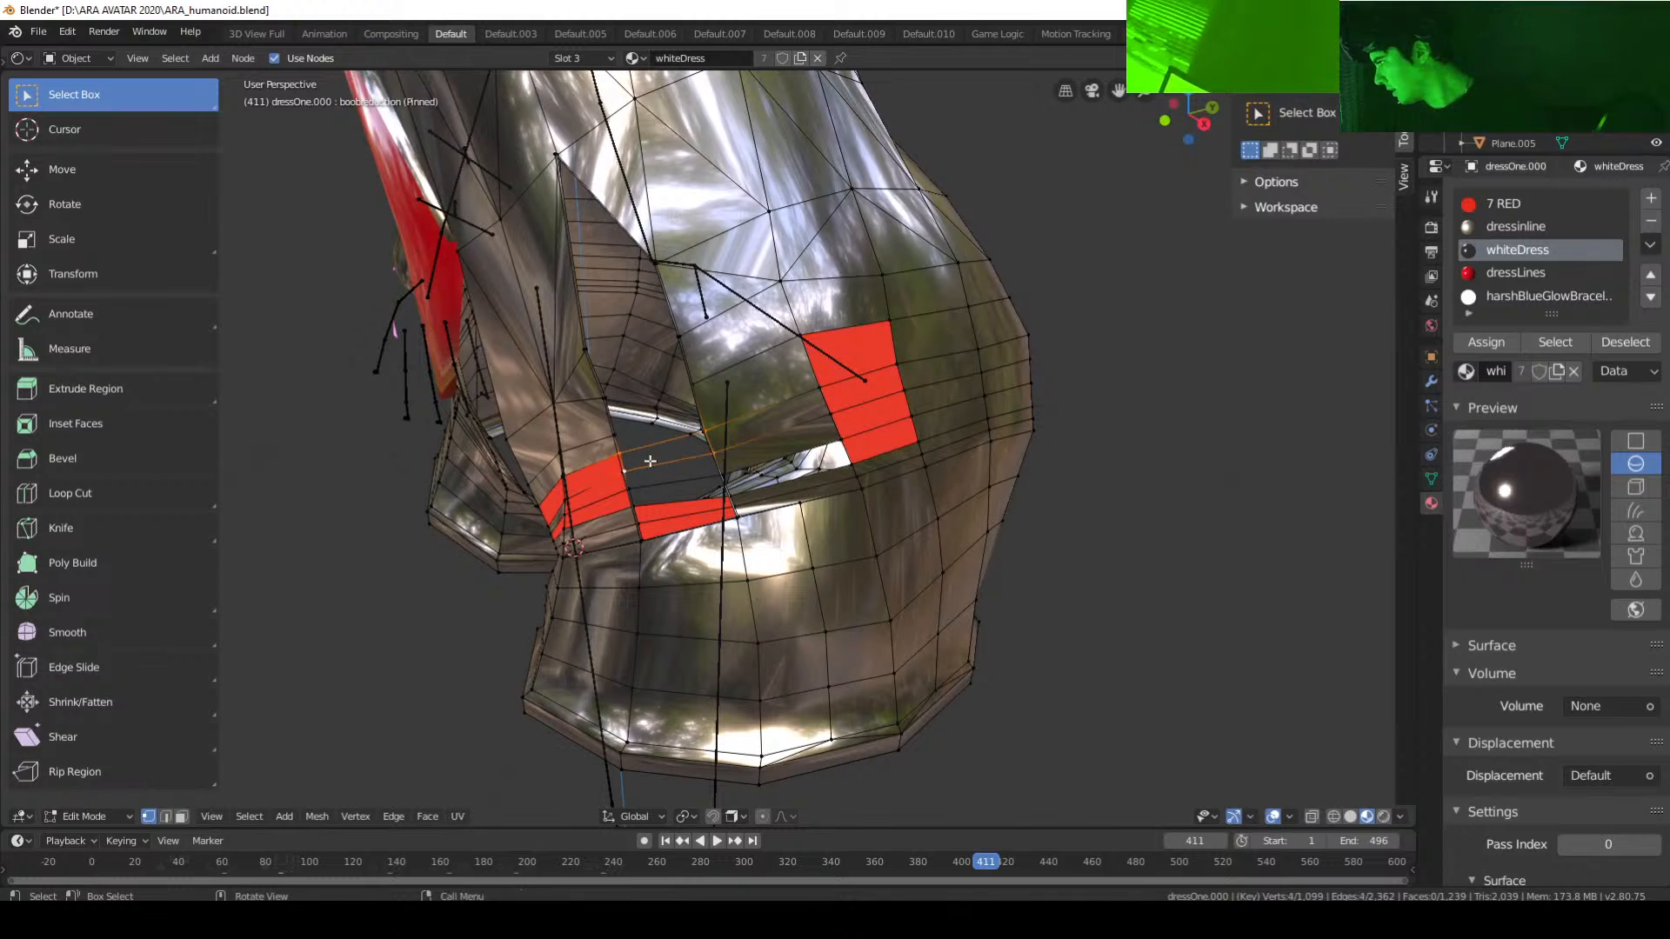
key(f)
mouse_move(733, 474)
middle_down()
mouse_move(770, 477)
mouse_move(735, 470)
middle_up()
key(ctrl+z)
key(ctrl+z)
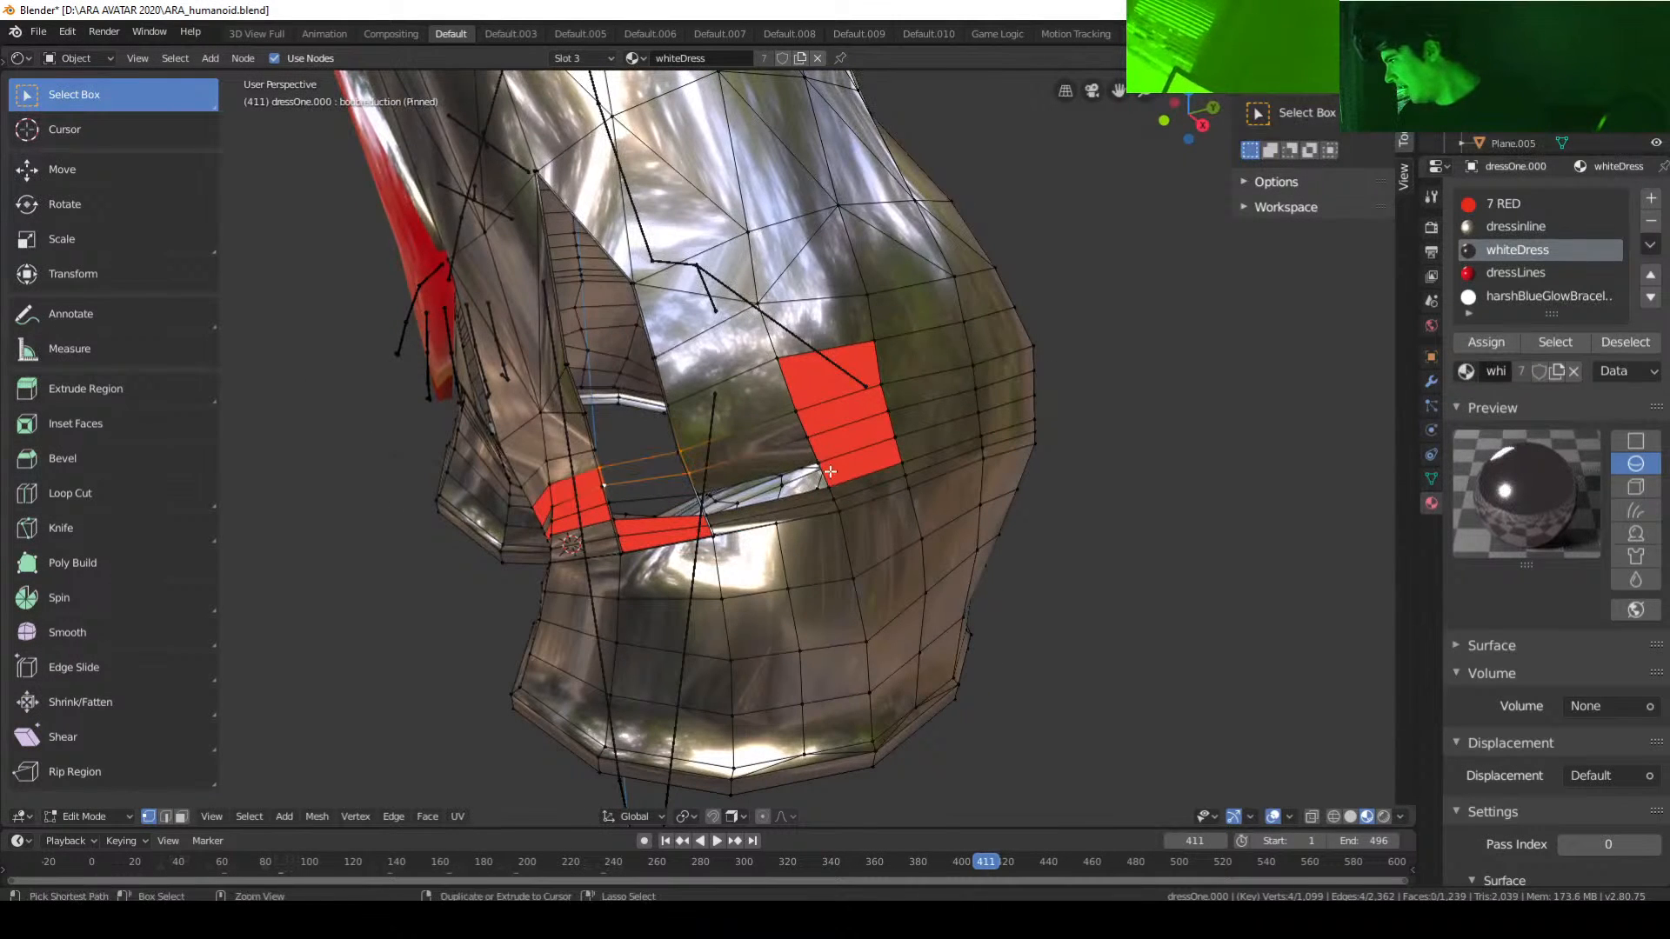
Step: Delete the three edges spanning the open gap at the front of the left thigh
click(165, 816)
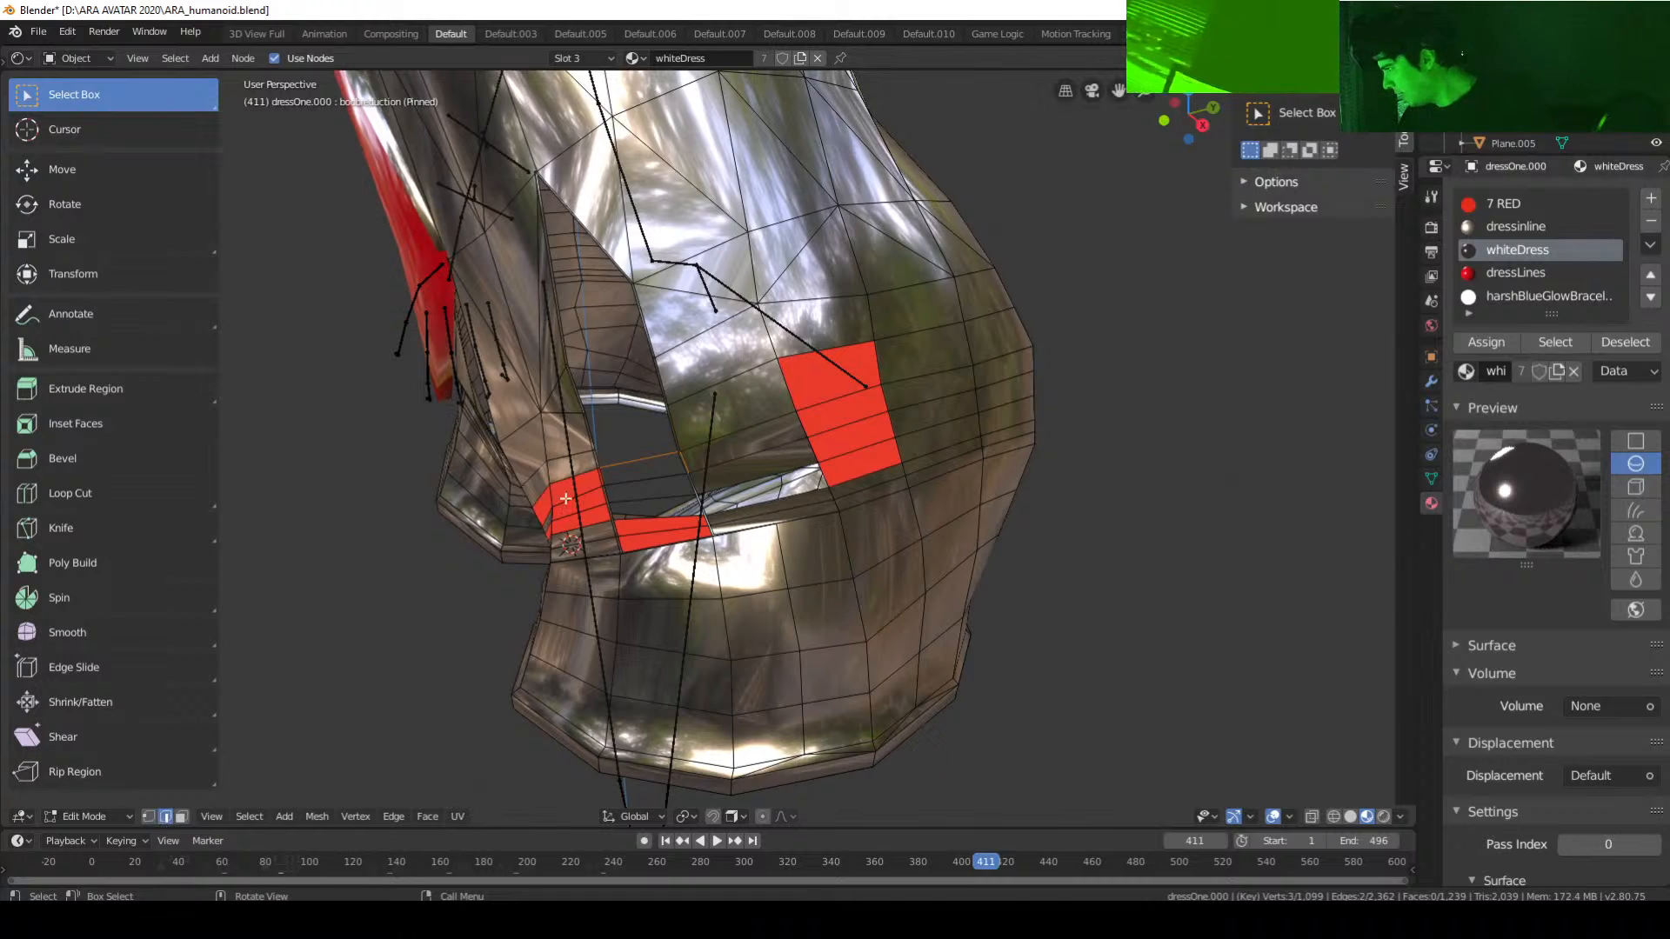
click(631, 466)
key(x)
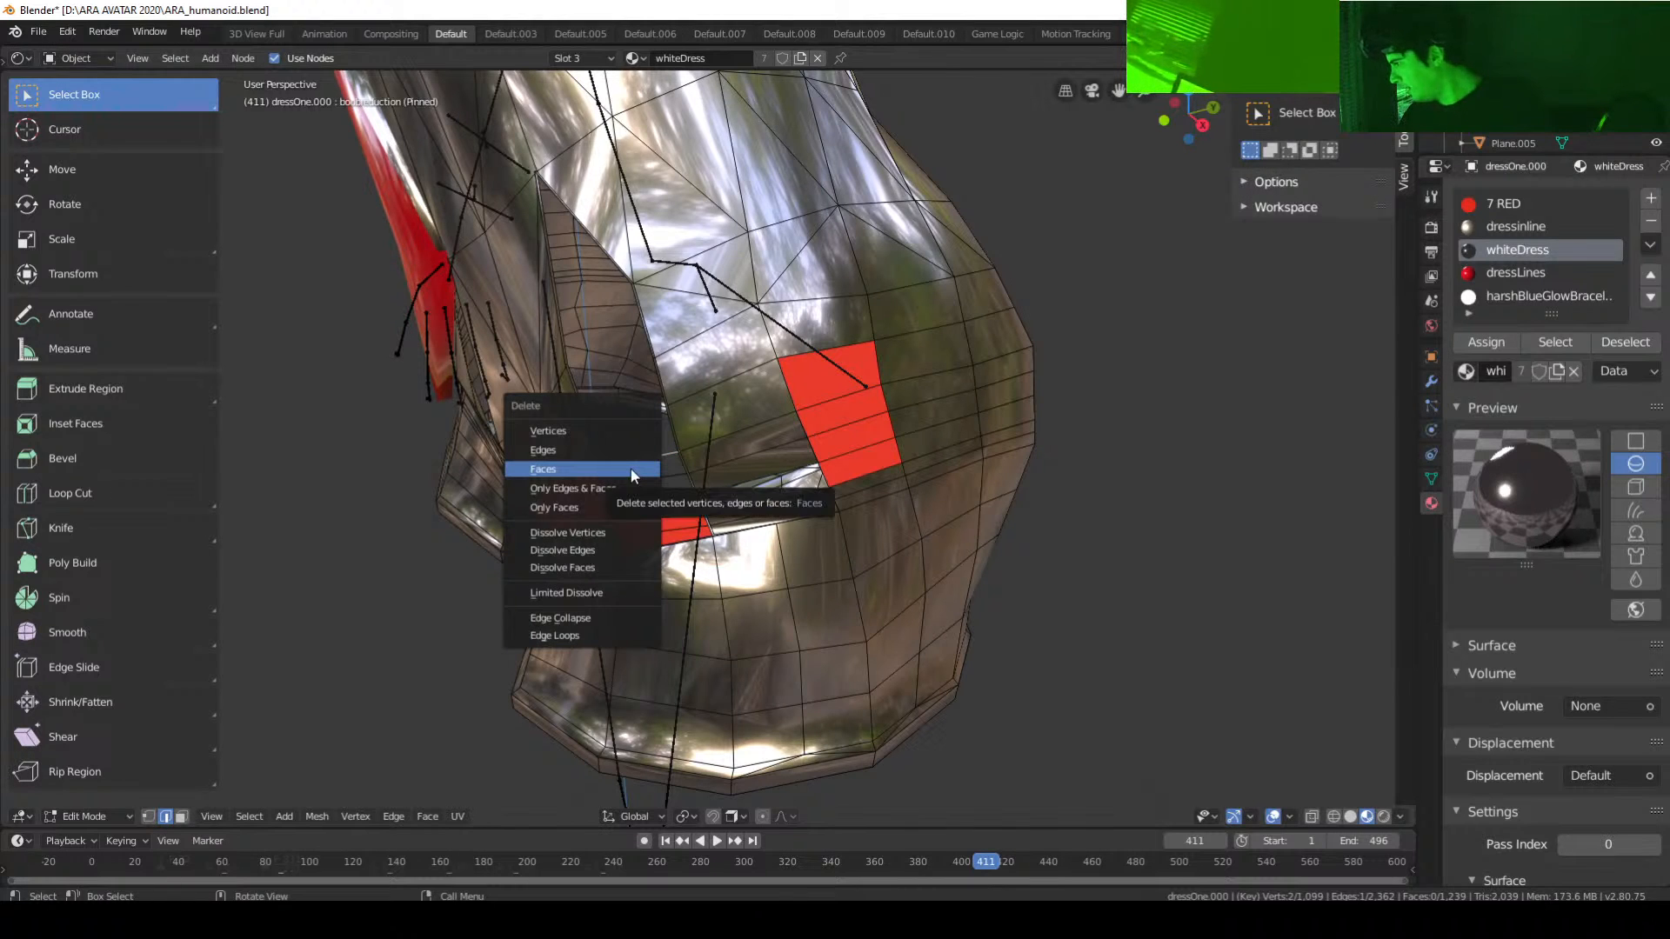
click(617, 452)
click(644, 484)
key(x)
click(645, 484)
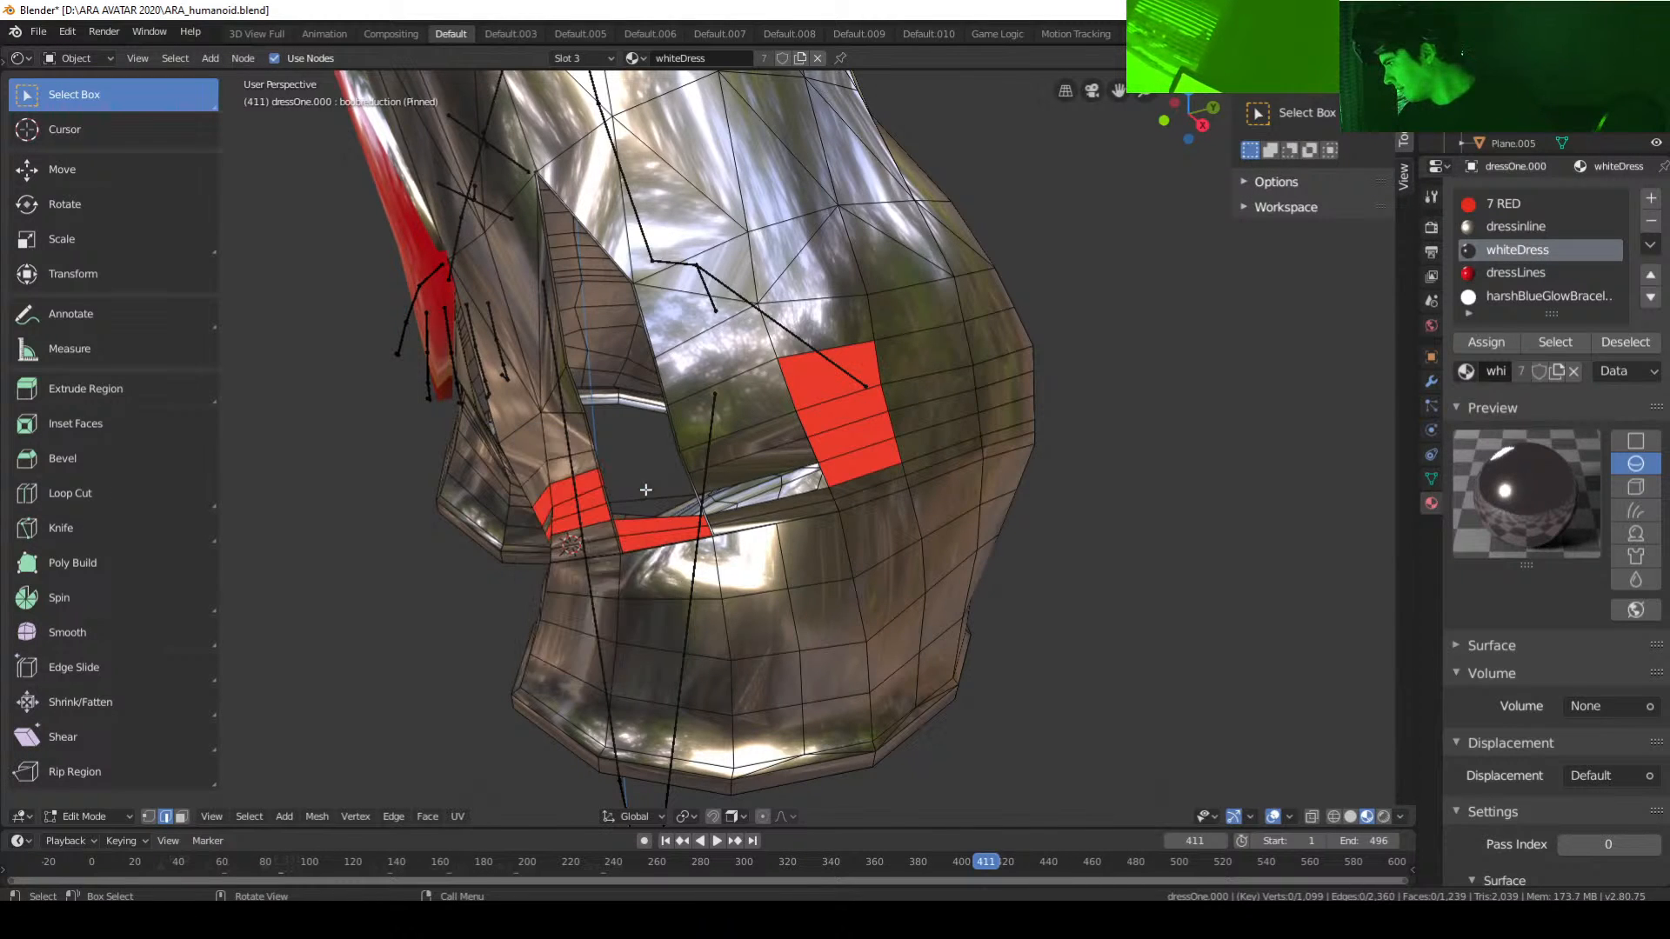
click(653, 499)
key(x)
click(653, 499)
Step: Delete two faces beside the opening at the front of the right hip, working in face selection mode
middle_drag(699, 546, 786, 530)
scroll(765, 574, down, 5)
scroll(768, 603, down, 5)
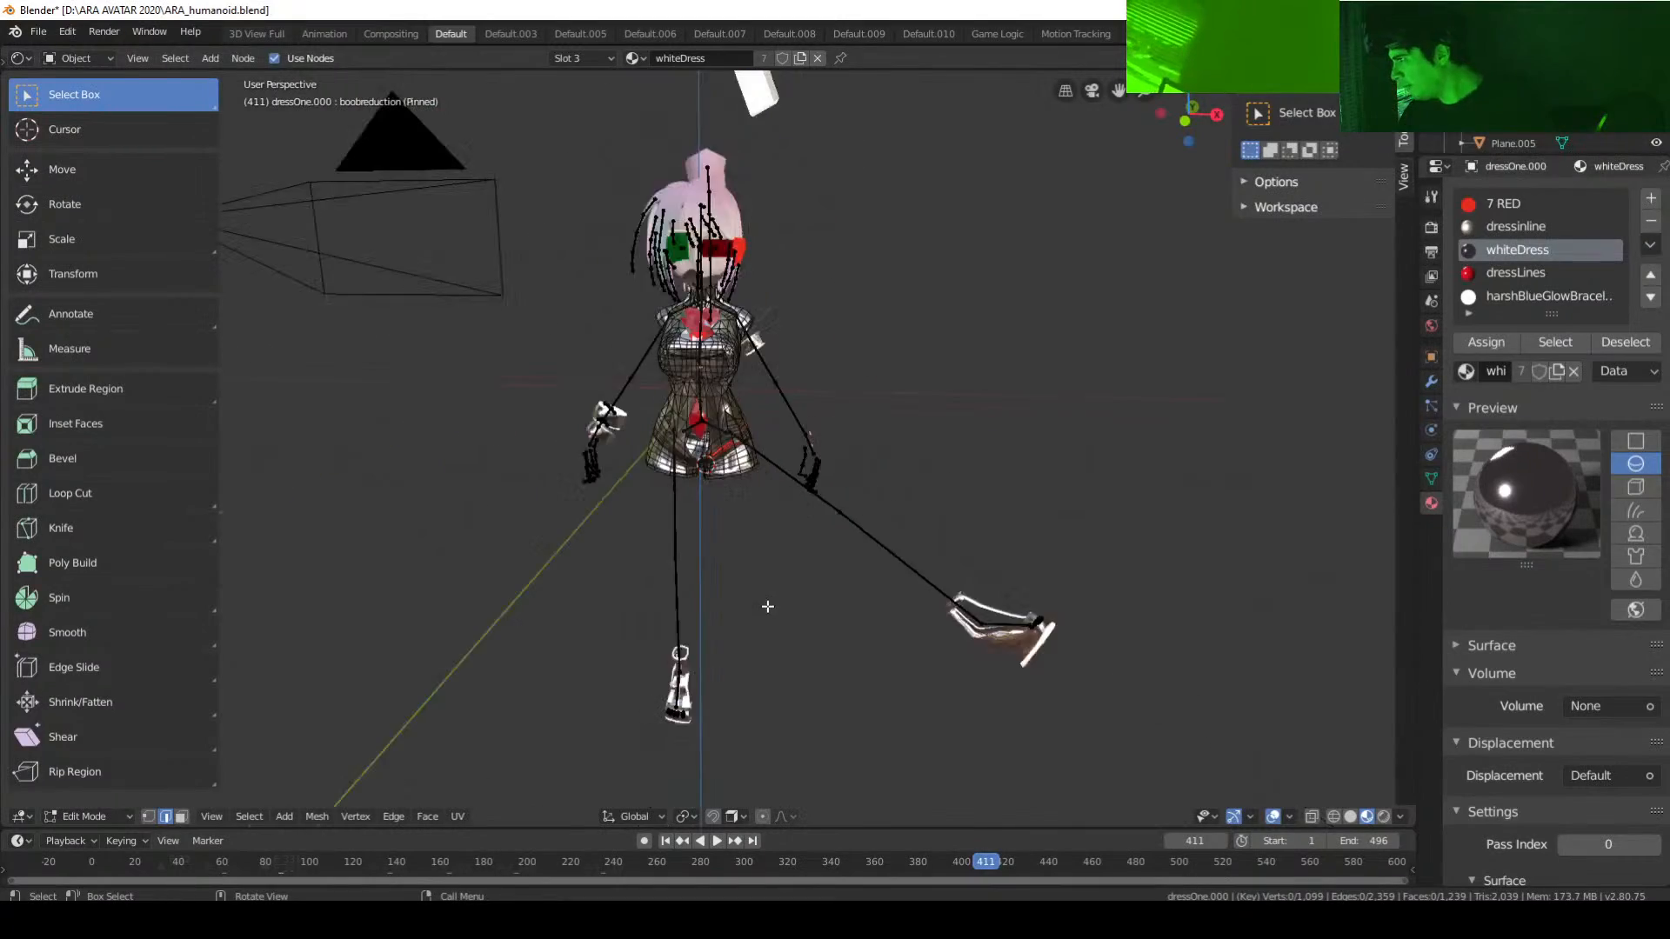
scroll(767, 605, up, 4)
scroll(767, 604, up, 2)
scroll(766, 604, up, 2)
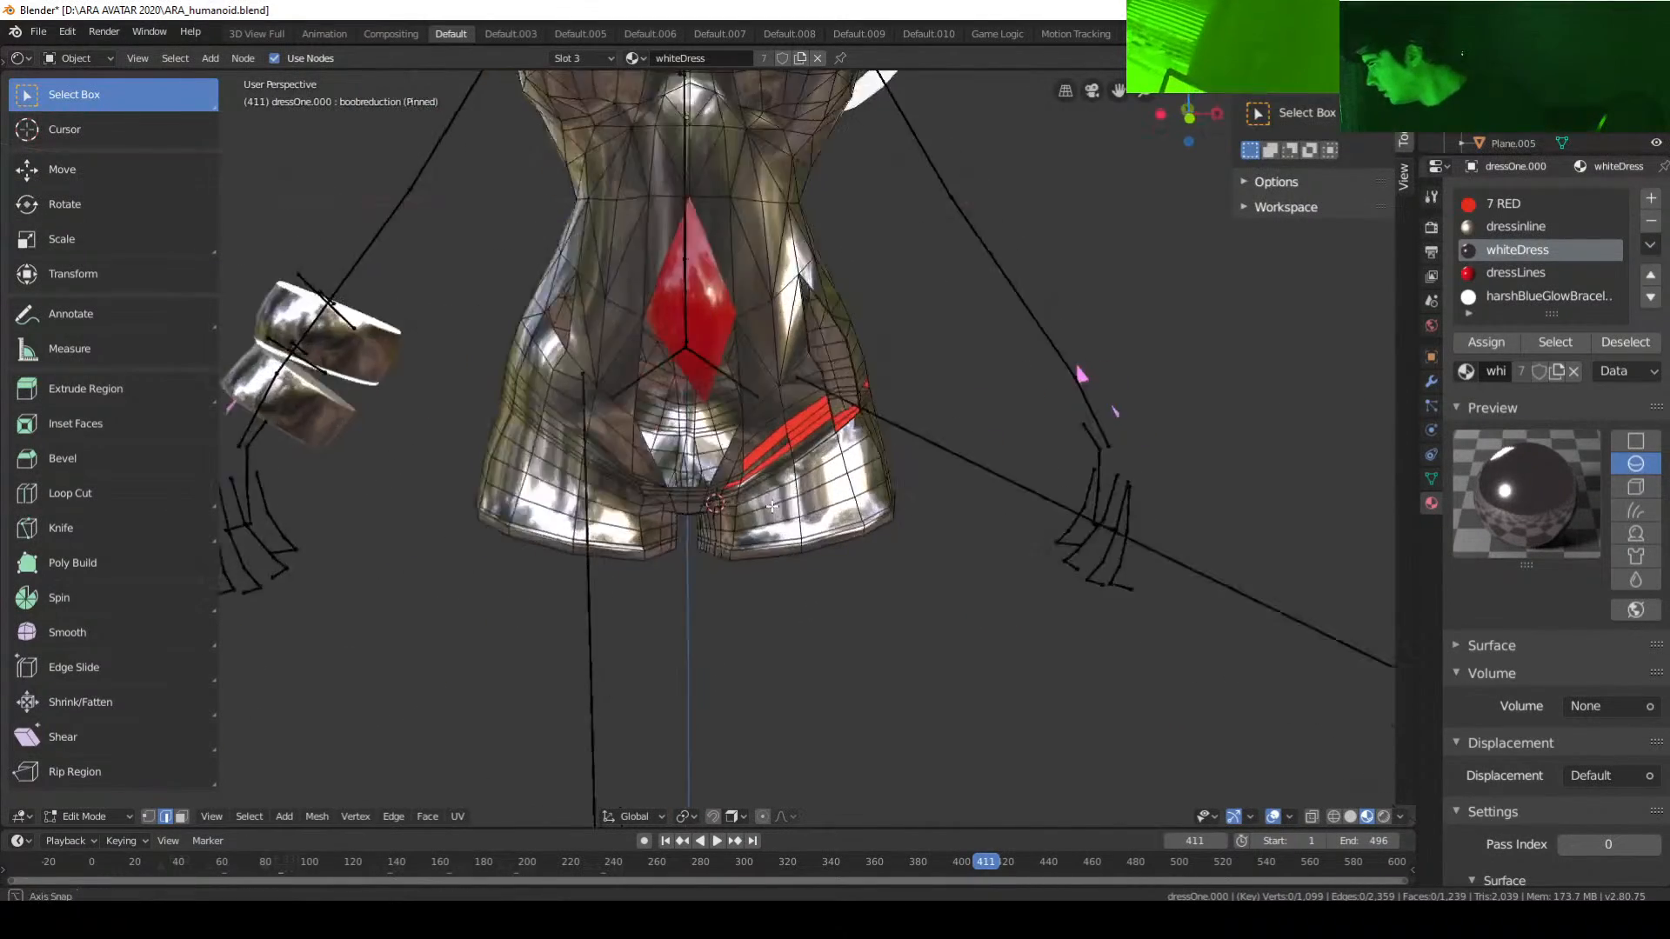
middle_drag(765, 604, 816, 500)
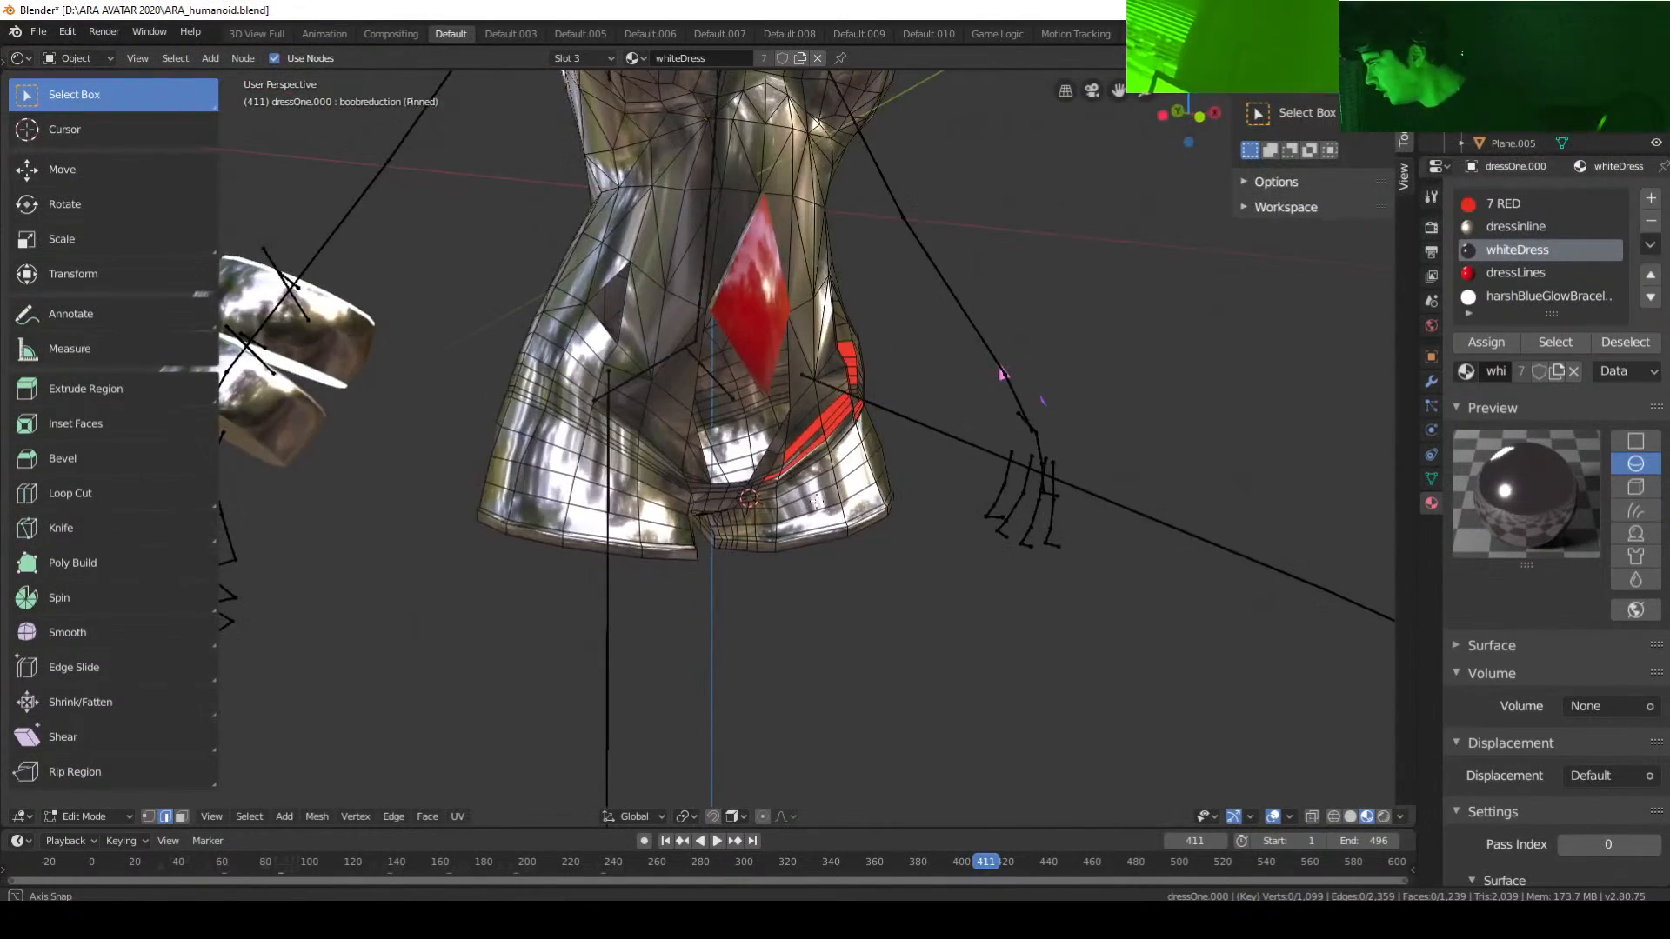
click(181, 816)
middle_drag(440, 690, 490, 596)
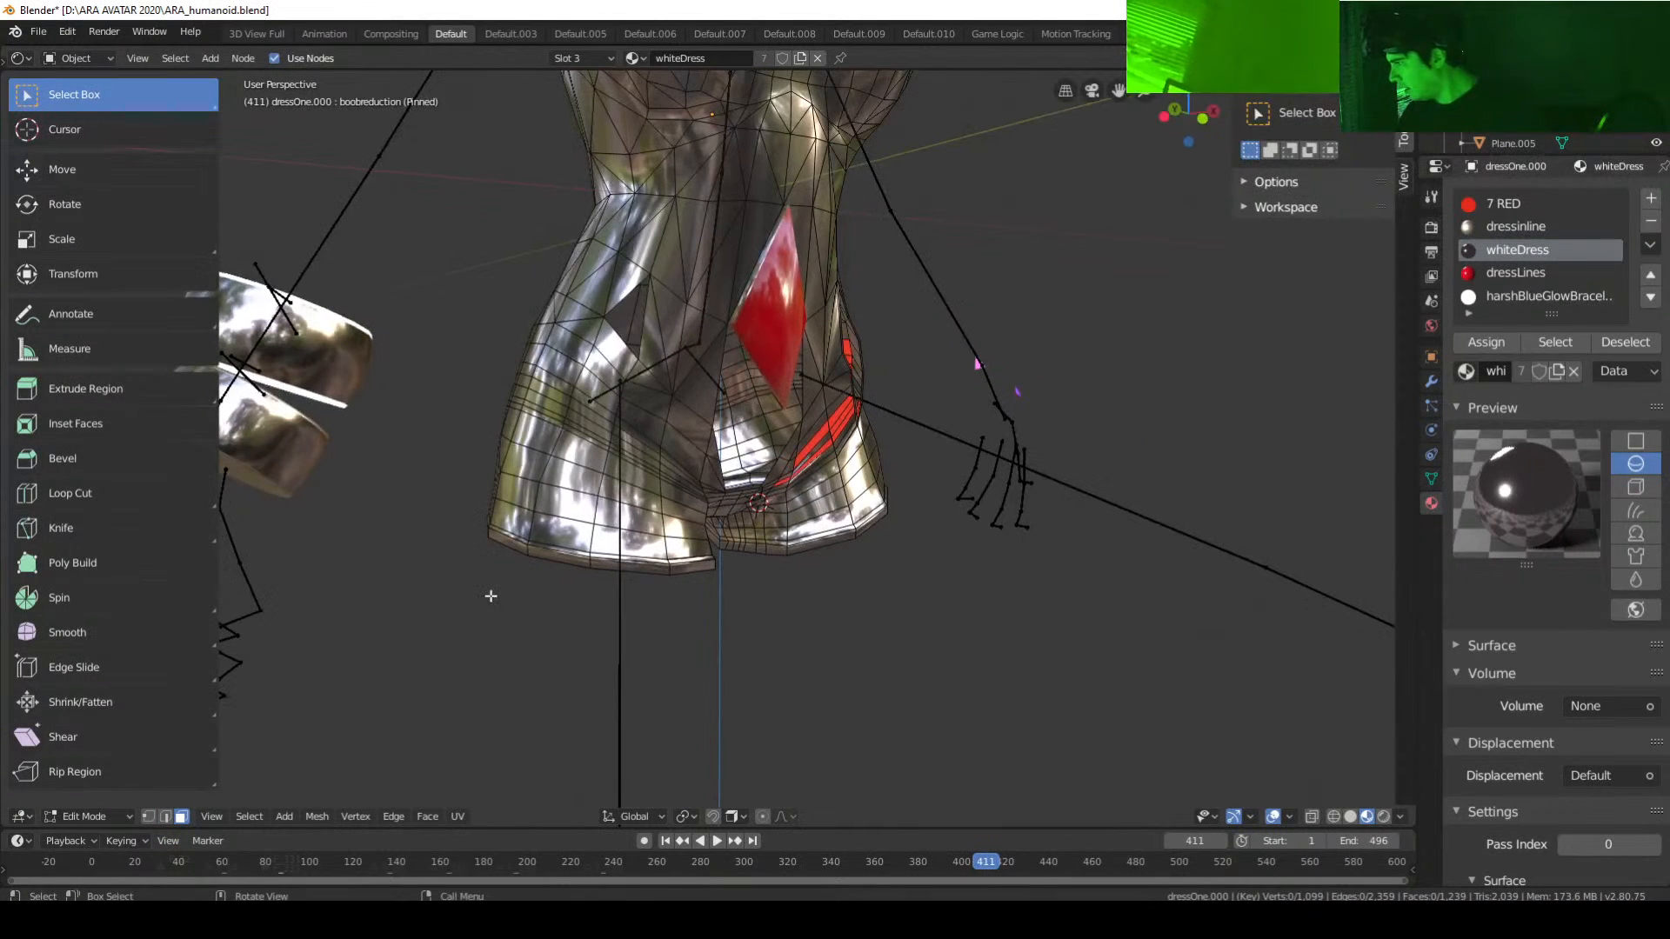
click(612, 355)
key(x)
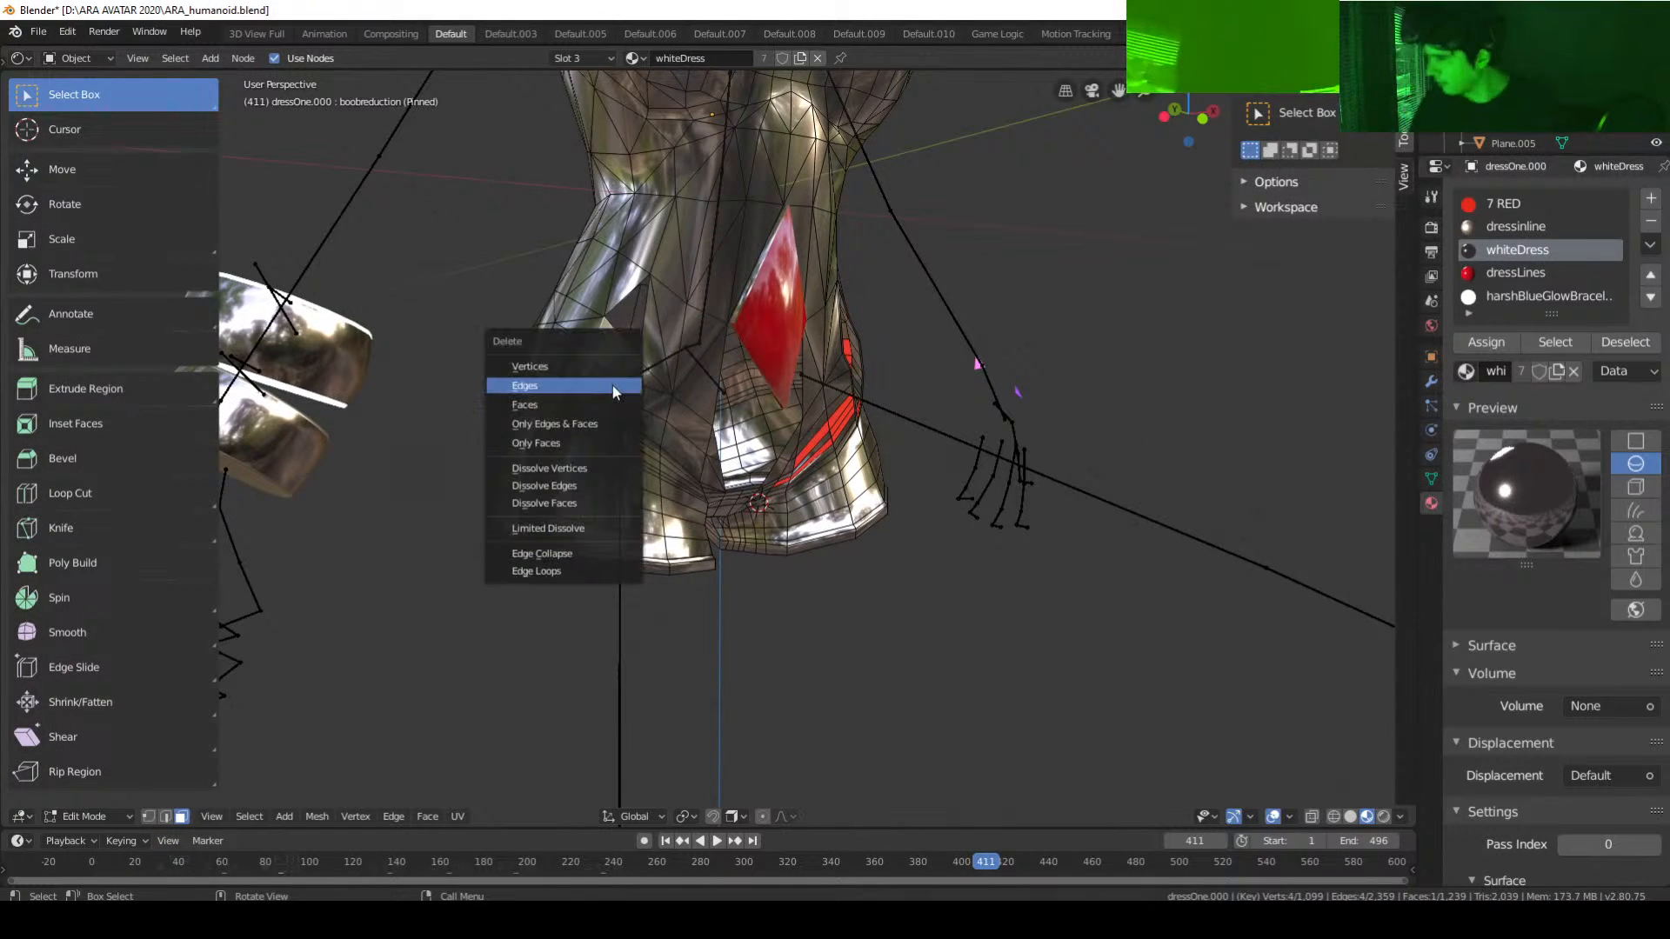
mouse_move(650, 437)
middle_down()
mouse_move(679, 464)
mouse_move(654, 446)
middle_up()
scroll(679, 464, up, 2)
click(654, 447)
key(x)
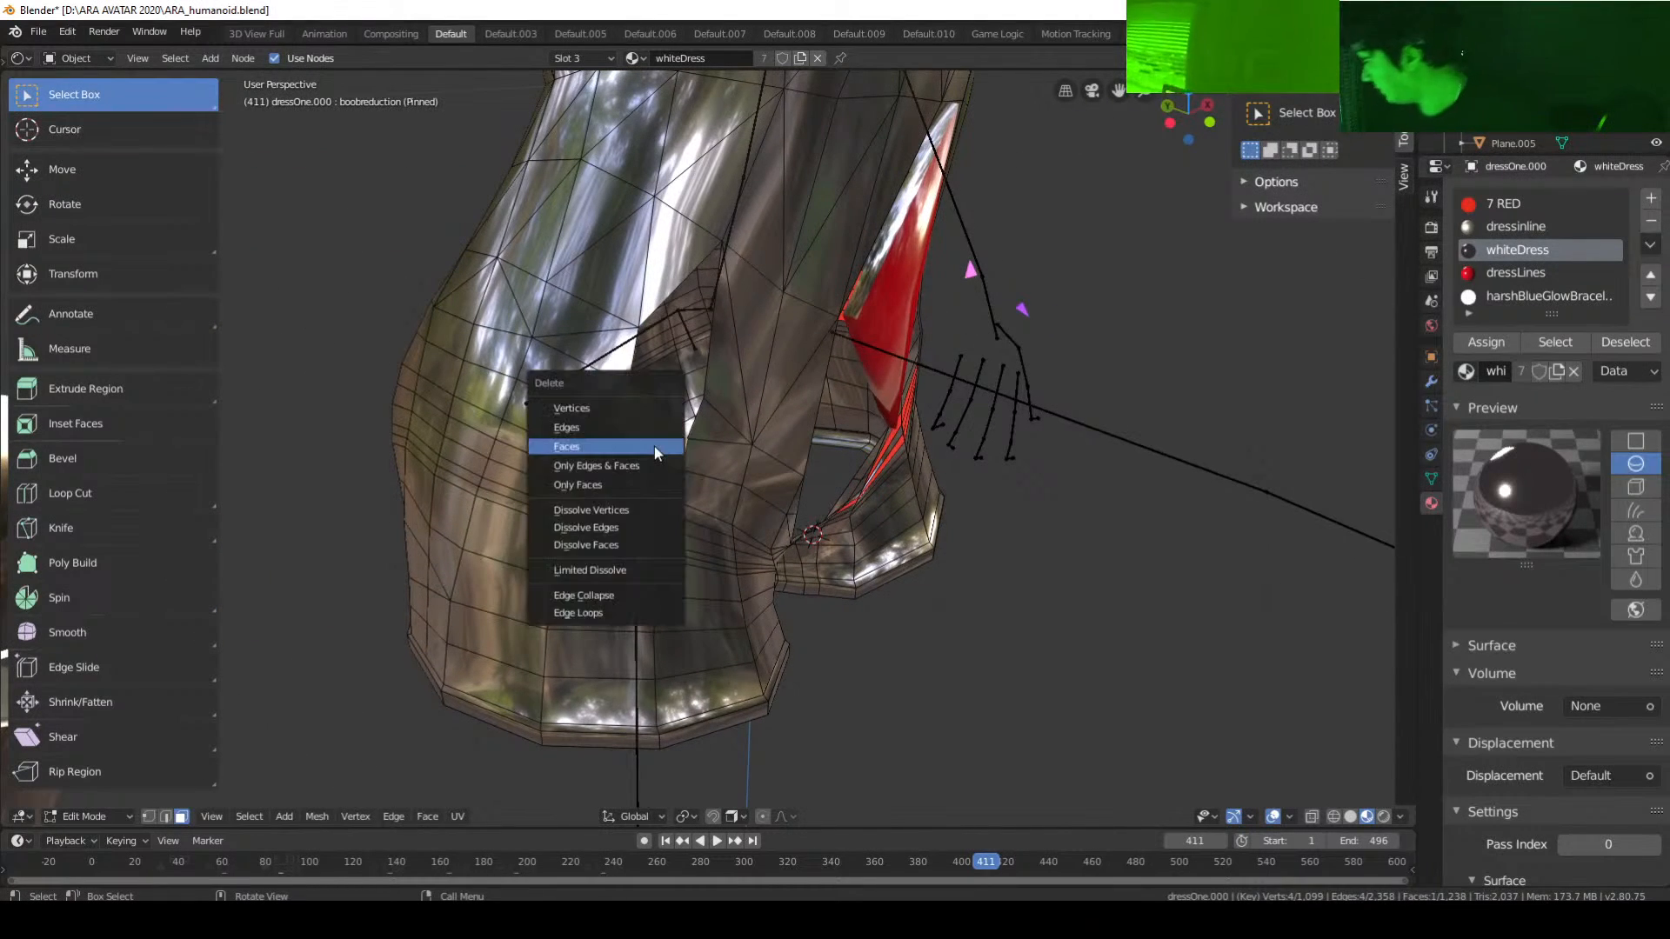
click(654, 446)
Step: Delete one more face beside the opening at the front of the right hip
click(647, 466)
key(x)
click(647, 466)
middle_drag(647, 466, 601, 439)
key(ctrl+z)
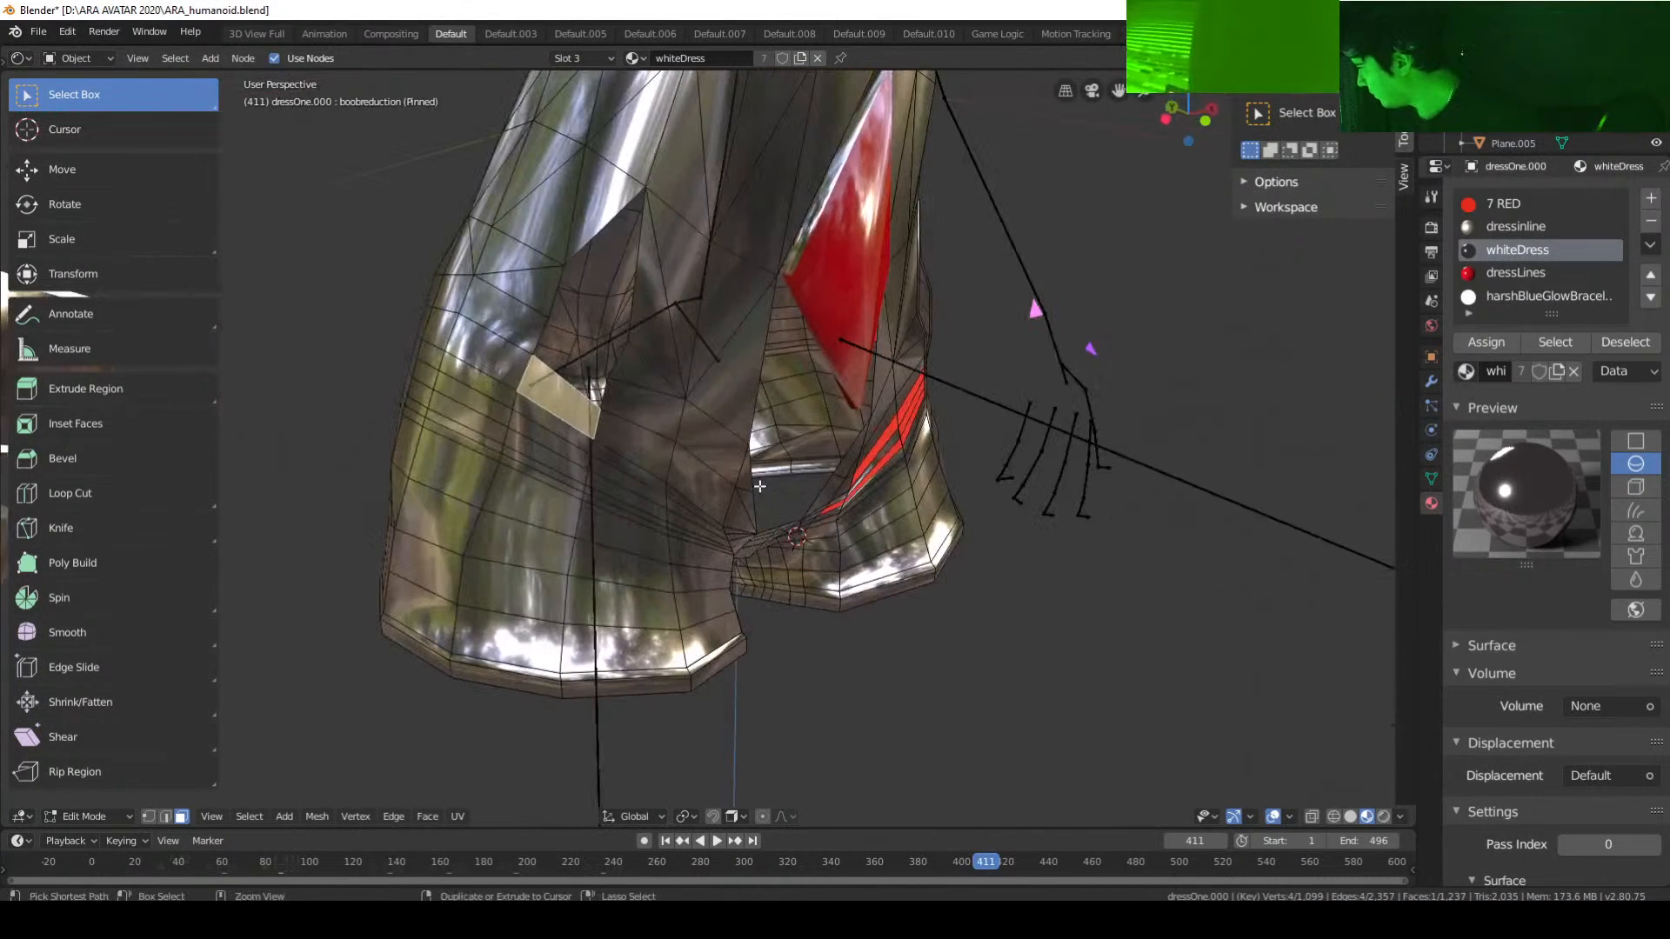
key(x)
click(560, 414)
Step: Examine the row of faces running around the back of the hips to the gap at the left thigh
middle_drag(560, 414, 506, 478)
middle_drag(687, 501, 699, 416)
click(711, 390)
click(705, 394)
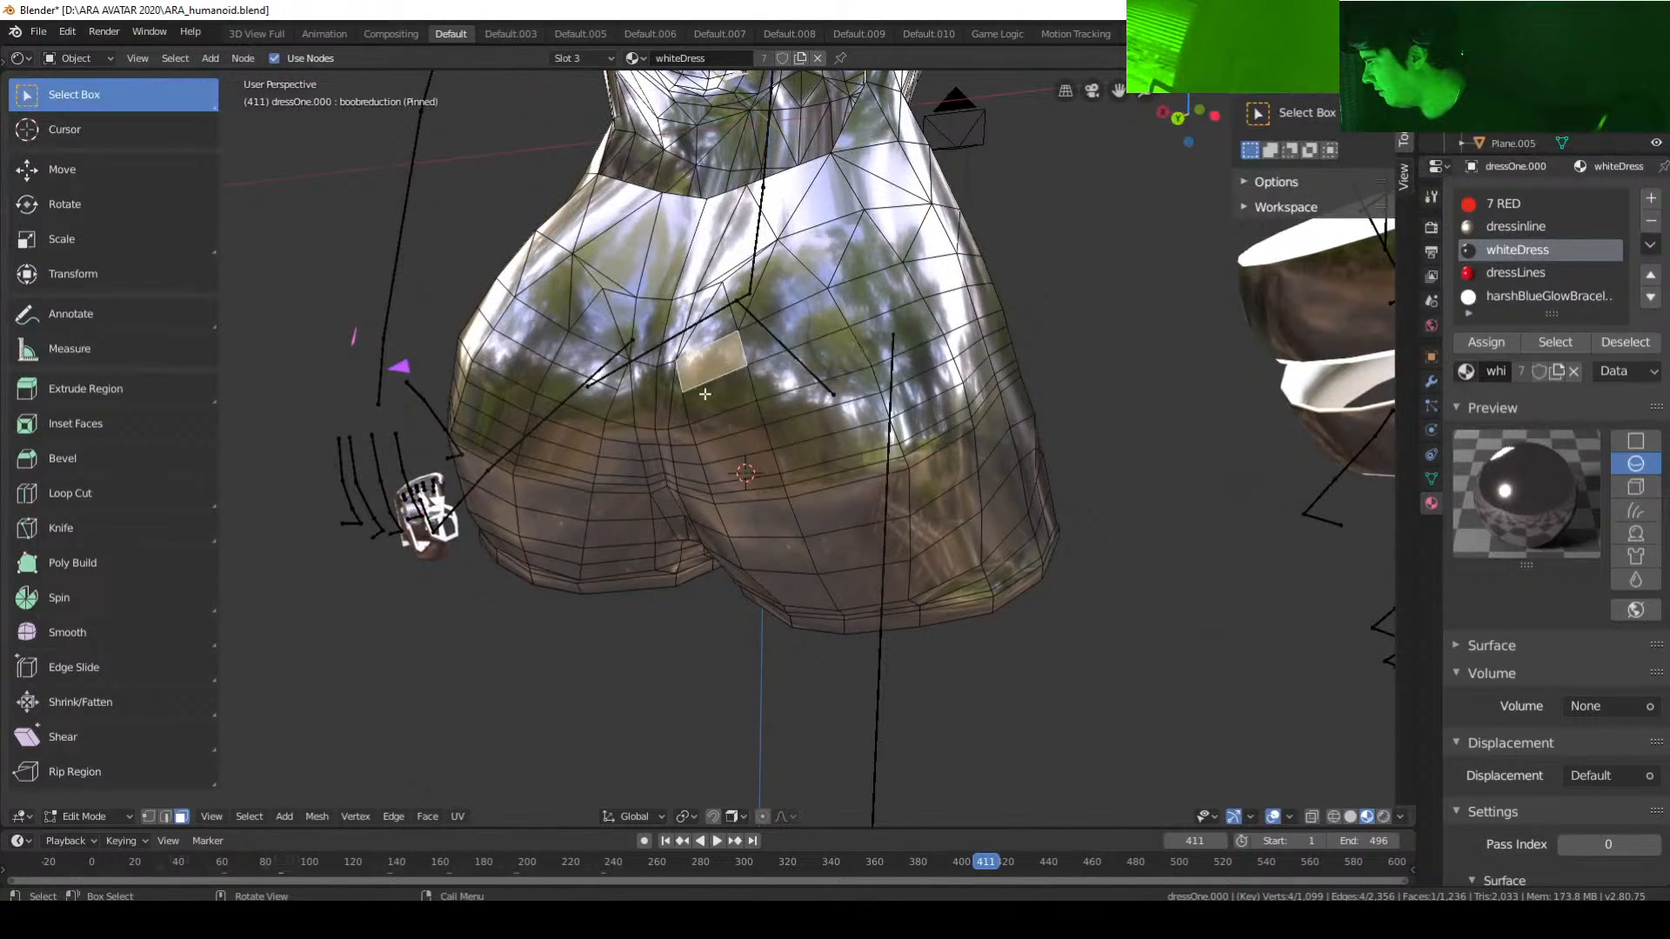
click(667, 408)
click(679, 409)
click(663, 406)
click(645, 402)
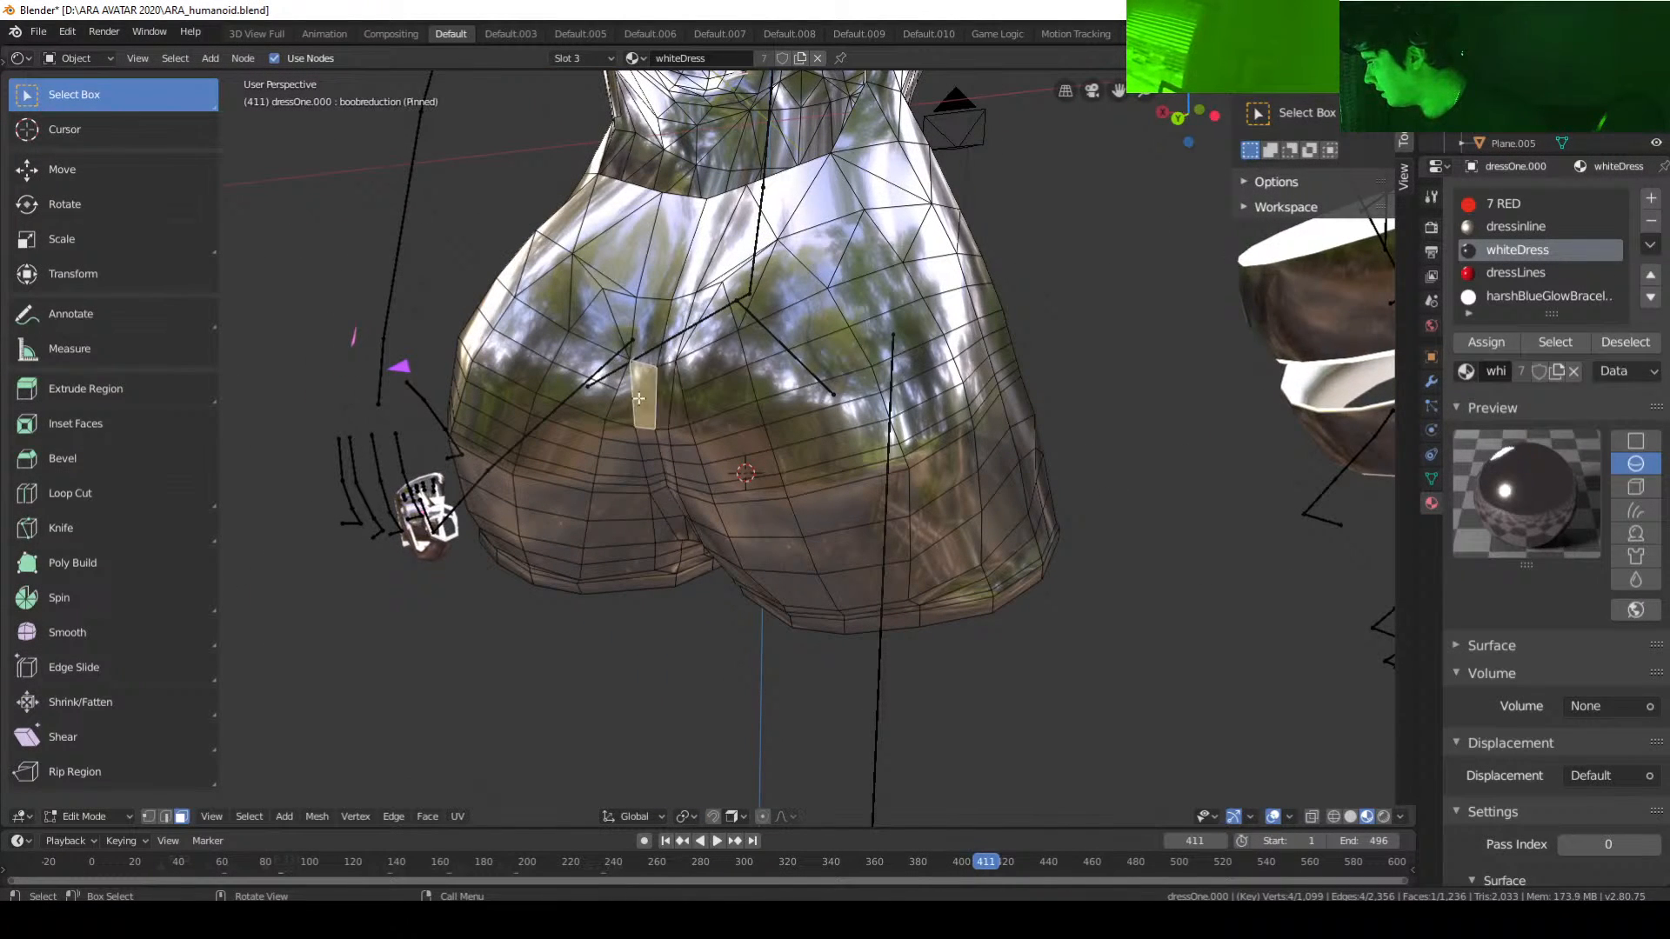
click(619, 396)
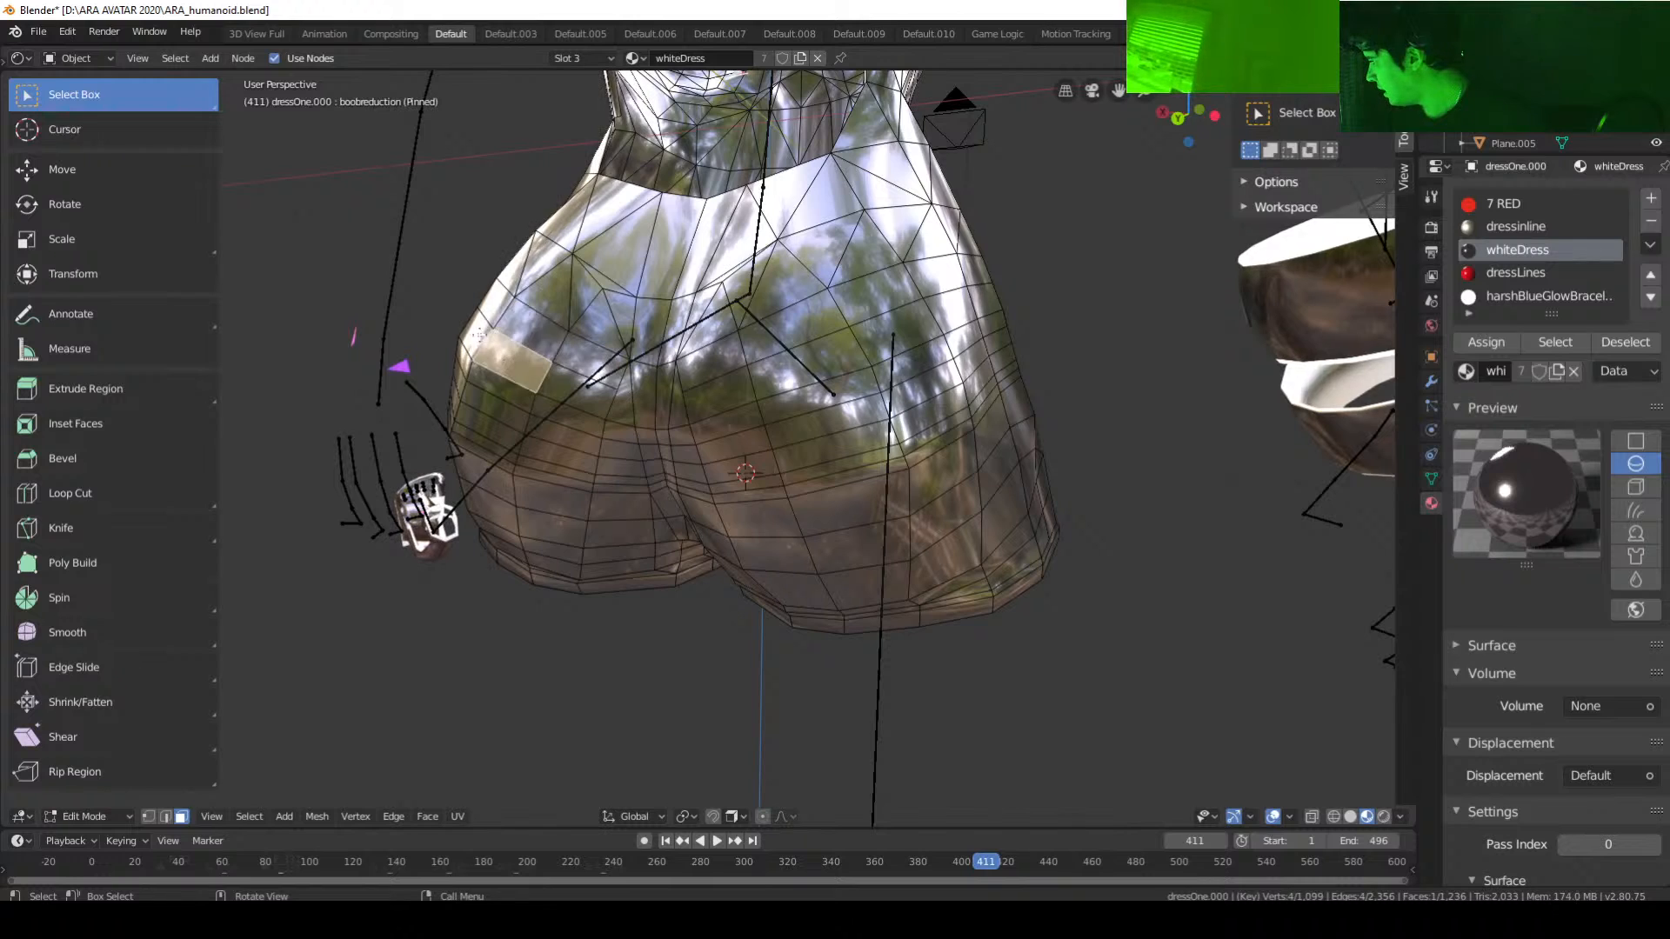
middle_drag(513, 357, 621, 366)
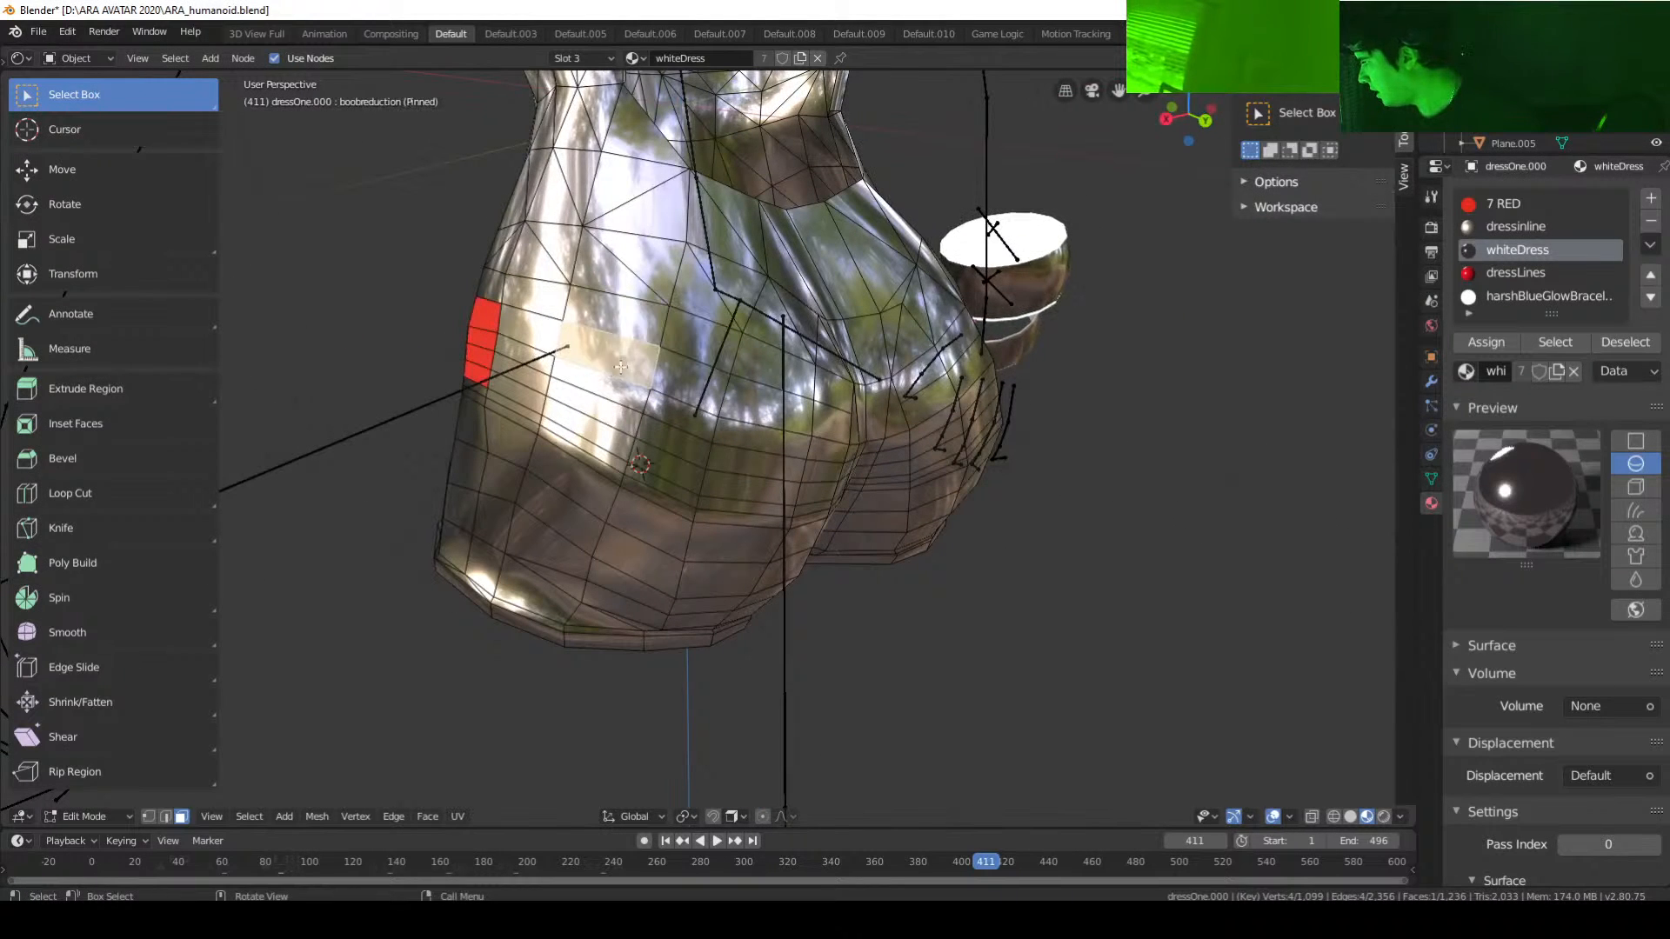
middle_drag(540, 330, 797, 384)
click(790, 435)
click(788, 462)
click(796, 478)
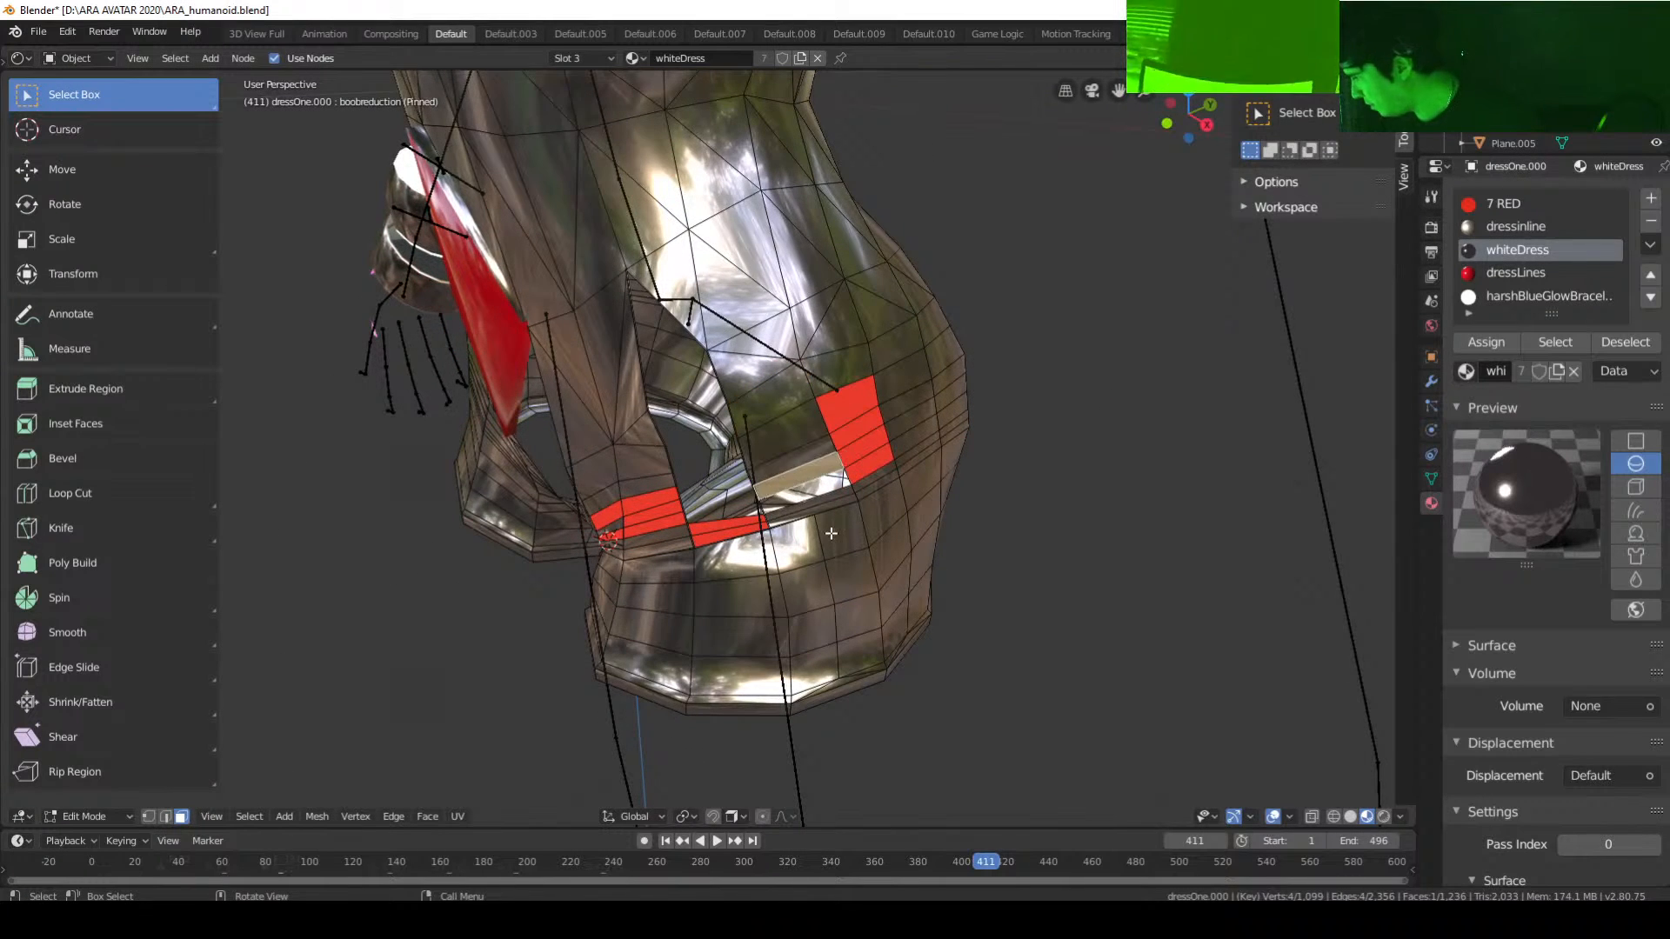
middle_drag(822, 536, 805, 505)
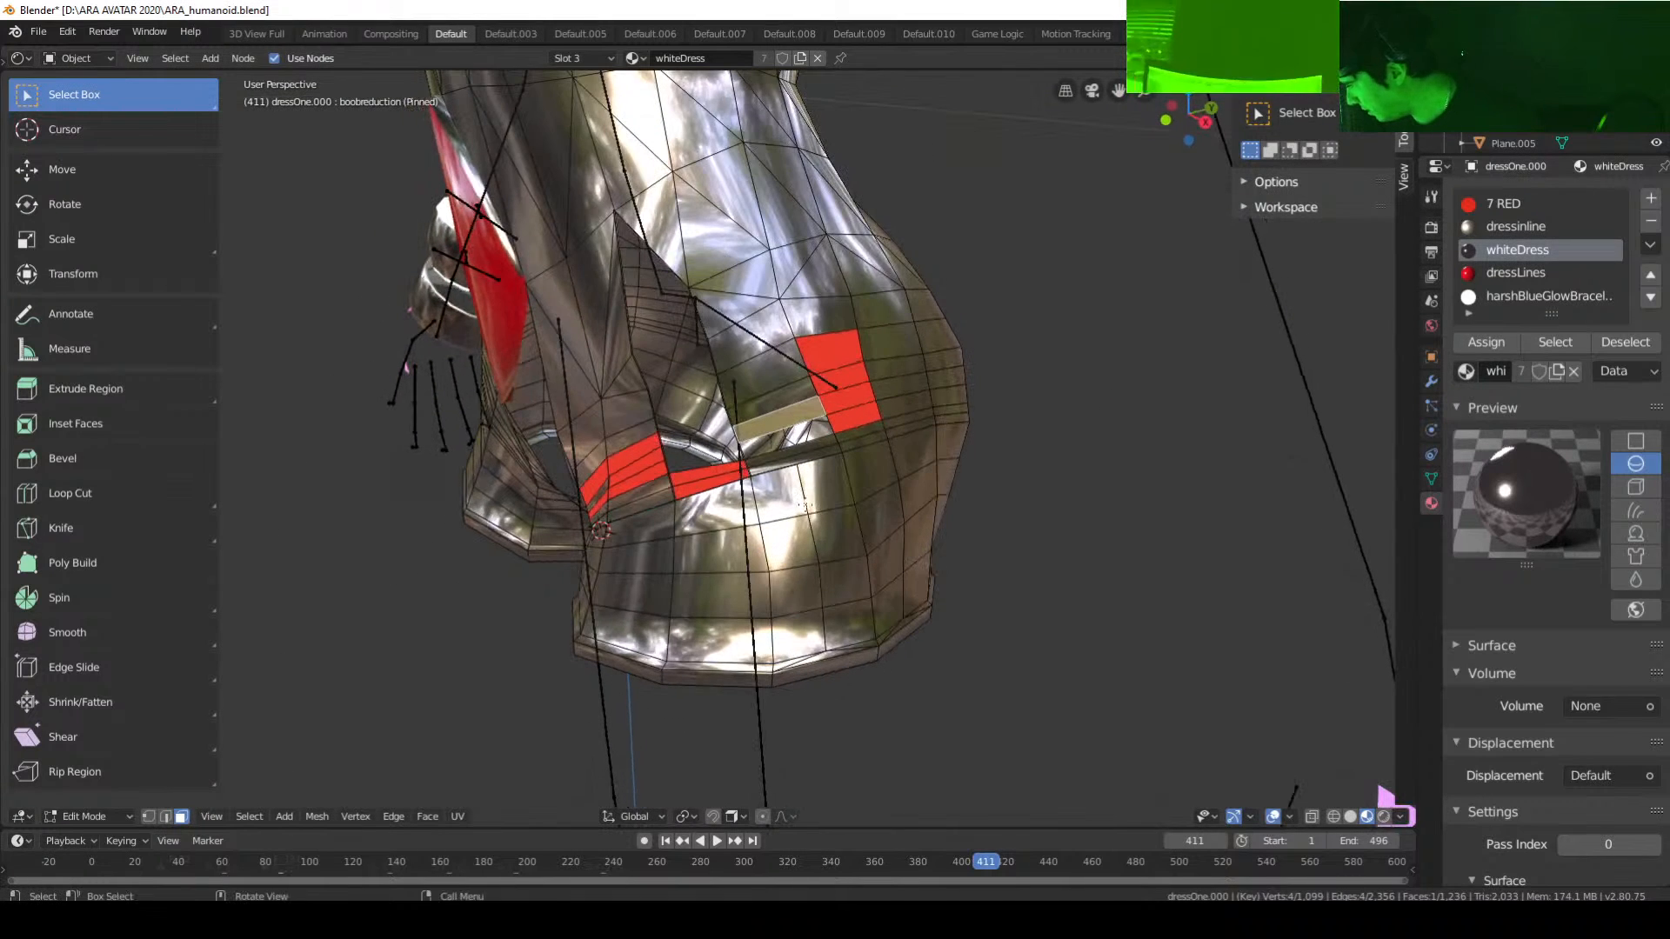
Step: Fill the lower part of the gap beside the red block at the side of the hip with a four-vertex face
click(145, 814)
scroll(652, 460, up, 3)
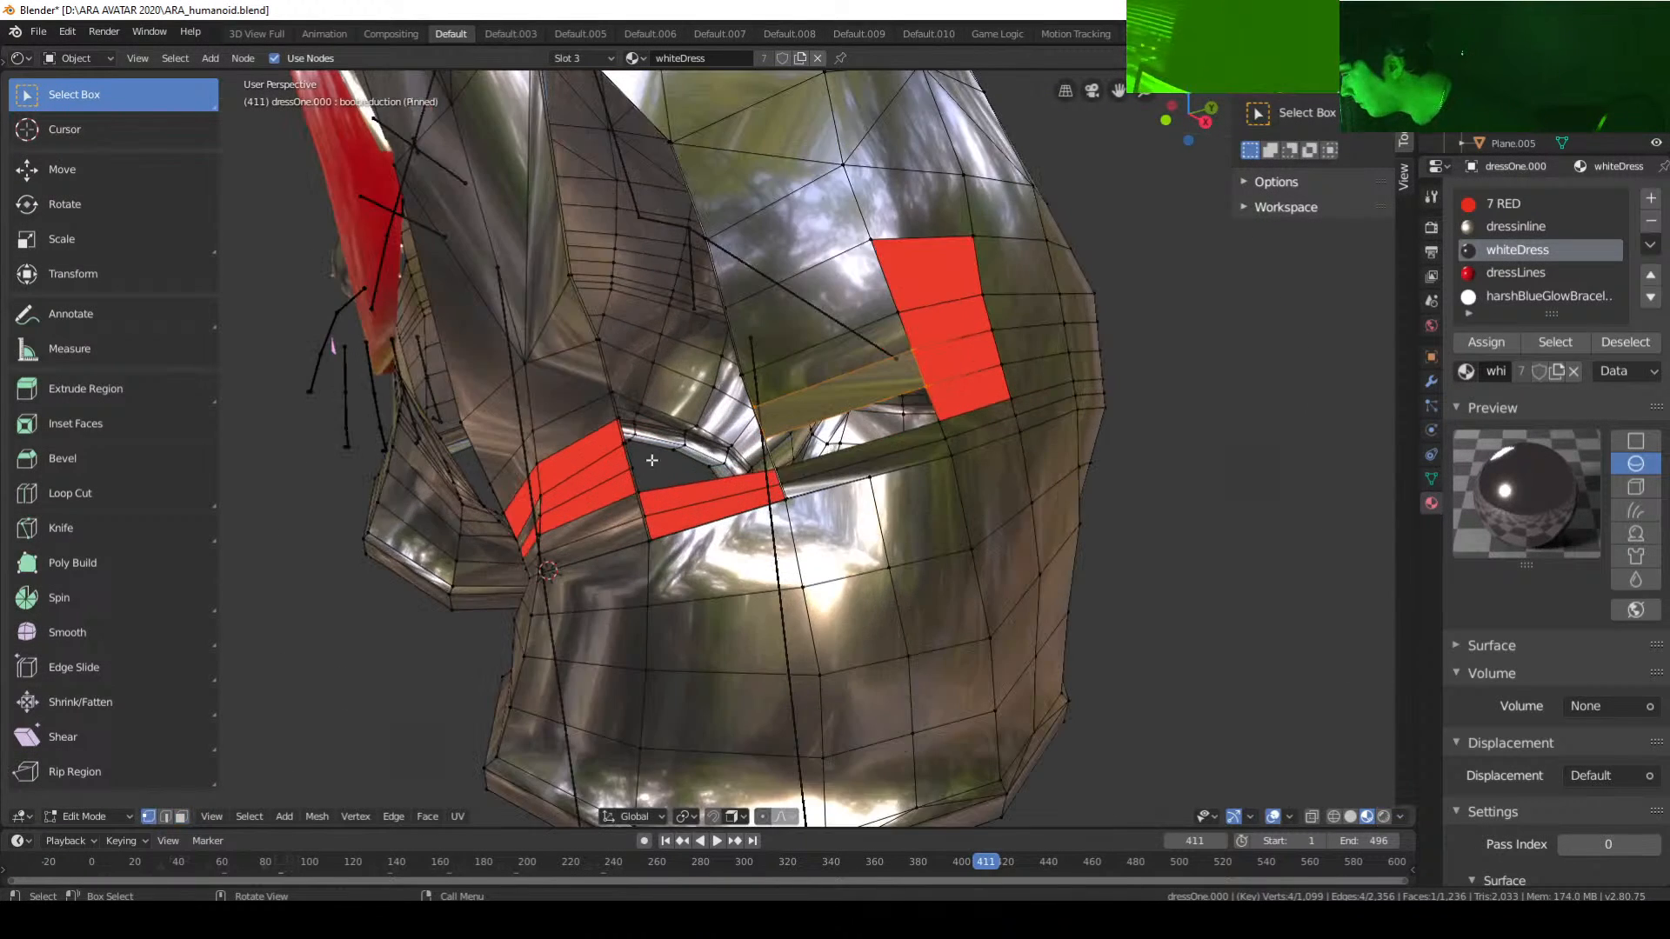
click(943, 424)
middle_drag(943, 425, 802, 496)
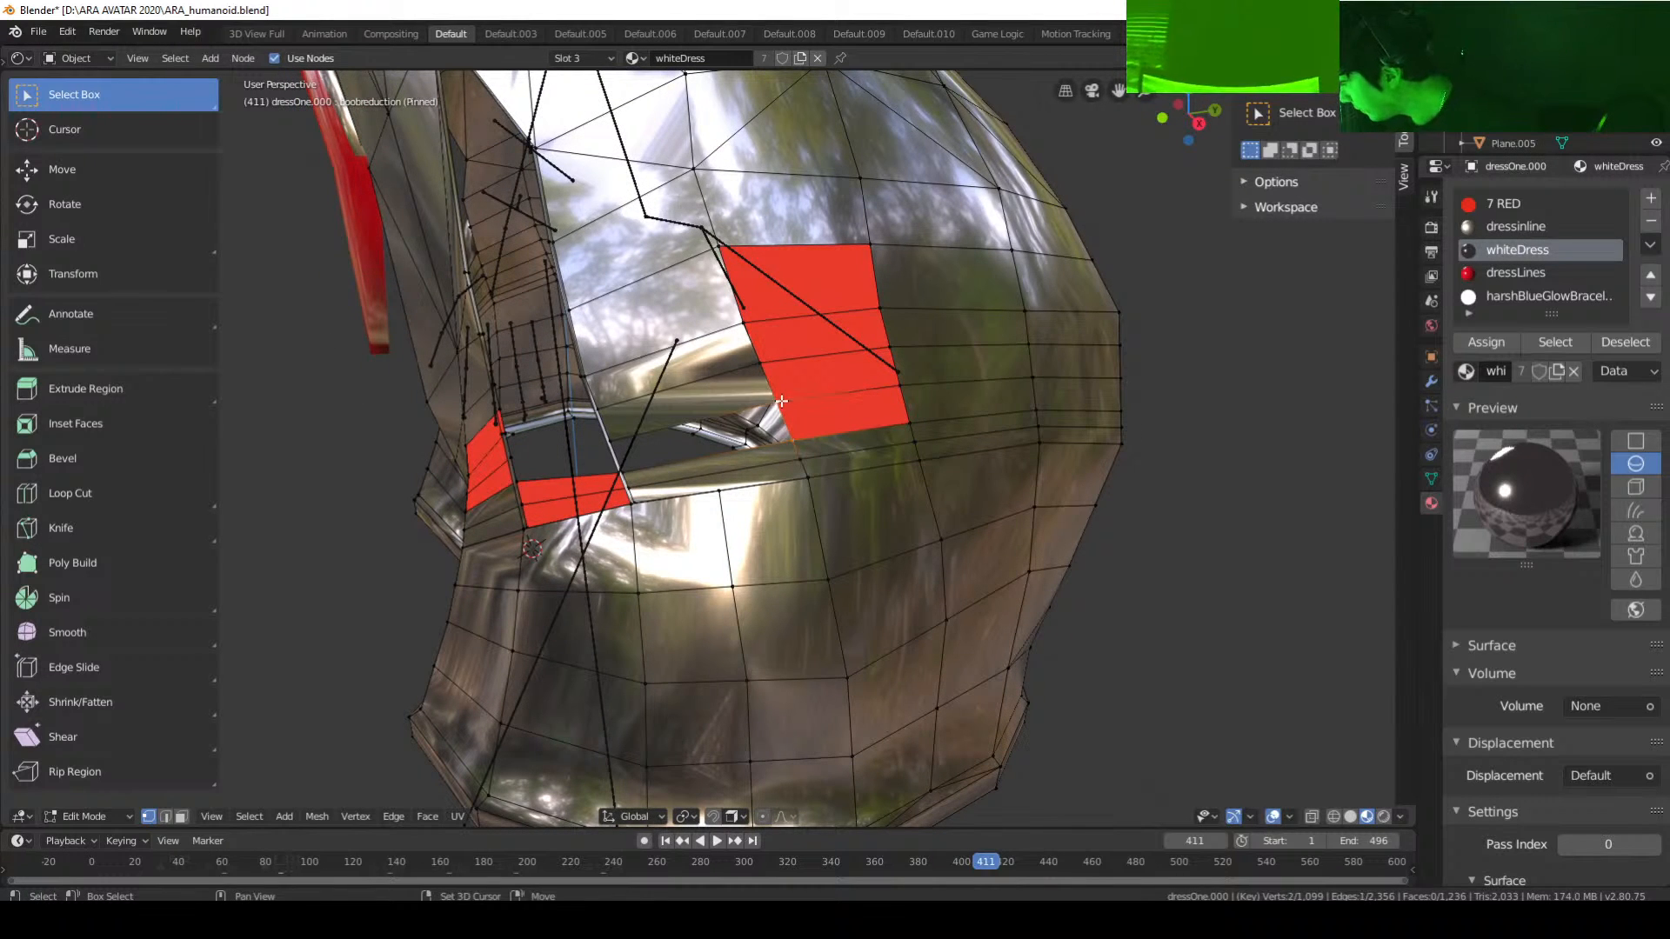
middle_drag(782, 401, 556, 561)
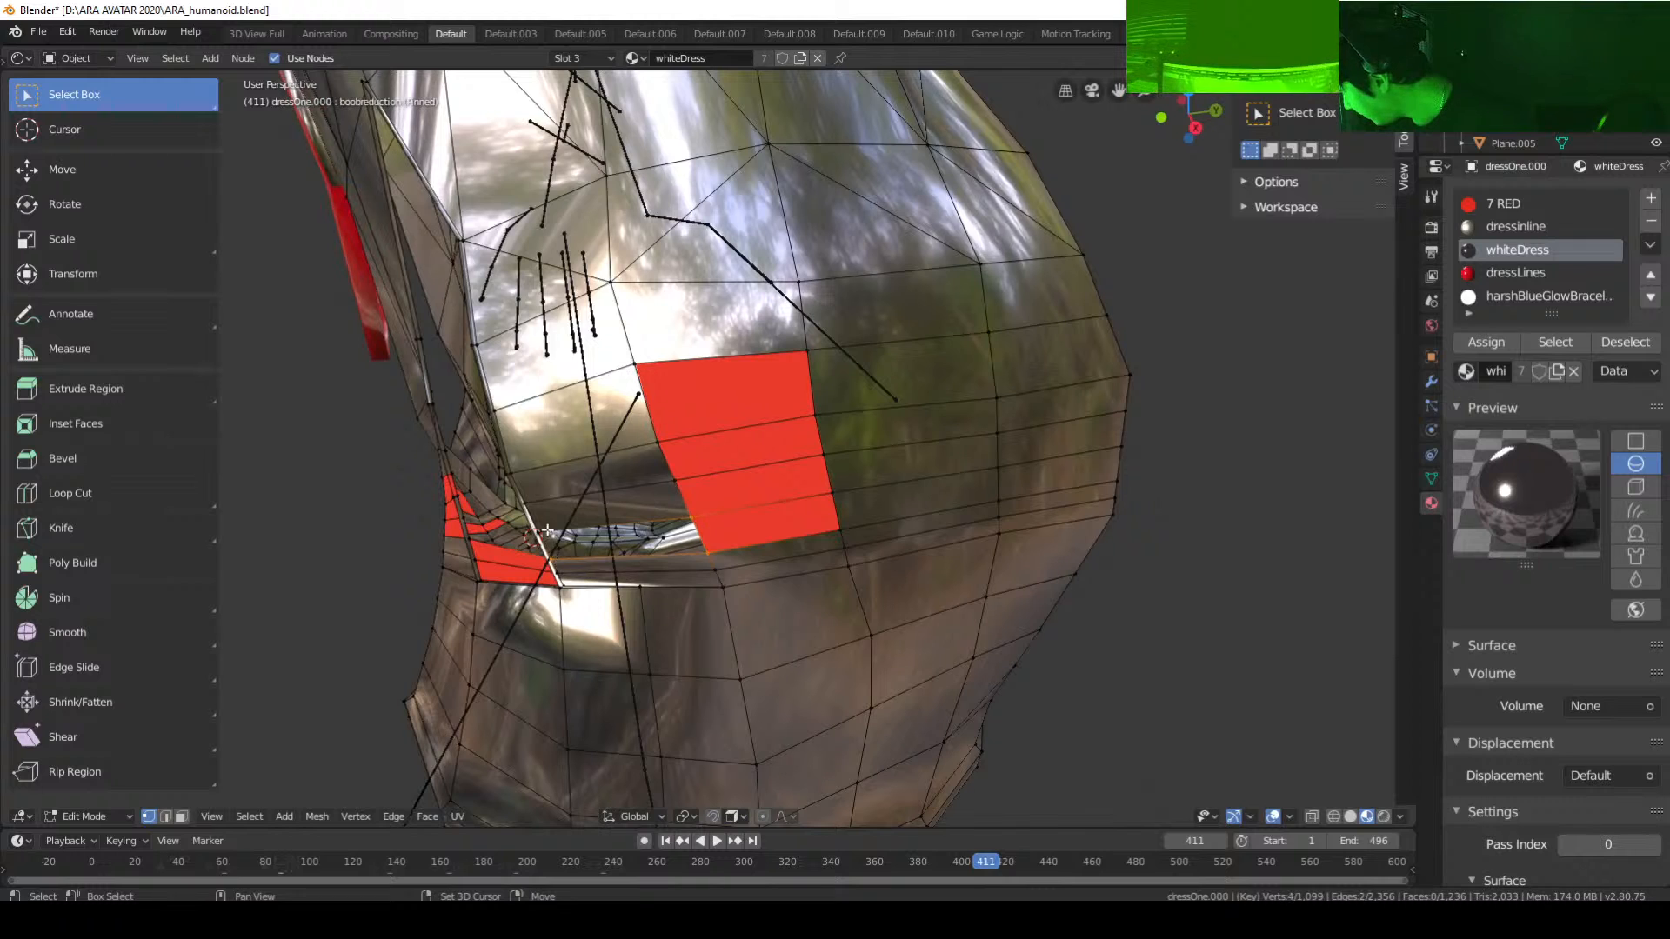
middle_drag(703, 550, 449, 547)
shift+click(449, 526)
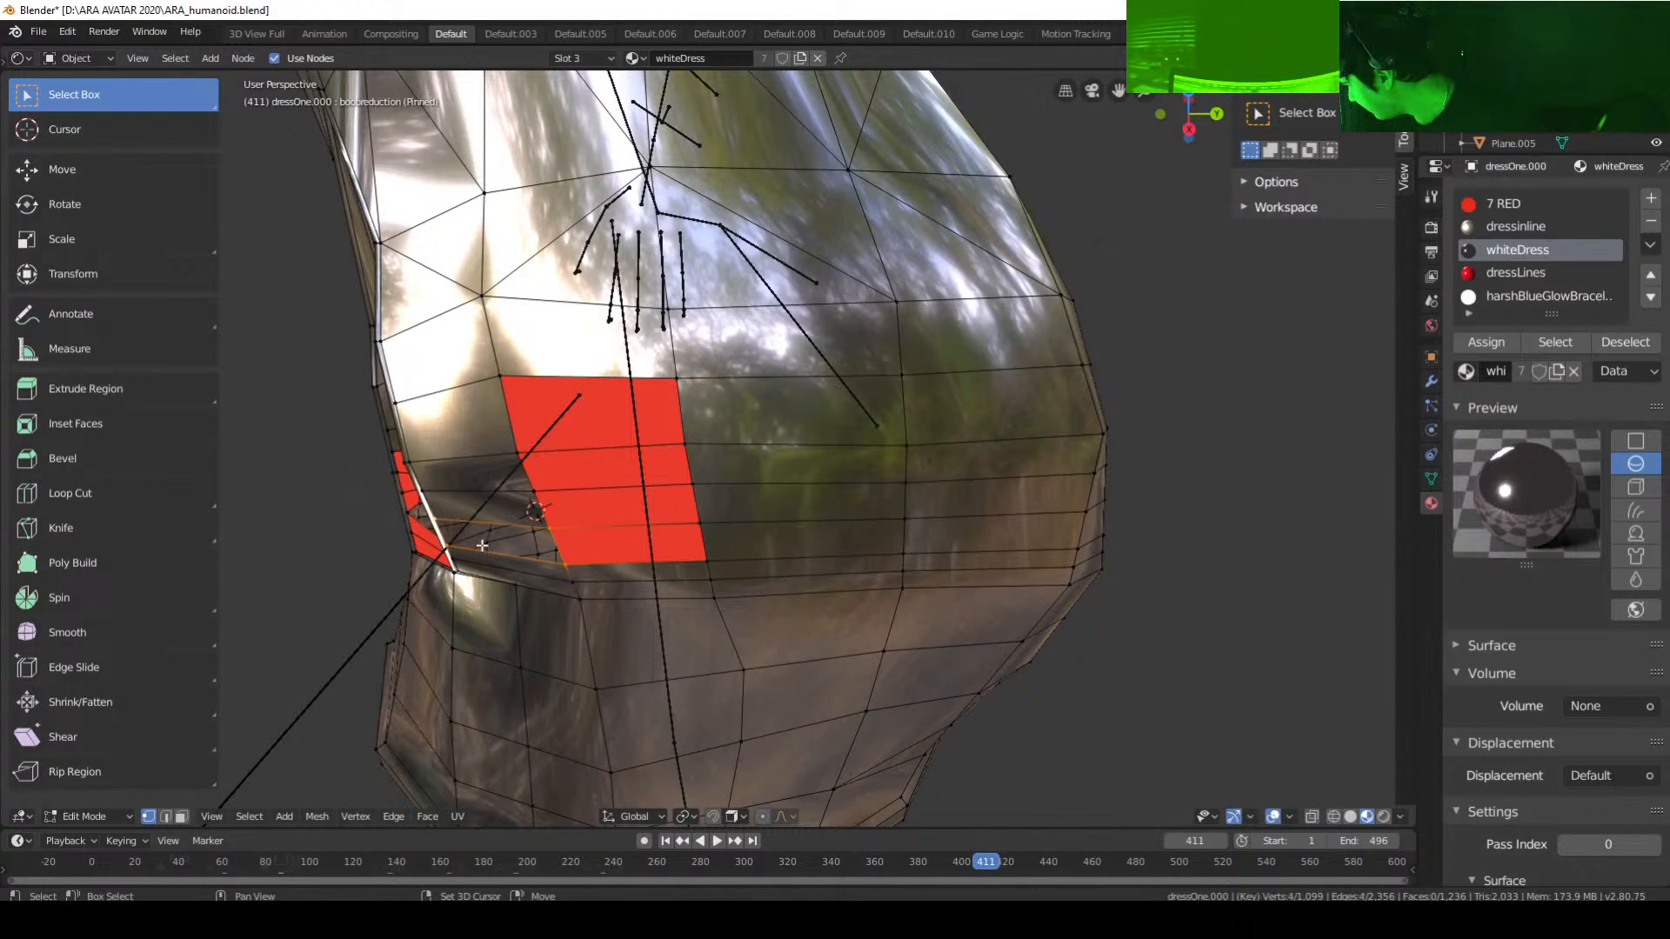
key(f)
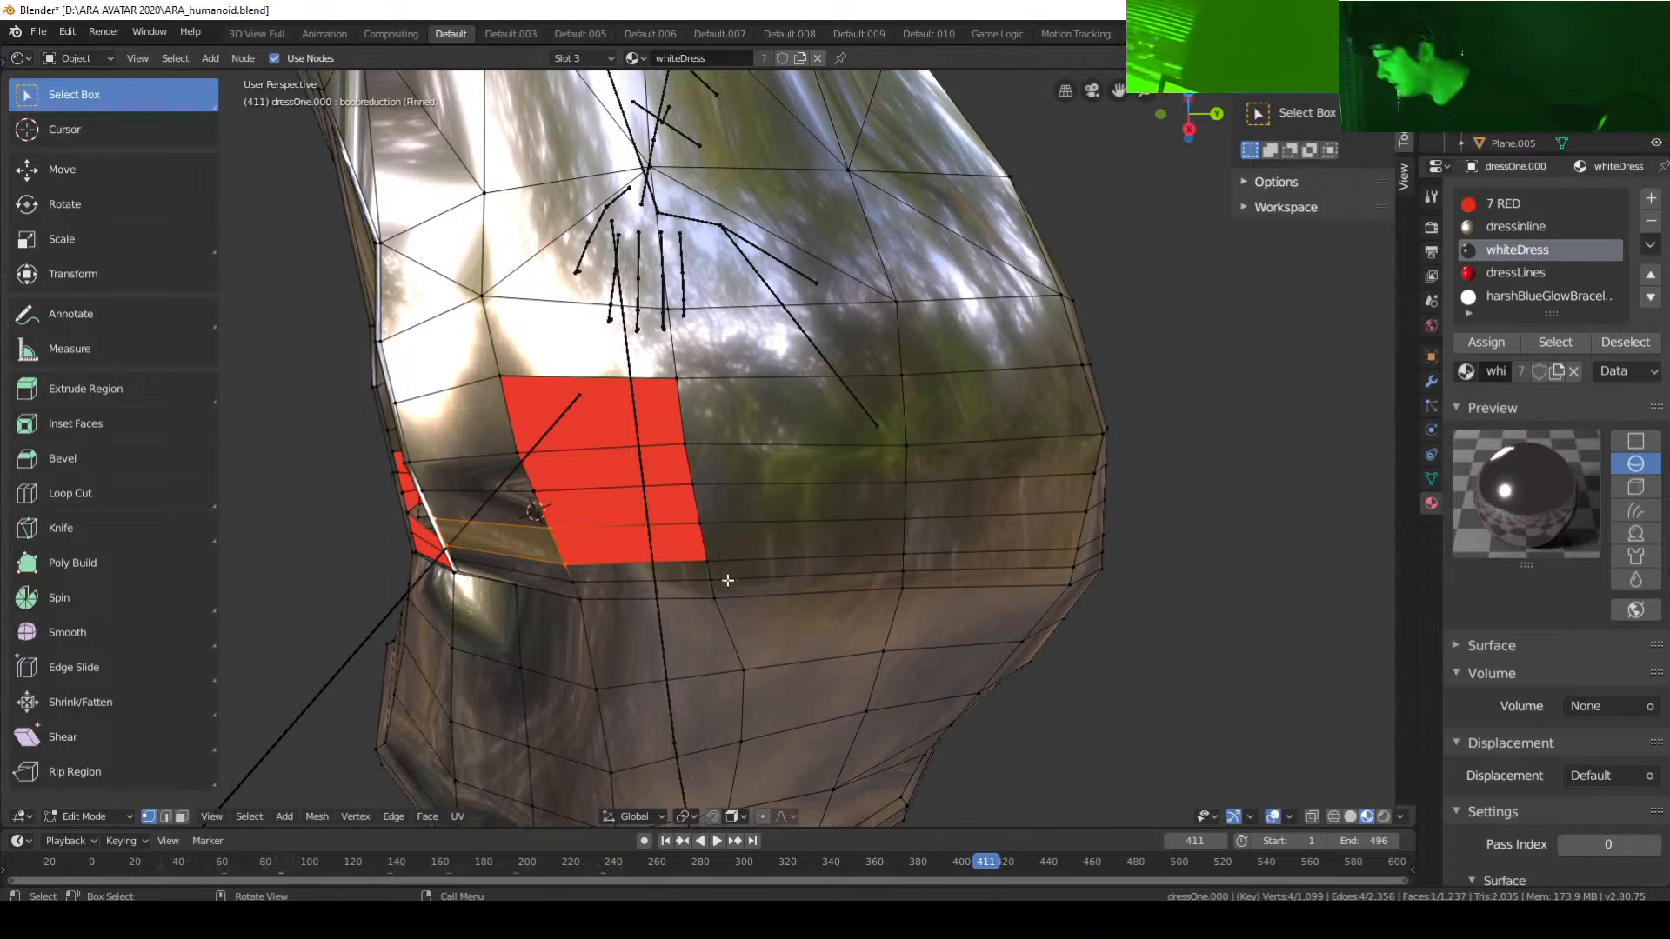
Step: Examine the narrow rows of faces from the new face around the back of the hips, selecting individual faces to check the topology
click(182, 816)
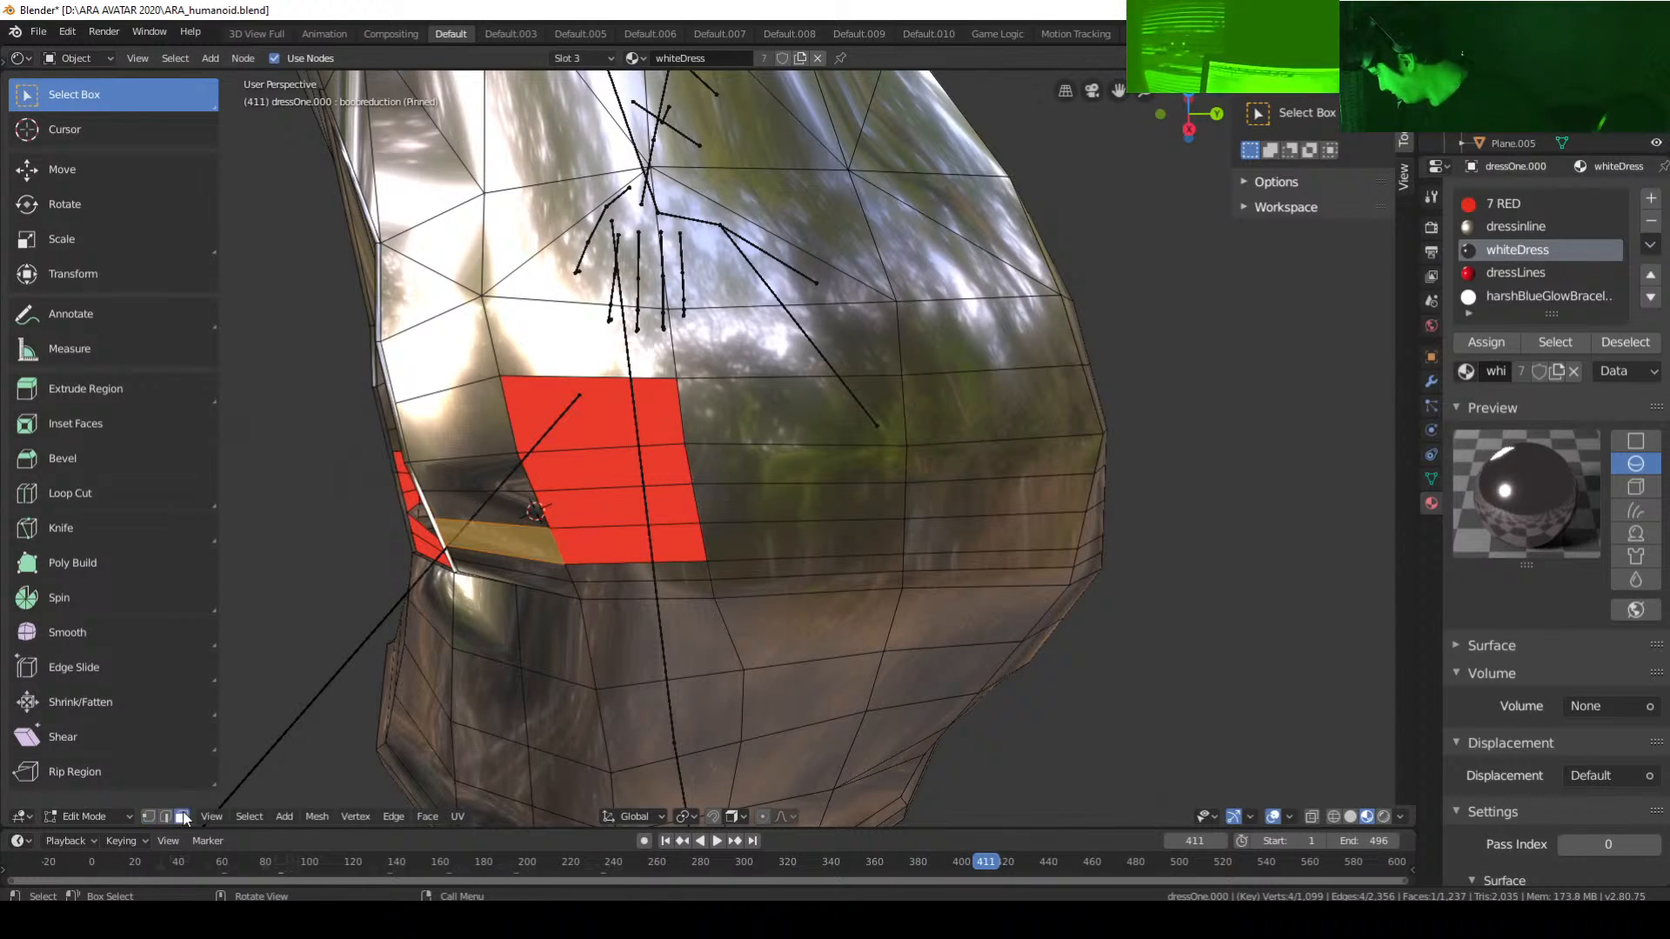
click(480, 503)
click(608, 507)
click(631, 551)
click(724, 542)
click(733, 498)
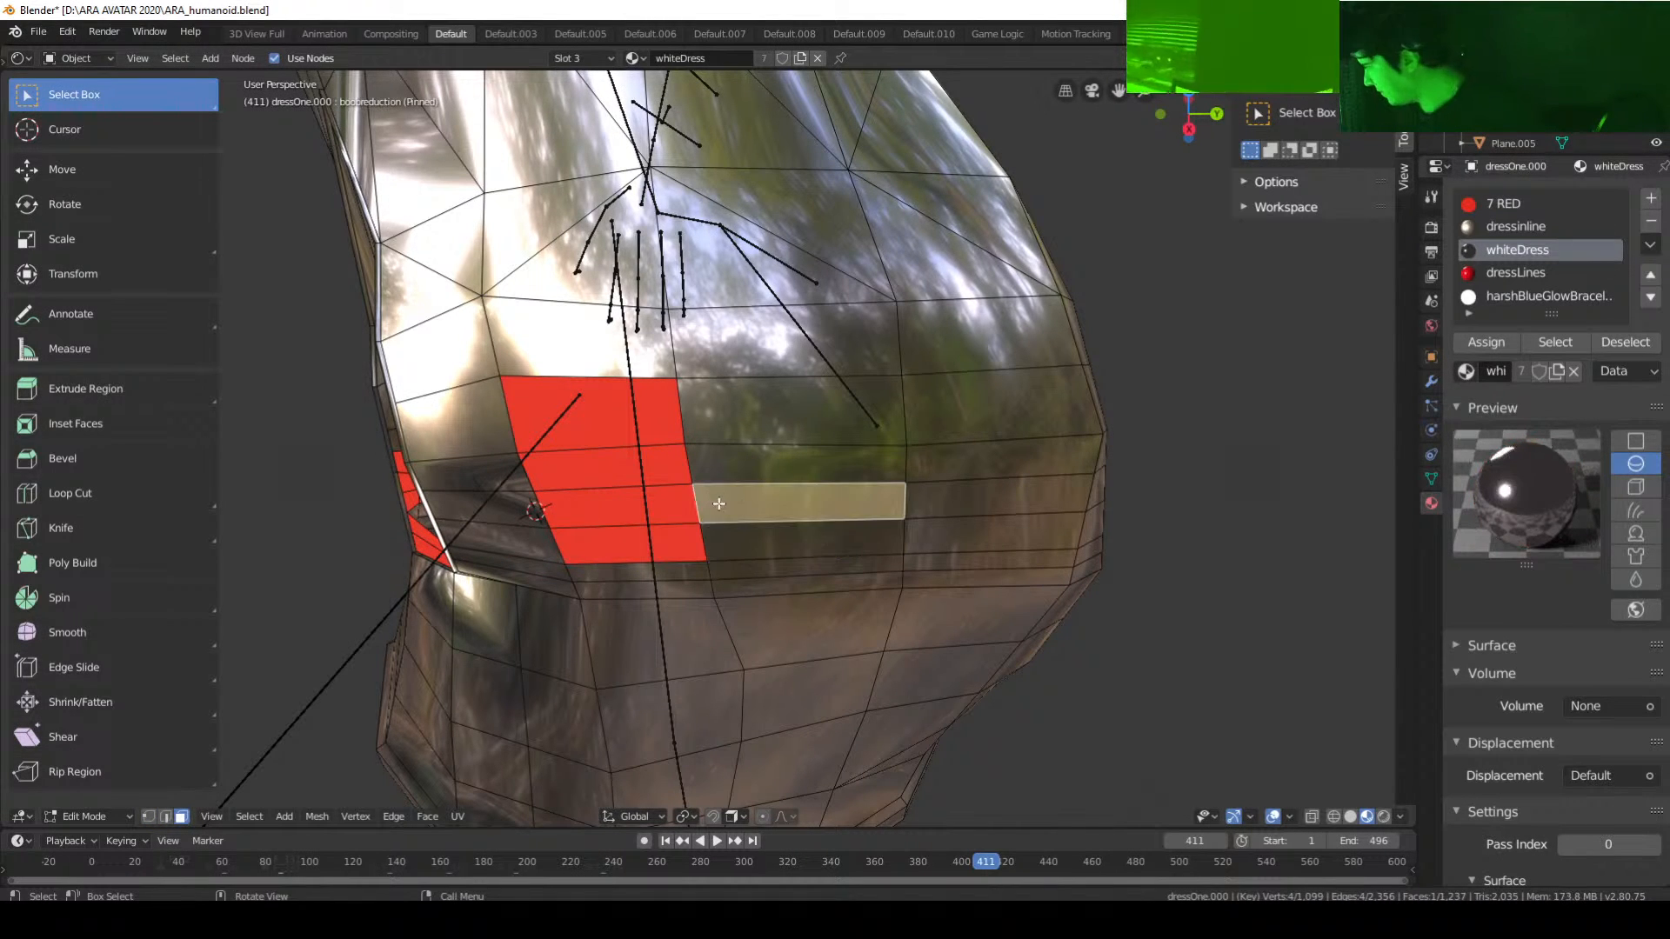
click(983, 473)
click(990, 506)
click(991, 541)
middle_drag(1046, 596, 813, 651)
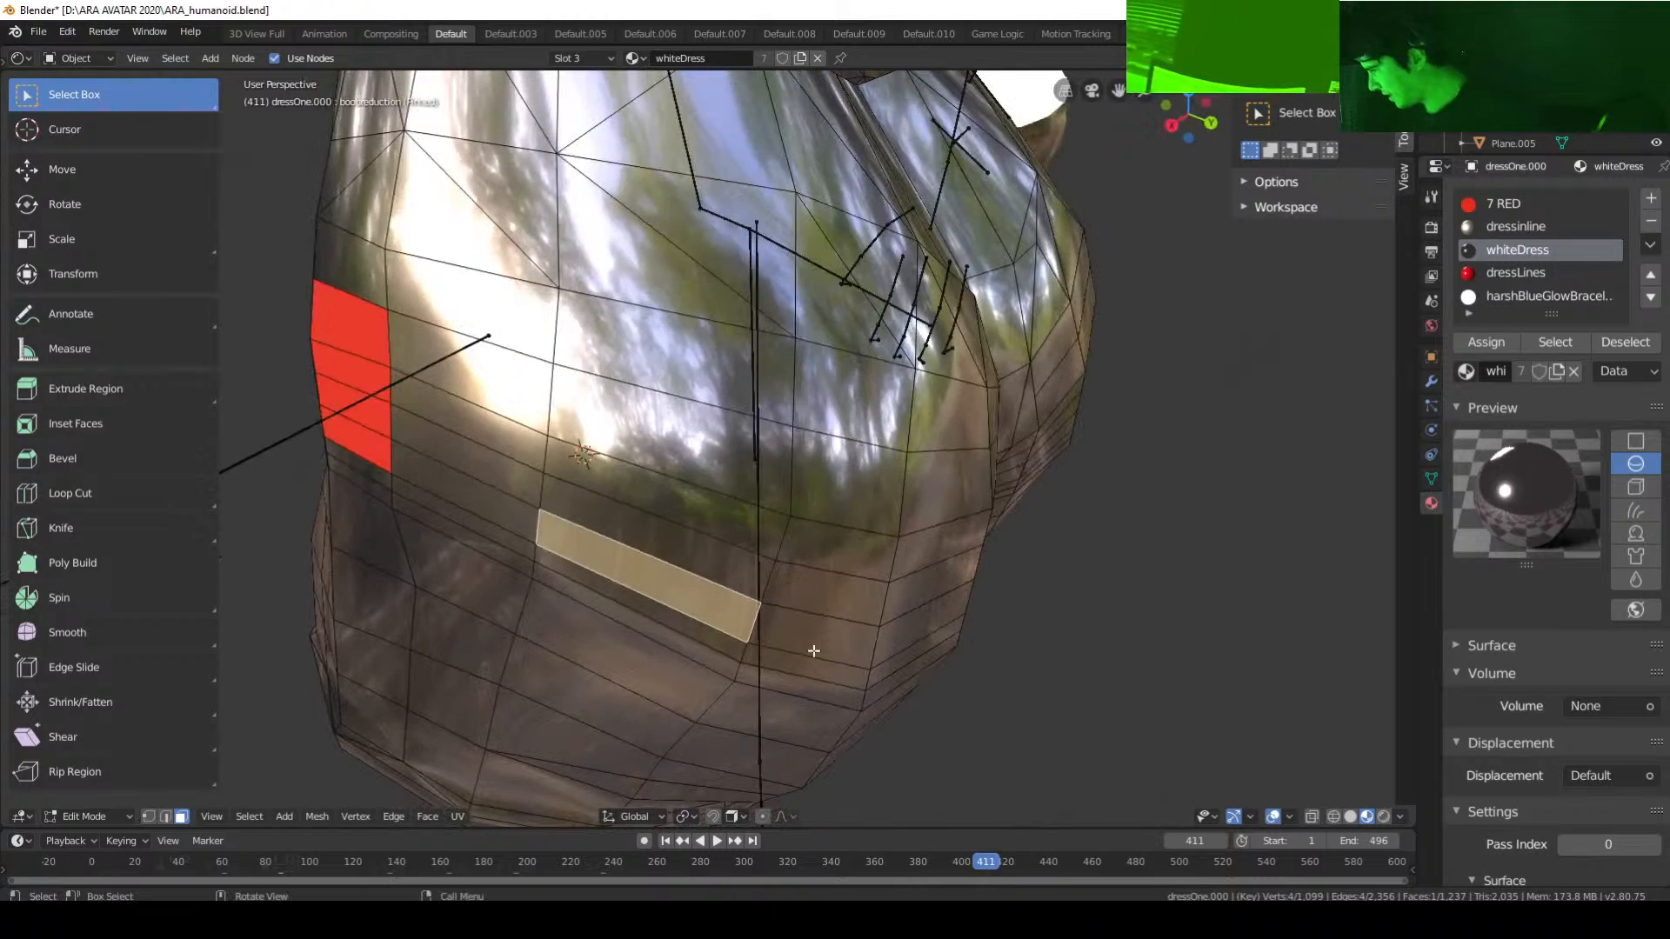
click(804, 609)
click(836, 541)
click(929, 592)
click(921, 628)
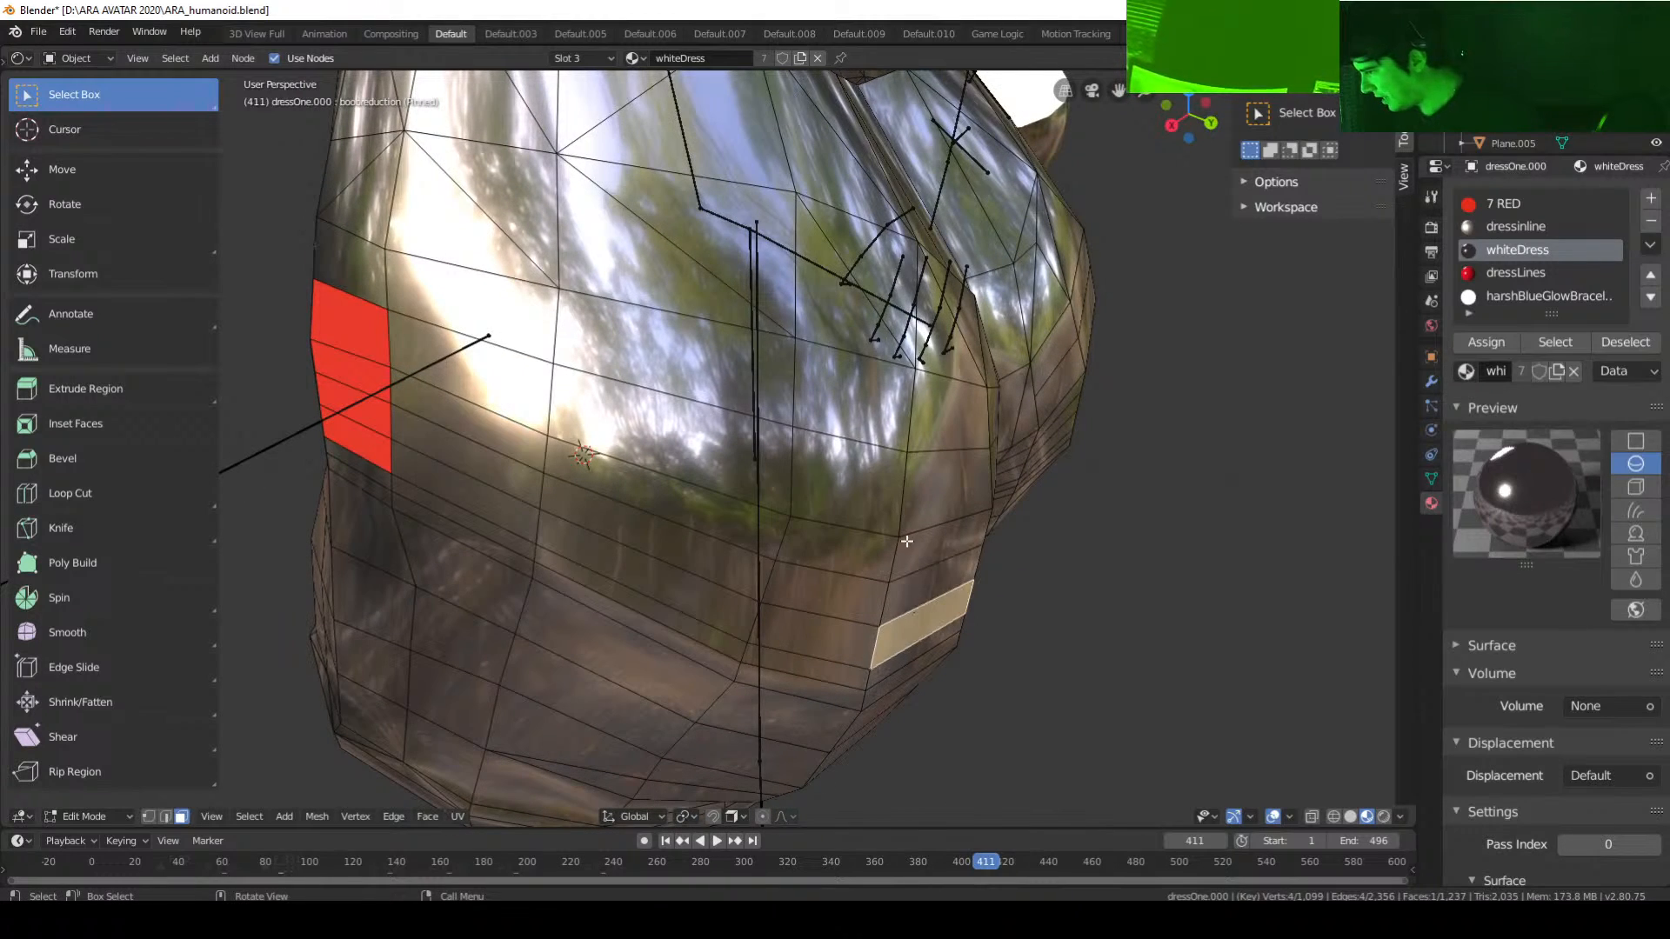
click(907, 541)
middle_drag(913, 548, 615, 466)
click(579, 402)
click(554, 438)
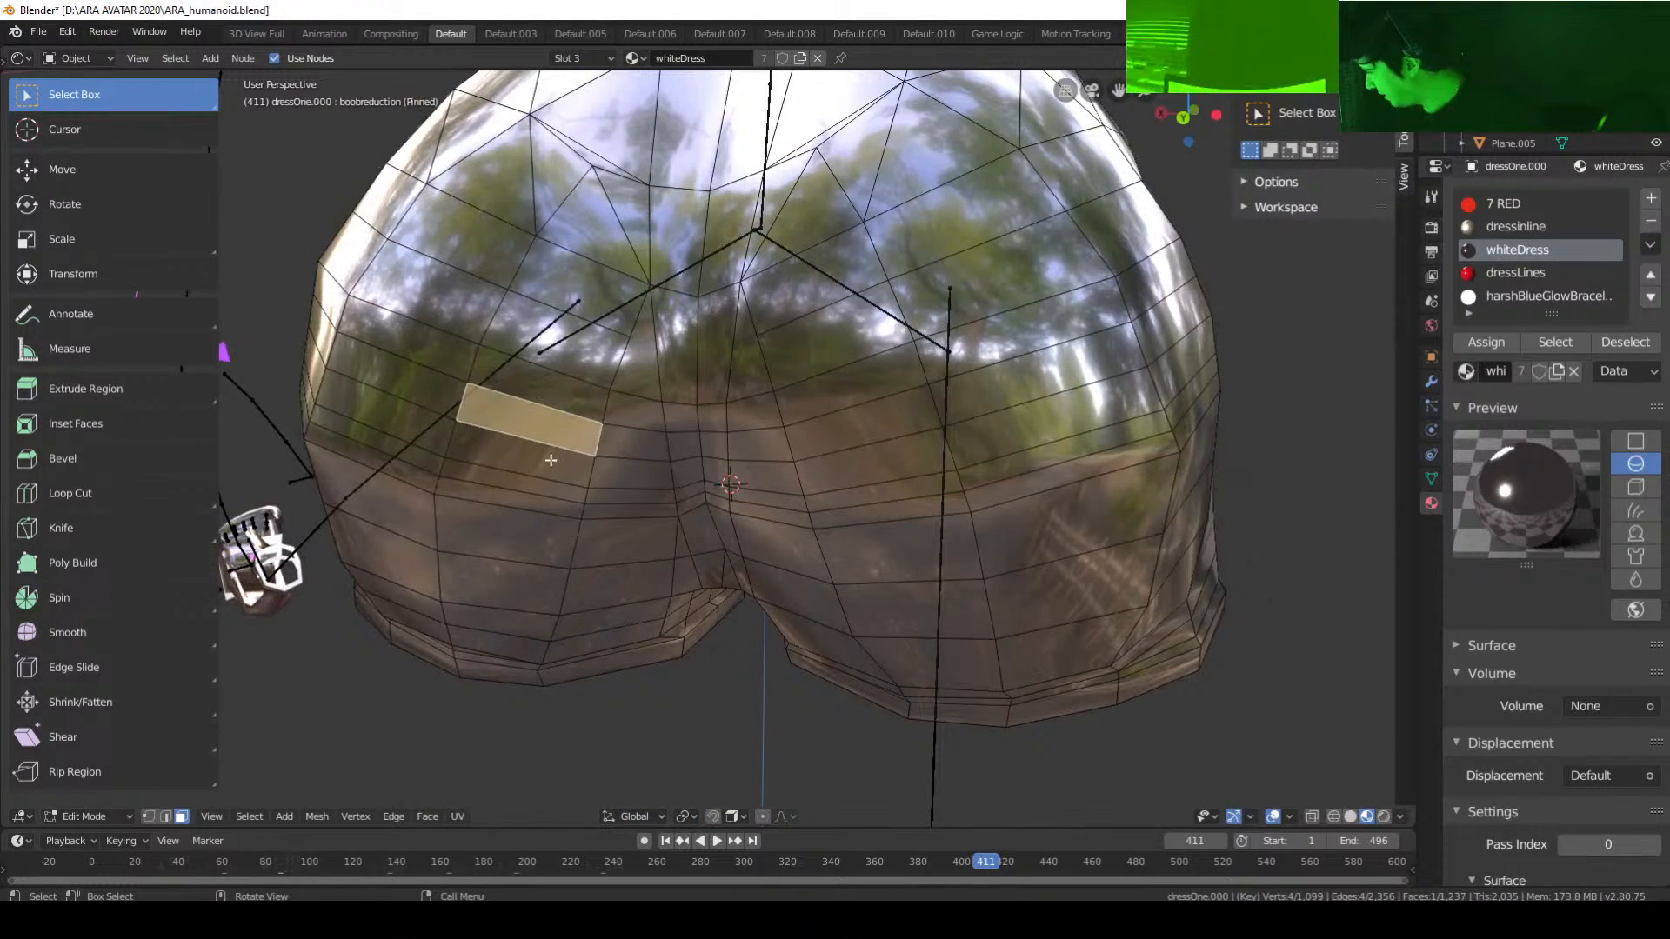
click(553, 490)
click(637, 491)
click(639, 445)
click(637, 414)
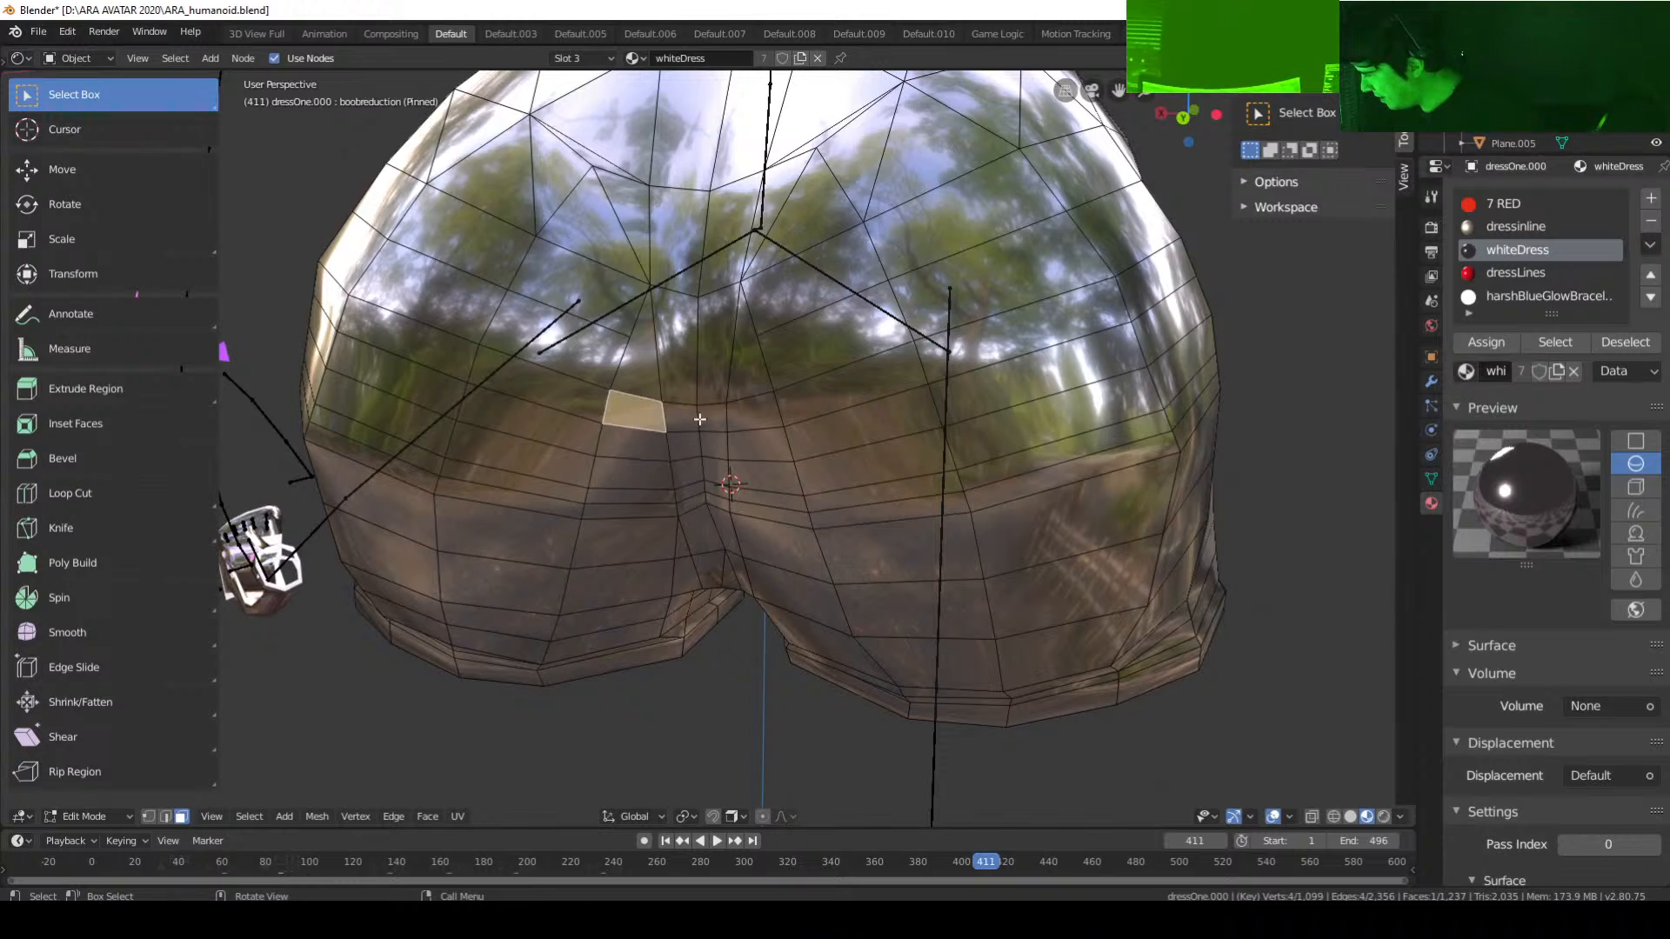
click(708, 416)
click(682, 435)
click(712, 442)
click(713, 470)
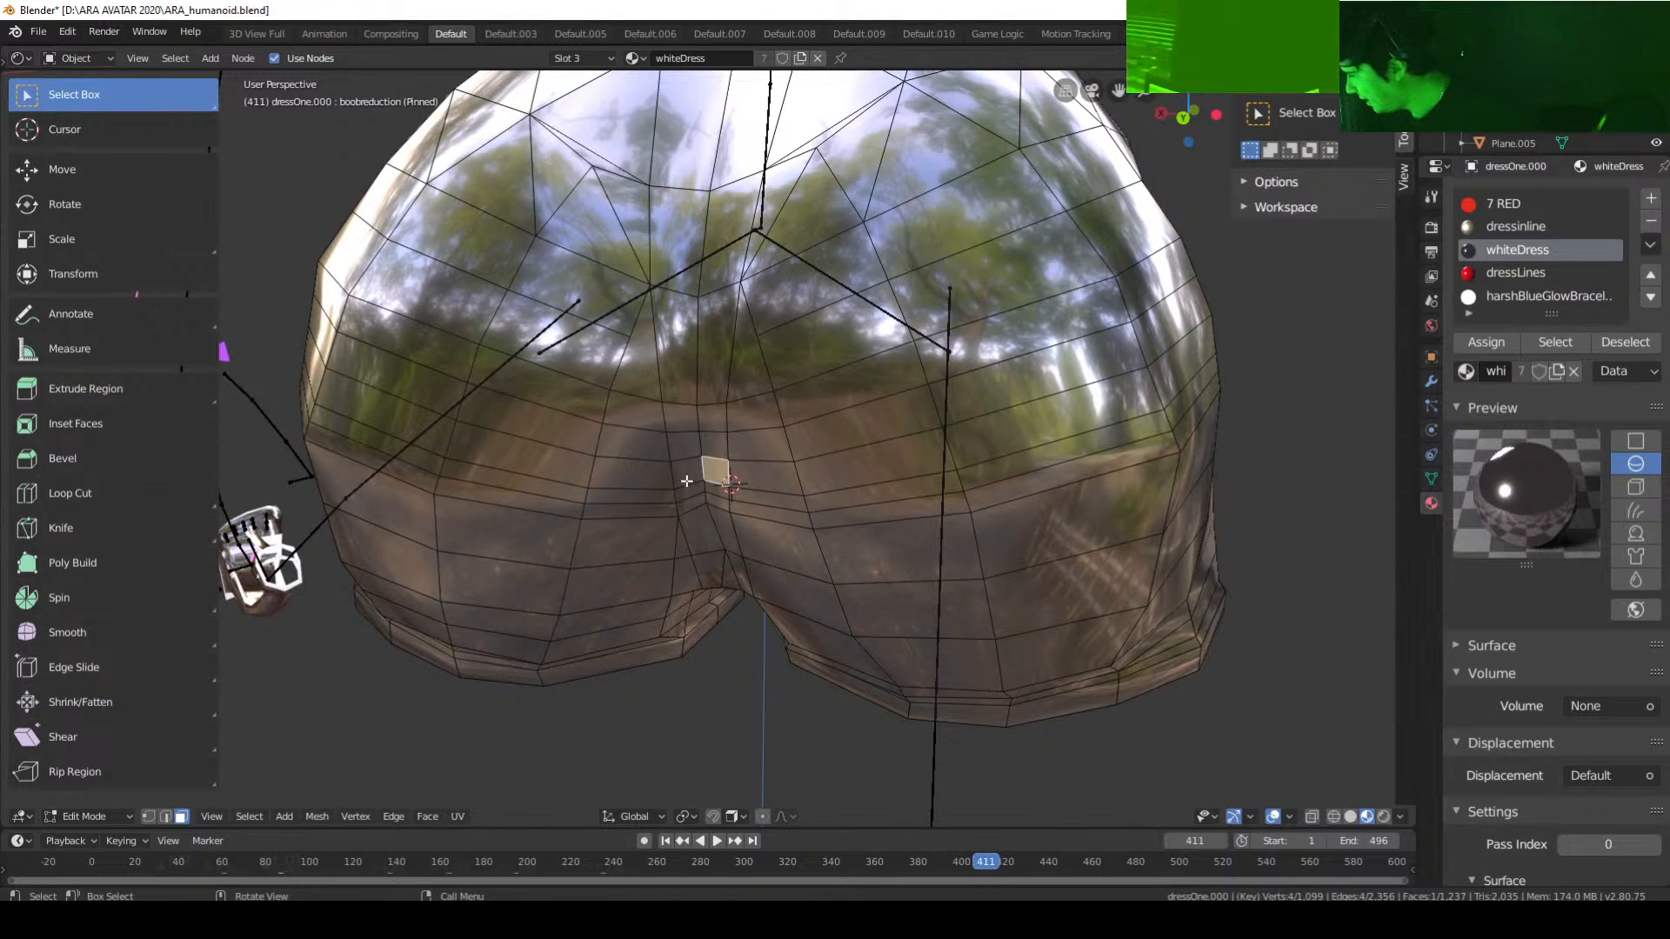
click(690, 511)
click(822, 461)
click(762, 429)
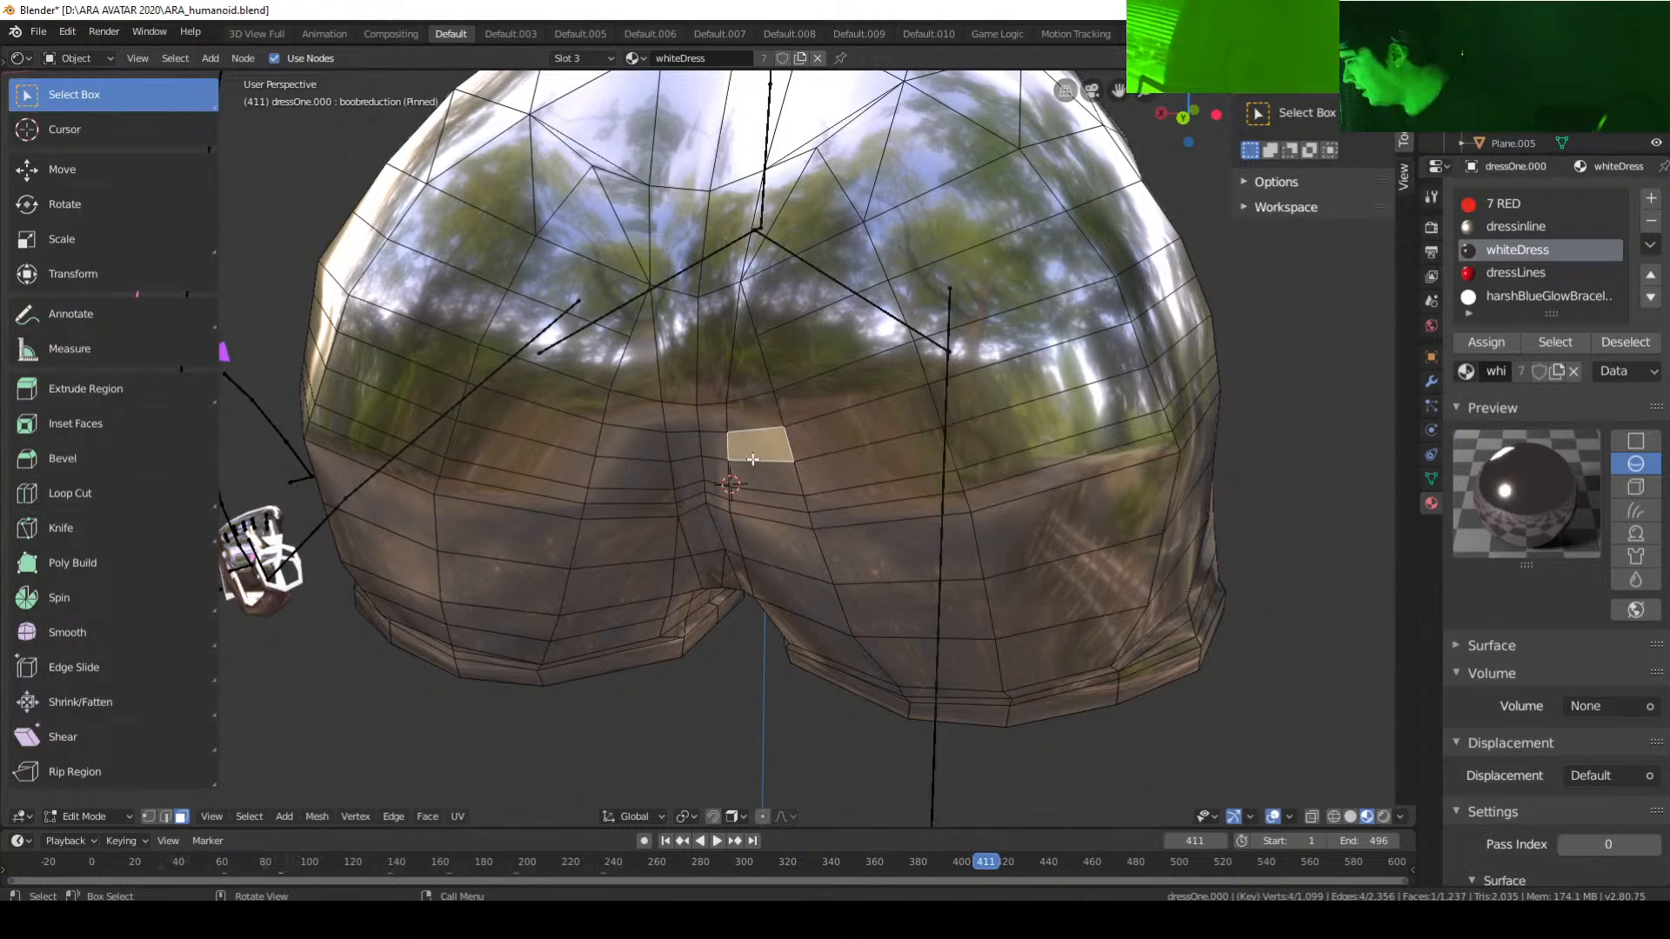
click(764, 461)
click(866, 476)
click(863, 417)
click(884, 392)
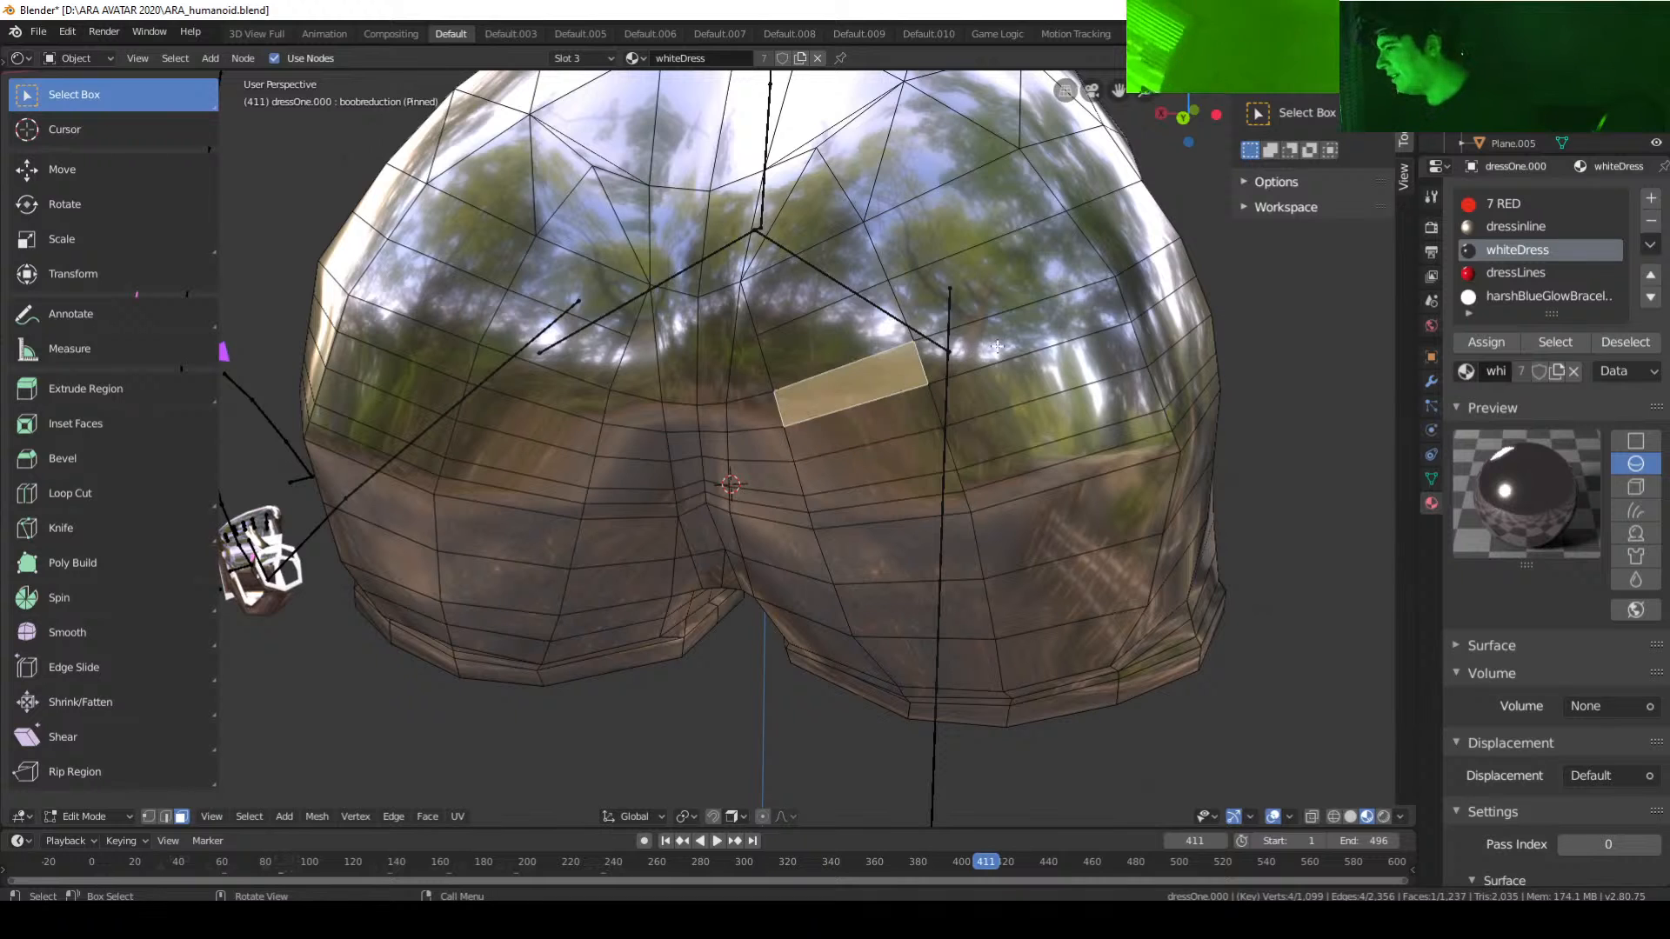
click(974, 361)
click(1024, 374)
click(1070, 432)
Step: Delete the six-vertex face in the narrow rows at the back of the thigh opposite the red faces
middle_drag(1013, 475, 926, 463)
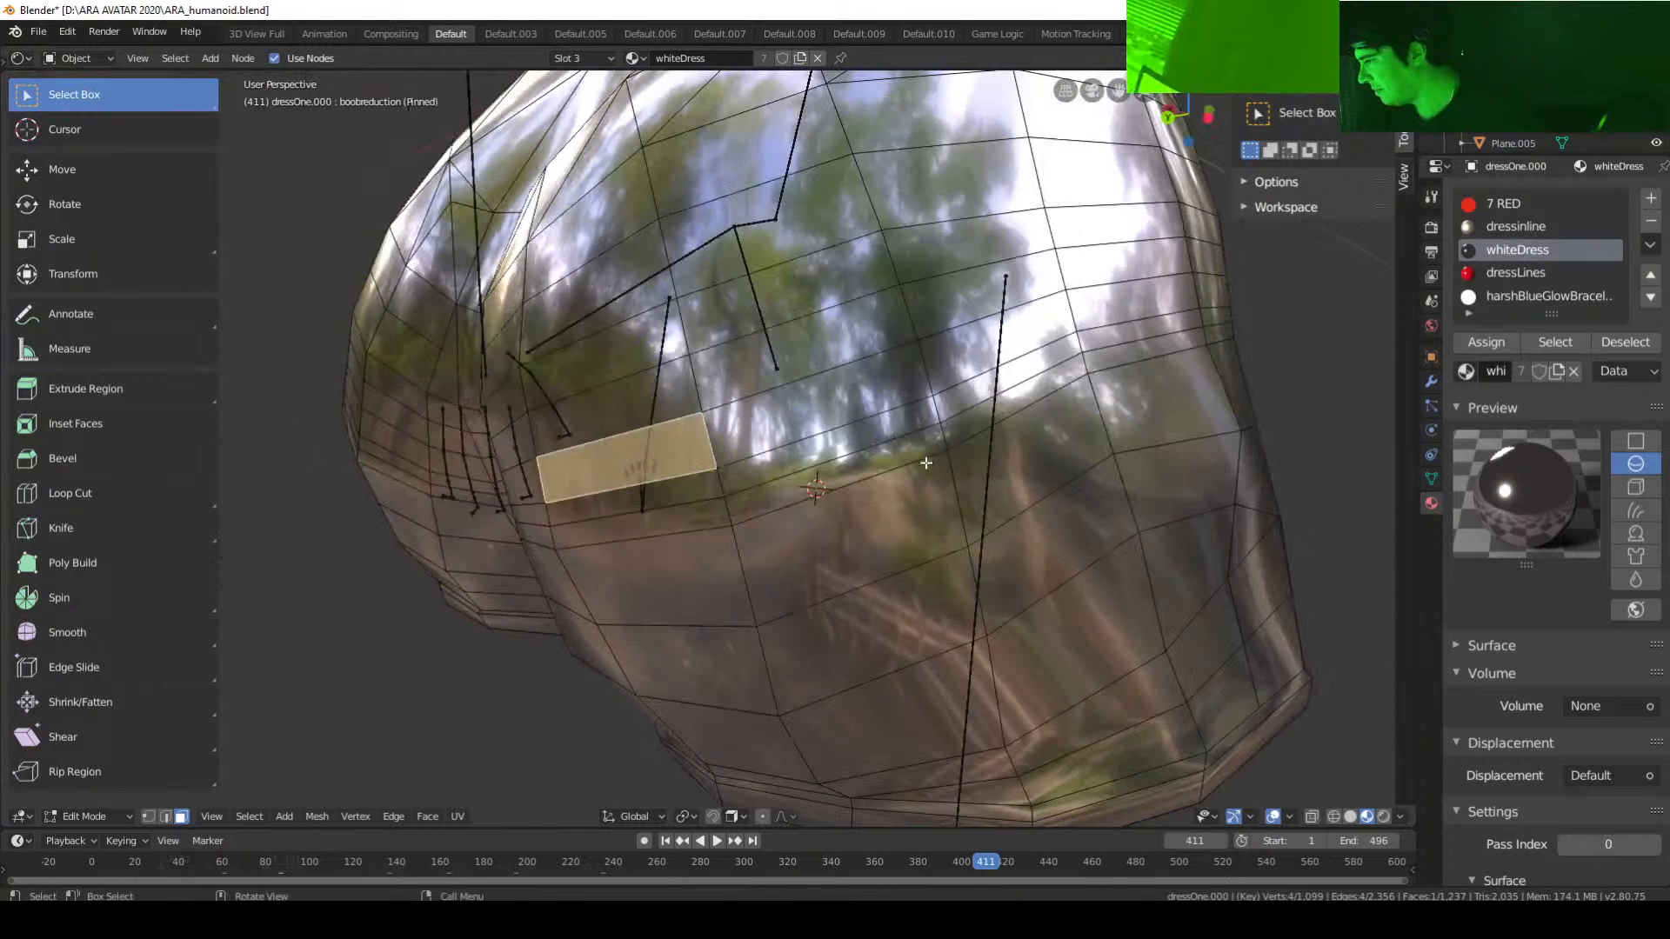
click(886, 412)
click(832, 420)
click(814, 452)
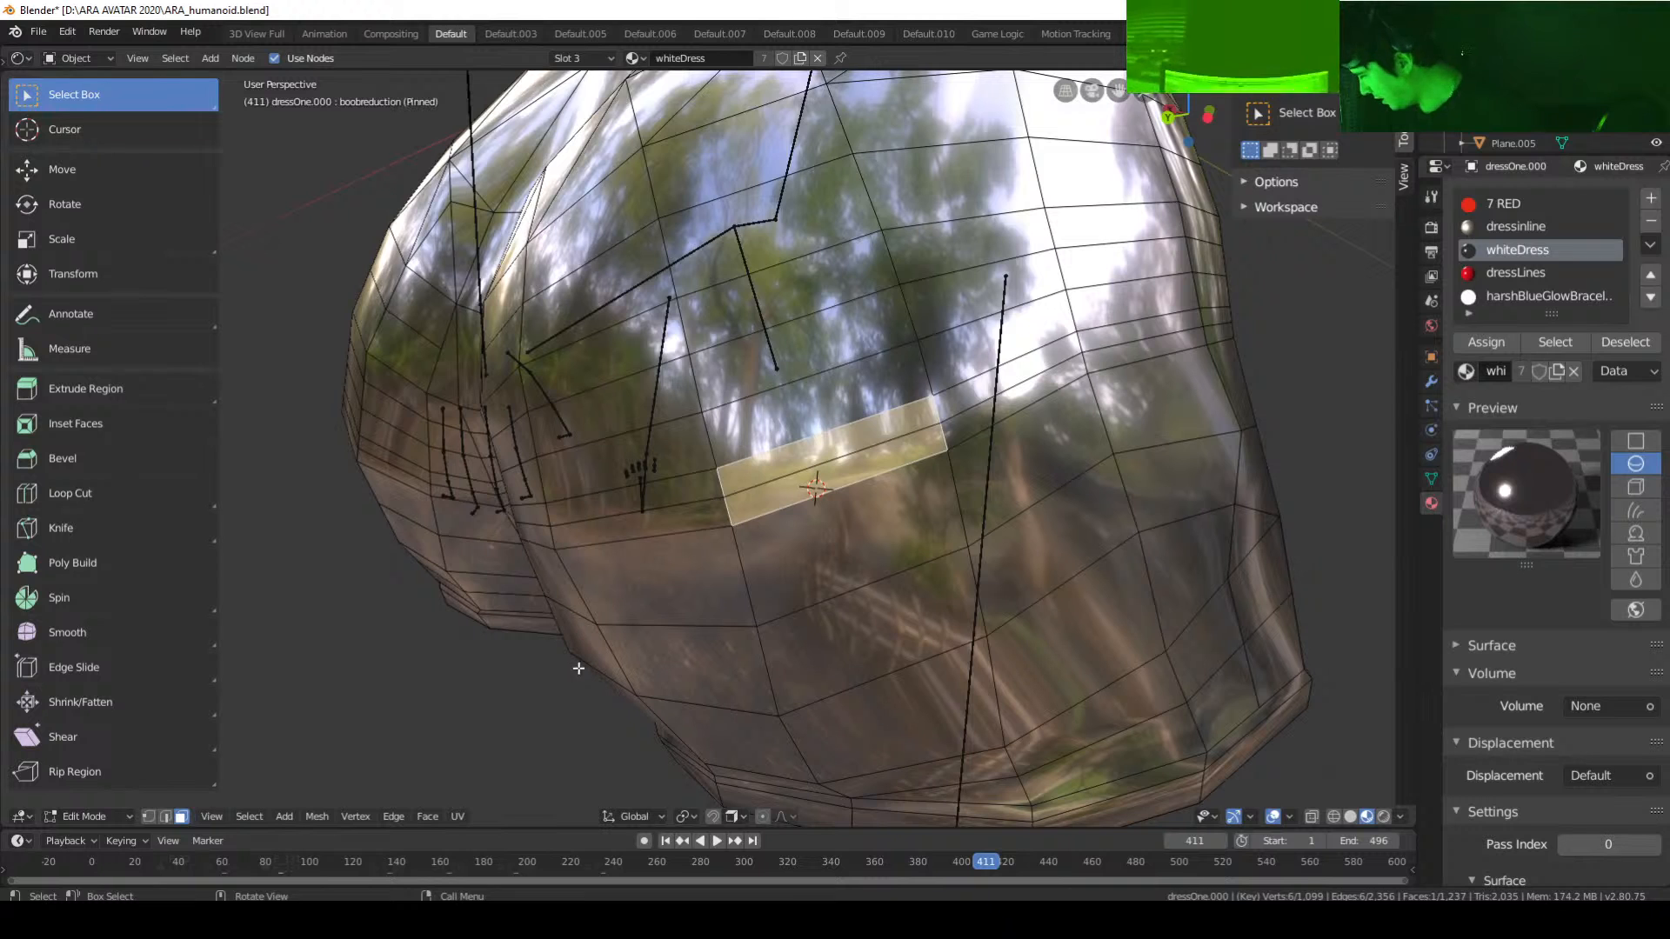
key(x)
click(838, 505)
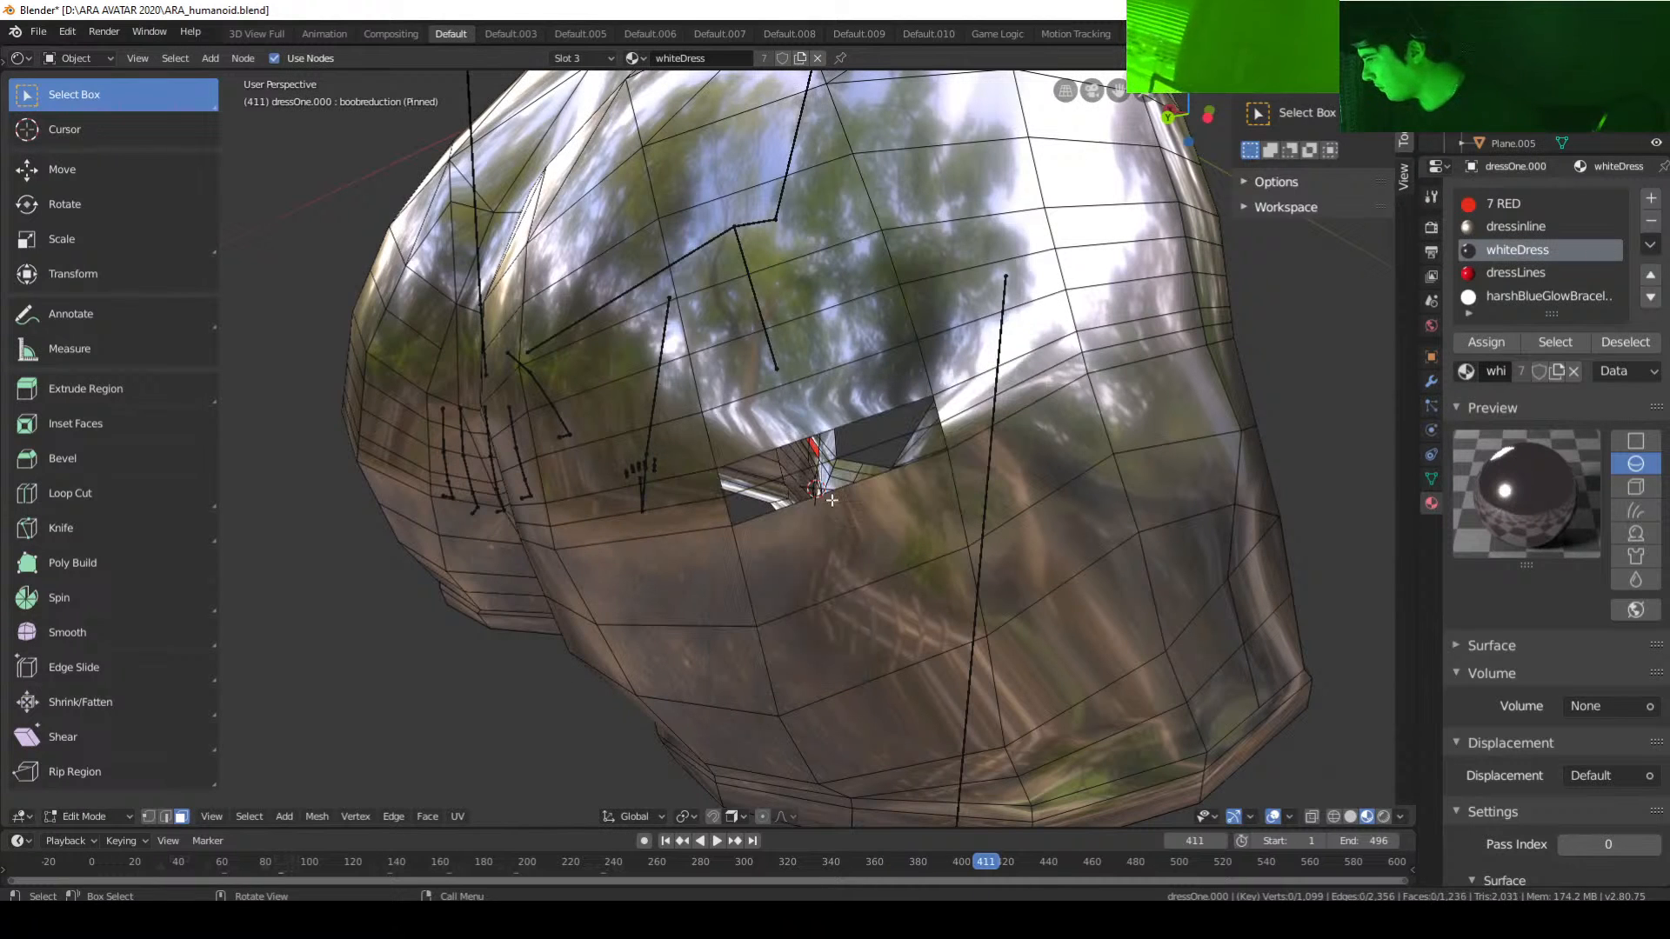
Step: Fill the upper strip of the opening at the back of the thigh with a face between its four corner vertices
click(147, 817)
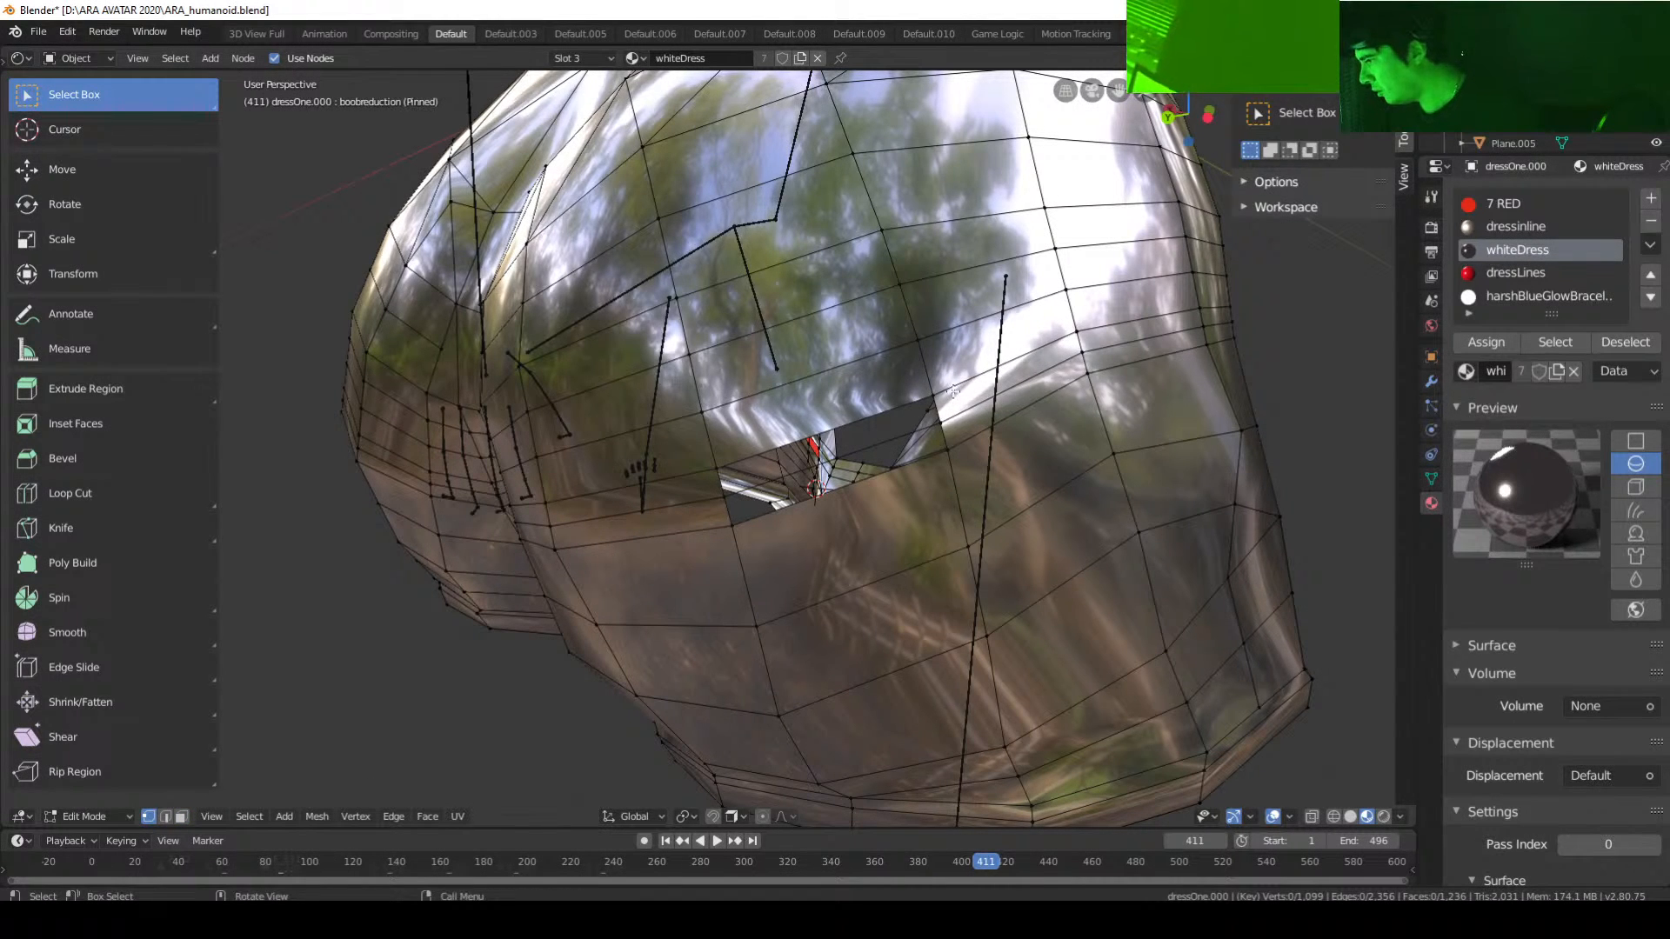
middle_drag(948, 390, 910, 492)
click(880, 409)
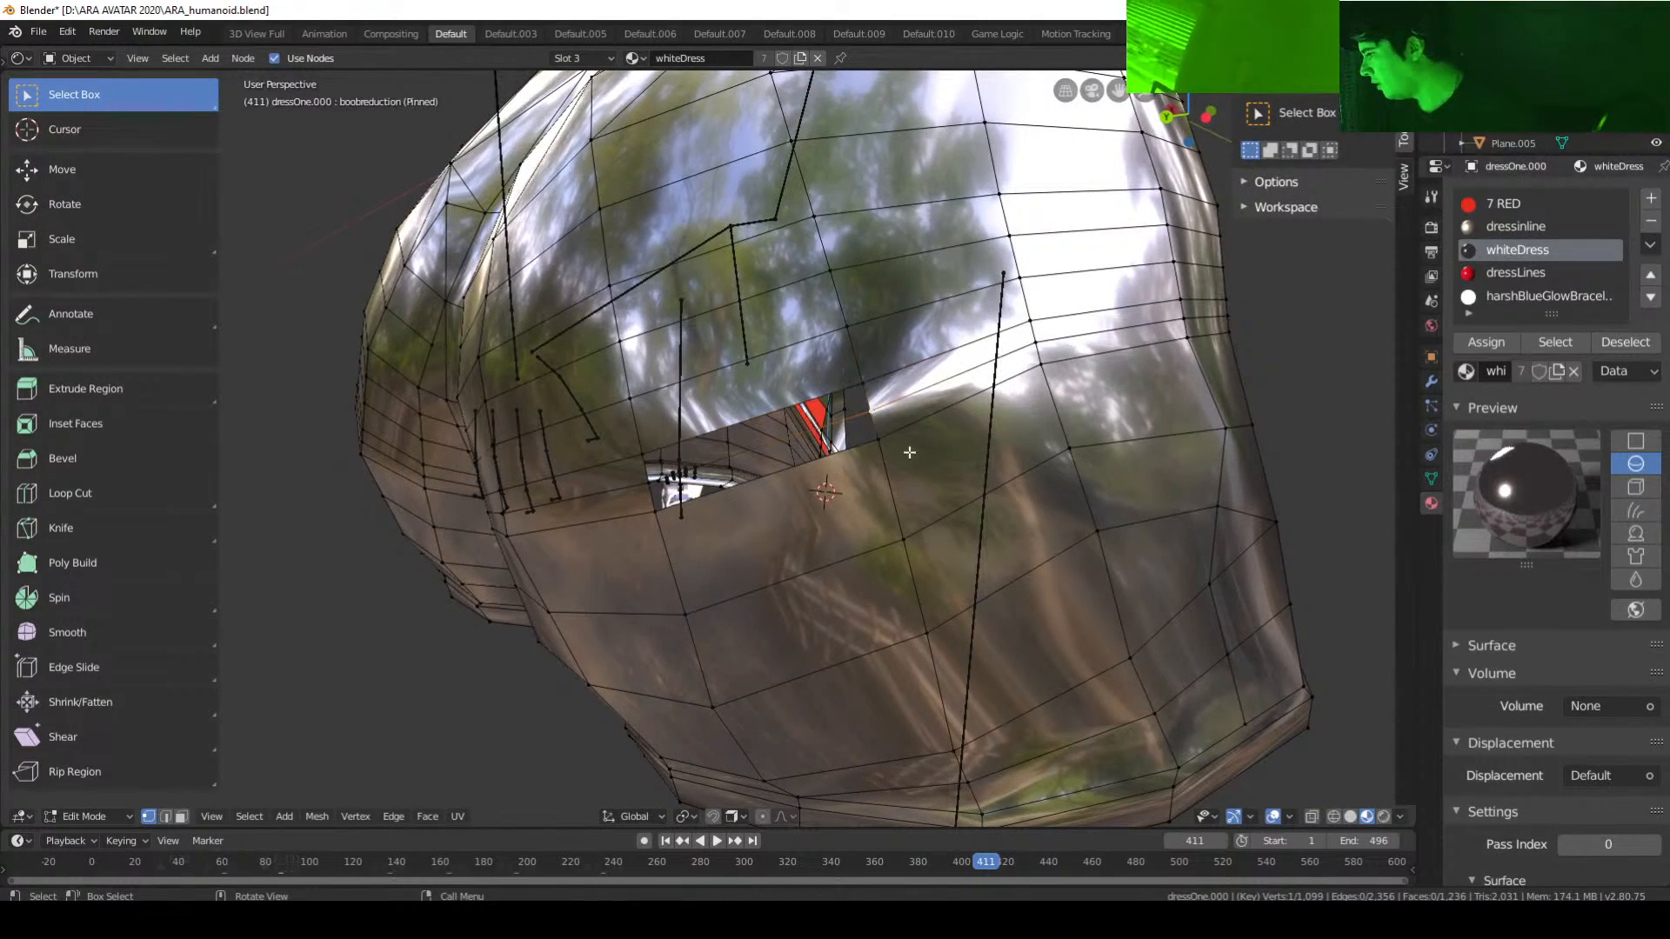
middle_drag(901, 428, 1017, 470)
shift+click(1022, 472)
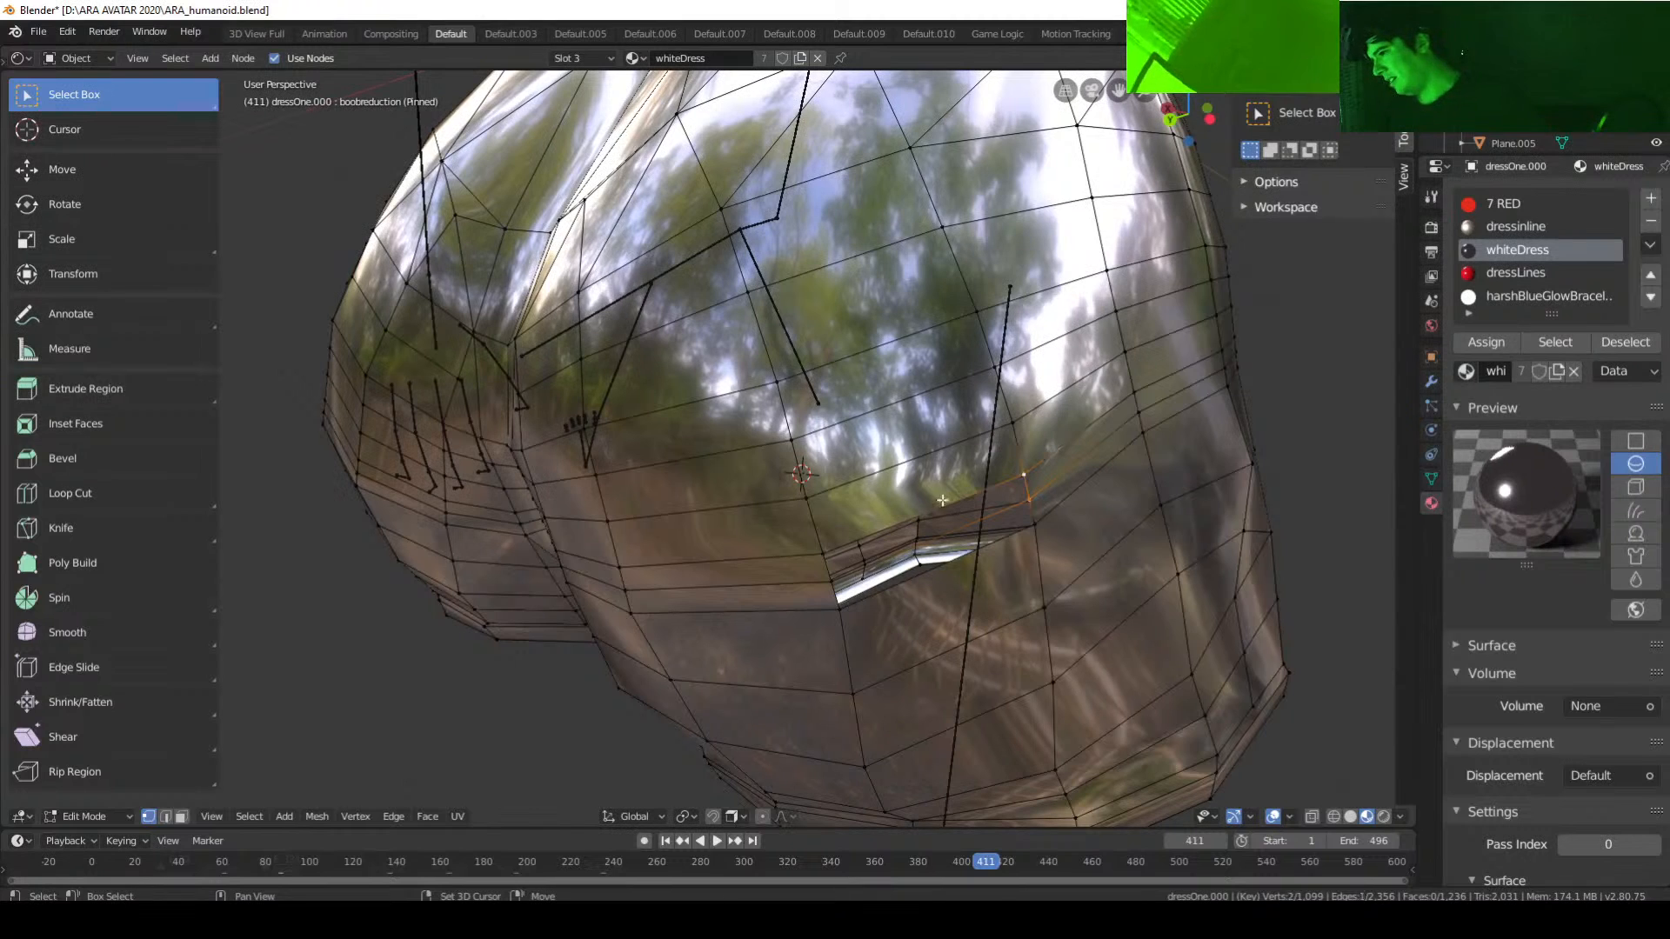
shift+click(825, 556)
shift+click(832, 583)
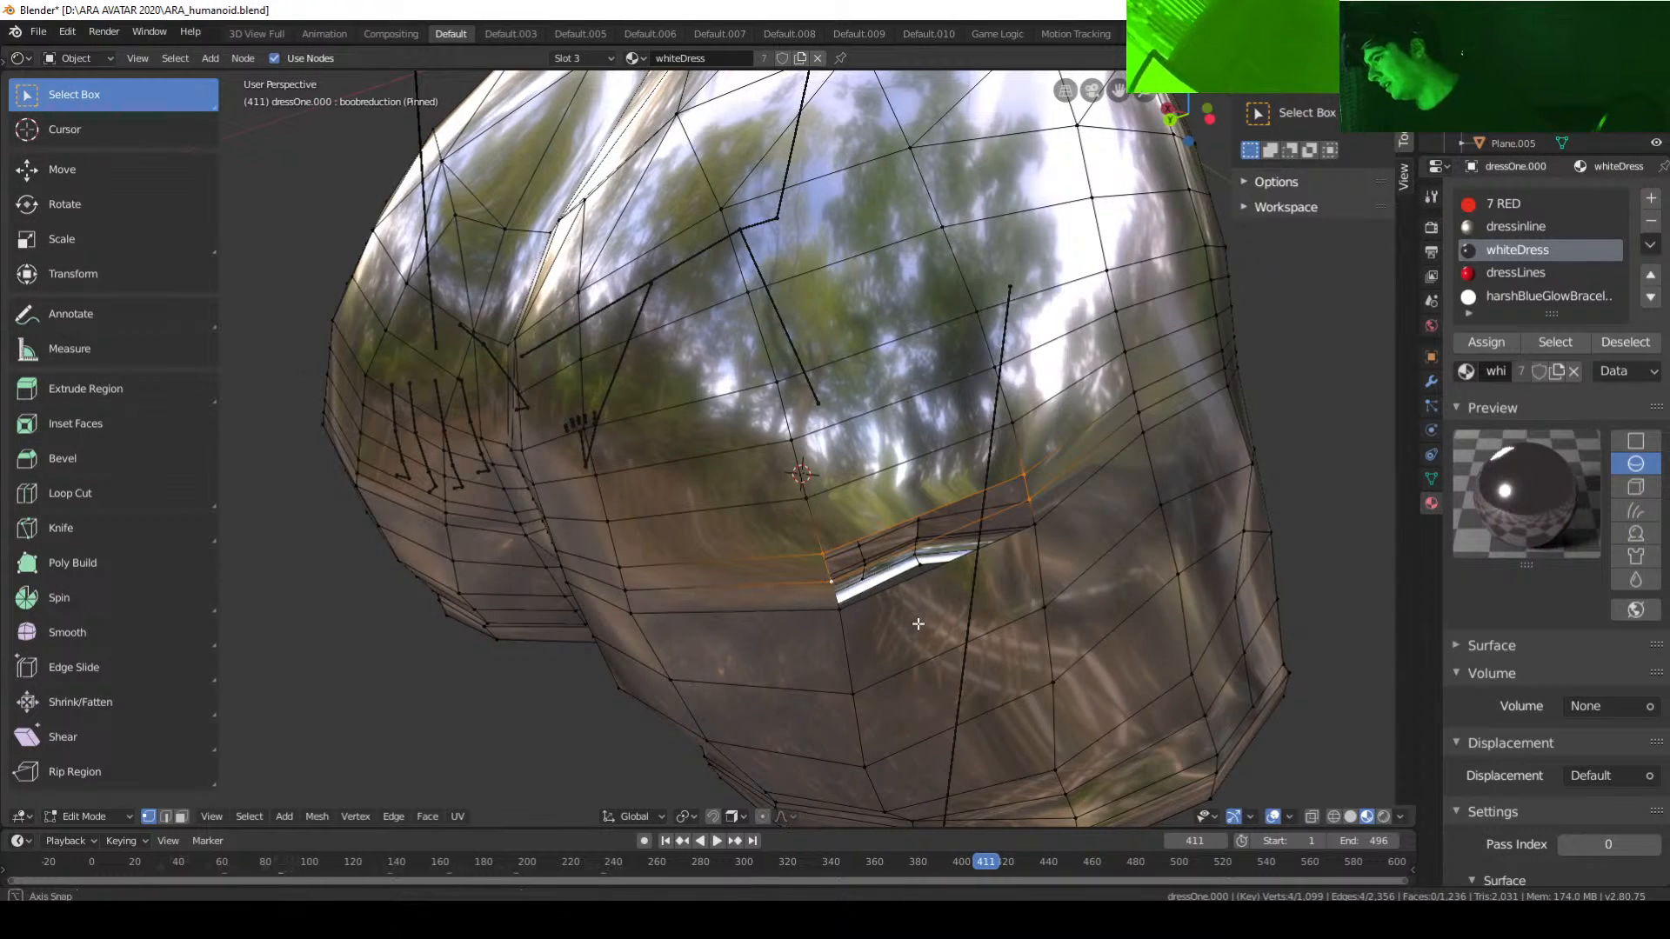
mouse_move(915, 620)
middle_down()
mouse_move(876, 615)
mouse_move(914, 626)
middle_up()
key(f)
Step: Fill the remaining lower strip of that back-thigh opening with a second four-vertex face
click(743, 519)
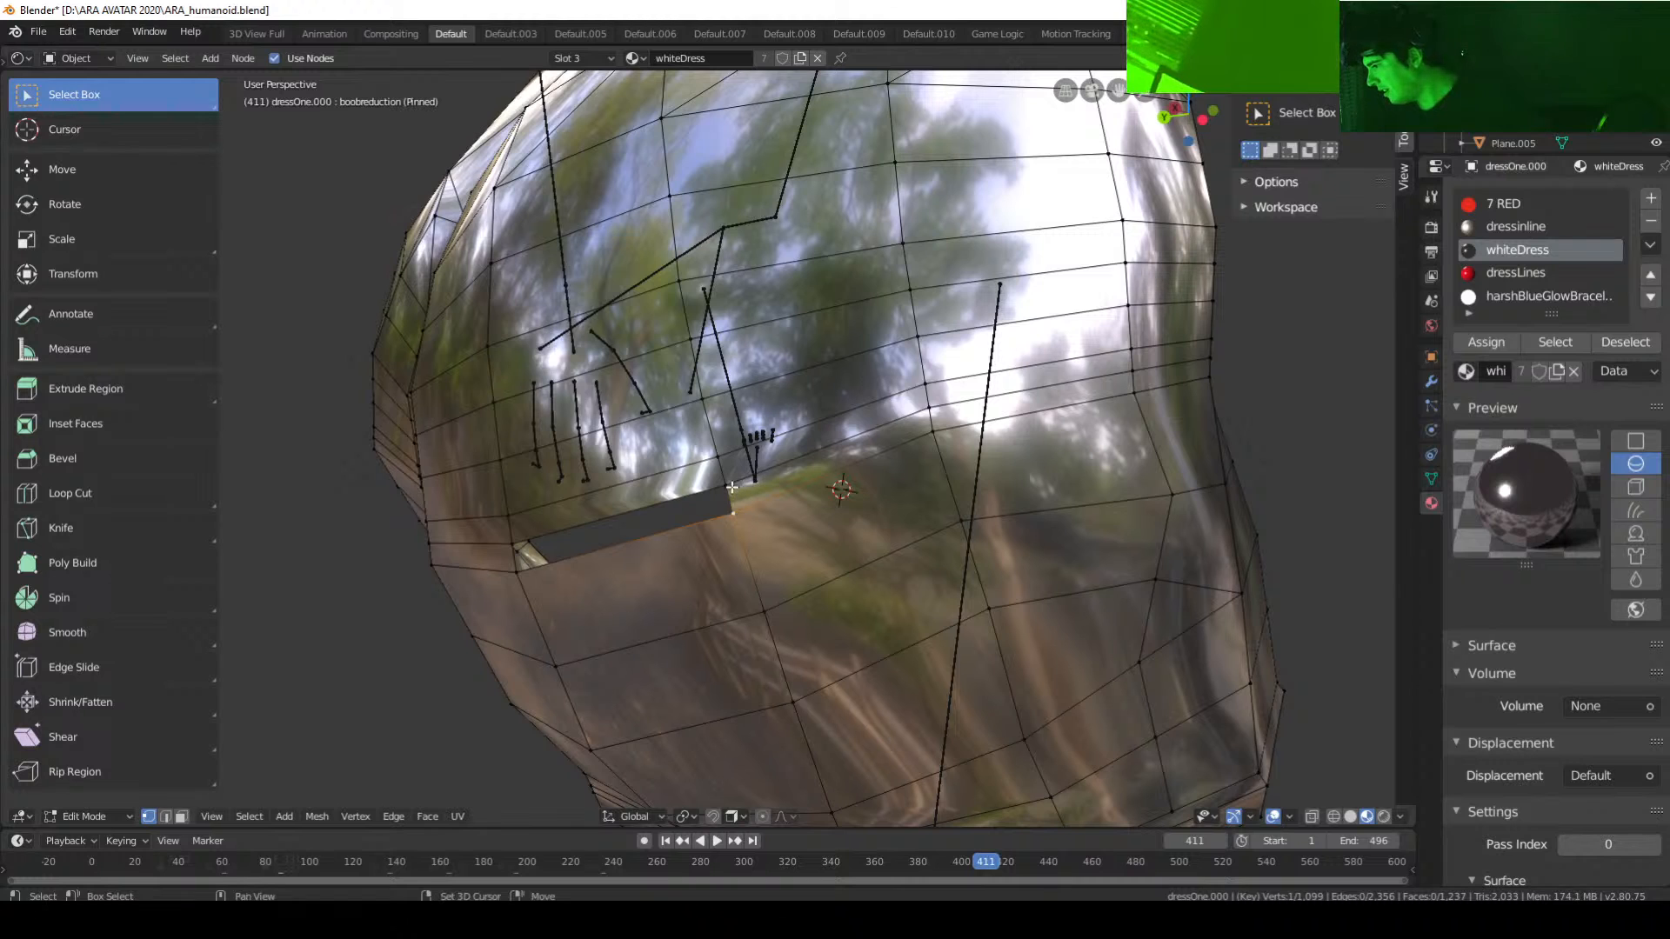
shift+click(734, 488)
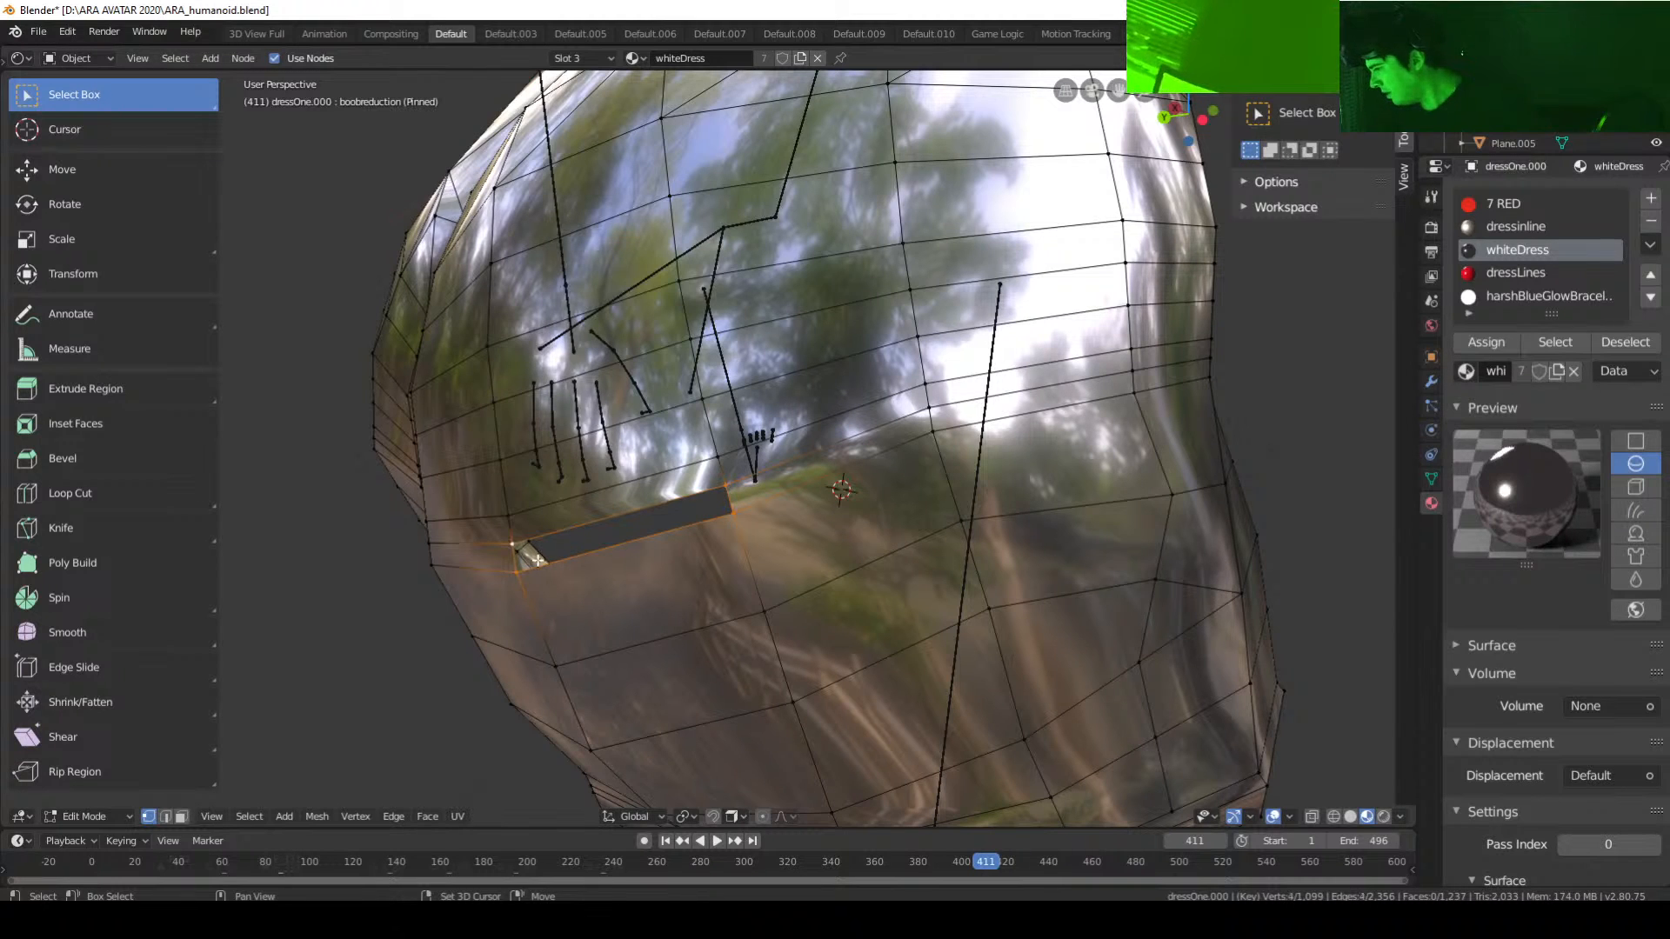
key(f)
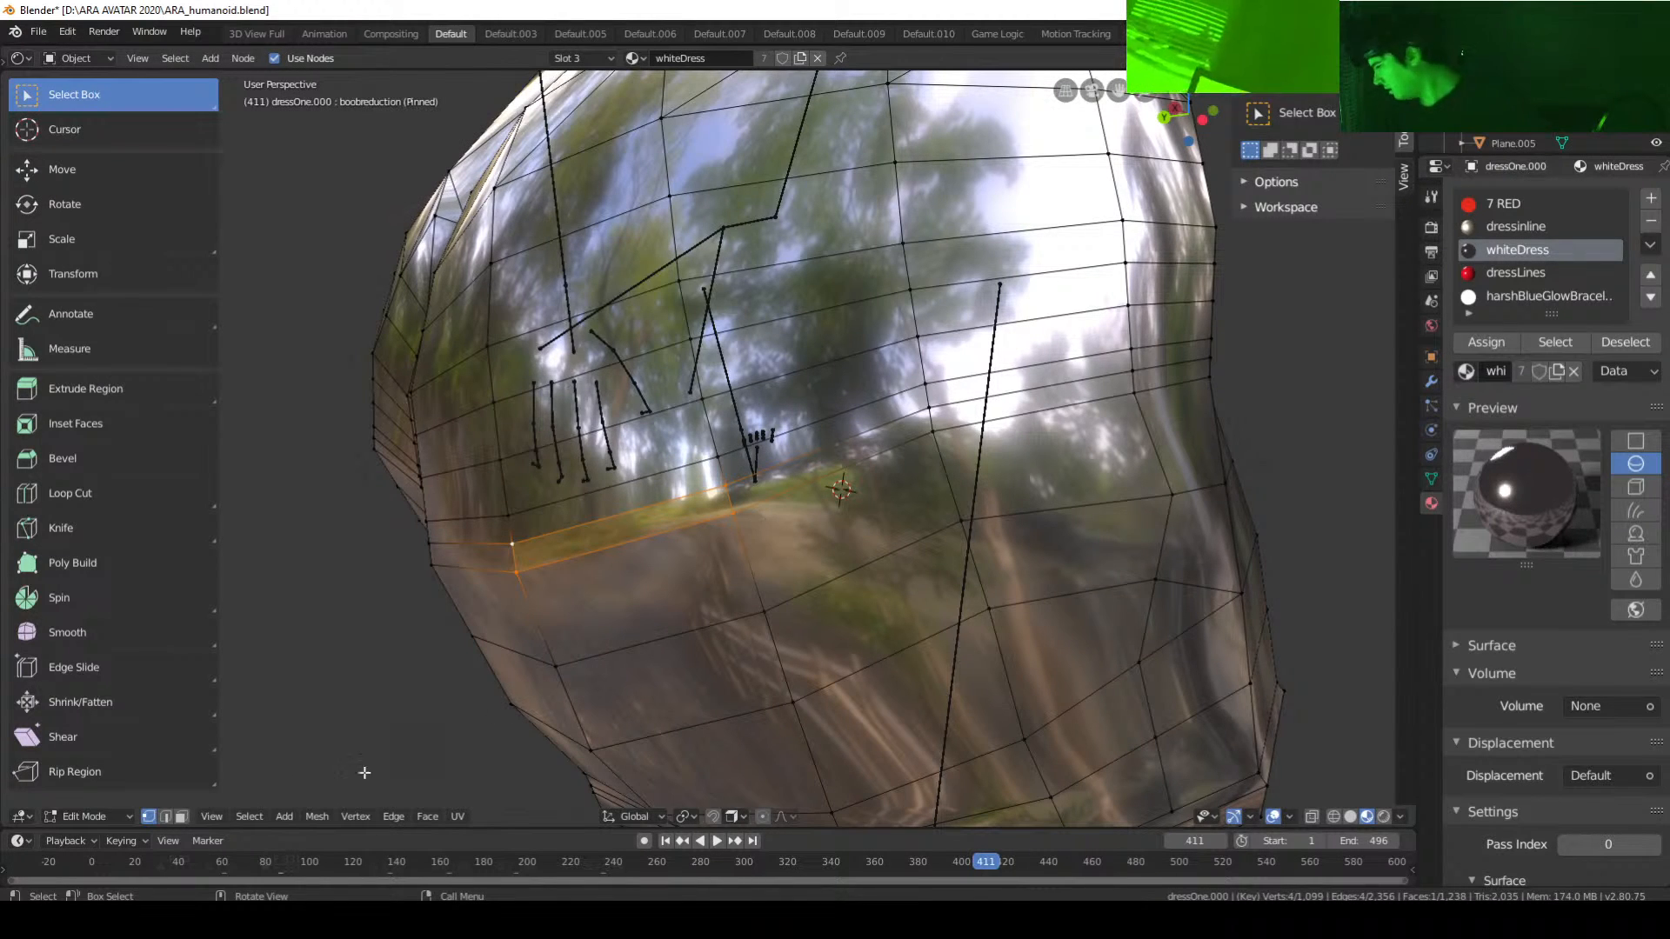
Step: Examine the face rows from the back of the thigh around to the front crotch, selecting individual faces in face selection mode
click(181, 815)
key(g)
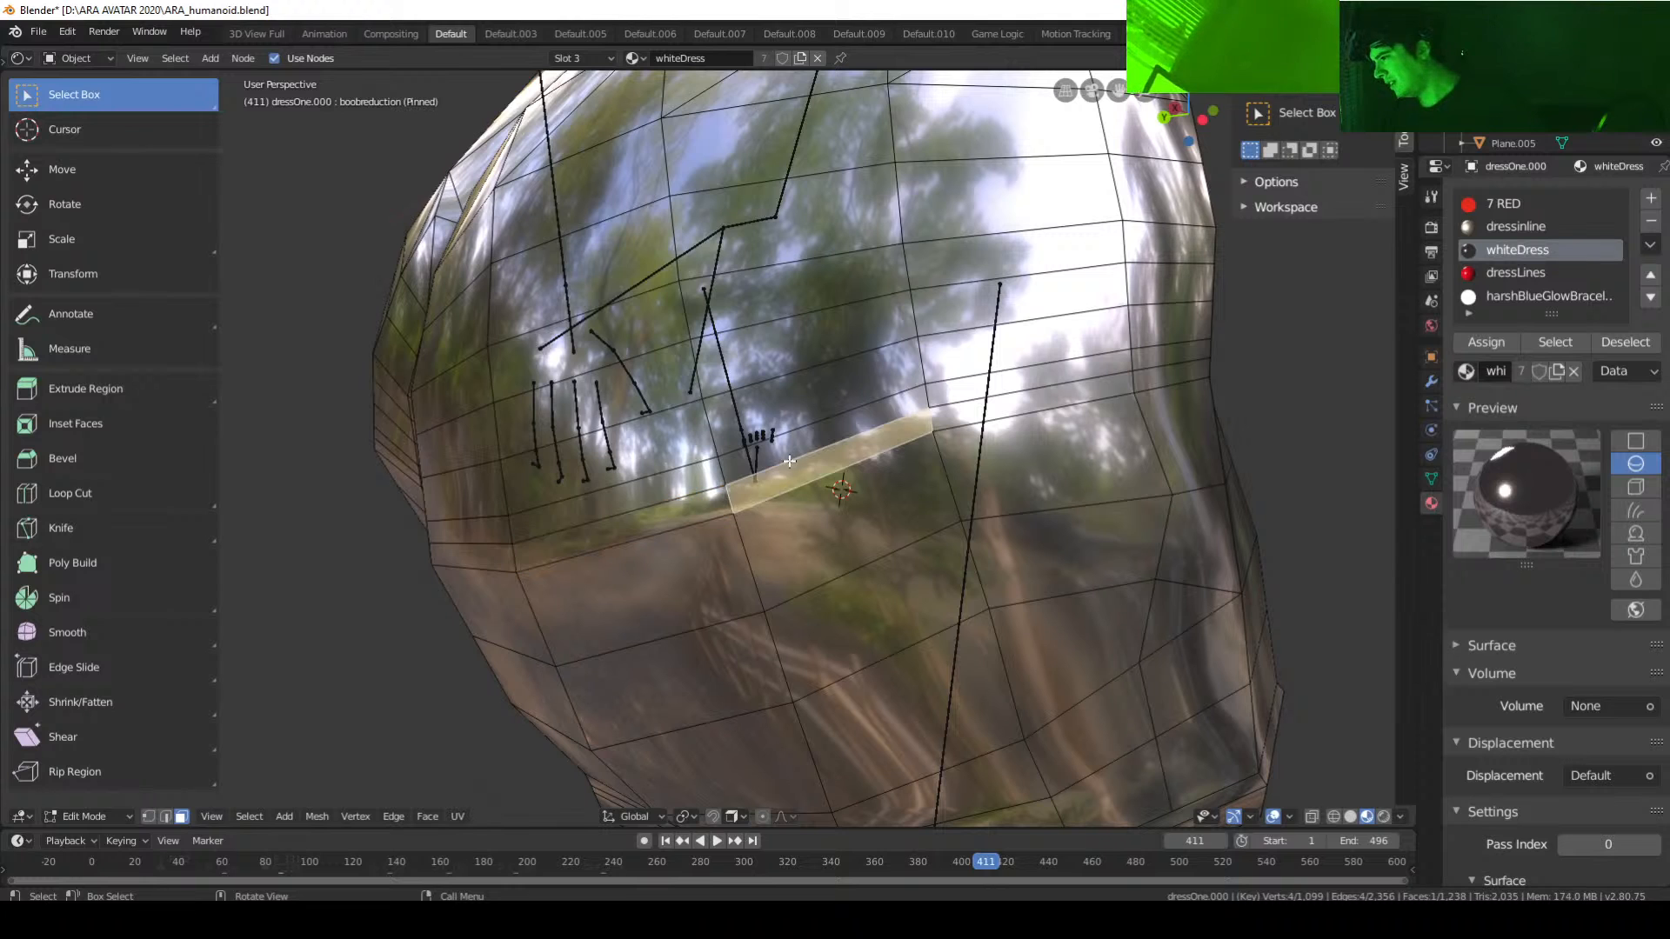
click(1035, 393)
middle_drag(1035, 393, 656, 486)
key(g)
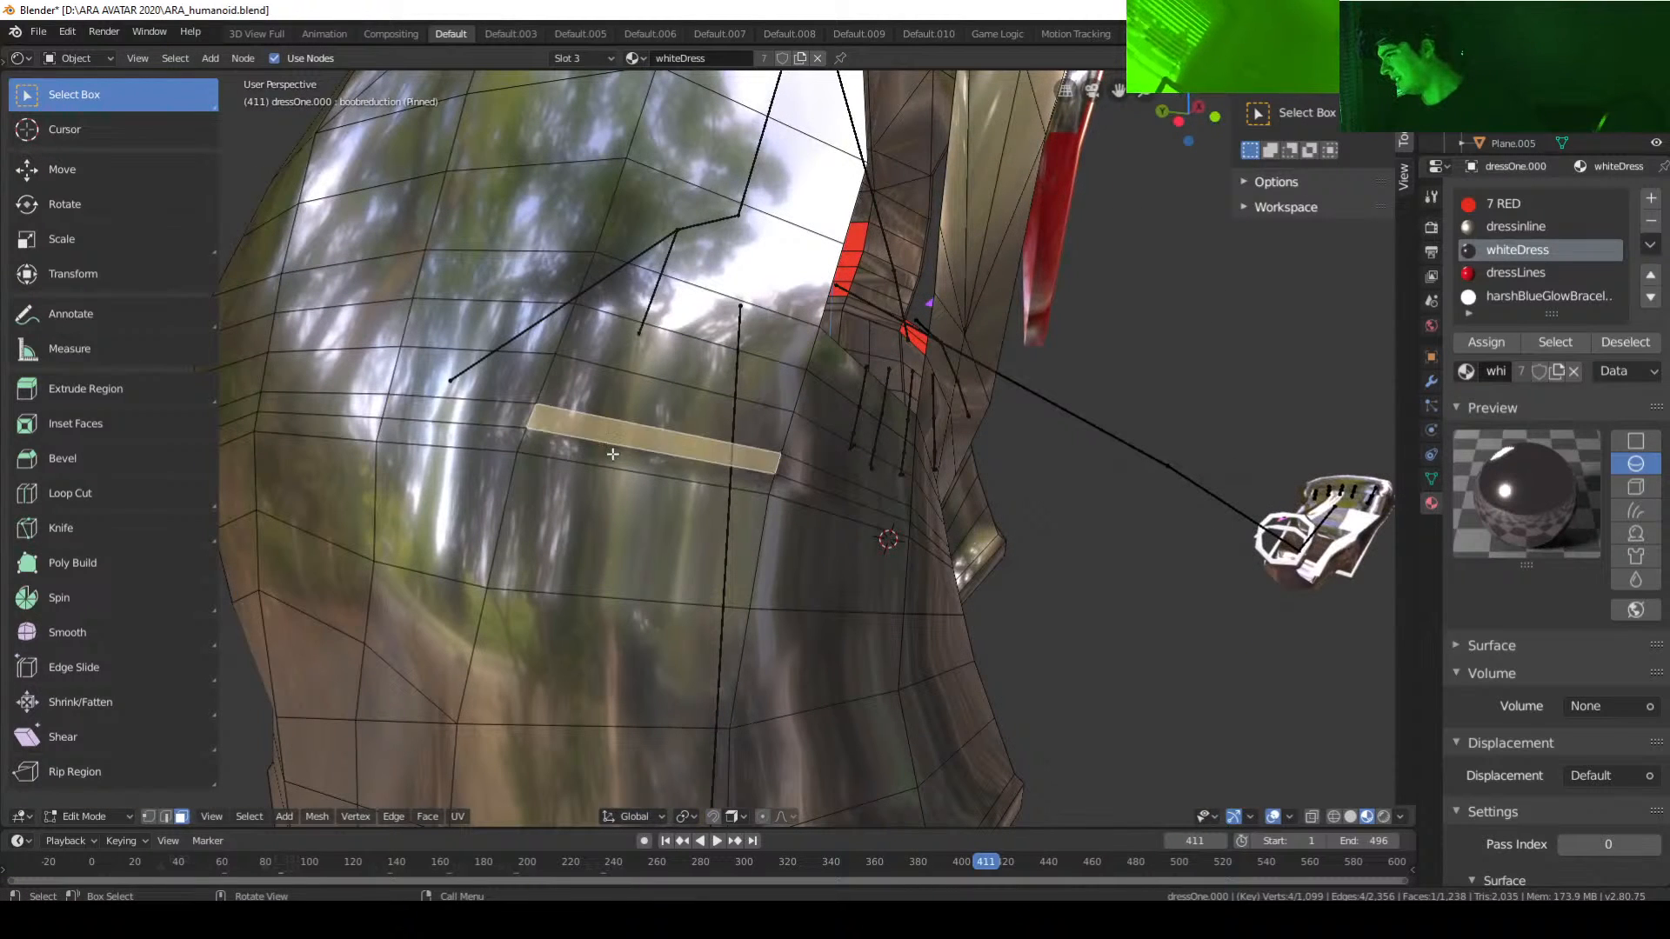
click(806, 484)
middle_drag(895, 530, 603, 595)
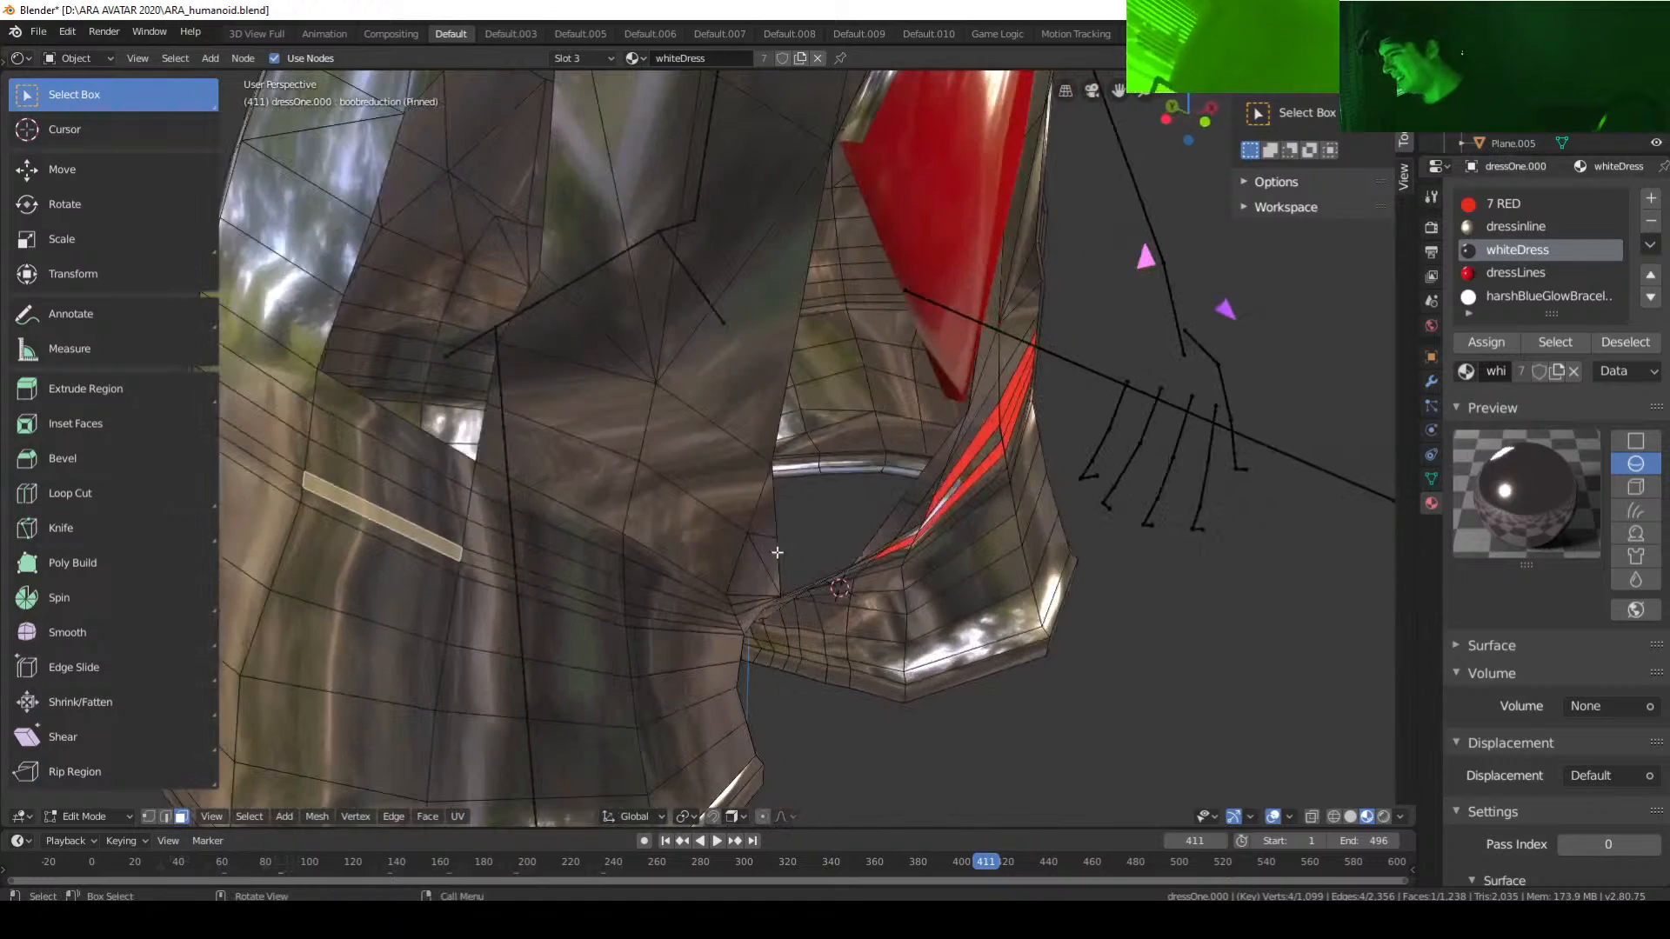
click(550, 599)
click(565, 585)
click(571, 578)
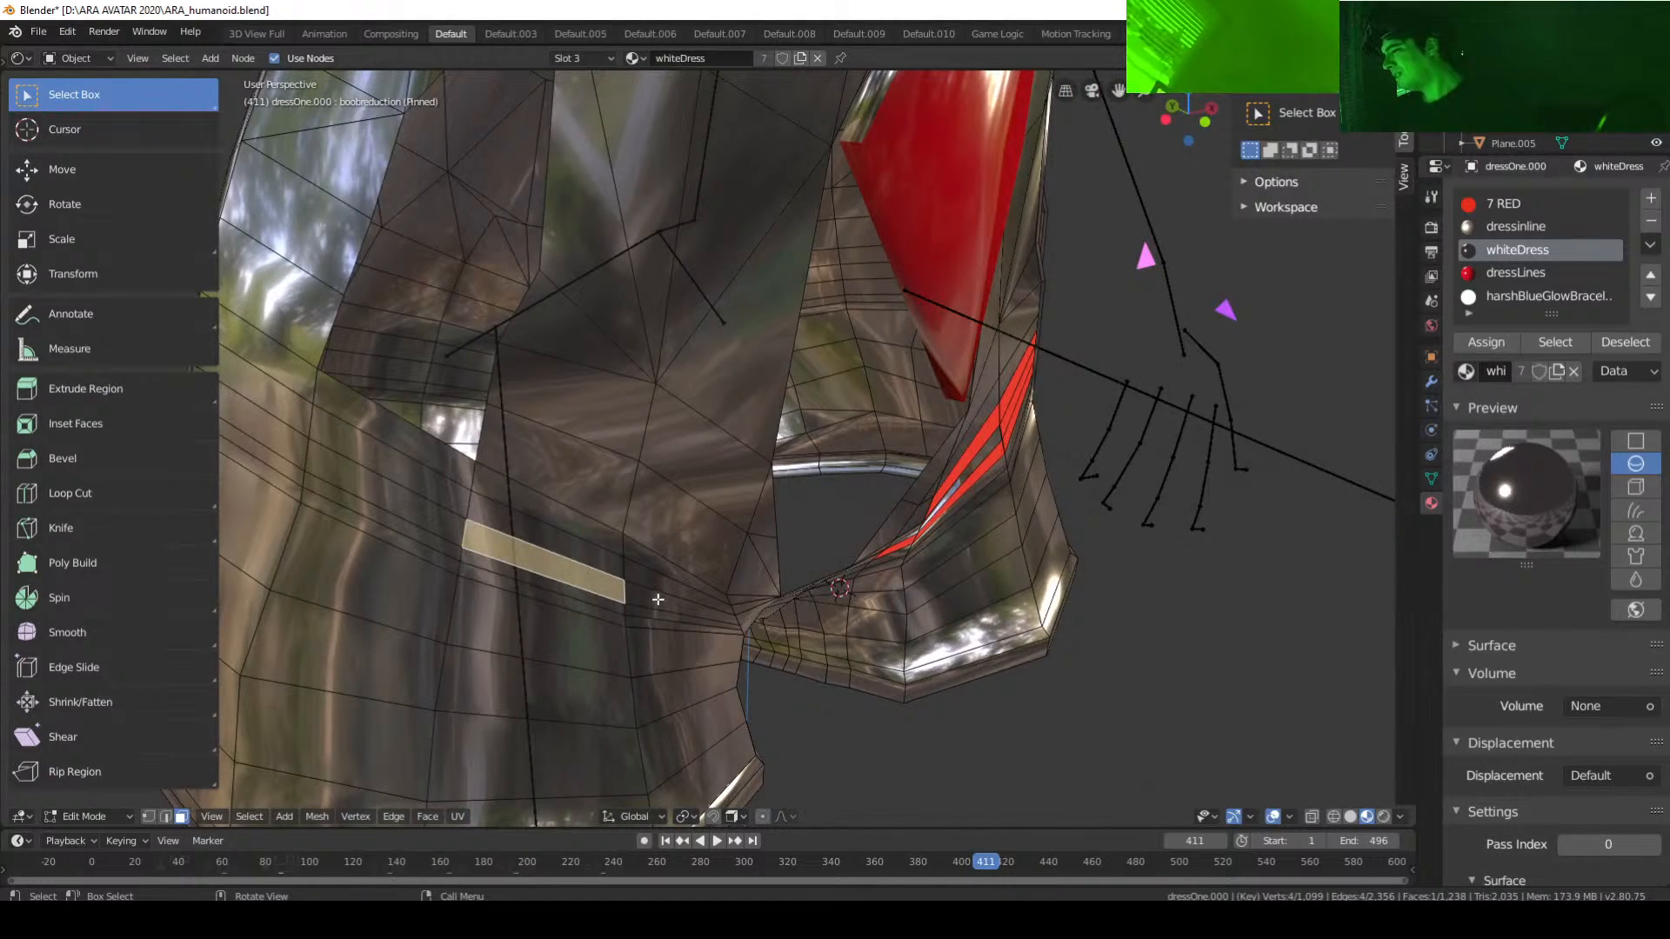
click(635, 624)
click(652, 614)
click(672, 603)
click(700, 593)
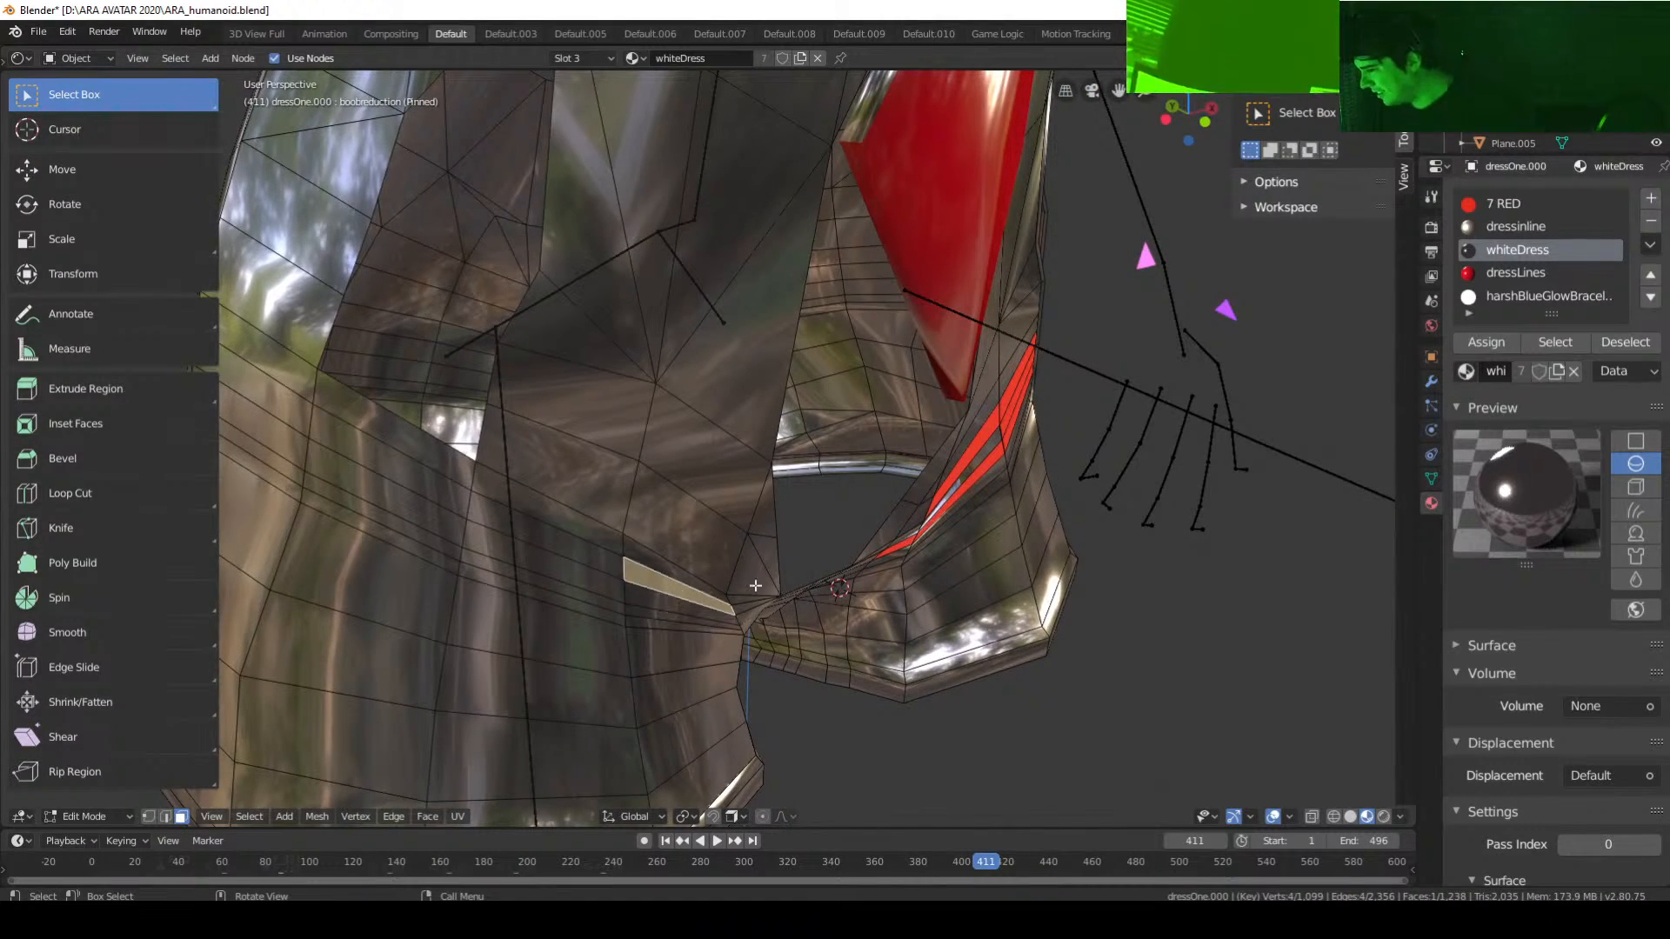
Step: Delete the seven-vertex face at the front between the crotch panel and the thigh without red faces
middle_drag(738, 573, 598, 481)
click(578, 474)
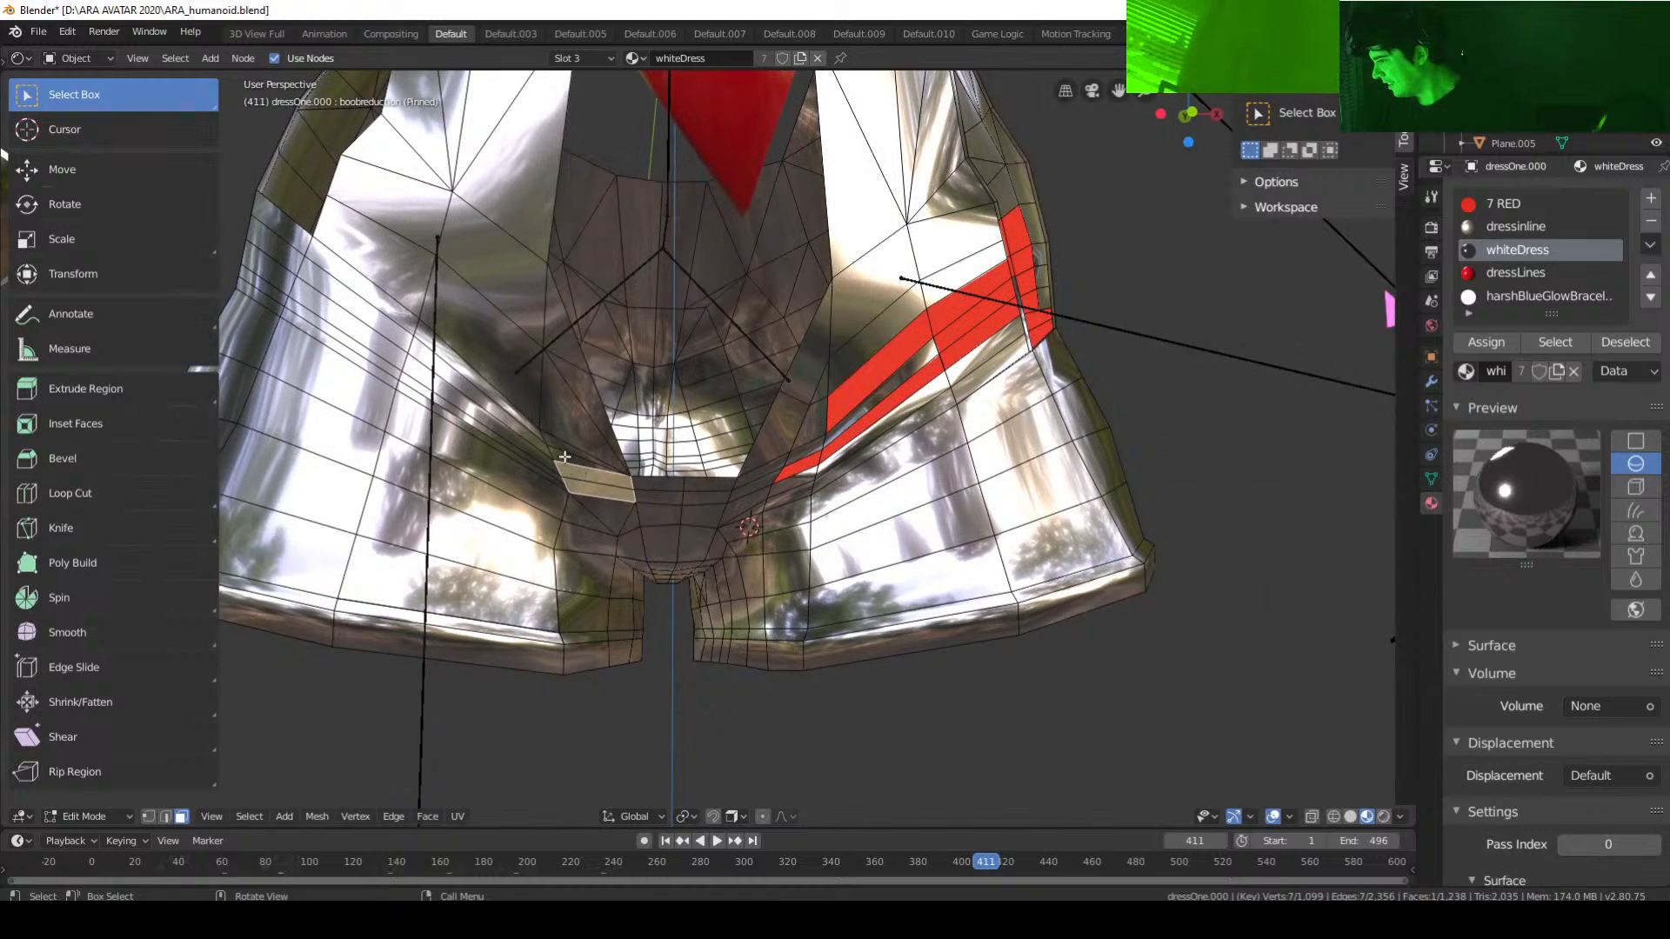
key(x)
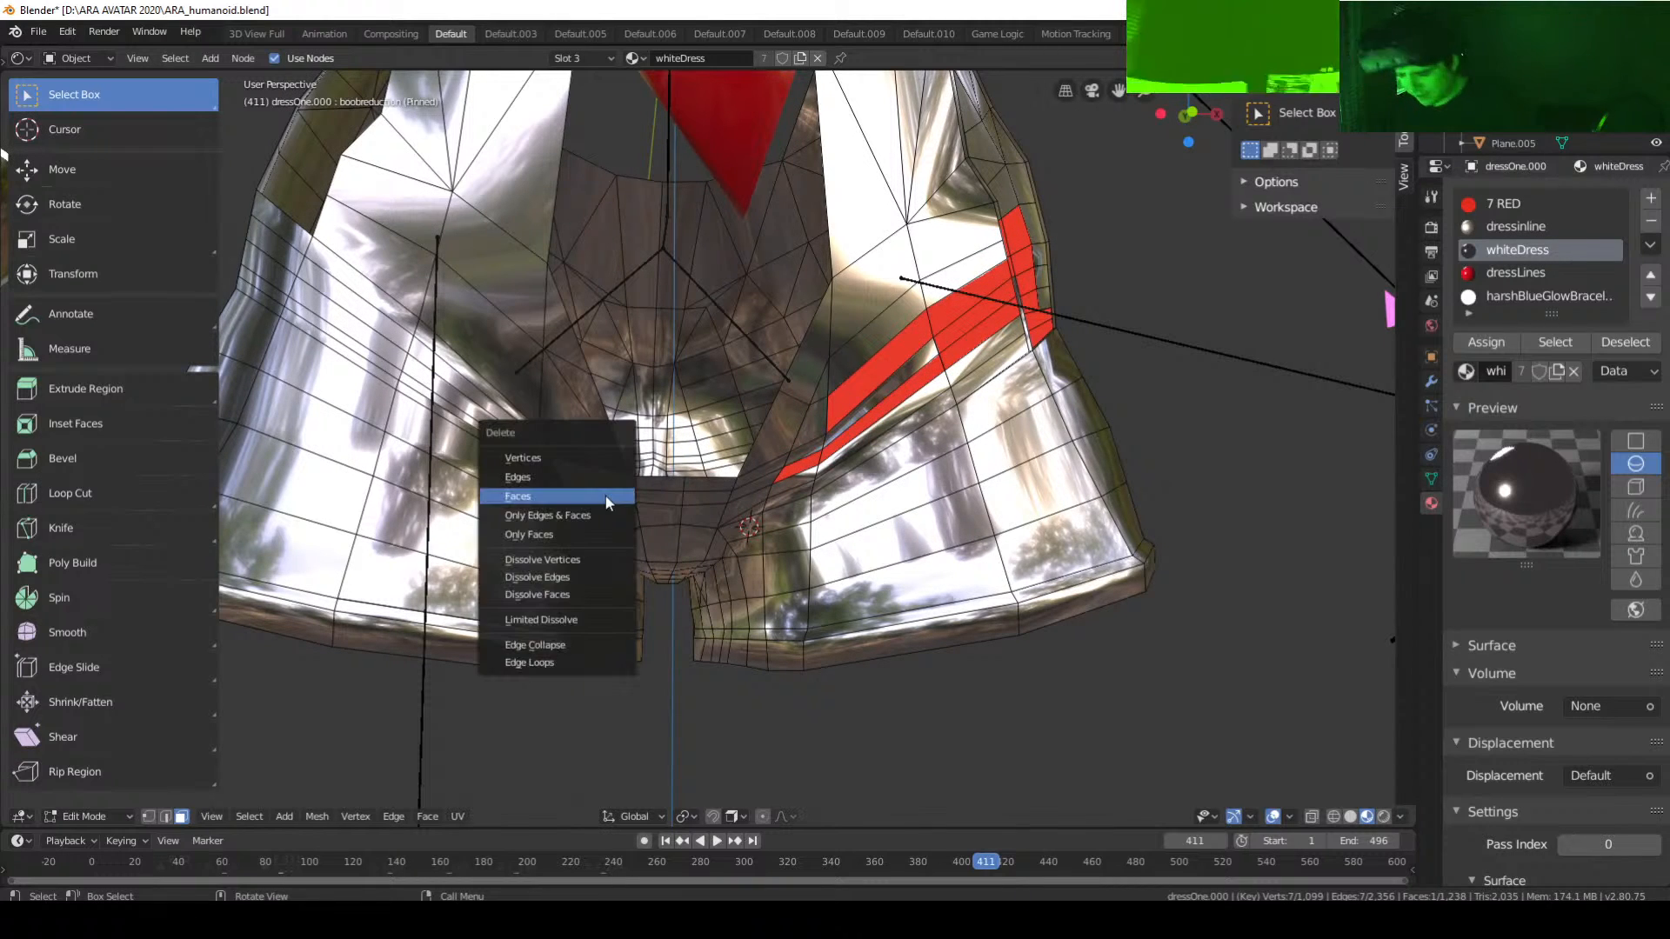
click(606, 496)
Step: Fill the upper strip of the opening beside the crotch panel with a four-vertex face, working in vertex selection mode
click(148, 815)
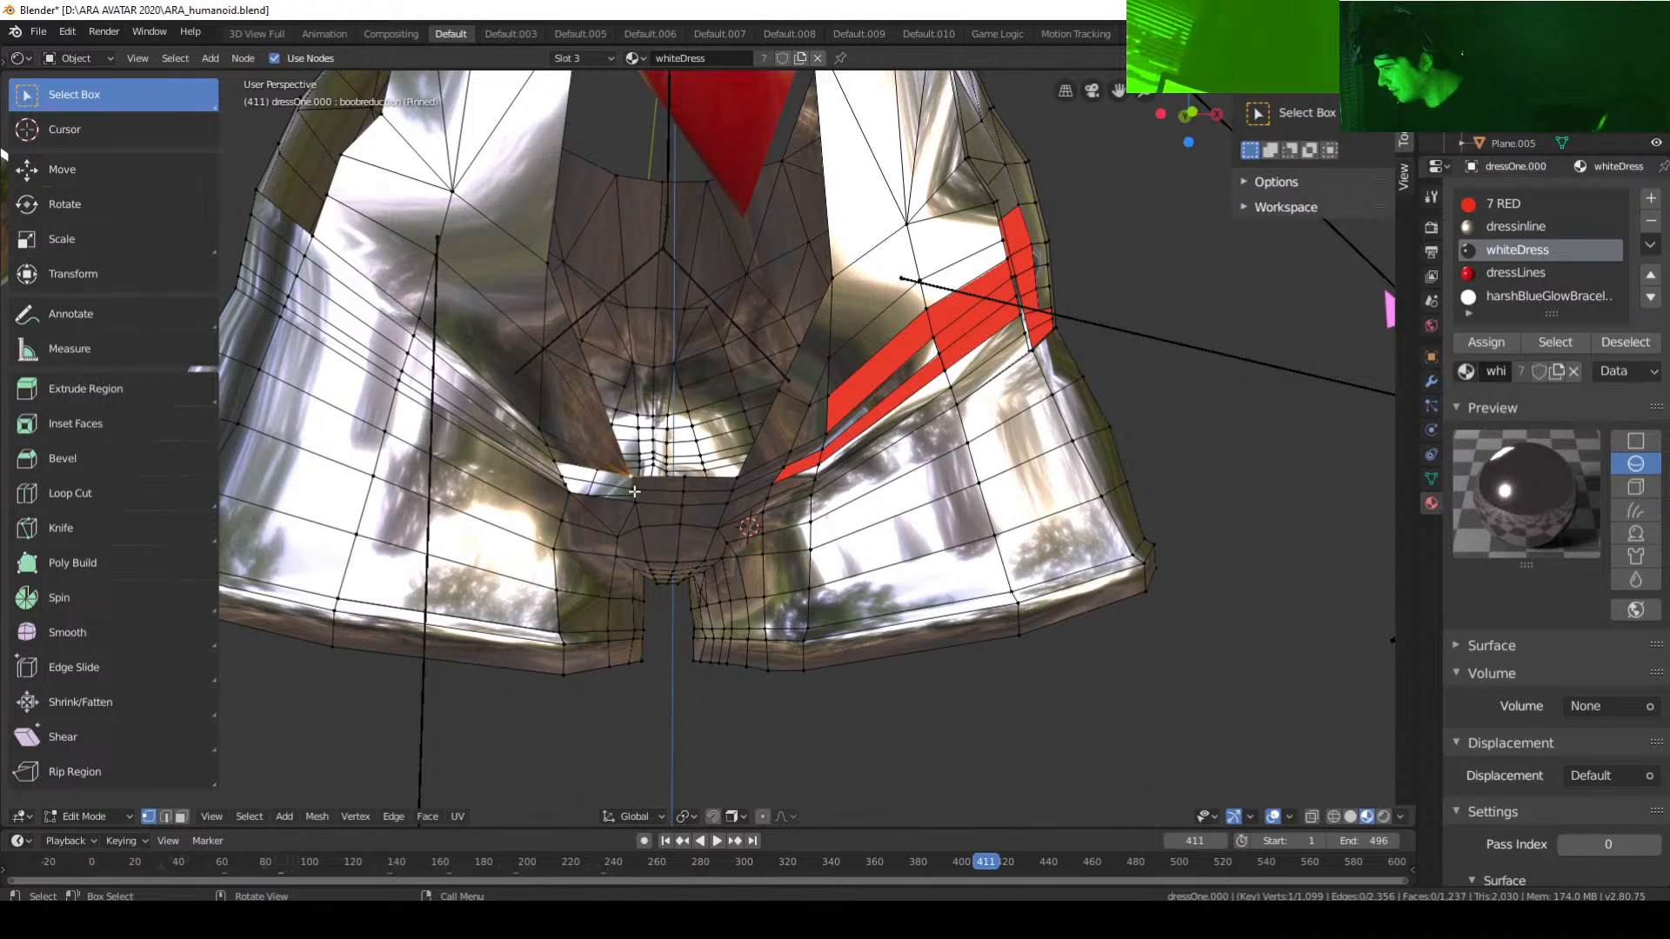
alt+click(582, 494)
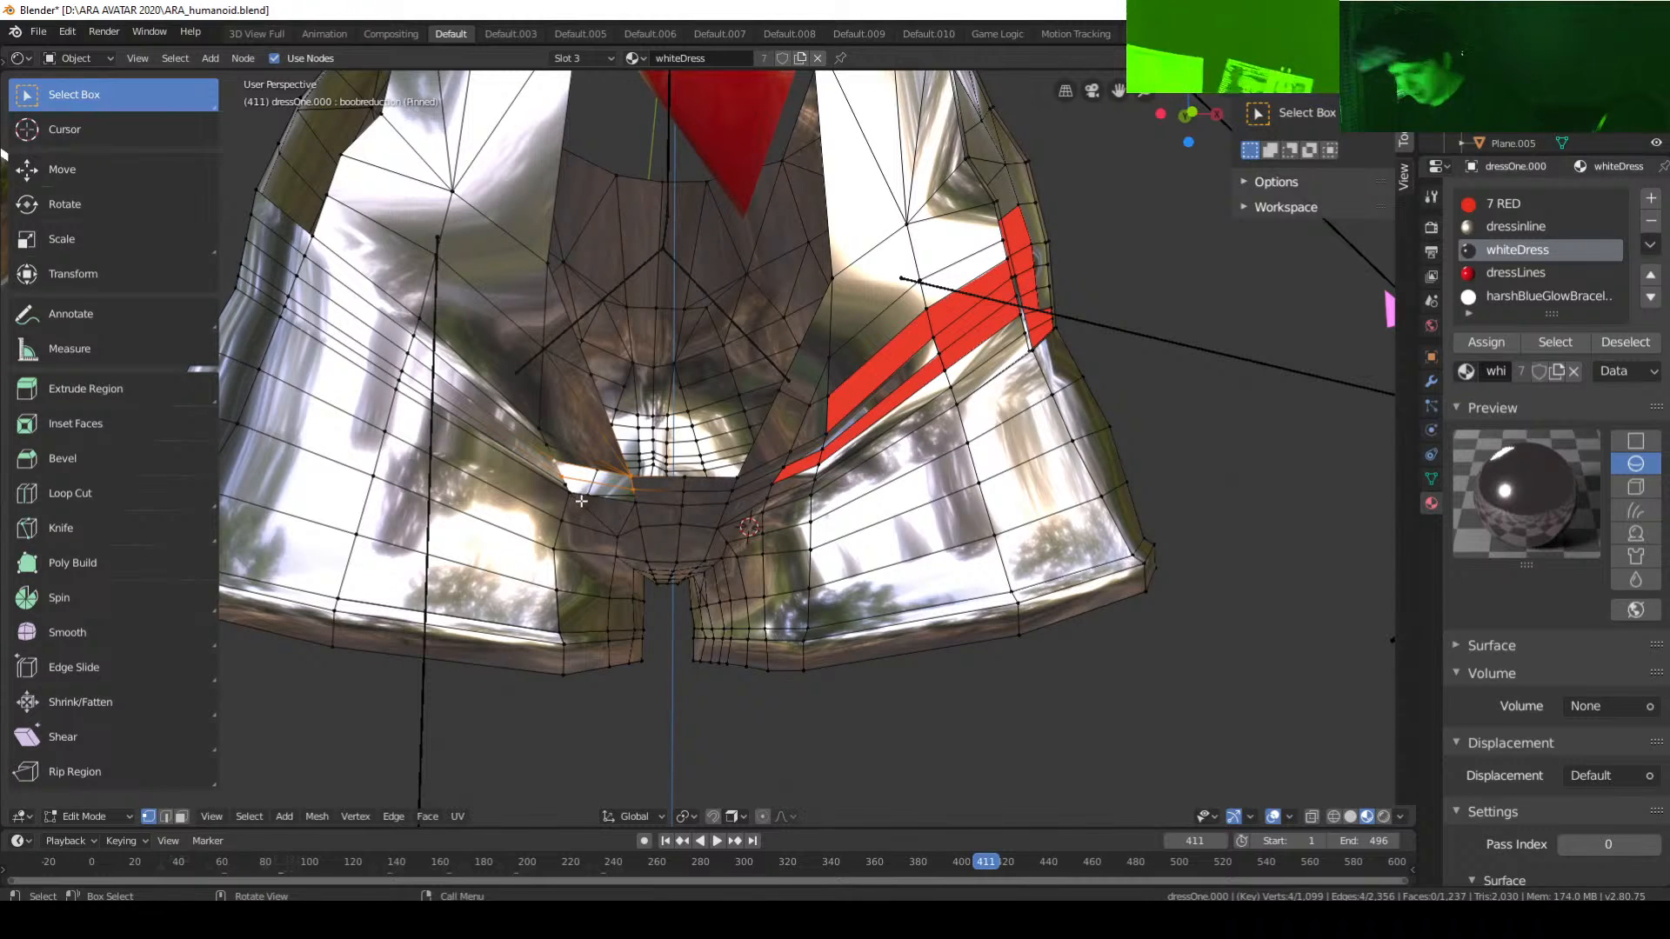
scroll(588, 507, up, 4)
key(f)
Step: Fill the lower edge of the opening beside the front crotch panel with a three-vertex face
click(513, 552)
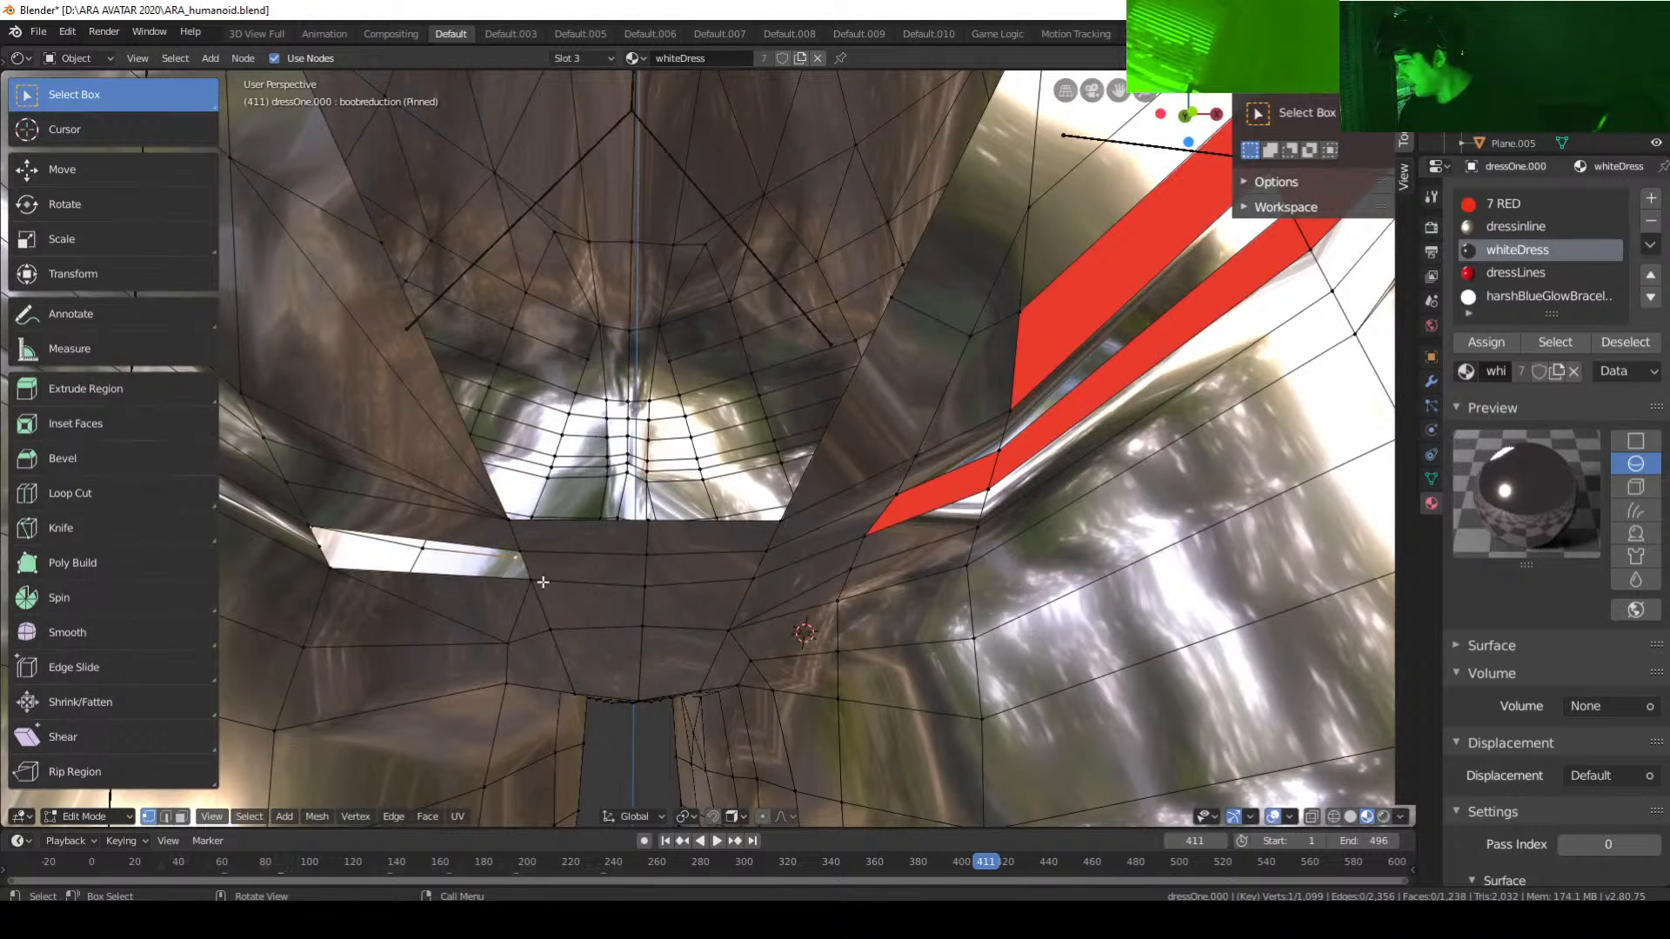
scroll(548, 577, down, 3)
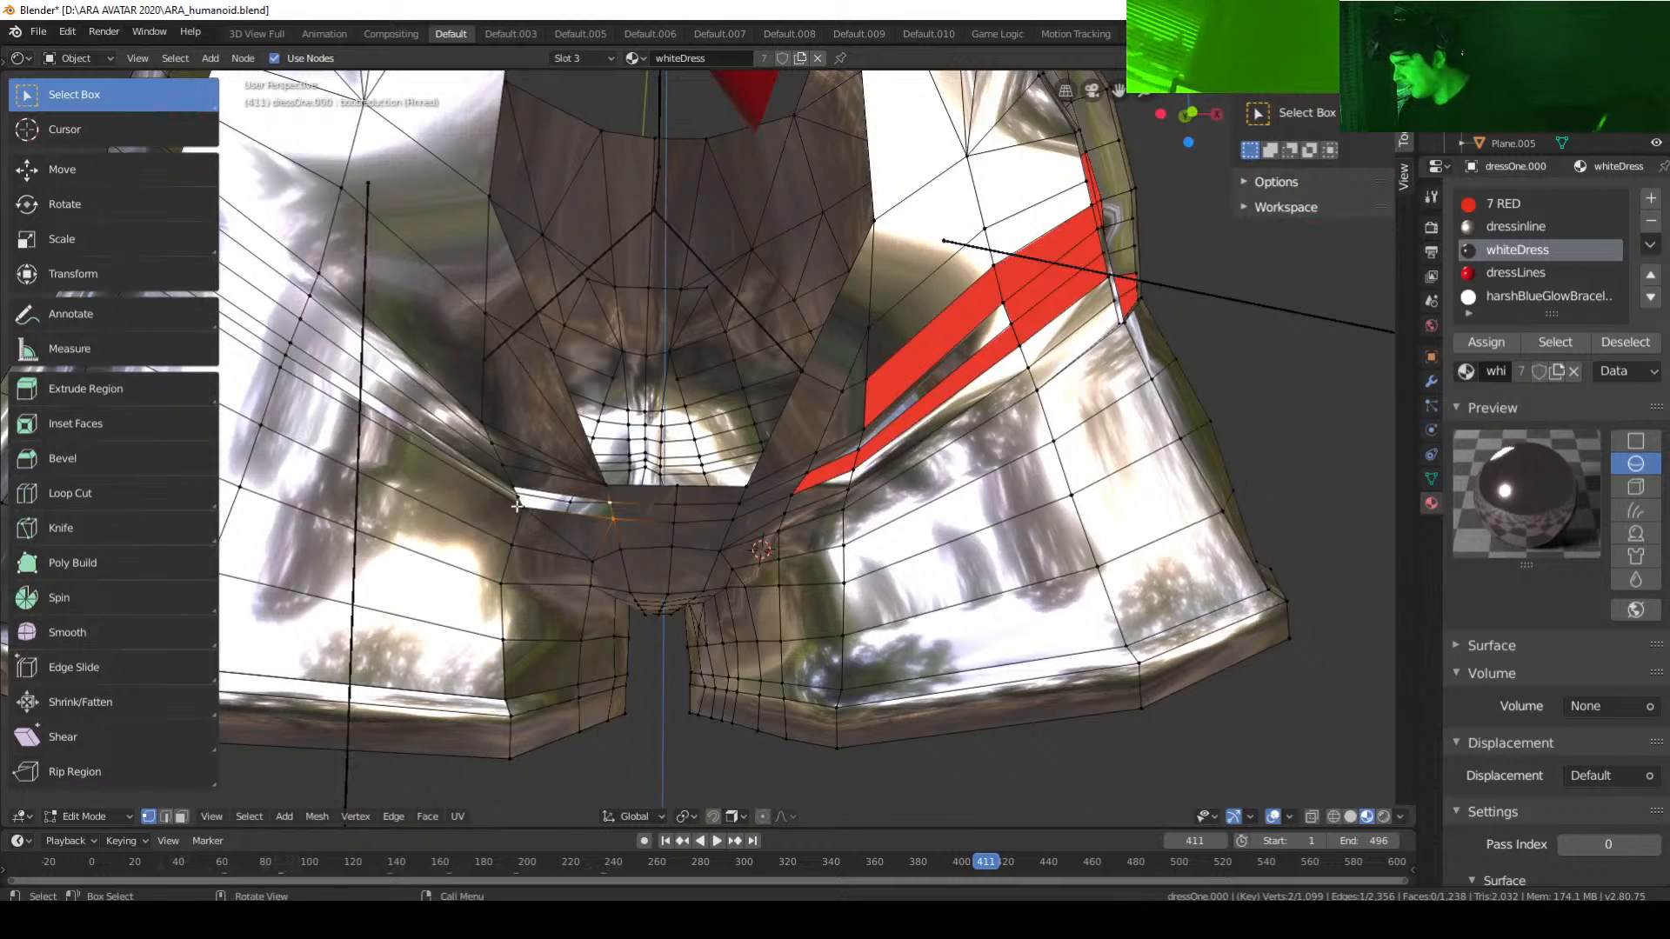
scroll(611, 547, up, 1)
shift+click(558, 520)
click(558, 520)
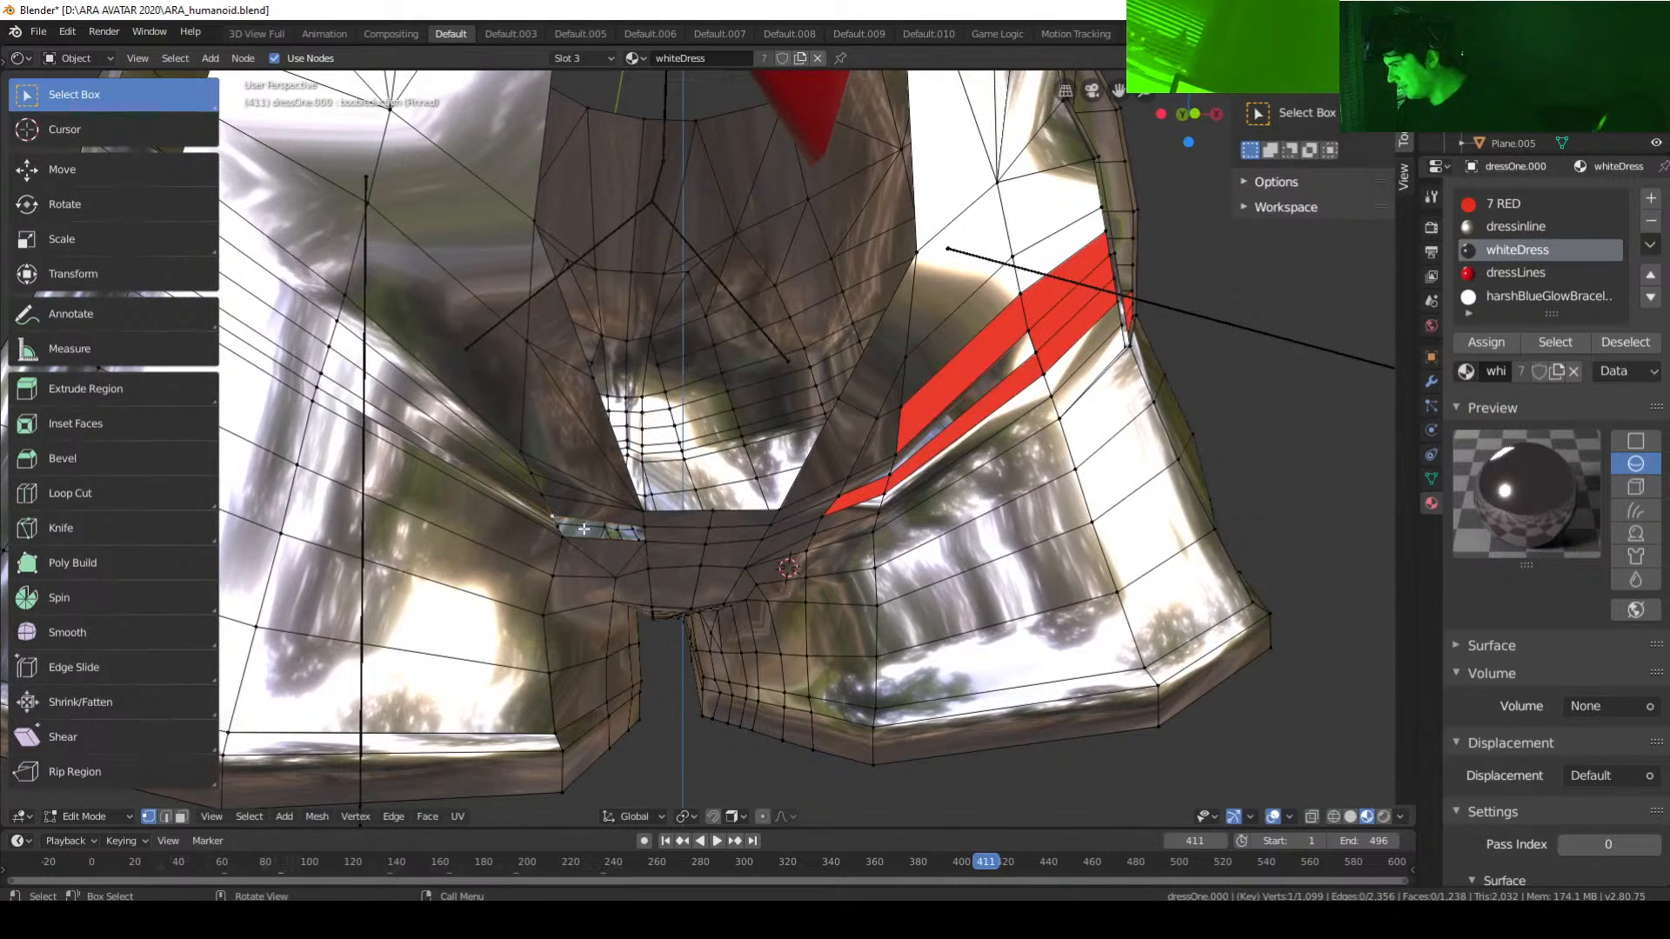
middle_drag(673, 572, 647, 566)
click(484, 507)
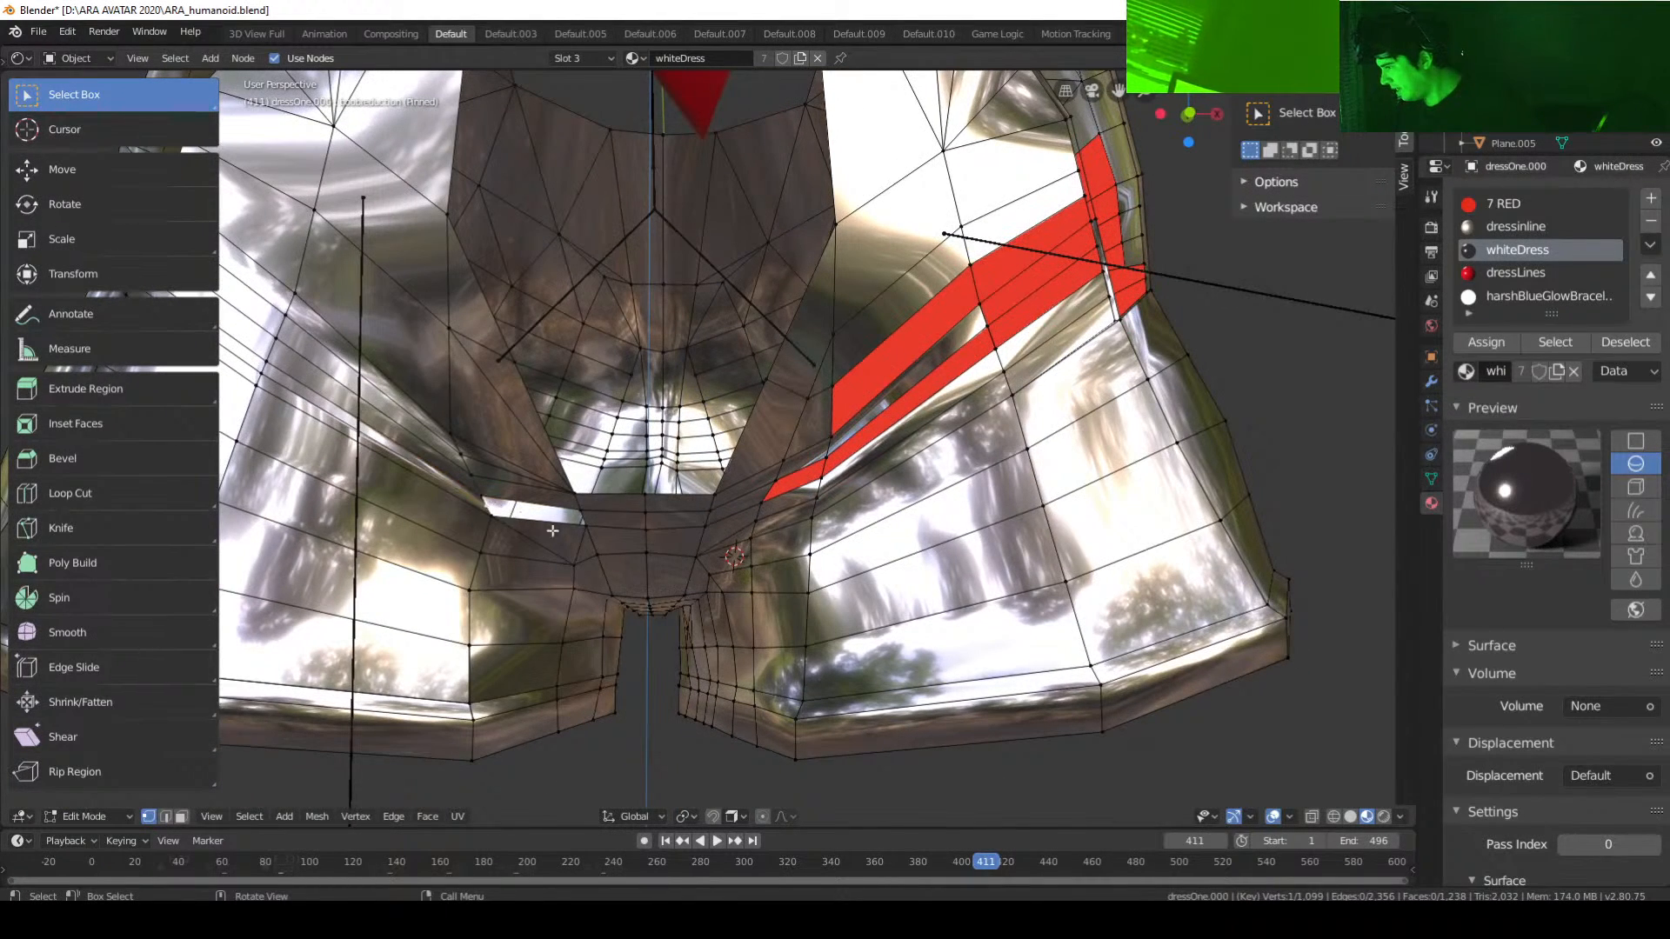
shift+click(587, 525)
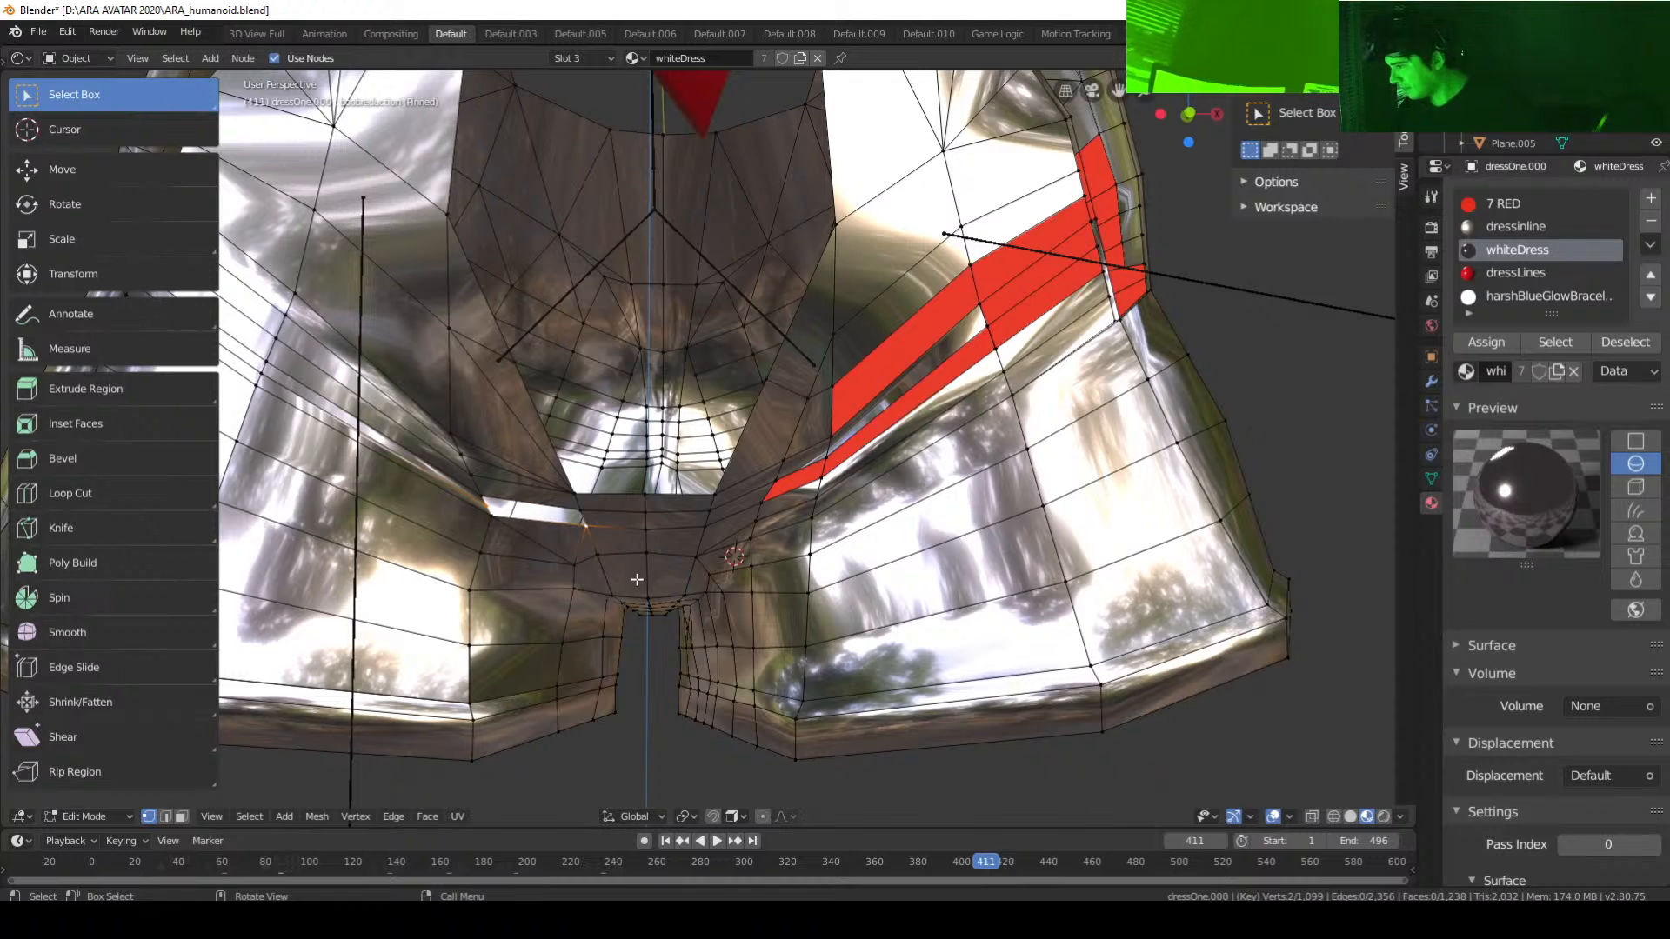
middle_drag(598, 534, 599, 556)
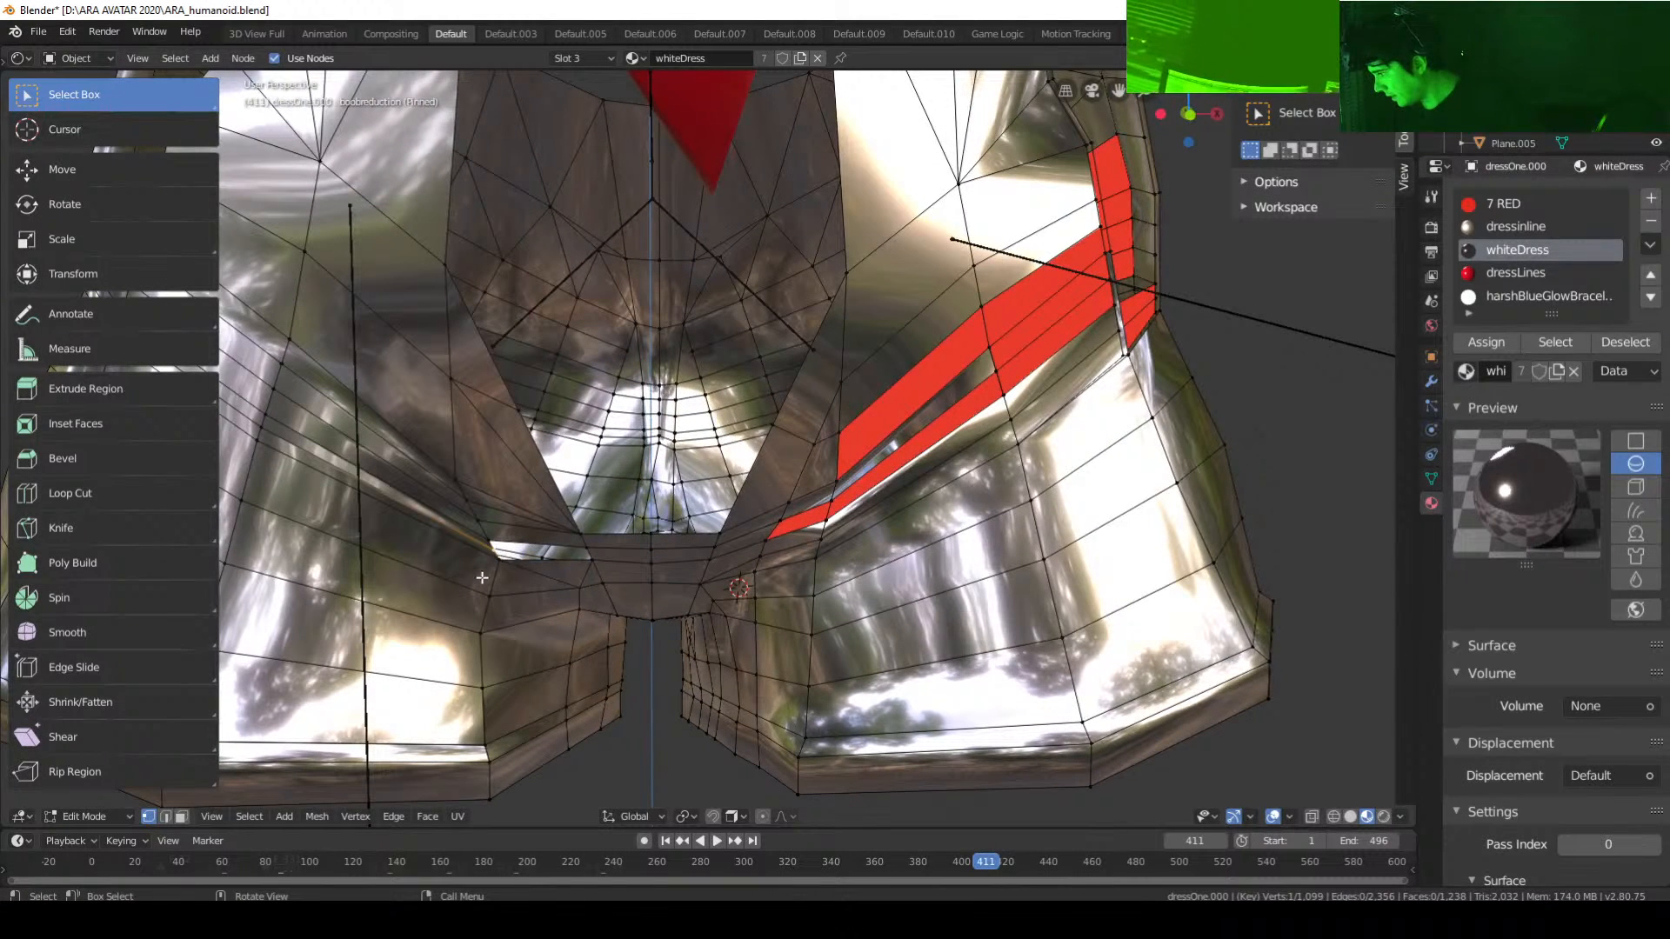
click(592, 547)
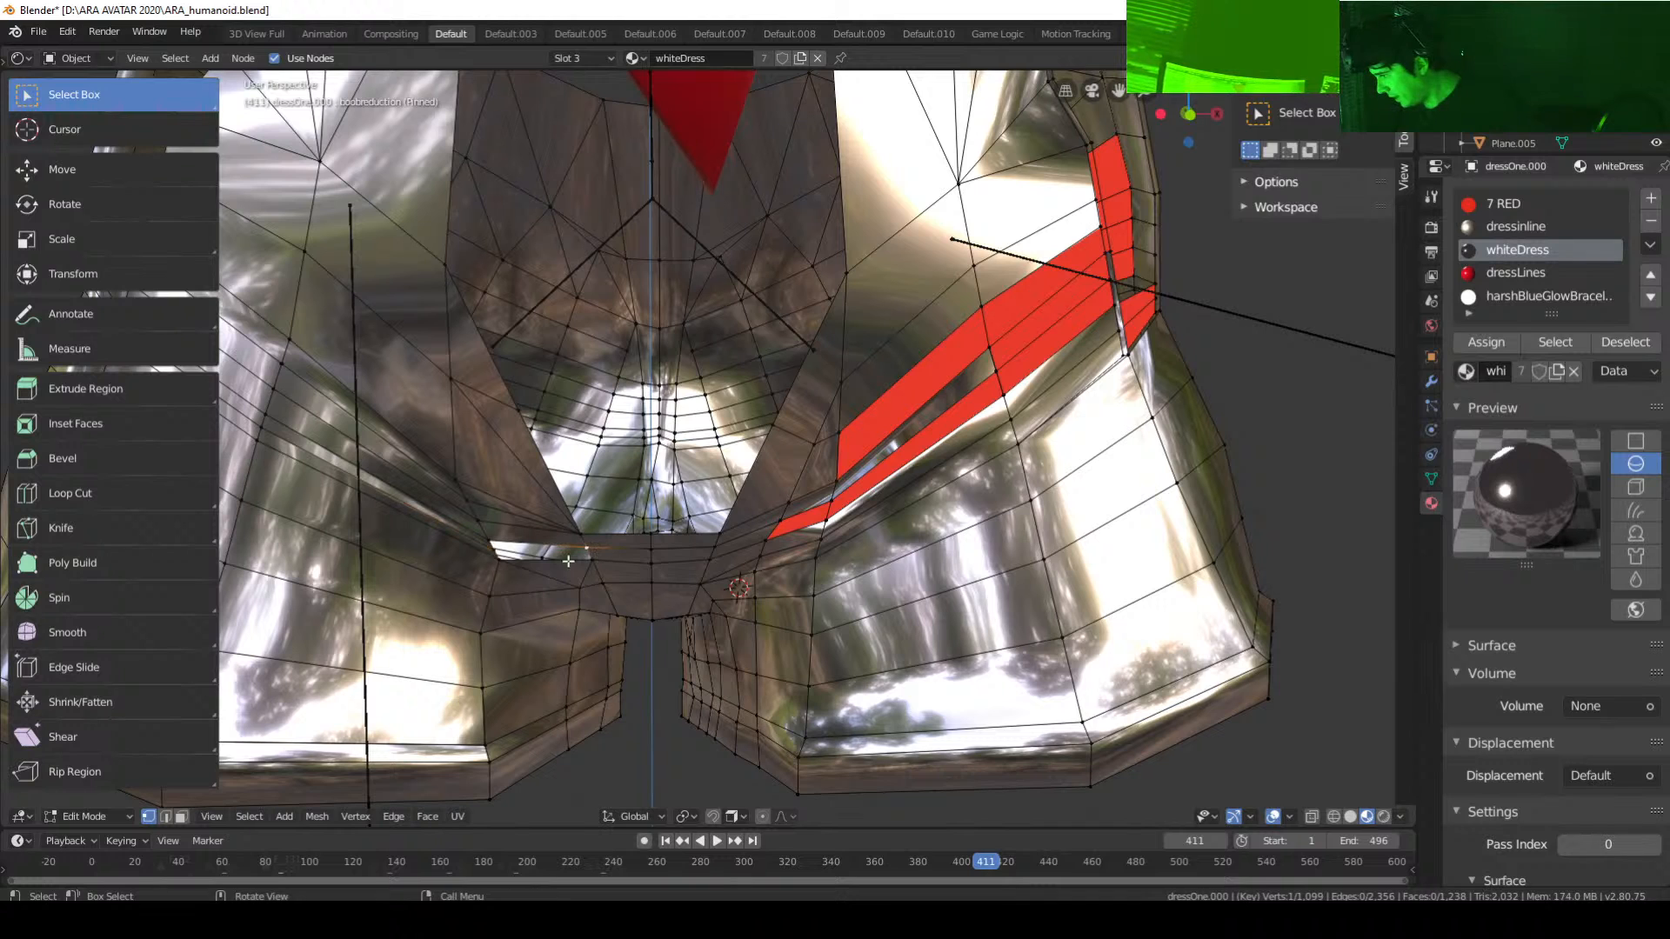
click(494, 550)
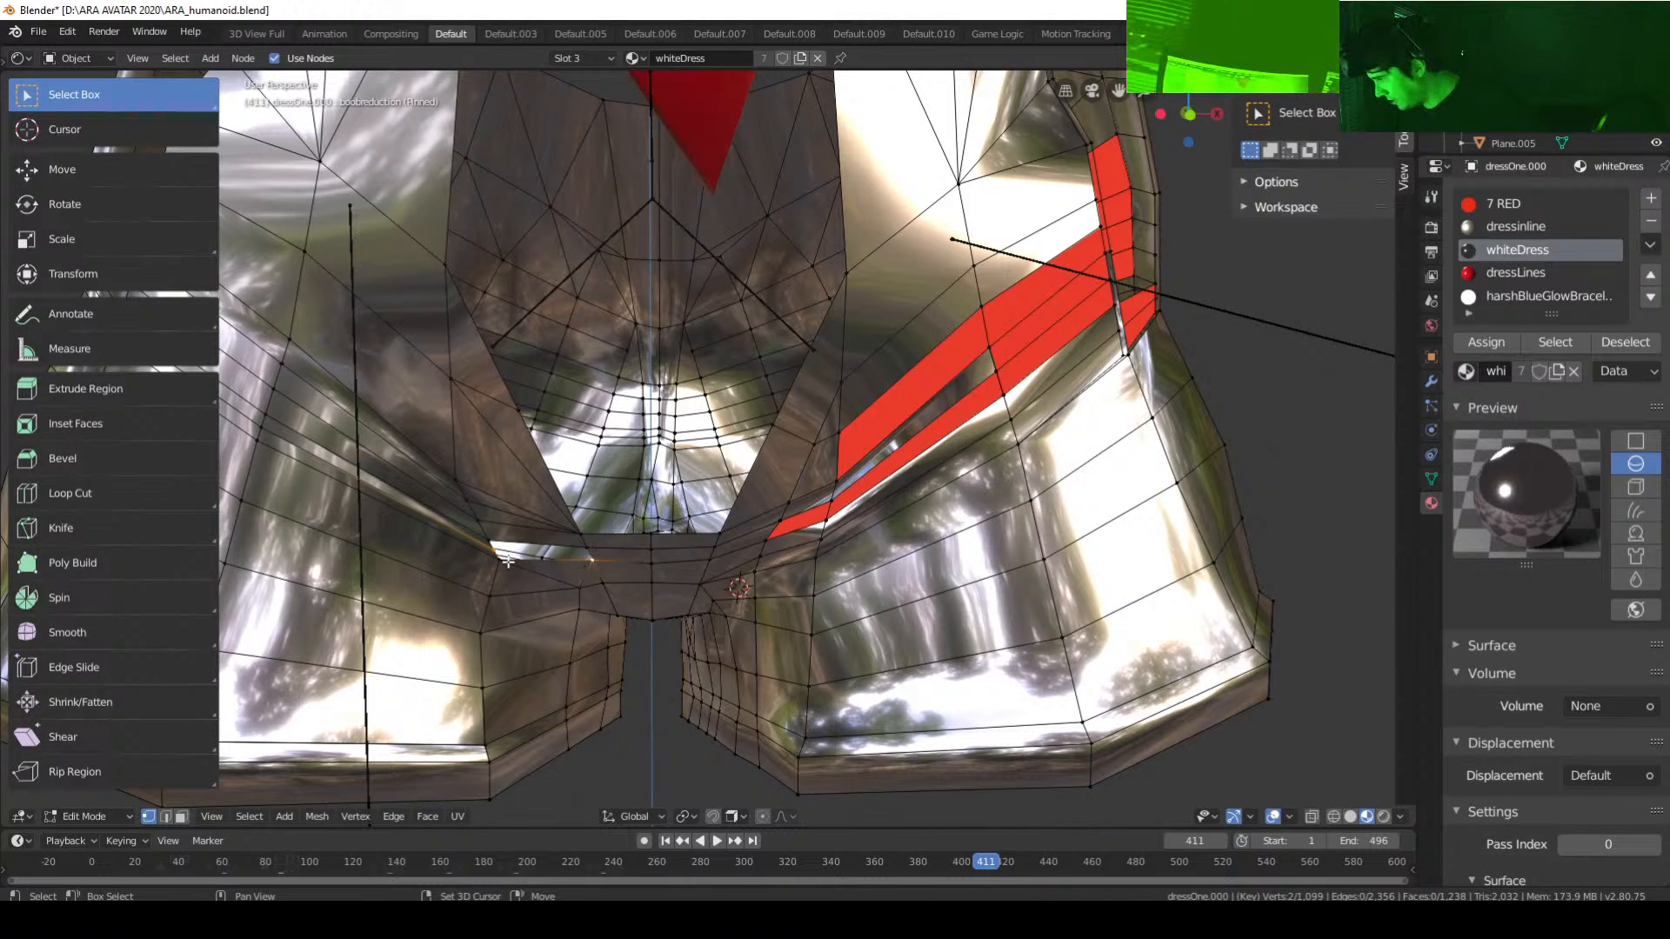
key(f)
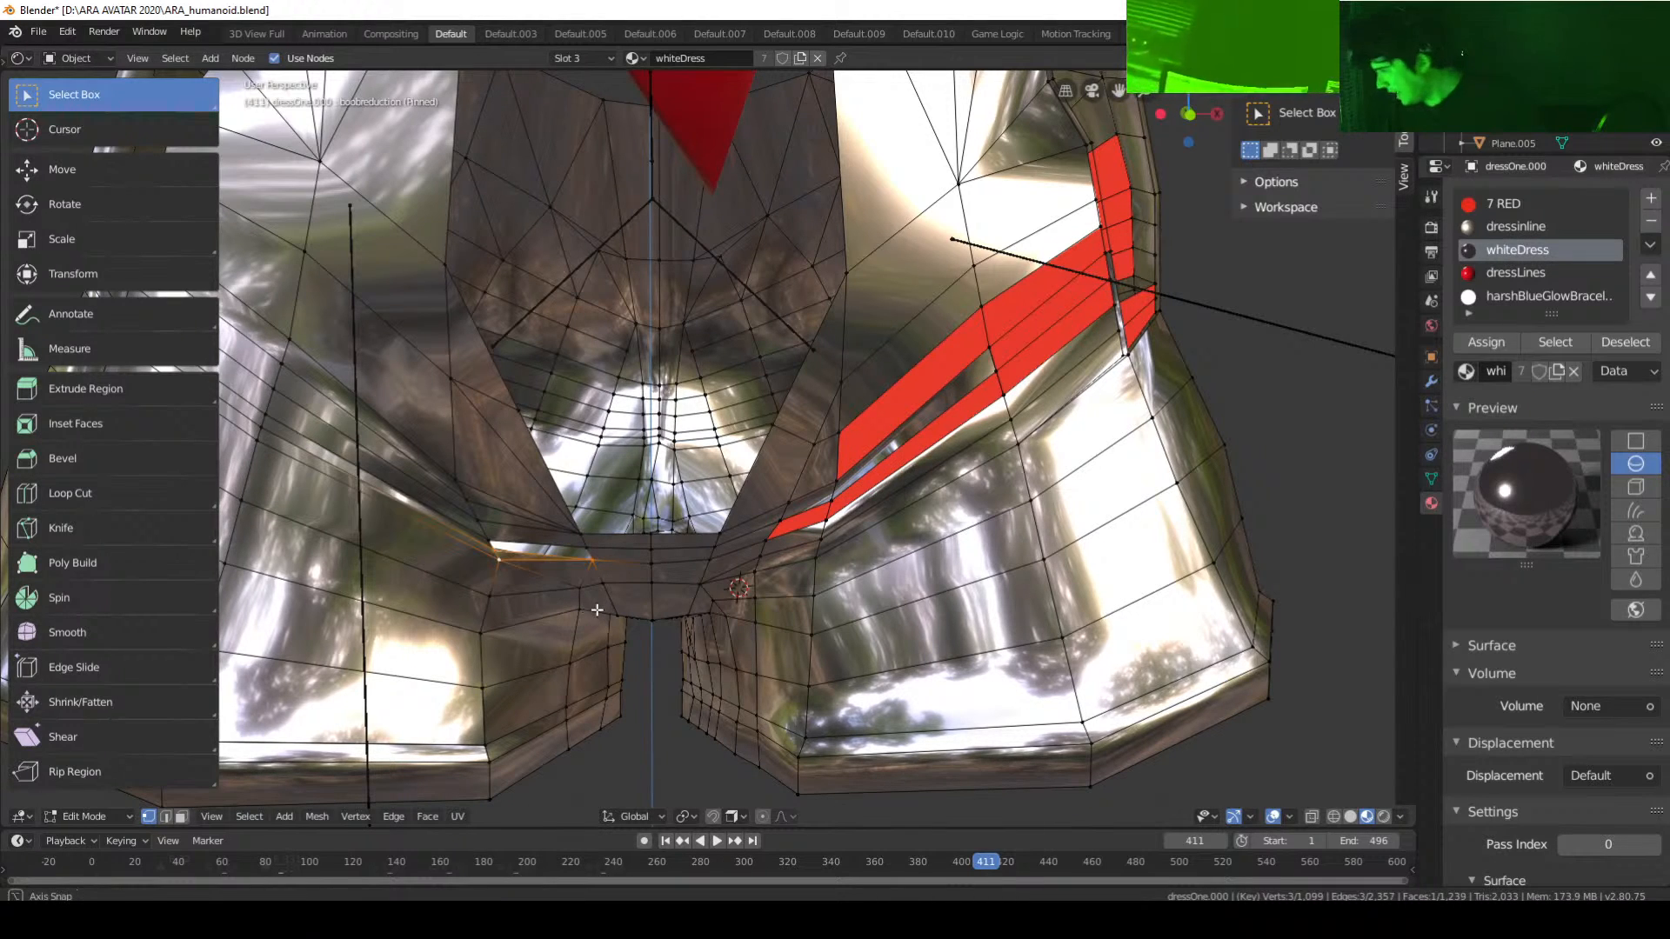
Step: Close the rest of that opening beside the crotch panel with a four-vertex face and return to Object Mode
click(594, 557)
shift+click(585, 550)
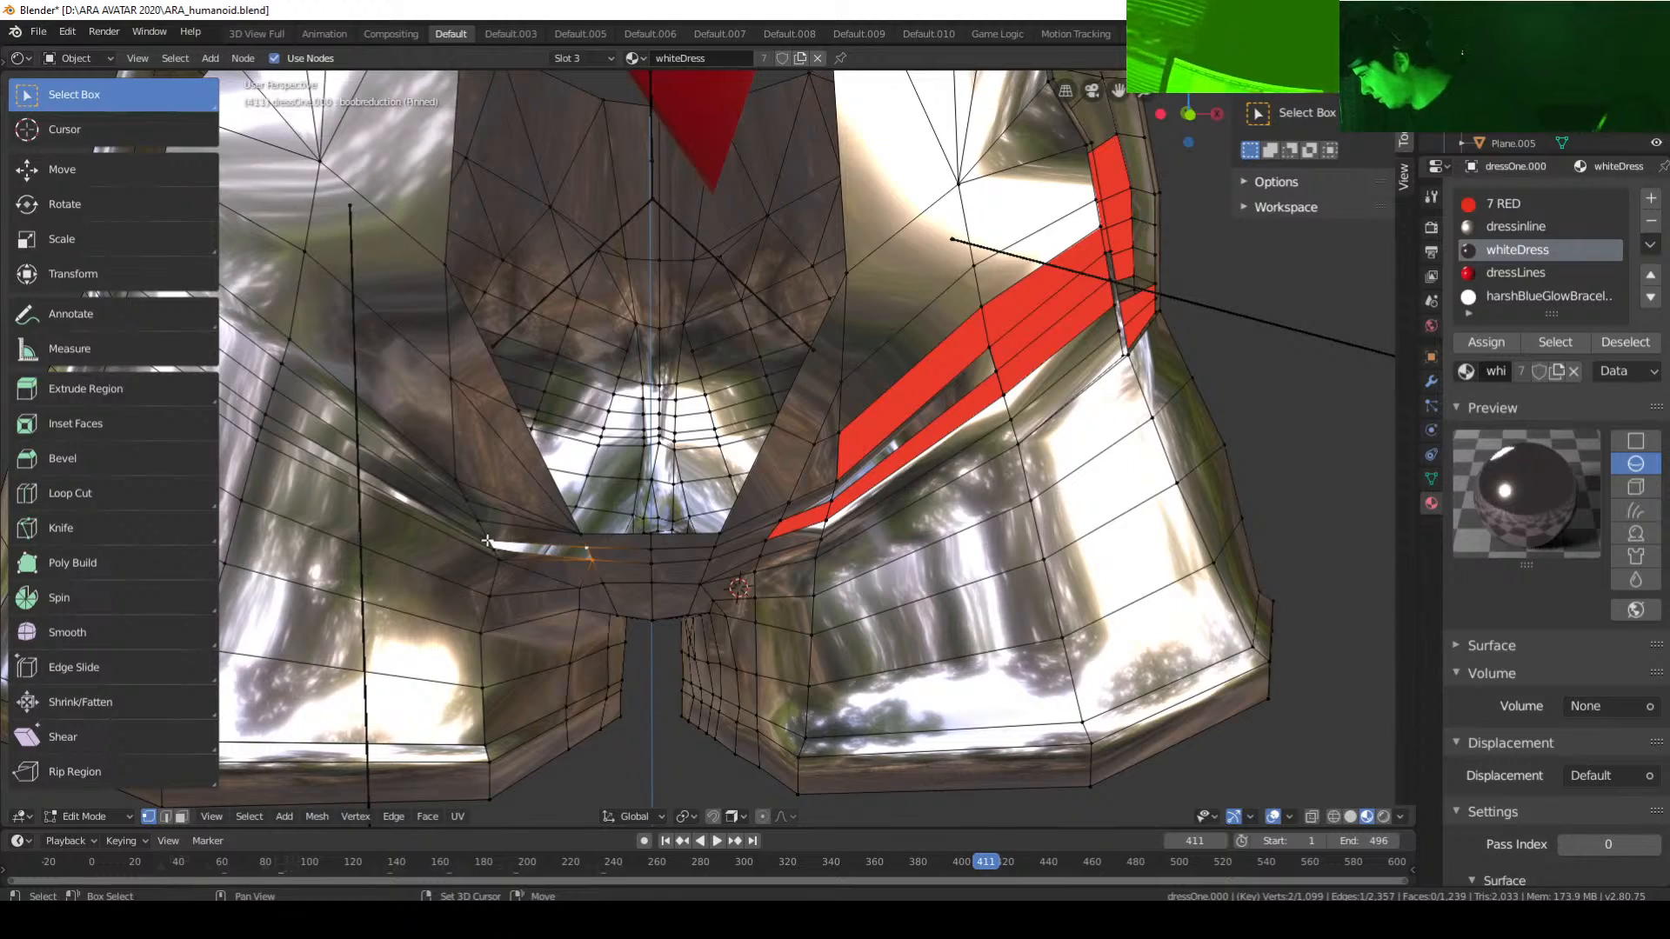
key(f)
scroll(626, 601, down, 7)
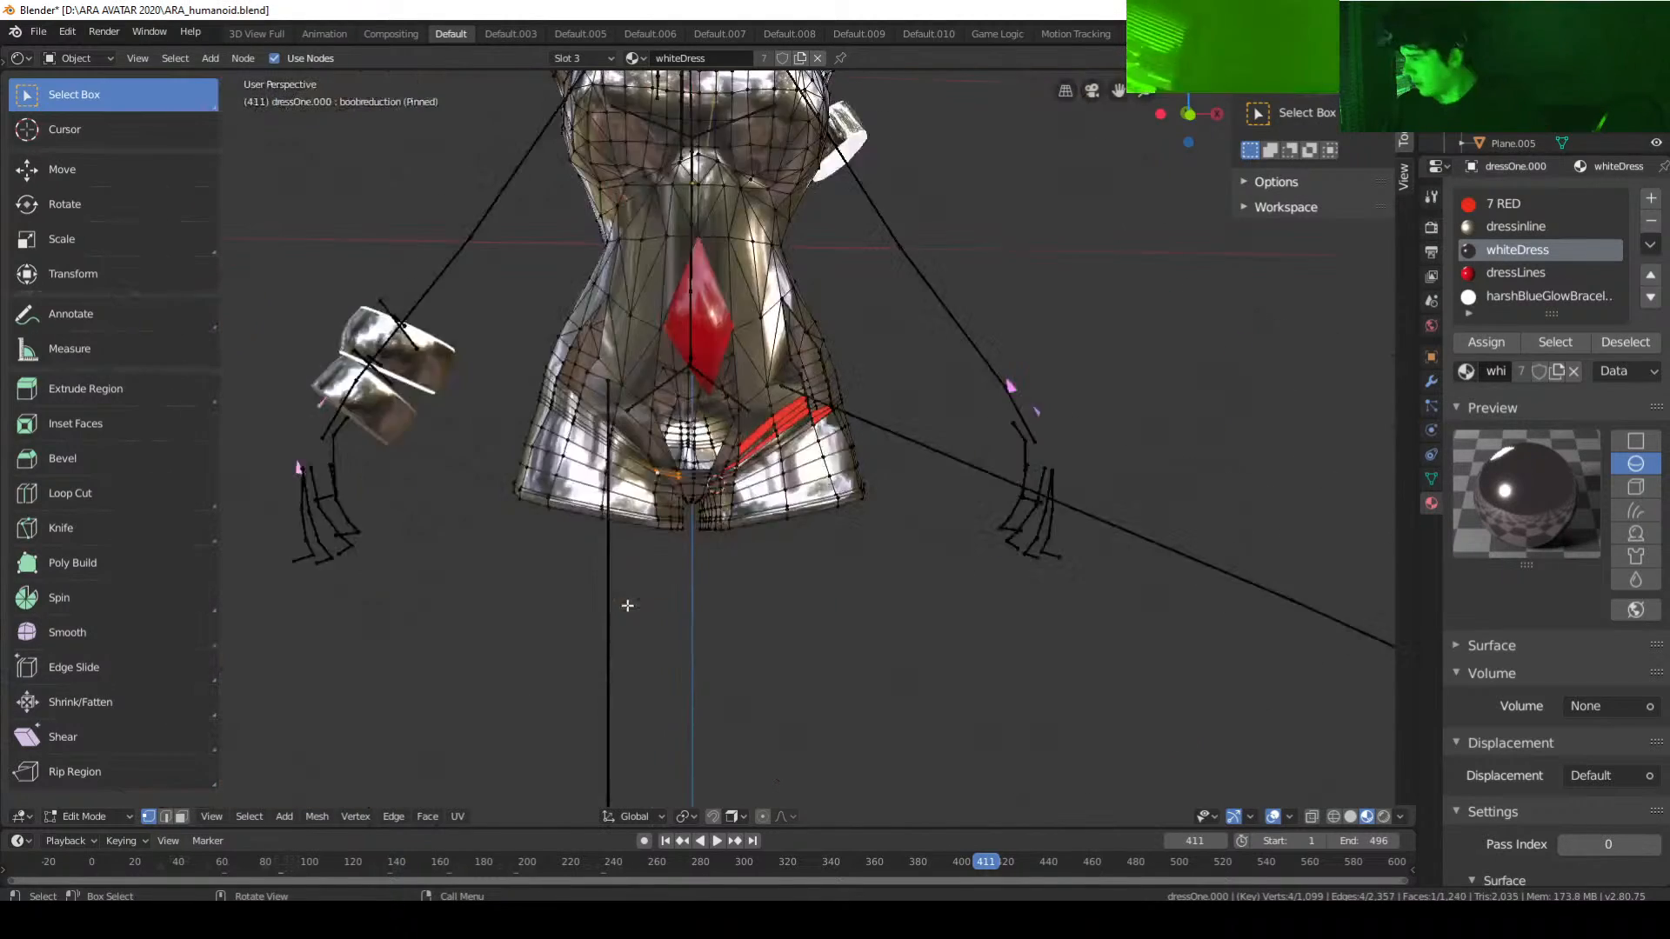
middle_drag(626, 603, 579, 509)
key(Tab)
Step: Assign the whiteDress material to all faces of the dress mesh and leave Edit Mode
scroll(677, 609, down, 5)
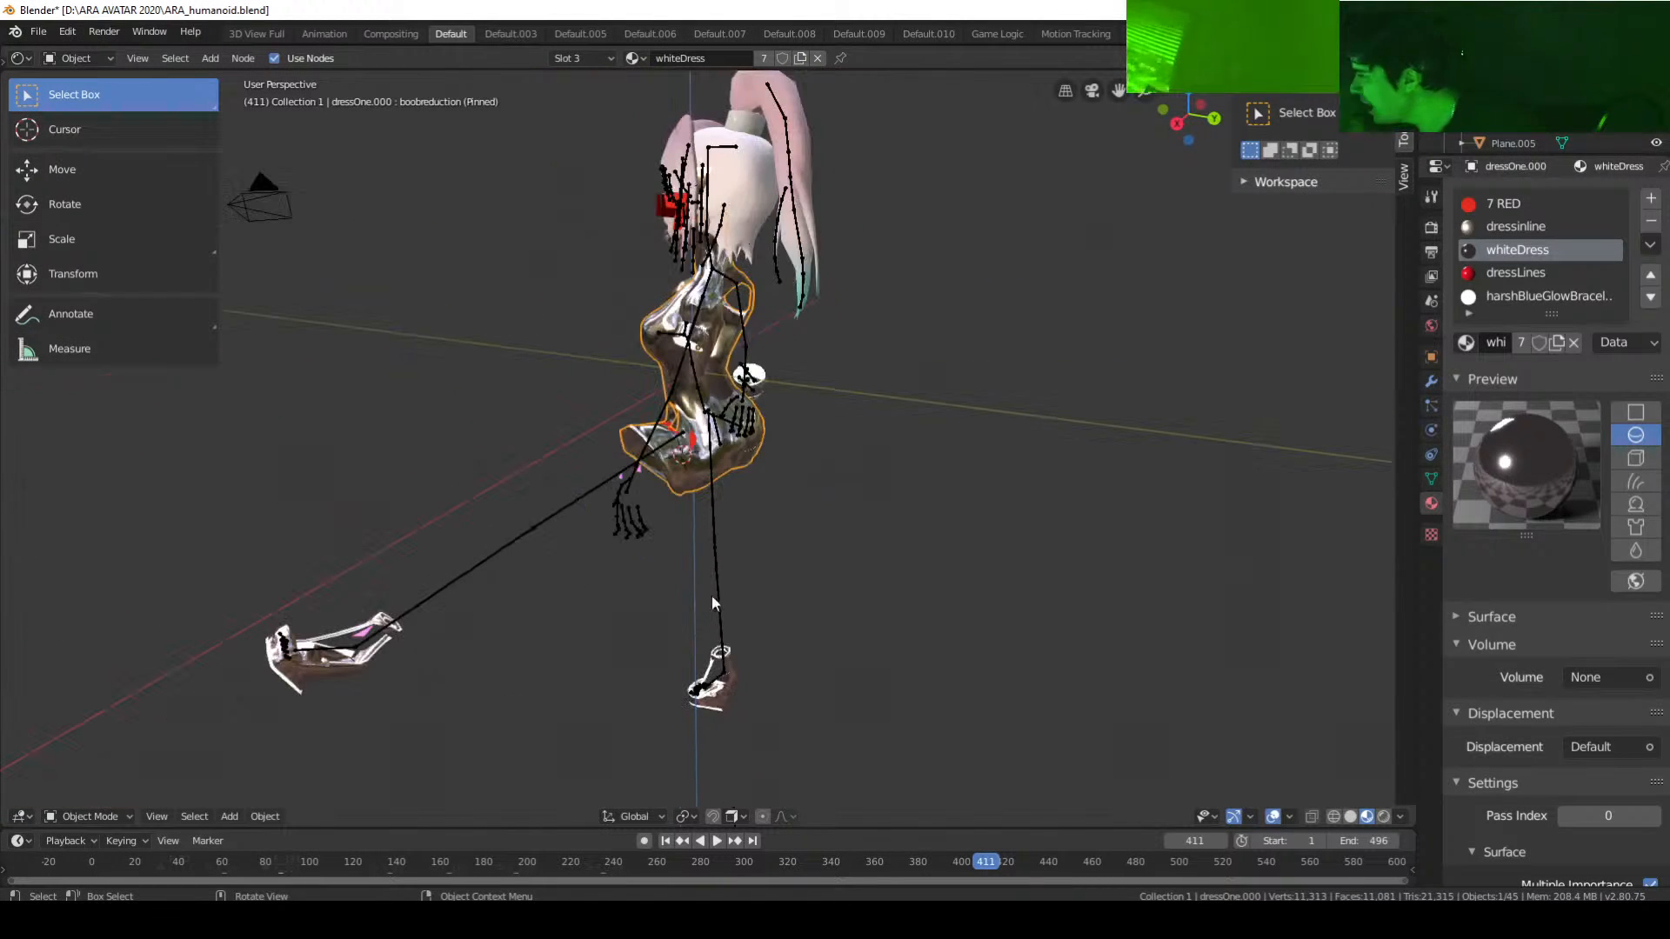
scroll(780, 491, up, 4)
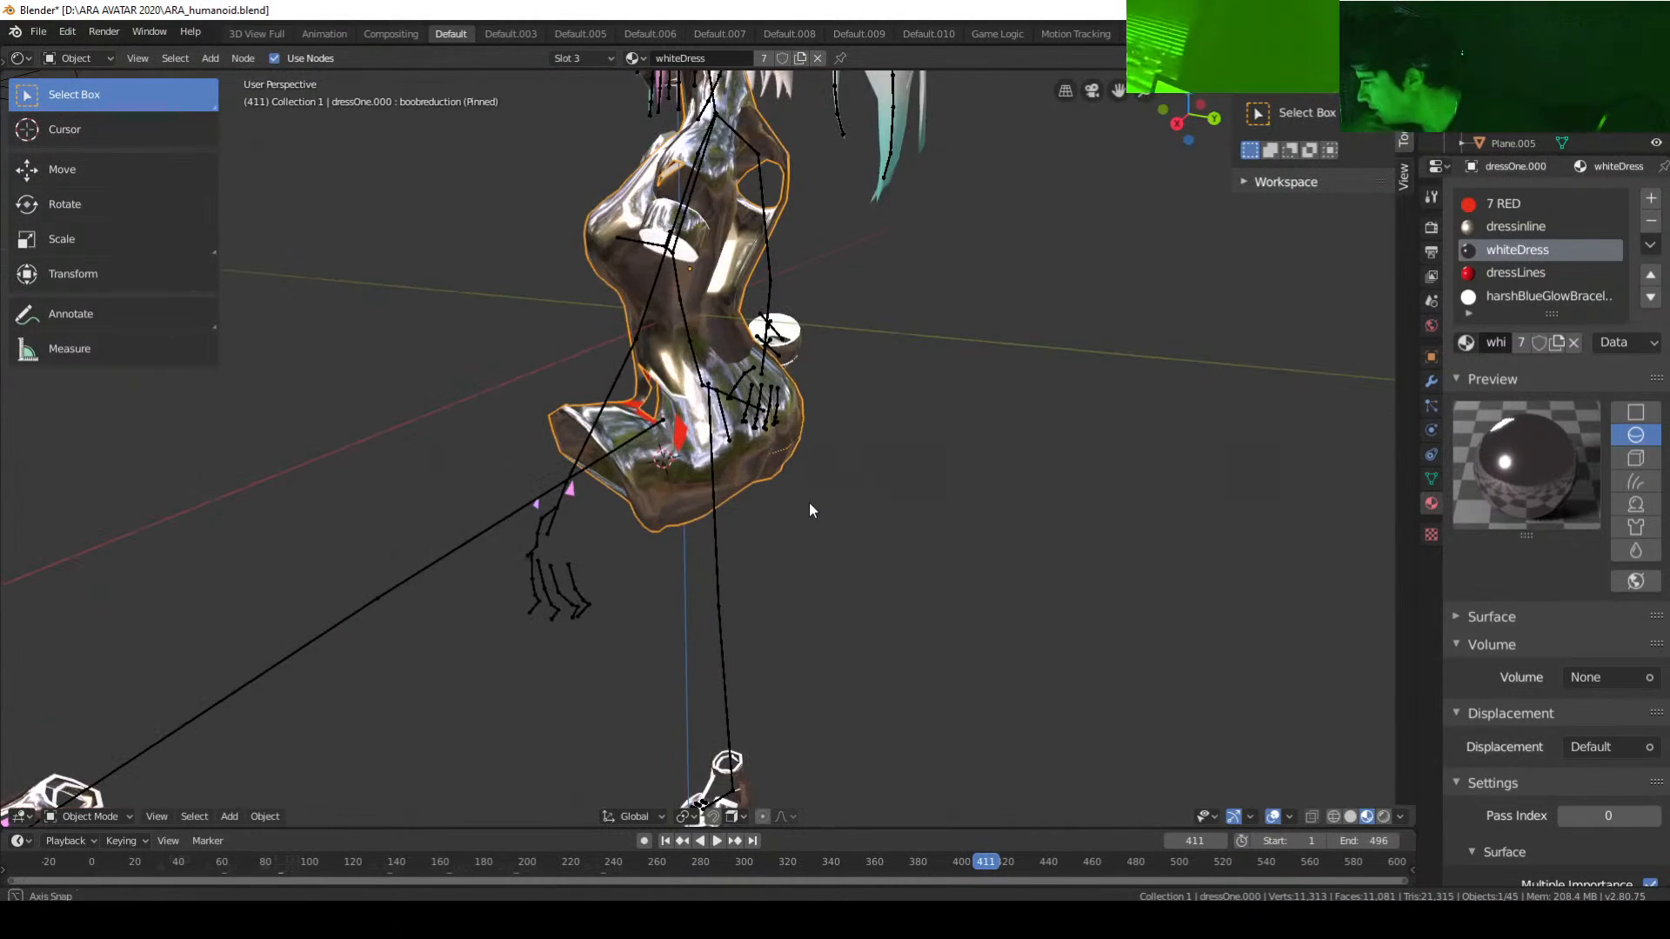
middle_drag(809, 503, 1022, 524)
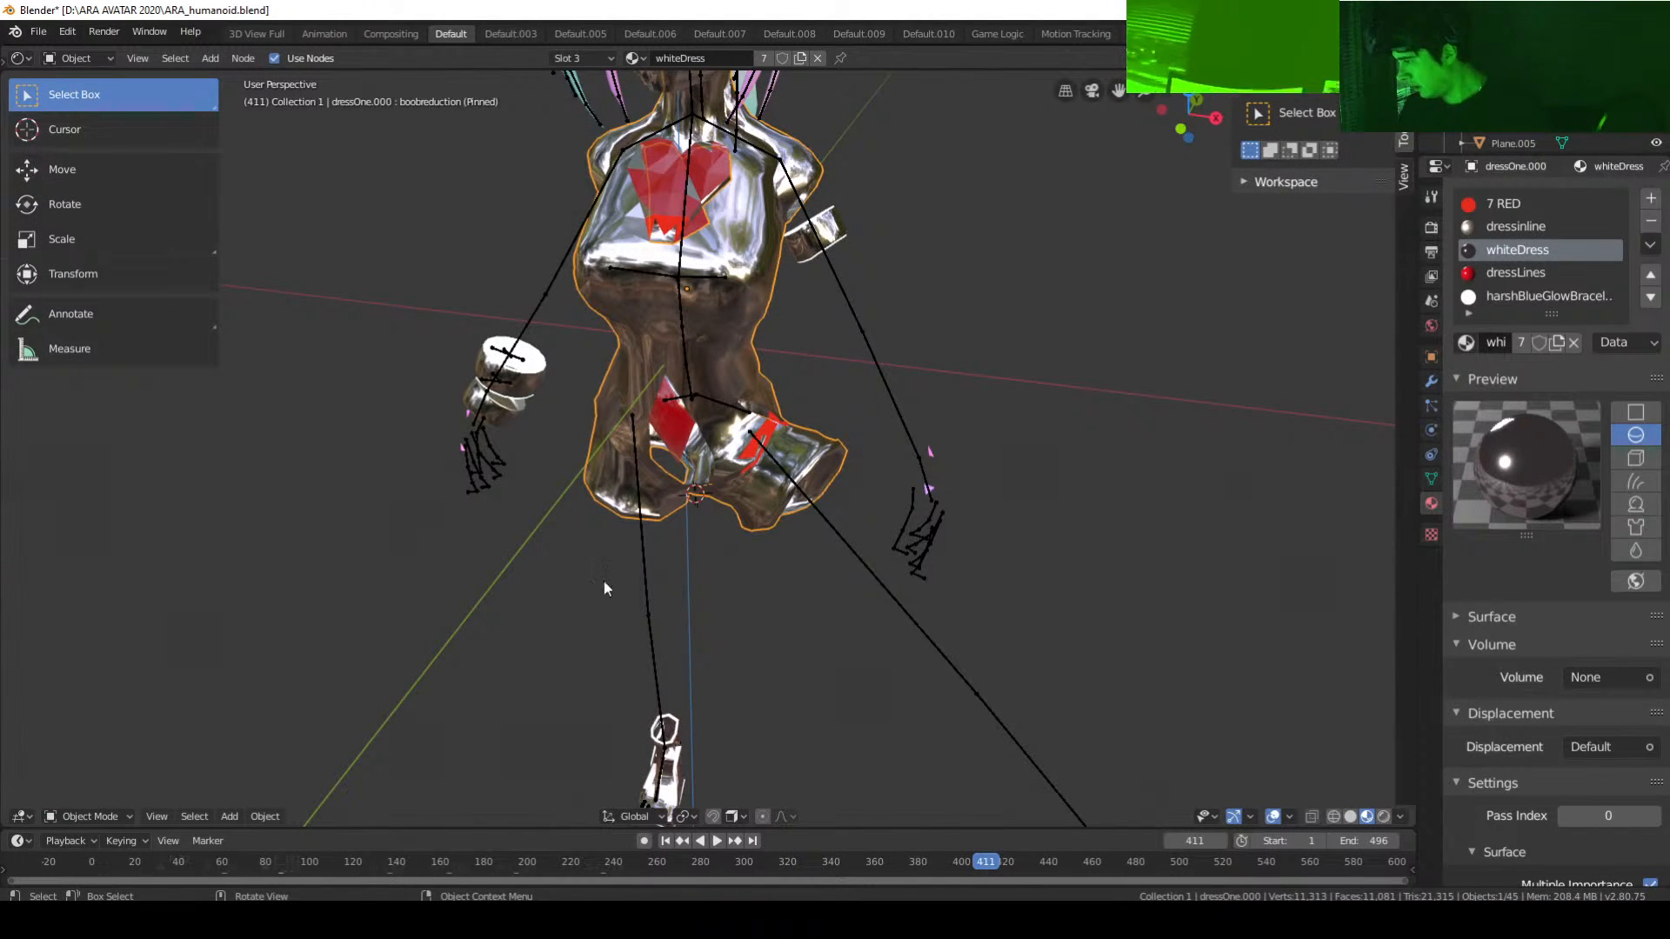
click(113, 818)
click(101, 776)
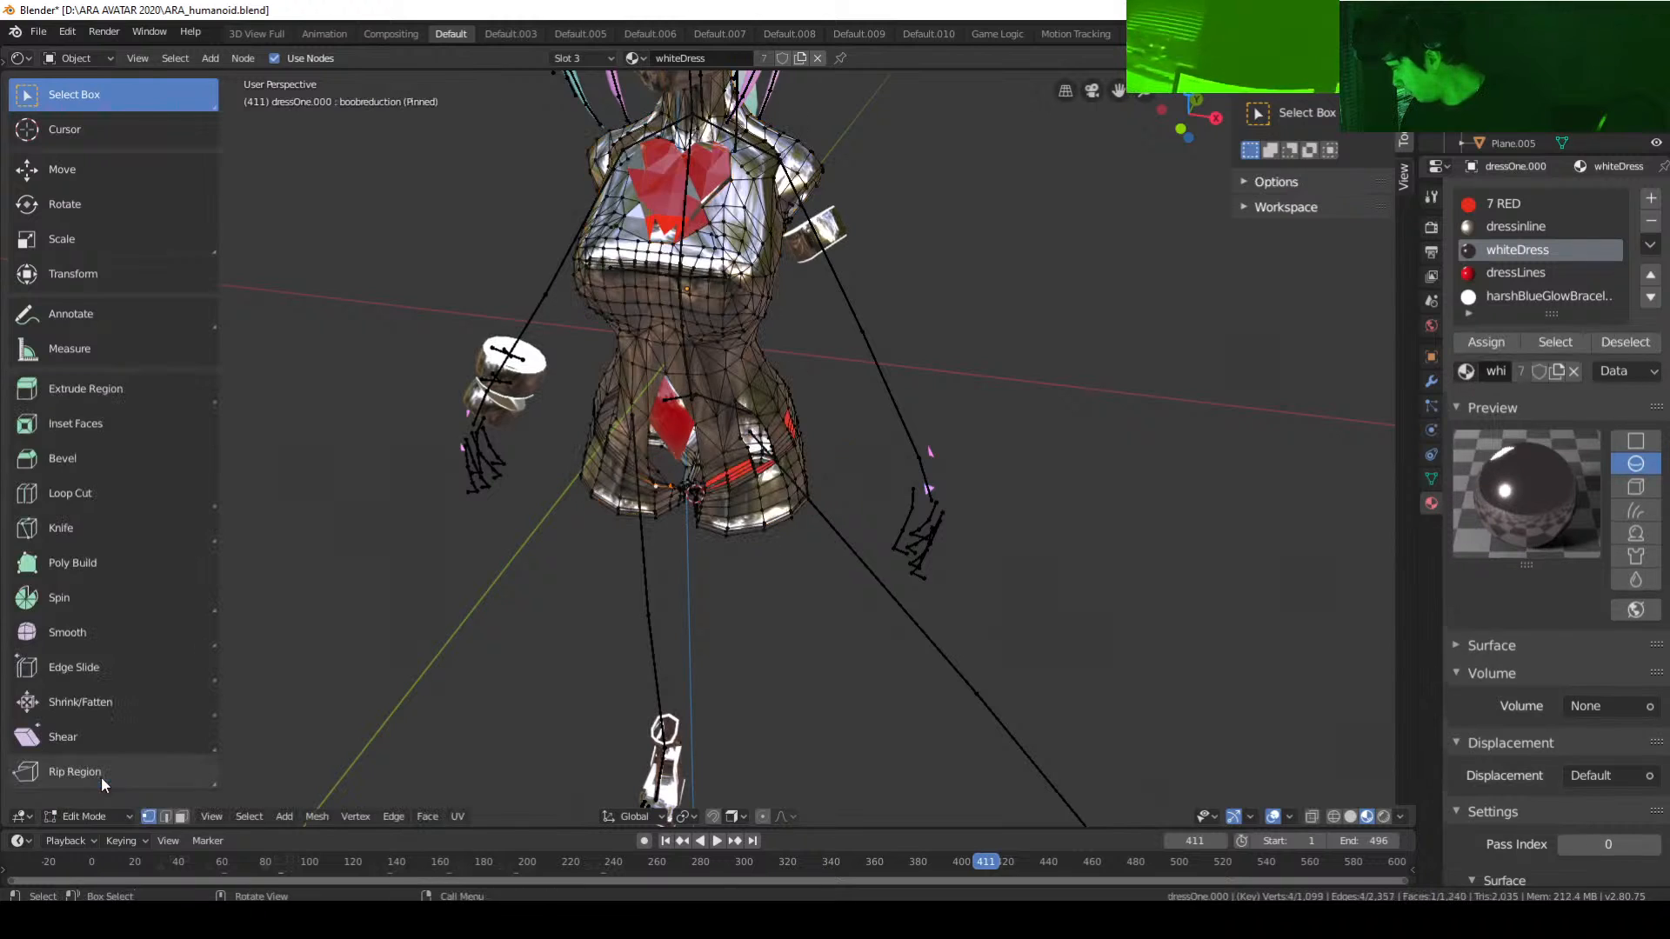
key(a)
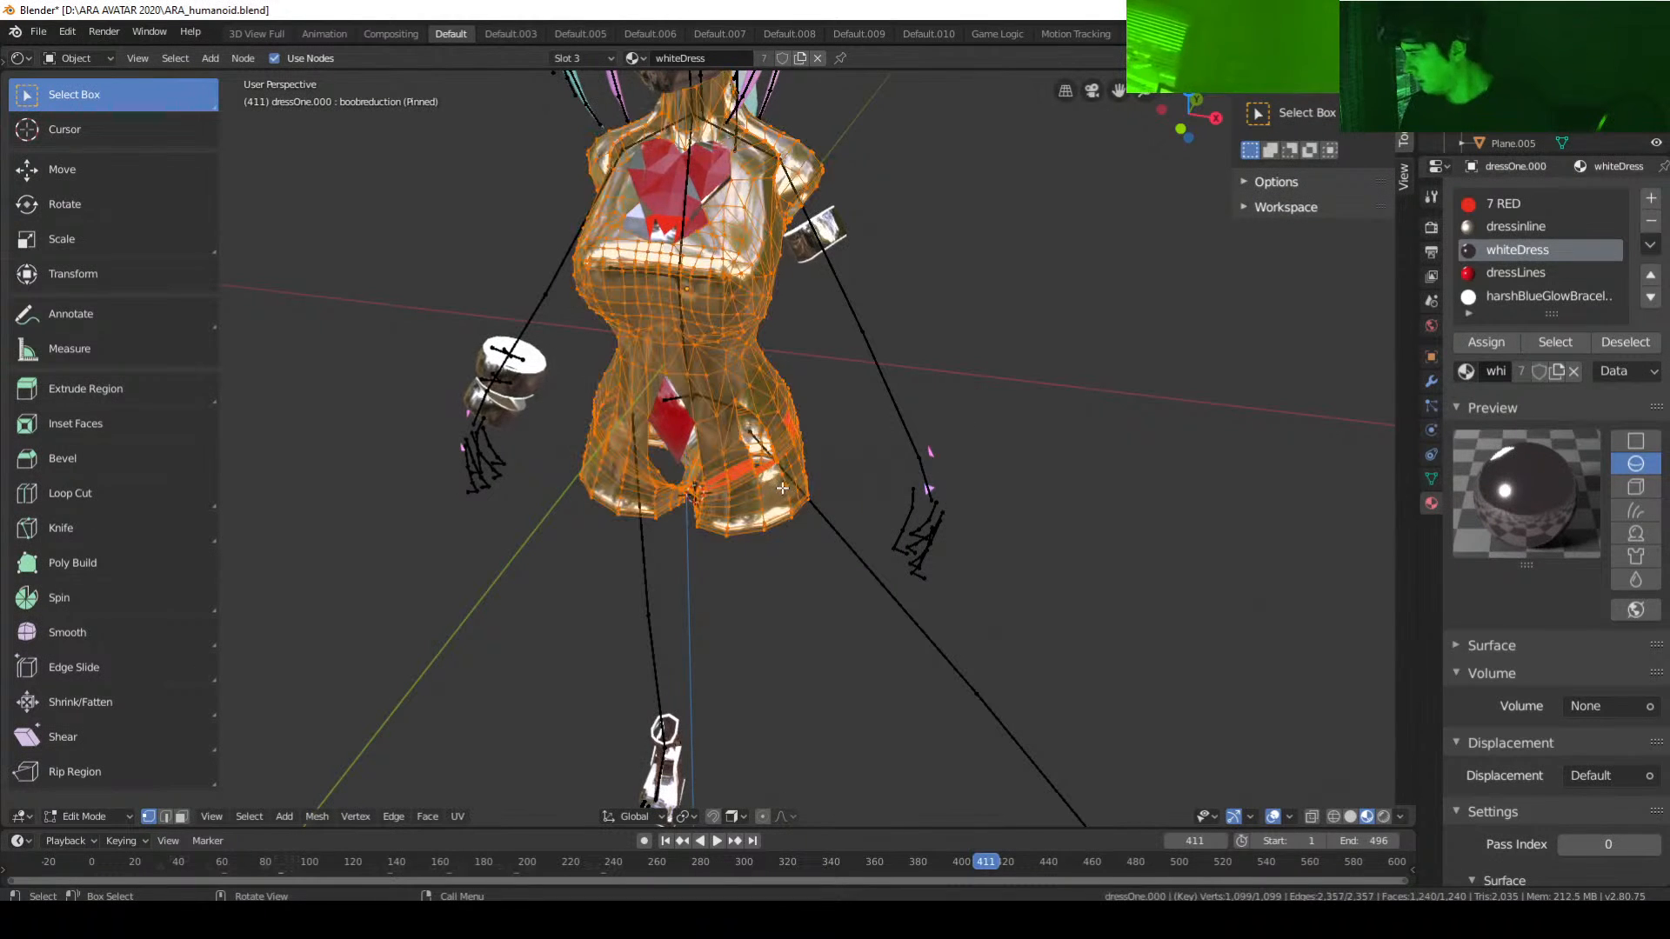
click(1492, 342)
scroll(827, 485, up, 5)
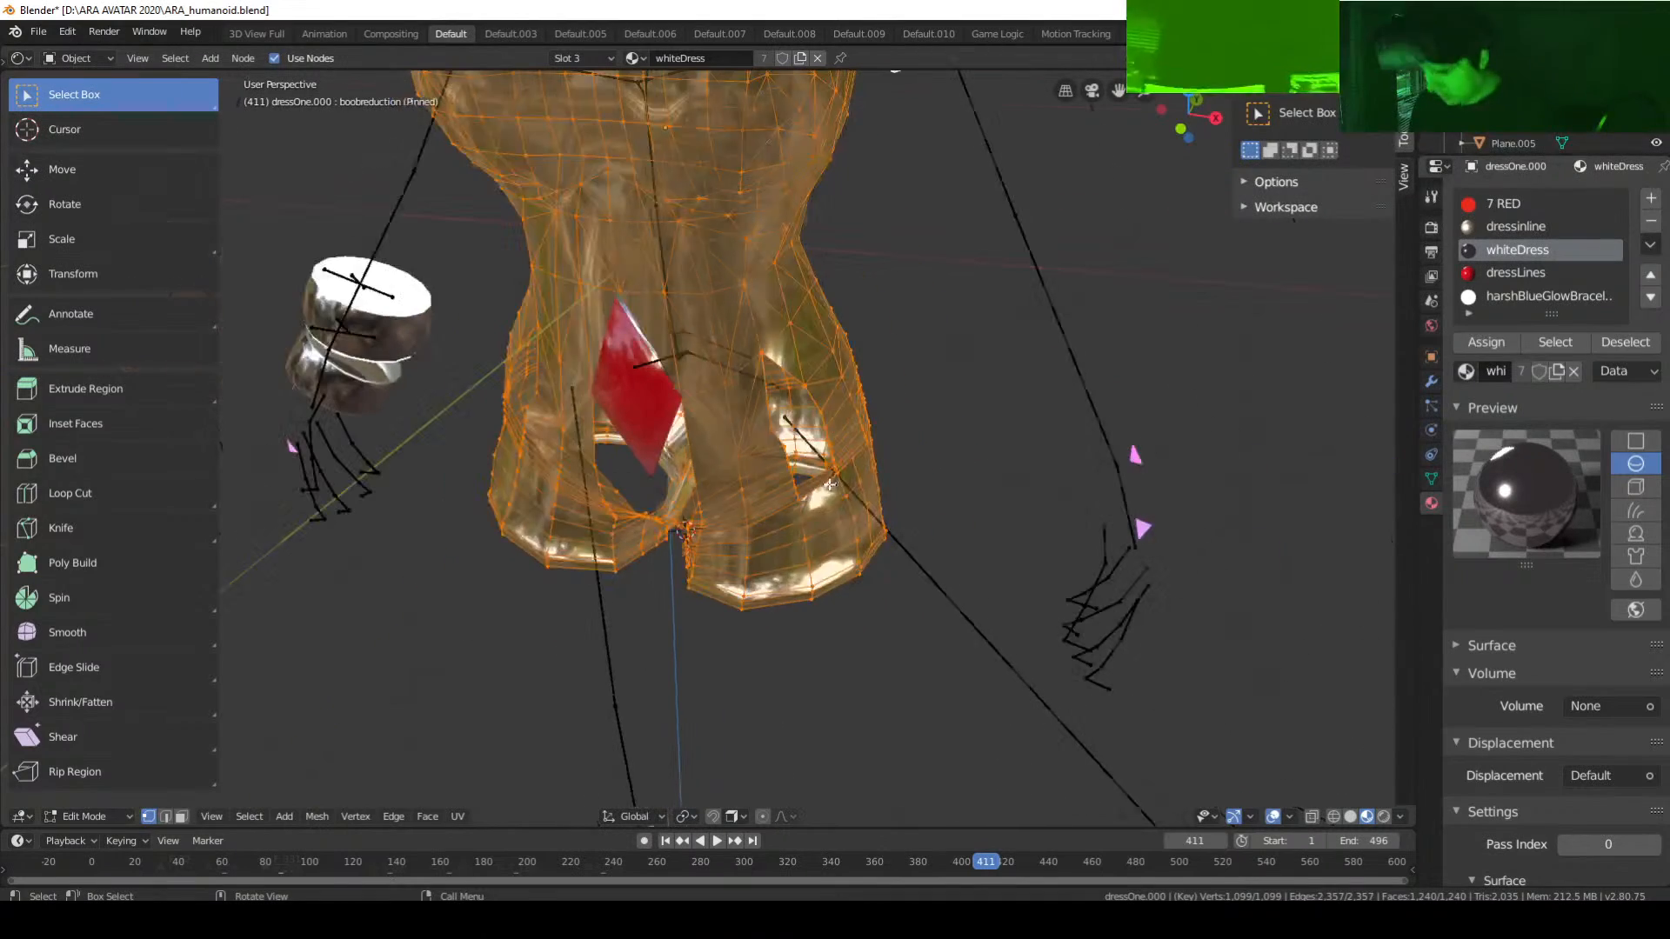
key(Tab)
Step: Select the armature together with the dress and put the dress into Weight Paint mode in front view
scroll(878, 474, down, 6)
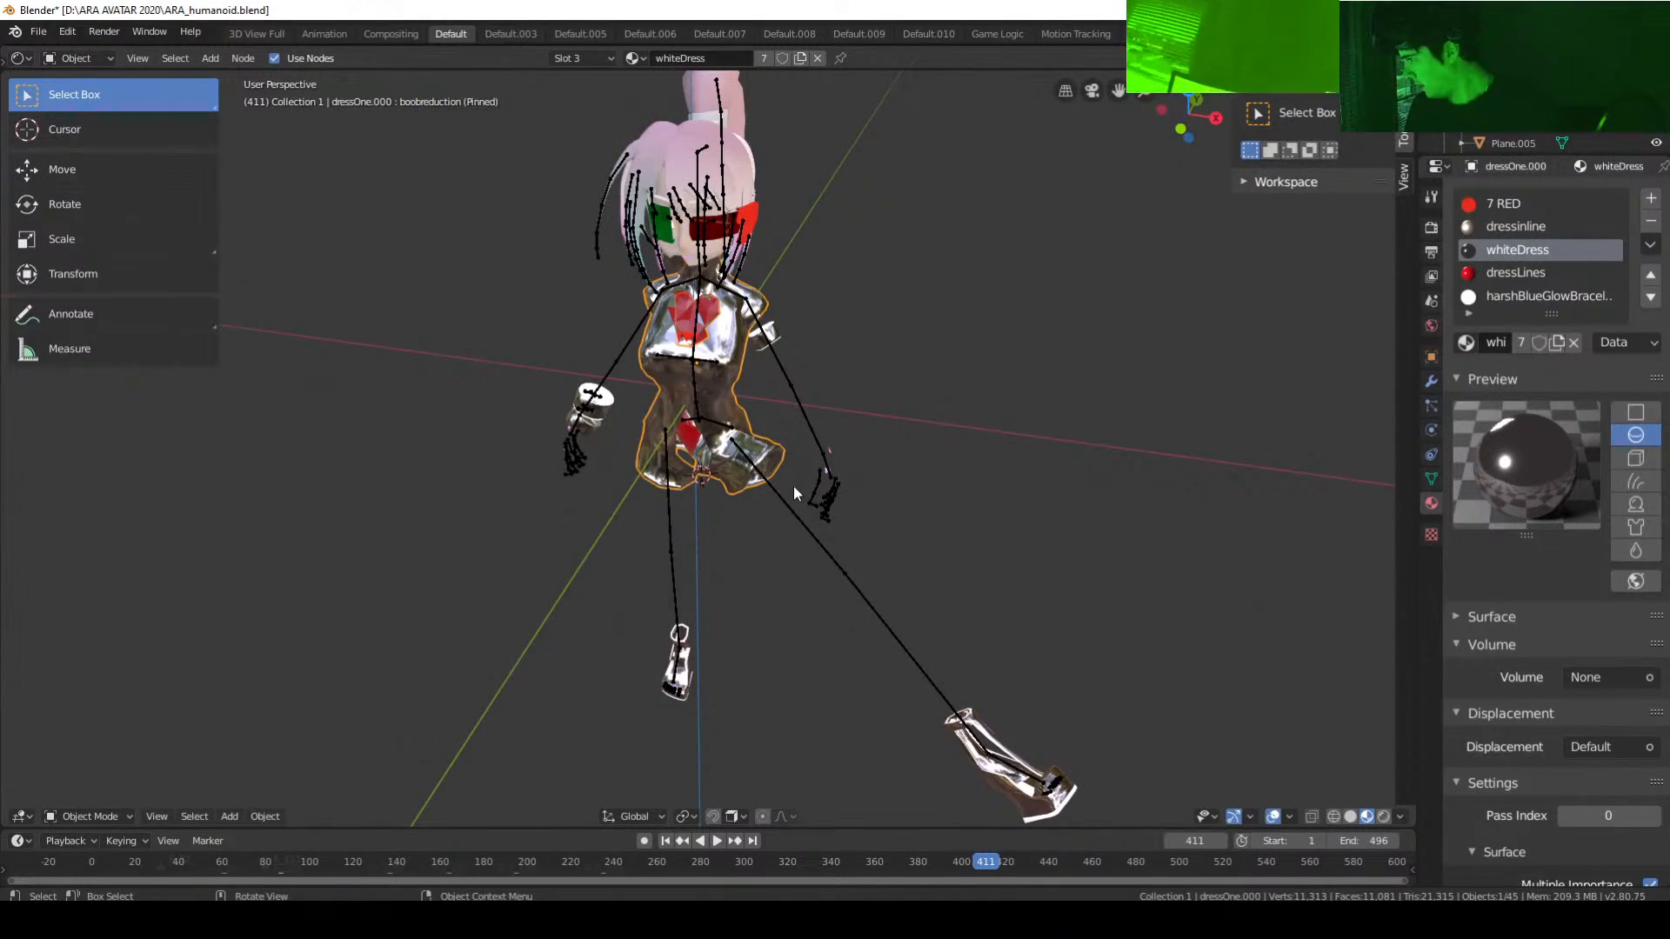
middle_drag(793, 487, 583, 513)
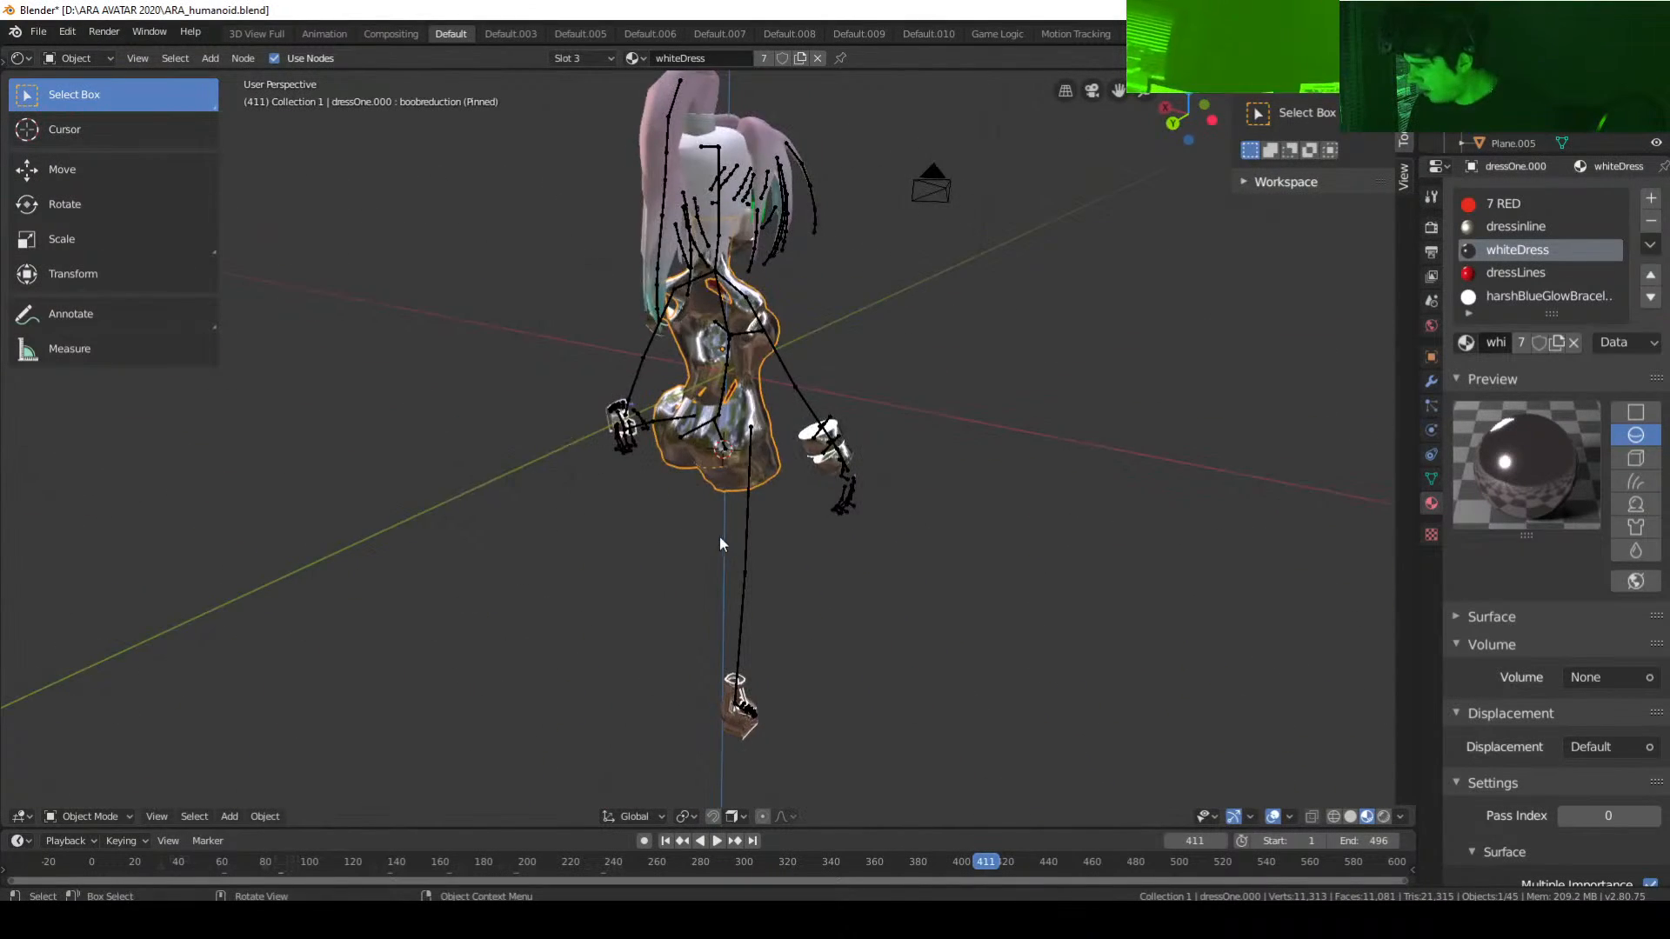
scroll(720, 543, up, 5)
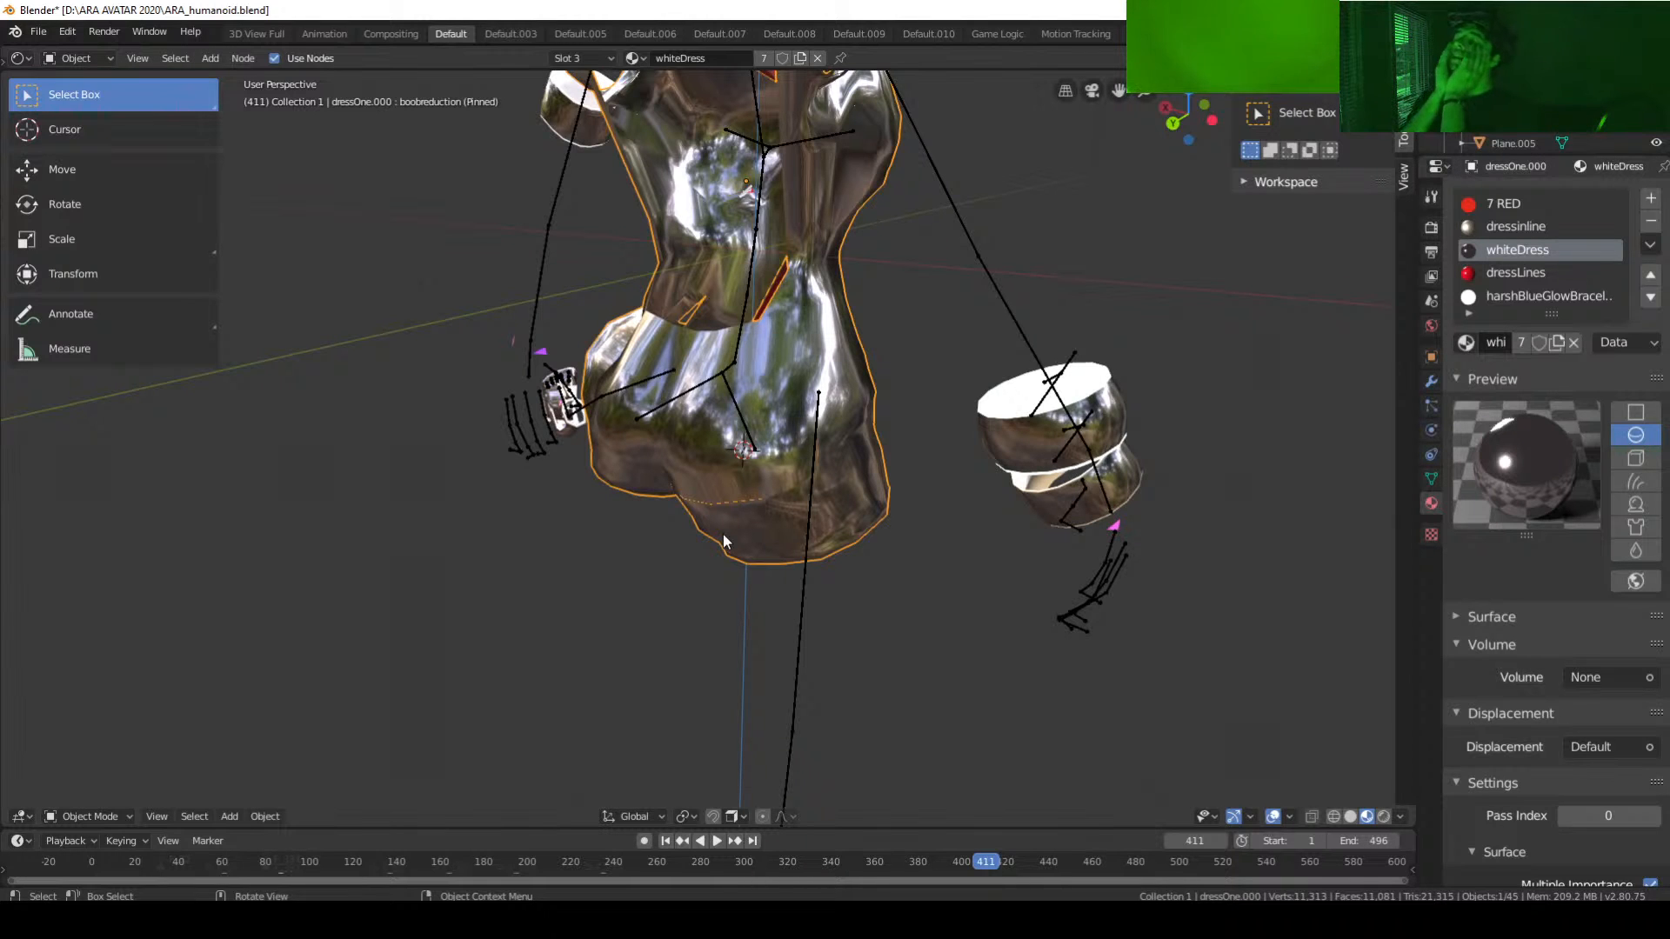
key(KP_1)
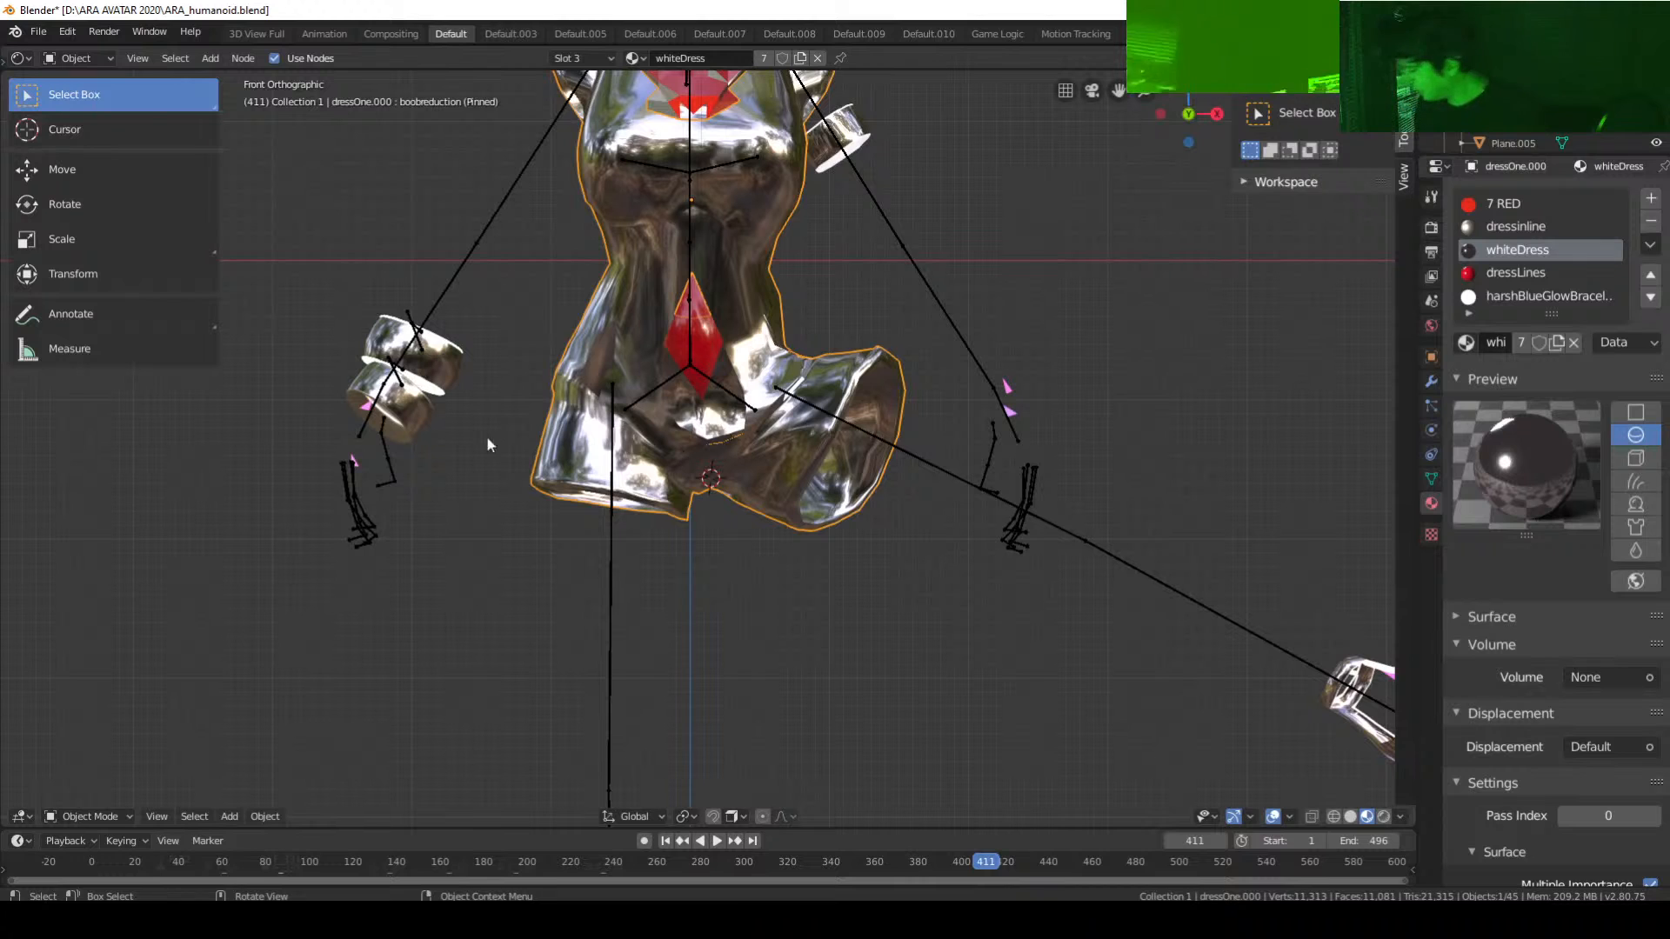
click(130, 816)
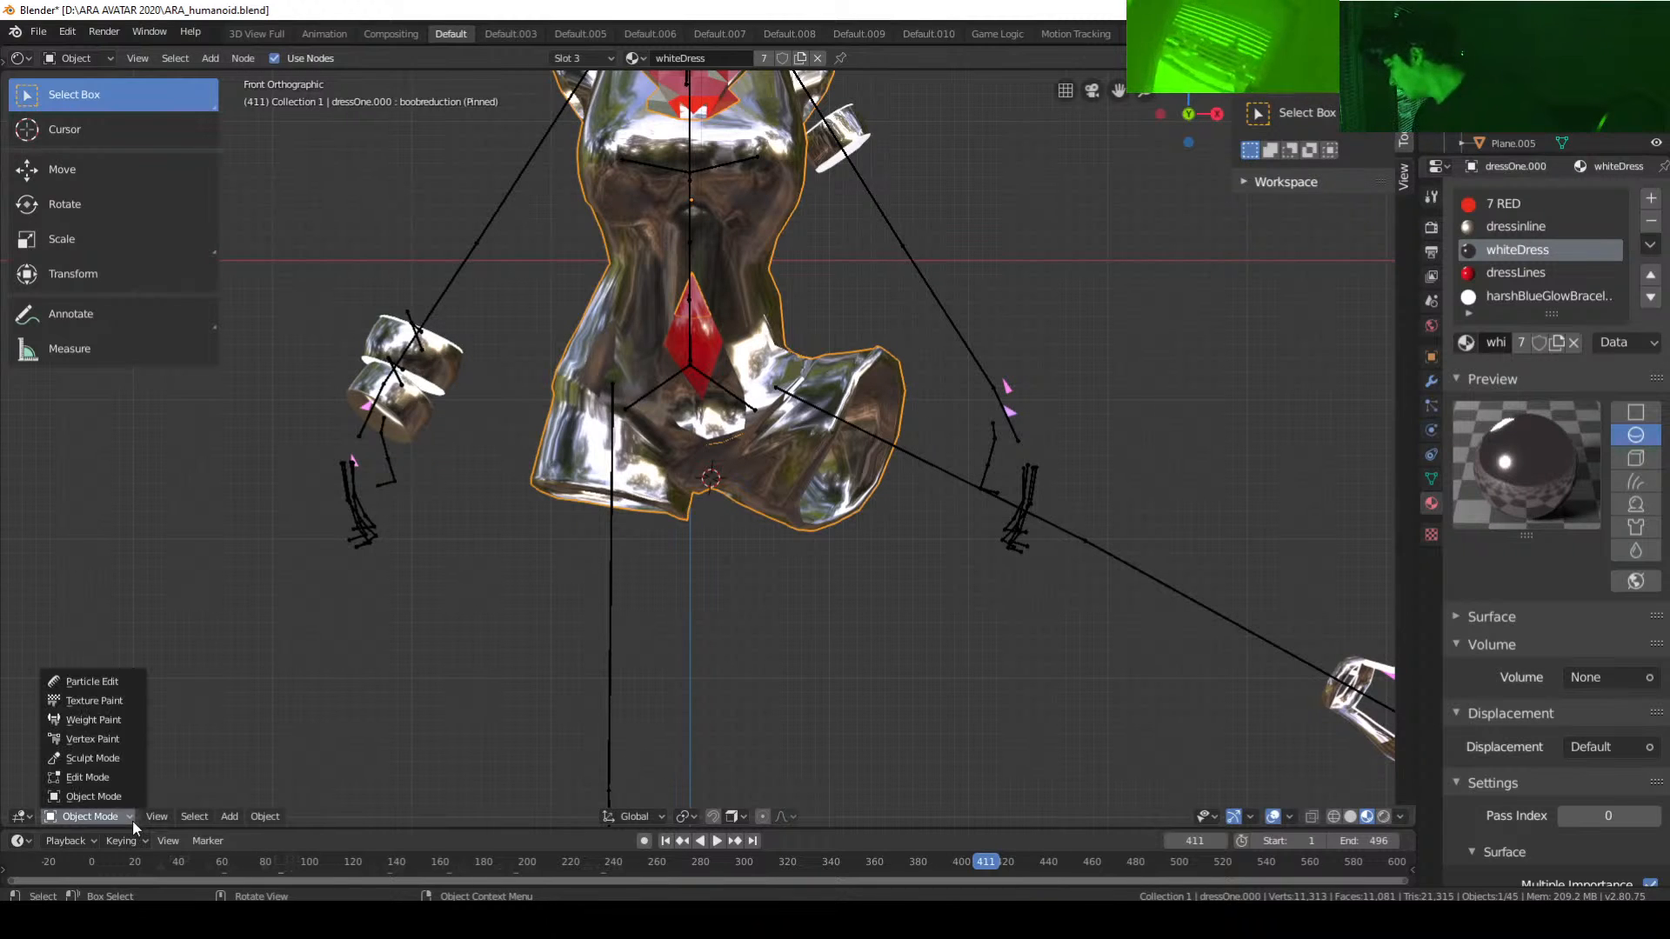
click(112, 720)
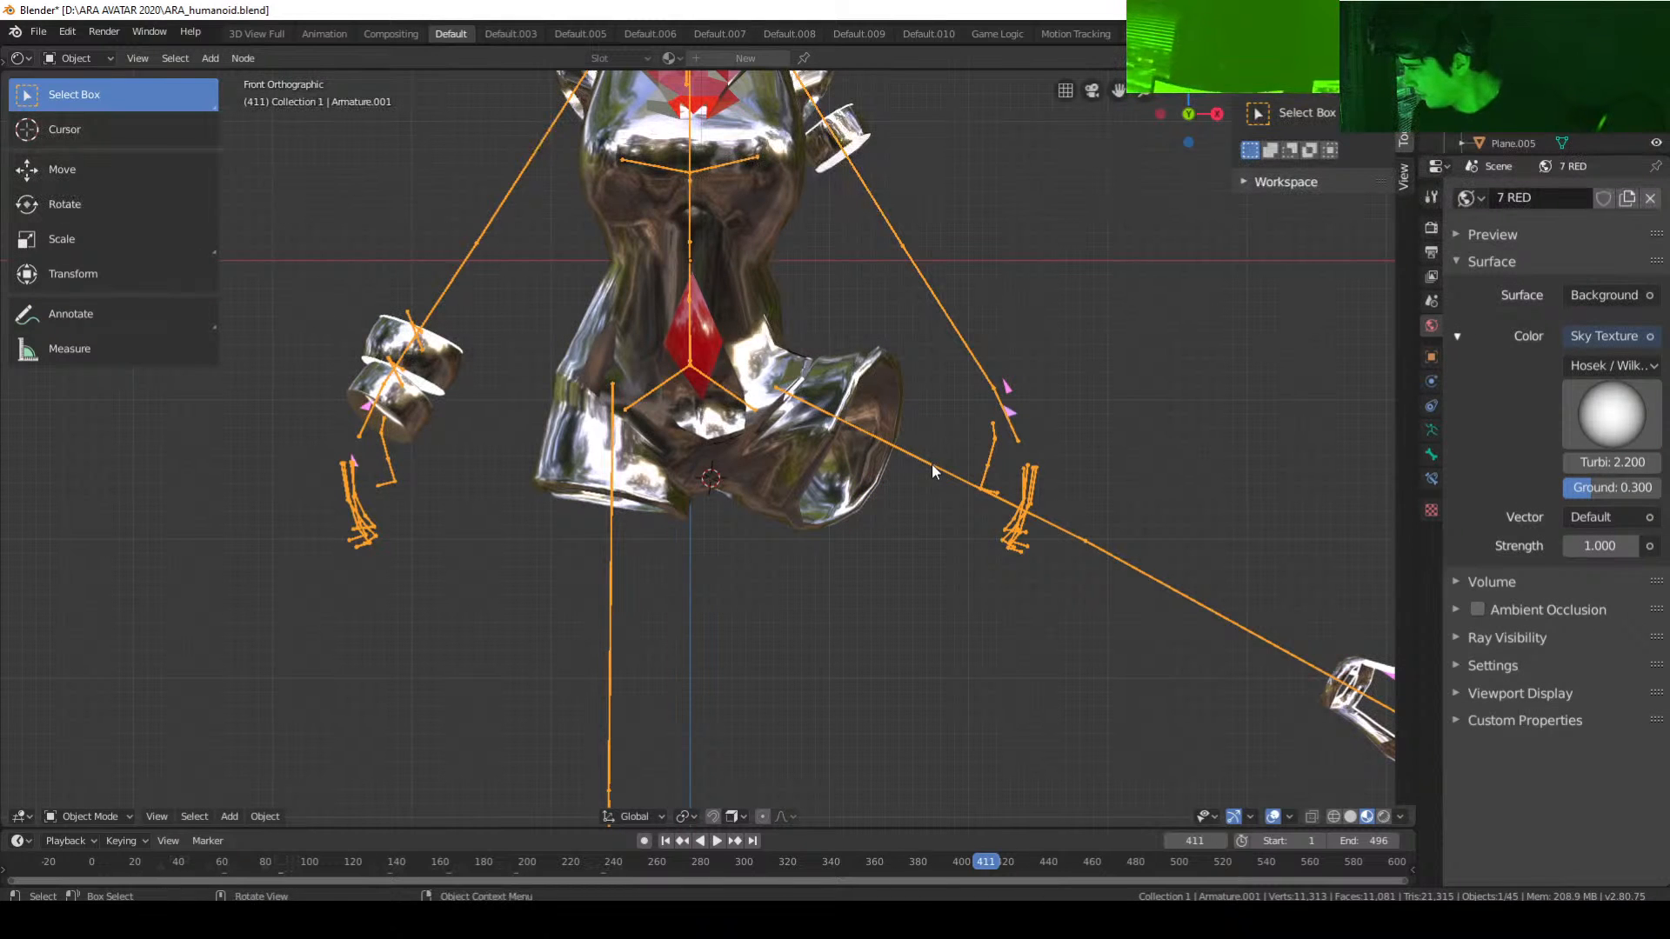
shift+click(796, 496)
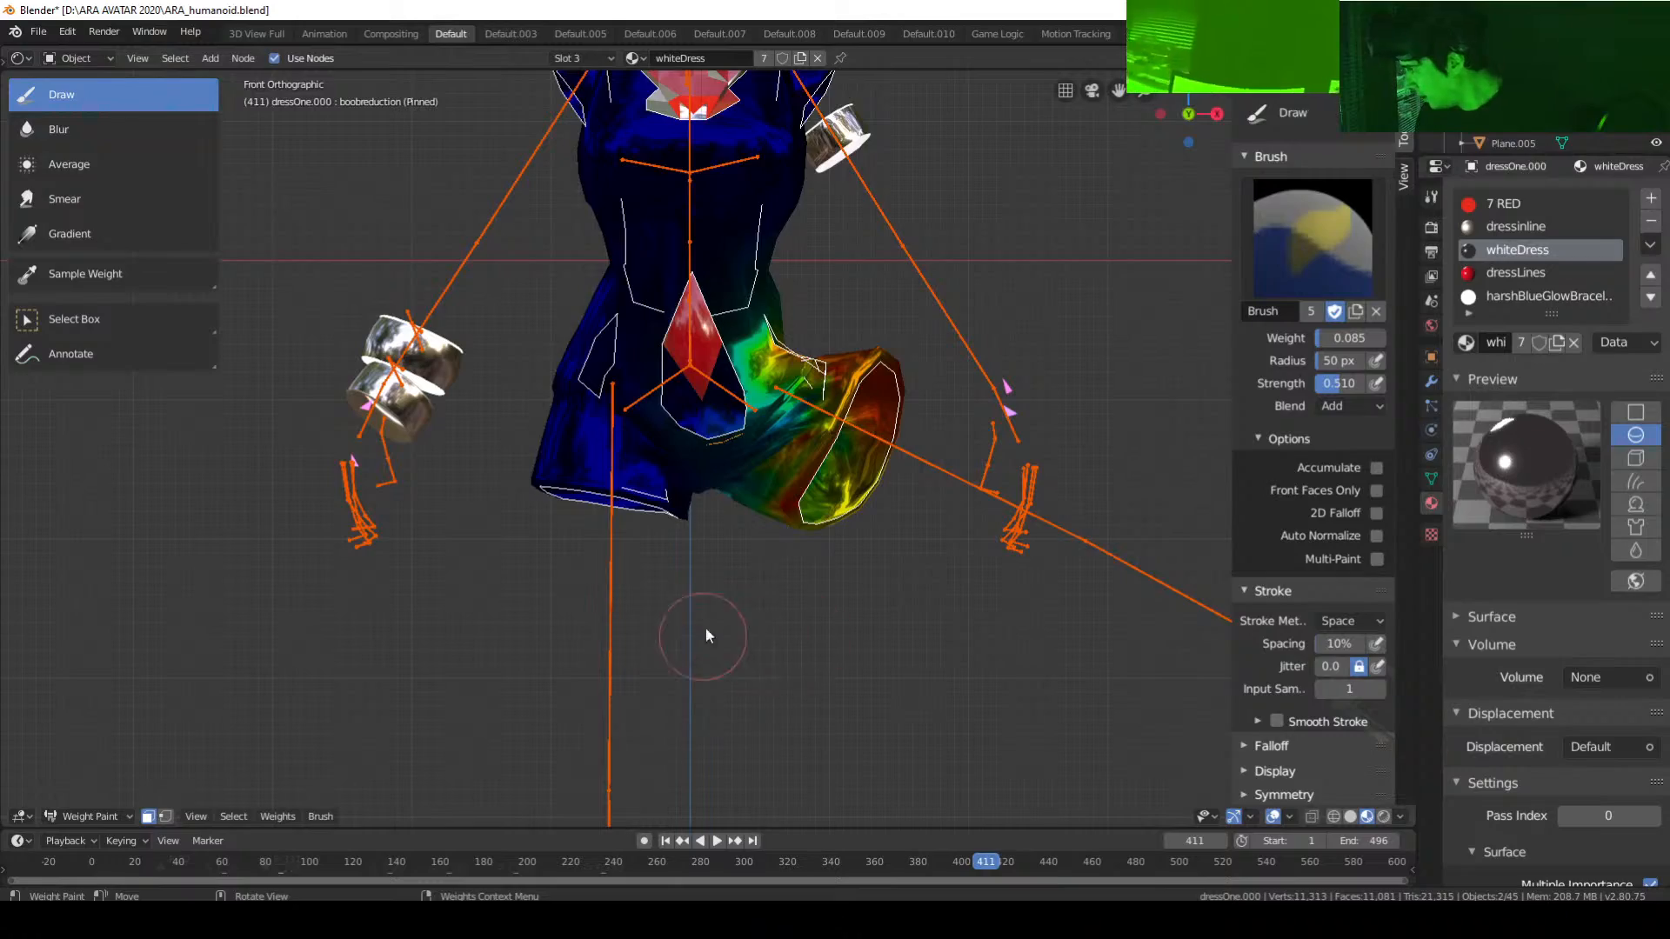
Step: Deselect all of the dress's faces in the paint mask and save the file
key(alt+a)
scroll(814, 518, up, 3)
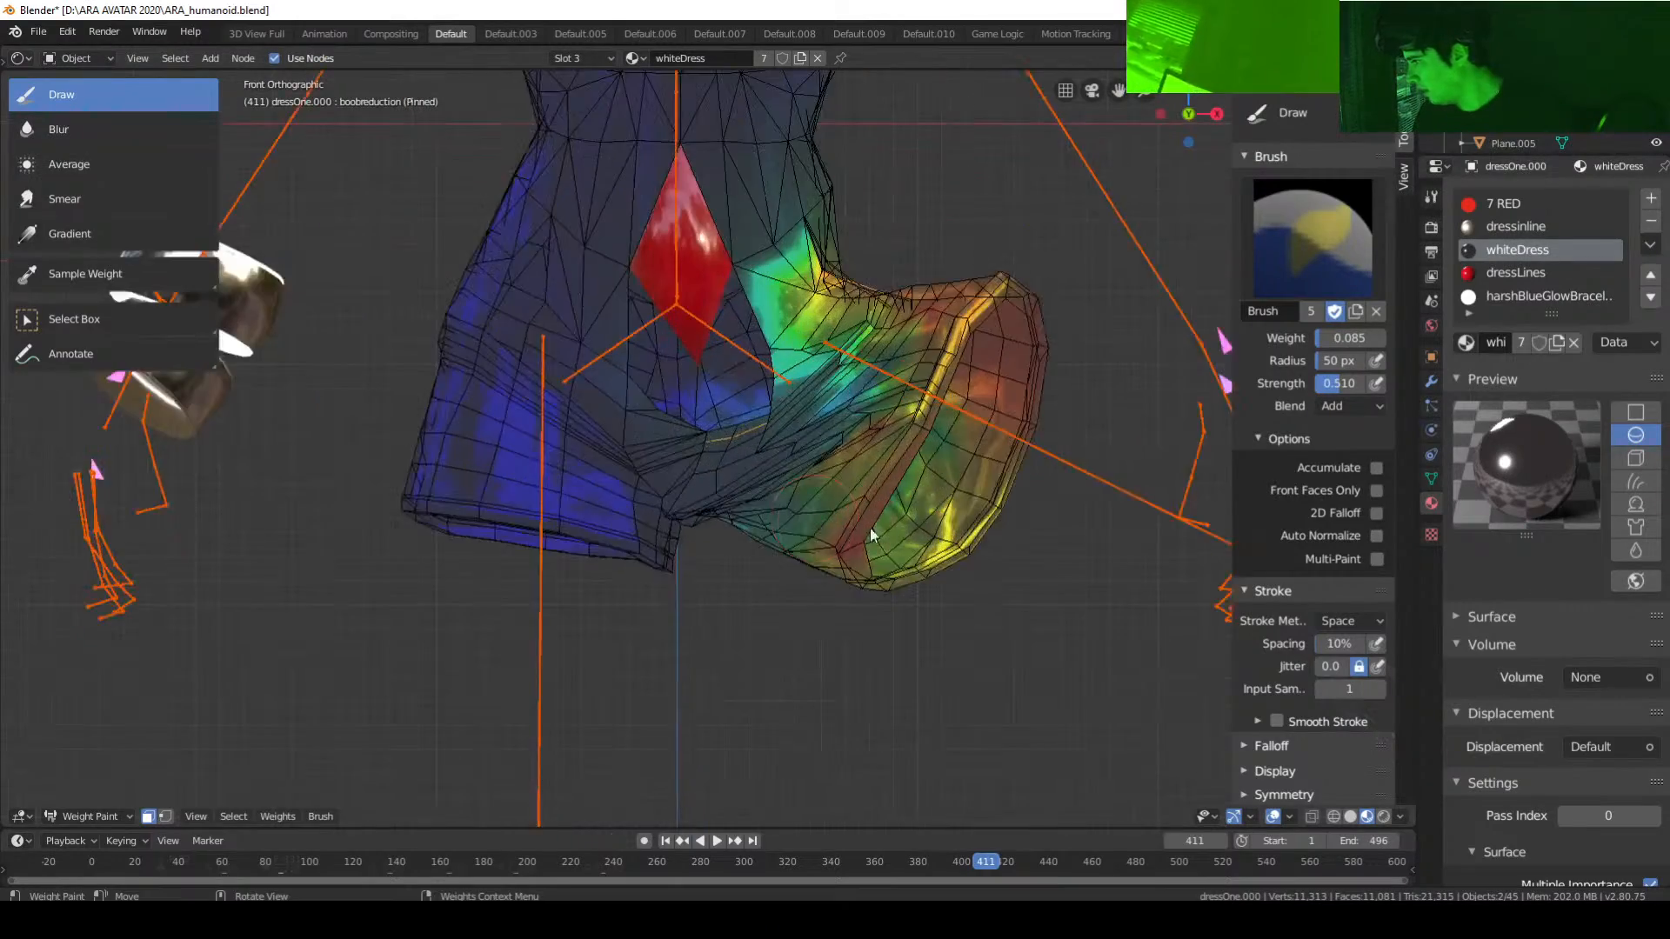
middle_drag(896, 518, 701, 567)
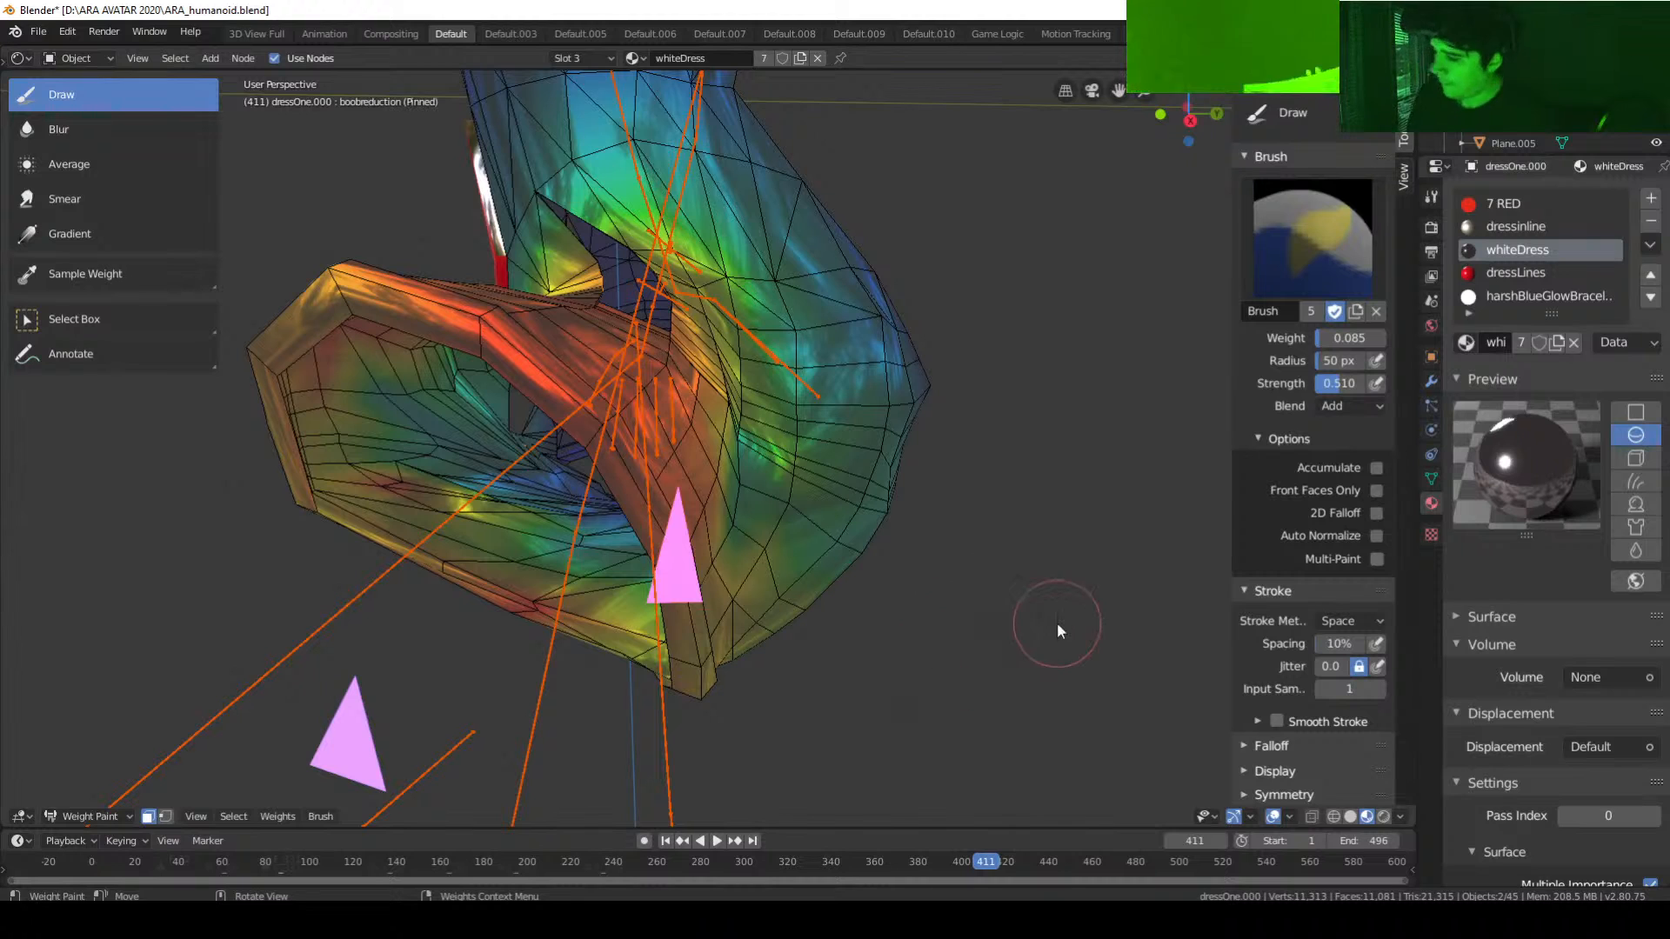
key(ctrl+s)
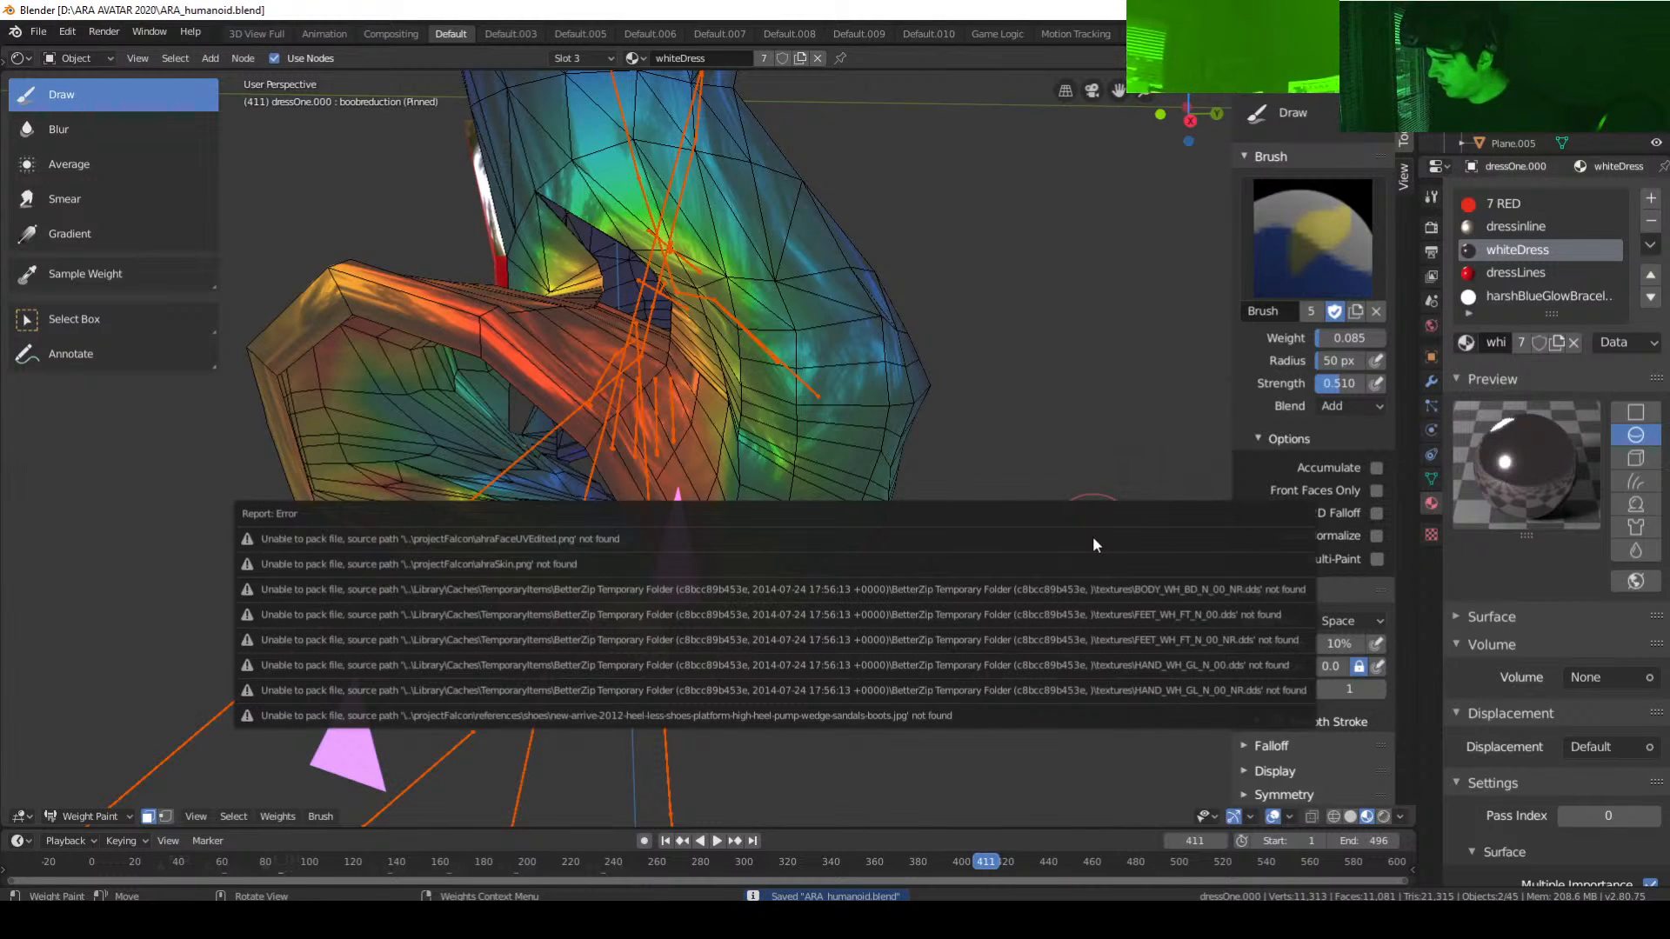
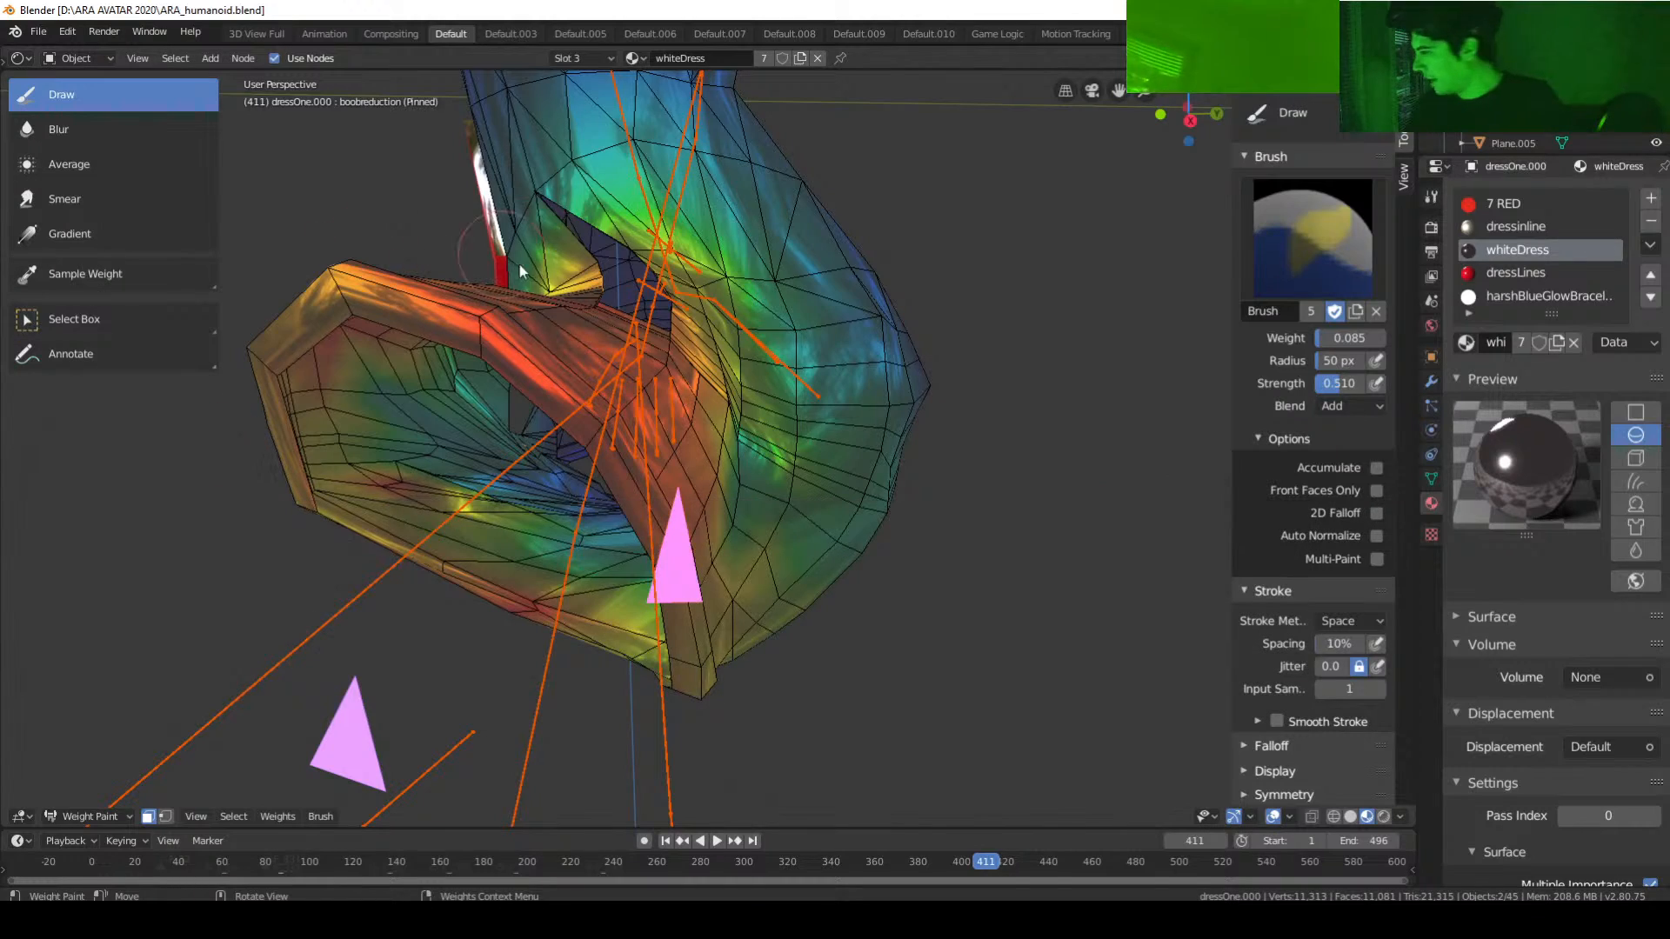
Step: Set the weight brush's blending mode to Subtract and select all of the dress's faces for painting
scroll(610, 318, down, 5)
middle_drag(611, 319, 557, 402)
scroll(652, 533, up, 4)
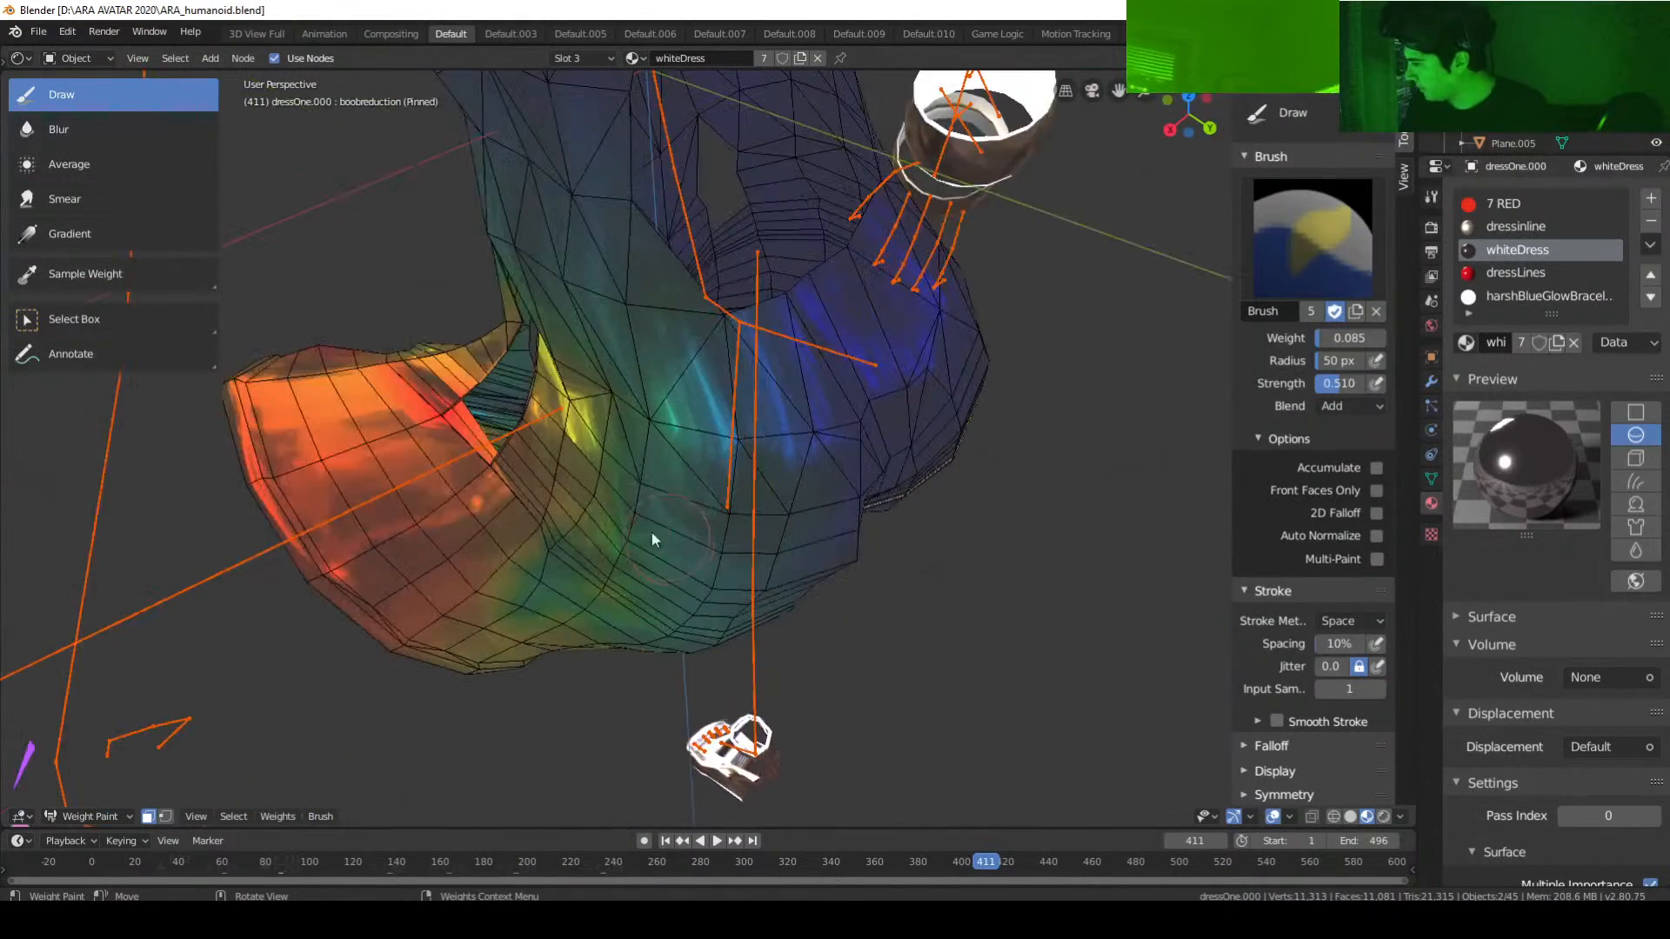
middle_drag(596, 498, 496, 500)
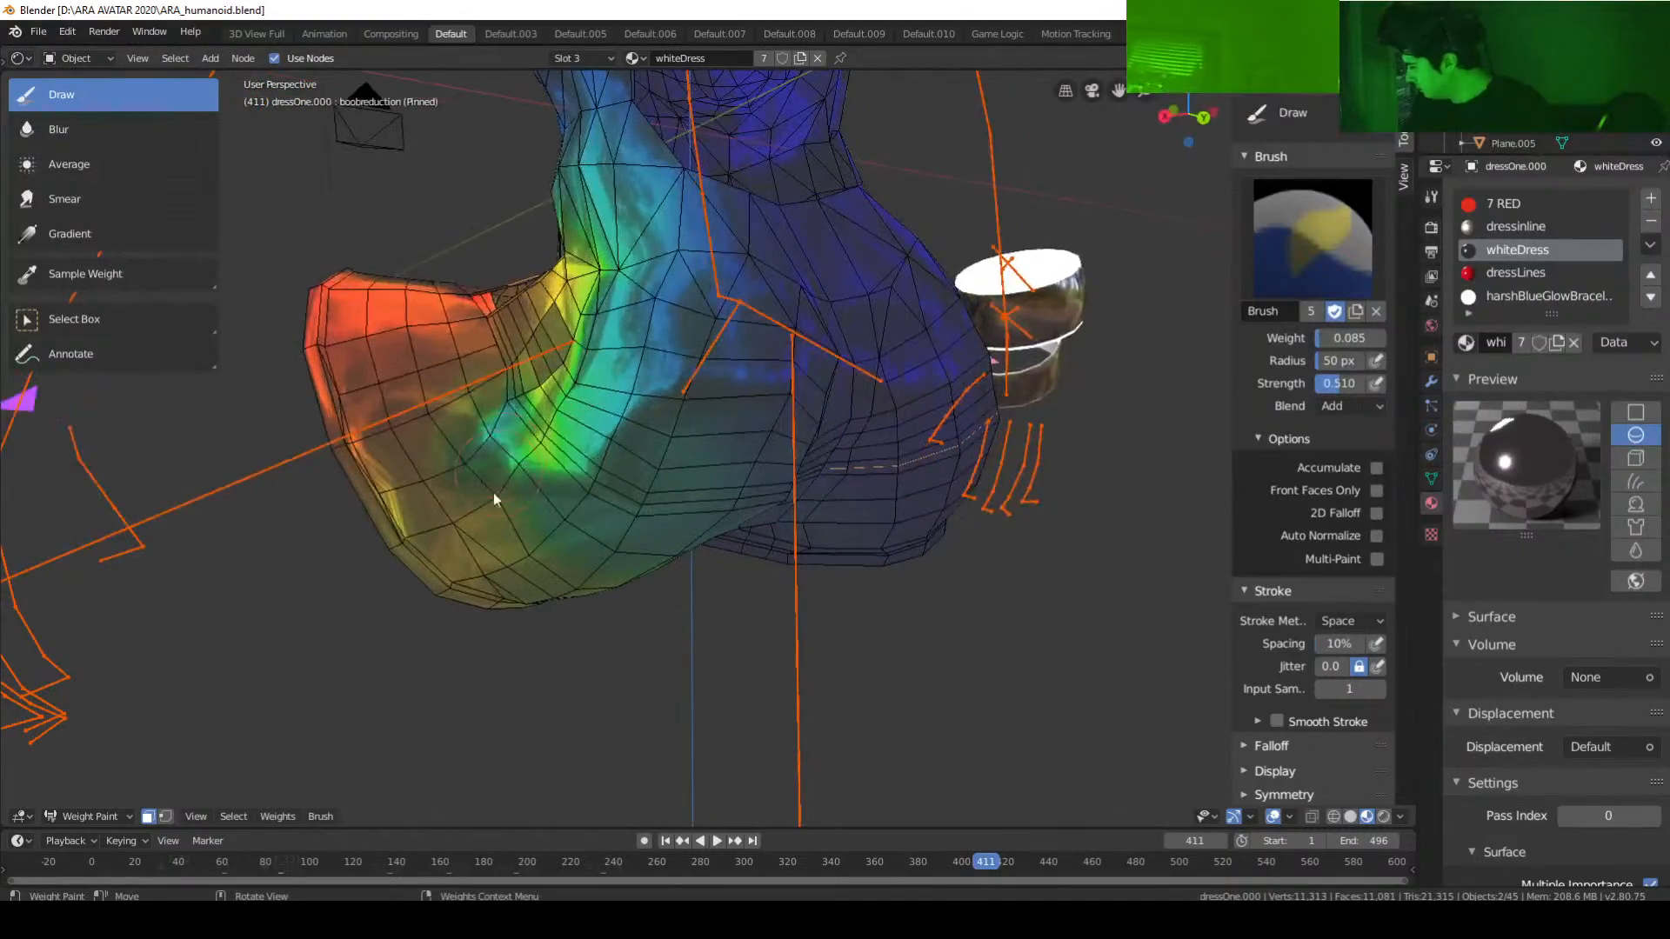
mouse_move(585, 438)
middle_down()
mouse_move(701, 479)
mouse_move(757, 466)
mouse_move(591, 463)
middle_up()
middle_drag(647, 387, 585, 581)
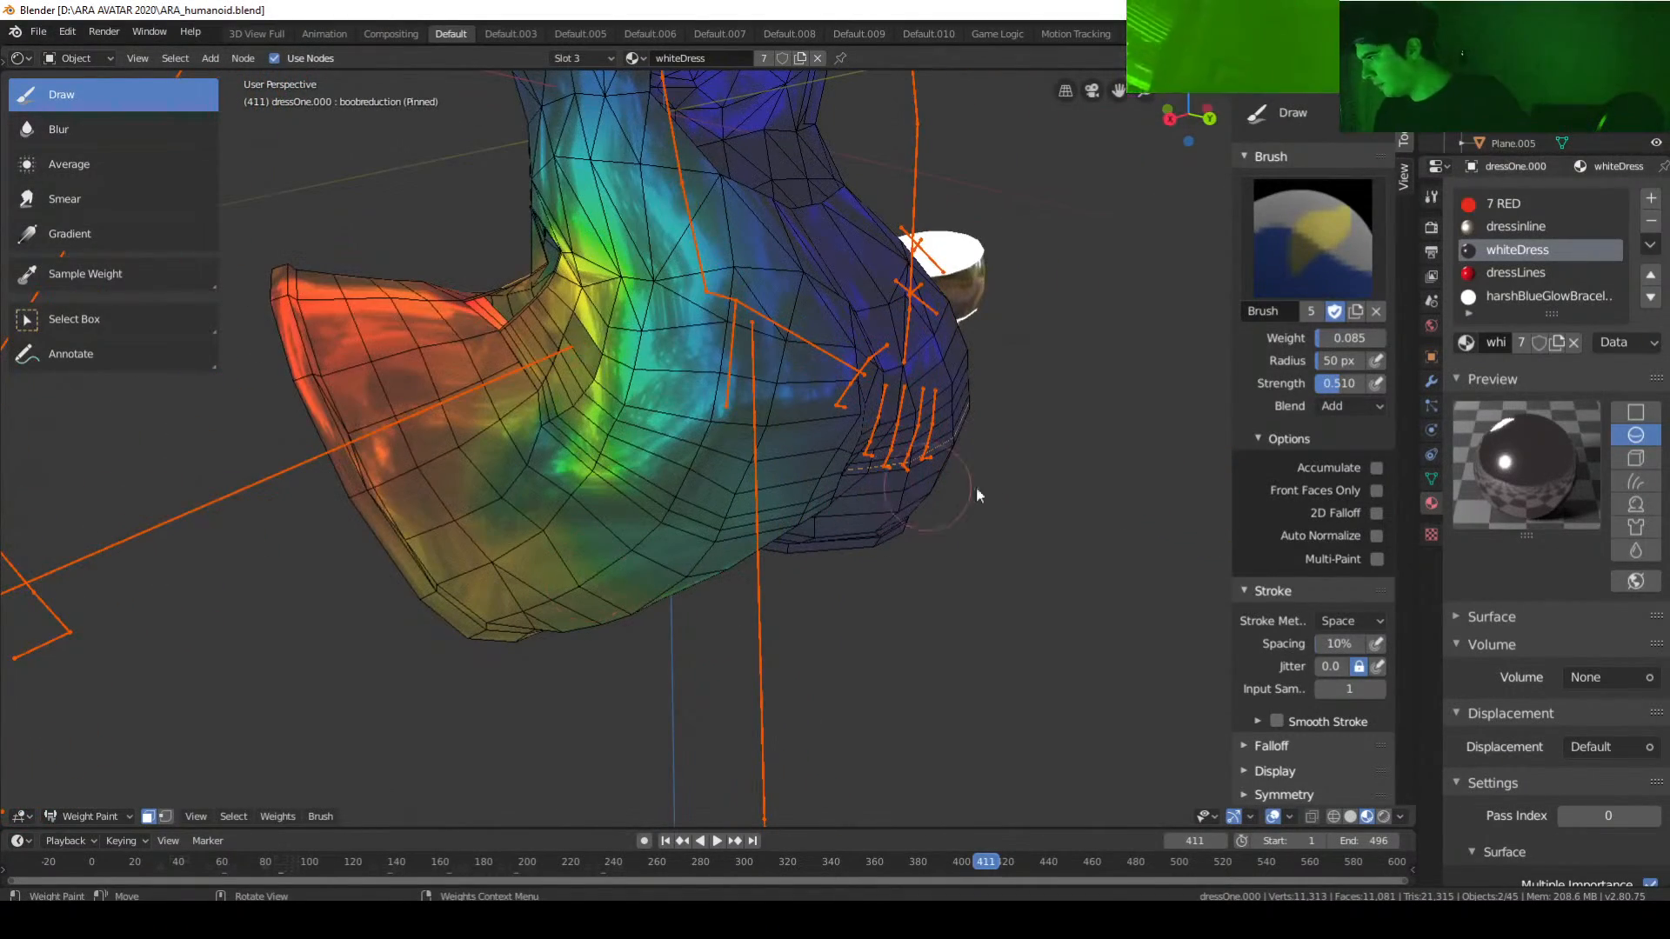
click(1348, 406)
click(1470, 557)
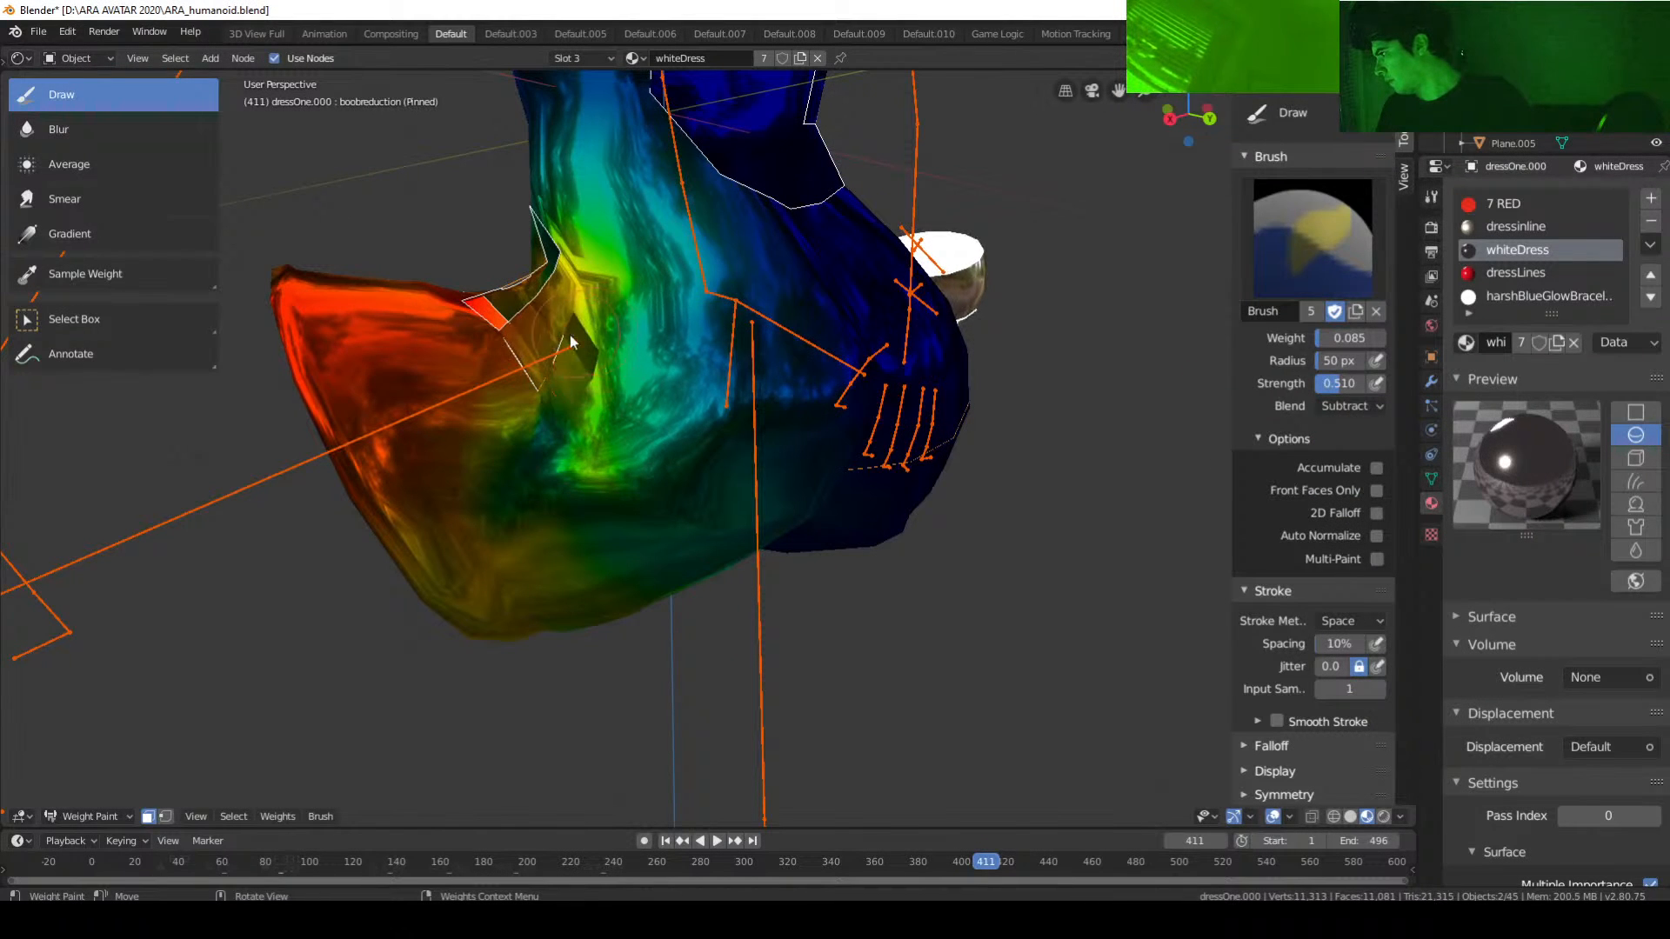
Step: Examine the weights around the raised thigh from the hip side, the leg opening and the front
mouse_move(565, 416)
middle_down()
mouse_move(868, 625)
mouse_move(765, 560)
middle_up()
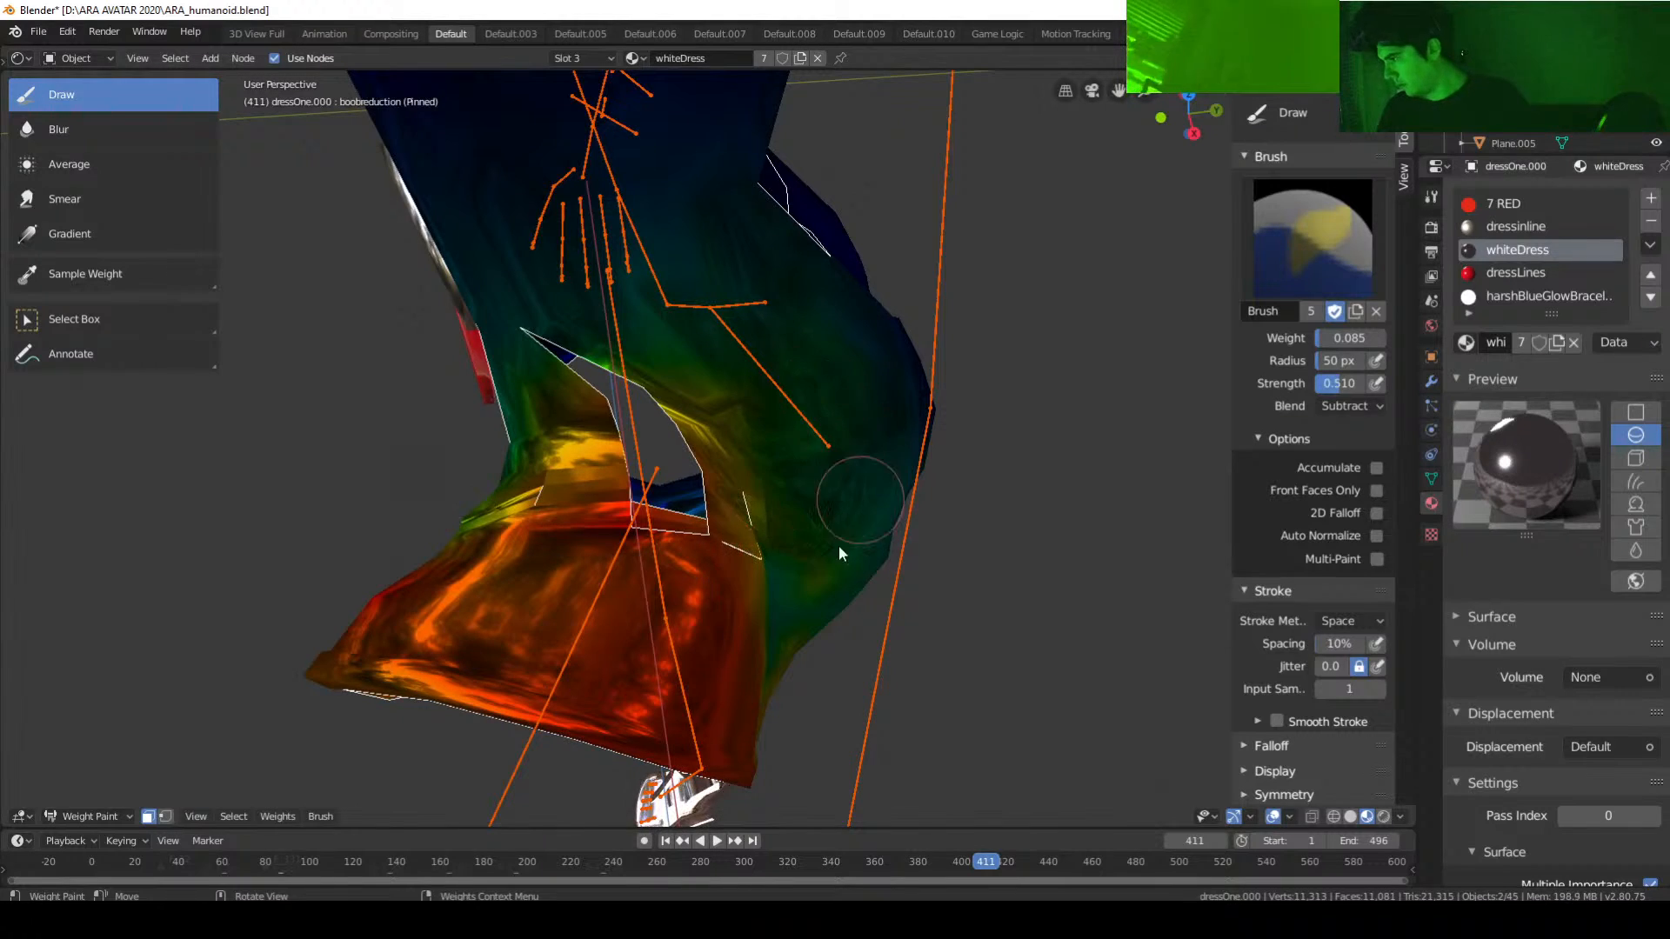
middle_drag(839, 546, 955, 589)
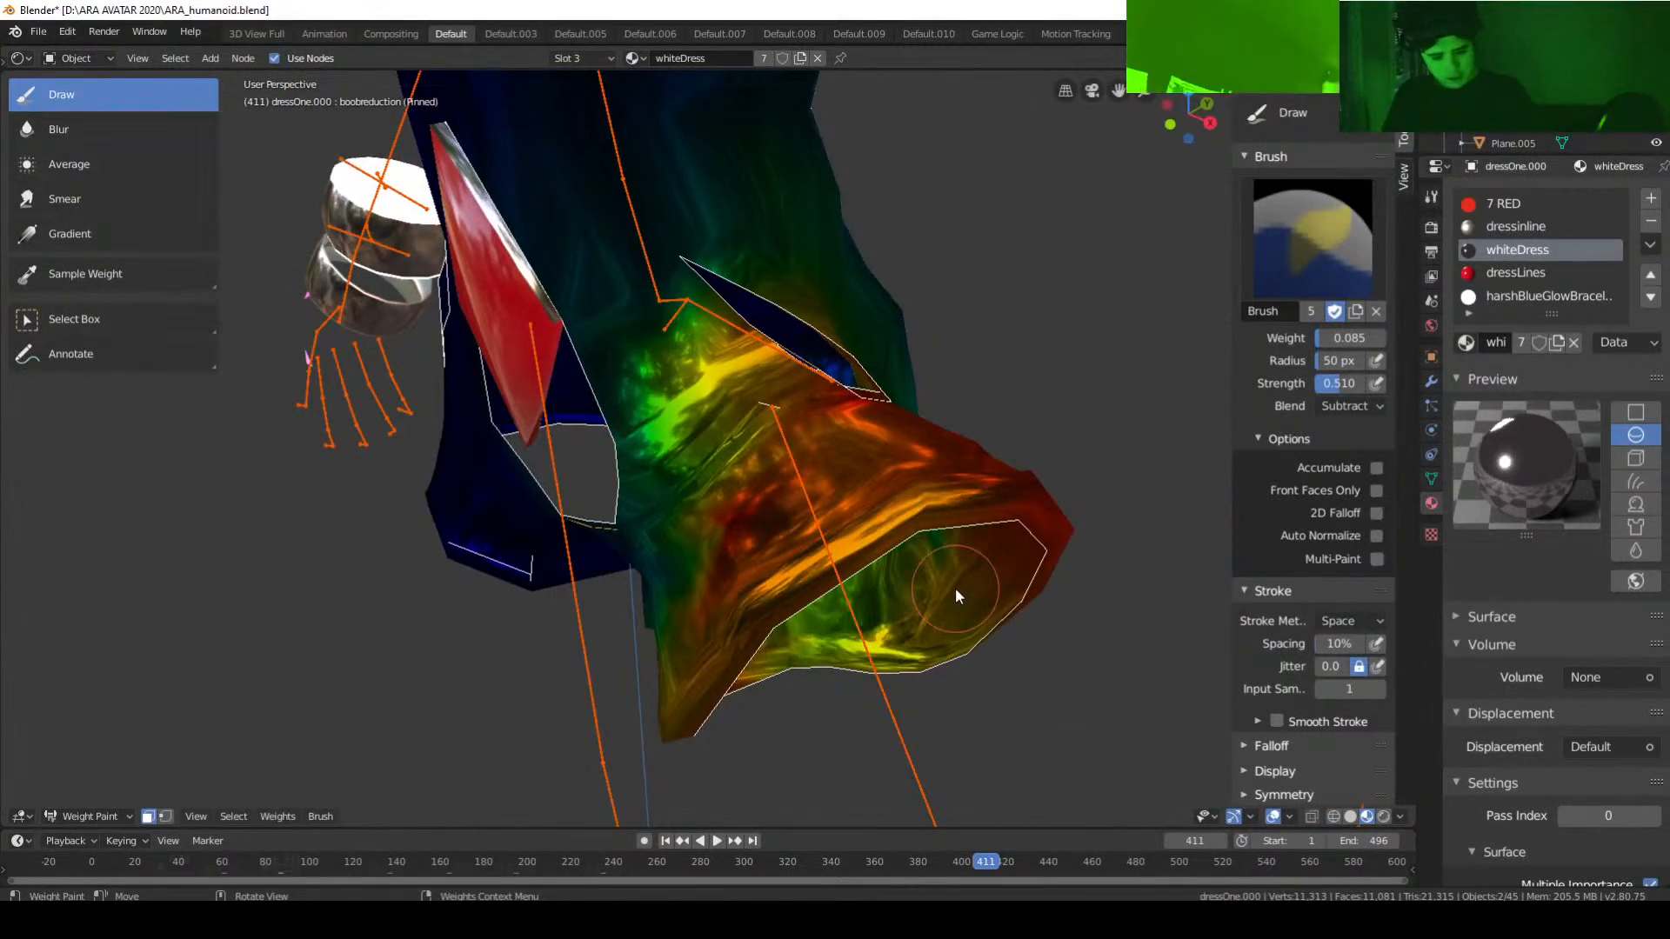
key(KP_1)
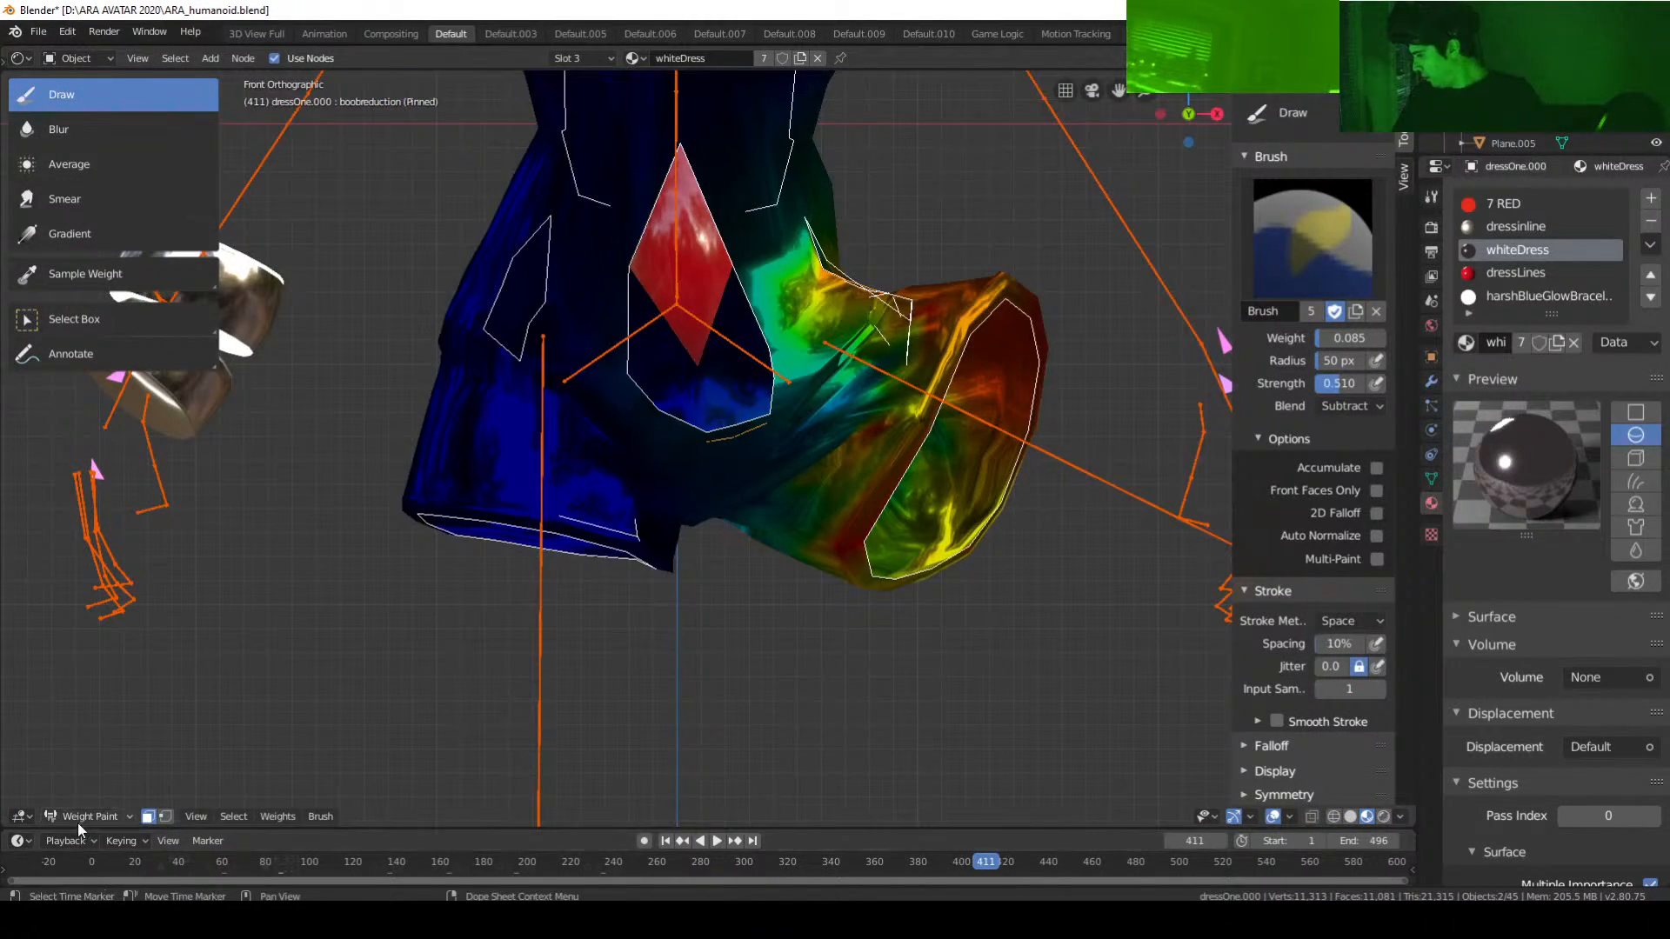
Step: Put the dress into Edit Mode and apply Shade Smooth to all of its selected faces
click(80, 816)
click(139, 776)
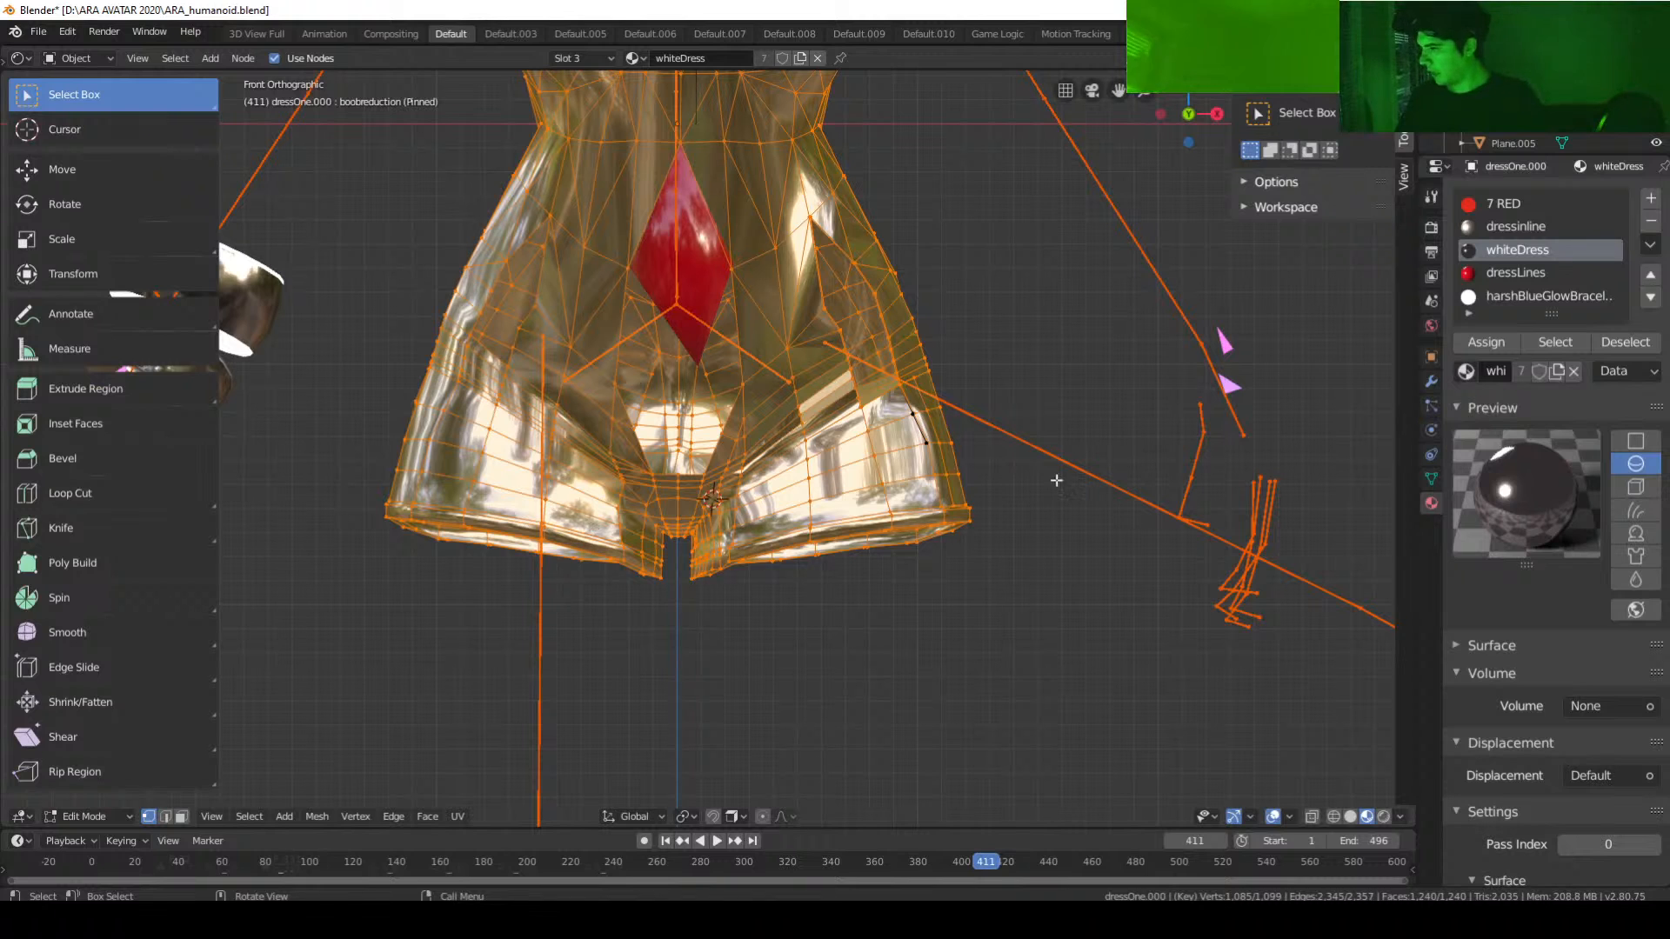
click(324, 818)
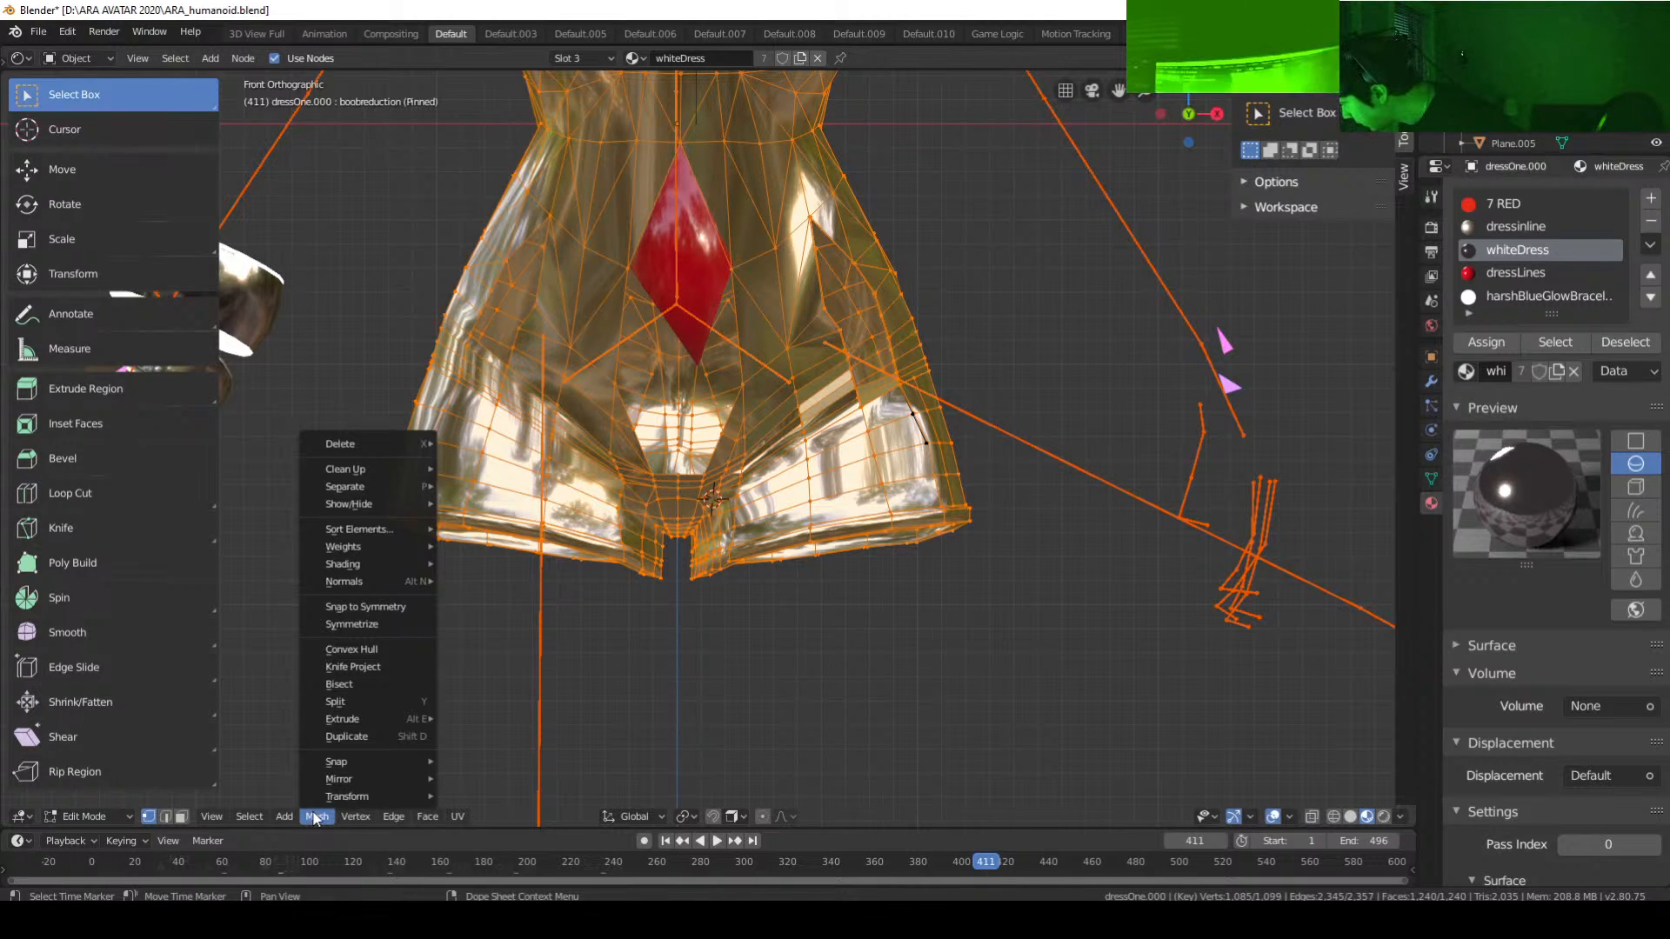
mouse_move(359, 469)
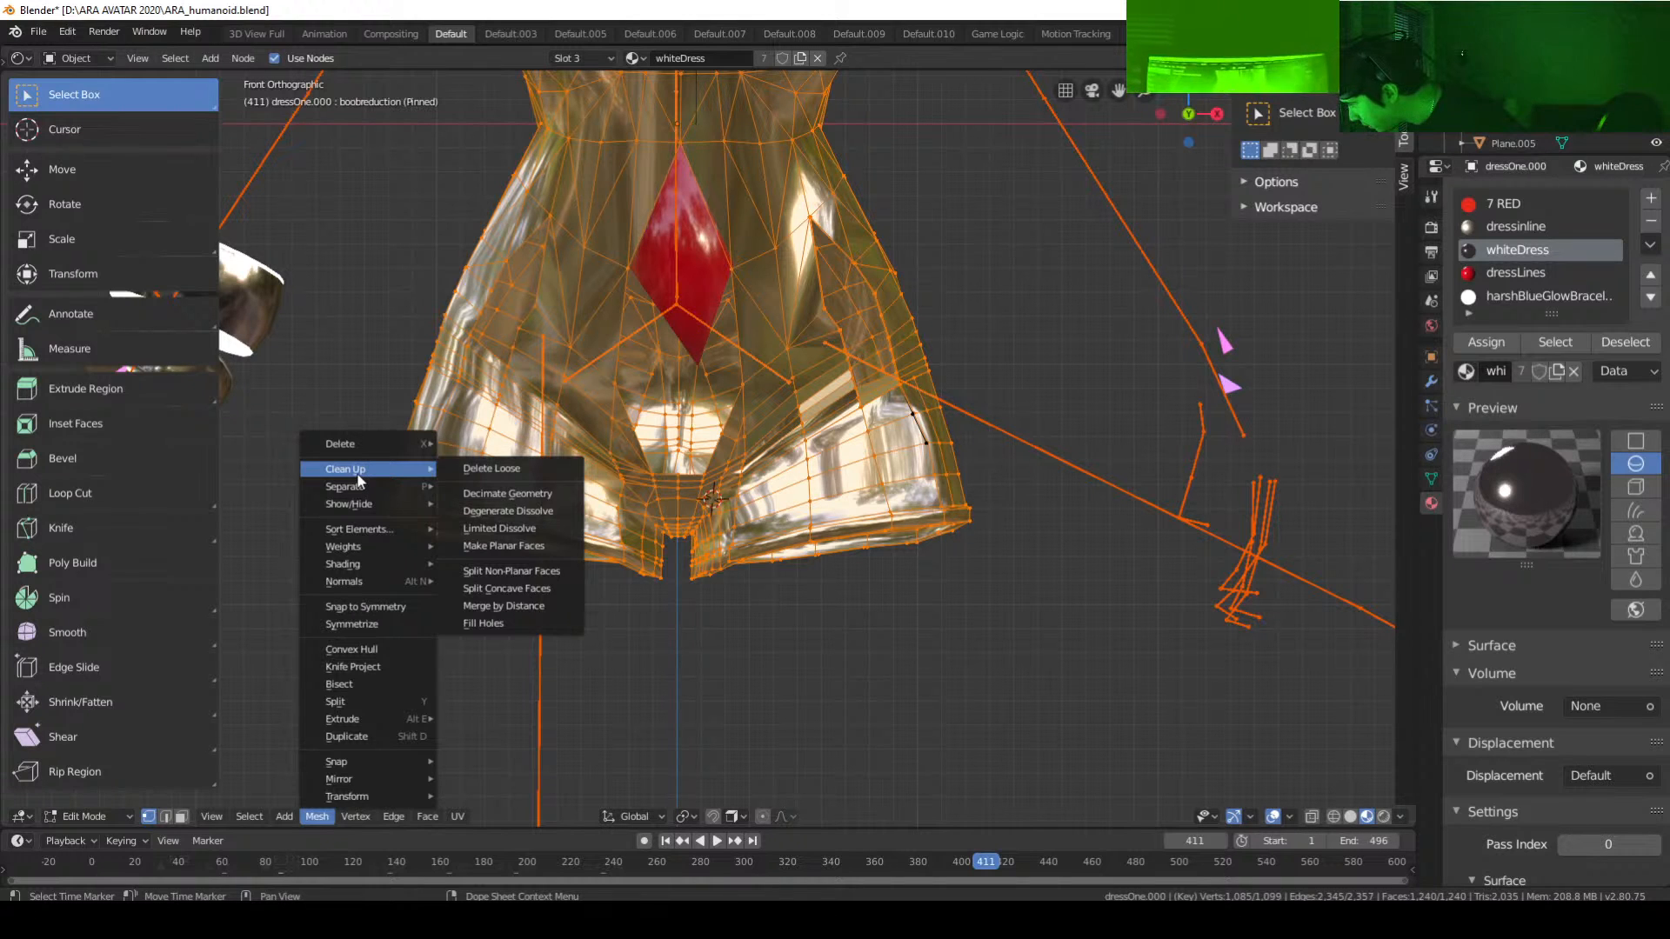
click(428, 818)
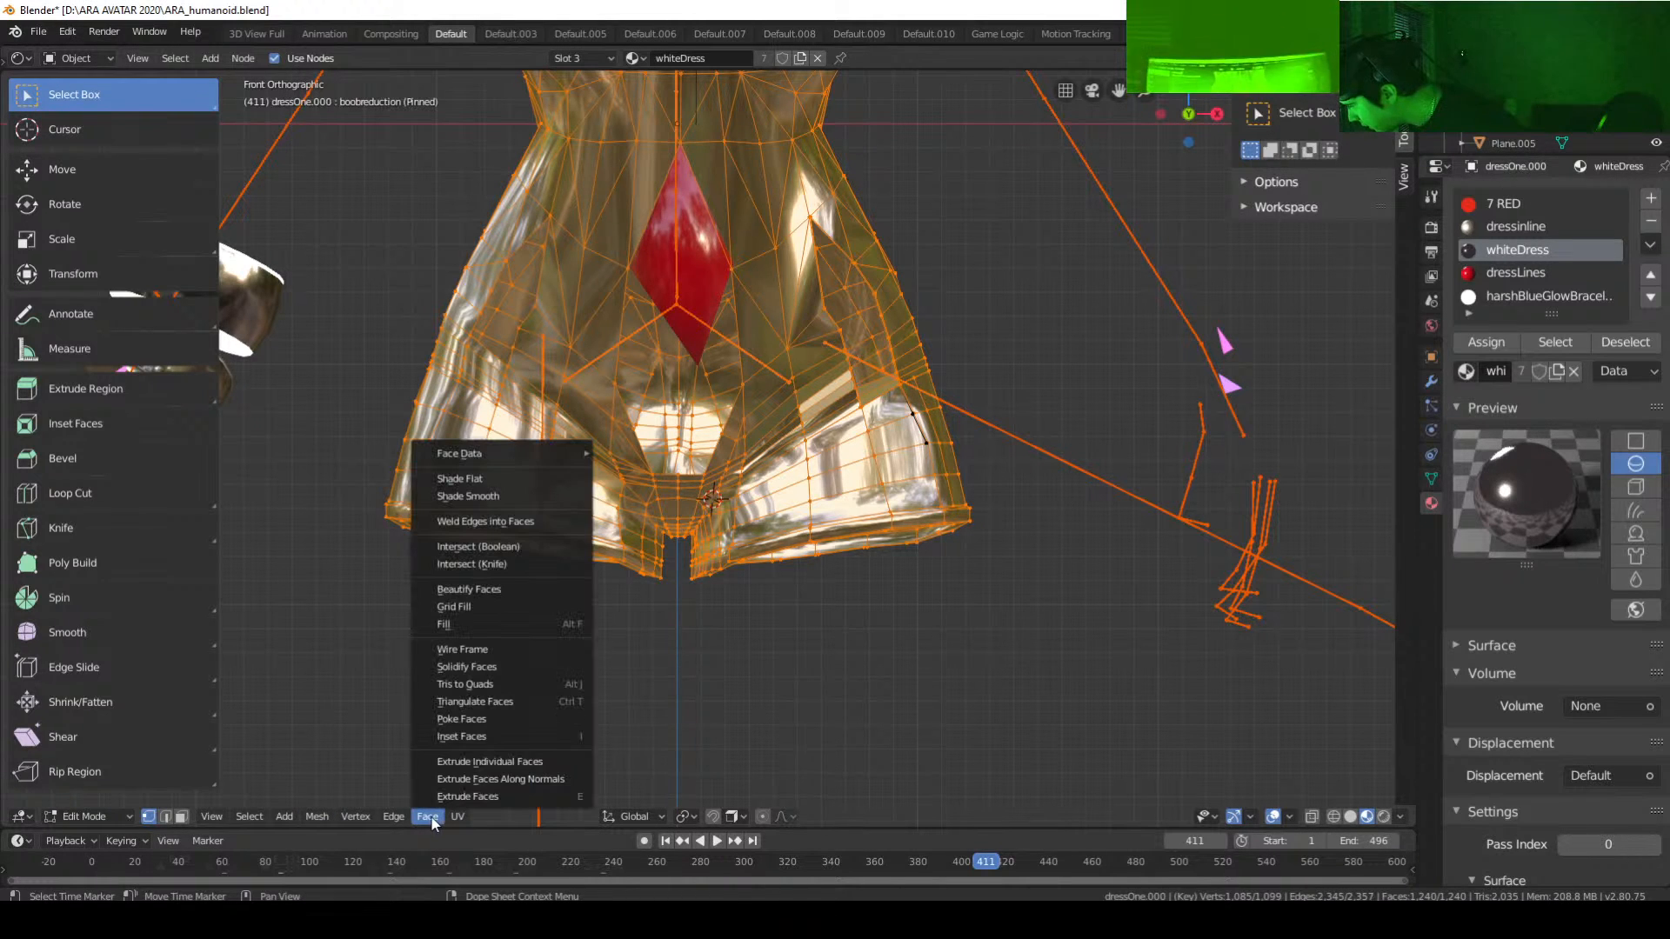
click(442, 497)
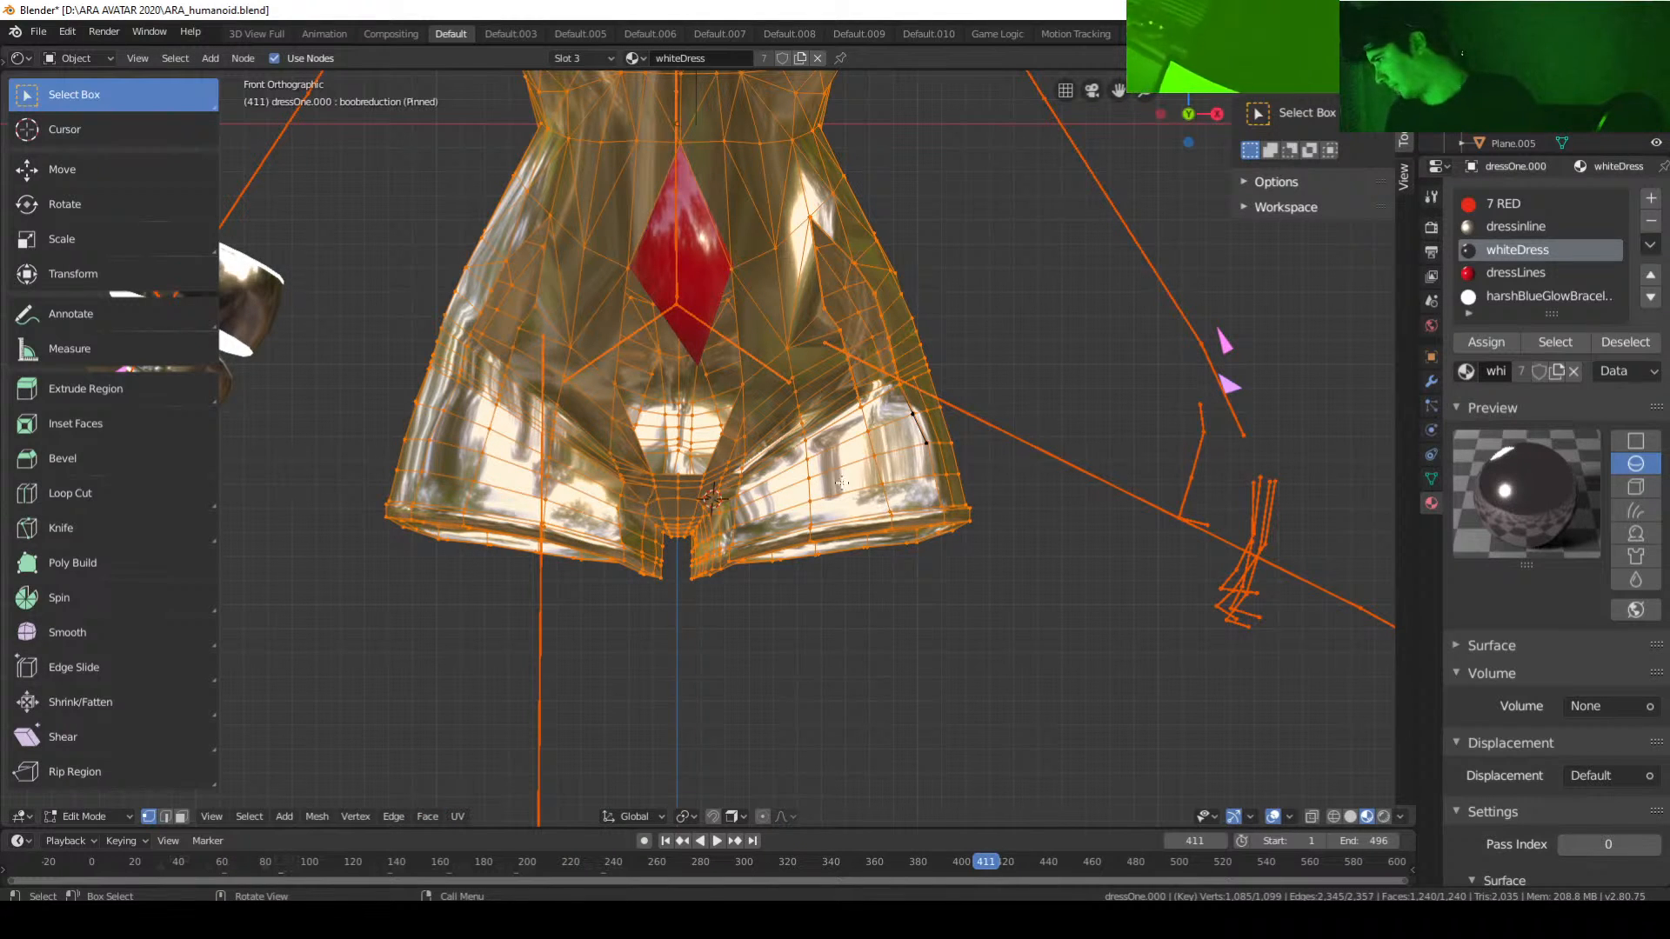
Step: Return the dress to Weight Paint mode and subtract buttock.L weight from the hip side and back of the raised thigh
click(87, 816)
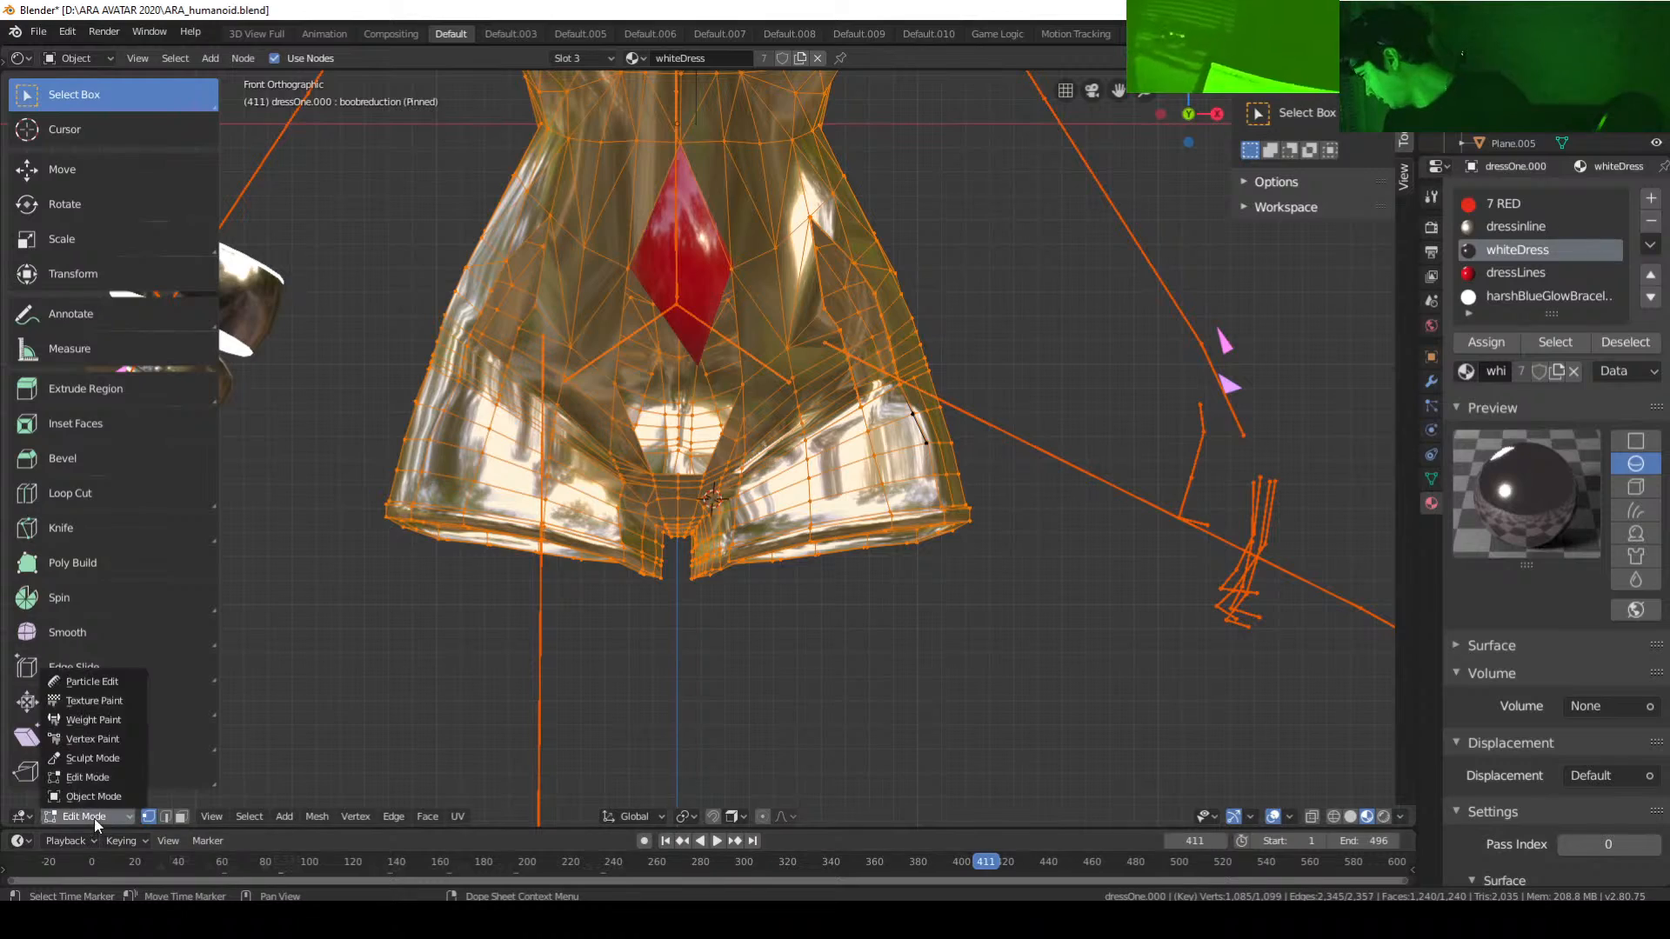
click(93, 721)
mouse_move(731, 681)
middle_down()
mouse_move(696, 711)
mouse_move(584, 748)
mouse_move(433, 736)
mouse_move(464, 766)
mouse_move(457, 747)
mouse_move(399, 731)
mouse_move(512, 703)
mouse_move(659, 744)
mouse_move(892, 753)
mouse_move(623, 735)
mouse_move(566, 712)
mouse_move(608, 577)
mouse_move(642, 625)
mouse_move(681, 619)
mouse_move(658, 614)
middle_up()
scroll(550, 697, down, 4)
scroll(550, 703, up, 3)
drag(604, 493, 567, 506)
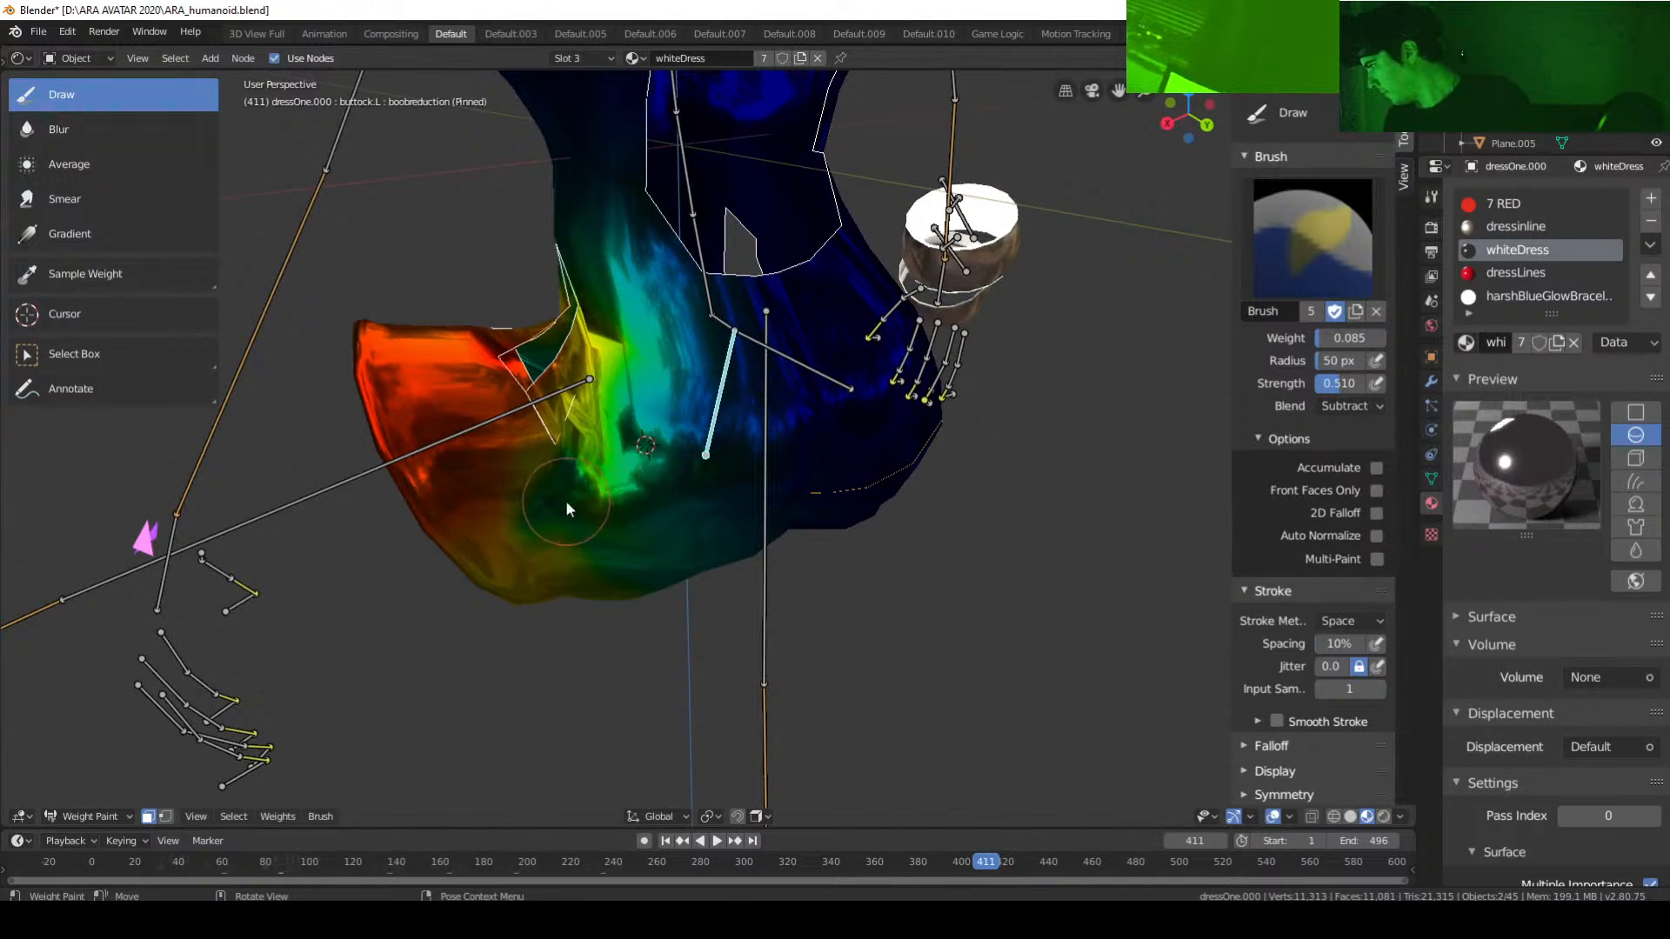
mouse_move(541, 529)
middle_down()
mouse_move(697, 619)
mouse_move(724, 571)
mouse_move(696, 625)
mouse_move(589, 560)
middle_up()
mouse_move(567, 454)
mouse_down()
mouse_move(580, 421)
mouse_move(568, 442)
mouse_up()
Step: Subtract more buttock.L weight along the outer side of the raised leg, between the leg opening and the hip
middle_drag(649, 592, 812, 534)
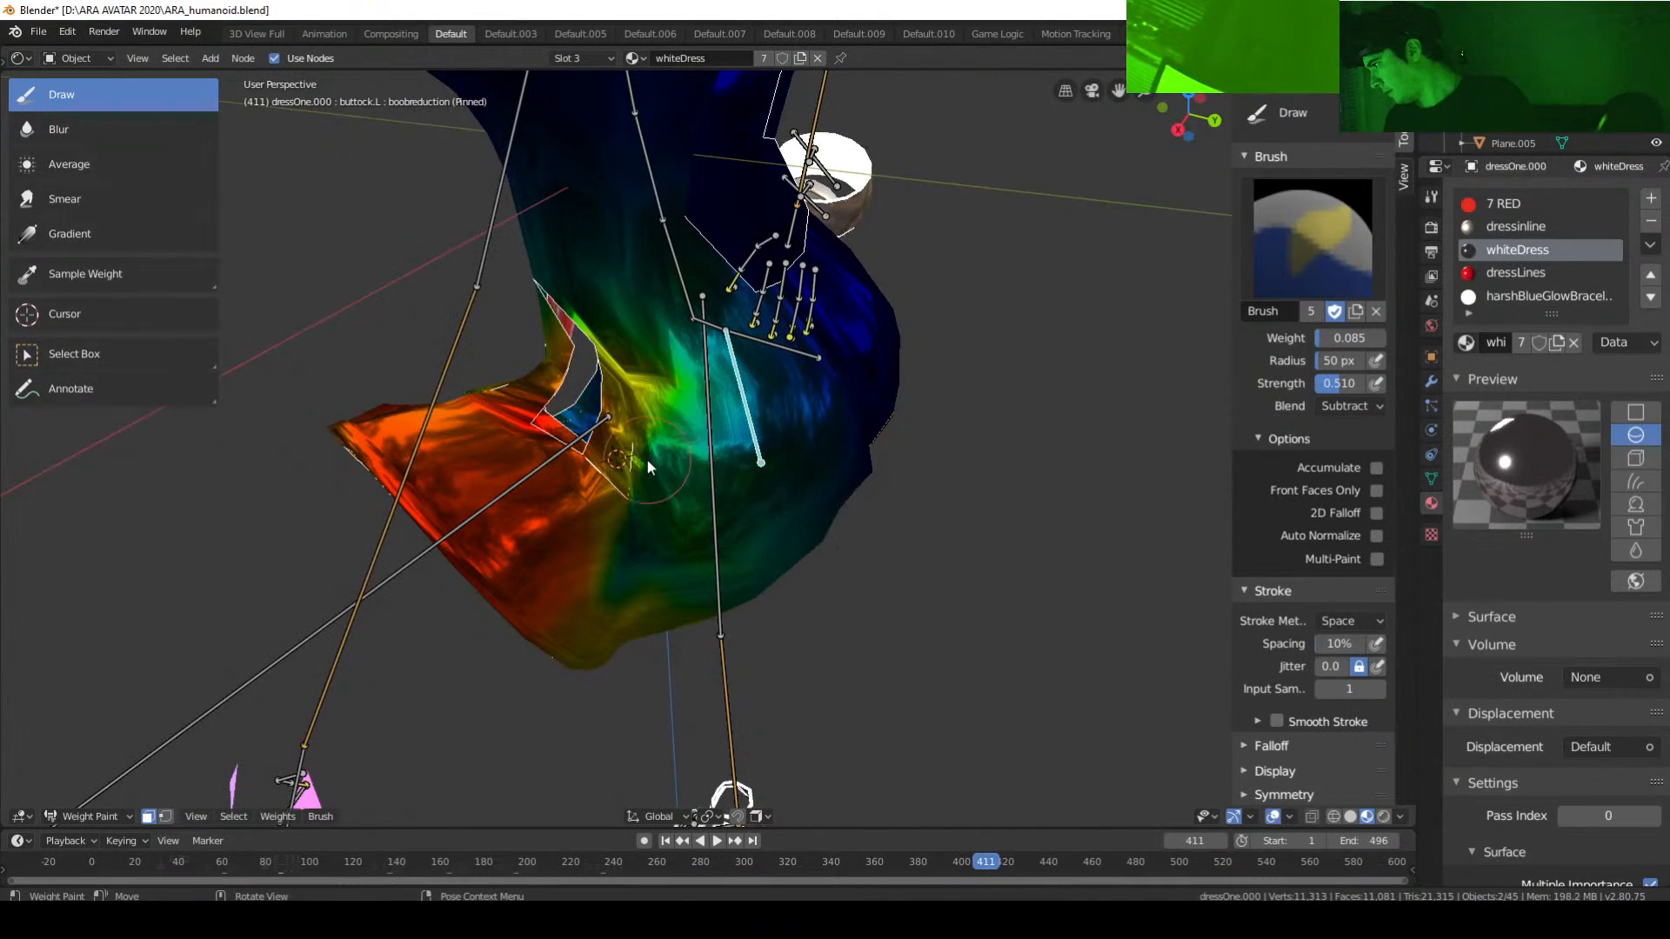
mouse_move(686, 565)
middle_down()
mouse_move(877, 605)
mouse_move(764, 682)
mouse_move(762, 459)
middle_up()
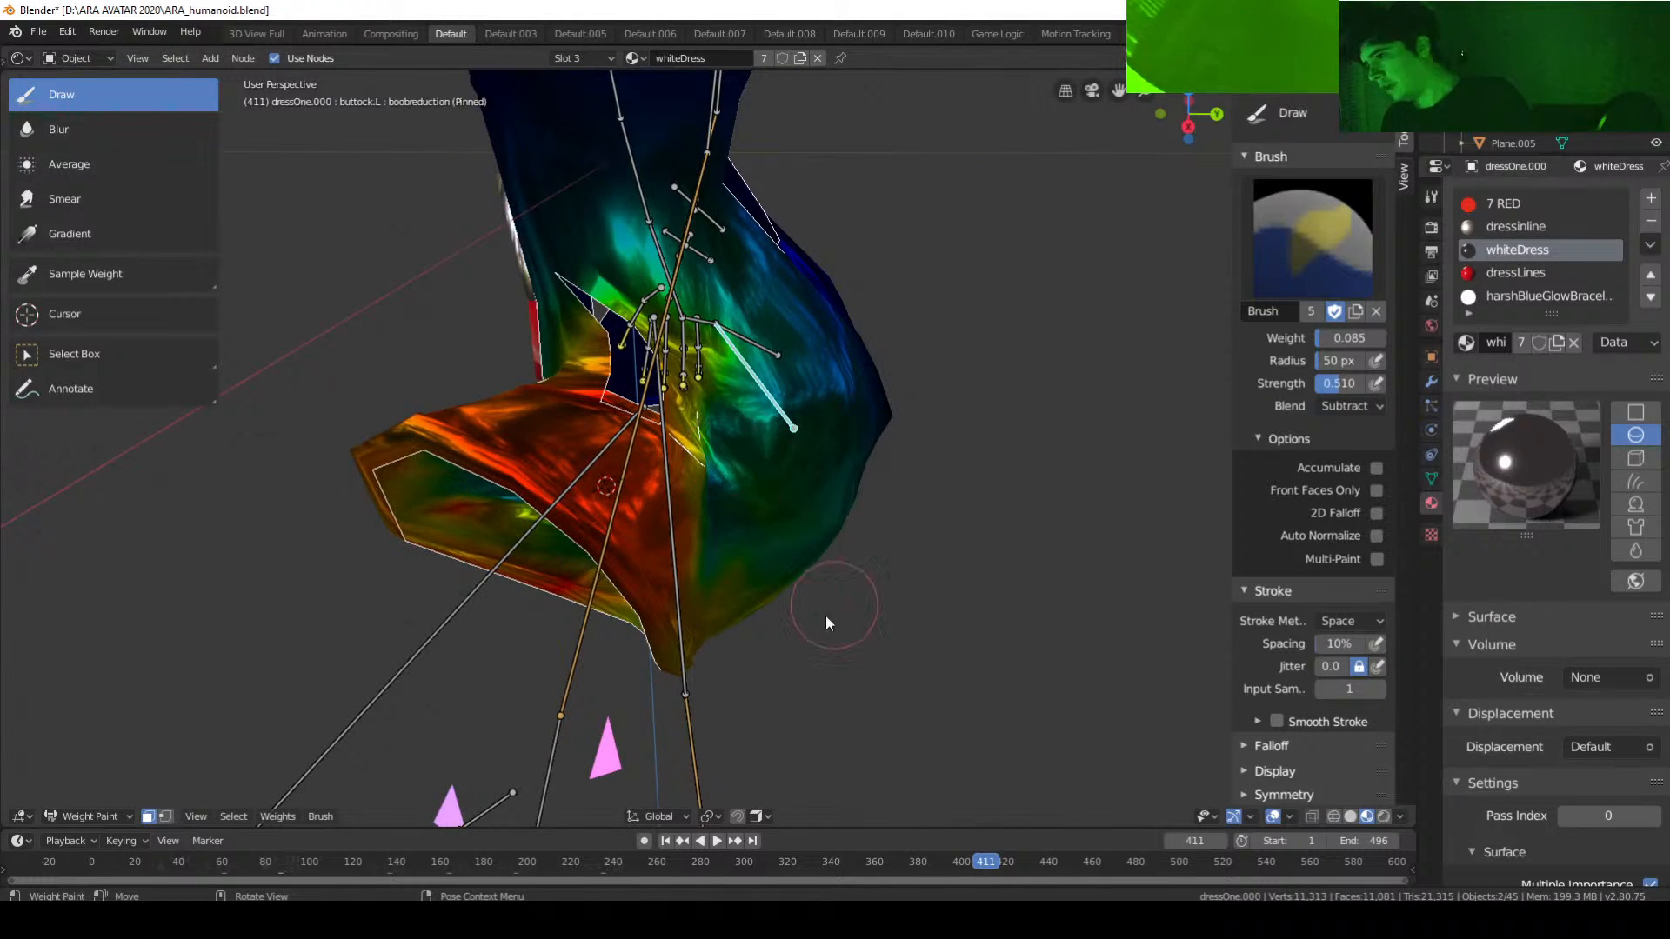
mouse_move(826, 615)
middle_down()
mouse_move(665, 538)
mouse_move(561, 765)
mouse_move(583, 609)
middle_up()
mouse_move(597, 451)
mouse_down()
mouse_move(571, 371)
mouse_move(554, 422)
mouse_move(566, 371)
mouse_move(555, 494)
mouse_up()
mouse_move(555, 494)
middle_down()
mouse_move(781, 651)
mouse_move(863, 625)
middle_up()
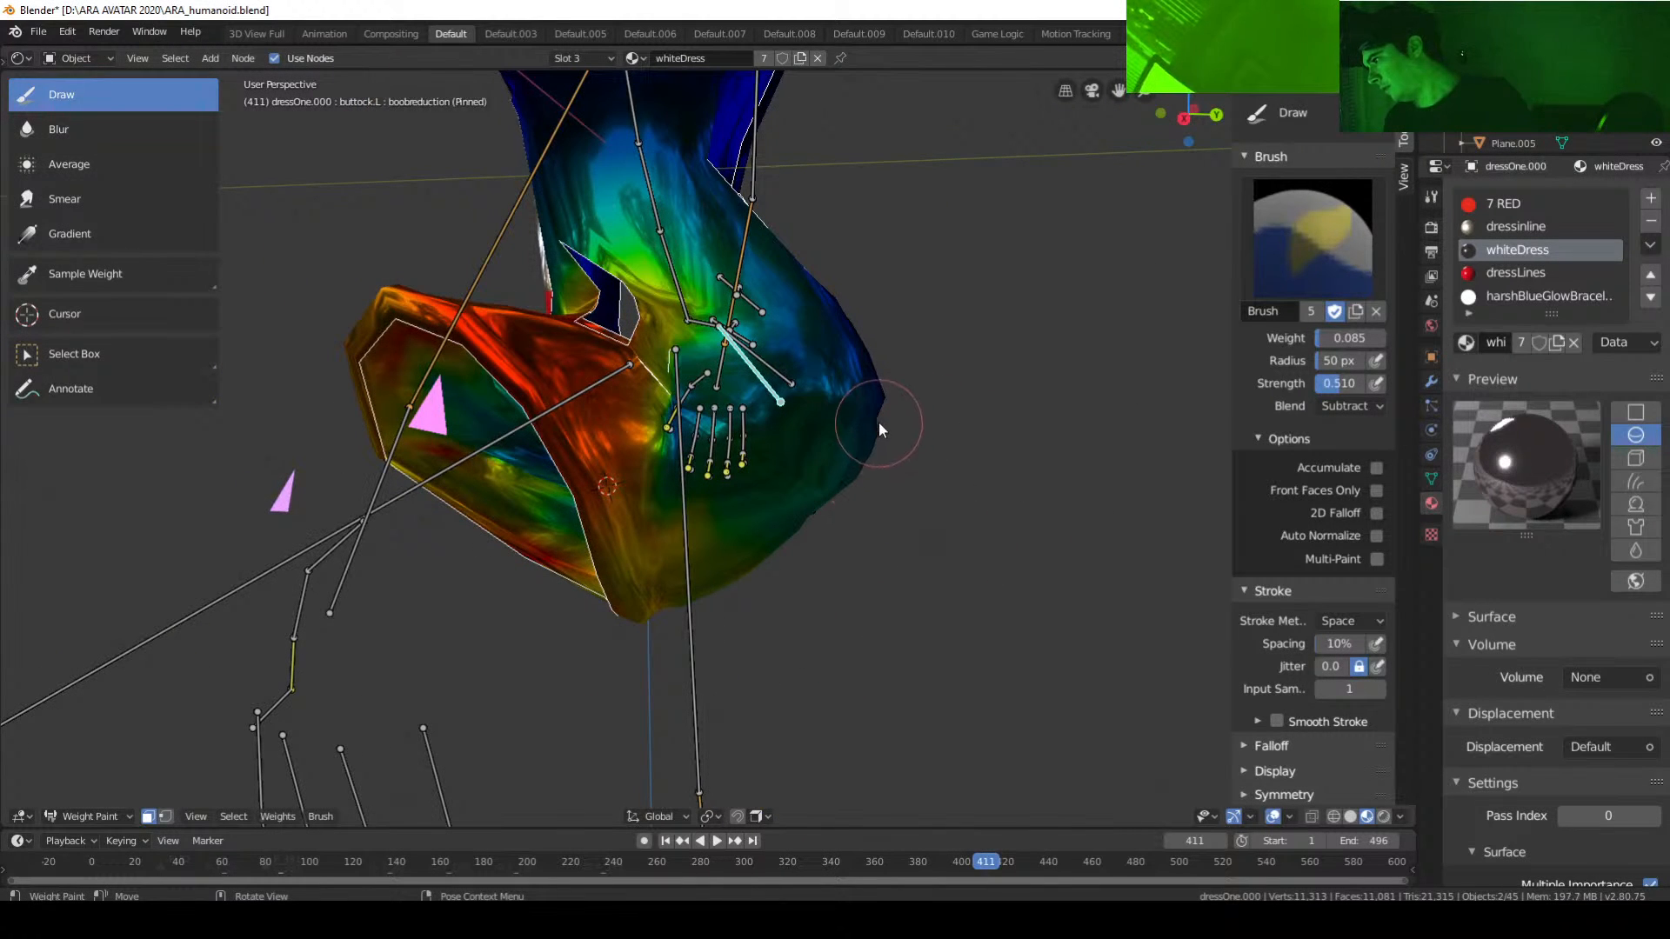
mouse_move(880, 417)
middle_down()
mouse_move(979, 530)
mouse_move(786, 524)
mouse_move(770, 553)
mouse_move(781, 602)
mouse_move(770, 578)
mouse_move(943, 557)
mouse_move(863, 498)
mouse_move(693, 570)
mouse_move(576, 489)
mouse_move(752, 467)
mouse_move(621, 537)
middle_up()
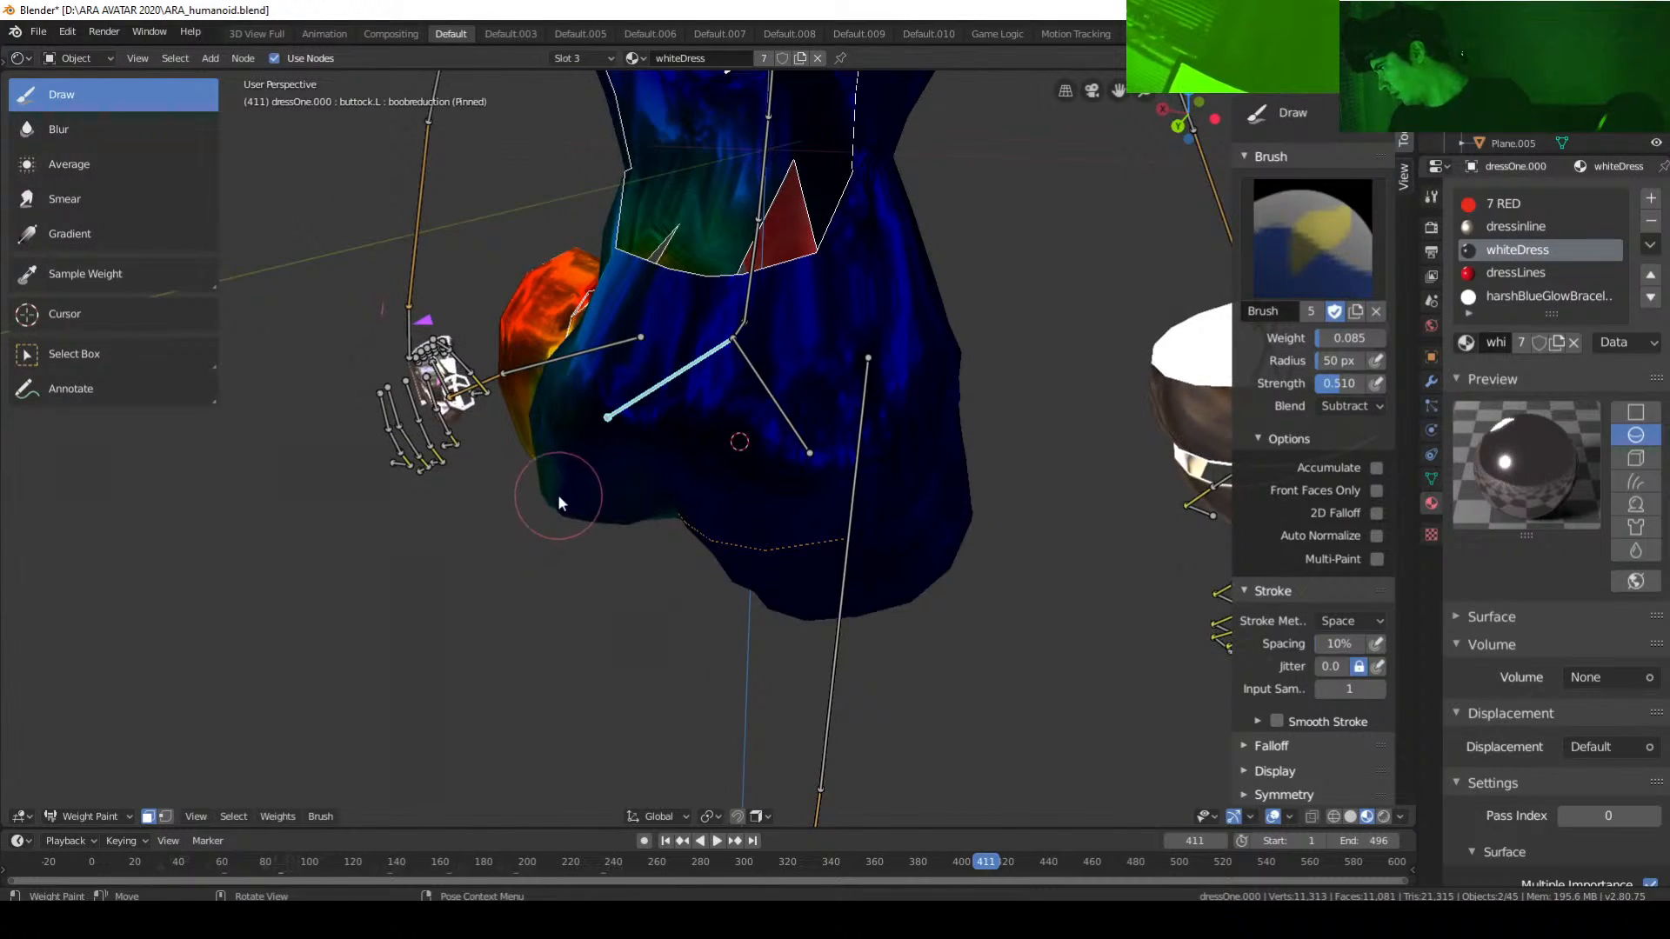
mouse_move(557, 494)
middle_down()
mouse_move(758, 441)
mouse_move(691, 441)
mouse_move(847, 378)
mouse_move(848, 438)
mouse_move(649, 405)
mouse_move(775, 478)
mouse_move(769, 465)
middle_up()
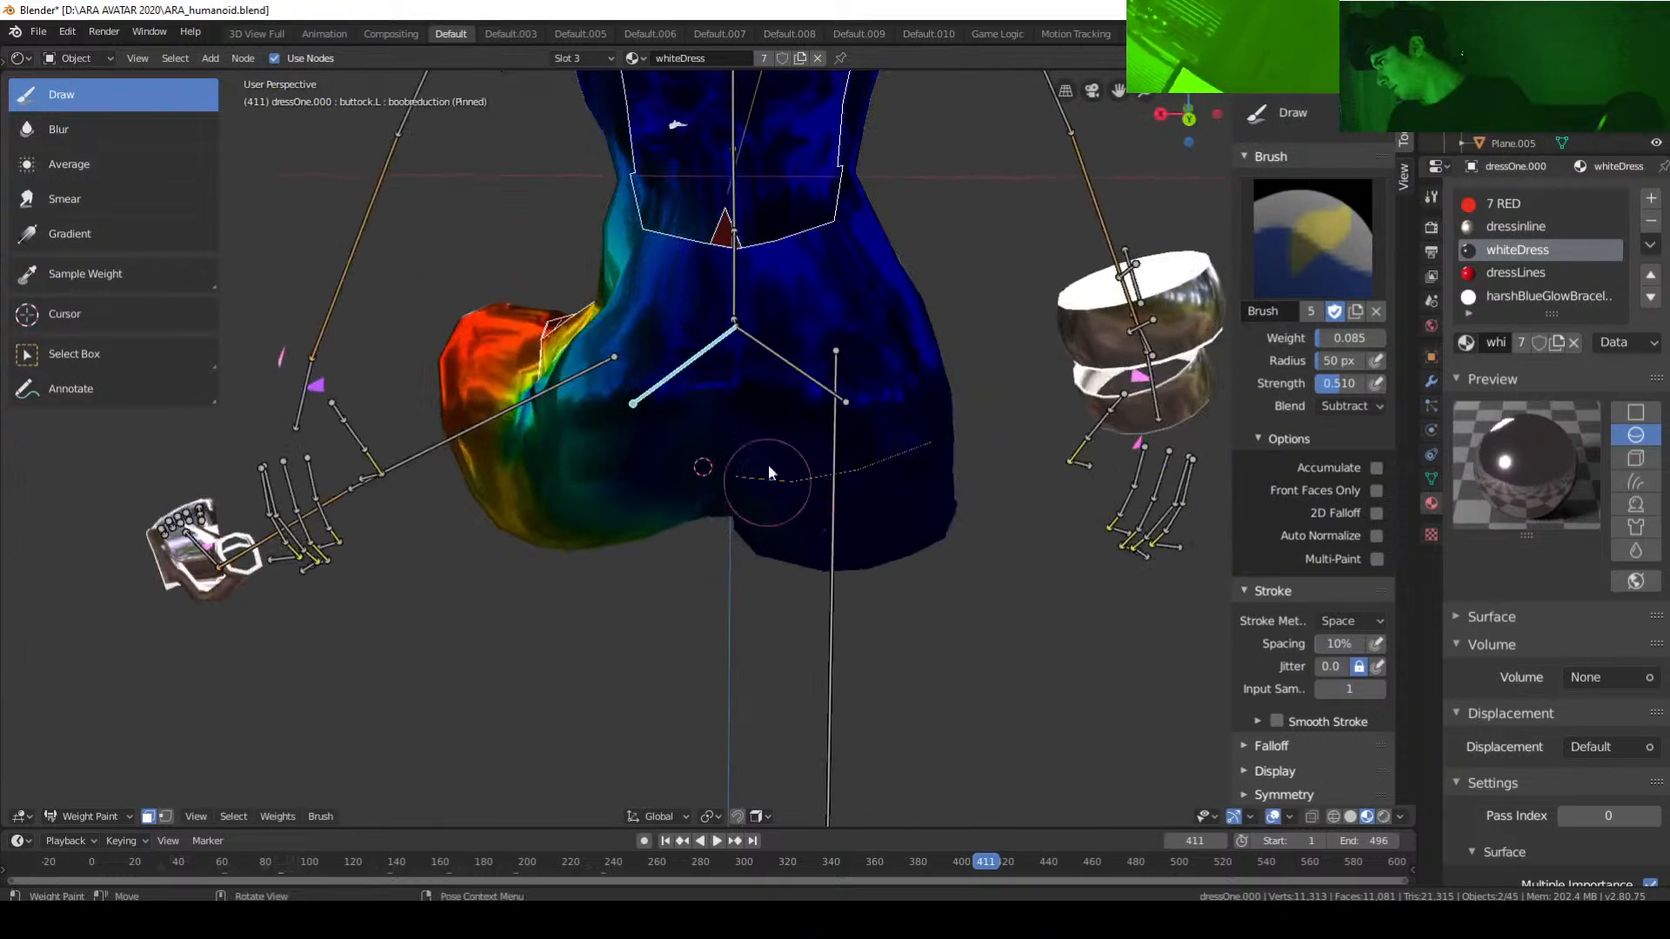
Step: Set the weight brush's blending mode to Add and work buttock.L weight into the buttock behind the raised thigh
click(1339, 406)
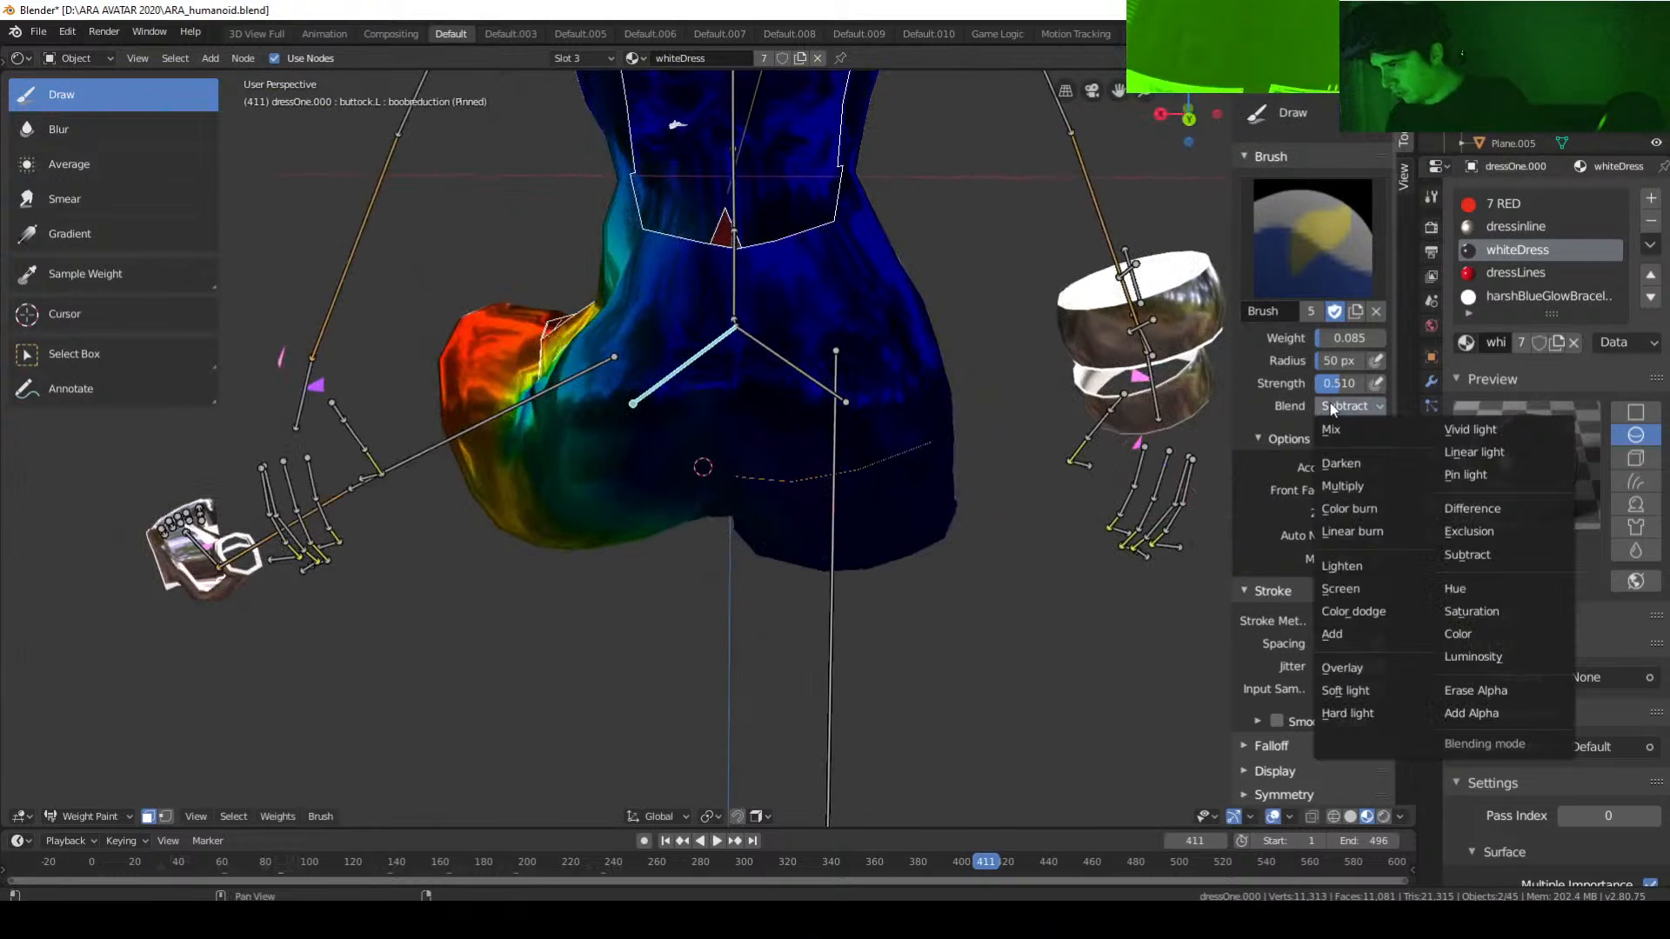
click(1364, 644)
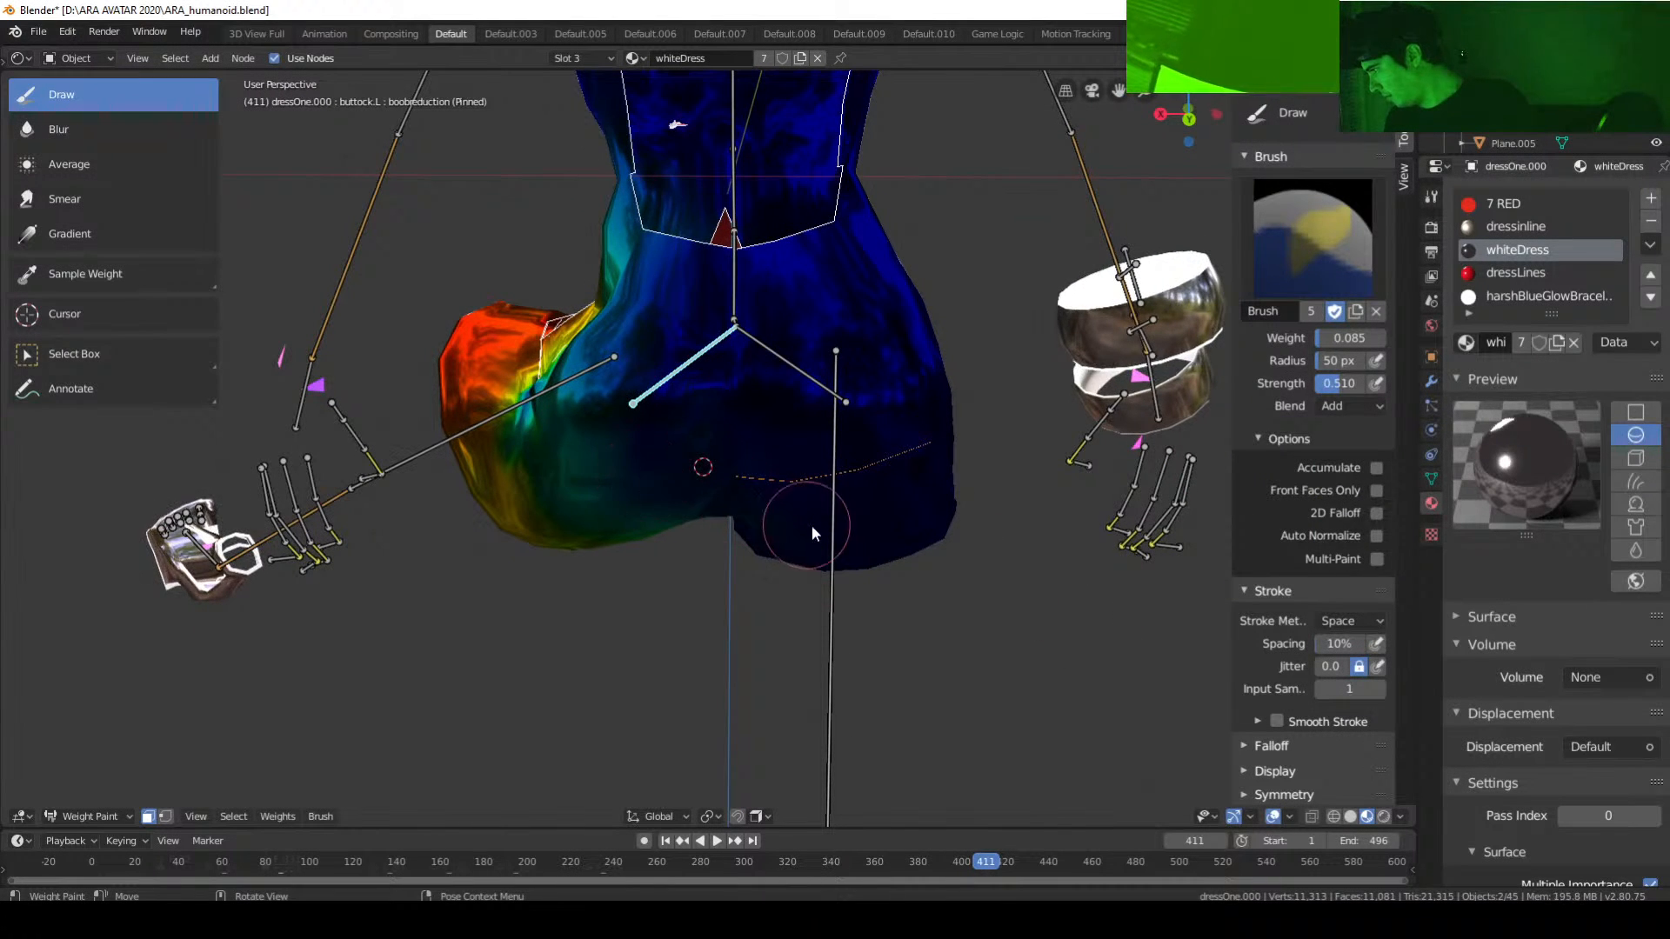
mouse_move(811, 526)
middle_down()
mouse_move(686, 468)
mouse_move(791, 512)
mouse_move(656, 426)
middle_up()
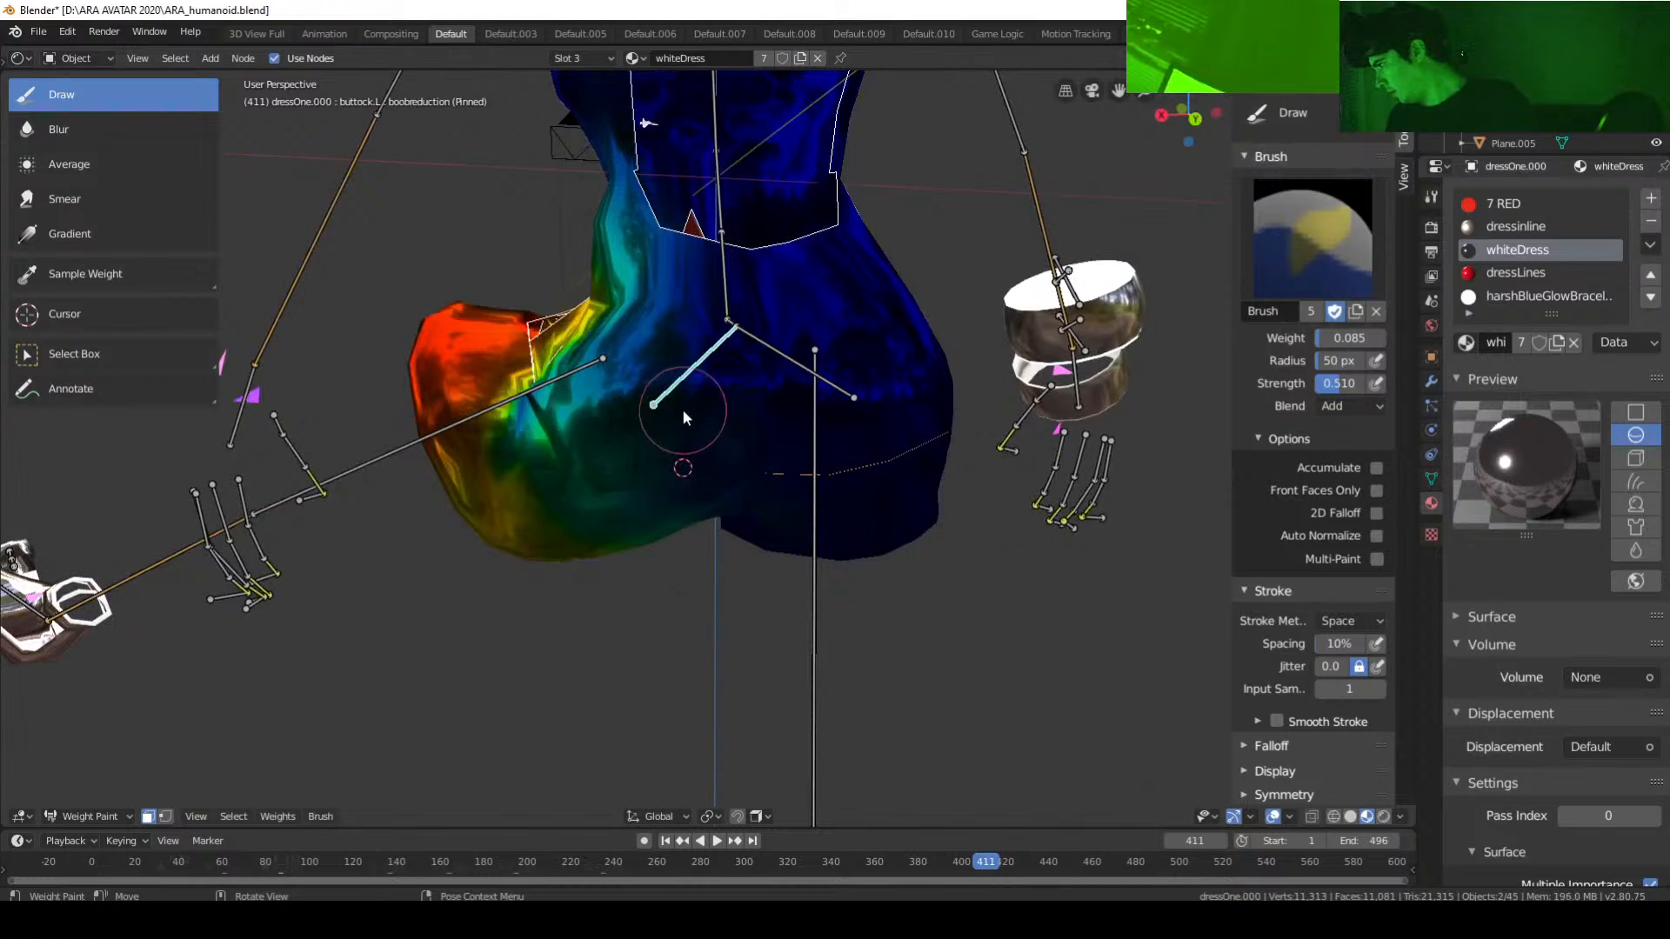
middle_drag(728, 494, 563, 520)
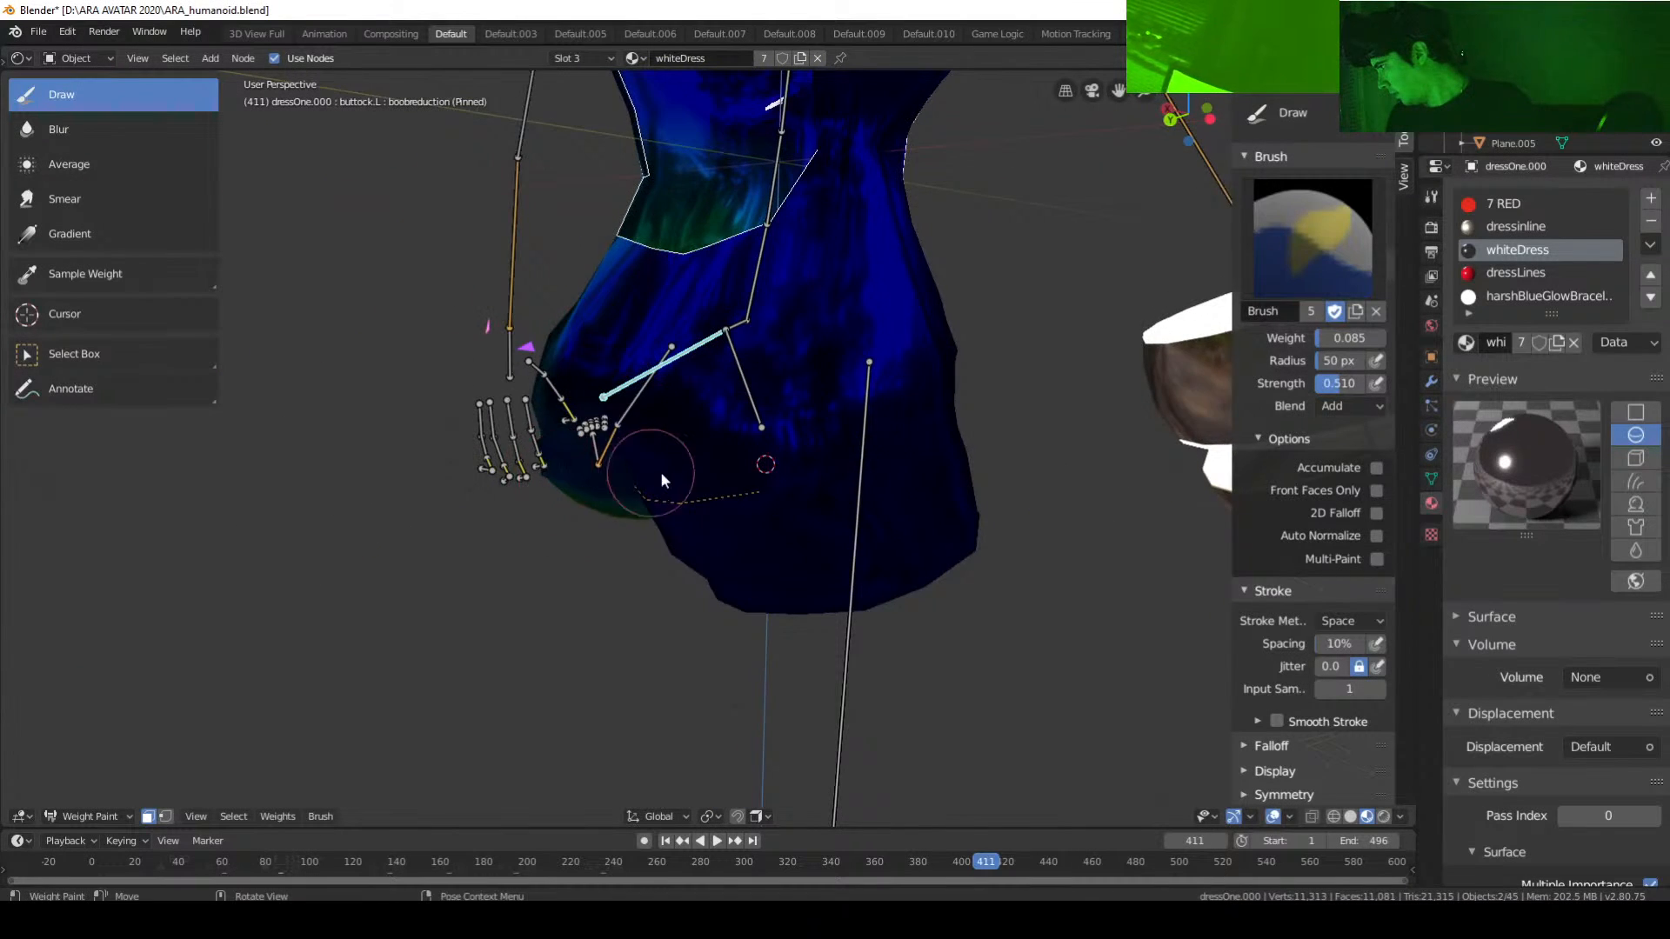
mouse_move(660, 471)
middle_down()
mouse_move(816, 442)
mouse_move(671, 462)
mouse_move(662, 576)
mouse_move(571, 522)
middle_up()
mouse_move(561, 533)
middle_down()
mouse_move(687, 494)
mouse_move(812, 423)
mouse_move(733, 440)
middle_up()
middle_drag(850, 402, 704, 503)
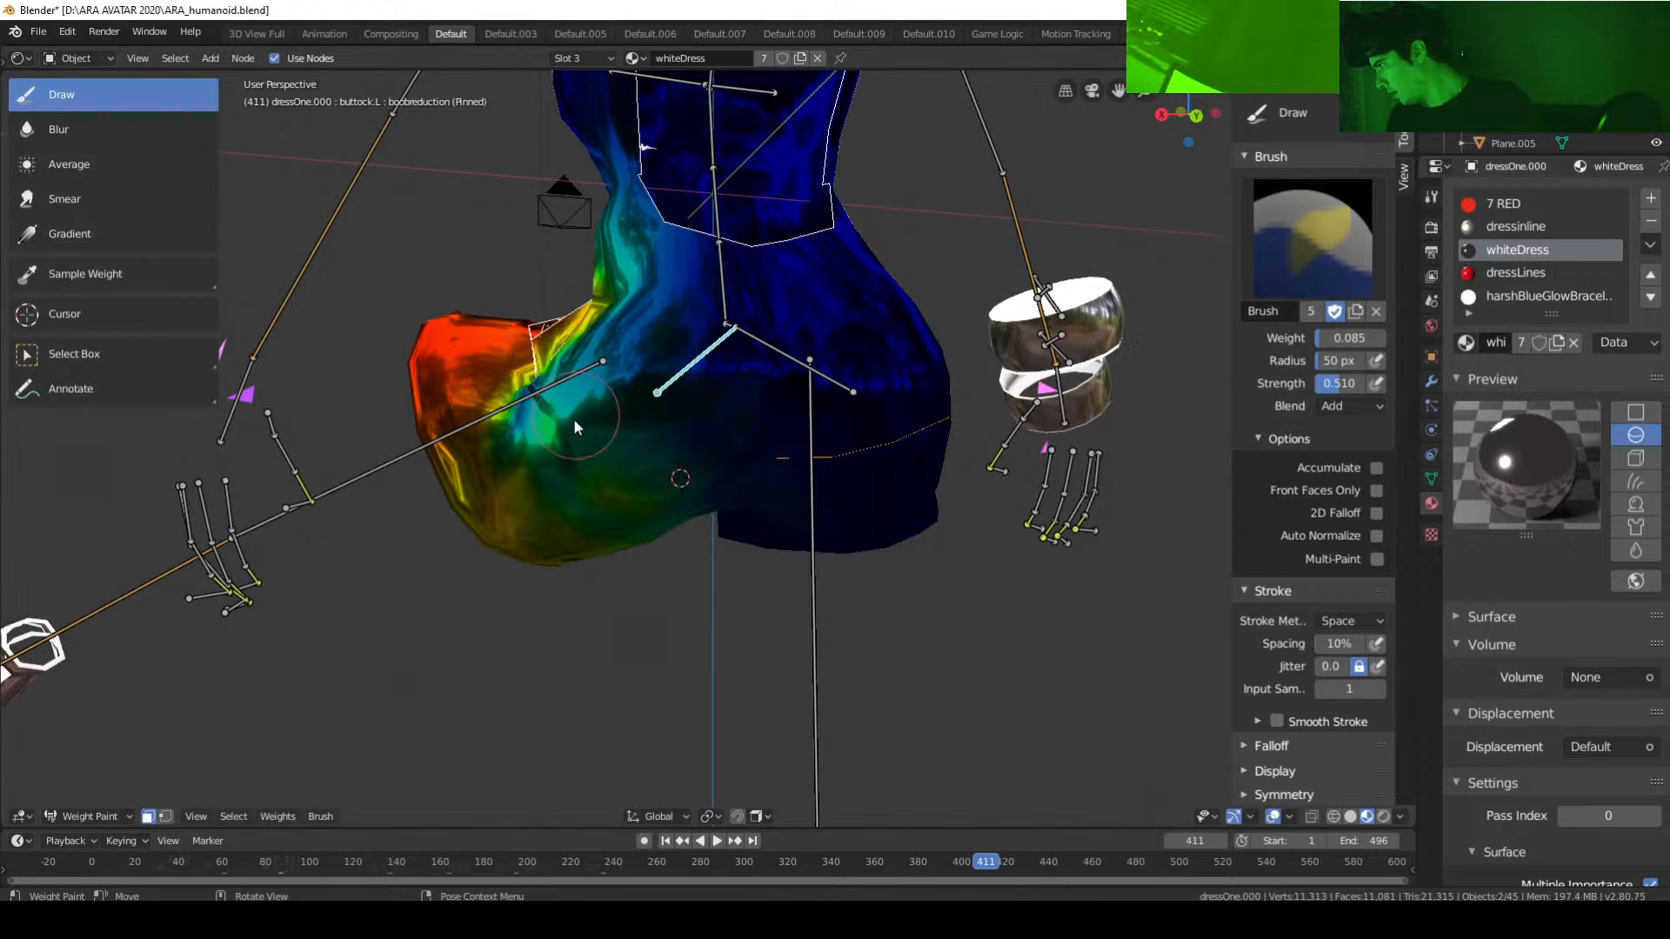
mouse_move(560, 455)
middle_down()
mouse_move(750, 647)
mouse_move(949, 560)
mouse_move(962, 536)
middle_up()
click(1351, 405)
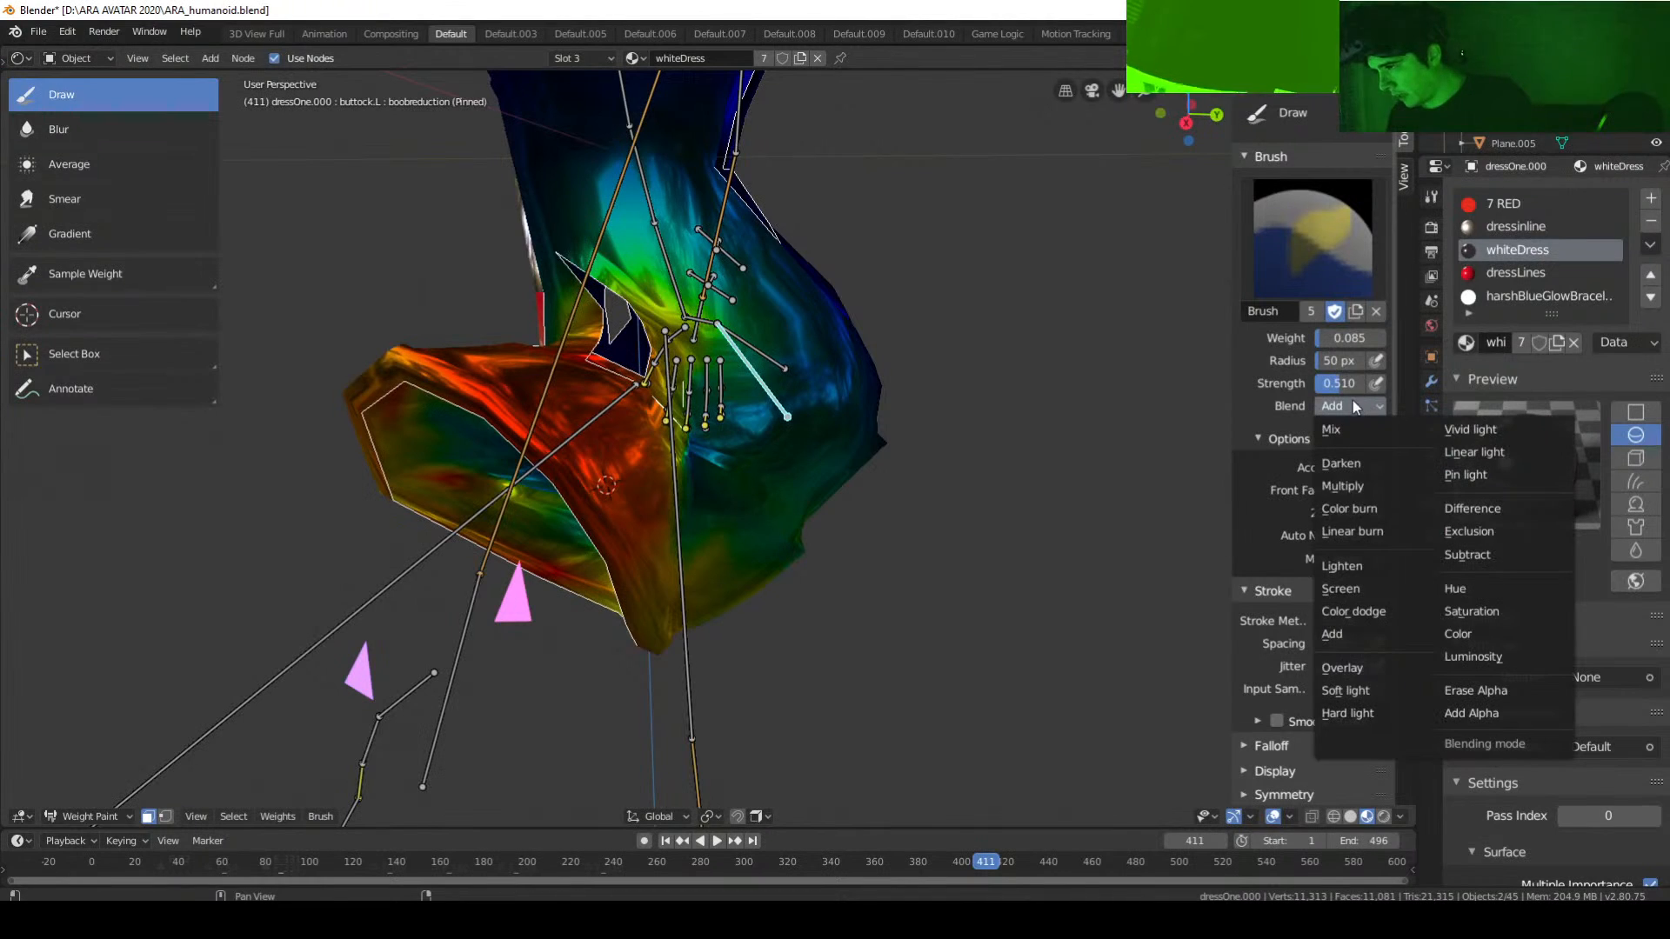
click(1485, 554)
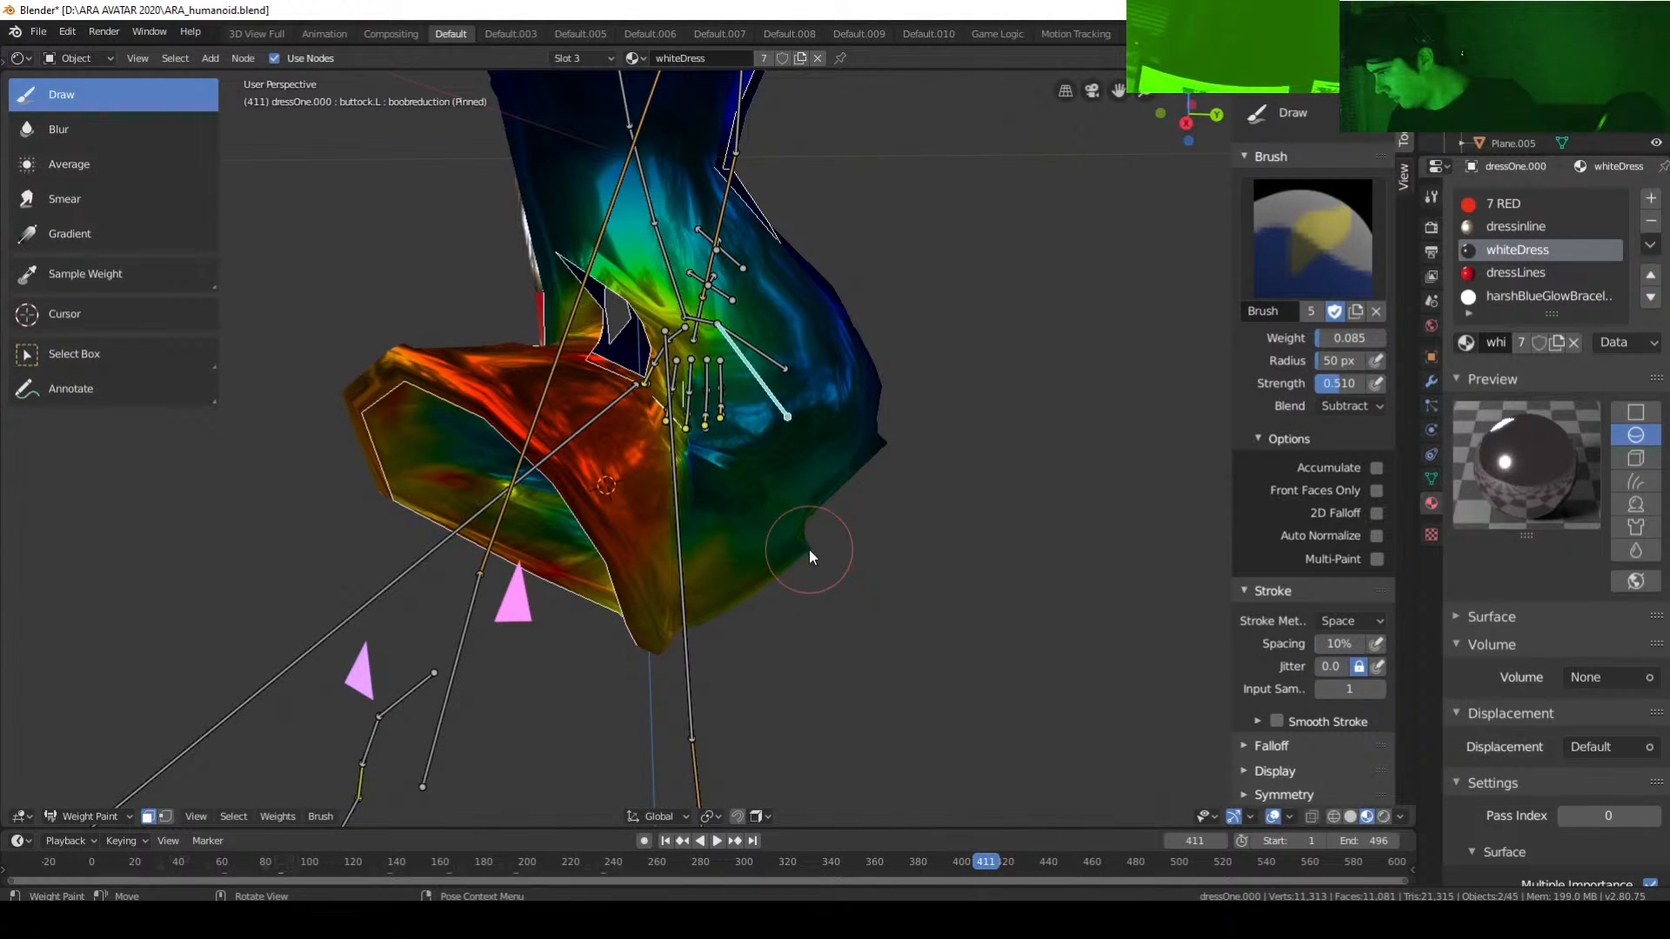
click(1350, 405)
click(1307, 632)
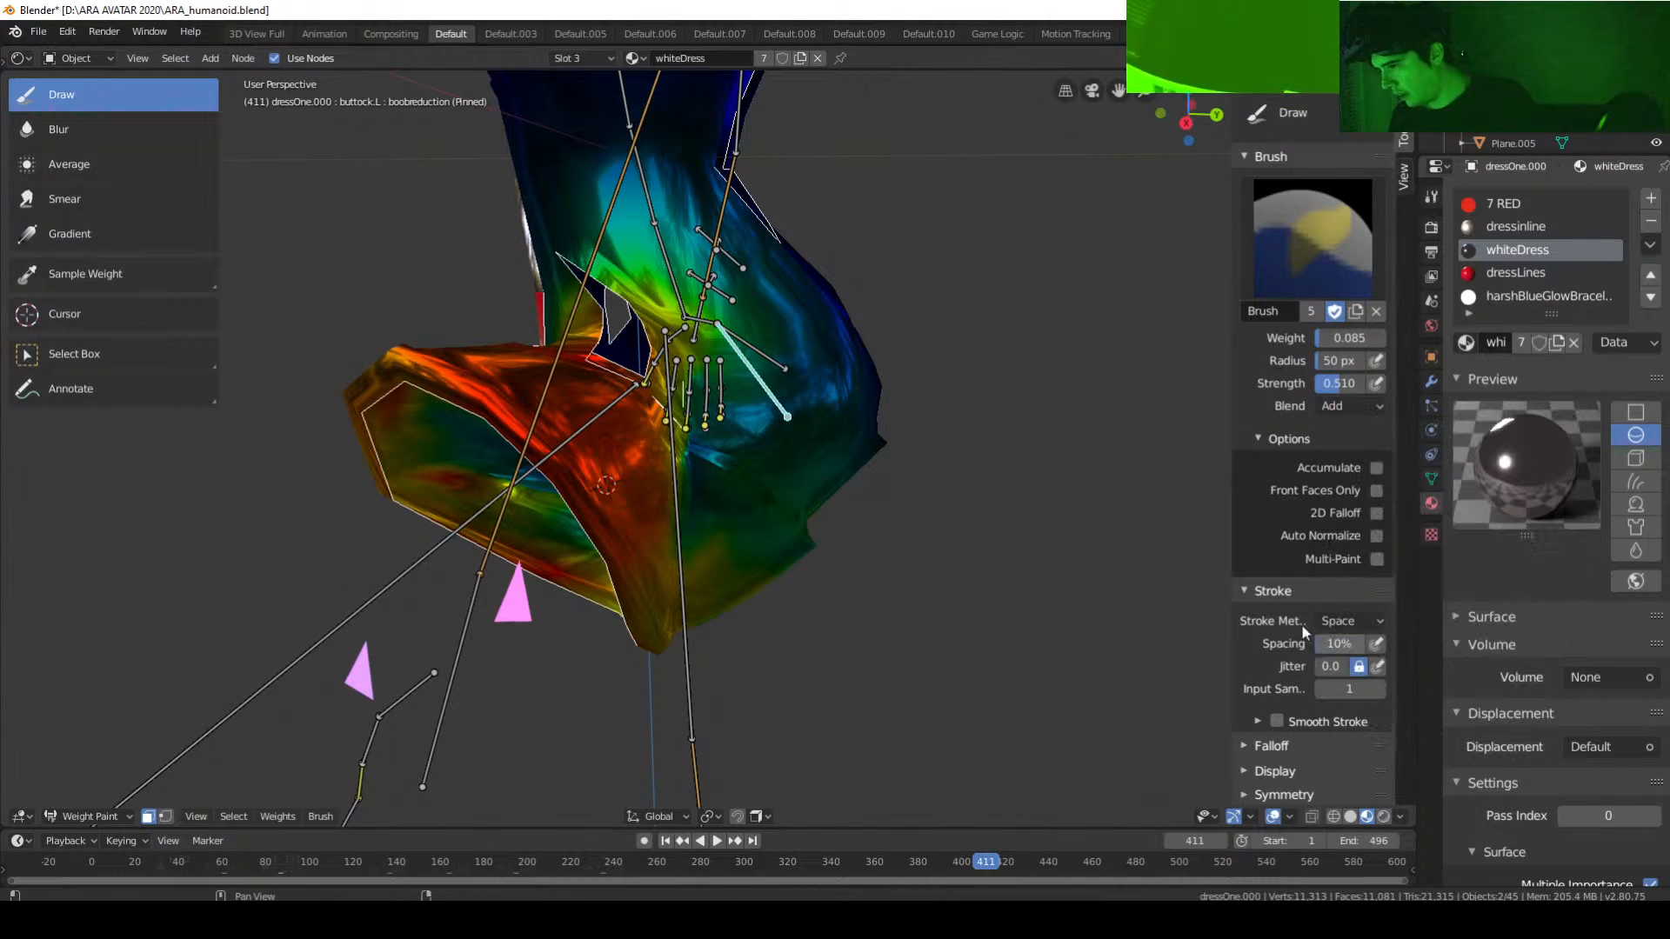
Step: Clear the dress's face selection in the paint mask and select all of its faces again
middle_drag(905, 562, 722, 535)
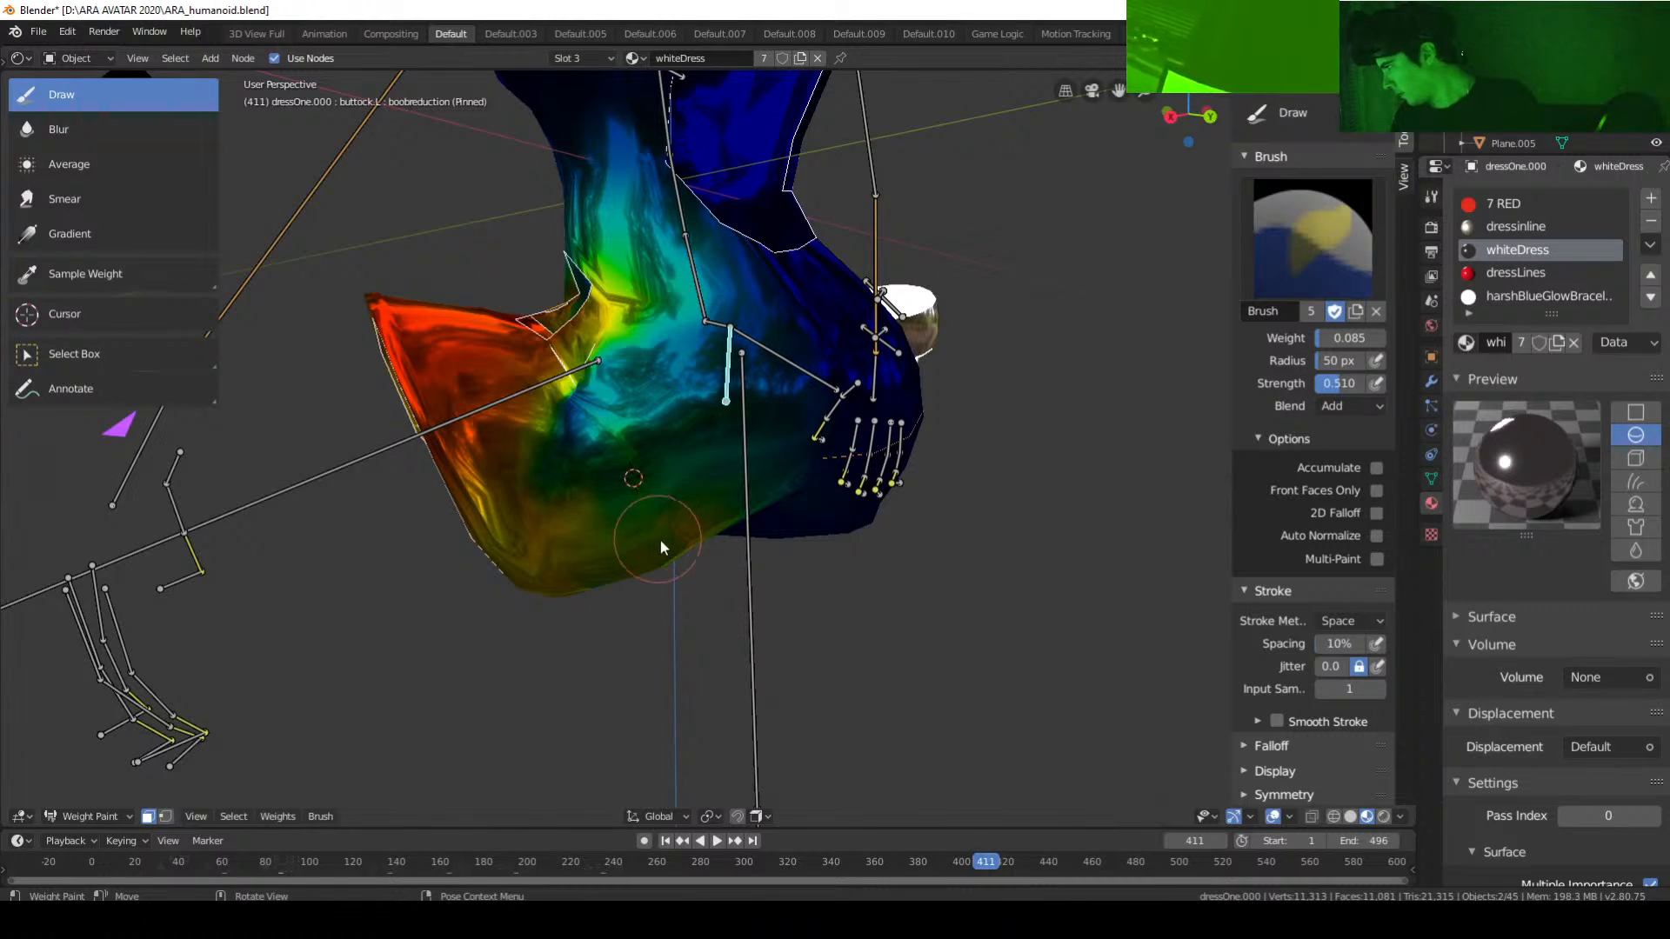
key(alt+a)
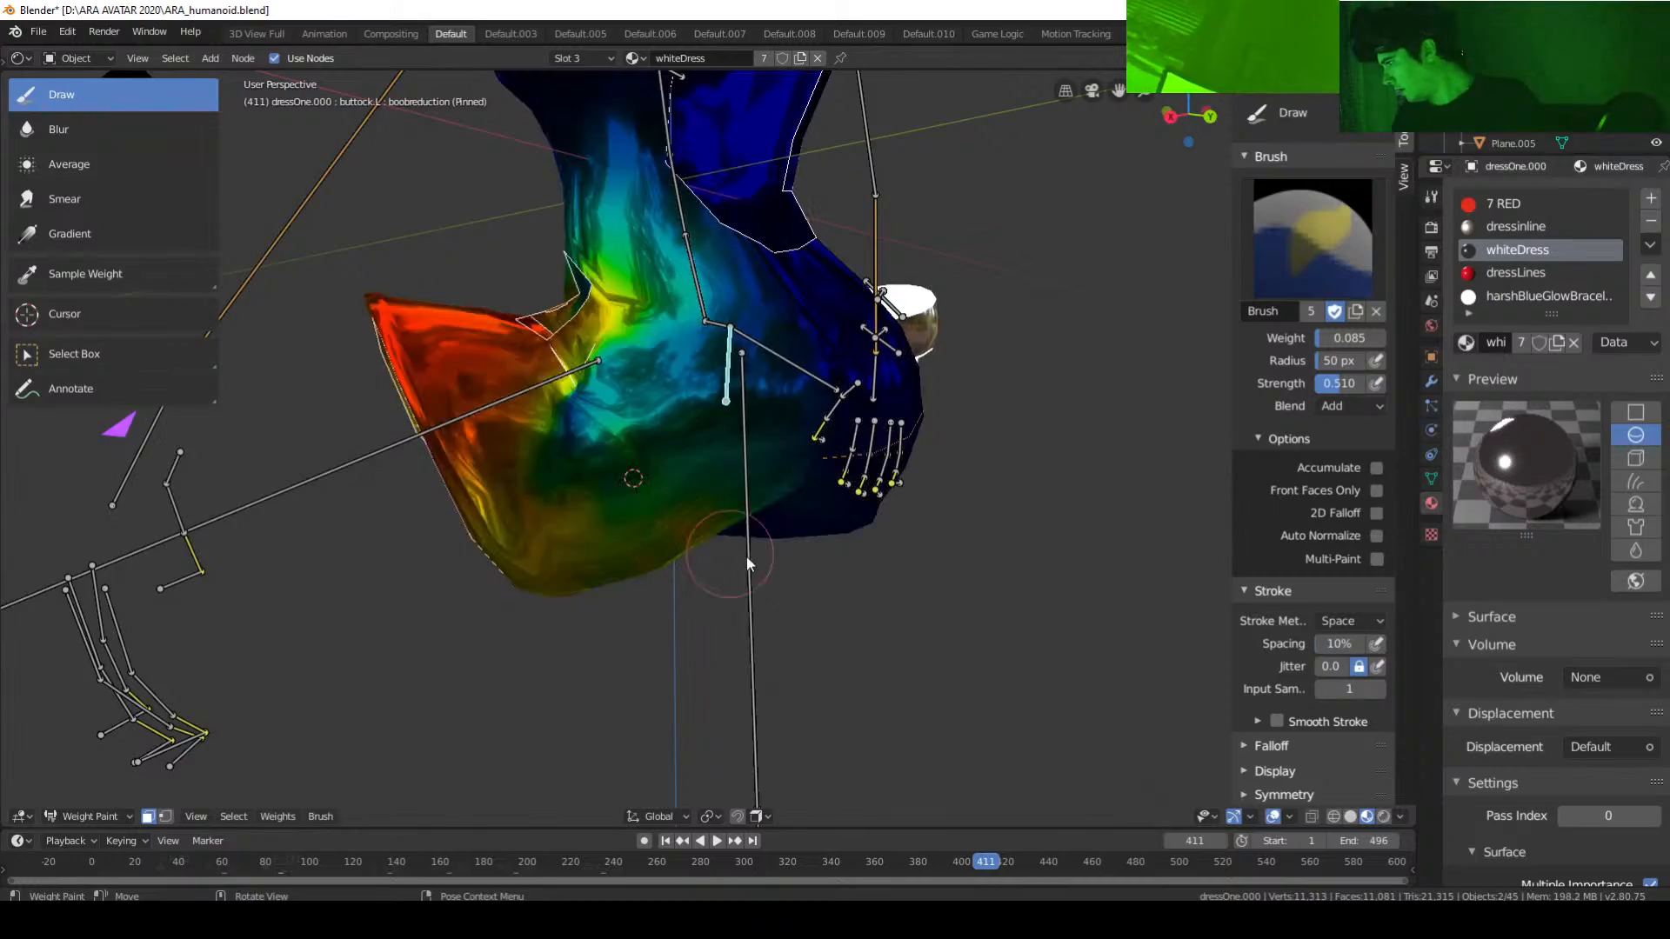
mouse_move(768, 569)
middle_down()
mouse_move(783, 576)
mouse_move(687, 498)
mouse_move(636, 539)
mouse_move(648, 552)
mouse_move(764, 566)
mouse_move(692, 571)
middle_up()
key(alt+a)
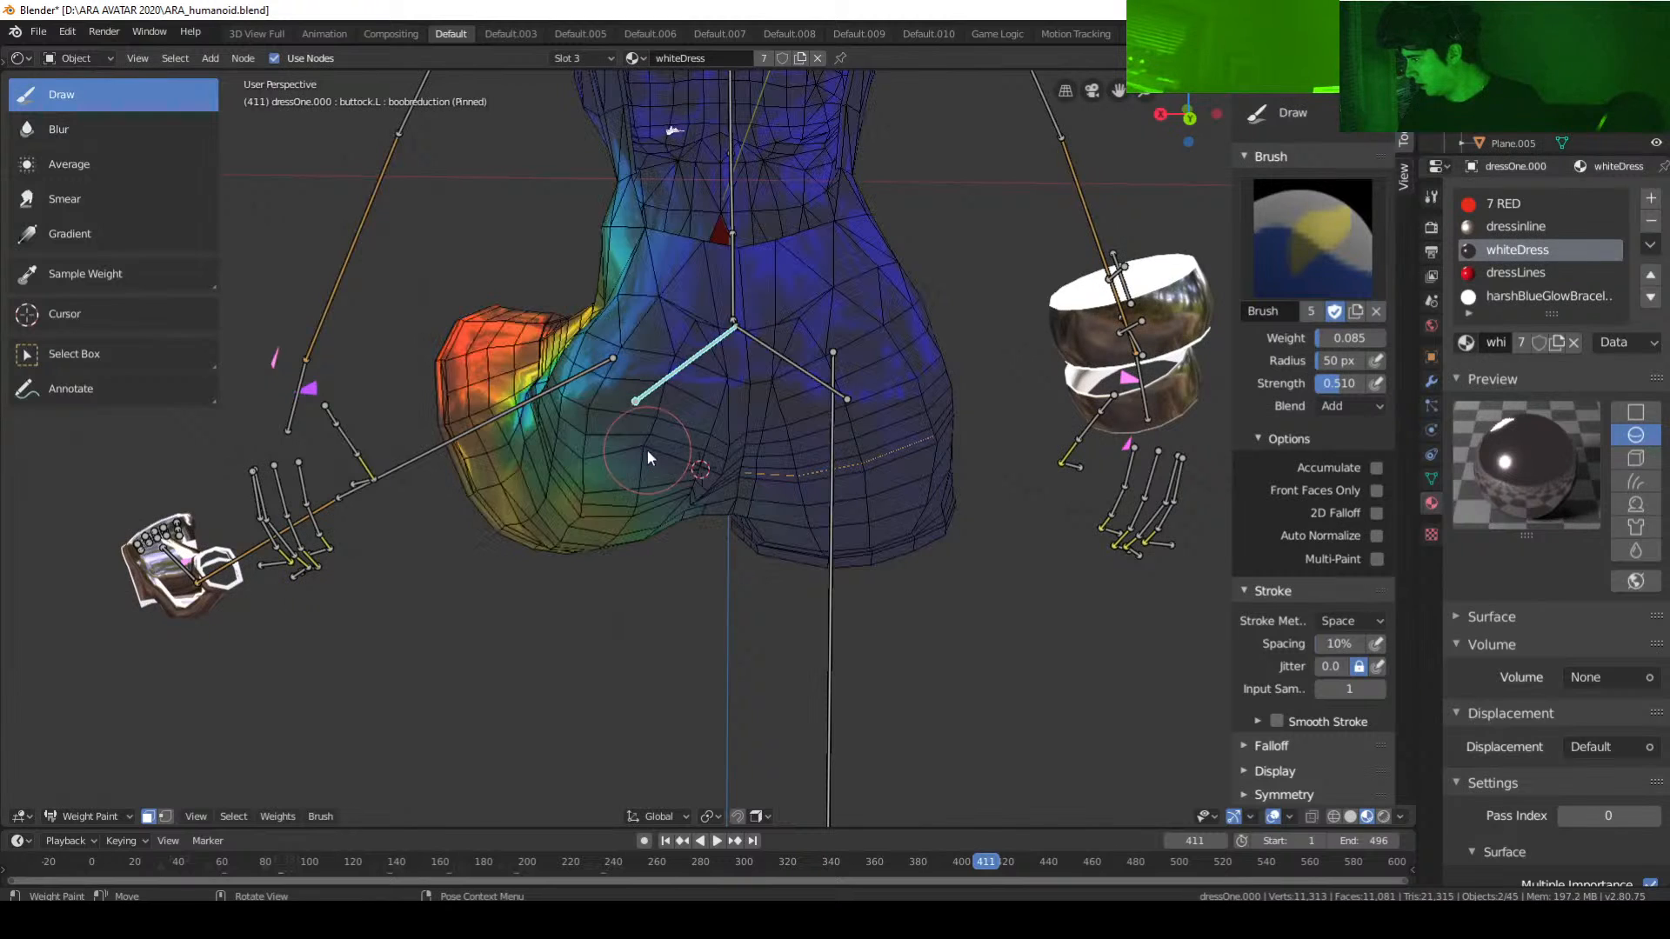
key(a)
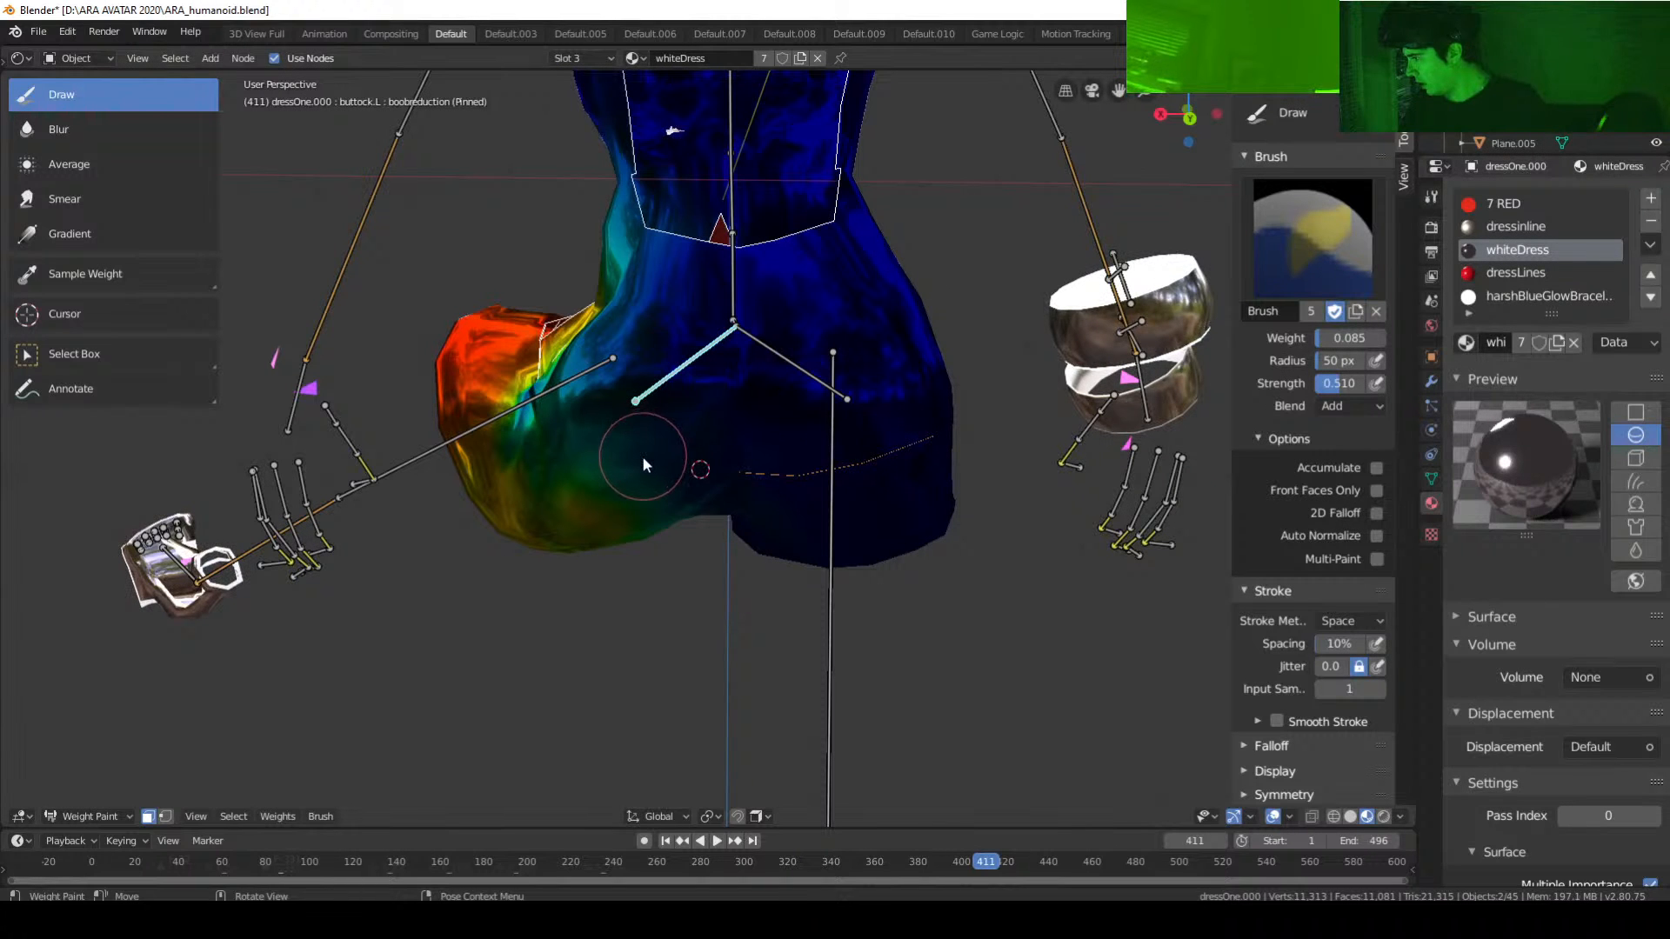
Step: Set the weight brush's blending mode to Subtract and reduce the buttock.L weight on the inner buttock behind the raised thigh
middle_drag(654, 482, 782, 518)
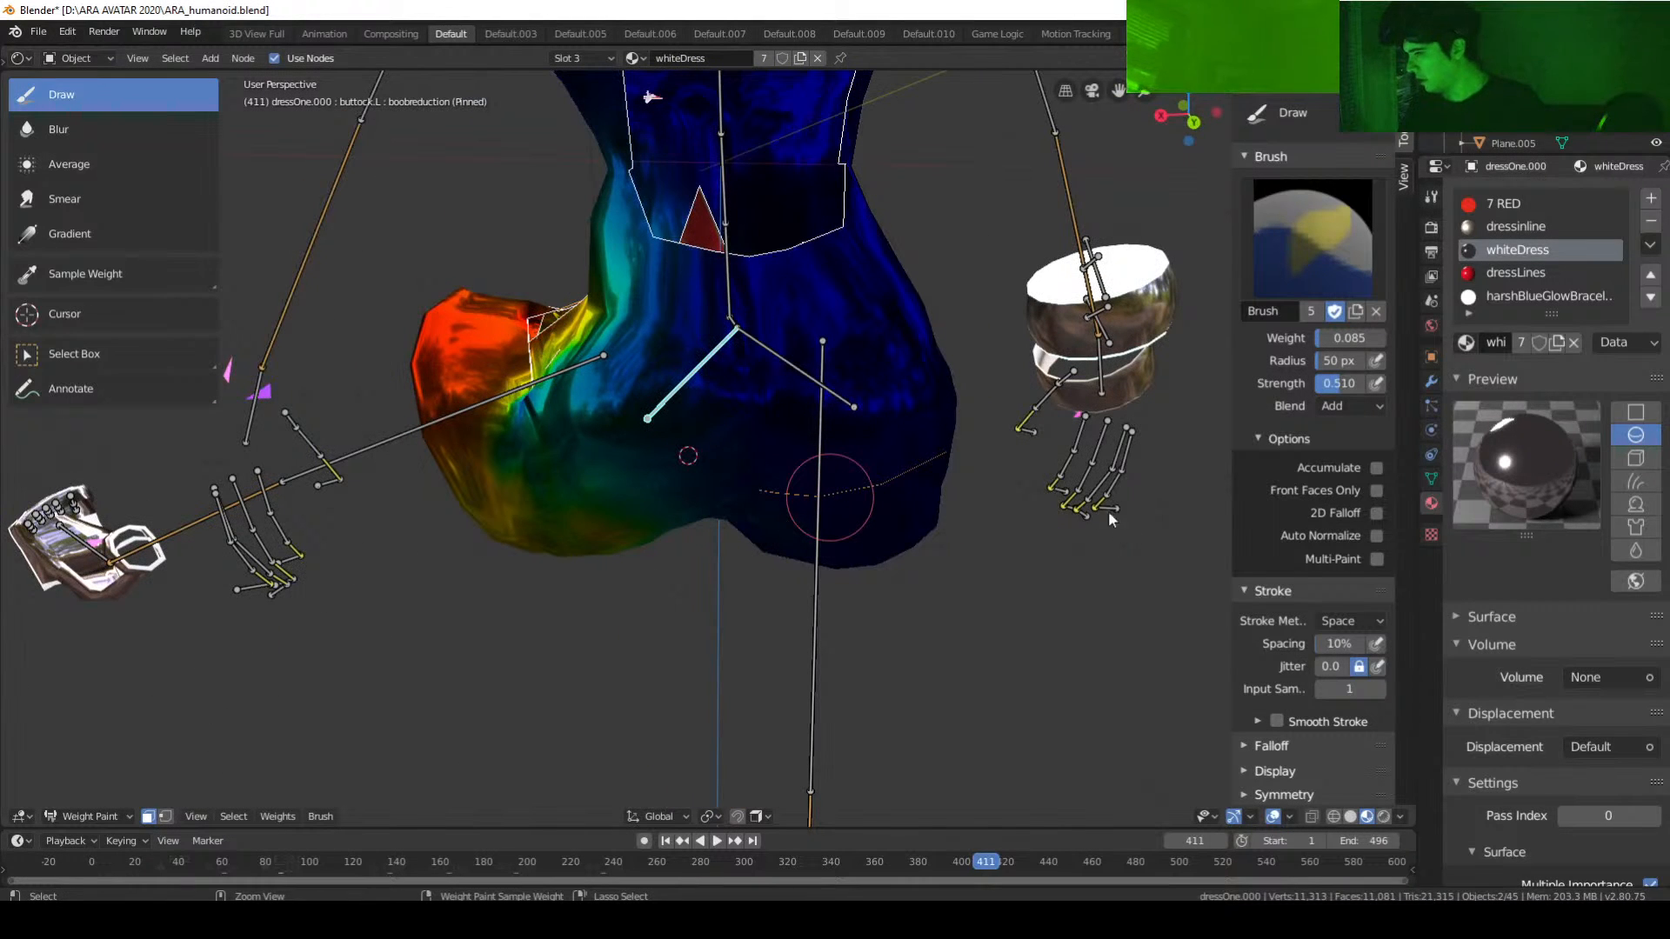
scroll(891, 523, down, 5)
middle_drag(891, 527, 623, 598)
scroll(706, 548, up, 5)
scroll(757, 498, up, 4)
click(1348, 406)
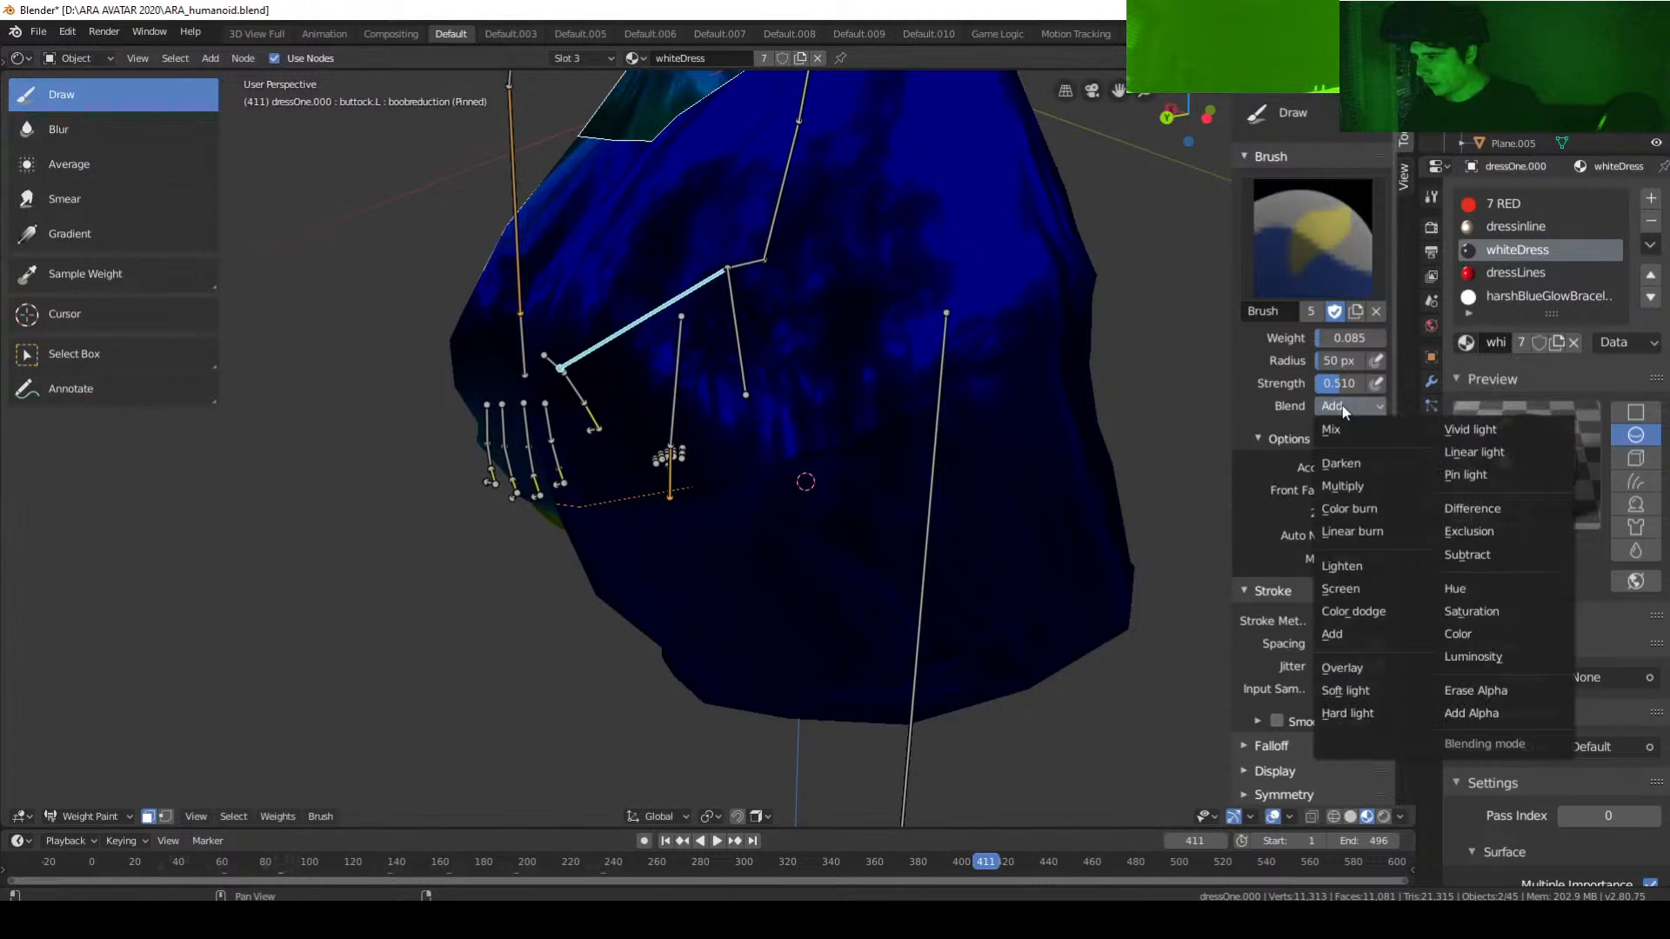
click(1527, 552)
middle_drag(834, 477, 503, 477)
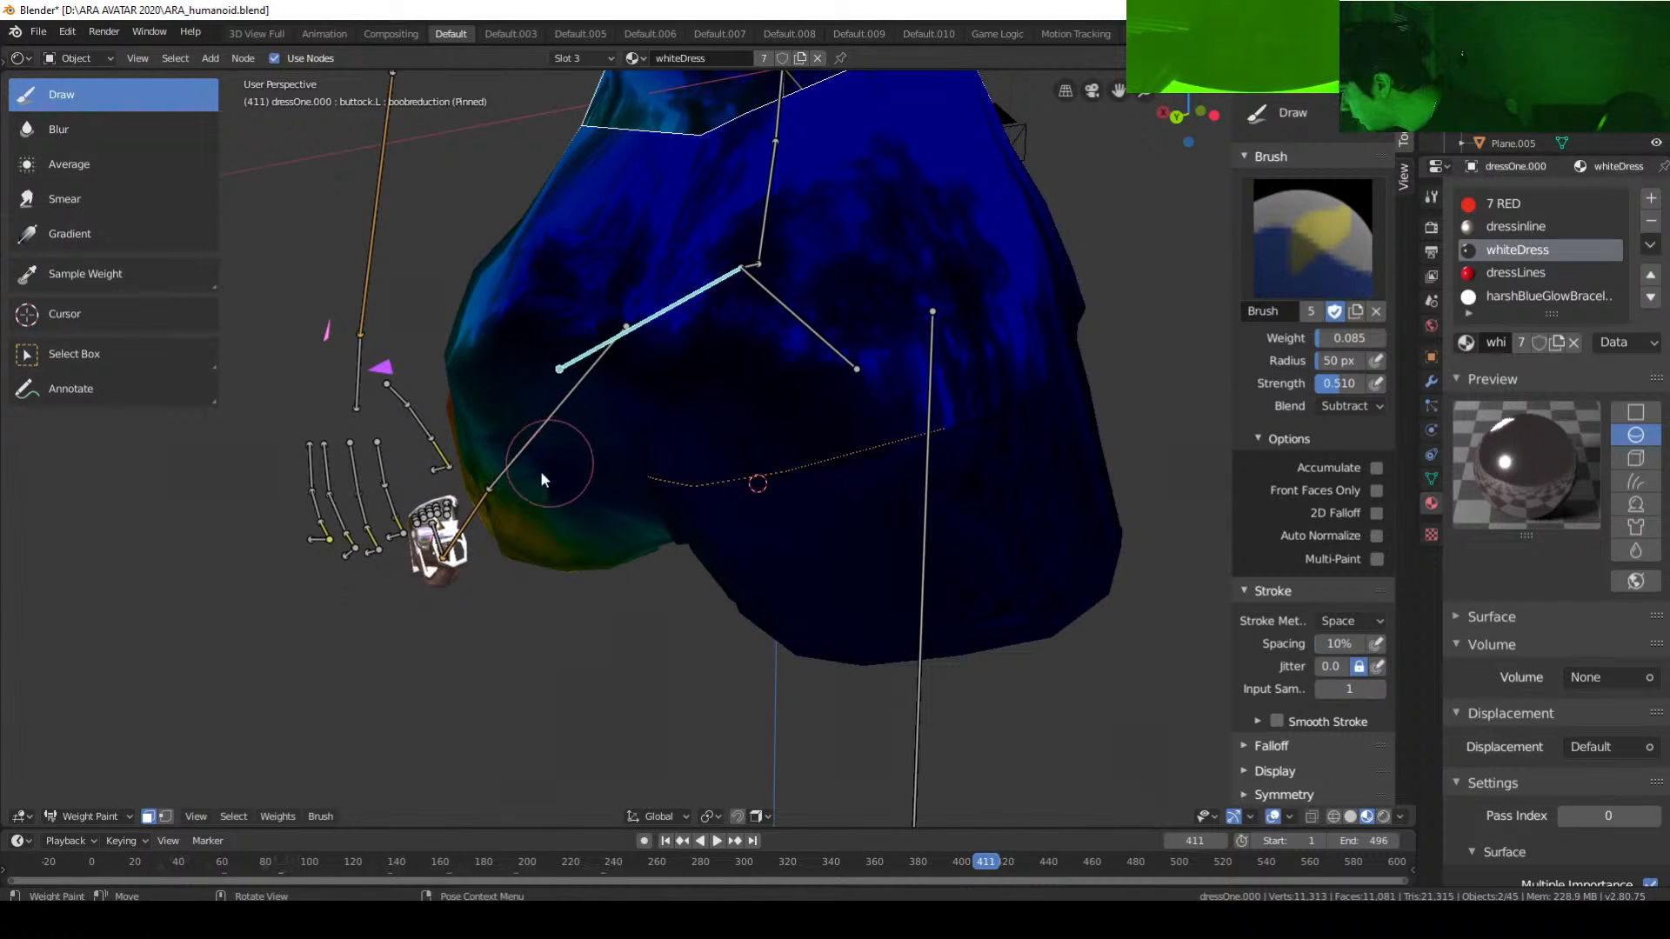
middle_drag(515, 420, 644, 440)
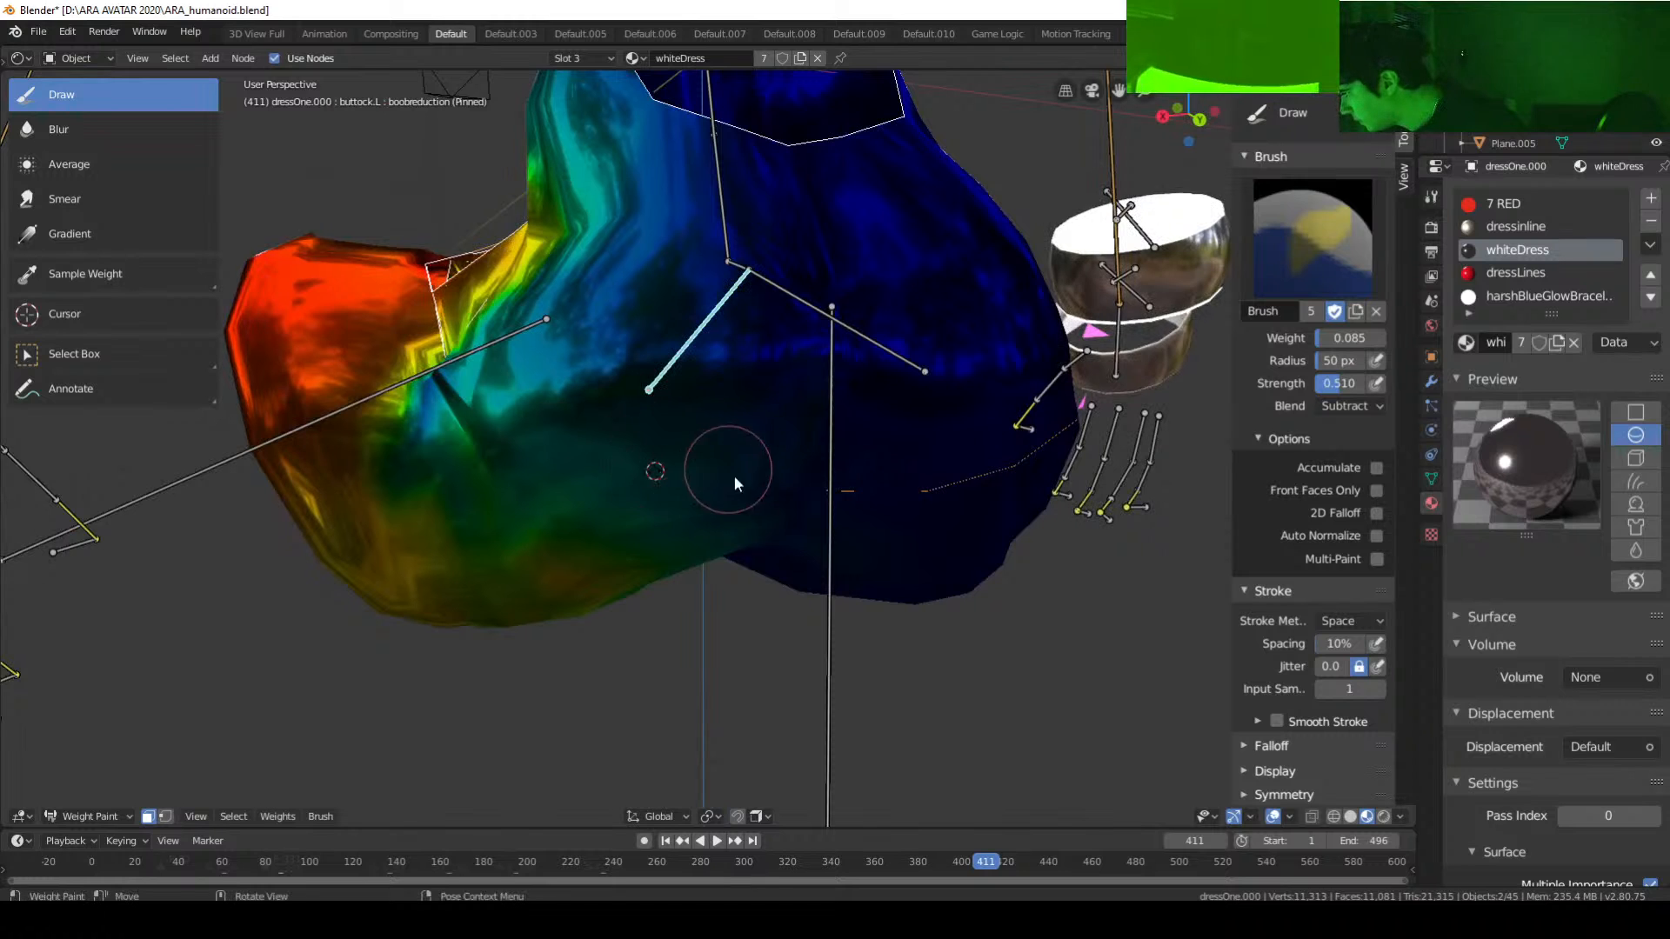
mouse_move(743, 482)
mouse_down()
mouse_move(795, 494)
mouse_move(719, 430)
mouse_up()
mouse_move(969, 453)
middle_down()
mouse_move(685, 494)
mouse_move(912, 475)
middle_up()
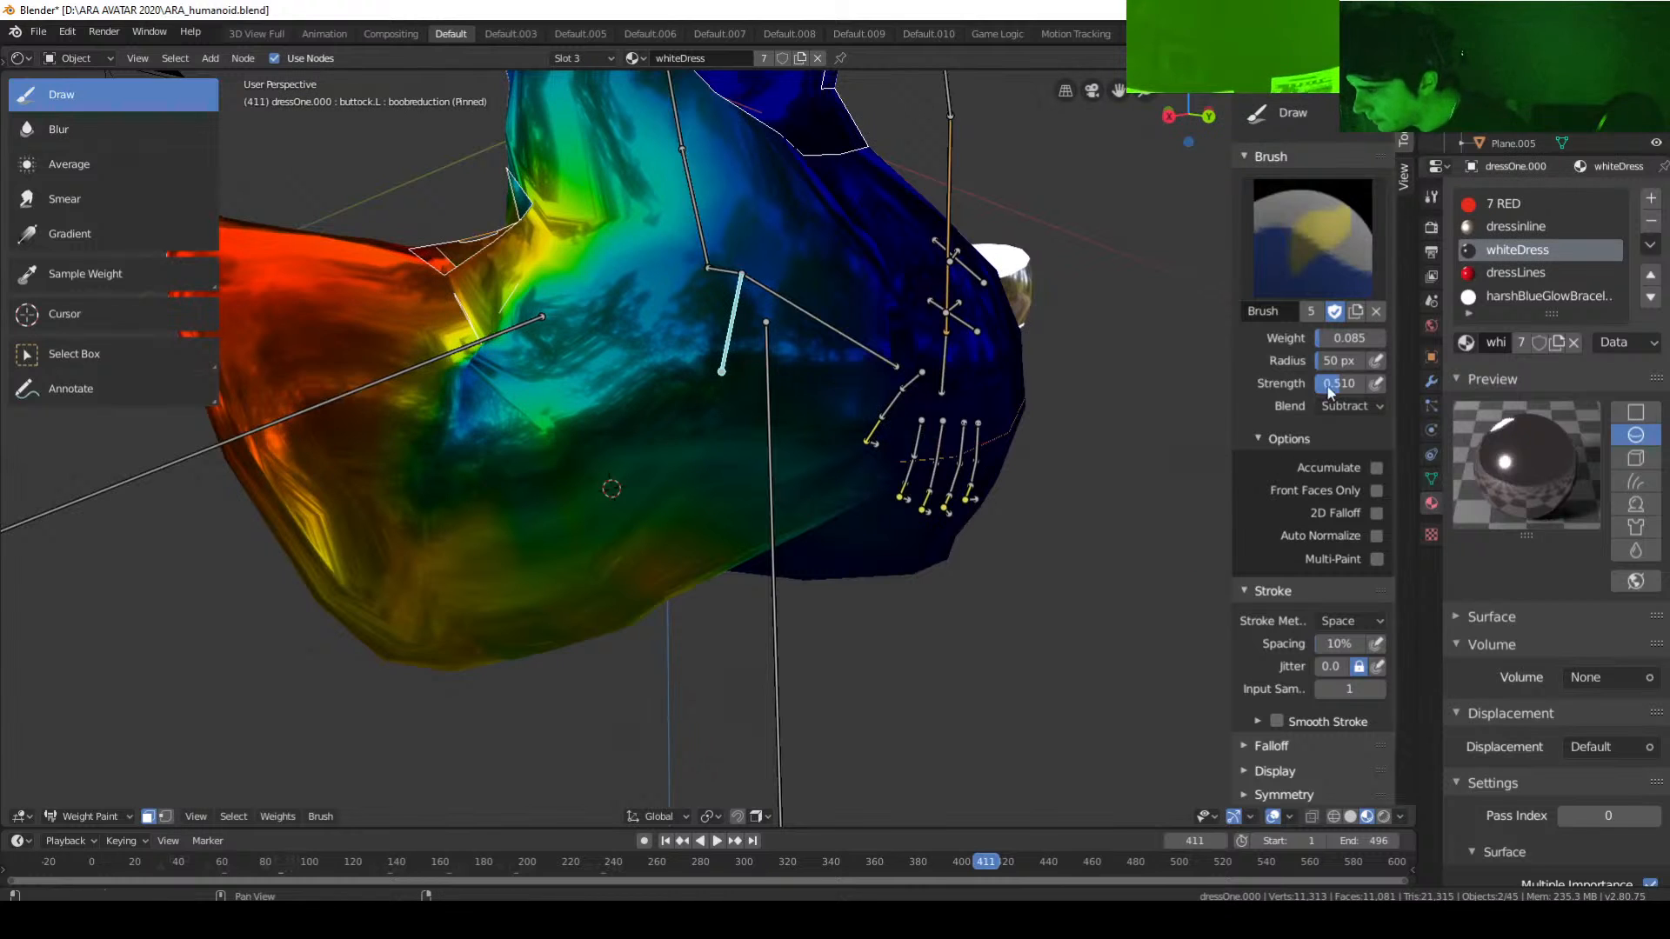
Step: Set the weight brush's blending mode to Add and save the file
click(1351, 407)
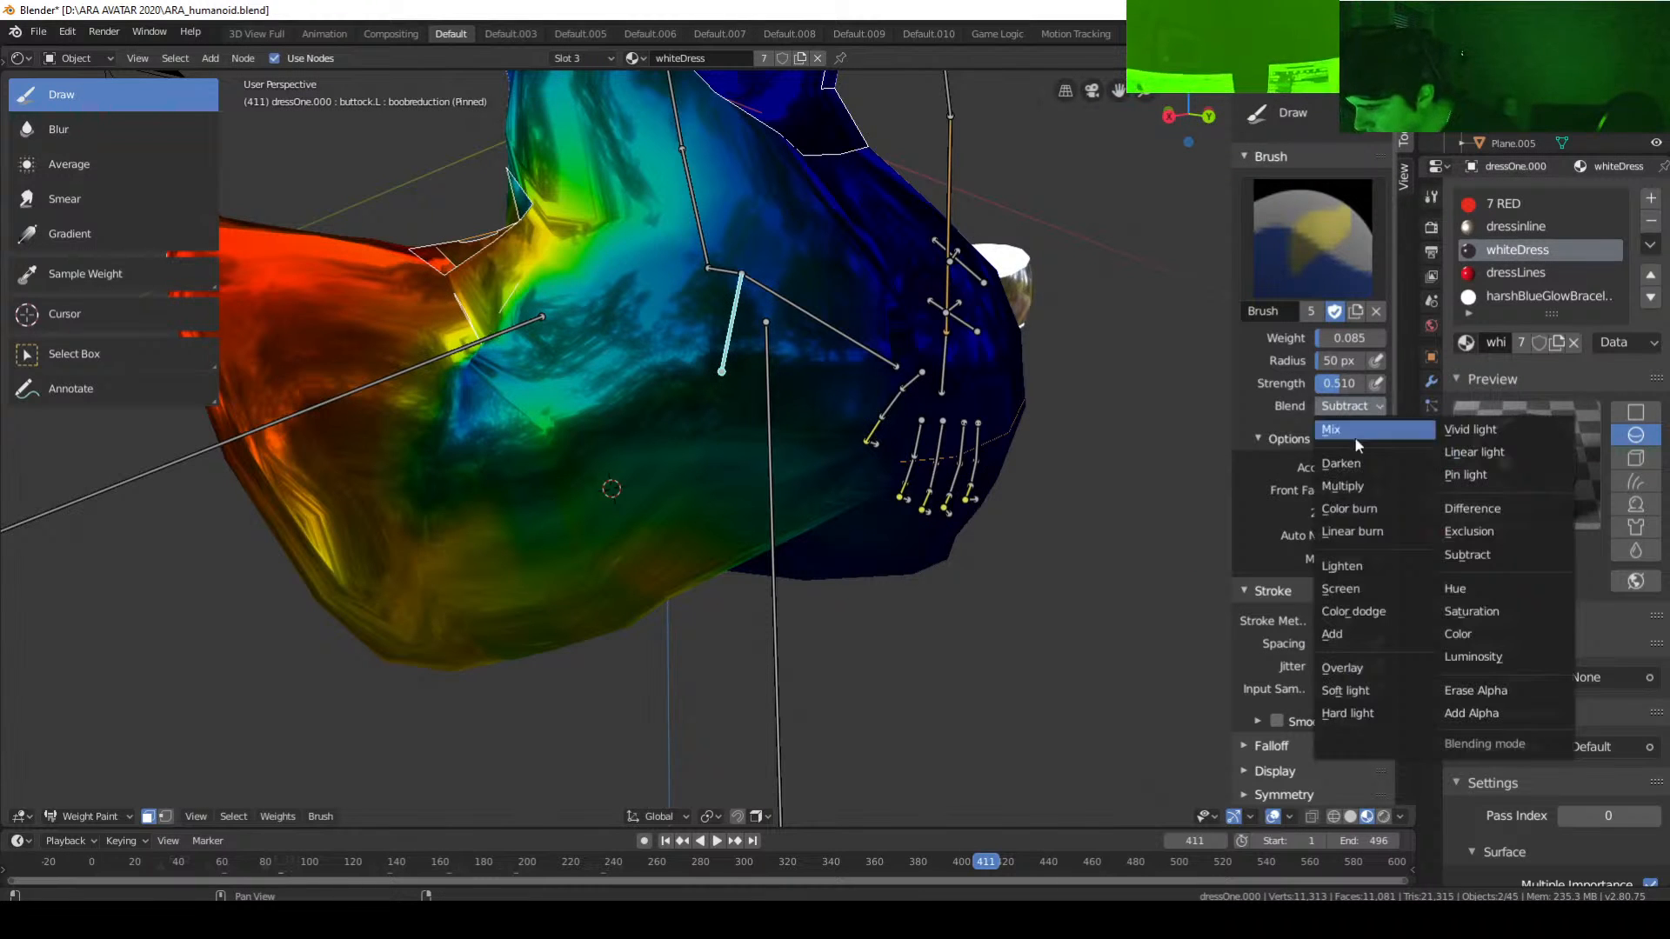
click(1349, 631)
mouse_move(838, 477)
middle_down()
mouse_move(873, 477)
mouse_move(603, 512)
mouse_move(467, 487)
mouse_move(574, 515)
mouse_move(565, 561)
mouse_move(627, 539)
mouse_move(577, 486)
mouse_move(618, 505)
mouse_move(541, 446)
mouse_move(826, 540)
mouse_move(942, 603)
mouse_move(951, 514)
mouse_move(978, 508)
mouse_move(945, 528)
mouse_move(632, 480)
mouse_move(618, 419)
mouse_move(849, 530)
mouse_move(931, 597)
mouse_move(907, 587)
mouse_move(874, 612)
mouse_move(819, 614)
mouse_move(723, 551)
mouse_move(724, 628)
mouse_move(690, 539)
mouse_move(701, 487)
mouse_move(807, 562)
mouse_move(957, 577)
mouse_move(676, 550)
mouse_move(1078, 601)
middle_up()
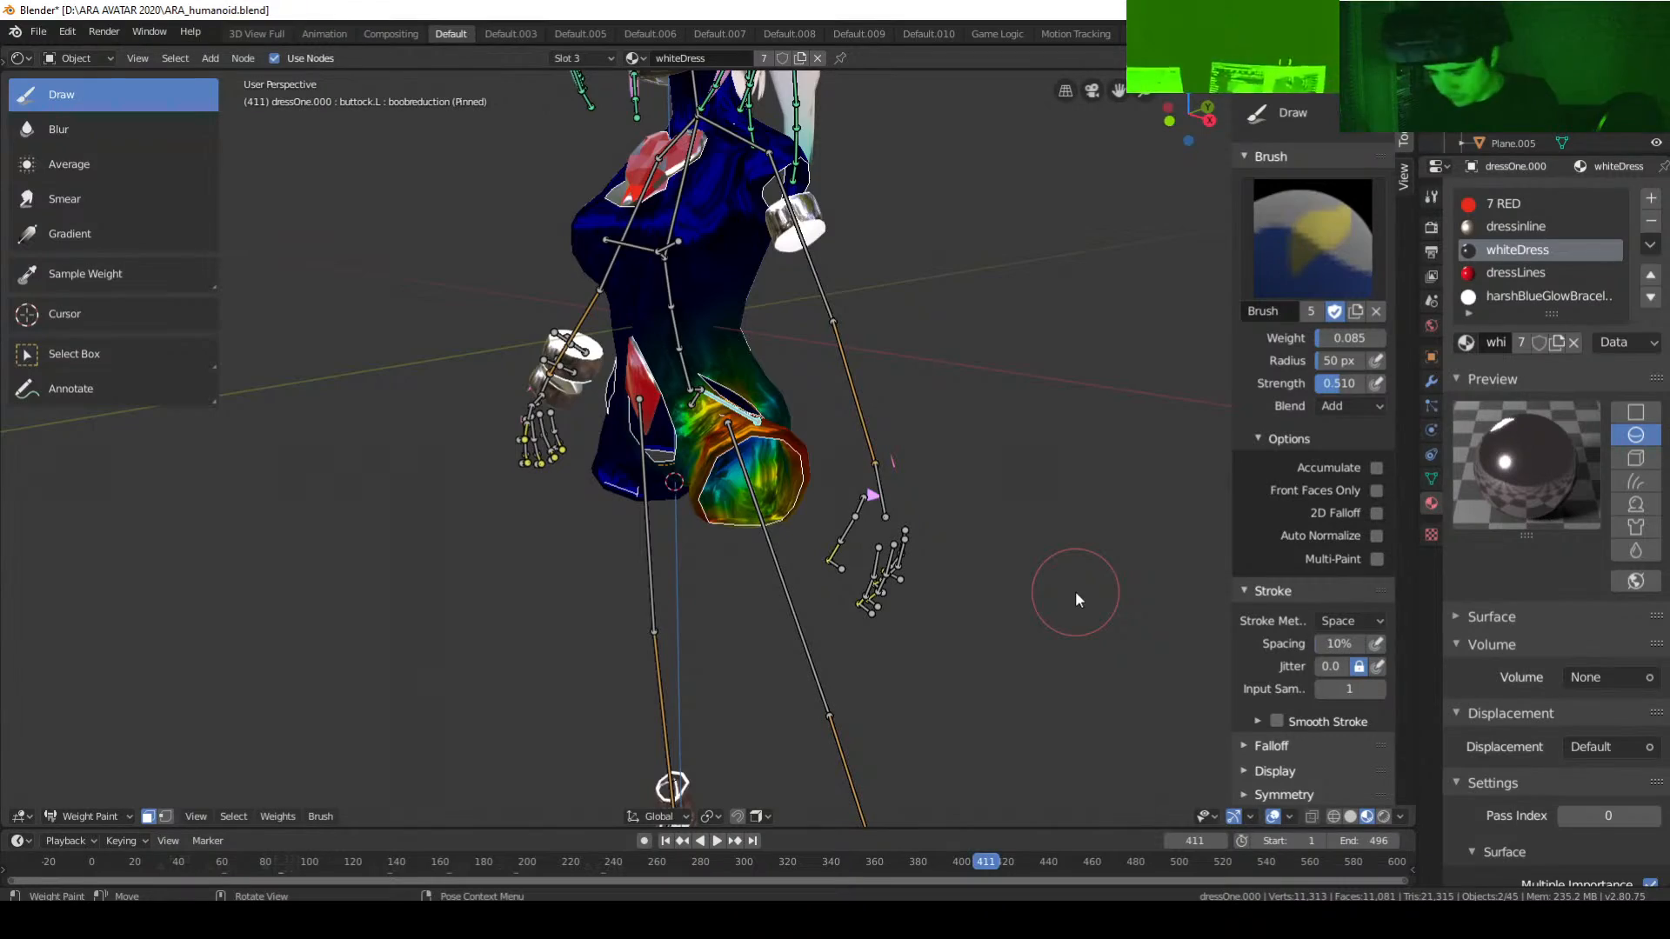
scroll(891, 503, up, 4)
mouse_move(964, 487)
middle_down()
mouse_move(612, 463)
mouse_move(824, 514)
mouse_move(886, 506)
mouse_move(917, 475)
mouse_move(509, 479)
mouse_move(541, 495)
mouse_move(572, 480)
middle_up()
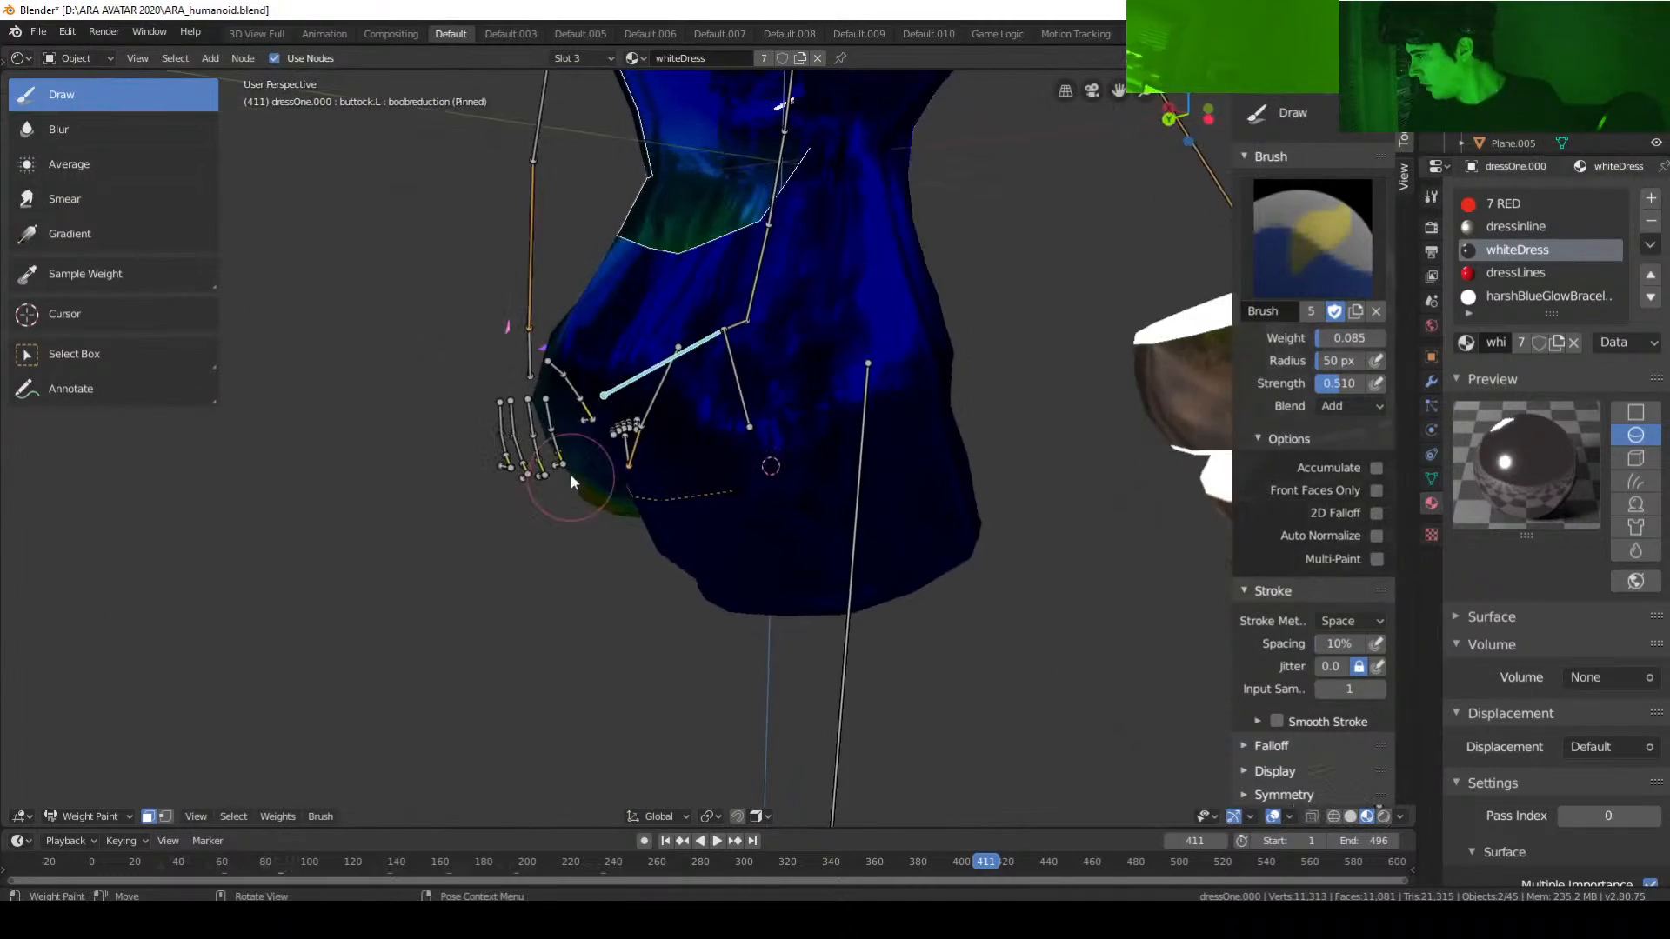
middle_drag(1077, 452, 522, 504)
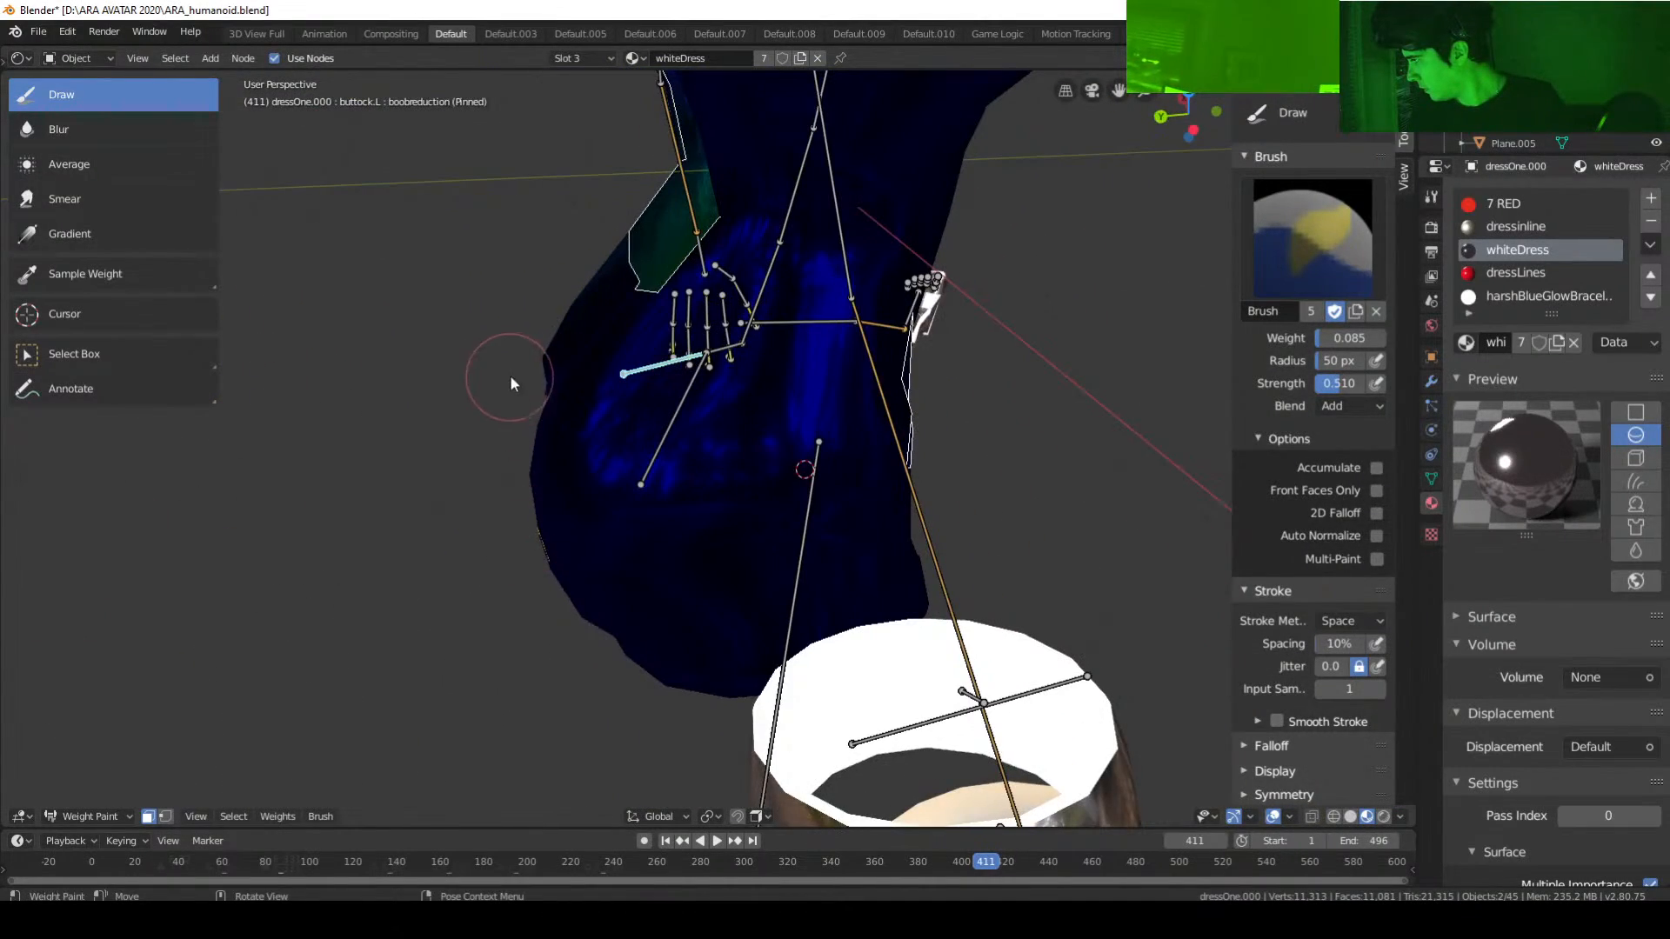
middle_drag(560, 372, 984, 555)
scroll(979, 552, down, 5)
key(ctrl+s)
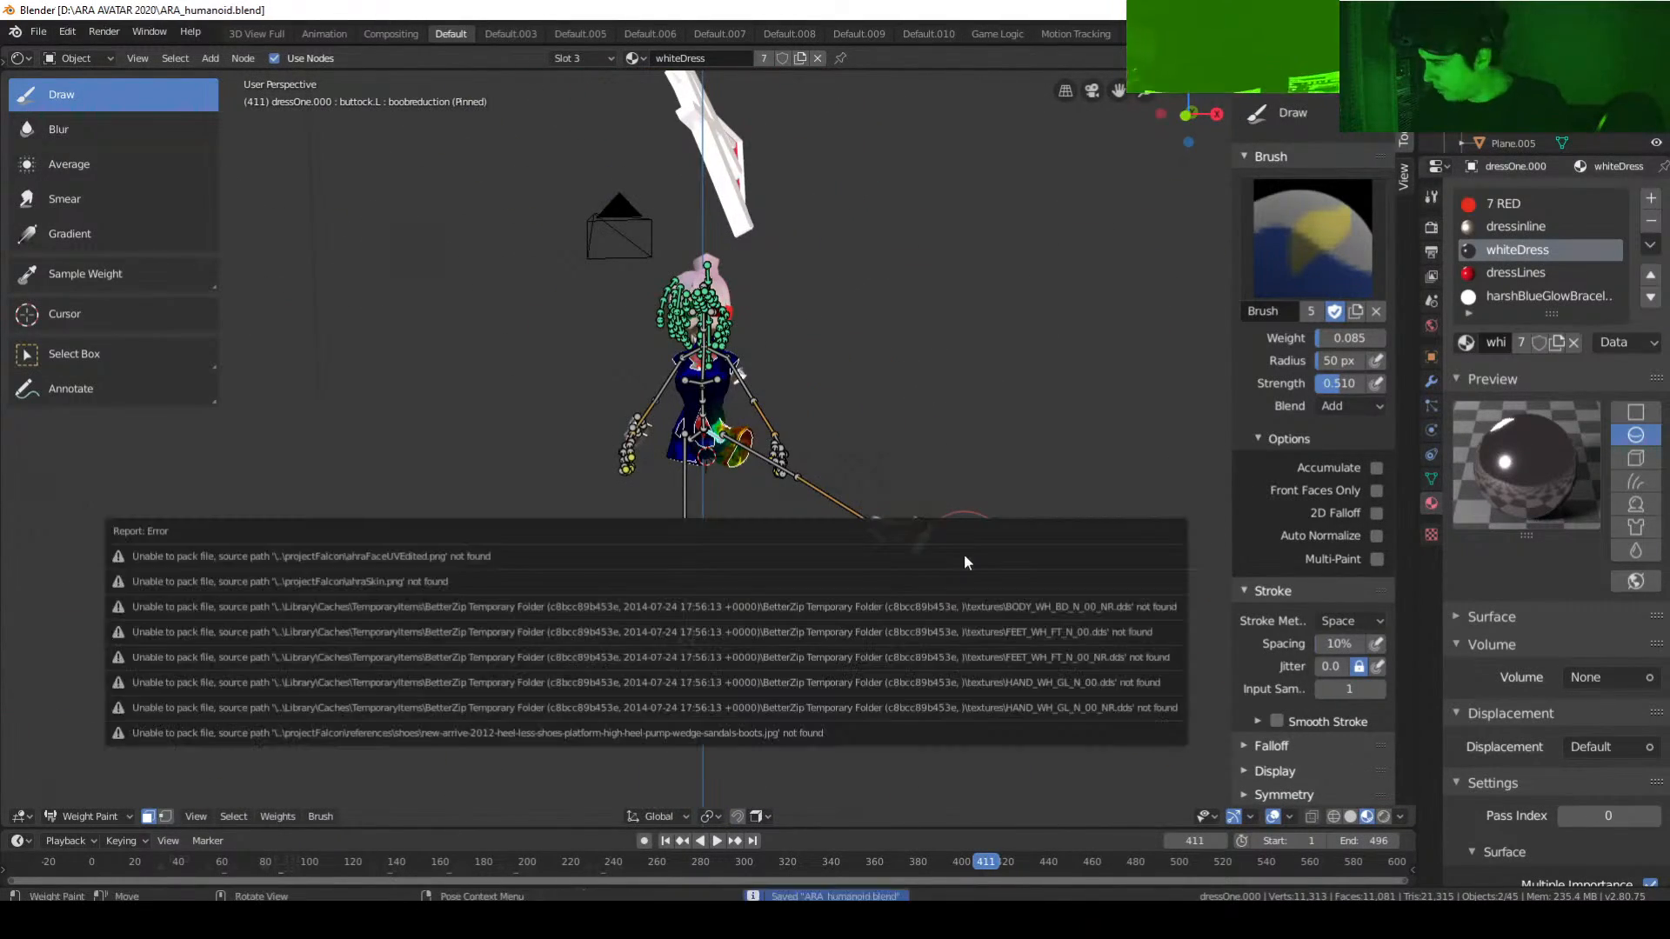
scroll(816, 510, up, 10)
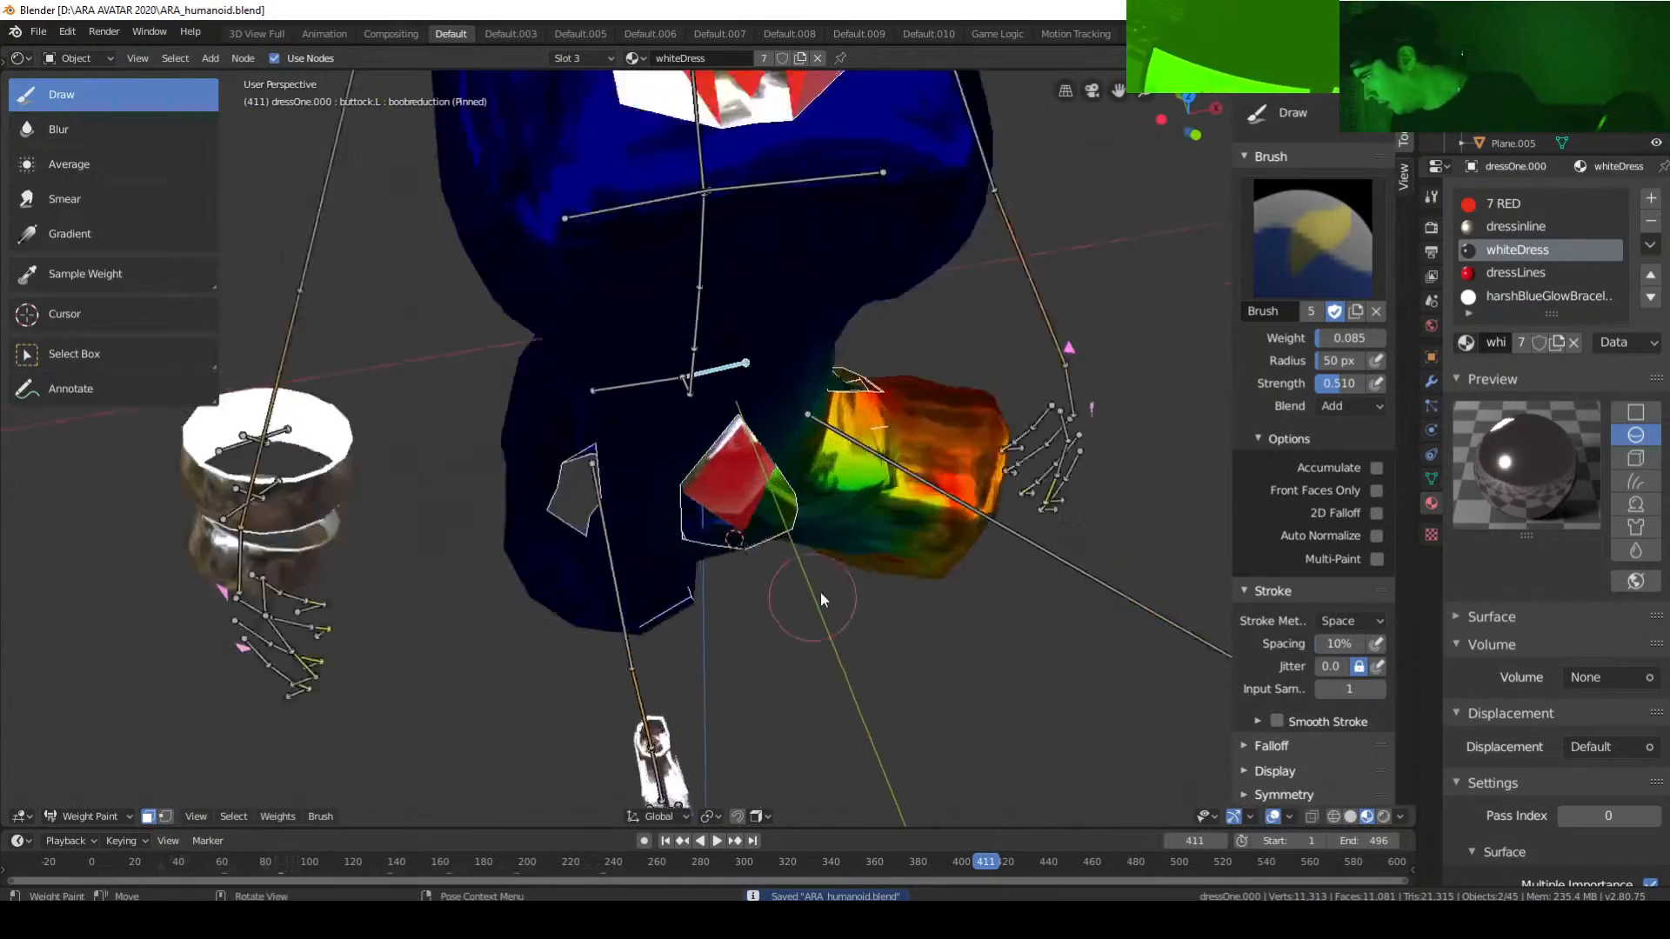
Step: Switch the dress to Edit Mode and display its mesh as wireframe around the raised leg's inner hem
middle_drag(828, 508, 863, 472)
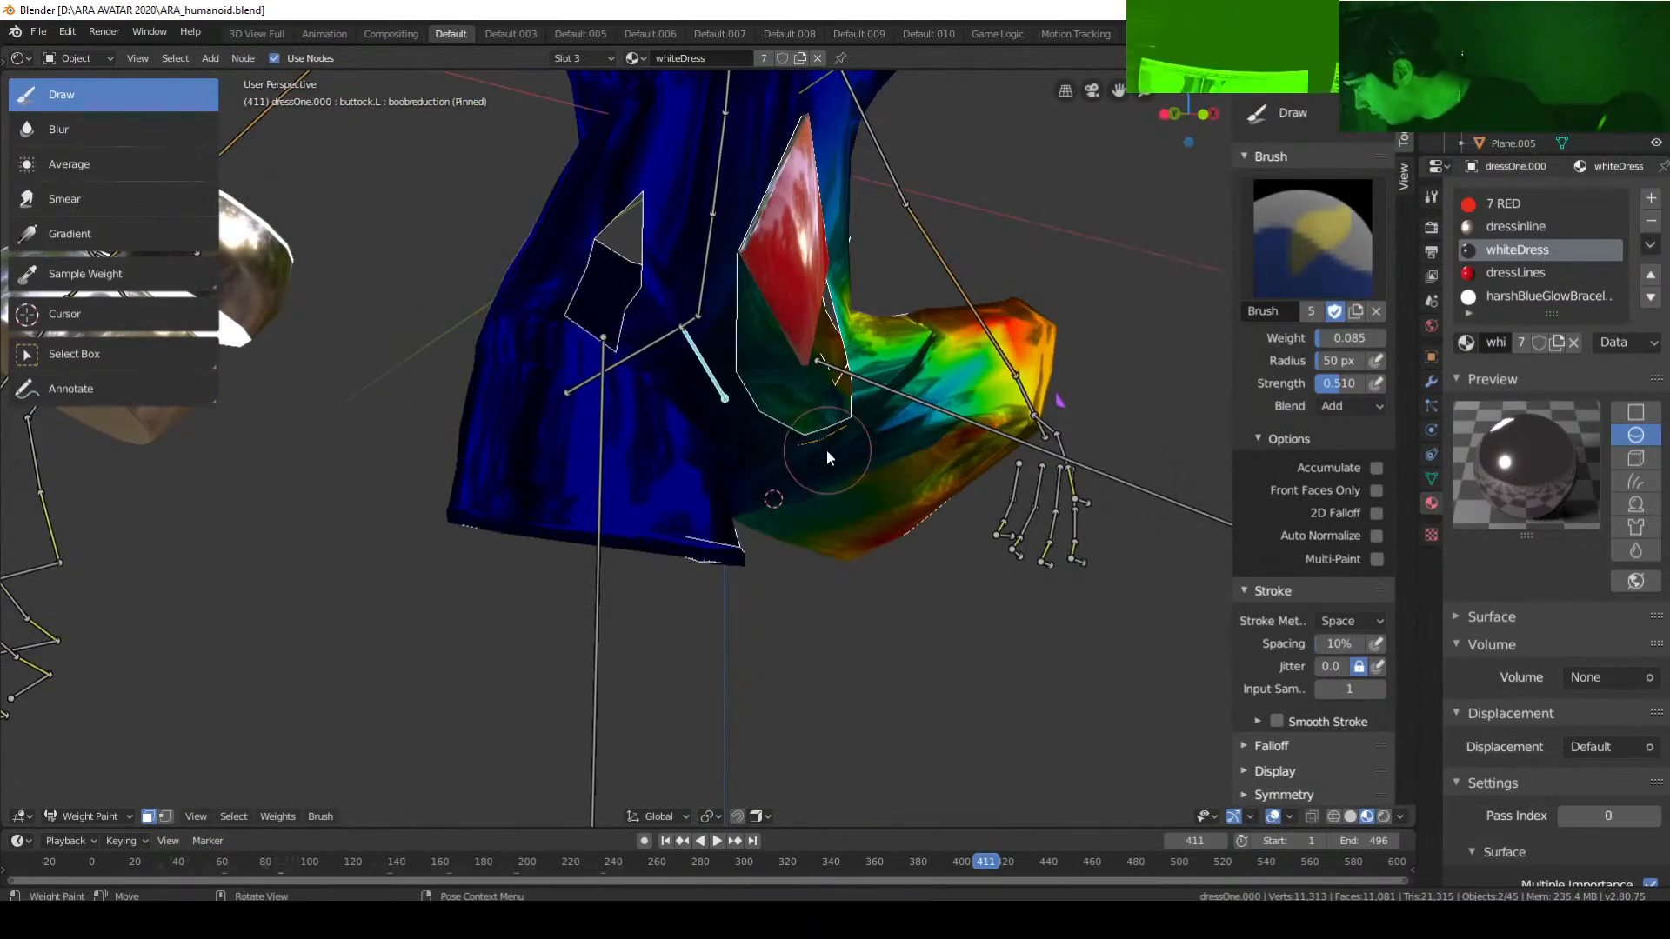
click(104, 816)
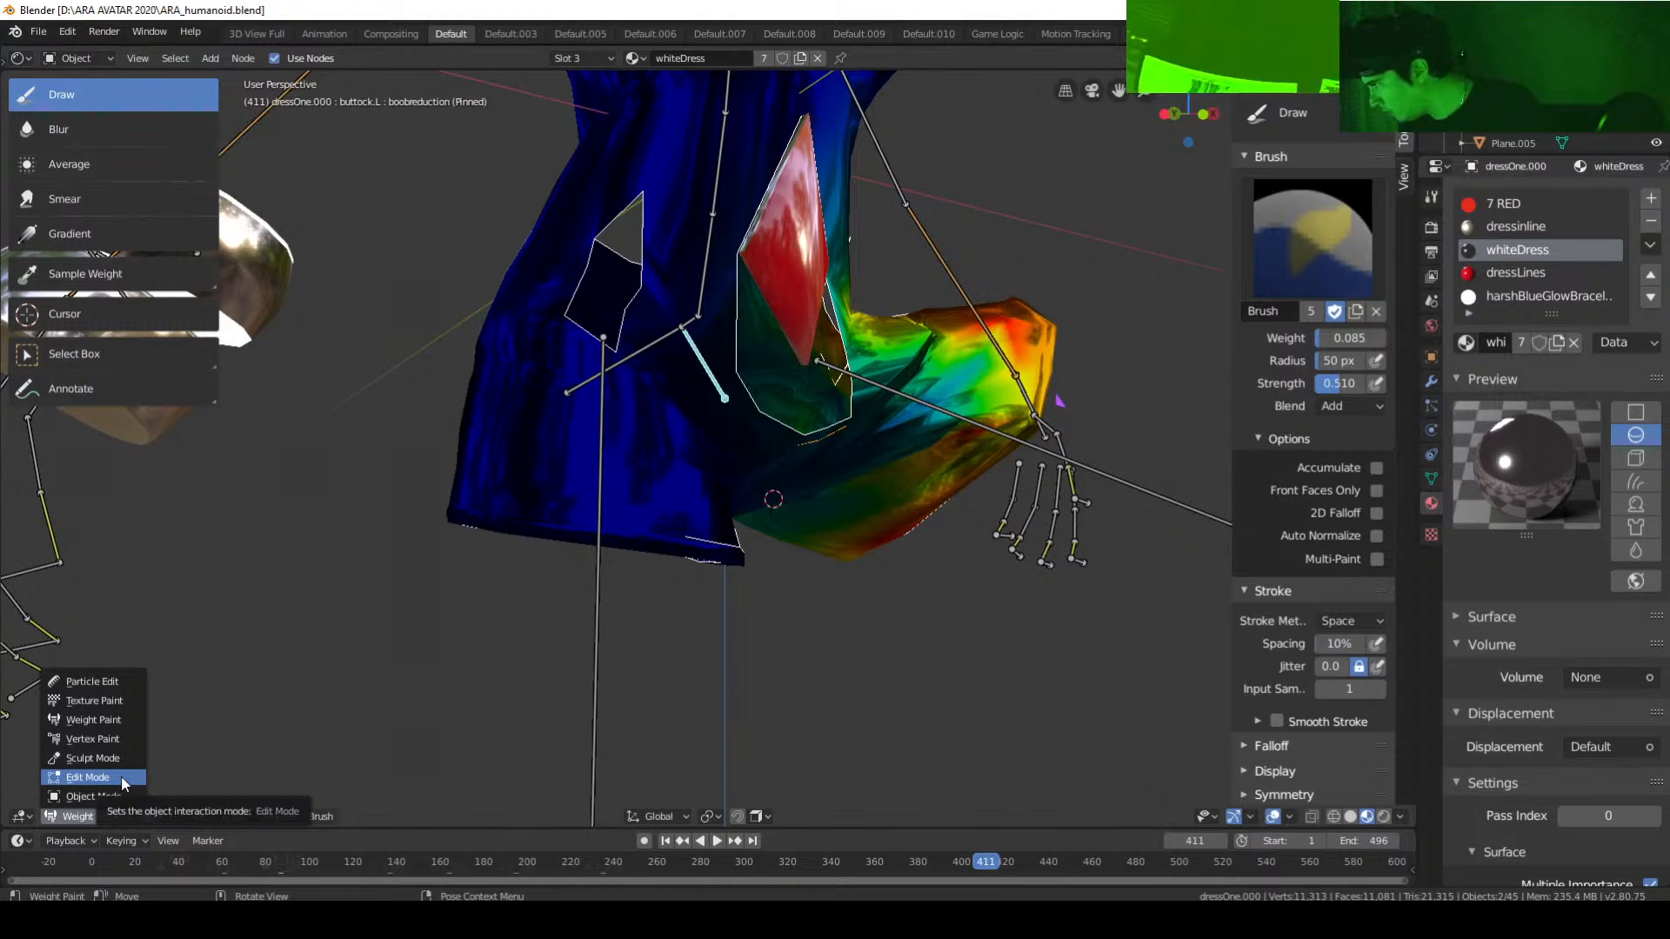
click(122, 776)
scroll(839, 596, up, 6)
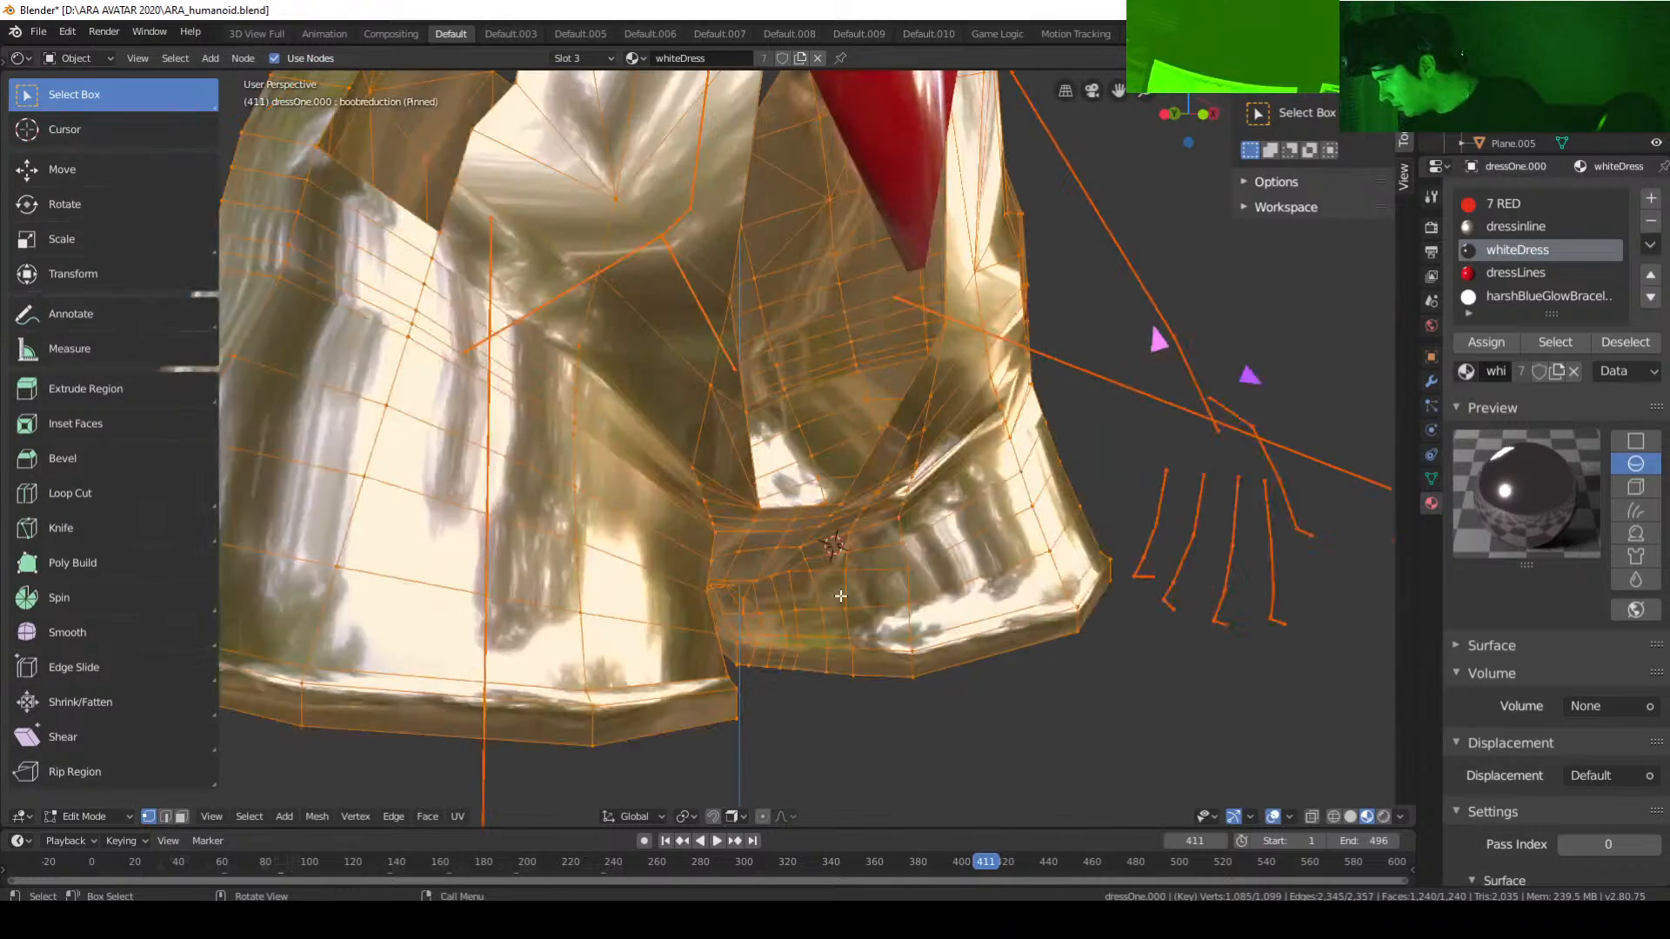
click(827, 536)
click(870, 532)
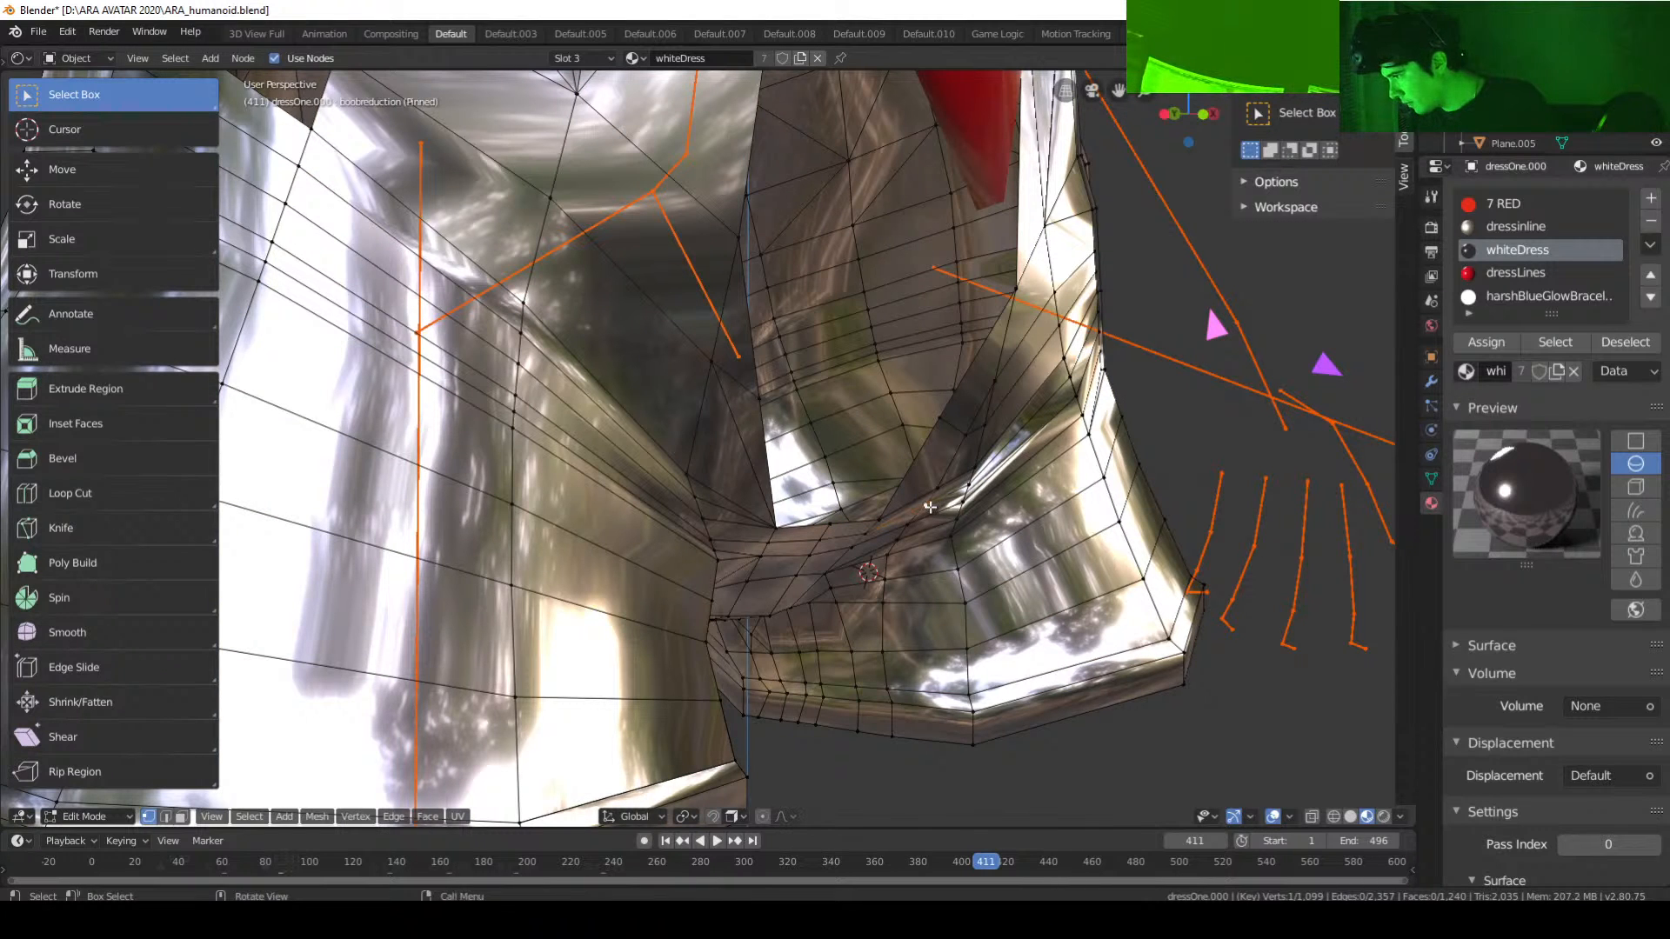
key(z)
click(842, 520)
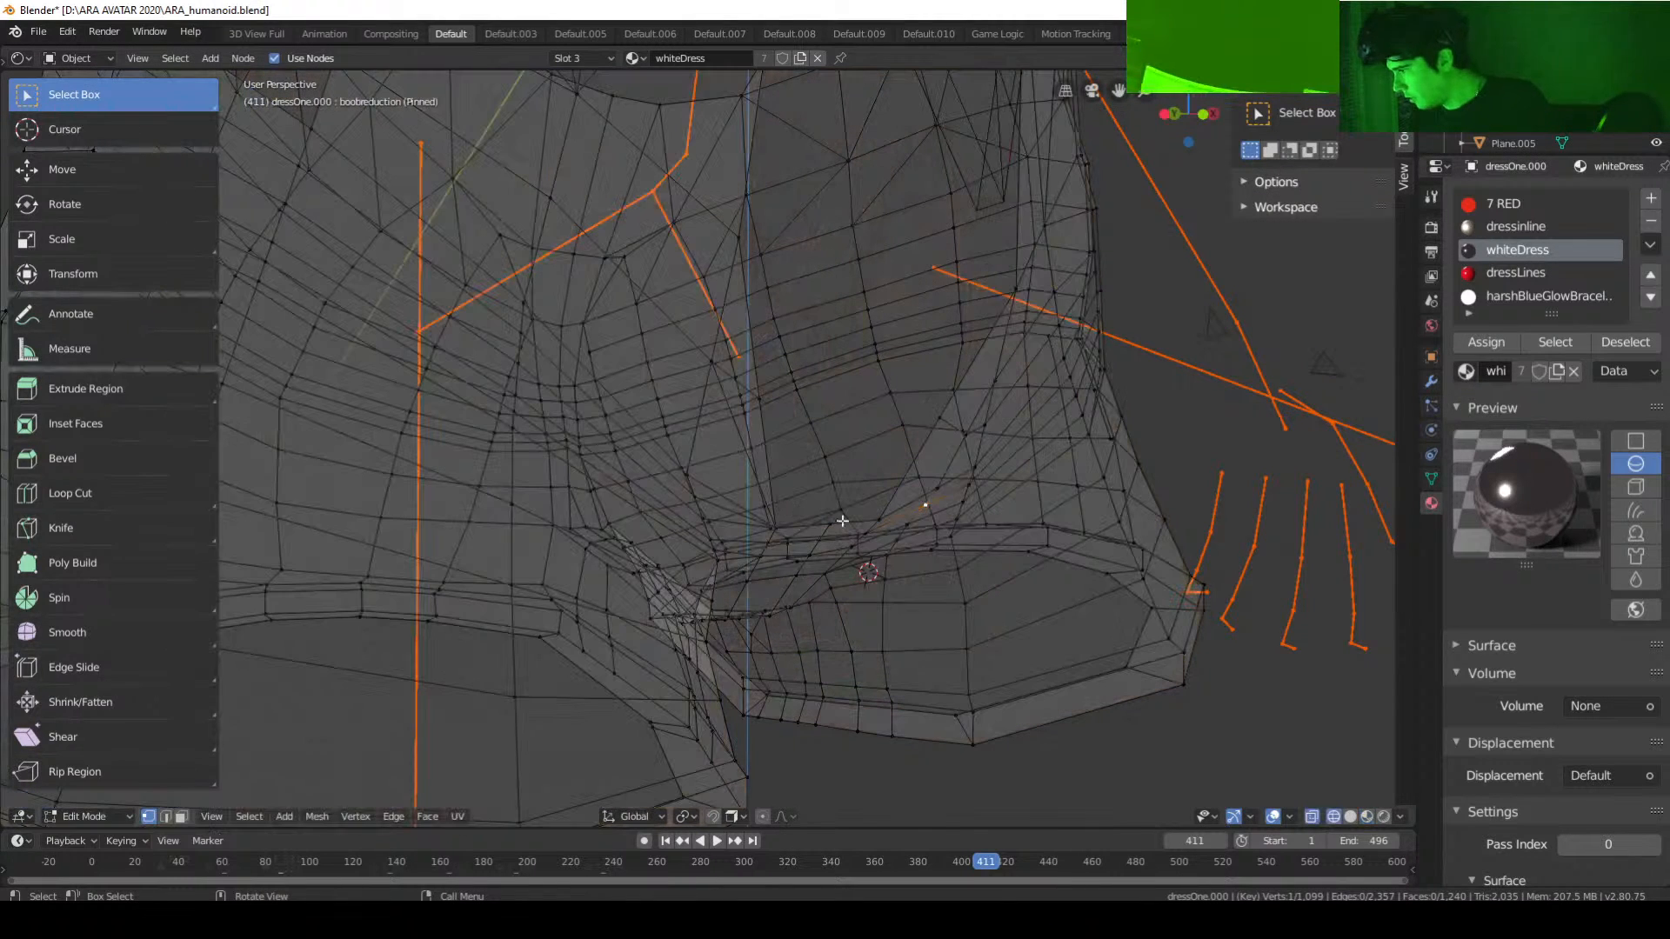
Step: Box-select small vertex groups along the inner leg openings beside the crotch to inspect the dress's topology
drag(894, 523, 938, 548)
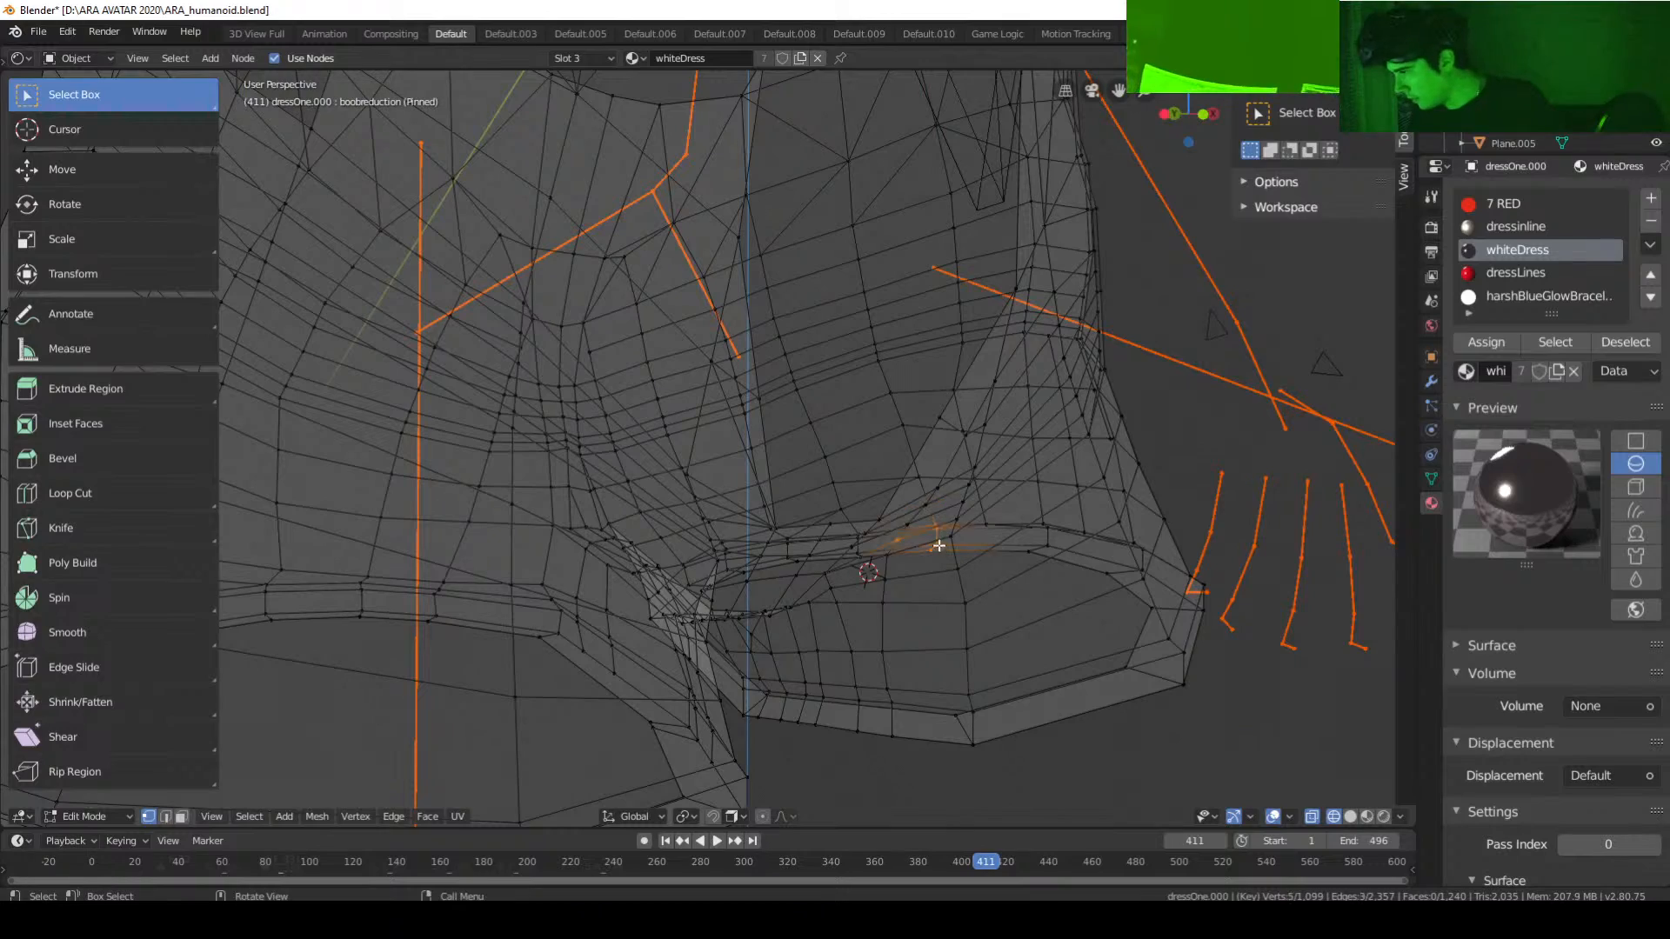
middle_drag(1000, 624, 913, 644)
drag(739, 572, 782, 602)
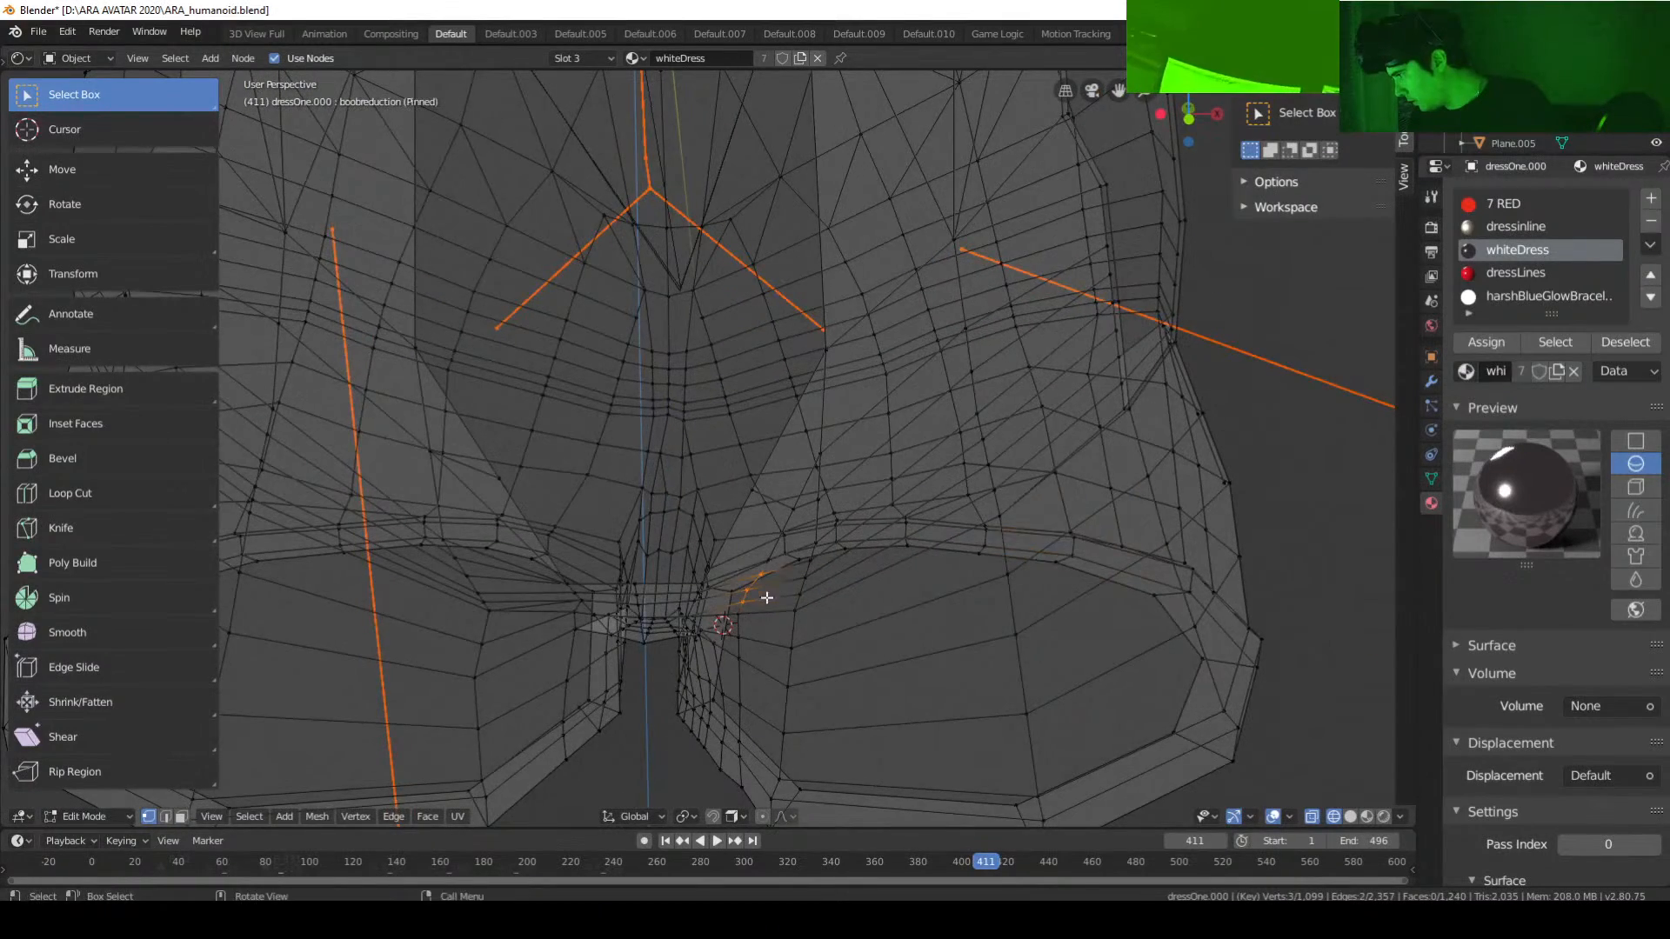
middle_drag(768, 596, 860, 621)
scroll(794, 582, down, 4)
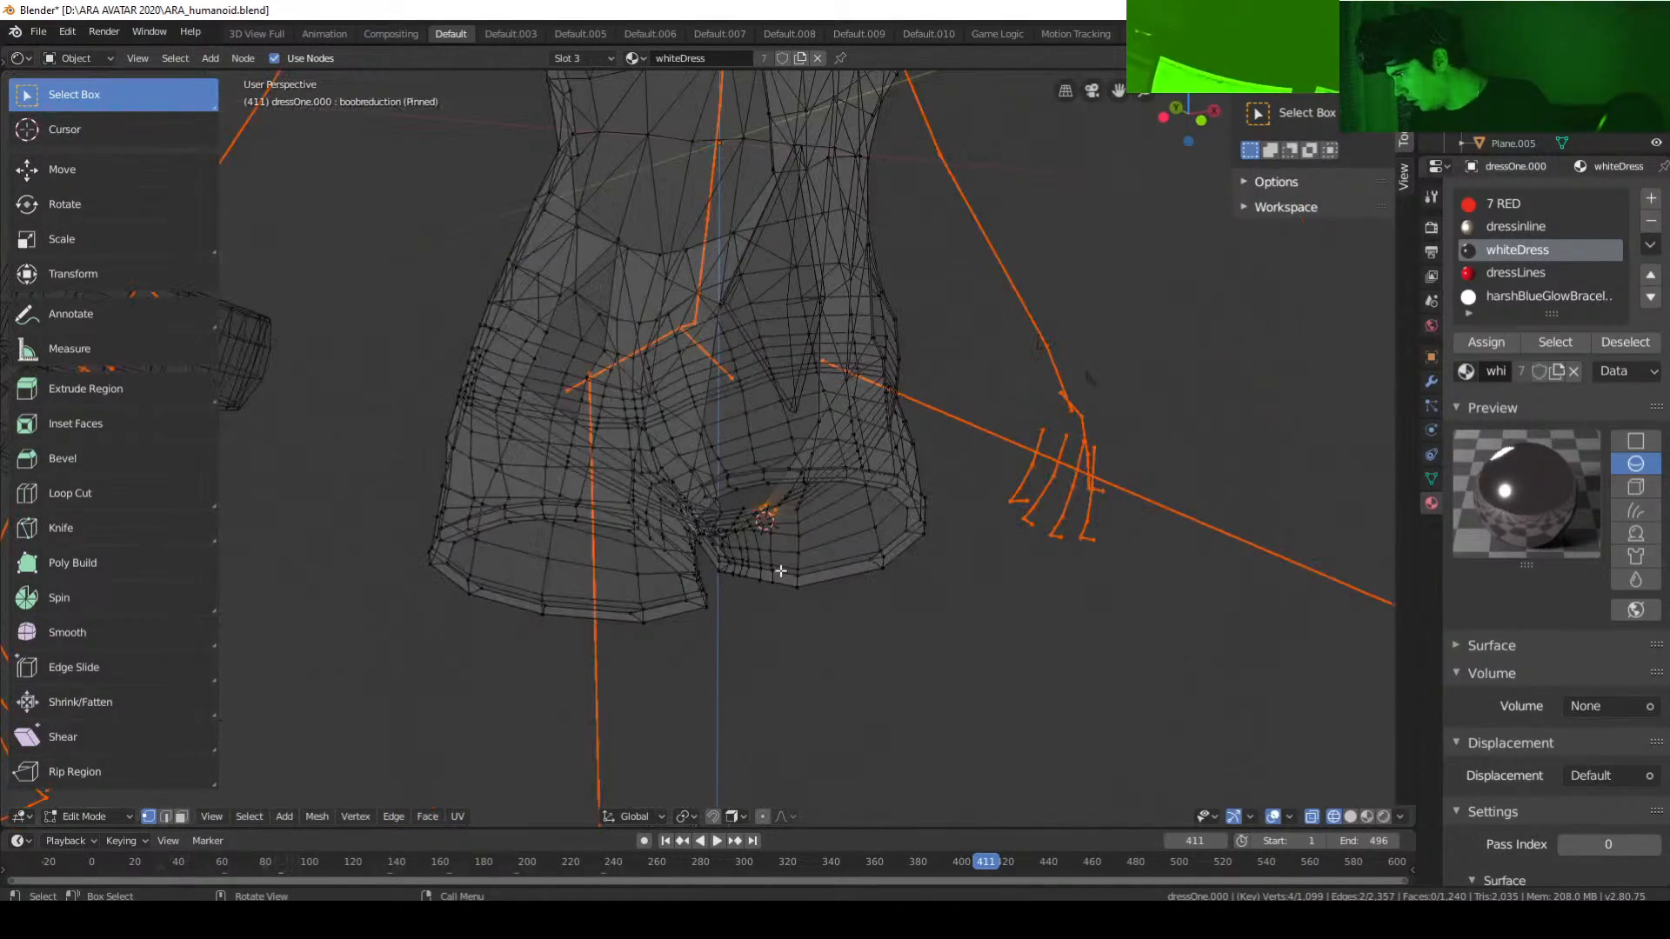
drag(731, 501, 764, 553)
middle_drag(777, 564, 642, 613)
scroll(686, 589, up, 2)
drag(587, 535, 611, 575)
drag(565, 501, 612, 565)
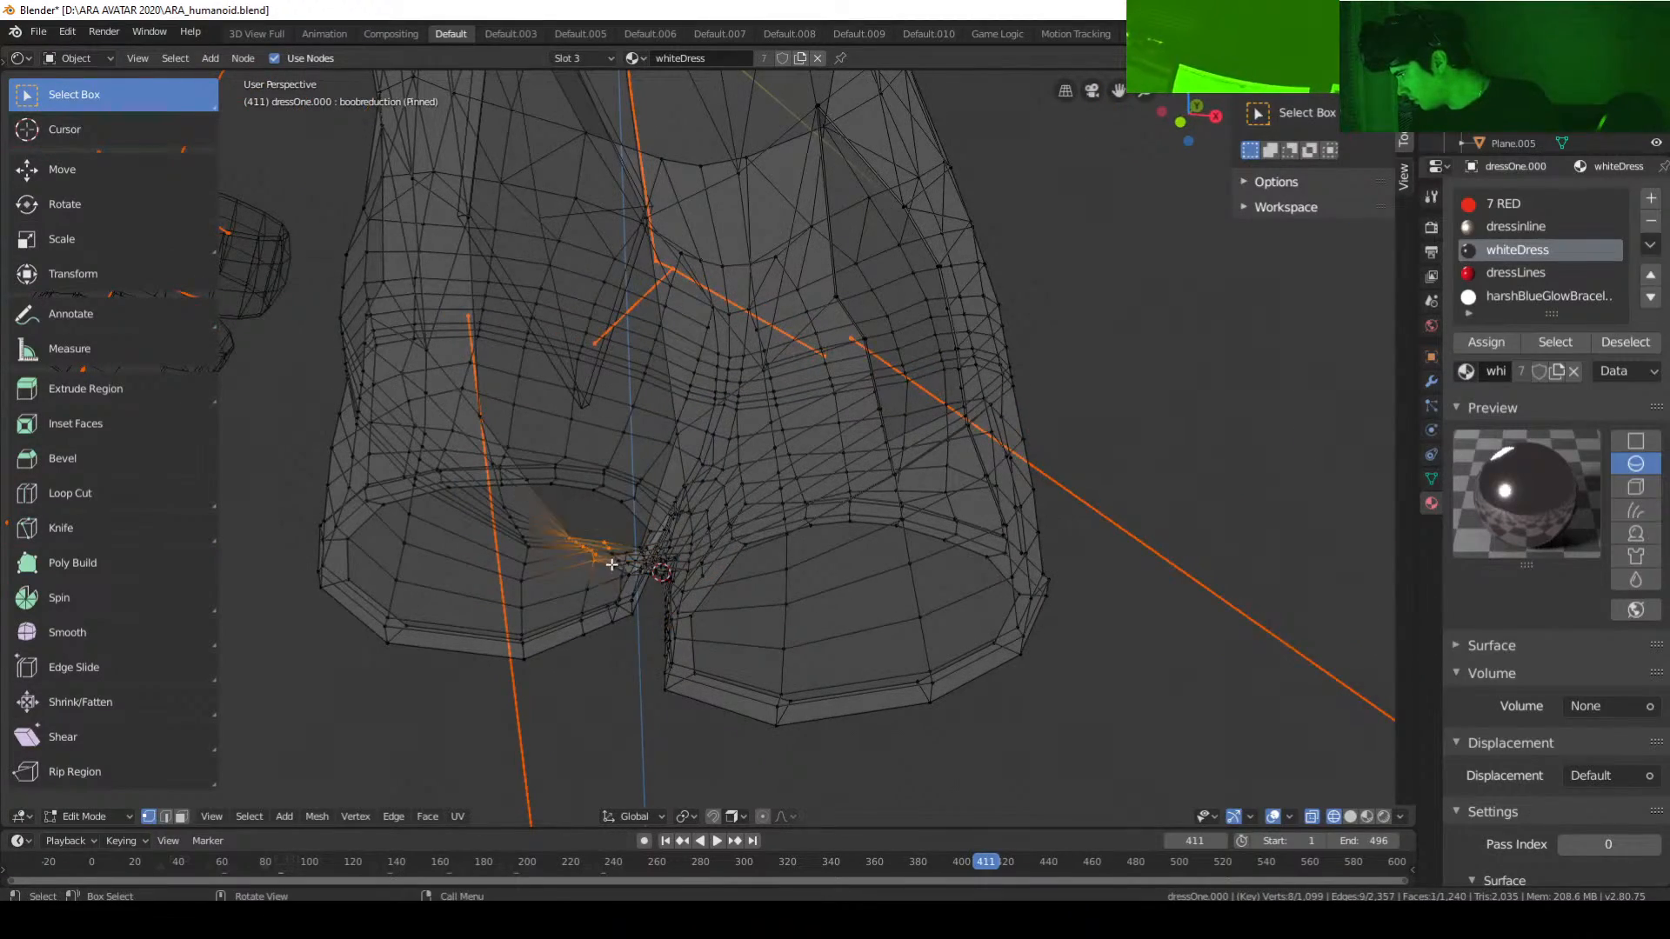
Step: Box-select vertices across the crotch and the raised leg's inner hem to inspect how they connect
scroll(638, 577, up, 1)
middle_drag(638, 578, 658, 471)
drag(575, 426, 686, 483)
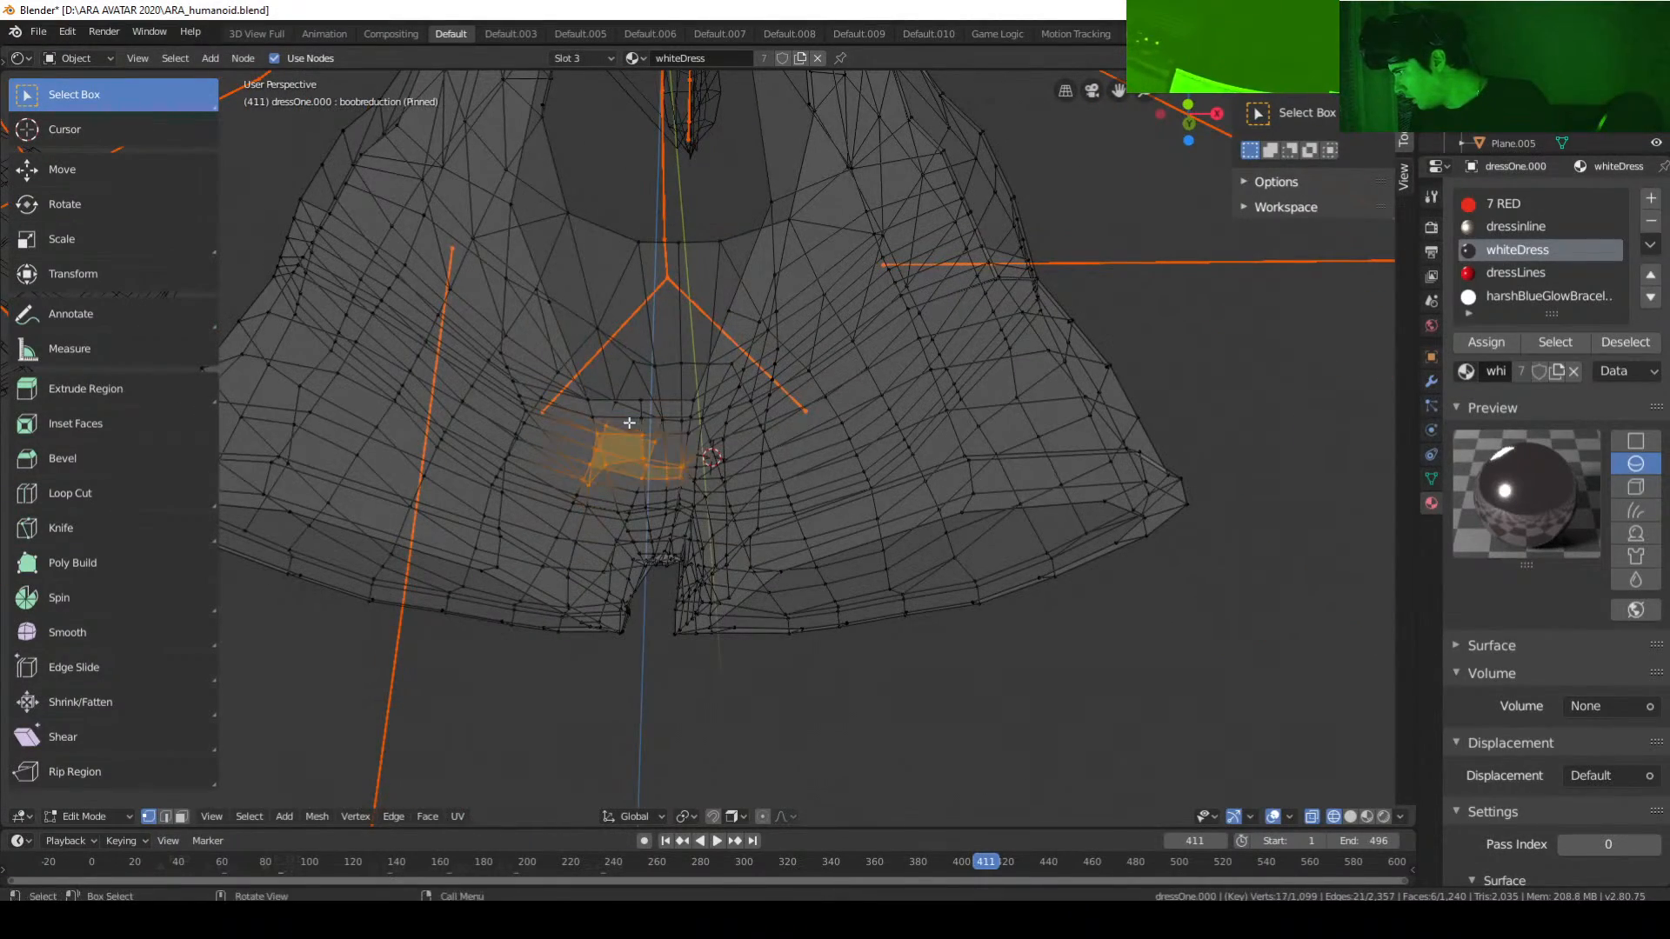
drag(632, 424, 668, 446)
middle_drag(675, 491, 712, 578)
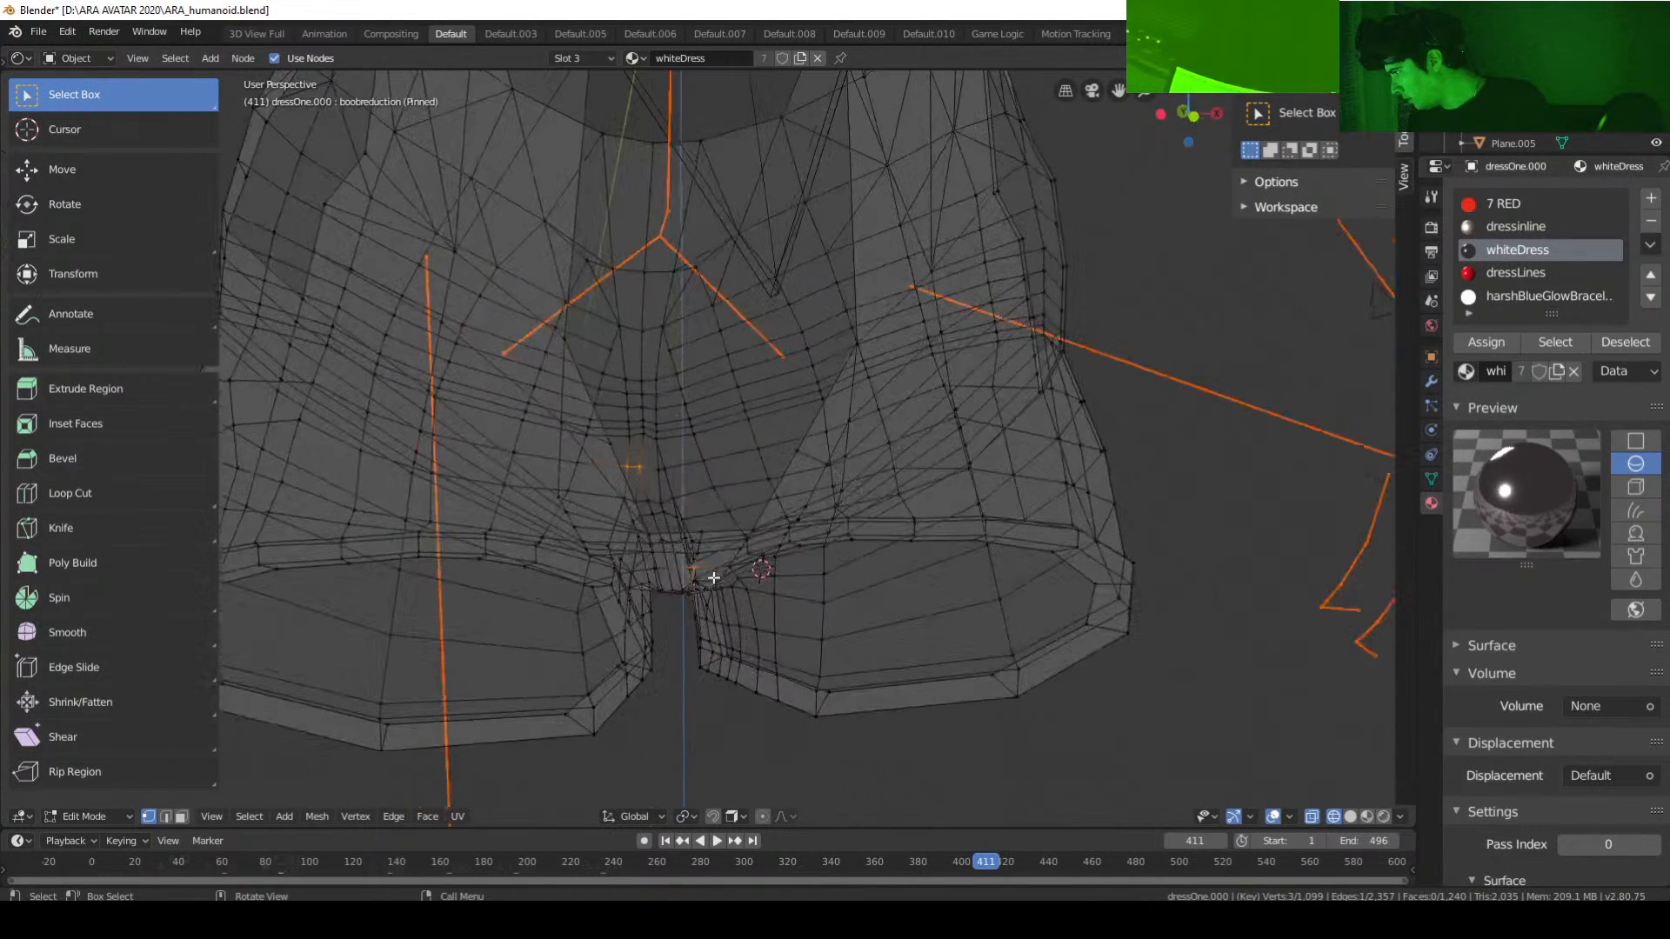
drag(675, 570, 705, 603)
drag(716, 512, 793, 561)
scroll(793, 578, down, 5)
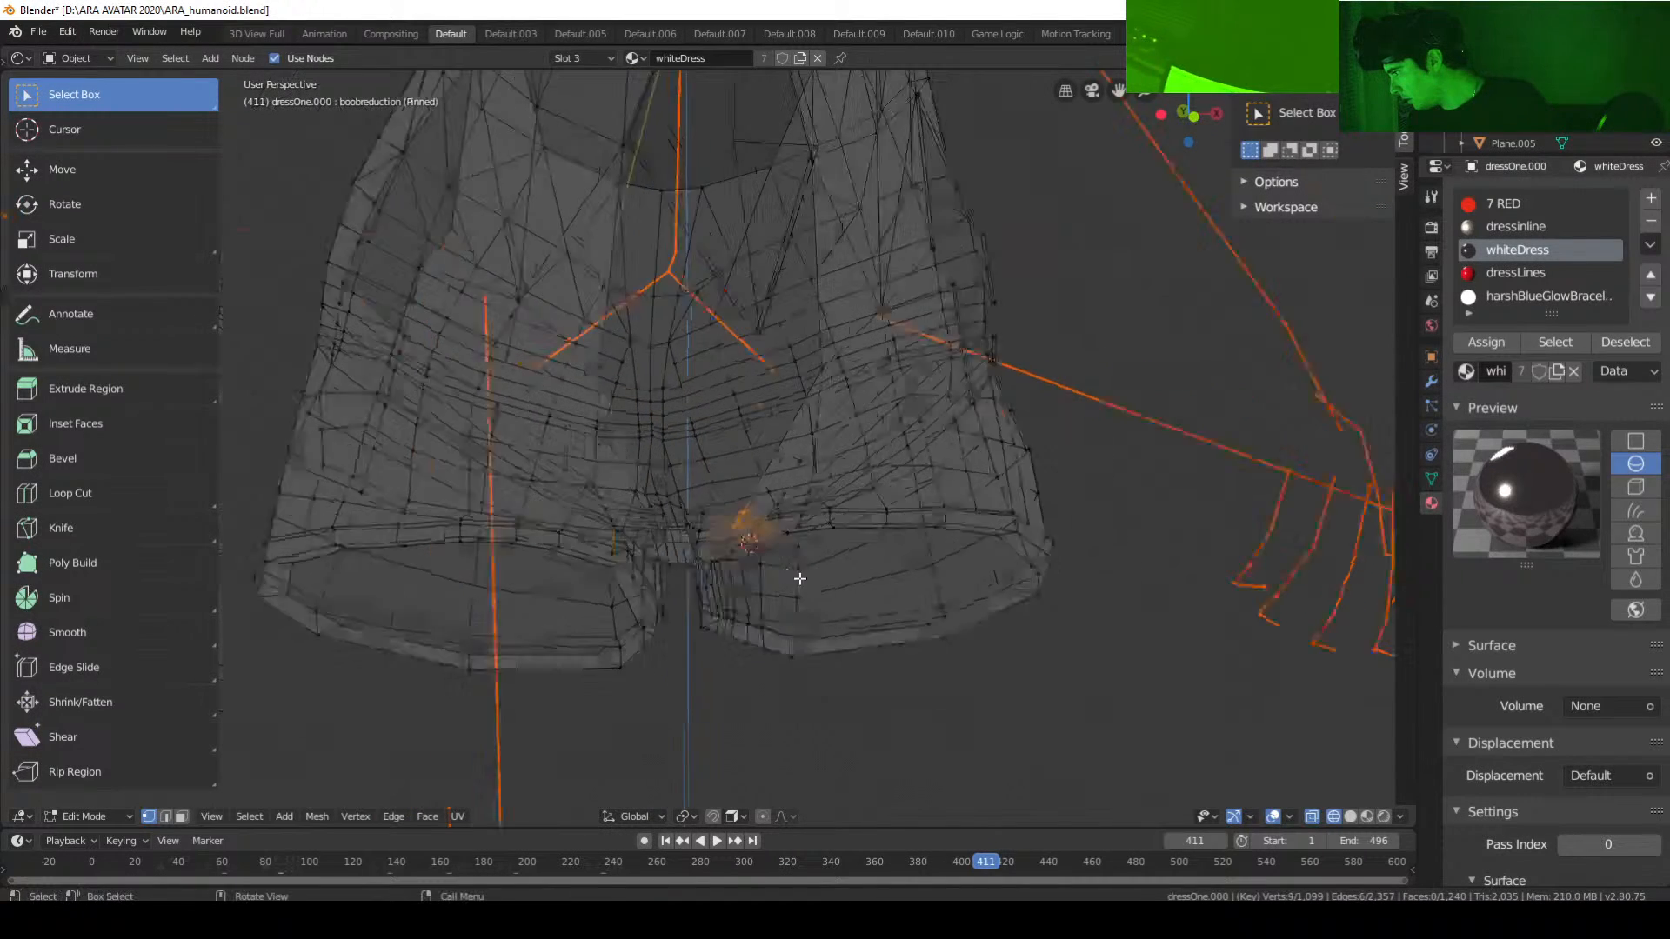
Step: Return the dress to Weight Paint mode and restore the material preview shading
click(97, 814)
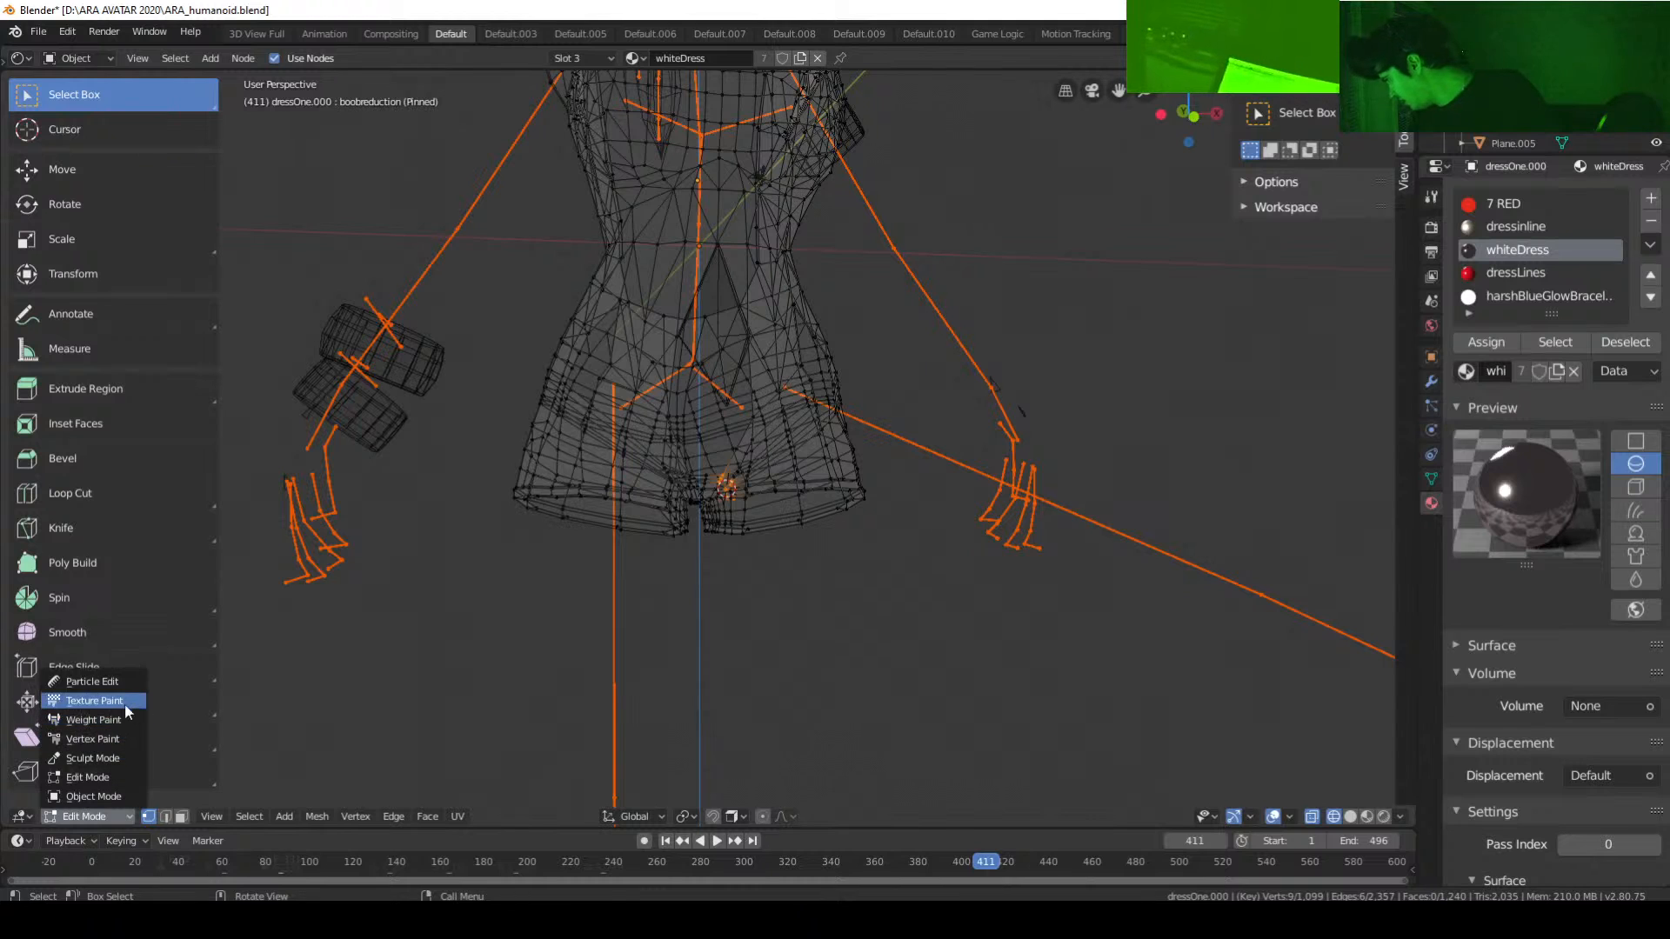
click(93, 719)
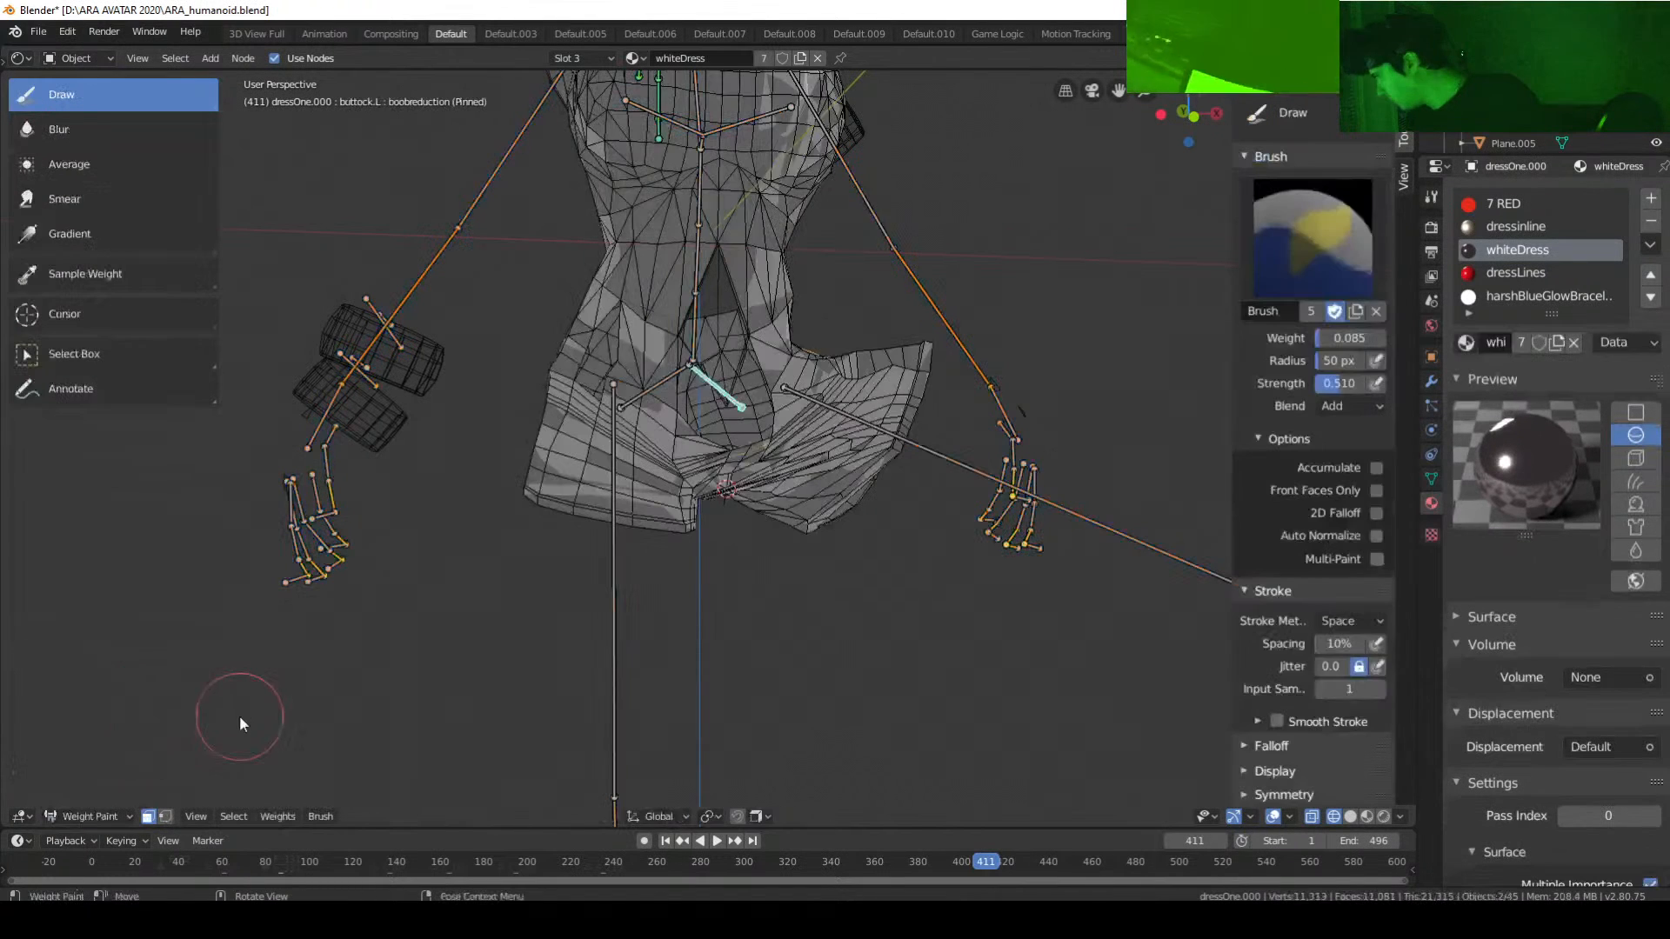
key(z)
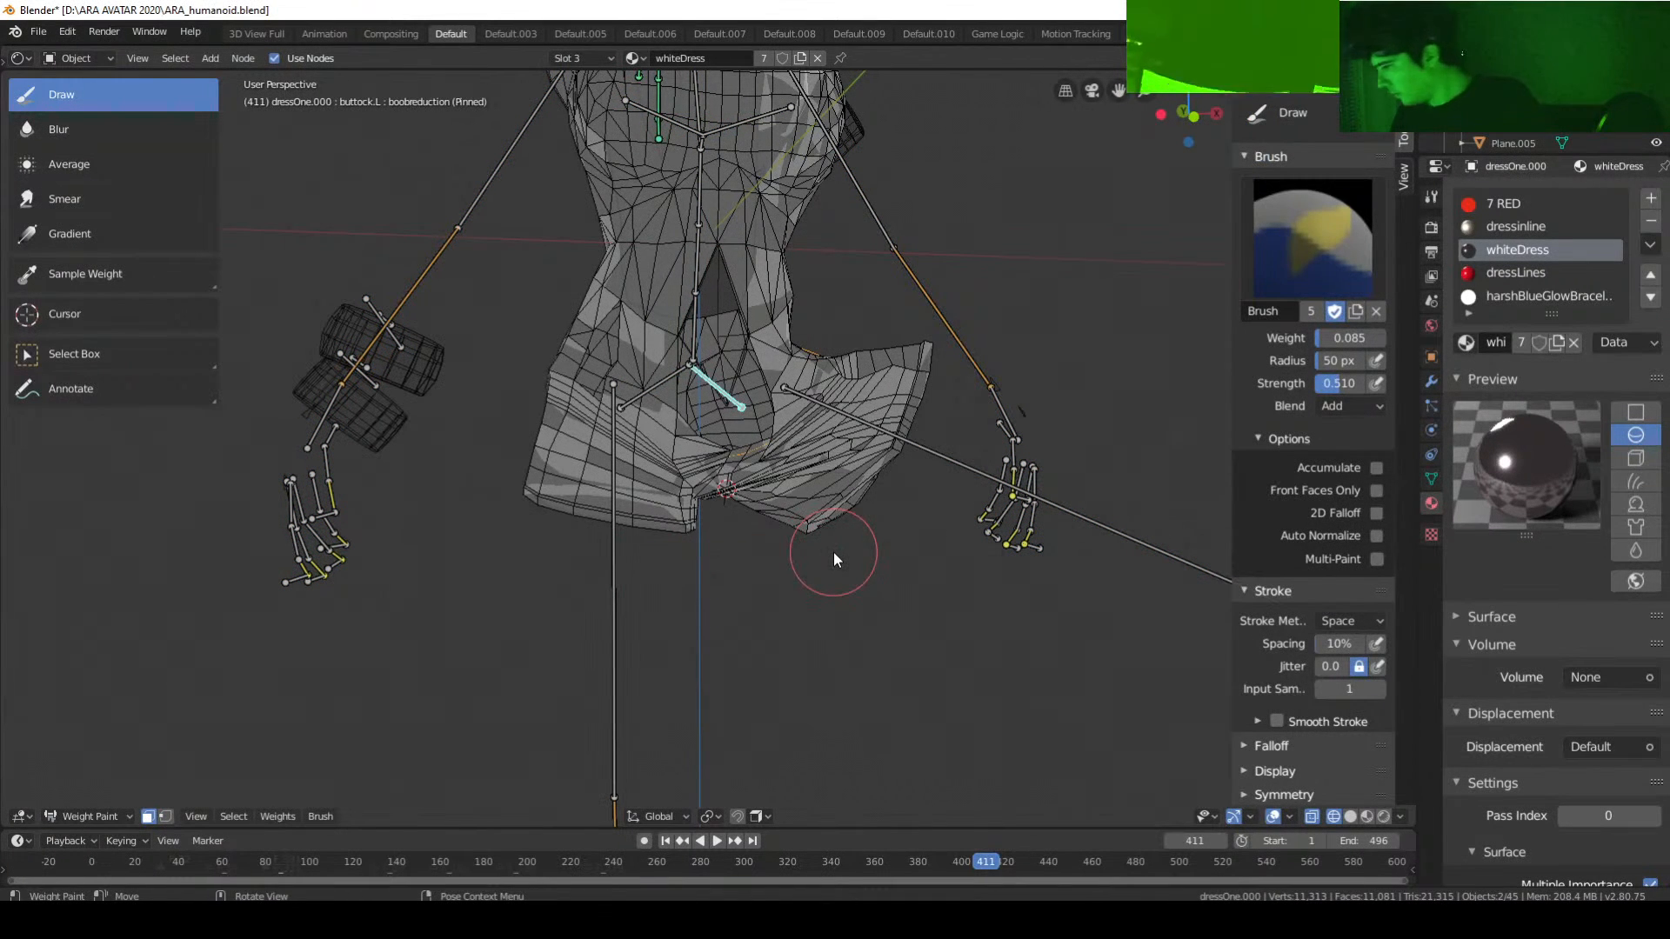
key(z)
click(854, 654)
scroll(842, 642, down, 6)
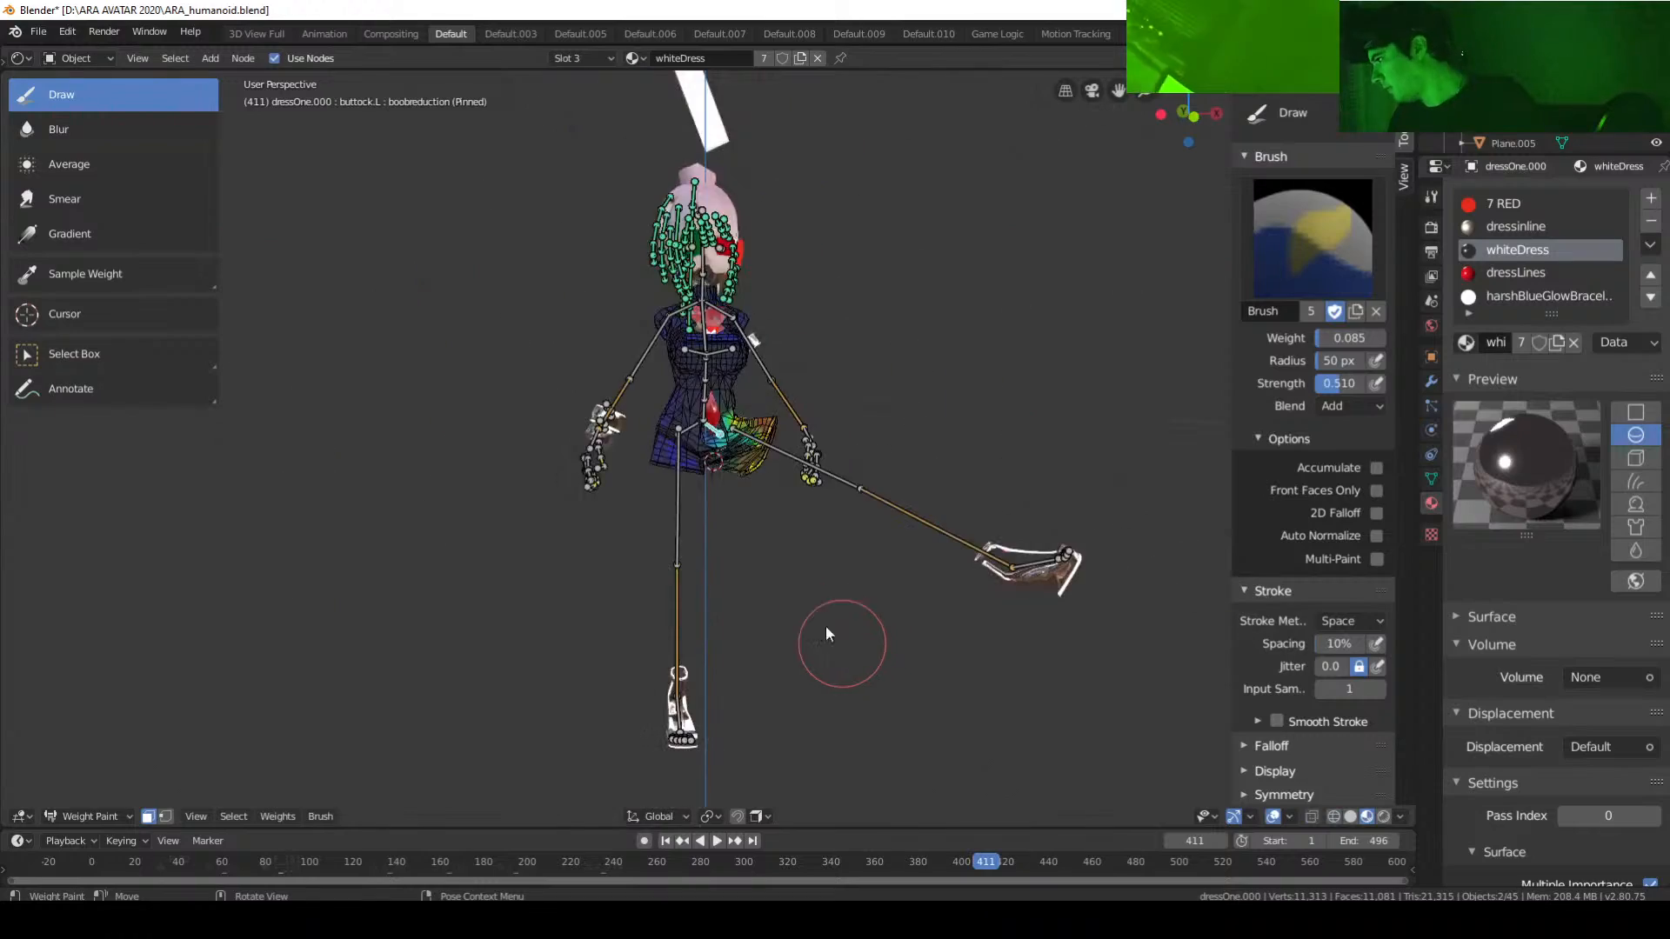
scroll(824, 628, up, 4)
scroll(793, 602, up, 5)
Step: Paint buttock.L weight with the Add brush onto the inner underside of the raised thigh
middle_drag(873, 608, 957, 633)
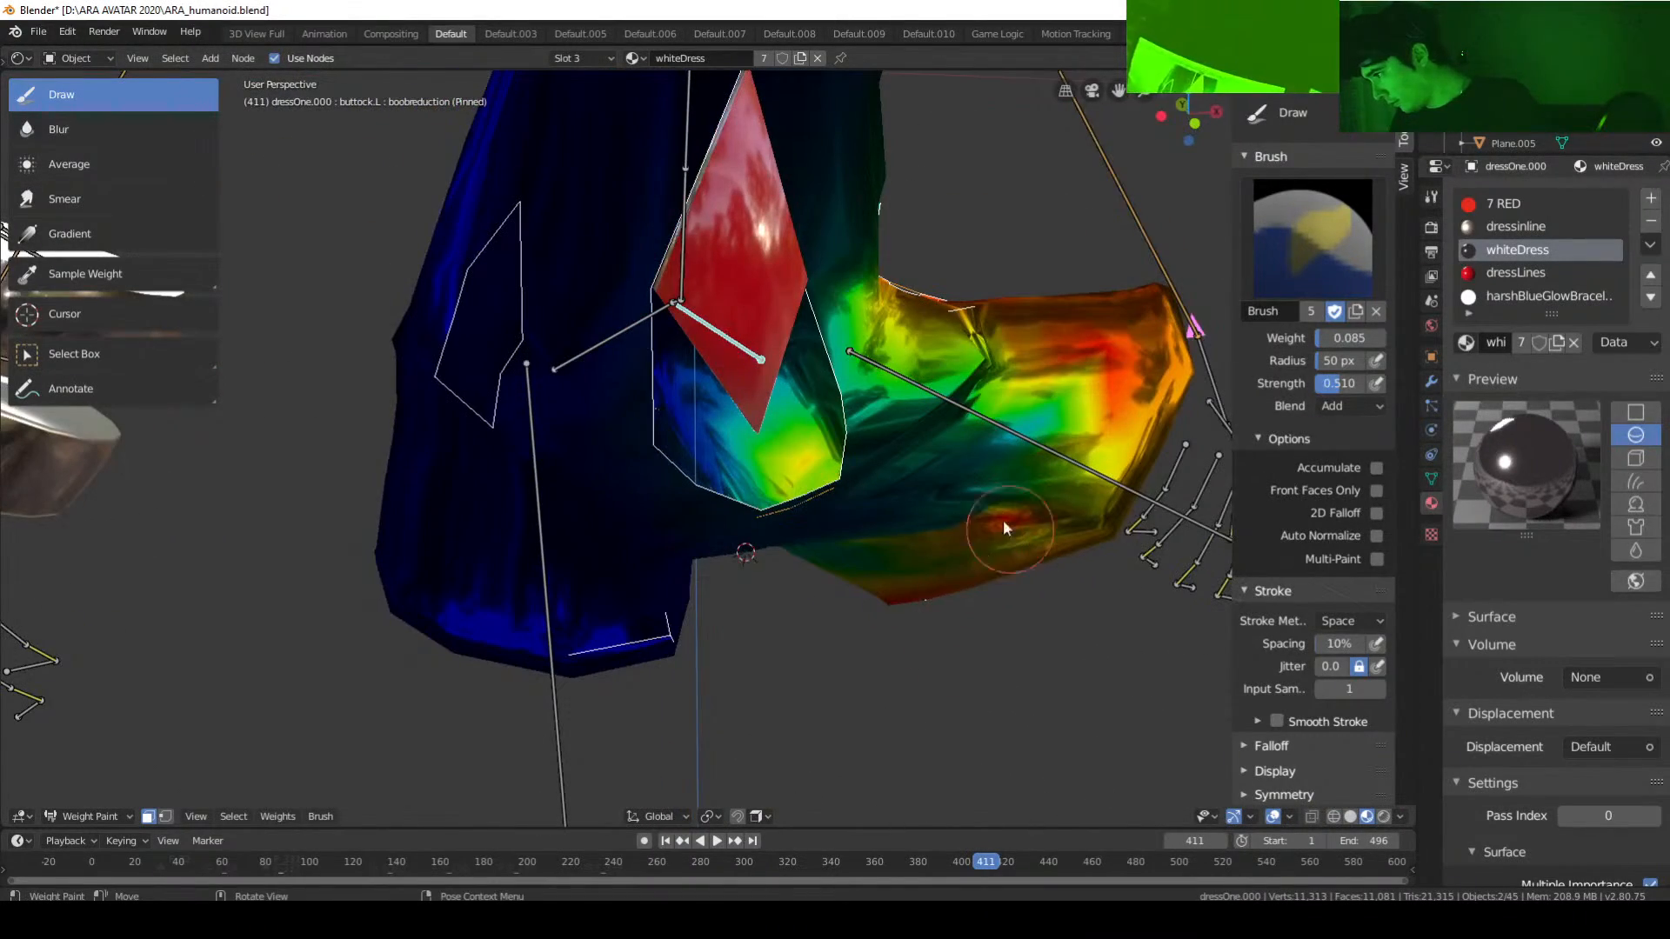
middle_drag(958, 525, 957, 536)
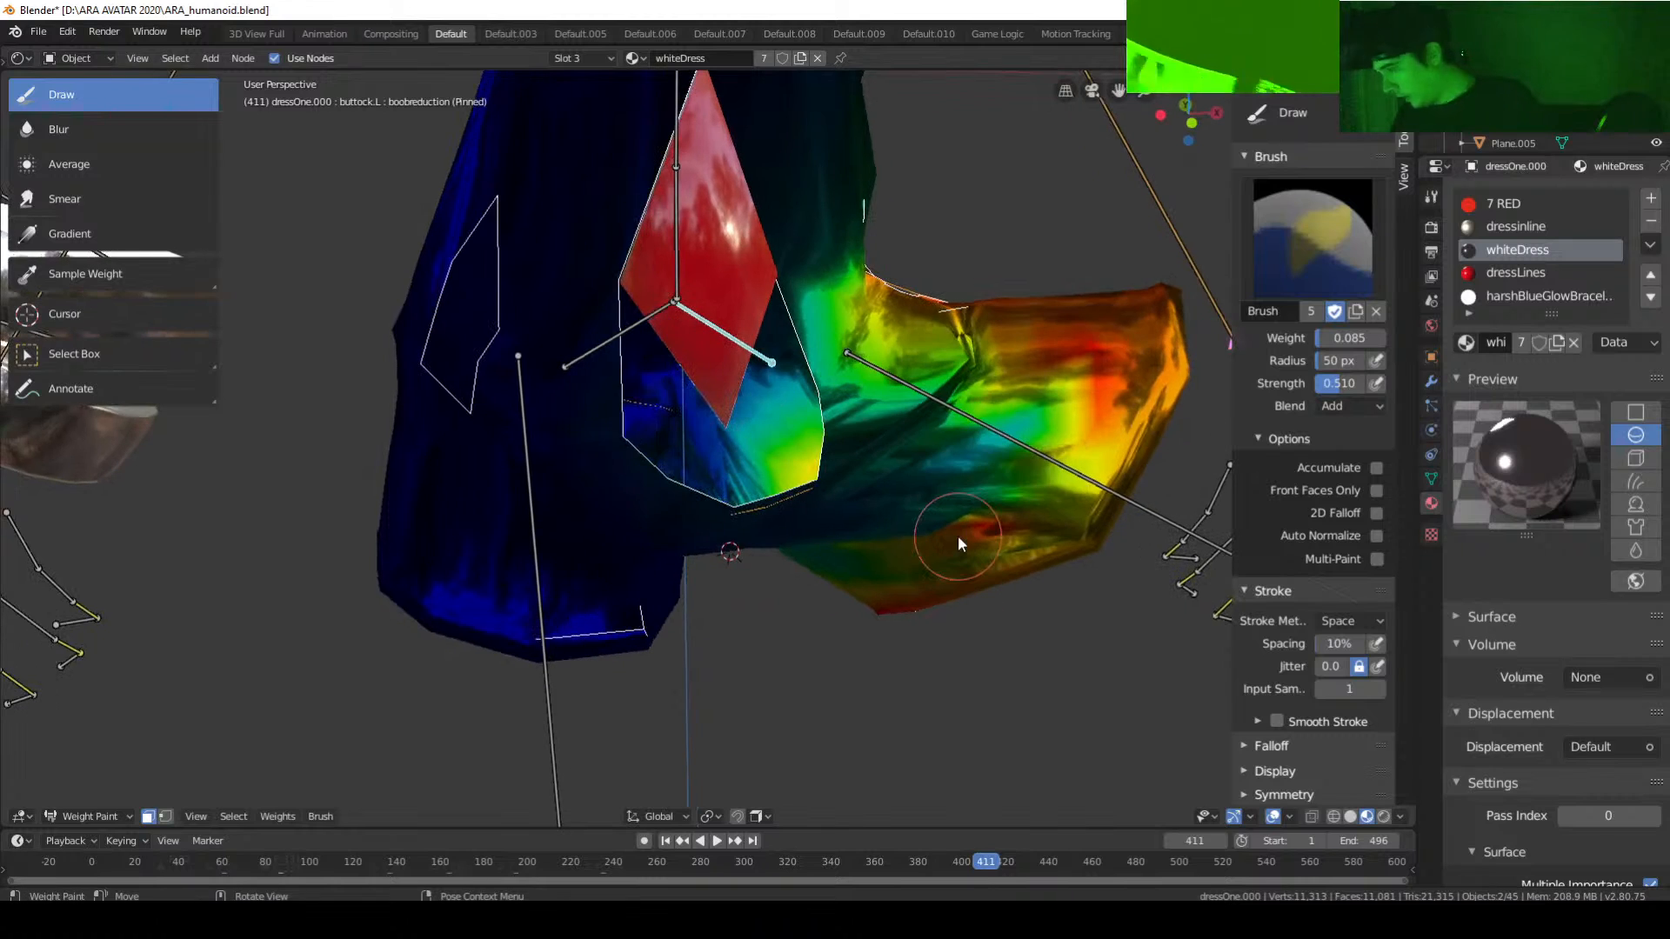
key(KP_1)
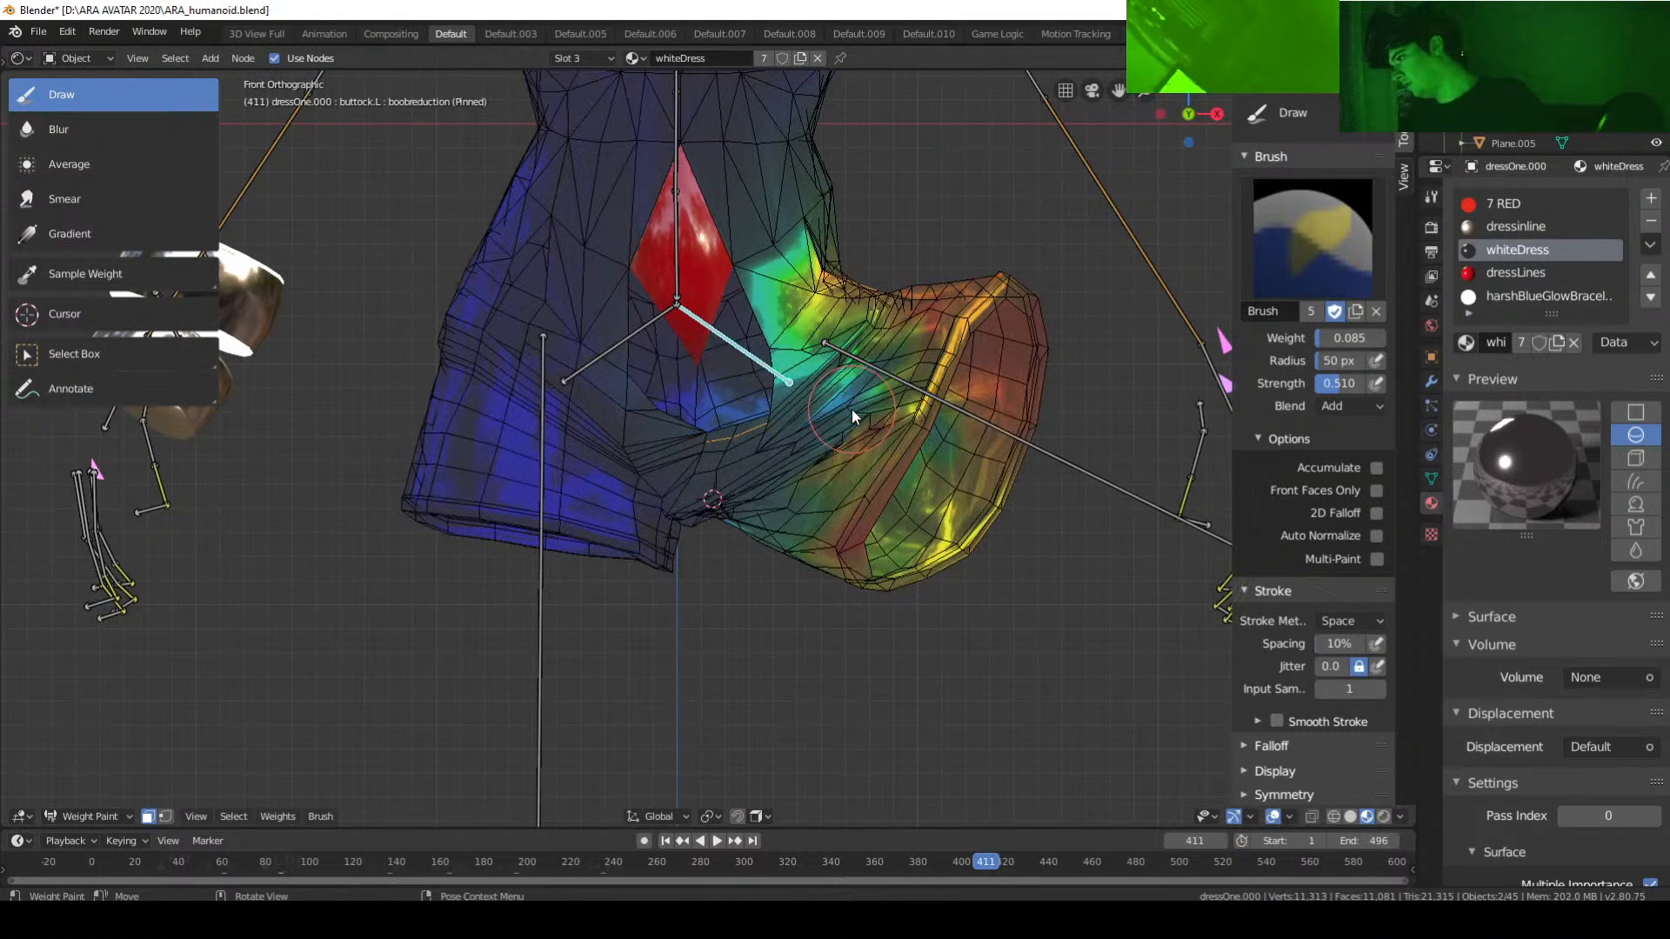
middle_drag(851, 426, 957, 491)
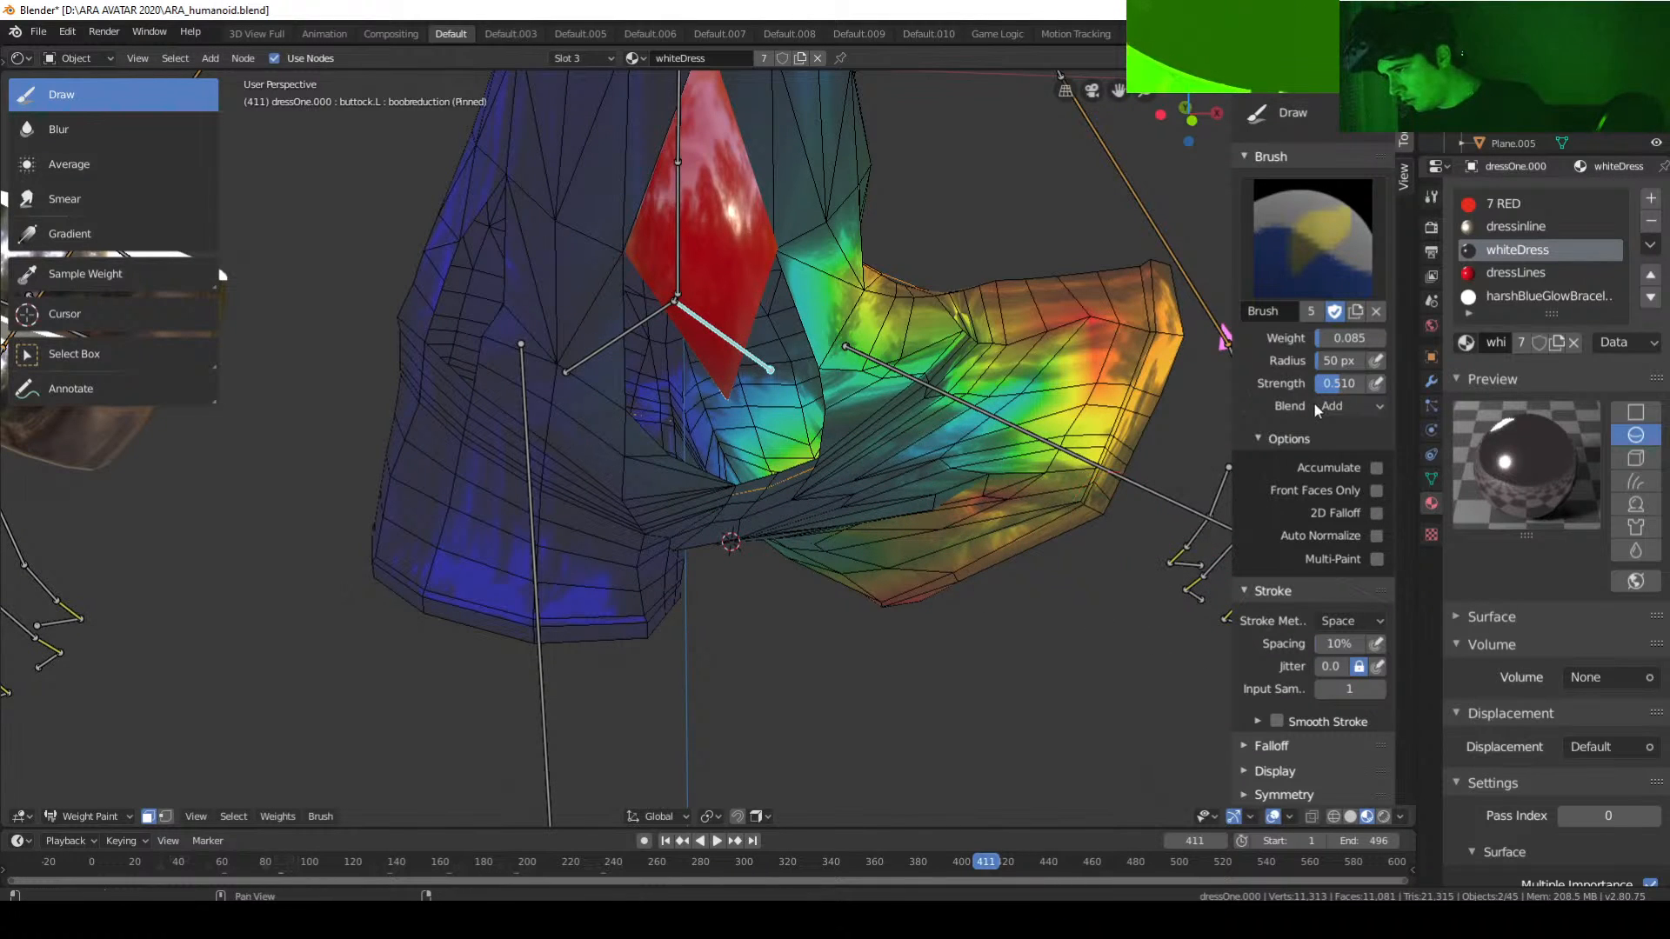
drag(943, 466, 863, 470)
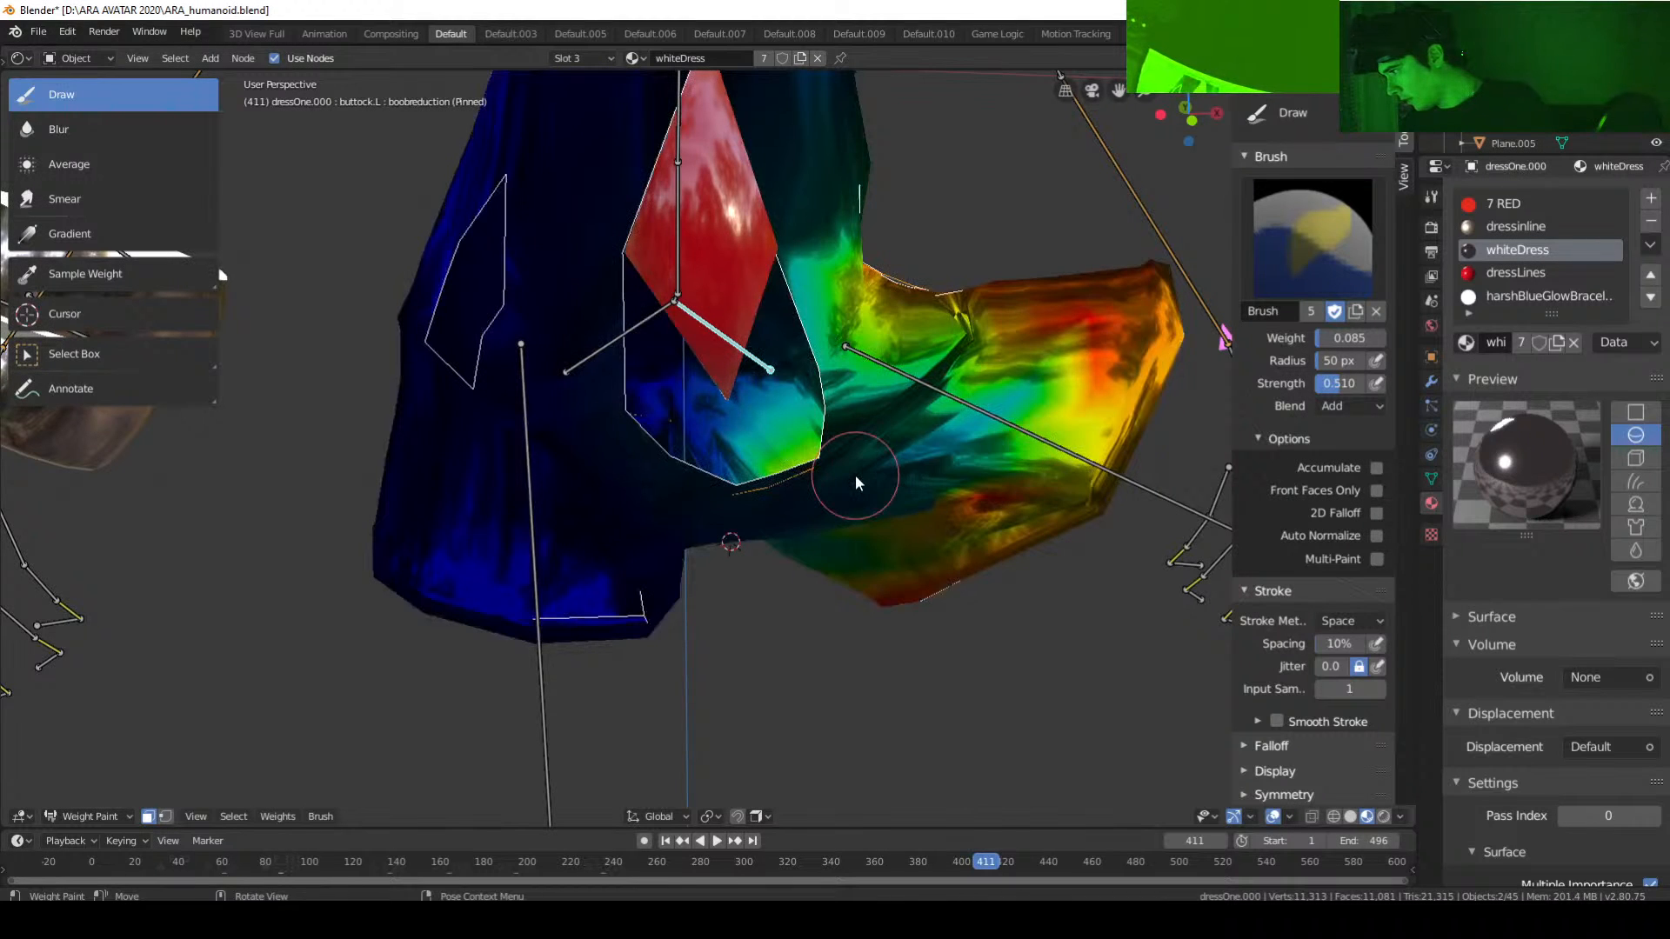
mouse_move(854, 475)
mouse_down()
mouse_move(806, 494)
mouse_move(851, 479)
mouse_up()
Step: Toggle the dress's full face selection in the paint mask while touching up buttock.L weight beneath the raised thigh, ending with all faces selected
key(a)
key(a)
key(a)
key(a)
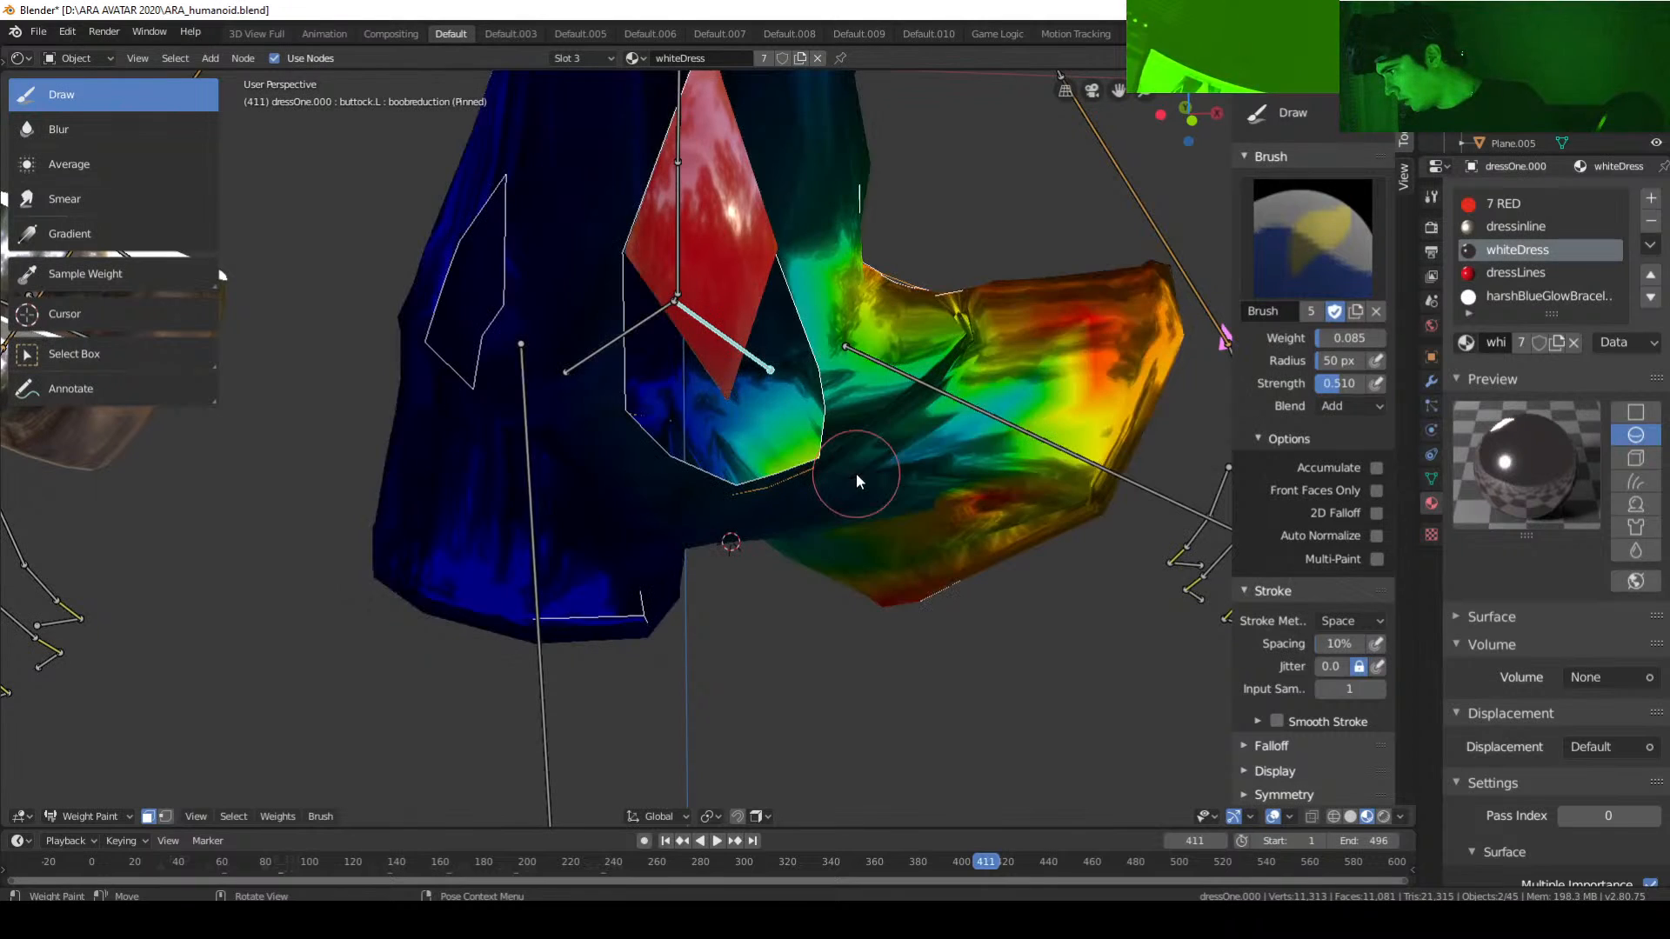
key(a)
key(a)
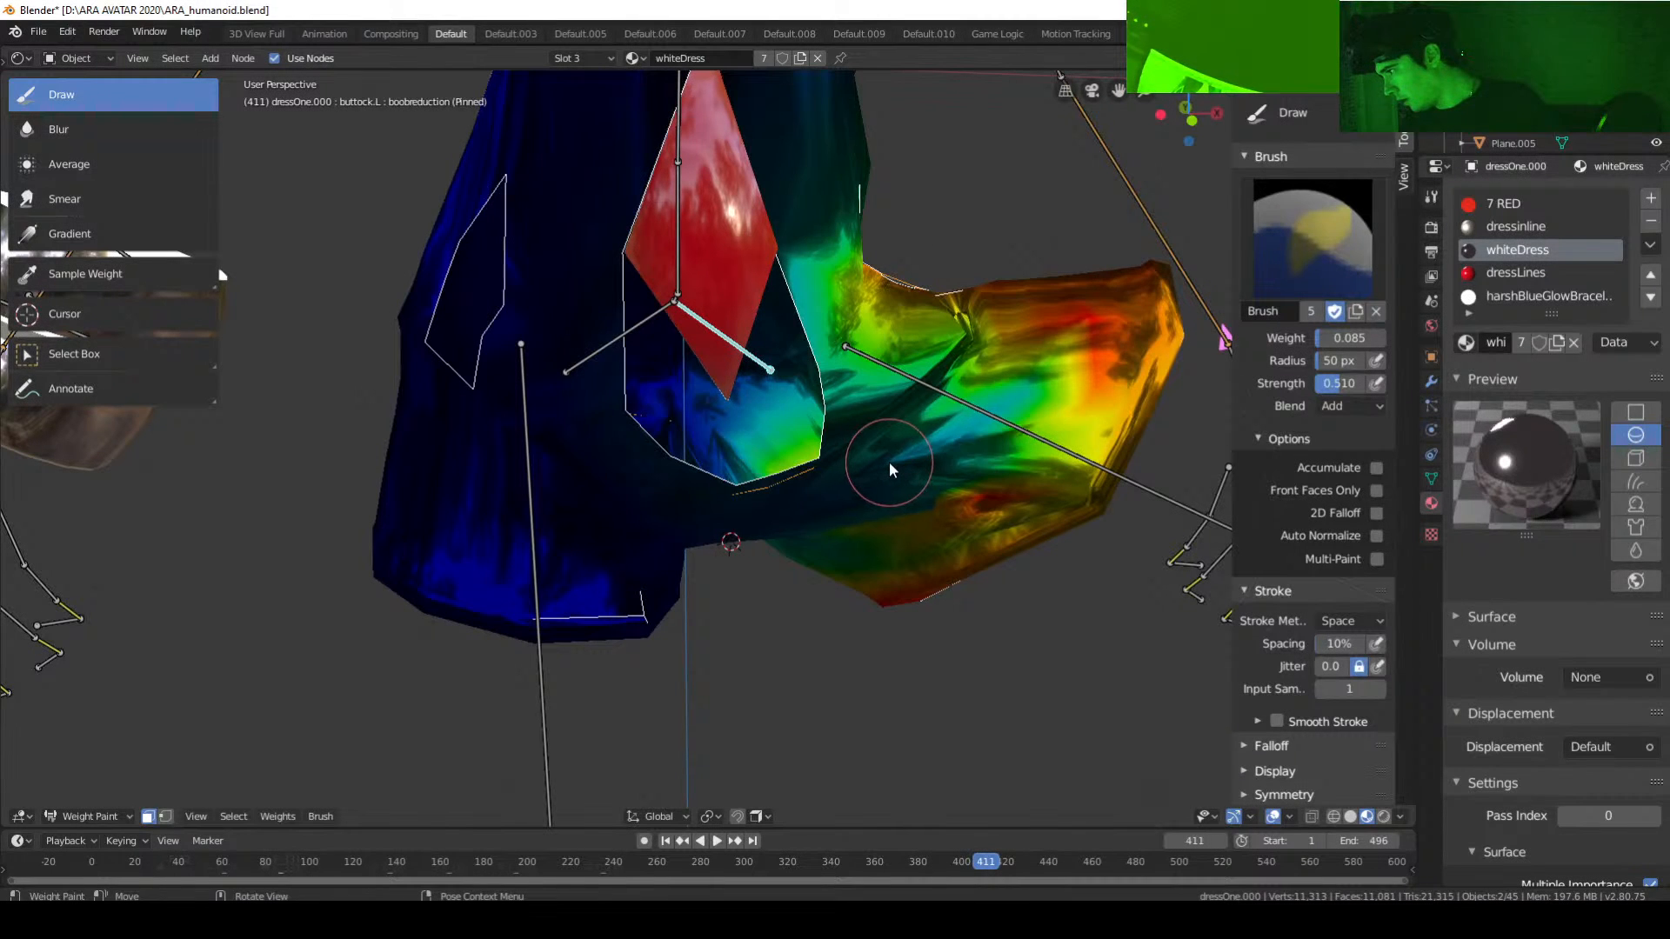
key(a)
key(a)
key(a)
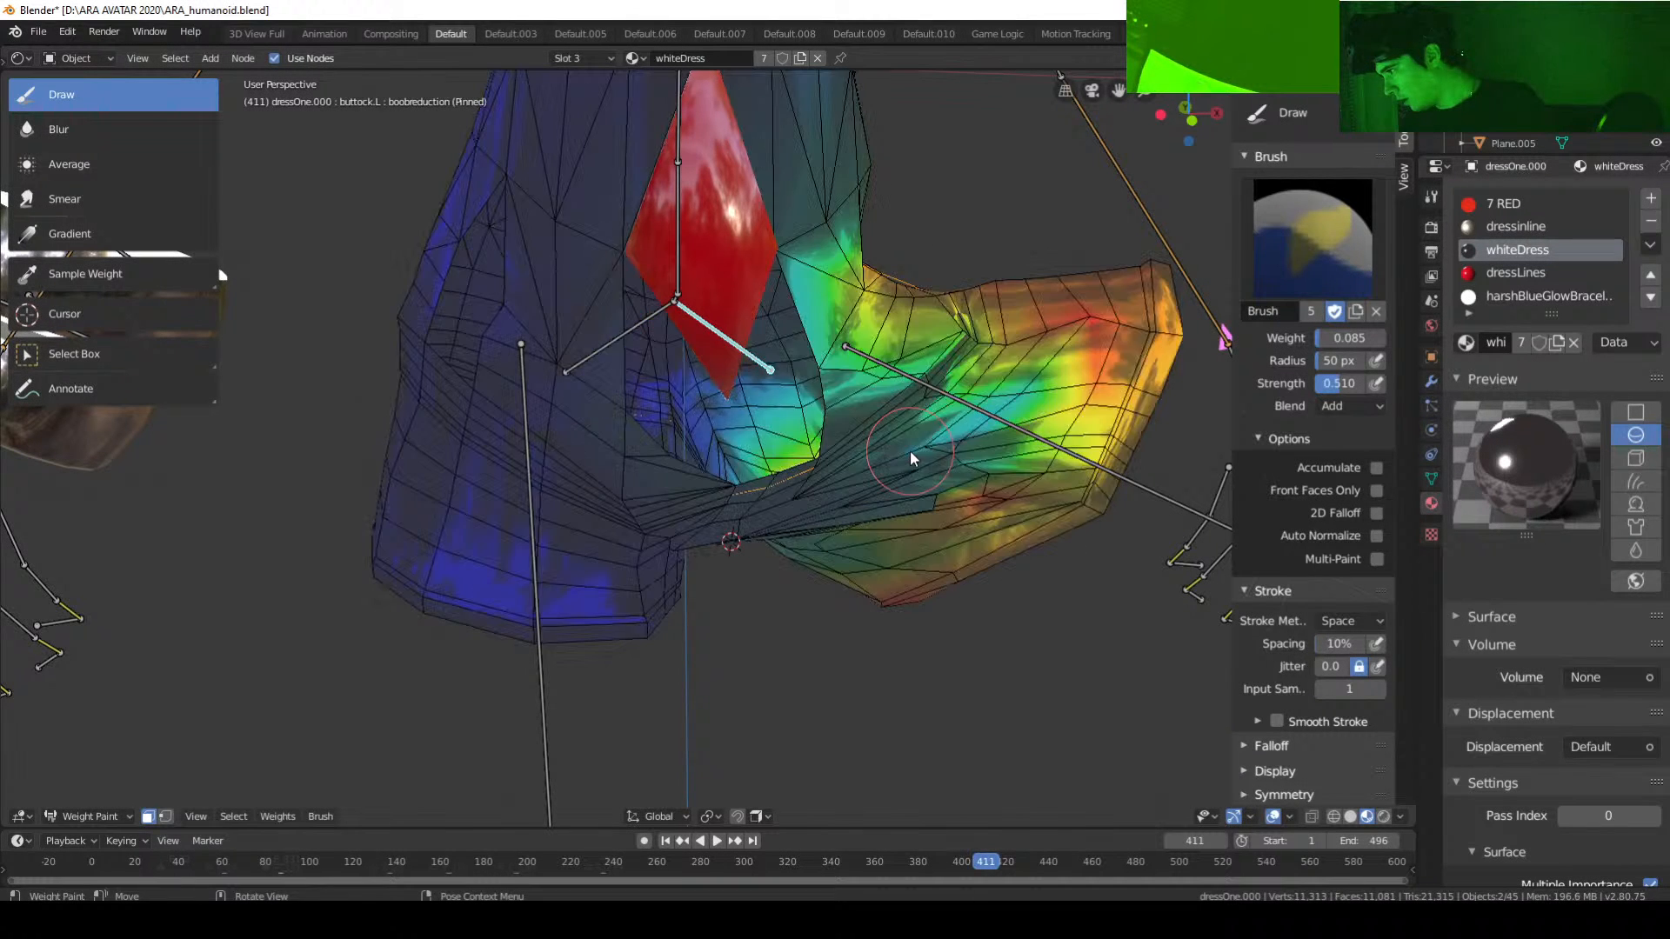
key(a)
key(a)
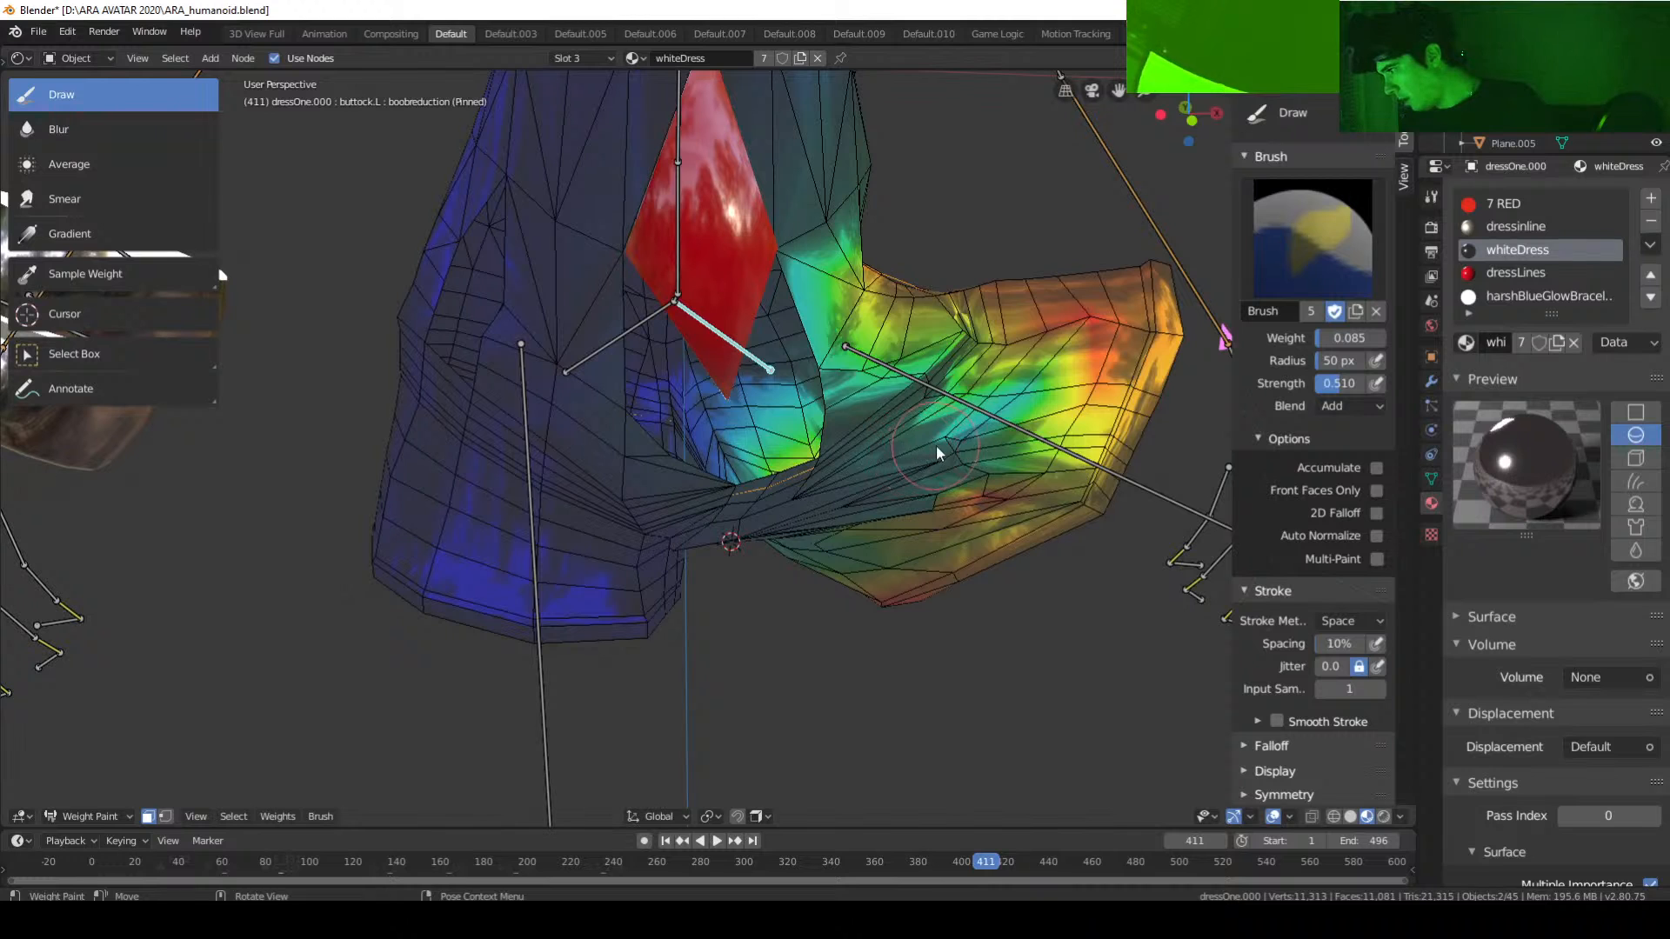
key(a)
key(a)
key(a)
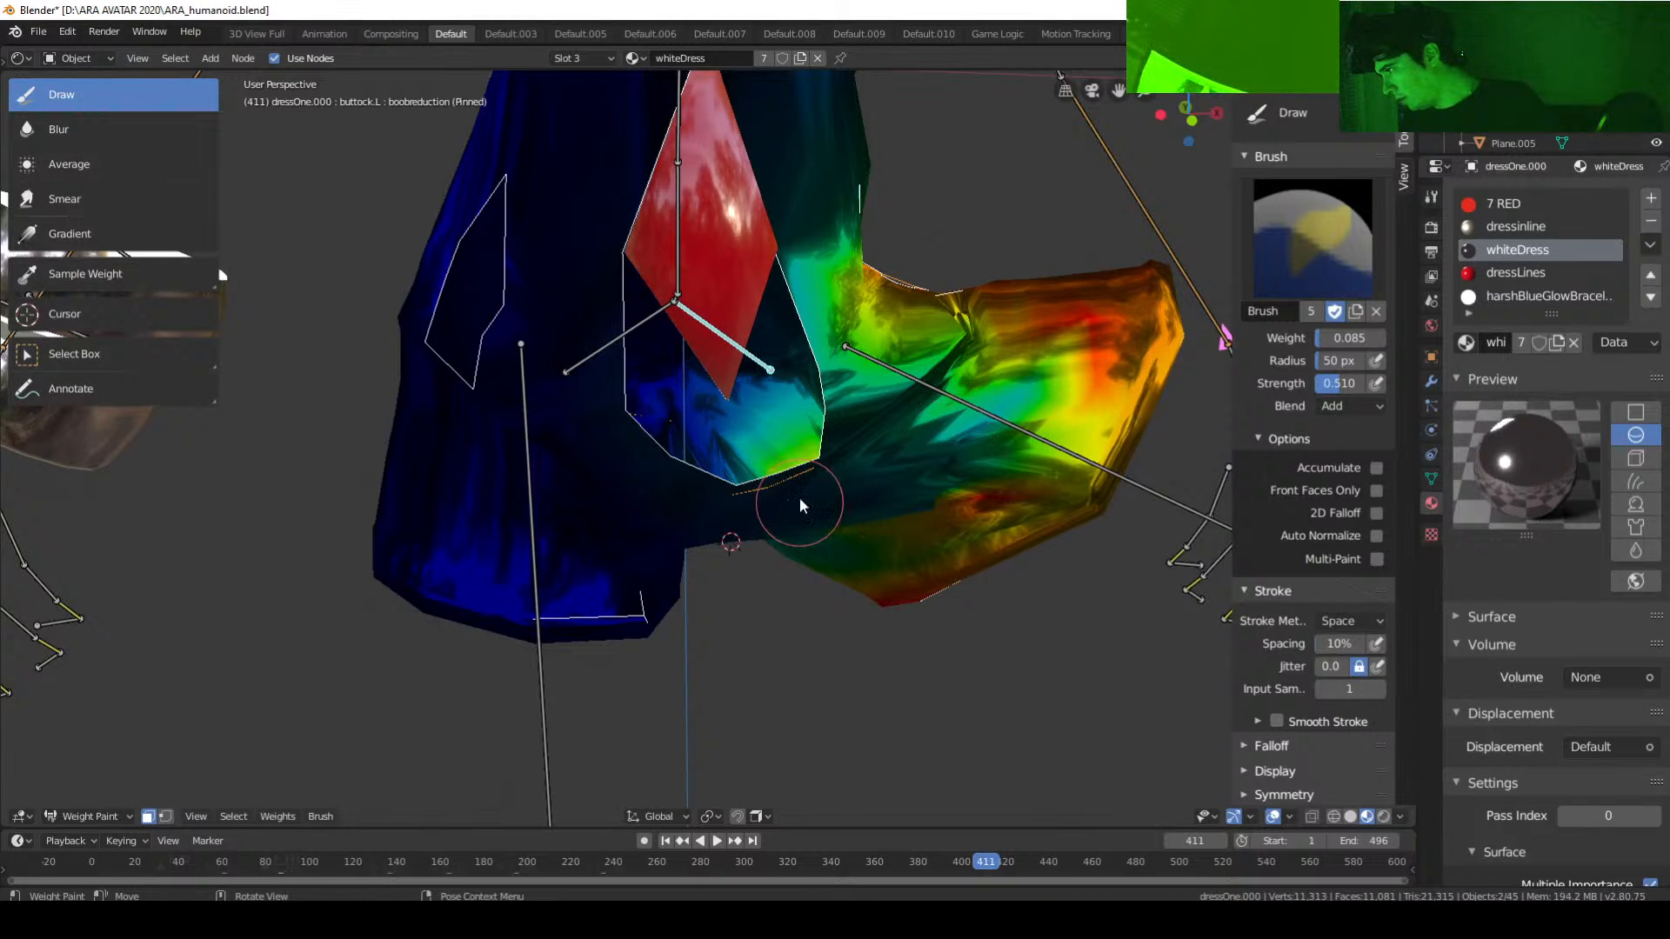
key(a)
key(a)
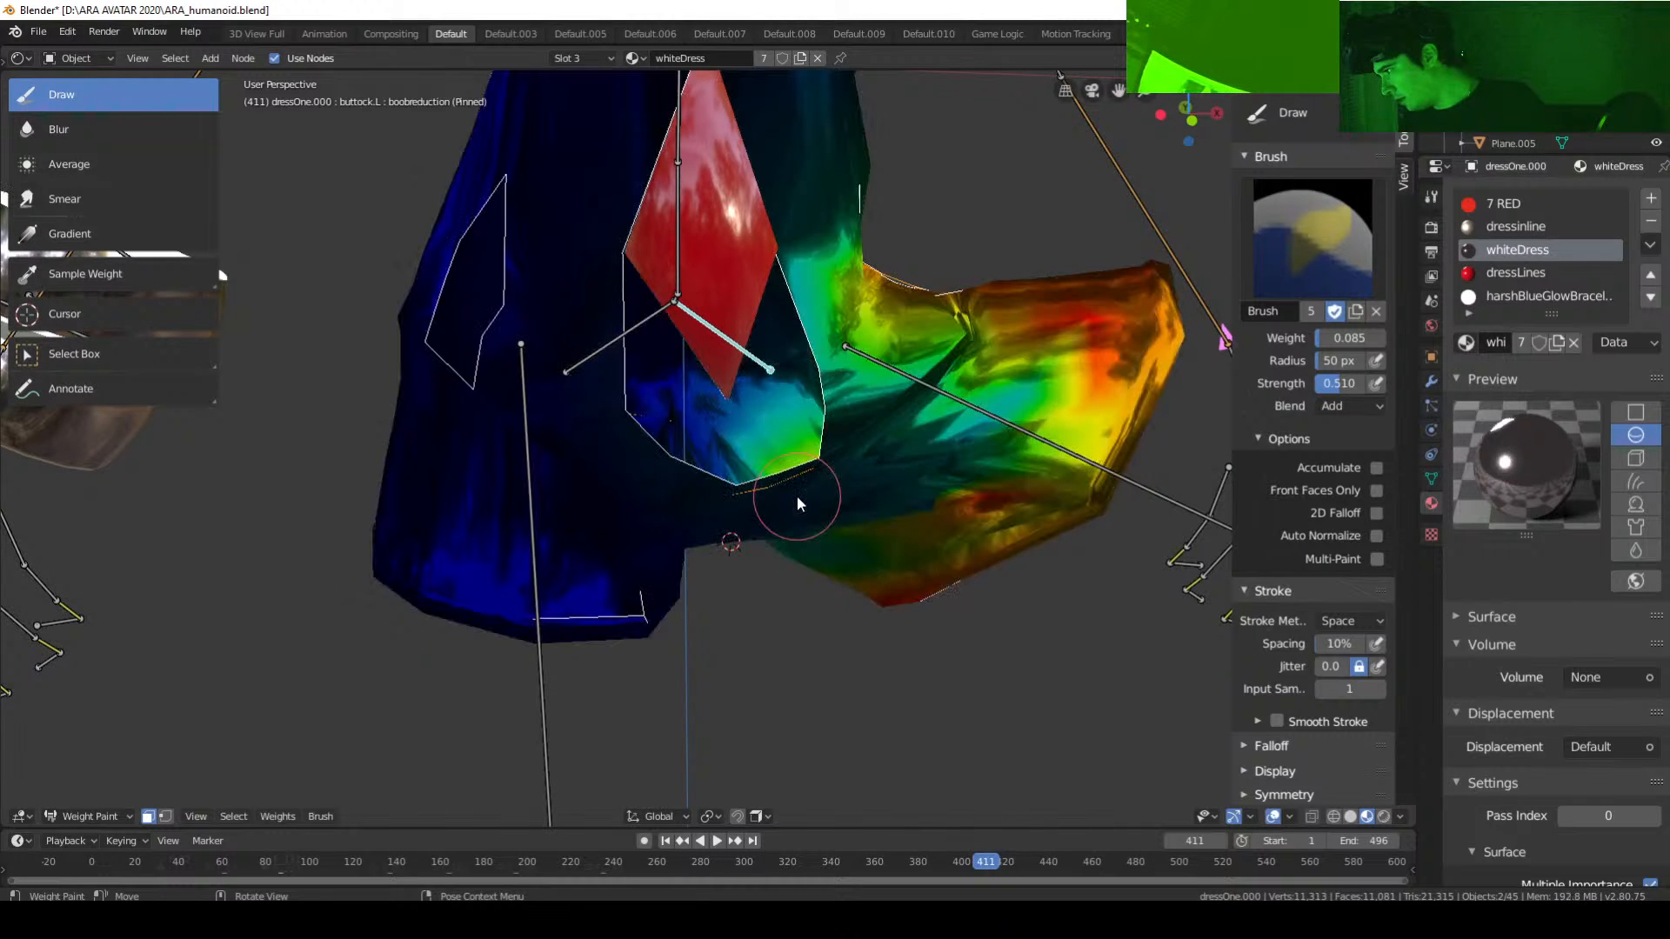
key(a)
key(a)
key(a)
key(a)
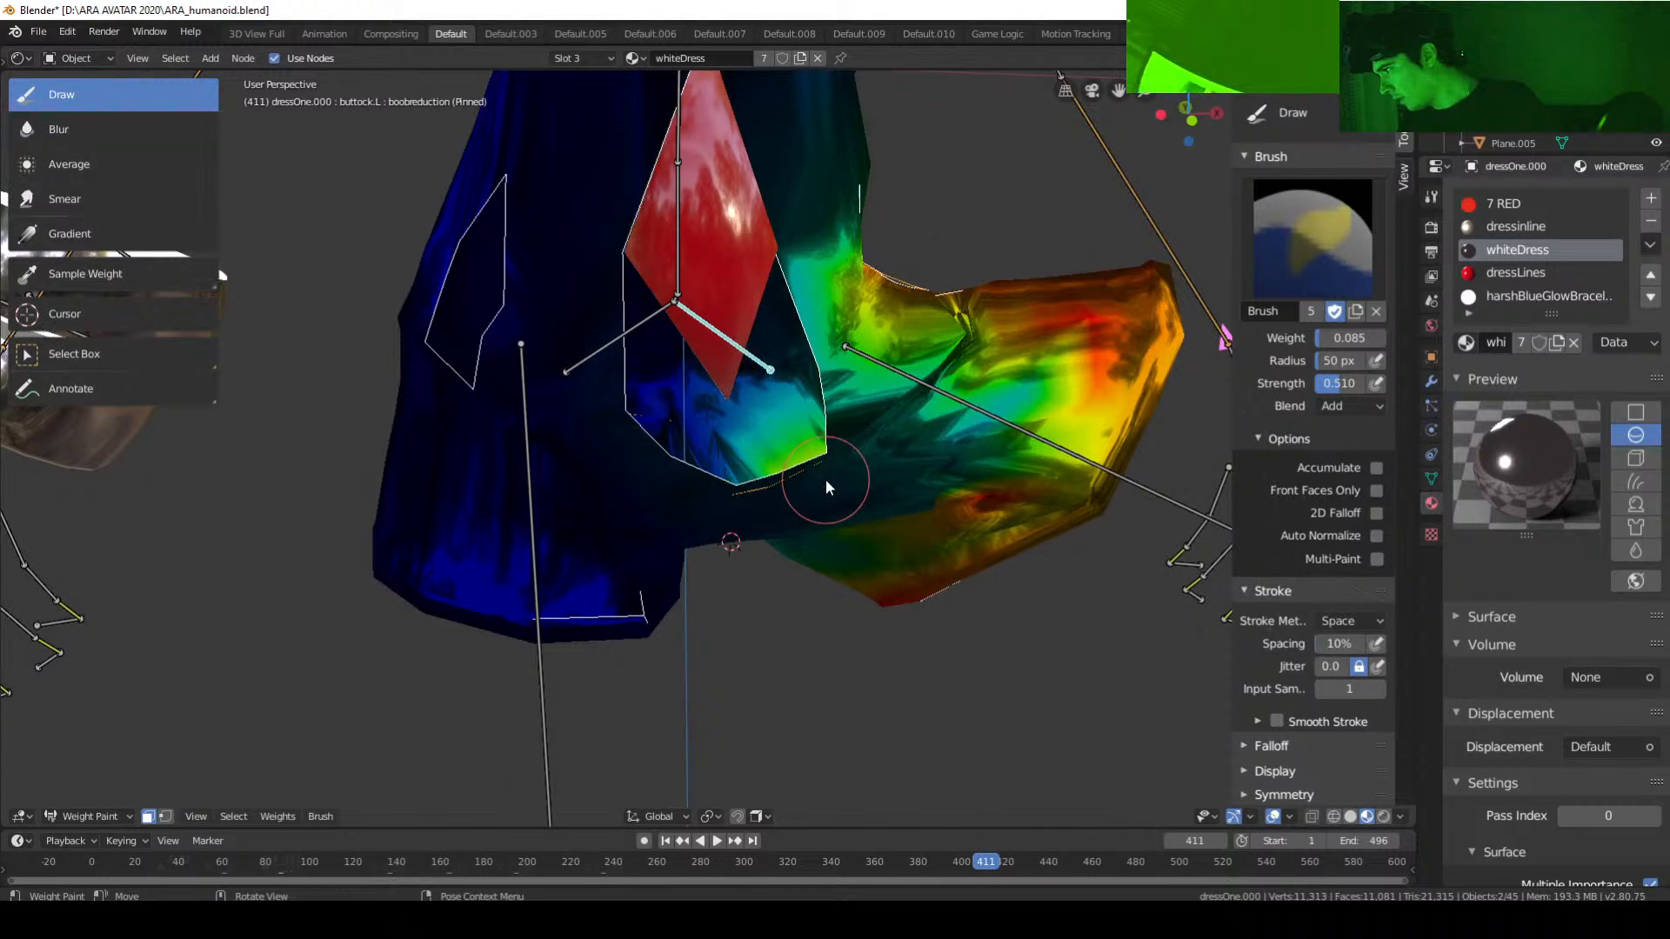
key(a)
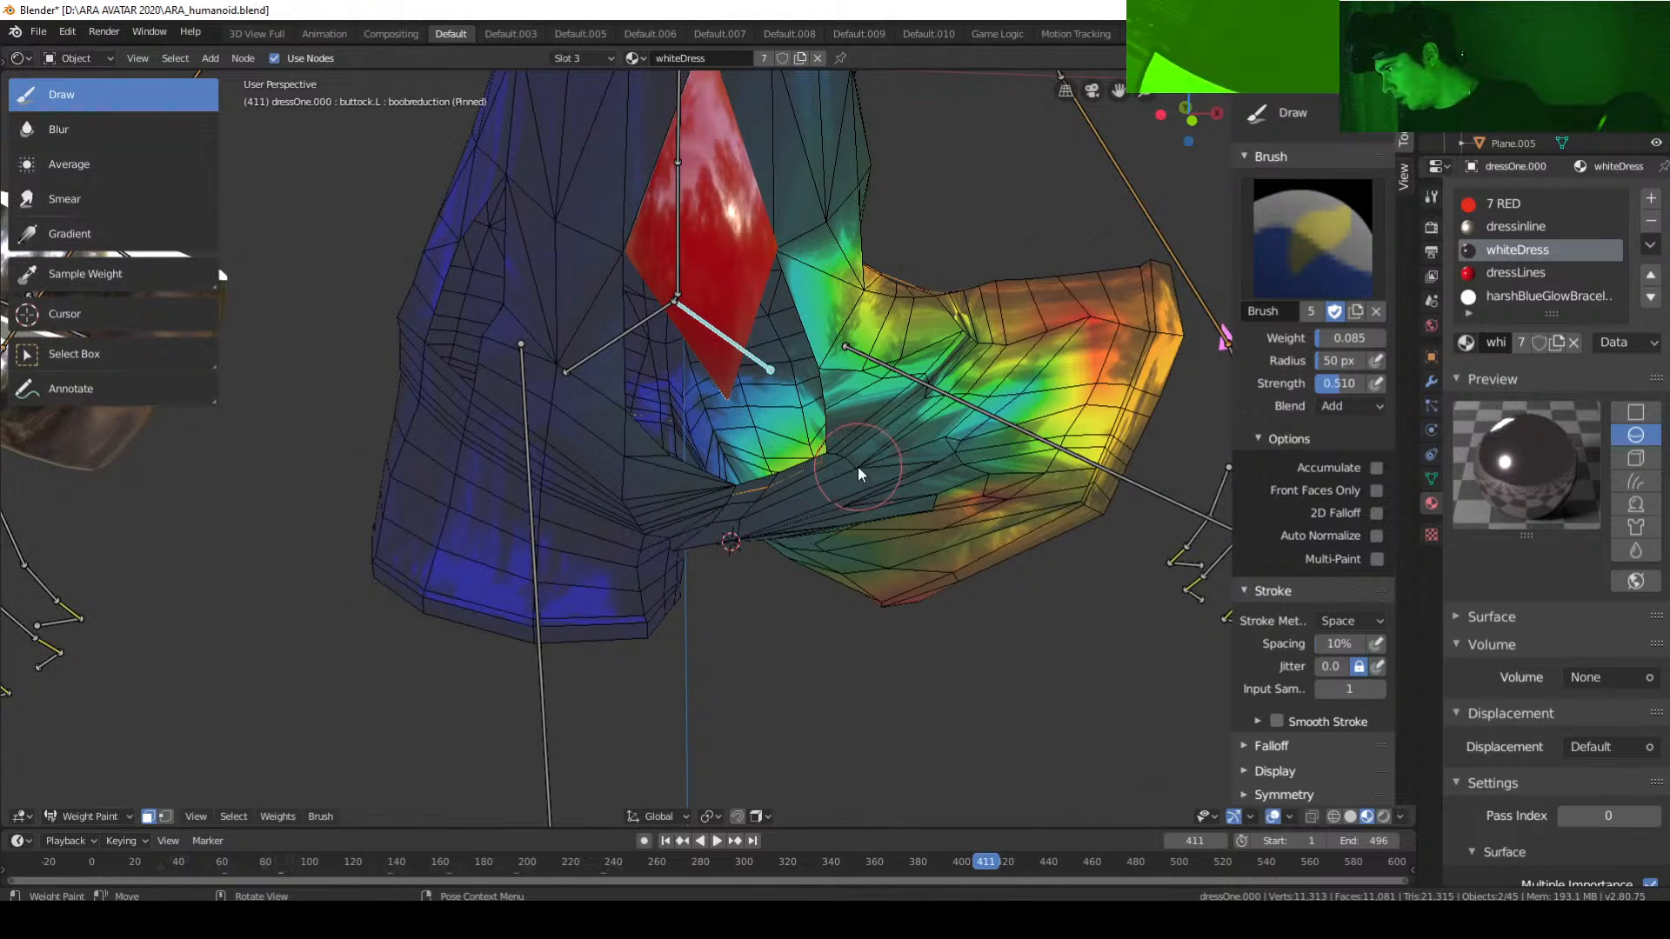
key(a)
Step: Check the dress's deformation around the raised leg from the side and save the file
scroll(924, 583, down, 5)
middle_drag(924, 583, 894, 628)
scroll(857, 581, up, 3)
mouse_move(856, 574)
middle_down()
mouse_move(882, 524)
mouse_move(858, 458)
mouse_move(827, 468)
mouse_move(872, 464)
mouse_move(767, 578)
mouse_move(739, 520)
mouse_move(840, 484)
mouse_move(904, 406)
mouse_move(916, 482)
mouse_move(795, 526)
middle_up()
key(ctrl+s)
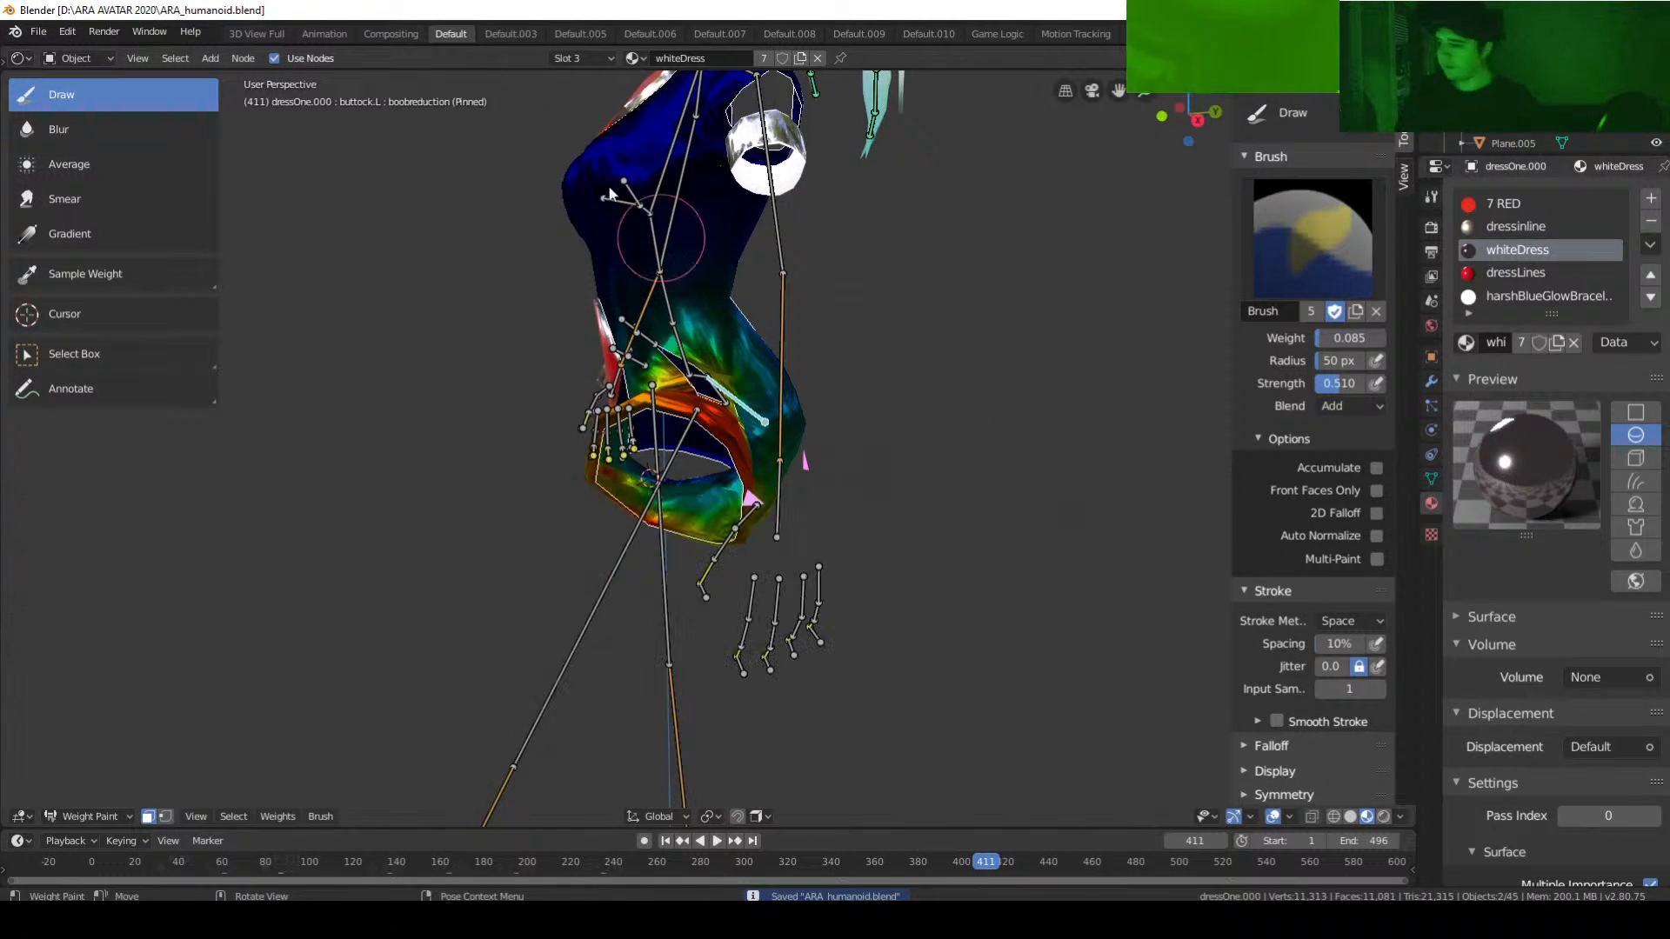
Step: Return the dress to Object Mode and check the whole character from the front
click(91, 821)
click(96, 800)
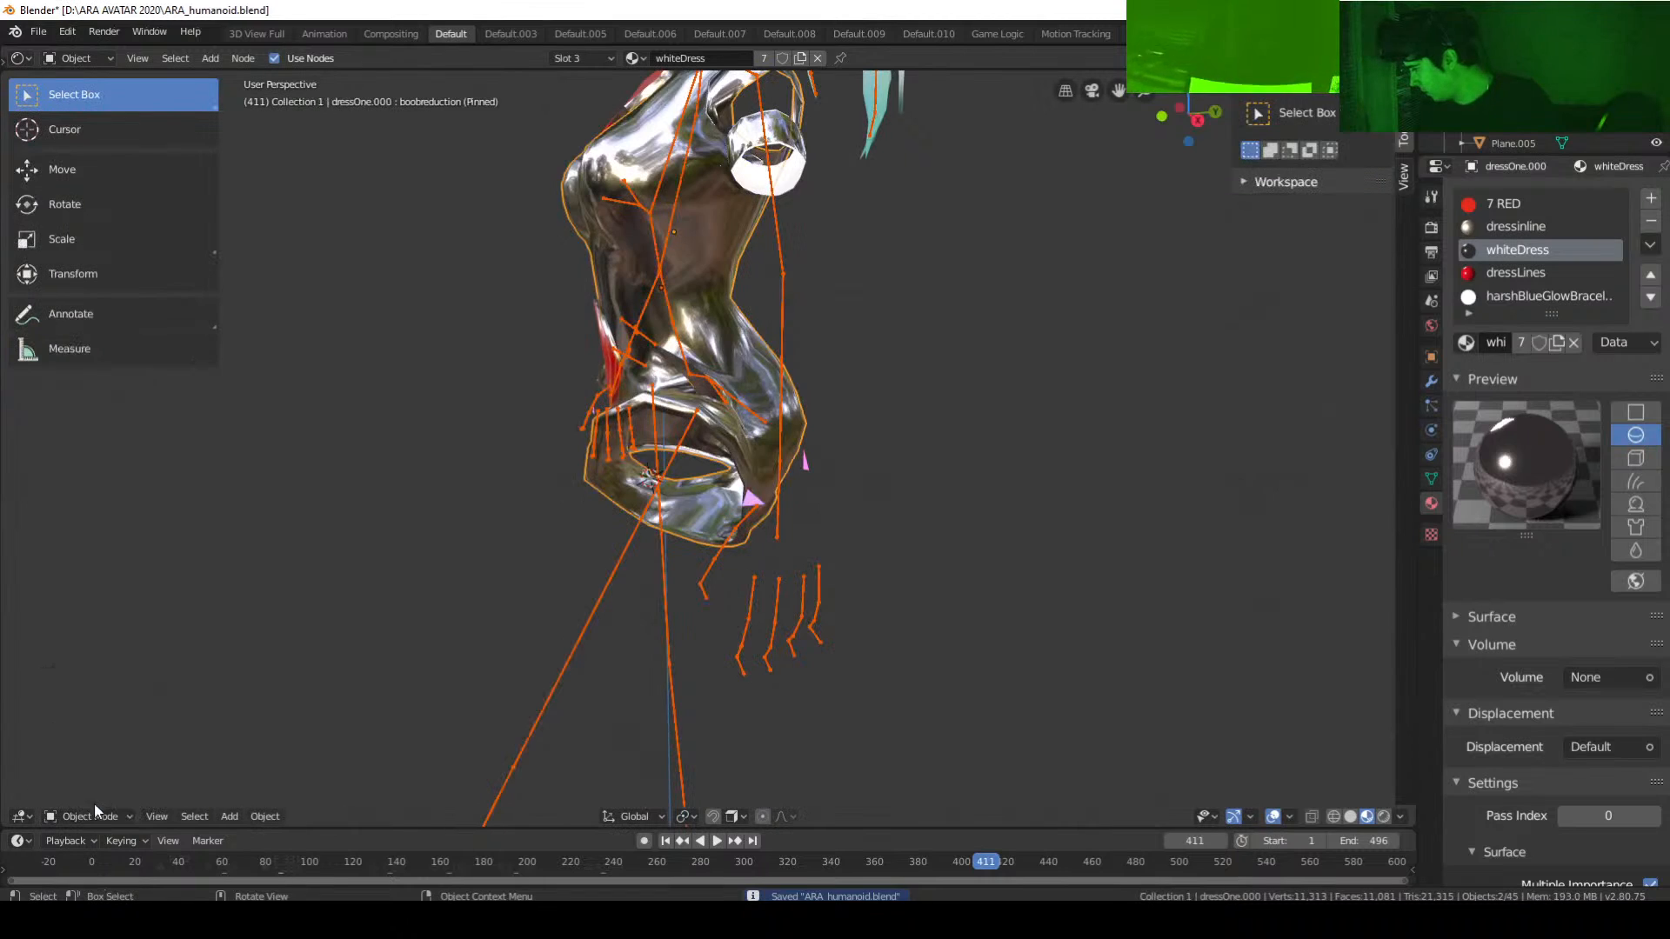
key(KP_1)
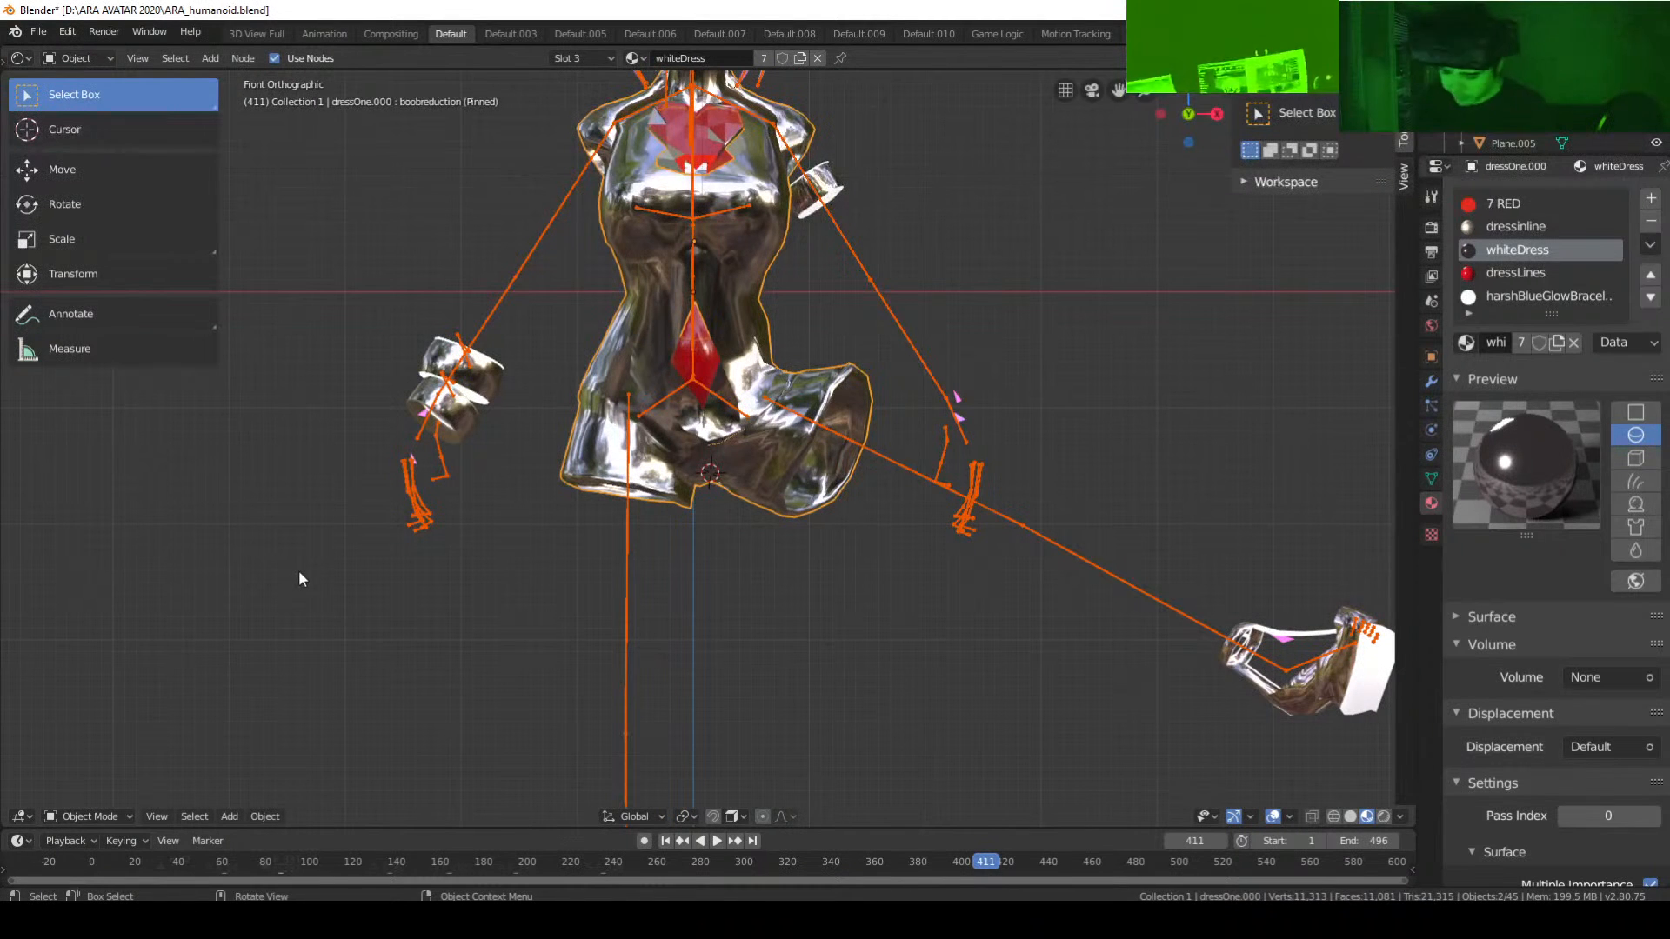
scroll(548, 649, down, 6)
scroll(547, 670, up, 3)
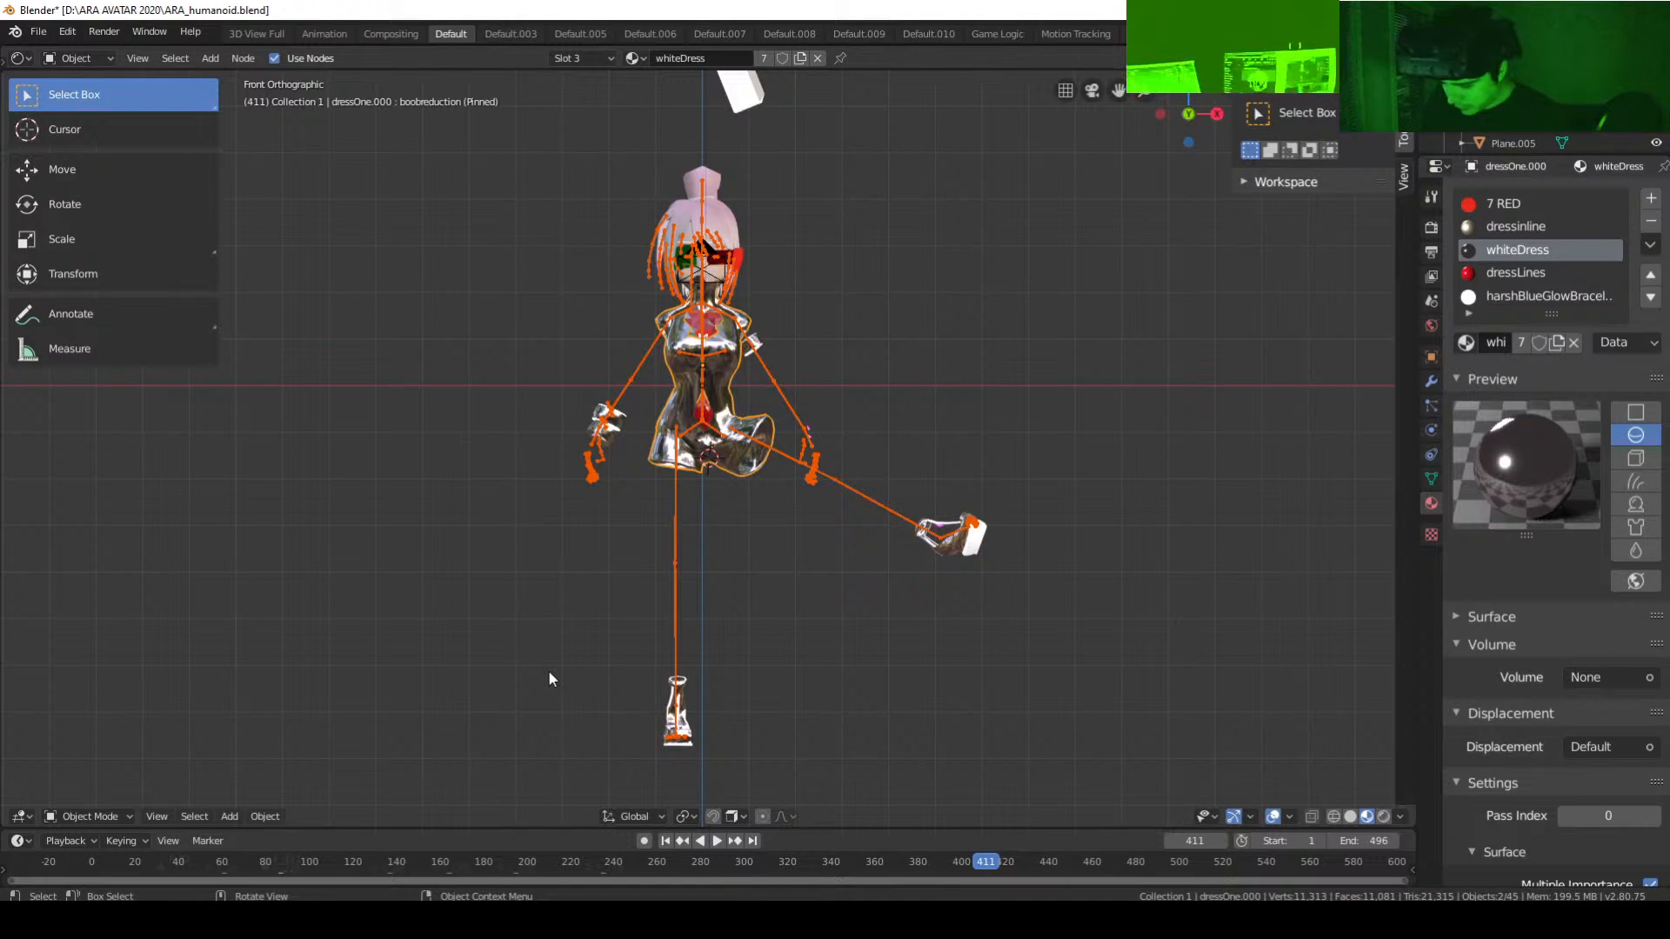
click(96, 815)
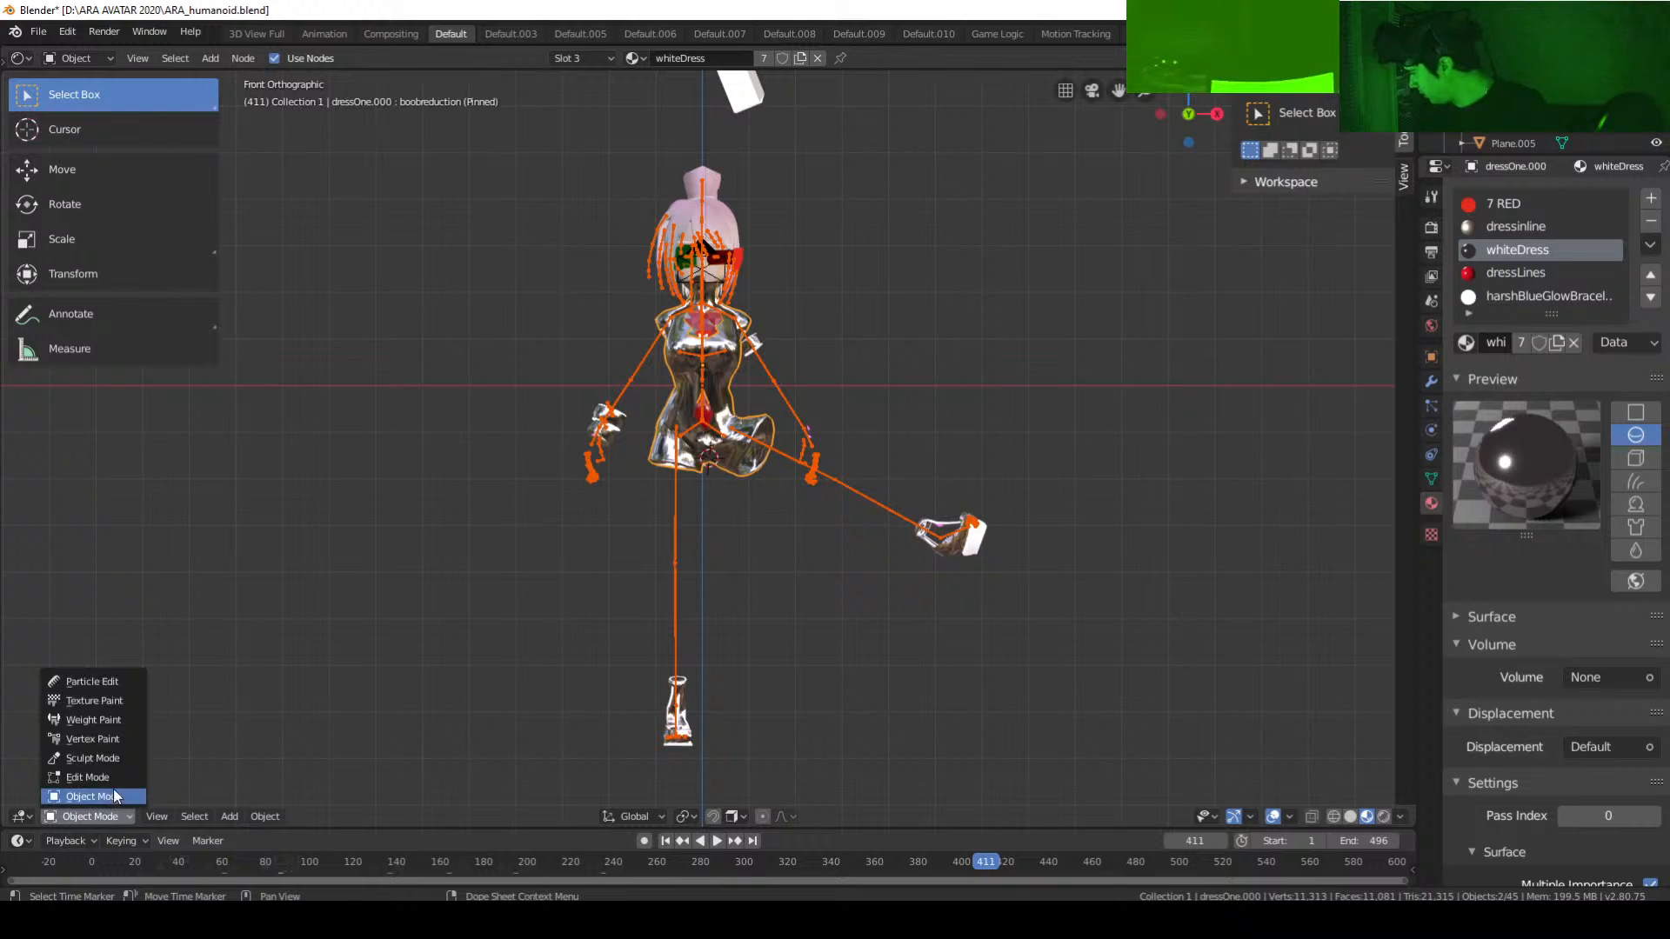
click(96, 796)
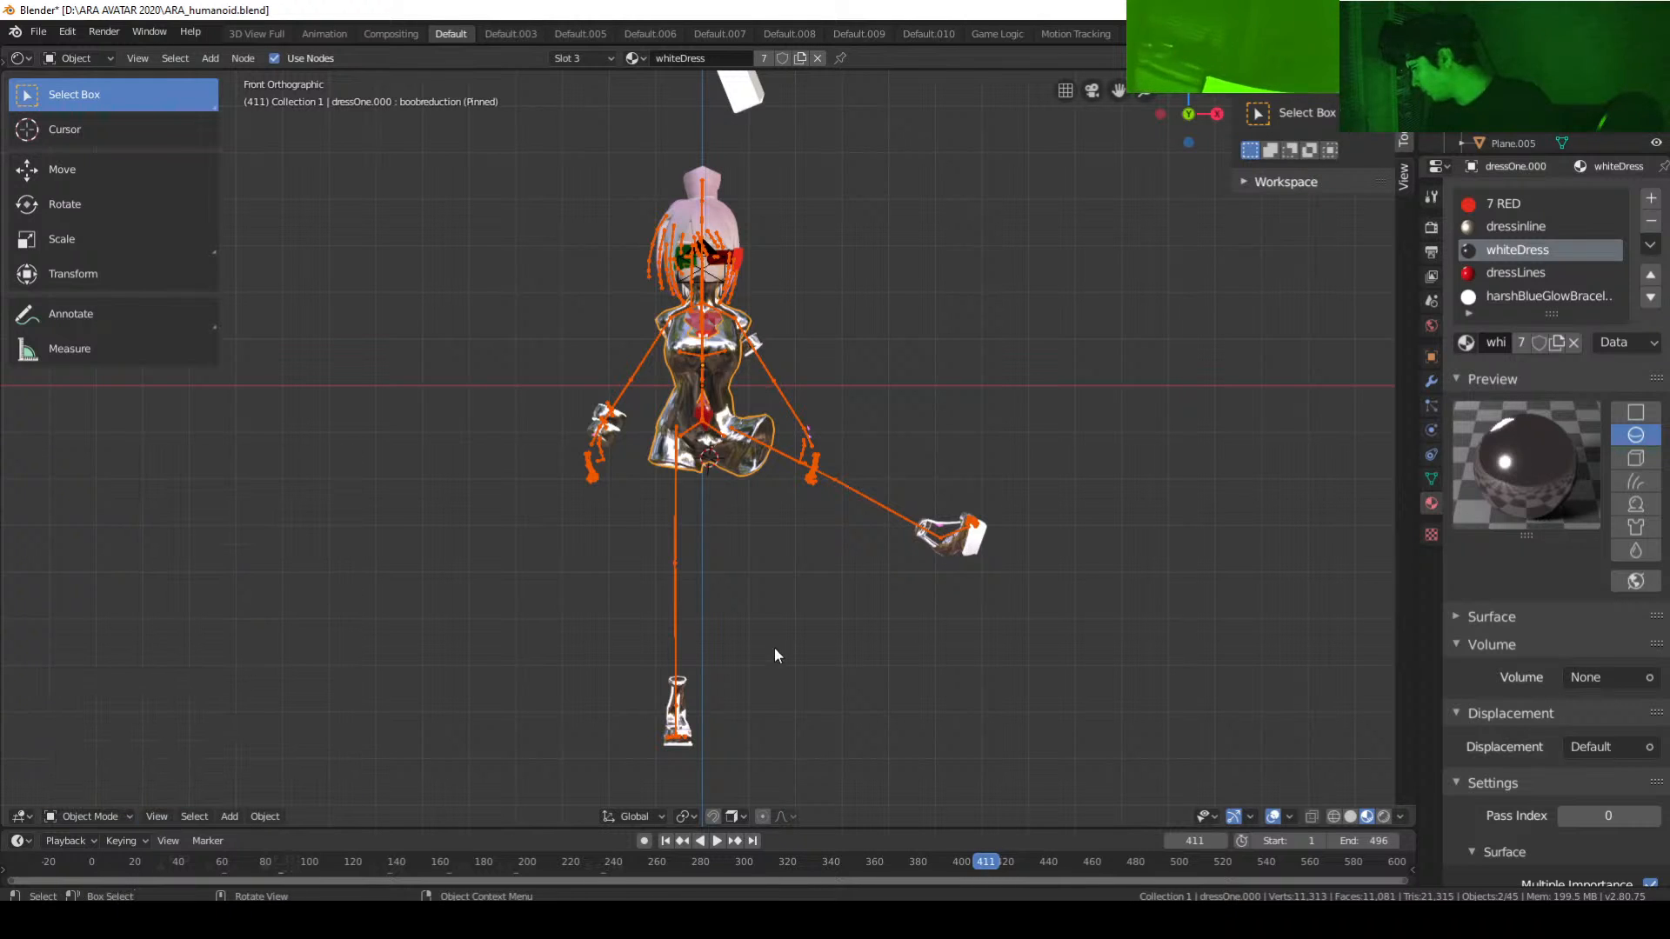
Step: Put the armature in Pose Mode and clear the rotation of the upperLeg.L bone
click(672, 613)
click(103, 816)
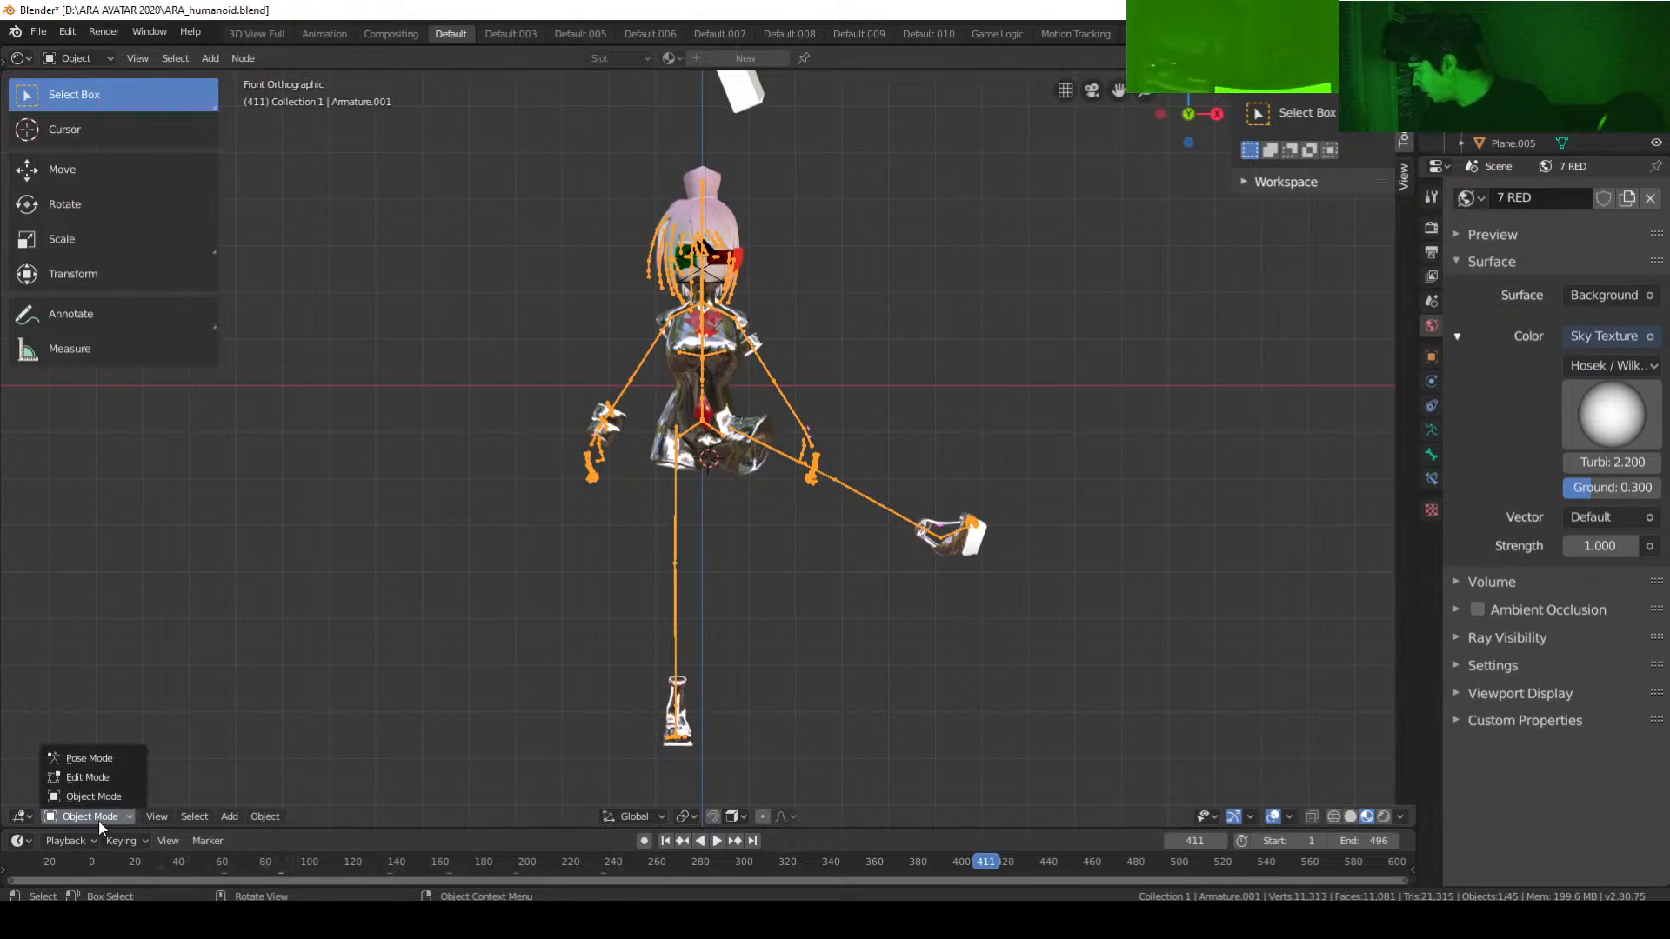
click(106, 760)
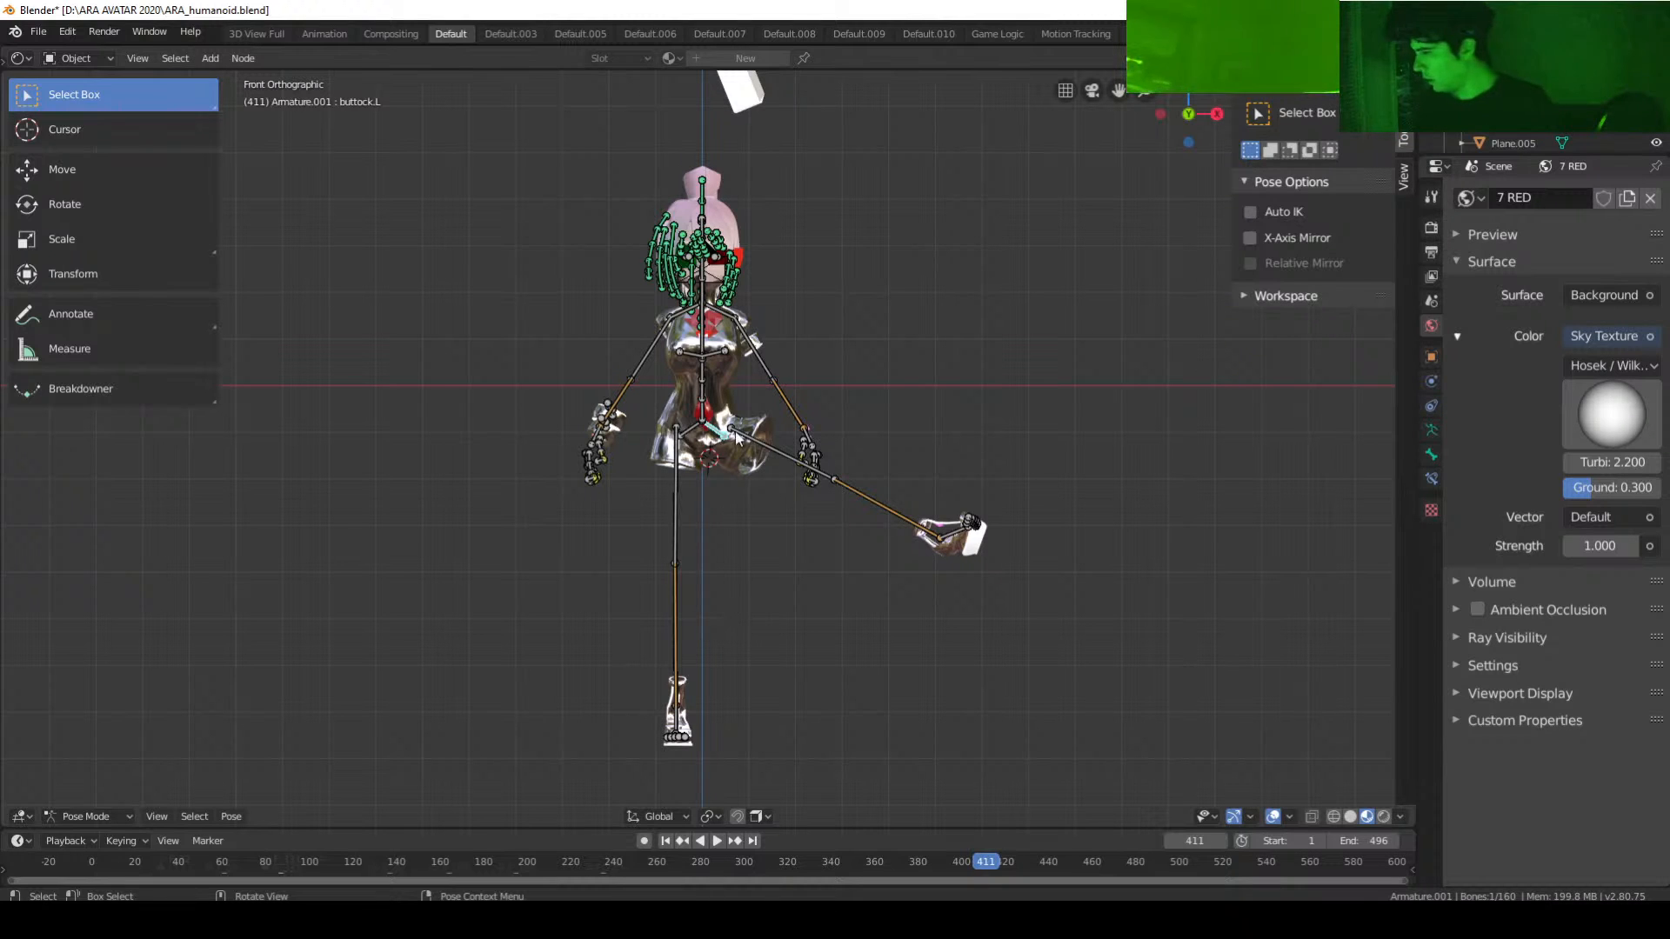
click(789, 461)
key(alt+r)
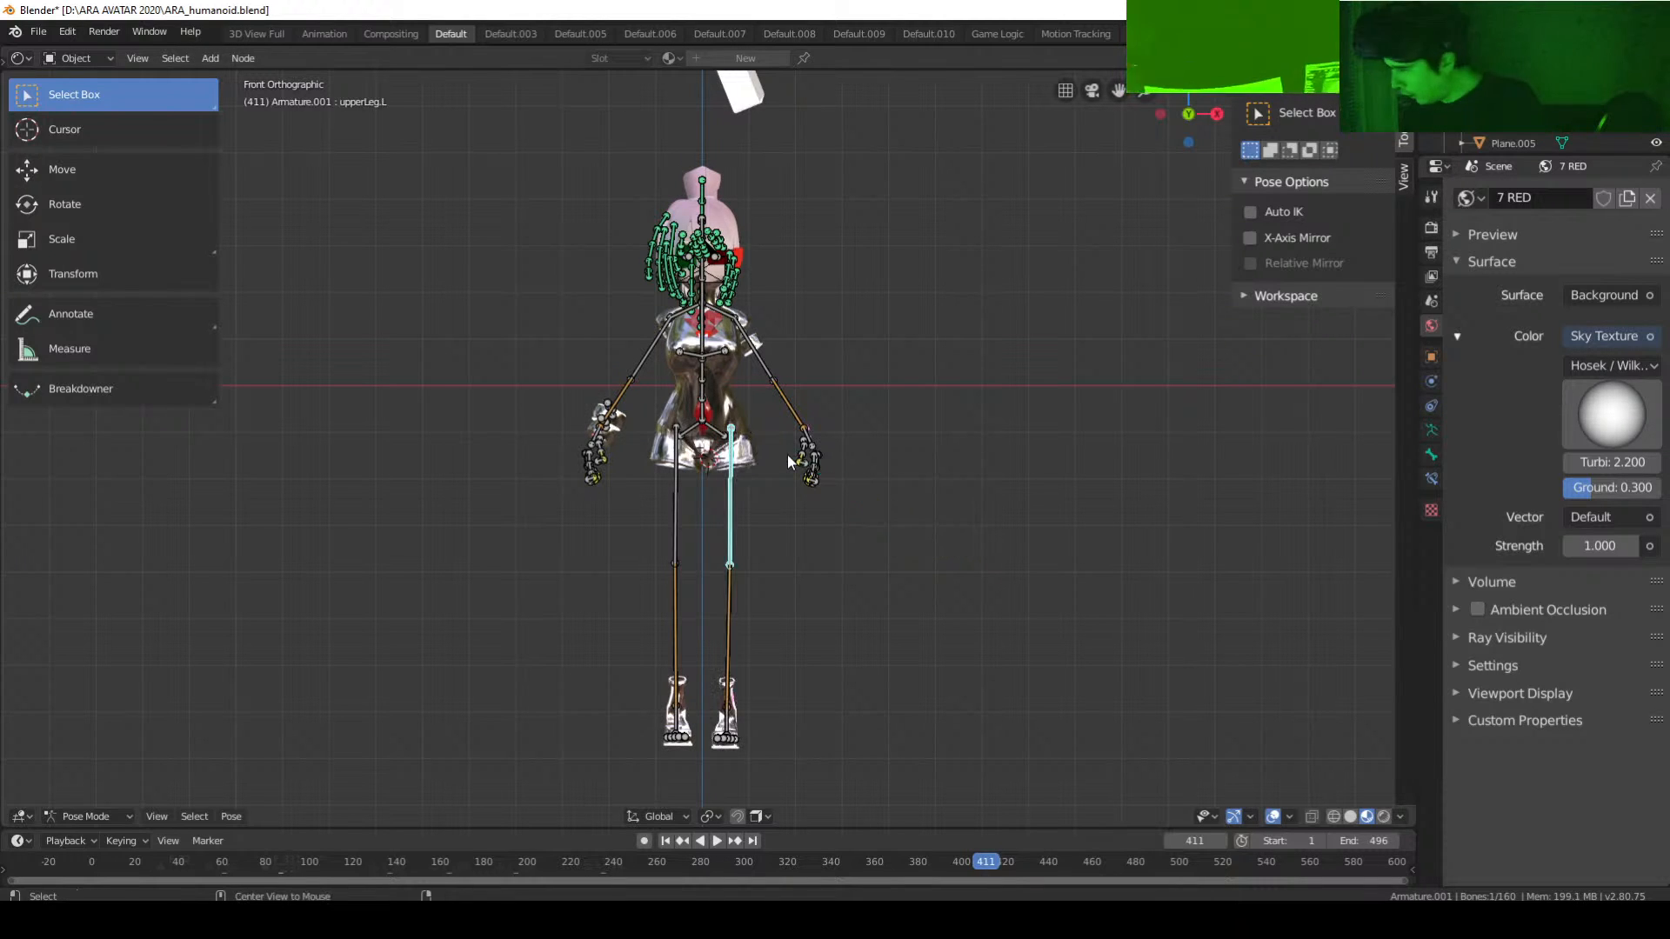
Step: Return the armature to Object Mode and unhide the body so the legs and arms can be checked with the dress
scroll(810, 567, up, 4)
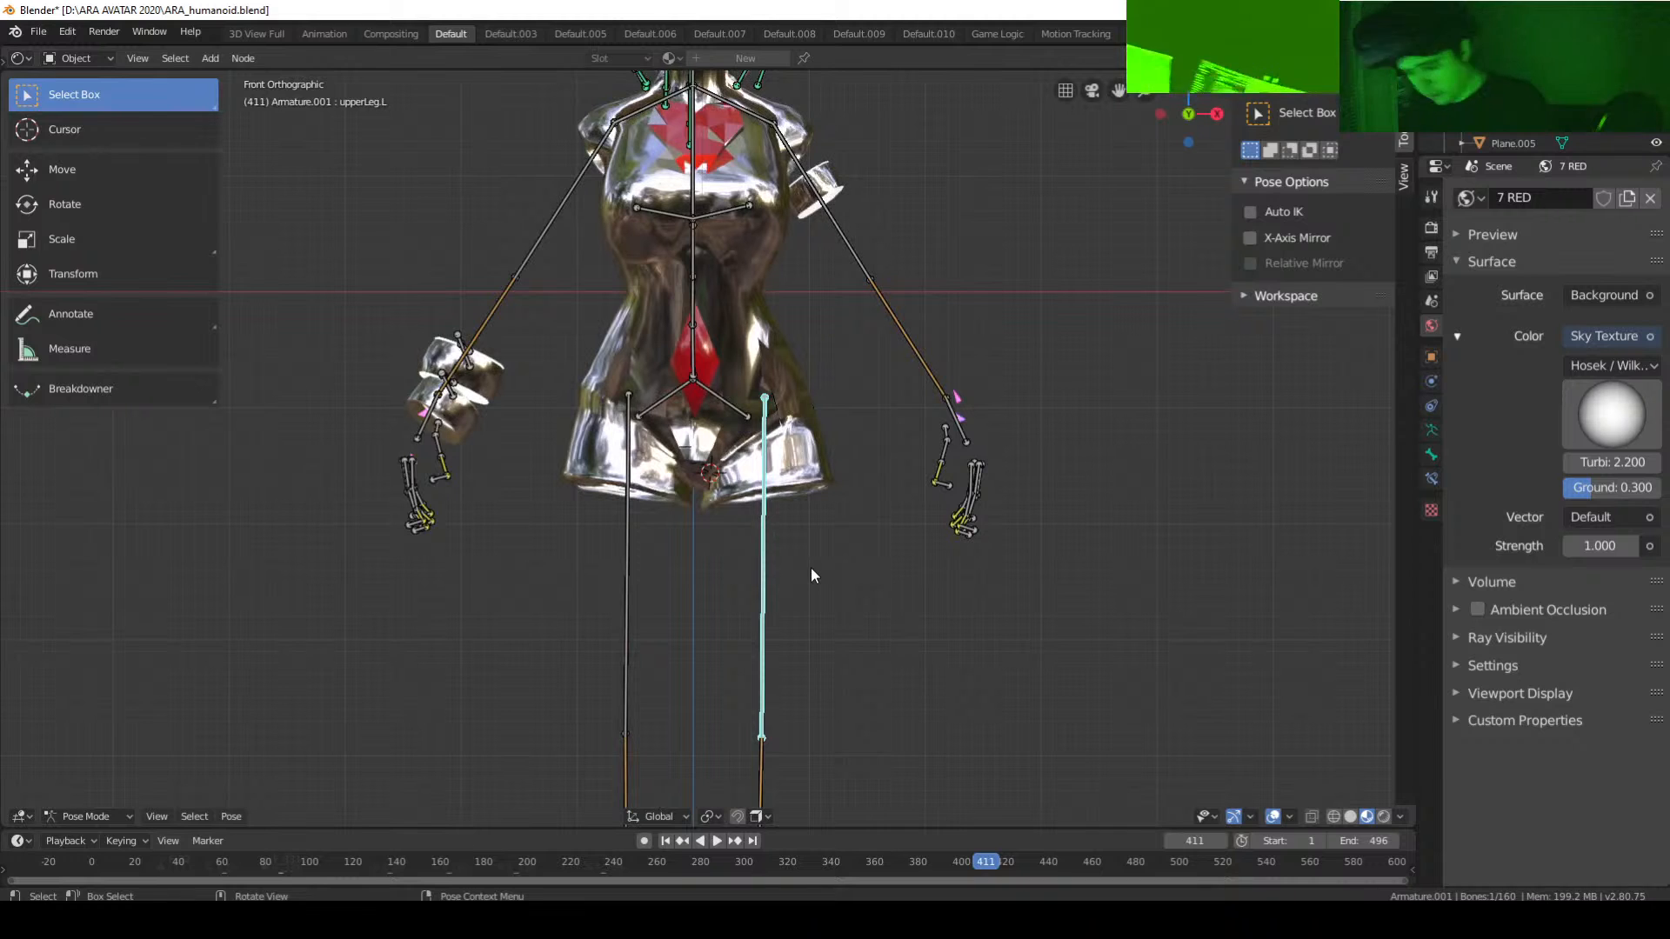
shift+scroll(810, 568, down, 5)
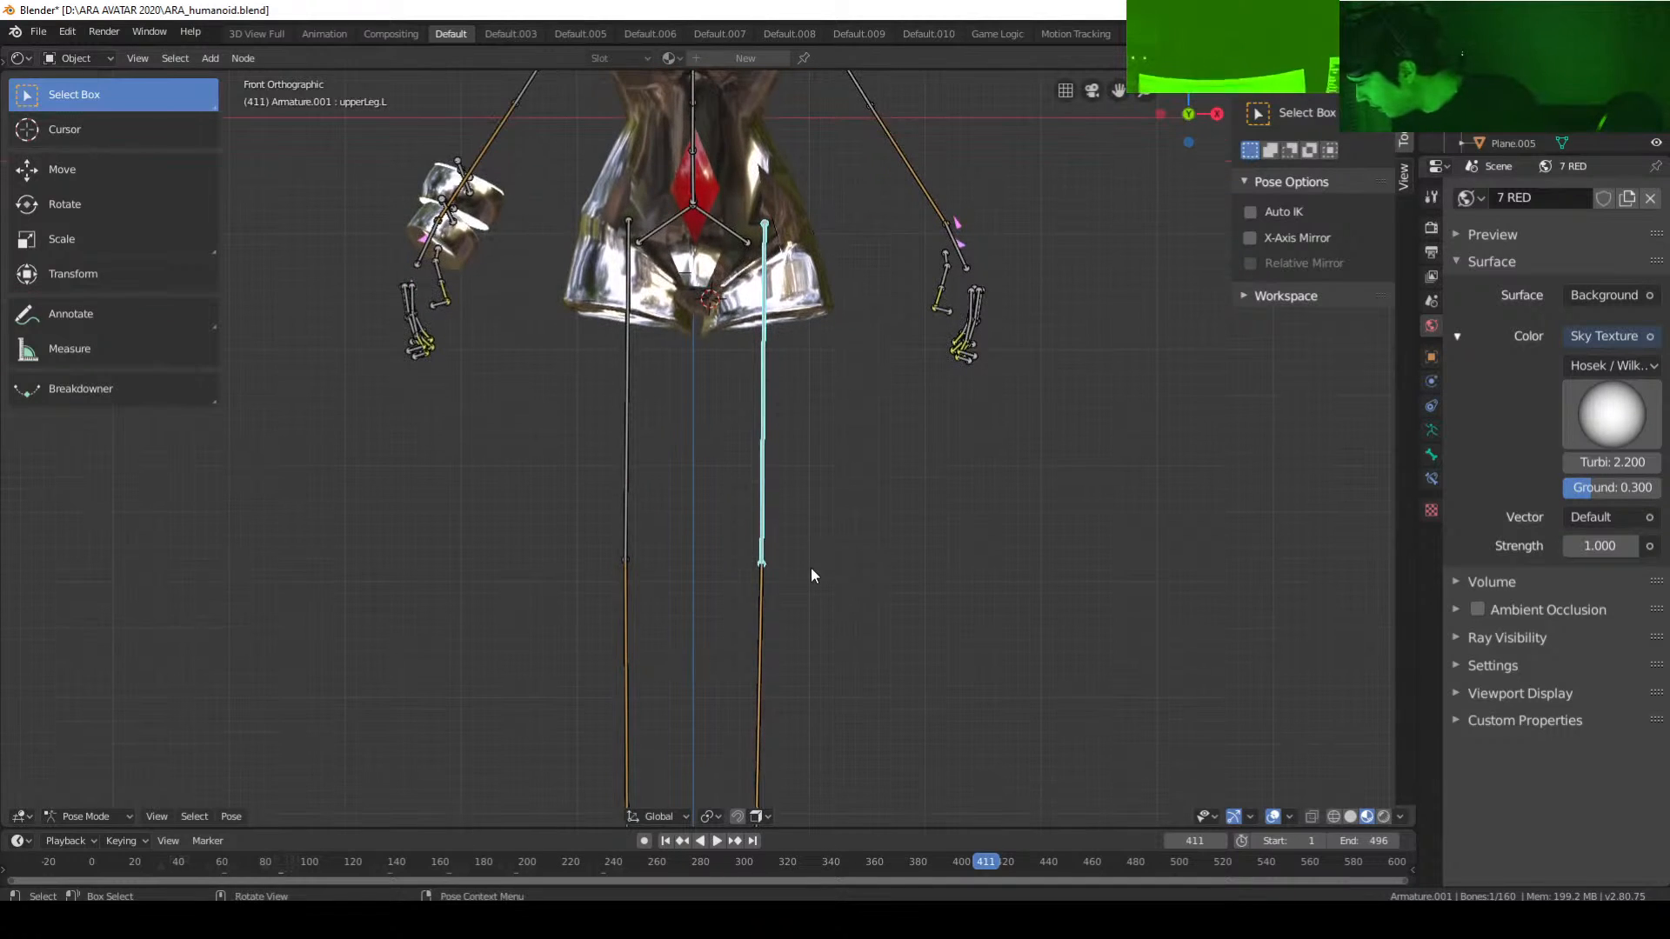
scroll(811, 567, up, 5)
scroll(810, 567, down, 10)
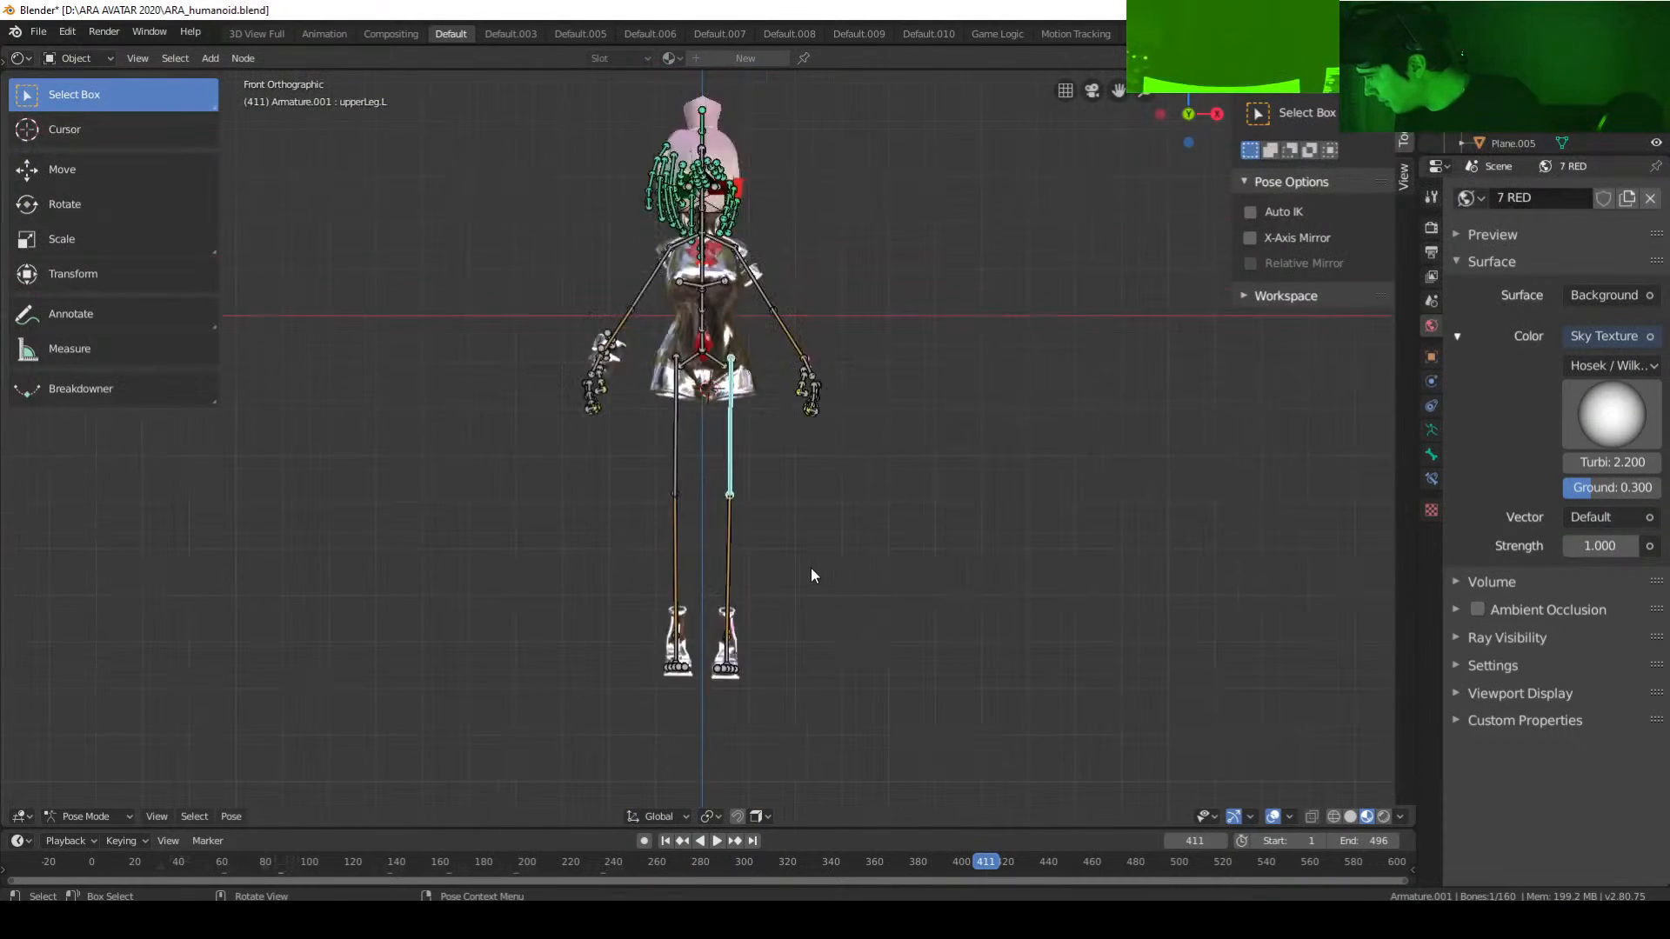
scroll(811, 567, up, 2)
click(95, 816)
click(104, 795)
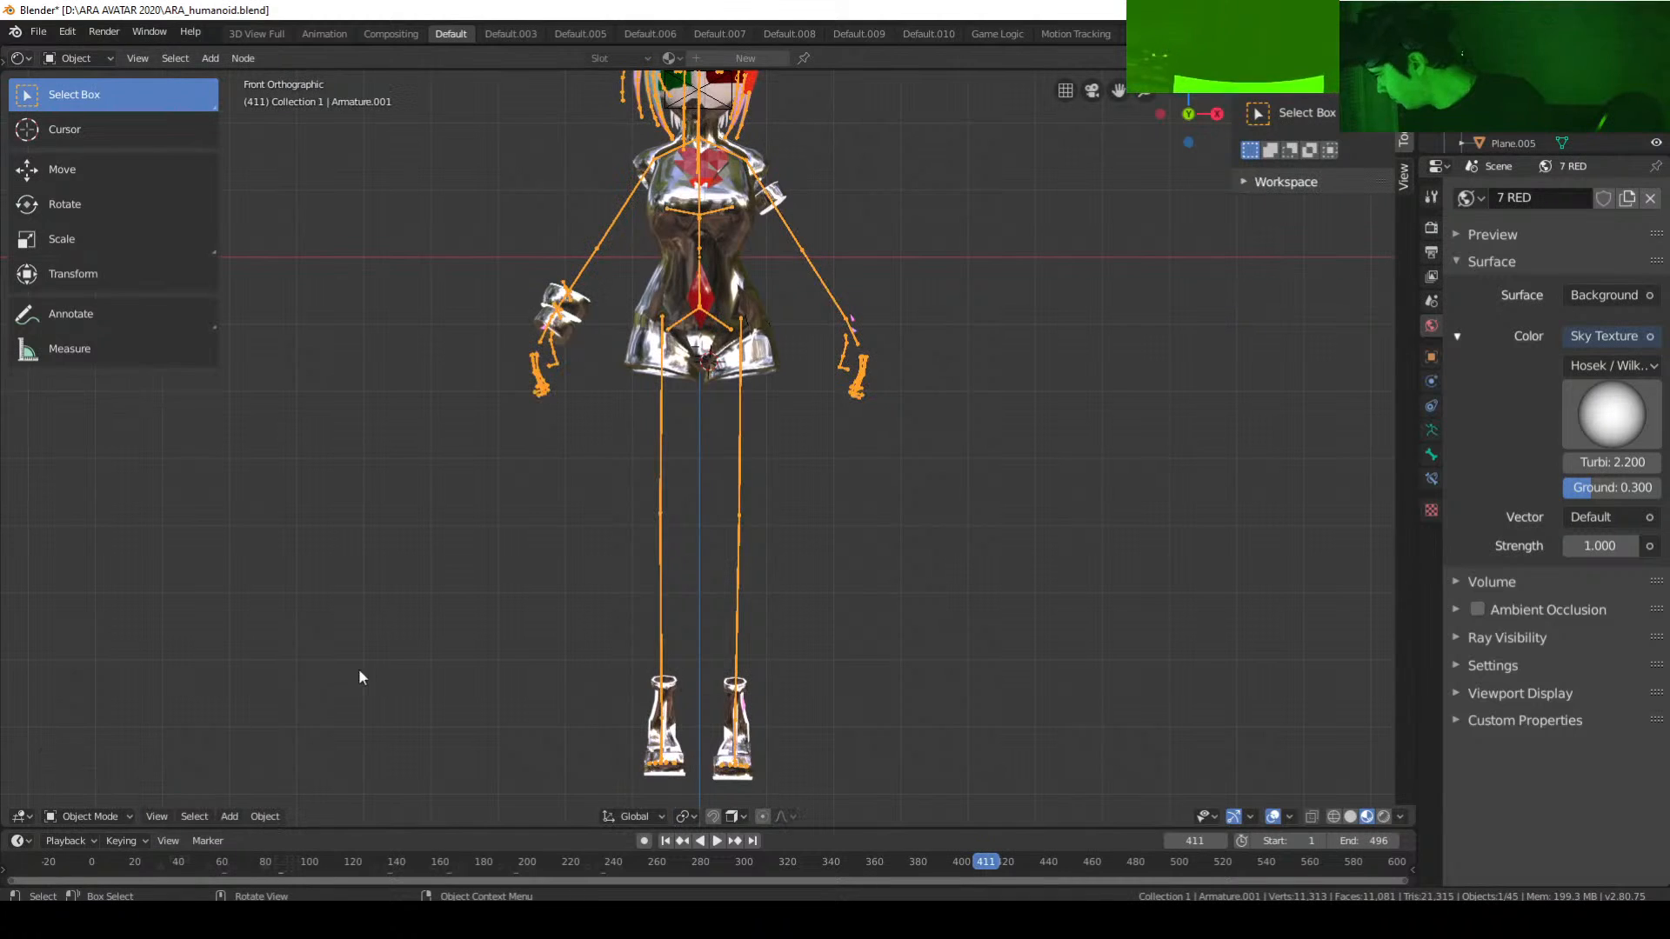
click(469, 546)
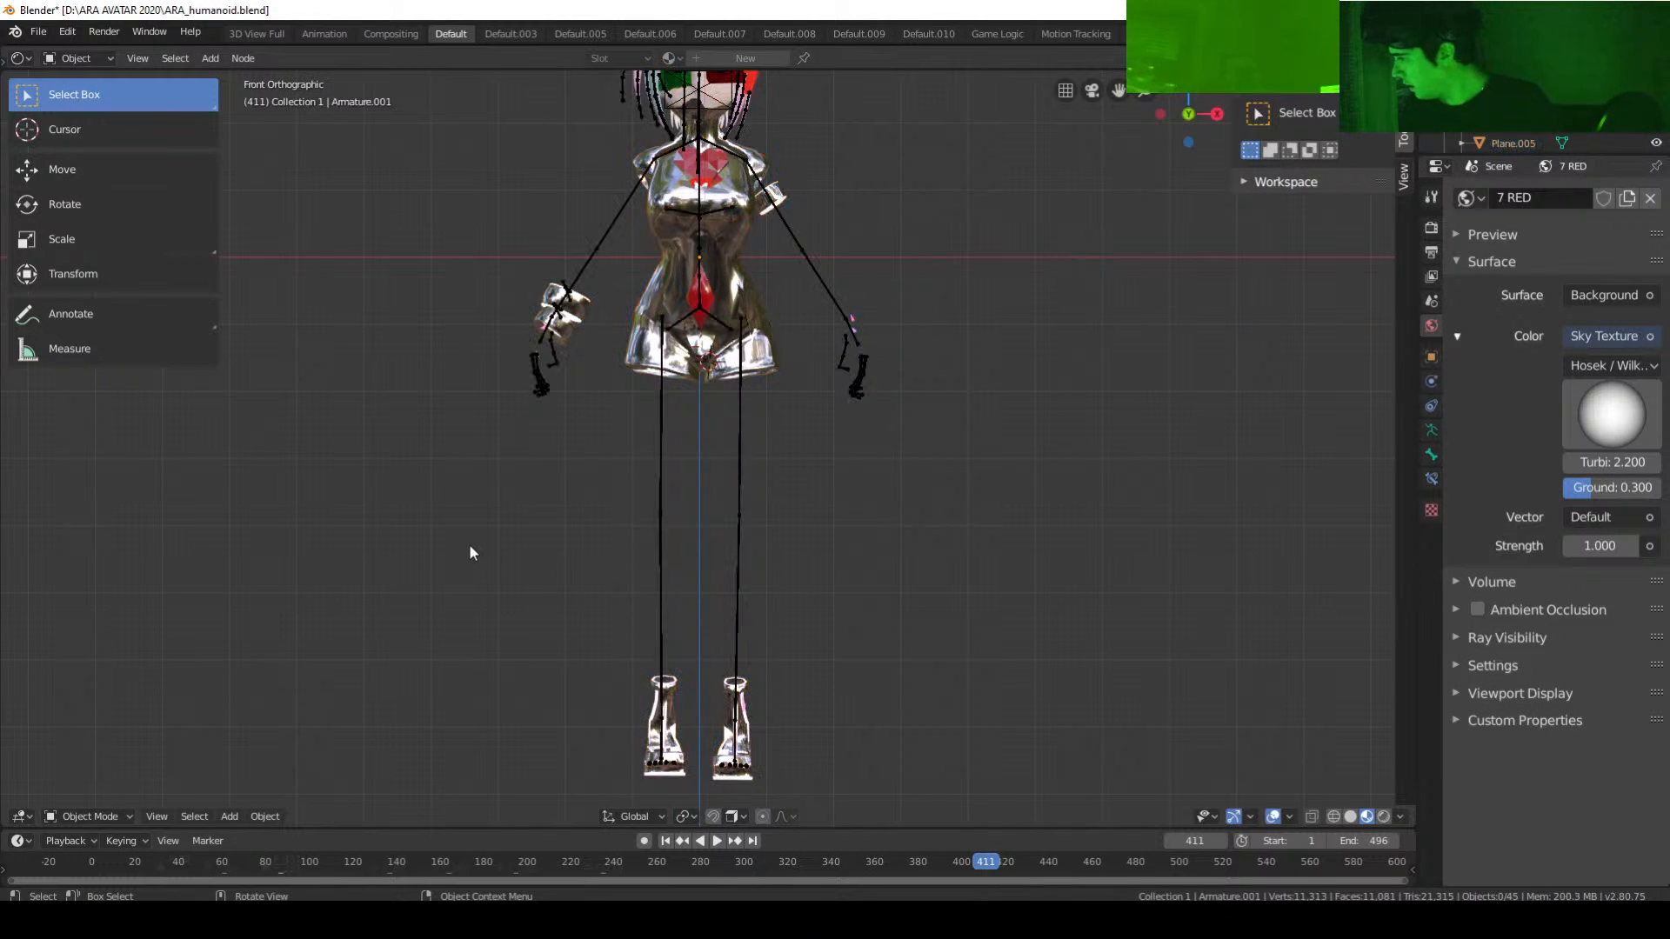
key(alt+h)
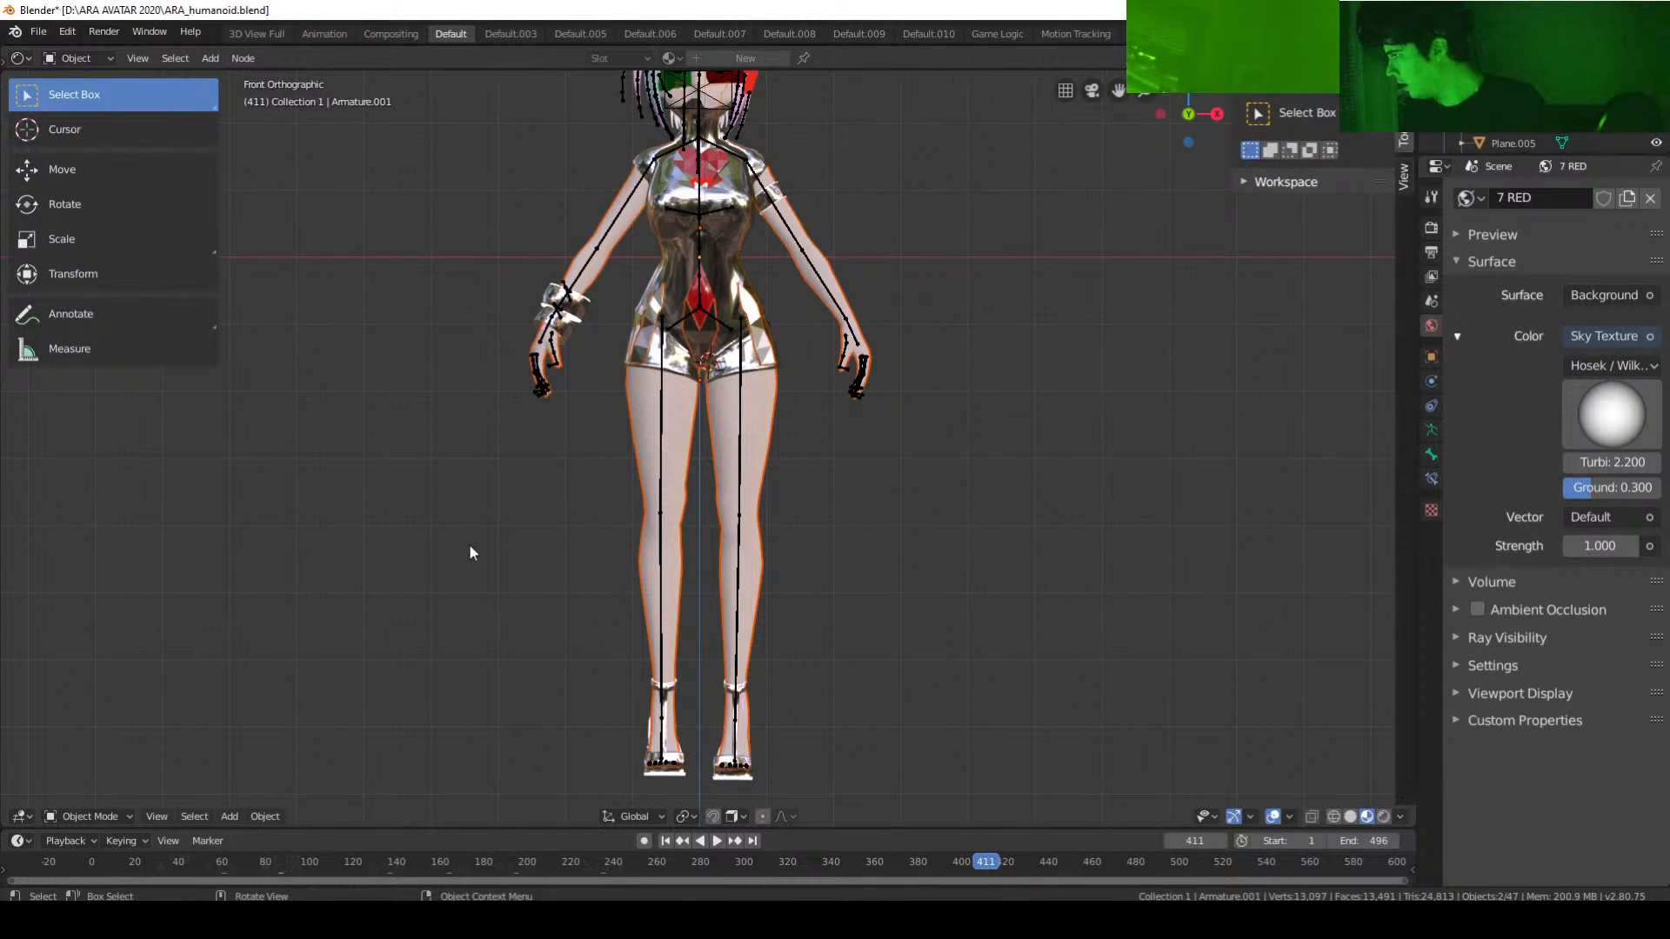
middle_drag(783, 520, 791, 463)
key(KP_1)
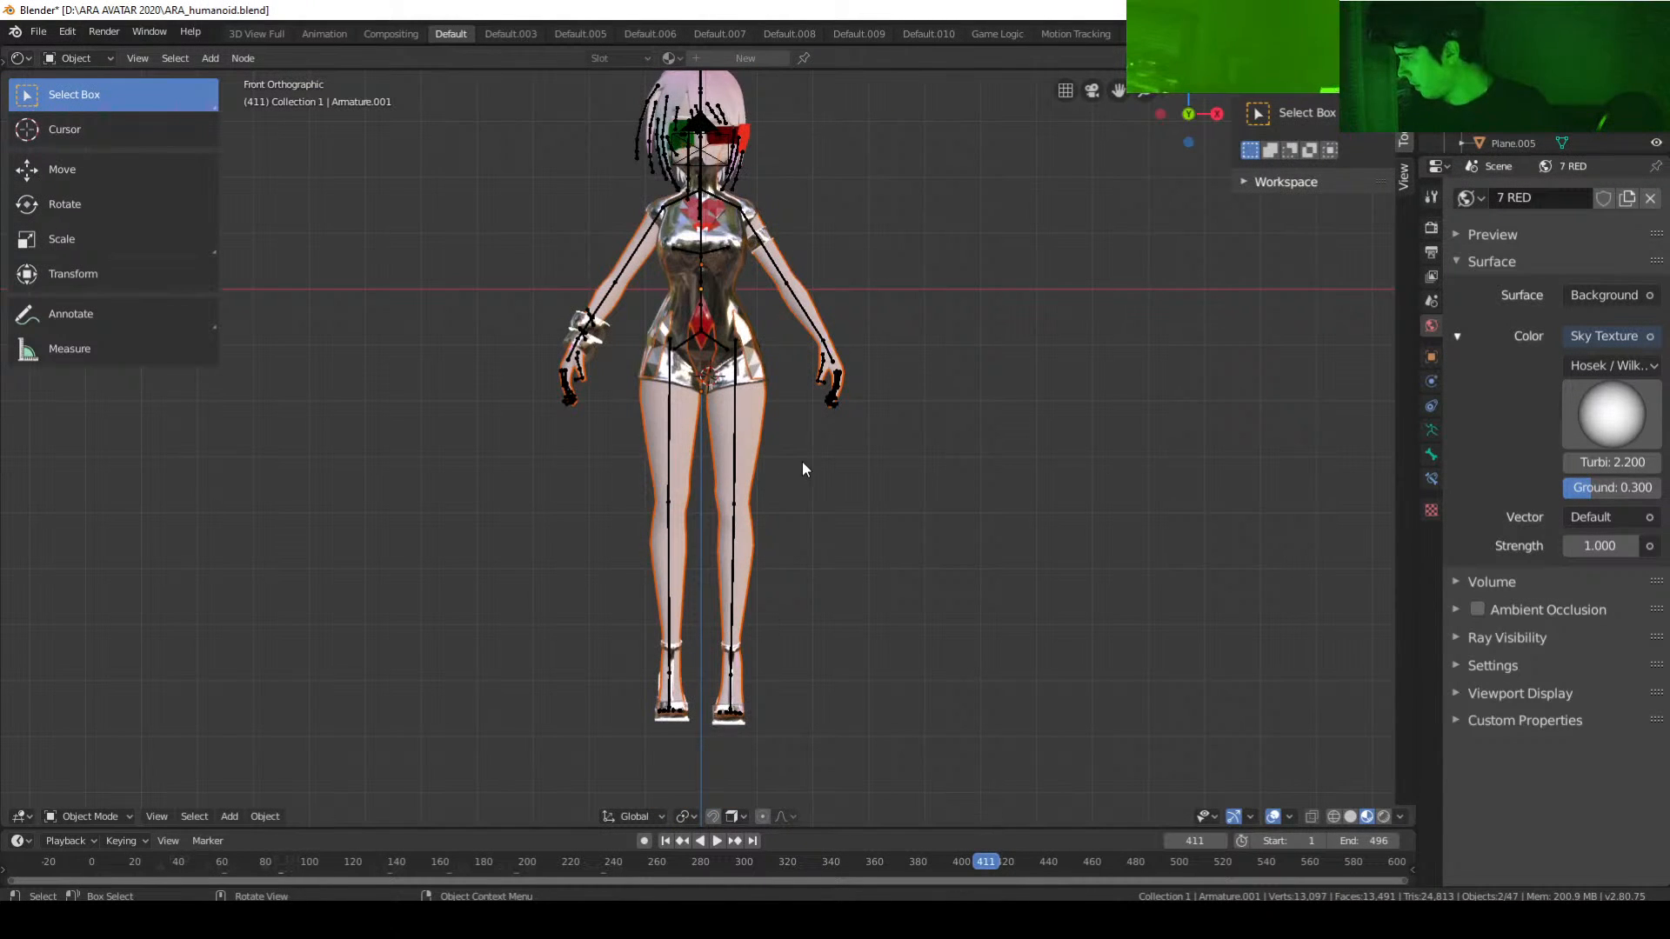
Step: Pose the armature again, rotating upperLeg.L backward by about 58 degrees in the side view
scroll(797, 468, up, 6)
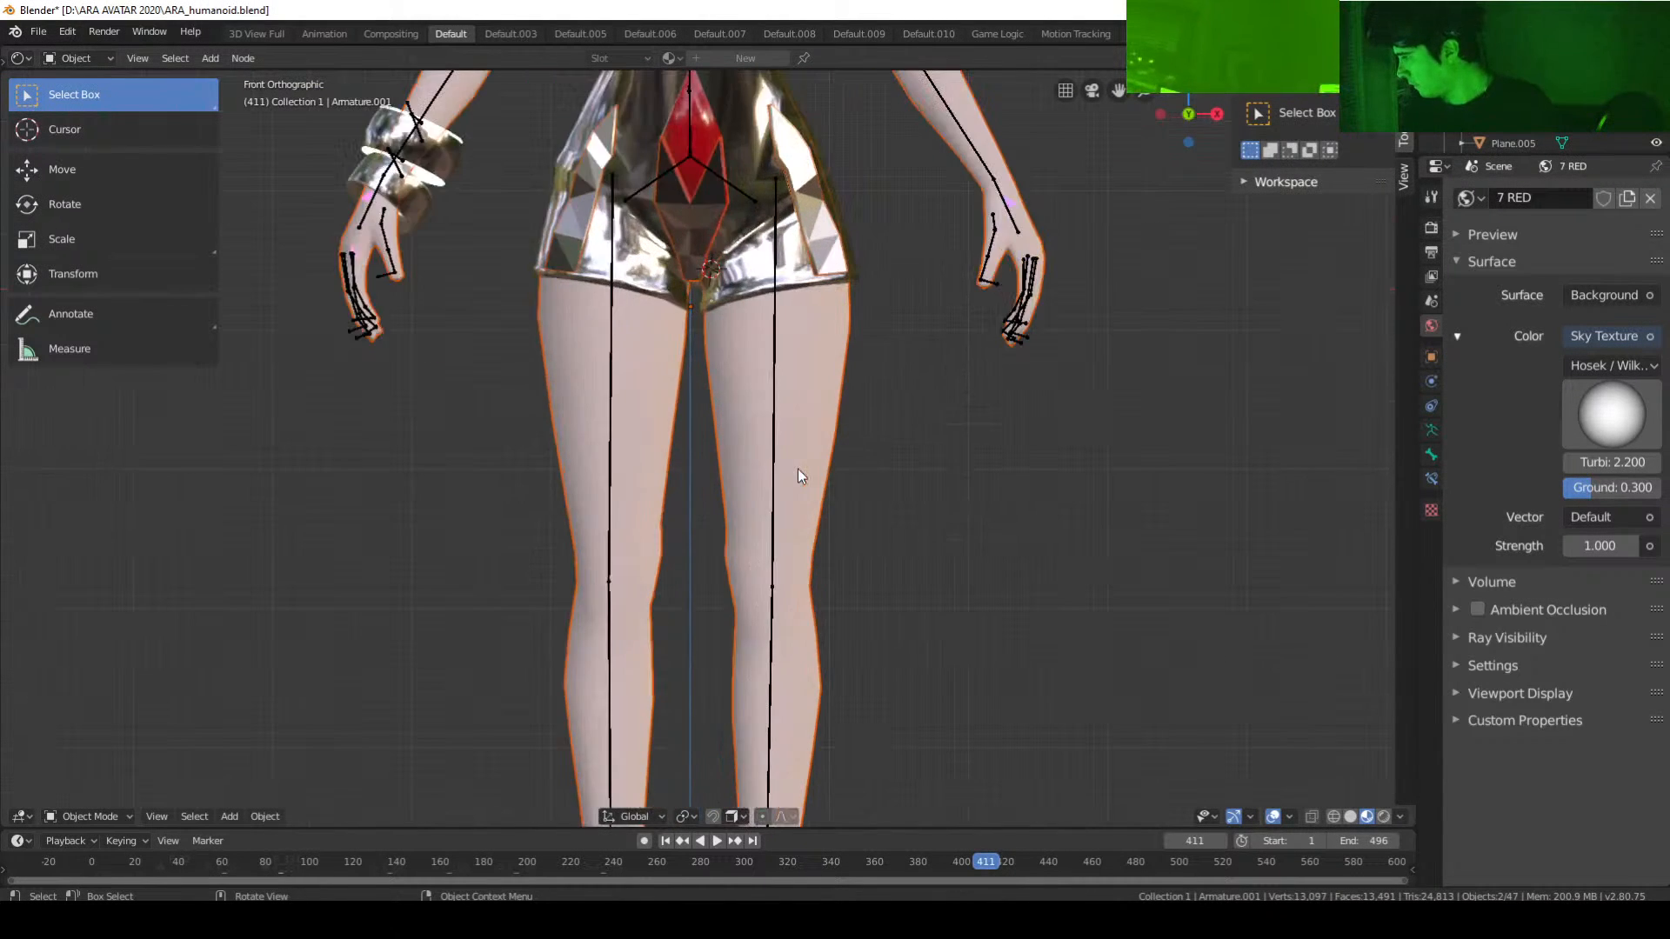
click(108, 817)
click(120, 764)
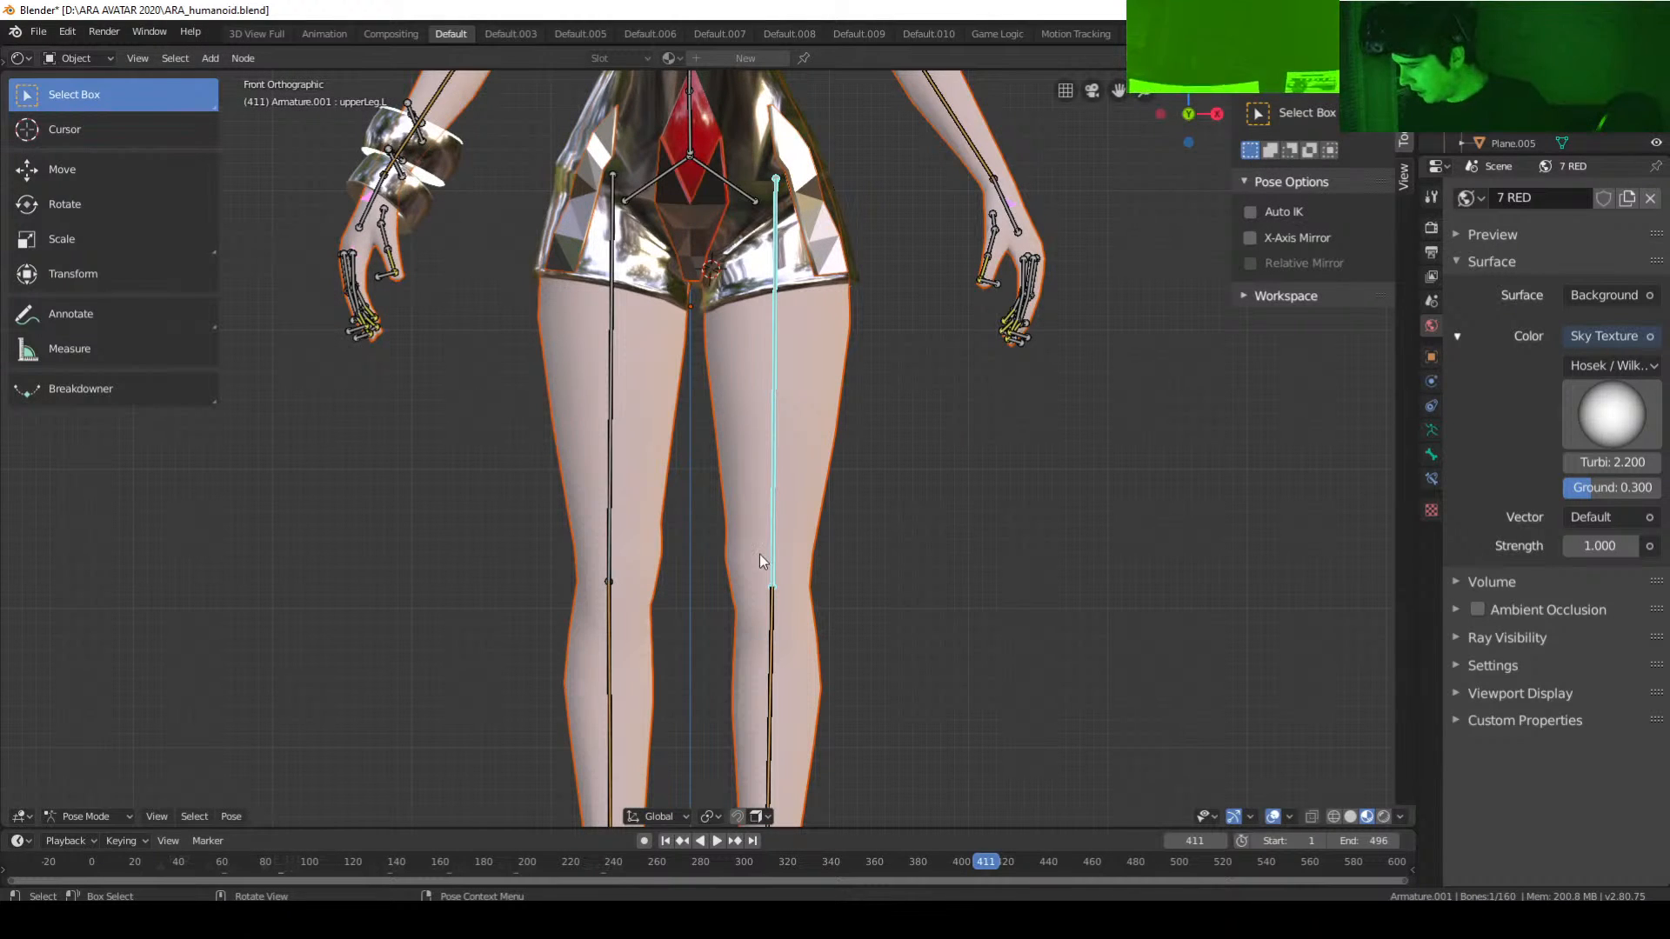
key(KP_3)
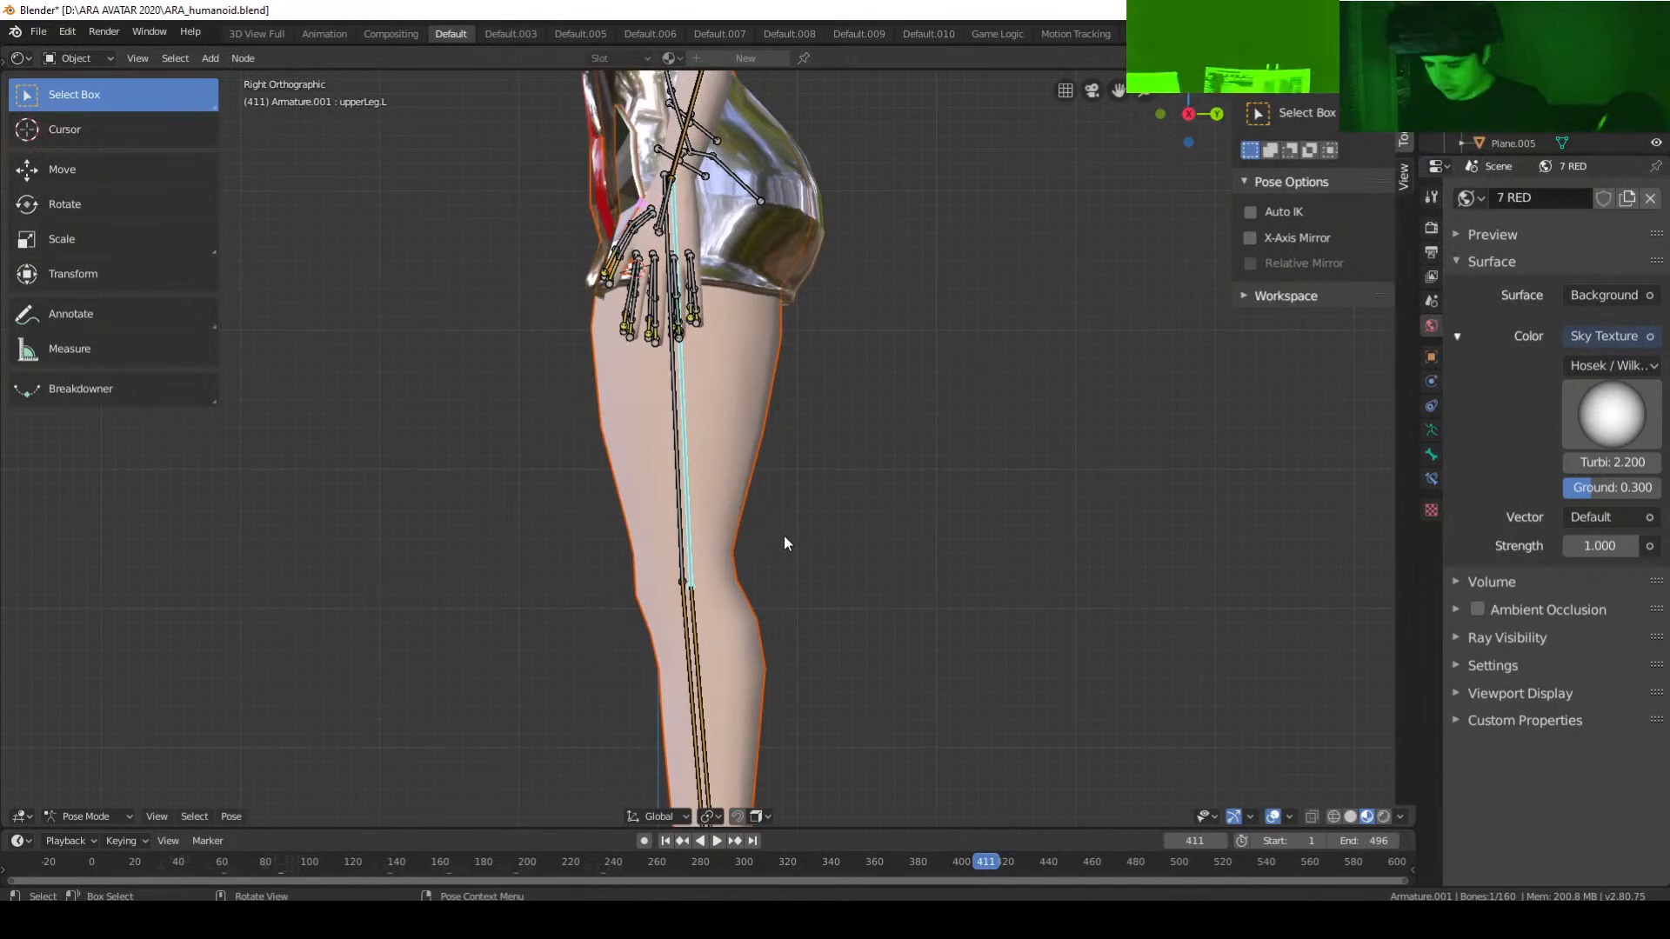
key(r)
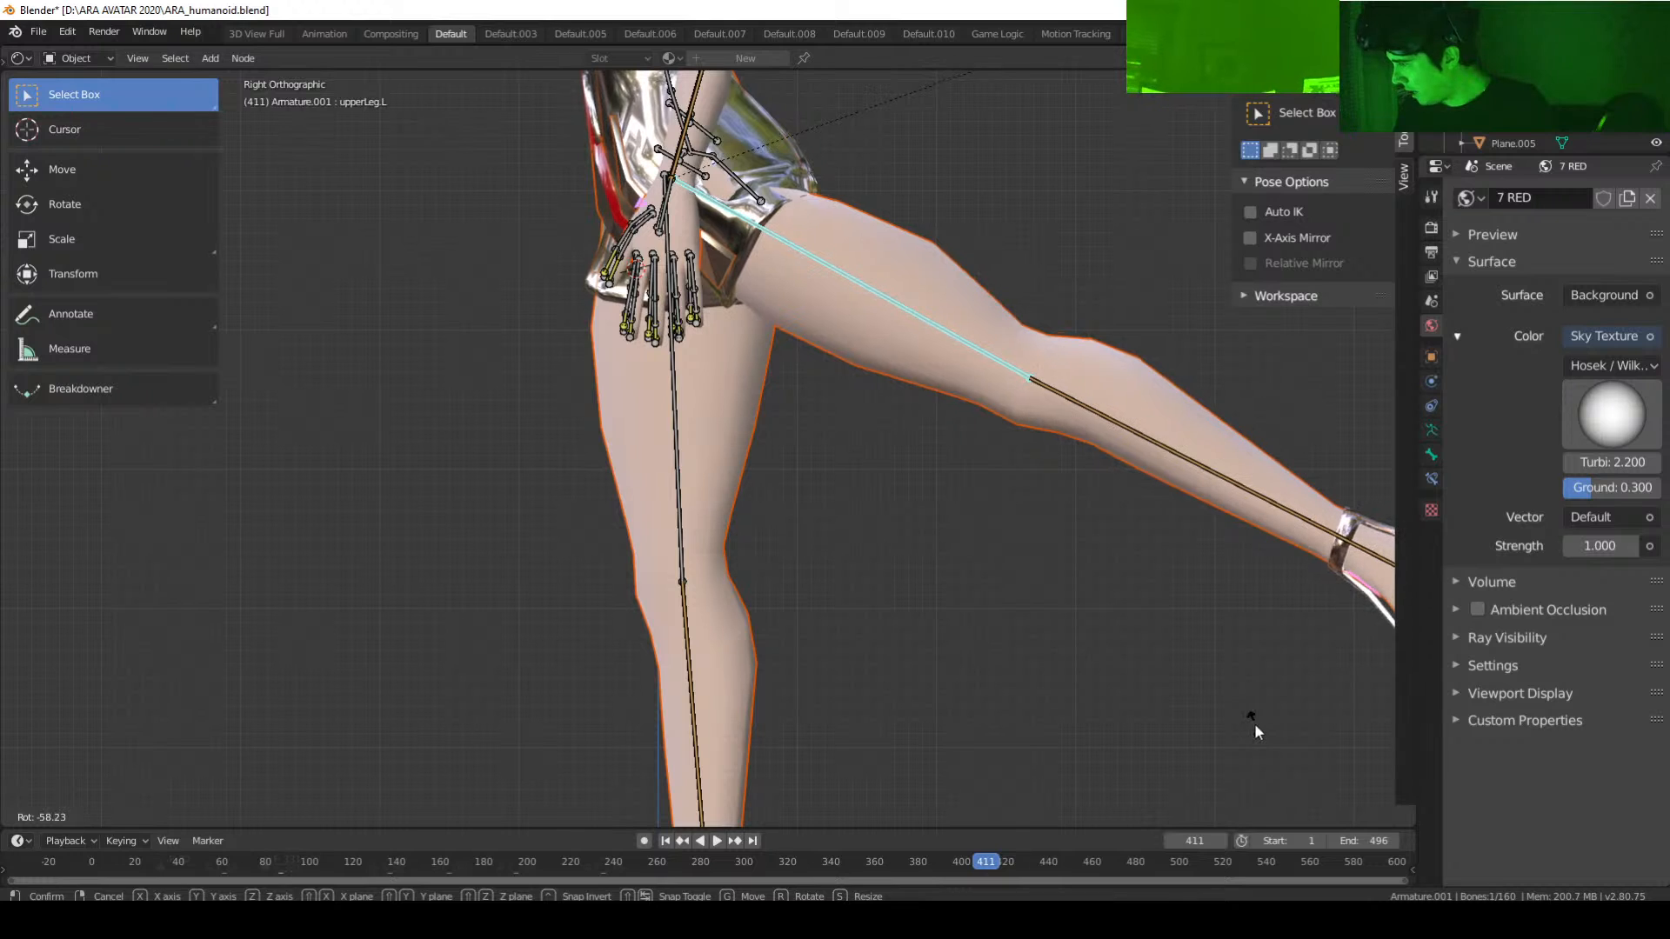
click(1252, 725)
Step: Examine how the dress and body deform around the leg raised backward, from several angles and up close
scroll(1174, 640, down, 10)
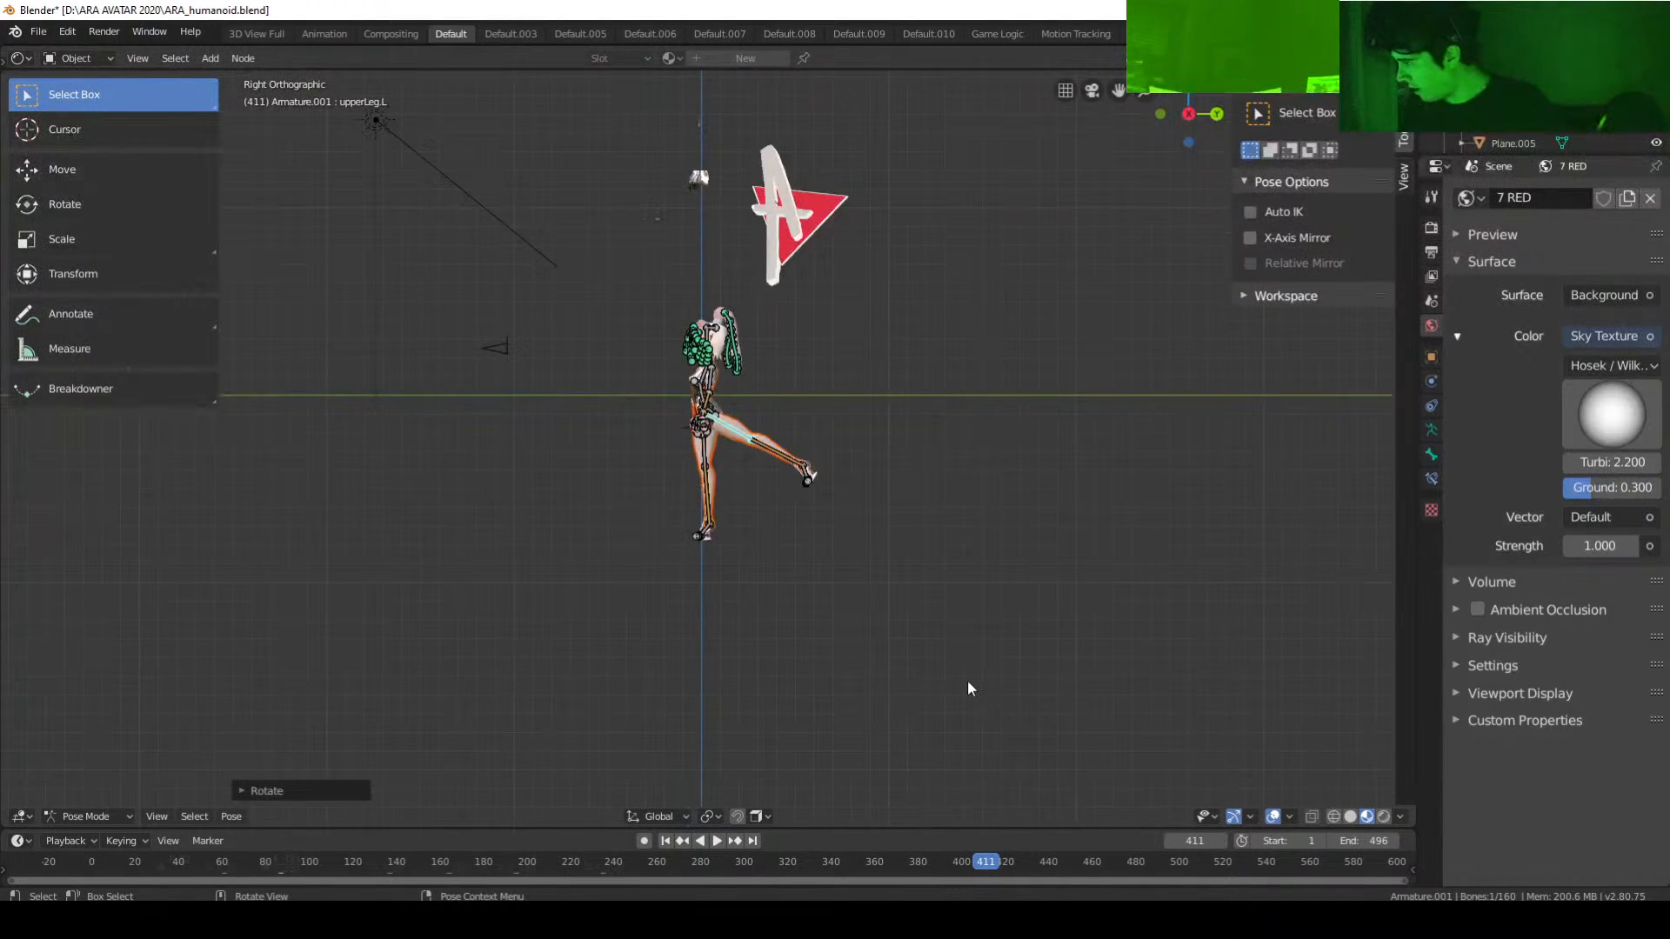
scroll(968, 682, up, 4)
mouse_move(967, 682)
middle_down()
mouse_move(682, 701)
mouse_move(992, 705)
middle_up()
scroll(882, 675, down, 3)
scroll(878, 672, up, 4)
middle_drag(875, 670, 707, 687)
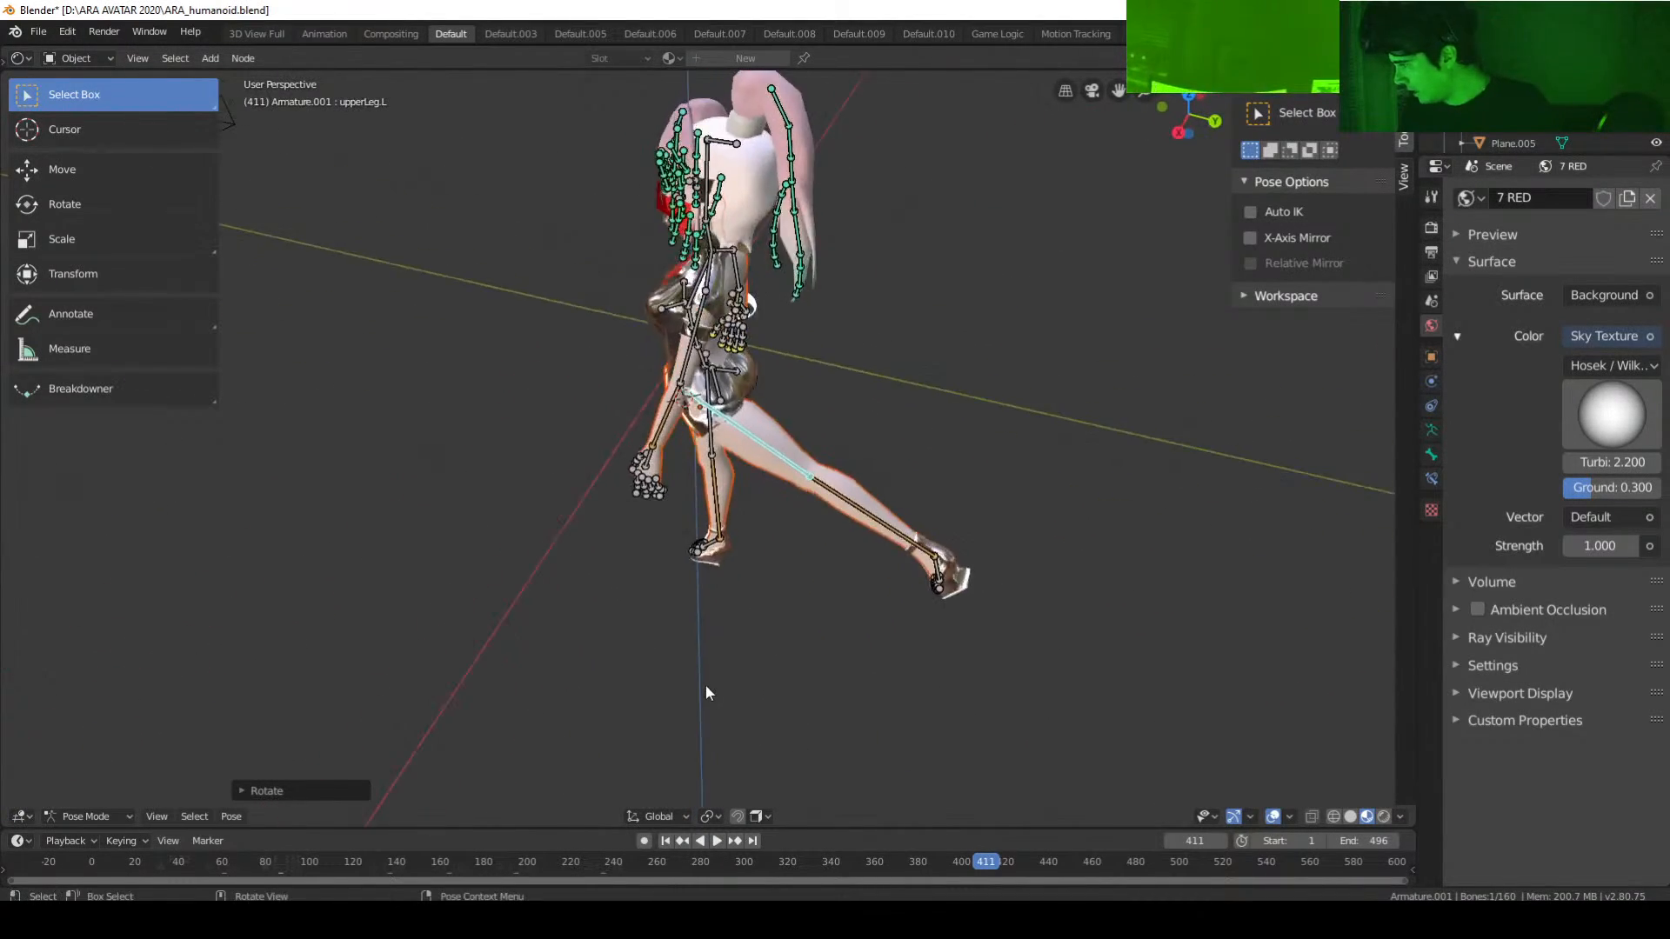
scroll(687, 679, up, 6)
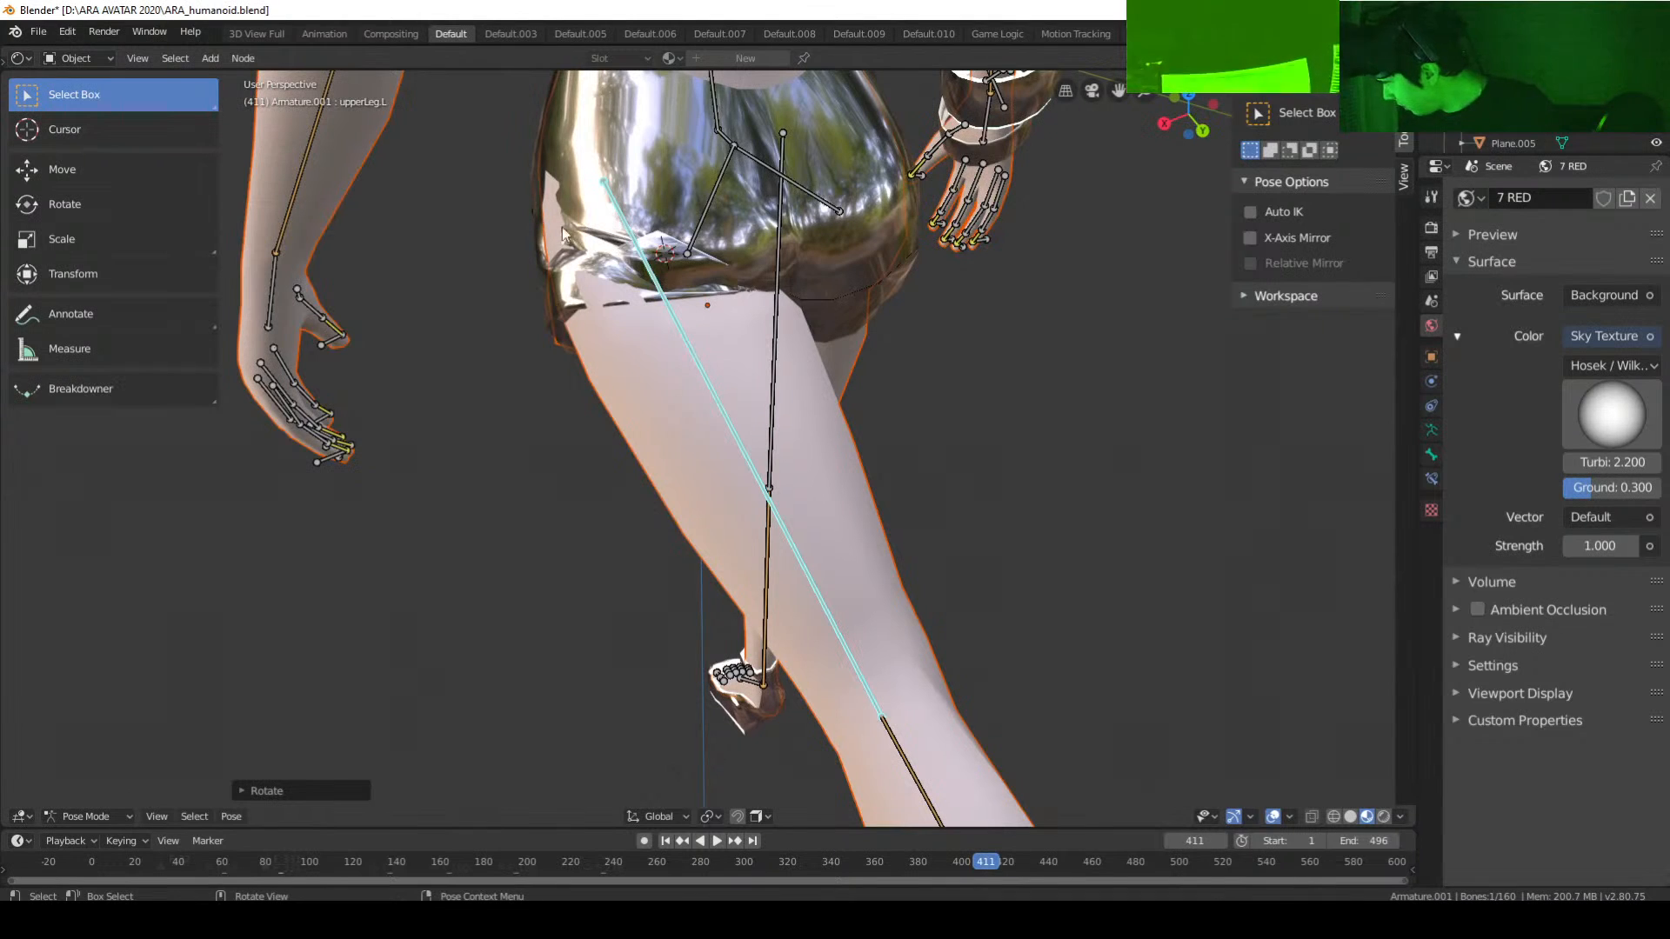
Step: Rotate upperLeg.L forward until the thigh is raised almost horizontally in the side view, and check the dress from behind
key(KP_3)
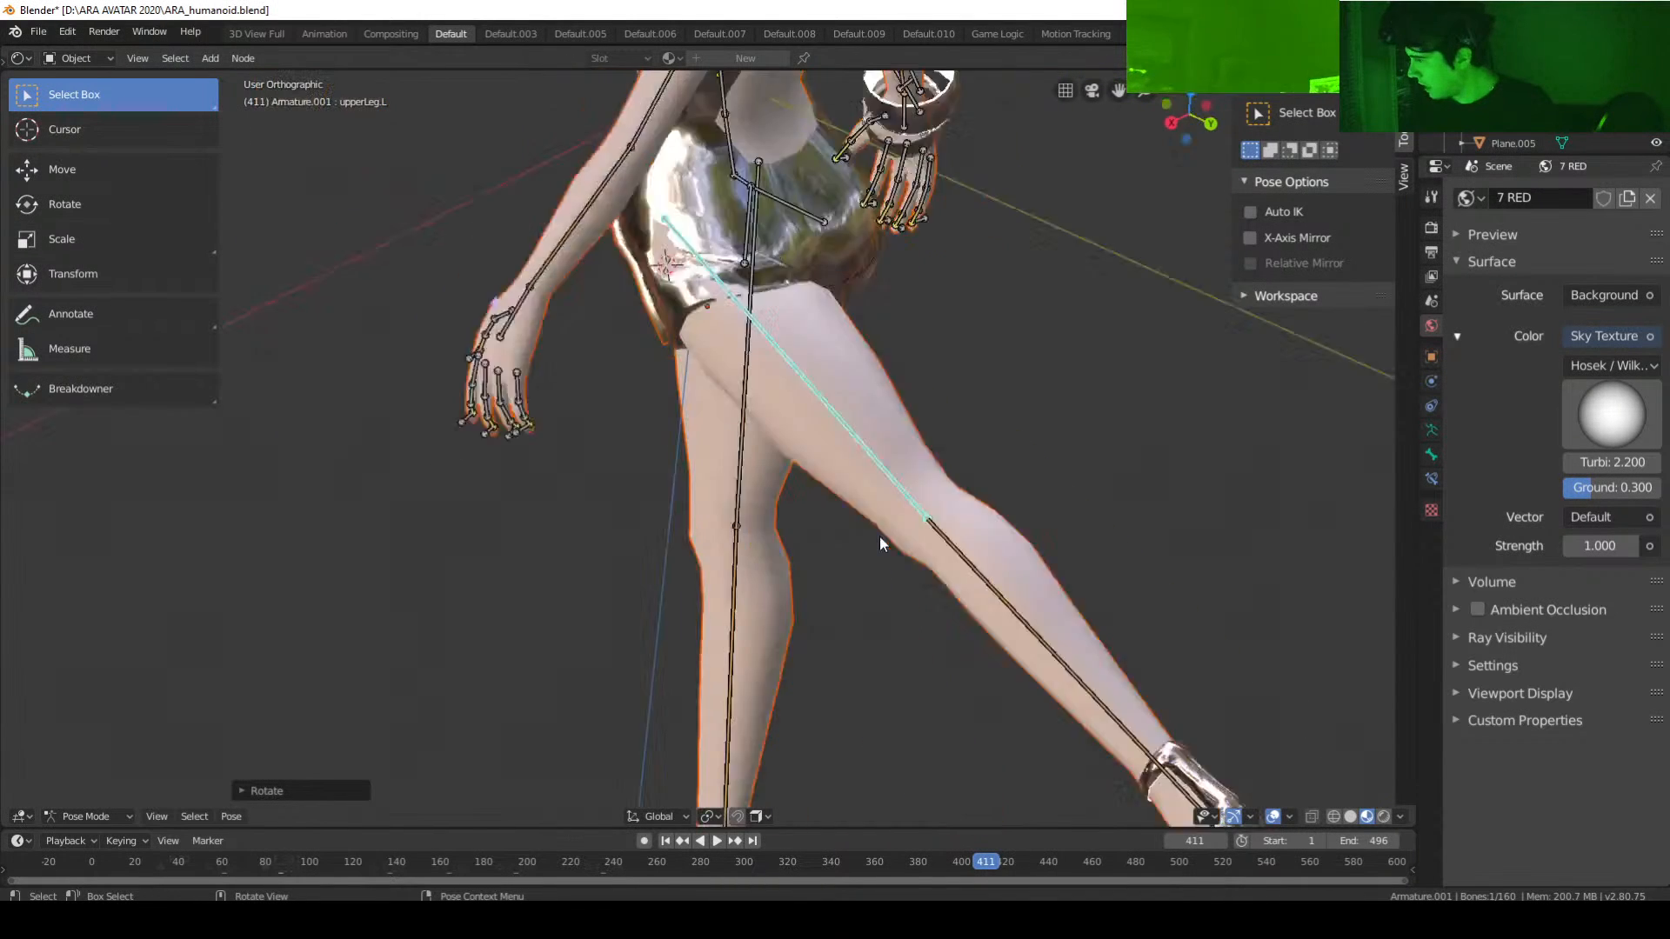
key(r)
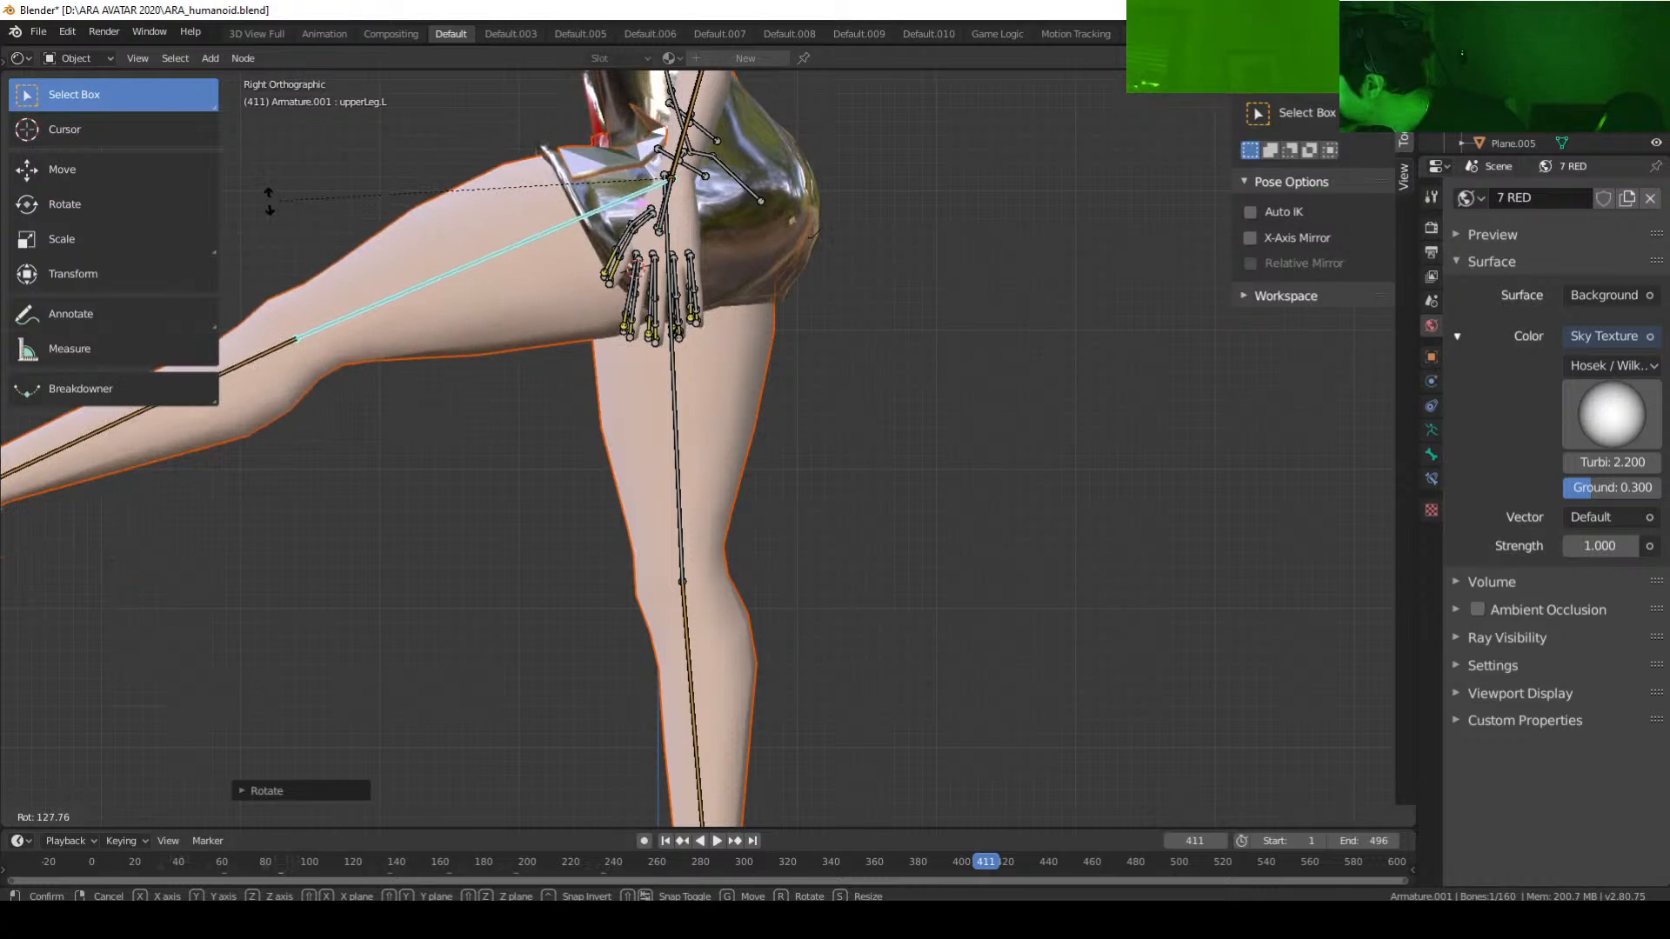
click(258, 128)
middle_drag(816, 392, 792, 490)
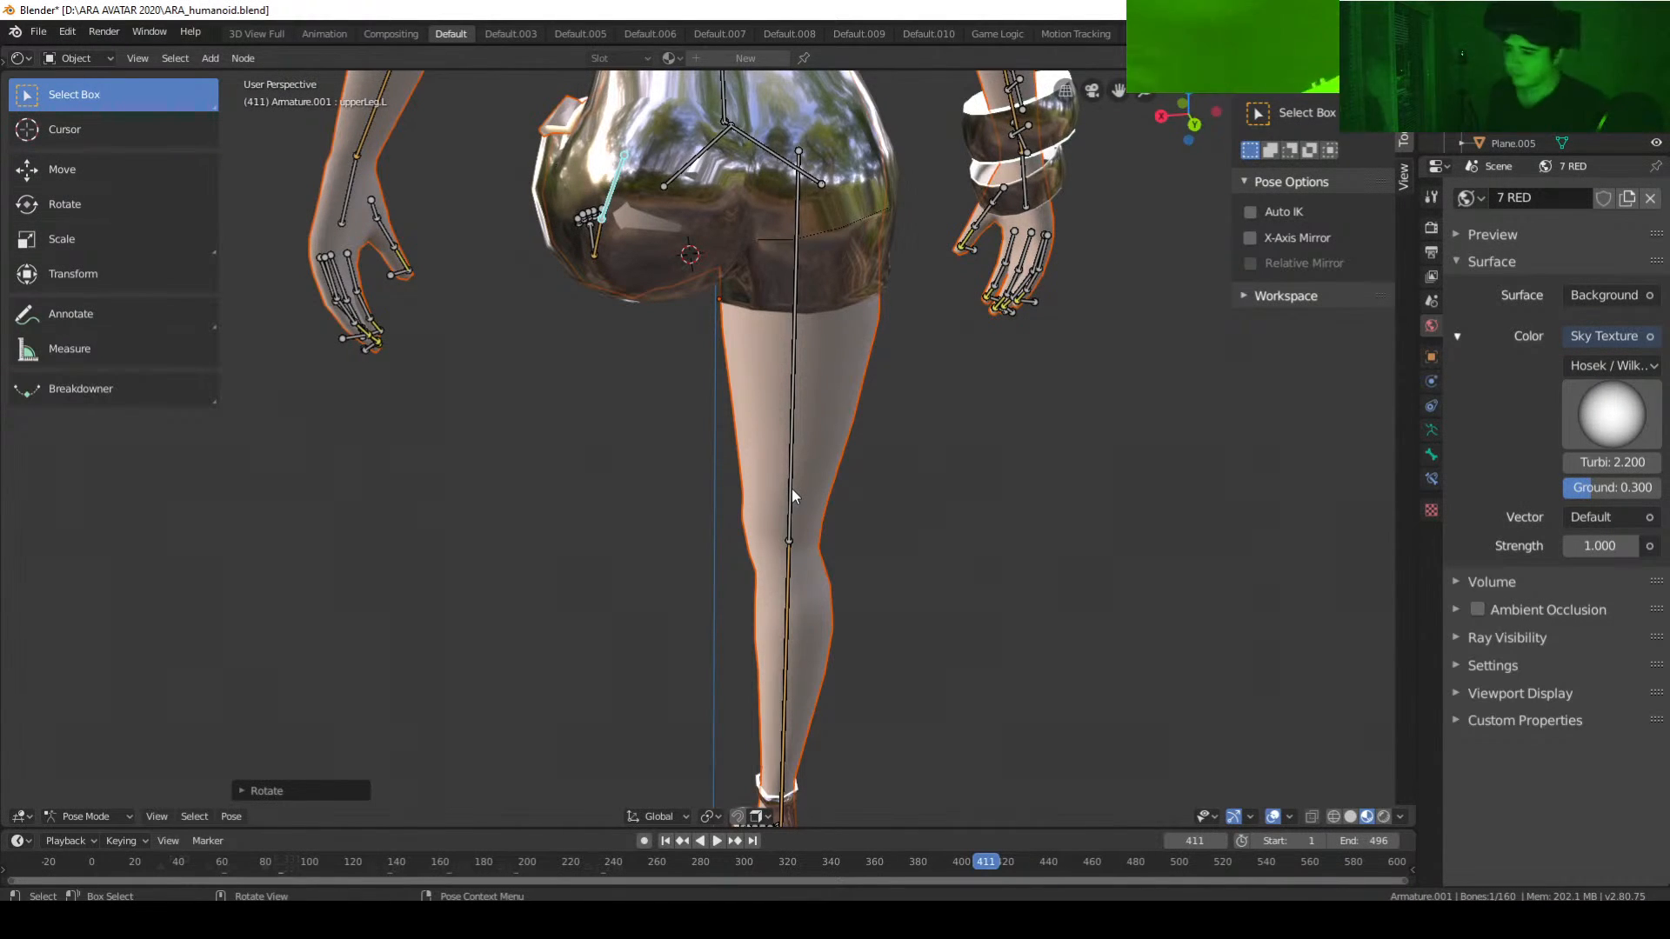
key(KP_1)
key(KP_3)
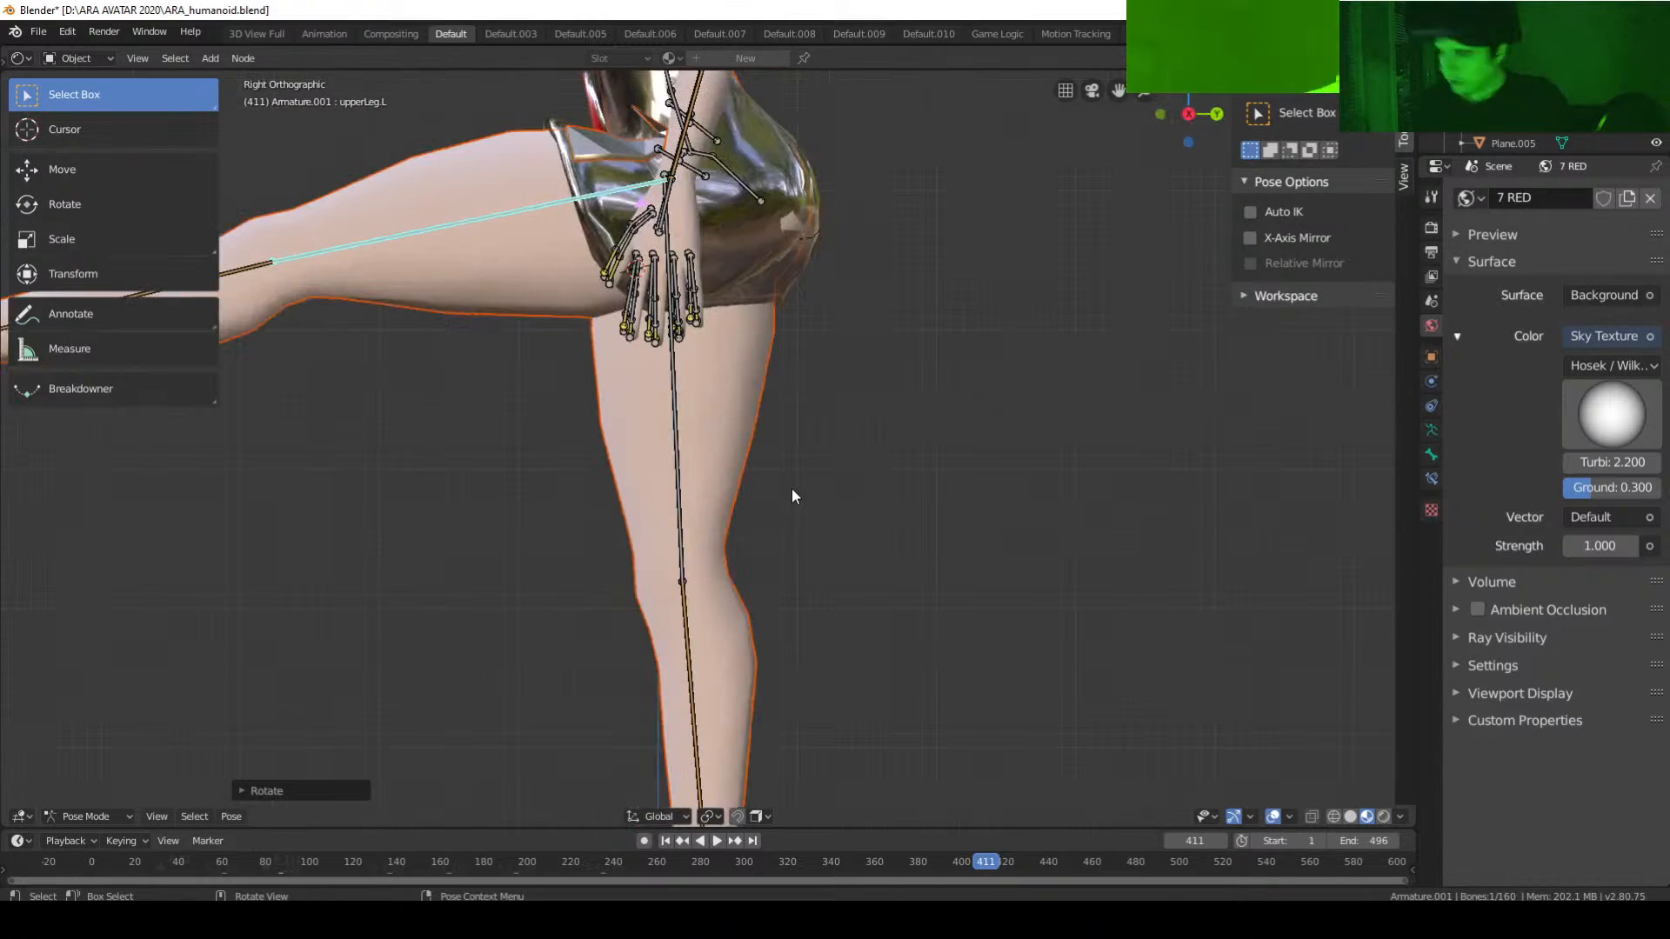
key(ctrl+KP_1)
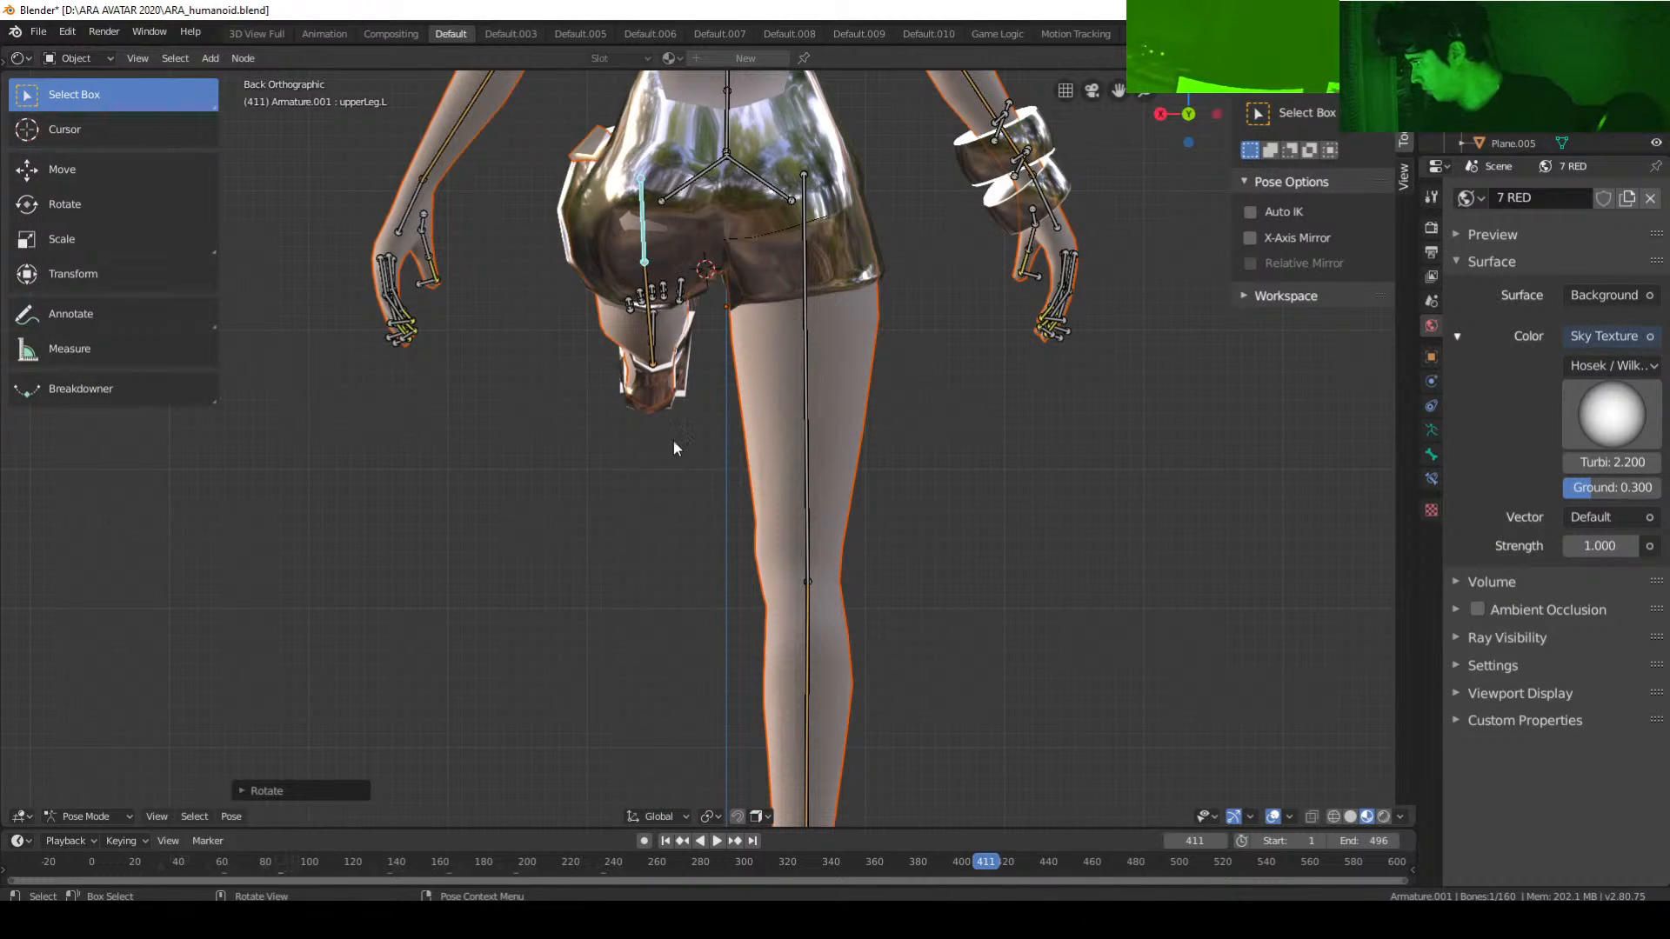
Step: Select the armature together with the dress and put the dress in Weight Paint mode with upperLeg.L active
click(603, 240)
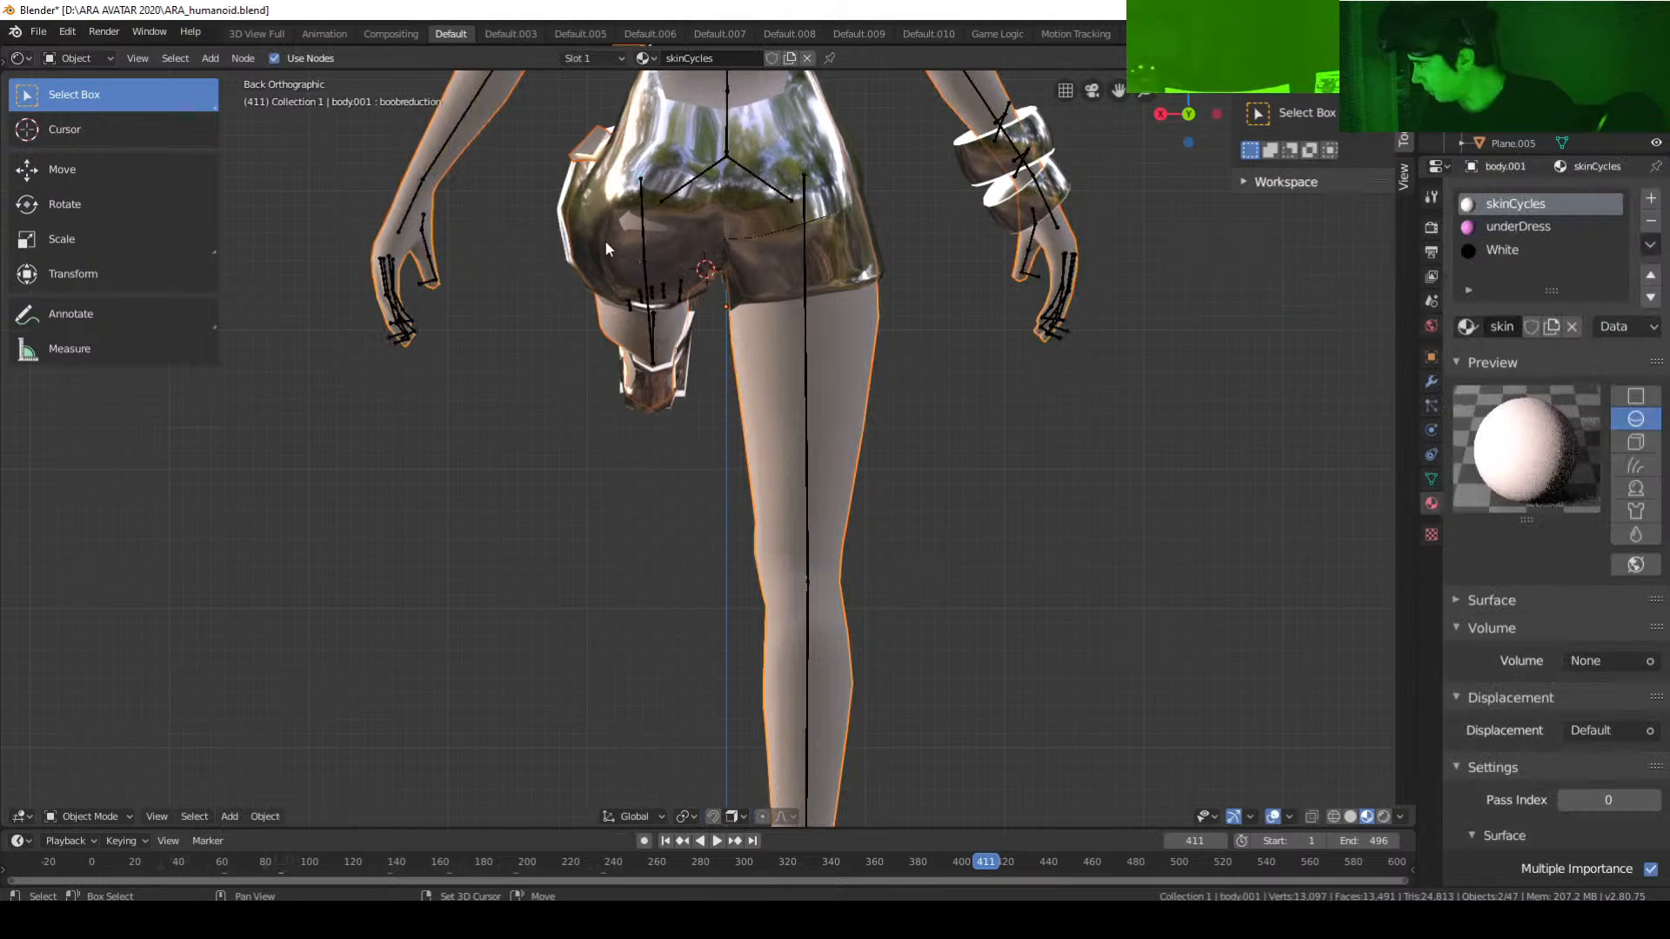
middle_drag(599, 300, 522, 301)
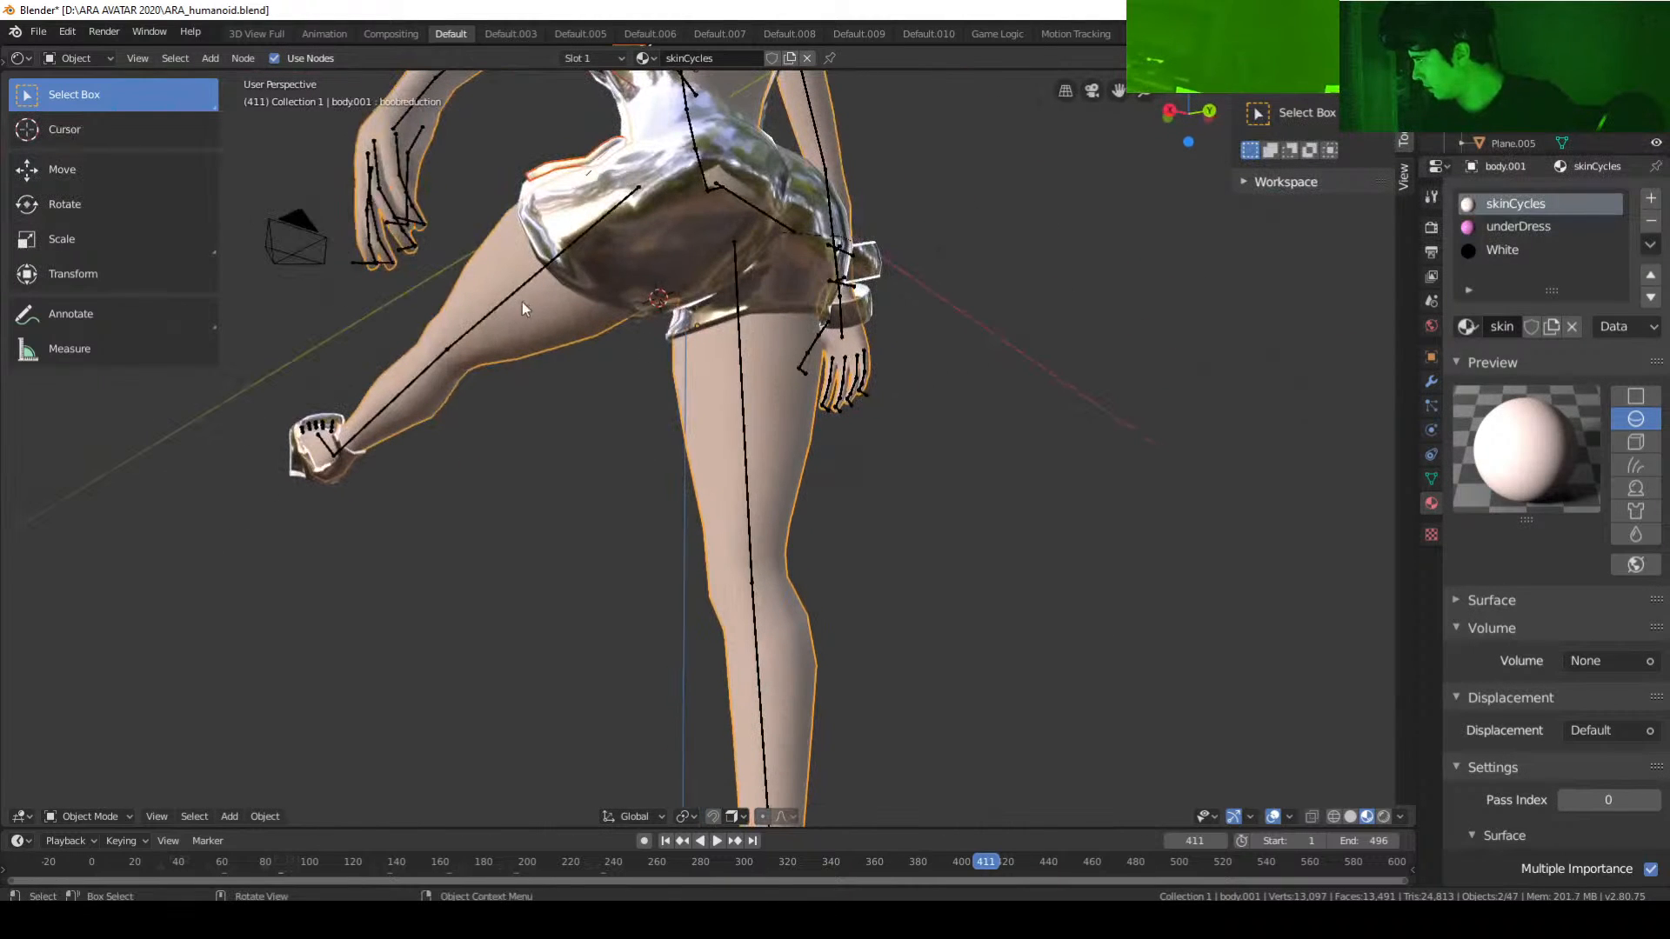
click(515, 289)
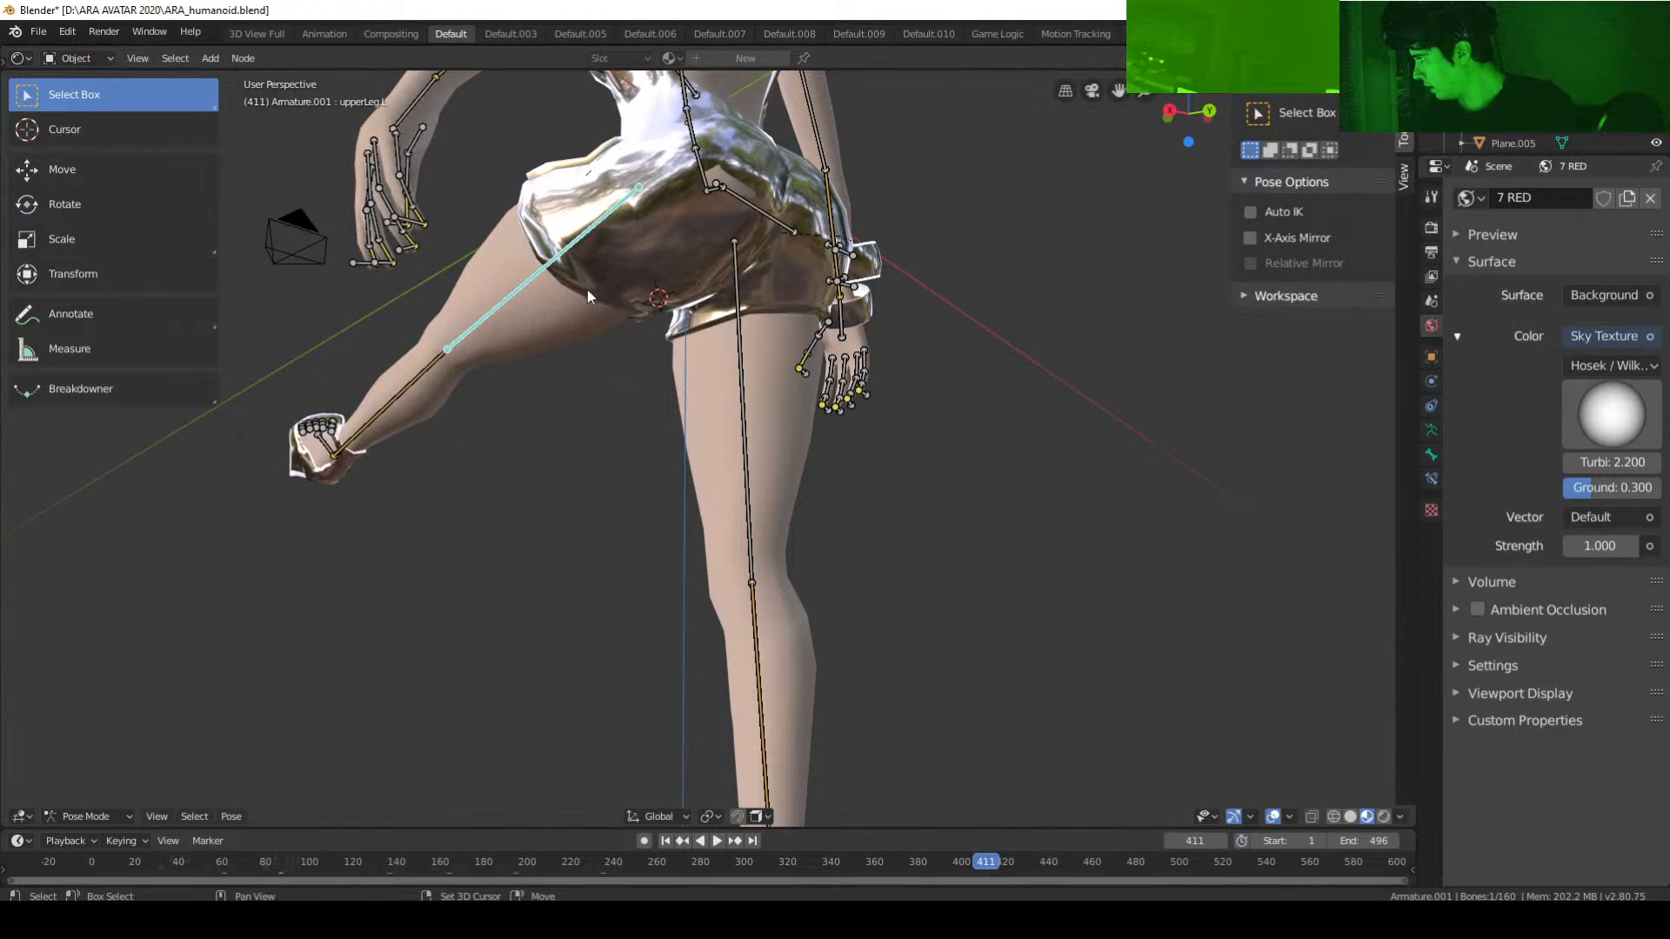
shift+click(588, 288)
click(520, 285)
shift+click(529, 193)
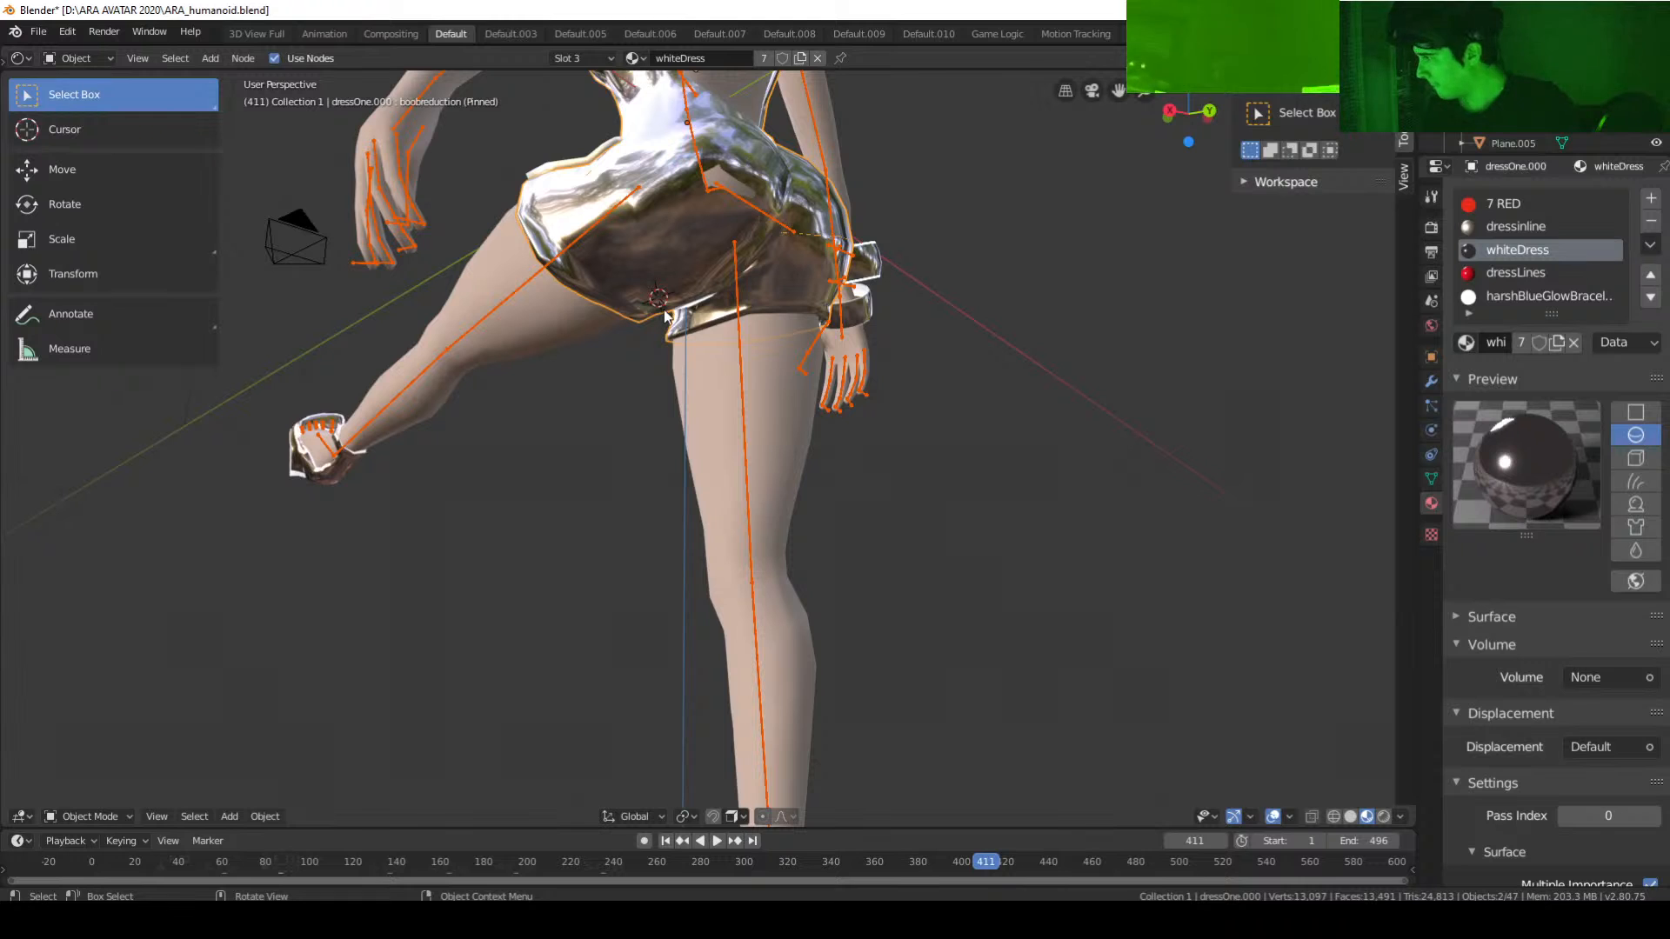
click(94, 814)
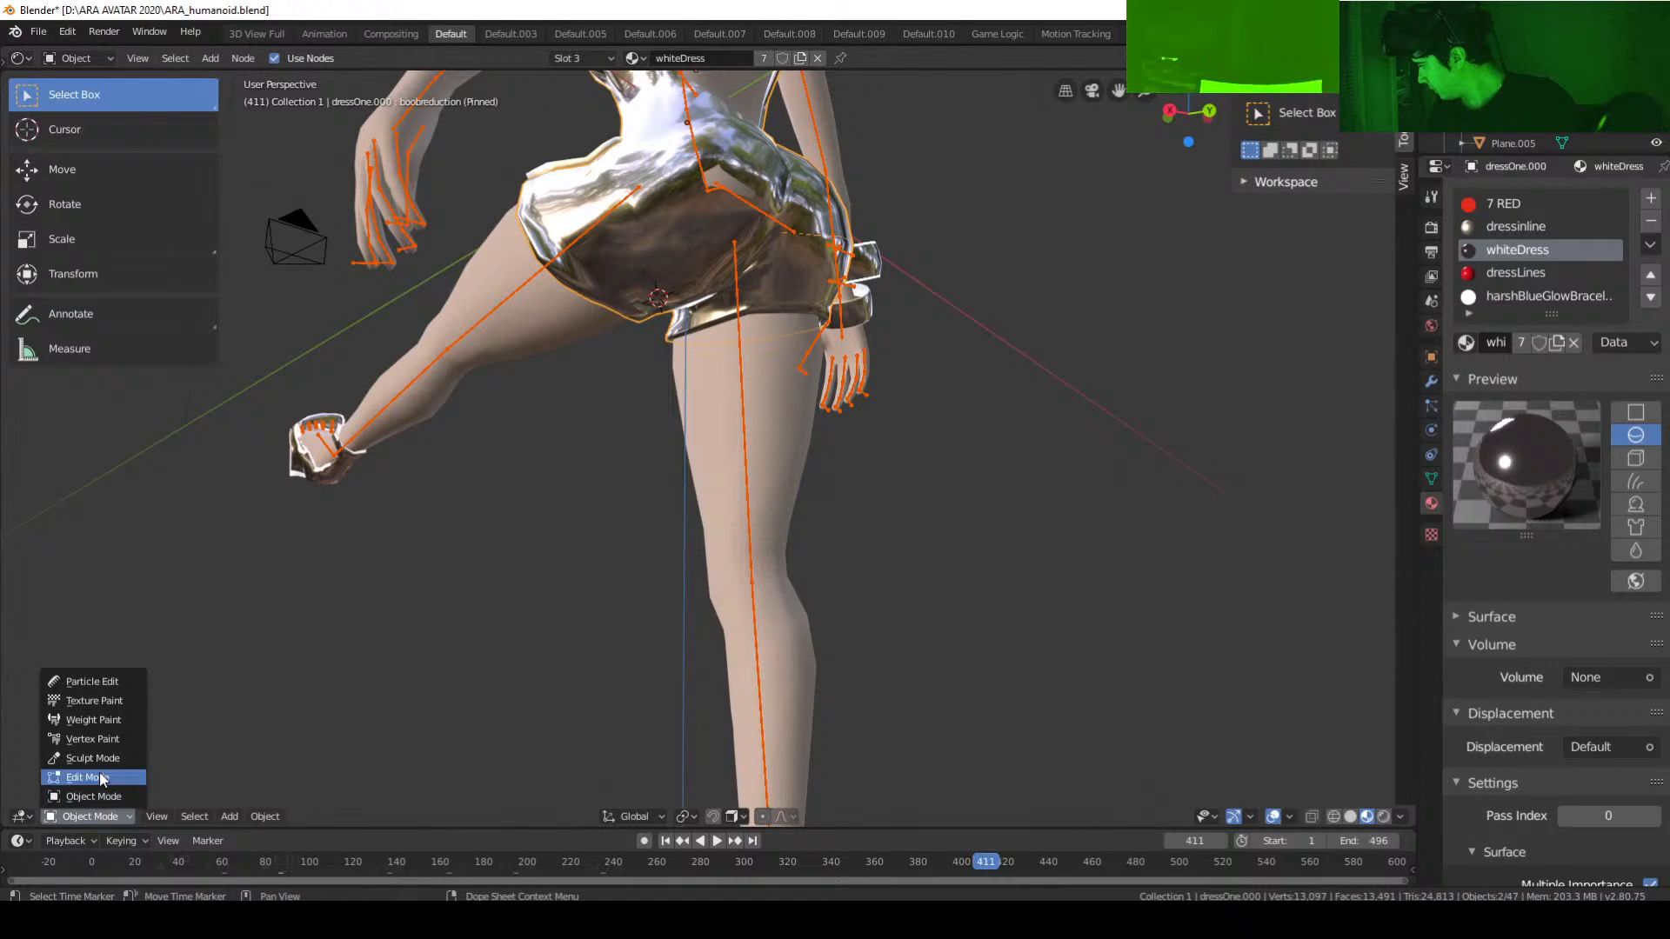
click(106, 721)
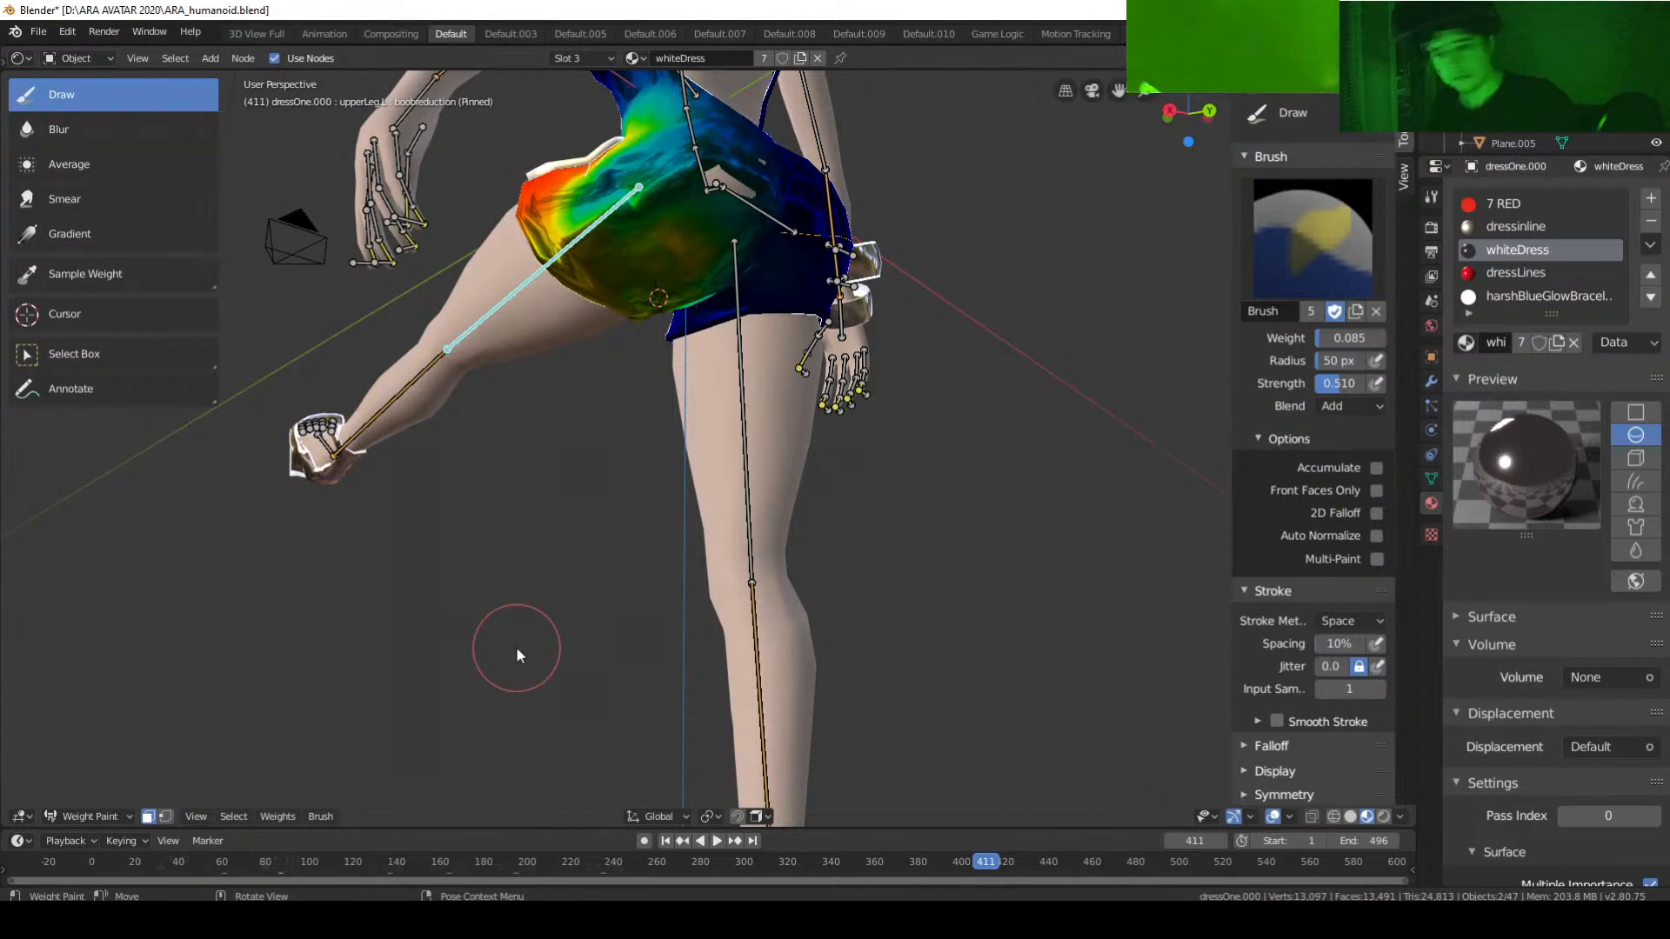
Step: Set the weight brush blend to Subtract and reduce upperLeg.L weight where the skin pokes through the dress's lower buttock
mouse_move(526, 613)
middle_down()
mouse_move(496, 693)
mouse_move(511, 716)
mouse_move(477, 723)
middle_up()
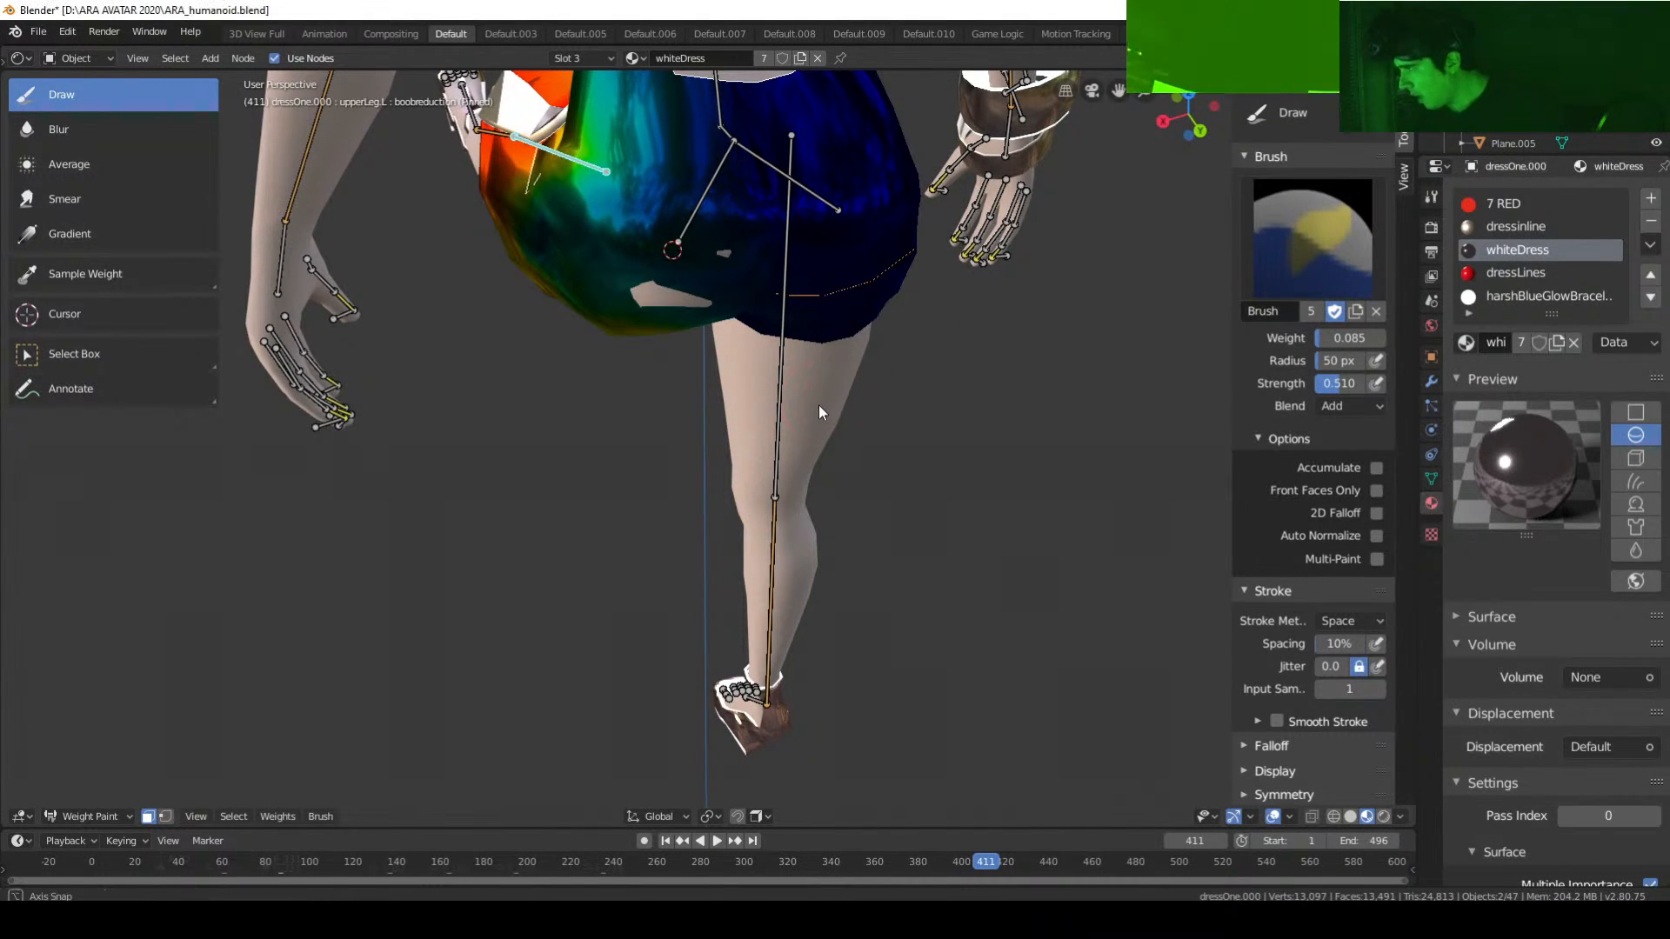
mouse_move(818, 404)
middle_down()
mouse_move(718, 372)
mouse_move(817, 394)
middle_up()
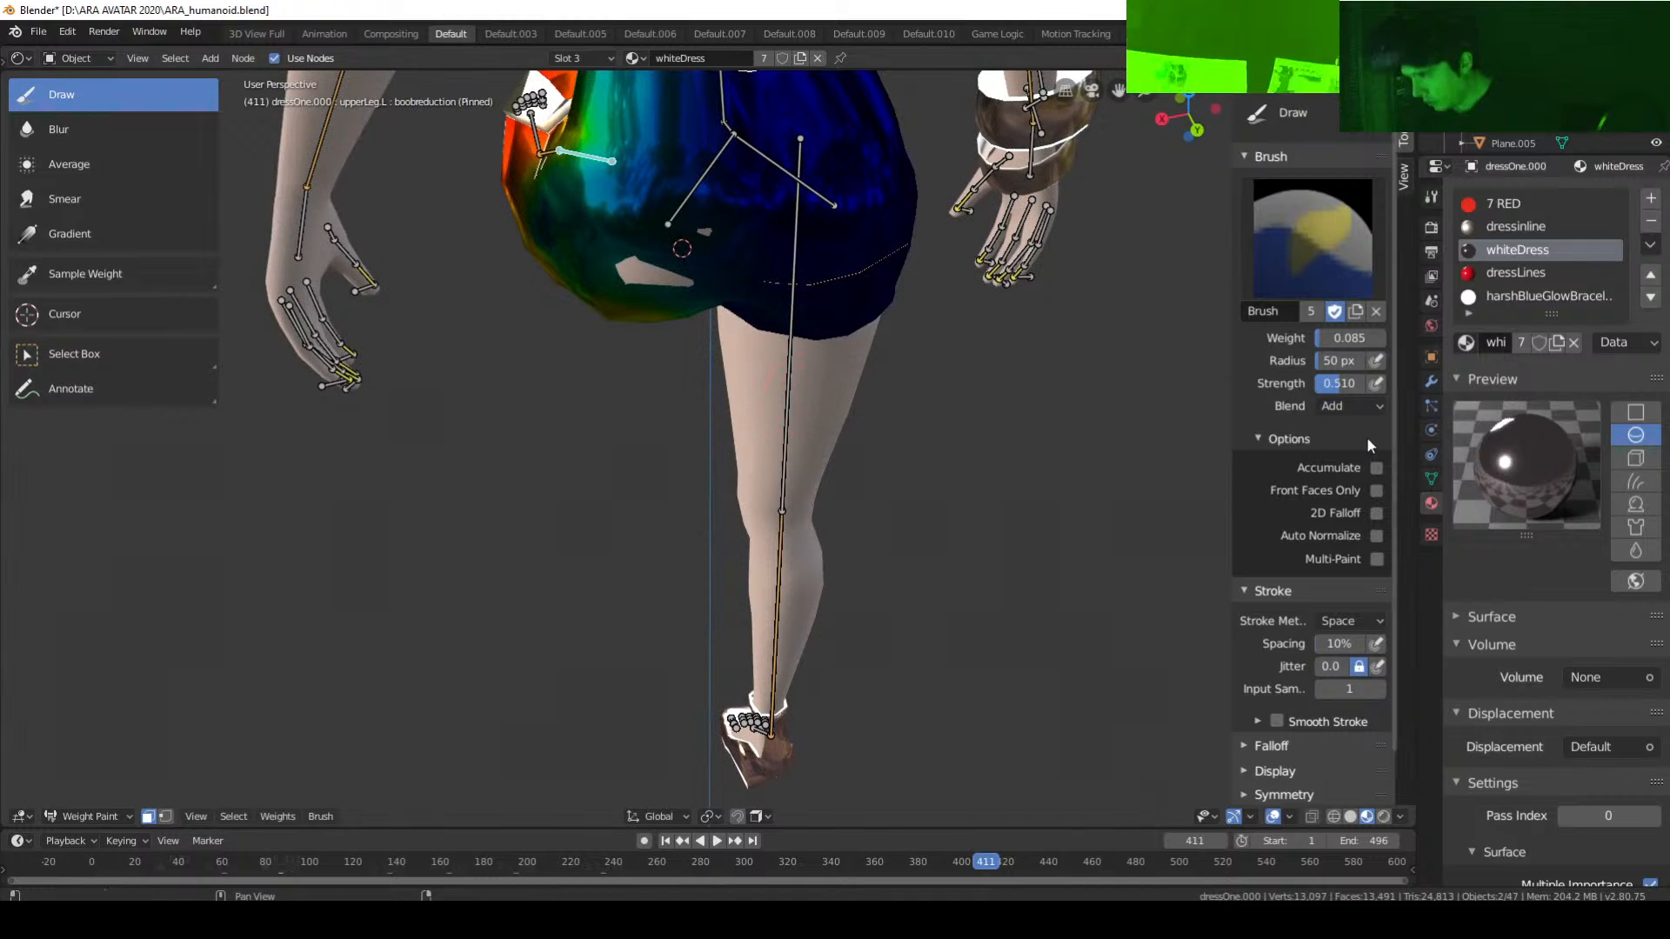
click(1354, 409)
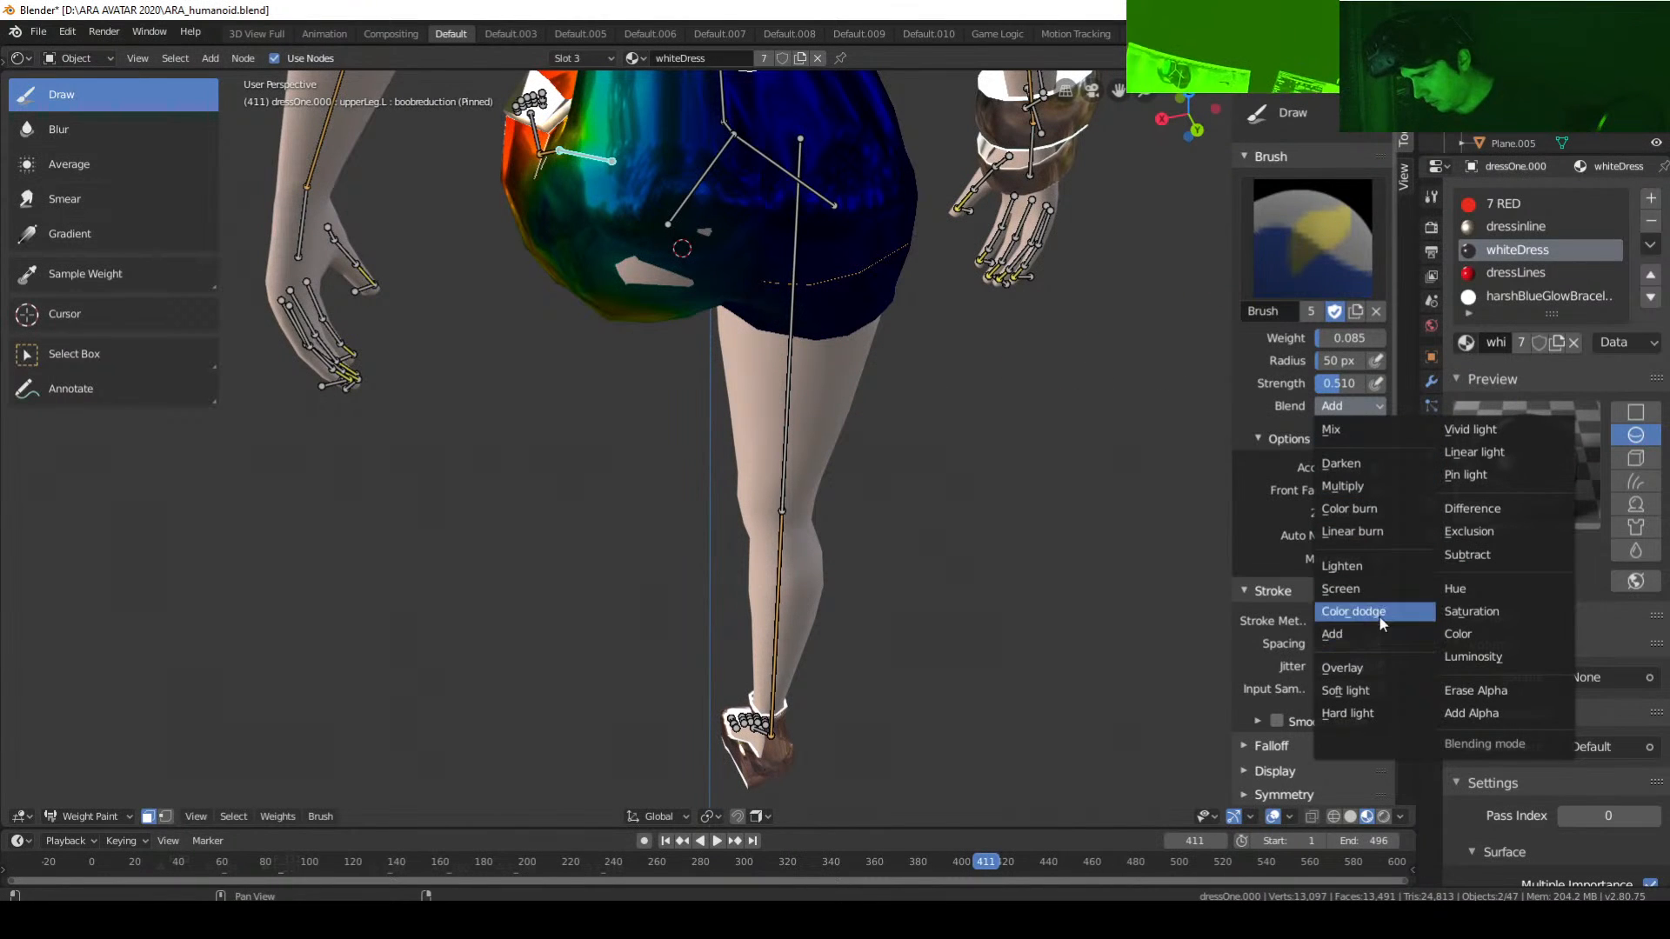
click(1477, 557)
middle_drag(694, 419, 728, 472)
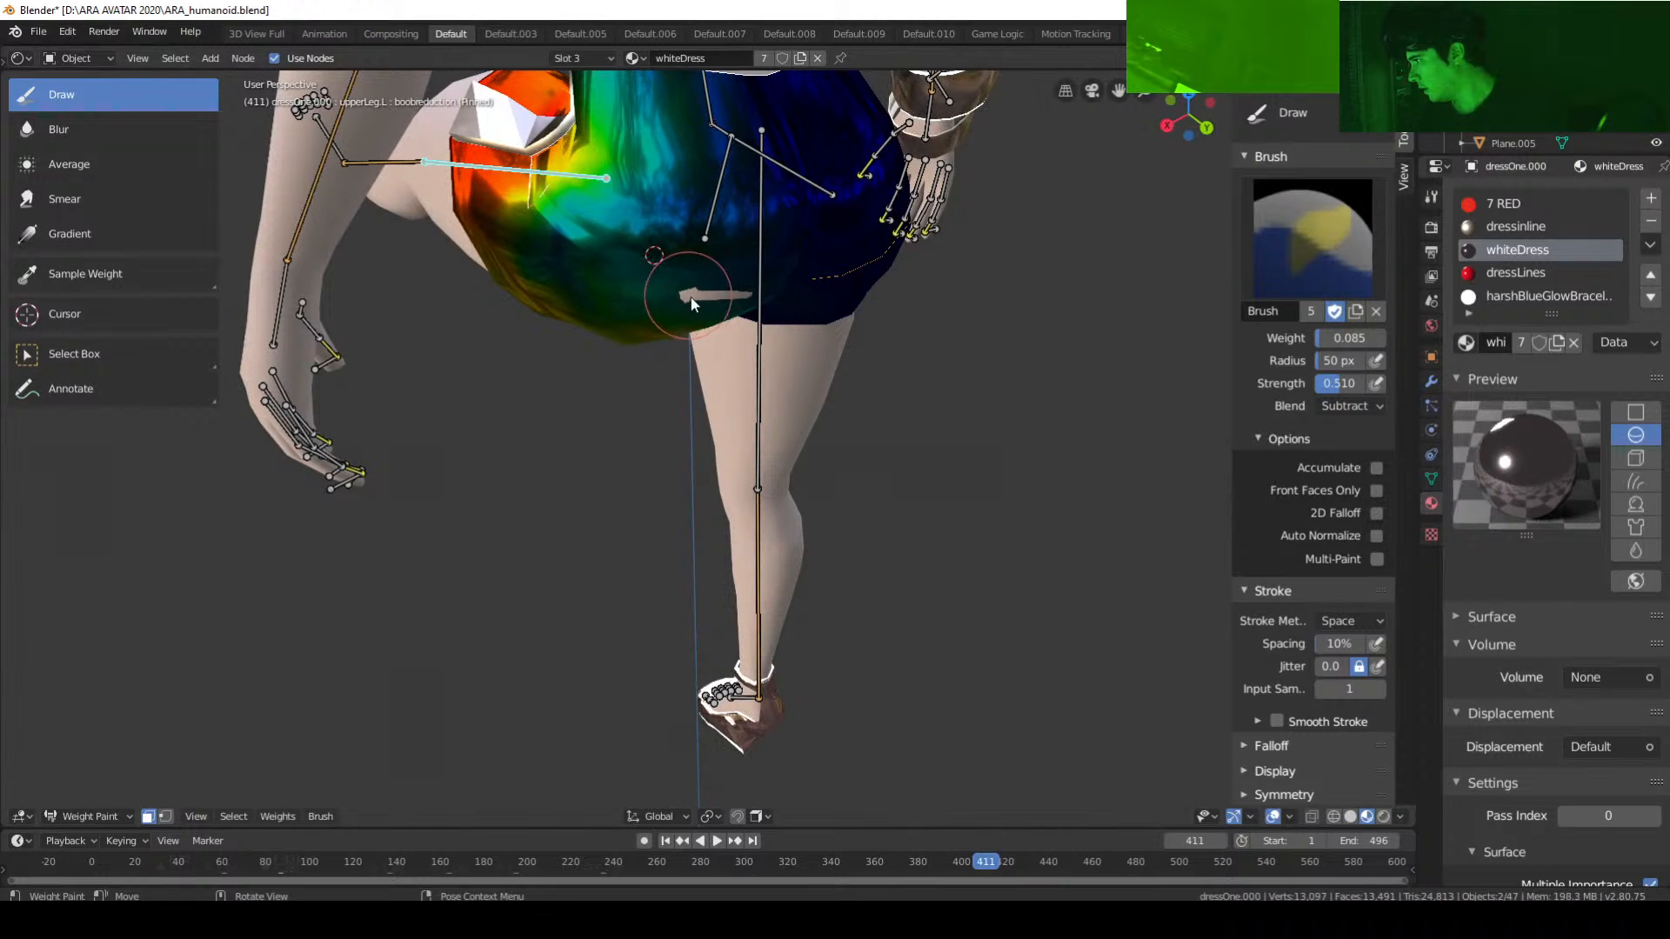
drag(708, 303, 694, 301)
Step: Rotate upperLeg.L backward in the side view until the left leg is raised behind the body
middle_drag(795, 488, 994, 450)
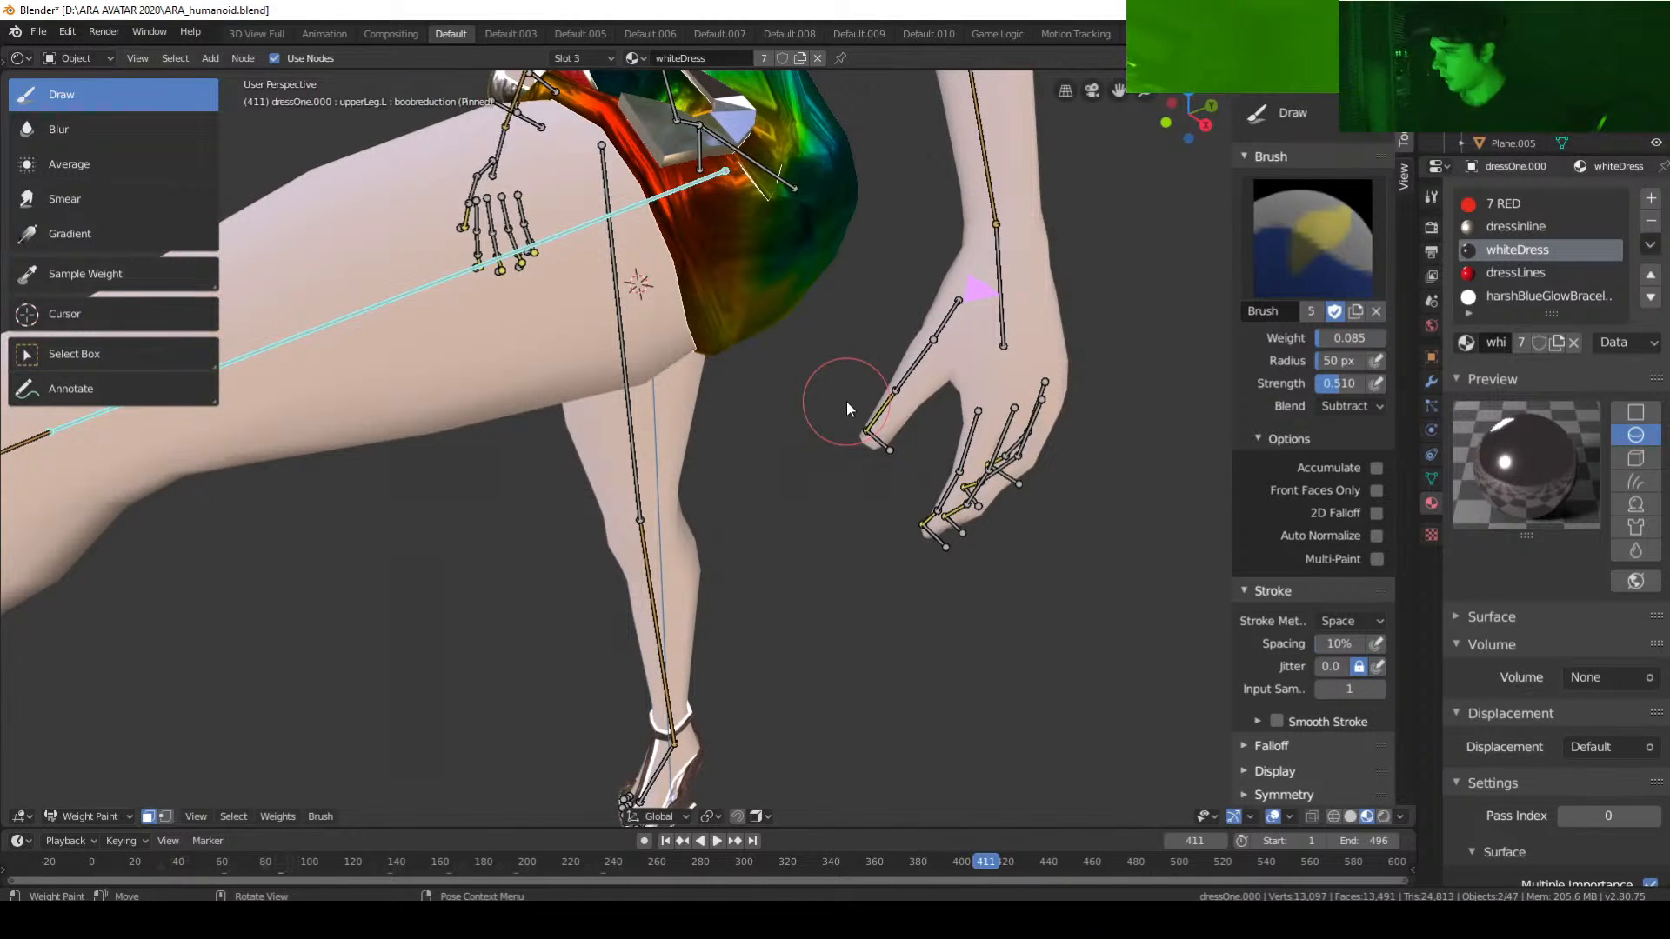
key(KP_3)
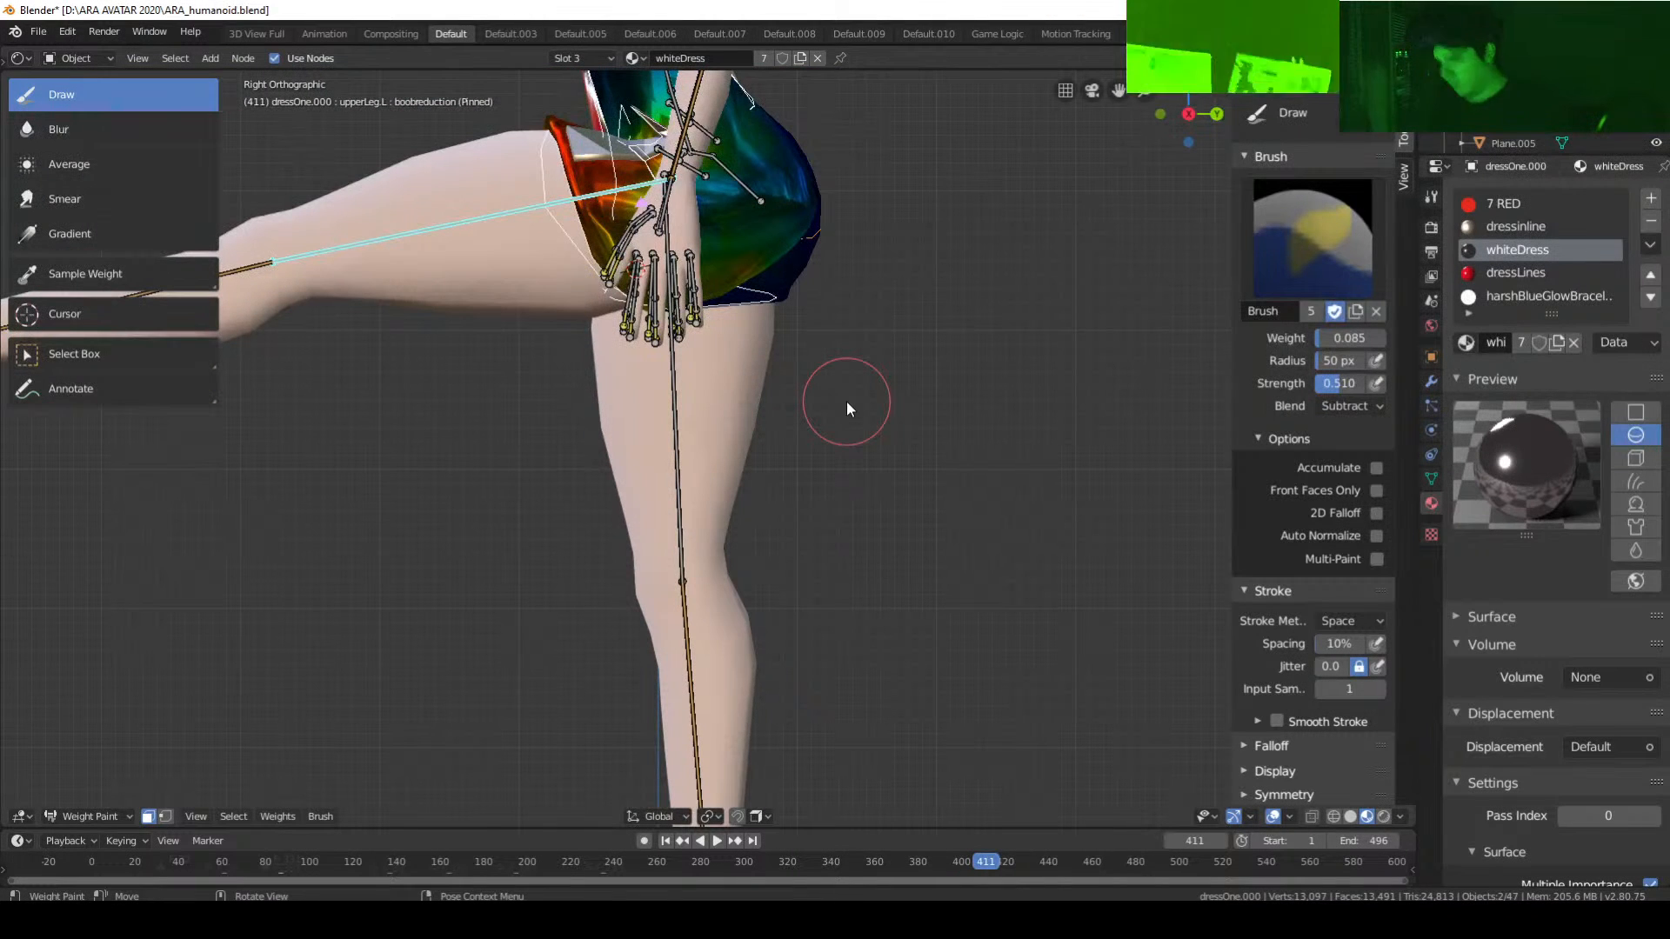
key(r)
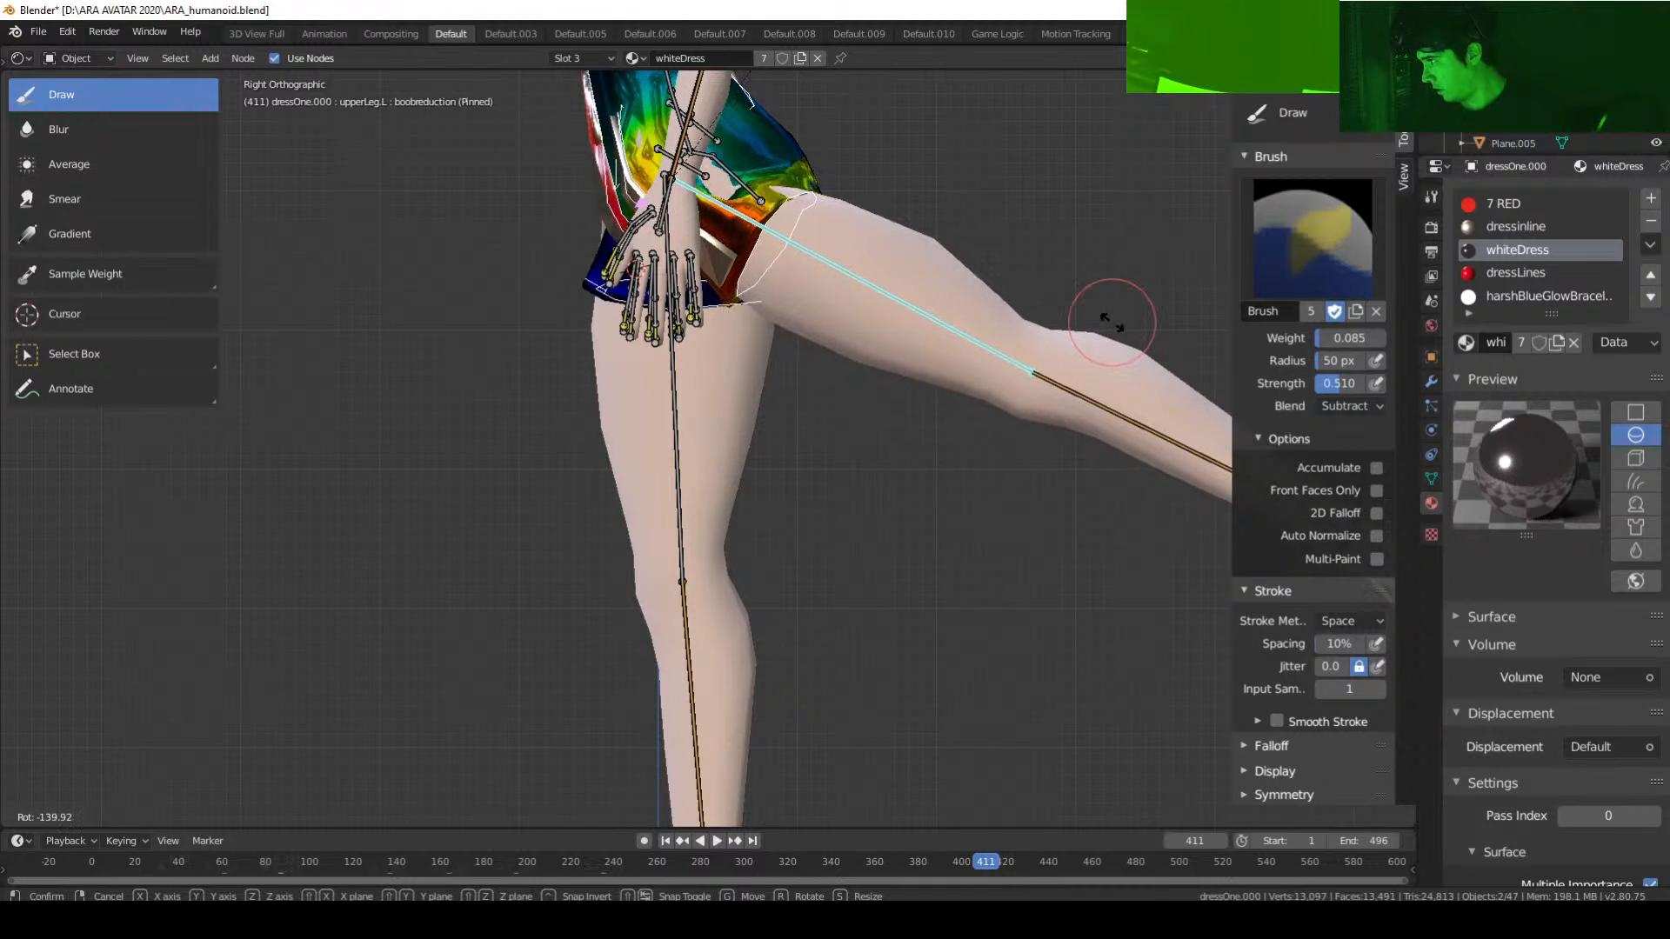
click(1112, 321)
Step: Set the weight brush blend to Add and paint upperLeg.L weight on the dress's outer left hip, seen from behind
middle_drag(978, 306, 793, 451)
scroll(794, 451, up, 7)
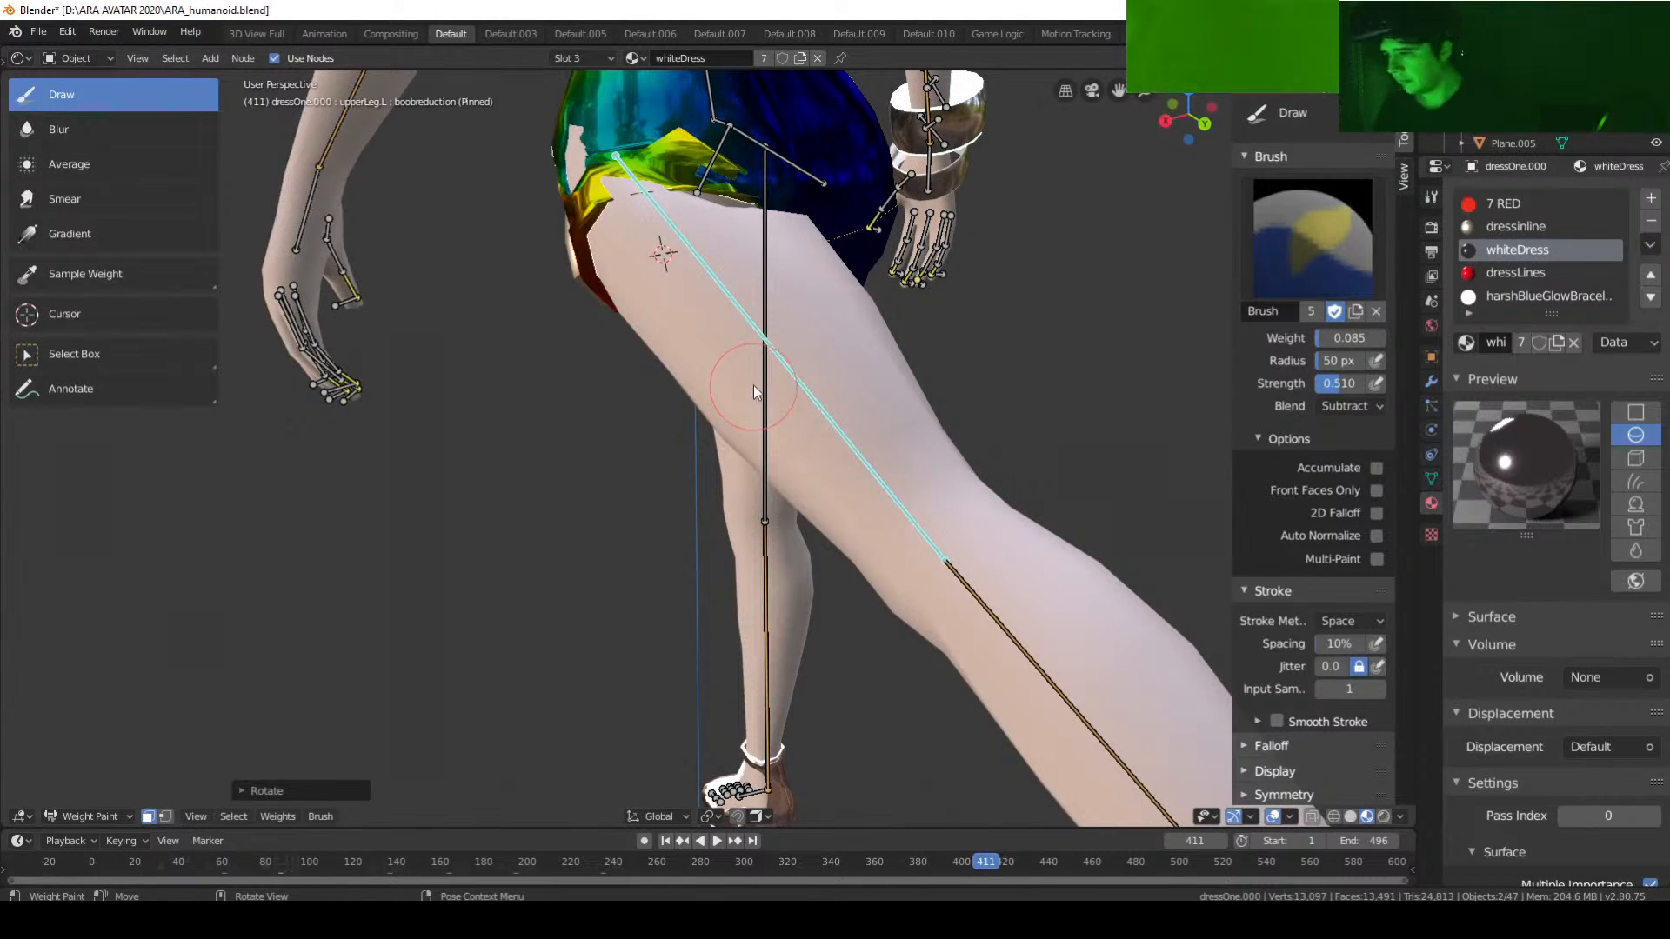
click(1351, 407)
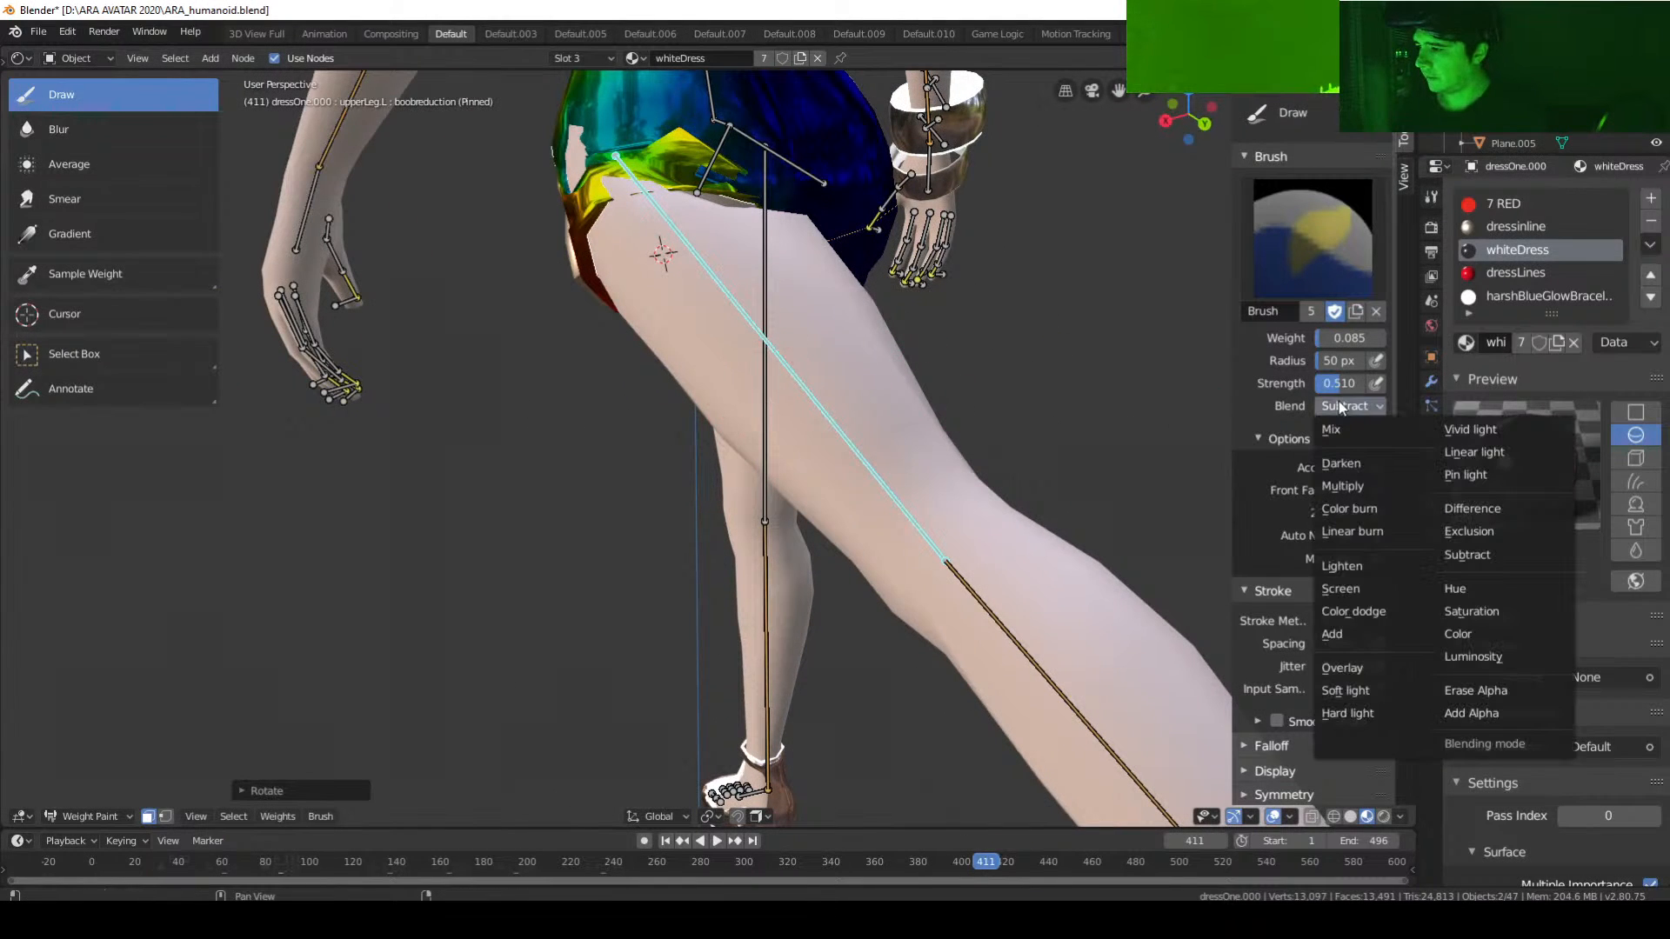
click(1329, 637)
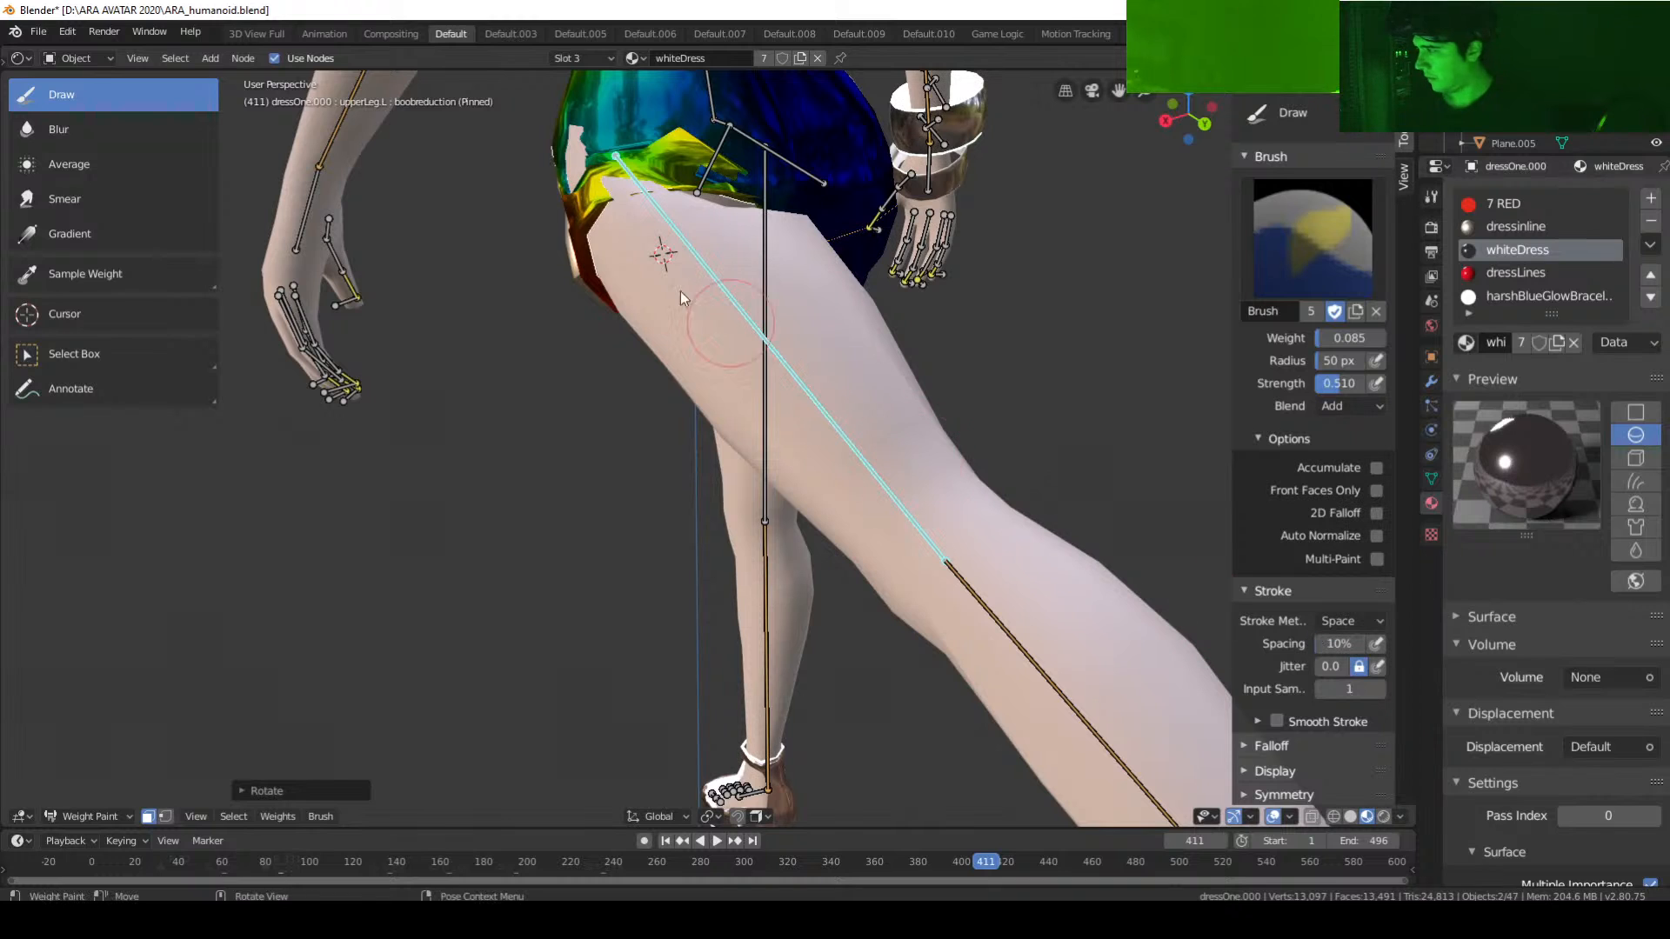
drag(583, 163, 566, 180)
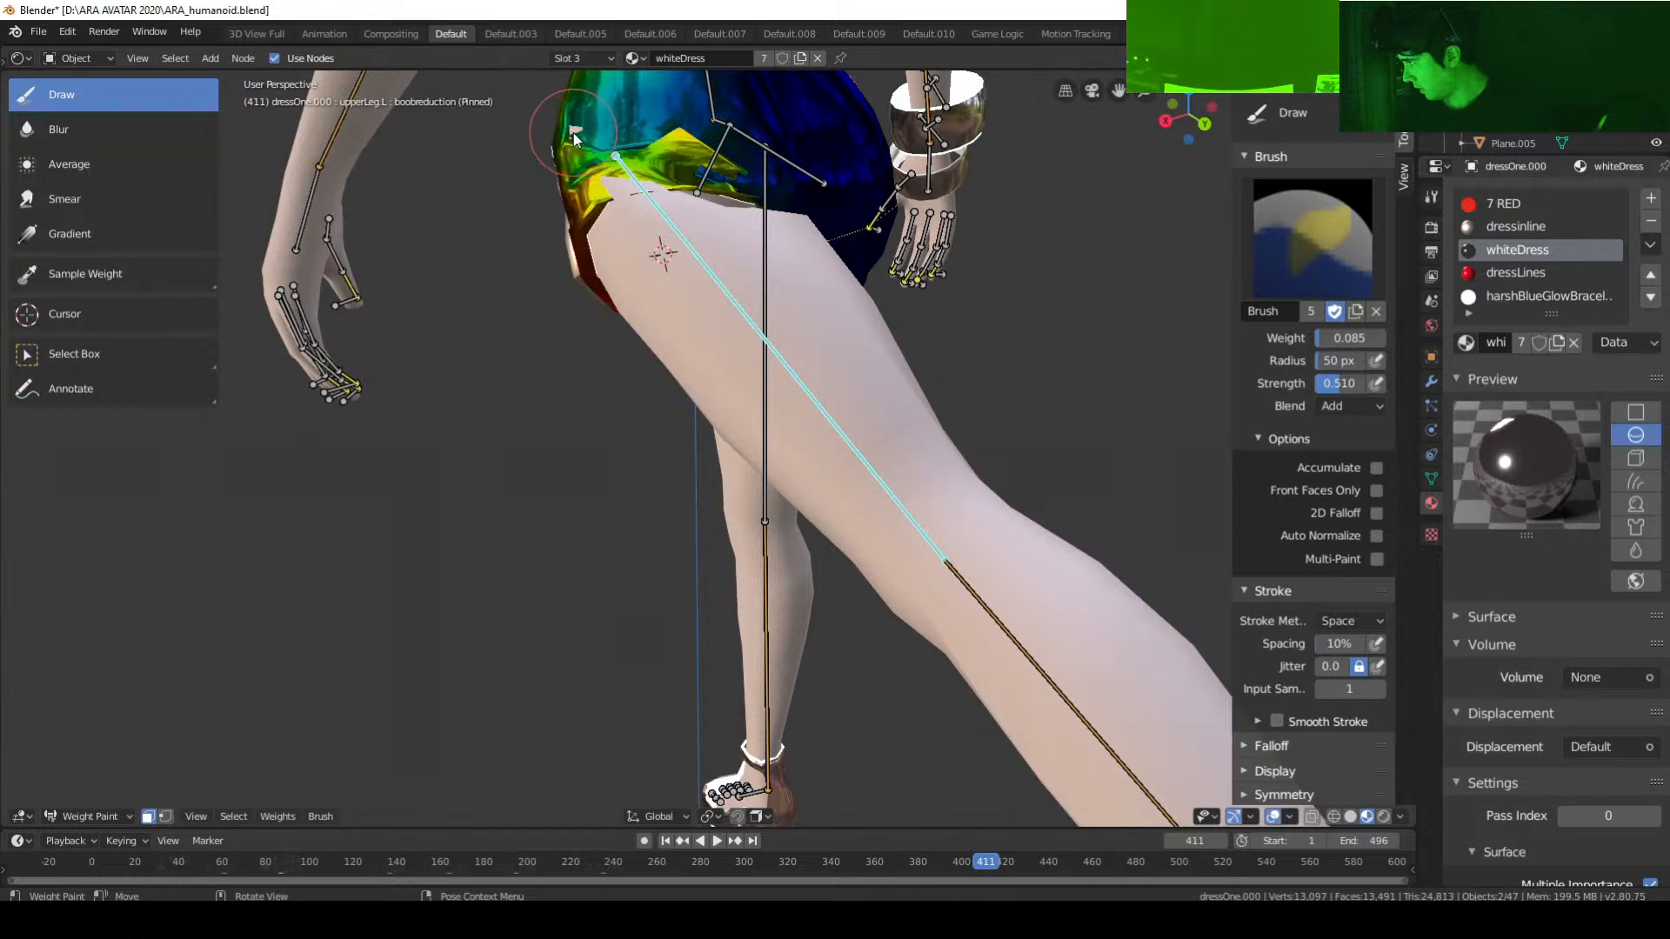
Step: Switch the brush blend to Subtract and reduce the upperLeg.L weight on the red spot at the dress's left hip
mouse_move(582, 129)
middle_down()
mouse_move(603, 253)
mouse_move(546, 237)
mouse_move(814, 221)
mouse_move(814, 286)
mouse_move(816, 175)
mouse_move(598, 146)
mouse_move(697, 154)
middle_up()
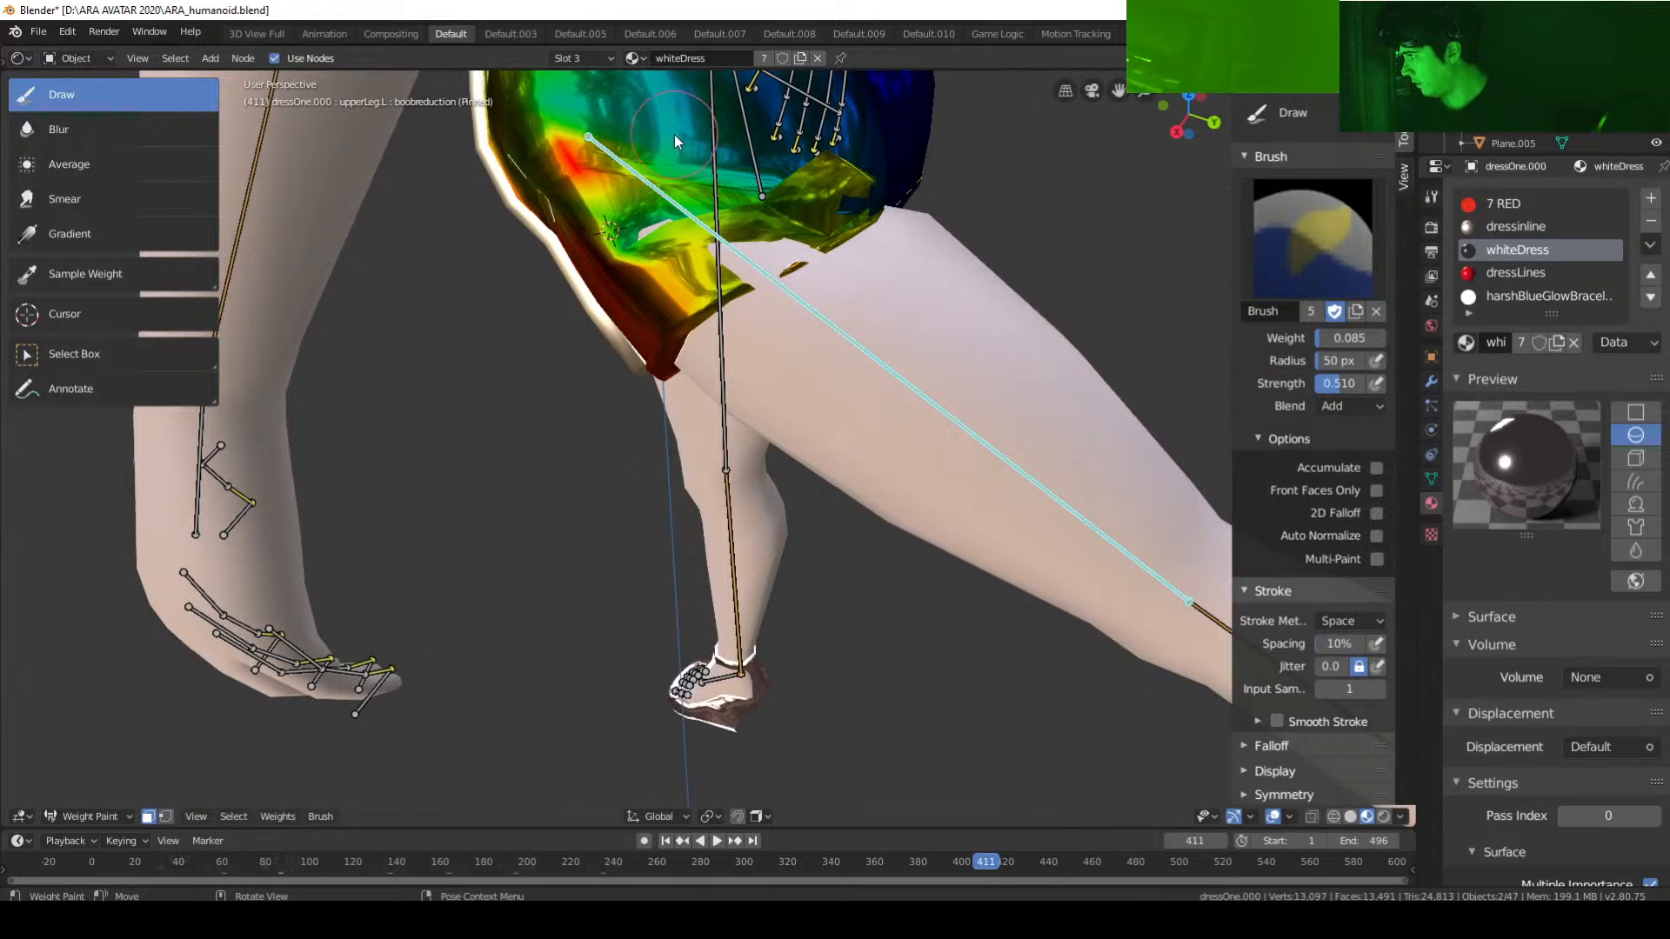
click(1356, 406)
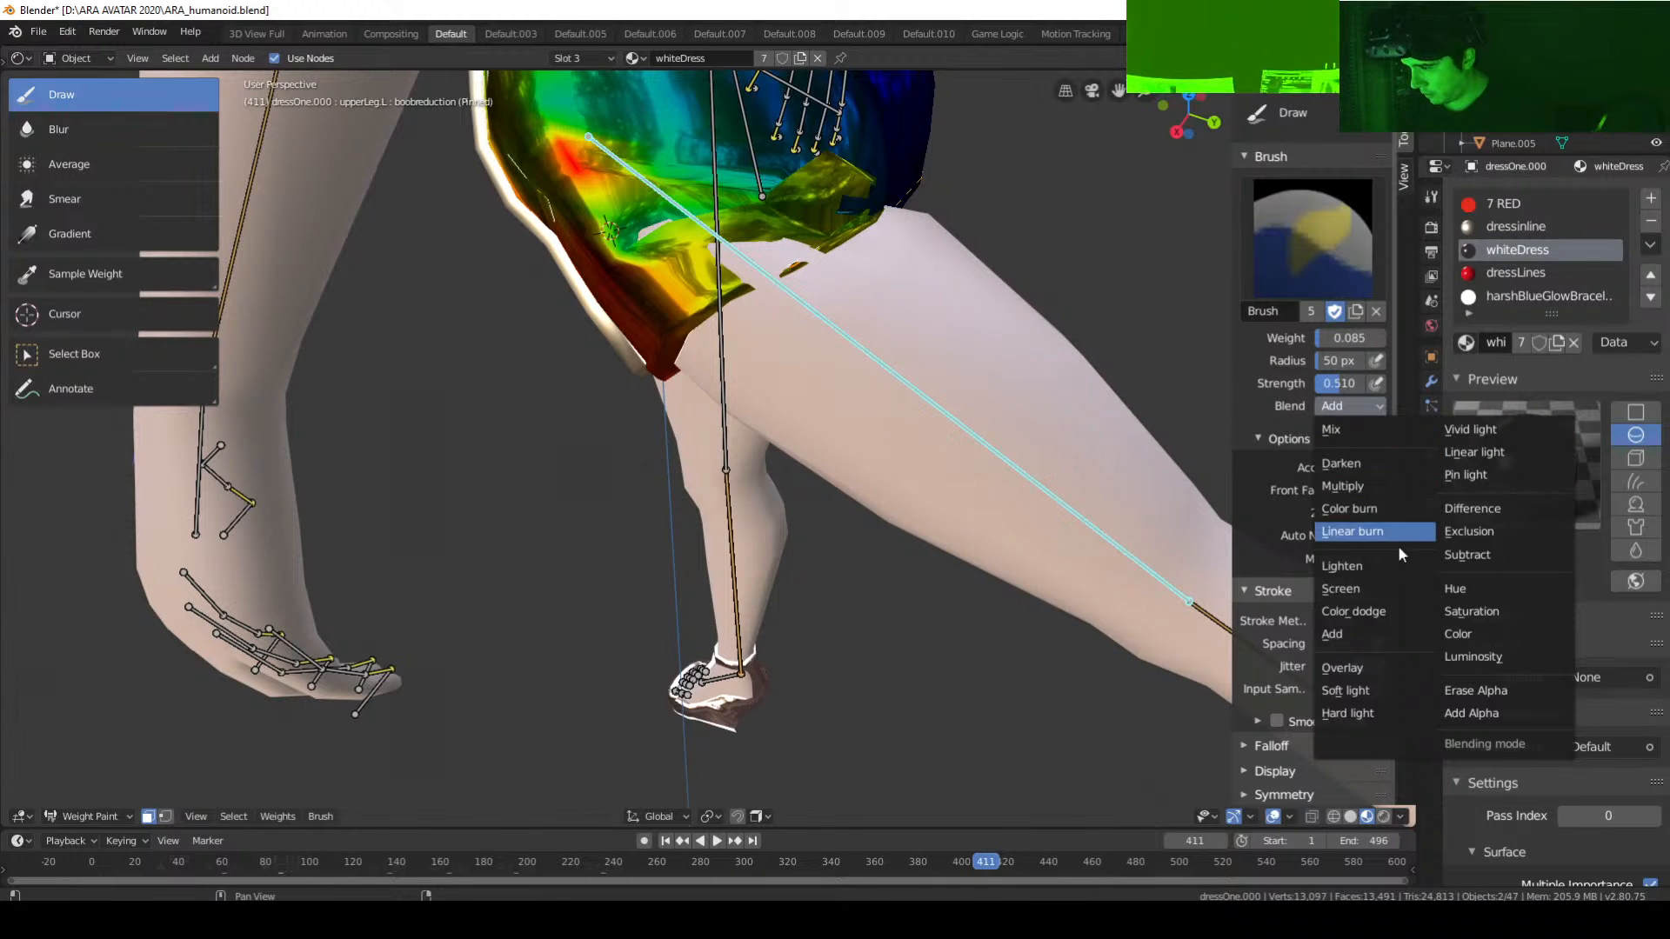
click(1473, 554)
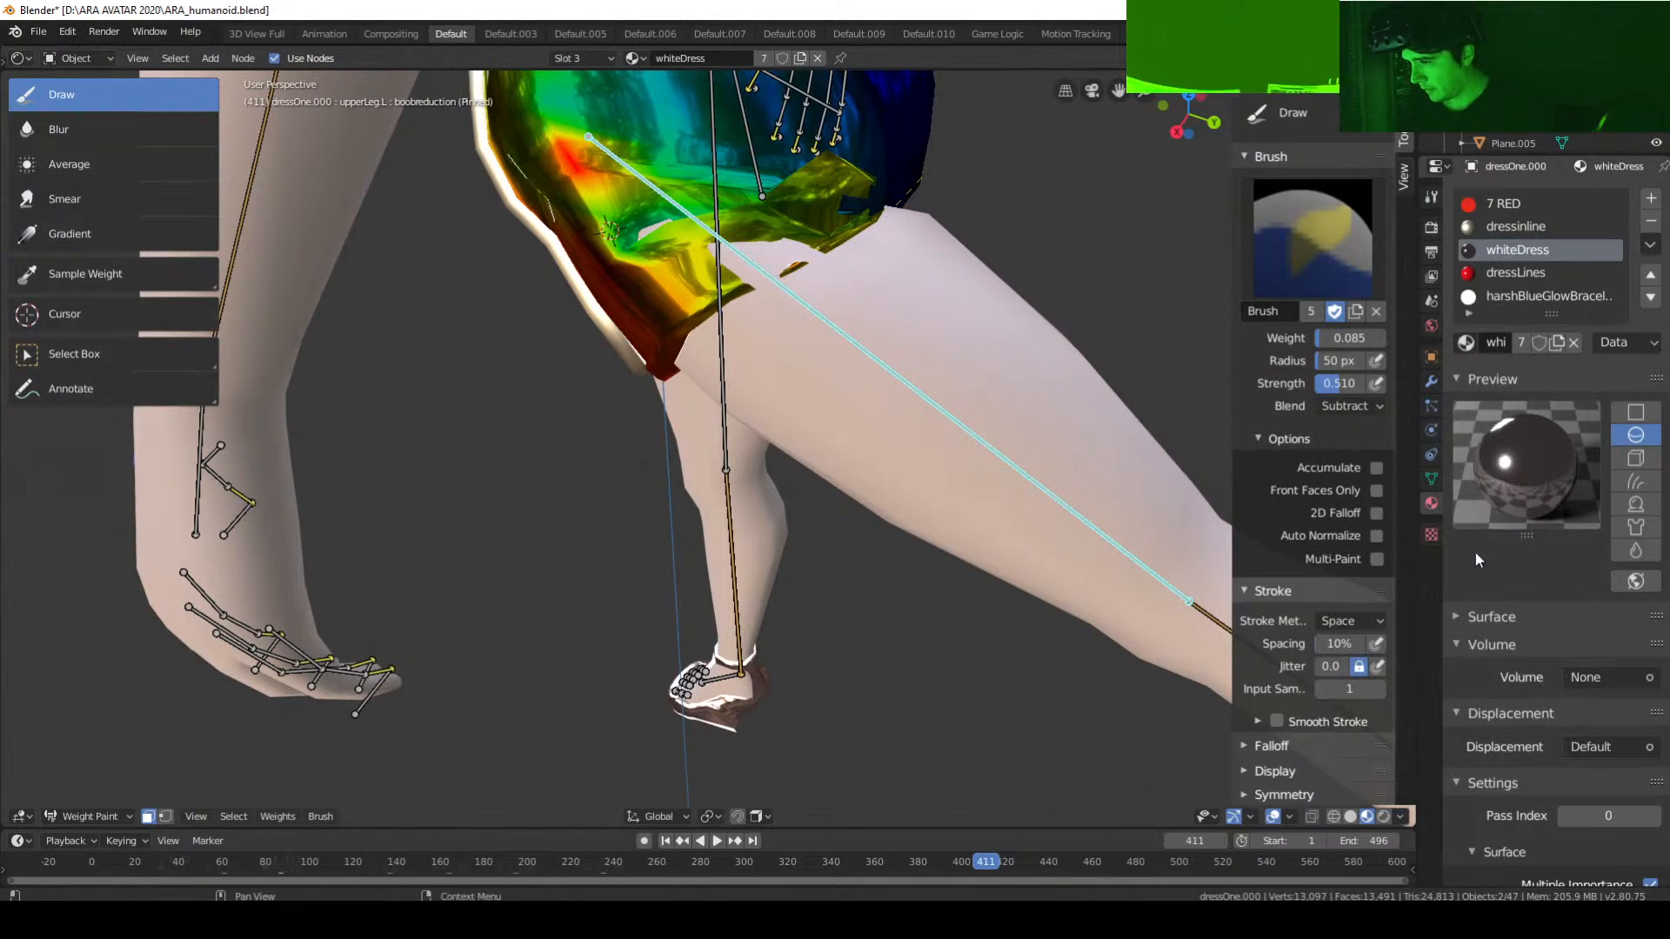
drag(576, 171, 574, 161)
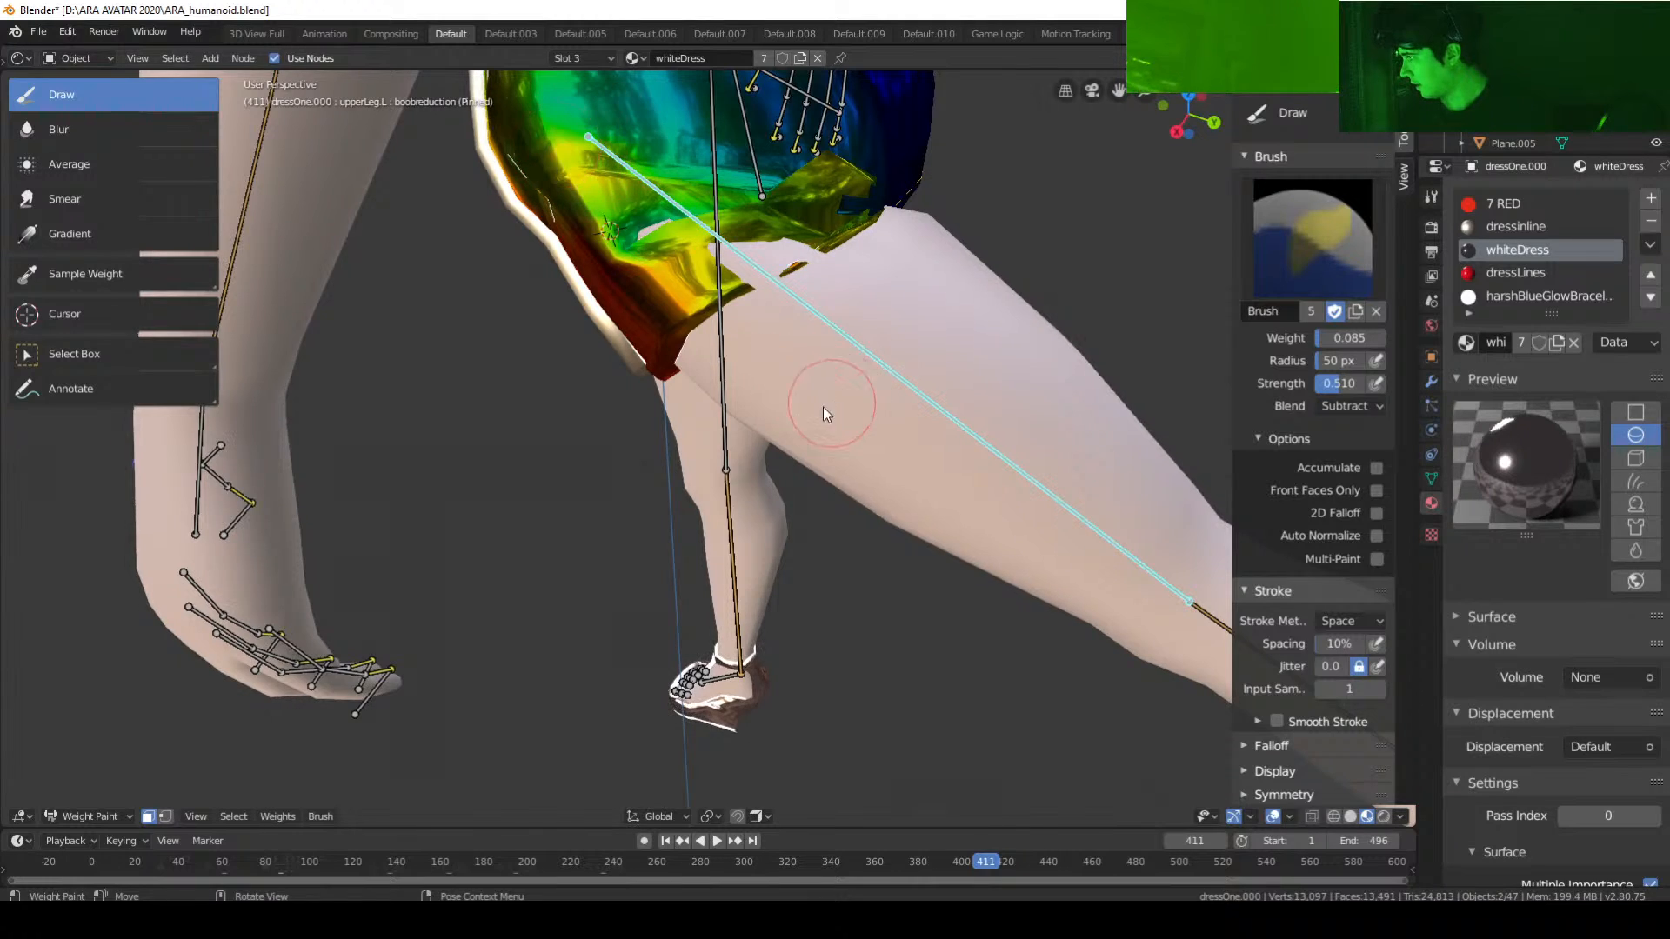
Step: Set the brush blend back to Add and increase upperLeg.L weight where skin shows through near the dress's rear left hem
middle_drag(823, 409, 1044, 397)
click(1351, 406)
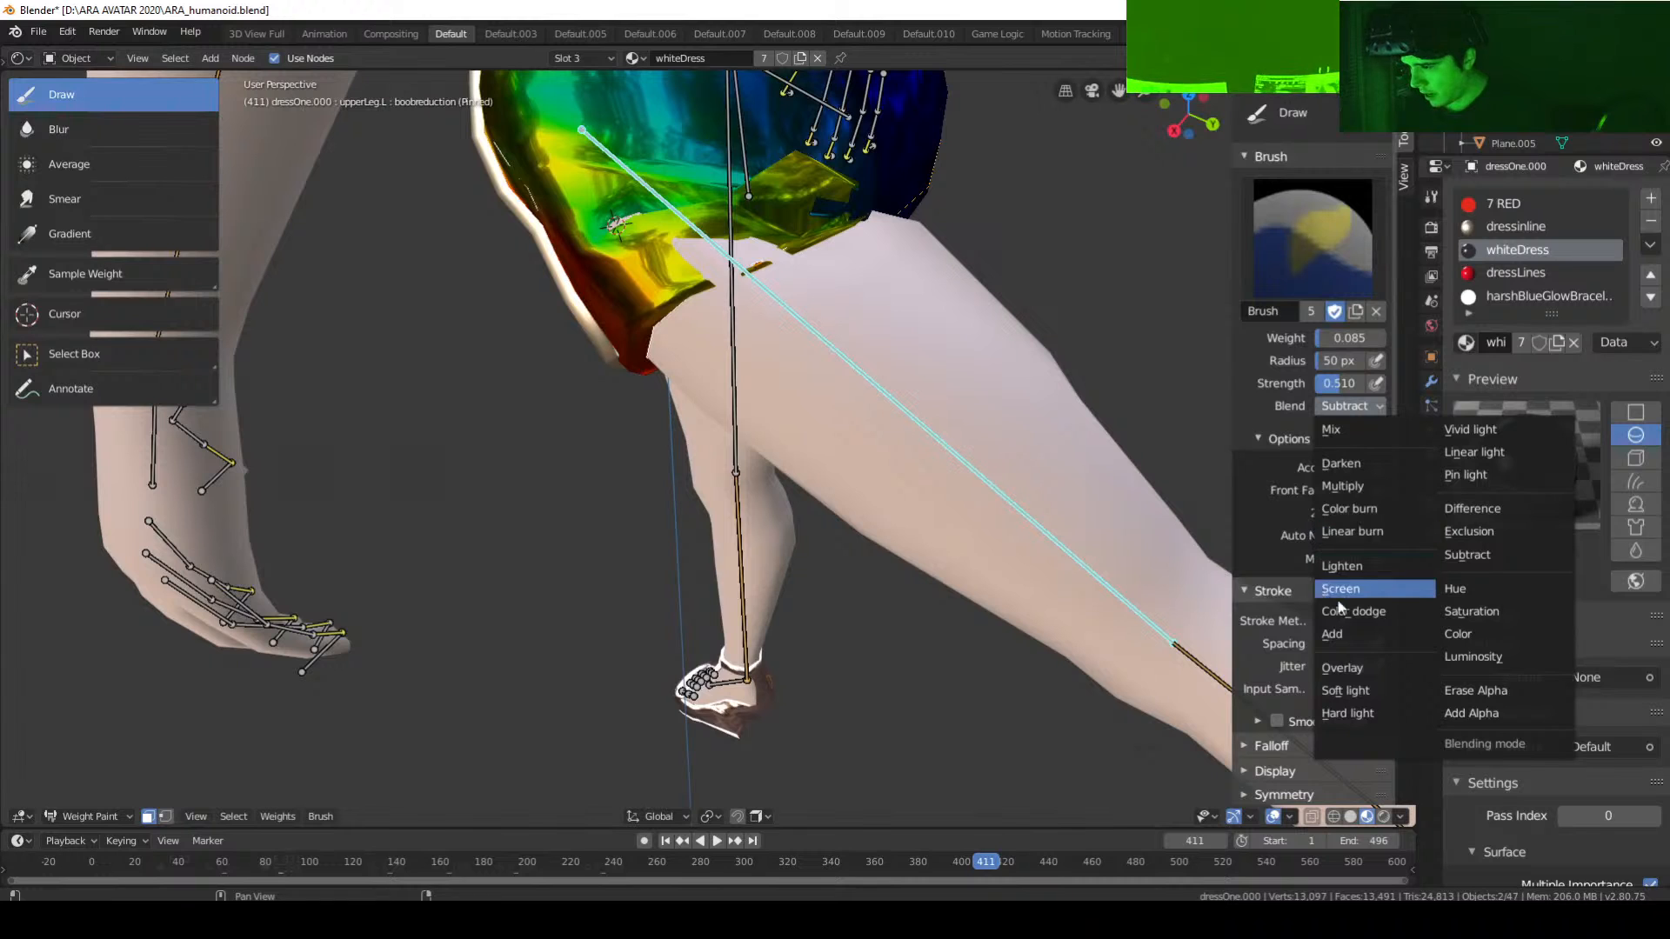
click(1358, 644)
middle_drag(901, 439, 879, 480)
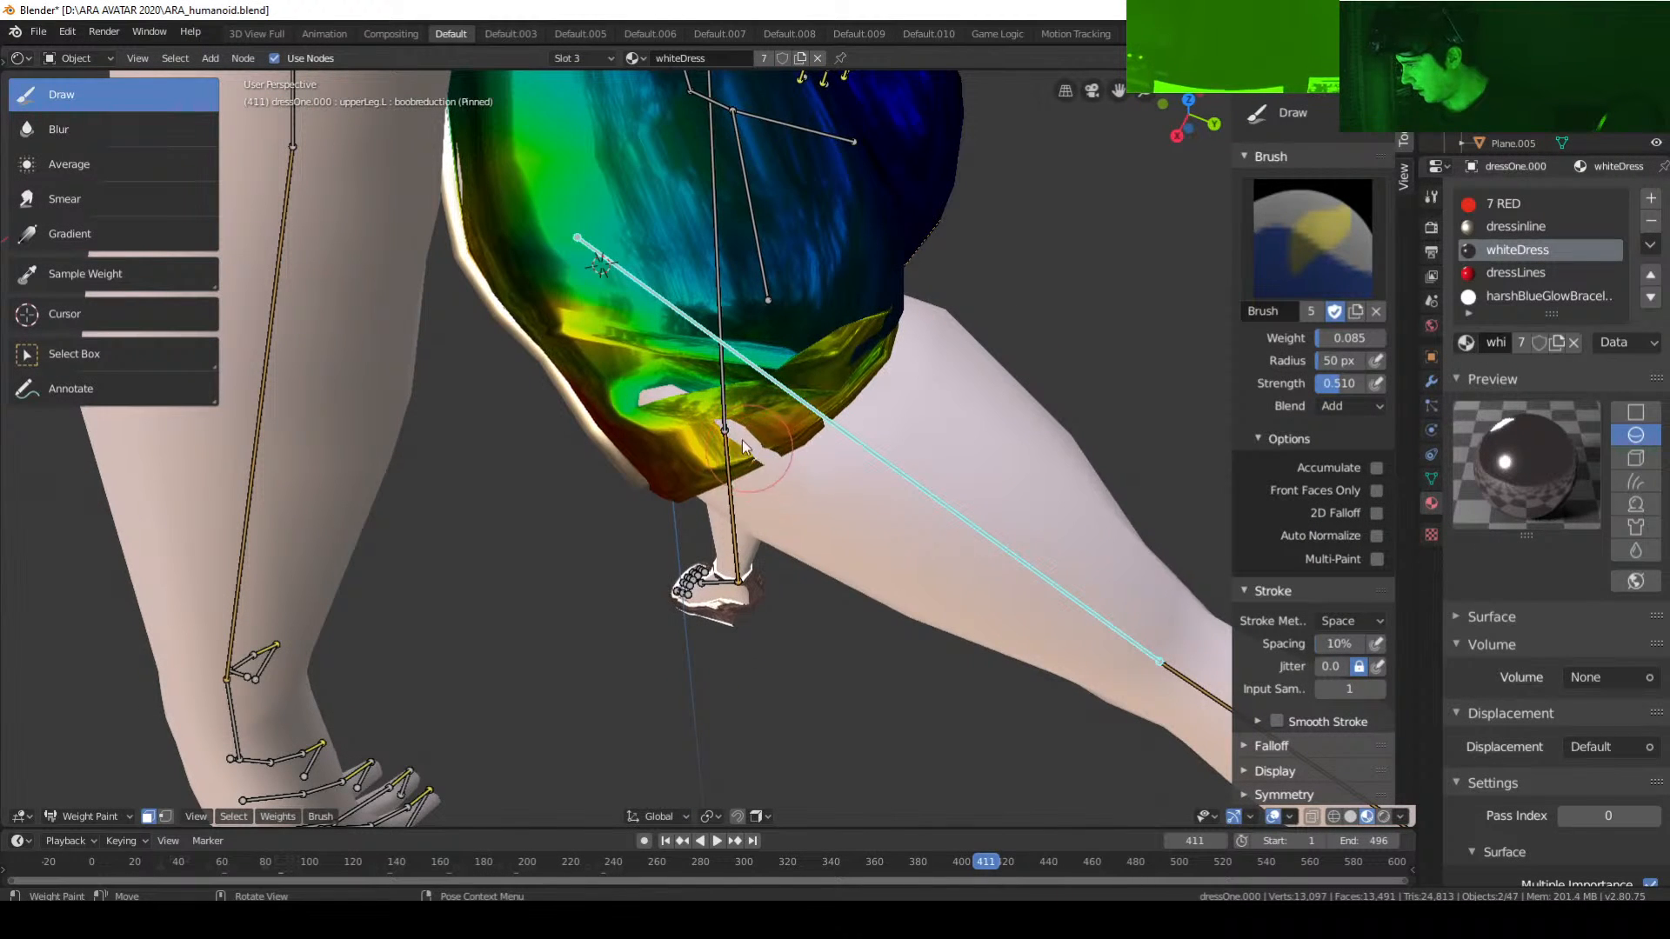
mouse_move(744, 448)
mouse_down()
mouse_move(654, 402)
mouse_move(753, 437)
mouse_move(764, 457)
mouse_move(747, 442)
mouse_up()
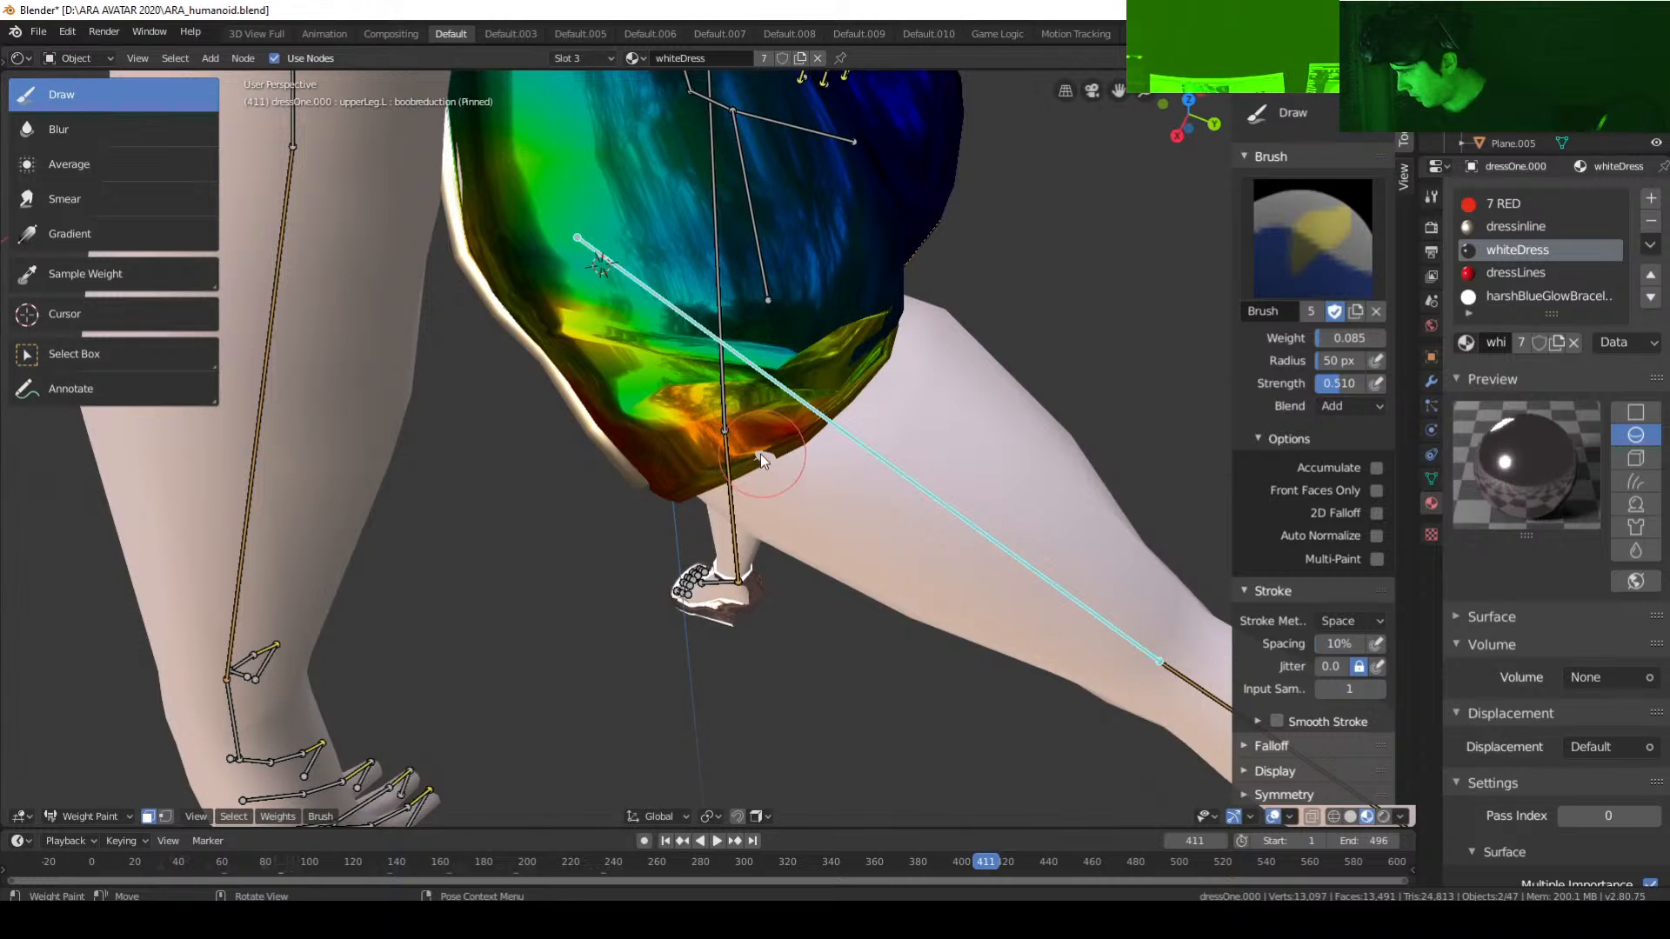
mouse_move(760, 454)
middle_down()
mouse_move(832, 396)
mouse_move(836, 355)
mouse_move(755, 445)
mouse_move(541, 329)
middle_up()
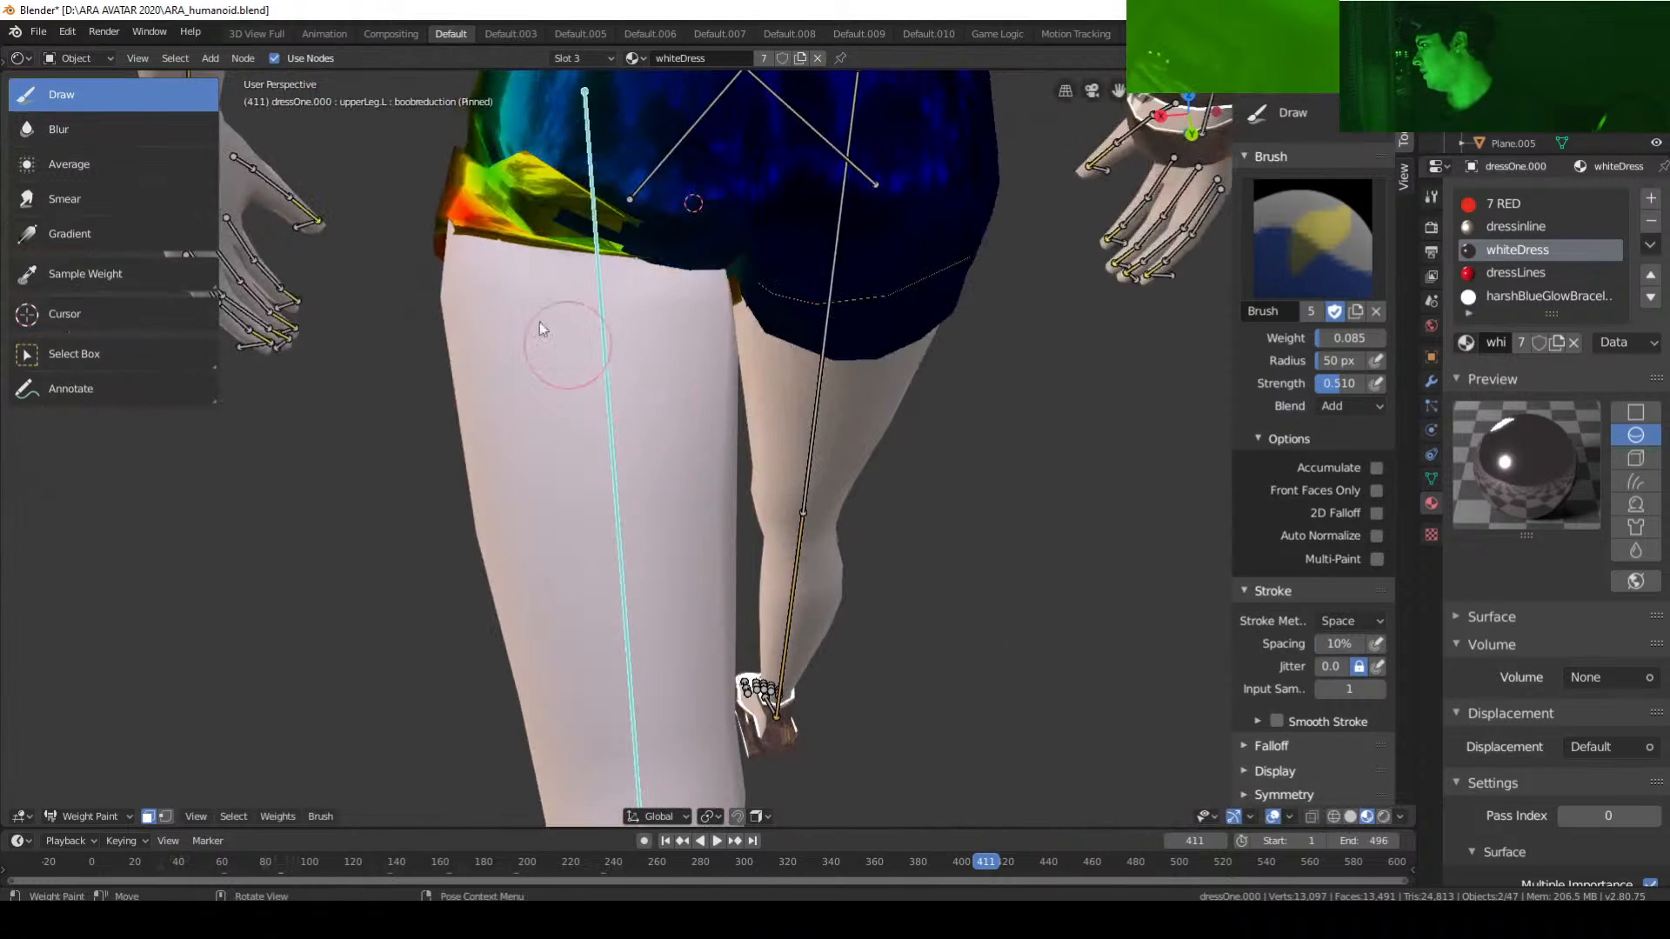
drag(467, 230, 440, 240)
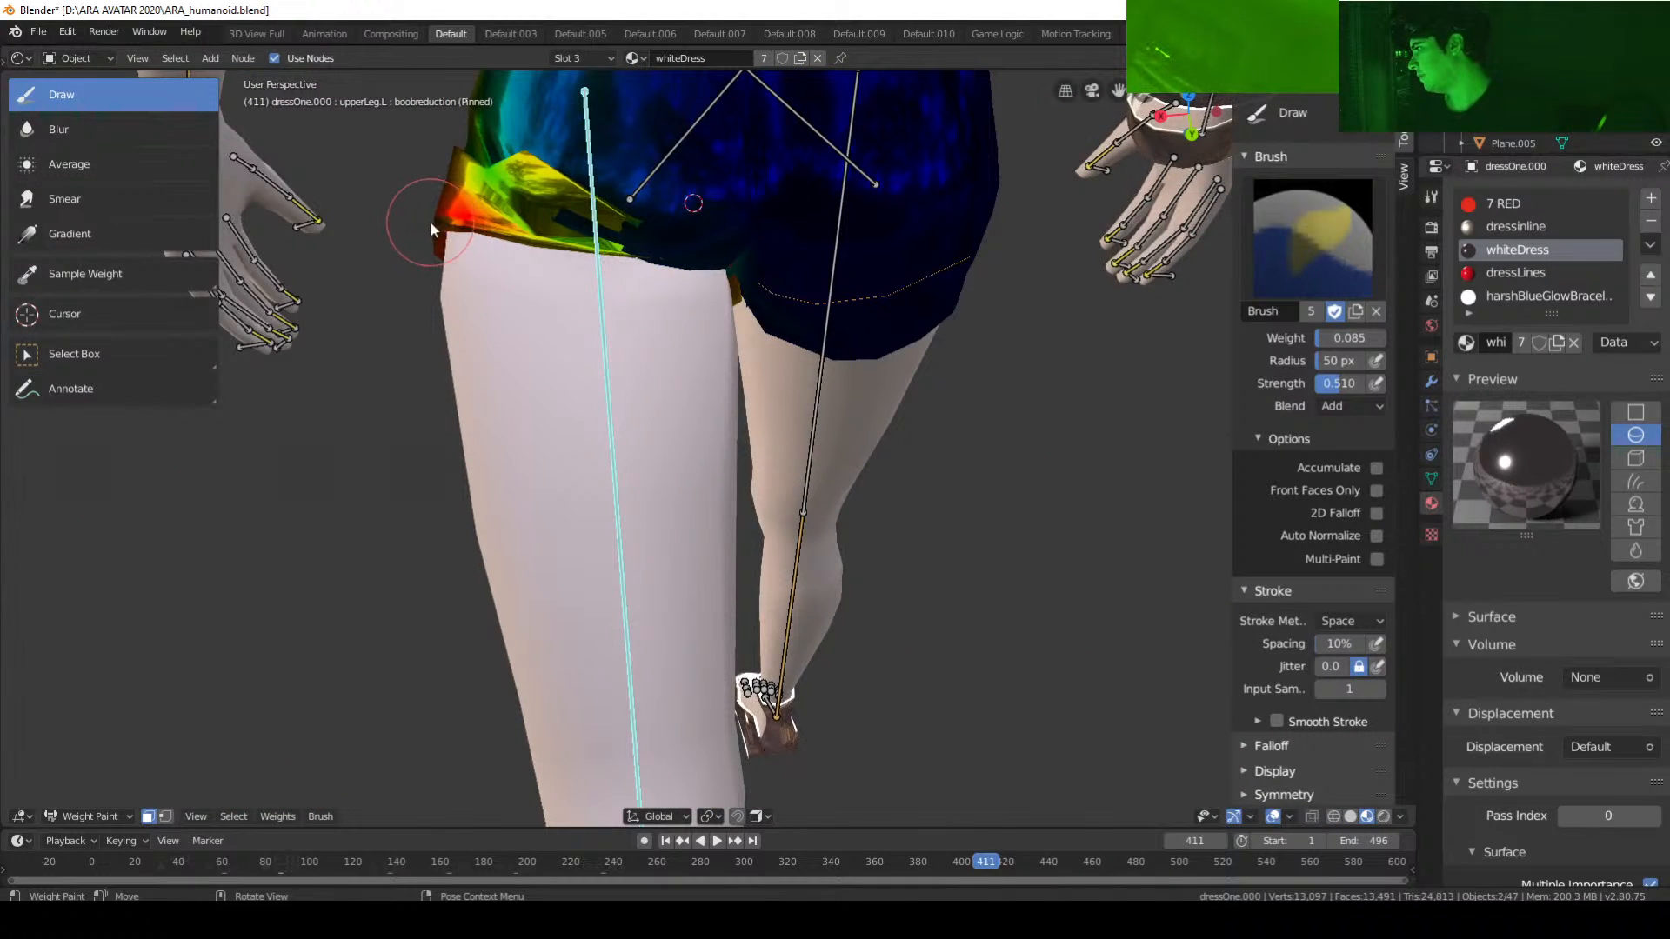
Step: Check the dress around the raised thigh from behind and from the side, and save the file
middle_drag(595, 262, 714, 361)
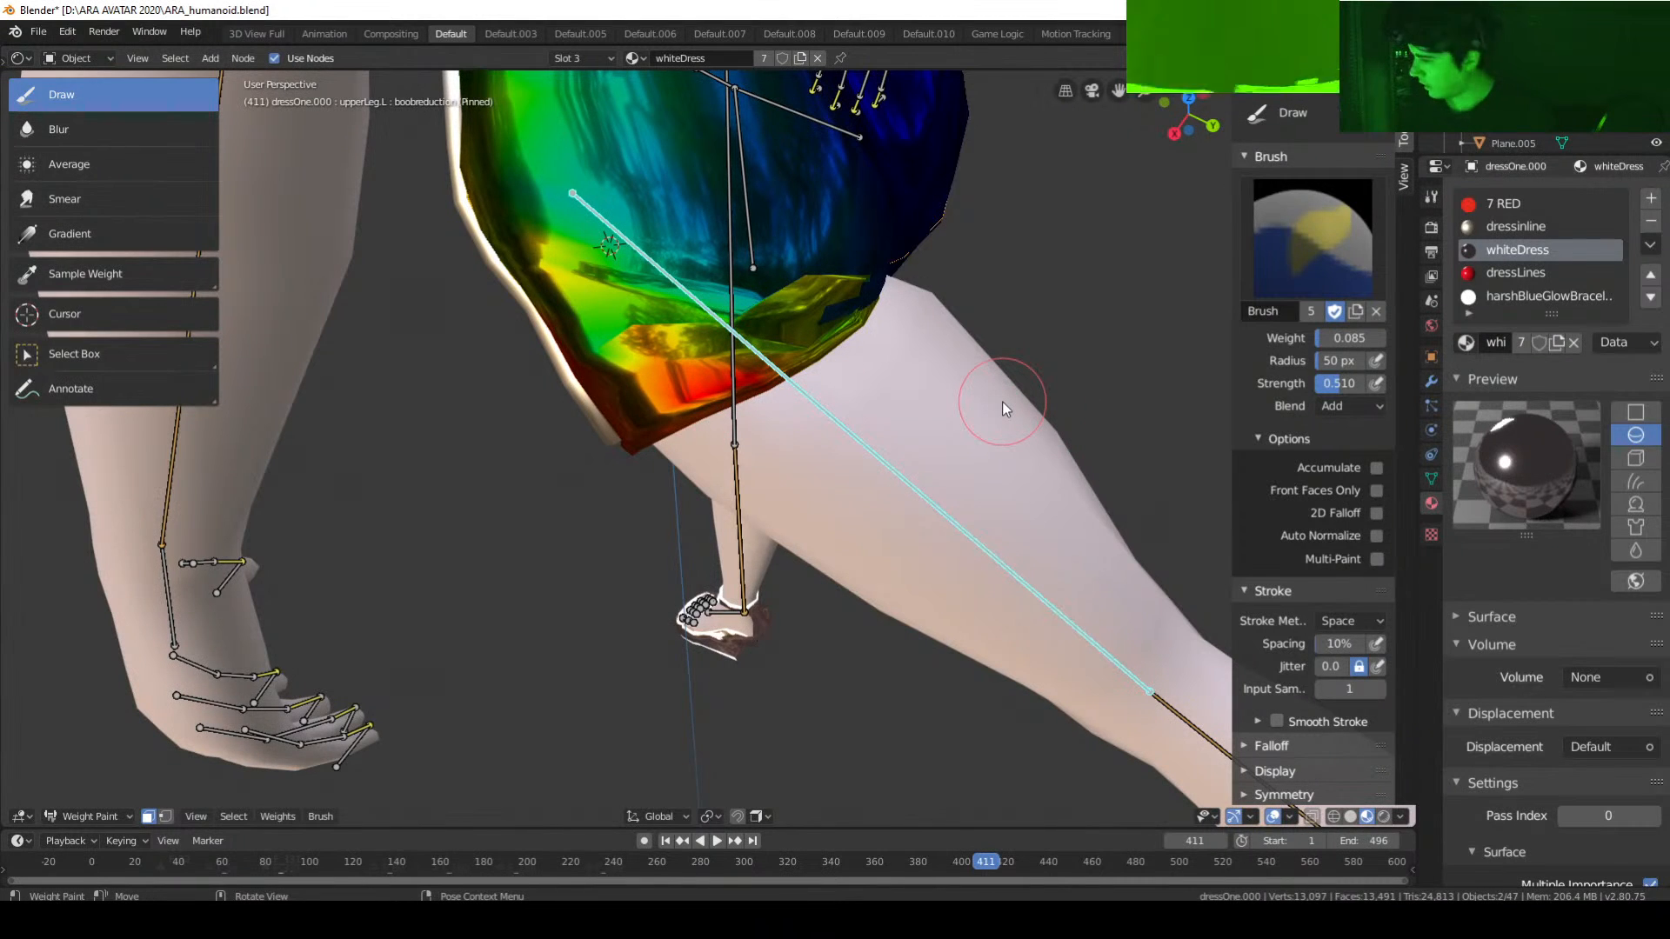
key(KP_3)
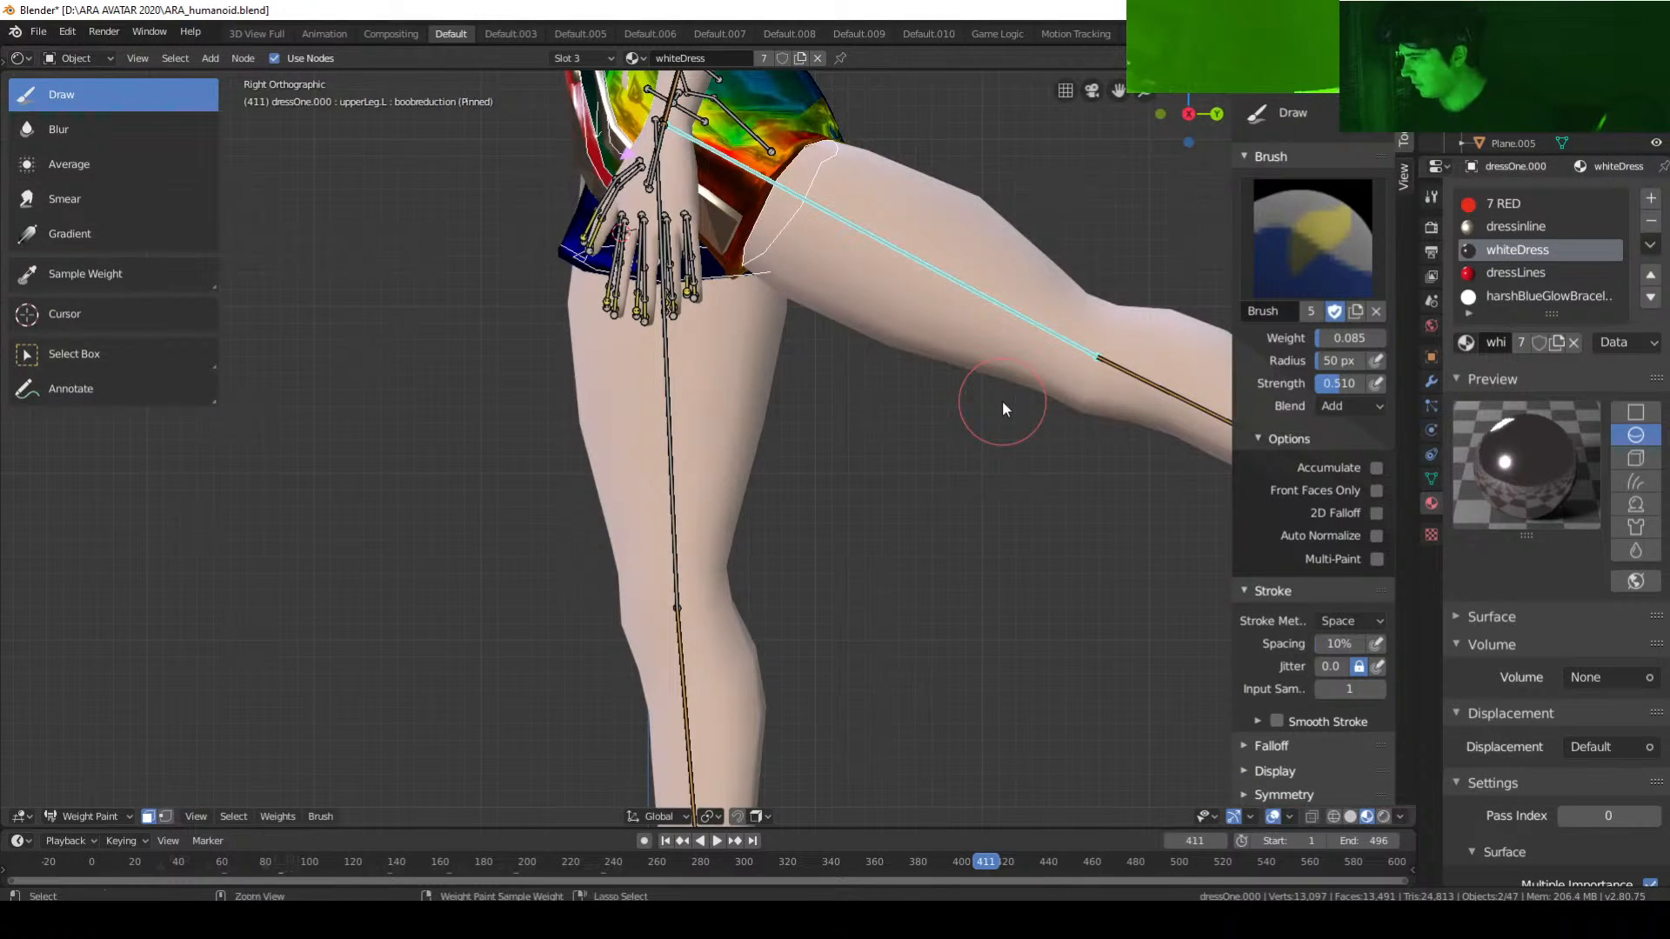
key(ctrl+s)
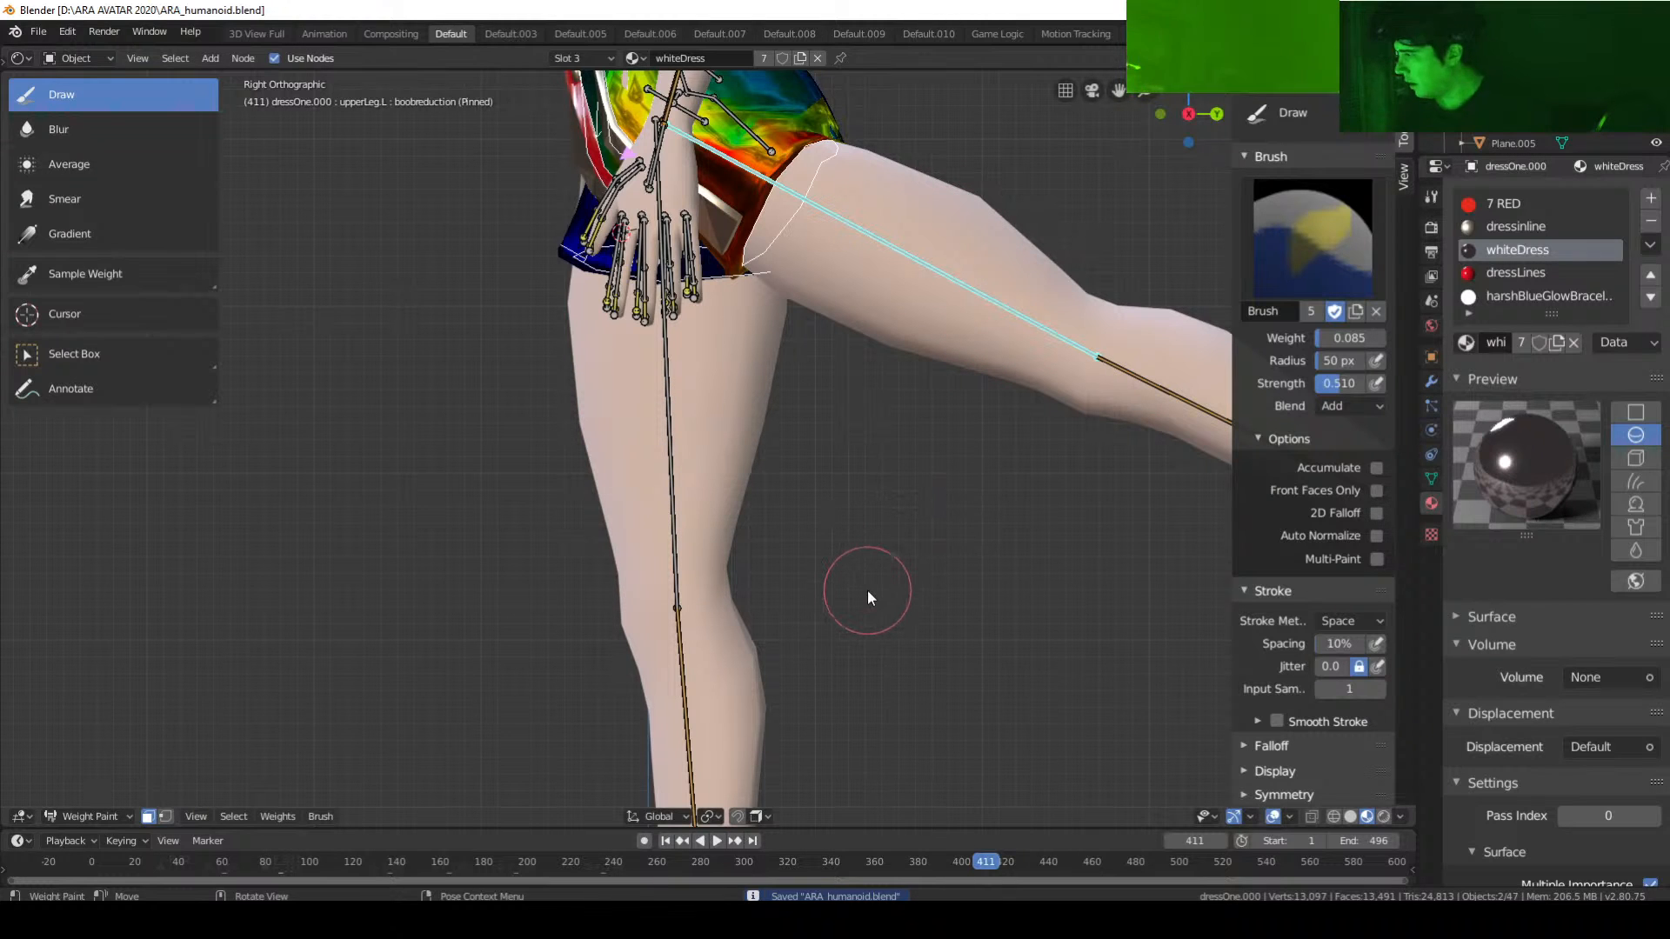
Step: Check the pose from the back and front, and rotate upperLeg.L forward in the side view until the thigh is nearly horizontal
key(ctrl+KP_1)
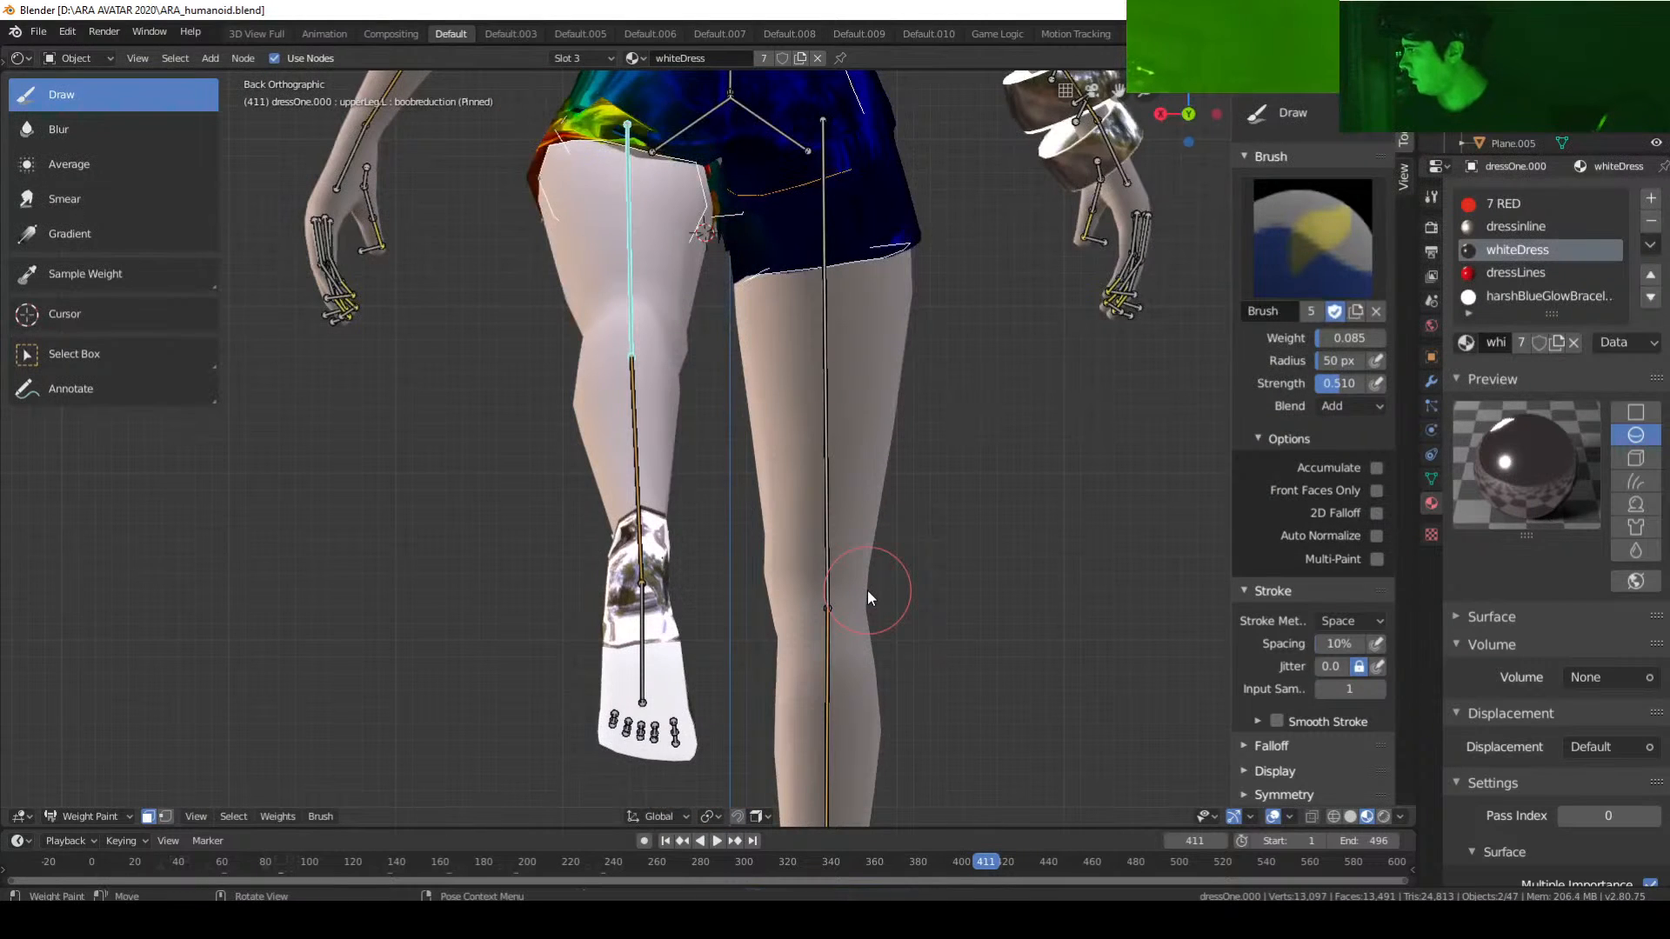
mouse_move(869, 590)
middle_down()
mouse_move(814, 503)
mouse_move(820, 630)
mouse_move(898, 633)
mouse_move(1052, 579)
middle_up()
key(KP_1)
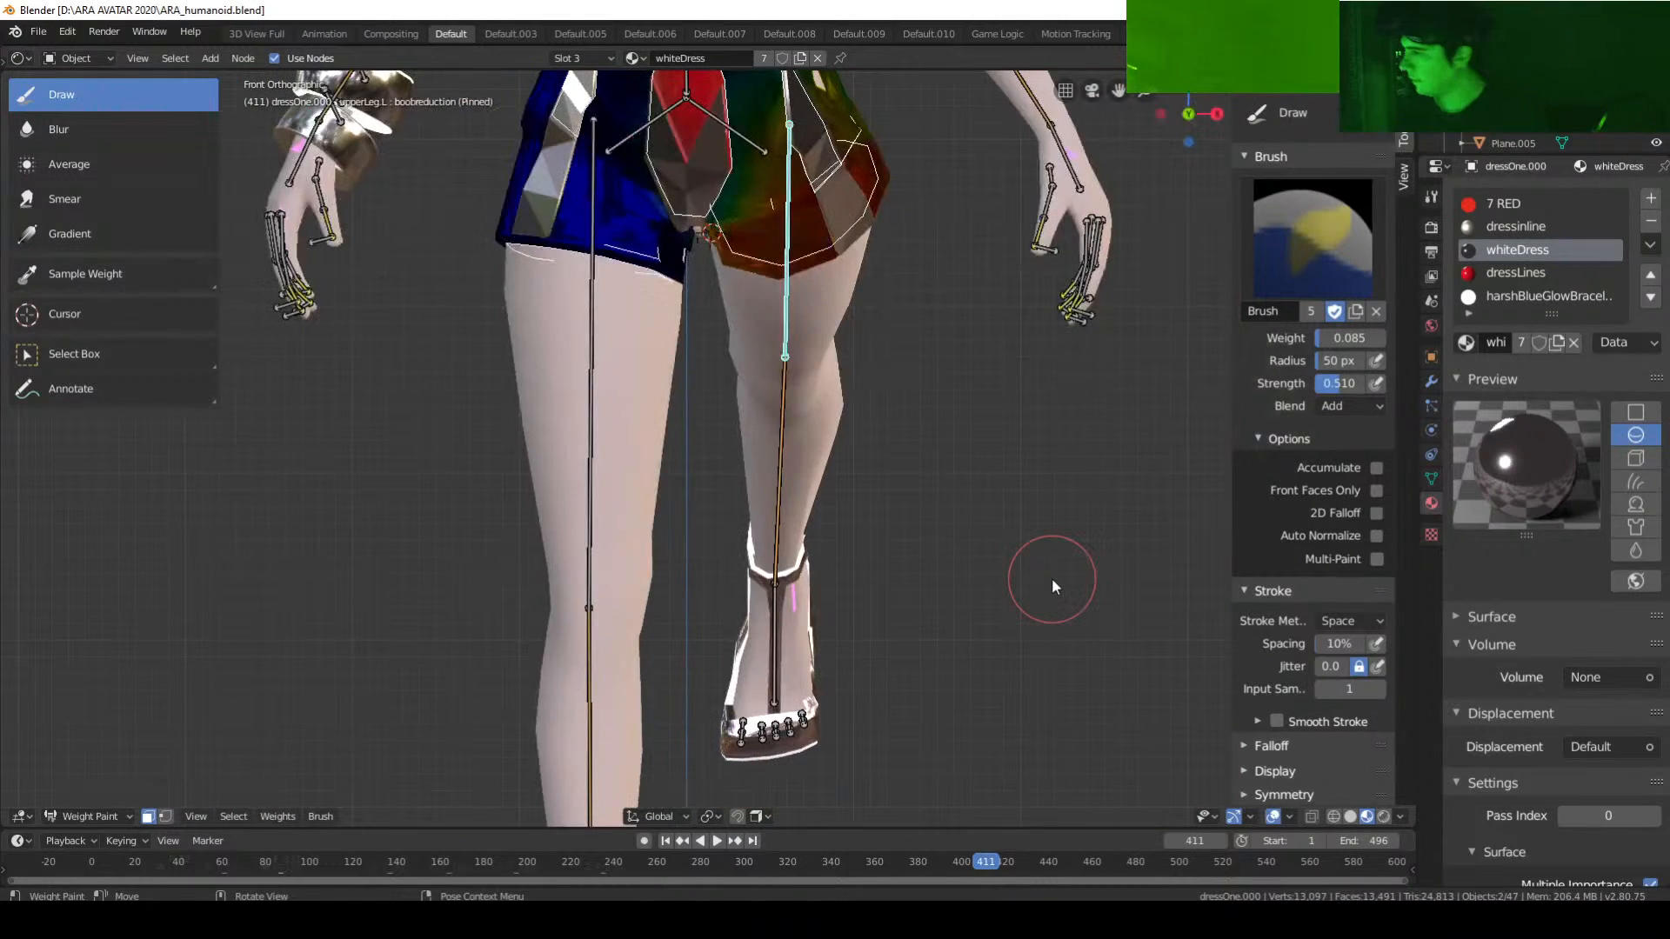
key(KP_3)
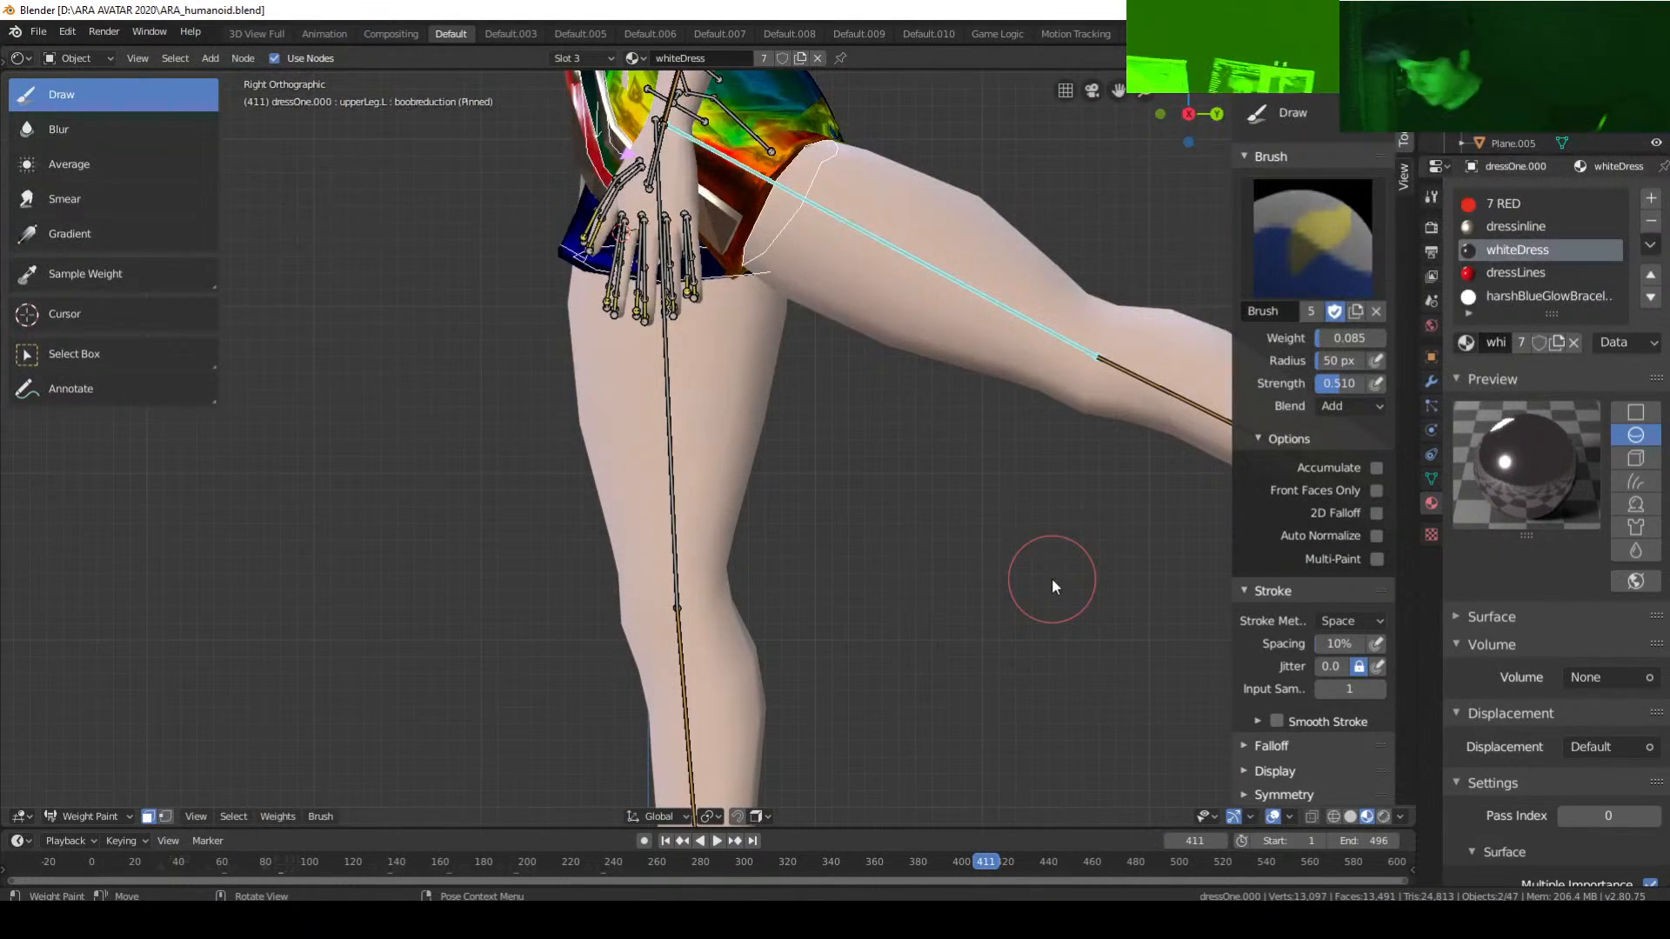
key(r)
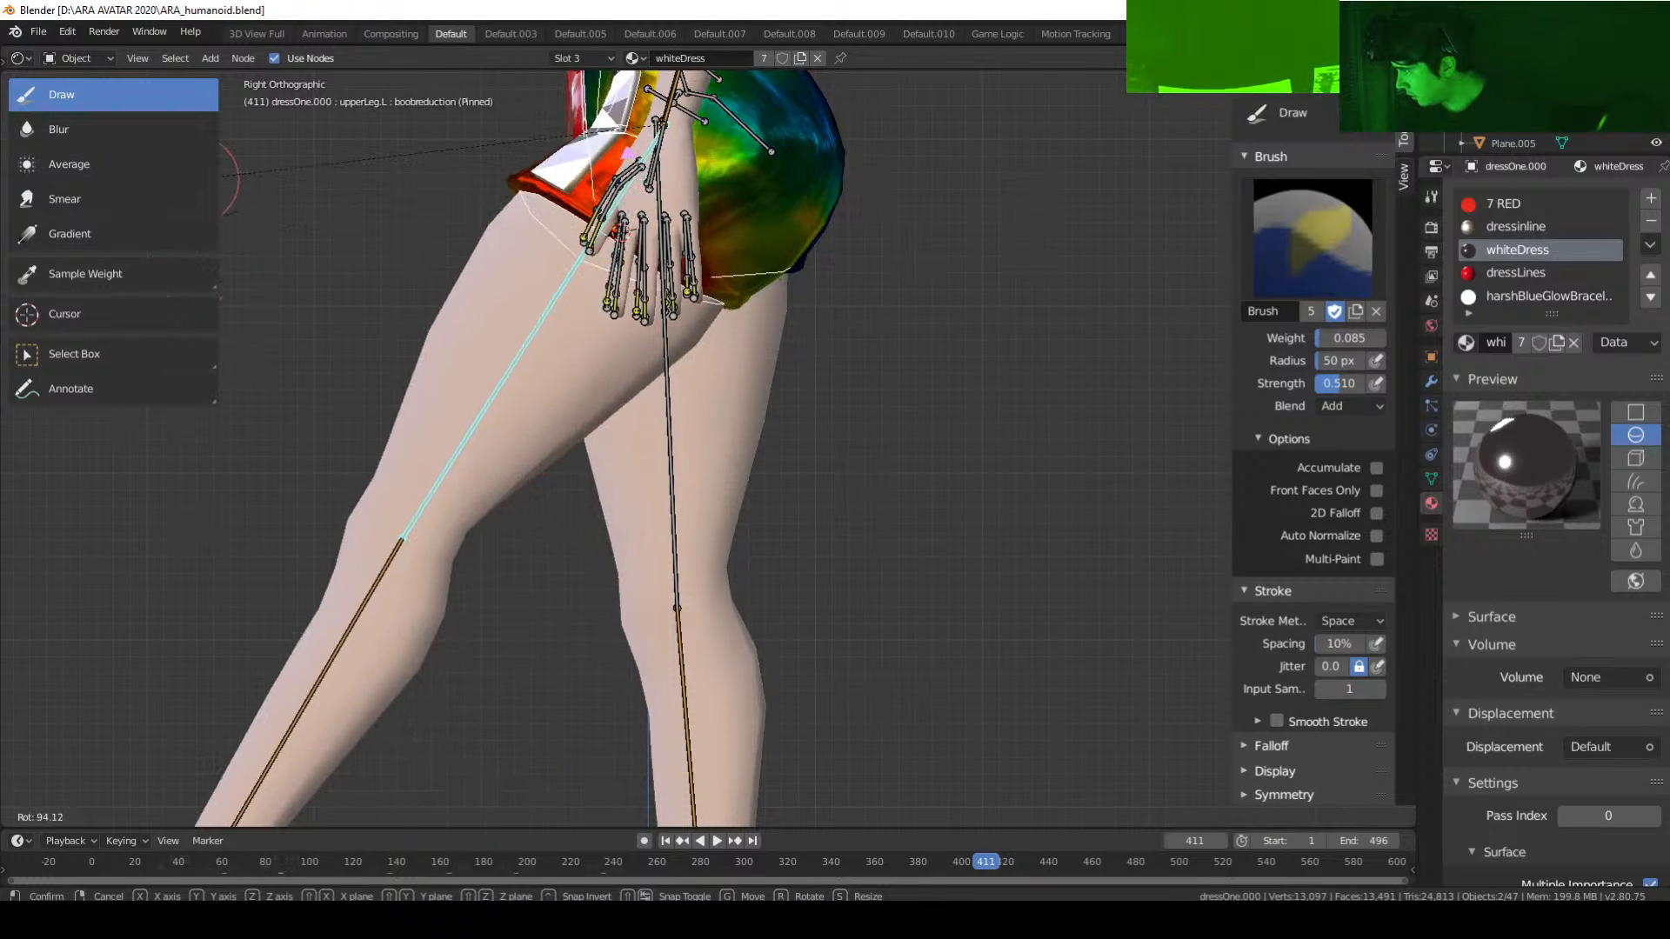
click(180, 524)
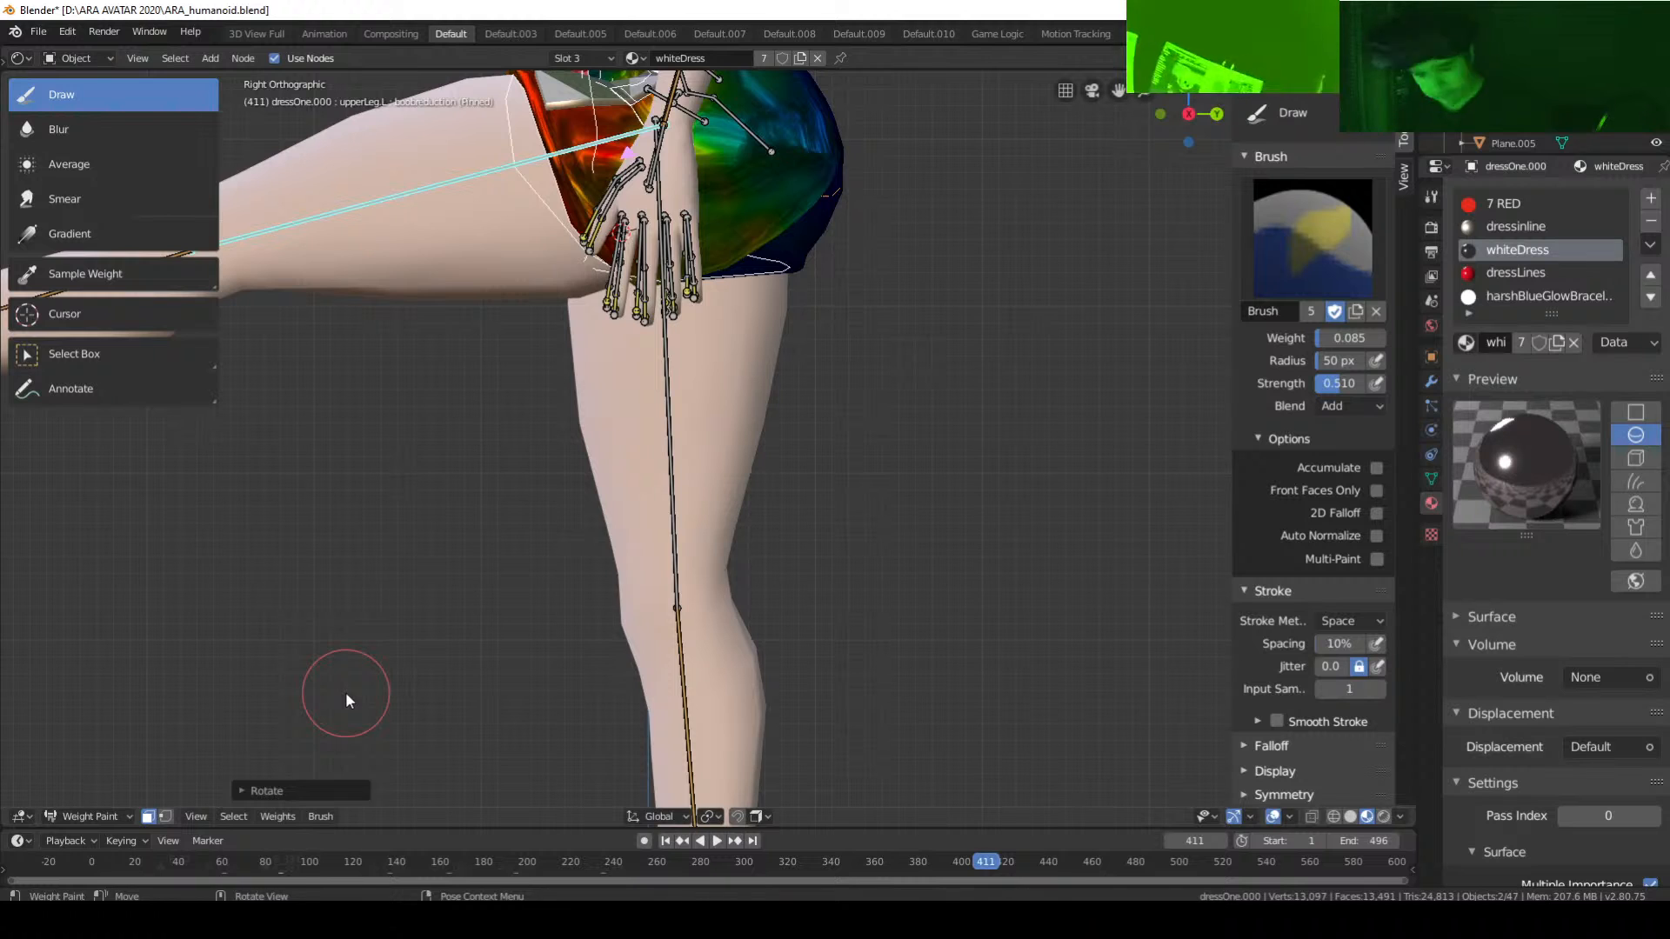
Step: Rotate upperLeg.L about the global Z axis in the front view until the raised leg points out to the side
key(KP_1)
scroll(365, 701, down, 6)
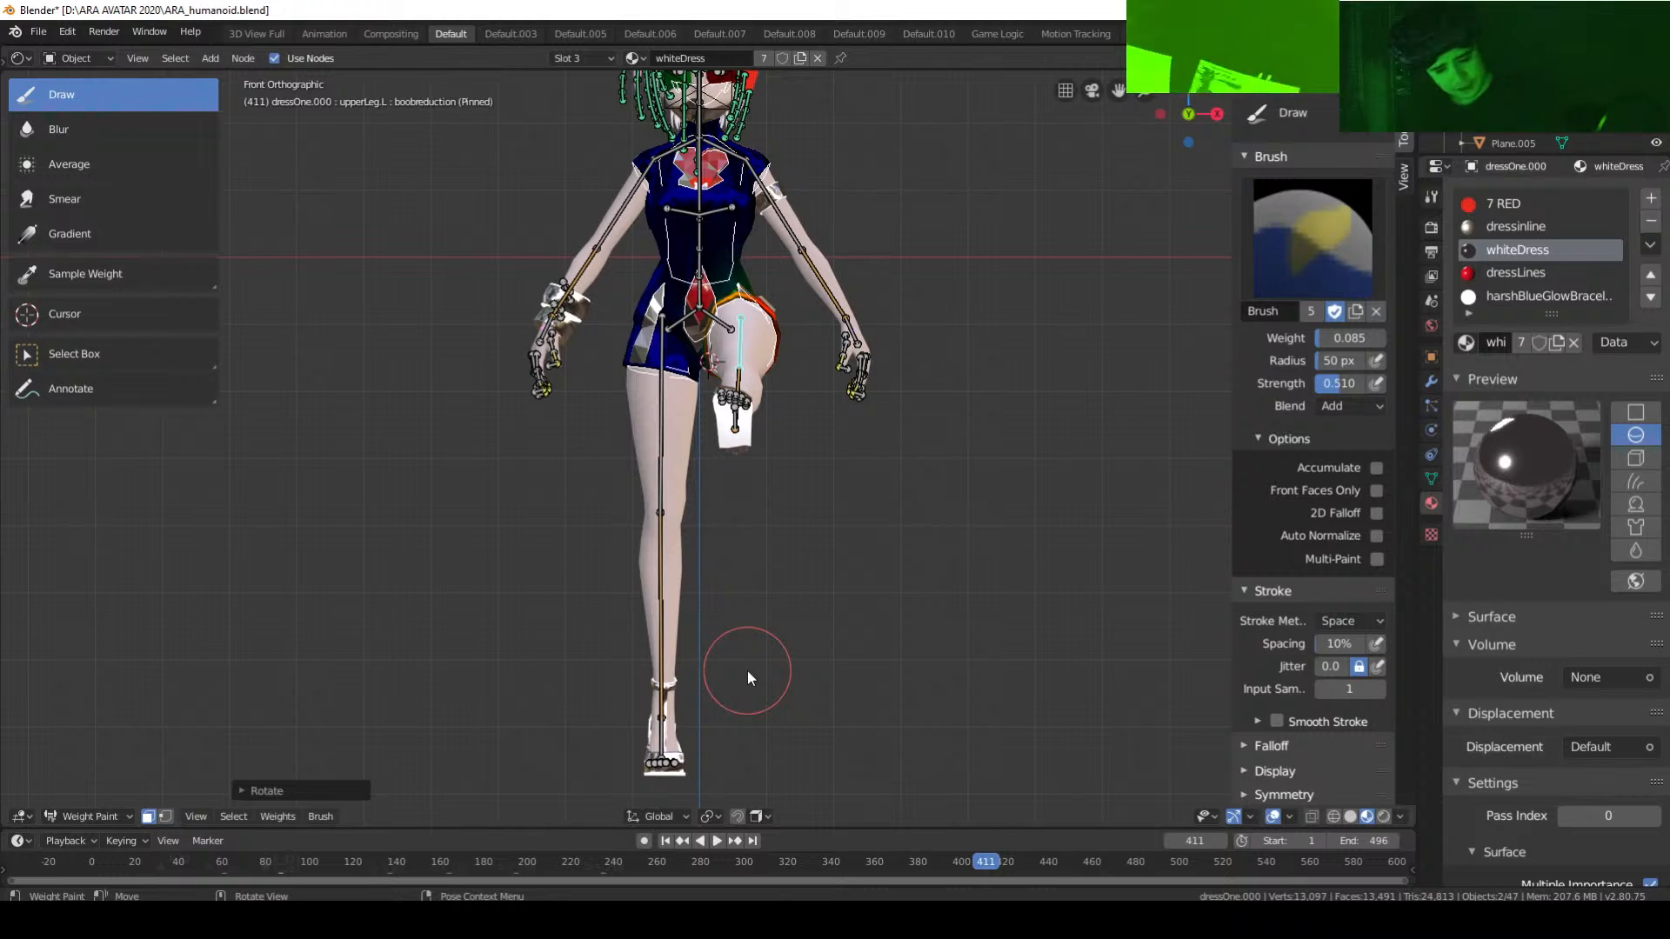
key(r)
key(z)
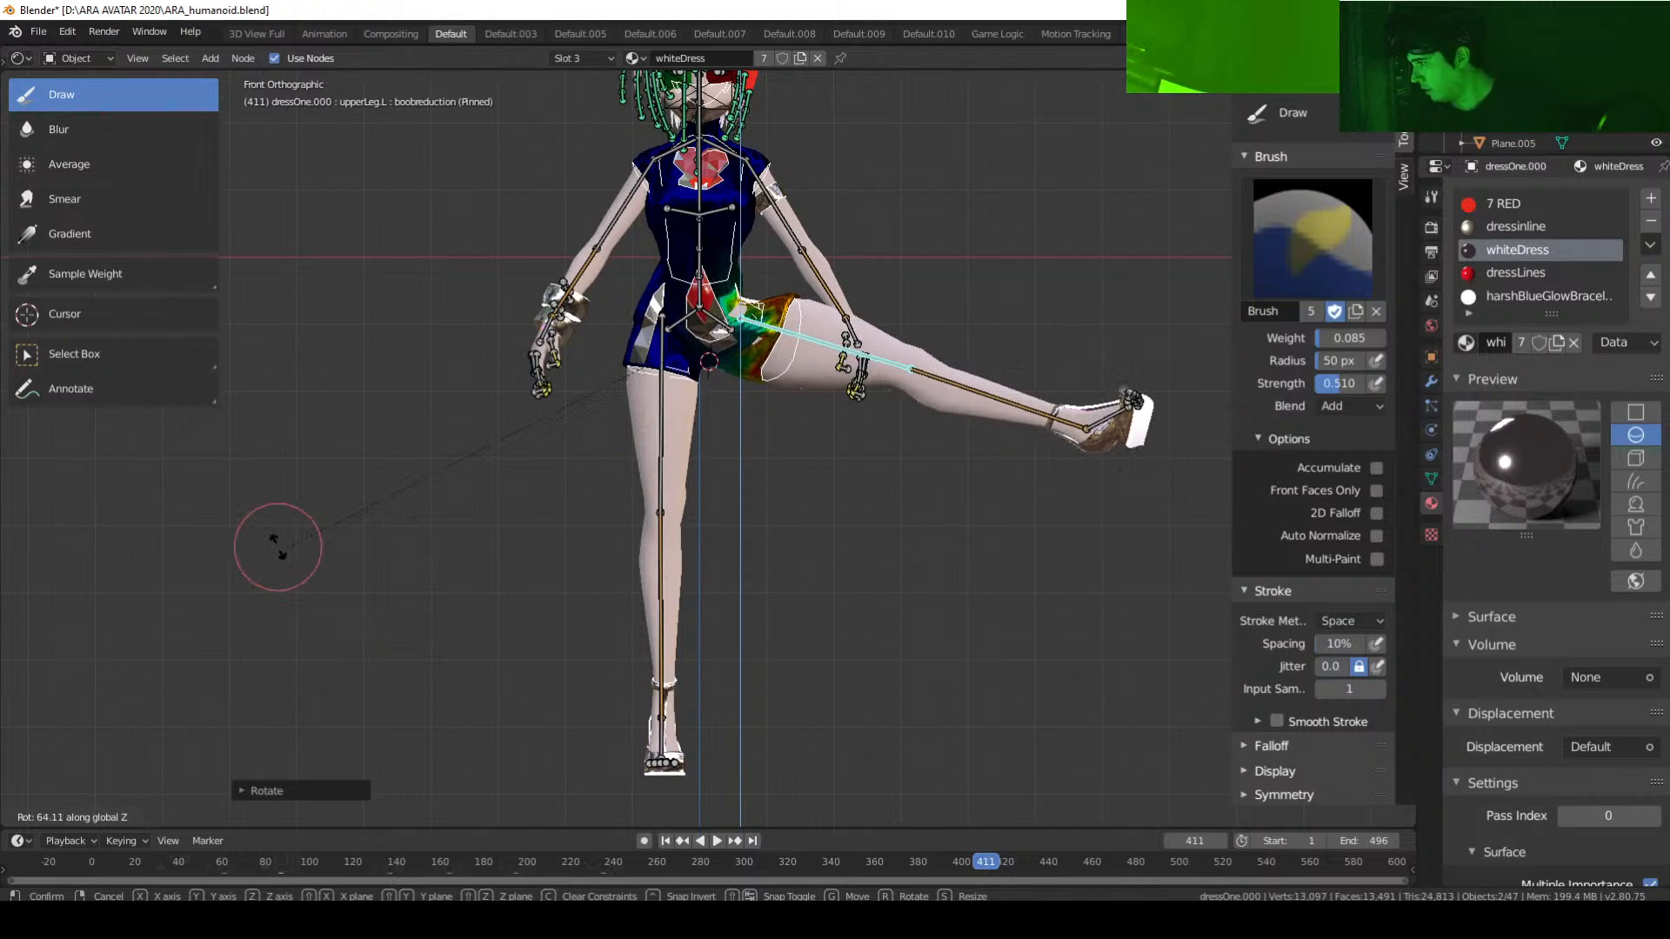
click(398, 529)
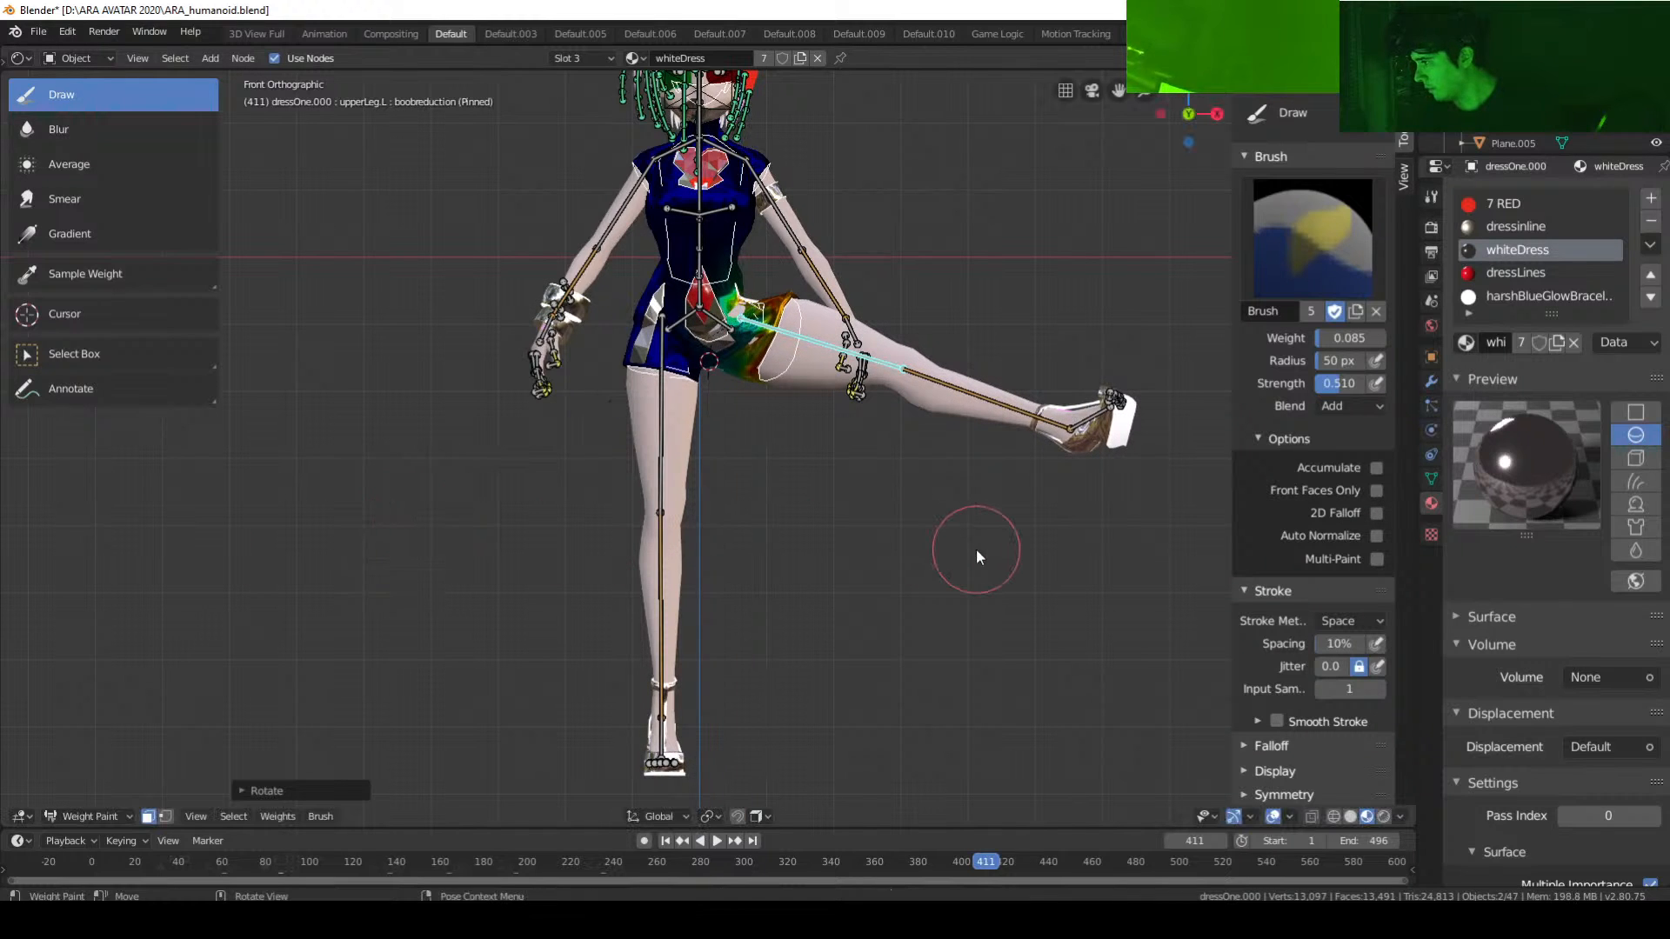
key(KP_3)
key(KP_1)
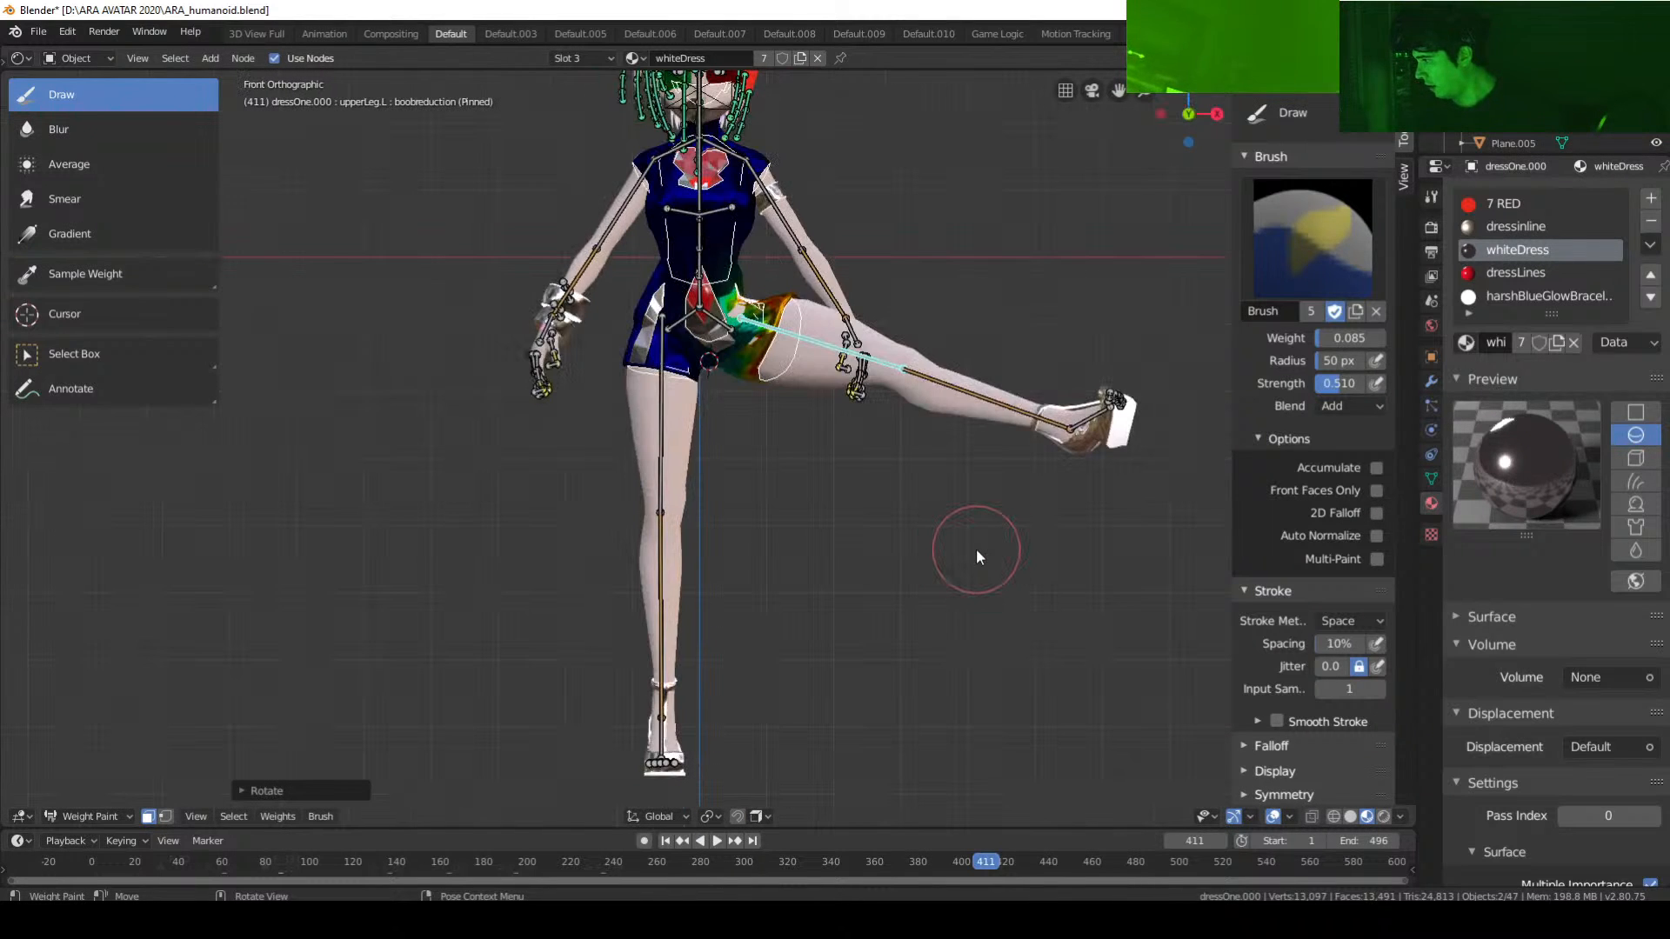
Step: Rotate upperLeg.L about -45° around the global Z axis so the raised leg points diagonally forward
mouse_move(964, 549)
middle_down()
mouse_move(915, 596)
mouse_move(827, 609)
mouse_move(877, 583)
mouse_move(551, 608)
mouse_move(572, 684)
mouse_move(675, 597)
mouse_move(1024, 594)
mouse_move(790, 601)
mouse_move(860, 606)
middle_up()
scroll(876, 582, up, 3)
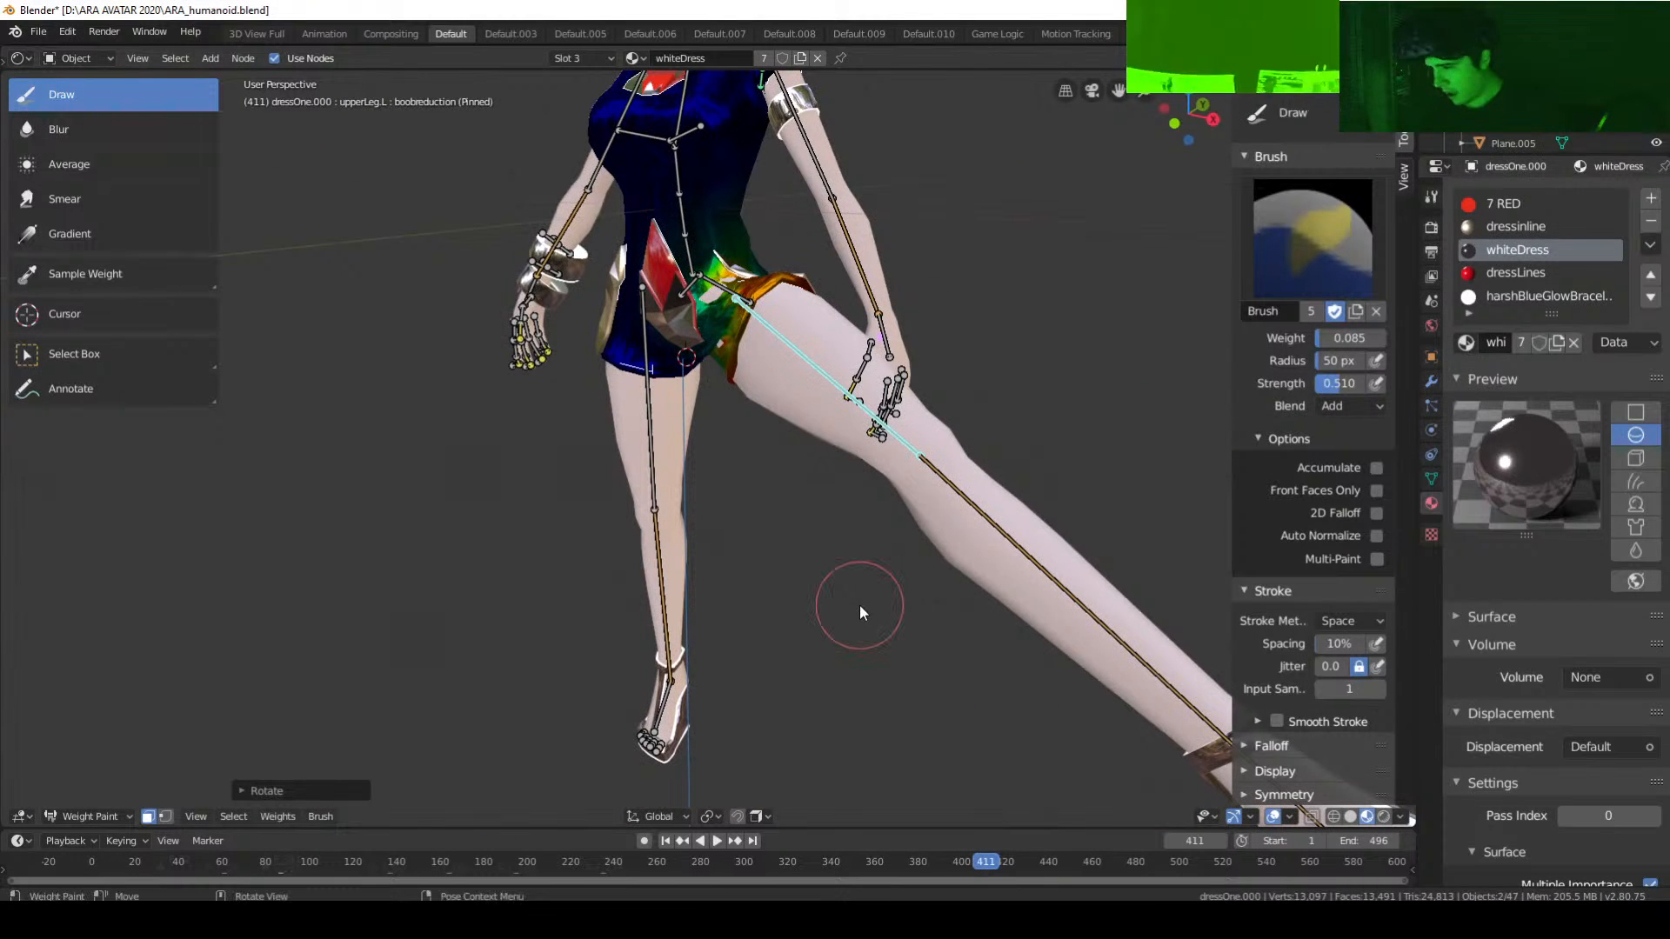
key(KP_1)
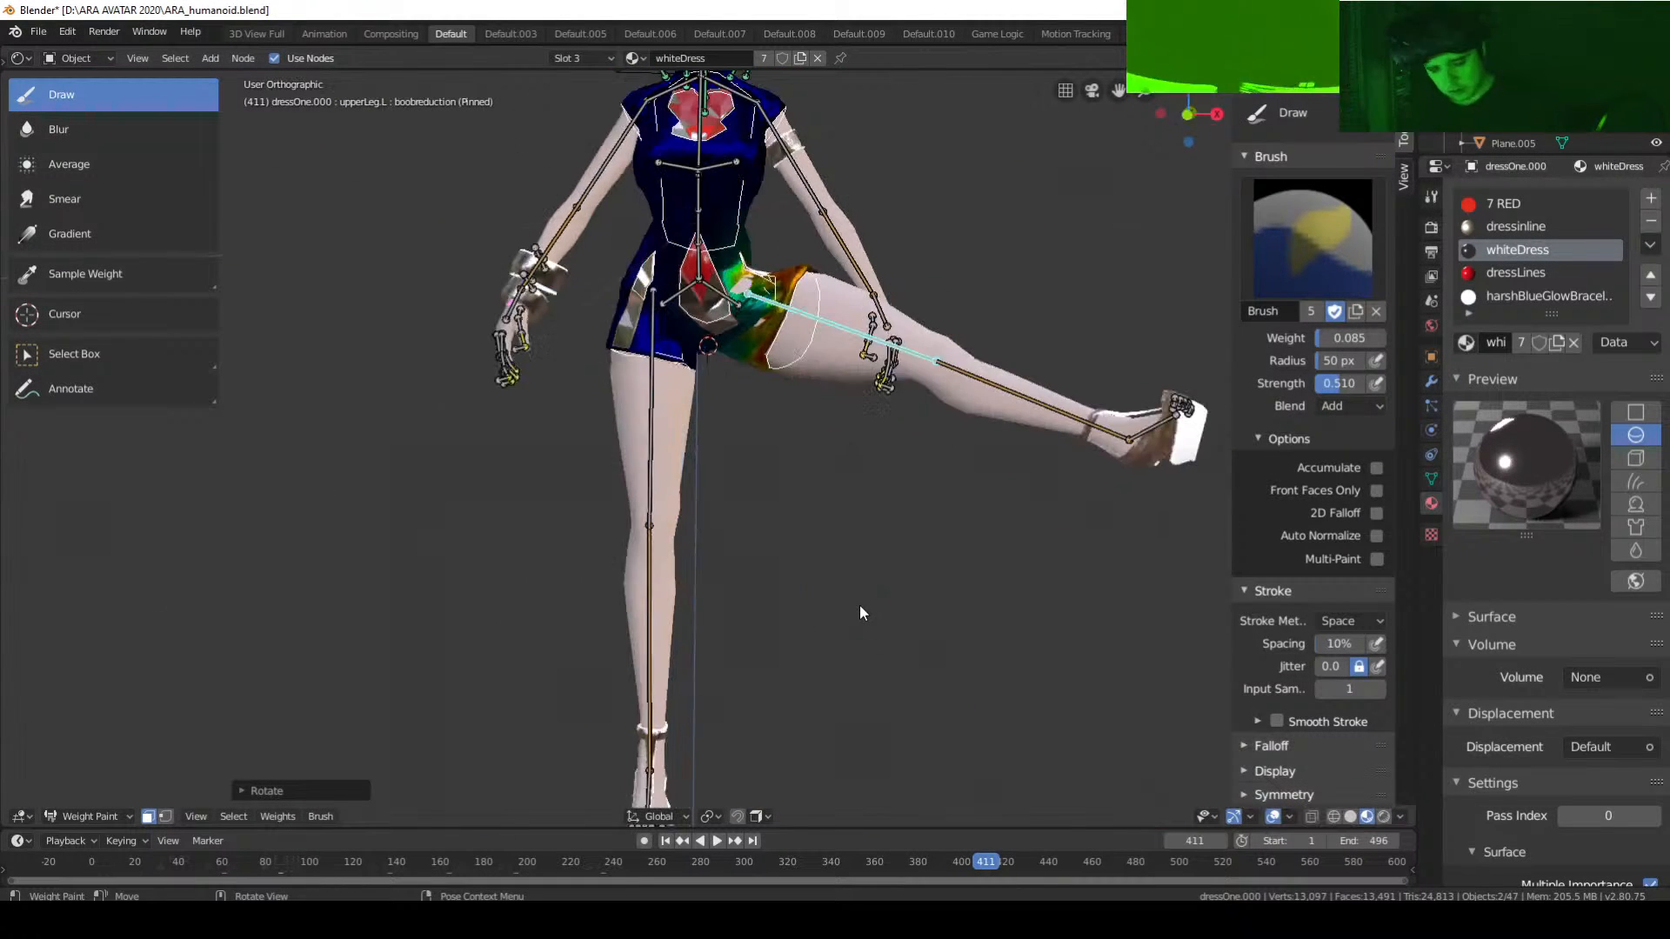
key(r)
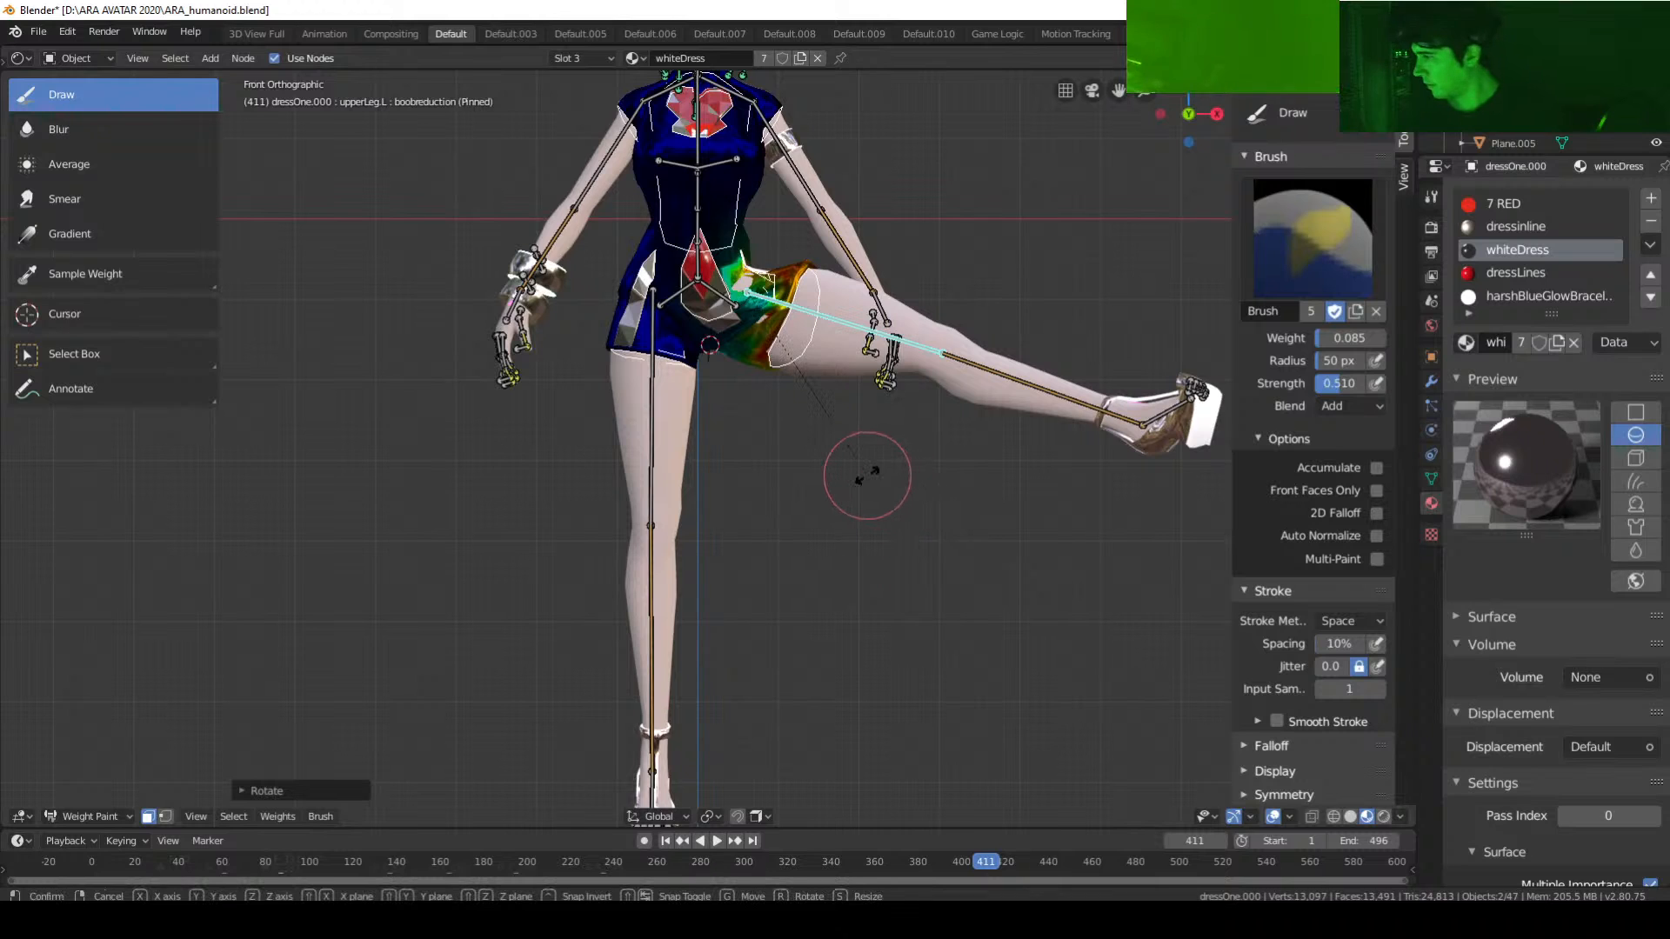
key(z)
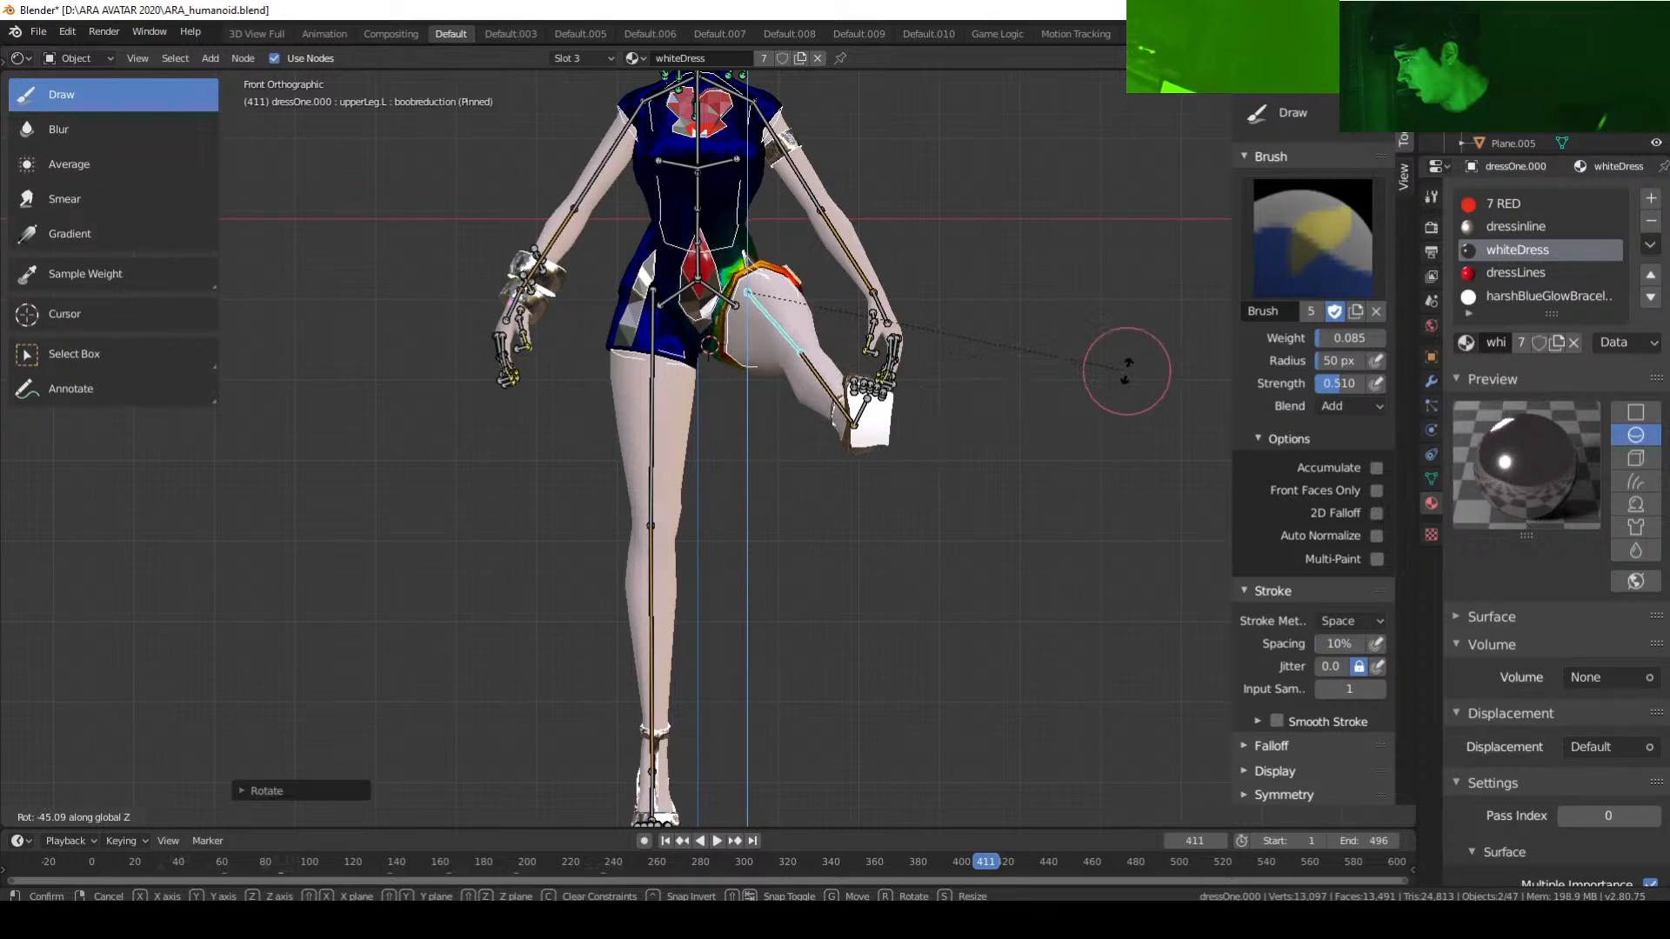
click(1127, 371)
Step: Examine the front of the dress up close between the legs and around the raised left thigh for skin showing through
middle_drag(879, 436, 901, 500)
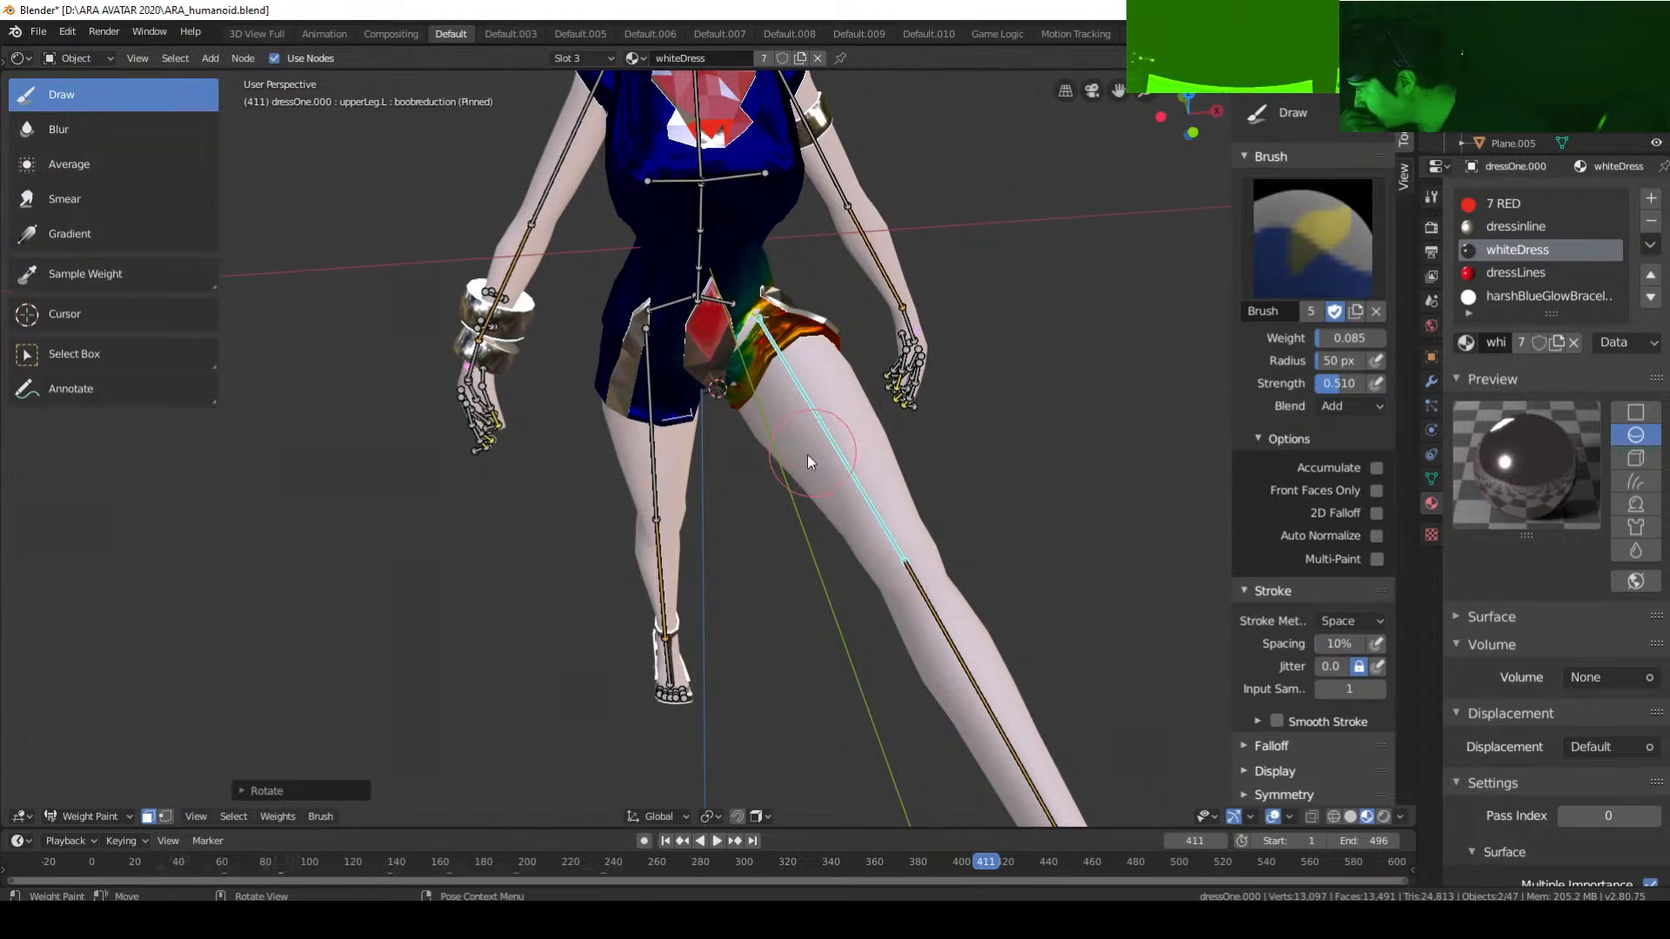
scroll(749, 413, up, 5)
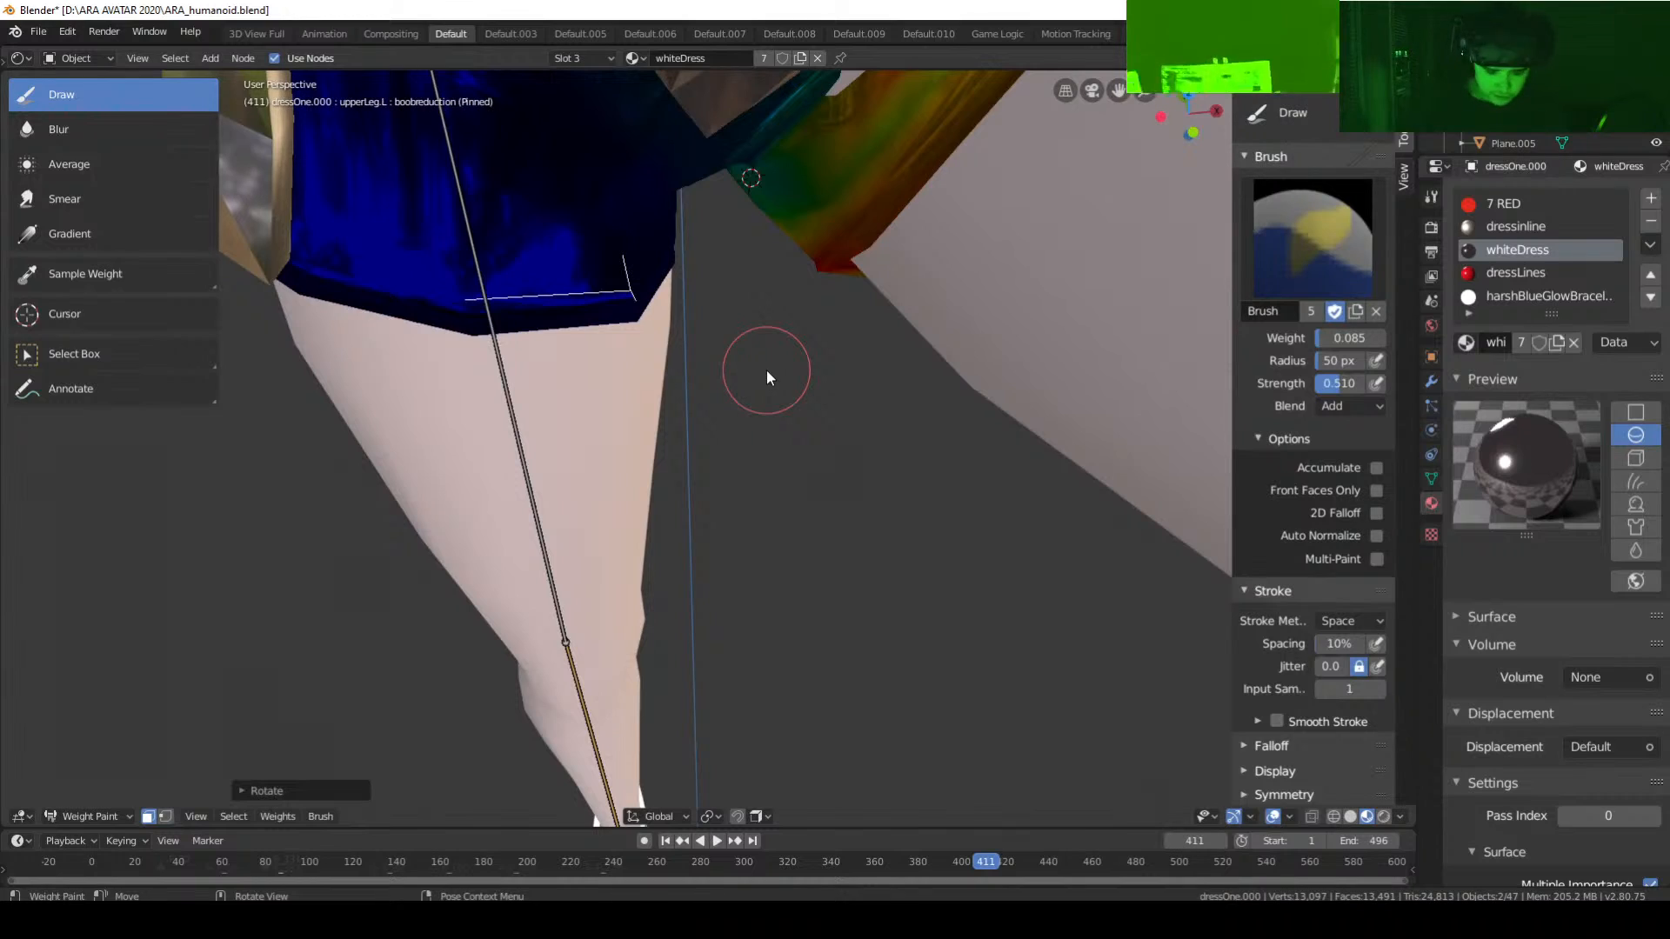
key(ctrl+KP_8)
key(ctrl+KP_8)
key(ctrl+KP_8)
key(ctrl+KP_8)
key(ctrl+KP_8)
key(ctrl+KP_8)
key(ctrl+KP_8)
key(ctrl+KP_8)
key(ctrl+KP_8)
key(ctrl+KP_8)
key(ctrl+KP_8)
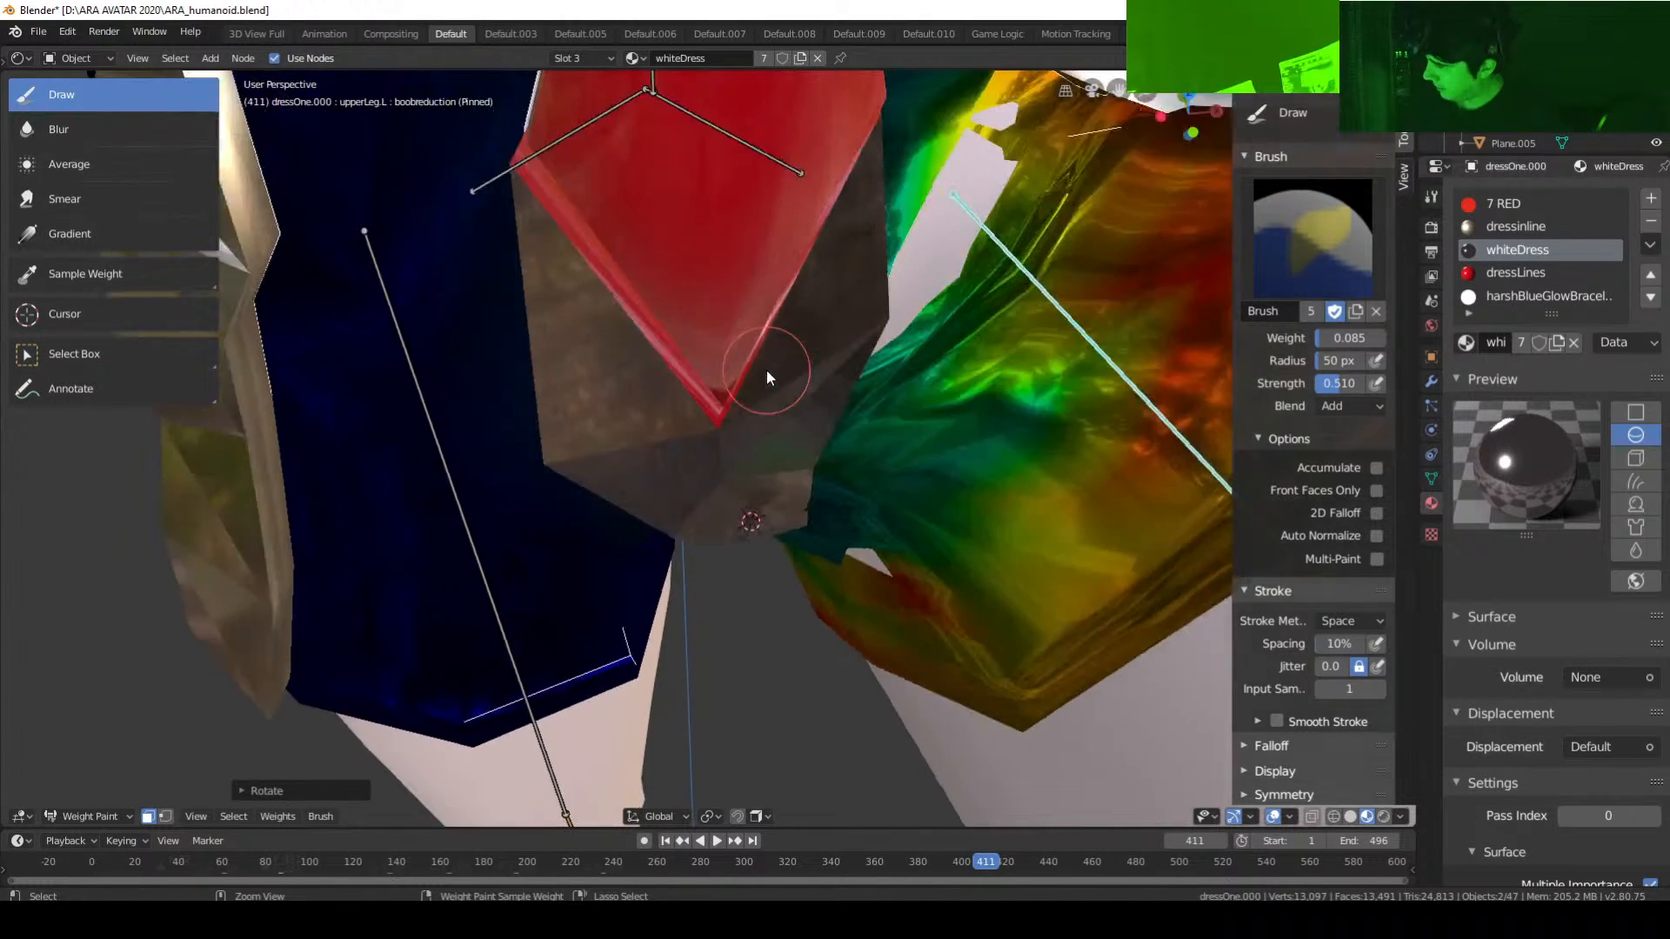
Step: Add upperLeg.L weight along the skin gap where the front of the dress meets the raised left thigh
key(ctrl+KP_8)
key(ctrl+KP_8)
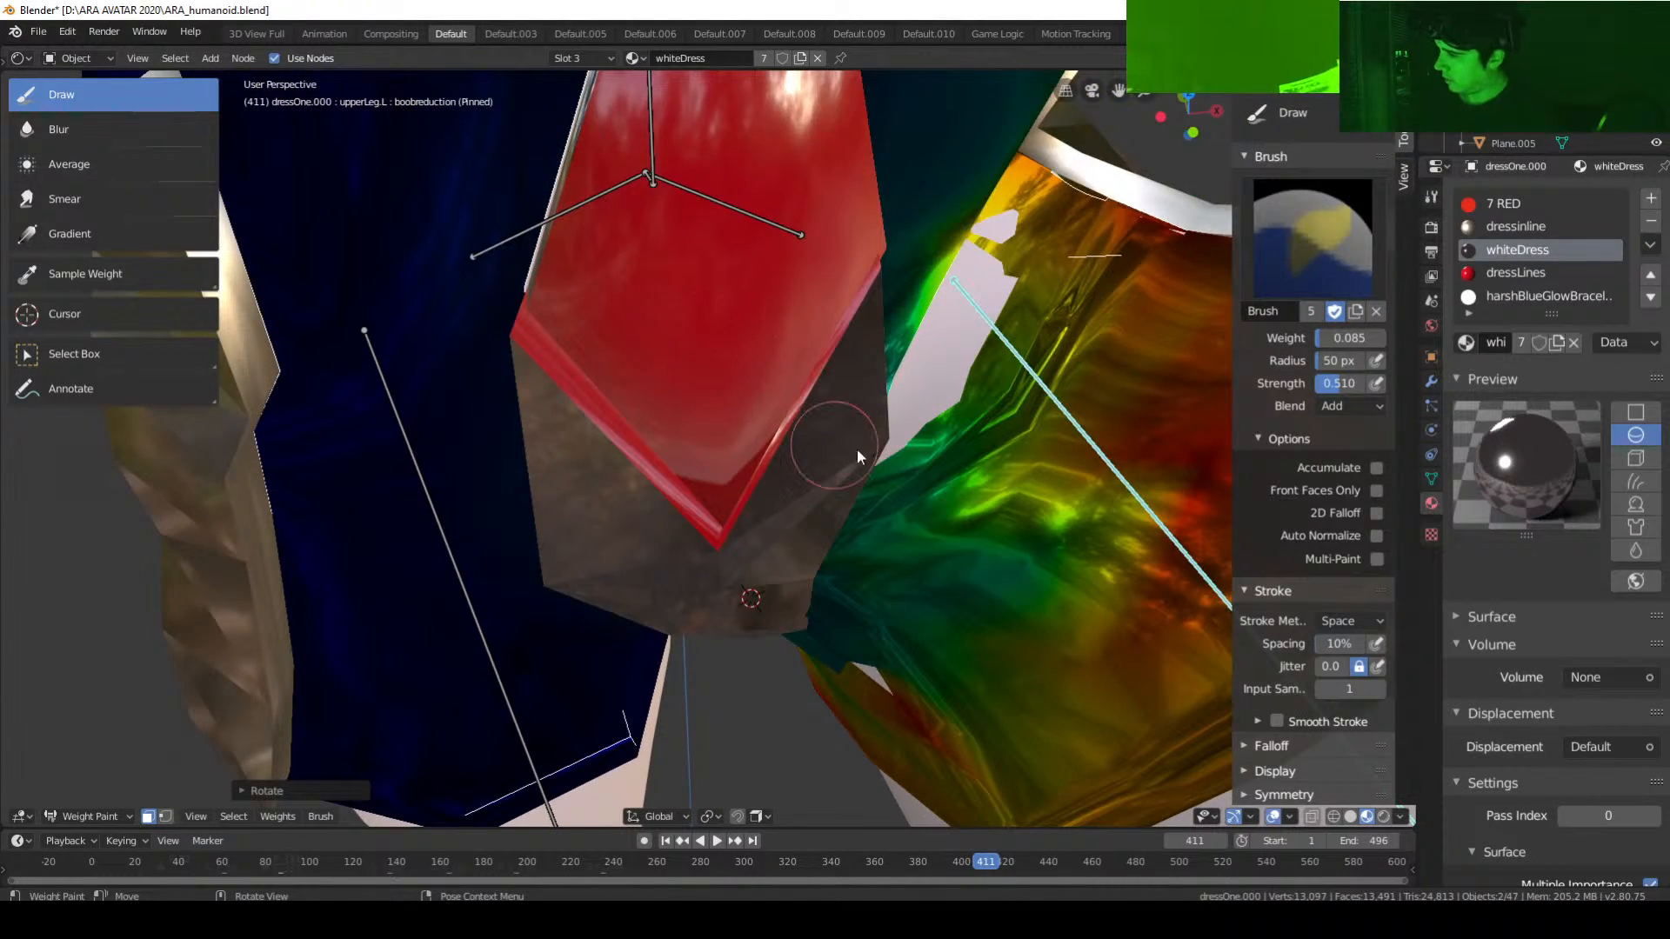
middle_drag(858, 457, 809, 461)
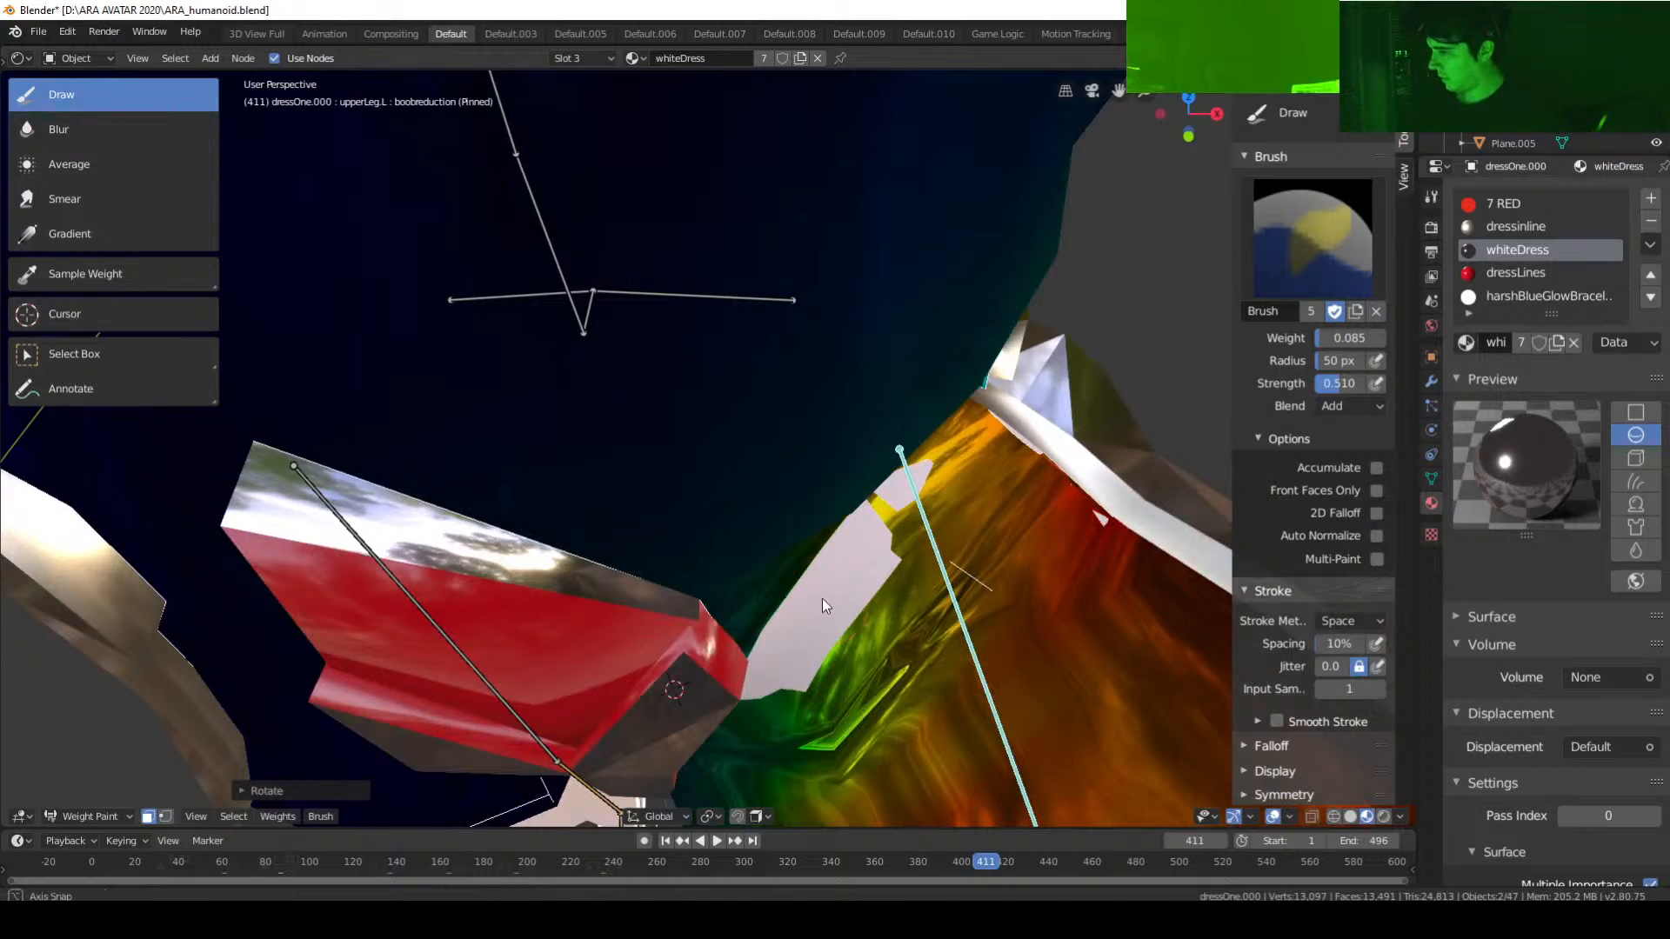
middle_drag(822, 599, 767, 572)
scroll(780, 576, down, 3)
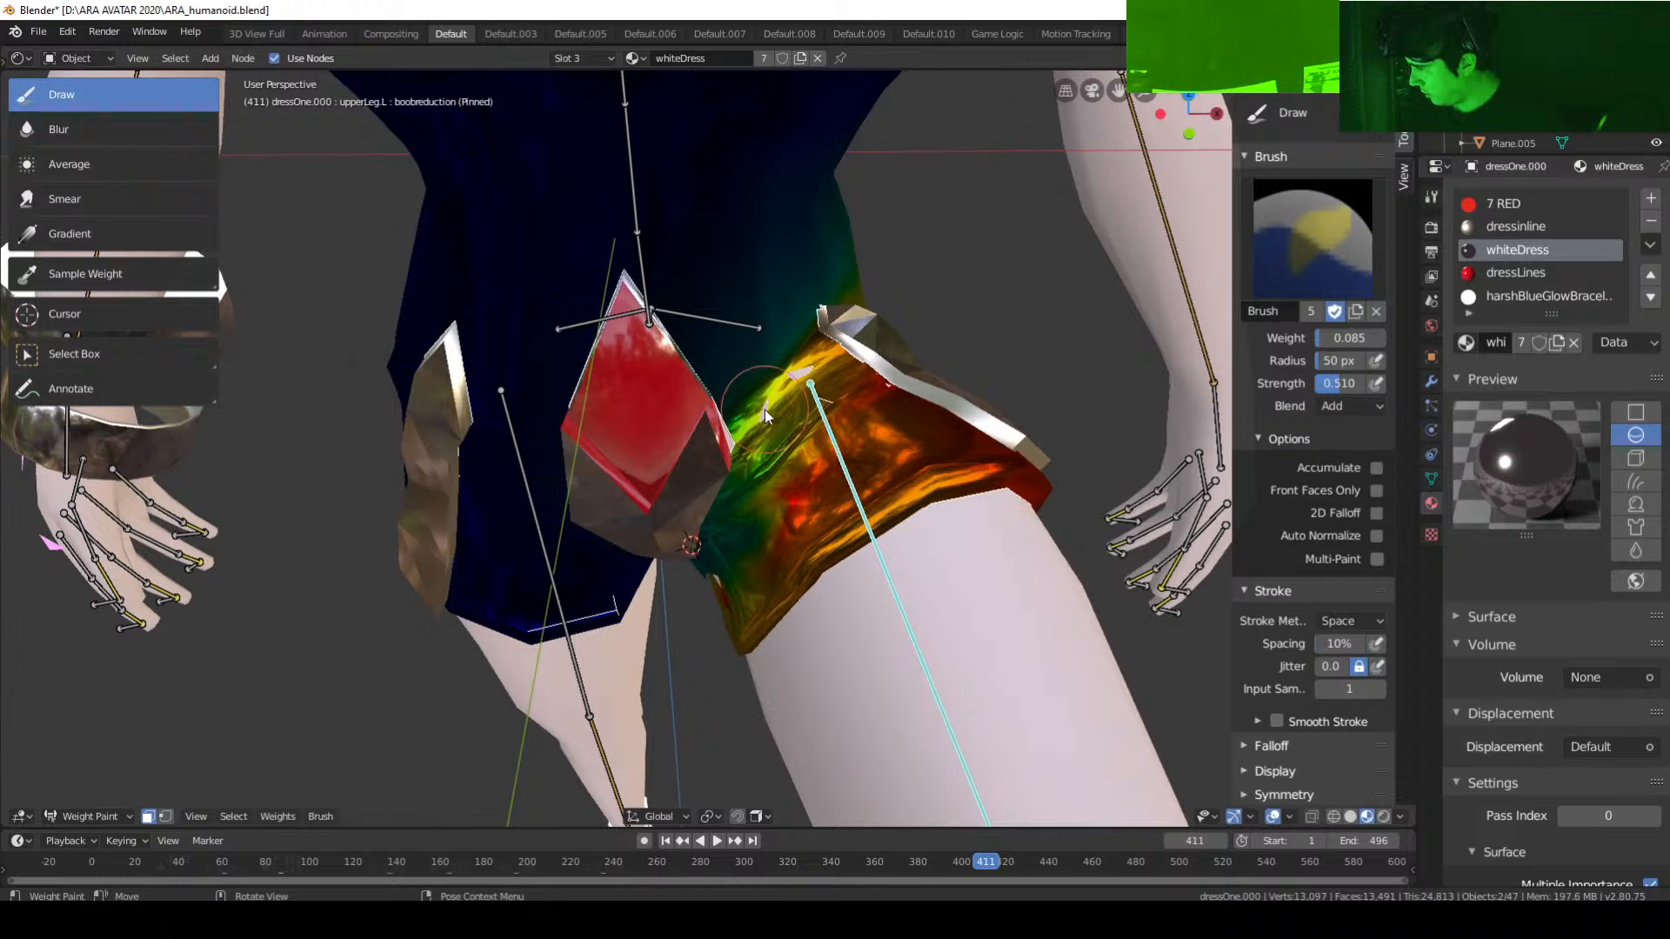
mouse_move(765, 414)
mouse_down()
mouse_move(800, 382)
mouse_move(754, 455)
mouse_up()
middle_drag(744, 557, 800, 455)
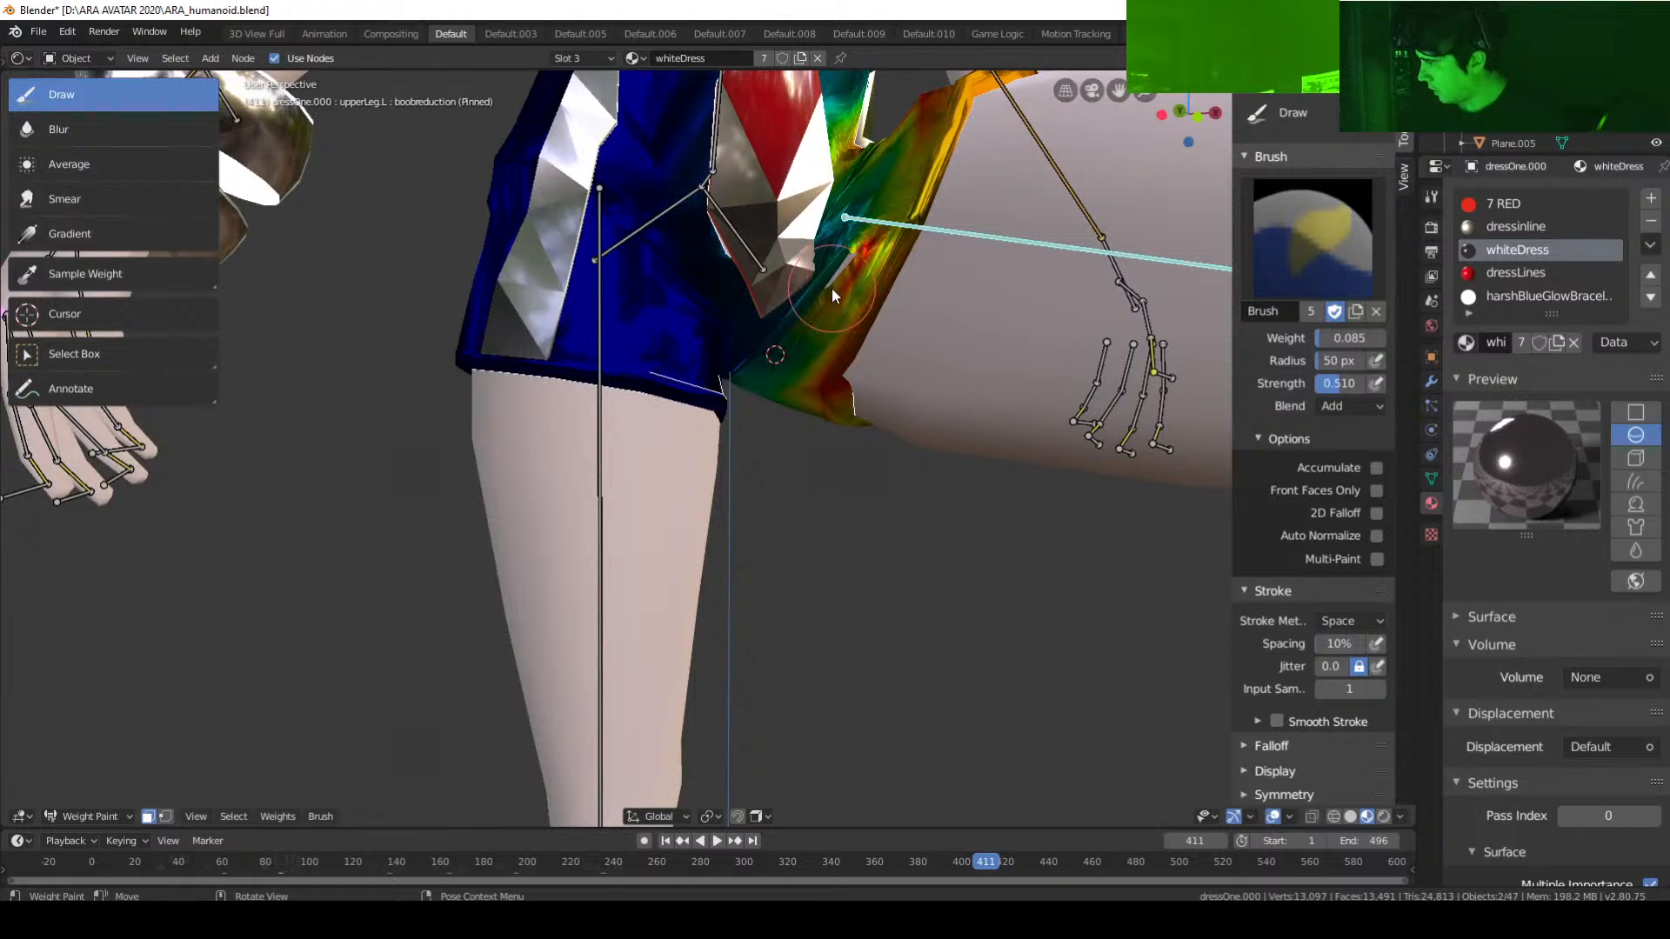
Step: Set the brush blend to Subtract and reduce upperLeg.L weight on the dress beside the crotch at the left inner thigh
middle_drag(832, 289, 760, 391)
scroll(761, 391, up, 4)
scroll(807, 334, down, 3)
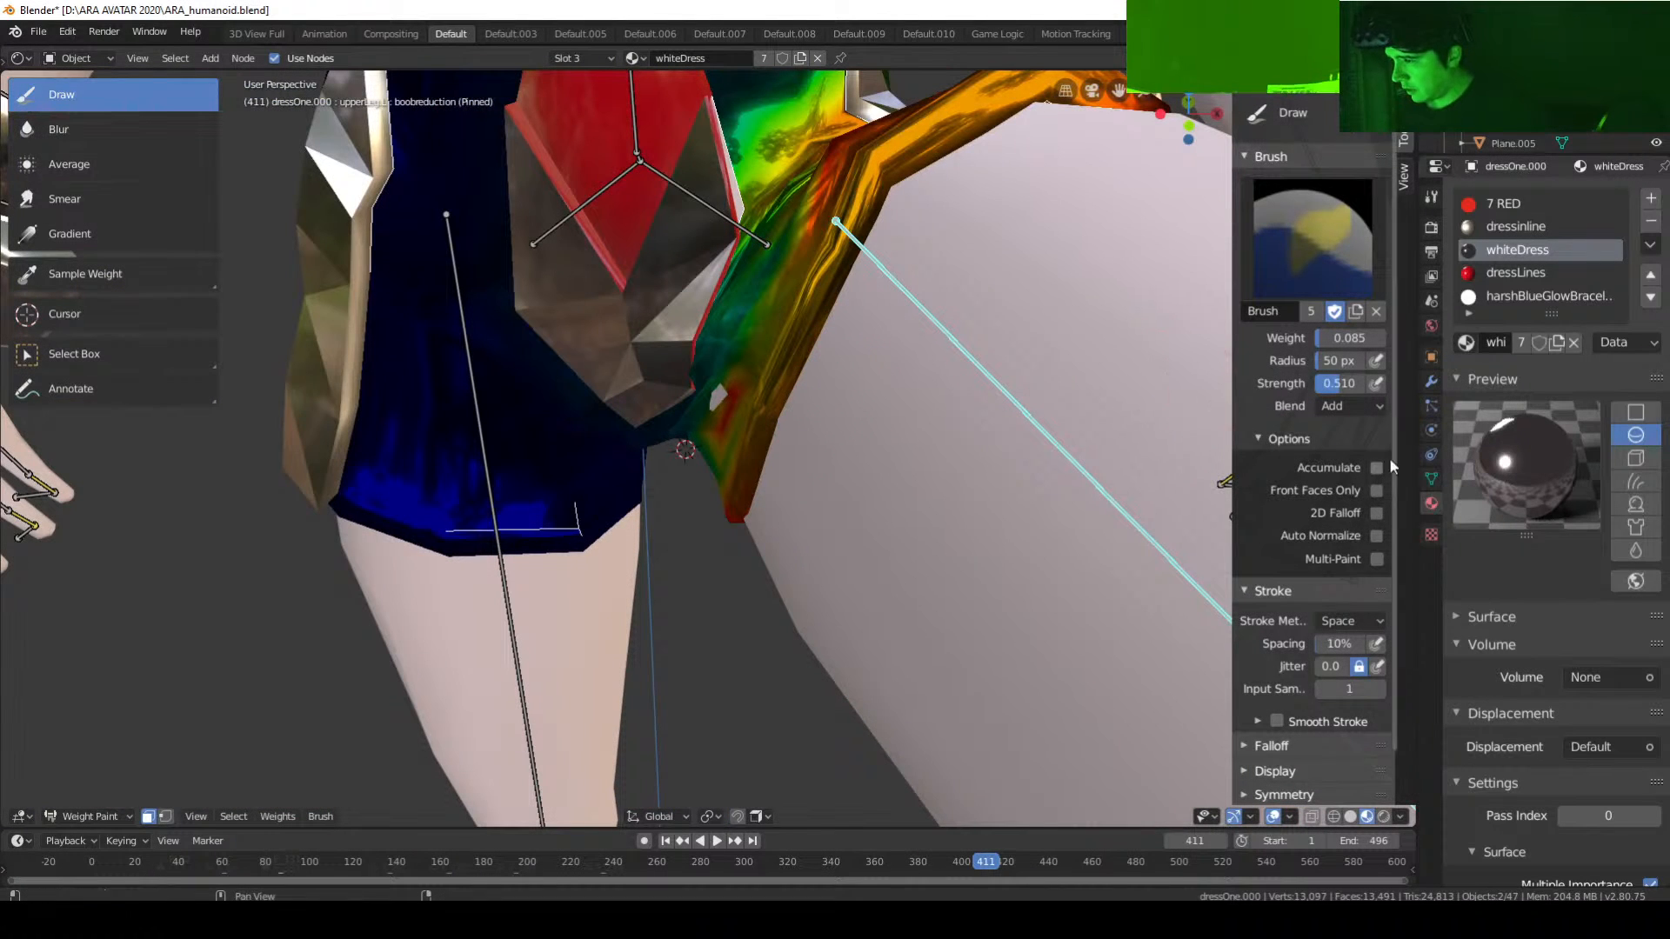
click(1336, 407)
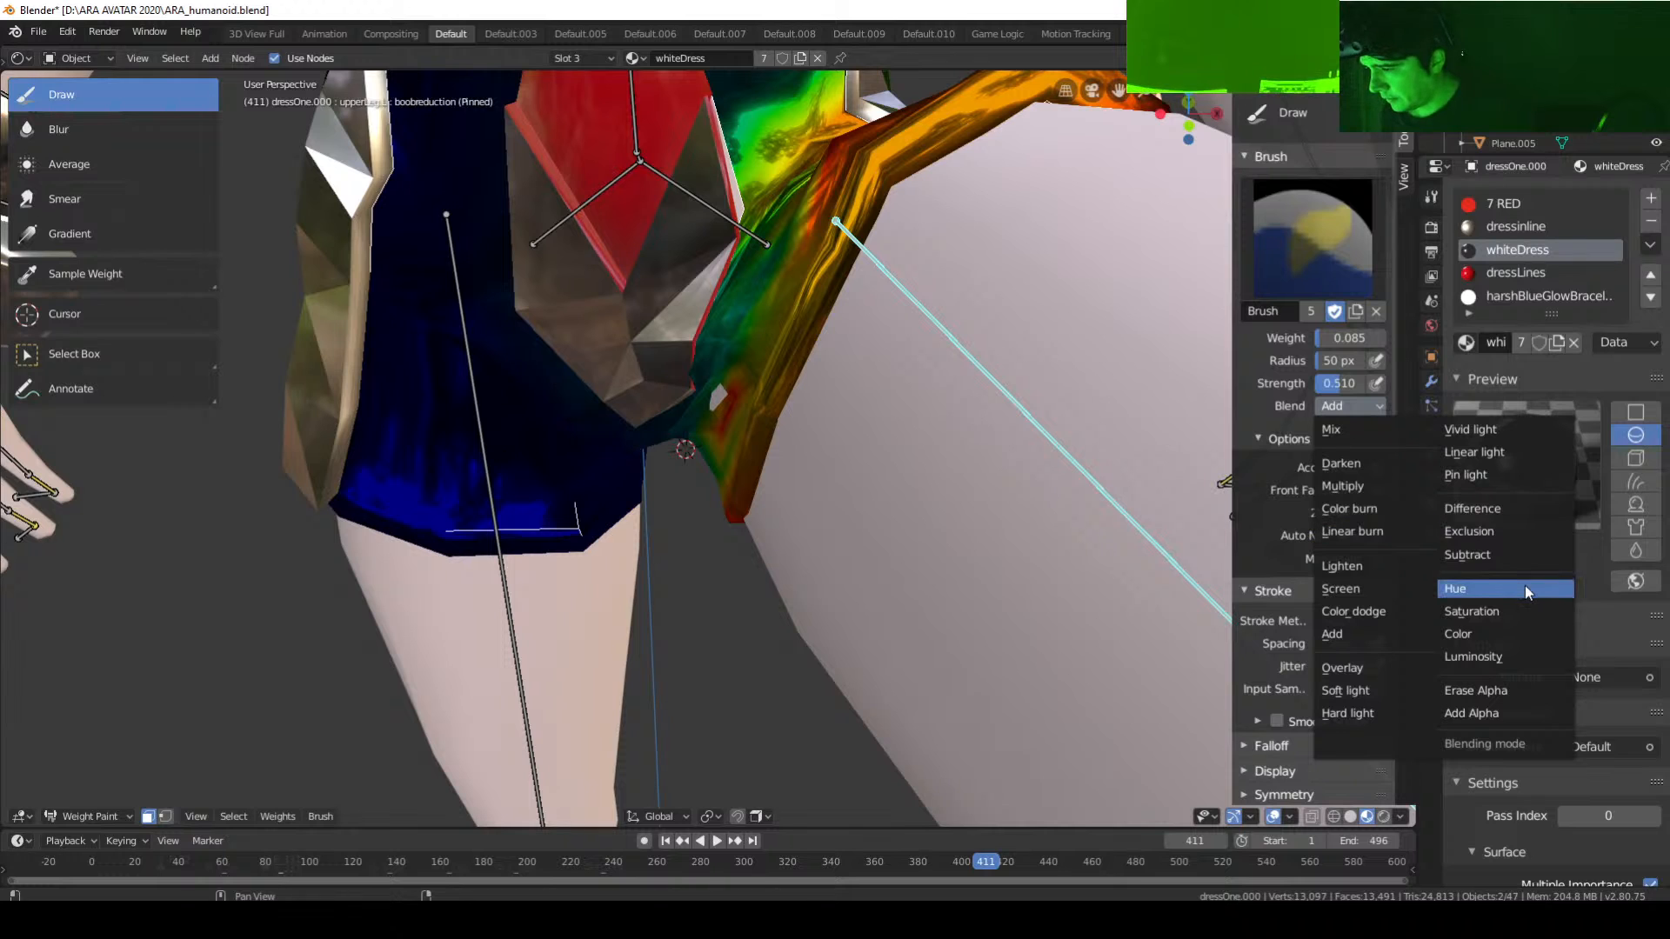
click(1497, 558)
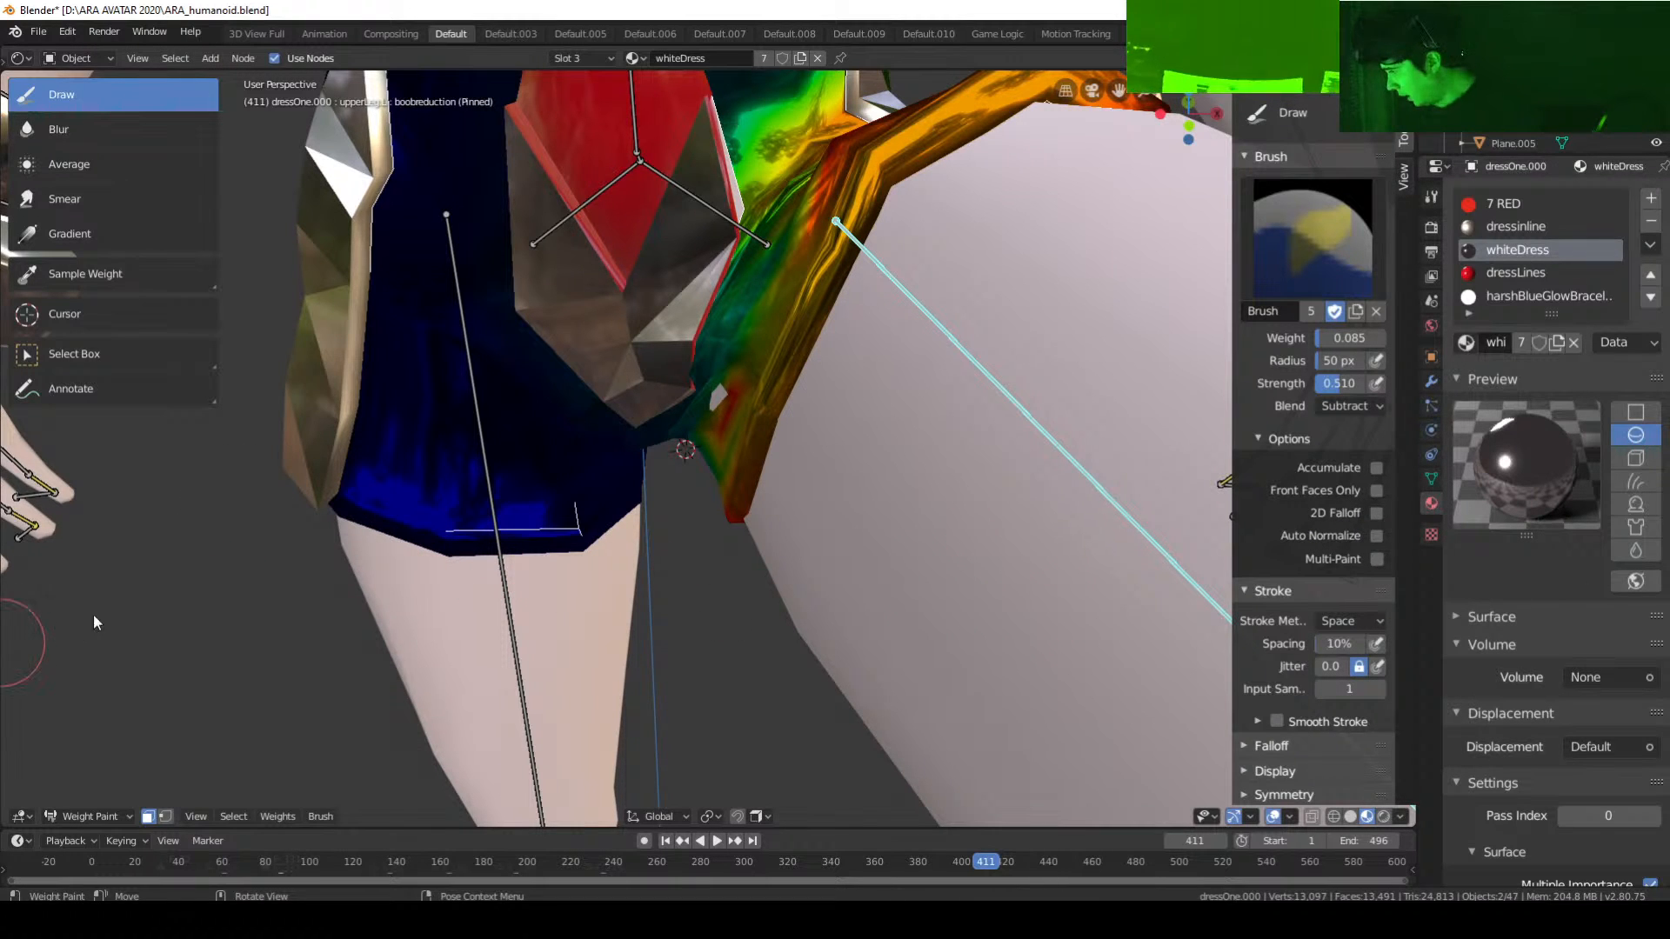
scroll(714, 429, up, 3)
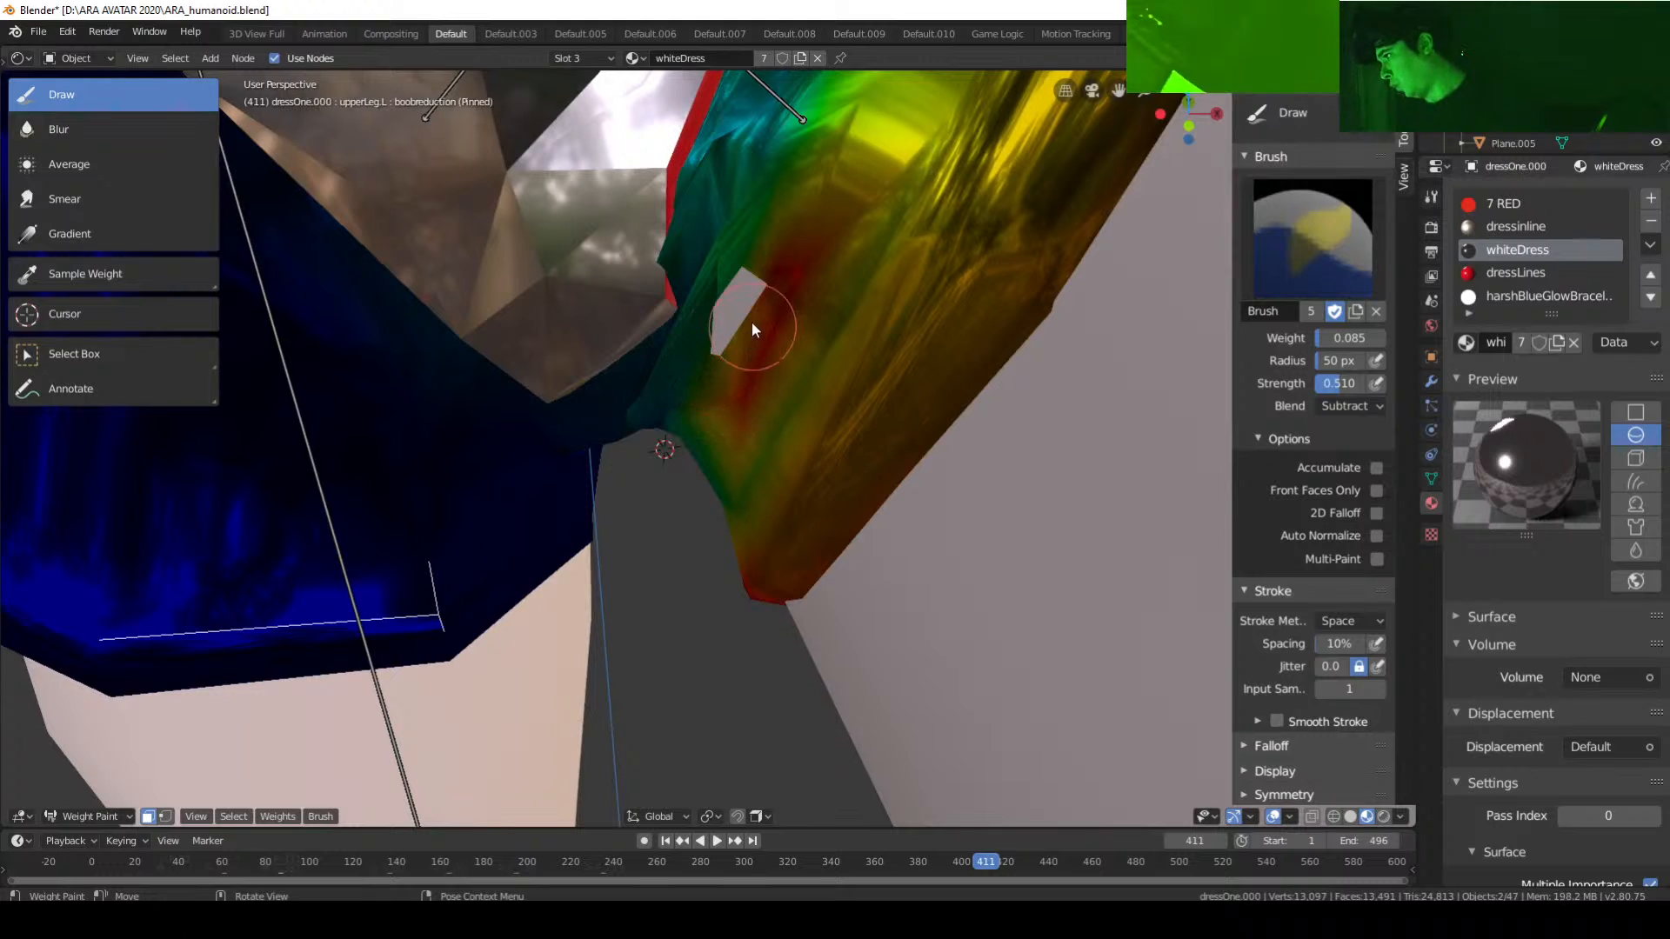
middle_drag(736, 291, 716, 342)
middle_drag(488, 481, 570, 484)
scroll(609, 492, down, 5)
scroll(652, 504, up, 3)
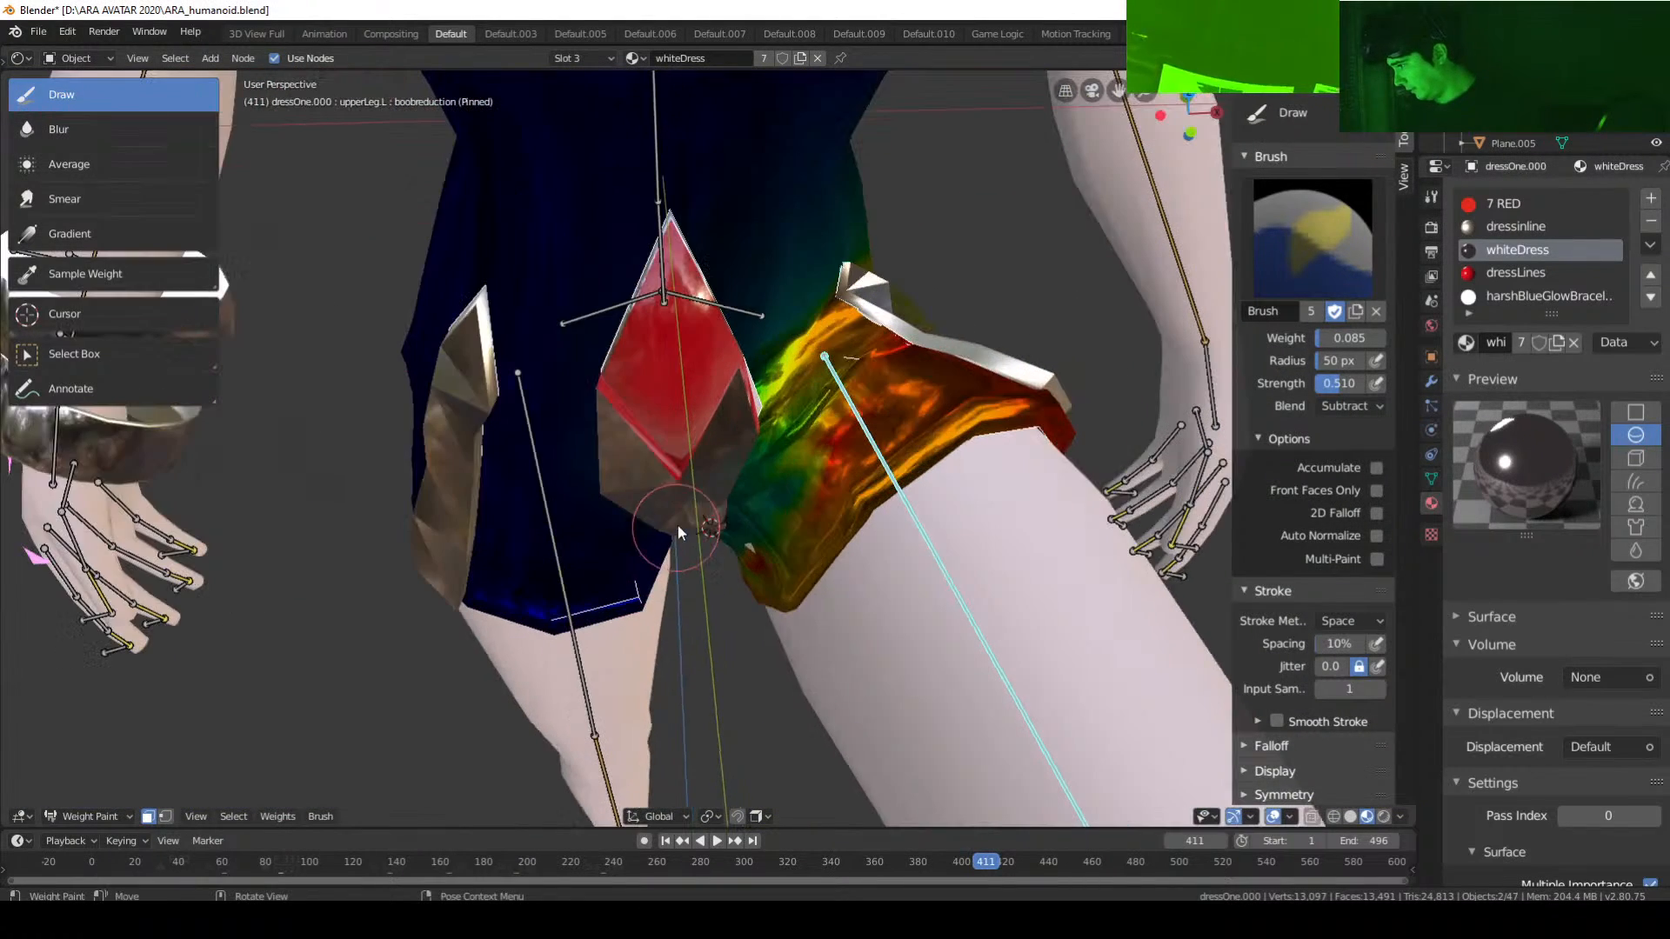
scroll(682, 544, up, 4)
scroll(676, 538, down, 6)
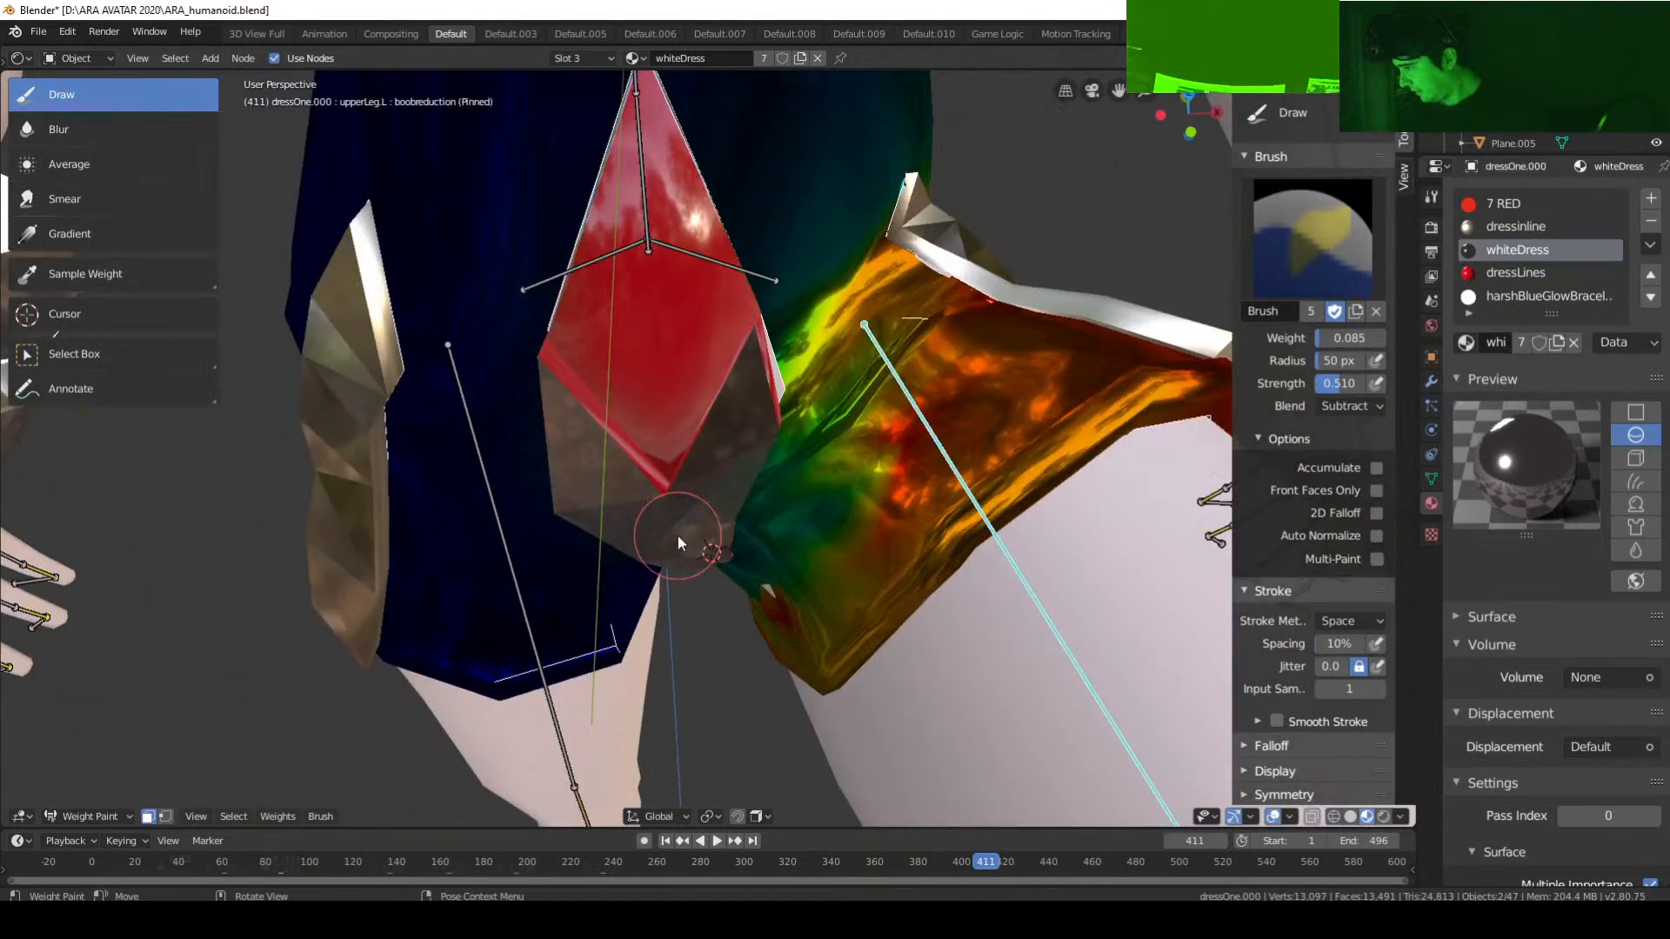
middle_drag(677, 537, 628, 548)
drag(569, 578, 563, 541)
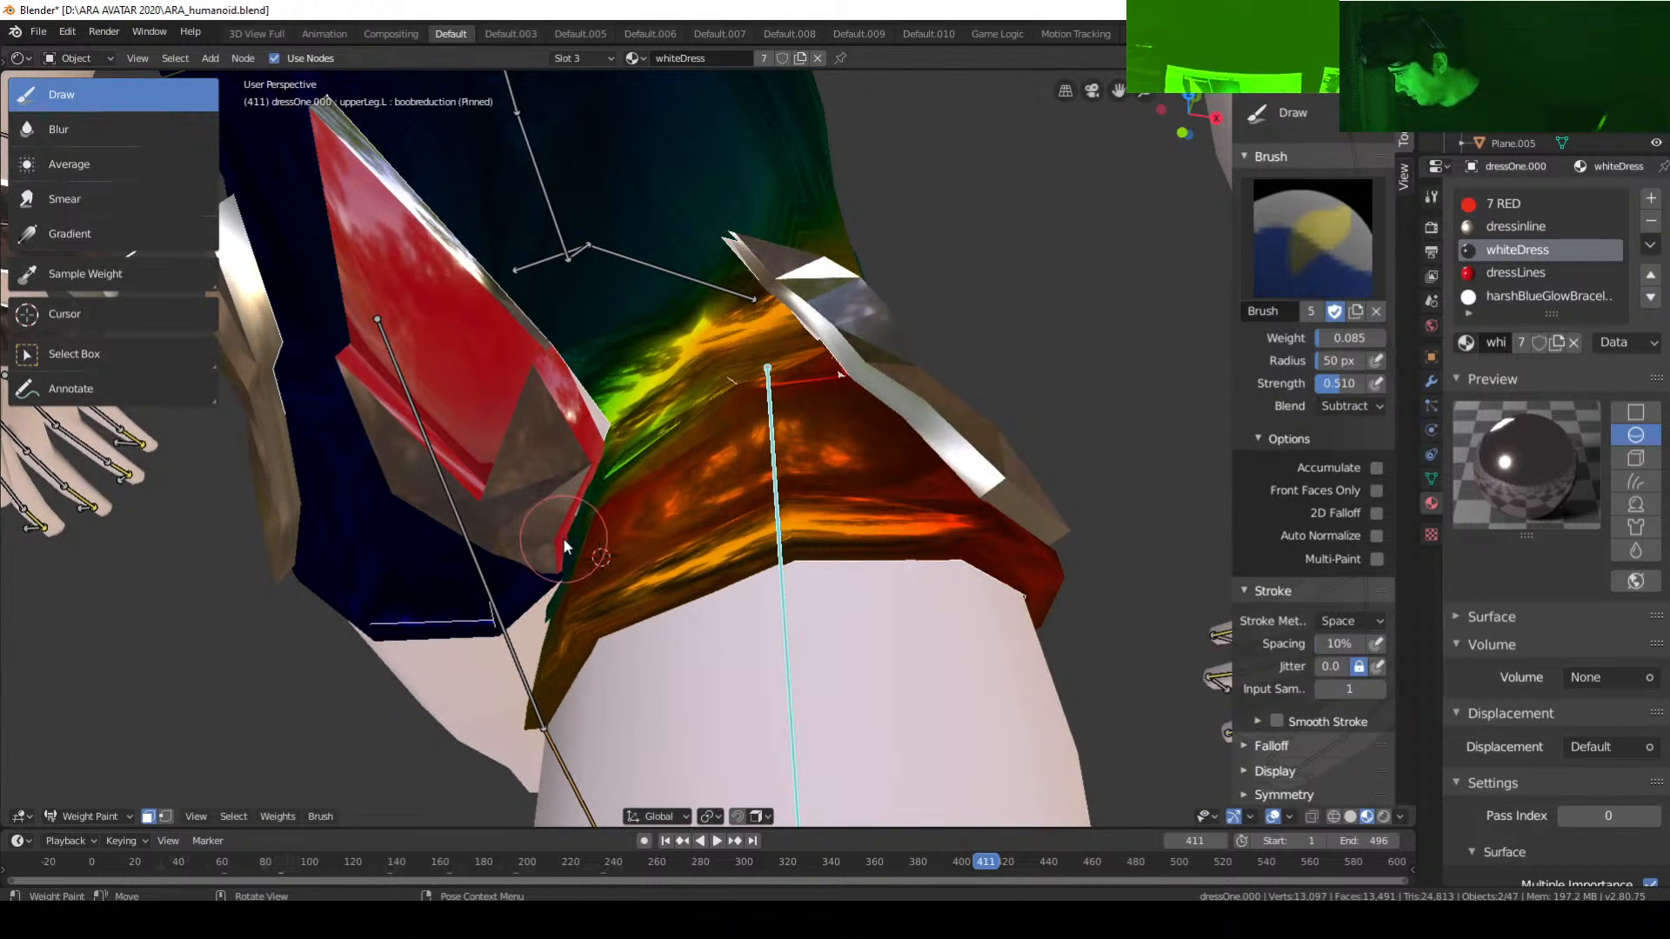
Step: Set the brush blend to Add and paint upperLeg.L weight on the dress around the small inner-thigh hole near the crotch
middle_drag(570, 544, 644, 558)
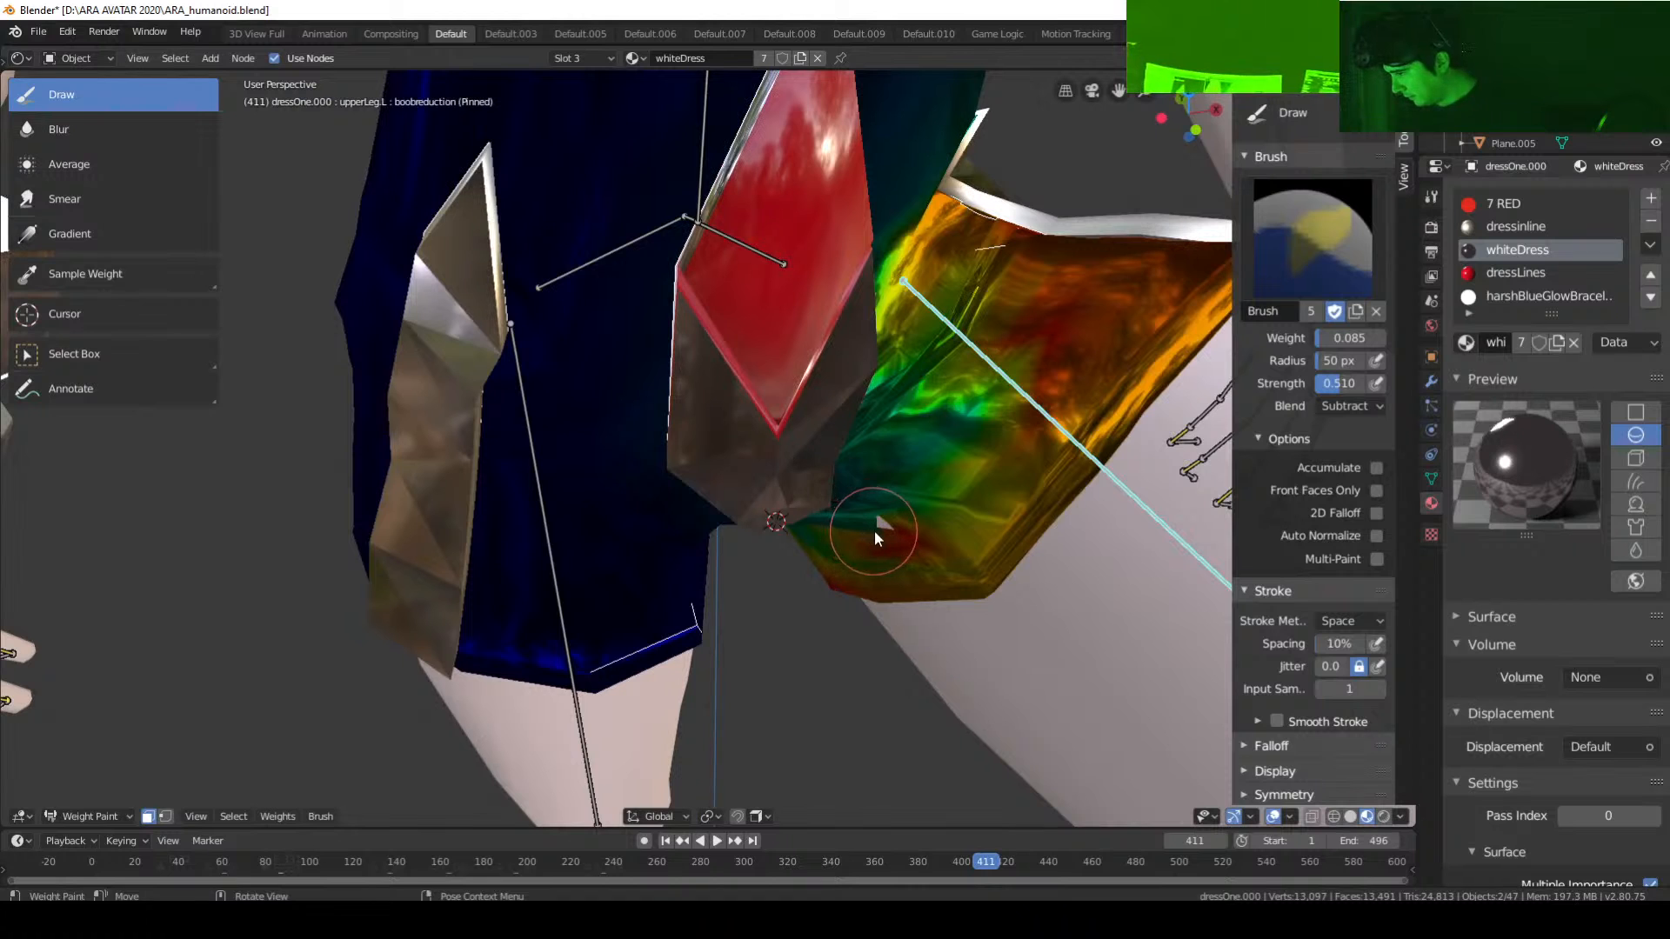
click(1362, 406)
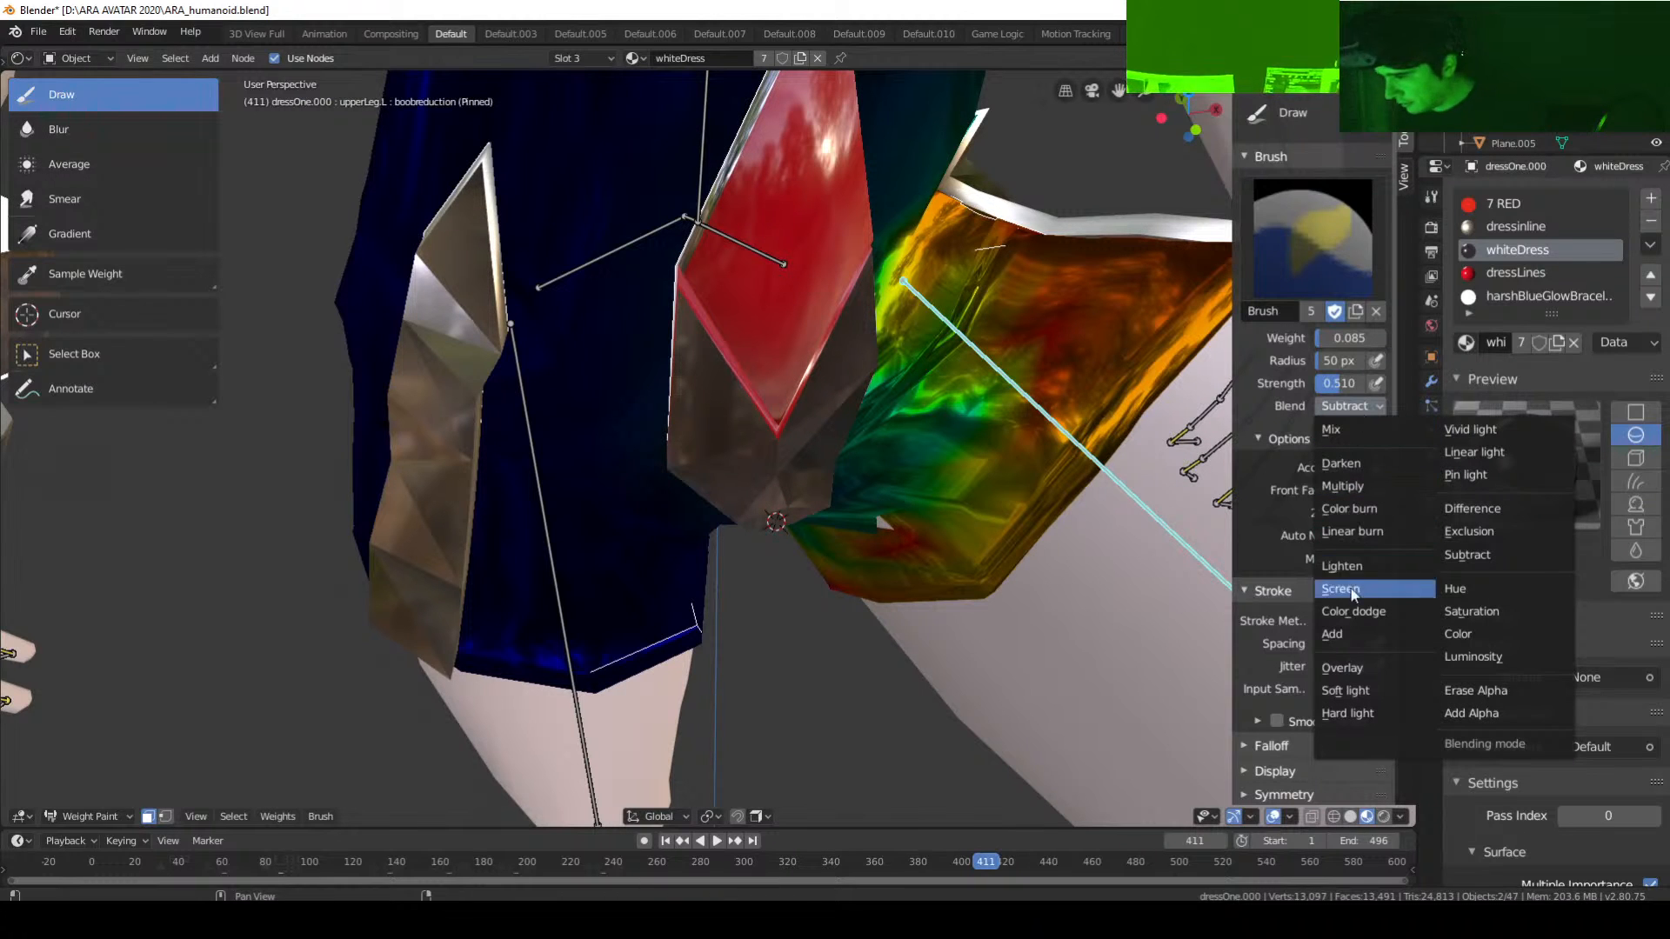
click(1326, 635)
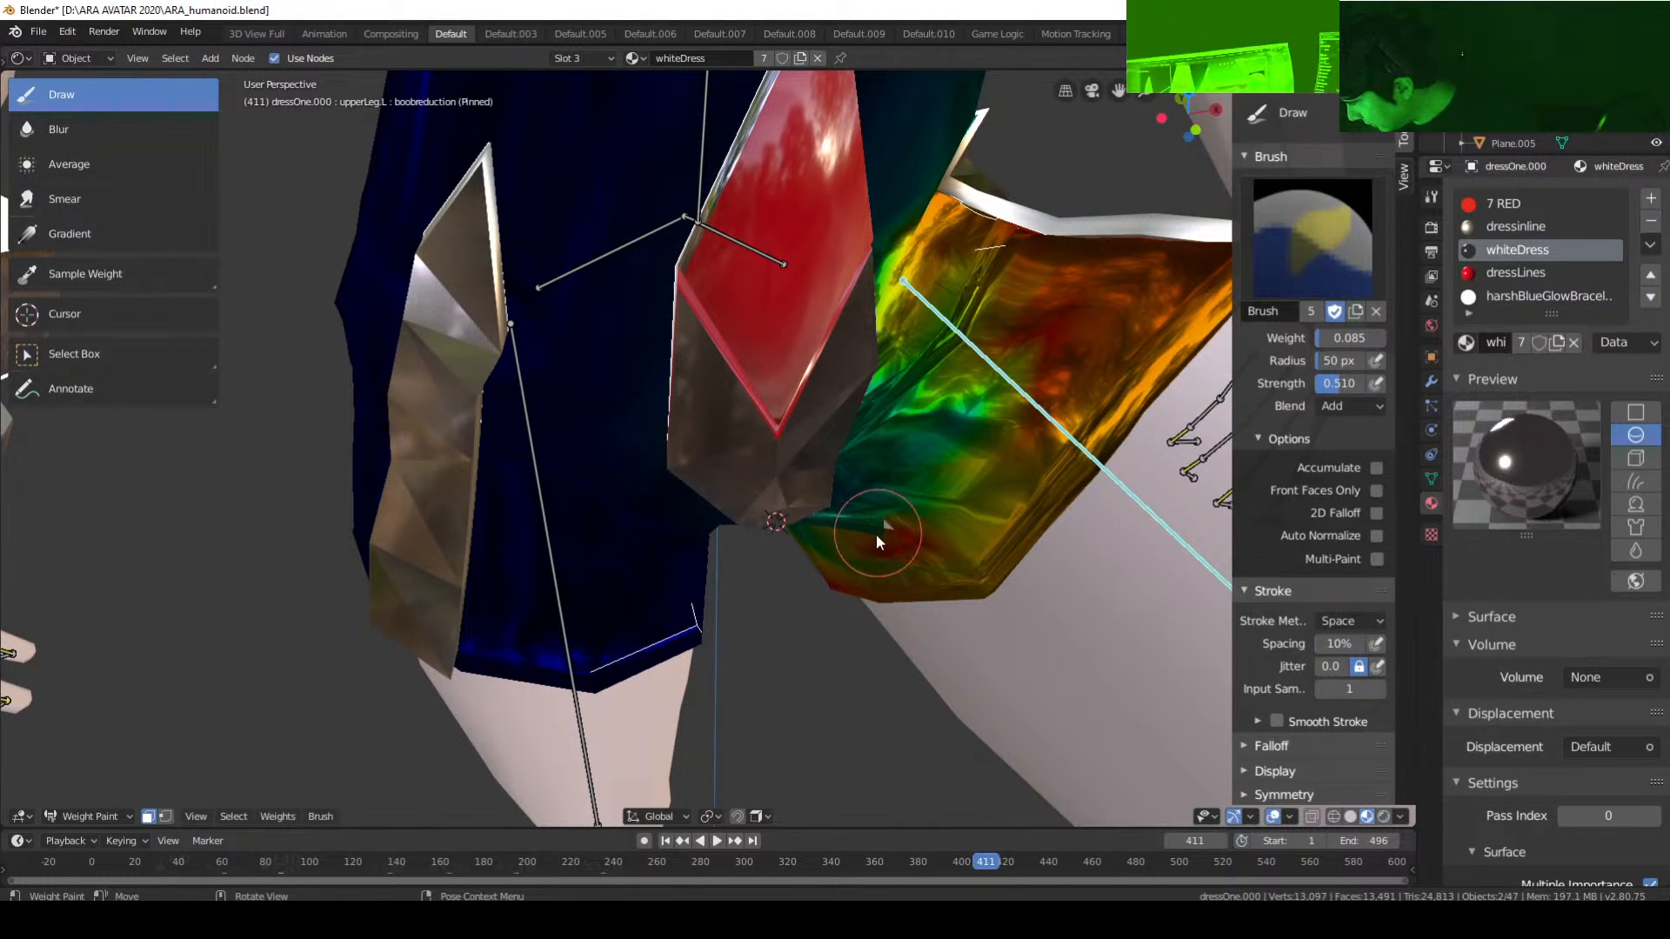
middle_drag(879, 534, 671, 453)
drag(670, 449, 663, 451)
middle_drag(663, 451, 813, 402)
Step: Return the brush blend to Subtract and lower upperLeg.L weight on the red patch just below the small inner-thigh hole
click(1348, 406)
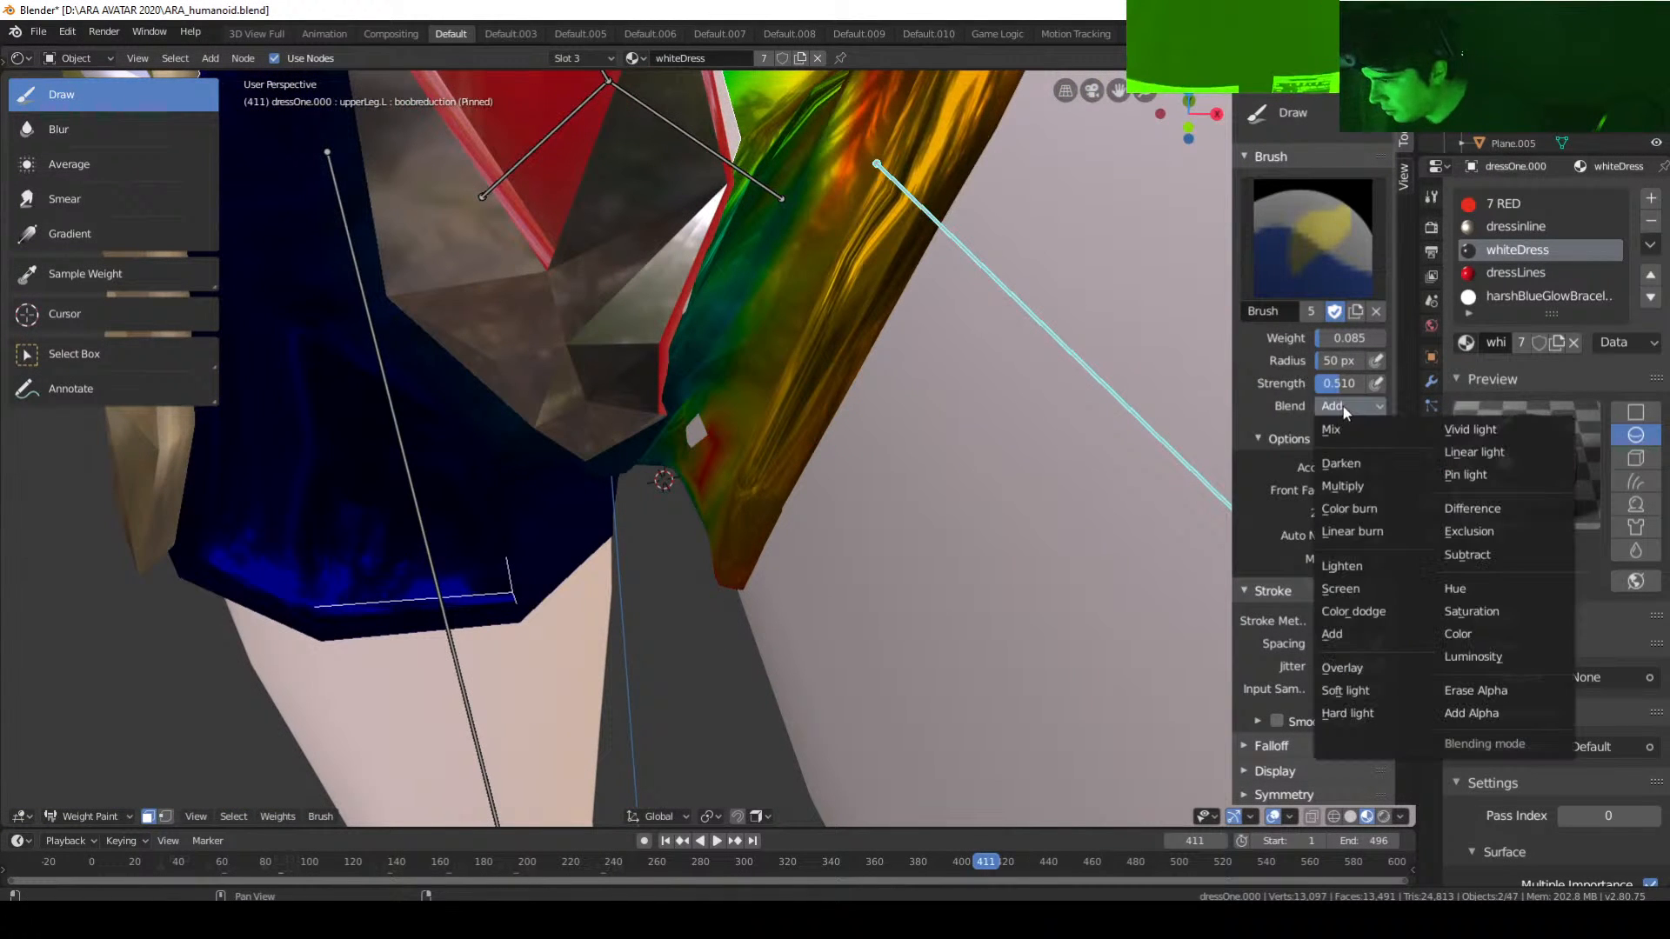
click(1506, 555)
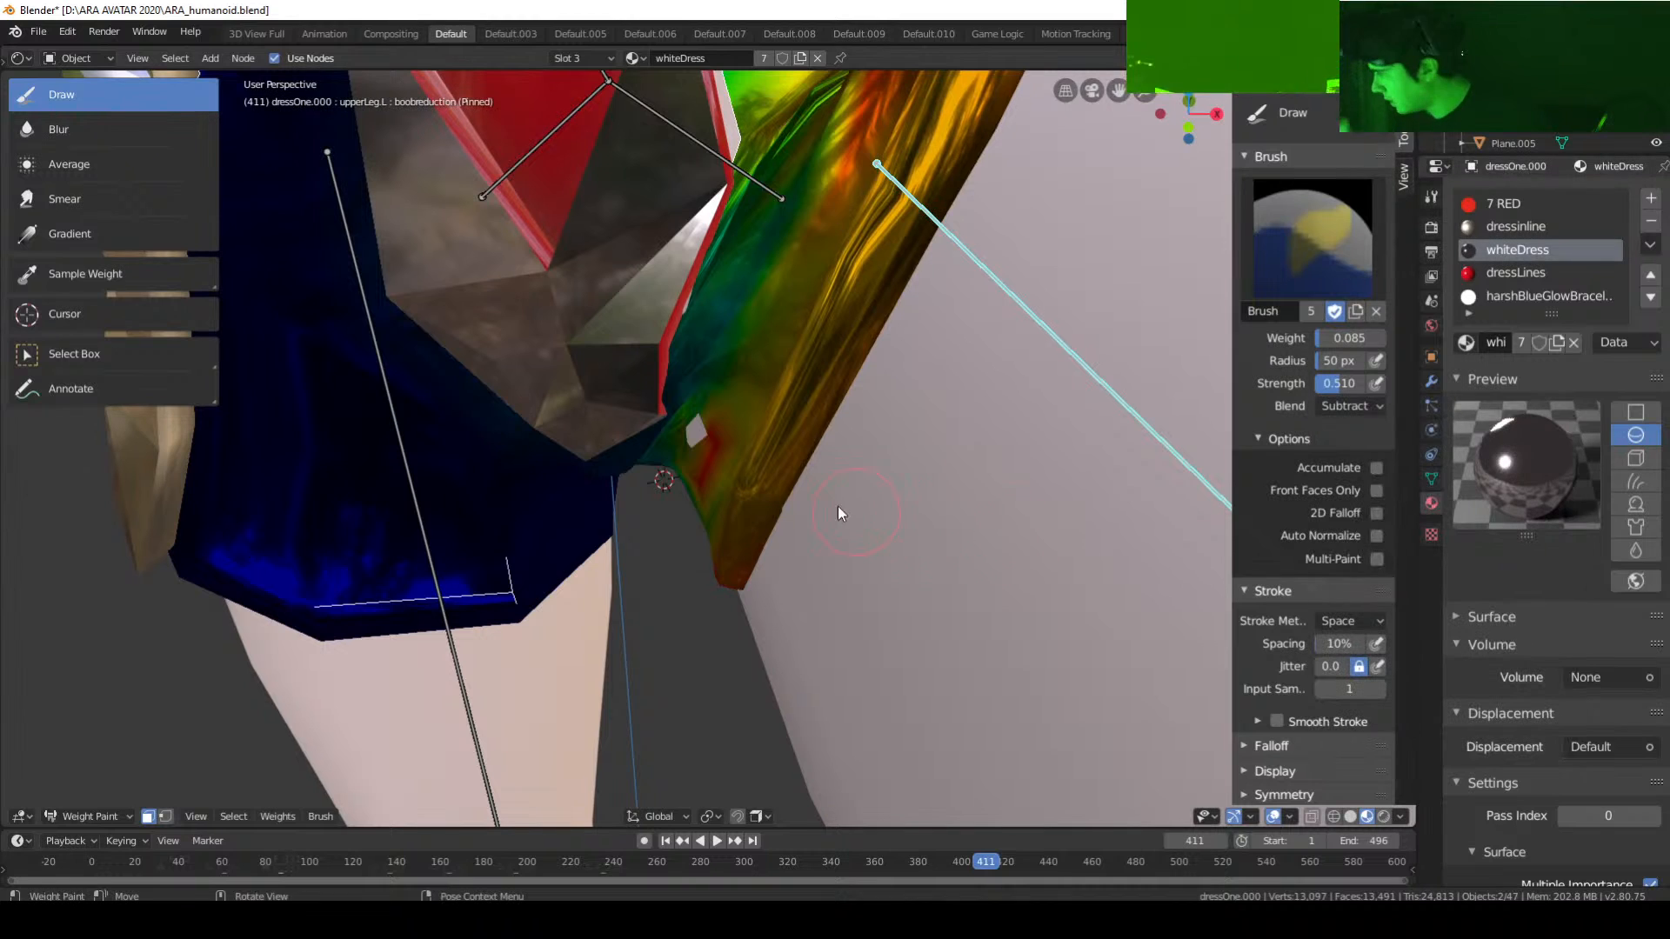
click(698, 481)
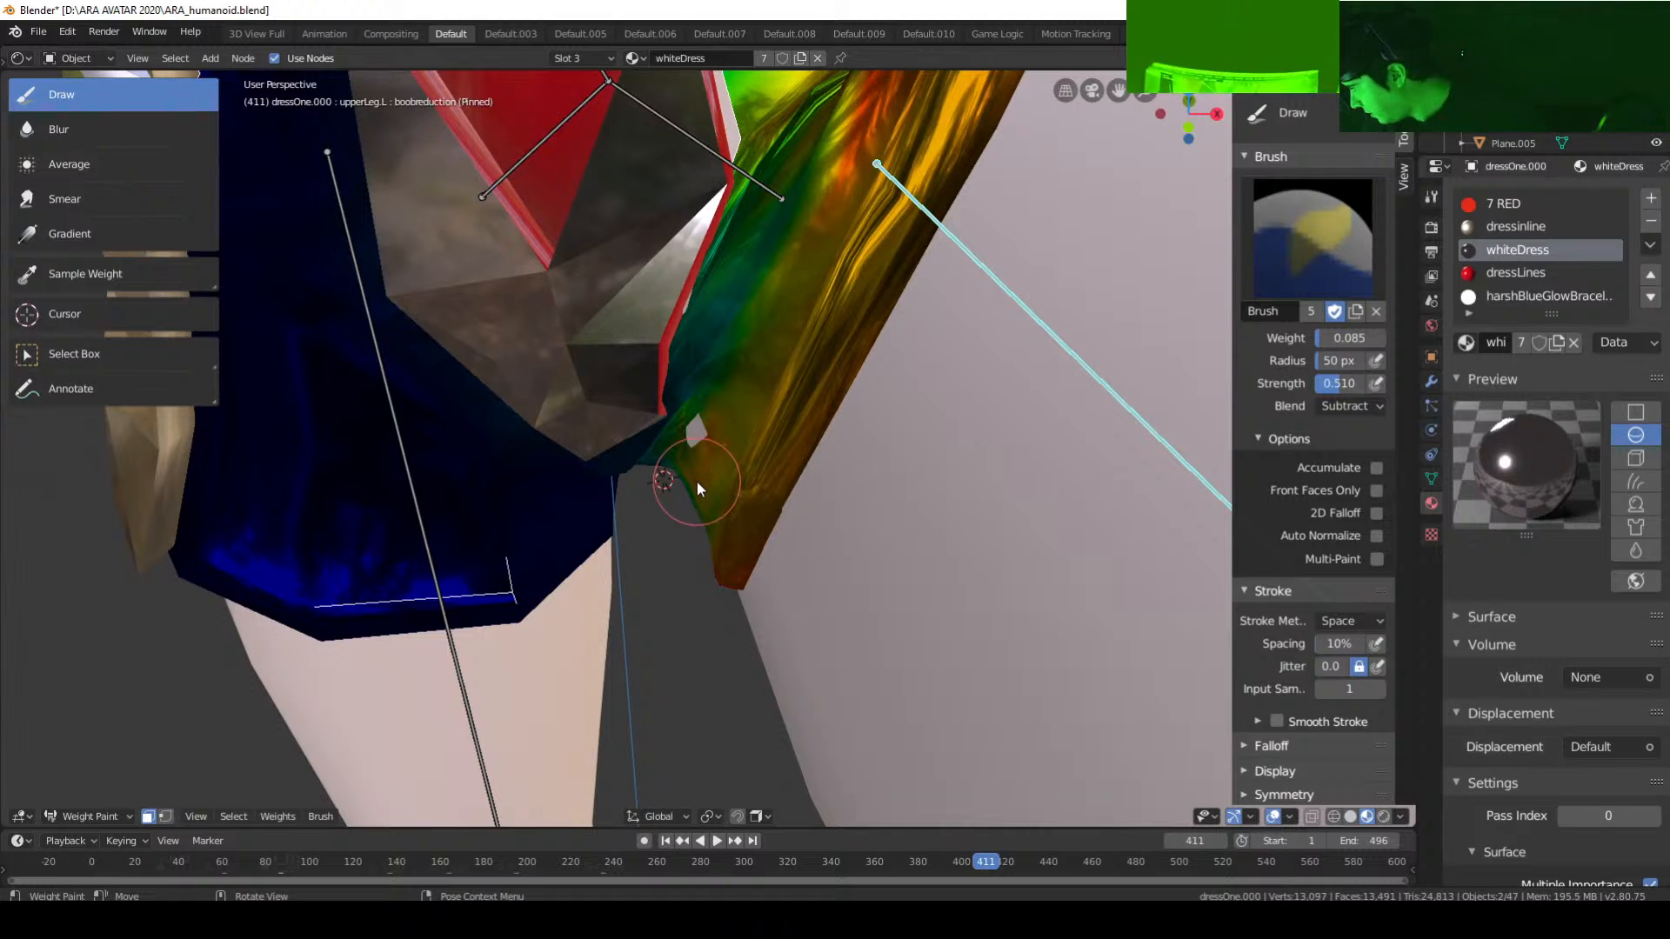